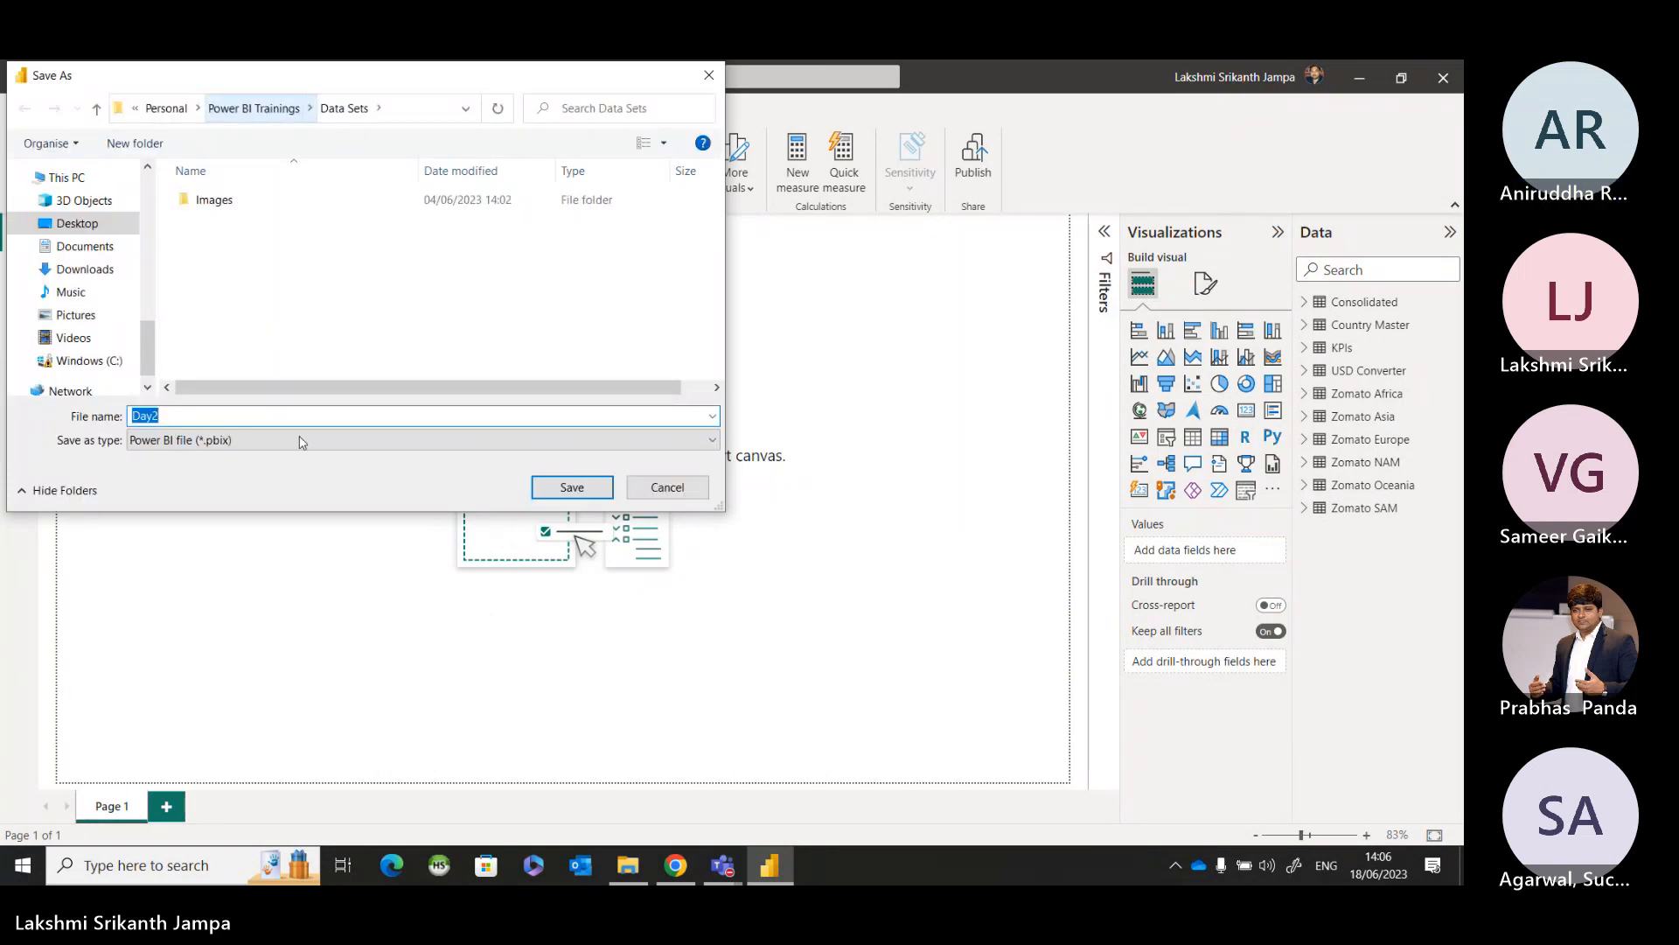
Save the report as Day3 in the Power BI Trainings folder.
{"action": "left_click", "coordinate": [231, 248]}
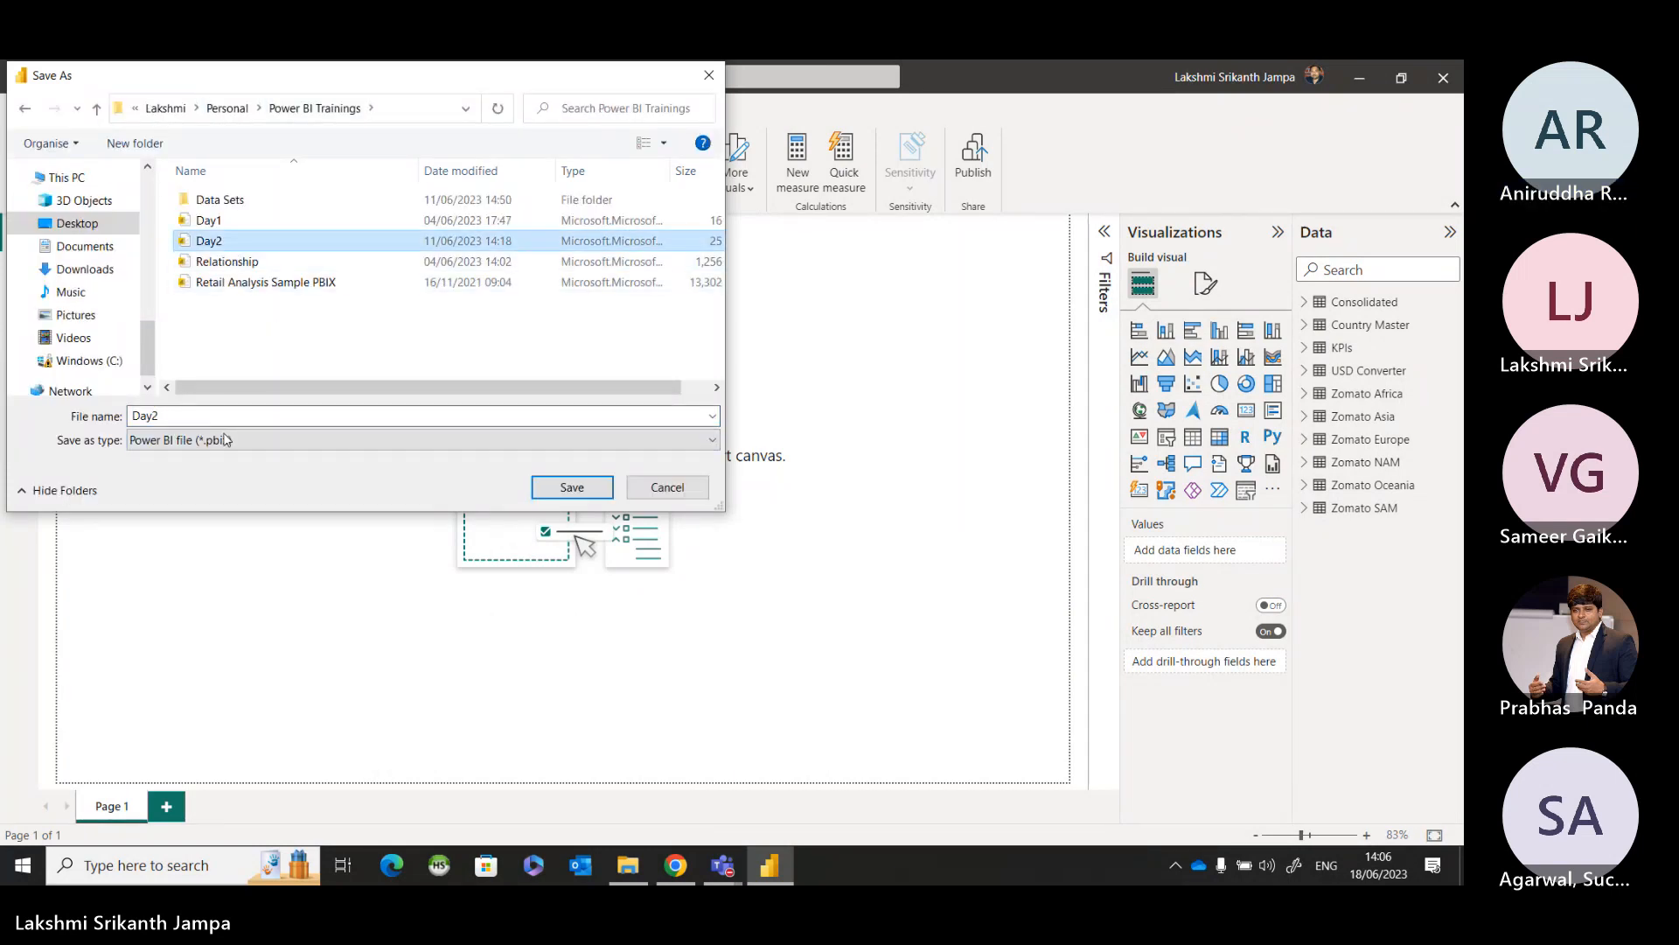
{"action": "left_click", "coordinate": [221, 413]}
{"action": "left_click", "coordinate": [221, 414]}
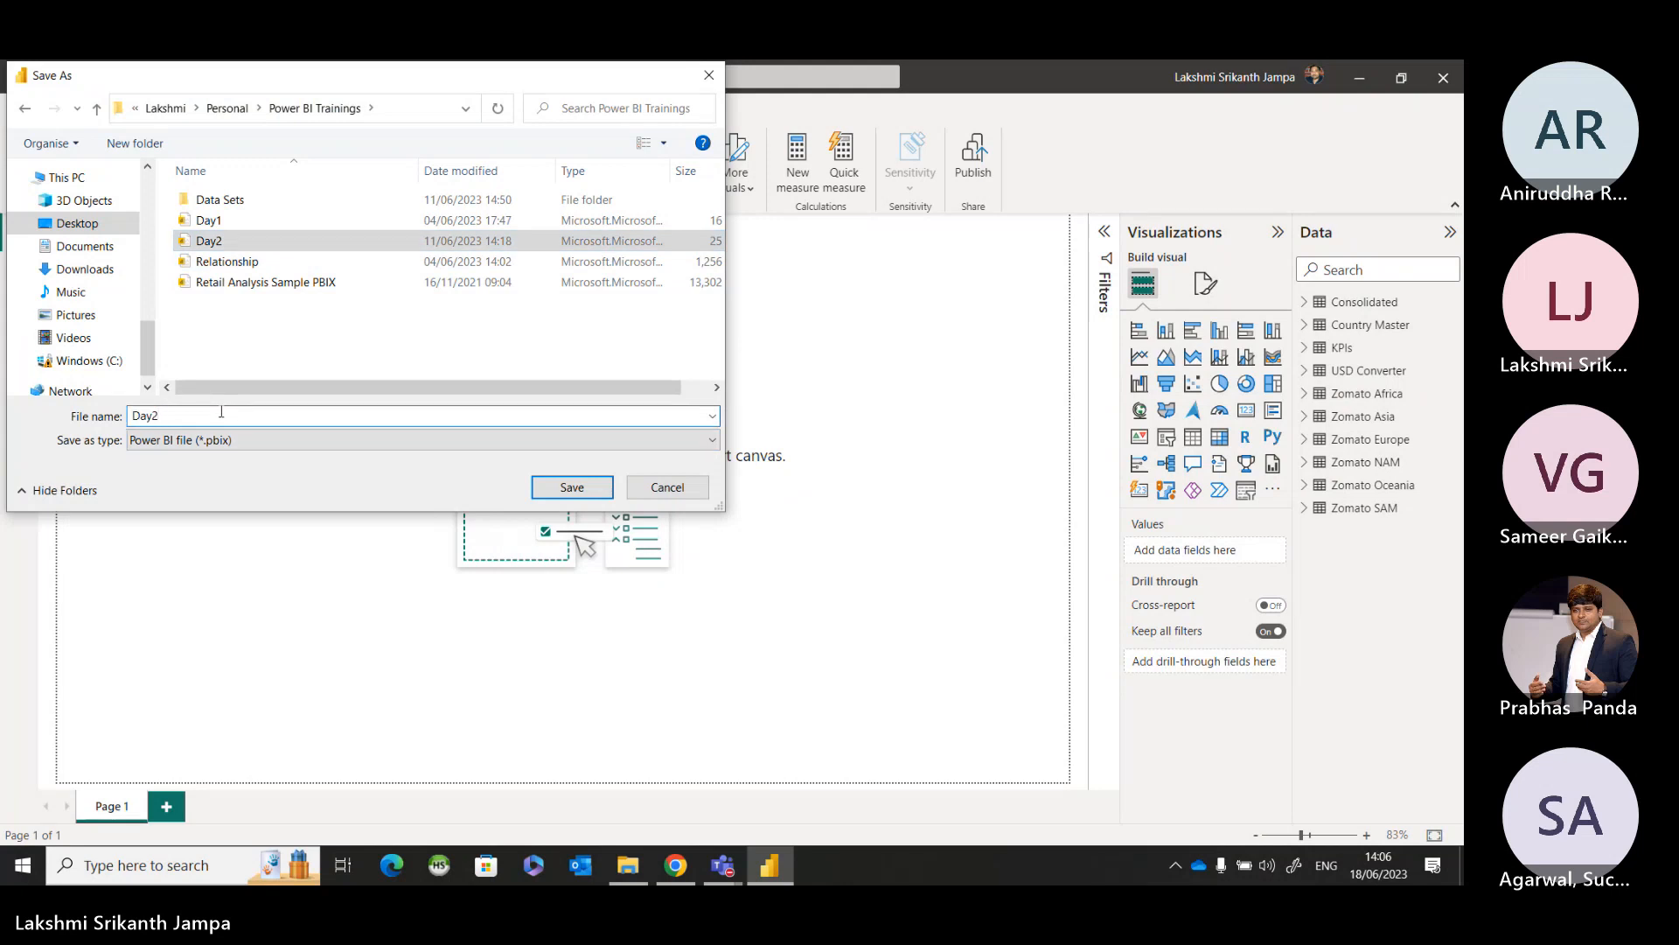
{"action": "key", "text": "BackSpace"}
{"action": "type", "text": "3"}
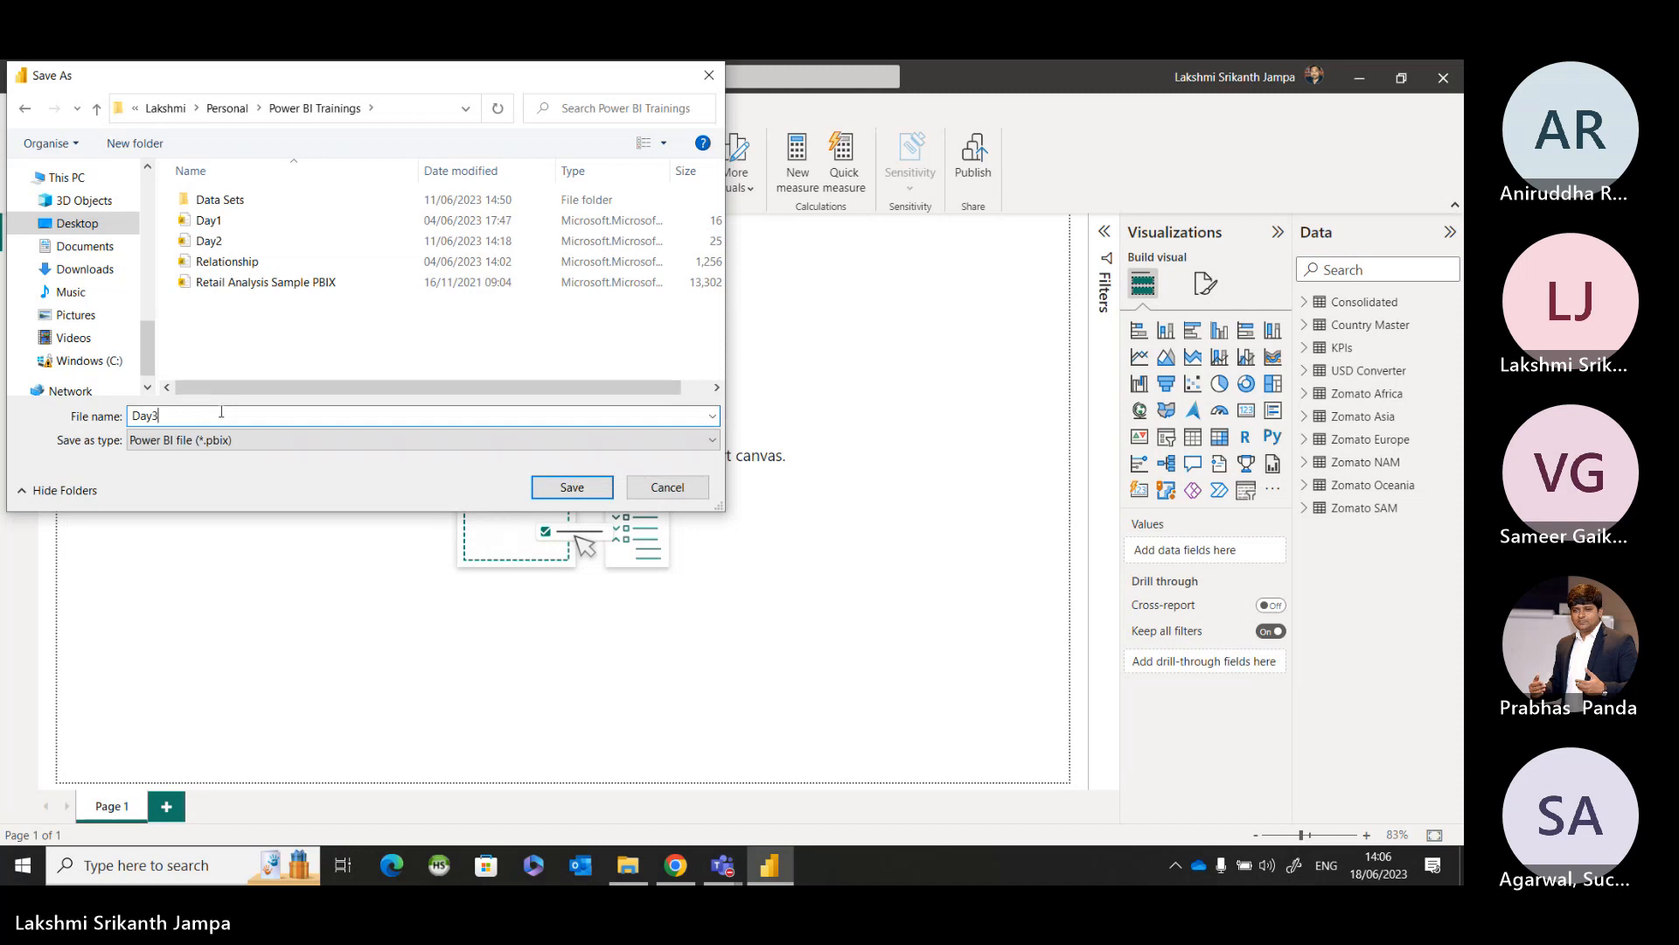
{"action": "key", "text": "Return"}
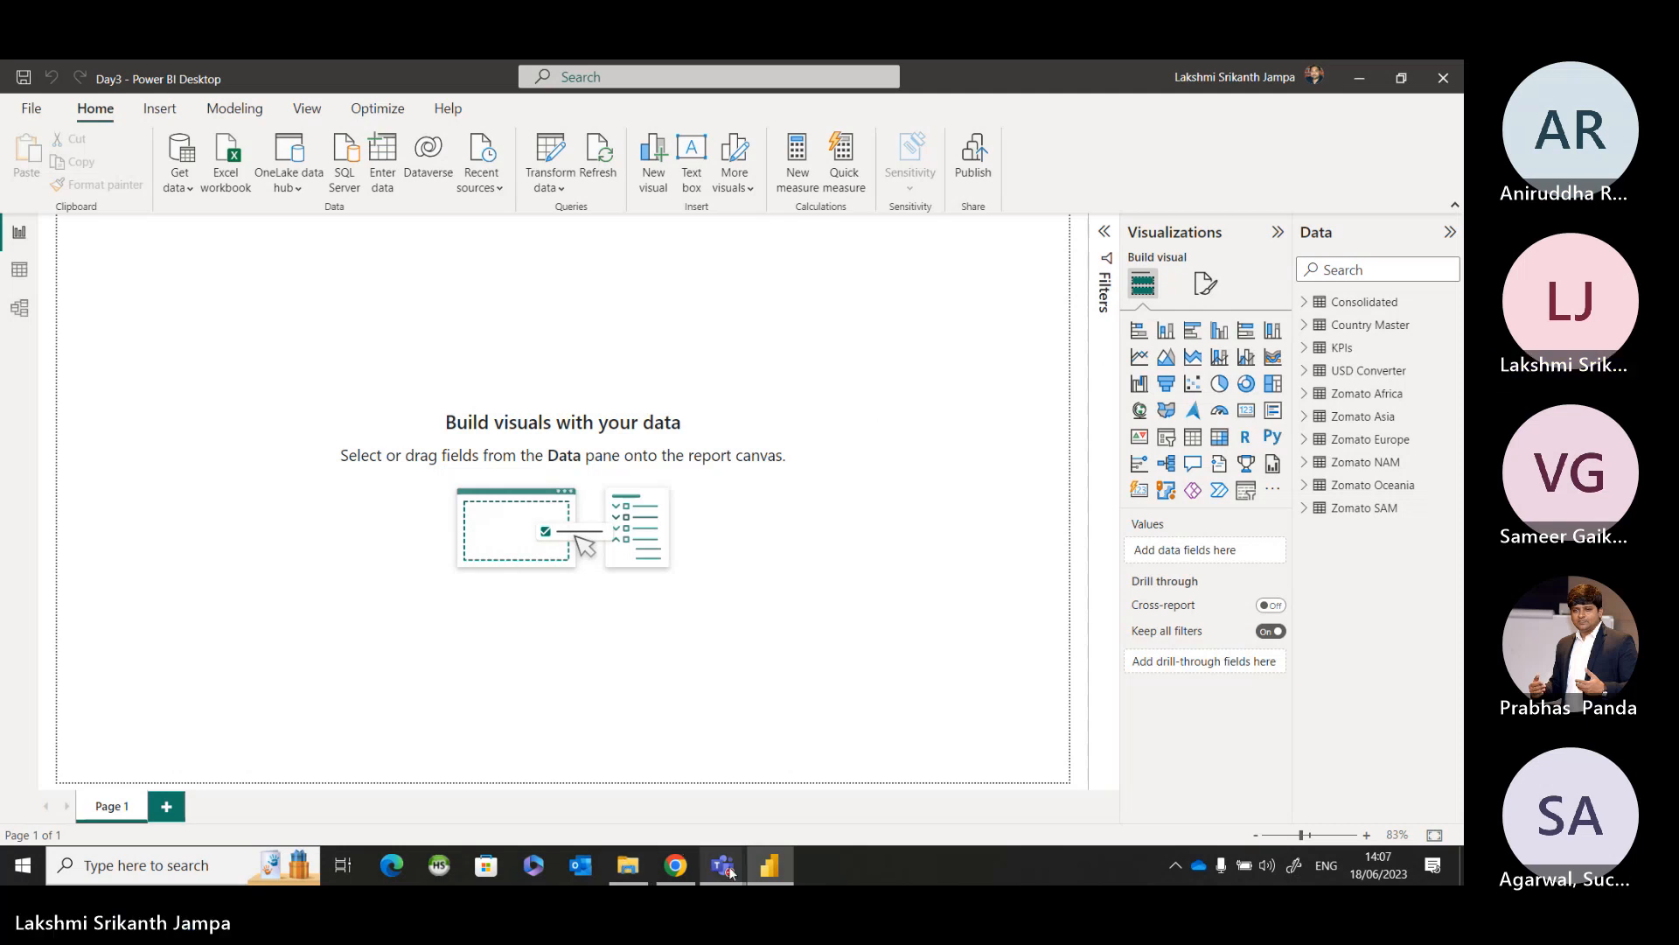
Switch to the Teams meeting to check its chat, and return to the Power BI report.
{"action": "mouse_move", "coordinate": [731, 871]}
{"action": "left_click", "coordinate": [825, 757]}
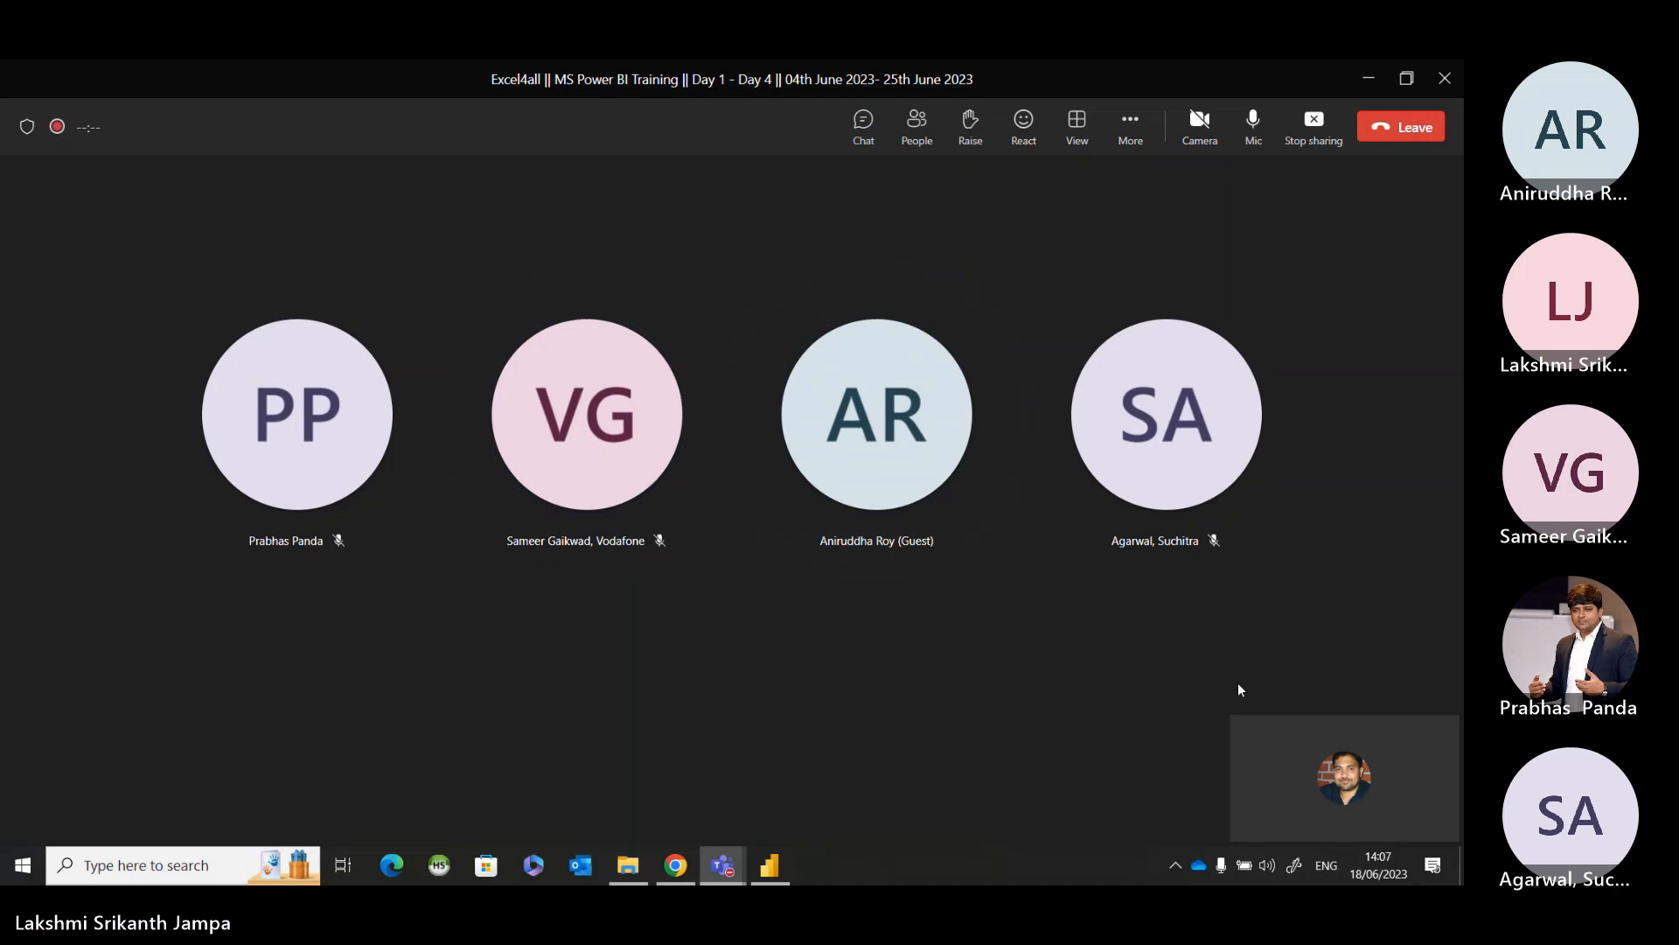
{"action": "left_click", "coordinate": [863, 126]}
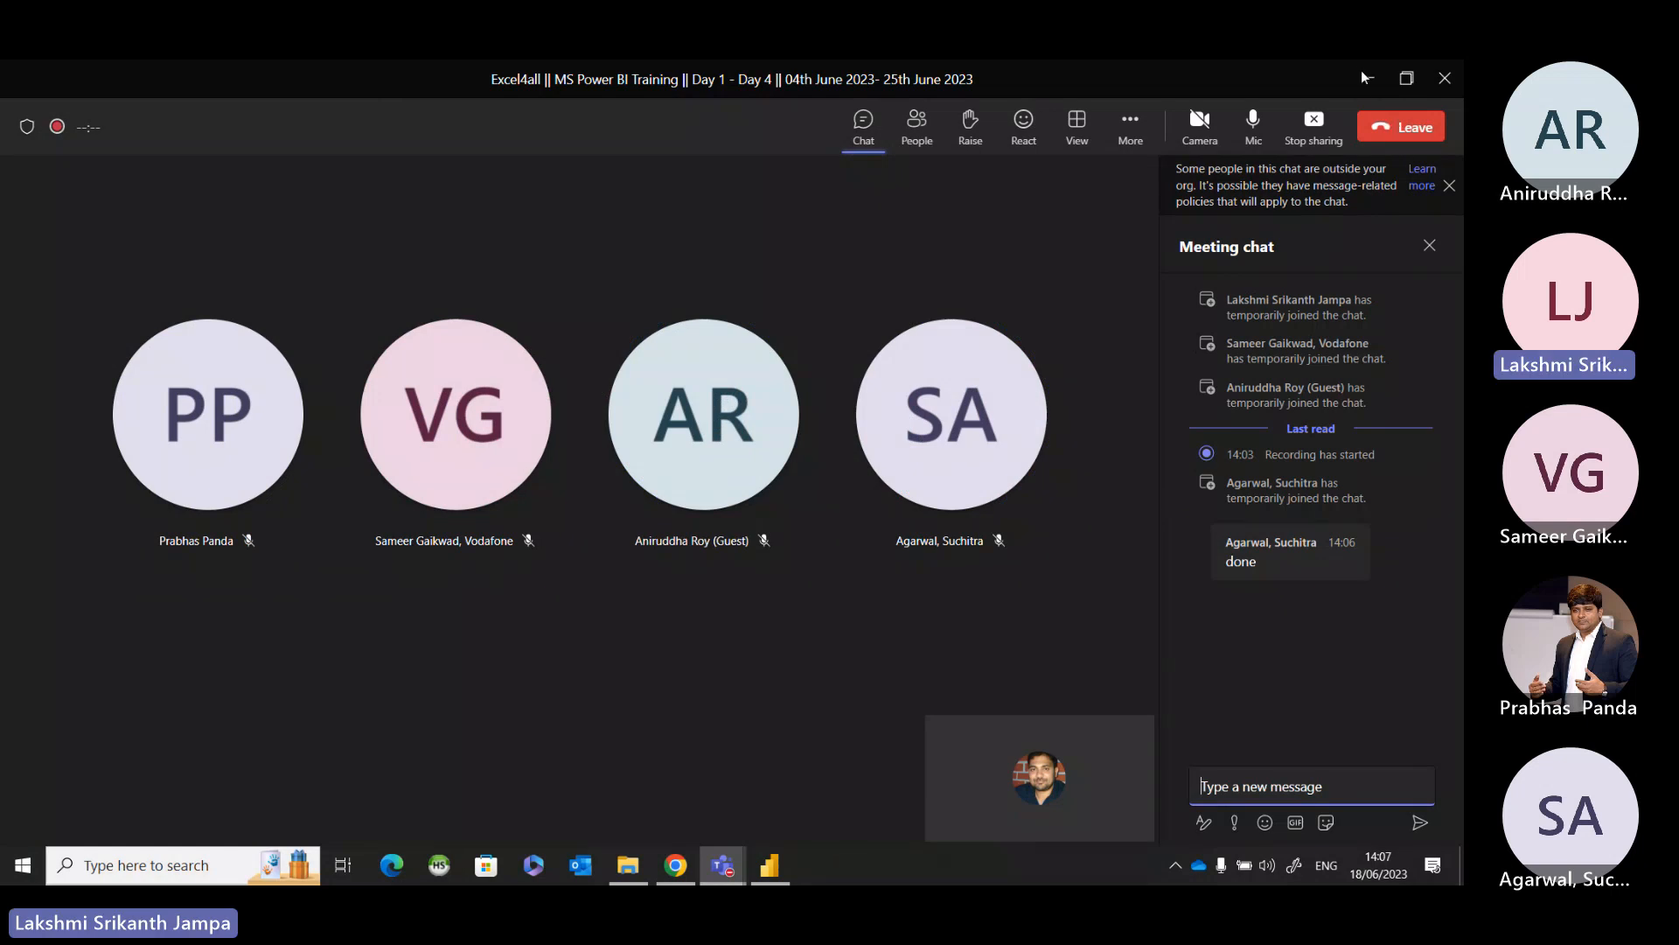
{"action": "left_click", "coordinate": [1370, 81]}
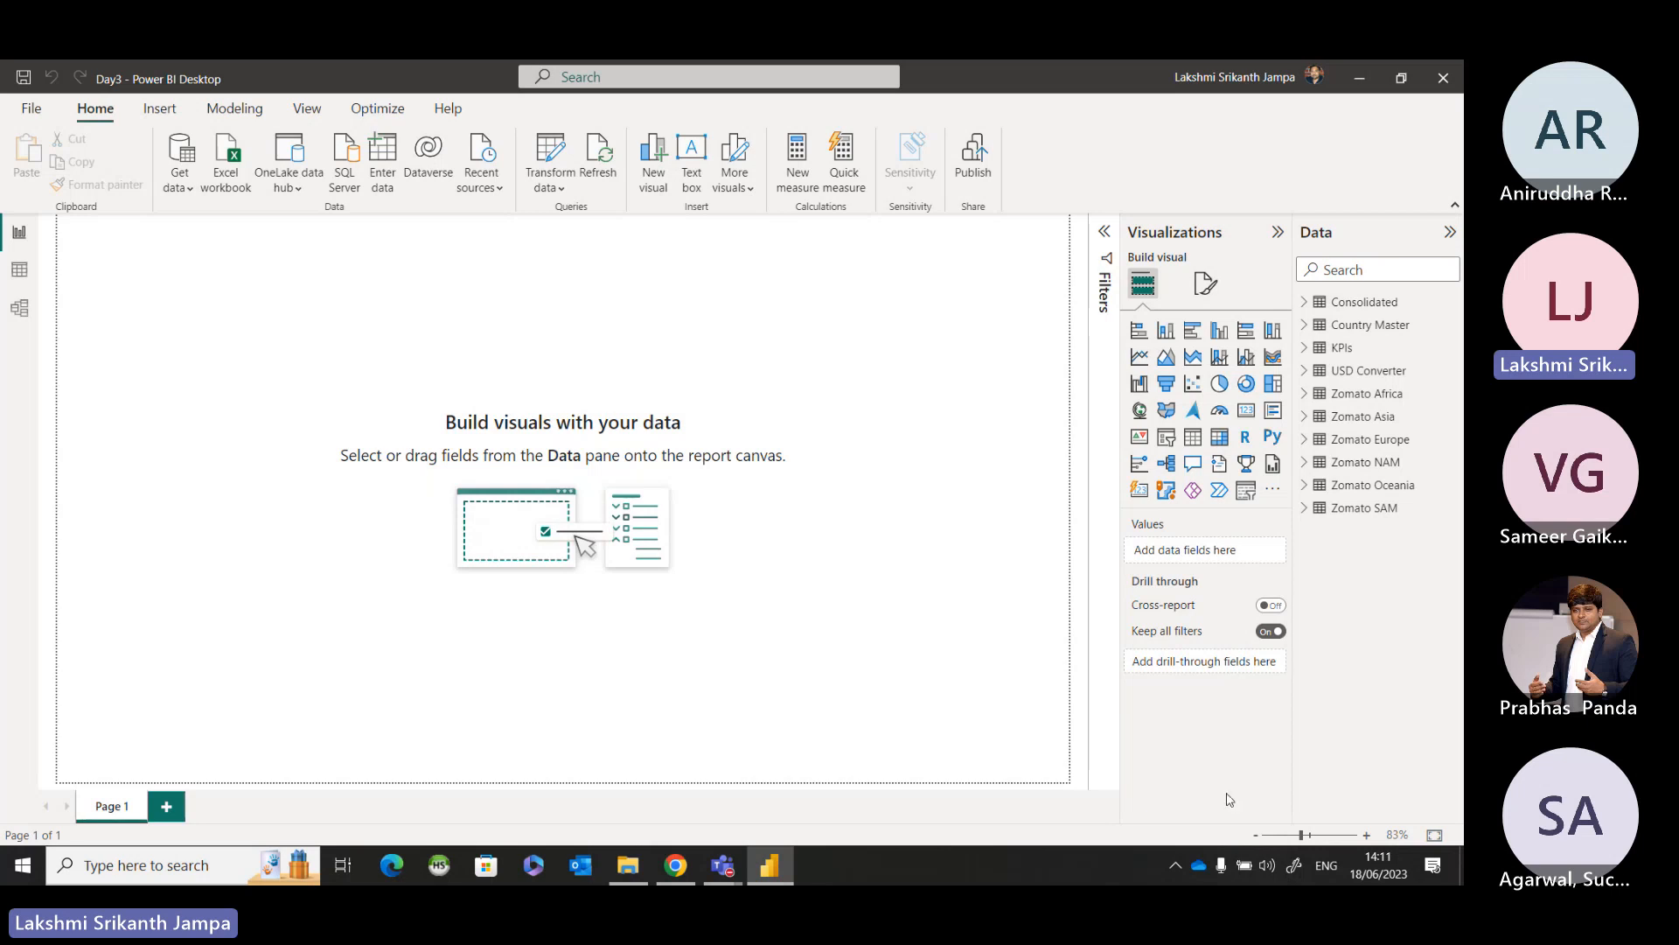
Examine the model relationships and the columns of the Zomato SAM and Consolidated tables.
{"action": "left_click", "coordinate": [21, 303]}
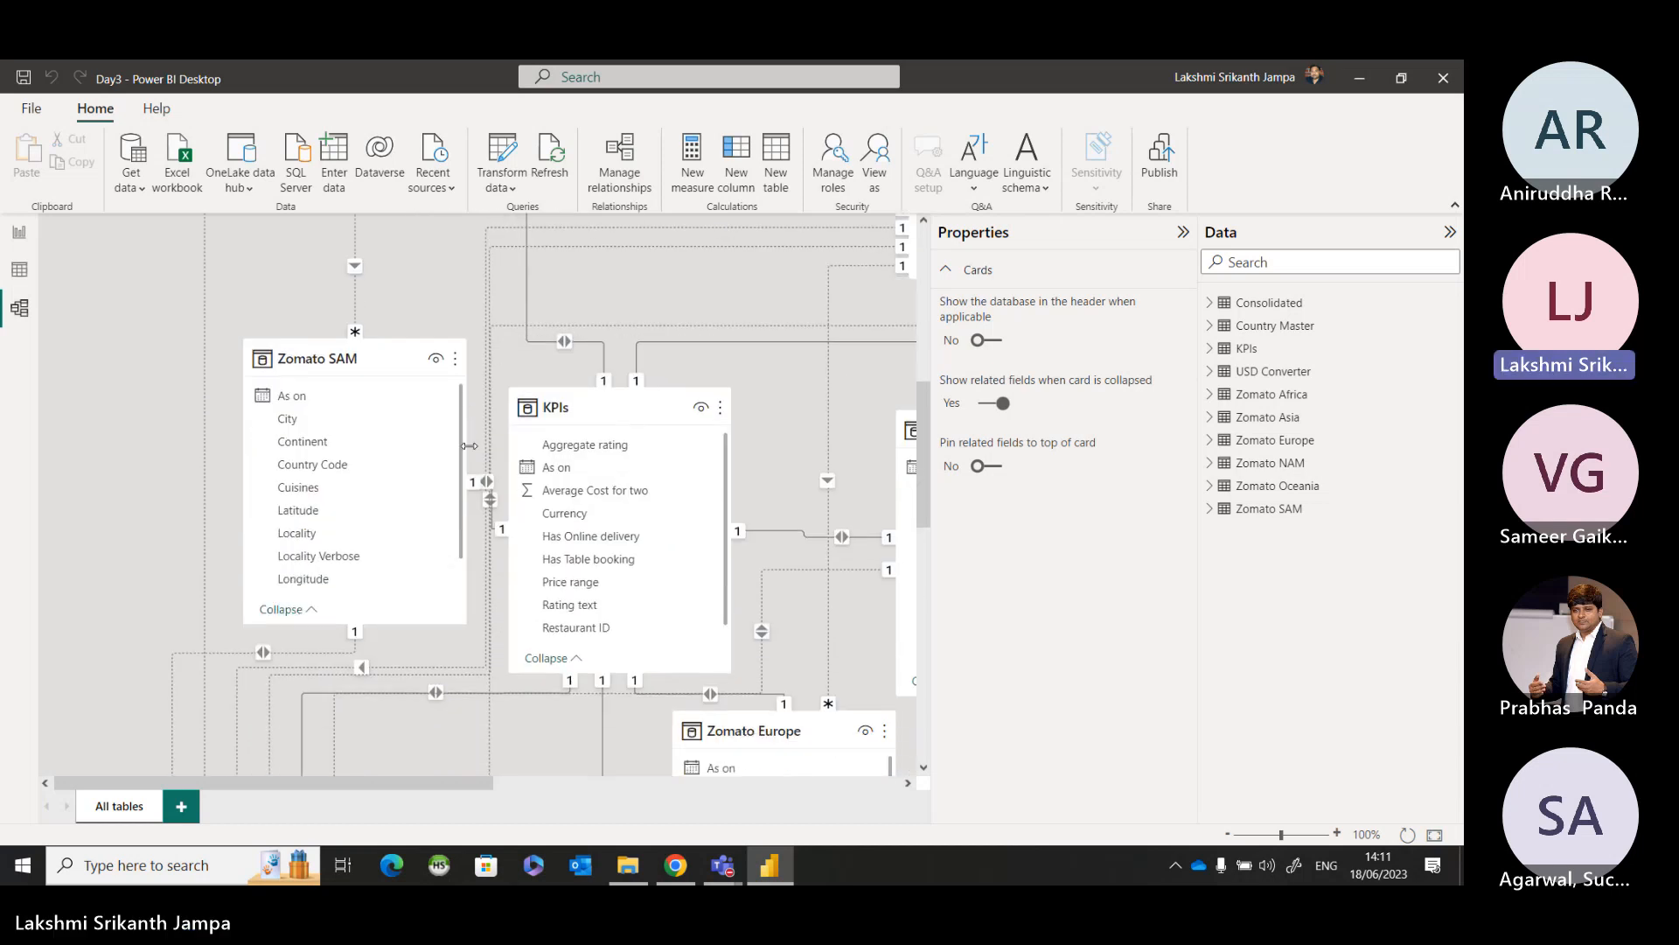
{"action": "scroll", "coordinate": [470, 447], "scroll_direction": "up", "scroll_amount": 3}
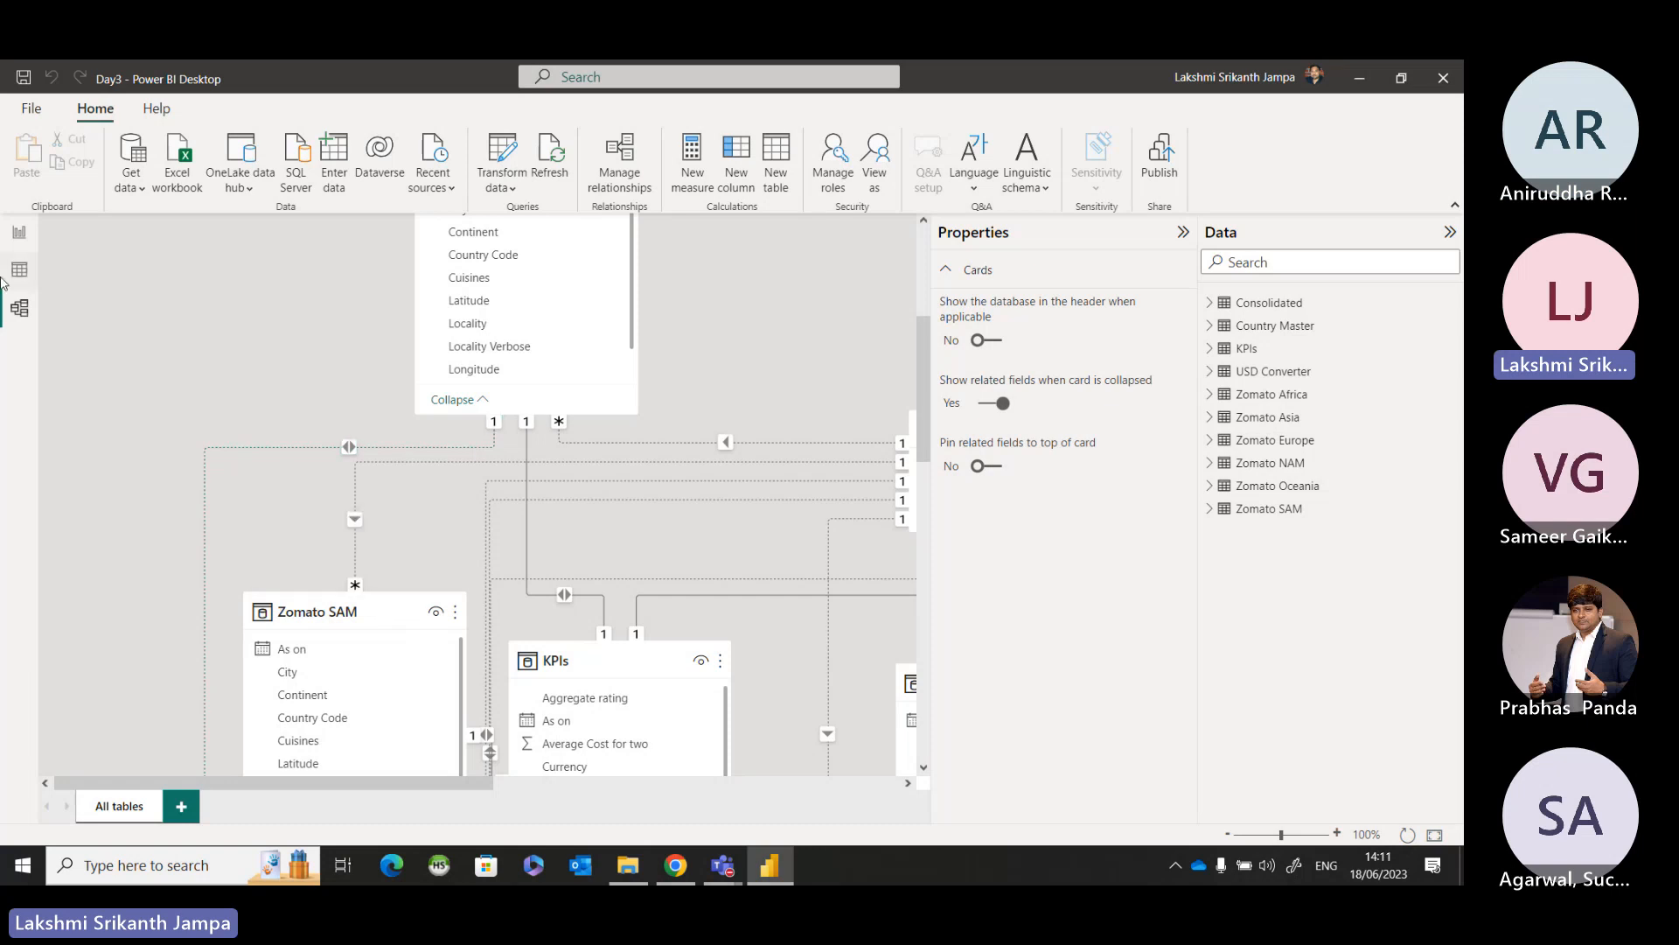
{"action": "left_click", "coordinate": [19, 269]}
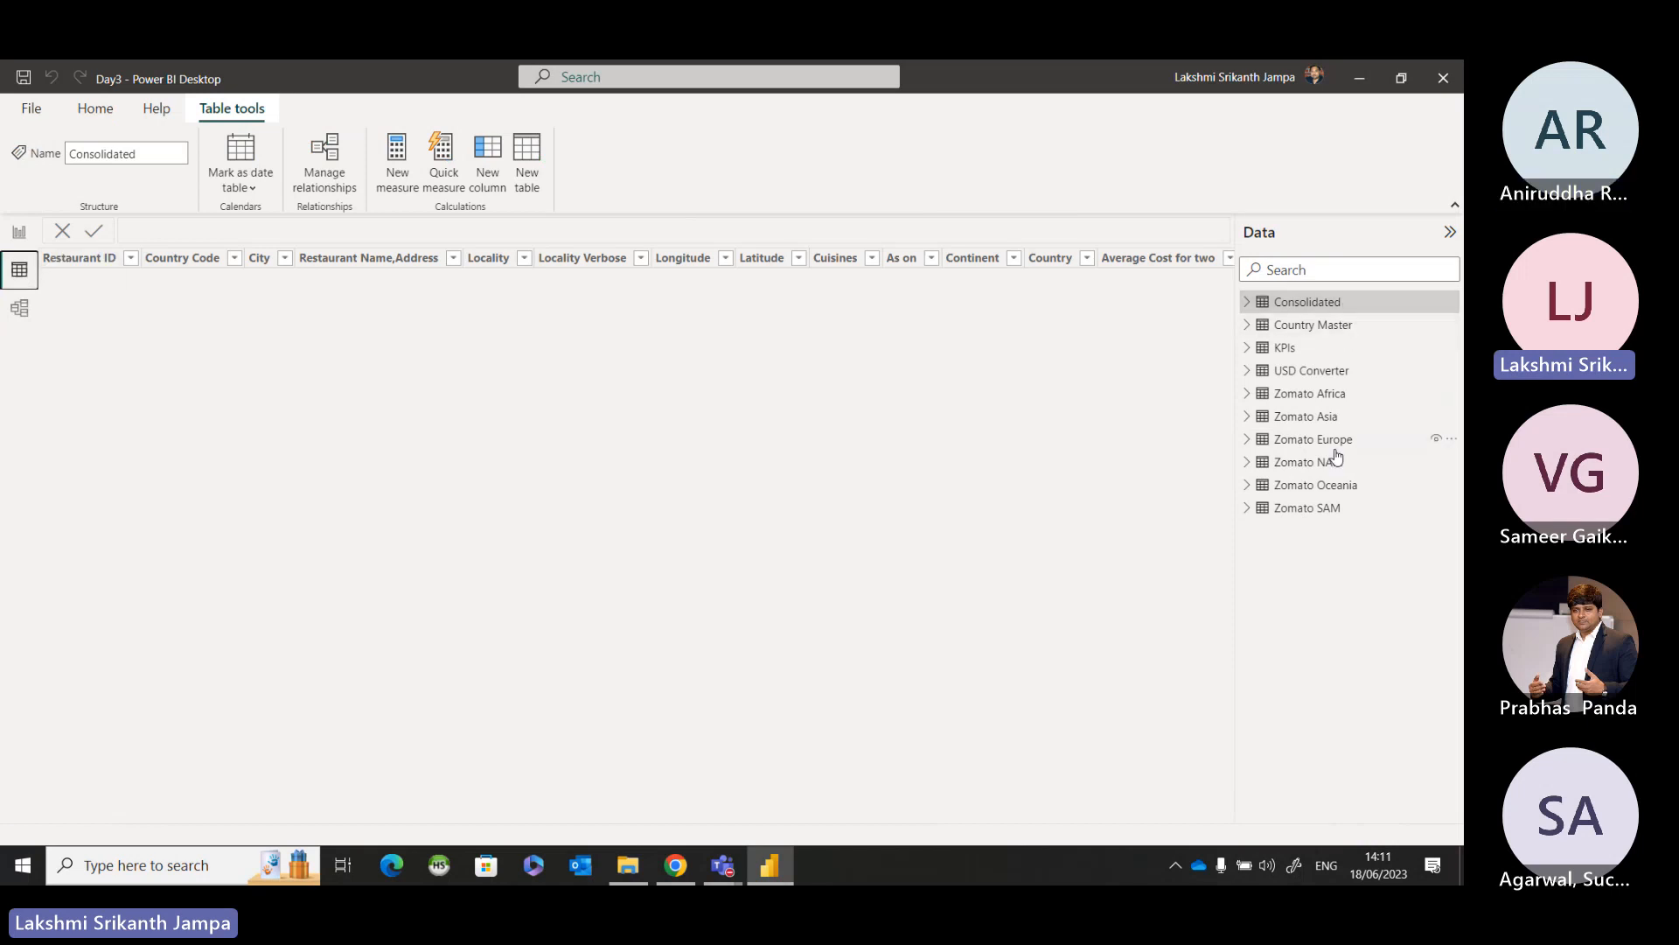
{"action": "left_click", "coordinate": [1330, 507]}
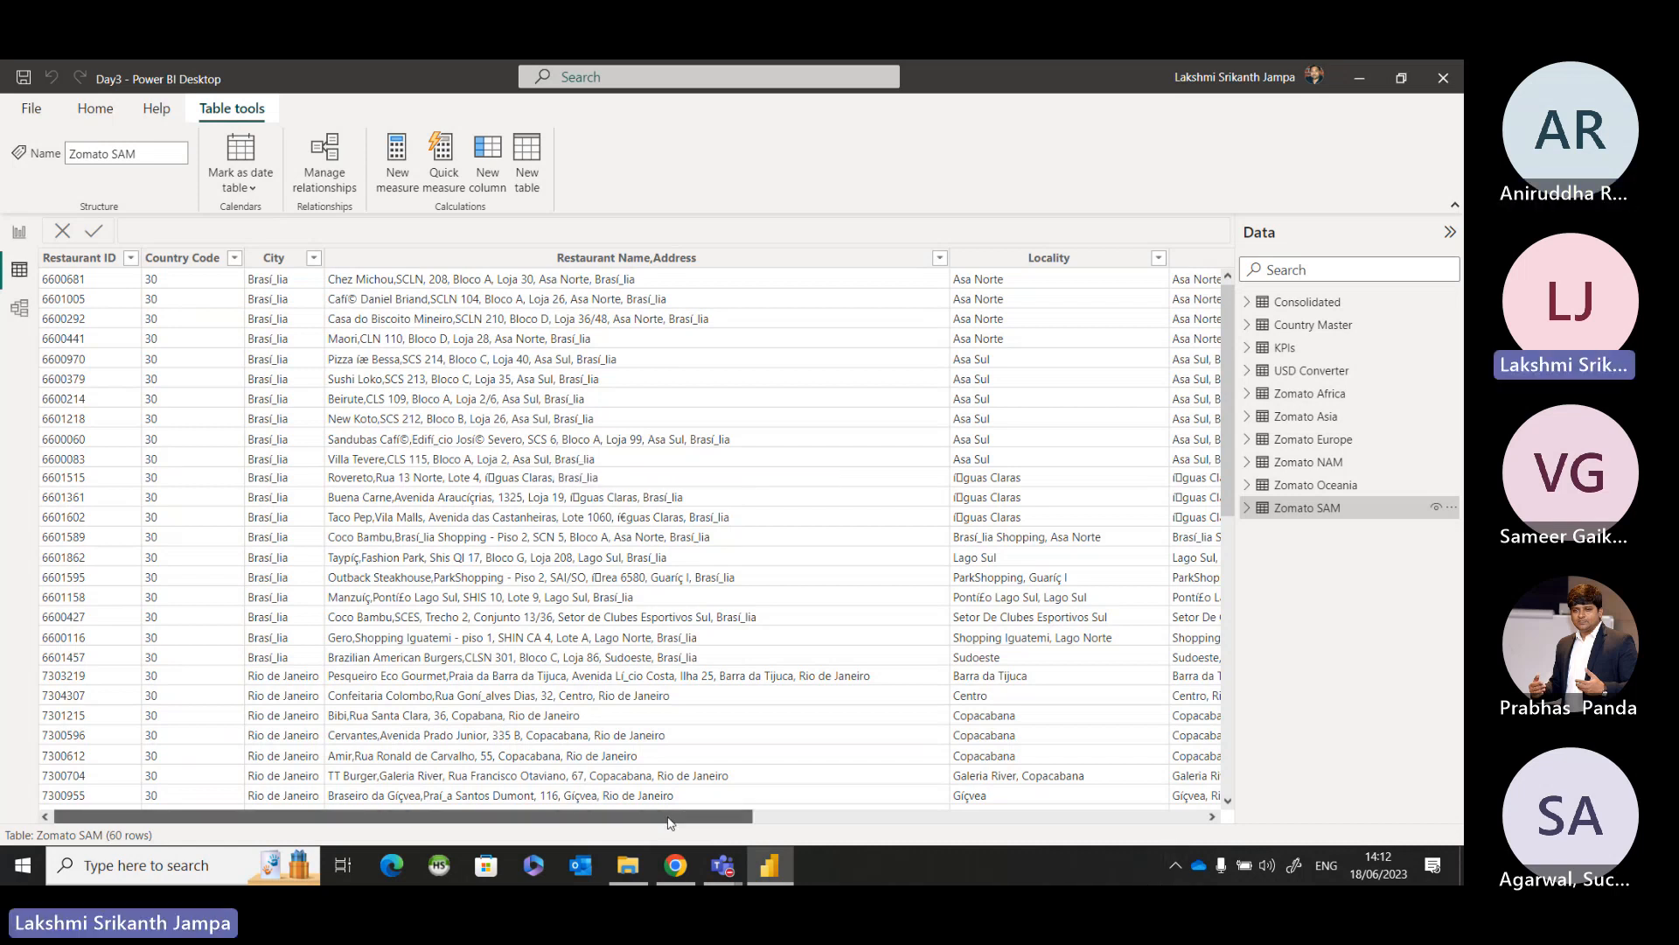
{"action": "left_click_drag", "start_coordinate": [670, 822], "coordinate": [1283, 837]}
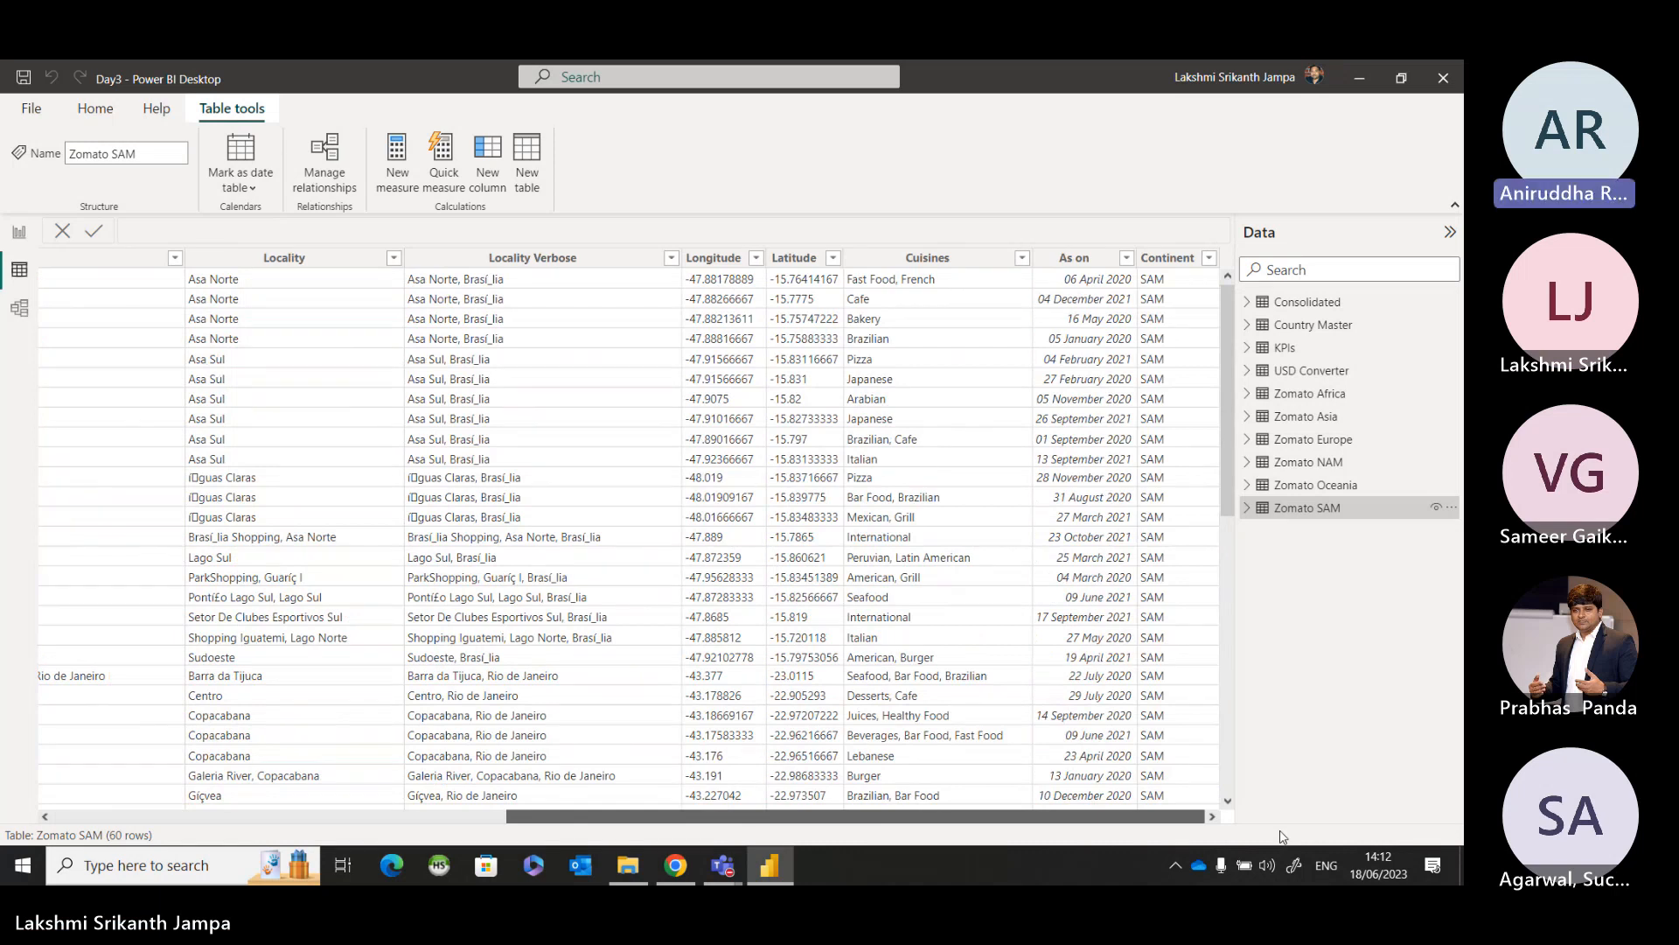
{"action": "left_click_drag", "start_coordinate": [1172, 816], "coordinate": [190, 755]}
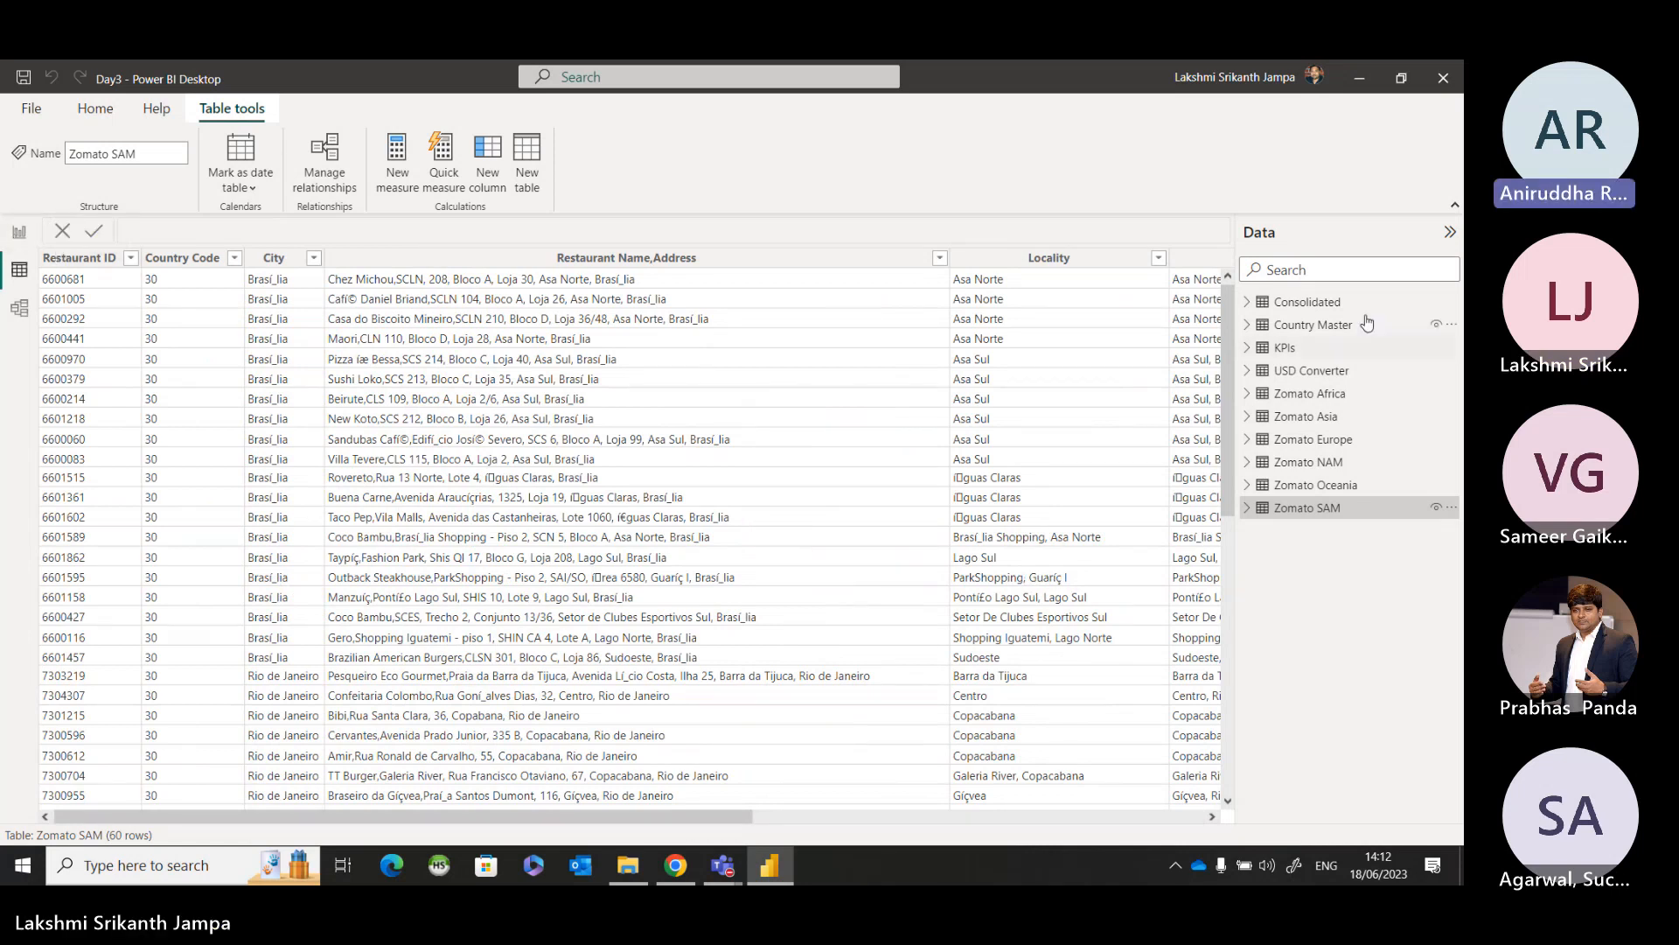
{"action": "left_click", "coordinate": [1306, 302]}
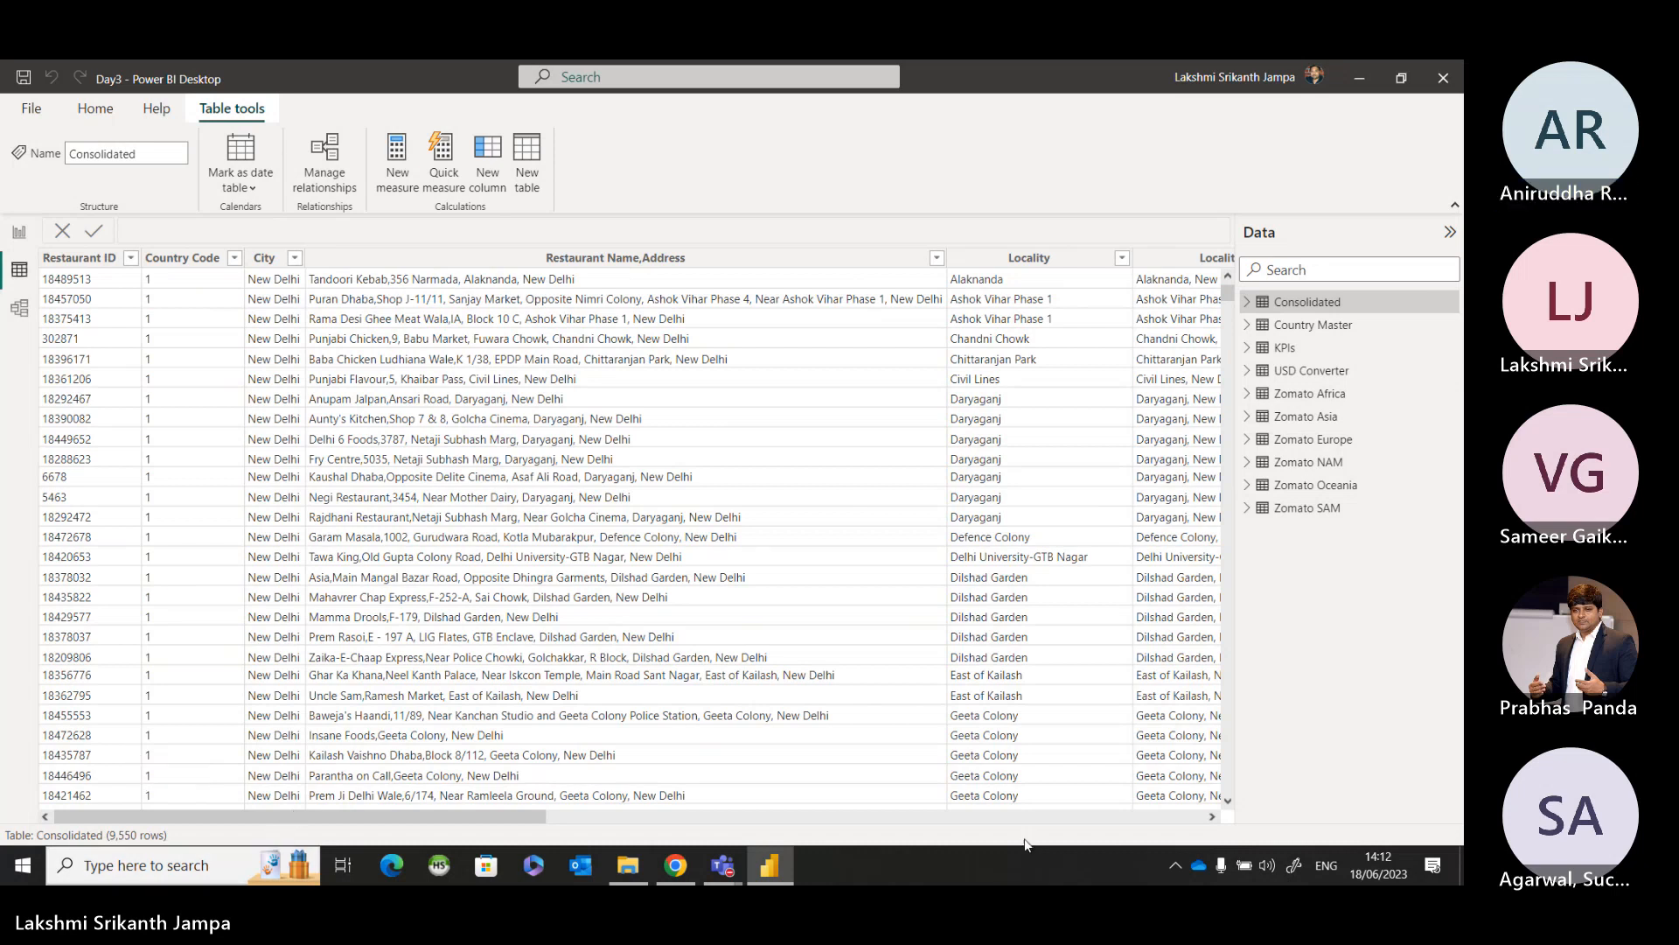
{"action": "left_click_drag", "start_coordinate": [495, 819], "coordinate": [1157, 822]}
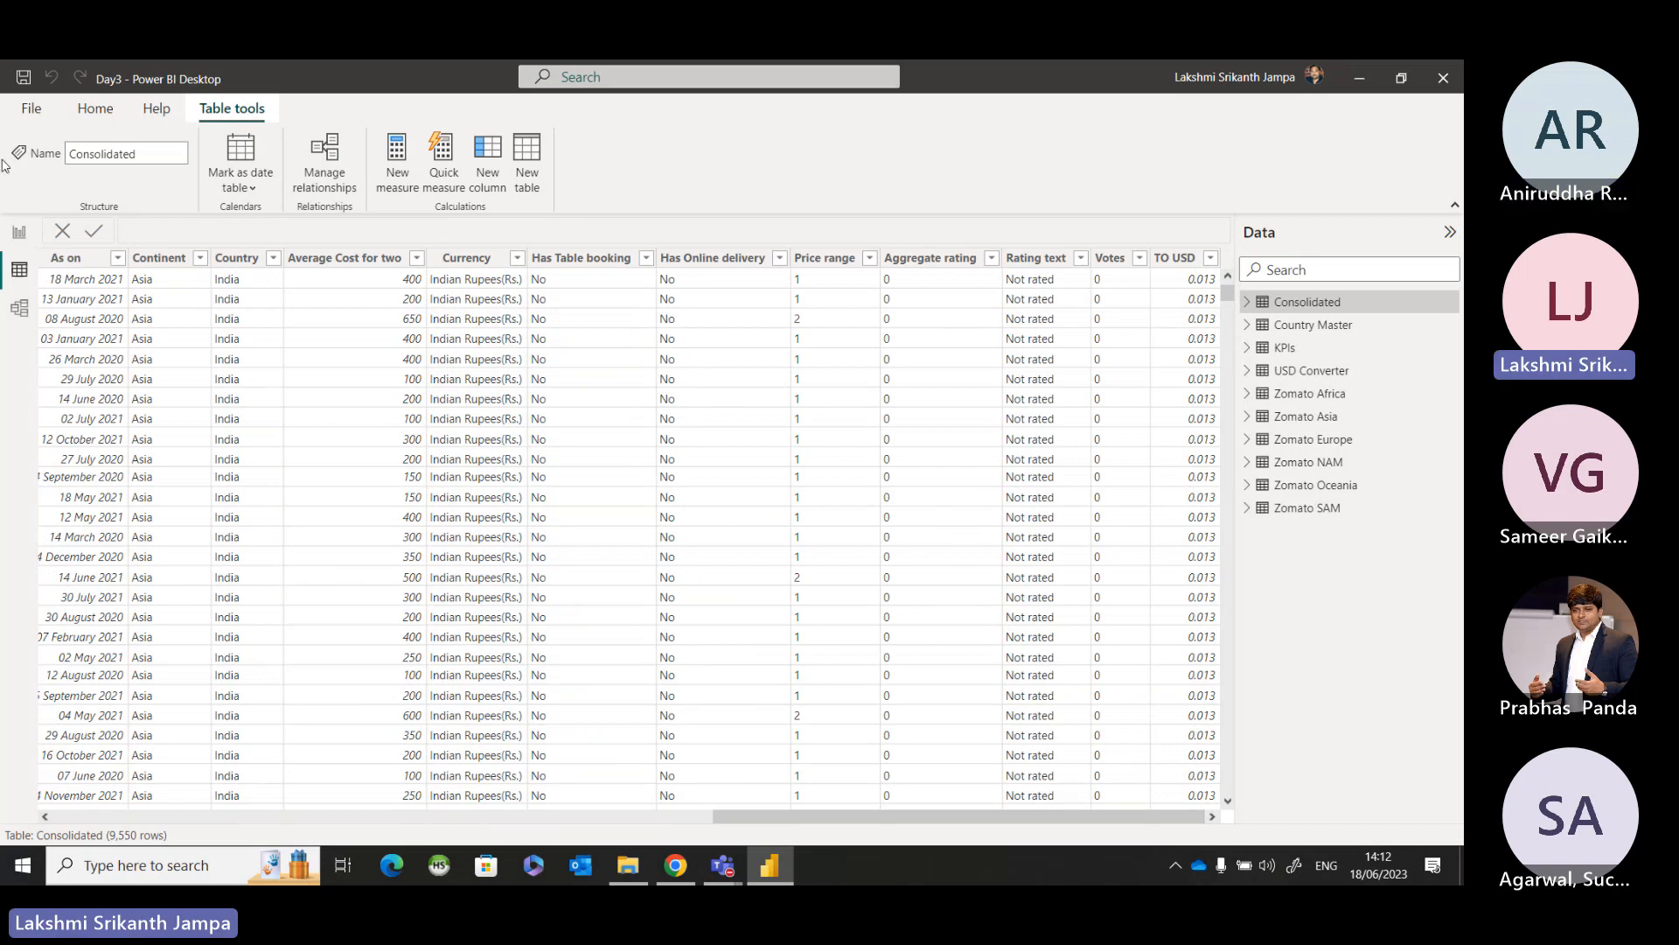
Return to the report view, open the Power Query Editor and refresh the query previews.
{"action": "left_click", "coordinate": [19, 233]}
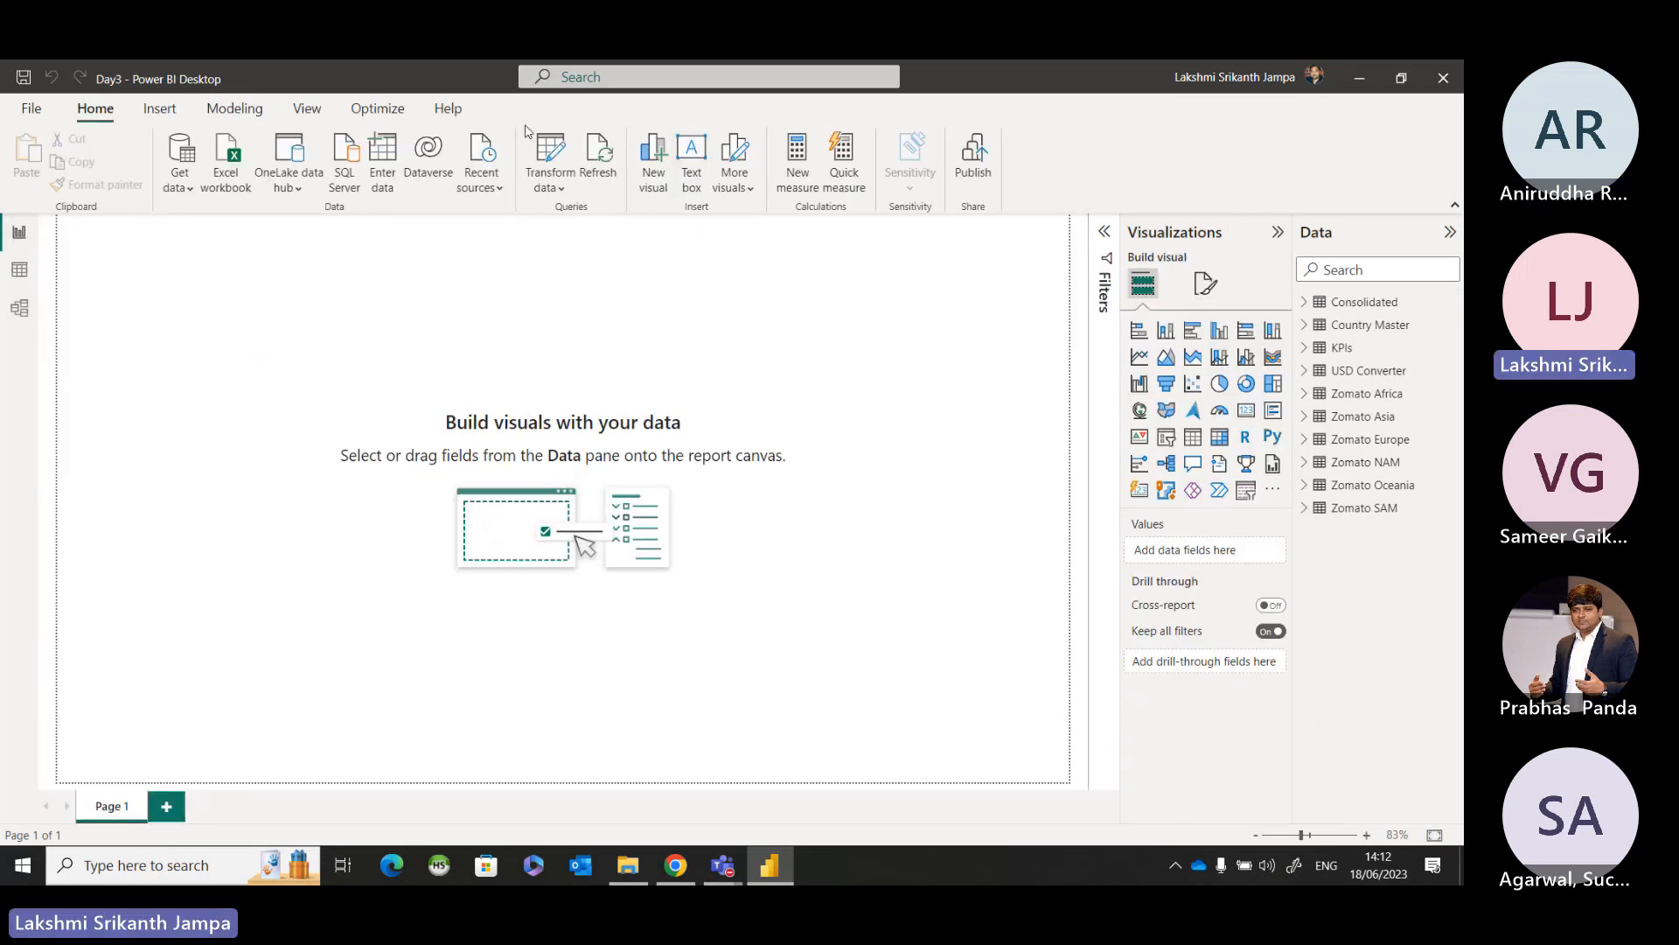
{"action": "left_click", "coordinate": [550, 154]}
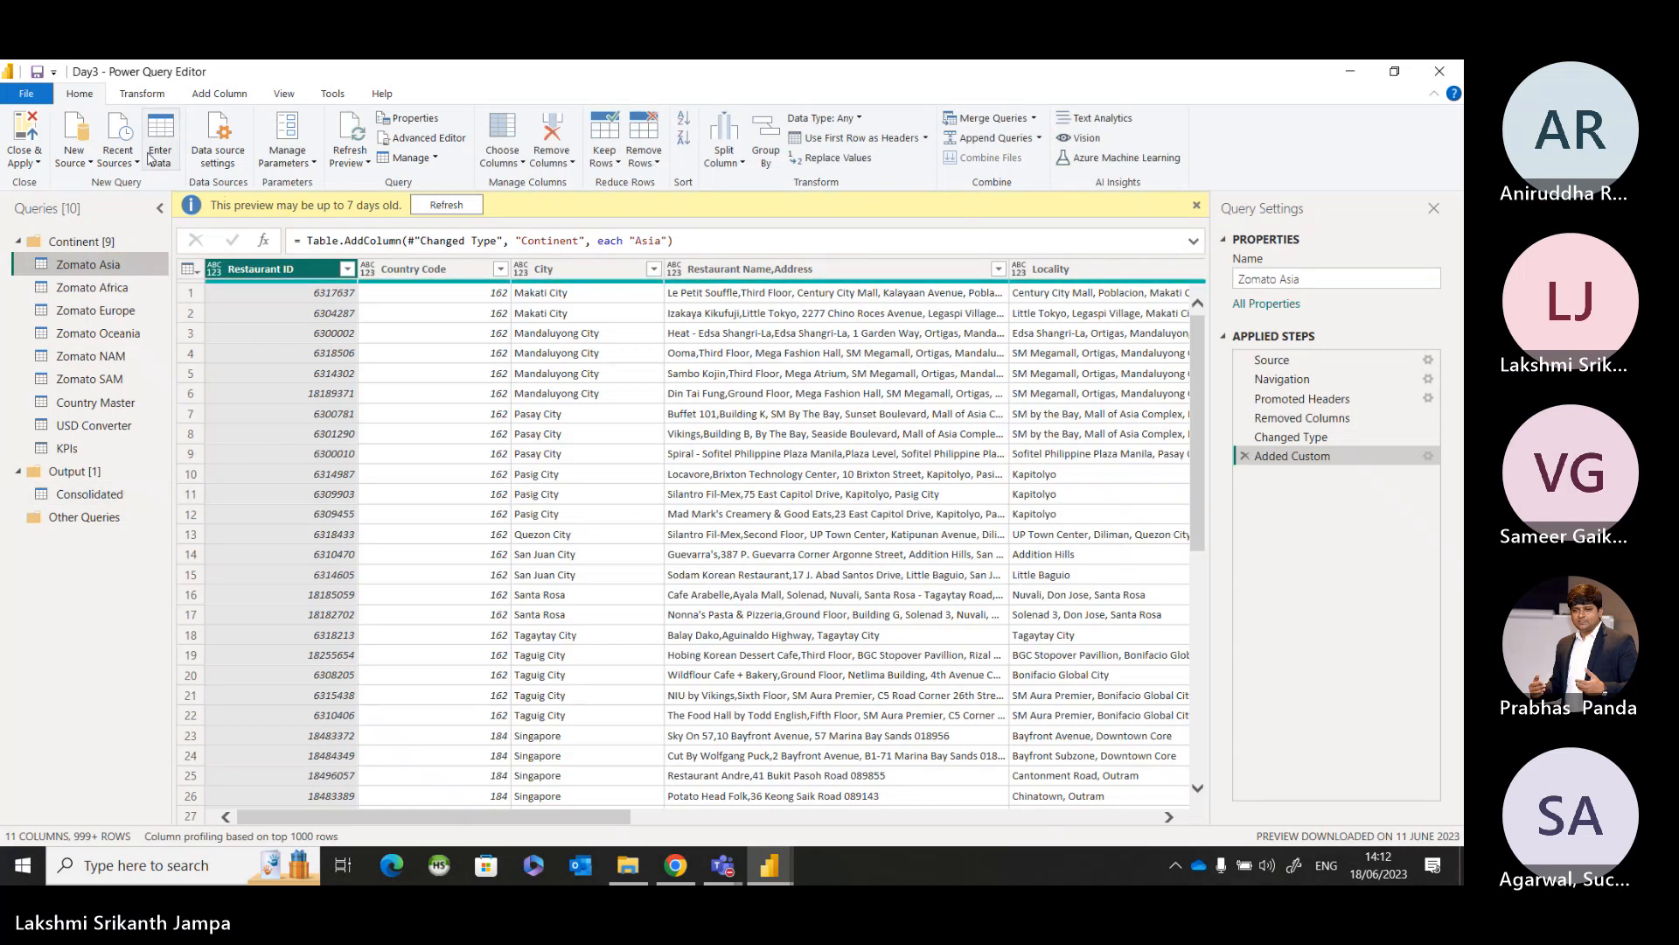
{"action": "left_click", "coordinate": [364, 154]}
{"action": "left_click", "coordinate": [367, 204]}
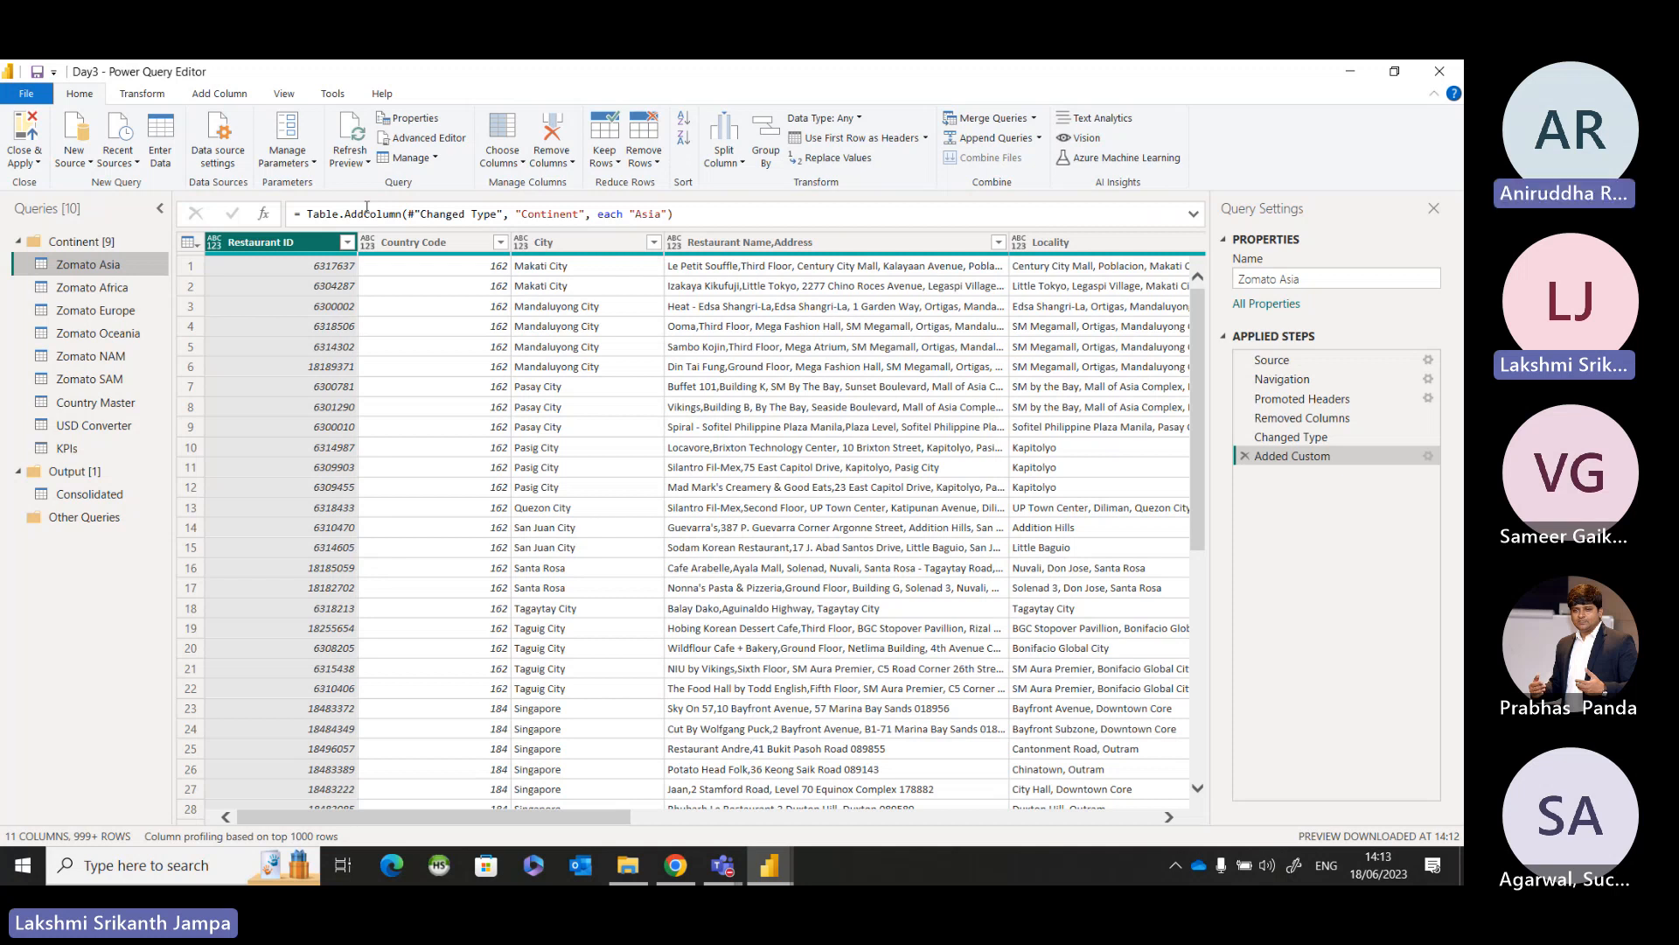
Look through the Zomato Africa, Zomato Europe and Zomato Asia queries.
{"action": "left_click", "coordinate": [140, 287]}
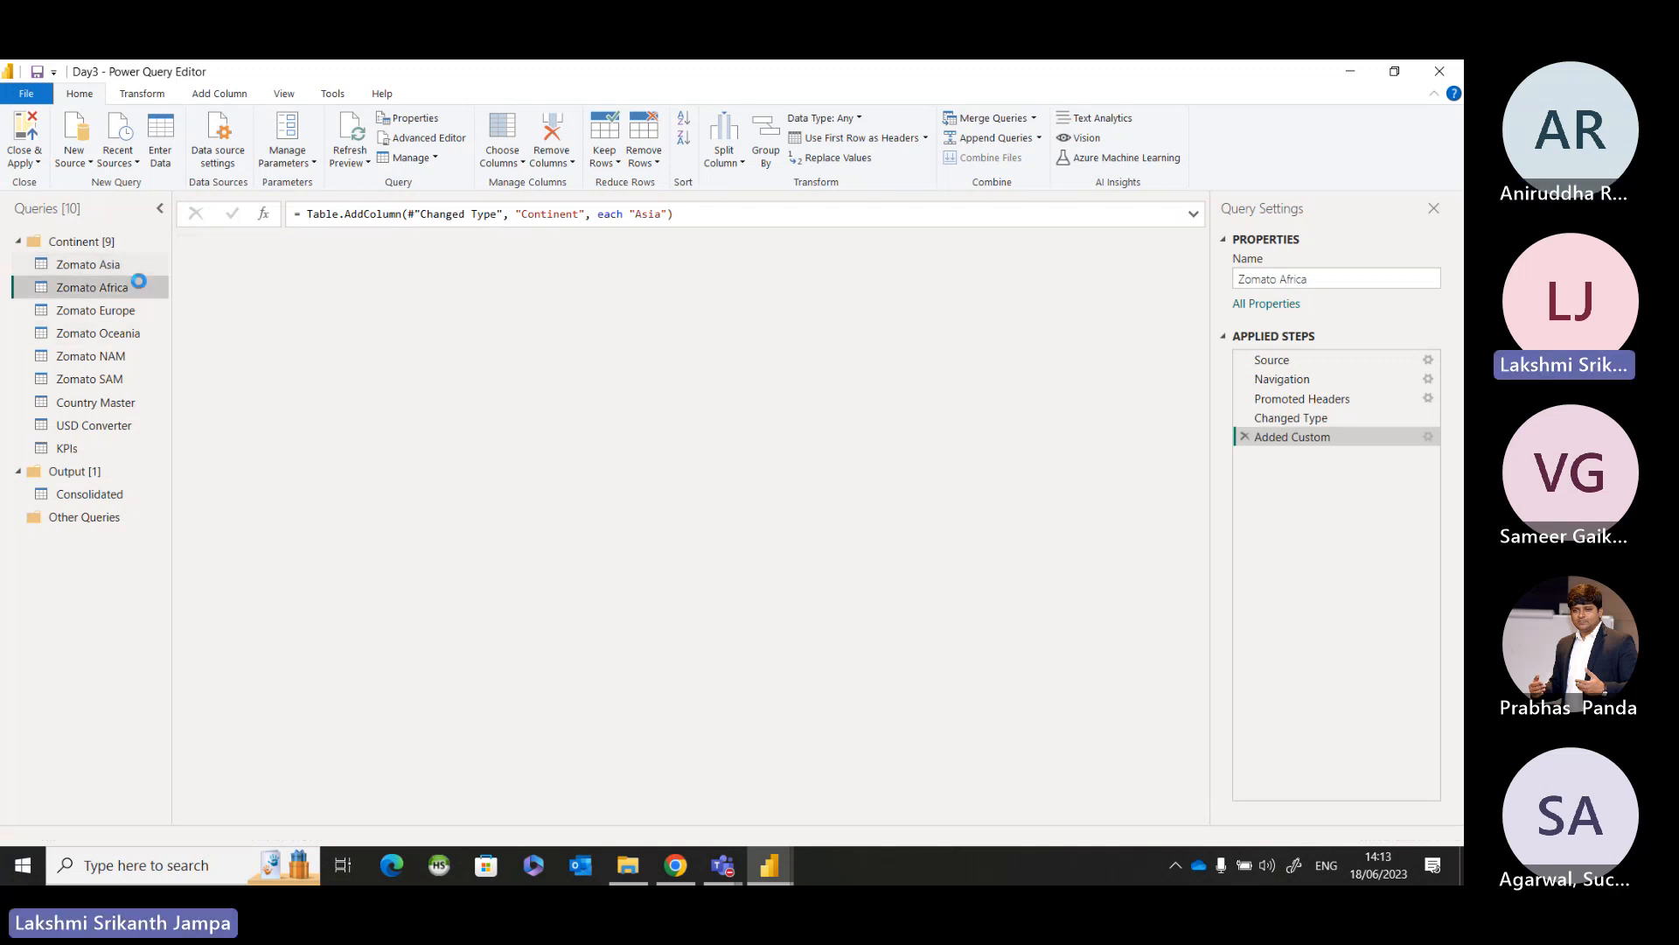
{"action": "left_click", "coordinate": [129, 311]}
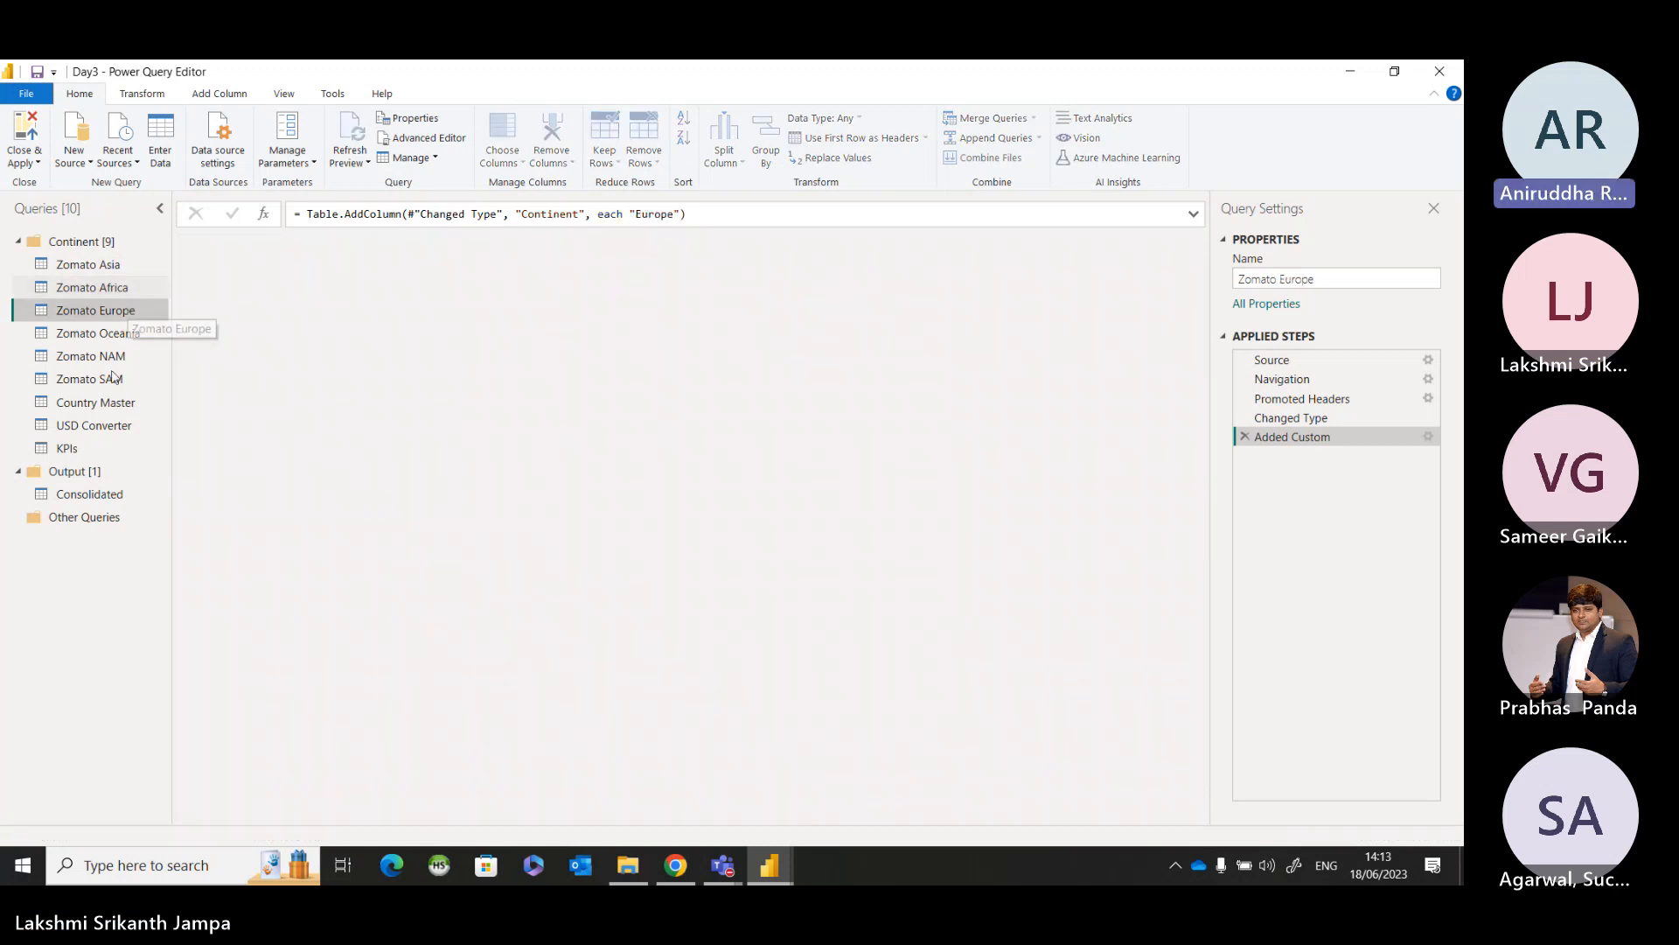
{"action": "left_click", "coordinate": [116, 267]}
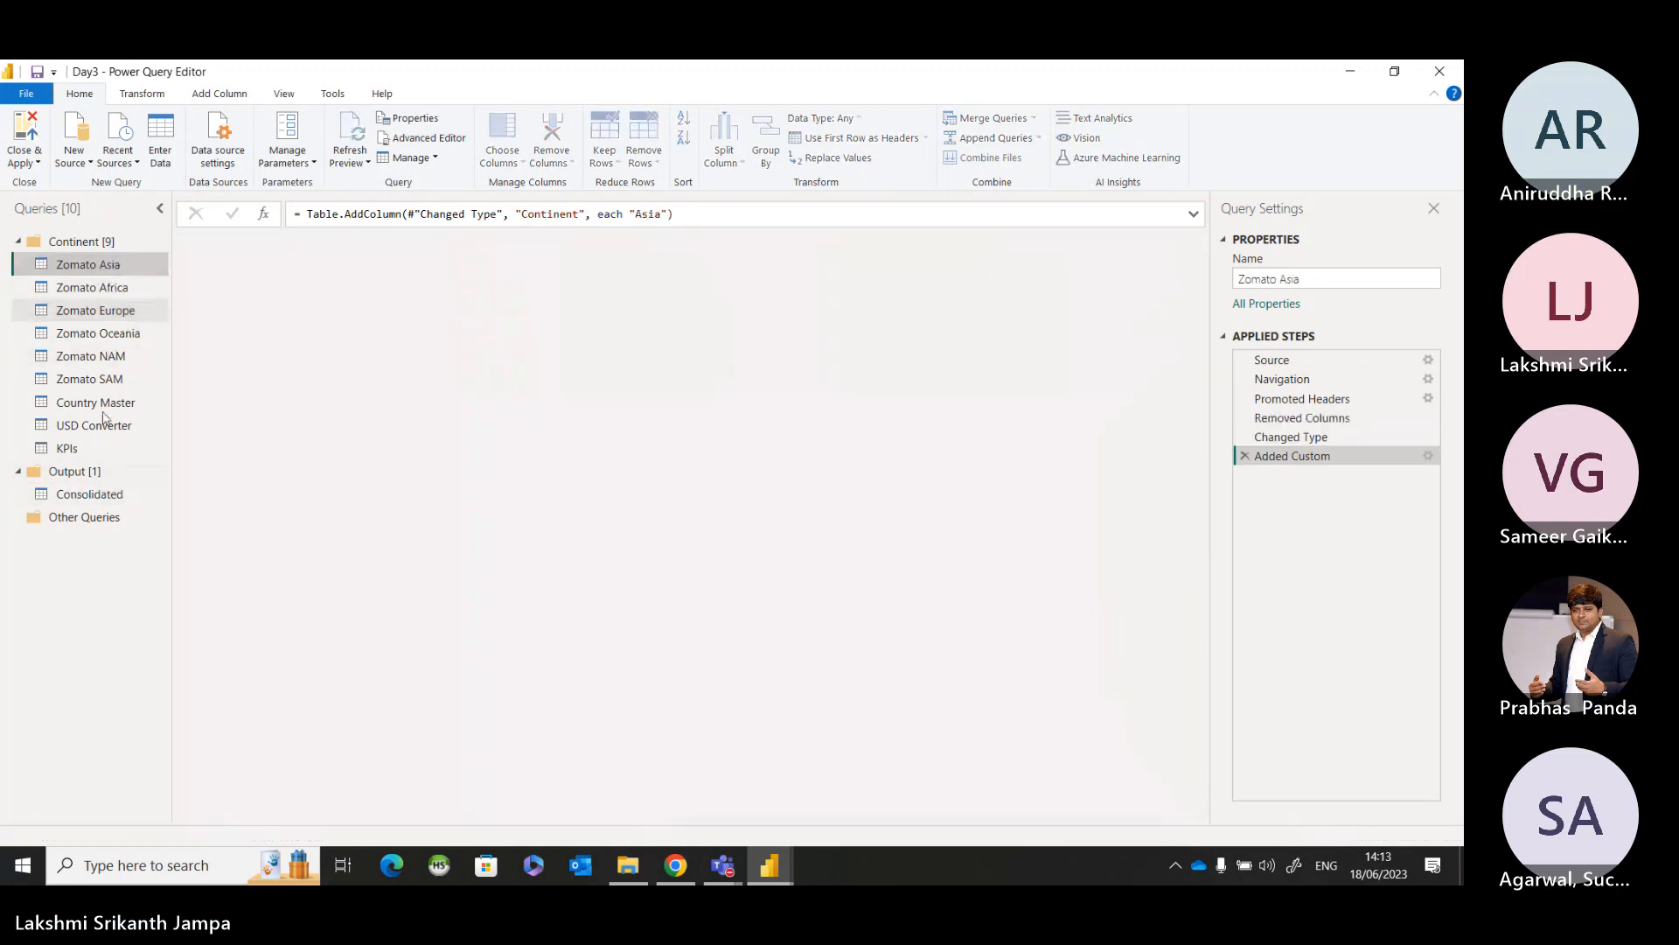
Start a custom column in the Consolidated query and name it "Averaage cost in USD".
{"action": "left_click", "coordinate": [94, 493]}
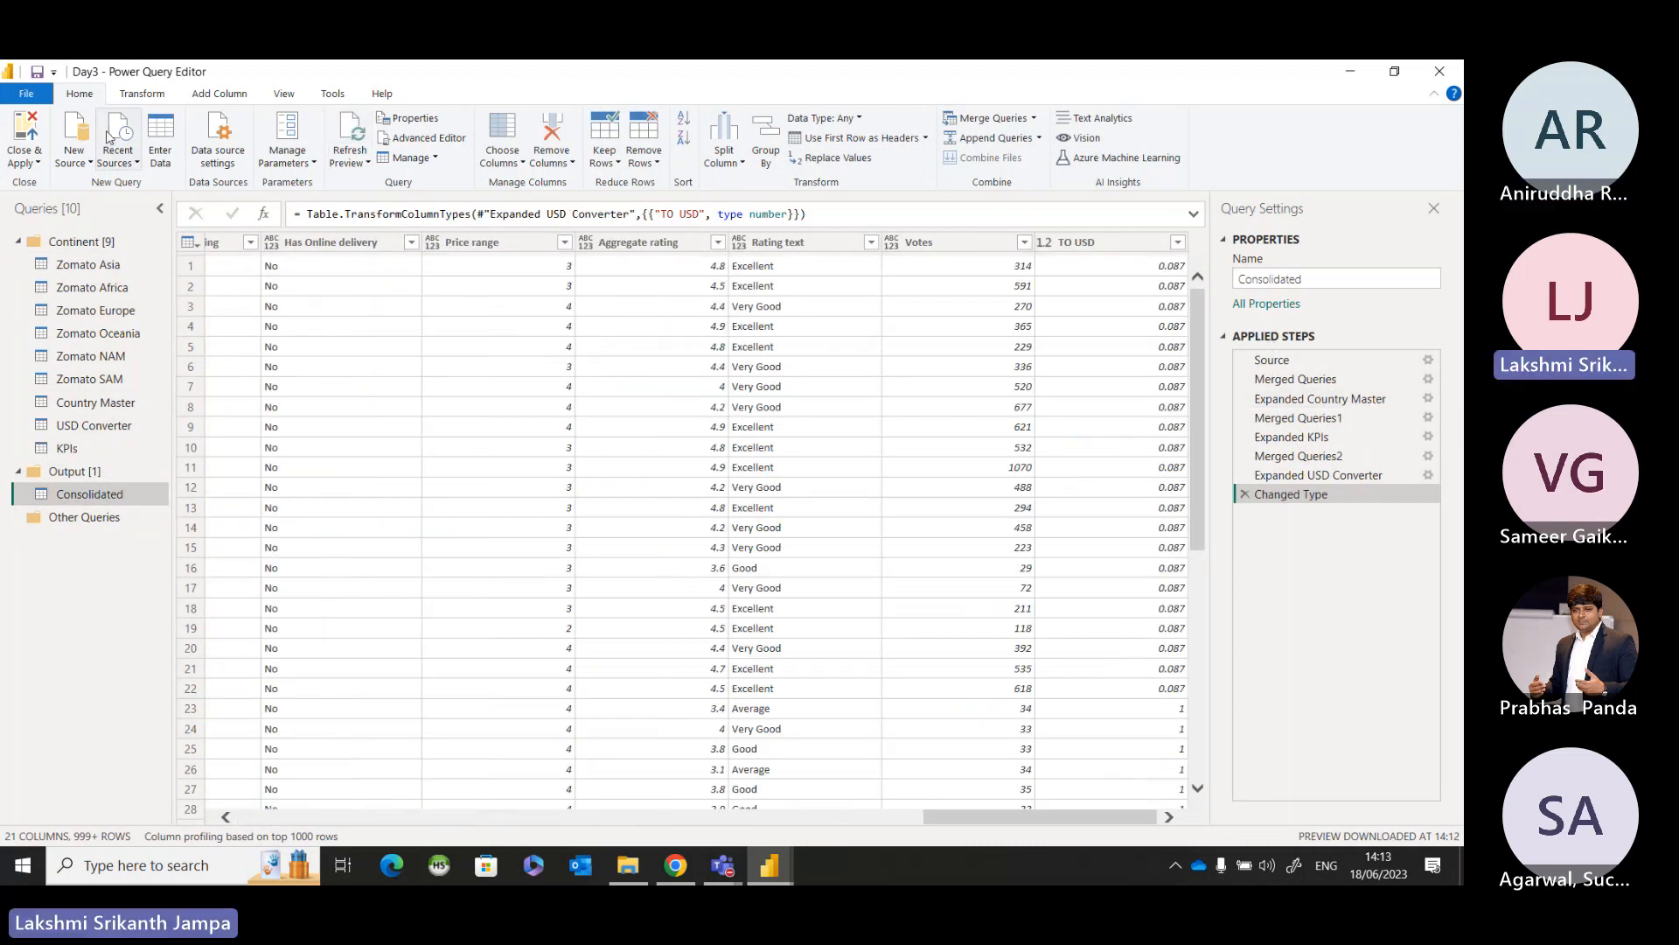
{"action": "left_click", "coordinate": [230, 98]}
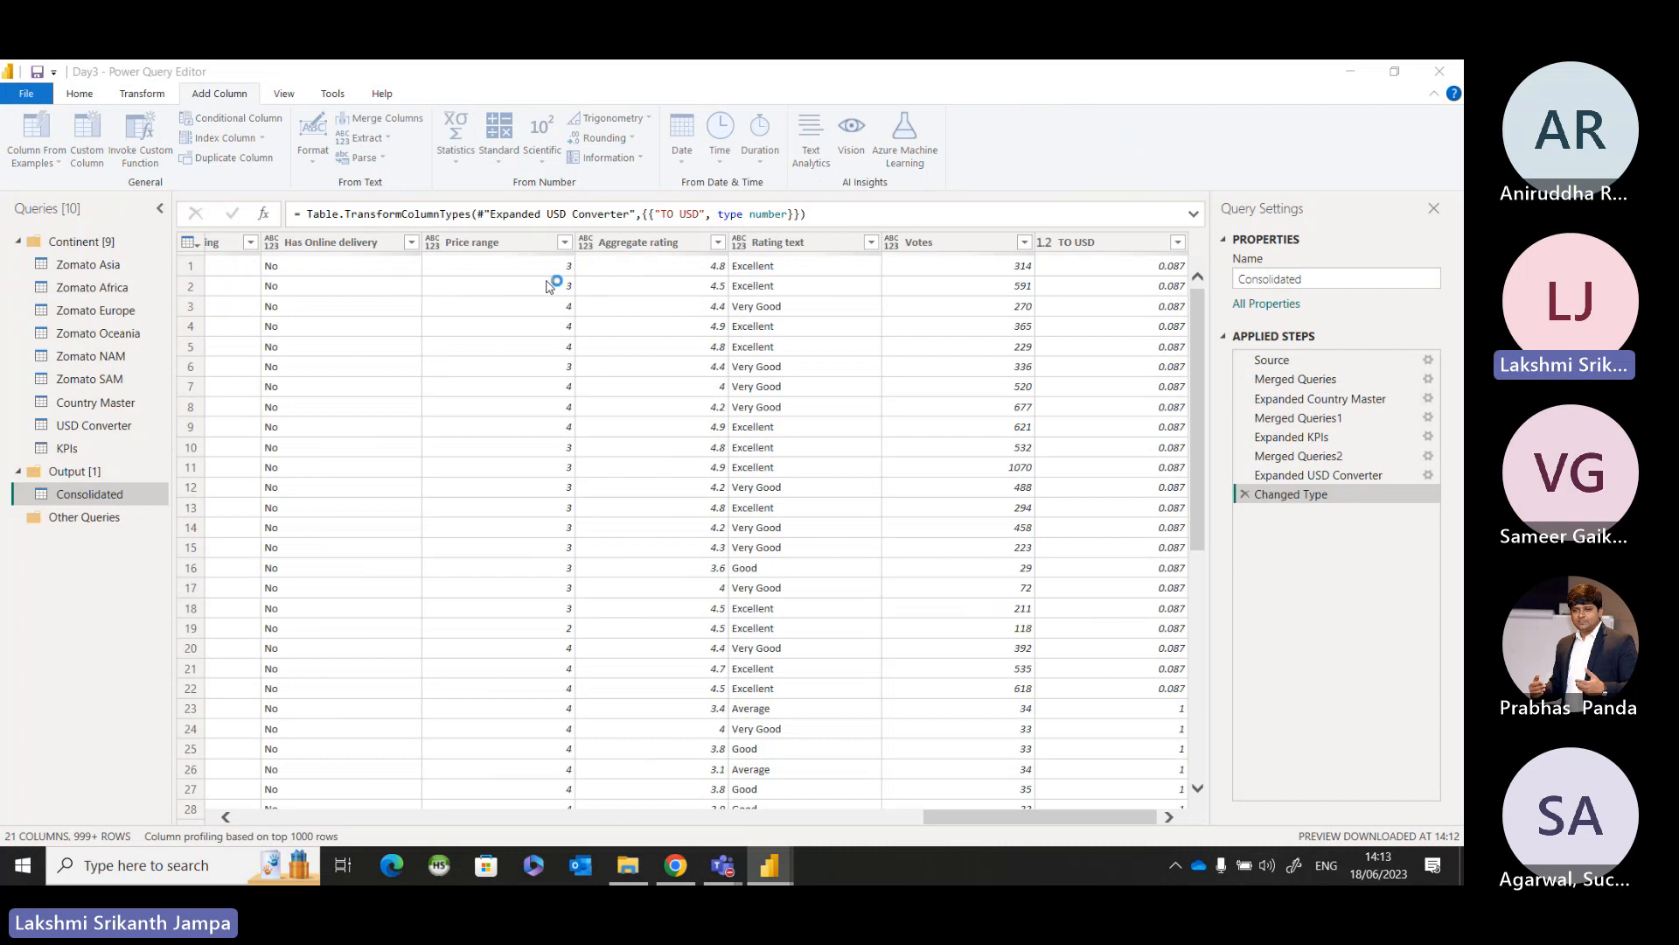
{"action": "left_click_drag", "start_coordinate": [519, 354], "coordinate": [300, 354]}
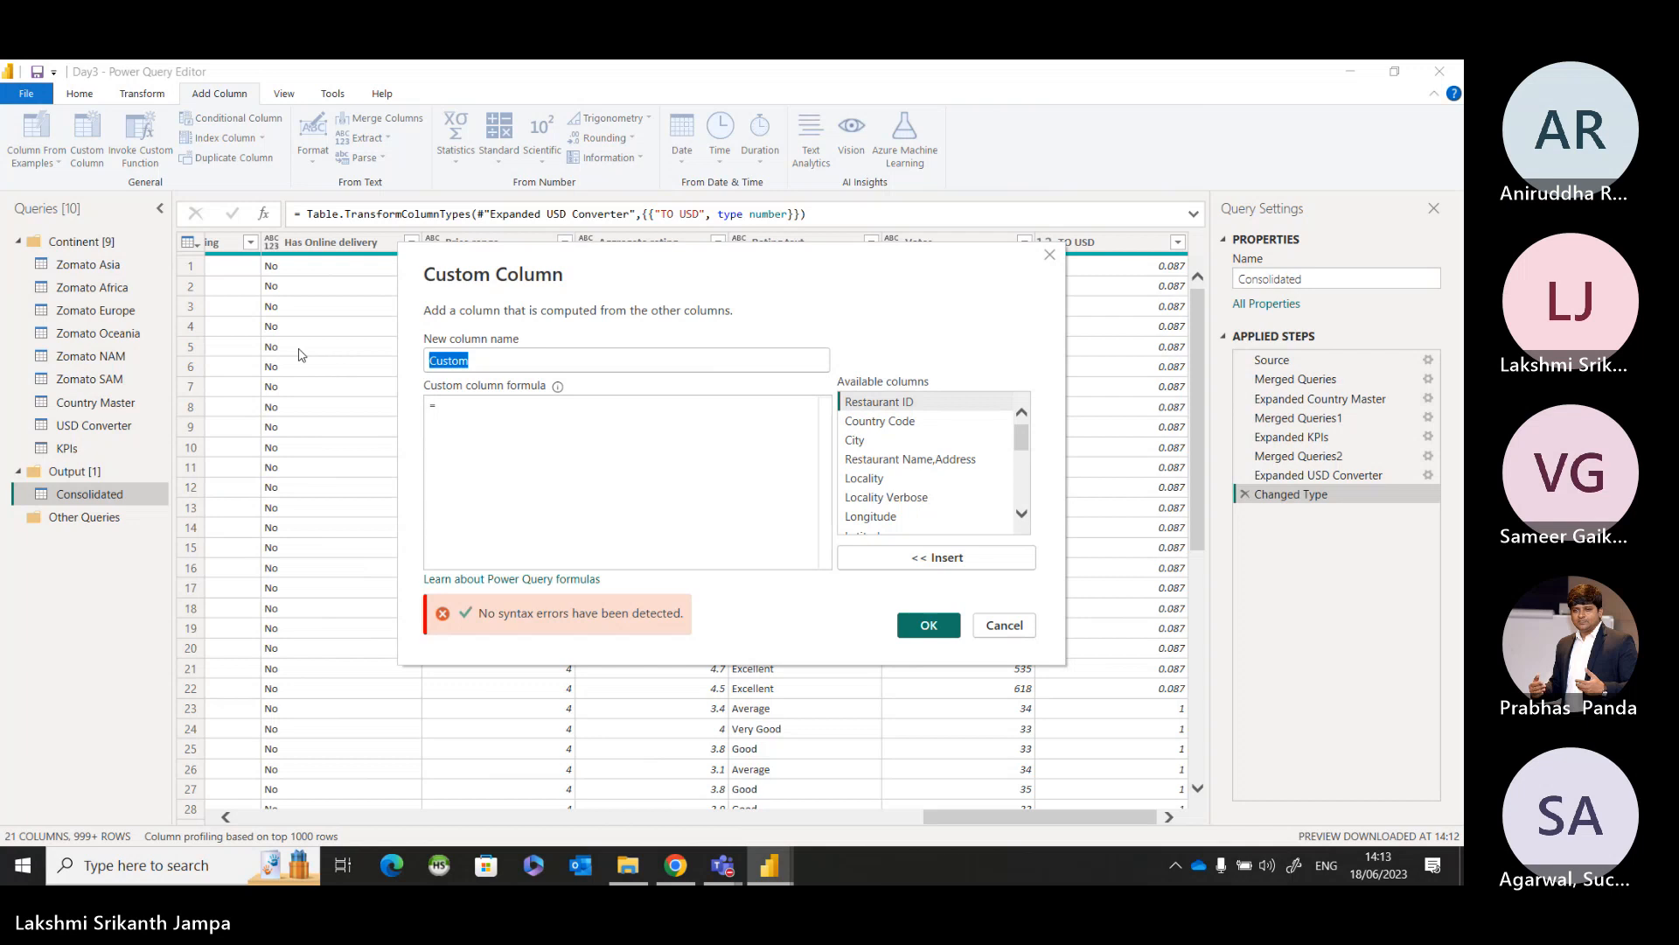
{"action": "type", "text": "Avera"}
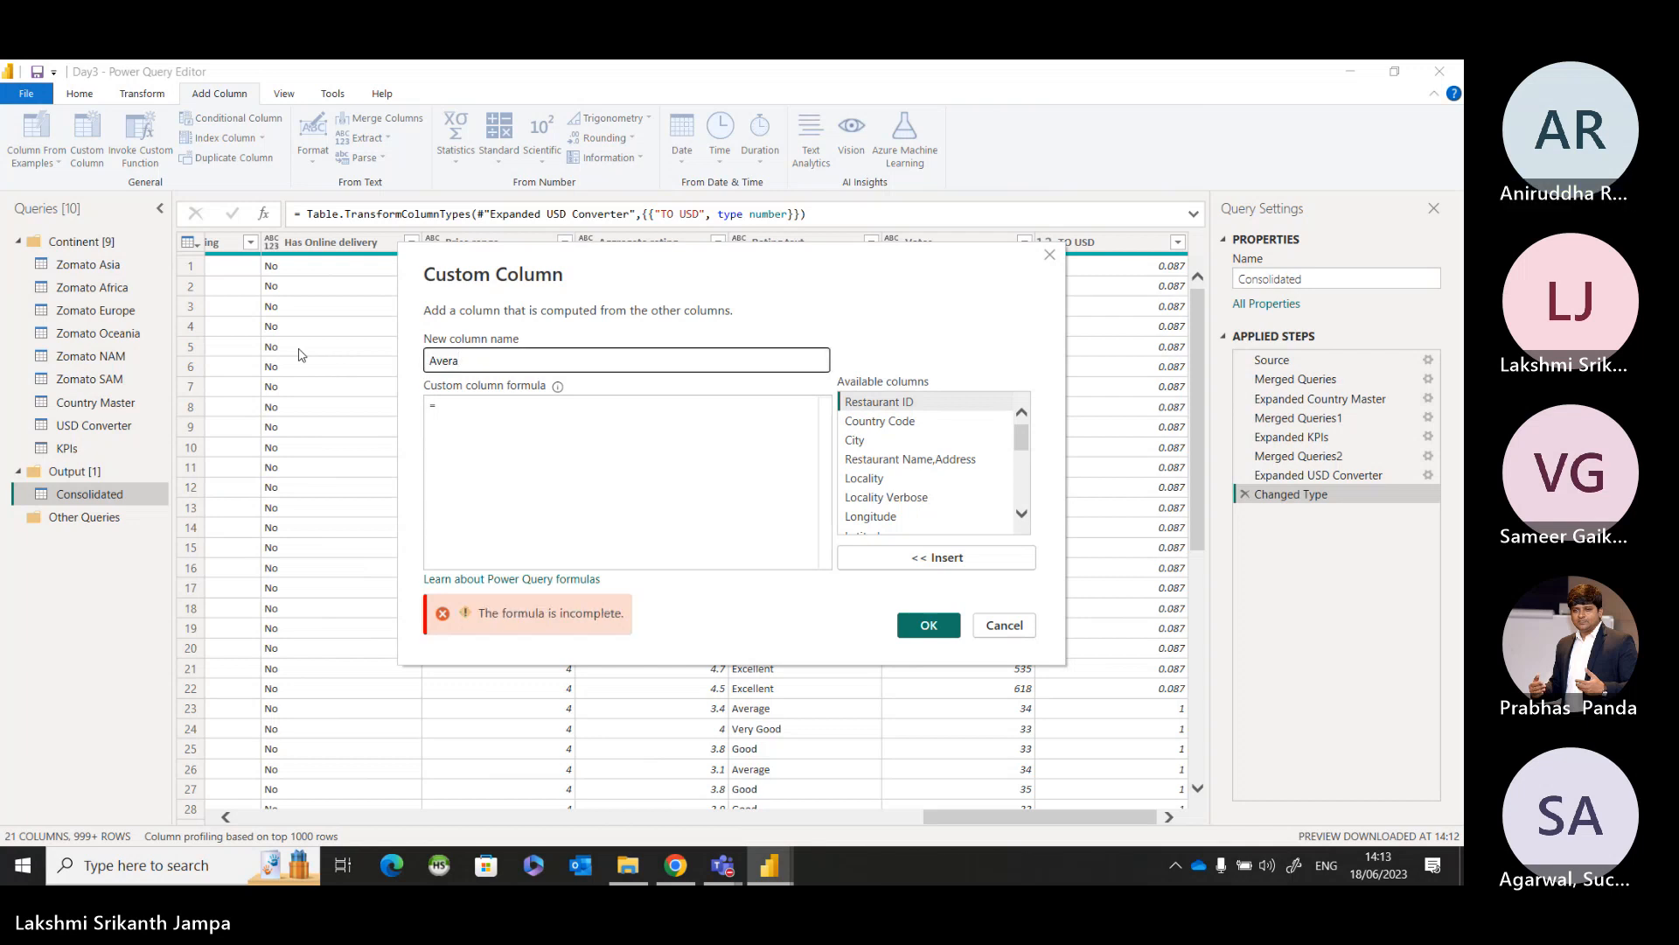
{"action": "type", "text": "age cost in USD"}
Define the custom column's formula as [Average Cost for two] * [TO USD] and add the column.
{"action": "left_click", "coordinate": [502, 416]}
{"action": "scroll", "coordinate": [962, 516], "scroll_direction": "down", "scroll_amount": 2}
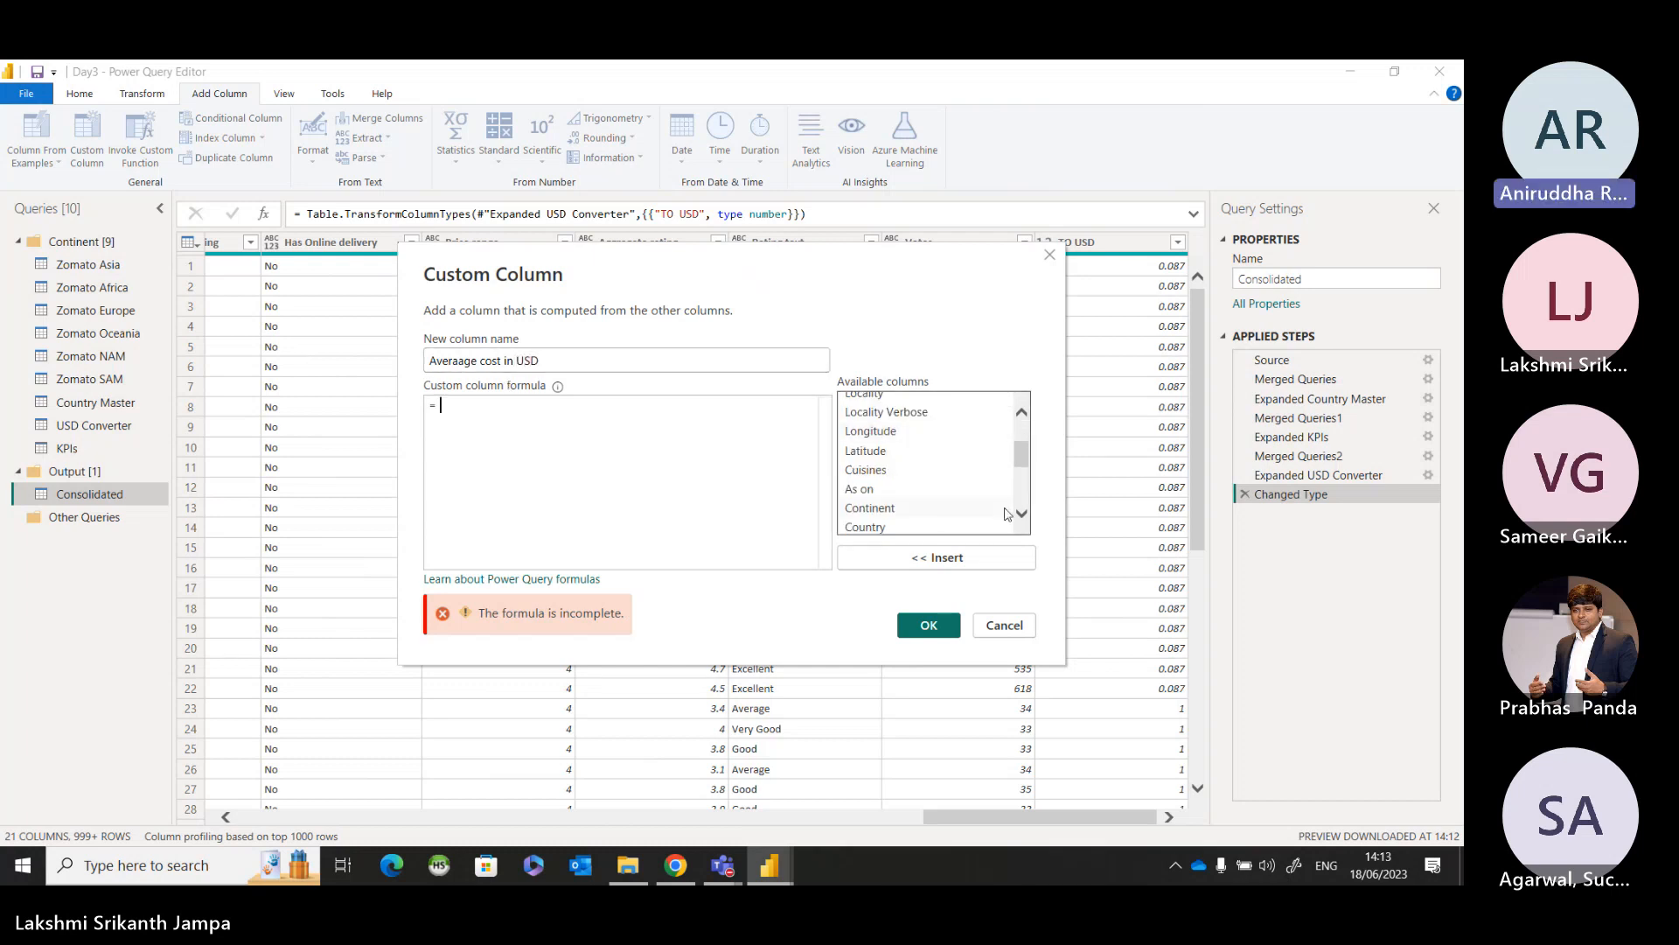
{"action": "scroll", "coordinate": [923, 498], "scroll_direction": "down", "scroll_amount": 2}
{"action": "double_click", "coordinate": [917, 484]}
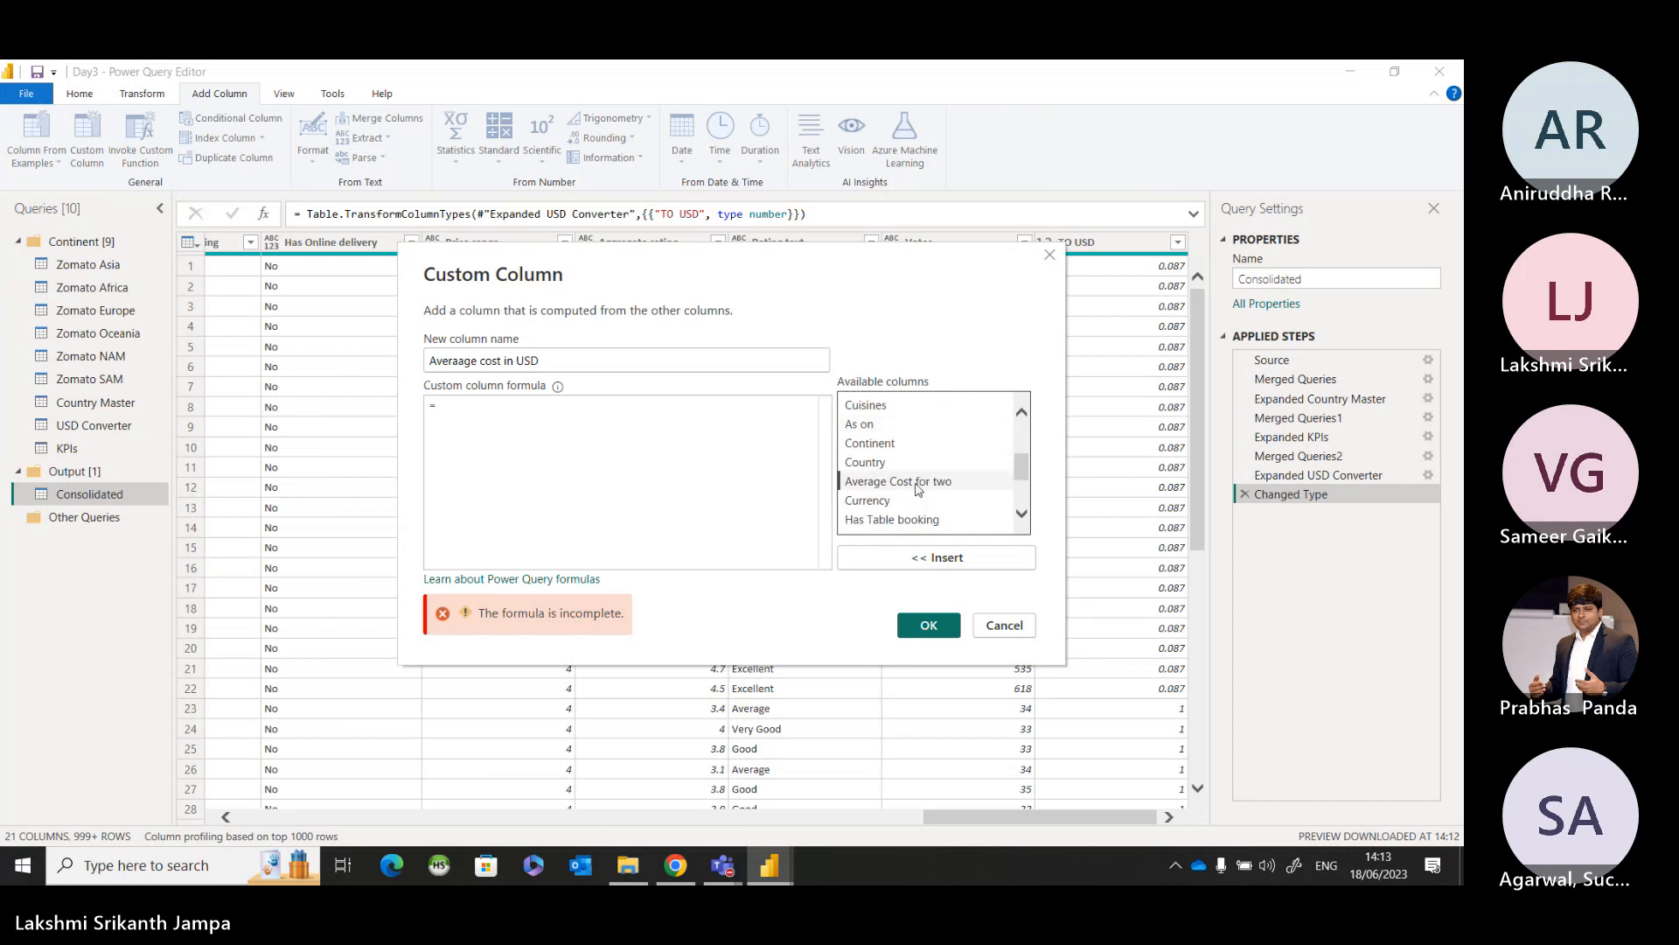
{"action": "type", "text": "*"}
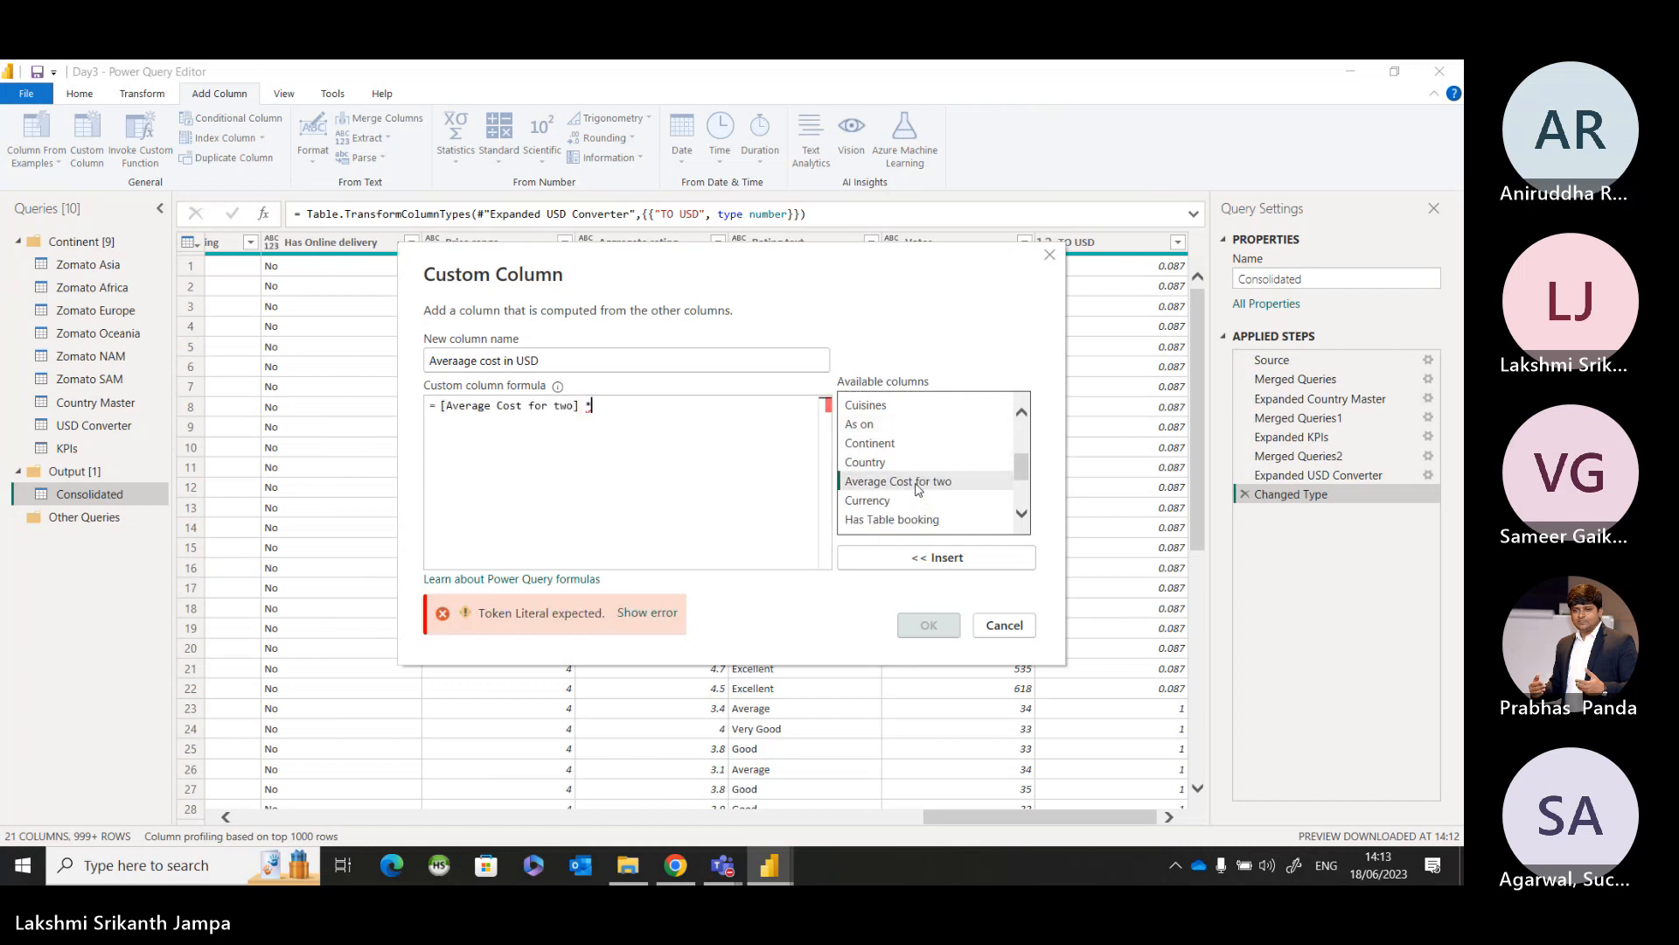
{"action": "scroll", "coordinate": [916, 490], "scroll_direction": "down", "scroll_amount": 2}
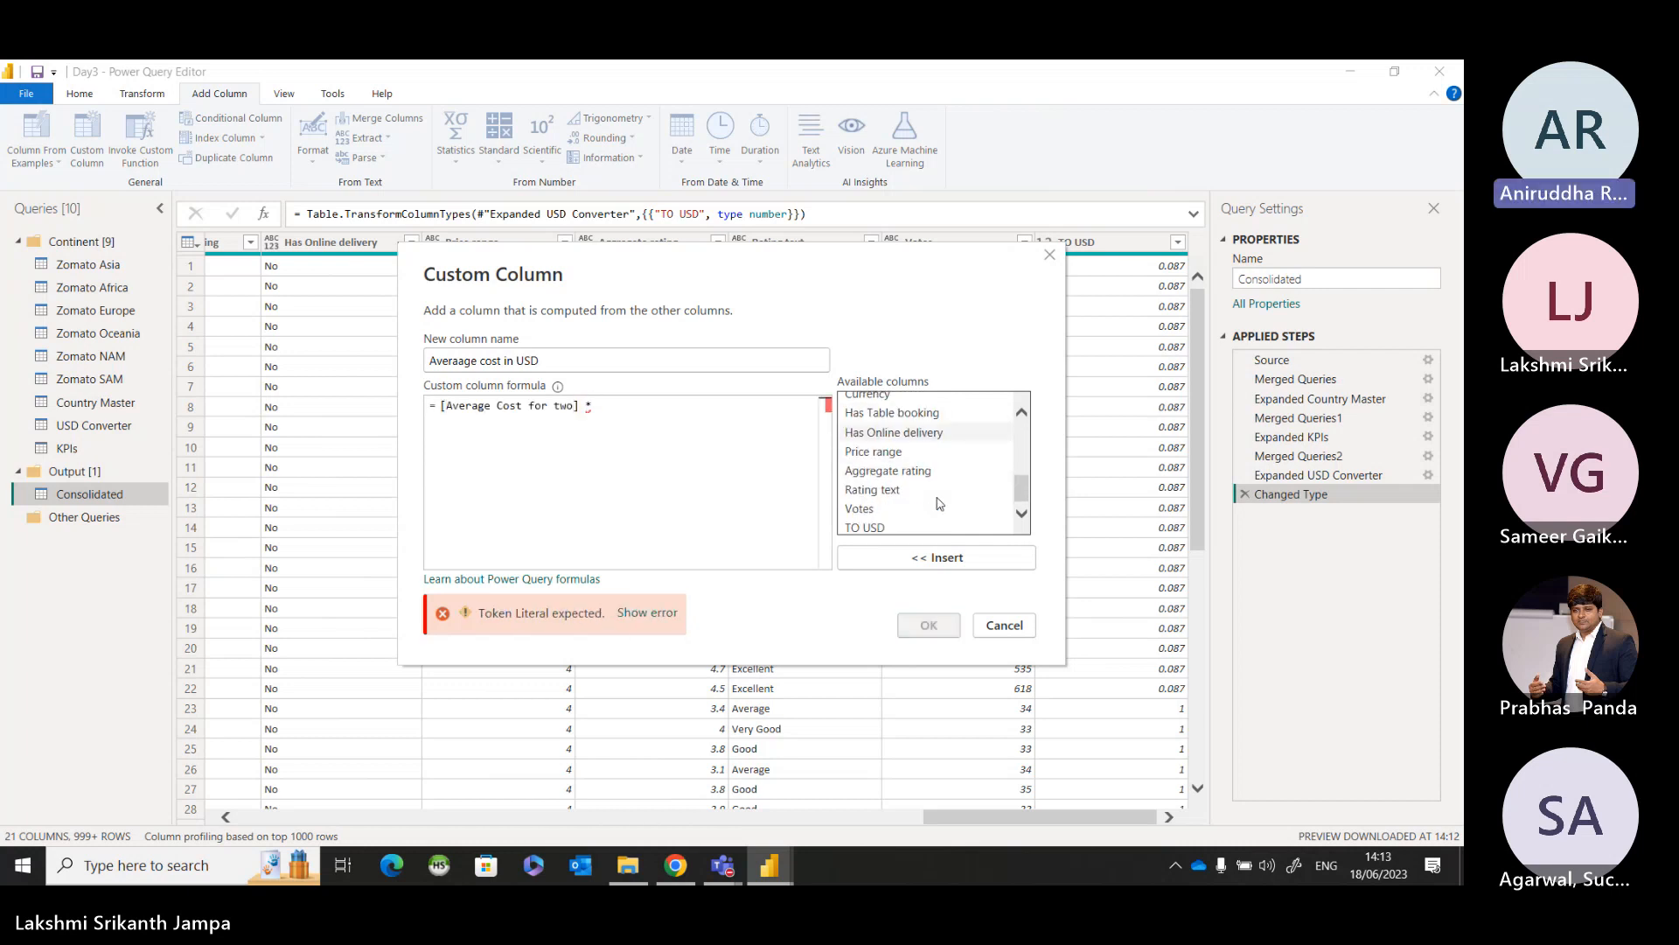
{"action": "left_click", "coordinate": [872, 525]}
{"action": "double_click", "coordinate": [873, 525]}
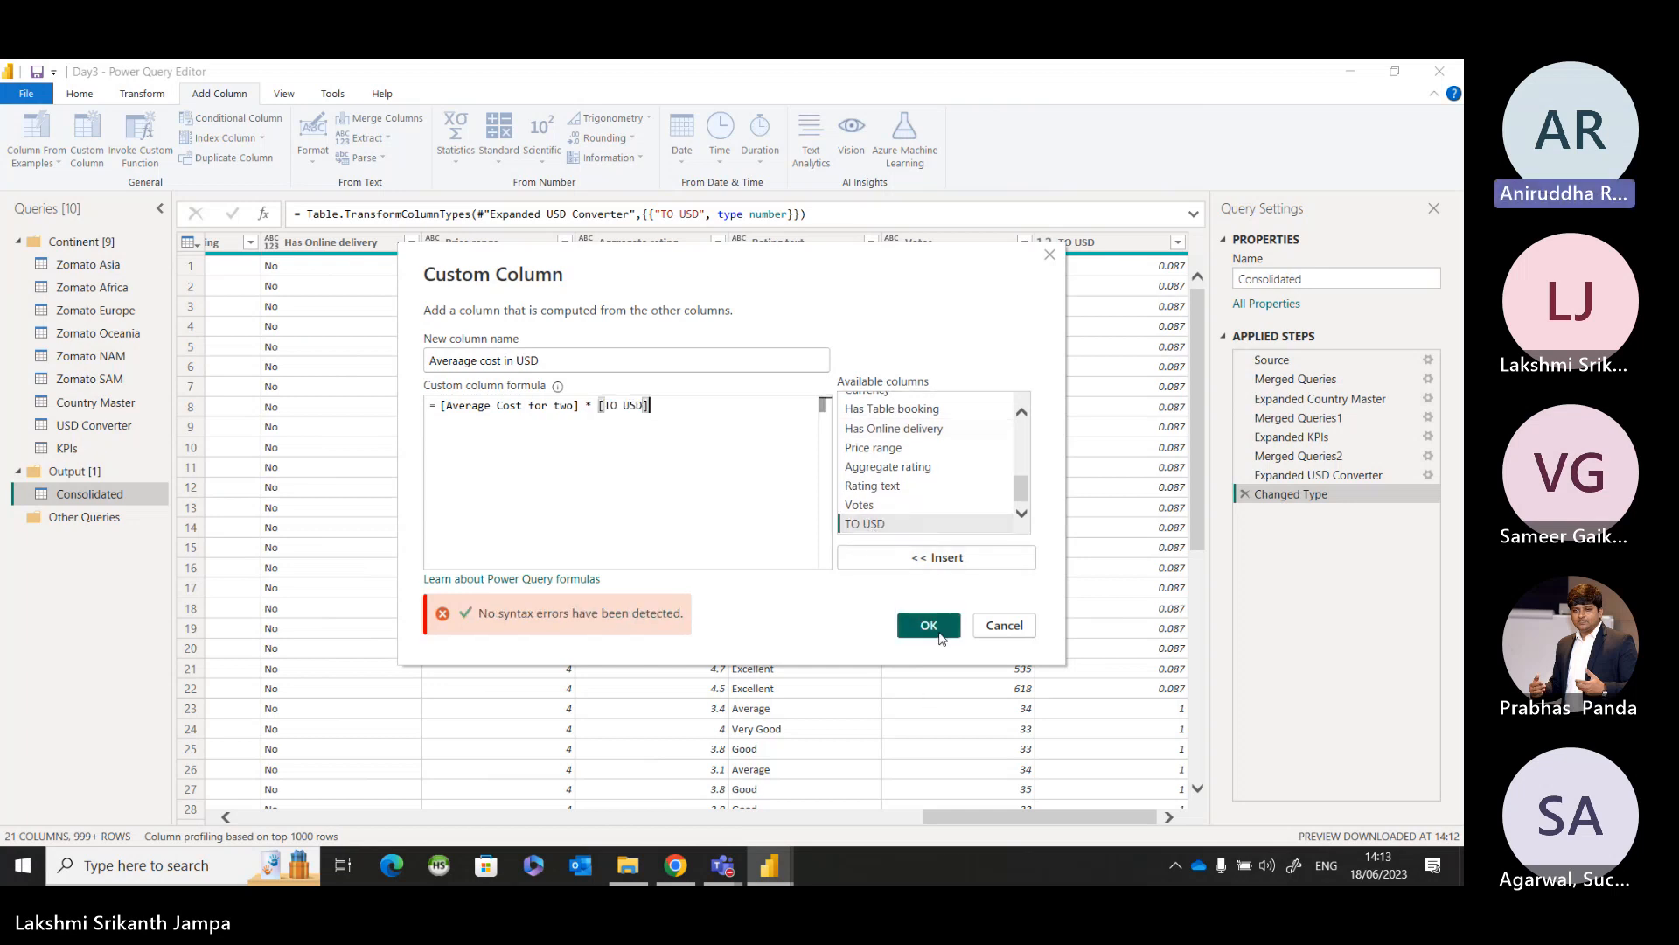
{"action": "left_click", "coordinate": [931, 626]}
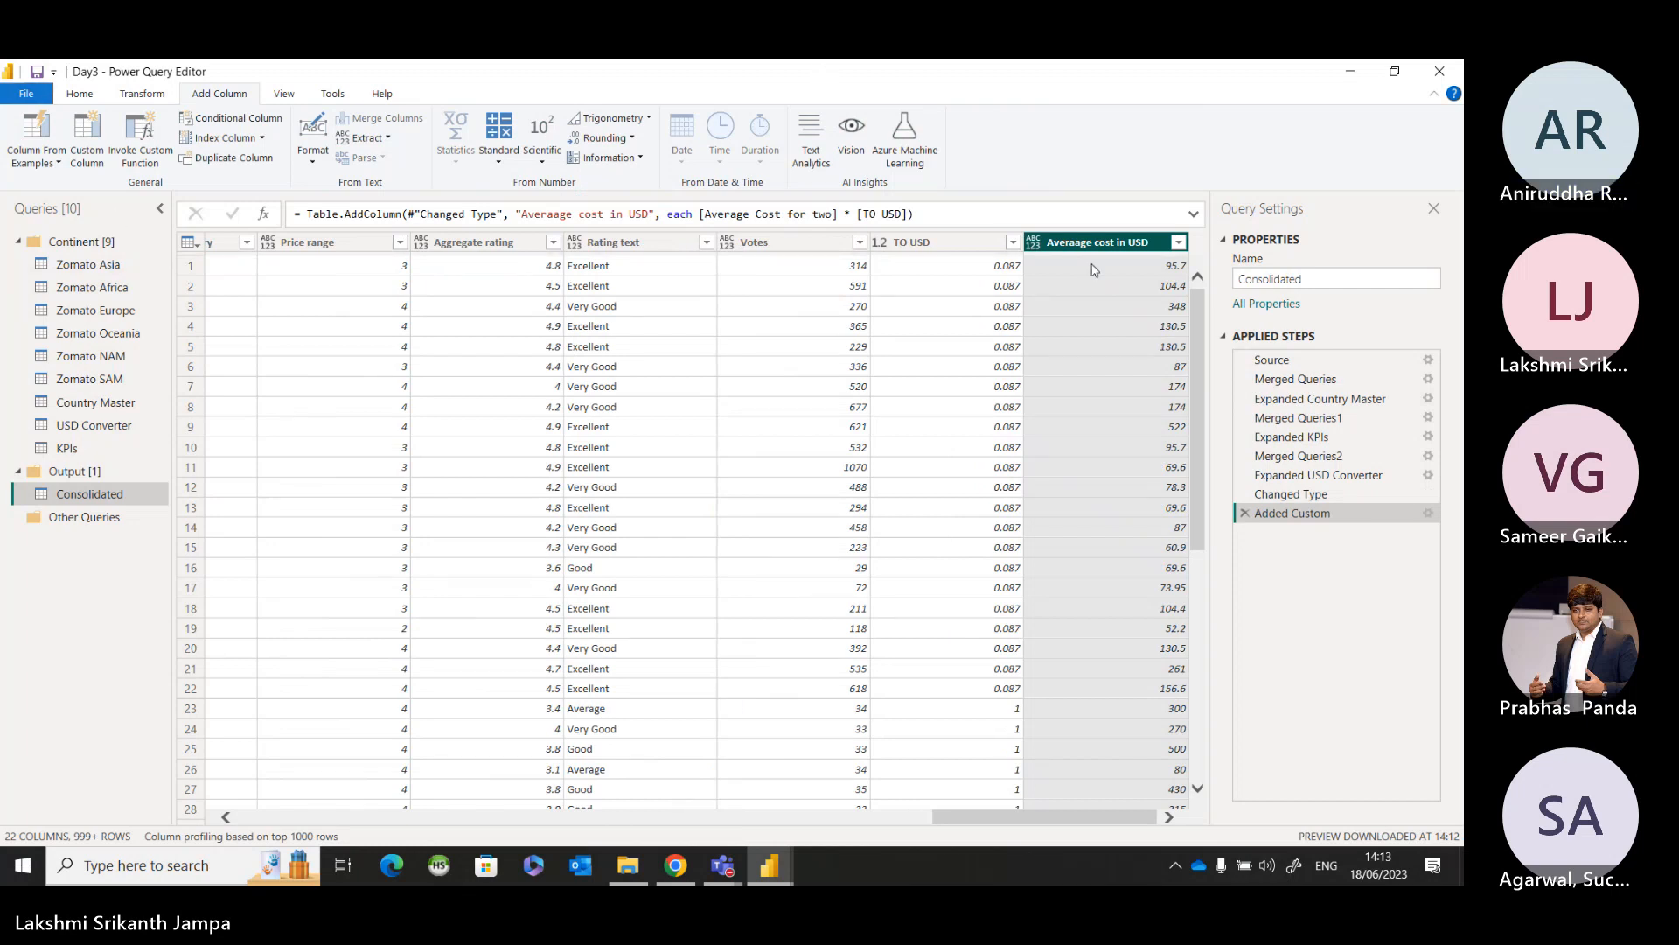
Set the "Averaage cost in USD" column's data type to Decimal Number, and close the query editor with the changes applied.
{"action": "left_click", "coordinate": [1035, 243]}
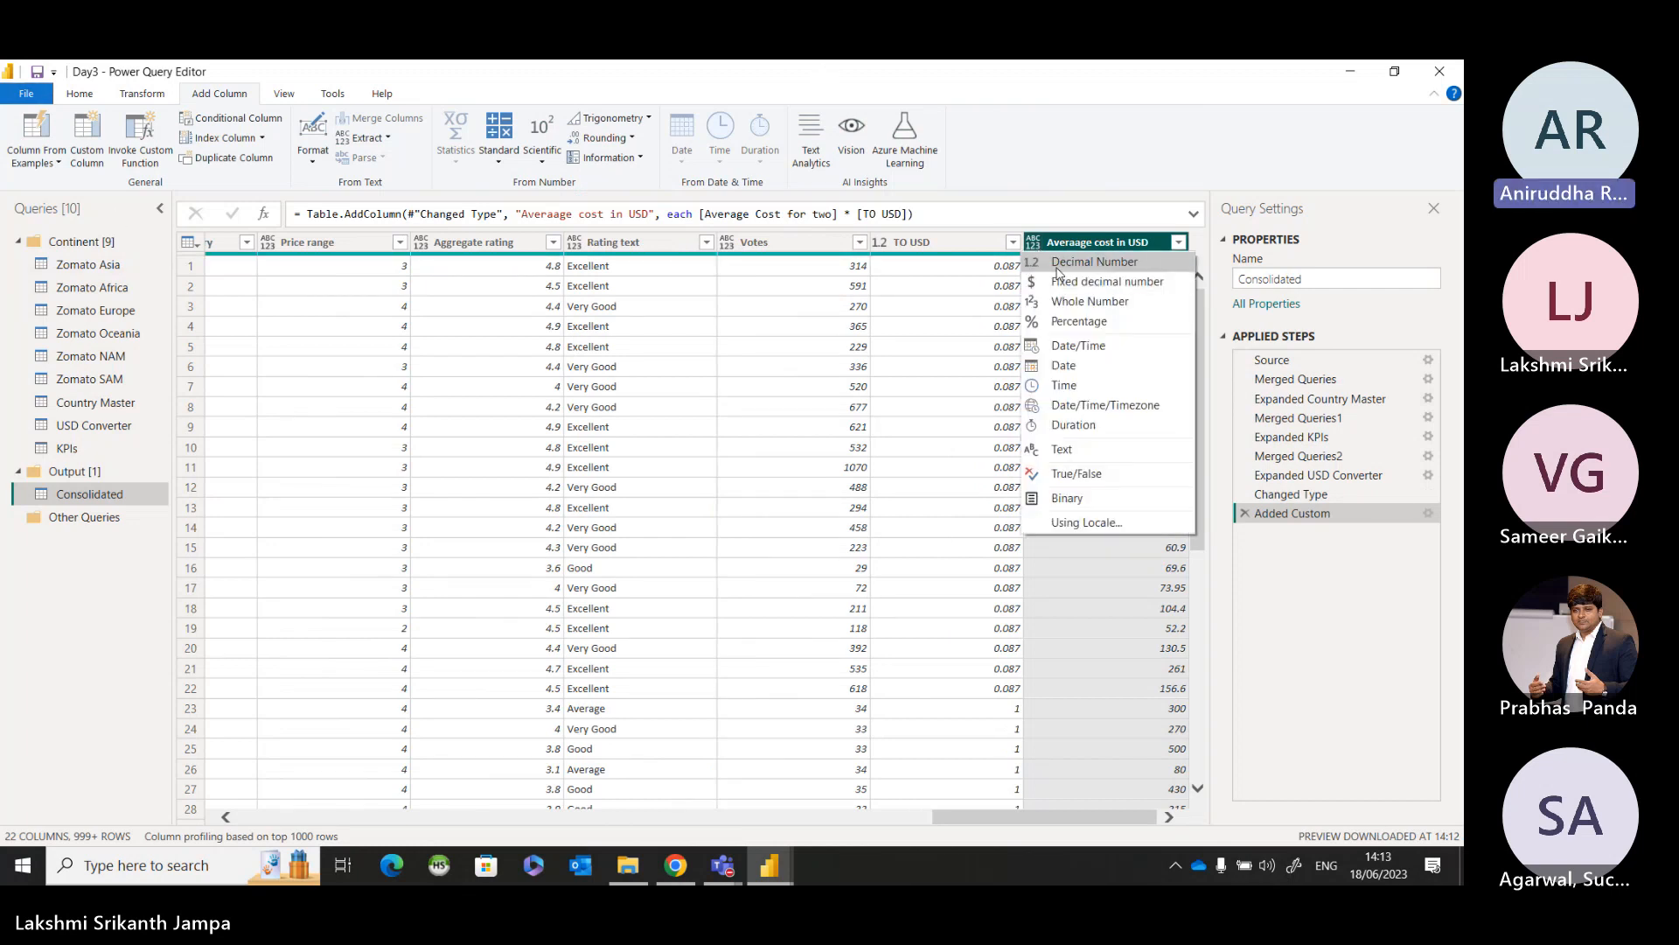
{"action": "left_click", "coordinate": [1058, 274]}
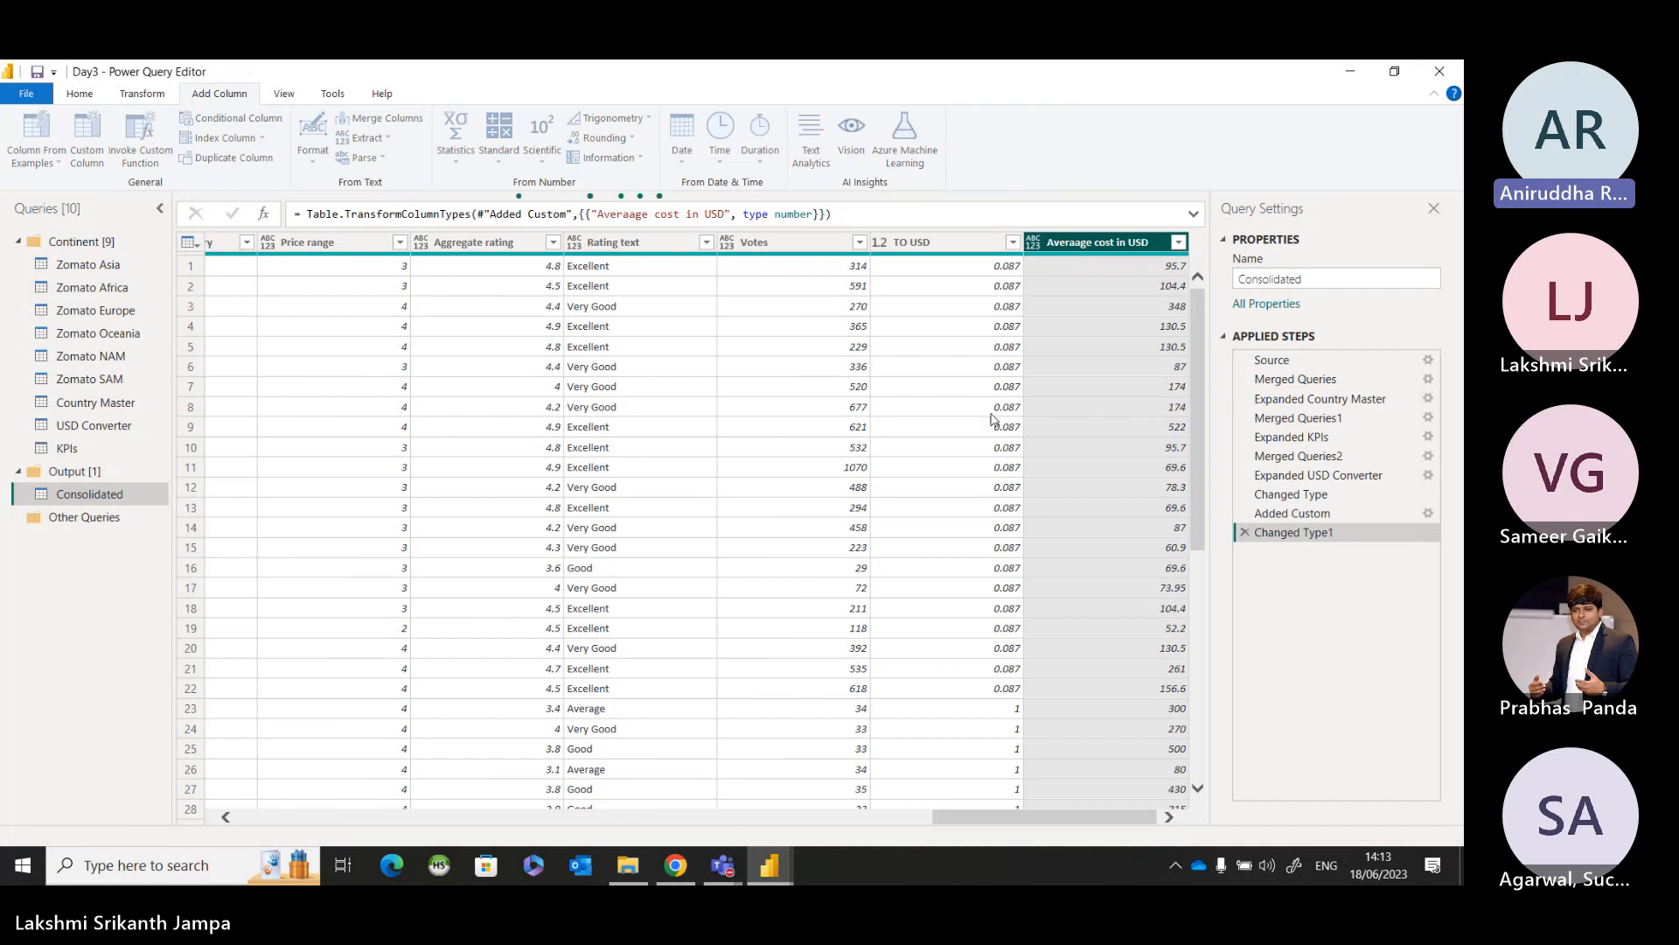
{"action": "left_click", "coordinate": [79, 93]}
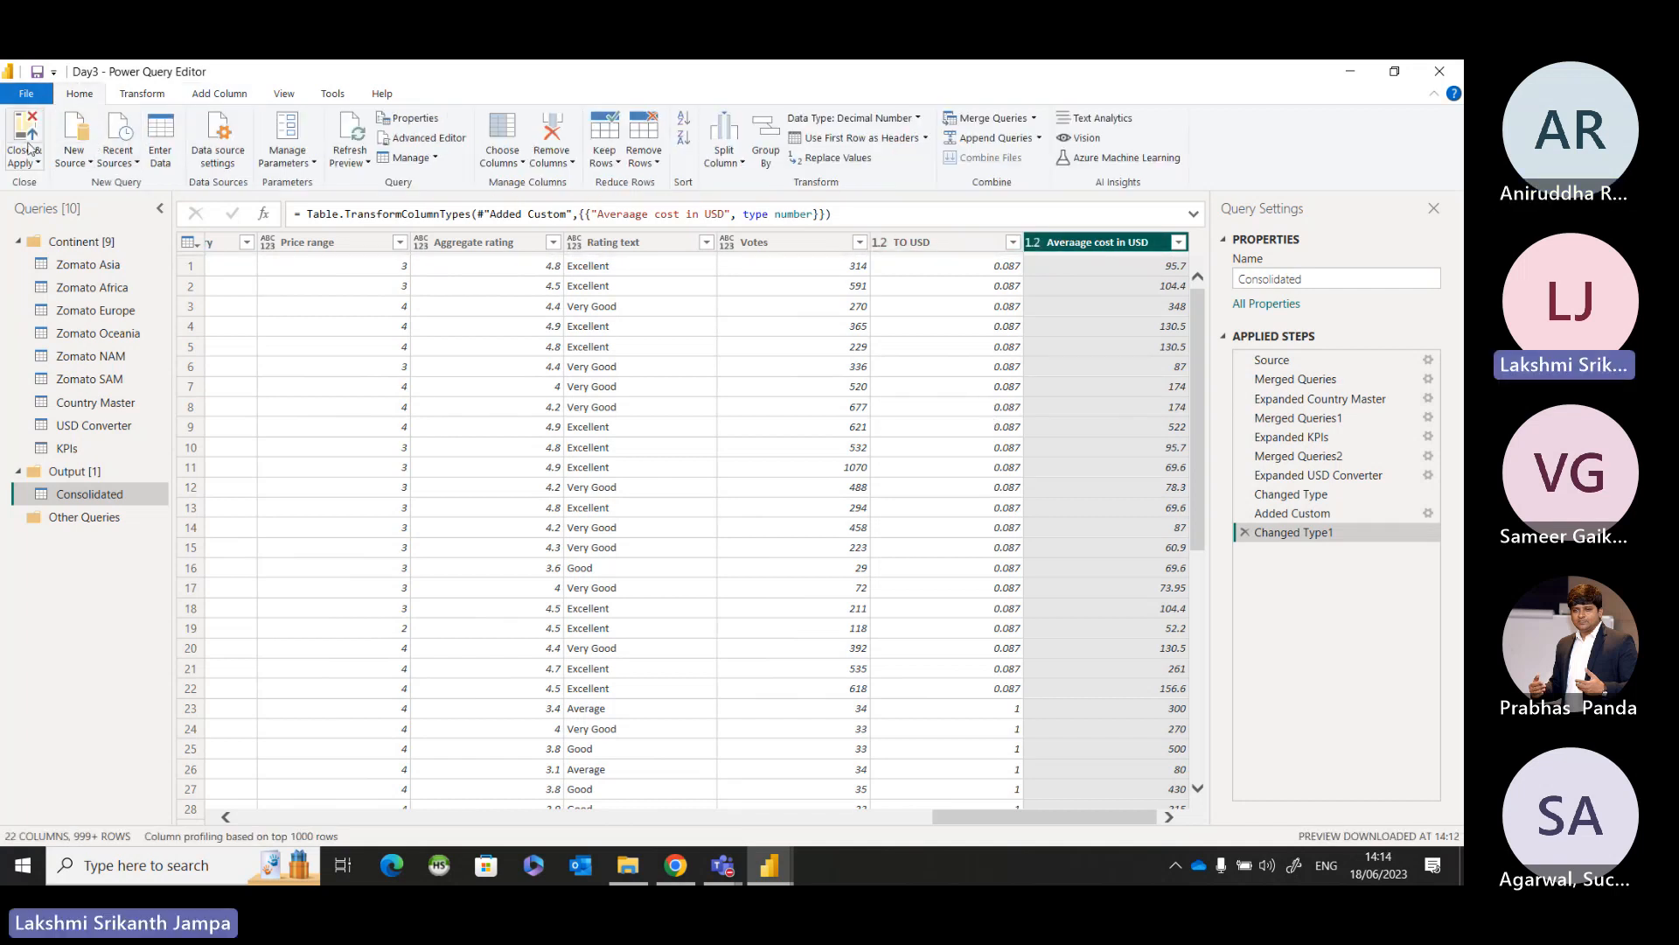
{"action": "left_click", "coordinate": [26, 164]}
{"action": "left_click", "coordinate": [30, 182]}
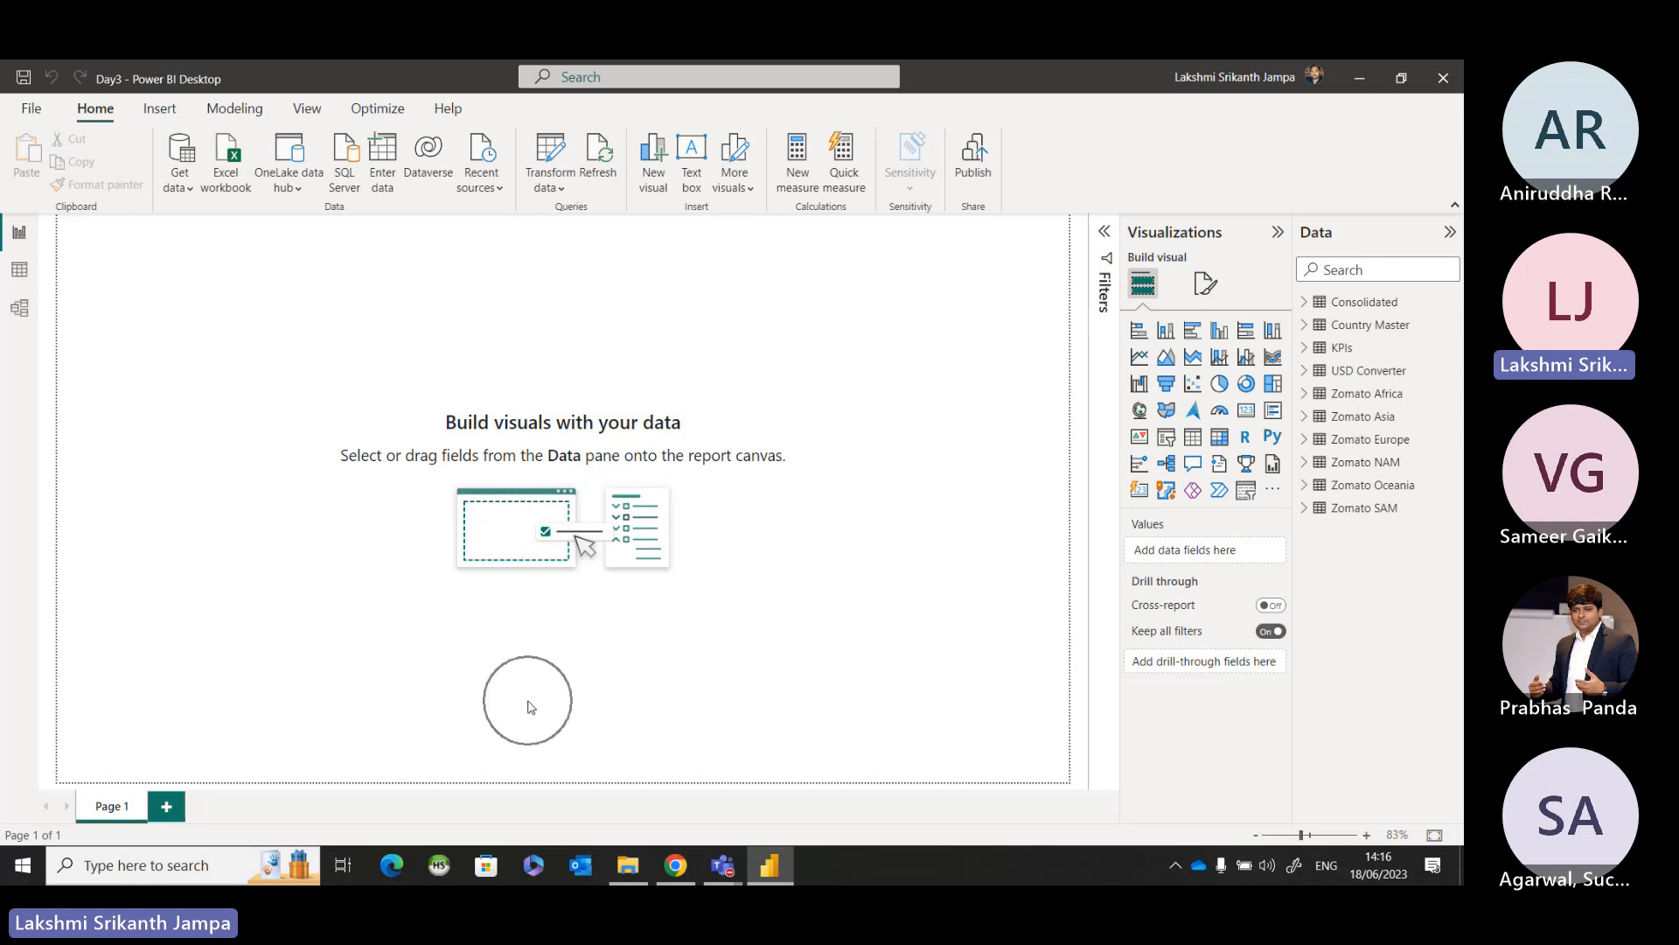
{"action": "left_click", "coordinate": [893, 529]}
{"action": "key", "text": "ctrl"}
{"action": "key", "text": "ctrl"}
{"action": "key", "text": "ctrl"}
{"action": "key", "text": "ctrl"}
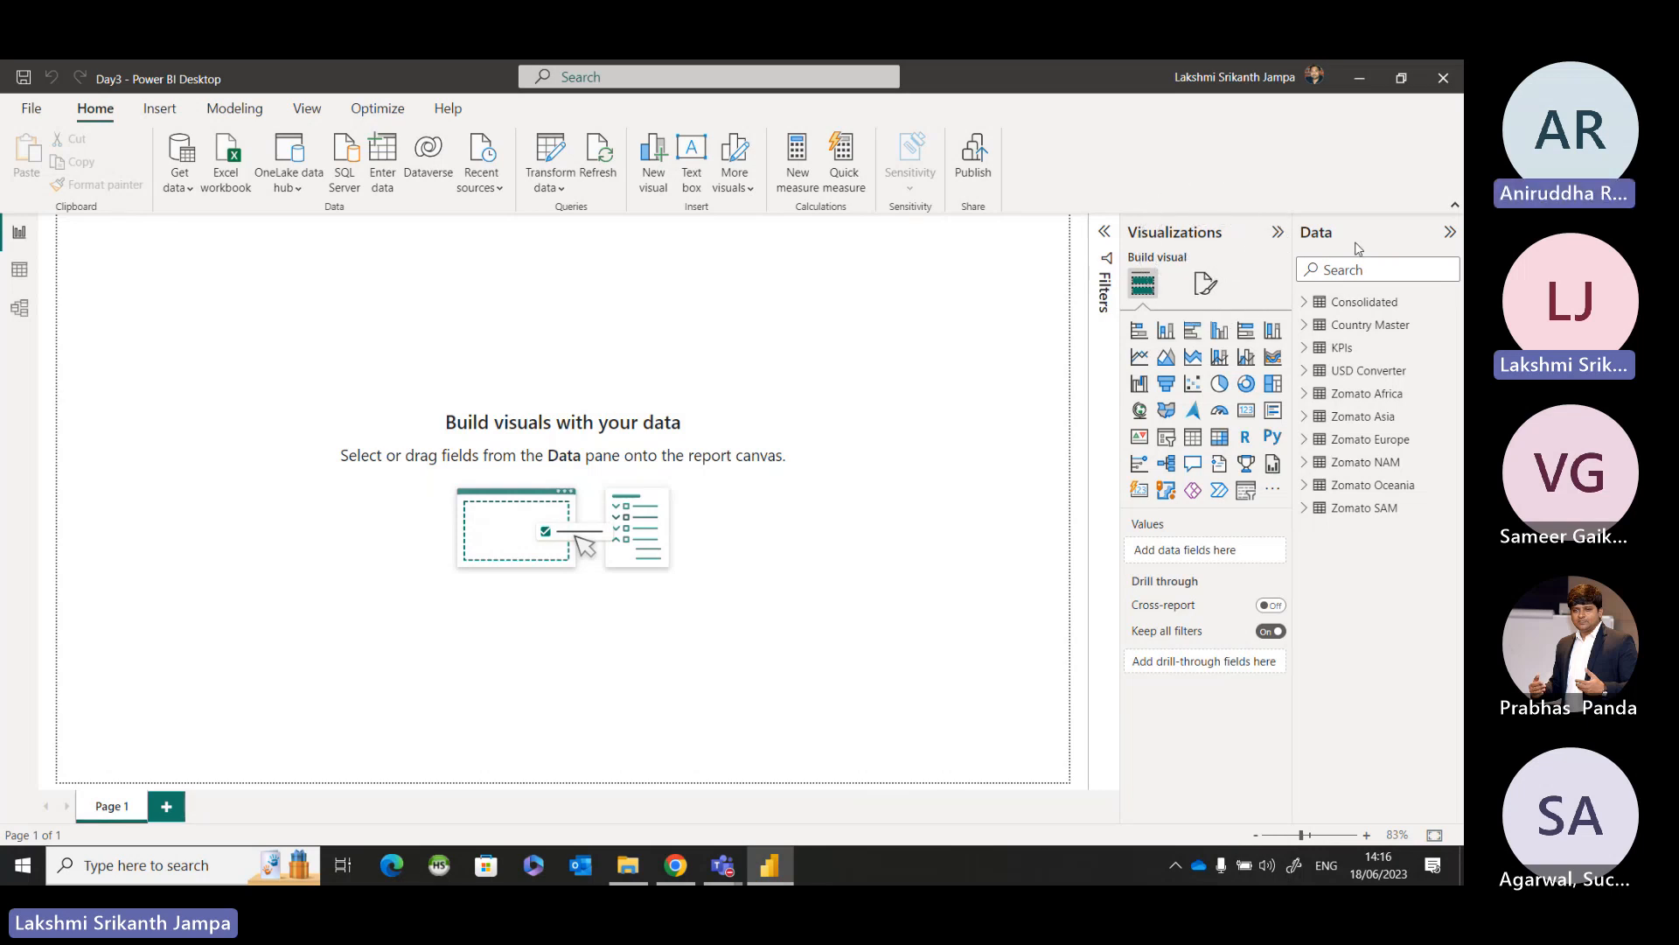
{"action": "key", "text": "ctrl"}
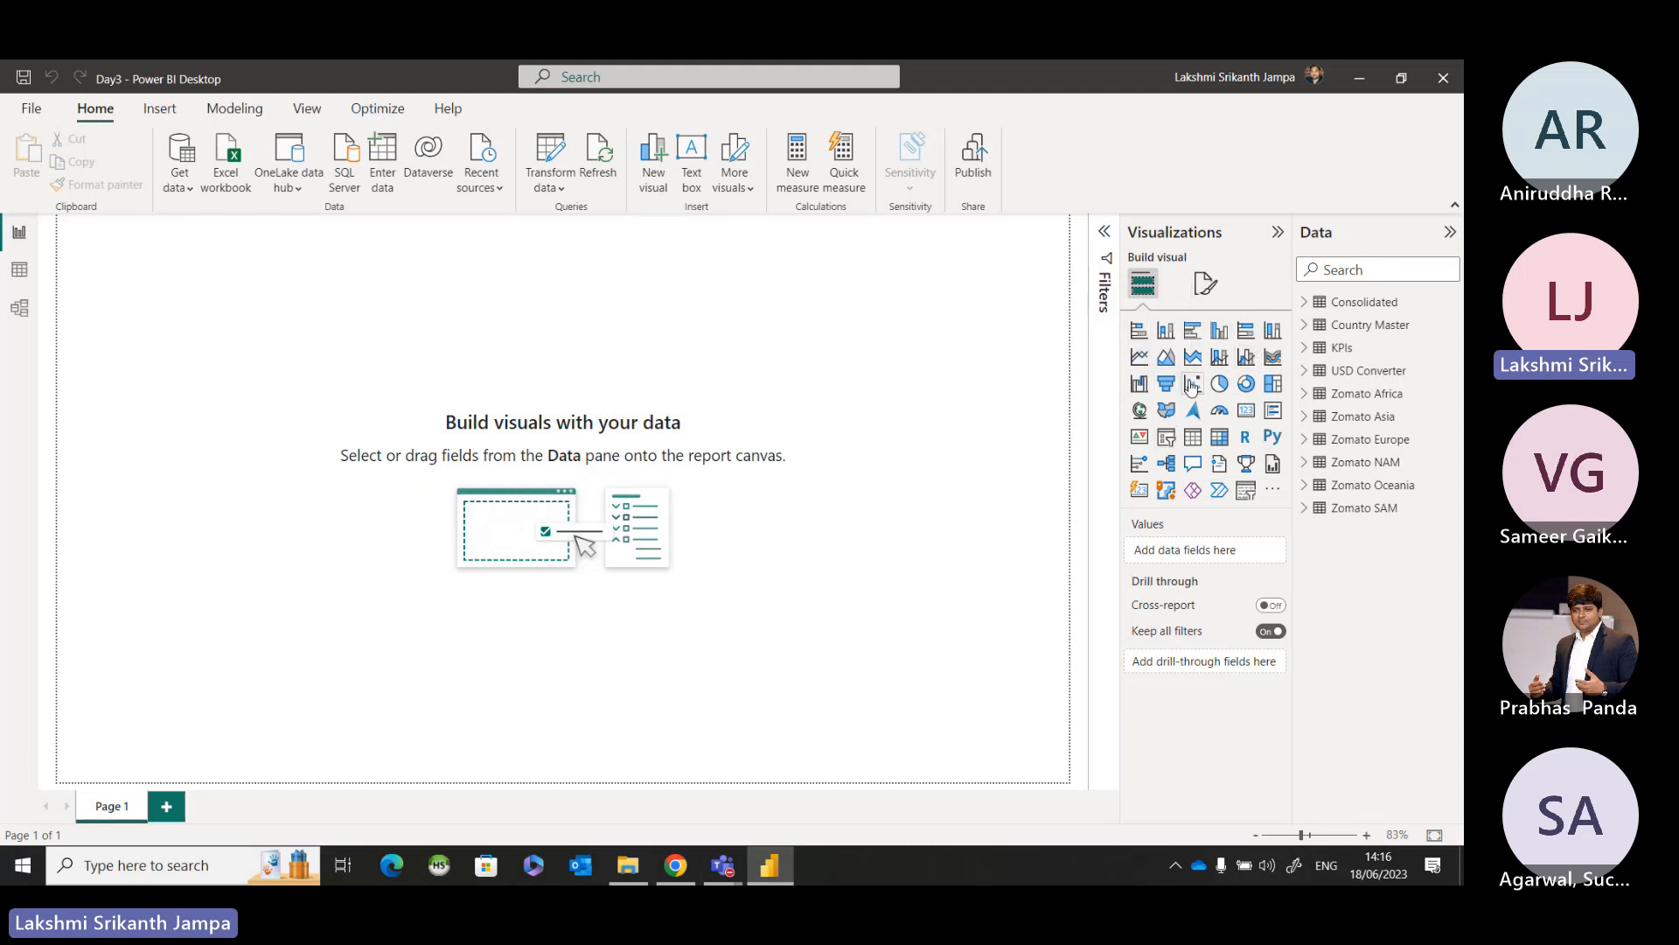
{"action": "key", "text": "ctrl"}
{"action": "key", "text": "ctrl"}
{"action": "key", "text": "ctrl"}
{"action": "key", "text": "ctrl"}
{"action": "key", "text": "ctrl"}
{"action": "key", "text": "ctrl"}
{"action": "key", "text": "ctrl"}
{"action": "key", "text": "ctrl"}
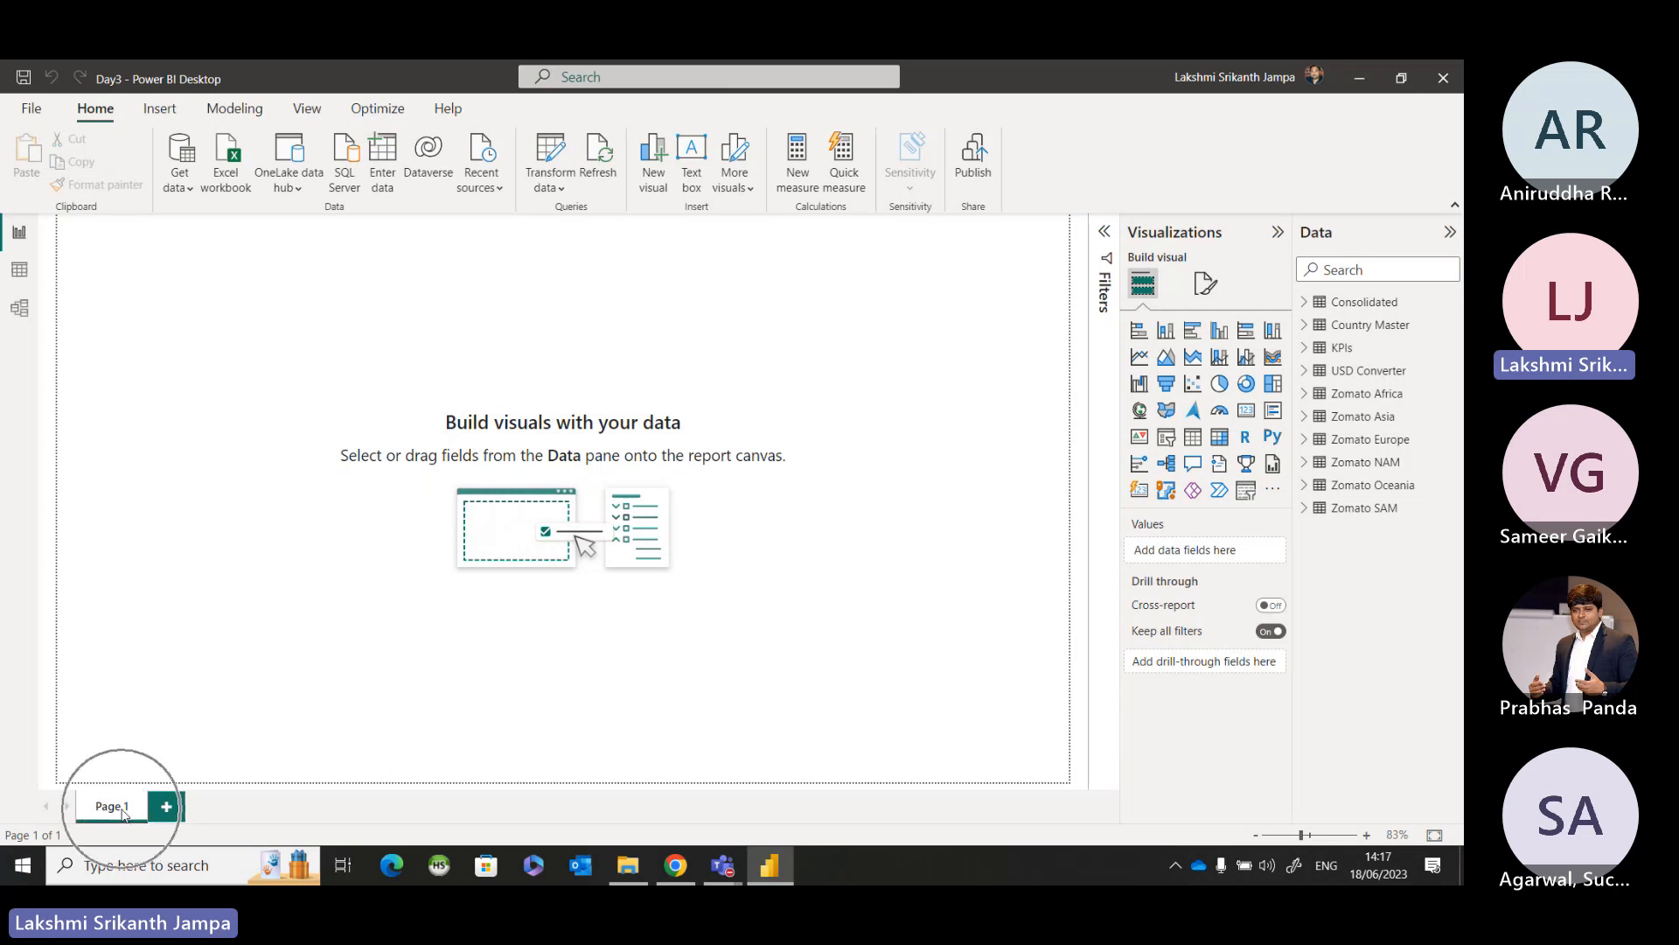
Rename the report page Page 1 as "Home Page".
{"action": "double_click", "coordinate": [122, 809]}
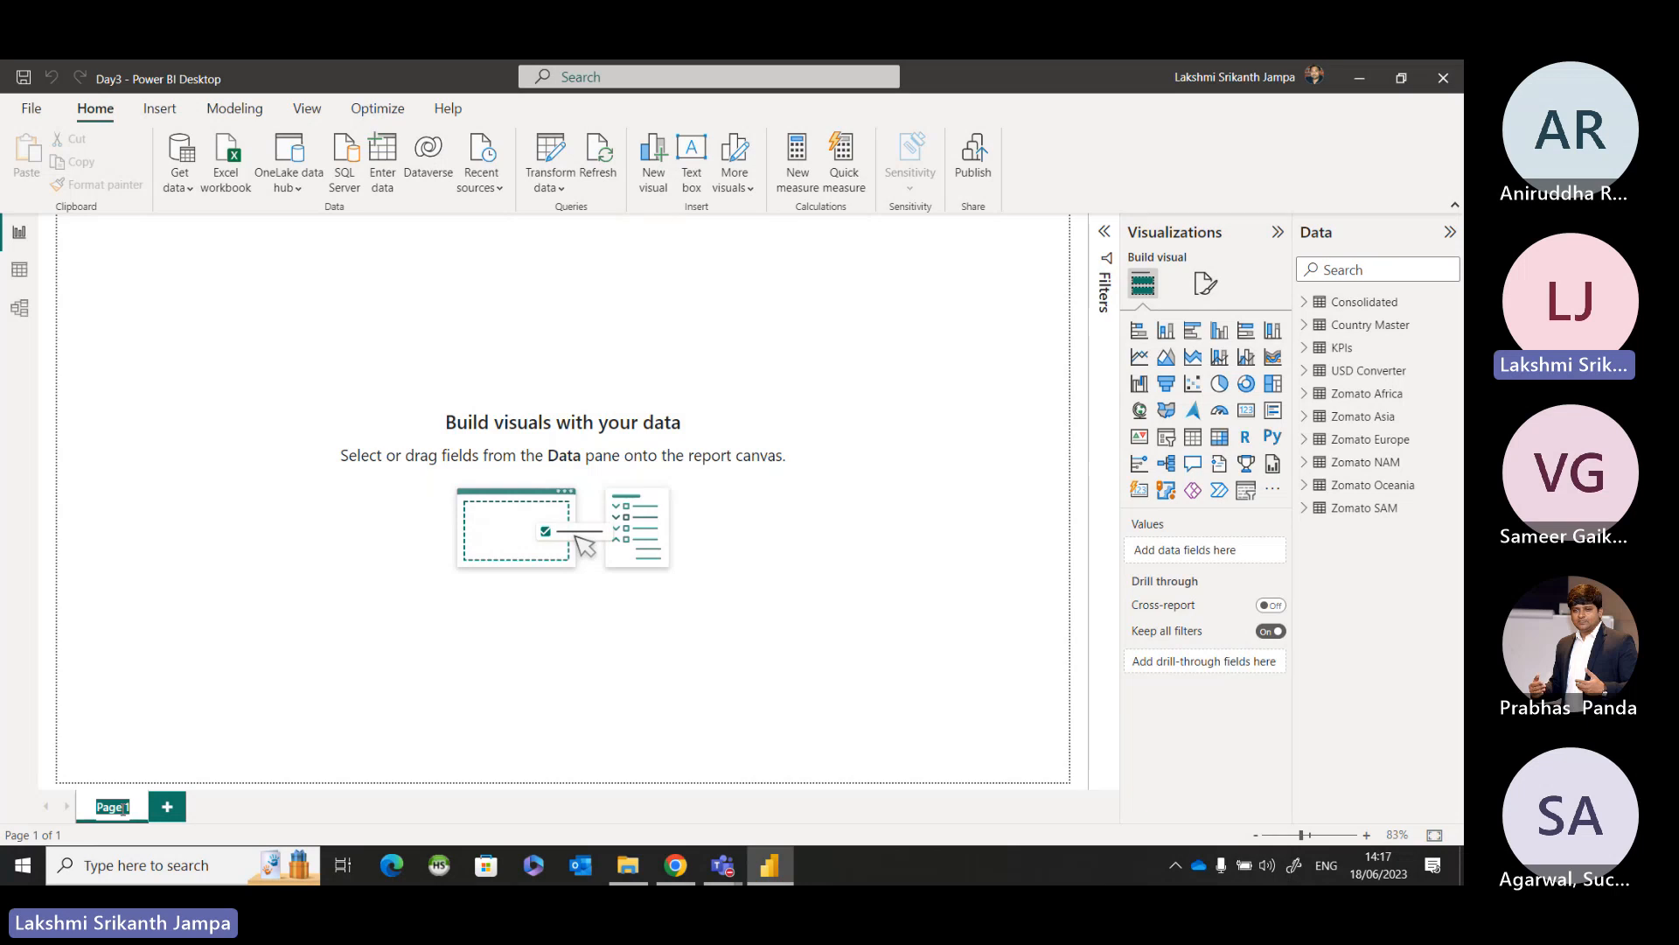
{"action": "type", "text": "Home"}
{"action": "type", "text": " Page"}
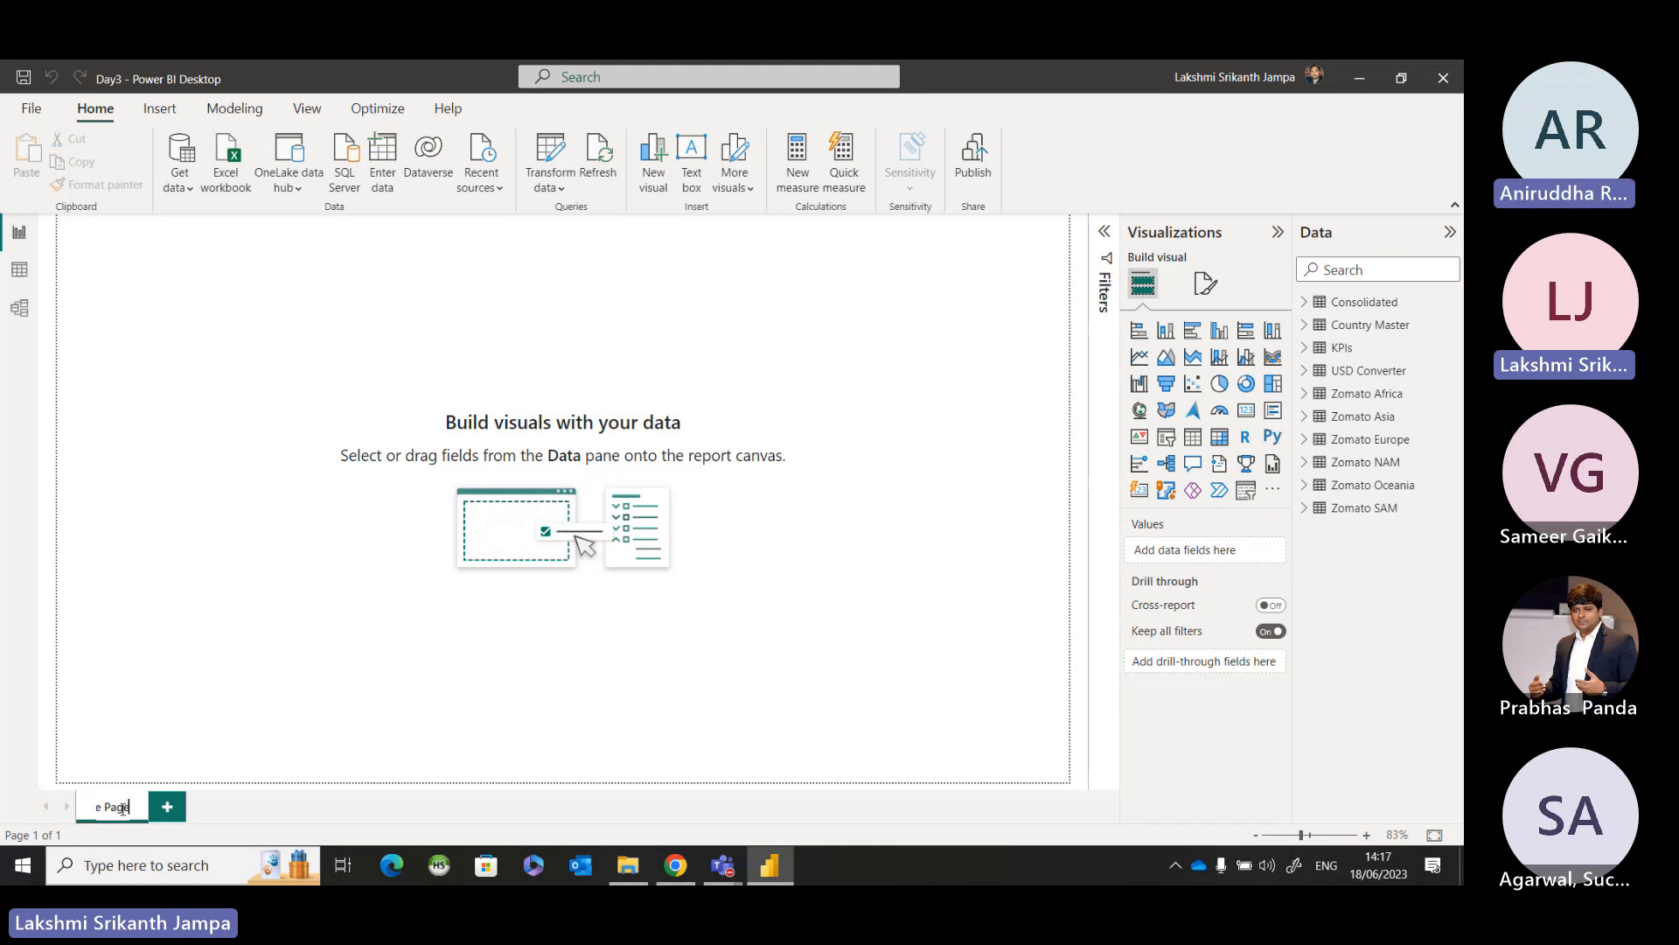
{"action": "key", "text": "Return"}
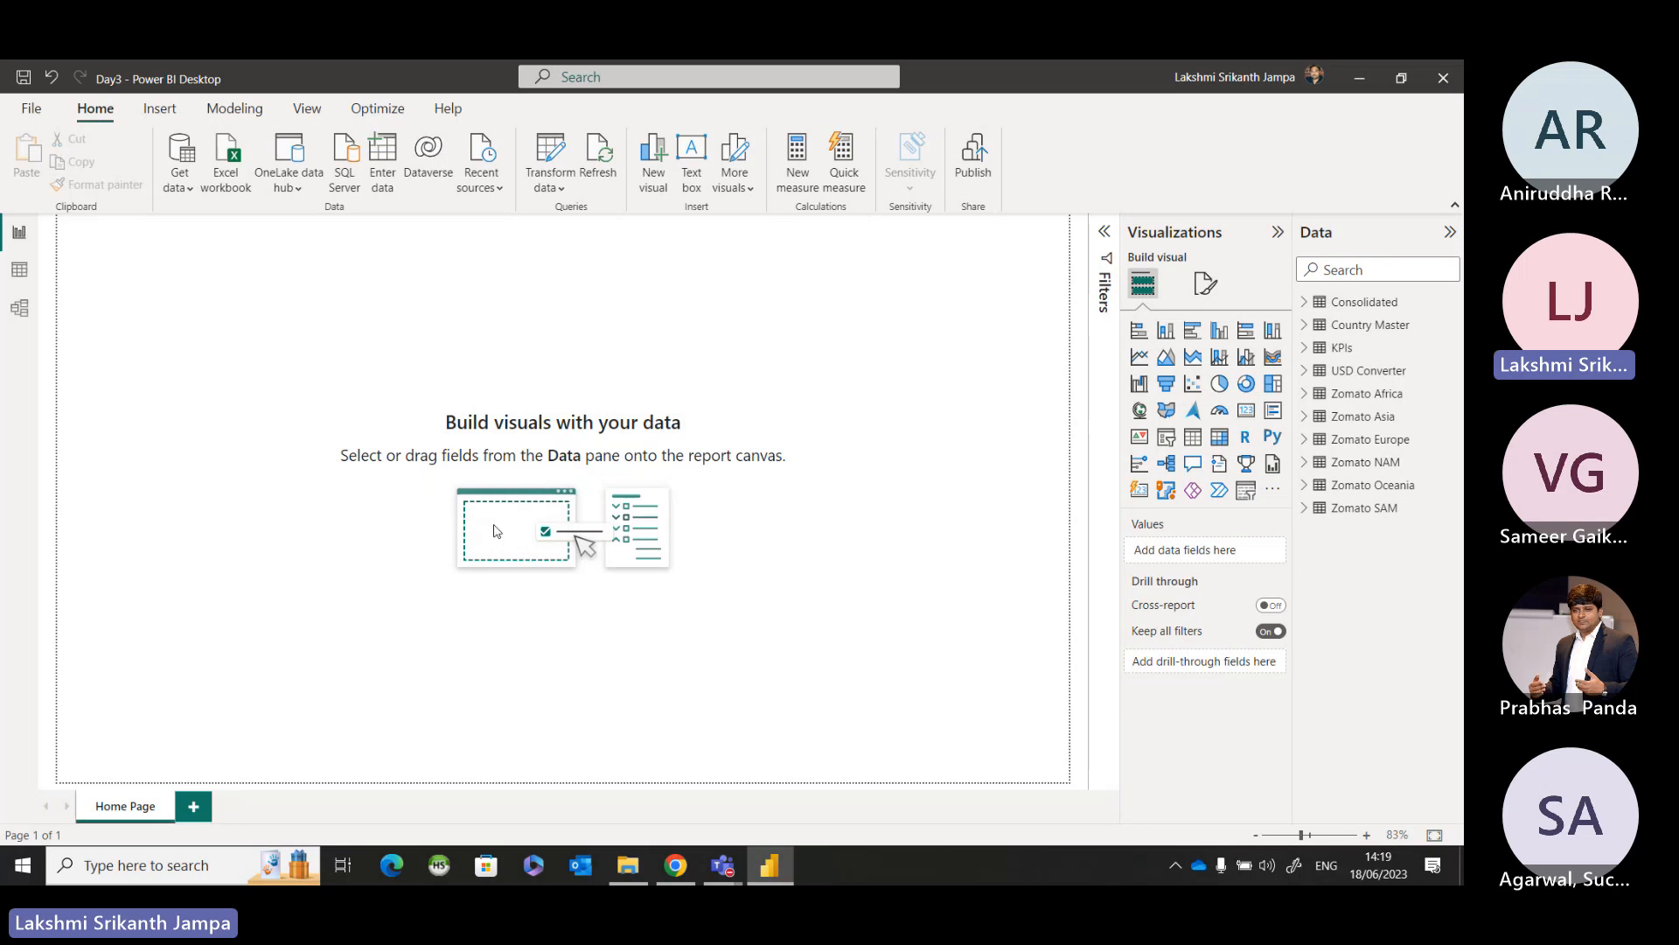
Insert a filled map visual on the page and enlarge it to the full page width, covering roughly the upper 60% of the page.
{"action": "left_click", "coordinate": [565, 445]}
{"action": "left_click", "coordinate": [1173, 229]}
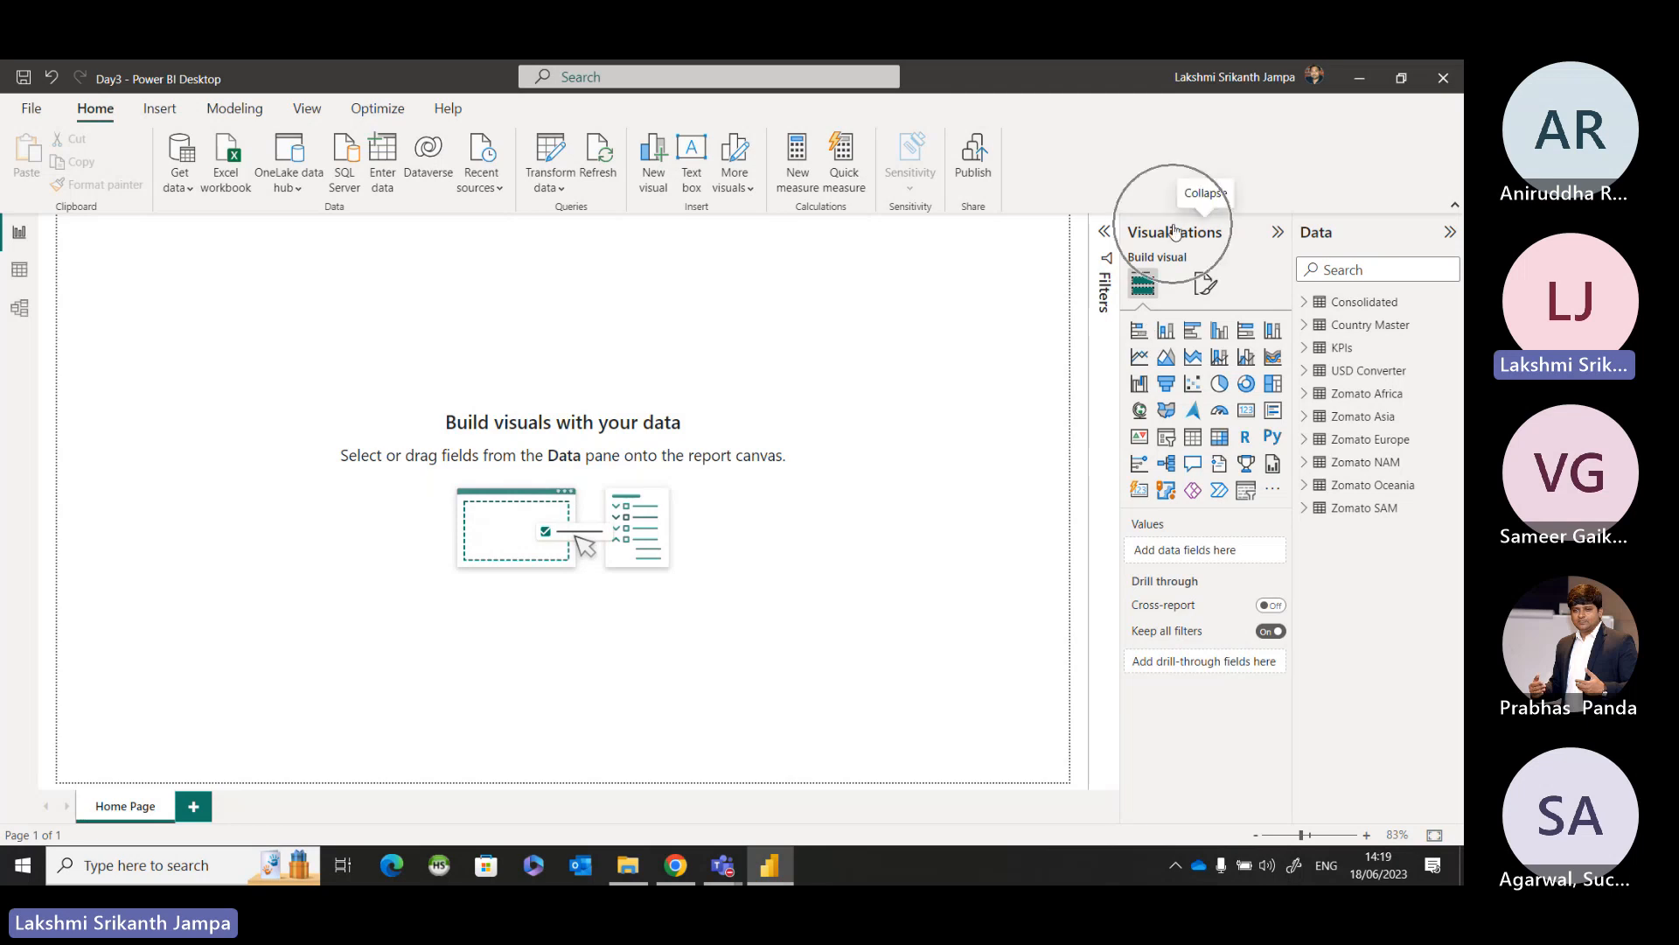
{"action": "left_click", "coordinate": [1140, 332]}
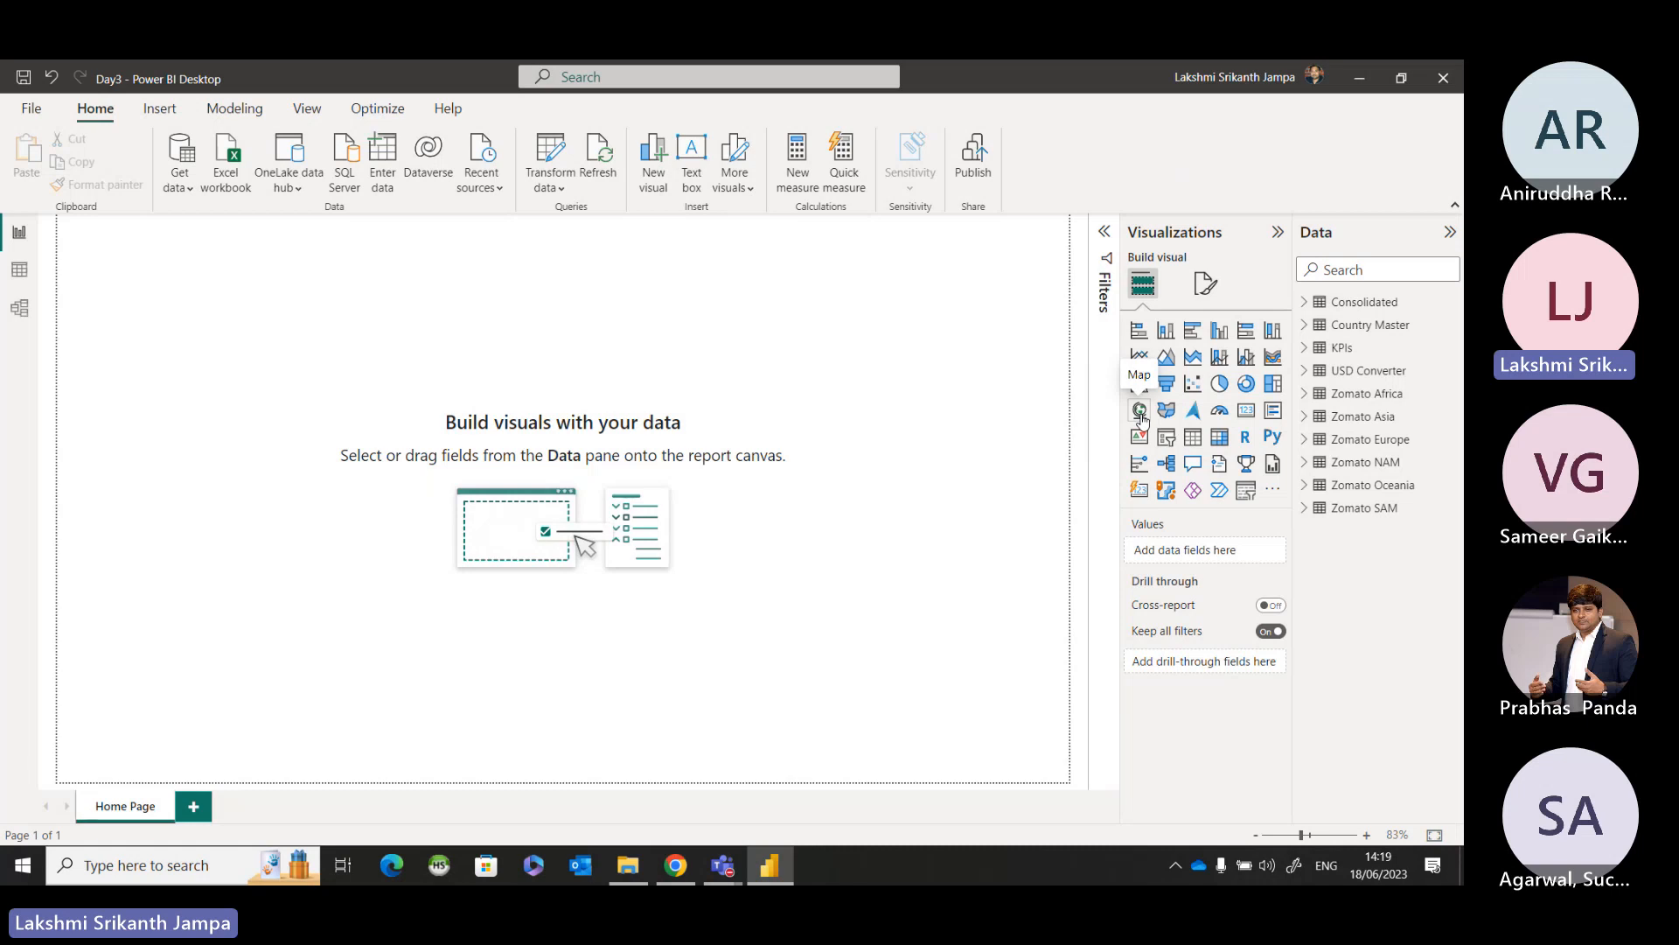
{"action": "left_click", "coordinate": [1176, 415]}
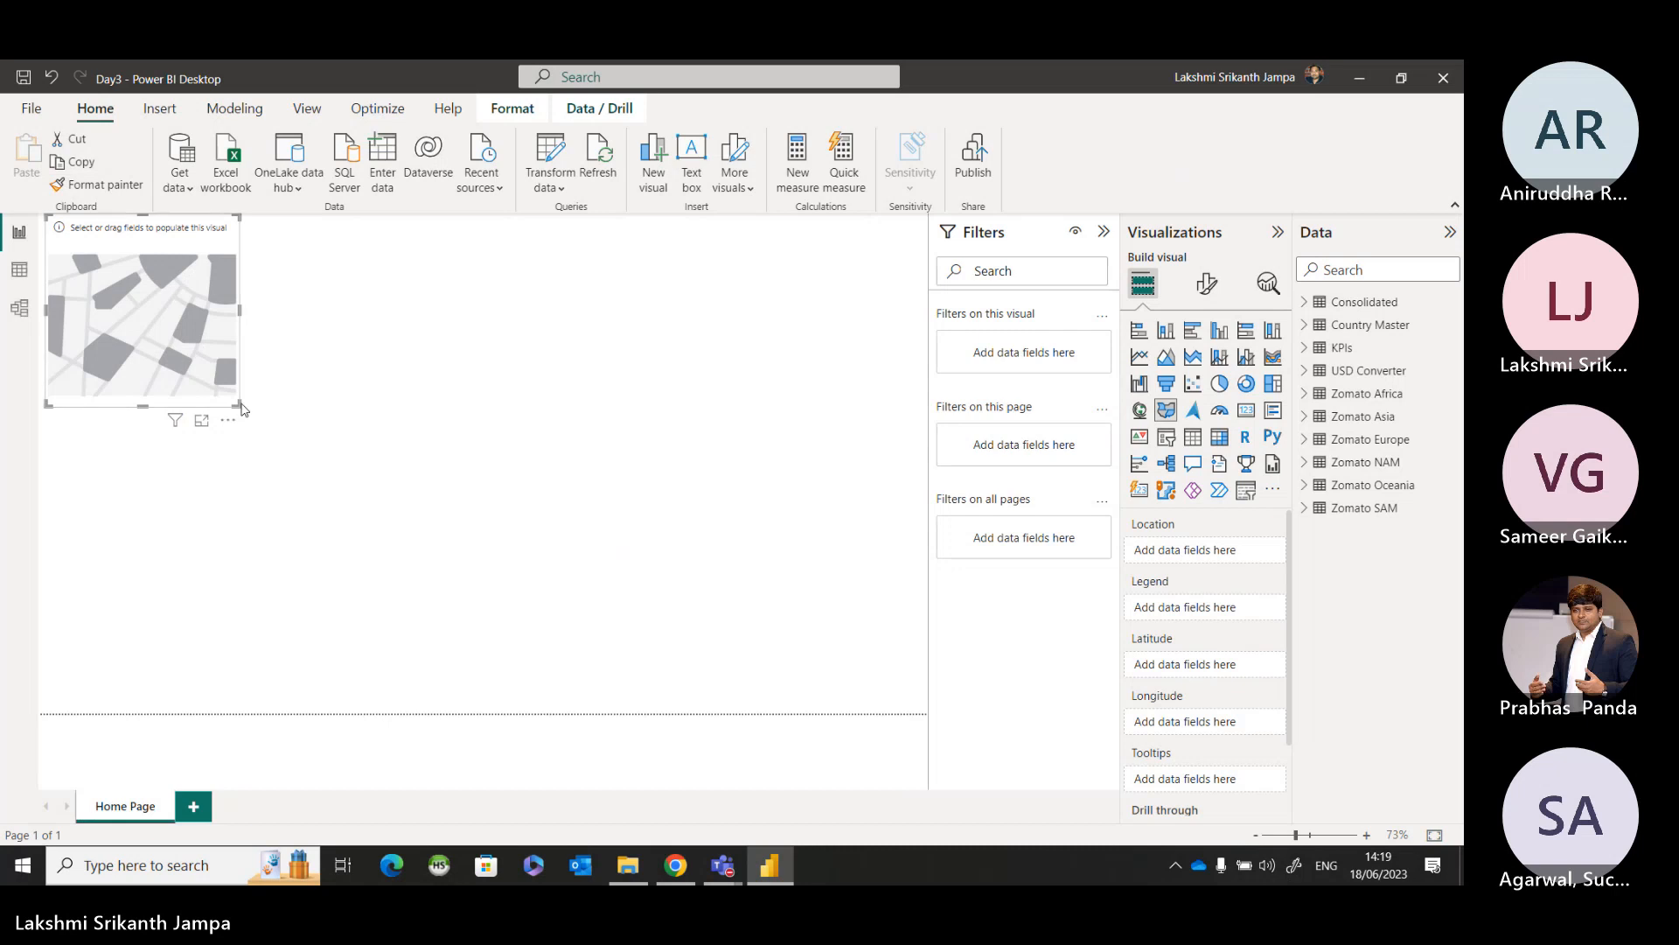
{"action": "left_click_drag", "start_coordinate": [238, 402], "coordinate": [922, 516]}
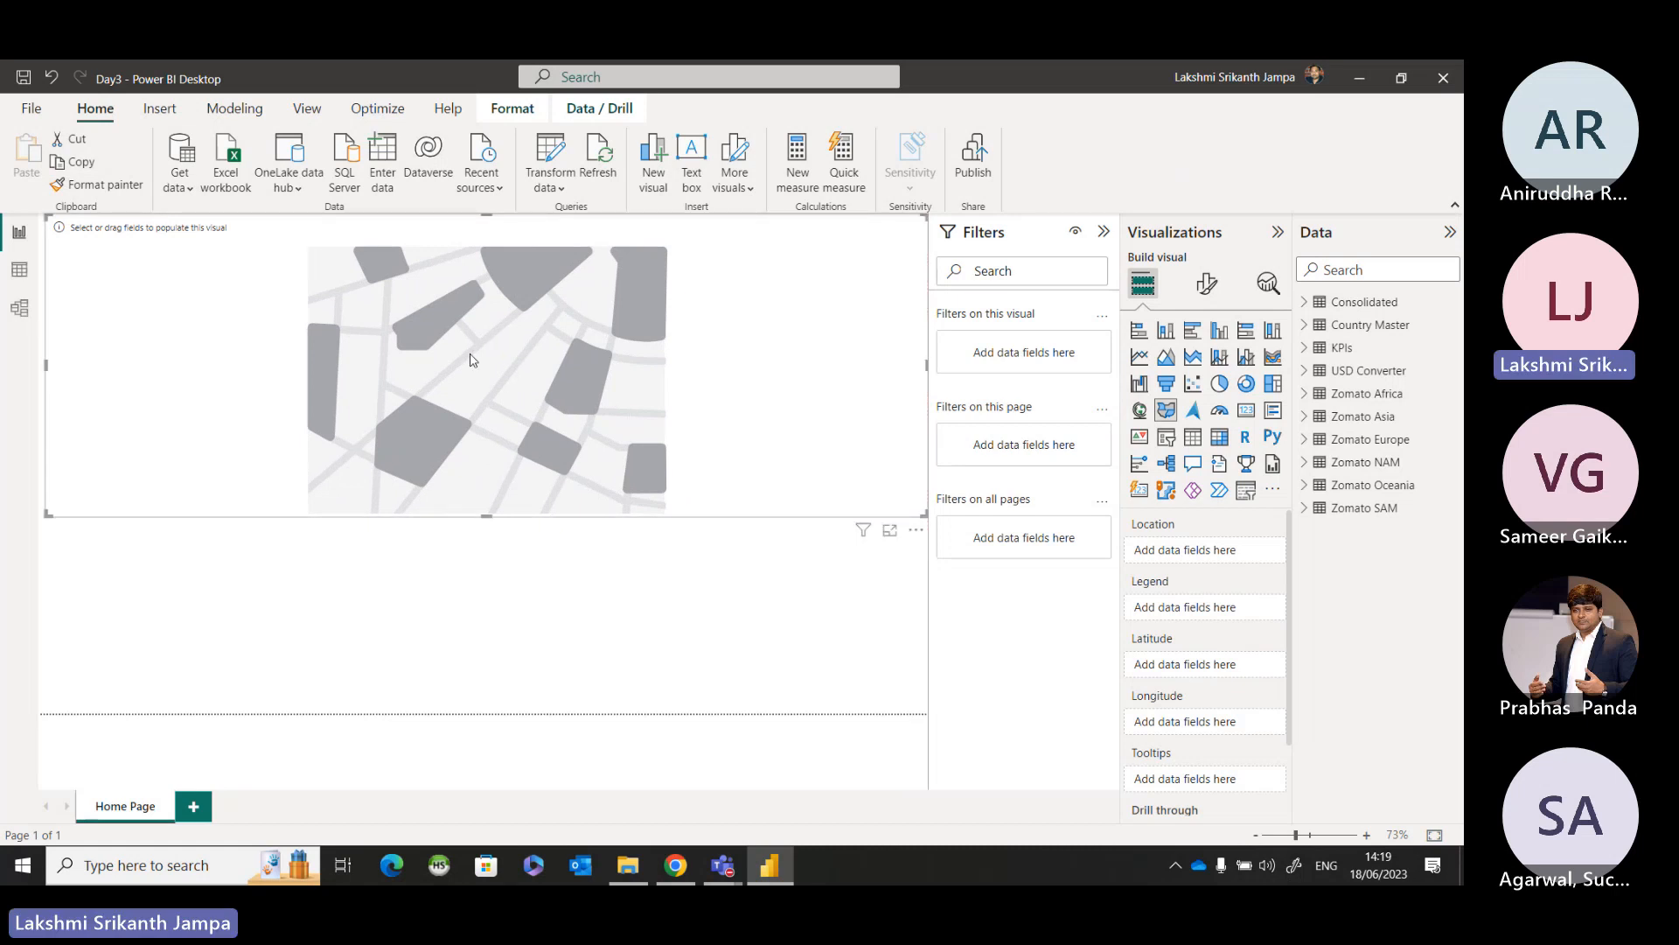
Compare the Map and Filled map types on the visual and leave it set to Map.
{"action": "left_click", "coordinate": [1141, 411]}
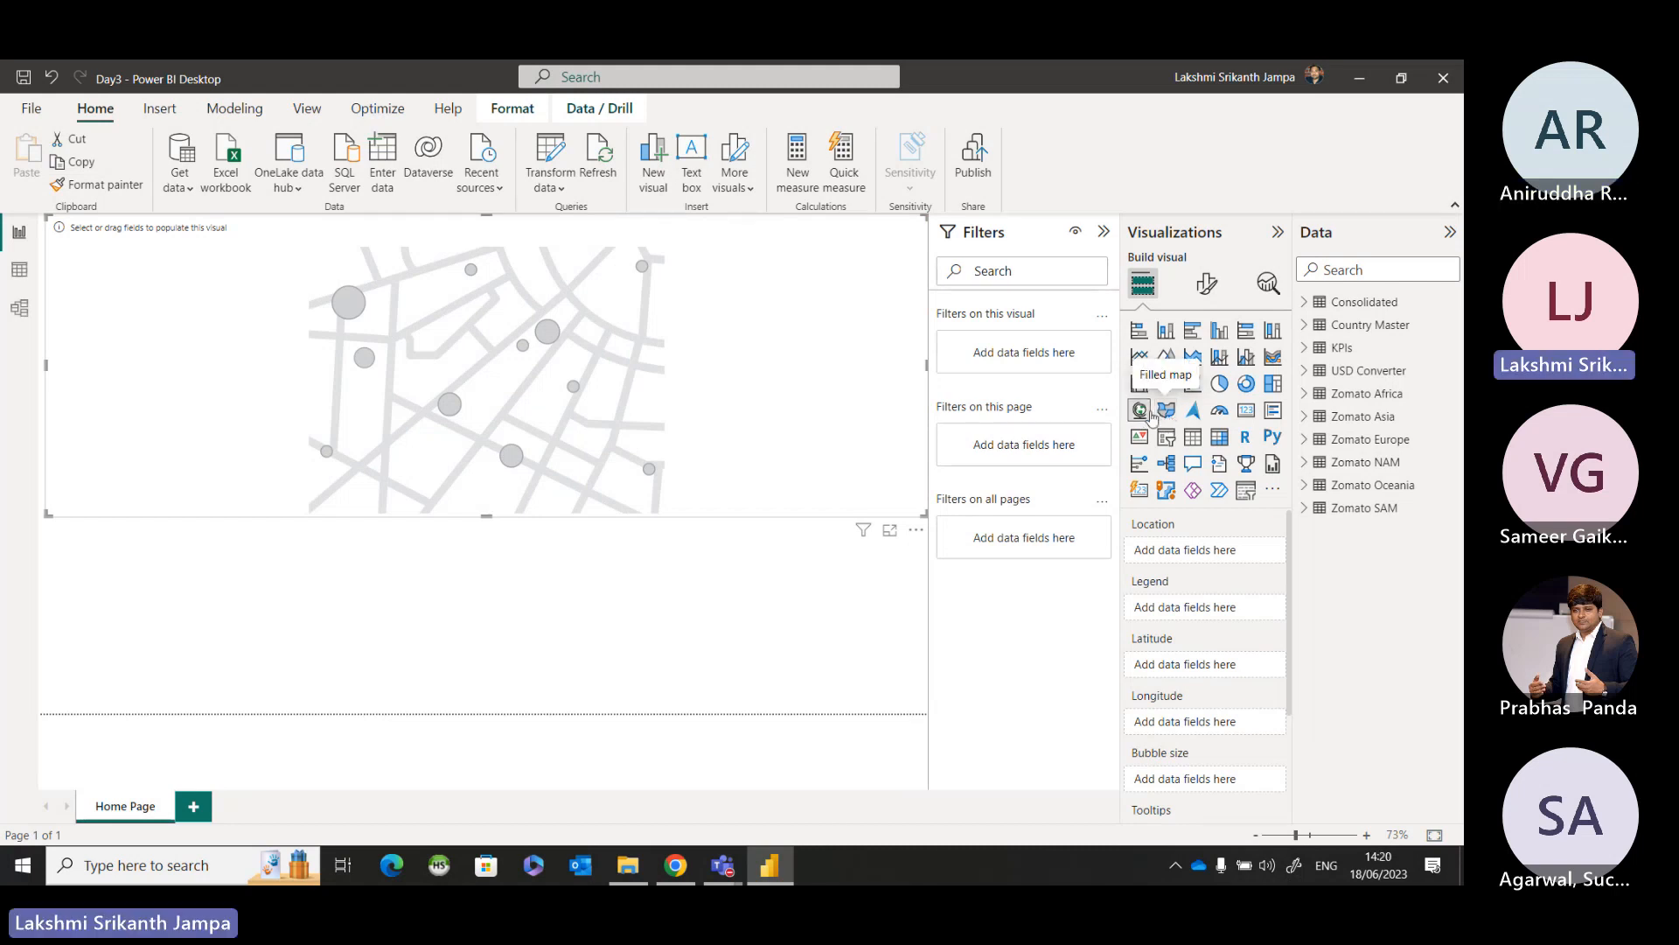
{"action": "left_click", "coordinate": [1150, 414]}
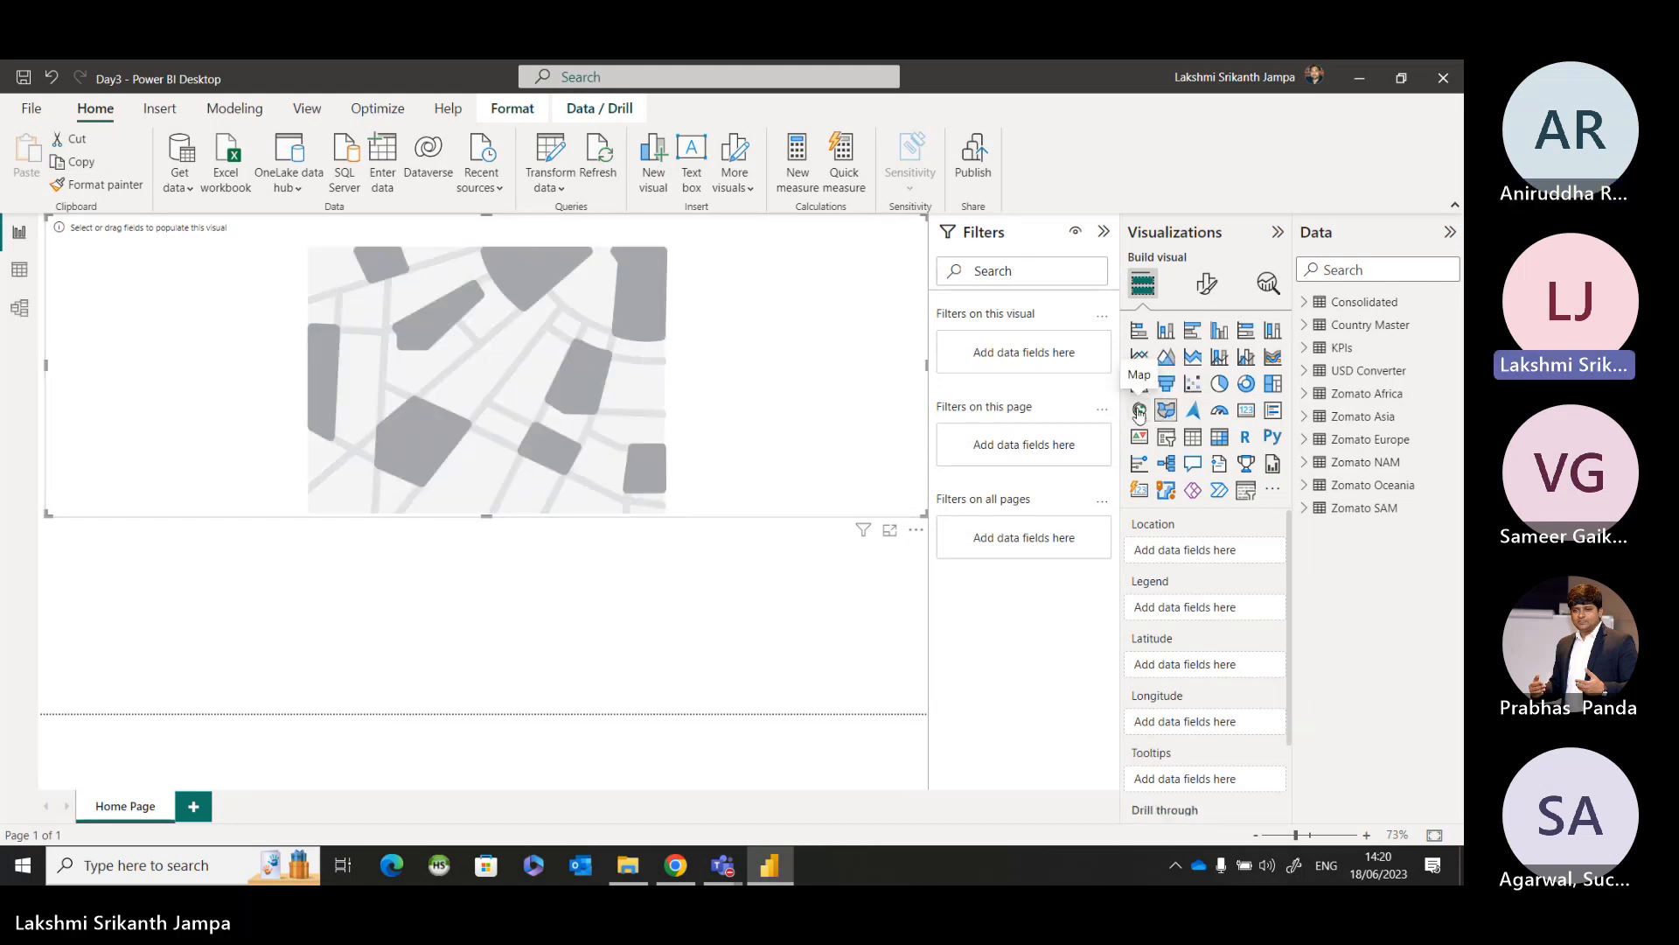
{"action": "left_click", "coordinate": [1140, 413]}
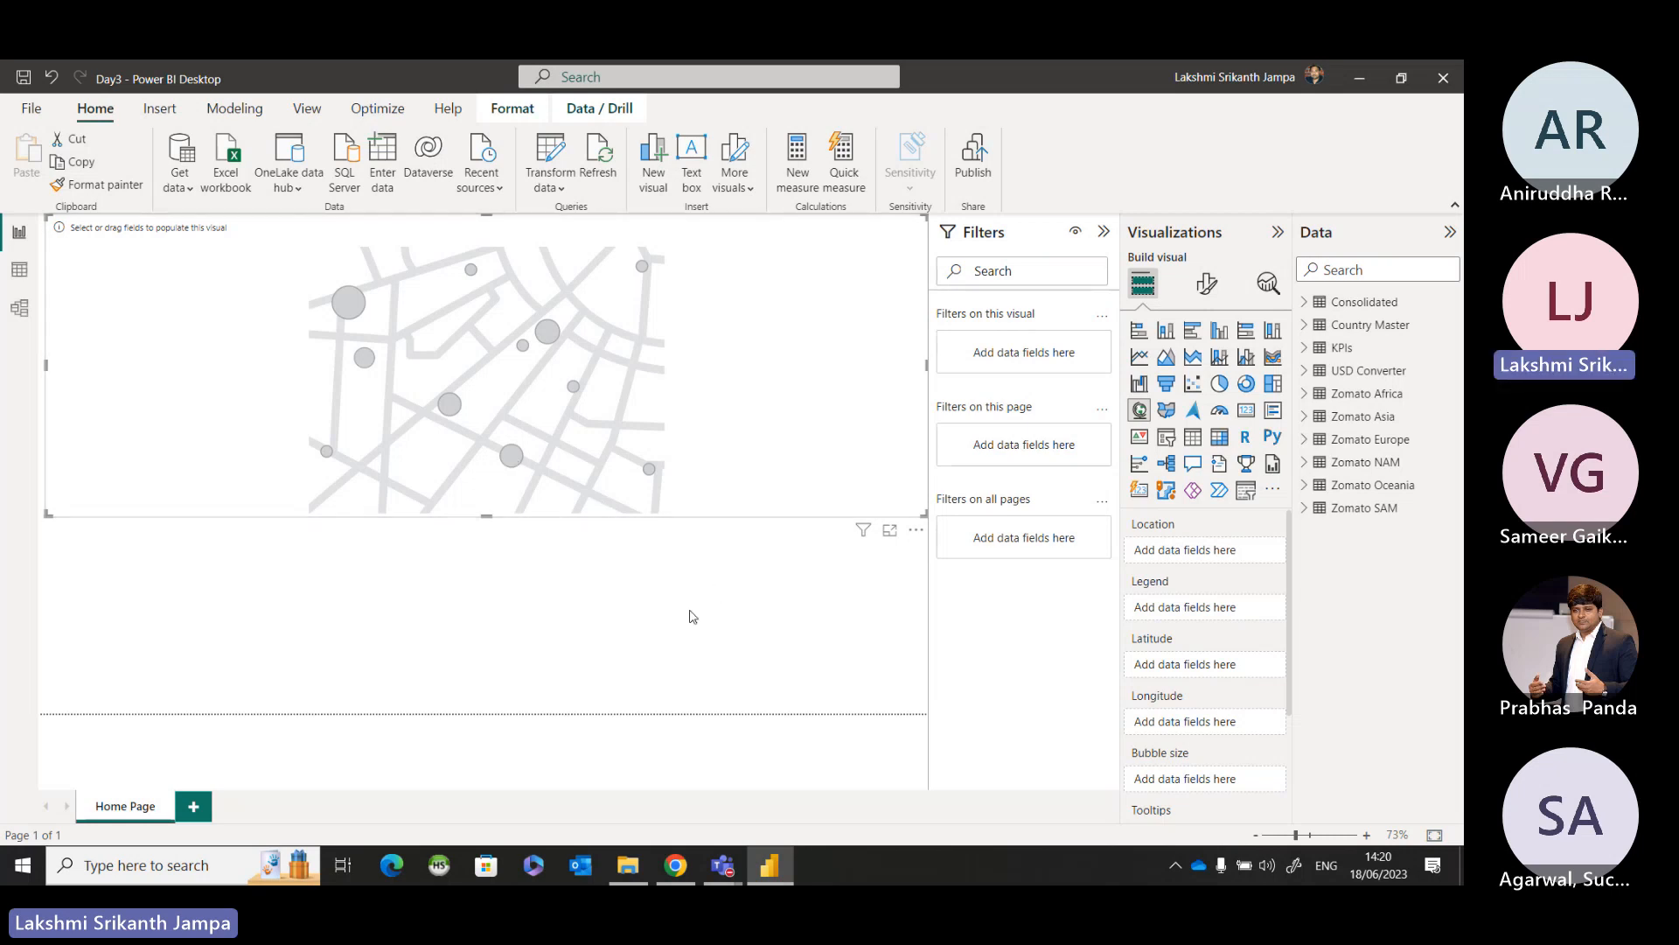
Collapse the Filters and Visualizations panes, keeping the Data pane expanded beside the canvas.
{"action": "left_click", "coordinate": [1100, 242]}
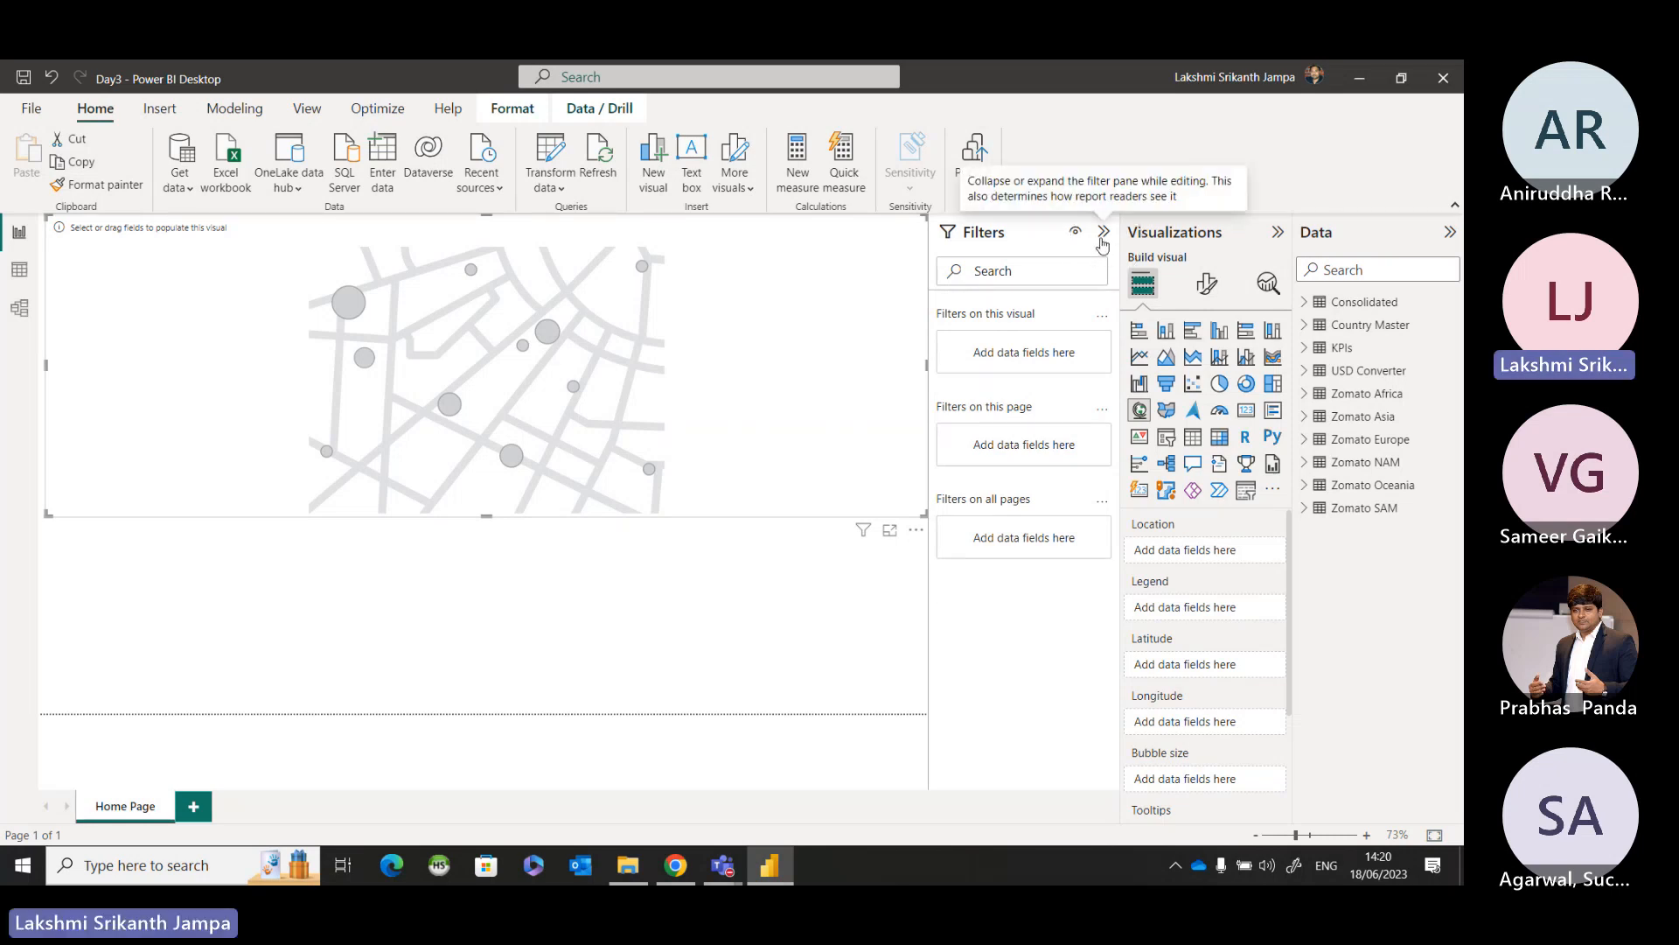
{"action": "left_click", "coordinate": [1102, 243]}
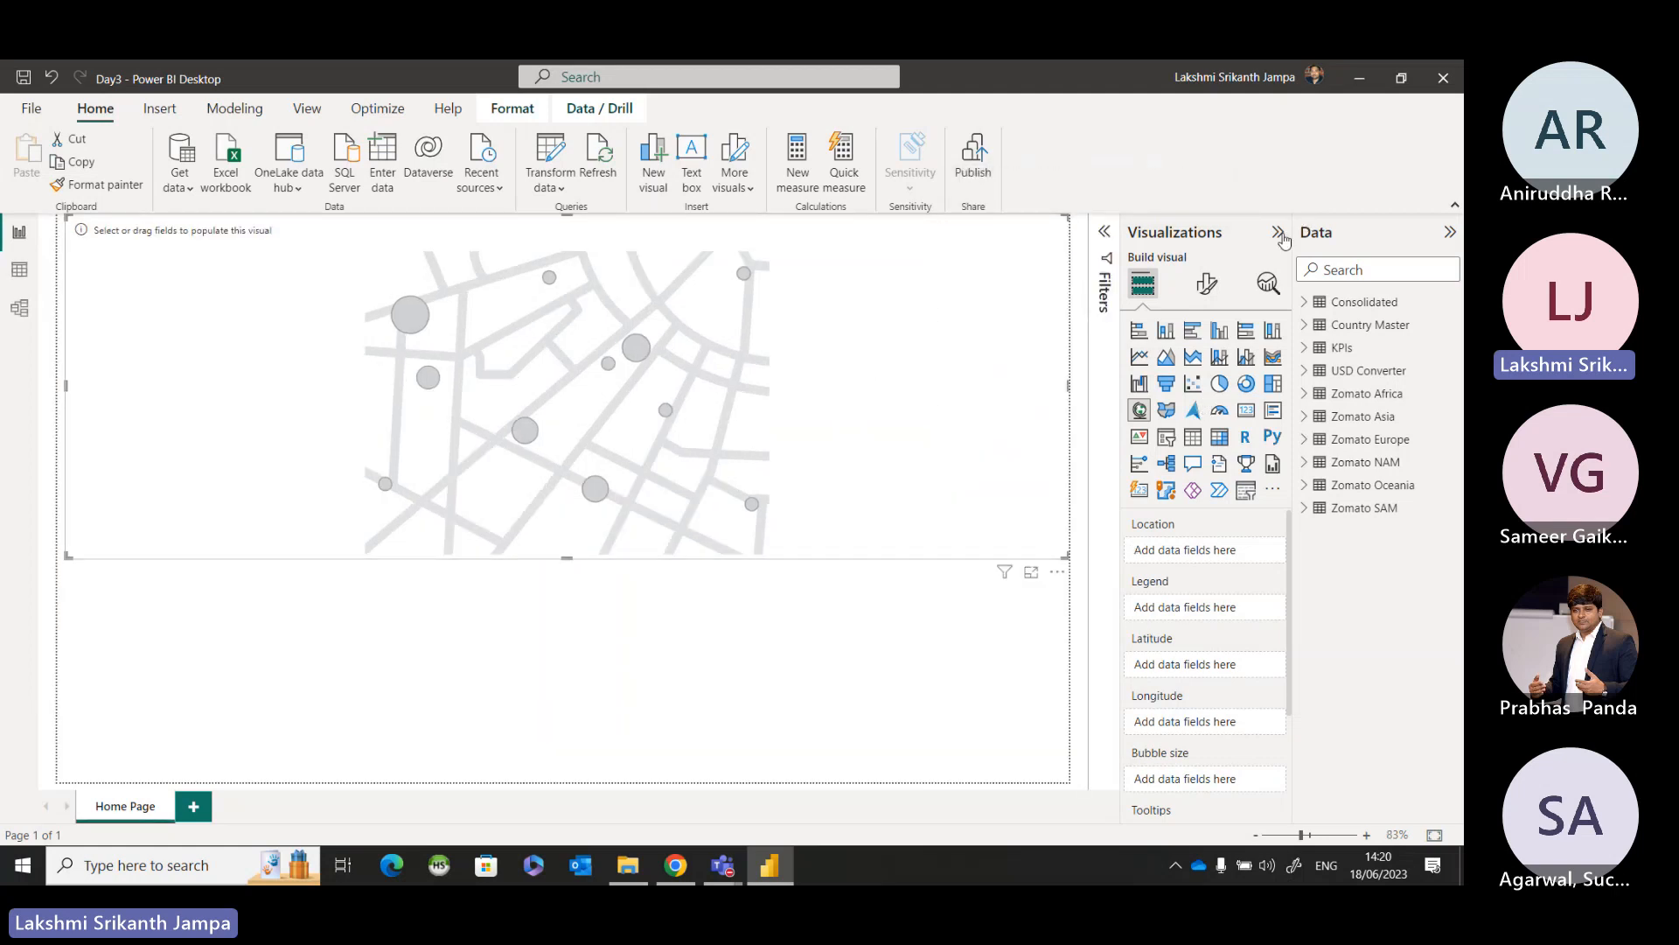
{"action": "left_click", "coordinate": [1281, 235]}
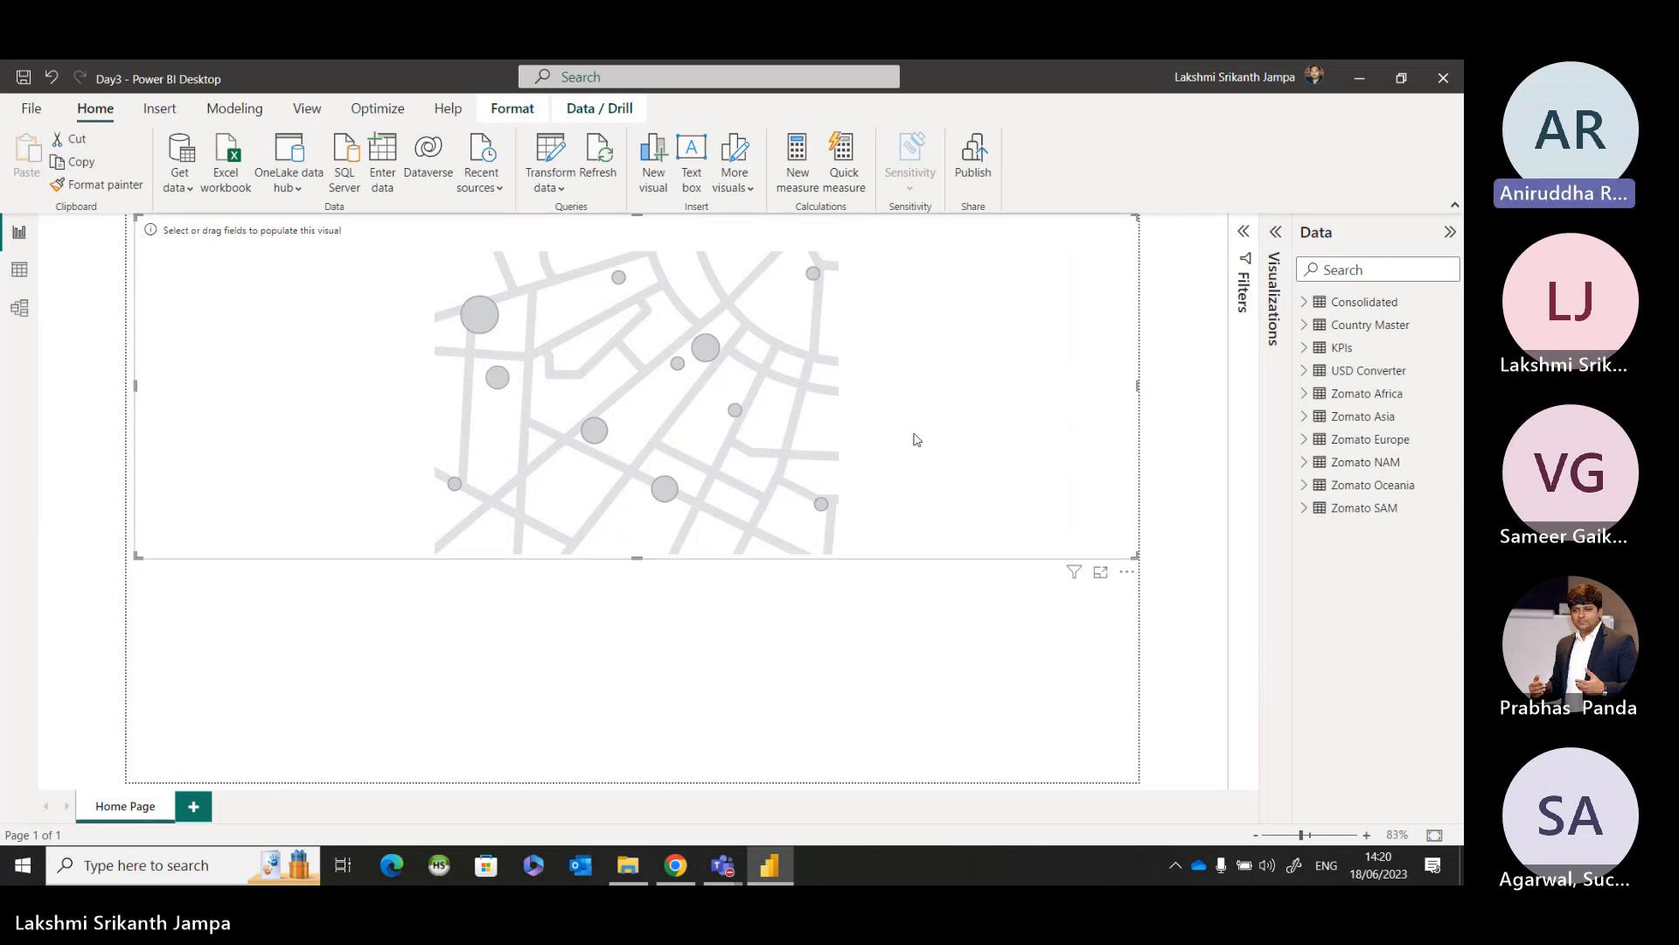
{"action": "left_click", "coordinate": [1450, 232]}
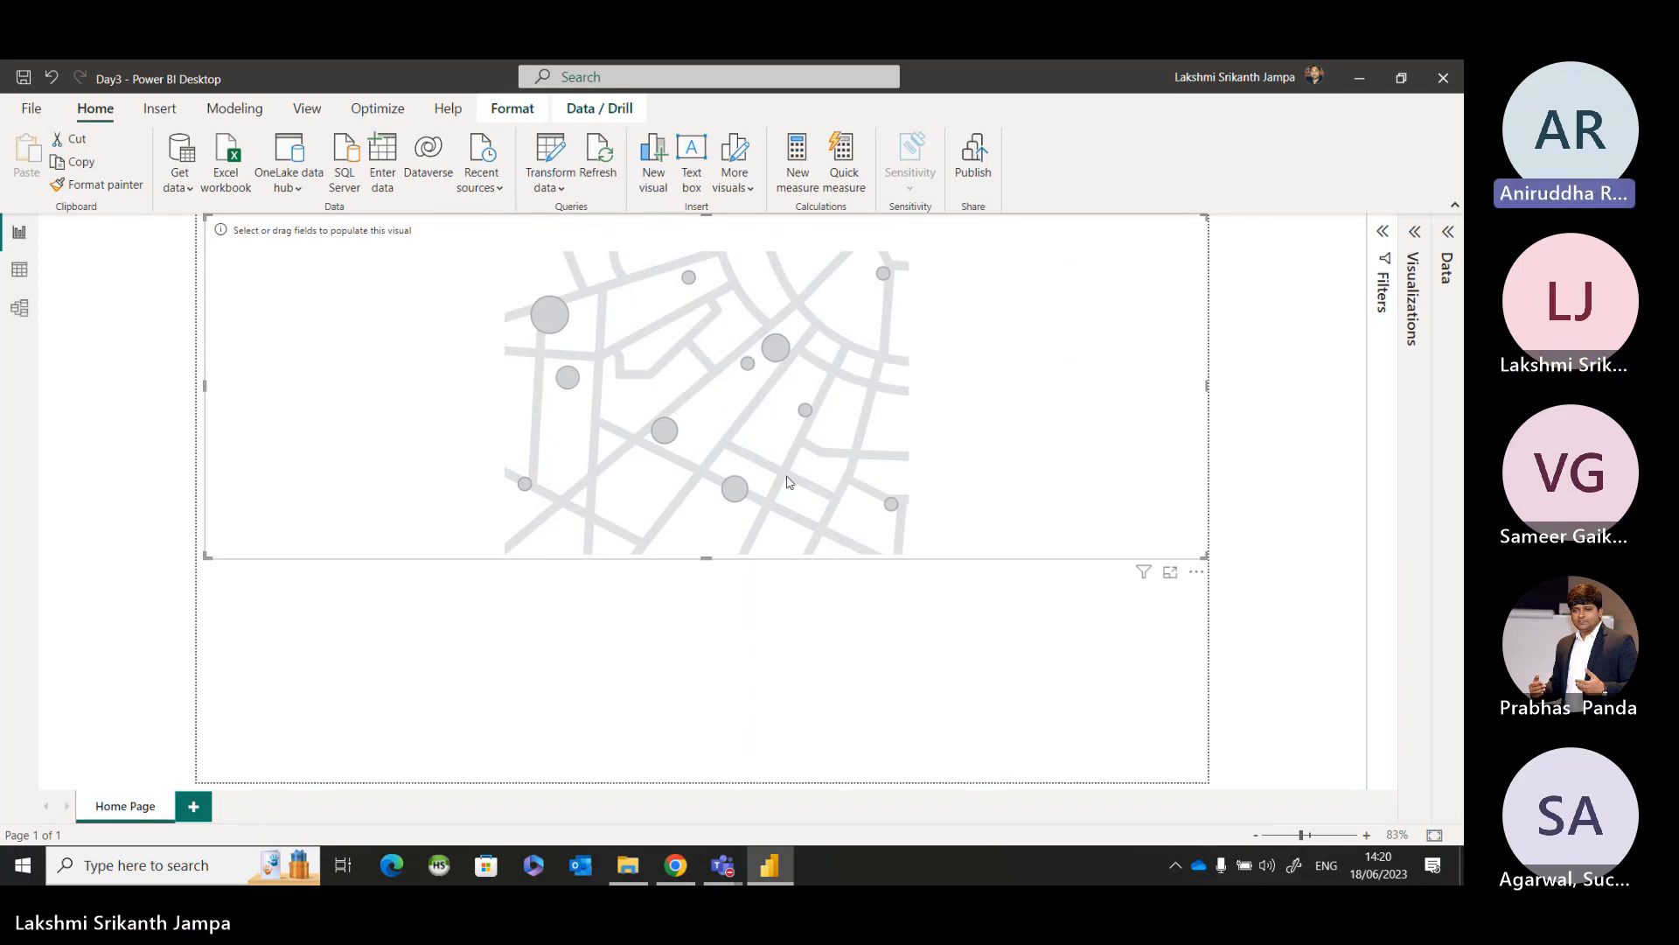
{"action": "left_click", "coordinate": [1453, 249]}
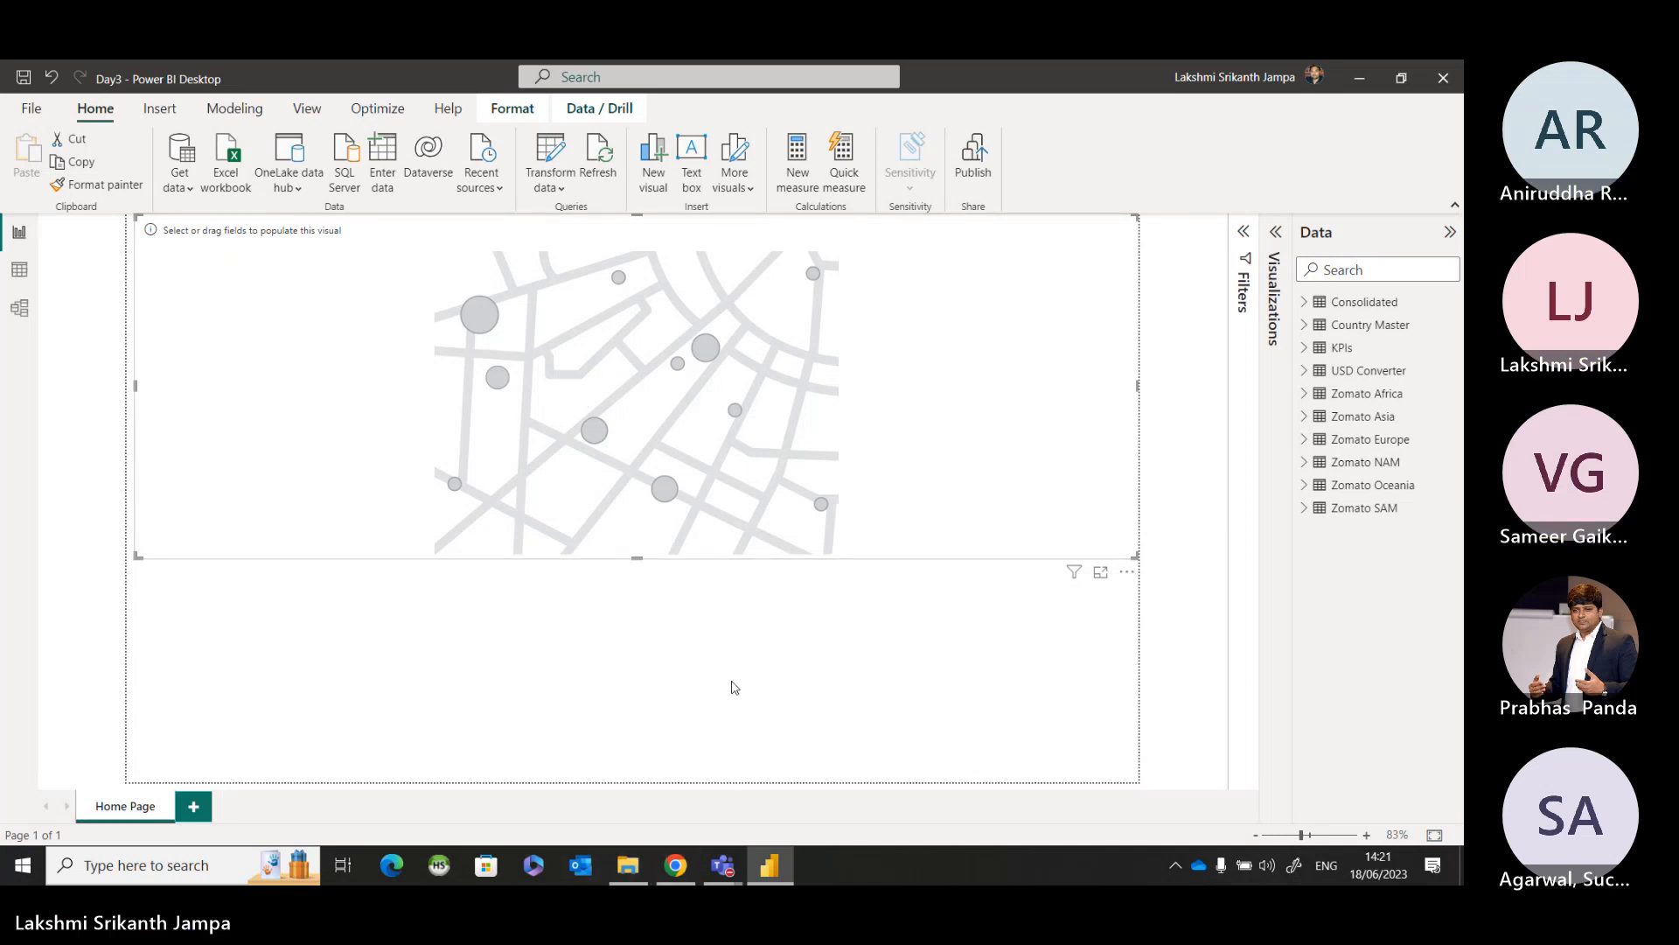
Check the Microsoft Teams meeting window, and return to the report in Power BI Desktop.
{"action": "mouse_move", "coordinate": [735, 861]}
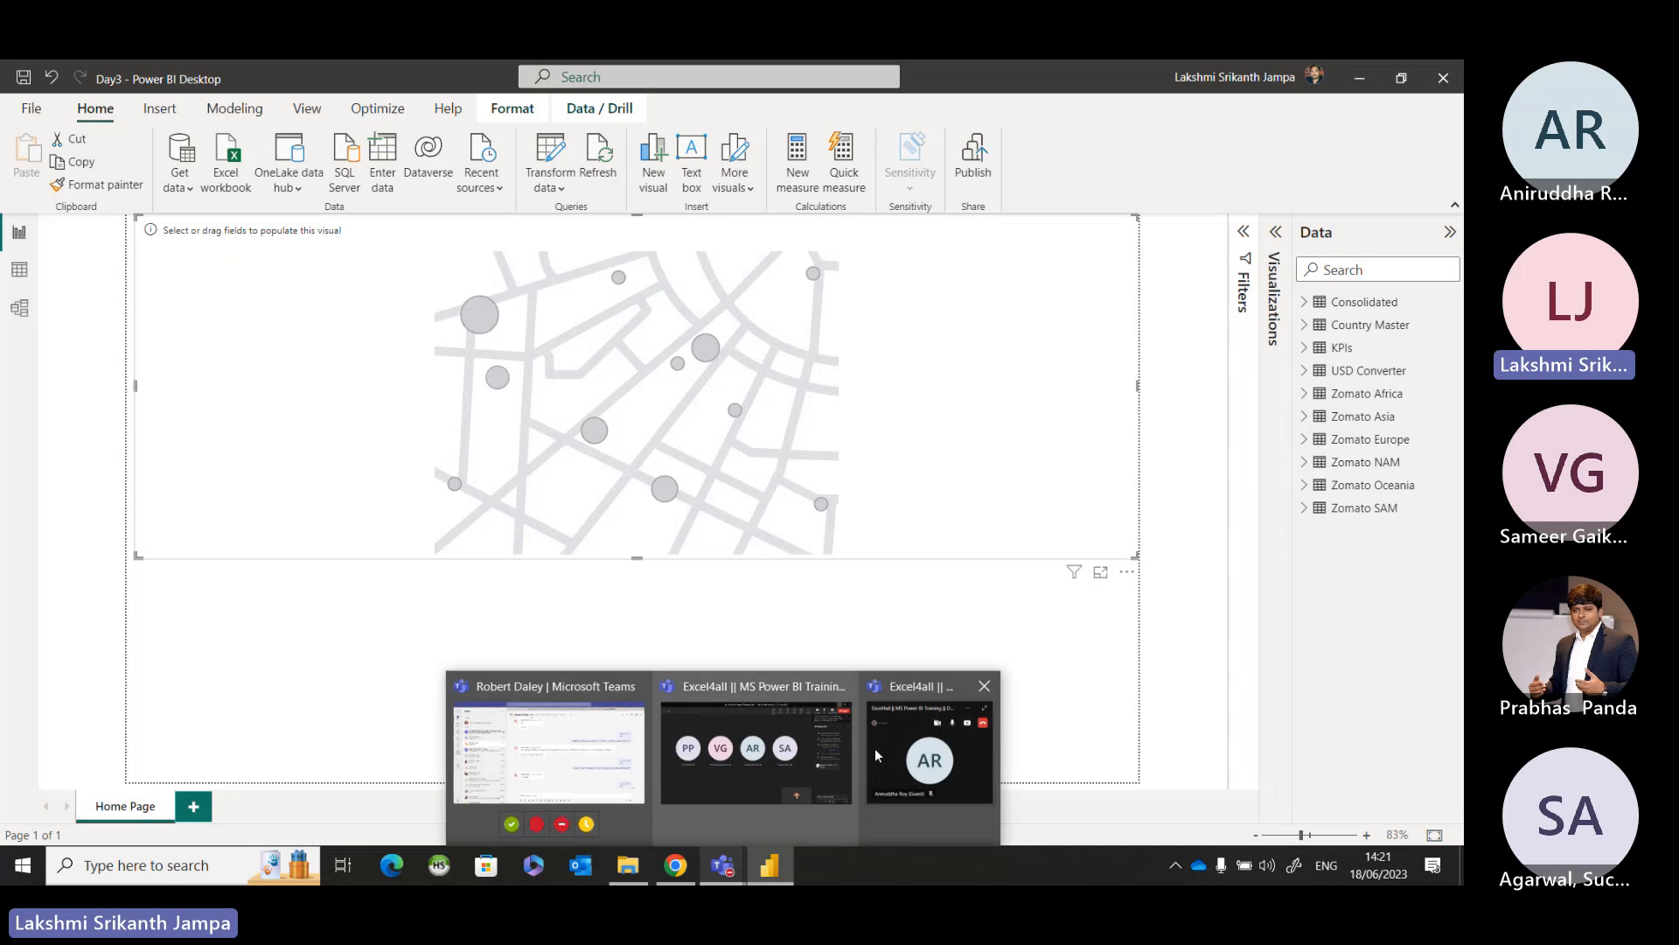
{"action": "left_click", "coordinate": [766, 753]}
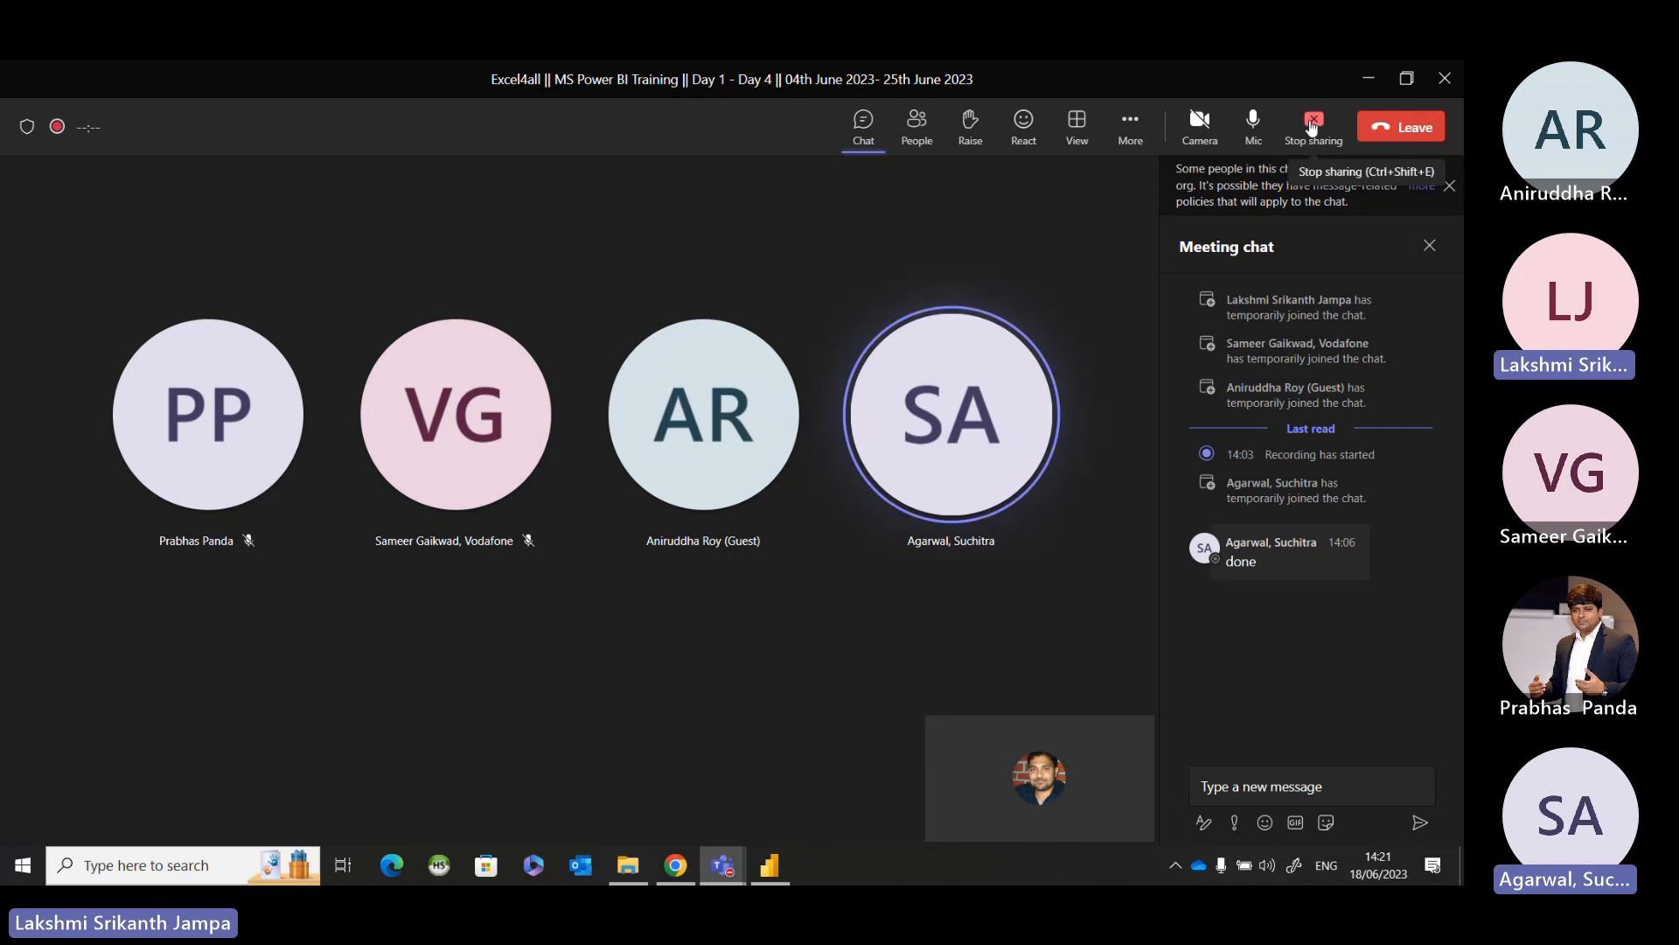
{"action": "left_click", "coordinate": [1364, 82]}
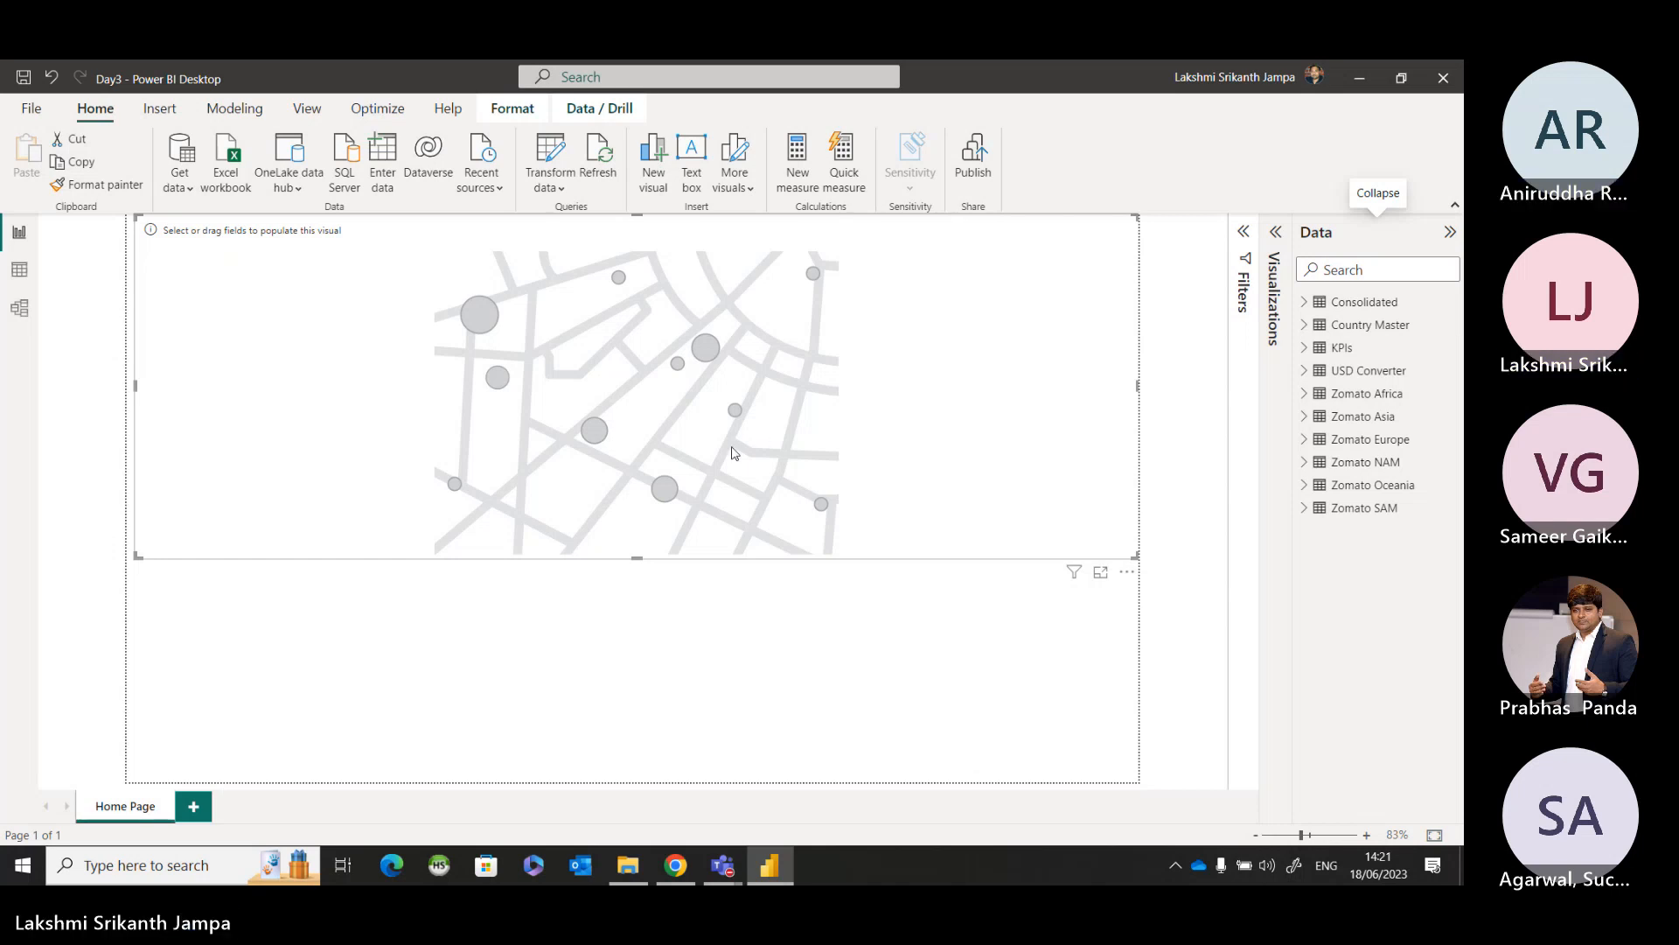
Add the Continent field from the Consolidated table to the map visual.
{"action": "left_click", "coordinate": [1306, 303]}
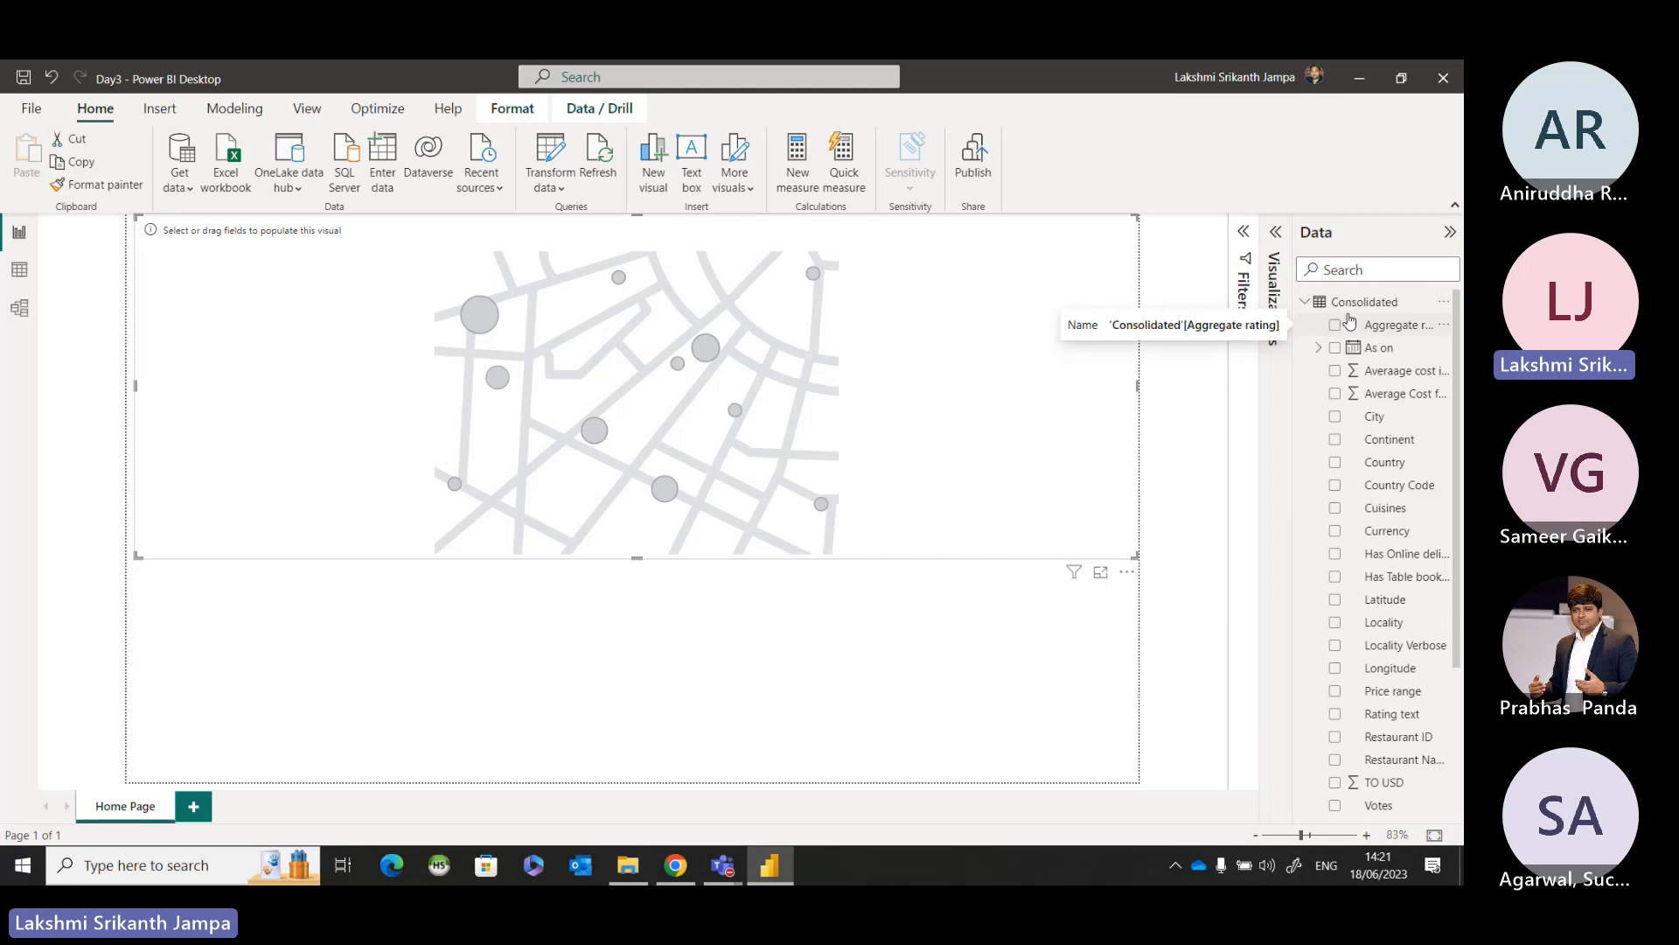
{"action": "left_click", "coordinate": [1397, 447]}
{"action": "key", "text": "ctrl"}
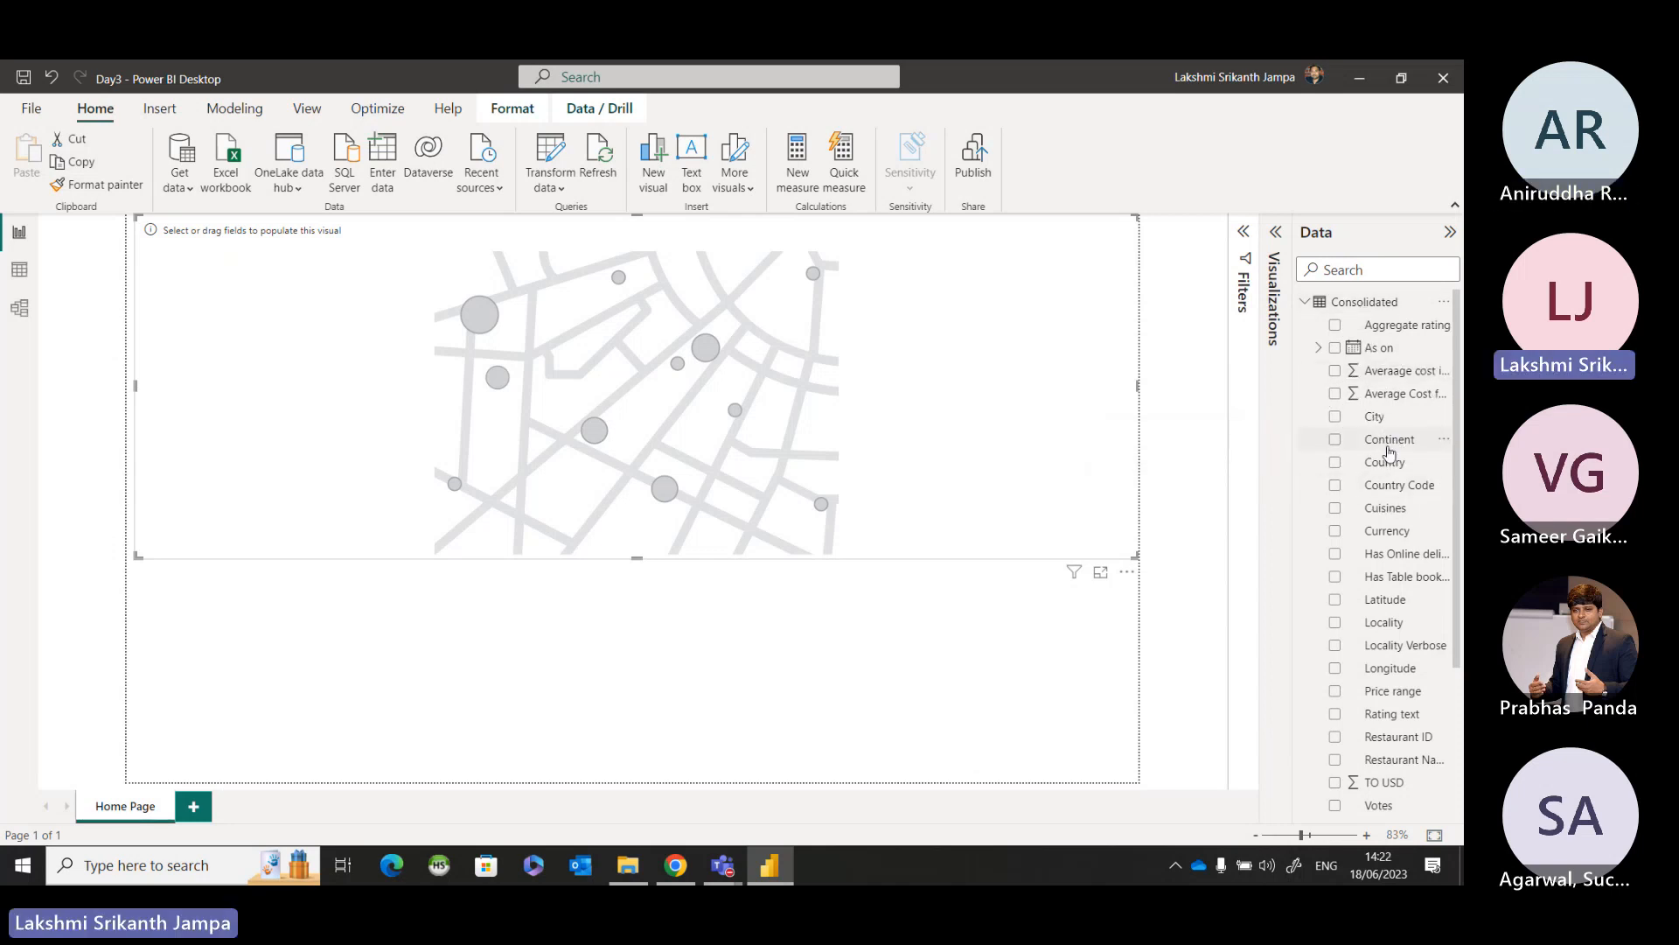
{"action": "left_click_drag", "start_coordinate": [1391, 445], "coordinate": [555, 336]}
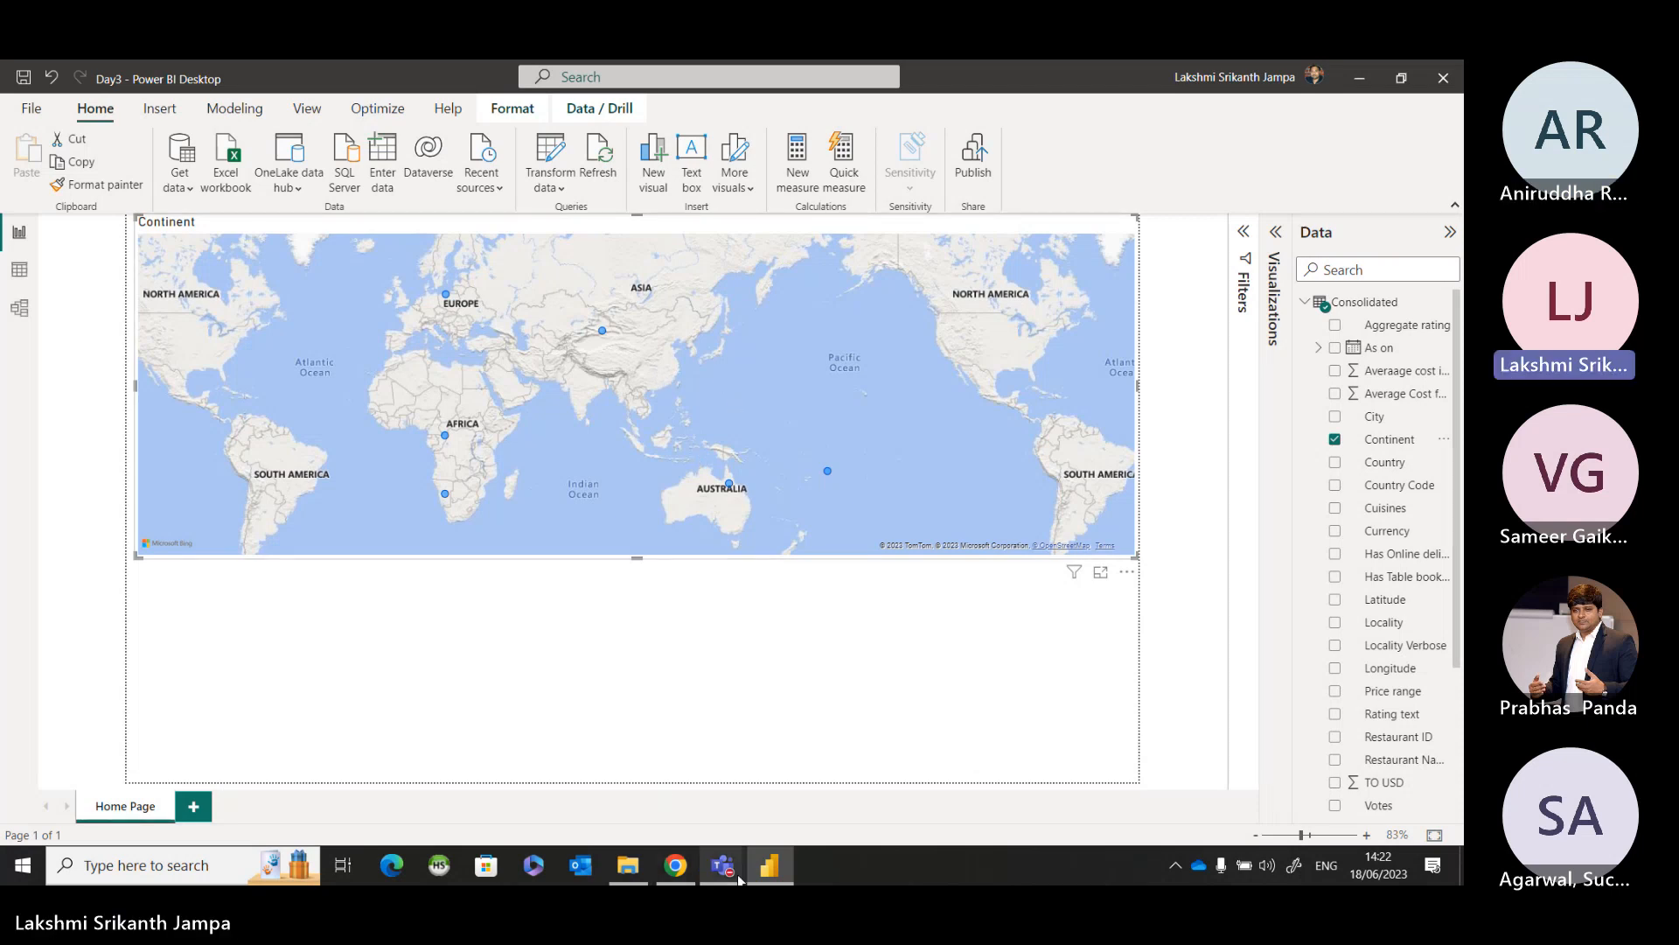
Switch to the Microsoft Teams meeting to check the participants and chat, and minimise it again.
{"action": "mouse_move", "coordinate": [739, 879]}
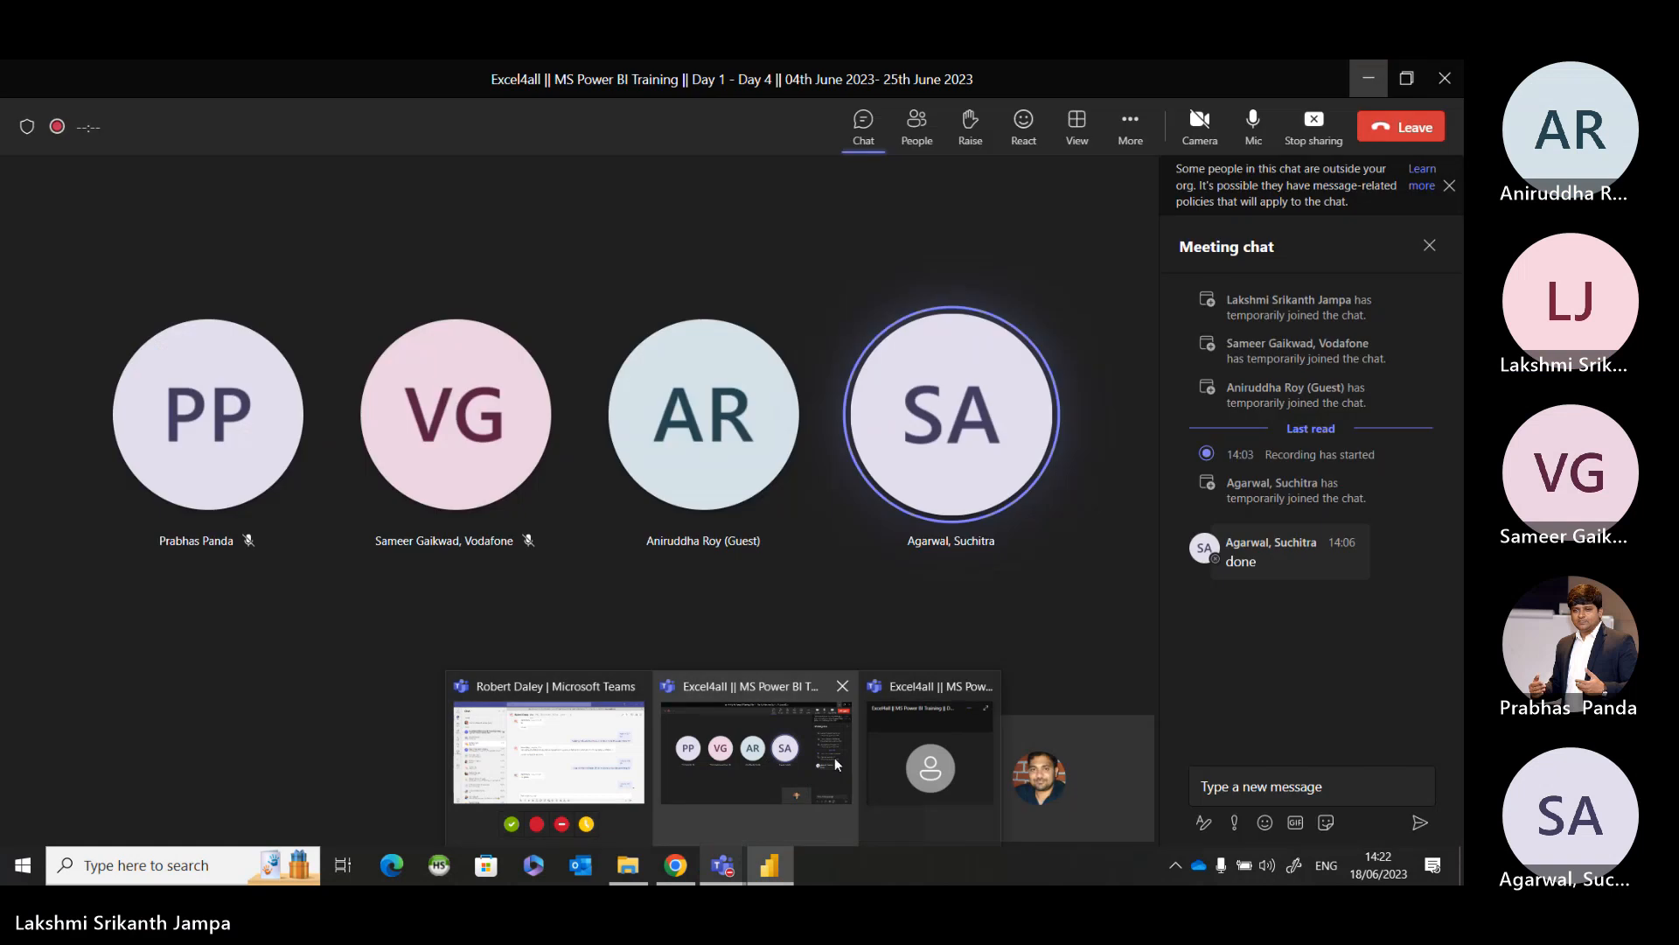
{"action": "left_click", "coordinate": [835, 758]}
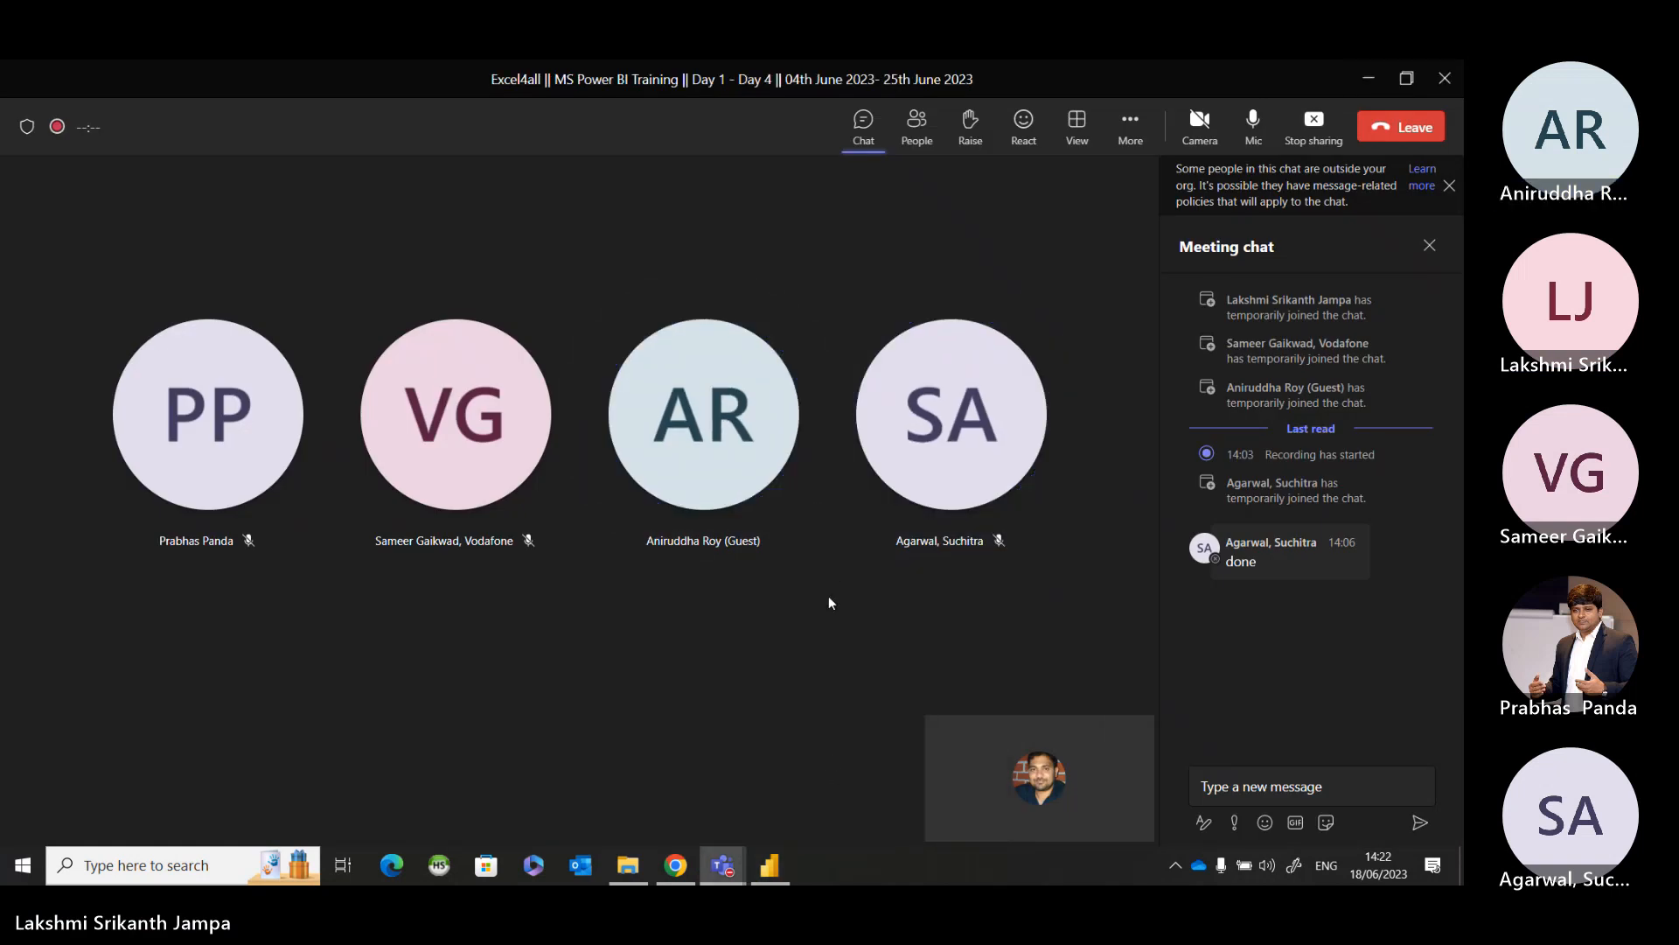
{"action": "left_click", "coordinate": [1370, 83]}
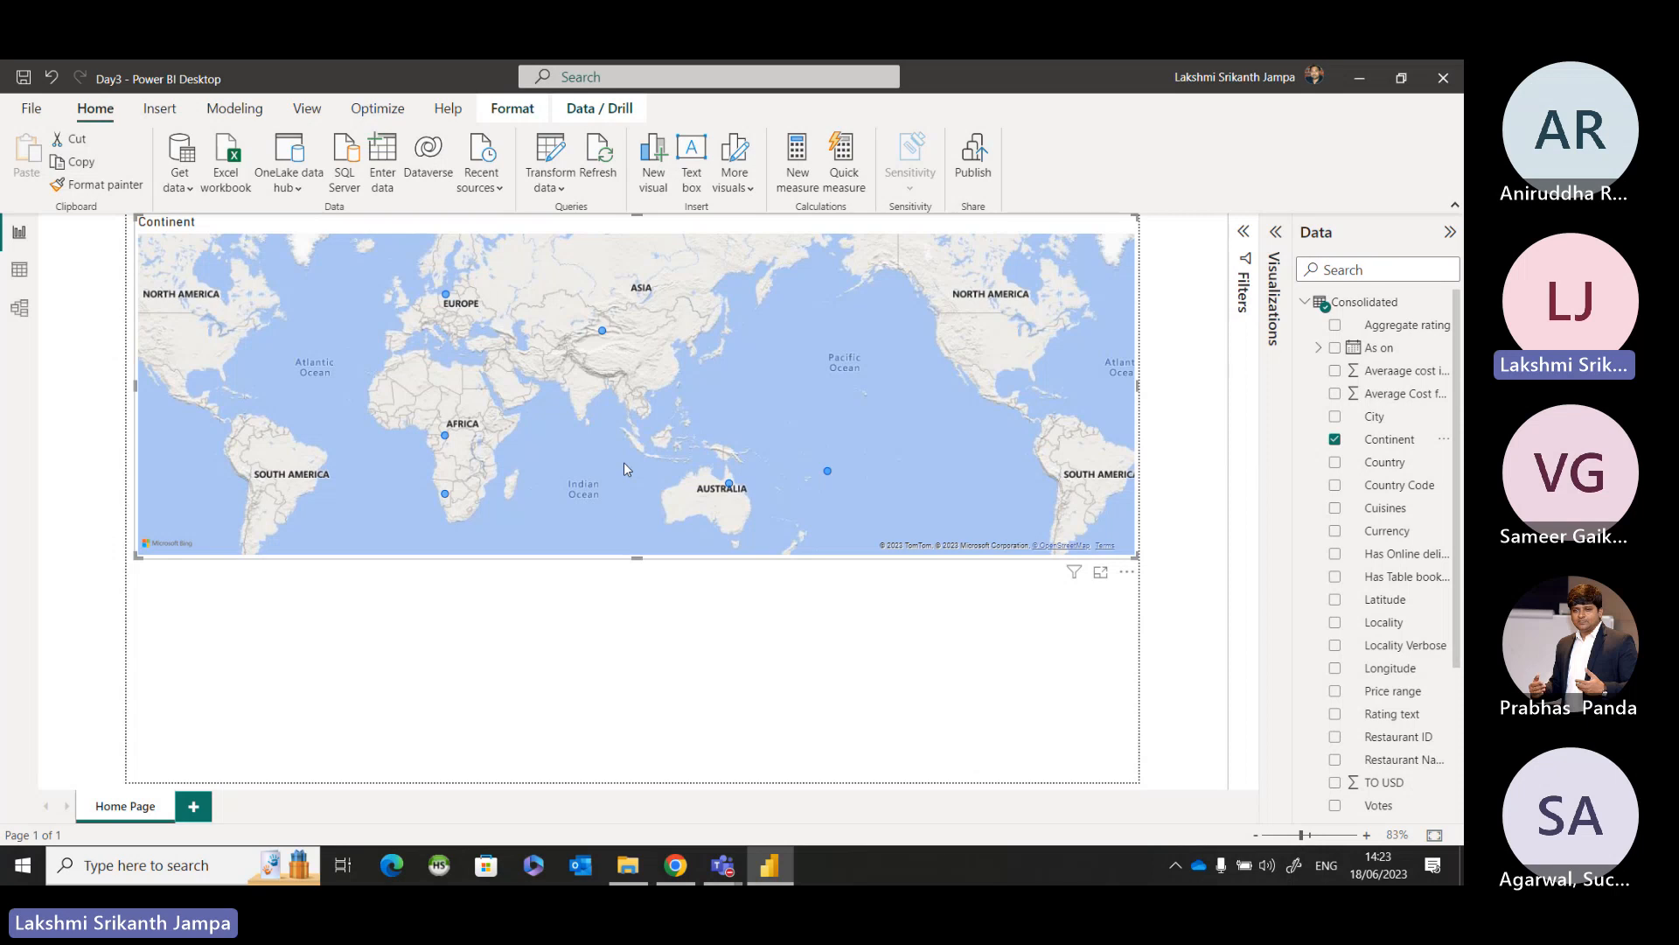
{"action": "key", "text": "ctrl"}
{"action": "left_click", "coordinate": [34, 112]}
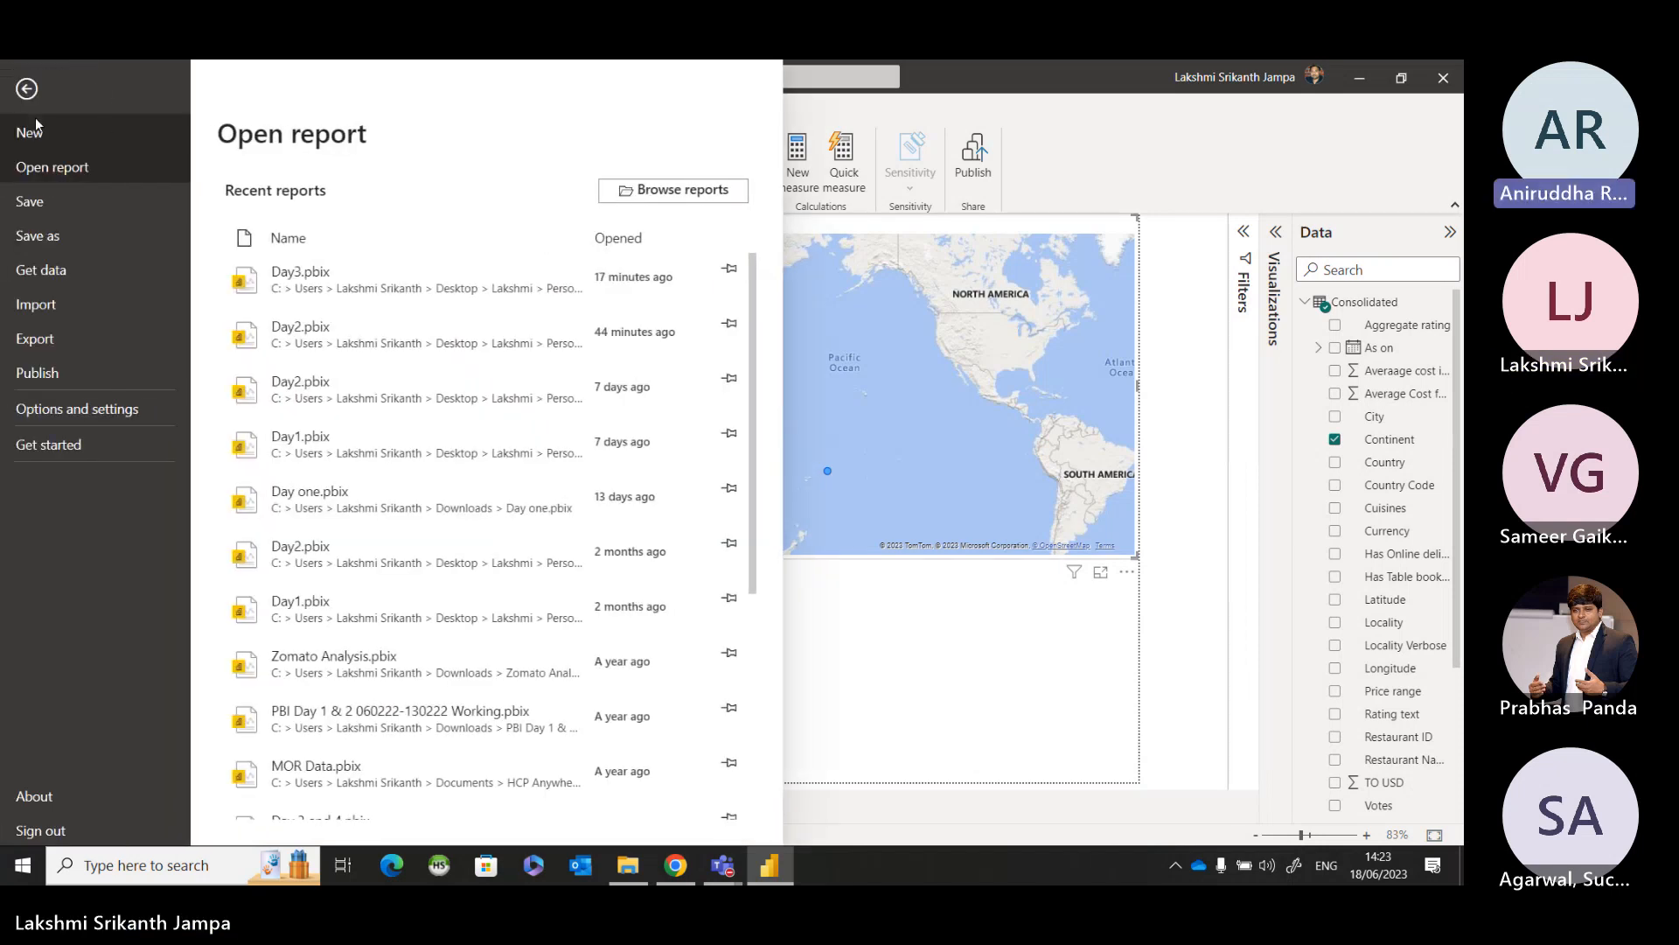
{"action": "key", "text": "ctrl"}
{"action": "left_click", "coordinate": [51, 417]}
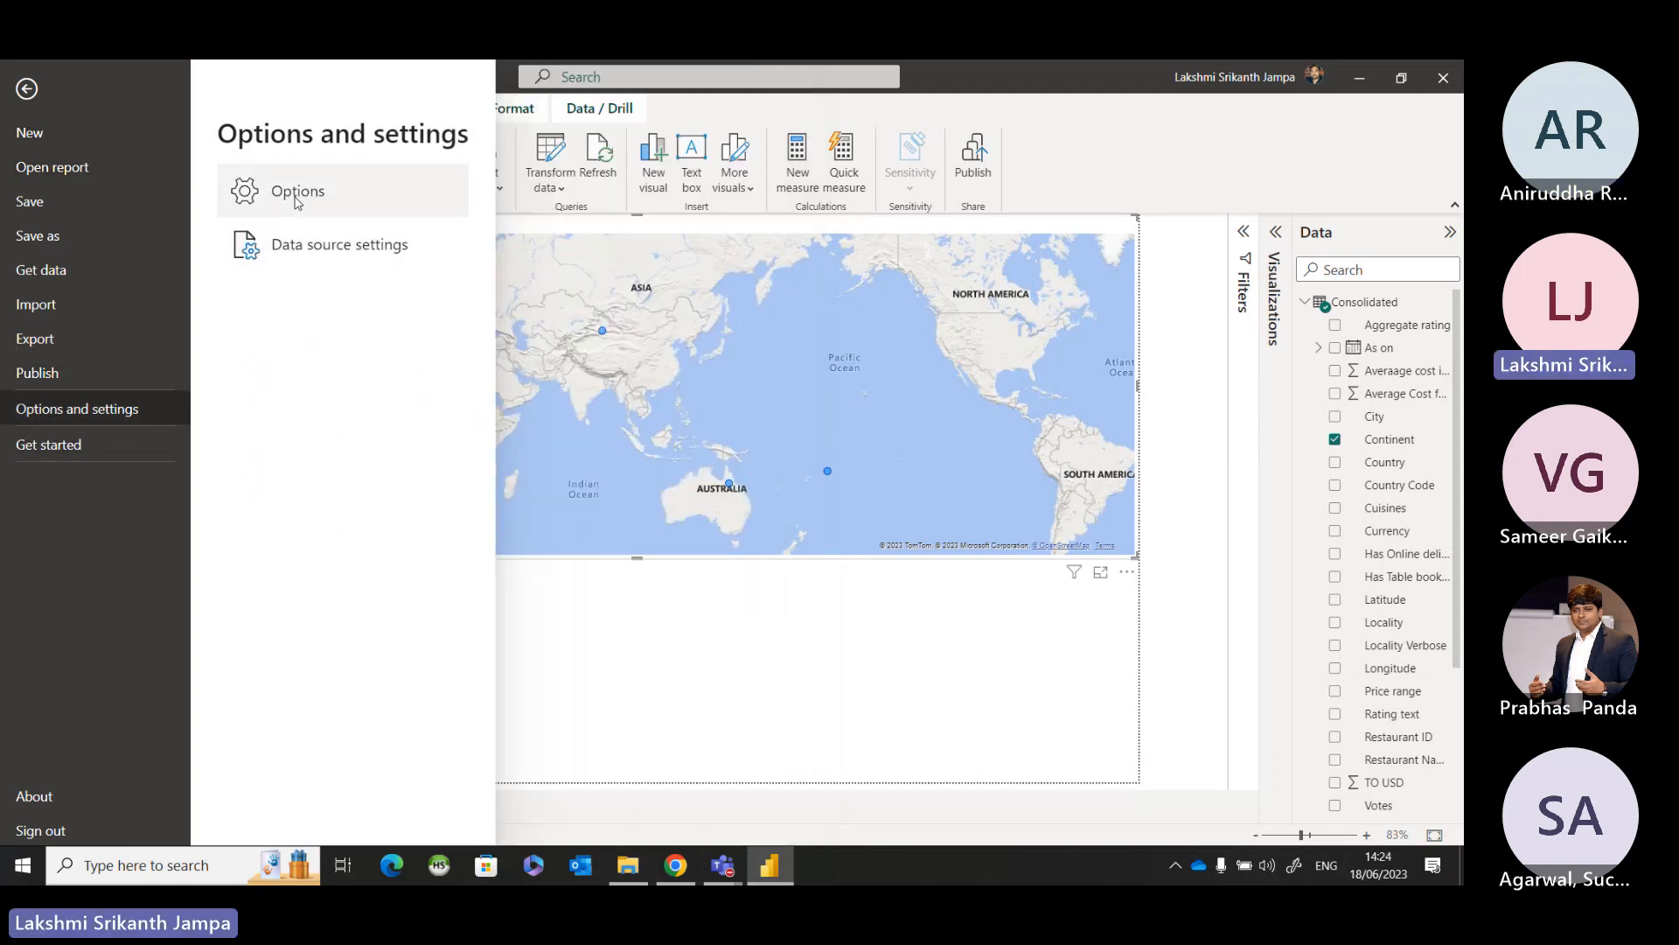
{"action": "left_click", "coordinate": [302, 254]}
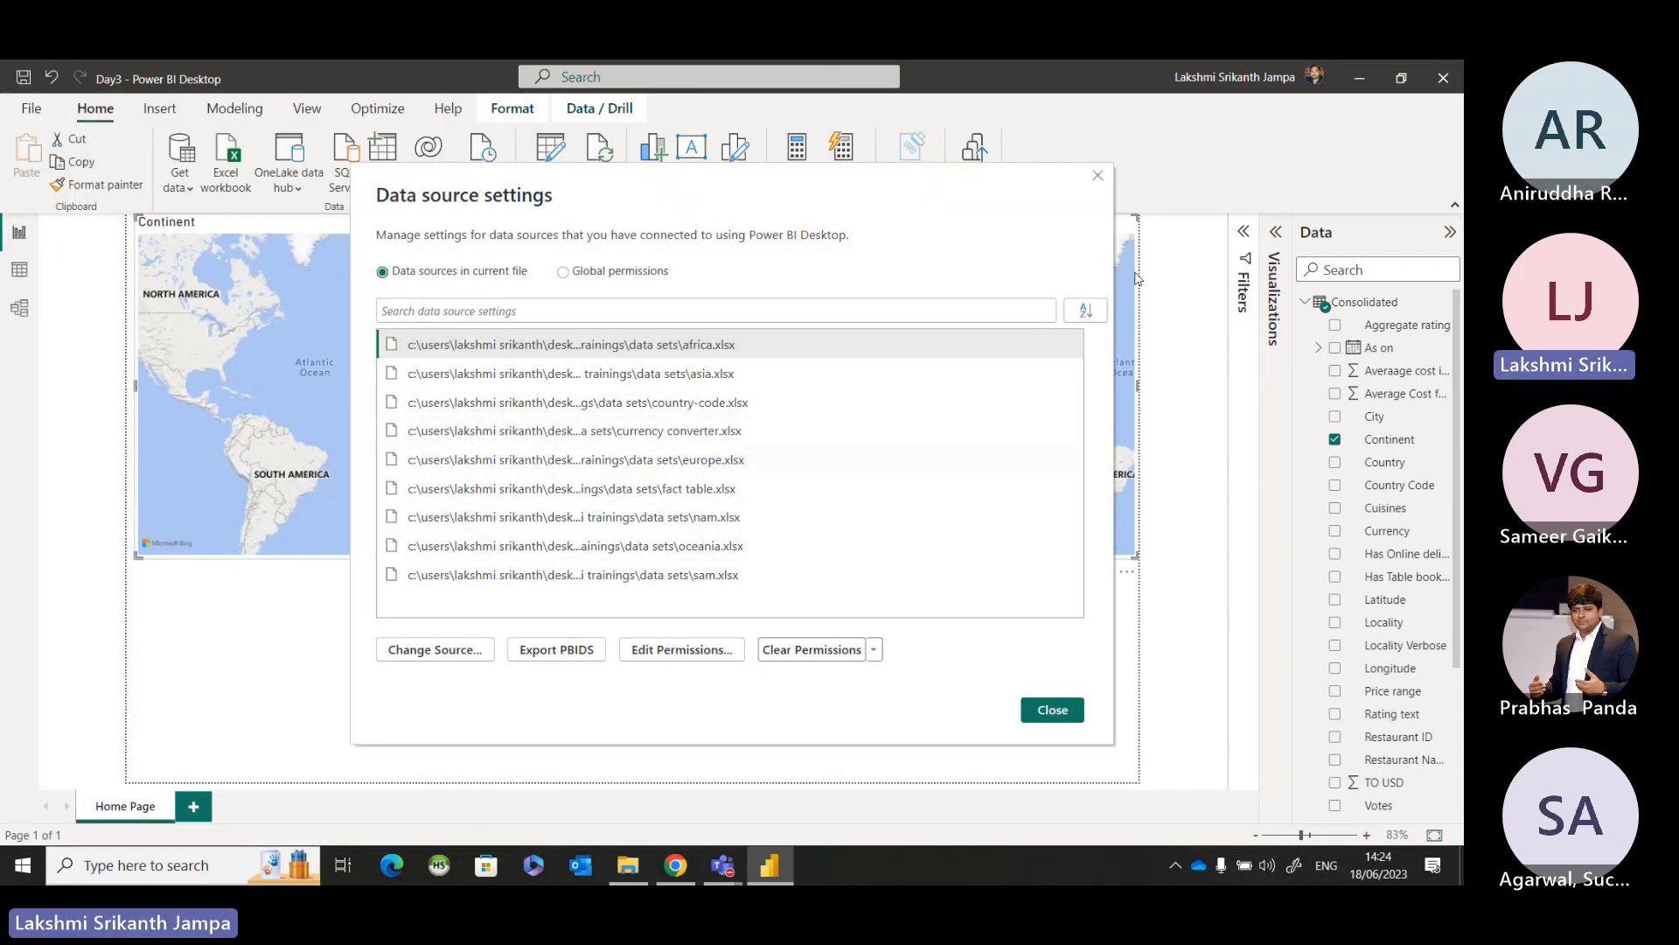
{"action": "left_click", "coordinate": [1103, 184]}
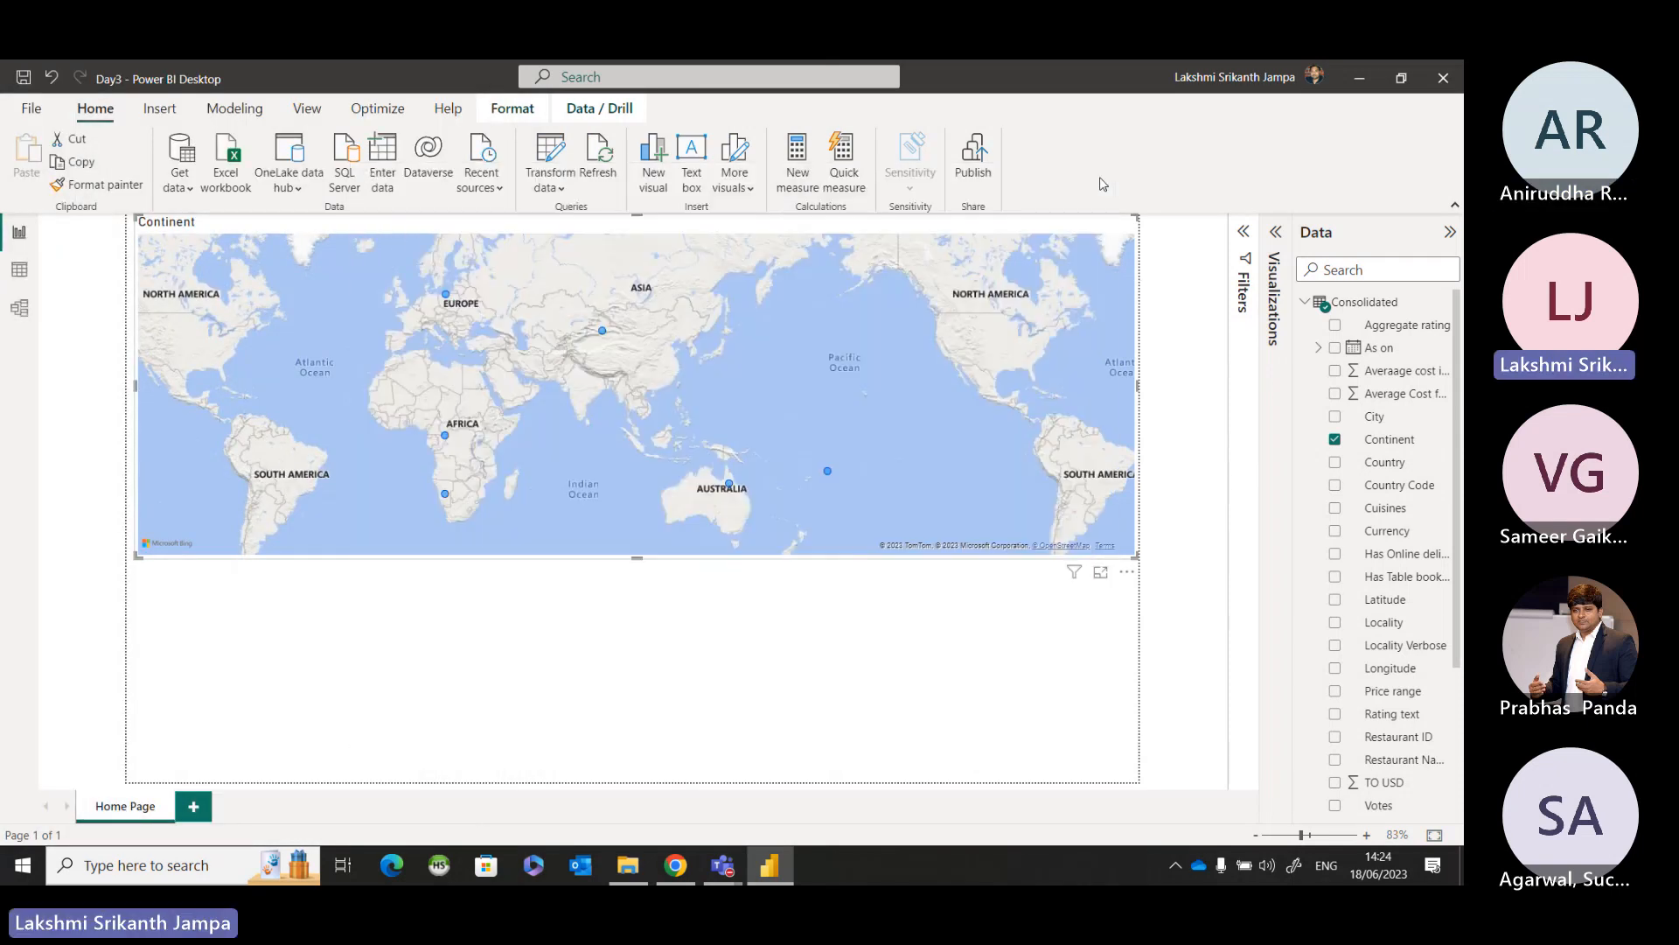
Check the Map and Filled Map visuals setting in the global Security options, and close the options without saving changes.
{"action": "left_click", "coordinate": [32, 107]}
{"action": "left_click", "coordinate": [103, 409]}
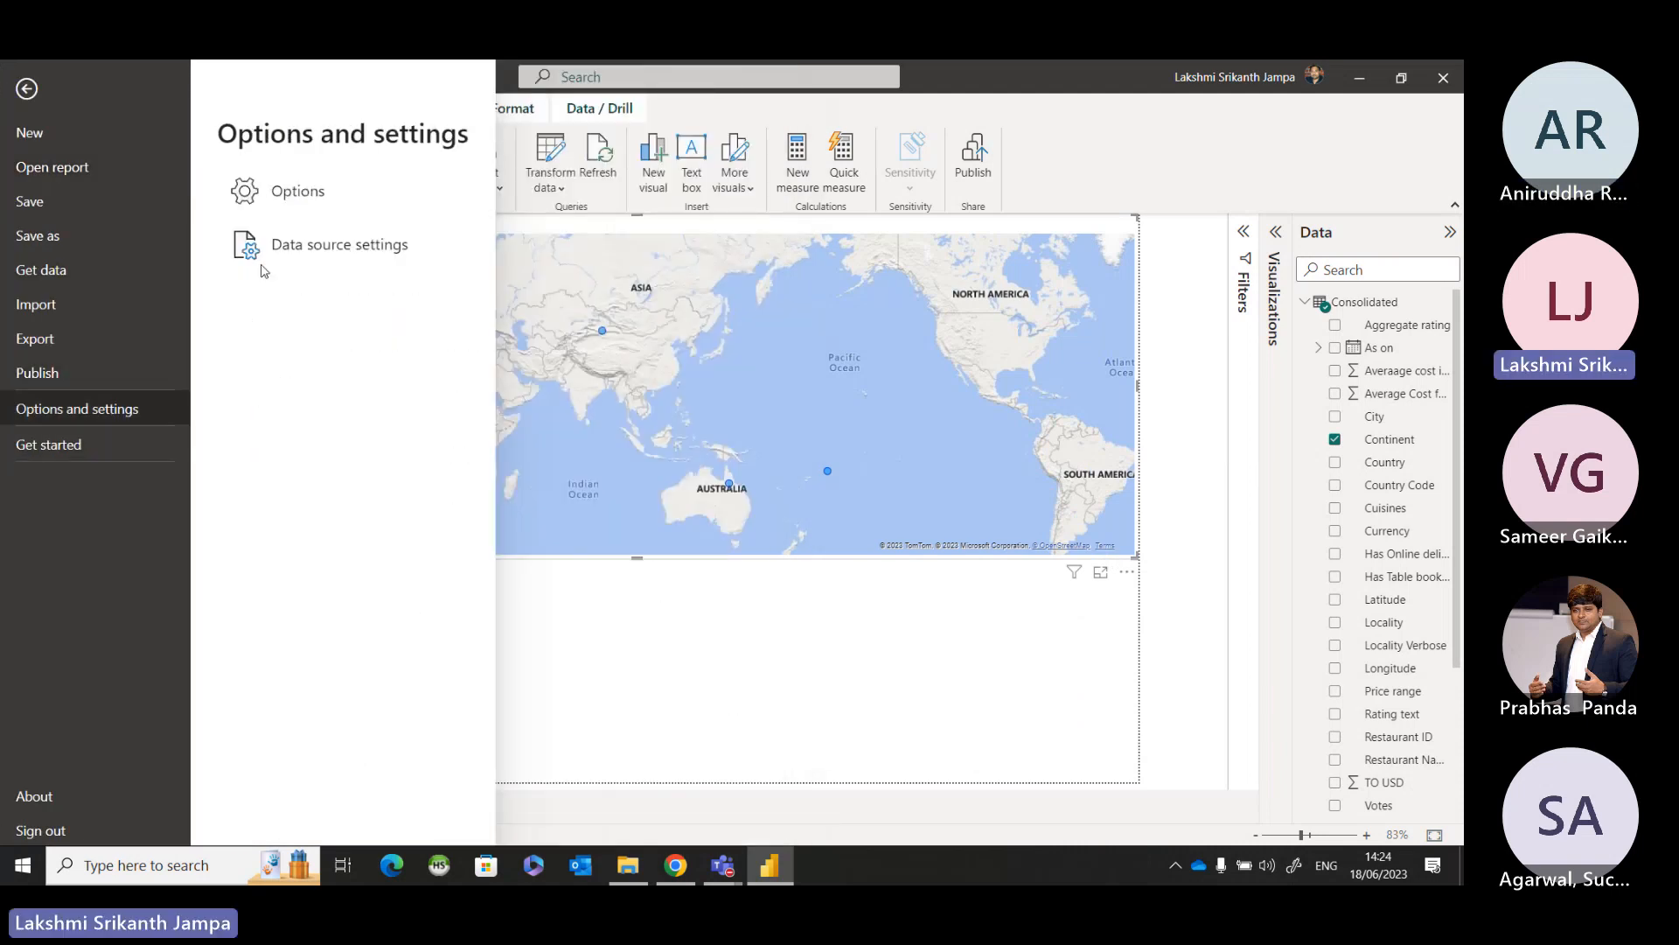
{"action": "left_click", "coordinate": [276, 190]}
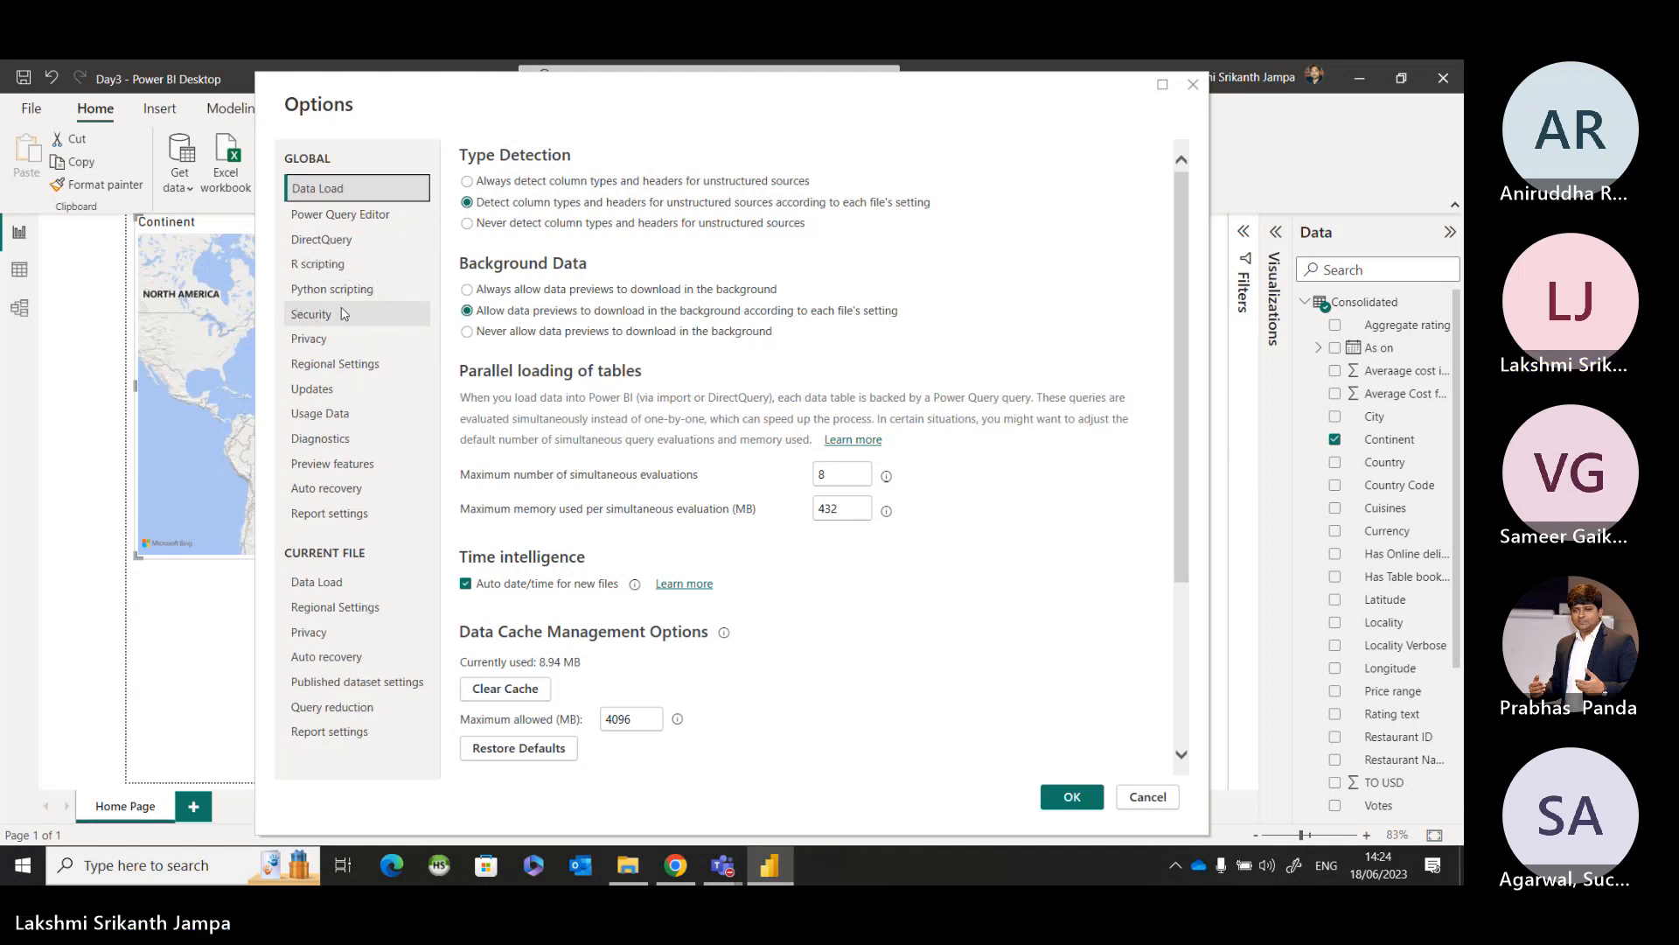
{"action": "left_click", "coordinate": [343, 313]}
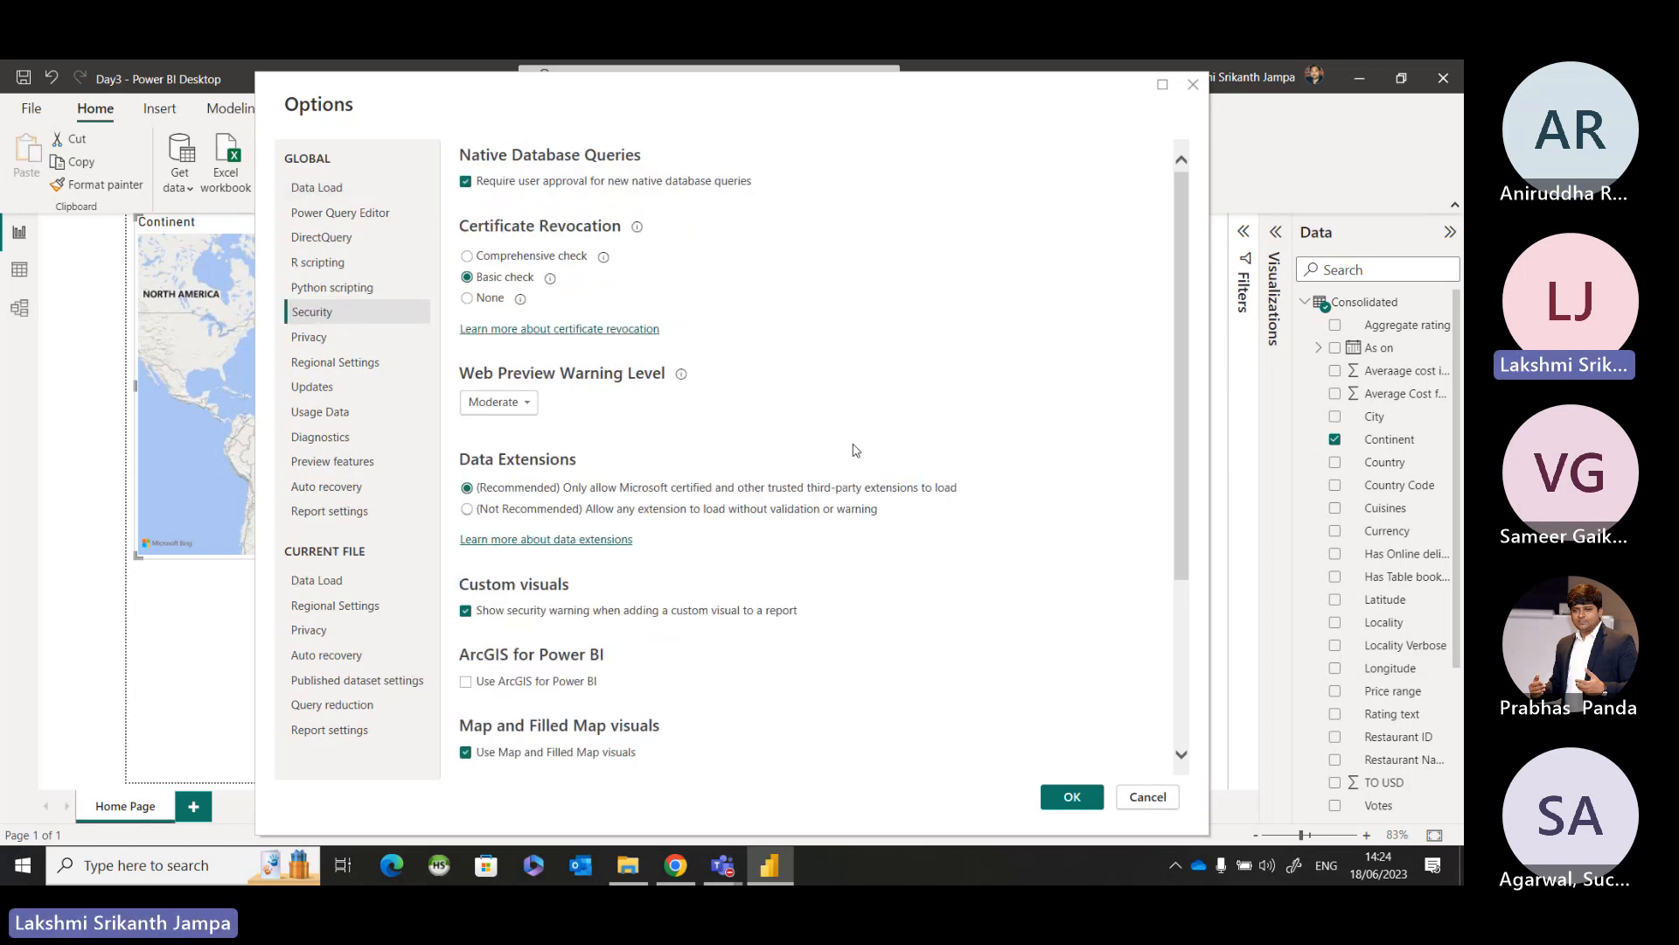
{"action": "scroll", "coordinate": [855, 449], "scroll_direction": "down", "scroll_amount": 2}
{"action": "scroll", "coordinate": [856, 449], "scroll_direction": "down", "scroll_amount": 1}
{"action": "scroll", "coordinate": [856, 452], "scroll_direction": "down", "scroll_amount": 2}
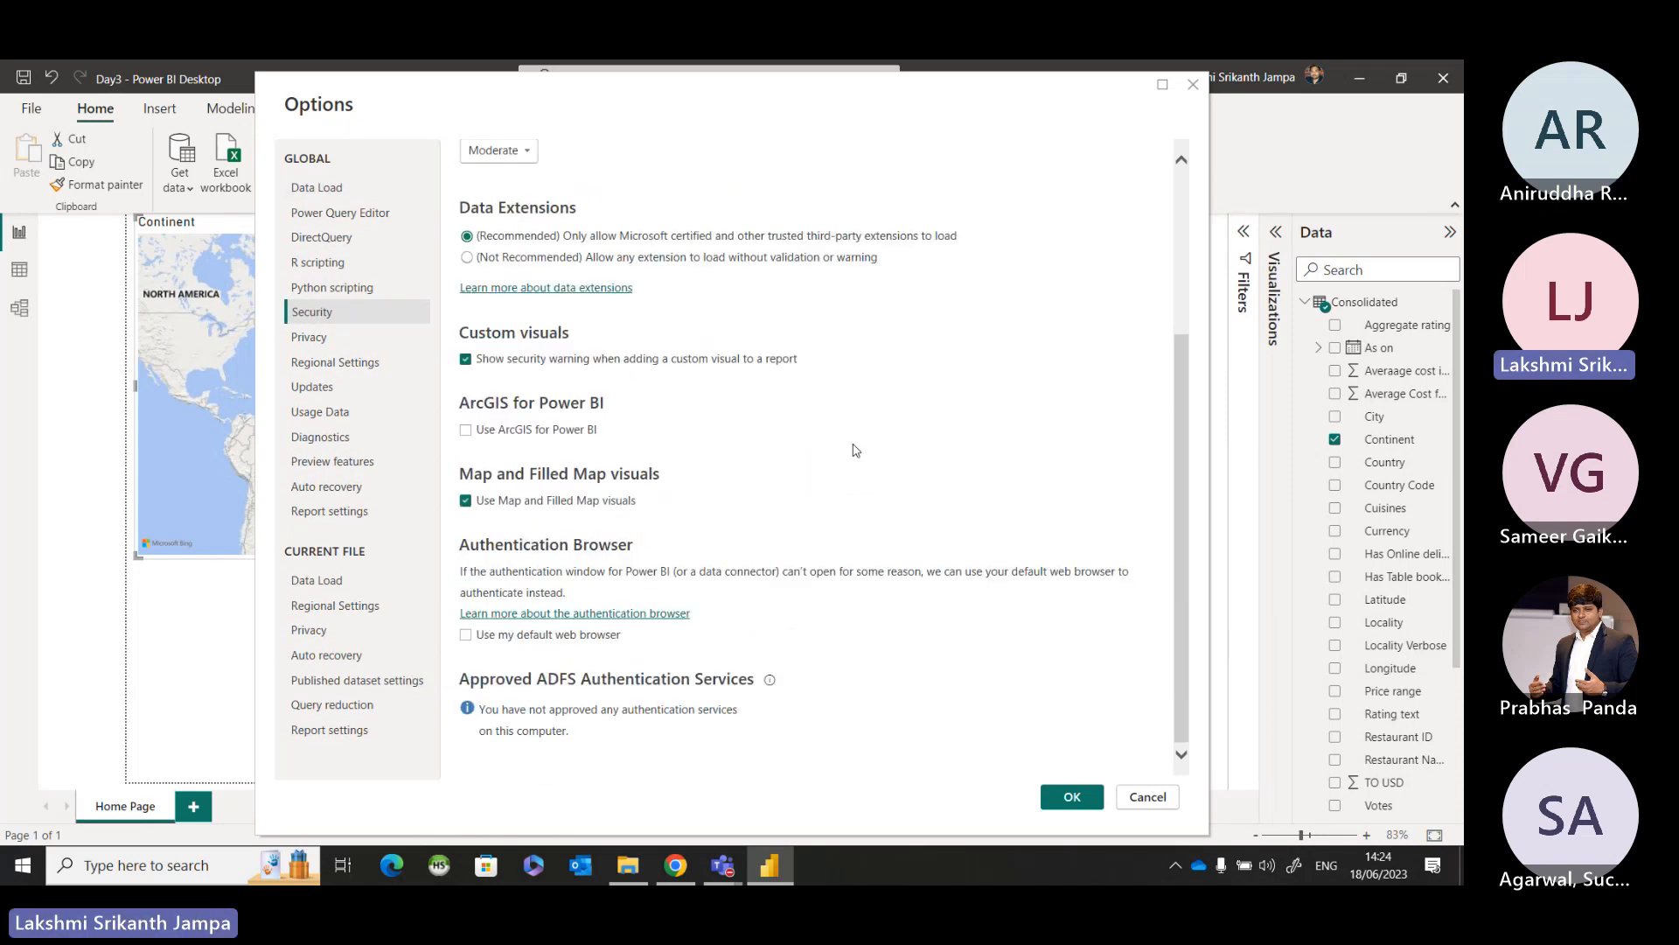
{"action": "key", "text": "ctrl"}
{"action": "key", "text": "ctrl"}
{"action": "key", "text": "ctrl"}
{"action": "key", "text": "ctrl"}
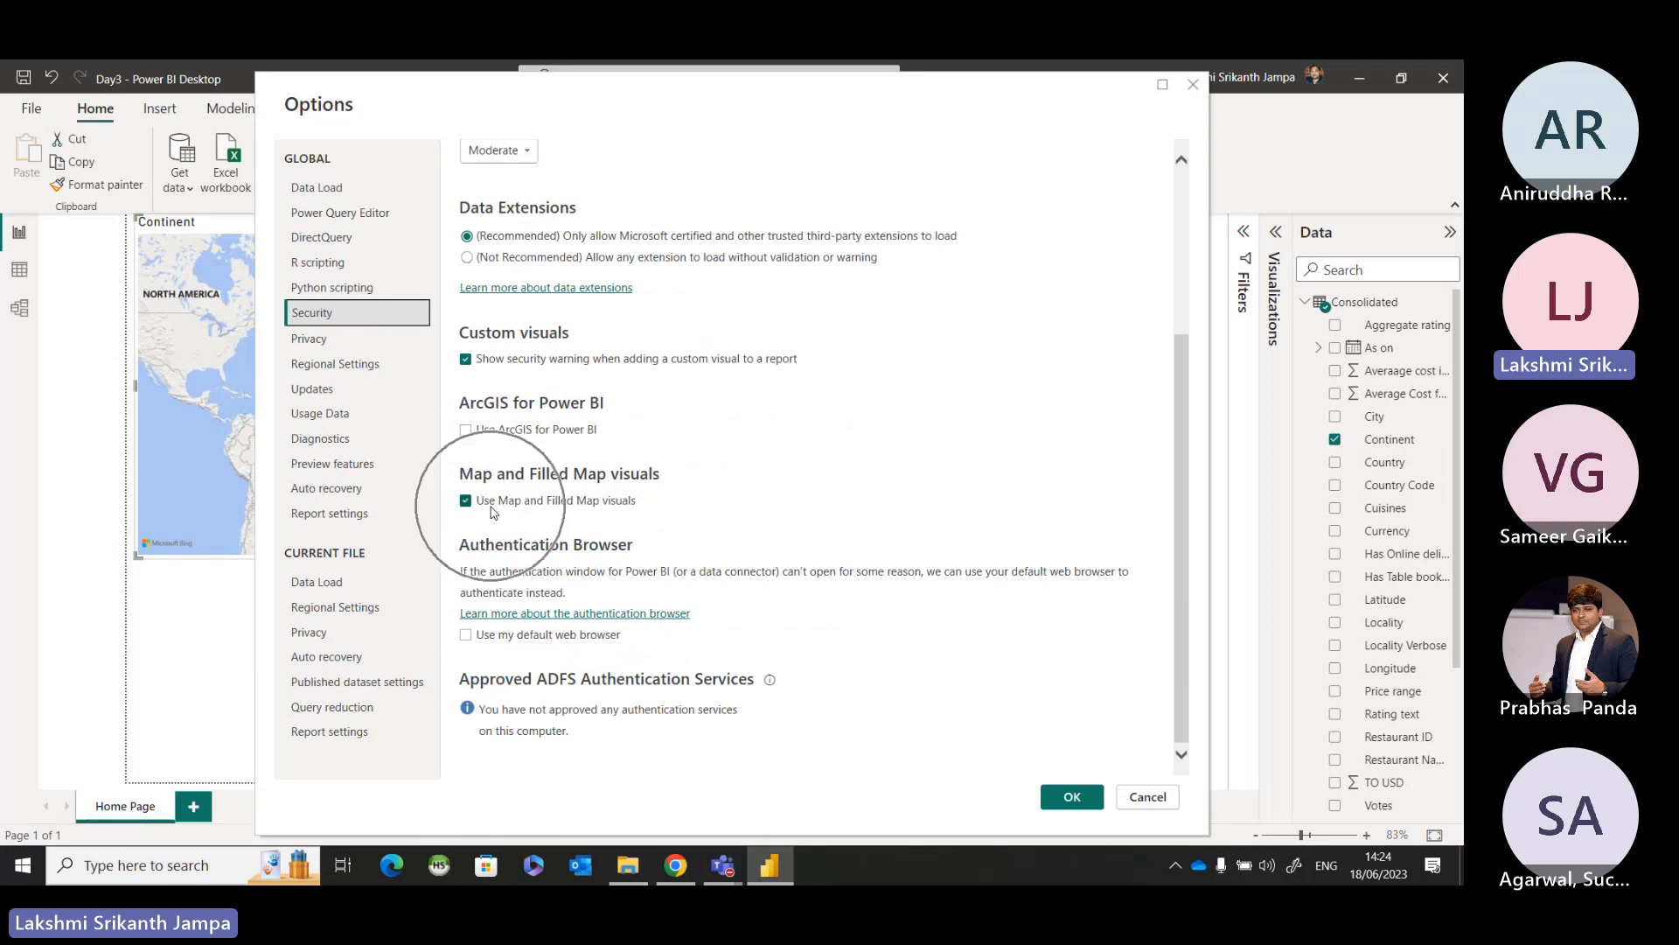
{"action": "key", "text": "ctrl"}
{"action": "key", "text": "ctrl"}
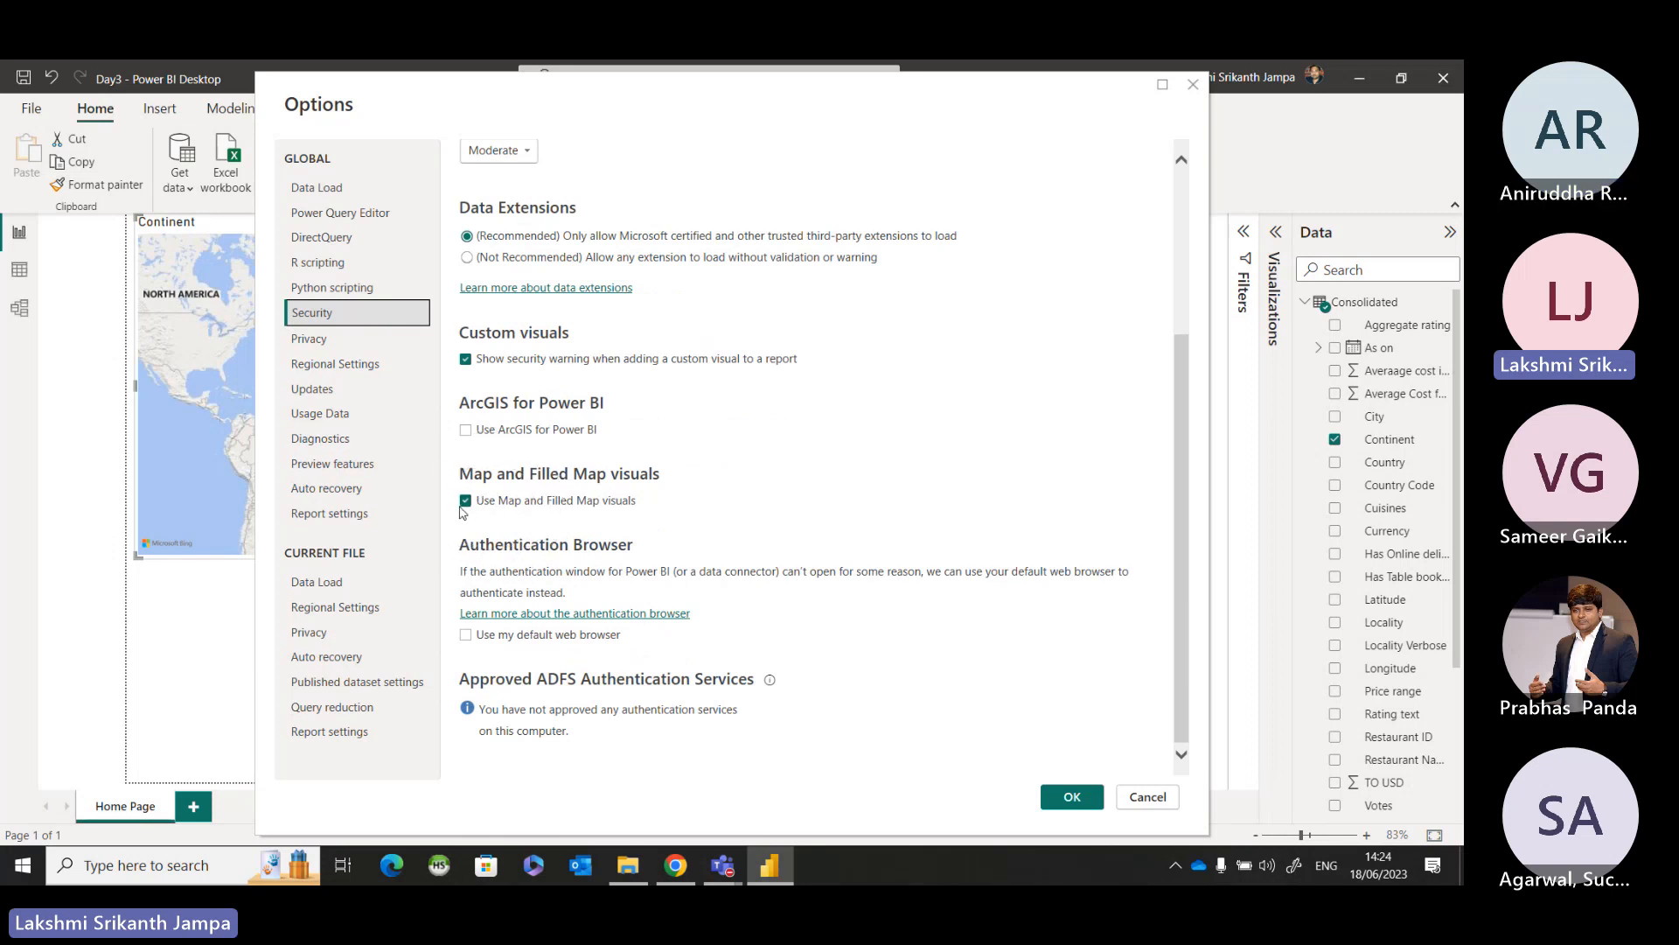
{"action": "key", "text": "ctrl"}
{"action": "key", "text": "ctrl"}
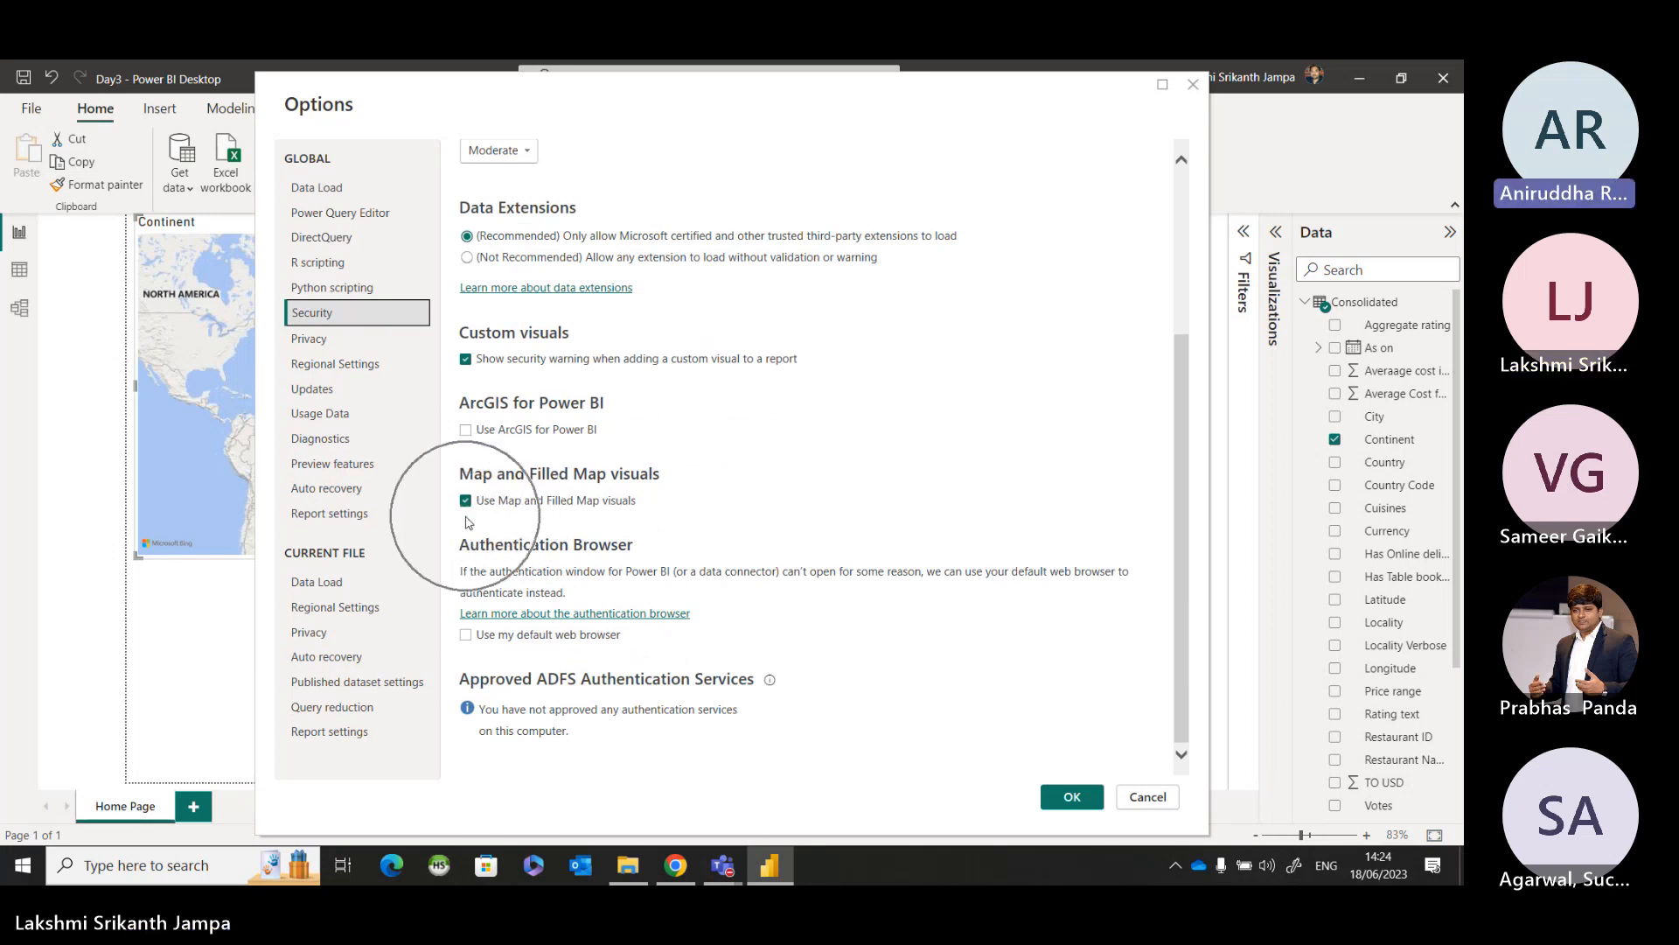
{"action": "key", "text": "ctrl"}
{"action": "key", "text": "ctrl"}
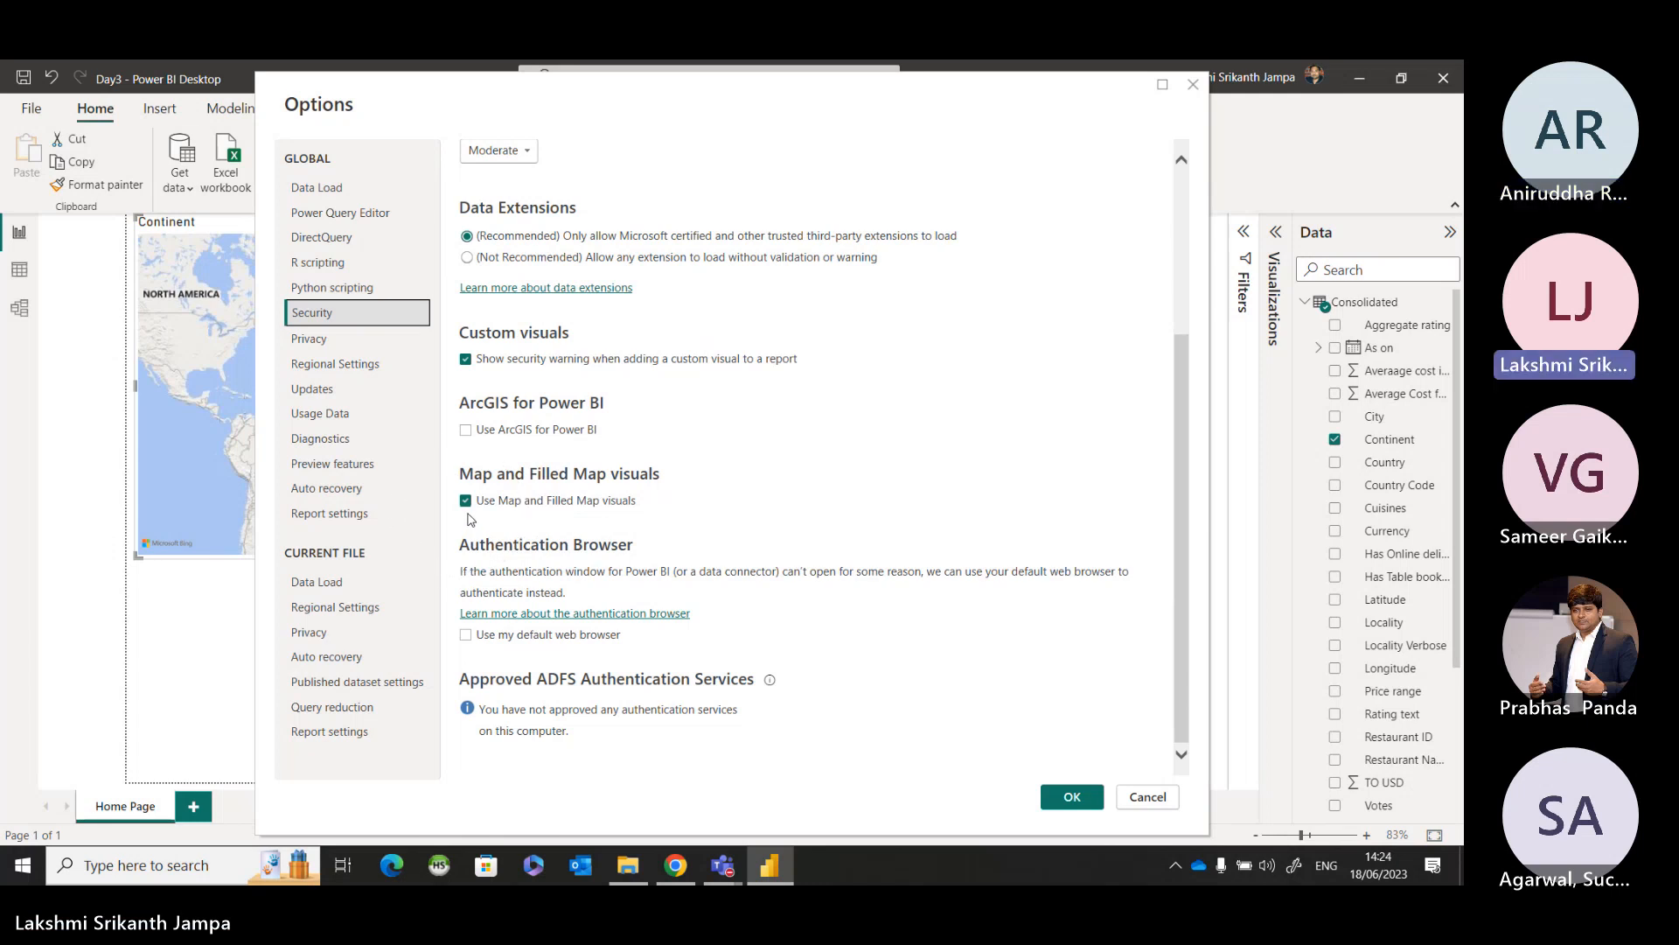
{"action": "key", "text": "ctrl"}
{"action": "key", "text": "ctrl"}
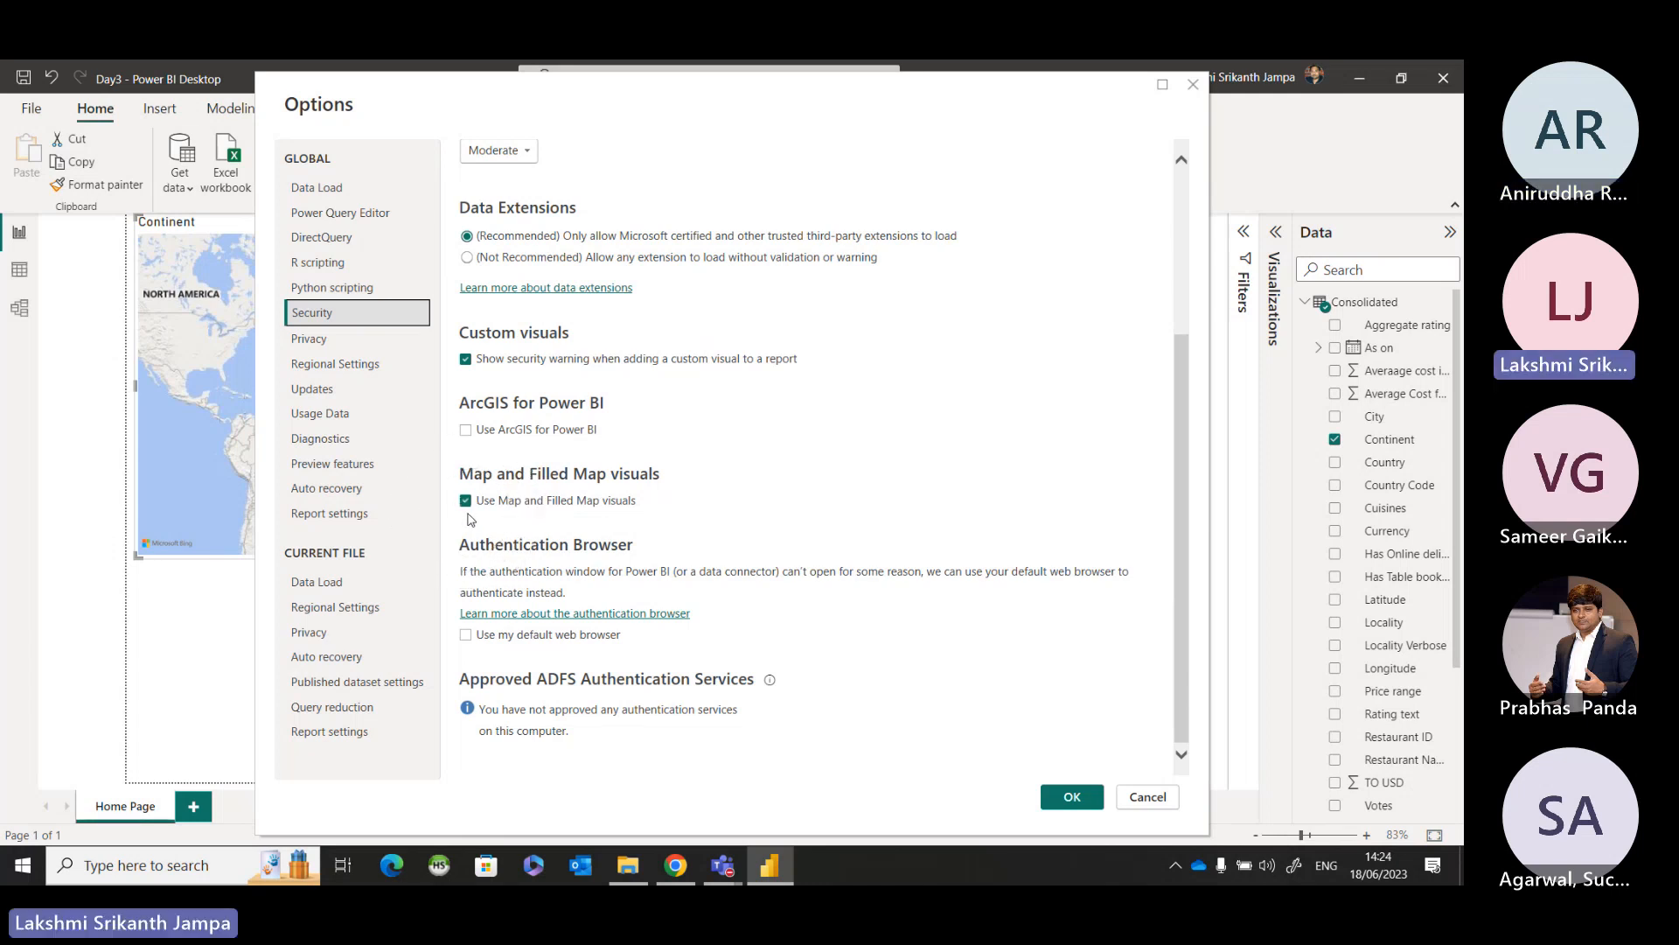
{"action": "key", "text": "ctrl"}
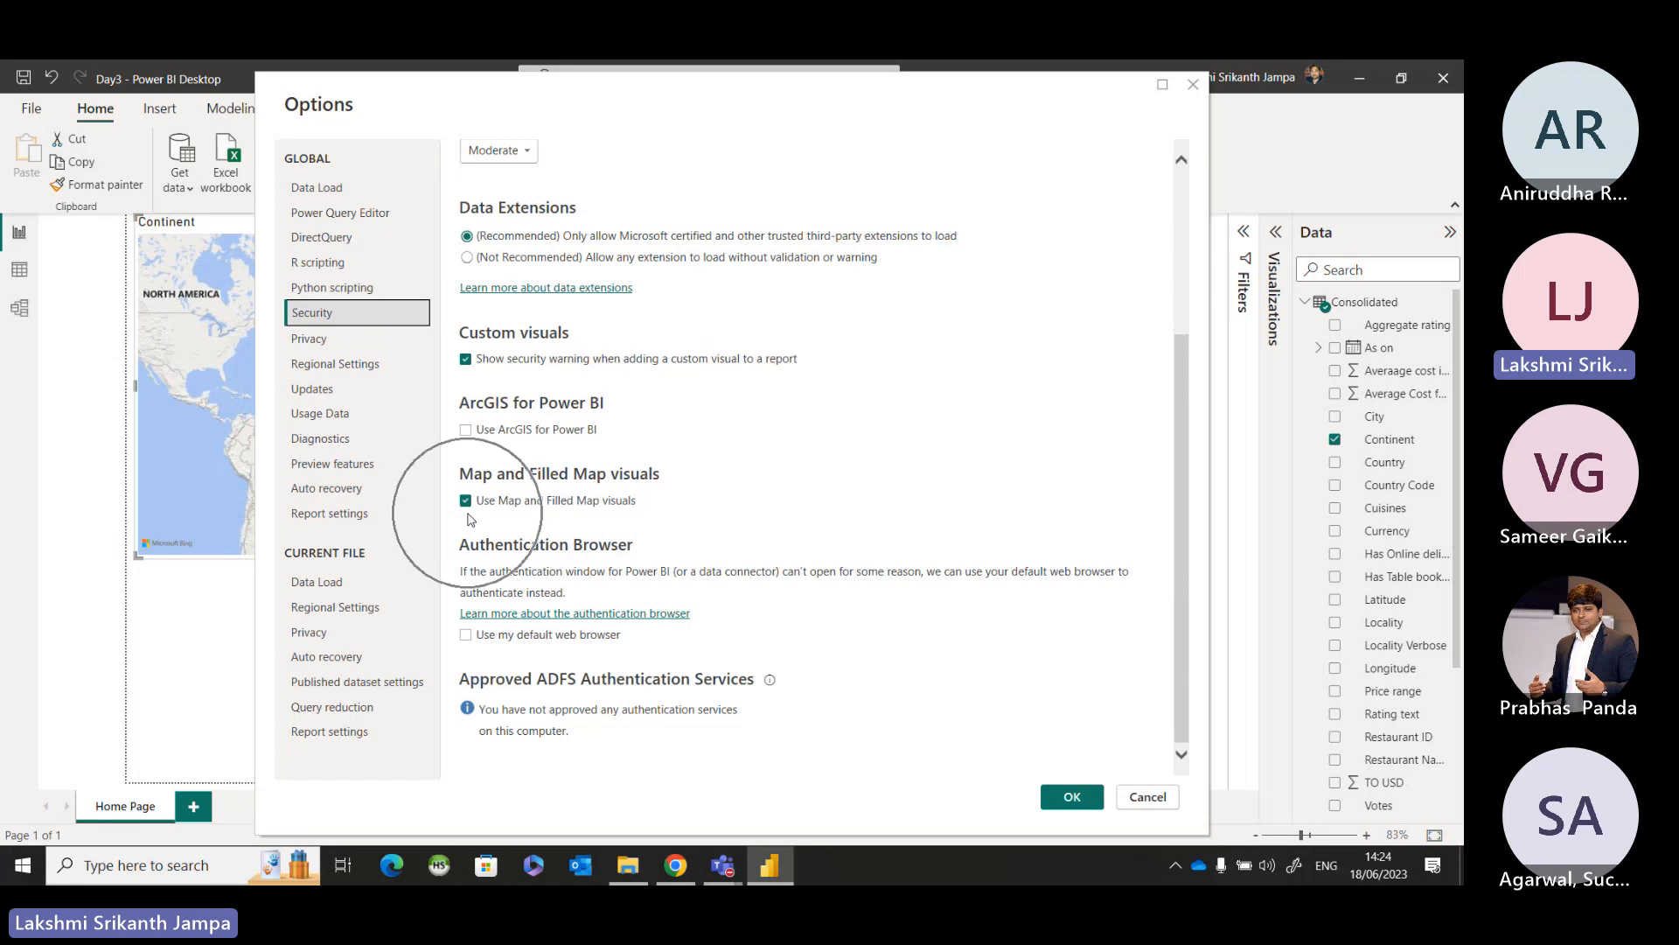
{"action": "key", "text": "ctrl"}
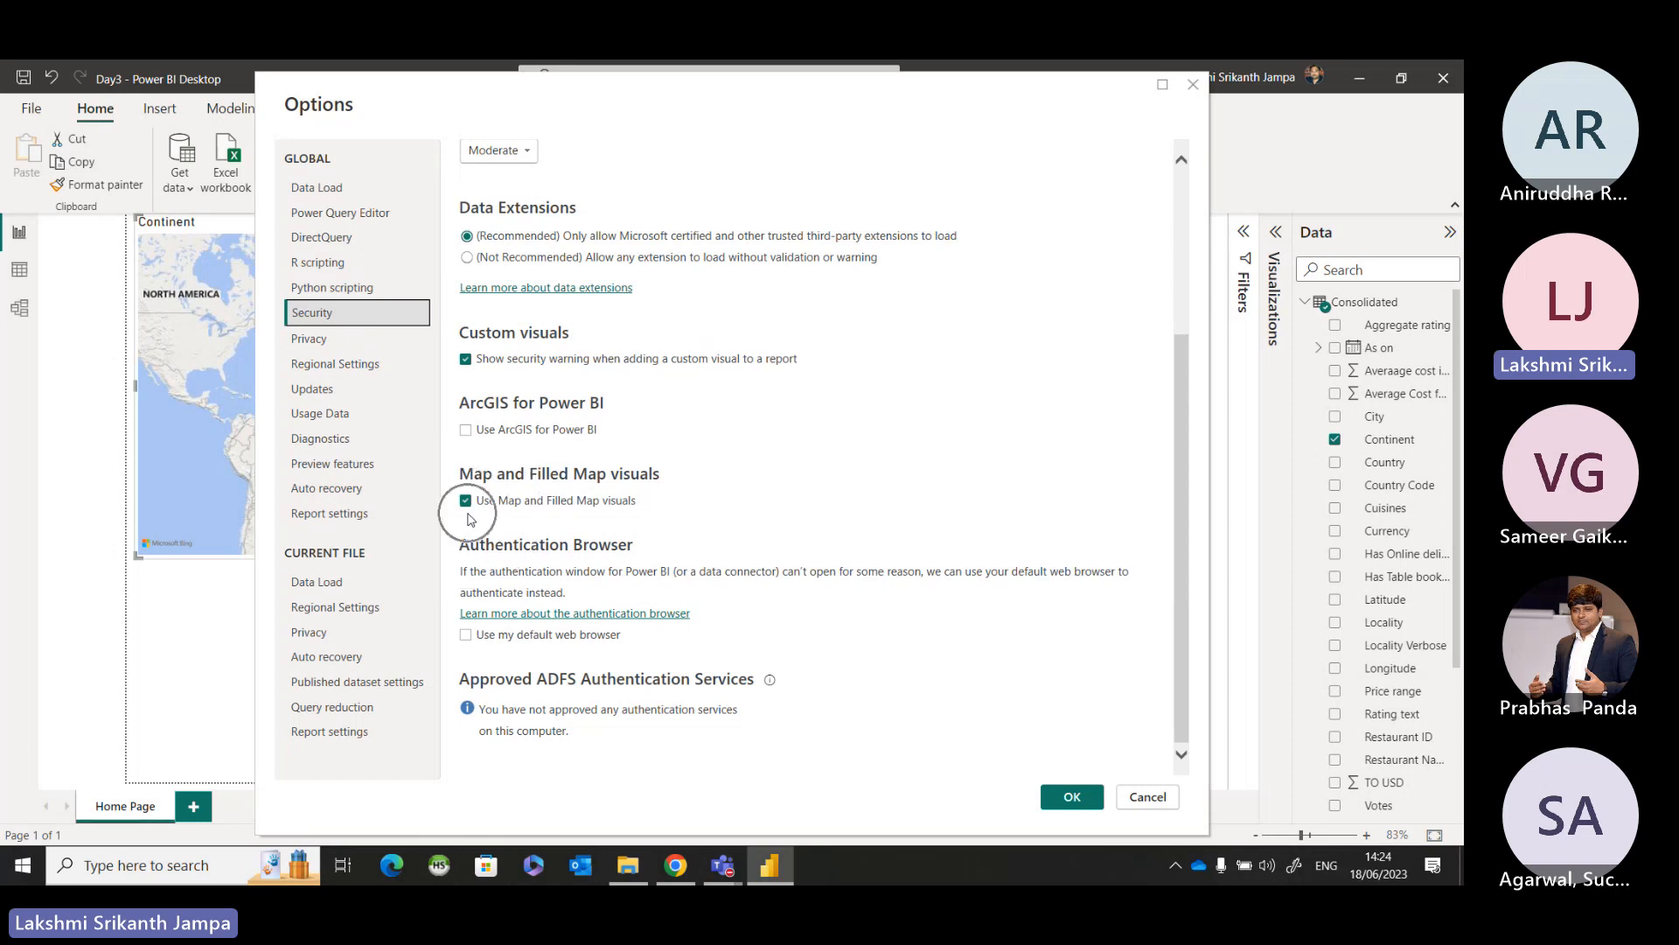
{"action": "left_click", "coordinate": [1148, 796]}
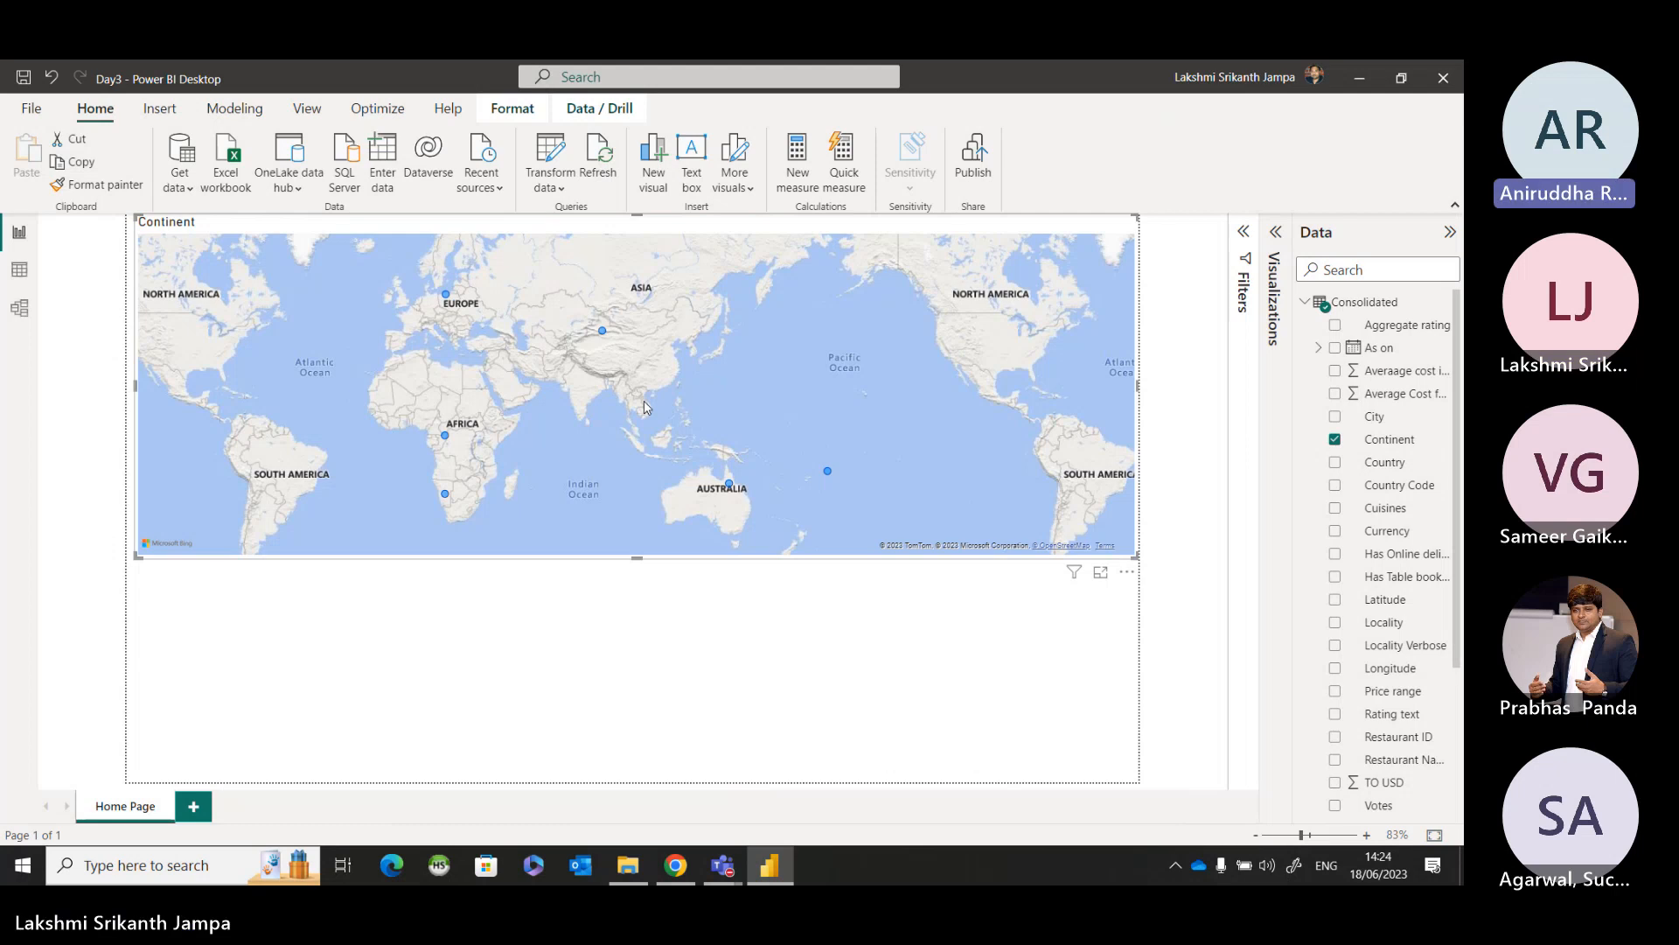
Check the Microsoft Teams meeting window, and minimise it to return to the report in Power BI Desktop.
{"action": "mouse_move", "coordinate": [722, 865]}
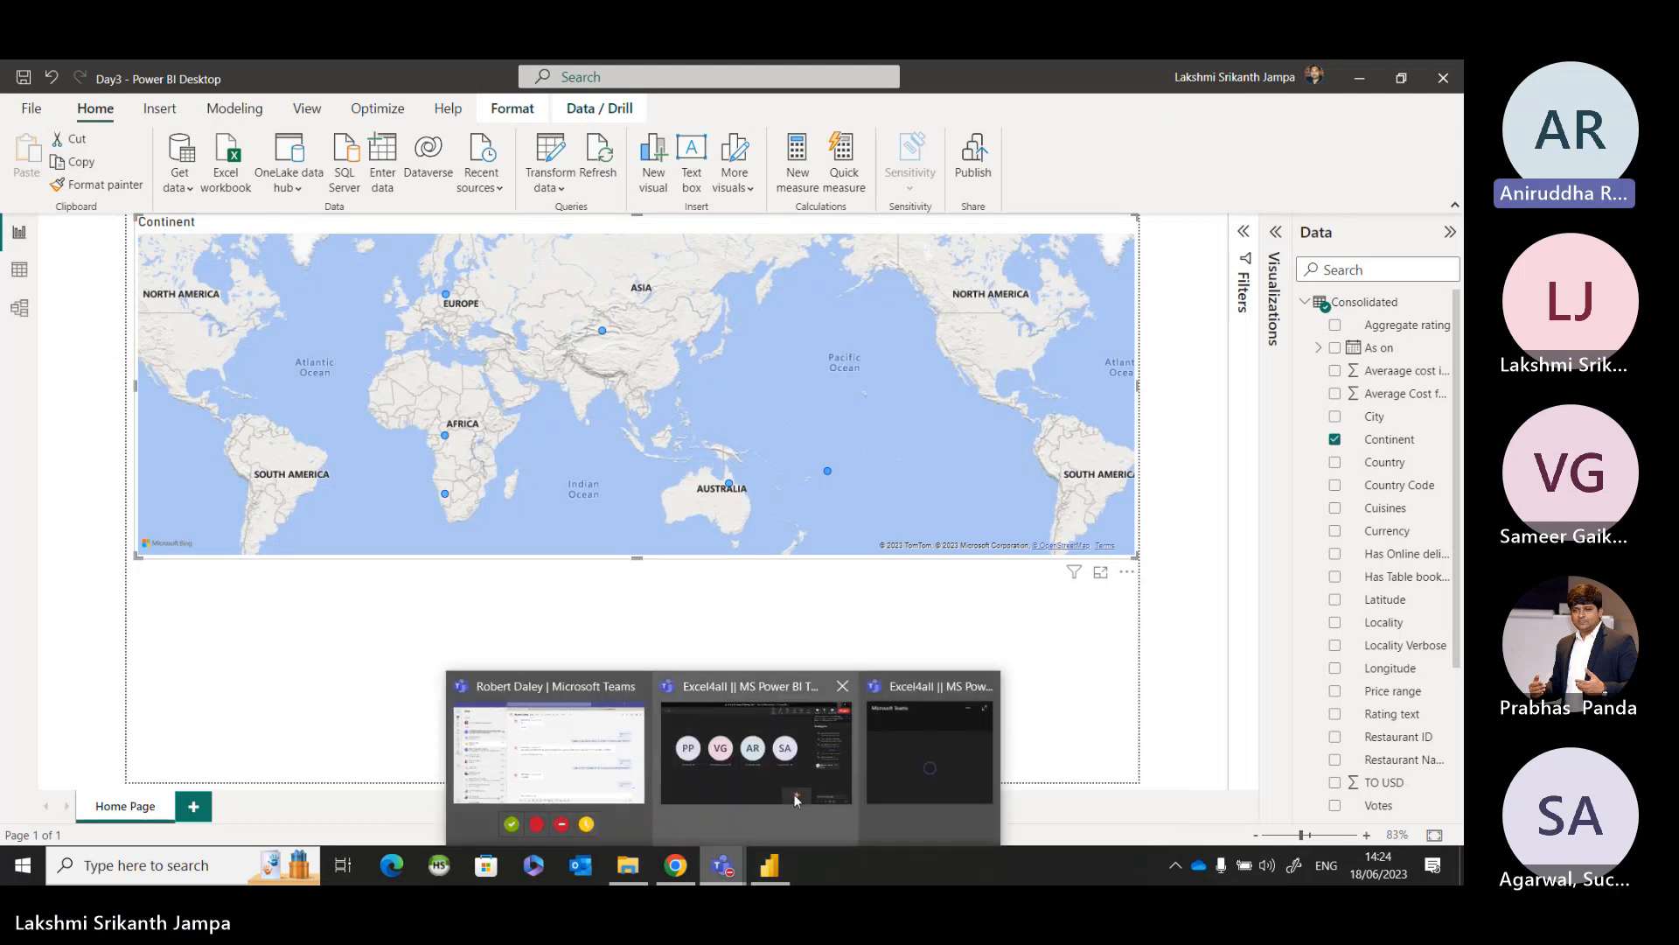
{"action": "left_click", "coordinate": [787, 770]}
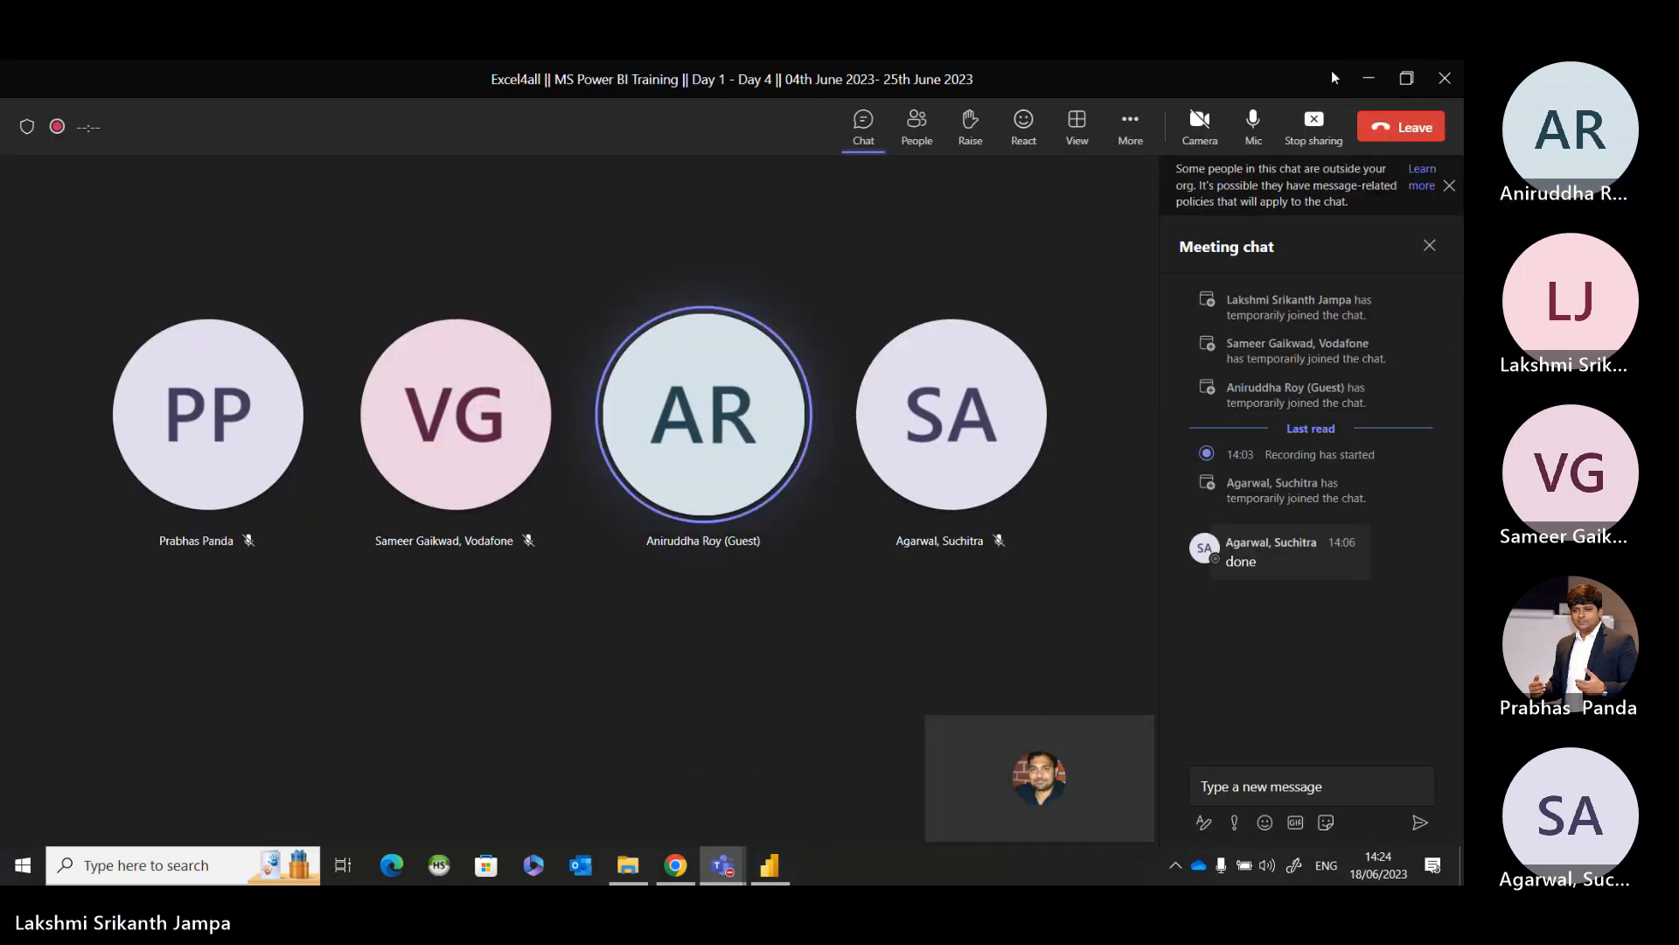
{"action": "left_click", "coordinate": [1366, 81]}
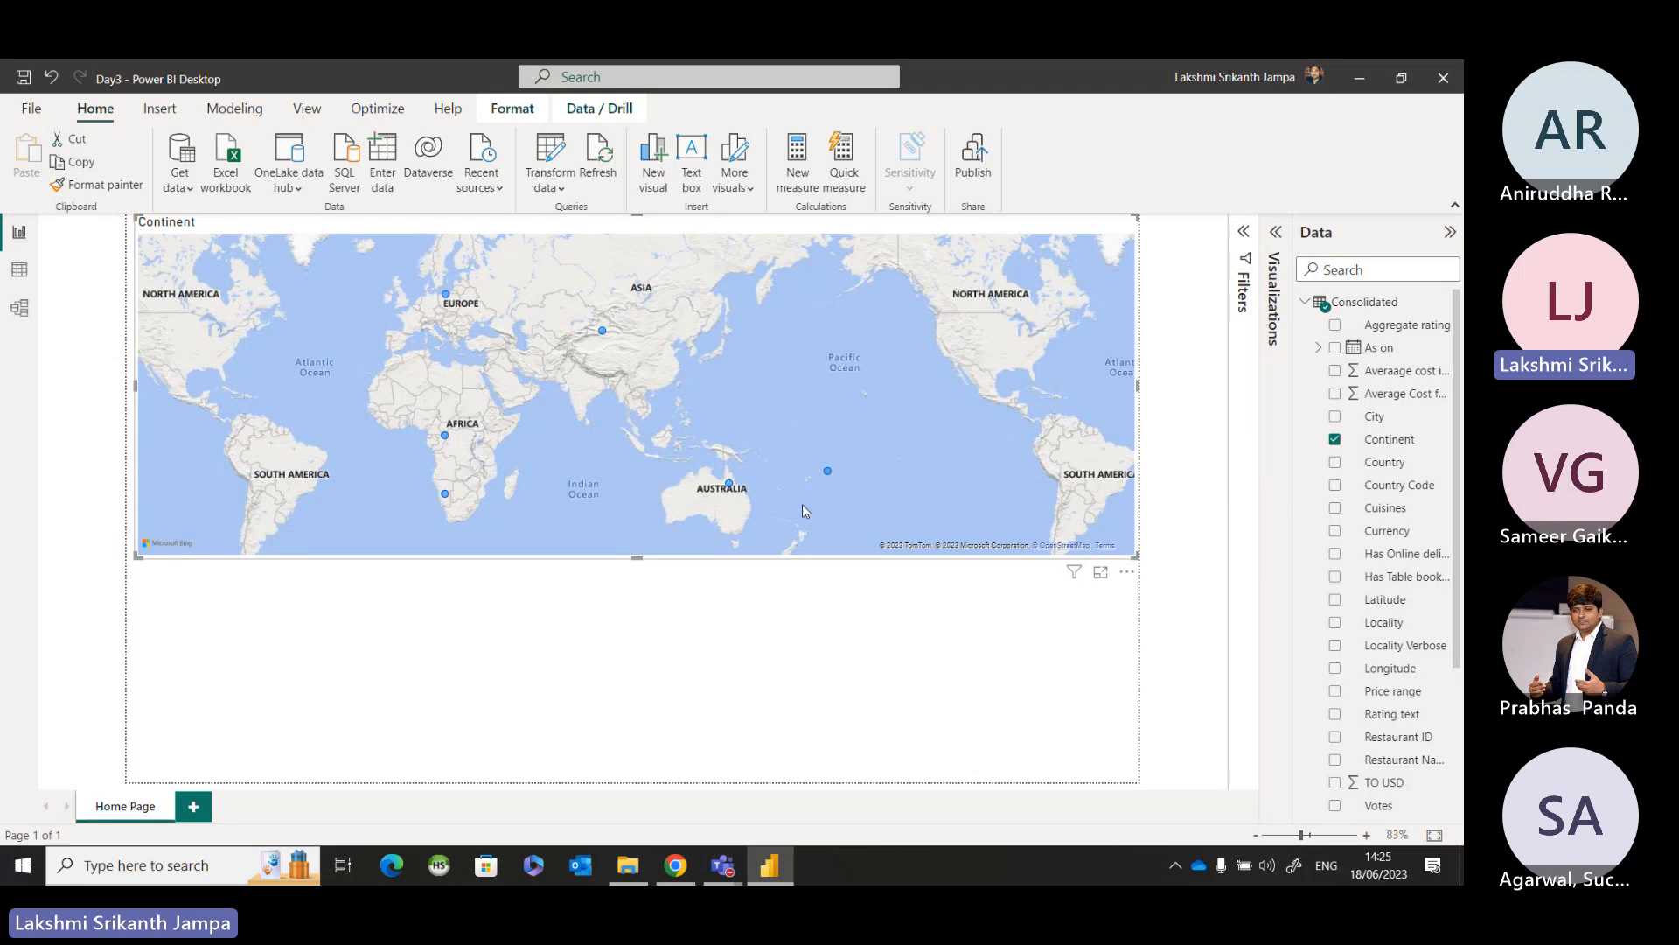
Try a second map from the Consolidated table's Country field below the Continent map, and delete it.
{"action": "left_click", "coordinate": [953, 660]}
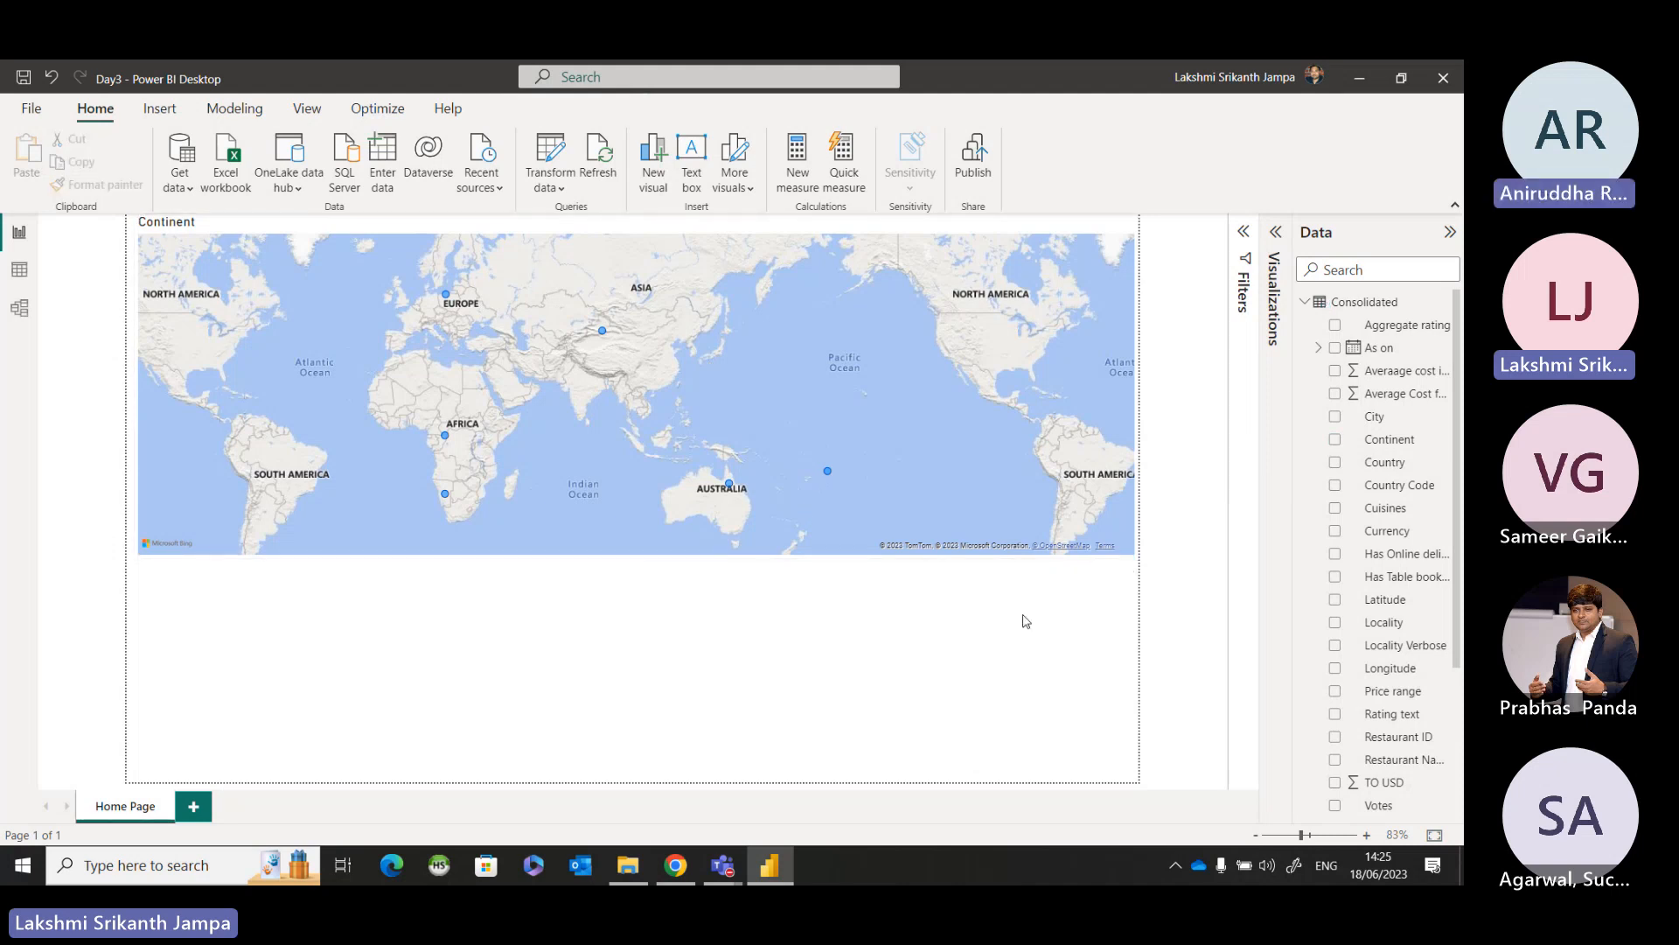
{"action": "left_click", "coordinate": [1345, 466]}
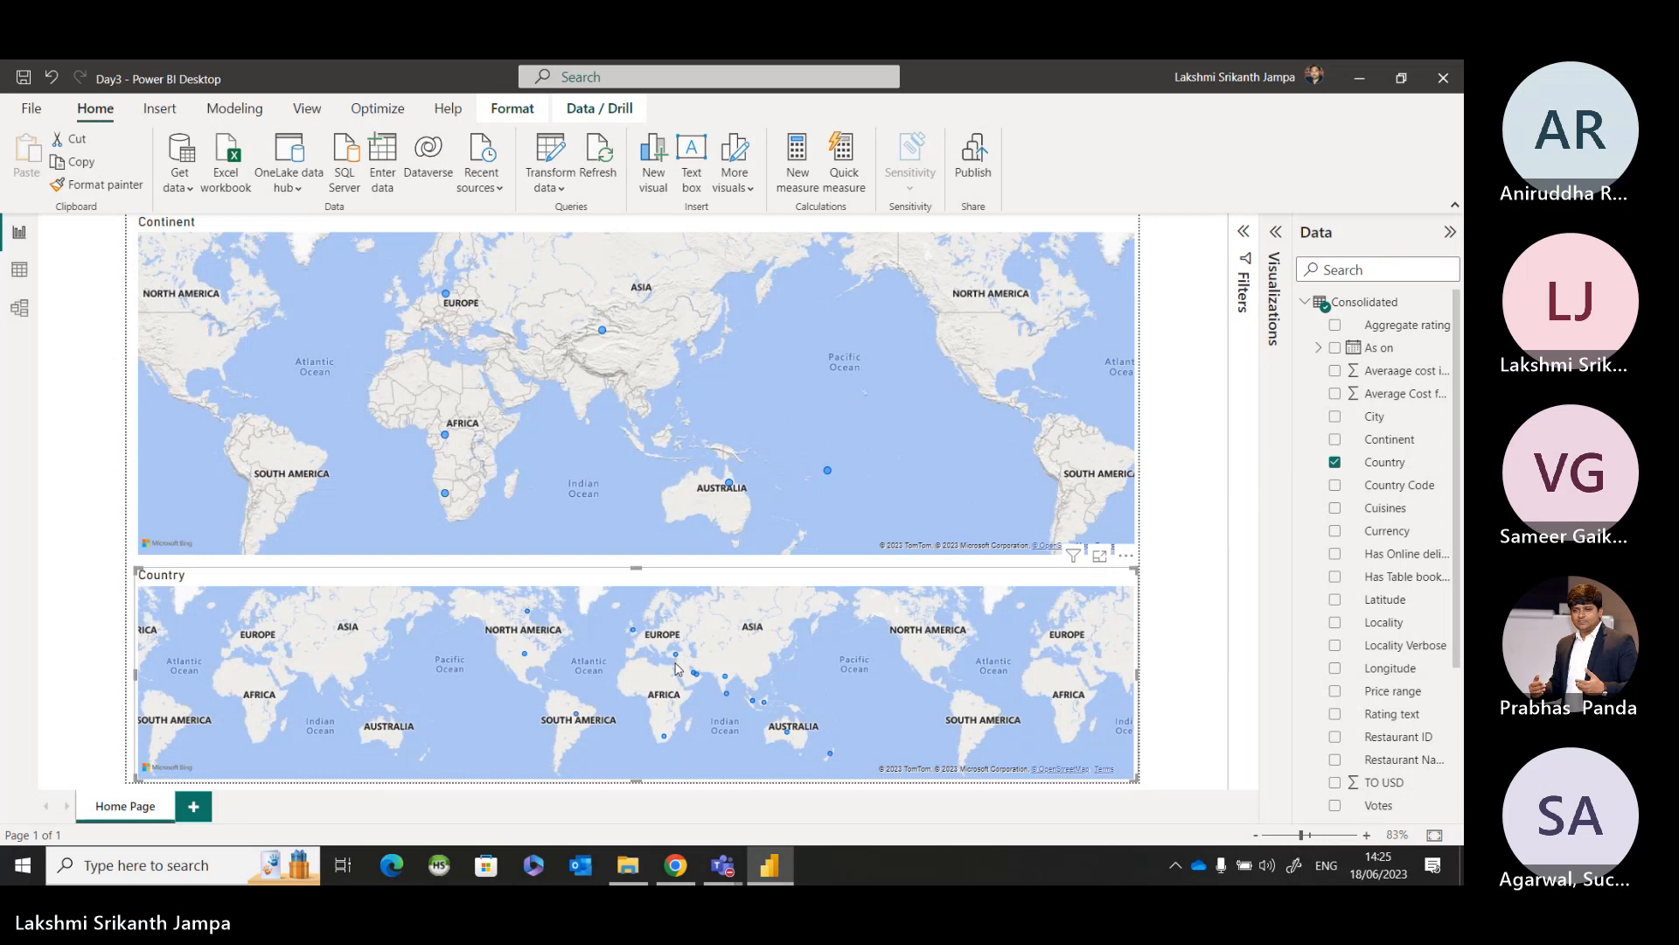
{"action": "key", "text": "Delete"}
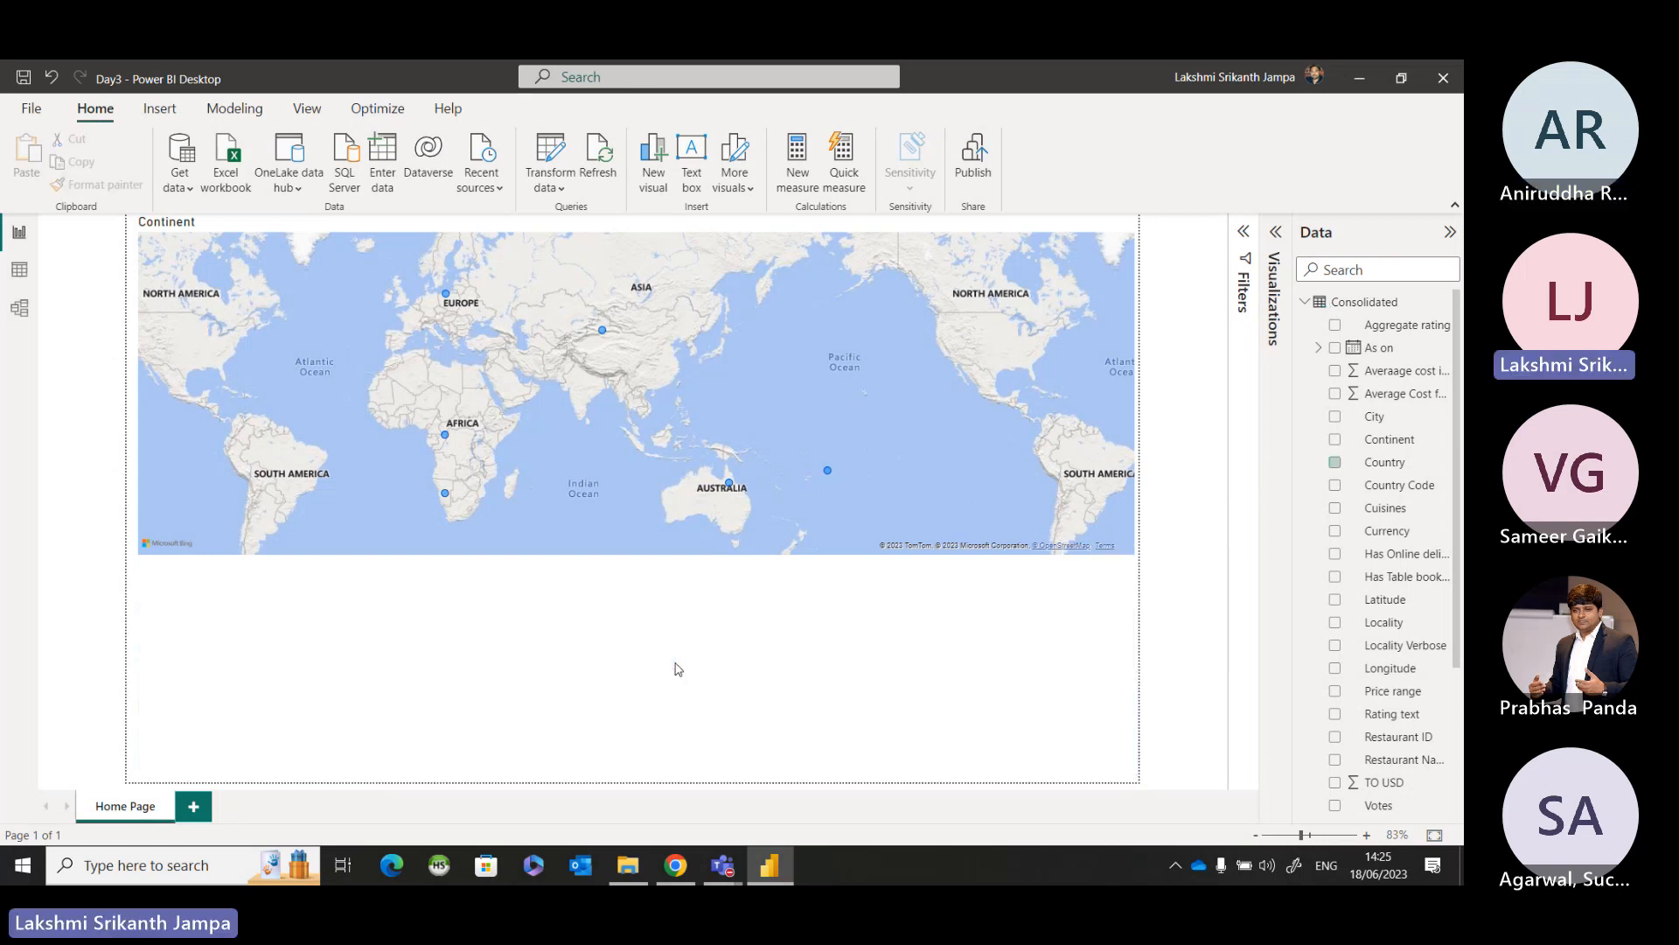
Try the Continent map as a filled map, switch it back to the bubble map, and collapse the Visualizations pane.
{"action": "left_click", "coordinate": [894, 478]}
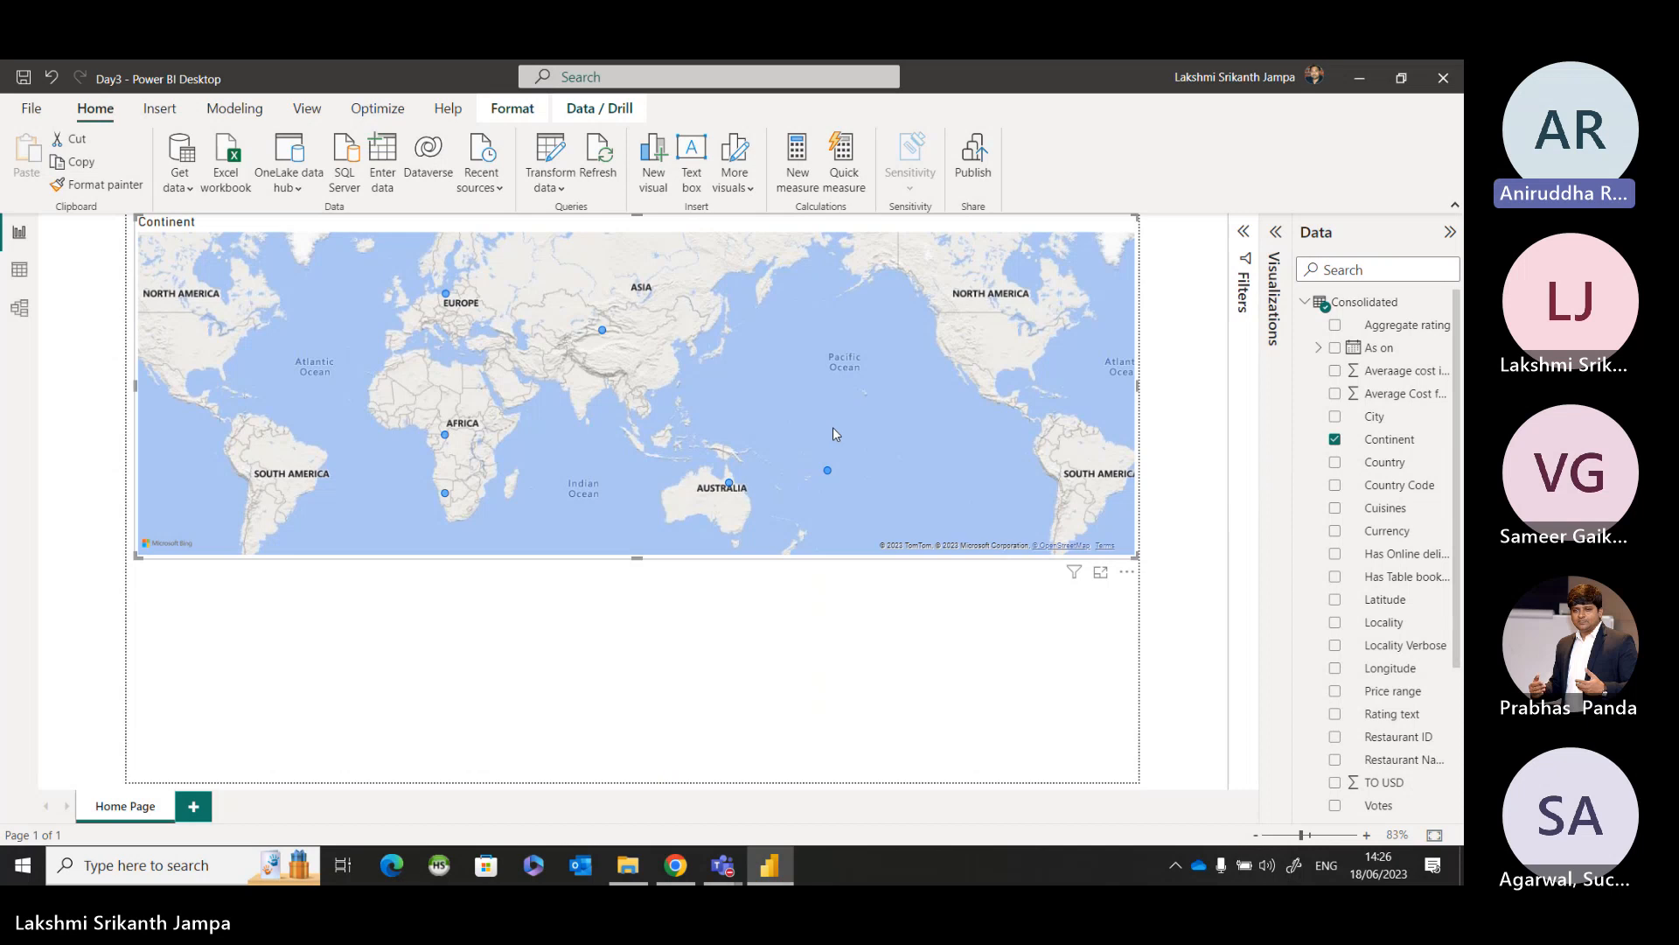
{"action": "left_click", "coordinate": [1275, 231]}
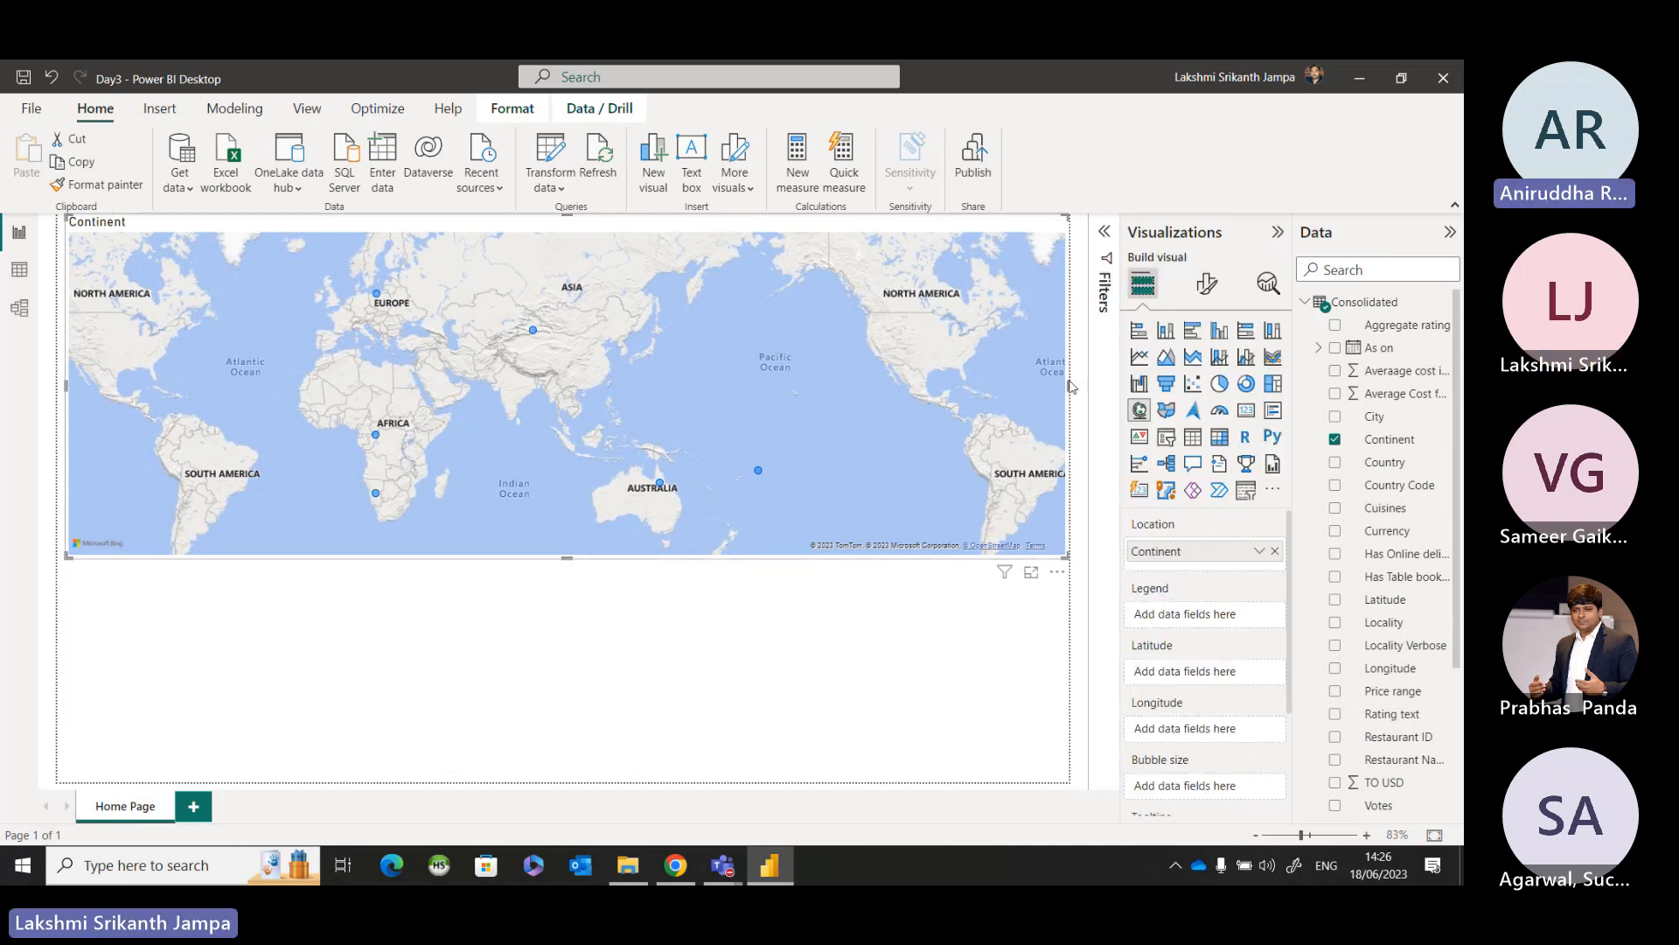
{"action": "left_click", "coordinate": [1166, 410]}
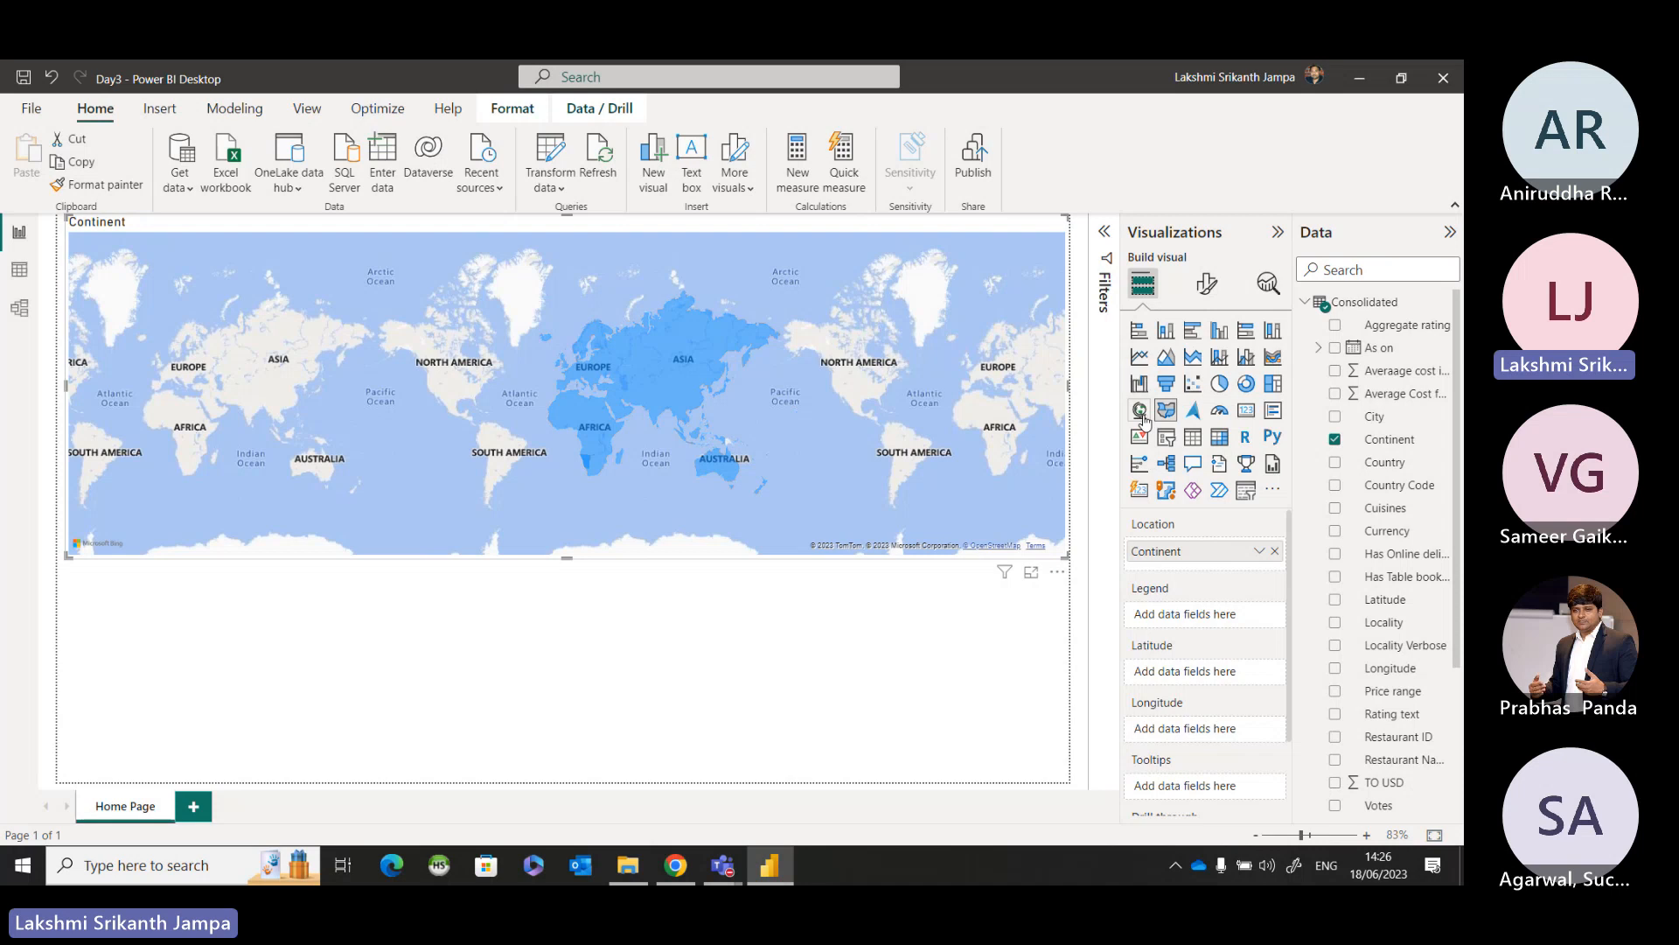
{"action": "left_click", "coordinate": [1141, 411]}
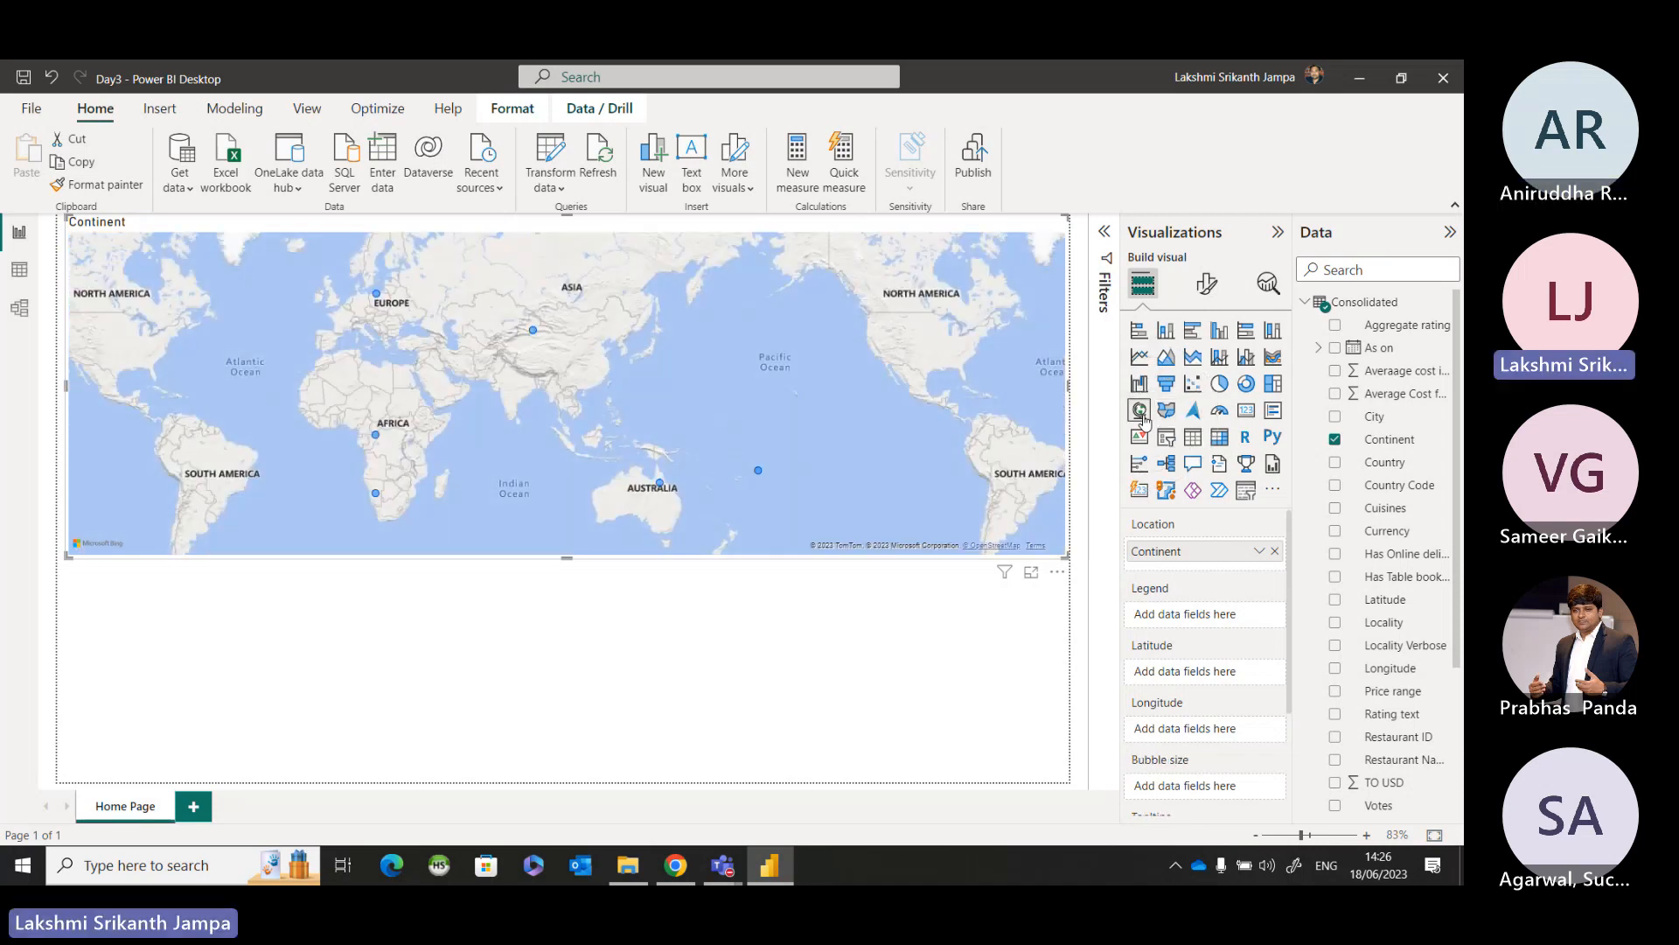
{"action": "left_click", "coordinate": [1277, 237]}
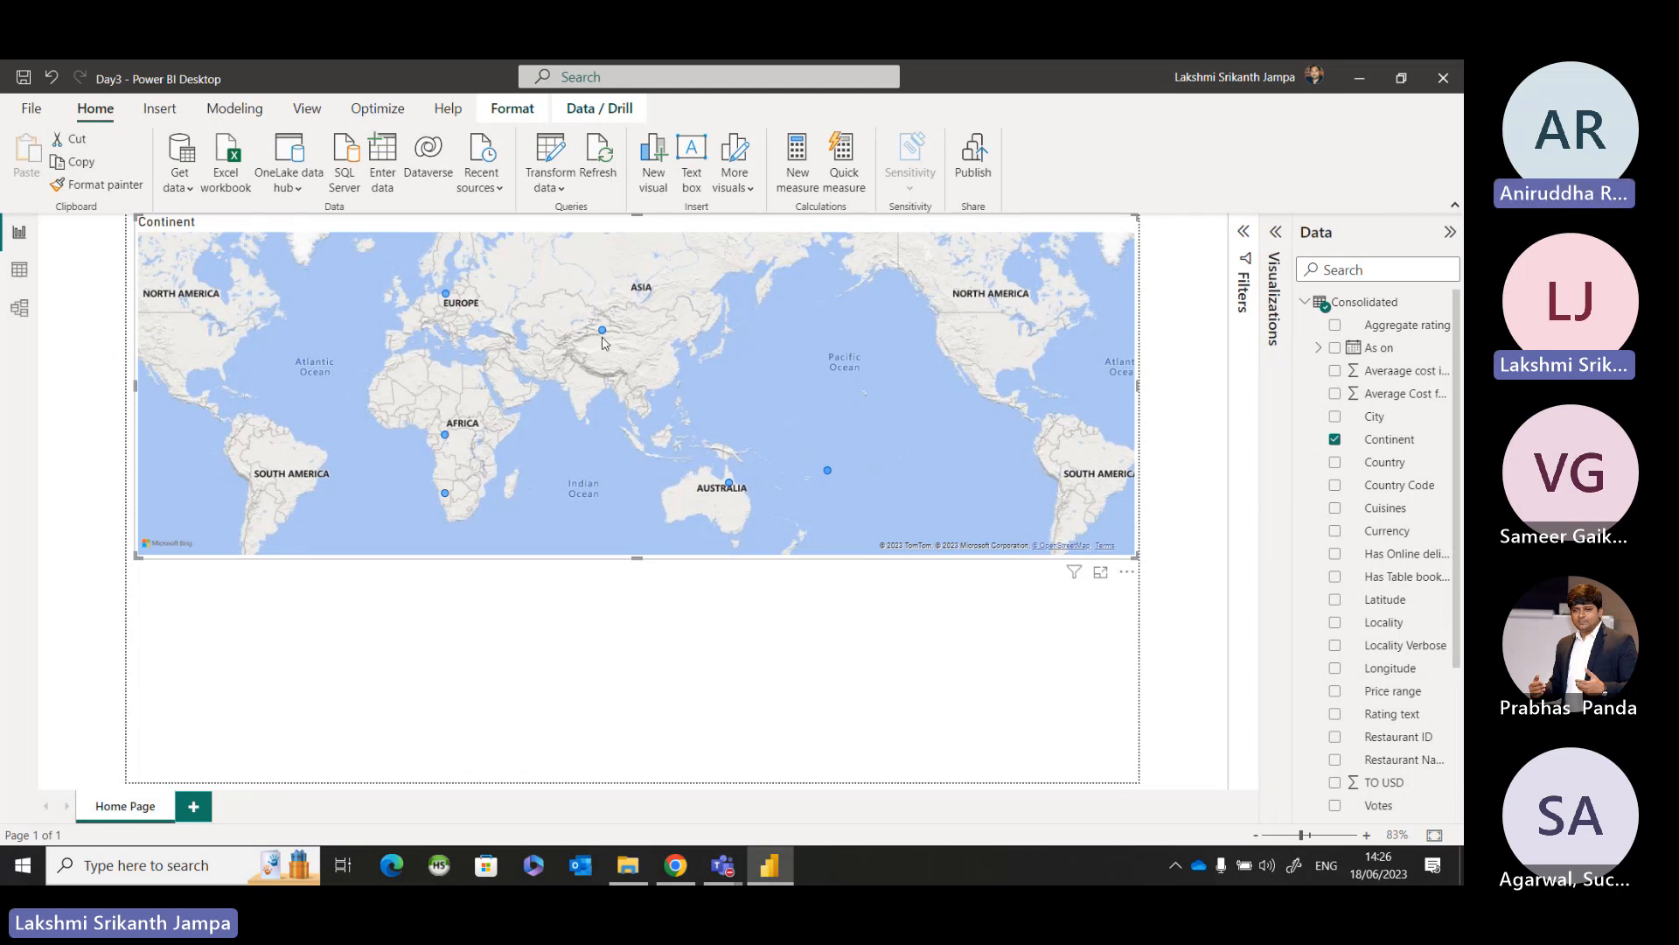
Examine the distinct values of the Continent column in the Consolidated table's data, and return to the report.
{"action": "key", "text": "ctrl"}
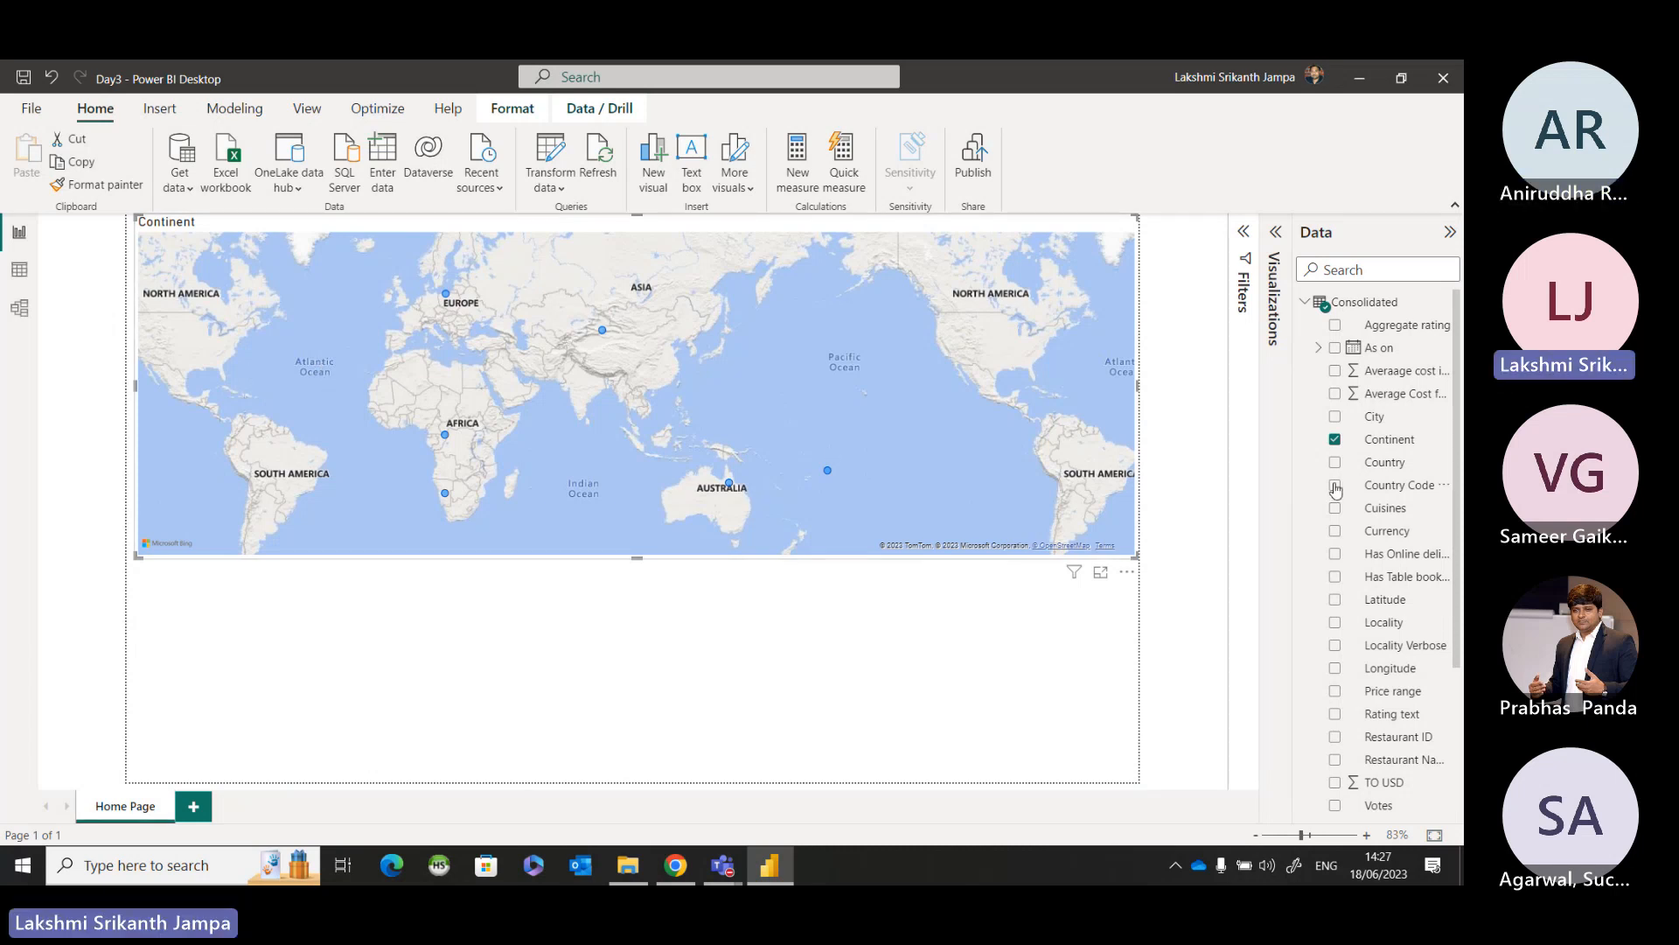
{"action": "left_click", "coordinate": [24, 282]}
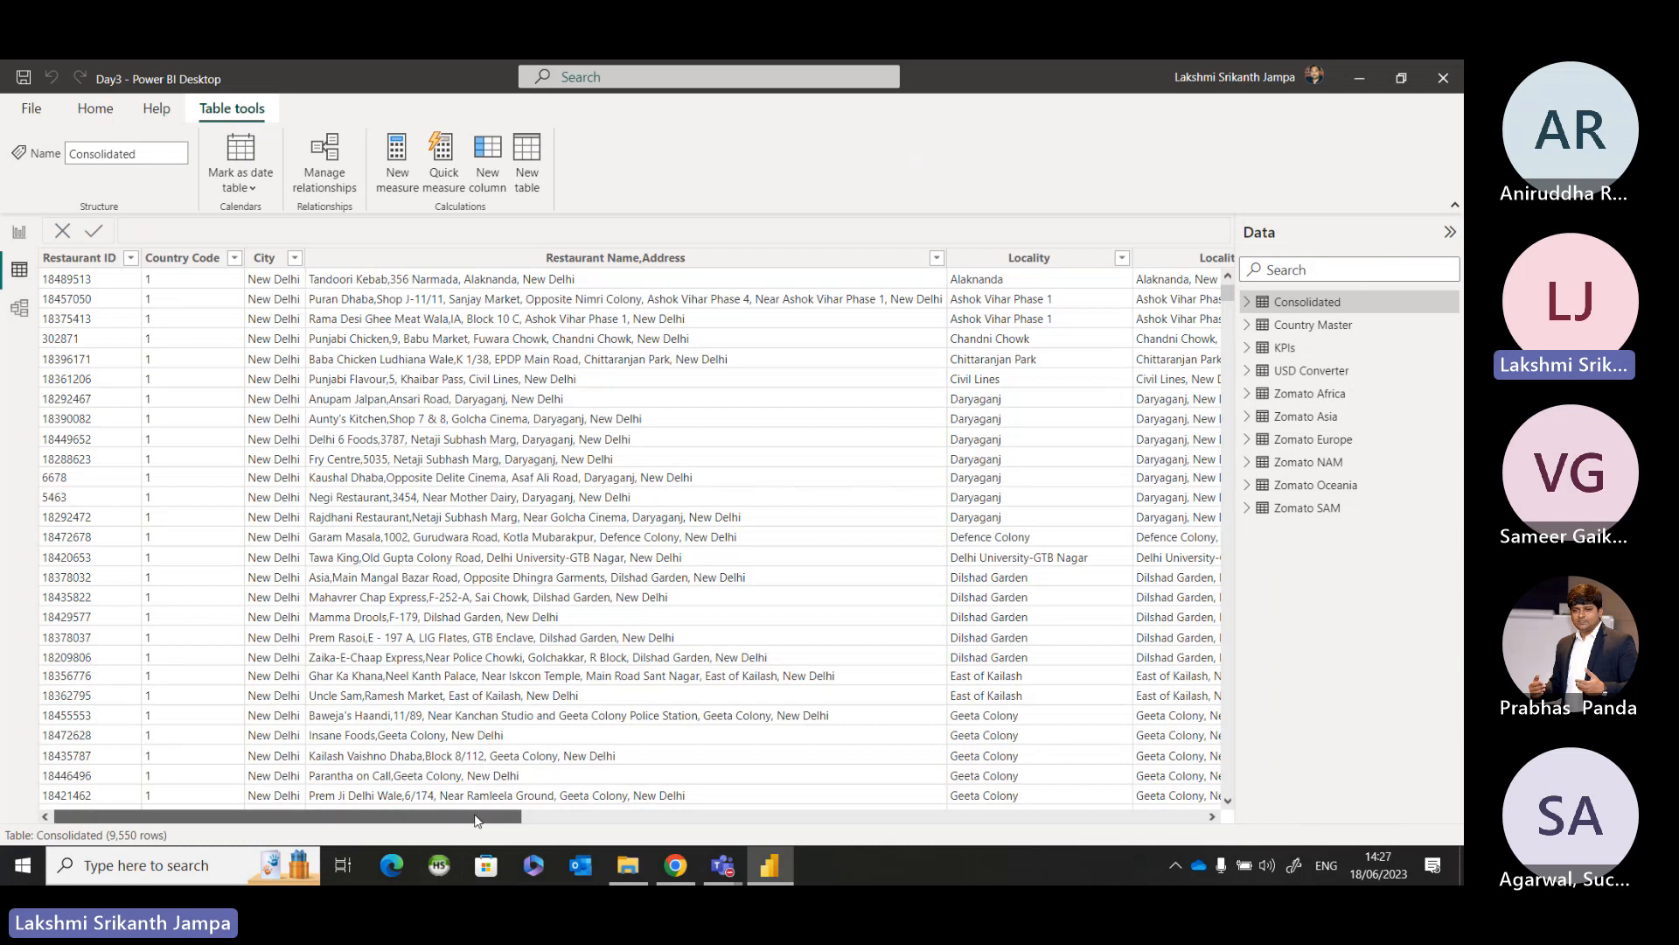
{"action": "left_click_drag", "start_coordinate": [356, 816], "coordinate": [677, 828]}
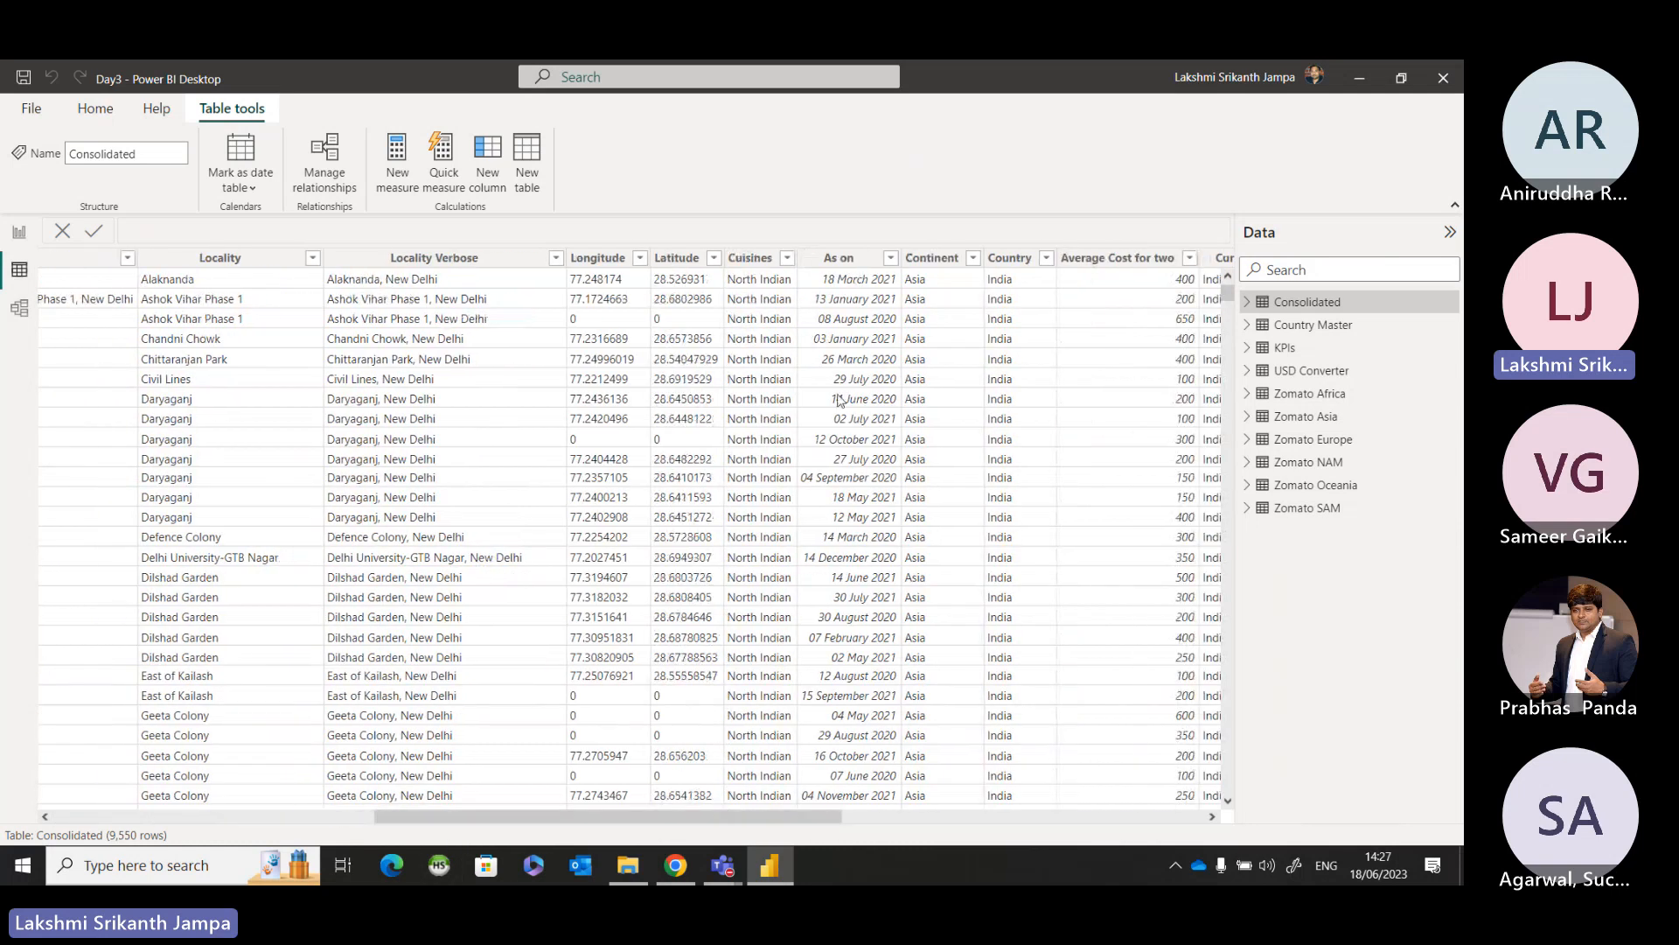
{"action": "left_click", "coordinate": [965, 262]}
{"action": "left_click", "coordinate": [972, 258]}
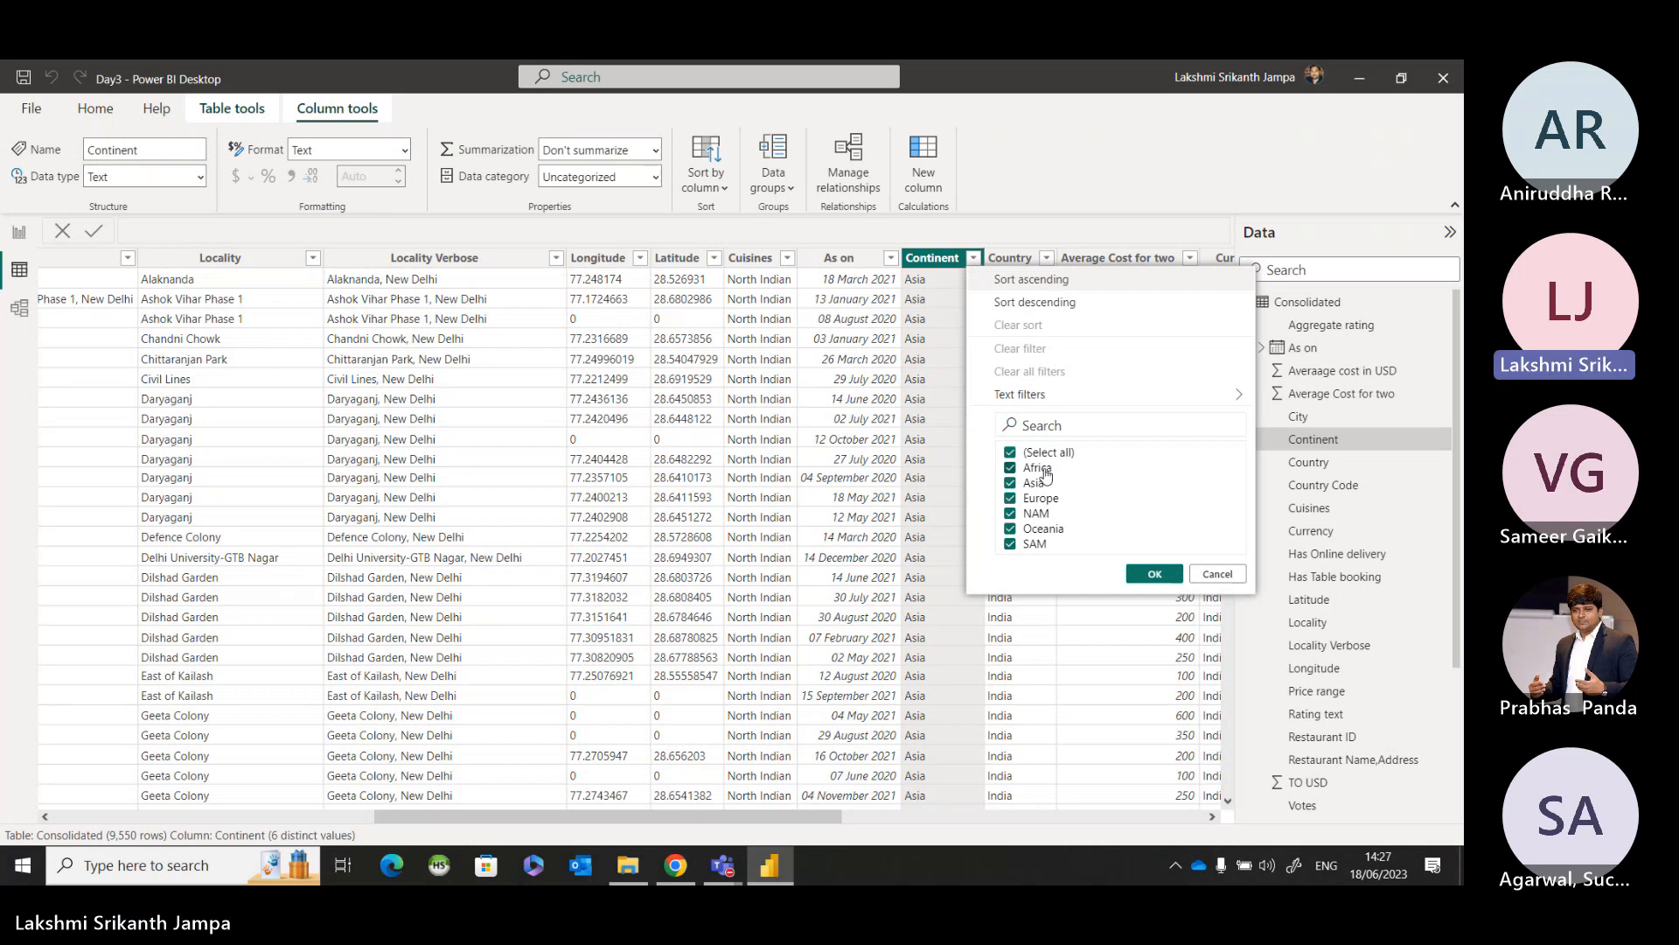
{"action": "left_click", "coordinate": [1218, 575]}
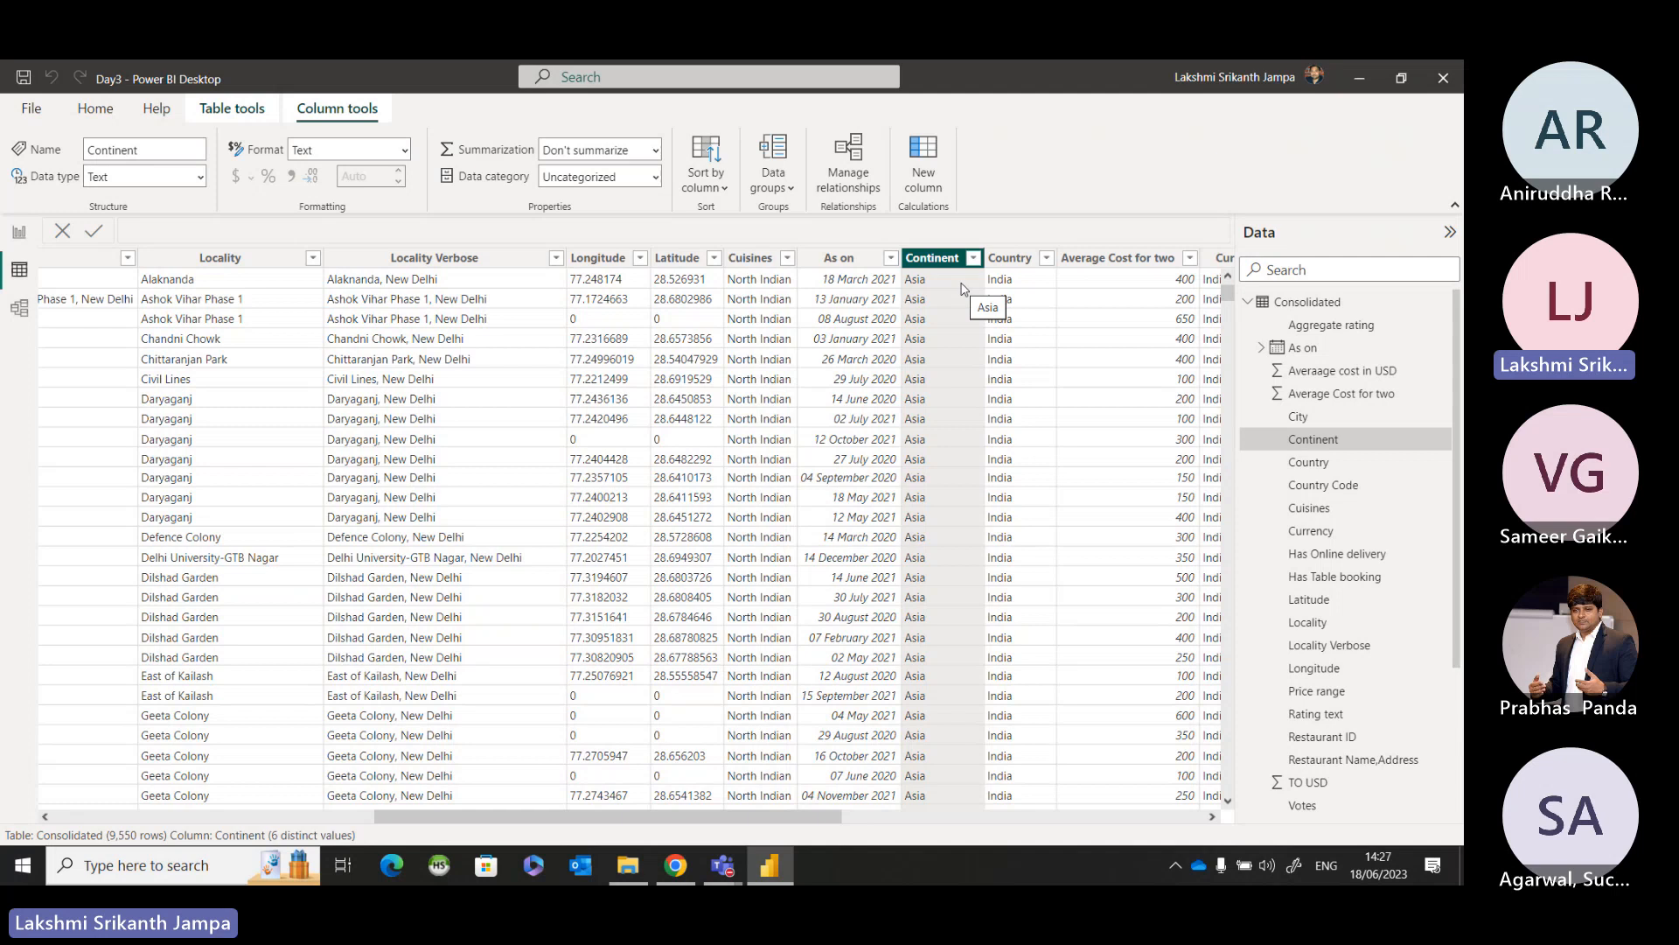
{"action": "left_click", "coordinate": [20, 231]}
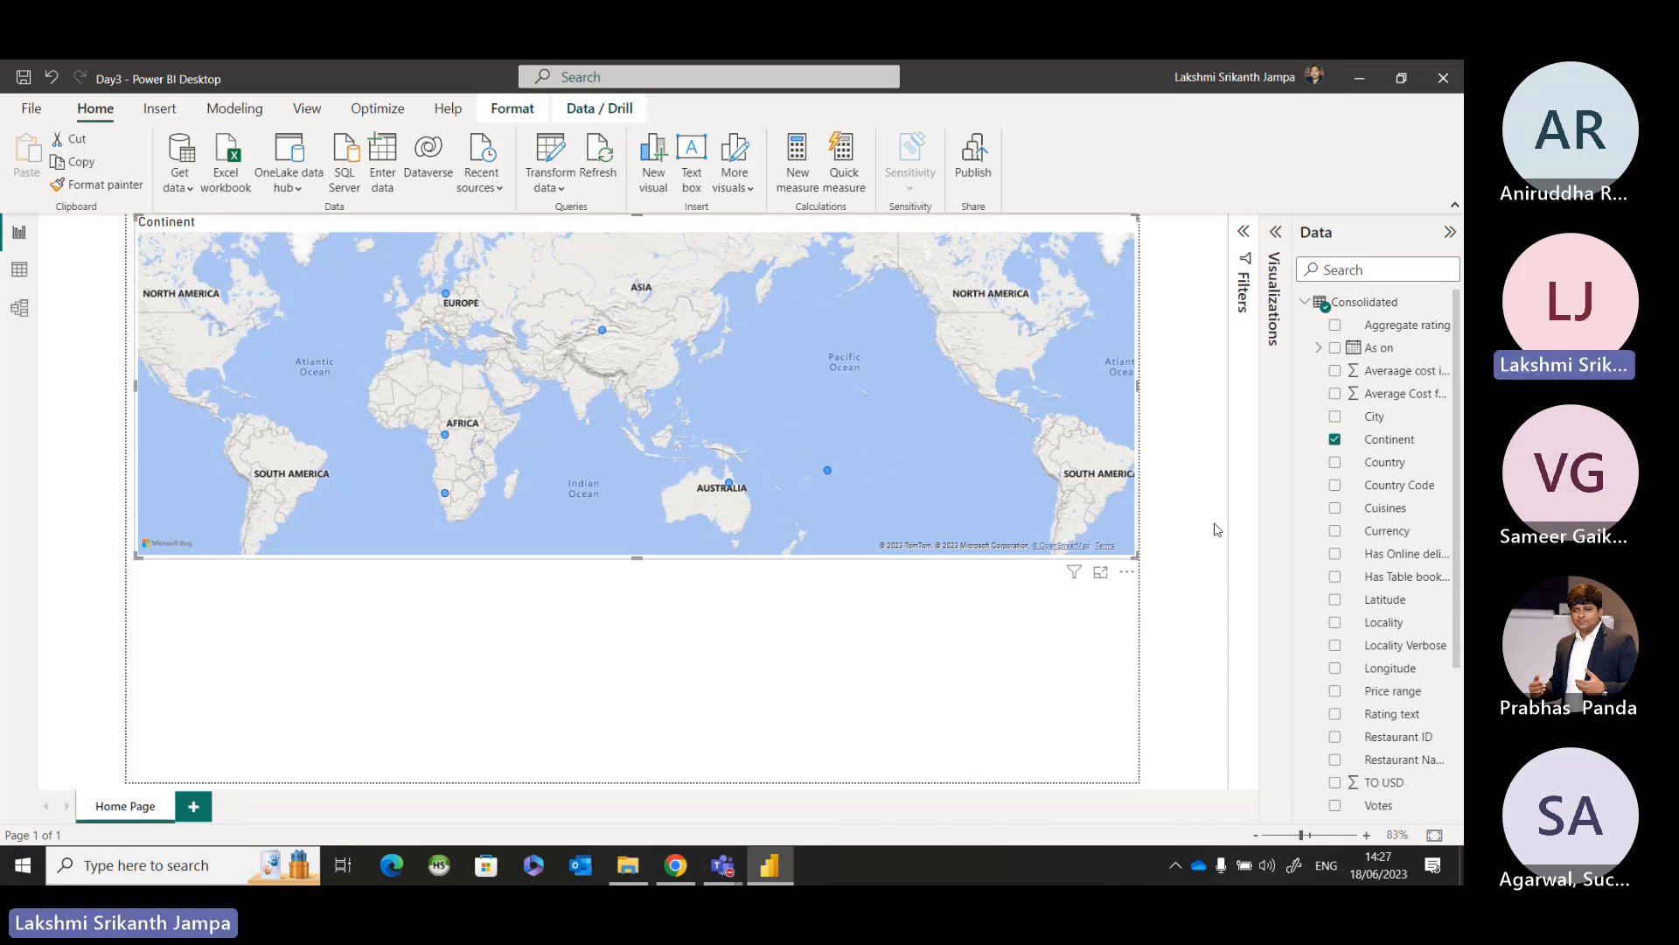
Replace the Continent field in the map visual with the Country field from the Consolidated table.
{"action": "left_click", "coordinate": [1335, 440]}
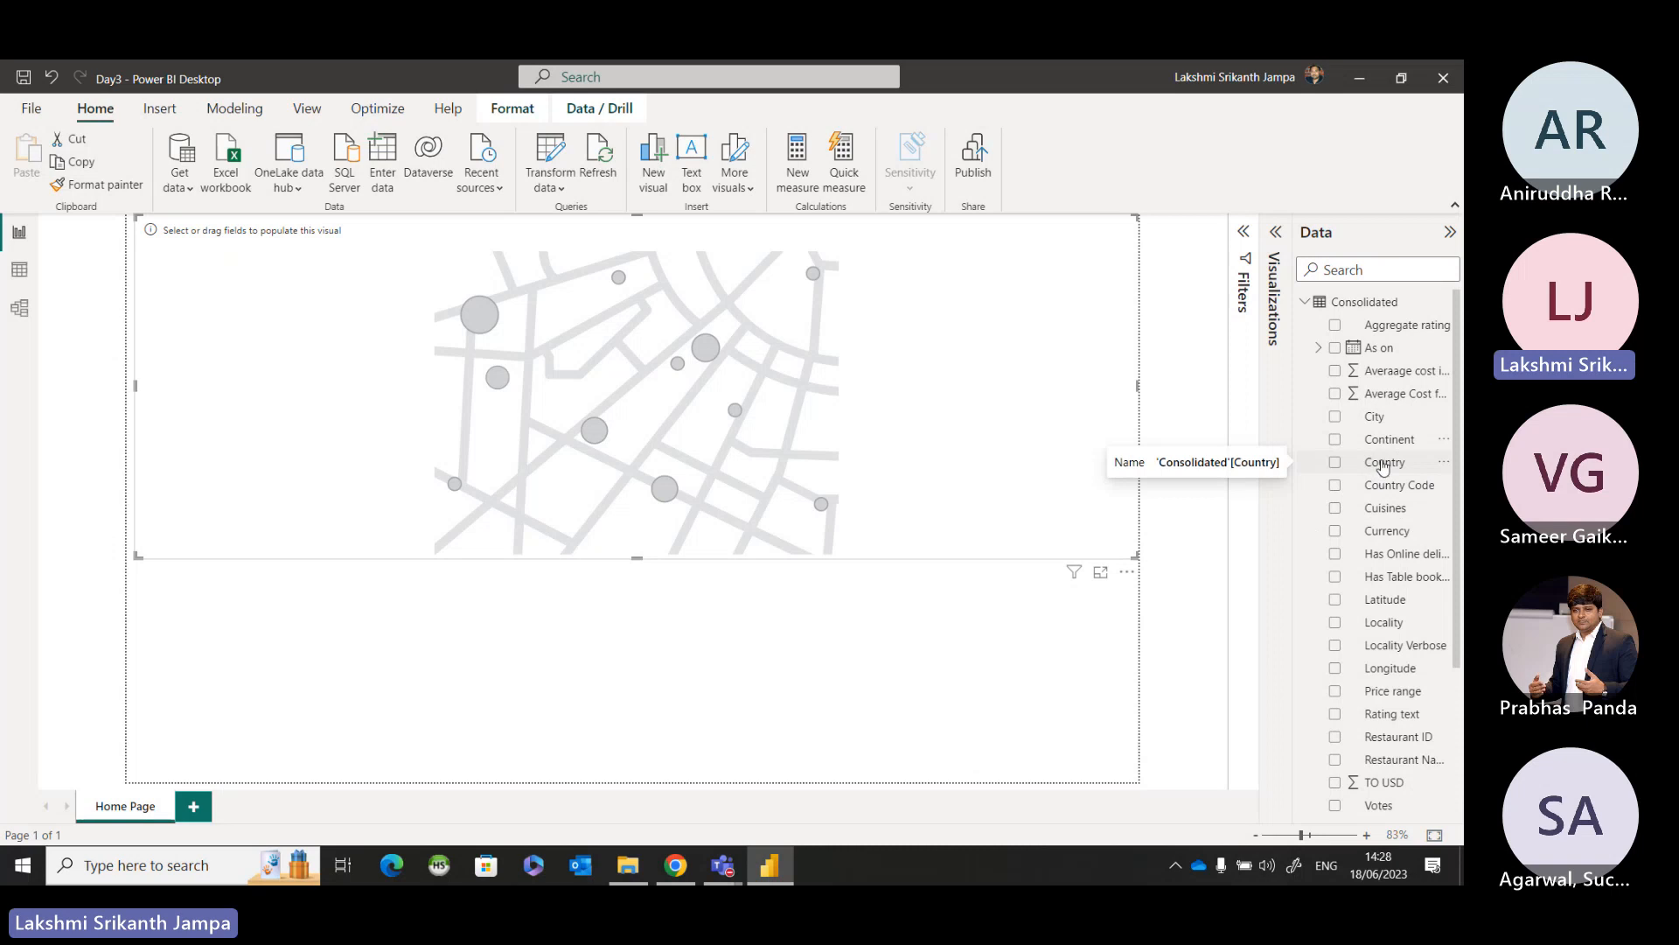
{"action": "left_click_drag", "start_coordinate": [1382, 465], "coordinate": [658, 343]}
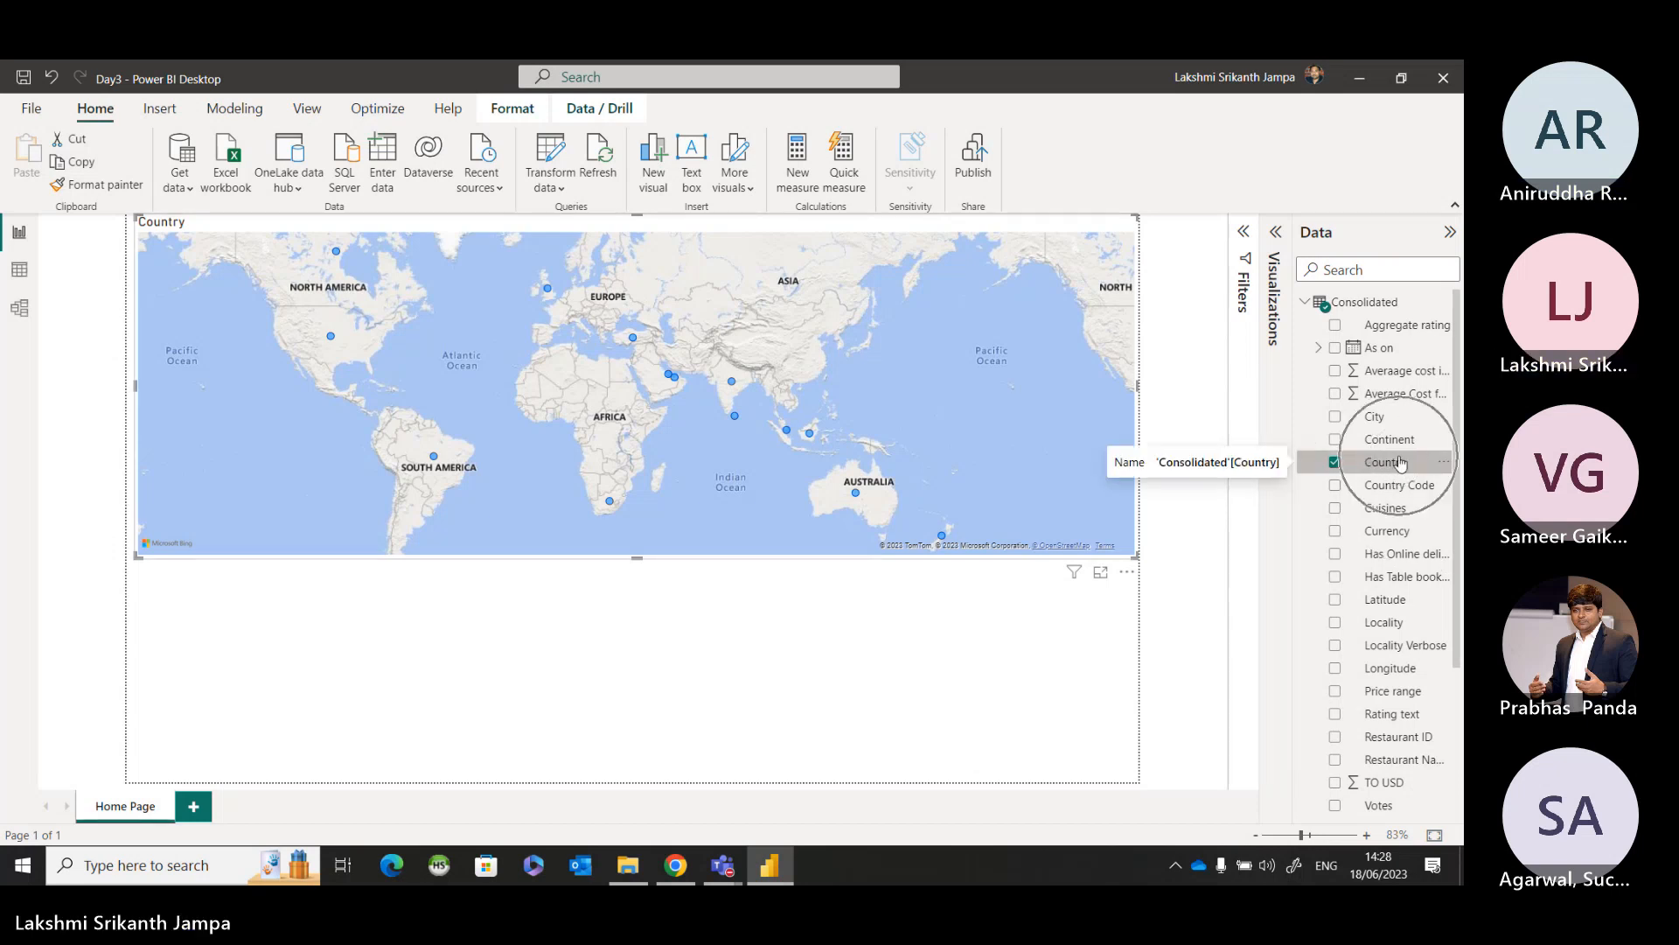
{"action": "key", "text": "ctrl"}
{"action": "key", "text": "ctrl"}
{"action": "key", "text": "ctrl"}
{"action": "key", "text": "ctrl"}
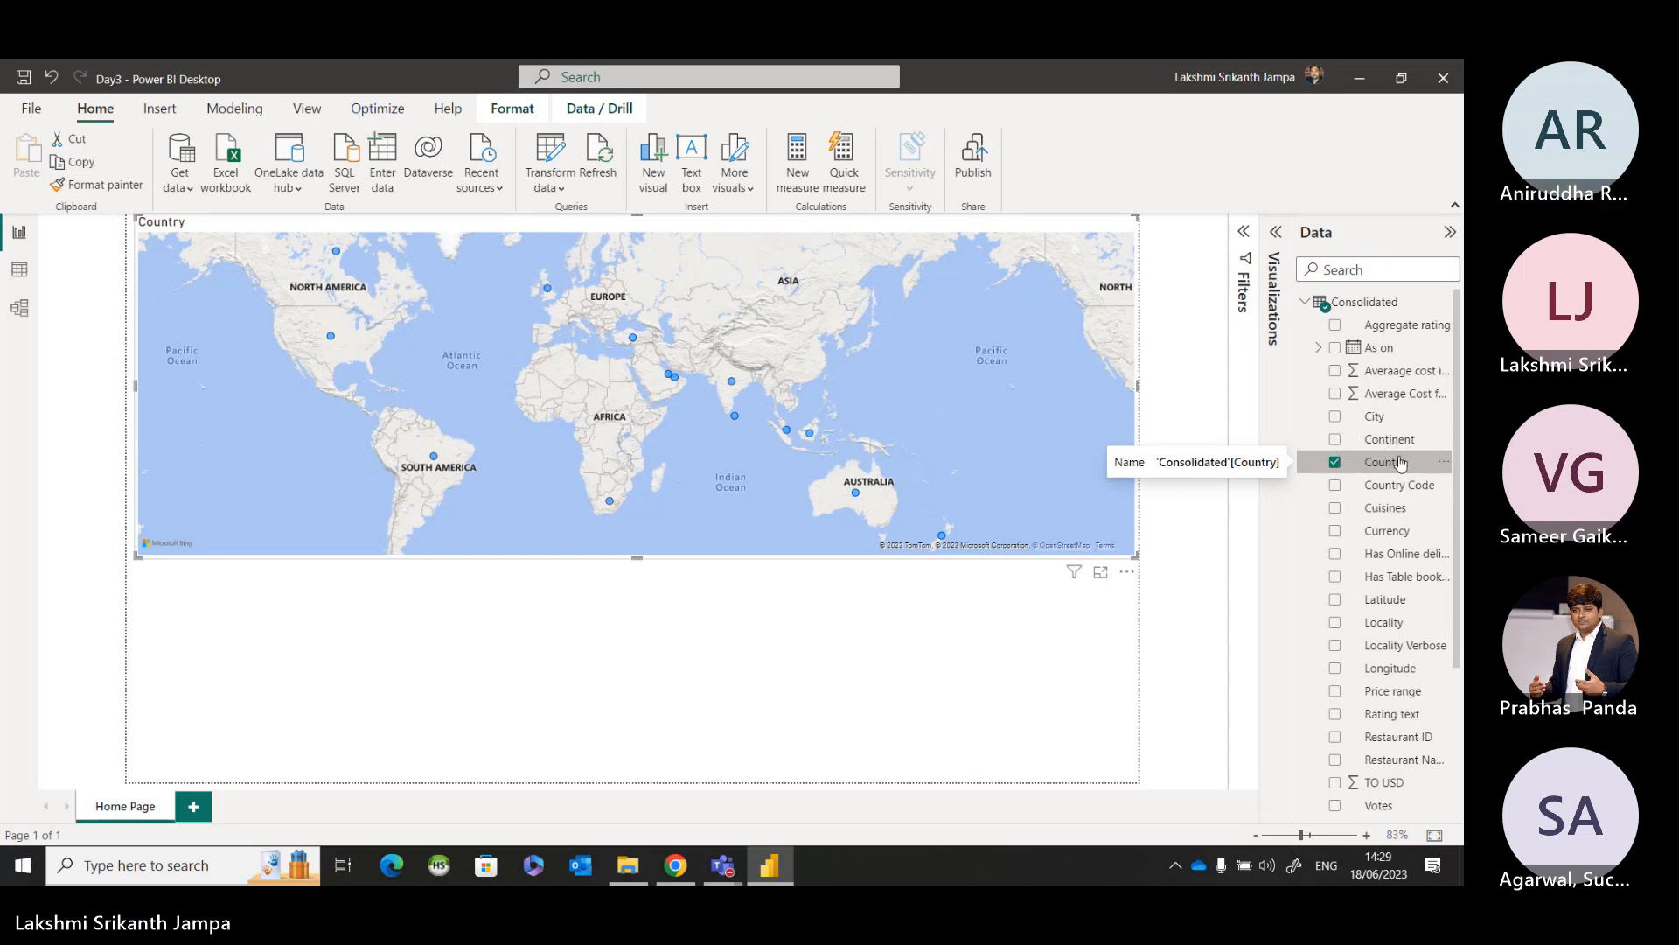
Search the data fields for "Country" to see which tables contain it, and clear the search.
{"action": "left_click", "coordinate": [1352, 271]}
{"action": "type", "text": "Cou"}
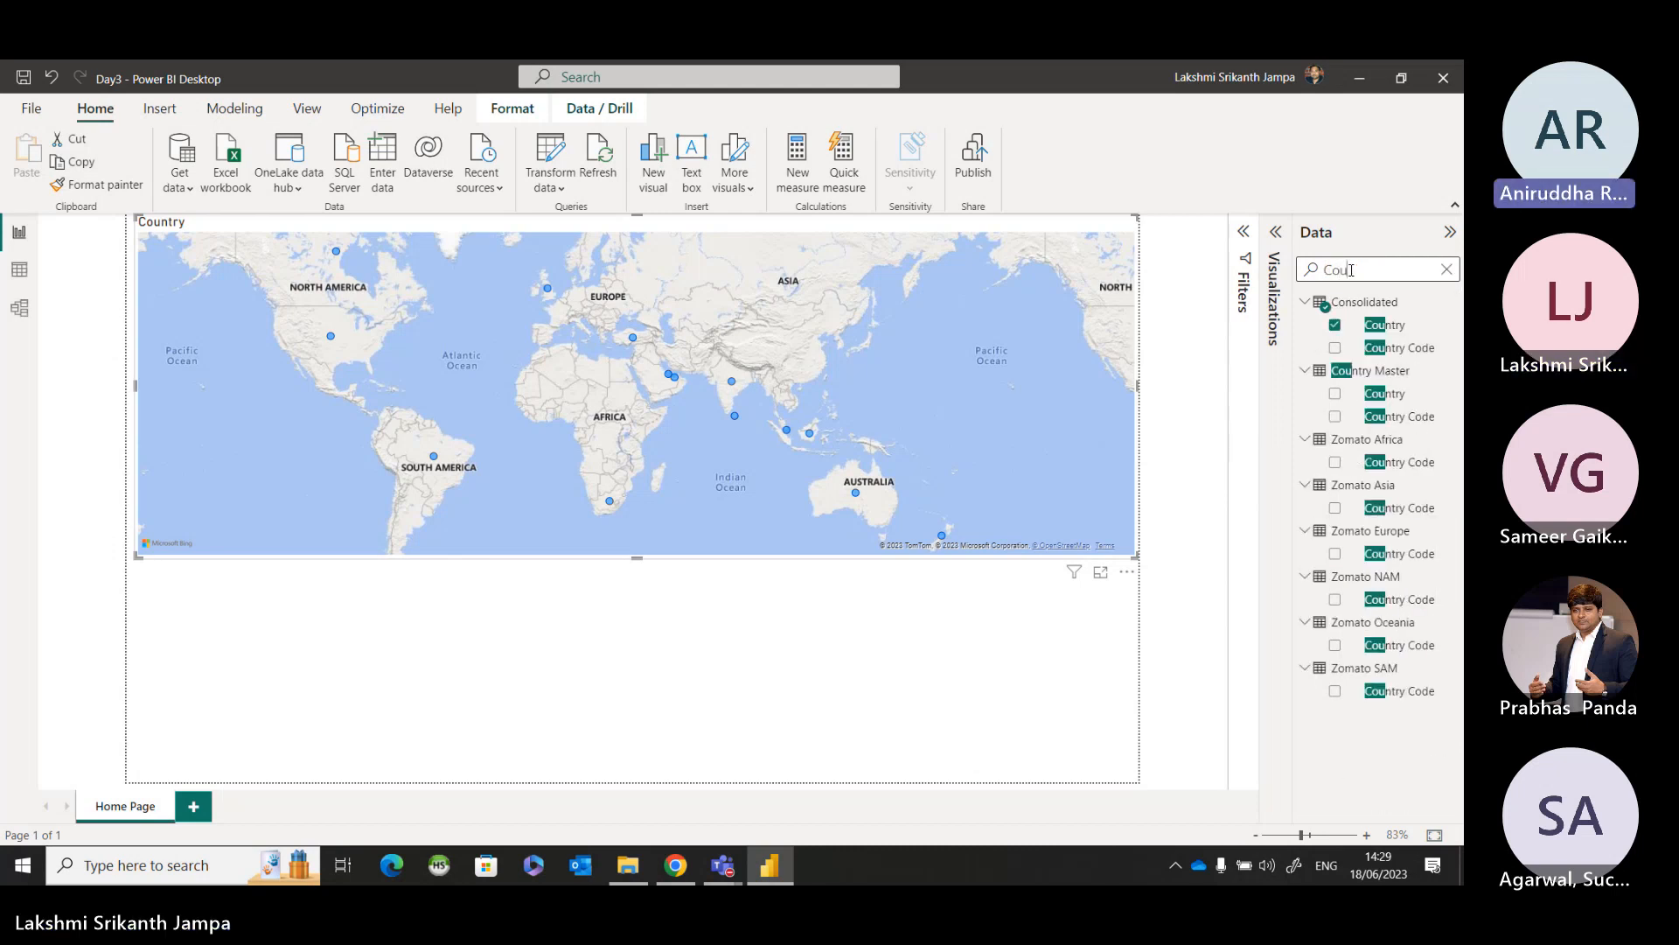
{"action": "type", "text": "ntry"}
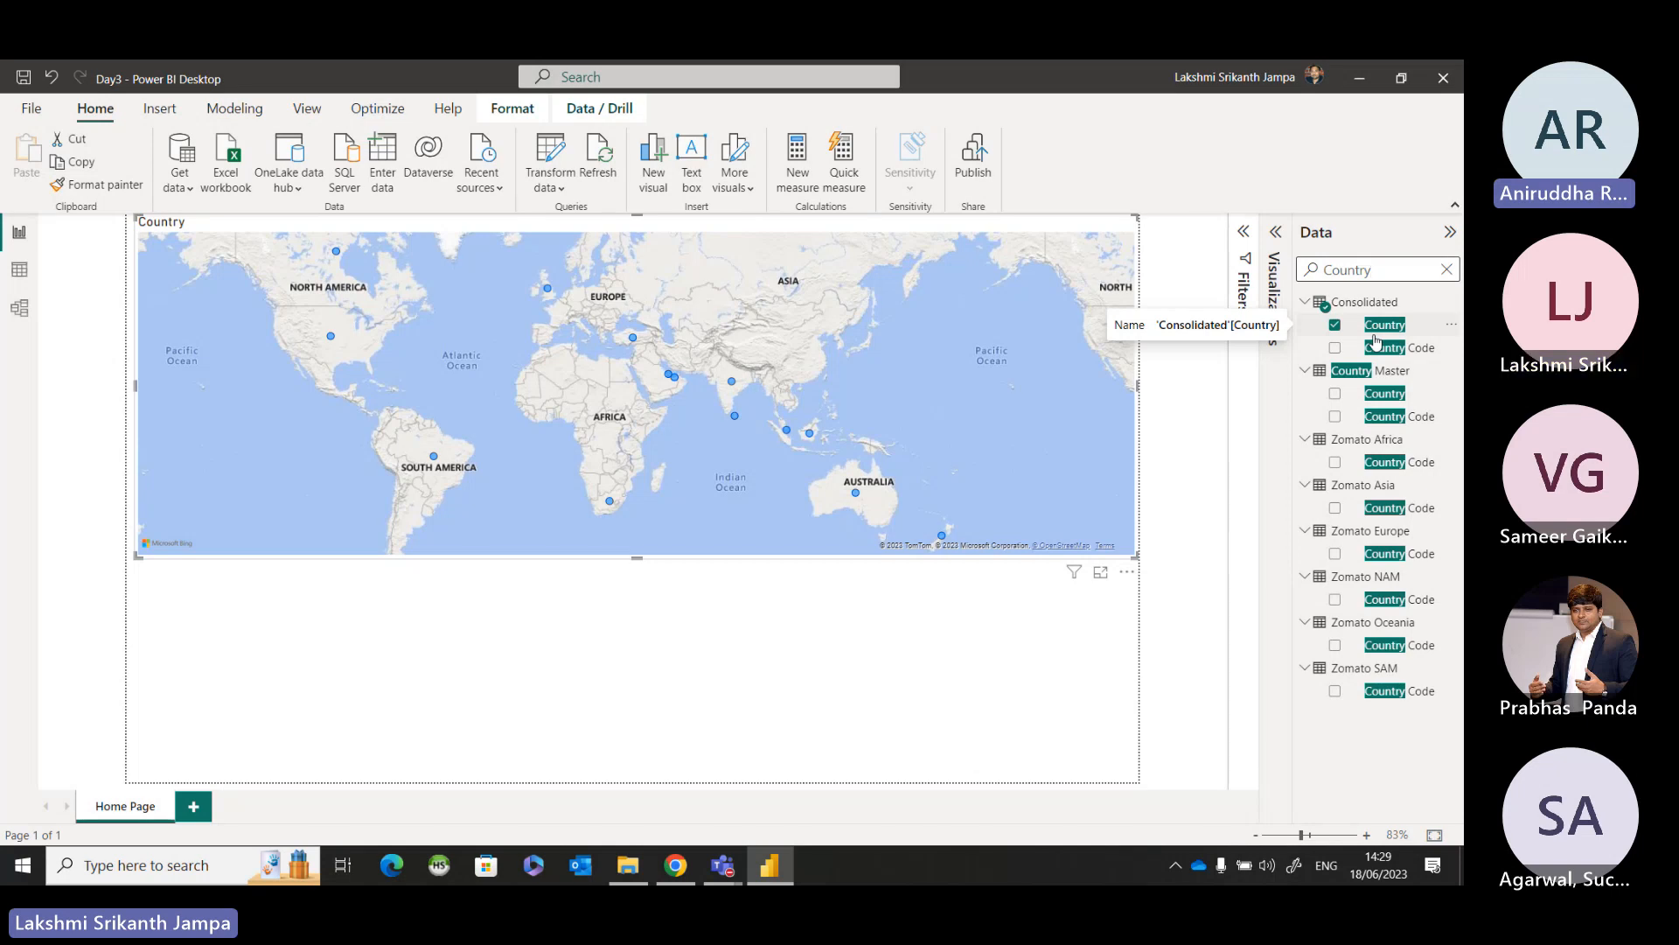
{"action": "left_click", "coordinate": [1445, 271]}
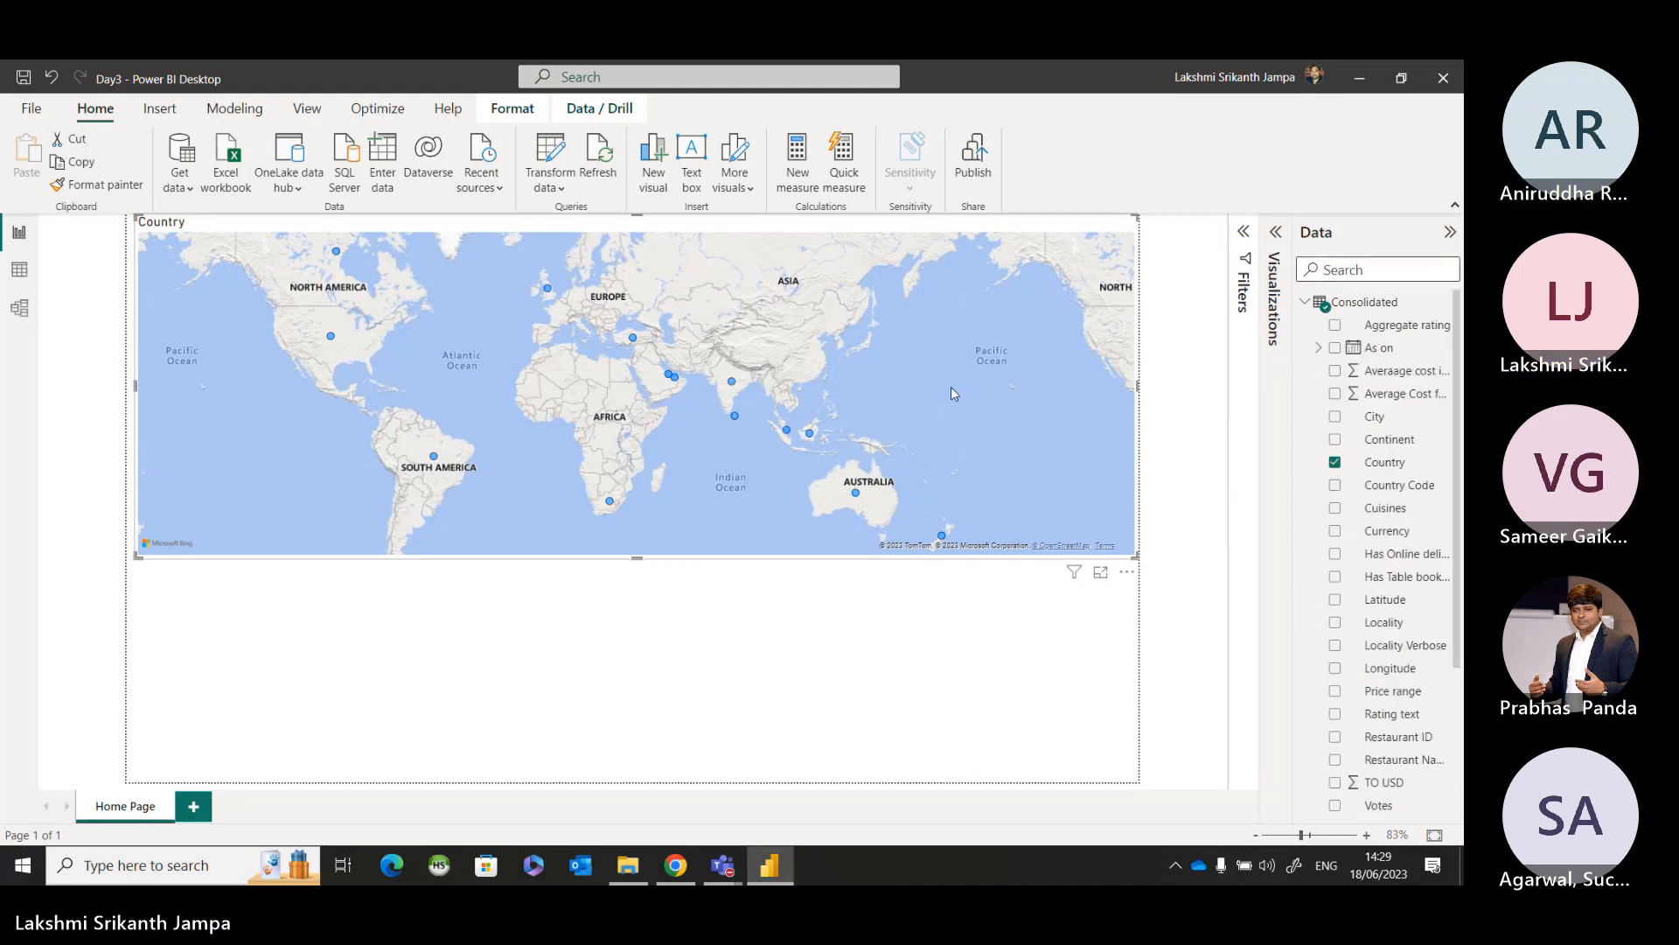
Switch to the Teams meeting to check the meeting chat, and return to the Day3 report in Power BI Desktop.
{"action": "mouse_move", "coordinate": [732, 384]}
{"action": "mouse_move", "coordinate": [723, 865]}
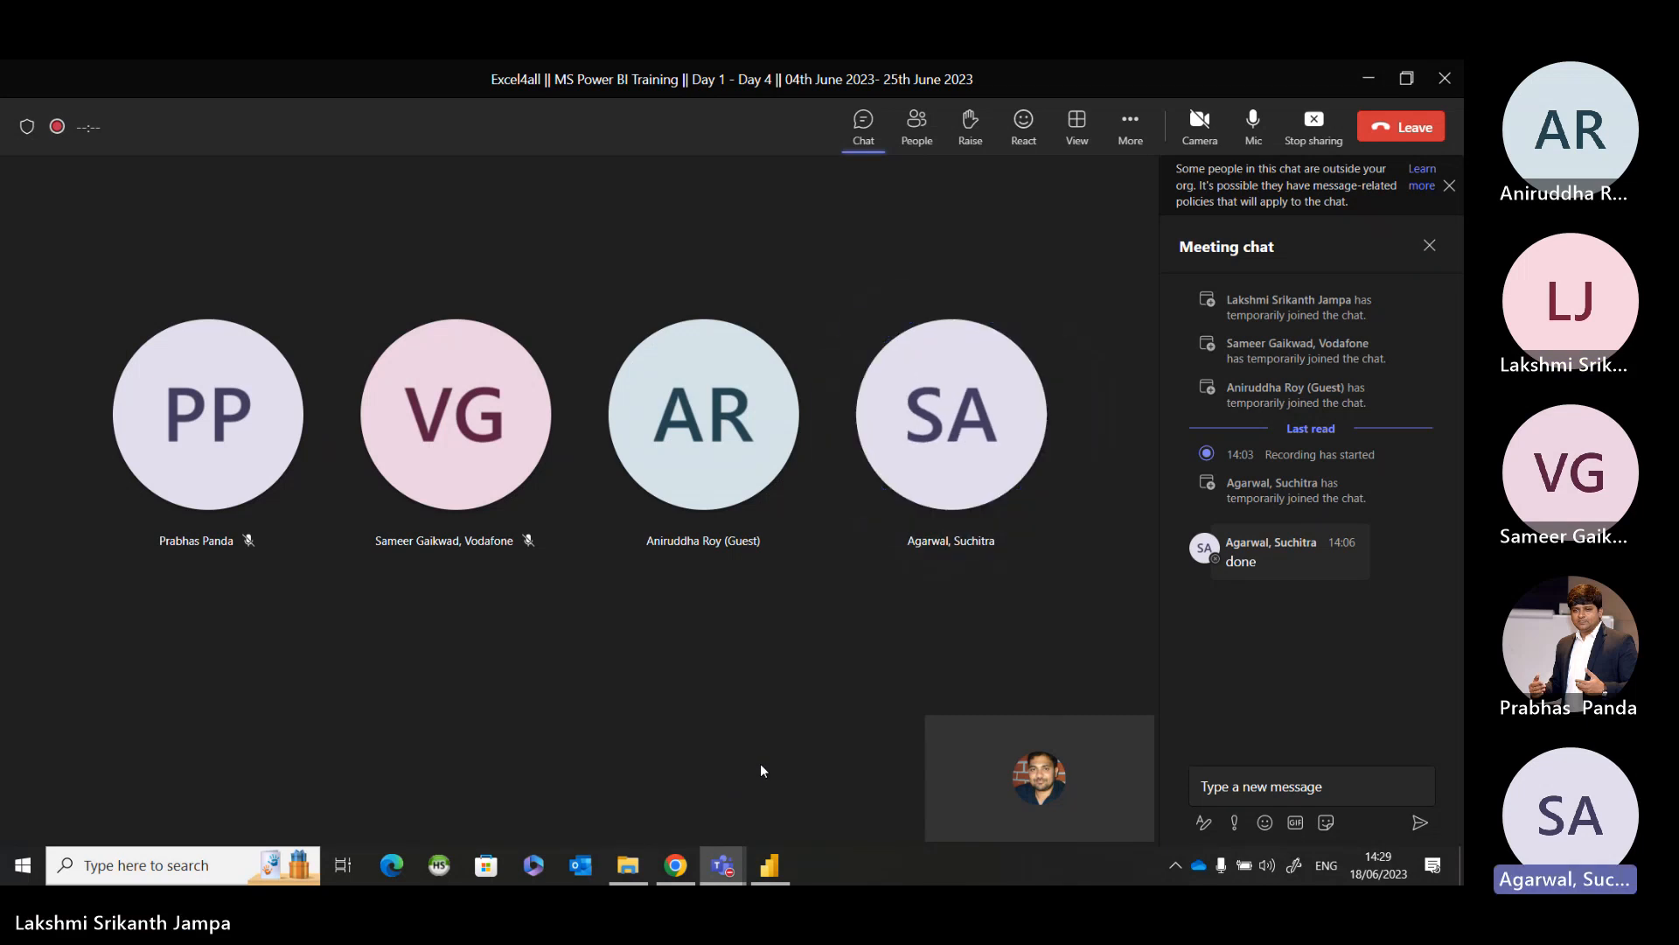
{"action": "left_click", "coordinate": [1370, 83]}
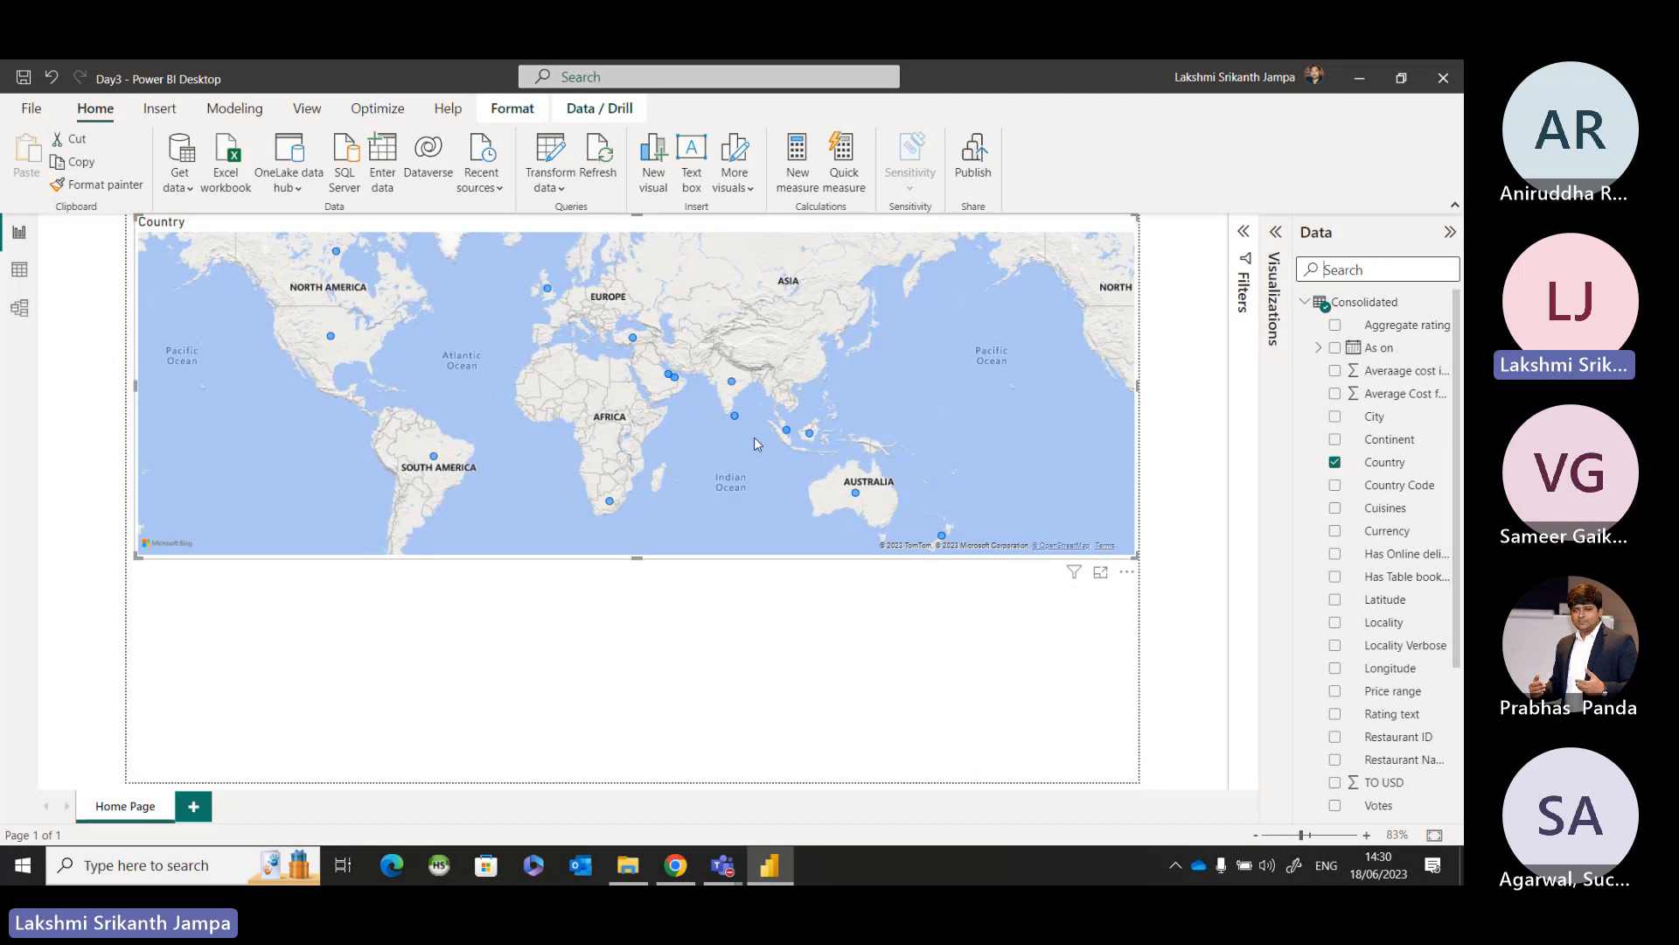
Highlight the India and Sri Lanka bubbles on the country map in turn, and clear the highlighting.
{"action": "left_click", "coordinate": [644, 615]}
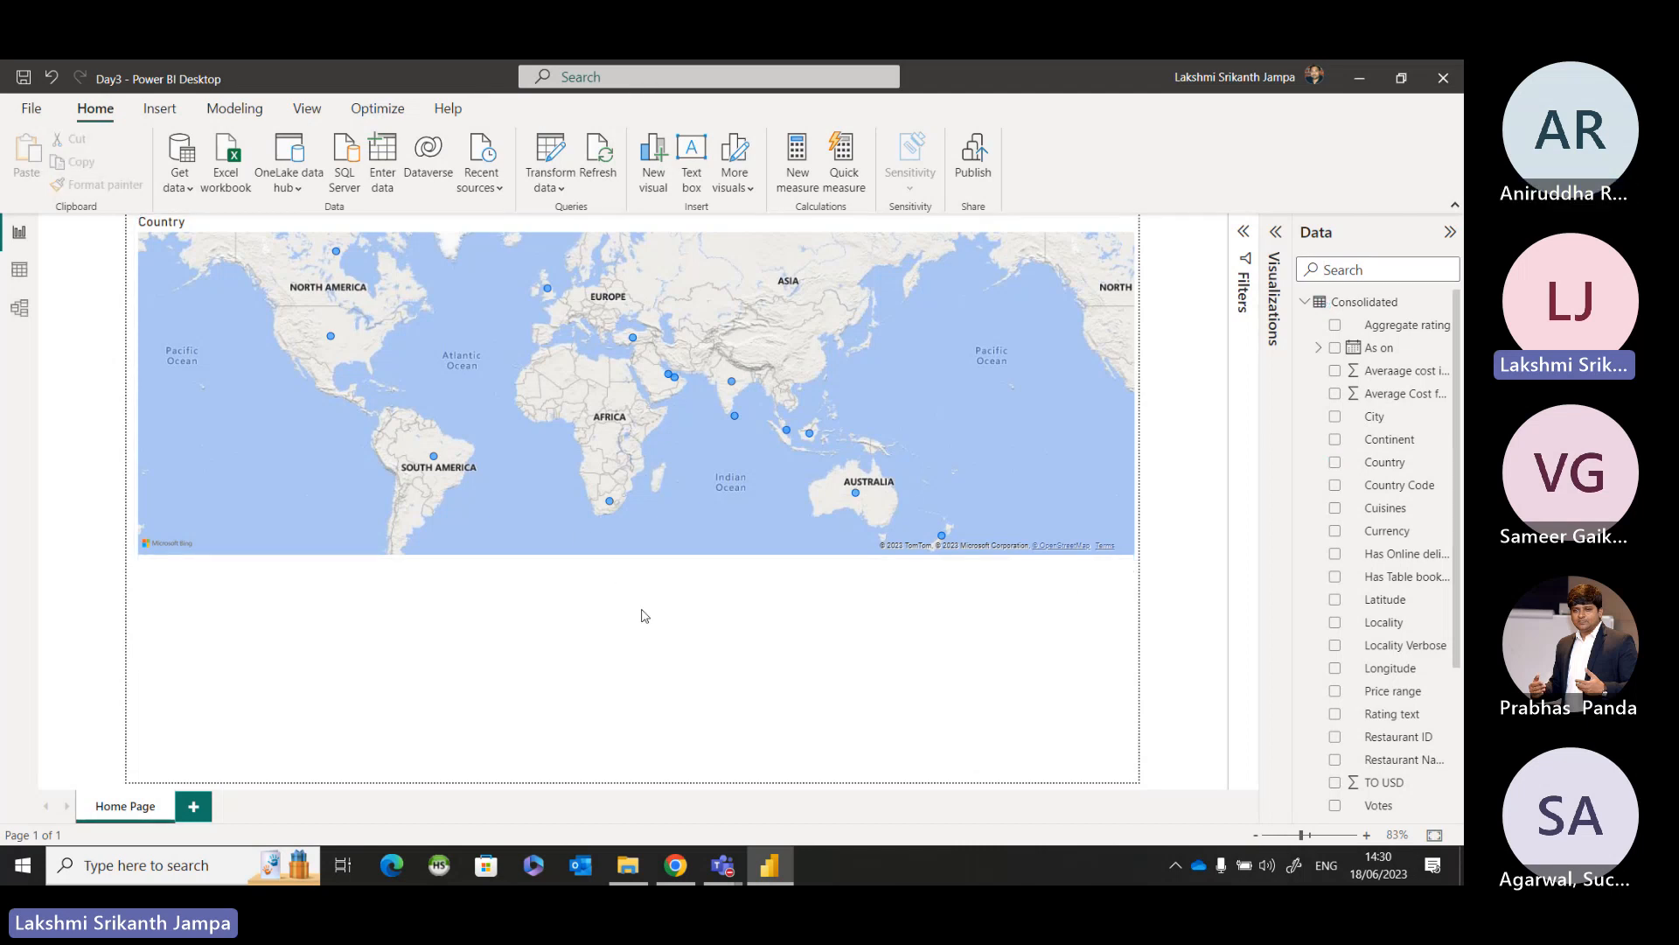
{"action": "left_click", "coordinate": [733, 385]}
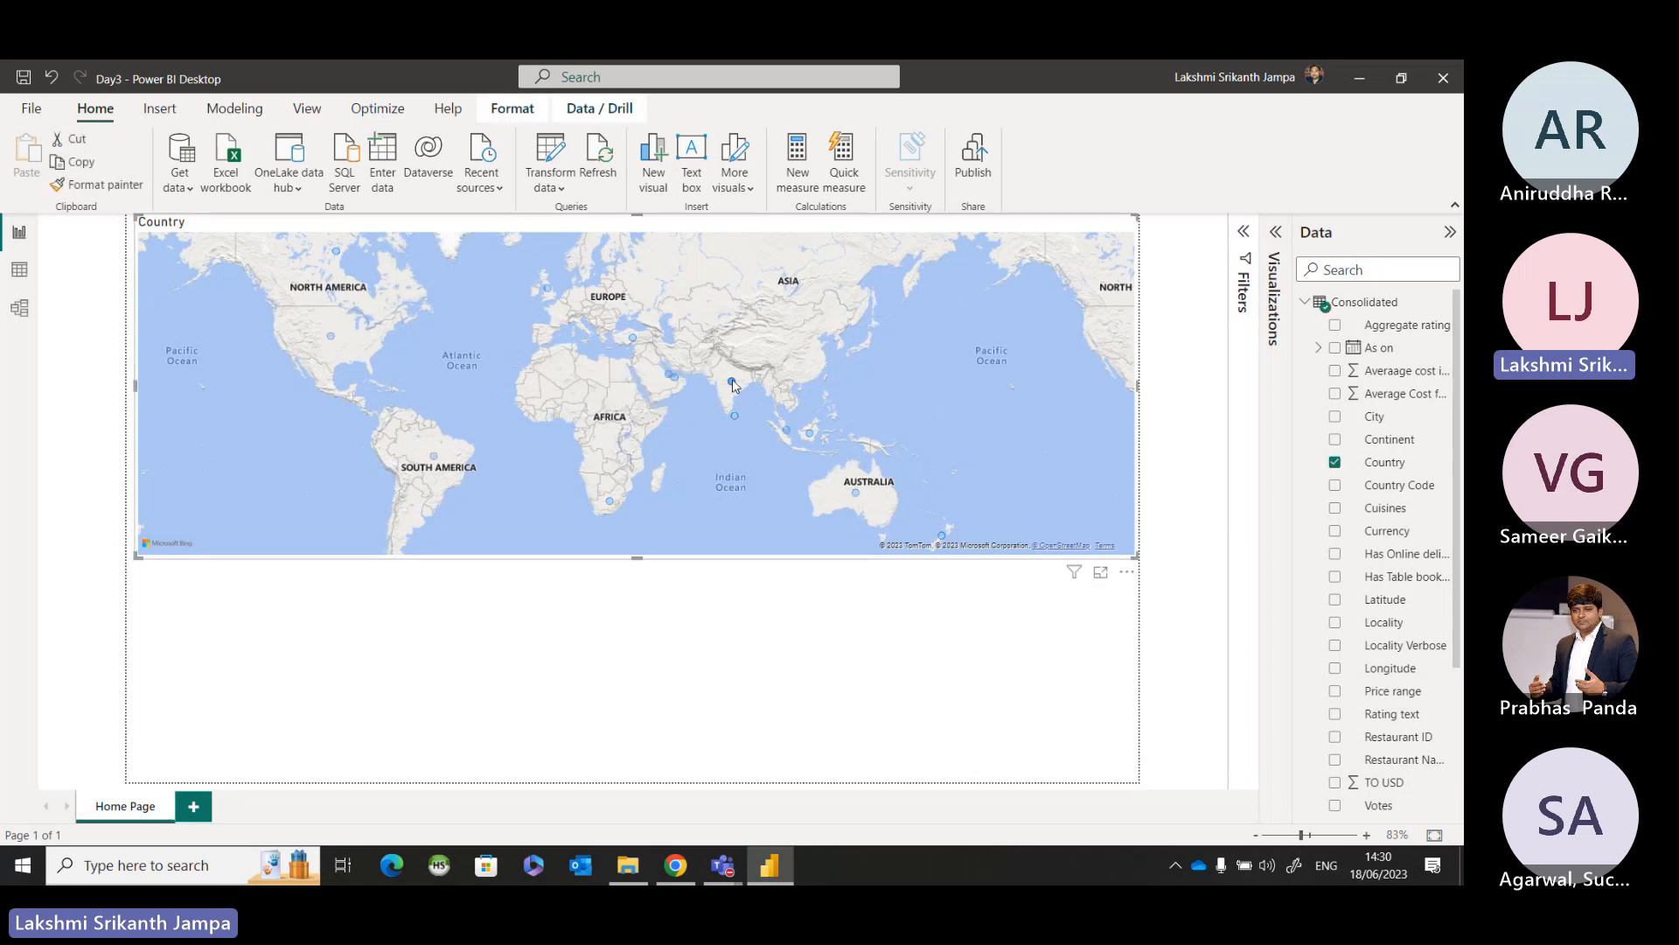
{"action": "left_click", "coordinate": [731, 418]}
{"action": "left_click", "coordinate": [733, 416]}
{"action": "mouse_move", "coordinate": [790, 434]}
{"action": "left_click", "coordinate": [739, 504]}
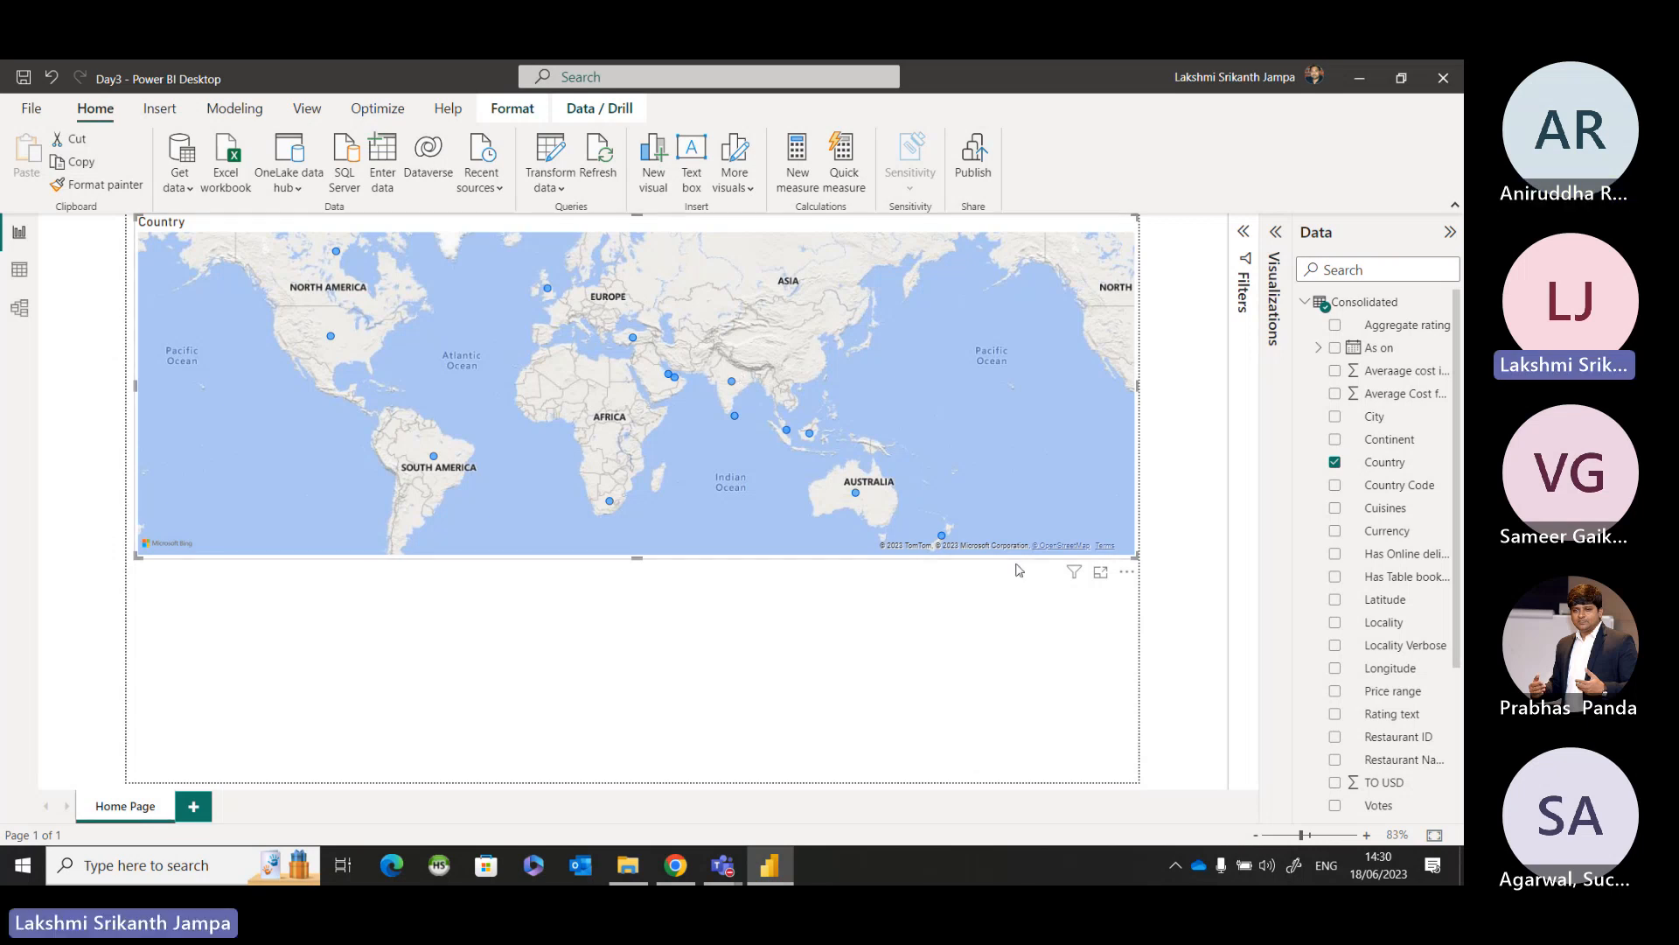
Expand the Visualizations pane and reselect the country map to show its field settings.
{"action": "left_click", "coordinate": [1277, 232]}
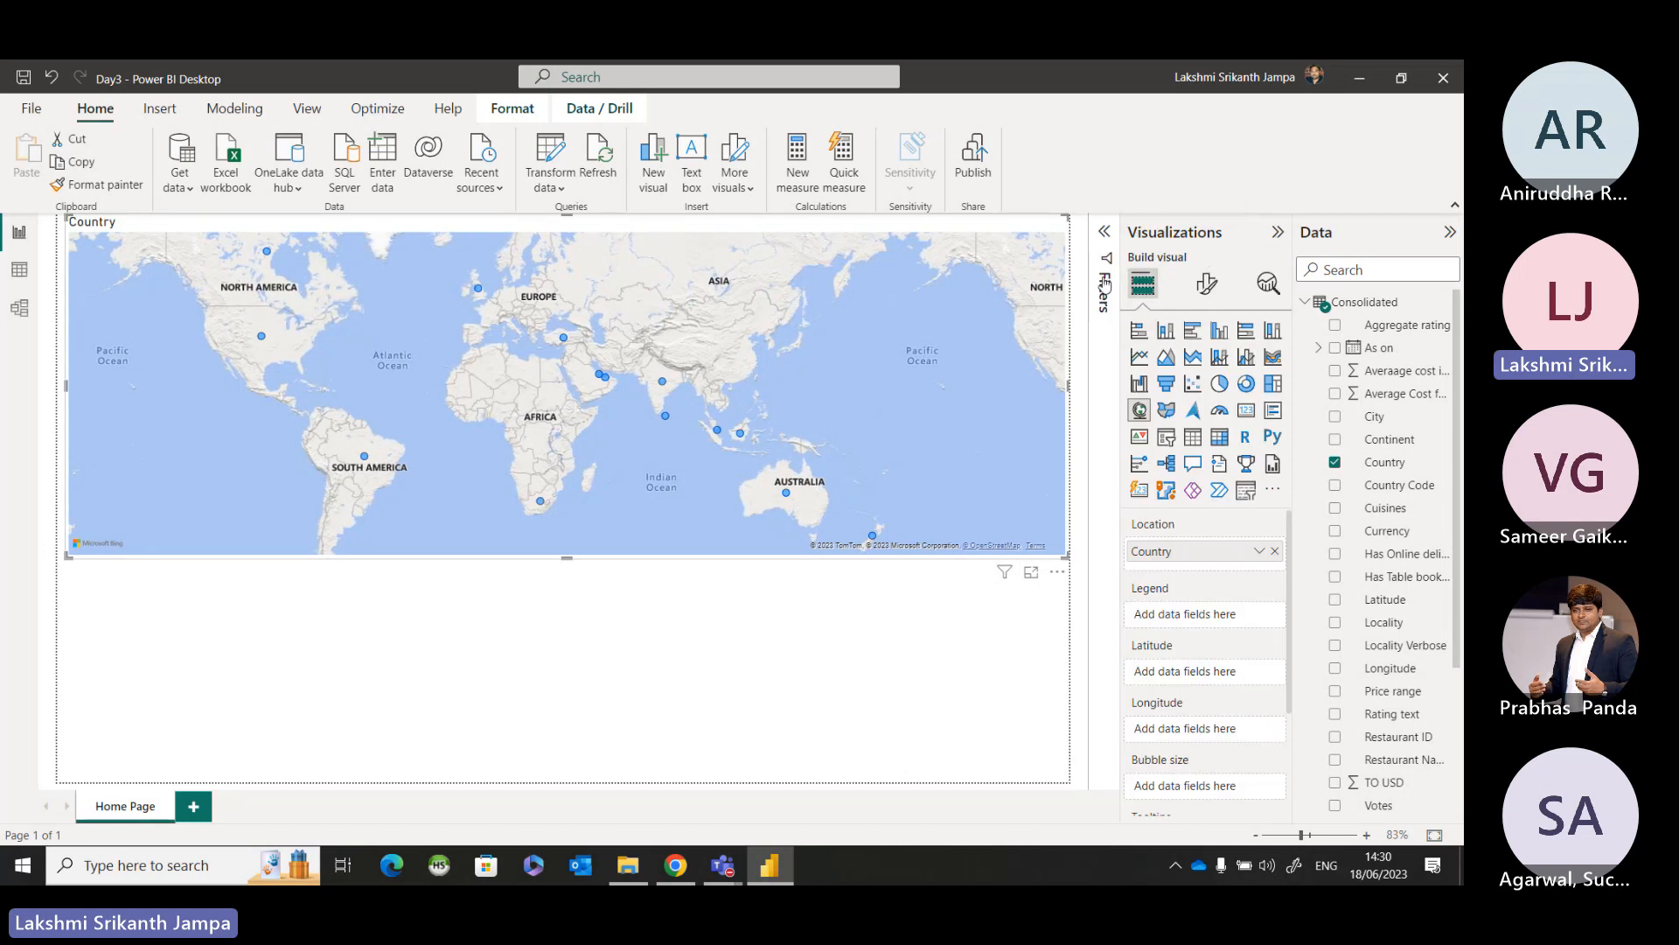
{"action": "left_click", "coordinate": [786, 672]}
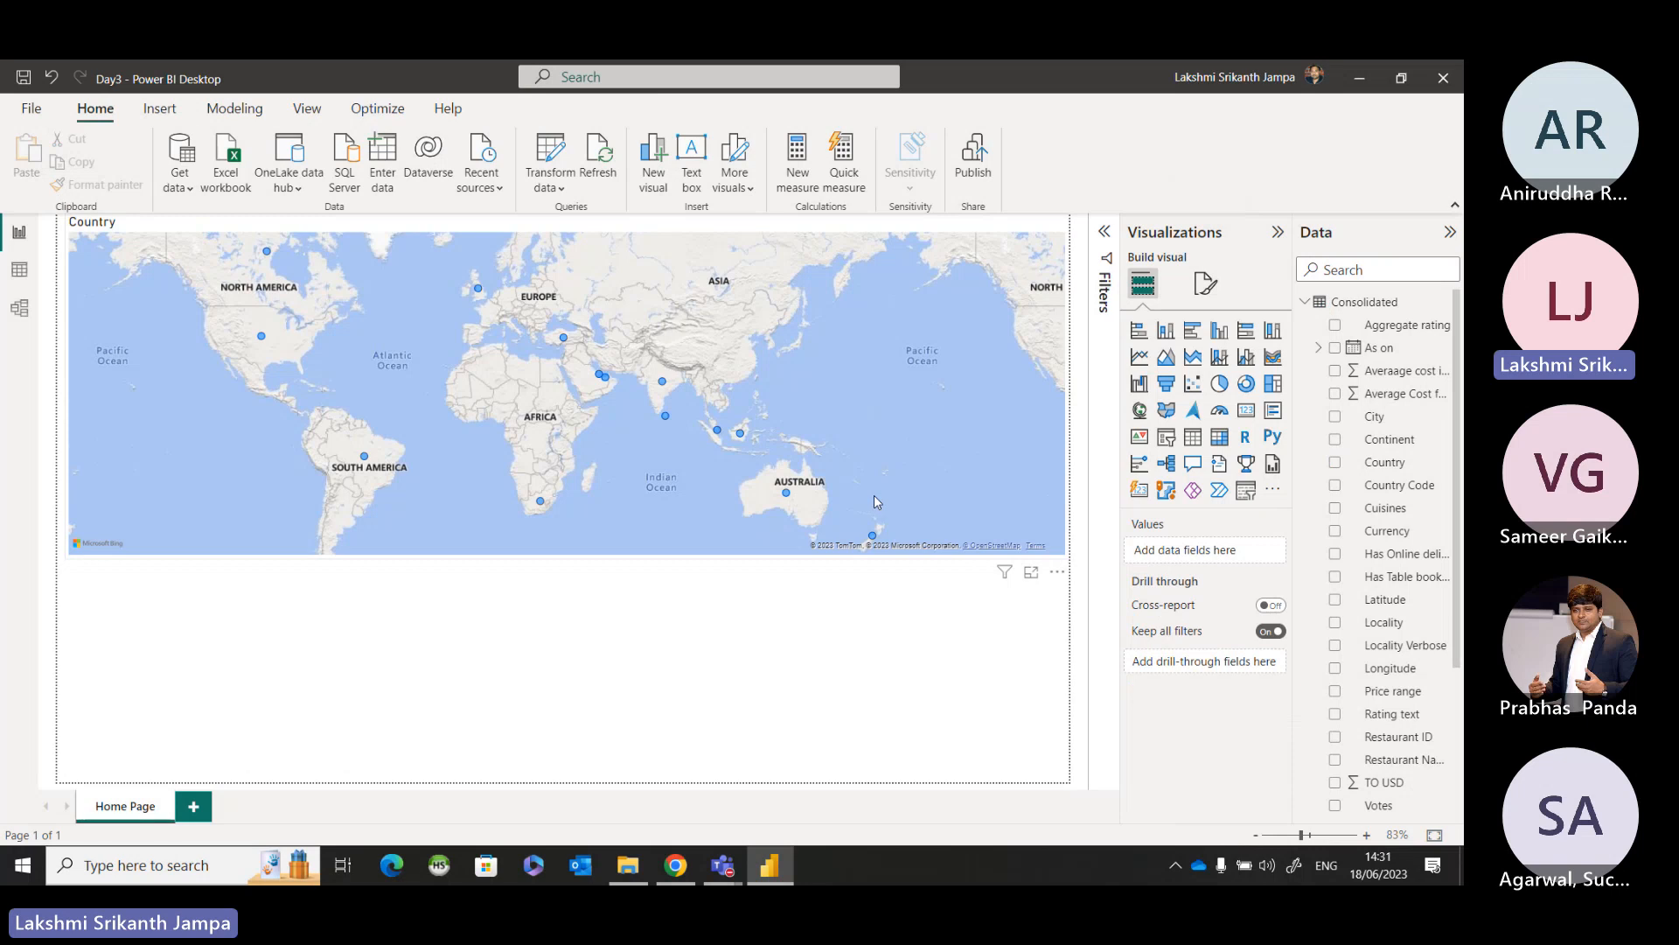
{"action": "left_click", "coordinate": [952, 462]}
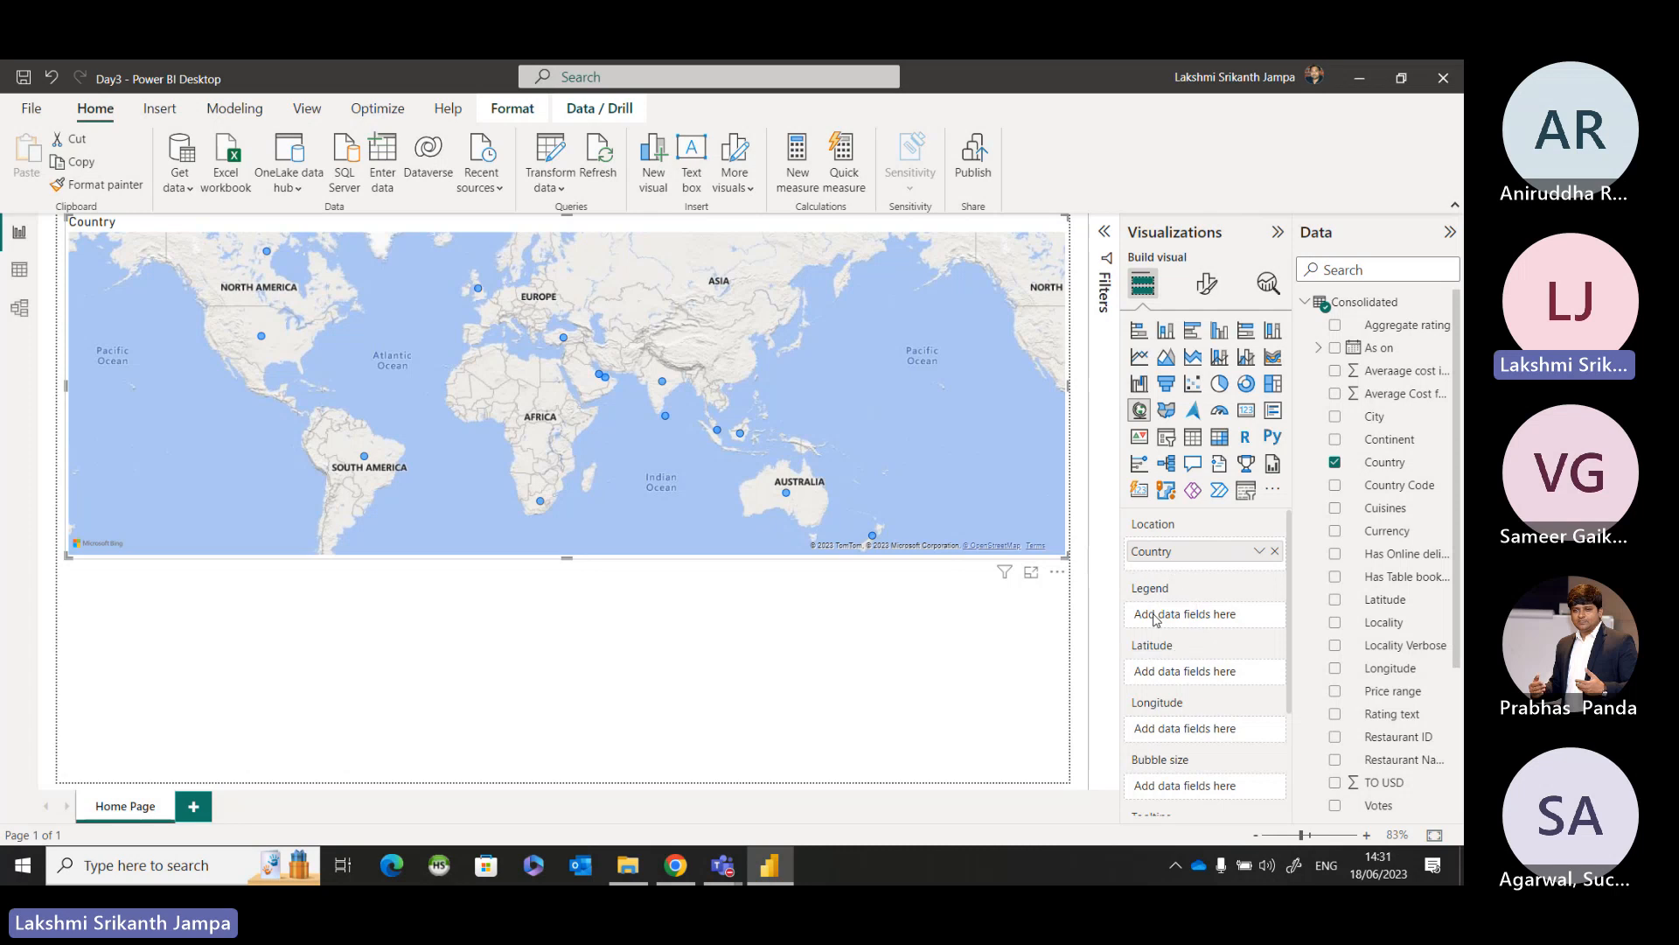
Add the Country field to the map's legend, try removing Country from its location, and undo that removal.
{"action": "left_click_drag", "start_coordinate": [1403, 470], "coordinate": [1227, 623]}
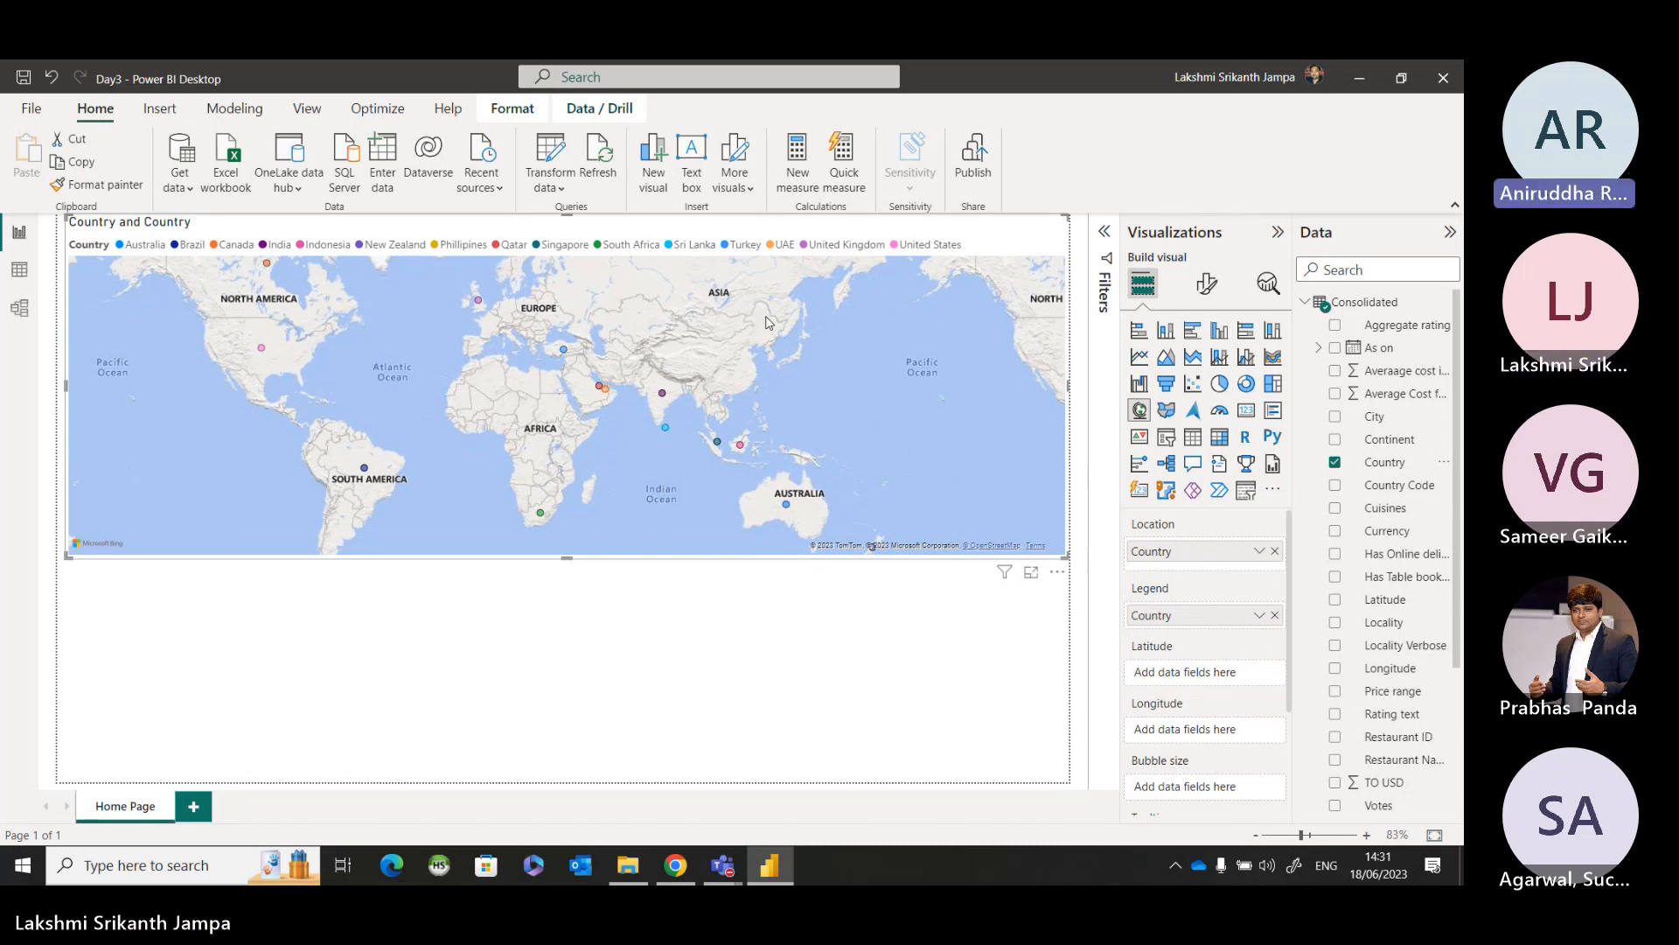
{"action": "left_click", "coordinate": [1272, 552]}
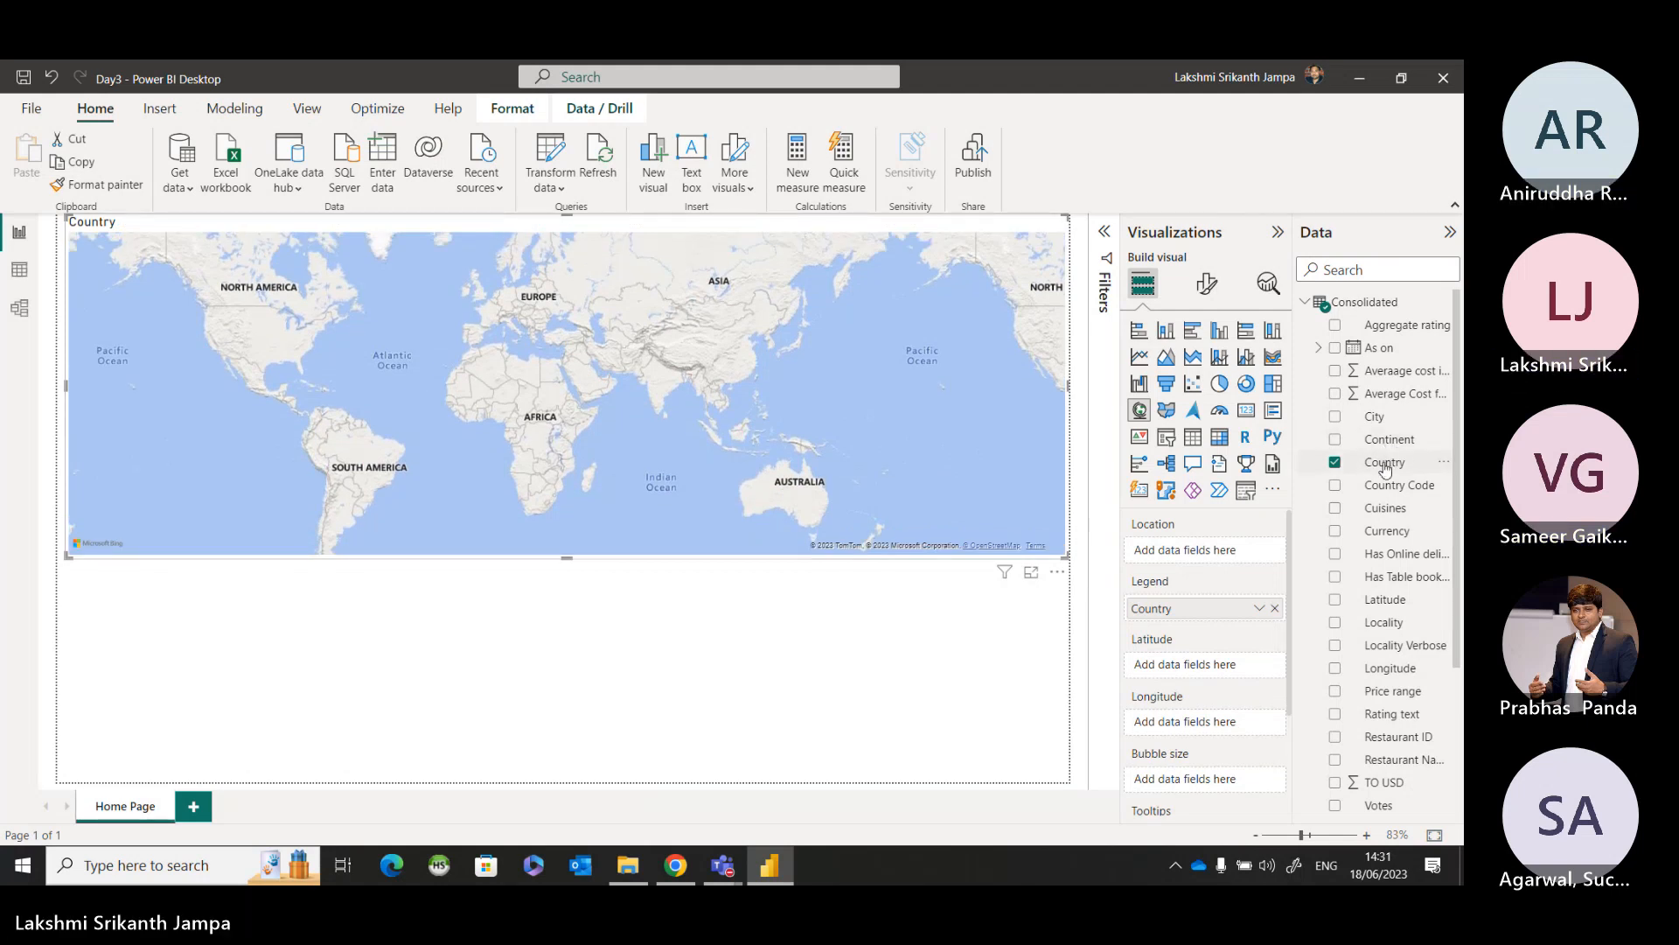
{"action": "key", "text": "ctrl+z"}
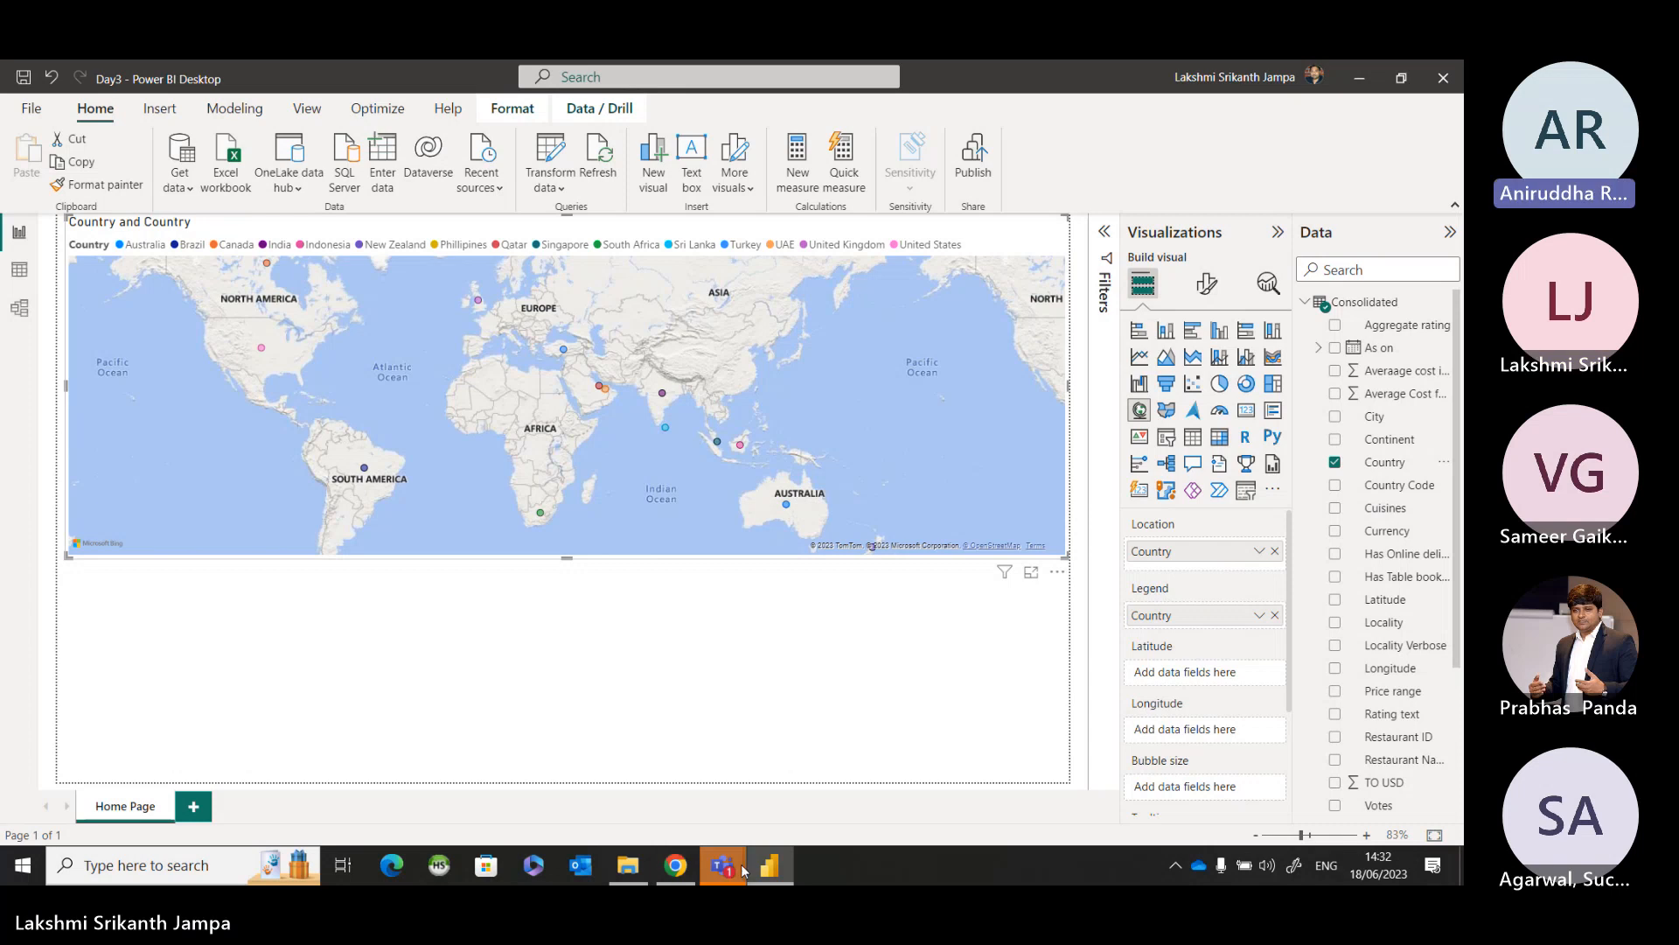
Read the new message in the Teams meeting chat and return to the report in Power BI Desktop.
{"action": "mouse_move", "coordinate": [742, 869]}
{"action": "left_click", "coordinate": [756, 752]}
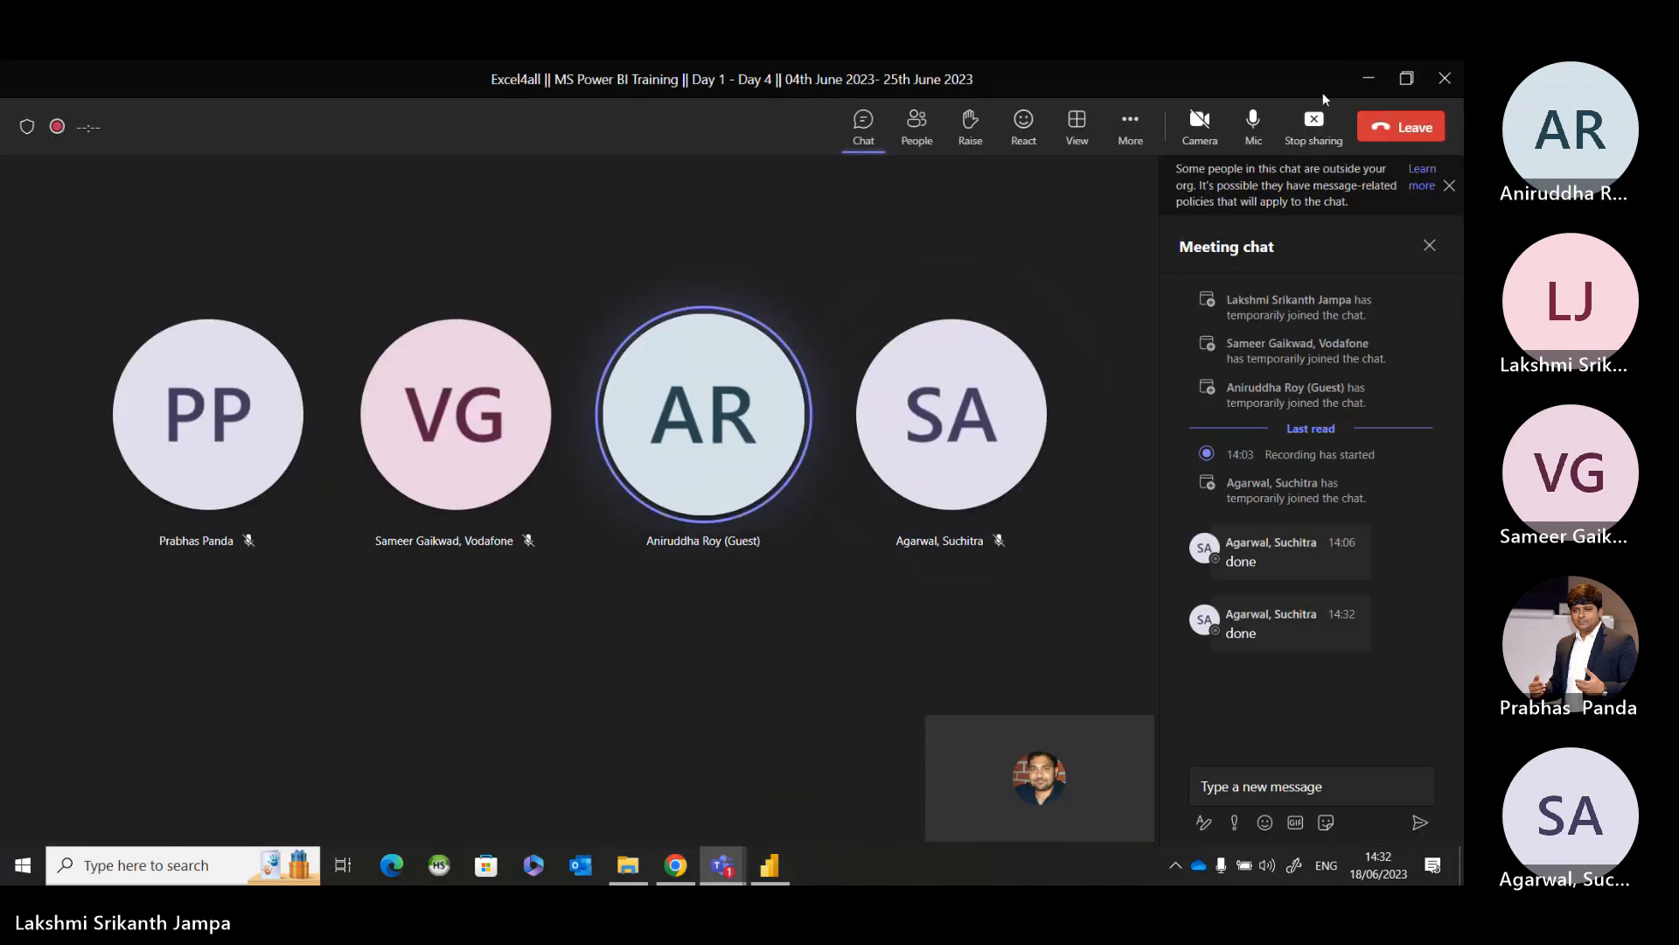
{"action": "left_click", "coordinate": [1364, 81]}
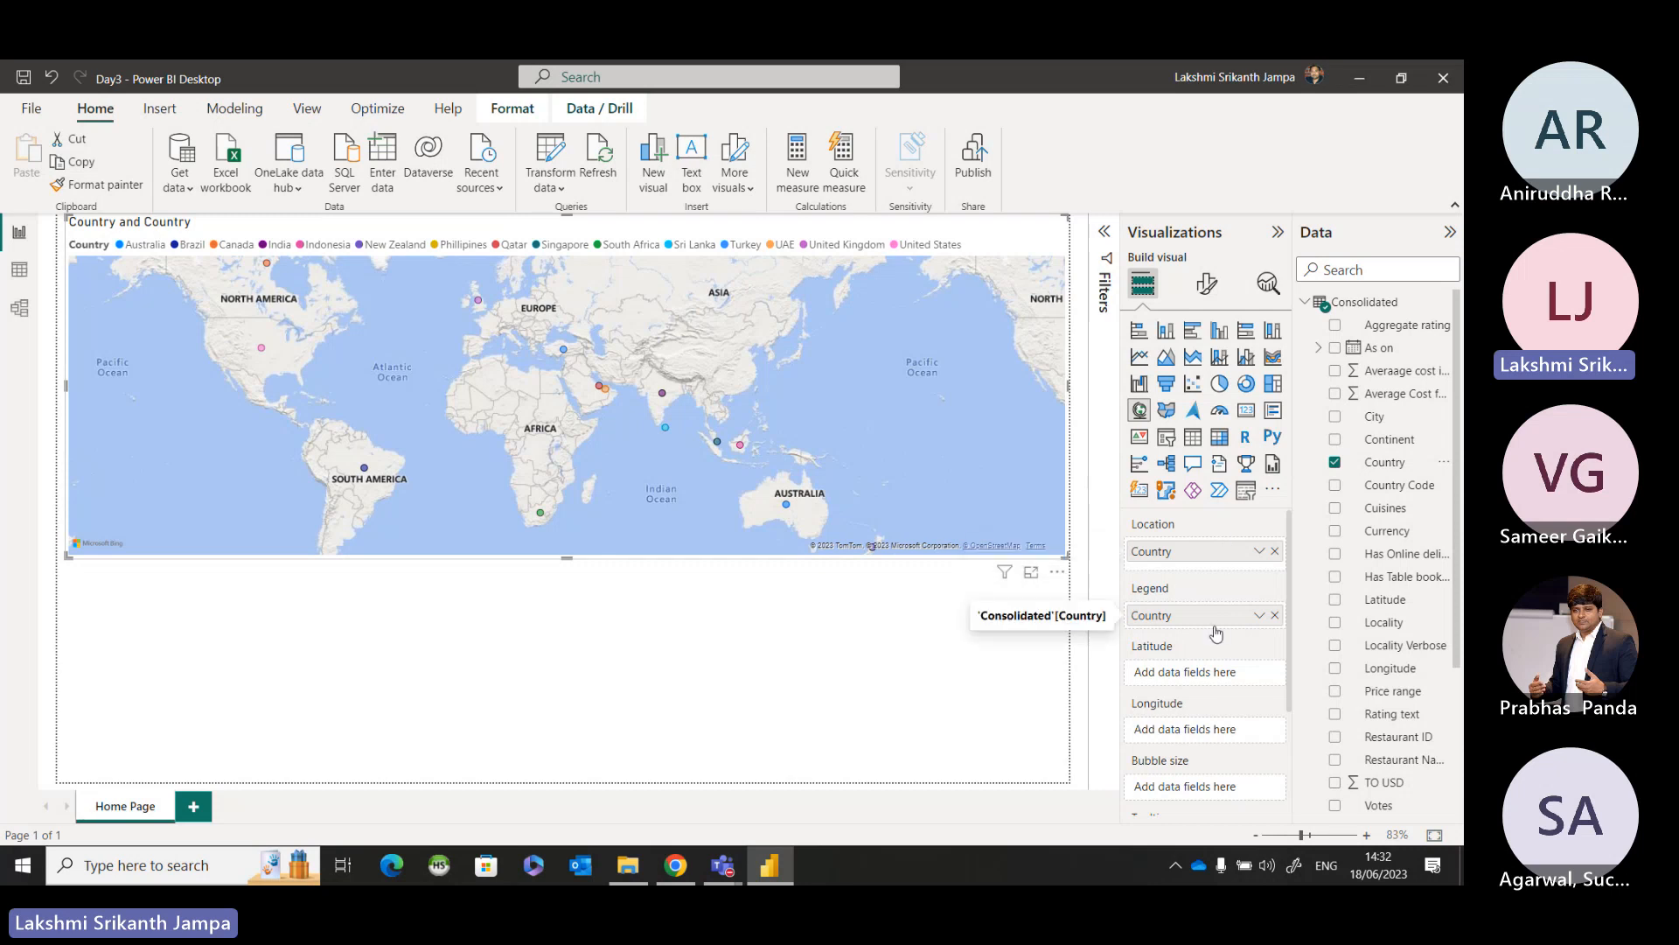
Remove the Country field from the map's legend, keeping it as the location.
{"action": "left_click", "coordinate": [1275, 616]}
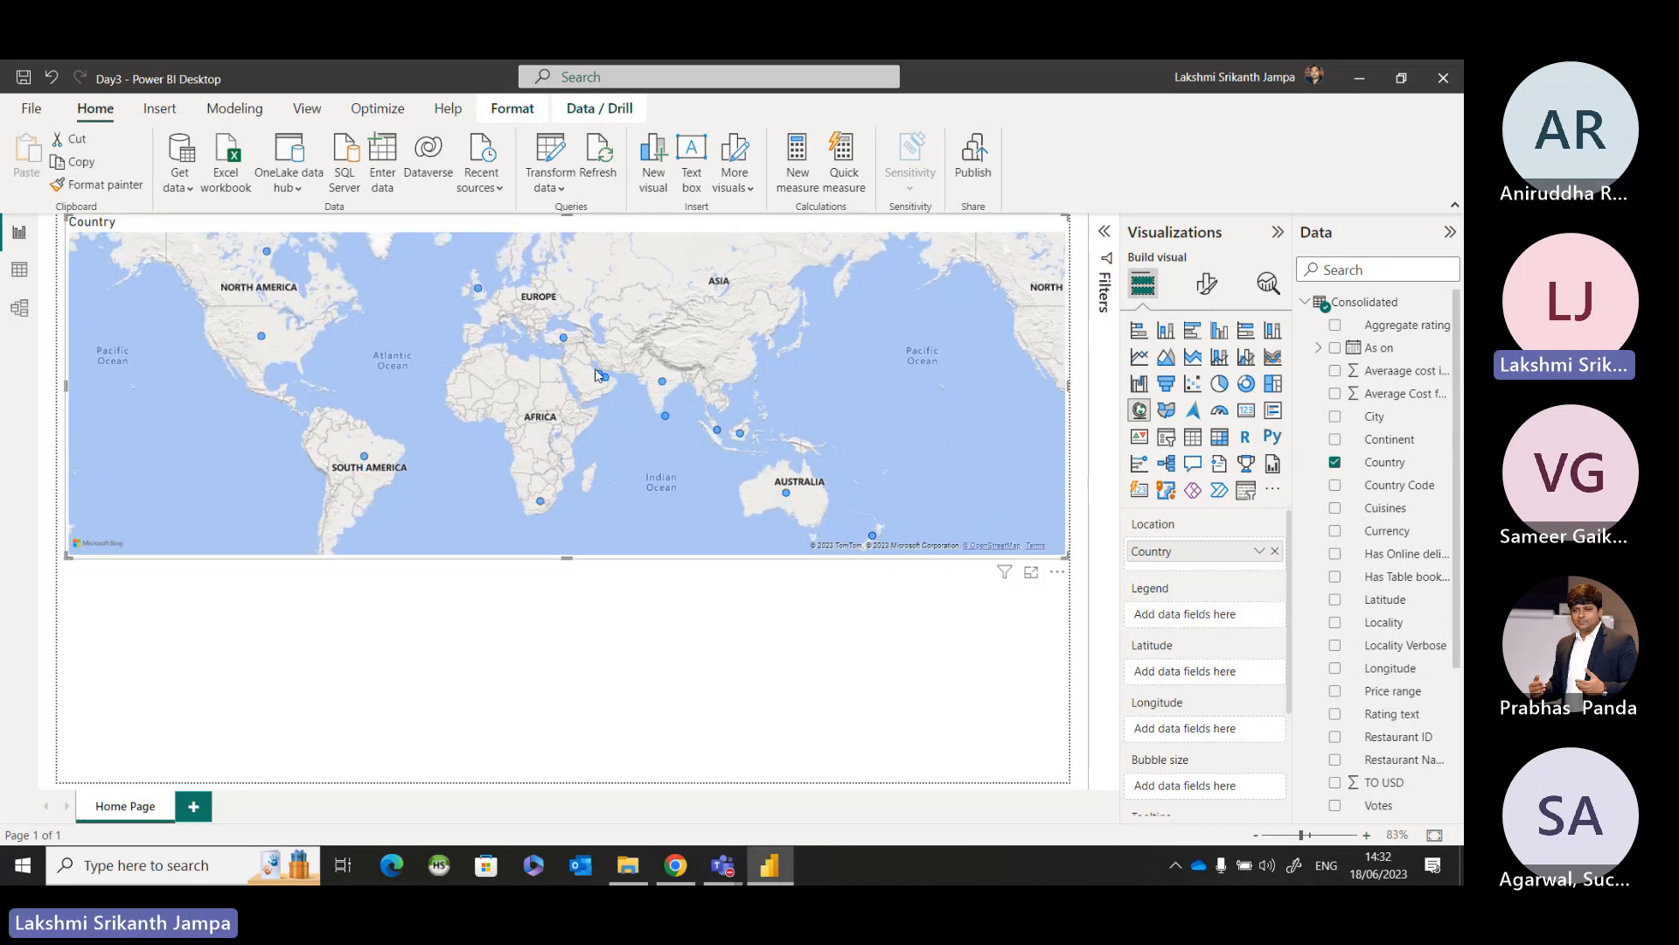
{"action": "mouse_move", "coordinate": [665, 385]}
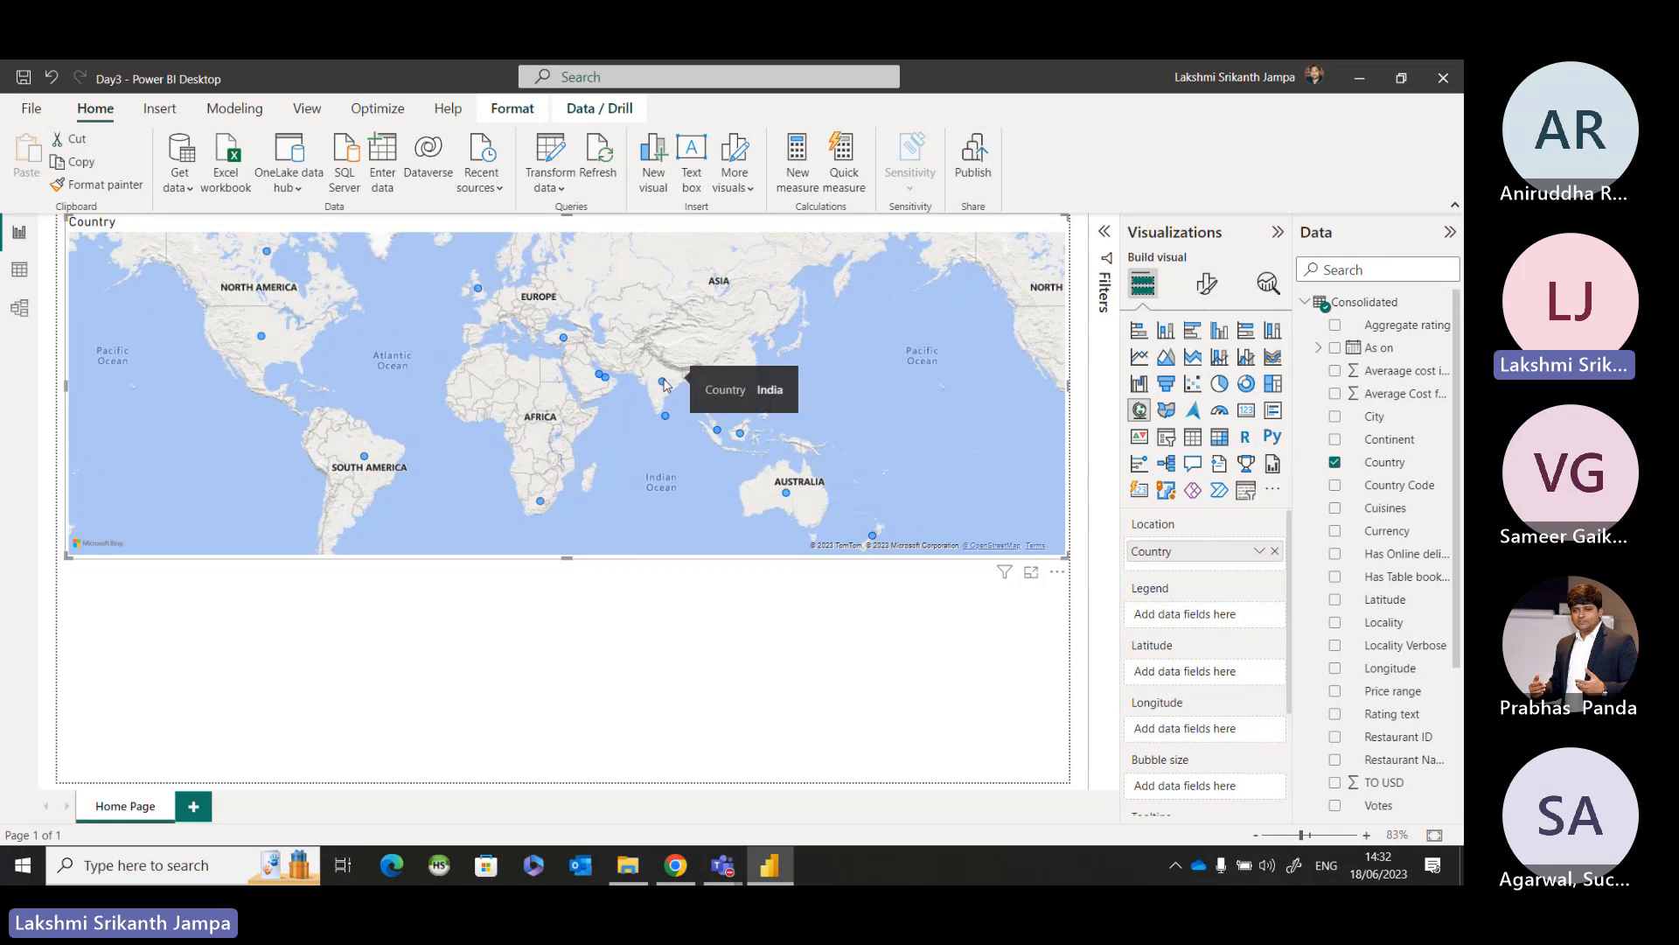
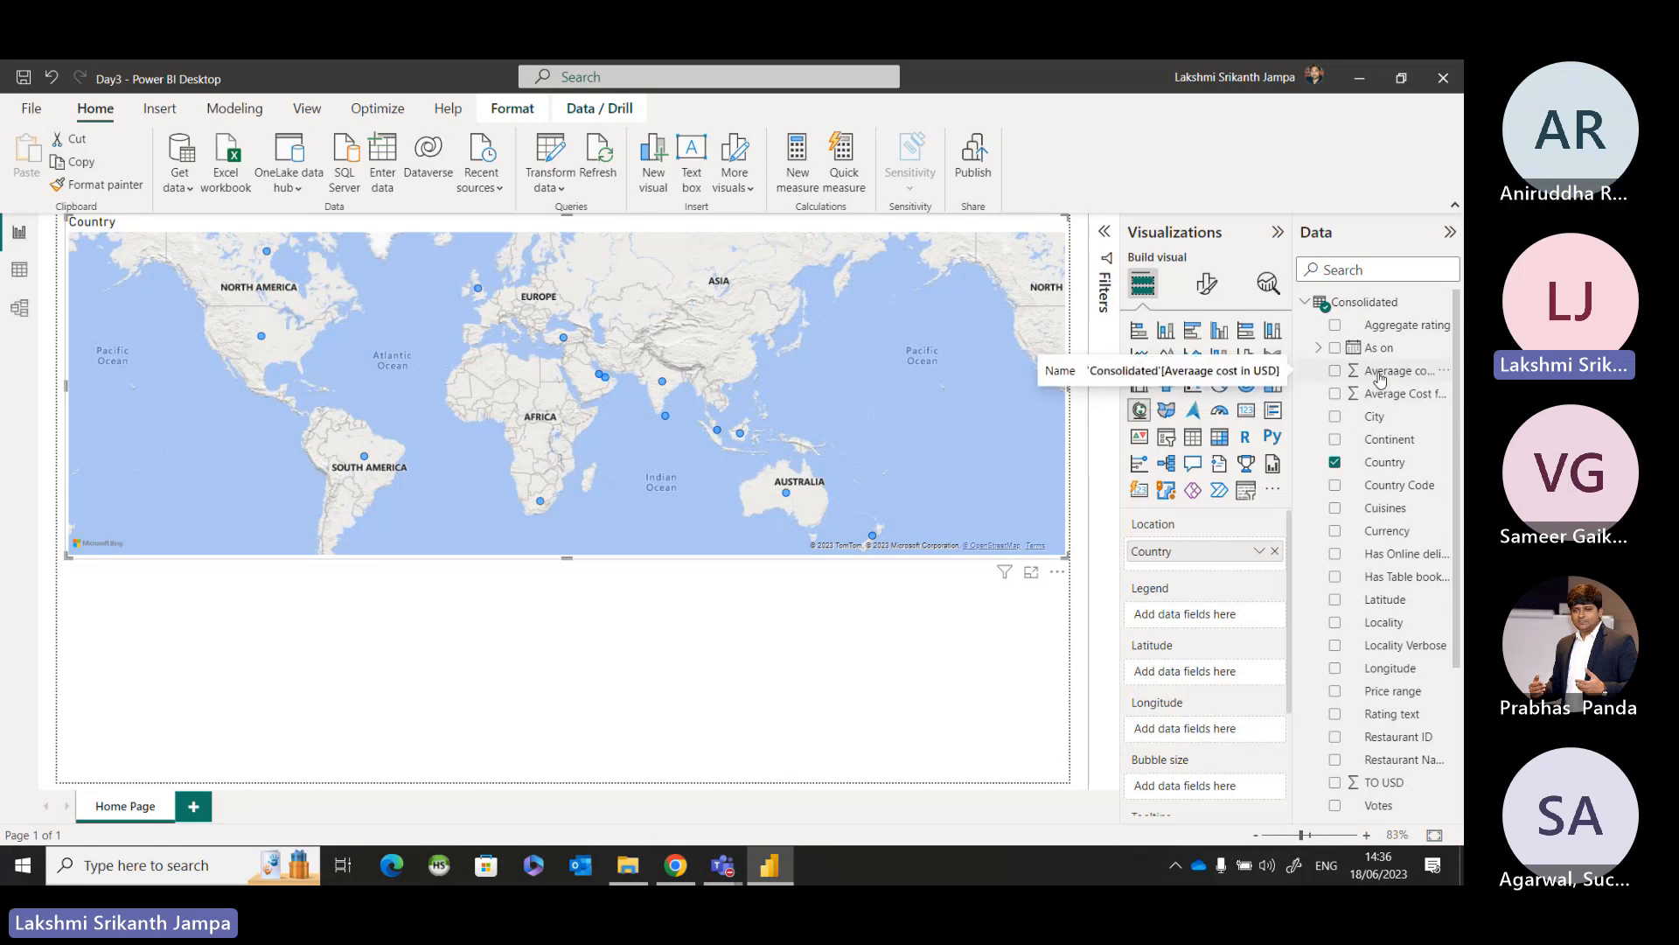
Size the country map's bubbles by the average of the Averaage cost in USD field.
{"action": "key", "text": "ctrl"}
{"action": "key", "text": "ctrl"}
{"action": "key", "text": "ctrl"}
{"action": "key", "text": "ctrl"}
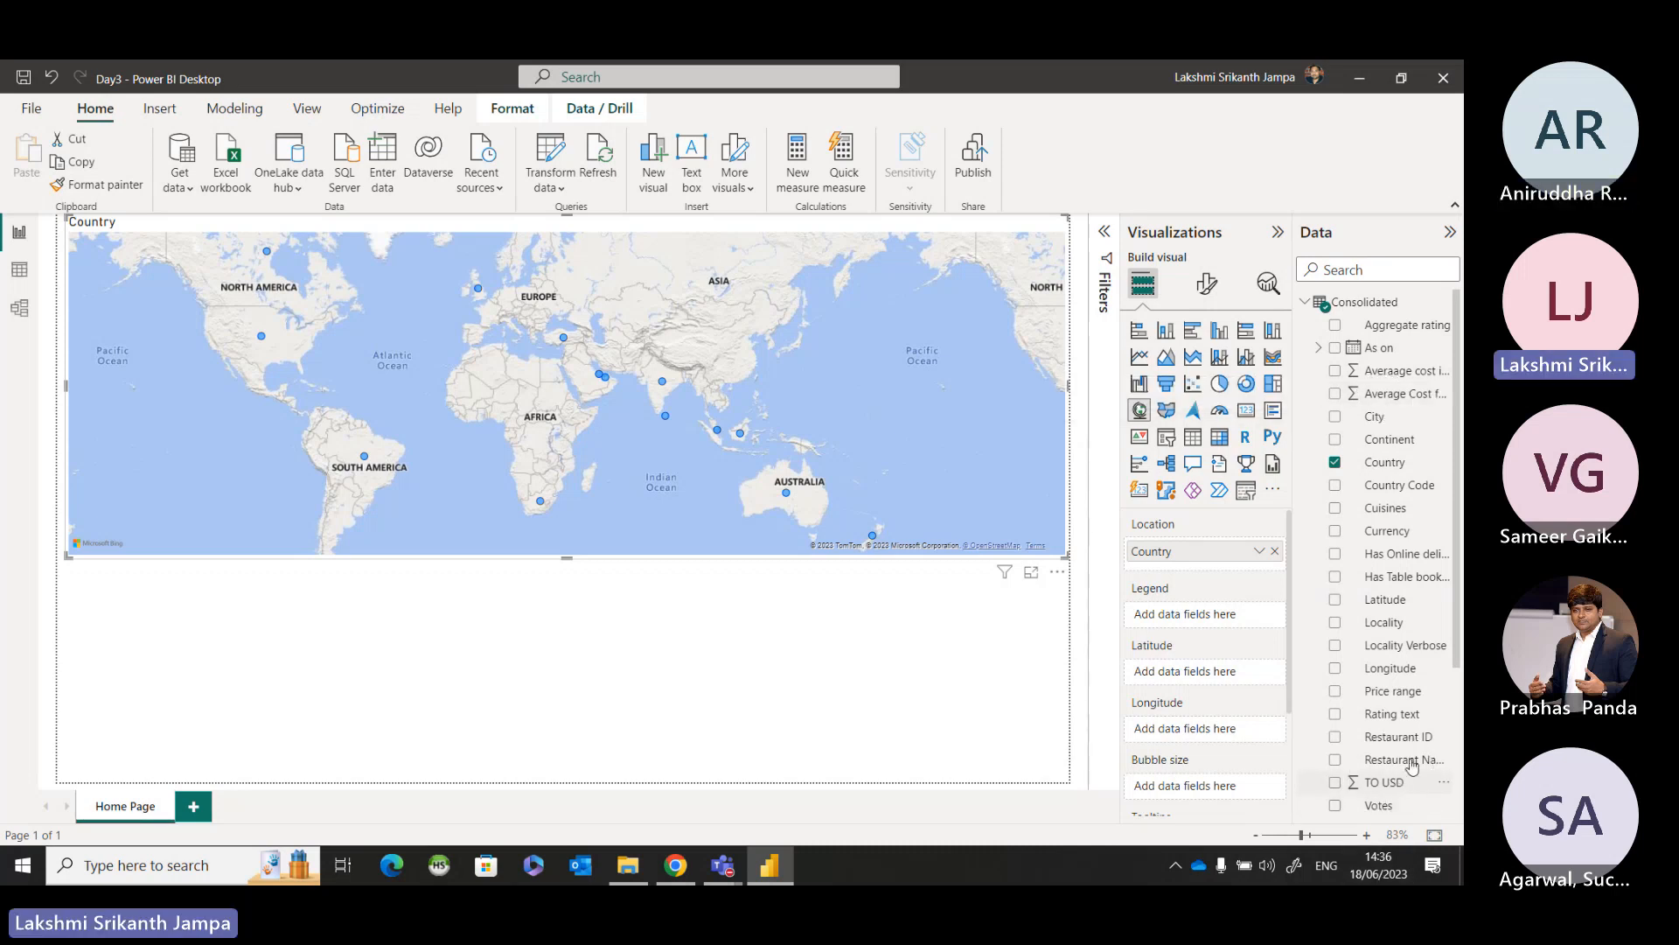
{"action": "key", "text": "ctrl"}
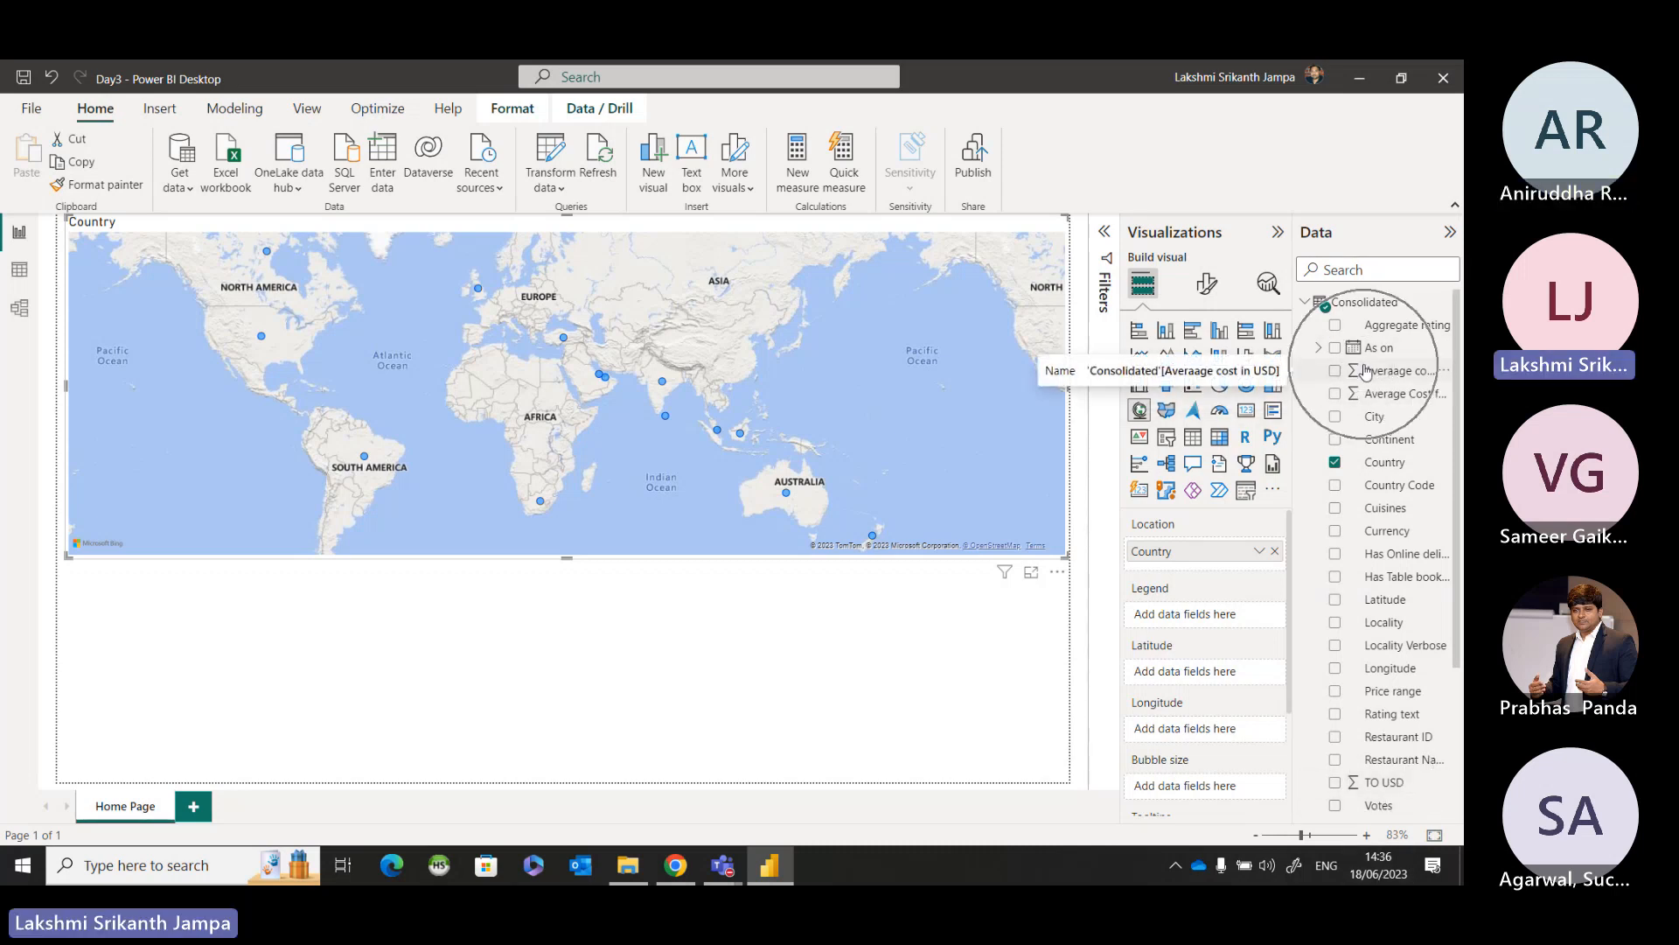
{"action": "left_click_drag", "start_coordinate": [1376, 382], "coordinate": [1206, 797]}
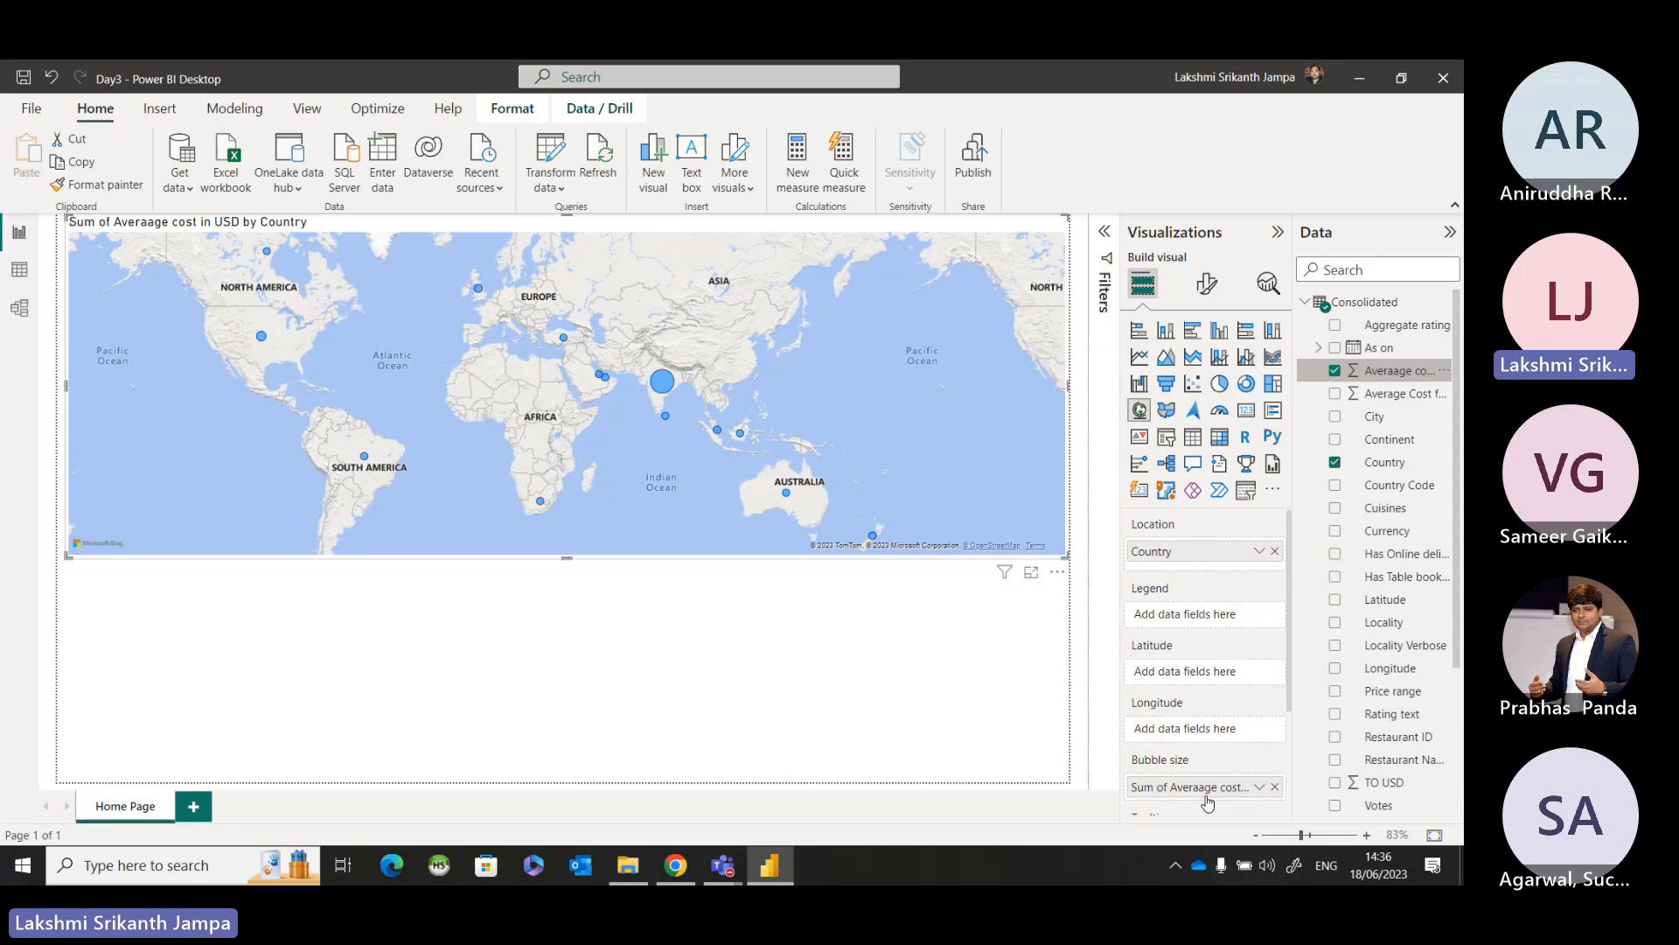
{"action": "left_click", "coordinate": [1260, 787]}
{"action": "left_click", "coordinate": [1347, 575]}
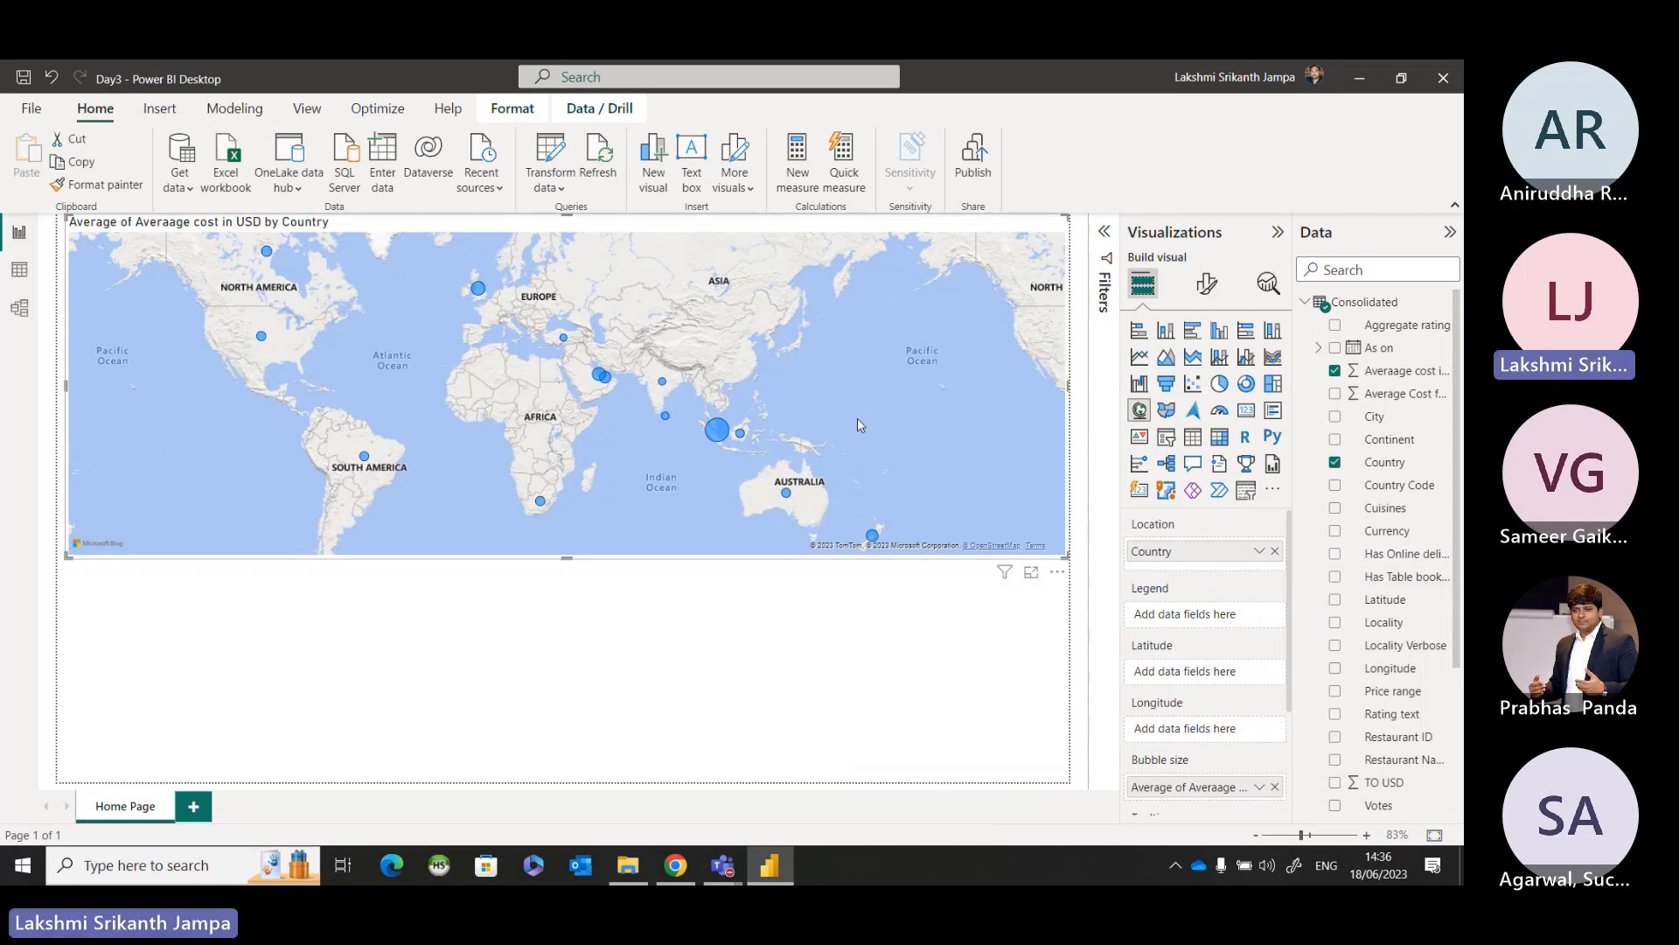
{"action": "left_click", "coordinate": [882, 707]}
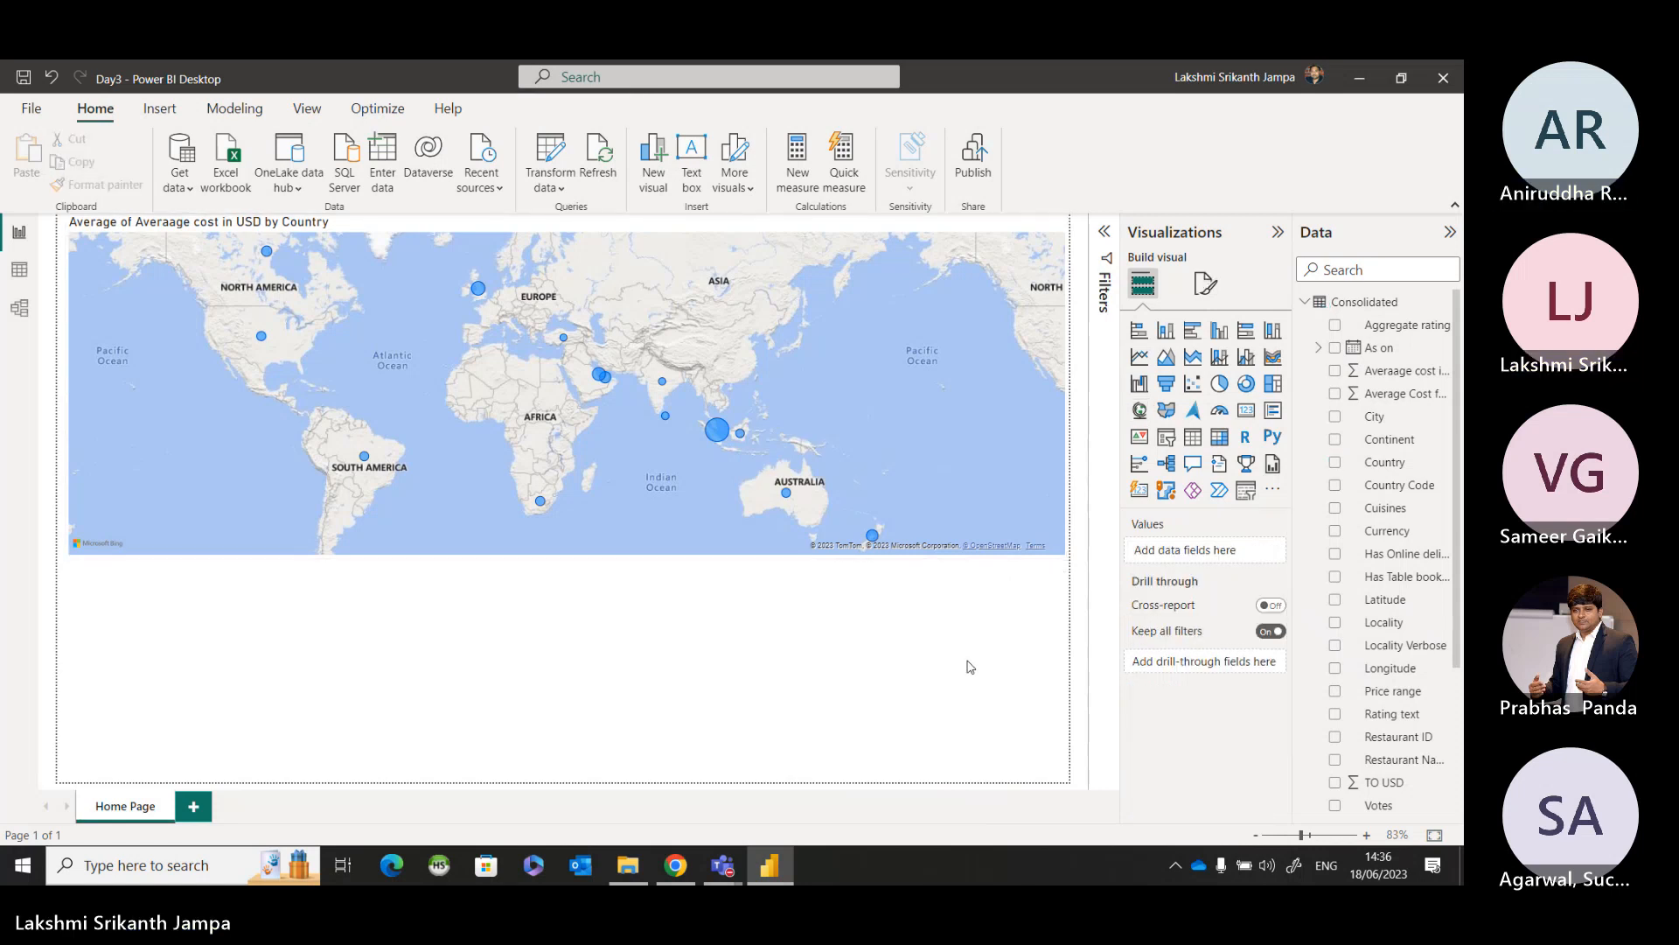
{"action": "left_click", "coordinate": [1012, 410]}
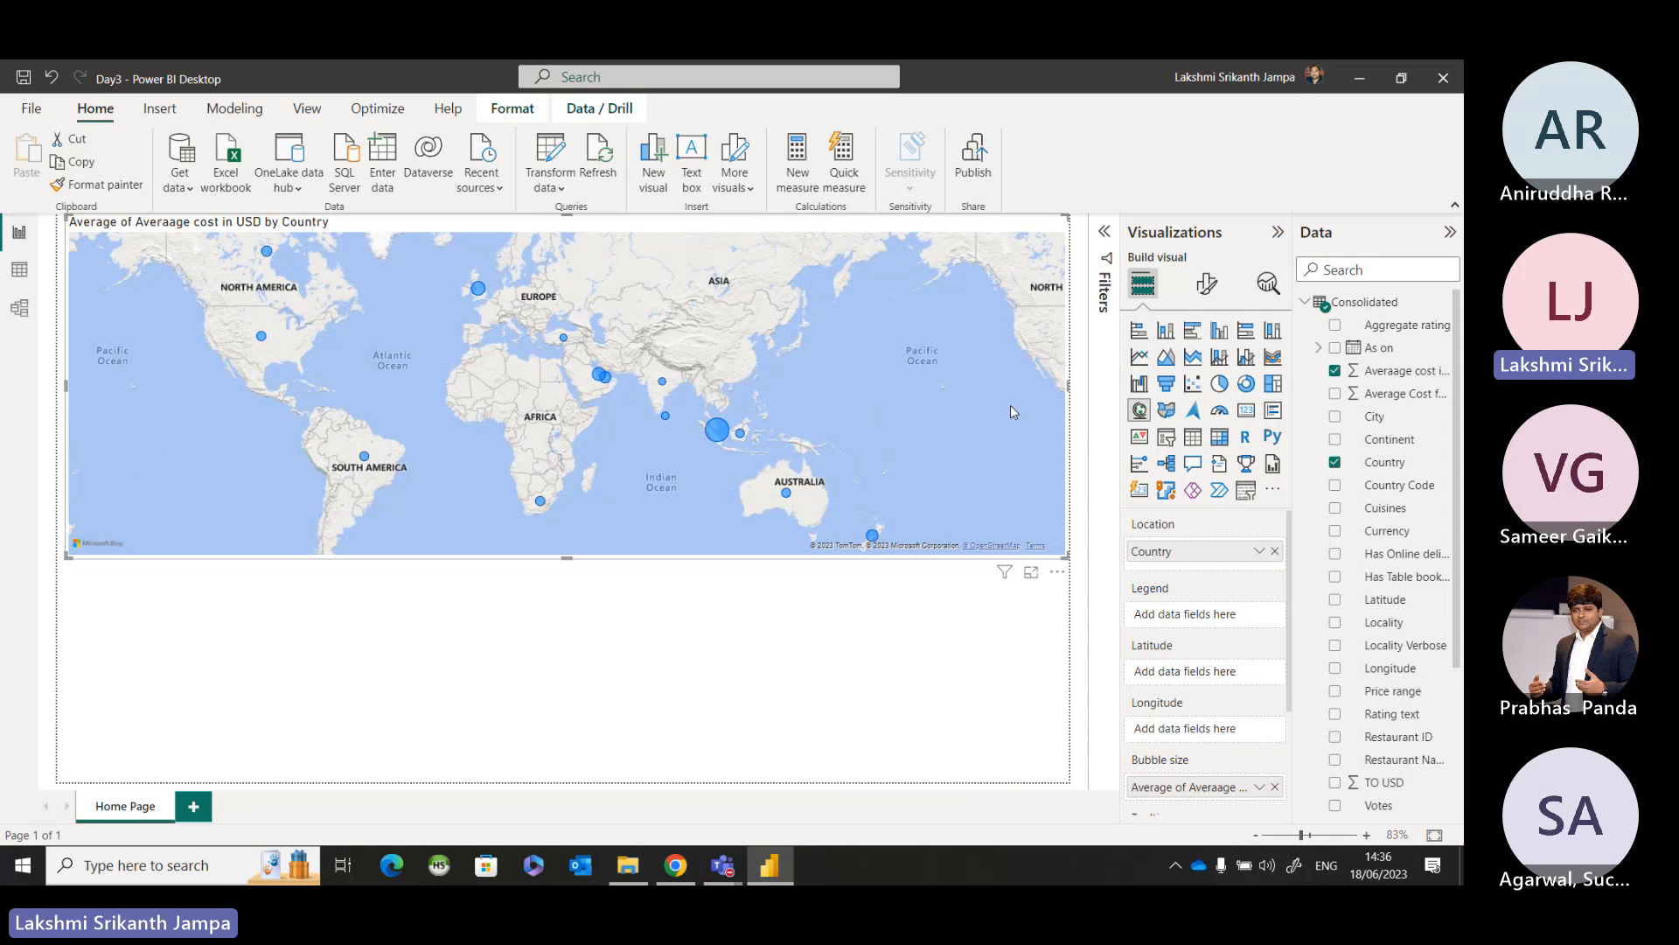
{"action": "mouse_move", "coordinate": [722, 865]}
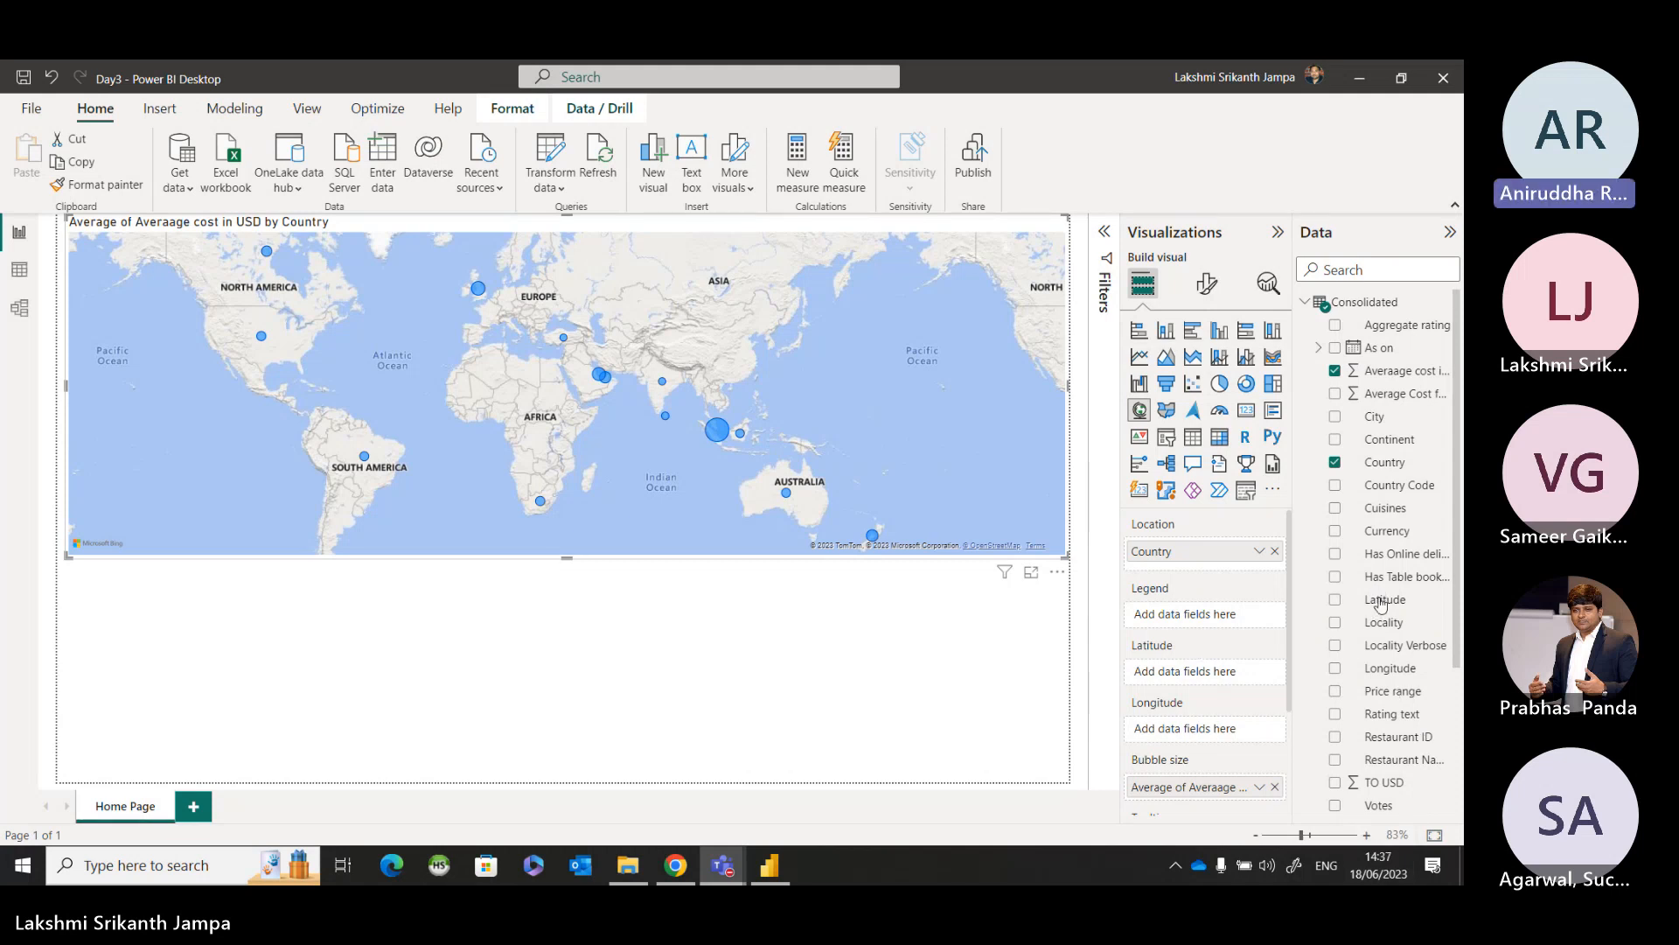
{"action": "left_click", "coordinate": [1034, 610]}
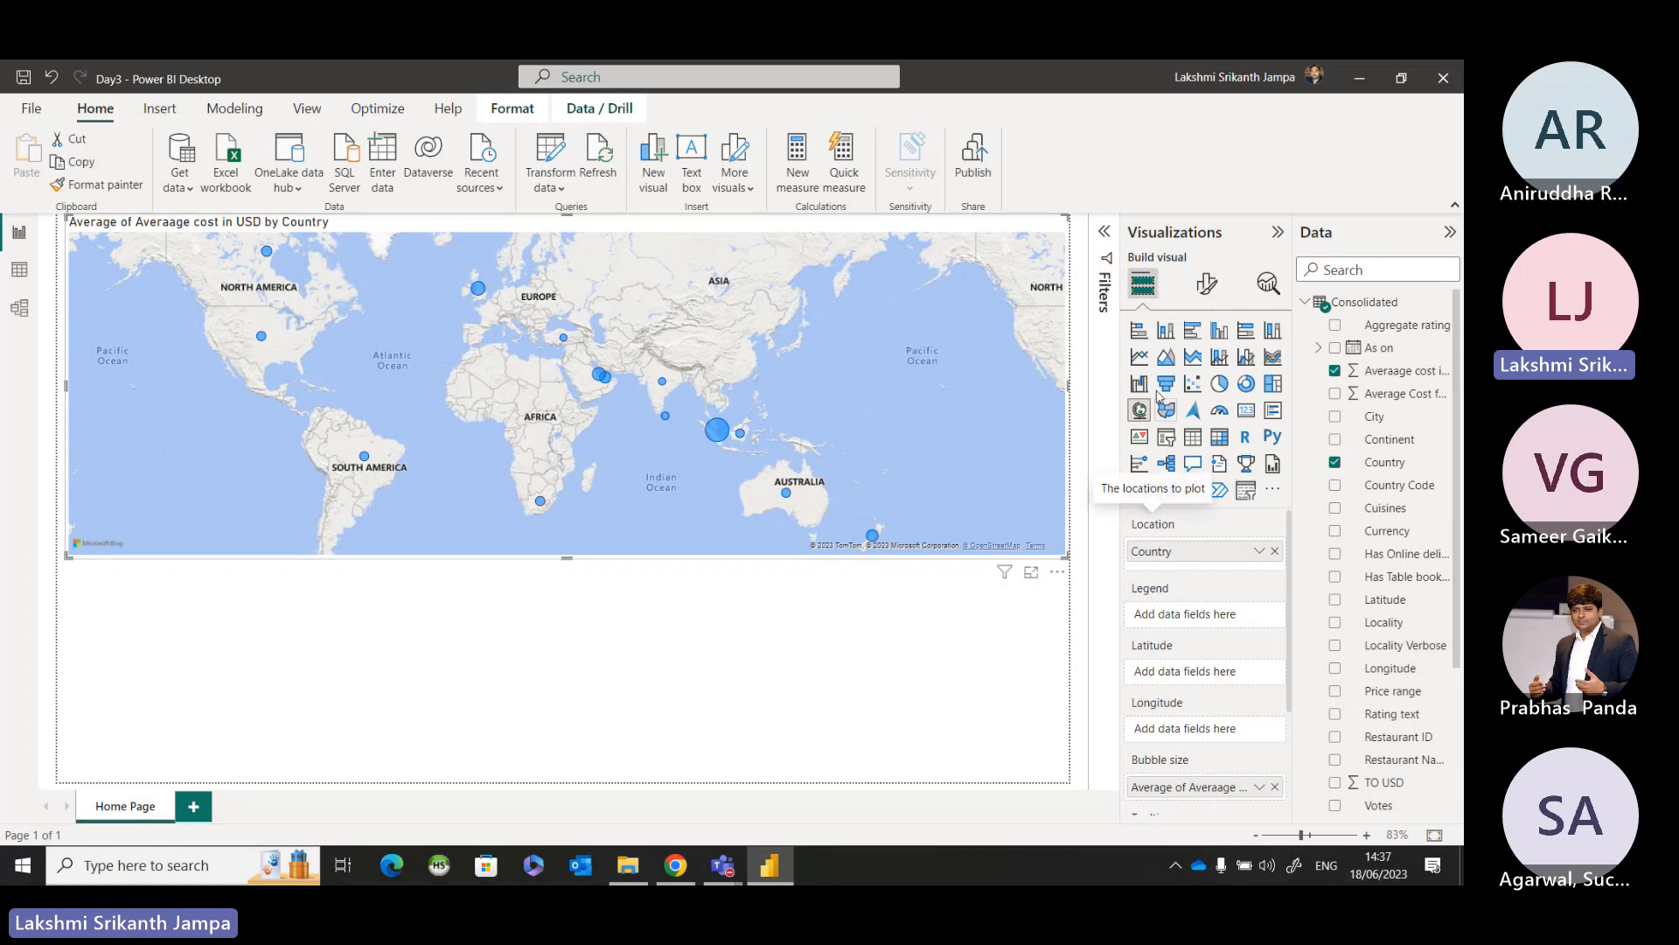
{"action": "scroll", "coordinate": [1193, 589], "scroll_direction": "down", "scroll_amount": 1}
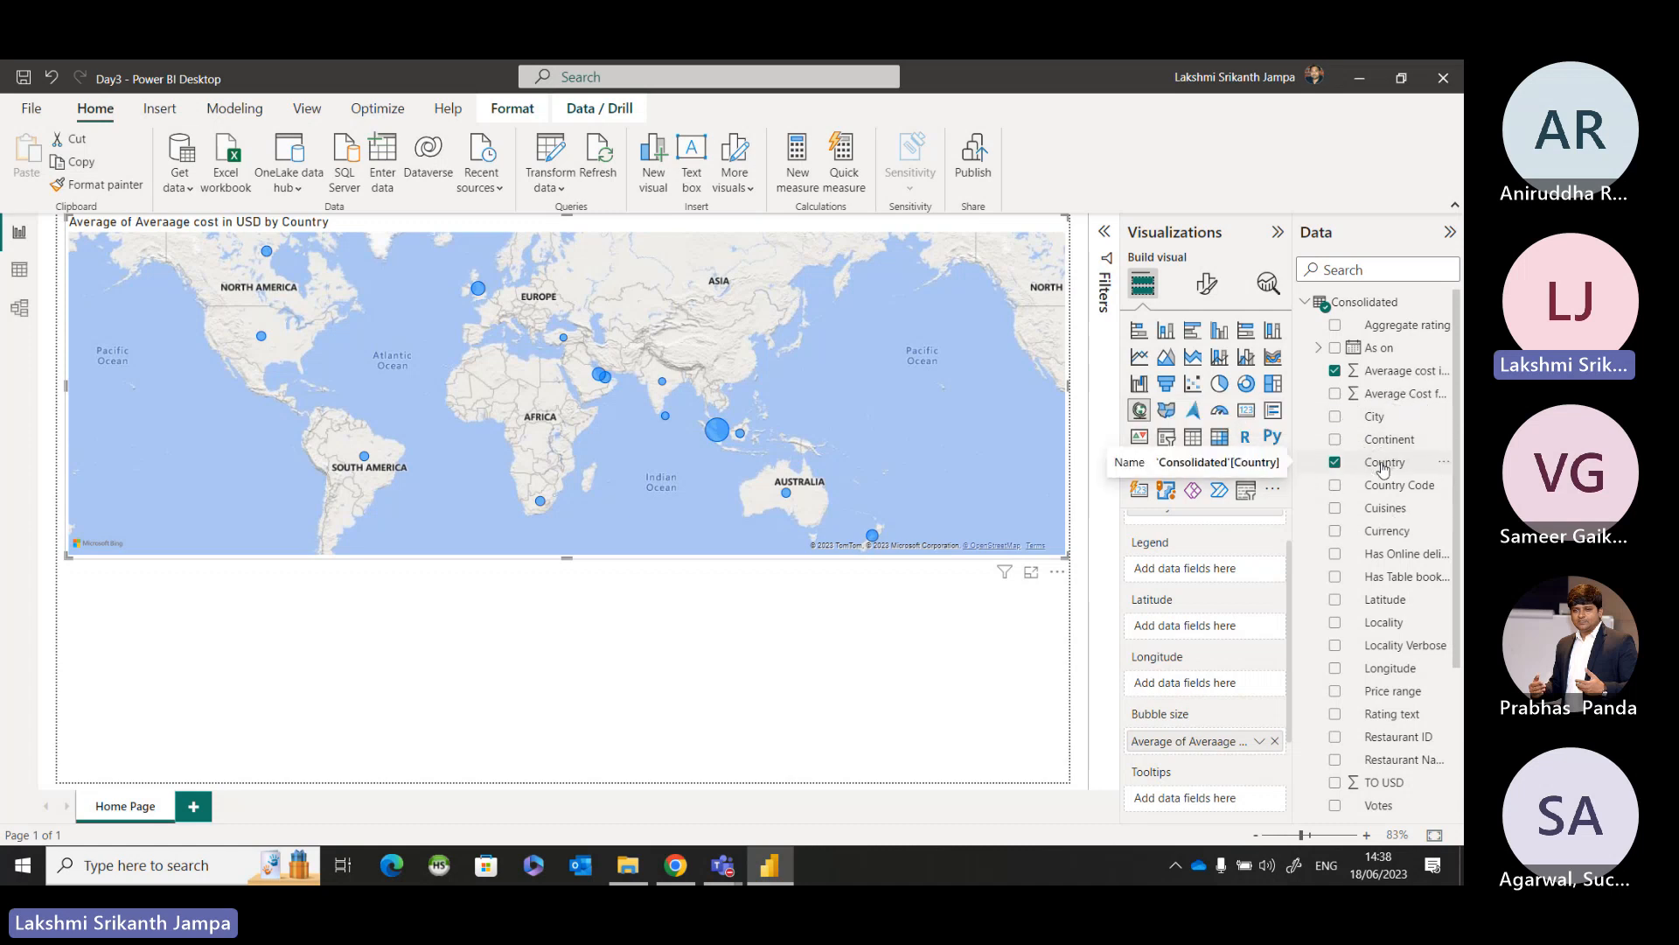
Add the Consolidated table's Country field as a new visual below the map, trying a table before converting it to a slicer.
{"action": "left_click", "coordinate": [1000, 617]}
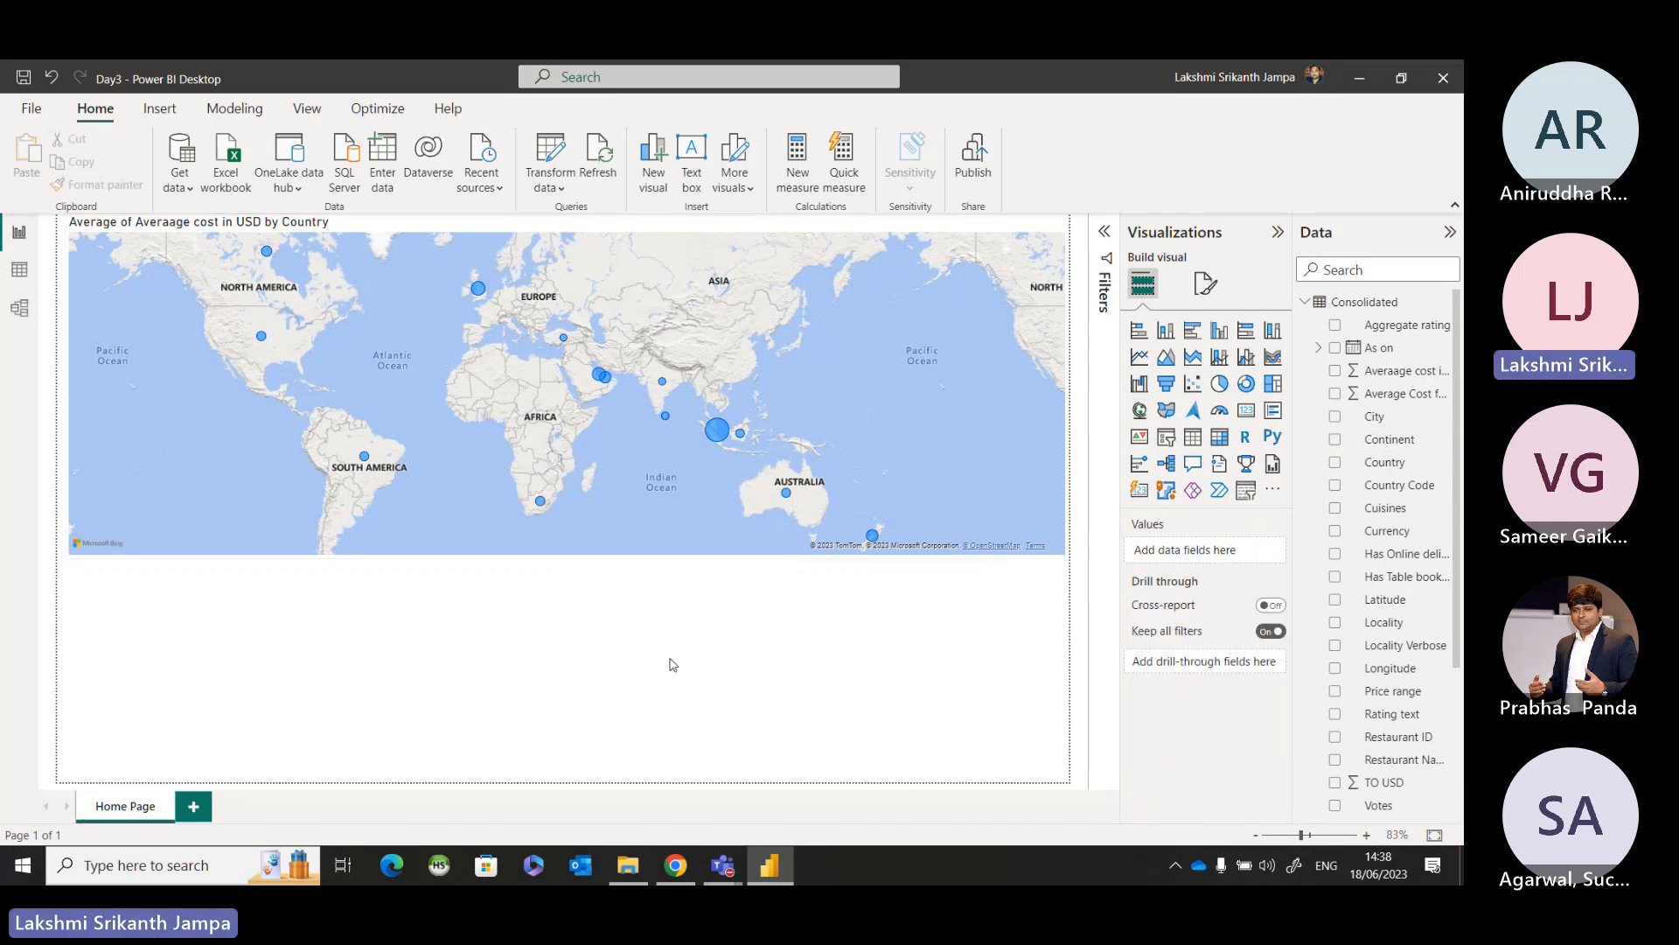
{"action": "left_click_drag", "start_coordinate": [1391, 463], "coordinate": [170, 612]}
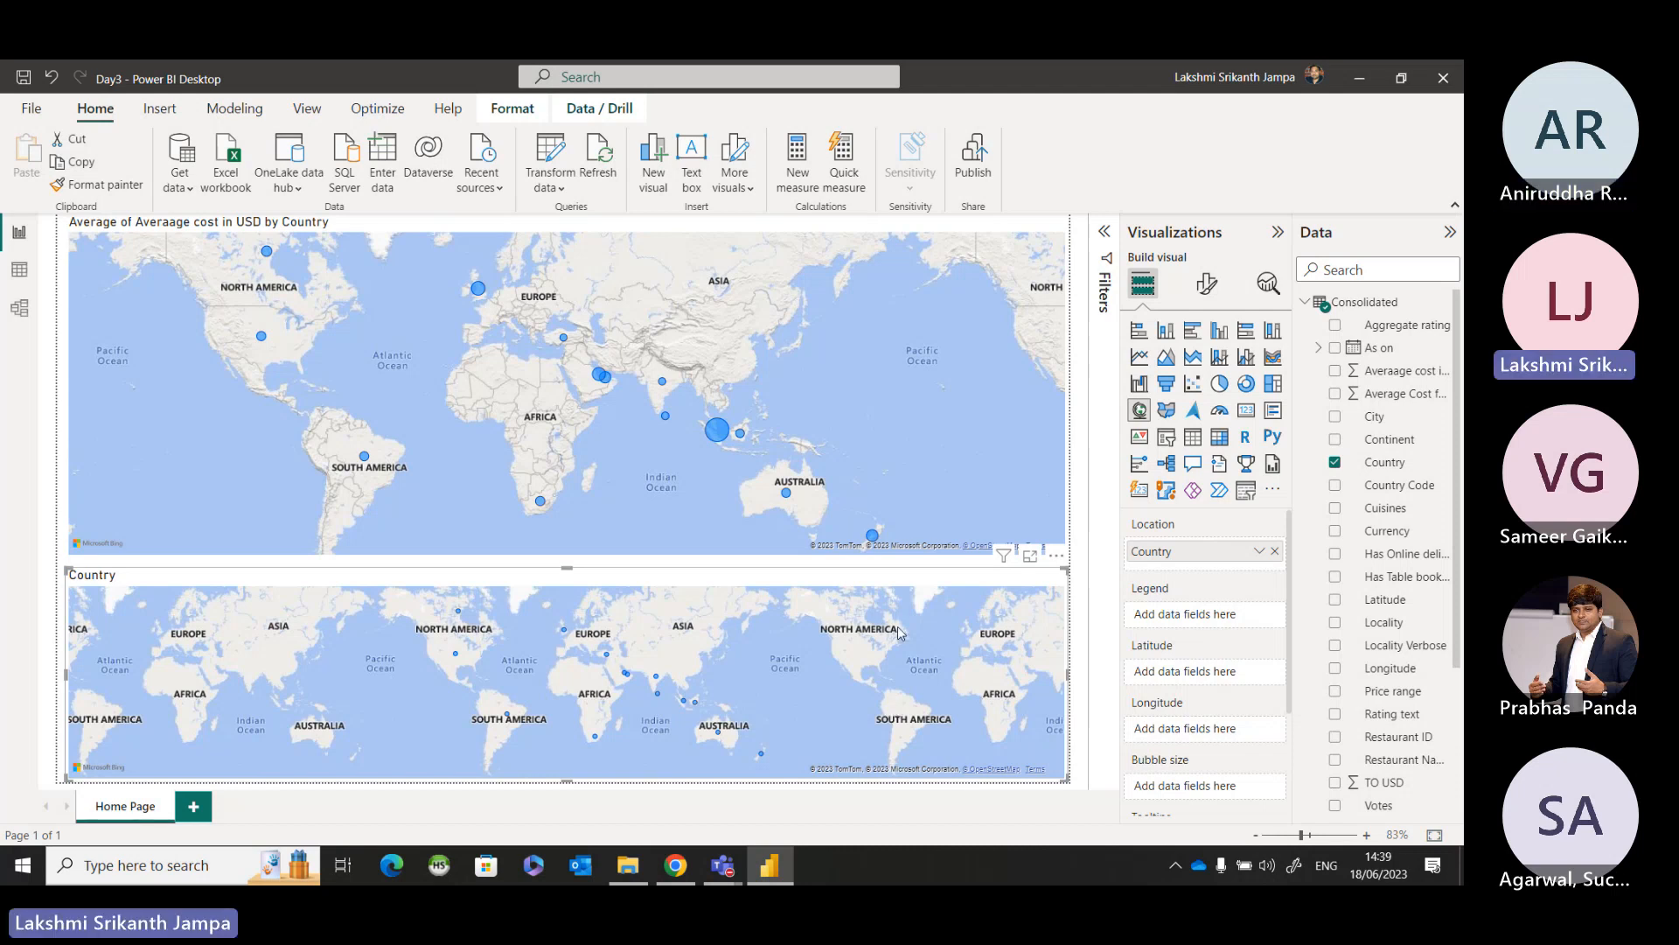
{"action": "left_click", "coordinate": [1173, 442]}
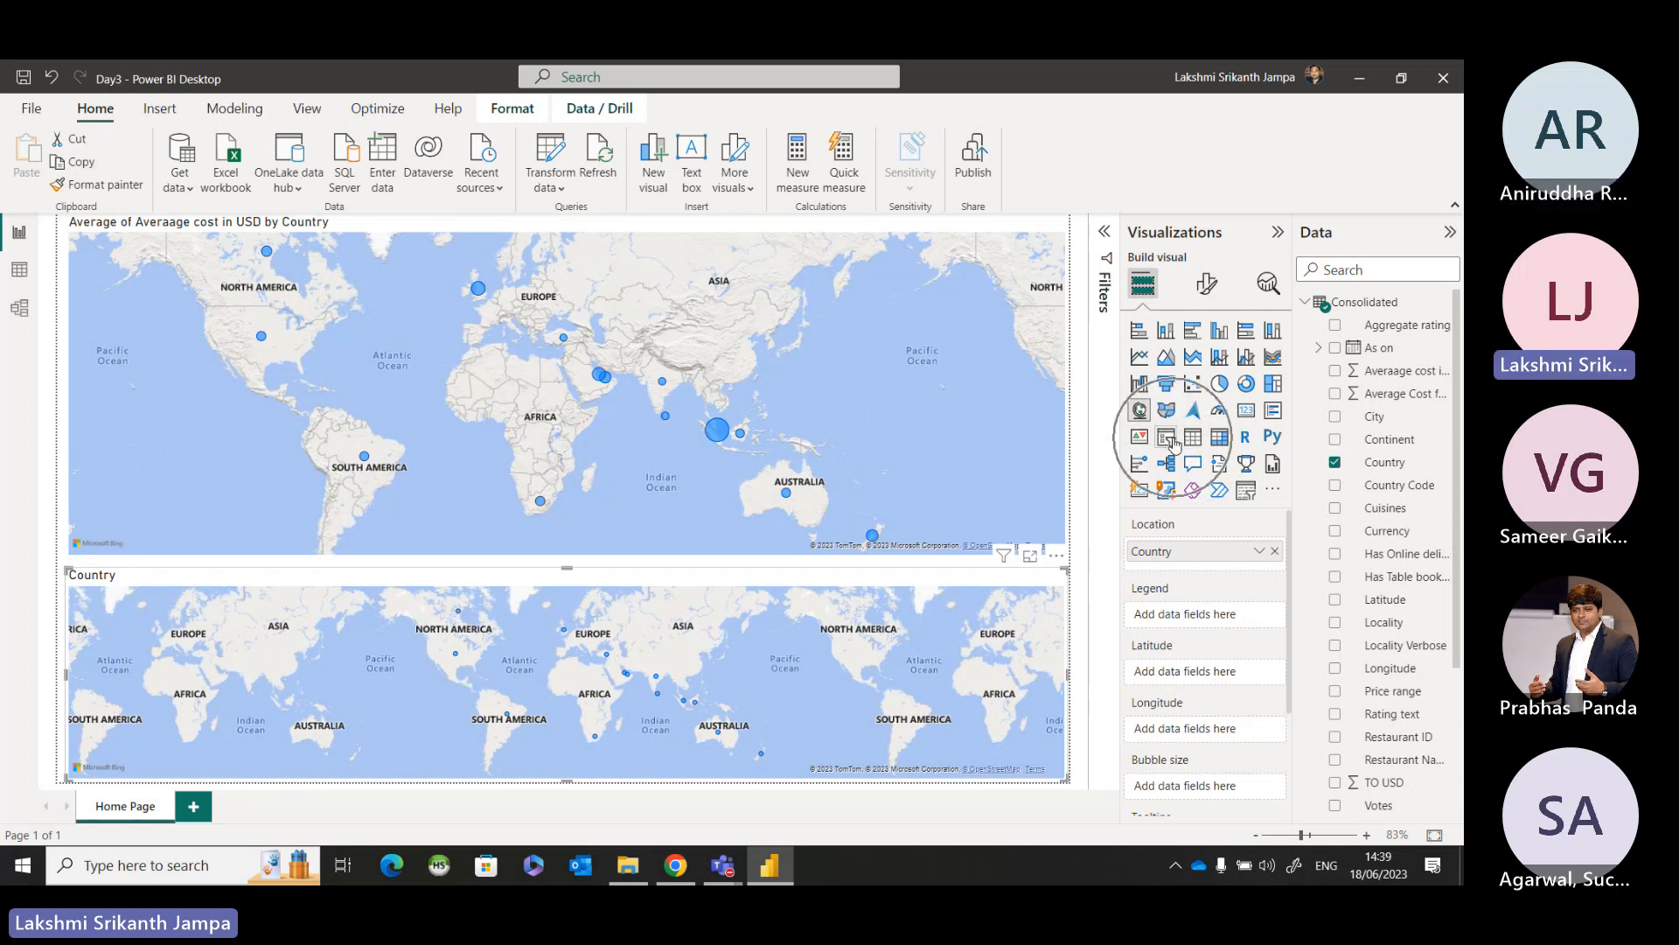
{"action": "left_click", "coordinate": [1173, 442]}
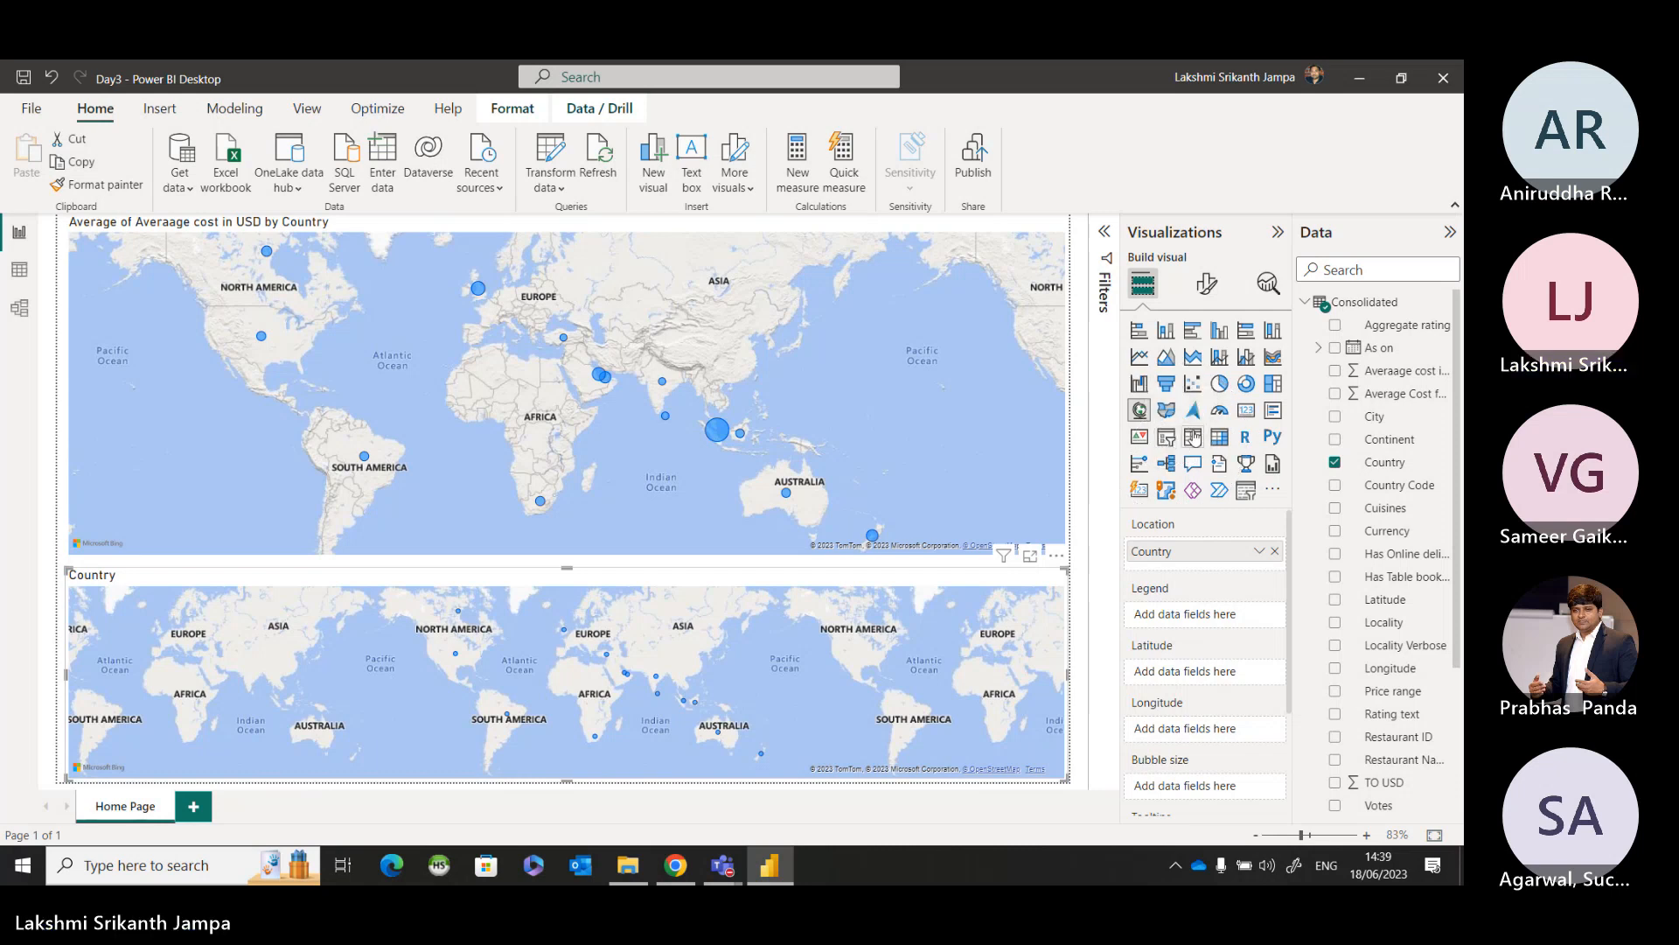
{"action": "left_click", "coordinate": [1194, 445]}
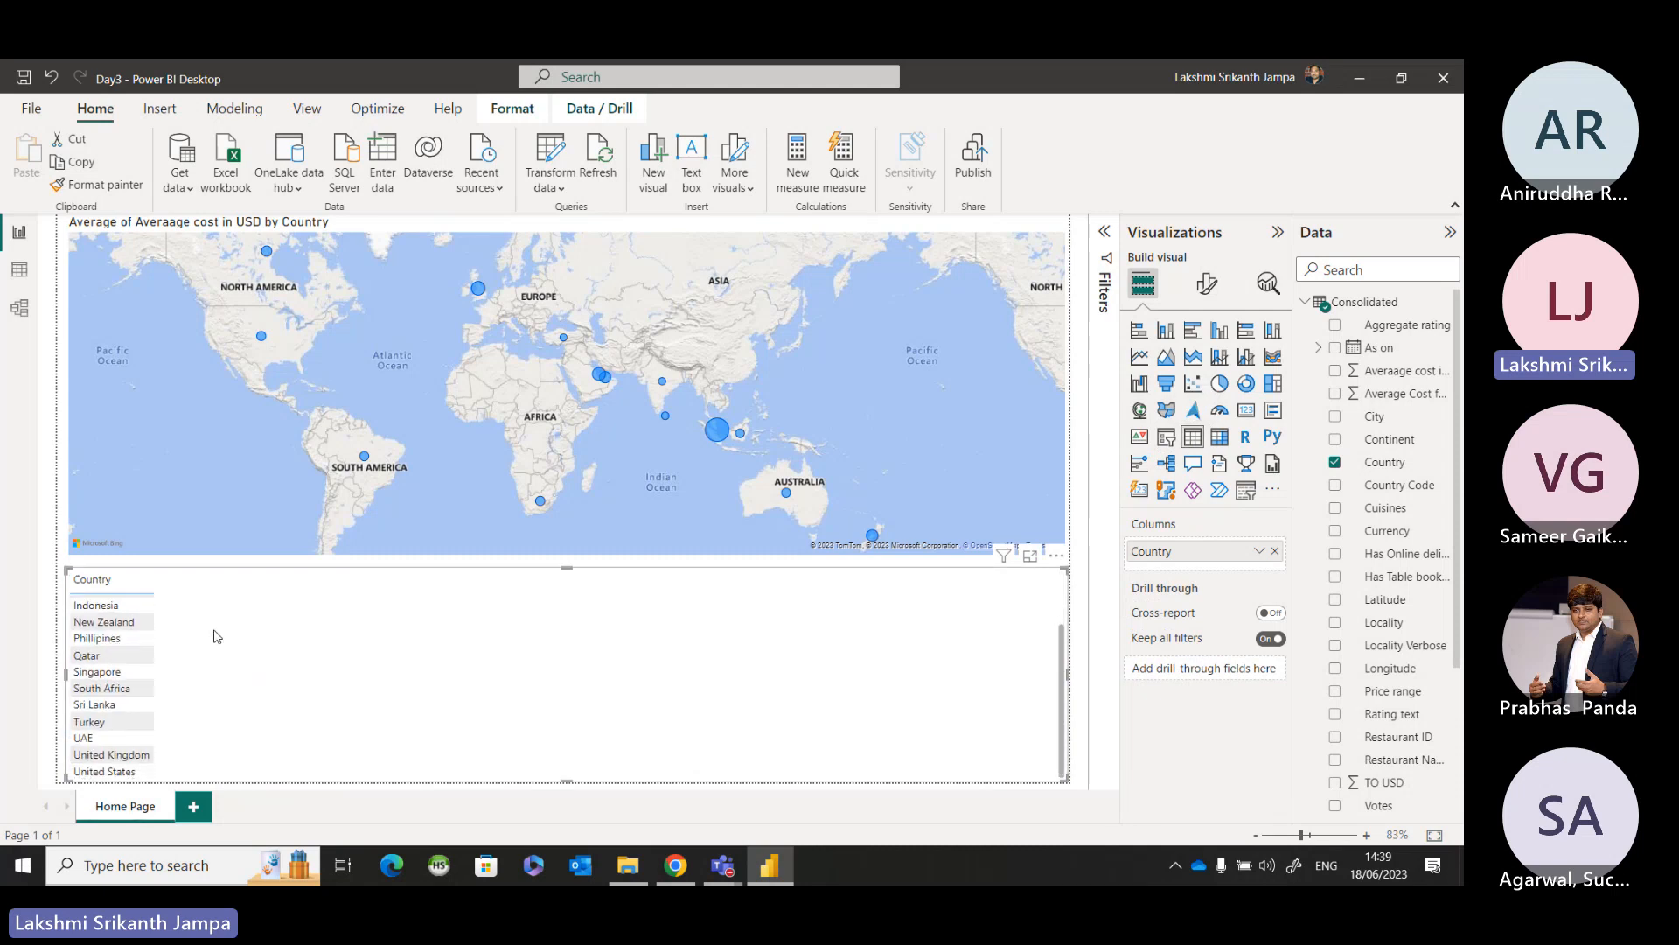
{"action": "scroll", "coordinate": [217, 636], "scroll_direction": "down", "scroll_amount": 2}
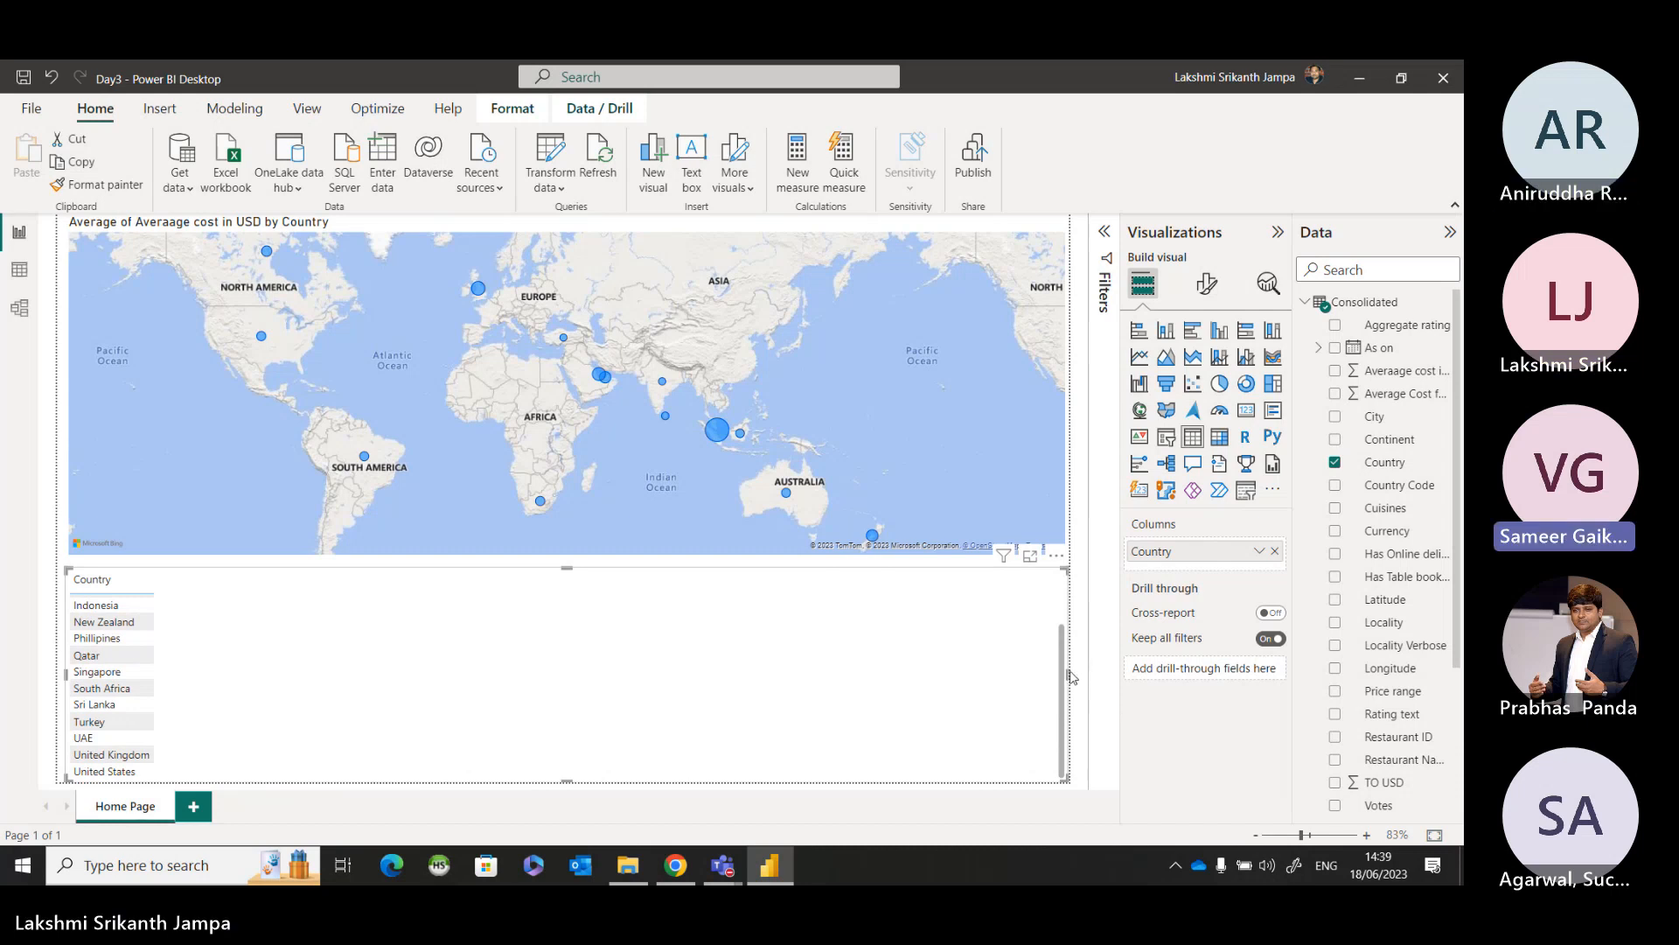
{"action": "left_click", "coordinate": [1167, 442]}
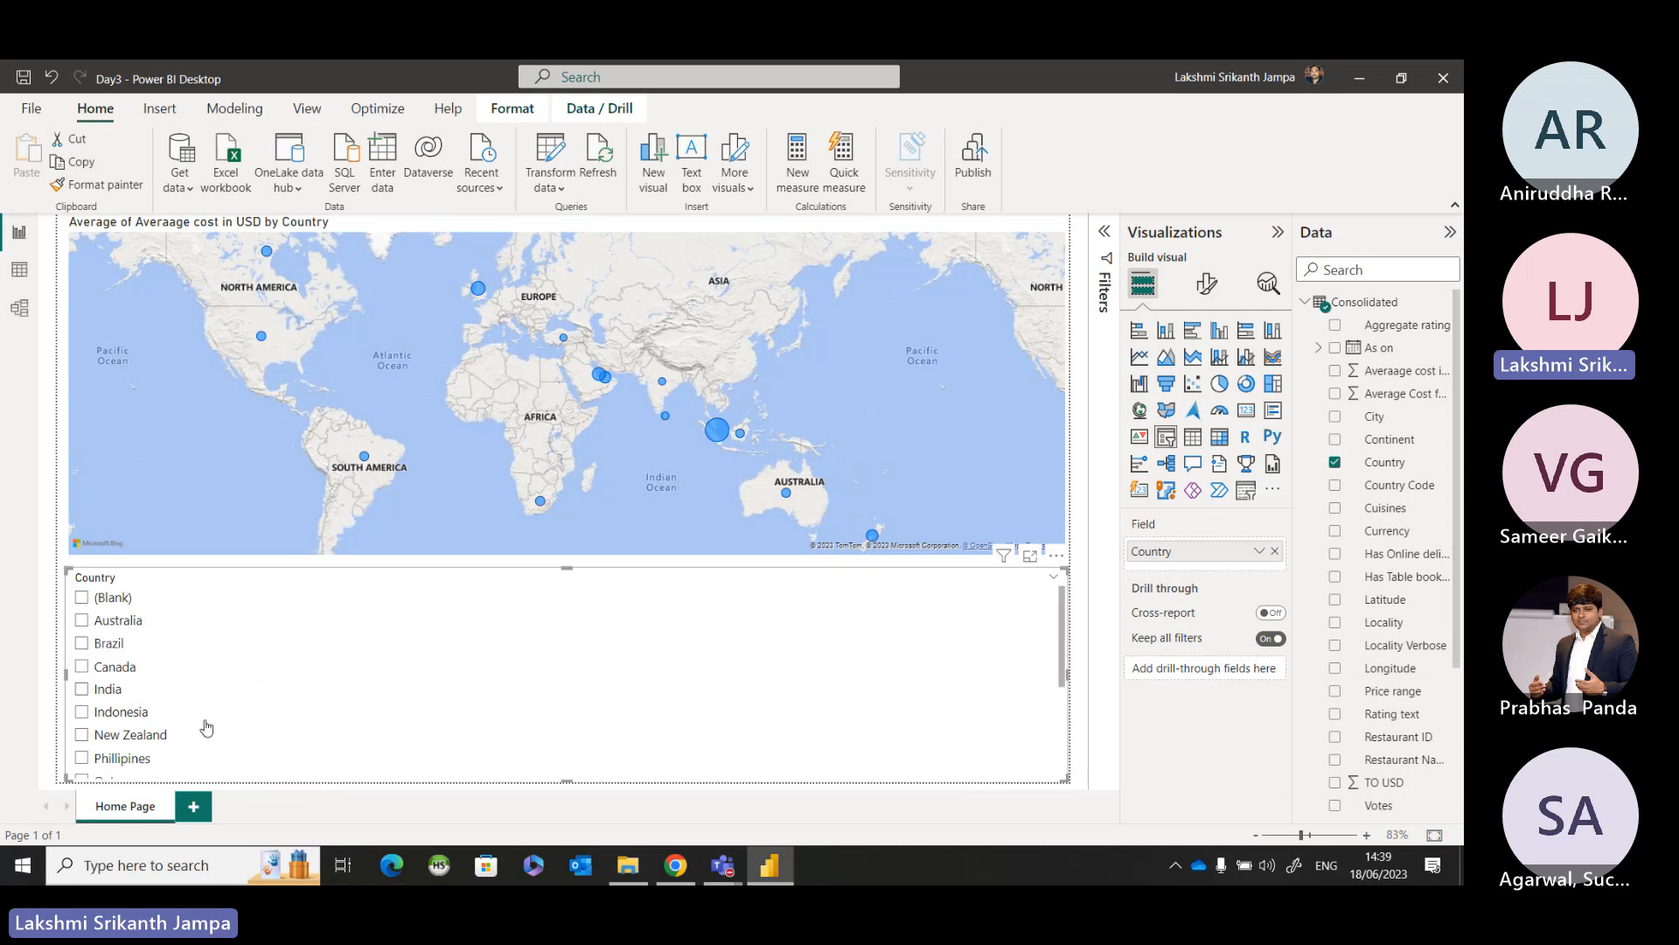
{"action": "scroll", "coordinate": [248, 713], "scroll_direction": "down", "scroll_amount": 1}
{"action": "scroll", "coordinate": [248, 713], "scroll_direction": "up", "scroll_amount": 3}
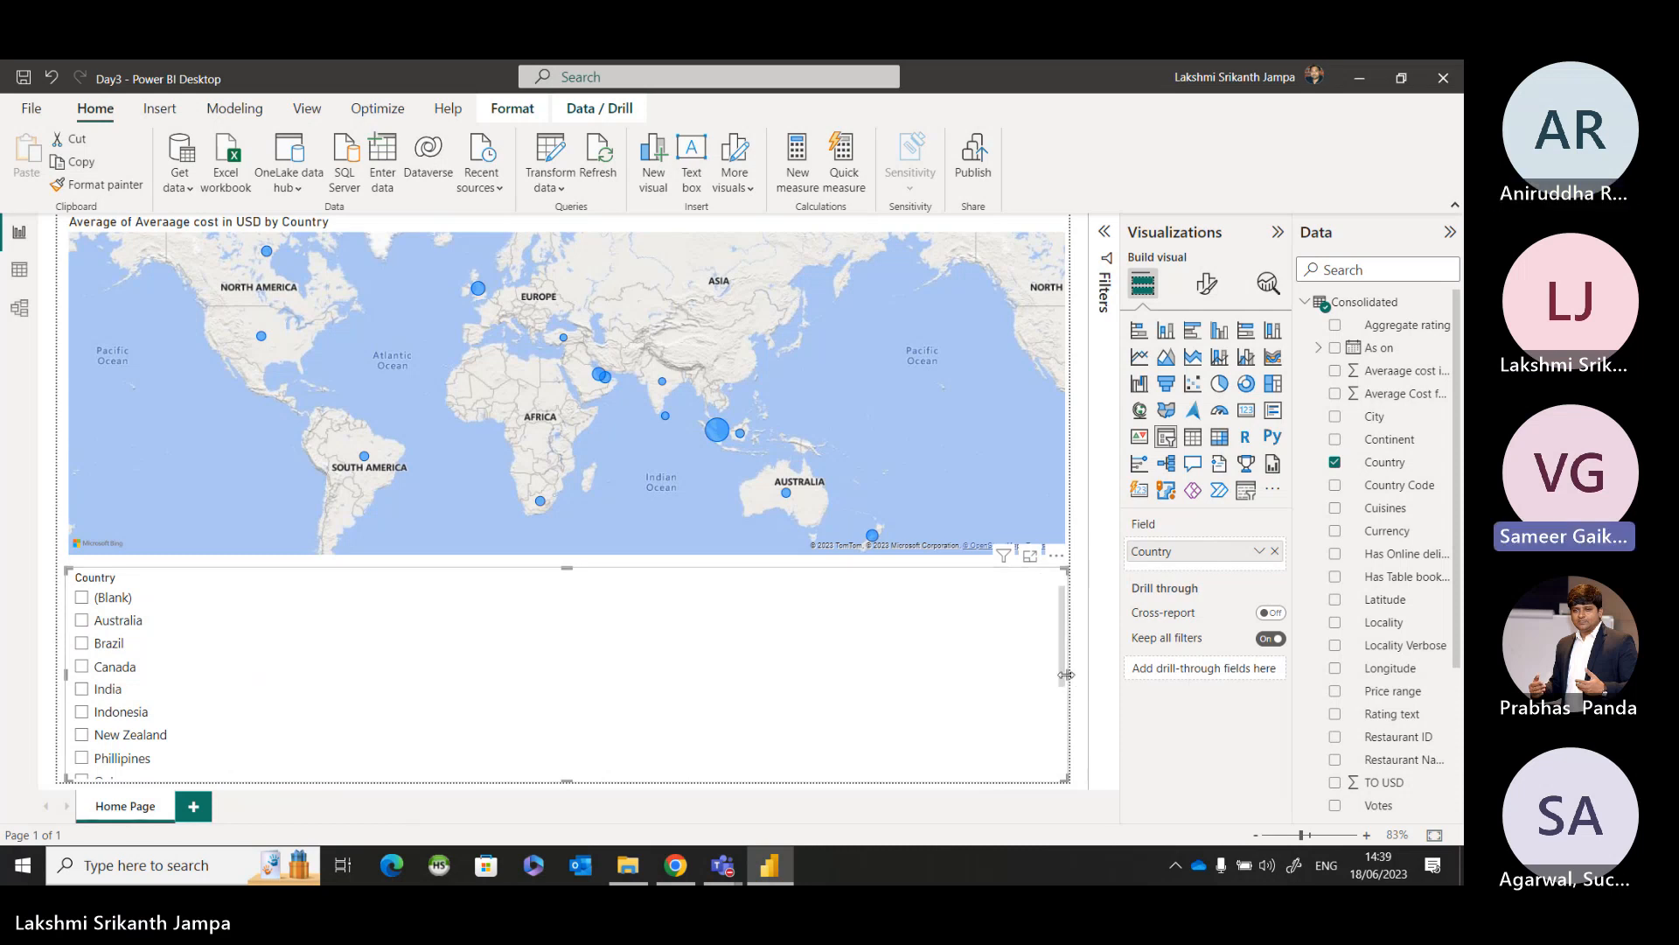
Narrow the Country slicer to a slim column below the map's western edge.
{"action": "left_click_drag", "start_coordinate": [1056, 678], "coordinate": [252, 623]}
{"action": "left_click", "coordinate": [206, 624]}
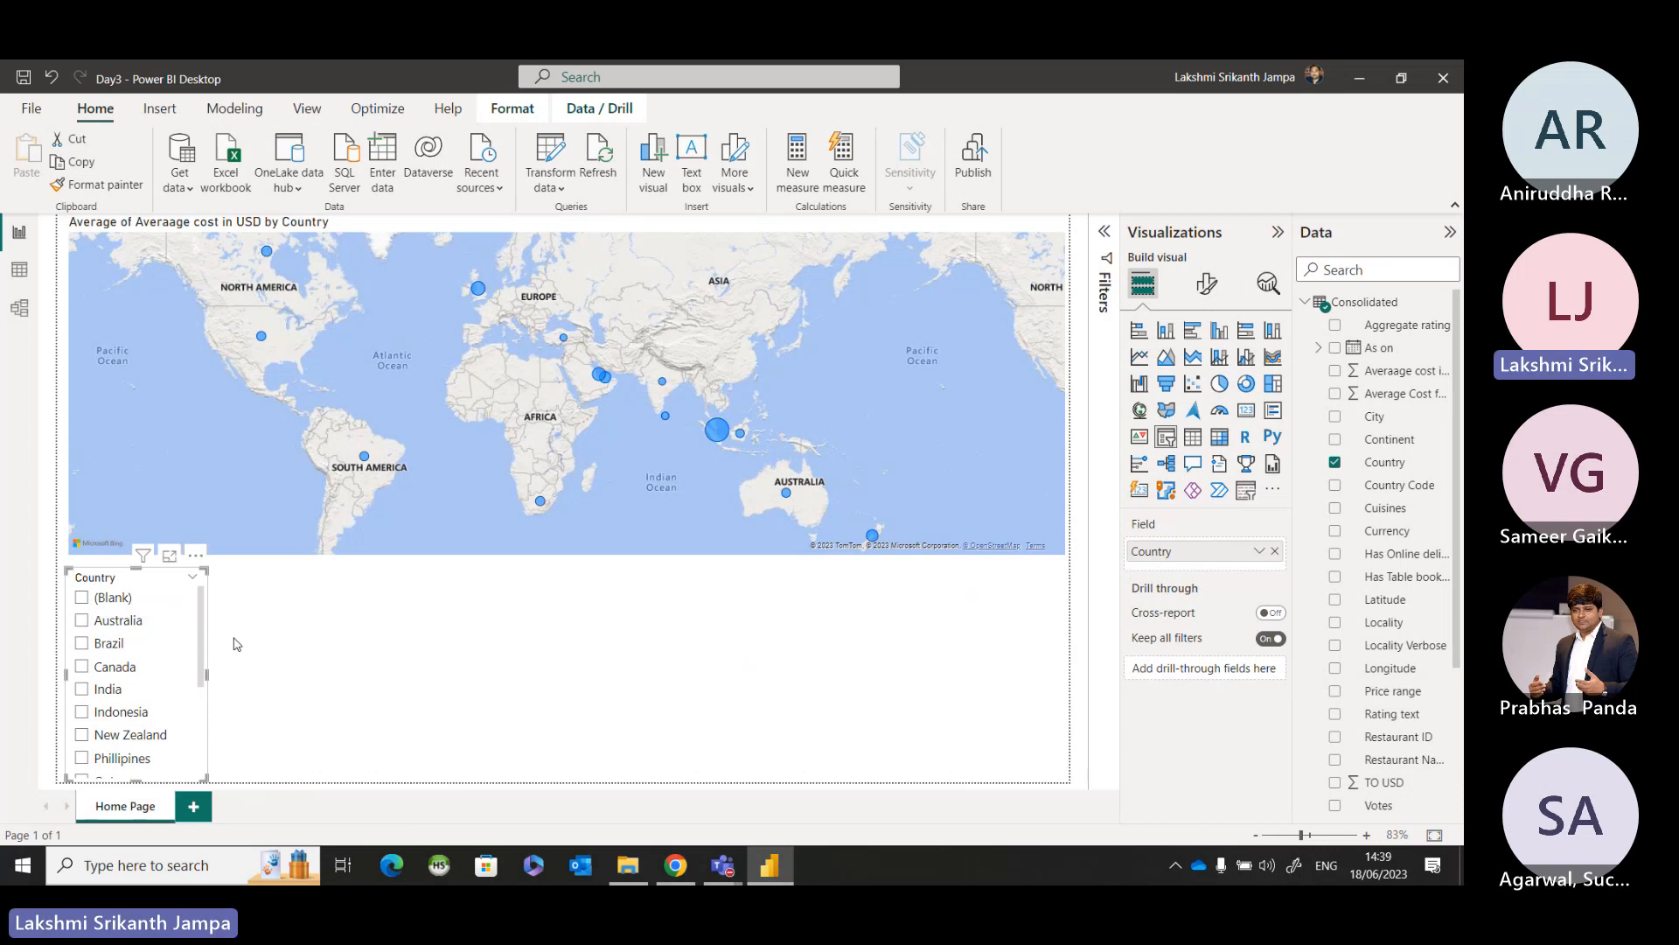
{"action": "left_click", "coordinate": [236, 644]}
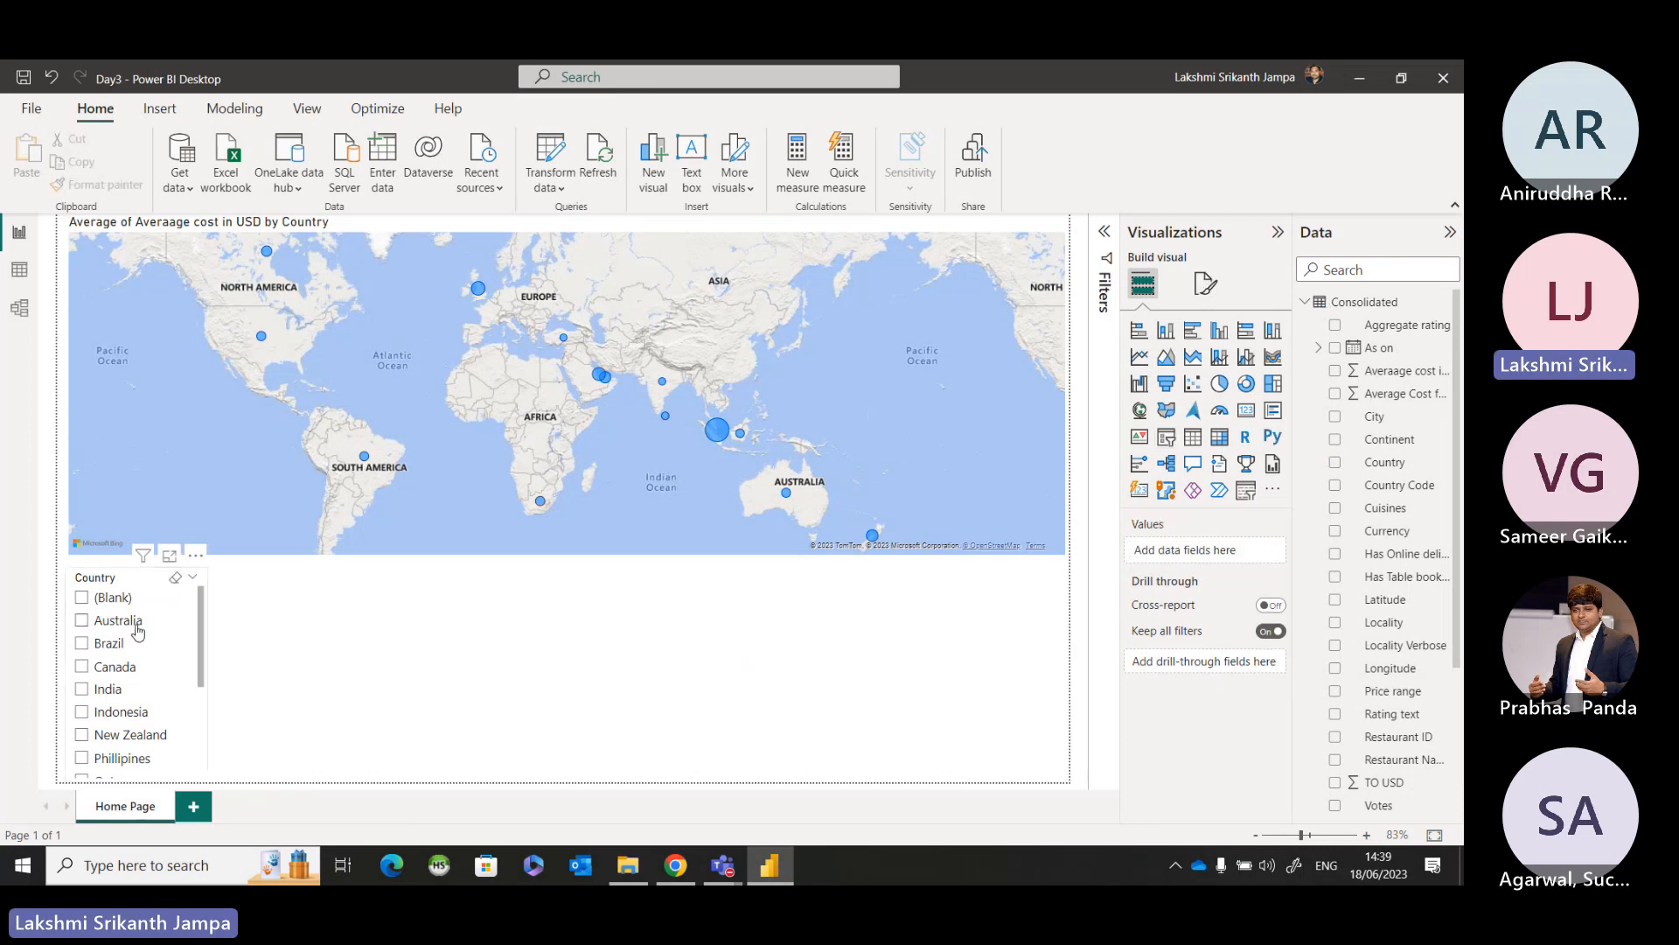
Test the Country slicer by filtering the map to Australia and to Brazil, and clear the selection.
{"action": "left_click", "coordinate": [83, 622]}
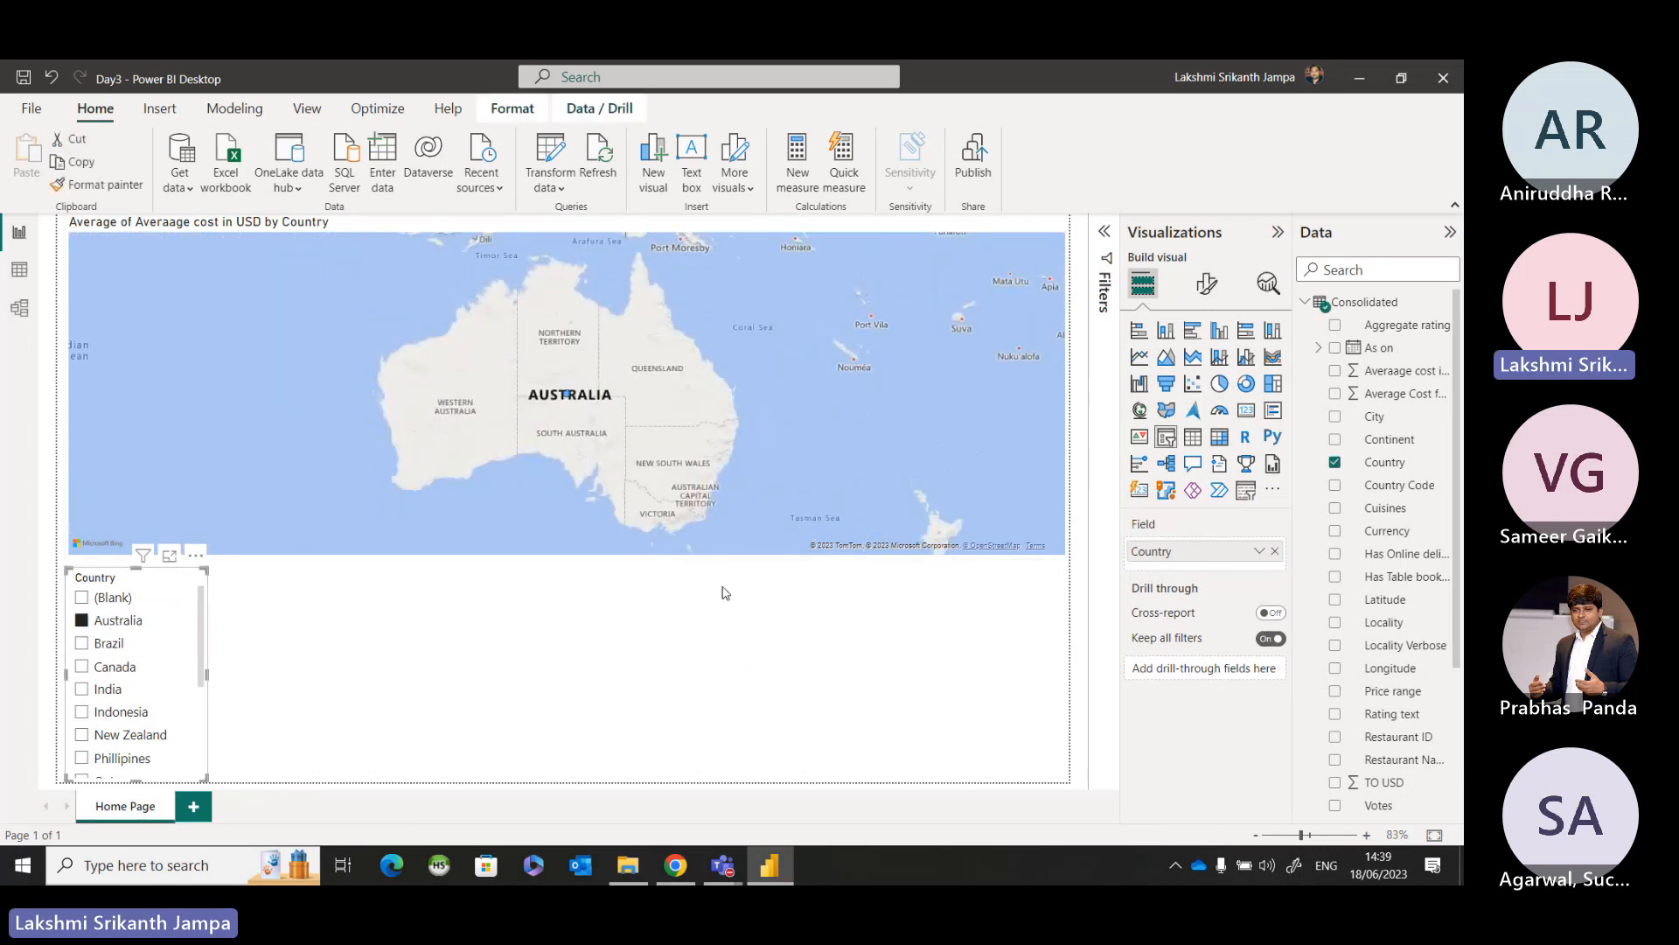
{"action": "left_click", "coordinate": [81, 643]}
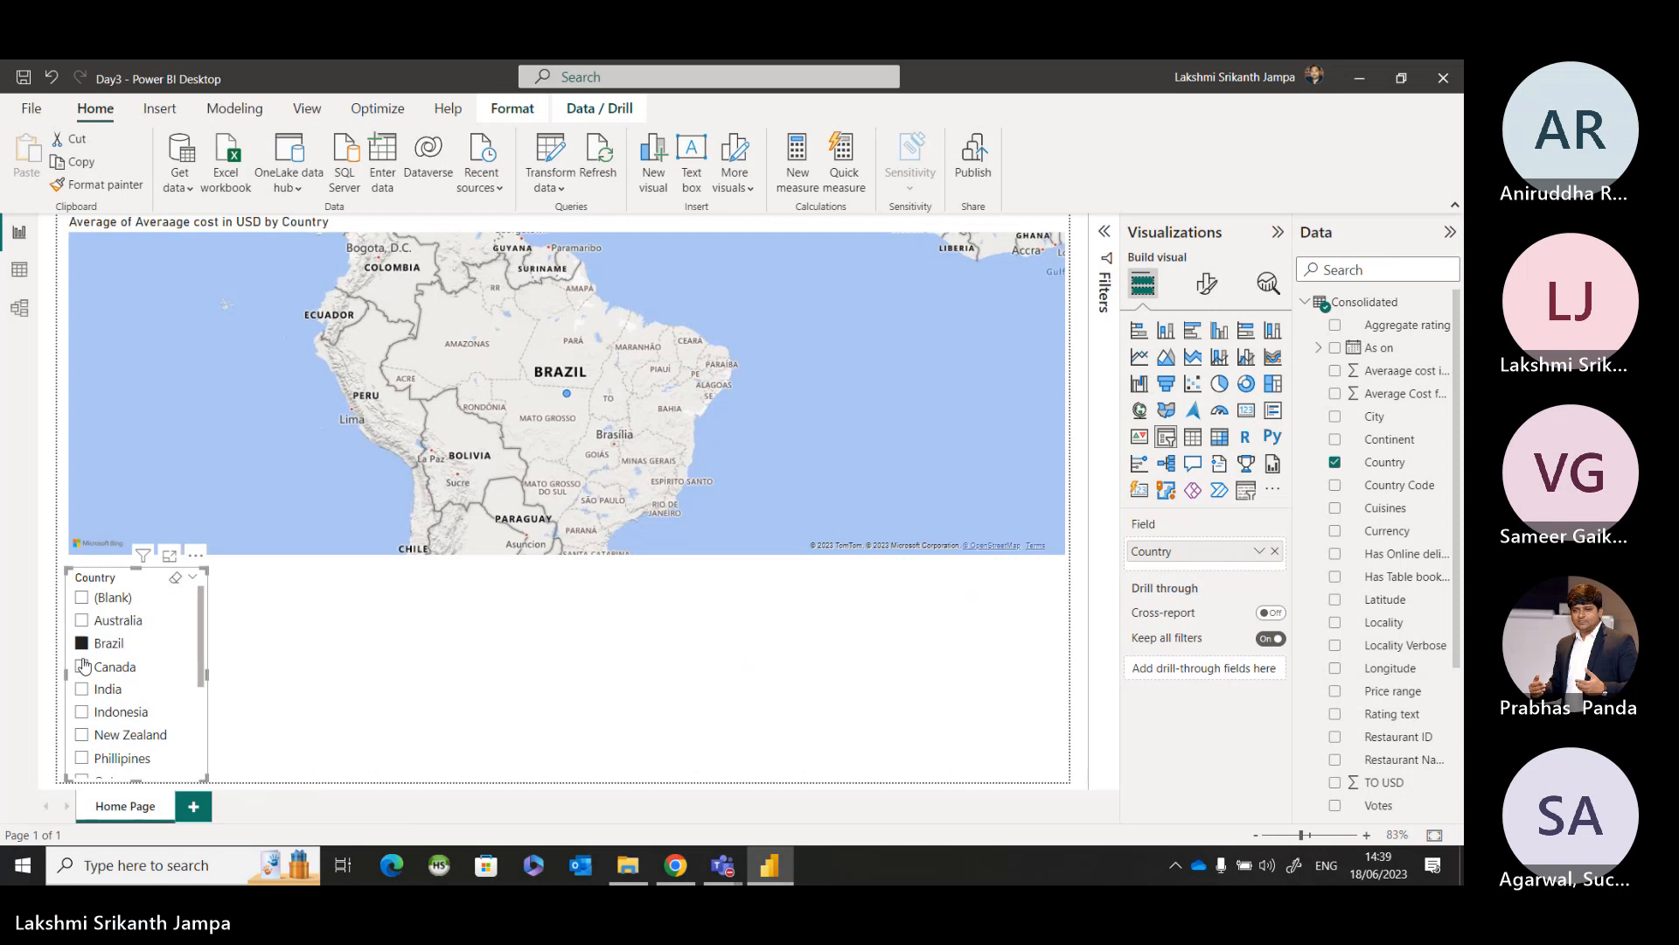
{"action": "left_click", "coordinate": [177, 578]}
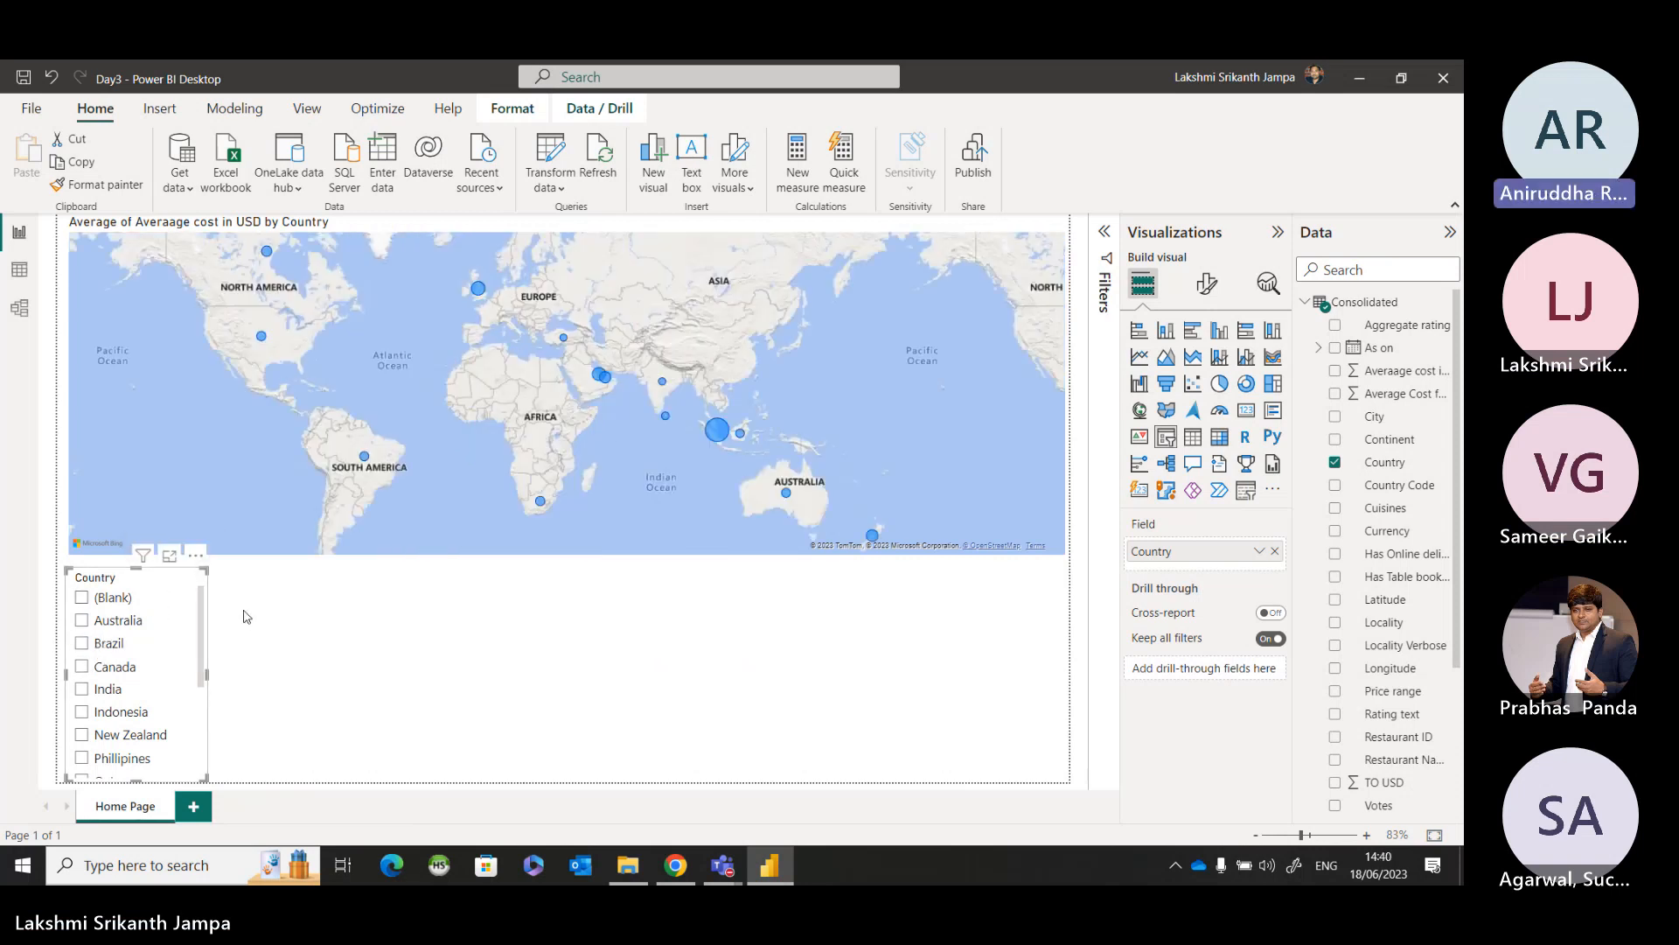
Replace the Country slicer with a new narrow one built from the Consolidated table's Country field.
{"action": "key", "text": "Delete"}
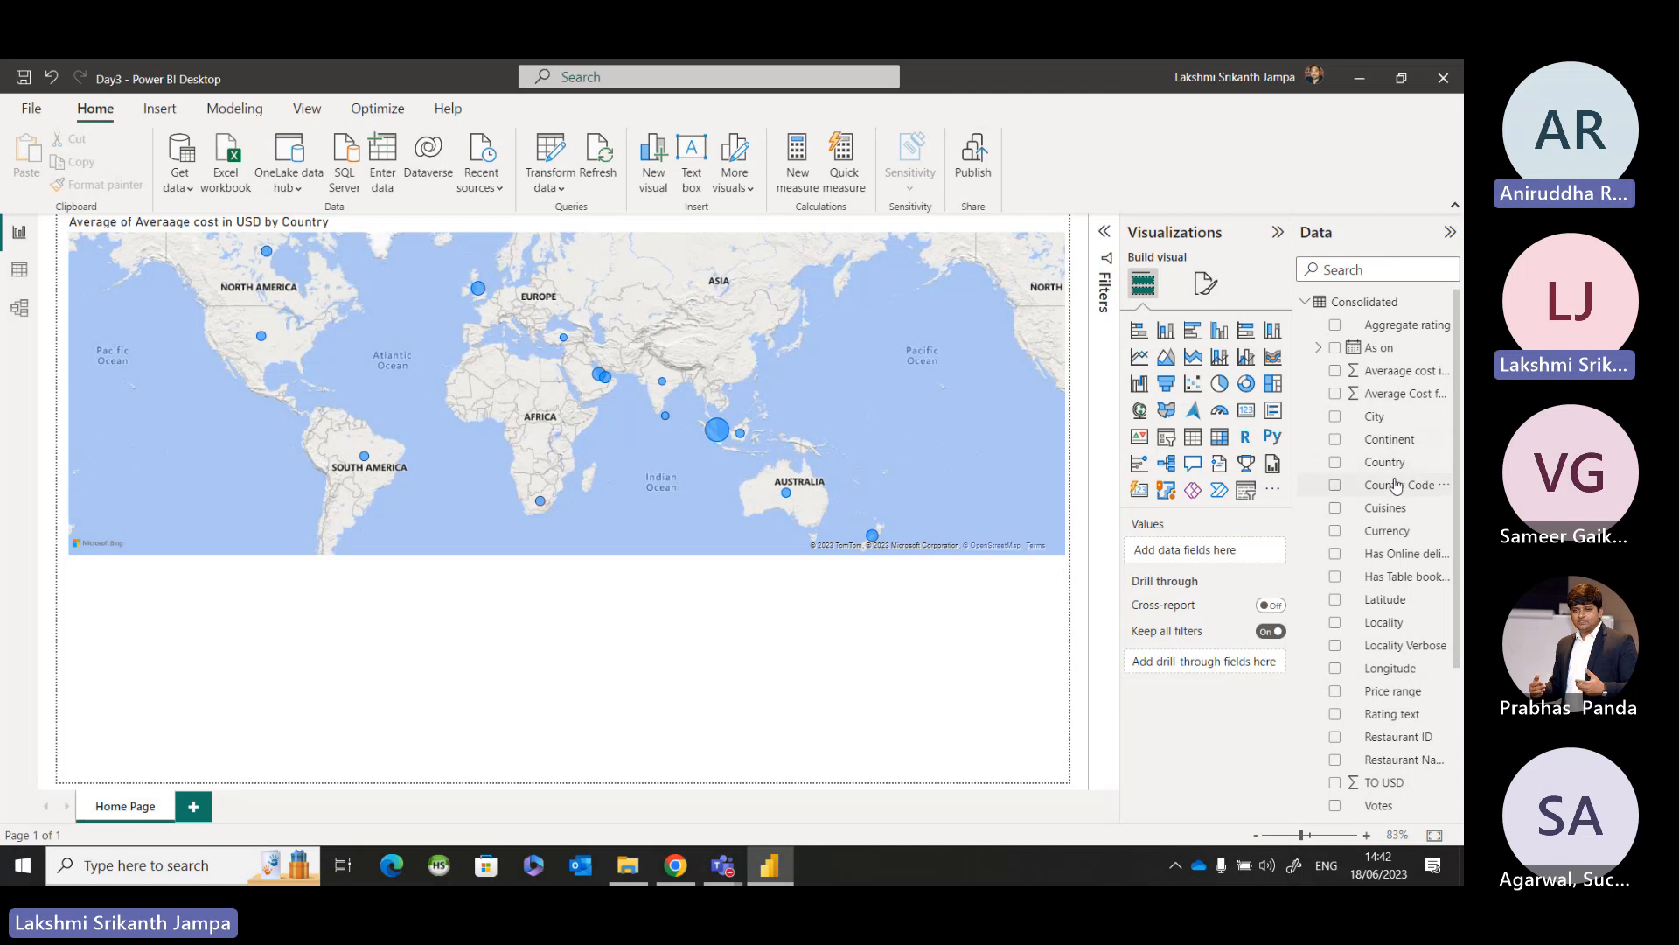
{"action": "left_click_drag", "start_coordinate": [1387, 463], "coordinate": [491, 627]}
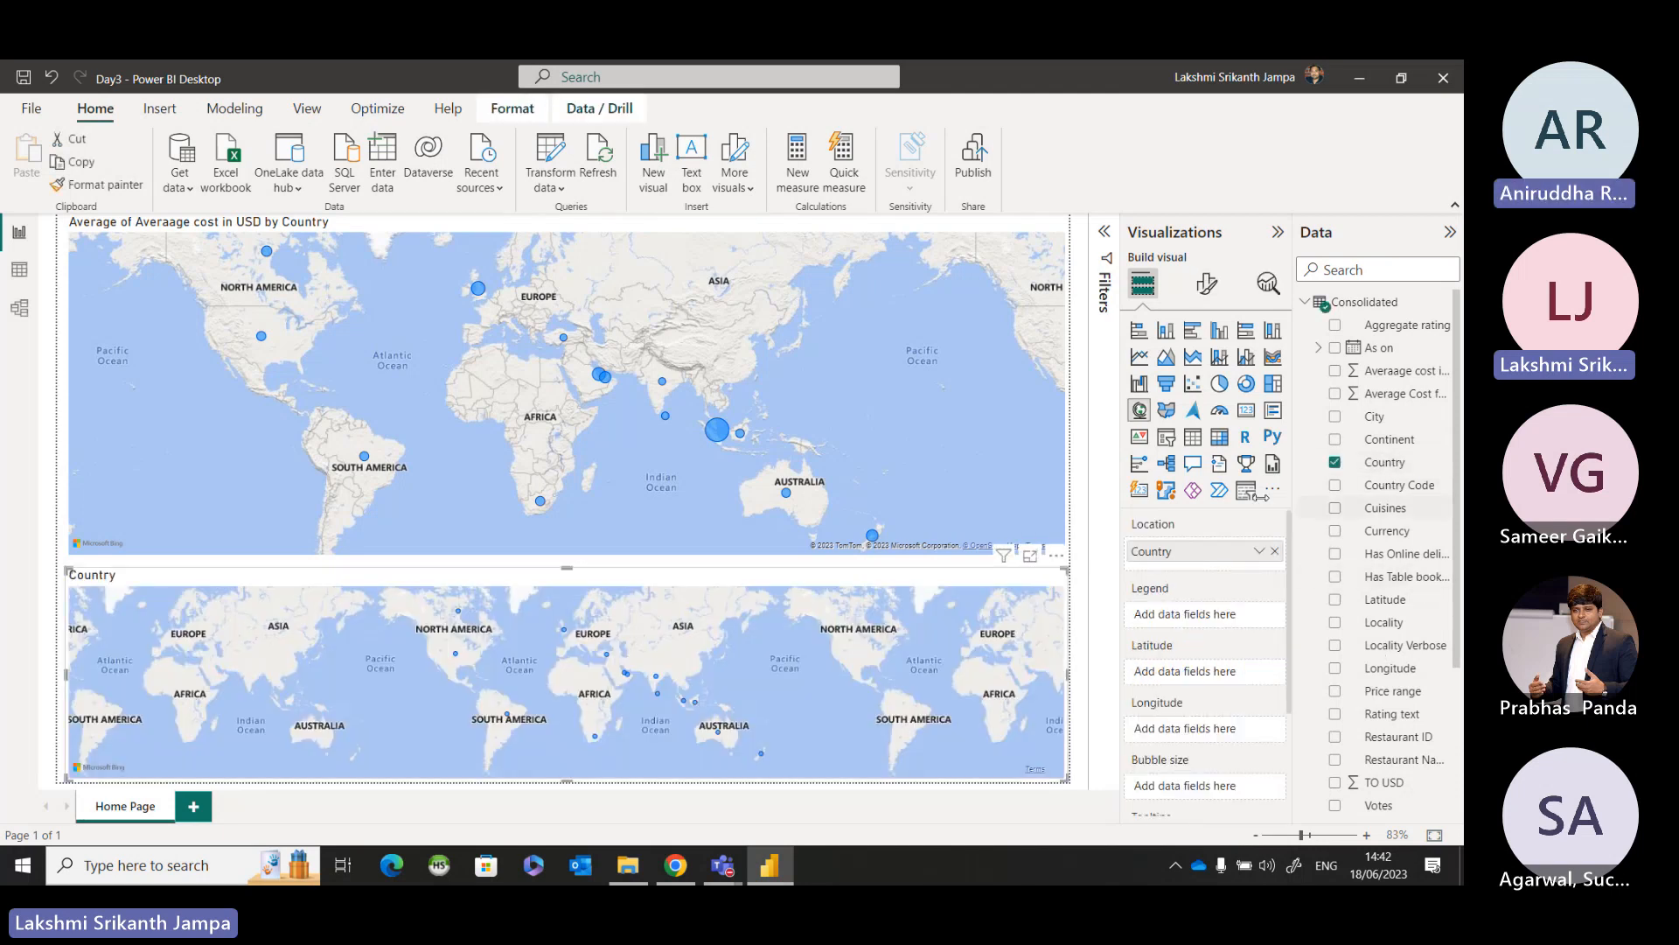
{"action": "left_click", "coordinate": [1166, 437]}
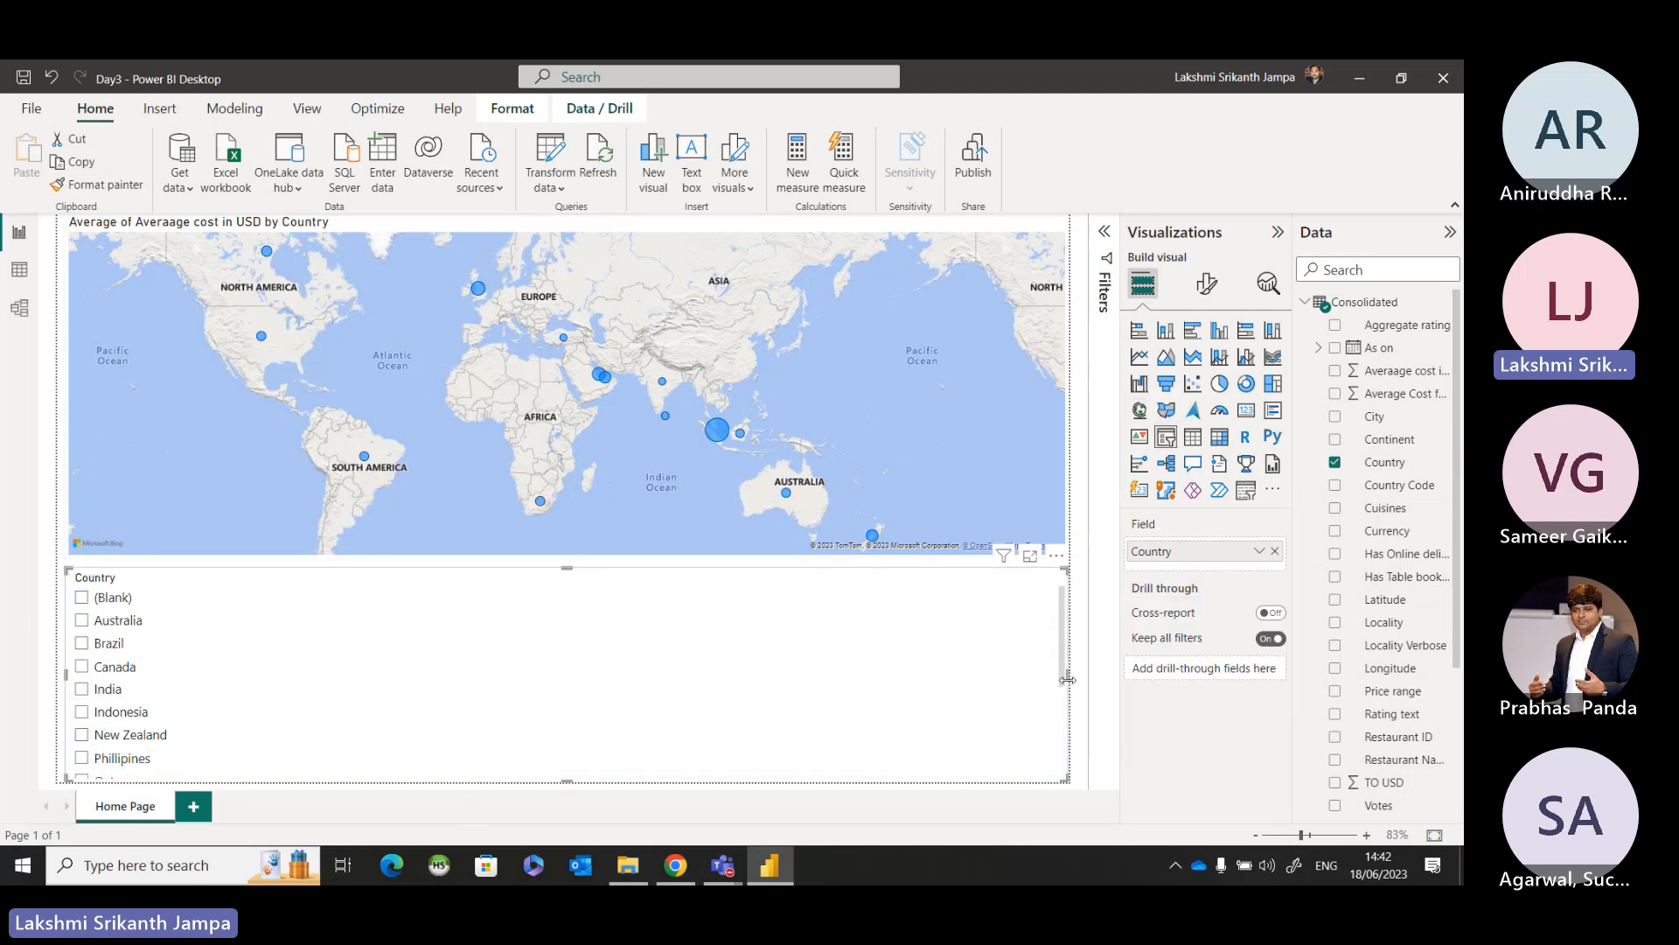
{"action": "left_click_drag", "start_coordinate": [1070, 679], "coordinate": [210, 718]}
Filter the map through the Country slicer to India, New Zealand and Phillipines in turn, examining the map for each.
{"action": "scroll", "coordinate": [157, 716], "scroll_direction": "down", "scroll_amount": 3}
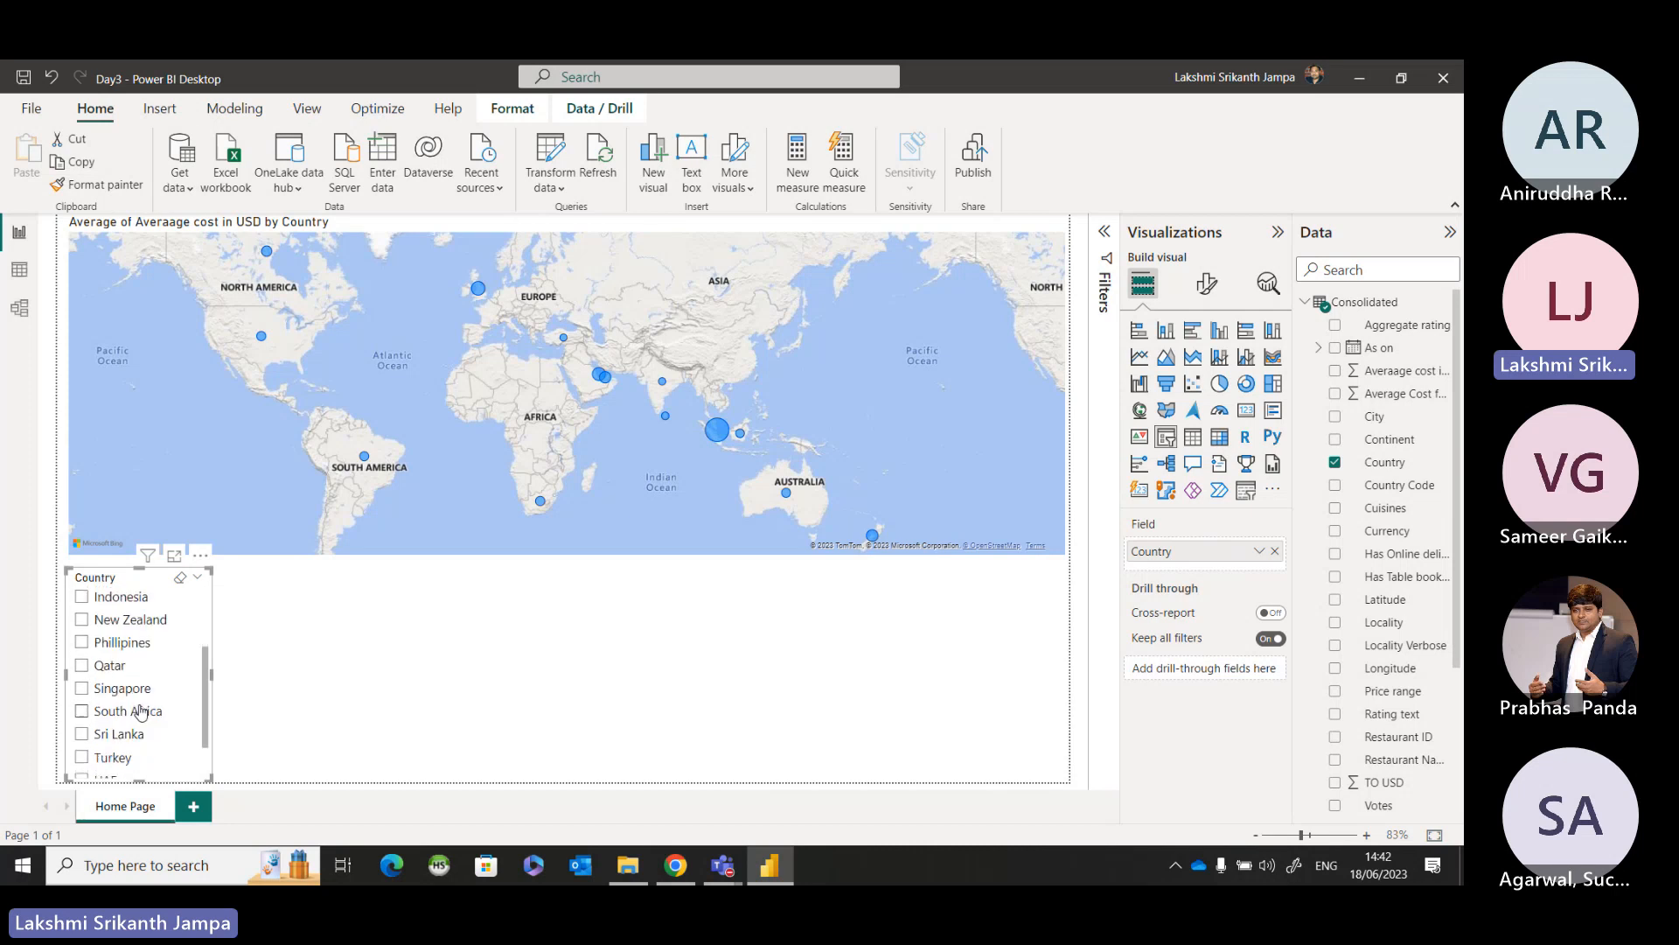
{"action": "scroll", "coordinate": [148, 709], "scroll_direction": "up", "scroll_amount": 2}
{"action": "left_click", "coordinate": [104, 639]}
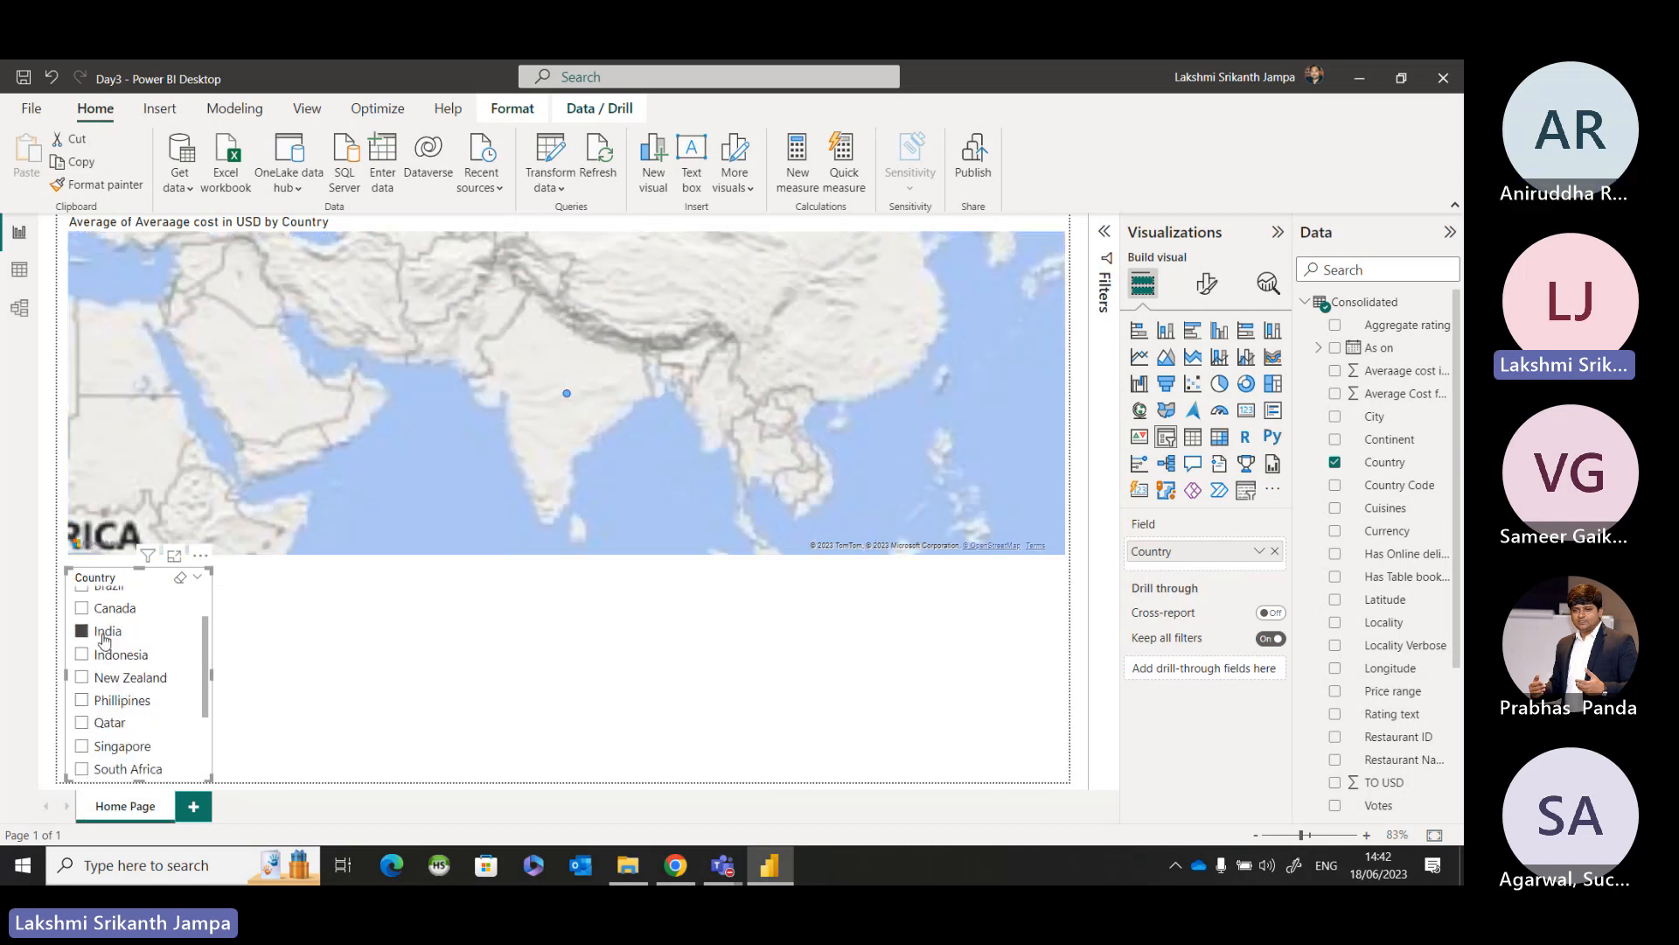
{"action": "left_click", "coordinate": [111, 685]}
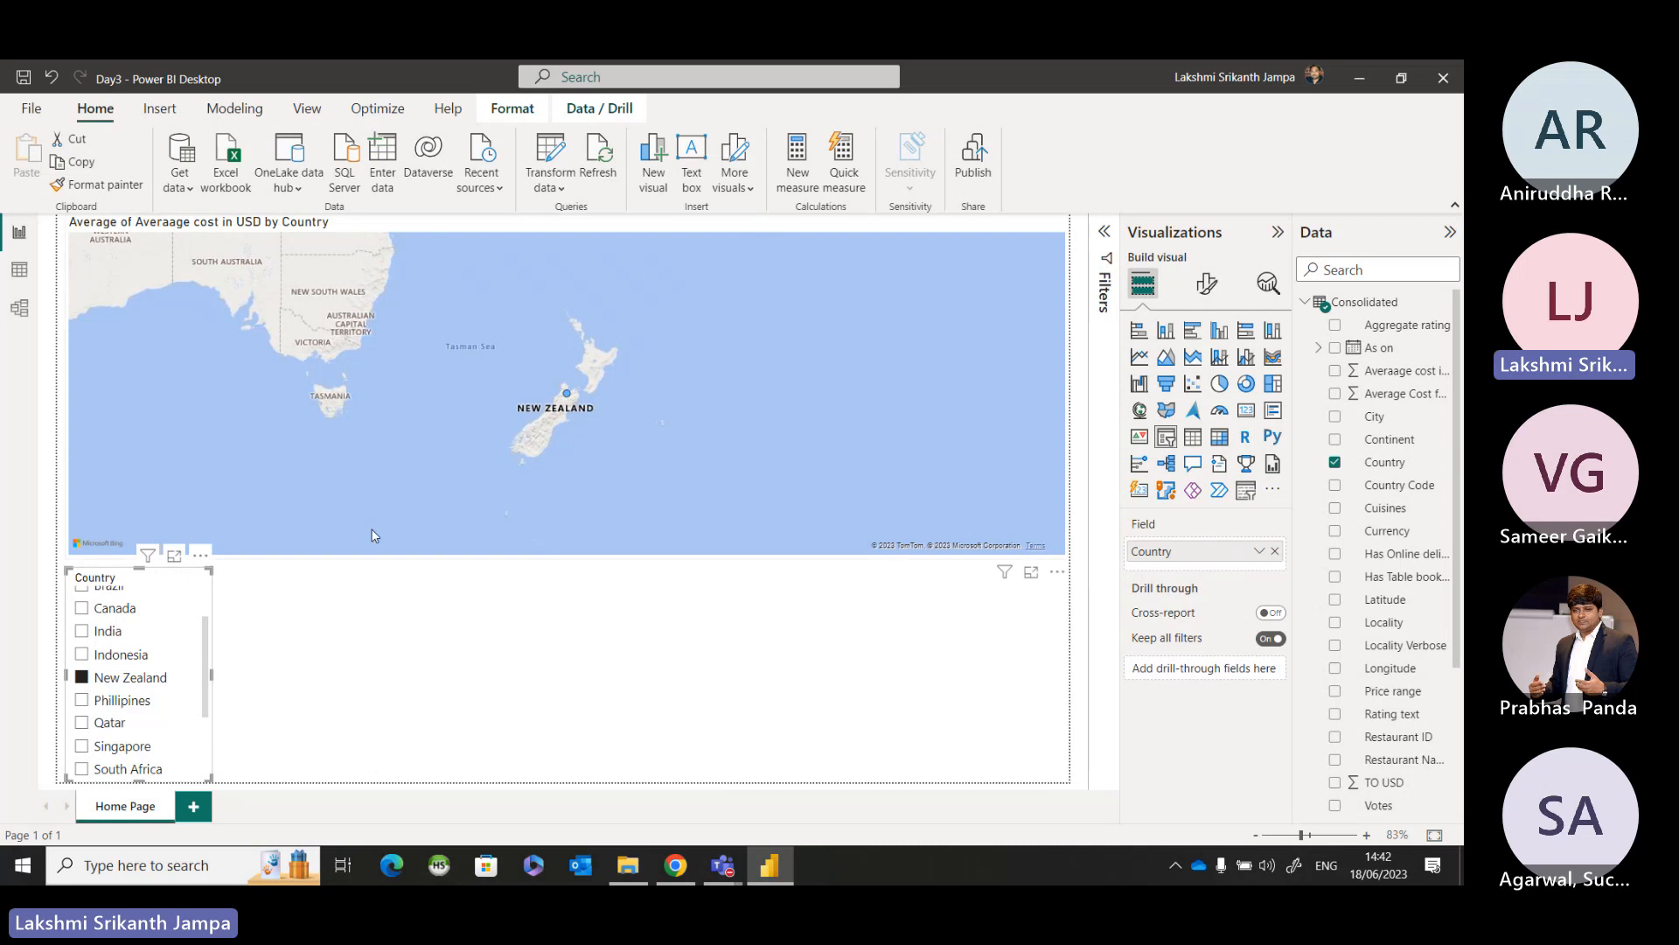
{"action": "left_click", "coordinate": [259, 632]}
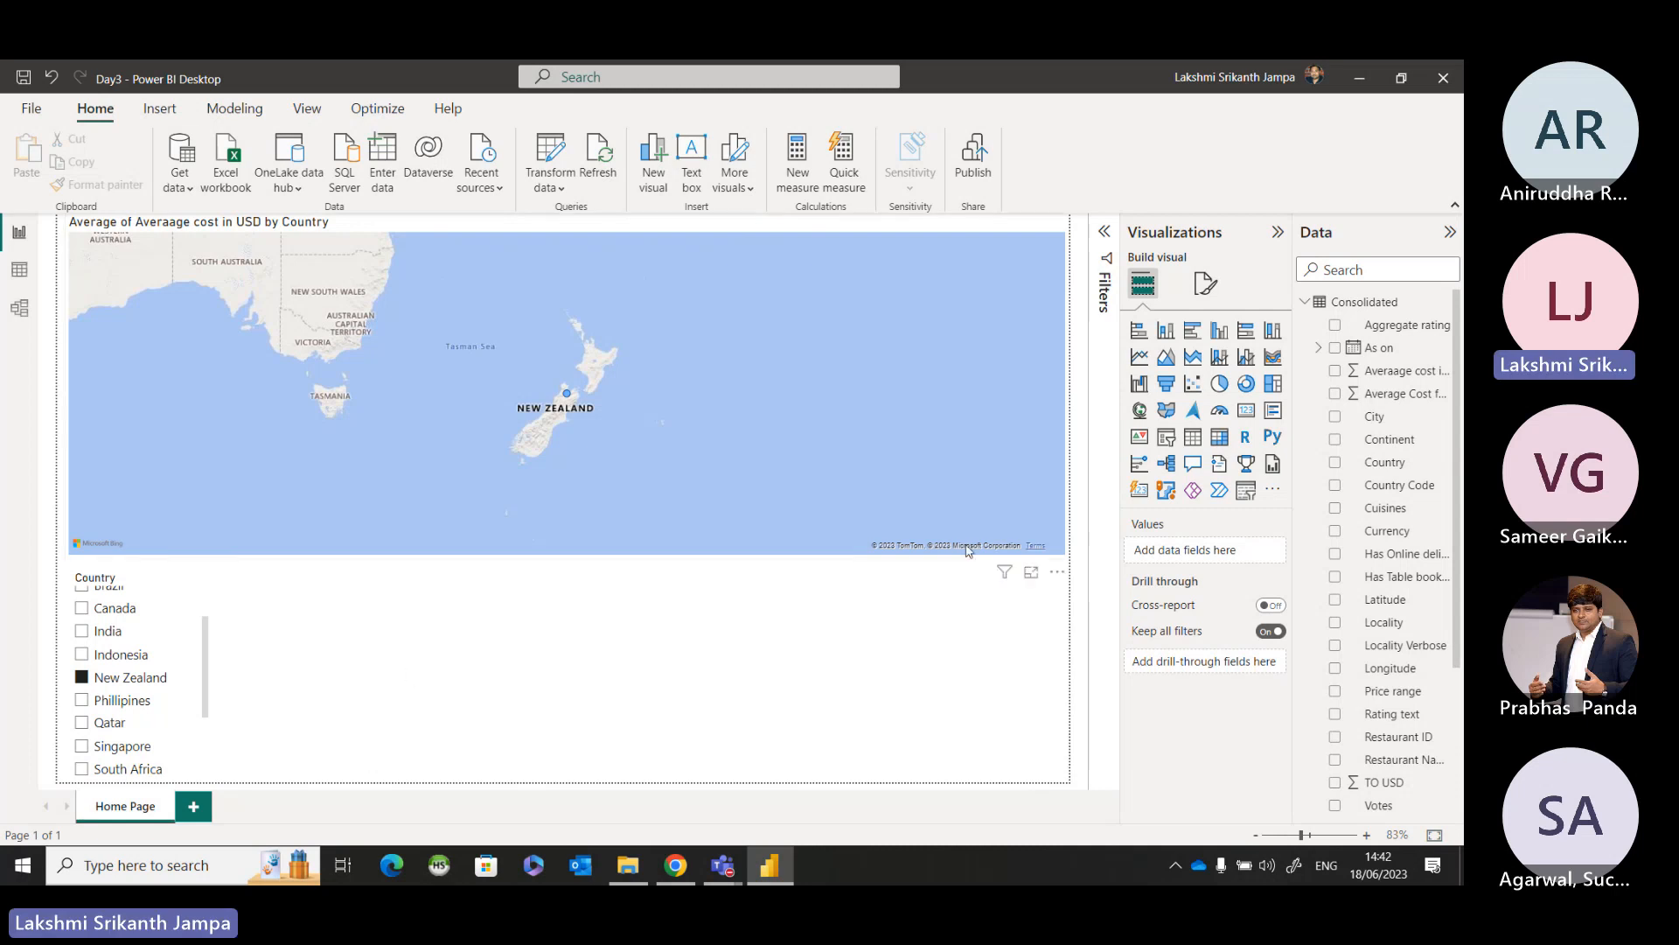
{"action": "left_click", "coordinate": [112, 708]}
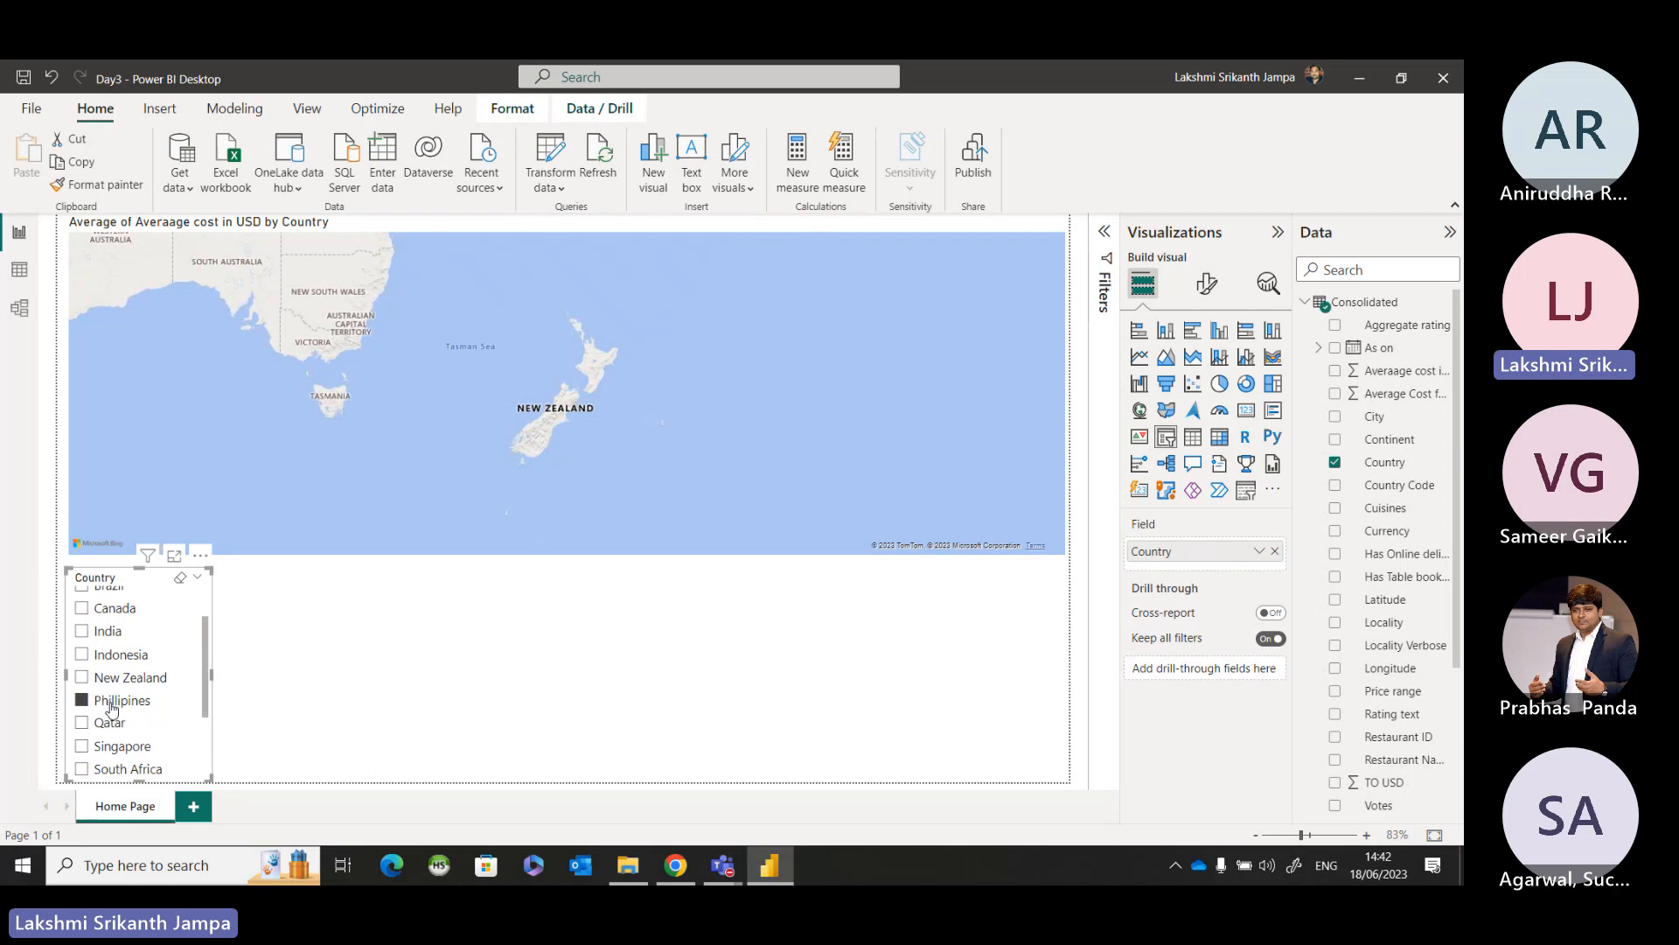
{"action": "left_click", "coordinate": [826, 503]}
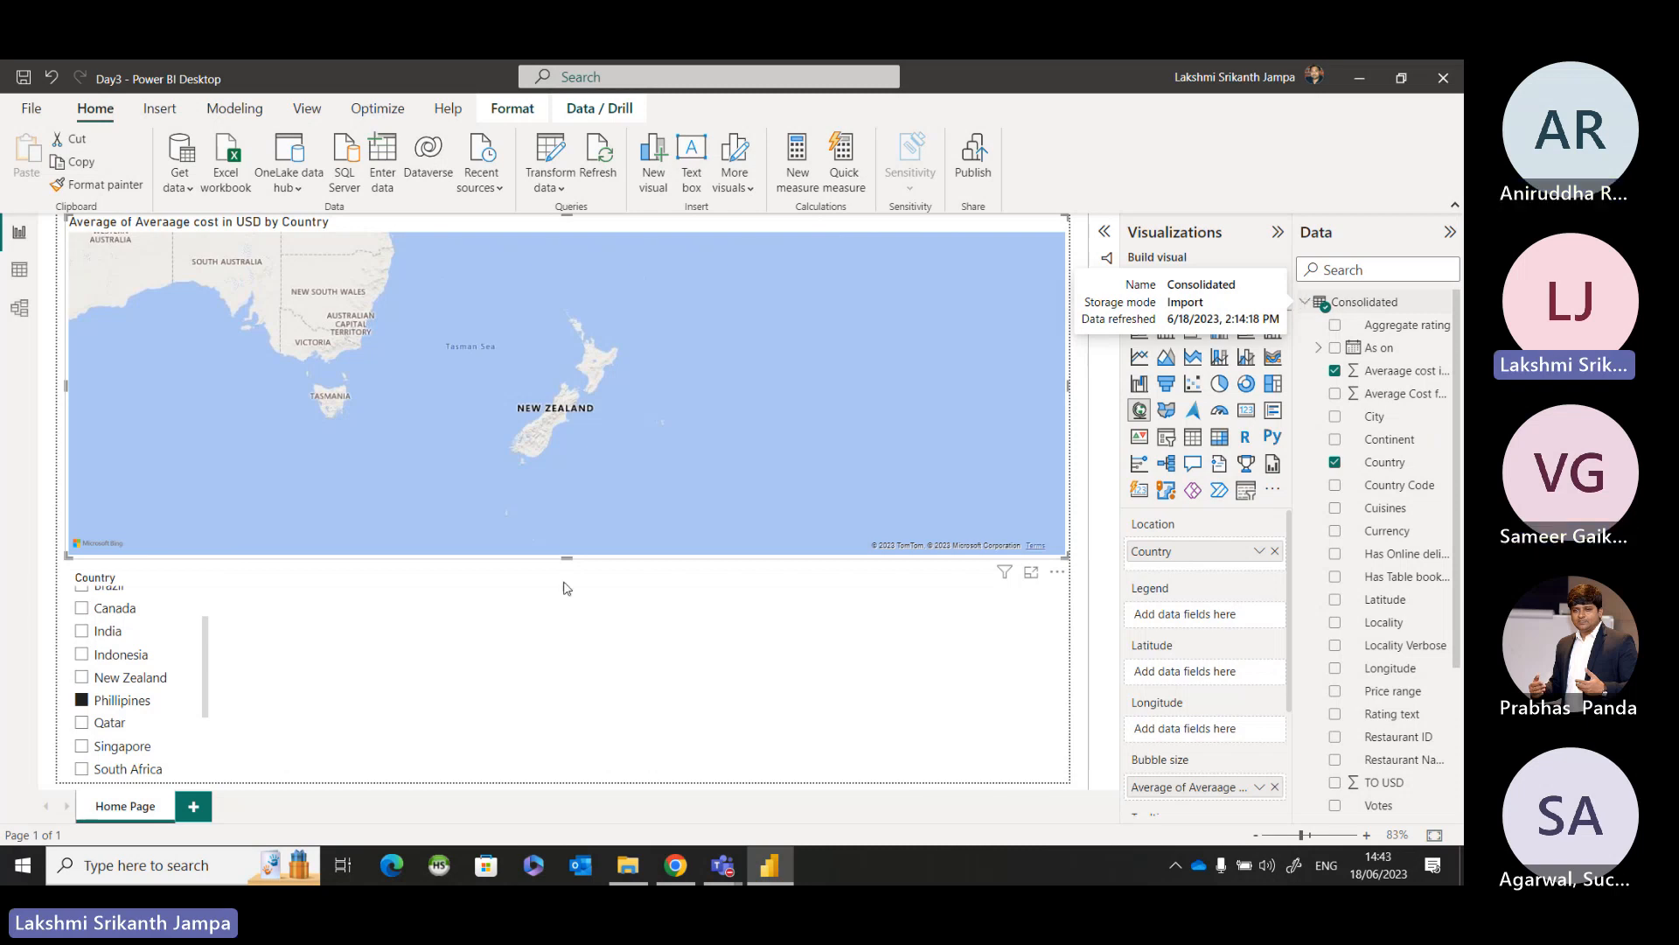
{"action": "left_click", "coordinate": [229, 659]}
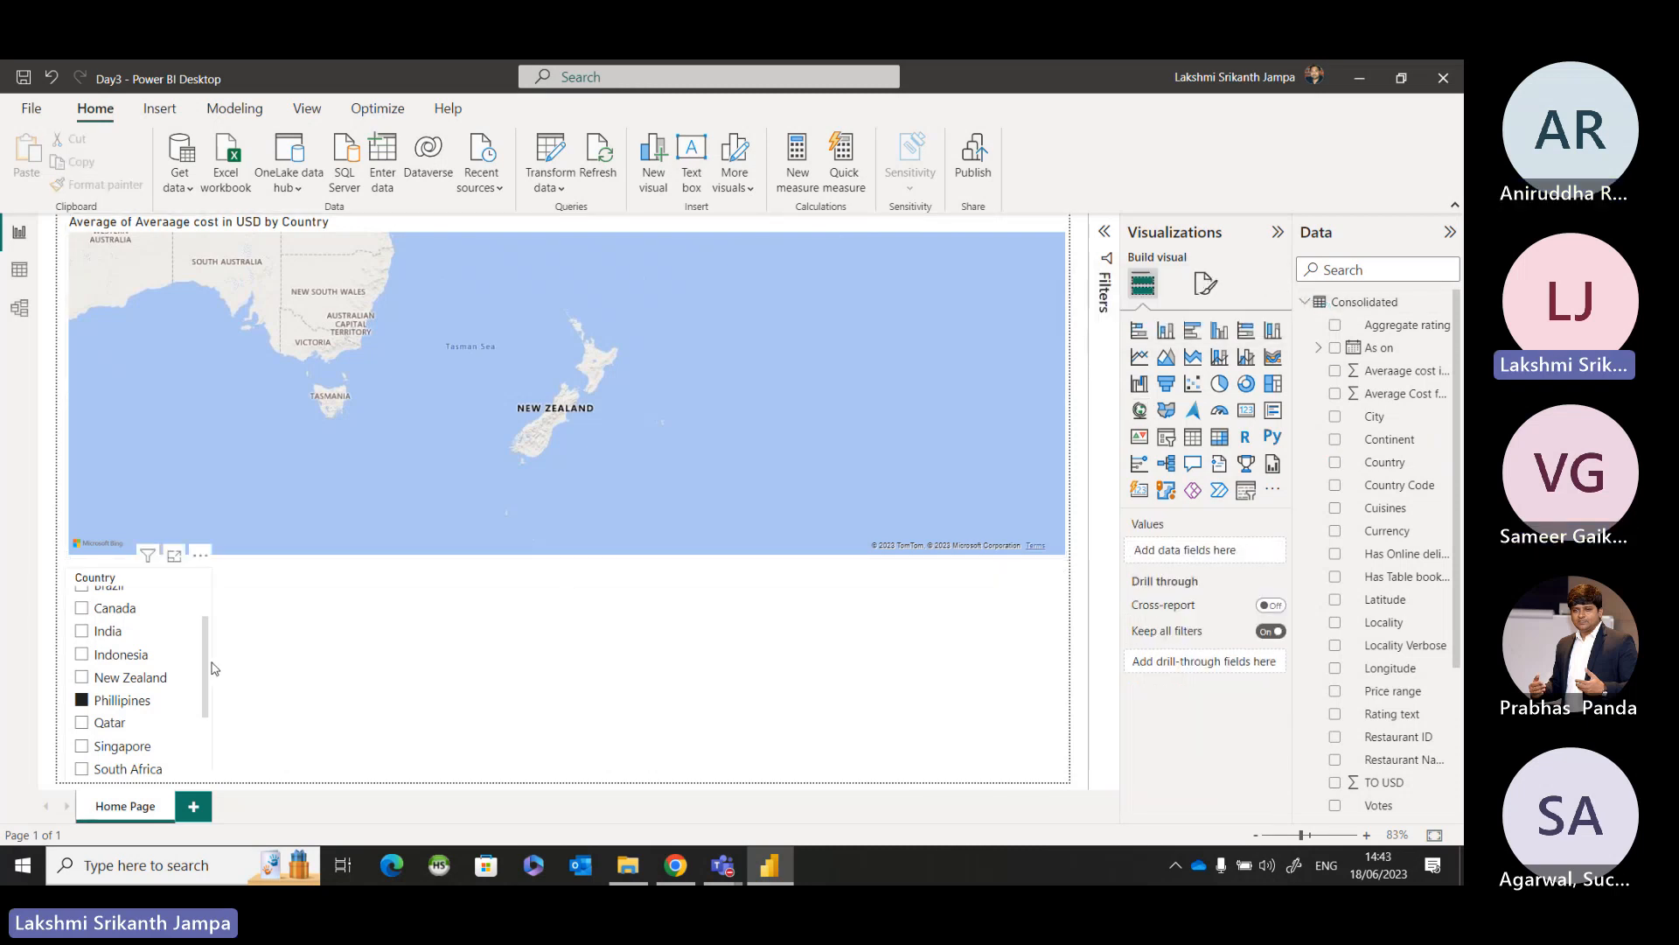
Delete the Country slicer and build a replacement below the map from the Country Master table's Country field.
{"action": "left_click", "coordinate": [210, 667]}
{"action": "key", "text": "Delete"}
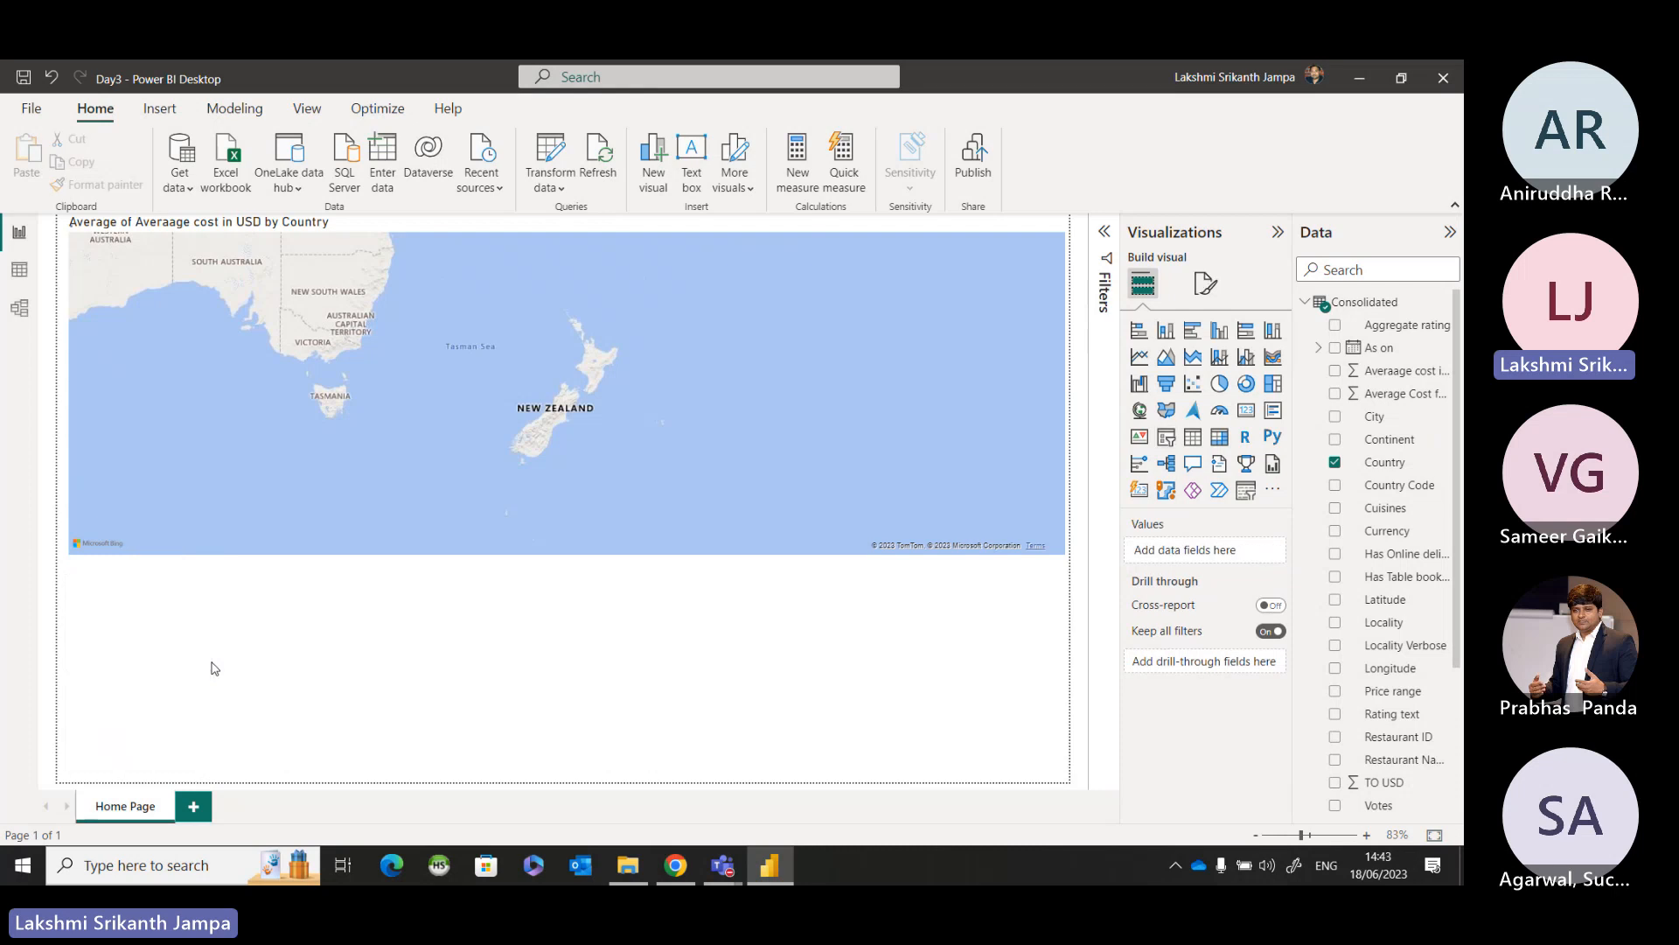
{"action": "left_click", "coordinate": [1305, 302]}
{"action": "left_click", "coordinate": [1307, 327]}
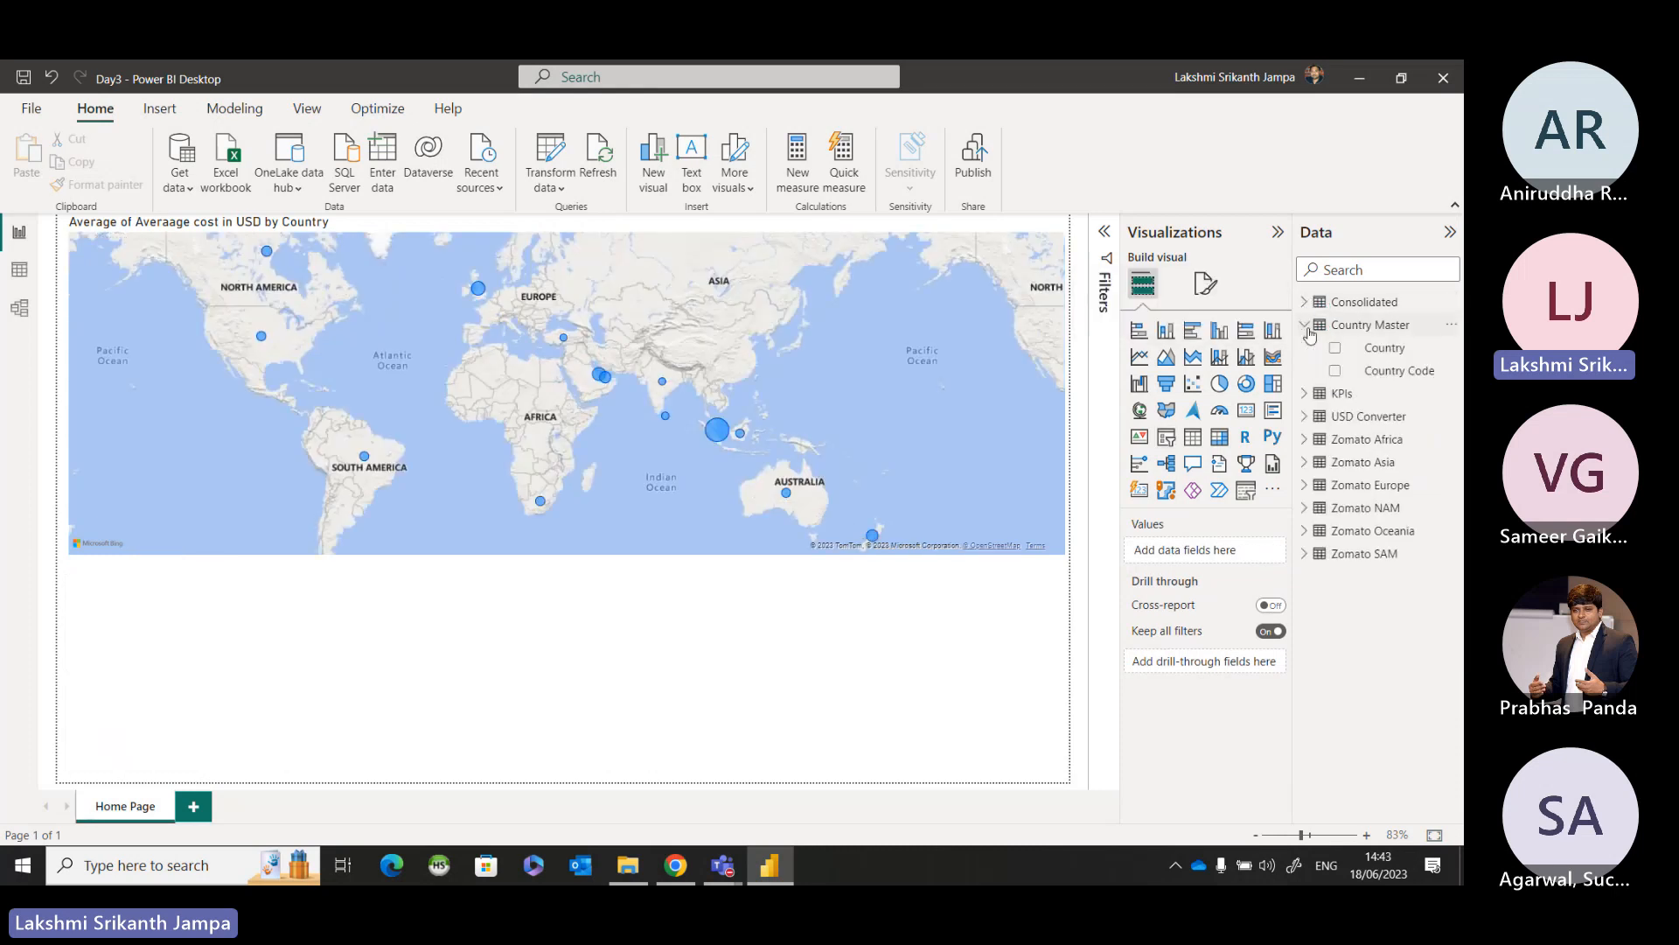
{"action": "left_click_drag", "start_coordinate": [1401, 357], "coordinate": [784, 686]}
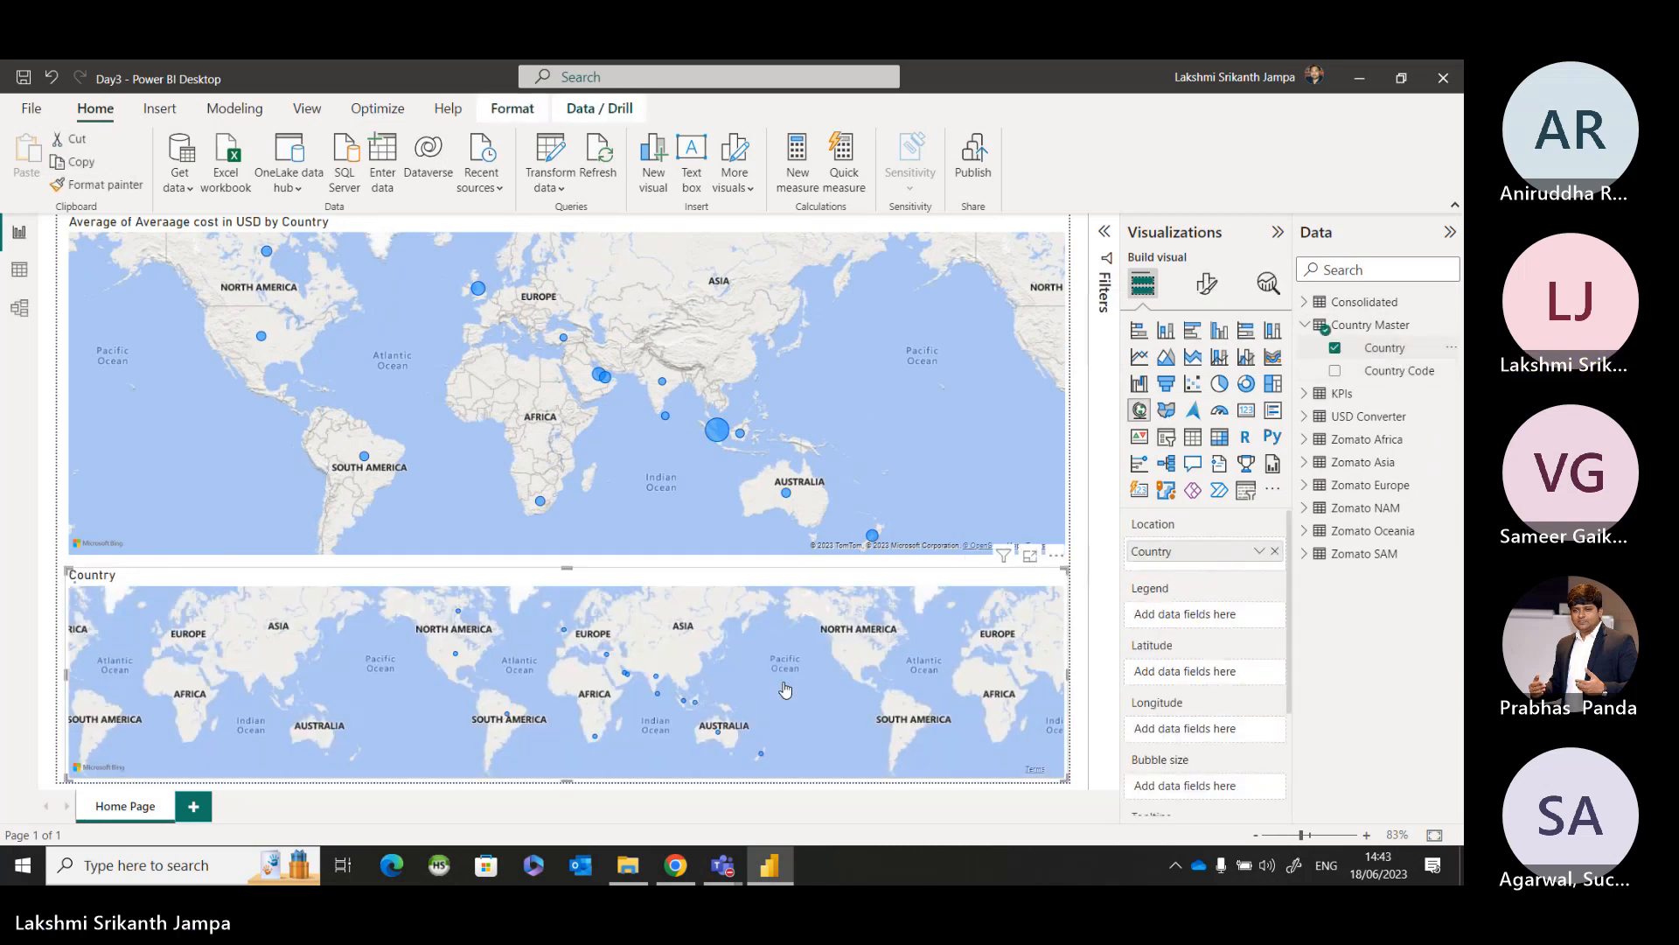
{"action": "left_click", "coordinate": [1163, 445]}
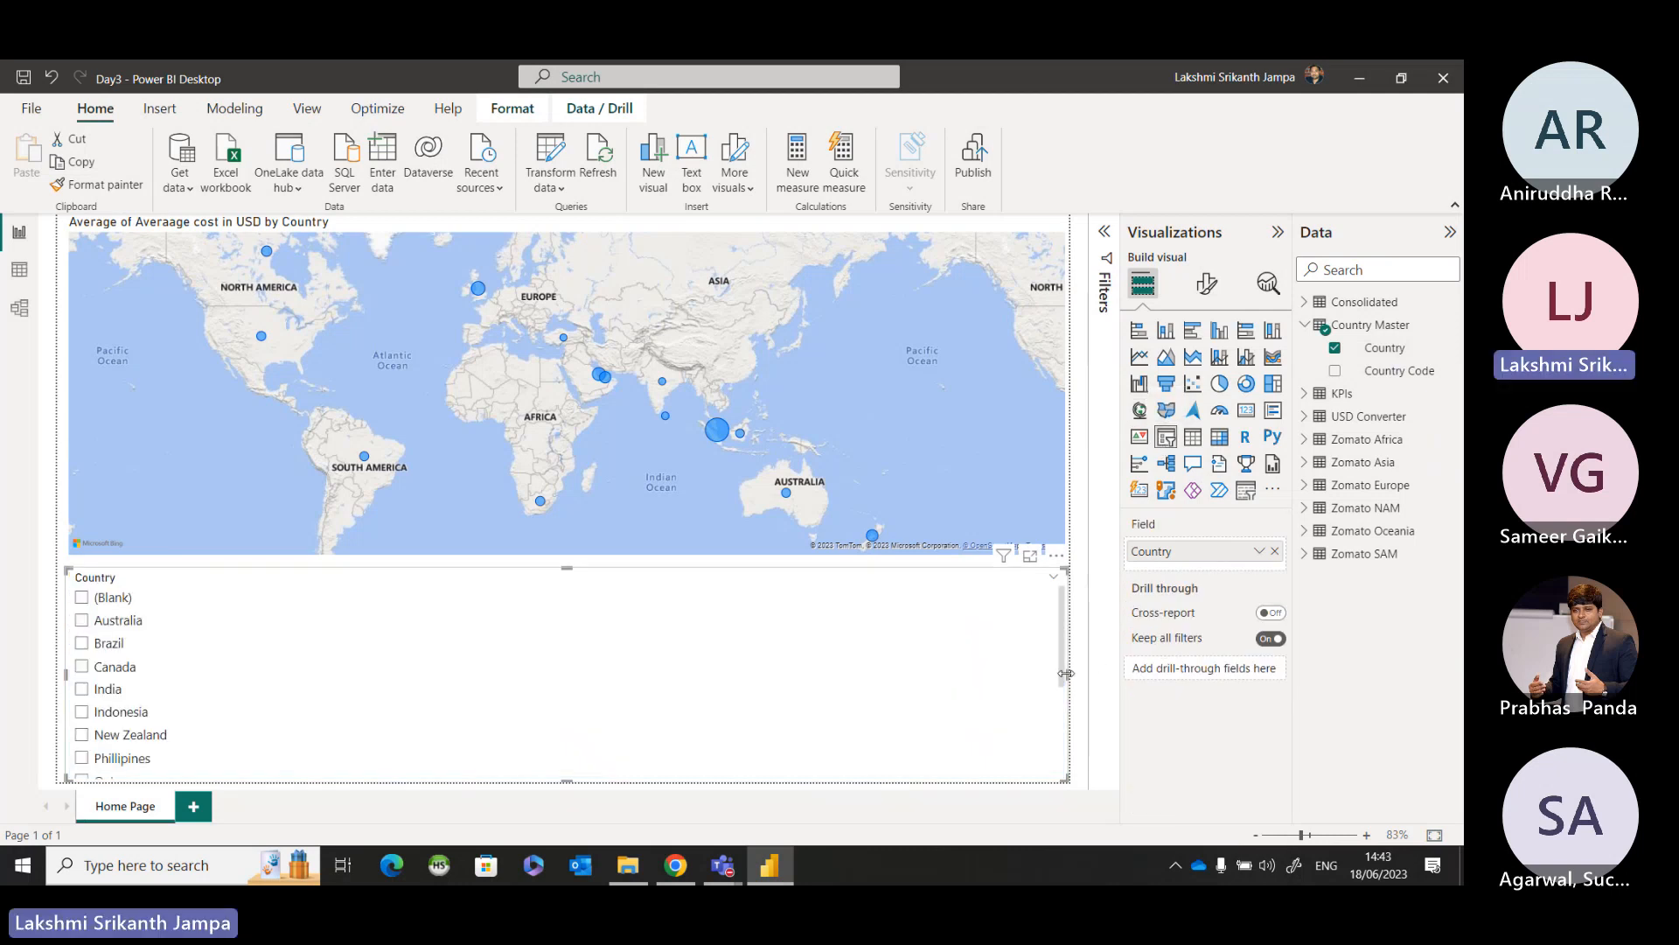
Narrow the Country slicer to a slim column and filter the map to Canada, India, Indonesia and Phillipines in turn.
{"action": "left_click_drag", "start_coordinate": [1066, 674], "coordinate": [207, 674]}
{"action": "left_click", "coordinate": [222, 687]}
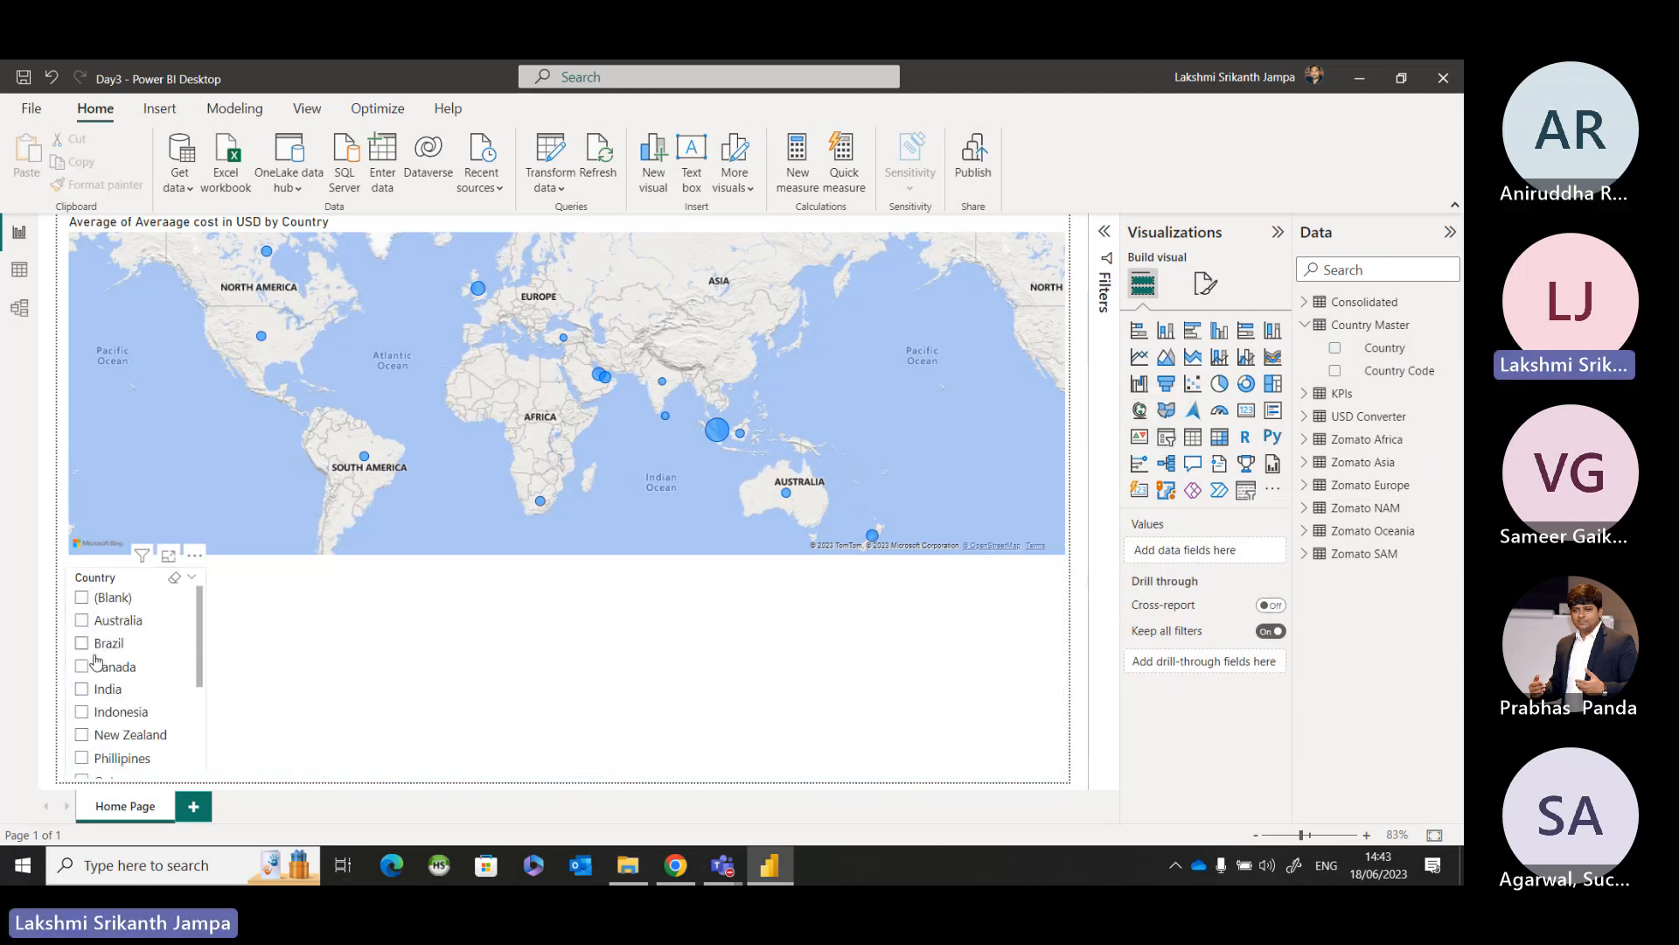
{"action": "left_click", "coordinate": [83, 669]}
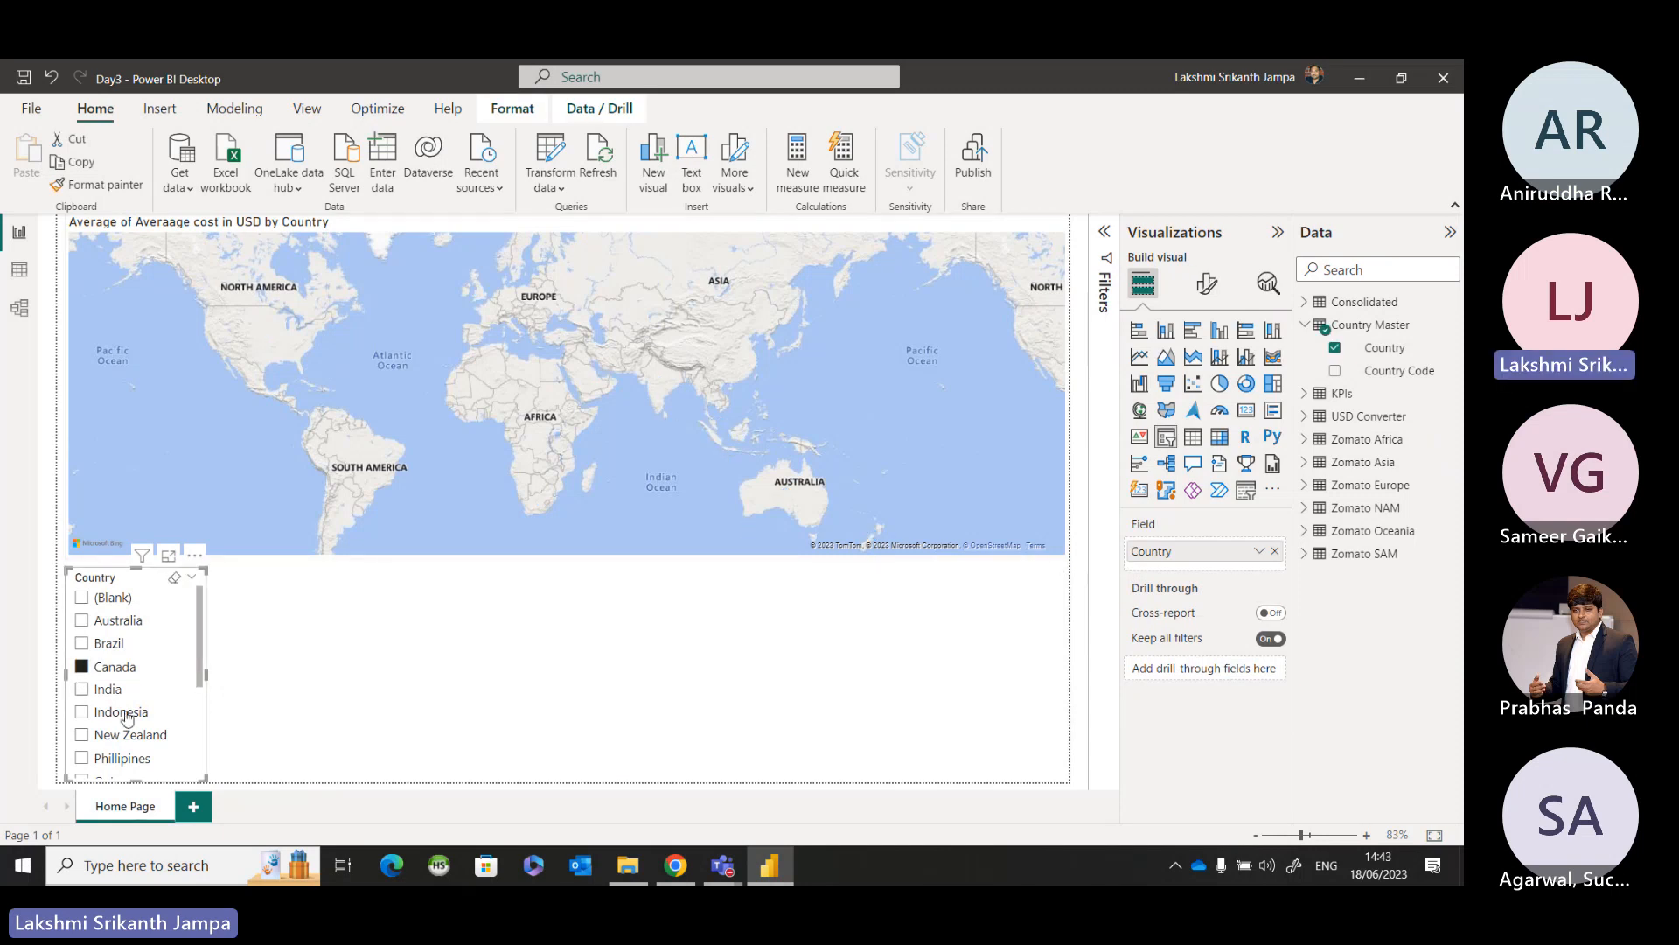
{"action": "left_click", "coordinate": [107, 691]}
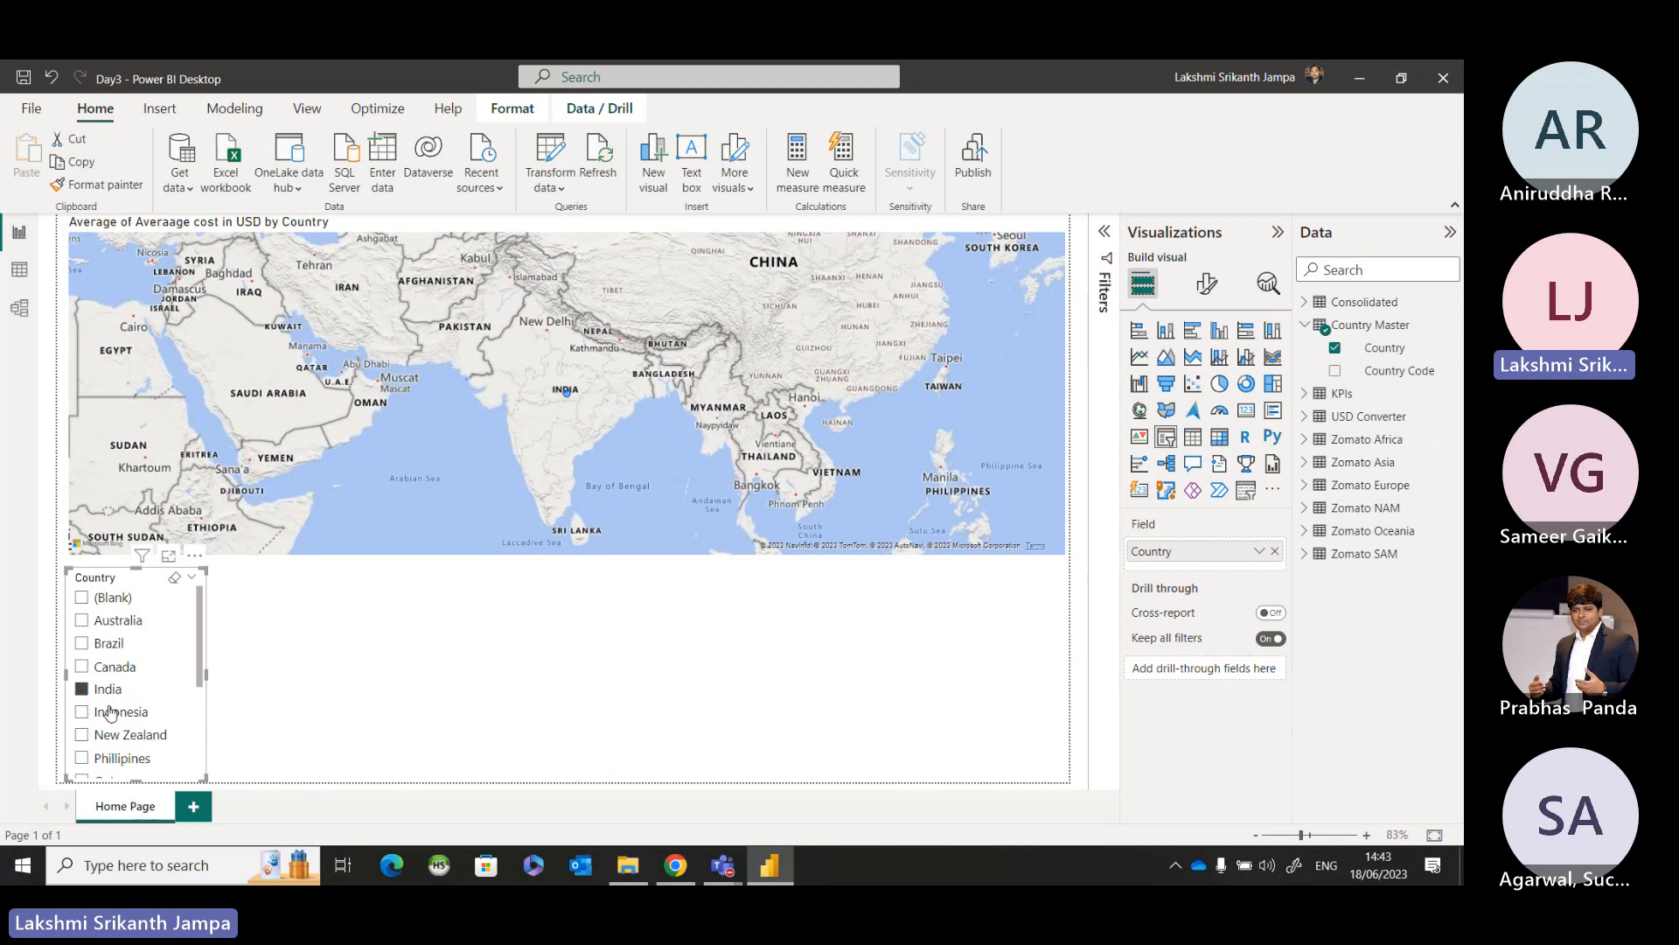
{"action": "left_click", "coordinate": [108, 713]}
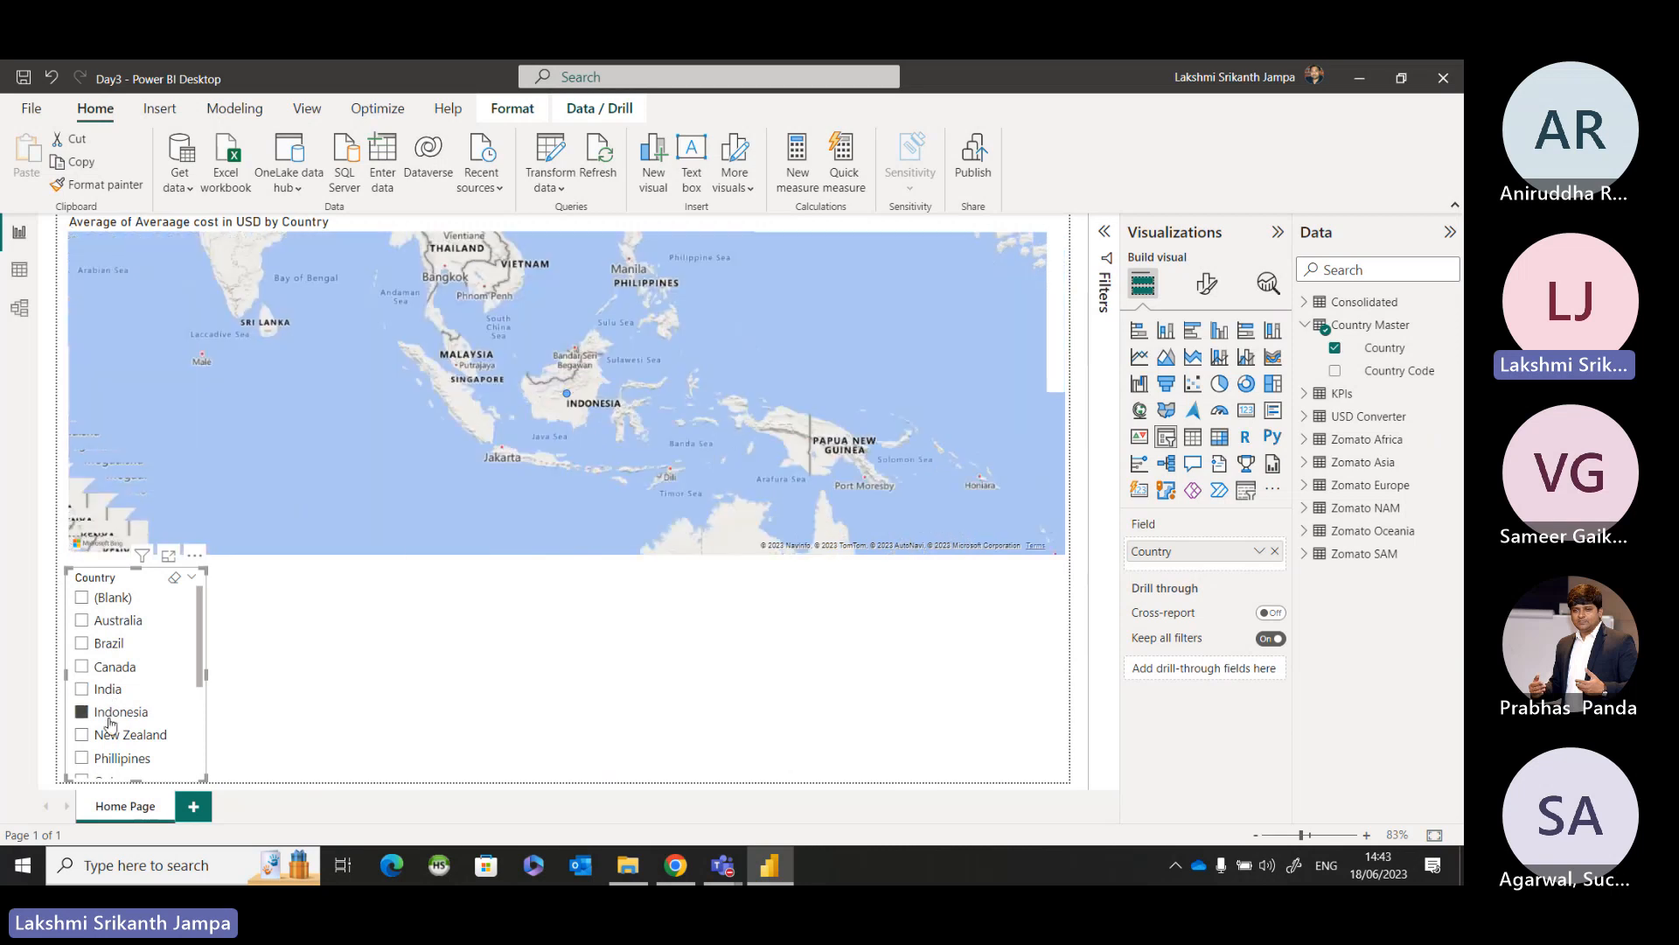
{"action": "left_click", "coordinate": [111, 761]}
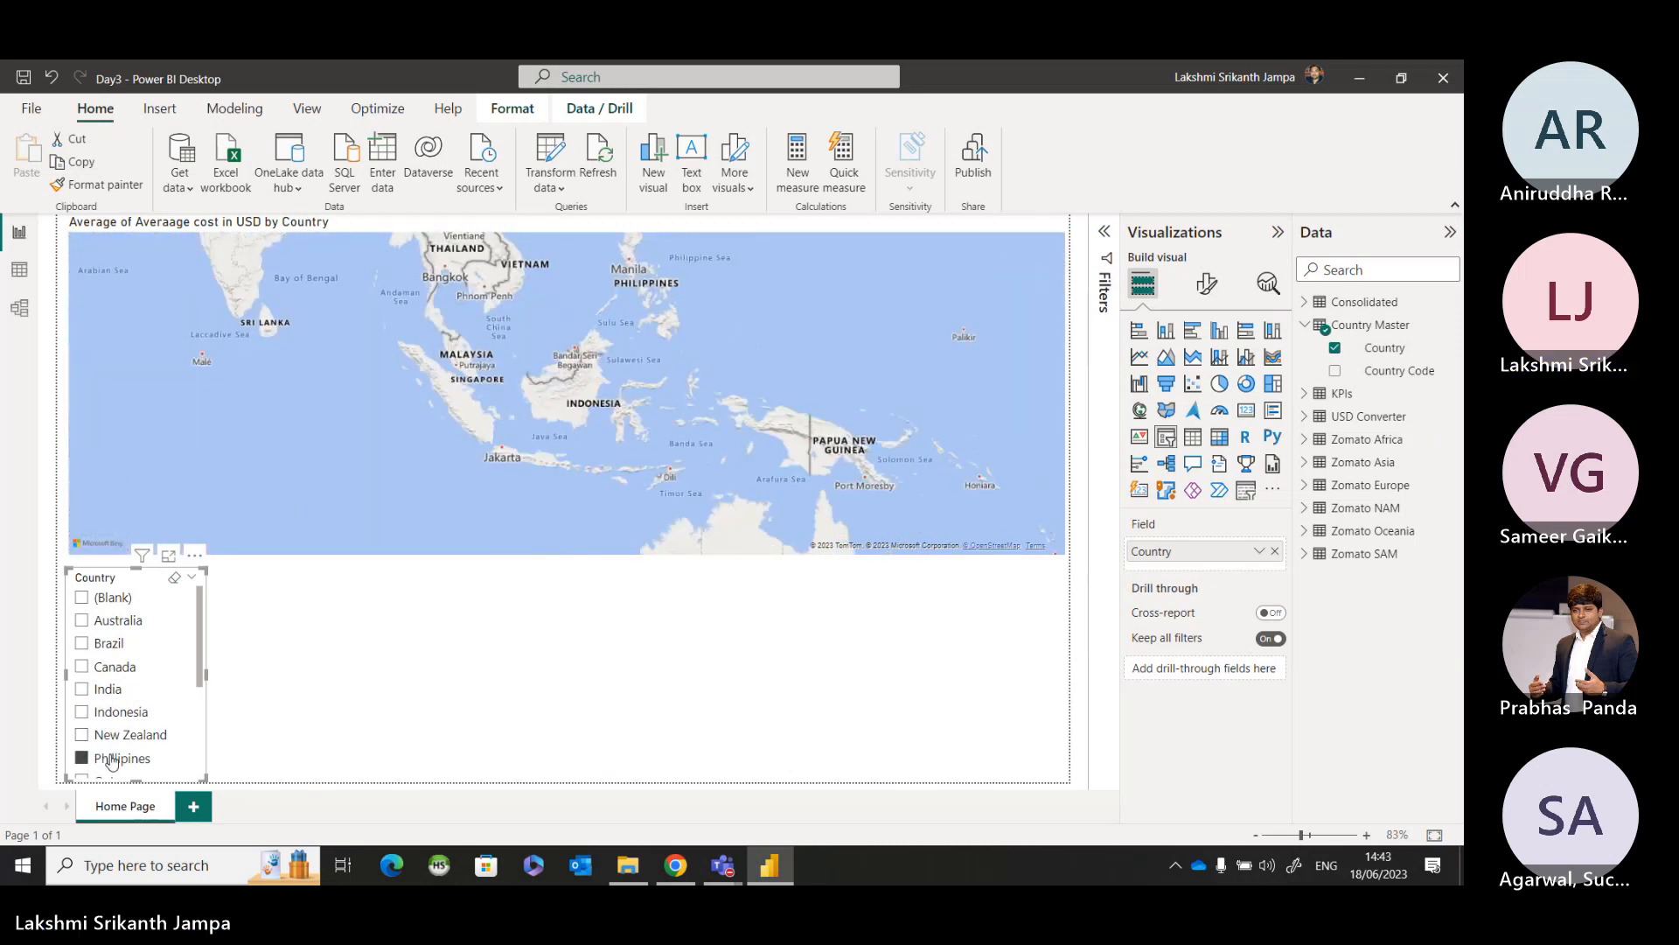
Filter the map through the Country slicer to Qatar, Sri Lanka, Turkey, Australia and Brazil in turn, examining the map for each.
{"action": "scroll", "coordinate": [111, 761], "scroll_direction": "down", "scroll_amount": 2}
{"action": "left_click", "coordinate": [122, 695]}
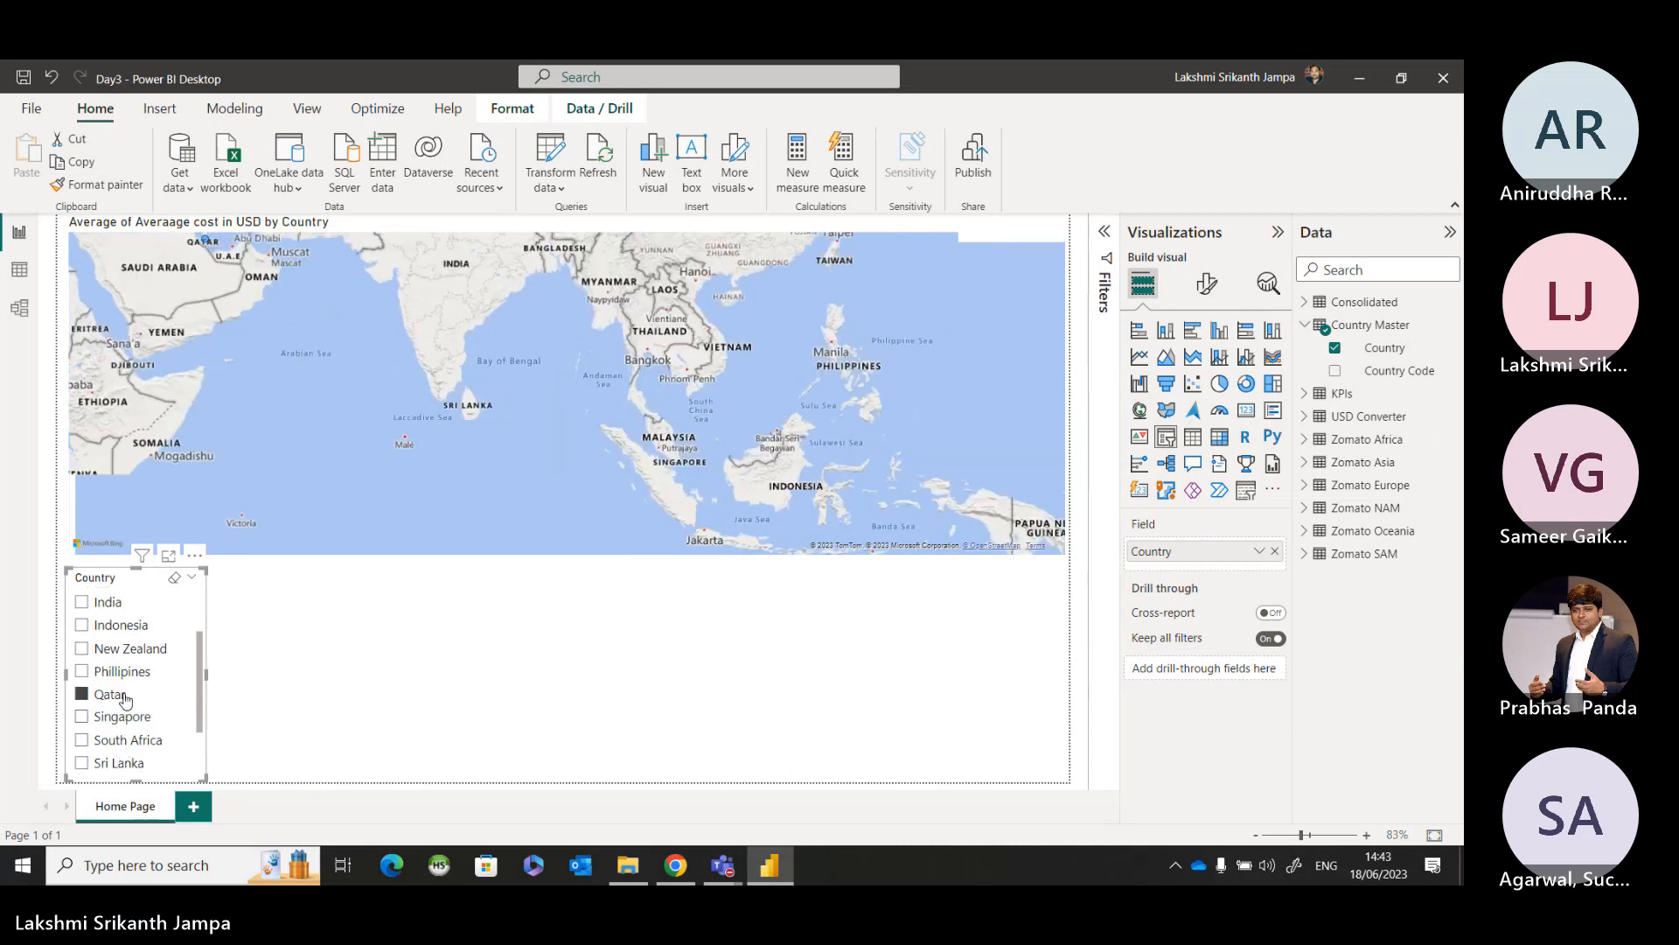
{"action": "scroll", "coordinate": [125, 698], "scroll_direction": "down", "scroll_amount": 1}
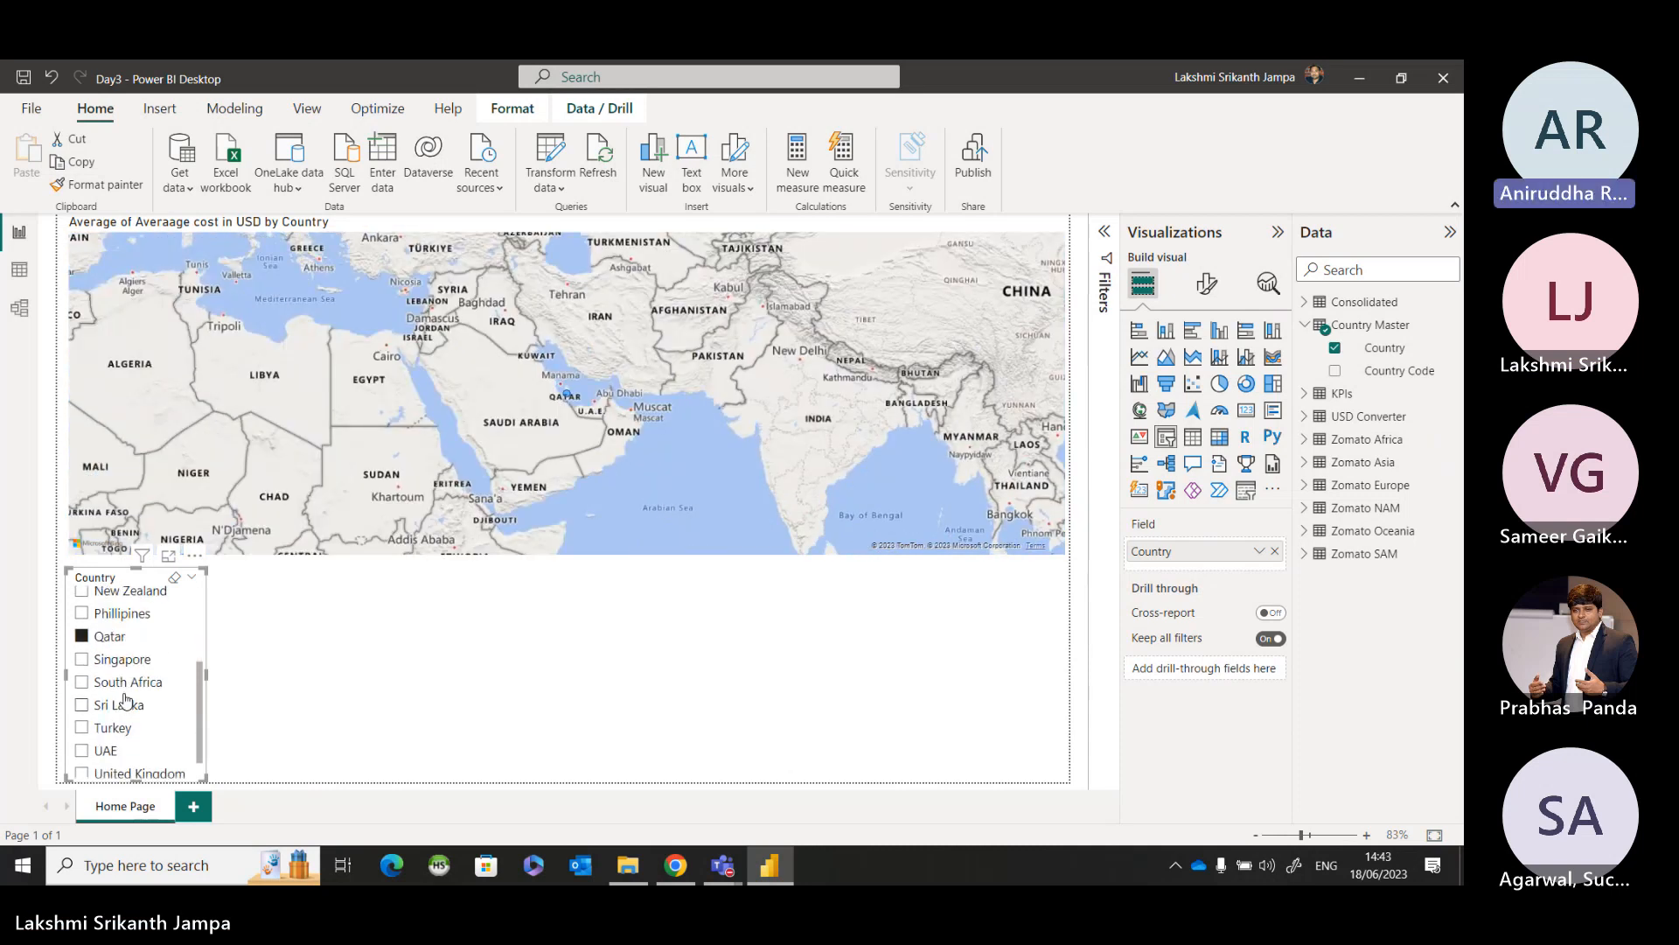
{"action": "left_click", "coordinate": [123, 702]}
{"action": "left_click", "coordinate": [123, 737]}
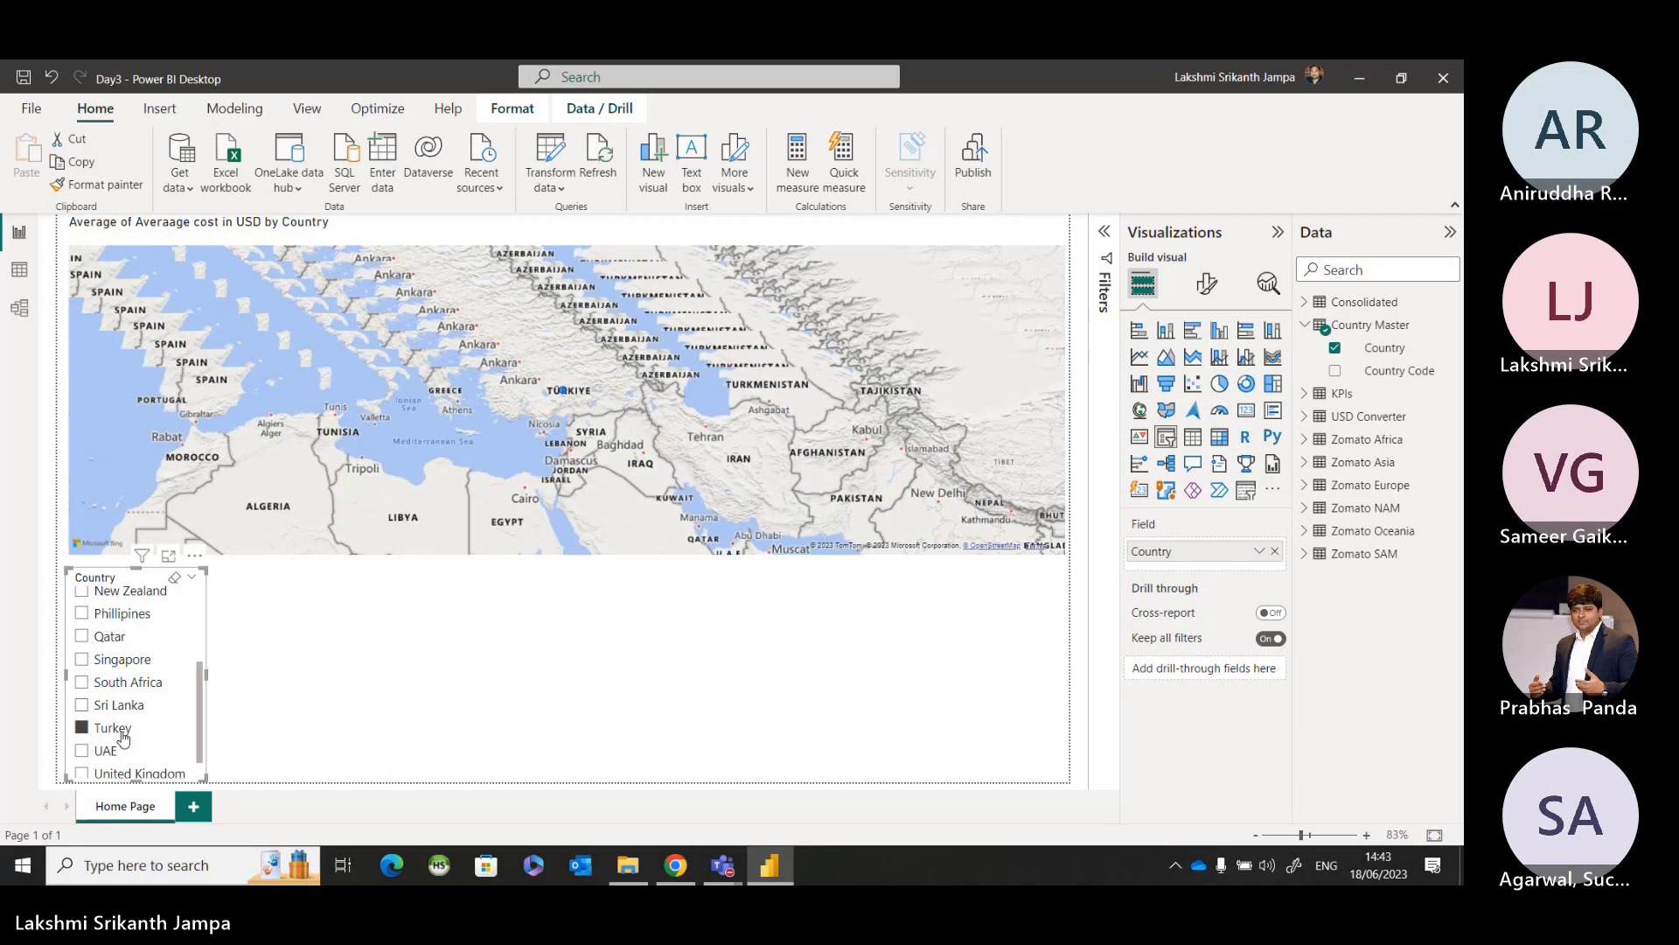
{"action": "scroll", "coordinate": [111, 608], "scroll_direction": "up", "scroll_amount": 3}
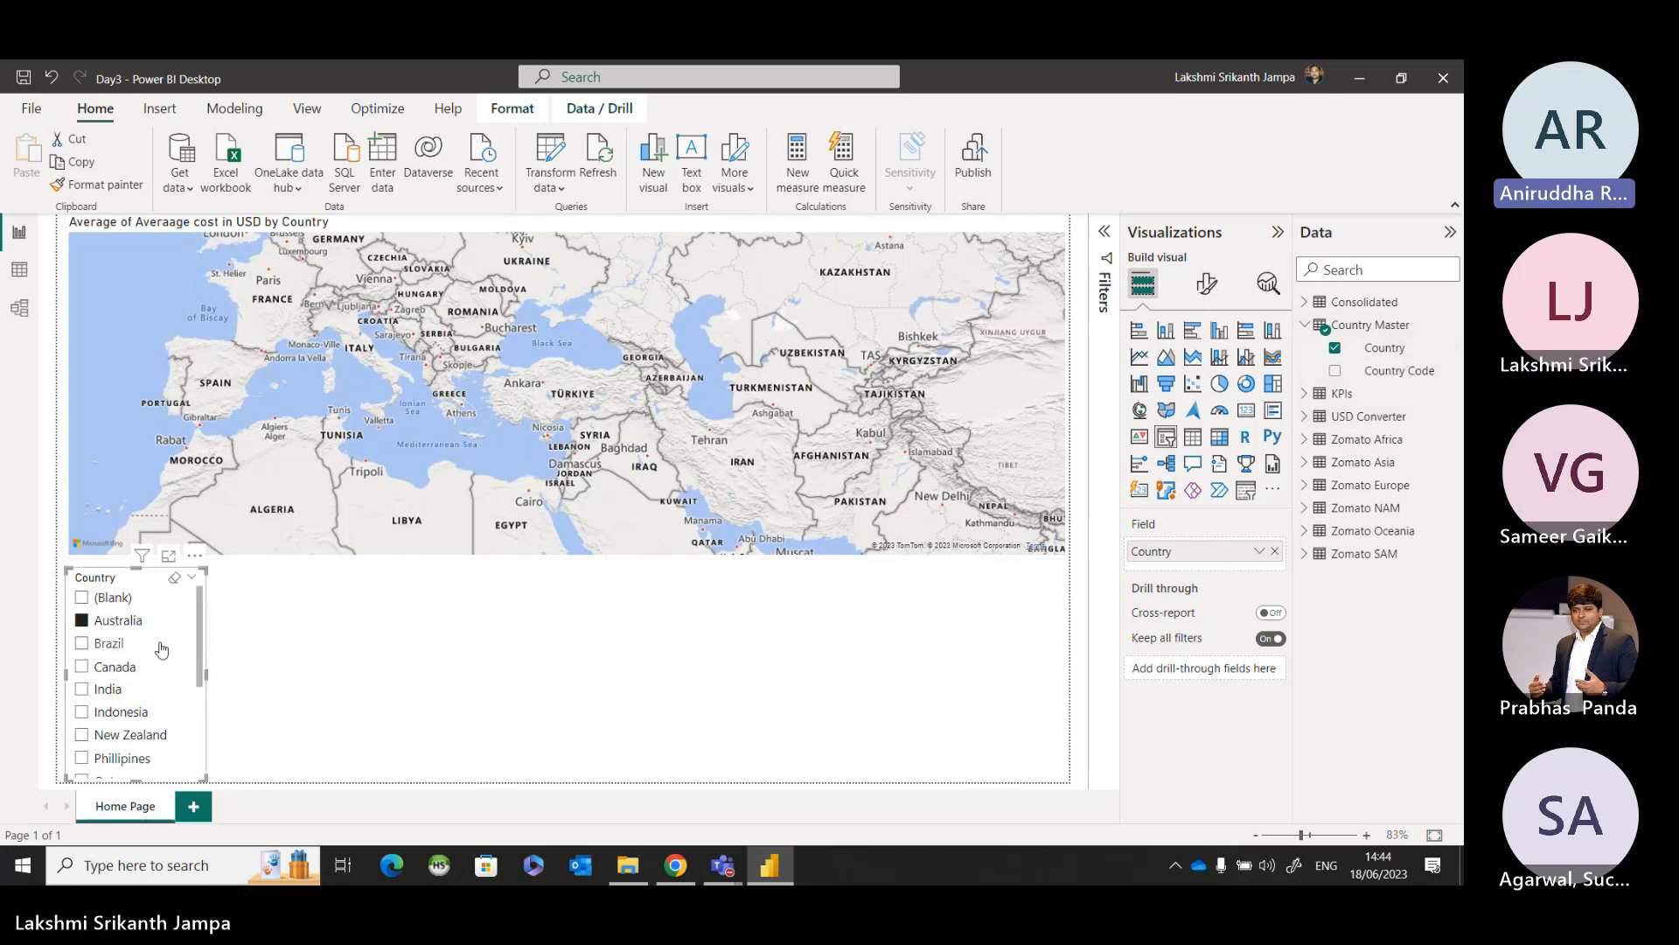
{"action": "left_click", "coordinate": [110, 648]}
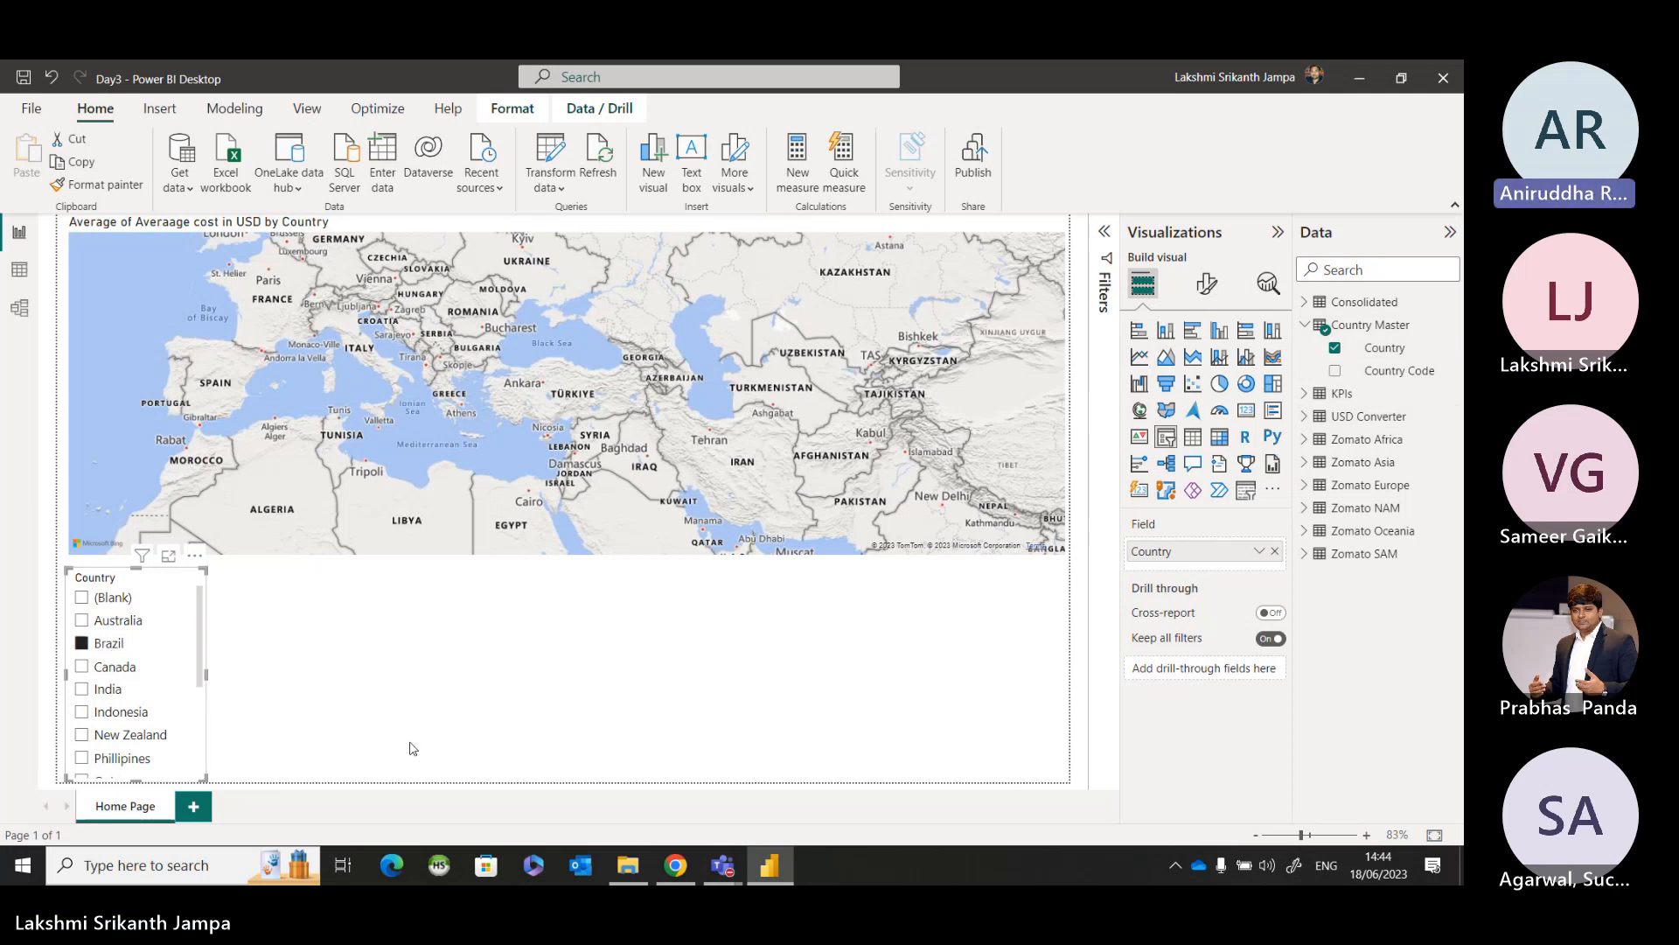
Examine the model's relationships, checking which links to Country Master, KPIs and Consolidated are active, and close the list.
{"action": "left_click", "coordinate": [20, 306]}
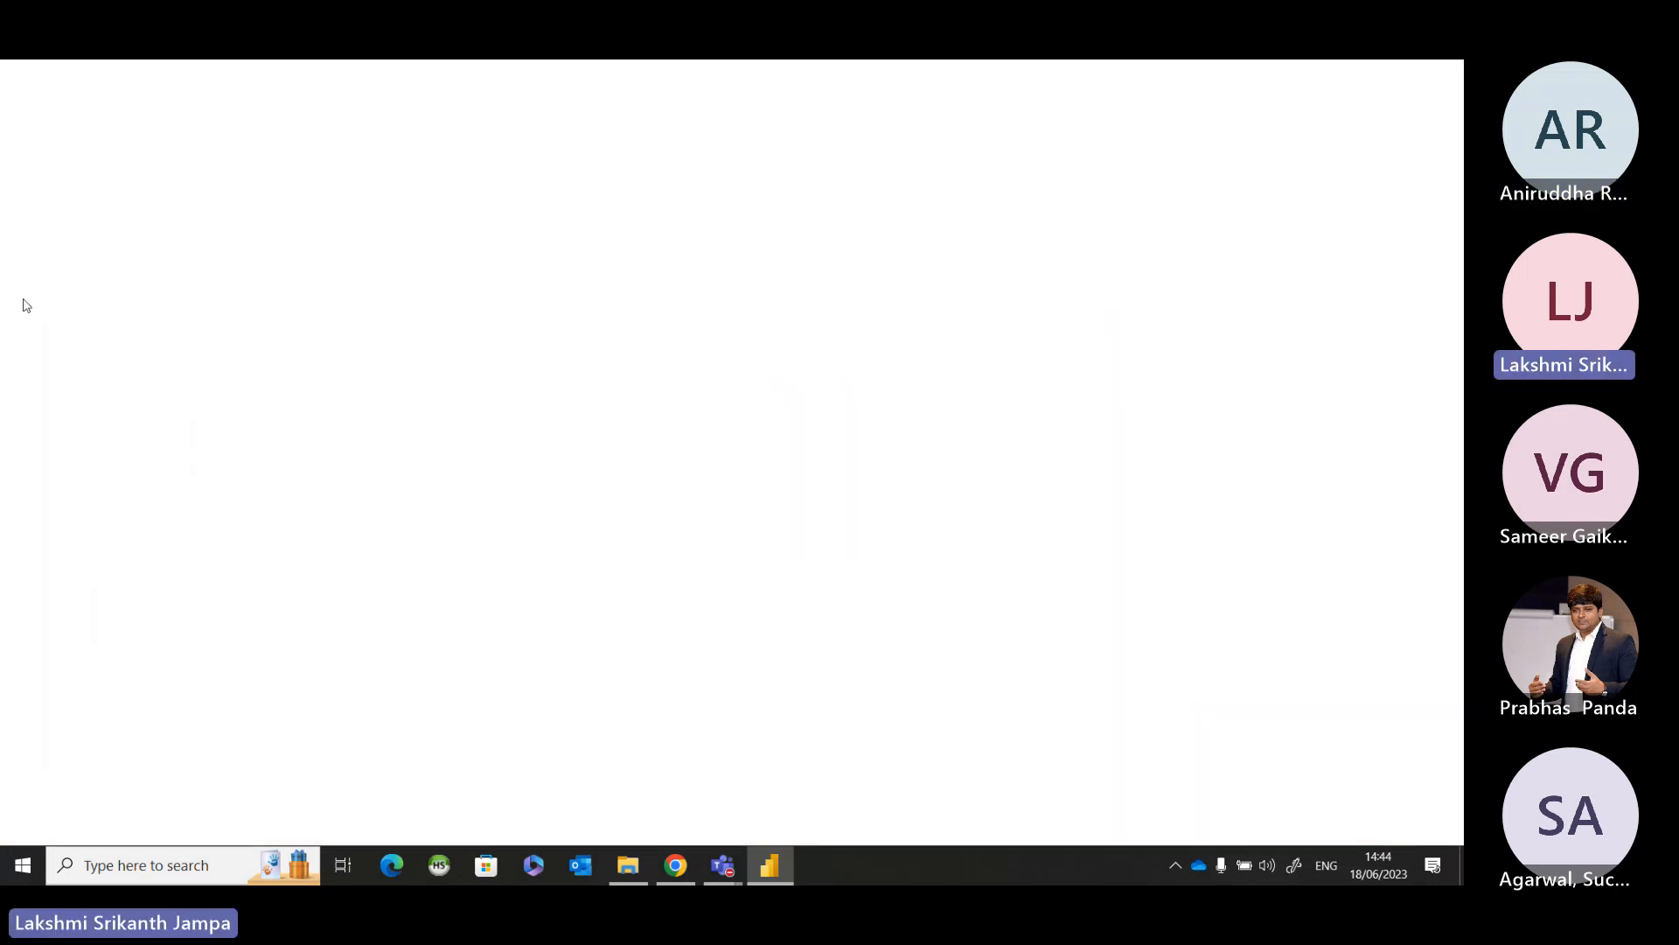
{"action": "scroll", "coordinate": [604, 500], "scroll_direction": "down", "scroll_amount": 4}
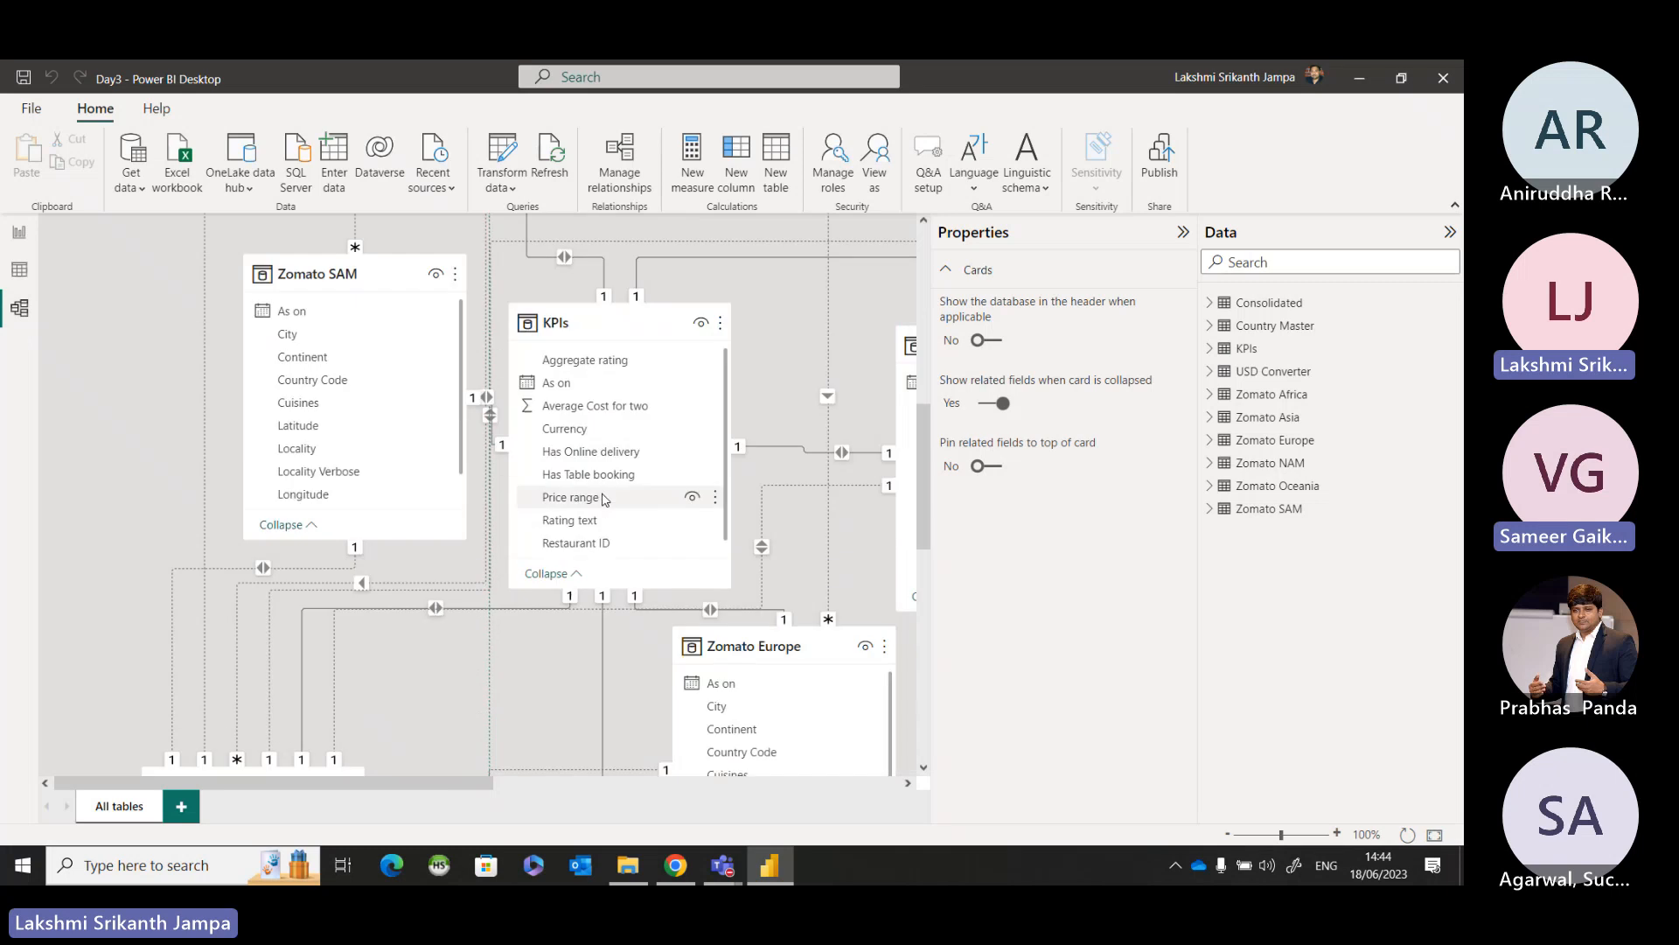
{"action": "left_click", "coordinate": [625, 166]}
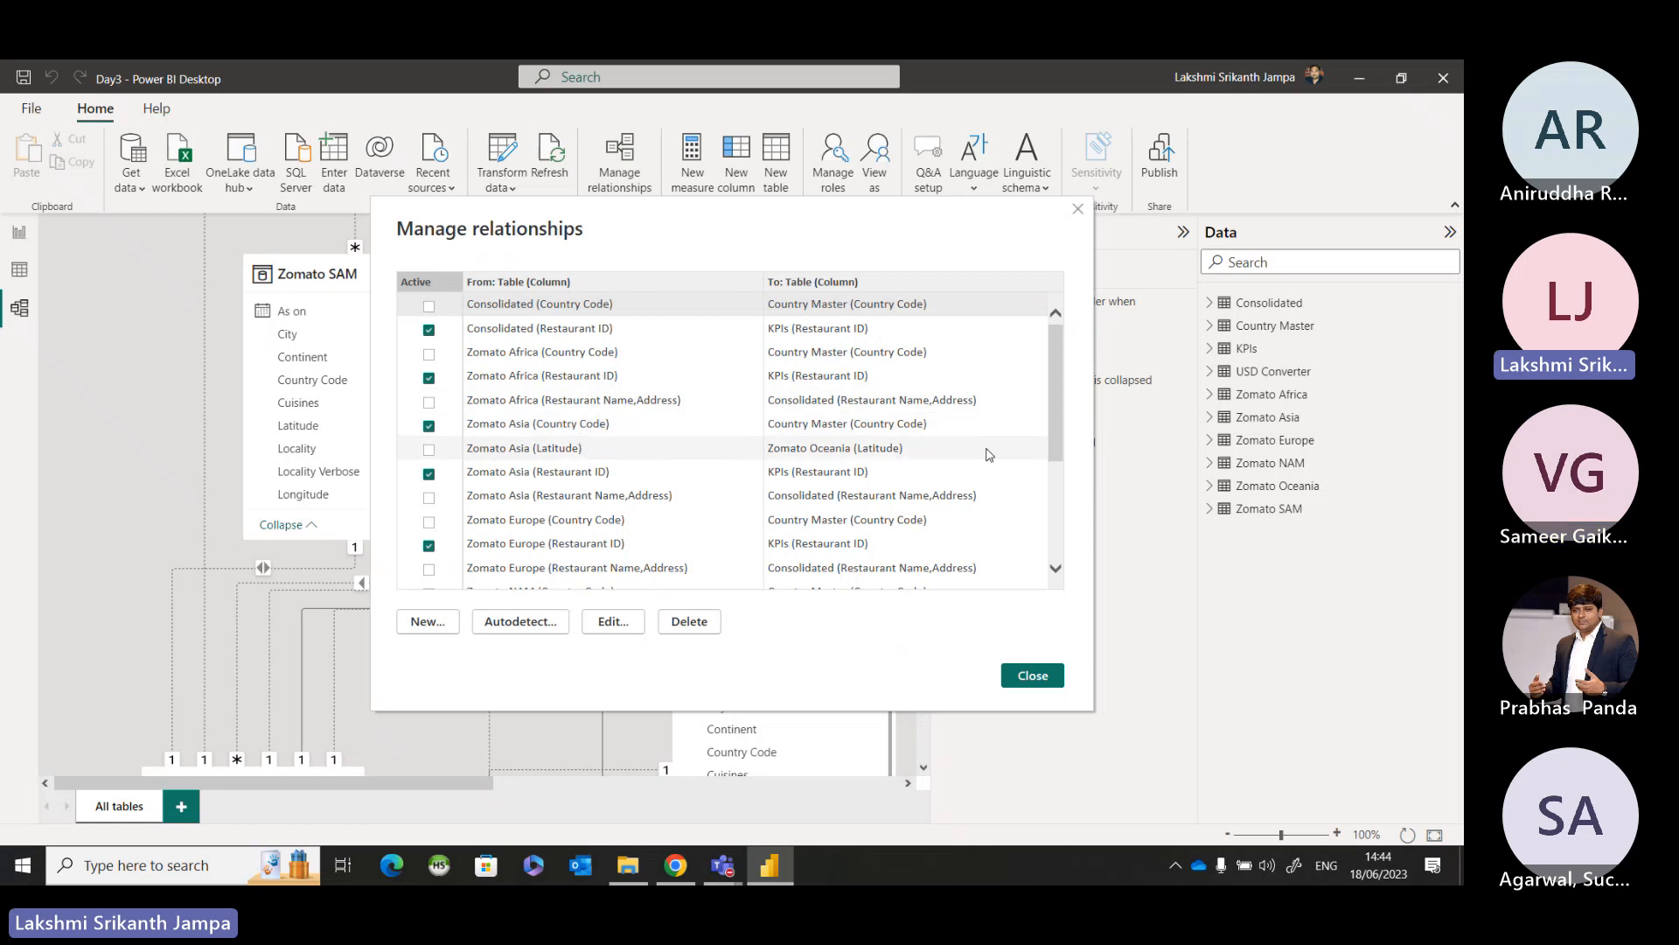
{"action": "scroll", "coordinate": [418, 448], "scroll_direction": "down", "scroll_amount": 1}
{"action": "scroll", "coordinate": [418, 447], "scroll_direction": "down", "scroll_amount": 2}
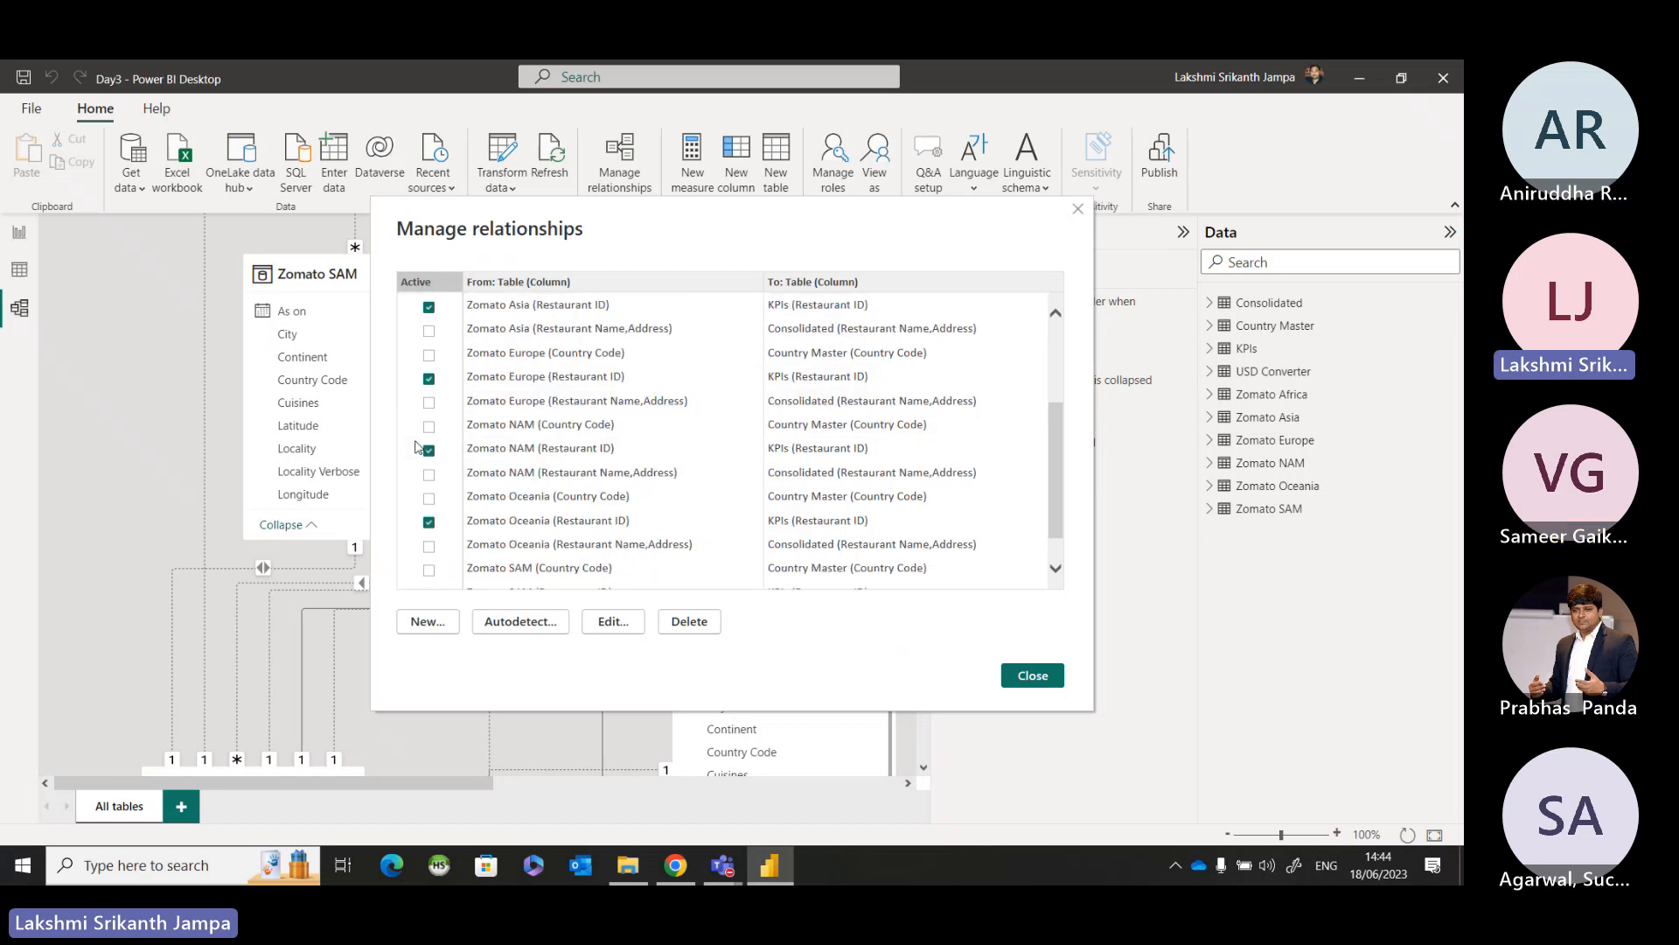
{"action": "scroll", "coordinate": [419, 448], "scroll_direction": "up", "scroll_amount": 3}
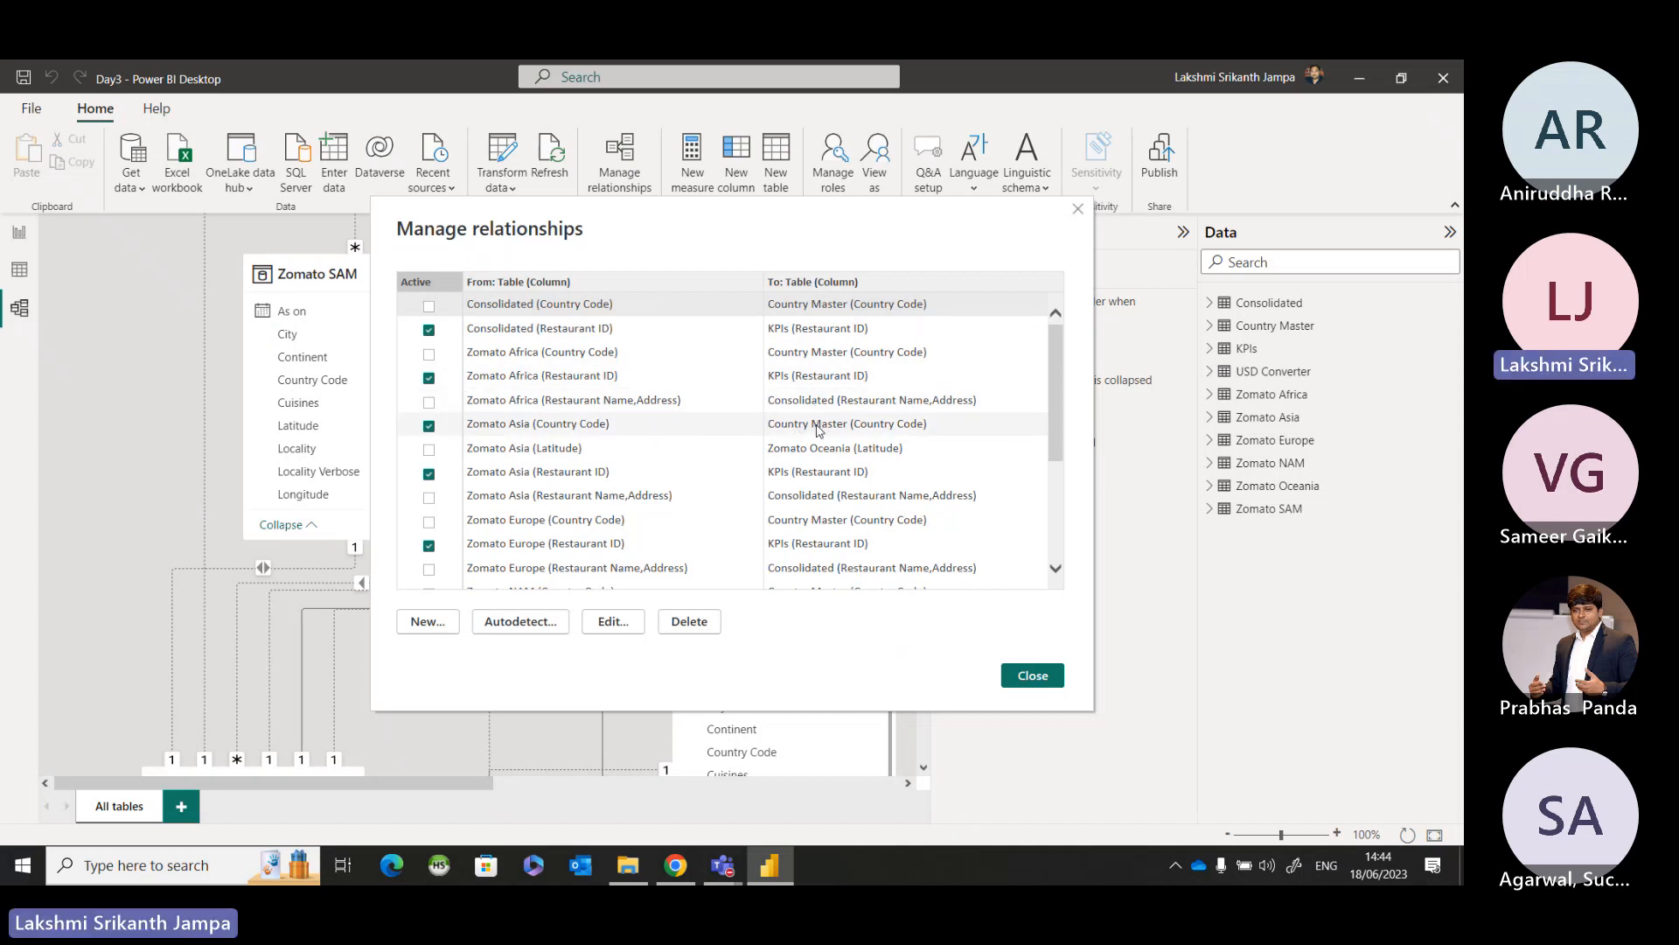
{"action": "key", "text": "ctrl"}
{"action": "key", "text": "ctrl"}
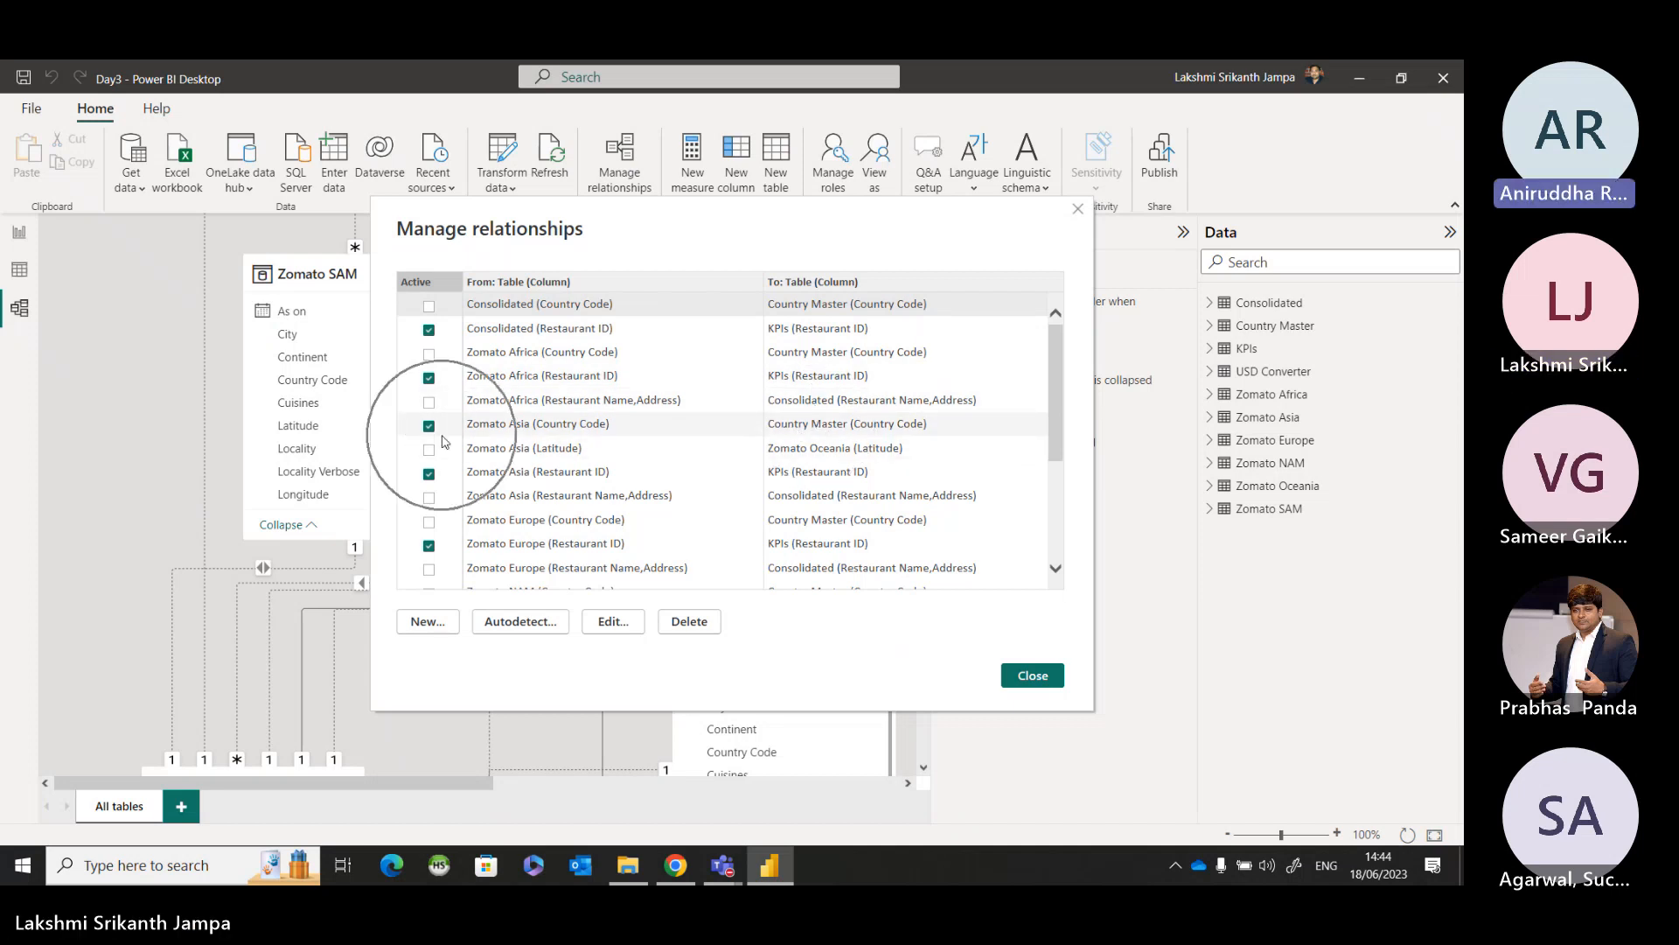
{"action": "key", "text": "ctrl"}
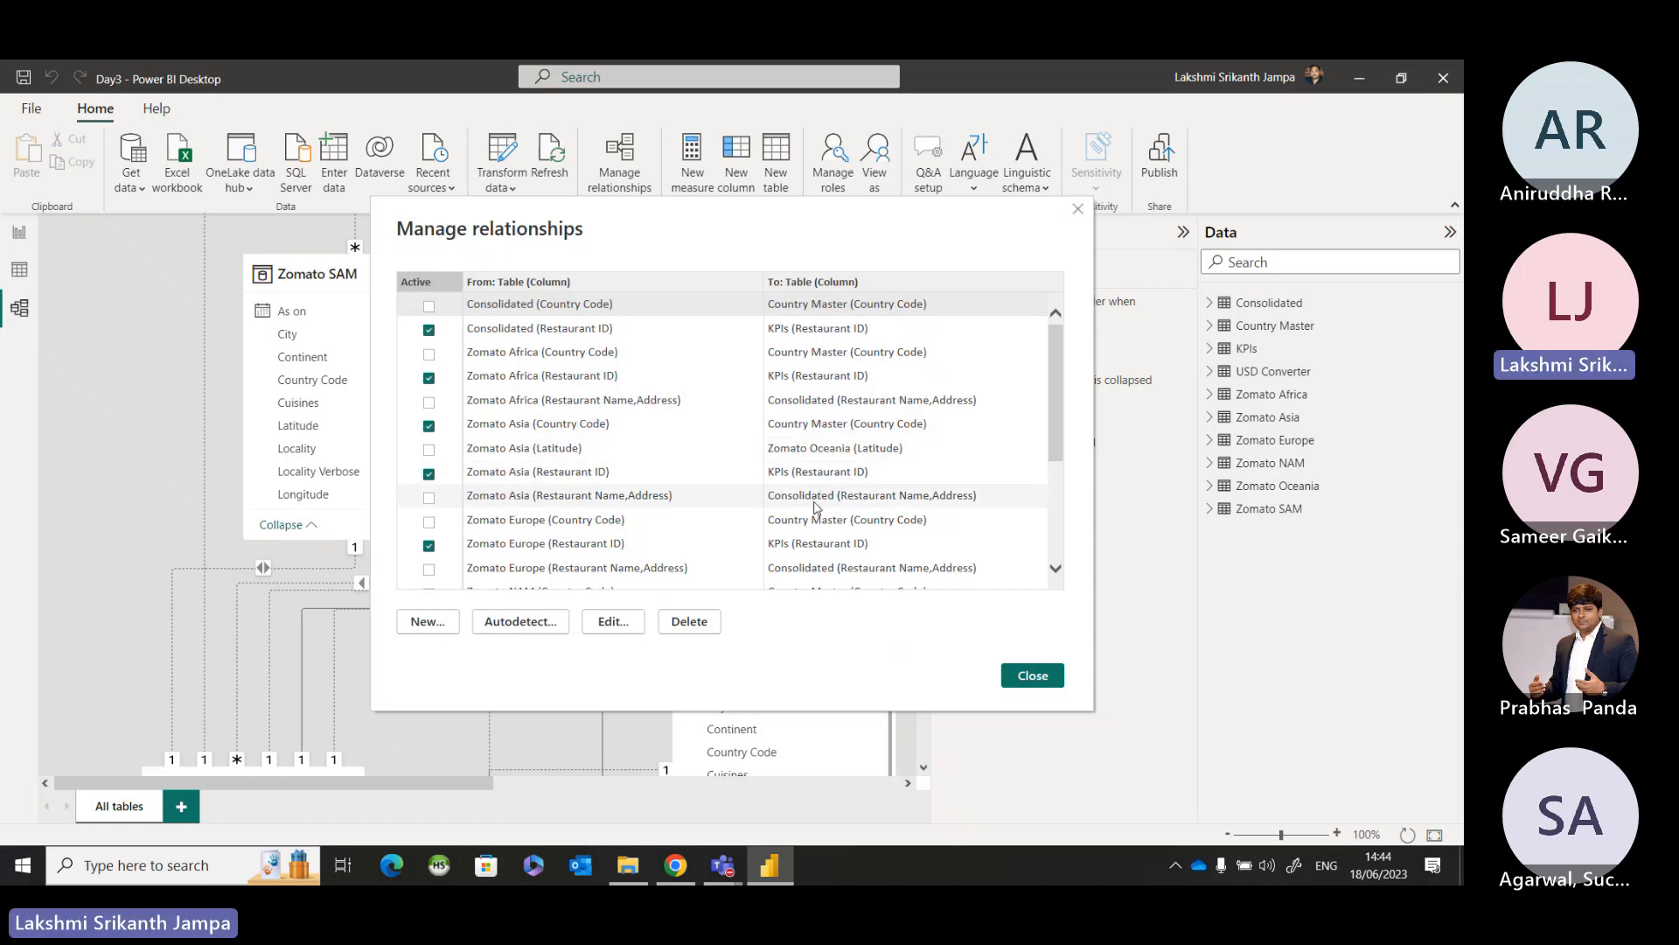
{"action": "scroll", "coordinate": [818, 530], "scroll_direction": "down", "scroll_amount": 1}
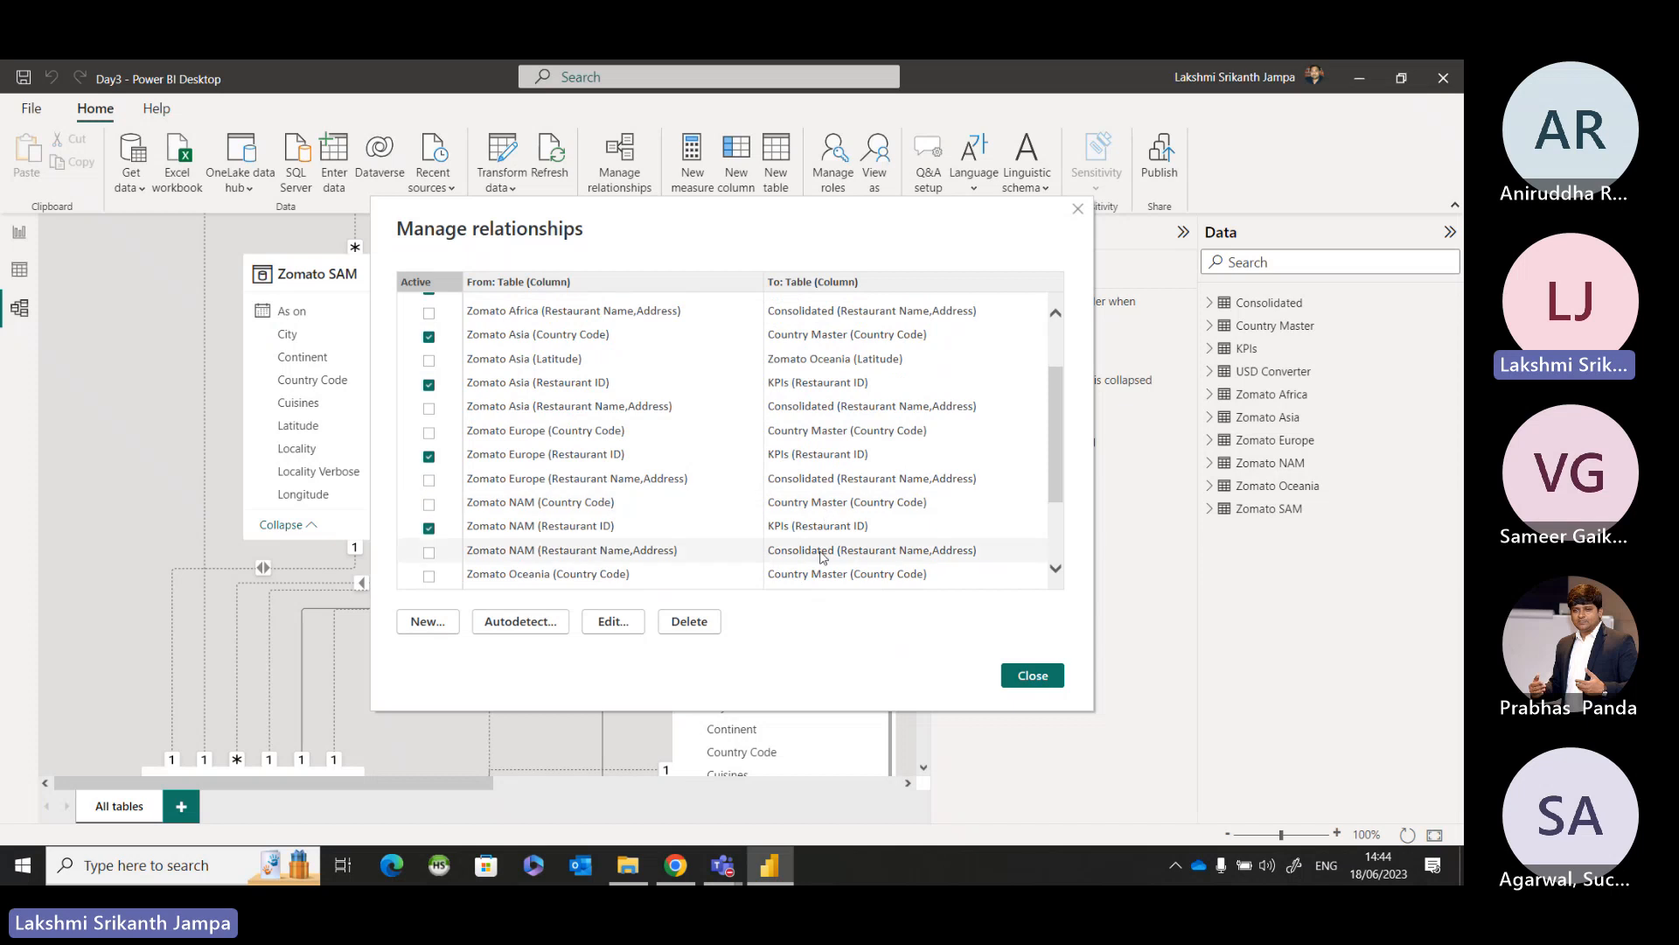
{"action": "key", "text": "ctrl"}
{"action": "key", "text": "ctrl"}
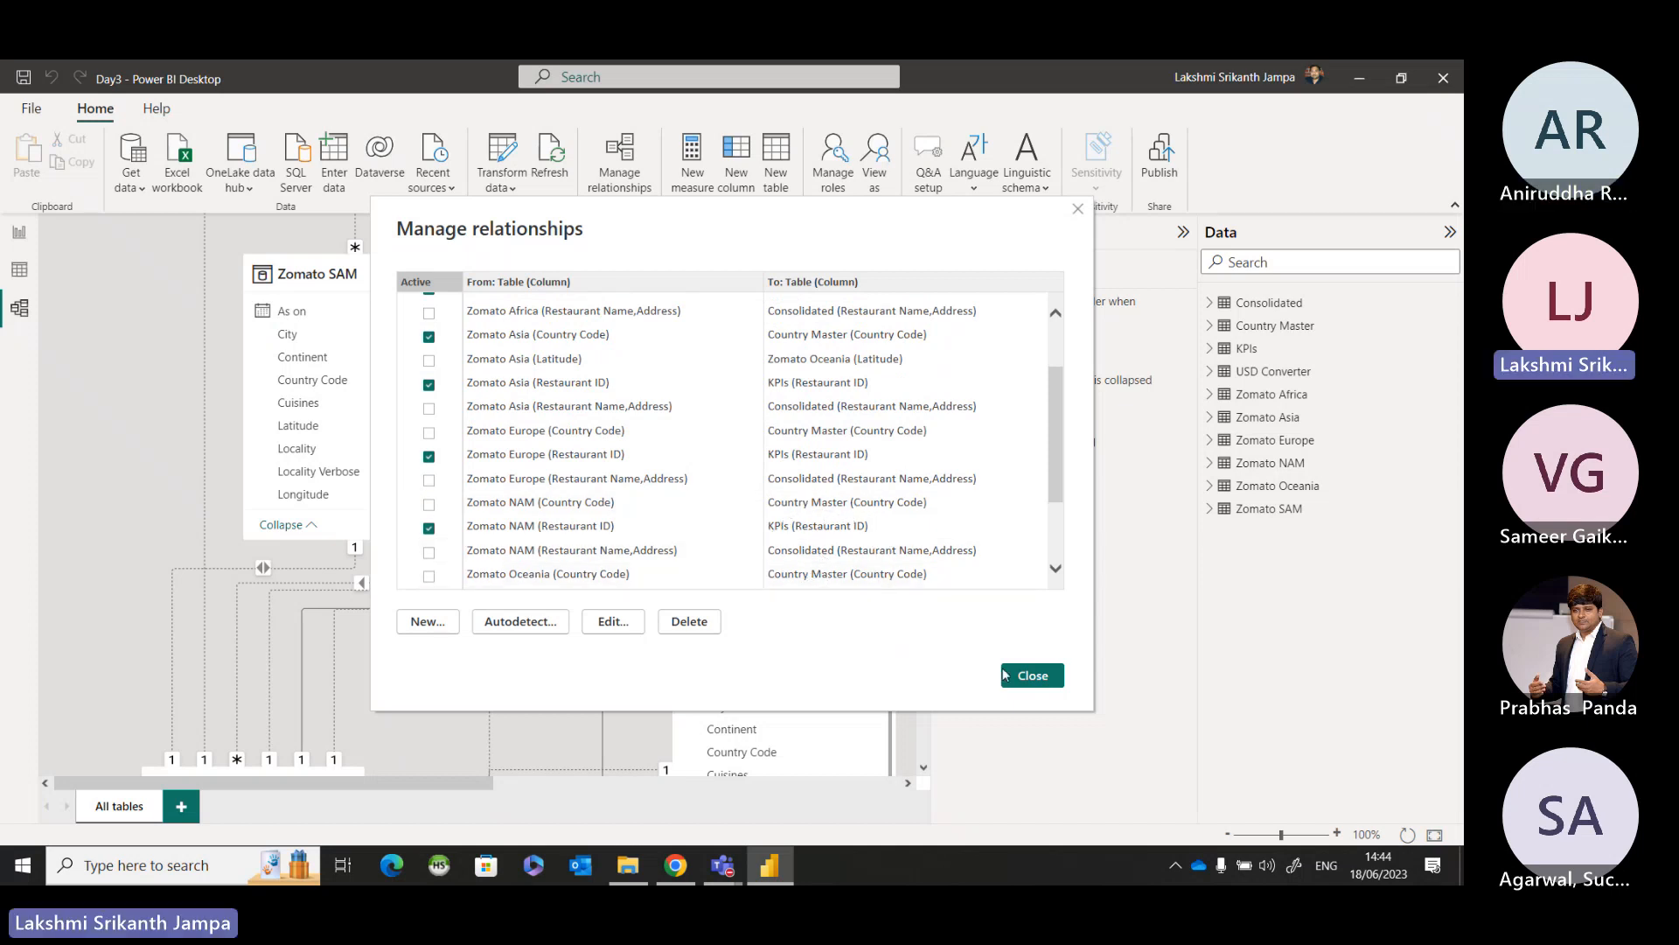
{"action": "left_click", "coordinate": [1036, 678]}
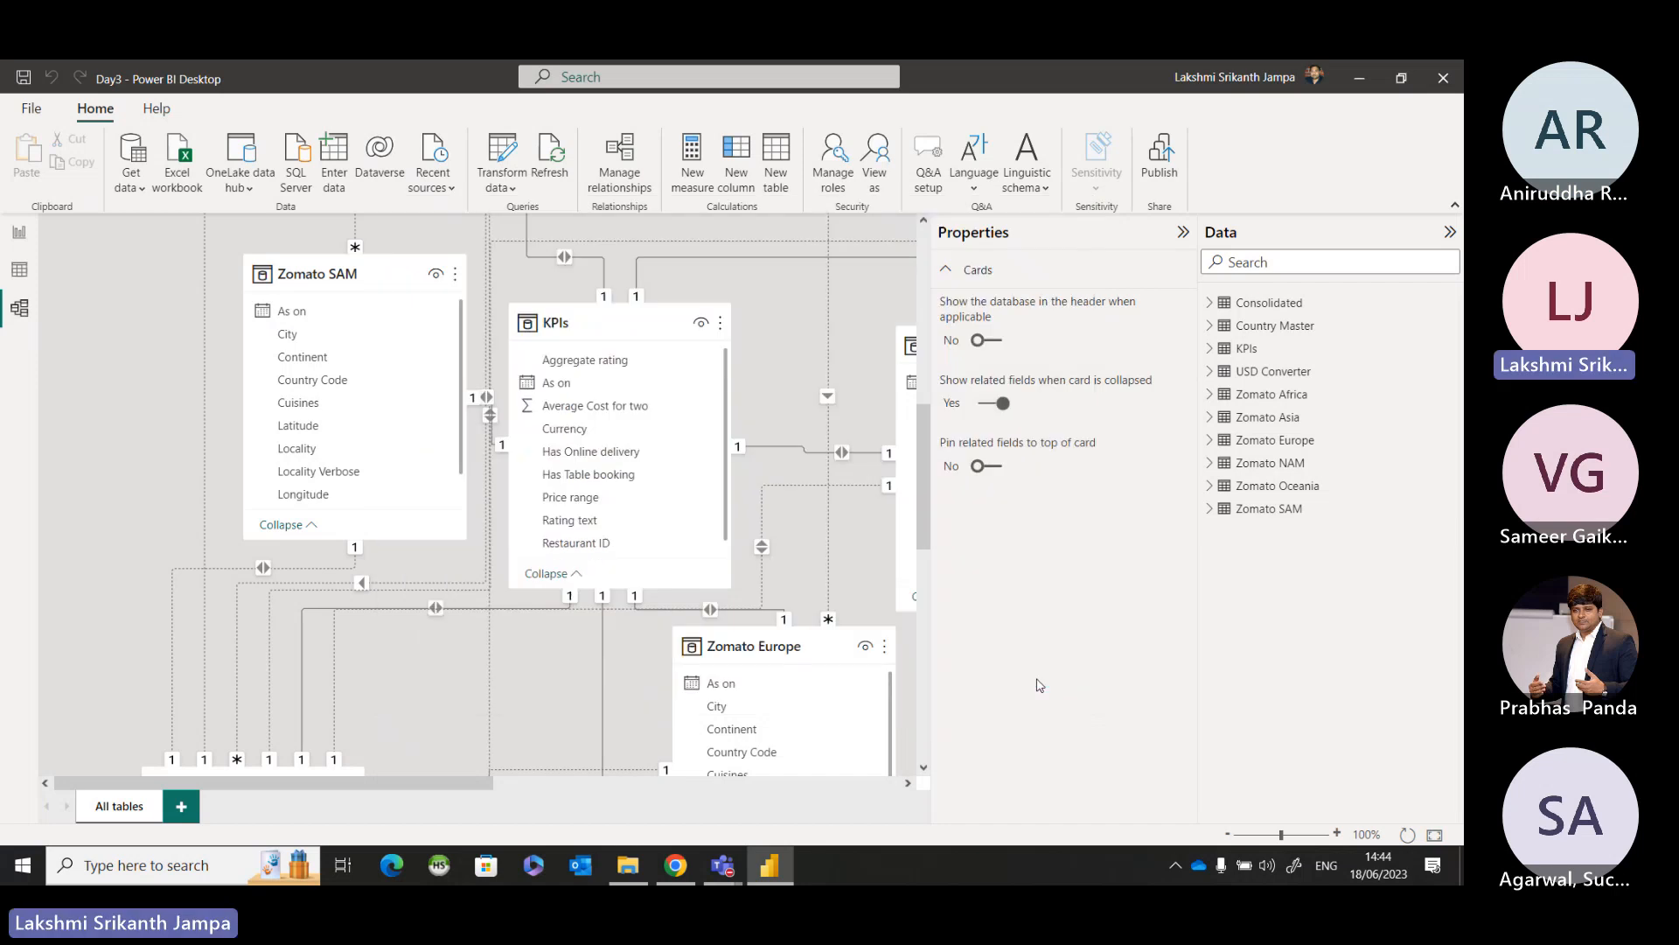
Return to the Home Page report and filter the map to Australia, India and Qatar in turn, comparing the bubbles.
{"action": "left_click", "coordinate": [21, 234]}
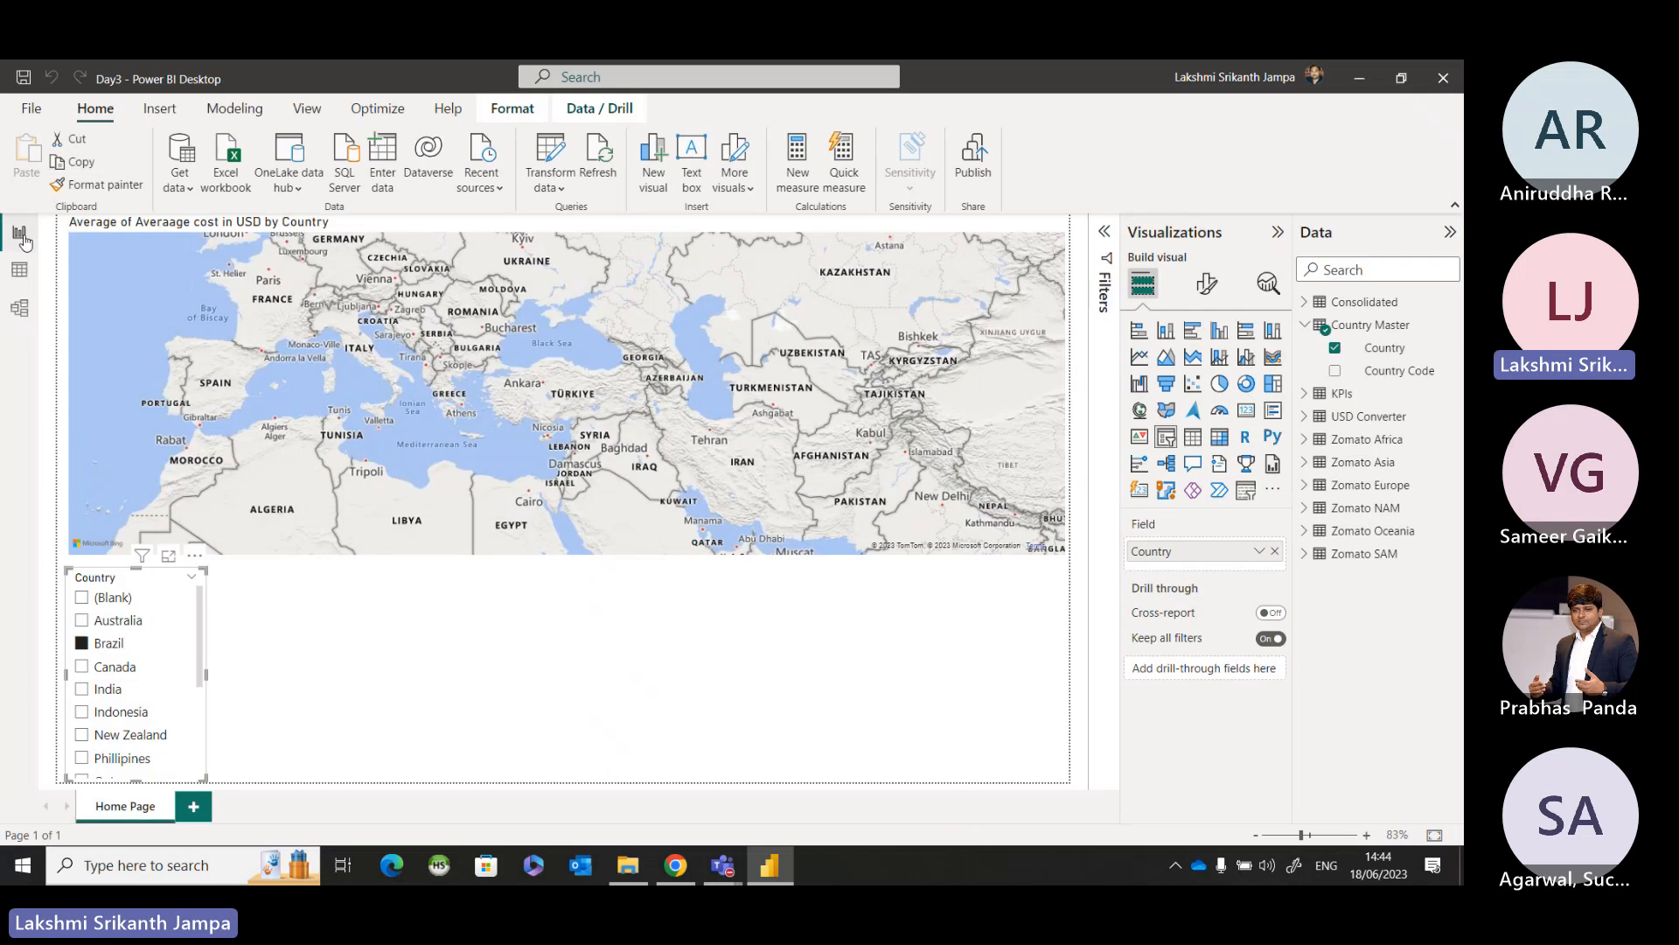
{"action": "left_click", "coordinate": [127, 622]}
{"action": "left_click", "coordinate": [99, 691]}
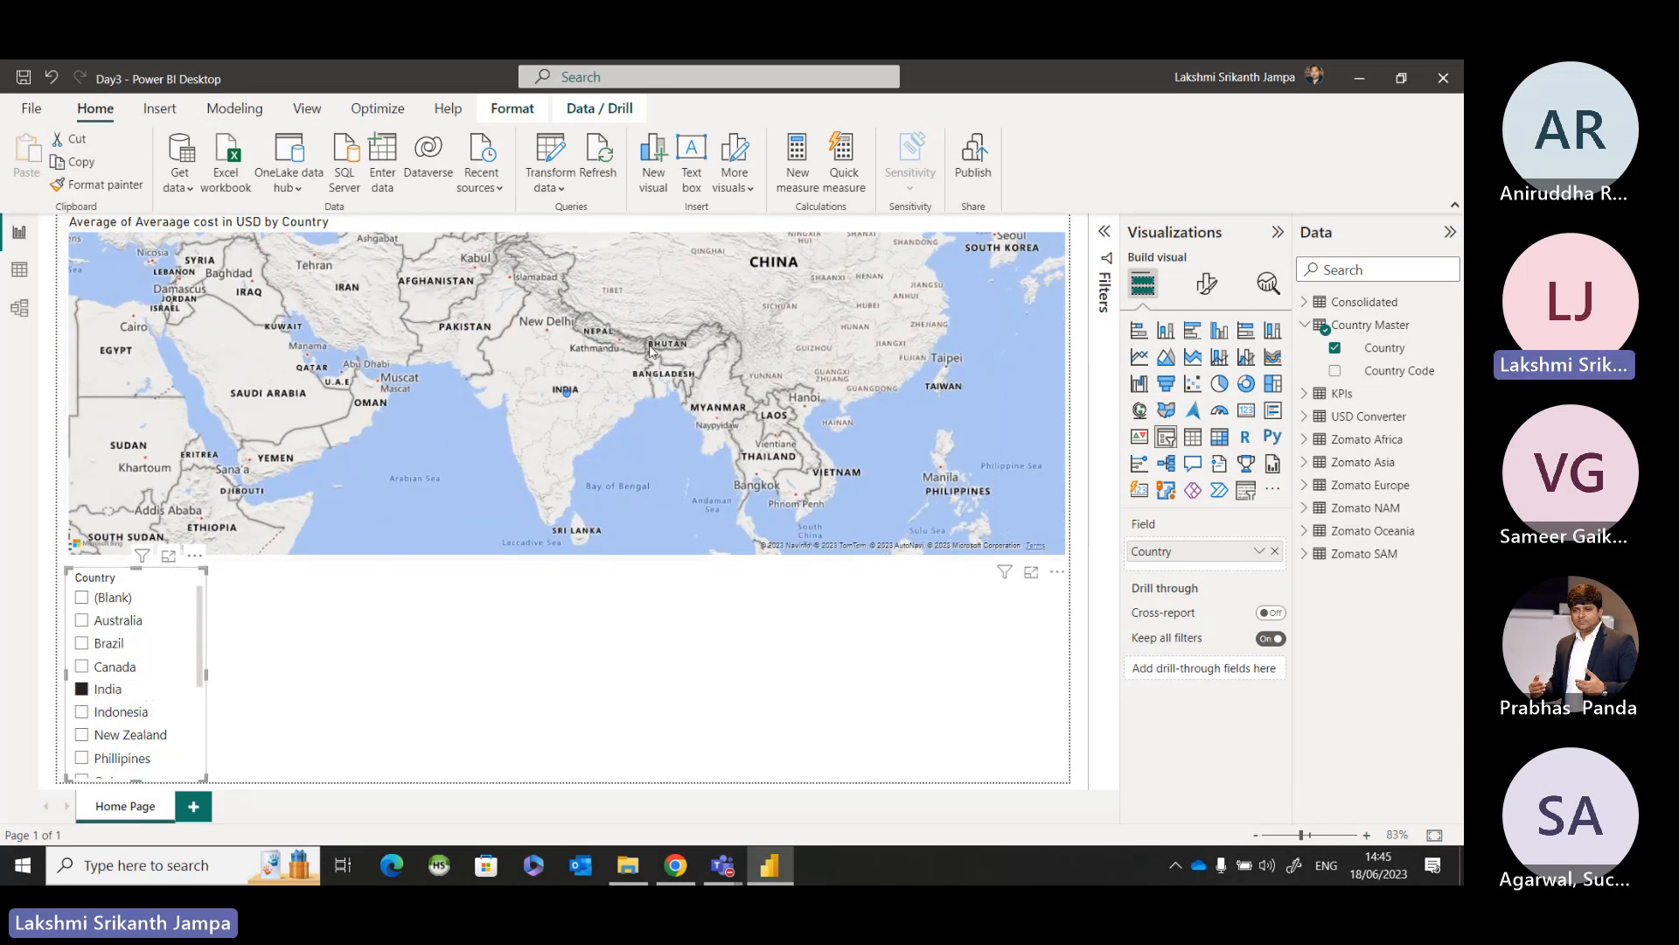
{"action": "scroll", "coordinate": [128, 706], "scroll_direction": "down", "scroll_amount": 1}
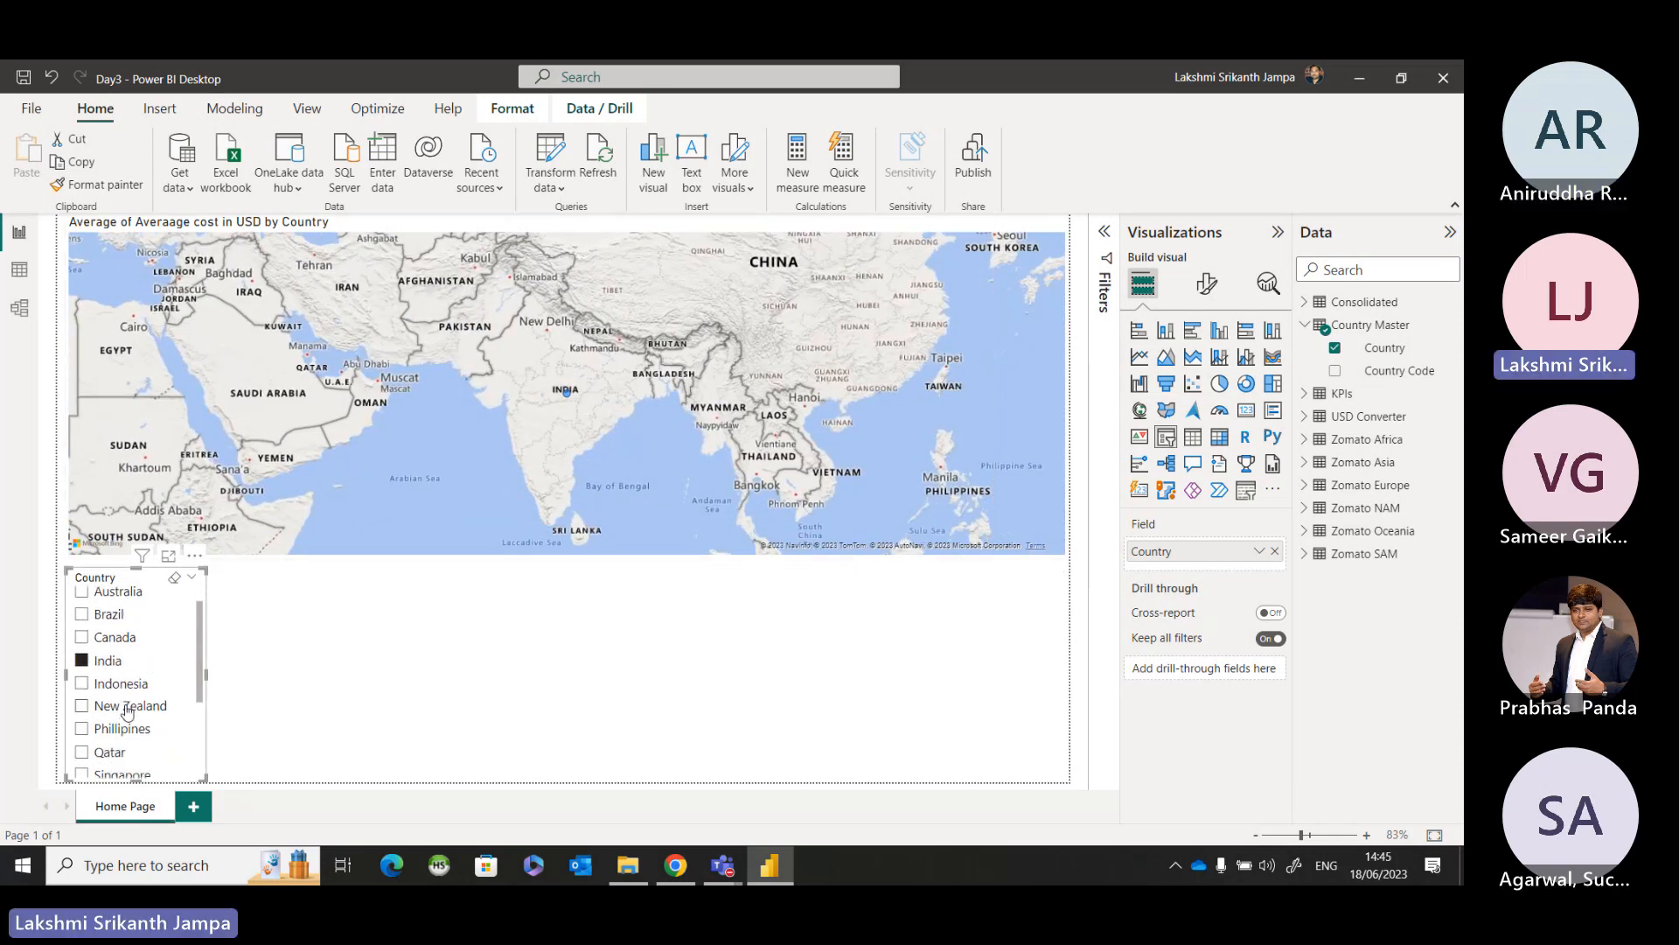
{"action": "left_click", "coordinate": [107, 752]}
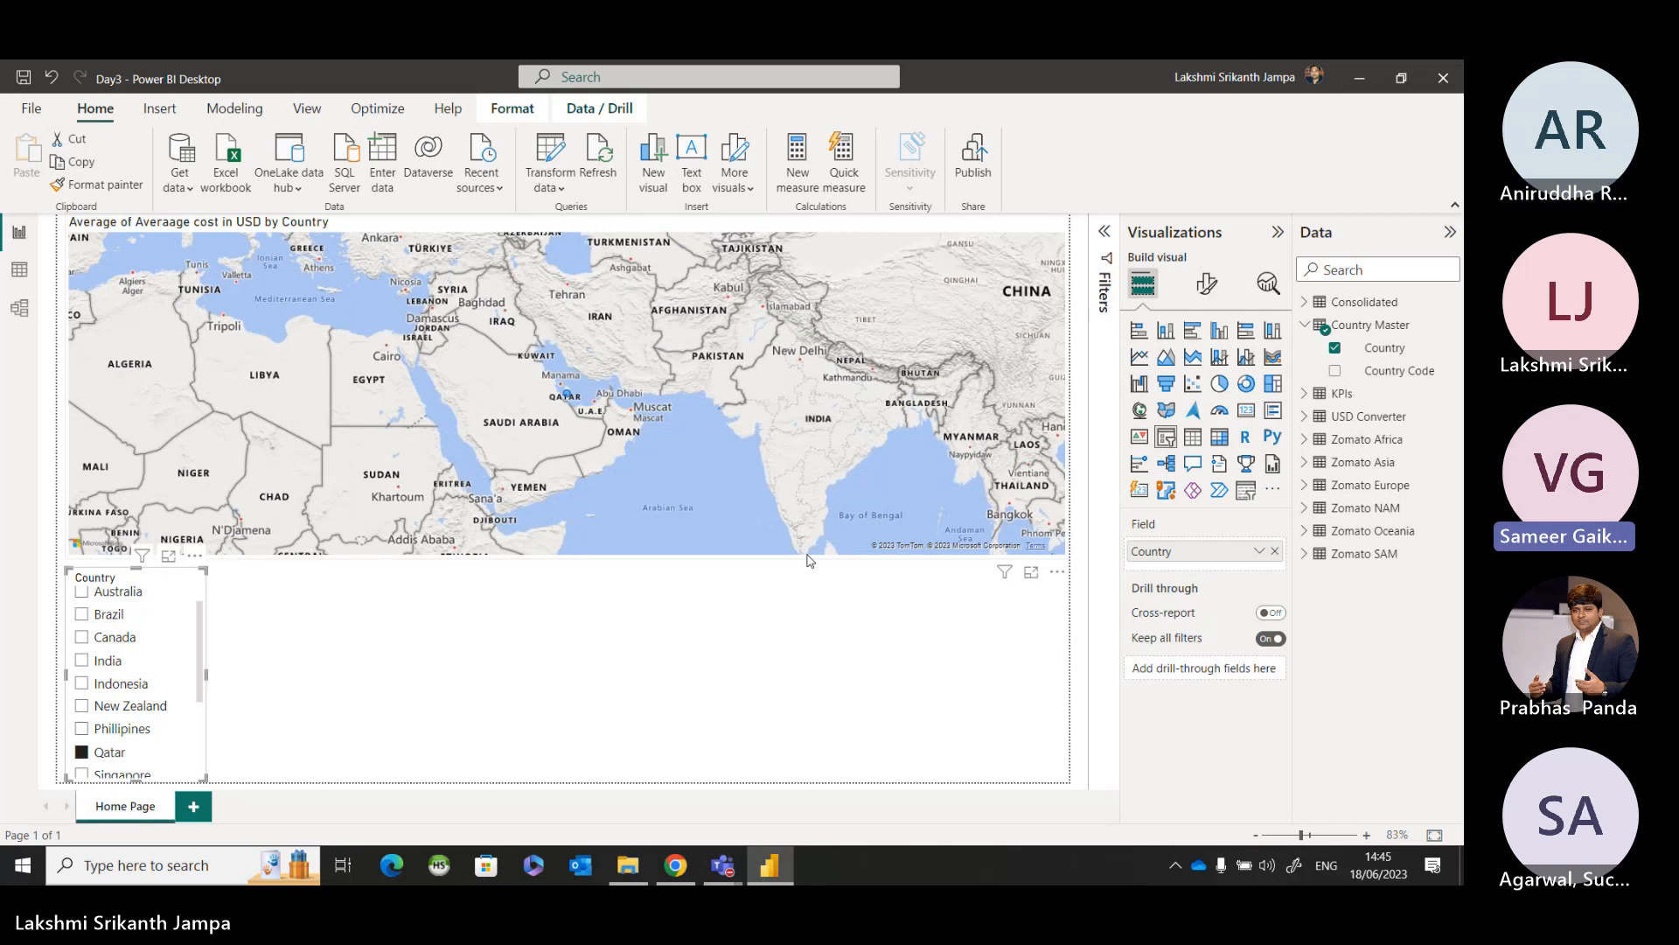
Reopen the model's relationship list and try to activate the Country Code links from Zomato Africa and Zomato Europe to Country Master.
{"action": "left_click", "coordinate": [24, 312]}
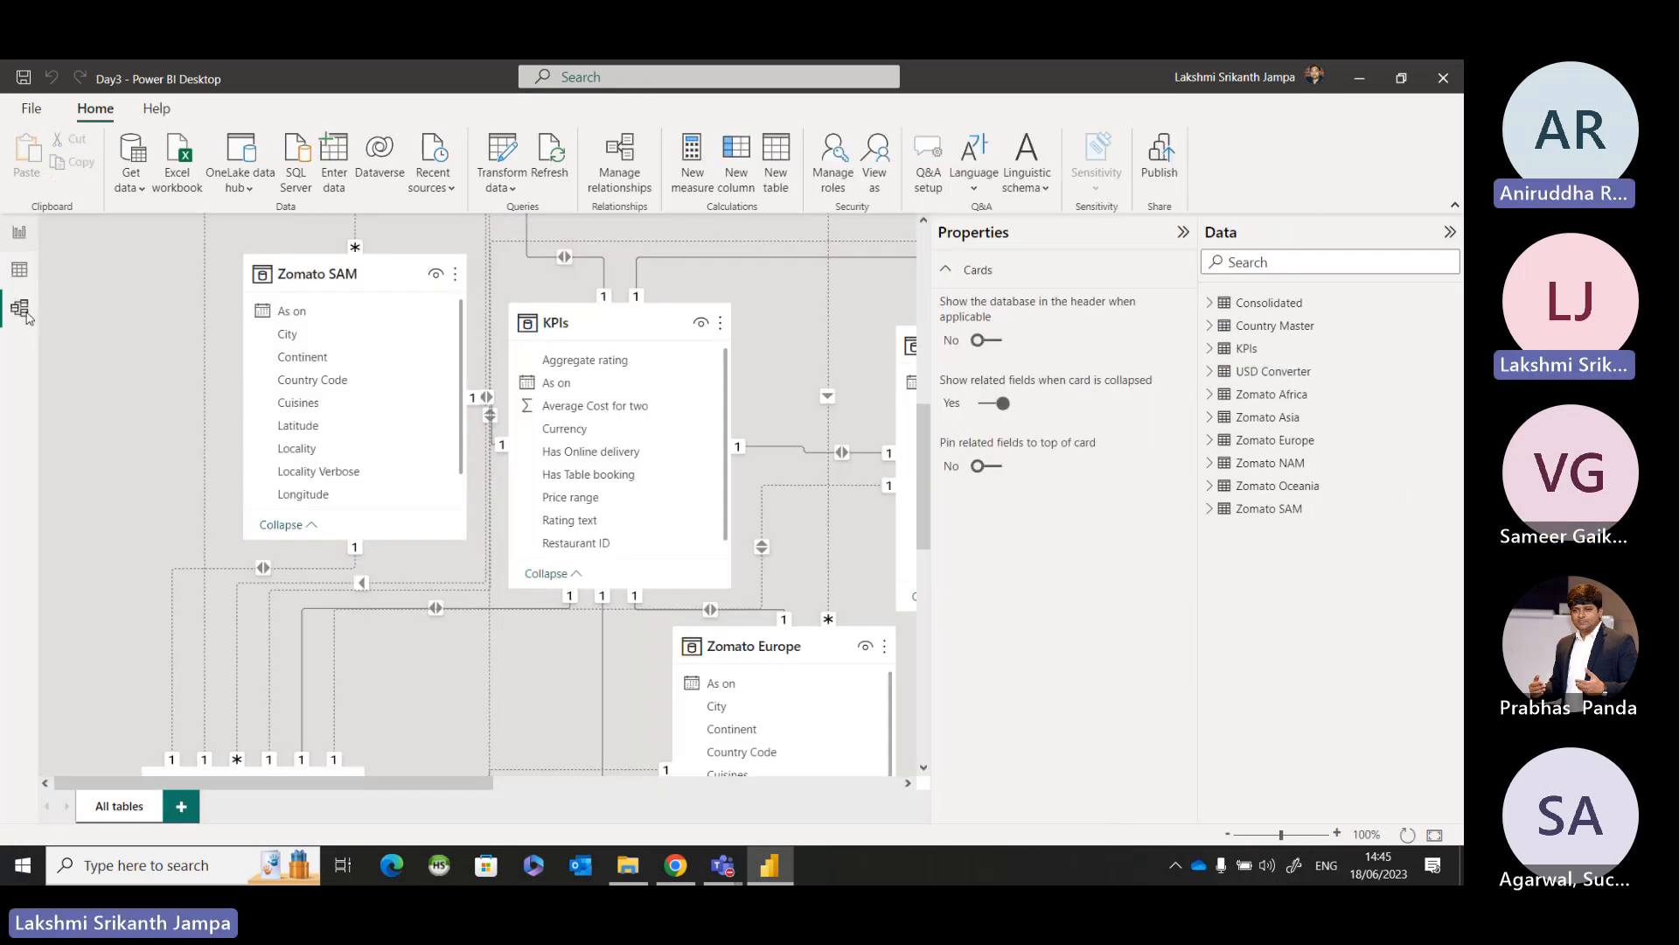
{"action": "left_click", "coordinate": [609, 174]}
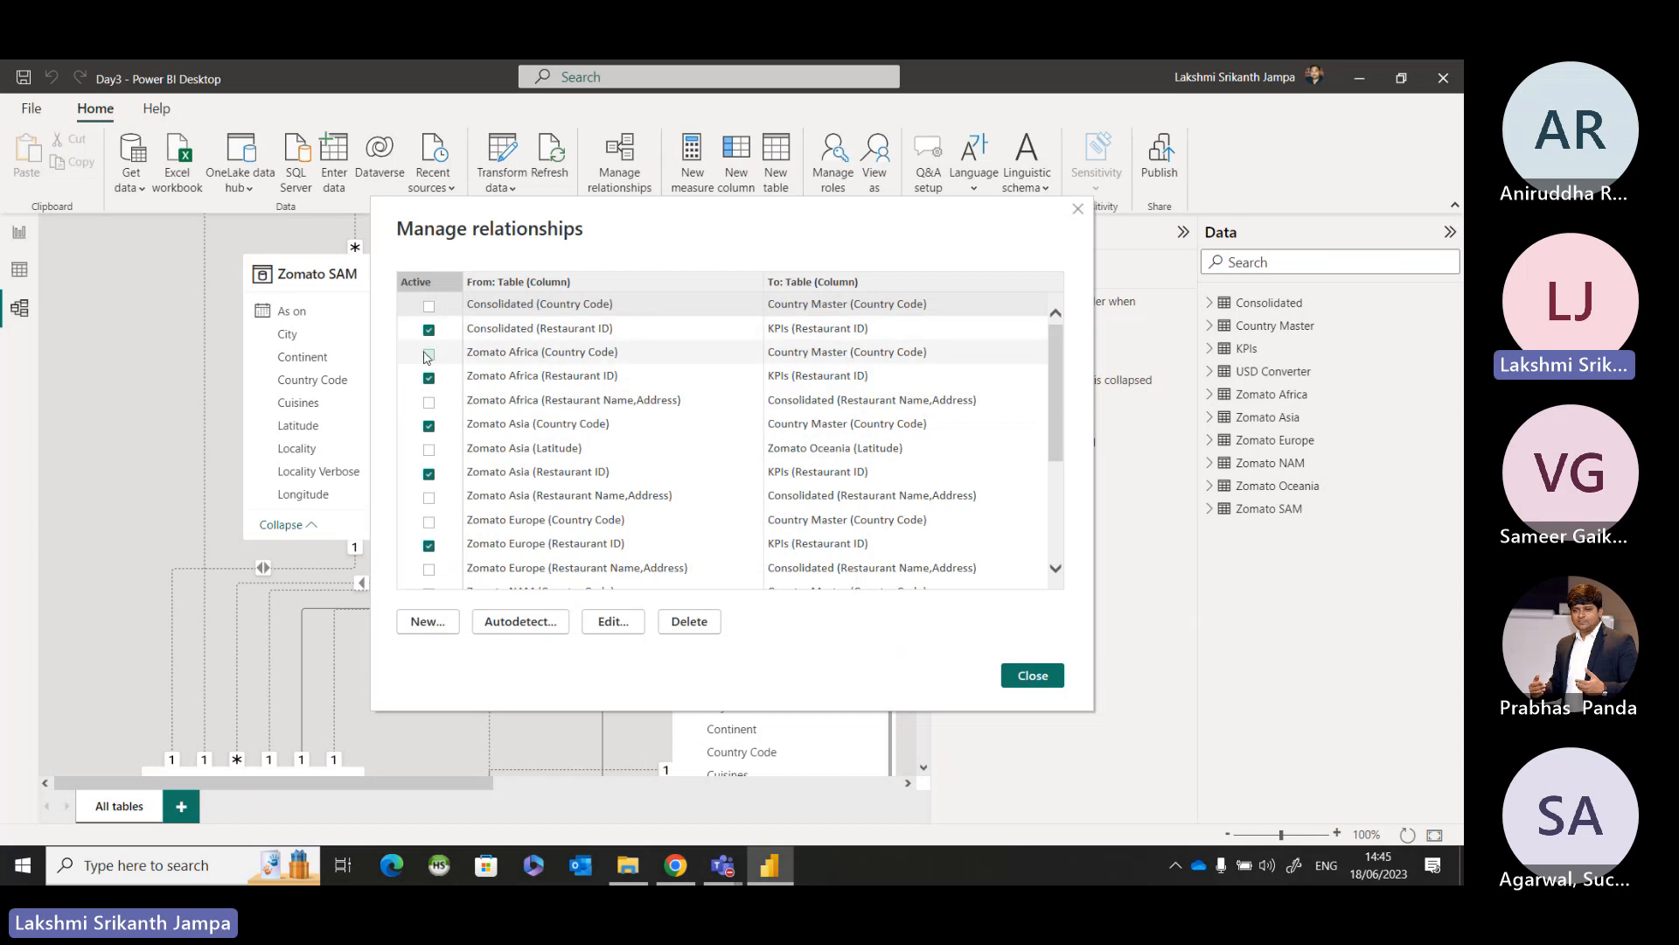
{"action": "left_click", "coordinate": [429, 401]}
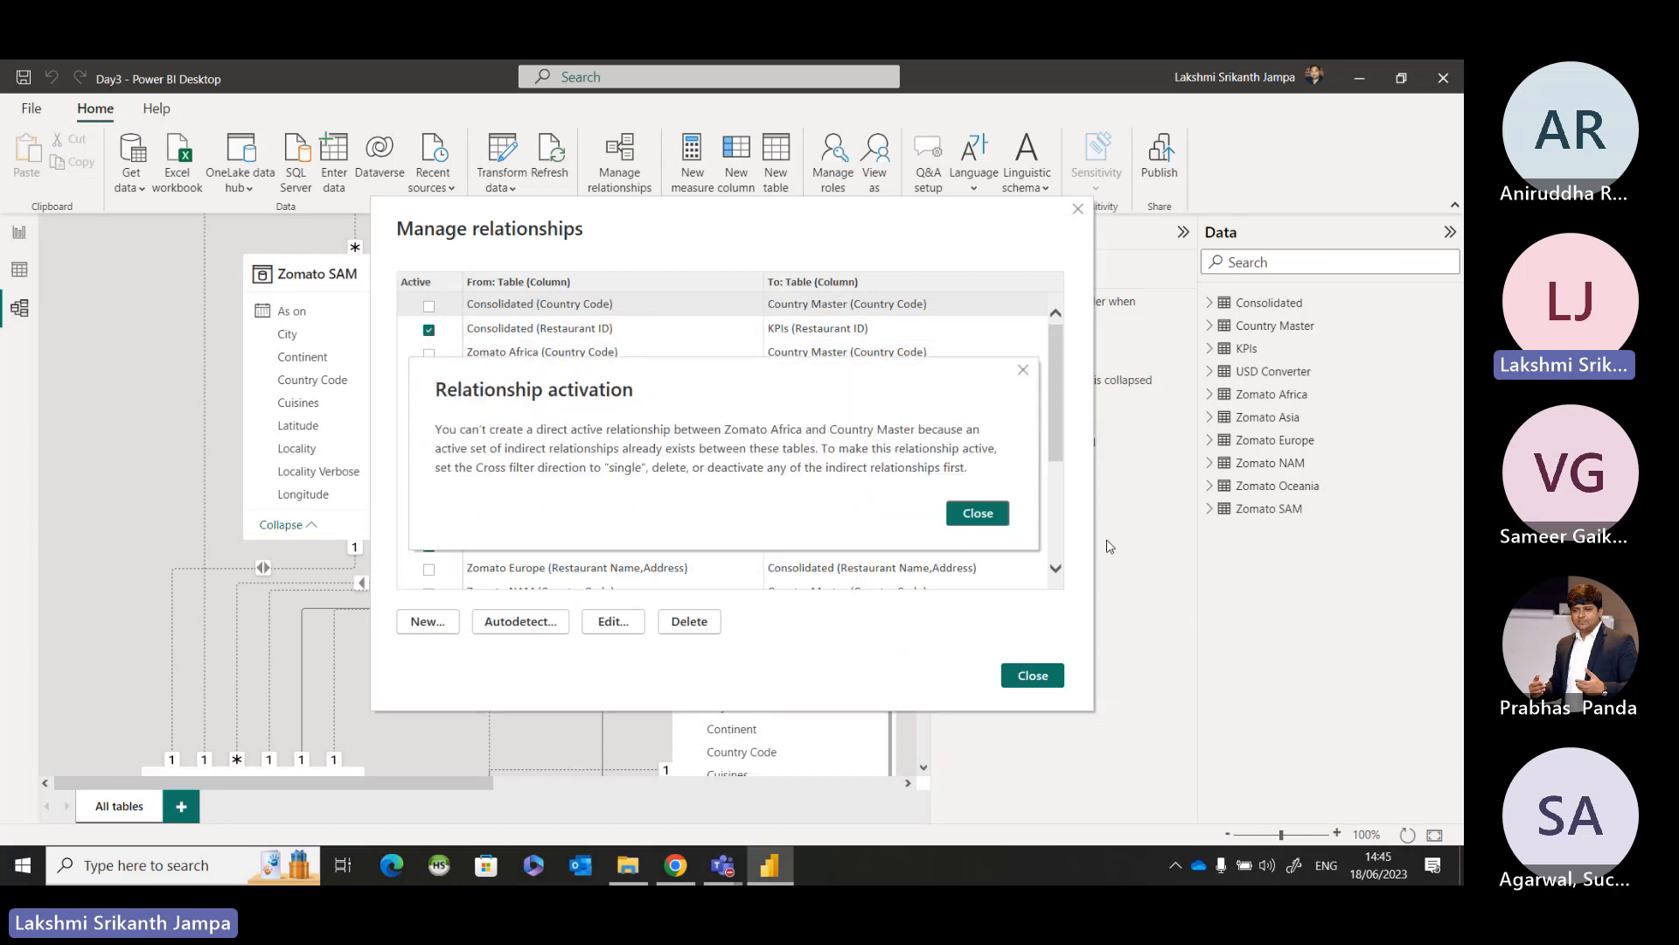
{"action": "left_click", "coordinate": [992, 521]}
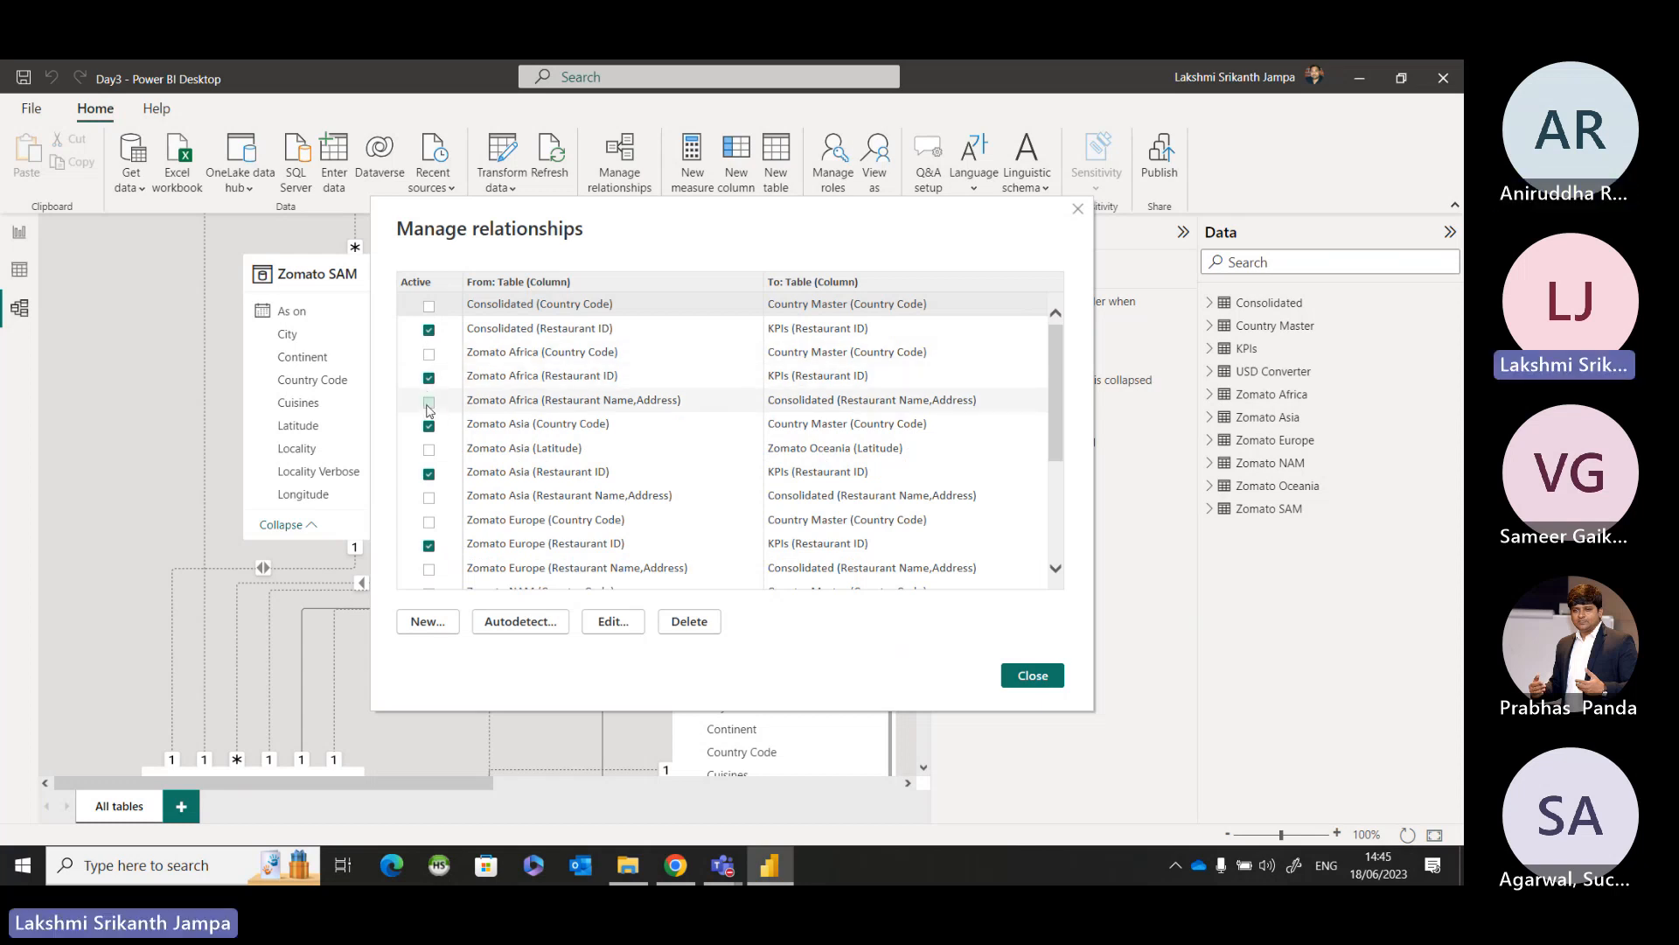
{"action": "left_click", "coordinate": [429, 525]}
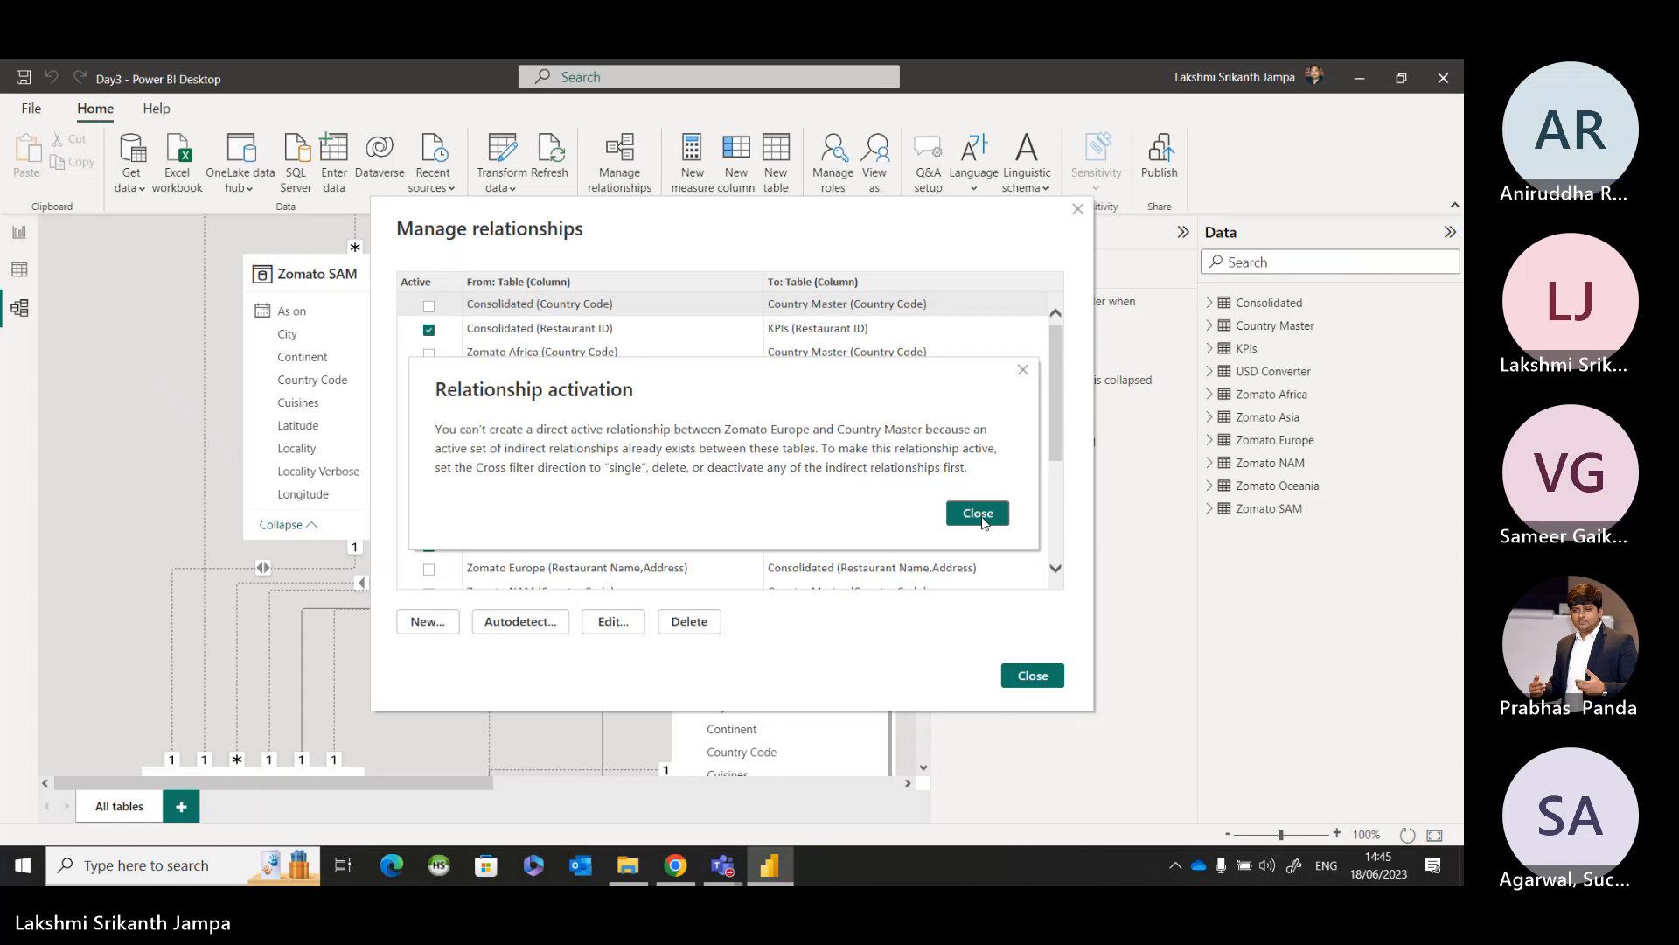
{"action": "left_click", "coordinate": [978, 514]}
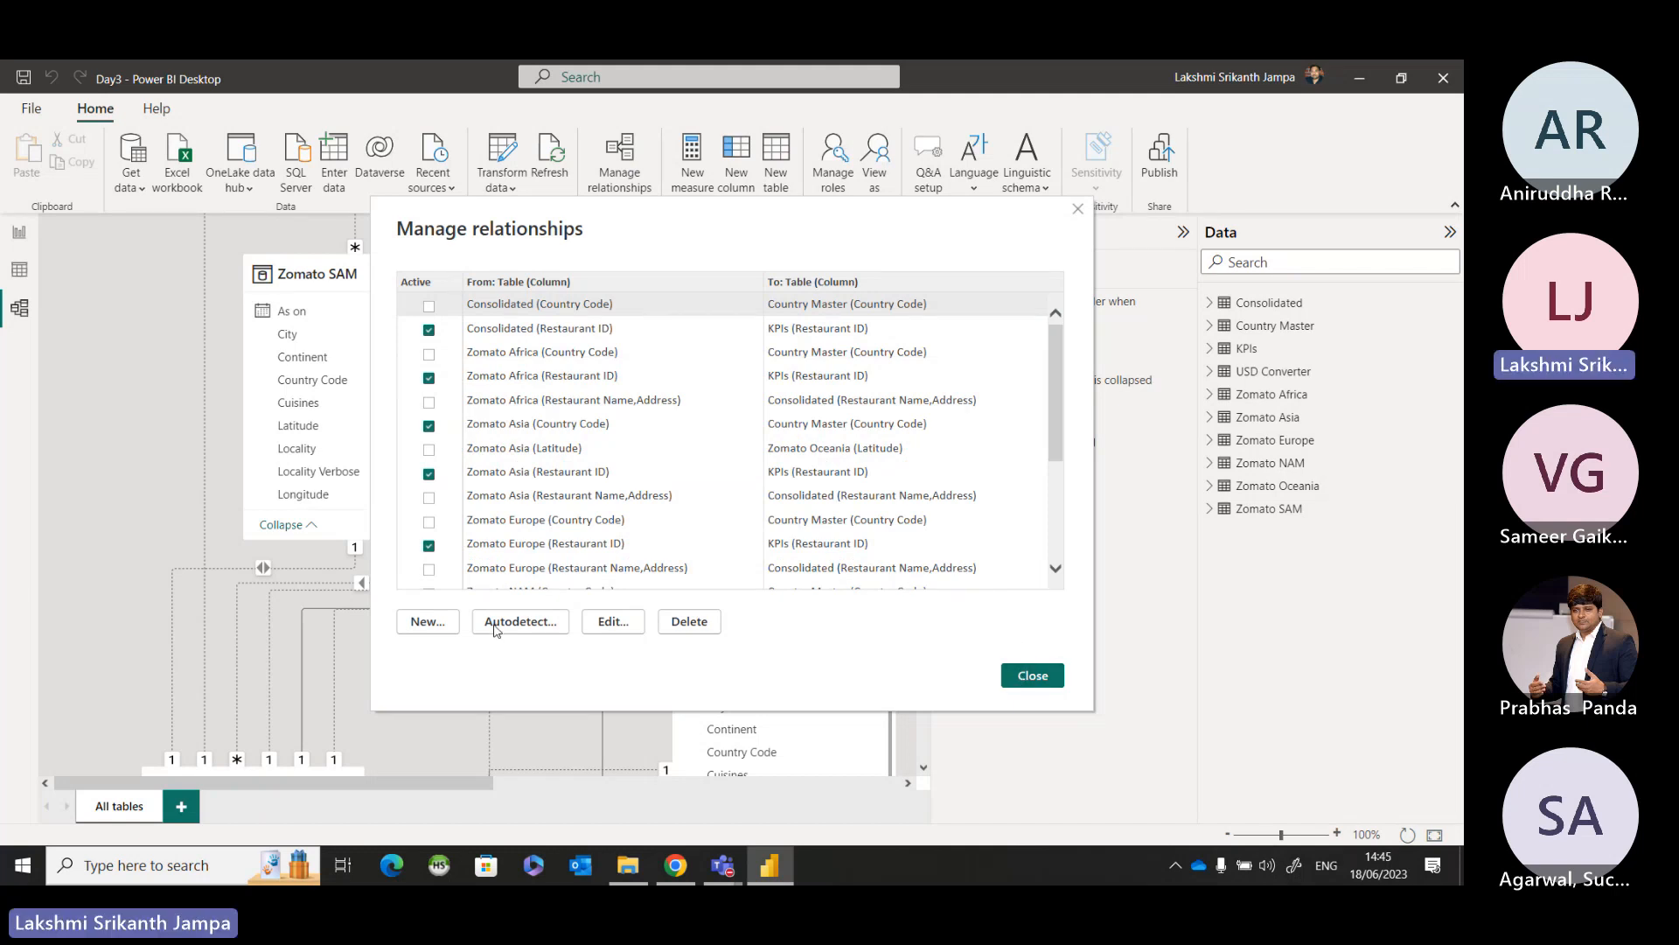
Set the Zomato Africa to Country Master relationship's cross filter direction to Both and try to activate the relationship.
{"action": "double_click", "coordinate": [529, 353]}
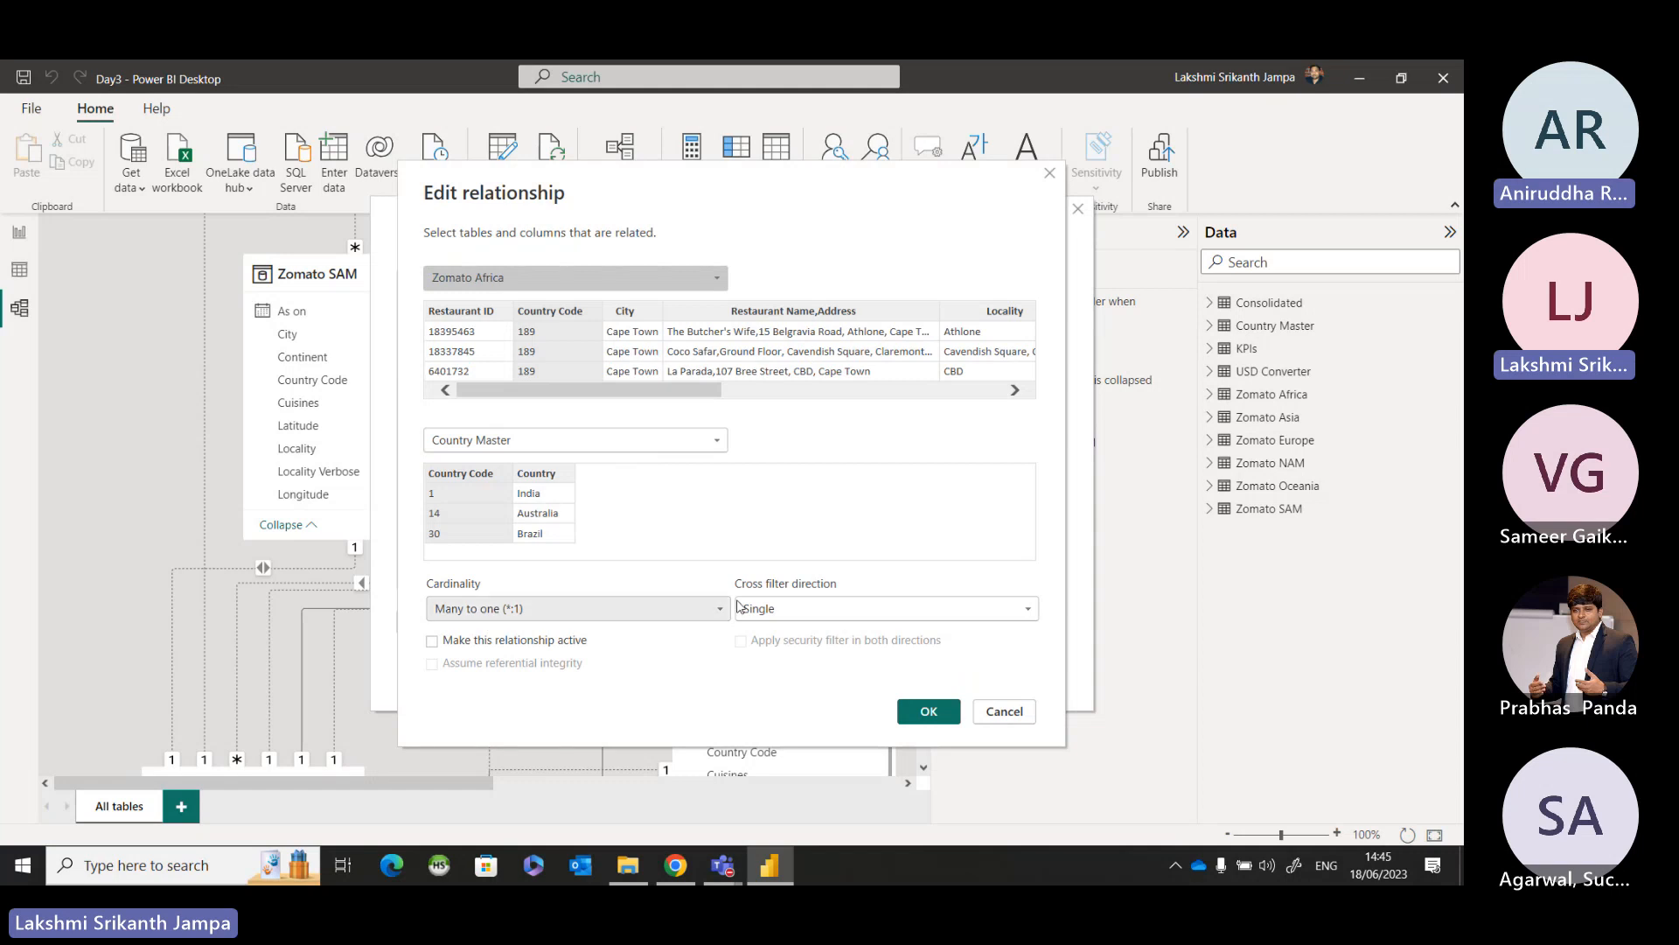
{"action": "left_click", "coordinate": [752, 608]}
{"action": "left_click", "coordinate": [781, 650]}
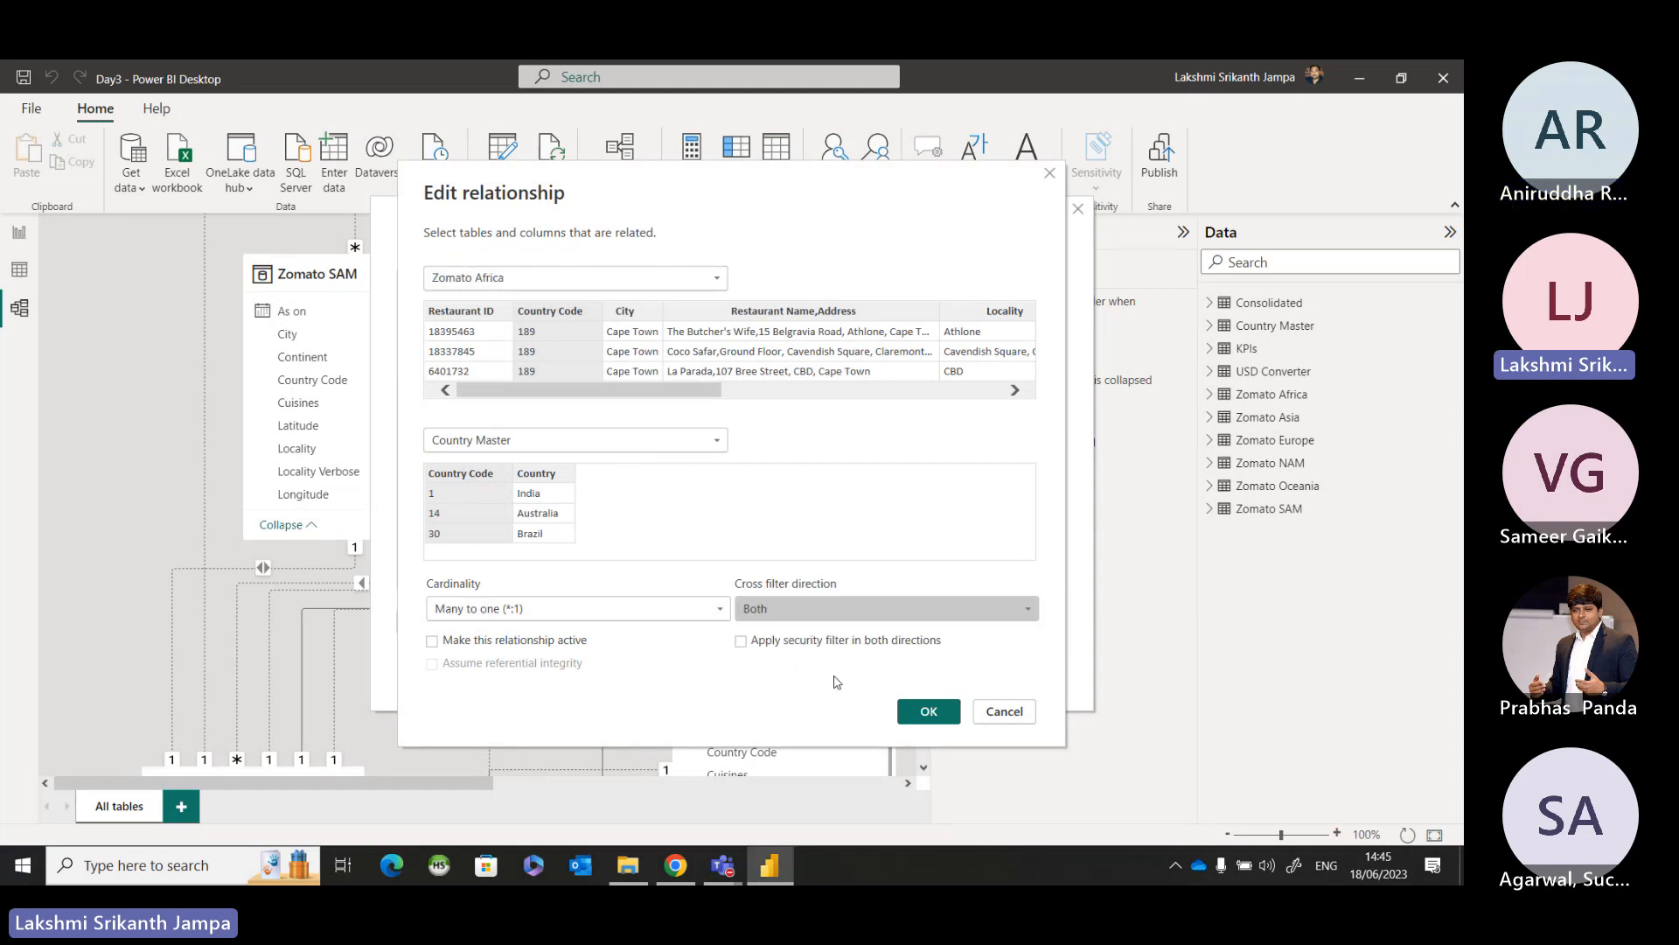
{"action": "left_click", "coordinate": [929, 710]}
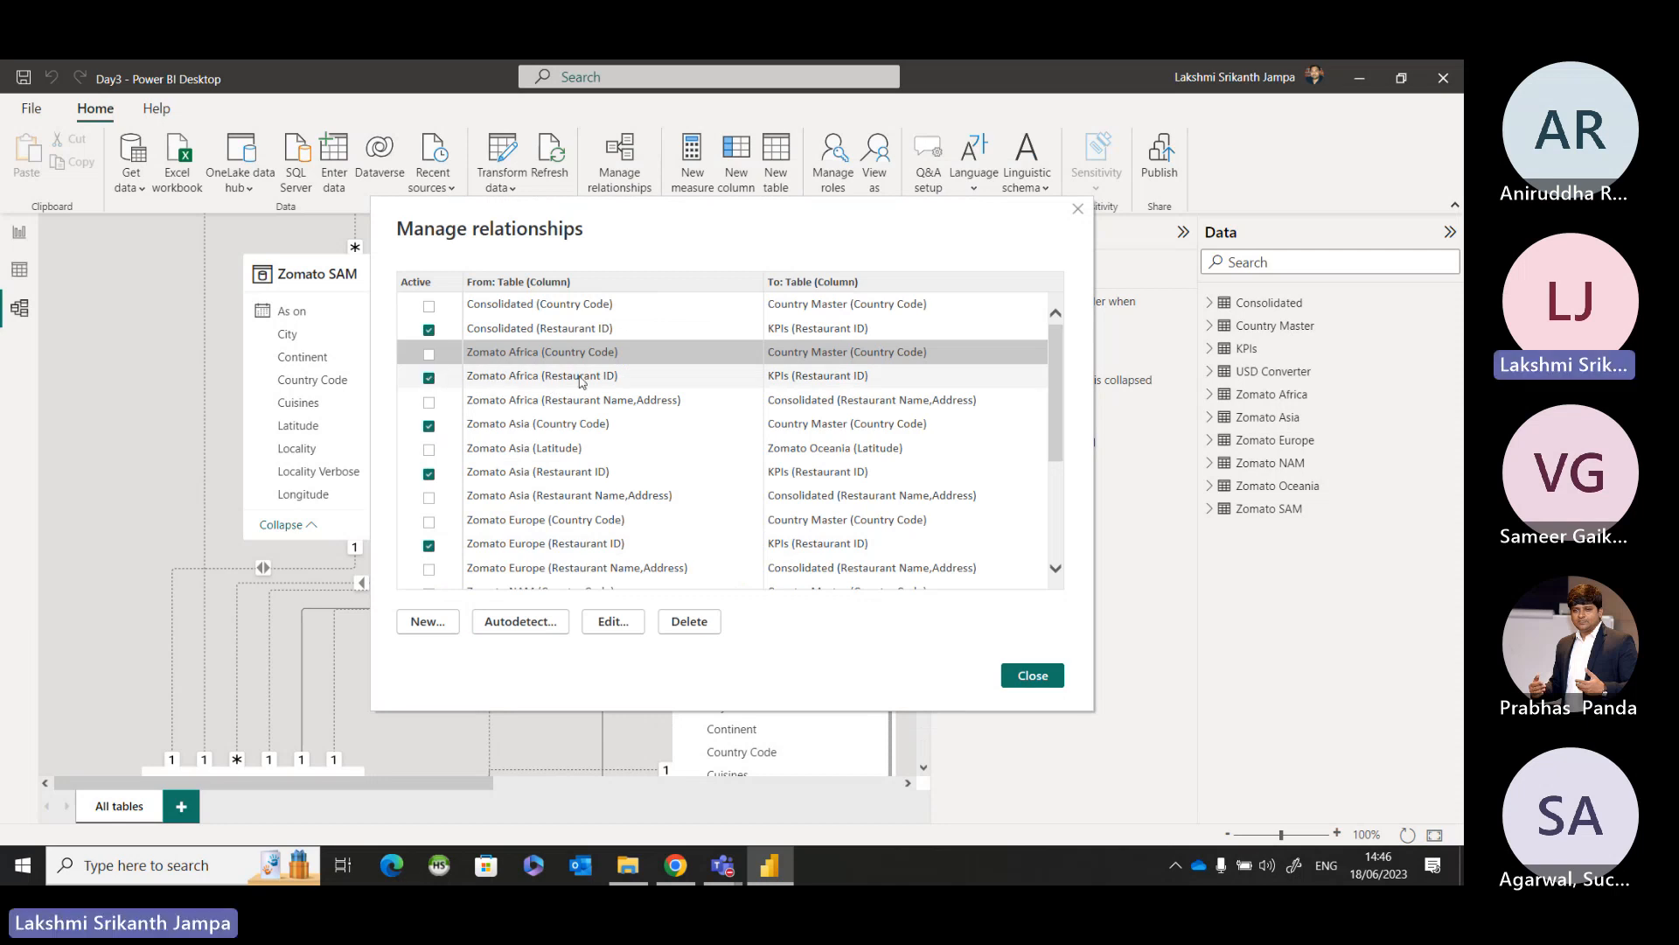
{"action": "left_click", "coordinate": [429, 354]}
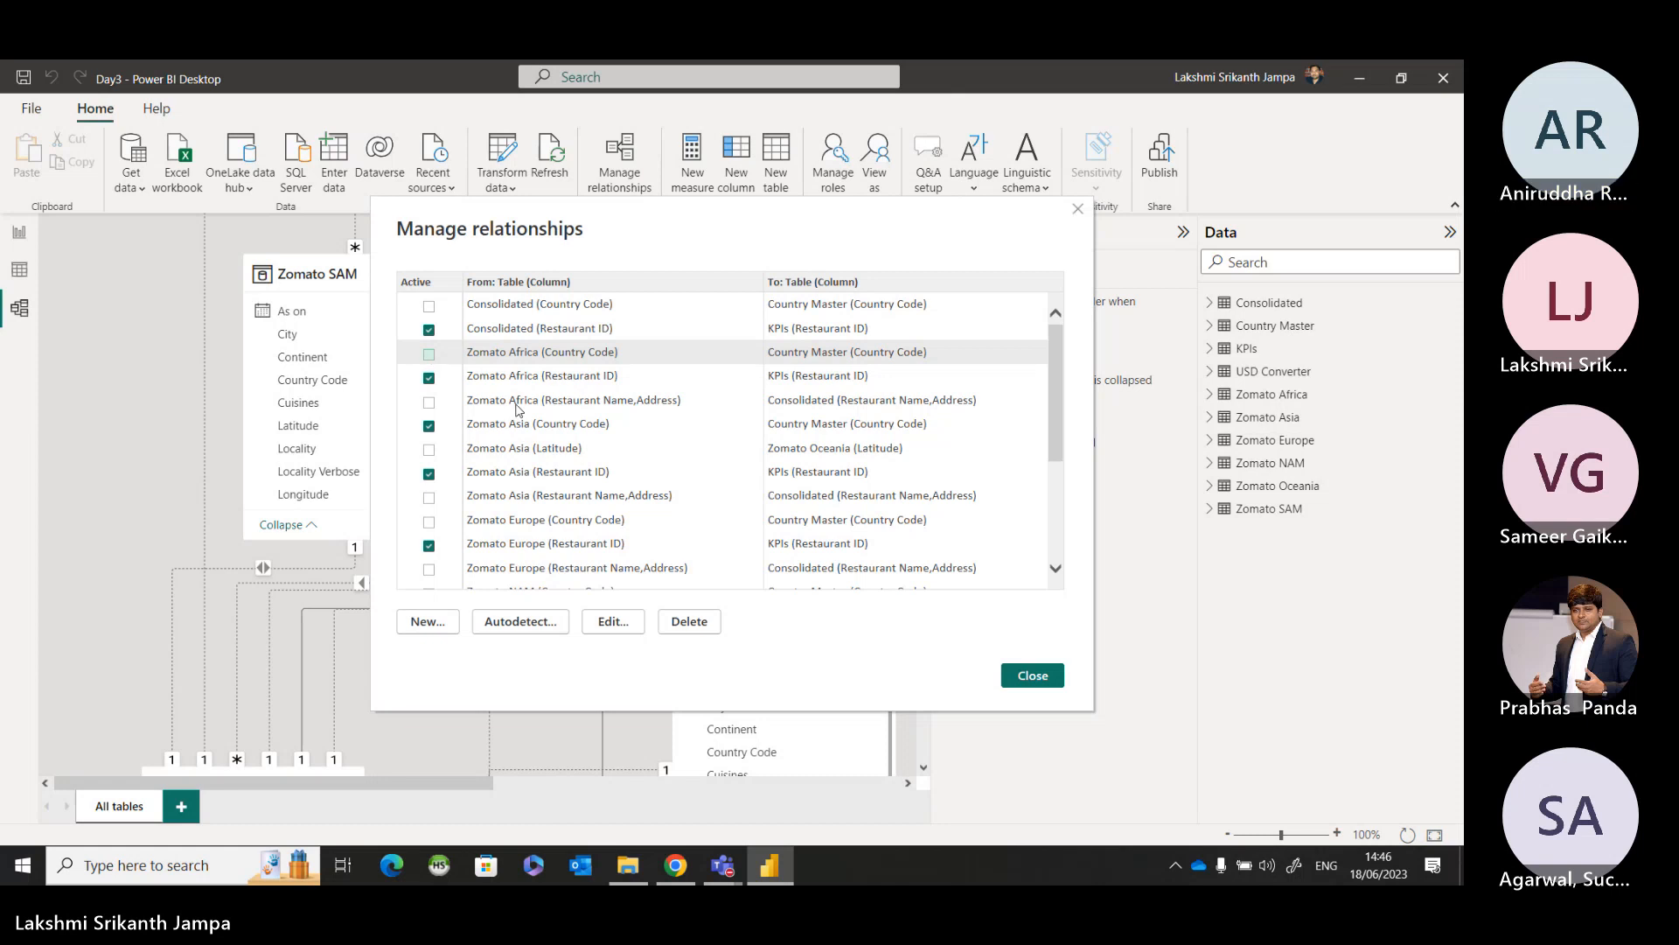
Try to activate the Zomato Africa to Country Master relationship with the security filter applied in both directions, cancel, and close the relationship list.
{"action": "left_click", "coordinate": [977, 515]}
{"action": "left_click", "coordinate": [613, 621]}
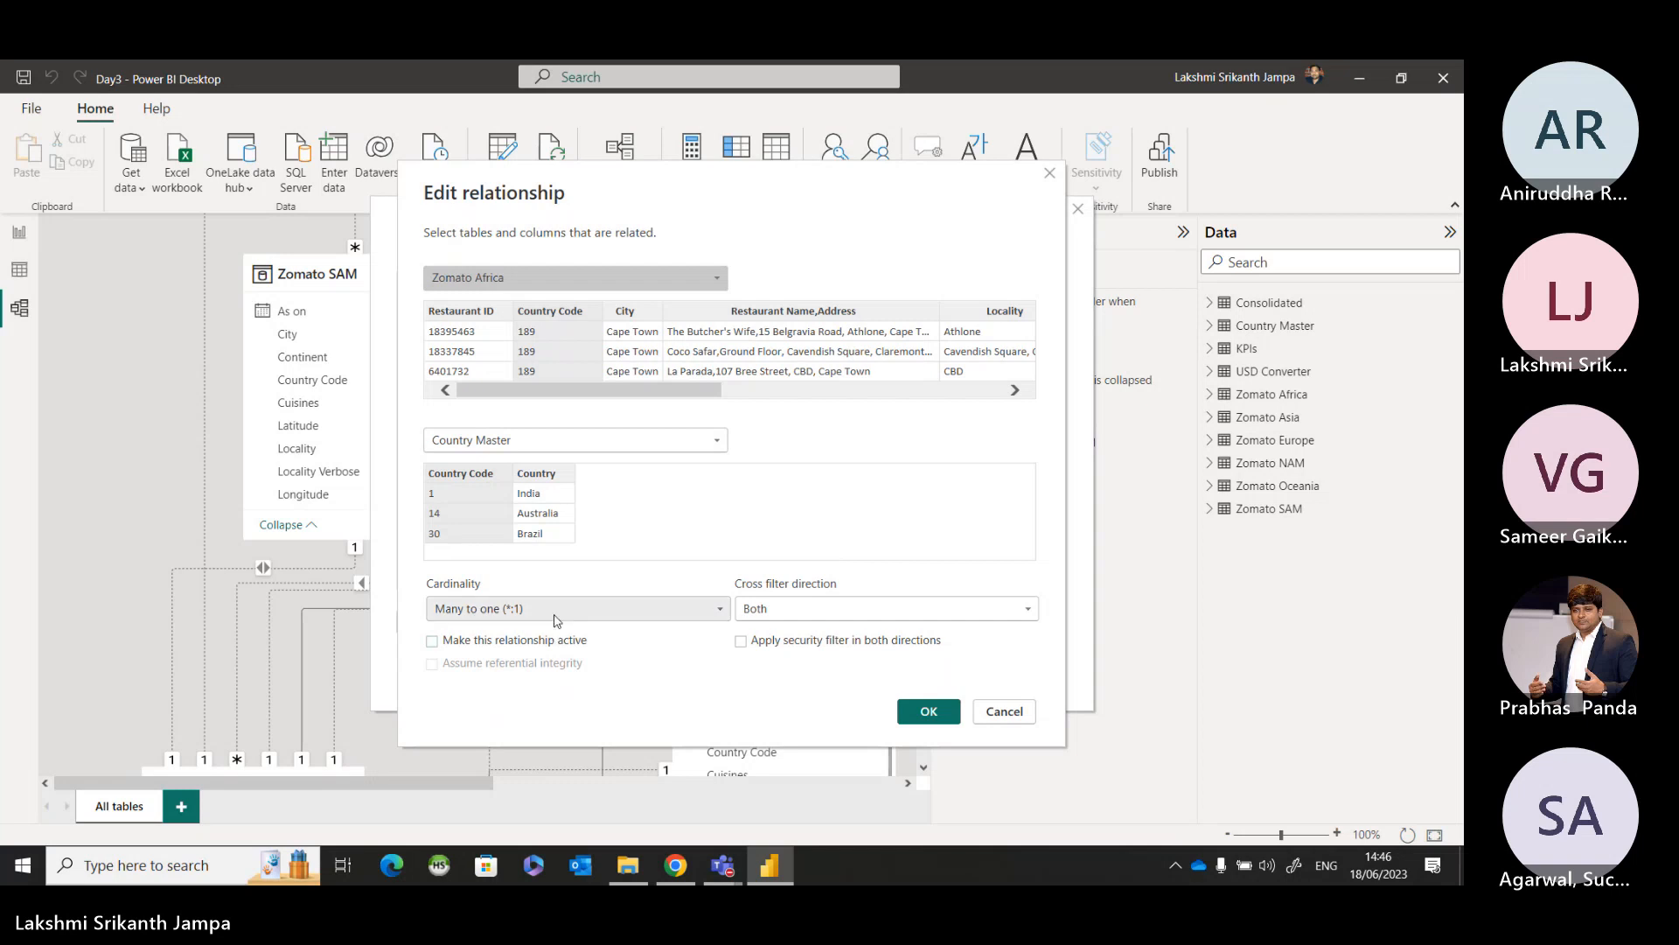
{"action": "left_click", "coordinate": [553, 642]}
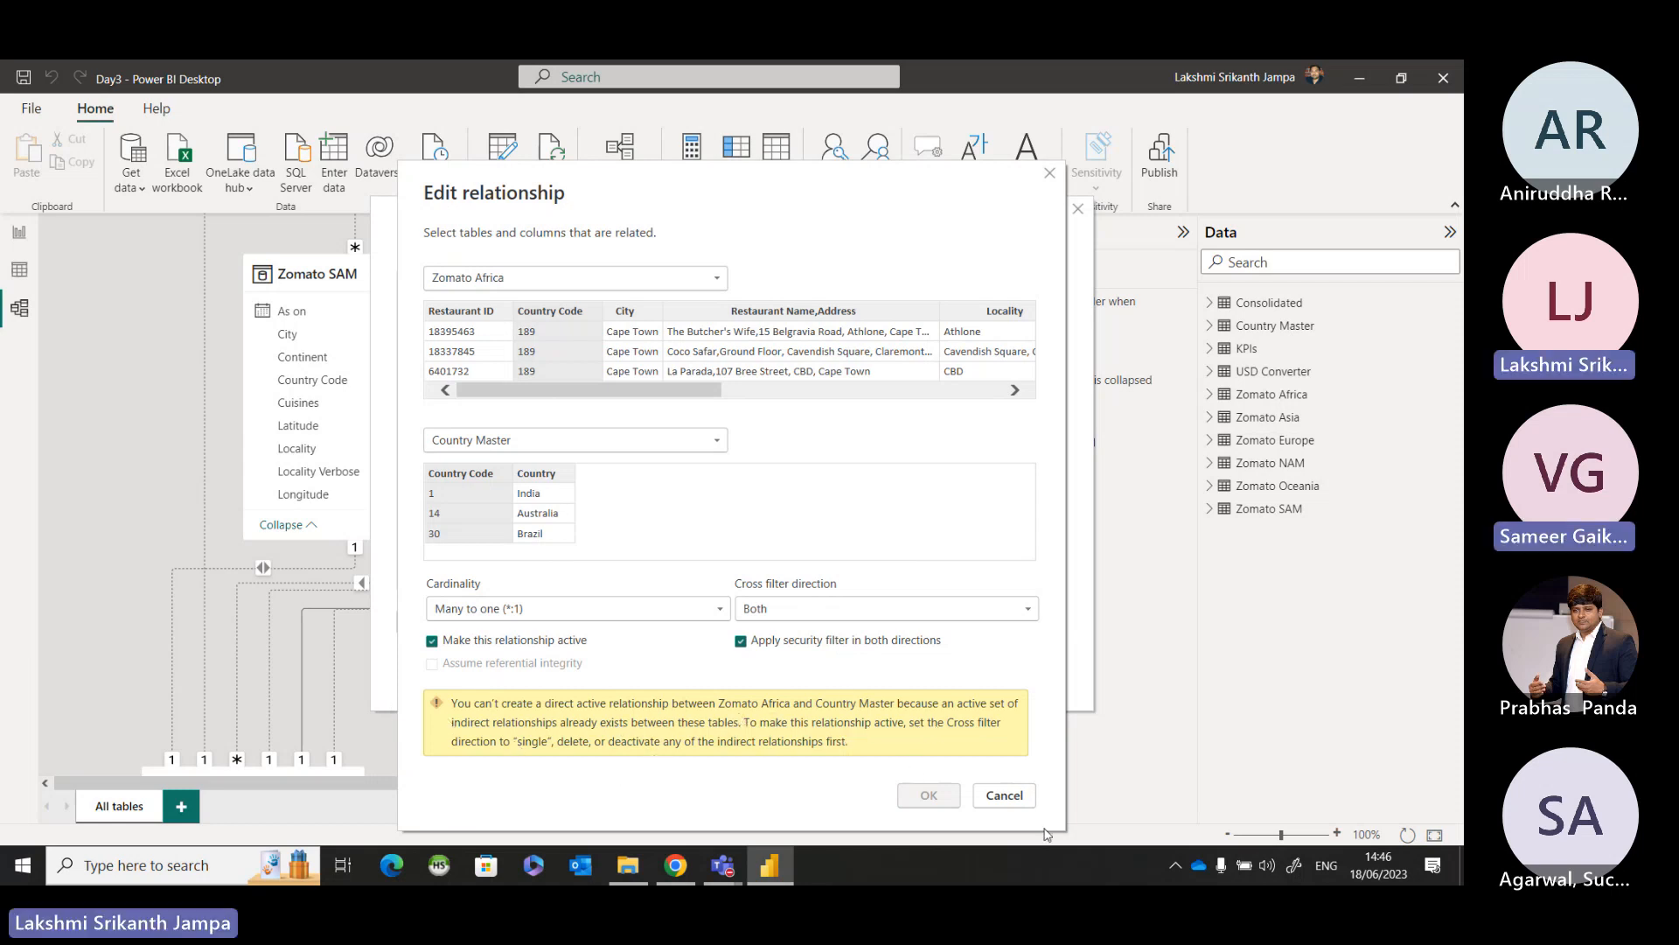
{"action": "left_click", "coordinate": [1004, 795]}
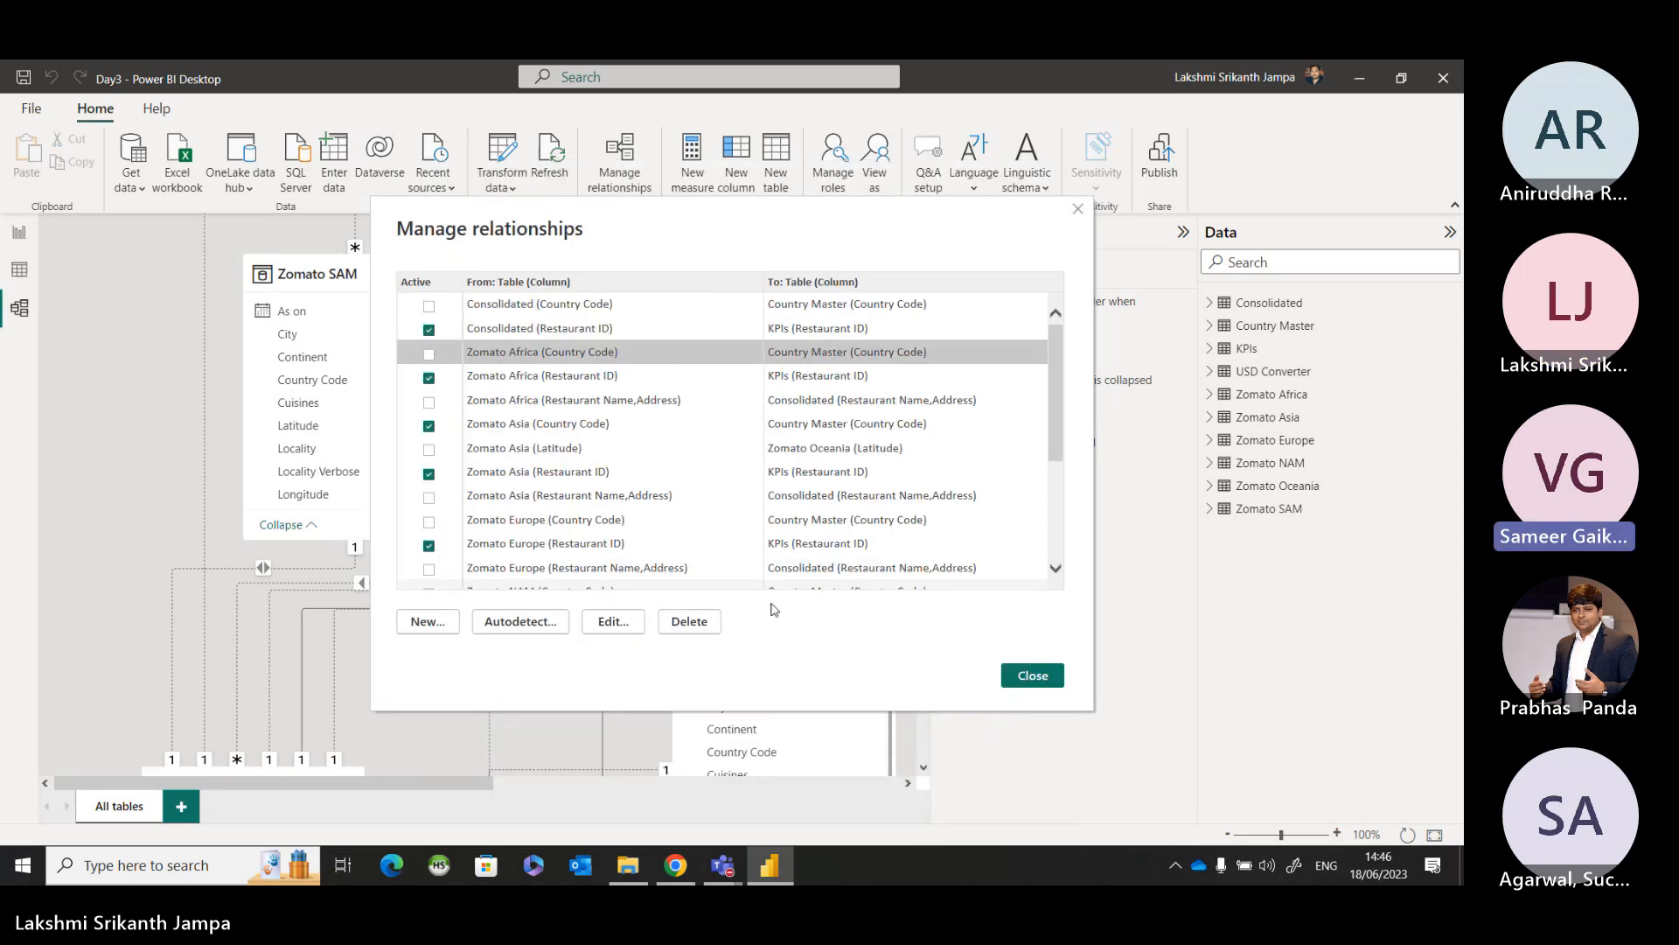
{"action": "left_click", "coordinate": [1017, 674]}
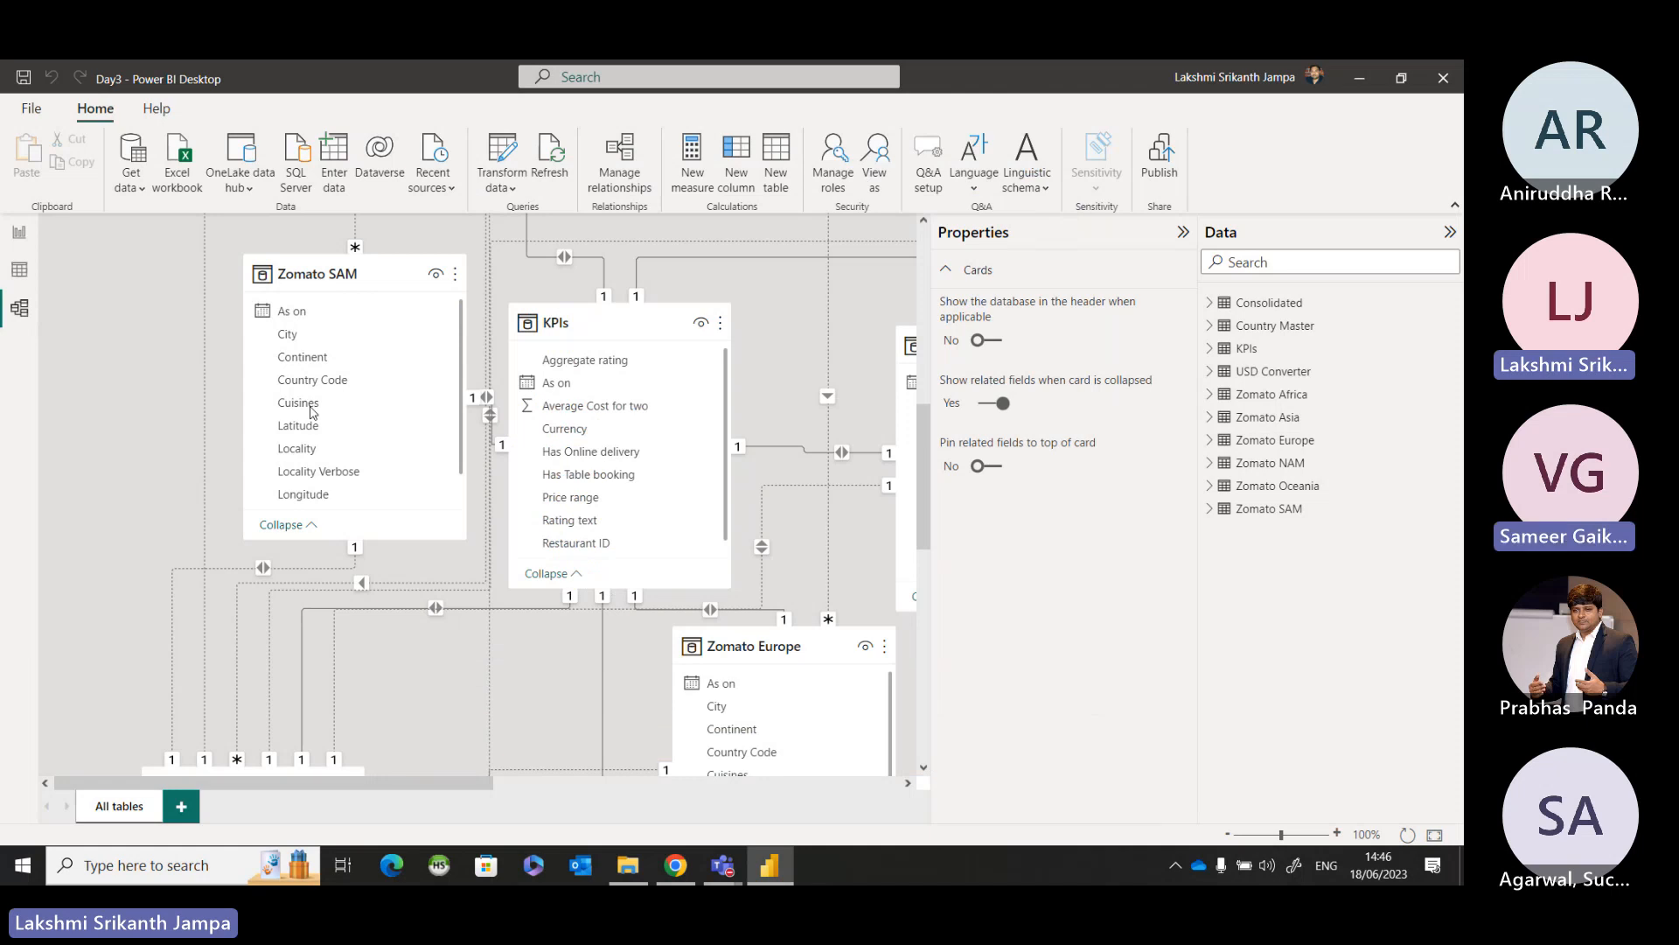
Locate Zomato Europe in the model diagram and inspect its Restaurant Name,Address relationship to Consolidated.
{"action": "left_click_drag", "start_coordinate": [414, 784], "coordinate": [581, 795]}
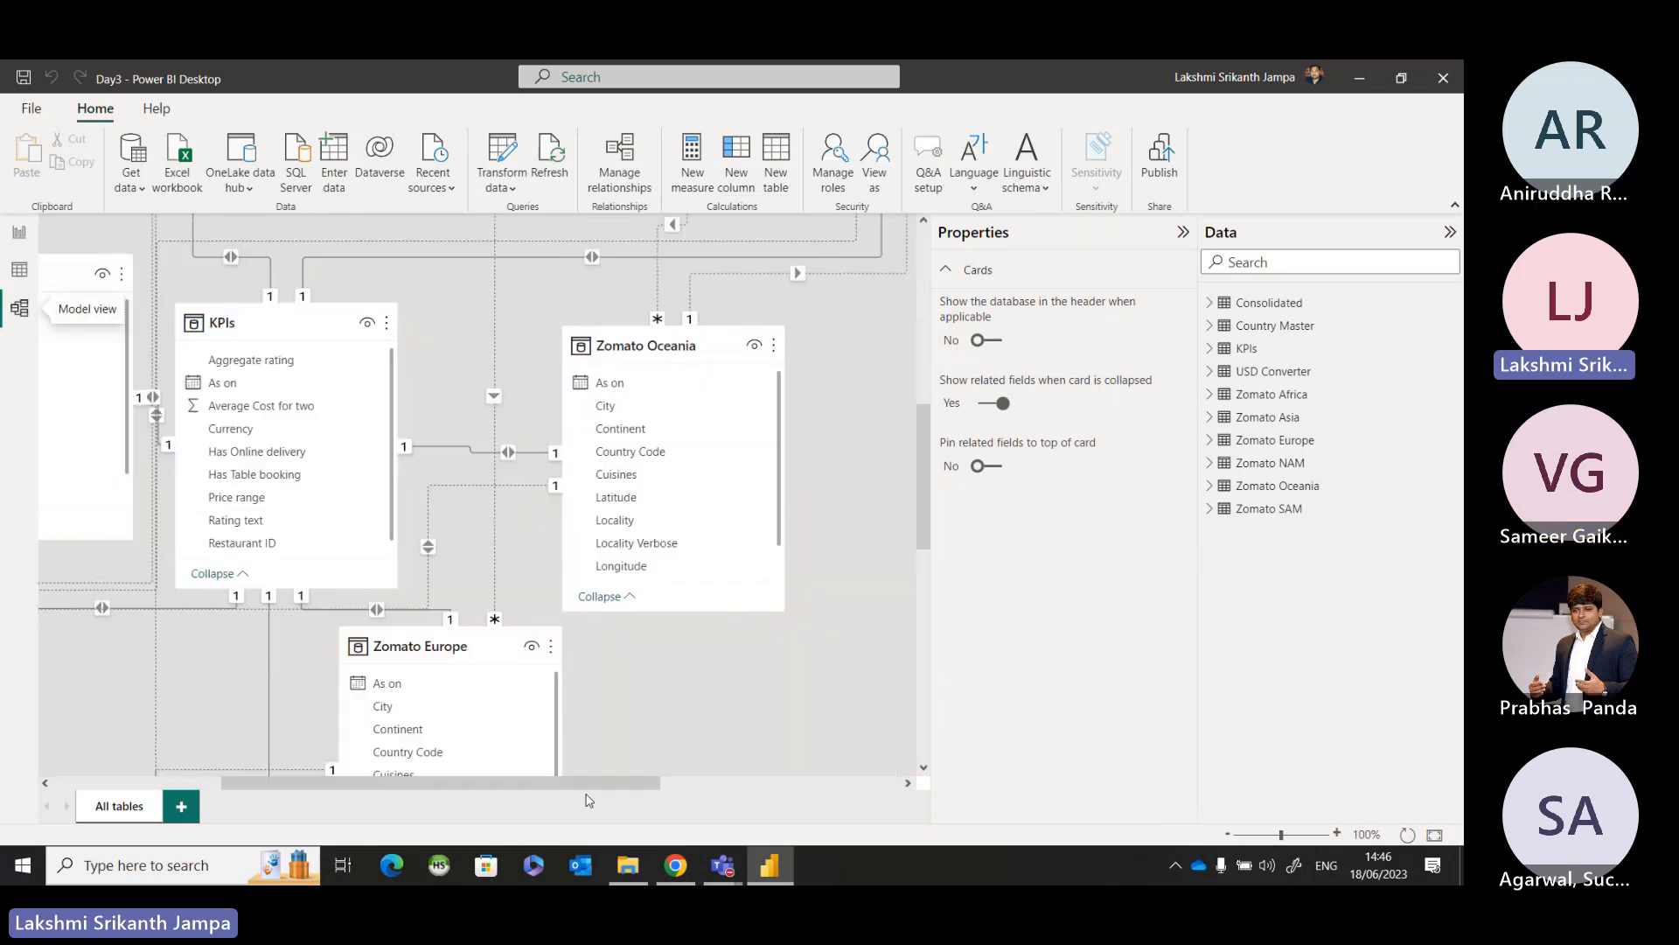
{"action": "scroll", "coordinate": [439, 626], "scroll_direction": "down", "scroll_amount": 5}
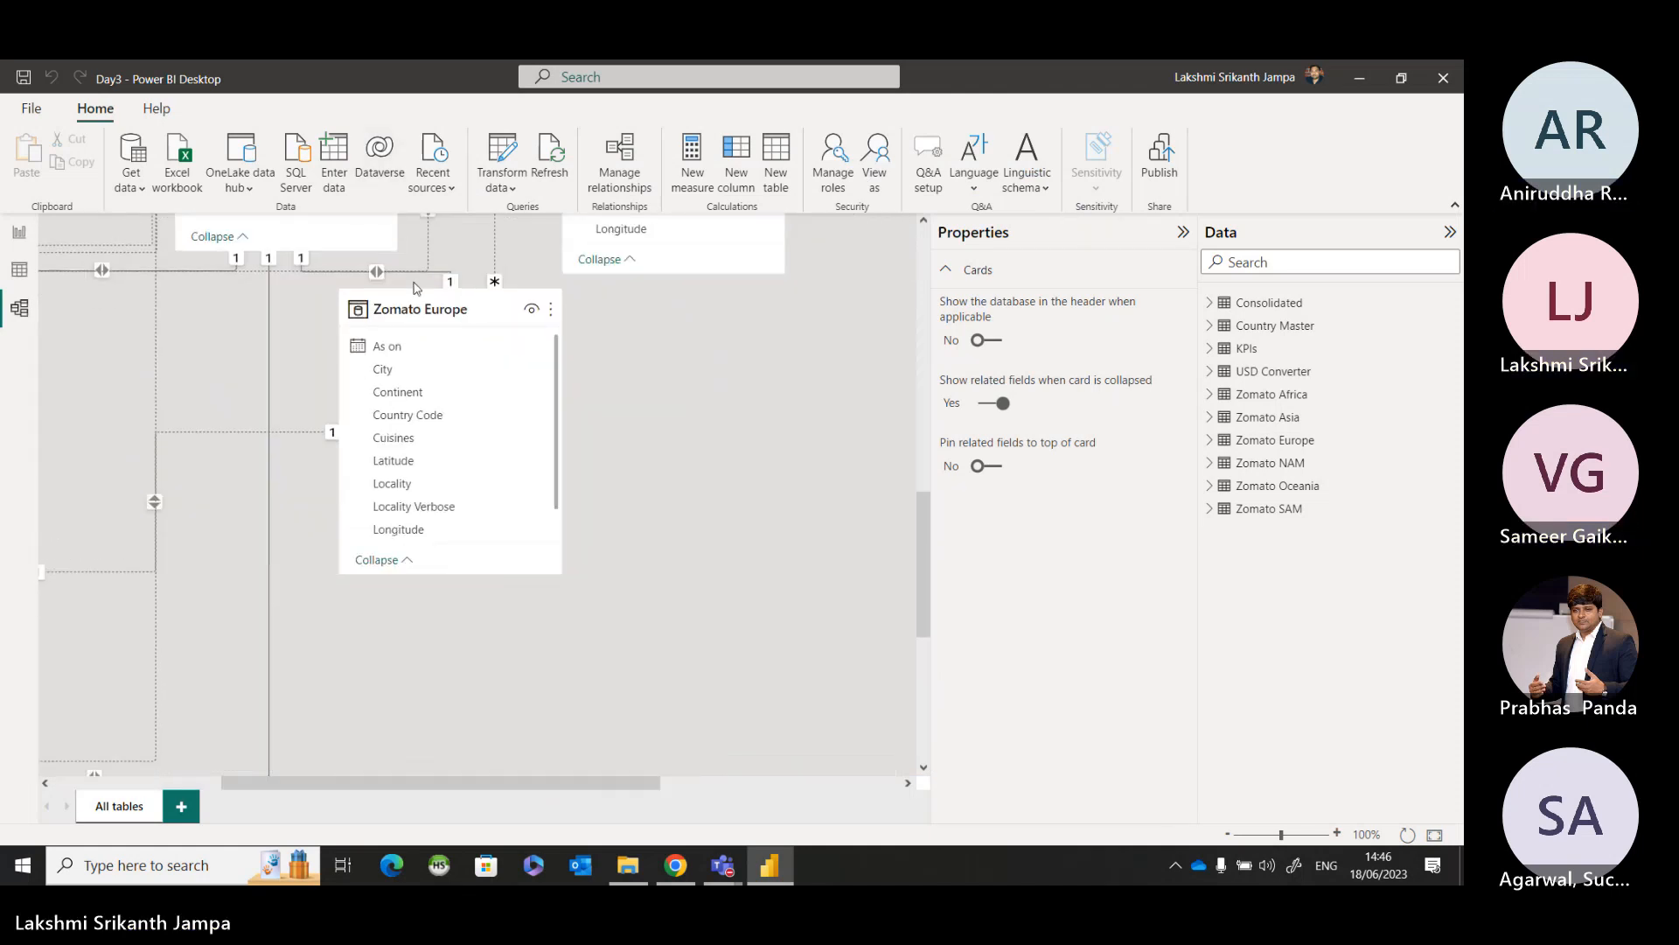
{"action": "right_click", "coordinate": [418, 317]}
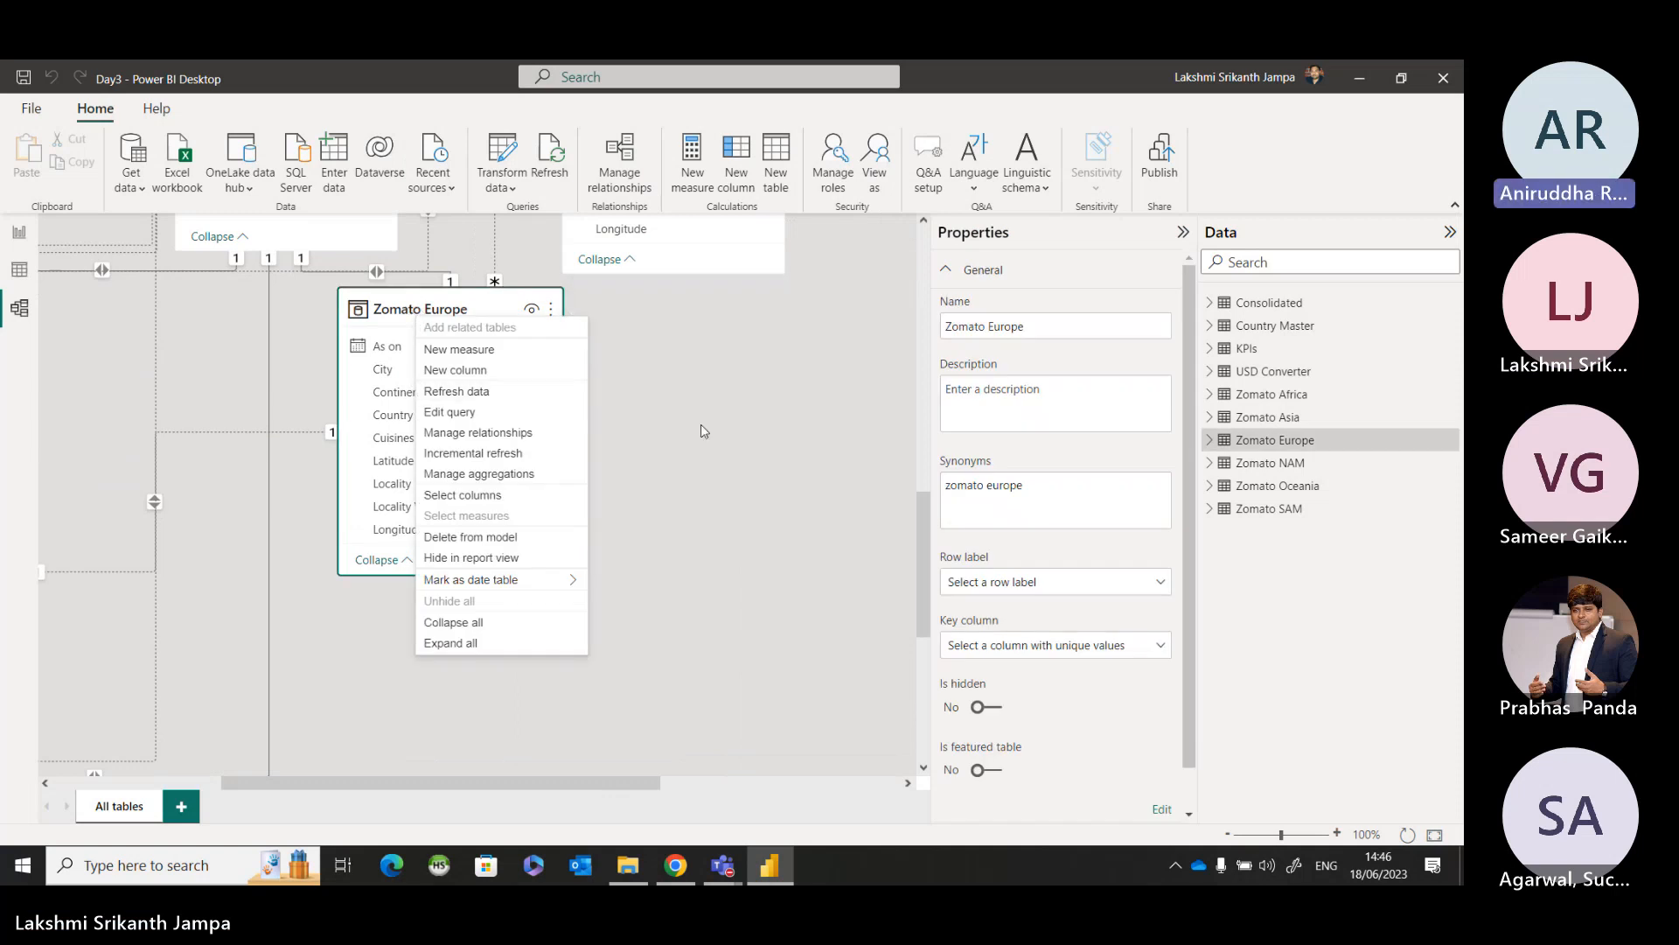
{"action": "left_click", "coordinate": [654, 402]}
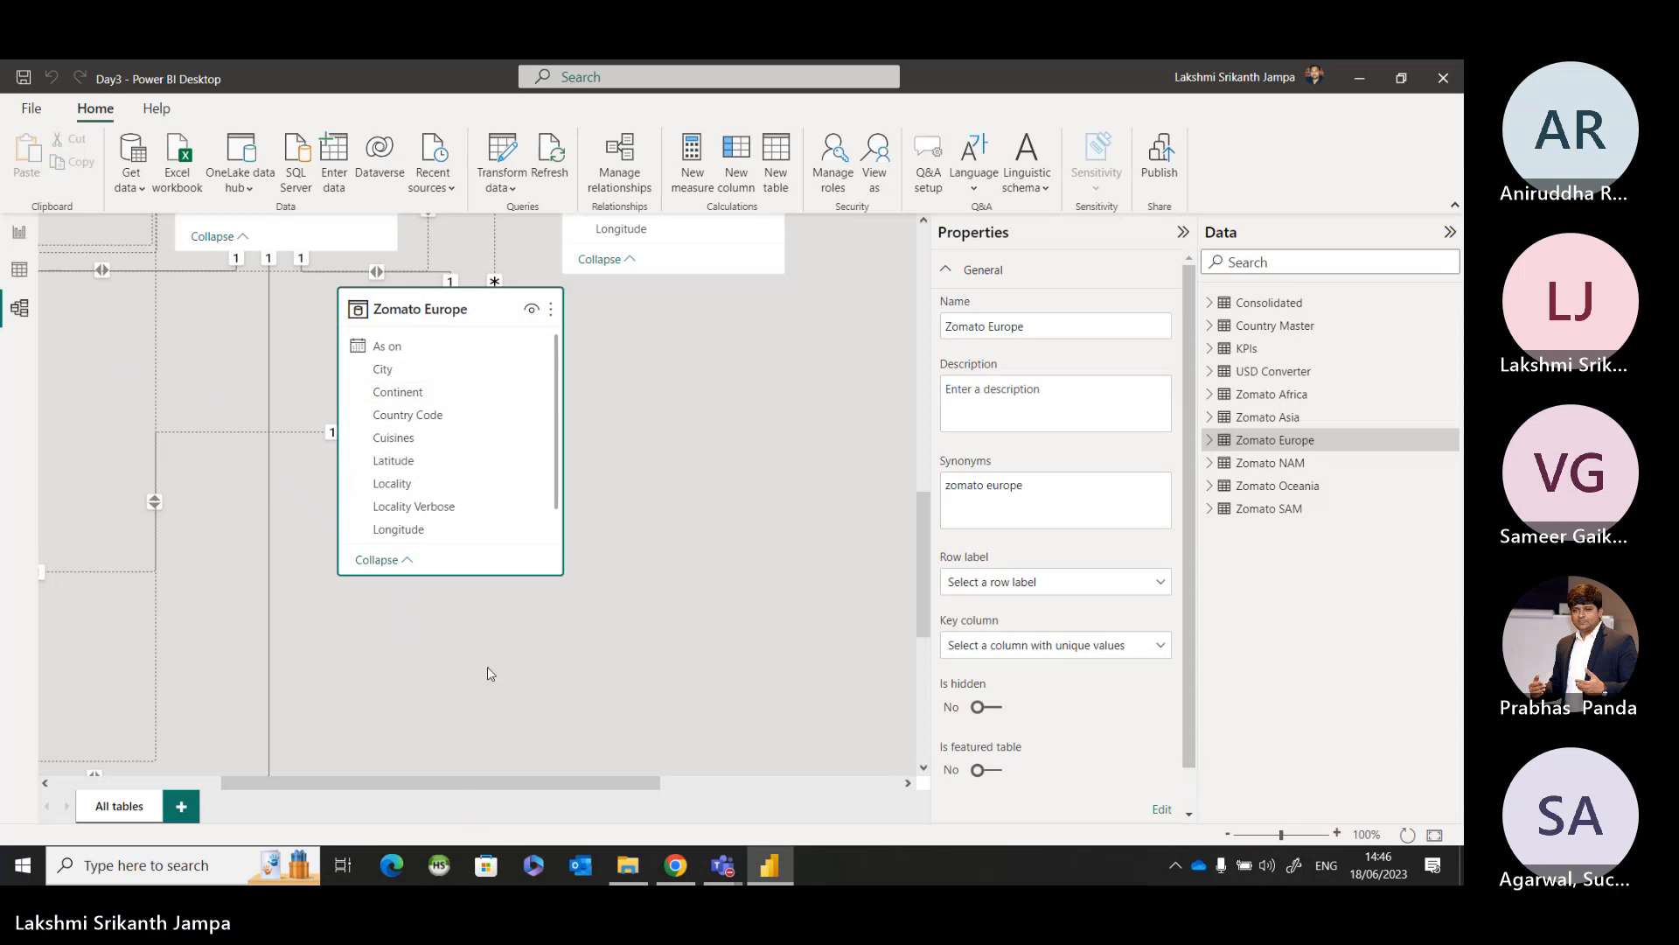
{"action": "left_click", "coordinate": [301, 435]}
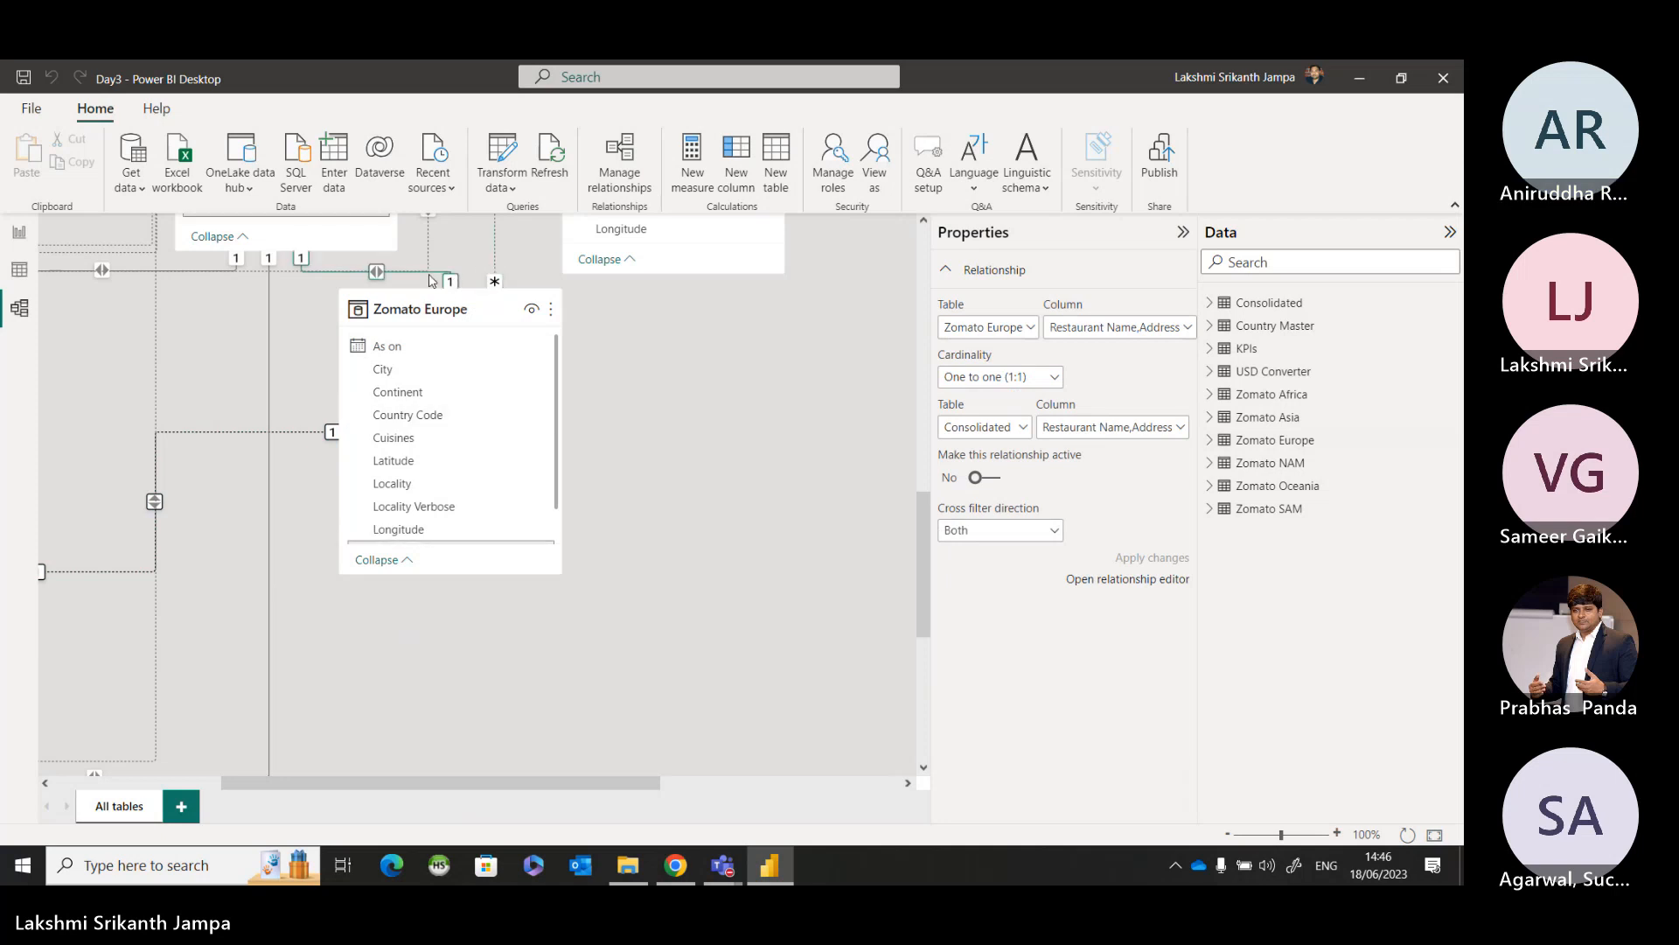
{"action": "scroll", "coordinate": [449, 433], "scroll_direction": "down", "scroll_amount": 2}
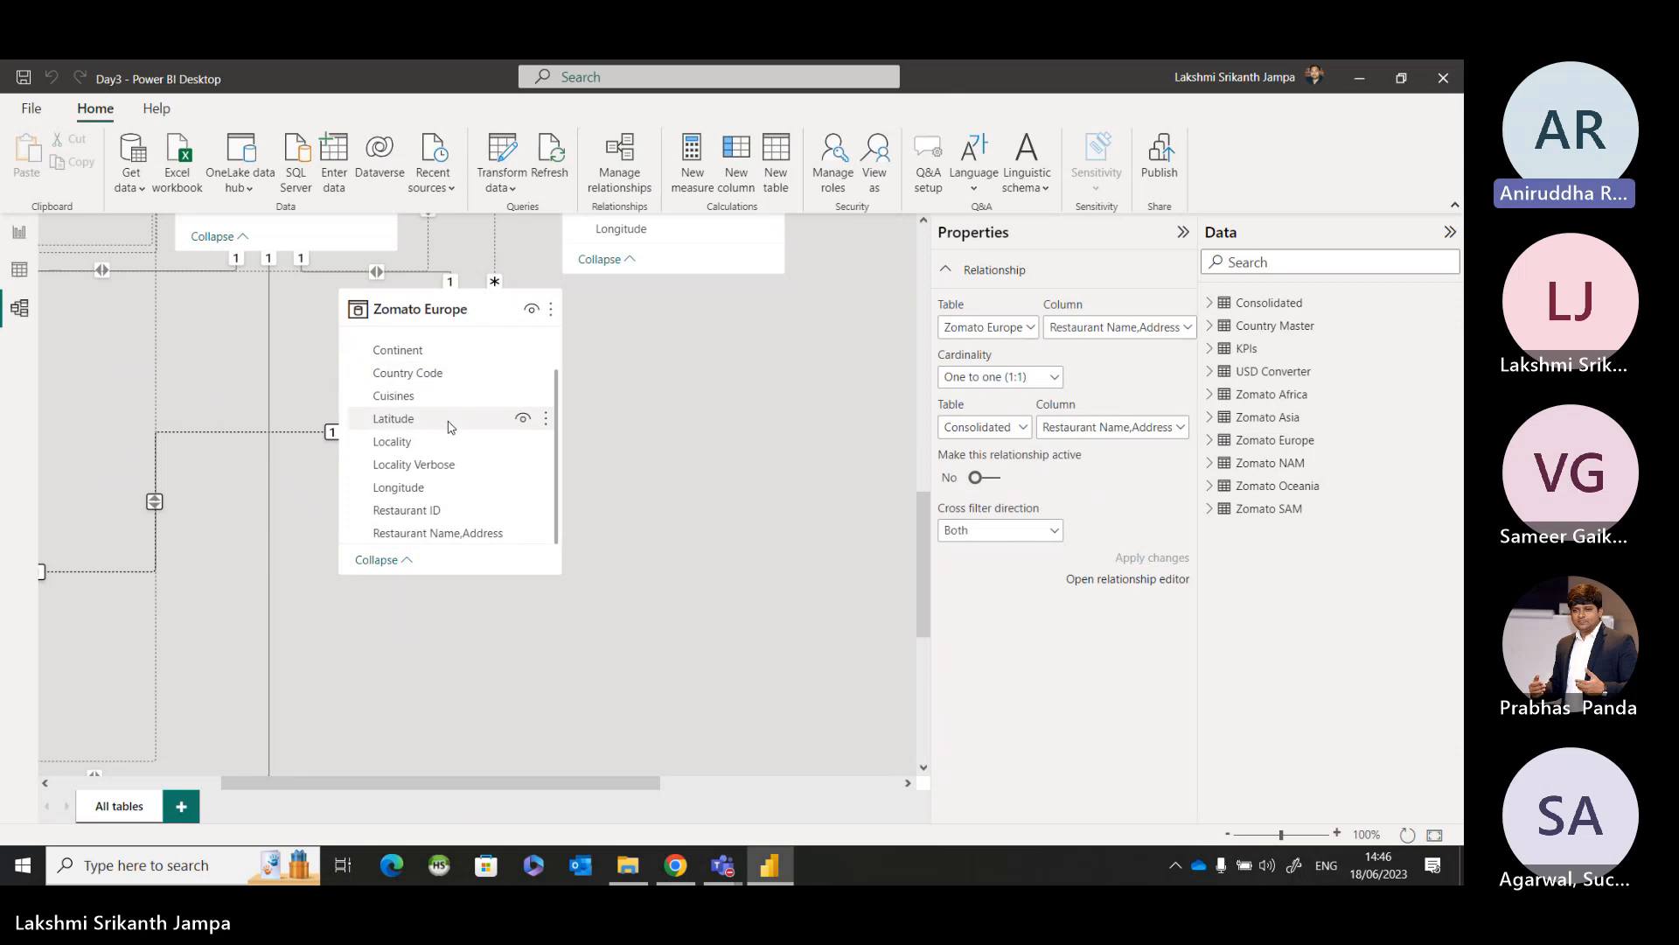
Try to activate the Zomato Europe to Country Master relationship on Country Code with cross filter direction Both.
{"action": "left_click", "coordinate": [497, 258]}
{"action": "scroll", "coordinate": [503, 310], "scroll_direction": "up", "scroll_amount": 2}
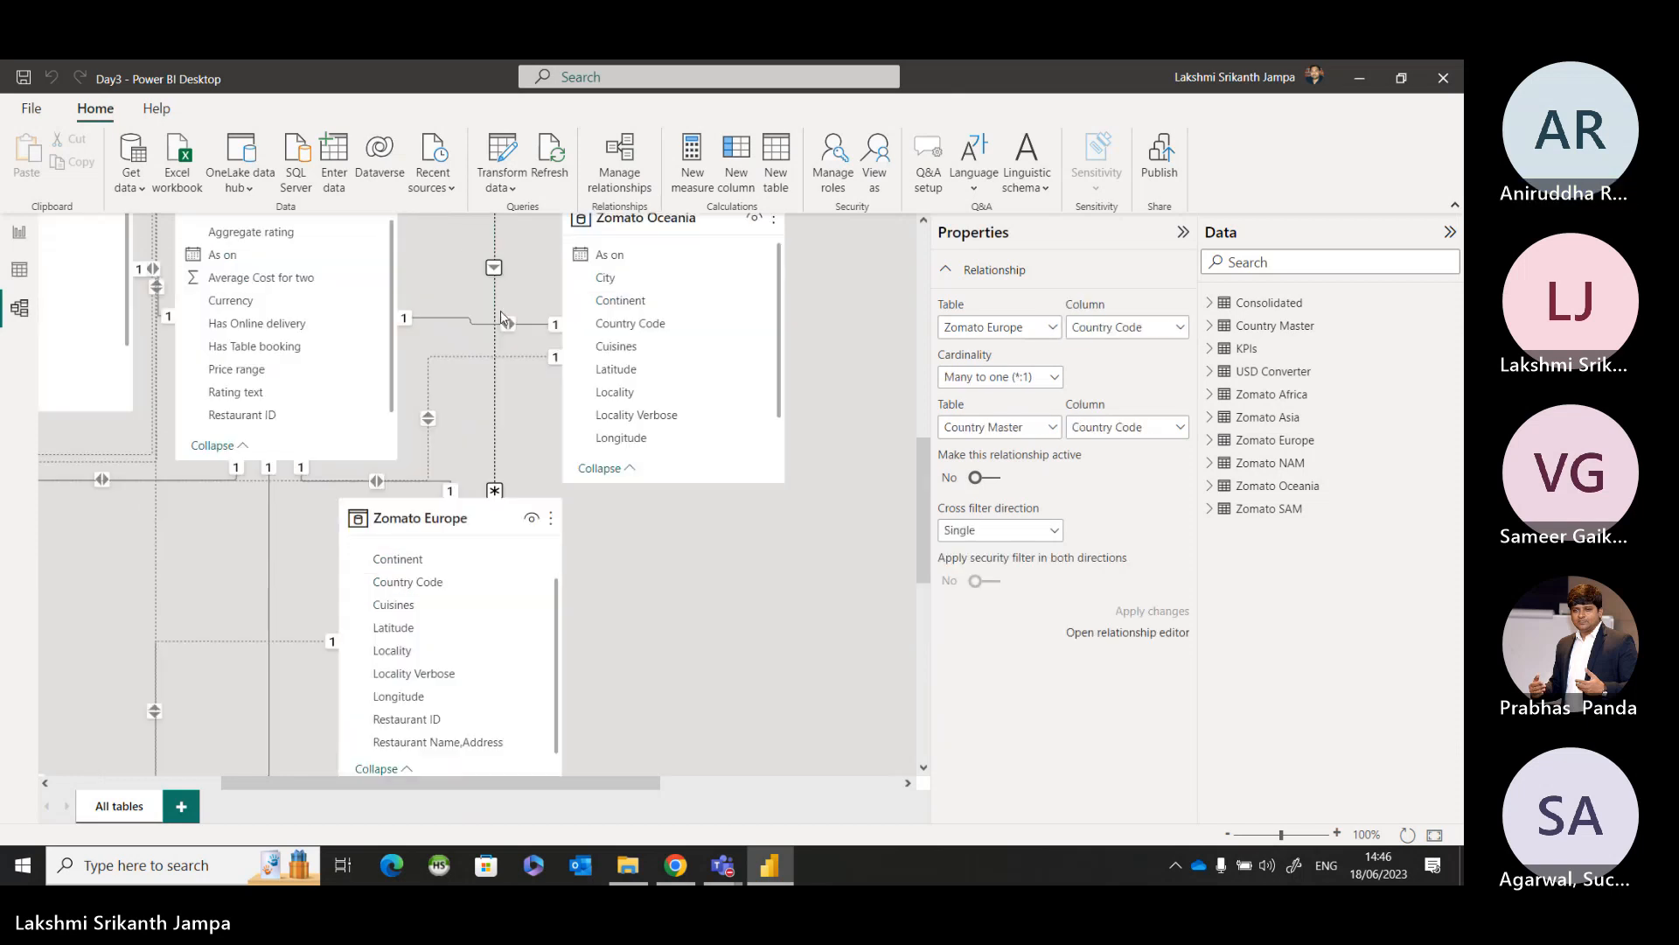
{"action": "scroll", "coordinate": [503, 316], "scroll_direction": "up", "scroll_amount": 5}
{"action": "scroll", "coordinate": [505, 323], "scroll_direction": "down", "scroll_amount": 1}
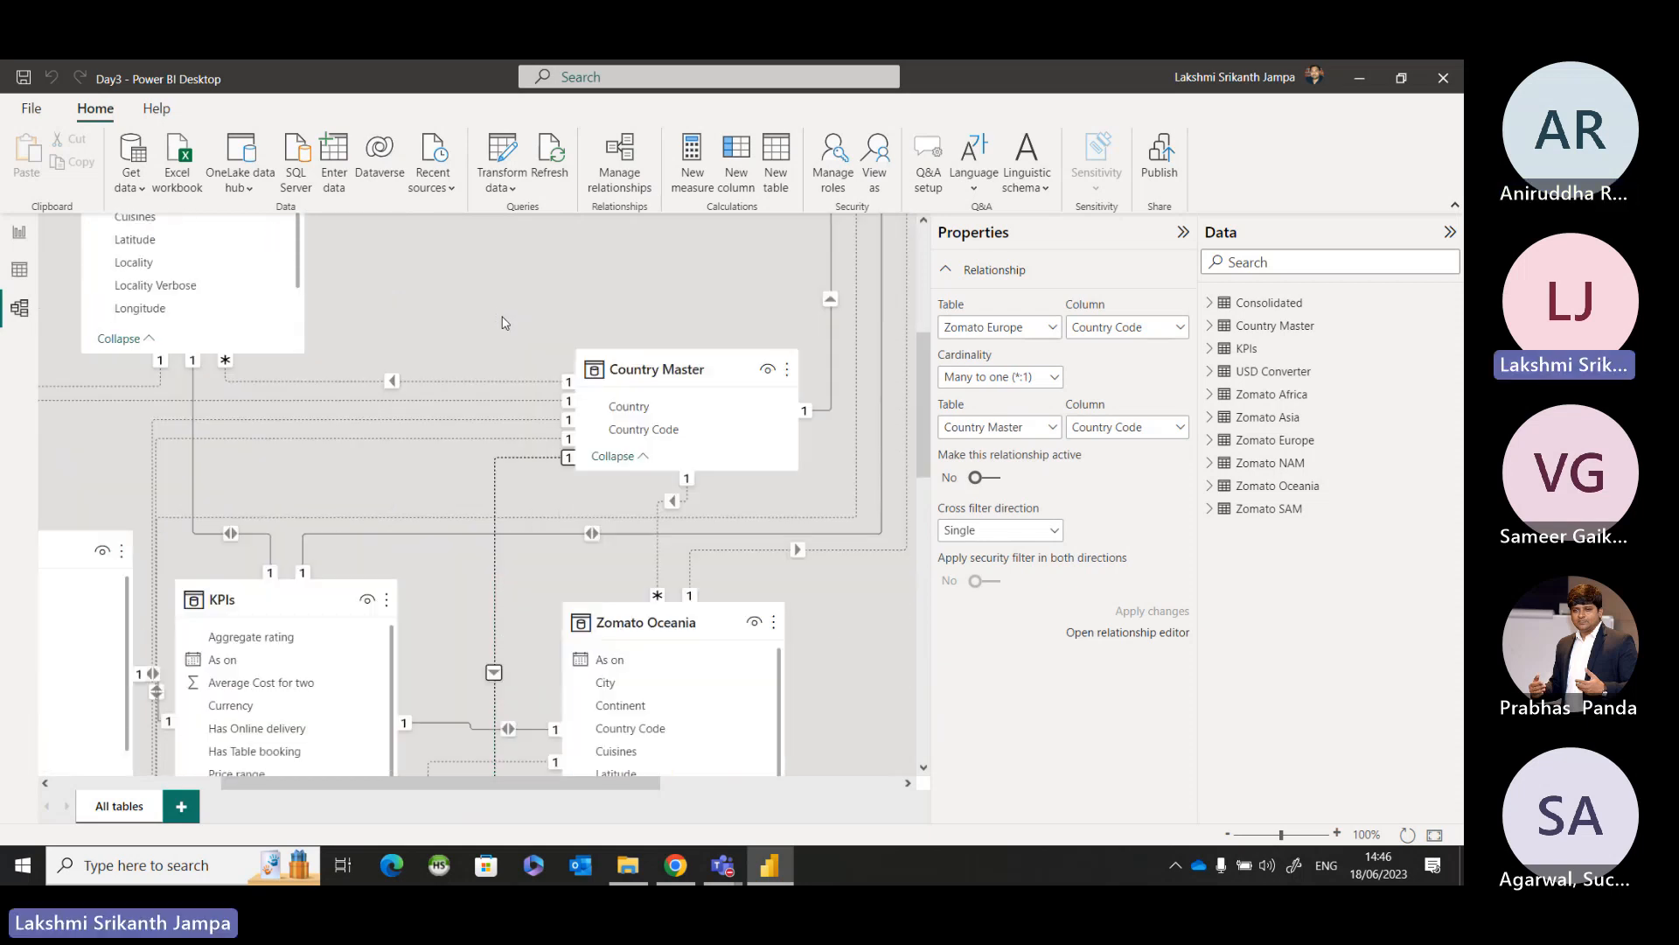
{"action": "scroll", "coordinate": [504, 323], "scroll_direction": "down", "scroll_amount": 3}
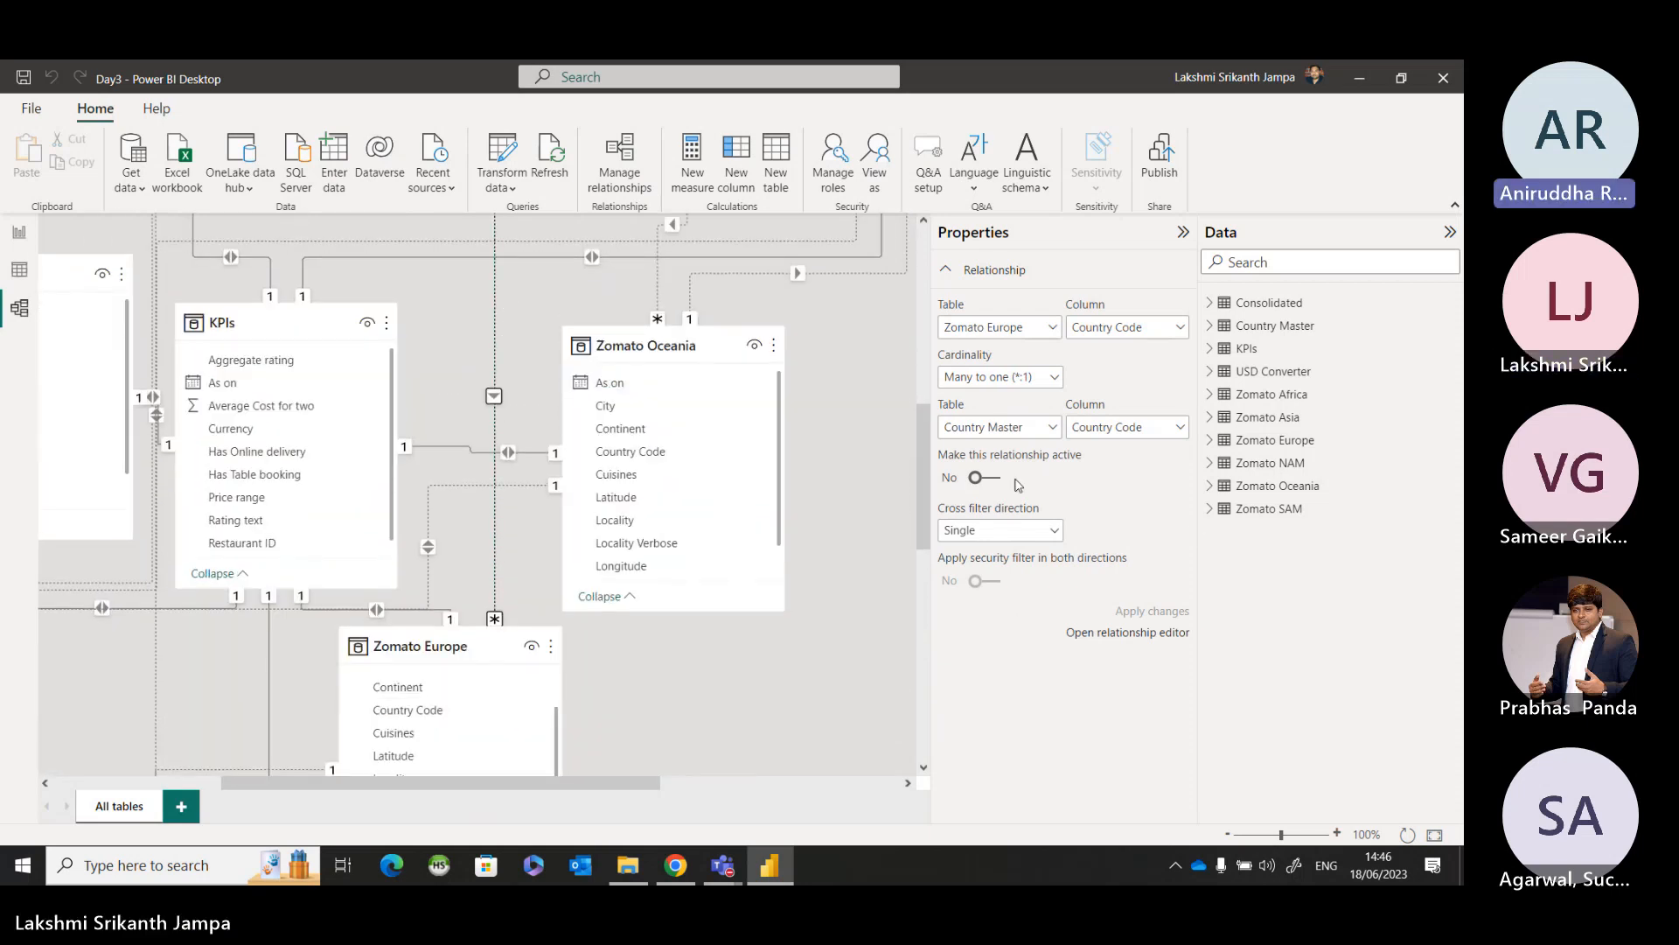
{"action": "left_click", "coordinate": [983, 478]}
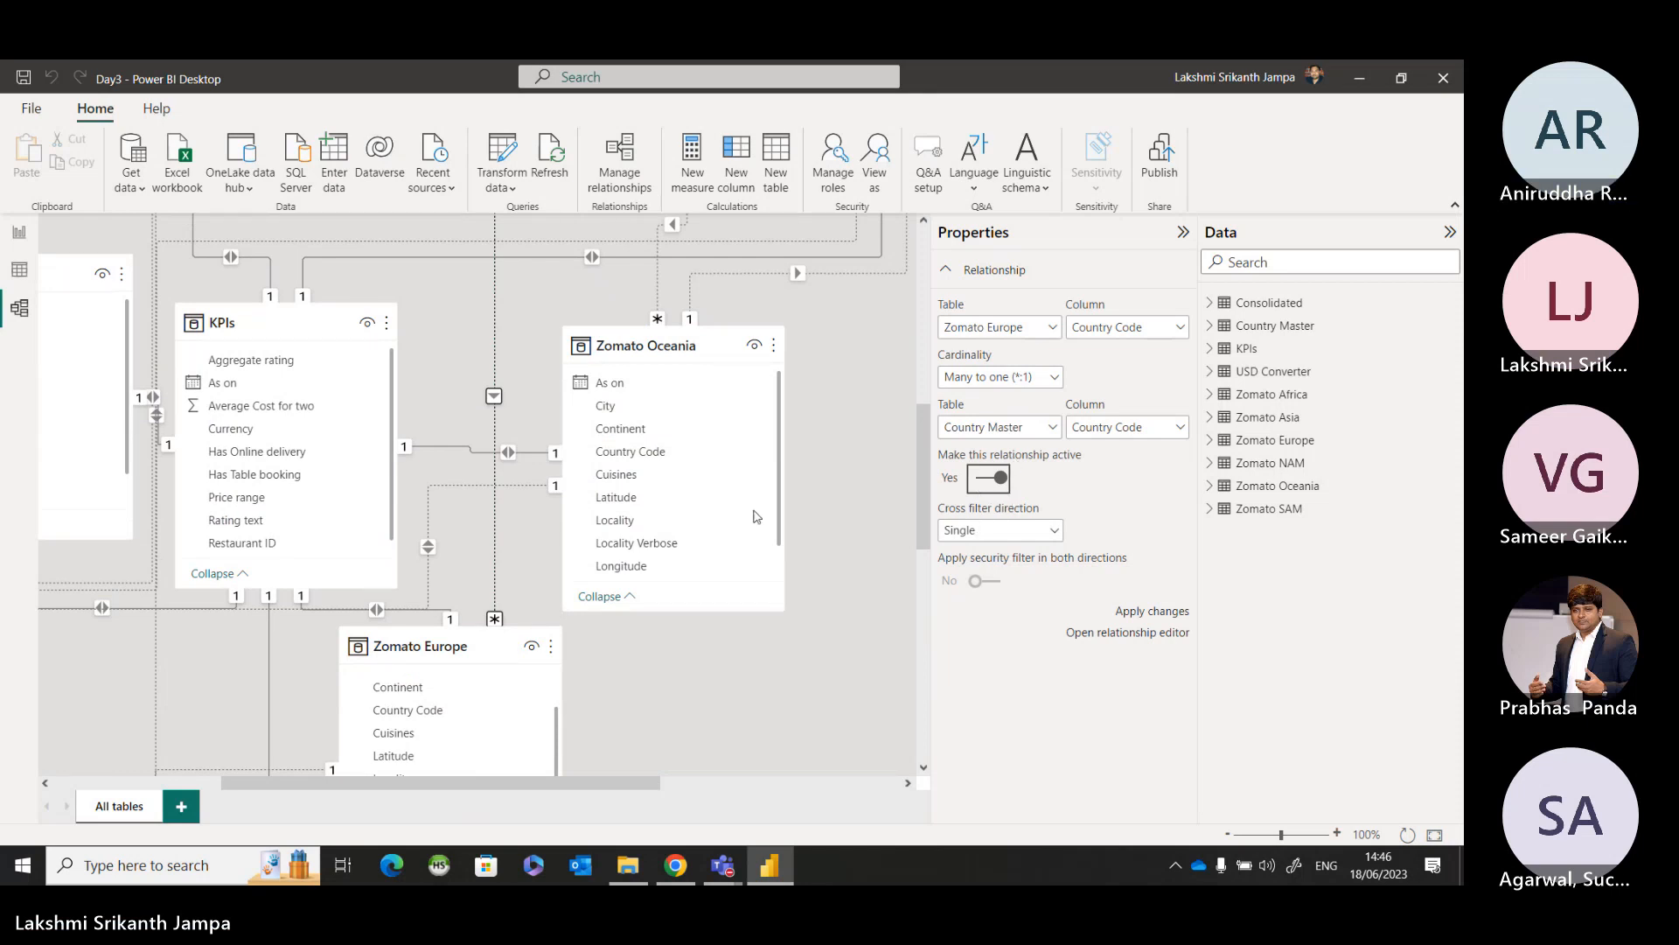
{"action": "left_click", "coordinate": [1000, 534]}
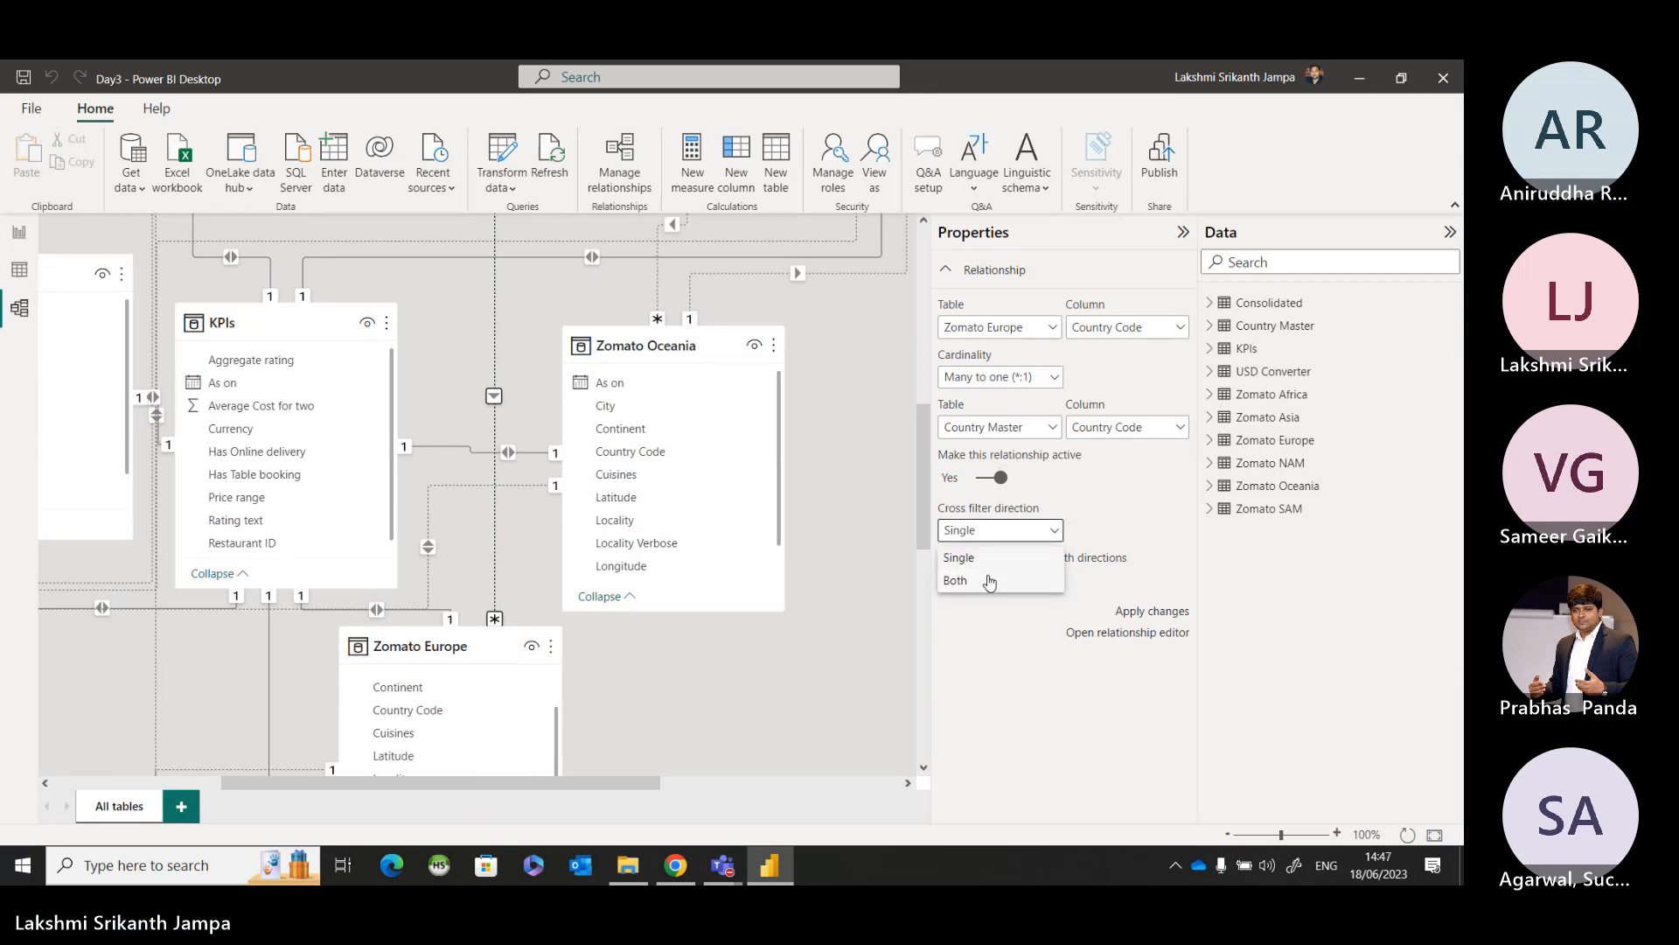
{"action": "left_click", "coordinate": [956, 581]}
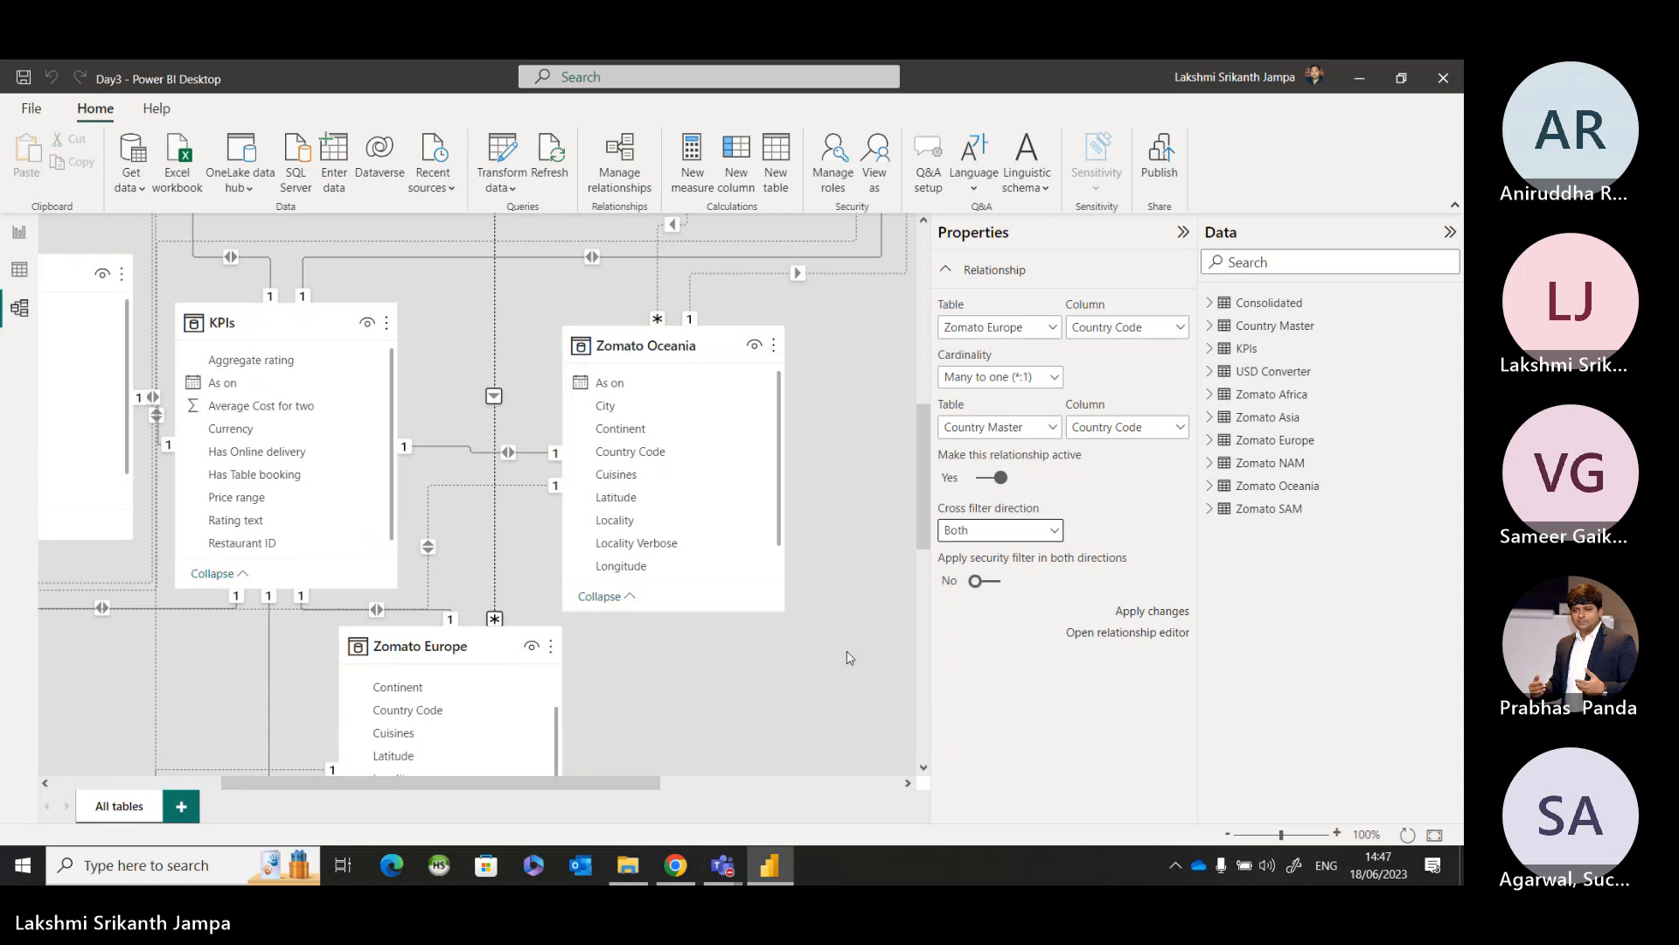
{"action": "left_click", "coordinate": [1139, 614]}
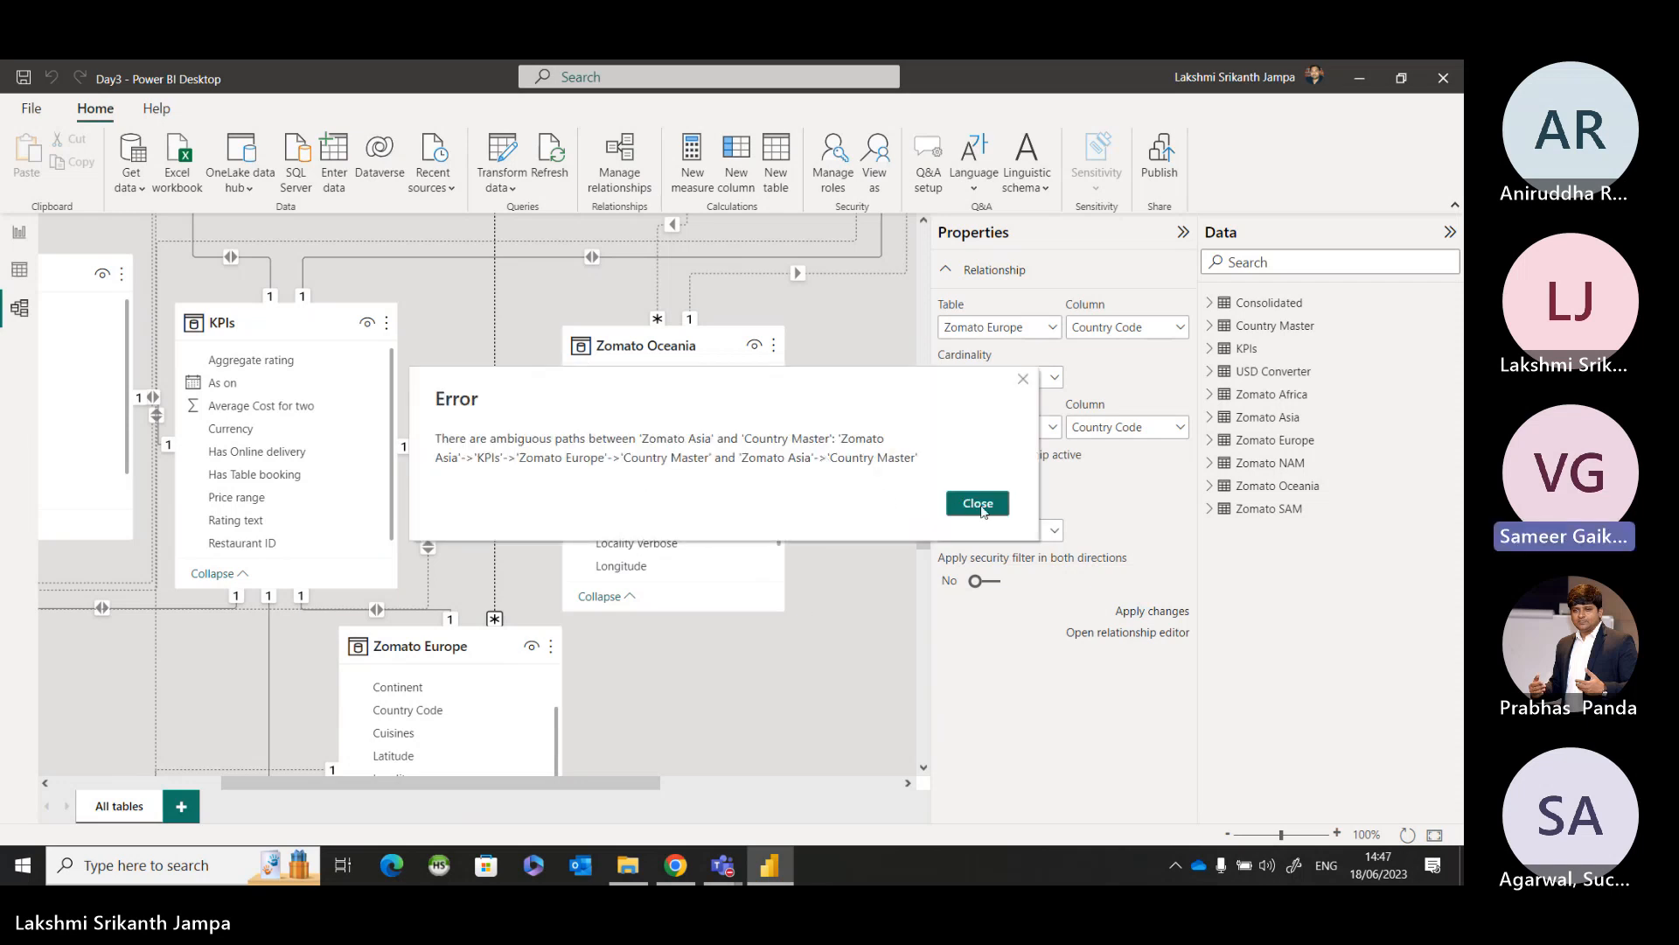
{"action": "left_click", "coordinate": [979, 504]}
Delete the Country Code relationship between Zomato Africa and Country Master from the model's relationship list.
{"action": "scroll", "coordinate": [487, 556], "scroll_direction": "down", "scroll_amount": 2}
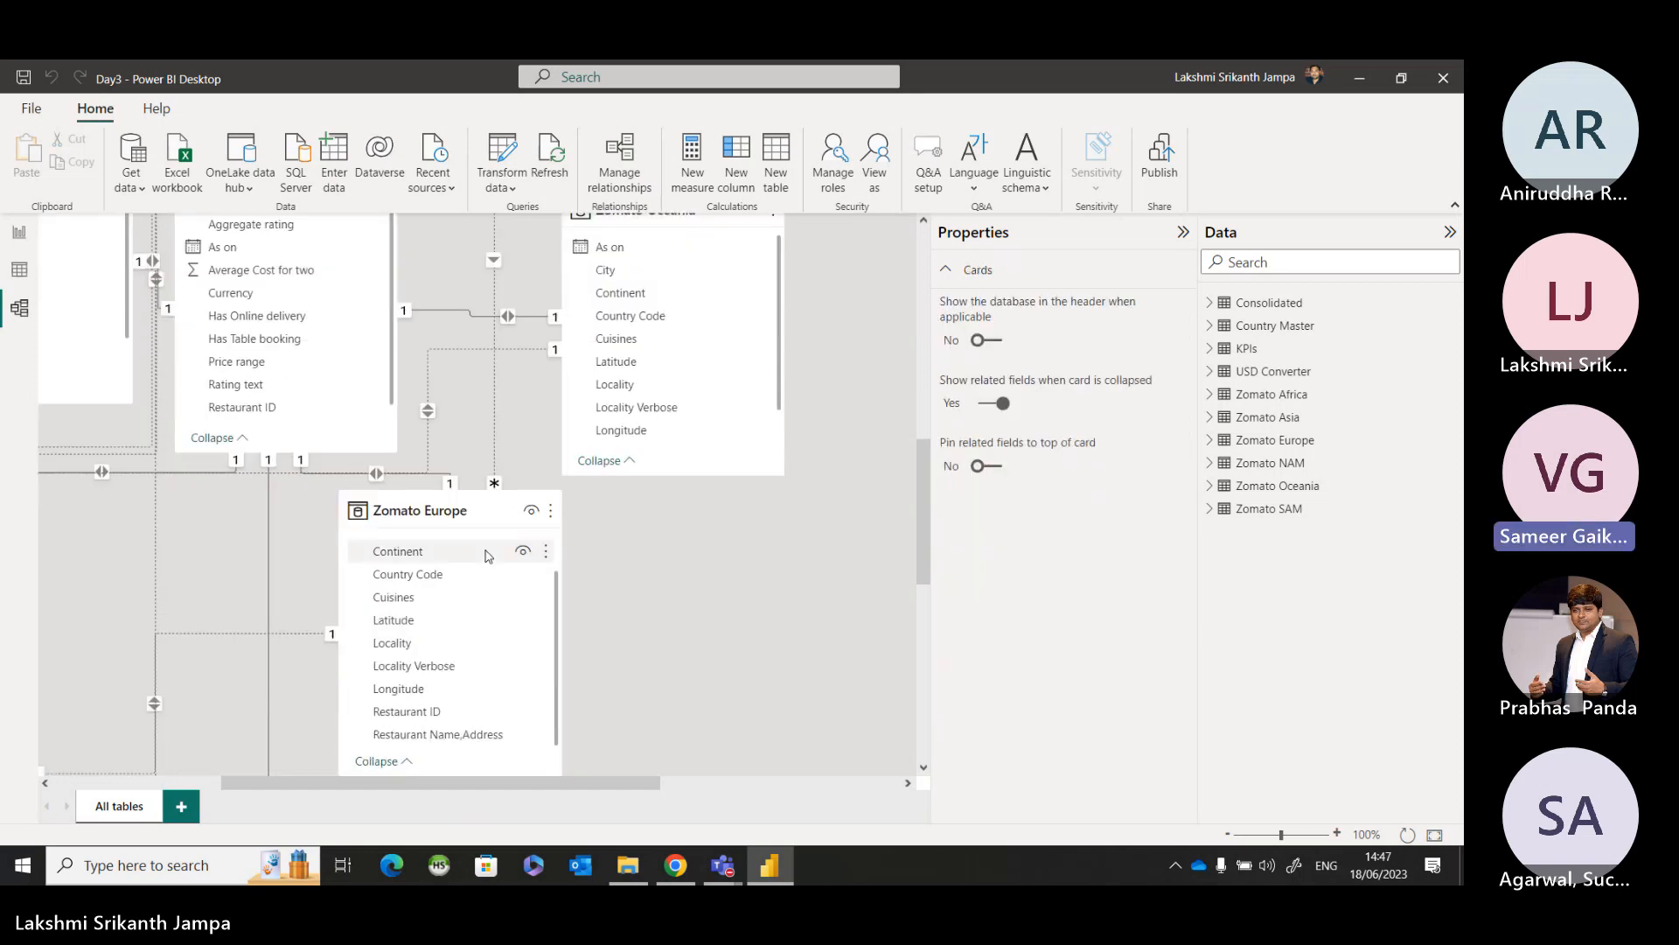
{"action": "scroll", "coordinate": [779, 560], "scroll_direction": "up", "scroll_amount": 8}
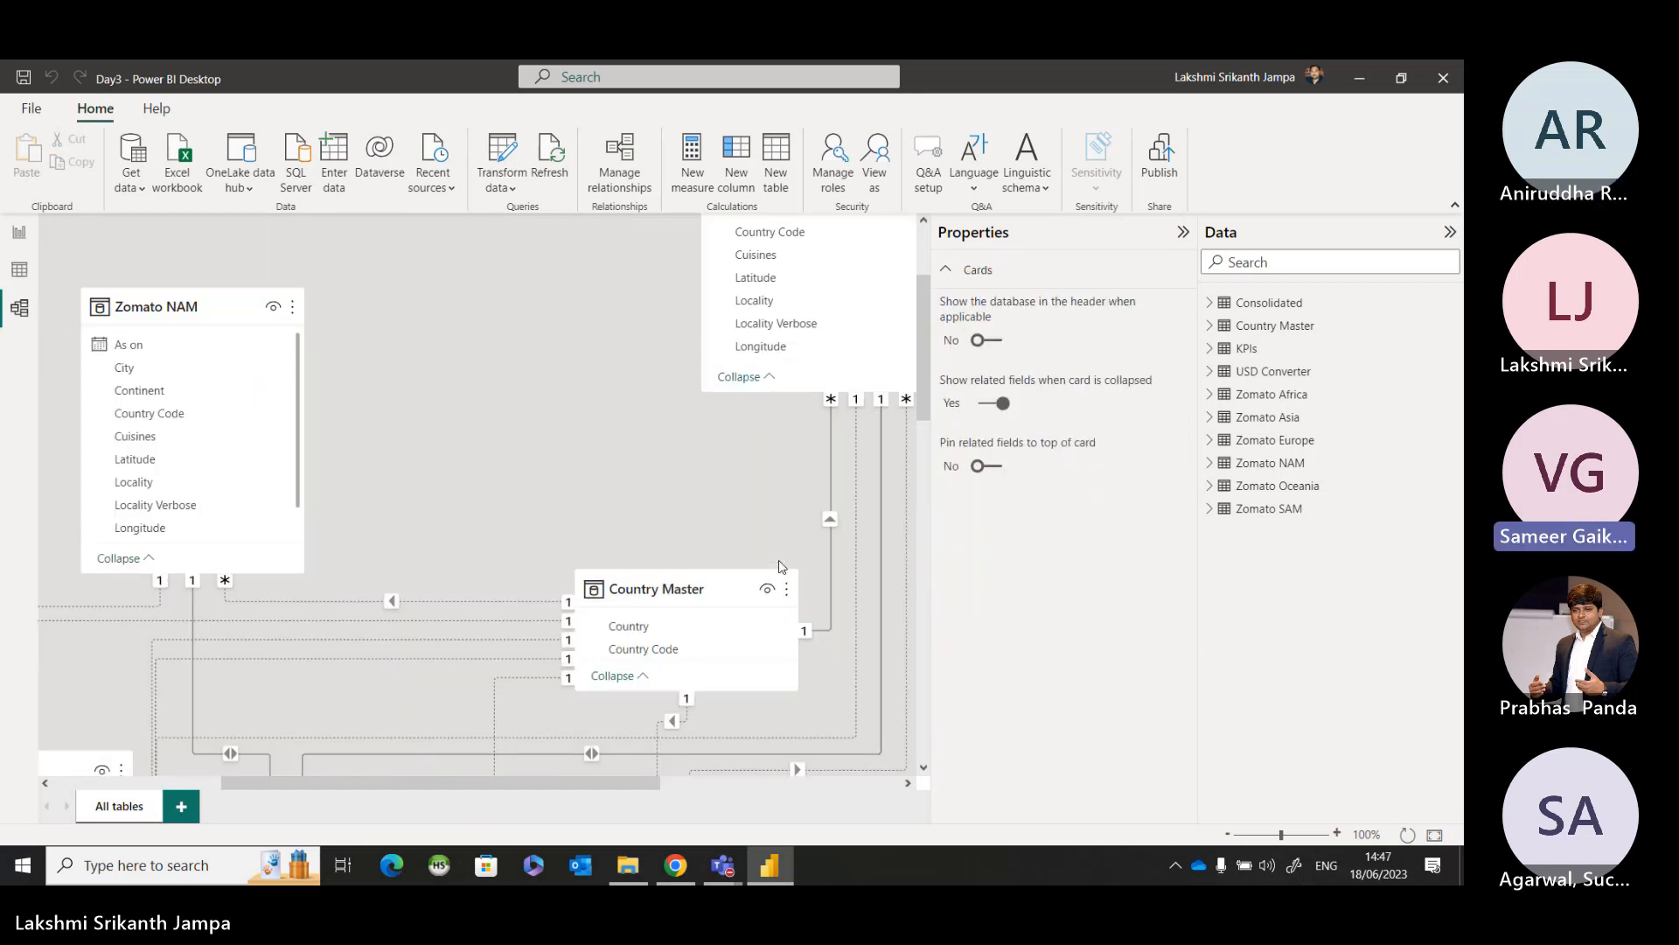
{"action": "scroll", "coordinate": [779, 565], "scroll_direction": "up", "scroll_amount": 1}
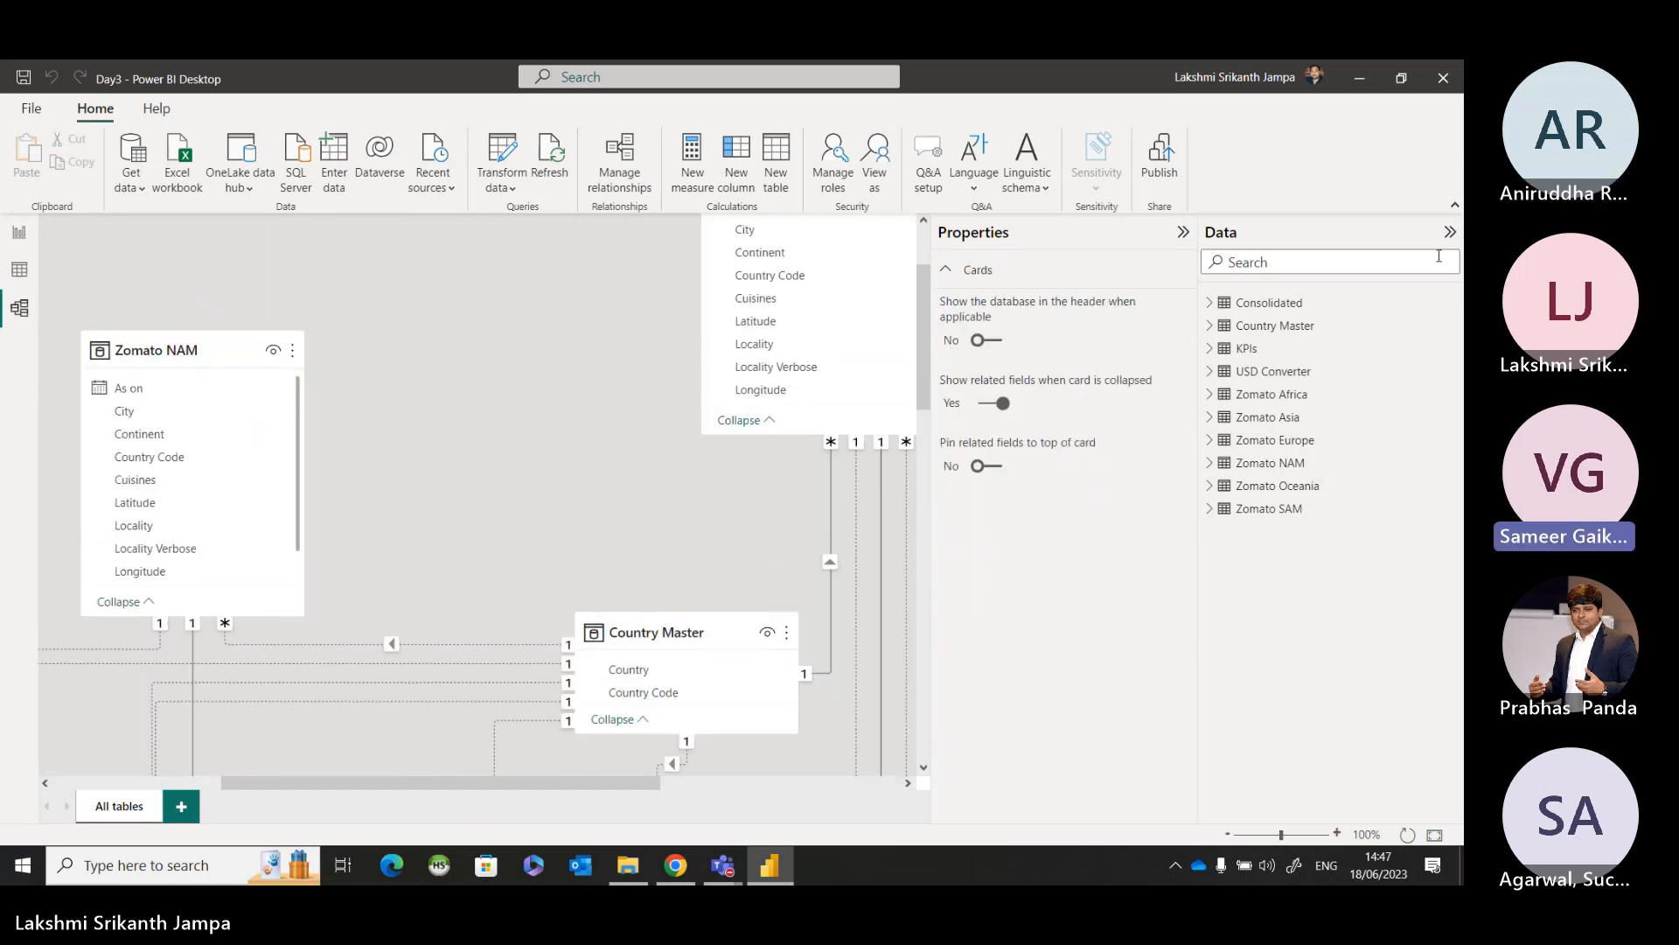
{"action": "left_click", "coordinate": [1185, 235]}
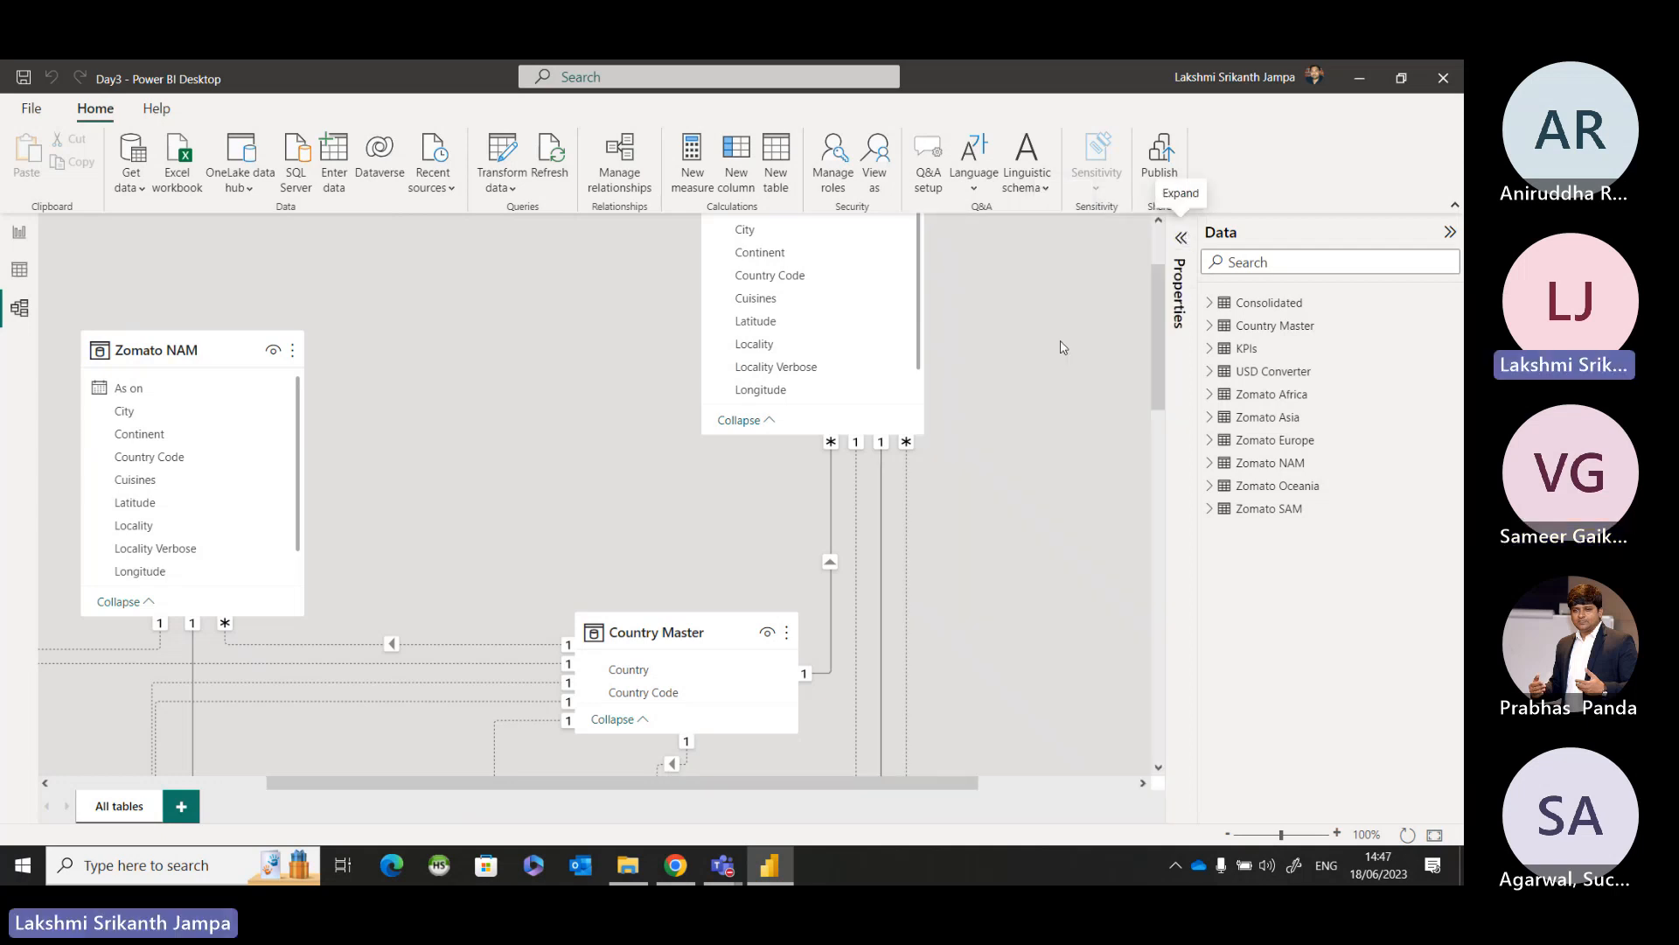
{"action": "scroll", "coordinate": [983, 408], "scroll_direction": "down", "scroll_amount": 2}
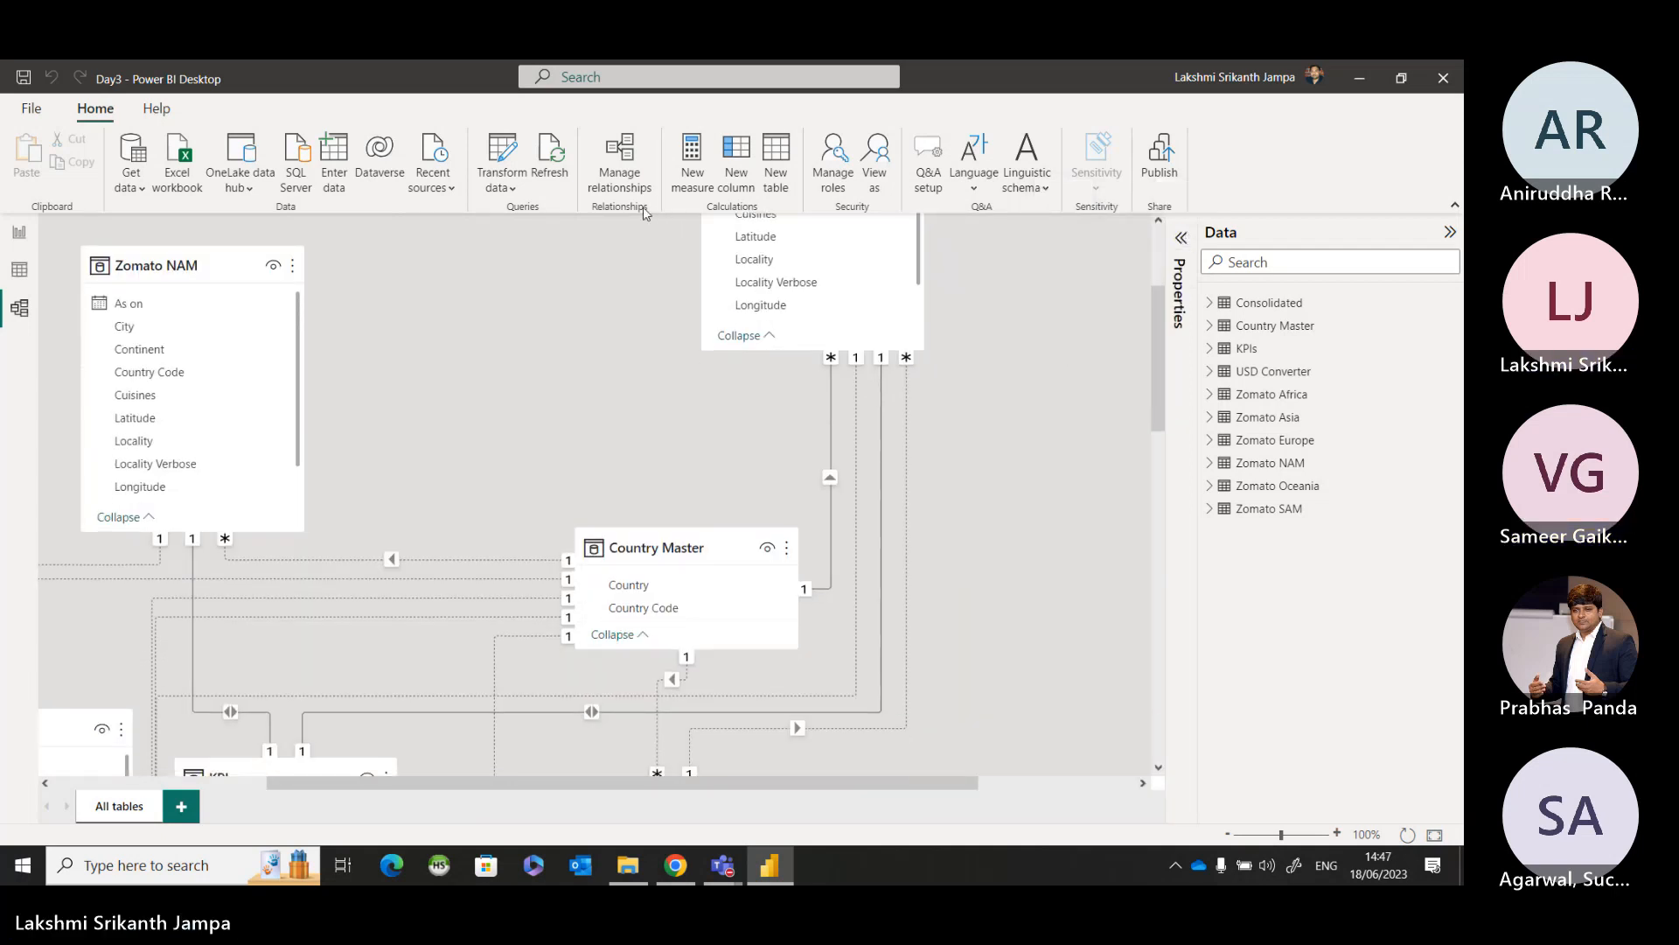
{"action": "left_click", "coordinate": [620, 186]}
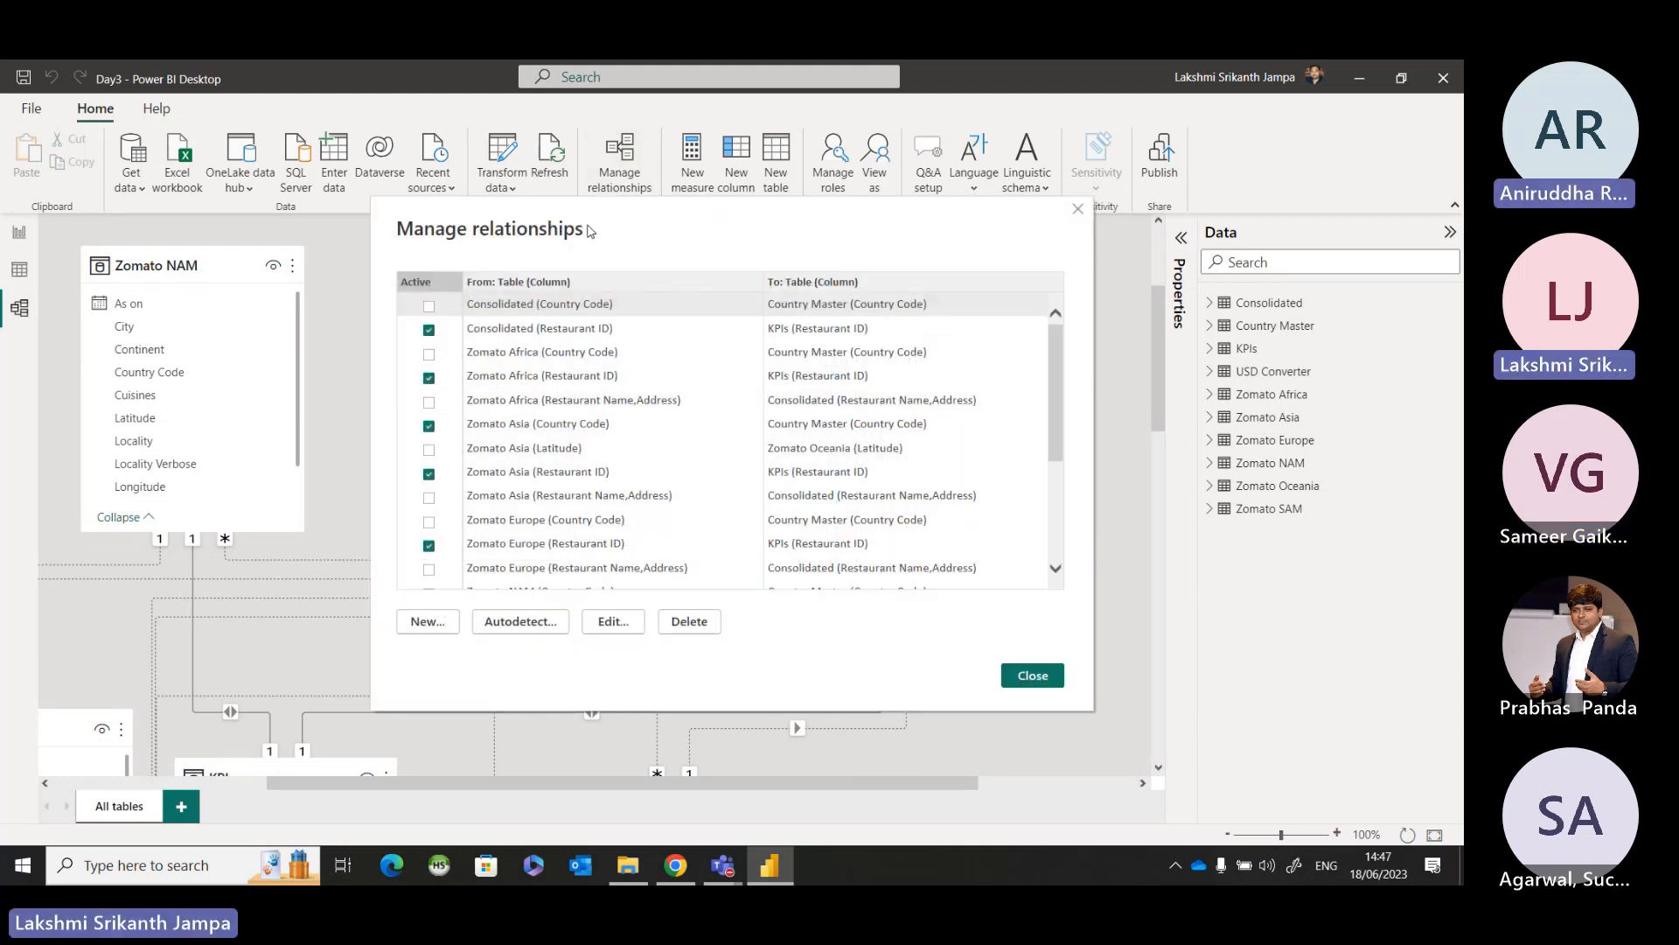
{"action": "left_click", "coordinate": [520, 357]}
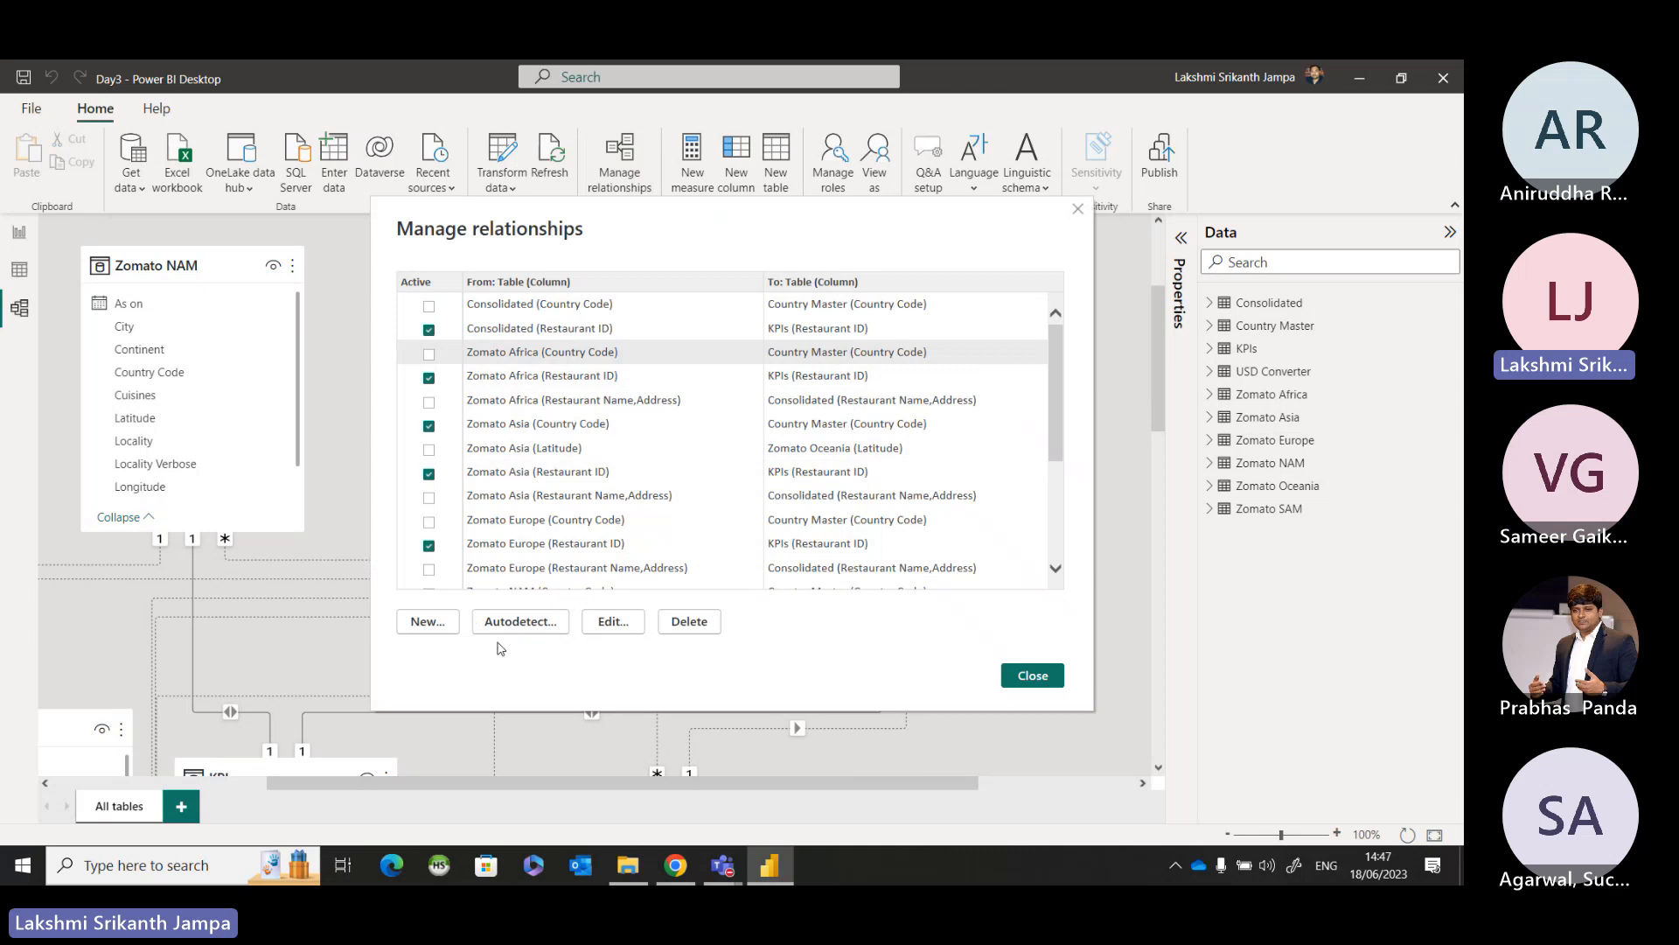
{"action": "left_click", "coordinate": [689, 623]}
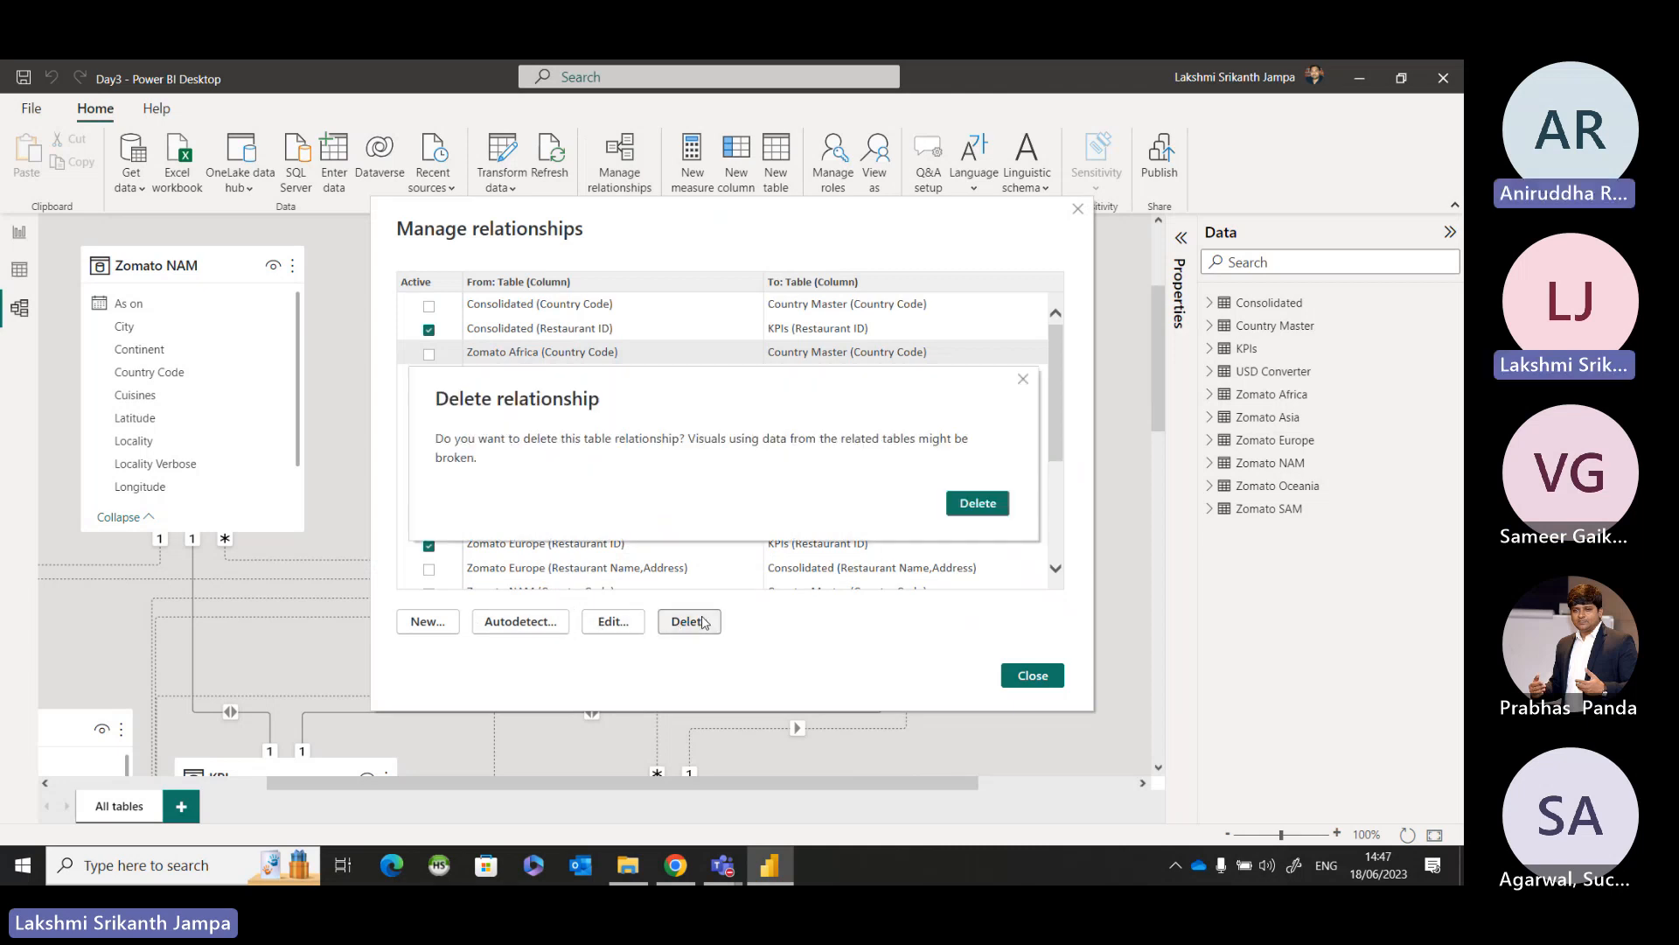
{"action": "left_click", "coordinate": [980, 502]}
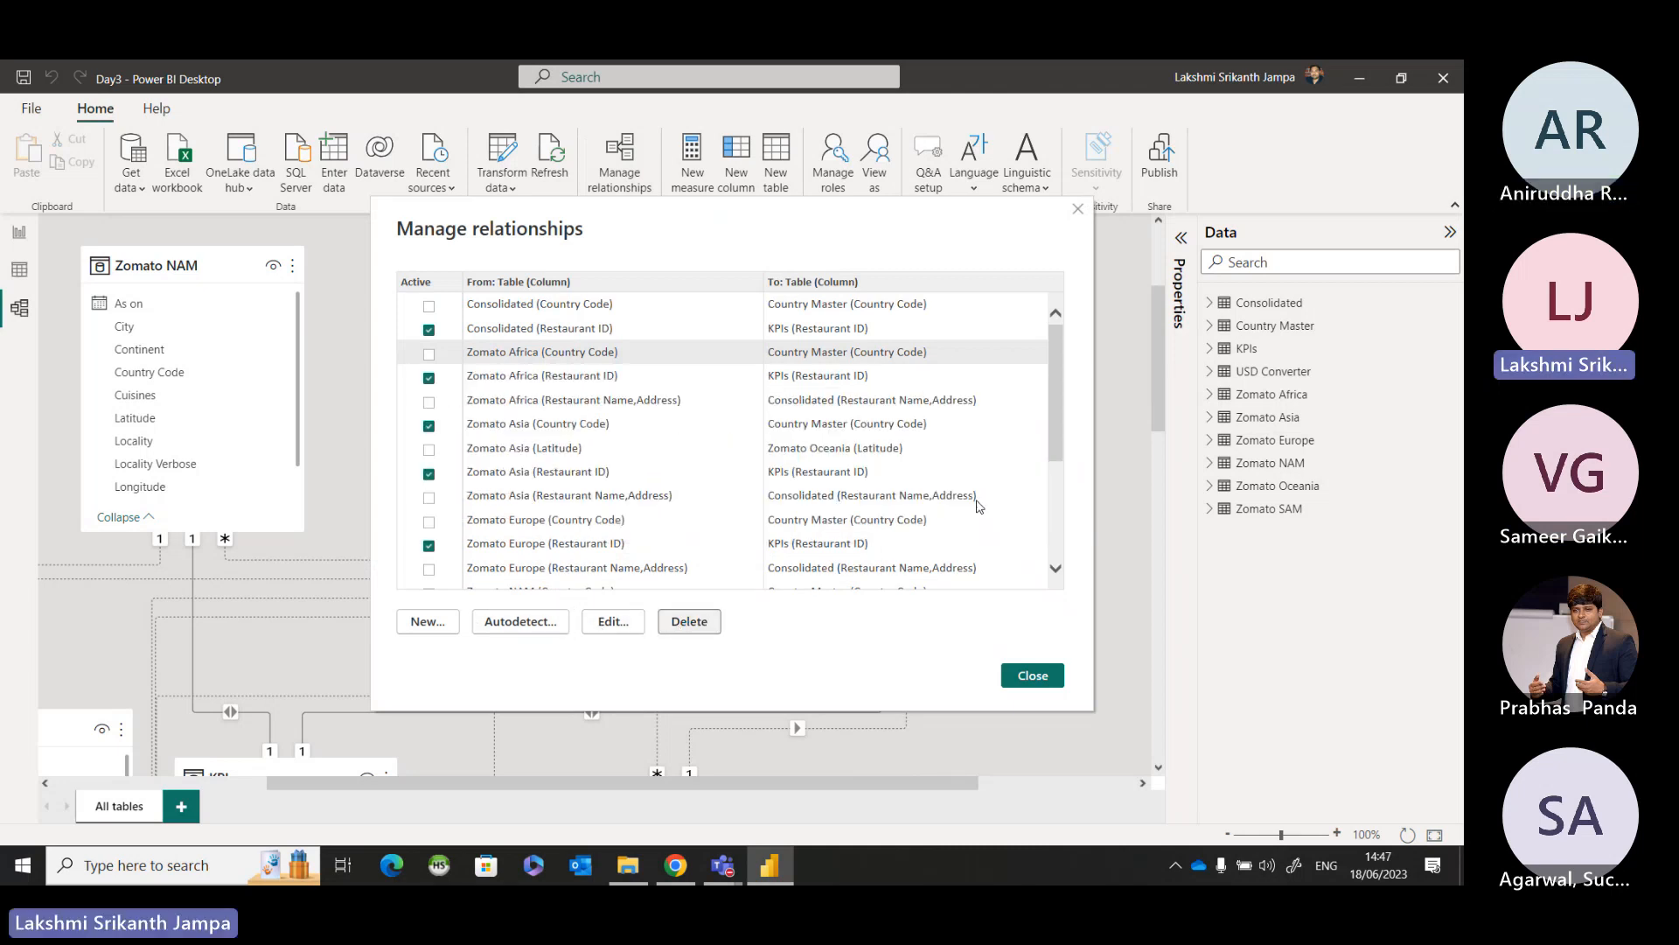
Begin a new relationship from Zomato Africa to Consolidated and try to make it active.
{"action": "left_click", "coordinate": [428, 621]}
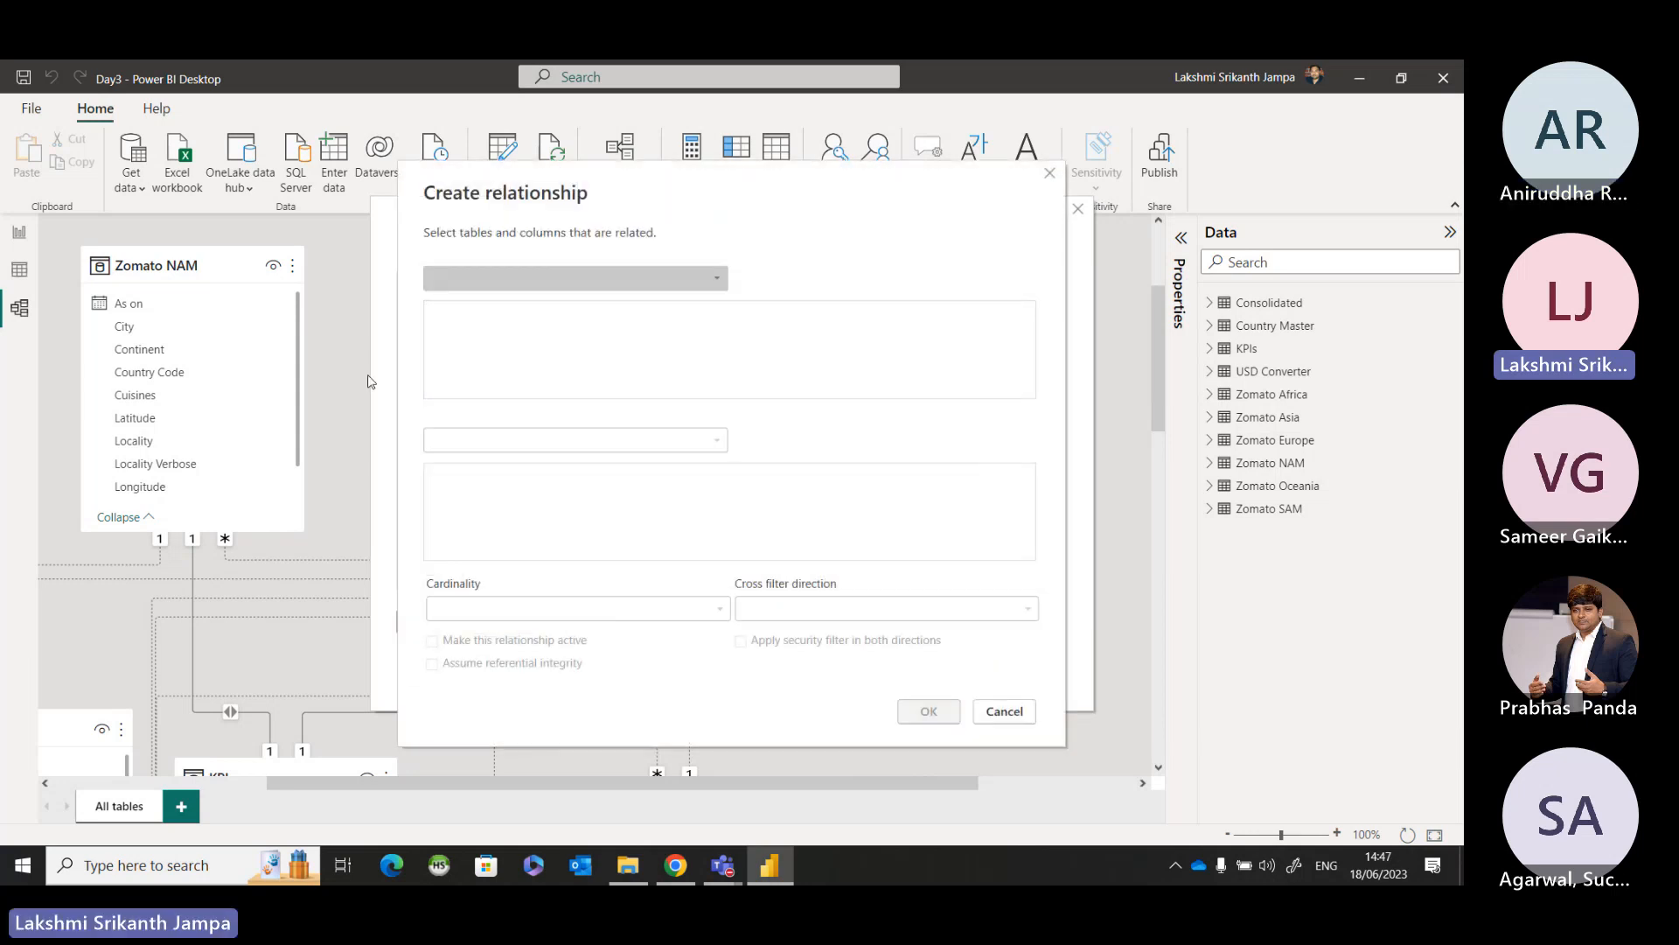
{"action": "left_click", "coordinate": [487, 280]}
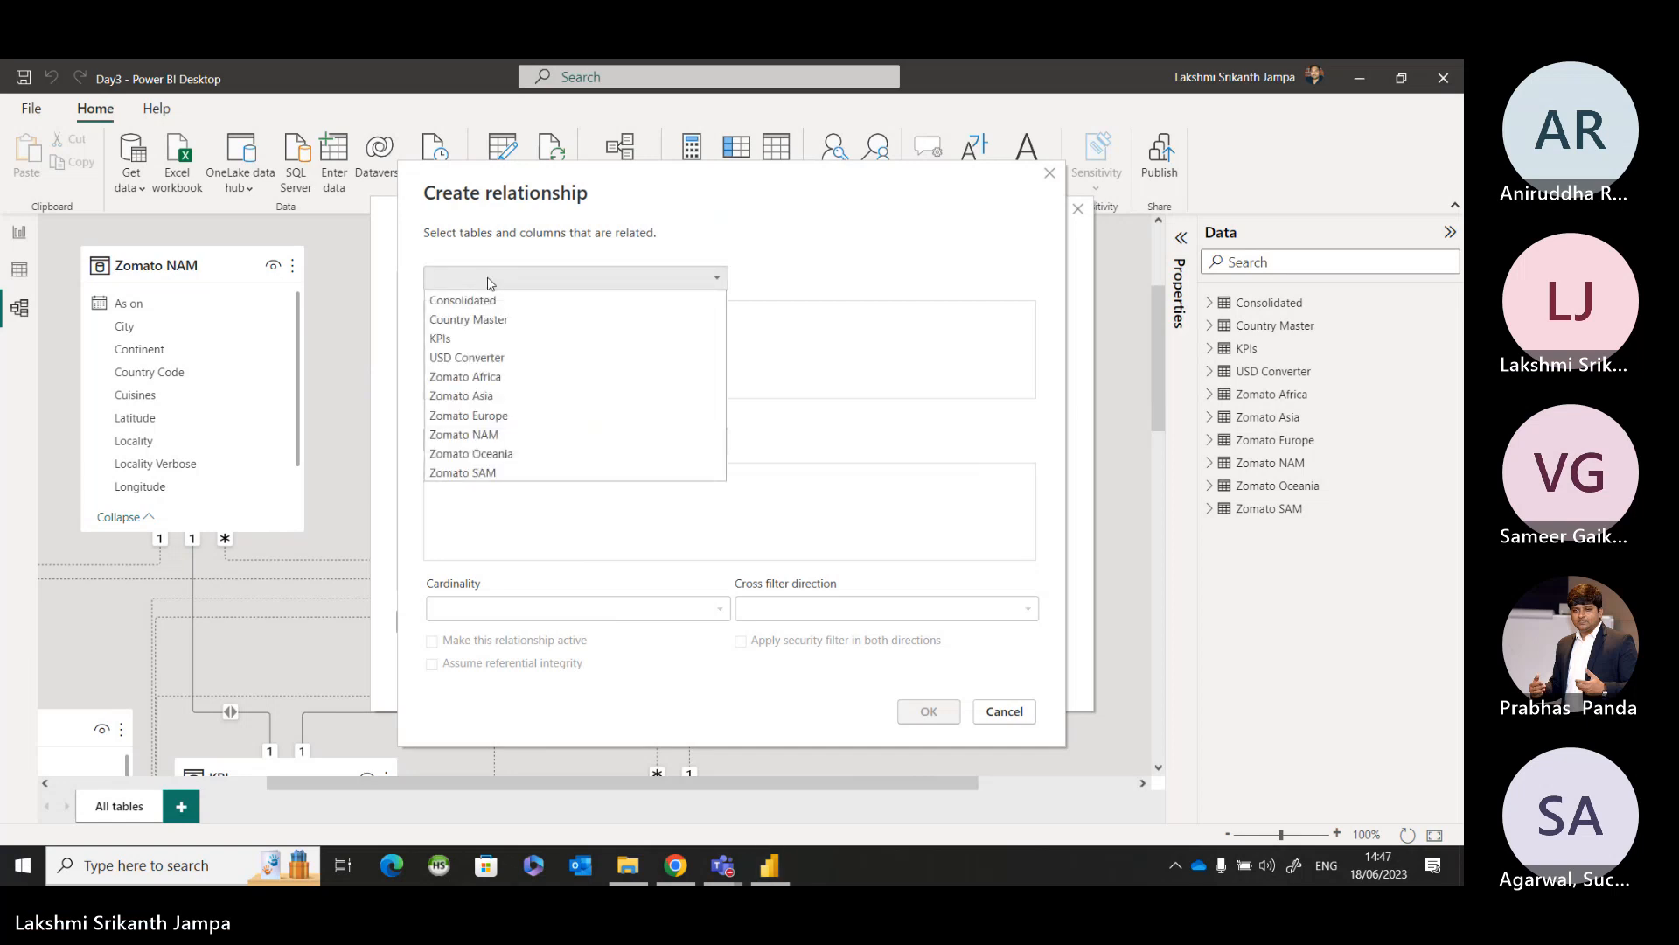
{"action": "left_click", "coordinate": [477, 378]}
{"action": "left_click", "coordinate": [477, 440]}
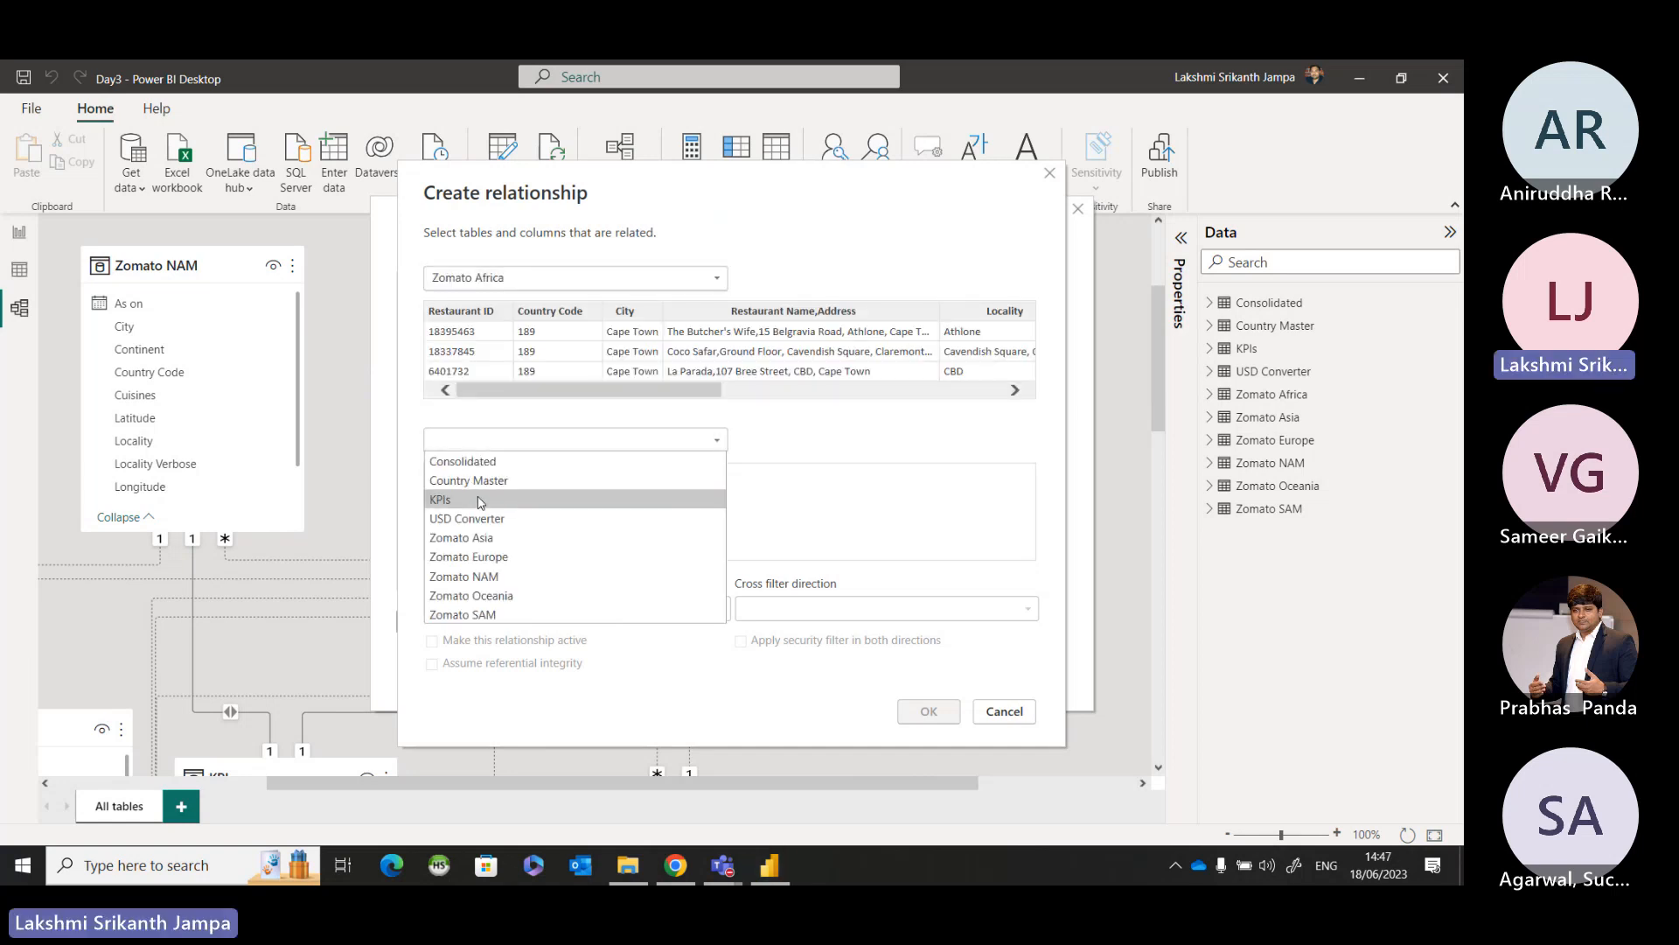
{"action": "left_click", "coordinate": [477, 460]}
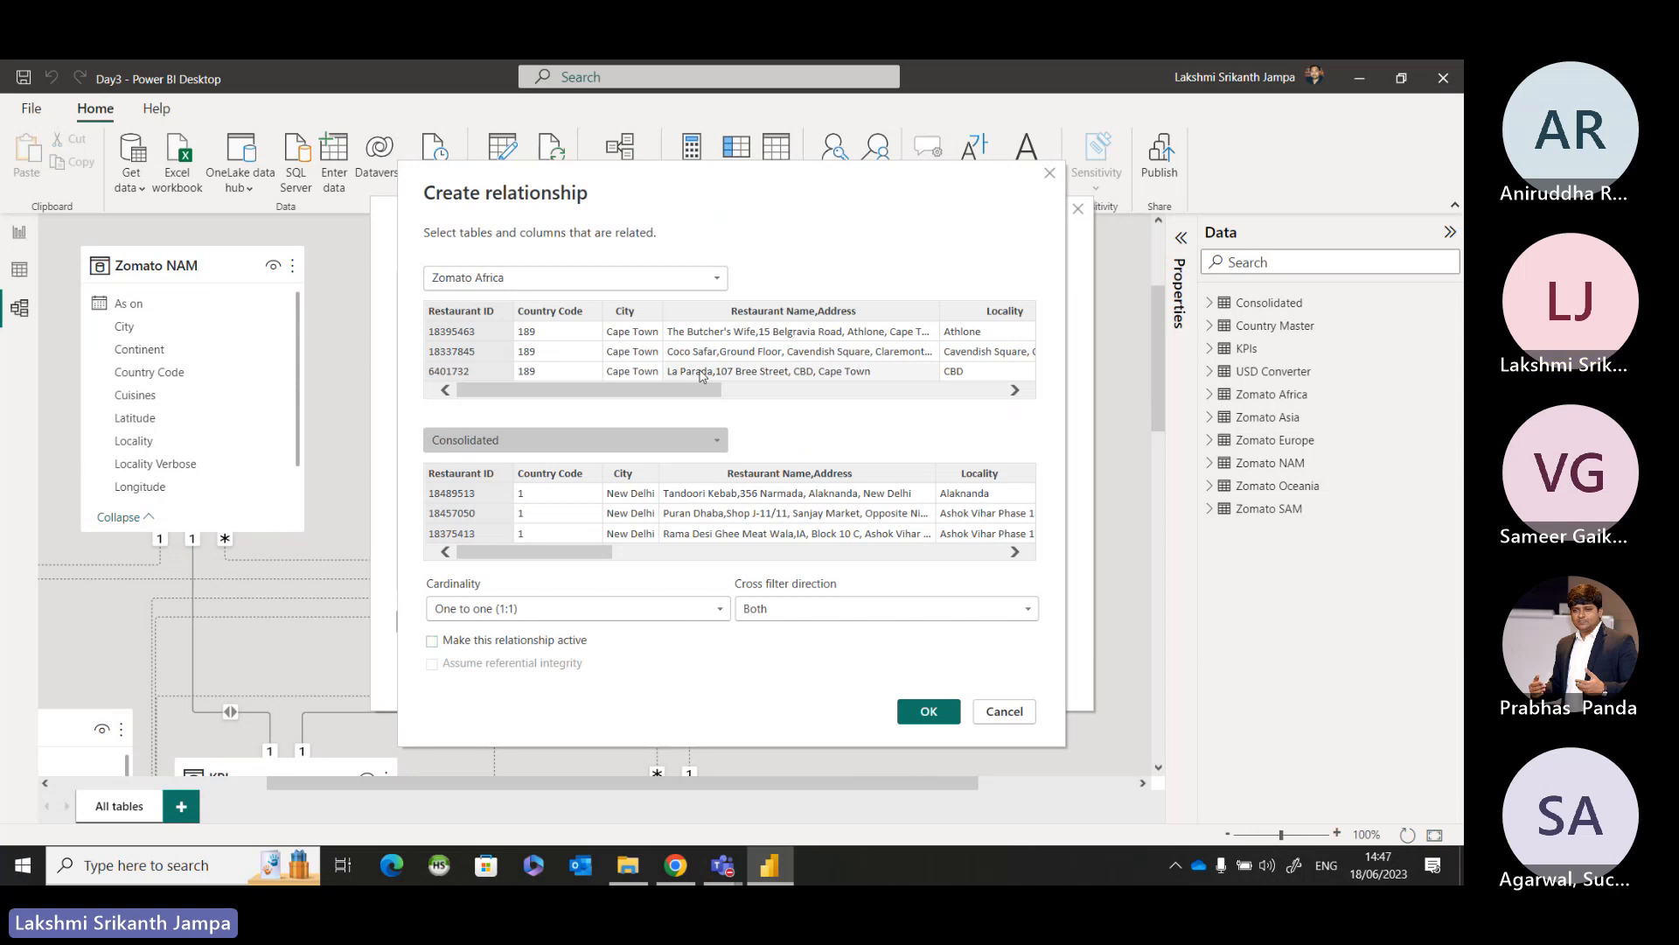
{"action": "left_click", "coordinate": [926, 713]}
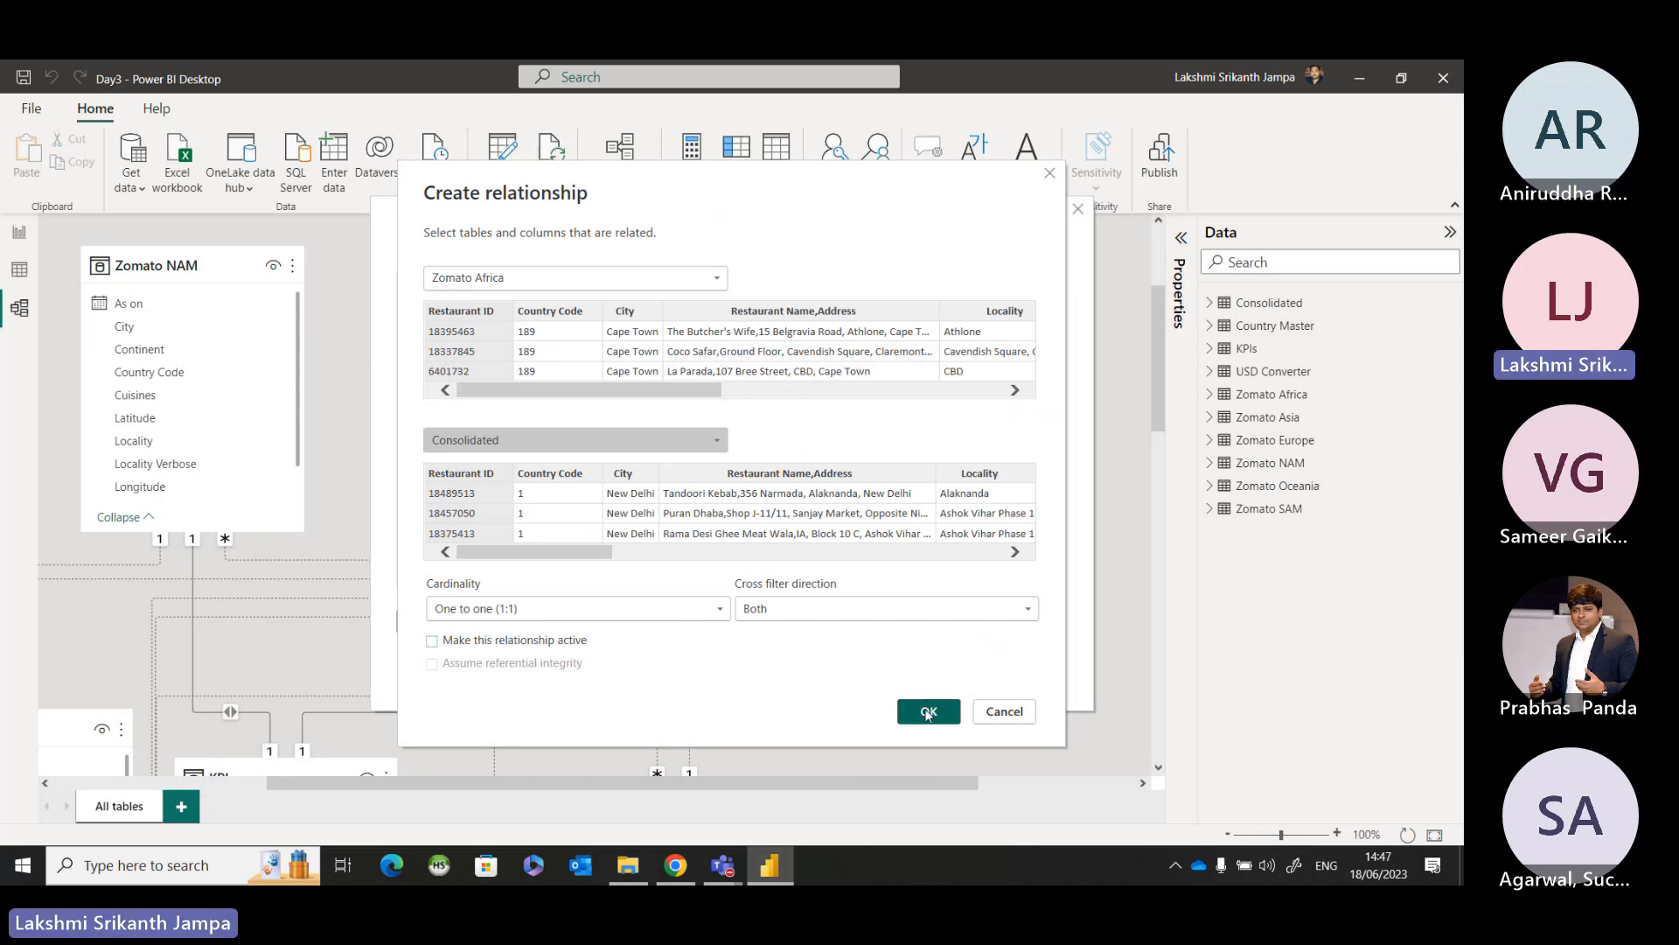
{"action": "left_click", "coordinate": [513, 647]}
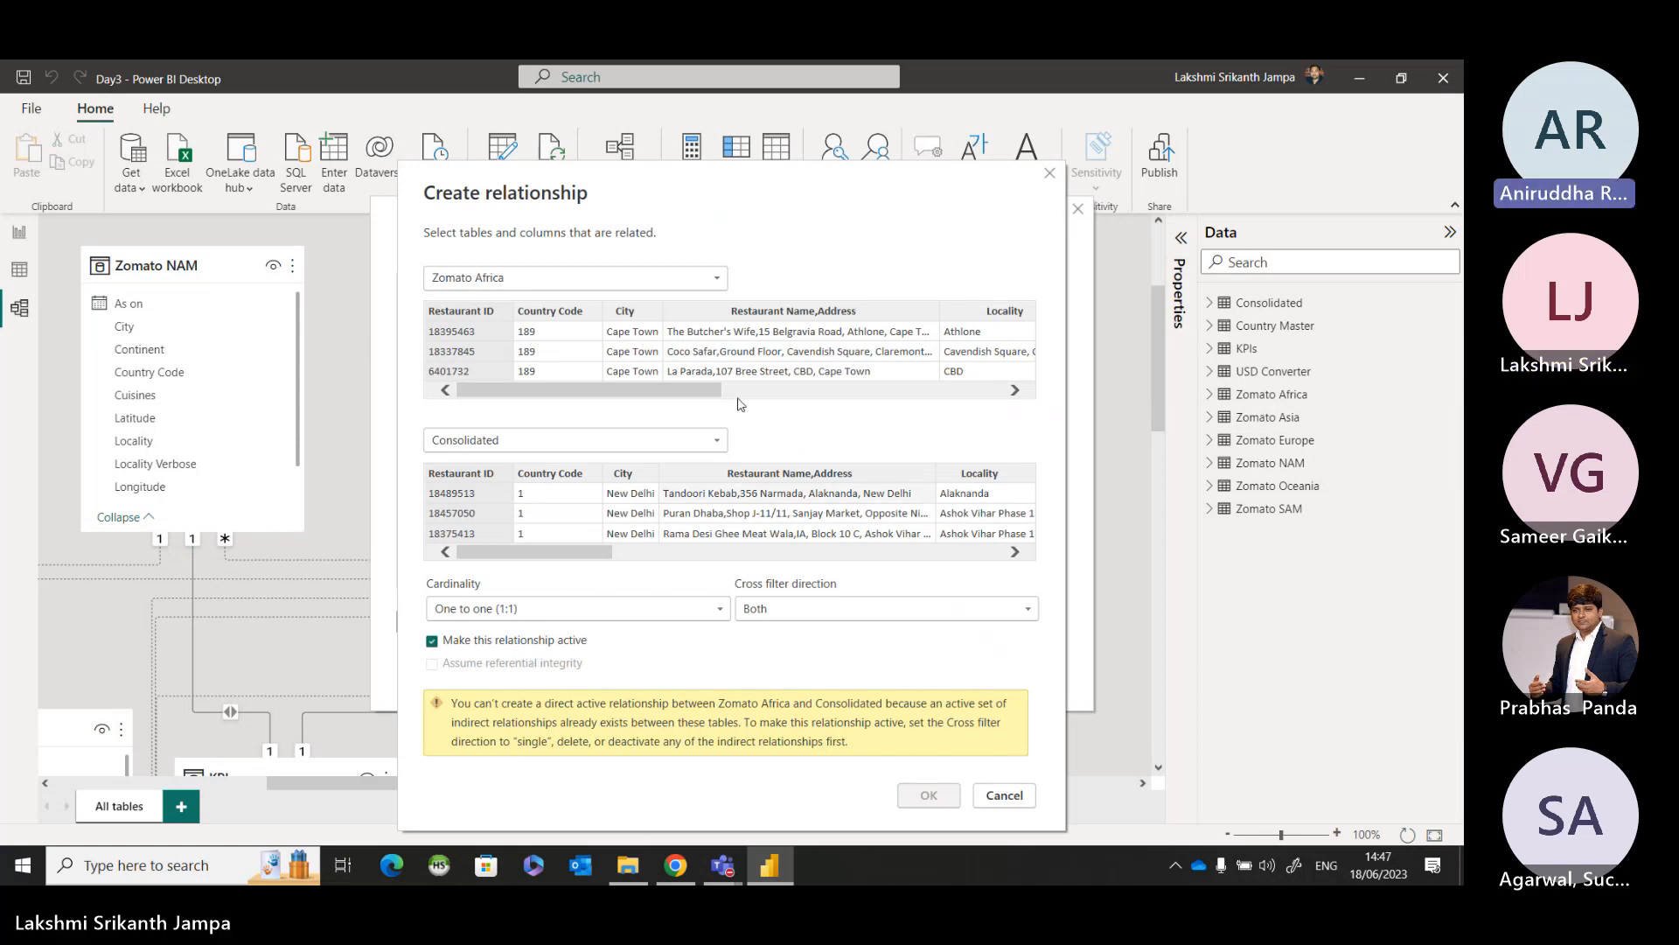
Try relating Zomato Africa to Consolidated on Country Code, then discard the new relationship and leave the relationship list.
{"action": "left_click", "coordinate": [594, 333]}
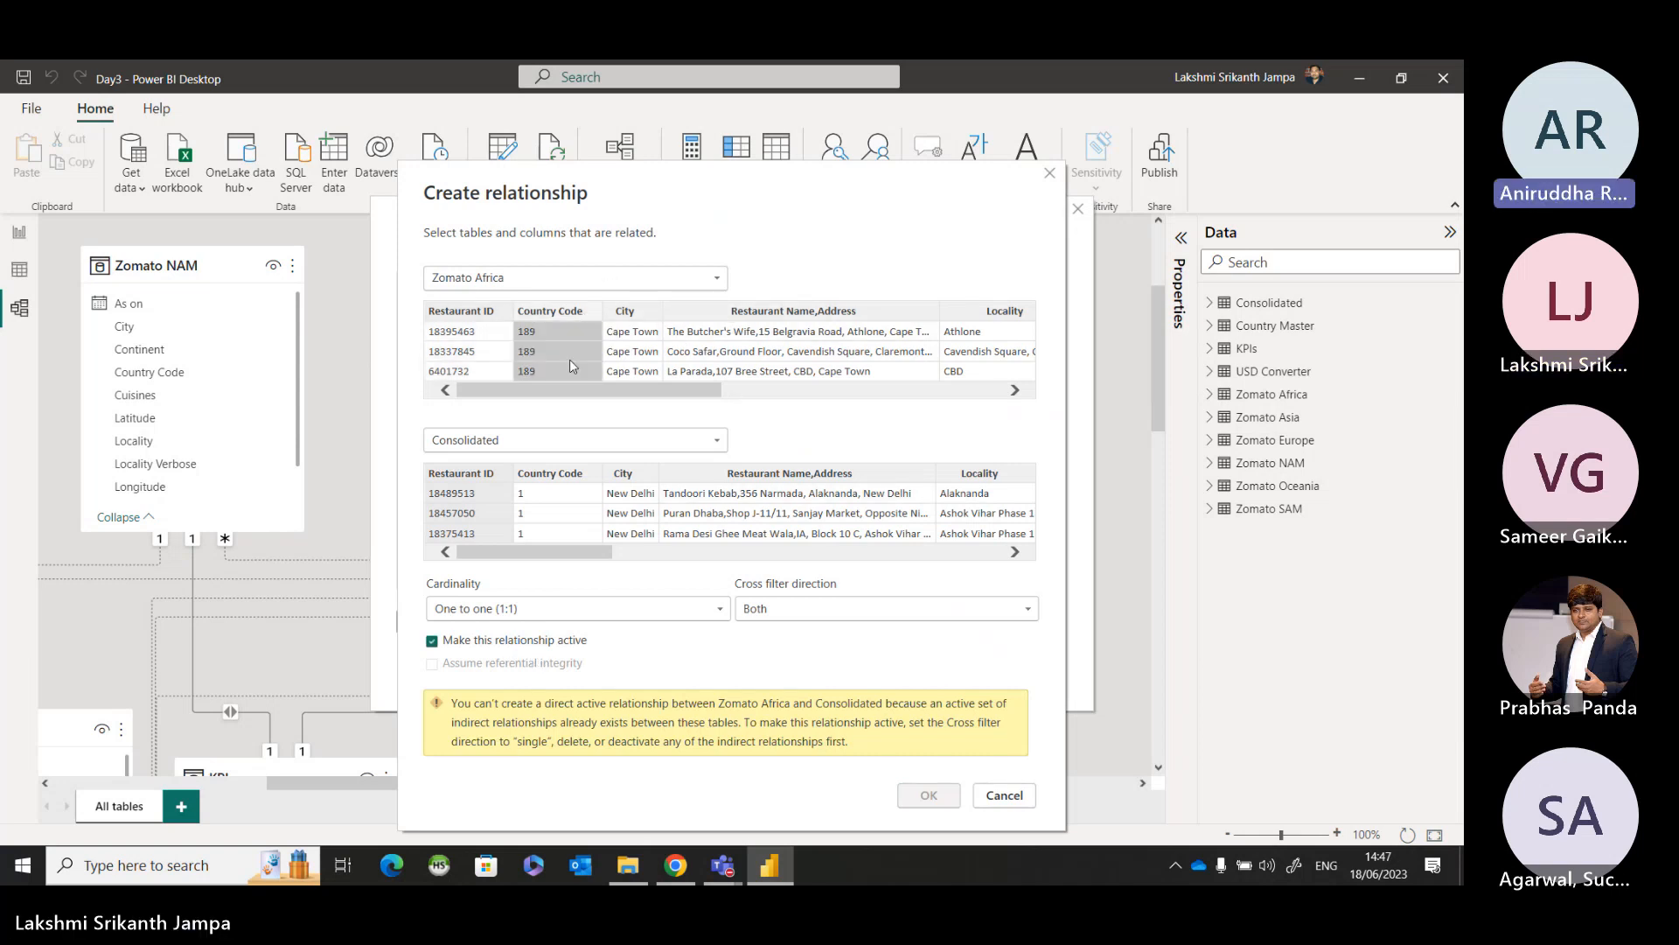
{"action": "left_click", "coordinate": [559, 473]}
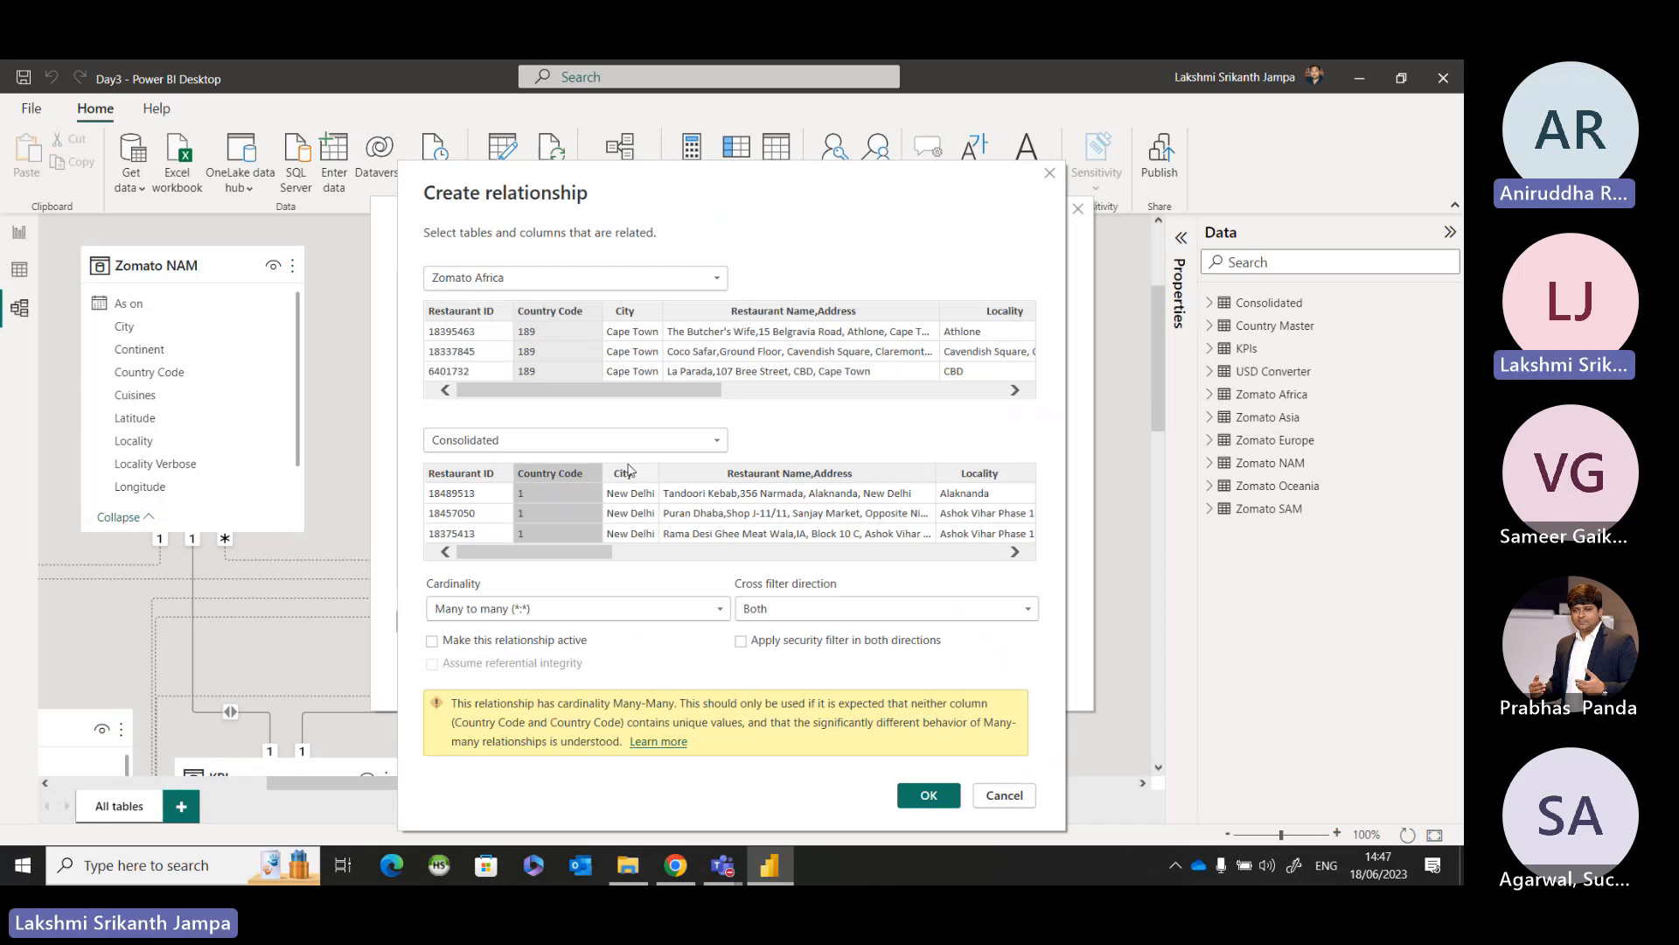
{"action": "left_click", "coordinate": [708, 398]}
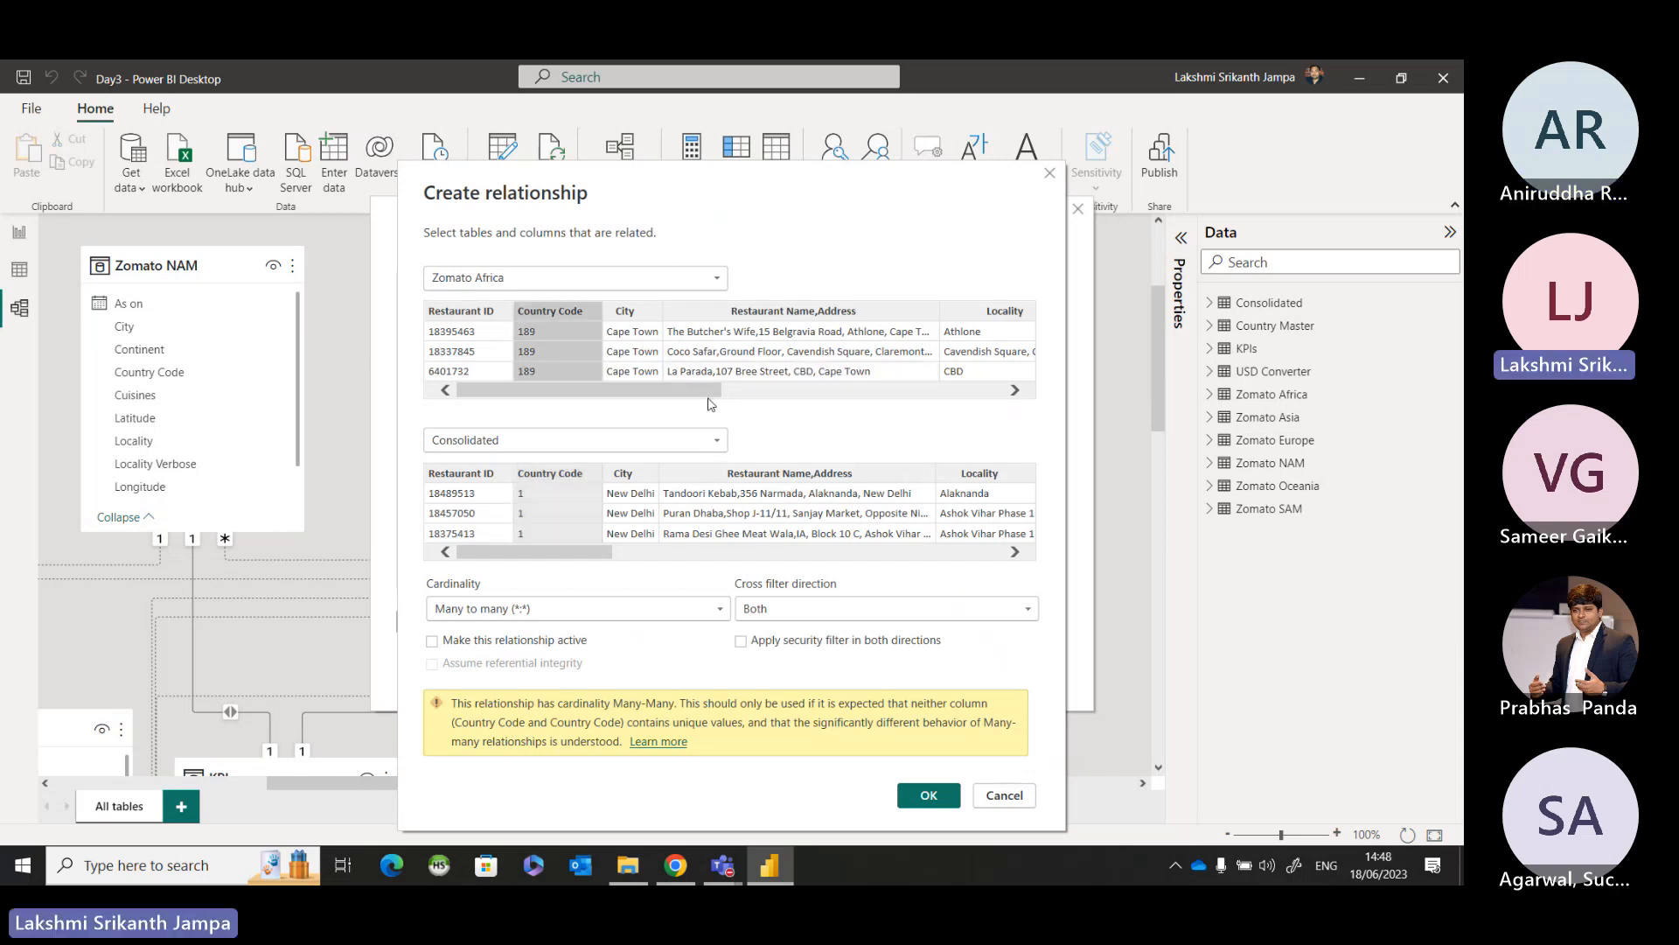
{"action": "left_click_drag", "start_coordinate": [713, 398], "coordinate": [900, 399]}
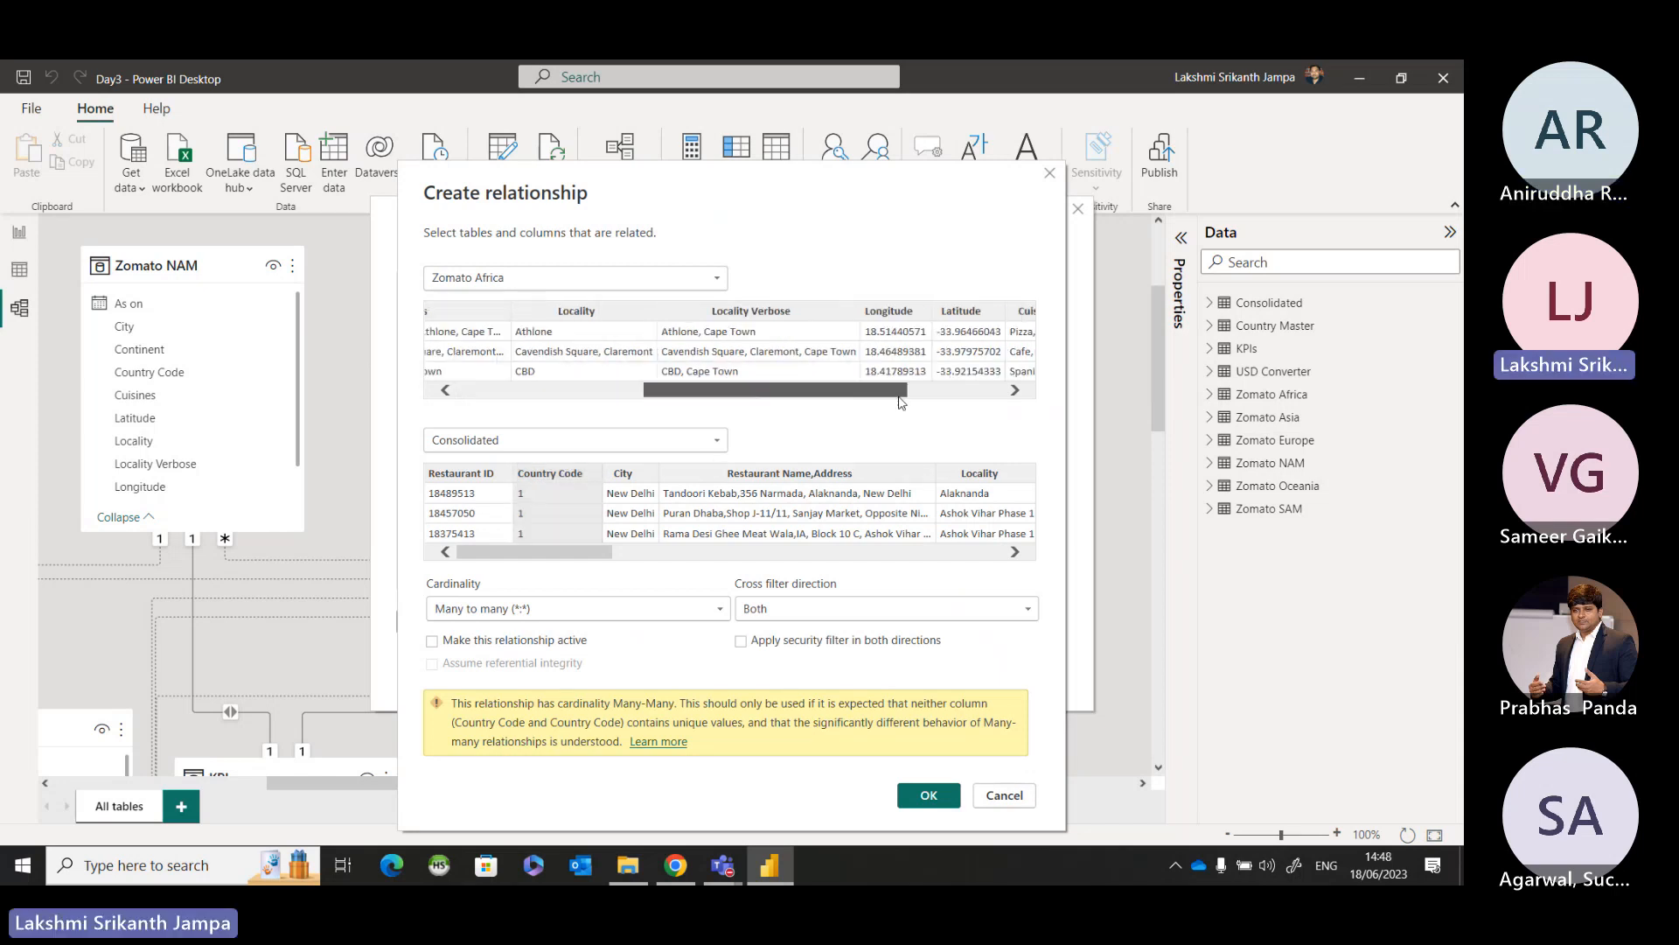
{"action": "left_click", "coordinate": [1004, 794]}
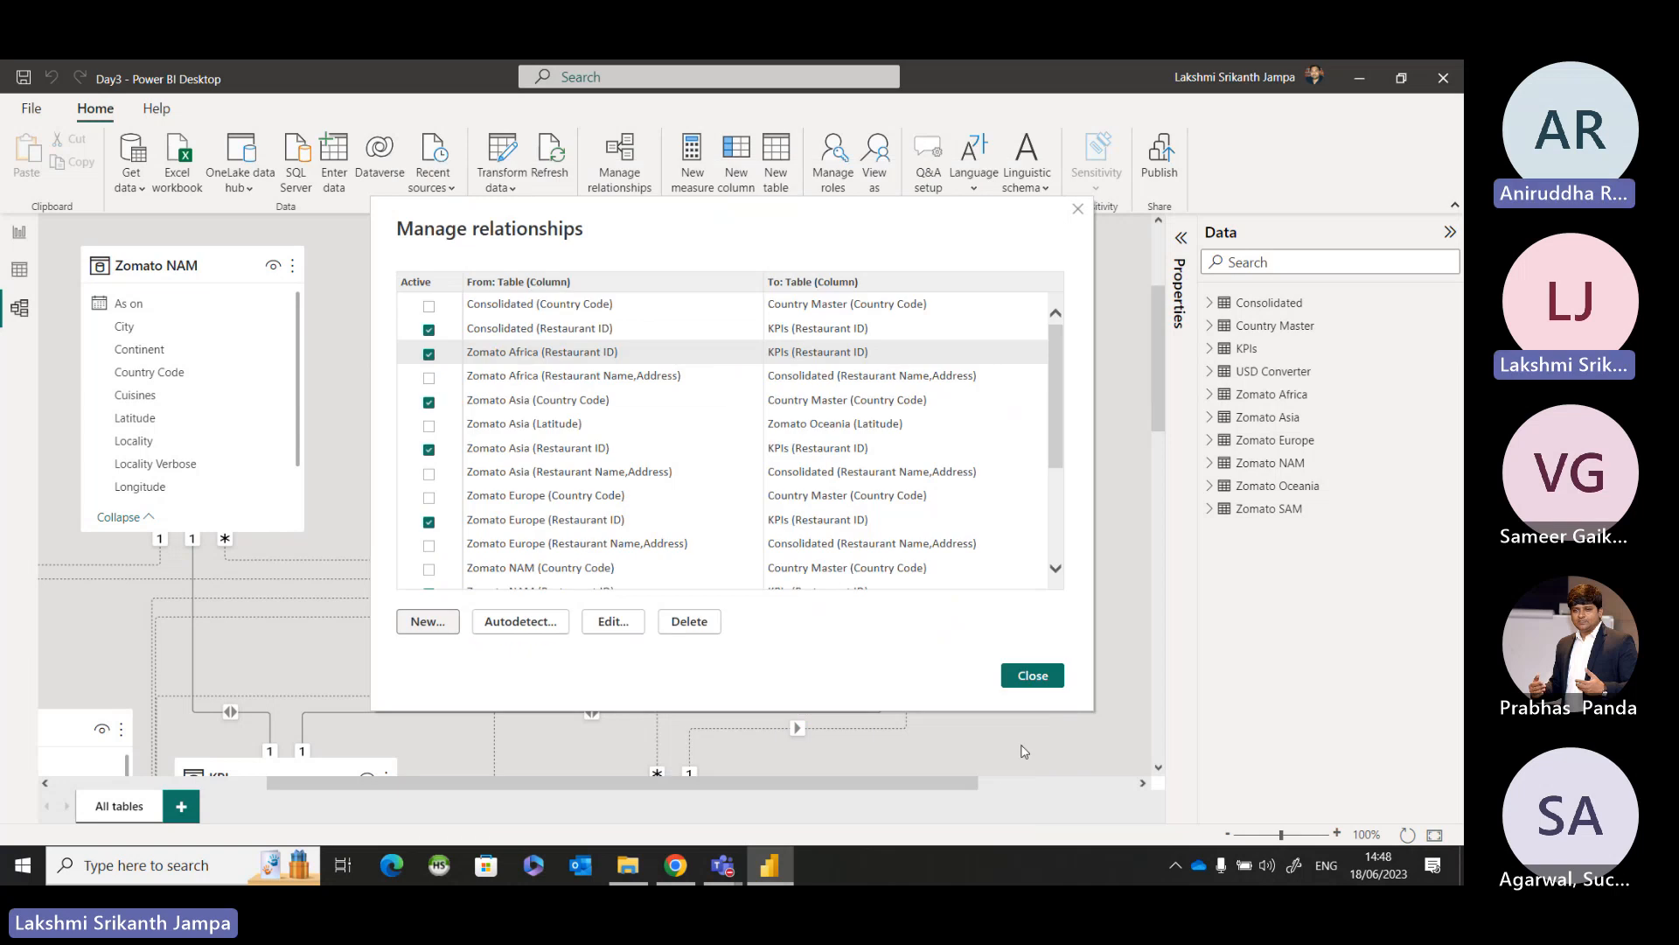
{"action": "left_click", "coordinate": [1025, 681]}
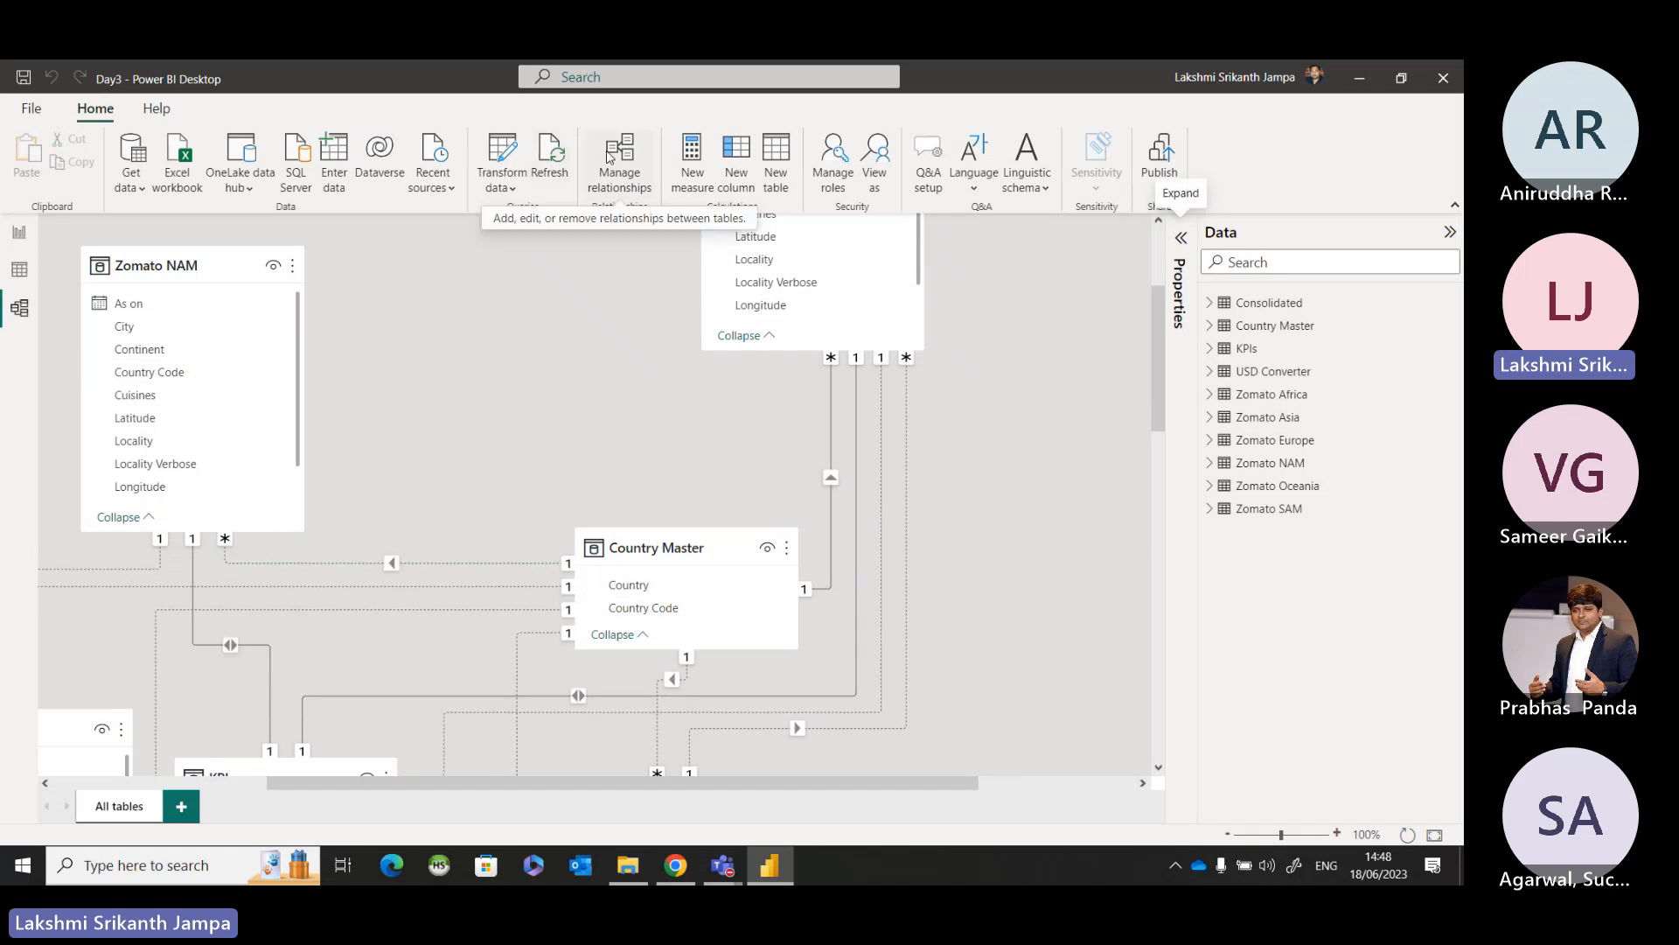
Review the model diagram around Country Master and examine which table relationships are active in the relationship list.
{"action": "scroll", "coordinate": [243, 538], "scroll_direction": "down", "scroll_amount": 3}
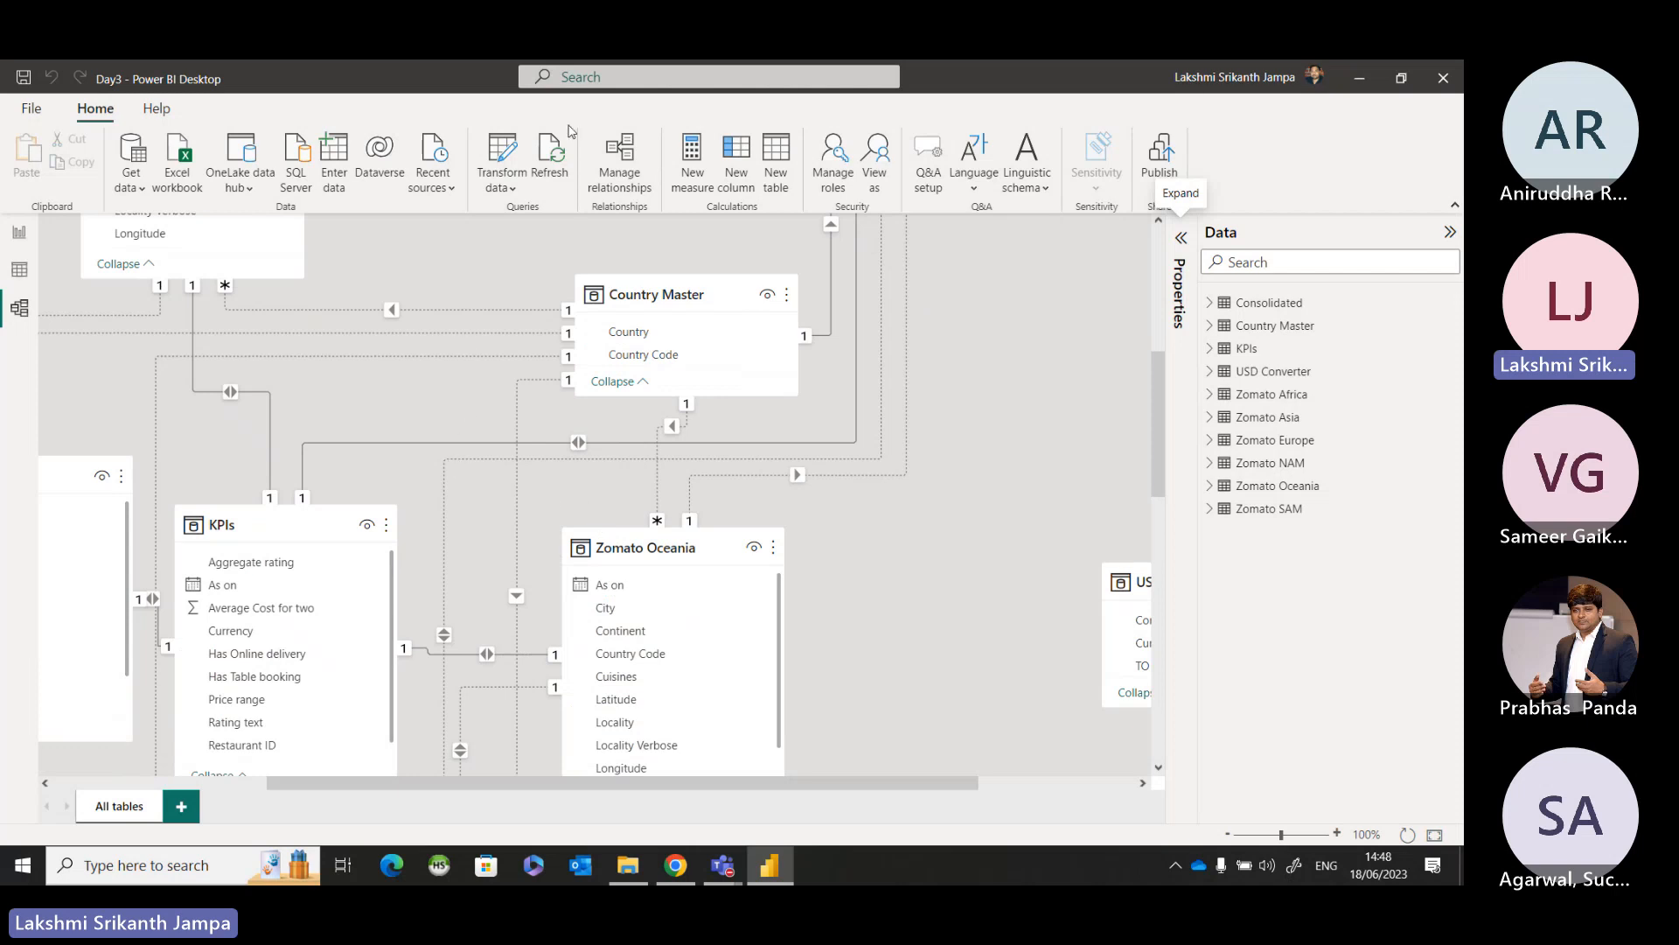
{"action": "left_click", "coordinate": [619, 162]}
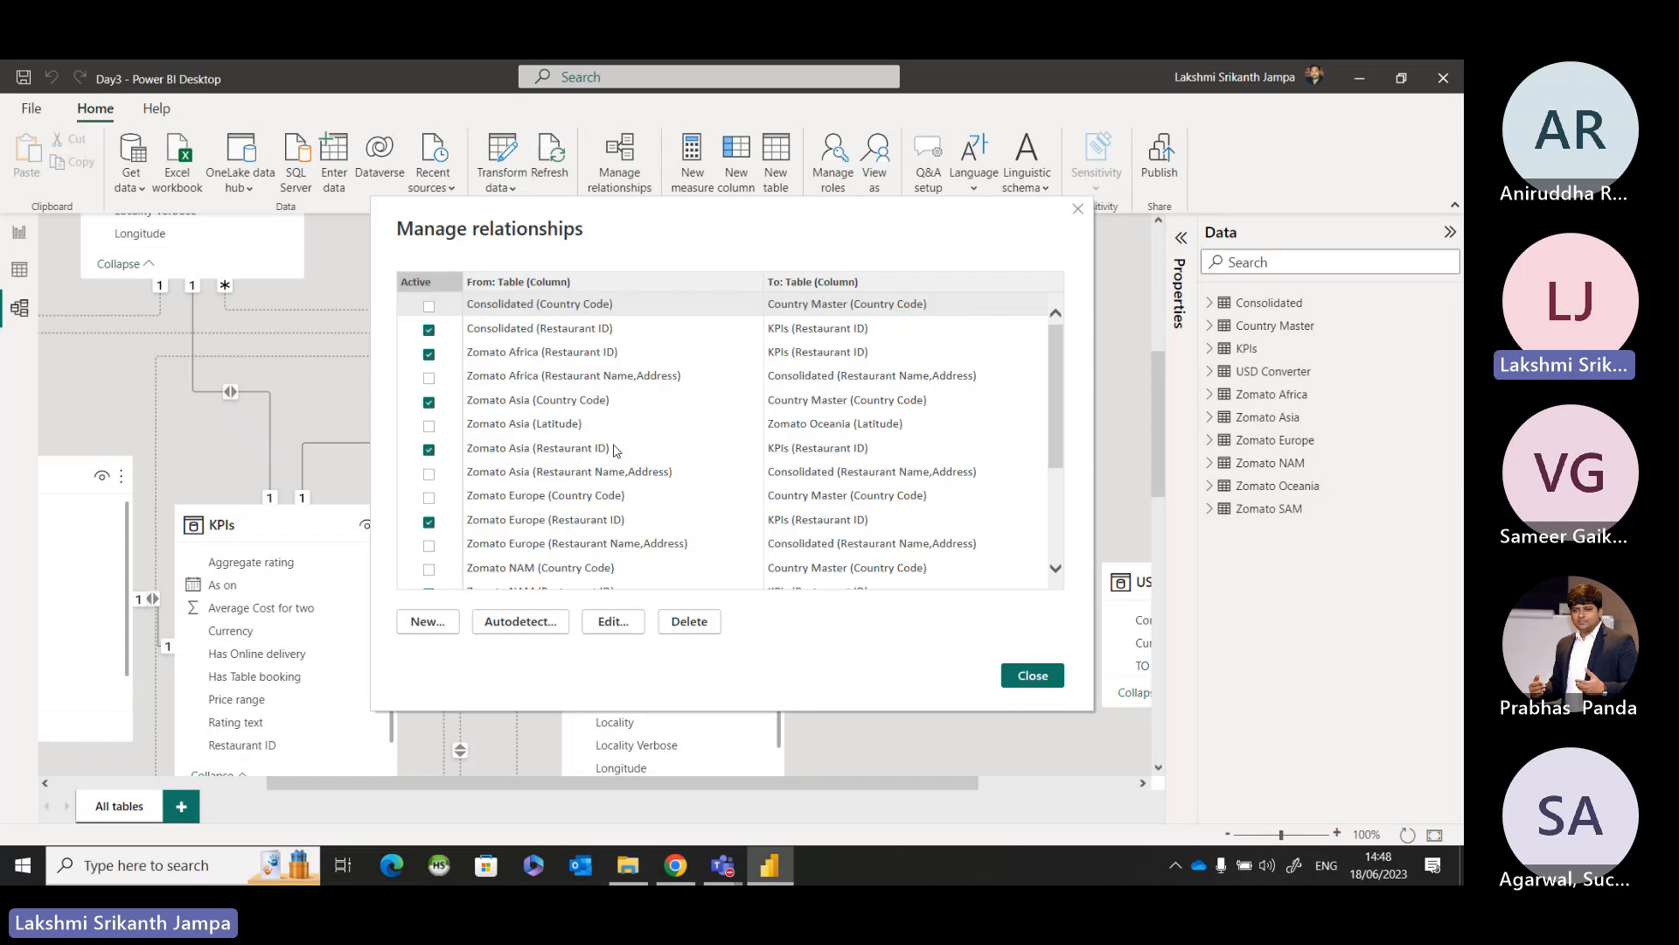
{"action": "scroll", "coordinate": [615, 450], "scroll_direction": "down", "scroll_amount": 4}
{"action": "scroll", "coordinate": [617, 449], "scroll_direction": "up", "scroll_amount": 3}
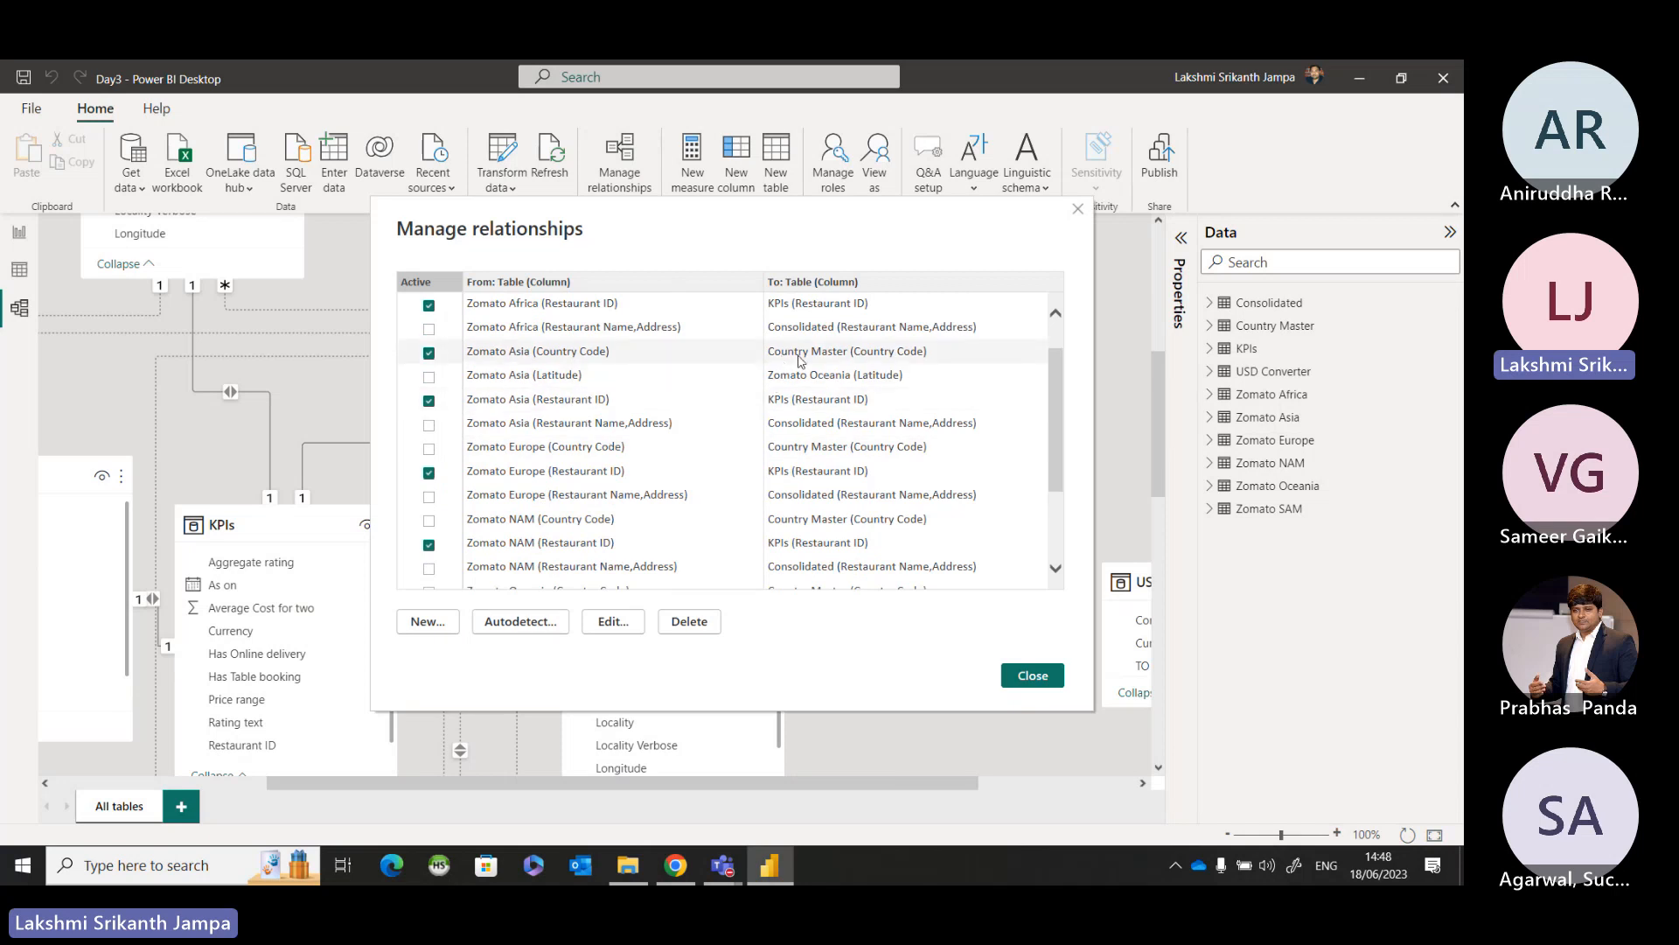
{"action": "left_click", "coordinate": [1031, 680]}
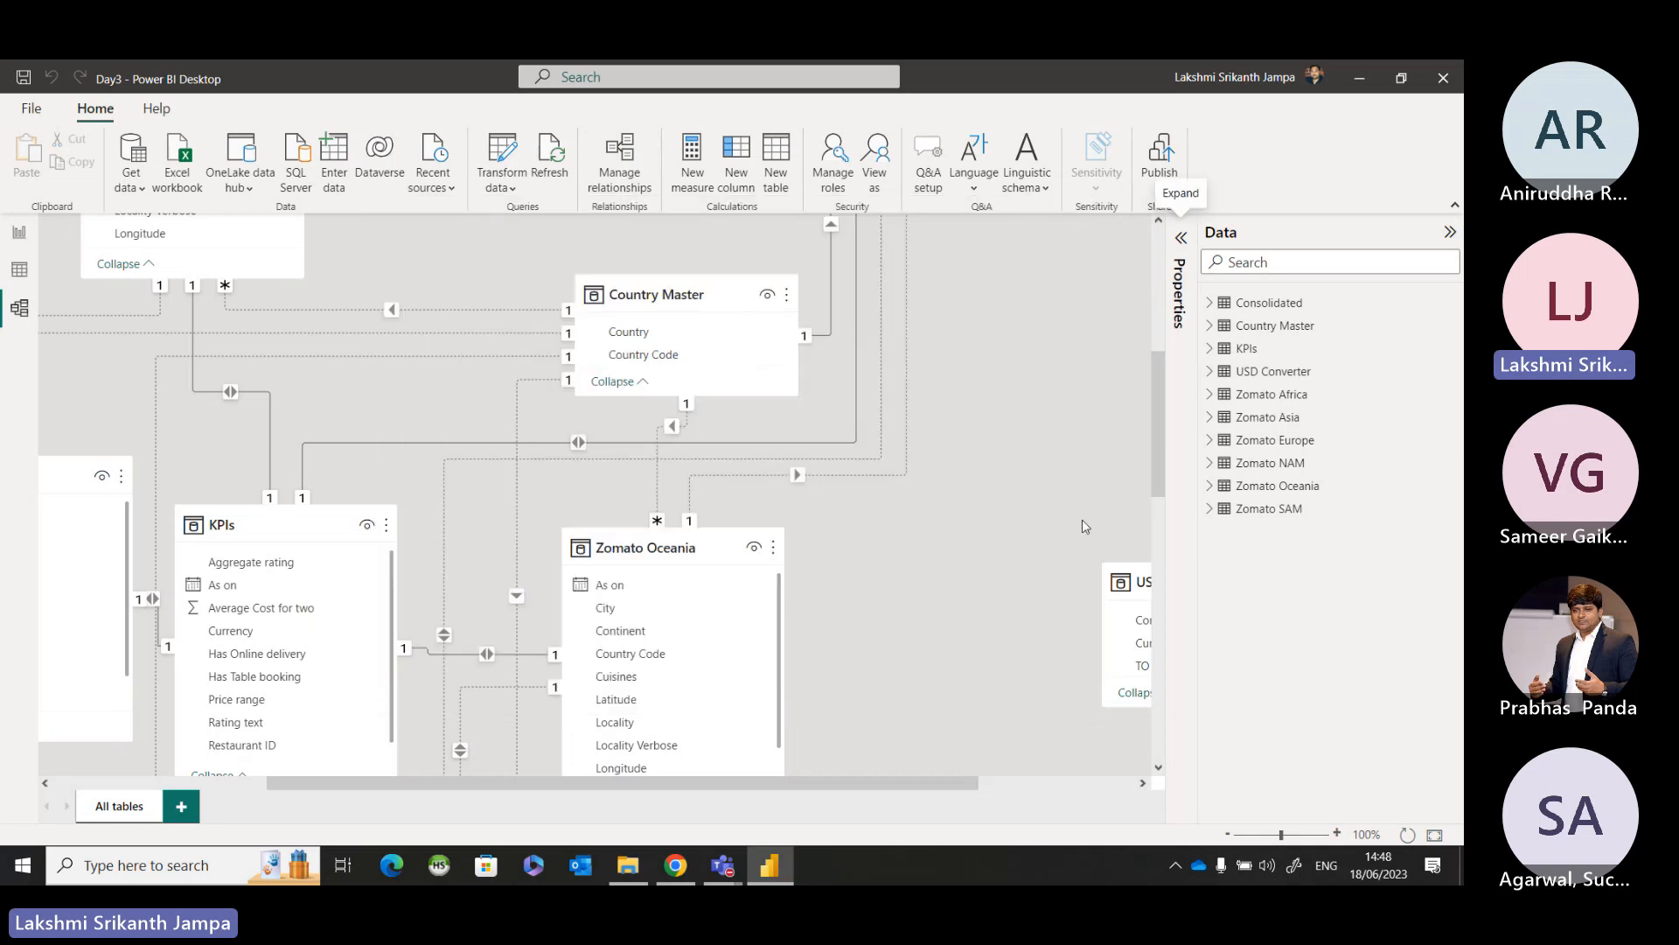
Test the Home Page Country slicer on the map with Canada and India, then delete the slicer.
{"action": "left_click", "coordinate": [21, 245]}
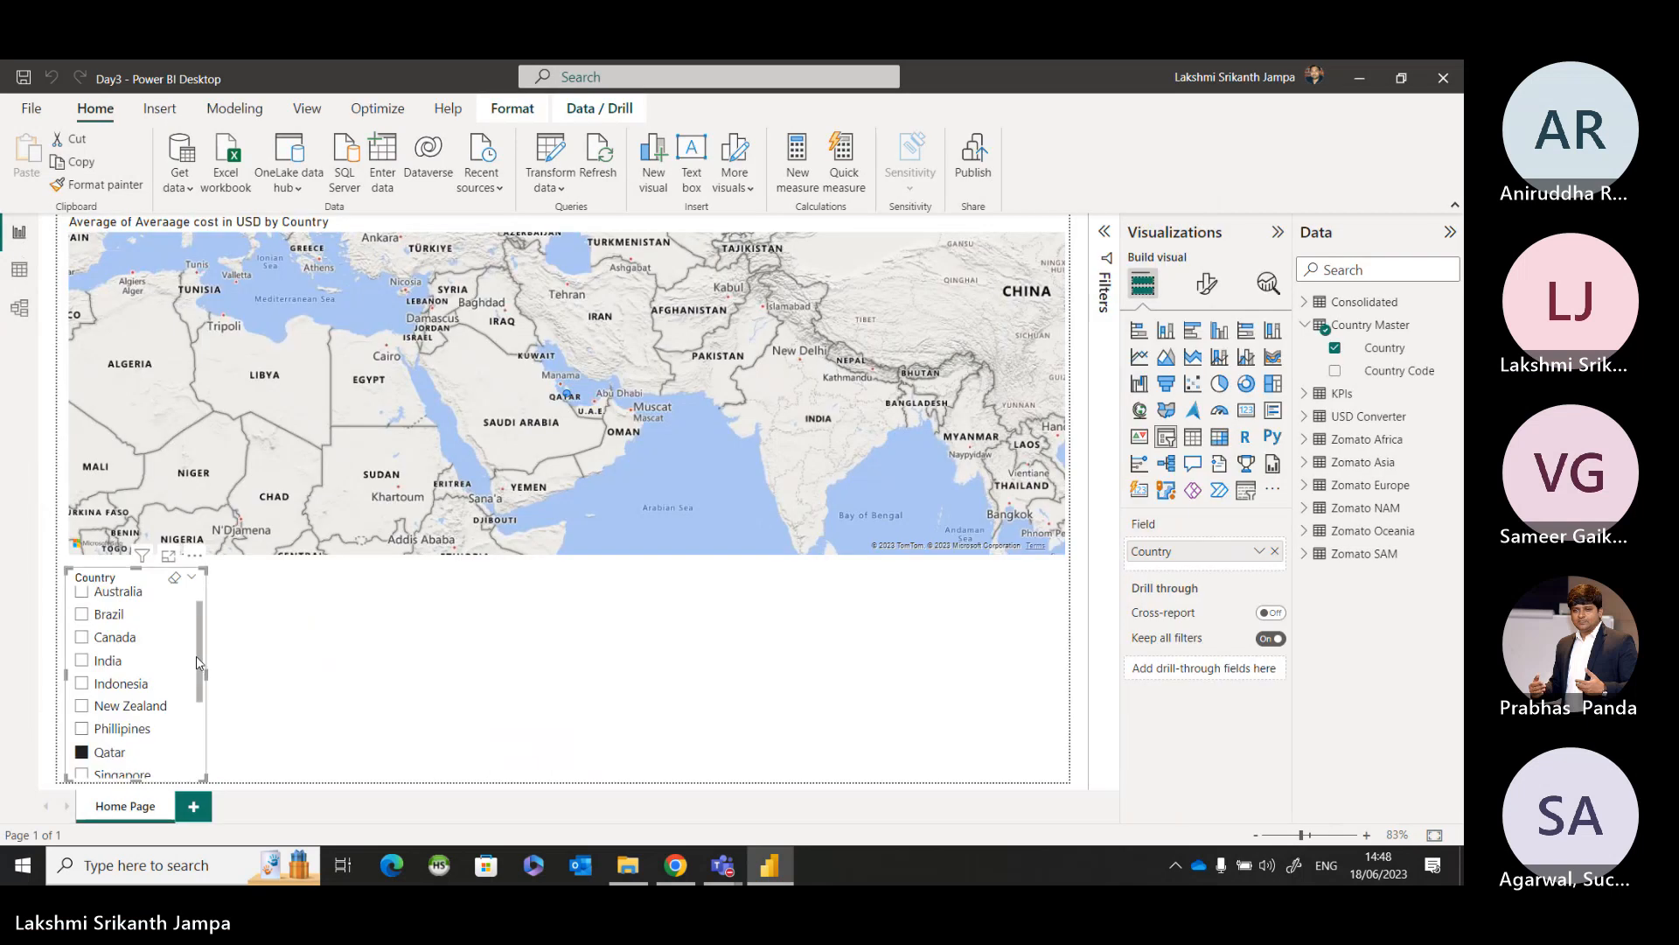
{"action": "left_click", "coordinate": [111, 638]}
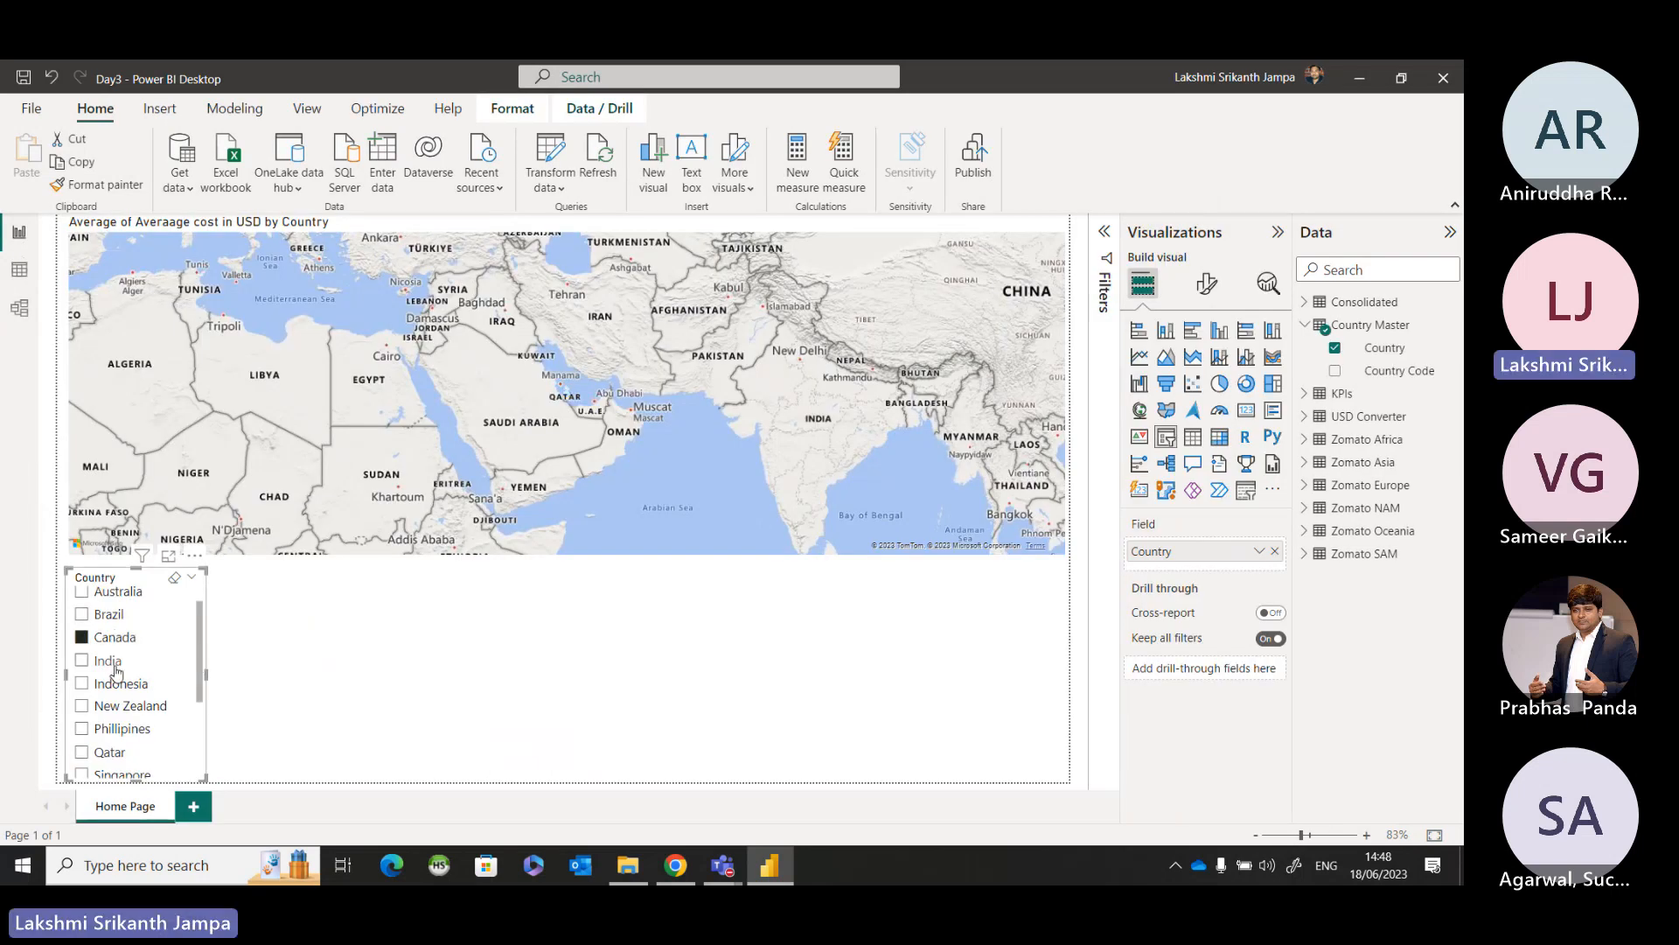
{"action": "left_click", "coordinate": [114, 664]}
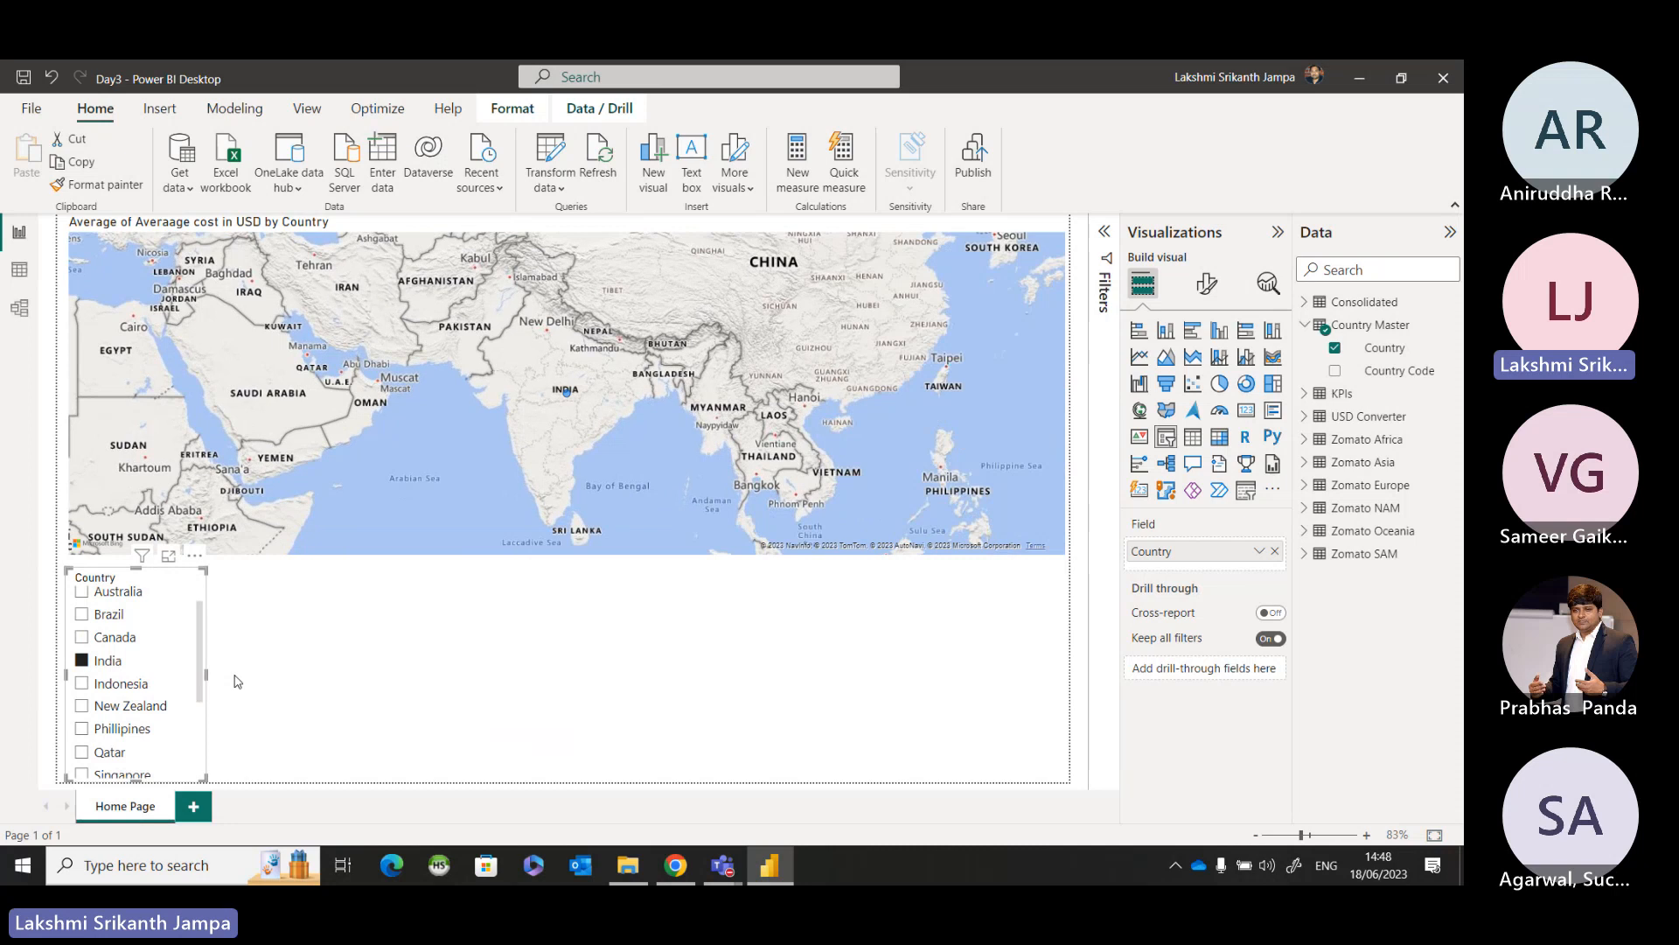
{"action": "key", "text": "Delete"}
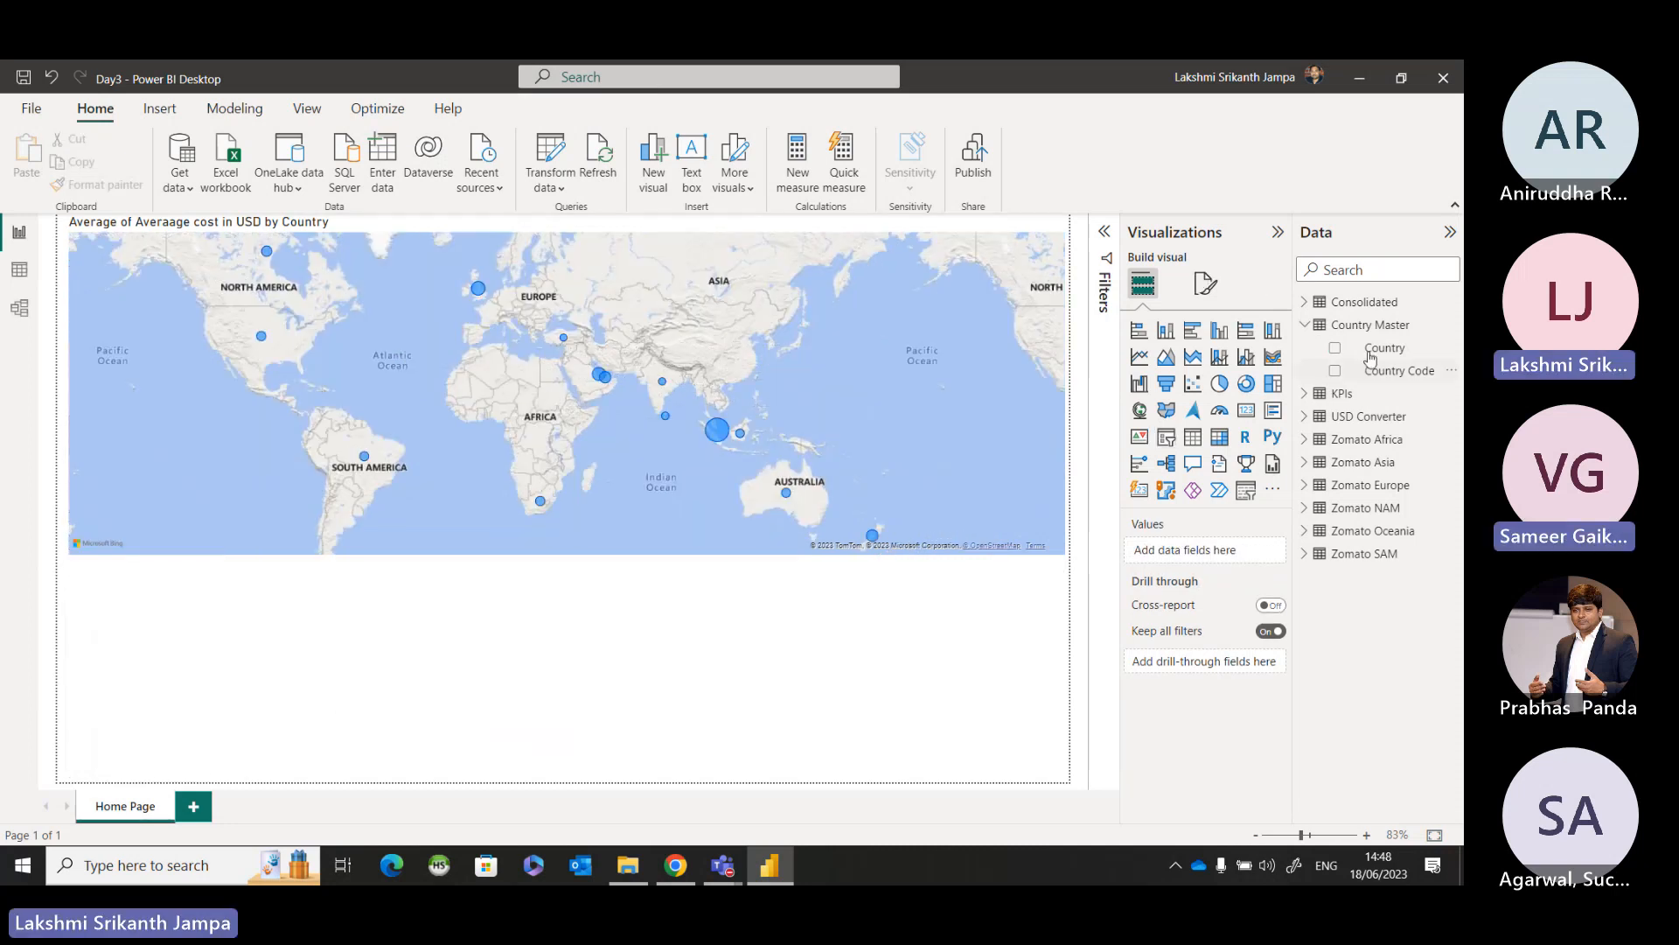
{"action": "left_click", "coordinate": [1344, 325]}
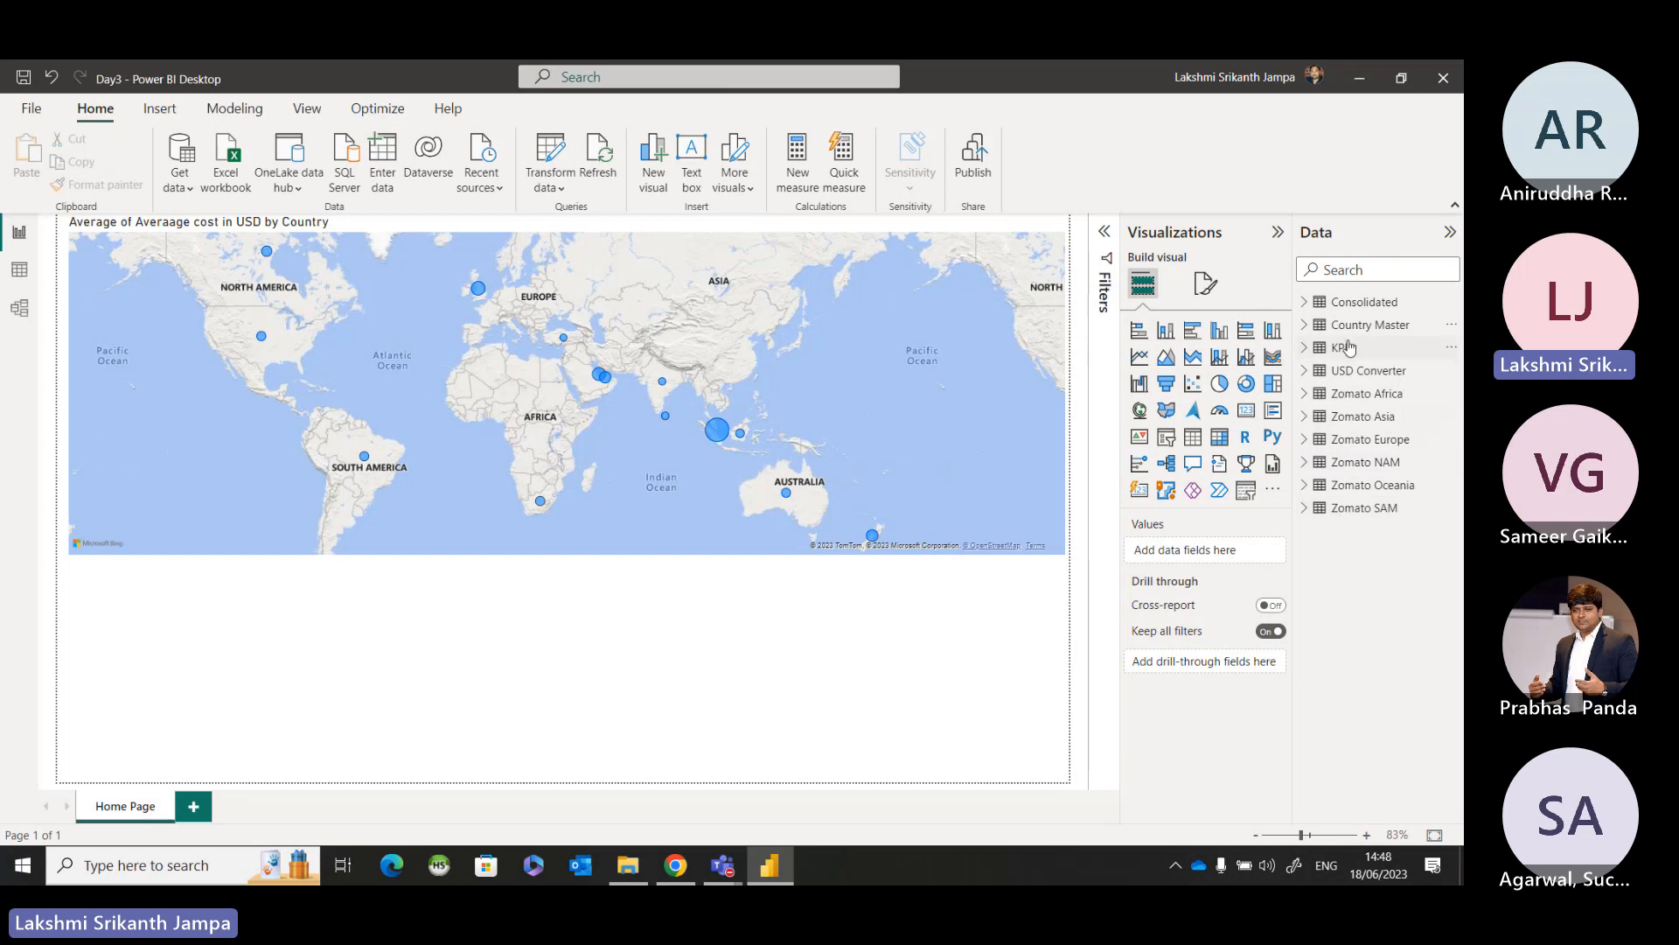
{"action": "left_click", "coordinate": [1304, 303]}
{"action": "left_click", "coordinate": [1306, 303]}
Select the country bubble map and bring up its Visual formatting settings.
{"action": "left_click", "coordinate": [1010, 455]}
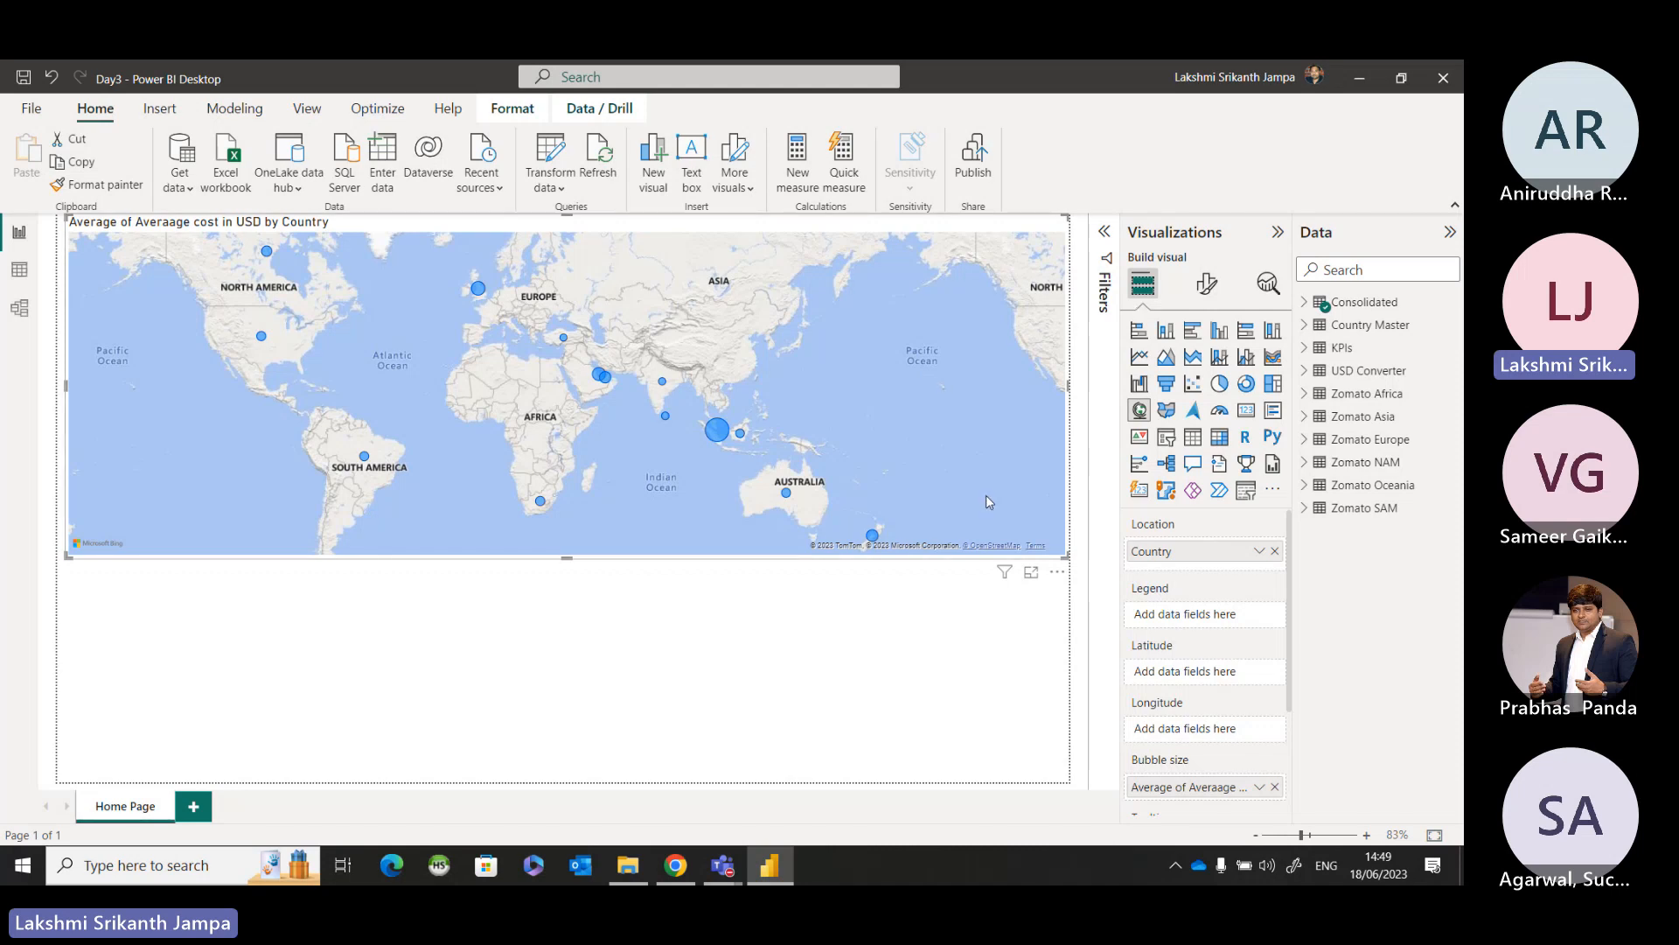
{"action": "left_click", "coordinate": [929, 616]}
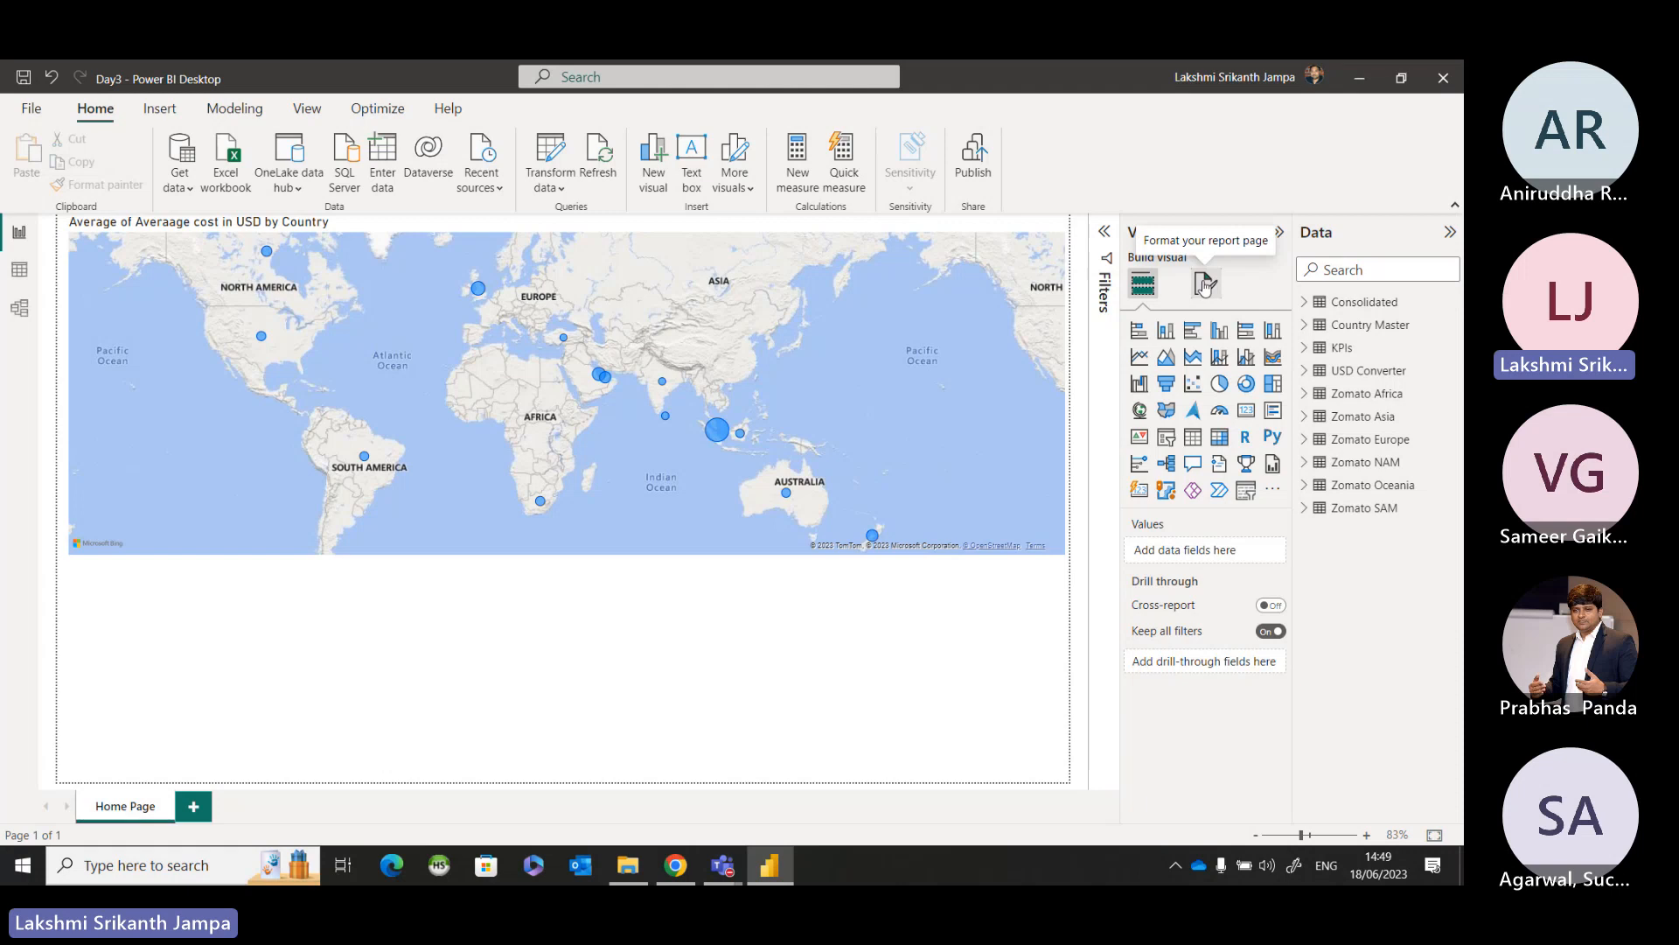
{"action": "left_click", "coordinate": [1023, 432]}
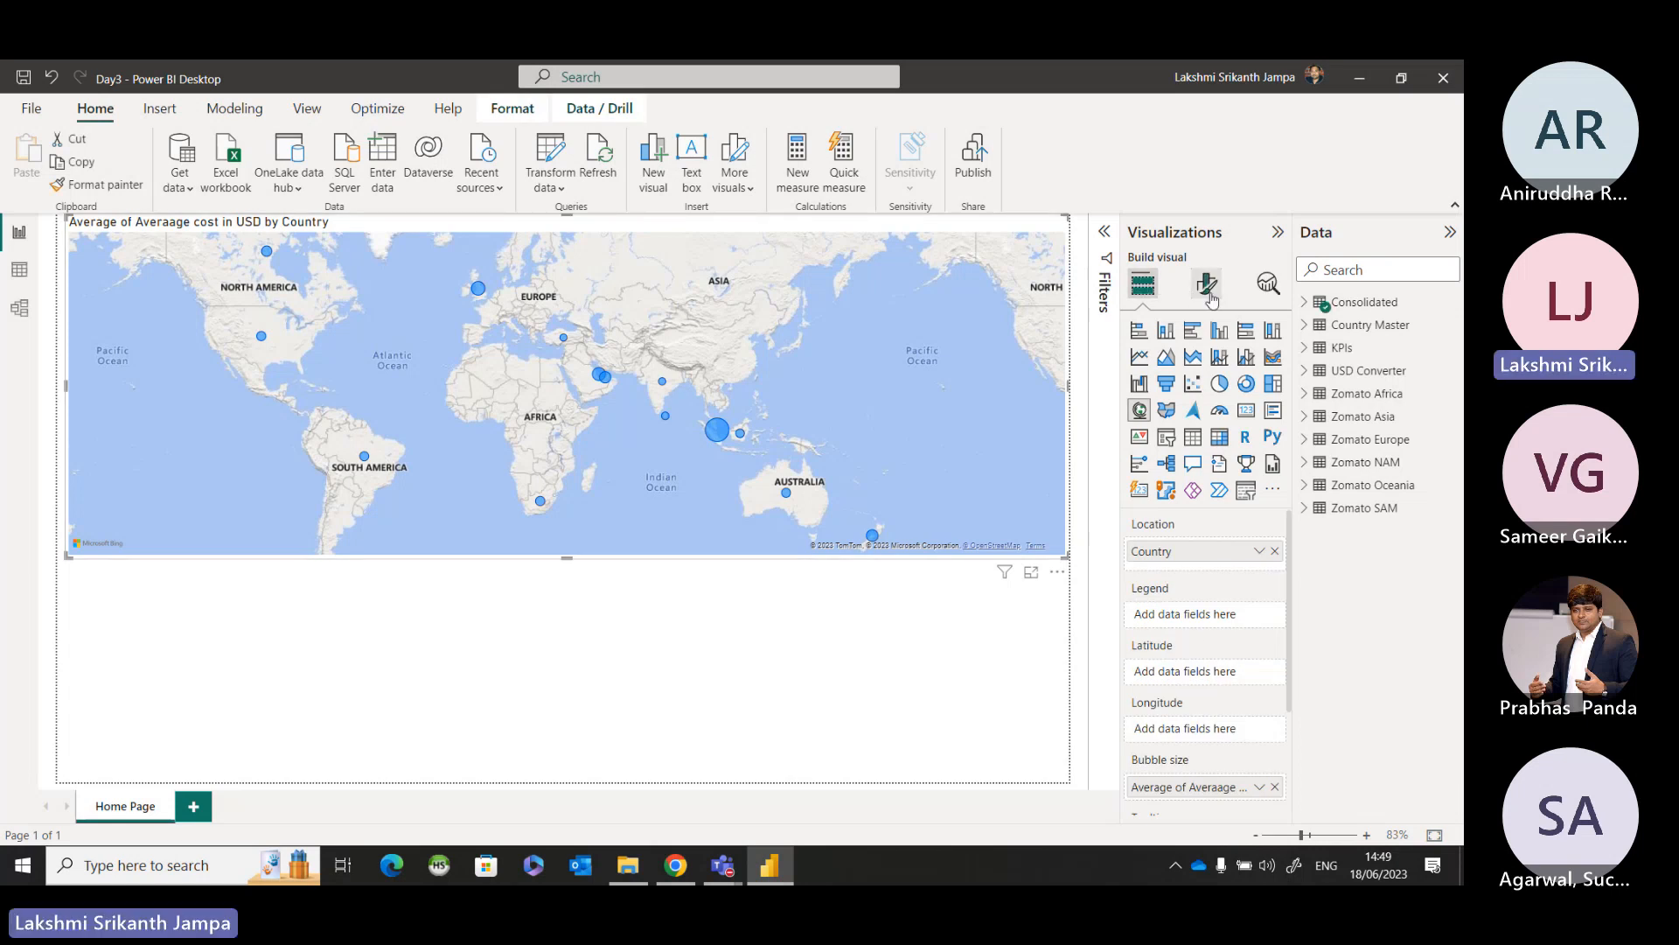
{"action": "key", "text": "ctrl"}
{"action": "key", "text": "ctrl"}
{"action": "key", "text": "ctrl"}
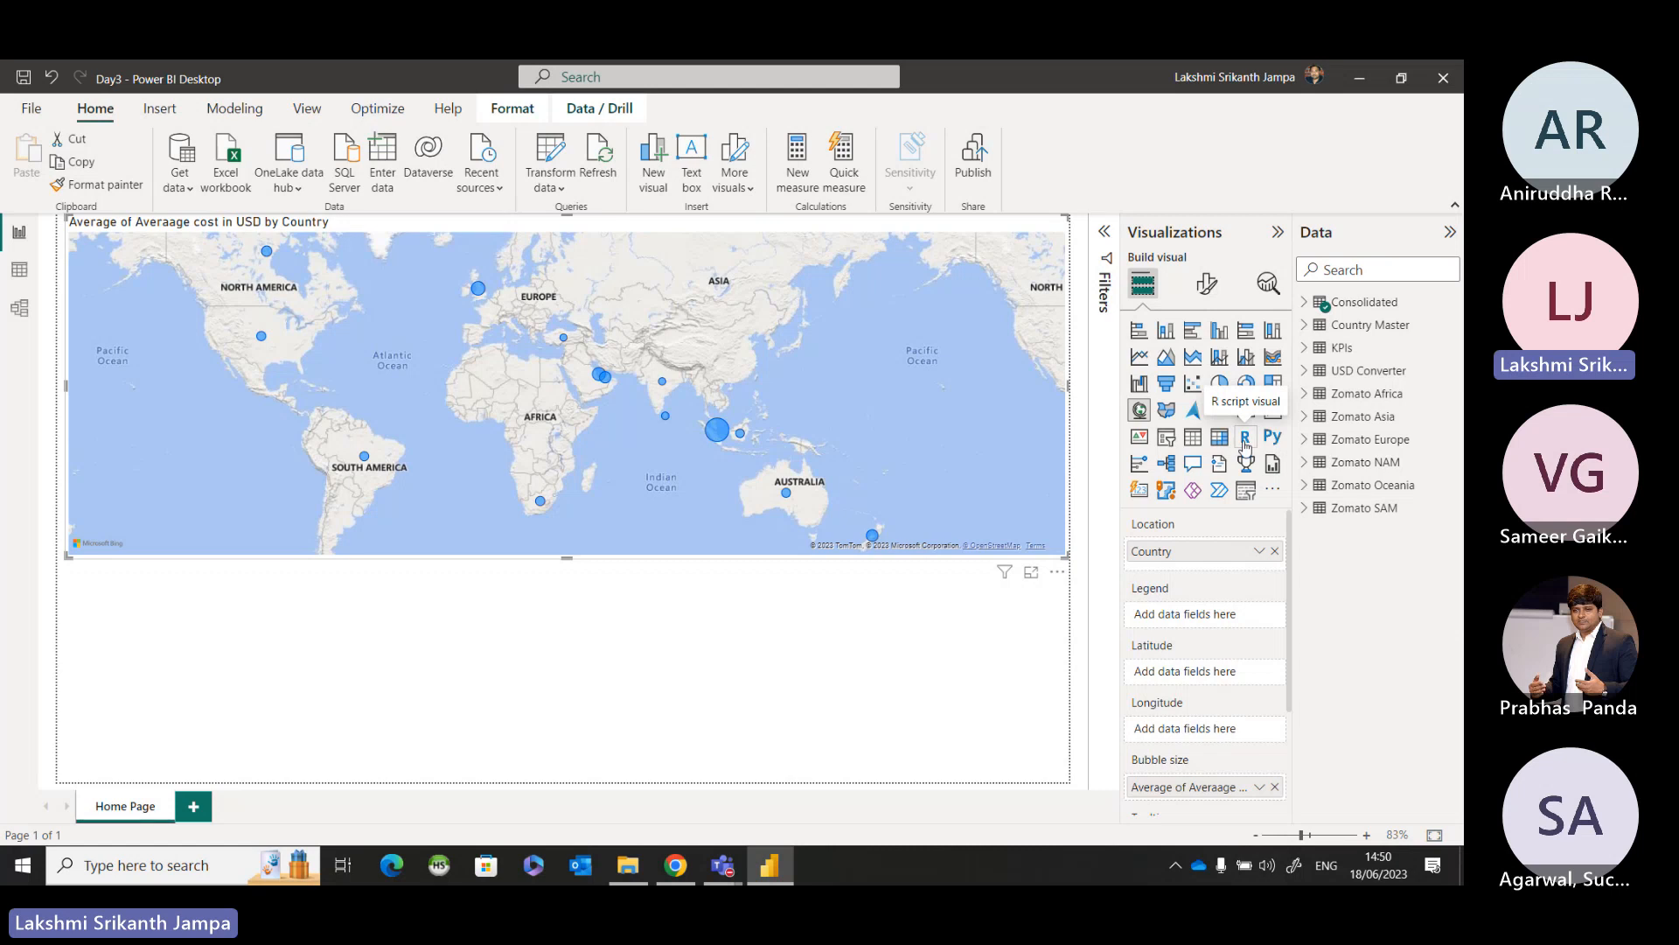
{"action": "left_click", "coordinate": [1211, 291]}
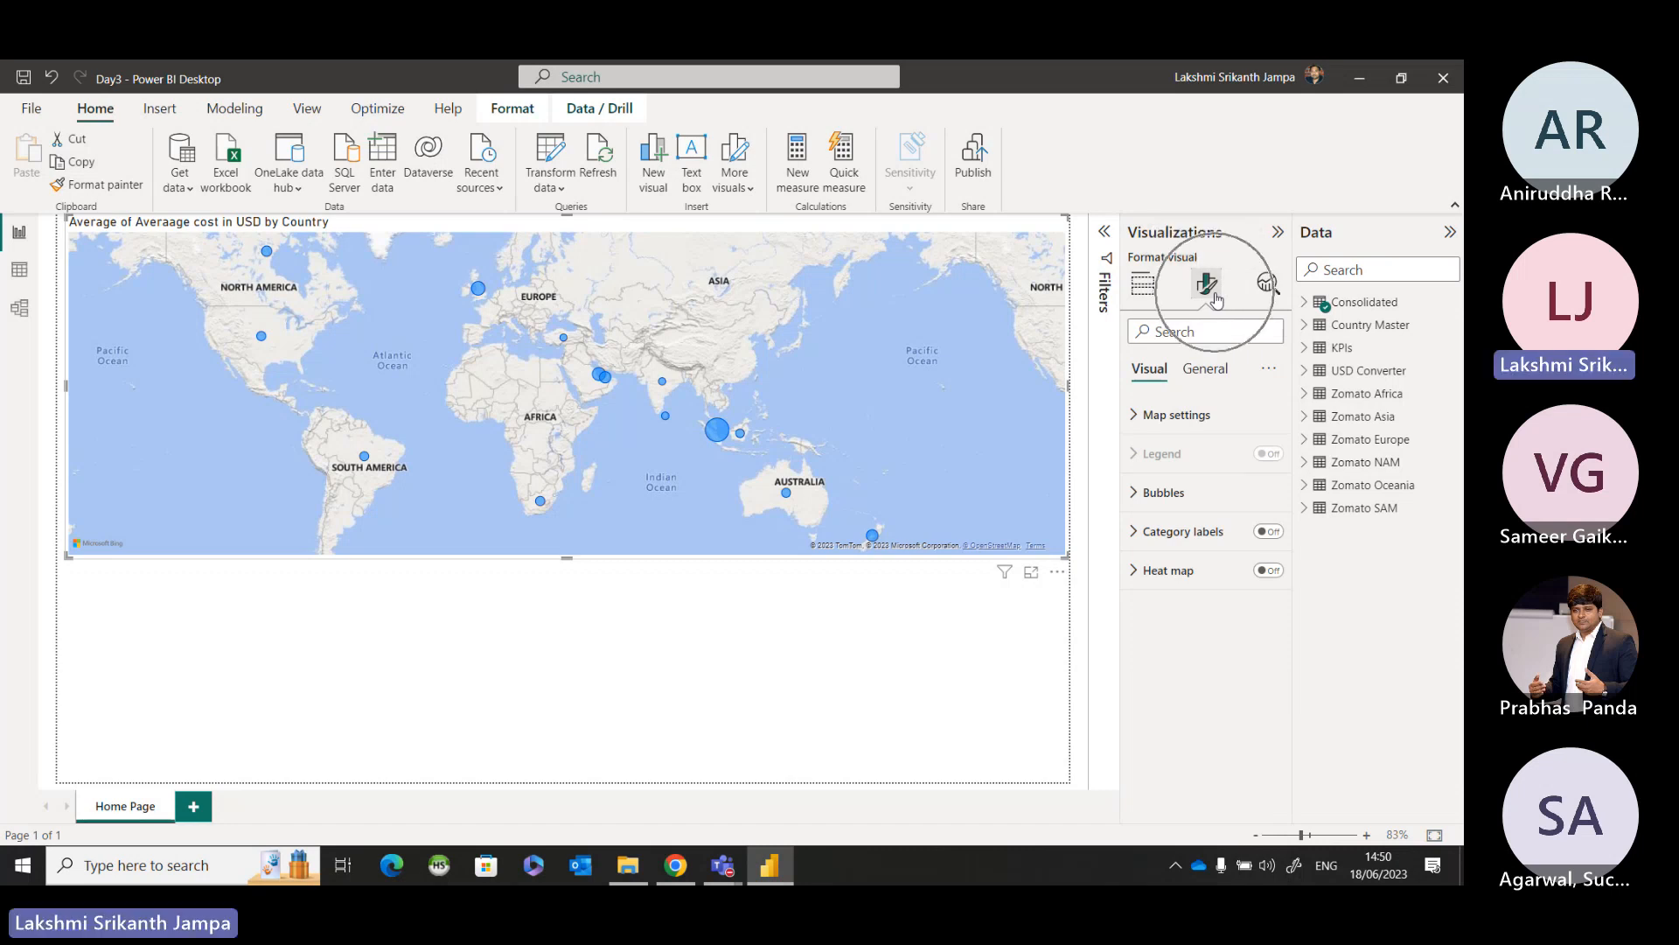
{"action": "left_click", "coordinate": [1162, 371]}
{"action": "left_click", "coordinate": [1189, 378]}
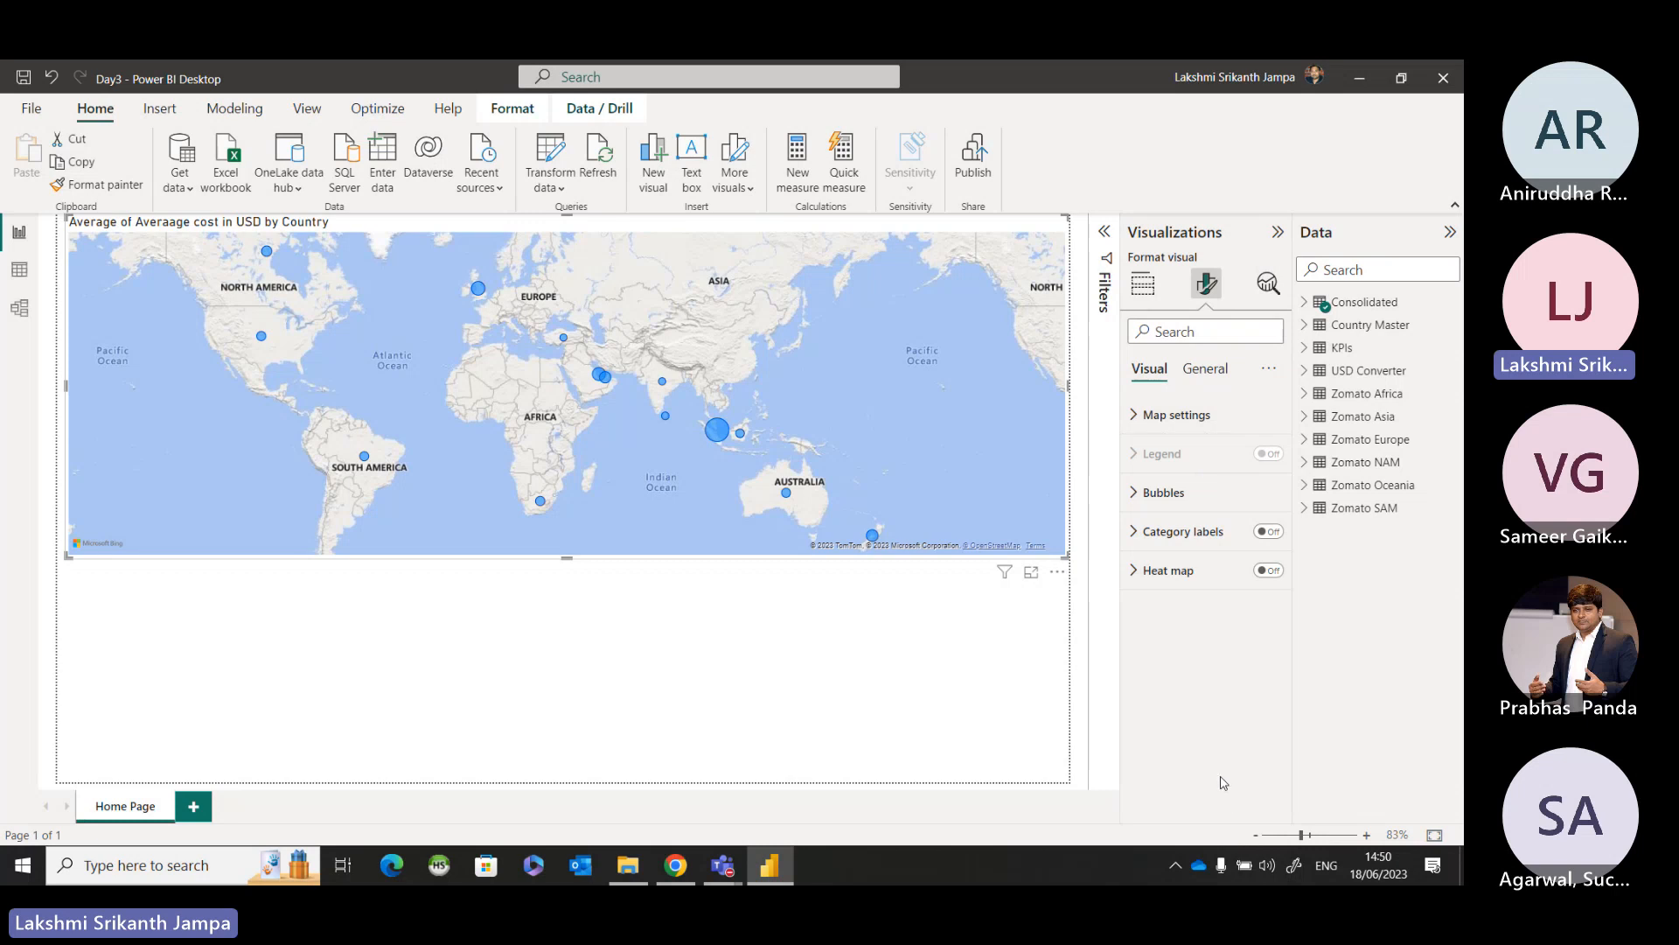
{"action": "key", "text": "ctrl"}
{"action": "key", "text": "ctrl"}
{"action": "key", "text": "ctrl"}
{"action": "key", "text": "ctrl"}
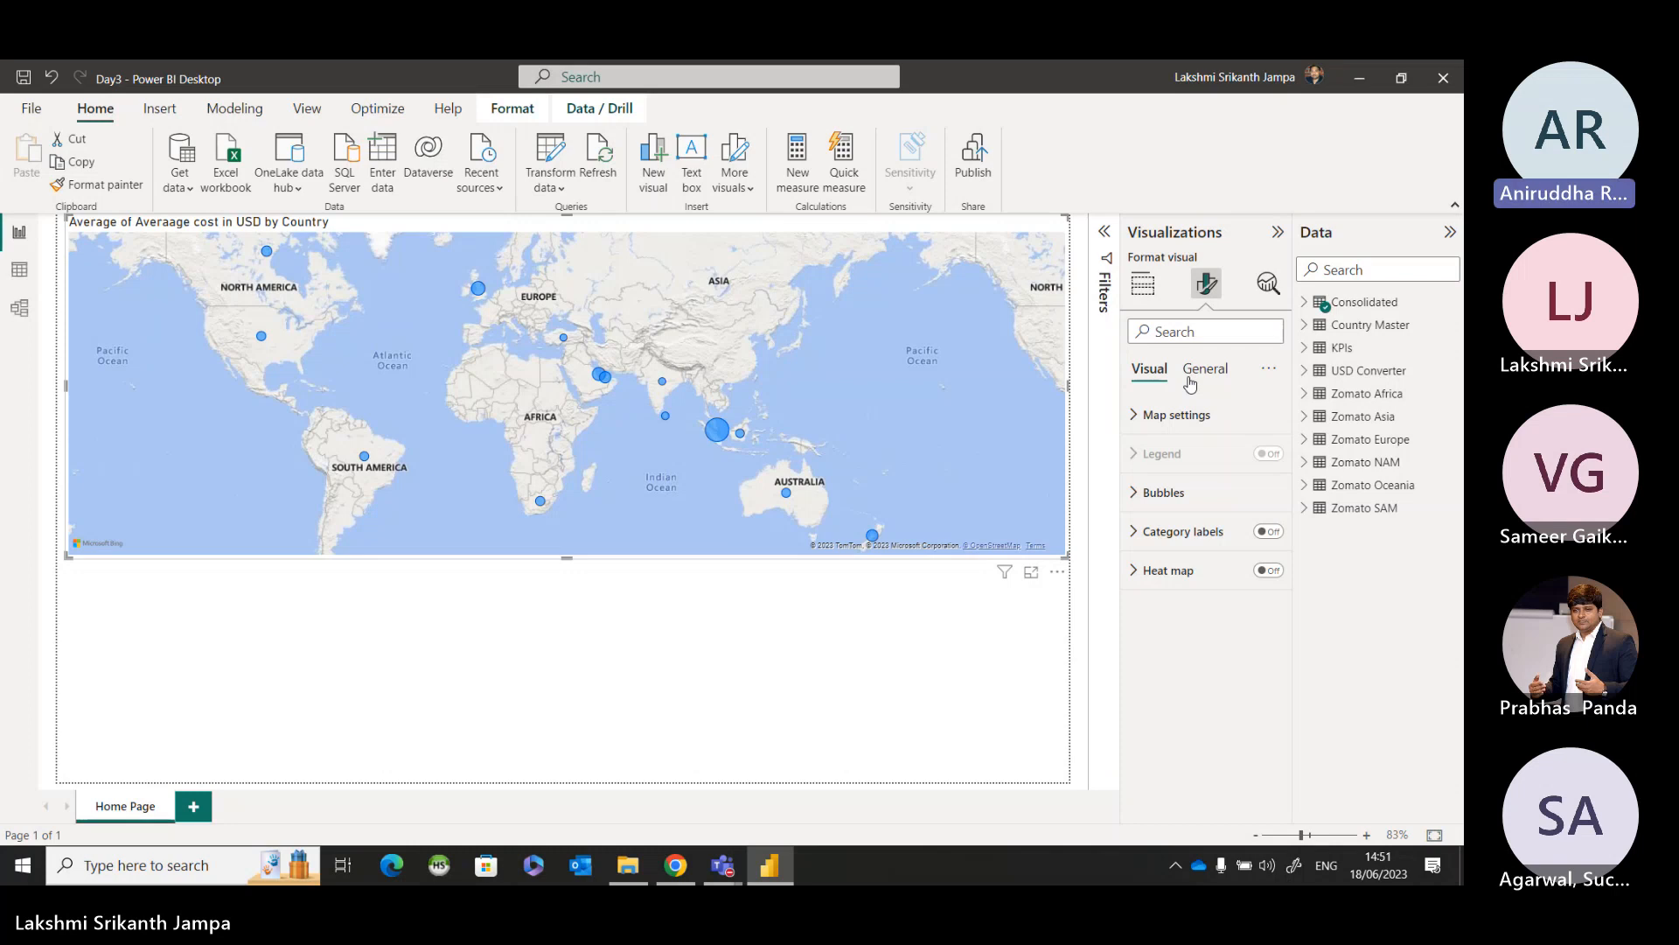
Deselect the country map, reselect it and reopen its Visual formatting settings.
{"action": "left_click", "coordinate": [855, 629]}
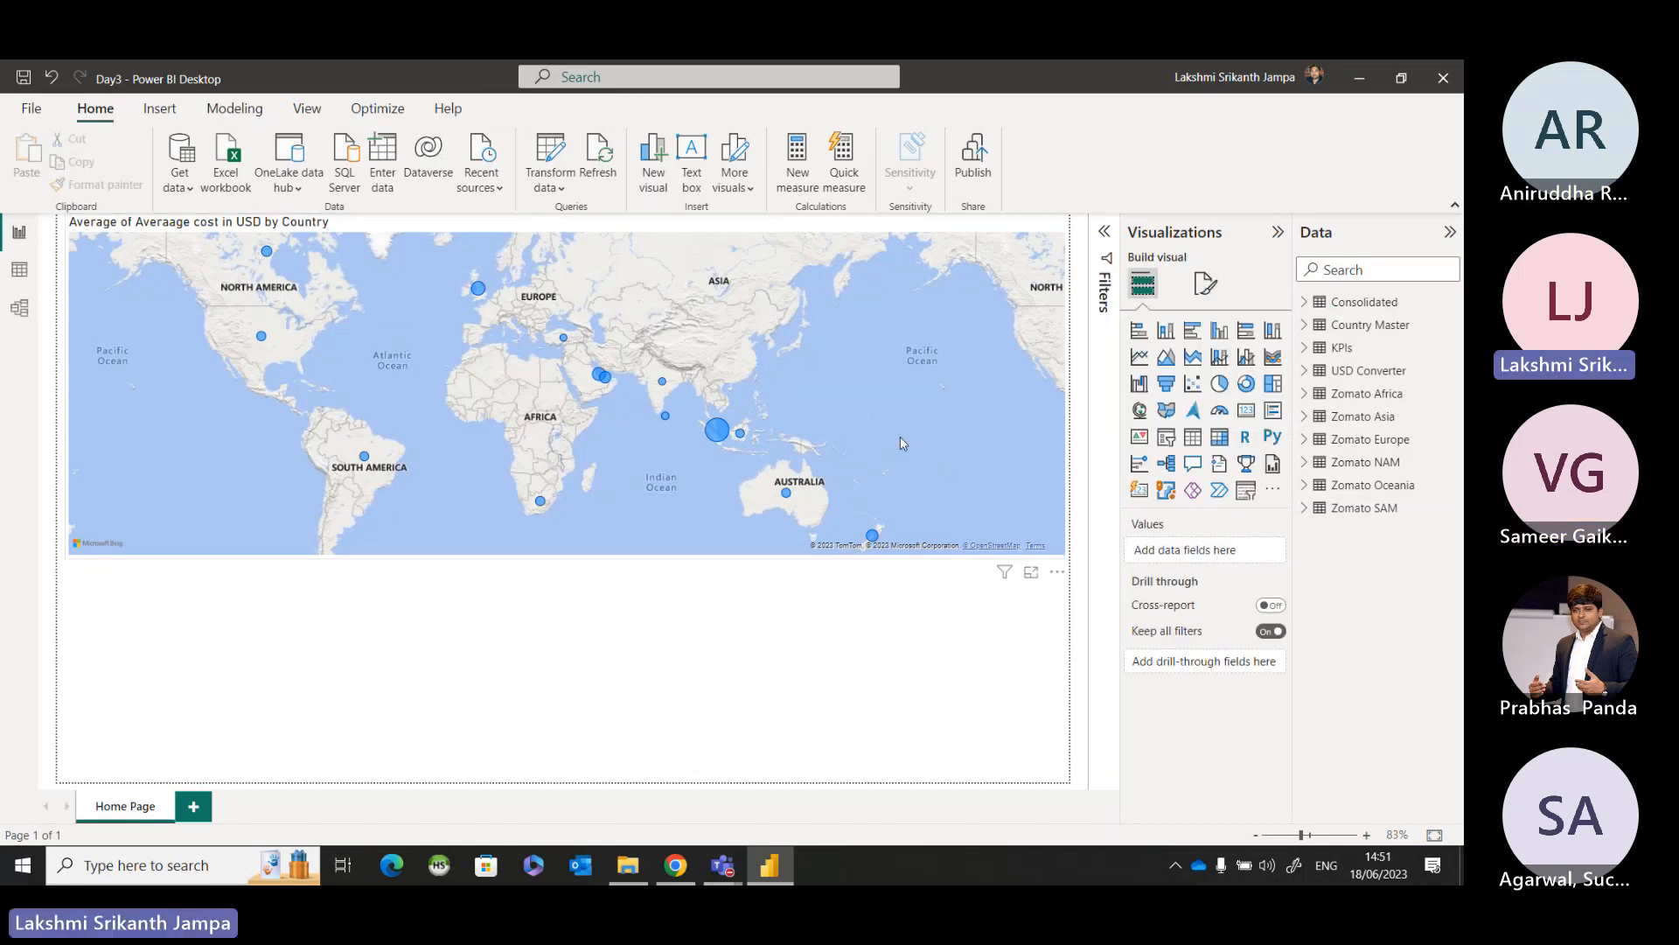
{"action": "left_click", "coordinate": [900, 437]}
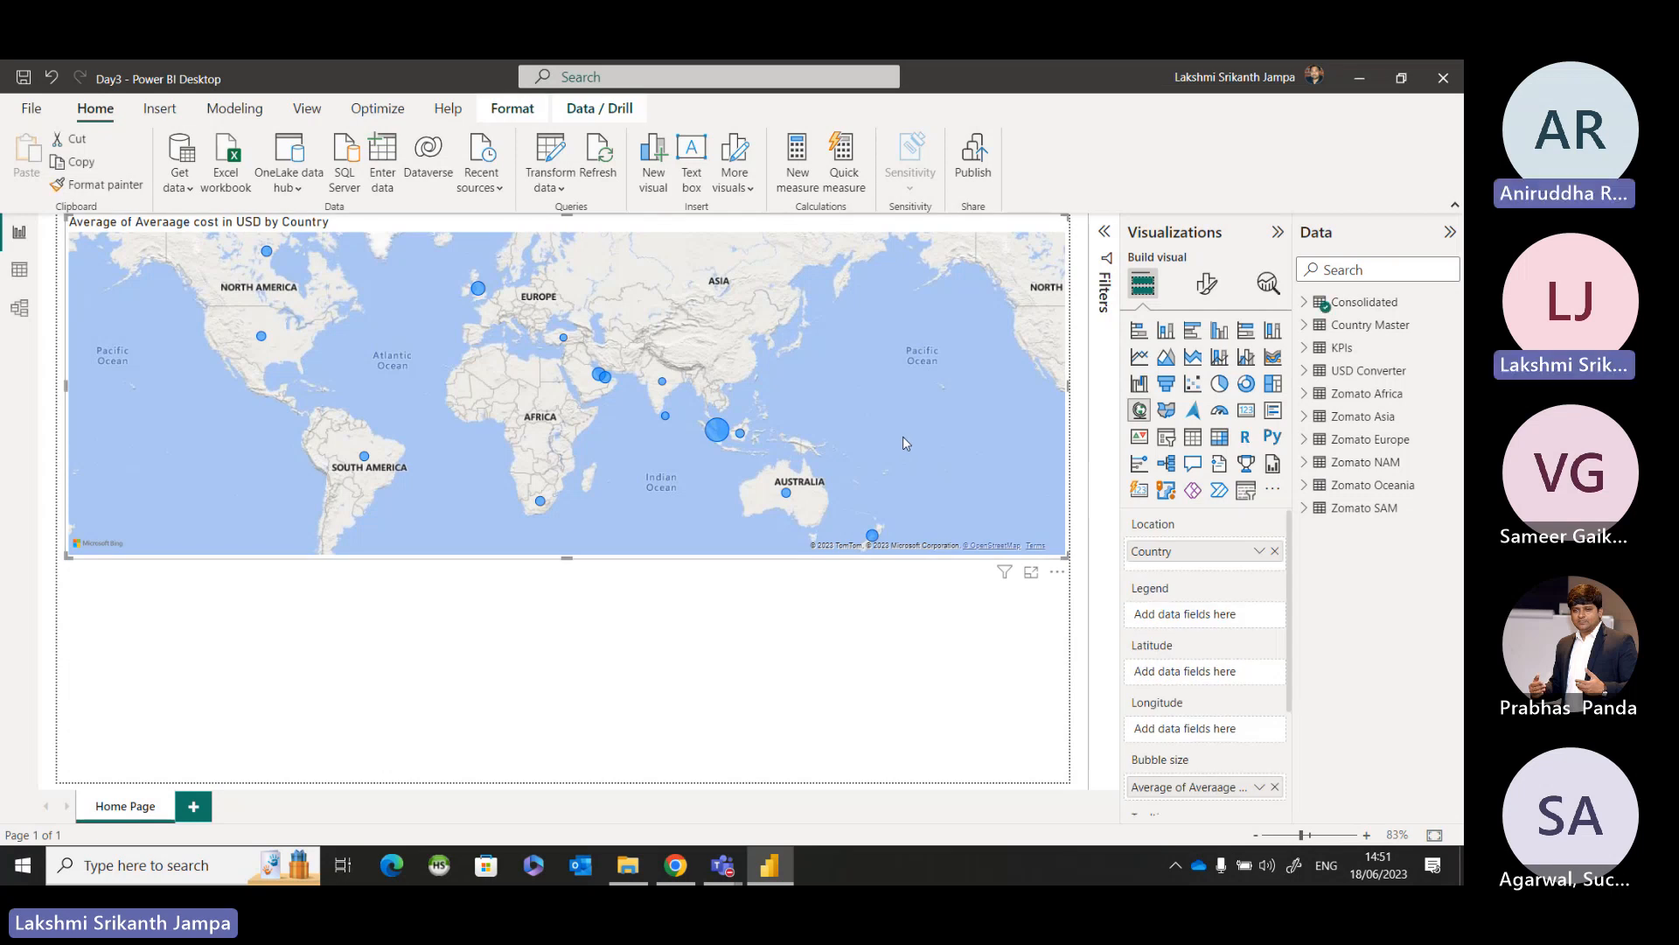
{"action": "left_click", "coordinate": [1196, 294]}
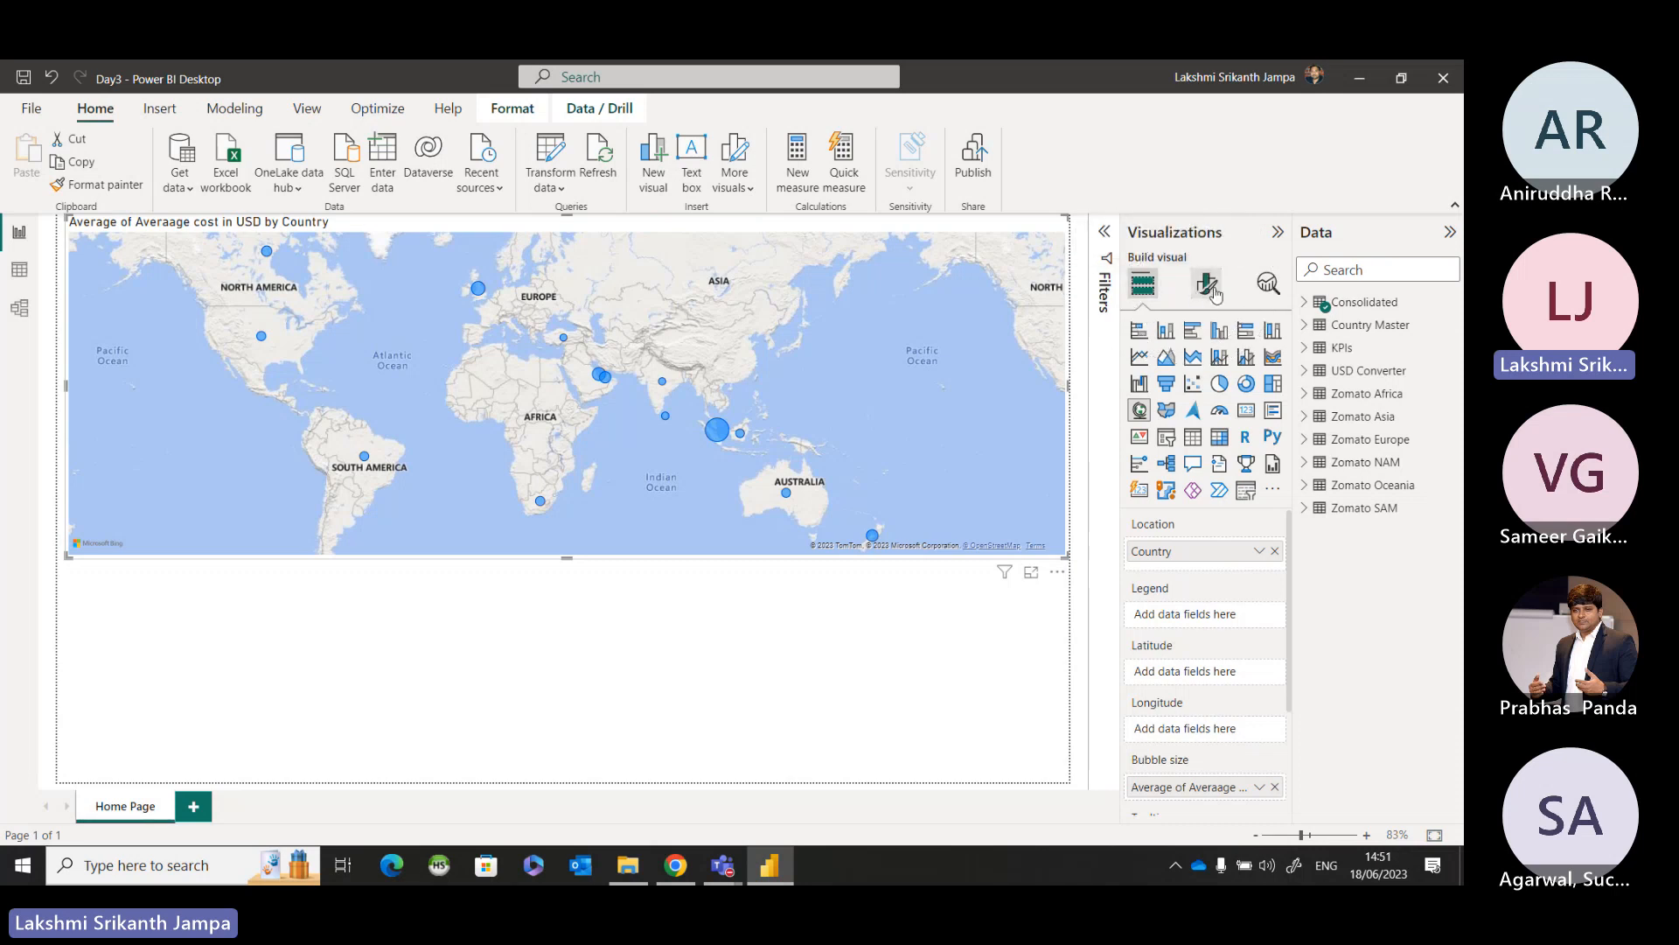
{"action": "left_click", "coordinate": [1220, 294]}
{"action": "left_click", "coordinate": [1218, 296]}
{"action": "left_click", "coordinate": [1216, 298]}
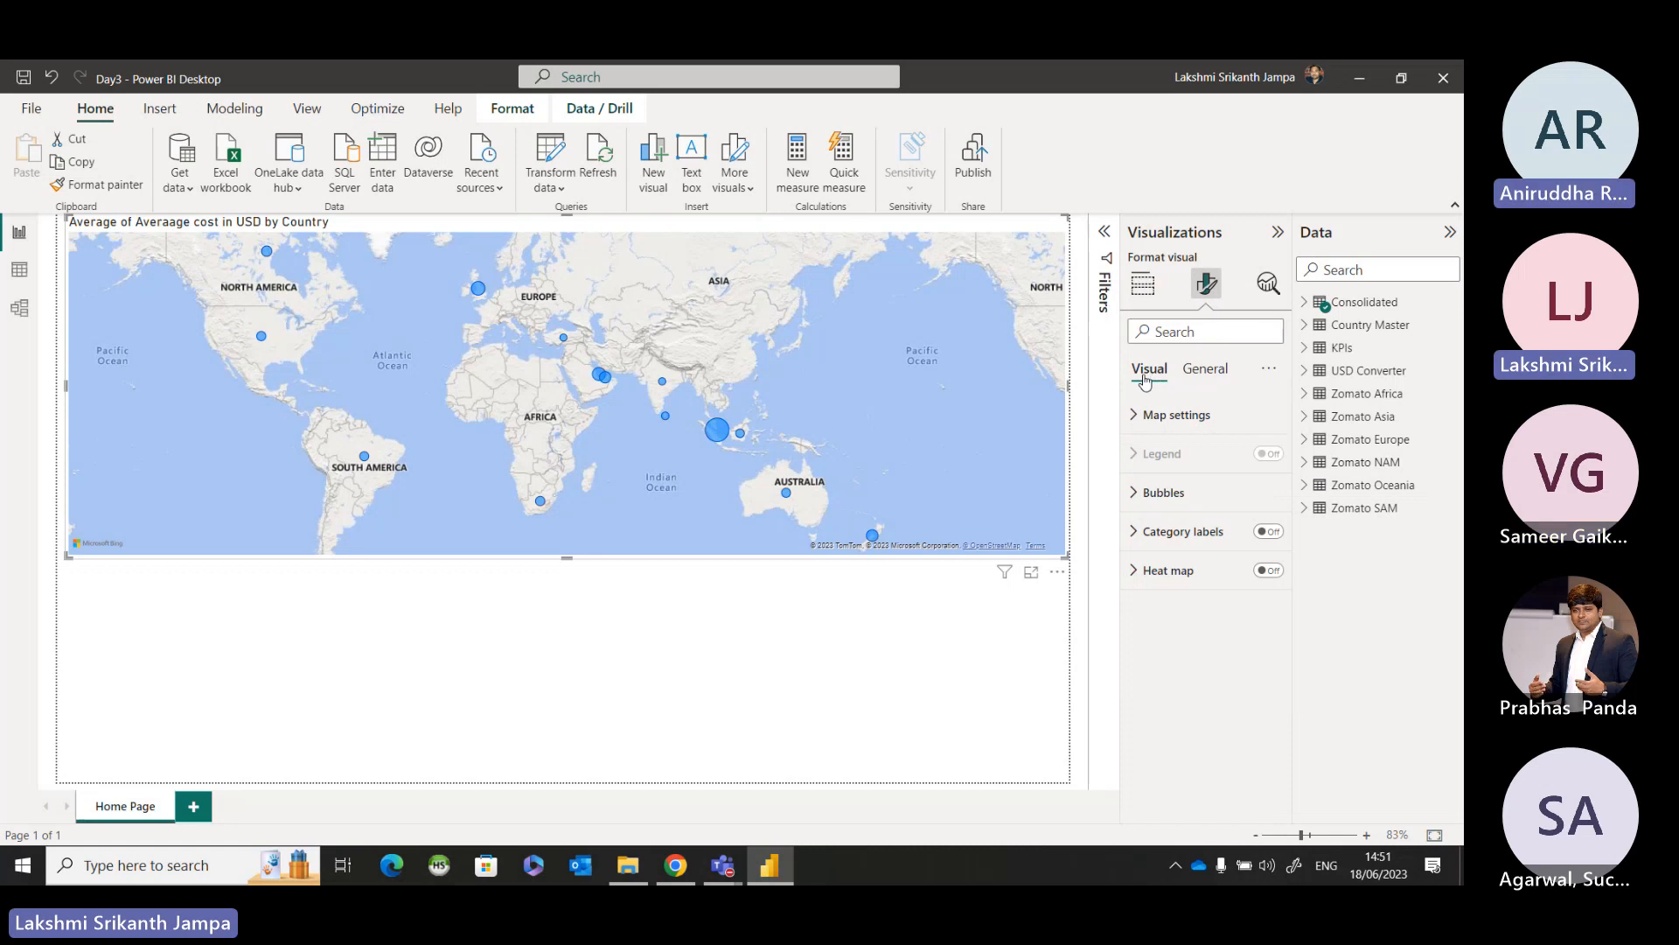
{"action": "left_click", "coordinate": [1214, 378]}
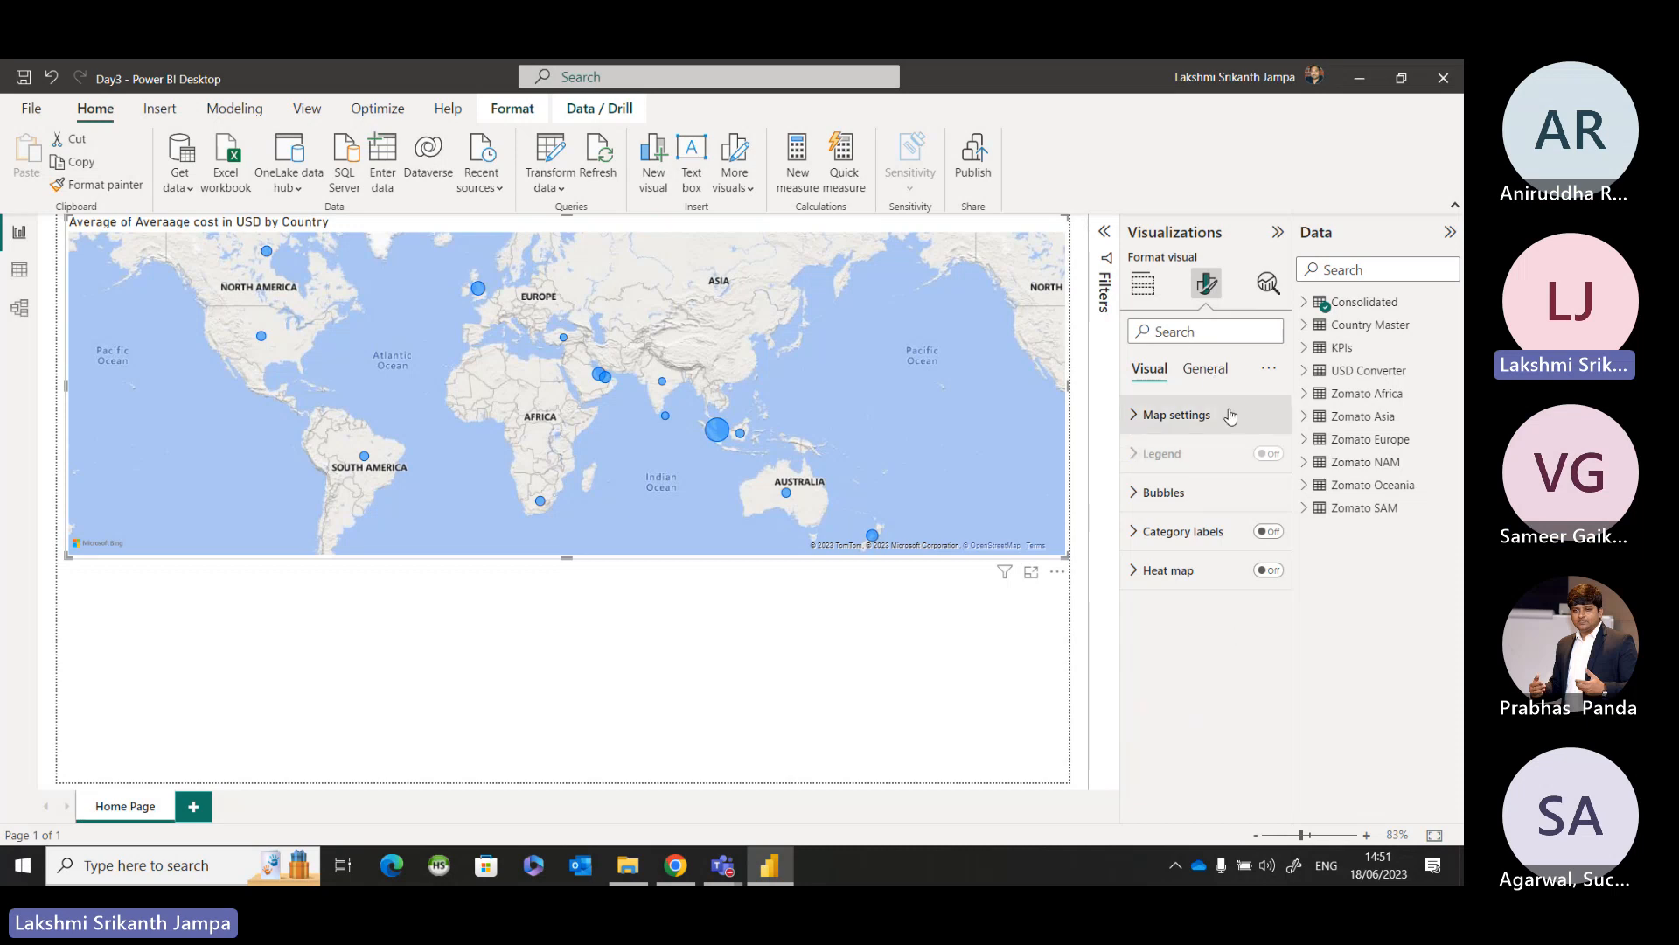
{"action": "mouse_move", "coordinate": [1234, 453]}
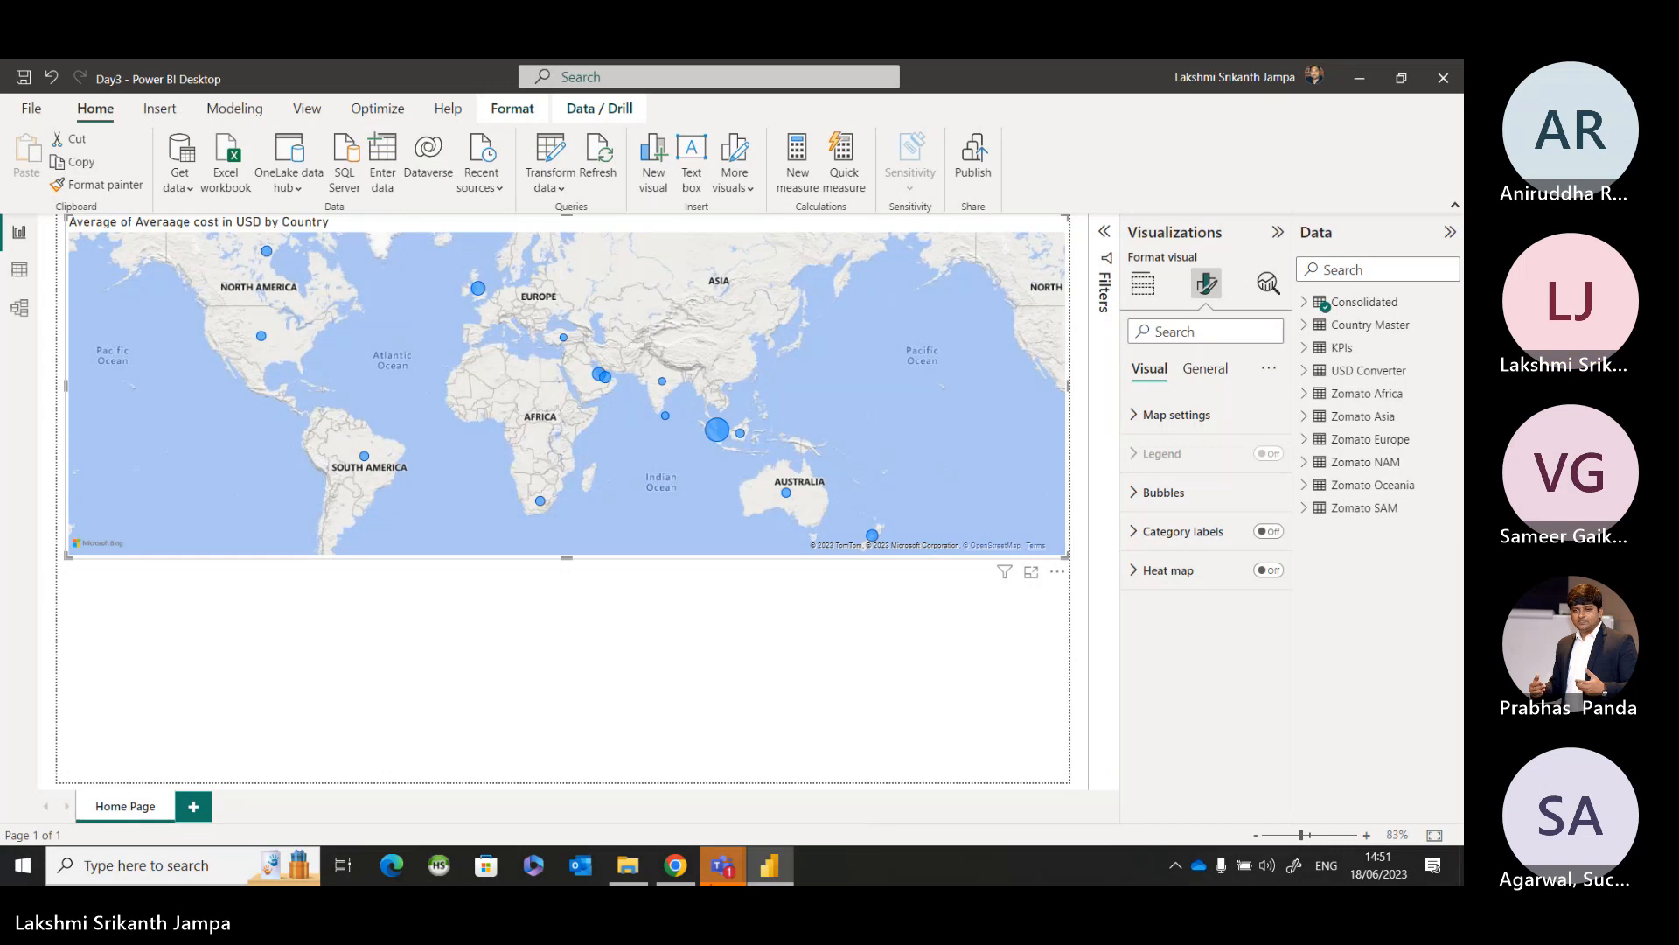
Switch to the Teams meeting window to read the chat, and return to the Power BI report.
{"action": "mouse_move", "coordinate": [723, 865]}
{"action": "left_click", "coordinate": [822, 737]}
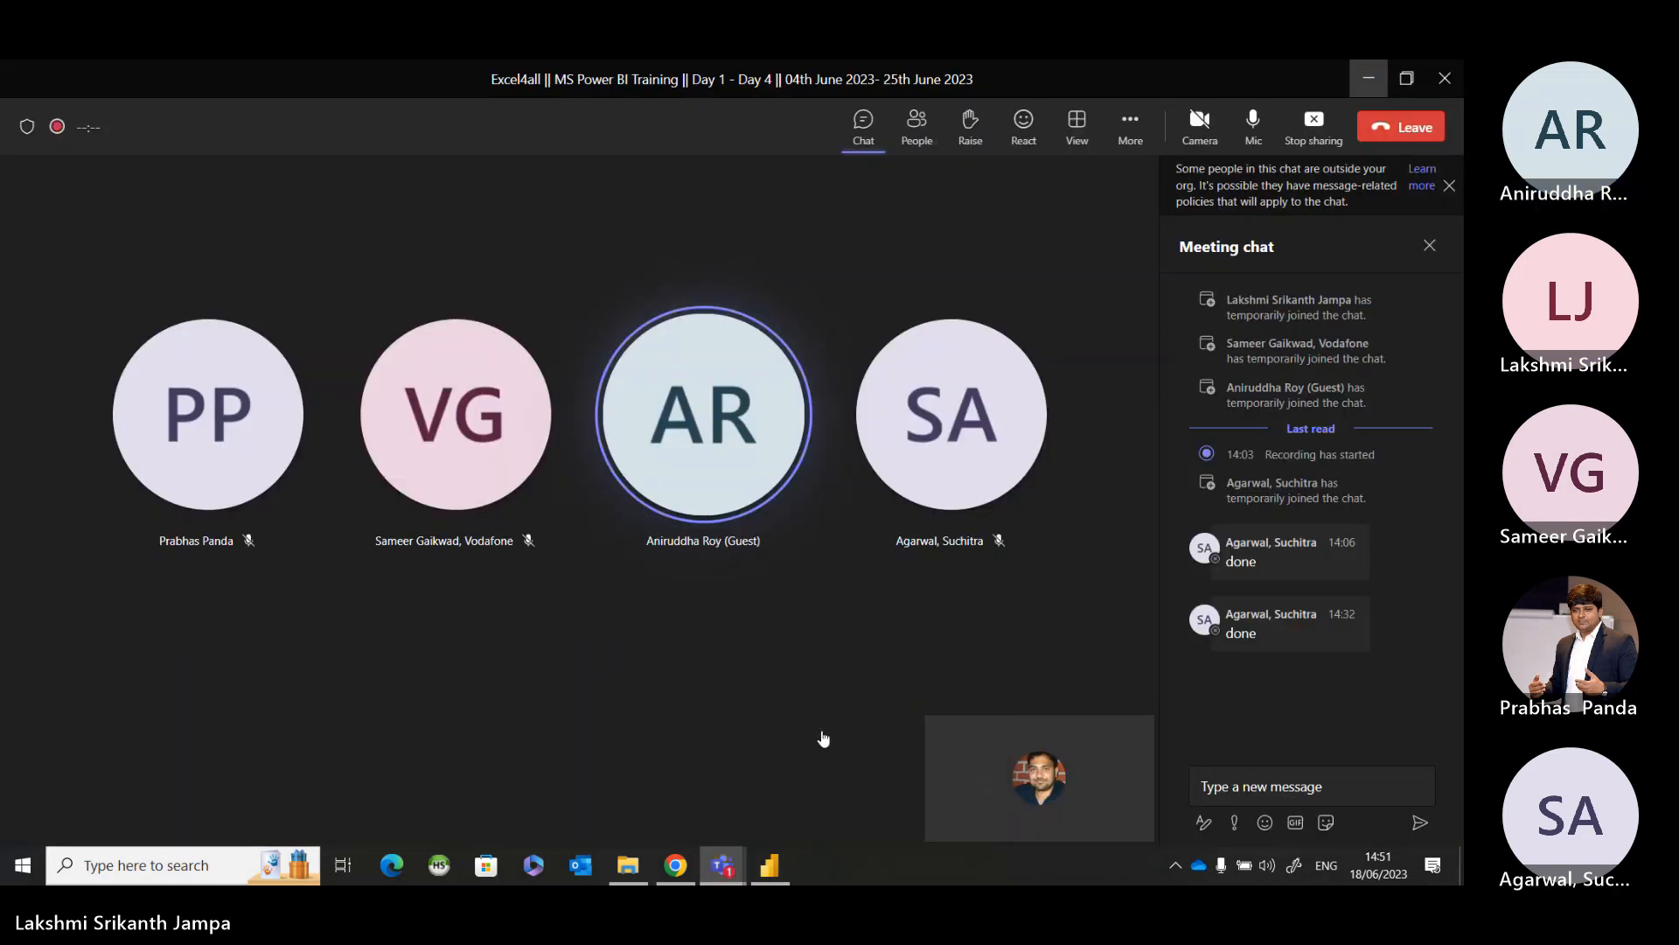
{"action": "left_click", "coordinate": [1361, 77]}
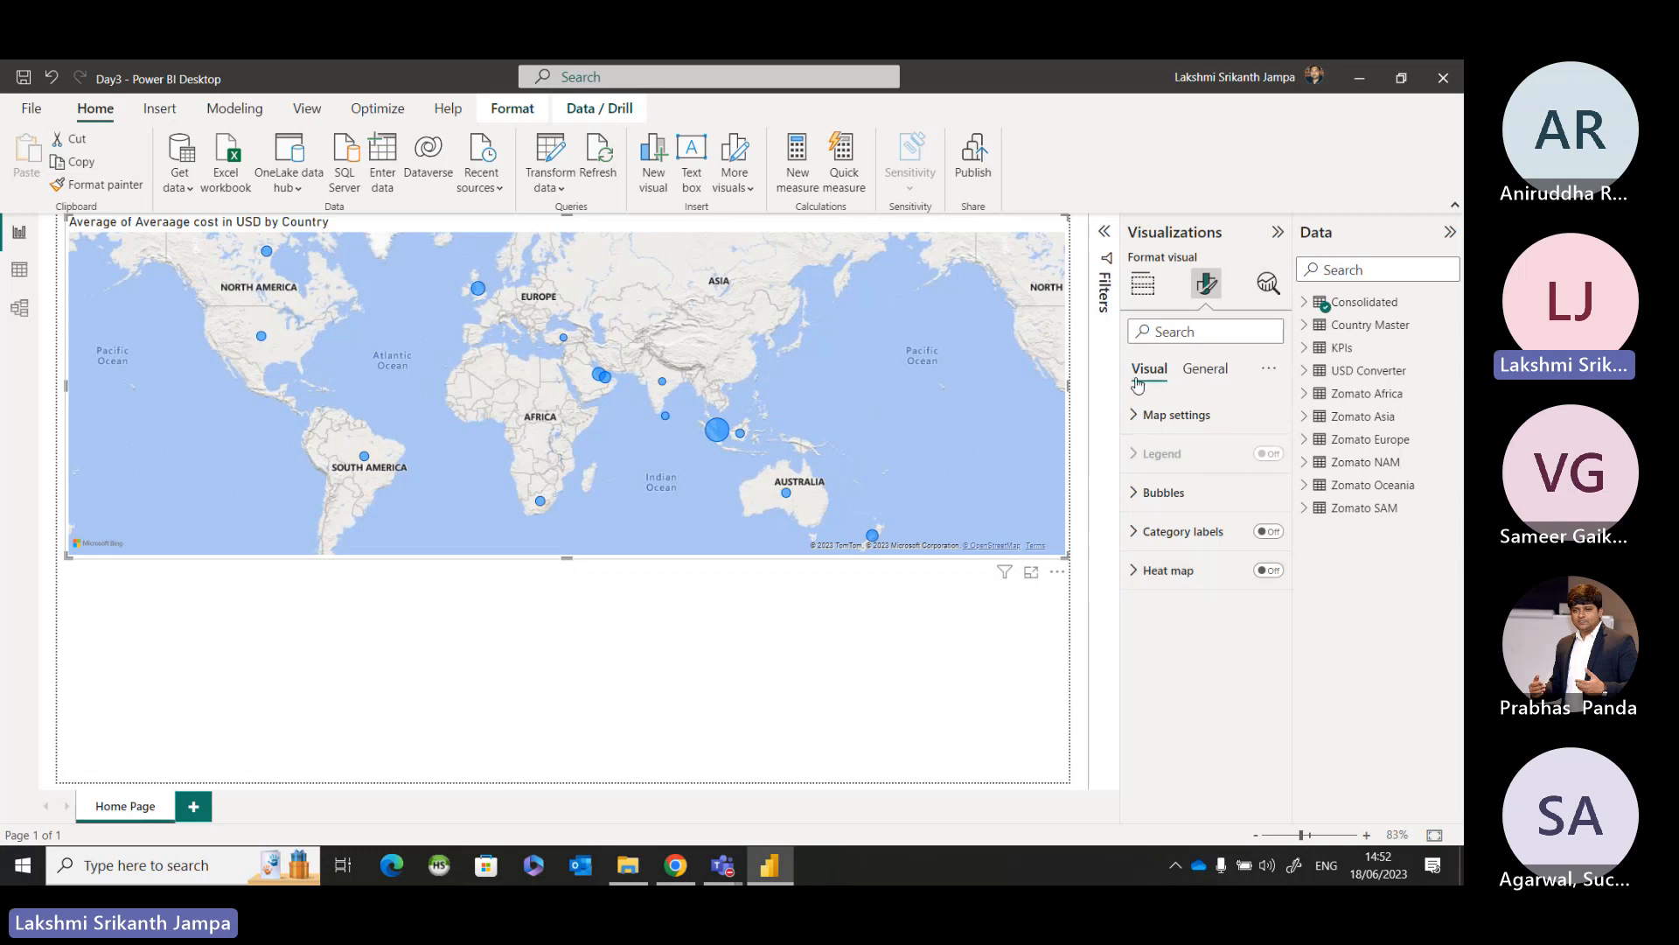
{"action": "key", "text": "ctrl"}
{"action": "key", "text": "ctrl"}
{"action": "key", "text": "ctrl"}
{"action": "key", "text": "ctrl"}
{"action": "key", "text": "ctrl"}
{"action": "key", "text": "ctrl"}
{"action": "key", "text": "ctrl"}
{"action": "key", "text": "ctrl"}
Show the map's General size properties and resize the map slightly to about 432 high and 1271 wide.
{"action": "left_click", "coordinate": [1212, 371]}
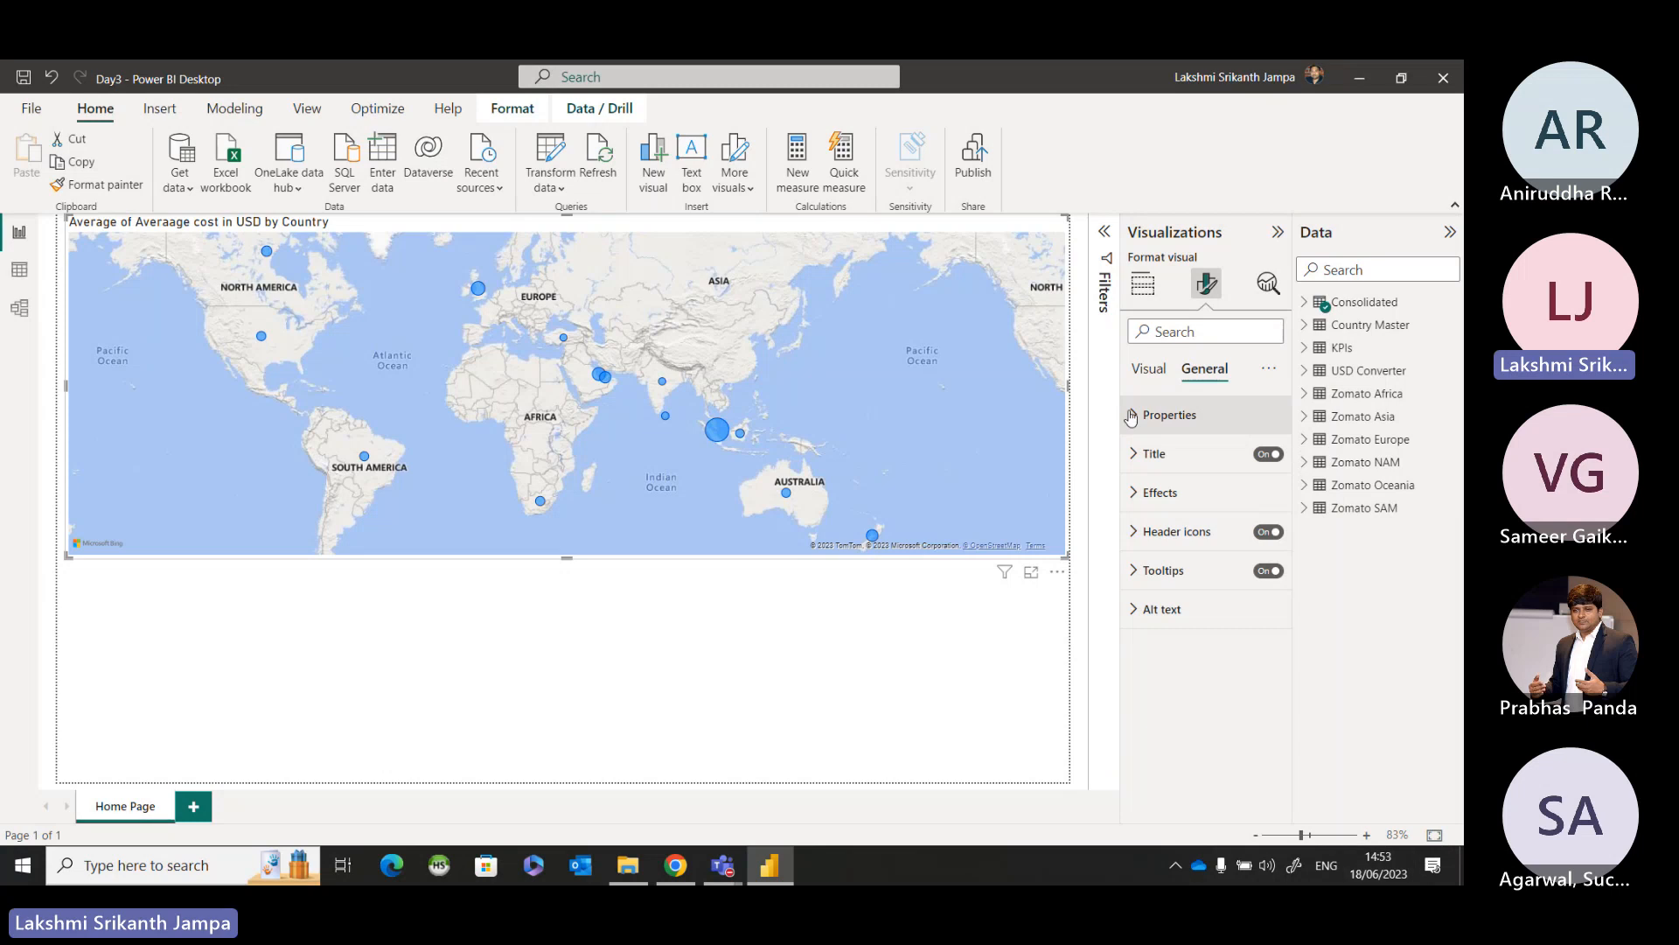
{"action": "left_click", "coordinate": [1131, 417]}
{"action": "left_click", "coordinate": [1159, 512]}
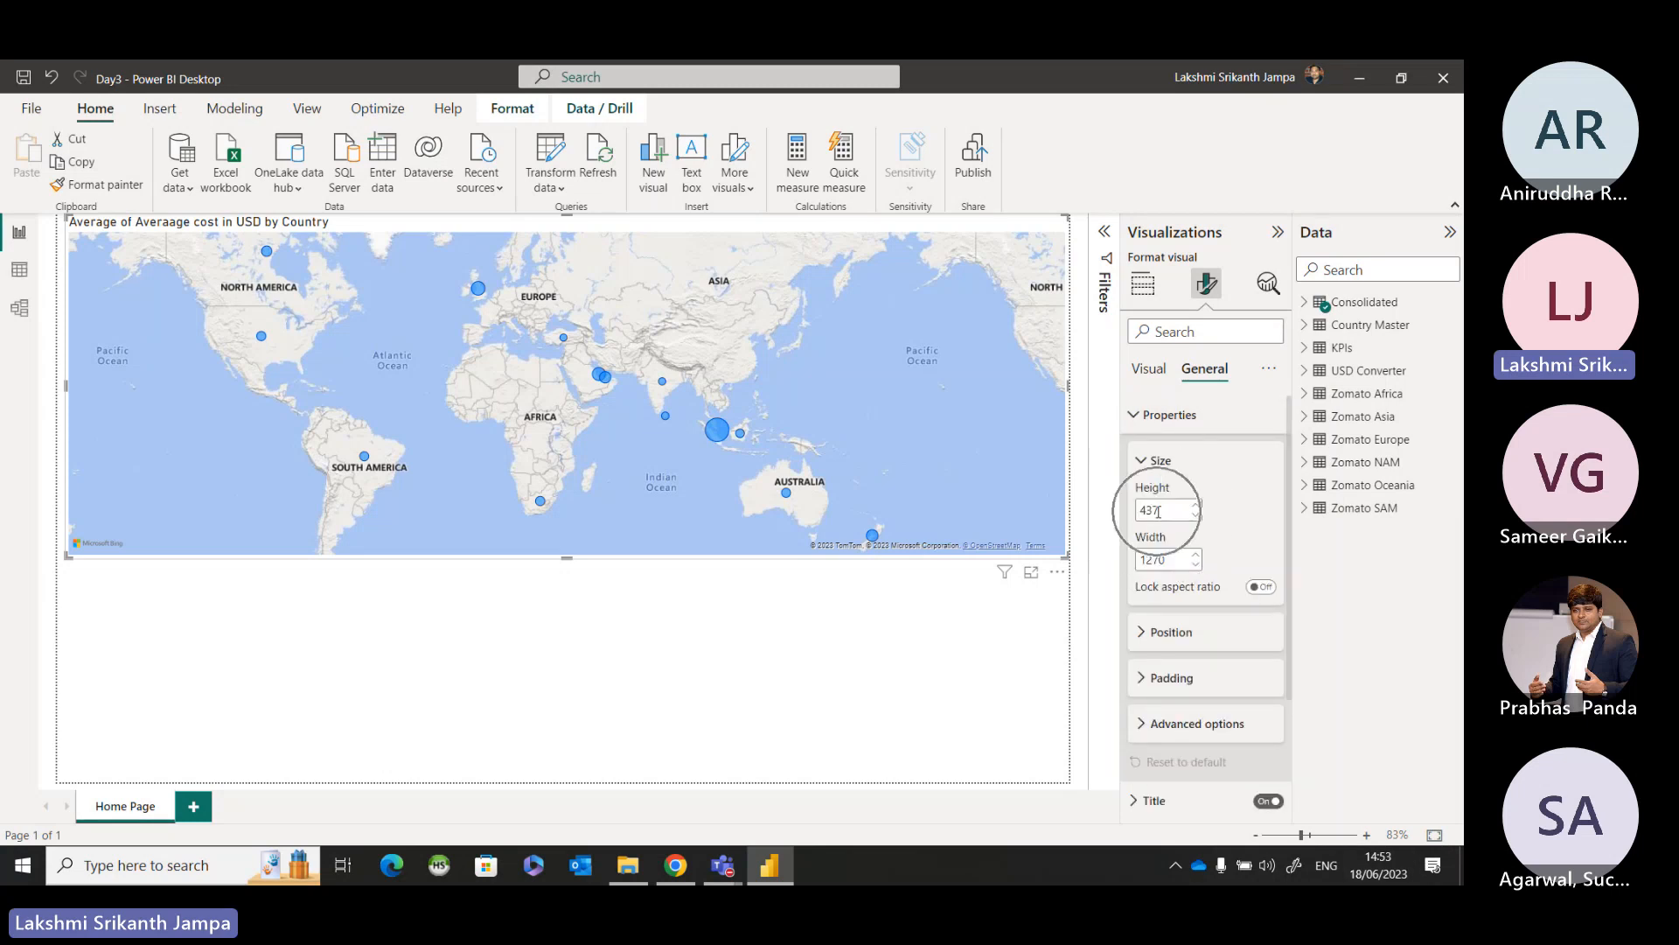
{"action": "left_click", "coordinate": [1159, 557]}
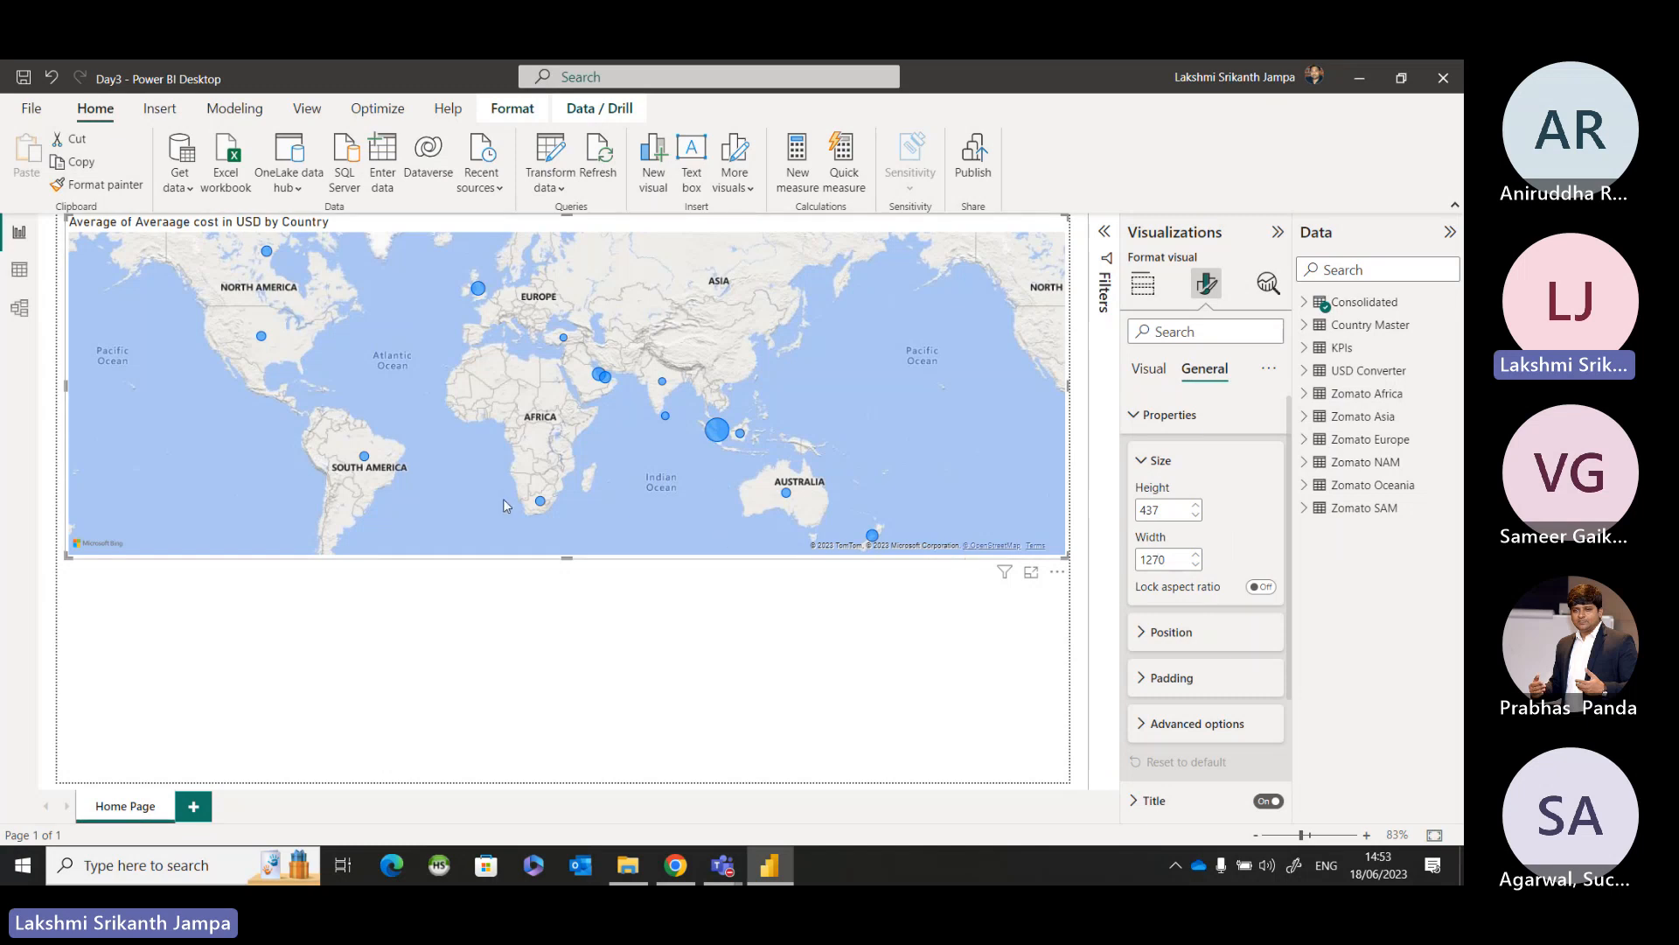
{"action": "mouse_move", "coordinate": [563, 563]}
{"action": "left_mouse_down"}
{"action": "mouse_move", "coordinate": [564, 585]}
{"action": "mouse_move", "coordinate": [570, 518]}
{"action": "mouse_move", "coordinate": [564, 573]}
{"action": "mouse_move", "coordinate": [566, 552]}
{"action": "left_mouse_up"}
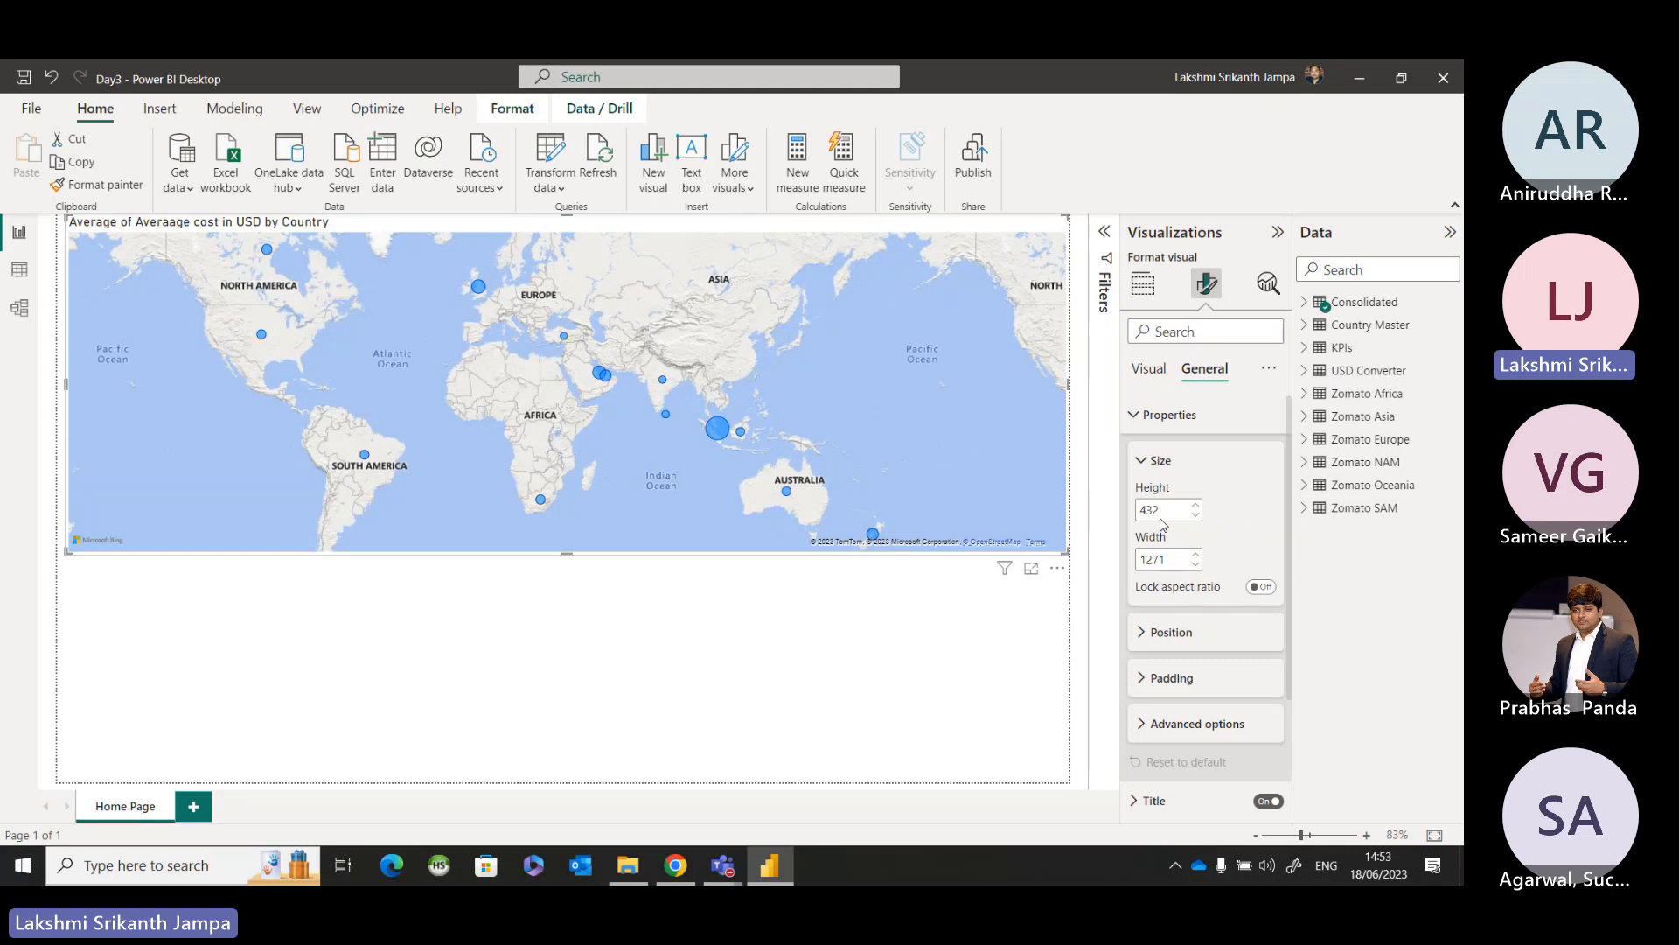
{"action": "left_click", "coordinate": [1160, 517]}
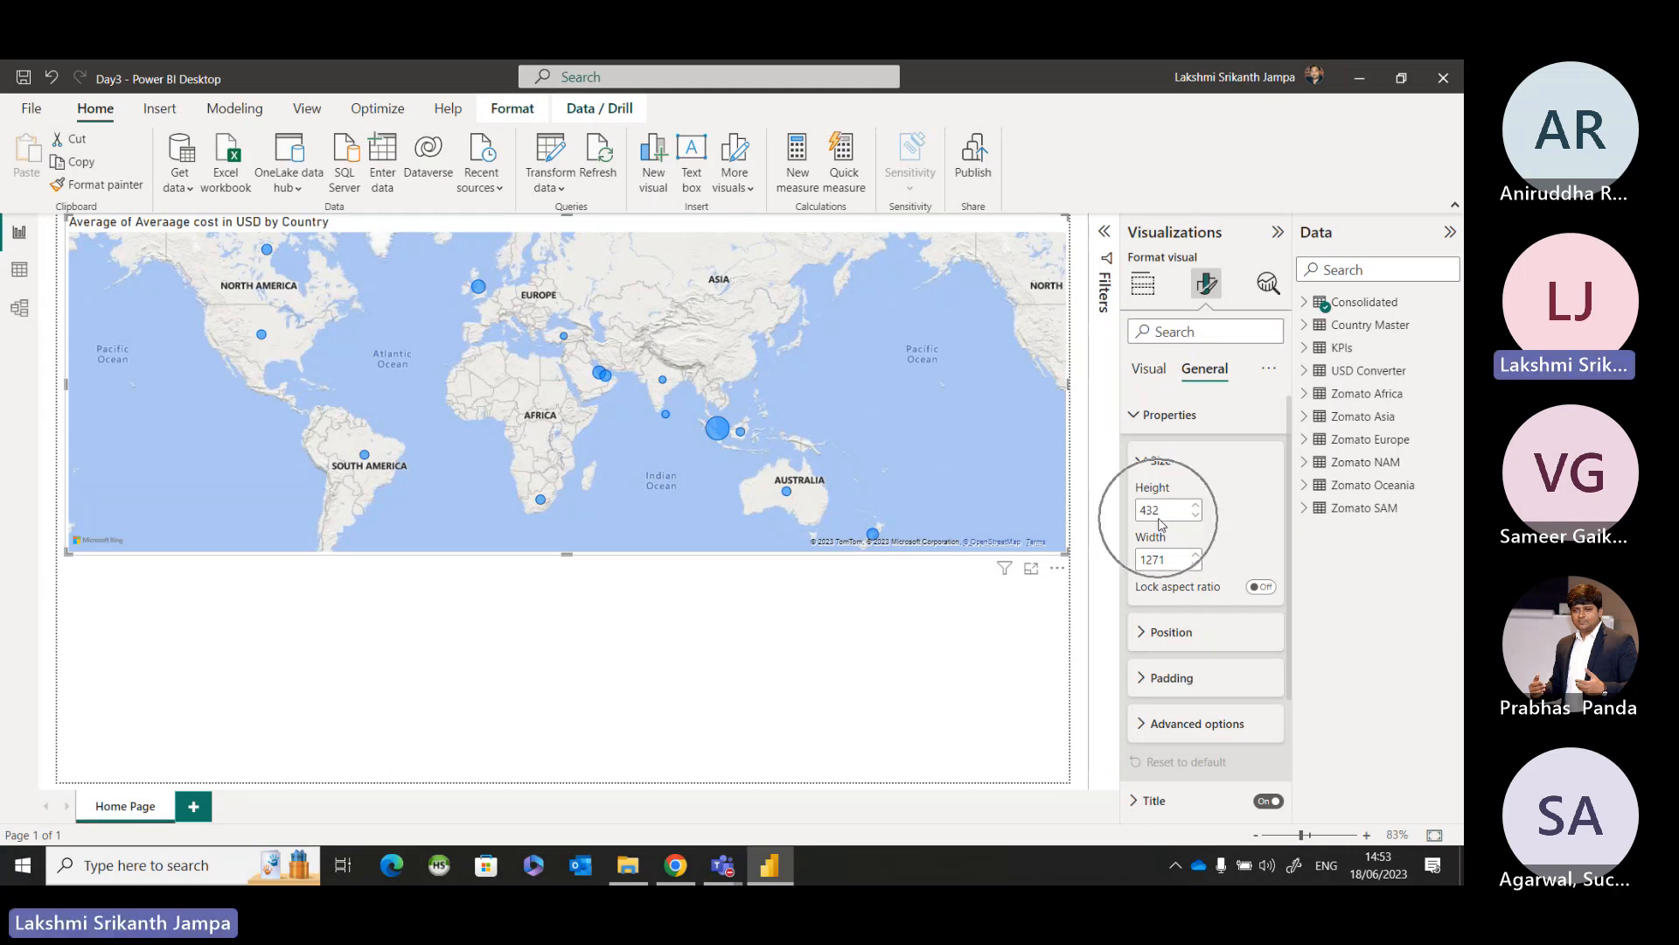
{"action": "left_click", "coordinate": [1161, 562]}
{"action": "left_click", "coordinate": [1160, 510]}
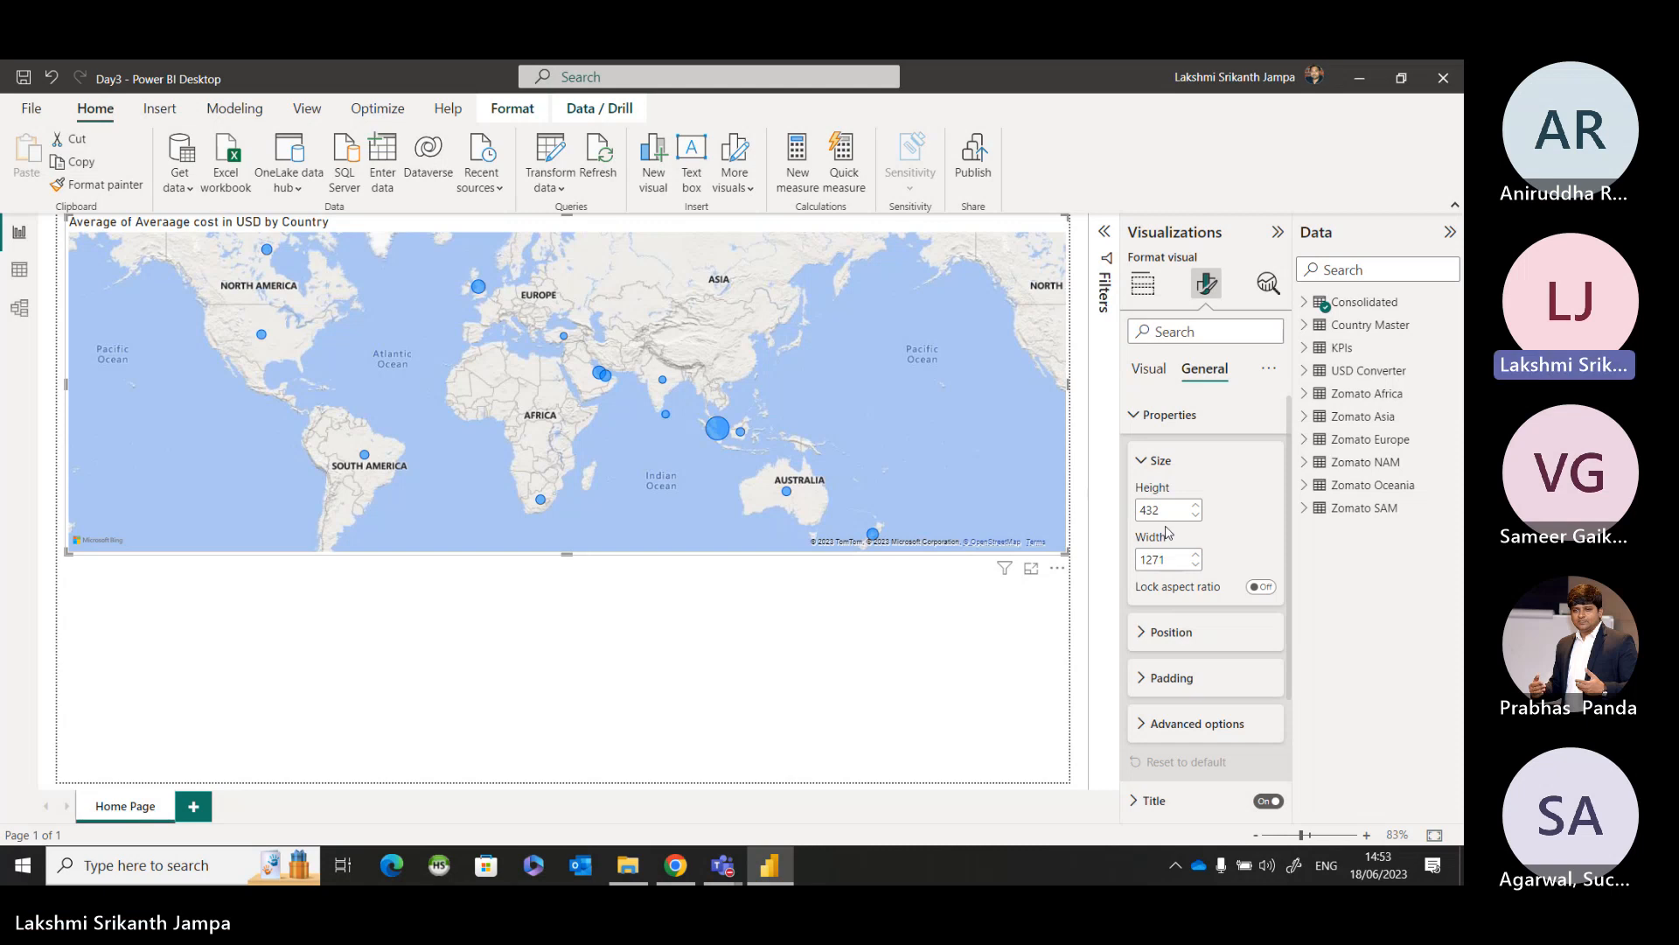
Examine the Advanced options in the map's General properties, and collapse the Properties section.
{"action": "left_click", "coordinate": [1142, 469]}
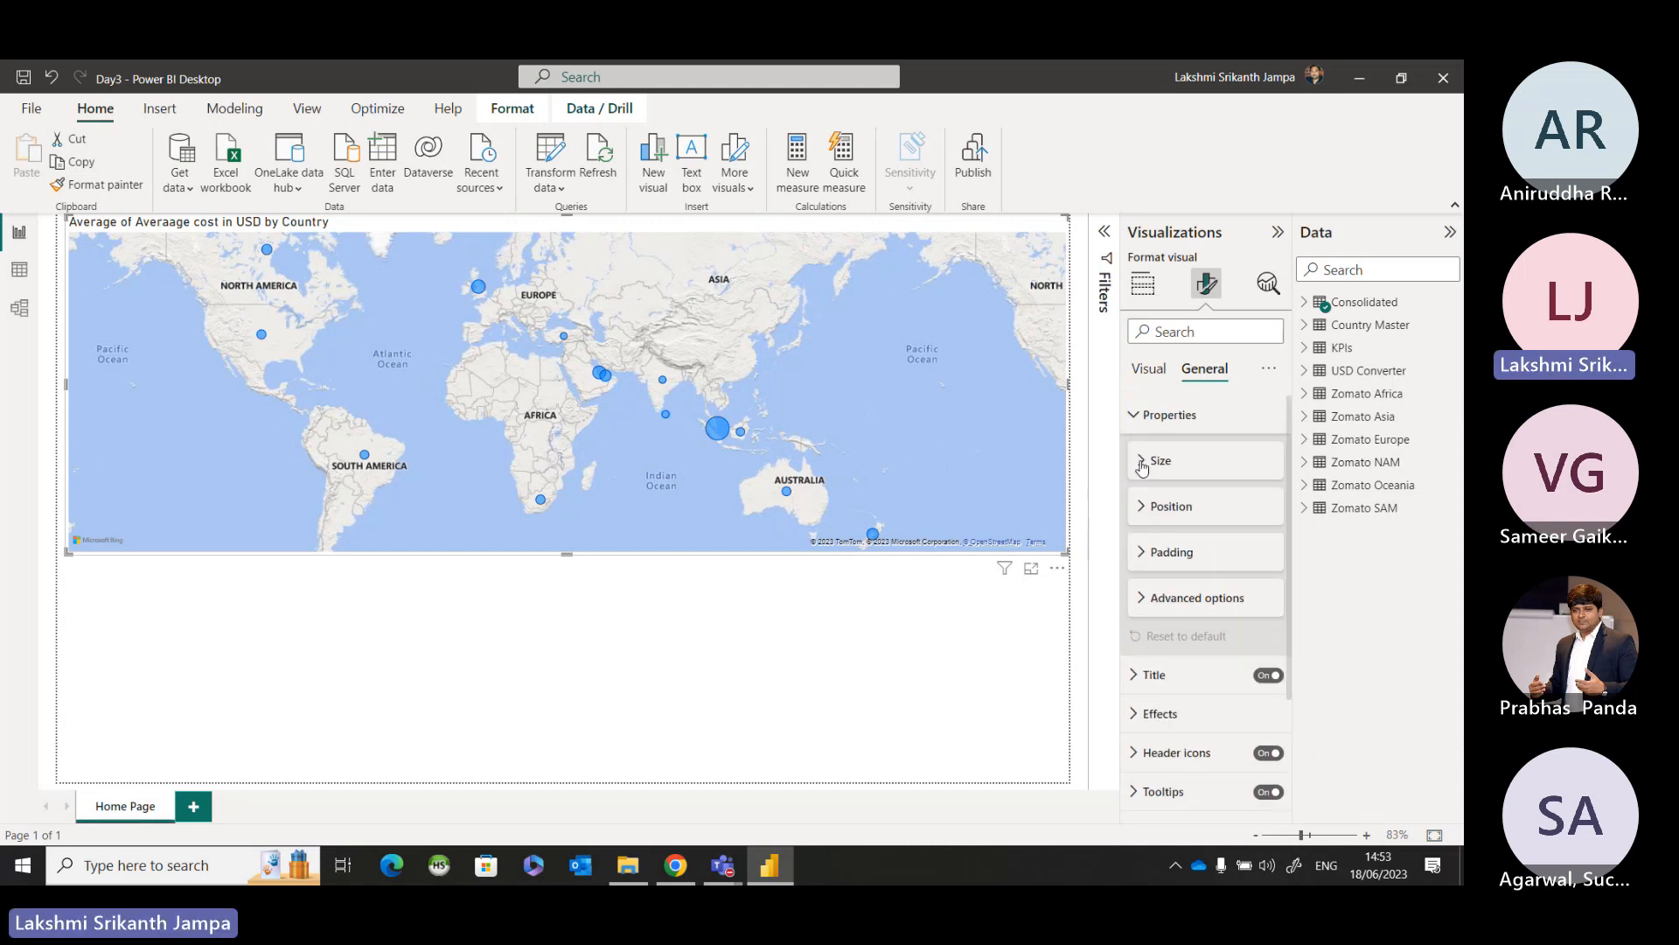
{"action": "left_click", "coordinate": [1139, 605]}
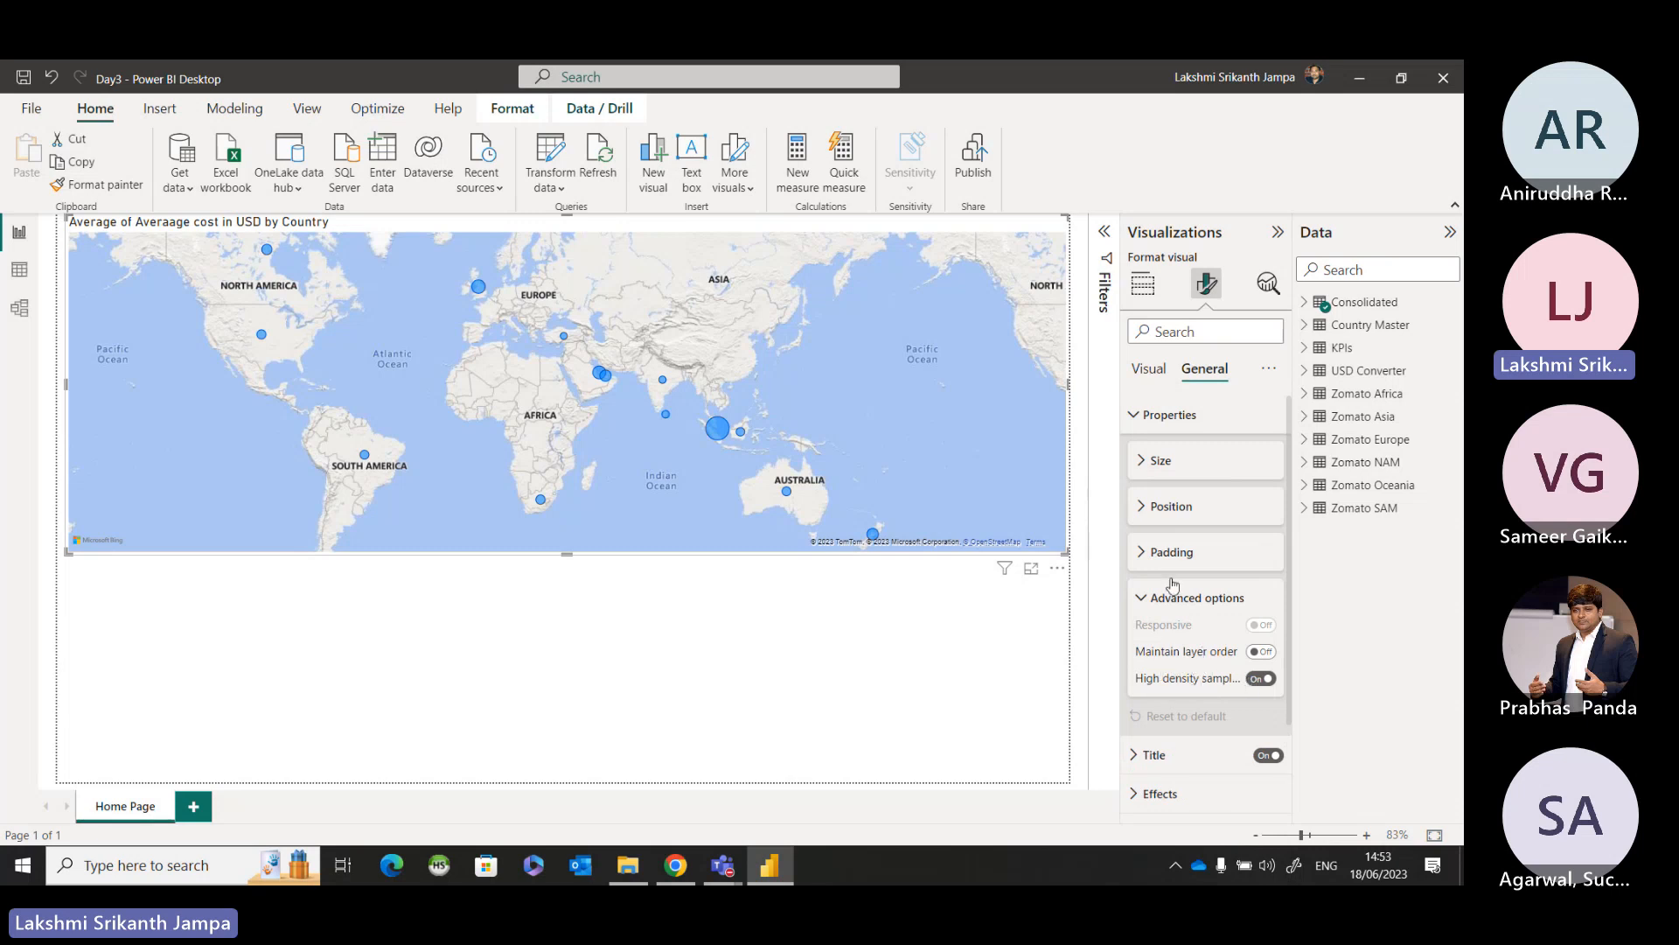
{"action": "left_click", "coordinate": [1142, 594]}
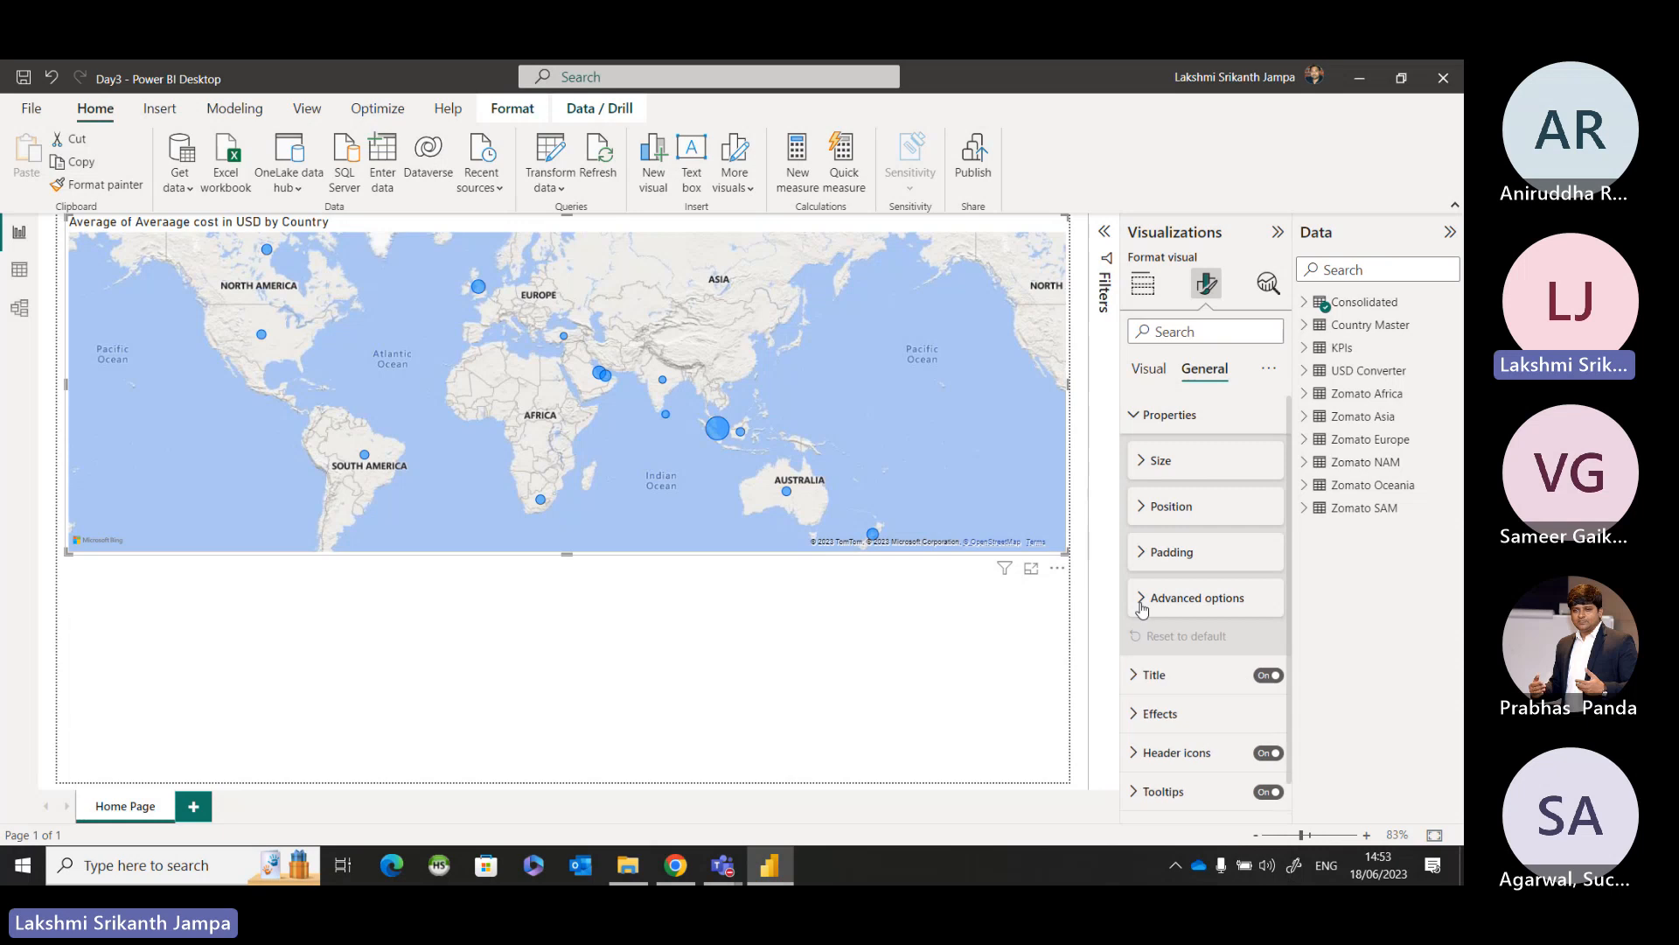
{"action": "left_click", "coordinate": [1136, 416]}
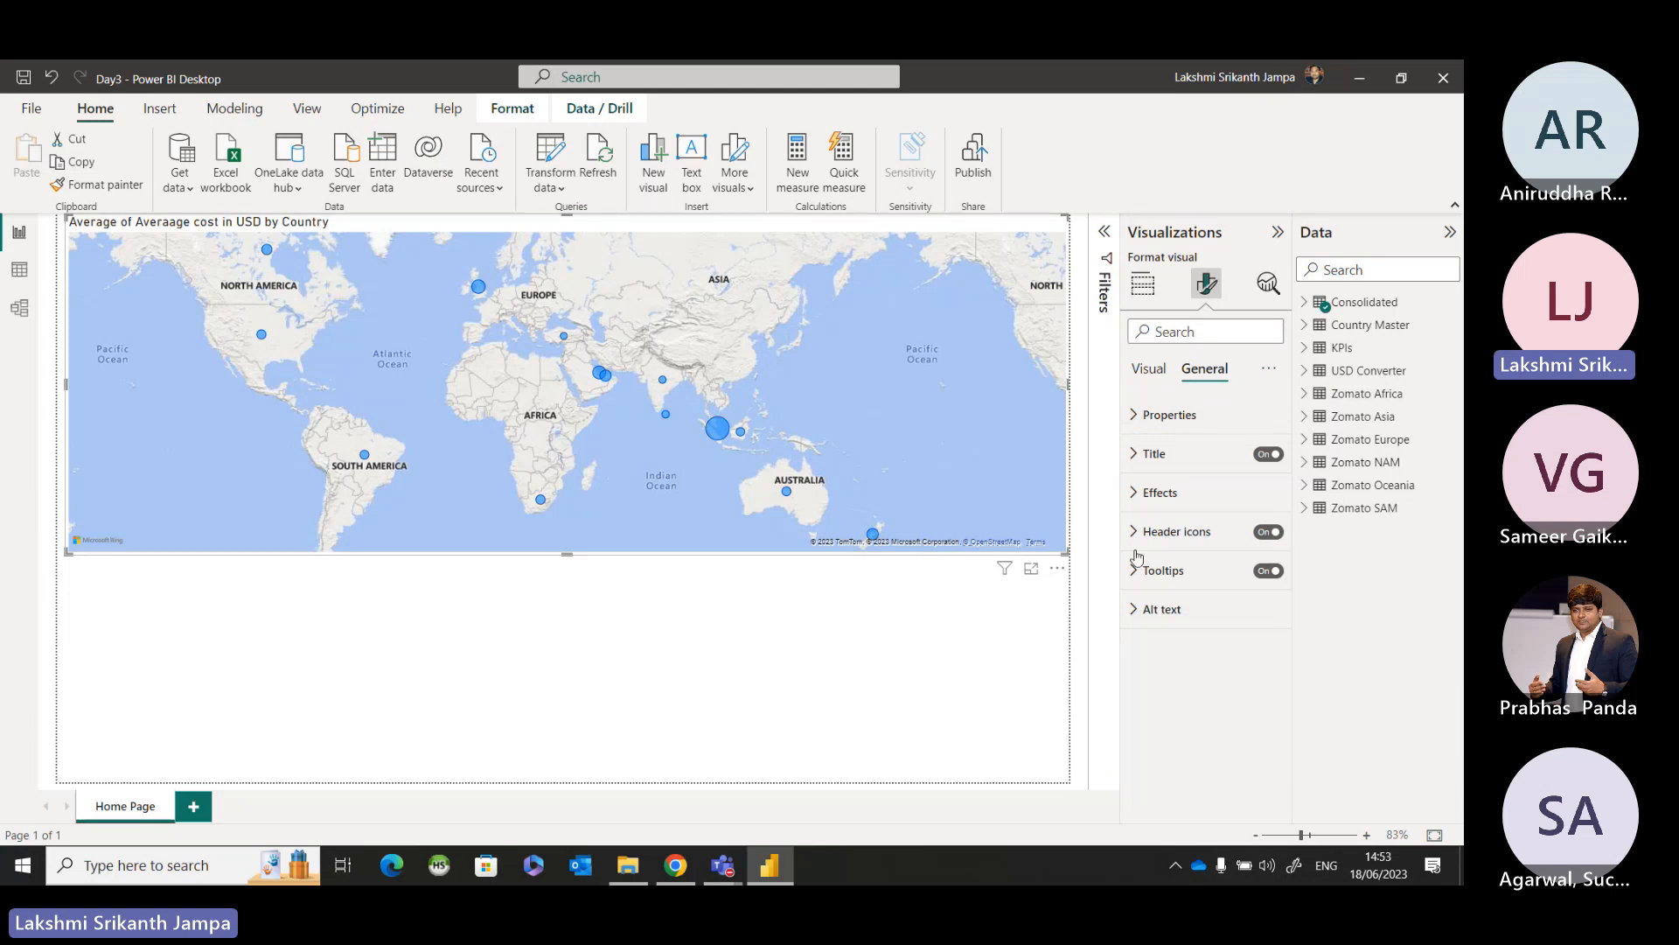
Deselect and reselect the country map, and reopen its General formatting settings.
{"action": "left_click", "coordinate": [1047, 596]}
{"action": "left_click", "coordinate": [1030, 482]}
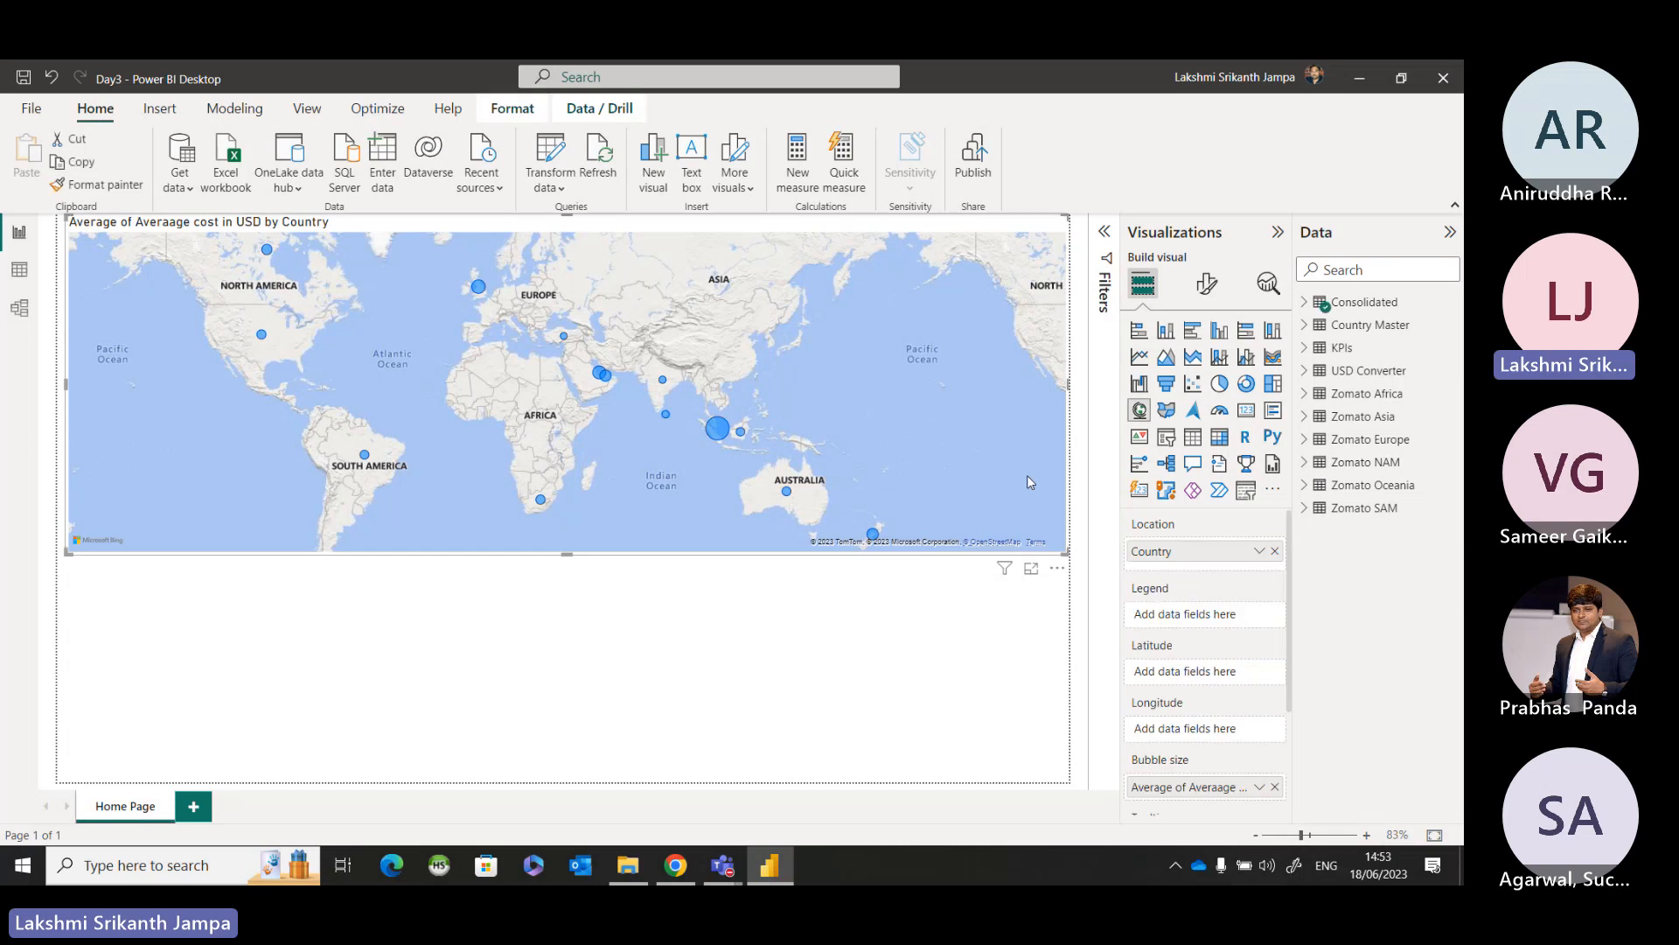
{"action": "left_click", "coordinate": [1208, 286]}
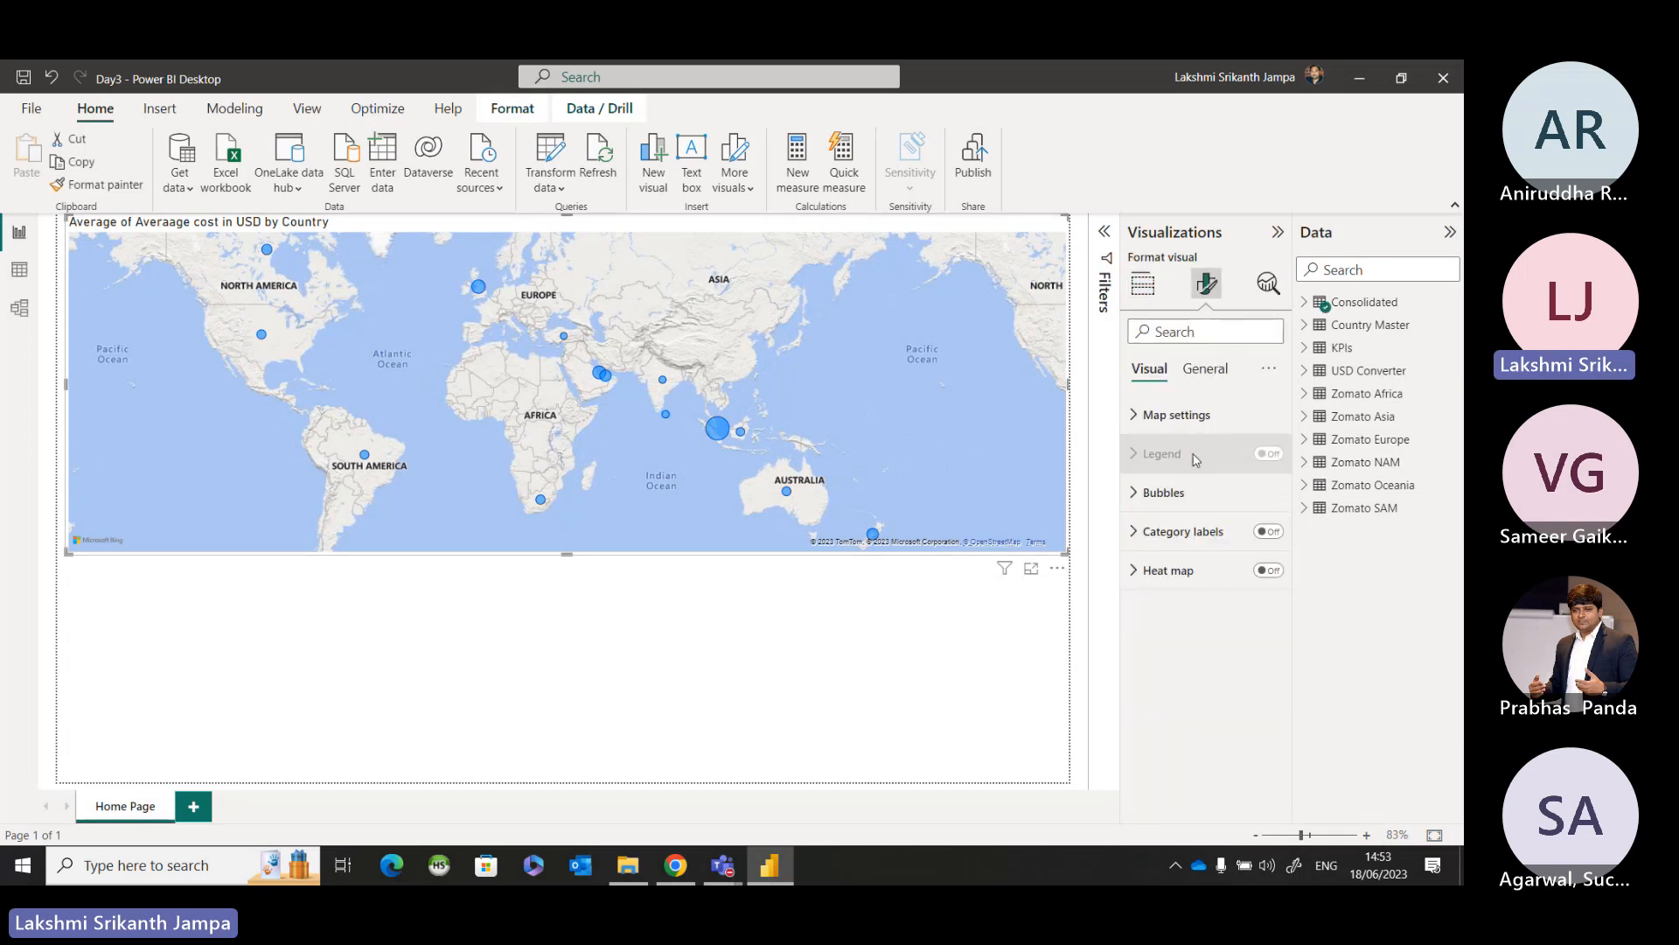
{"action": "left_click", "coordinate": [1205, 369]}
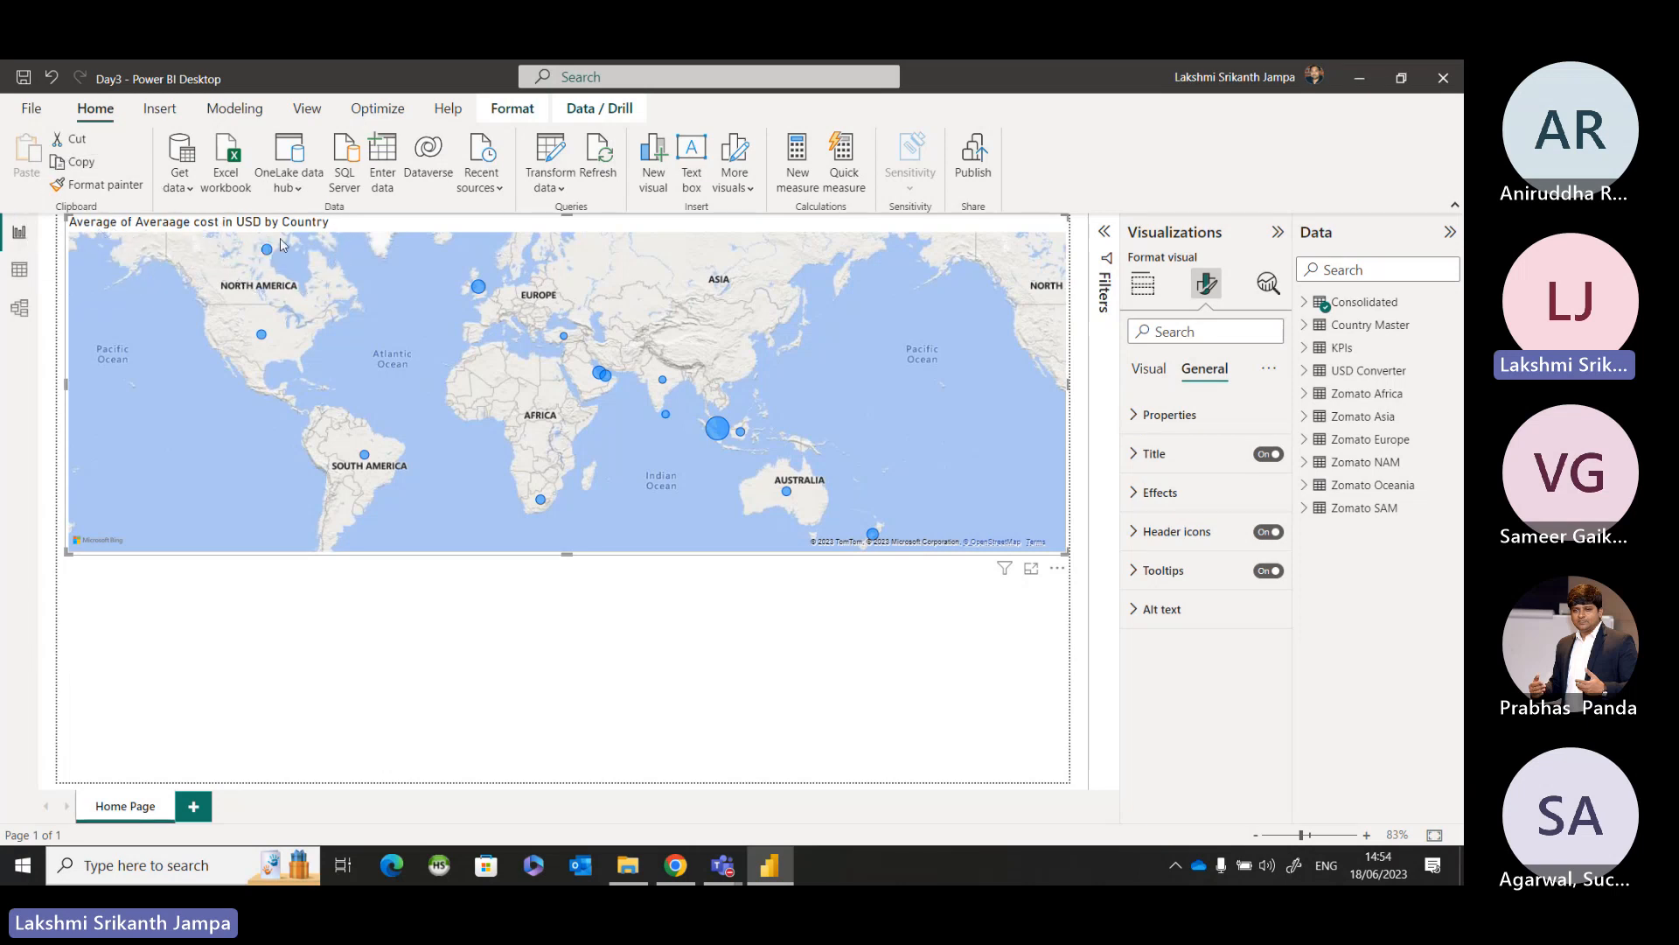
Review the country map's field assignments, pointing out the average cost field used for Bubble size.
{"action": "left_click", "coordinate": [1143, 285]}
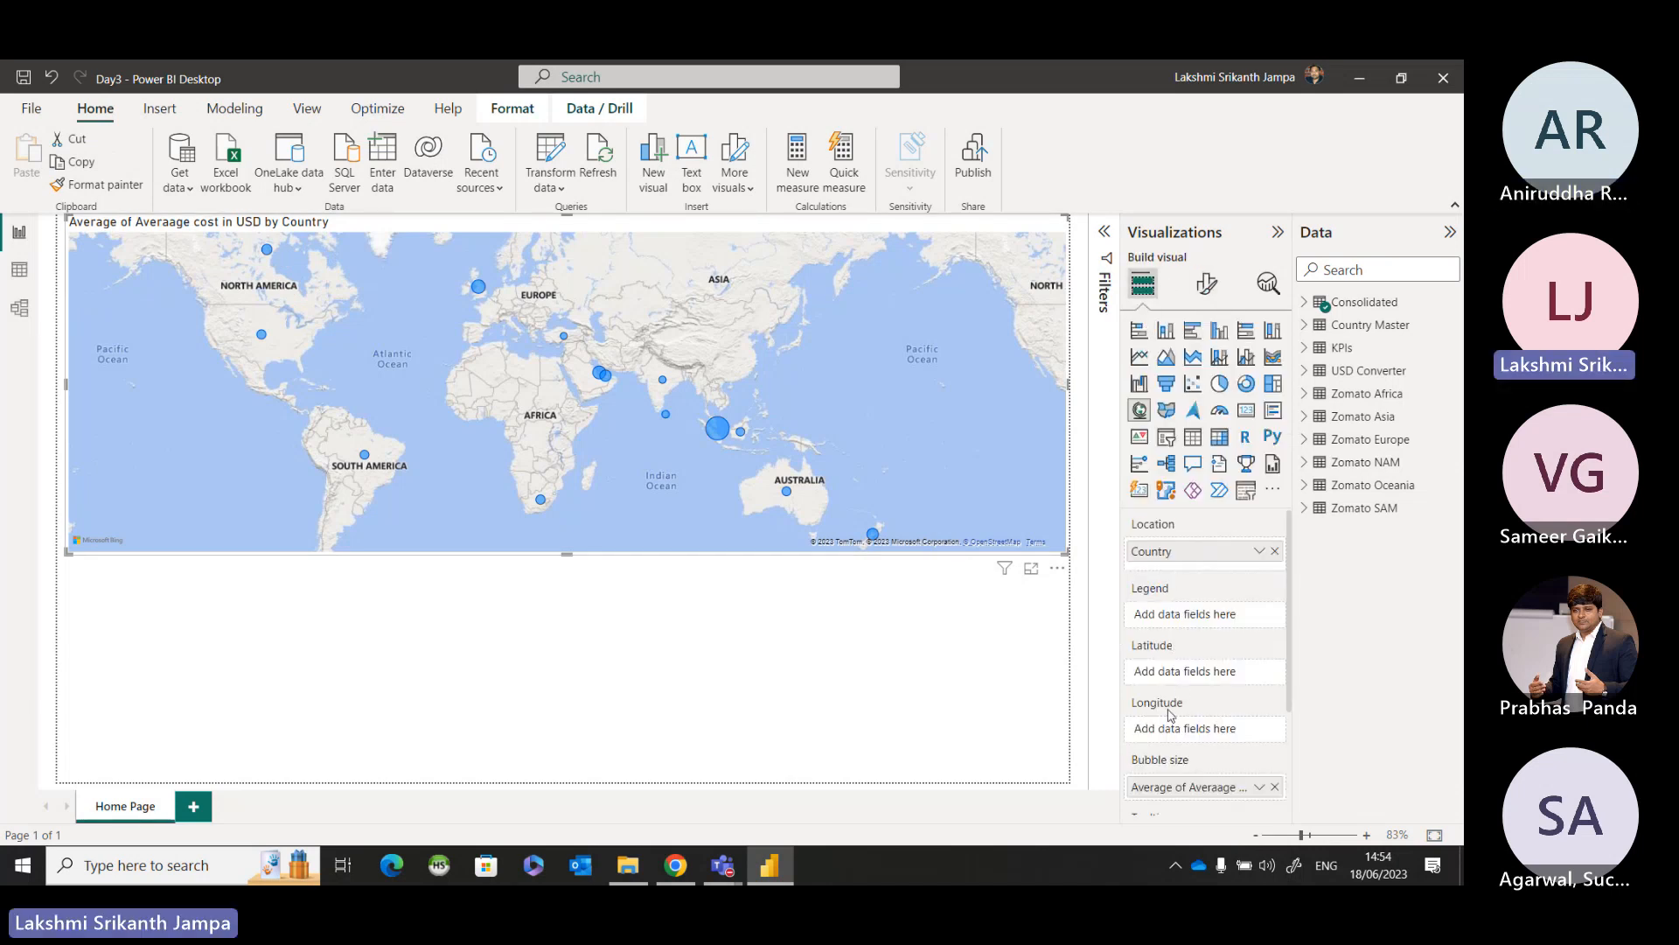
{"action": "scroll", "coordinate": [1171, 714], "scroll_direction": "down", "scroll_amount": 1}
{"action": "left_click", "coordinate": [1174, 745]}
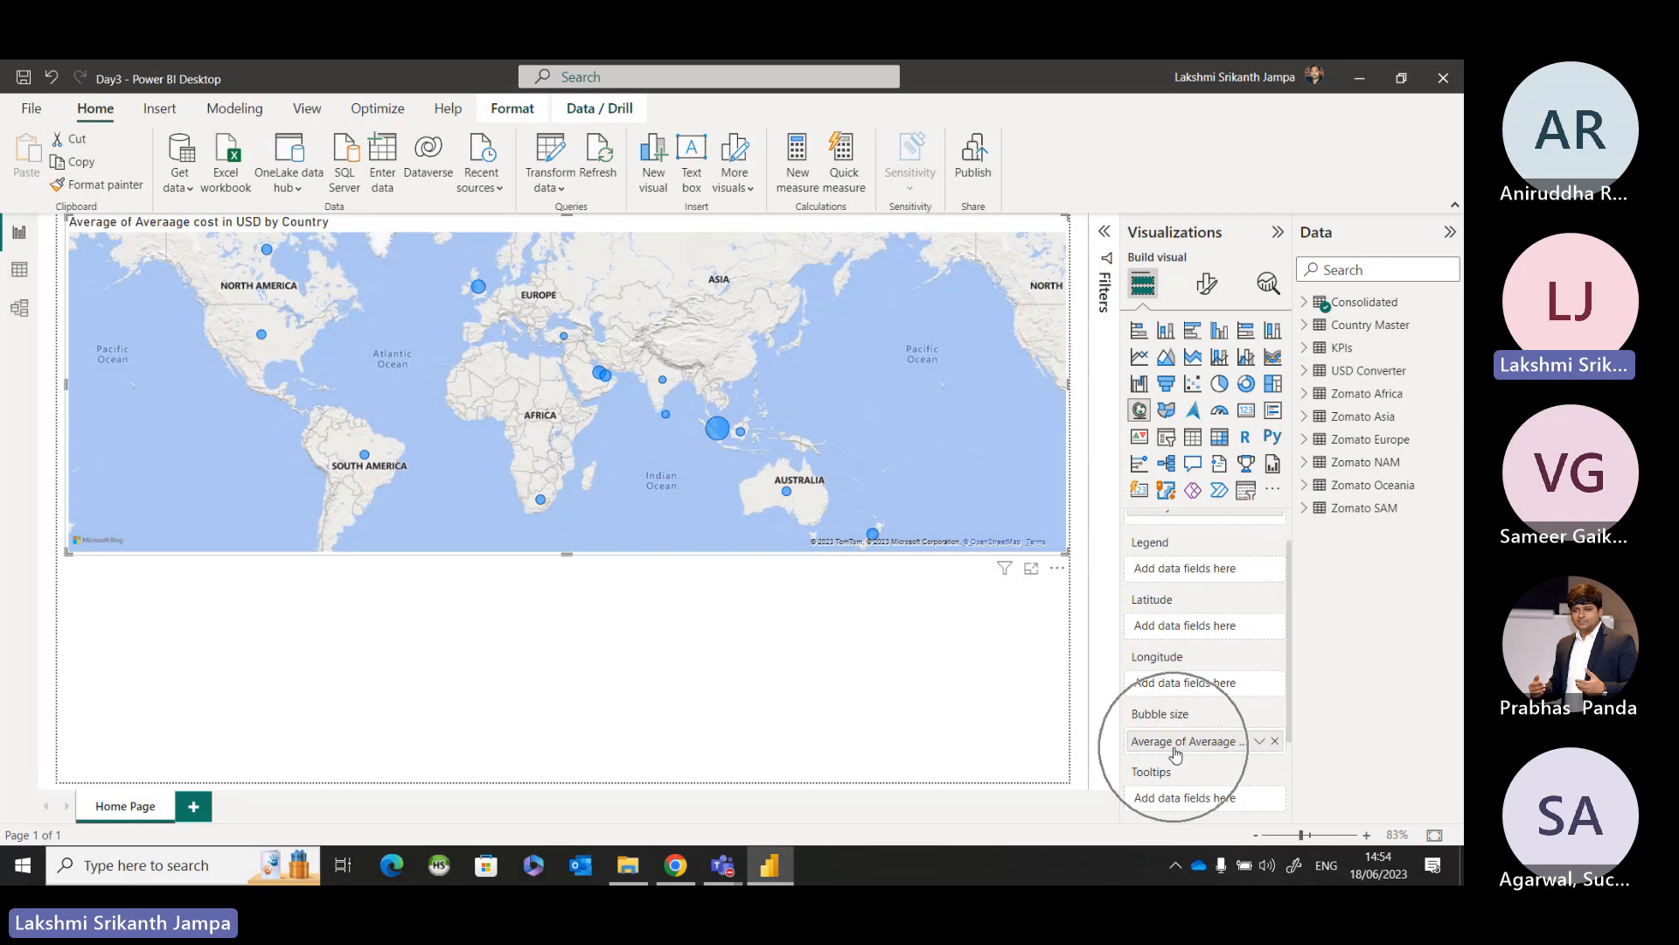
{"action": "key", "text": "ctrl"}
{"action": "key", "text": "ctrl"}
{"action": "key", "text": "ctrl"}
{"action": "key", "text": "ctrl"}
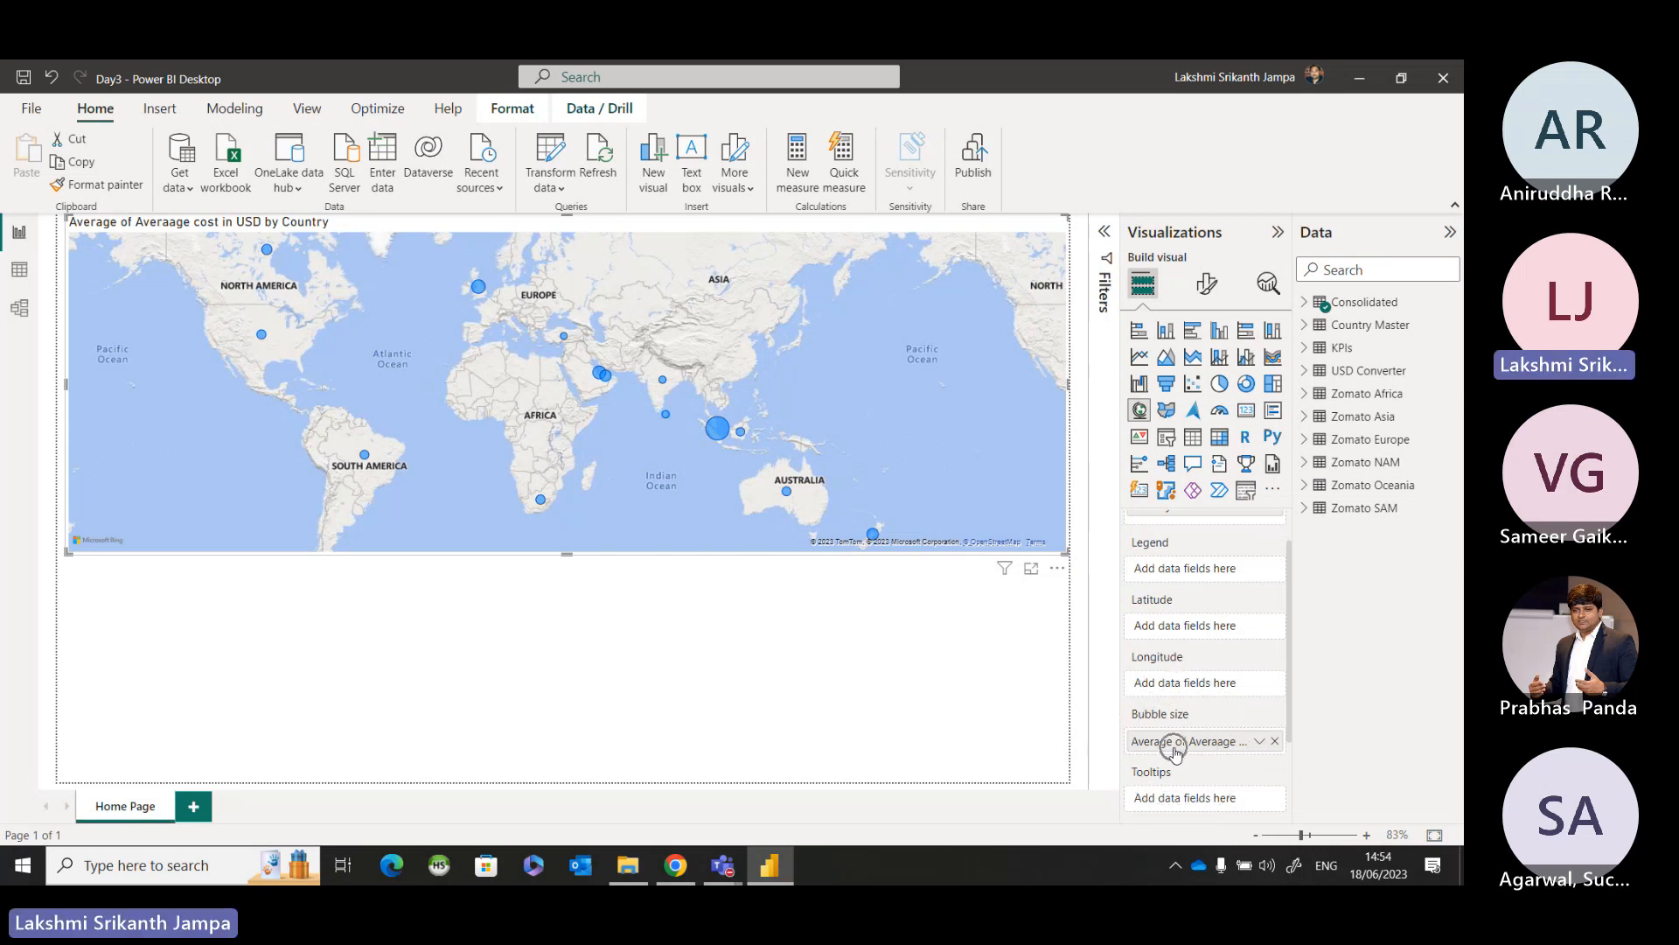
{"action": "key", "text": "ctrl"}
Replace the country map's title text with "Zomato Locations Across Globe" in its General formatting settings.
{"action": "left_click", "coordinate": [1208, 285]}
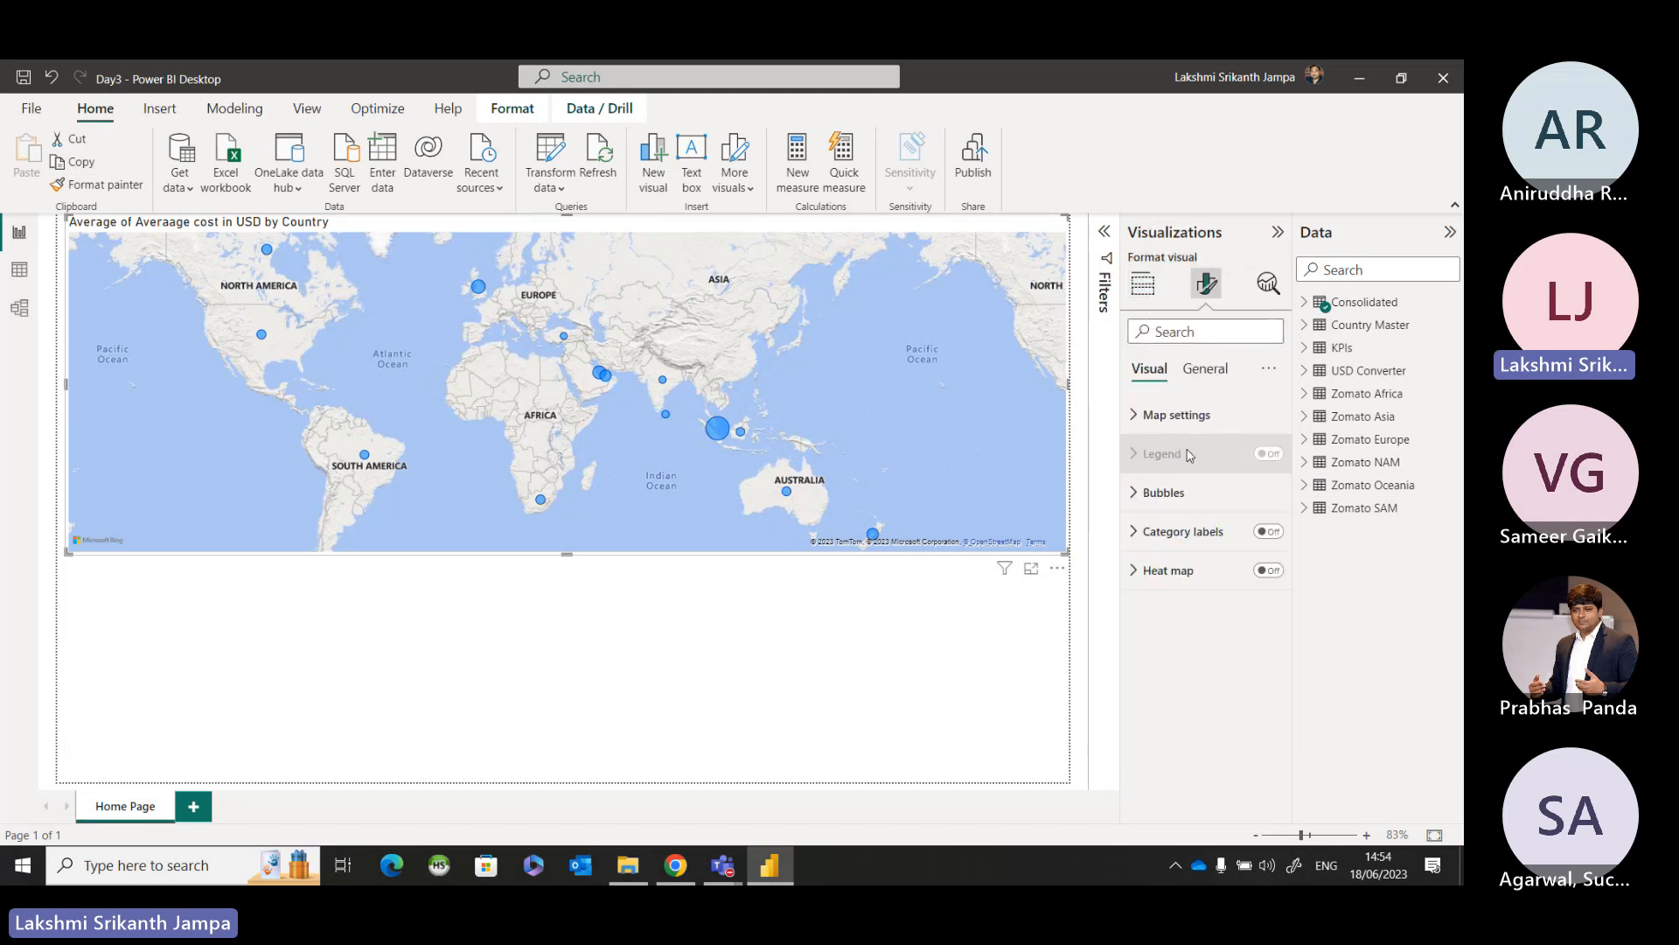
{"action": "left_click", "coordinate": [1200, 368]}
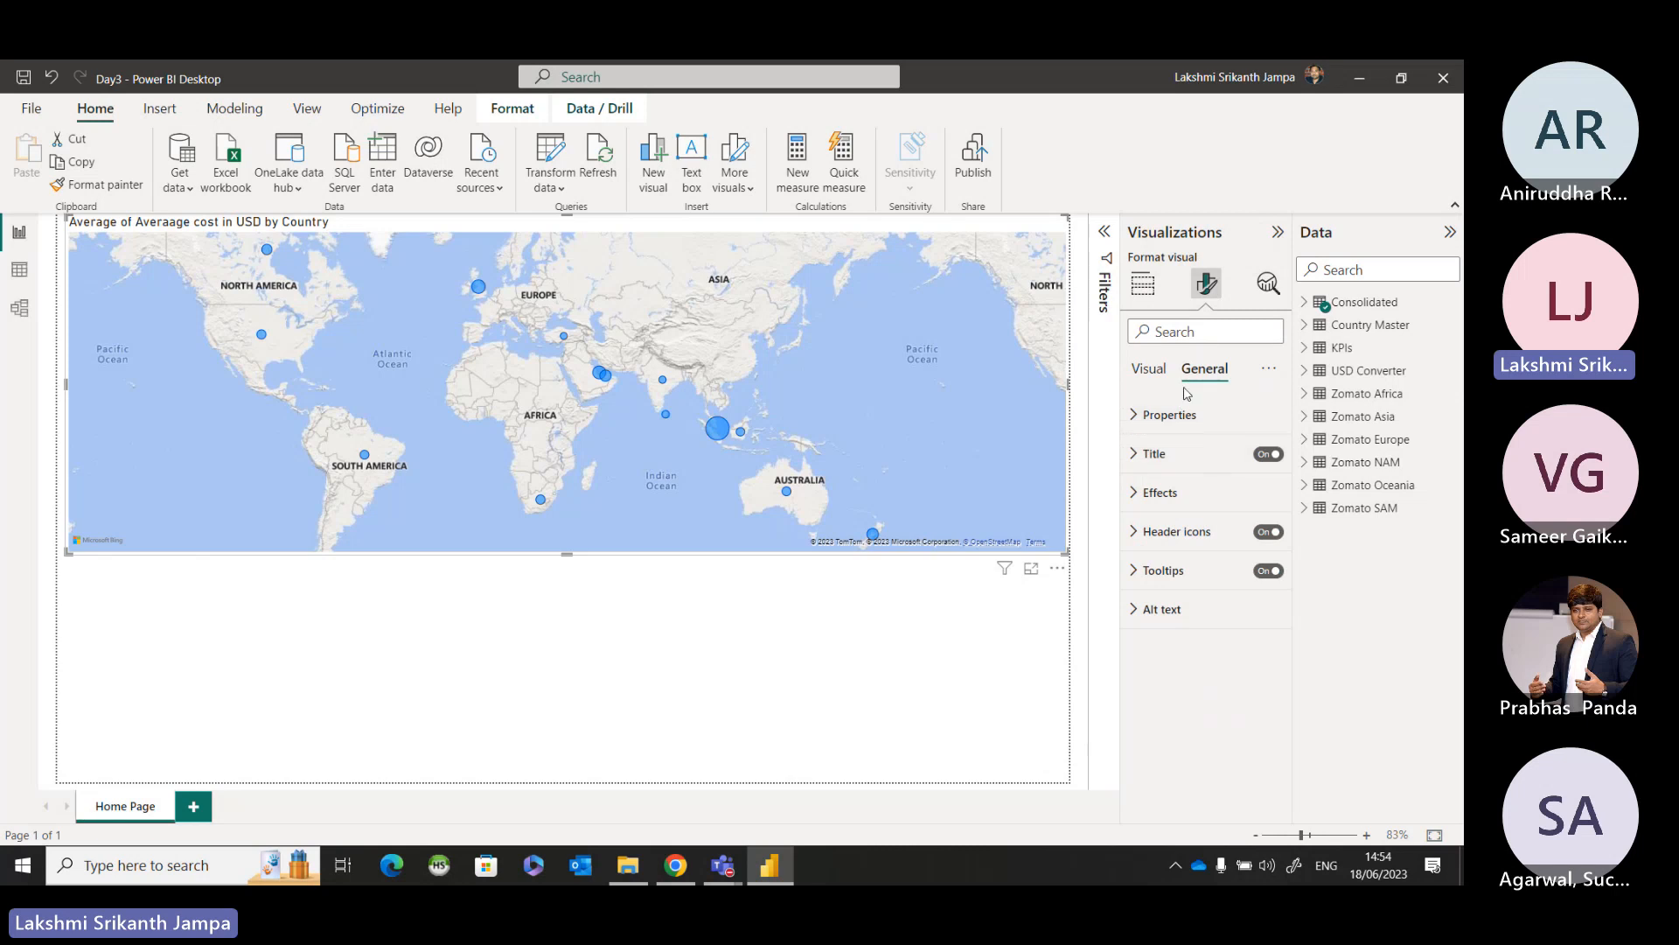
{"action": "left_click", "coordinate": [1136, 455]}
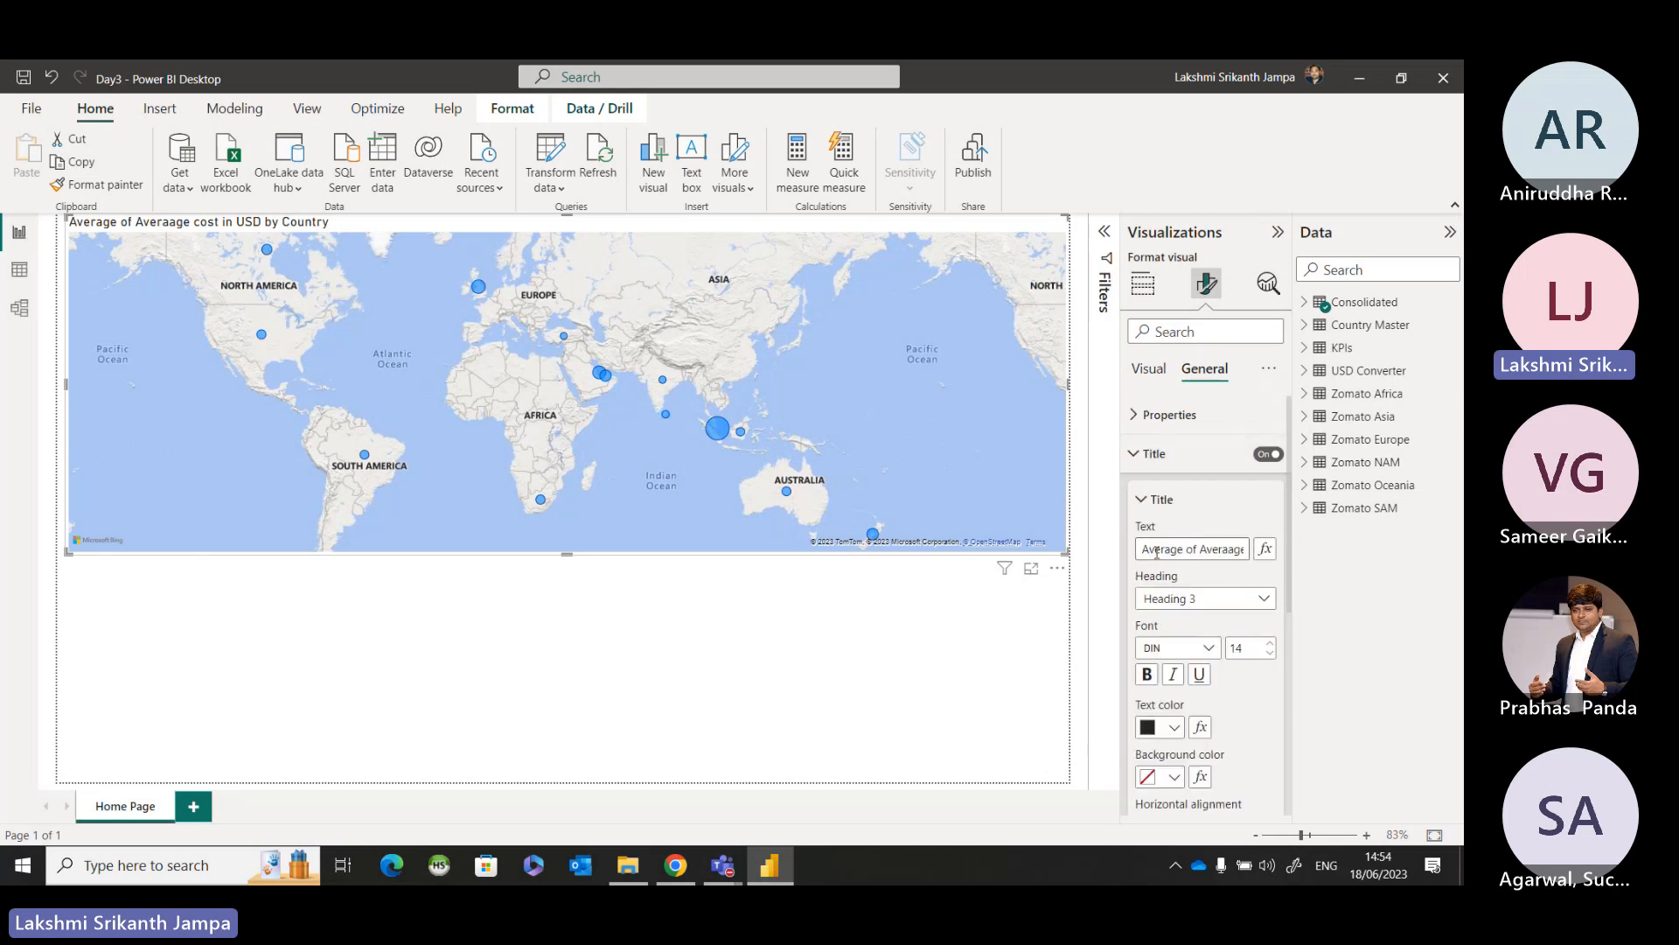
{"action": "left_click_drag", "start_coordinate": [1139, 548], "coordinate": [1260, 548]}
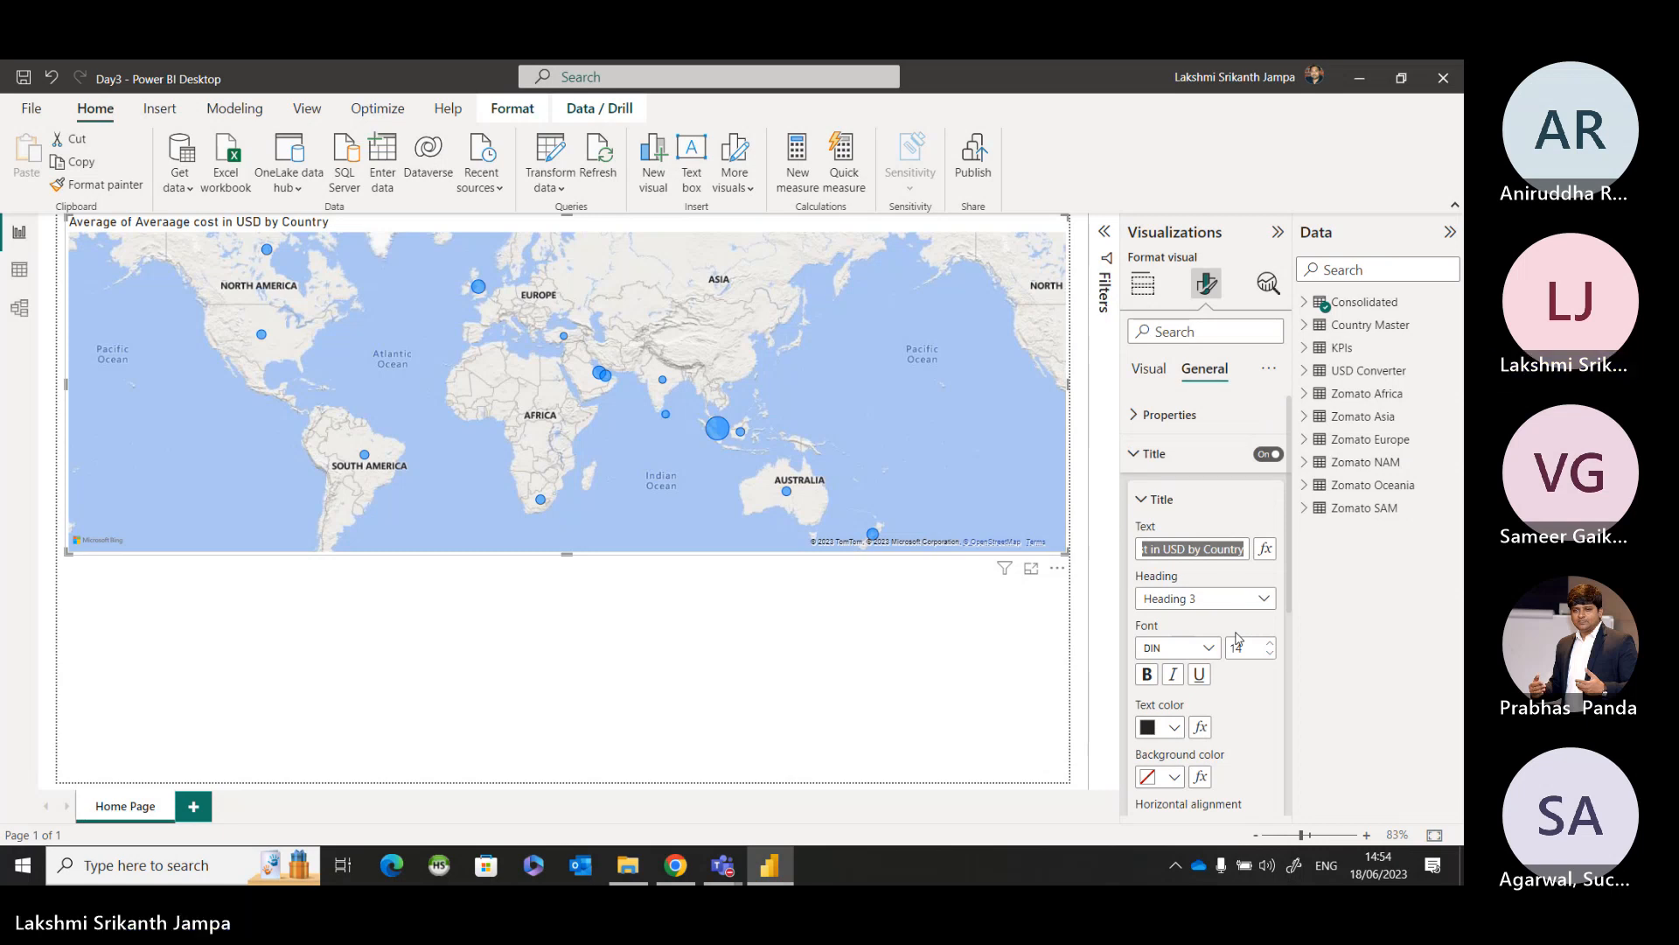
{"action": "type", "text": "Zomato Locatiobs"}
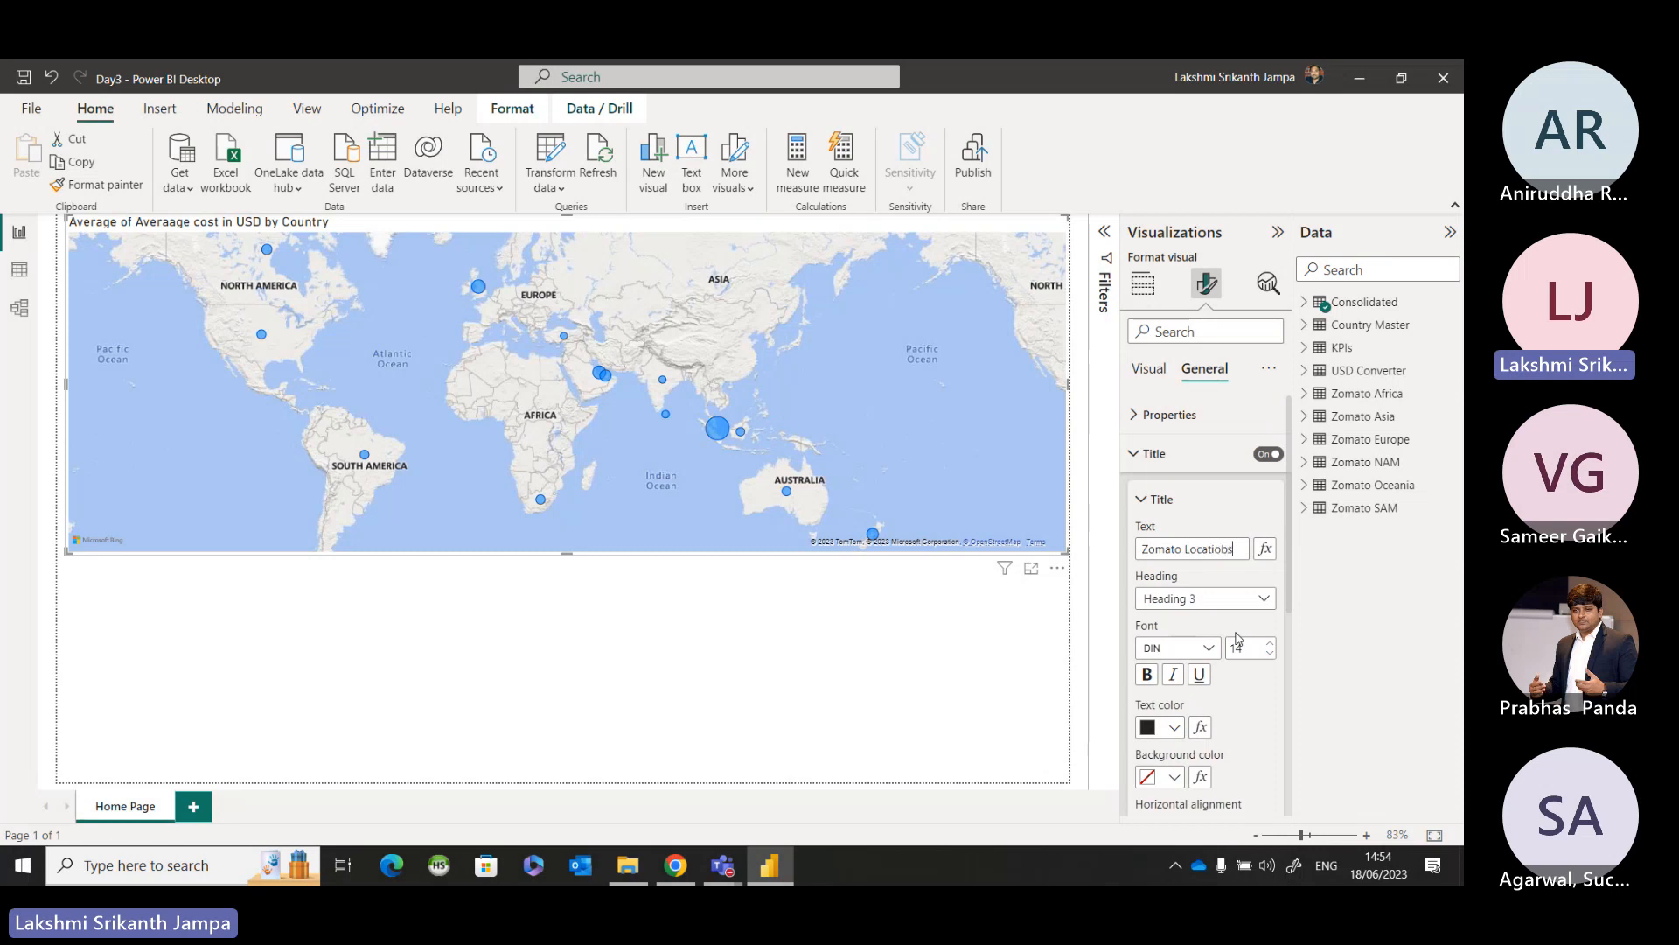
{"action": "key", "text": "Return"}
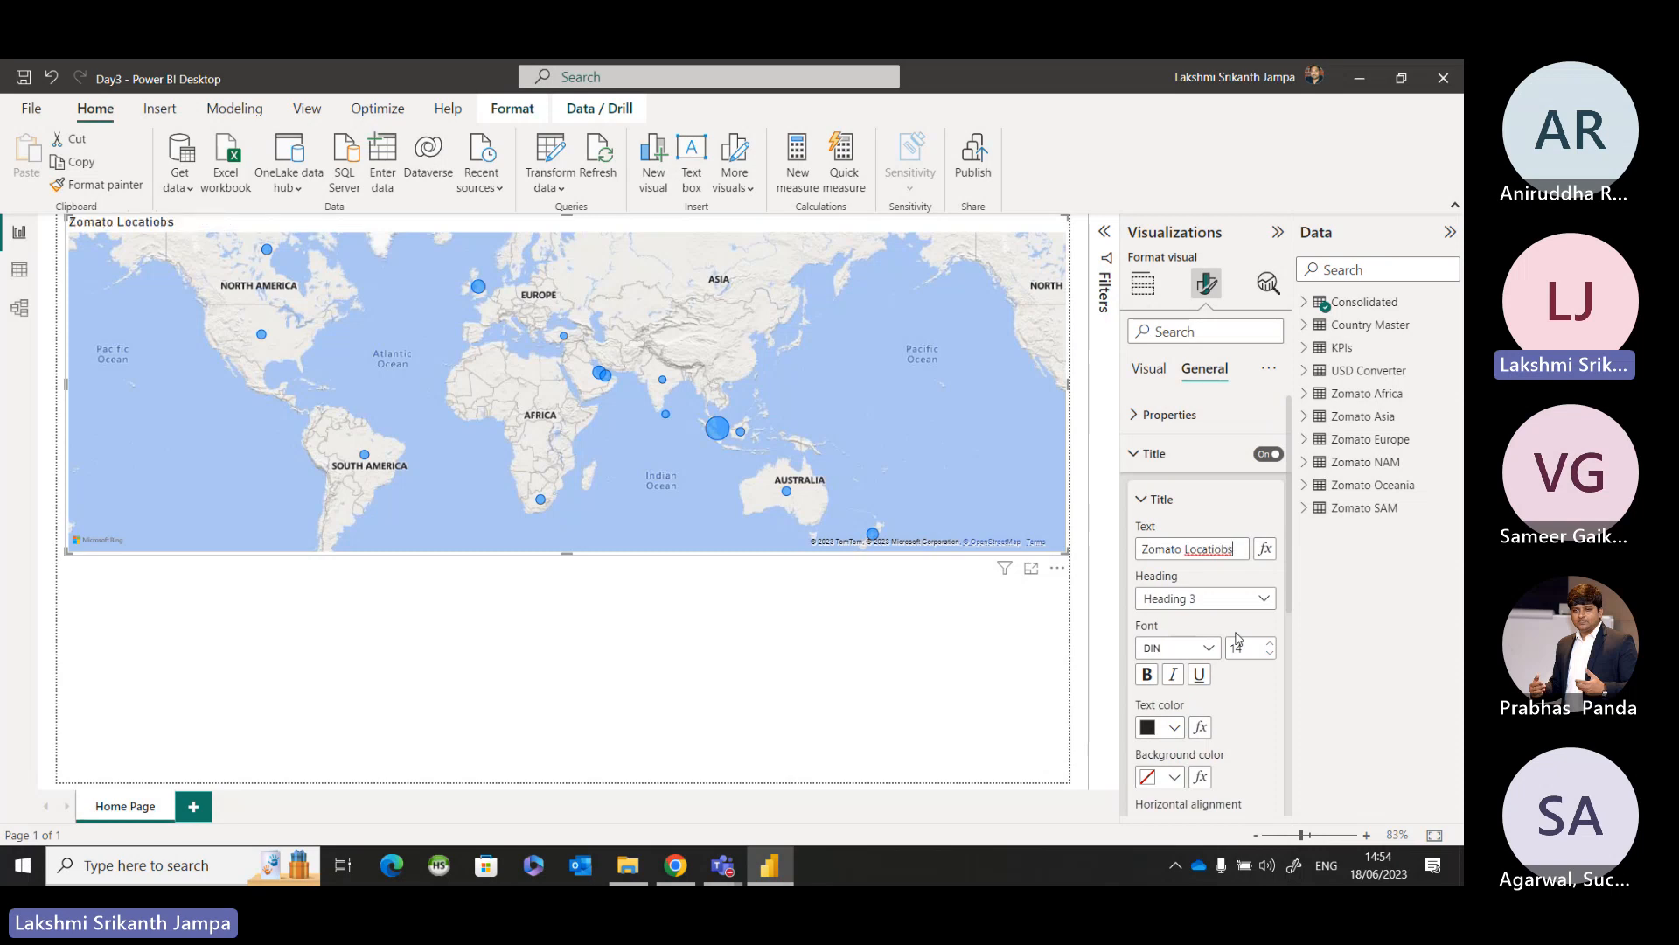
{"action": "key", "text": "BackSpace"}
{"action": "key", "text": "BackSpace"}
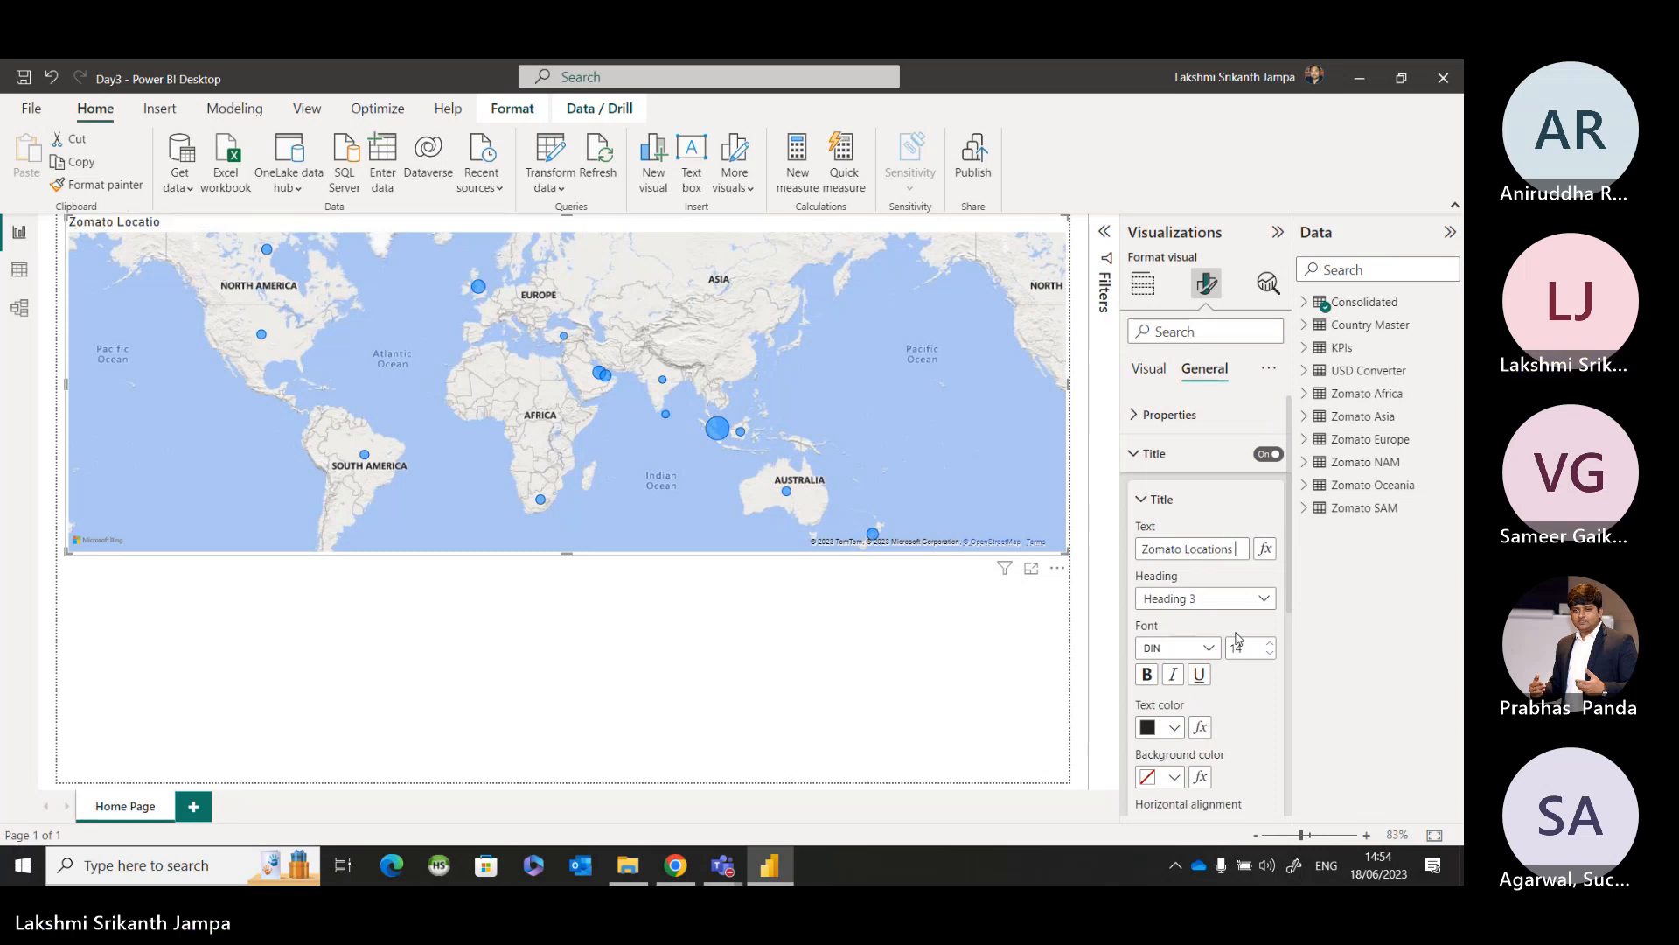
{"action": "type", "text": "ns Act"}
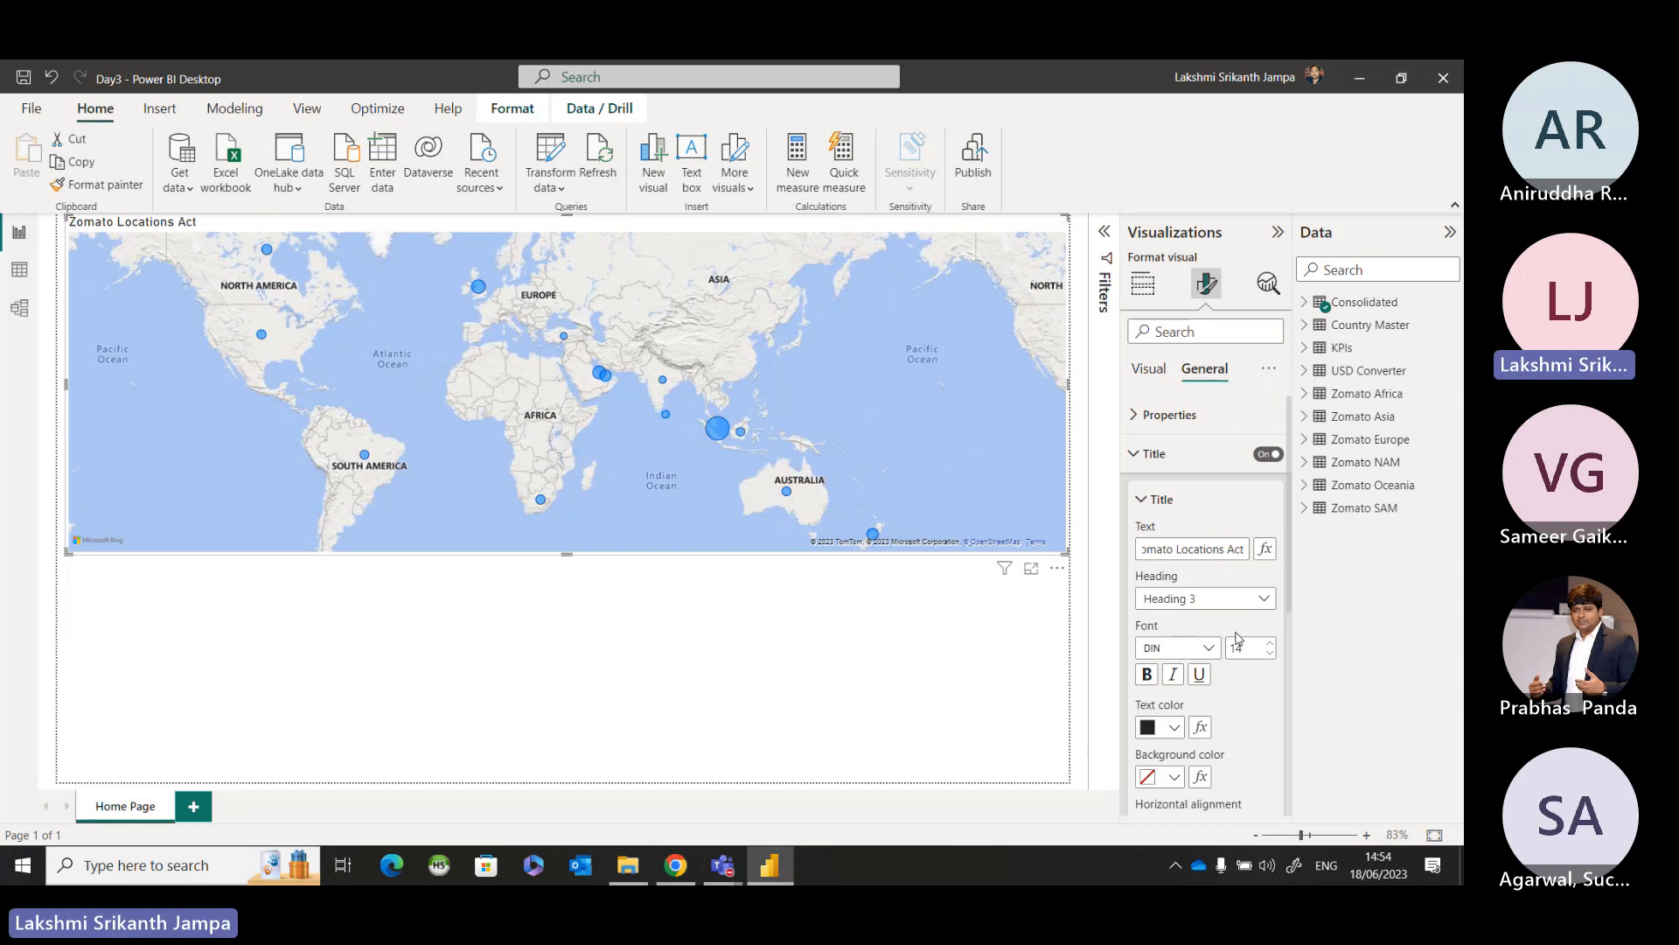
{"action": "key", "text": "BackSpace"}
{"action": "type", "text": "ross Glo"}
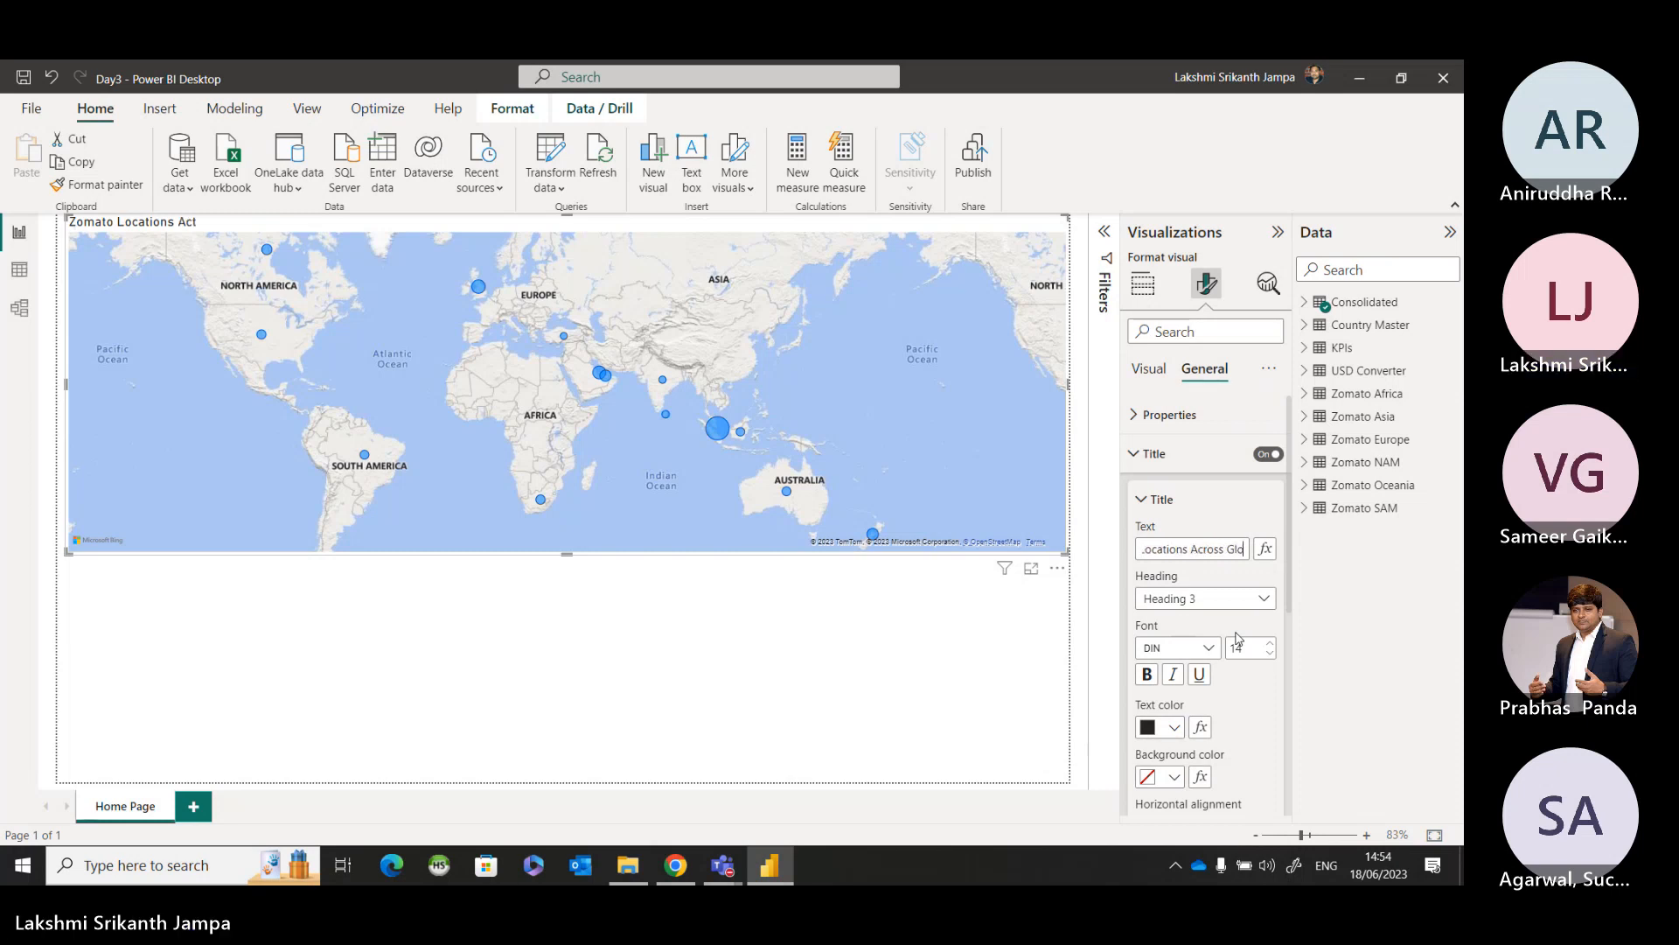
{"action": "type", "text": "be"}
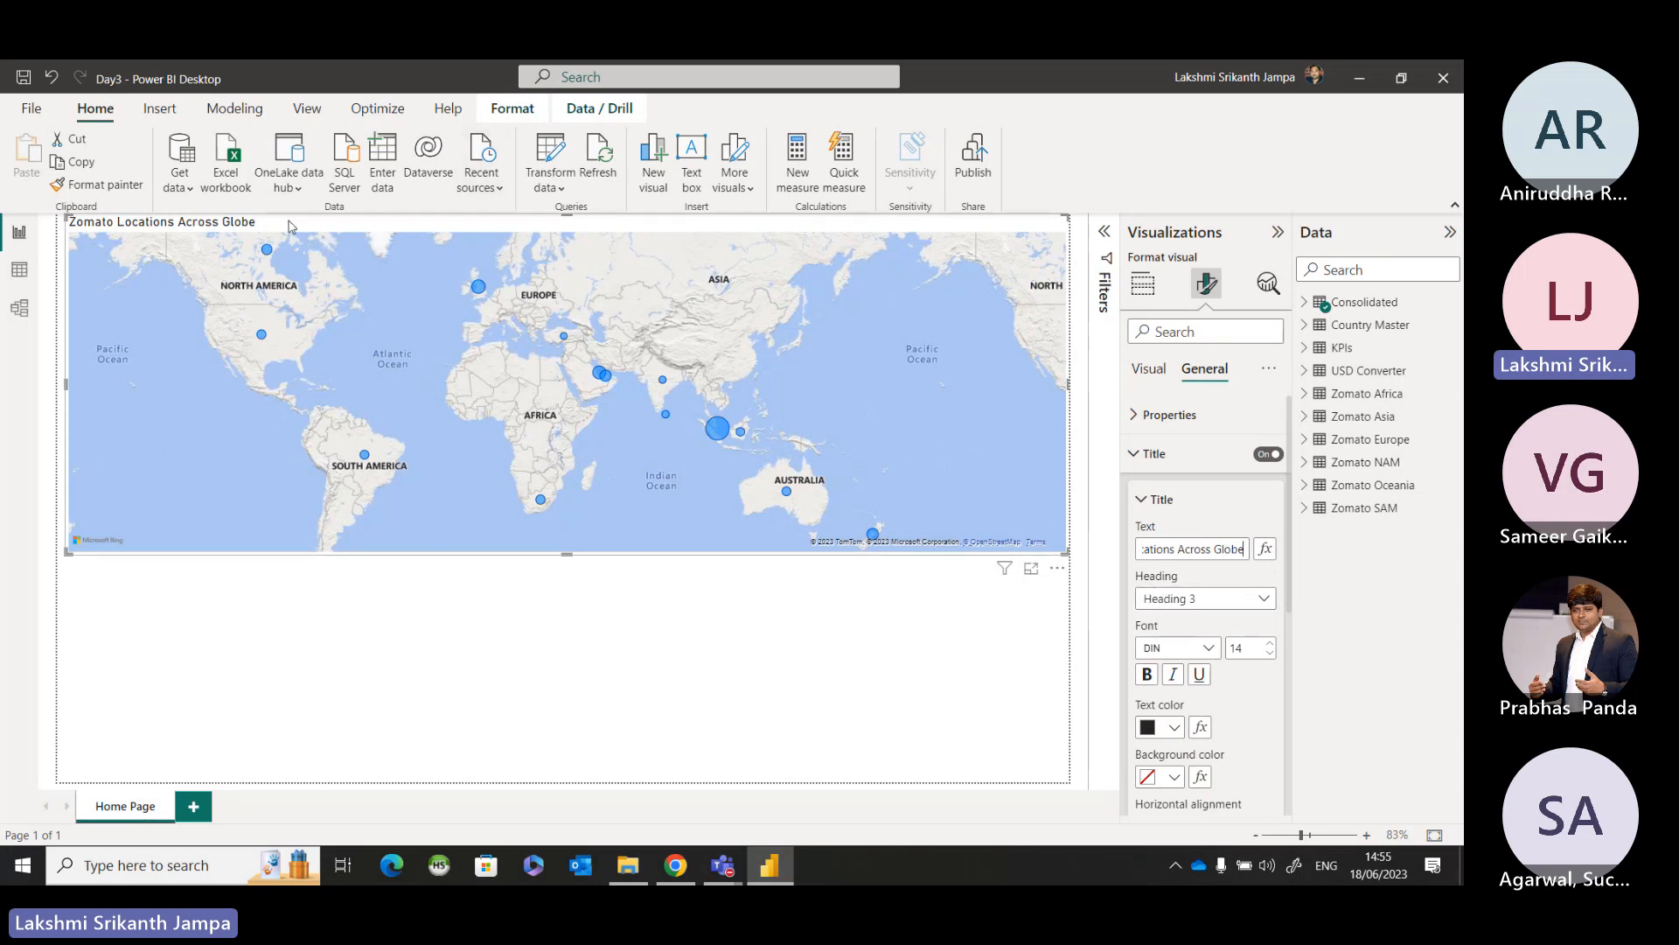
Format the map title as Heading 6 in bold Calibri at size 16.
{"action": "left_click", "coordinate": [1196, 600]}
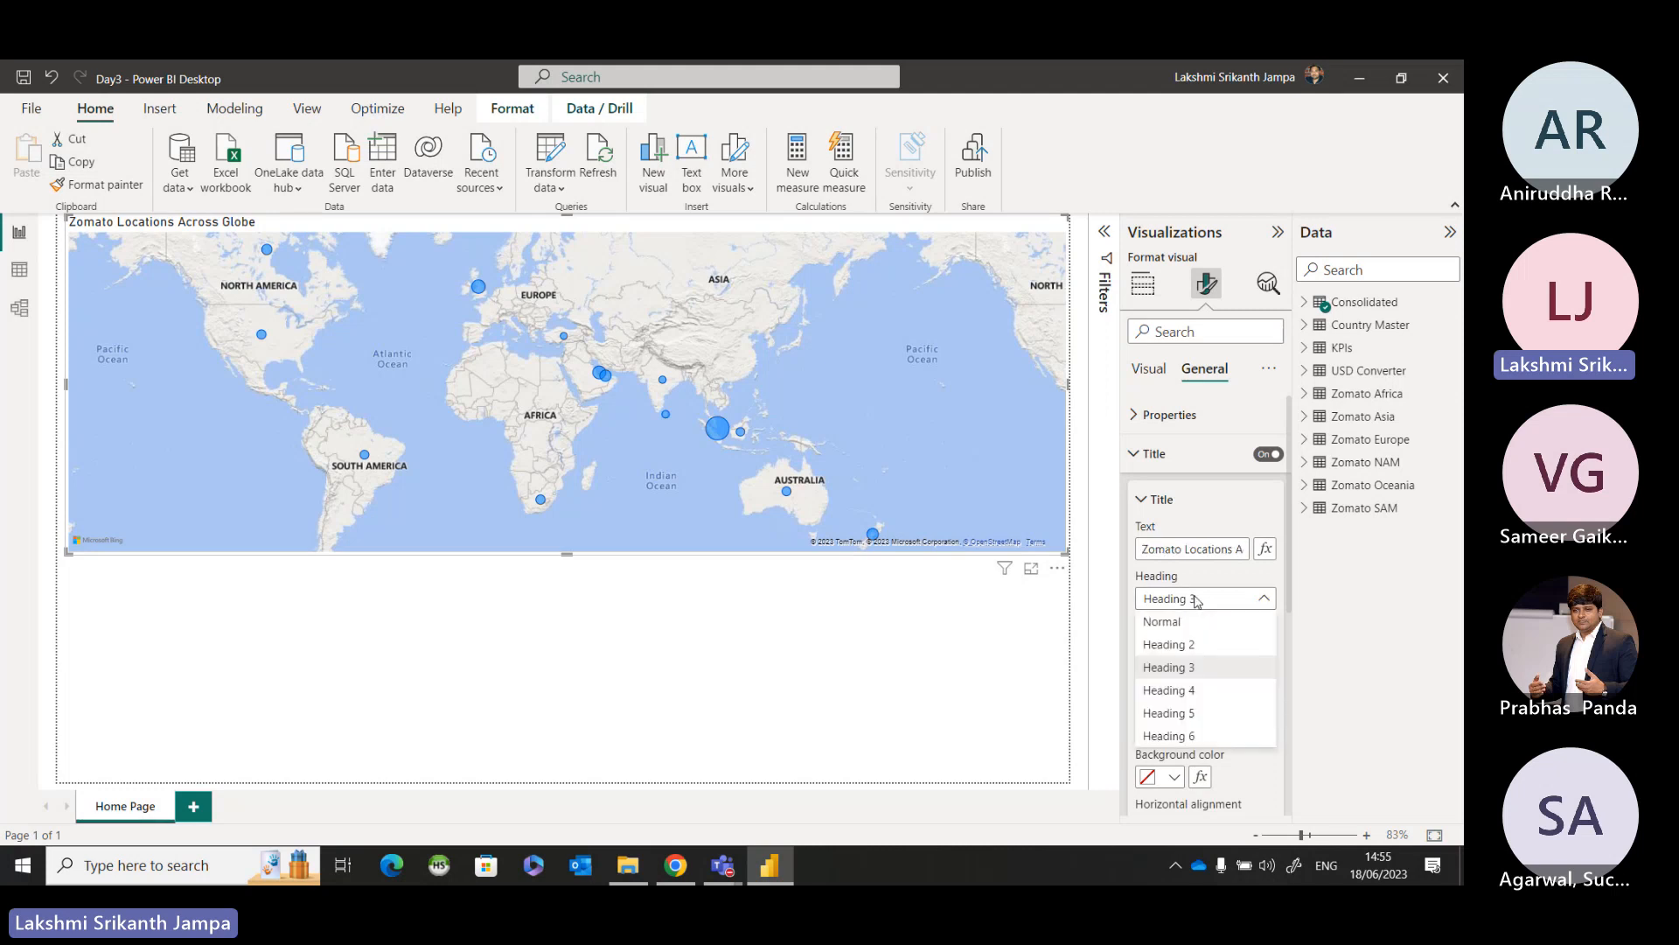
{"action": "left_click", "coordinate": [1188, 743]}
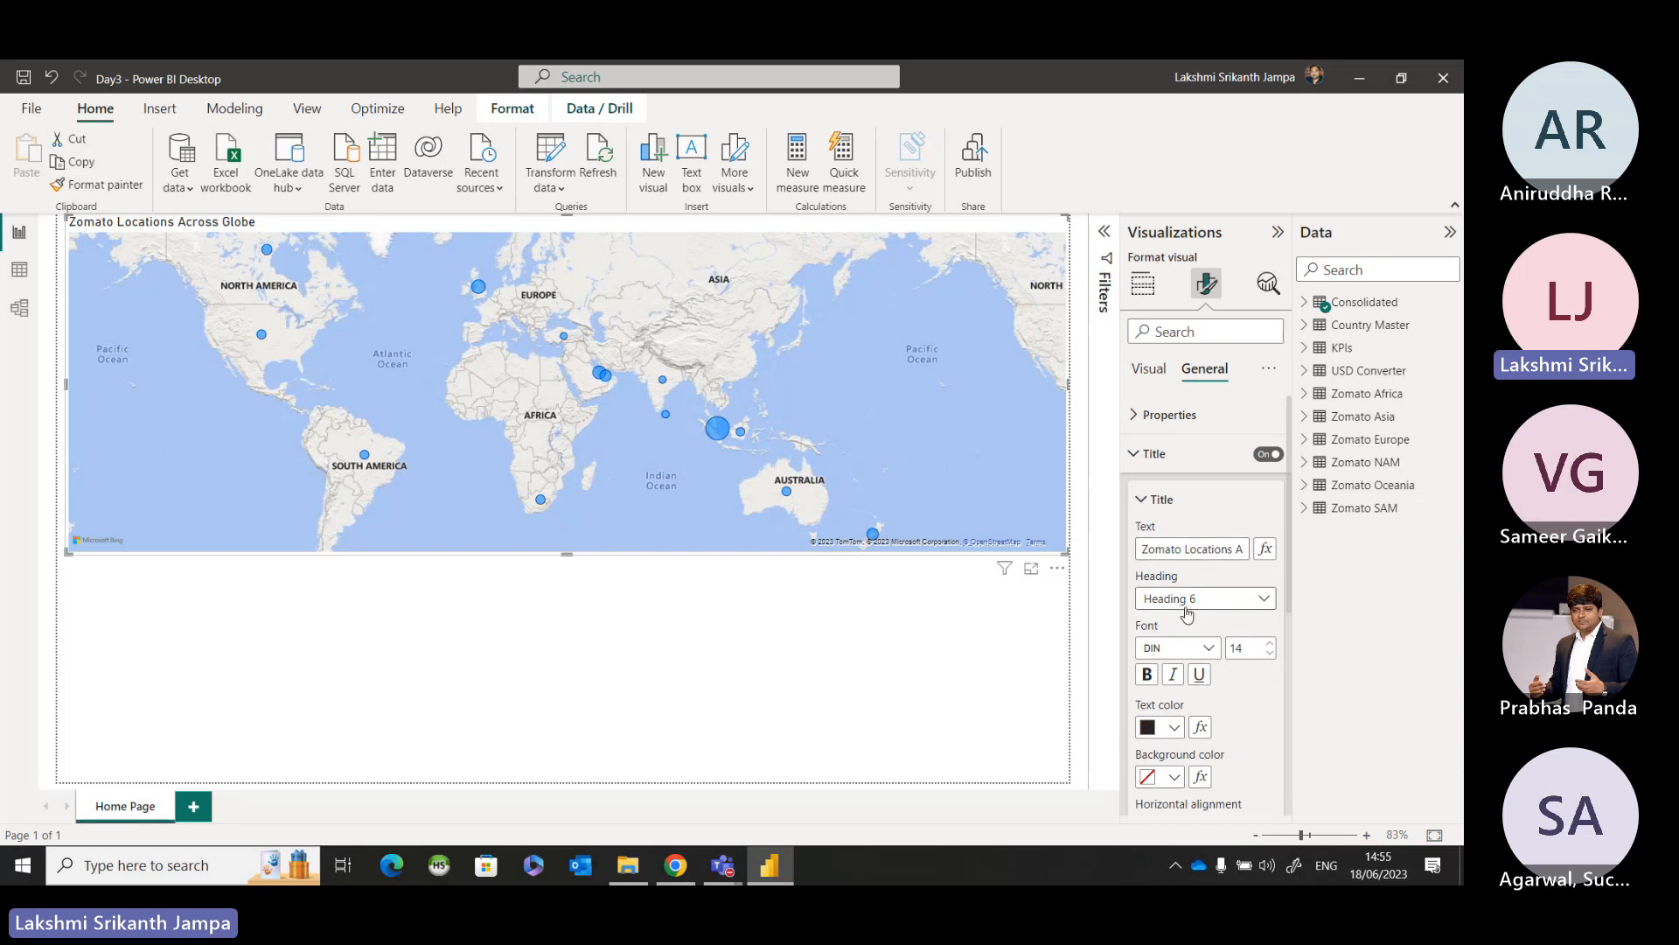
{"action": "left_click", "coordinate": [1180, 649]}
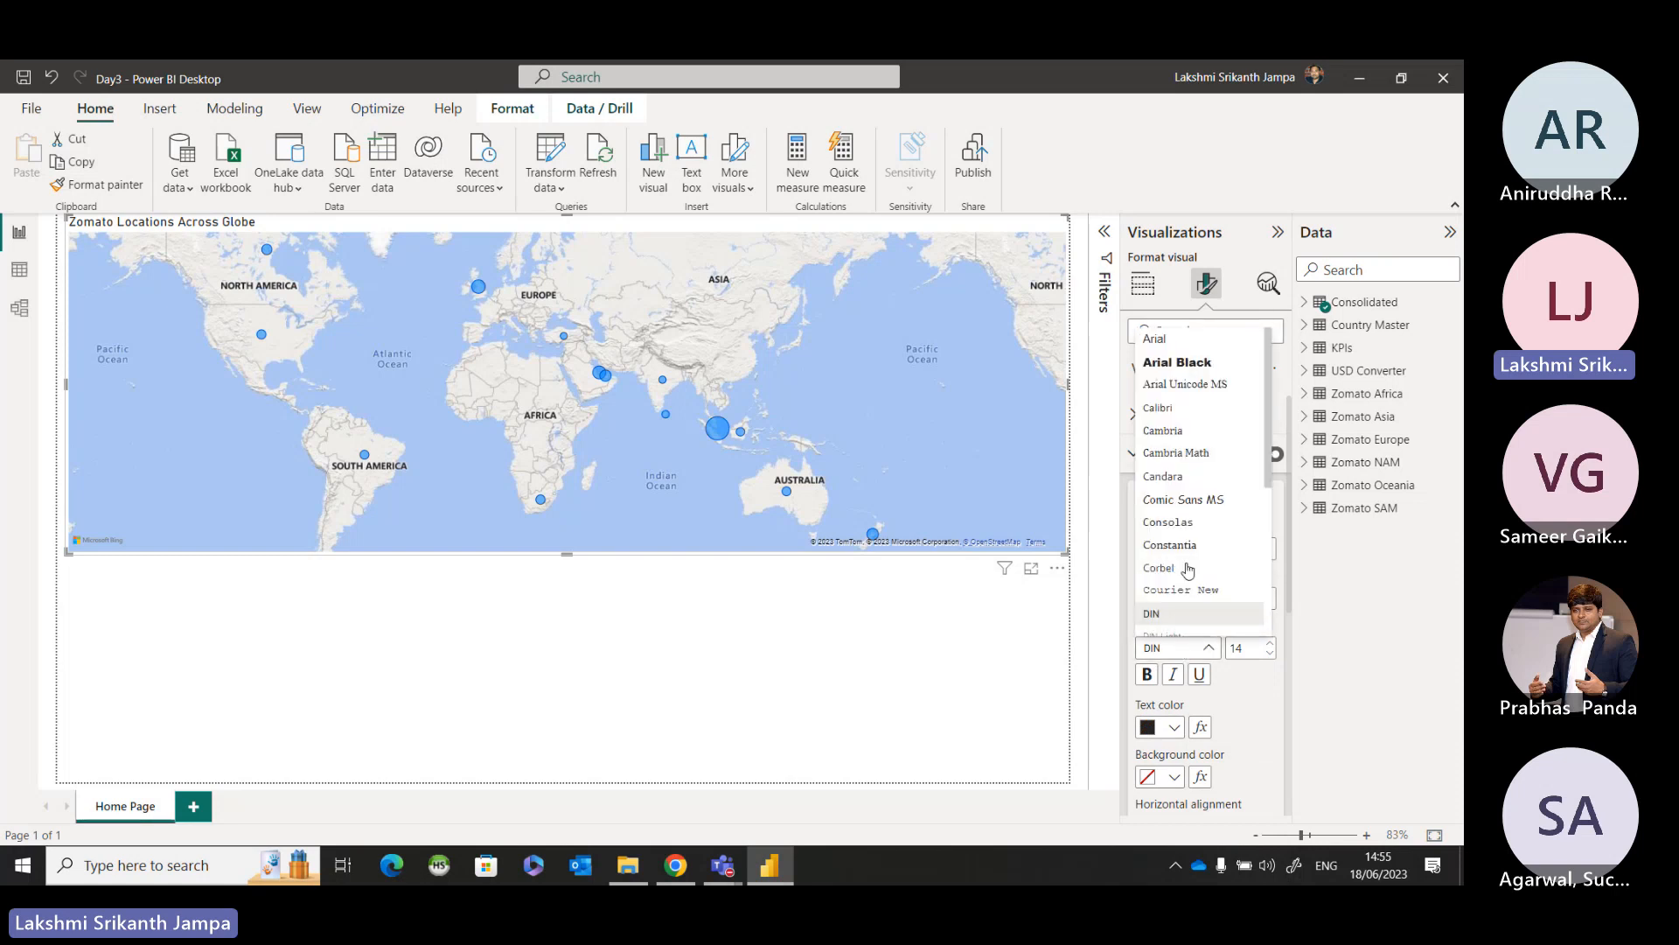
{"action": "left_click", "coordinate": [1204, 414]}
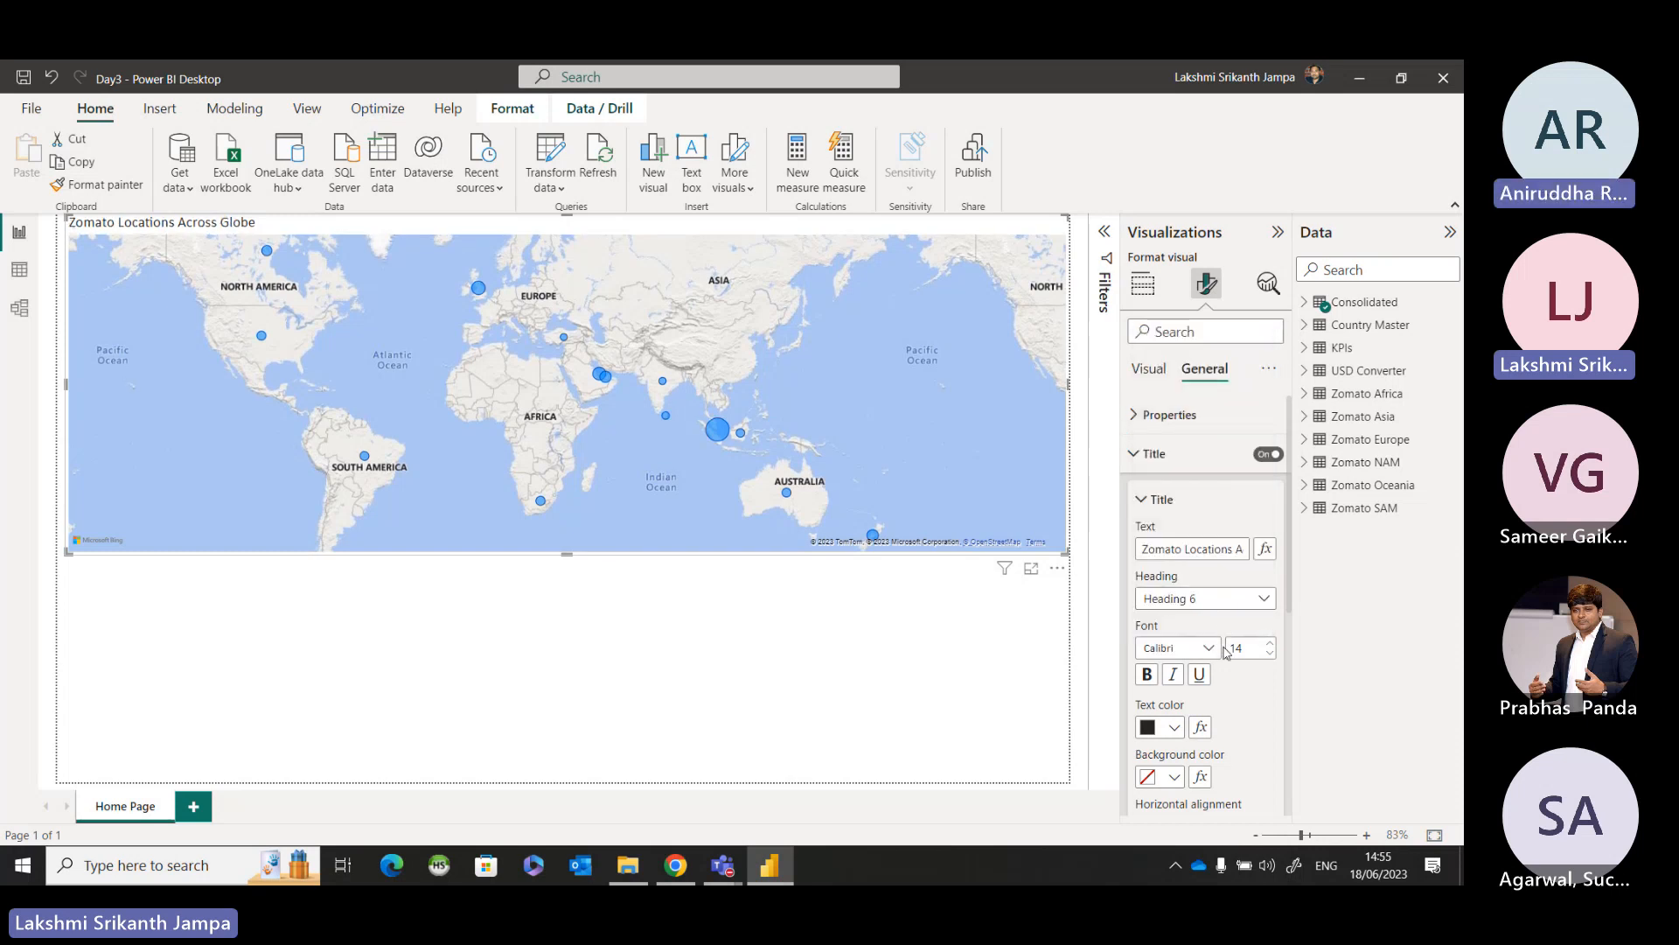
{"action": "left_click", "coordinate": [1269, 647]}
{"action": "left_click", "coordinate": [1269, 647]}
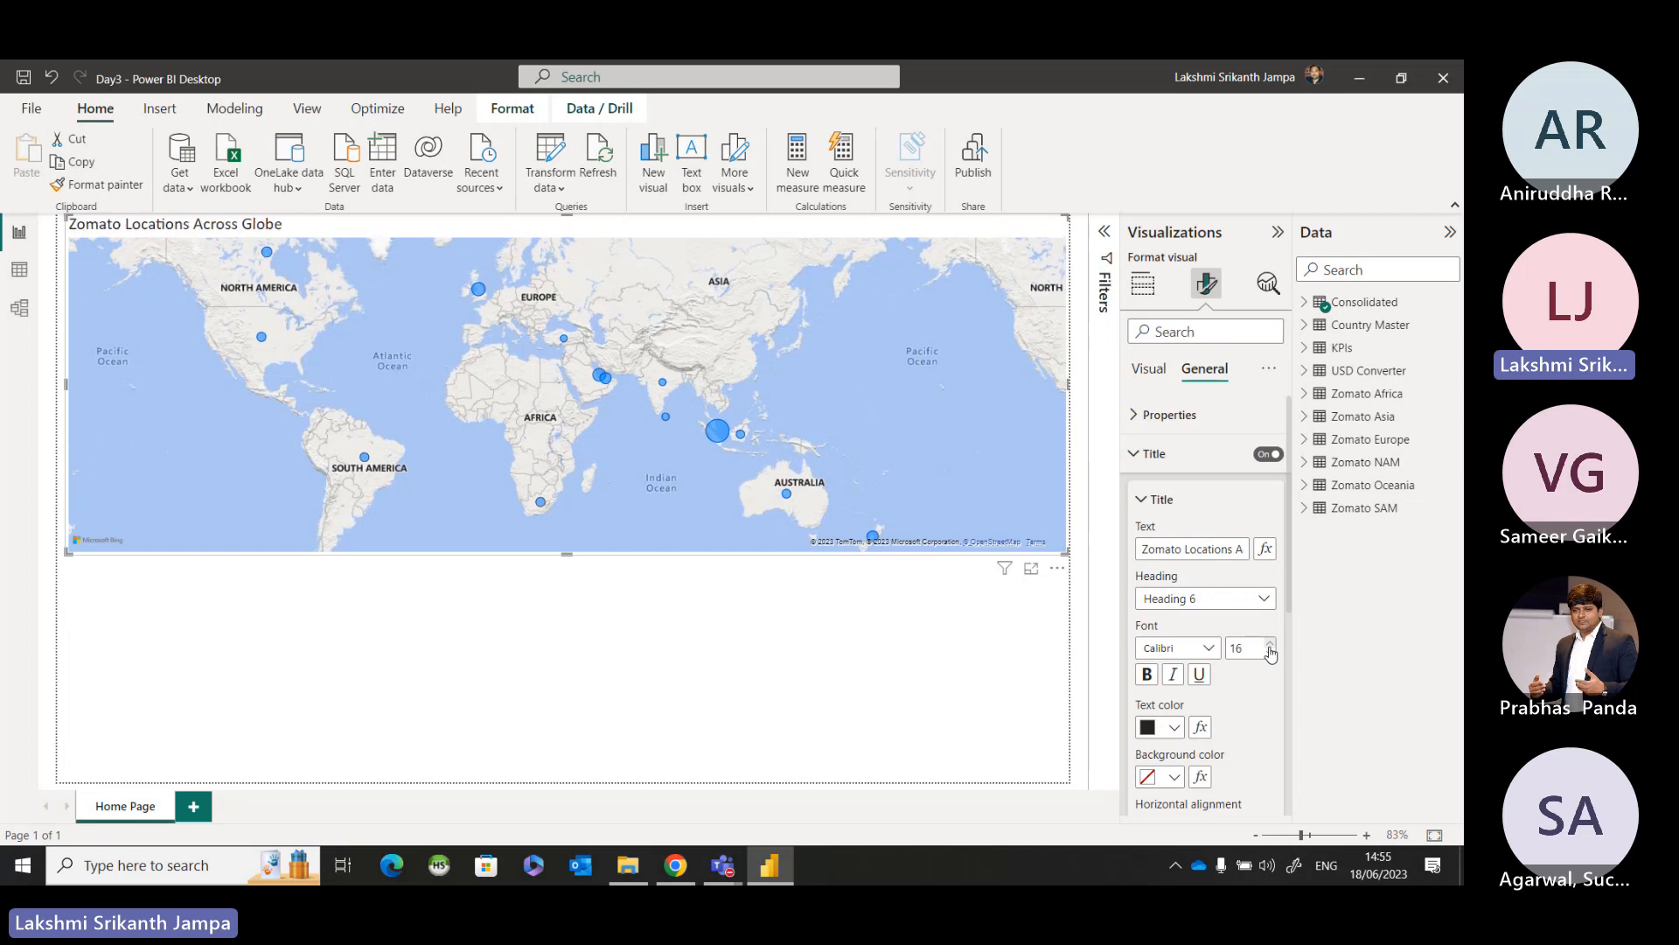
{"action": "left_click", "coordinate": [1145, 677]}
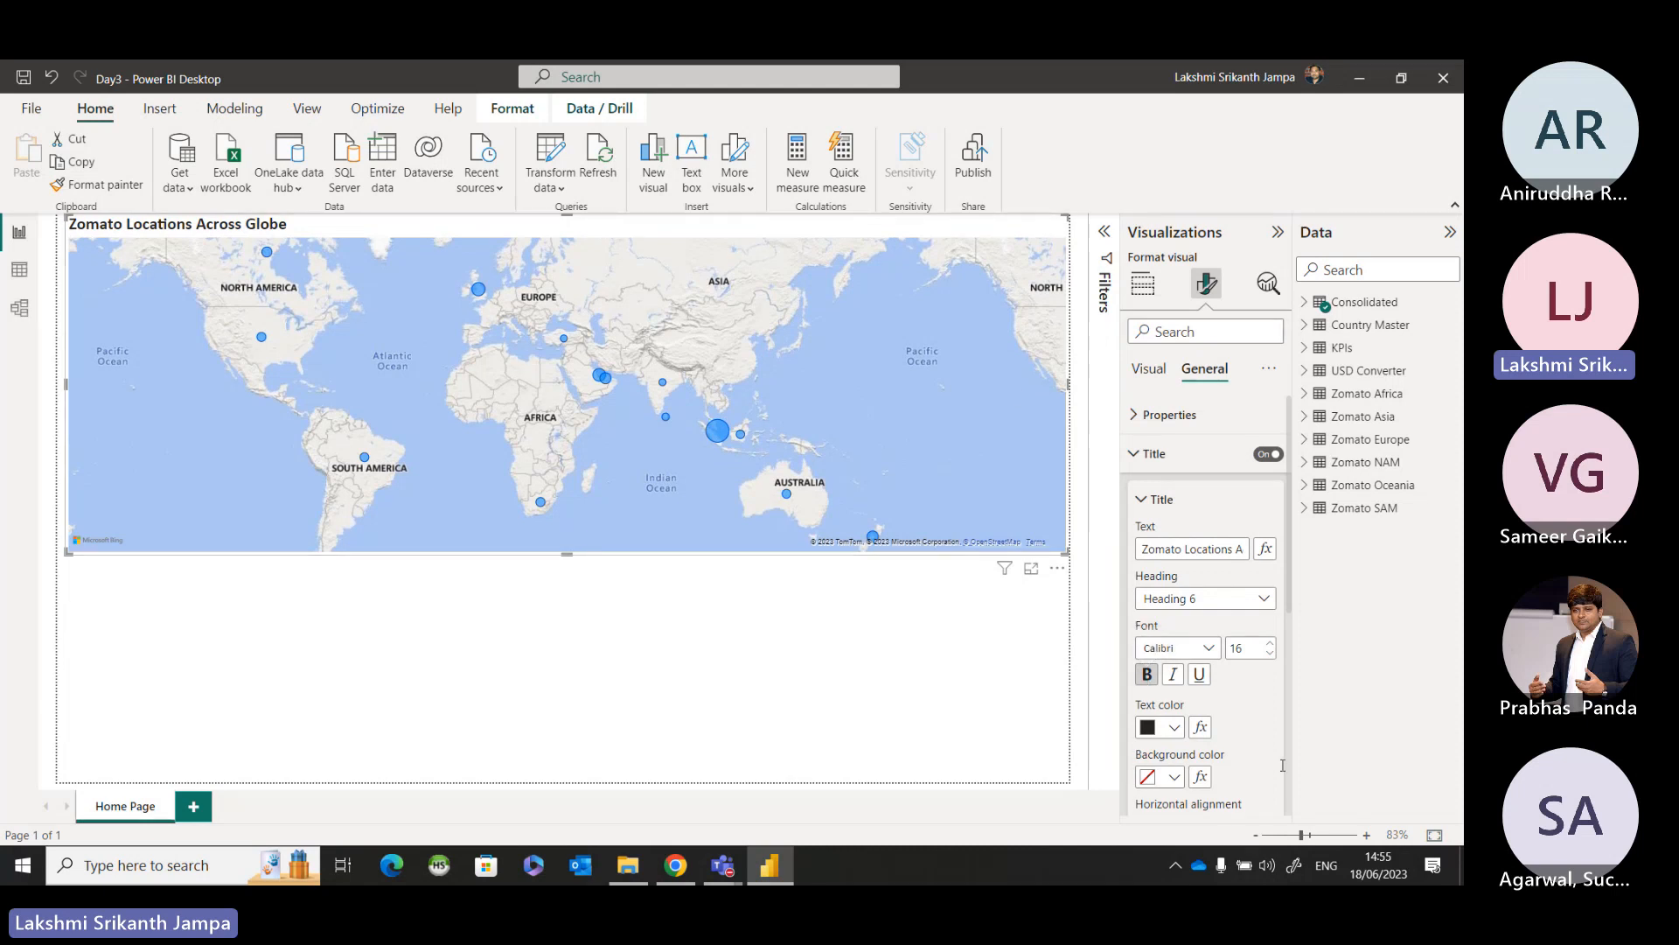
Colour the map title text red and underline it.
{"action": "left_click", "coordinate": [1172, 729]}
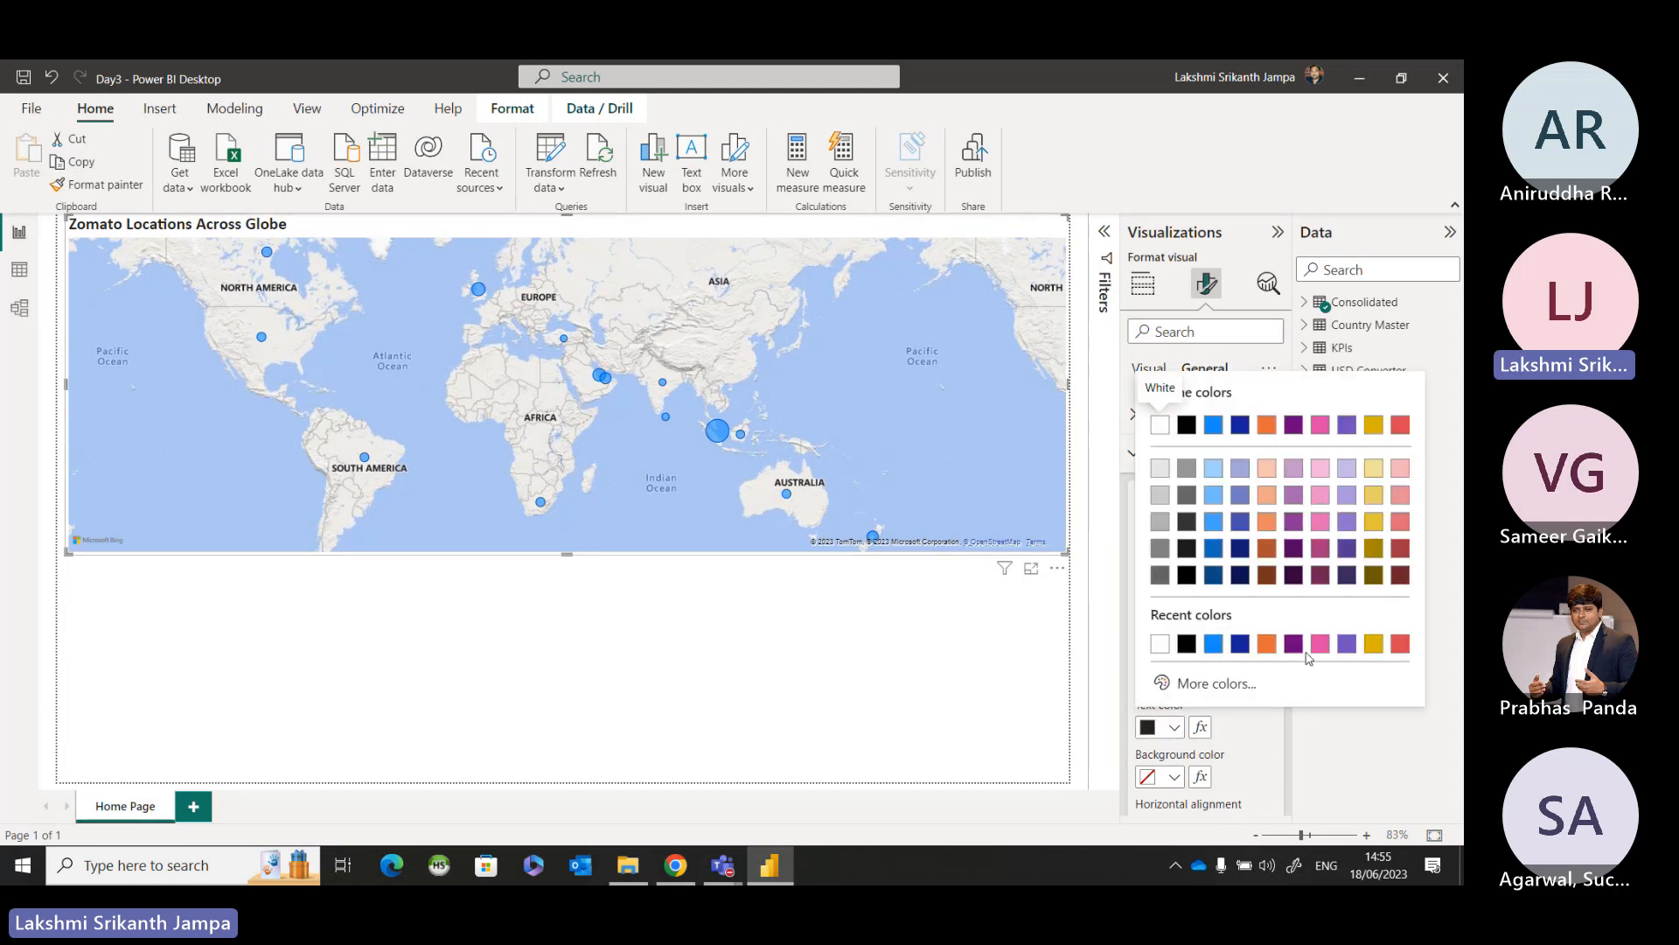
{"action": "left_click", "coordinate": [1400, 644]}
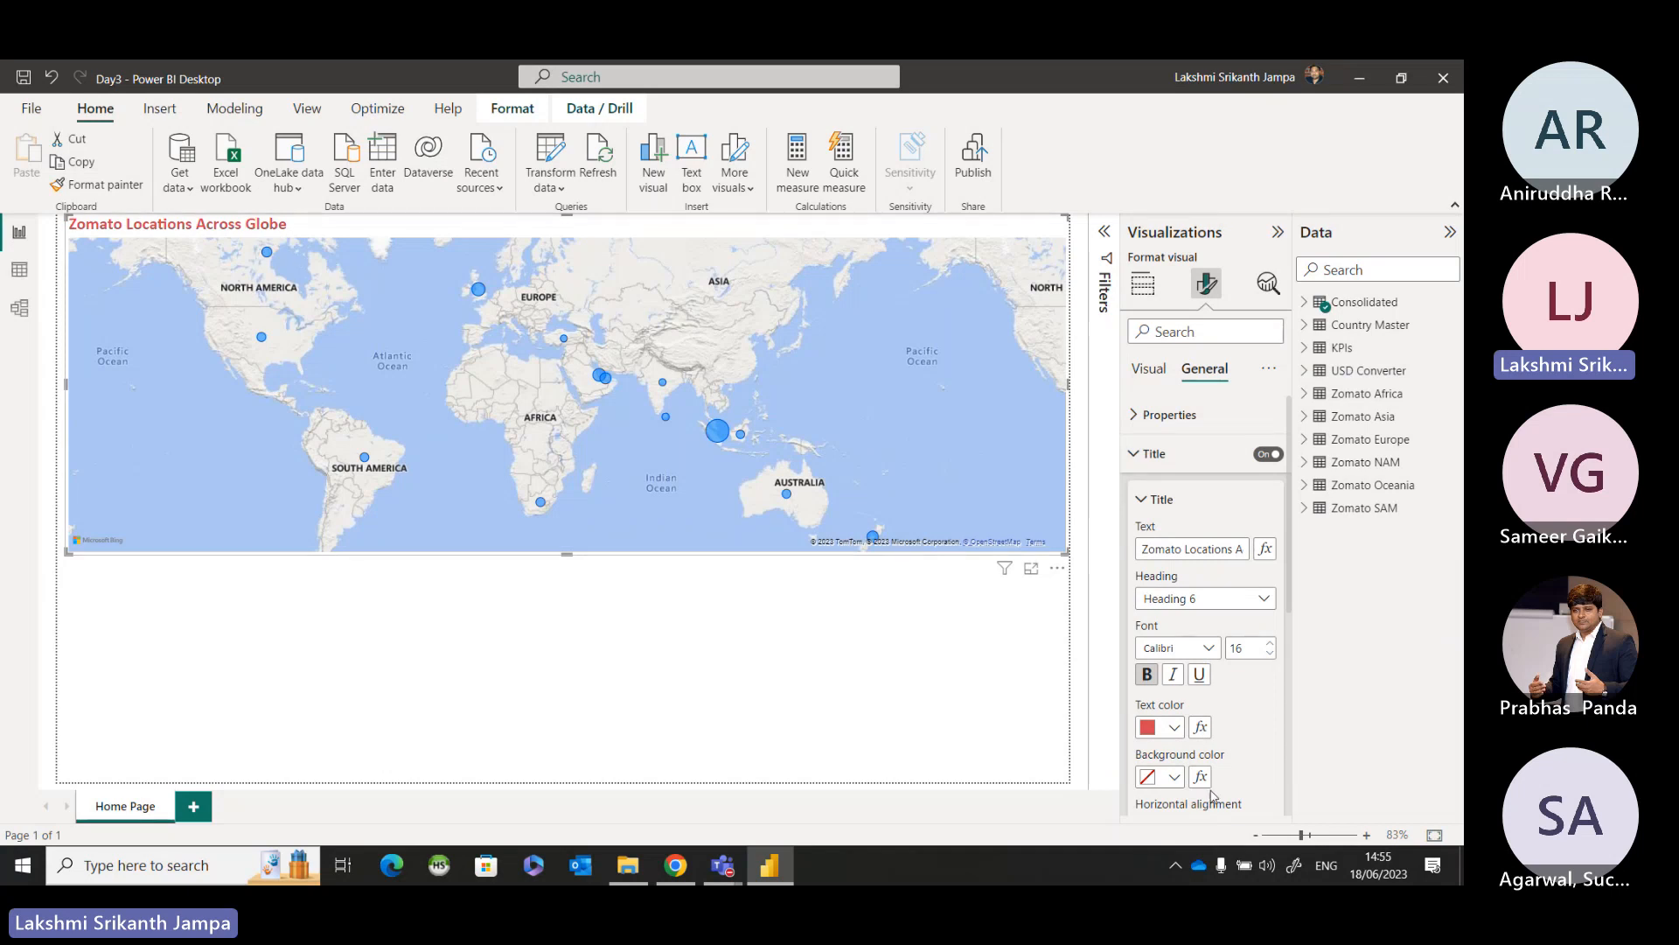
{"action": "scroll", "coordinate": [1210, 722], "scroll_direction": "down", "scroll_amount": 2}
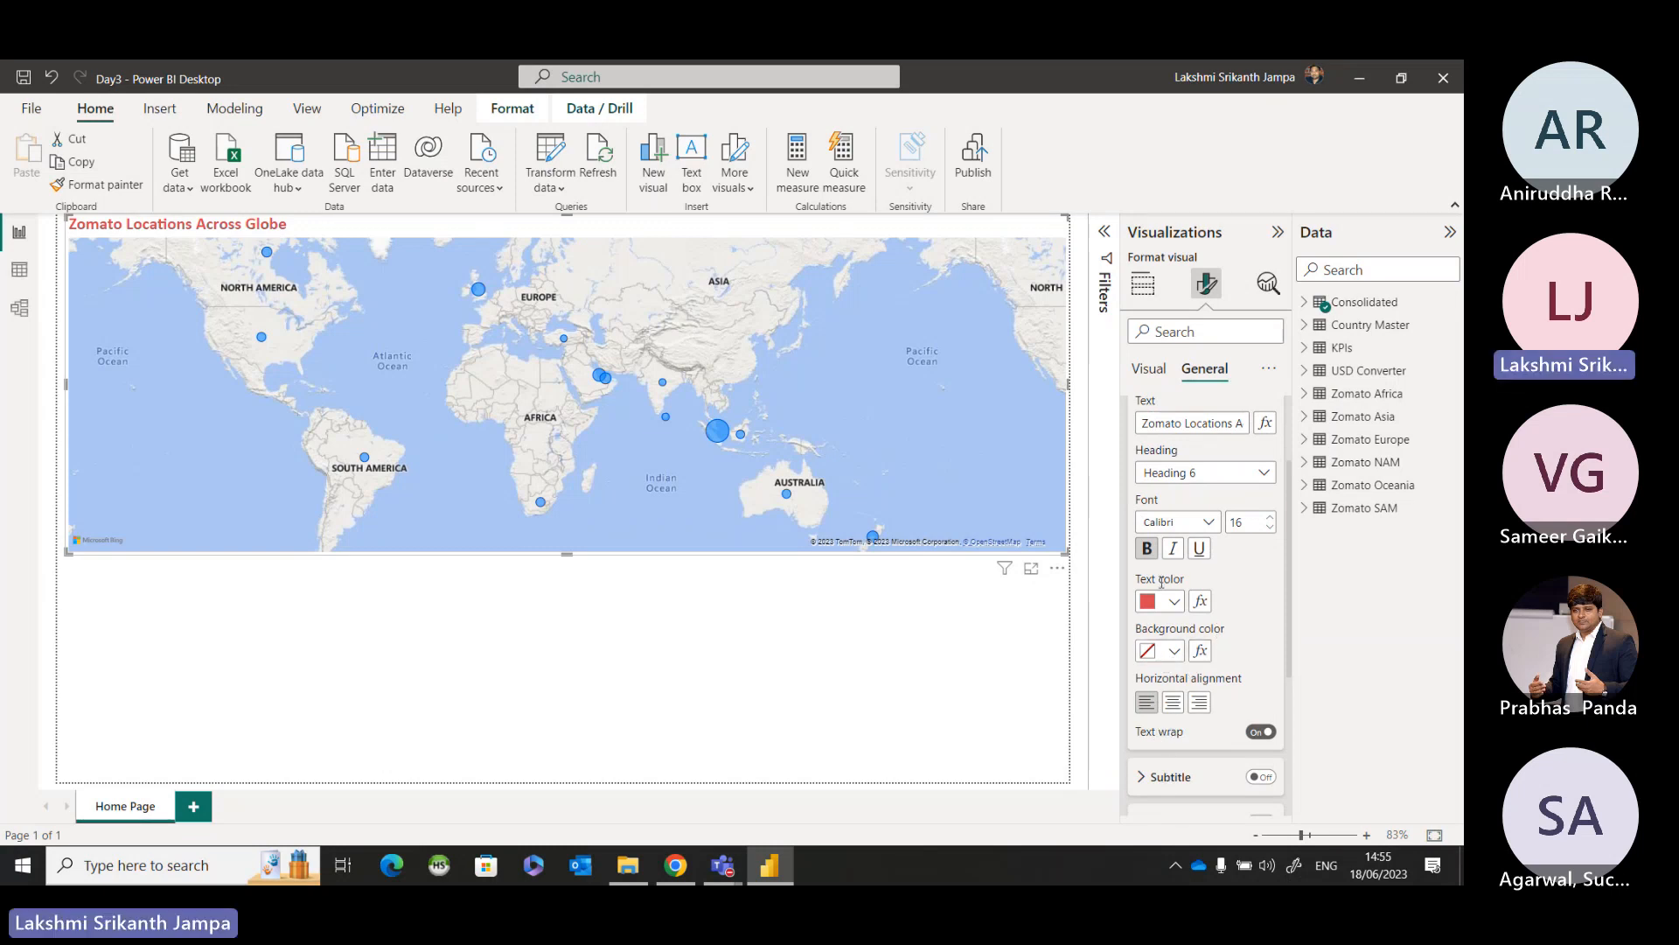
{"action": "left_click", "coordinate": [1199, 549]}
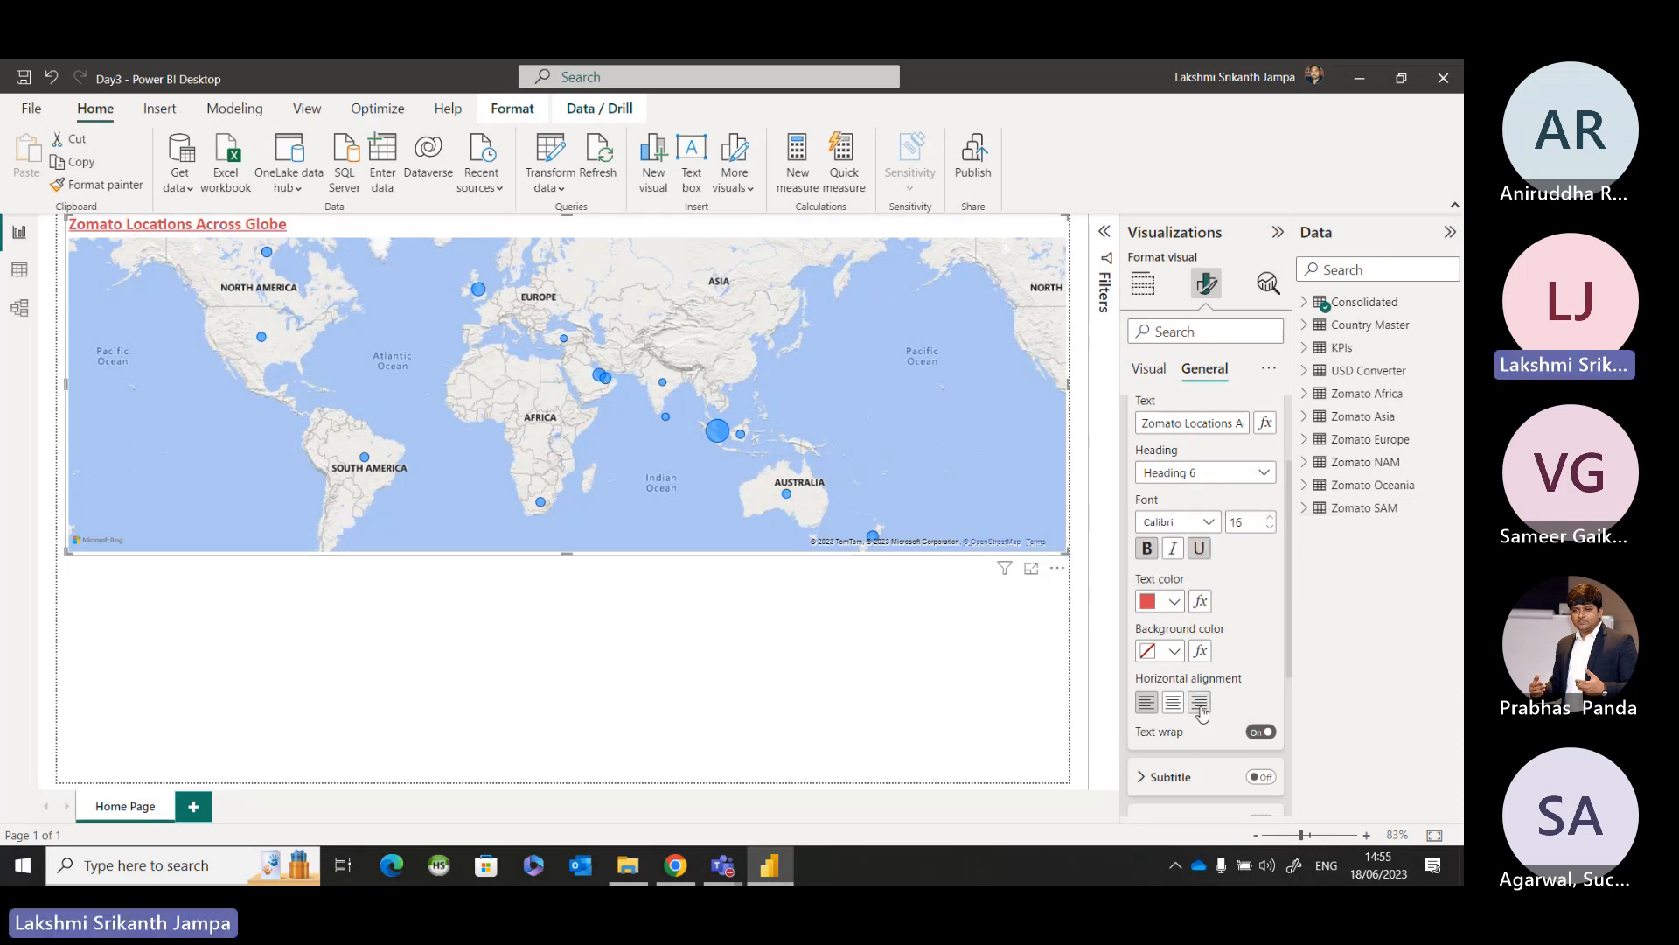
Try blue (#118DFF) and white backgrounds behind the map title, and set the title background back to No Fill.
{"action": "left_click", "coordinate": [1176, 652]}
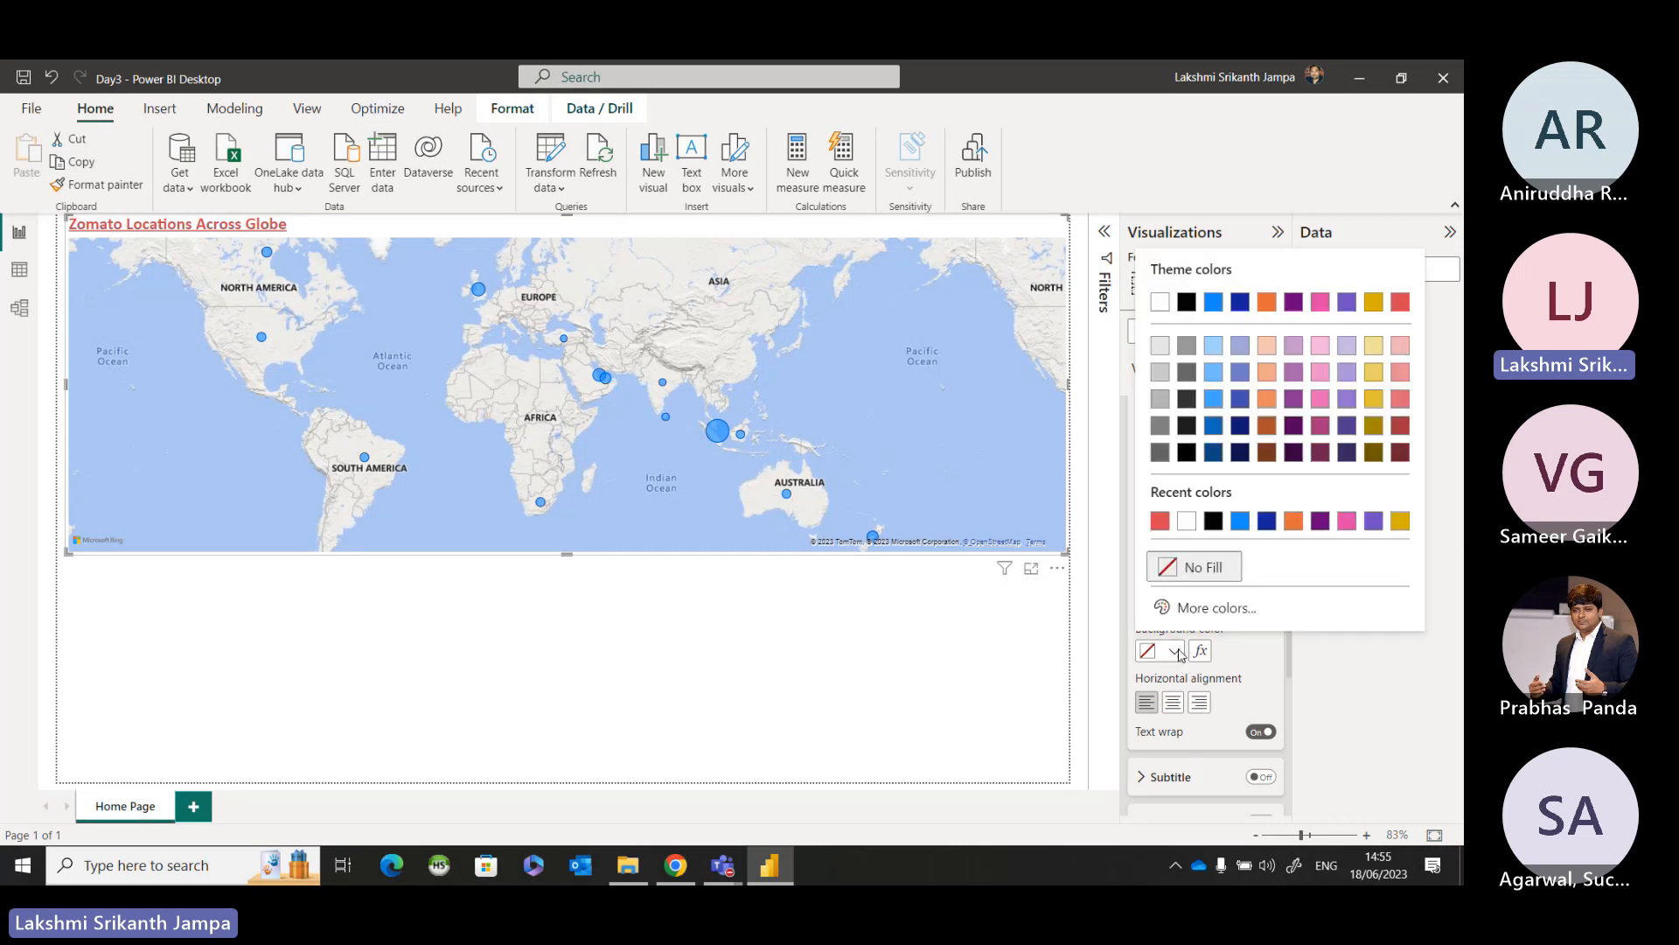
{"action": "left_click", "coordinate": [1240, 521]}
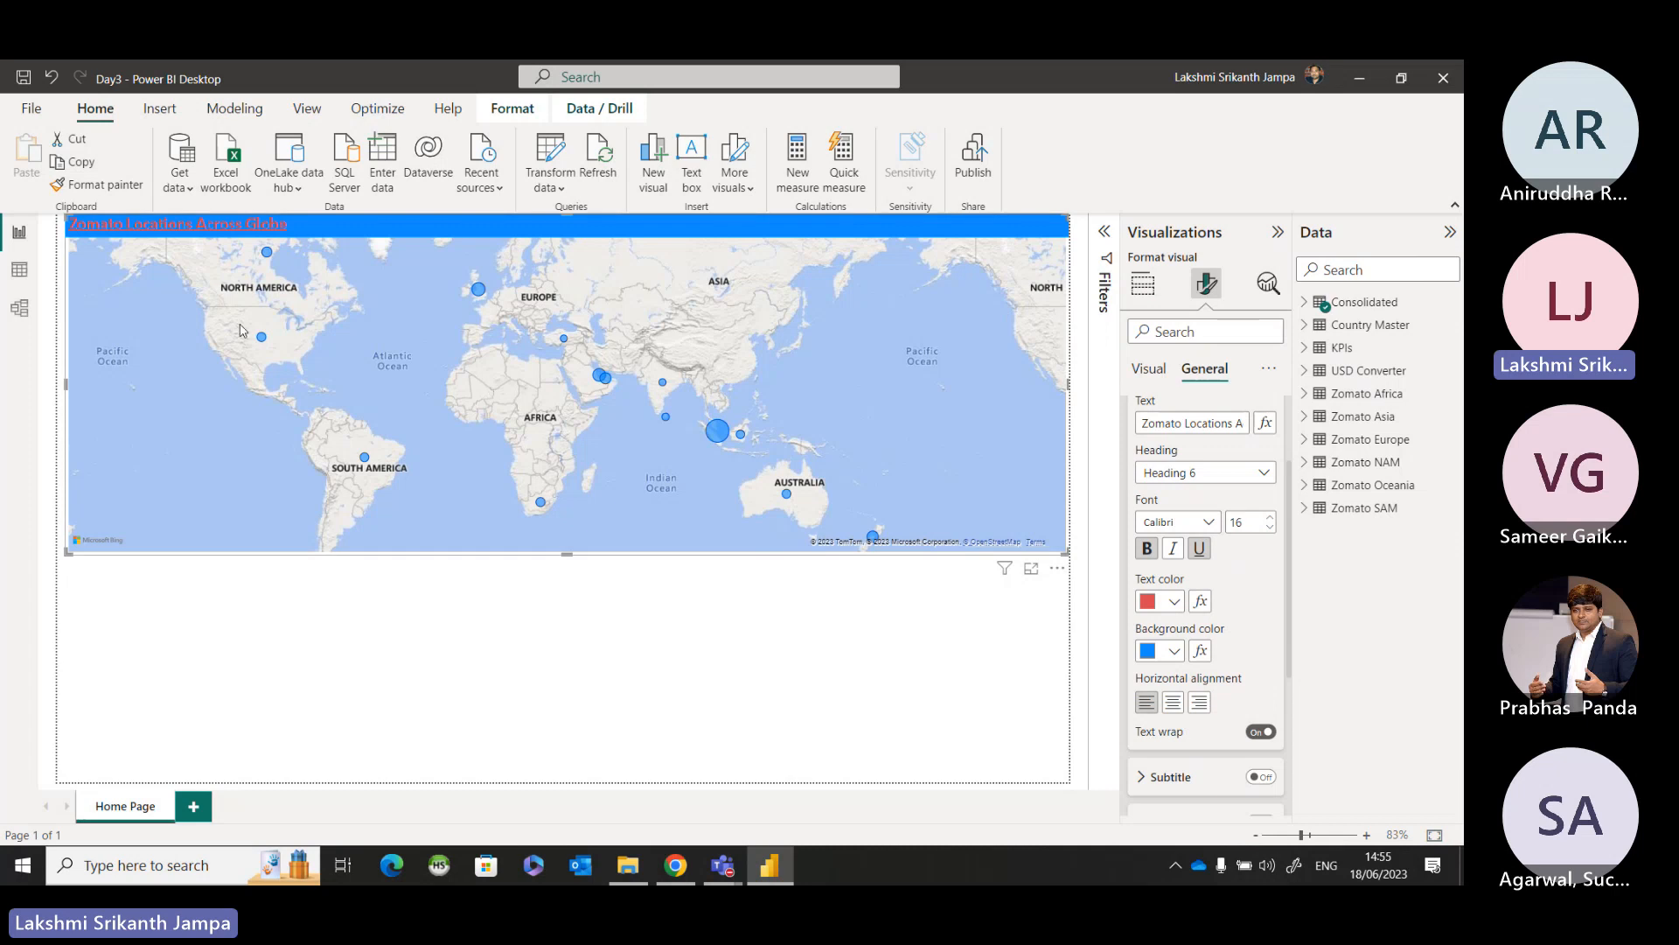
{"action": "left_click", "coordinate": [1173, 651]}
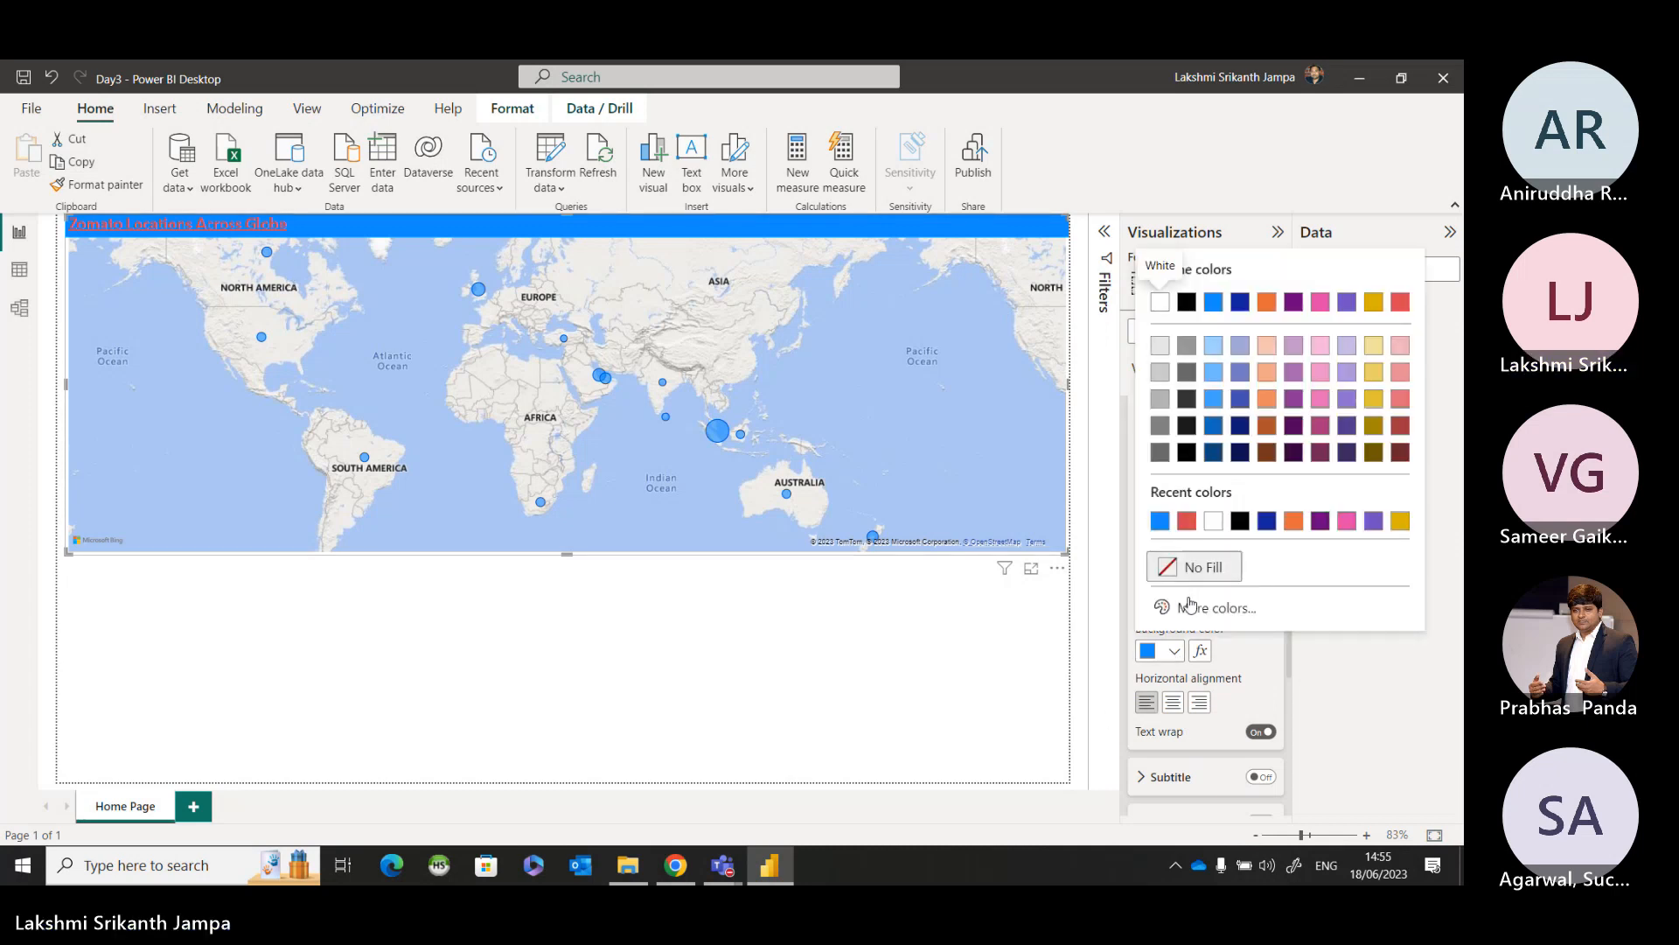
{"action": "left_click", "coordinate": [1213, 523]}
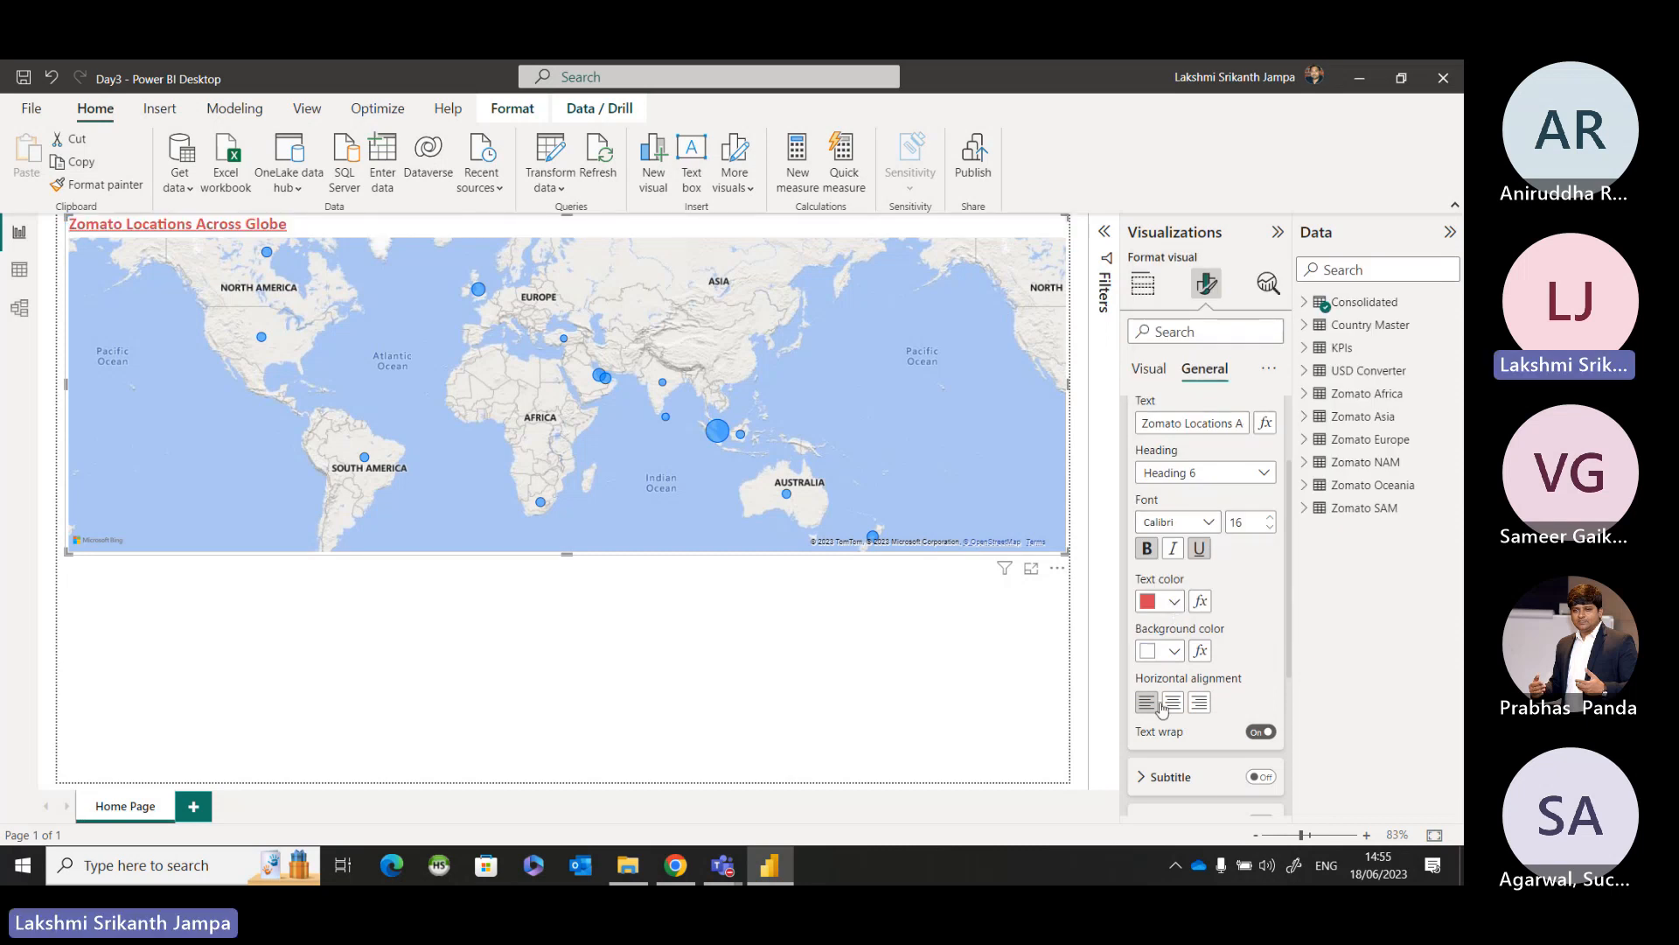
{"action": "left_click", "coordinate": [1174, 650]}
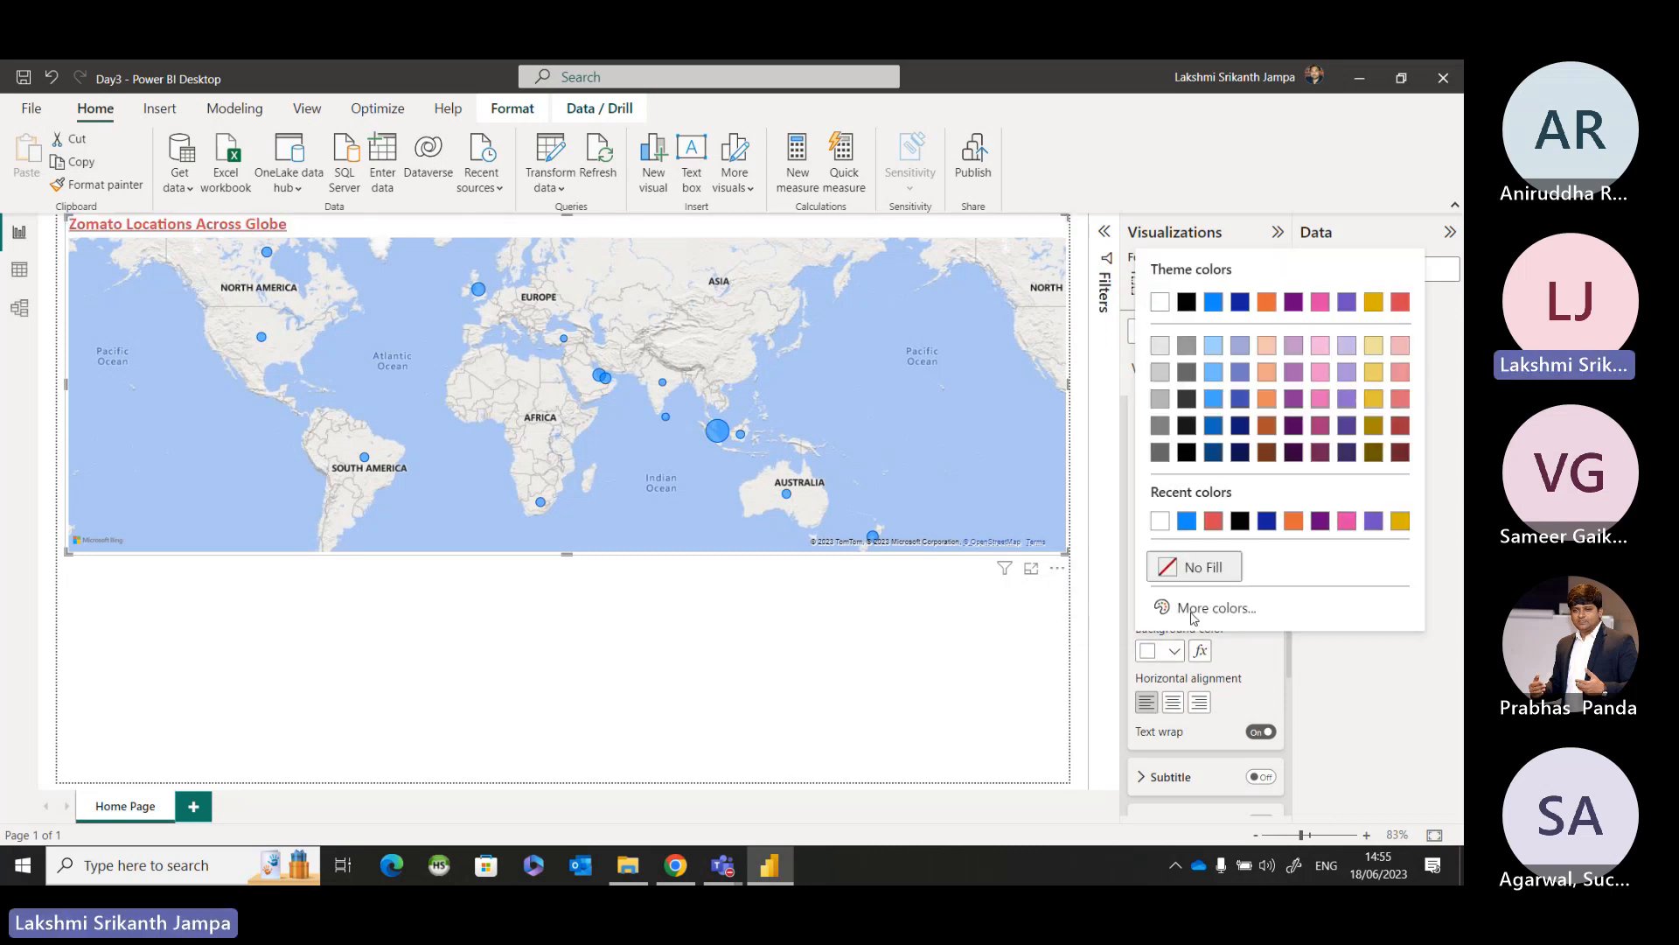
{"action": "left_click", "coordinate": [1185, 568]}
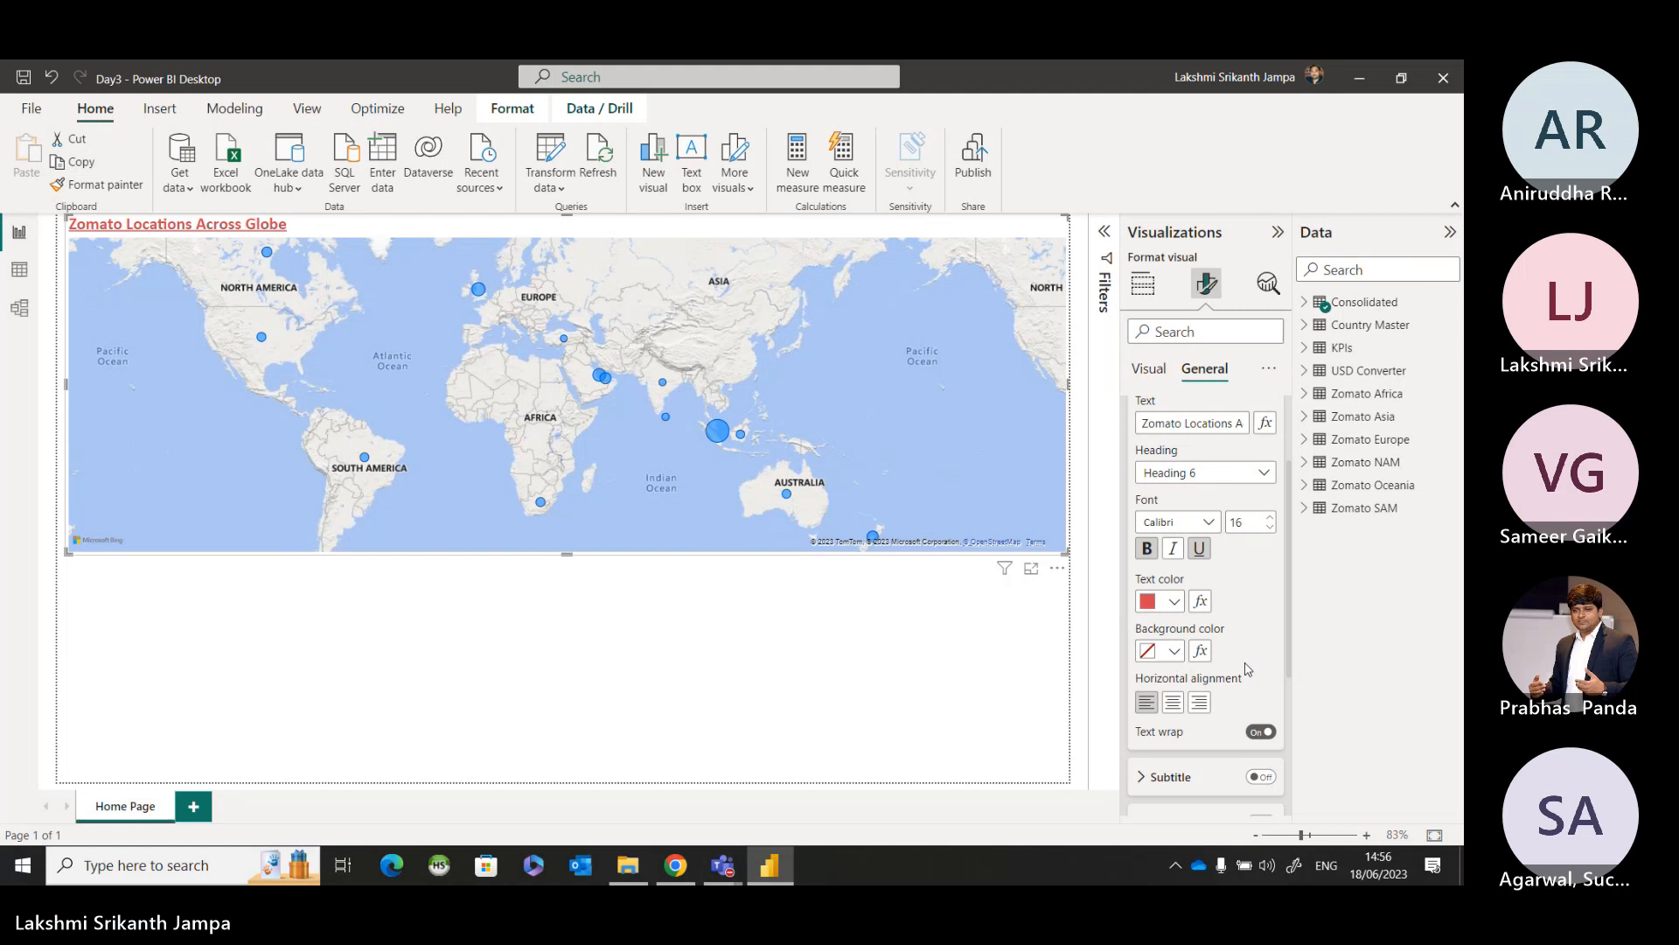
{"action": "scroll", "coordinate": [1247, 669], "scroll_direction": "down", "scroll_amount": 3}
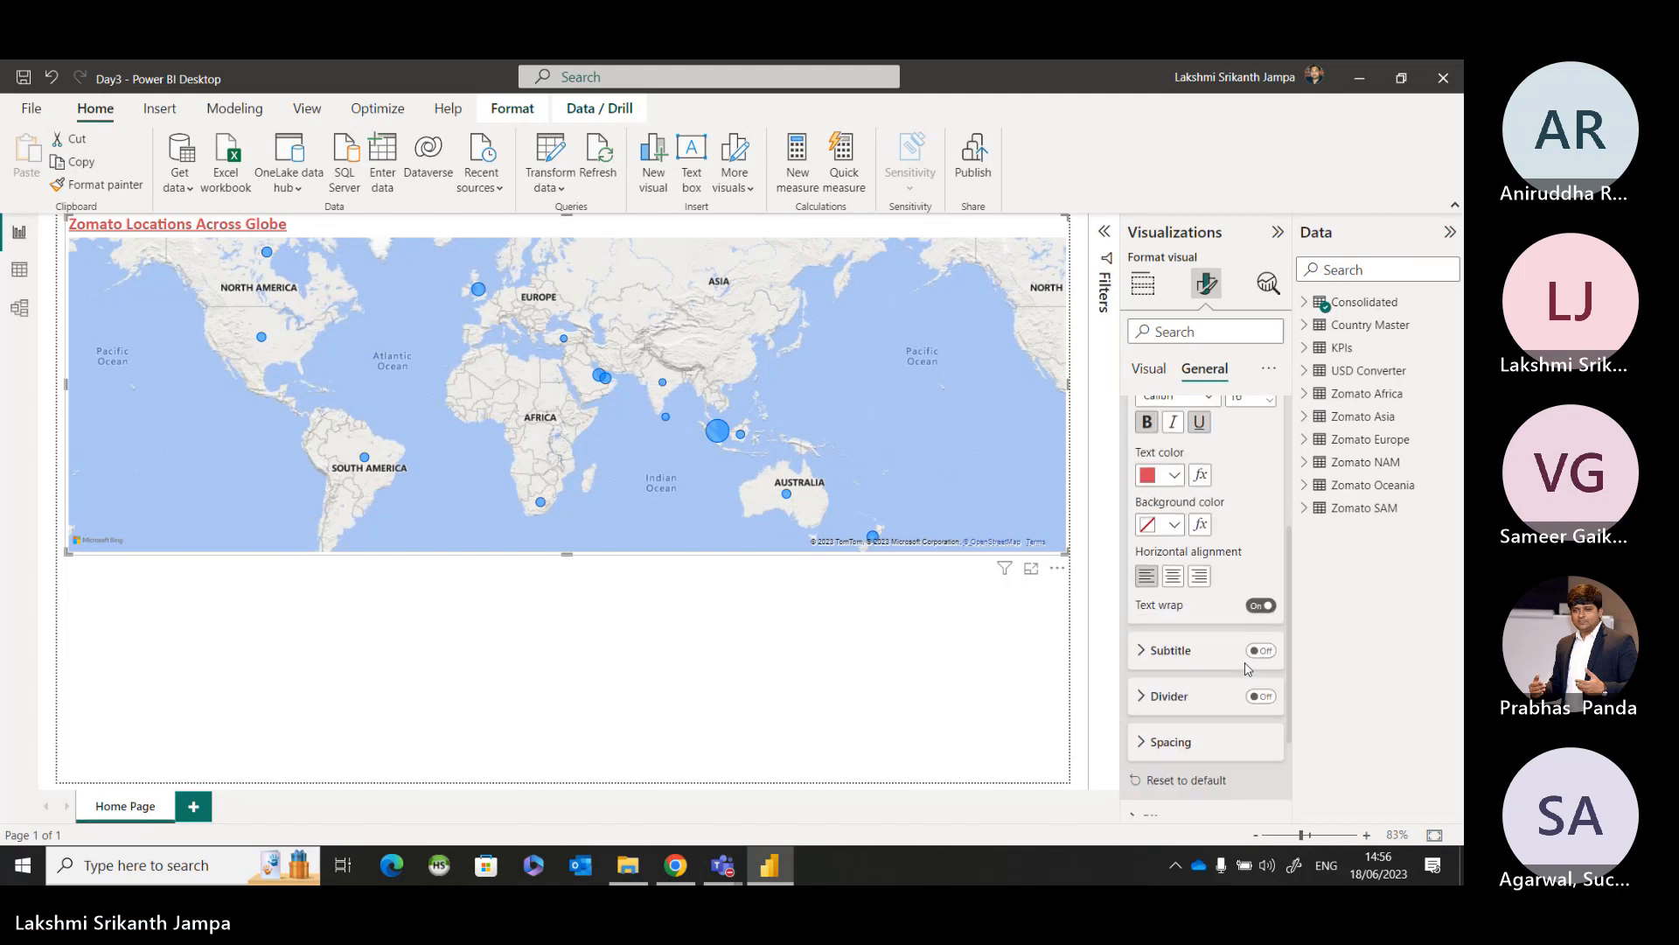
{"action": "scroll", "coordinate": [1247, 669], "scroll_direction": "down", "scroll_amount": 2}
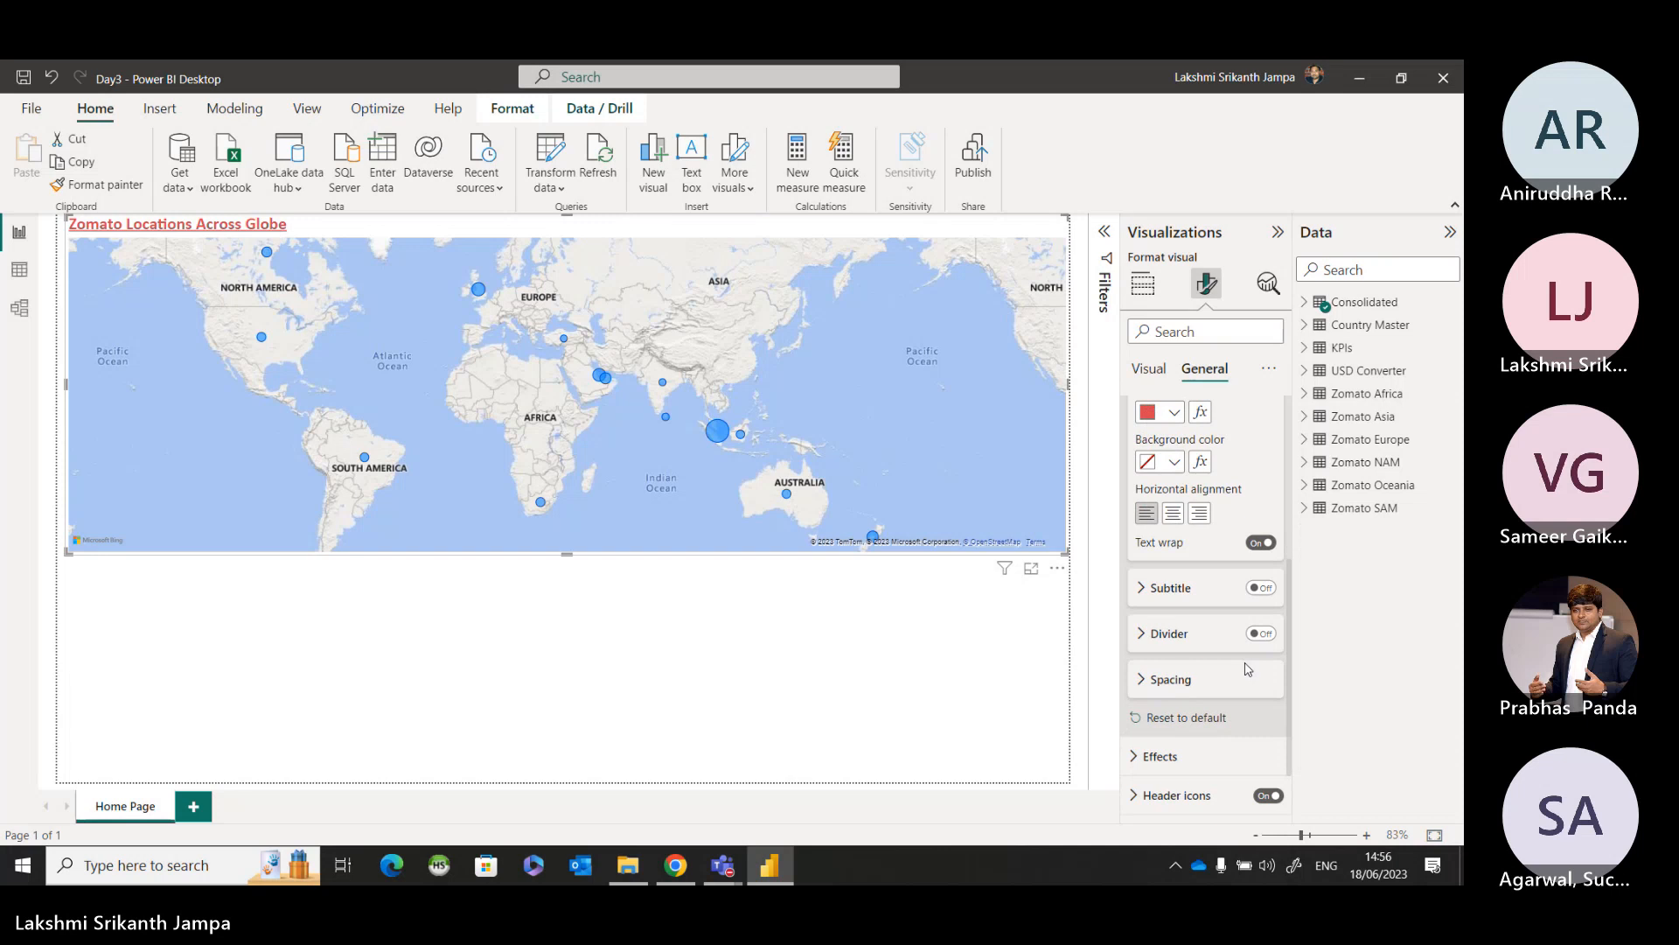
{"action": "scroll", "coordinate": [1247, 669], "scroll_direction": "up", "scroll_amount": 7}
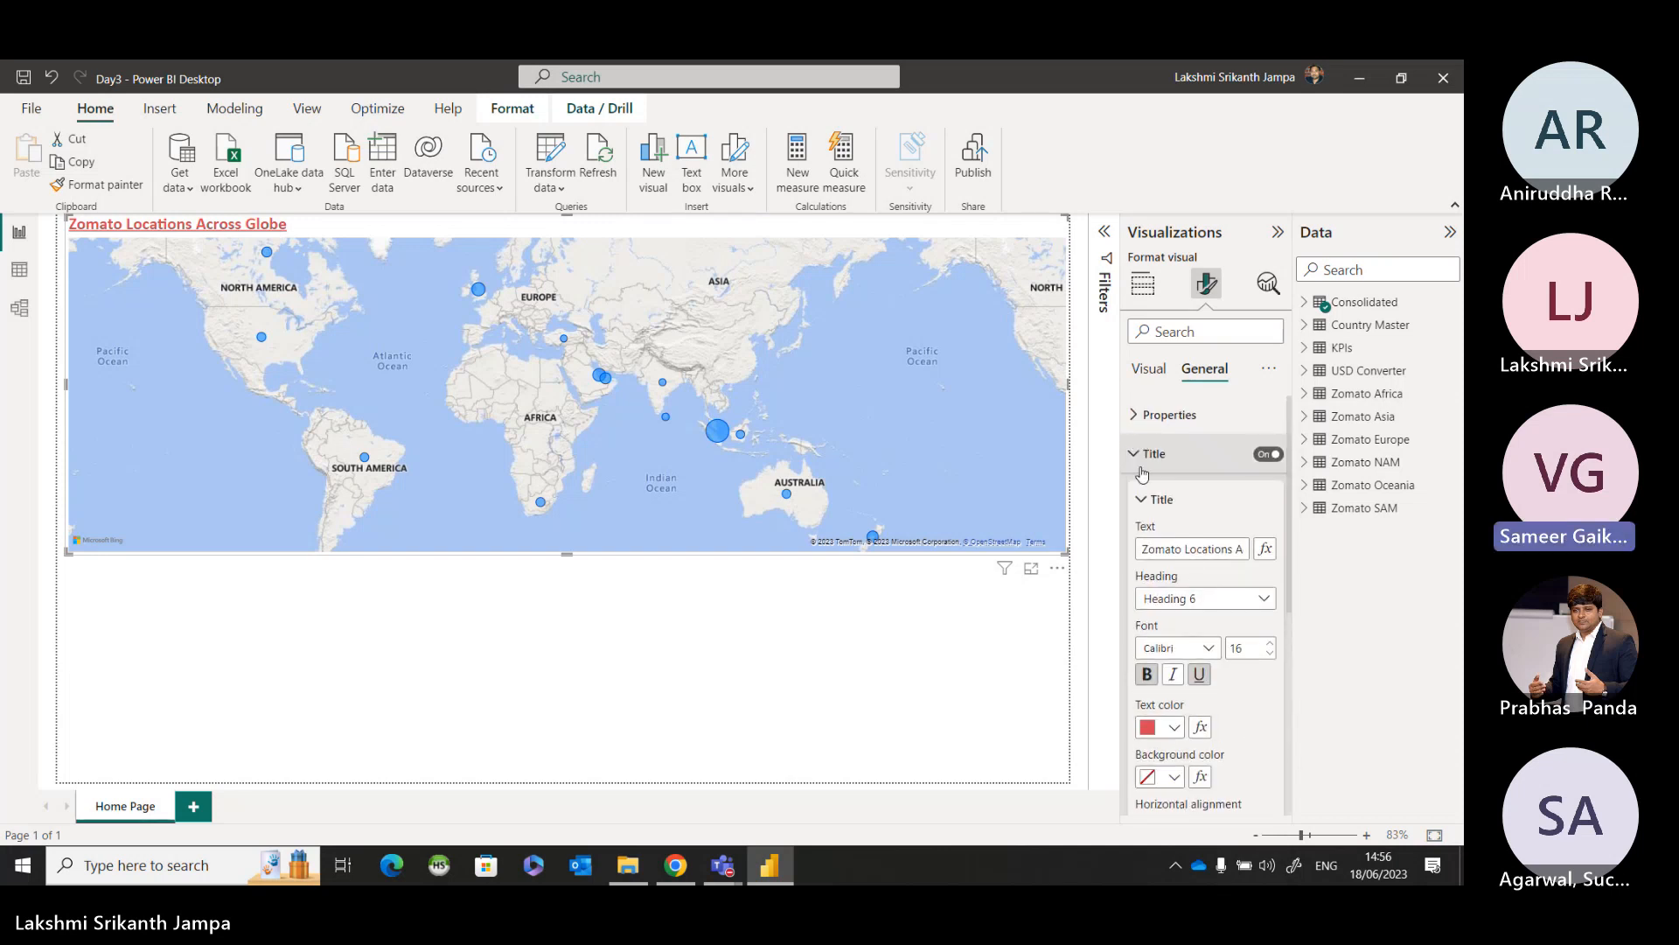
{"action": "left_click", "coordinate": [1141, 464]}
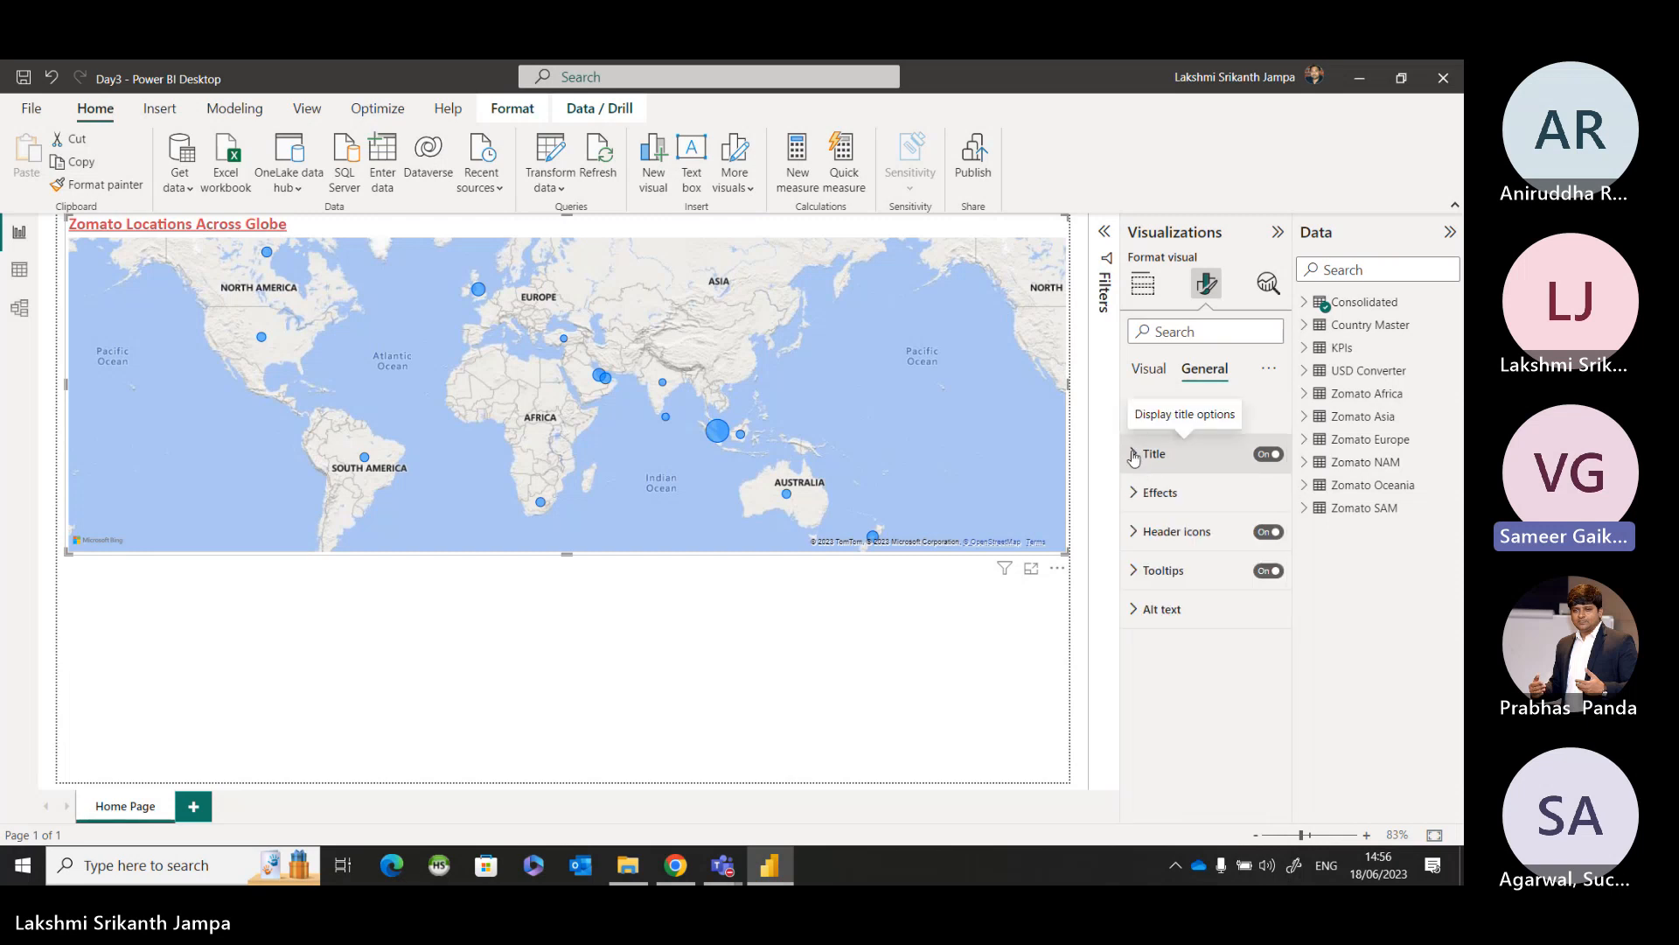
{"action": "left_click", "coordinate": [1141, 464]}
Try the map title's Subtitle and Divider options, switching each one on and off again.
{"action": "scroll", "coordinate": [1174, 543], "scroll_direction": "down", "scroll_amount": 4}
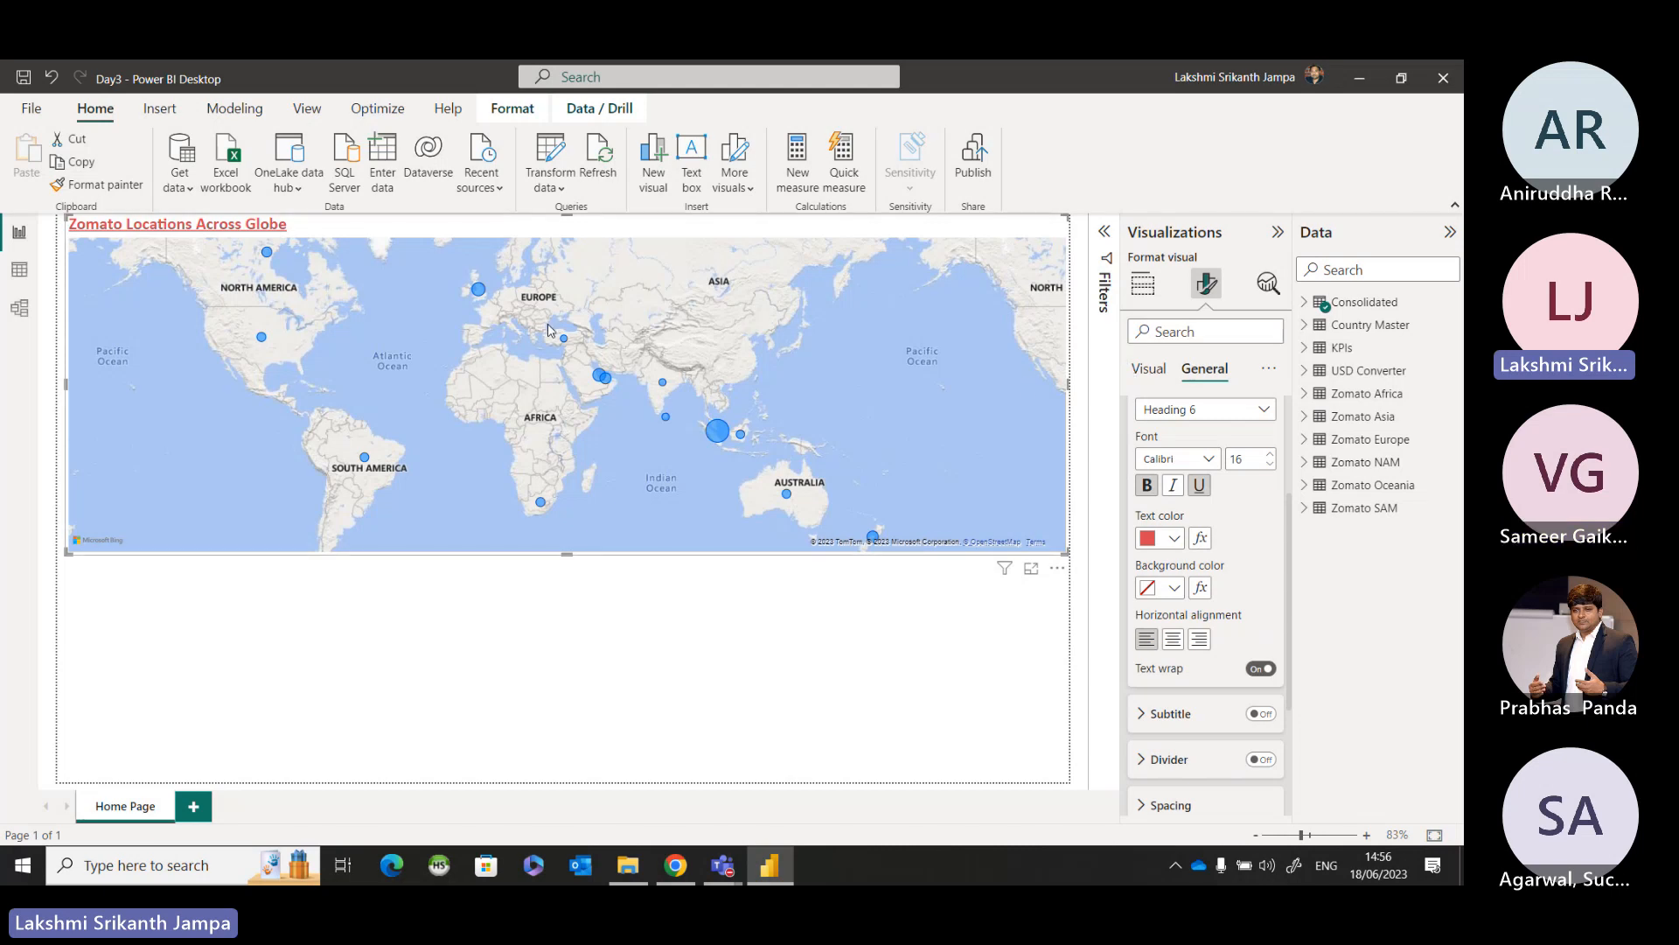
{"action": "scroll", "coordinate": [1172, 536], "scroll_direction": "down", "scroll_amount": 2}
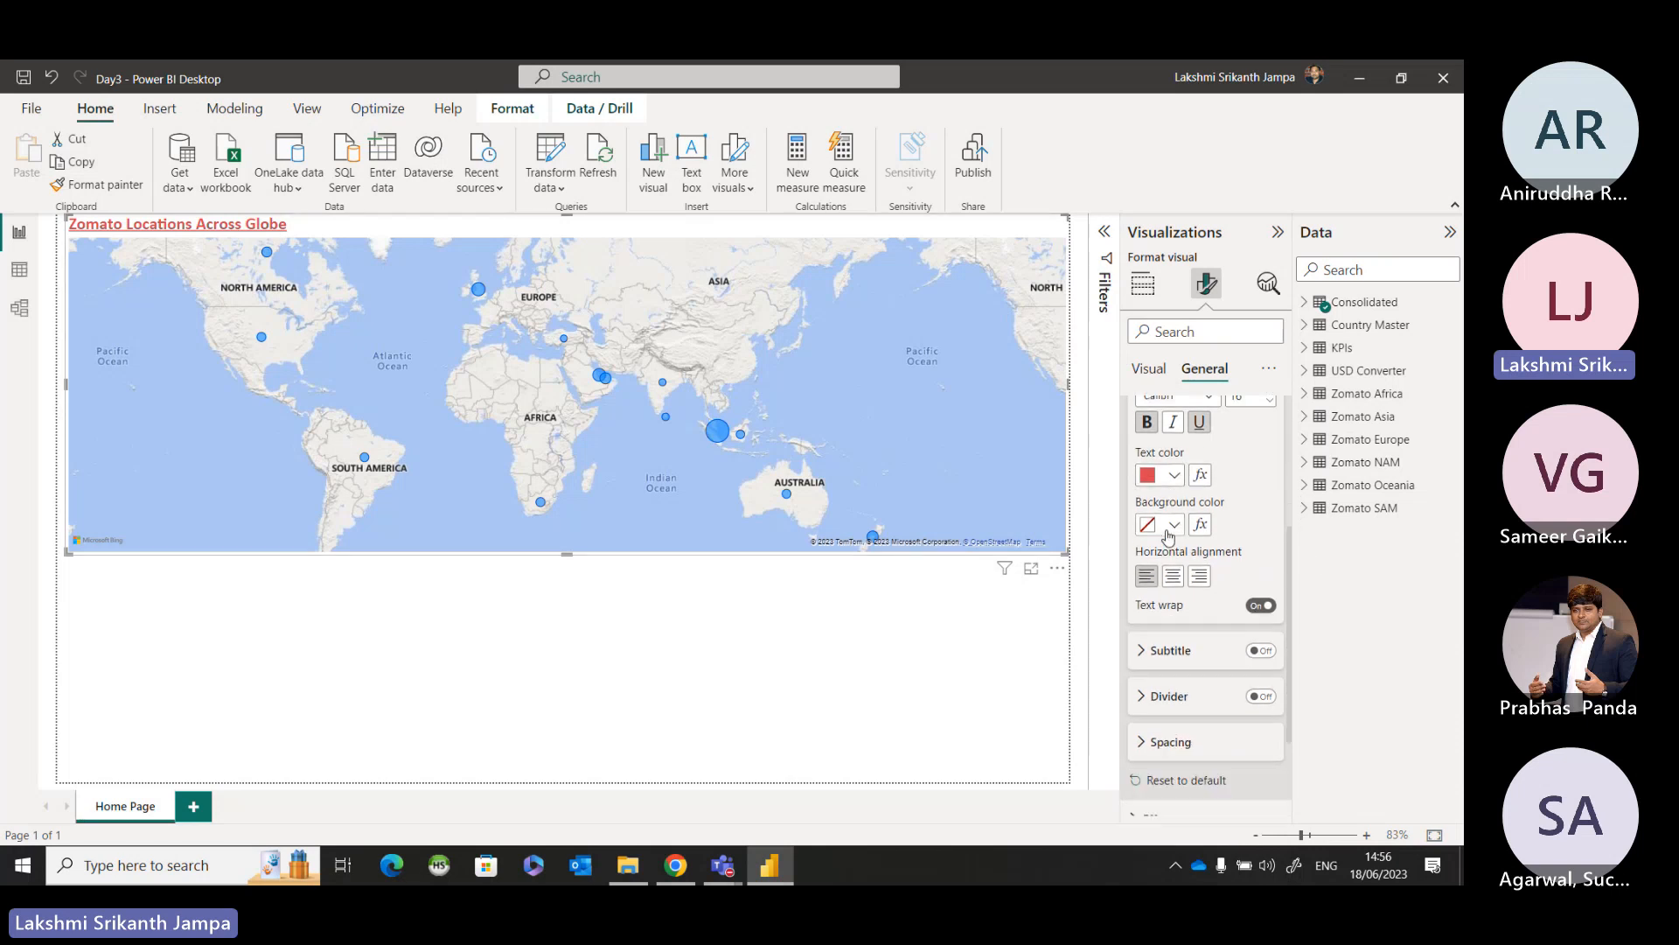
{"action": "left_click", "coordinate": [1260, 652]}
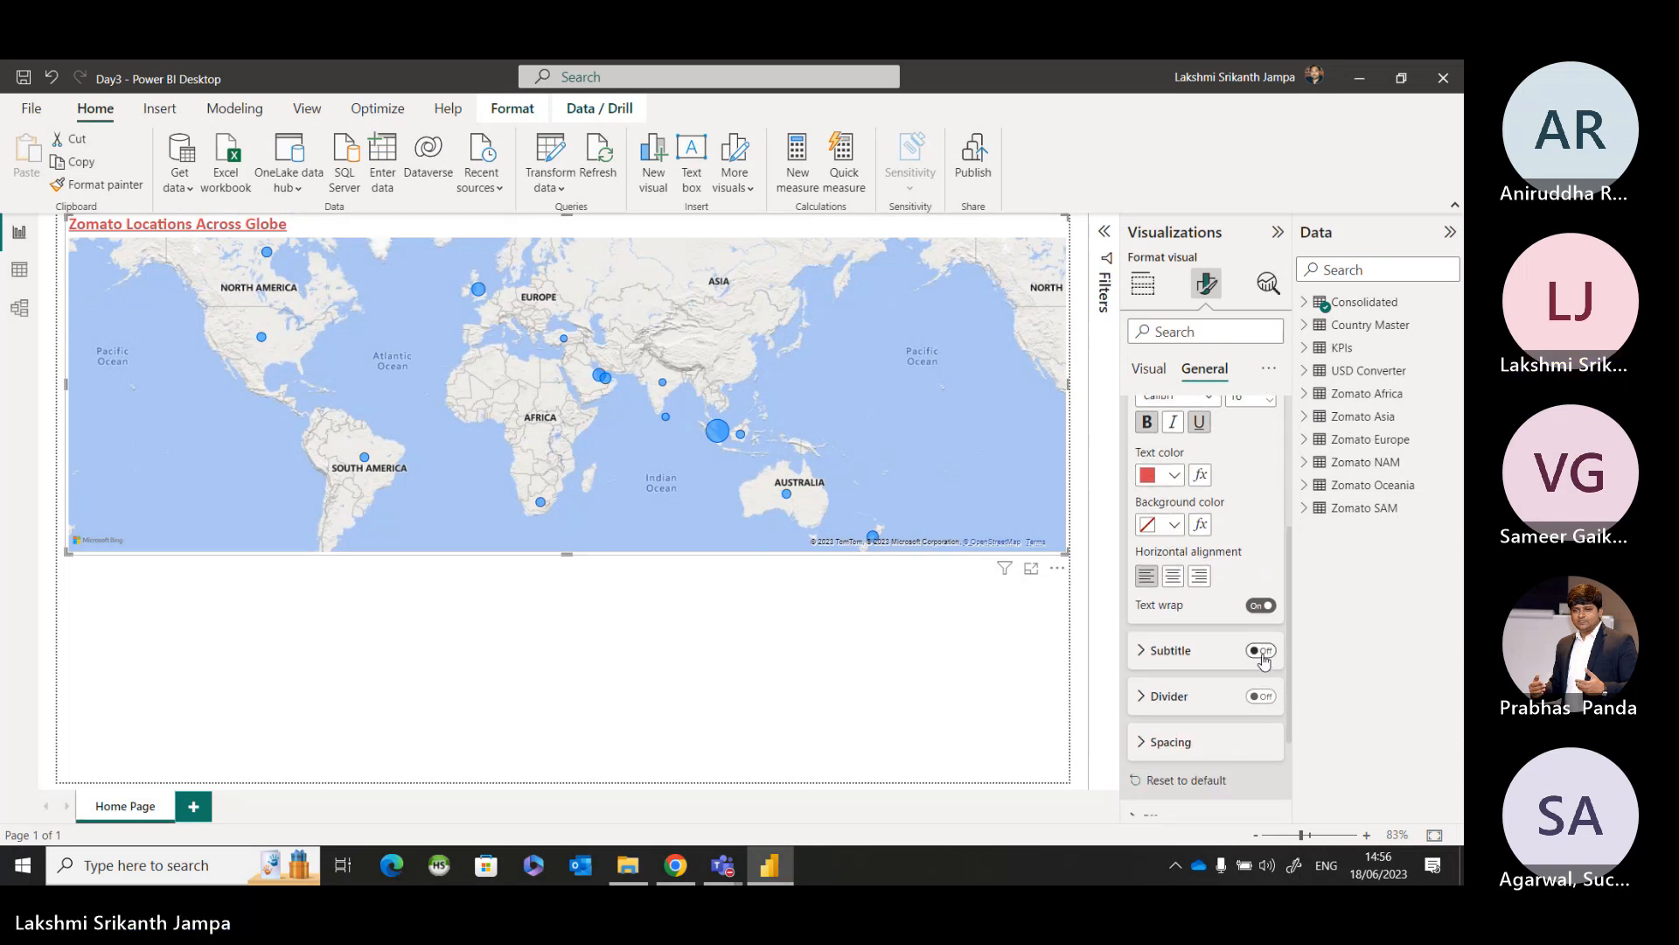
{"action": "left_click", "coordinate": [1261, 656]}
{"action": "left_click", "coordinate": [1261, 697]}
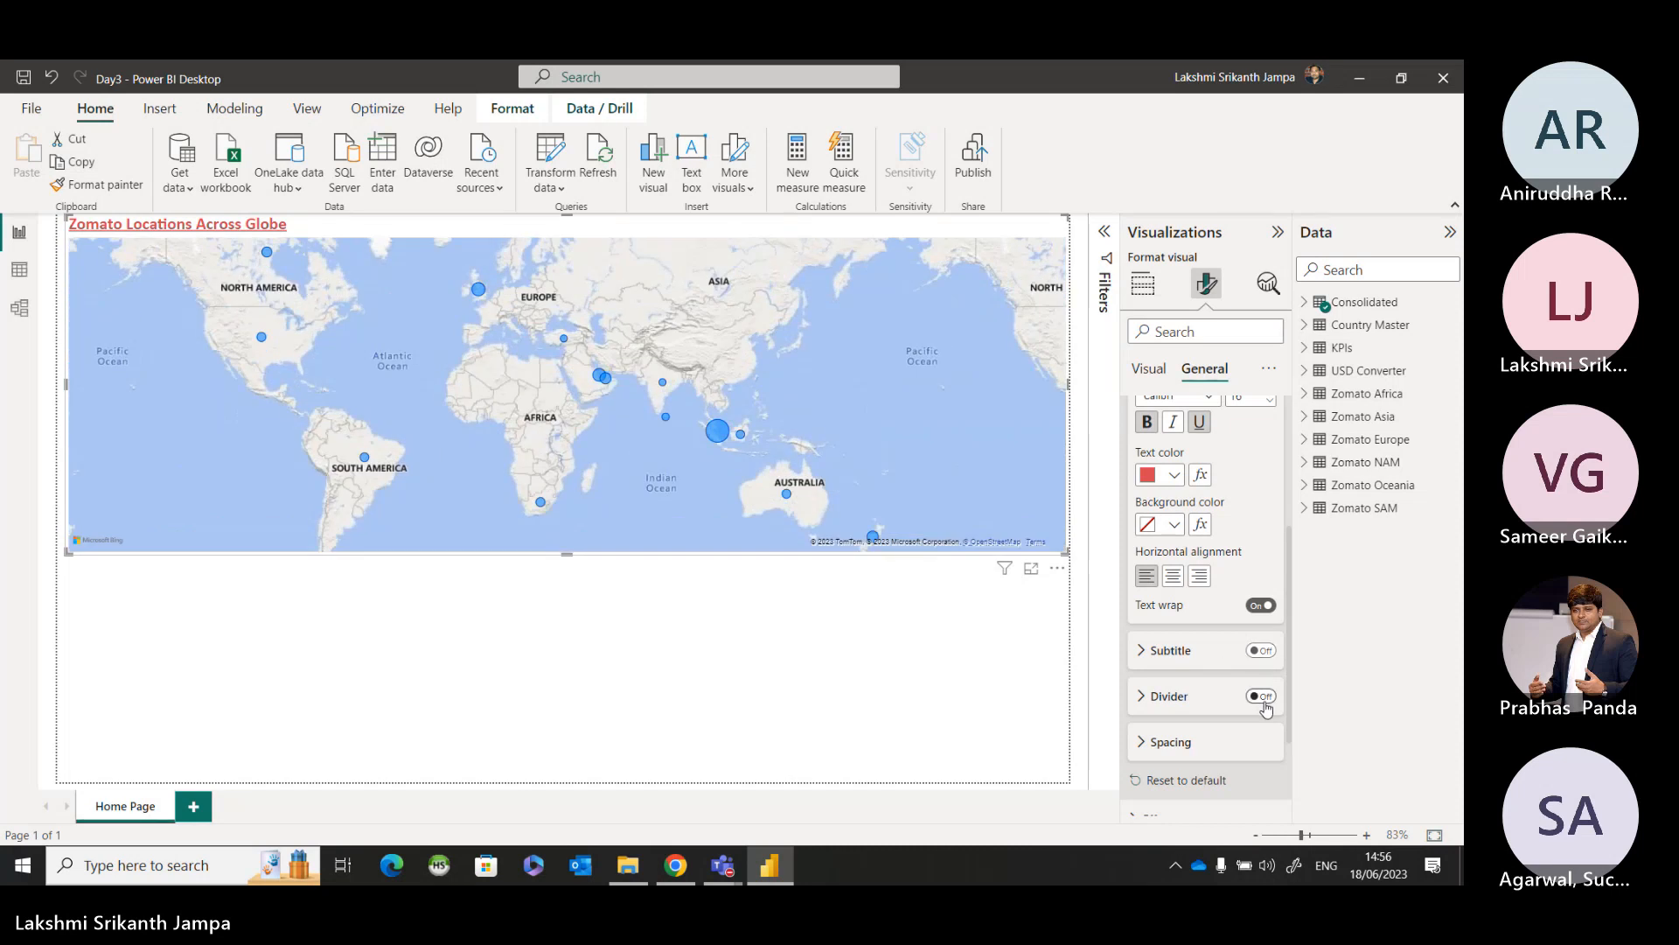
{"action": "left_click", "coordinate": [1264, 700]}
{"action": "scroll", "coordinate": [1145, 612], "scroll_direction": "up", "scroll_amount": 3}
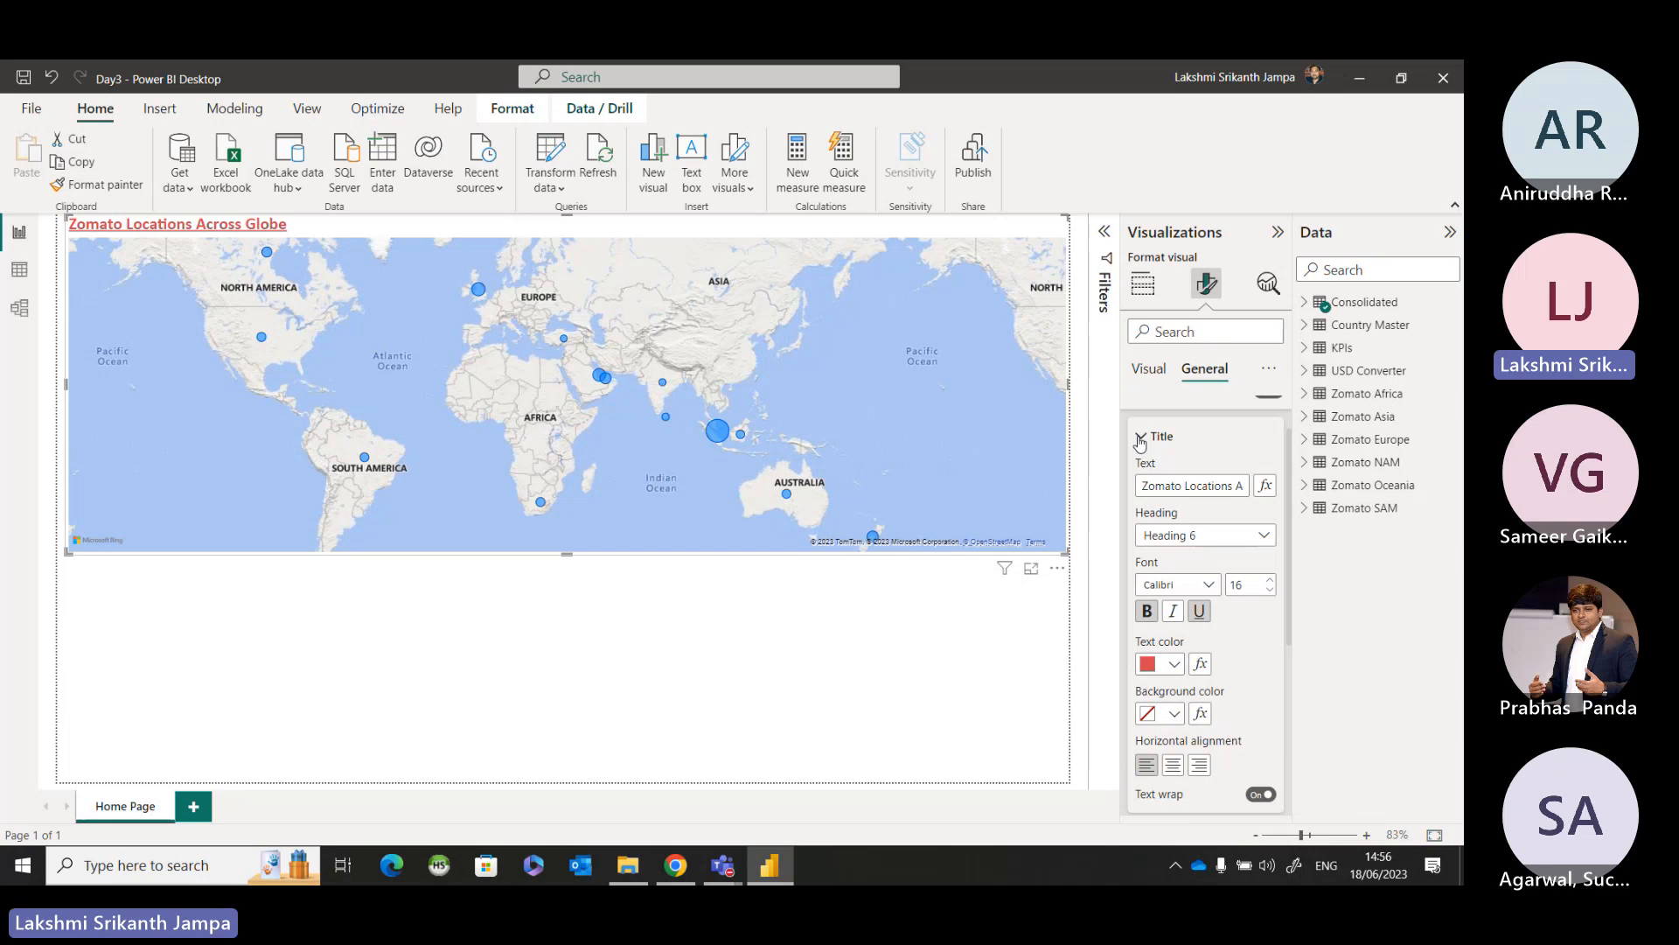
Turn on the visual border for the country map in its General Effects settings.
{"action": "left_click", "coordinate": [1140, 439]}
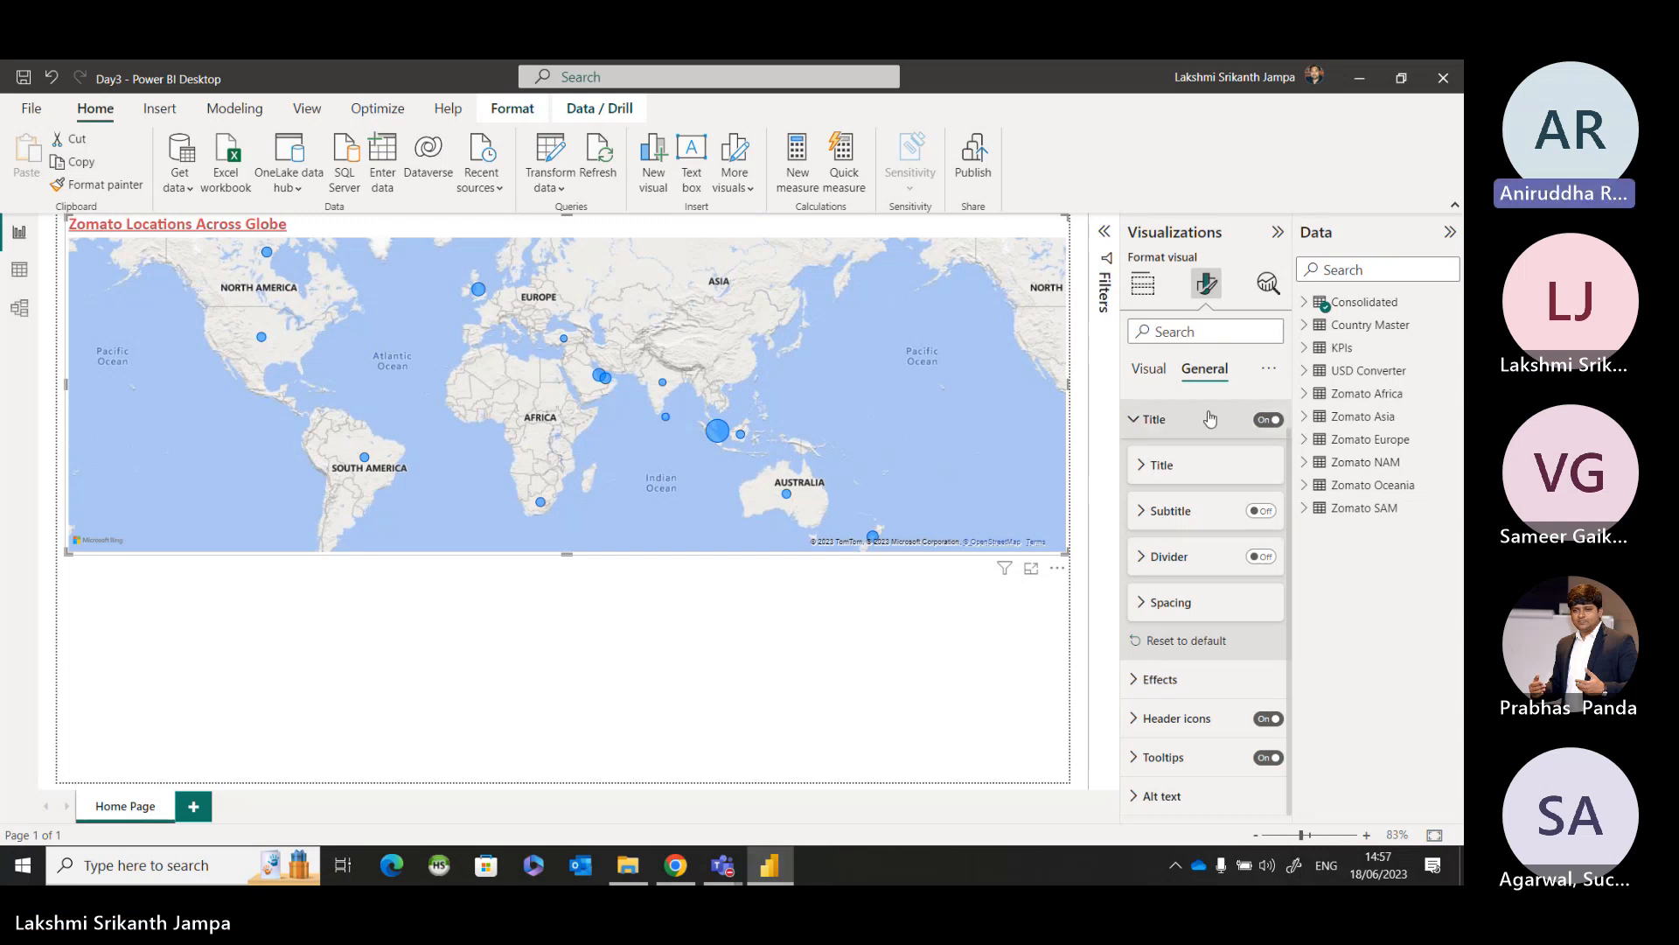
{"action": "left_click", "coordinate": [1142, 419]}
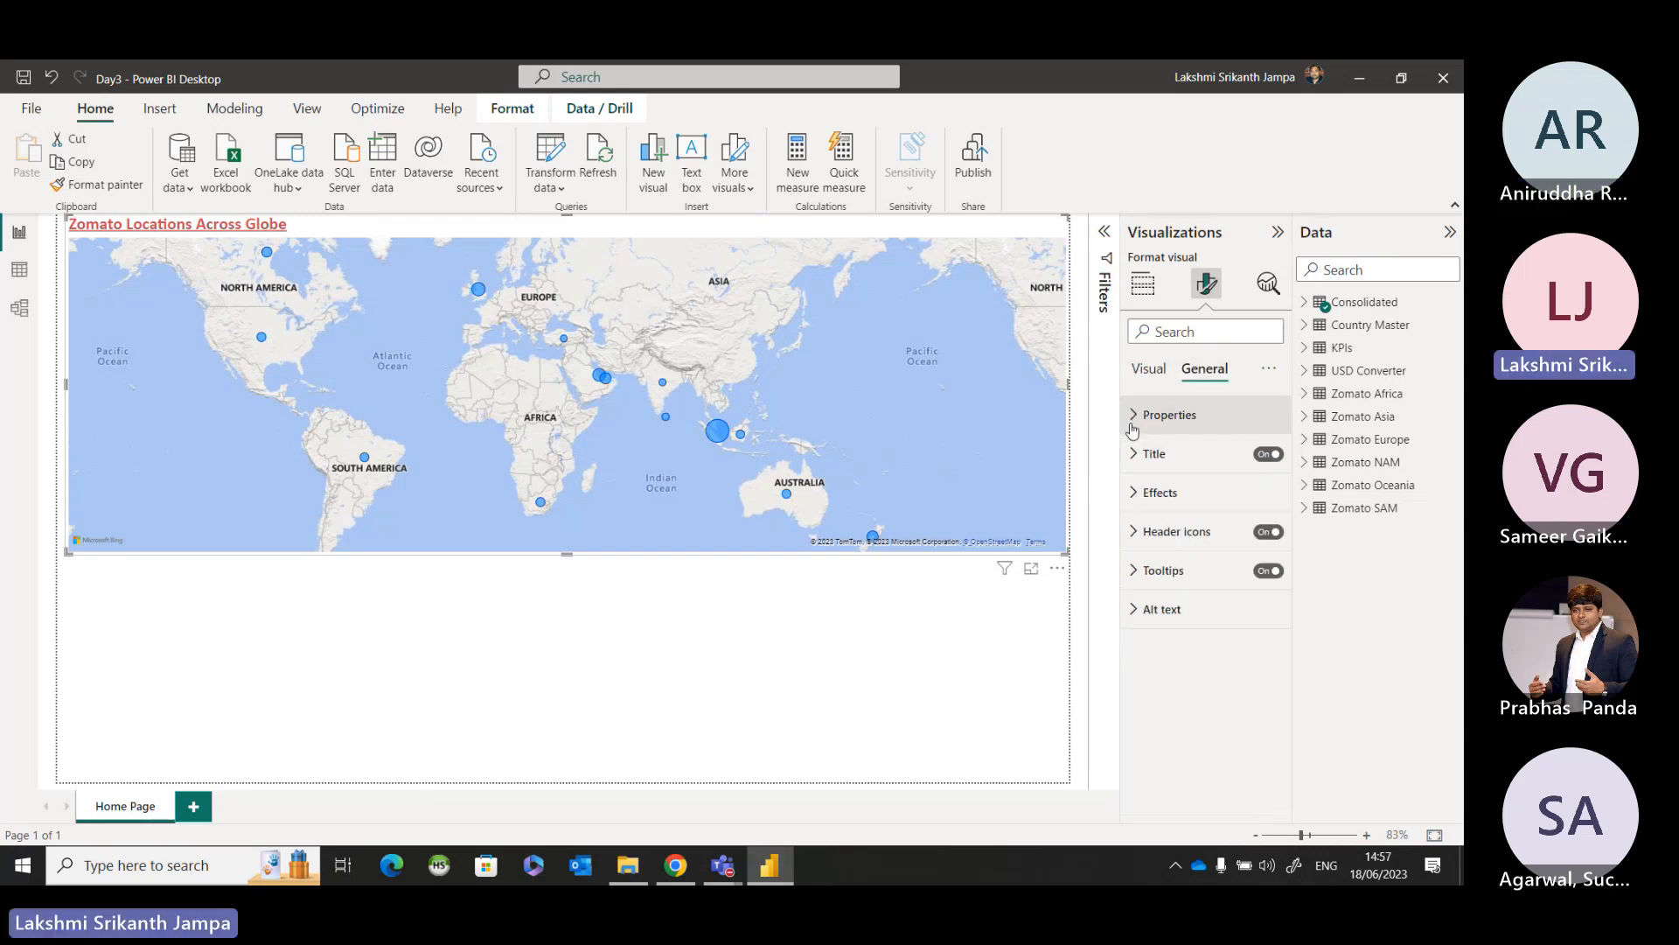
{"action": "left_click", "coordinate": [1133, 494]}
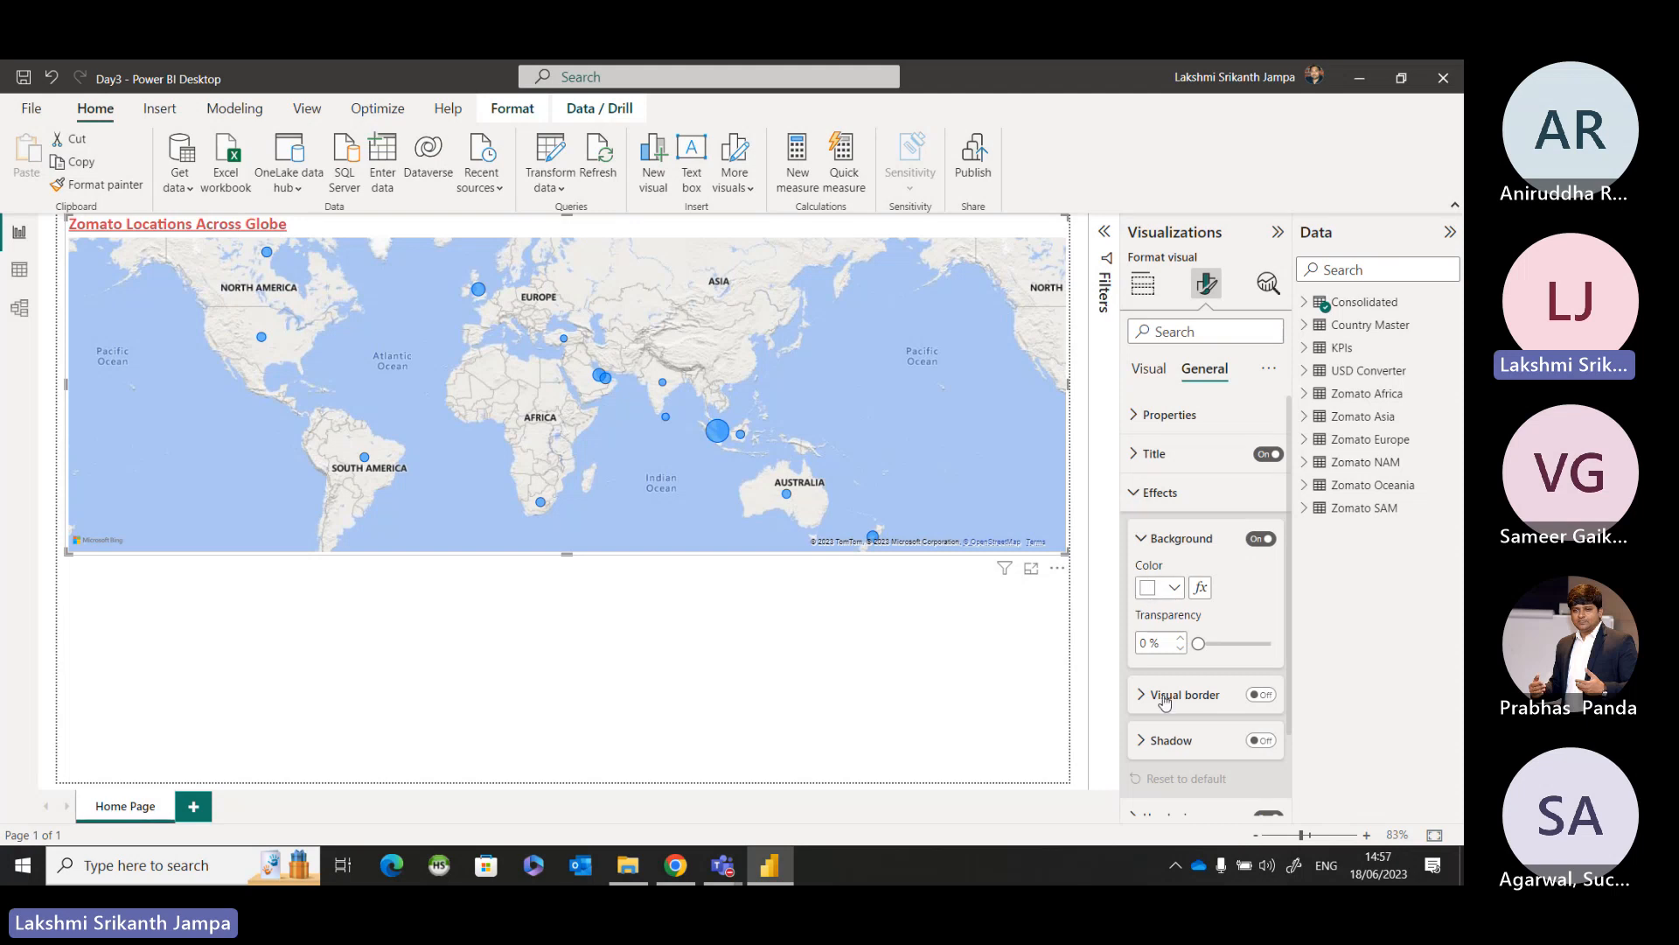
{"action": "left_click", "coordinate": [978, 603]}
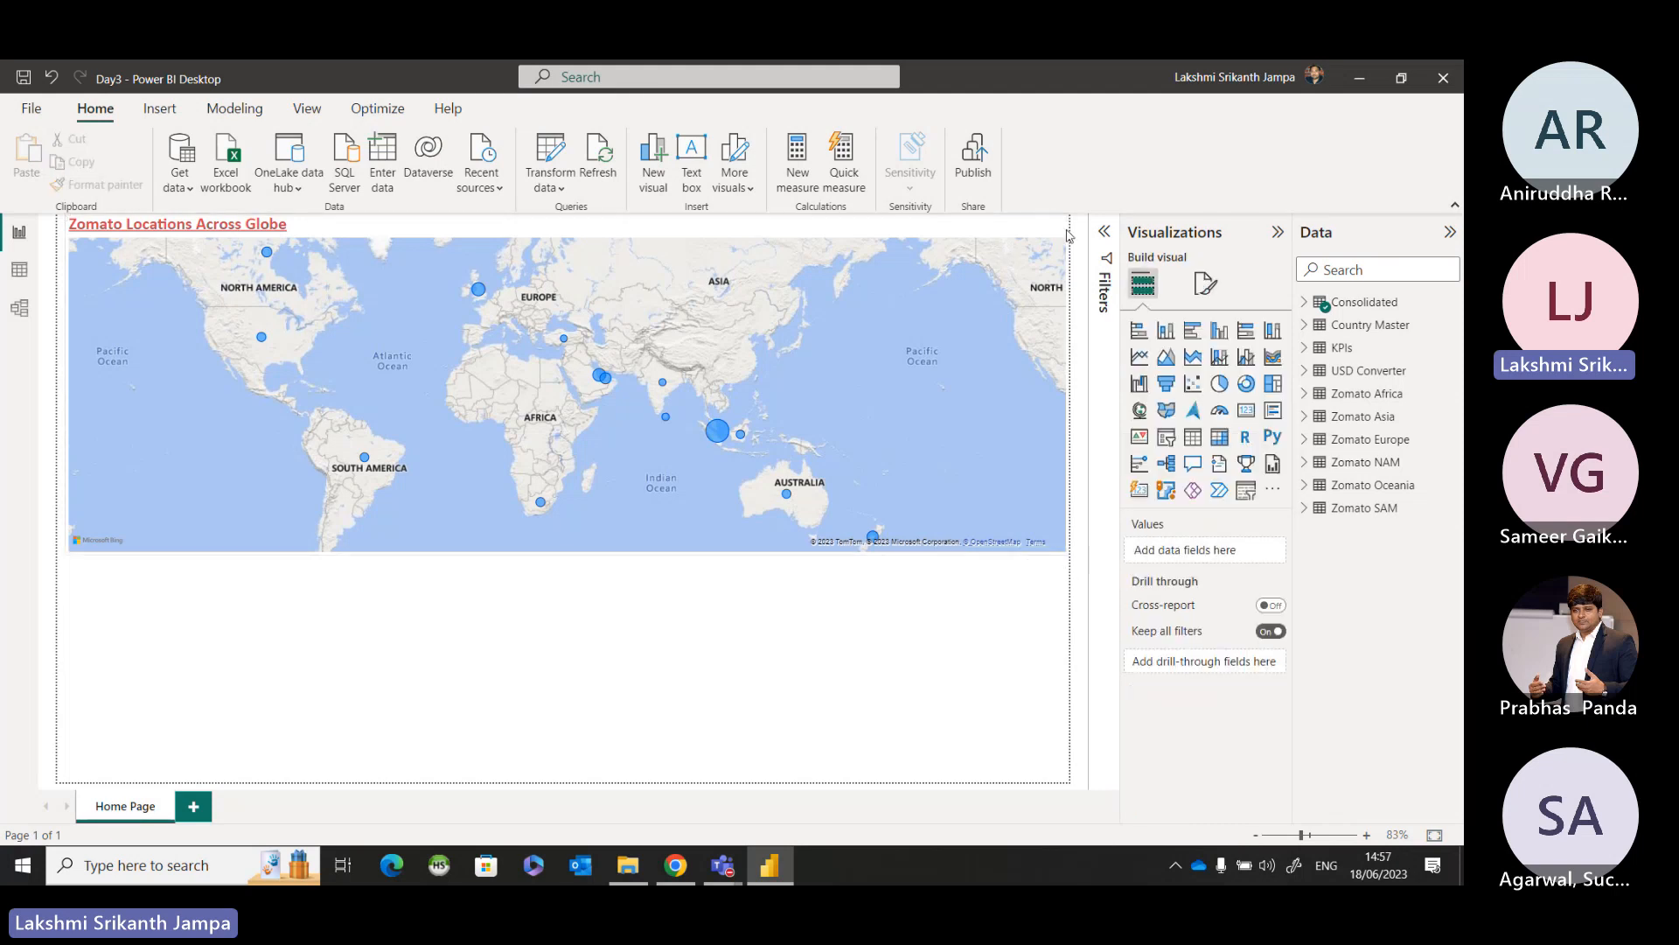
{"action": "left_click", "coordinate": [1015, 375]}
{"action": "left_click", "coordinate": [1207, 287]}
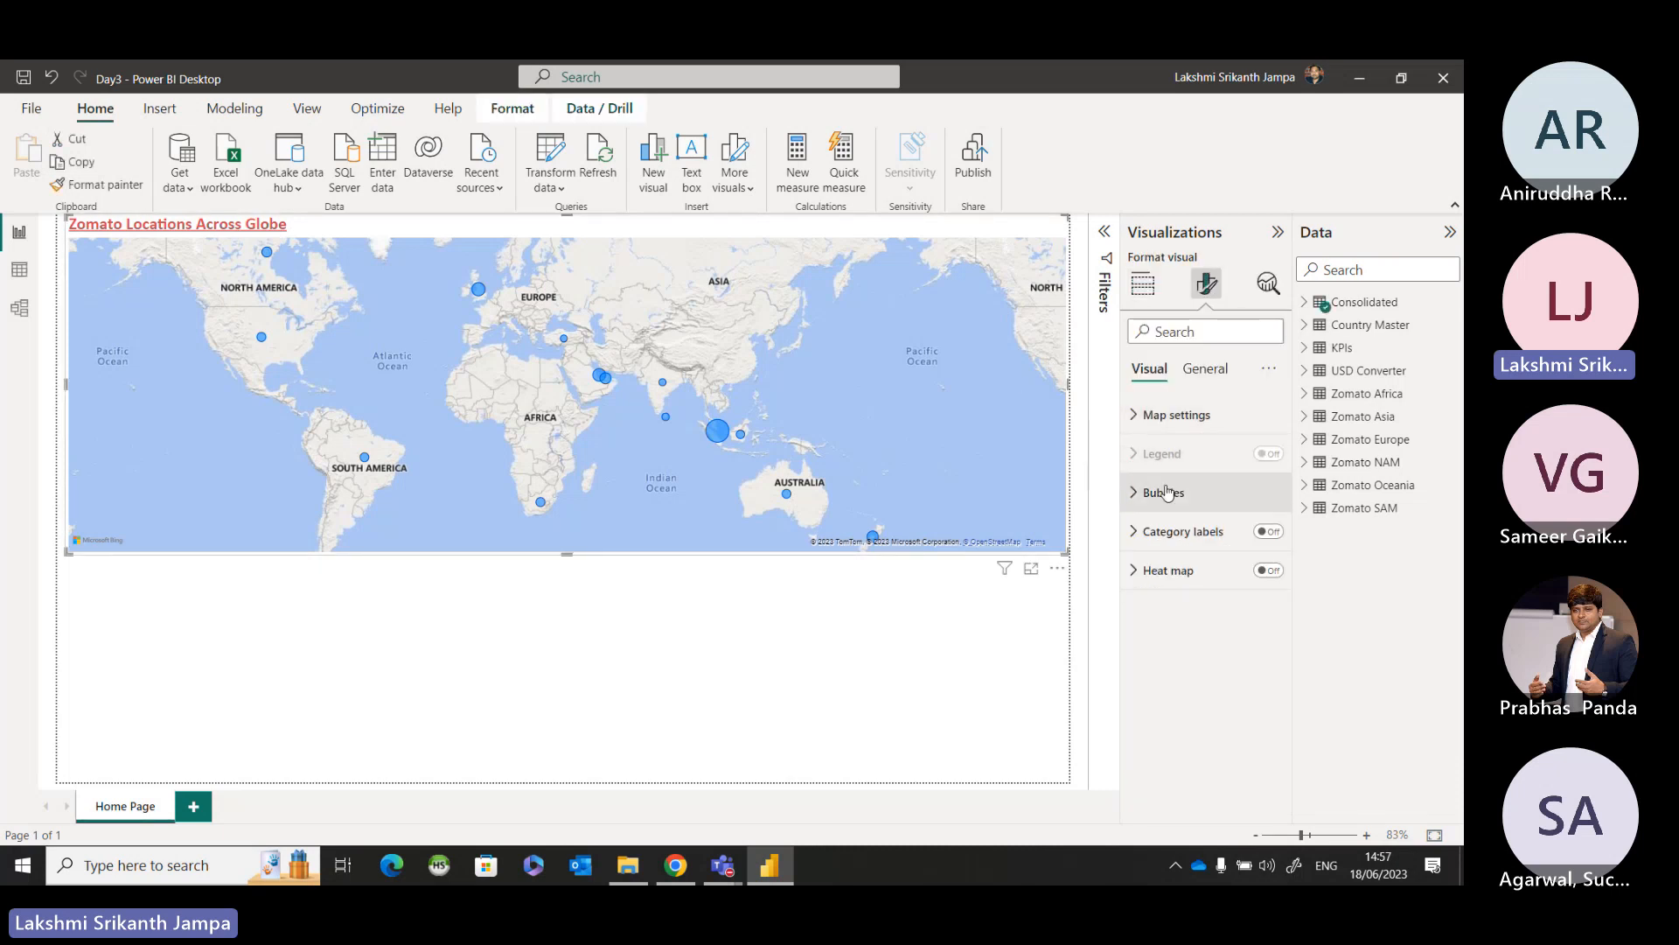
{"action": "left_click", "coordinate": [1201, 371]}
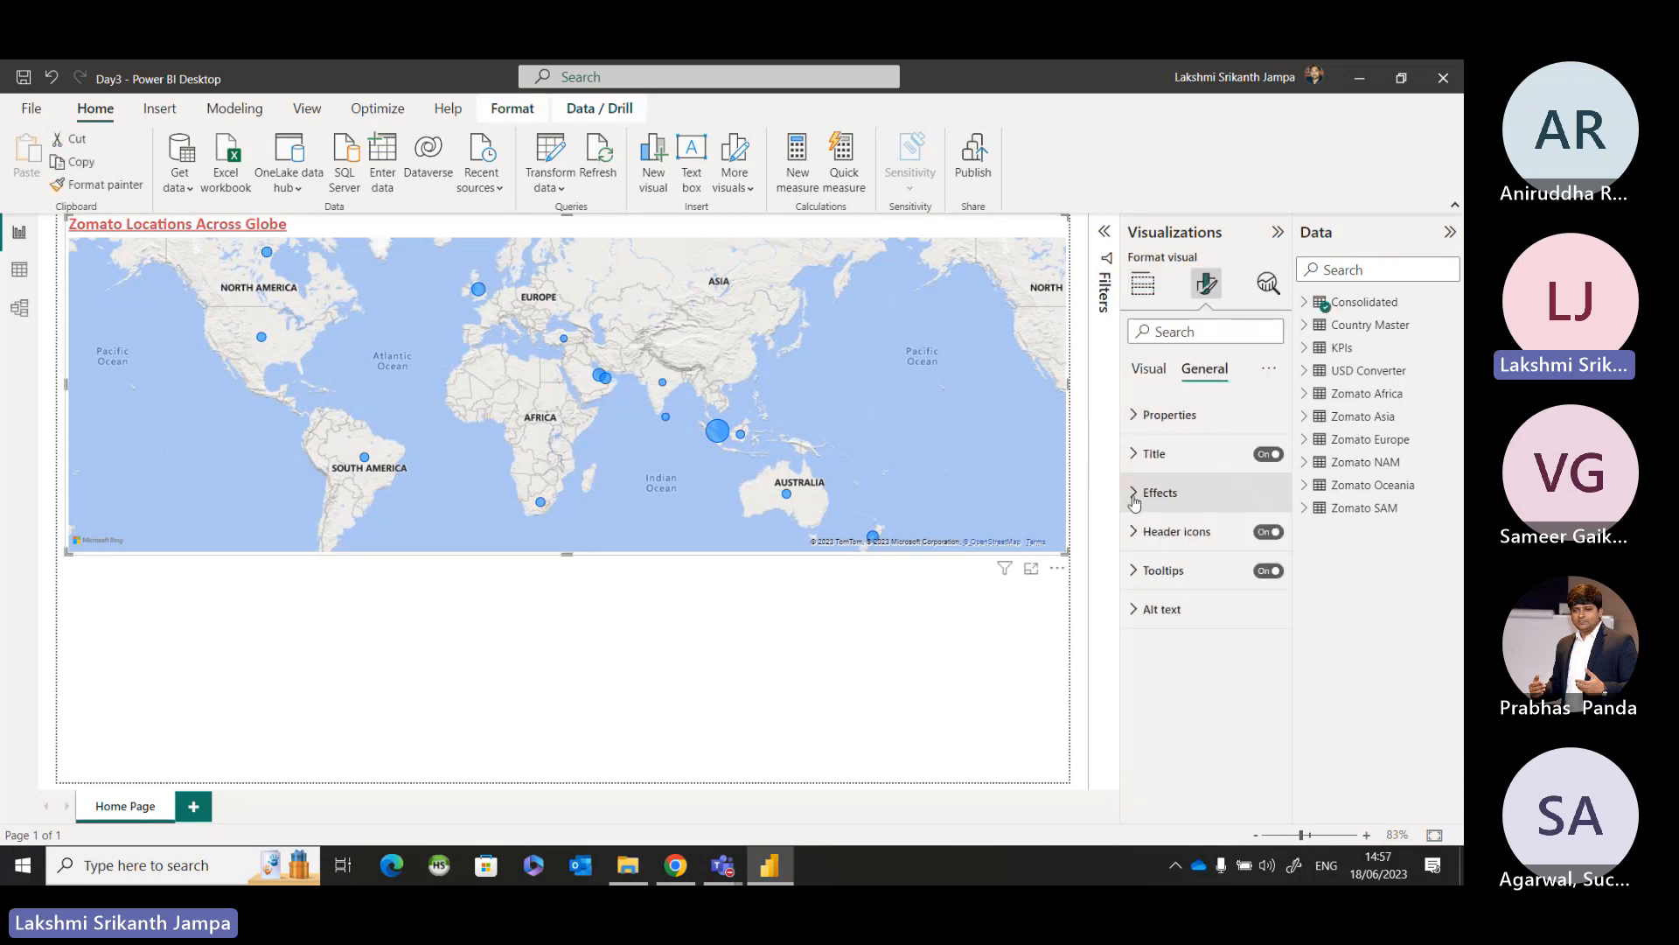
{"action": "left_click", "coordinate": [1154, 492]}
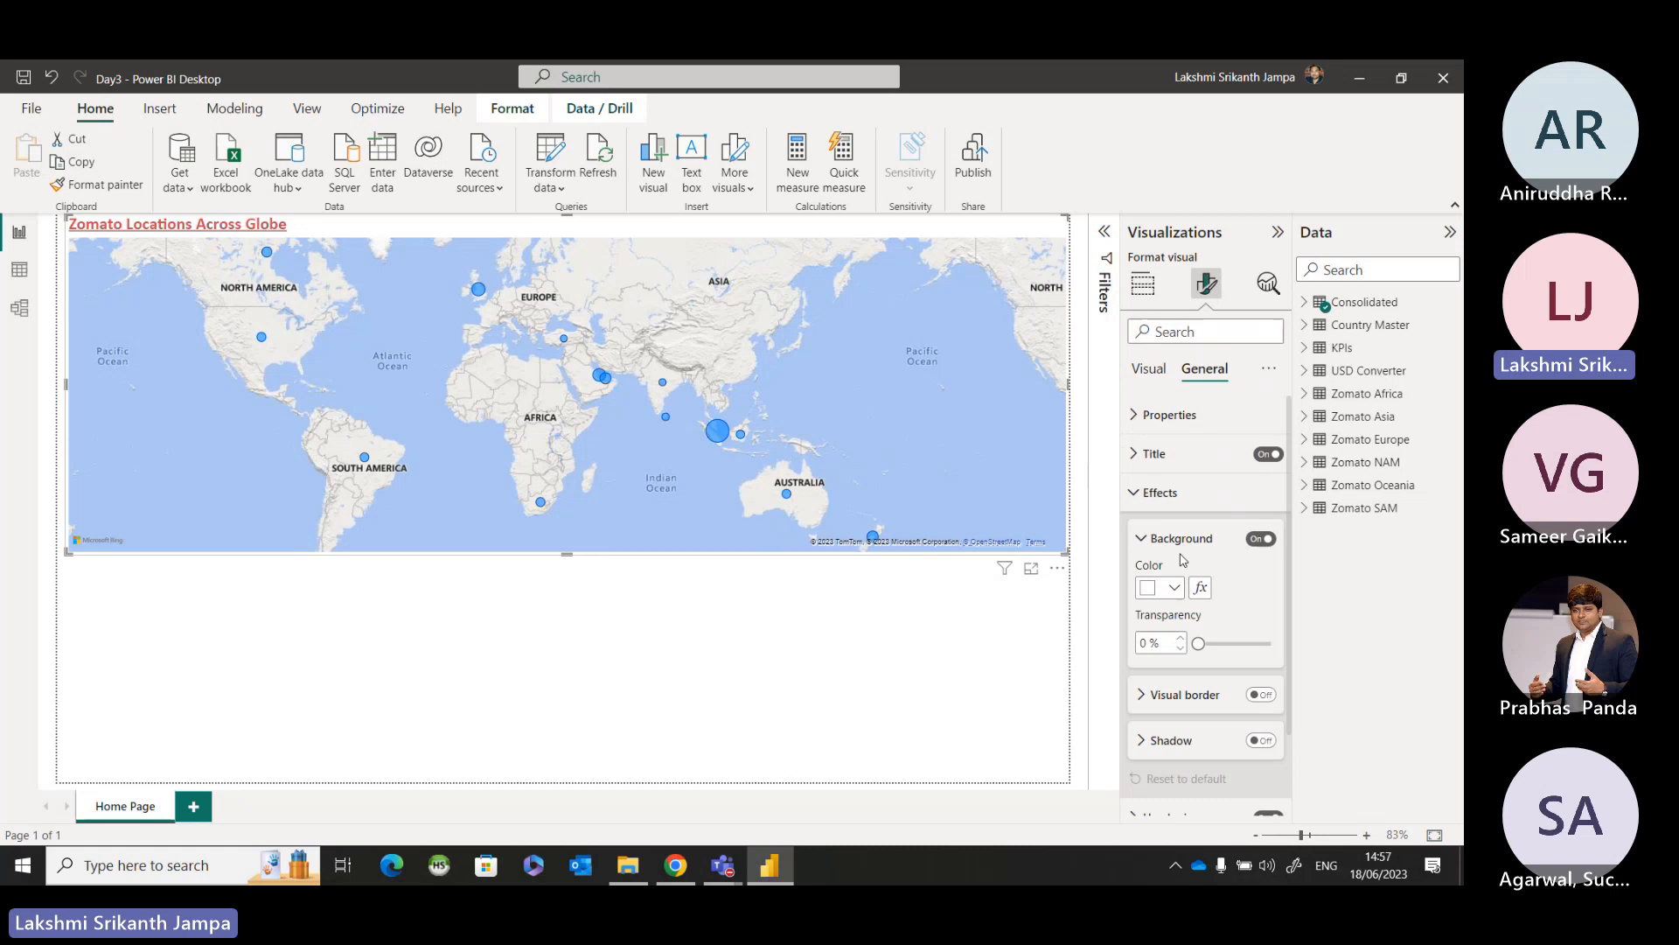
{"action": "left_click", "coordinate": [1262, 696]}
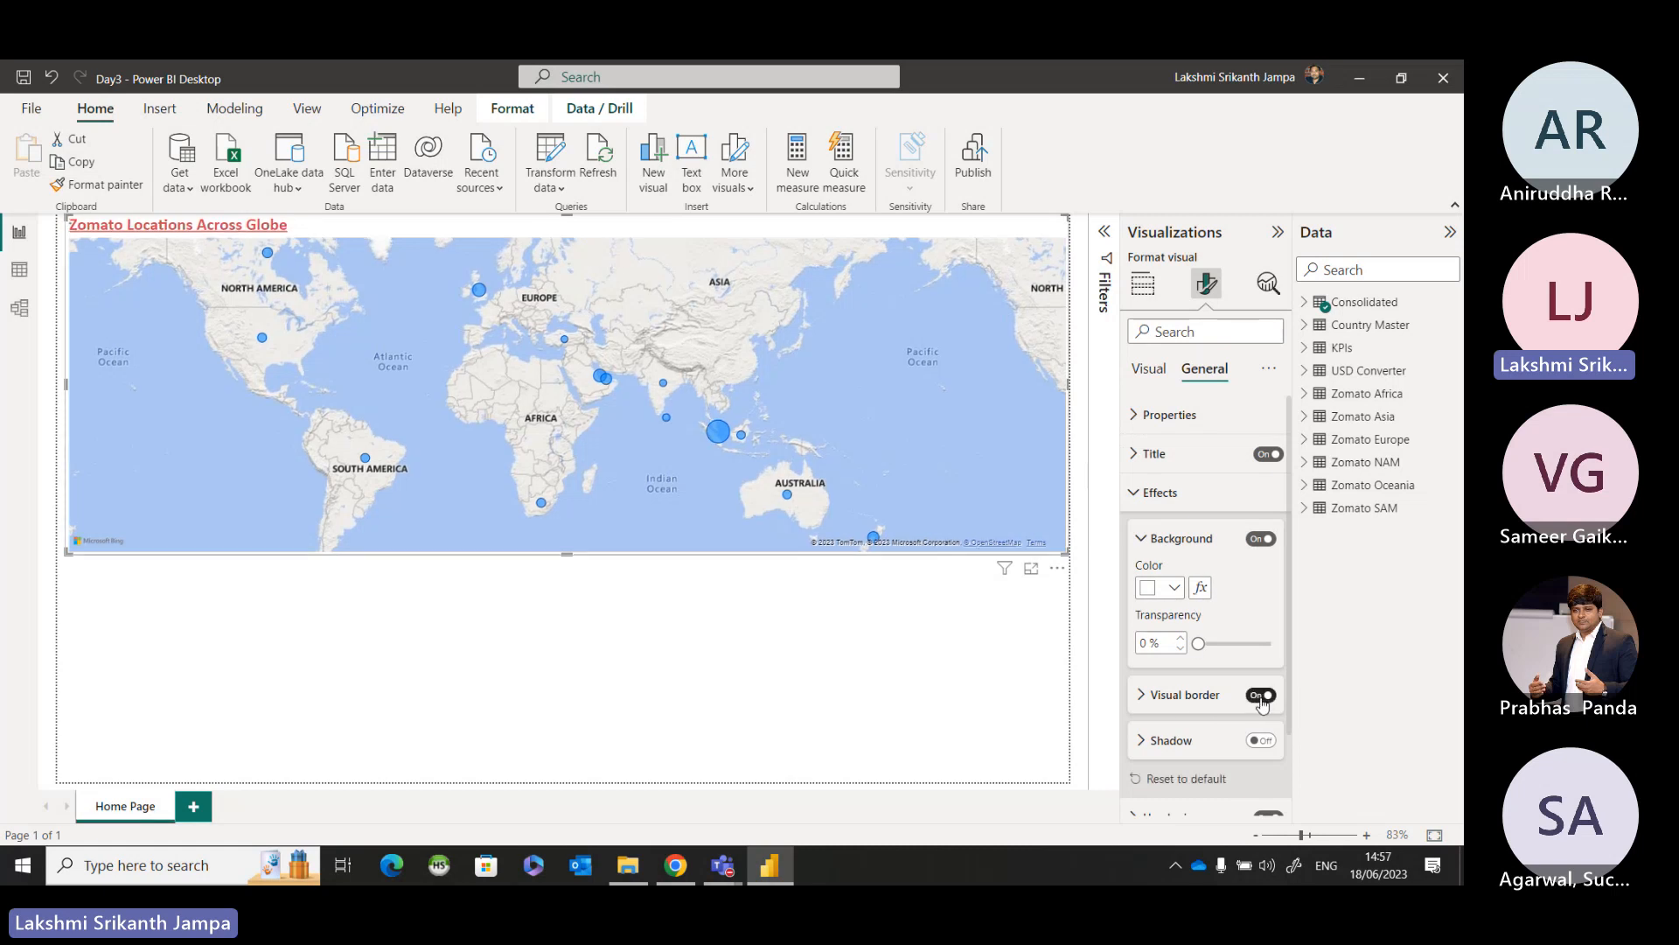
Set the map's visual border colour to red.
{"action": "left_click", "coordinate": [1138, 695]}
{"action": "scroll", "coordinate": [1190, 684], "scroll_direction": "down", "scroll_amount": 3}
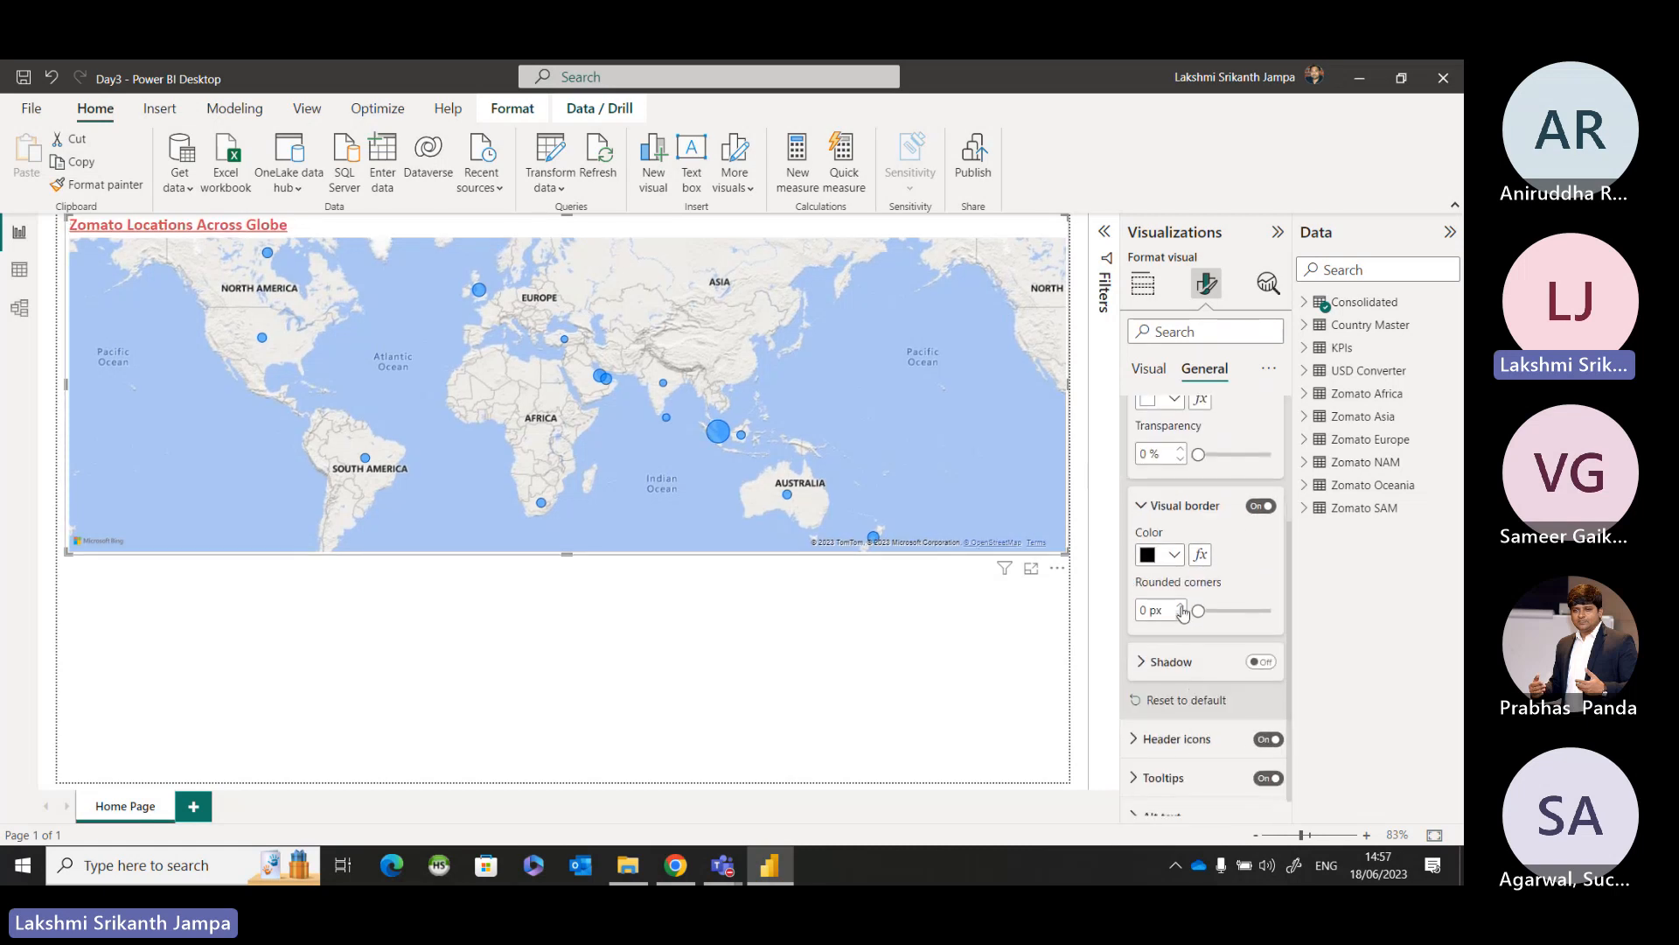
{"action": "left_click", "coordinate": [1173, 561]}
{"action": "left_click", "coordinate": [1213, 470]}
Try the Shadow effect on the map, switch it off again and deselect the map.
{"action": "left_click", "coordinate": [1260, 662]}
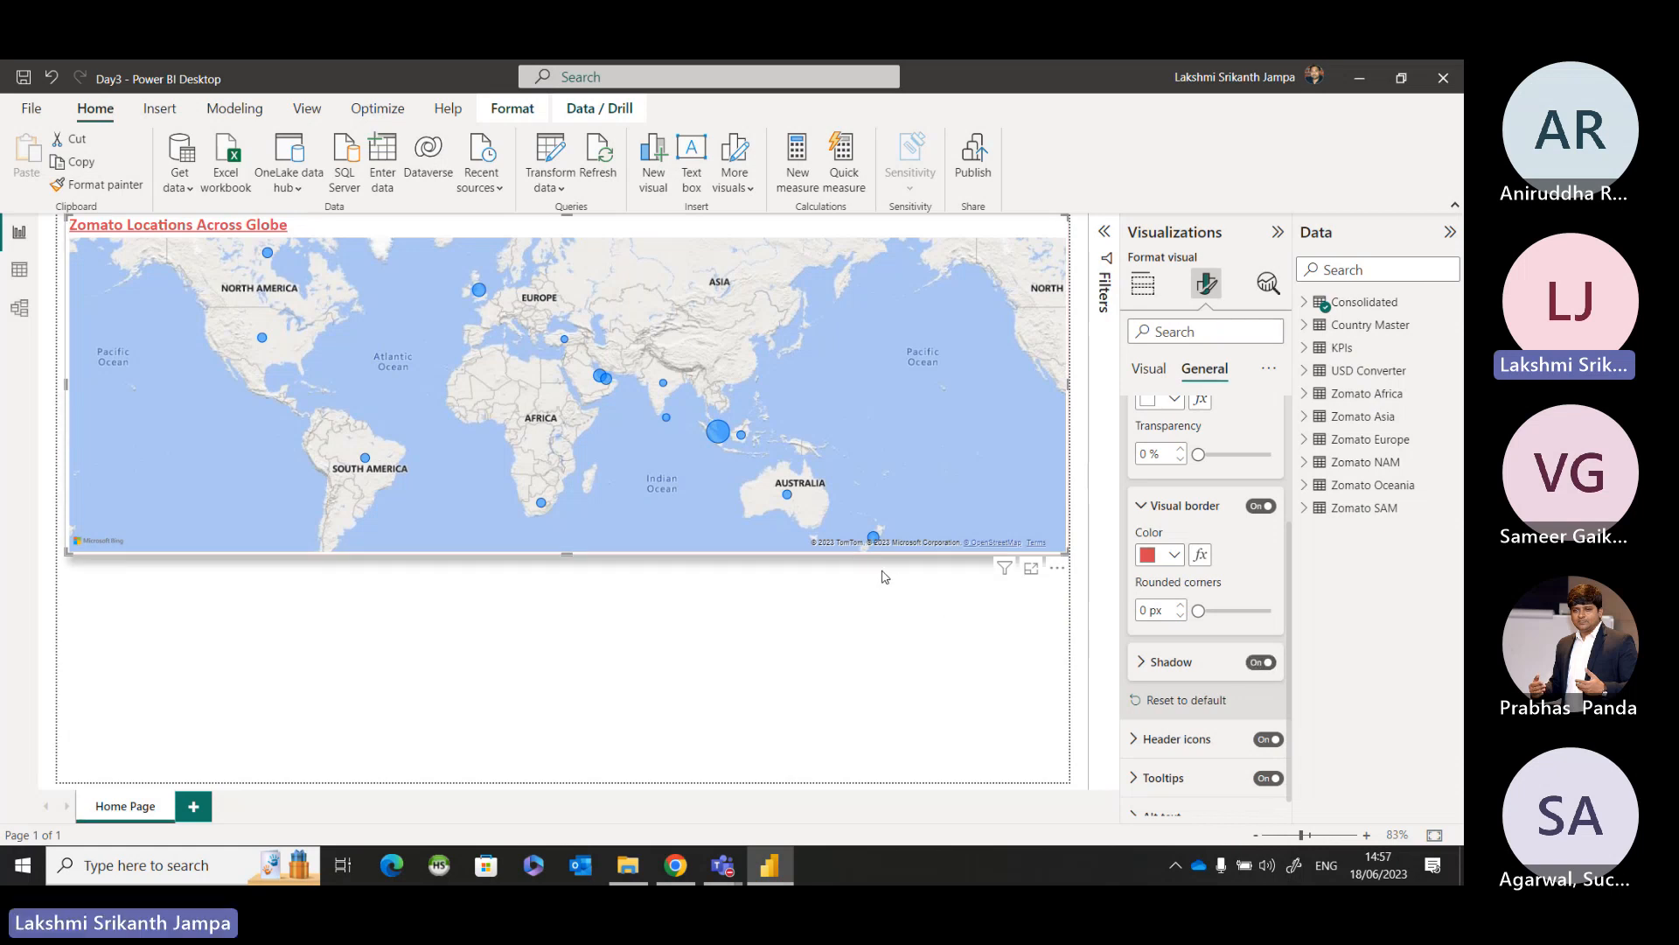
{"action": "left_click", "coordinate": [1256, 665]}
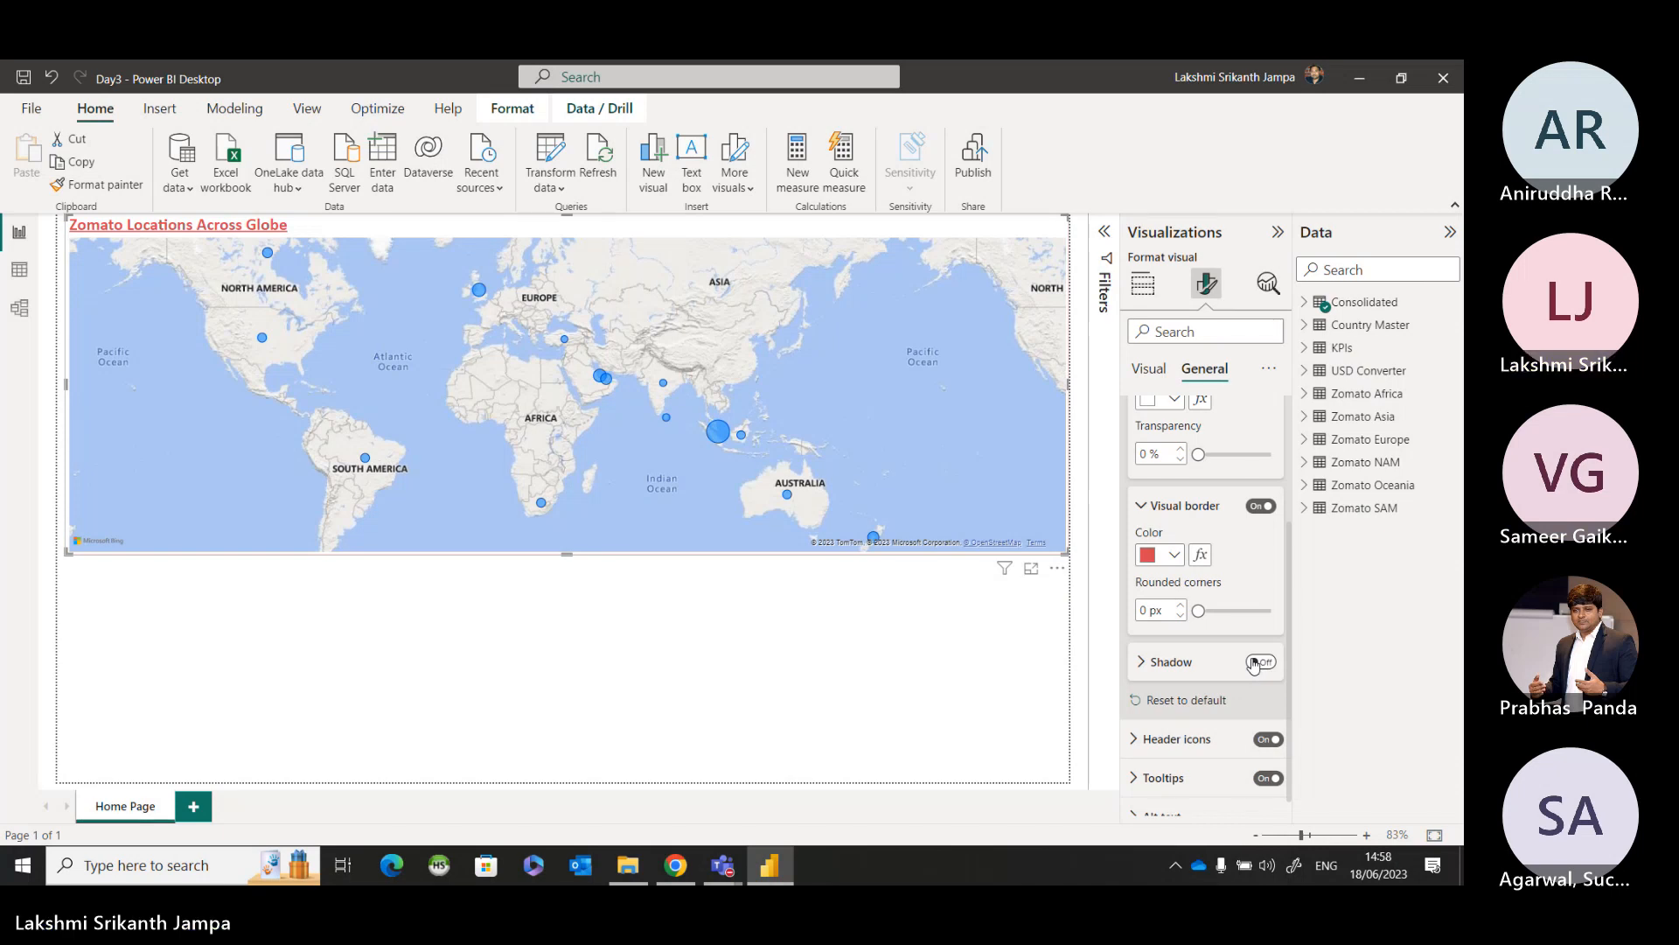
{"action": "left_click", "coordinate": [899, 621]}
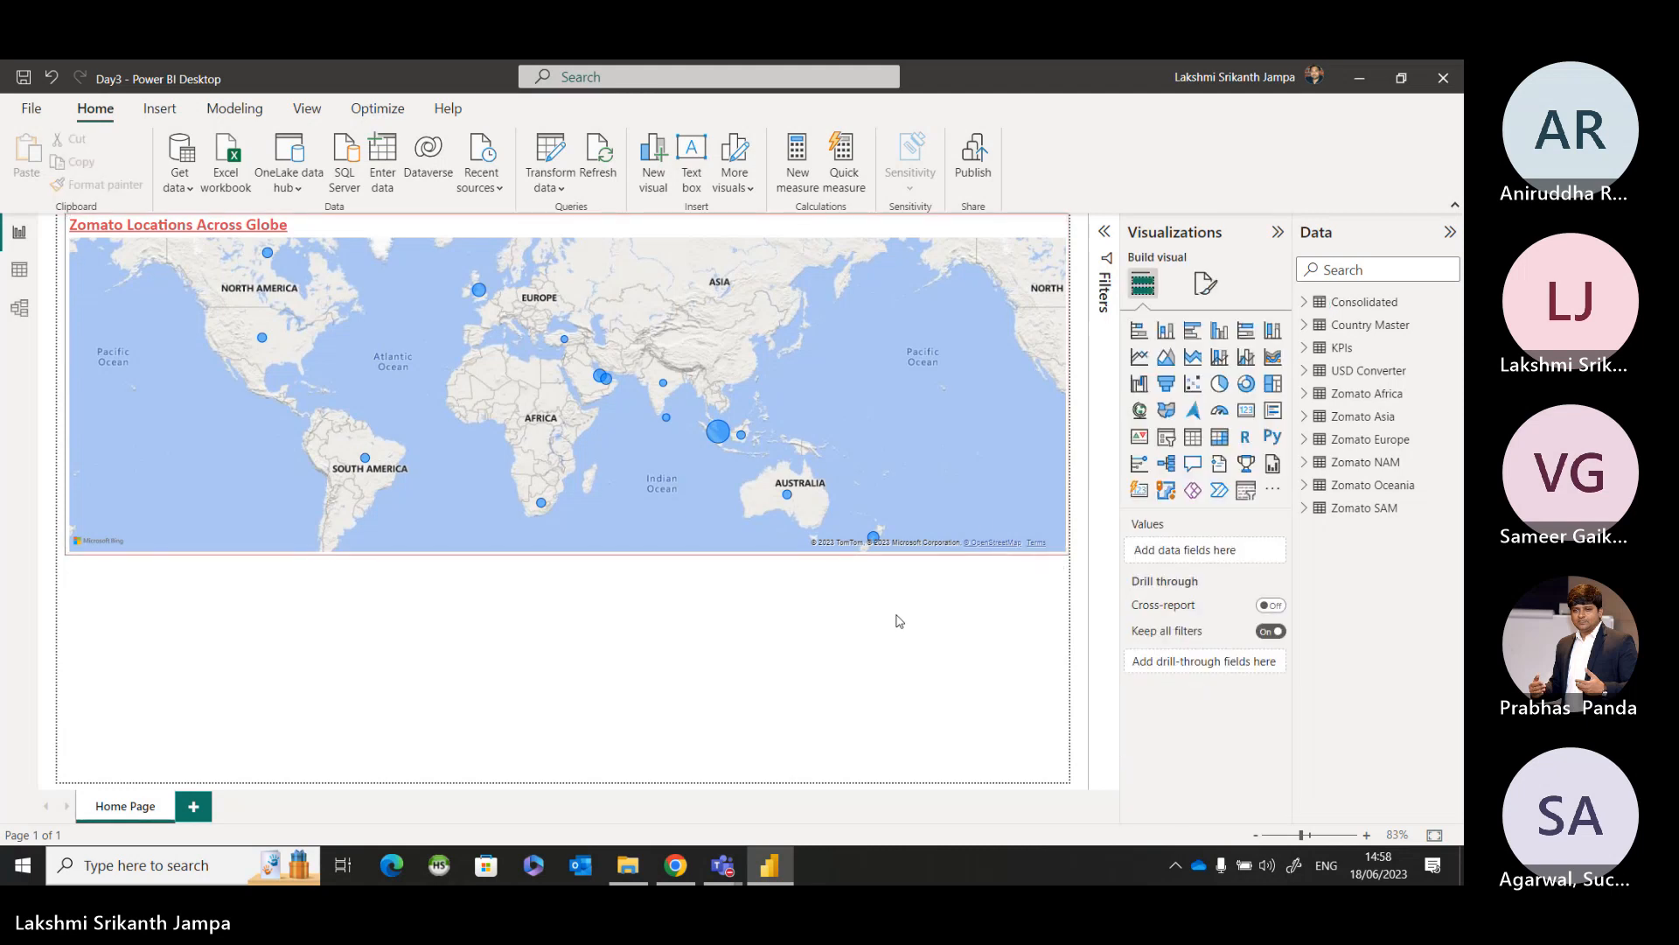
Reselect the country map and open its General formatting settings.
{"action": "left_click", "coordinate": [980, 514]}
{"action": "left_click", "coordinate": [1206, 284]}
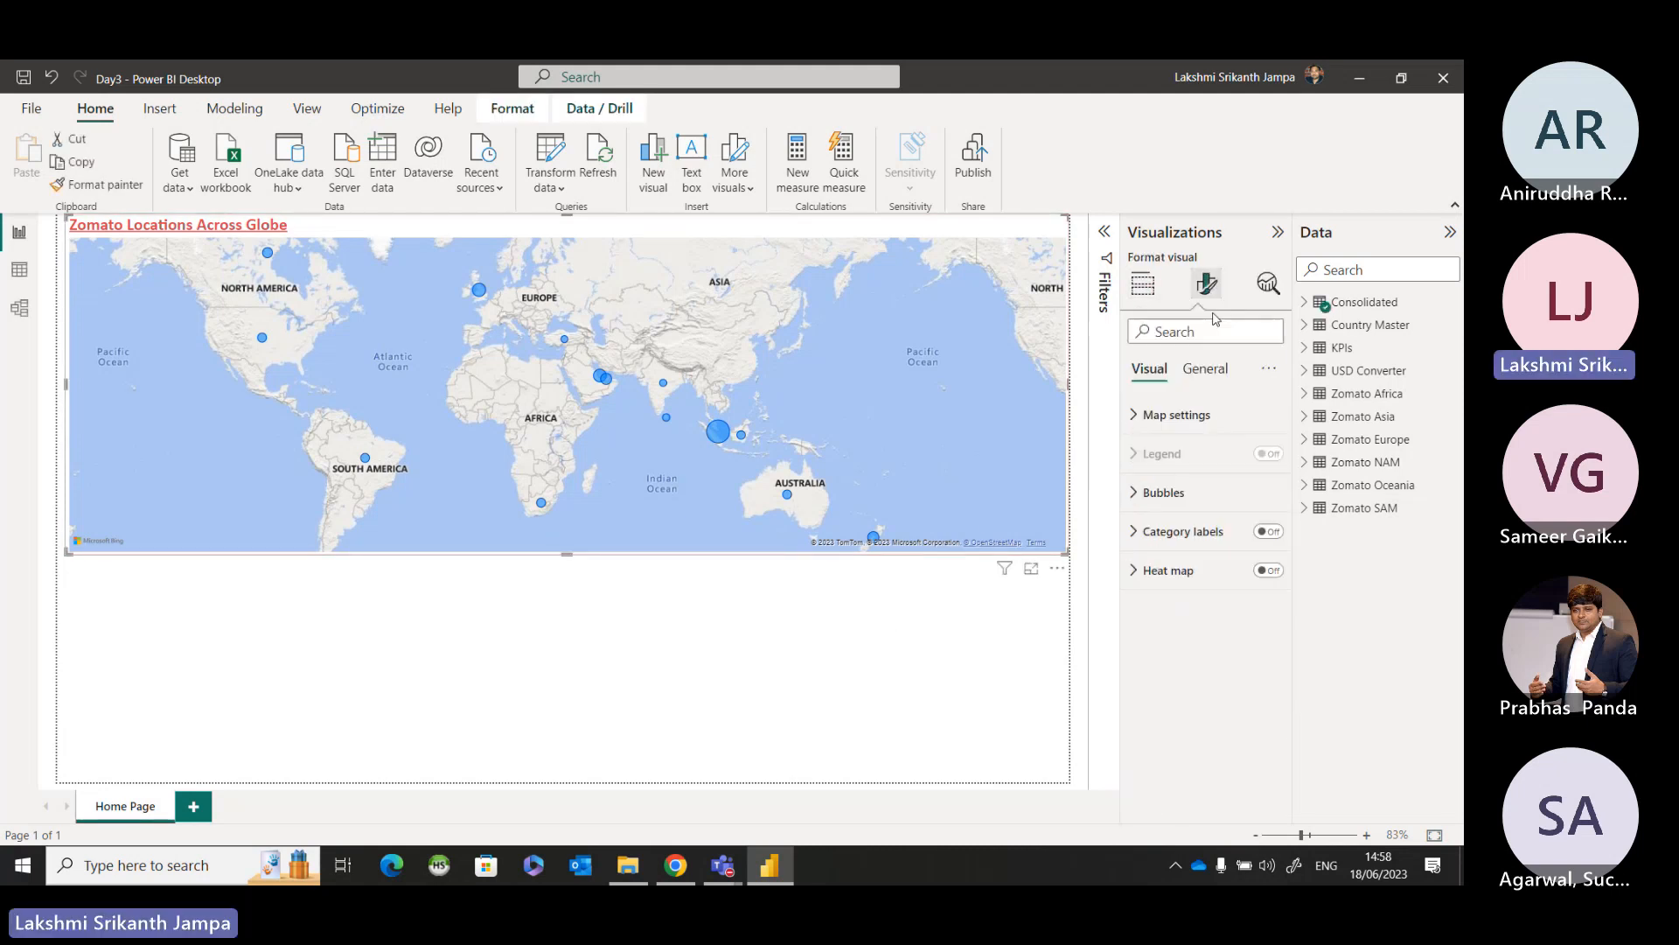
{"action": "left_click", "coordinate": [1207, 368]}
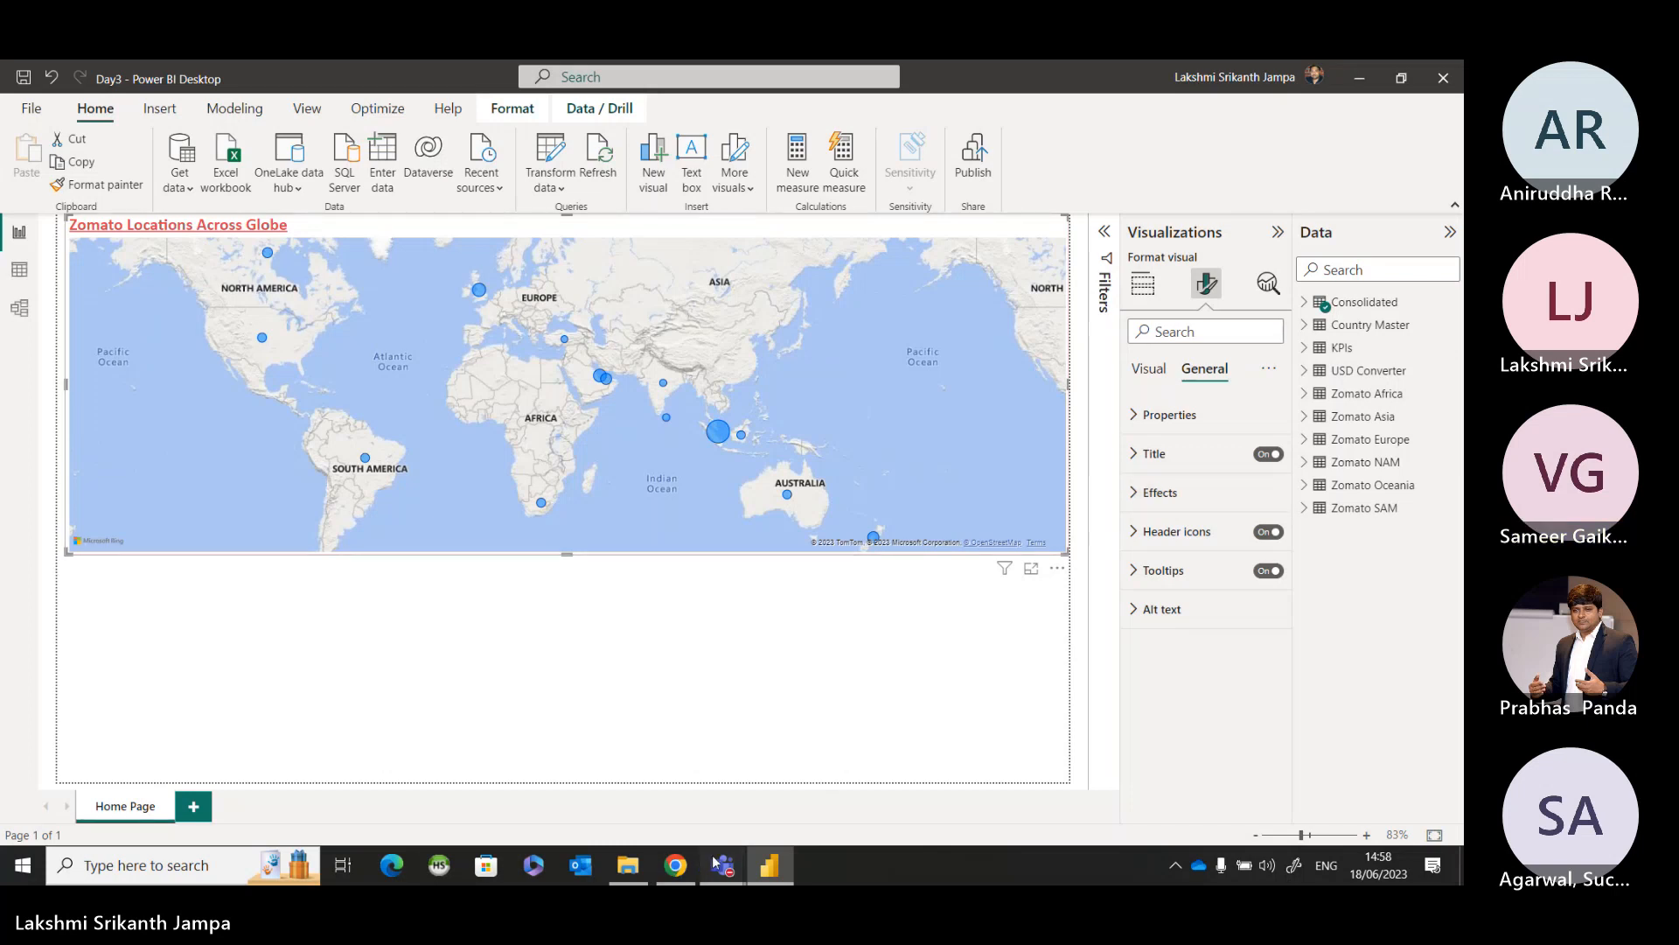
Check the Teams meeting window and its chat, and return to the Power BI report.
{"action": "mouse_move", "coordinate": [722, 865]}
{"action": "left_click", "coordinate": [793, 722]}
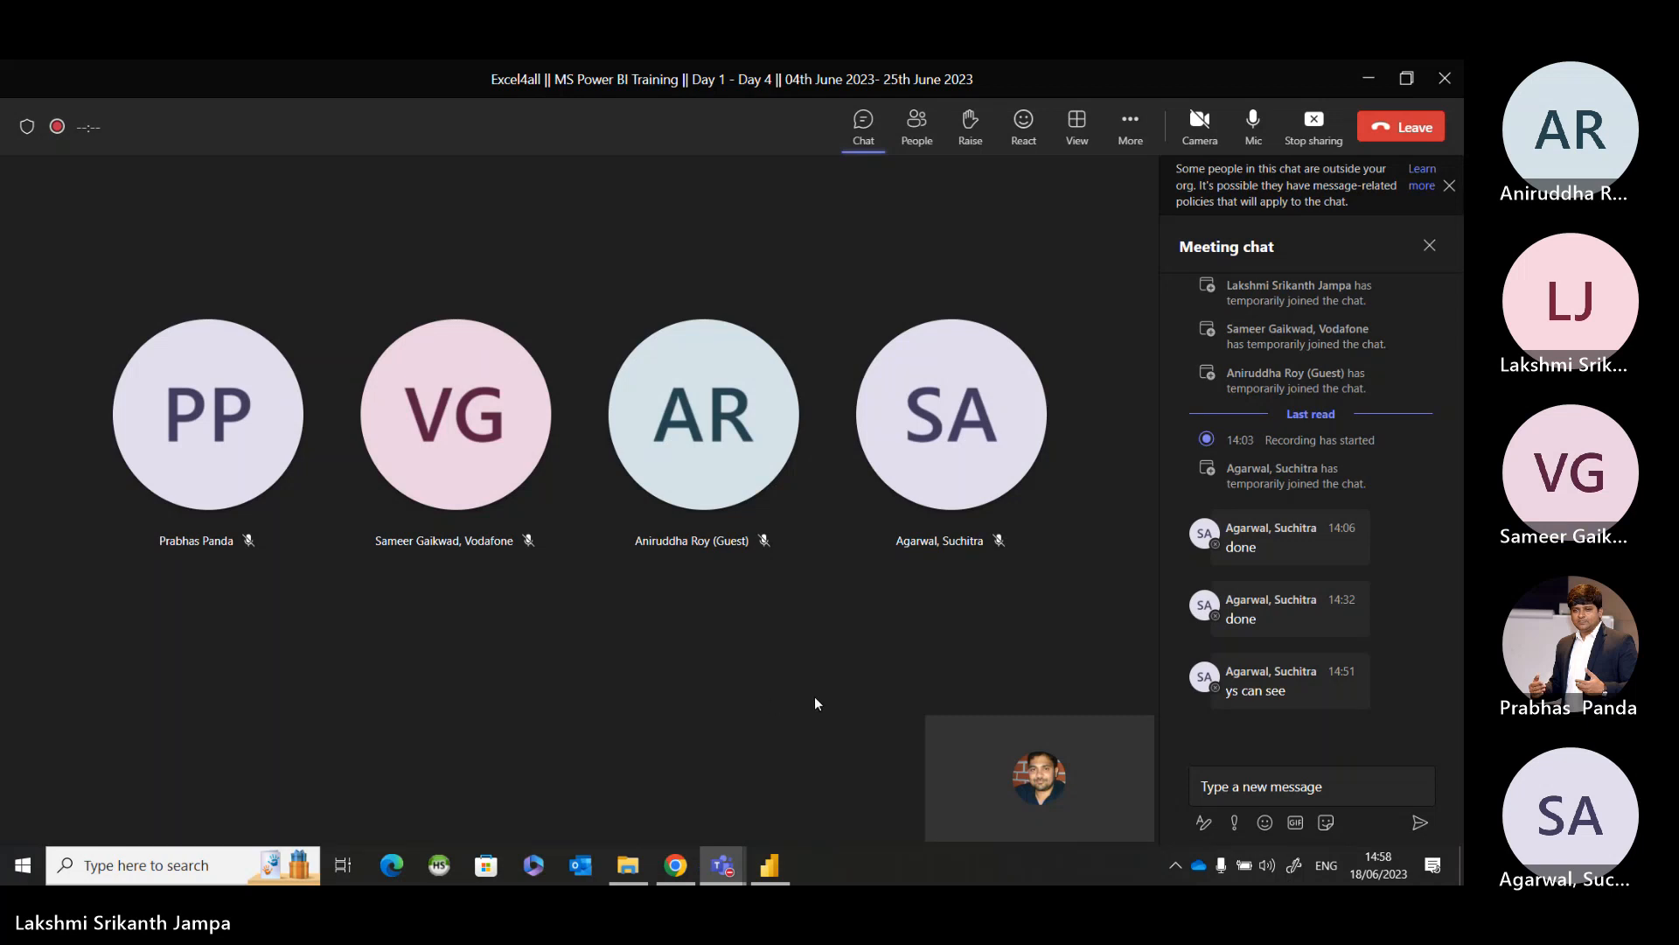
{"action": "left_click", "coordinate": [1367, 78]}
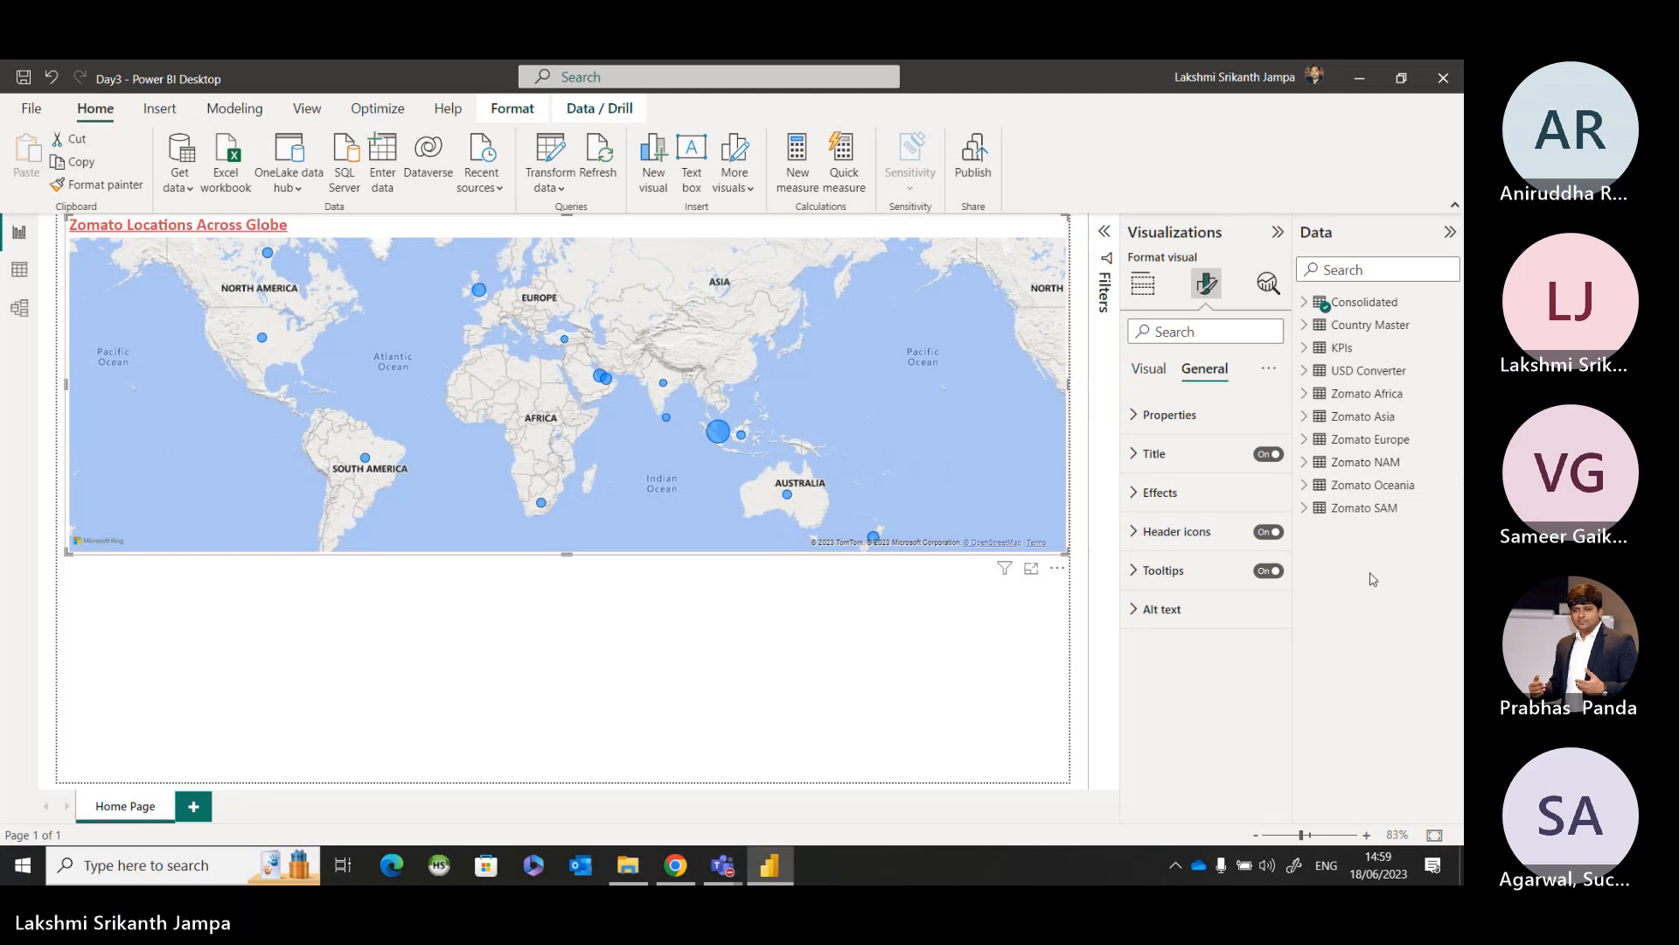
Turn on the subtitle under the country map's title.
{"action": "left_click", "coordinate": [1136, 454]}
{"action": "scroll", "coordinate": [1236, 588], "scroll_direction": "down", "scroll_amount": 5}
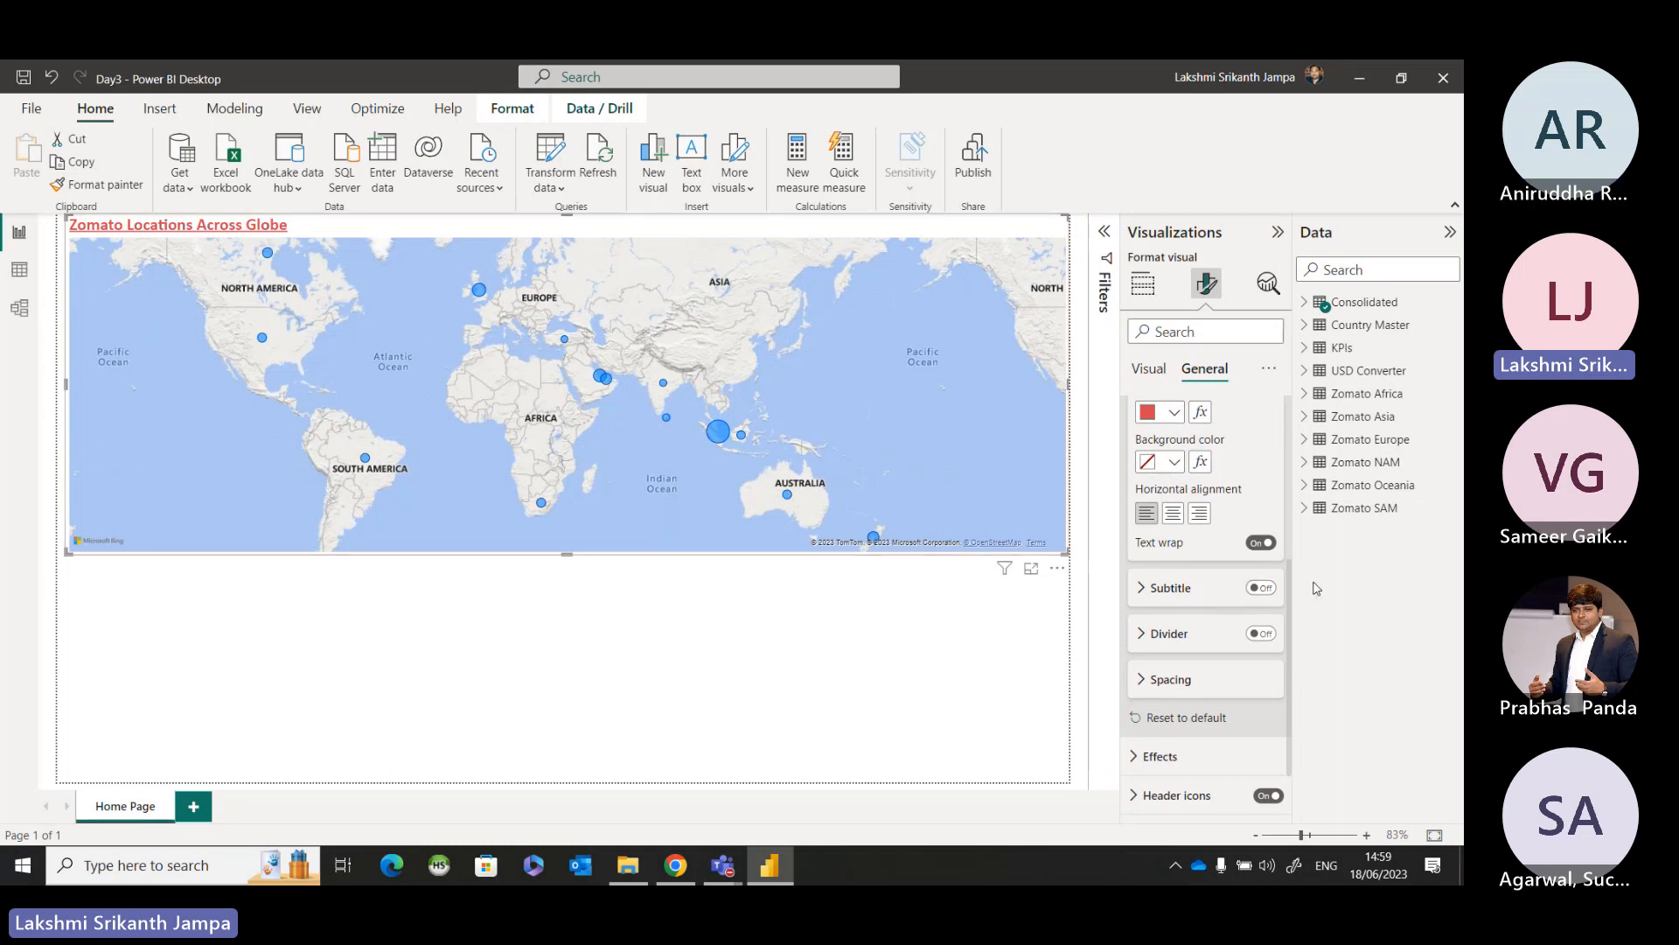
{"action": "left_click", "coordinate": [1257, 590]}
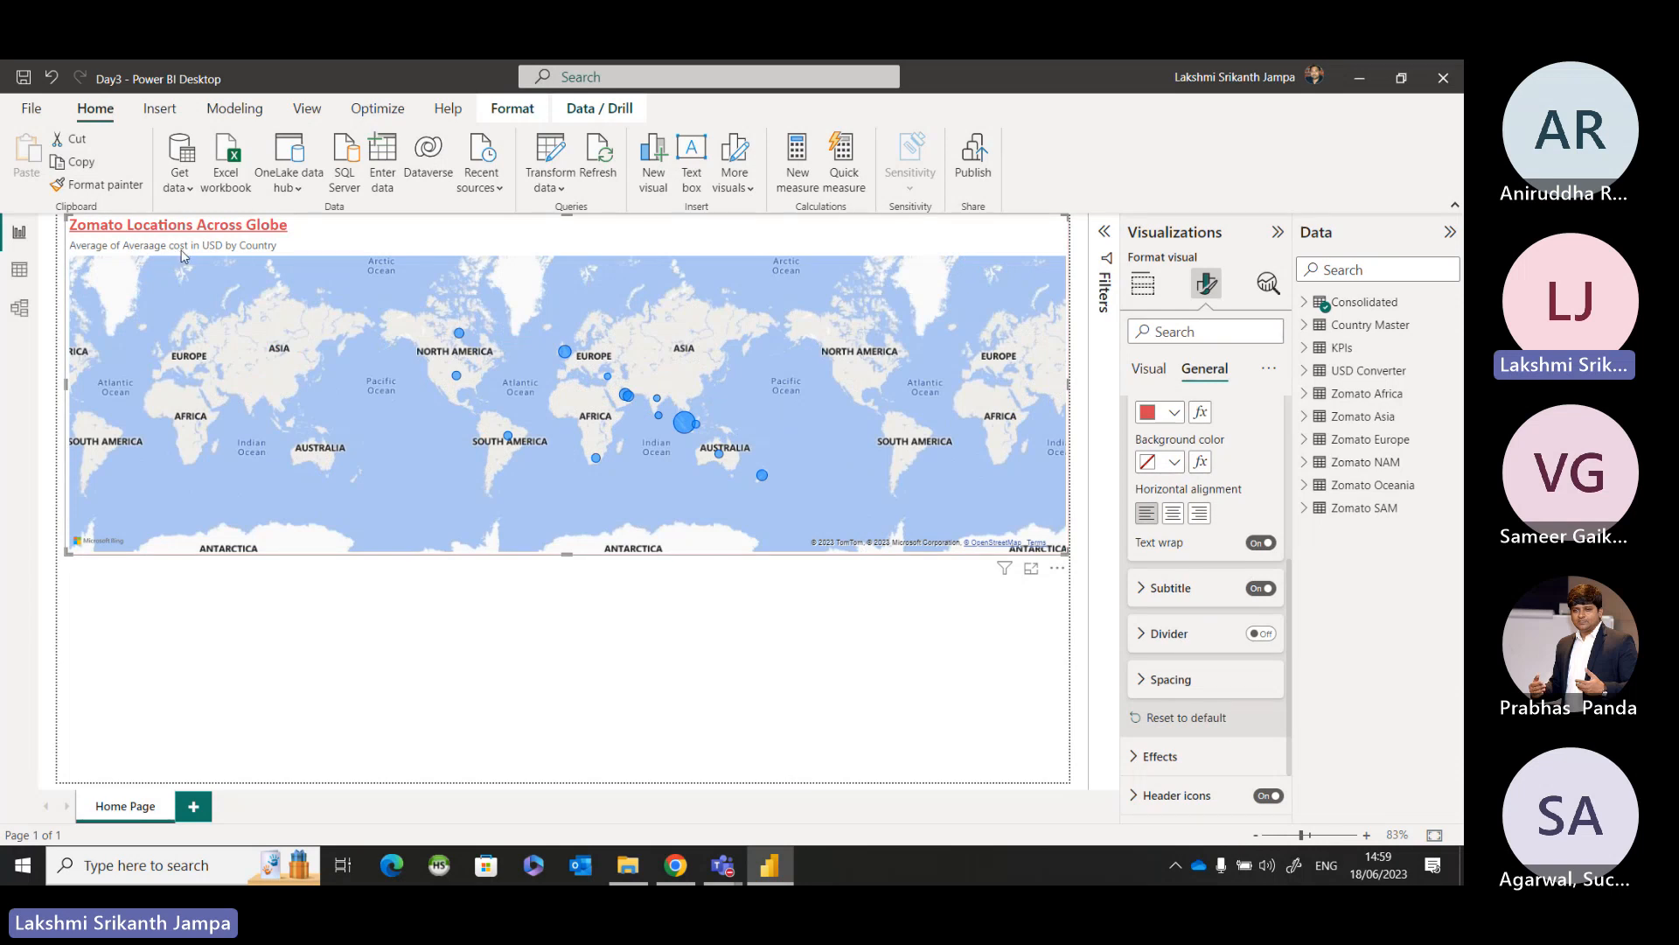
{"action": "key", "text": "ctrl"}
{"action": "key", "text": "ctrl"}
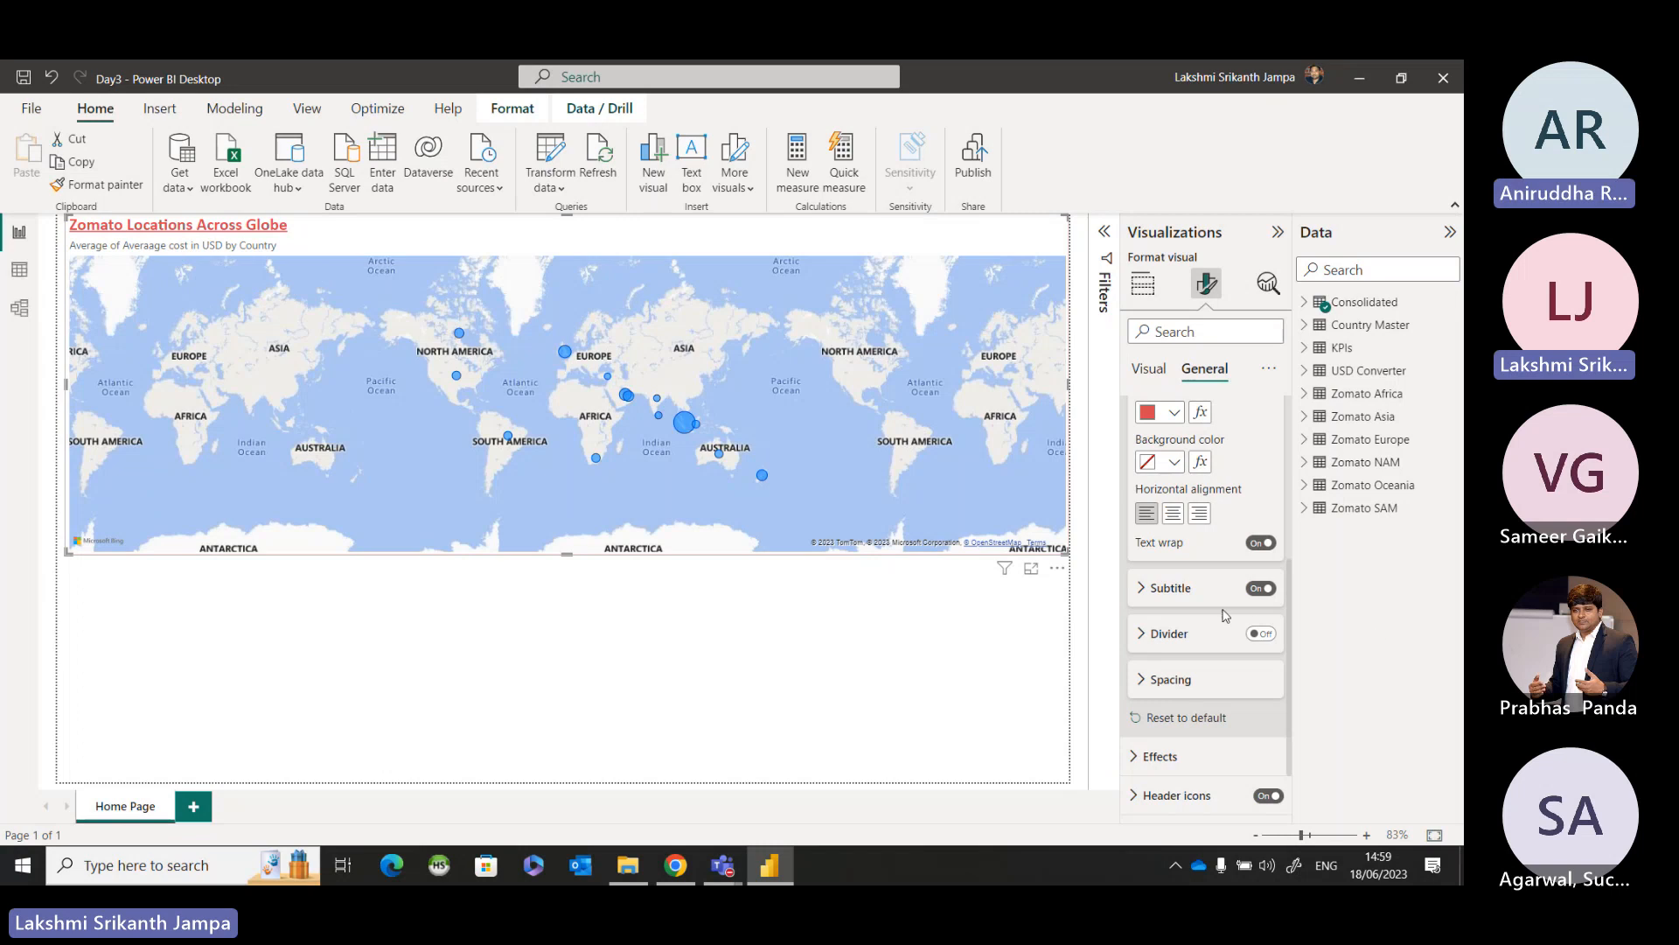
Turn off the subtitle under the country map's title.
{"action": "left_click", "coordinate": [1261, 588]}
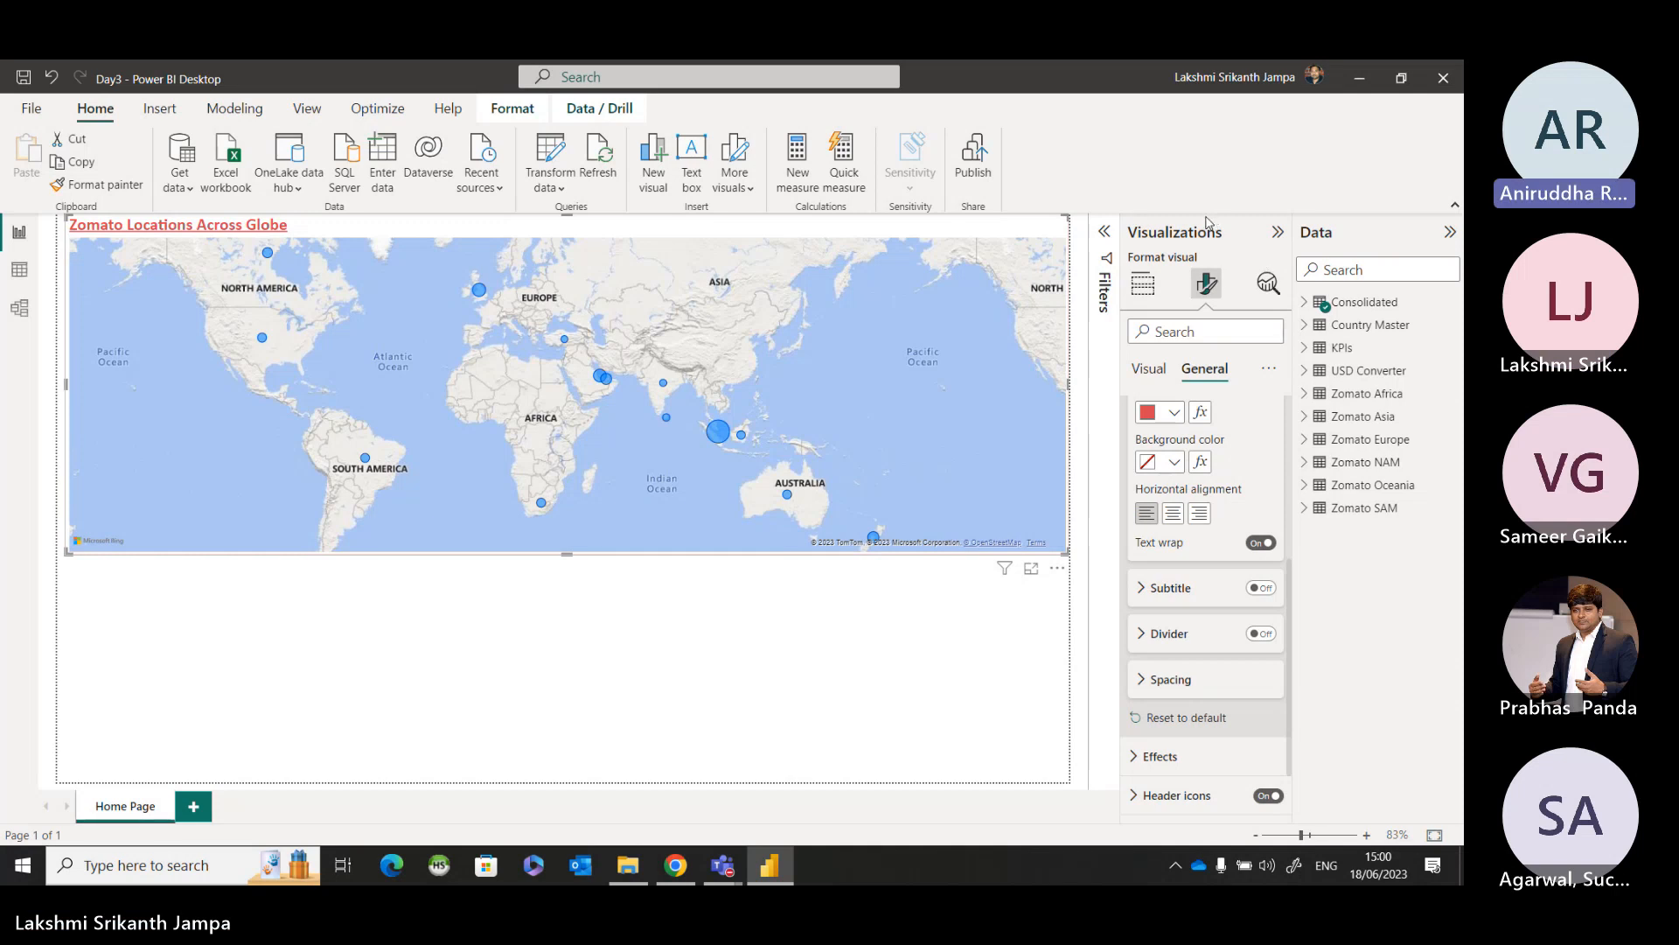
Look over the filters for the country map, collapse them, and bring up the map's data field assignments.
{"action": "left_click", "coordinate": [1102, 236]}
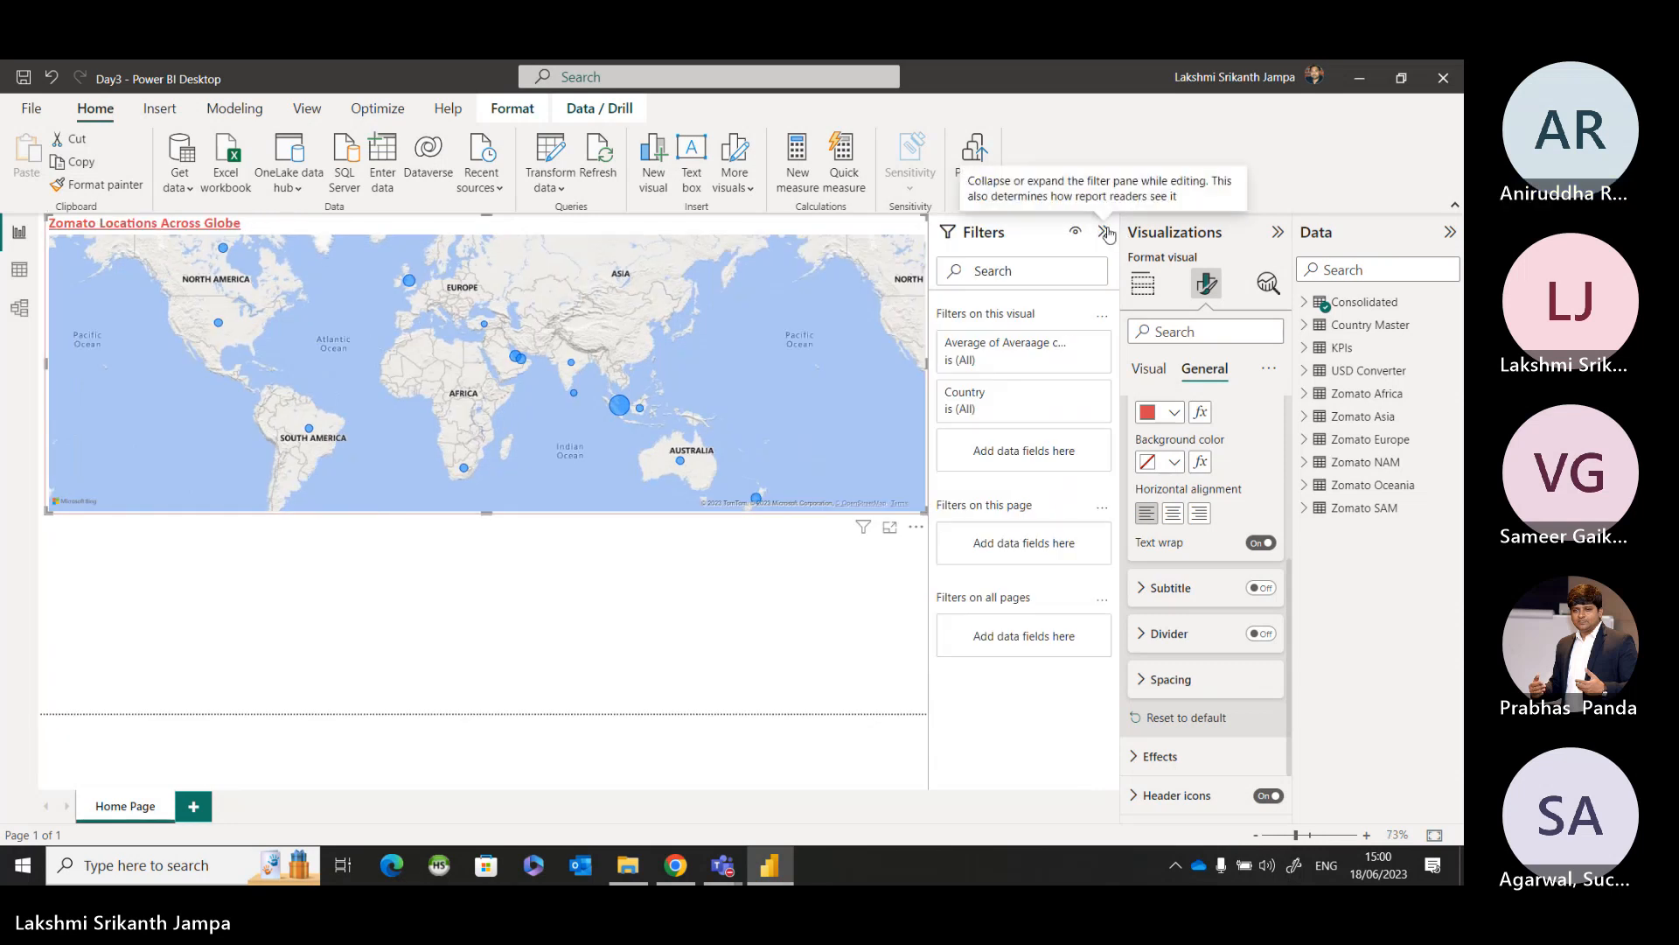
{"action": "left_click", "coordinate": [1106, 233]}
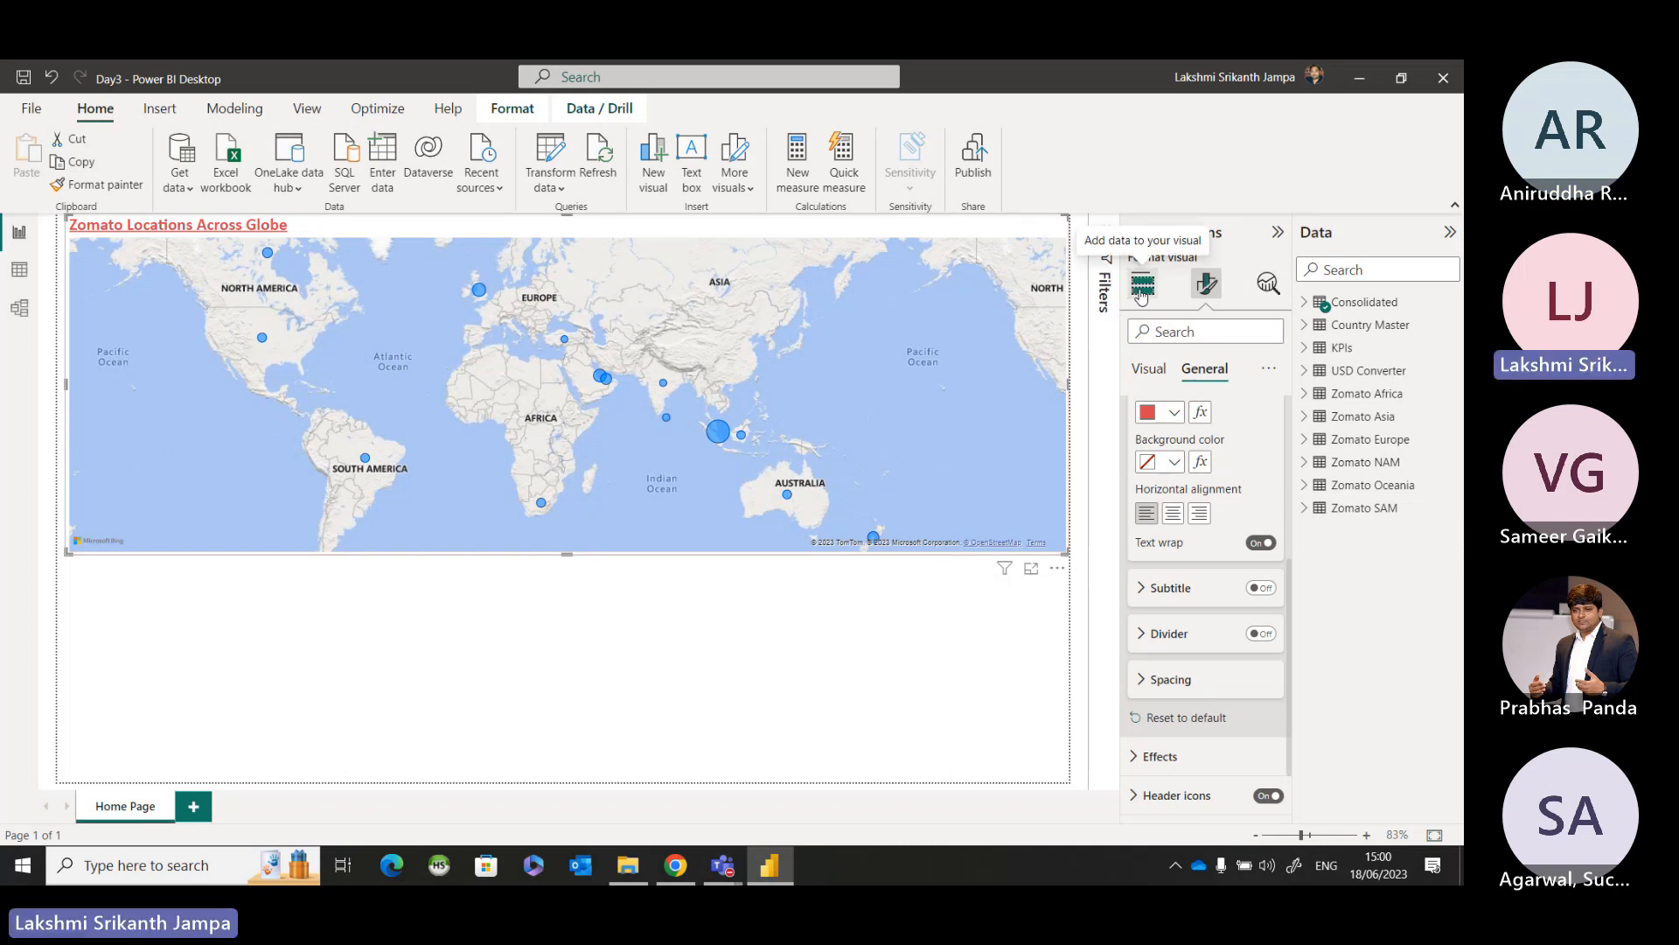
{"action": "key", "text": "ctrl"}
{"action": "key", "text": "ctrl"}
{"action": "key", "text": "ctrl"}
{"action": "key", "text": "ctrl"}
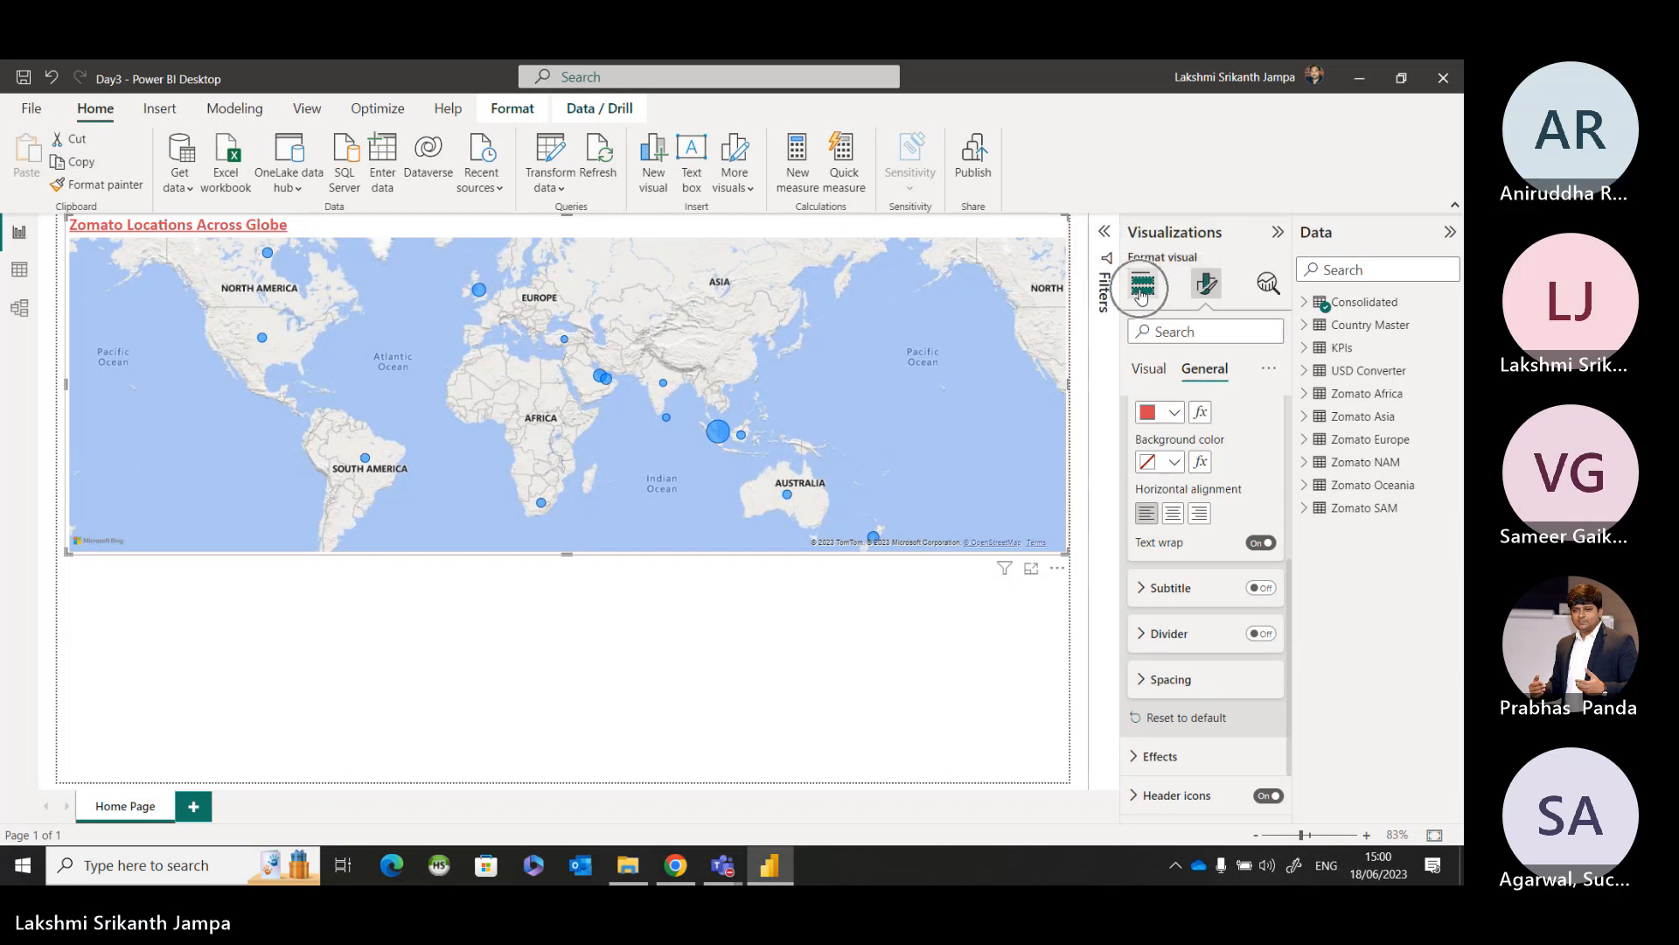
{"action": "key", "text": "ctrl"}
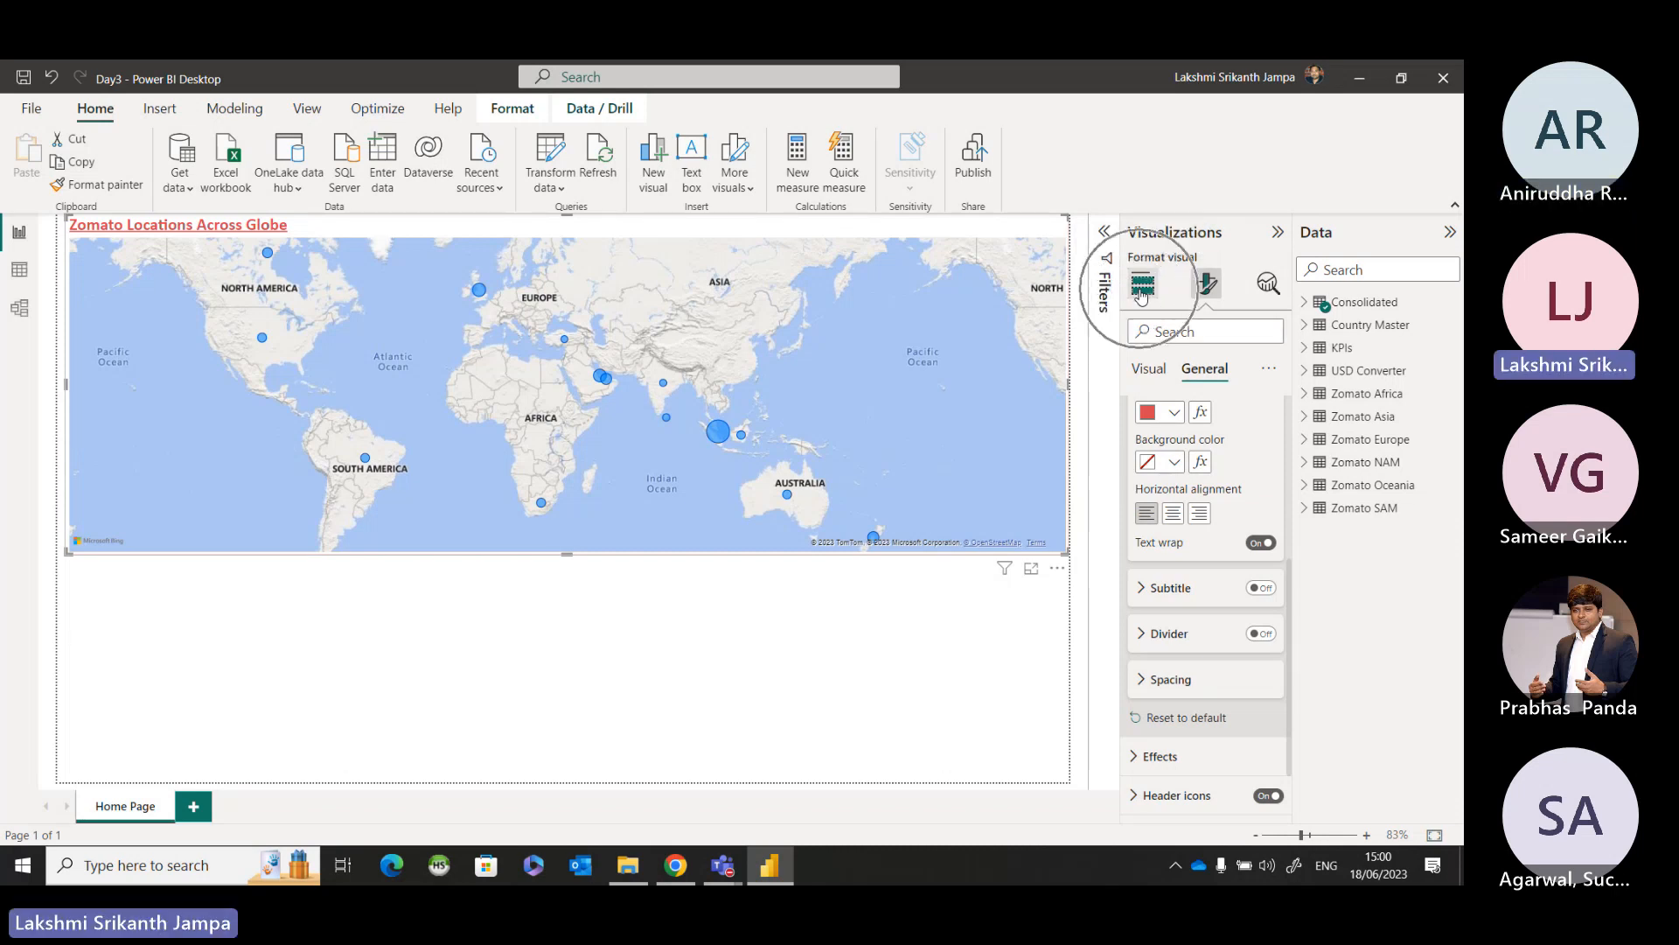
{"action": "key", "text": "ctrl"}
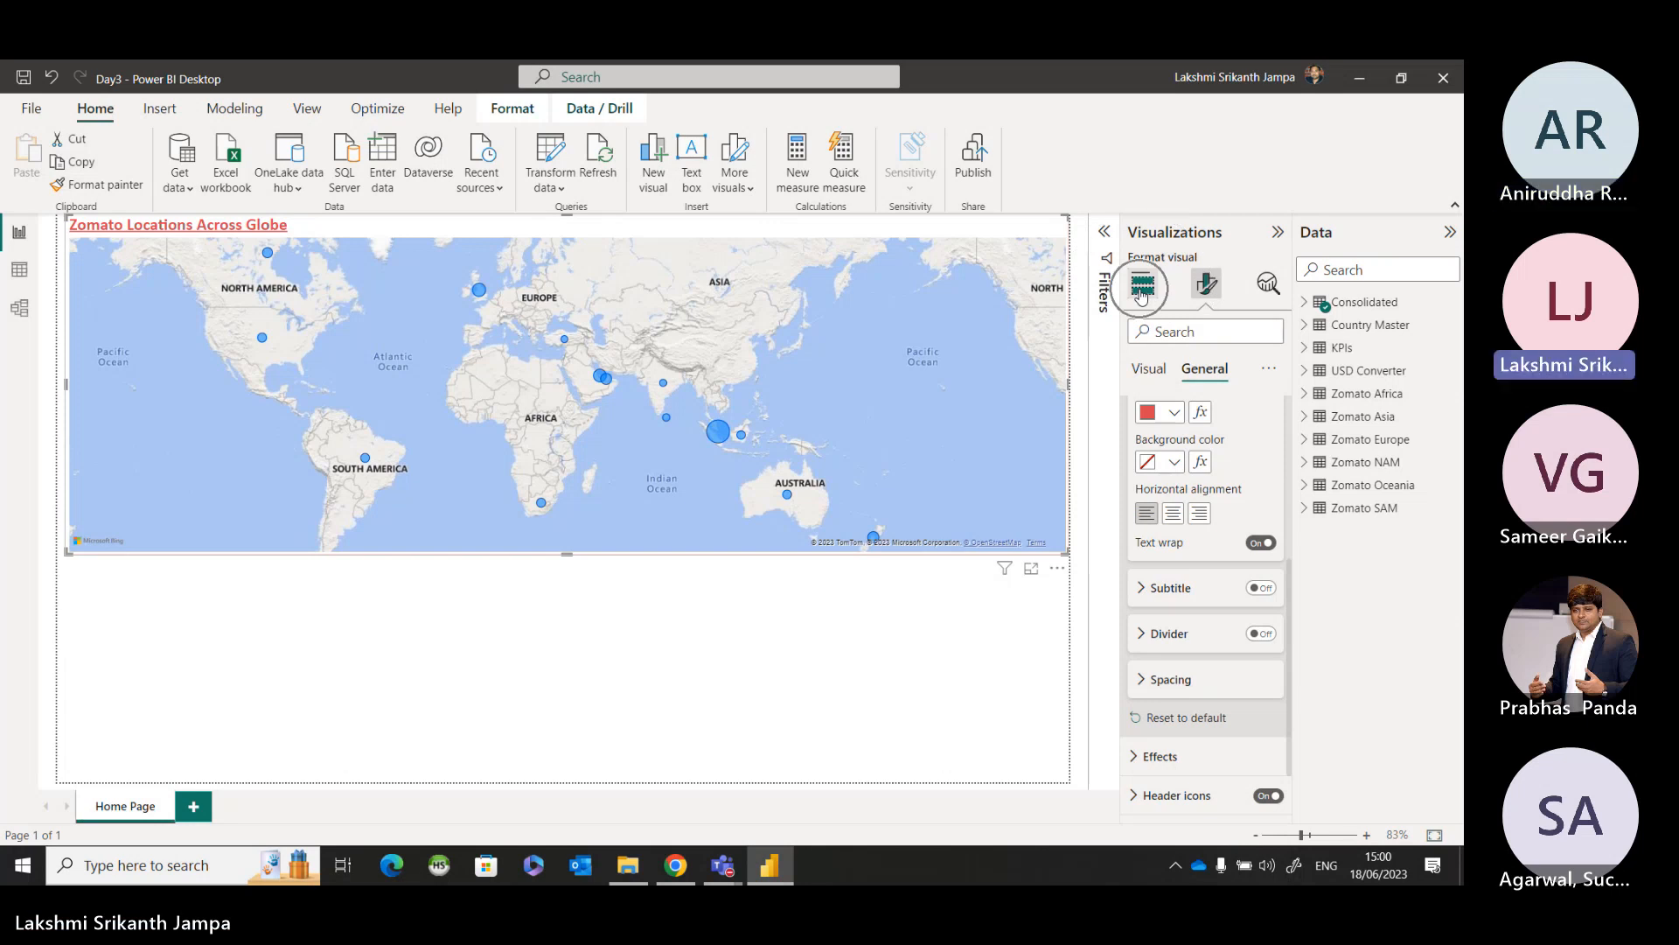
{"action": "left_click", "coordinate": [1142, 291]}
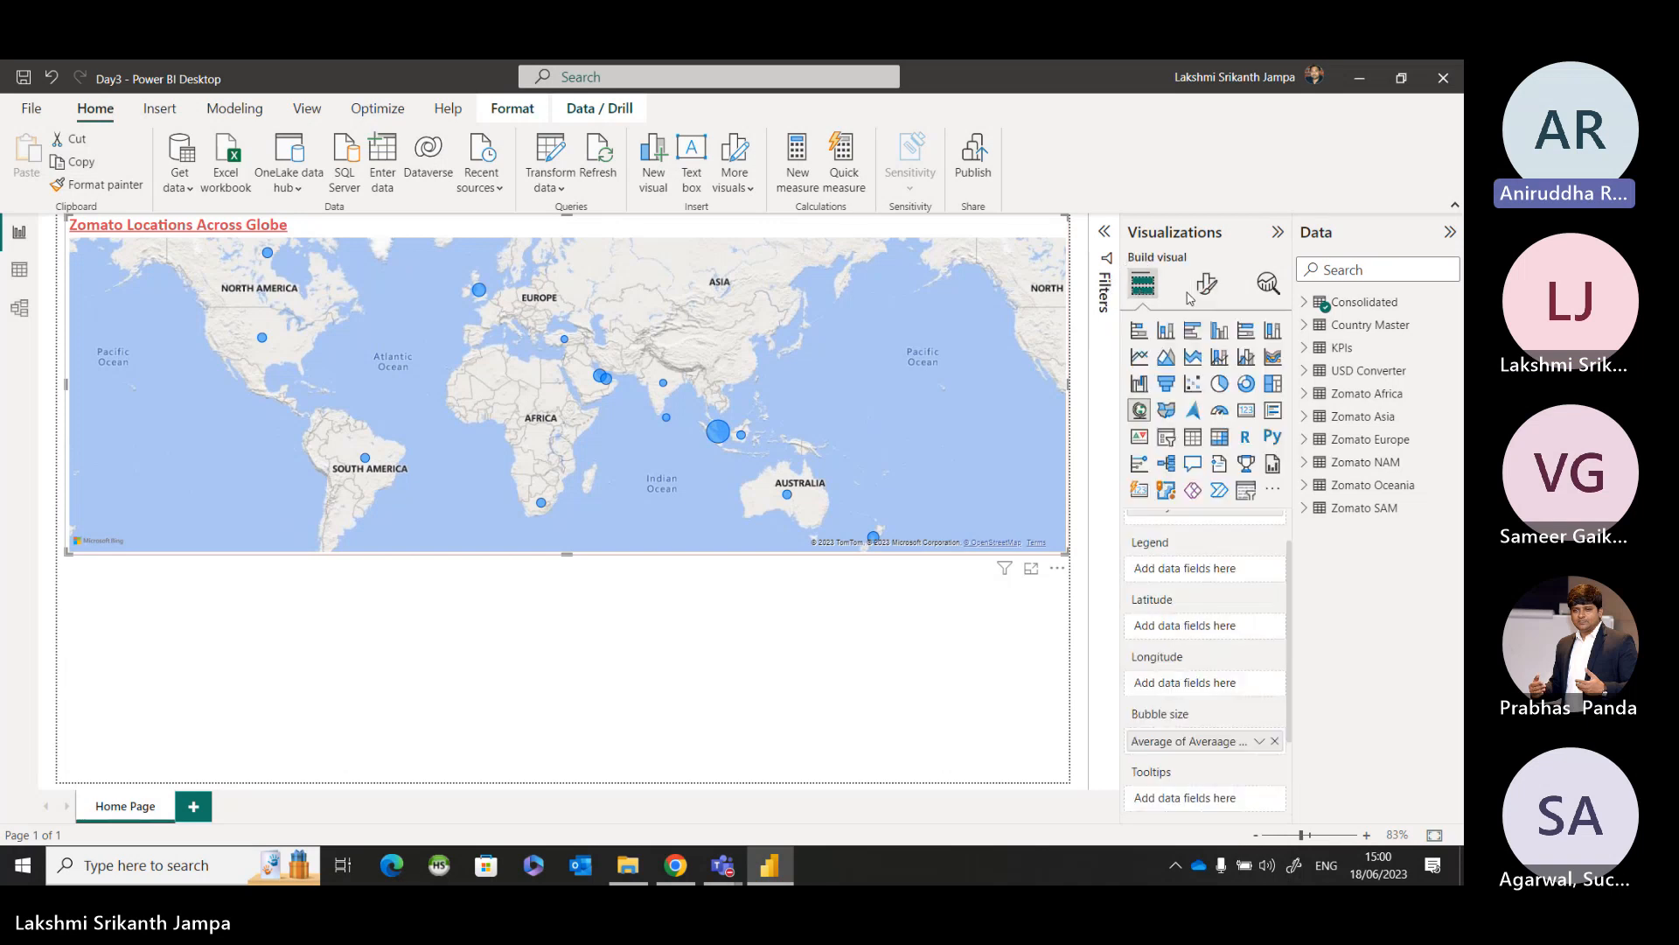
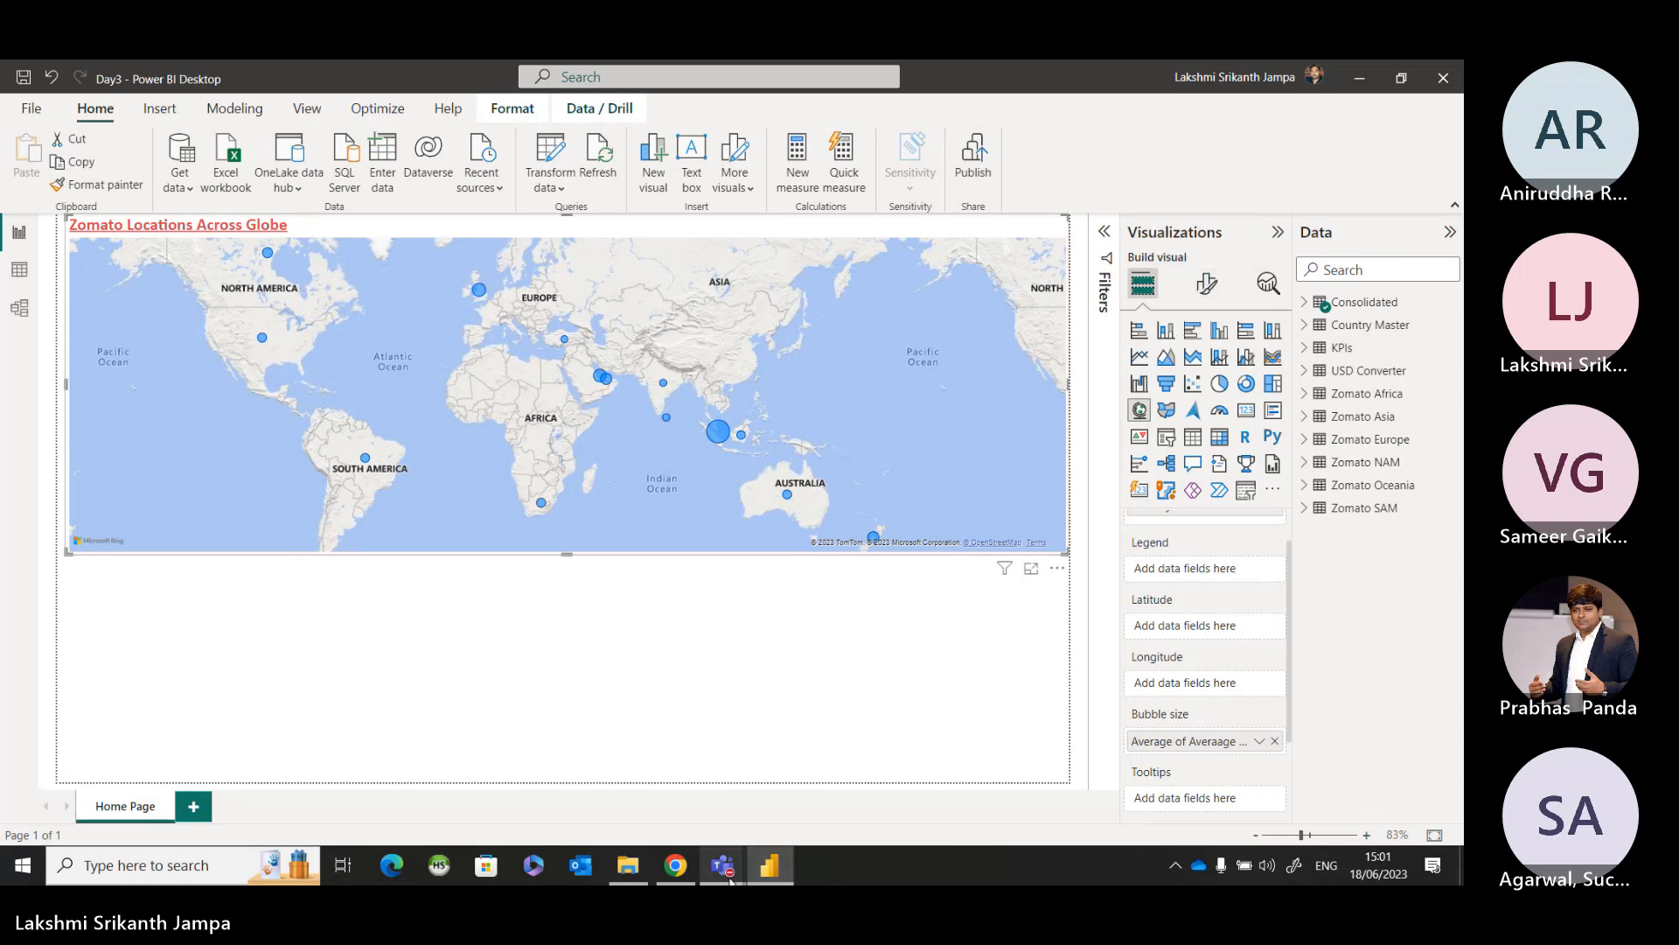
Switch to the Teams meeting to check for new chat messages, and return to the Power BI report.
{"action": "mouse_move", "coordinate": [722, 865]}
{"action": "left_click", "coordinate": [817, 736]}
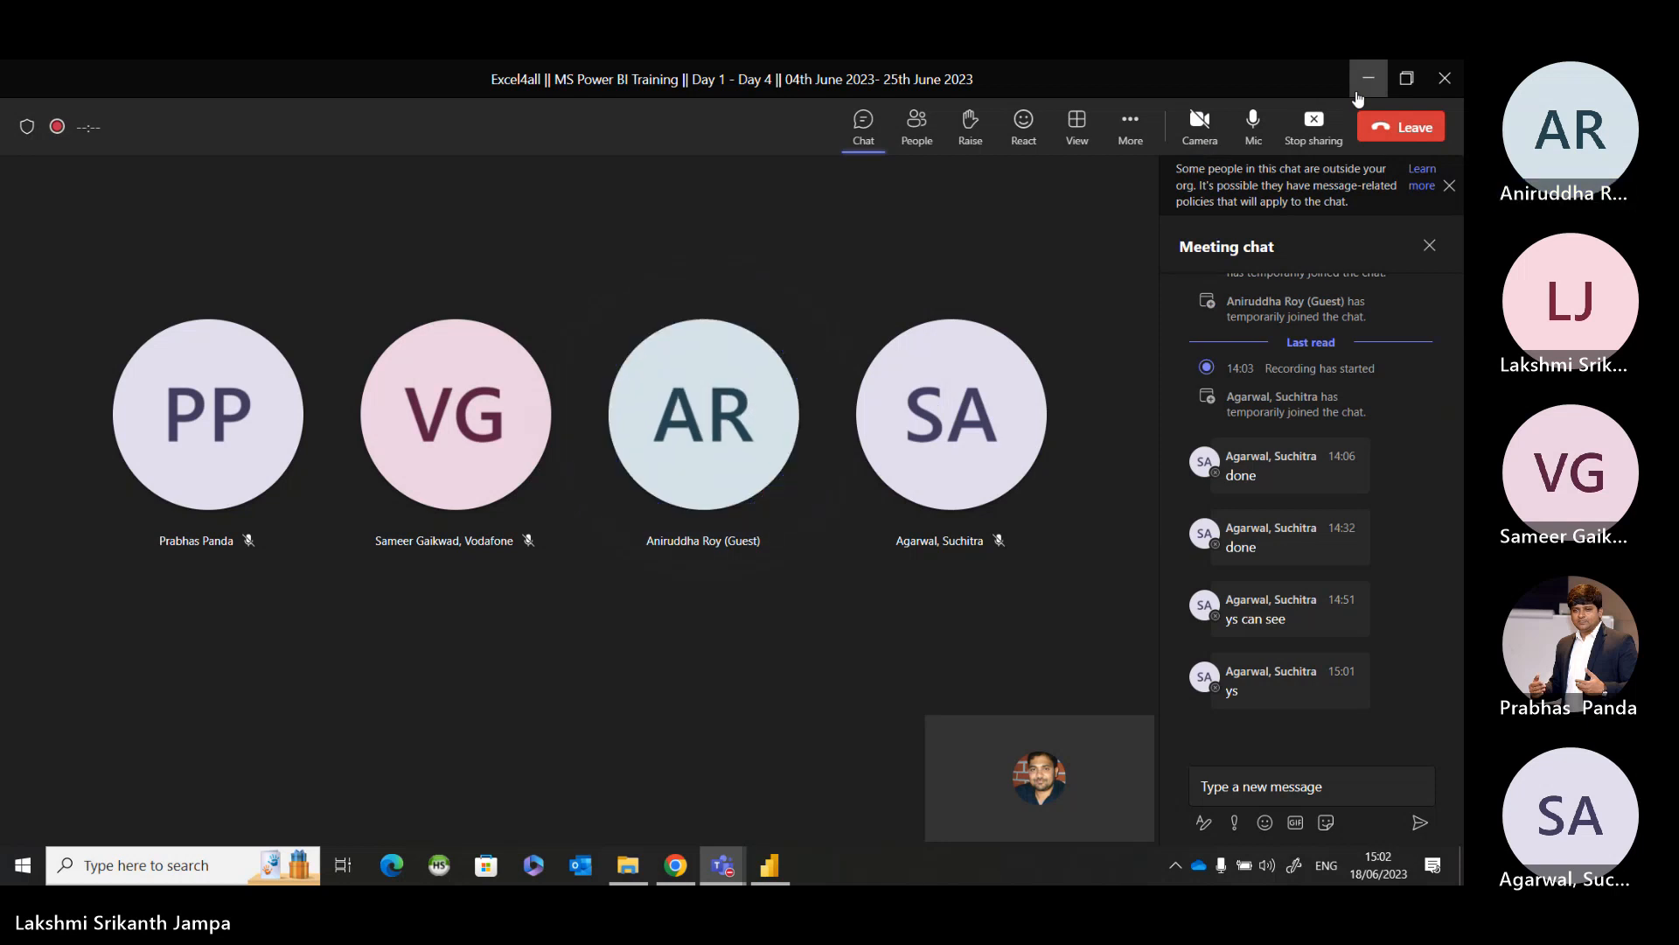
{"action": "left_click", "coordinate": [1358, 95]}
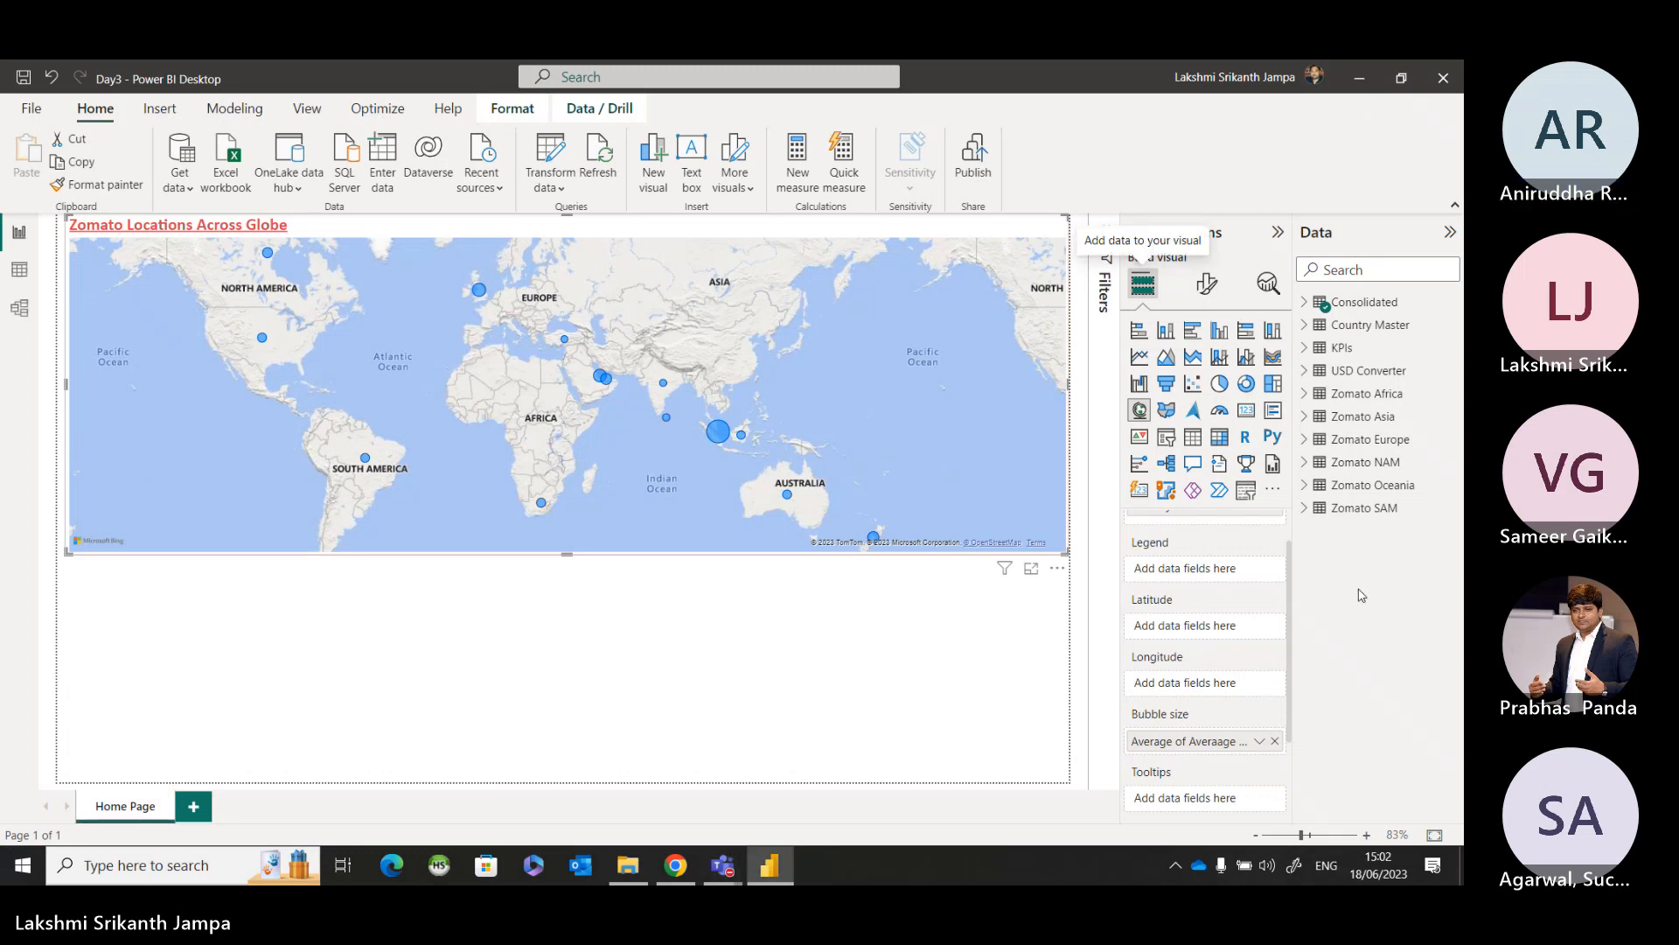
Expand the Consolidated table and look through its fields alongside the country map's field assignments.
{"action": "scroll", "coordinate": [1153, 708], "scroll_direction": "down", "scroll_amount": 1}
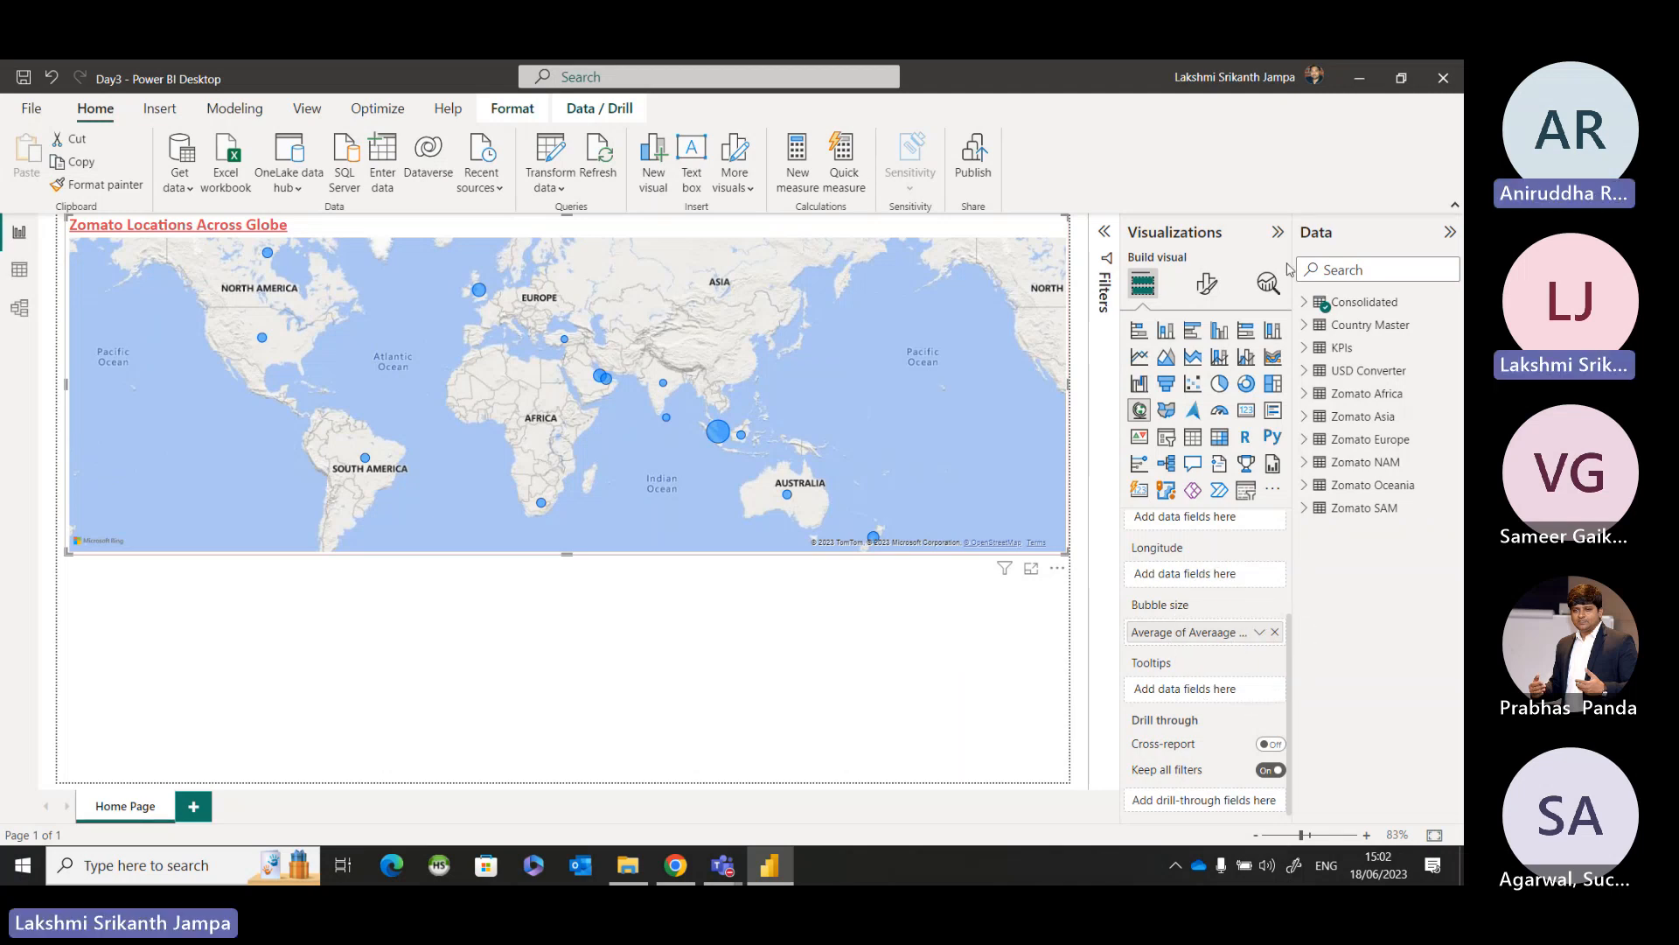
{"action": "left_click", "coordinate": [1306, 303]}
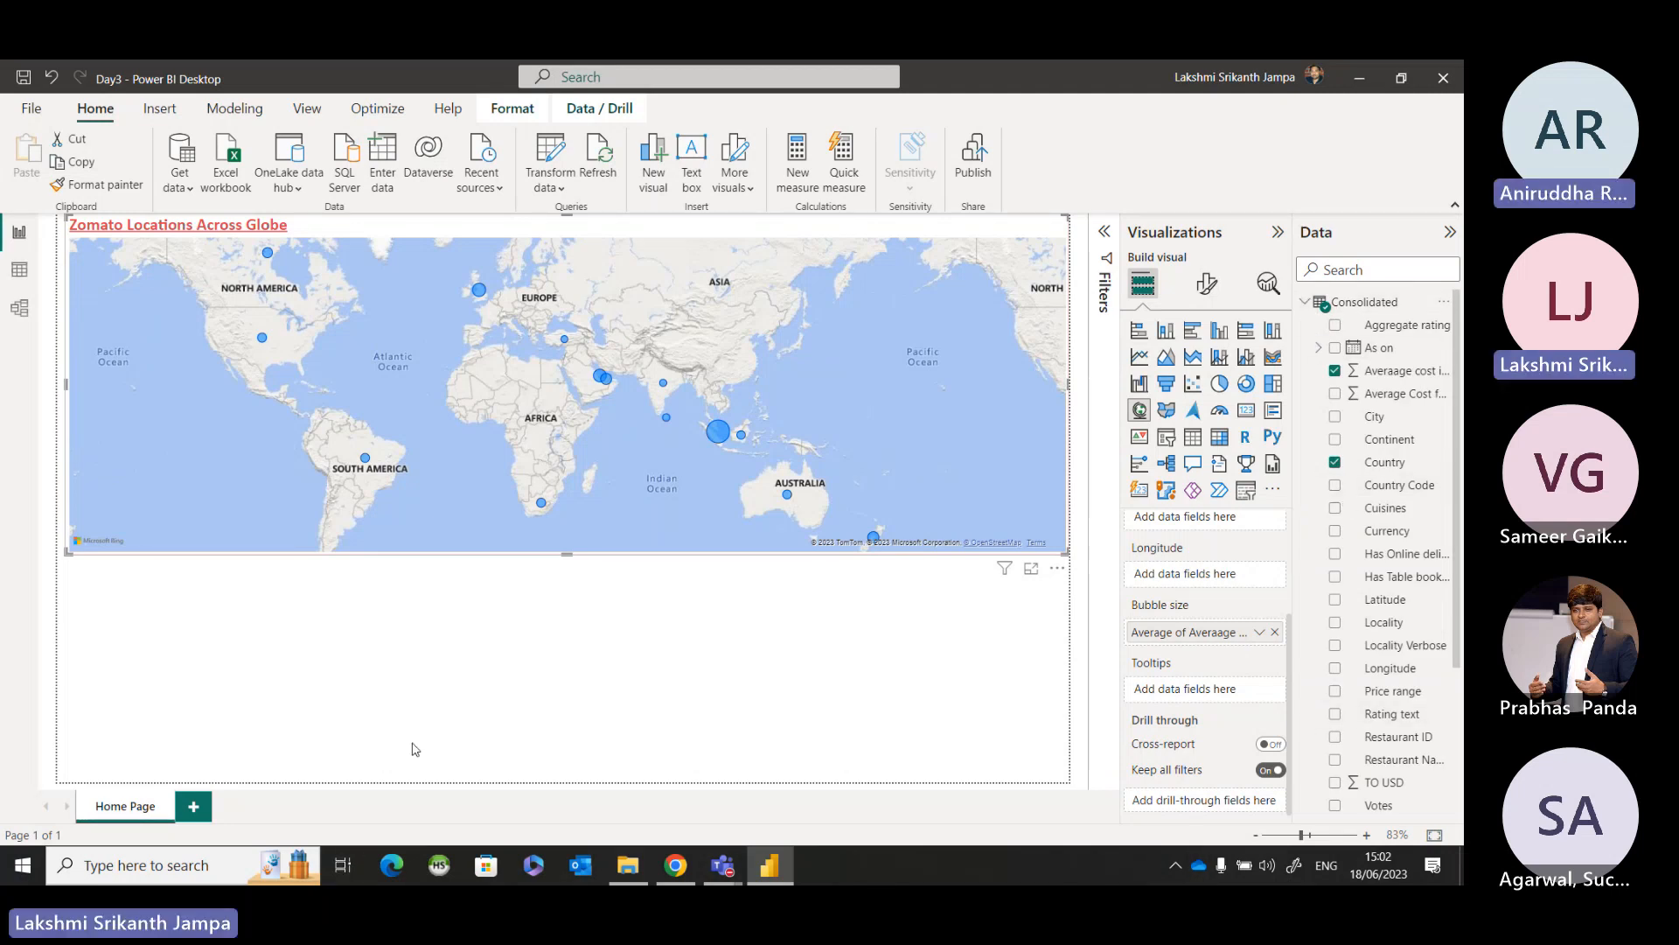
{"action": "scroll", "coordinate": [1348, 578], "scroll_direction": "down", "scroll_amount": 5}
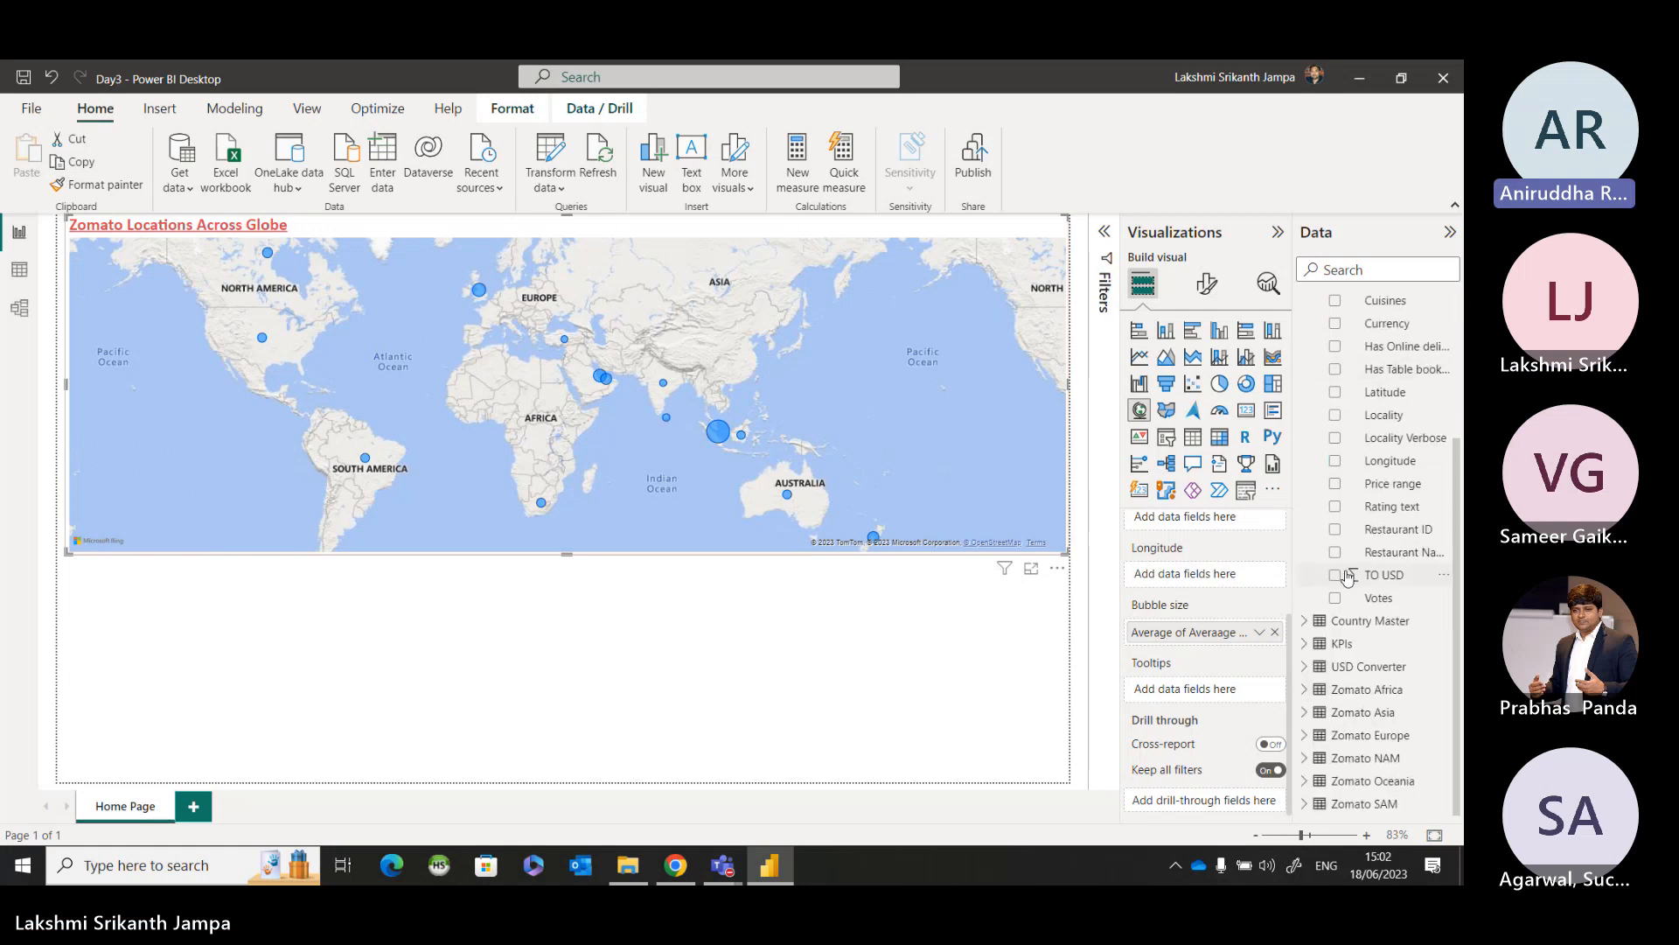
{"action": "scroll", "coordinate": [1351, 576], "scroll_direction": "up", "scroll_amount": 5}
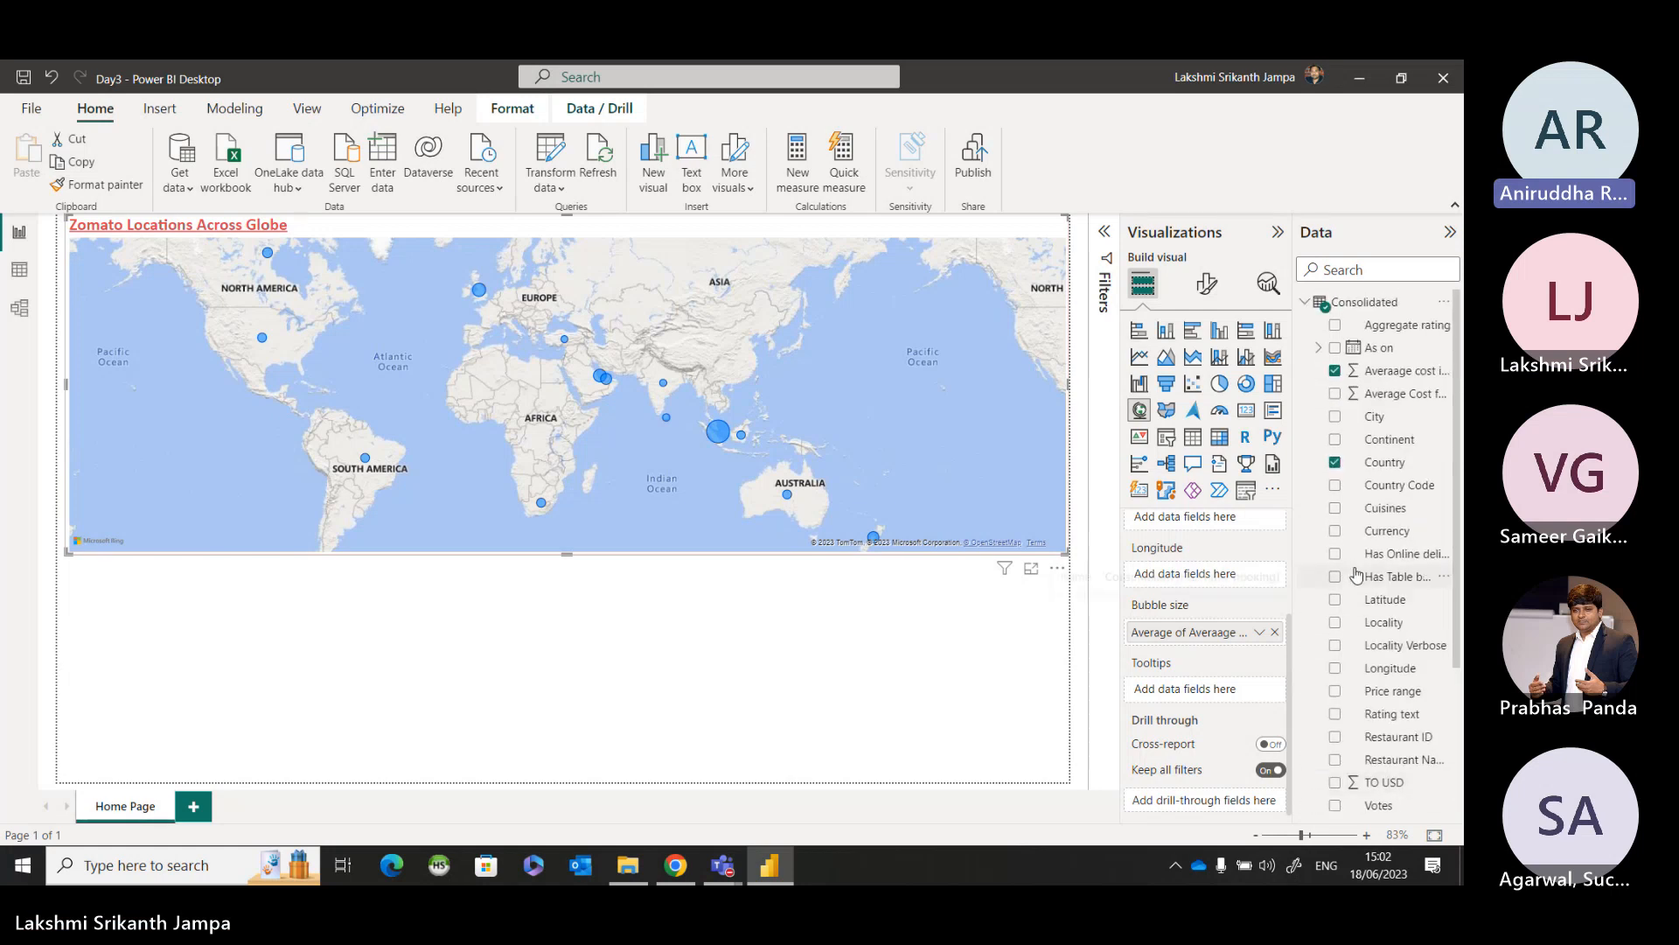
{"action": "left_click", "coordinate": [1003, 642]}
{"action": "scroll", "coordinate": [1146, 646], "scroll_direction": "up", "scroll_amount": 3}
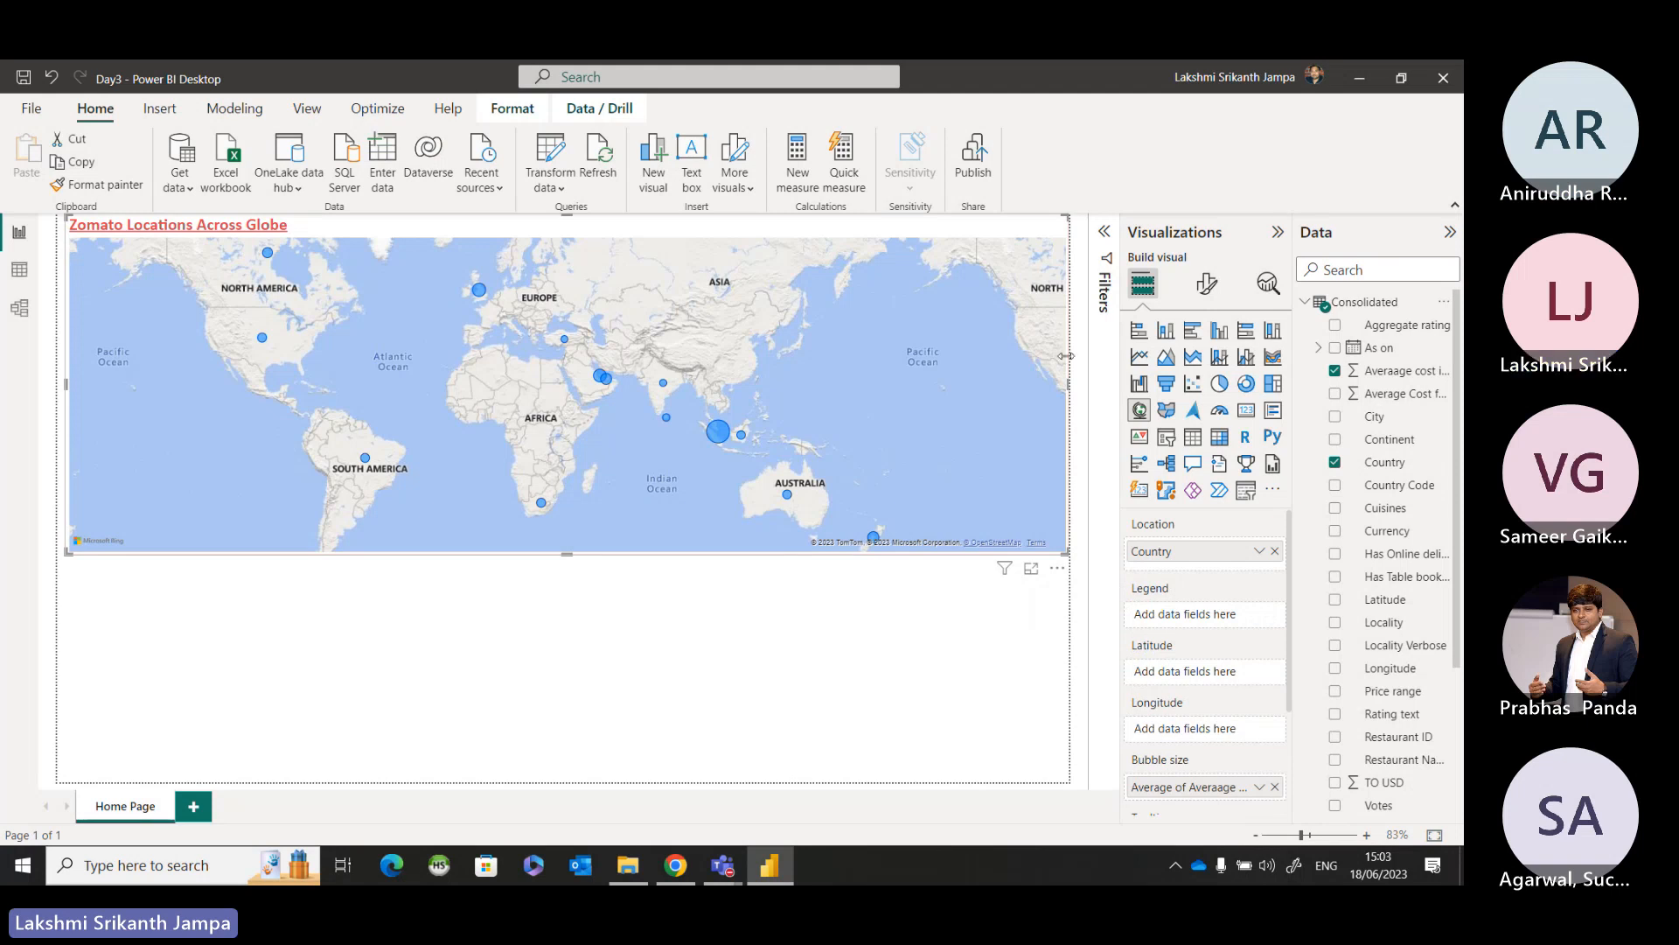
Switch to the Teams meeting and stop sharing the screen.
{"action": "mouse_move", "coordinate": [720, 859]}
{"action": "left_click", "coordinate": [784, 789]}
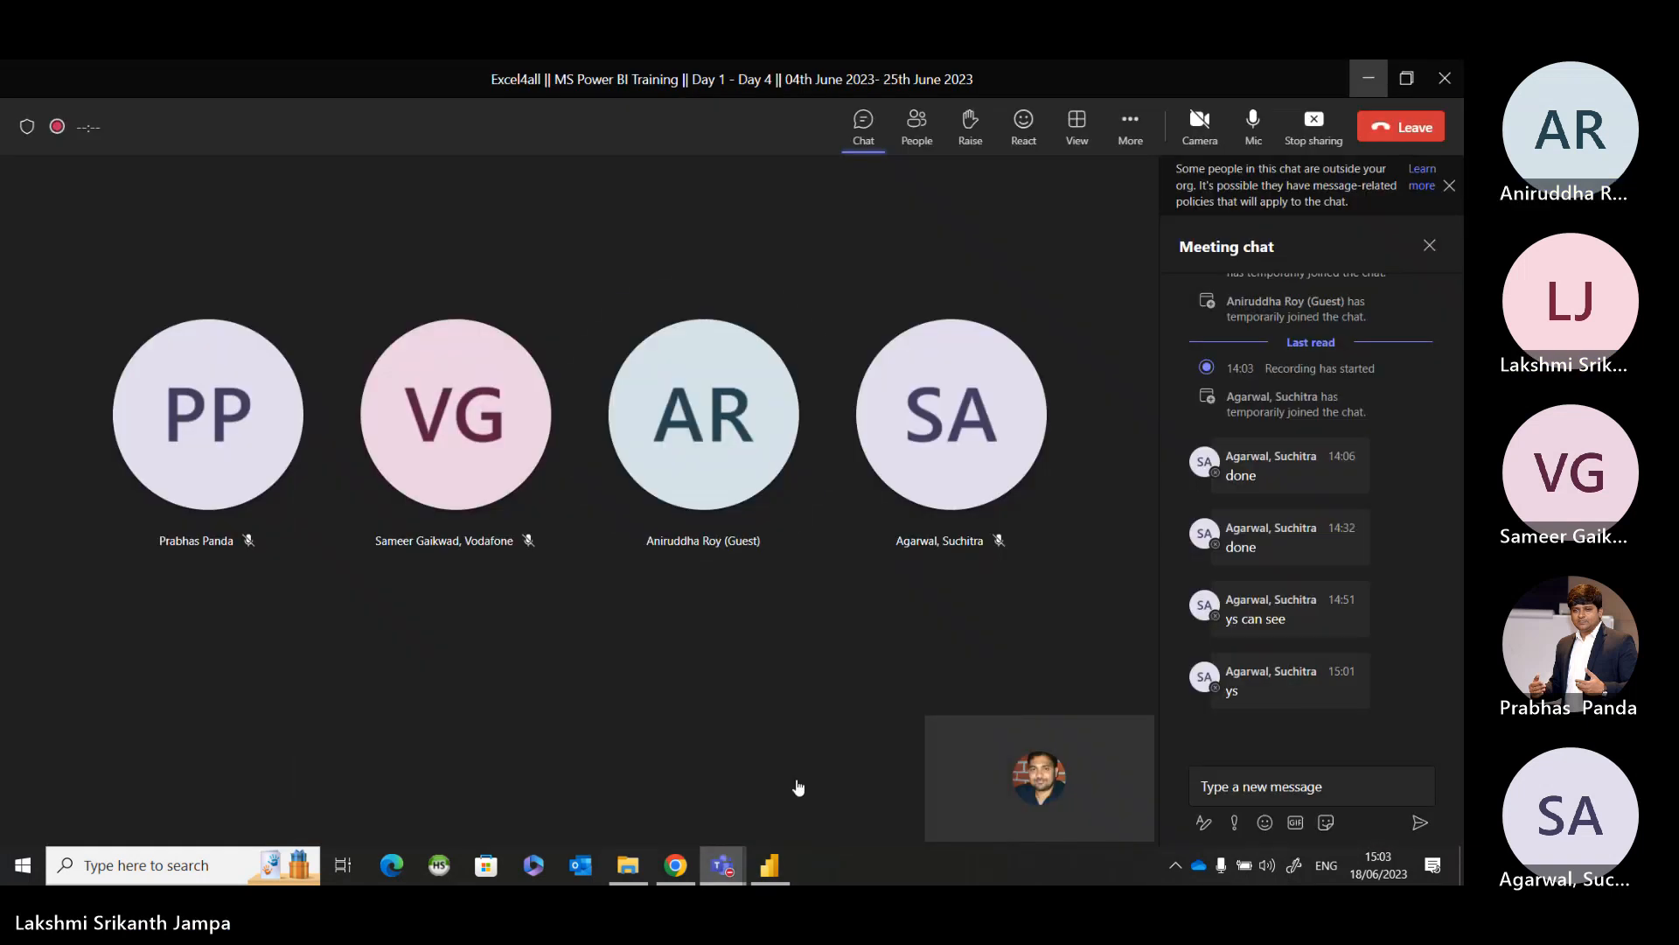
{"action": "left_click", "coordinate": [1304, 128]}
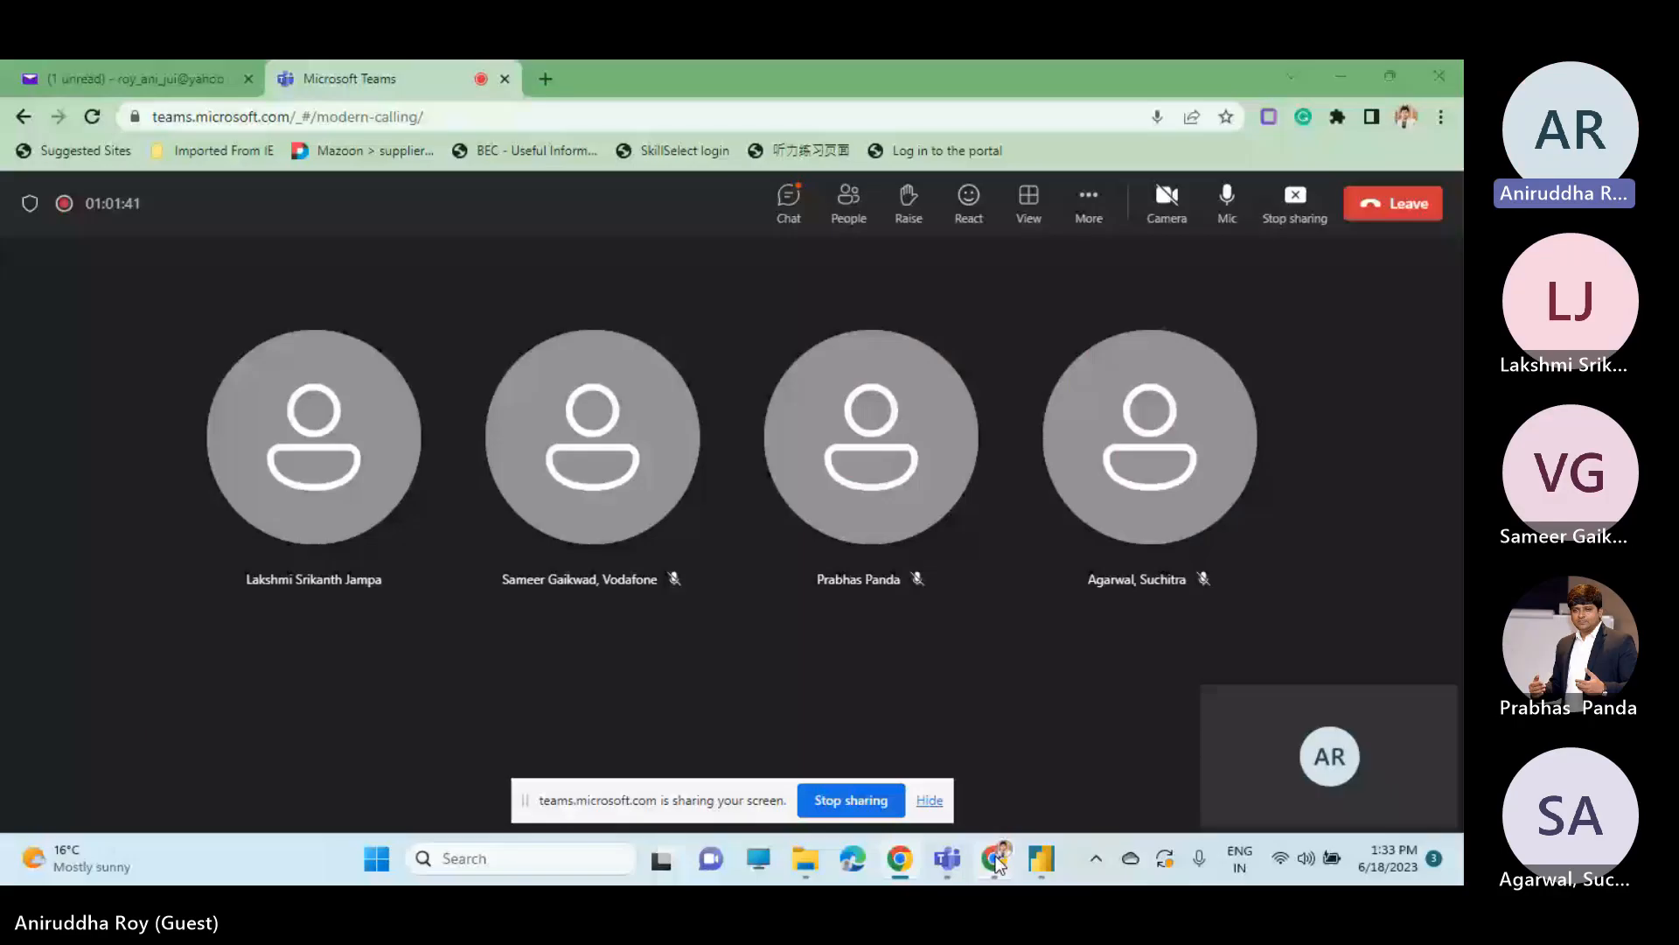
Switch to the Power BI report and look over the map's location and bubble size field assignments.
{"action": "left_click", "coordinate": [1037, 859]}
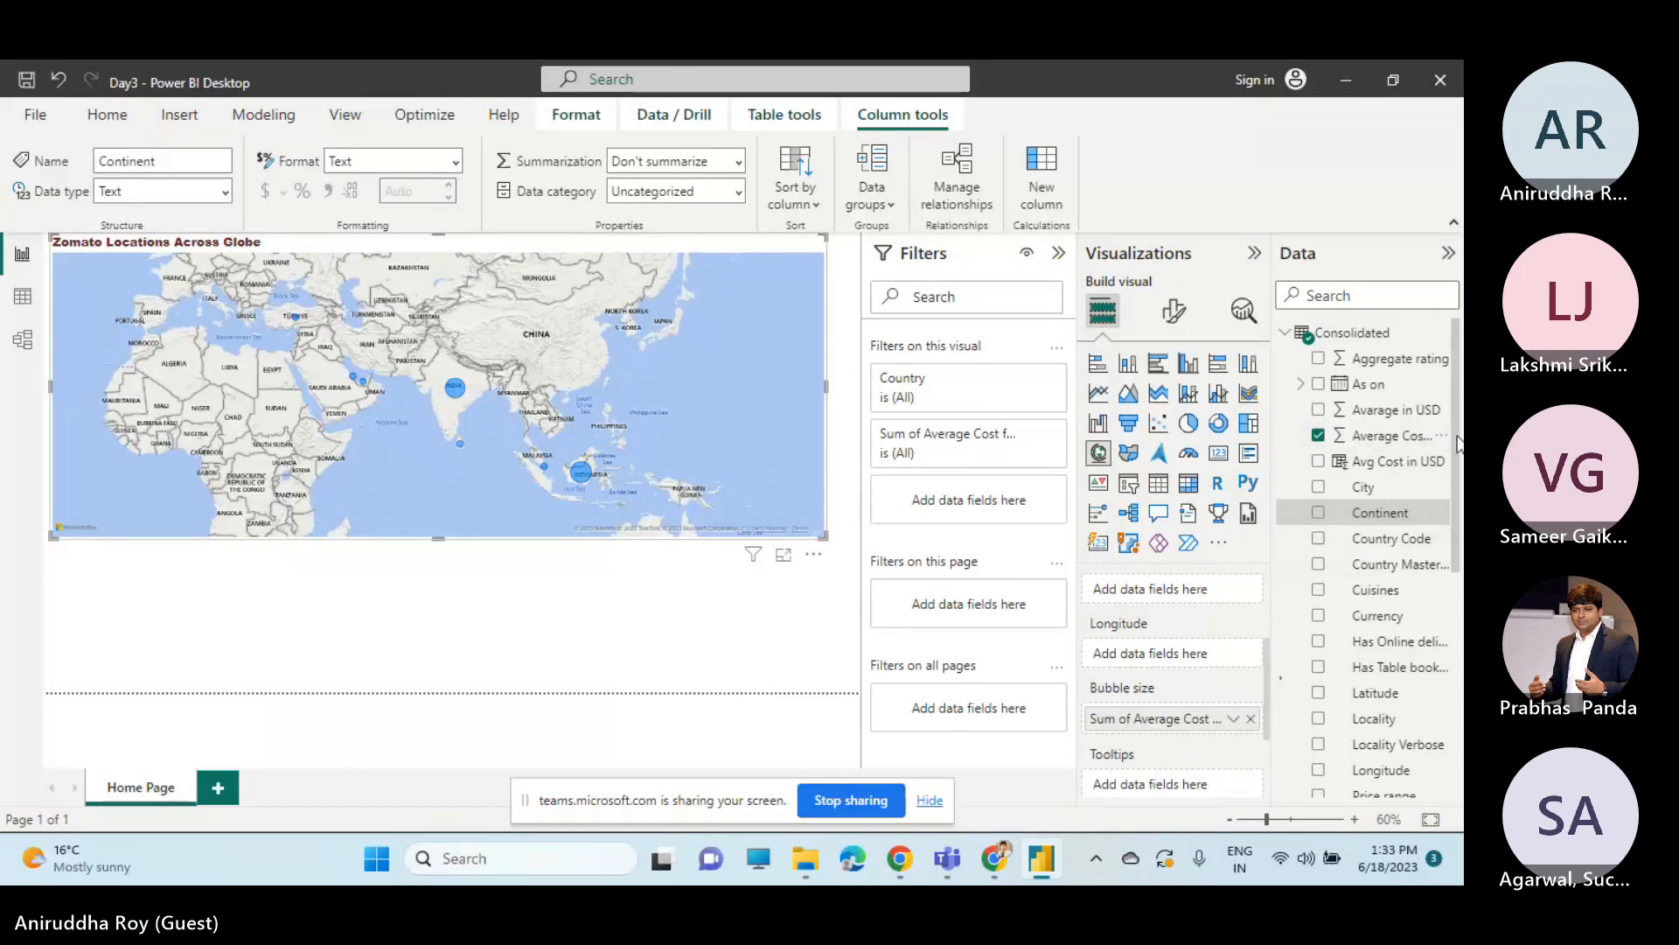
{"action": "mouse_move", "coordinate": [1456, 436]}
{"action": "left_mouse_down"}
{"action": "mouse_move", "coordinate": [1453, 498]}
{"action": "mouse_move", "coordinate": [1457, 419]}
{"action": "left_mouse_up"}
{"action": "left_click_drag", "start_coordinate": [1267, 675], "coordinate": [1268, 574]}
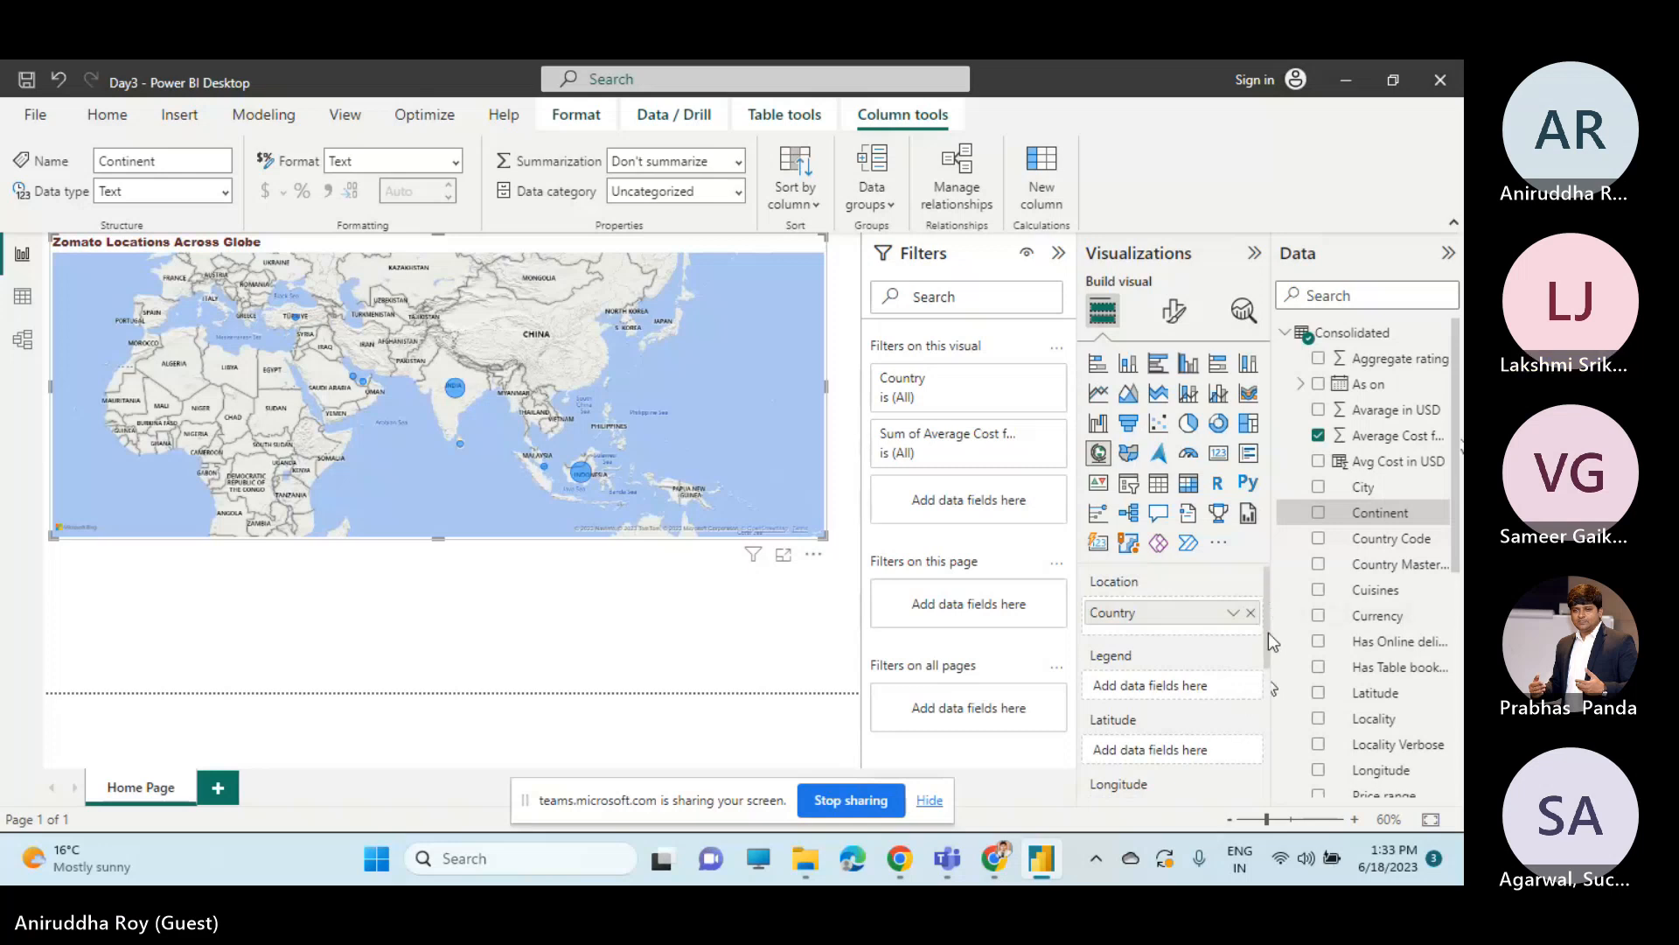
{"action": "left_click_drag", "start_coordinate": [1263, 633], "coordinate": [1263, 724]}
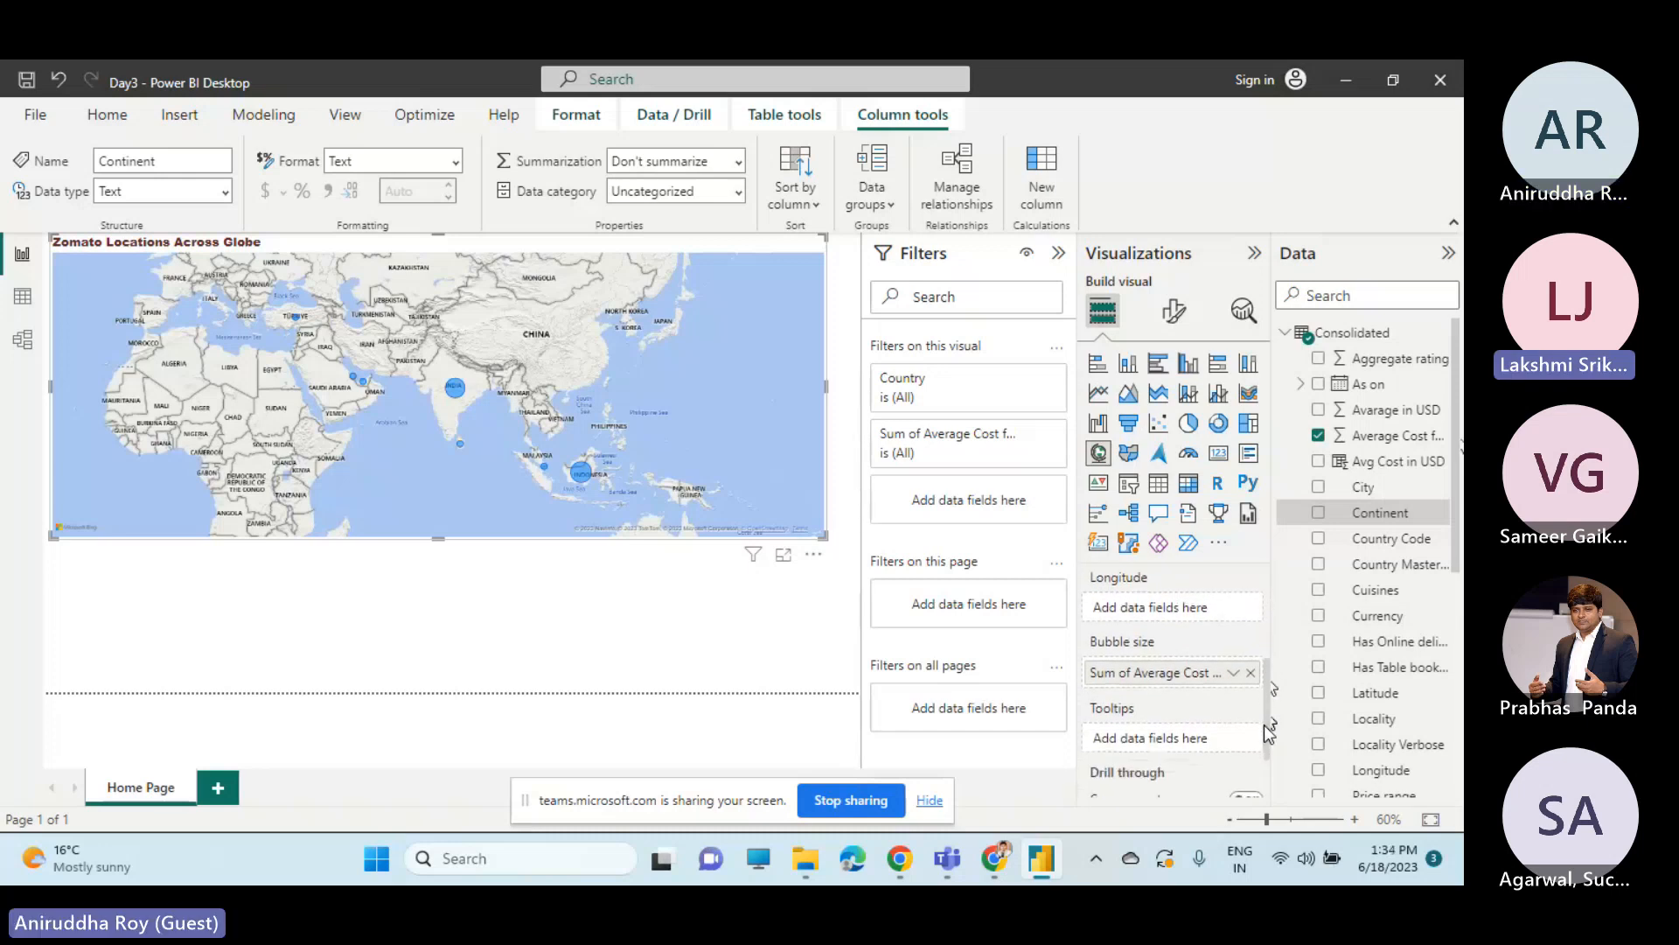
Replace the map's bubble size field with Avarage in USD from the Consolidated table, aggregated as Average.
{"action": "left_click", "coordinate": [1251, 674]}
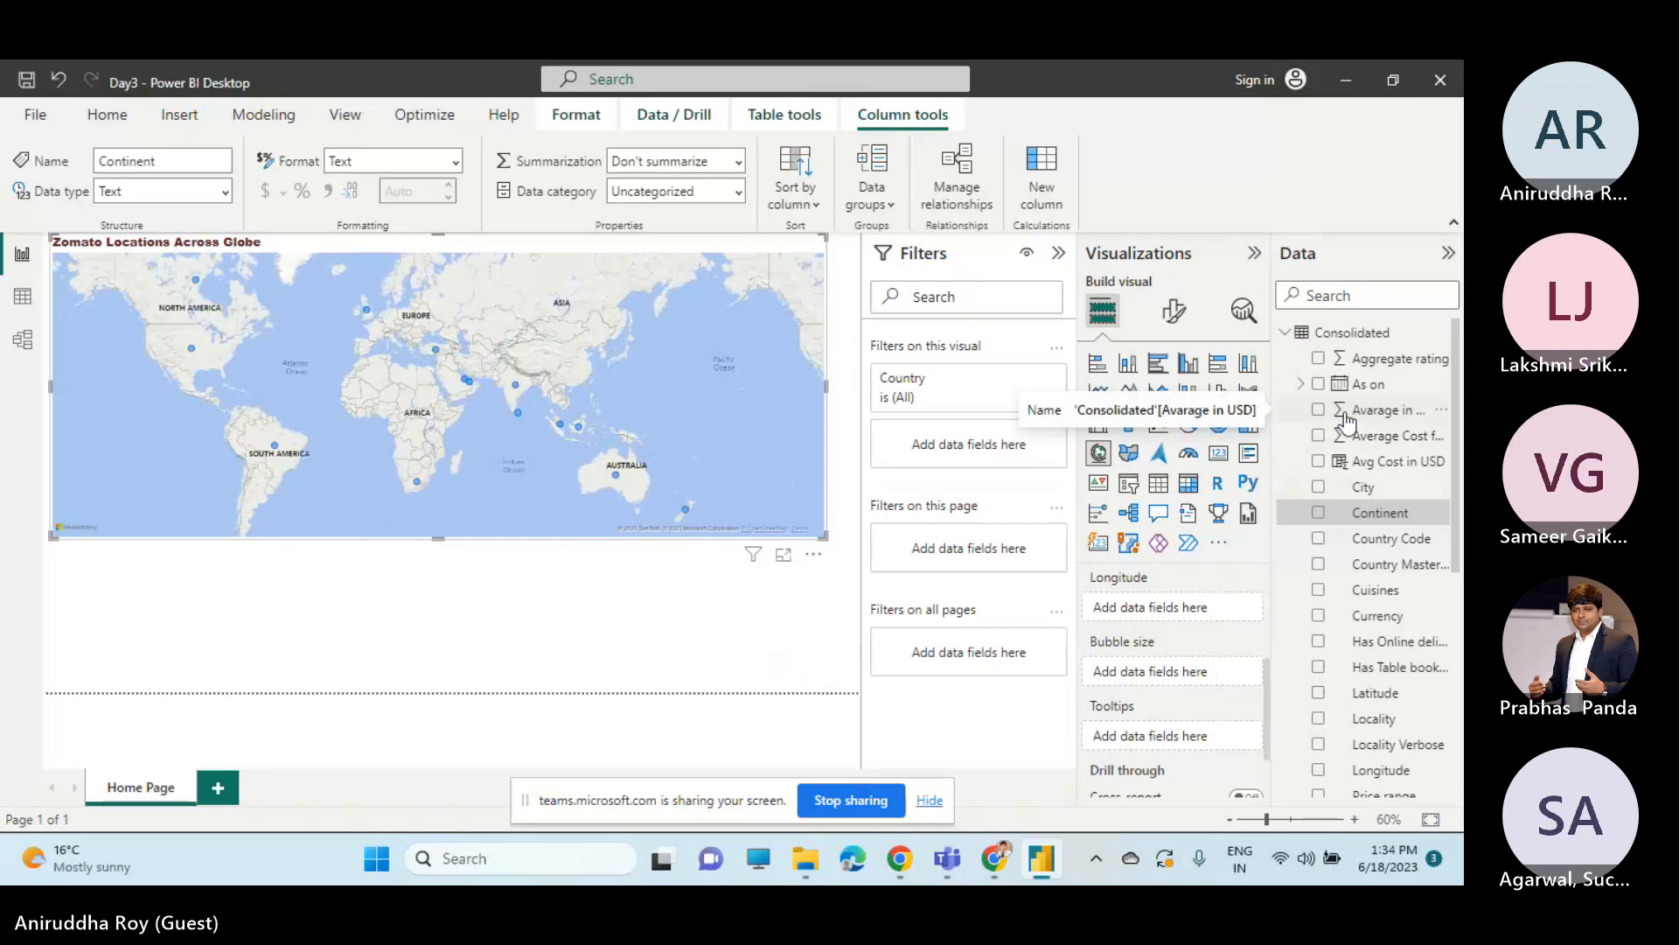
{"action": "left_click_drag", "start_coordinate": [1348, 422], "coordinate": [1163, 680]}
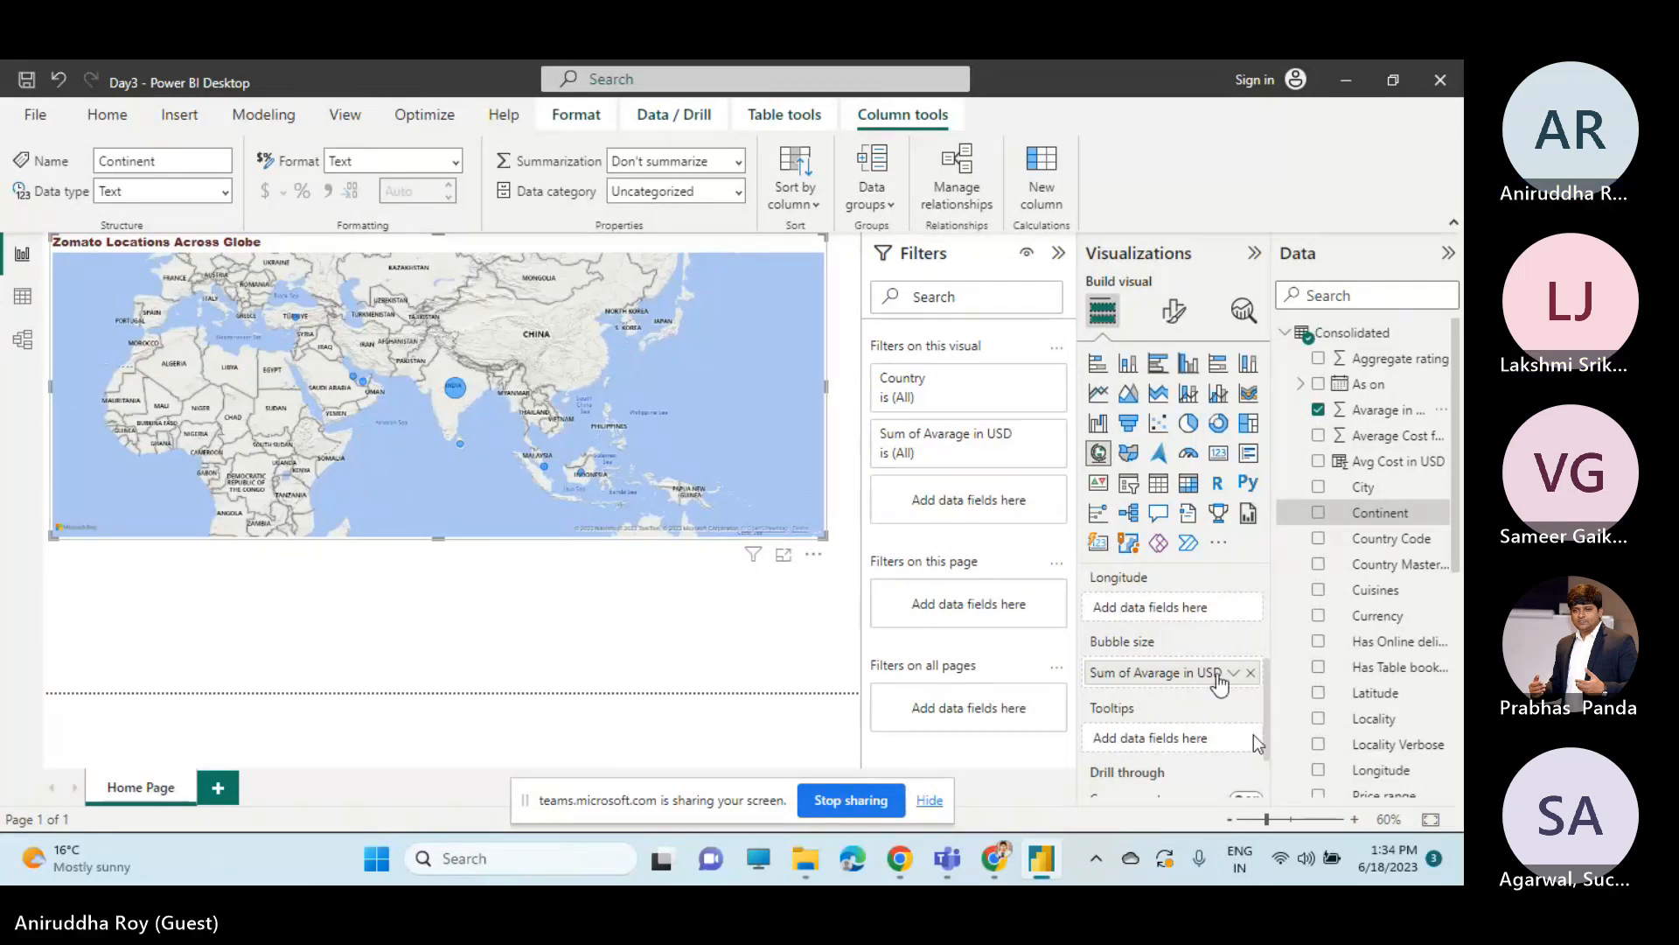
{"action": "left_click", "coordinate": [1233, 673]}
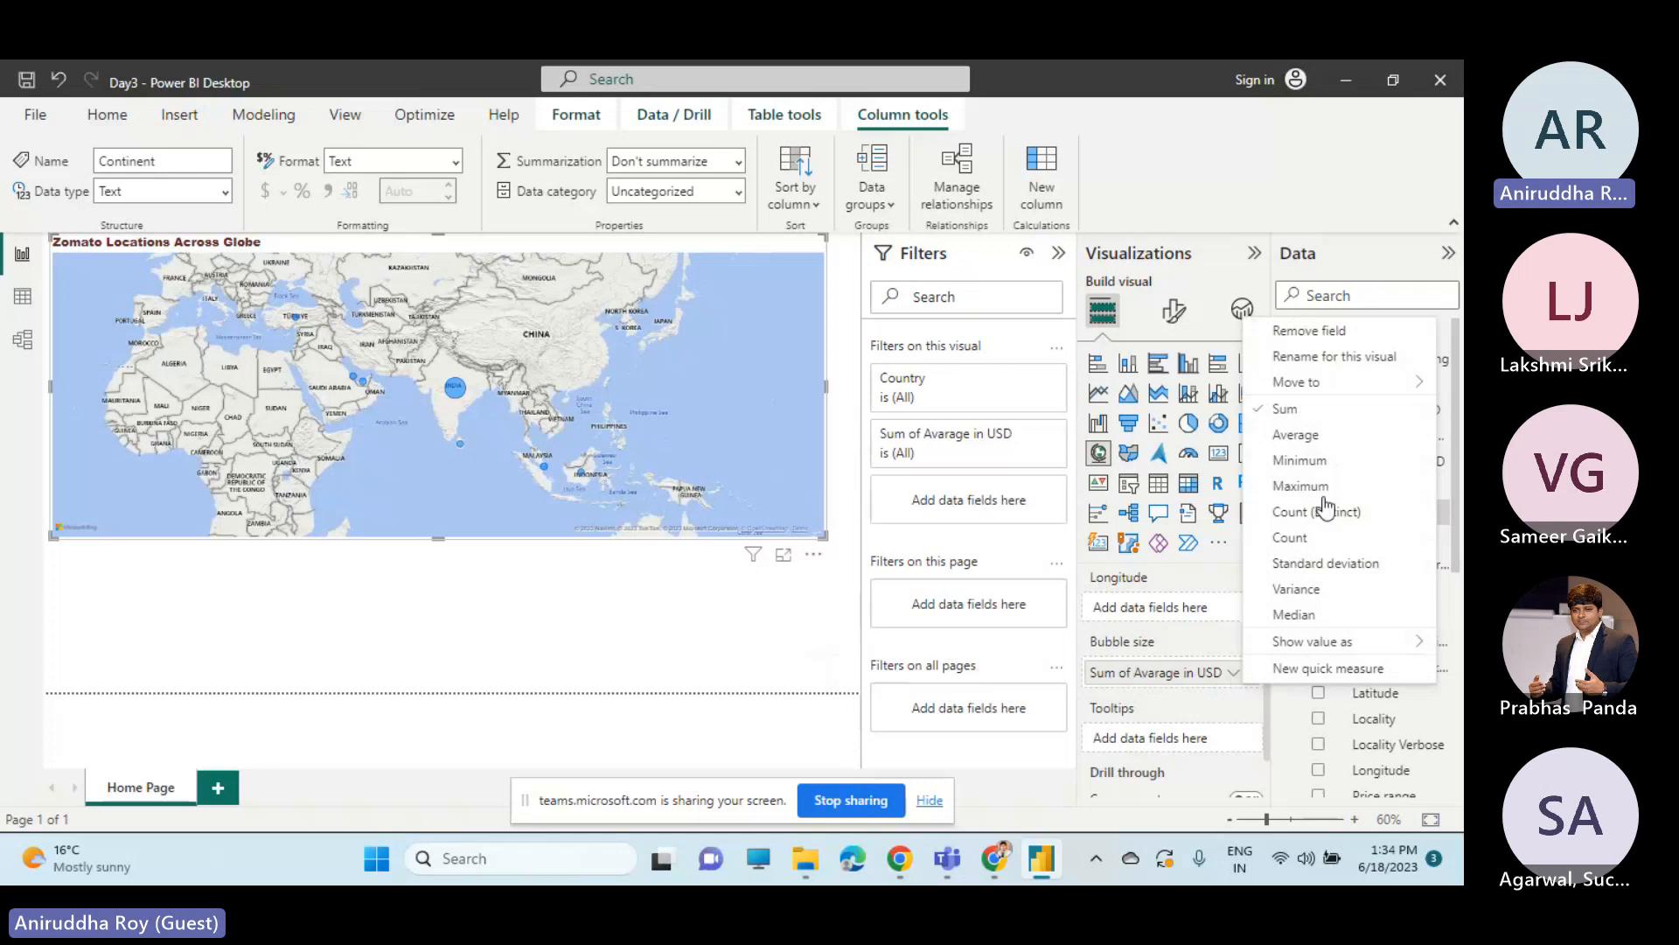
{"action": "left_click", "coordinate": [1317, 442]}
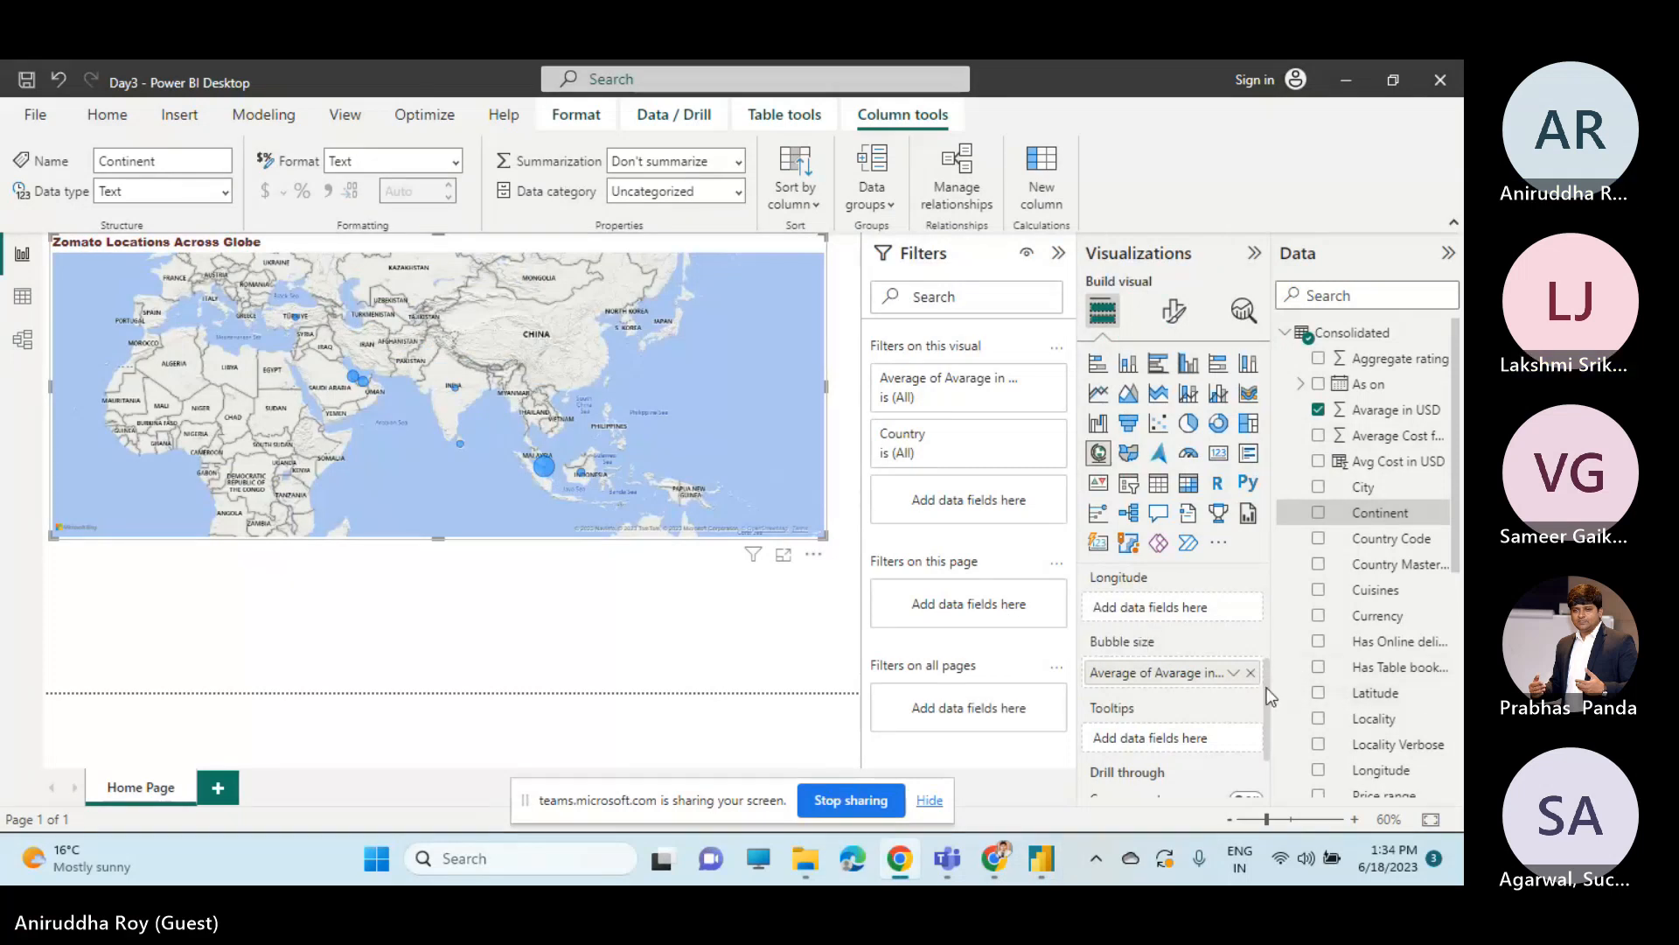
{"action": "left_click_drag", "start_coordinate": [1266, 688], "coordinate": [1255, 610]}
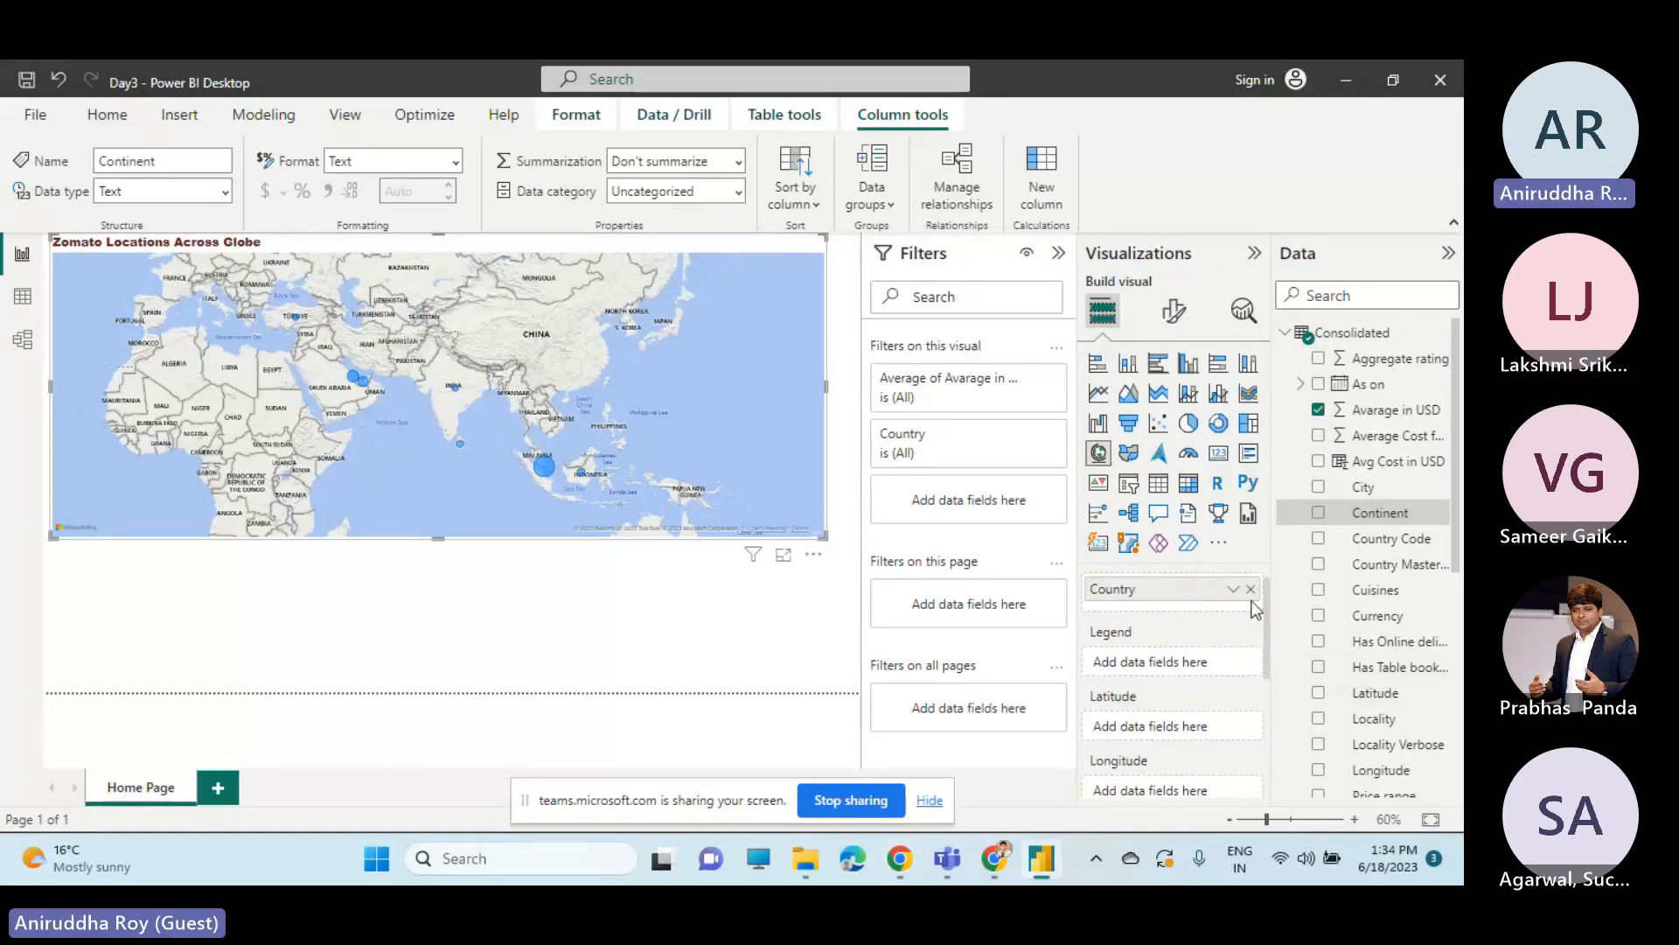
{"action": "left_click", "coordinate": [1251, 588]}
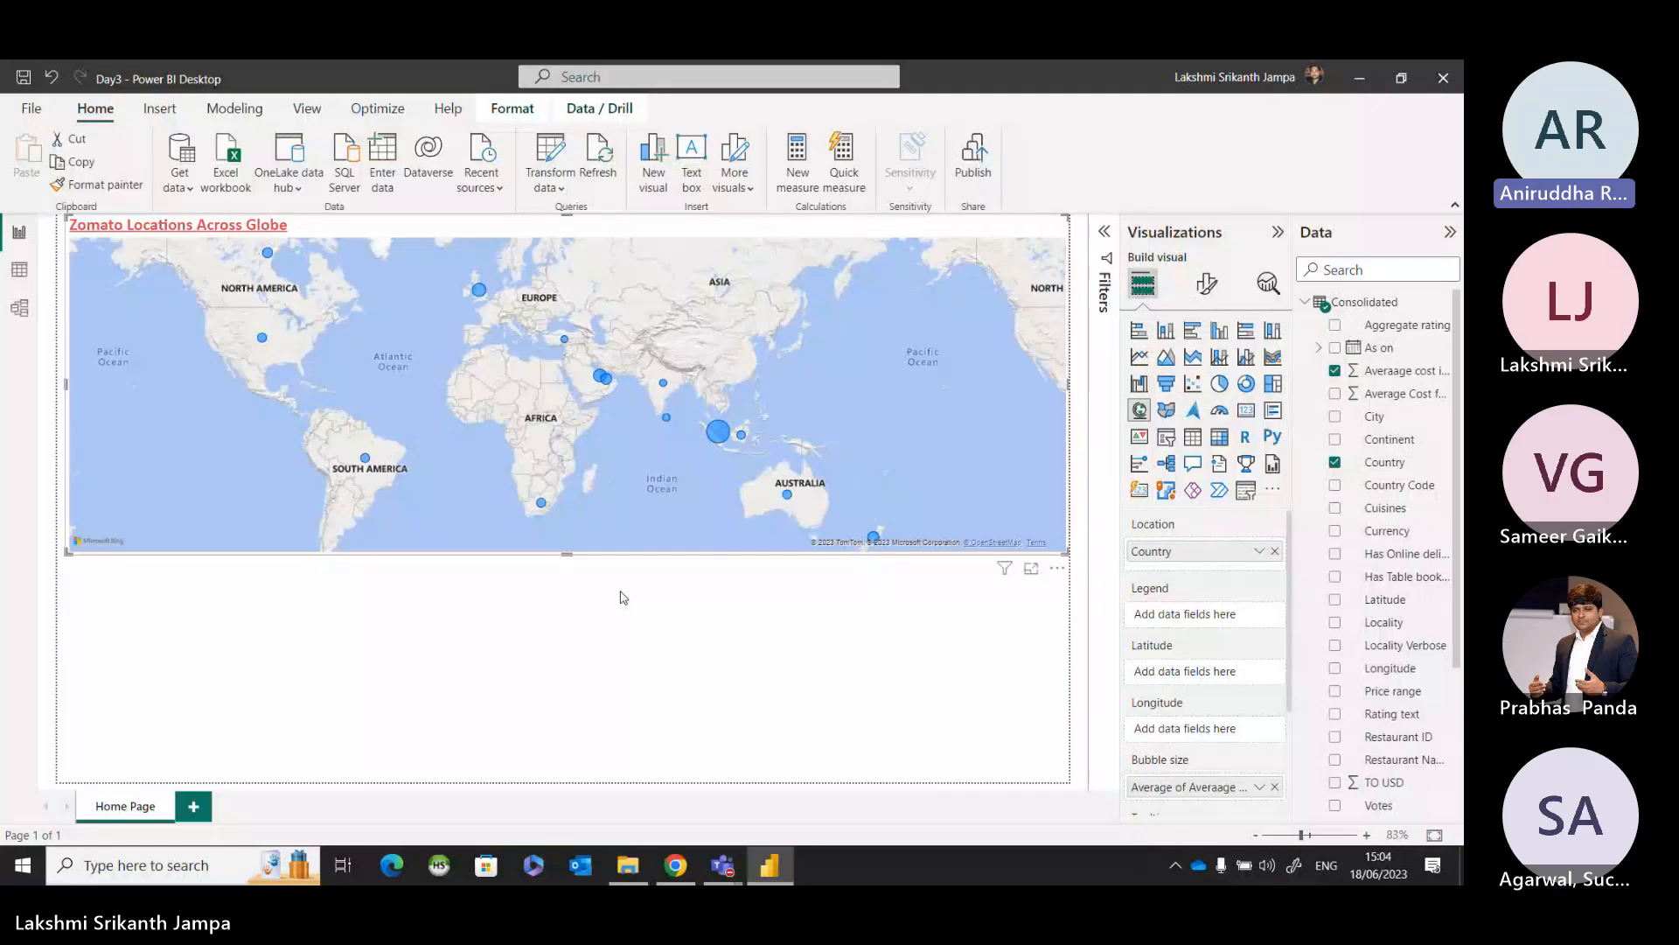
{"action": "left_click", "coordinate": [619, 591]}
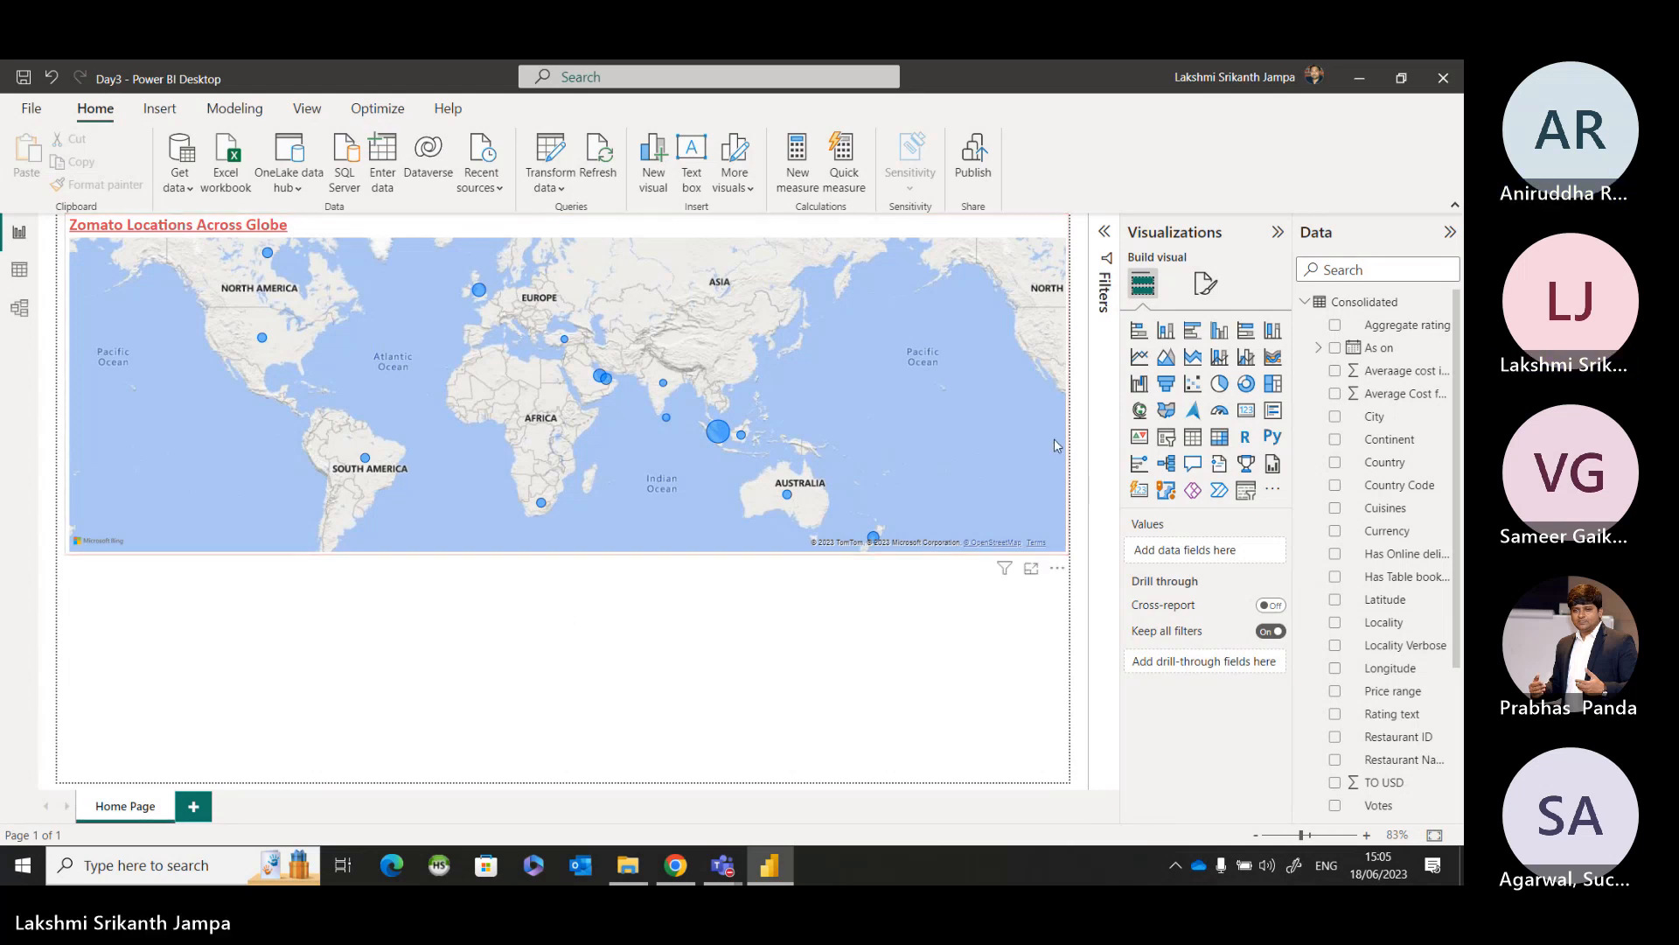
Select the country map and set its map style to Aerial.
{"action": "left_click", "coordinate": [975, 403]}
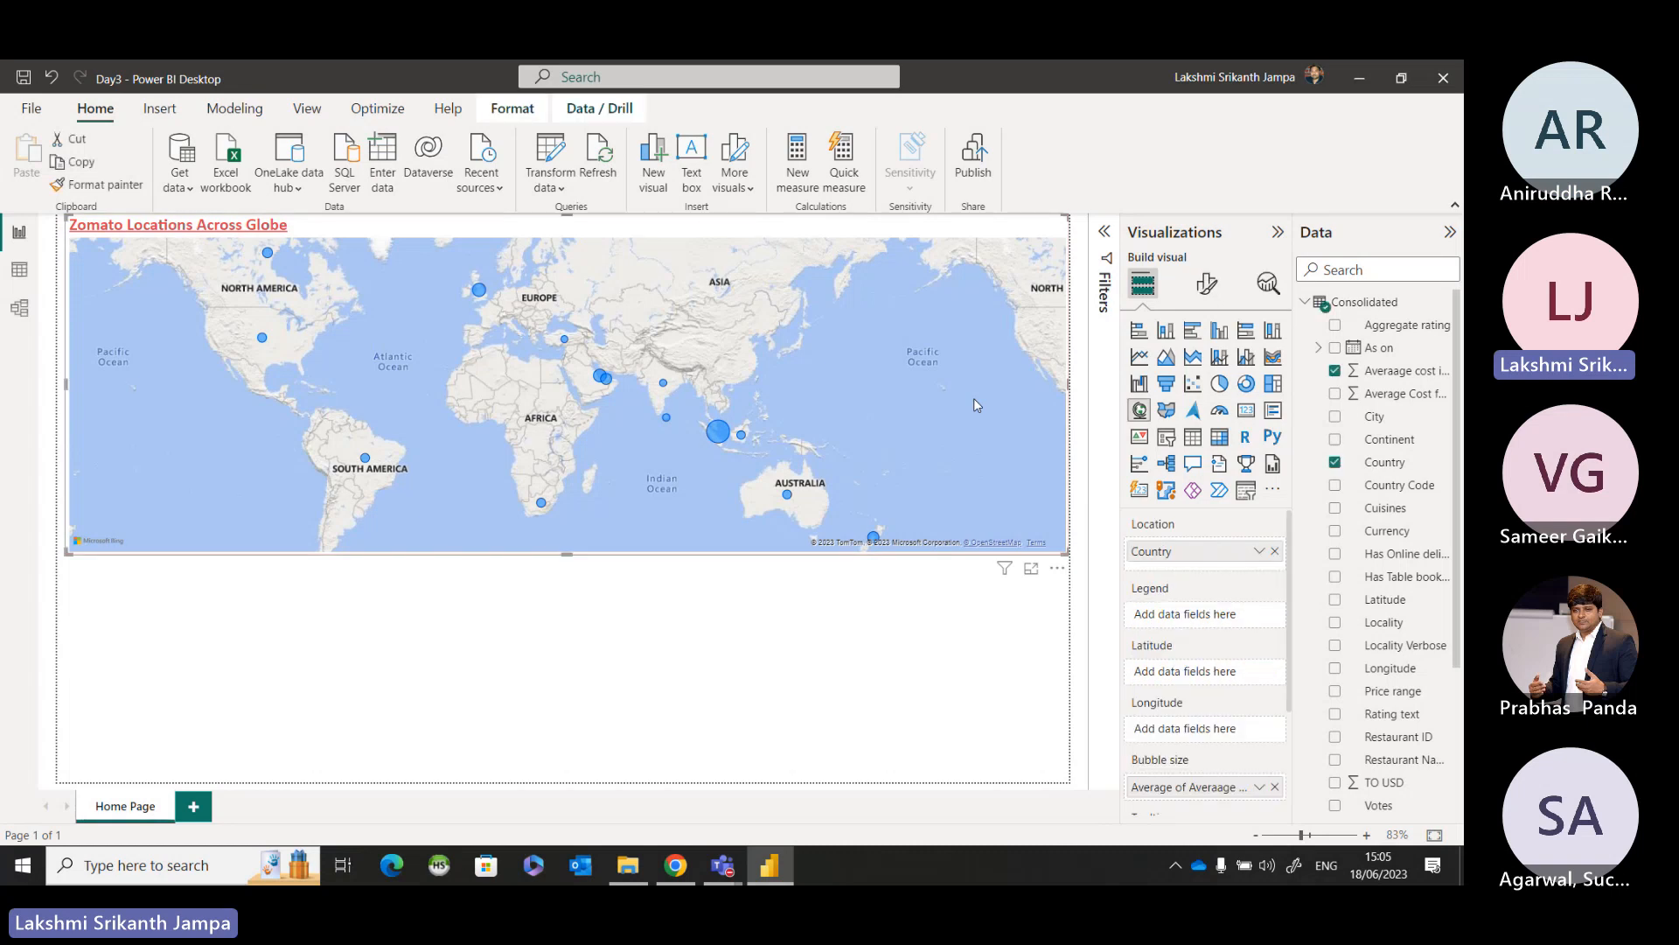
{"action": "left_click", "coordinate": [1209, 286]}
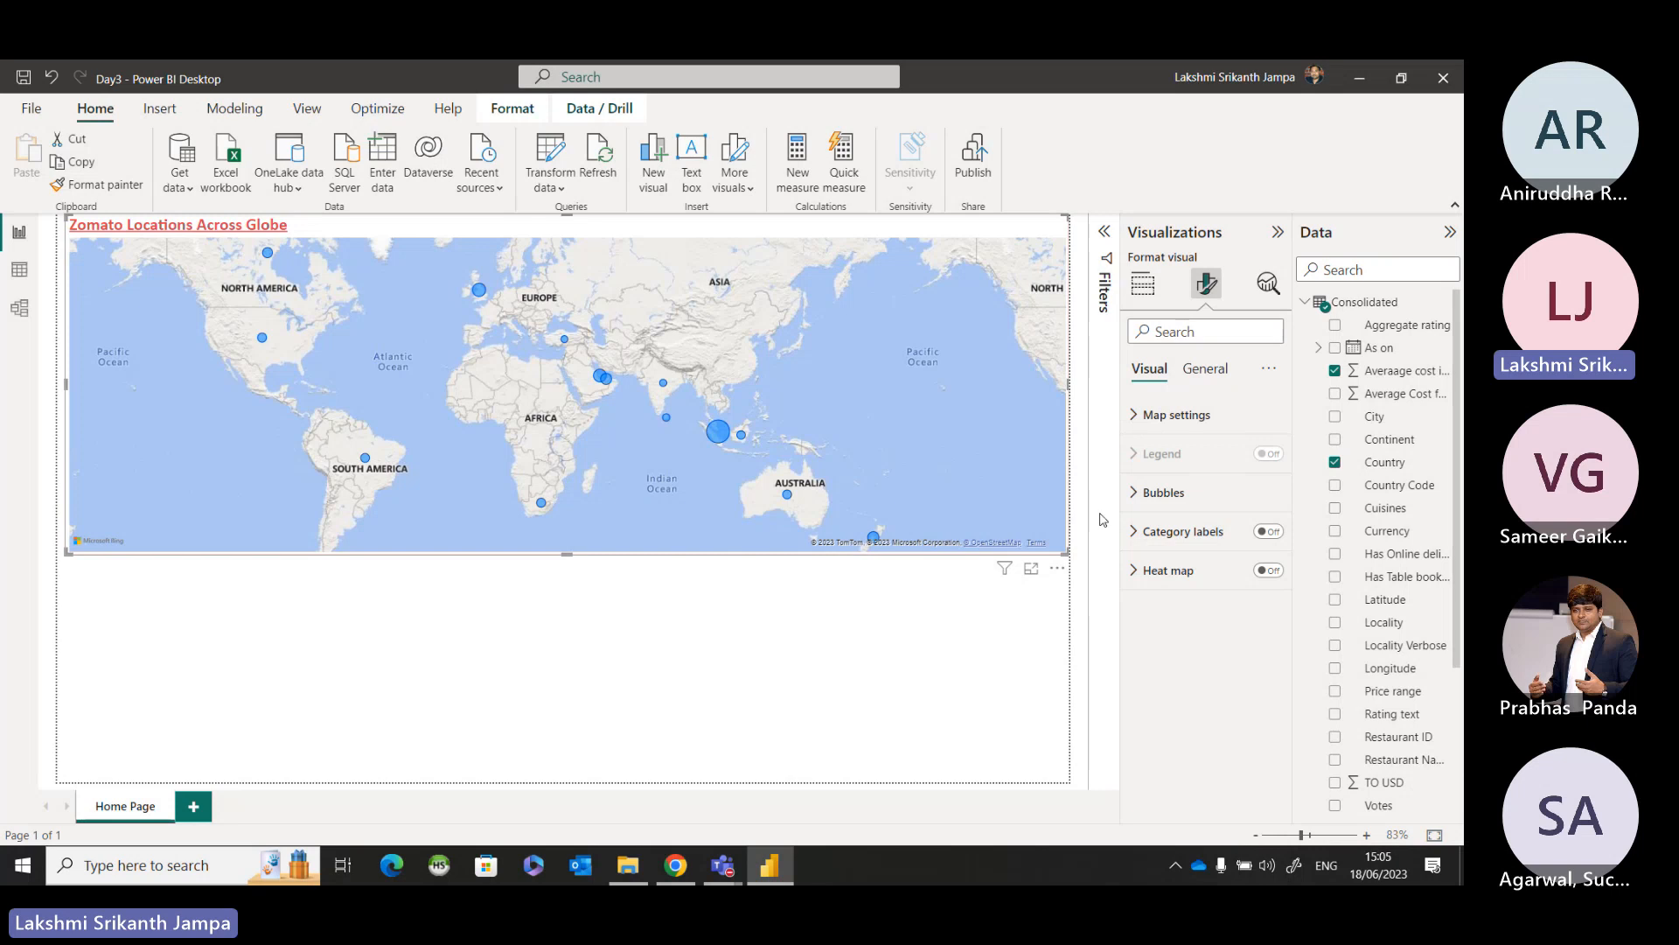
{"action": "left_click", "coordinate": [1139, 418]}
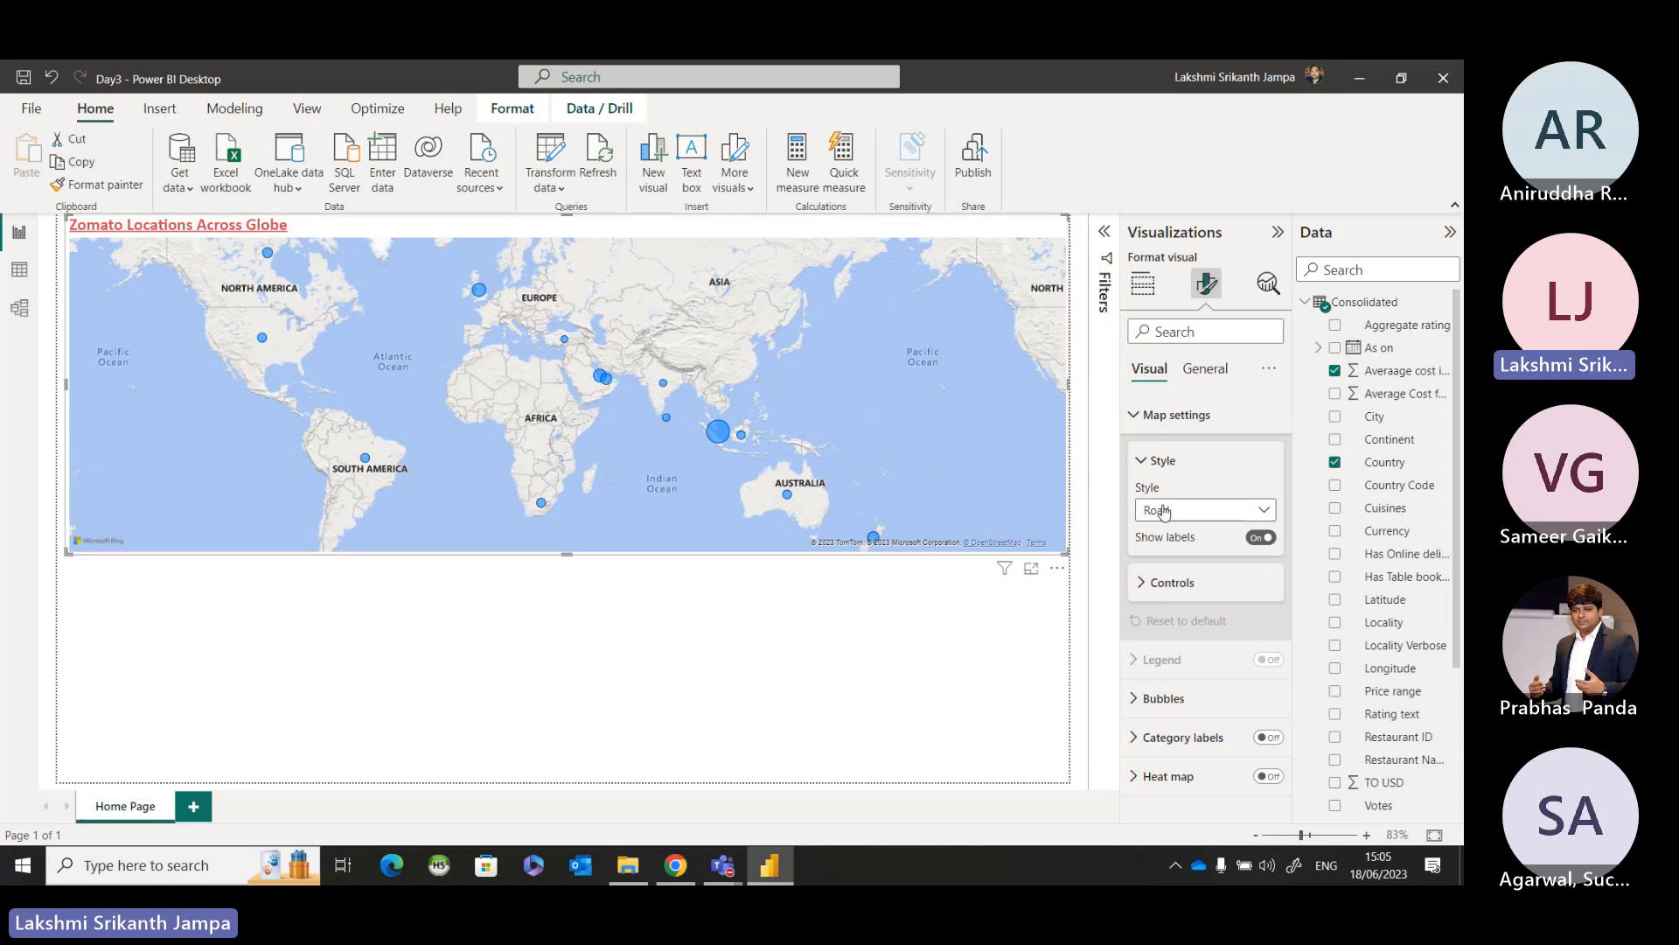
{"action": "key", "text": "ctrl"}
{"action": "key", "text": "ctrl"}
{"action": "key", "text": "ctrl"}
{"action": "key", "text": "ctrl"}
{"action": "left_click", "coordinate": [1165, 522]}
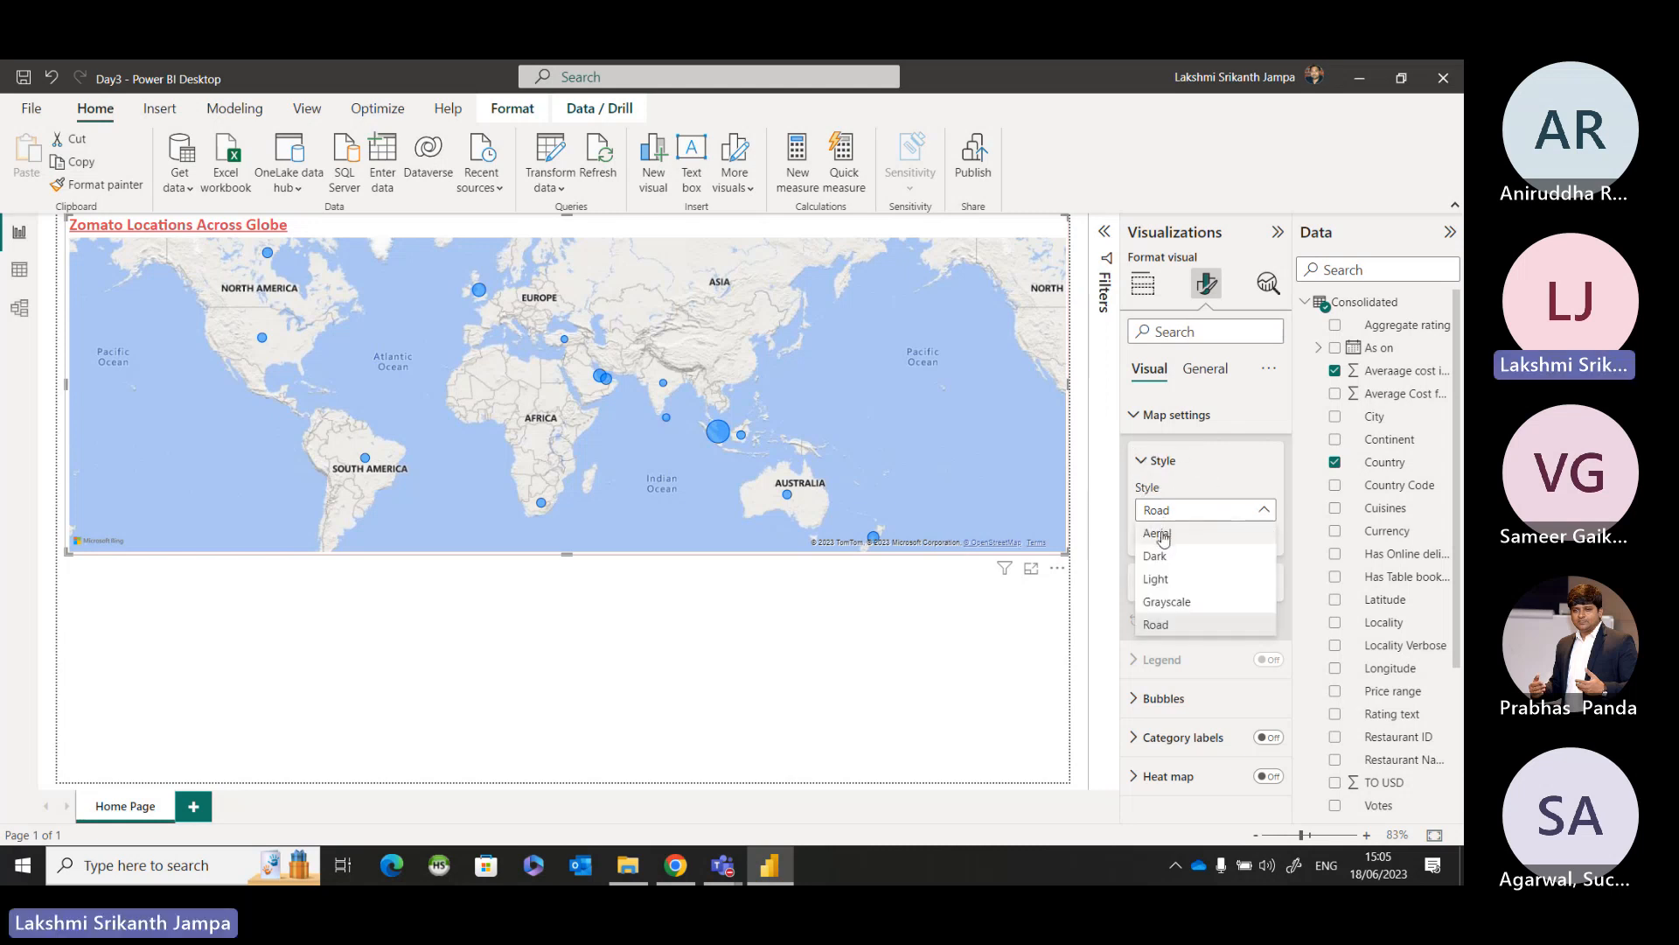
{"action": "left_click", "coordinate": [1163, 533]}
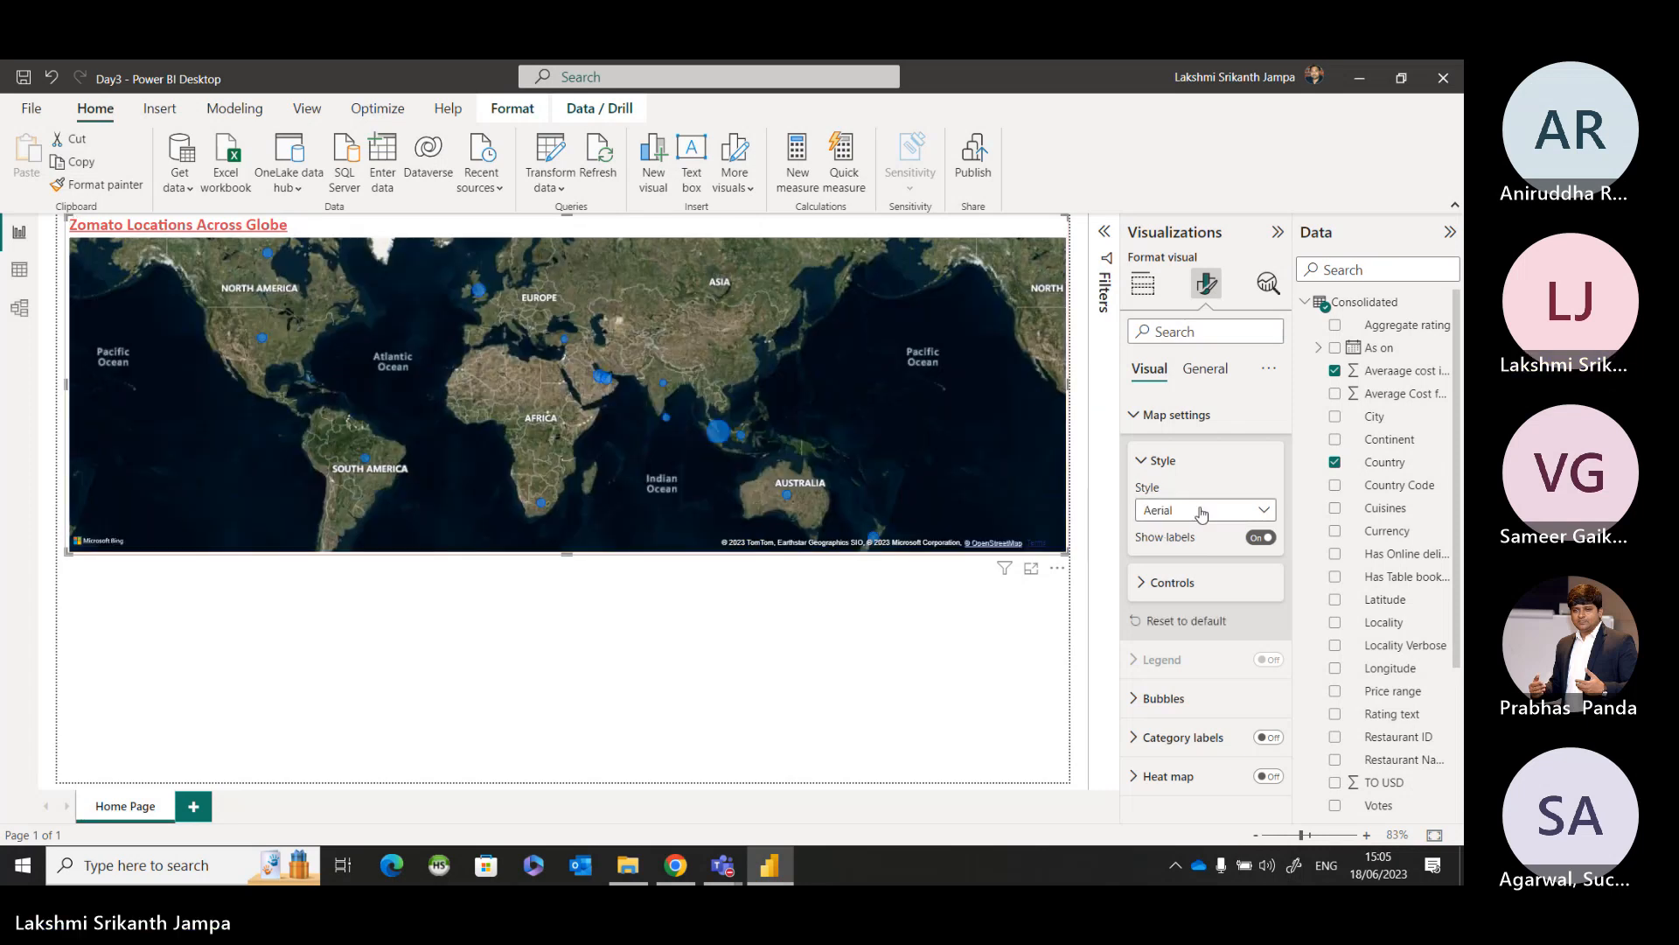
Try the Dark, Light, Grayscale and Road styles on the country map, and return to Aerial.
{"action": "left_click", "coordinate": [1201, 510]}
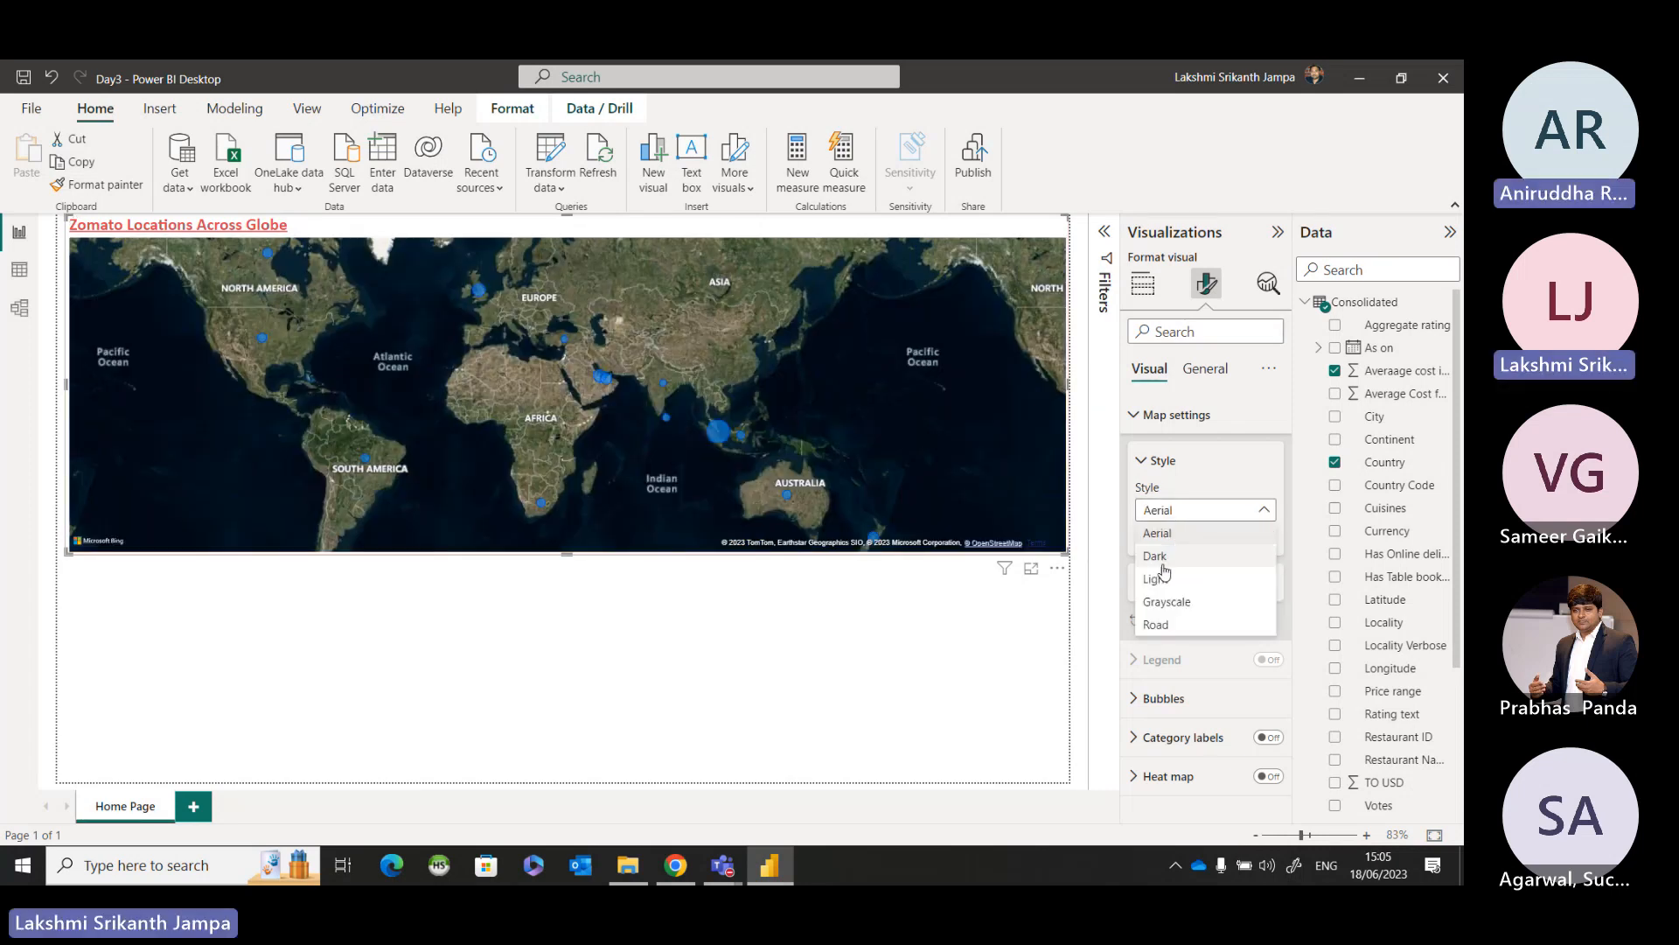
{"action": "left_click", "coordinate": [1165, 569]}
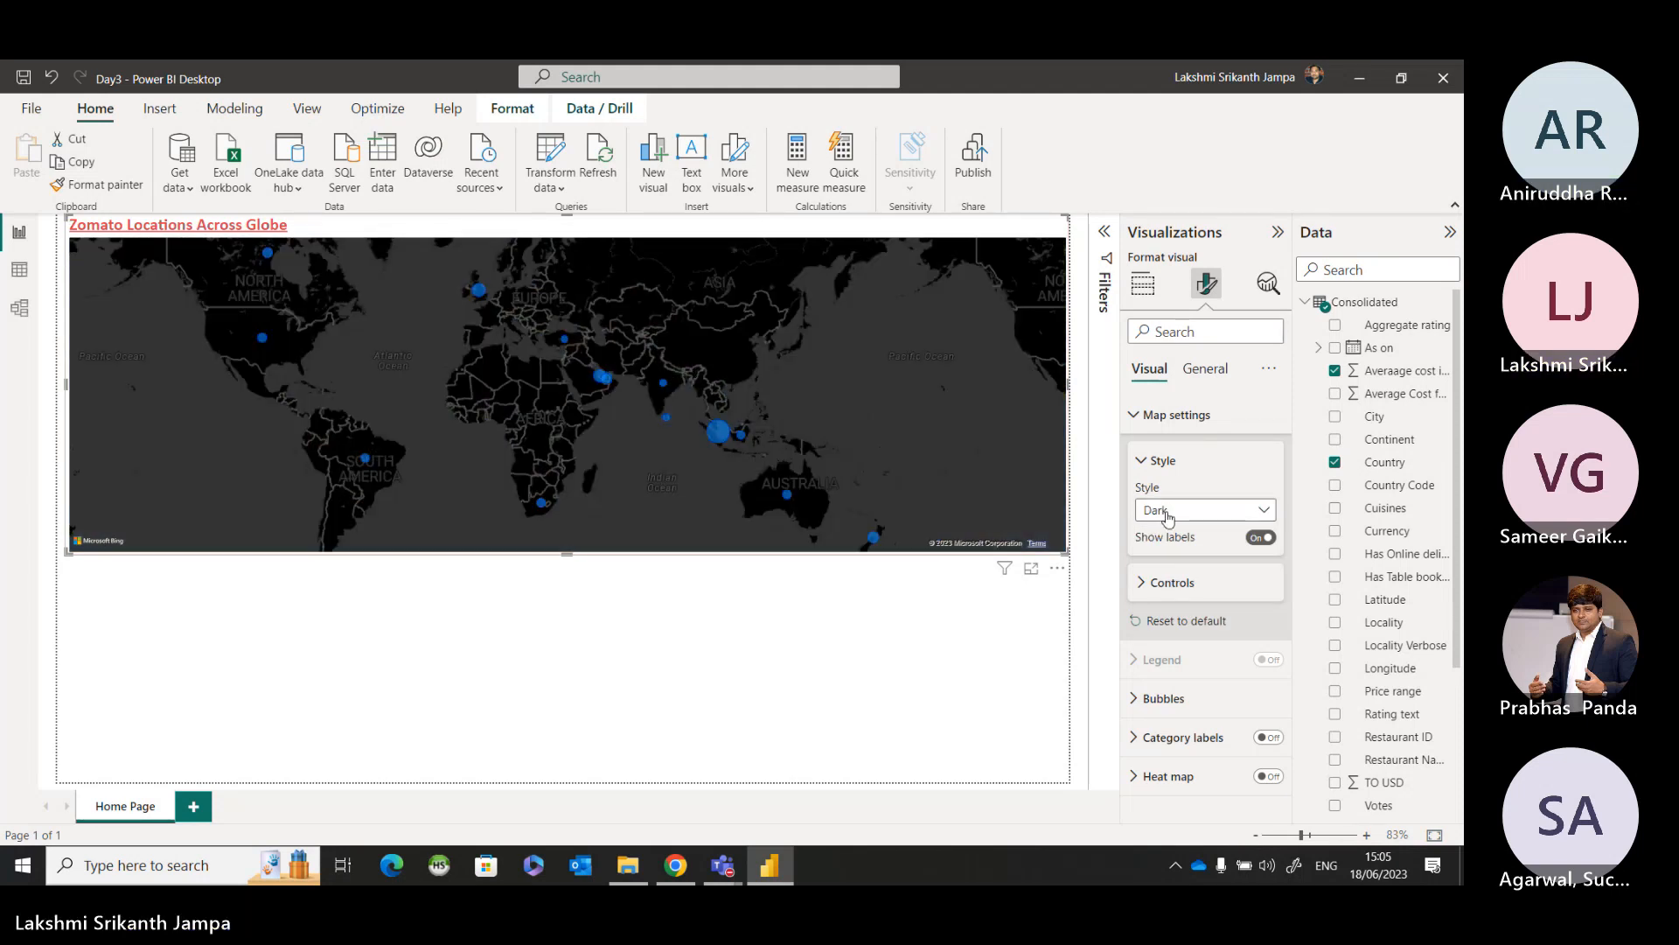
{"action": "left_click", "coordinate": [1167, 514]}
{"action": "left_click", "coordinate": [1159, 581]}
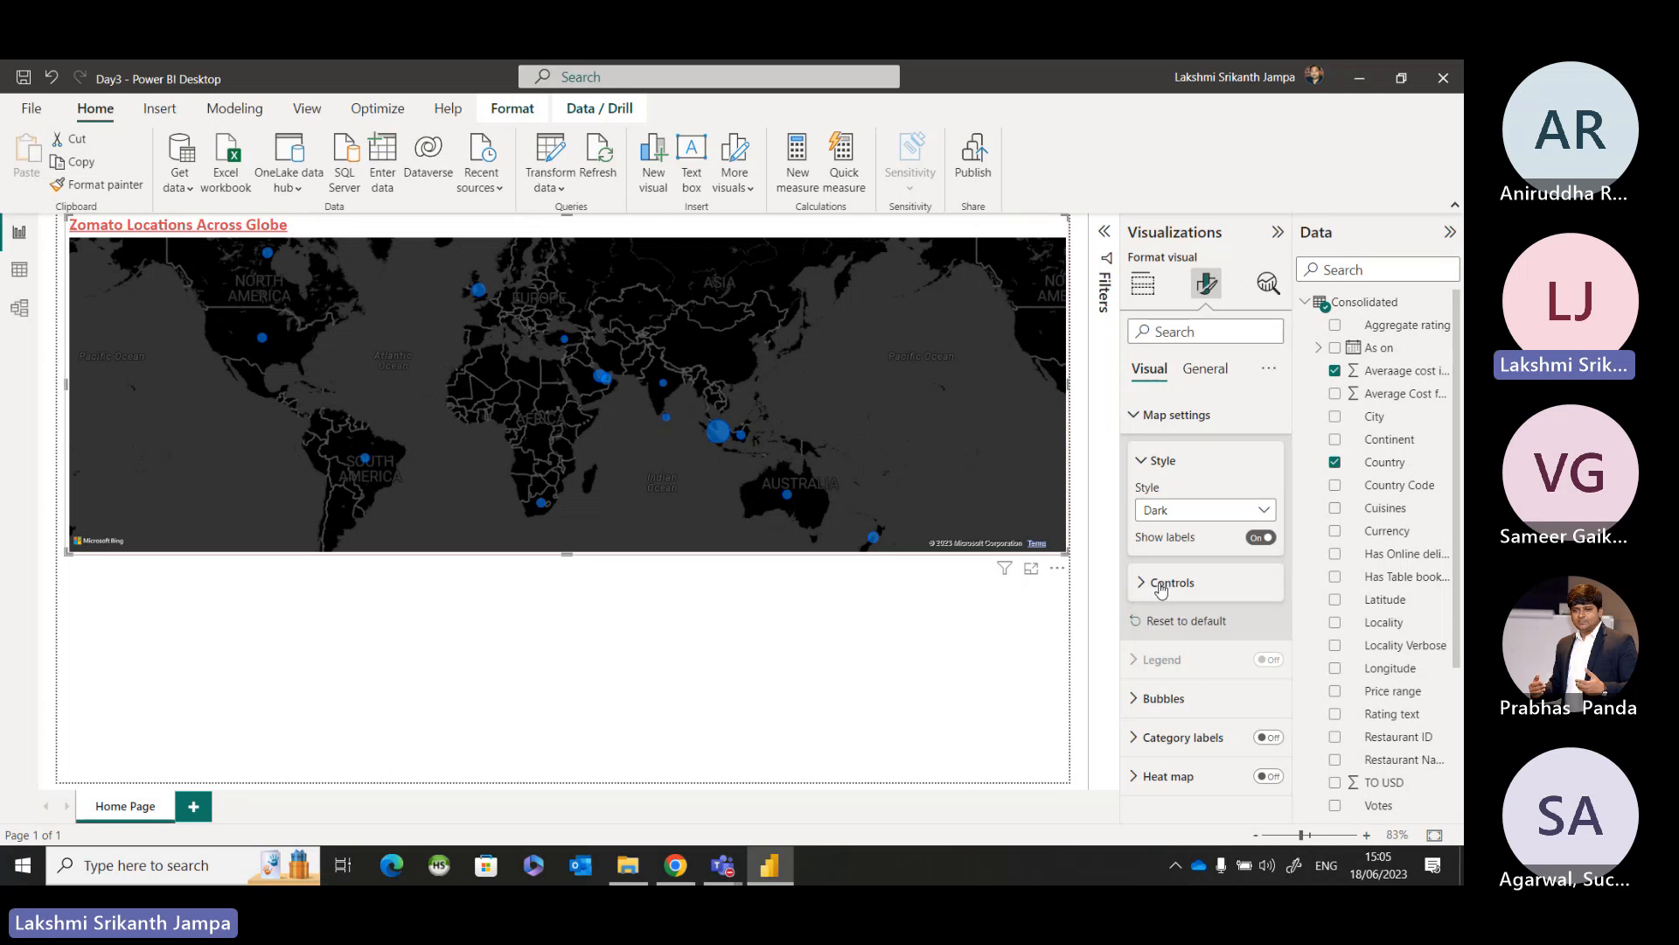
{"action": "left_click", "coordinate": [1184, 516]}
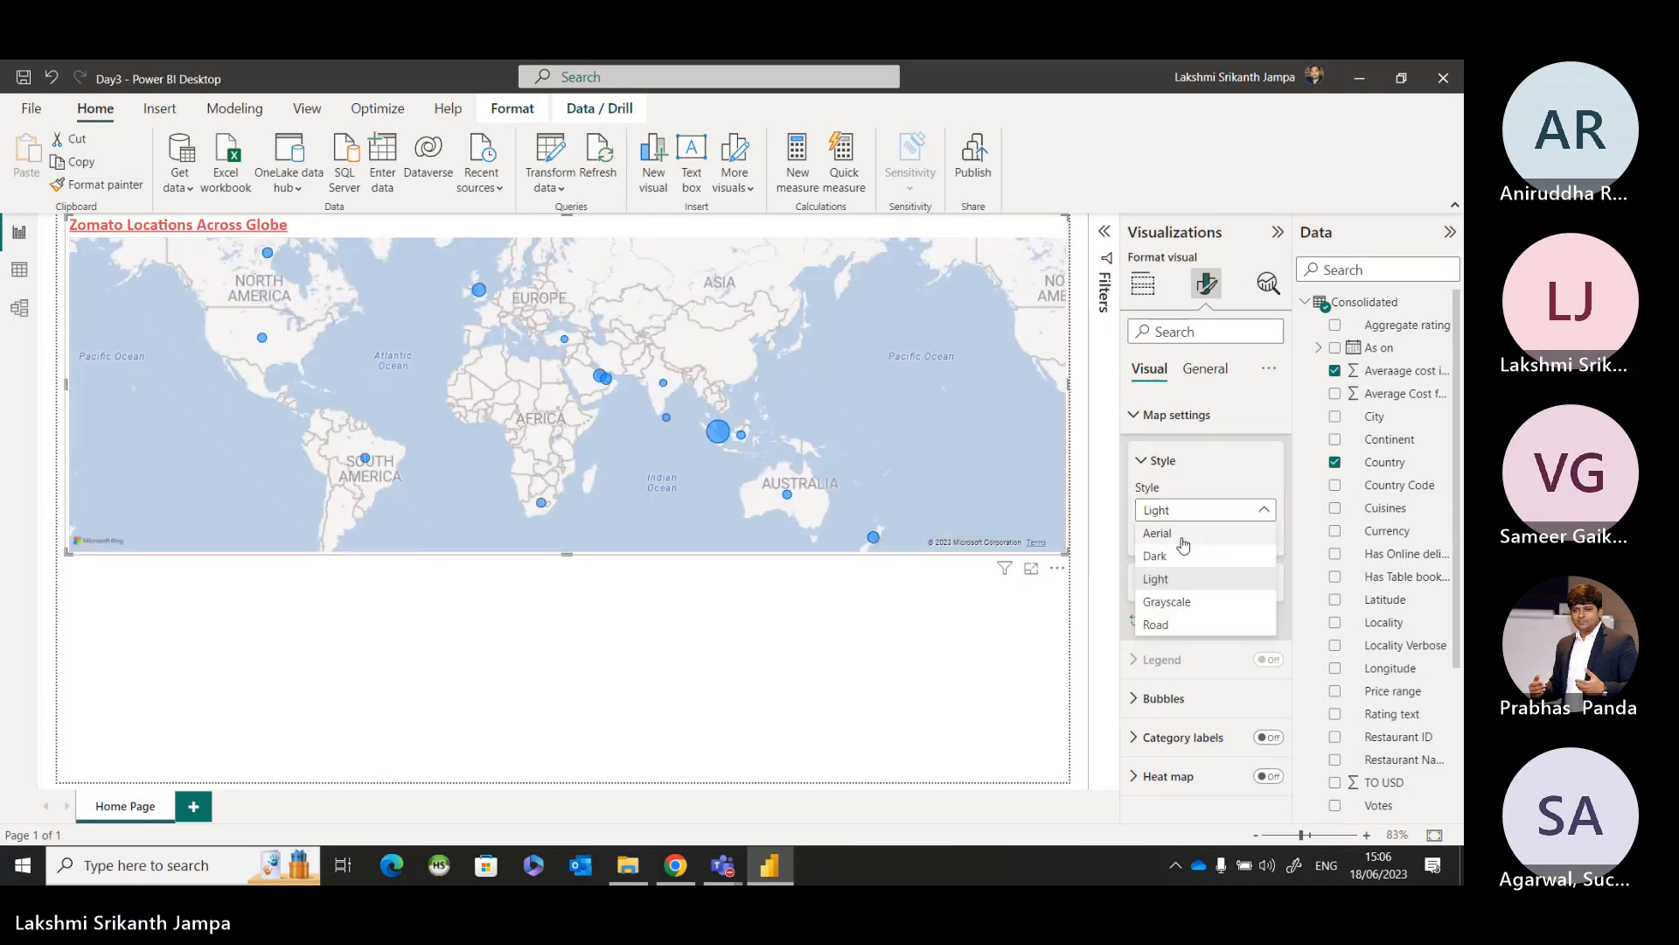
{"action": "left_click", "coordinate": [1181, 605]}
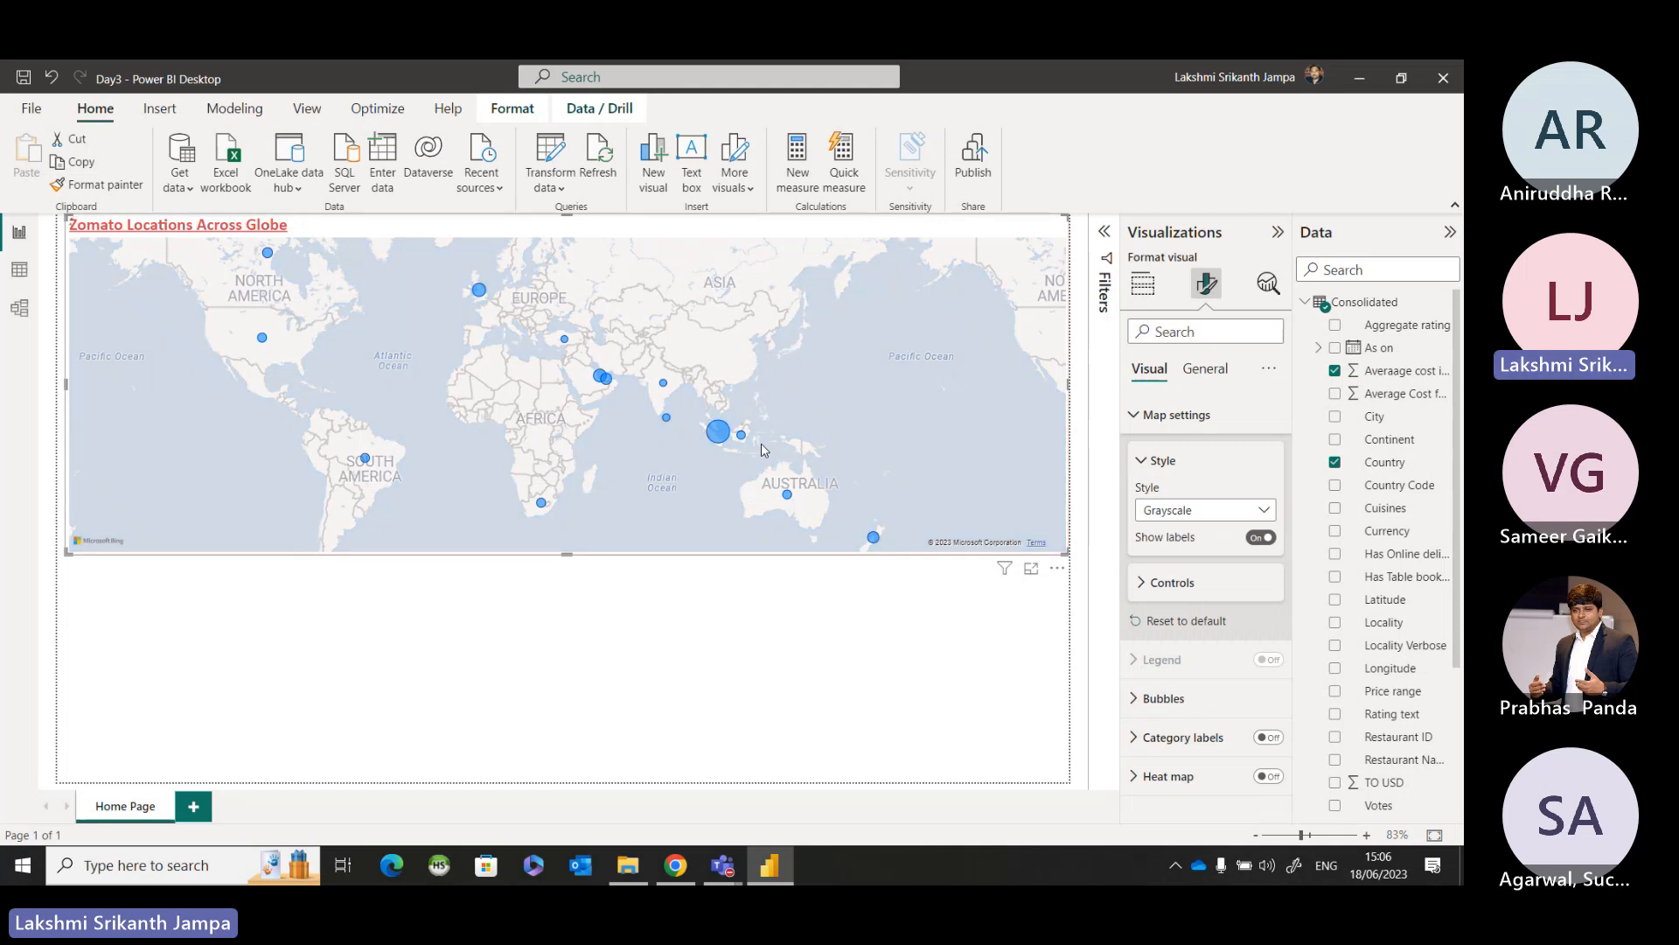
{"action": "left_click", "coordinate": [1185, 517]}
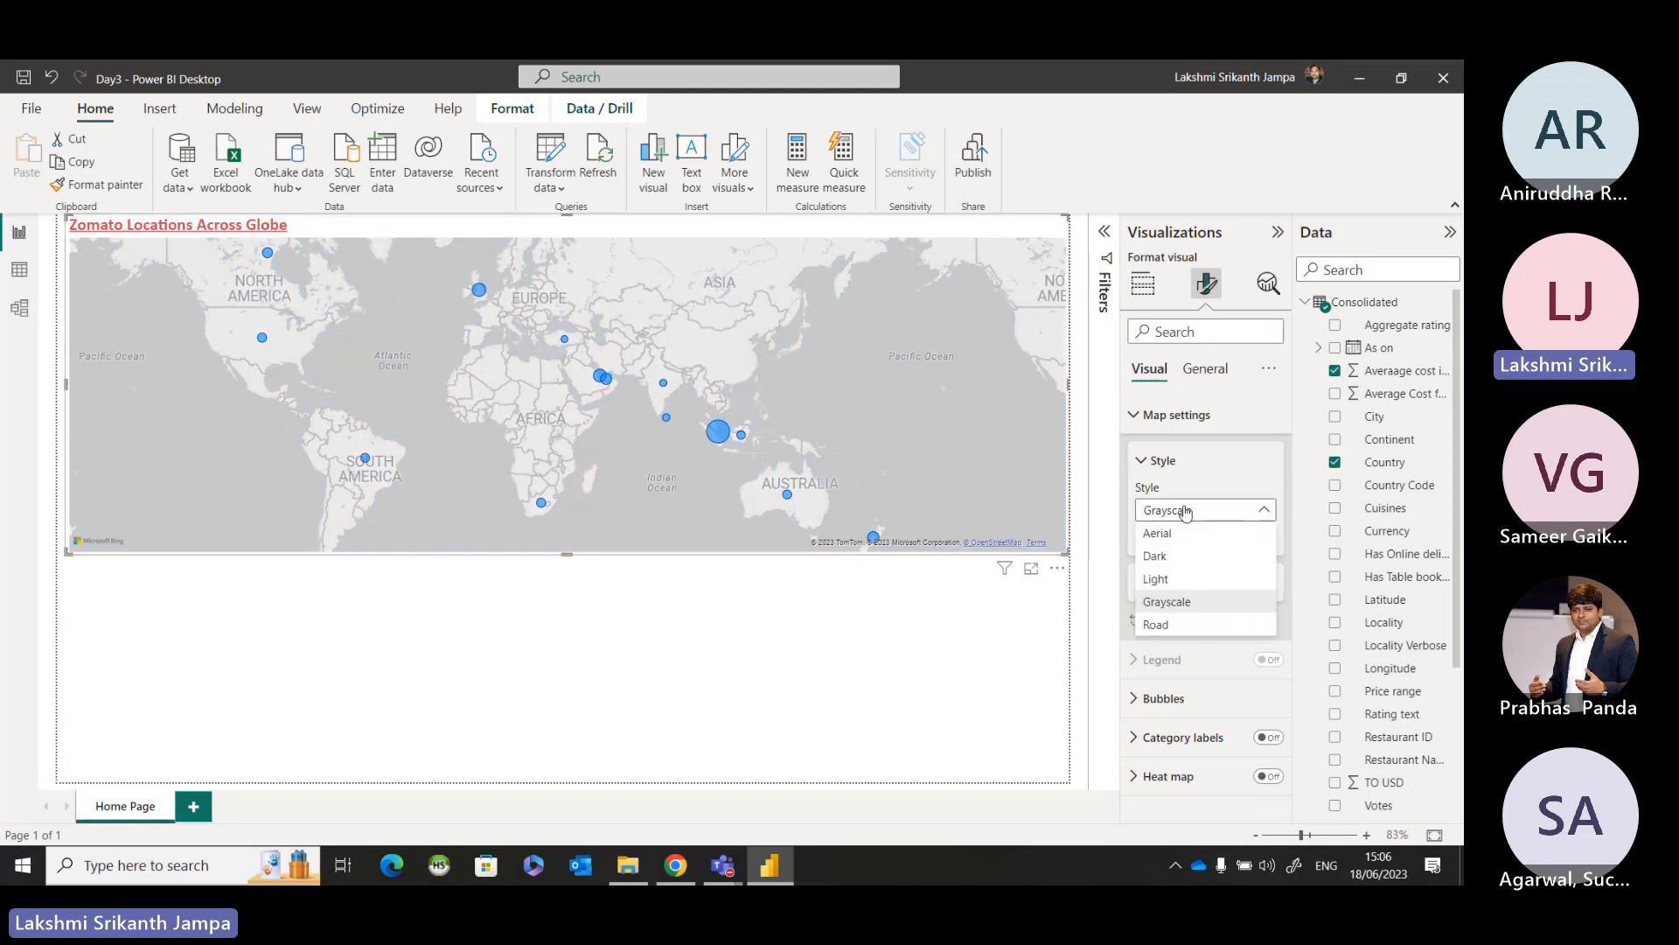
{"action": "left_click", "coordinate": [1159, 626]}
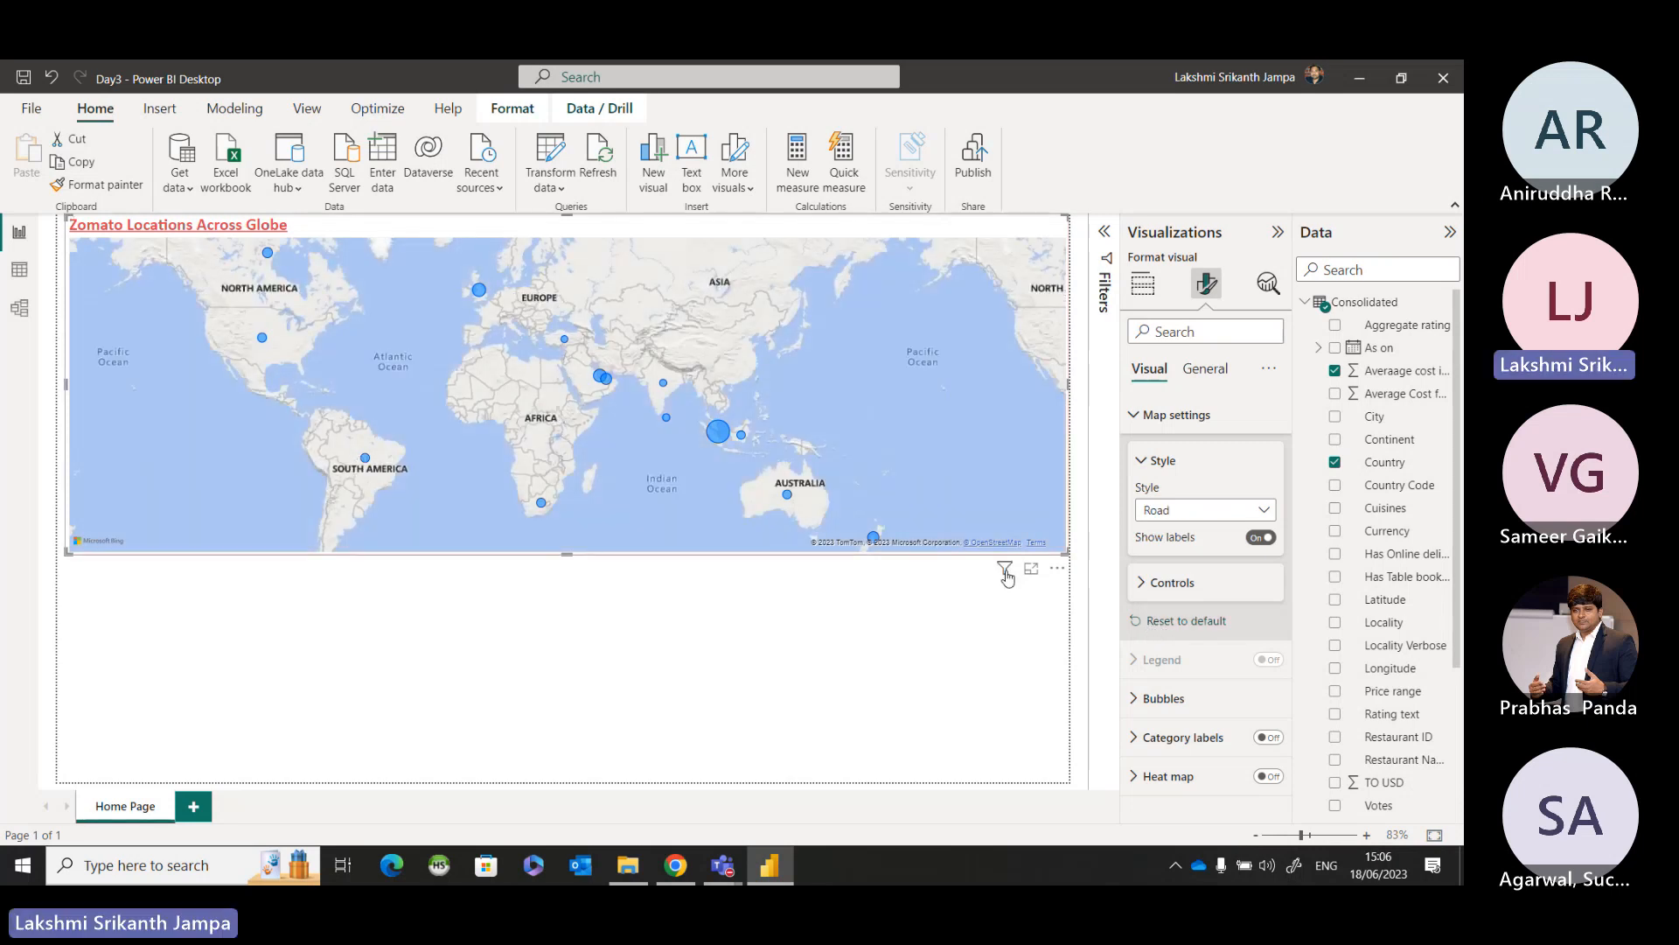
{"action": "left_click", "coordinate": [1173, 514]}
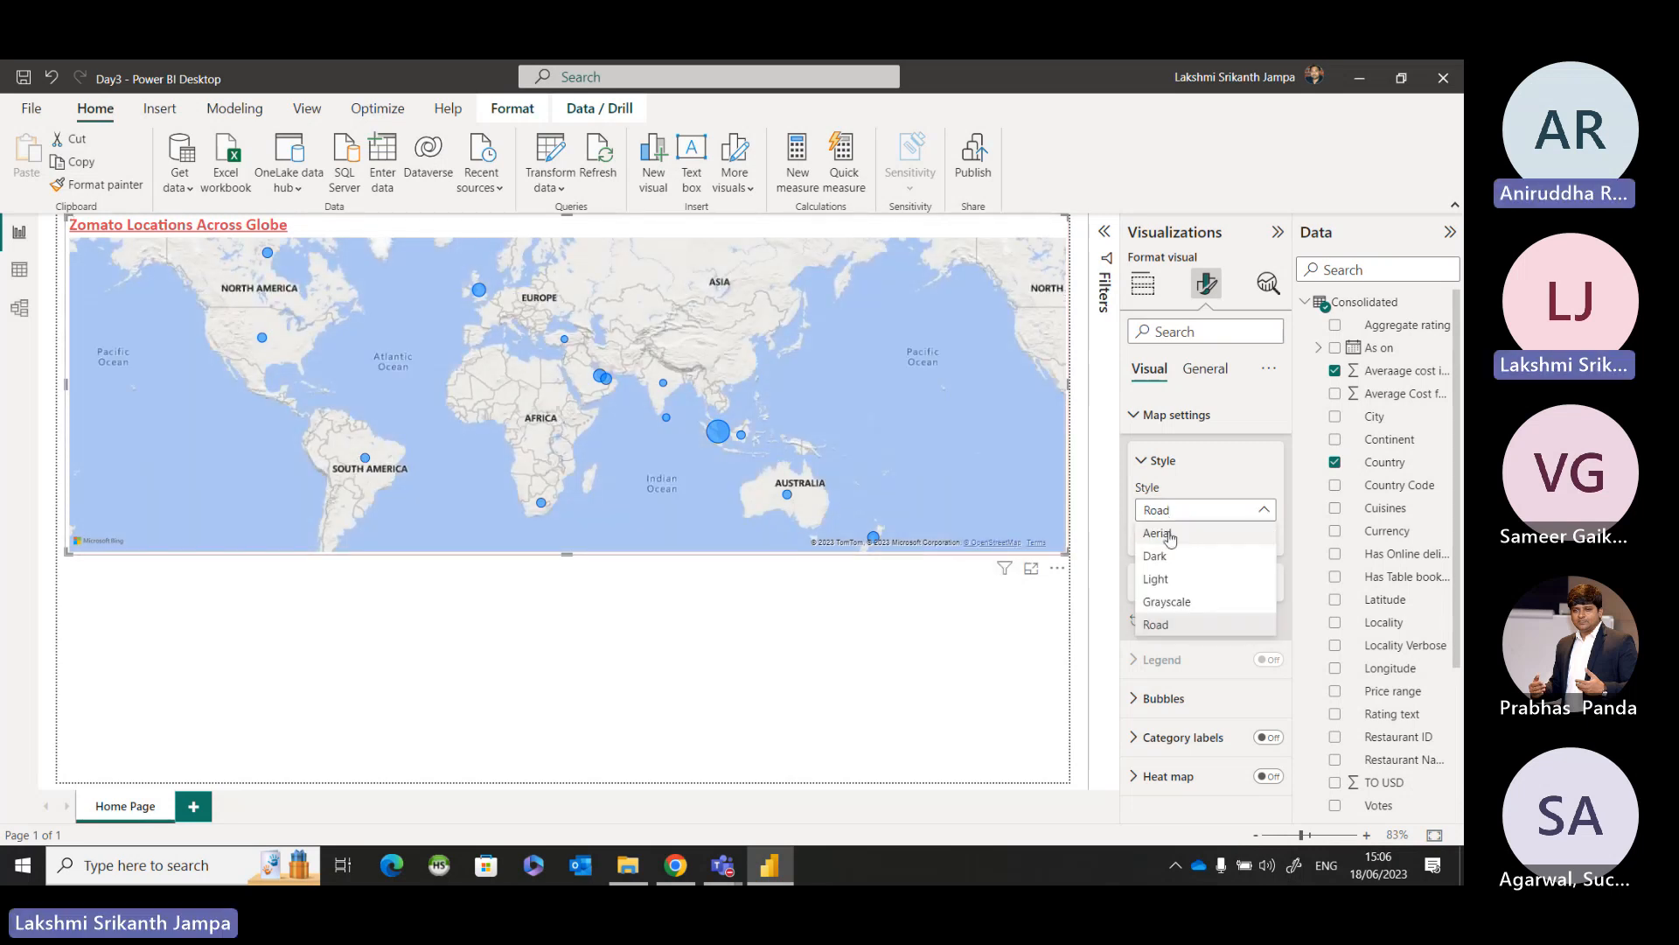
{"action": "left_click", "coordinate": [1163, 533]}
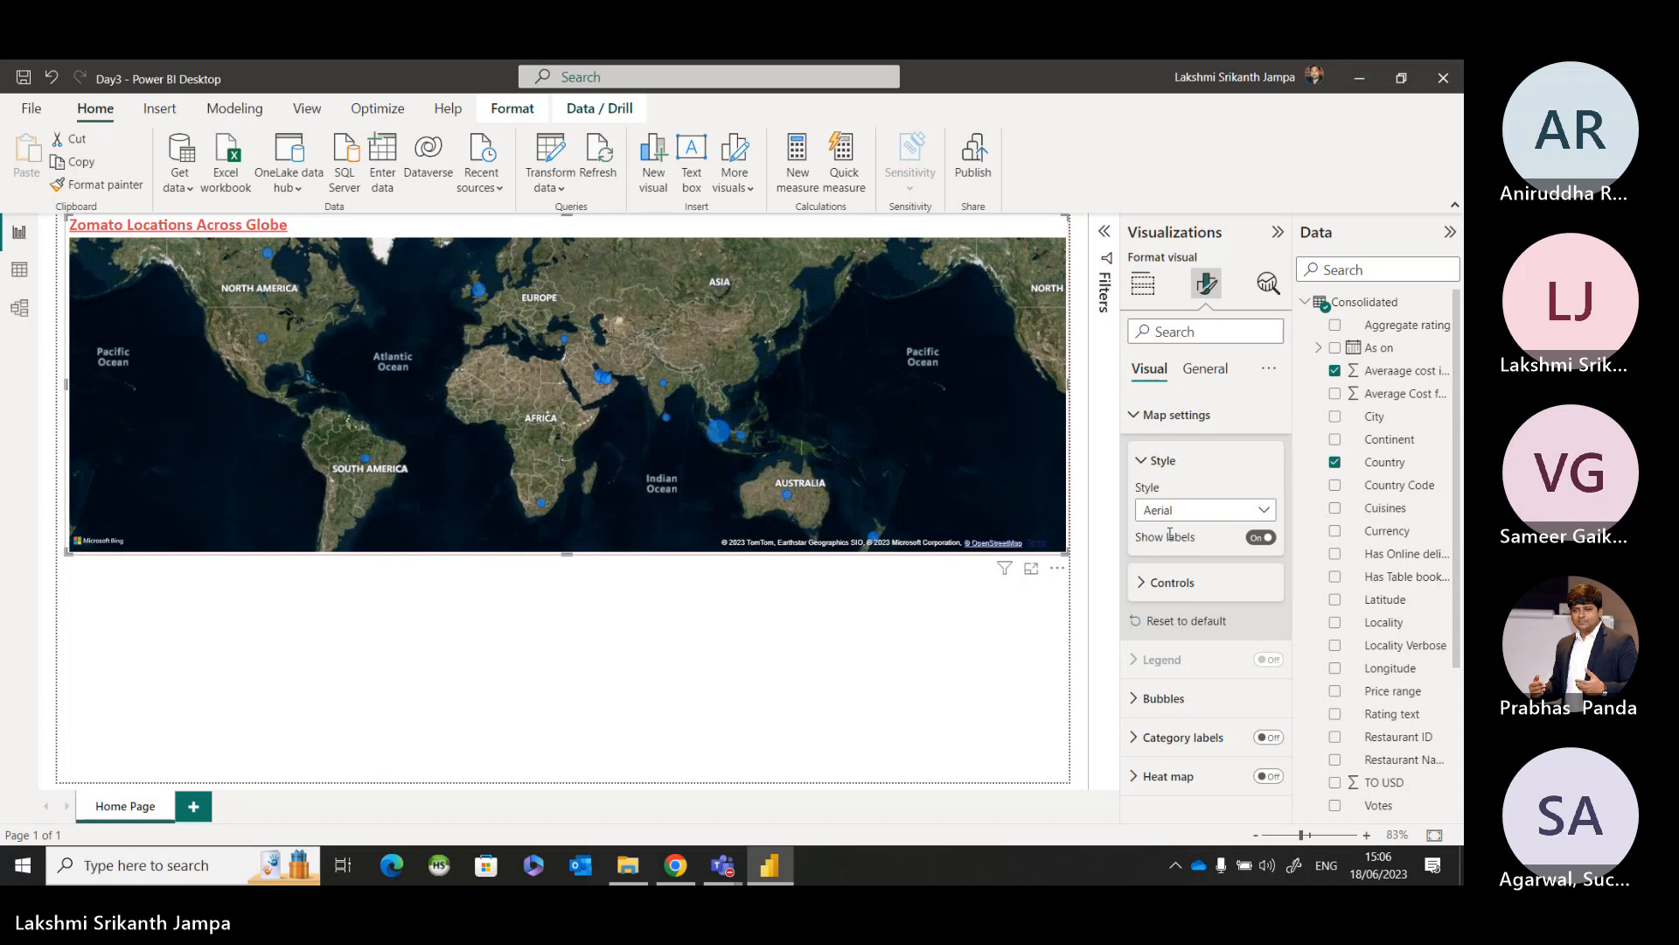
Turn off the map's place labels and extend the map's lower edge slightly downward.
{"action": "left_click", "coordinate": [1262, 538]}
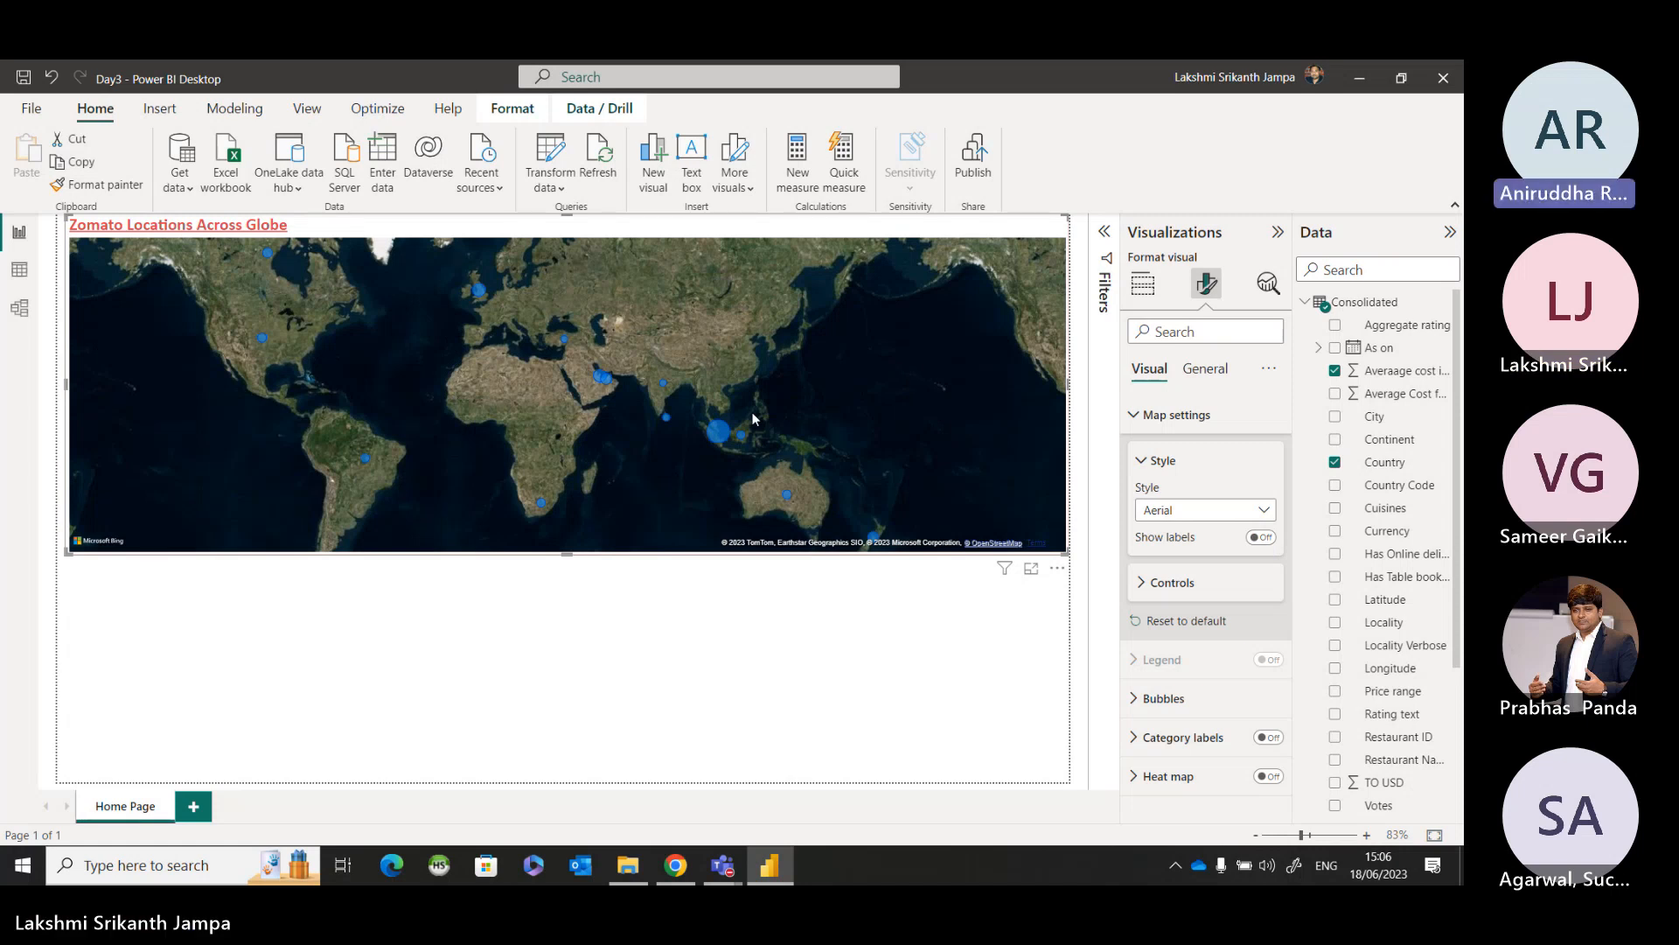
{"action": "left_click_drag", "start_coordinate": [581, 548], "coordinate": [576, 589]}
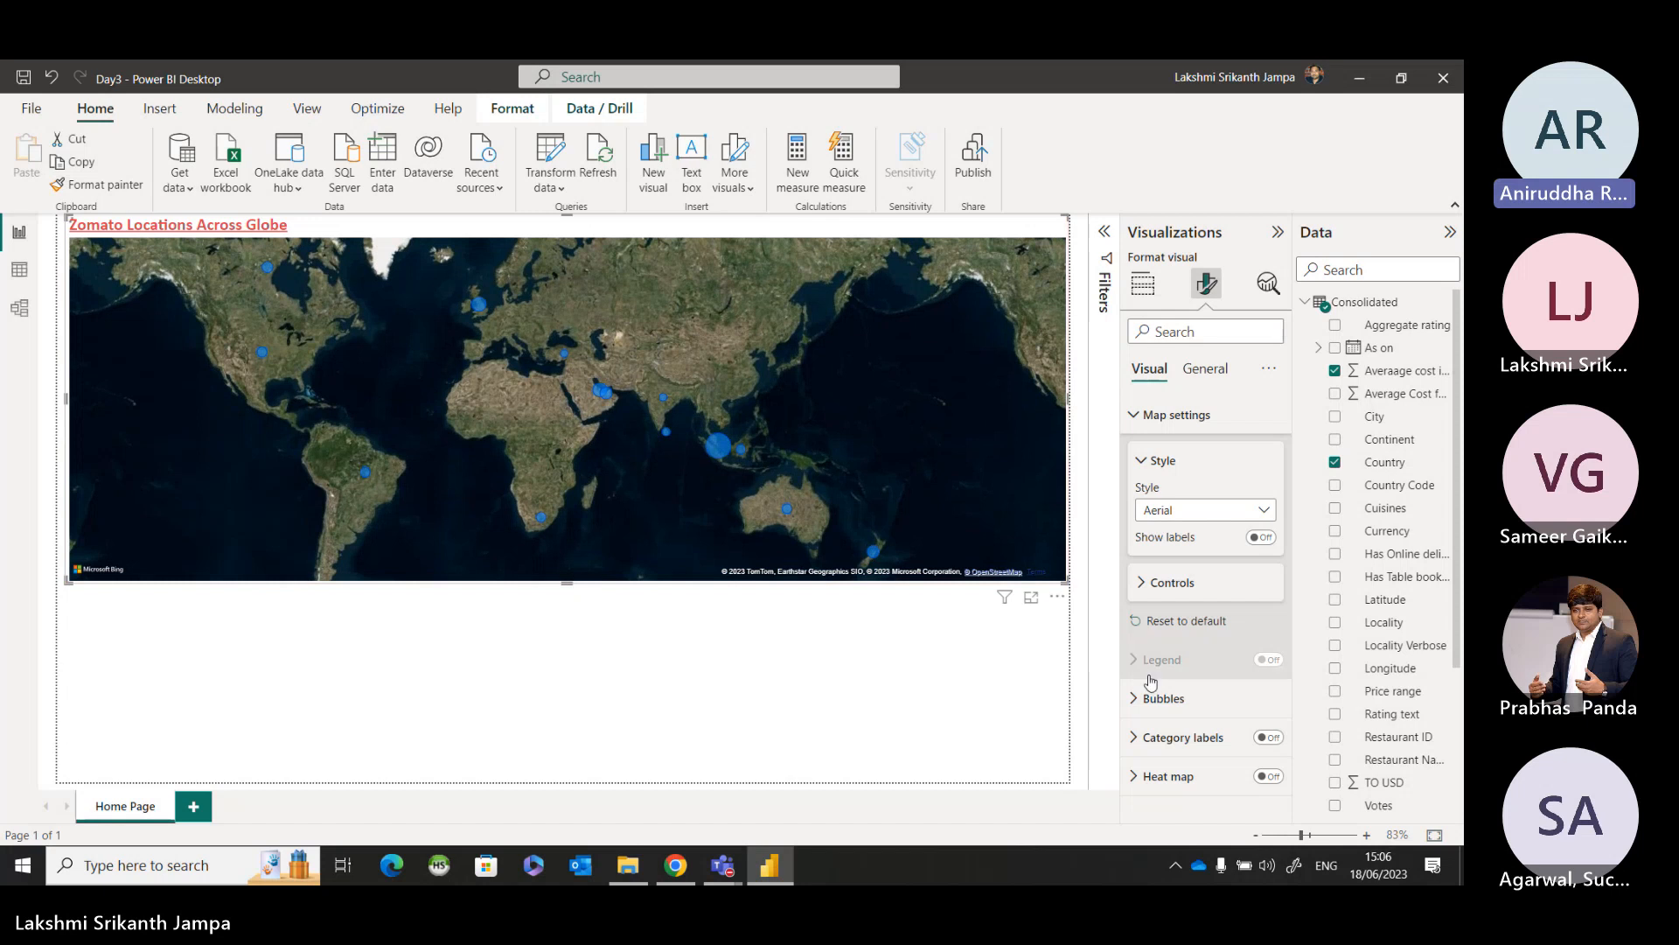
Review the map's control options for zoom, lasso selection and geocoding culture.
{"action": "left_click", "coordinate": [1141, 580]}
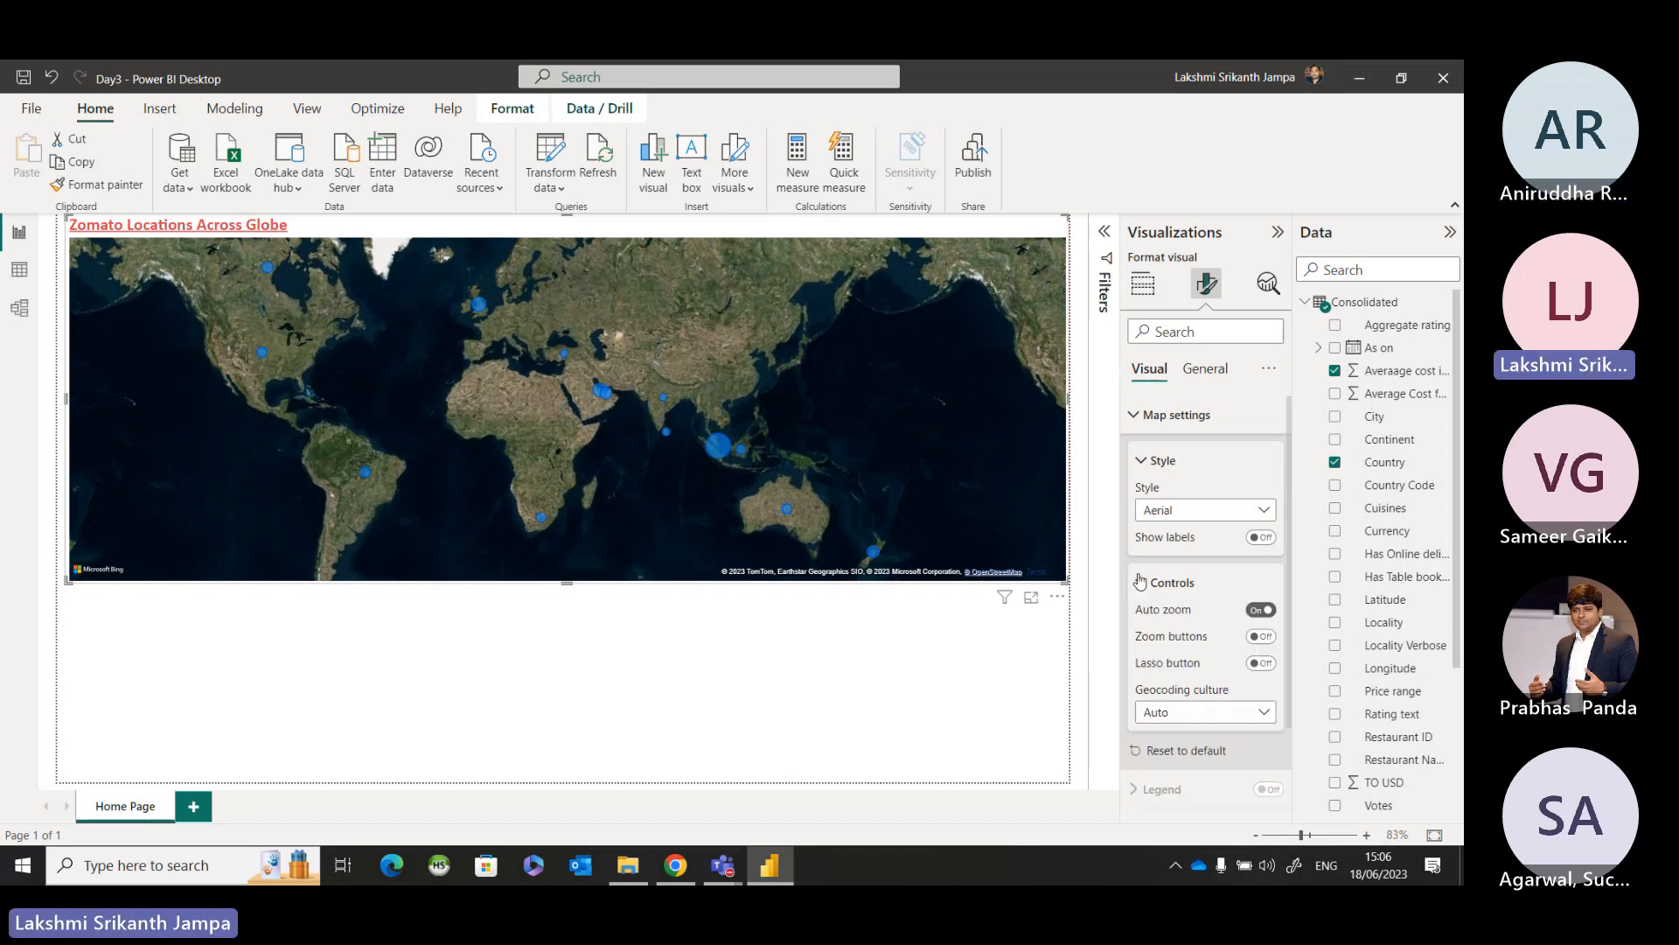
{"action": "scroll", "coordinate": [1162, 570], "scroll_direction": "down", "scroll_amount": 2}
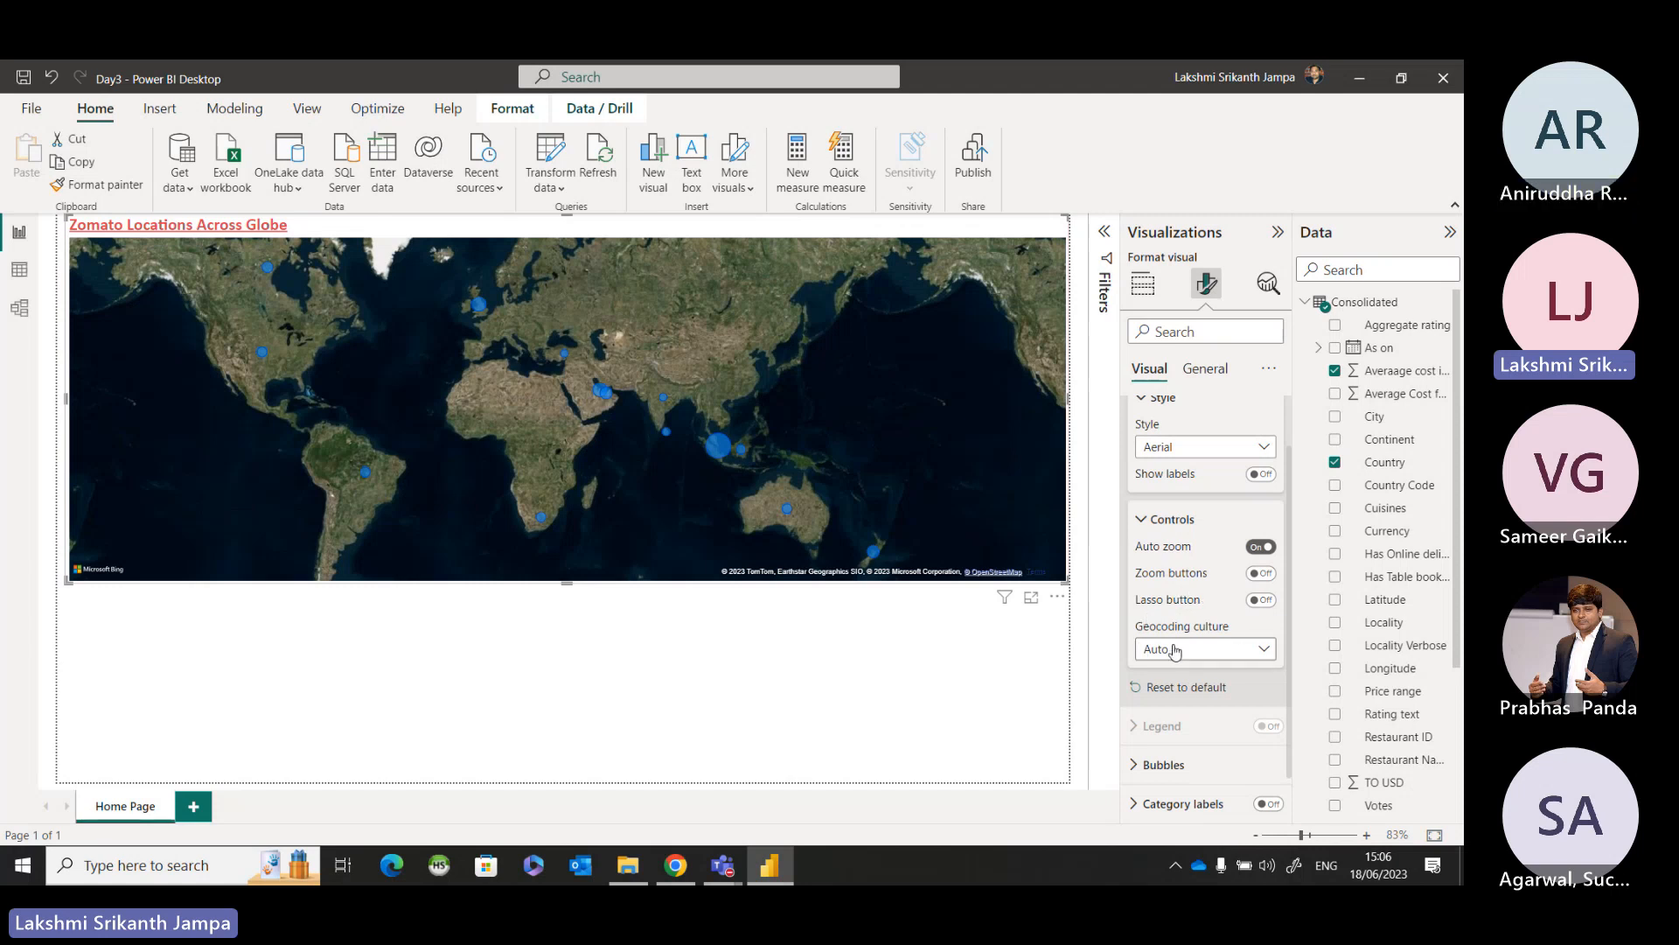
{"action": "left_click", "coordinate": [1141, 522]}
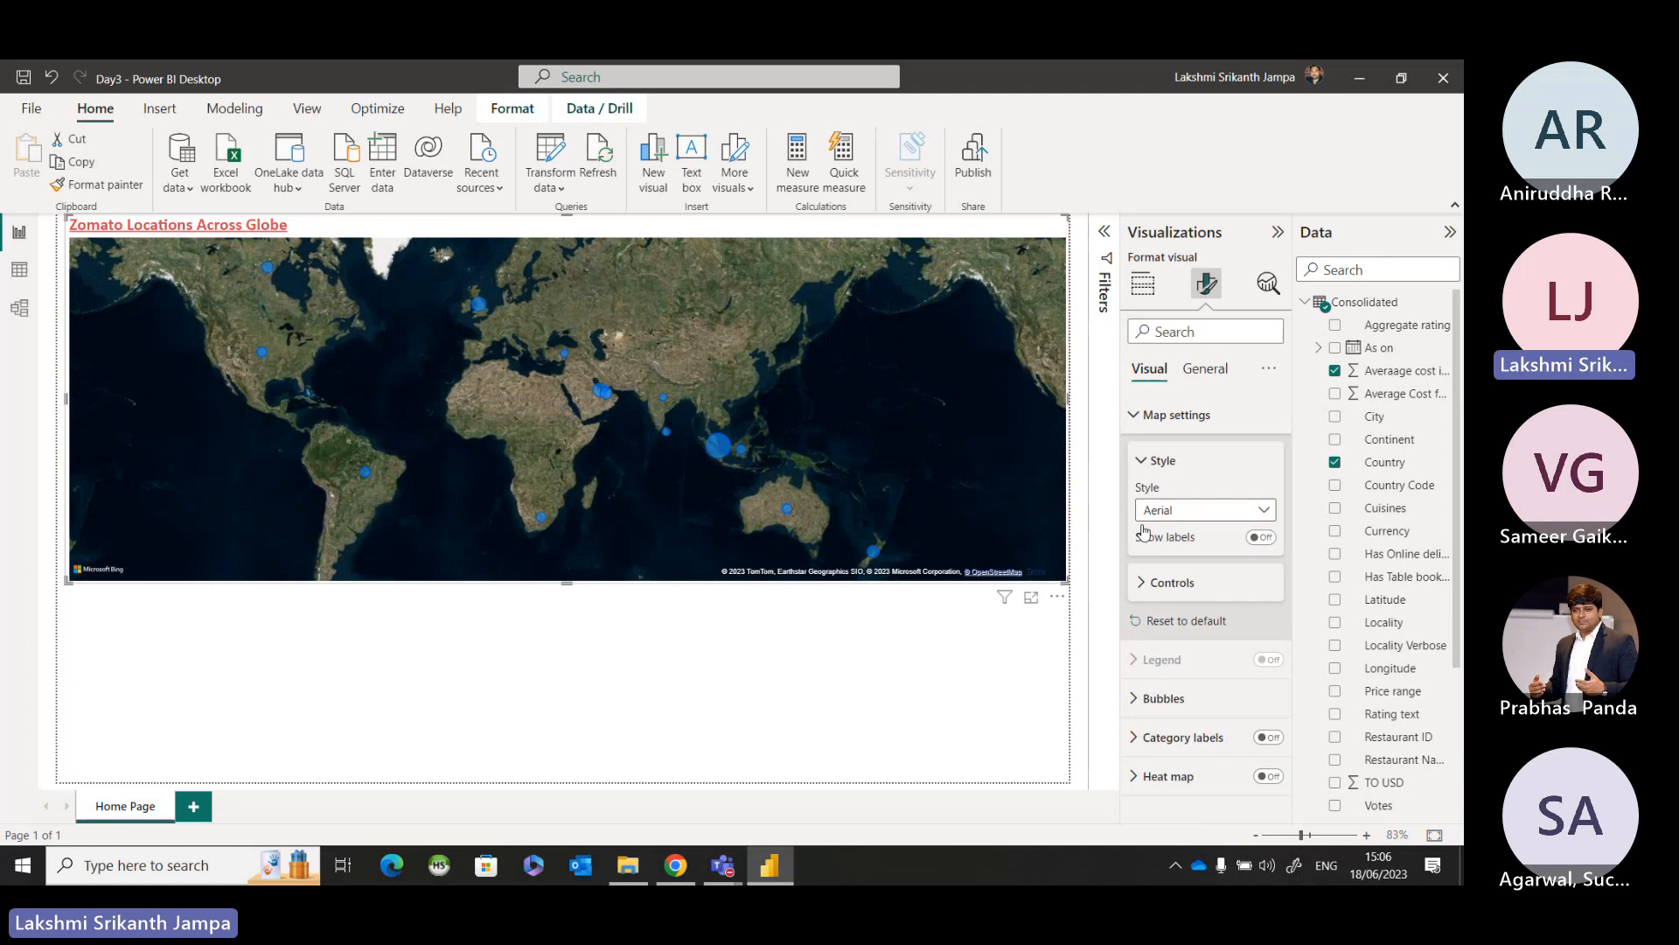
Try showing the place labels on the Aerial map, turn them off again and close the map settings.
{"action": "left_click", "coordinate": [1259, 538]}
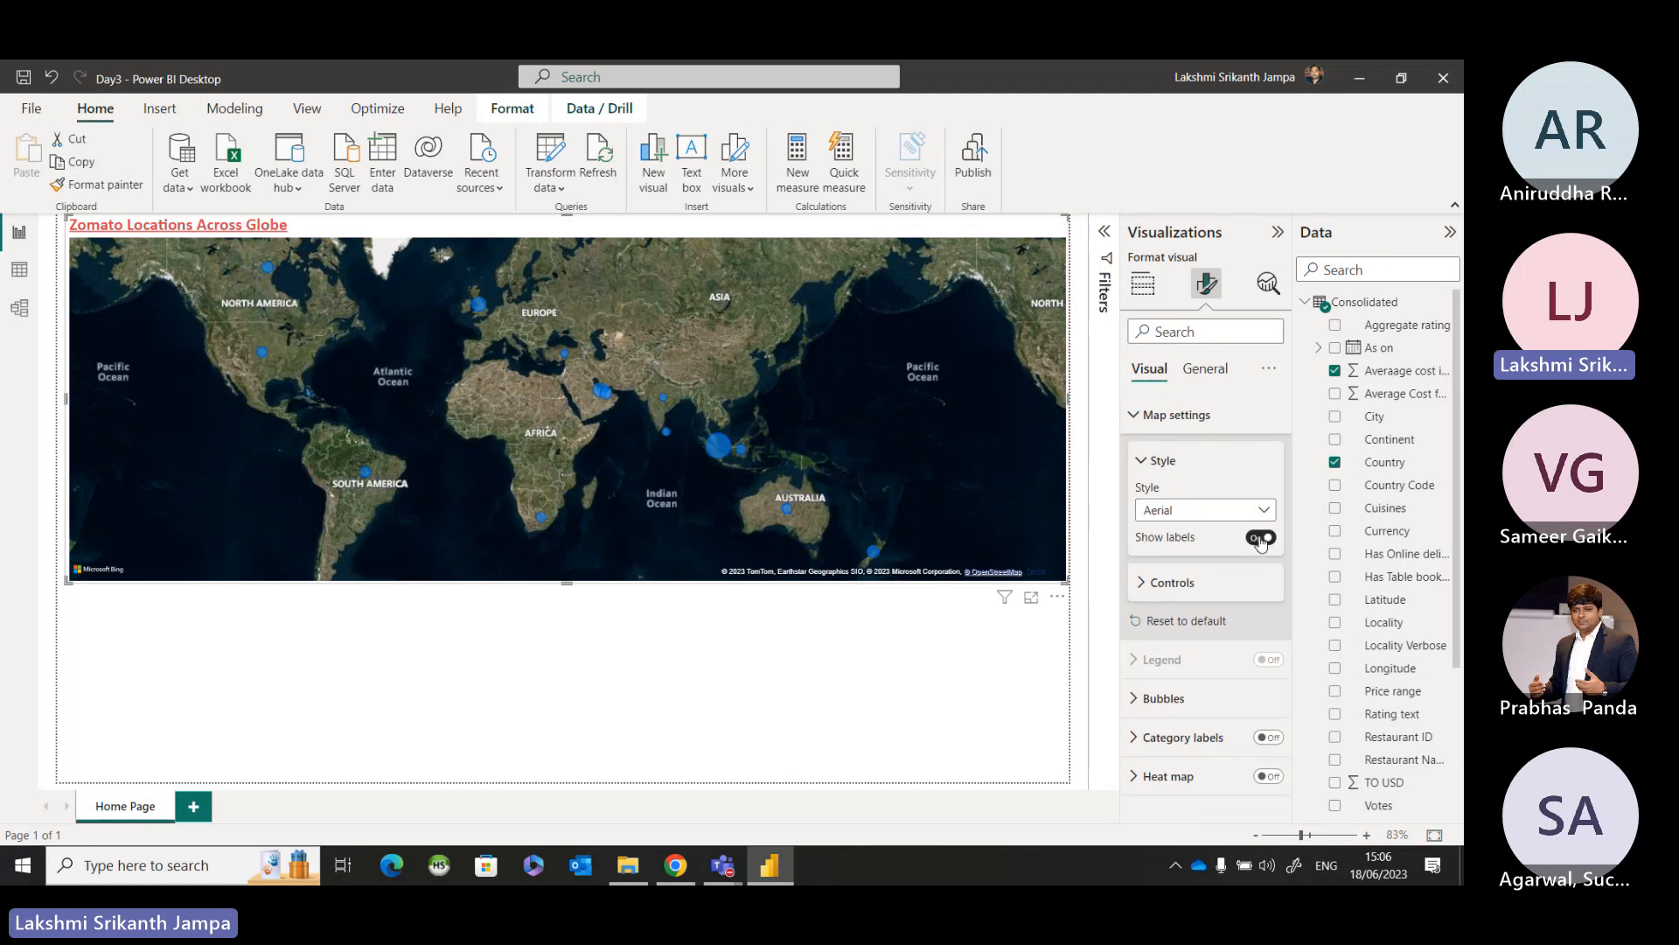
{"action": "left_click", "coordinate": [1260, 538]}
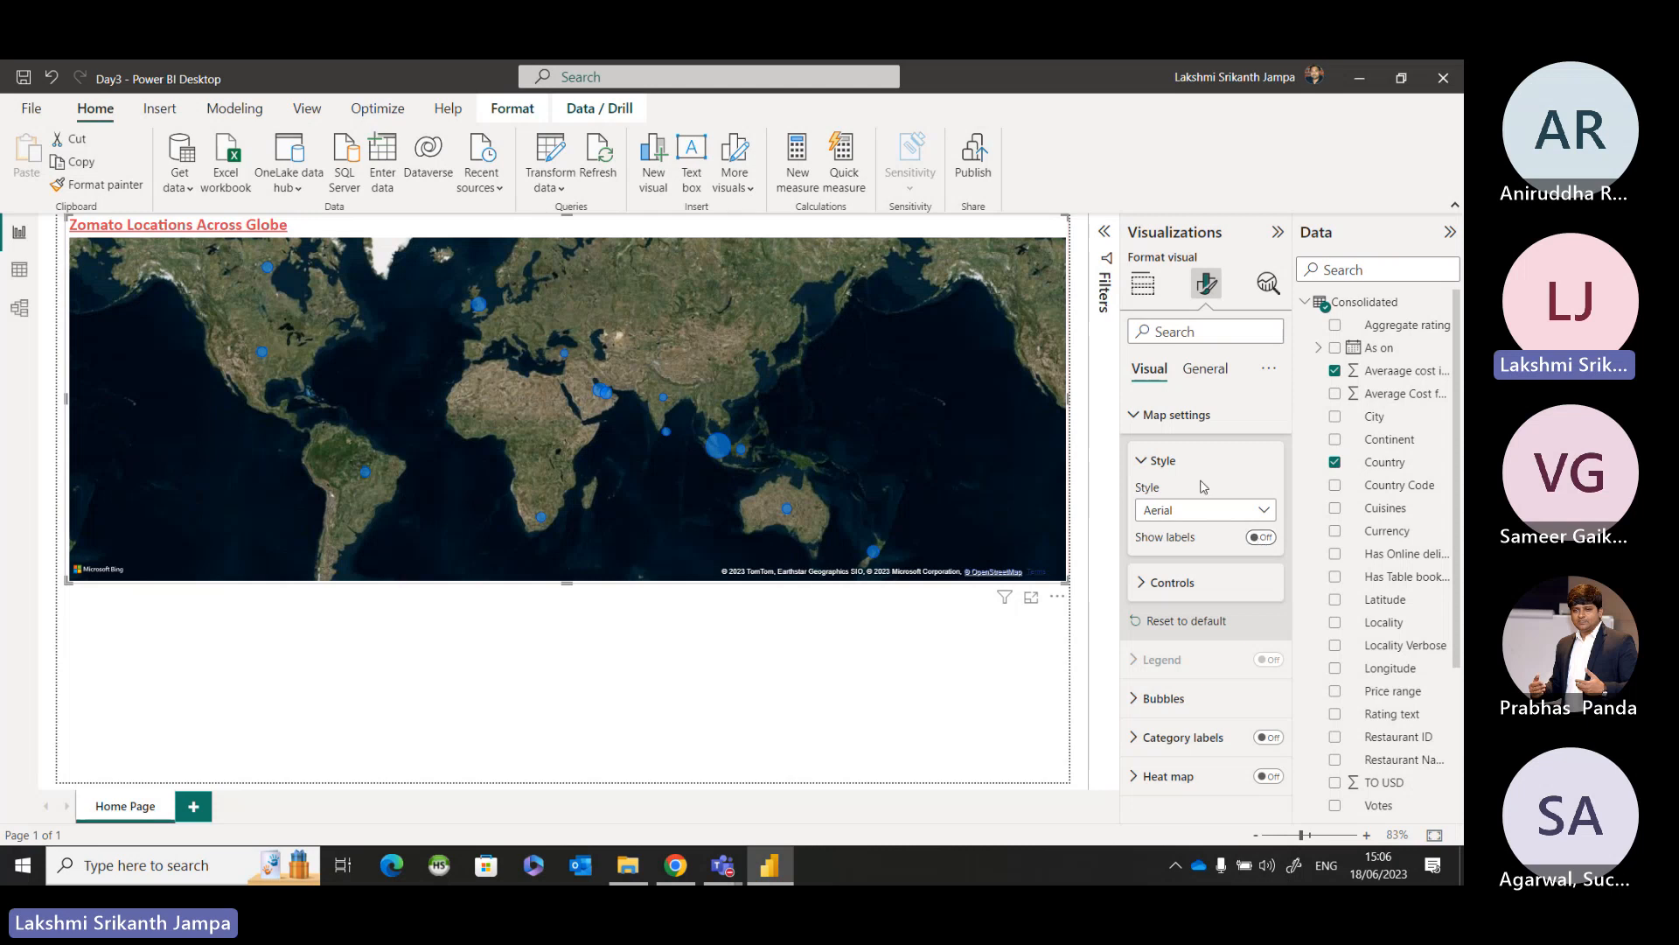
{"action": "left_click", "coordinate": [1141, 462]}
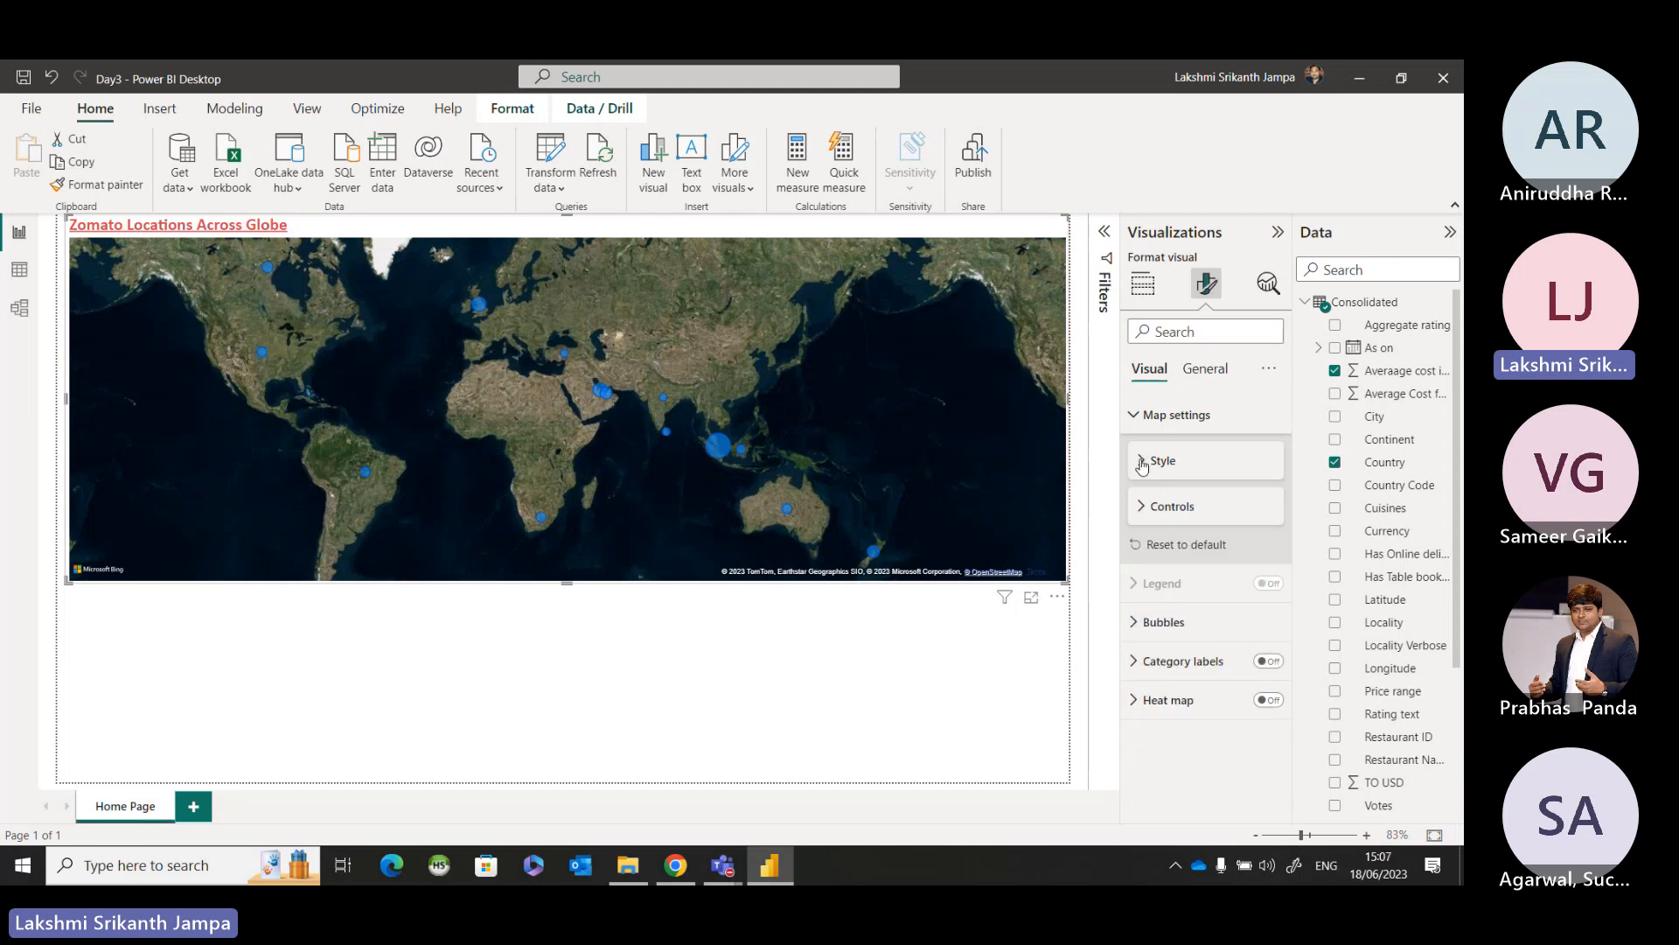
{"action": "left_click", "coordinate": [1133, 416]}
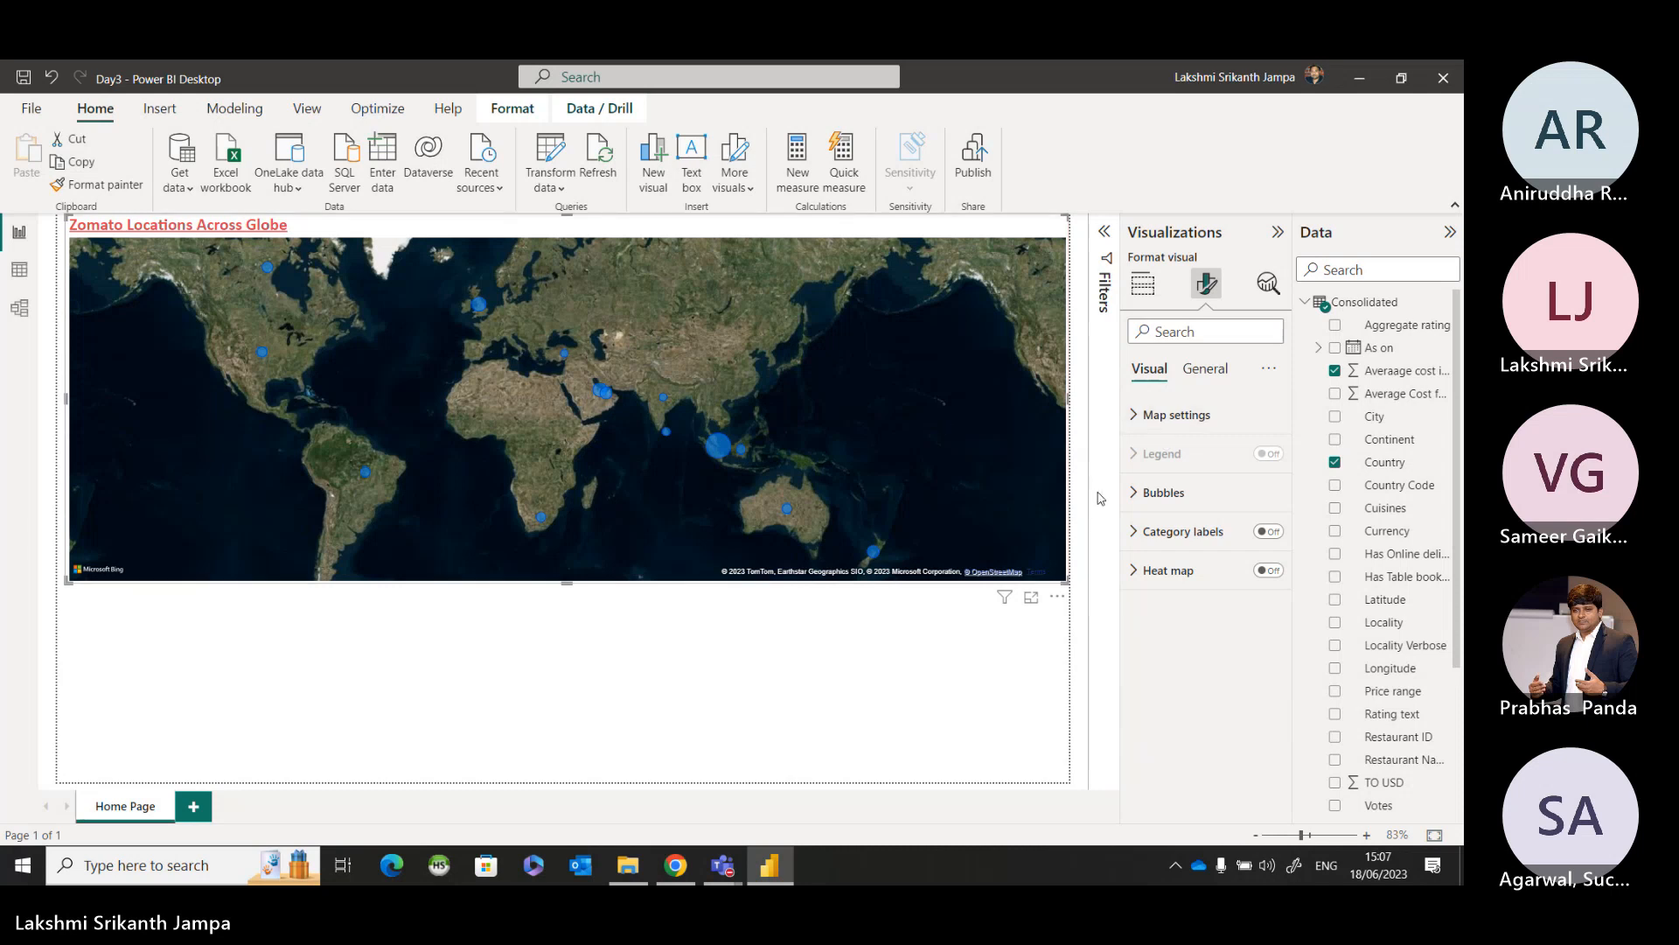
Set the default color of the map's bubbles to red.
{"action": "left_click", "coordinate": [1131, 493]}
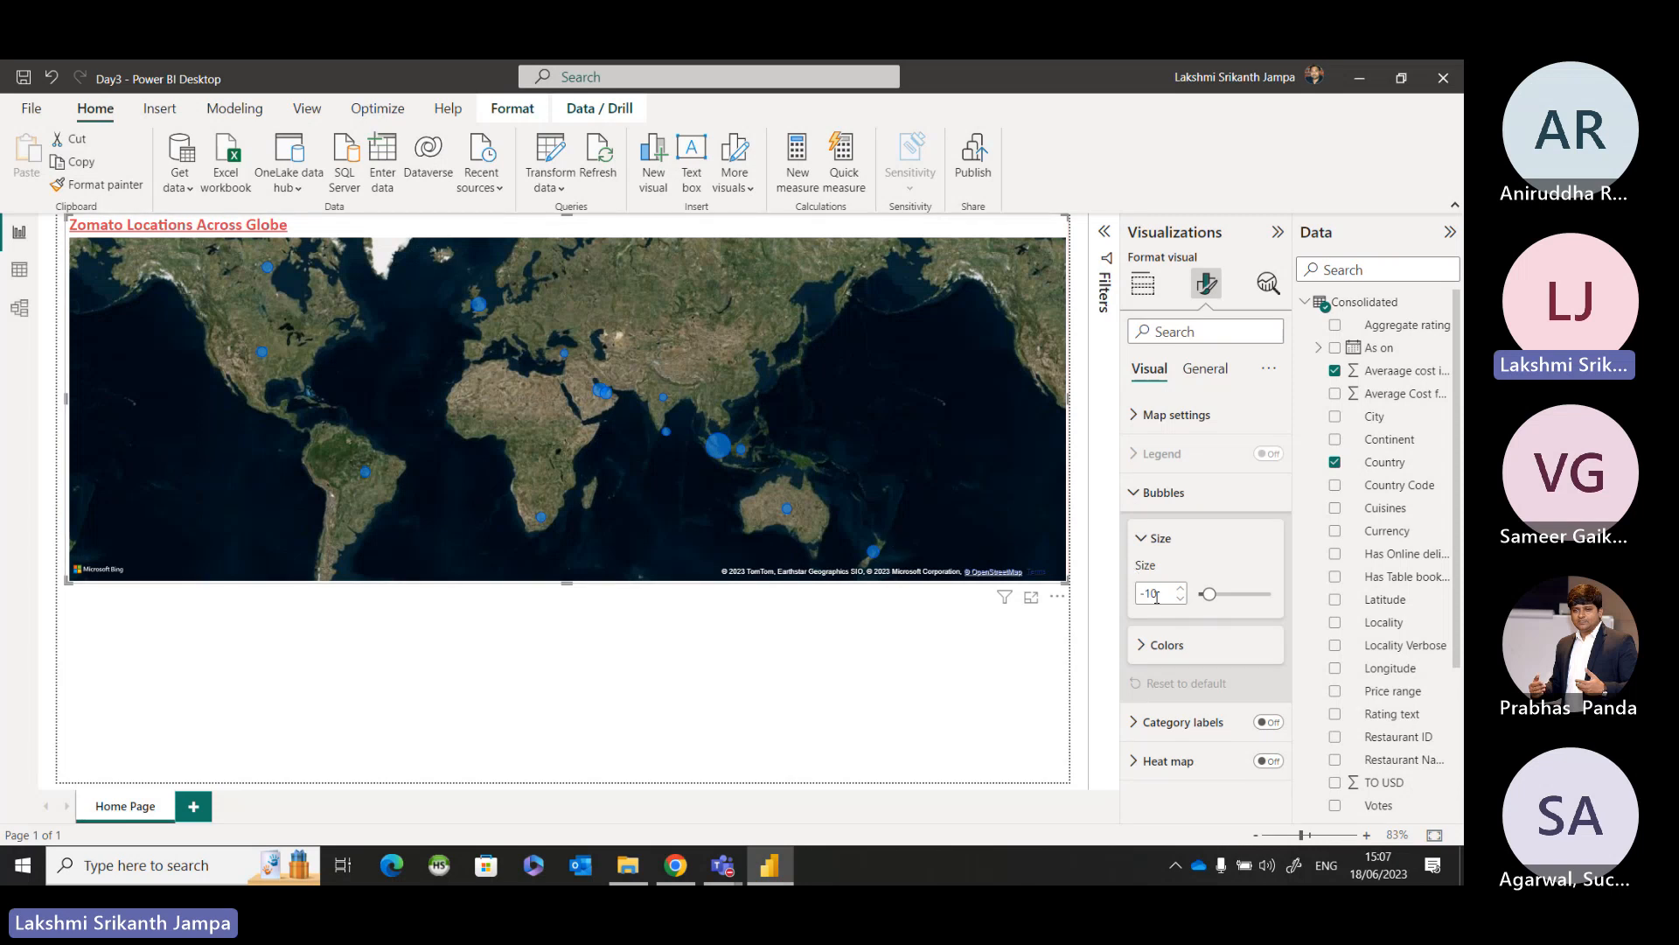
{"action": "key", "text": "ctrl"}
{"action": "key", "text": "ctrl"}
{"action": "left_click", "coordinate": [1141, 647]}
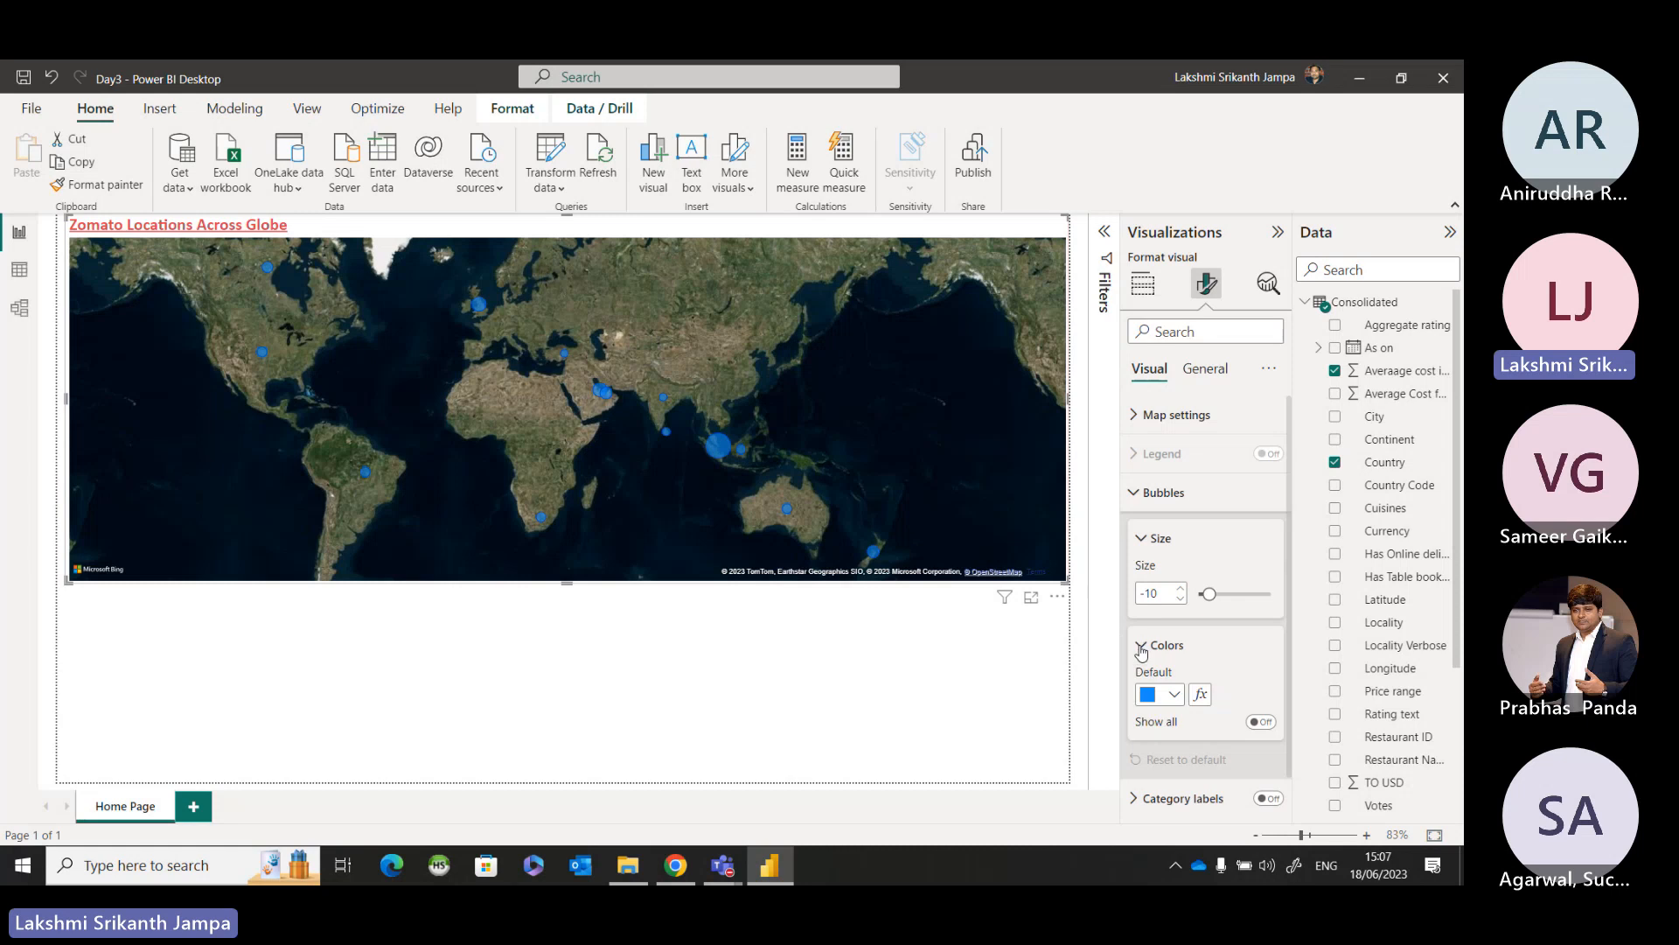
{"action": "scroll", "coordinate": [1225, 603], "scroll_direction": "down", "scroll_amount": 1}
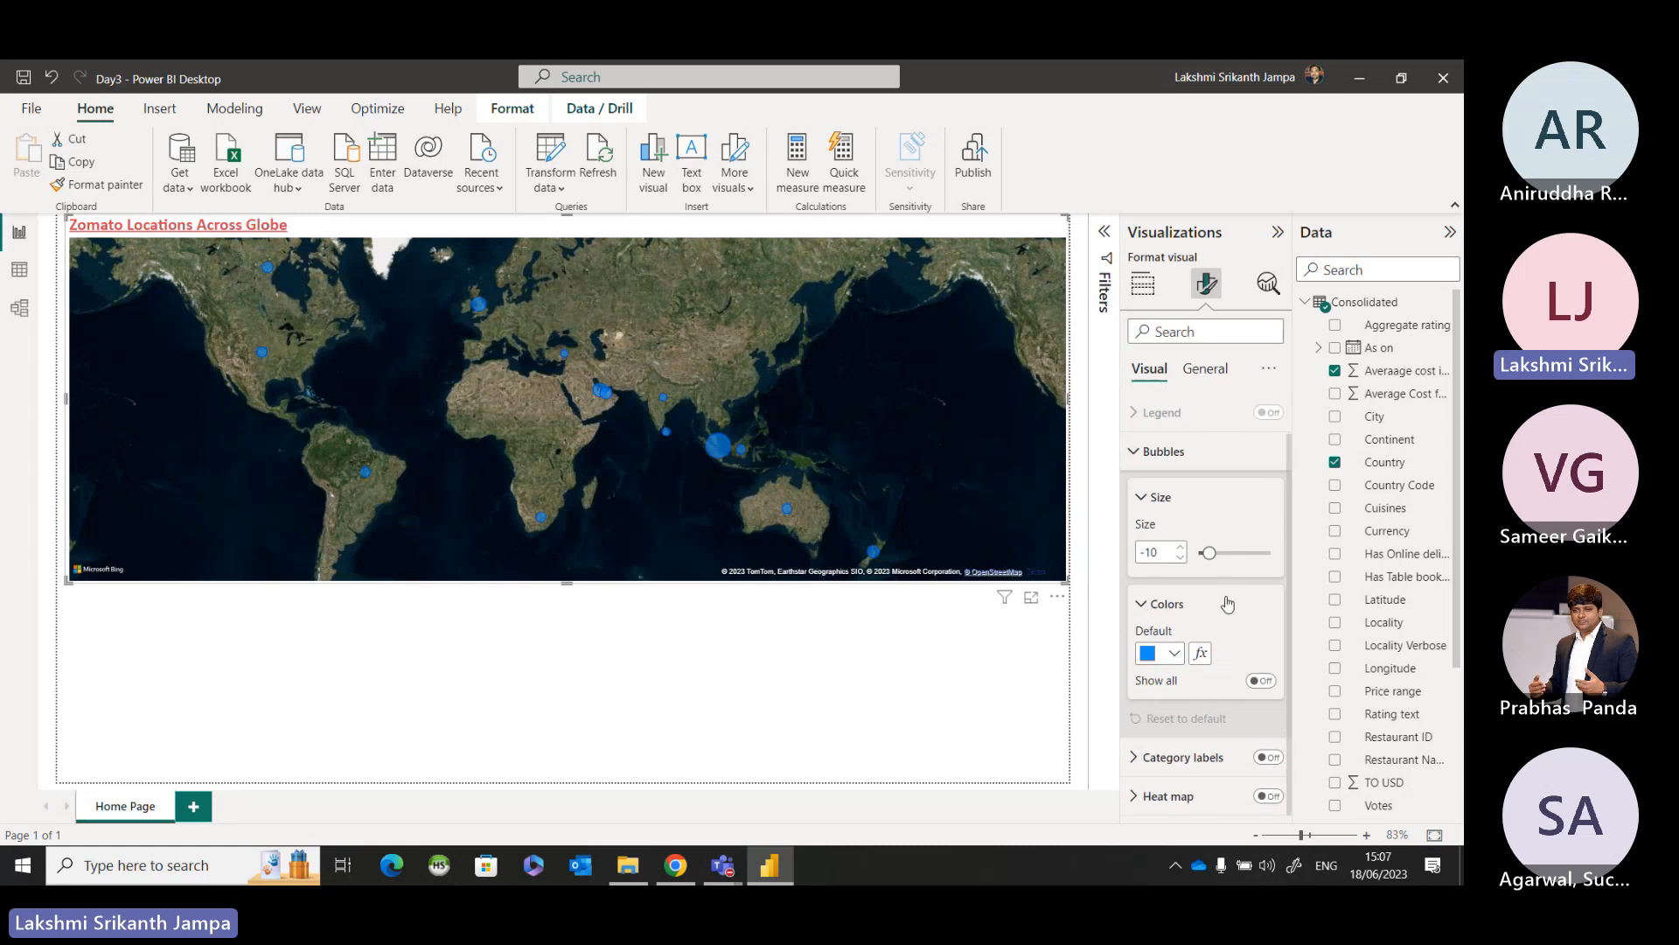
{"action": "left_click", "coordinate": [1172, 652]}
{"action": "left_click", "coordinate": [1160, 570]}
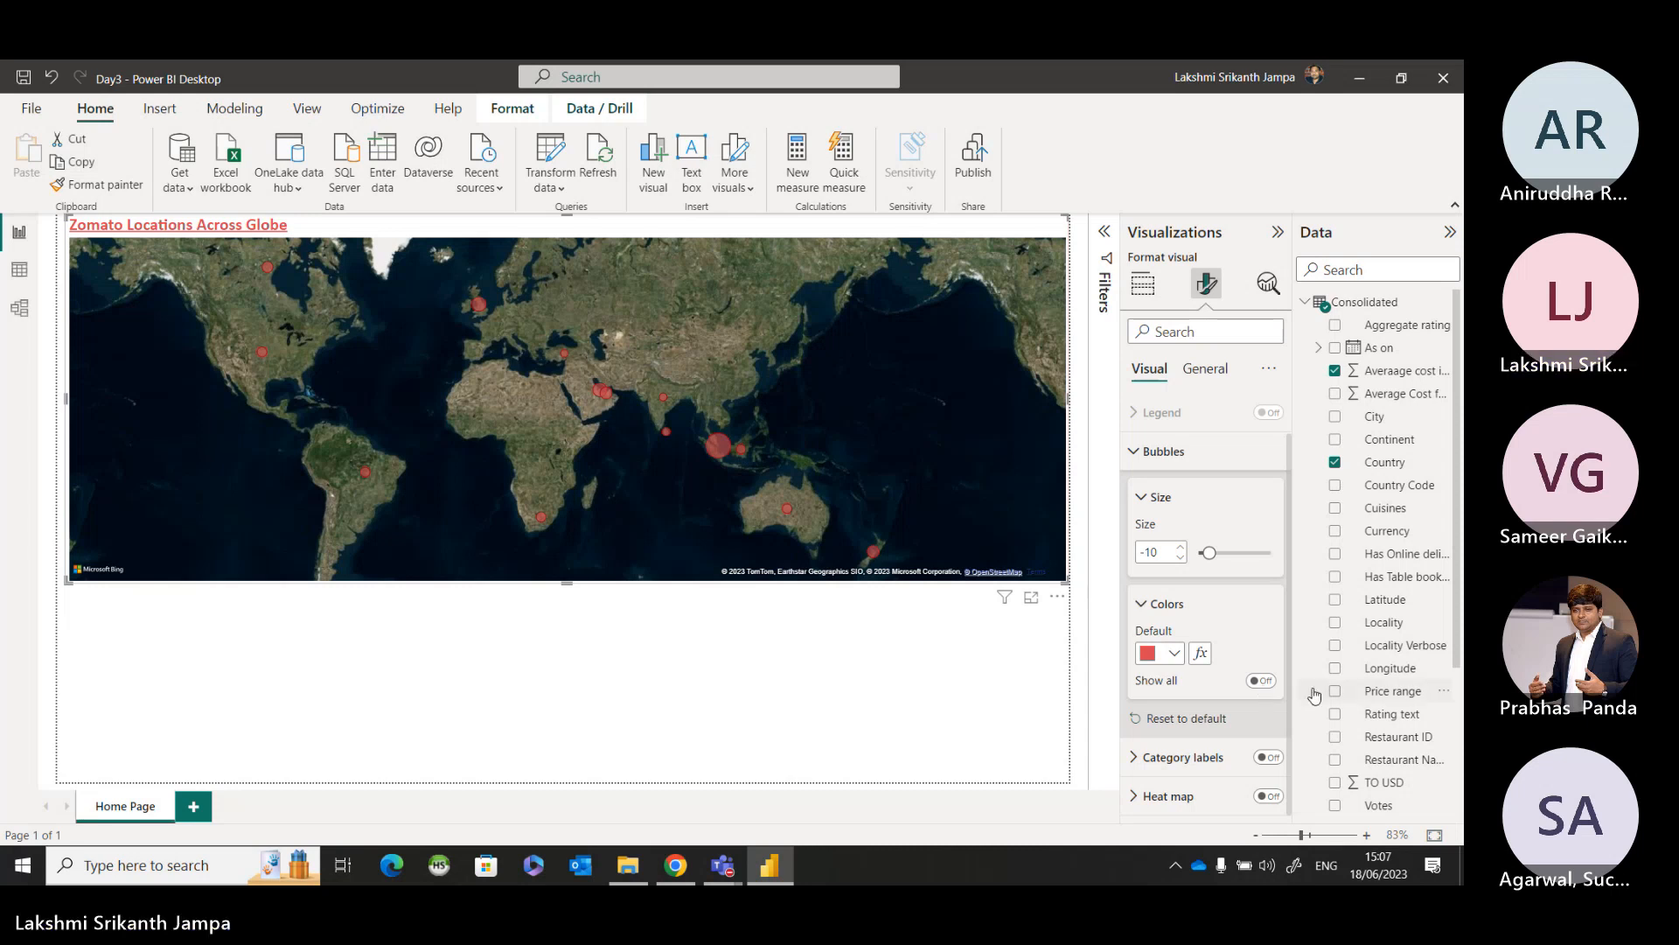
Try the Show all option for the bubble colors, turn it off again and close the bubble settings.
{"action": "left_click", "coordinate": [1261, 680]}
{"action": "left_click", "coordinate": [1261, 681]}
{"action": "left_click", "coordinate": [1142, 605]}
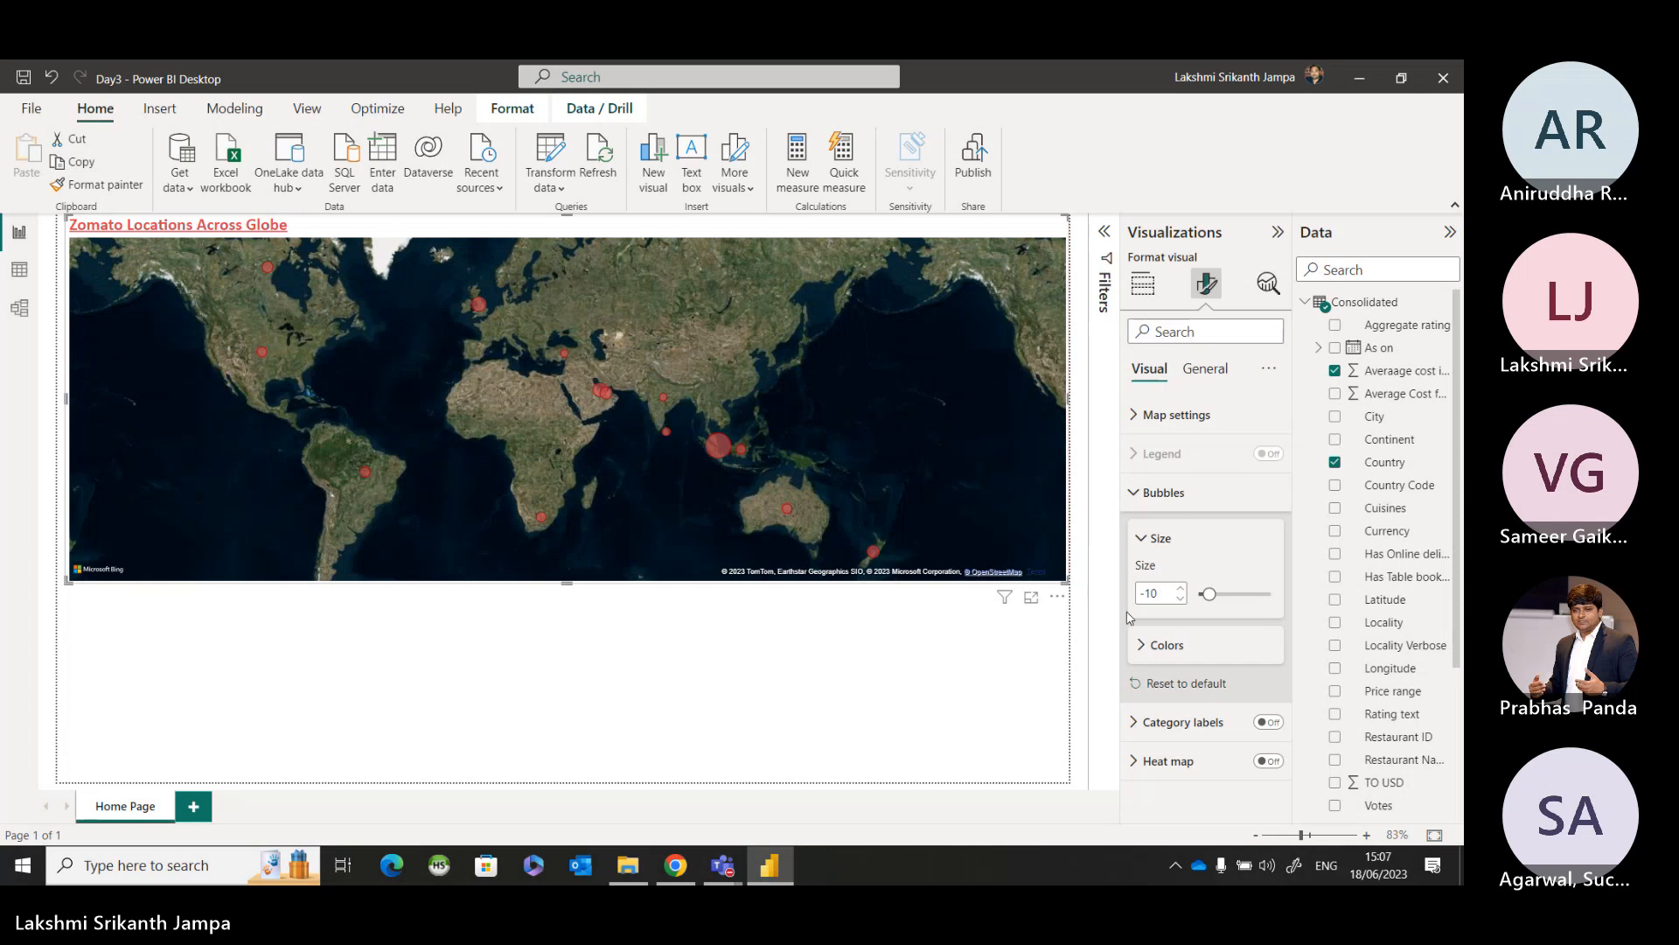
{"action": "left_click", "coordinate": [1137, 492]}
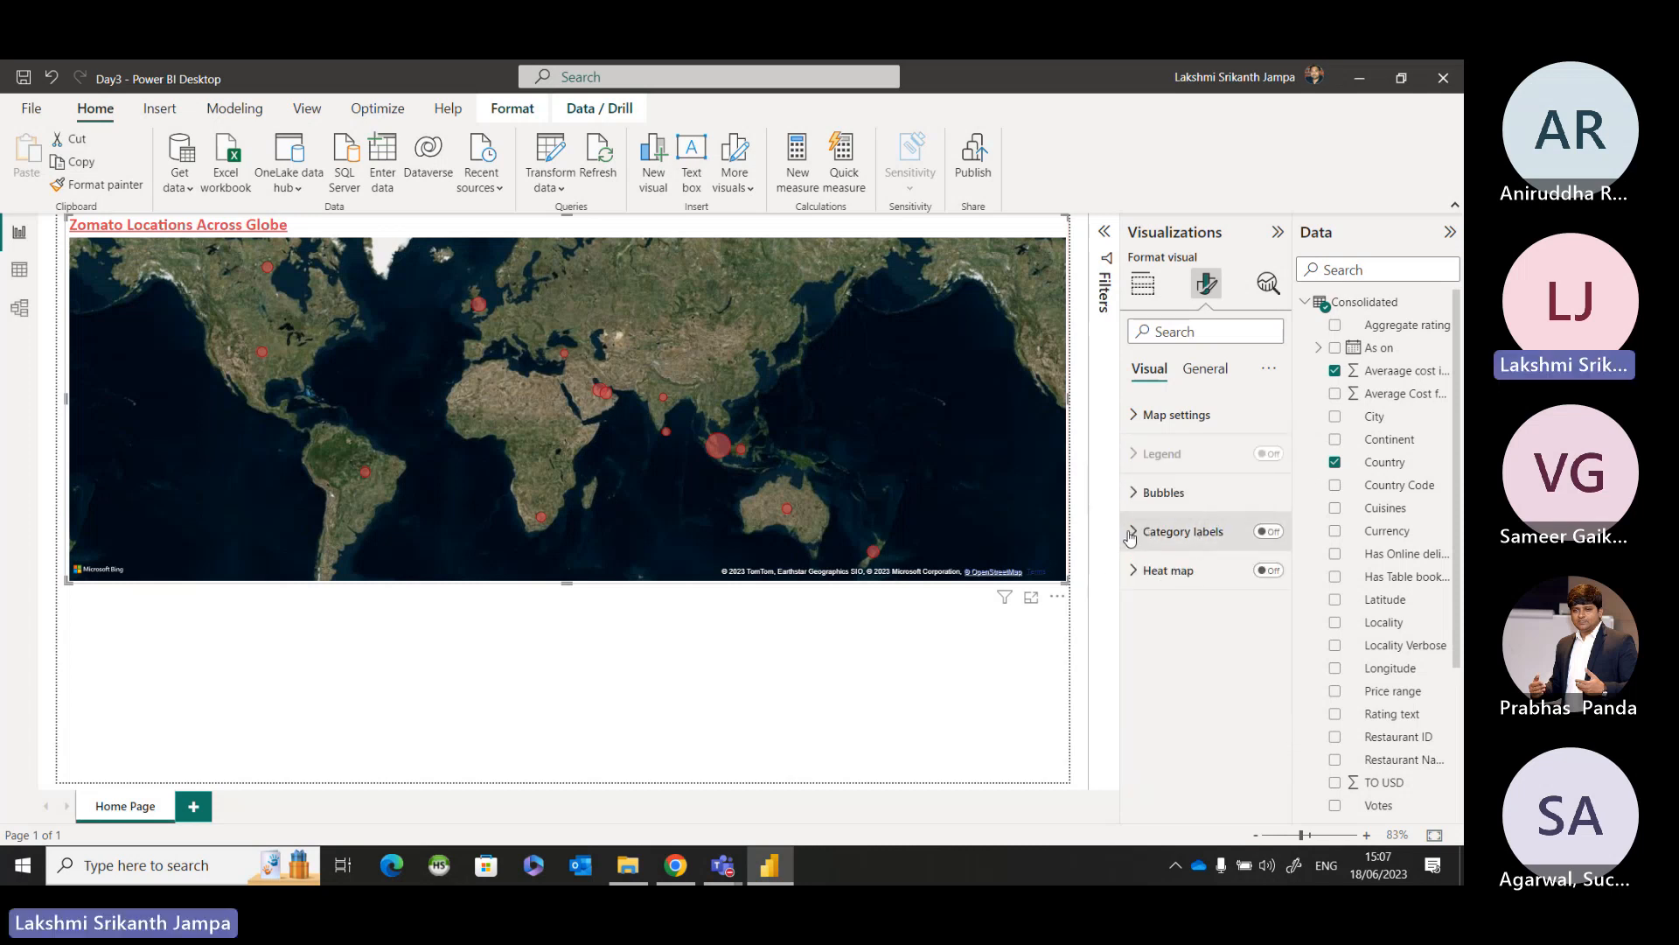
Turn on the map's category labels and format their text as Calibri, size 11, bold.
{"action": "left_click", "coordinate": [1269, 531]}
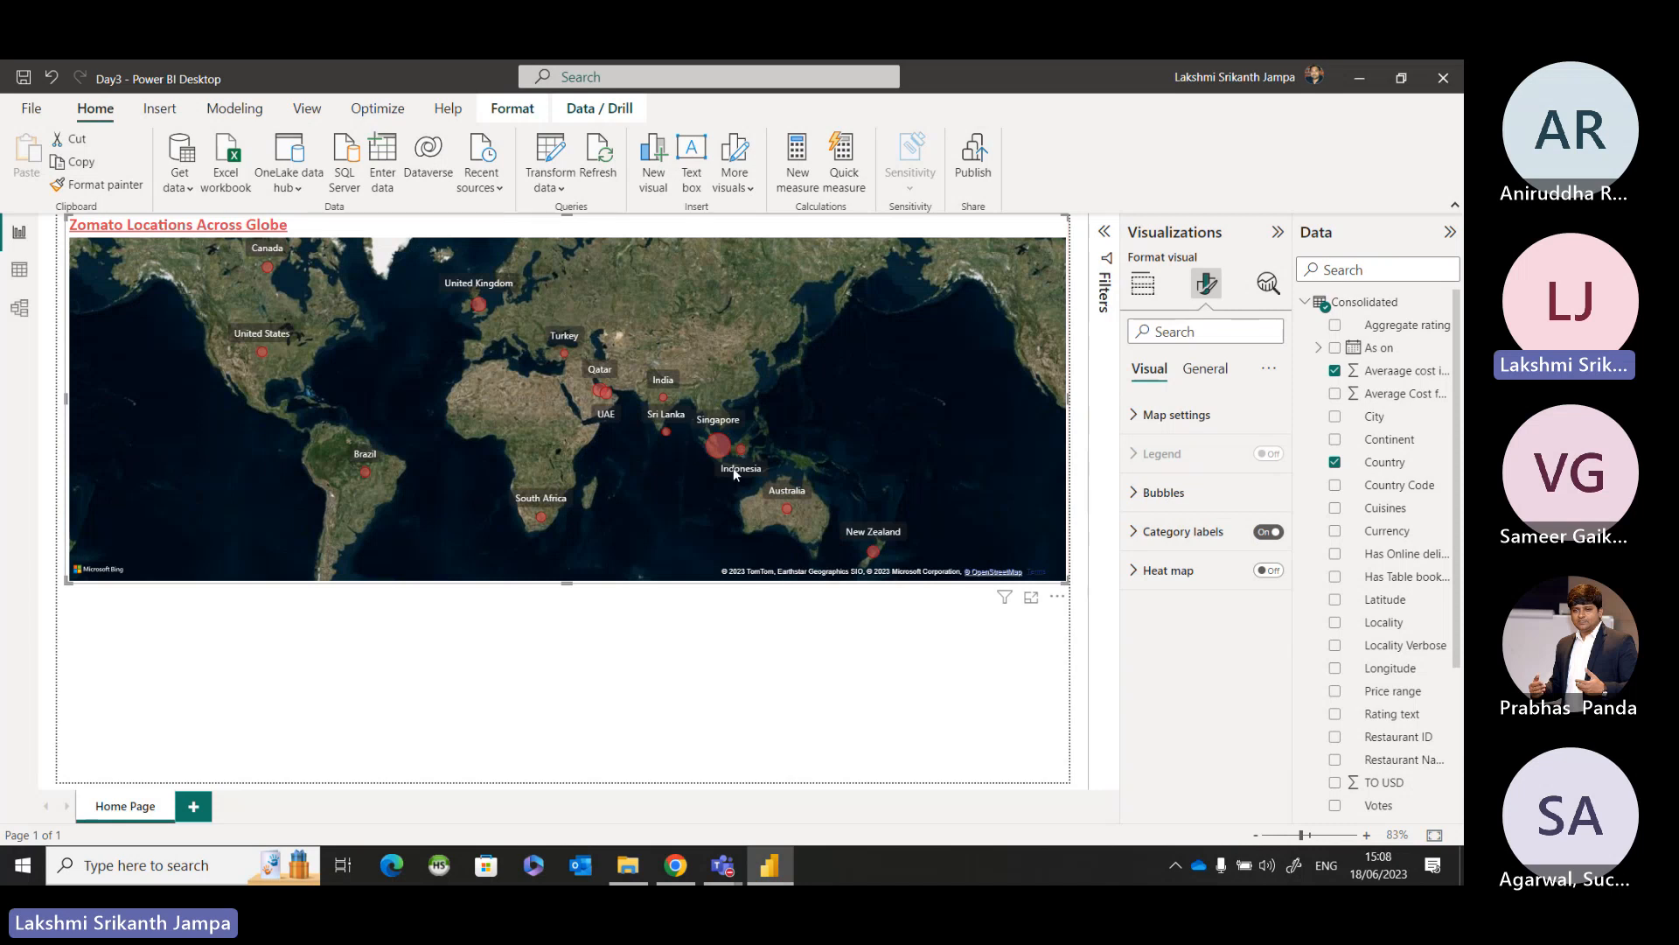
{"action": "left_click", "coordinate": [1135, 535]}
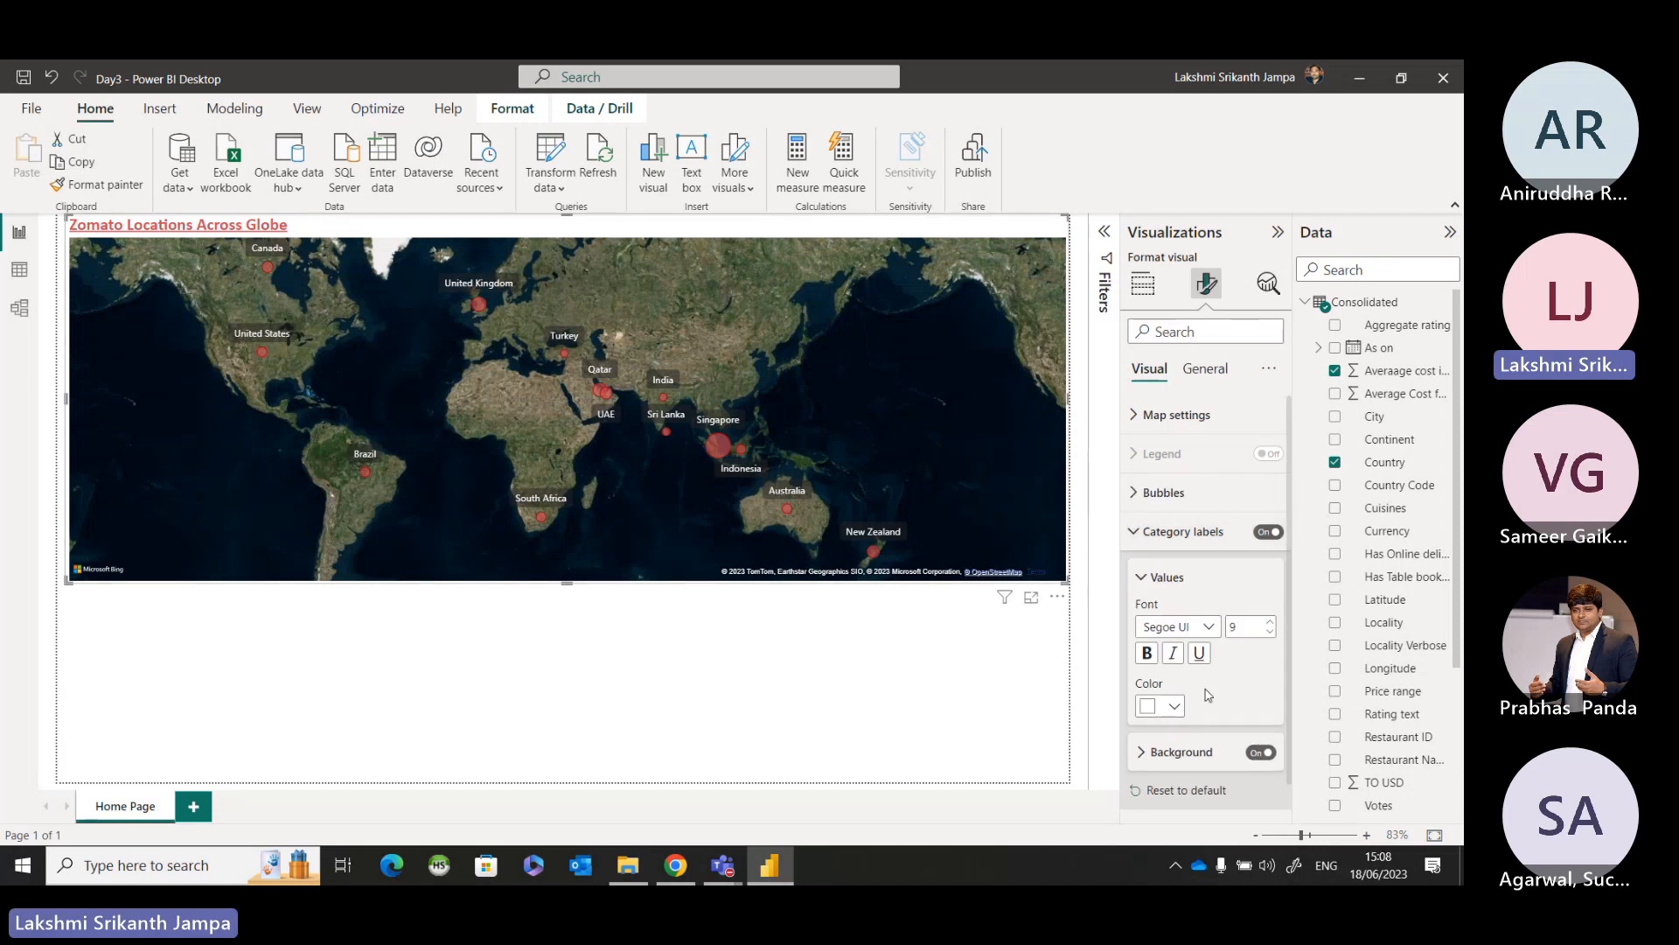
{"action": "left_click", "coordinate": [1209, 626]}
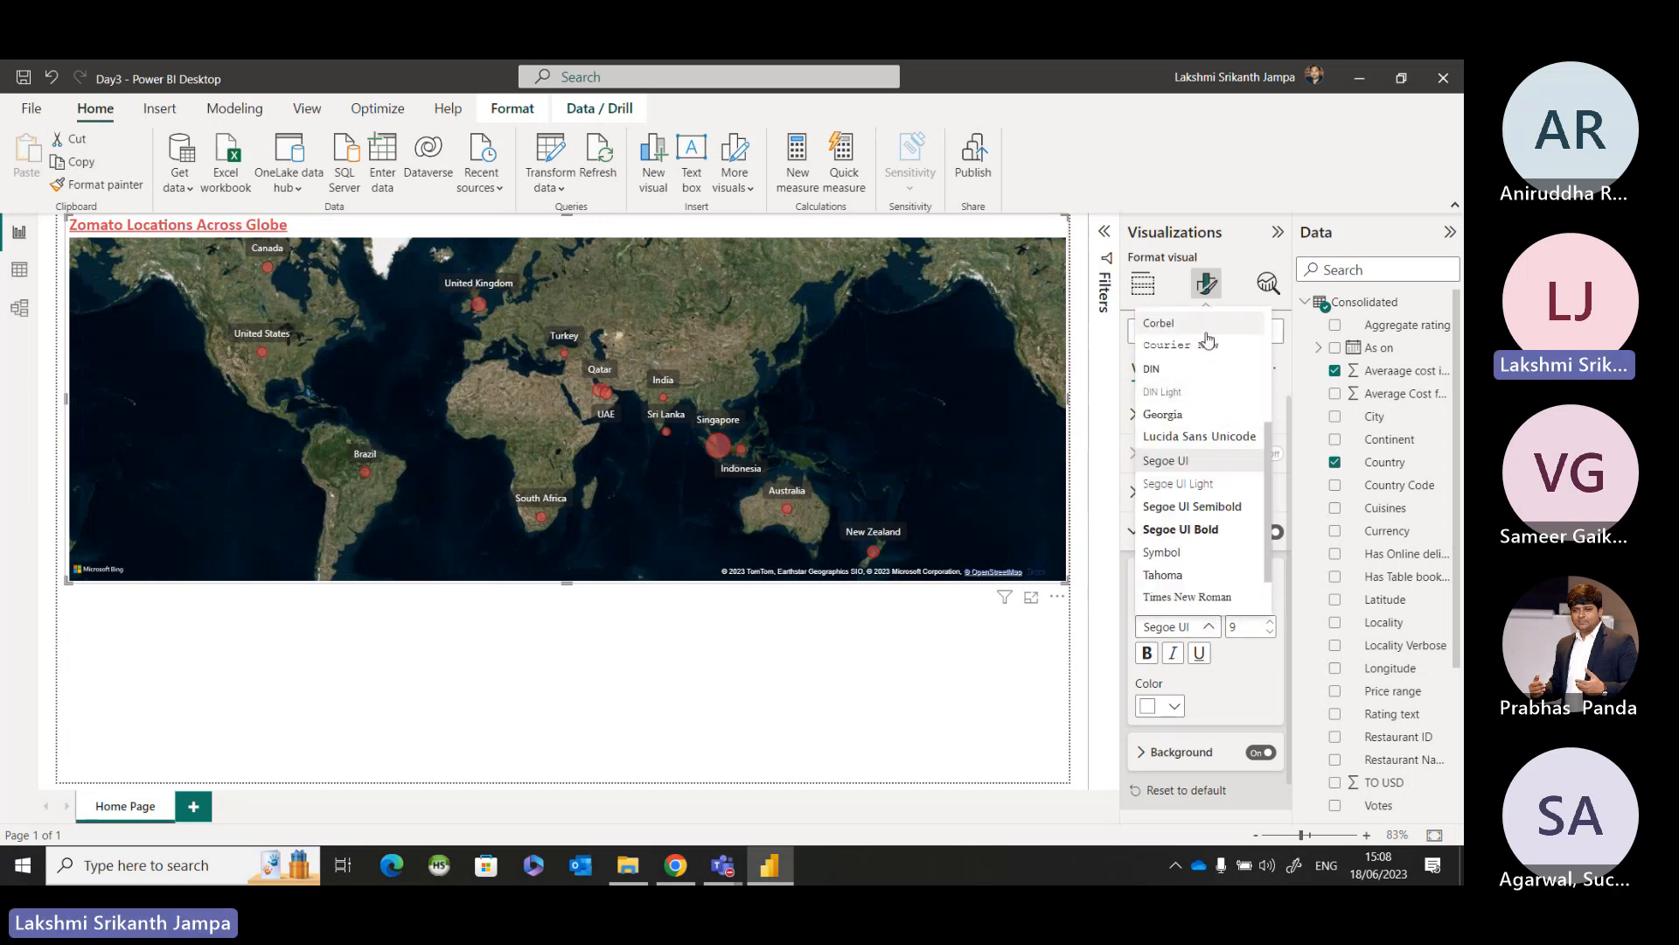
{"action": "scroll", "coordinate": [1195, 350], "scroll_direction": "up", "scroll_amount": 2}
{"action": "scroll", "coordinate": [1195, 349], "scroll_direction": "up", "scroll_amount": 3}
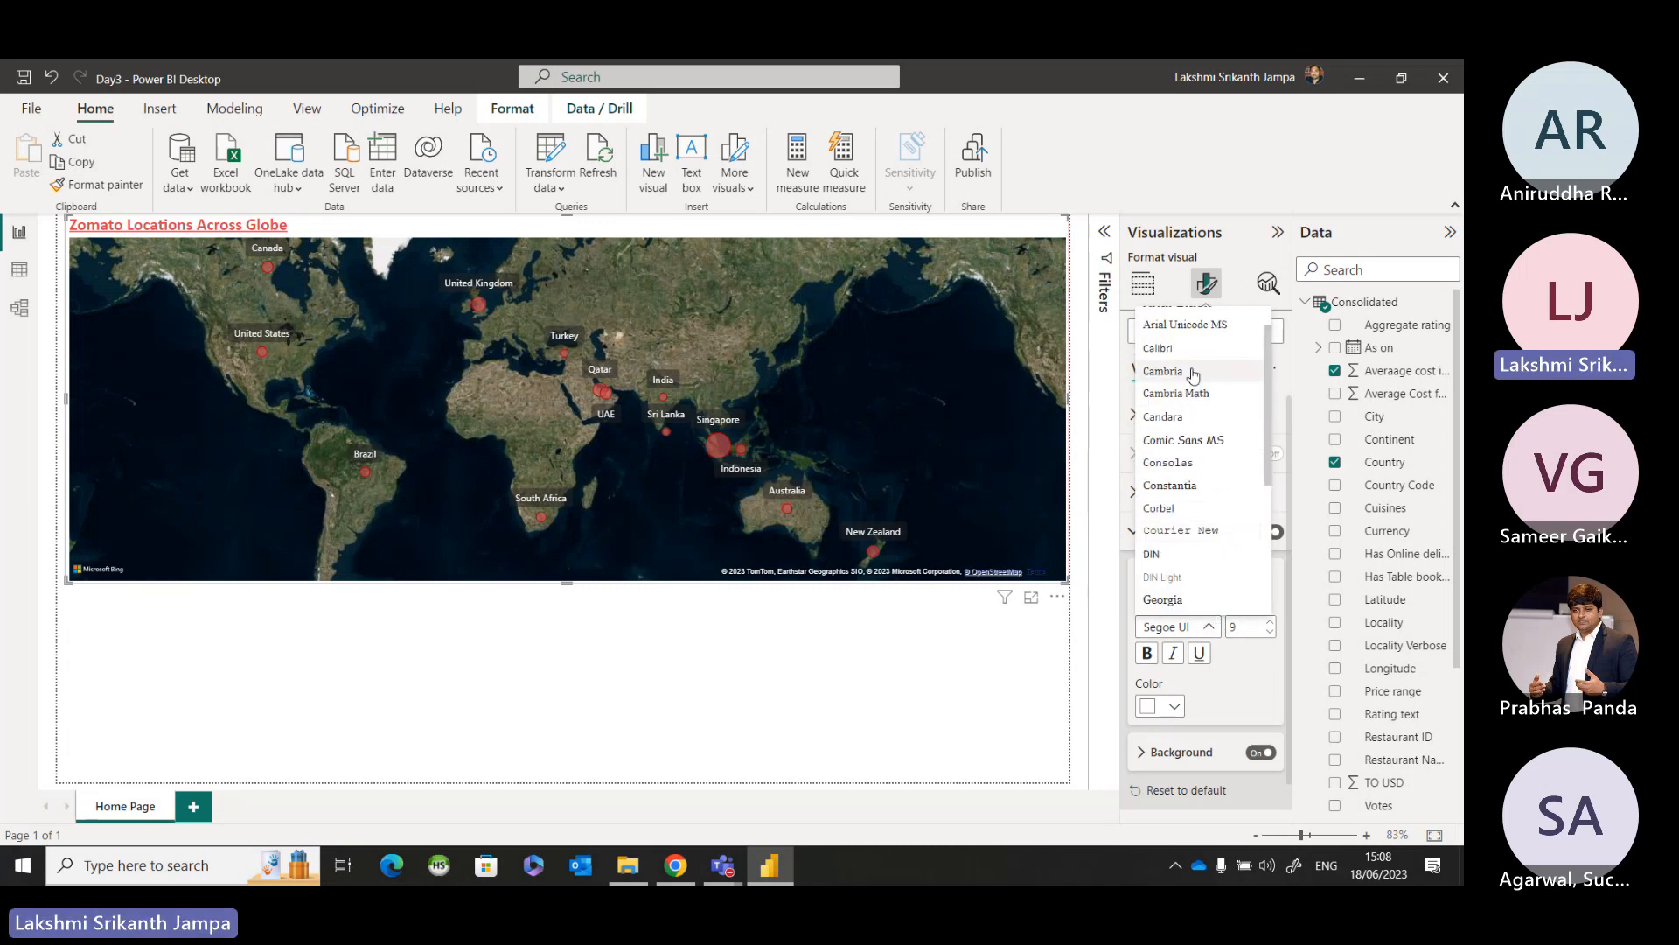
{"action": "left_click", "coordinate": [1173, 378]}
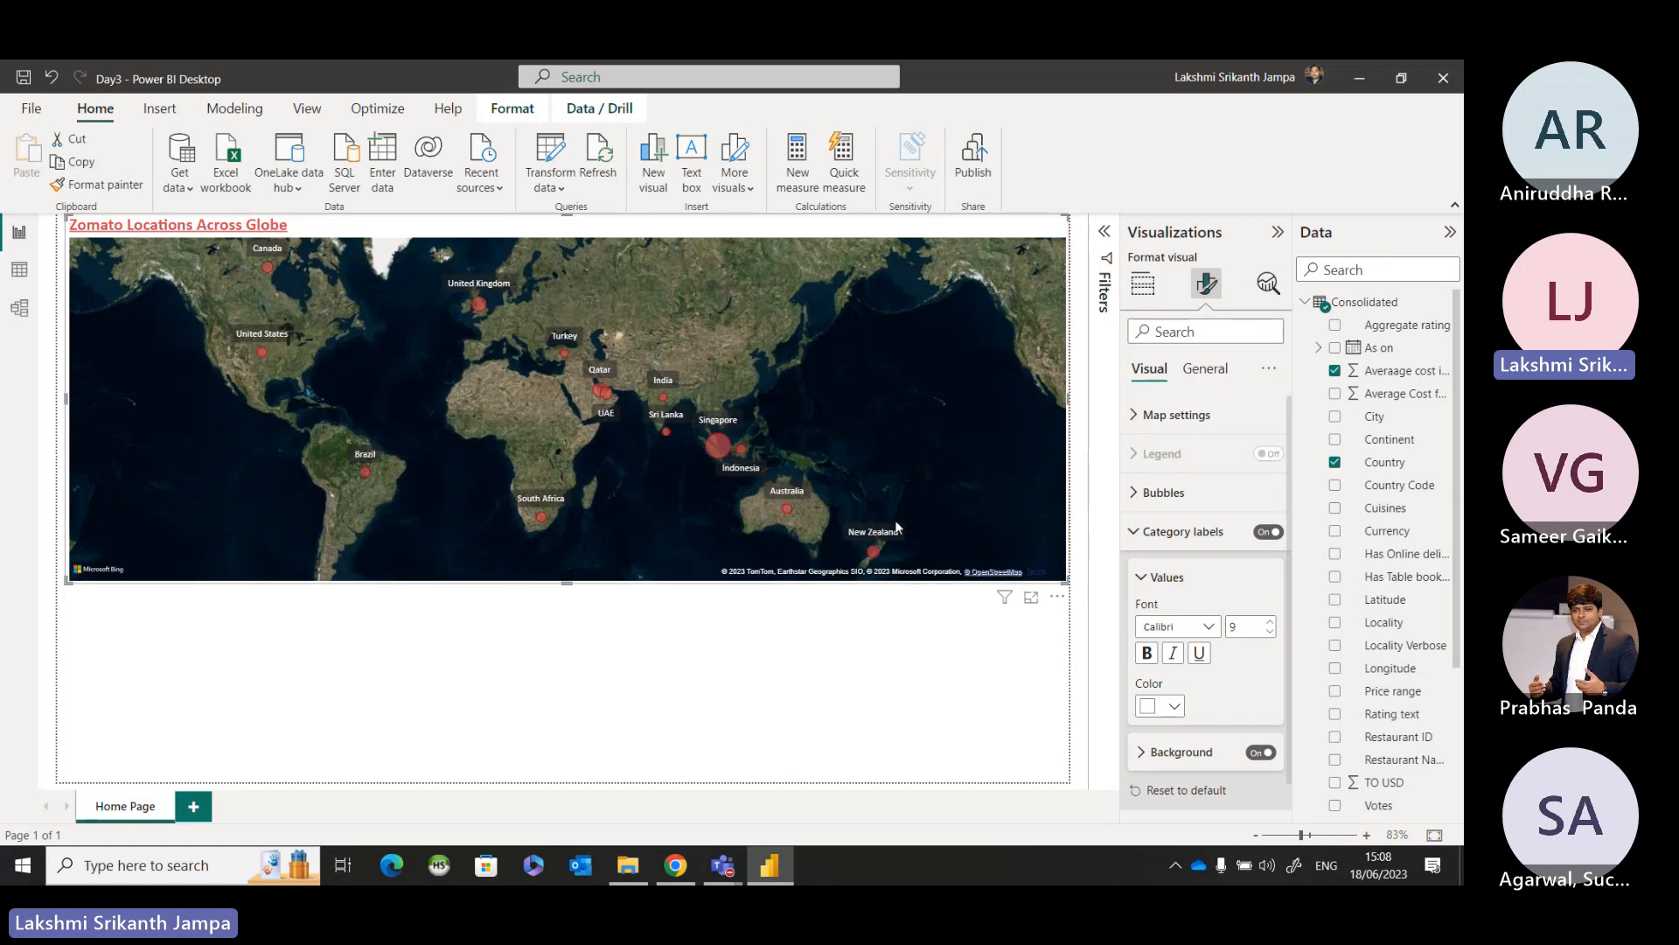
{"action": "left_click", "coordinate": [1272, 623]}
{"action": "left_click", "coordinate": [1273, 622]}
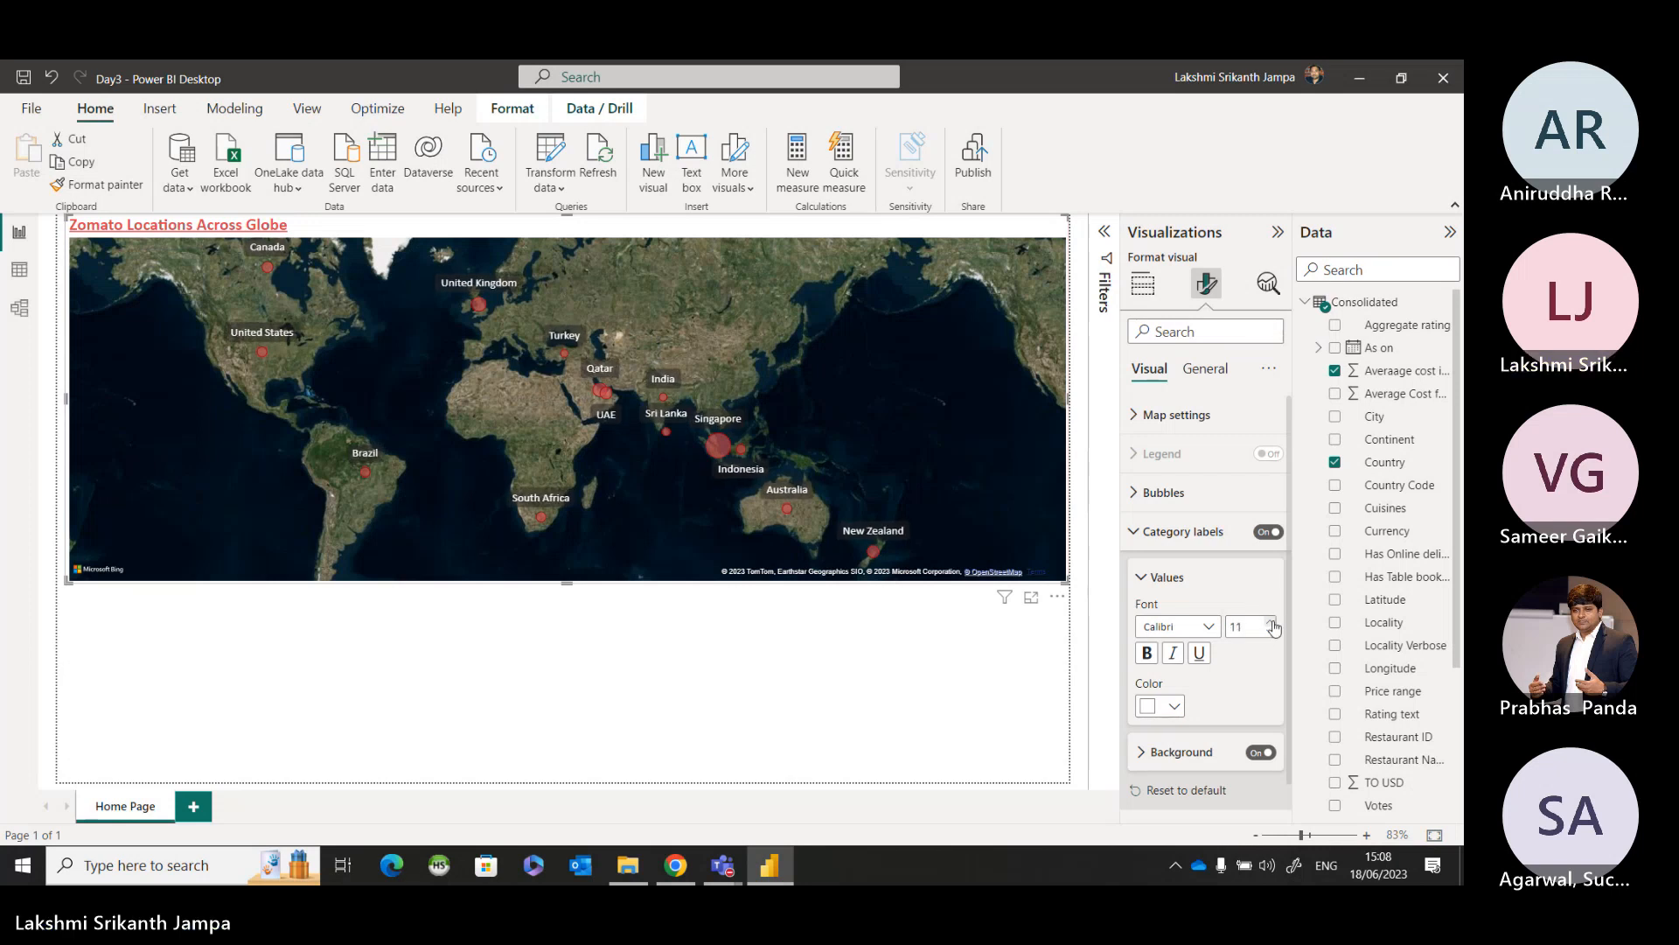
{"action": "left_click", "coordinate": [1152, 663]}
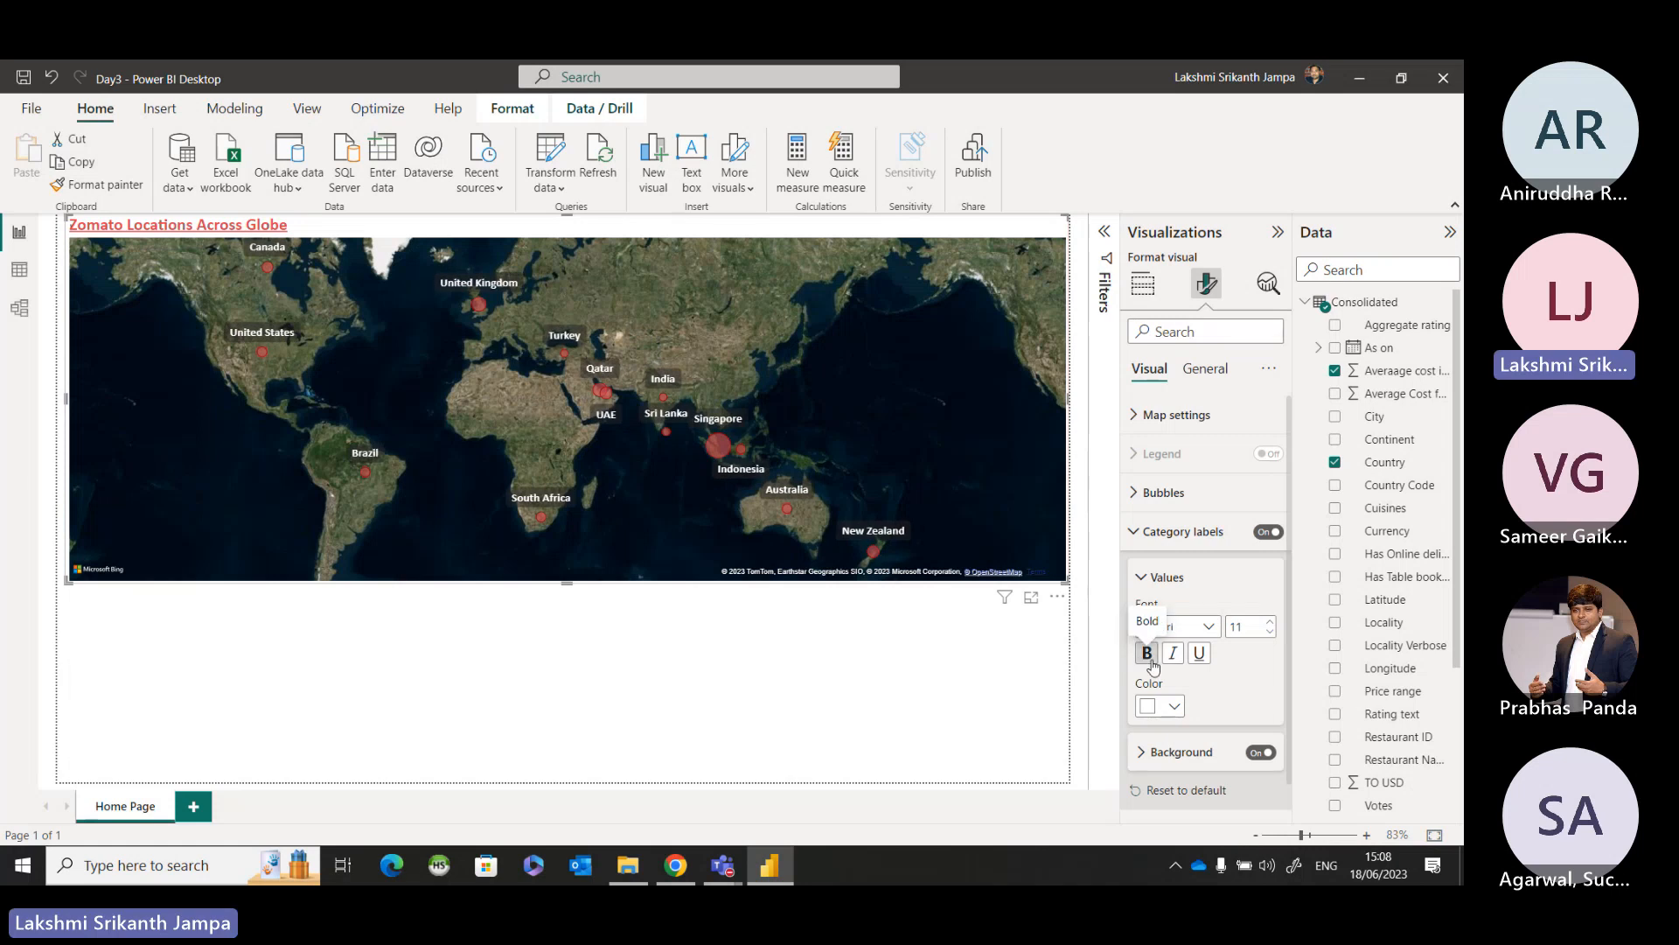
Try red and orange for the category label text, and set it to the red theme color #D64550.
{"action": "left_click", "coordinate": [1176, 710]}
{"action": "left_click", "coordinate": [1160, 622]}
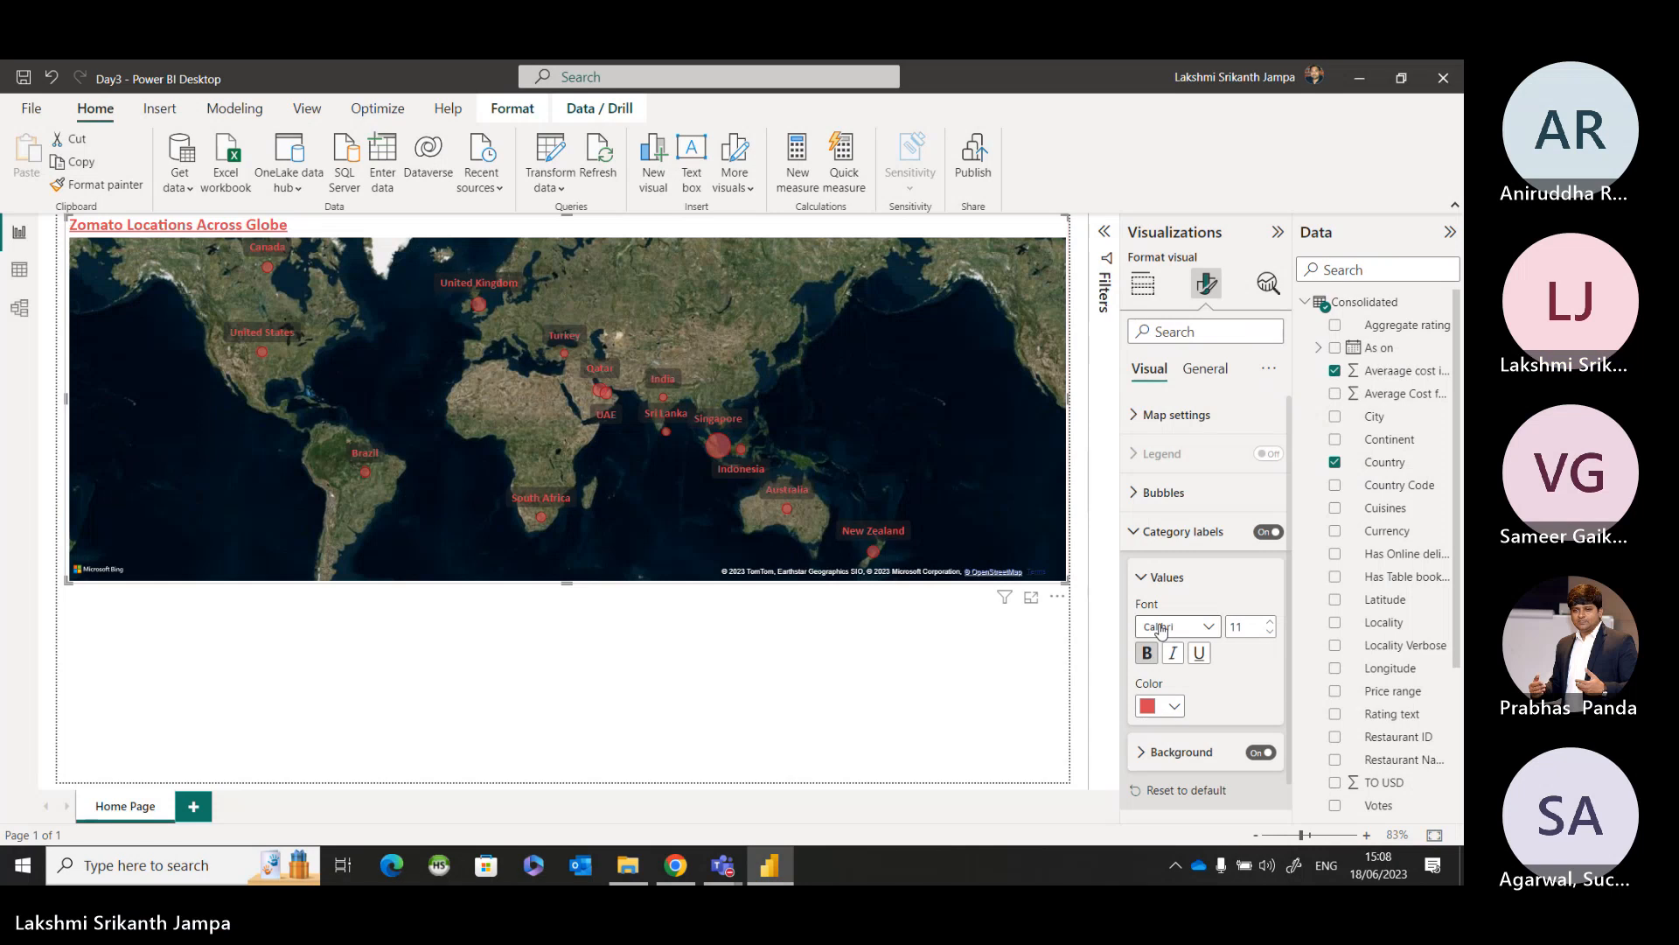
{"action": "left_click", "coordinate": [1172, 707]}
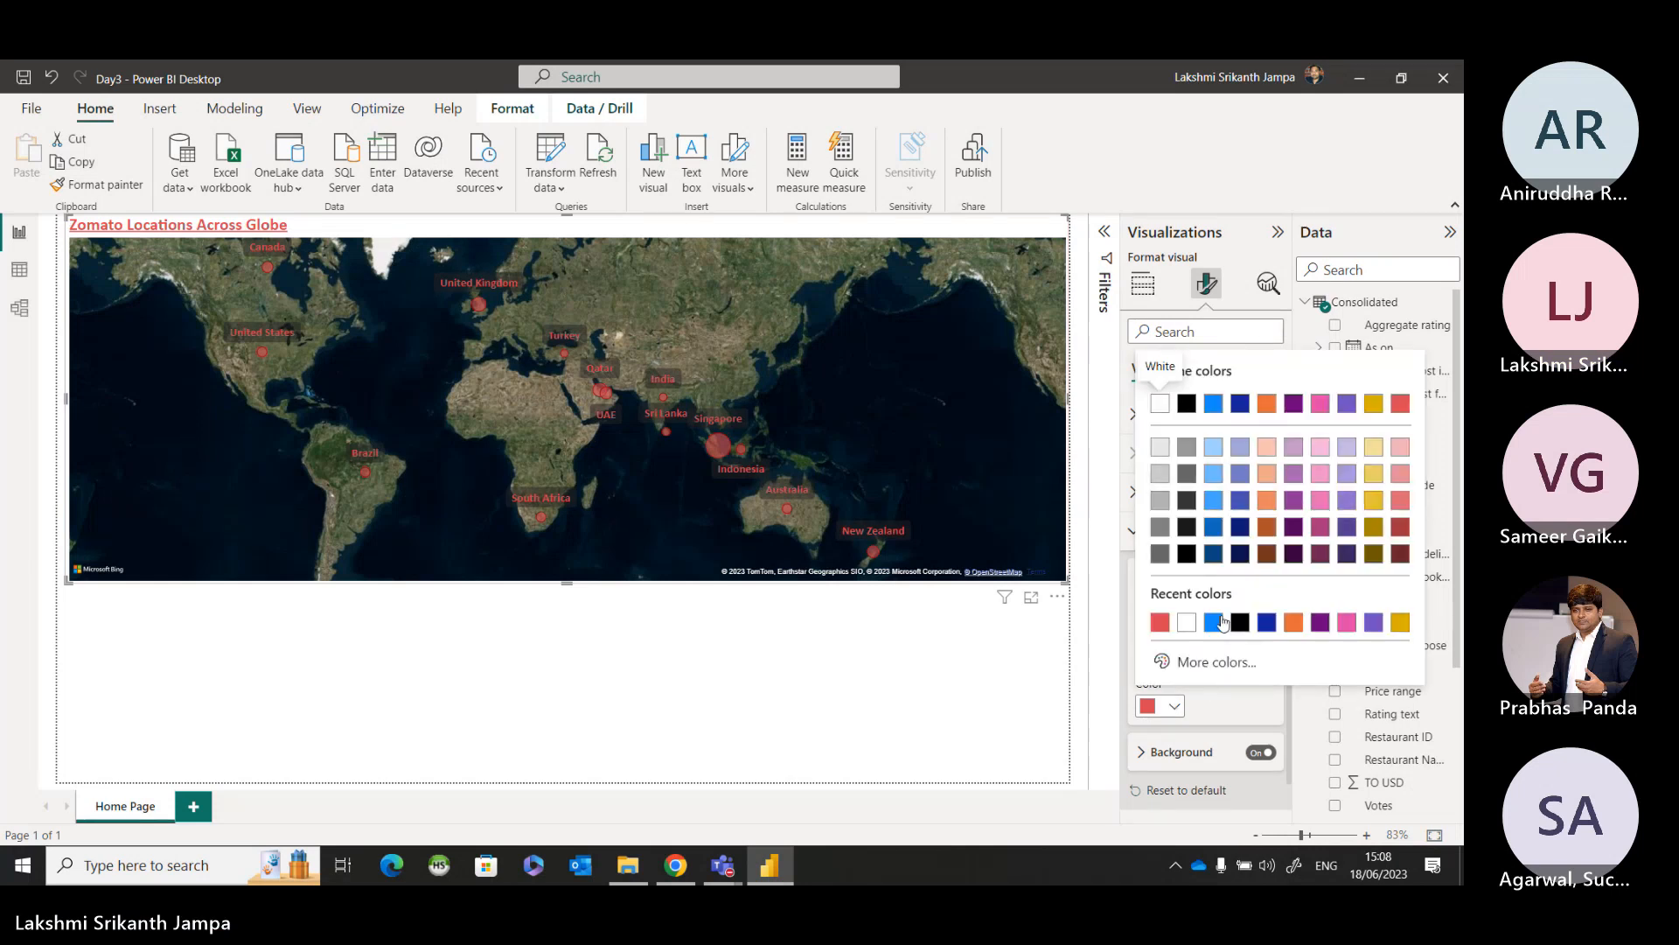
{"action": "left_click", "coordinate": [1292, 625]}
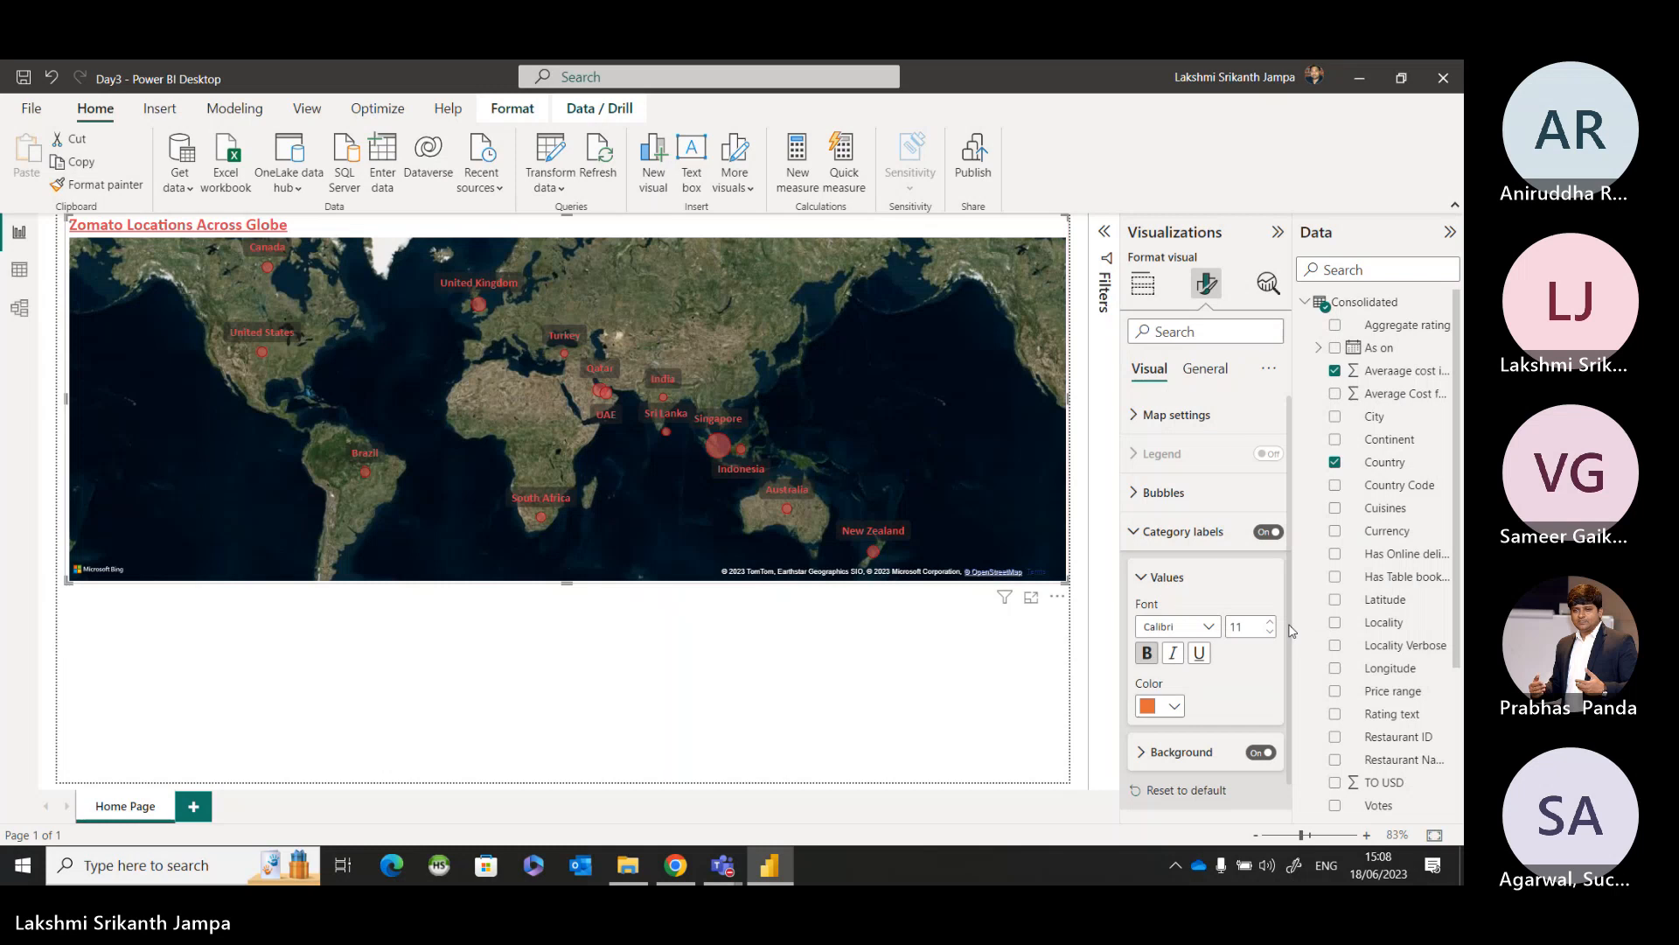
{"action": "left_click", "coordinate": [1175, 706]}
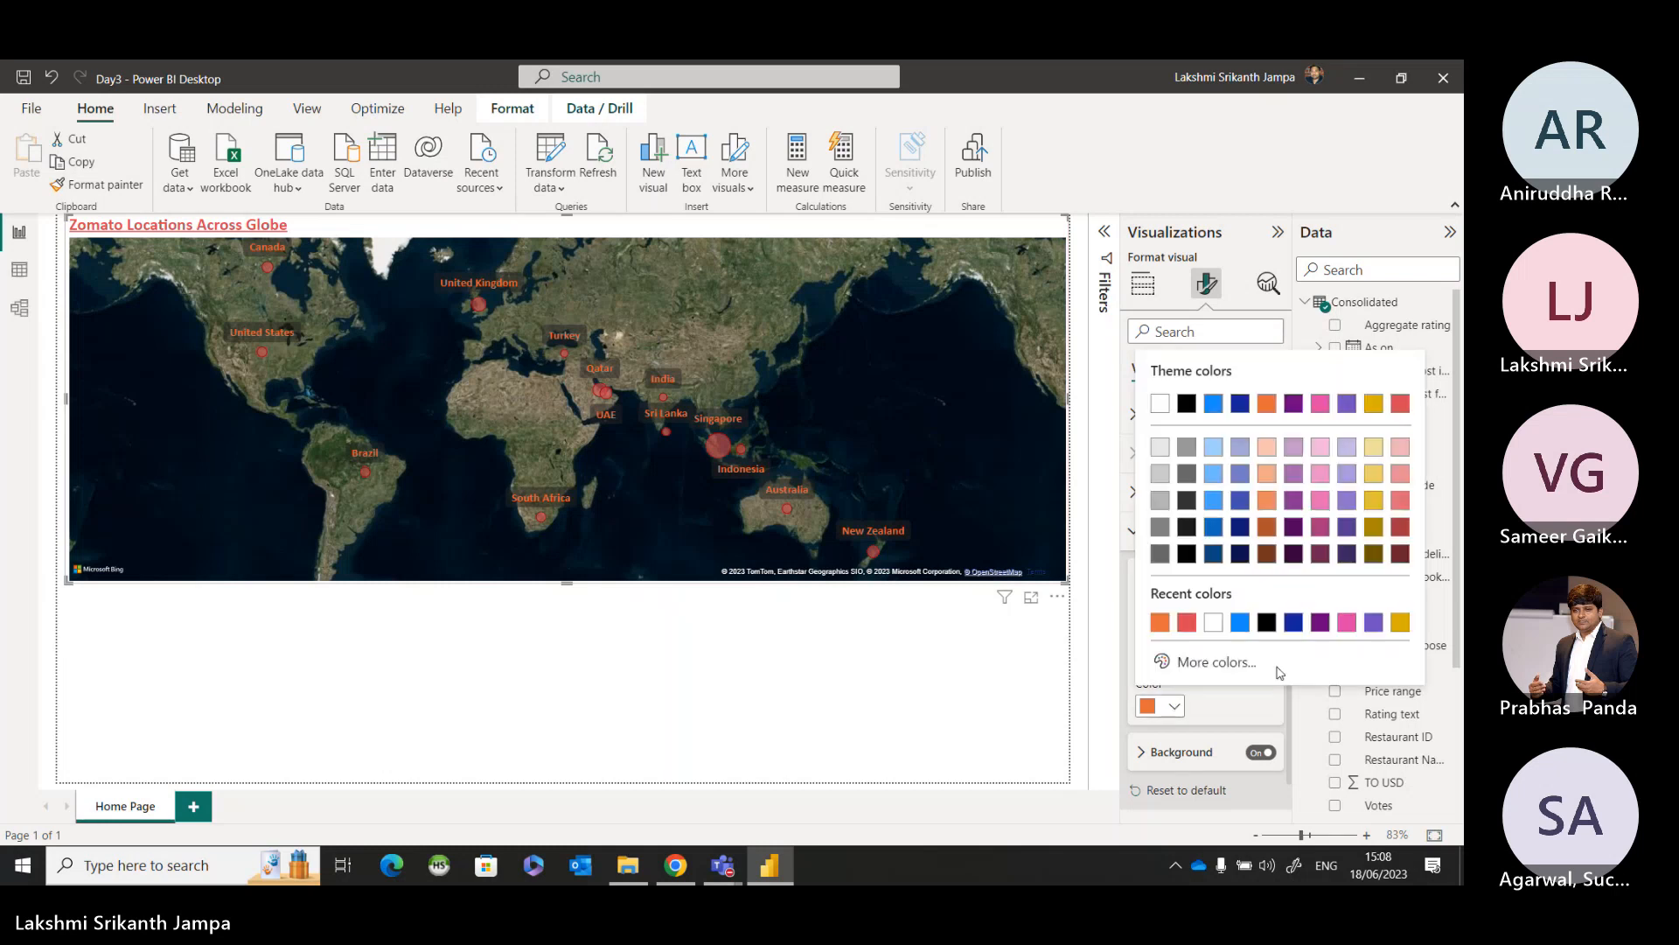
{"action": "left_click", "coordinate": [1400, 406]}
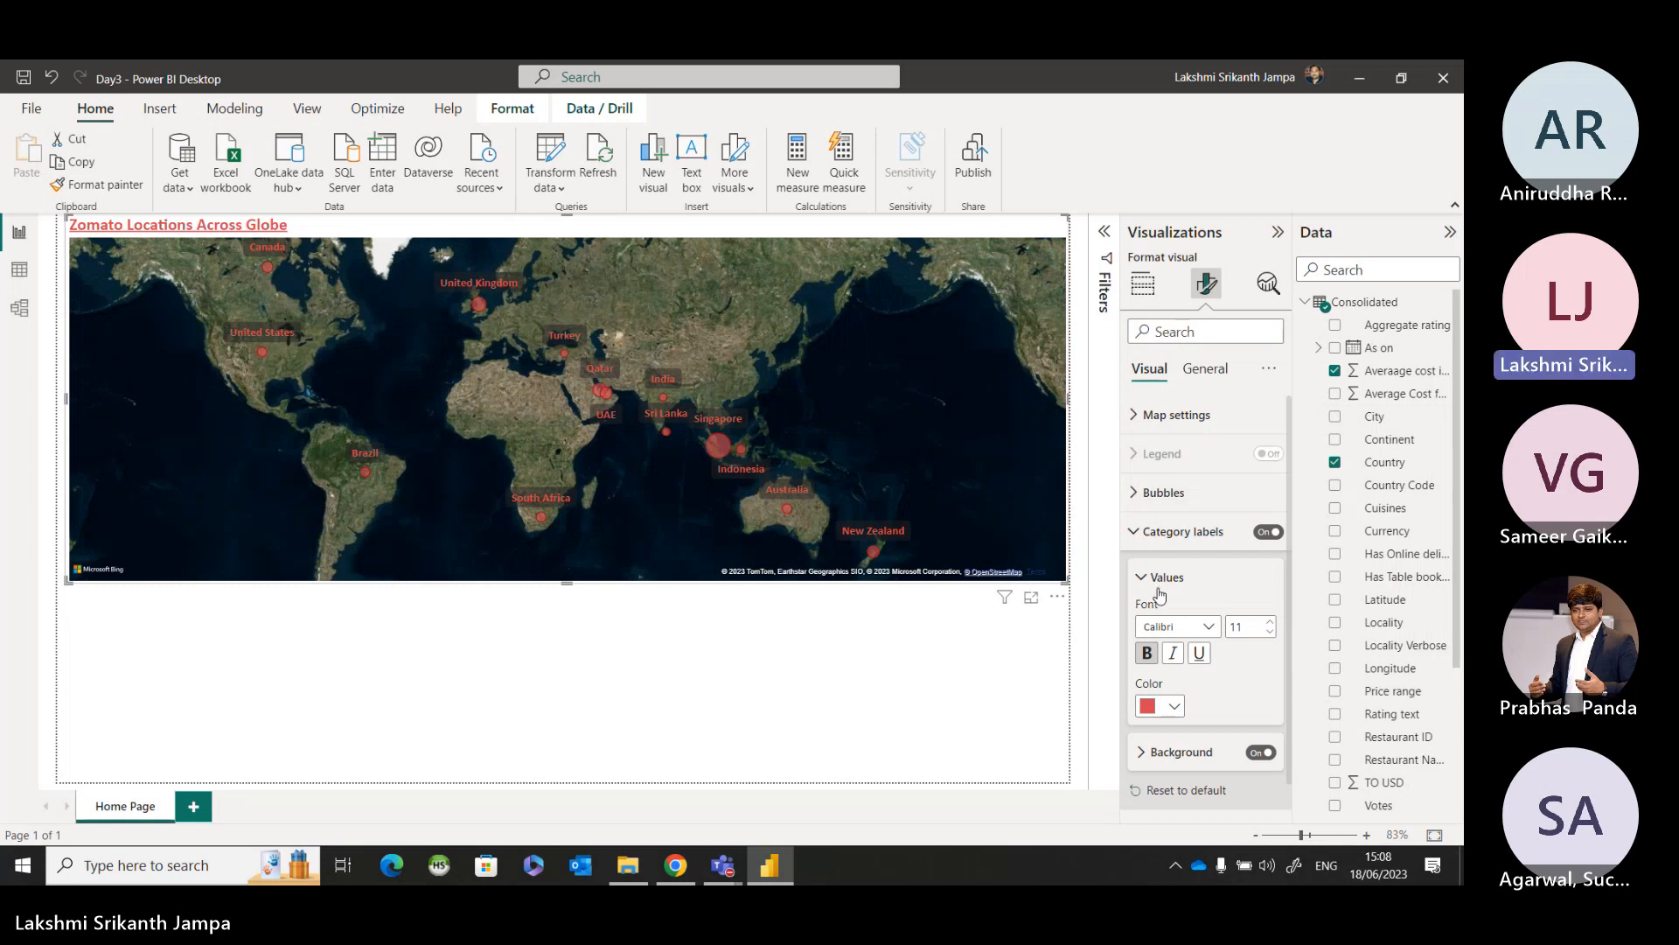
Set the category labels' background color to white and close the label settings.
{"action": "left_click", "coordinate": [1142, 752]}
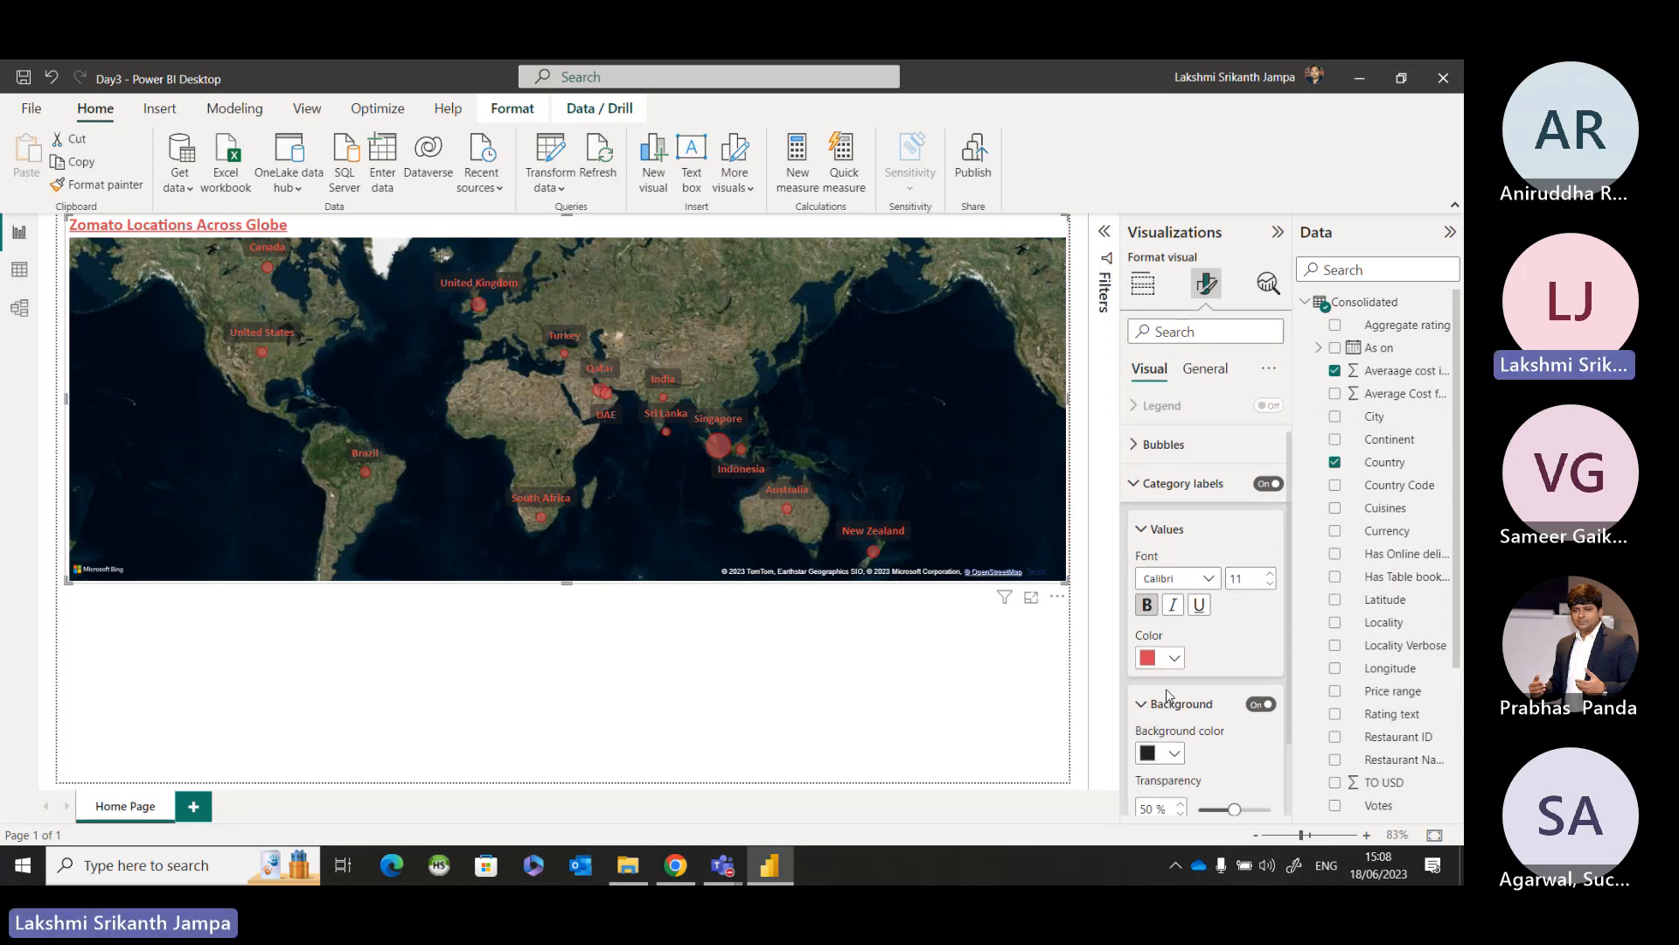
{"action": "left_click", "coordinate": [1176, 677]}
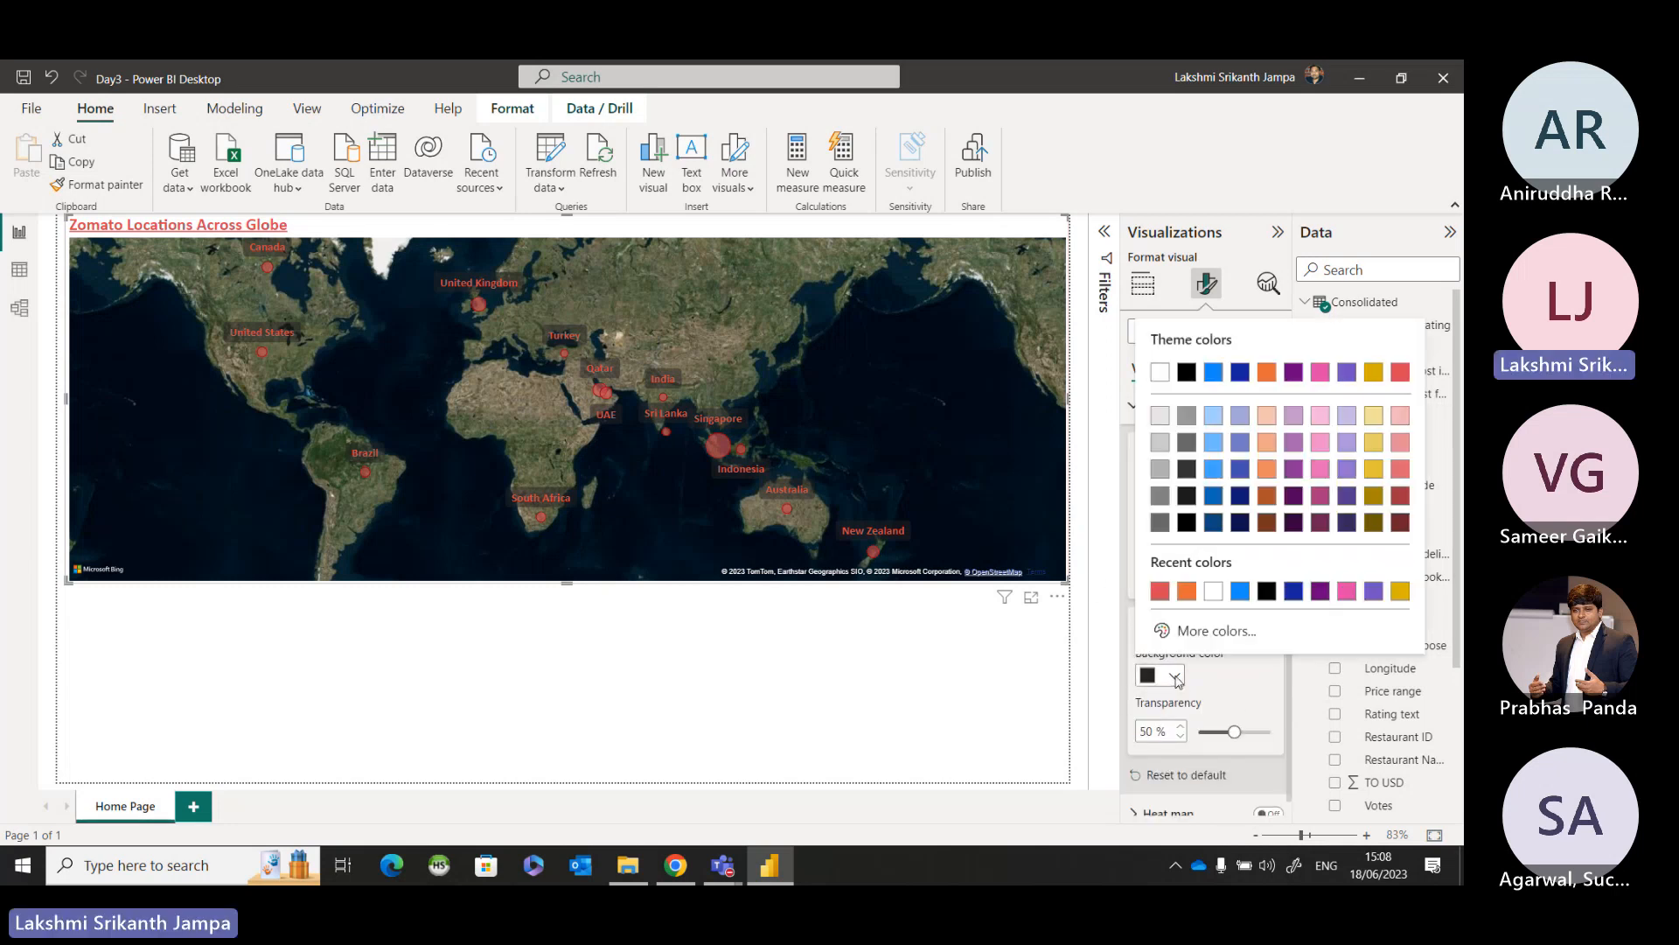
{"action": "left_click", "coordinate": [1215, 592]}
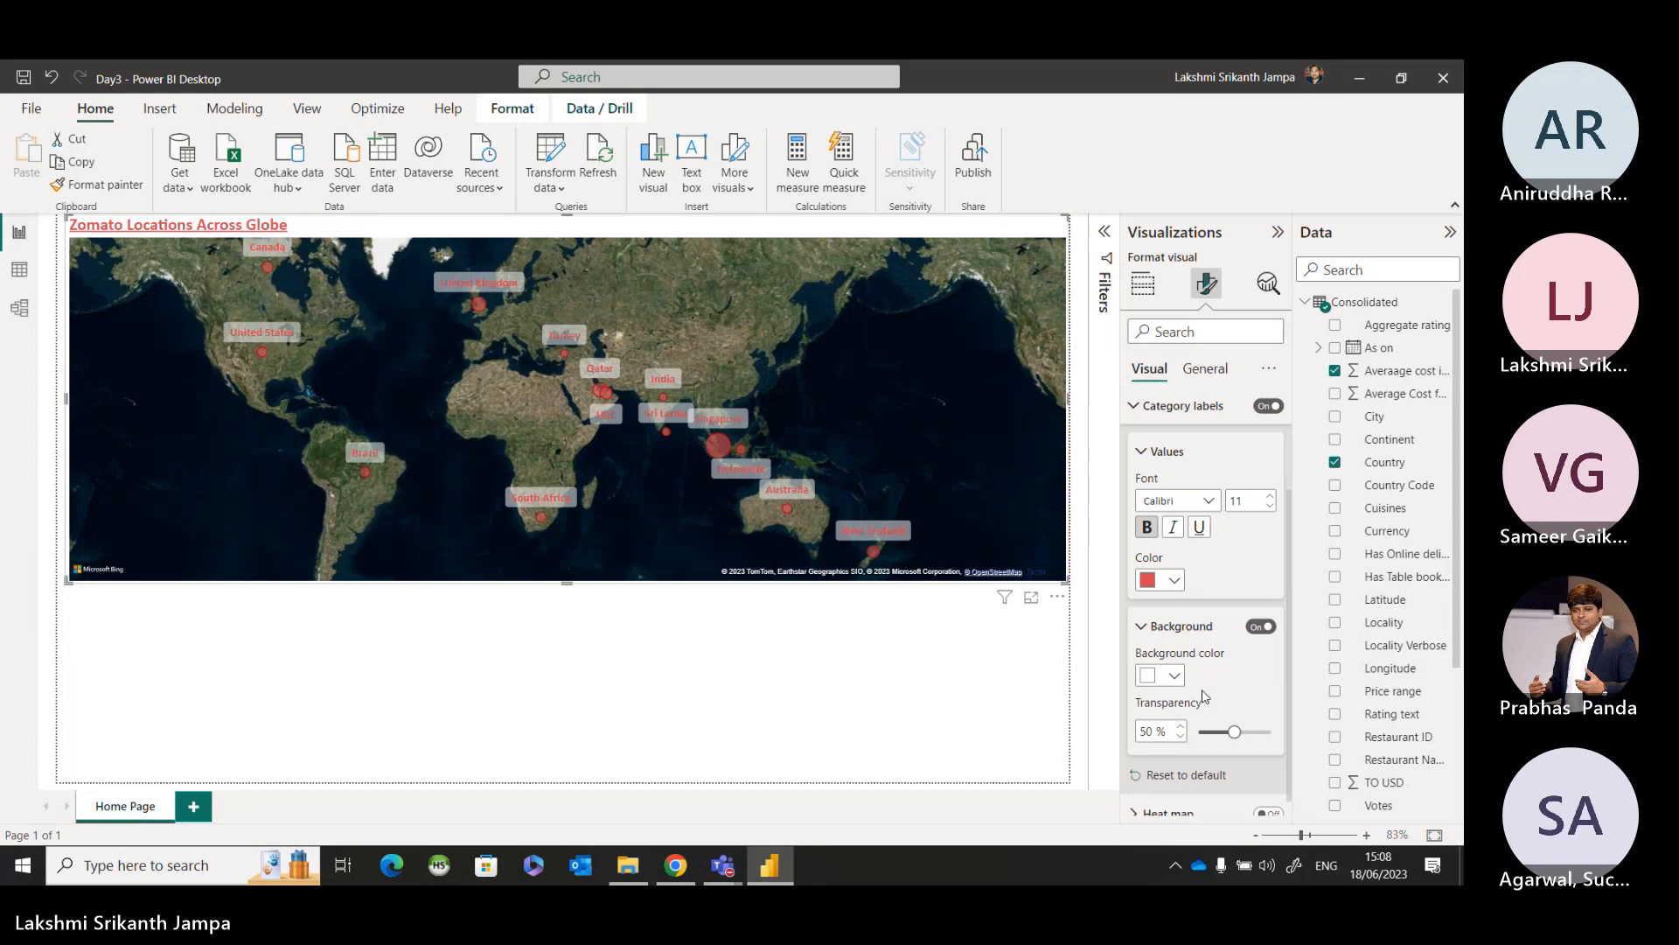
{"action": "scroll", "coordinate": [1205, 696], "scroll_direction": "down", "scroll_amount": 1}
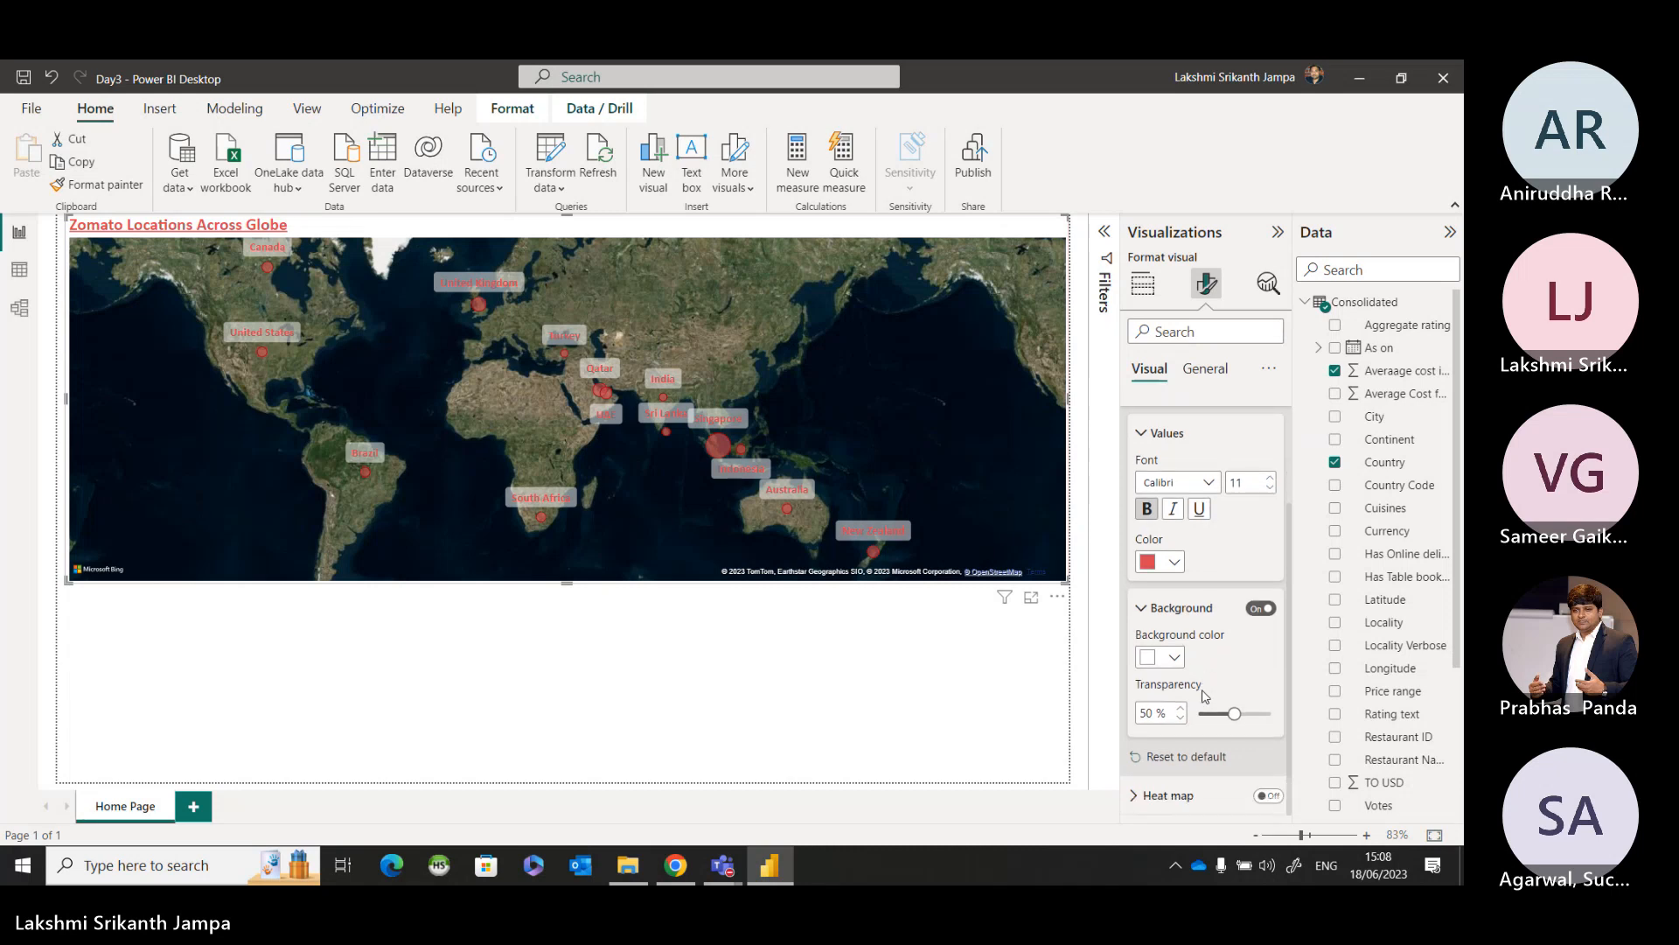
{"action": "left_click", "coordinate": [1141, 435]}
{"action": "left_click", "coordinate": [1136, 525]}
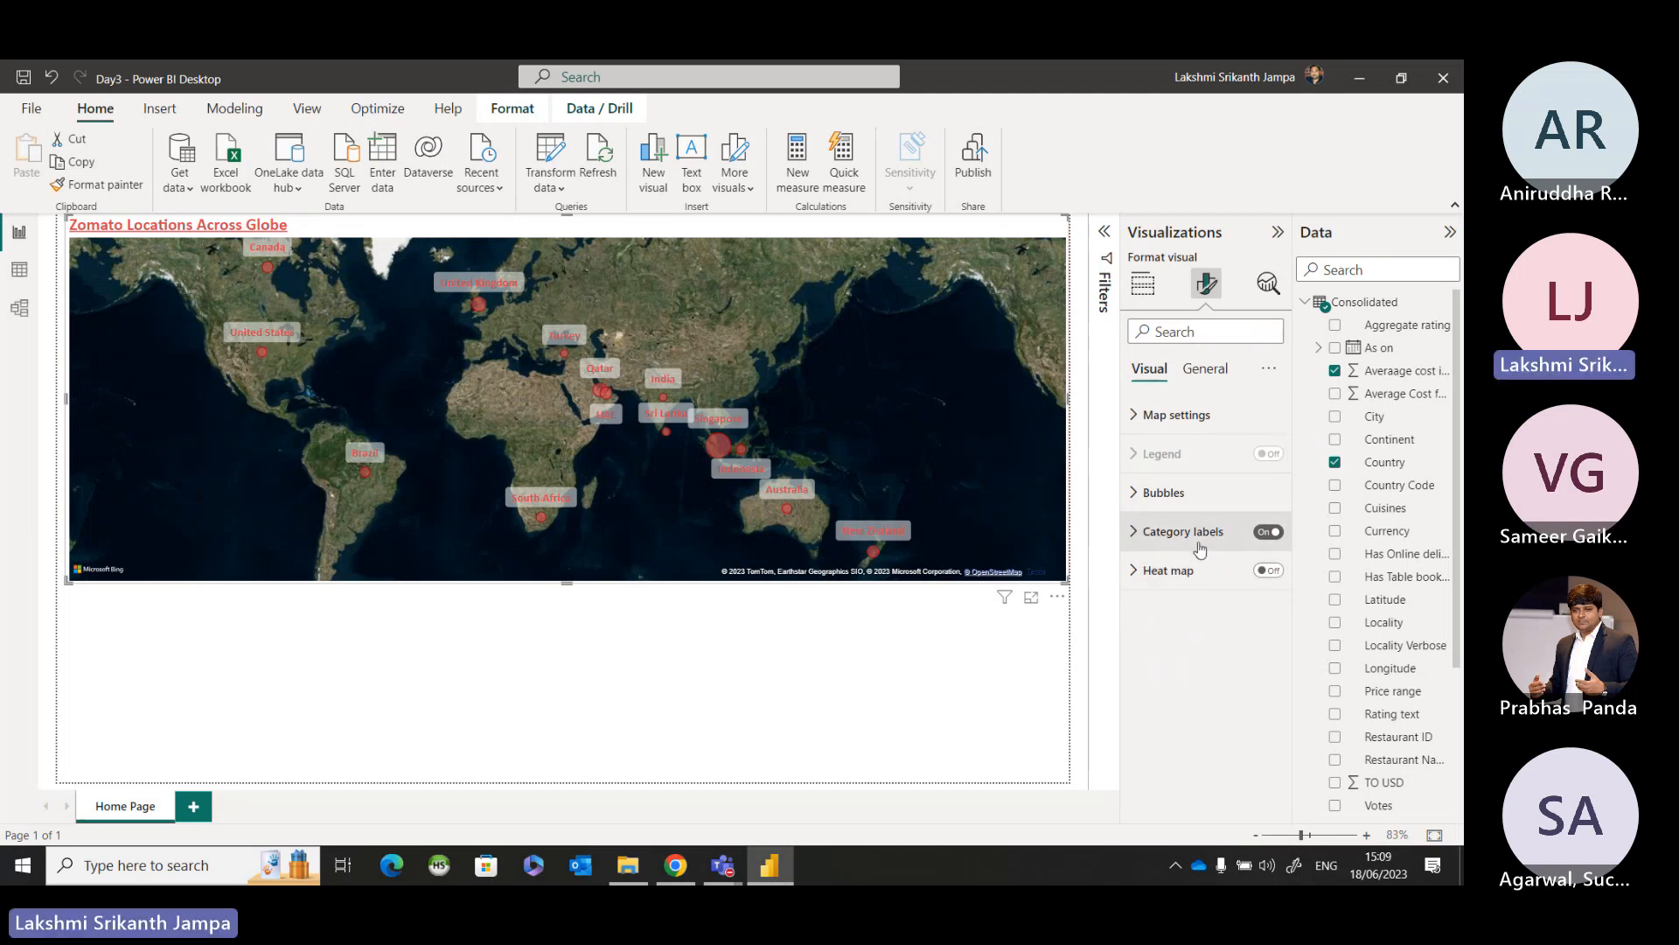
Try the heat map option on the country map, turn it off again and deselect the map.
{"action": "left_click", "coordinate": [1269, 570]}
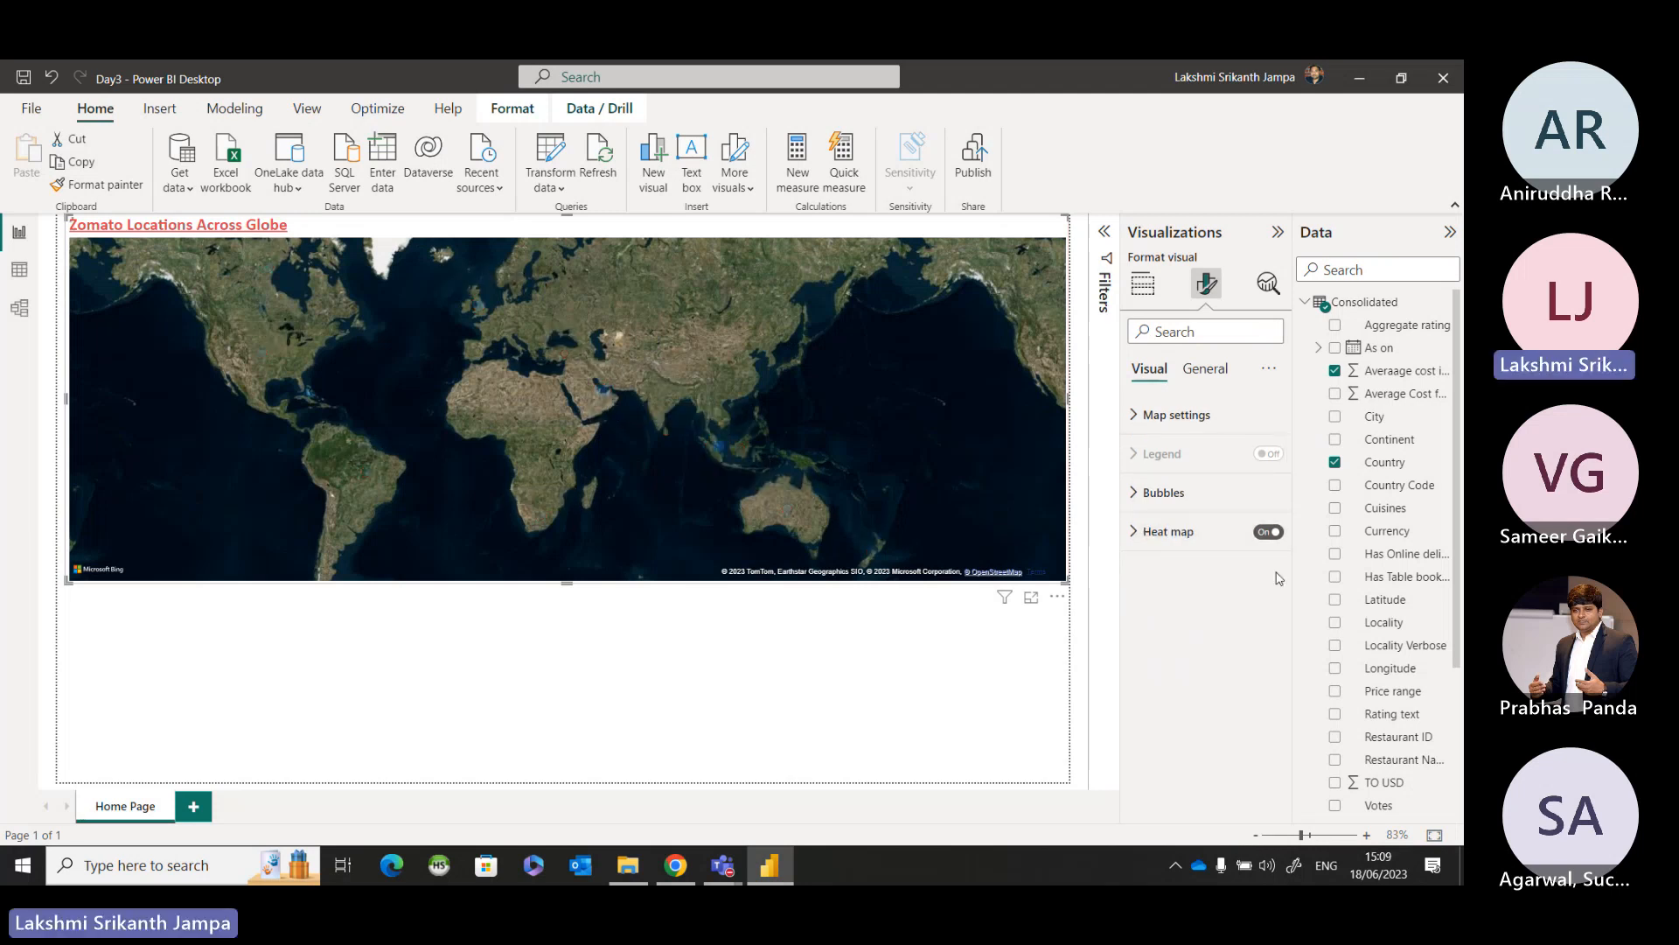
{"action": "left_click", "coordinate": [1137, 535]}
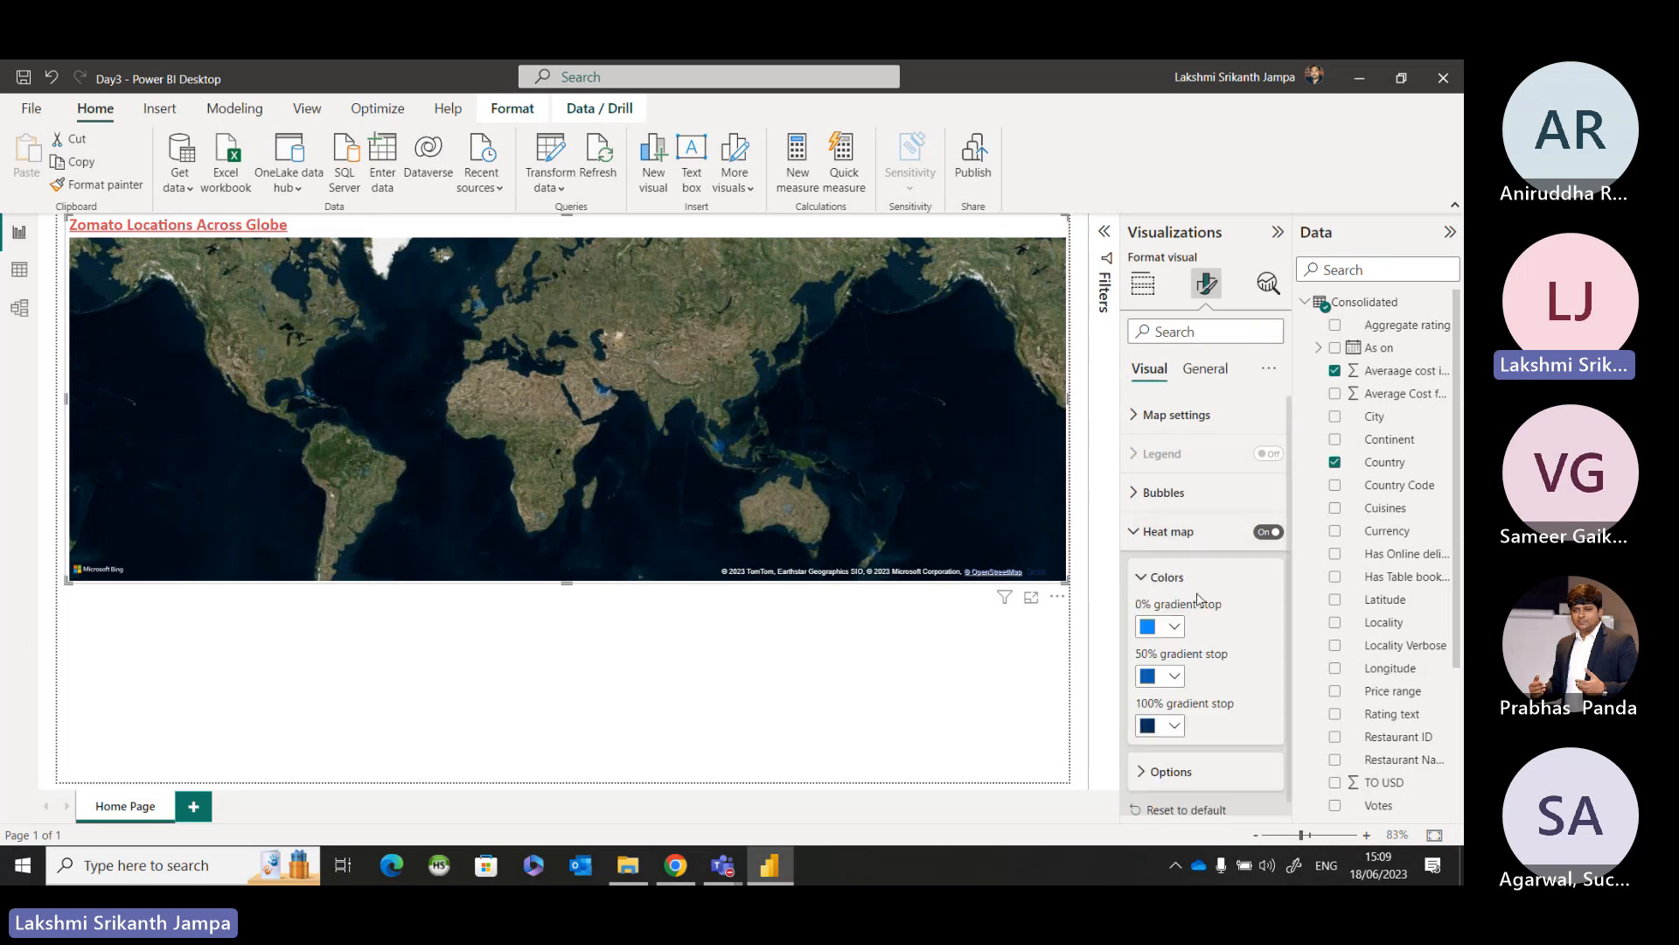
{"action": "left_click", "coordinate": [1262, 532]}
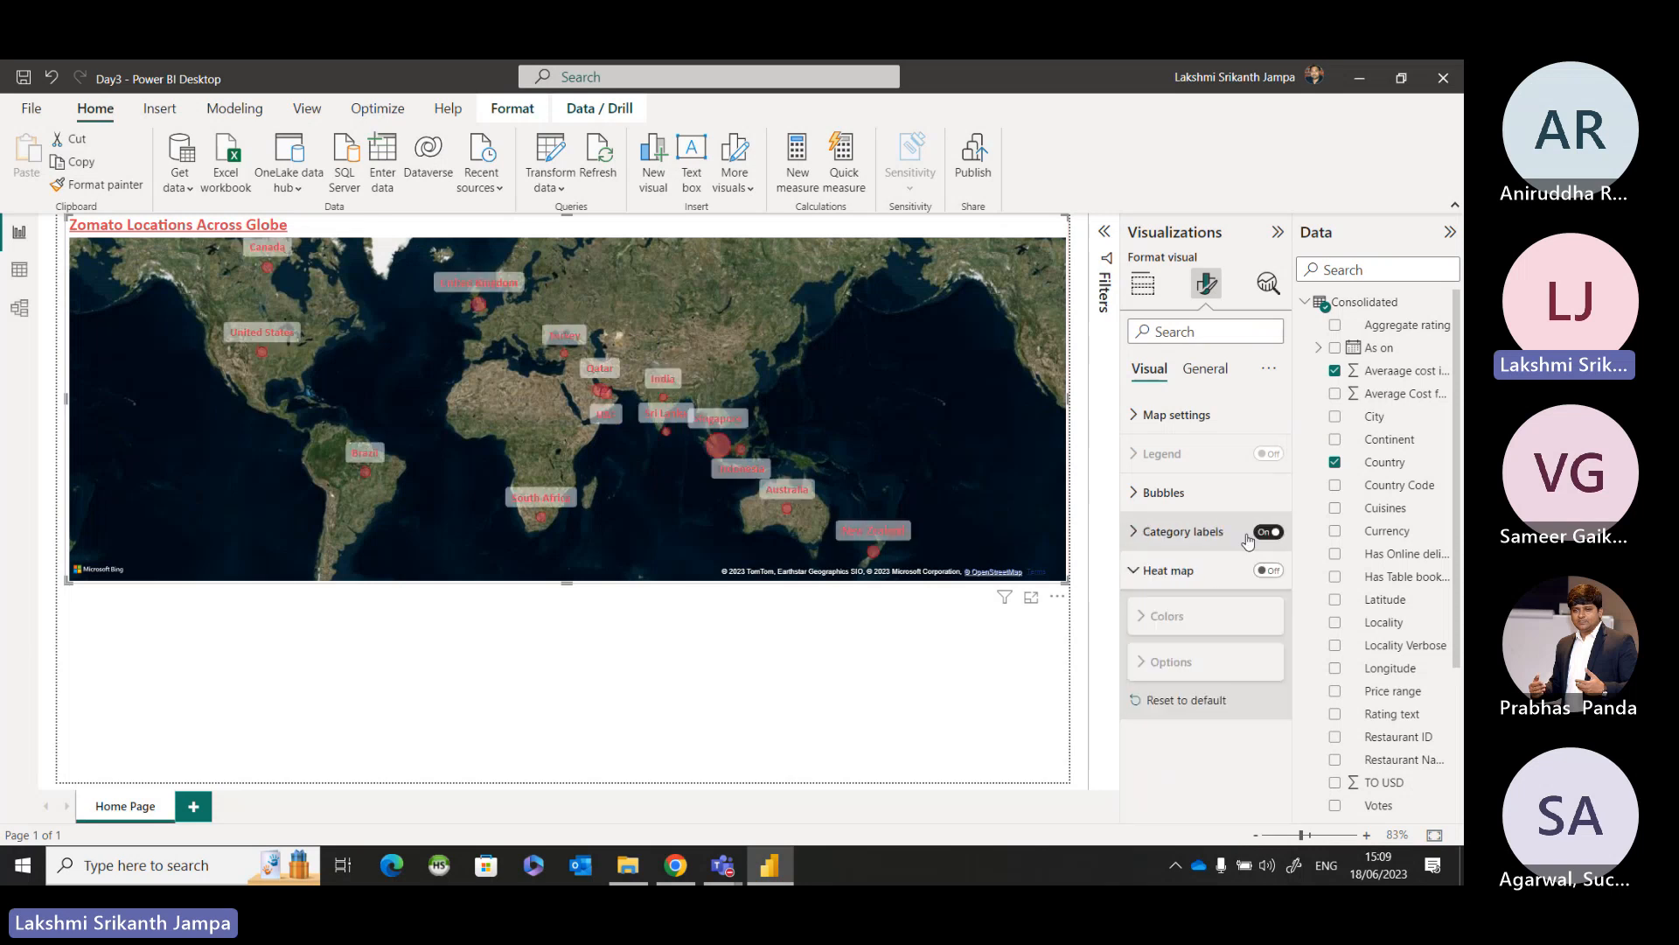
{"action": "left_click", "coordinate": [1137, 571]}
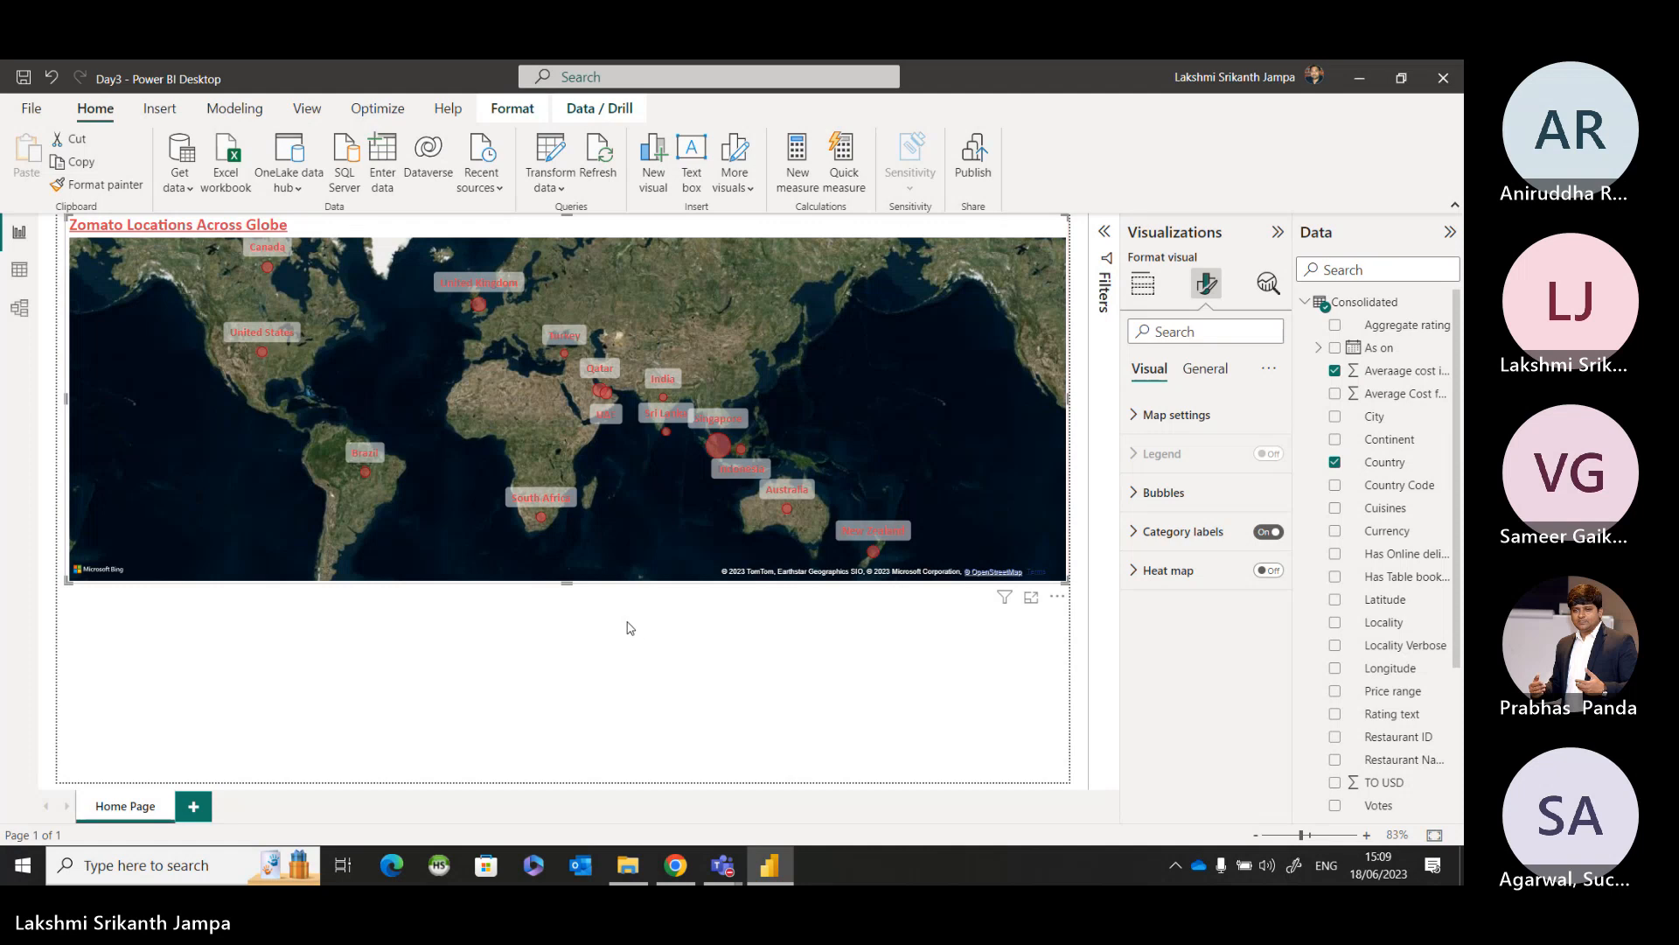
{"action": "left_click", "coordinate": [915, 619]}
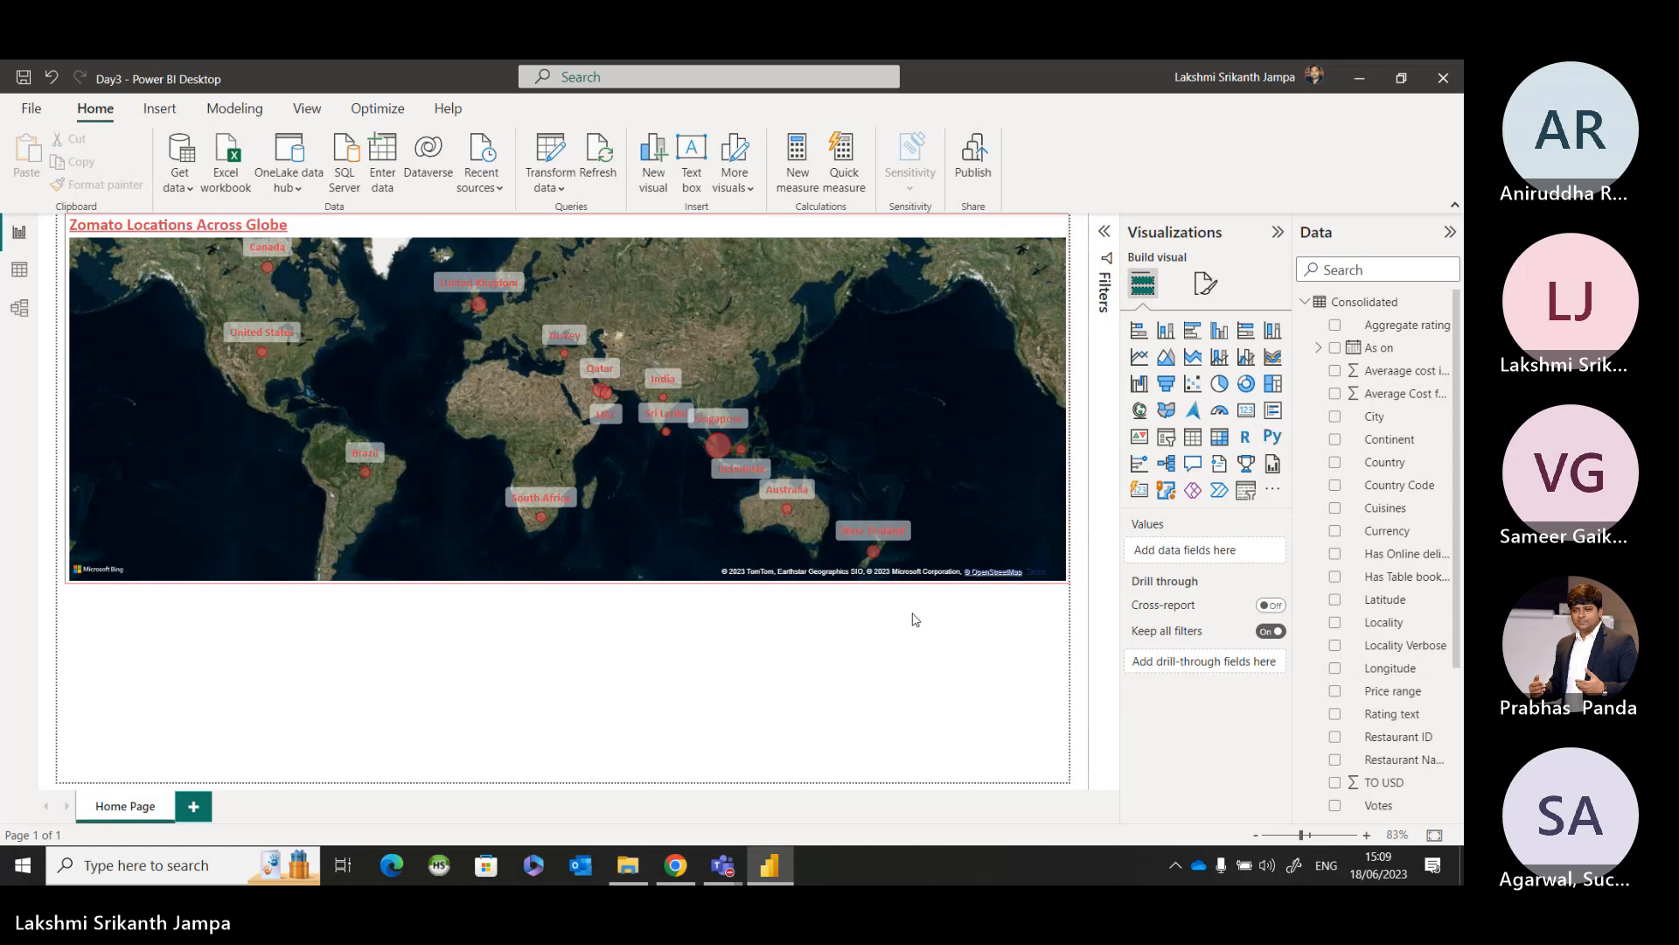
Open the country map's format settings and examine the font, color and background options of its category labels.
{"action": "left_click", "coordinate": [948, 487]}
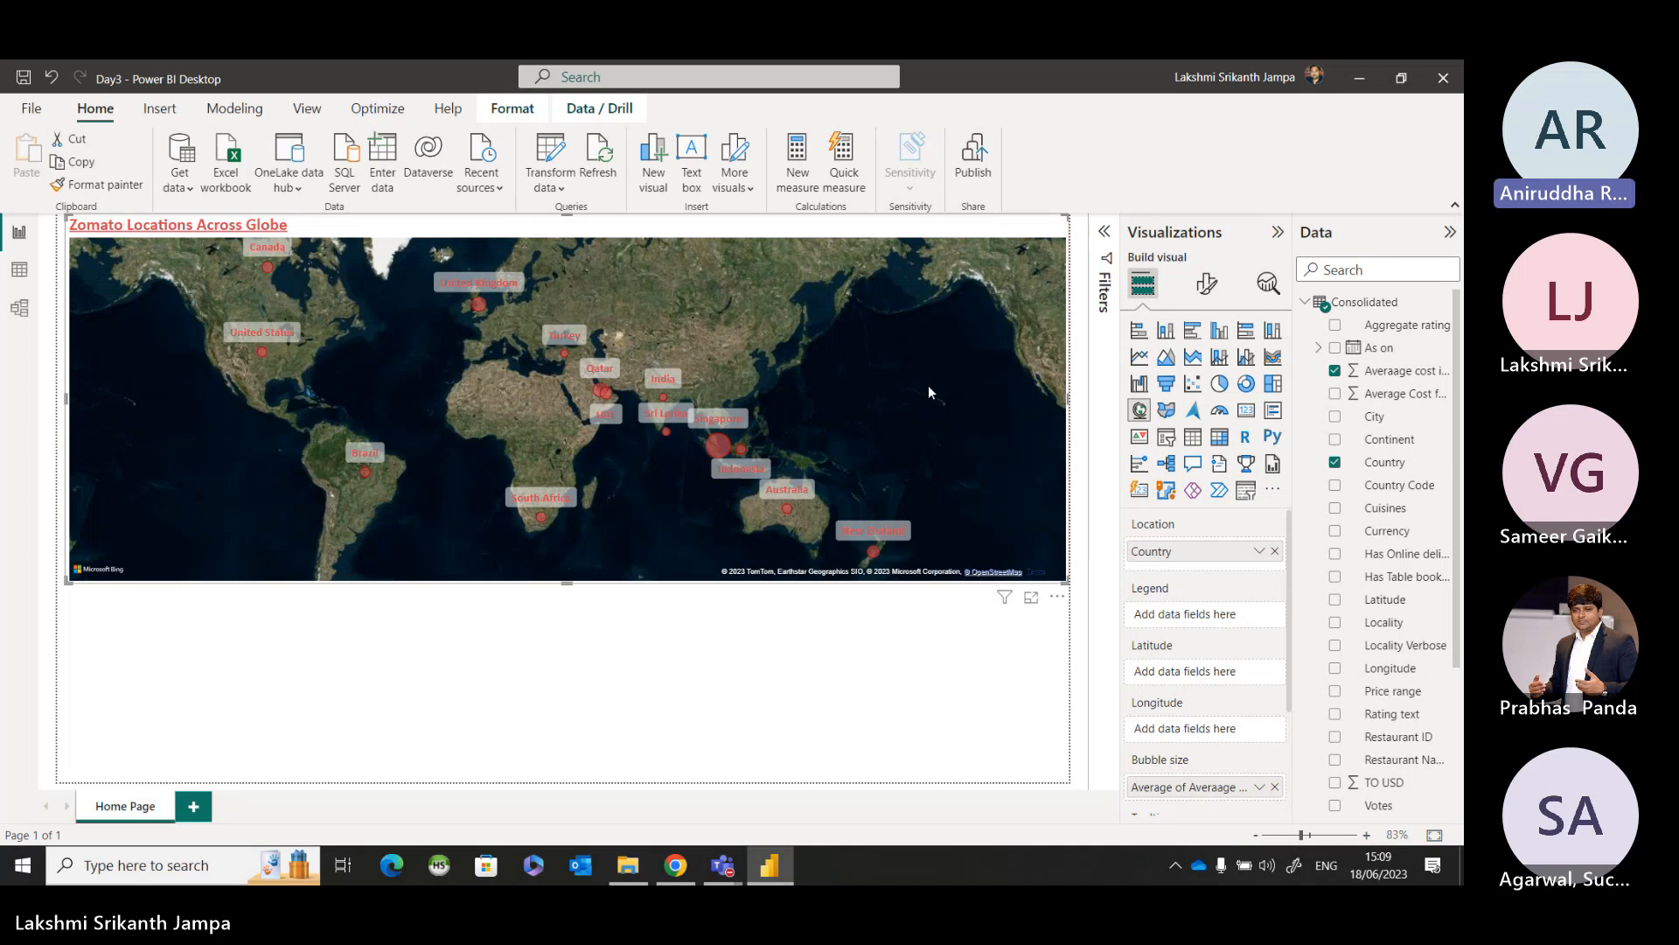
{"action": "left_click", "coordinate": [1206, 282]}
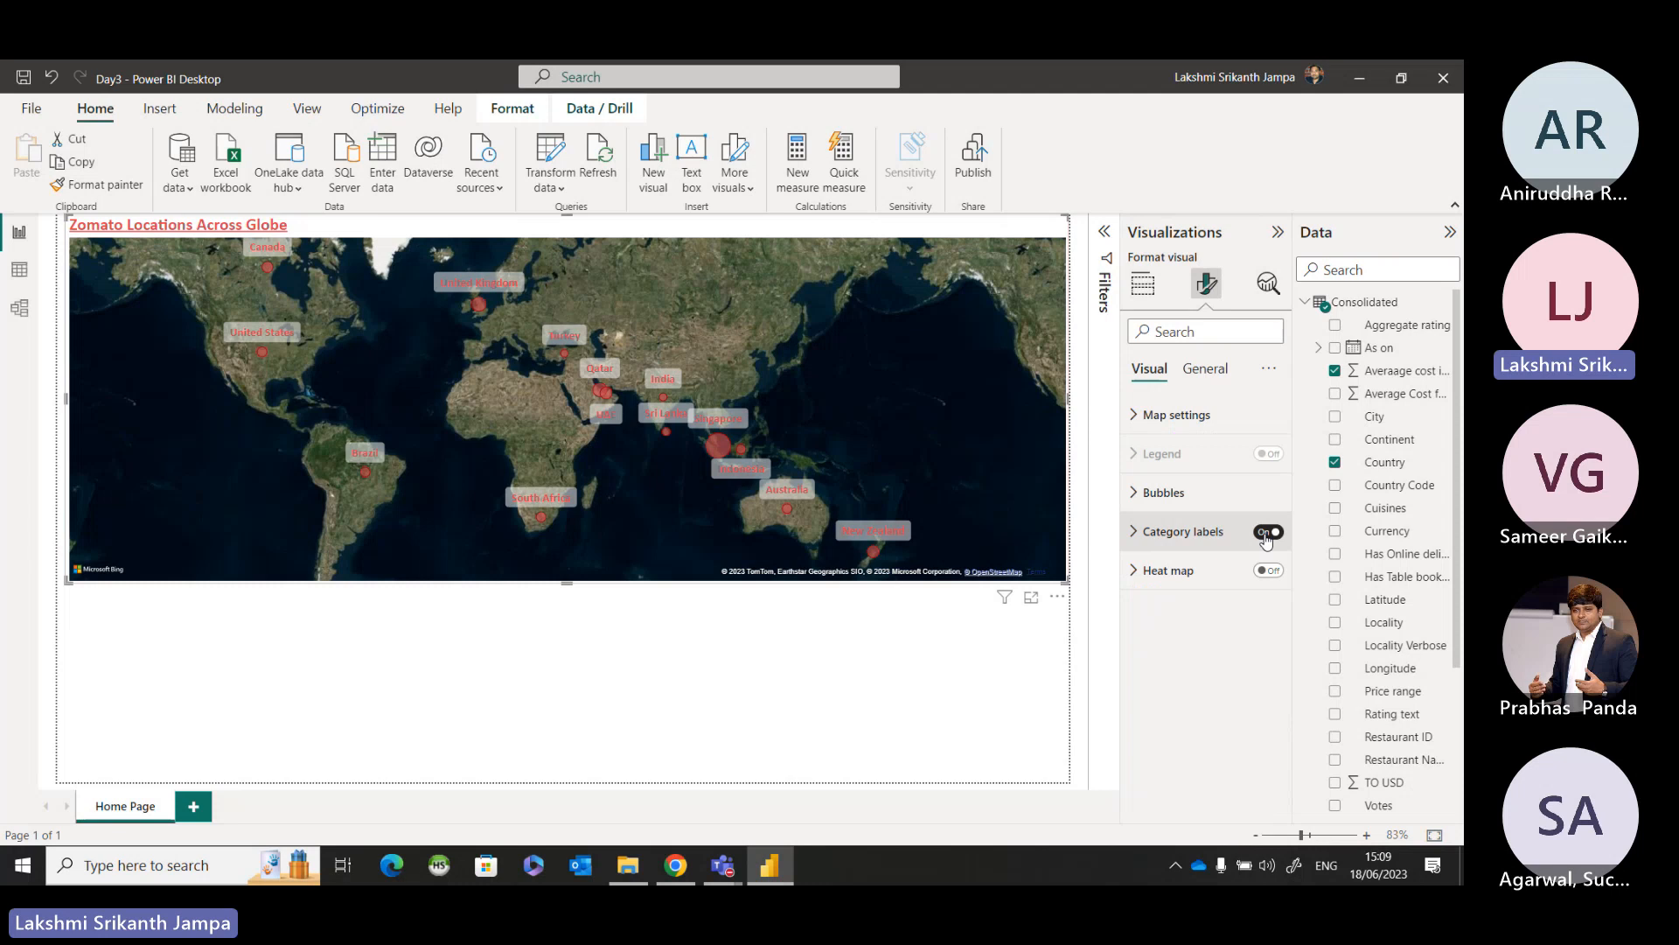
{"action": "key", "text": "ctrl"}
{"action": "key", "text": "ctrl"}
{"action": "key", "text": "ctrl"}
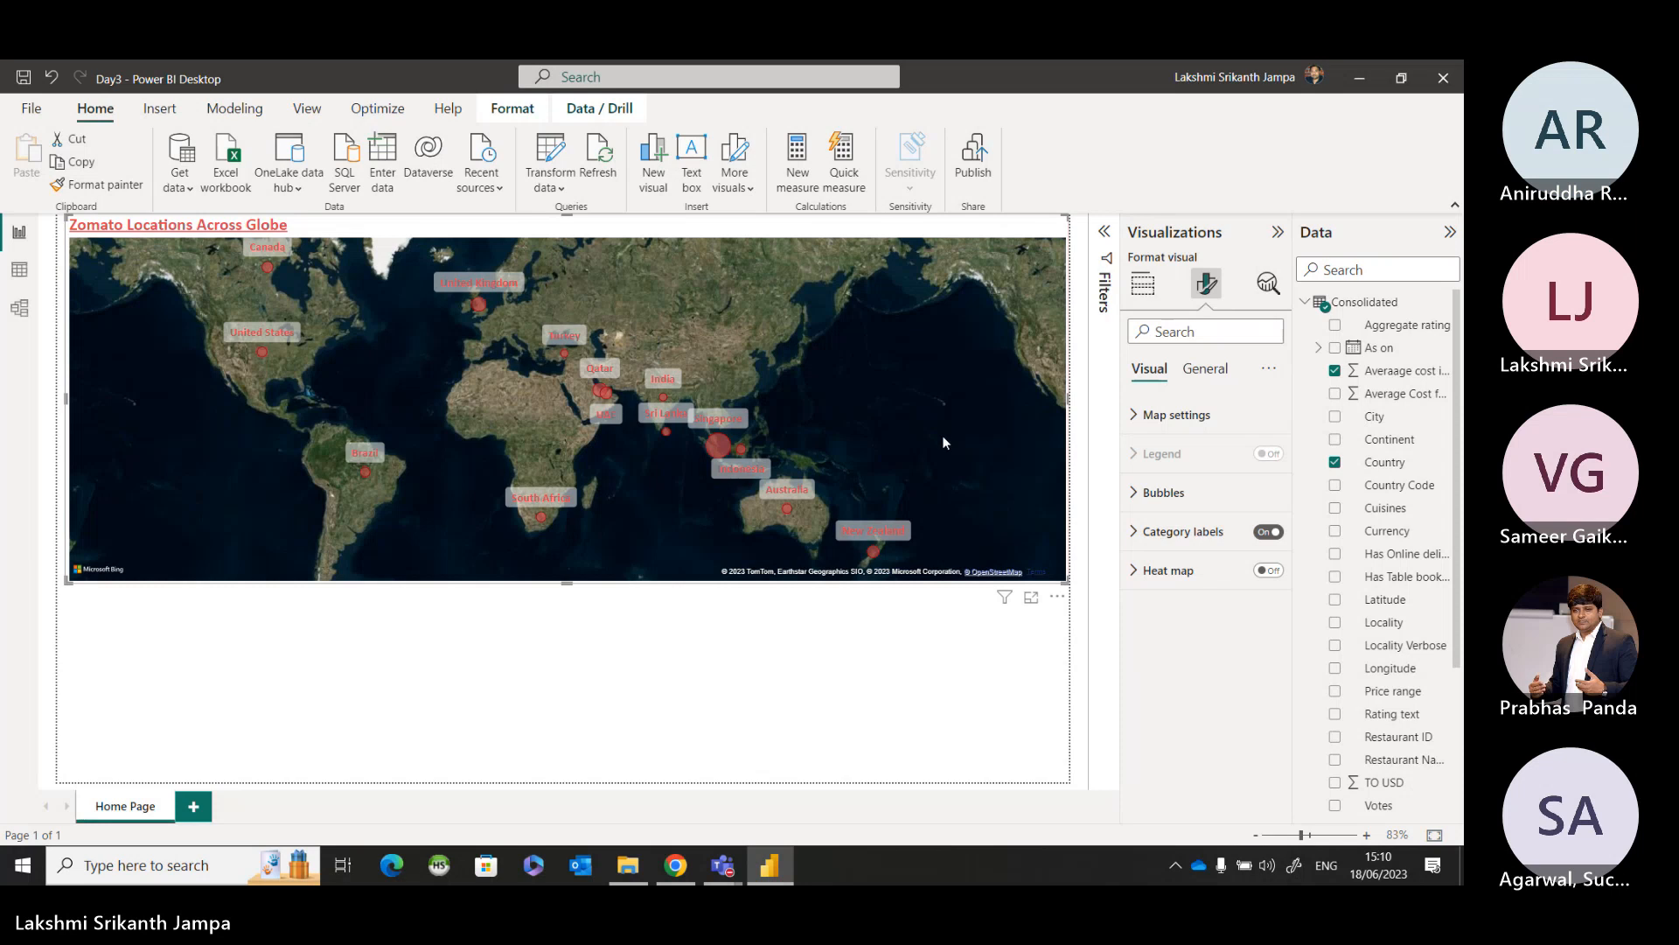
{"action": "left_click", "coordinate": [1139, 535]}
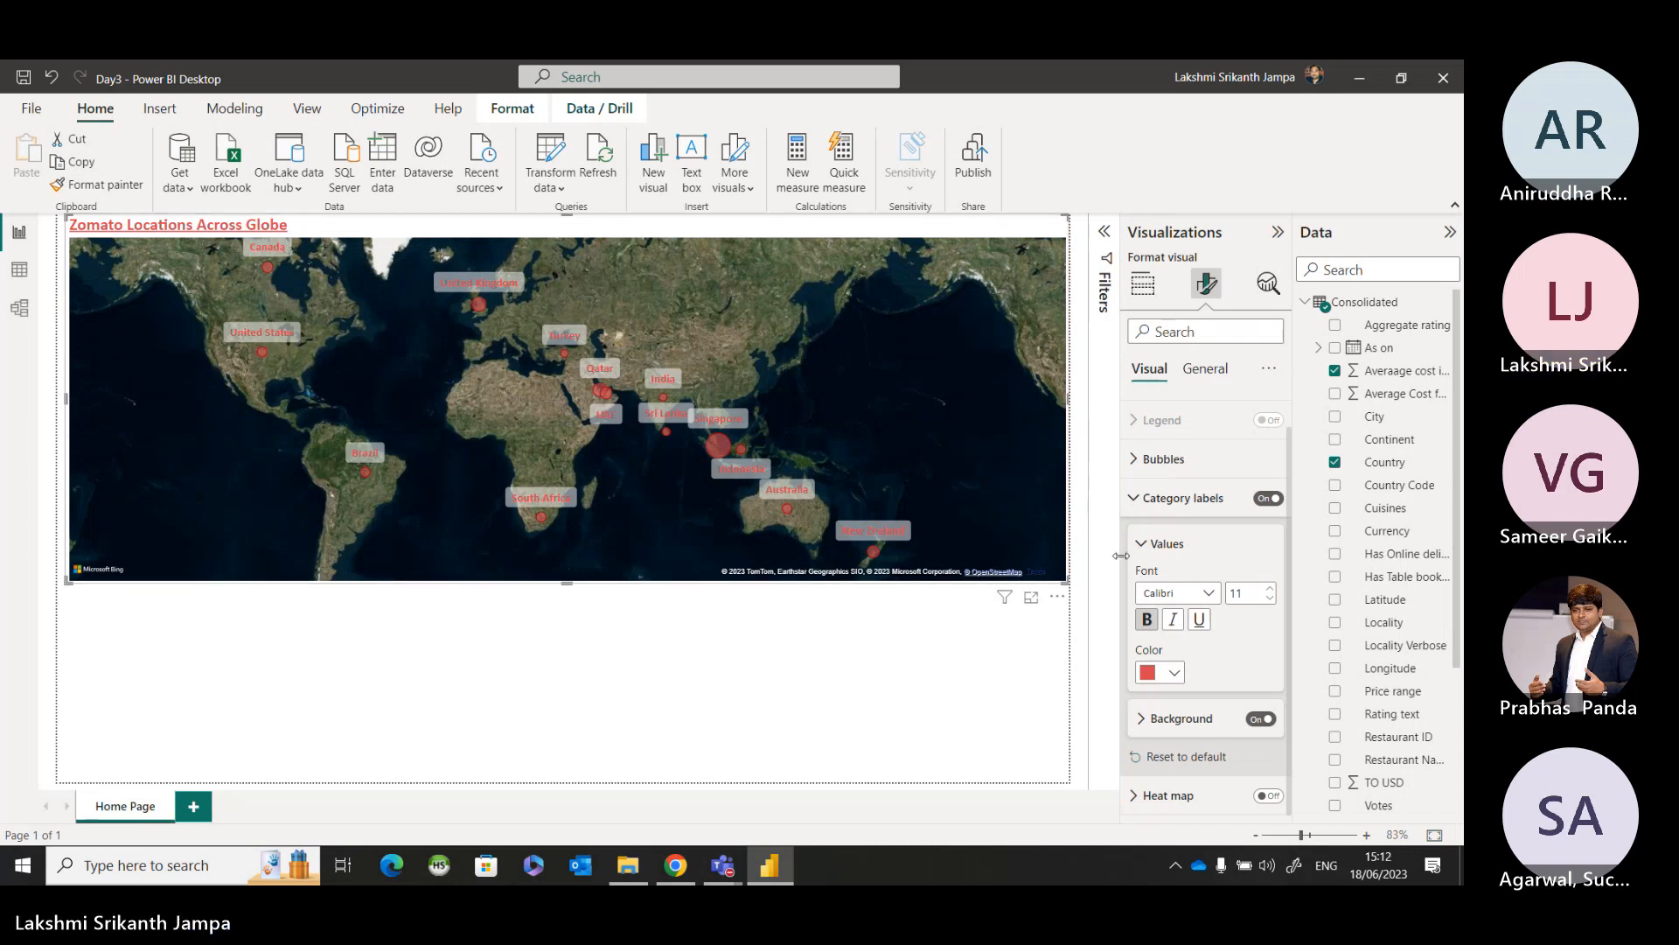
{"action": "left_click", "coordinate": [1139, 497]}
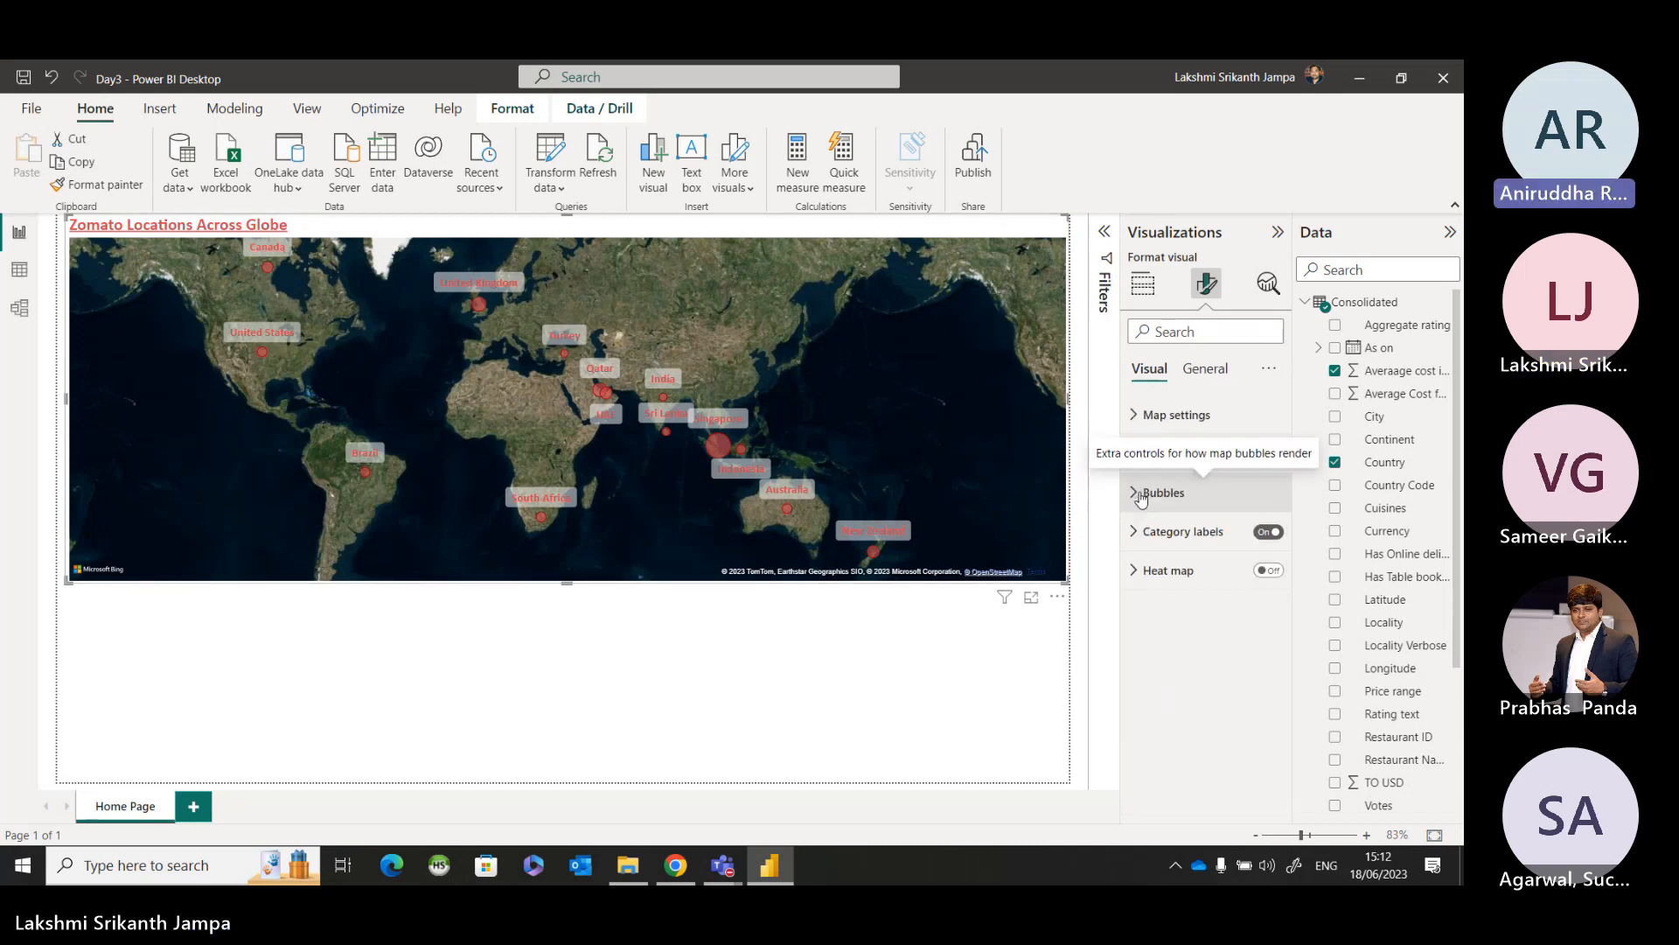
Zoom the country map in and out, and use undo and redo to restore its original world view.
{"action": "scroll", "coordinate": [971, 463], "scroll_direction": "up", "scroll_amount": 2}
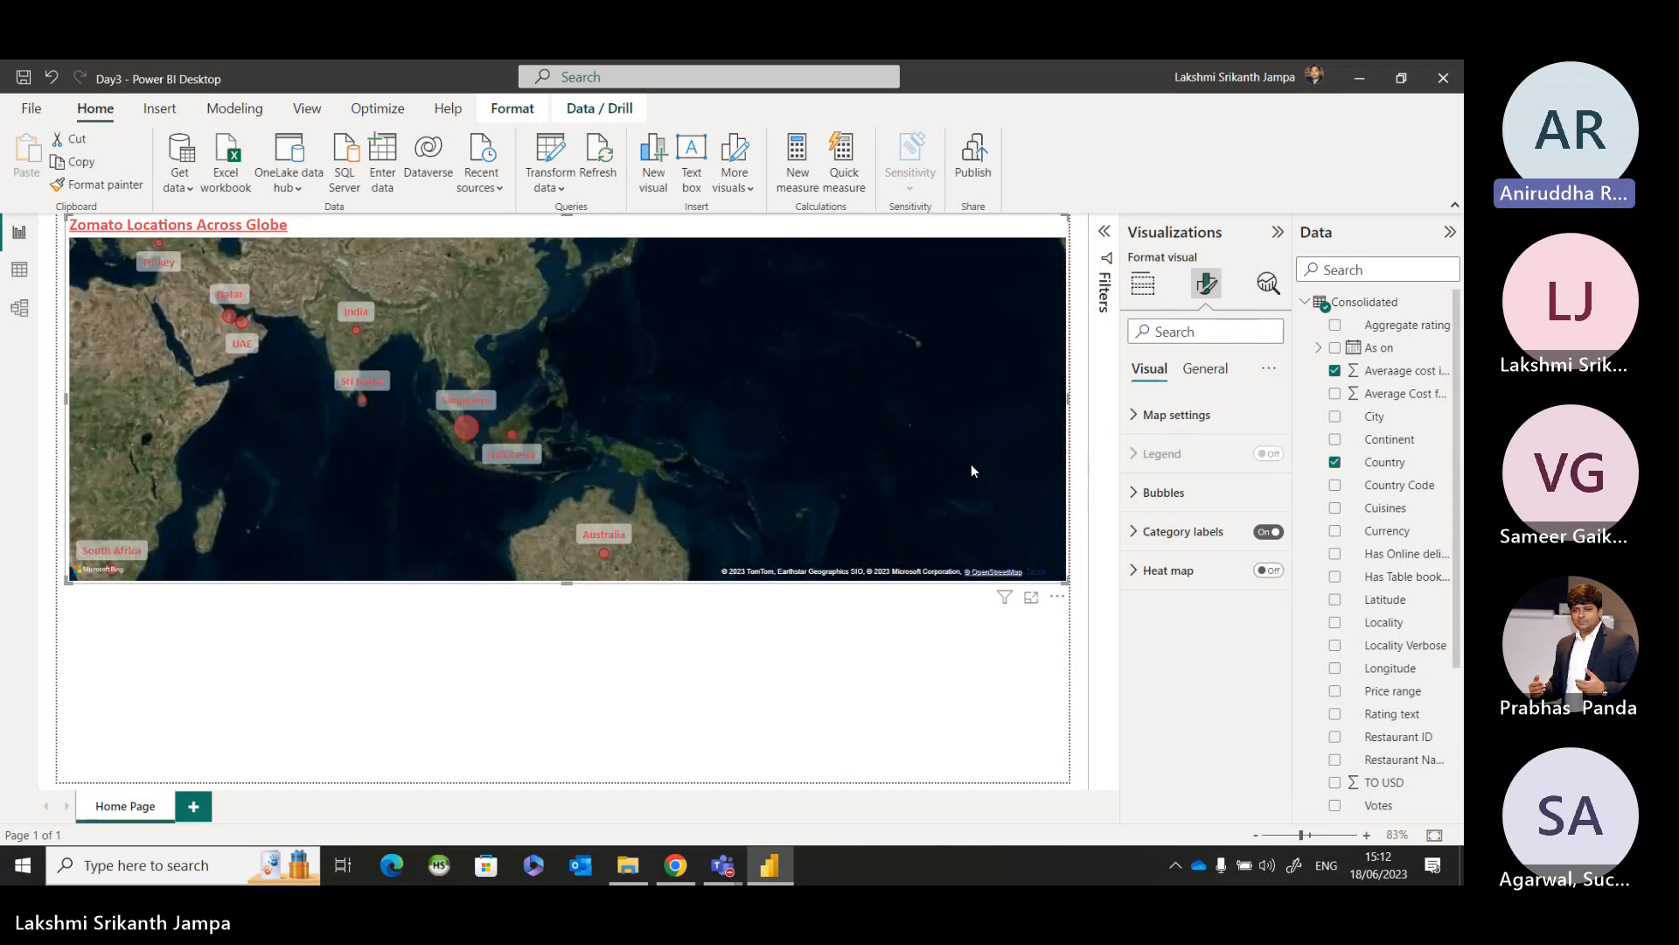
{"action": "scroll", "coordinate": [970, 470], "scroll_direction": "down", "scroll_amount": 3}
{"action": "scroll", "coordinate": [973, 471], "scroll_direction": "up", "scroll_amount": 2}
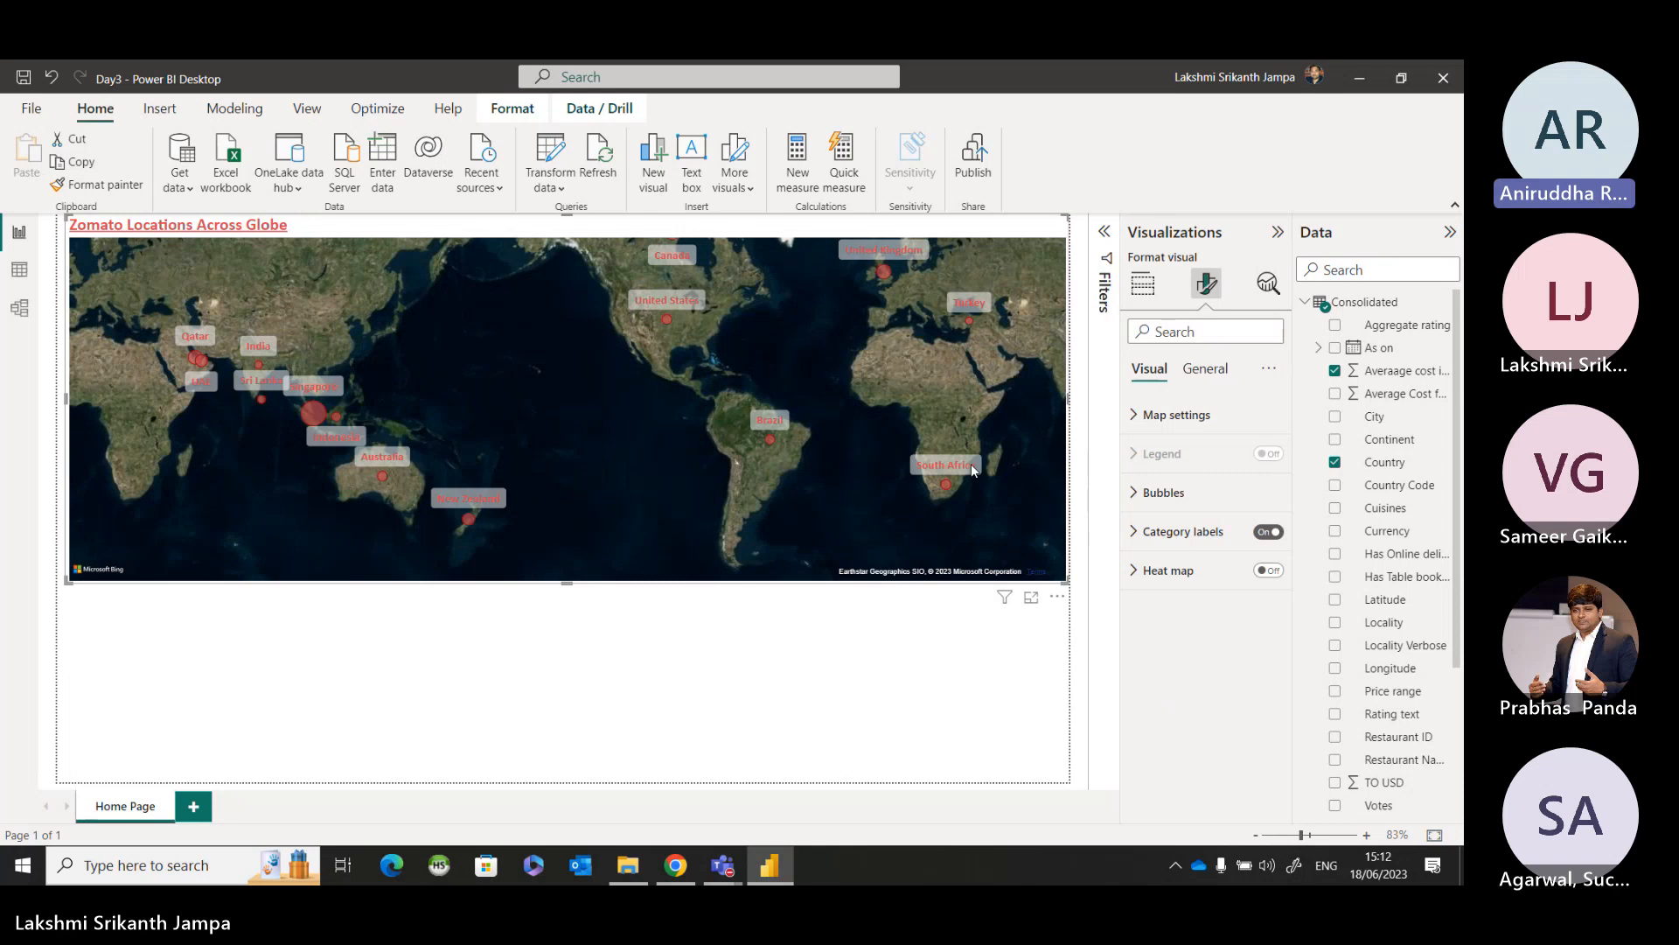
{"action": "key", "text": "ctrl+z"}
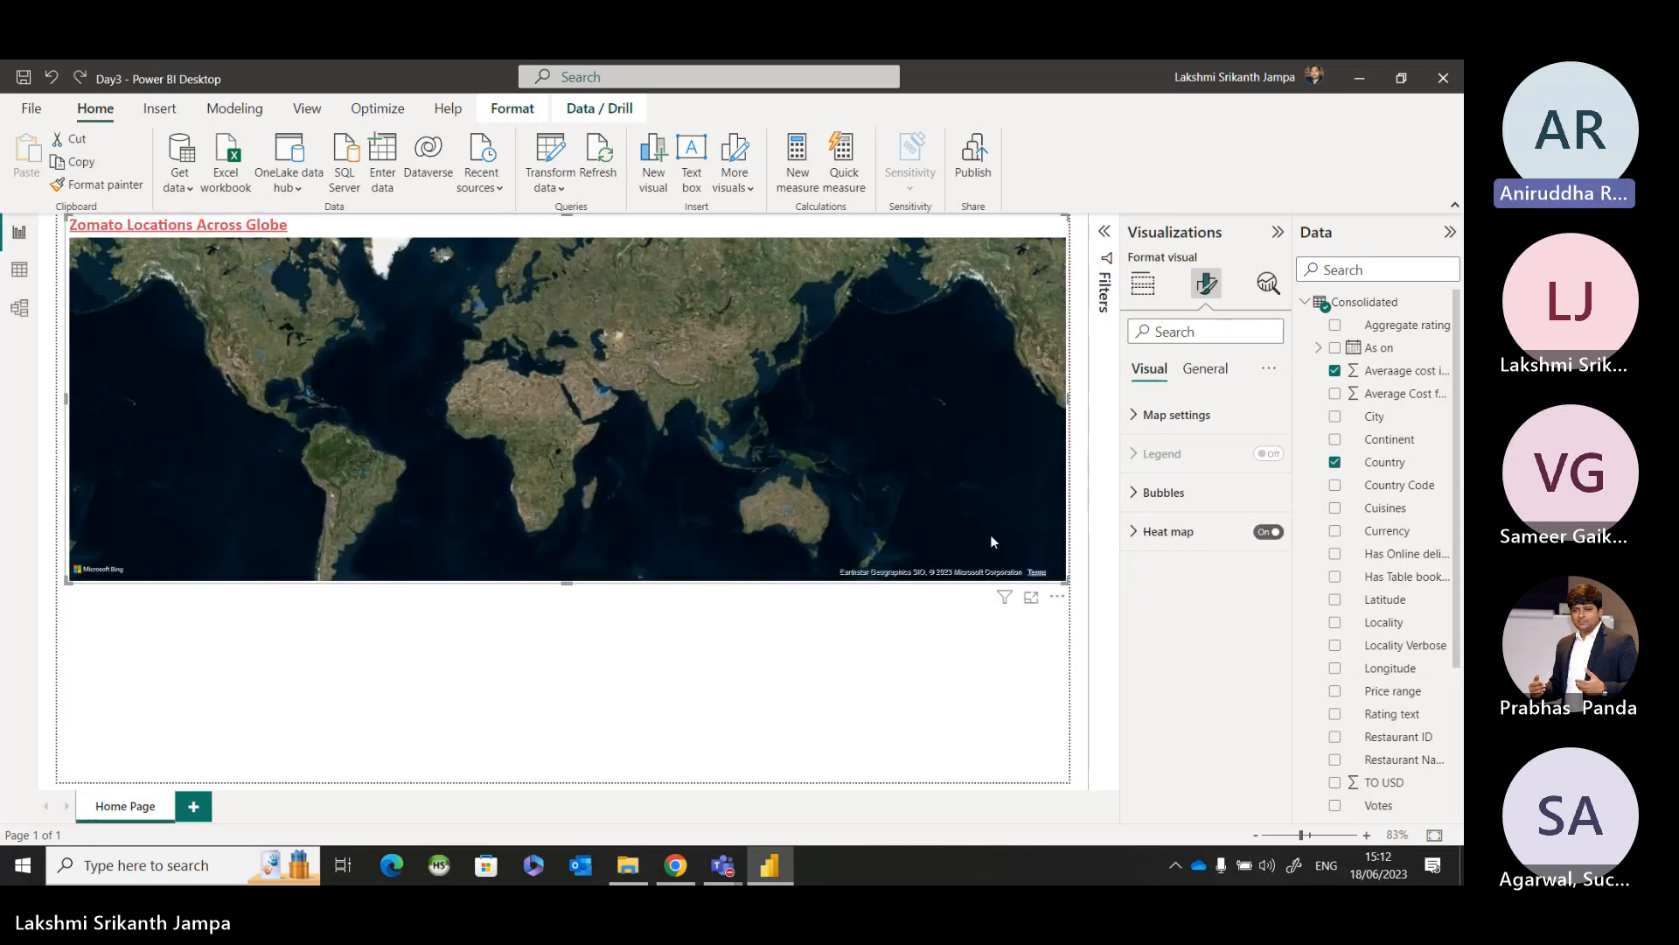
{"action": "key", "text": "ctrl+z"}
{"action": "key", "text": "ctrl+y"}
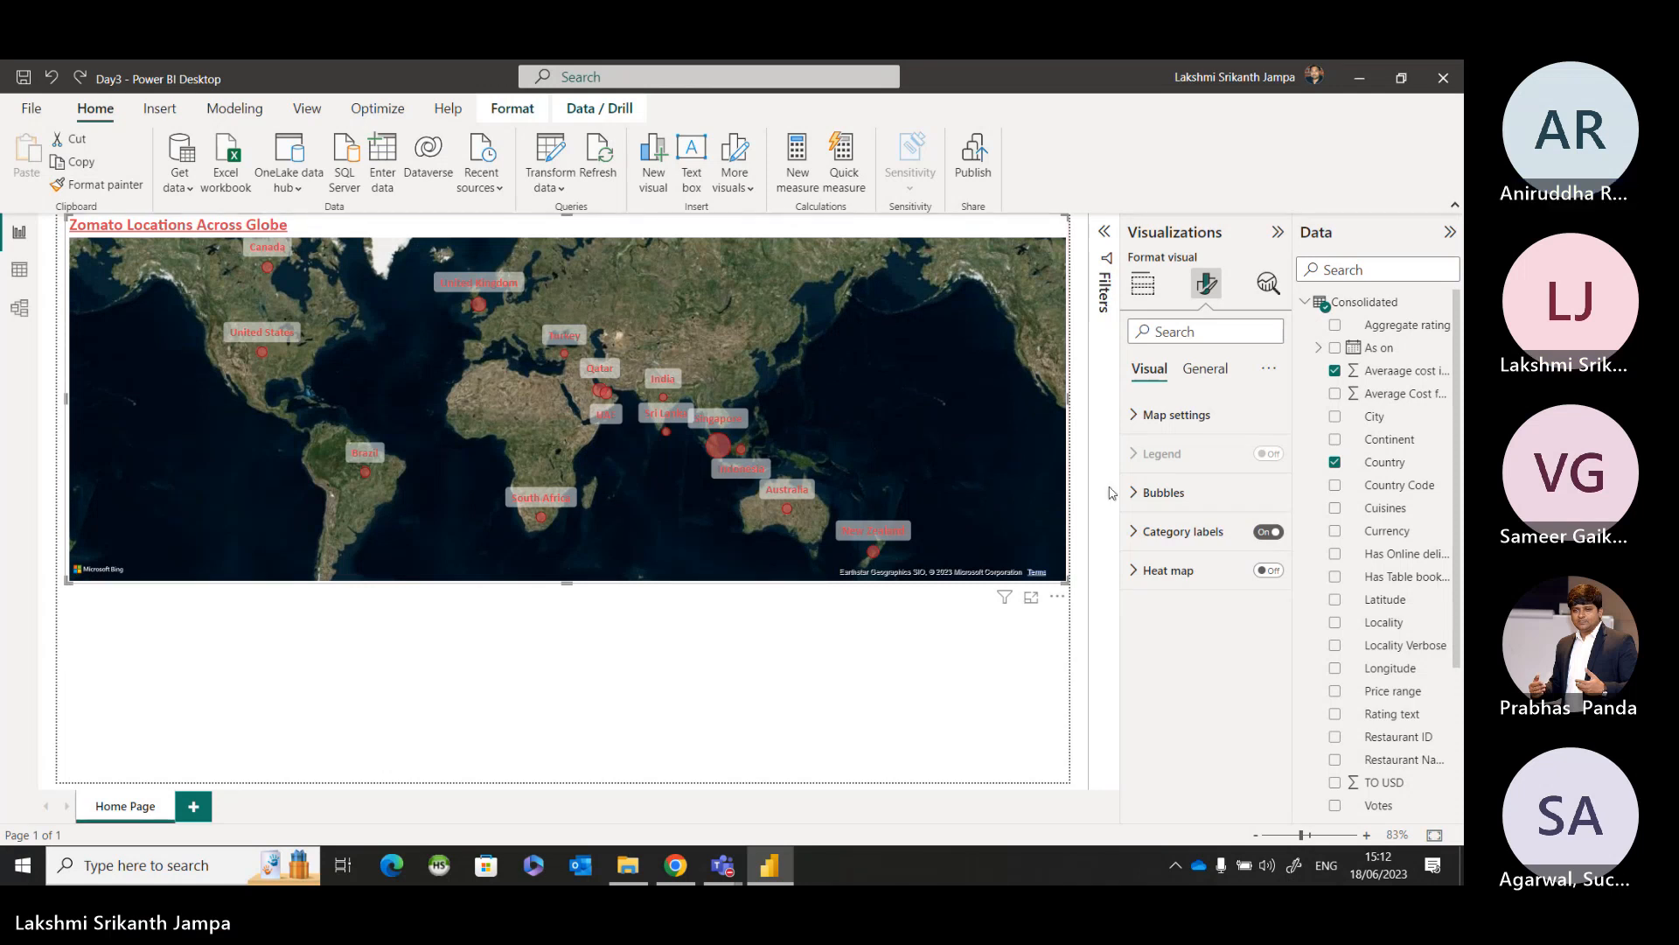
Try showing the aerial map's own place labels, turn them off again and deselect the map.
{"action": "left_click", "coordinate": [1136, 416]}
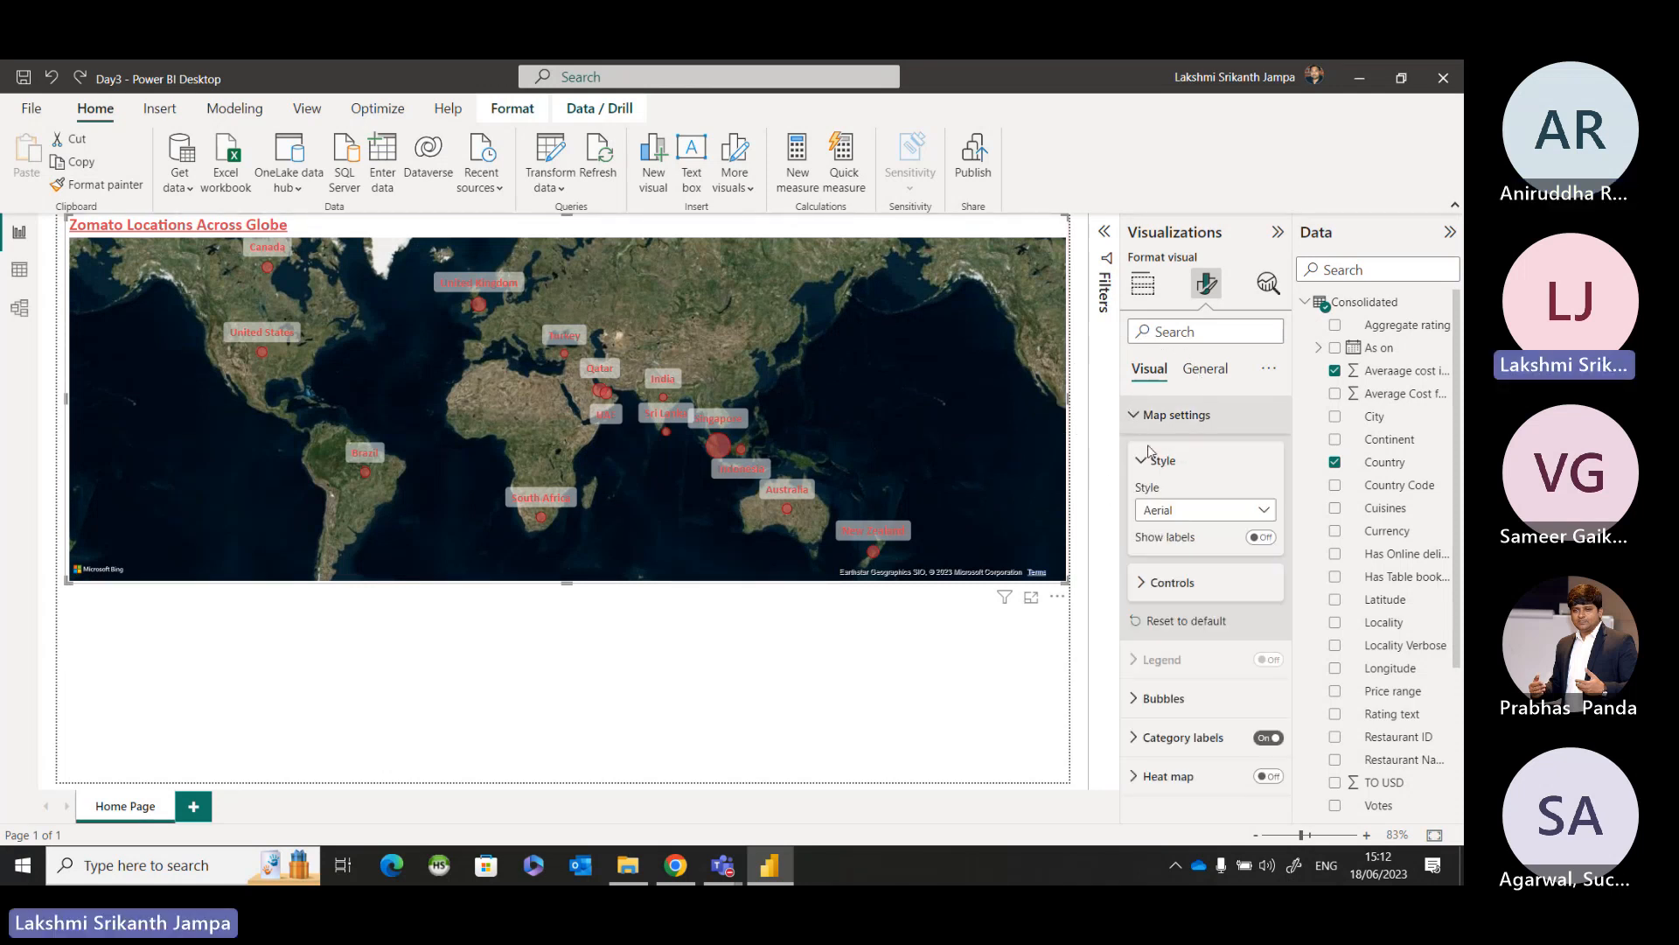
{"action": "left_click", "coordinate": [1259, 540]}
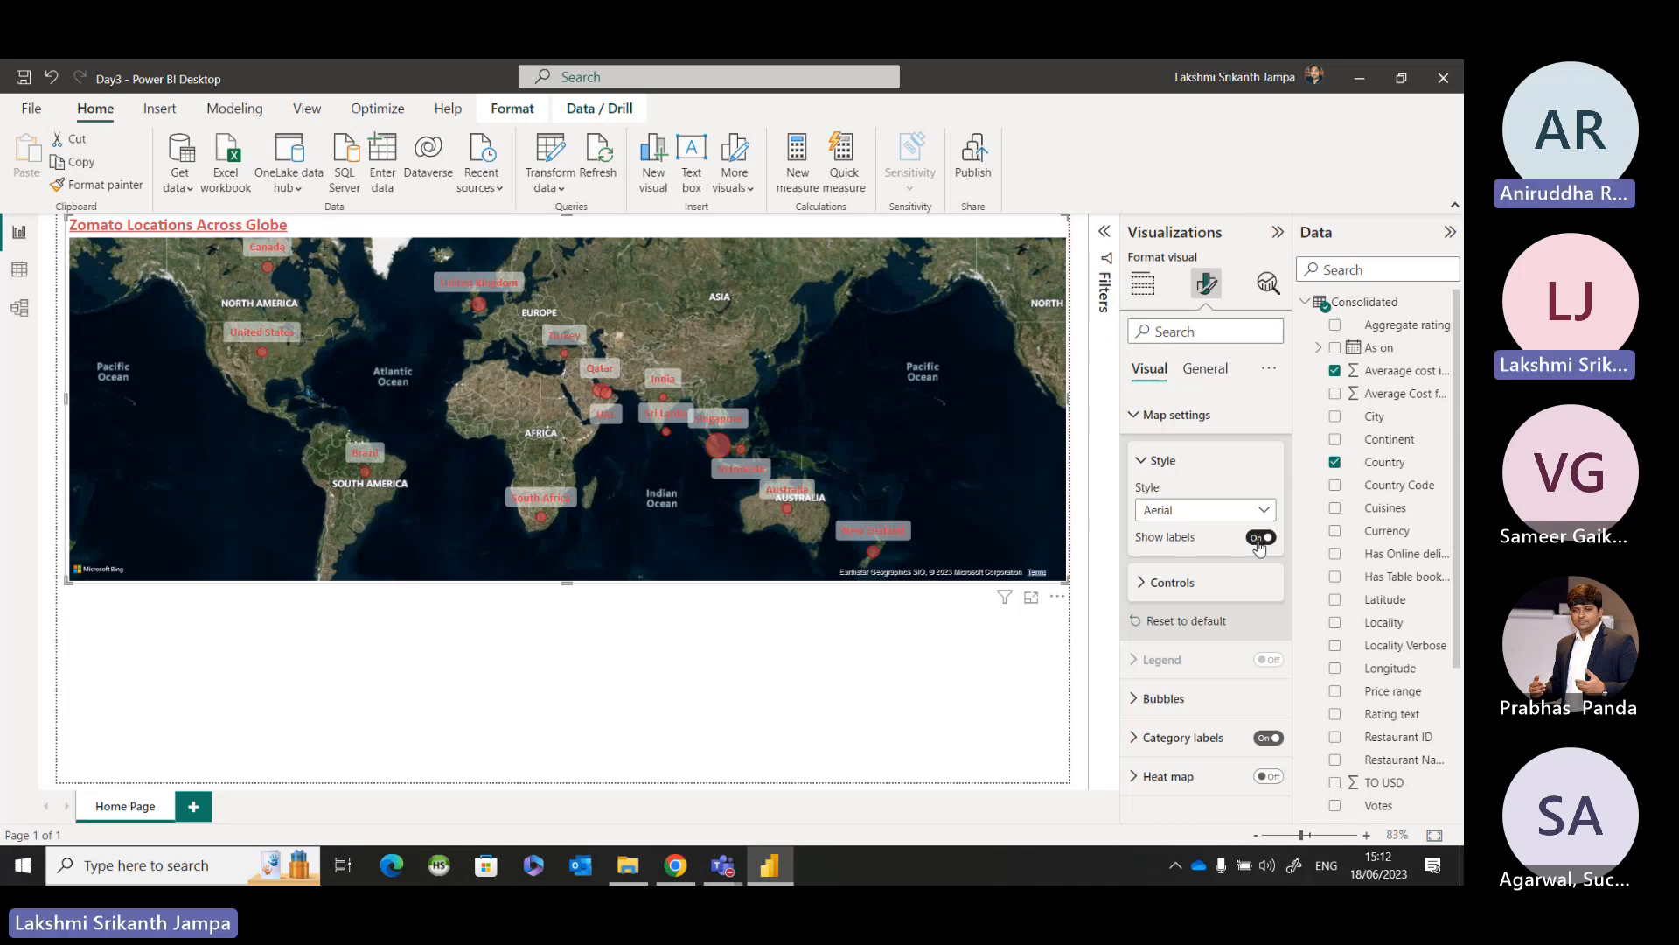
{"action": "left_click", "coordinate": [1260, 537]}
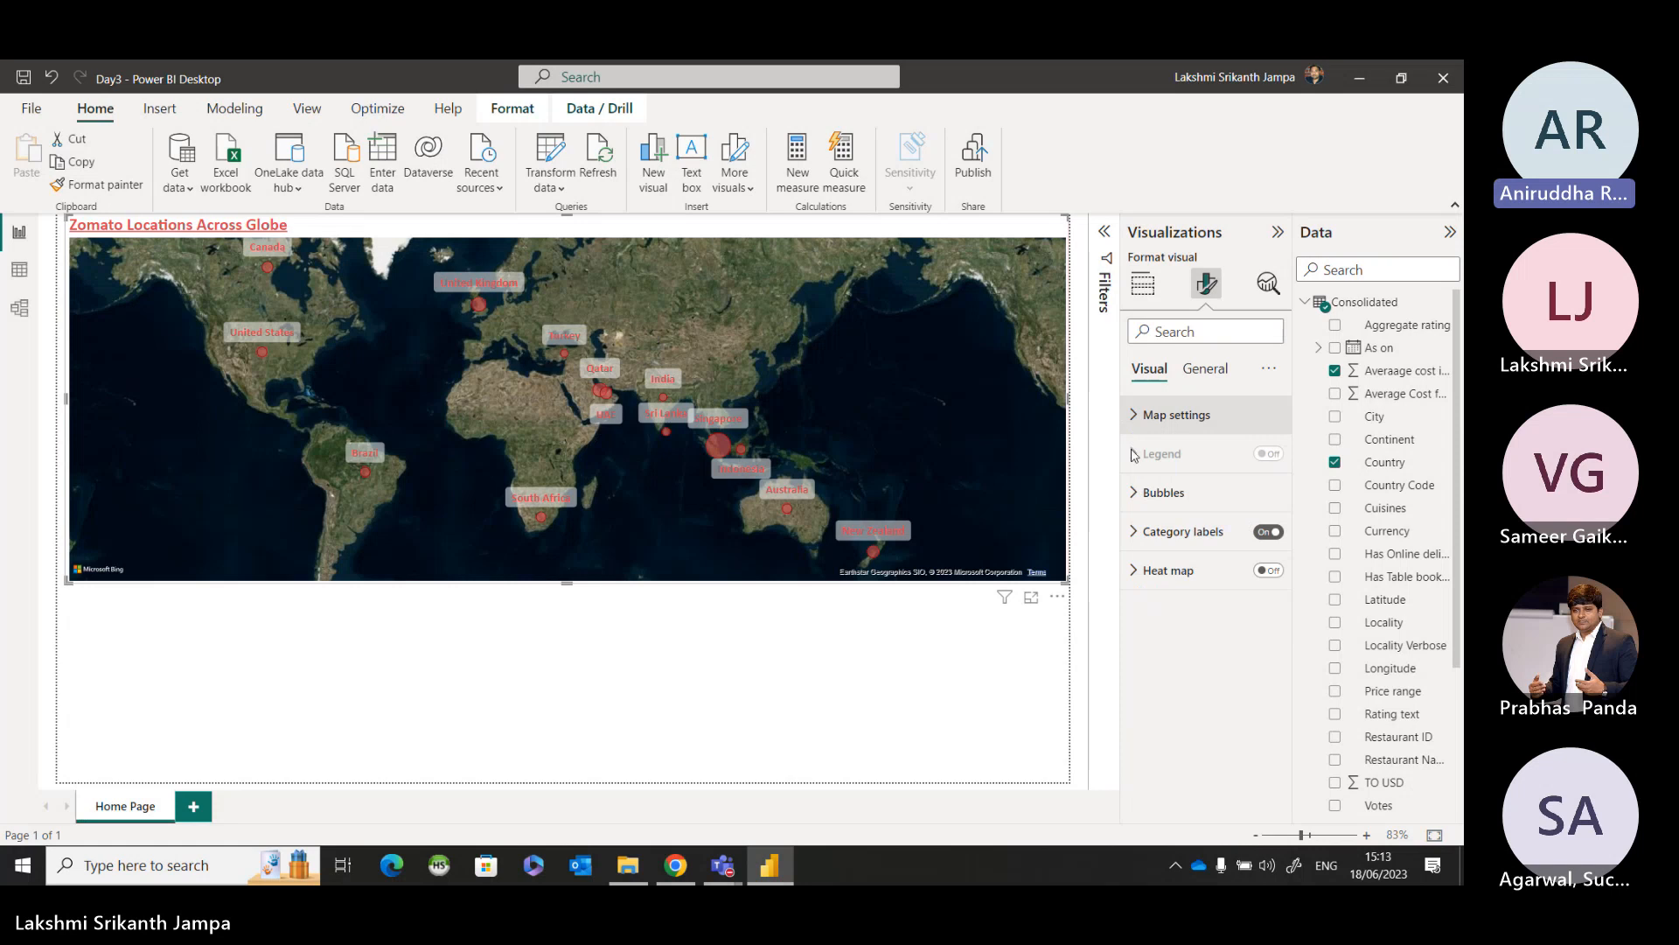
{"action": "left_click", "coordinate": [1016, 653]}
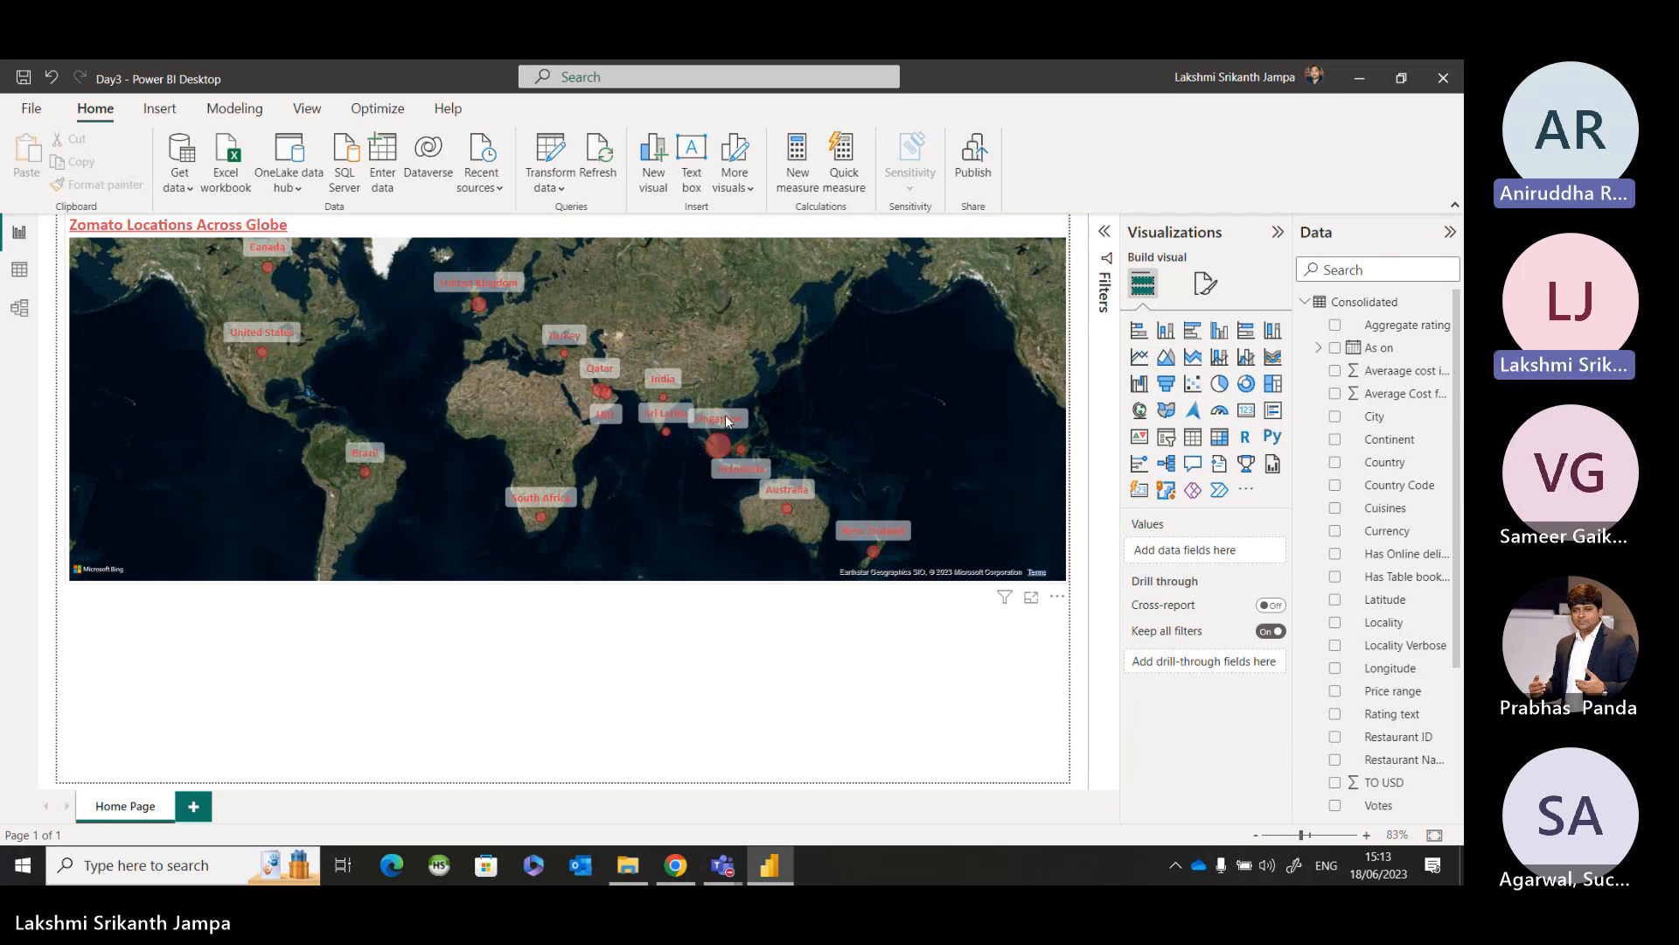
Review the category labels' text, background color and transparency settings on the country map, and deselect the map.
{"action": "left_click", "coordinate": [940, 557]}
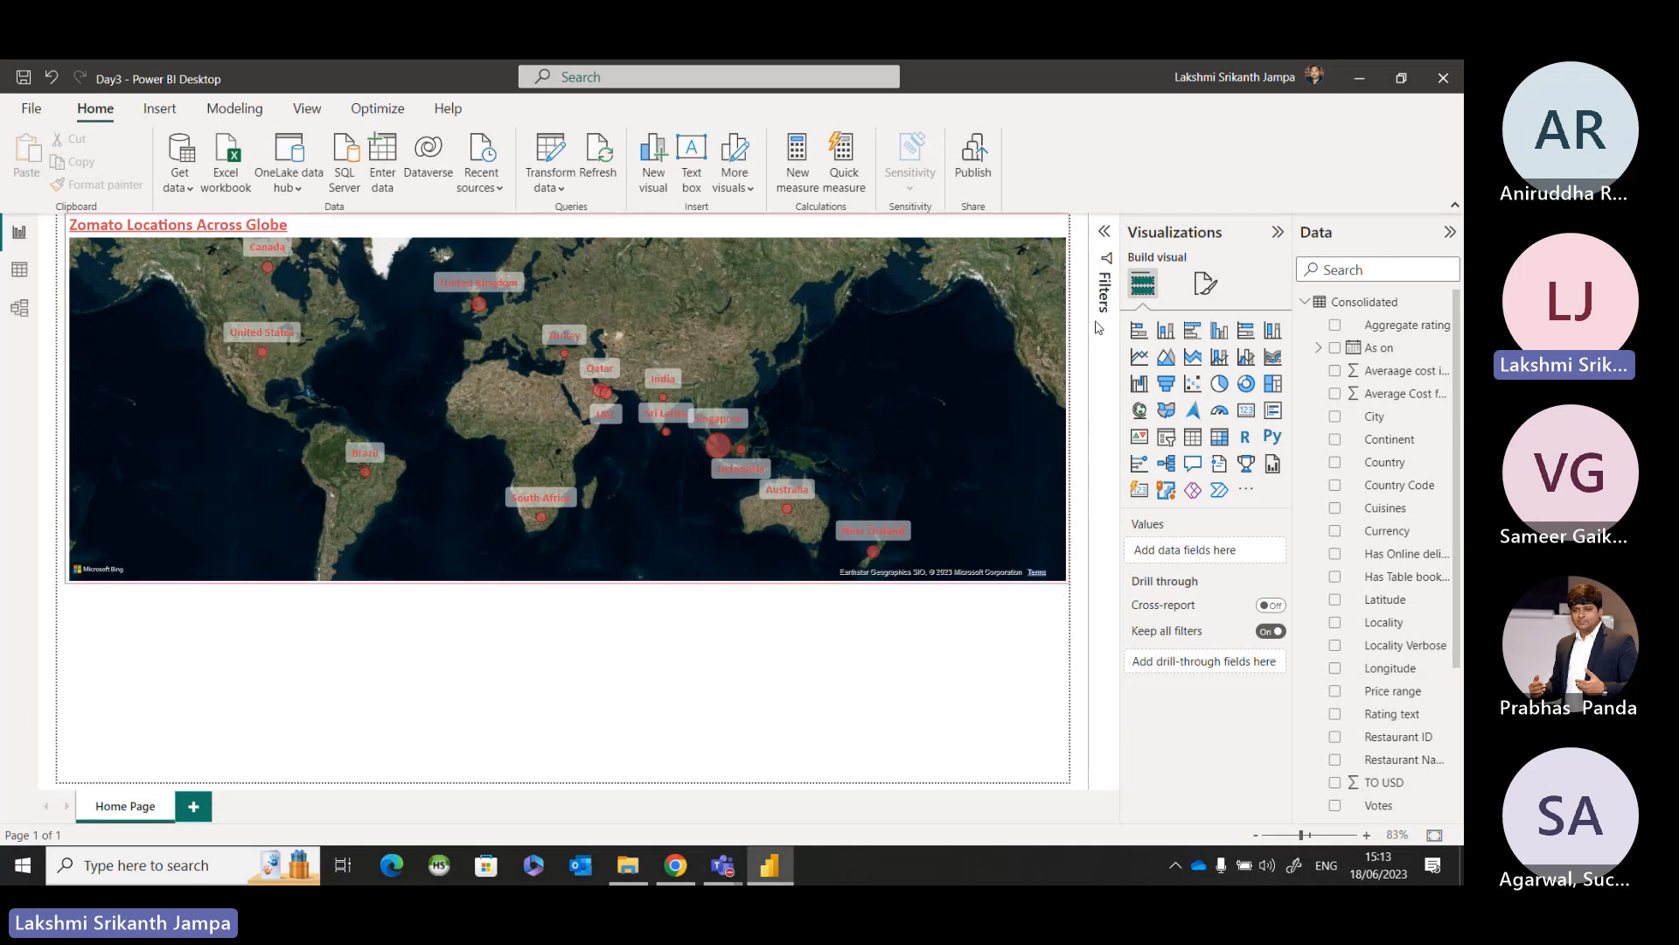
{"action": "left_click", "coordinate": [1206, 282]}
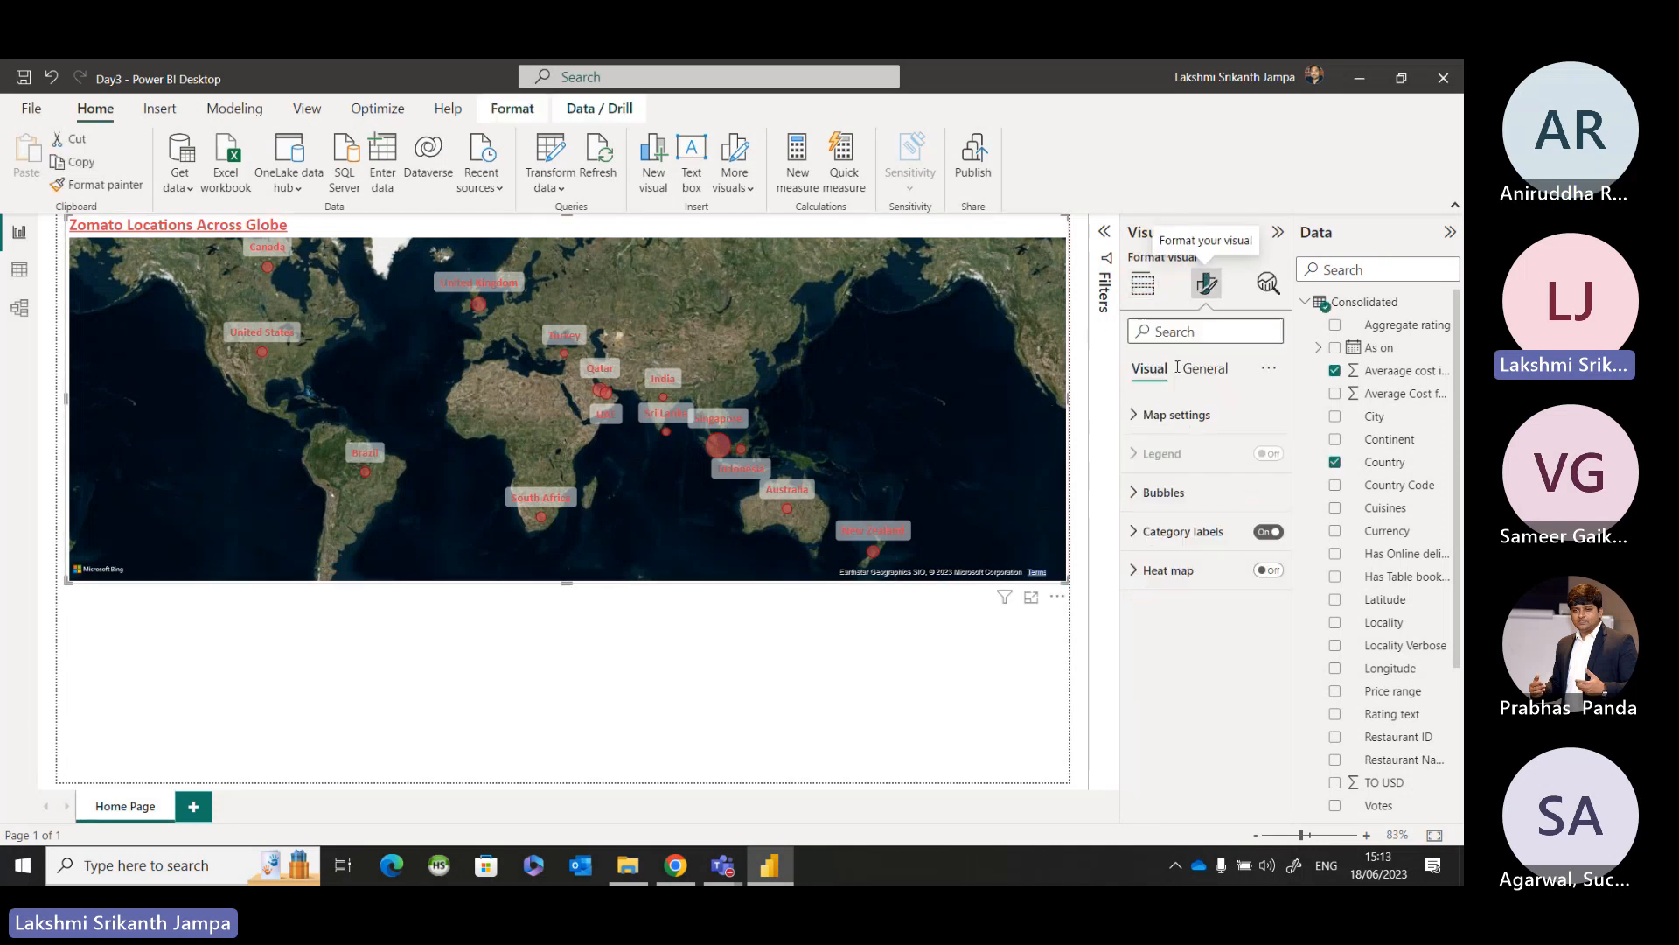
{"action": "left_click", "coordinate": [1137, 532]}
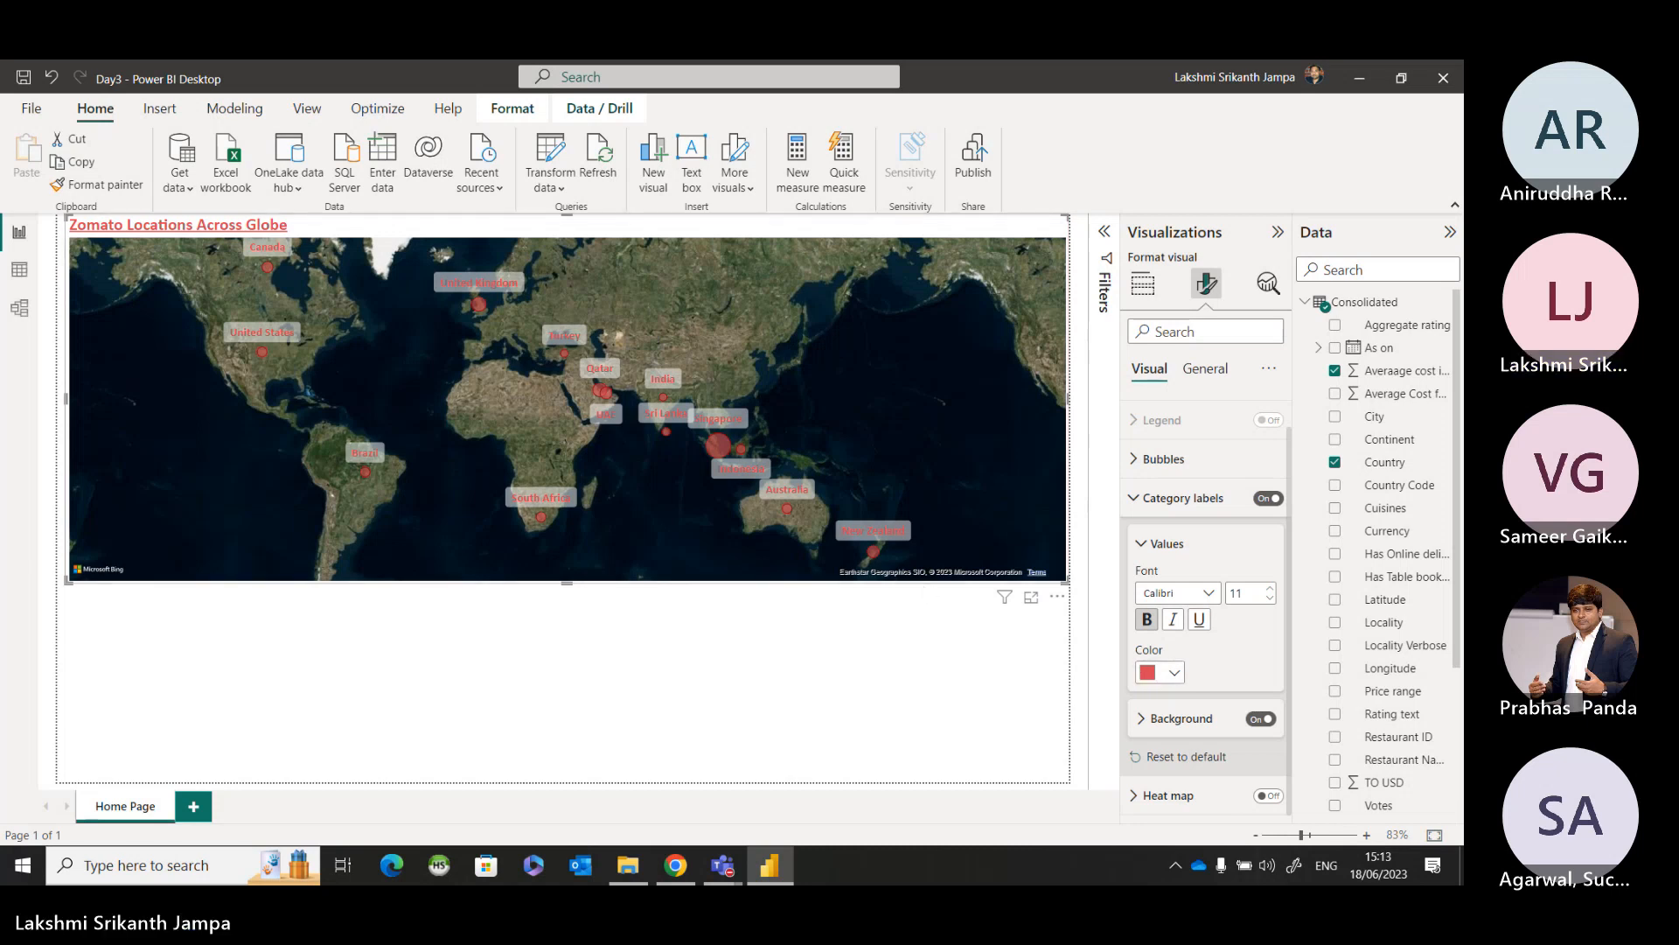
{"action": "left_click", "coordinate": [1145, 718]}
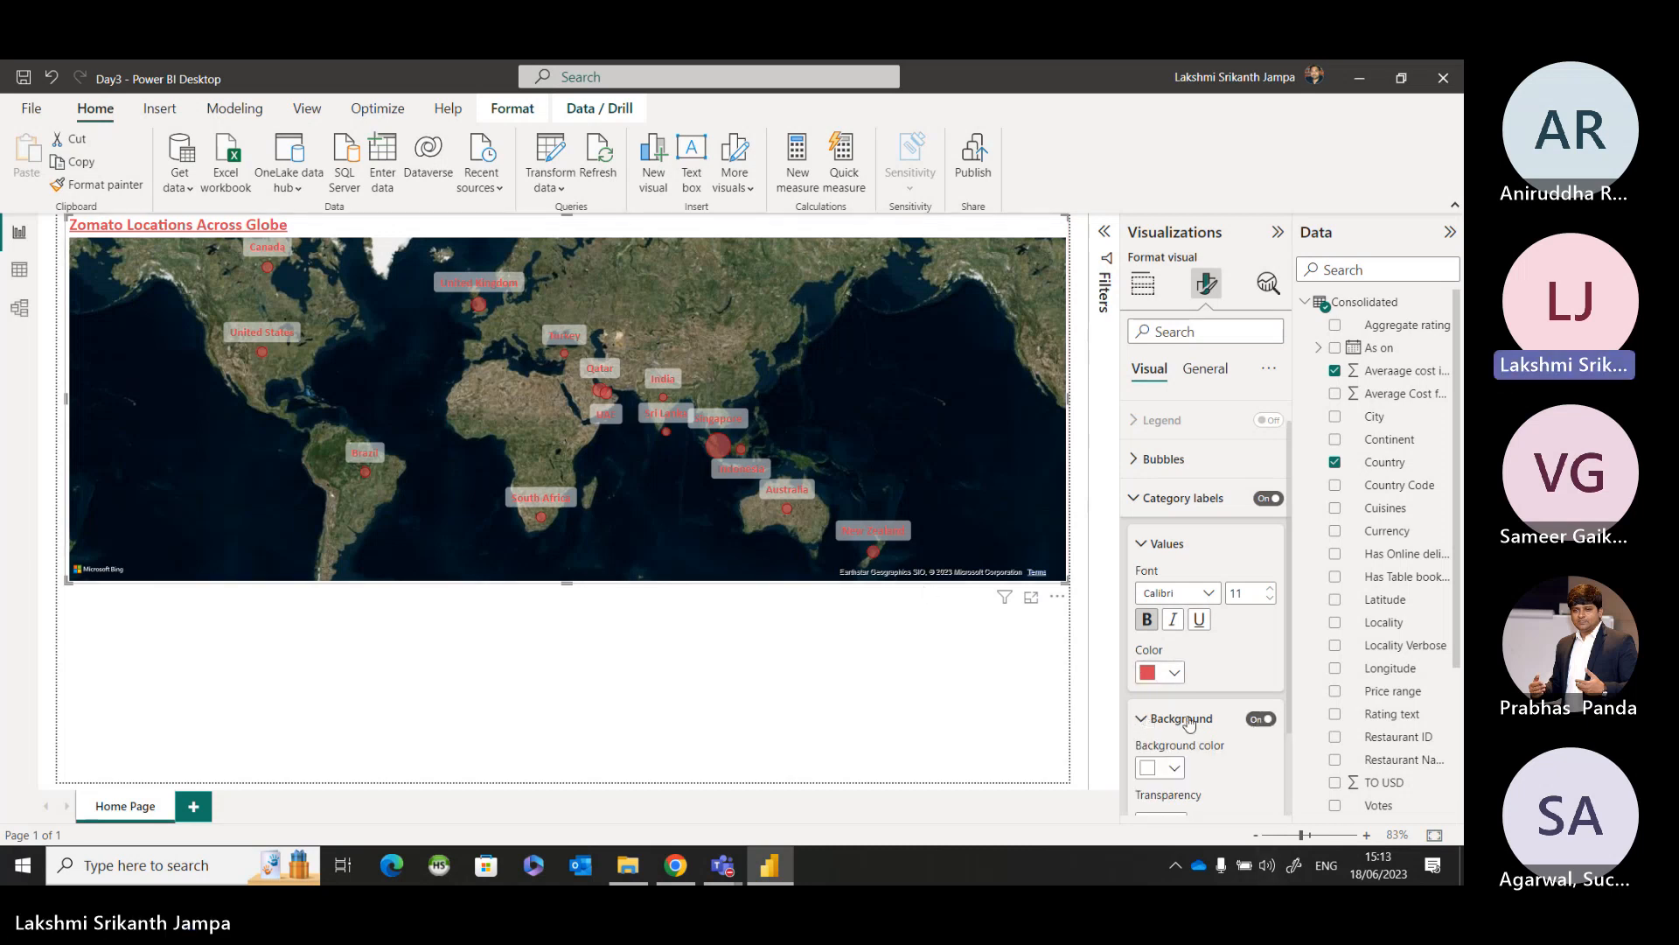
{"action": "scroll", "coordinate": [1176, 669], "scroll_direction": "down", "scroll_amount": 1}
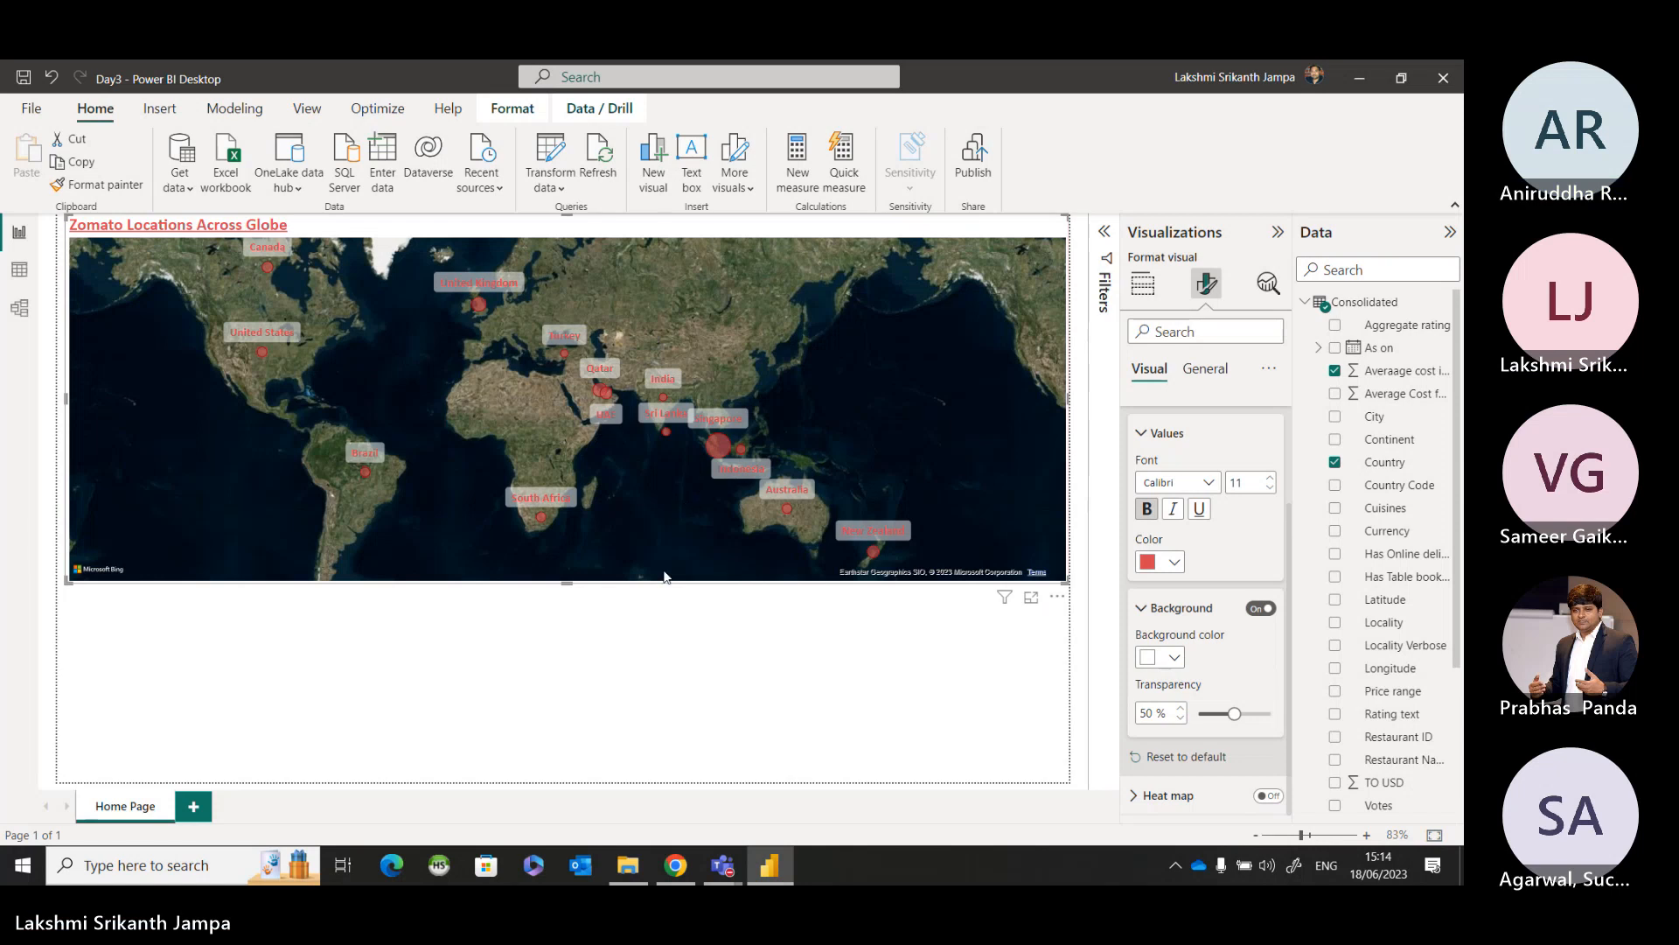
{"action": "scroll", "coordinate": [1221, 490], "scroll_direction": "up", "scroll_amount": 3}
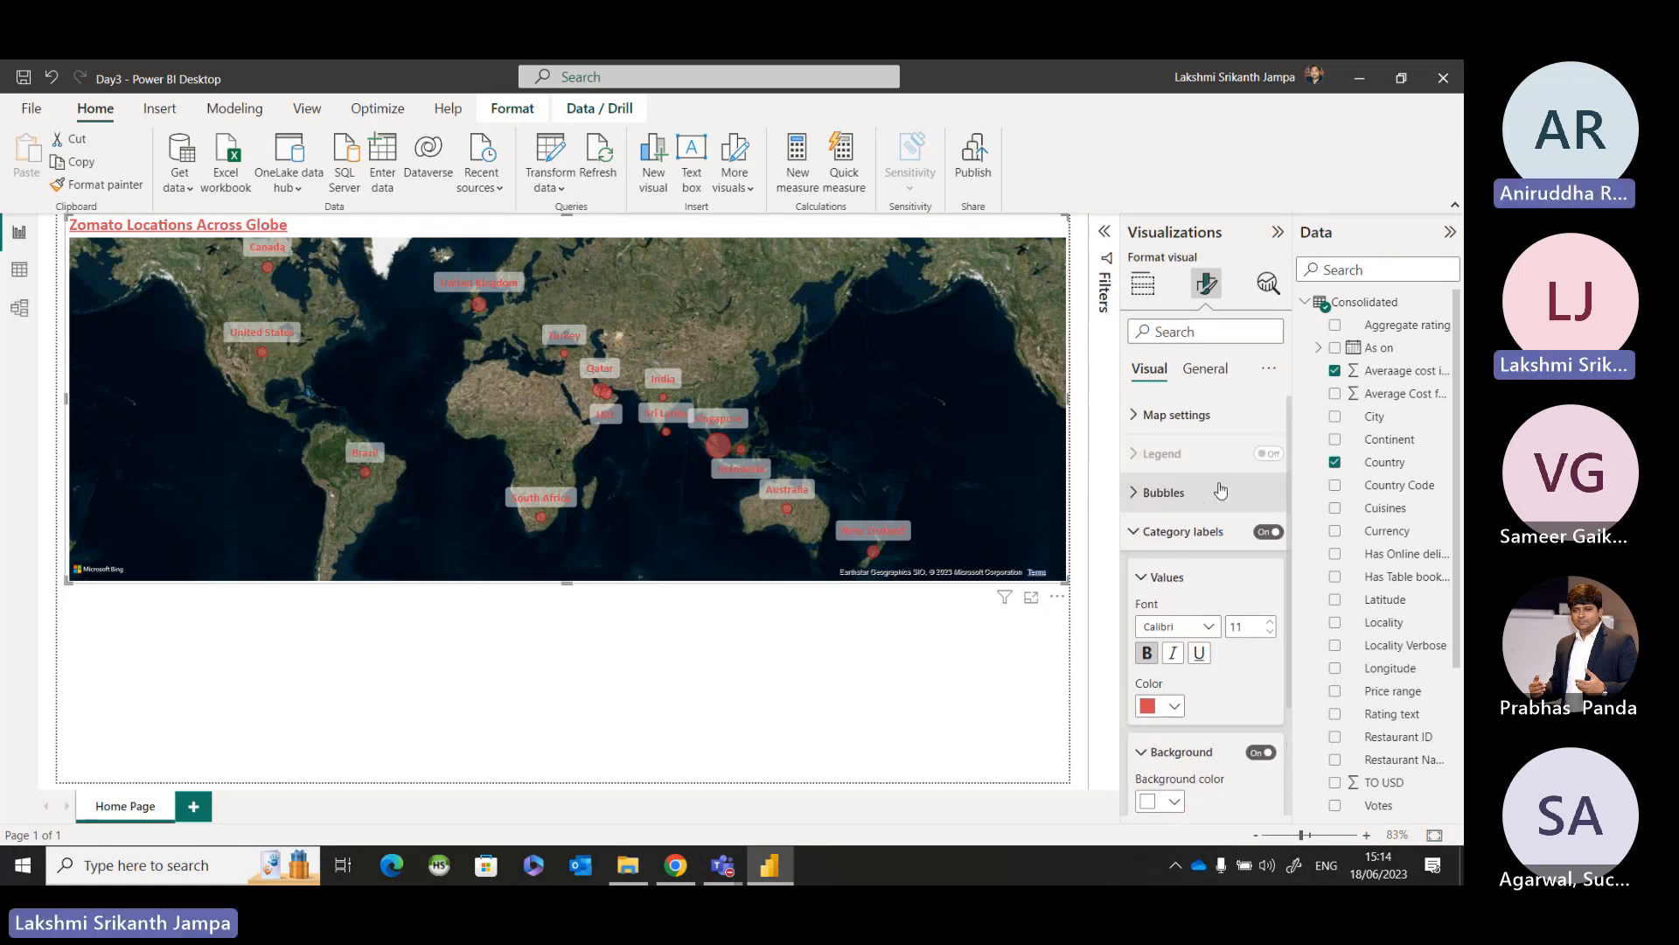
{"action": "left_click", "coordinate": [1138, 535]}
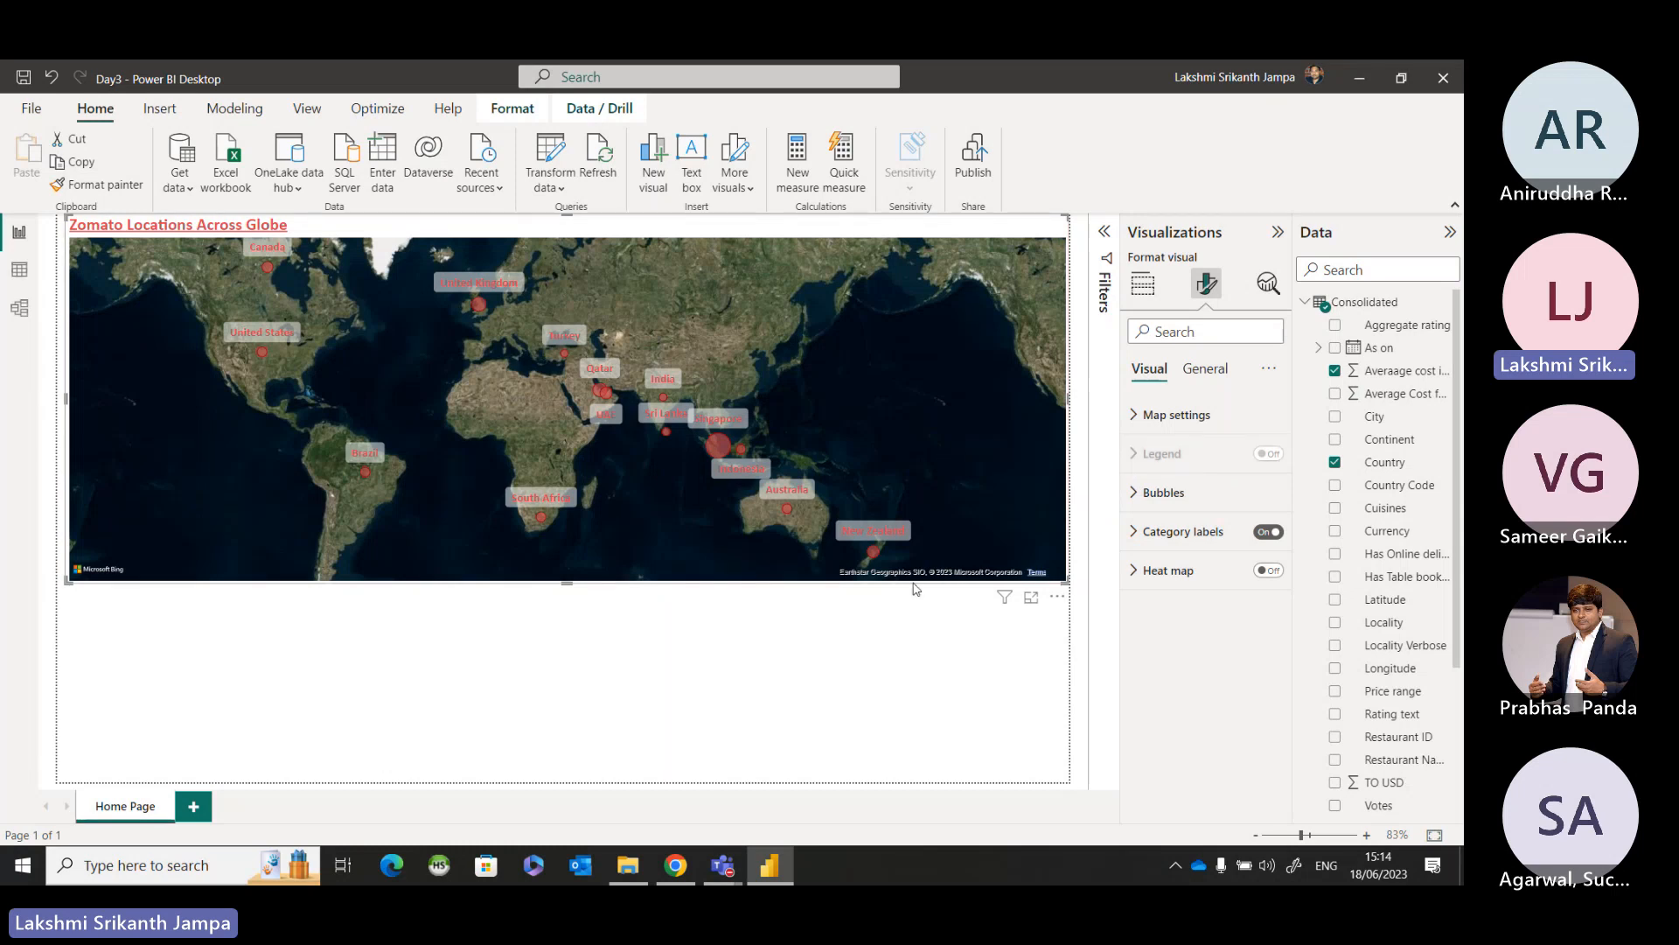
{"action": "left_click", "coordinate": [859, 665]}
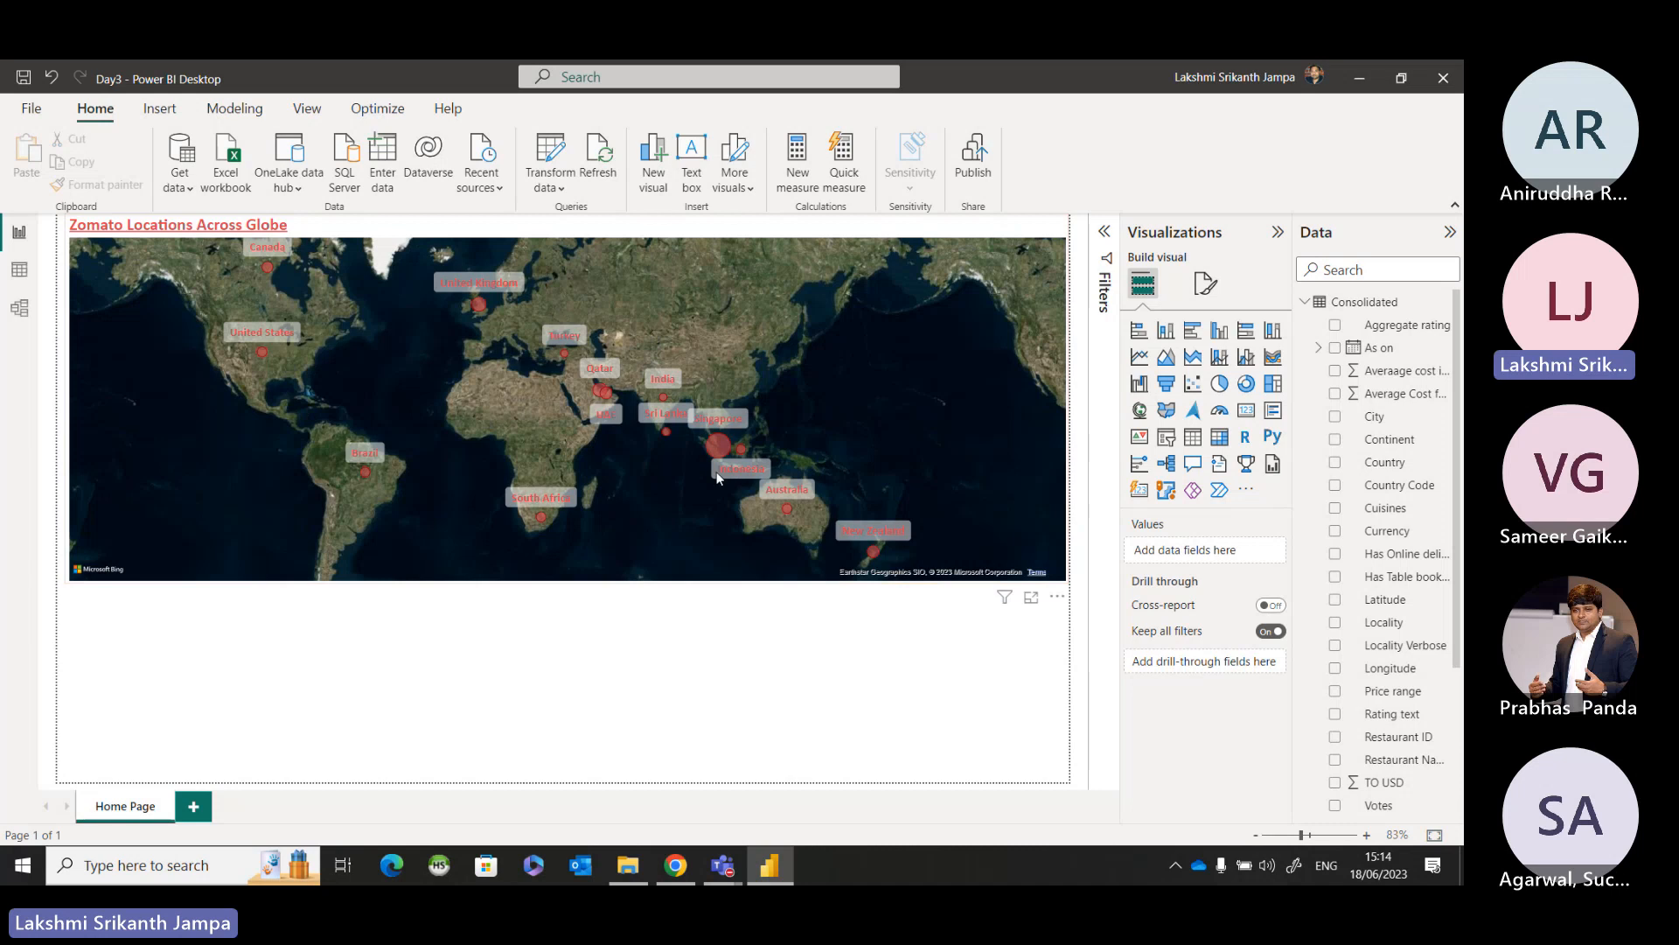
{"action": "mouse_move", "coordinate": [717, 450]}
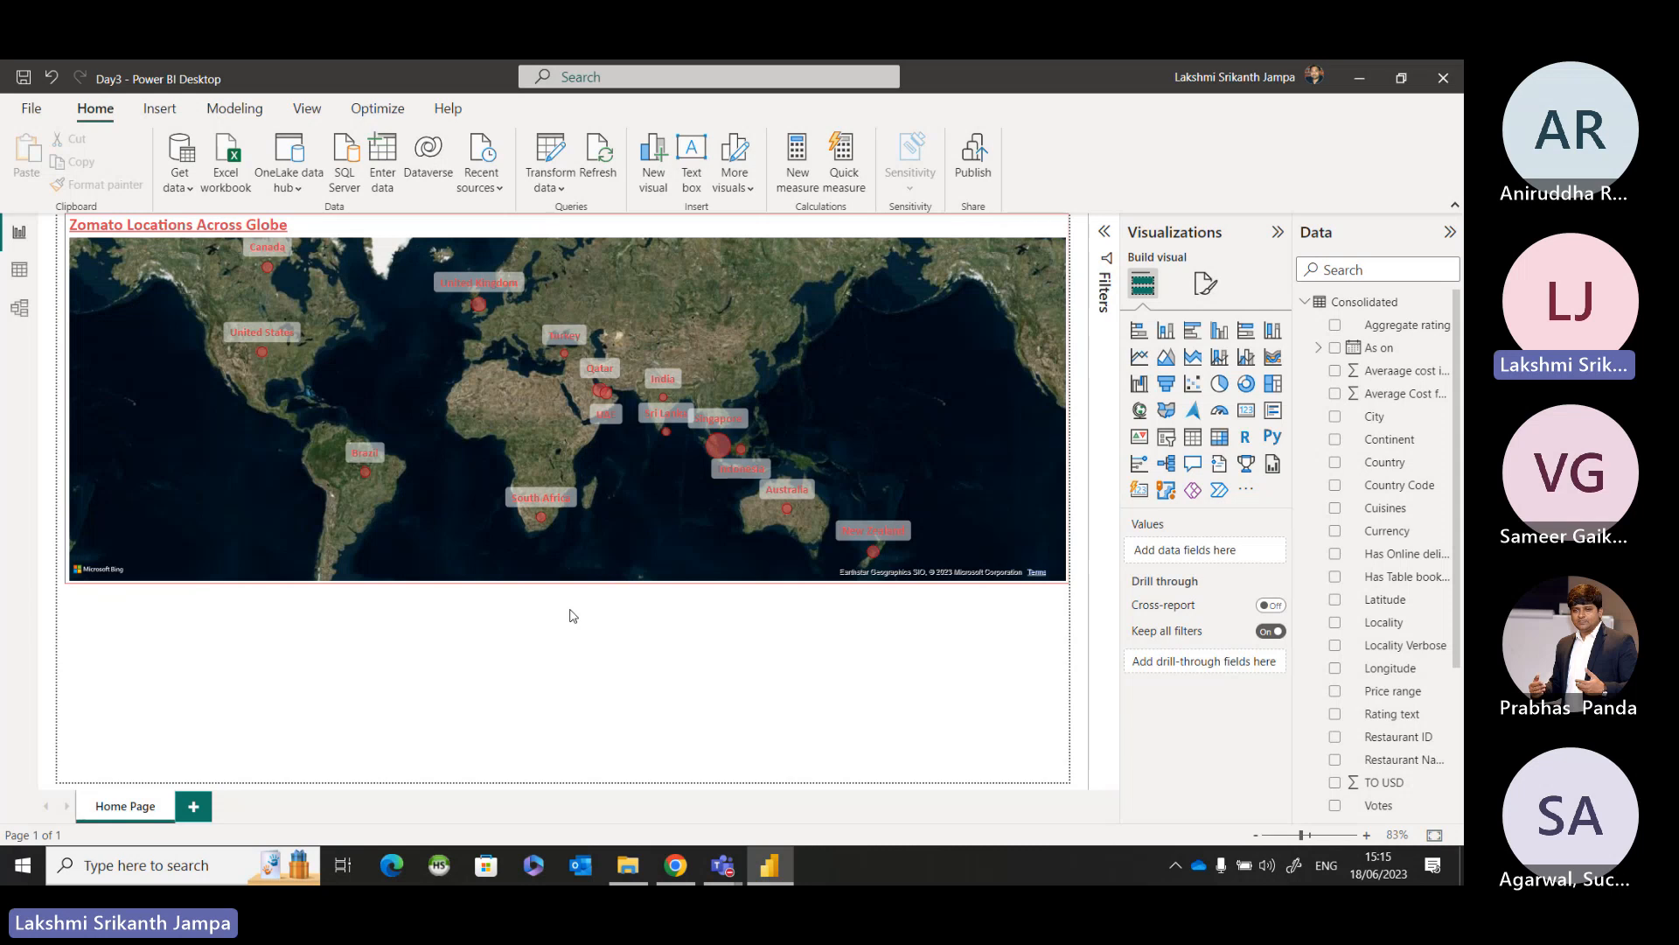
{"action": "left_click", "coordinate": [1278, 232]}
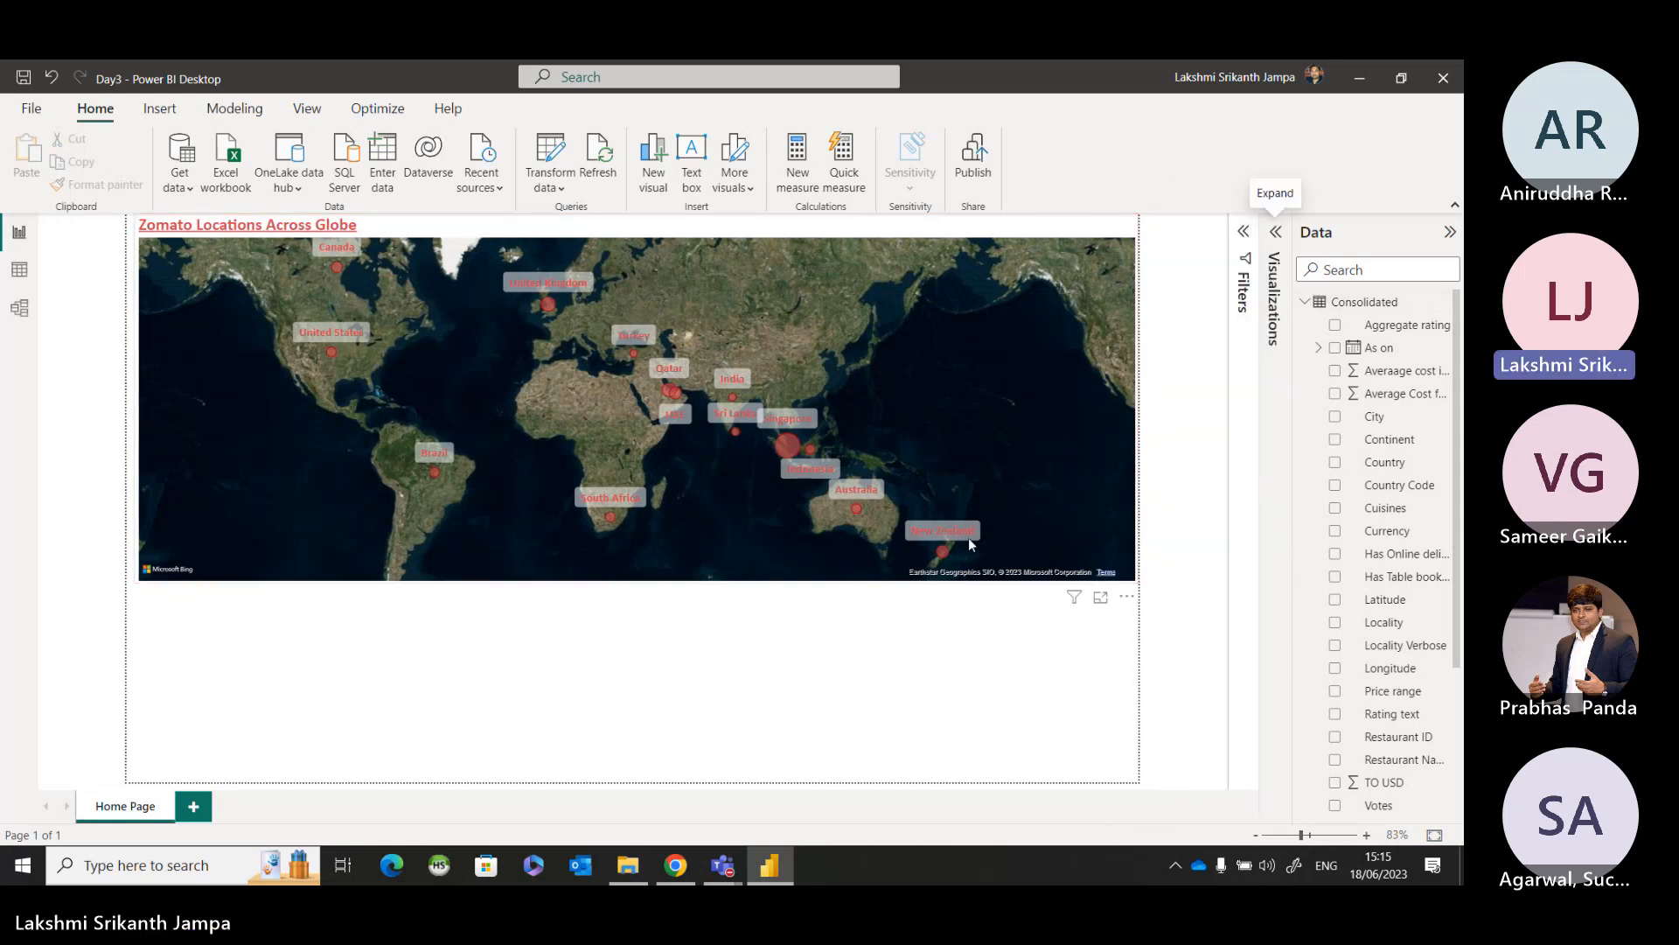
{"action": "left_click", "coordinate": [1276, 235]}
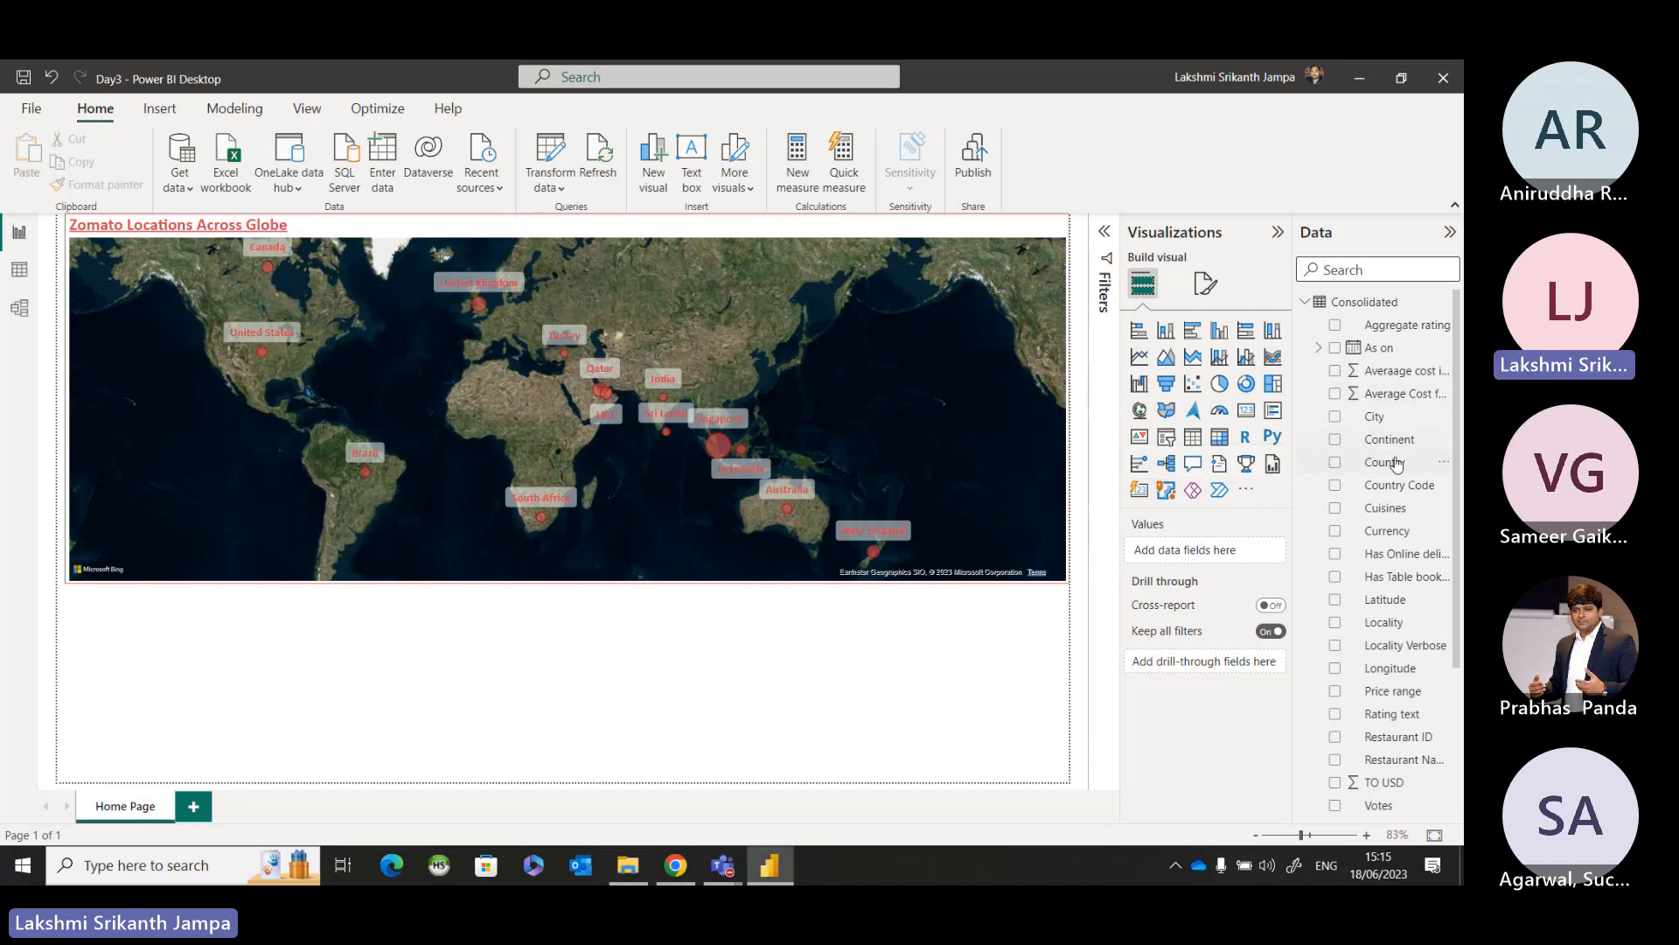
Add the Restaurant ID field from the Consolidated table as a new table visual in the empty area below the map.
{"action": "scroll", "coordinate": [1393, 480], "scroll_direction": "down", "scroll_amount": 3}
{"action": "key", "text": "ctrl"}
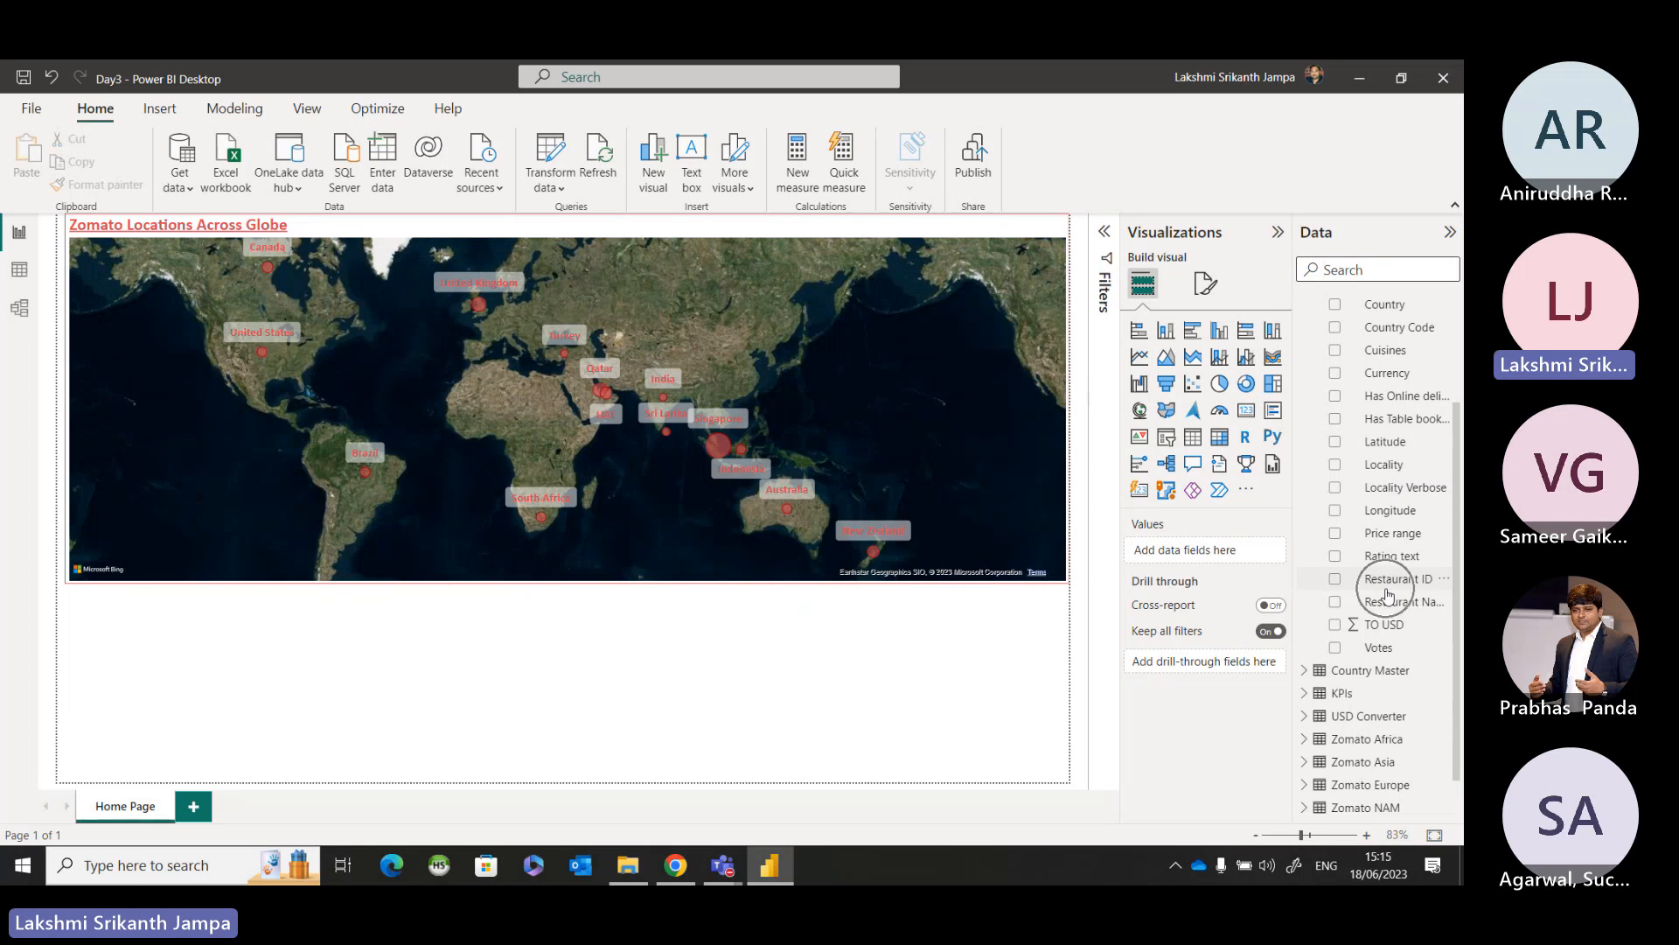
{"action": "key", "text": "ctrl"}
{"action": "key", "text": "ctrl"}
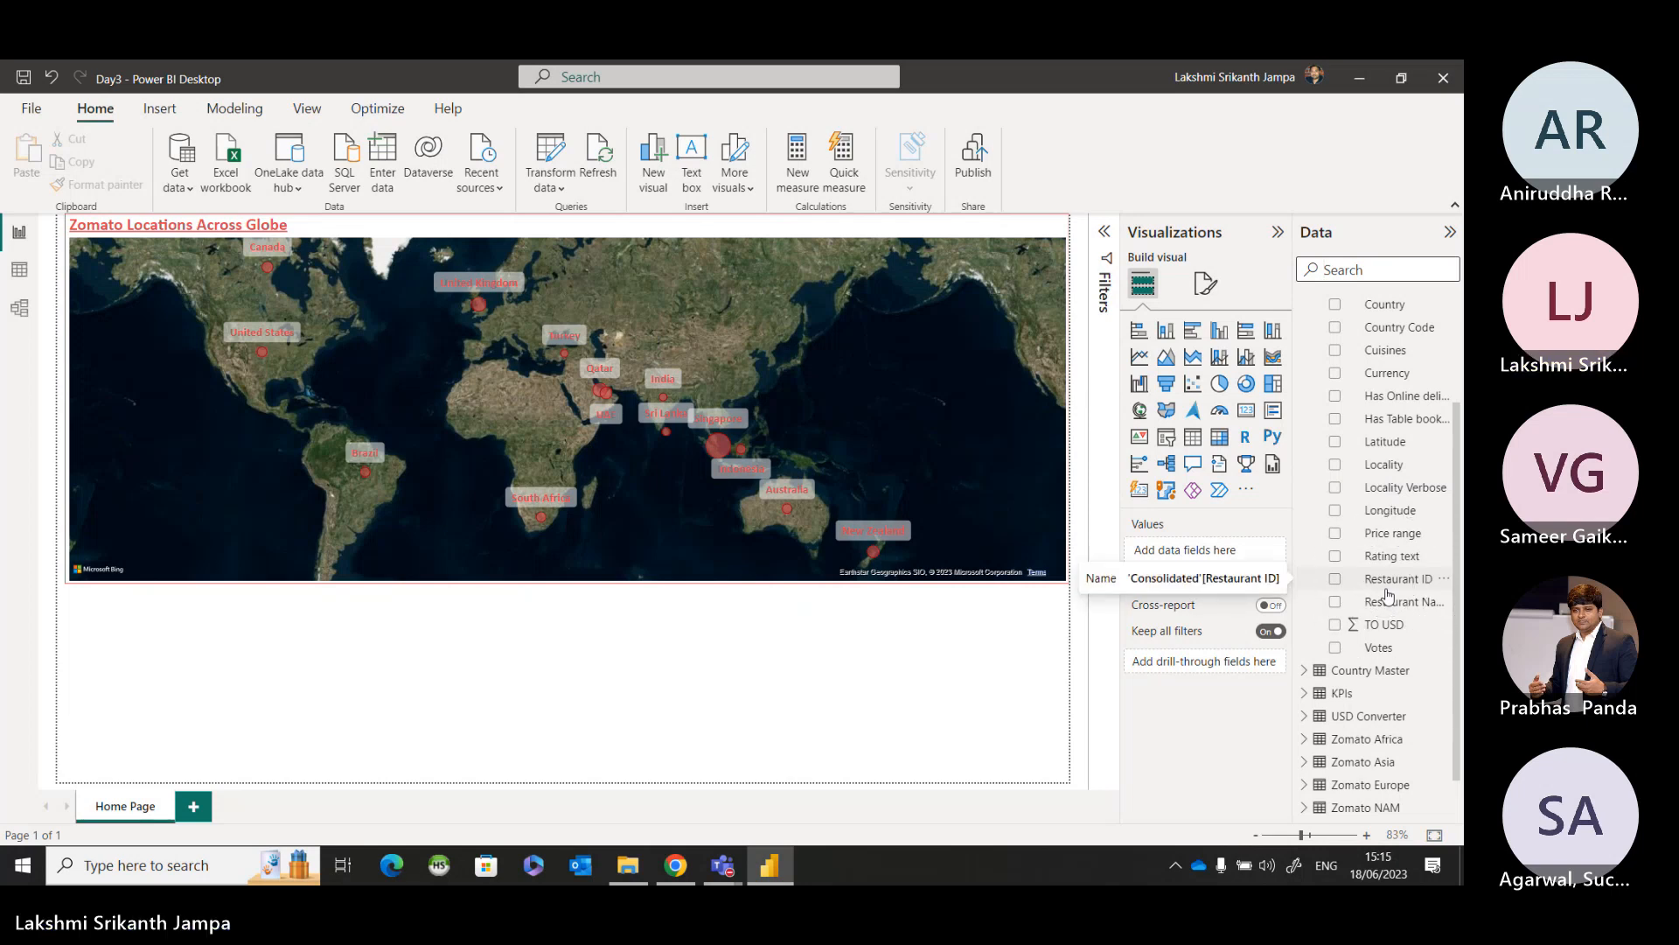
{"action": "key", "text": "ctrl"}
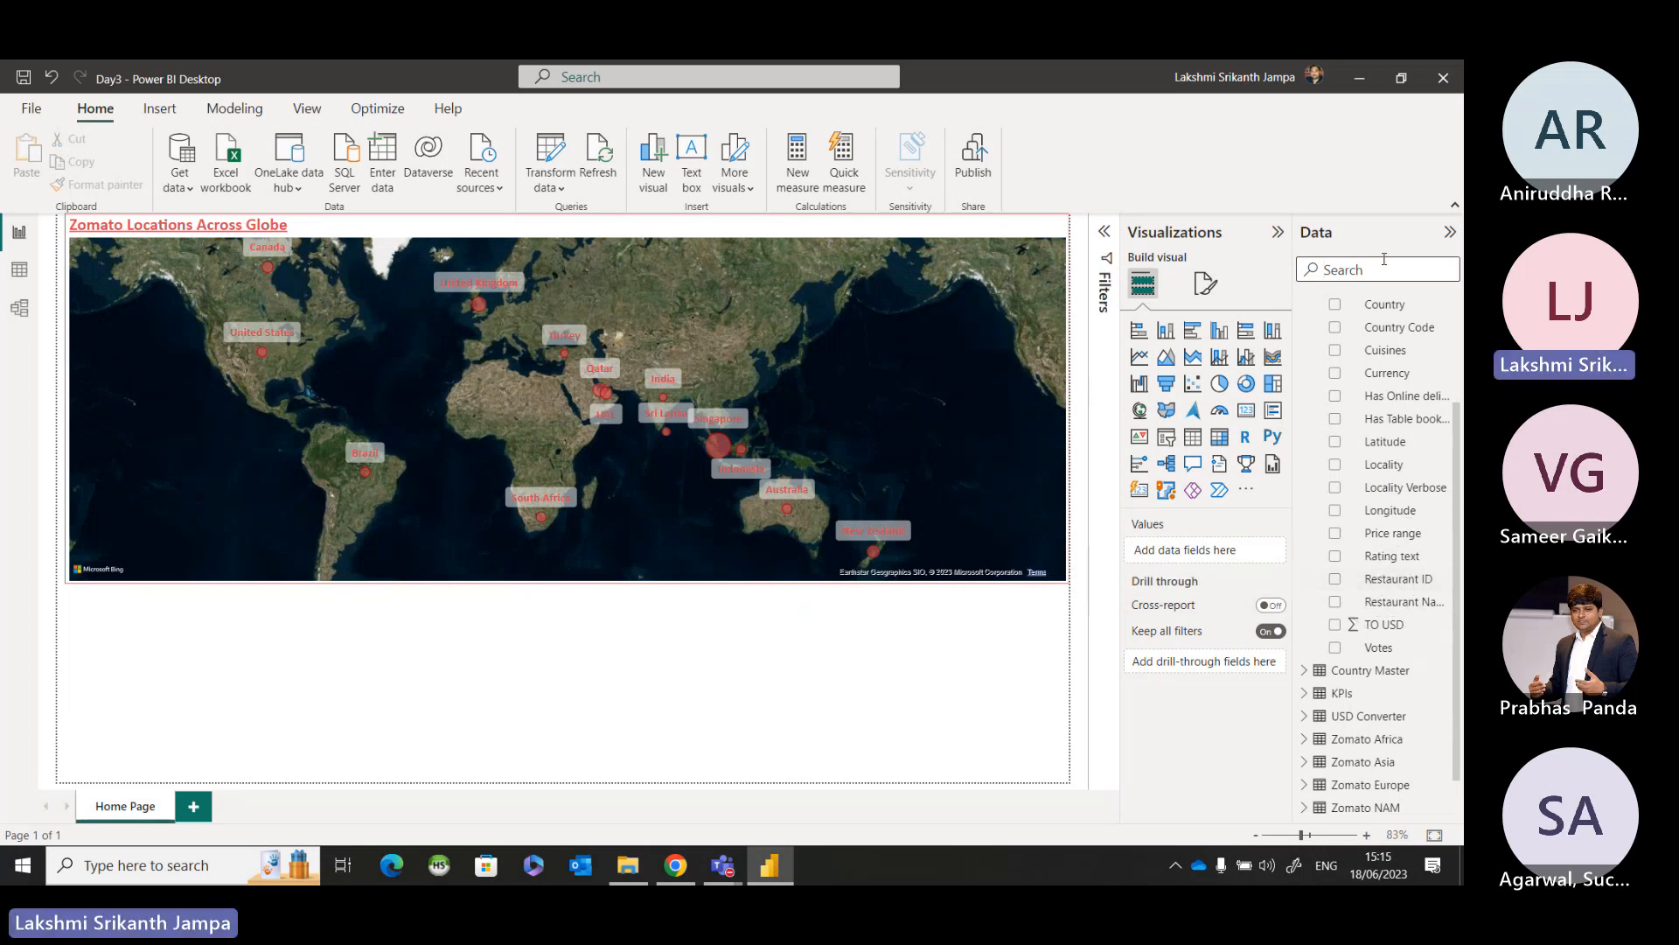
{"action": "scroll", "coordinate": [1375, 332], "scroll_direction": "up", "scroll_amount": 1}
{"action": "key", "text": "ctrl"}
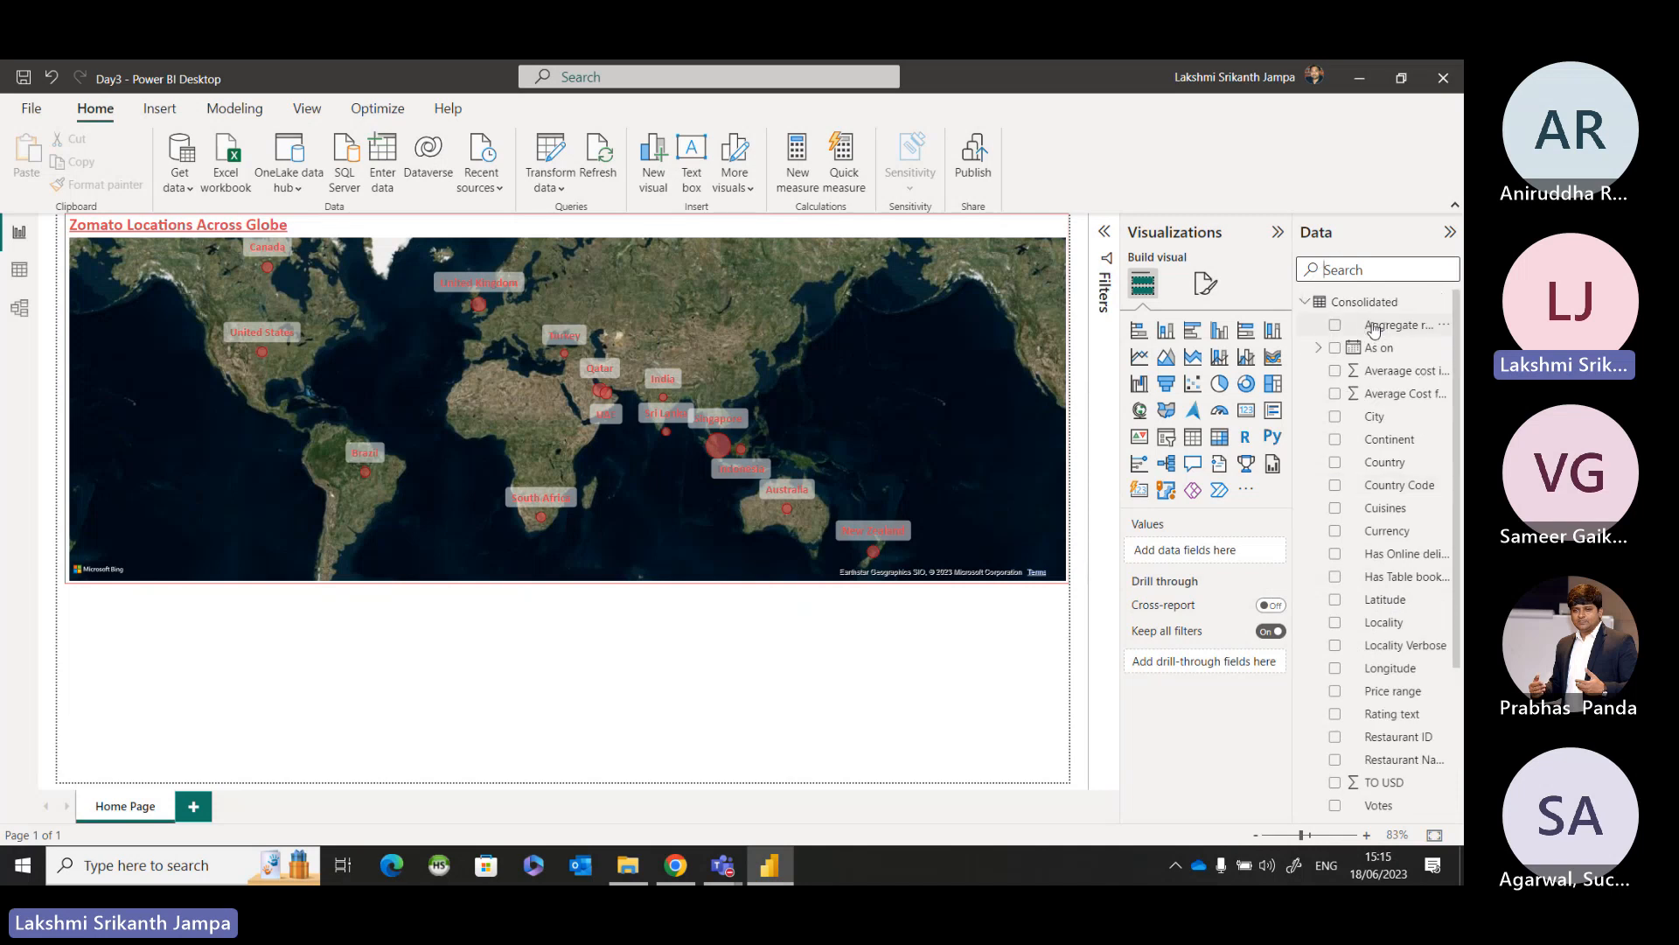
{"action": "scroll", "coordinate": [1375, 330], "scroll_direction": "down", "scroll_amount": 1}
{"action": "key", "text": "ctrl"}
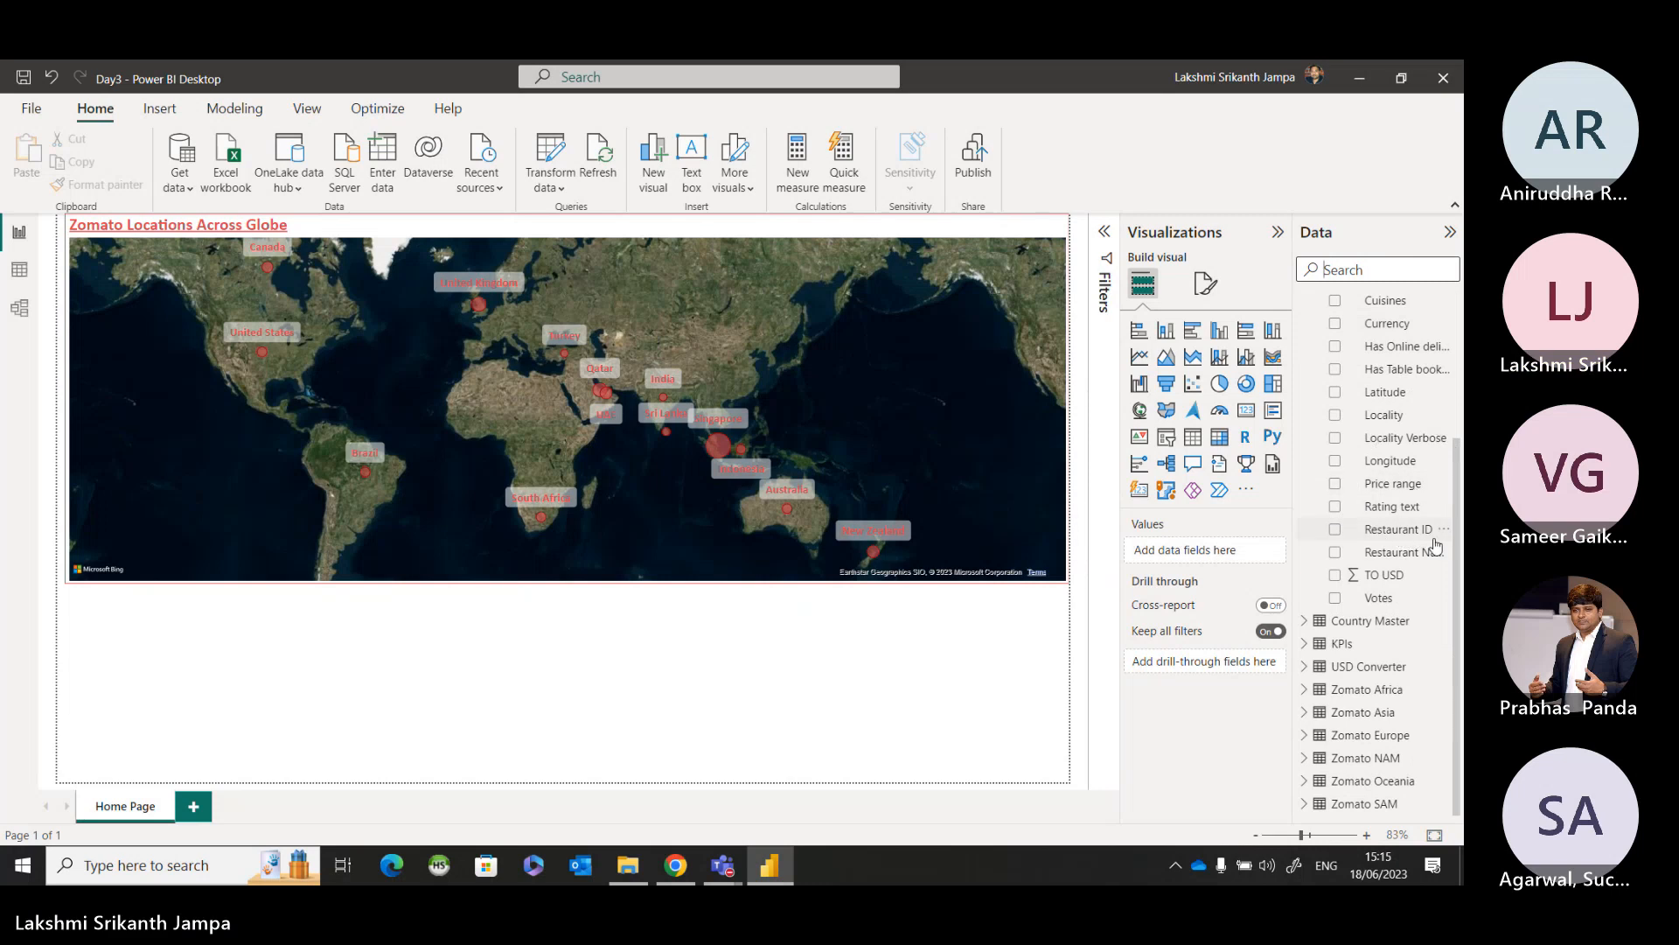
{"action": "key", "text": "ctrl"}
{"action": "key", "text": "ctrl"}
{"action": "key", "text": "ctrl"}
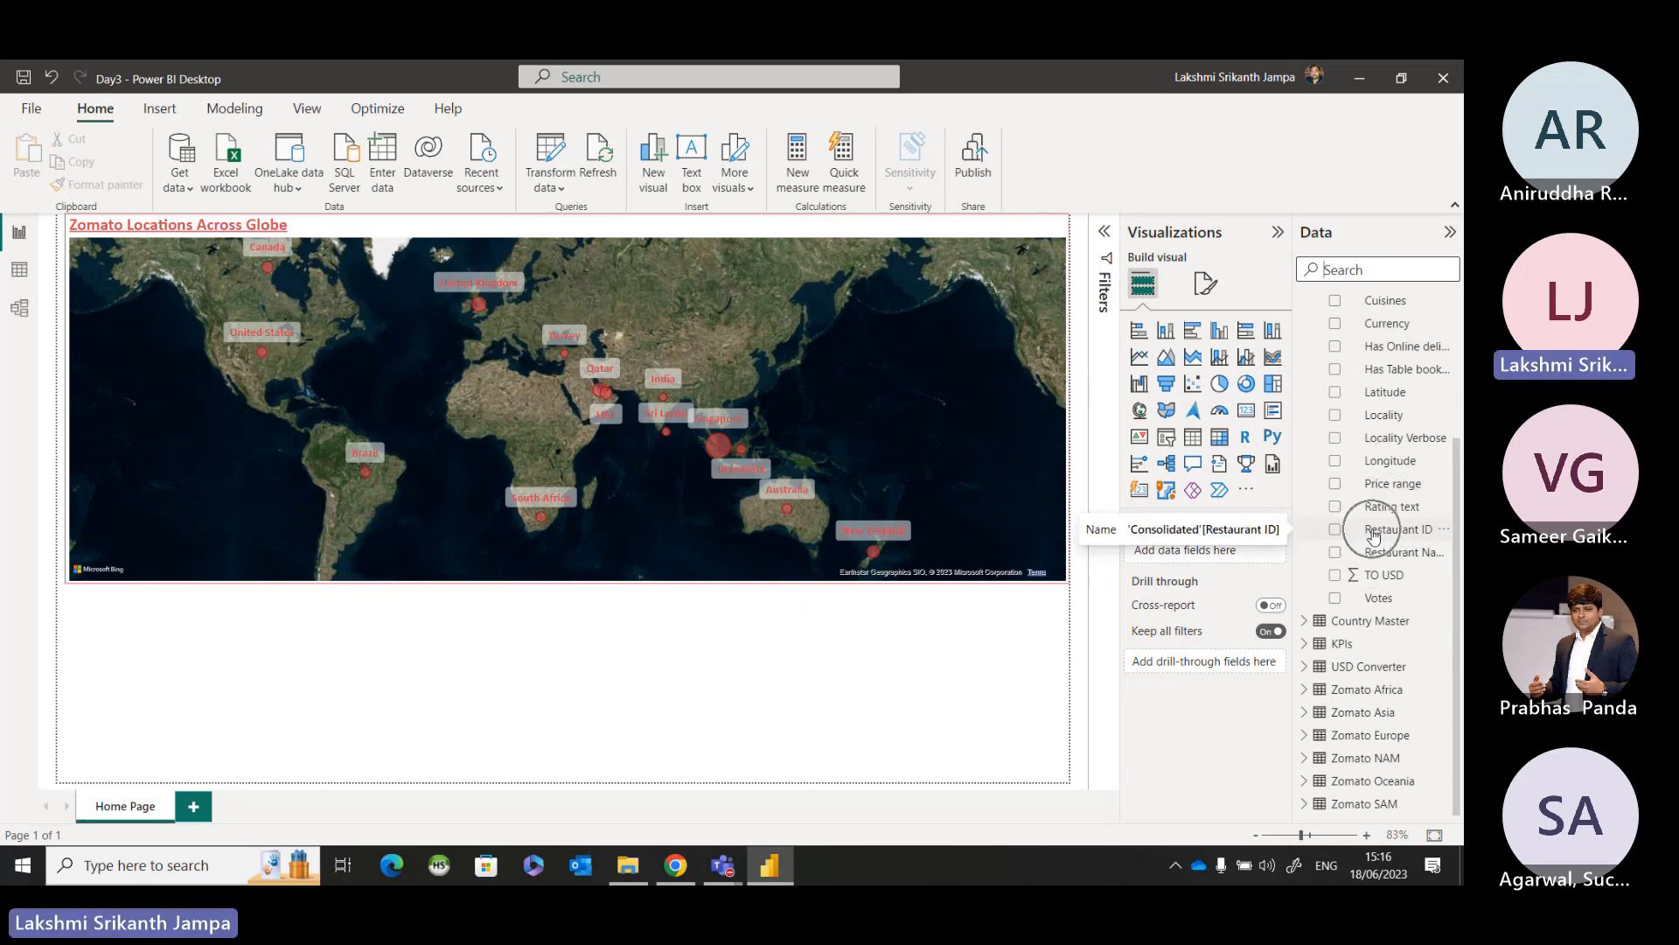
{"action": "key", "text": "ctrl"}
{"action": "key", "text": "ctrl"}
{"action": "key", "text": "ctrl"}
{"action": "key", "text": "ctrl"}
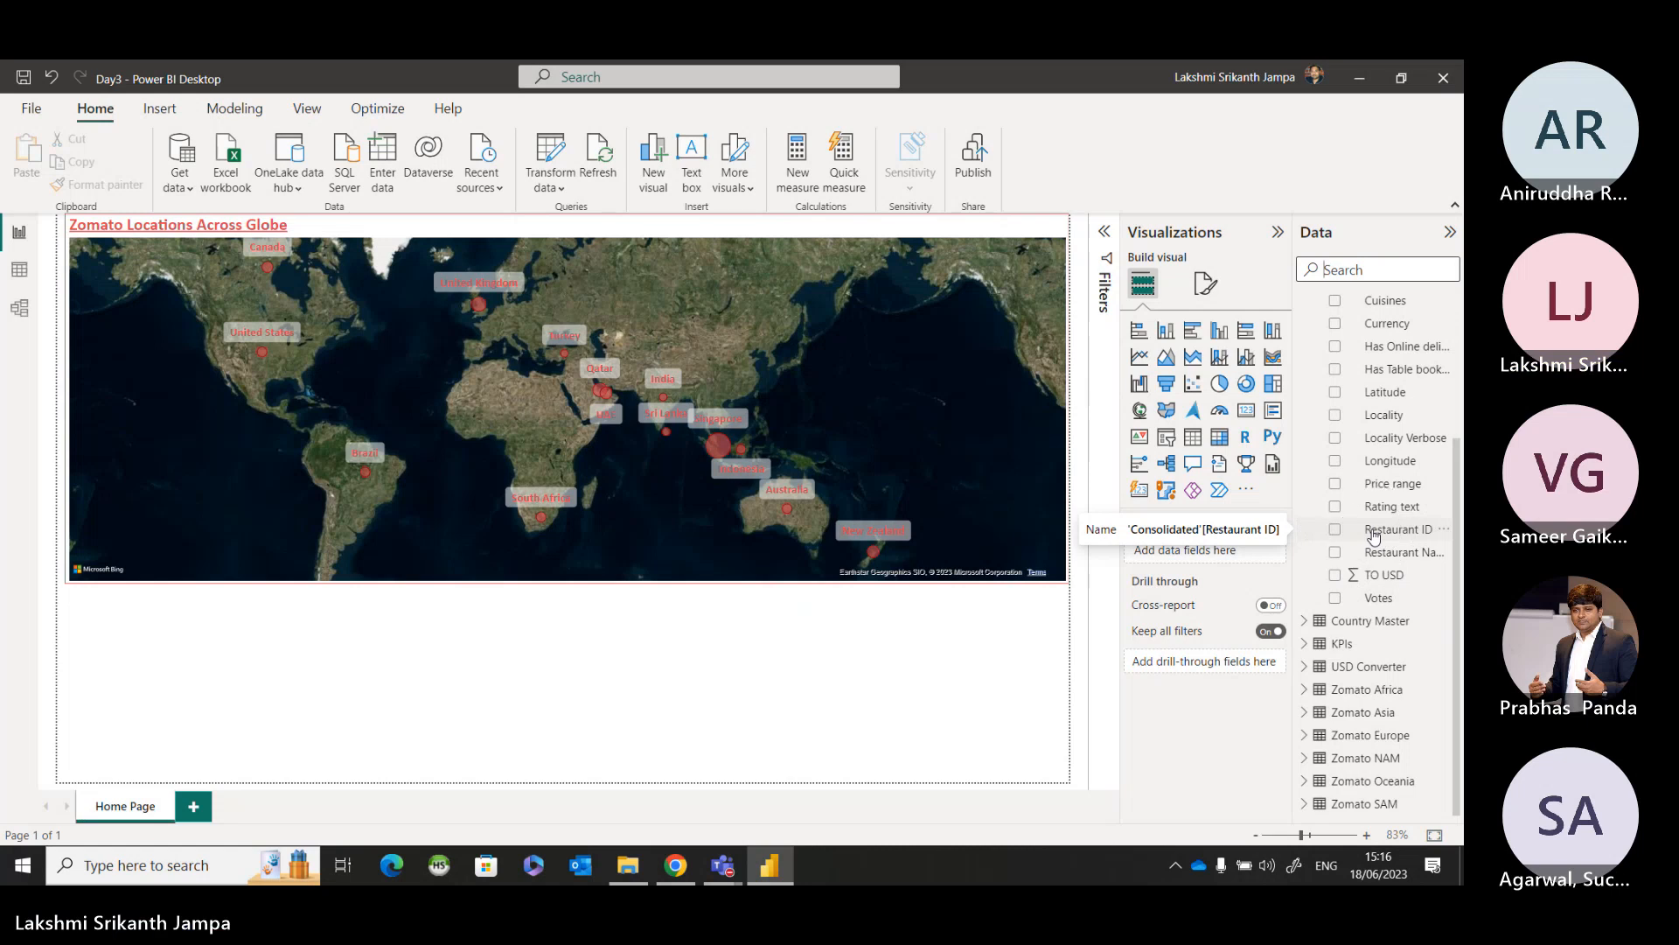
{"action": "key", "text": "ctrl"}
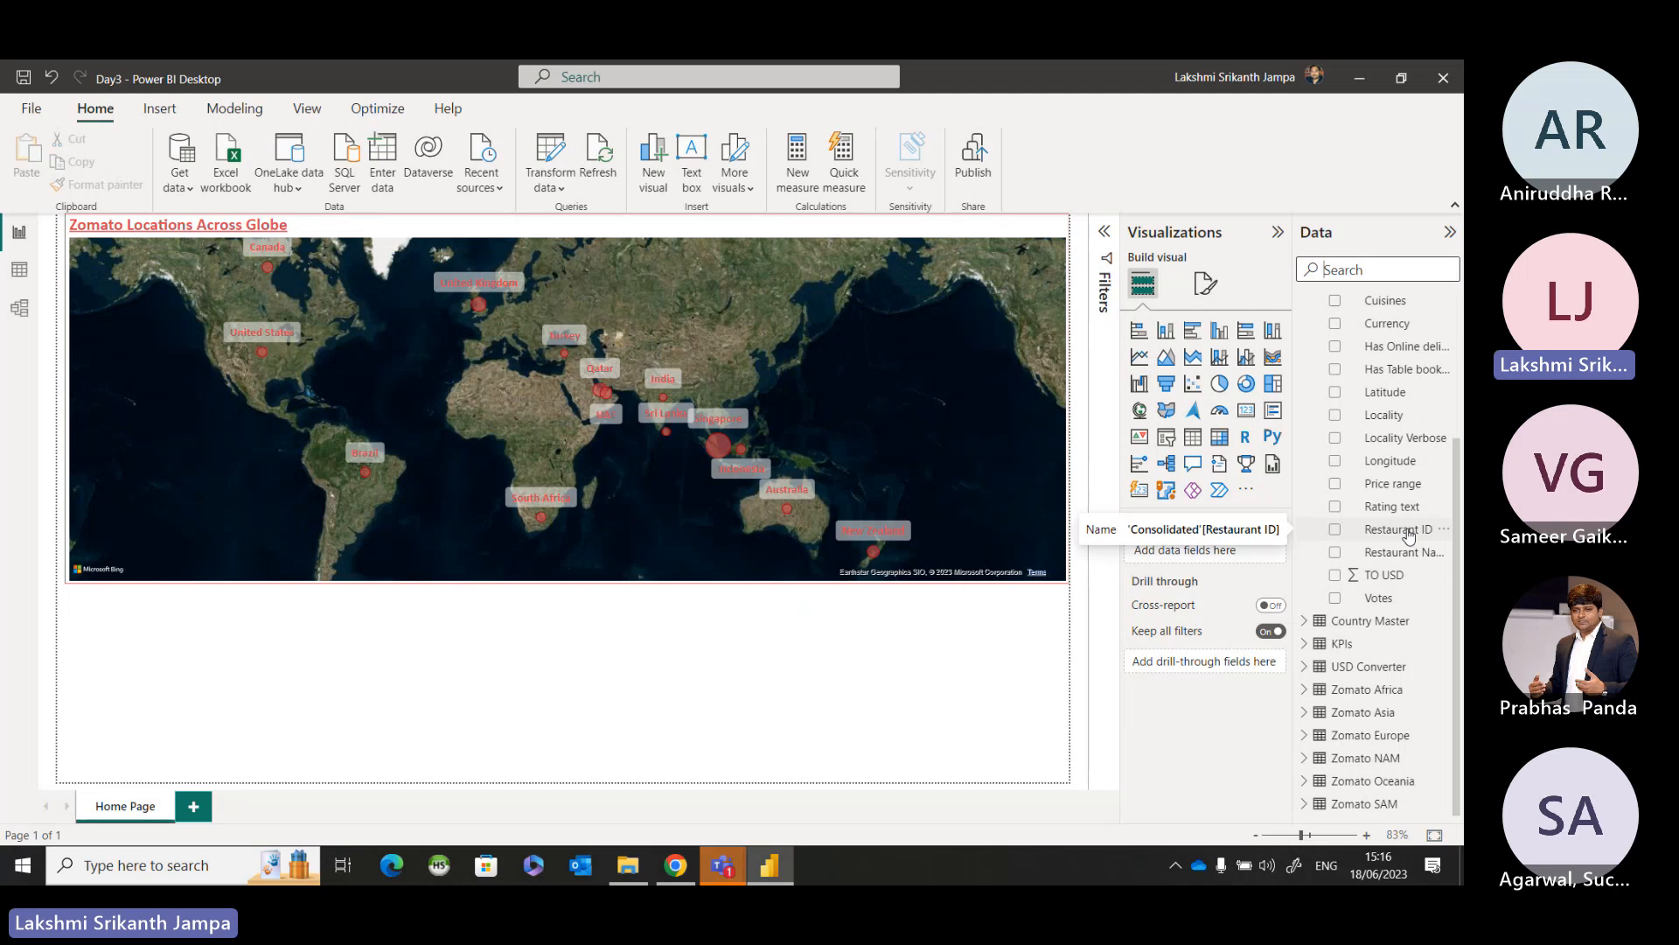
{"action": "left_click_drag", "start_coordinate": [1408, 535], "coordinate": [150, 622]}
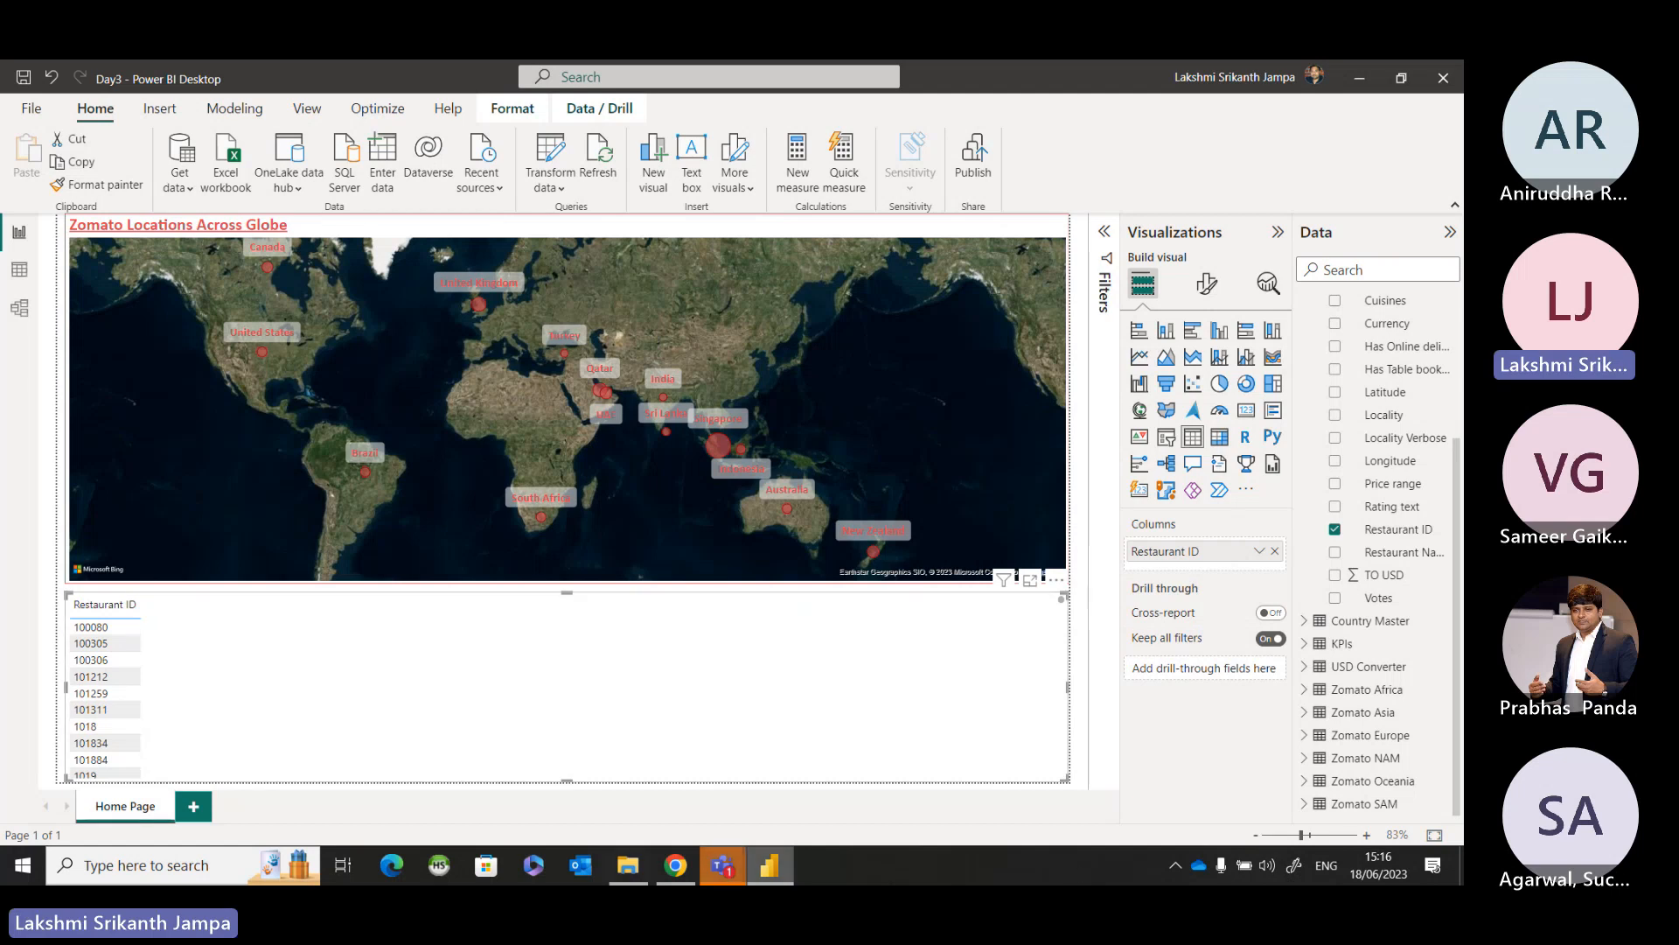
Switch to the Teams meeting window to check the meeting chat, and return to the Power BI report.
{"action": "mouse_move", "coordinate": [722, 865]}
{"action": "left_click", "coordinate": [781, 775]}
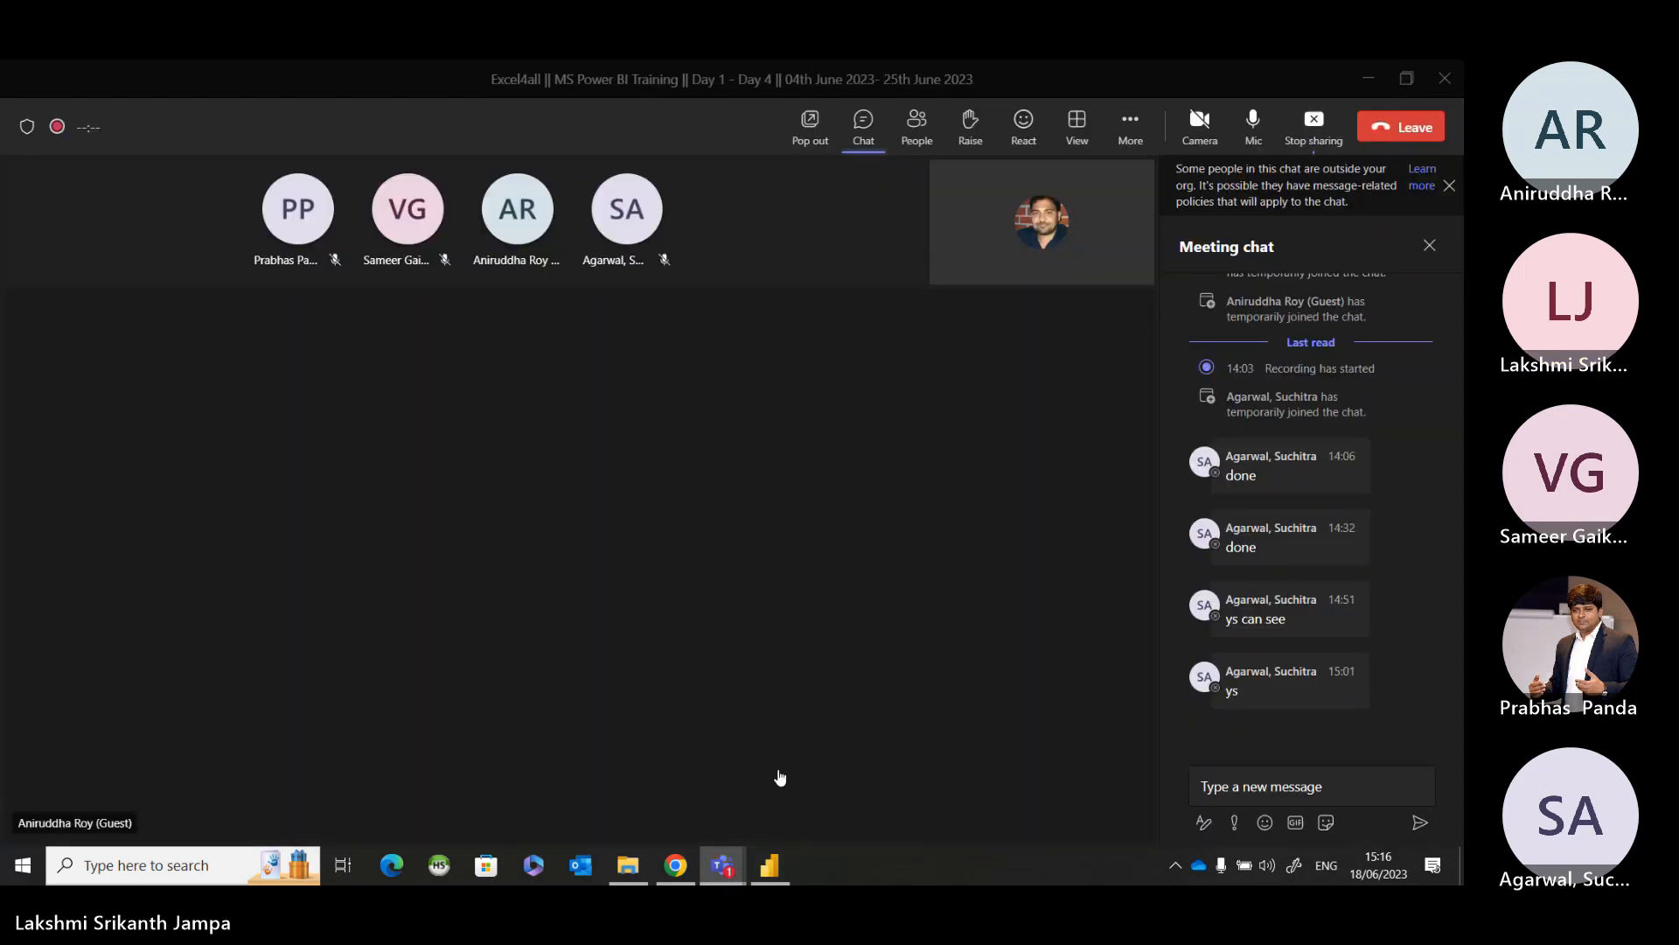
{"action": "left_click", "coordinate": [1370, 80]}
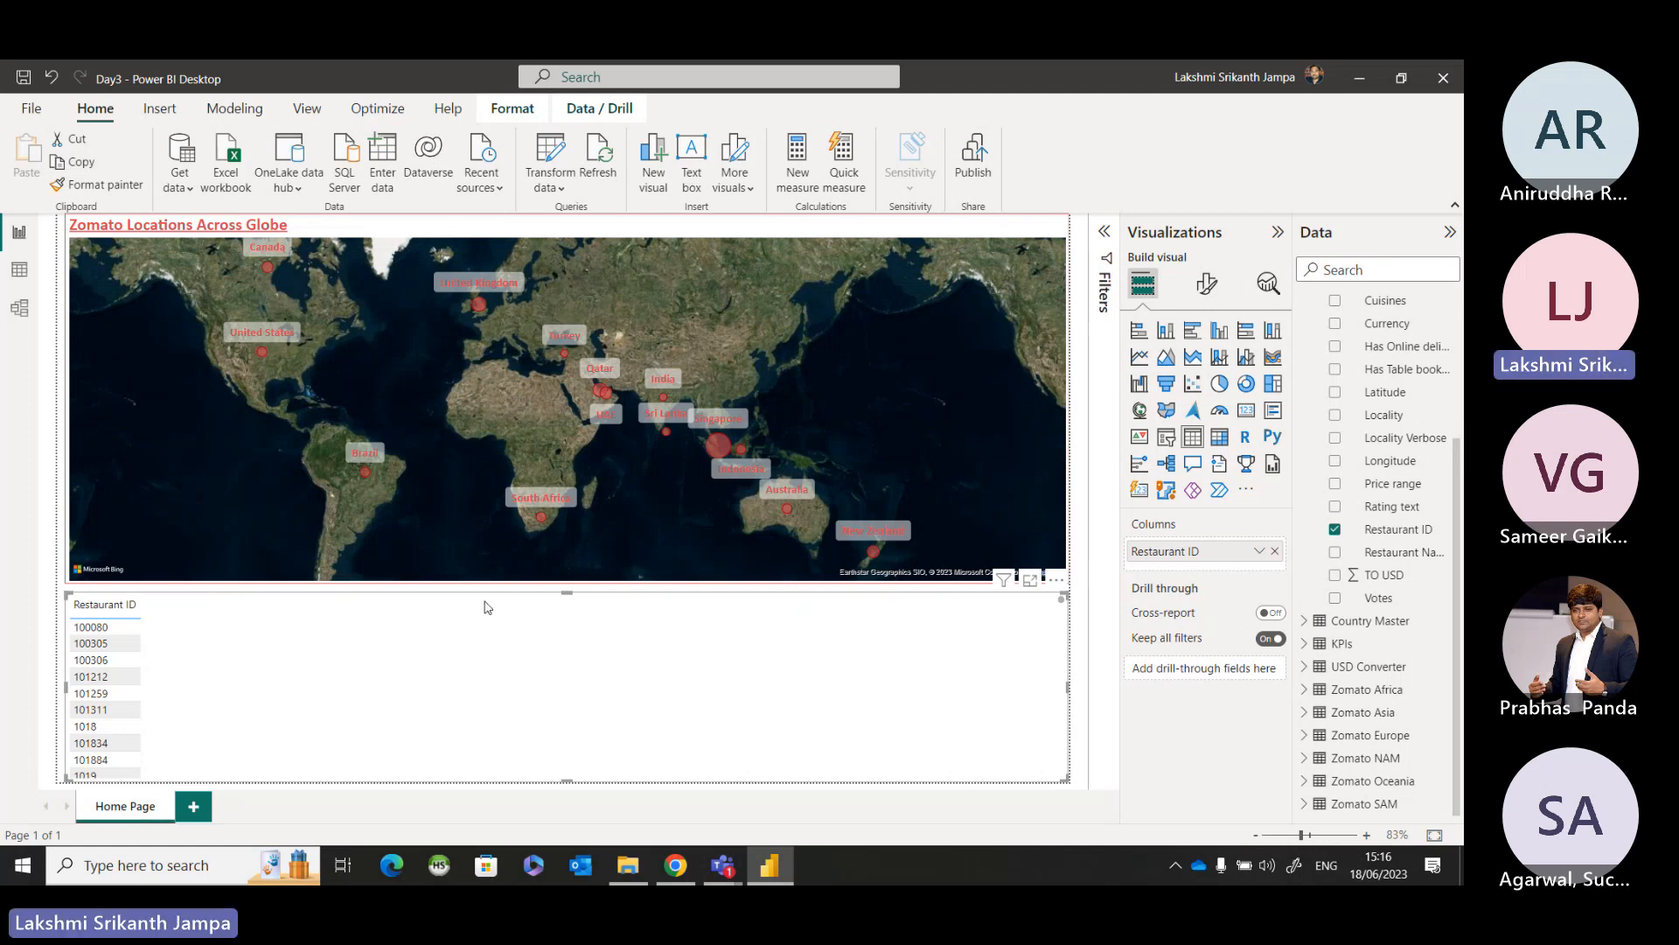
Summarize the Restaurant ID column of the table below the map as Count (Distinct).
{"action": "left_click", "coordinate": [466, 683]}
{"action": "left_click", "coordinate": [465, 683]}
{"action": "left_click", "coordinate": [465, 683]}
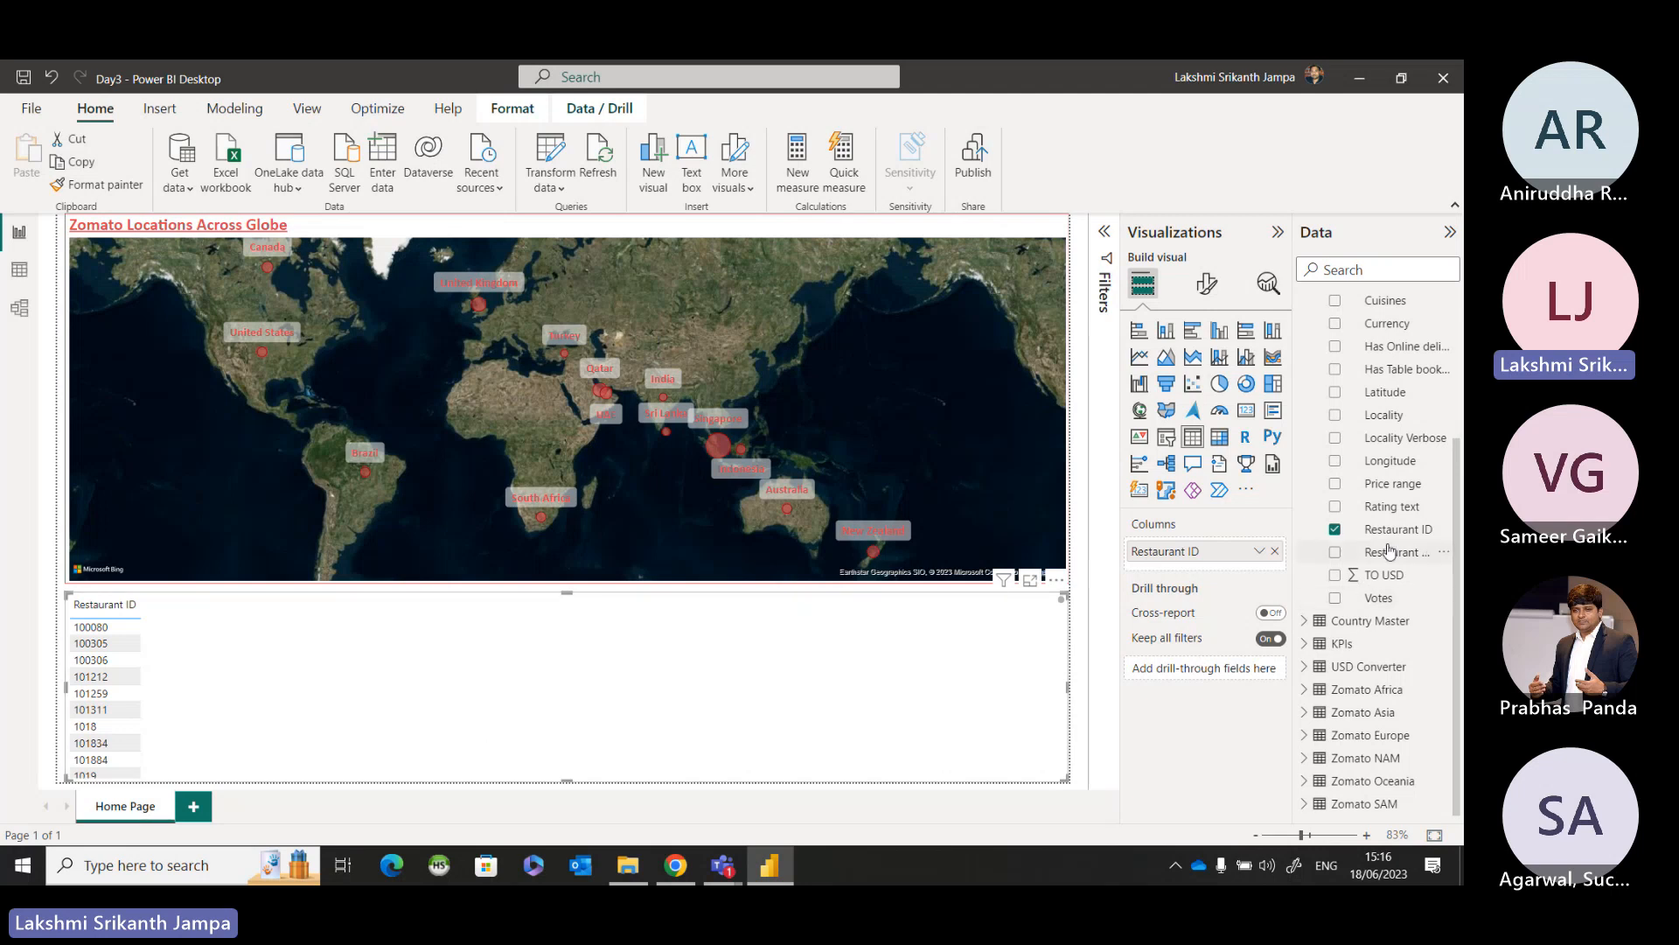
{"action": "left_click", "coordinate": [834, 643]}
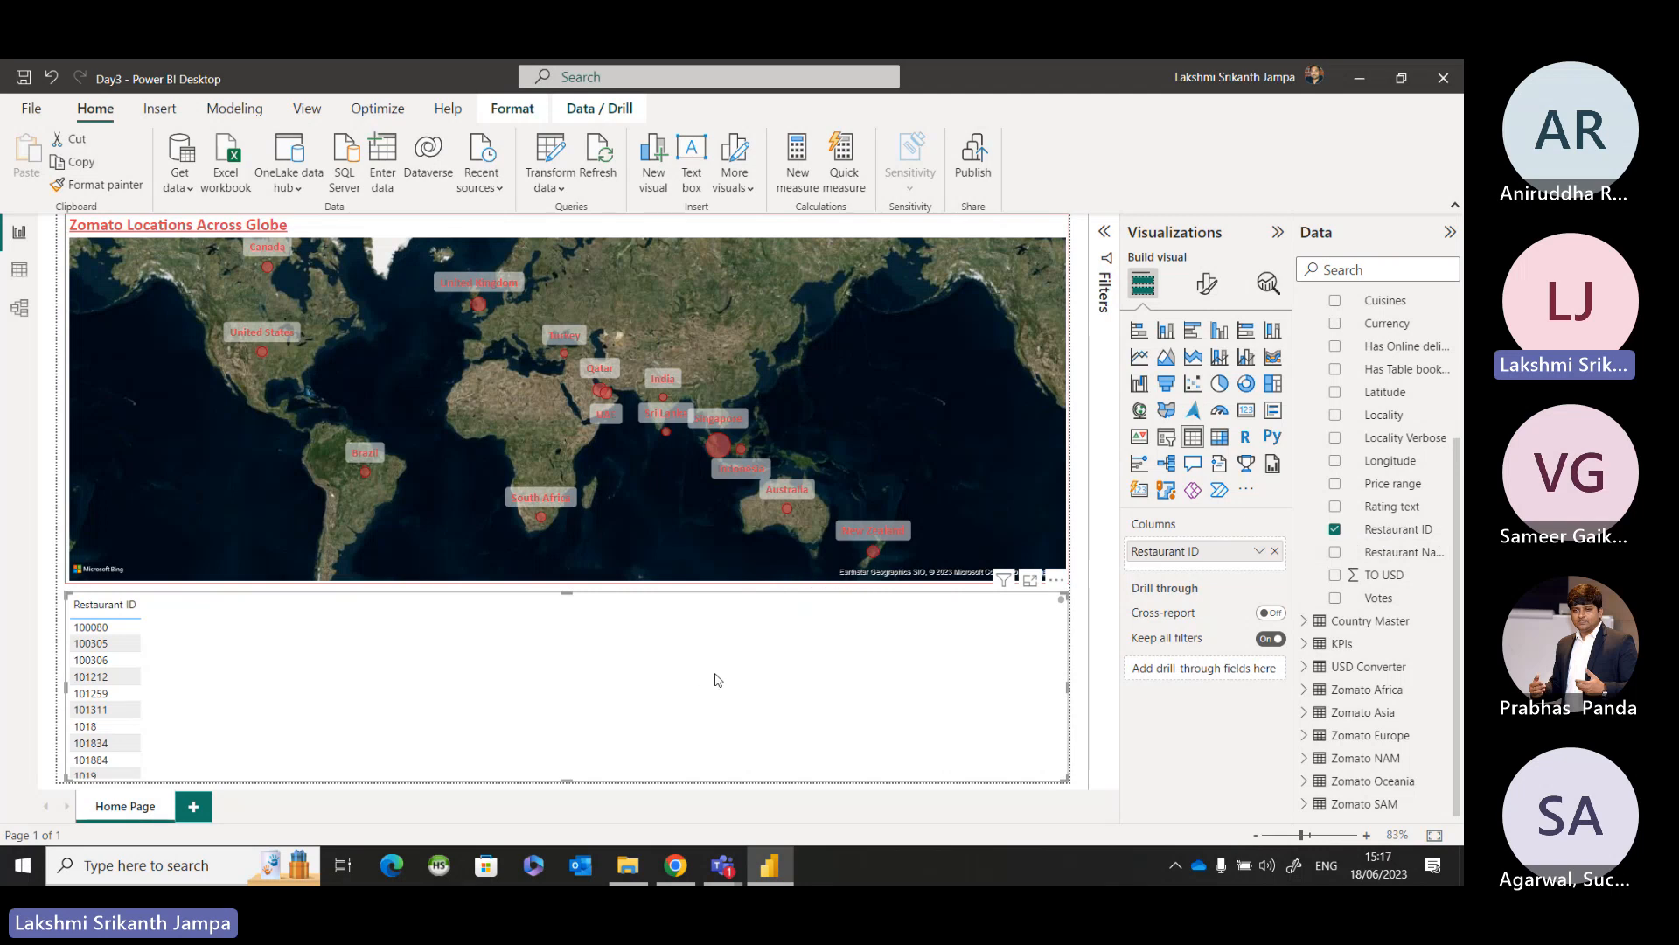
{"action": "left_click", "coordinate": [1257, 553]}
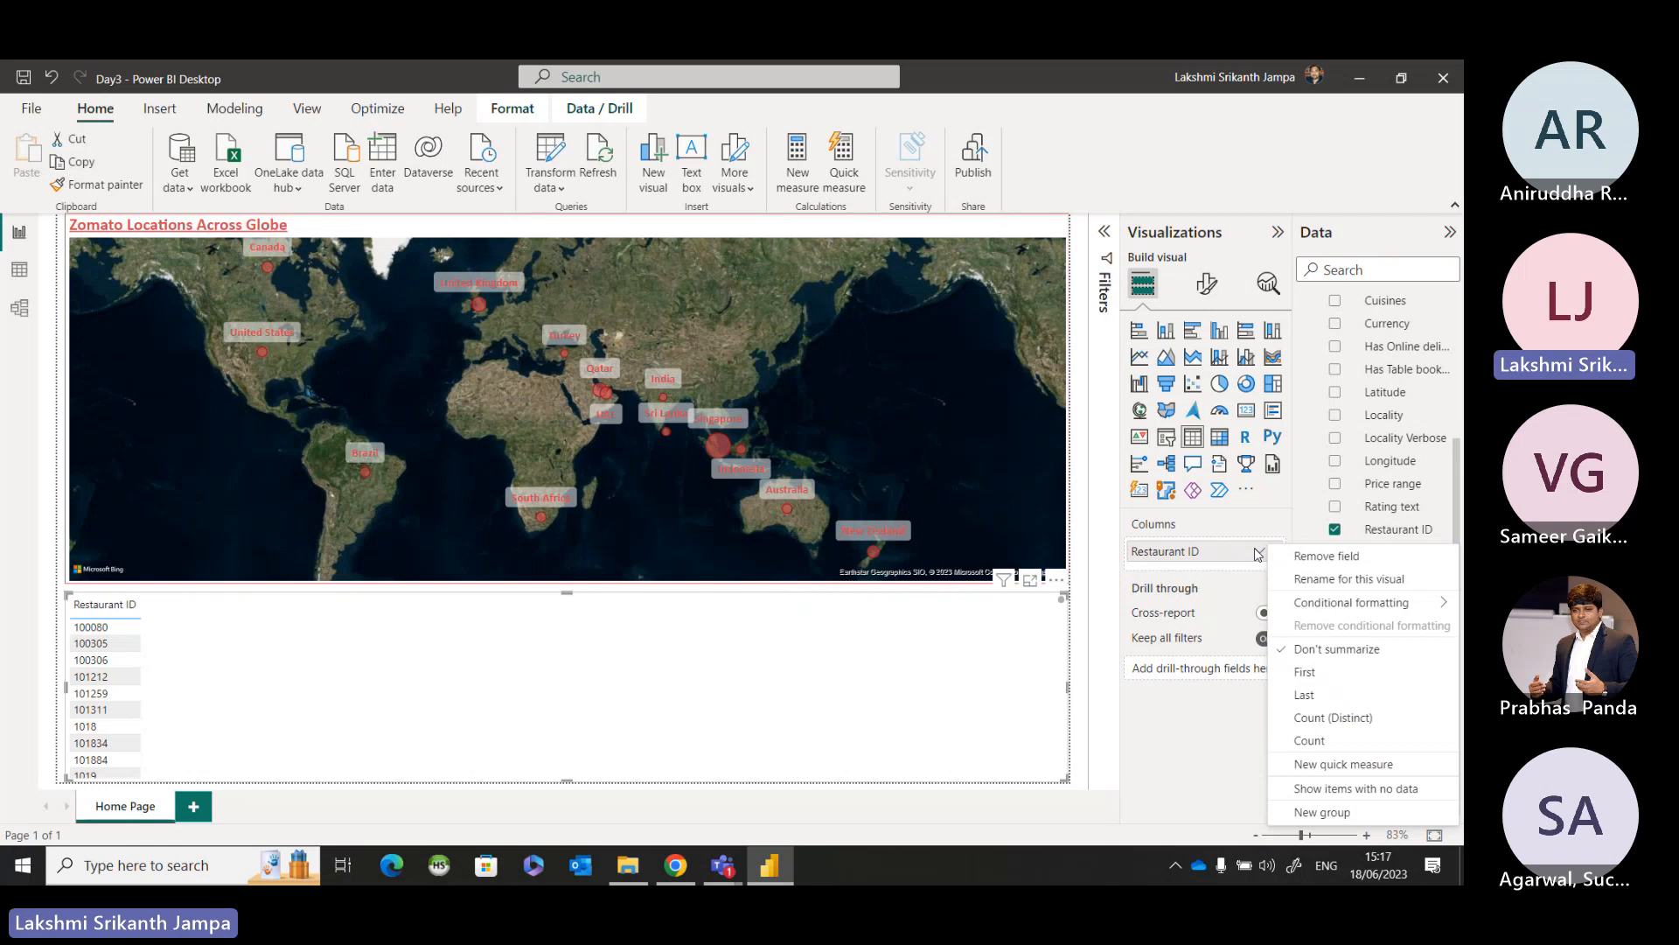
{"action": "key", "text": "ctrl"}
{"action": "key", "text": "ctrl"}
{"action": "key", "text": "ctrl"}
{"action": "key", "text": "ctrl"}
{"action": "key", "text": "ctrl"}
{"action": "key", "text": "ctrl"}
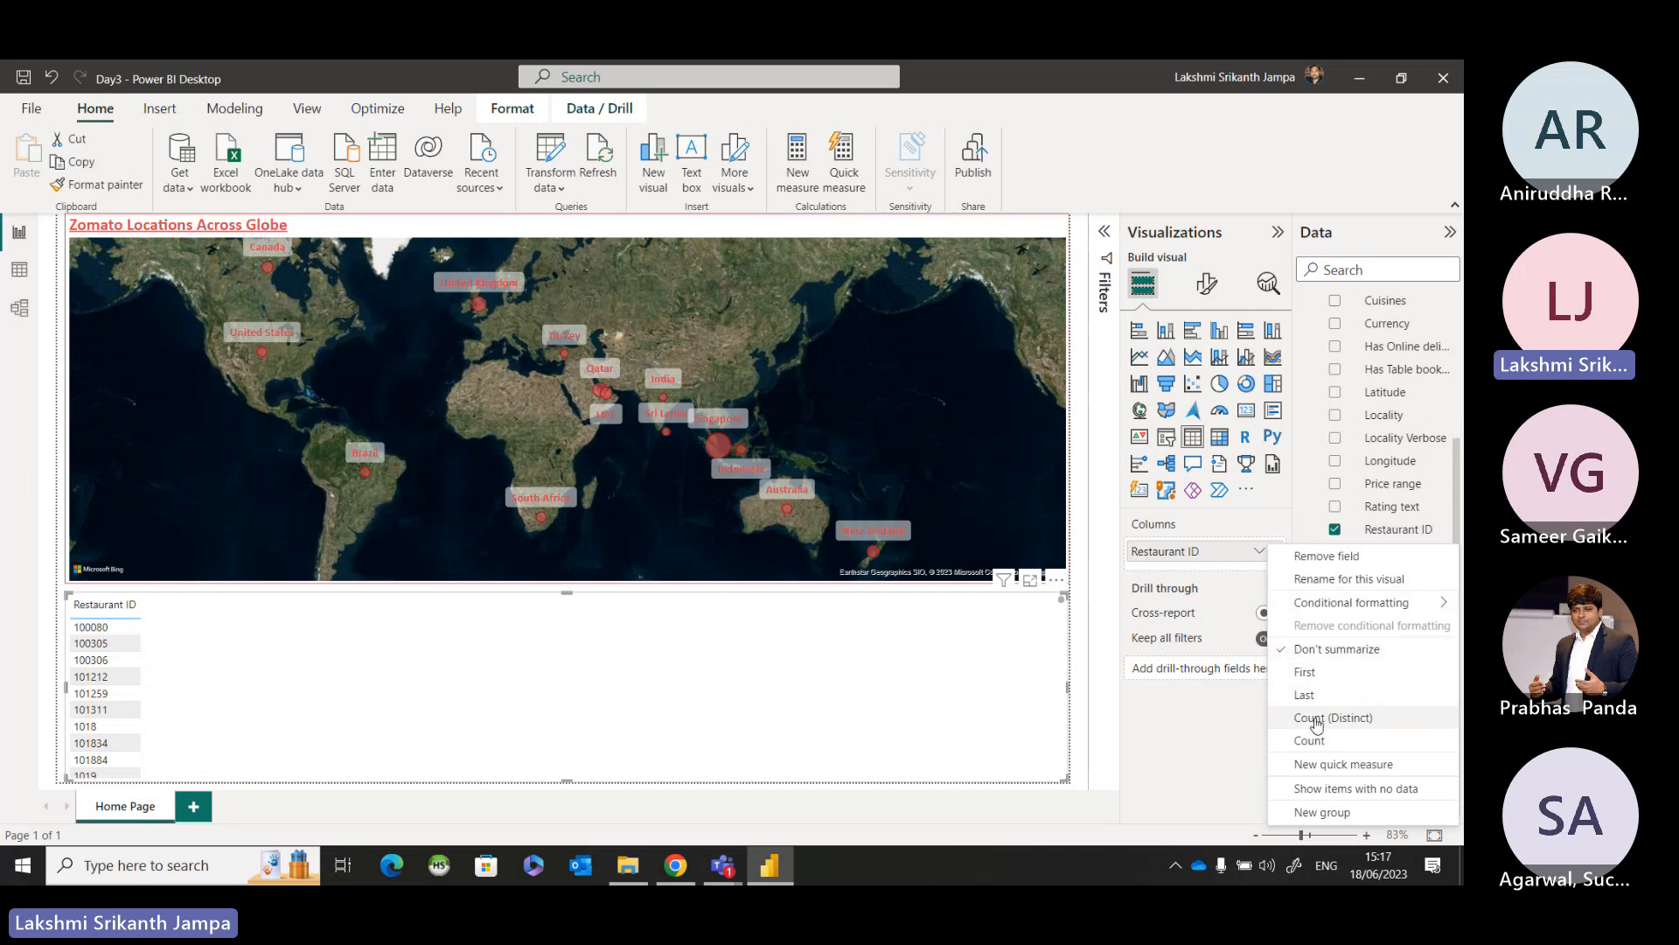
{"action": "key", "text": "ctrl"}
{"action": "key", "text": "ctrl"}
{"action": "left_click", "coordinate": [1316, 719]}
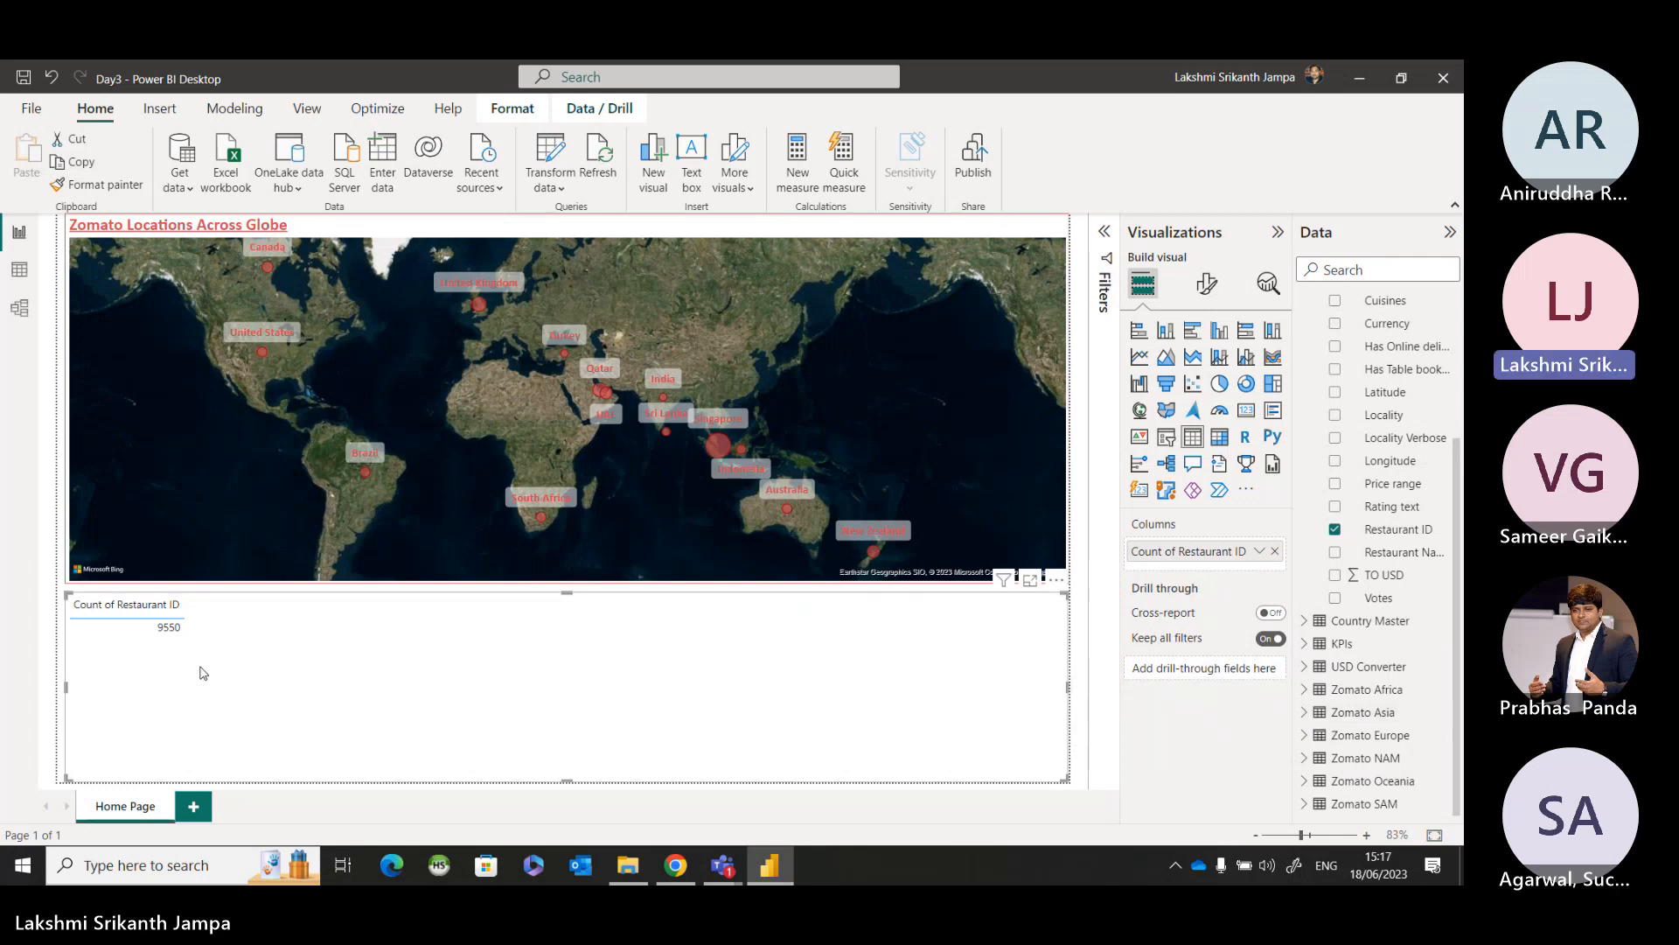
Check the summarization options available for the Restaurant ID column in the table, leaving them as they are.
{"action": "key", "text": "ctrl"}
{"action": "key", "text": "ctrl"}
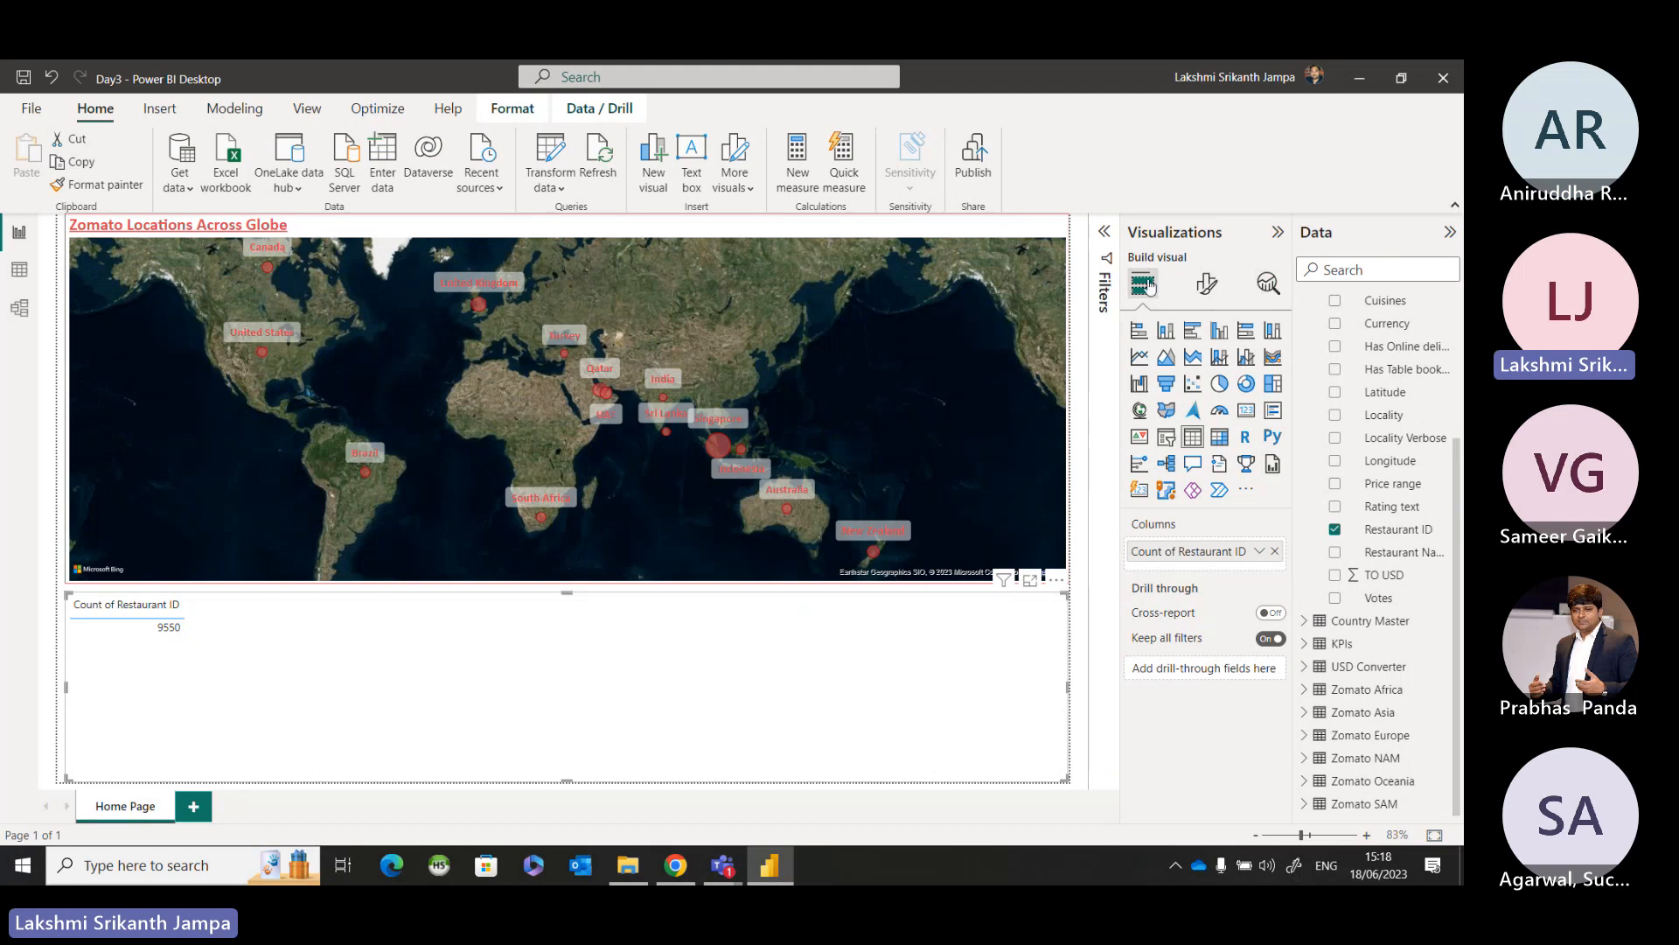
{"action": "key", "text": "ctrl"}
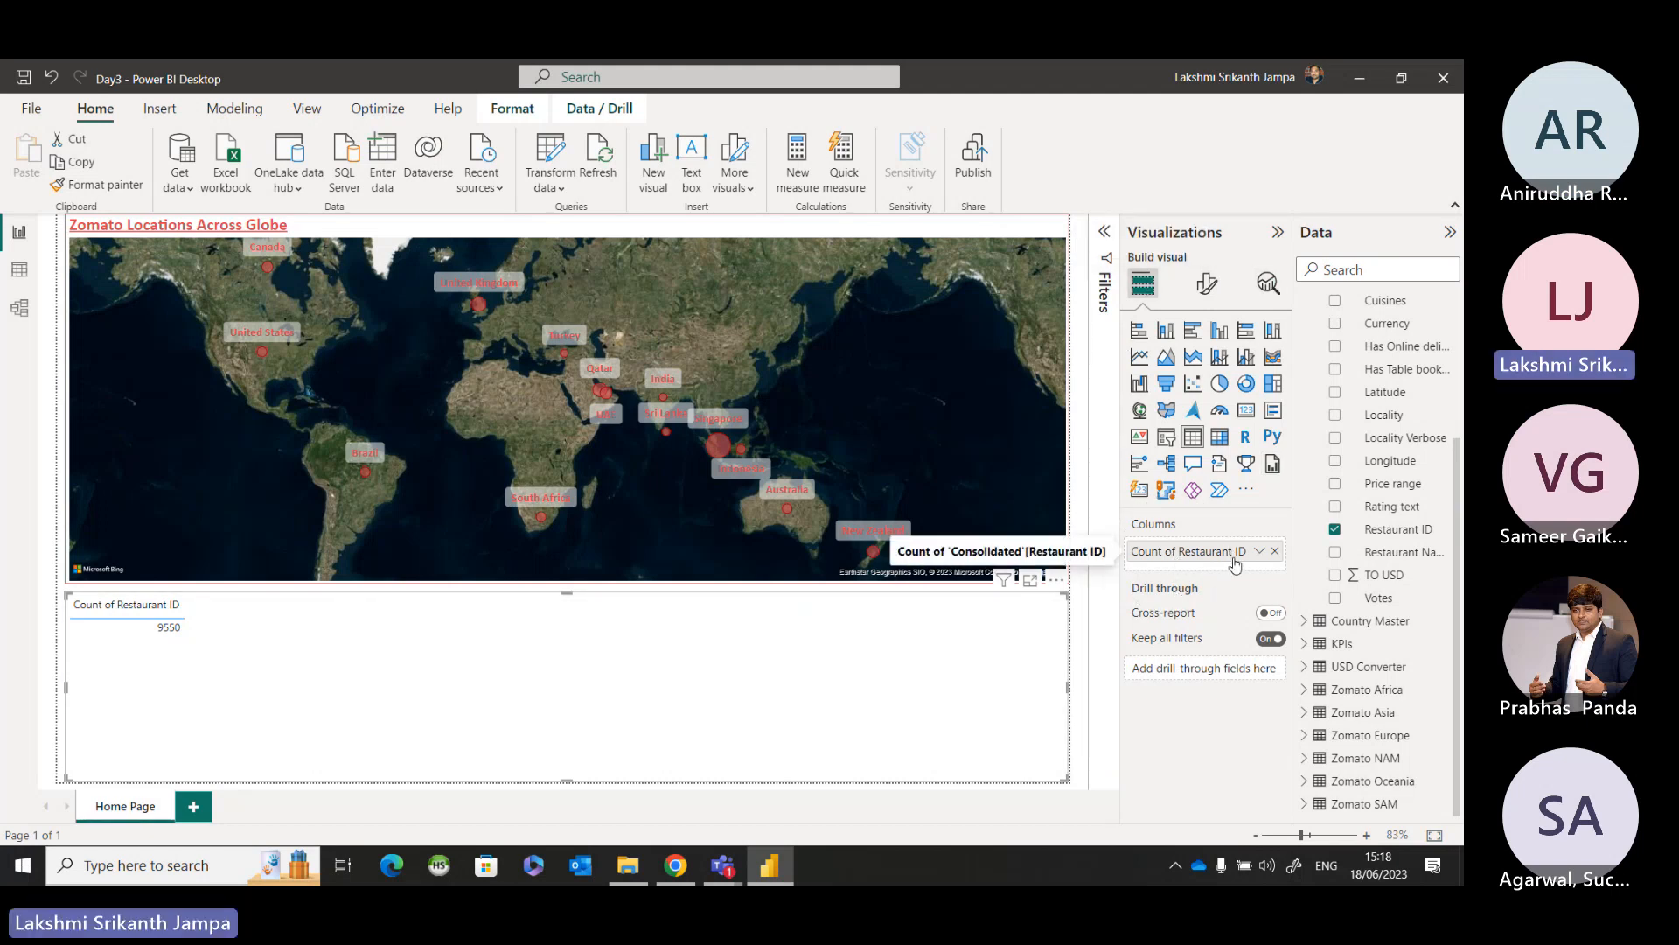
{"action": "key", "text": "ctrl"}
{"action": "key", "text": "ctrl"}
{"action": "key", "text": "ctrl"}
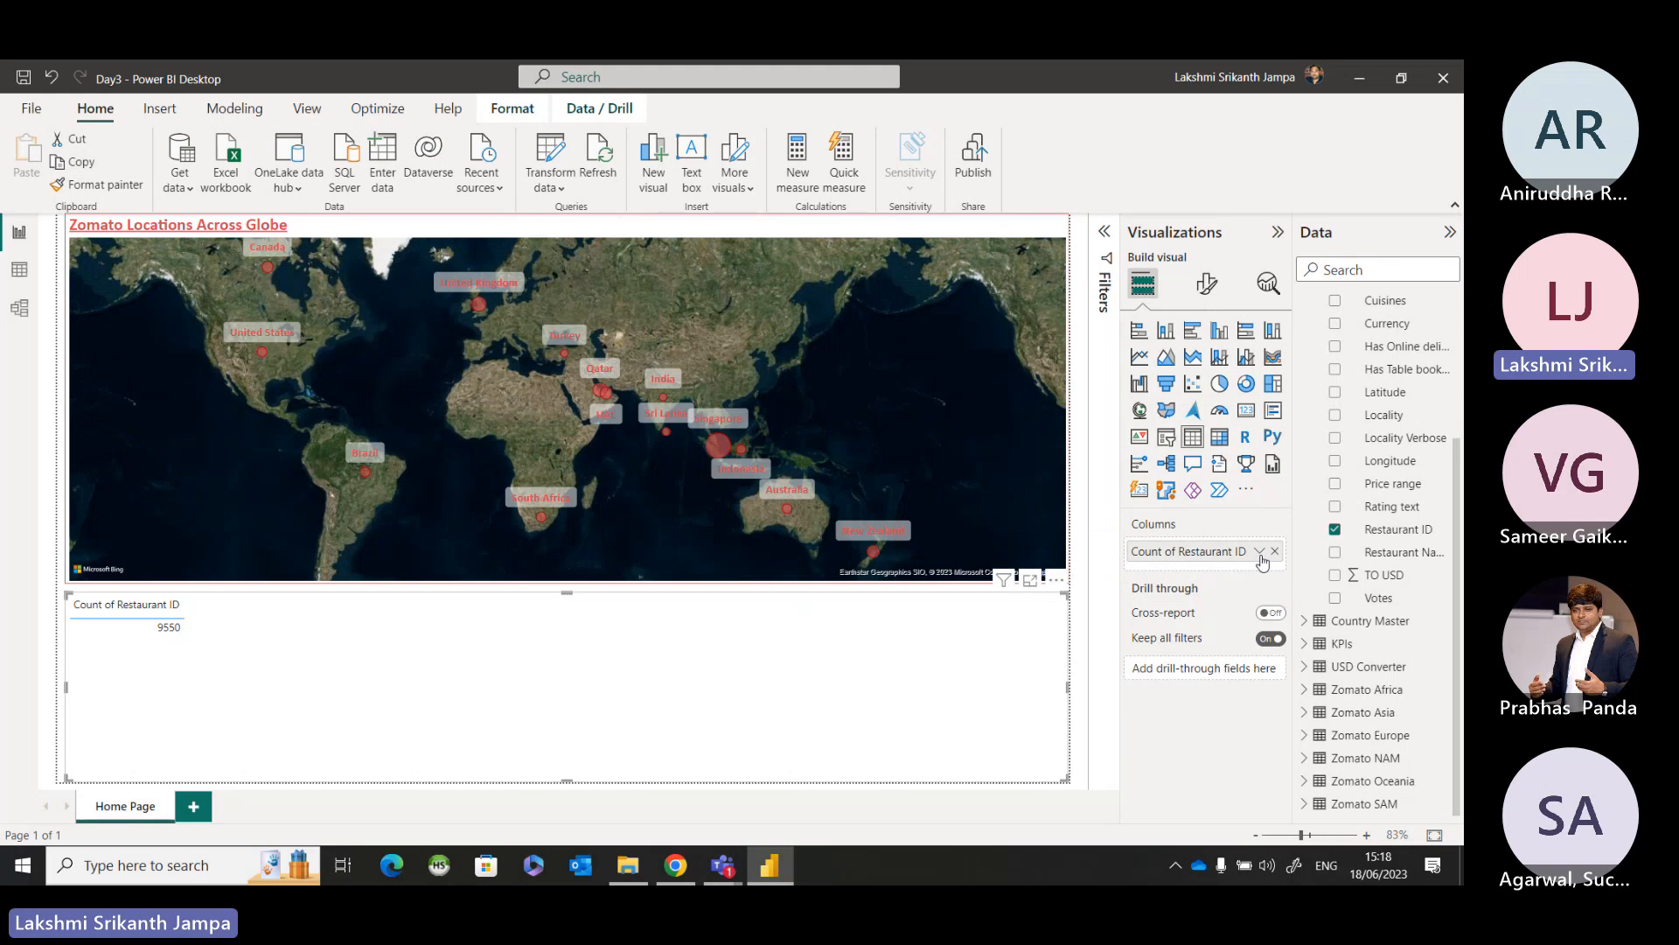
{"action": "key", "text": "ctrl"}
{"action": "left_click", "coordinate": [1260, 553]}
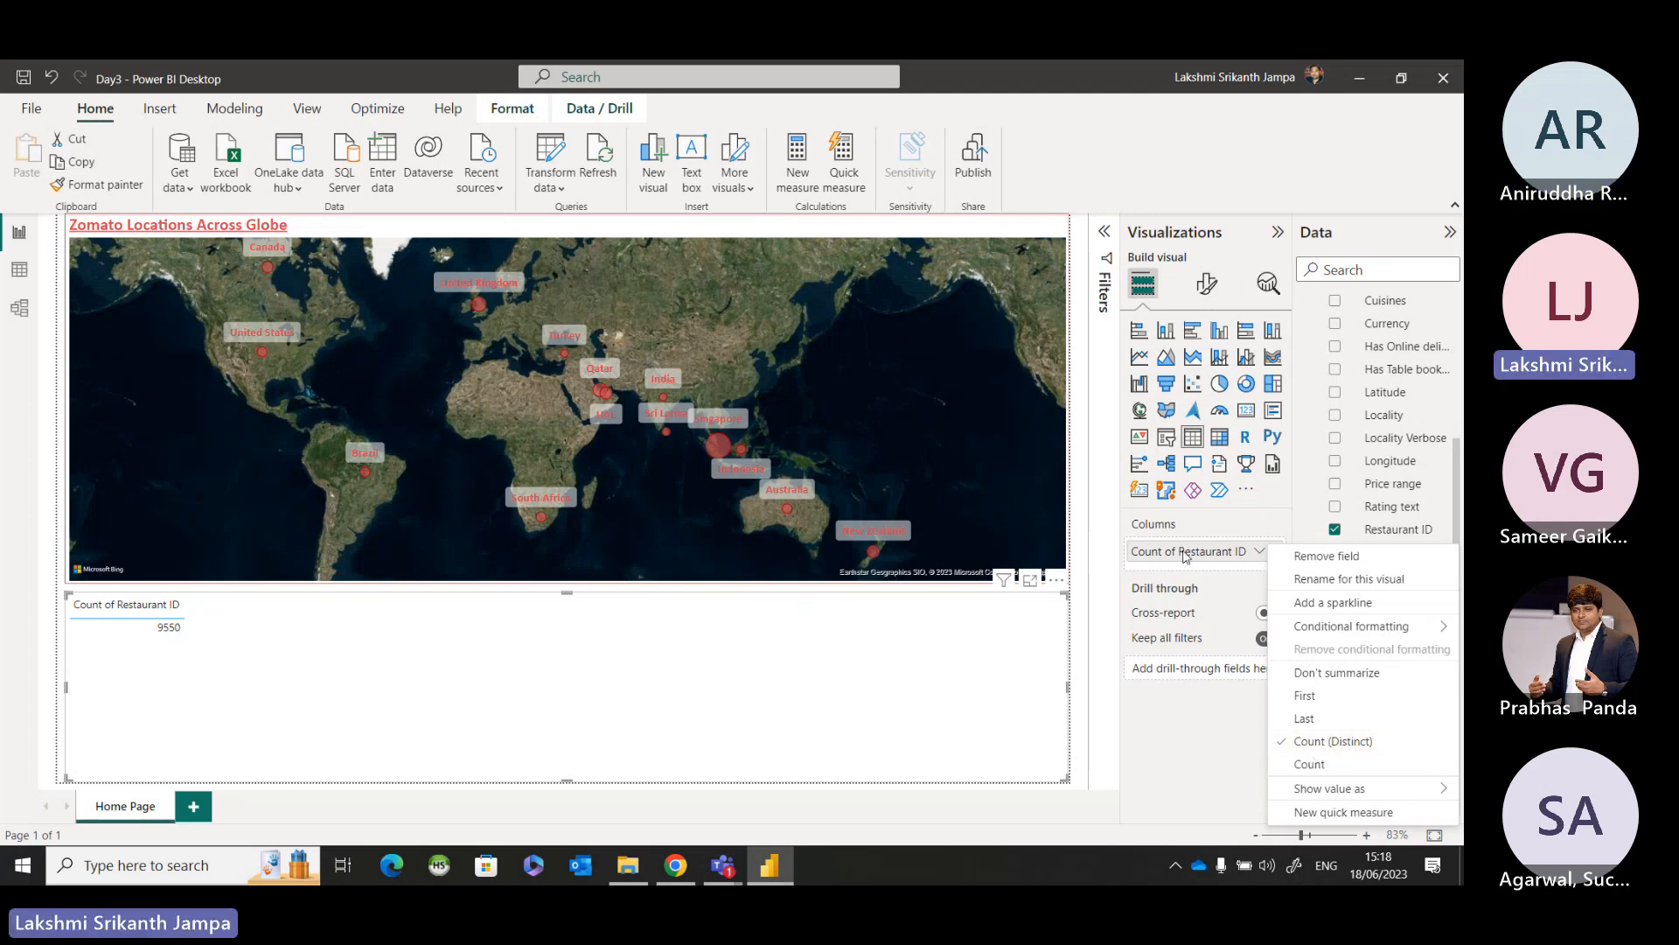
{"action": "left_click", "coordinate": [1050, 714]}
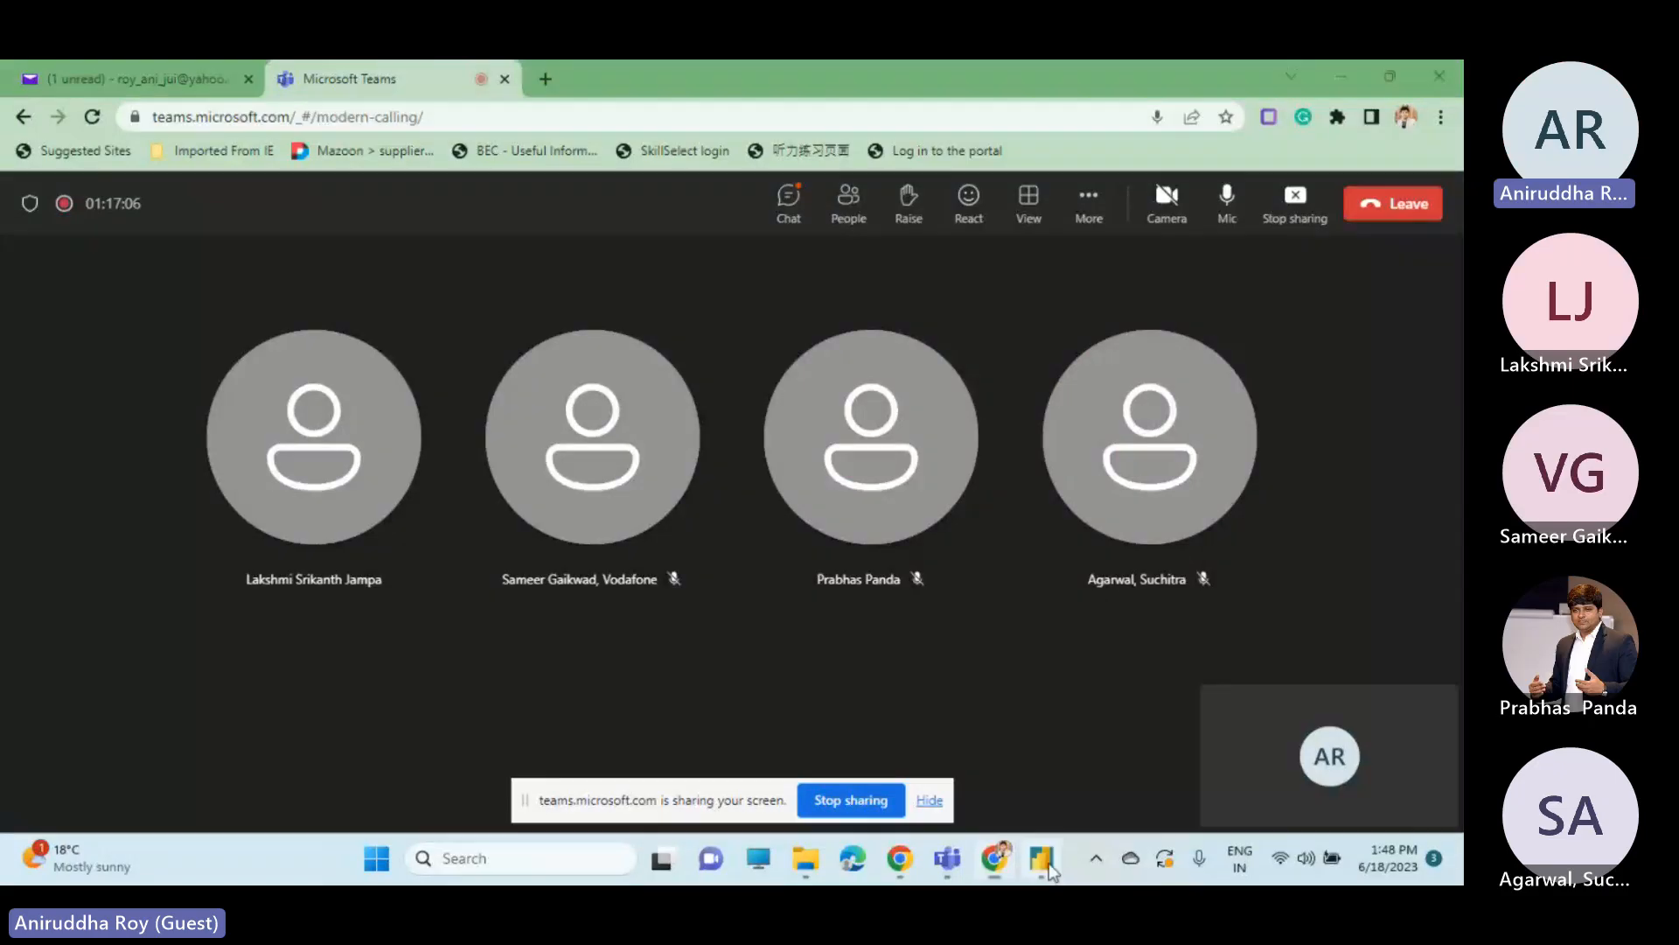
Switch to the Power BI report on the shared desktop and remove Restaurant ID from the continent map's legend.
{"action": "left_click", "coordinate": [1048, 863]}
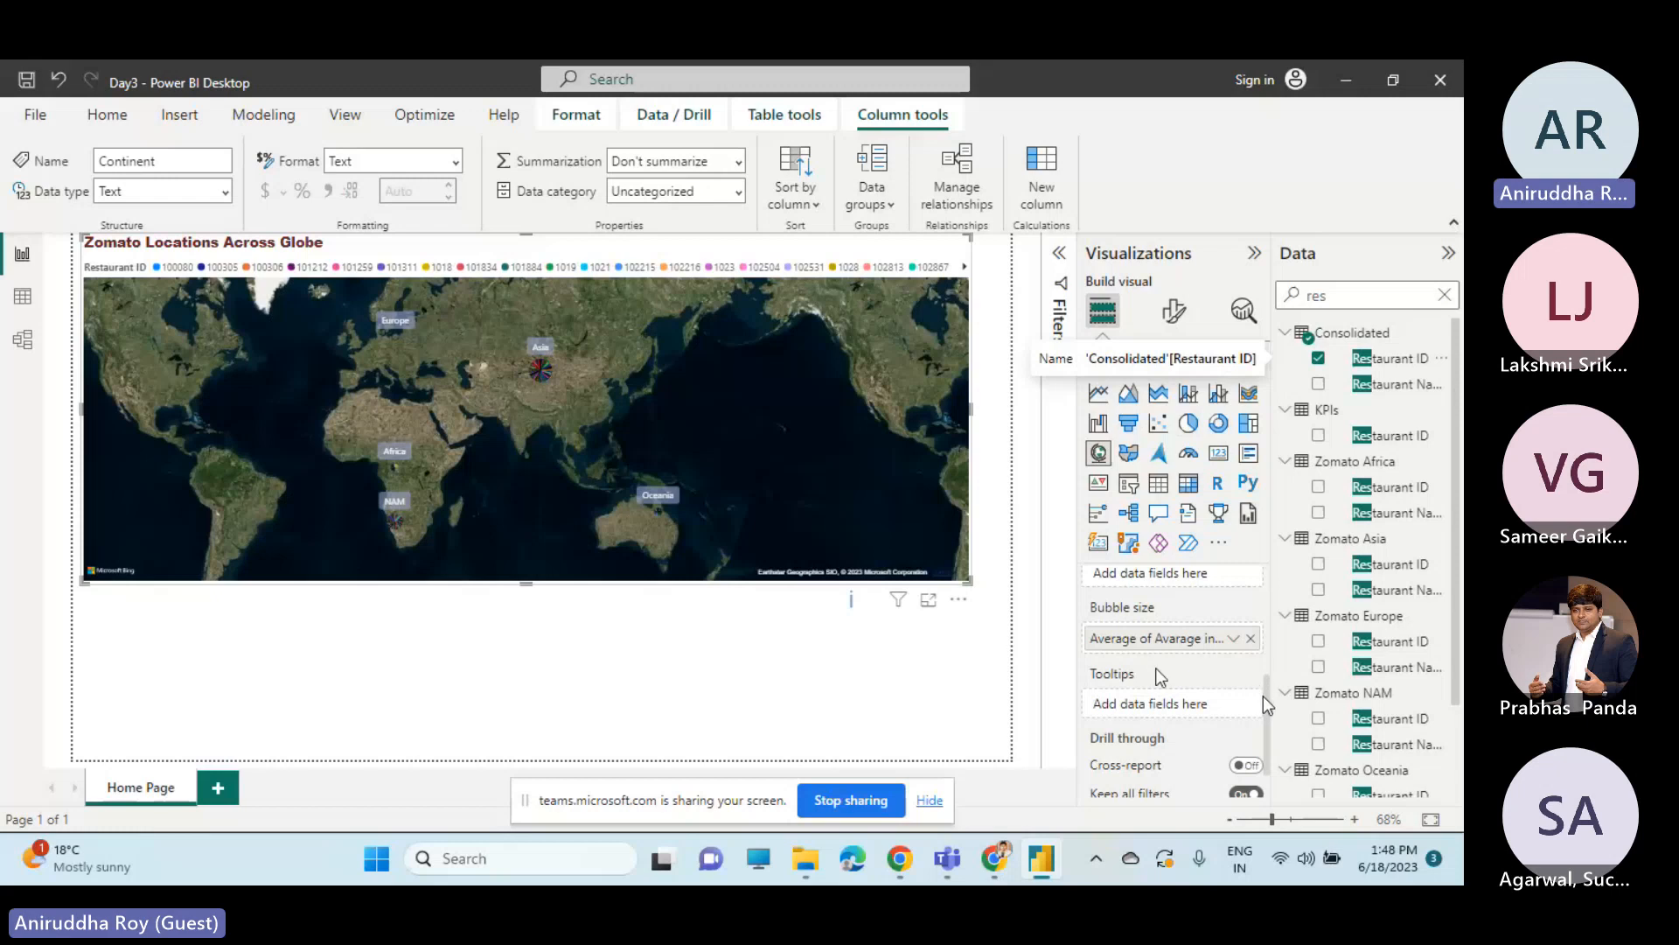
{"action": "scroll", "coordinate": [1163, 665], "scroll_direction": "up", "scroll_amount": 3}
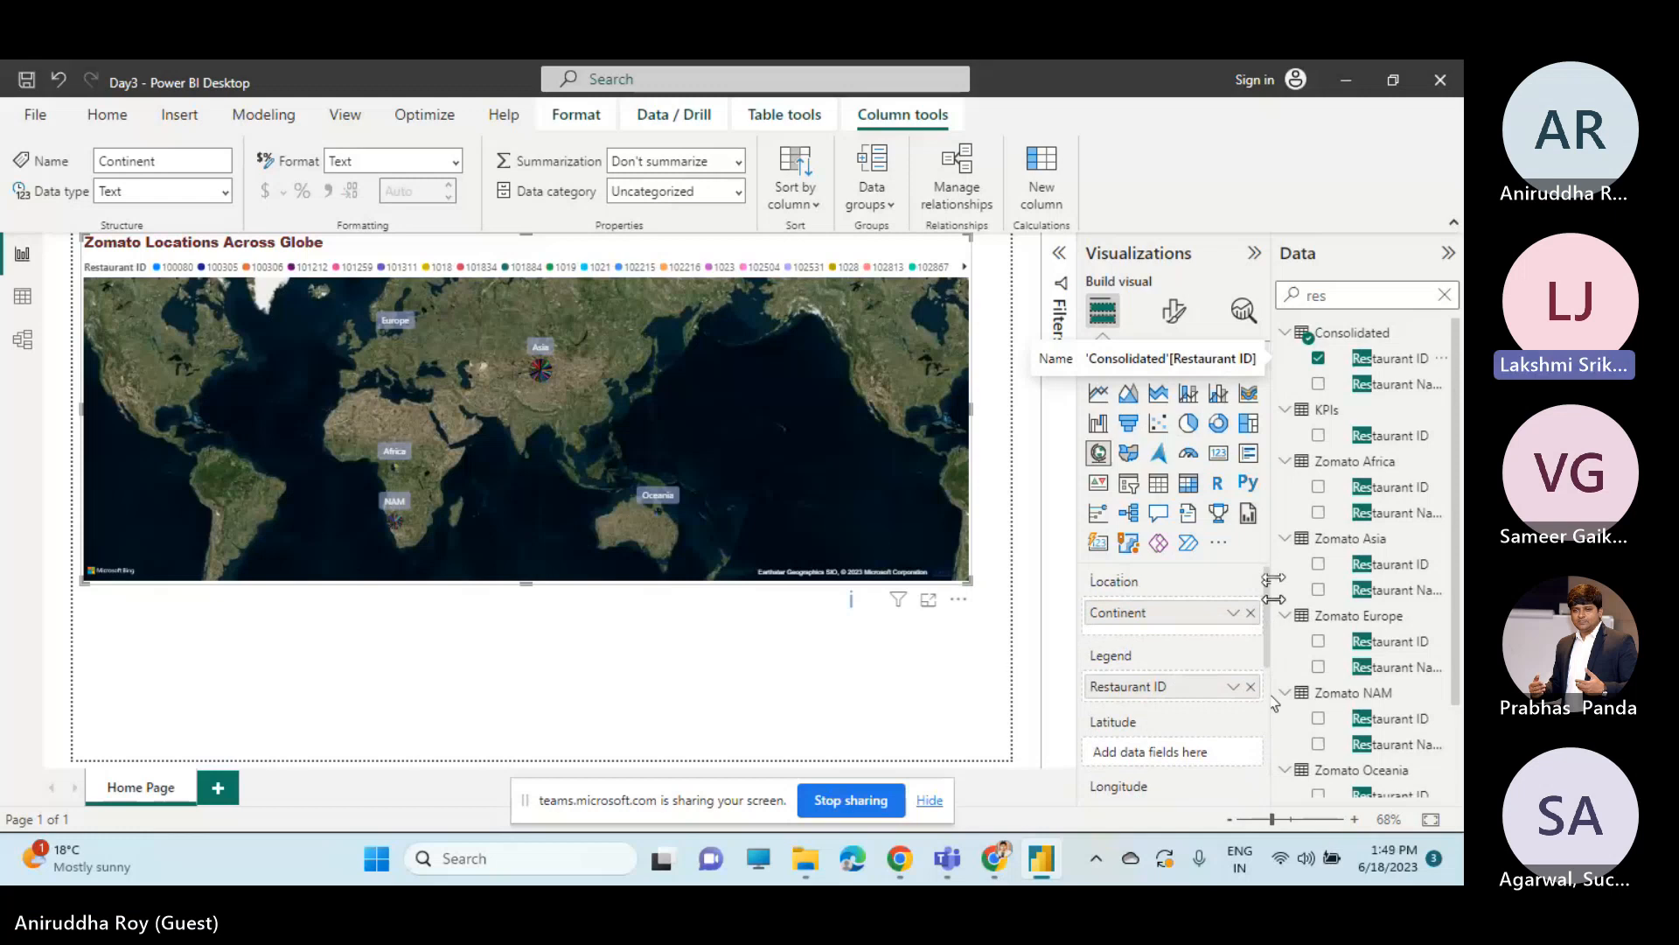
{"action": "left_click", "coordinate": [1250, 685]}
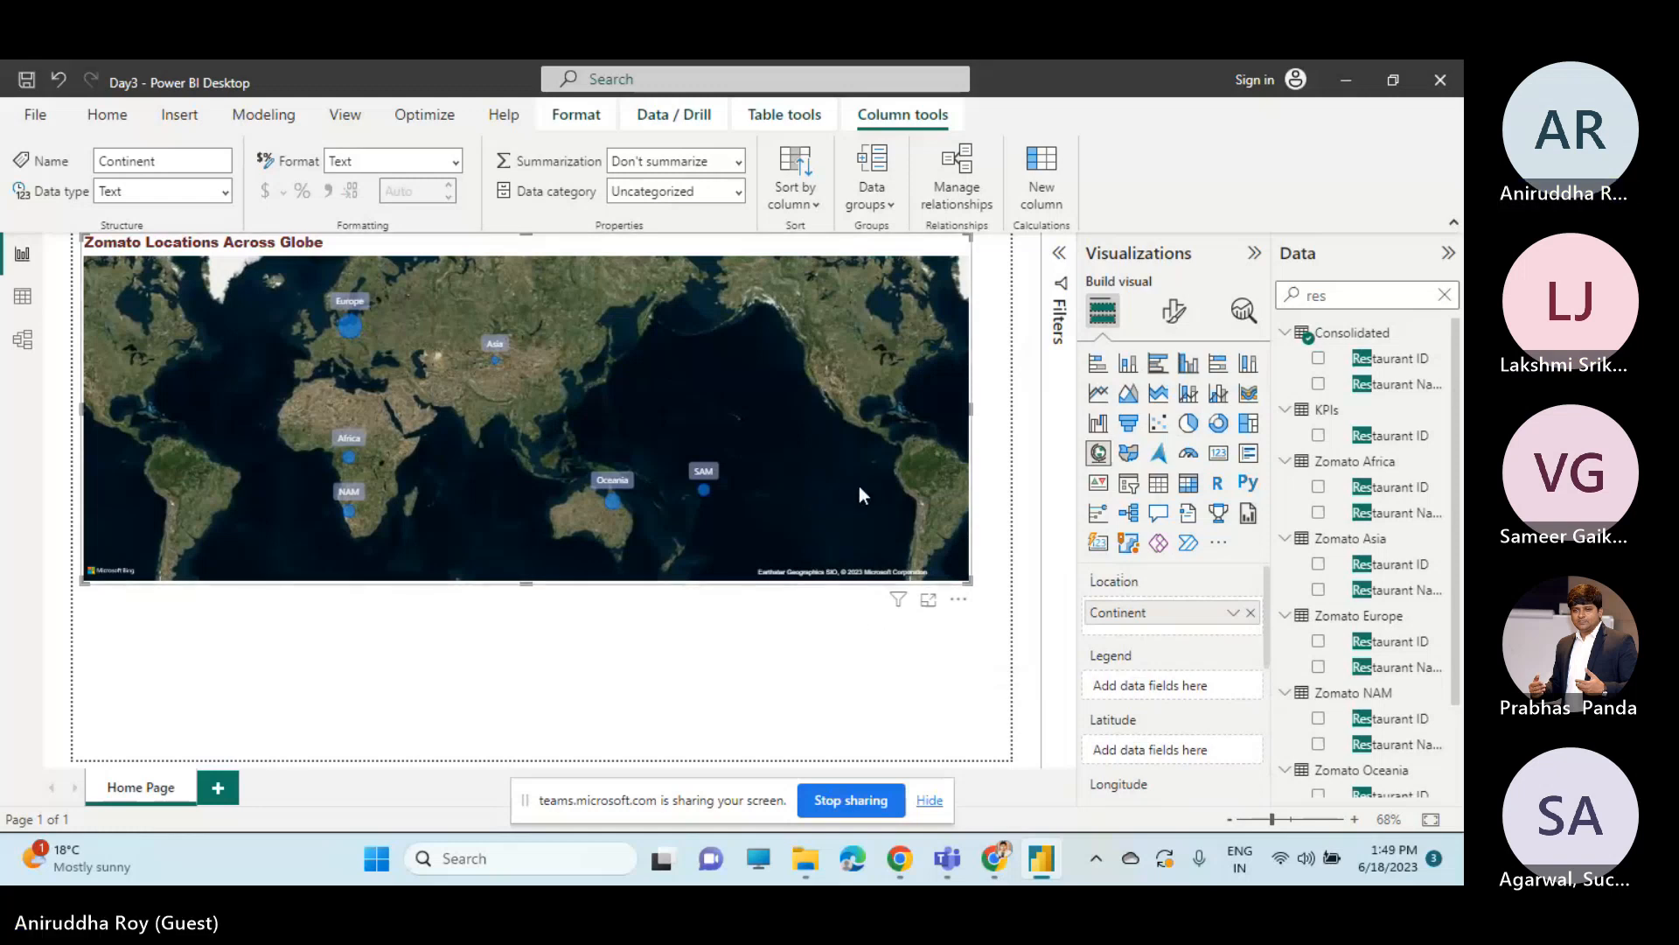
{"action": "key", "text": "alt+Tab"}
{"action": "key", "text": "alt+Tab"}
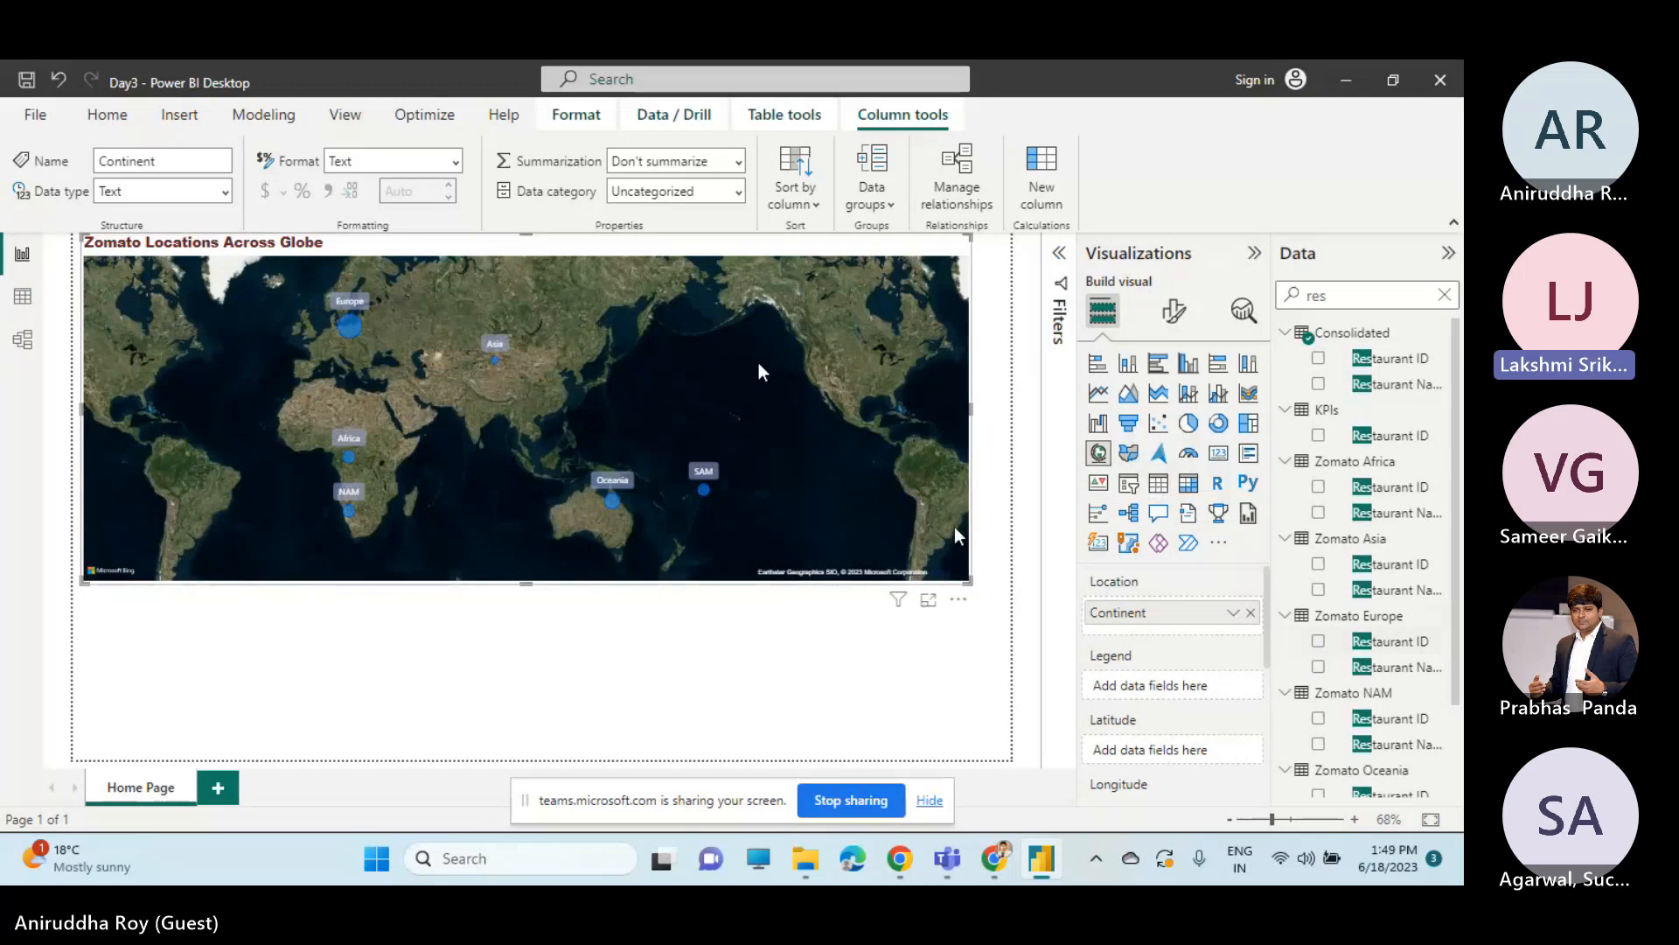
Add Restaurant ID from the Consolidated table as a new table below the continent map and summarize it as Count.
{"action": "left_click", "coordinate": [696, 646]}
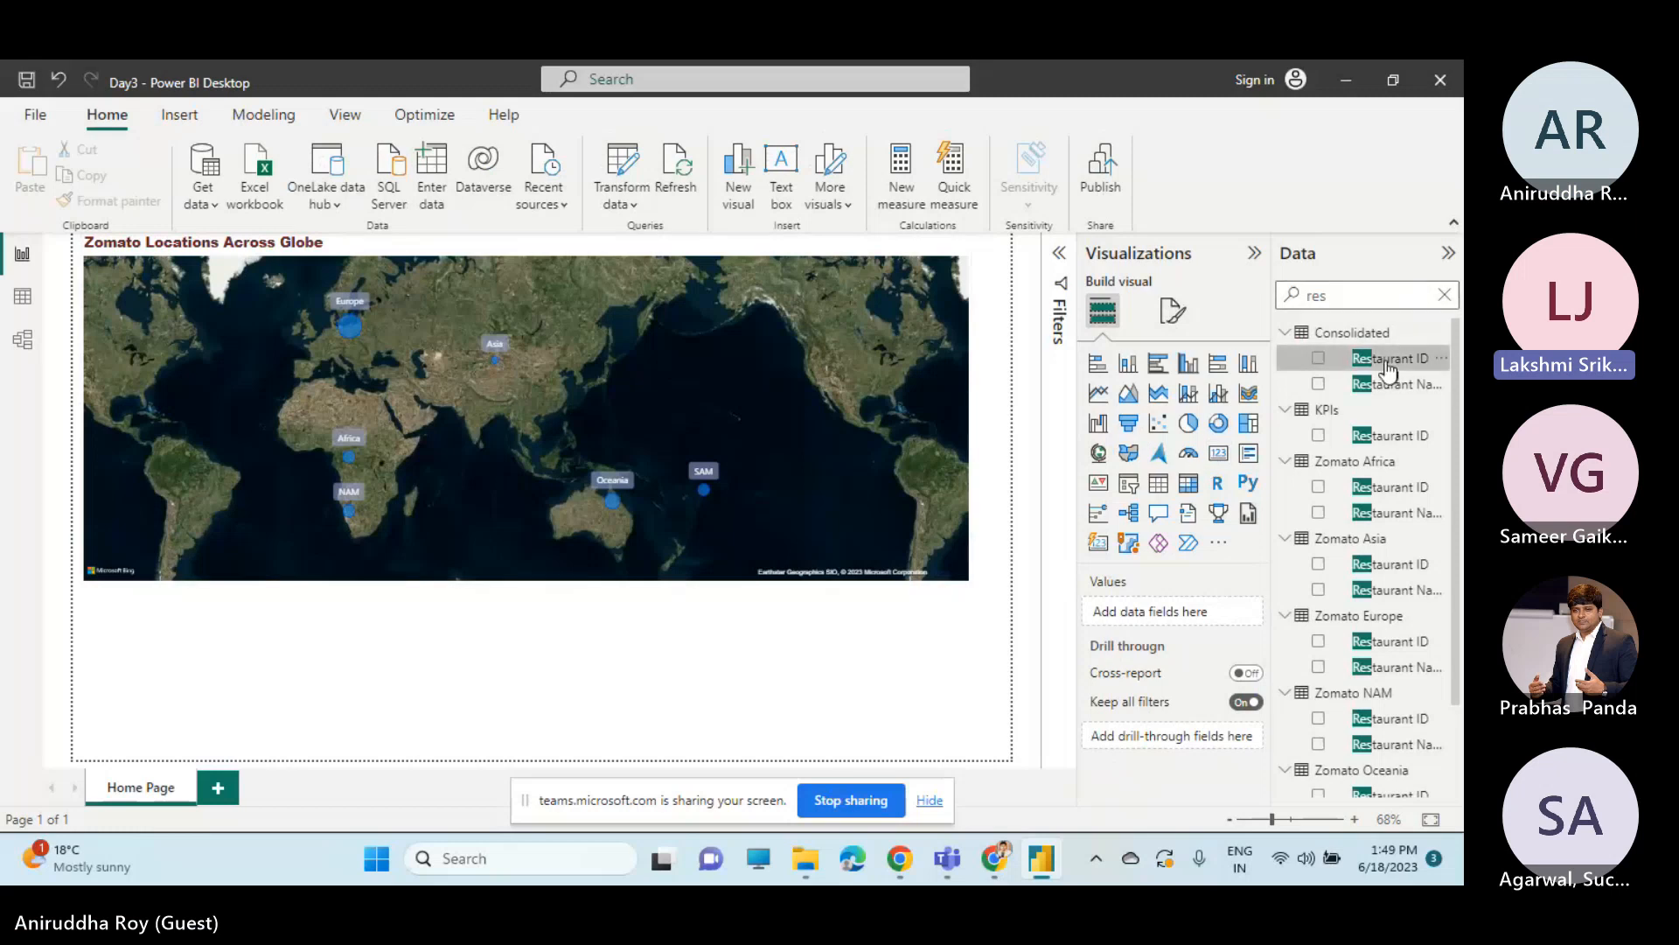
{"action": "left_click_drag", "start_coordinate": [1389, 369], "coordinate": [556, 679]}
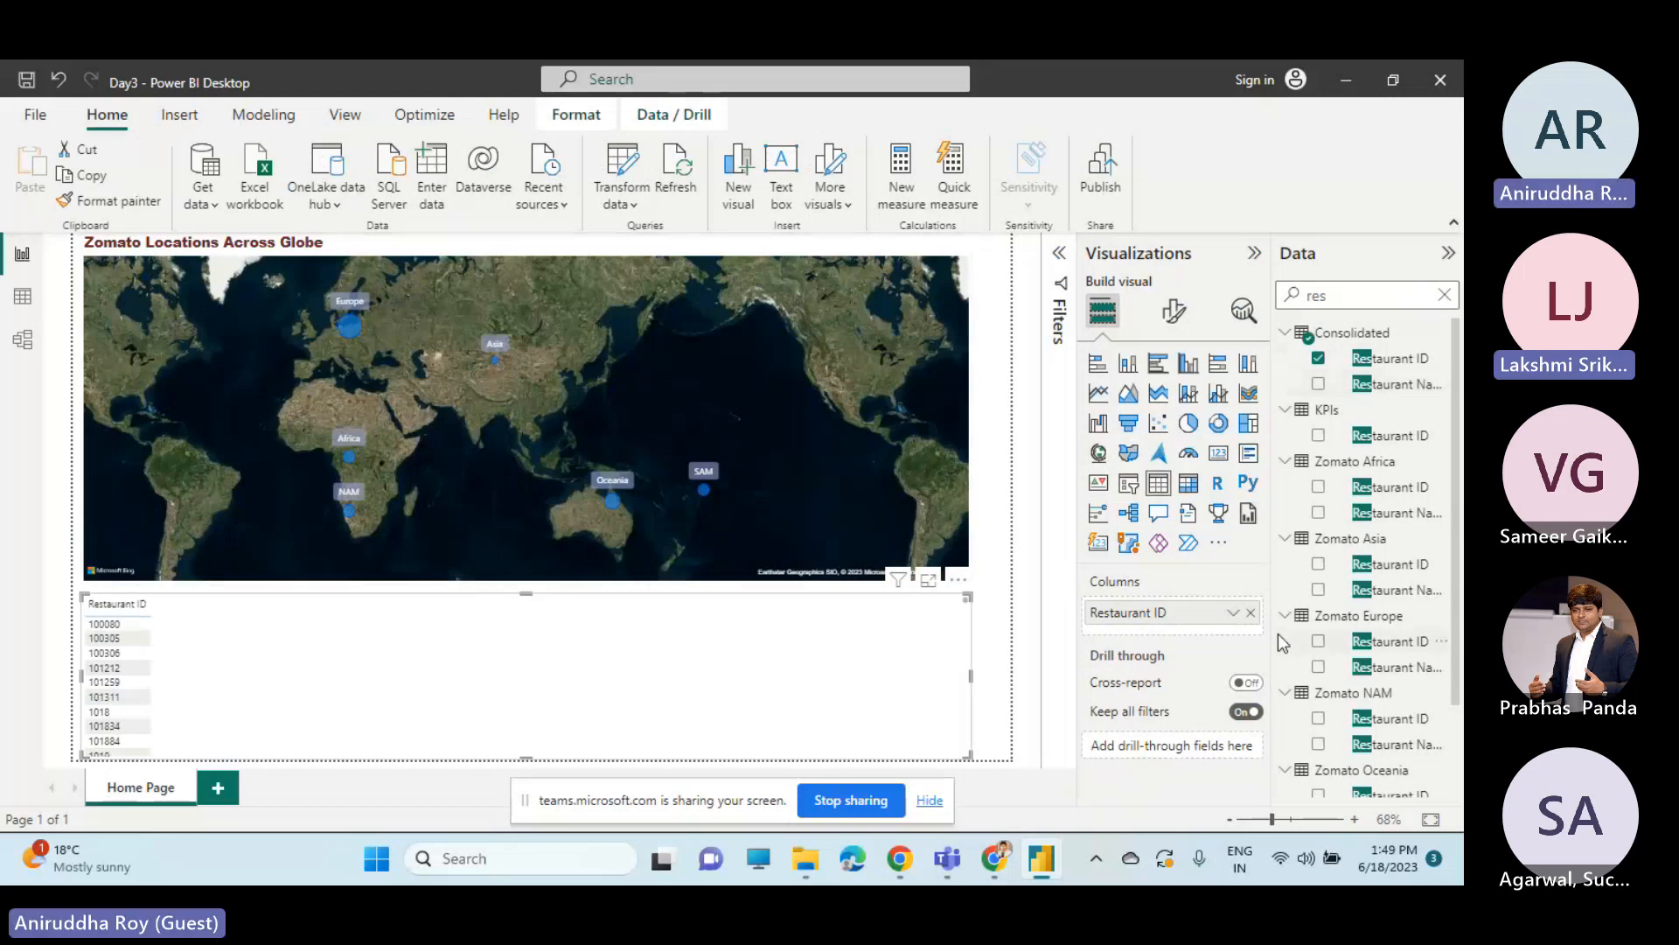
{"action": "left_click", "coordinate": [1234, 613]}
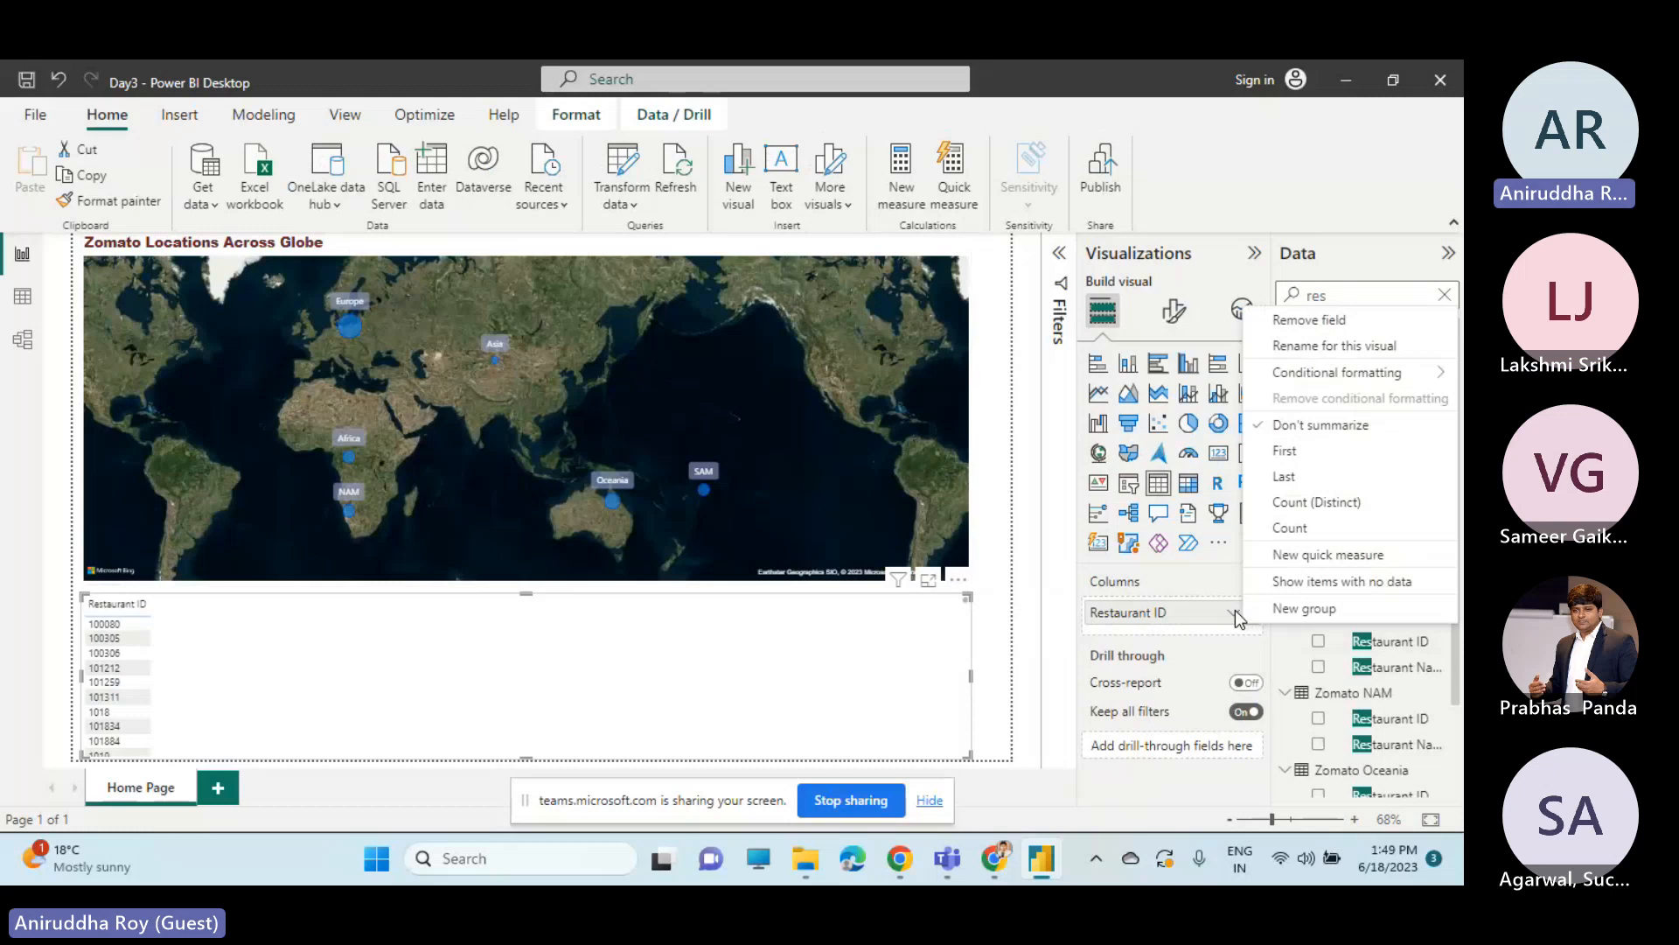
{"action": "left_click", "coordinate": [1311, 529]}
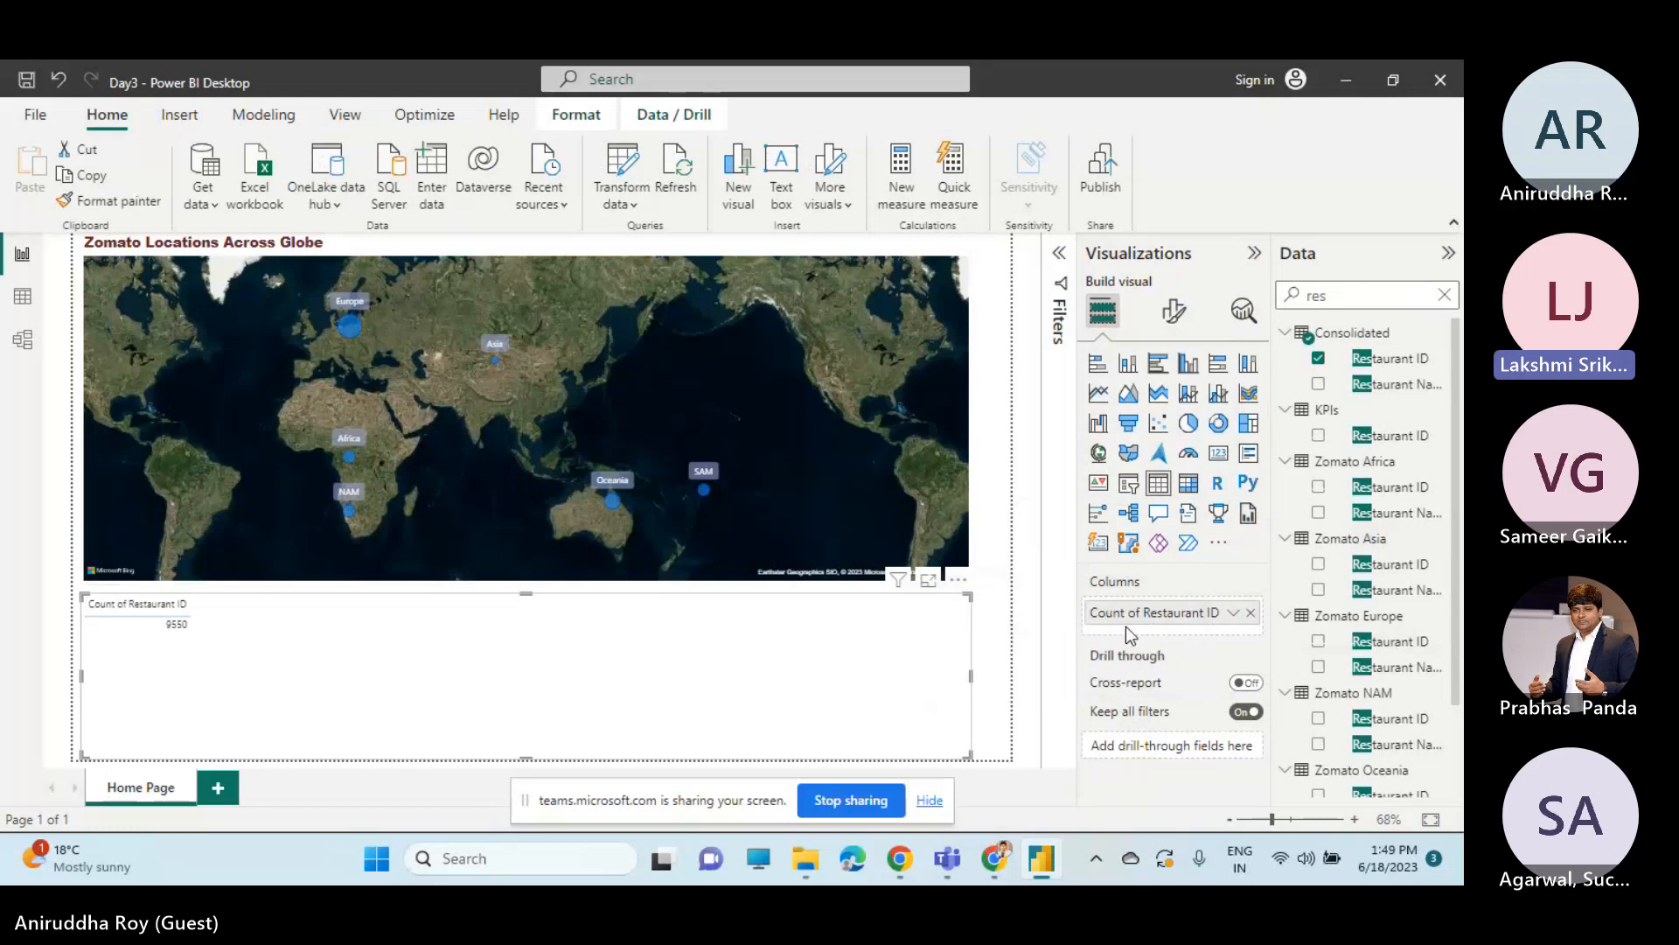
Change the Restaurant ID summarization in the new table to Count (Distinct) and stop sharing the screen.
{"action": "left_click", "coordinate": [1232, 613]}
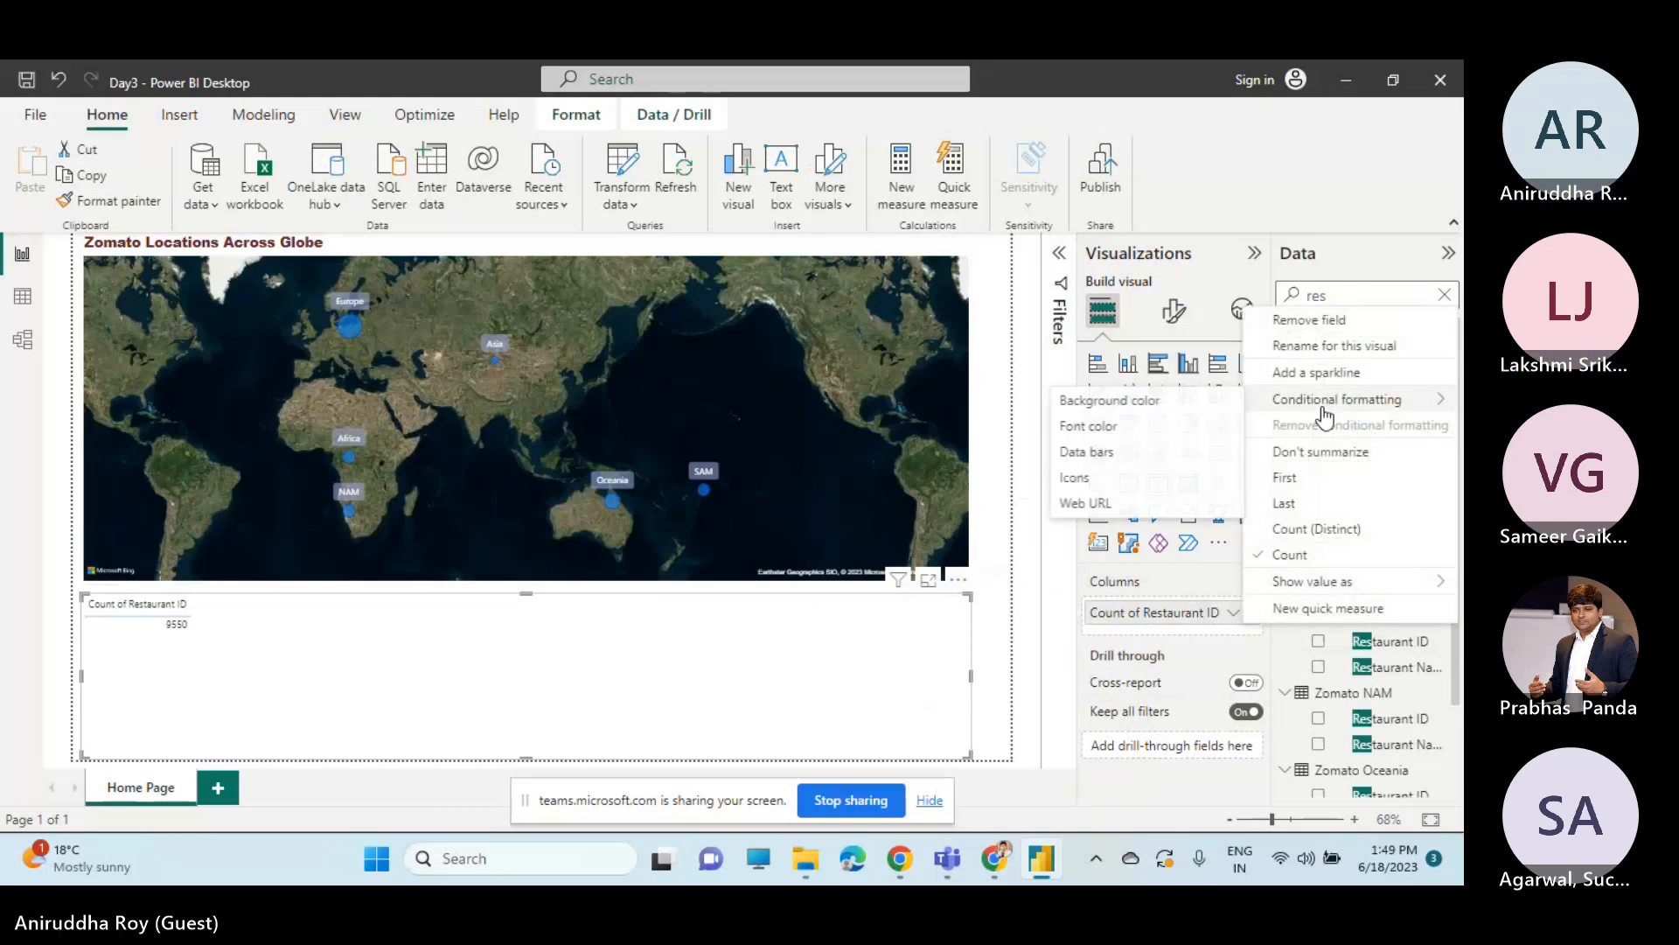
{"action": "left_click", "coordinate": [1309, 532]}
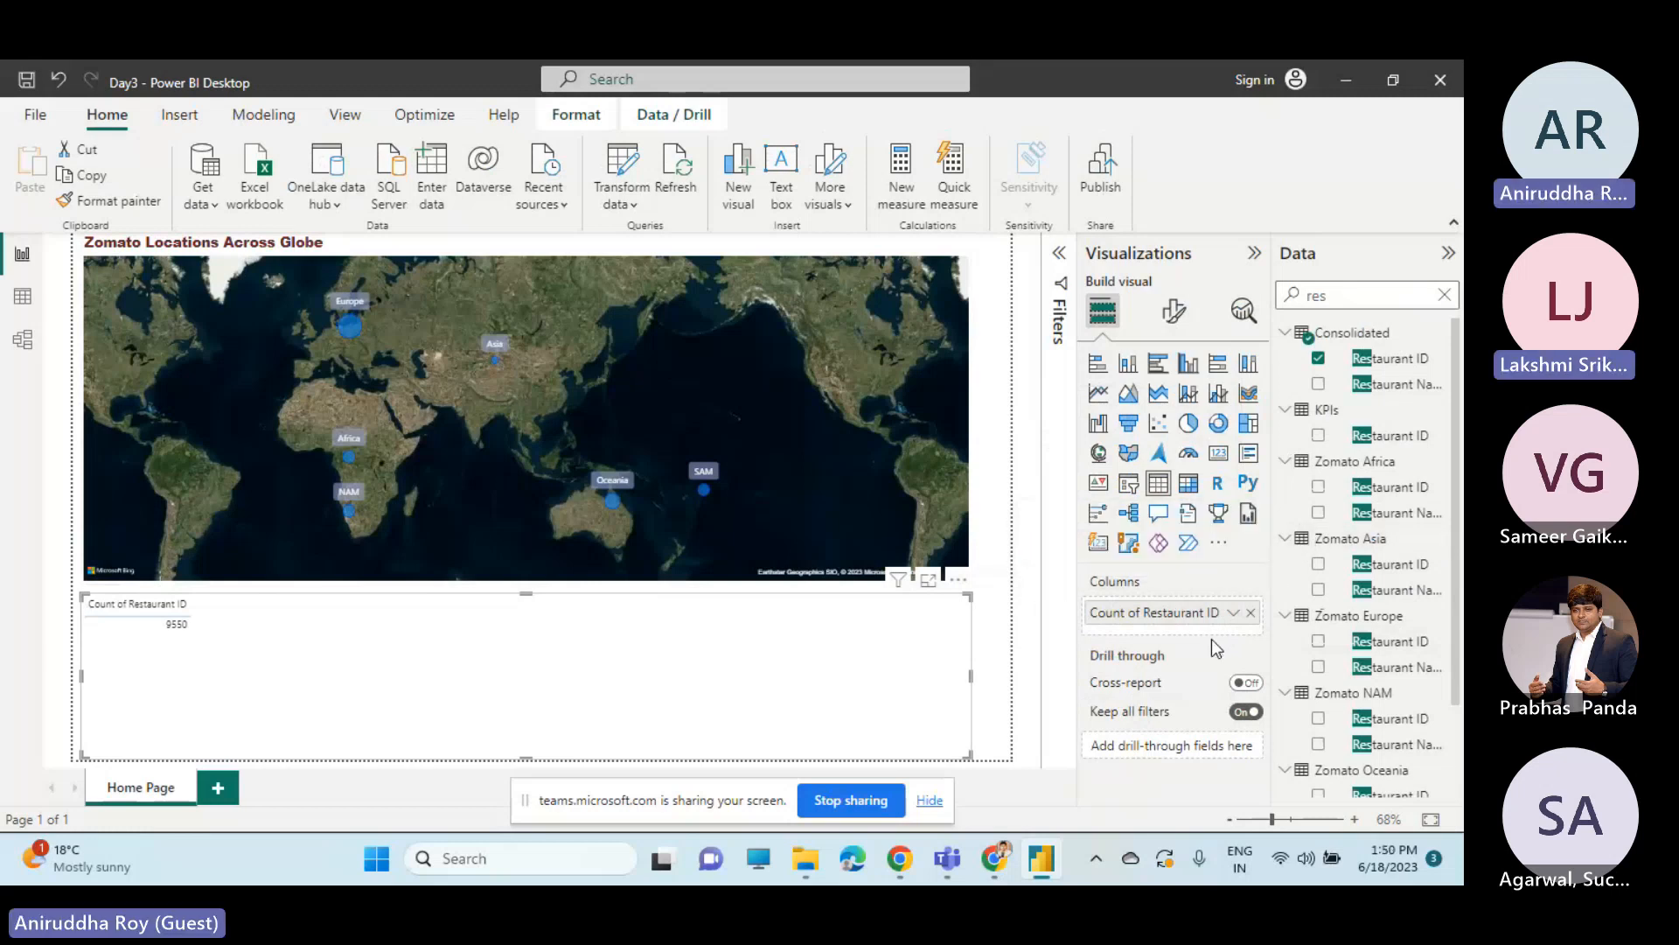
{"action": "left_click", "coordinate": [845, 800]}
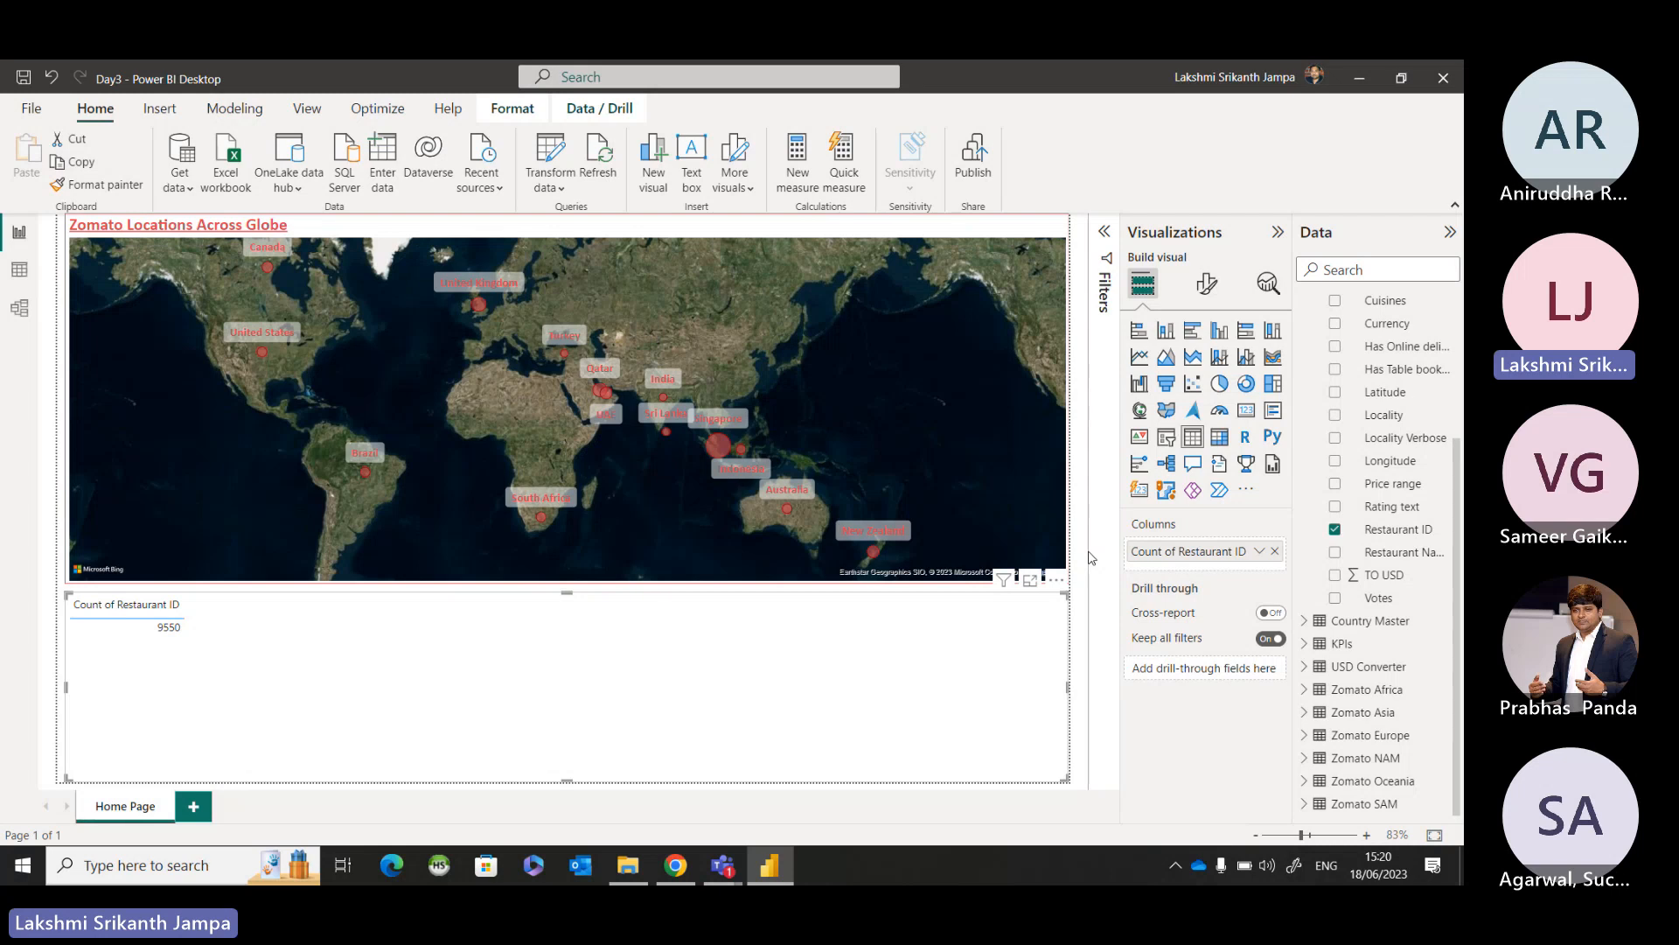
Convert the restaurant count table below the country map into a Card visual.
{"action": "left_click", "coordinate": [957, 585]}
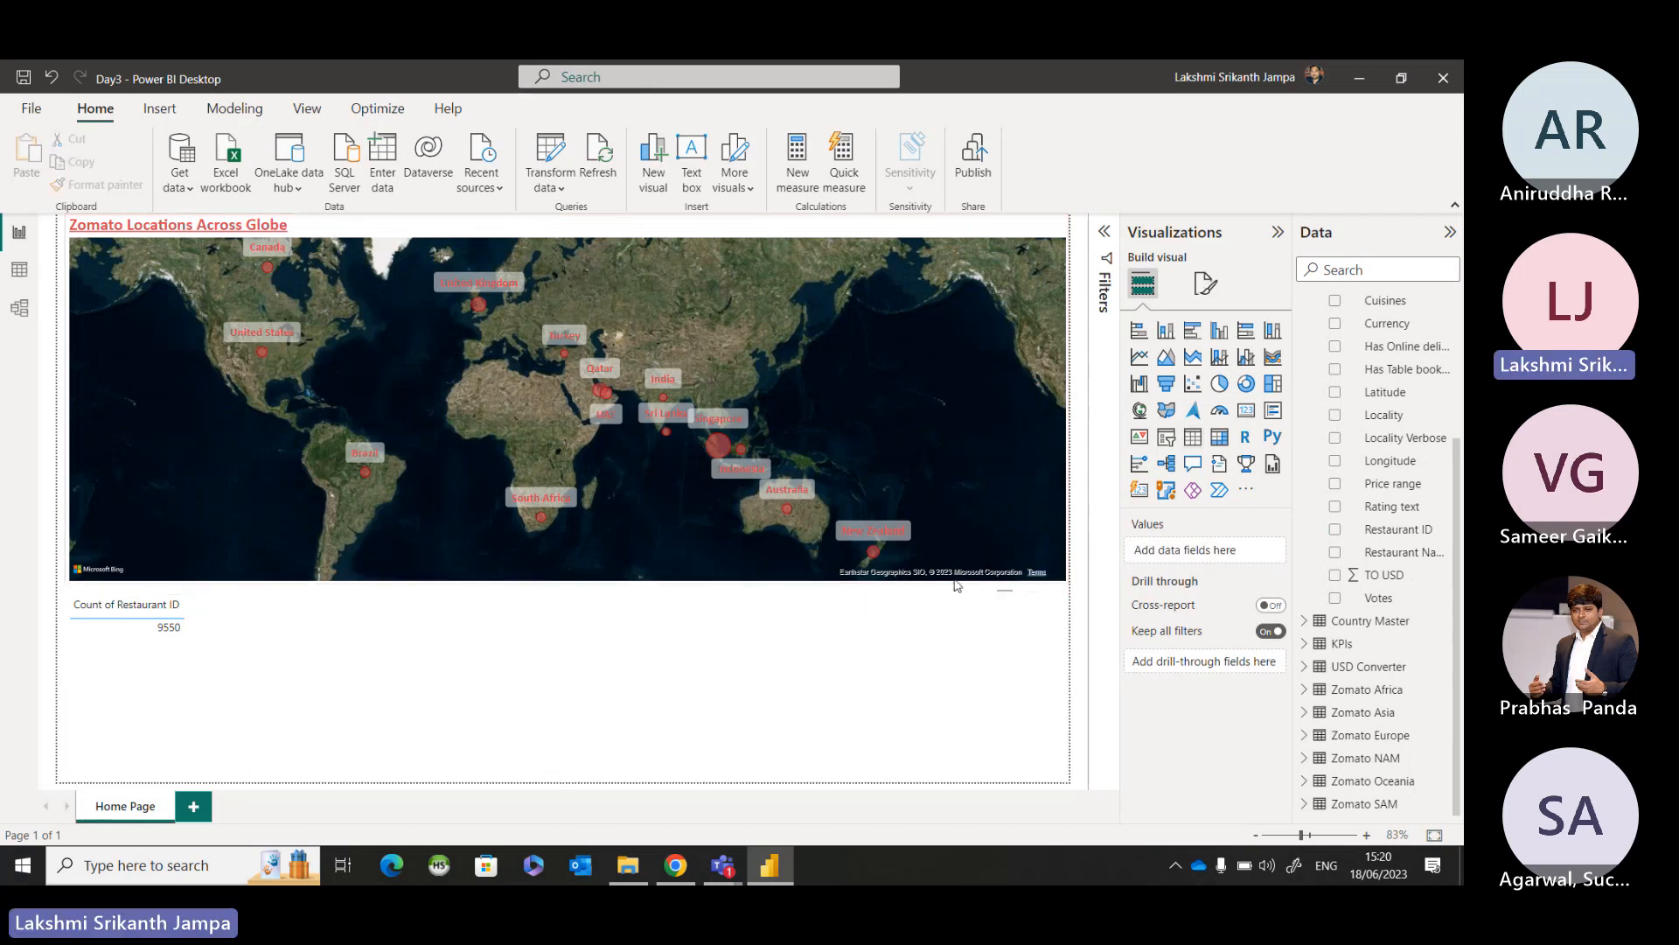
{"action": "left_click", "coordinate": [256, 642]}
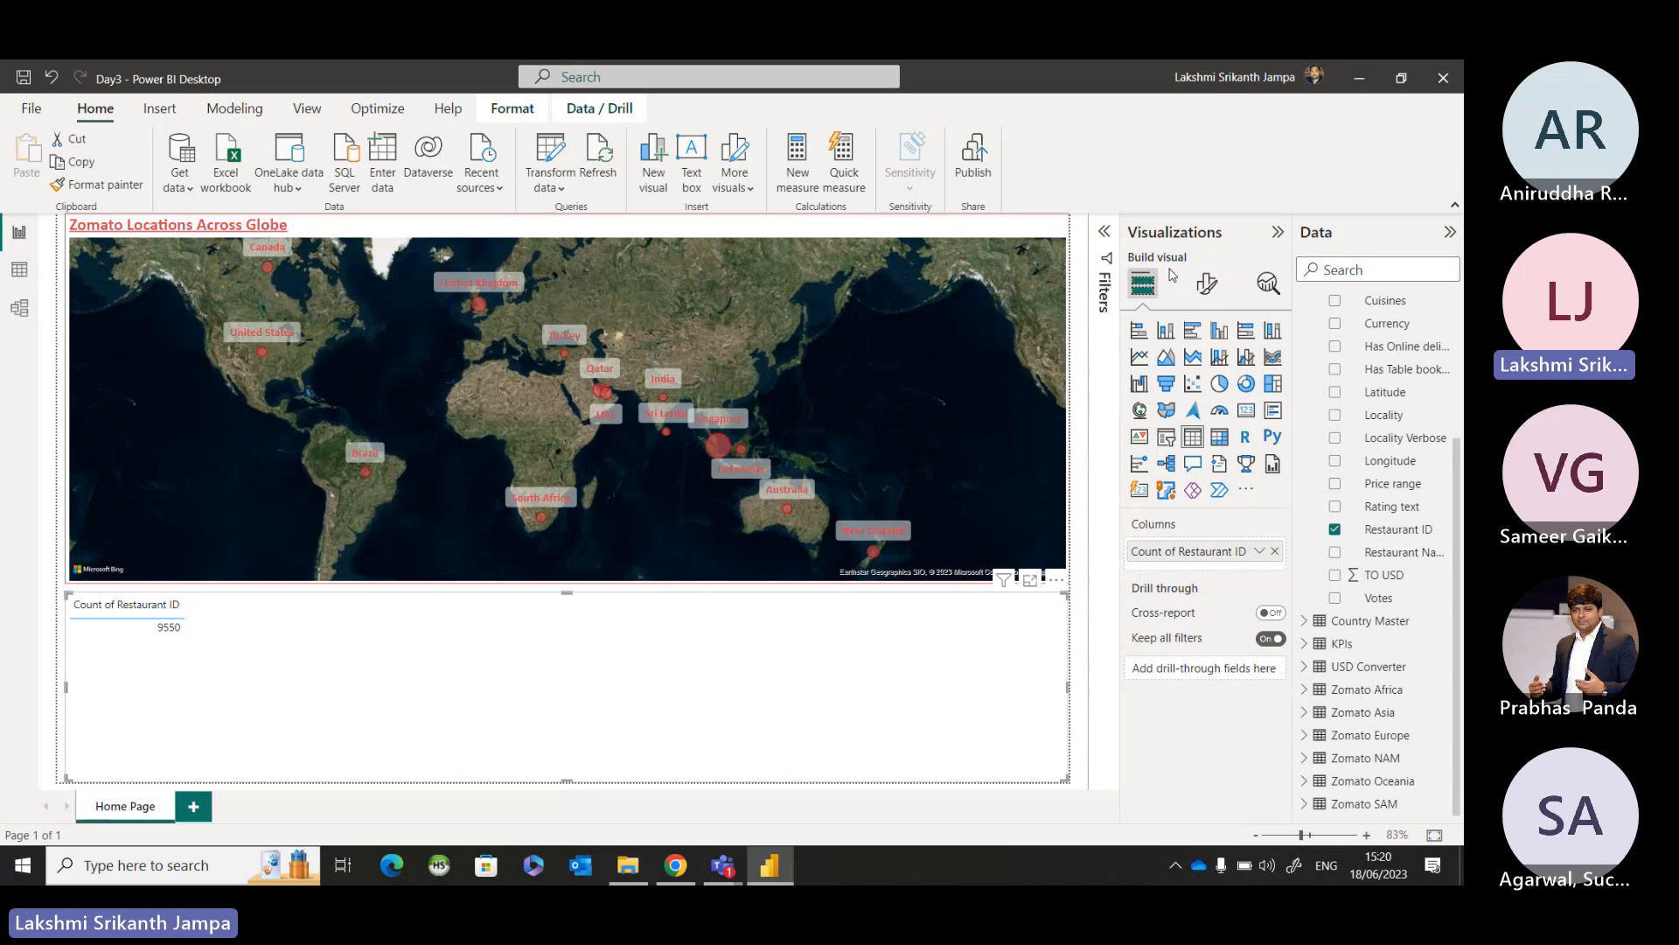
{"action": "left_click", "coordinate": [1169, 414]}
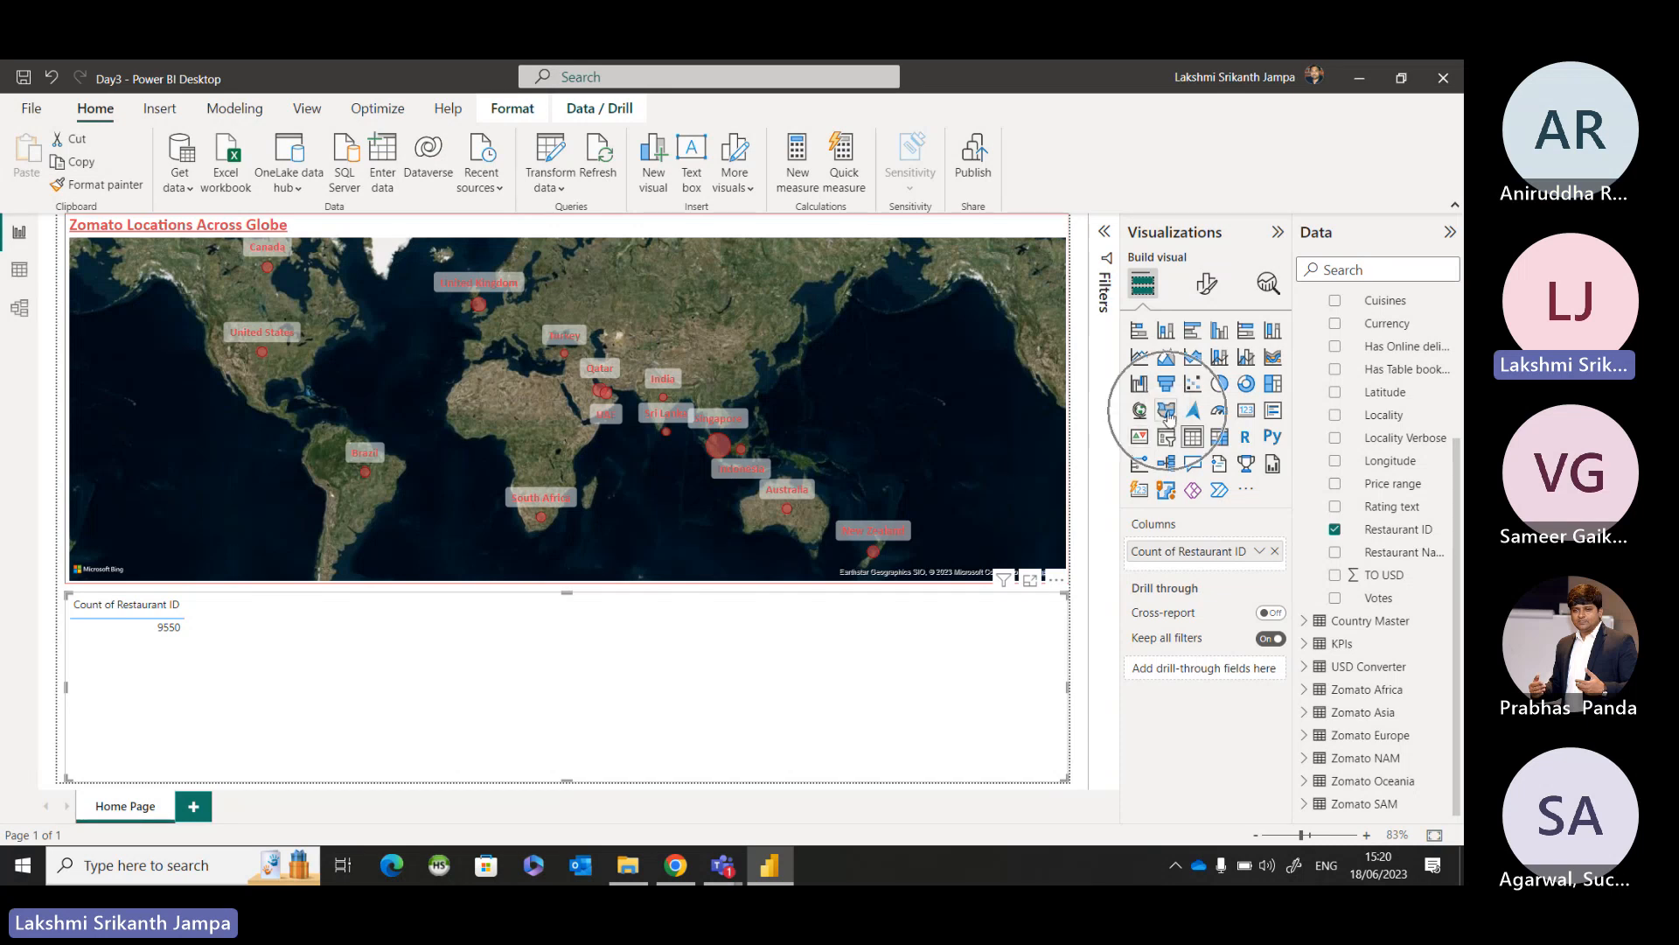
{"action": "left_click", "coordinate": [1142, 416]}
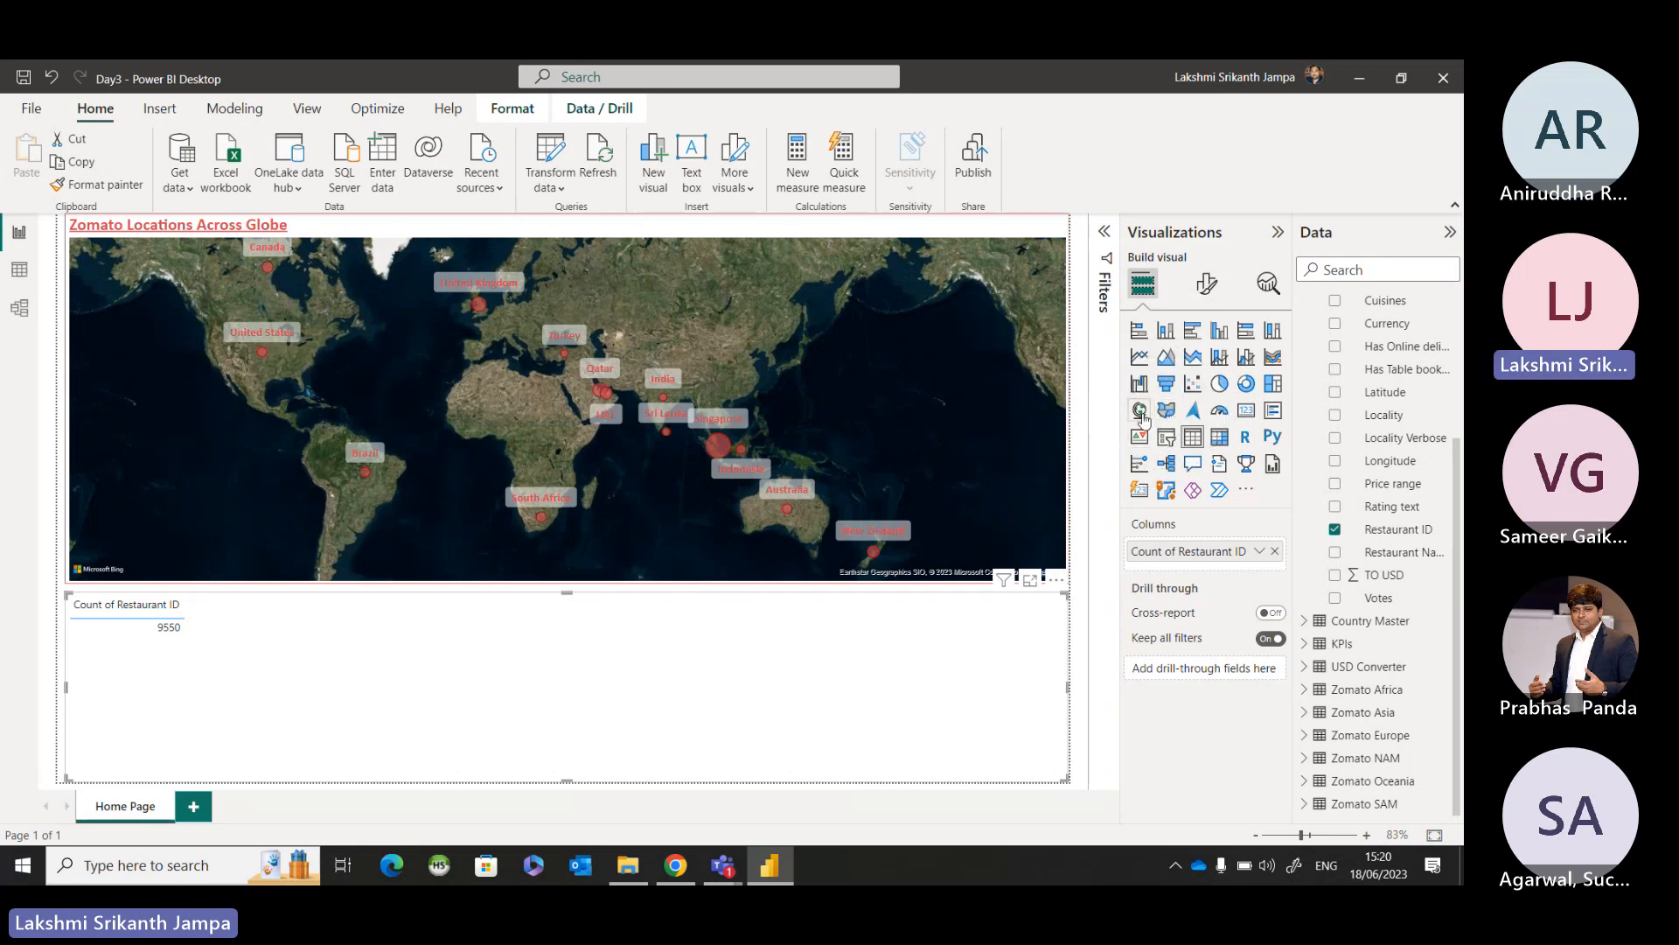
{"action": "left_click", "coordinate": [1243, 413]}
{"action": "key", "text": "ctrl"}
{"action": "key", "text": "ctrl"}
{"action": "key", "text": "ctrl"}
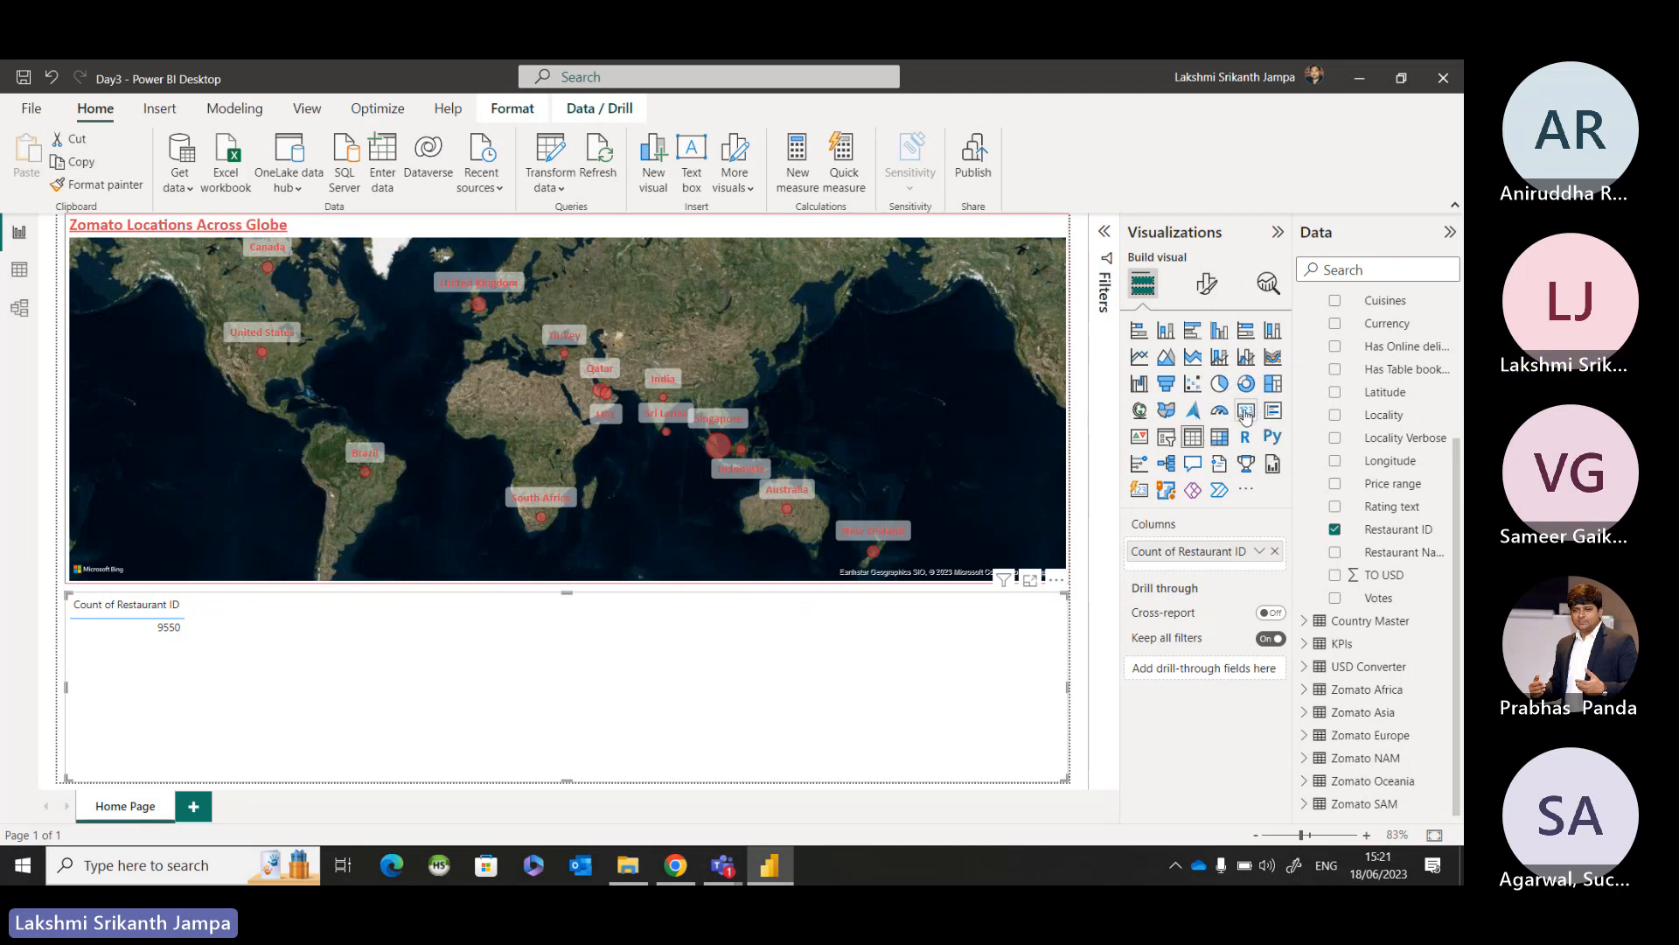
{"action": "left_click", "coordinate": [1246, 412]}
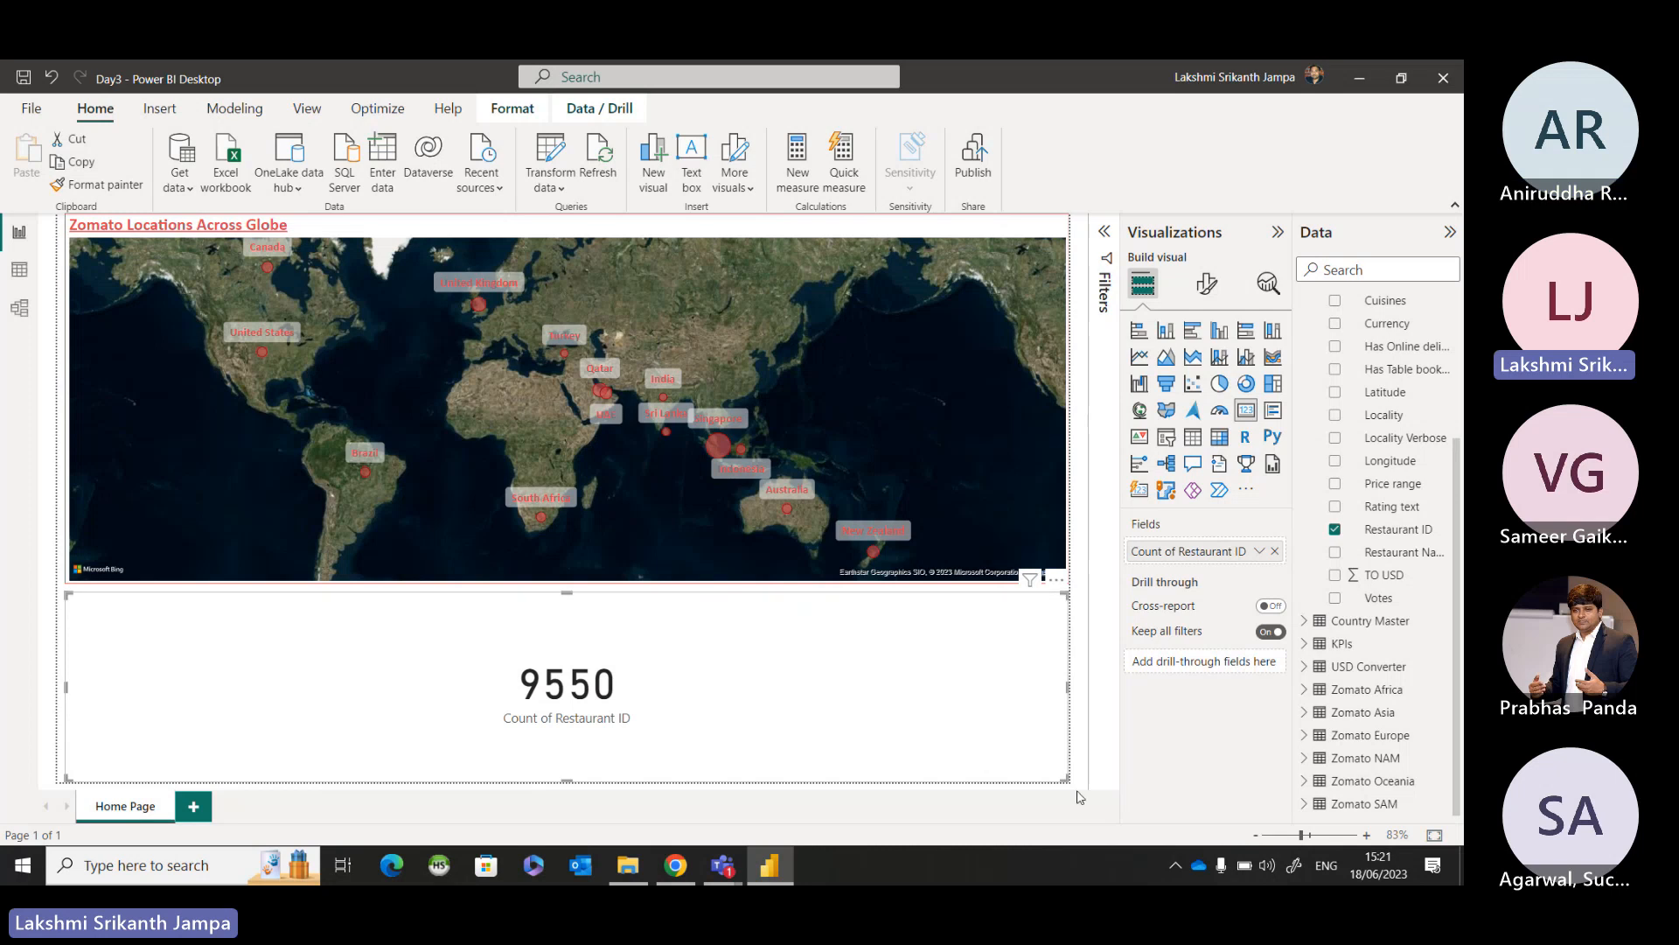
Shrink the restaurant count card to a small box at the left just below the map and deselect it.
{"action": "left_click_drag", "start_coordinate": [1066, 779], "coordinate": [230, 673]}
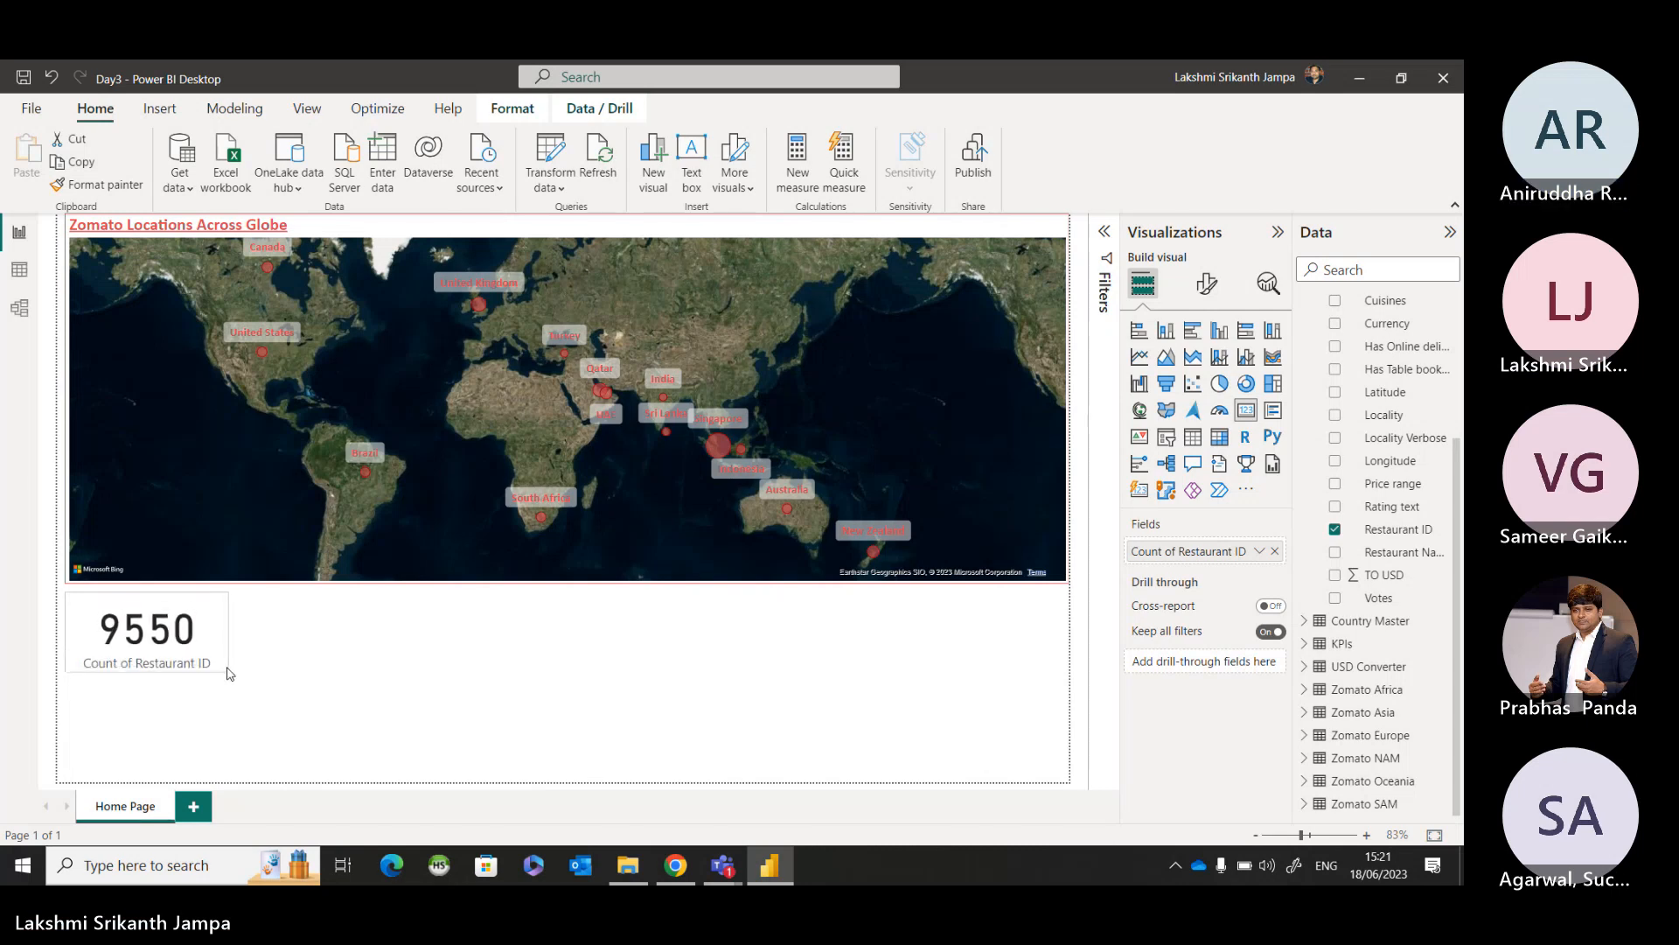
{"action": "left_click", "coordinate": [225, 669]}
{"action": "left_click", "coordinate": [306, 683]}
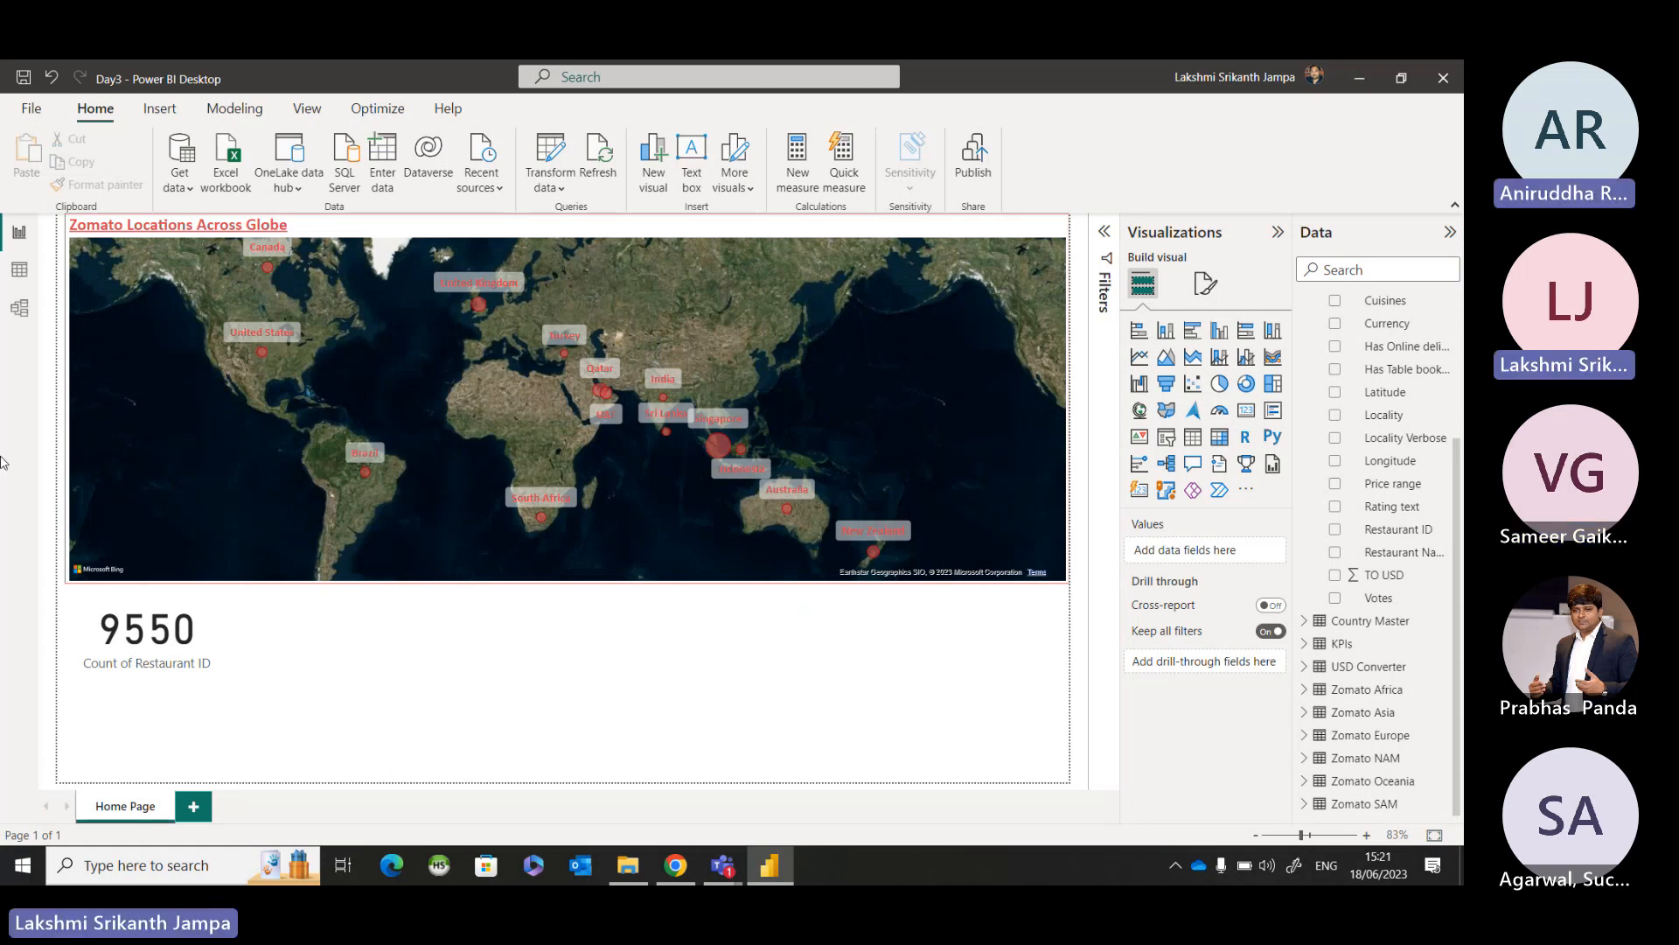
Examine the Consolidated table's rows in Data view and return to the report page.
{"action": "left_click", "coordinate": [15, 276]}
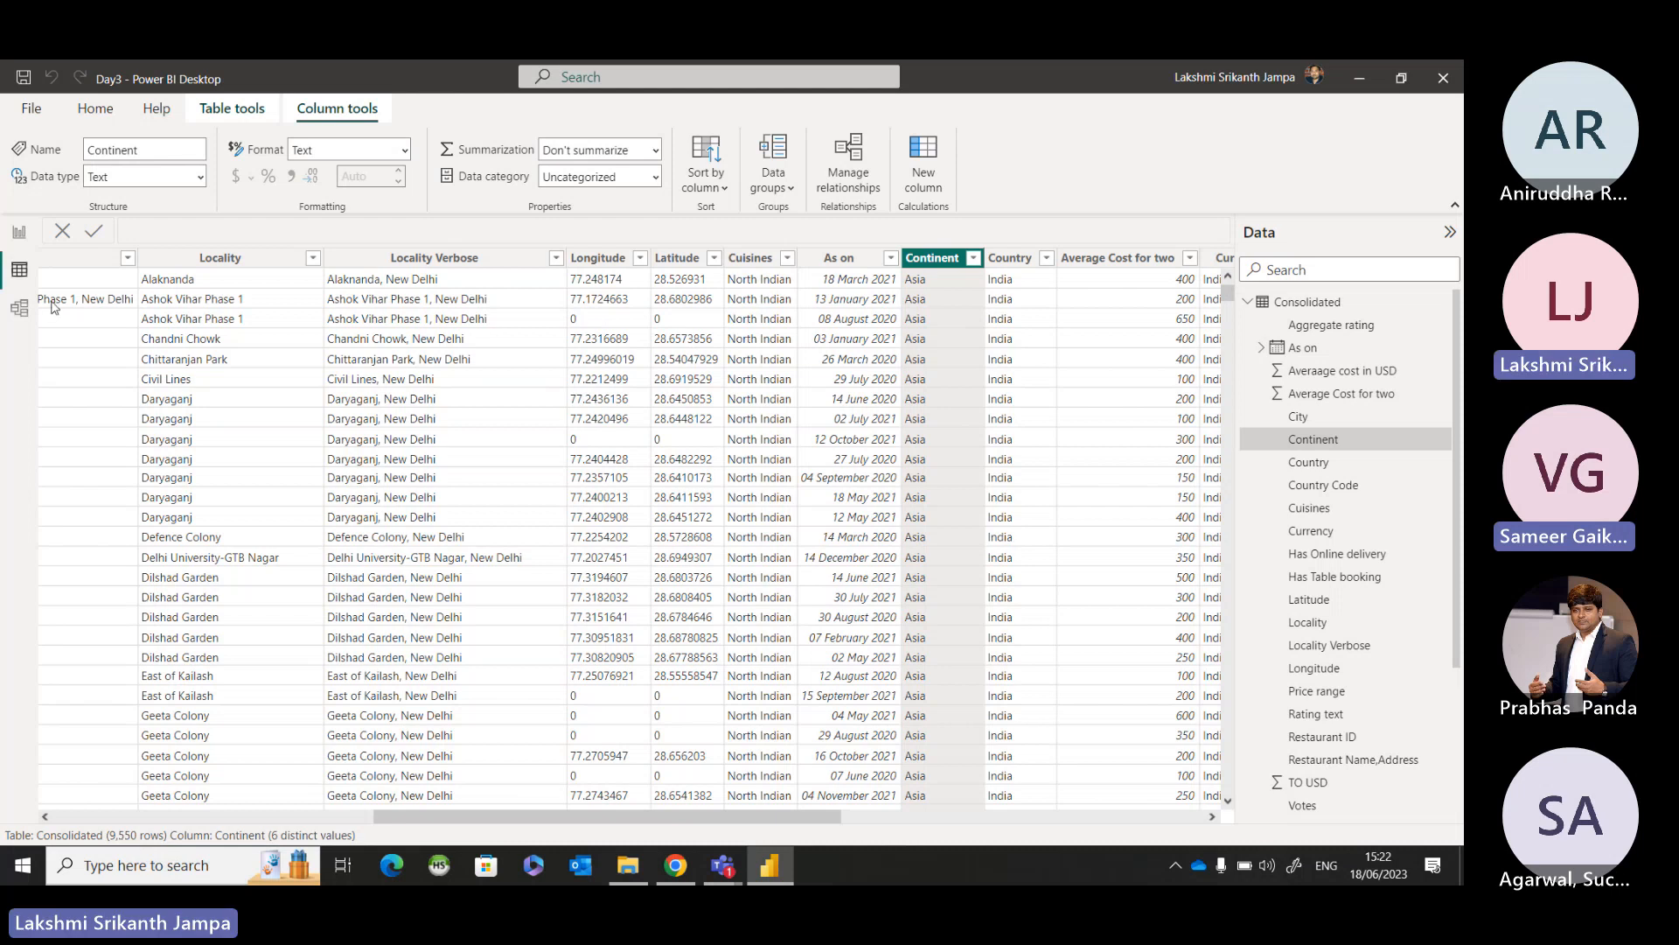
{"action": "left_click", "coordinate": [21, 240]}
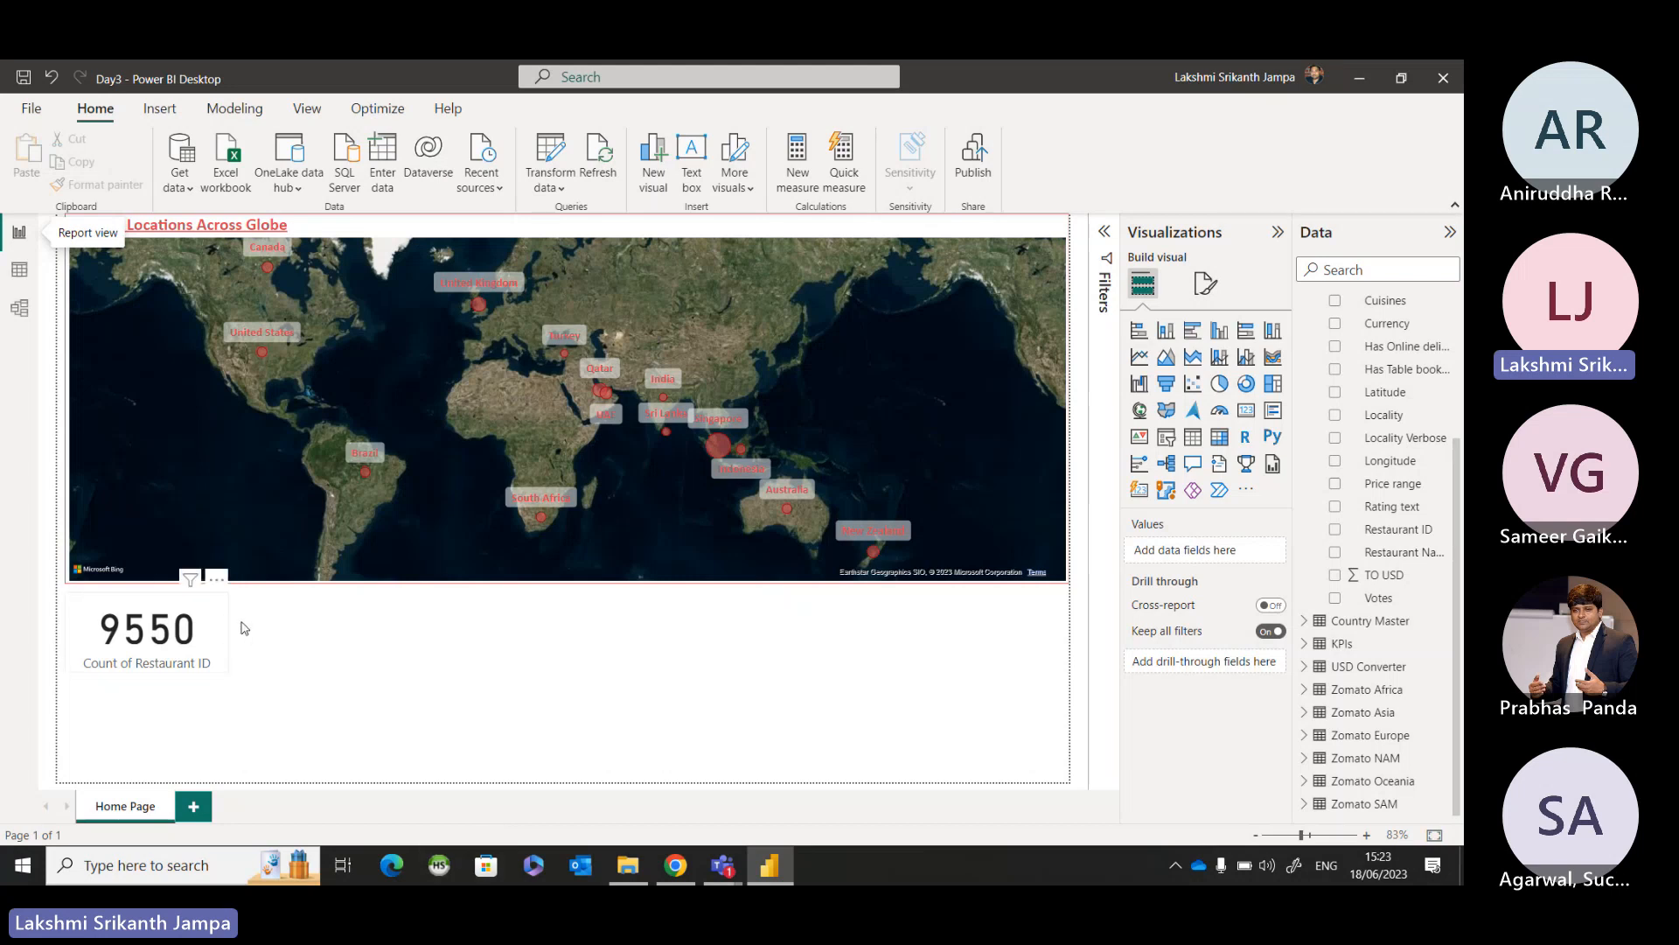
Turn on the visual border in the general formatting effects of the restaurant count card below the map.
{"action": "left_click", "coordinate": [213, 639]}
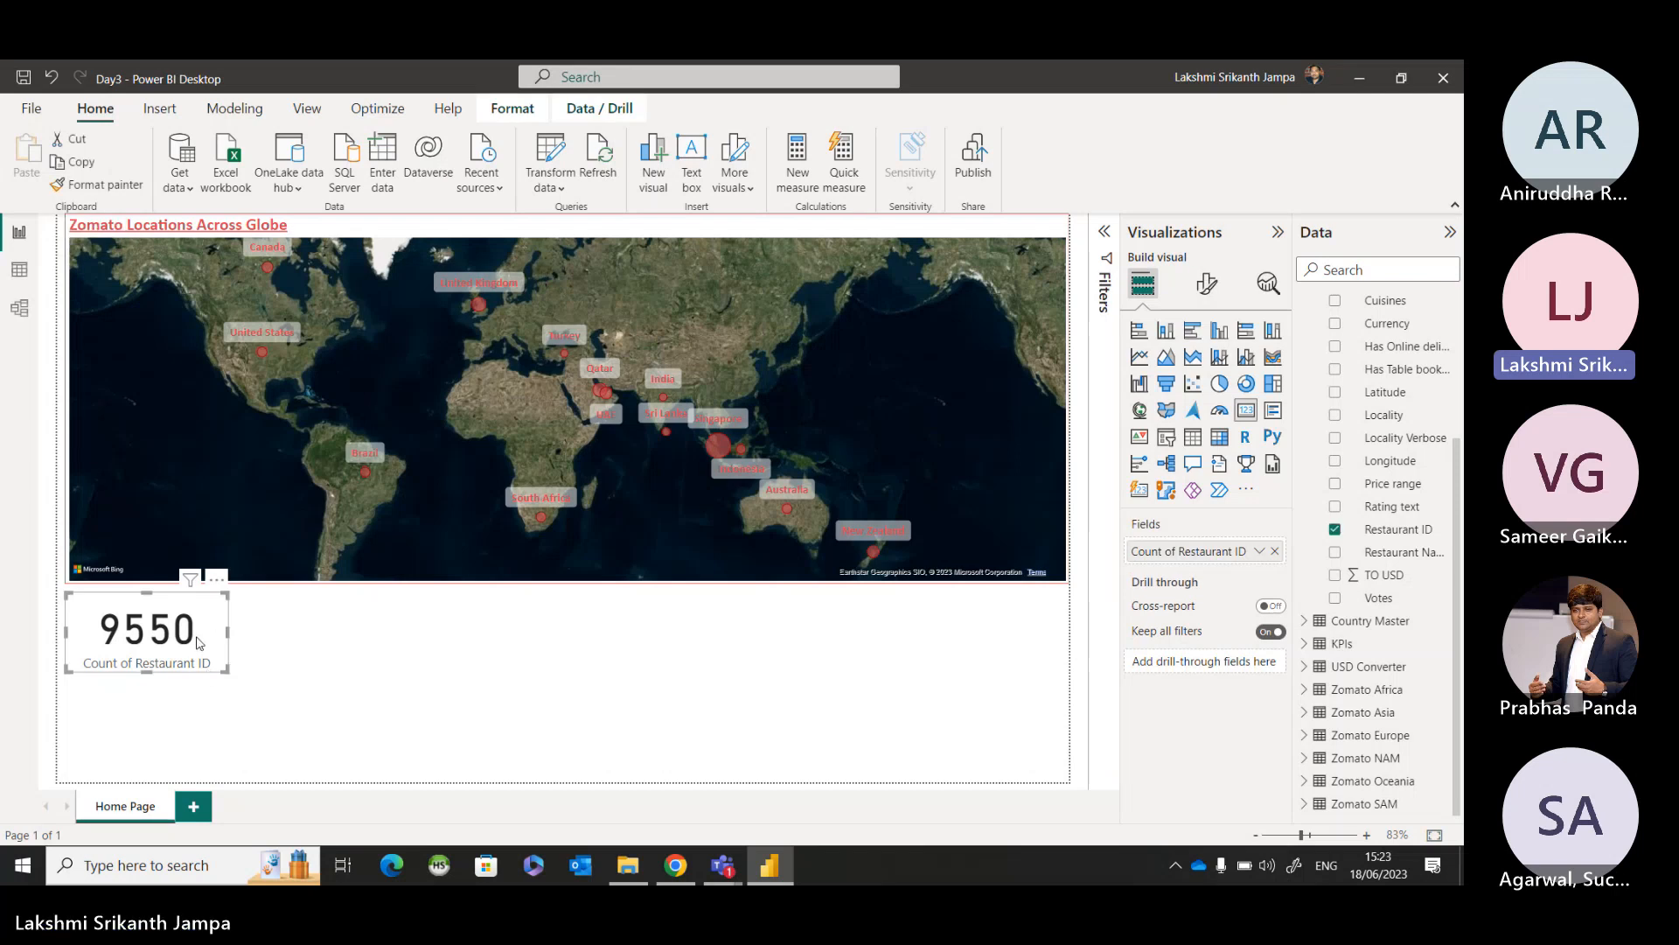
{"action": "left_click", "coordinate": [196, 637]}
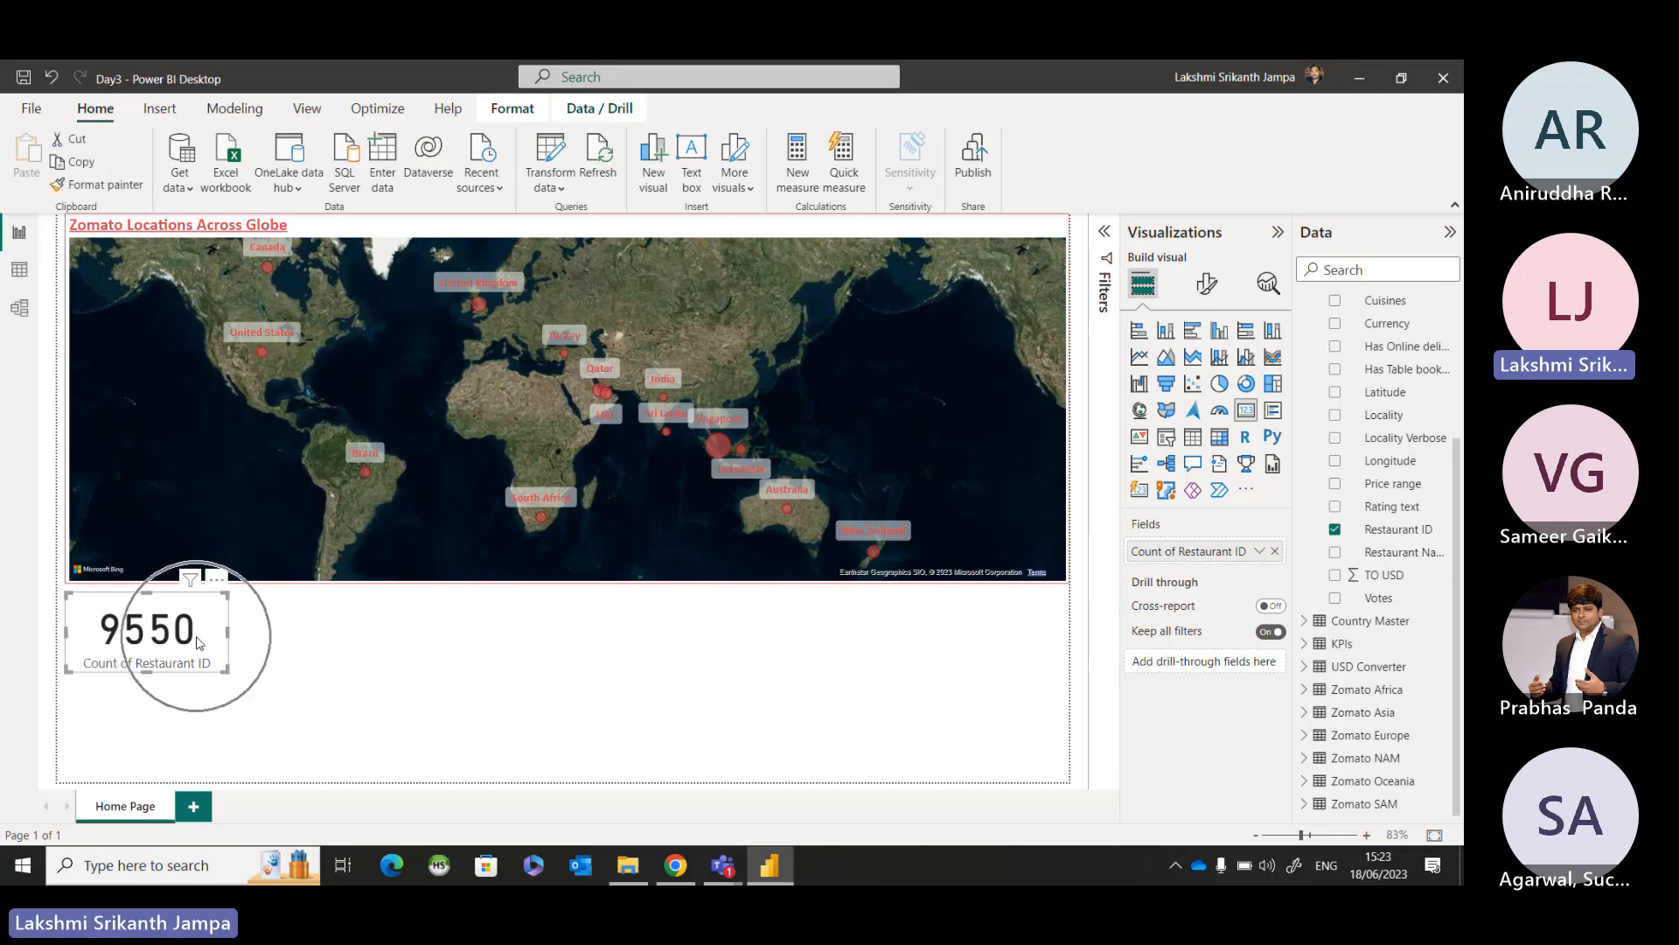
{"action": "left_click", "coordinate": [1207, 287]}
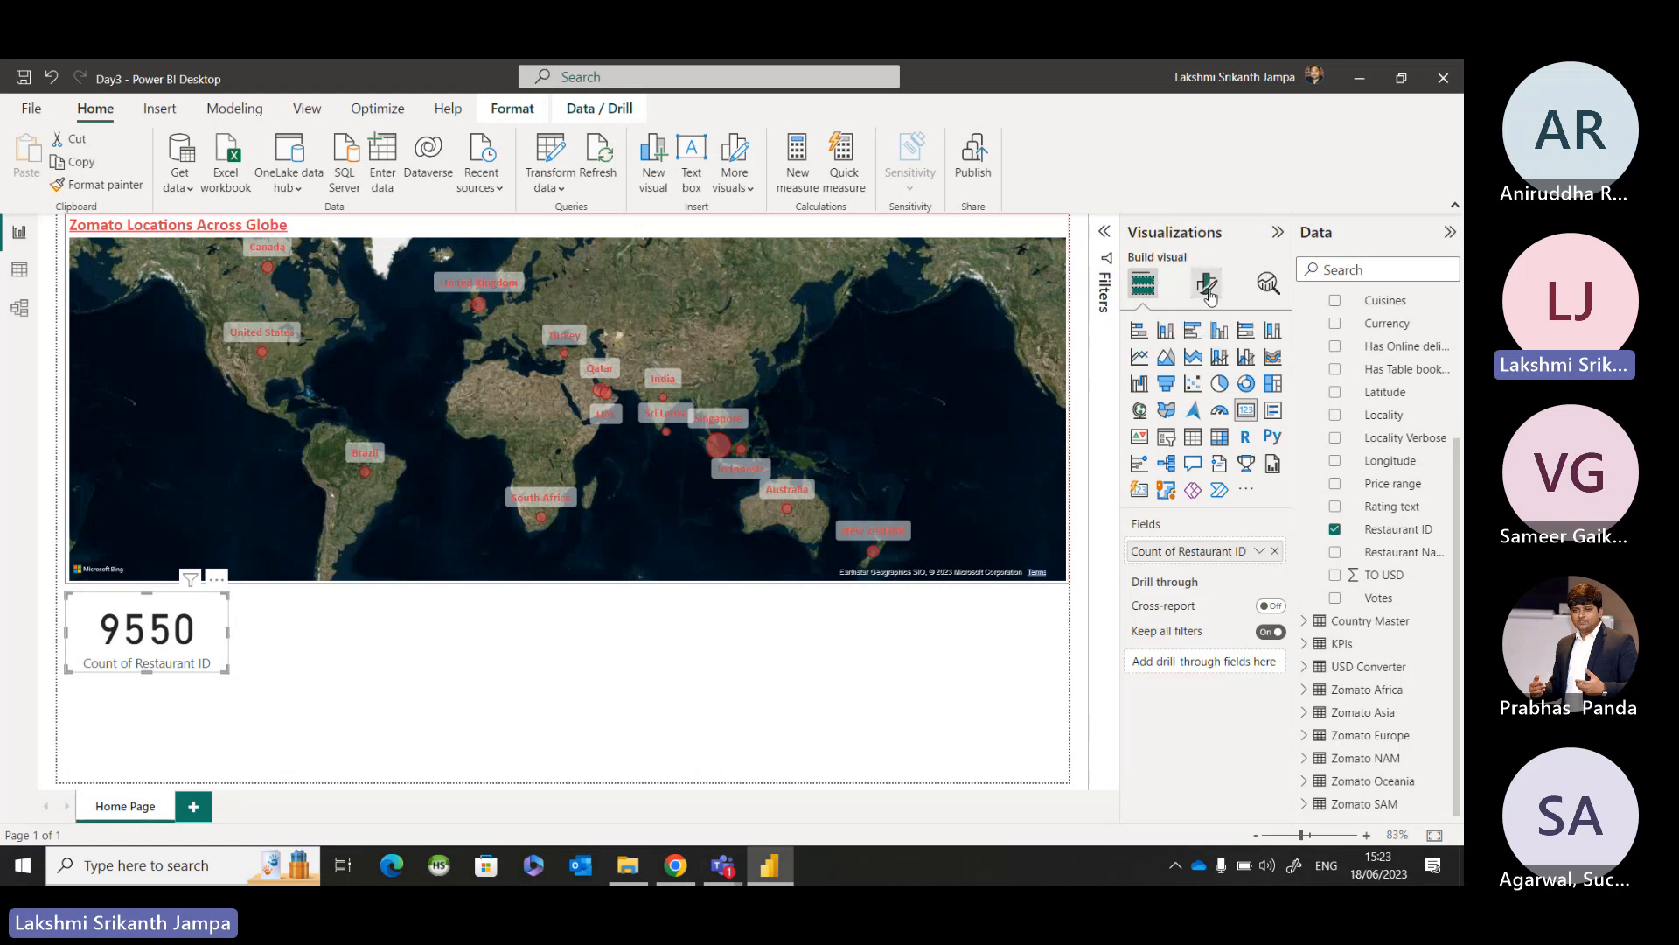
{"action": "left_click", "coordinate": [1208, 289]}
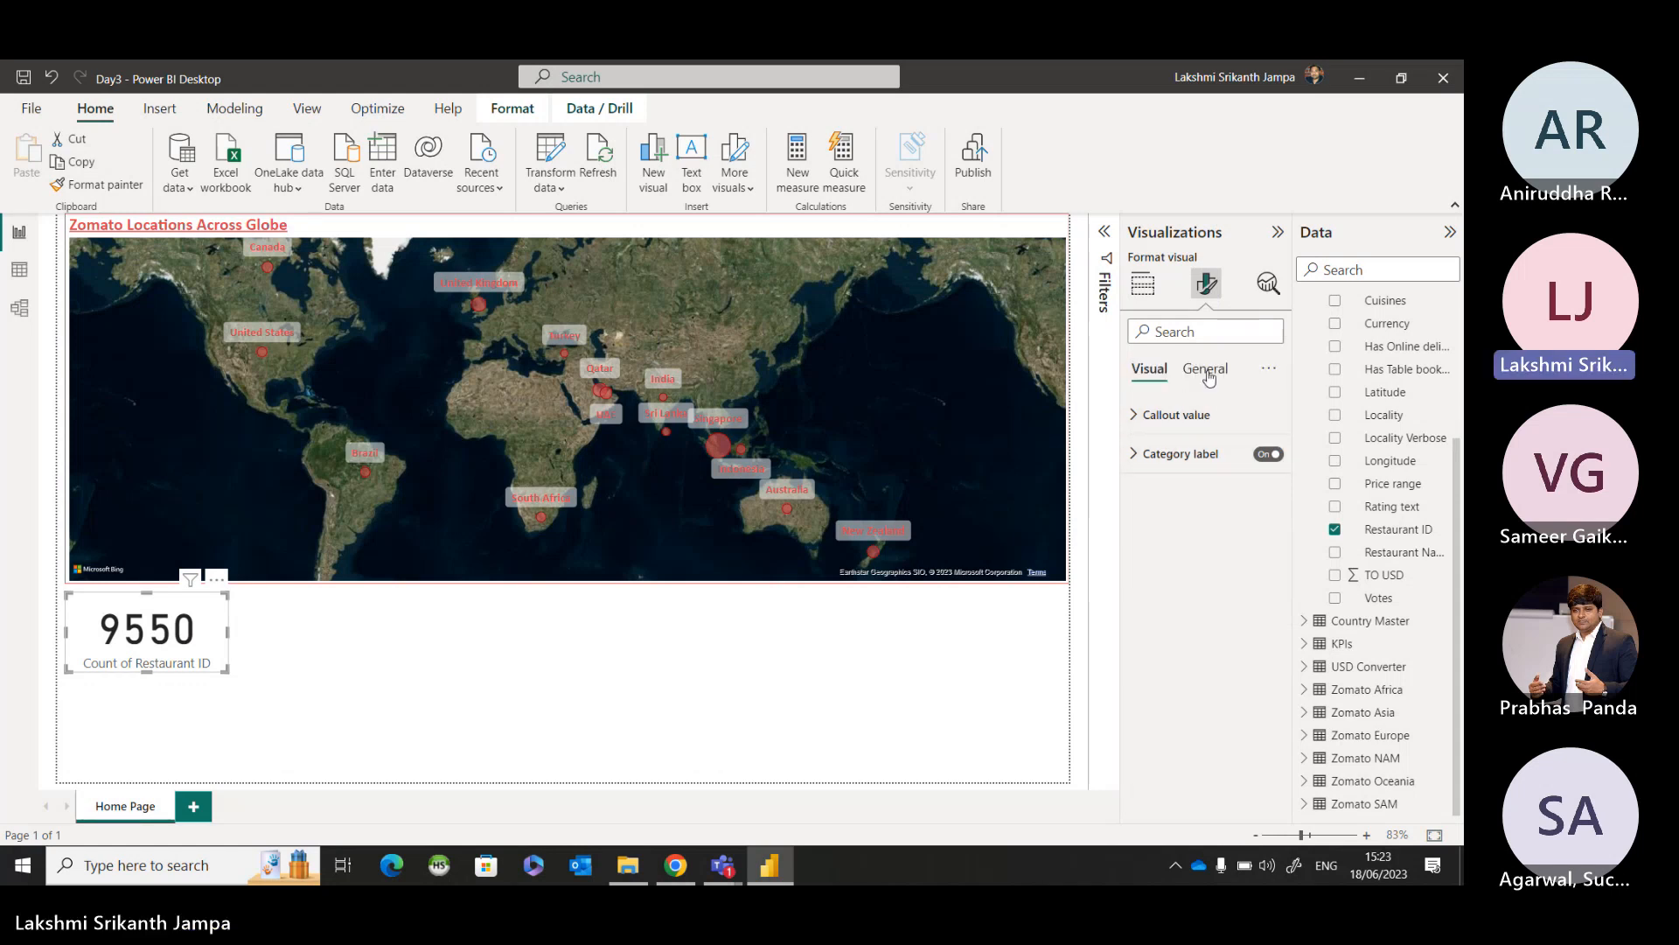
{"action": "left_click", "coordinate": [1210, 378]}
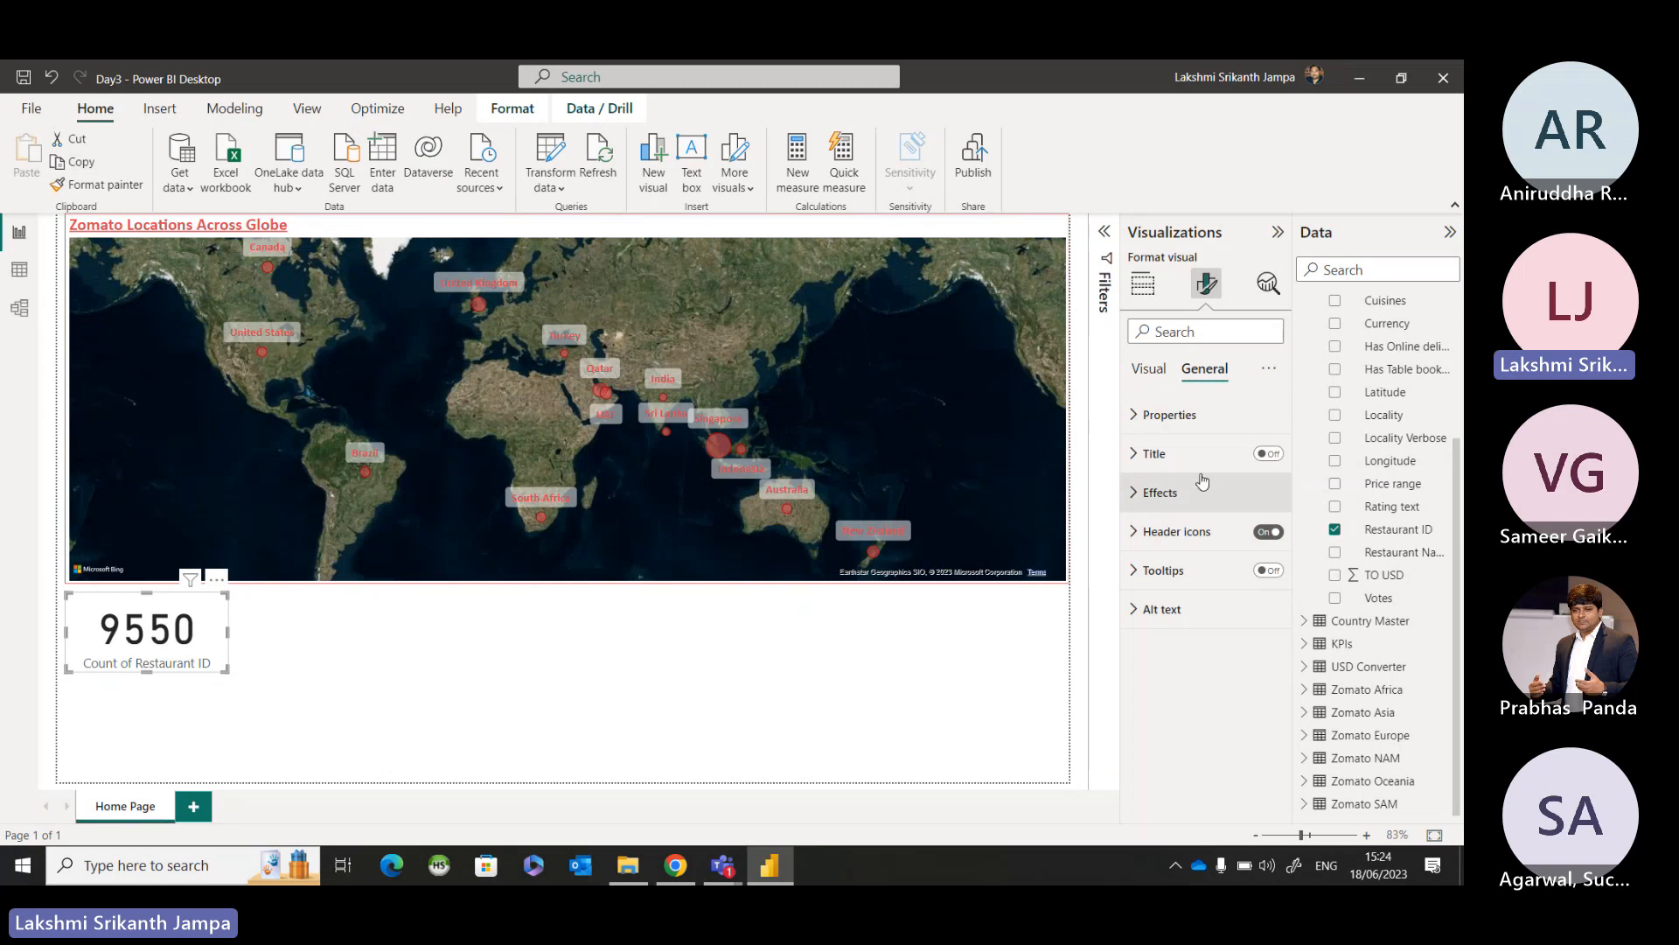
{"action": "key", "text": "ctrl"}
{"action": "key", "text": "ctrl"}
{"action": "left_click", "coordinate": [1155, 496]}
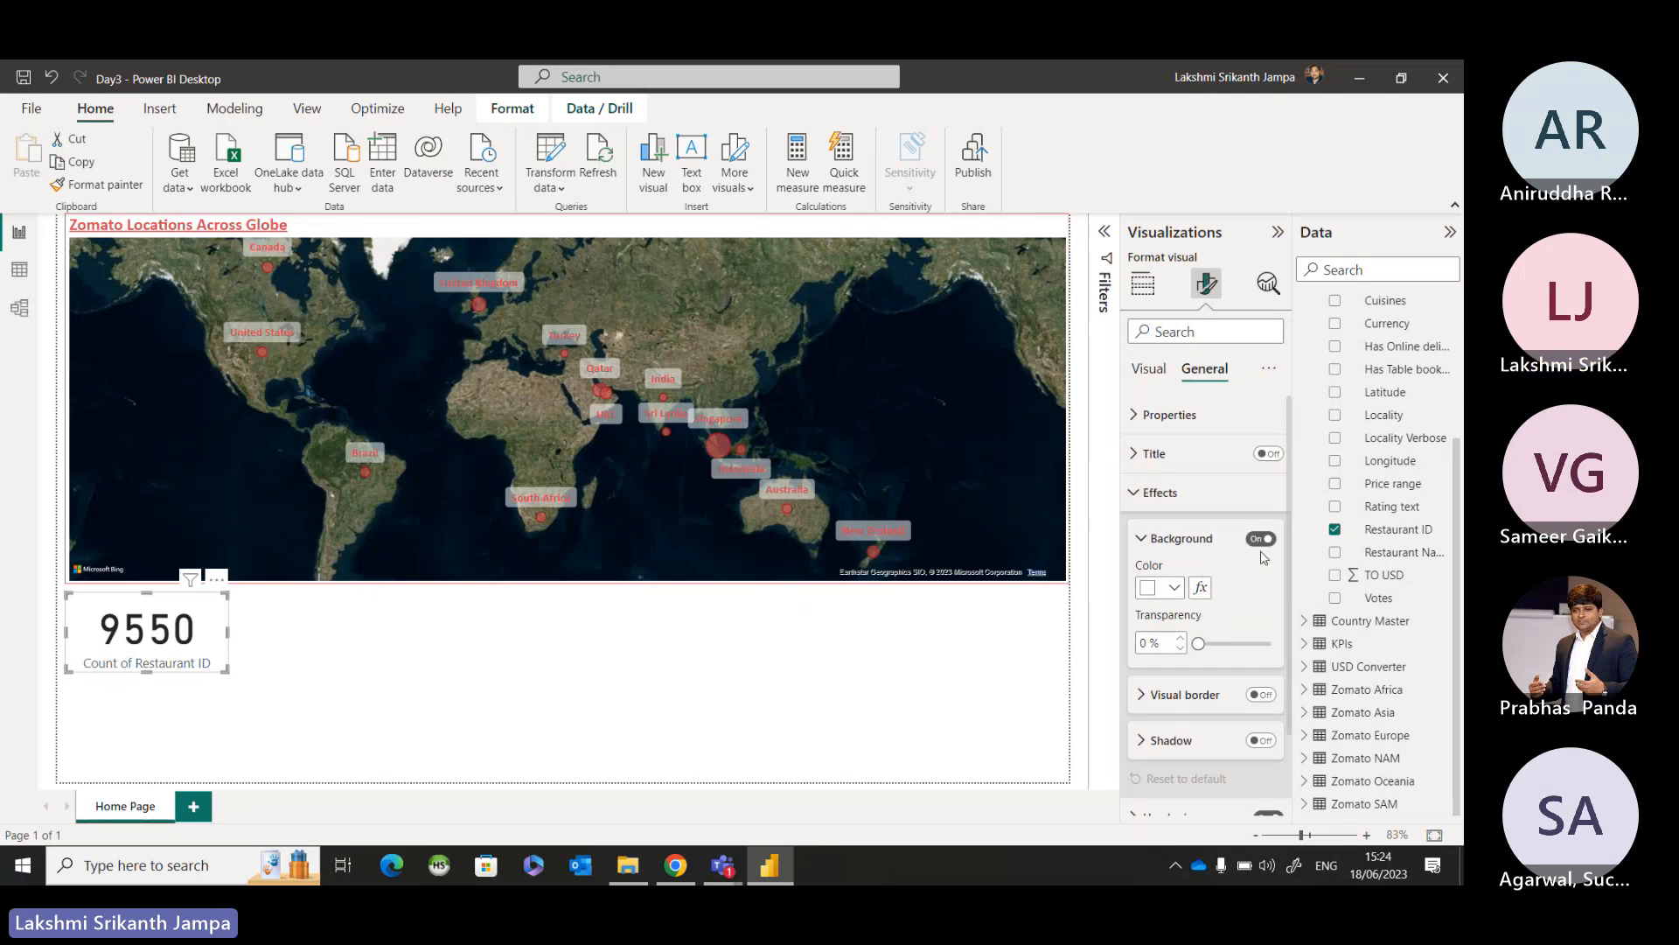
{"action": "scroll", "coordinate": [1258, 581], "scroll_direction": "down", "scroll_amount": 2}
{"action": "left_click", "coordinate": [1261, 596]}
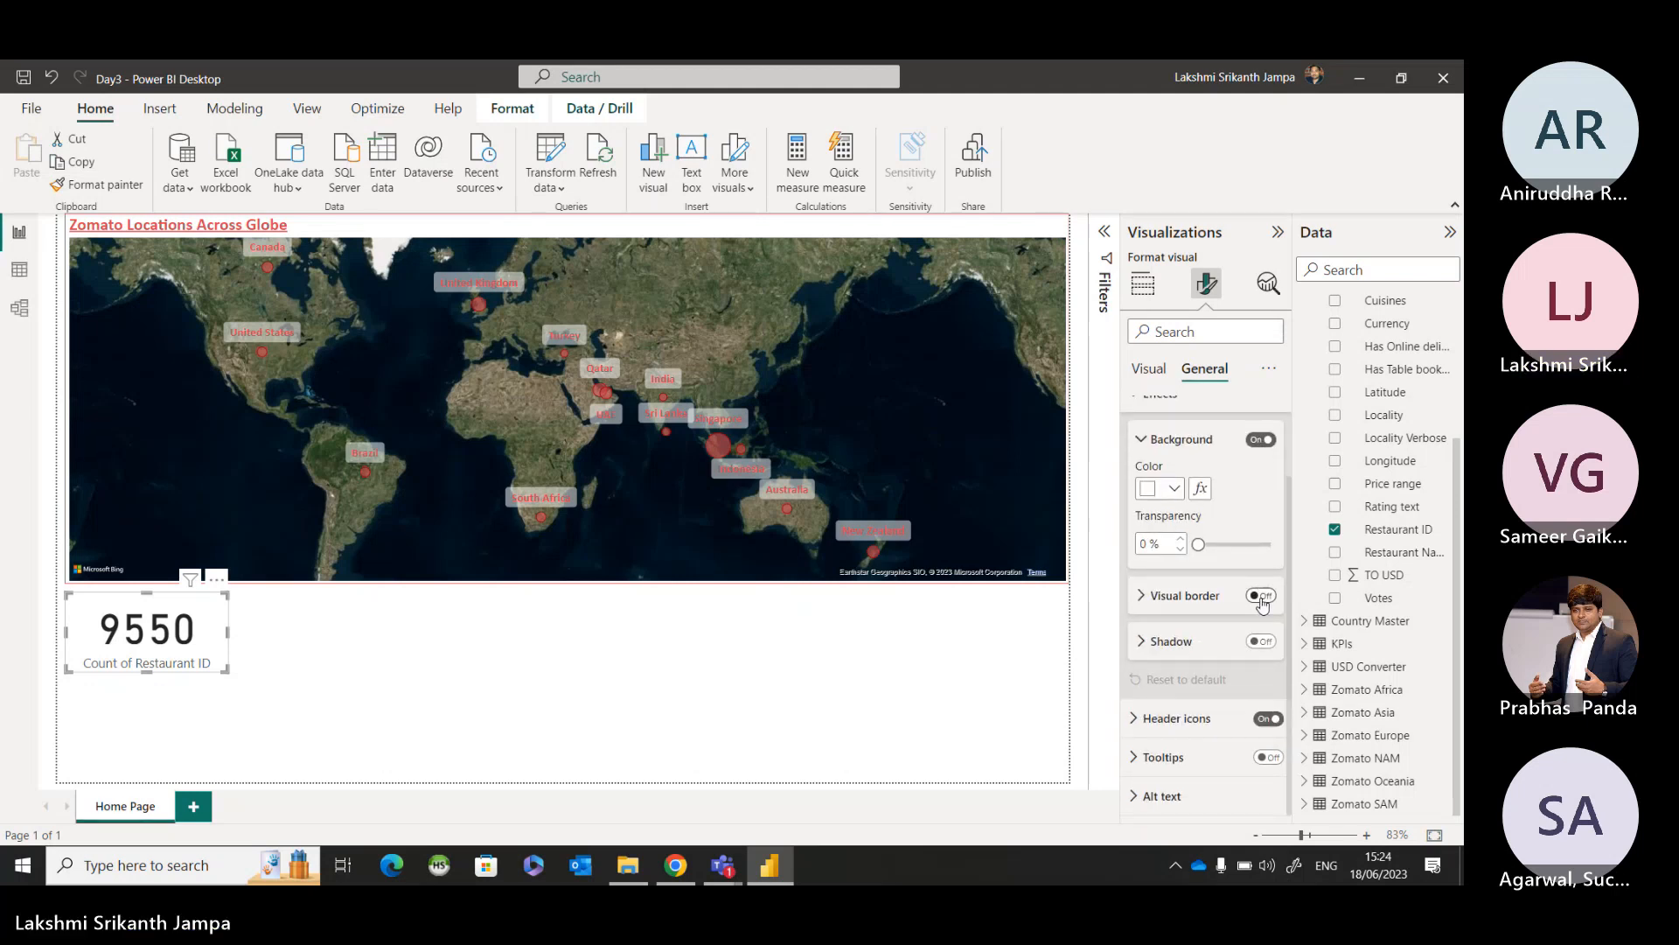
Set the restaurant count card's border color to the recently used red and deselect the card.
{"action": "left_click", "coordinate": [1145, 595]}
{"action": "scroll", "coordinate": [1197, 603], "scroll_direction": "down", "scroll_amount": 1}
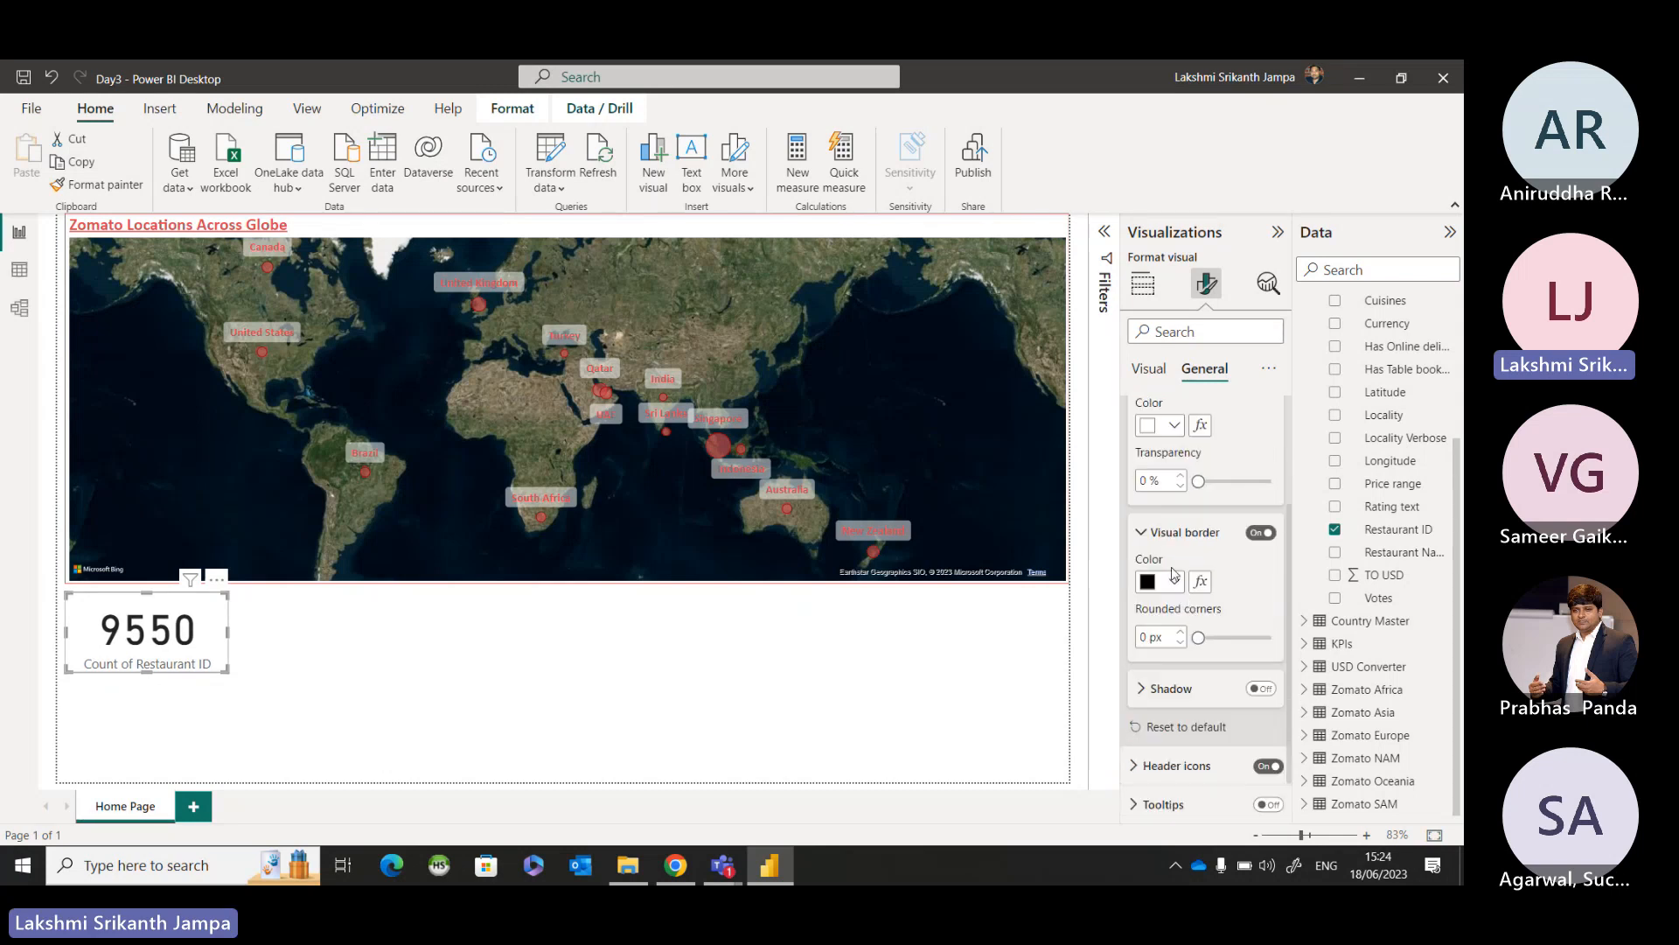
{"action": "left_click", "coordinate": [1174, 582]}
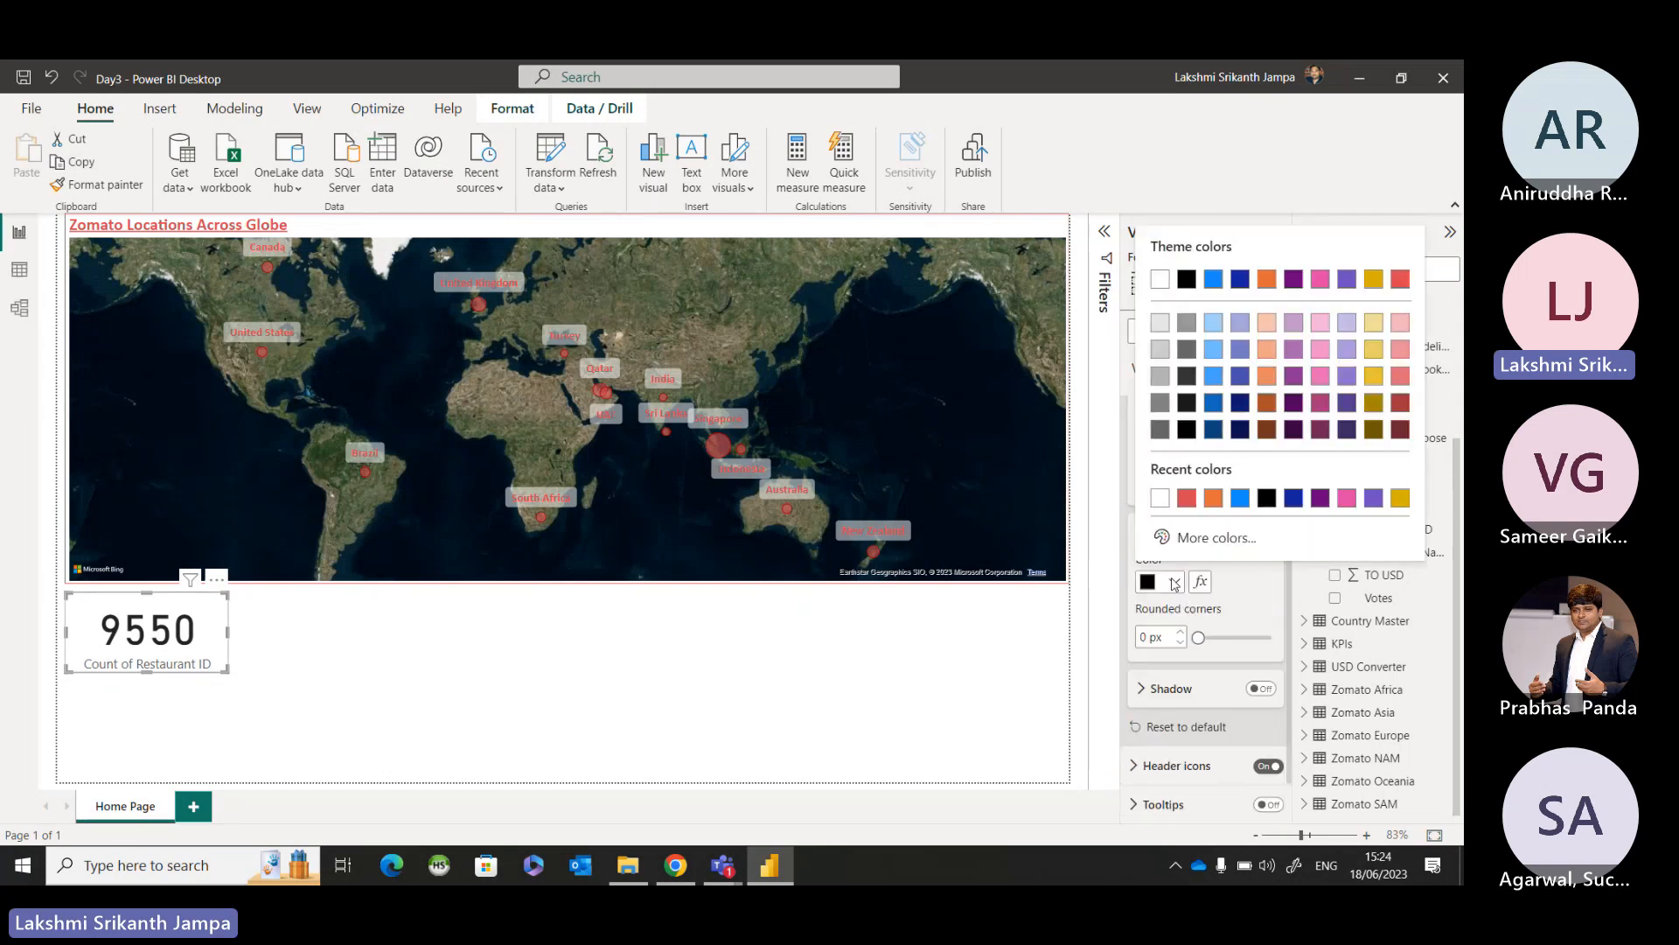
{"action": "left_click", "coordinate": [1186, 499]}
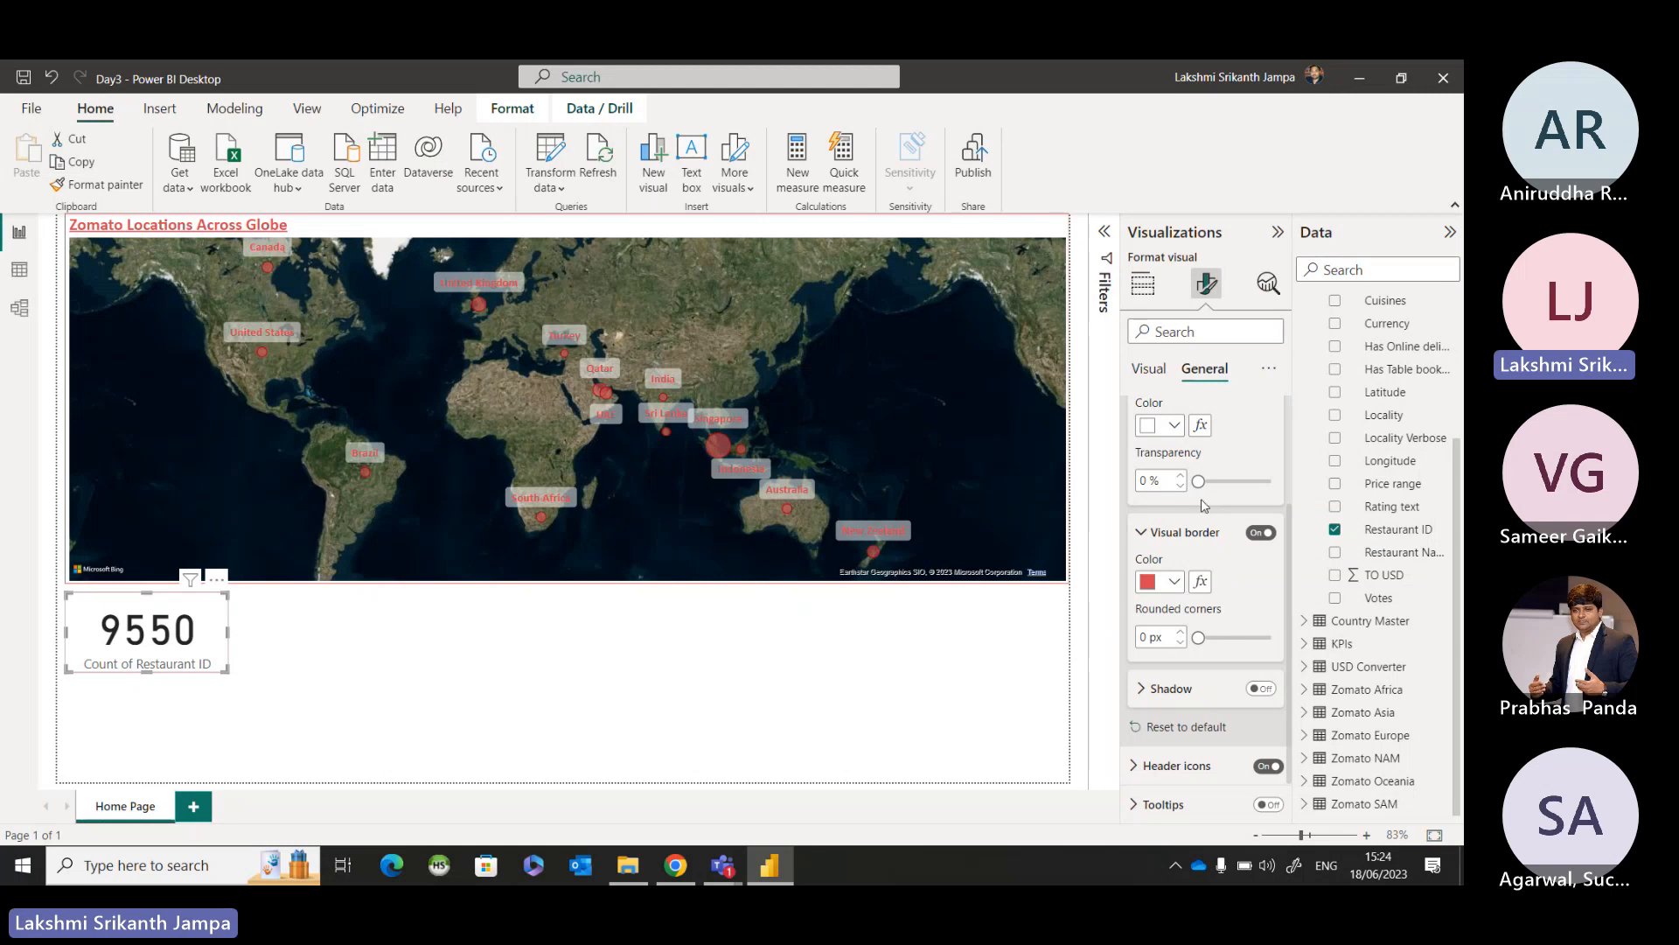
{"action": "scroll", "coordinate": [1203, 505], "scroll_direction": "up", "scroll_amount": 2}
{"action": "scroll", "coordinate": [1202, 505], "scroll_direction": "up", "scroll_amount": 1}
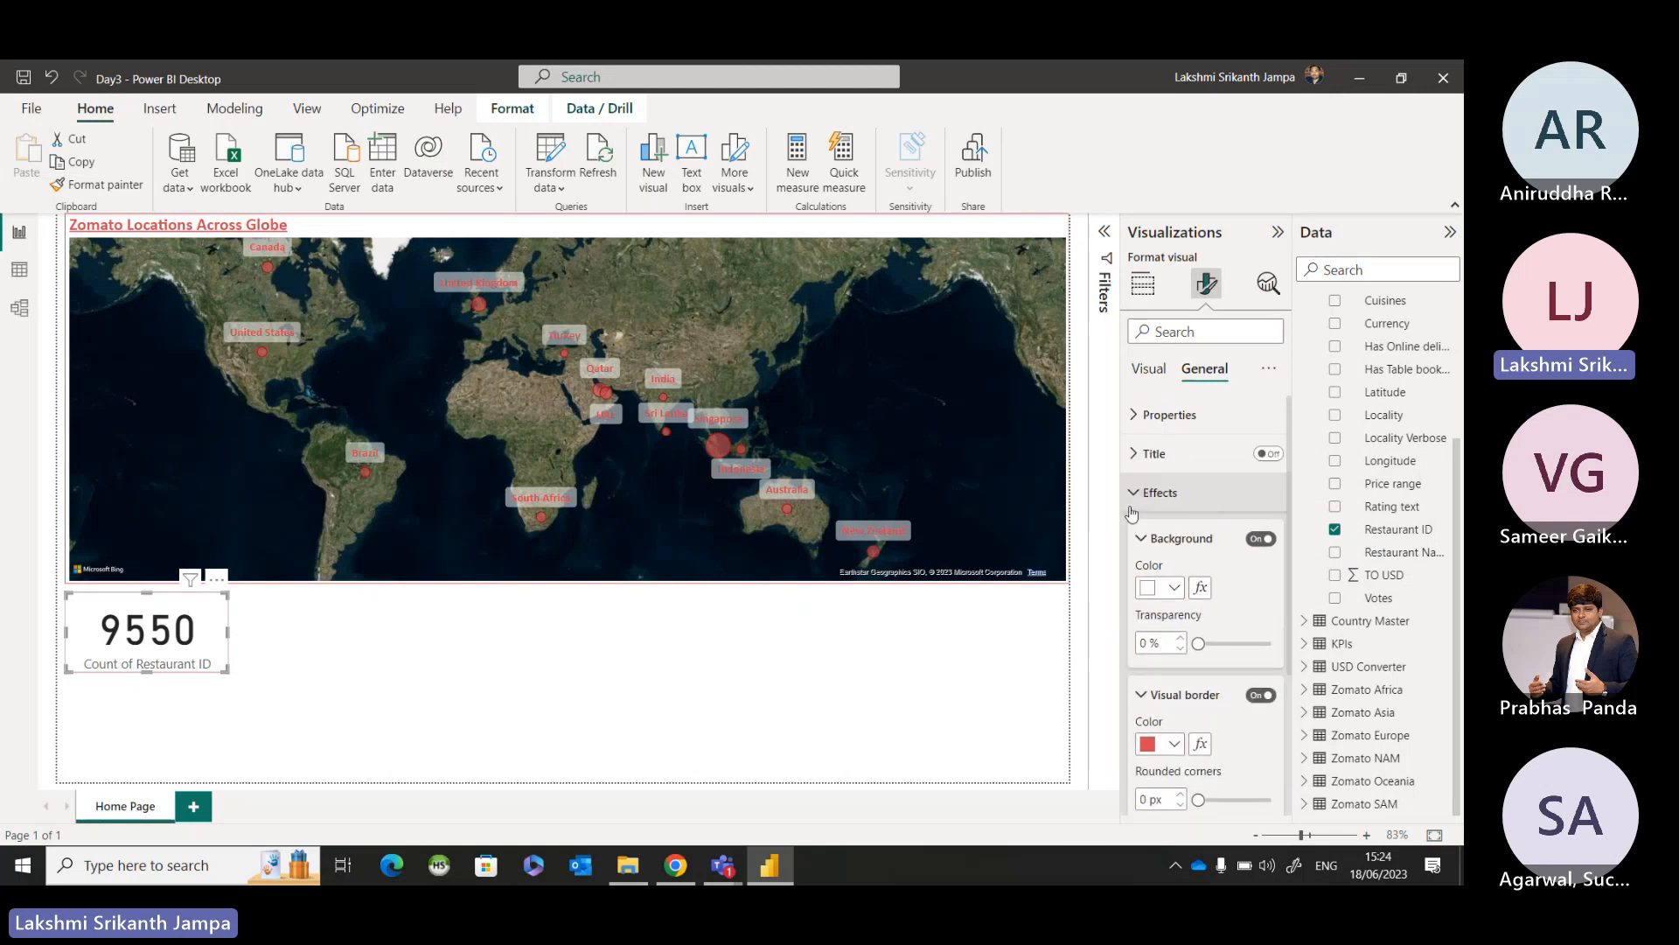
{"action": "left_click", "coordinate": [1137, 493]}
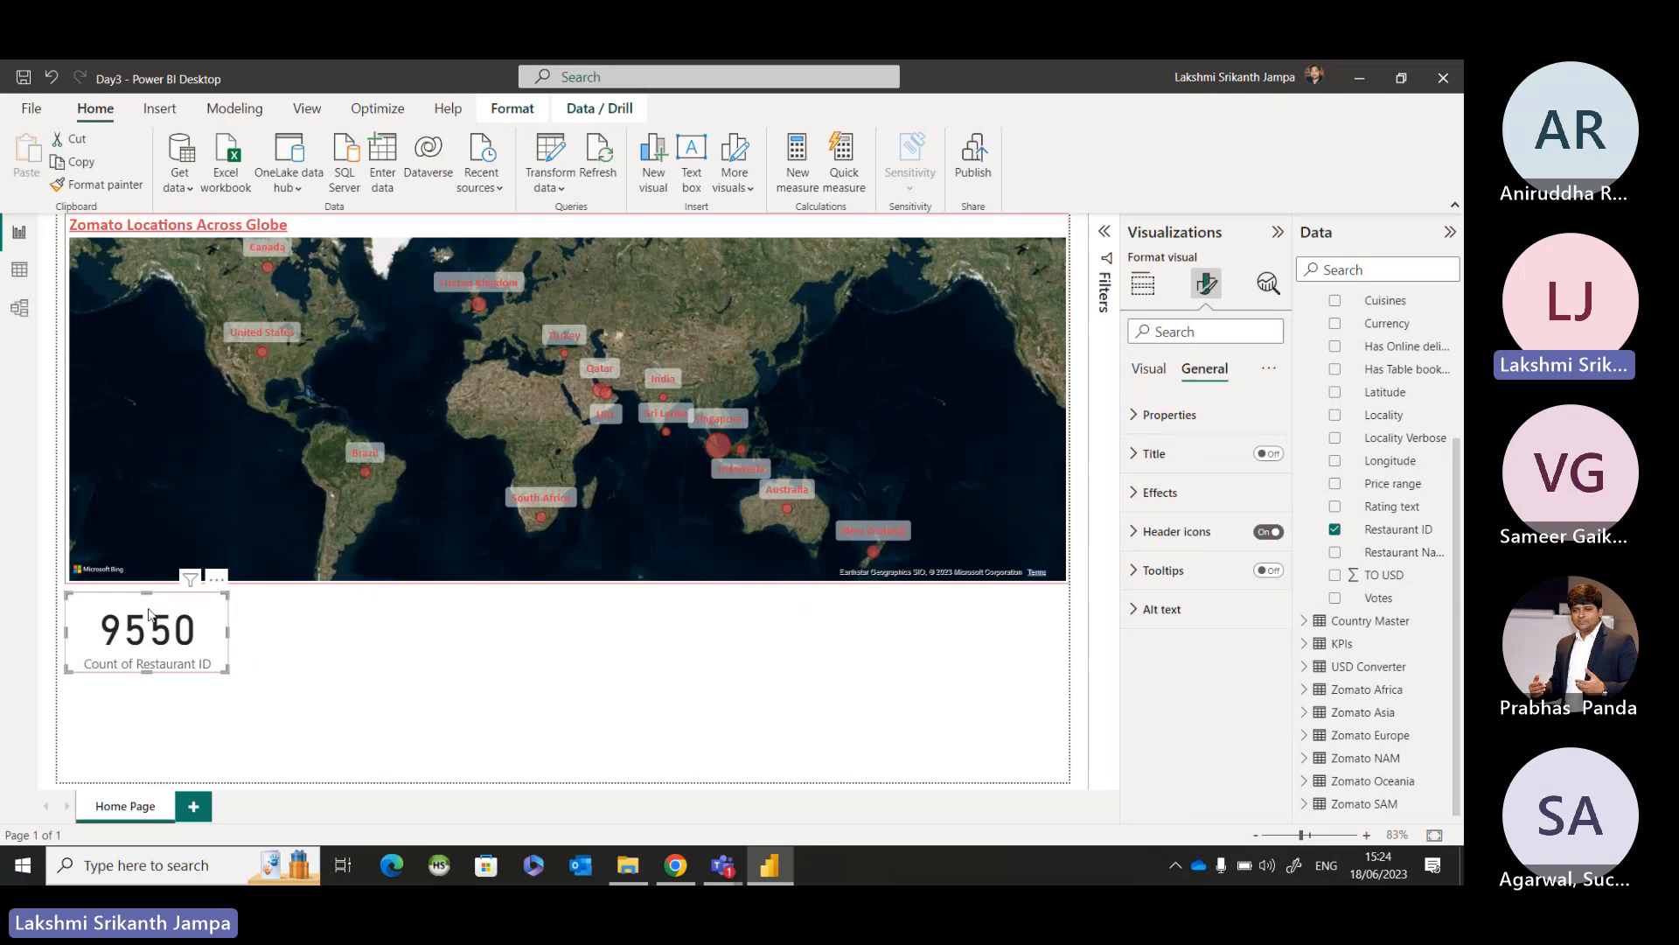
{"action": "left_click", "coordinate": [285, 697]}
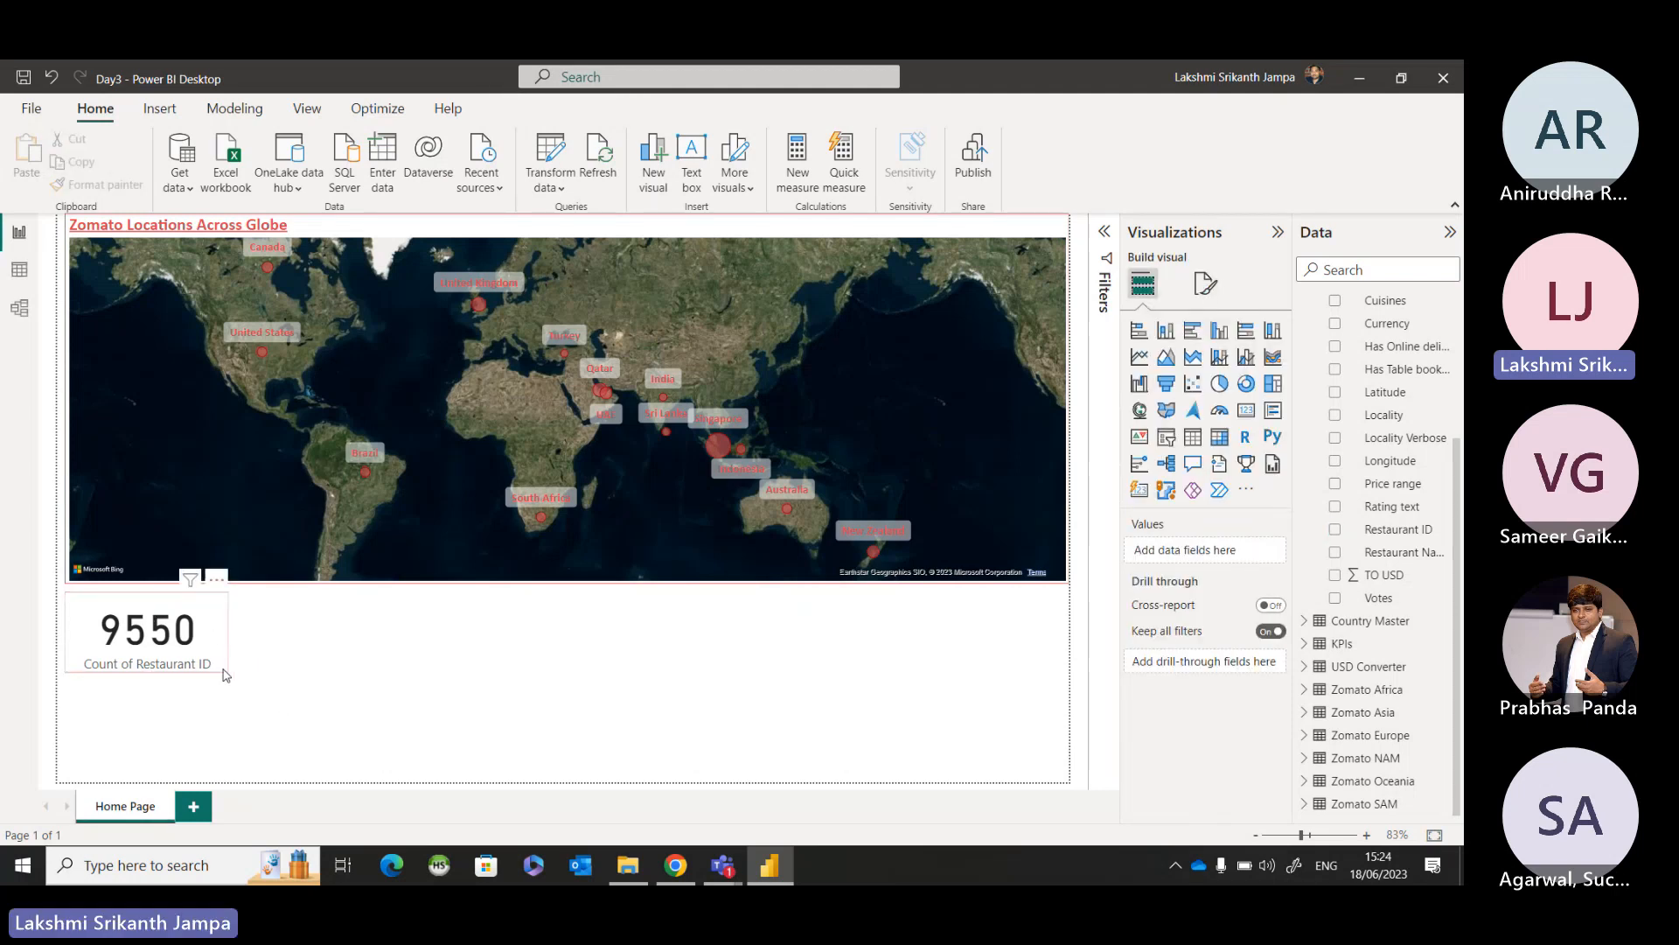
Turn the restaurant count card's visual border off again.
{"action": "left_click", "coordinate": [210, 638]}
{"action": "left_click", "coordinate": [1211, 290]}
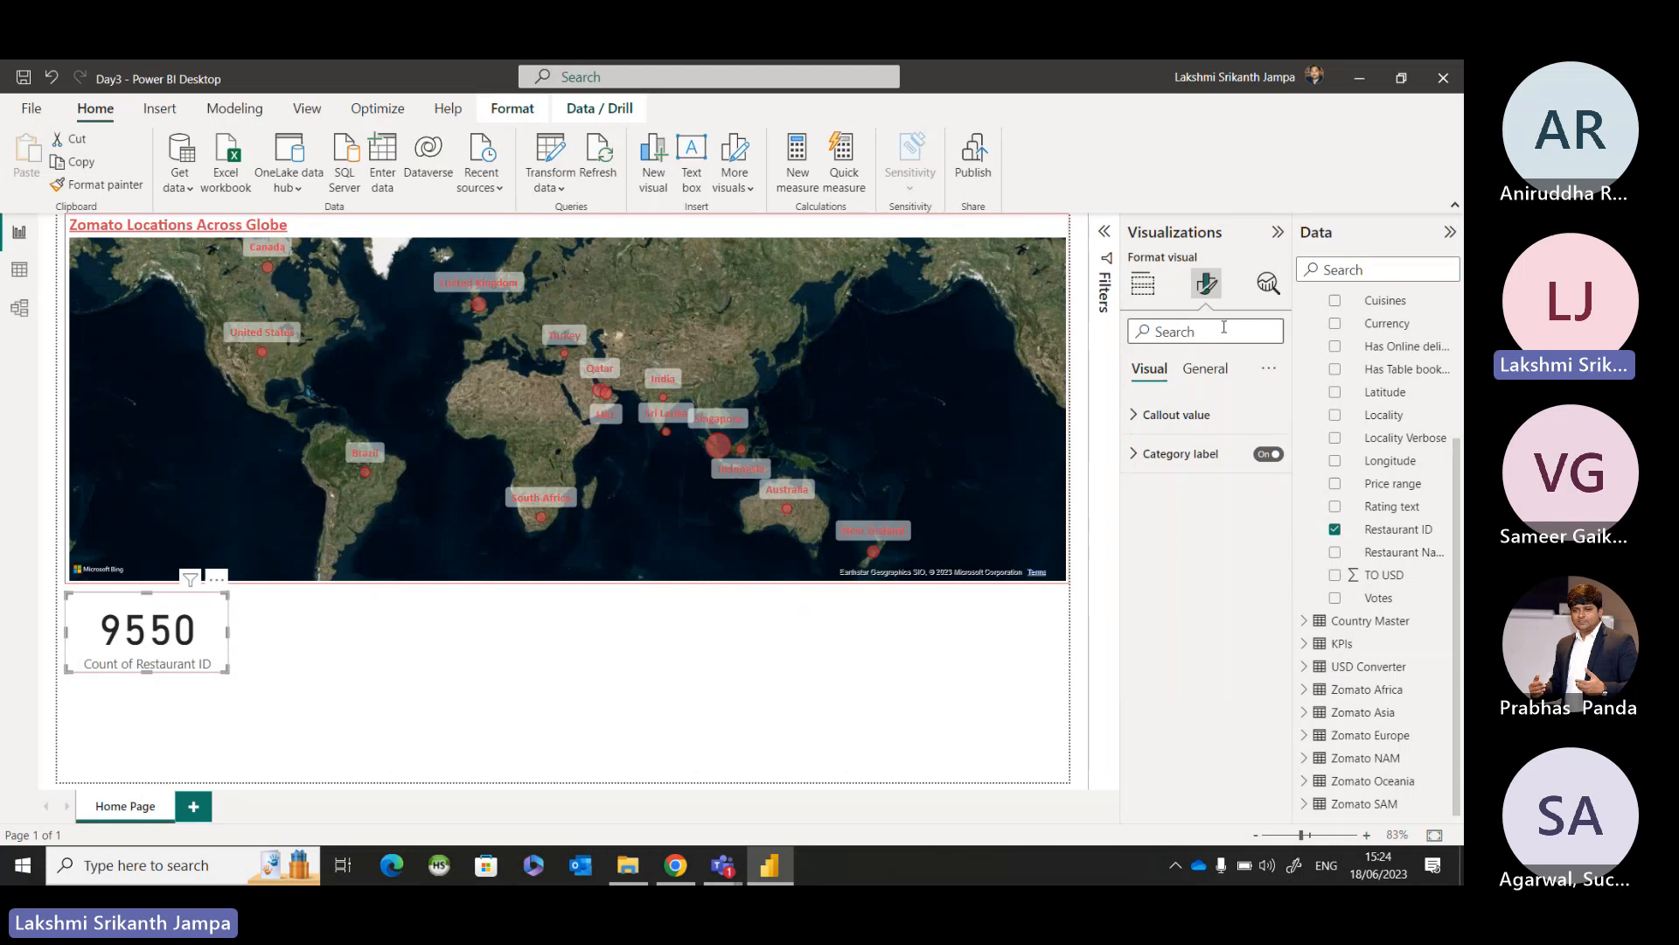
{"action": "left_click", "coordinate": [1205, 368]}
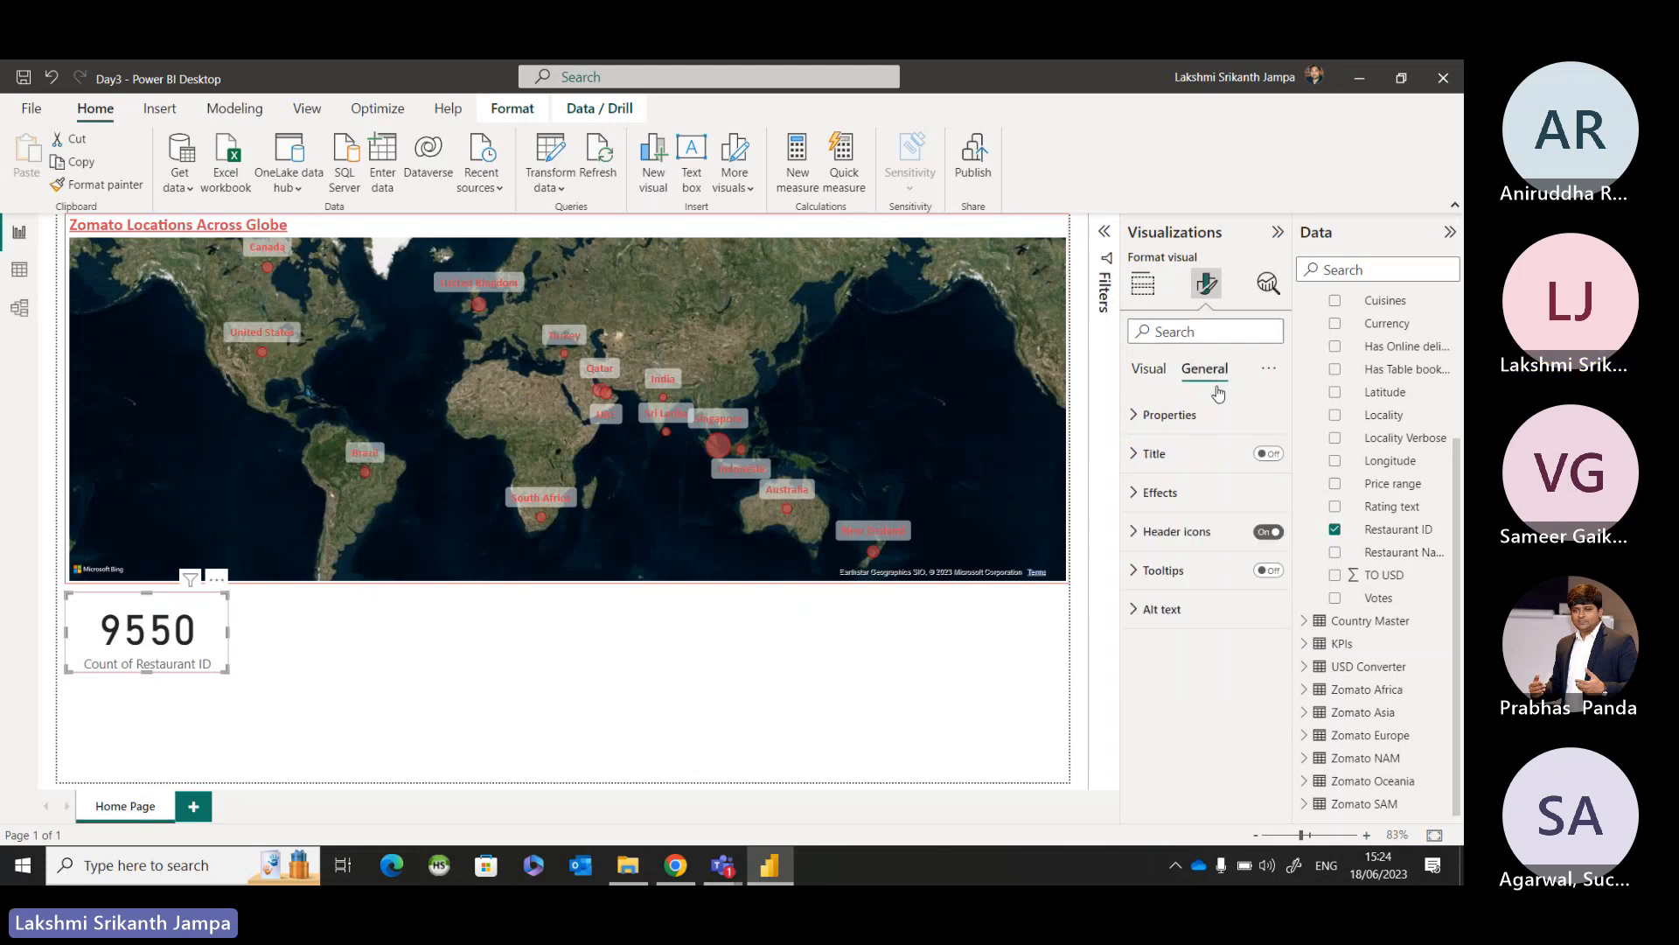
{"action": "left_click", "coordinate": [1160, 493]}
{"action": "left_click", "coordinate": [1263, 693]}
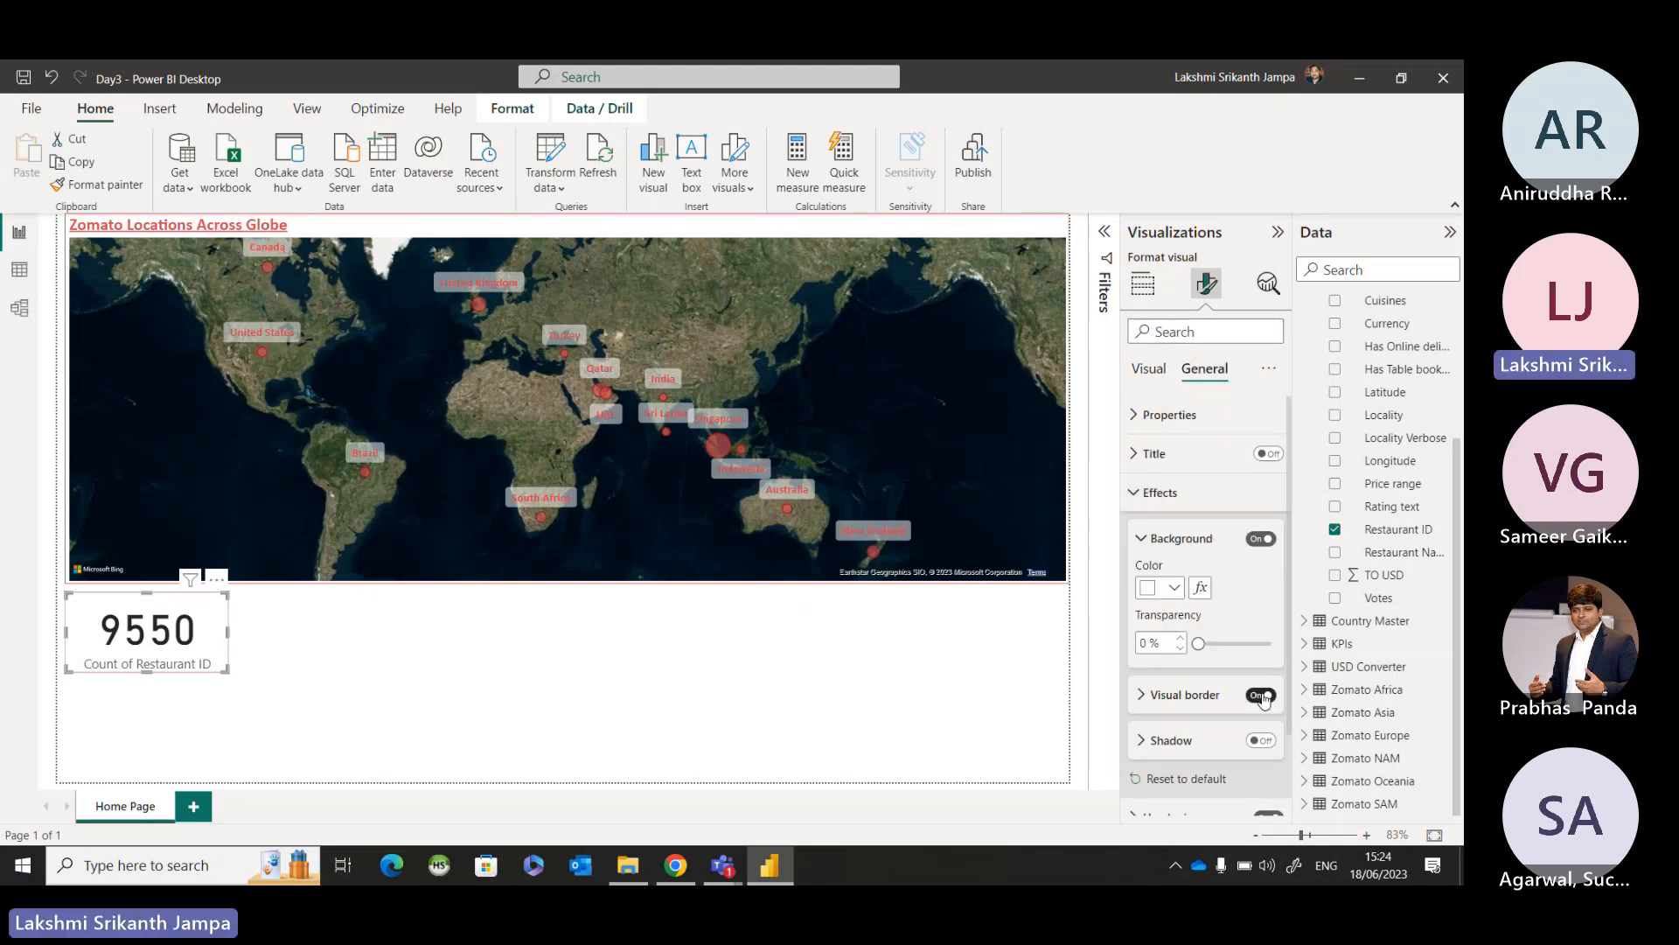
{"action": "left_click", "coordinate": [1263, 696]}
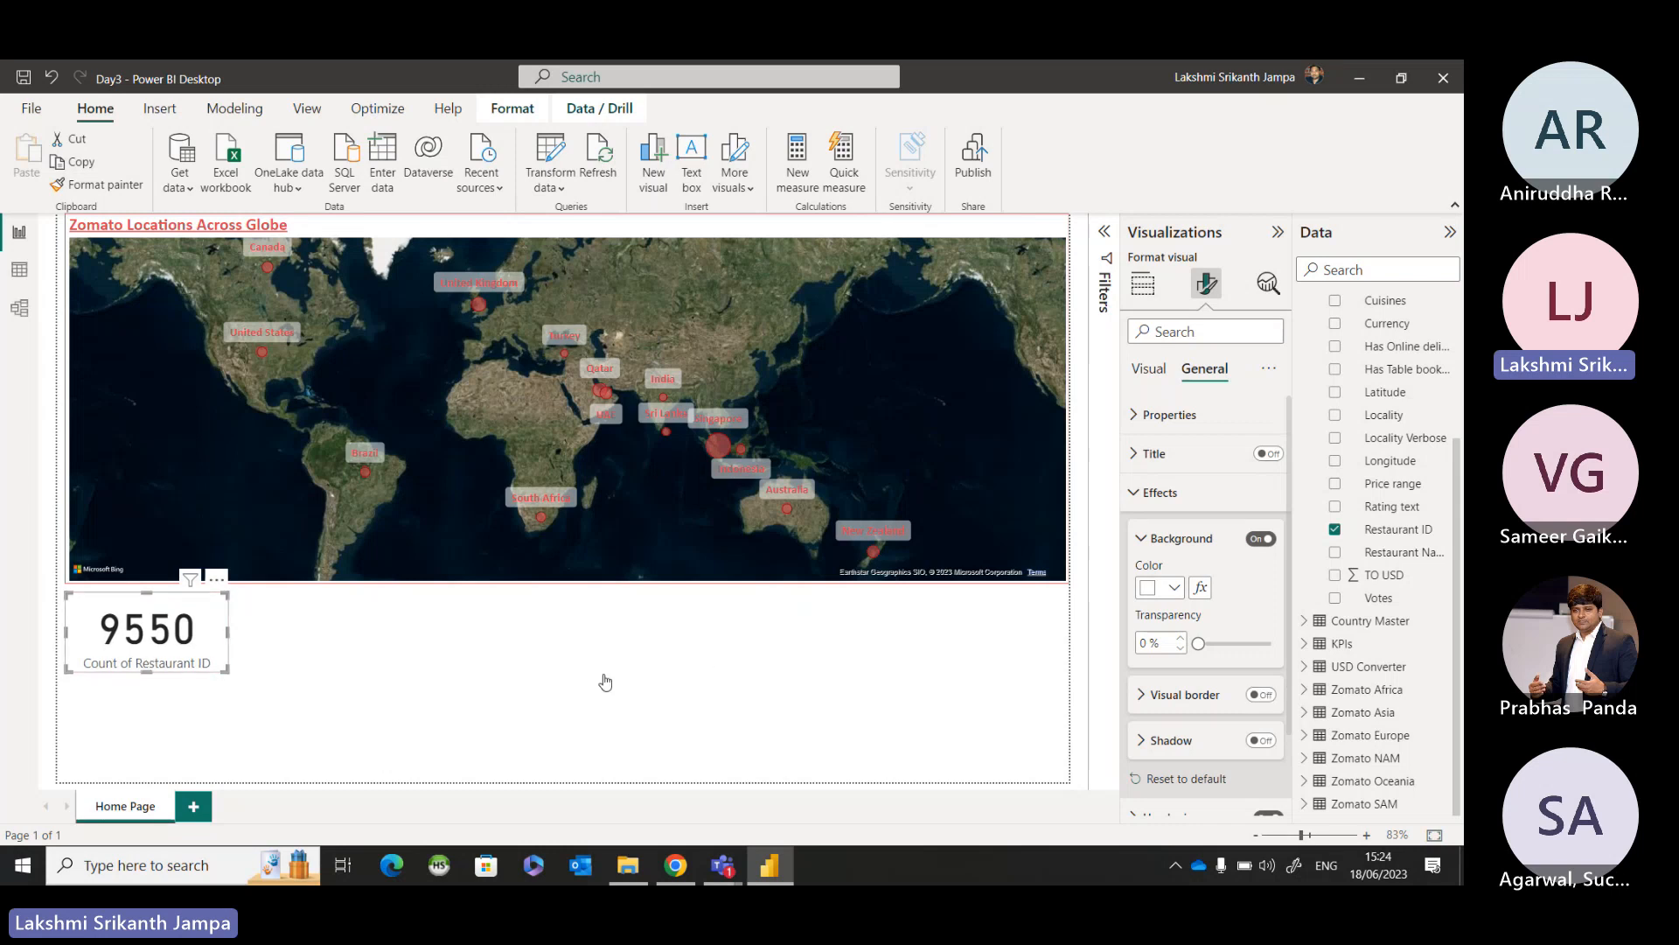
{"action": "left_click", "coordinate": [1153, 492]}
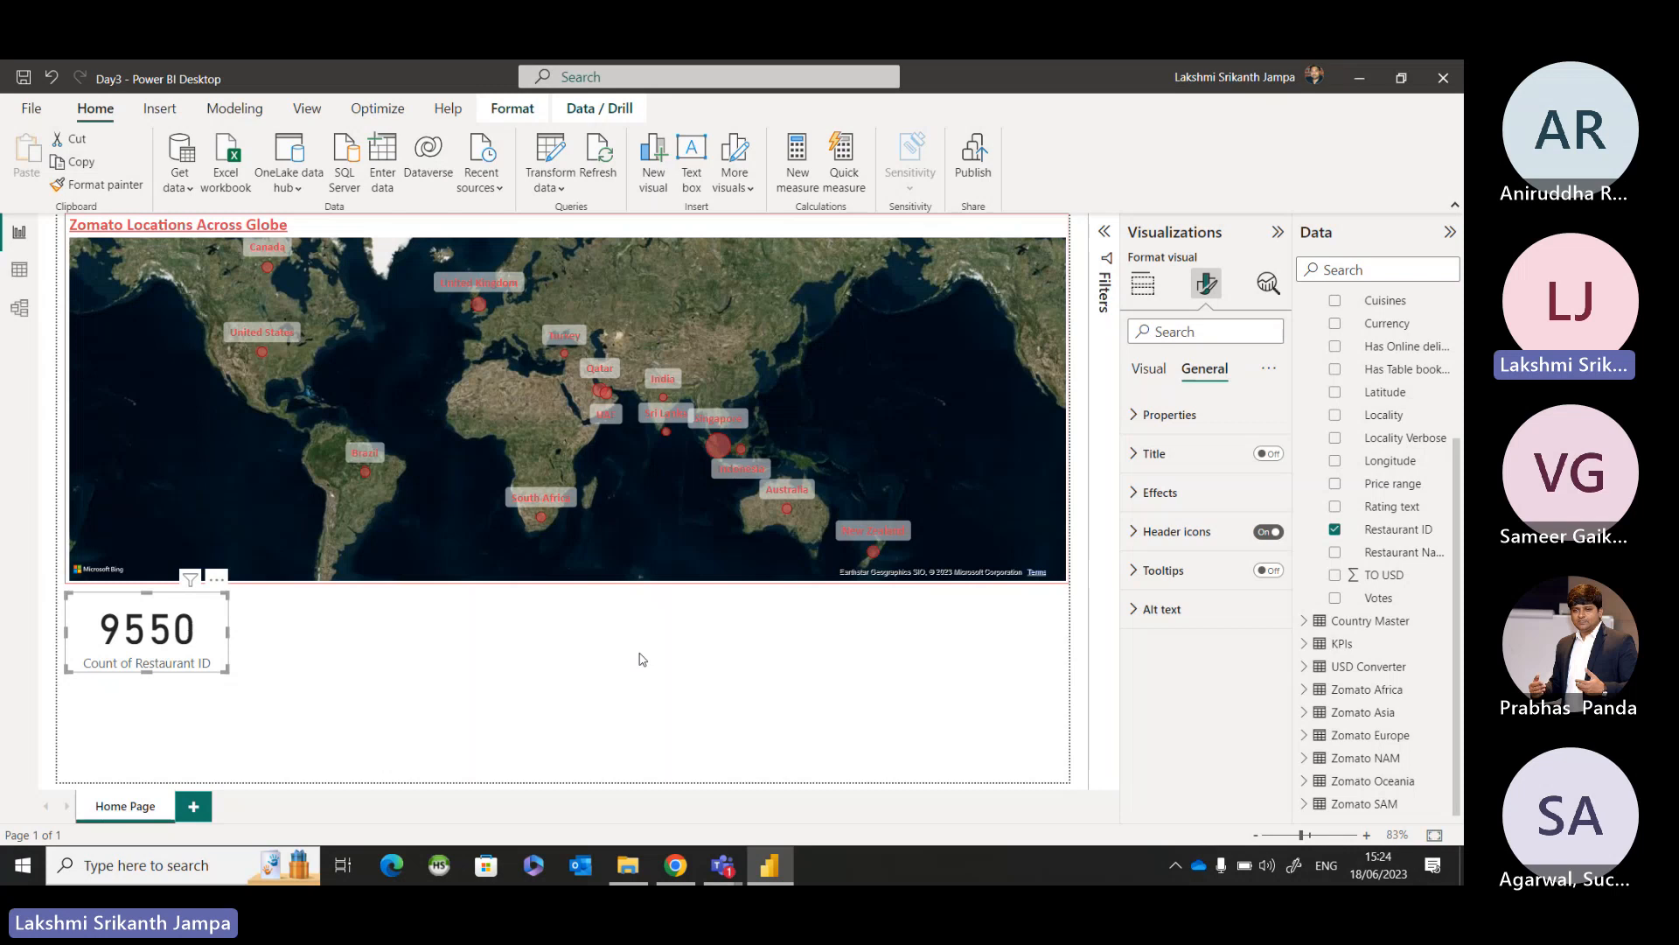
Enable a title on the restaurant count card with the text "Total Restaurants".
{"action": "left_click", "coordinate": [1269, 455]}
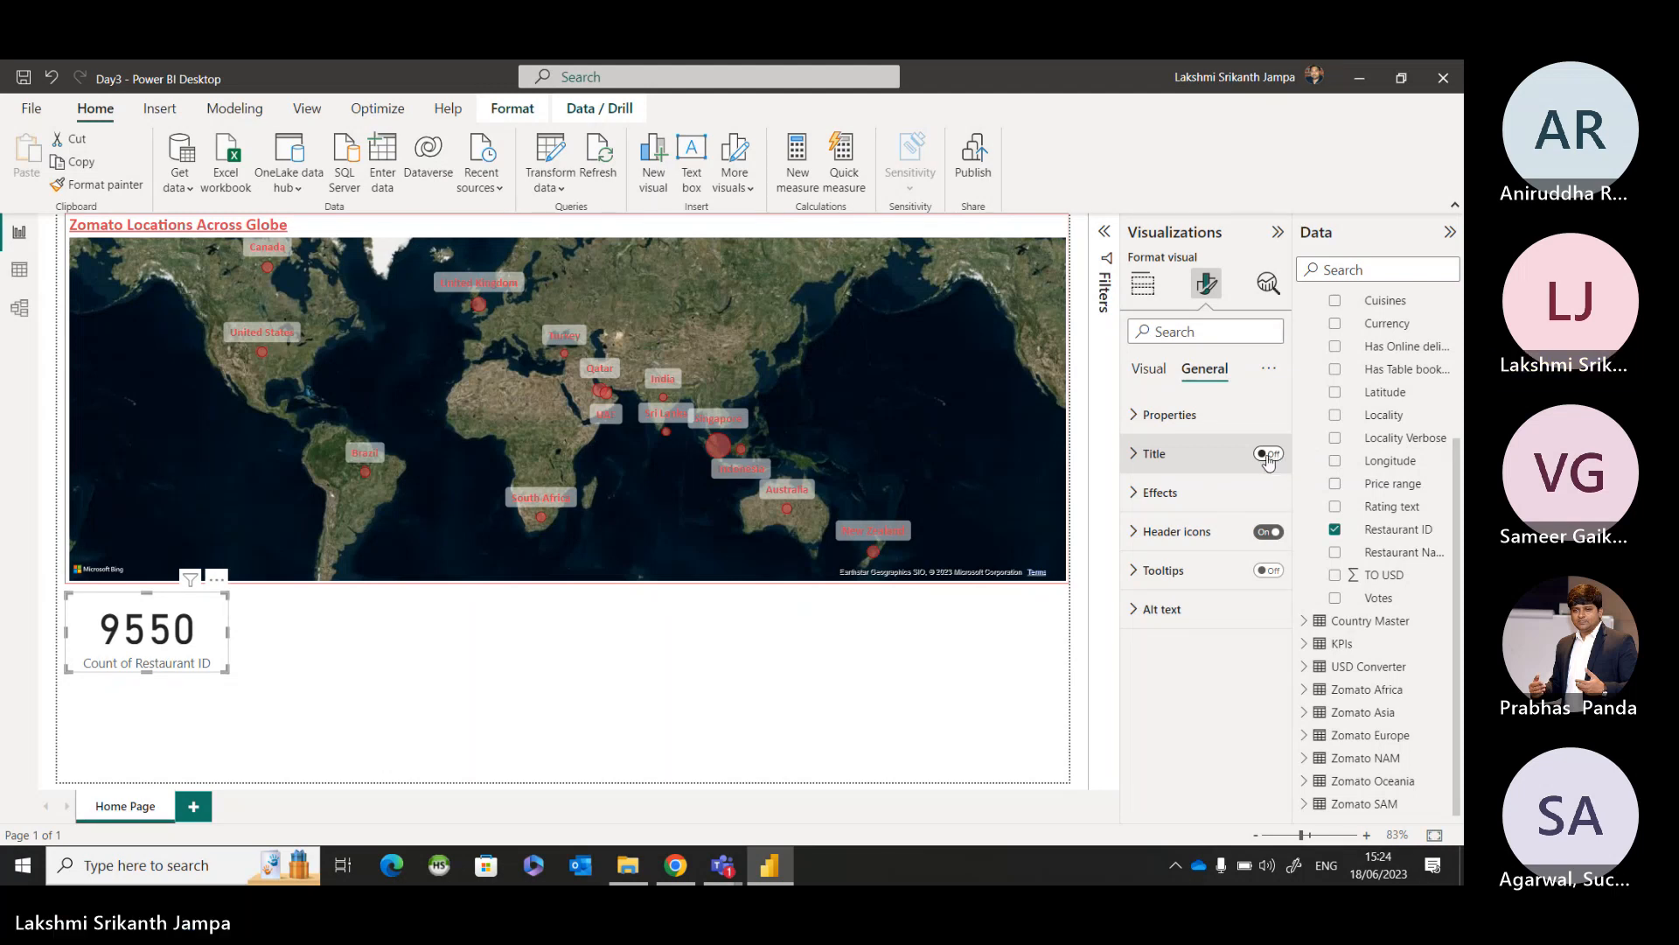
{"action": "left_click", "coordinate": [1131, 457]}
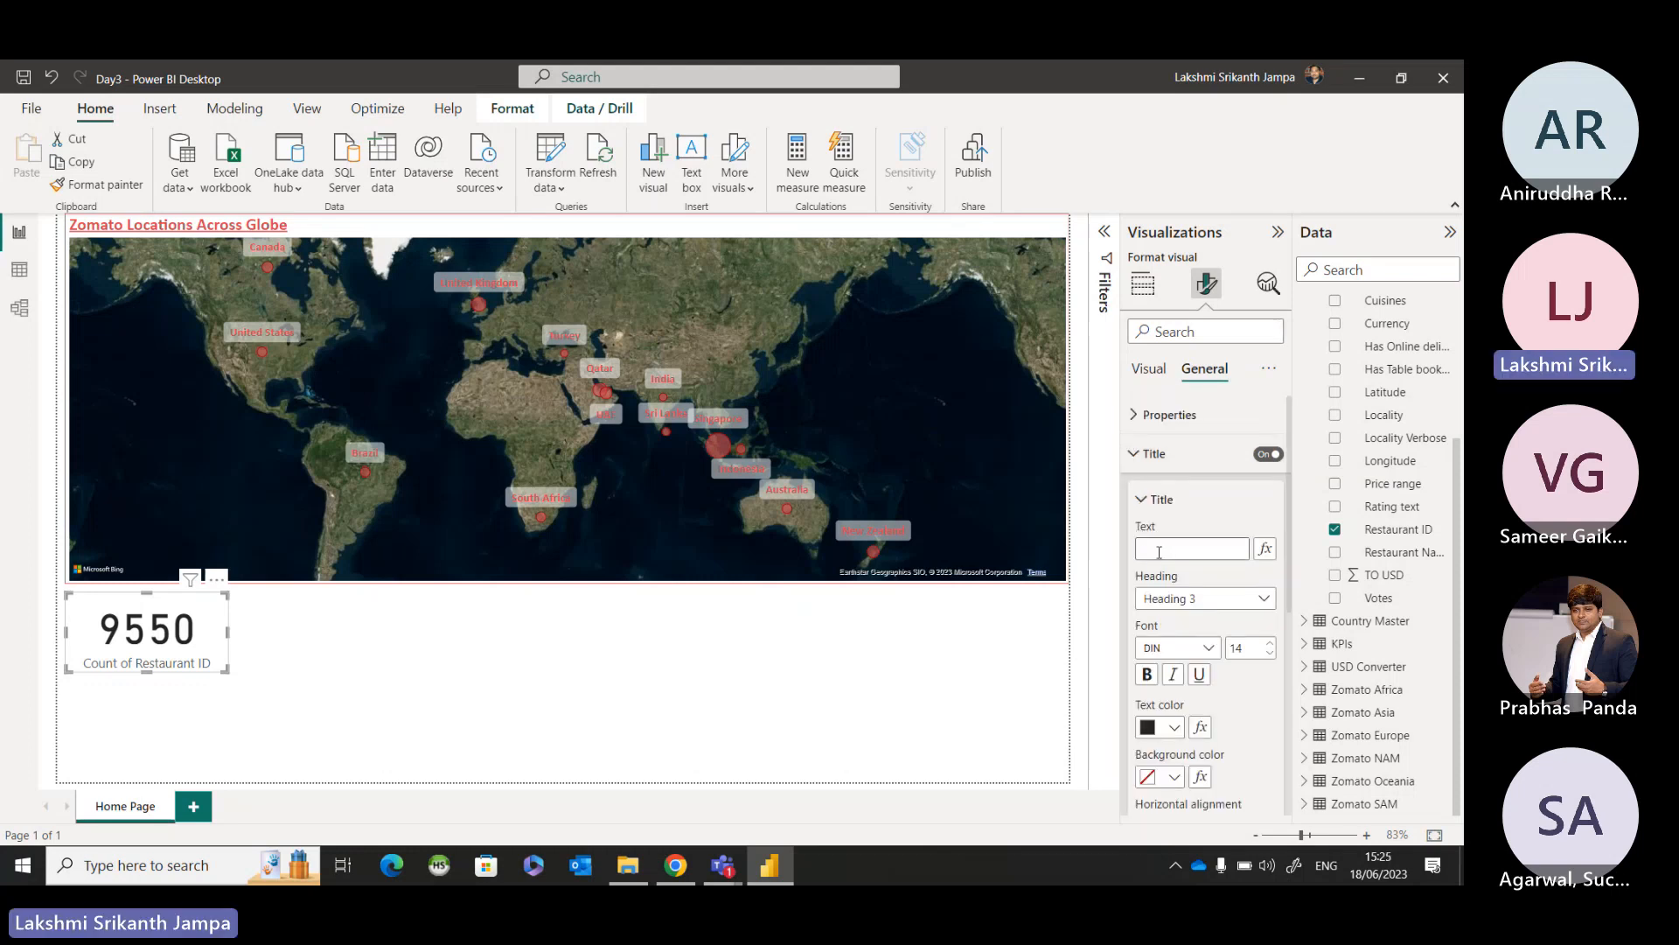
{"action": "left_click", "coordinate": [1159, 552]}
{"action": "type", "text": "Total Resta"}
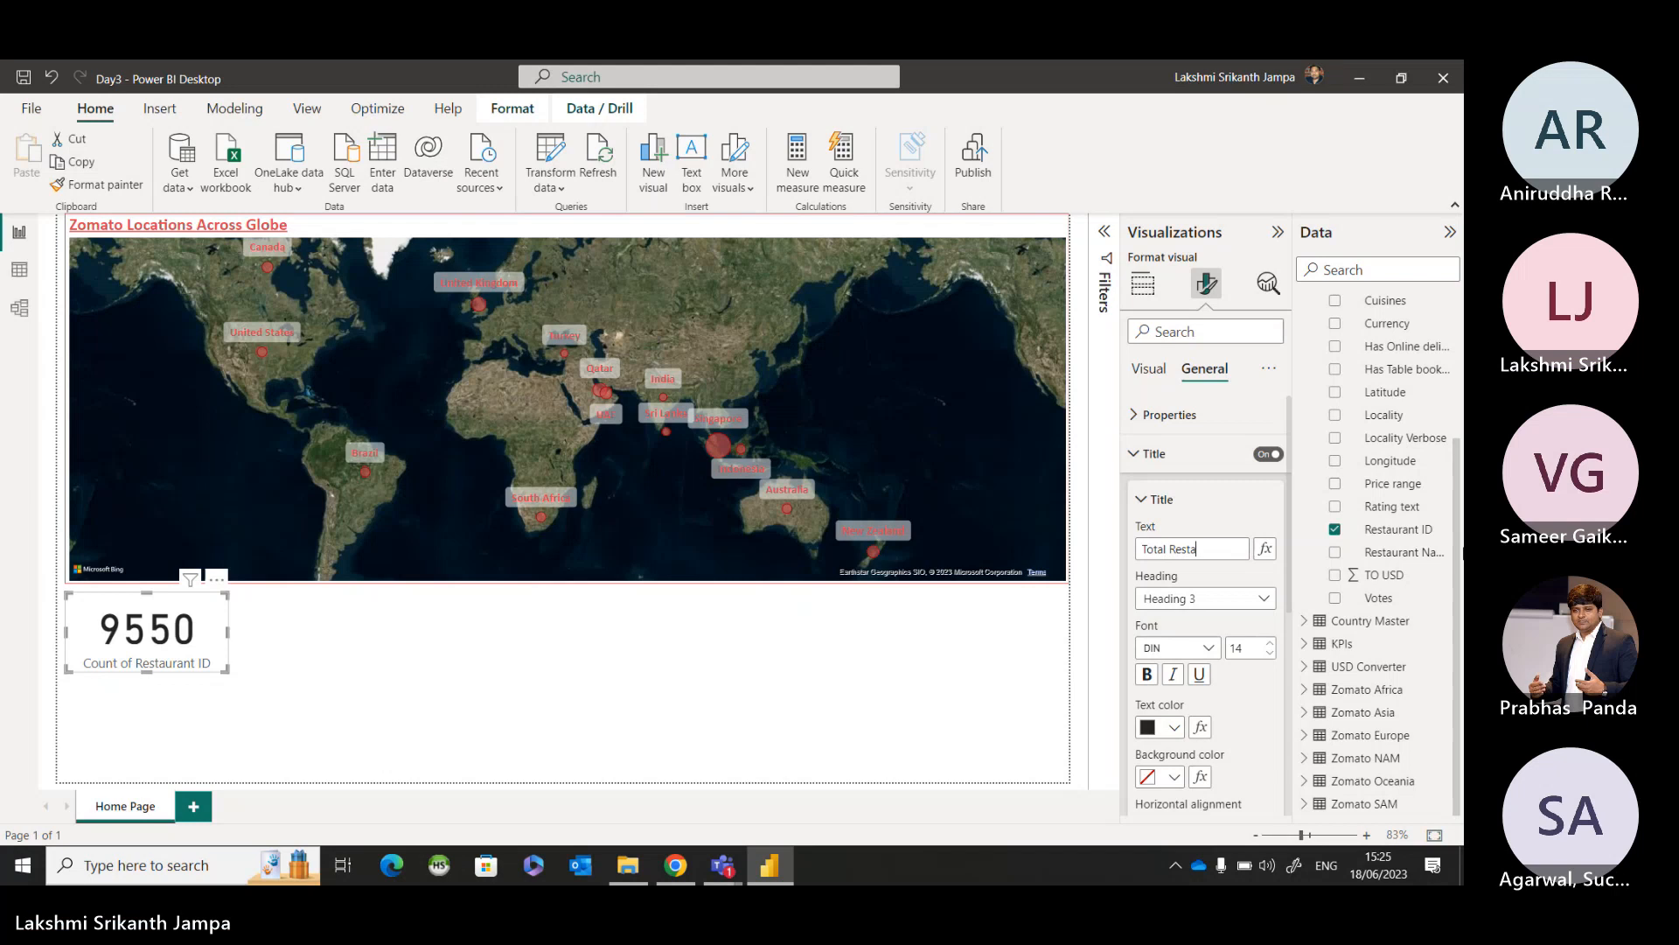
{"action": "type", "text": "urants"}
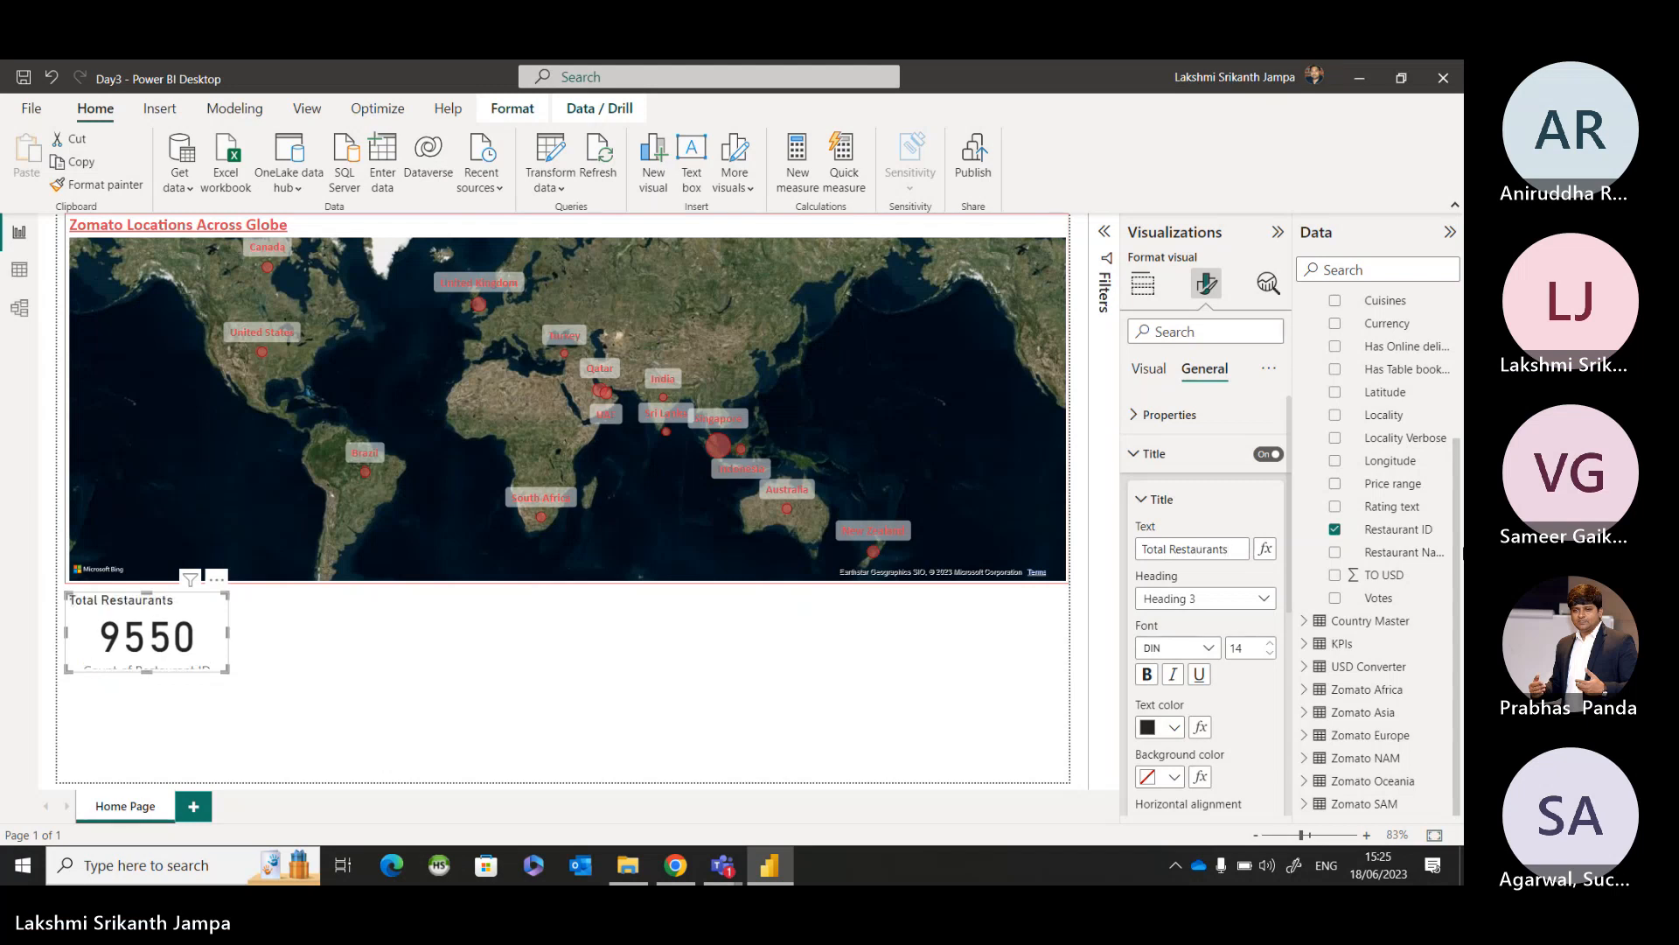
Format the Total Restaurants card title as Calibri, size 15, bold and underlined.
{"action": "left_click", "coordinate": [1210, 649]}
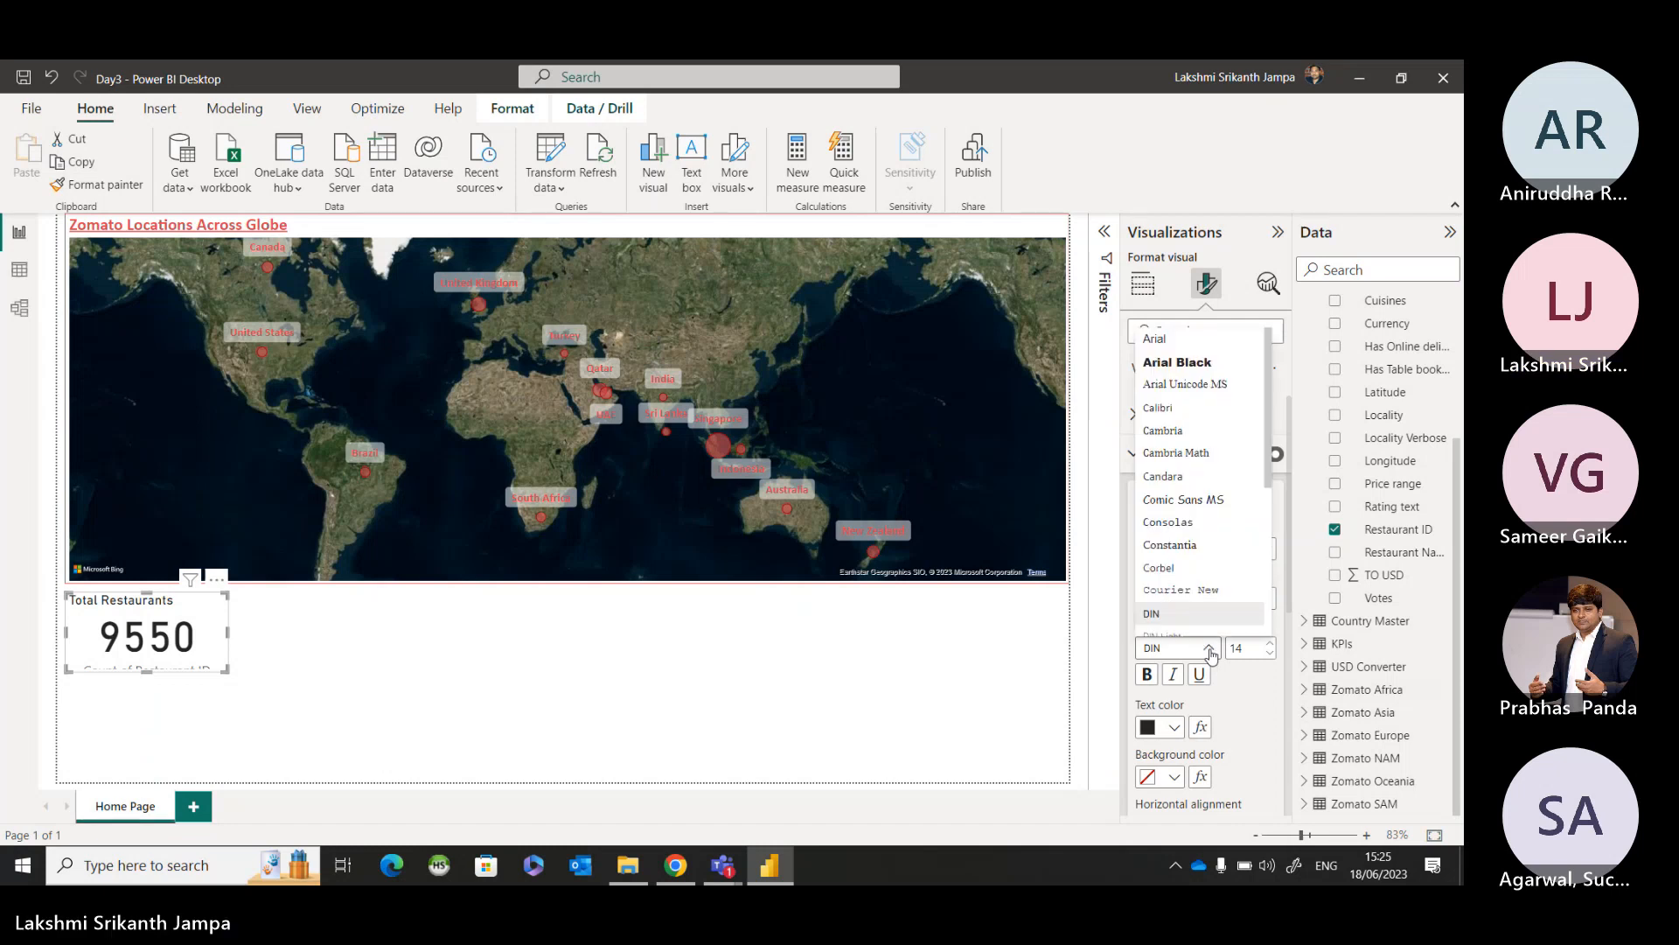
{"action": "left_click", "coordinate": [1172, 408]}
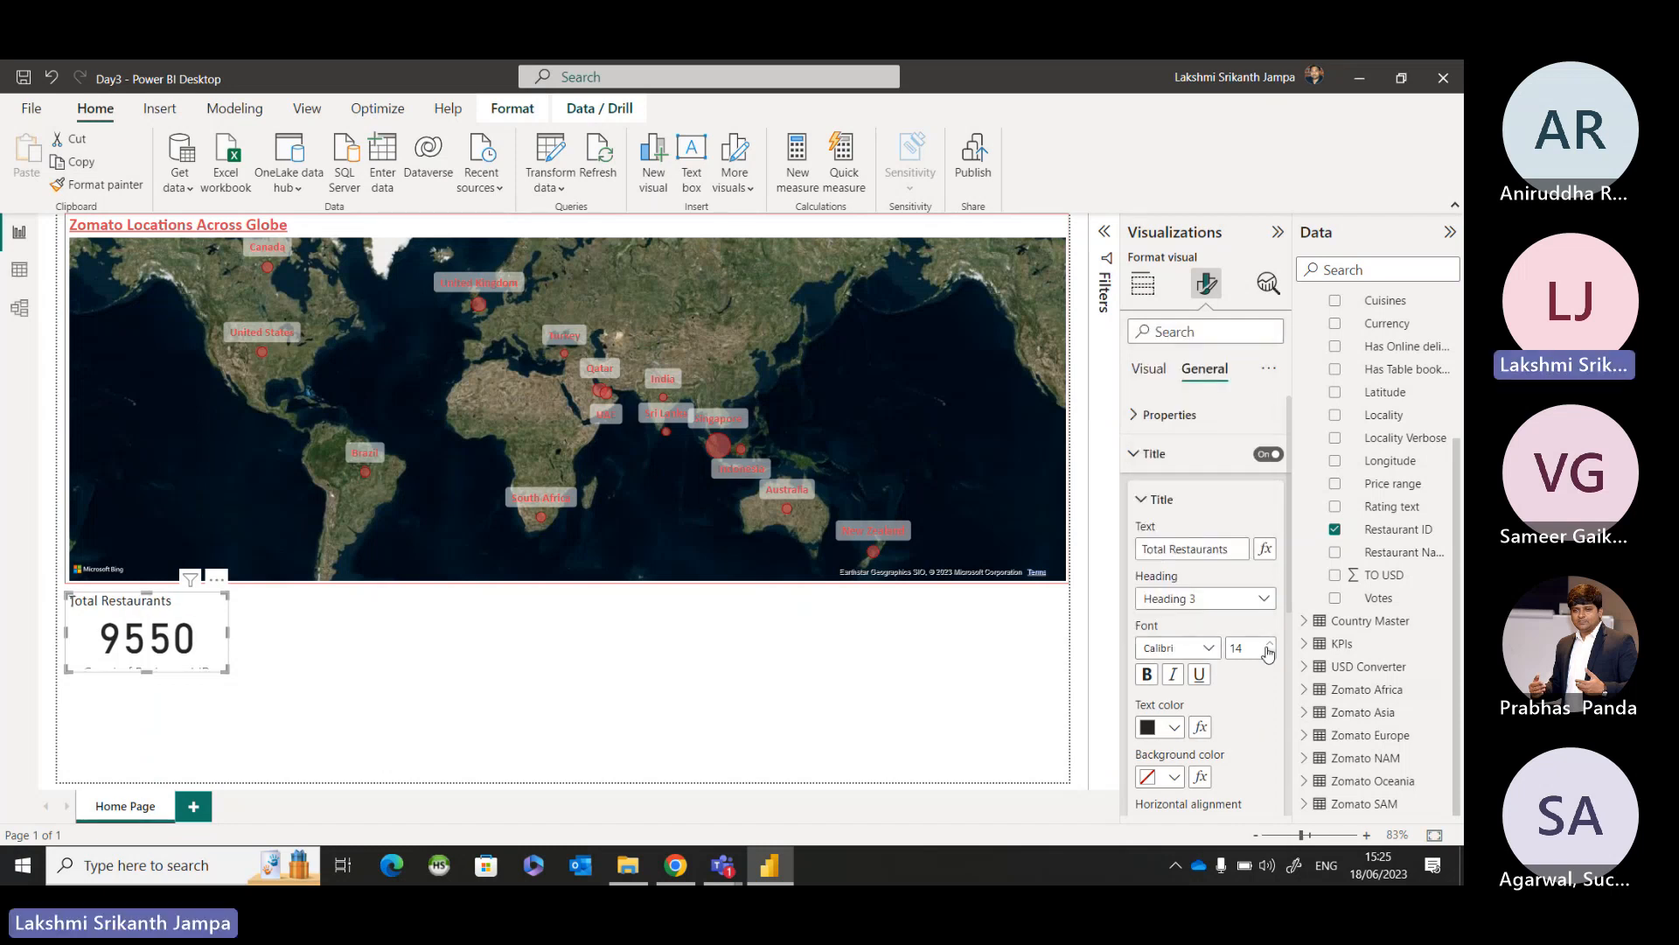
{"action": "left_click", "coordinate": [1269, 644]}
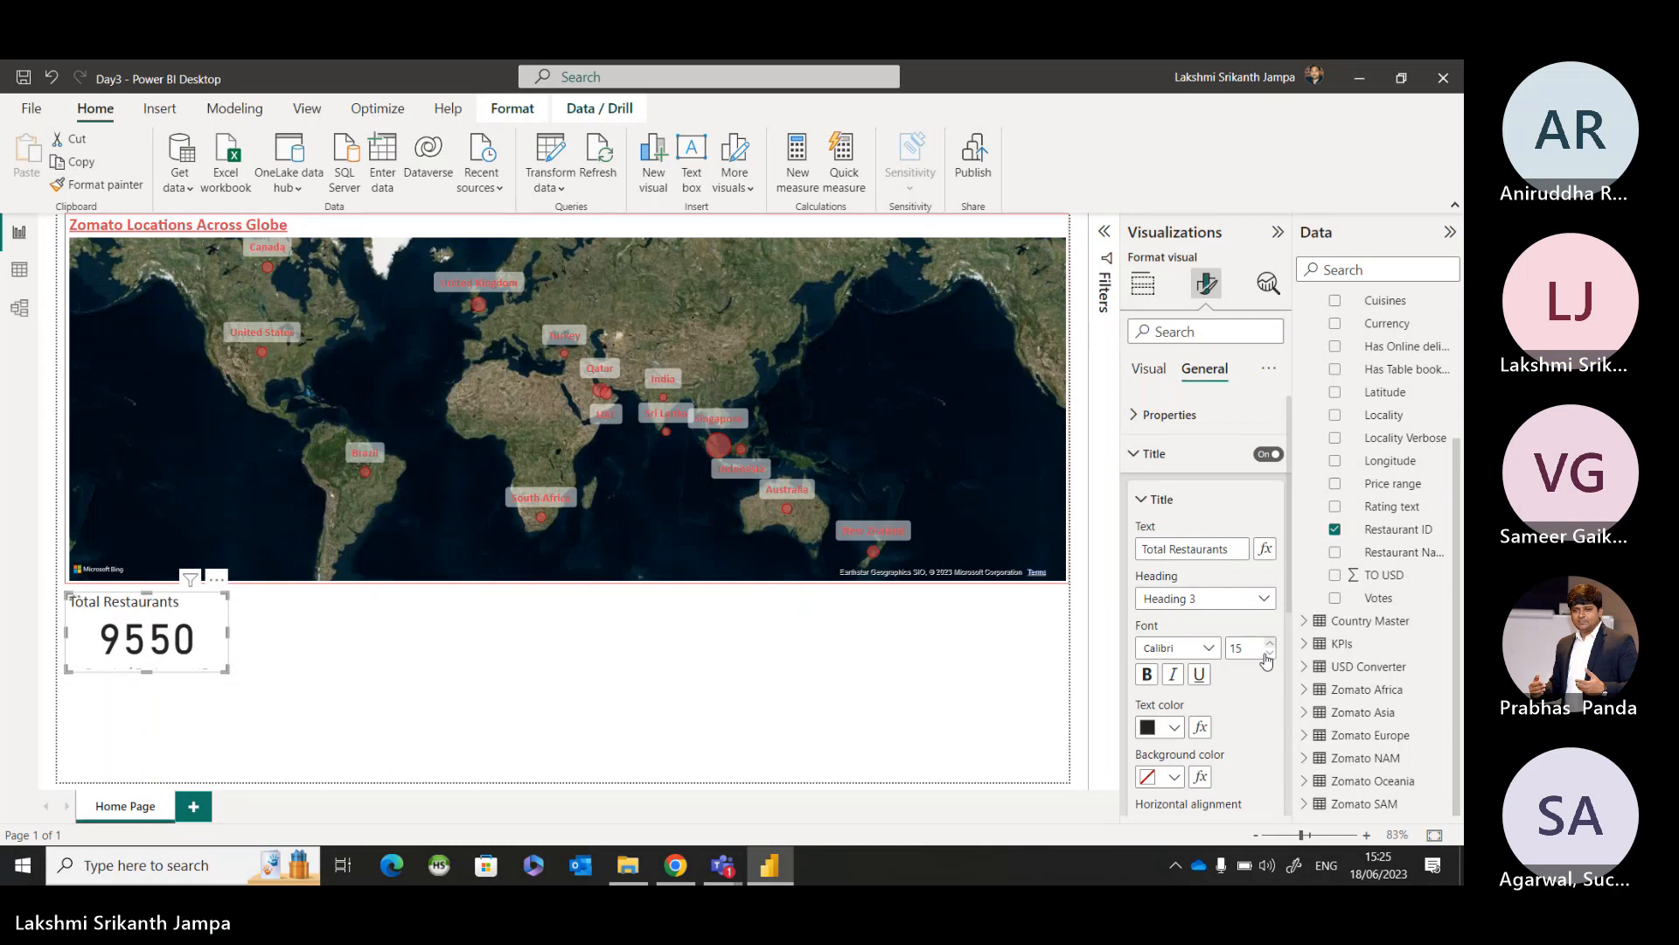
{"action": "scroll", "coordinate": [1242, 625], "scroll_direction": "down", "scroll_amount": 1}
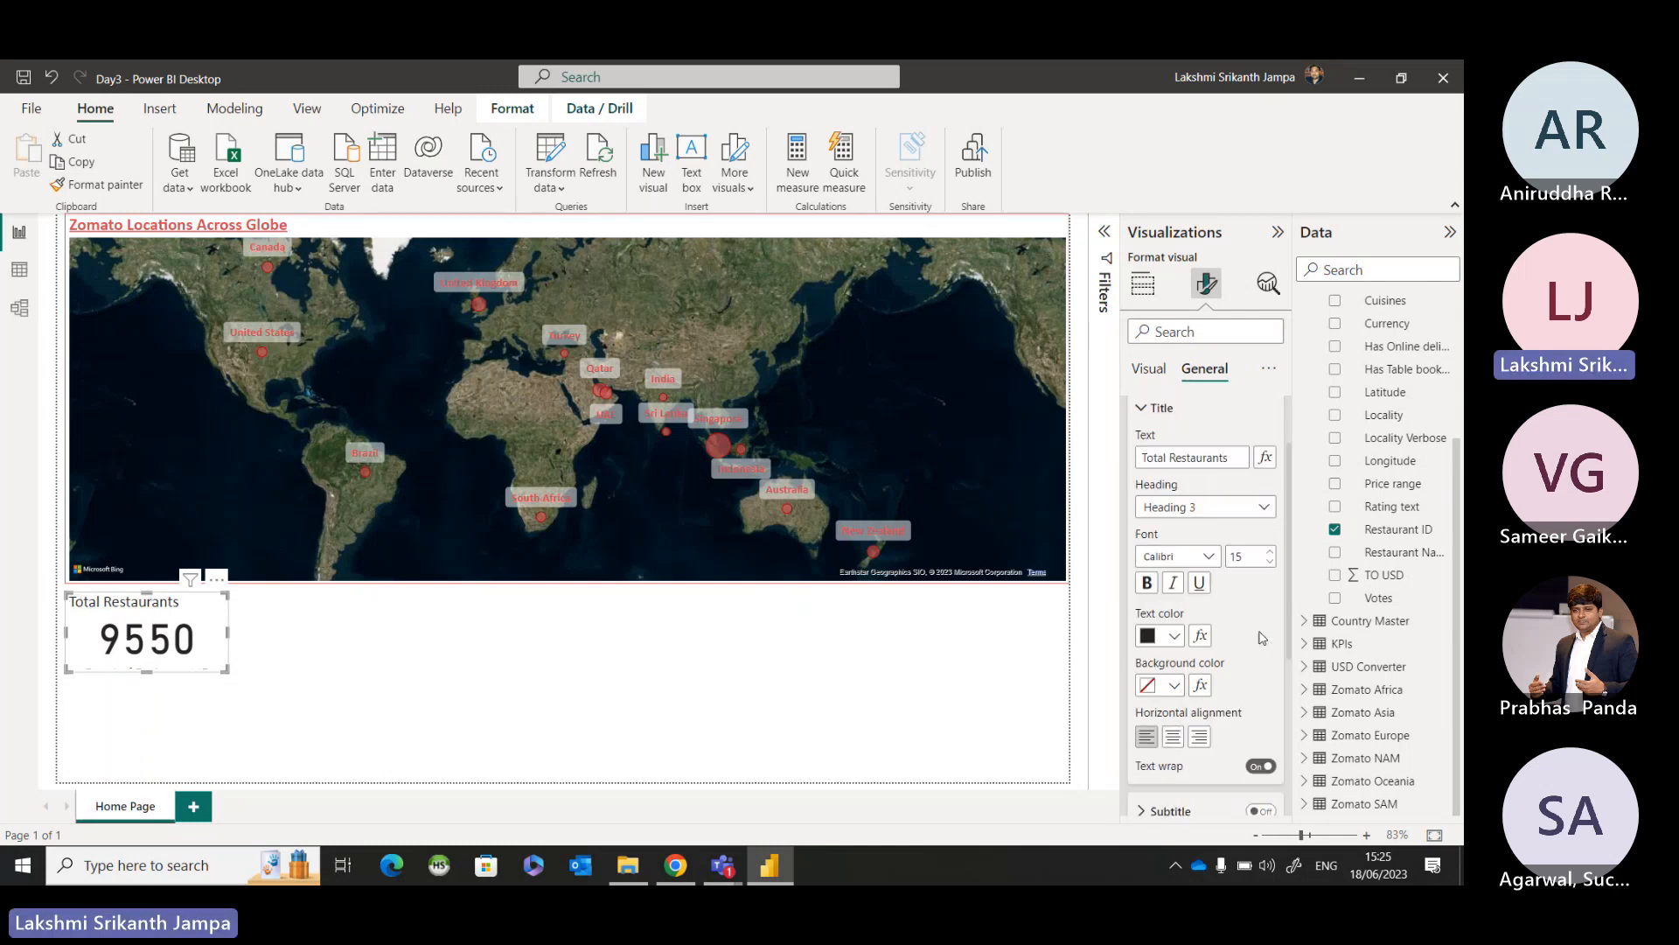
{"action": "left_click", "coordinate": [1148, 583]}
{"action": "scroll", "coordinate": [1216, 549], "scroll_direction": "down", "scroll_amount": 1}
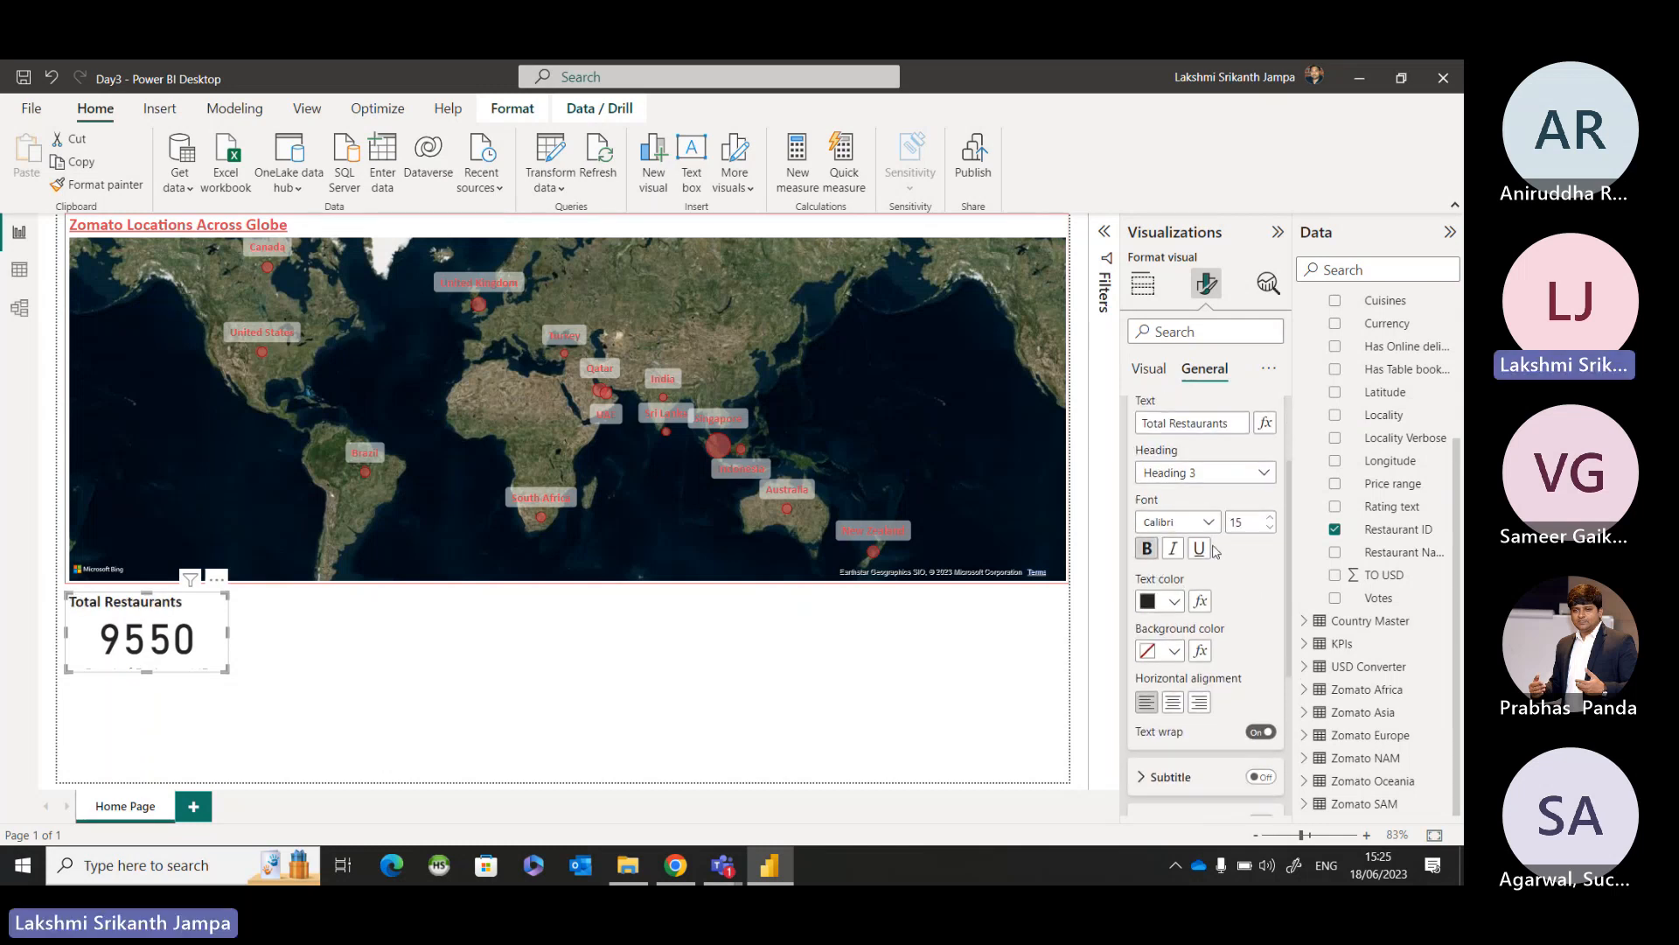
{"action": "left_click", "coordinate": [1201, 548]}
Center the Total Restaurants card title, color its text bright blue and deselect the card.
{"action": "left_click", "coordinate": [1173, 704]}
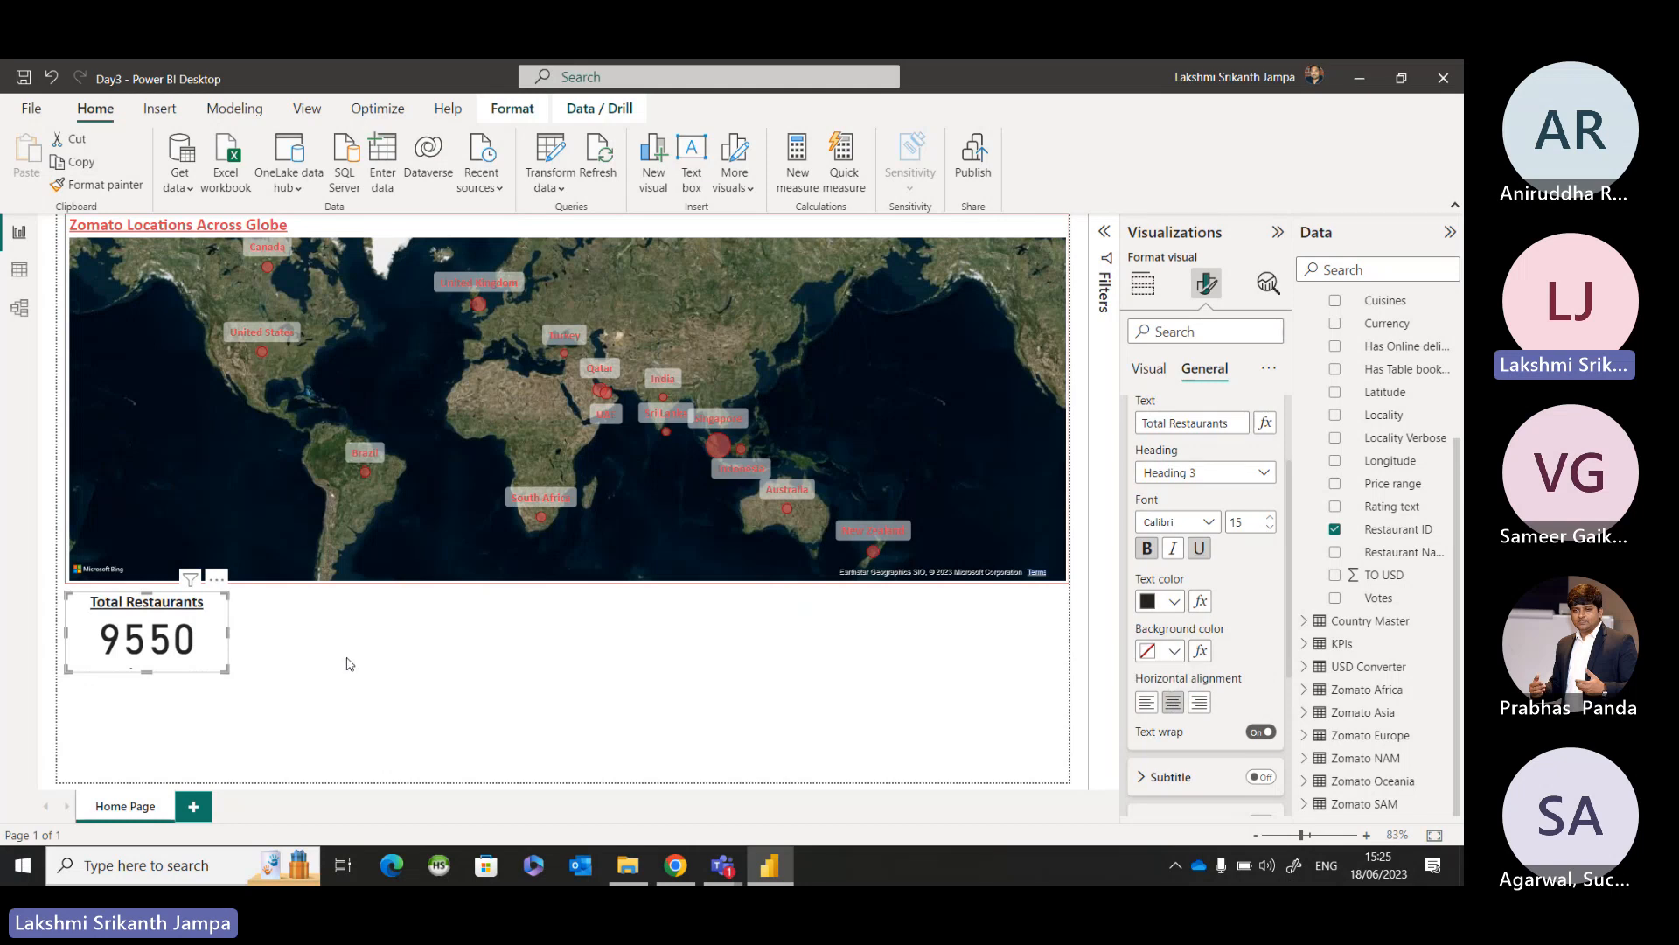
{"action": "left_click", "coordinate": [1172, 603]}
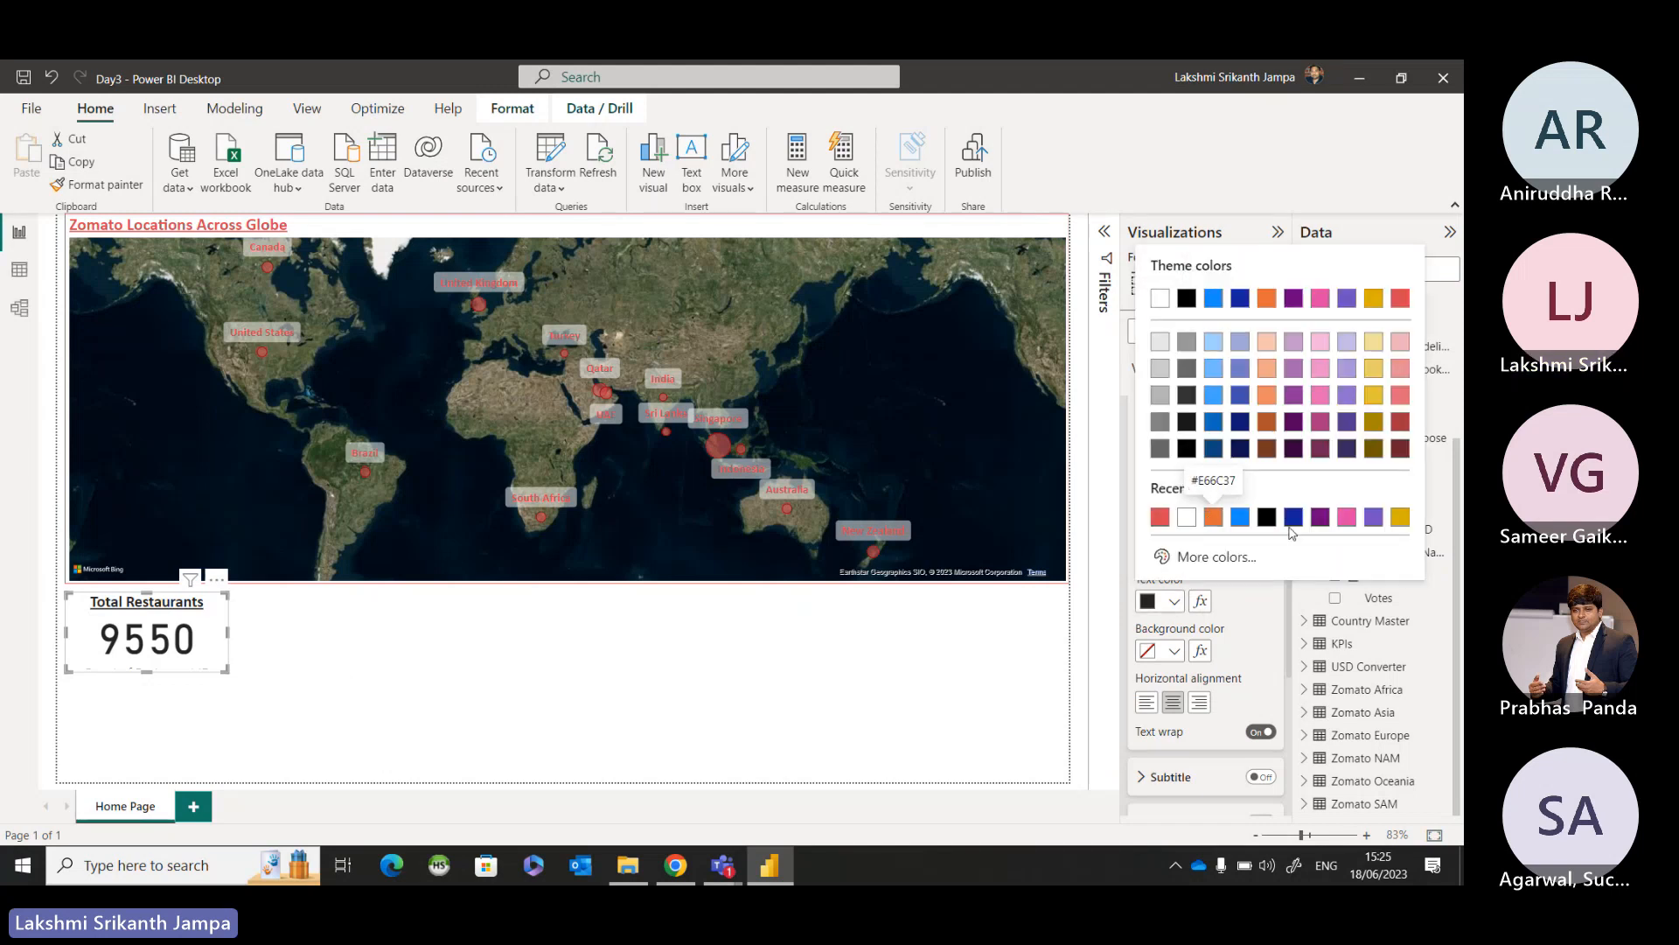
{"action": "left_click", "coordinate": [1240, 517]}
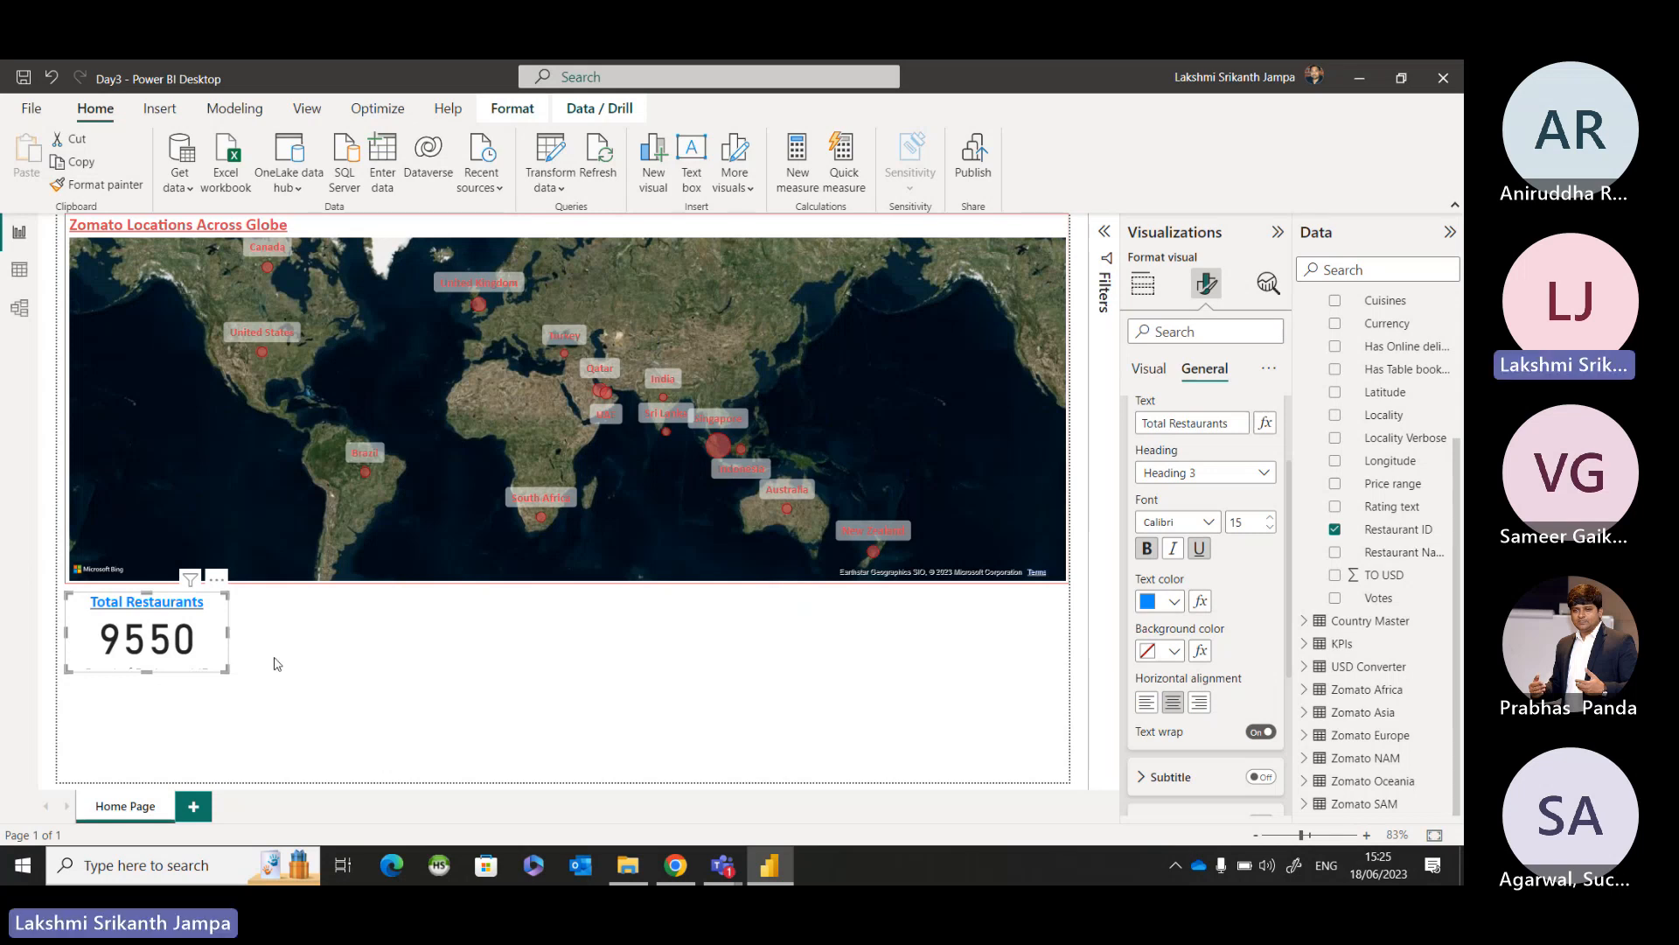
{"action": "key", "text": "Escape"}
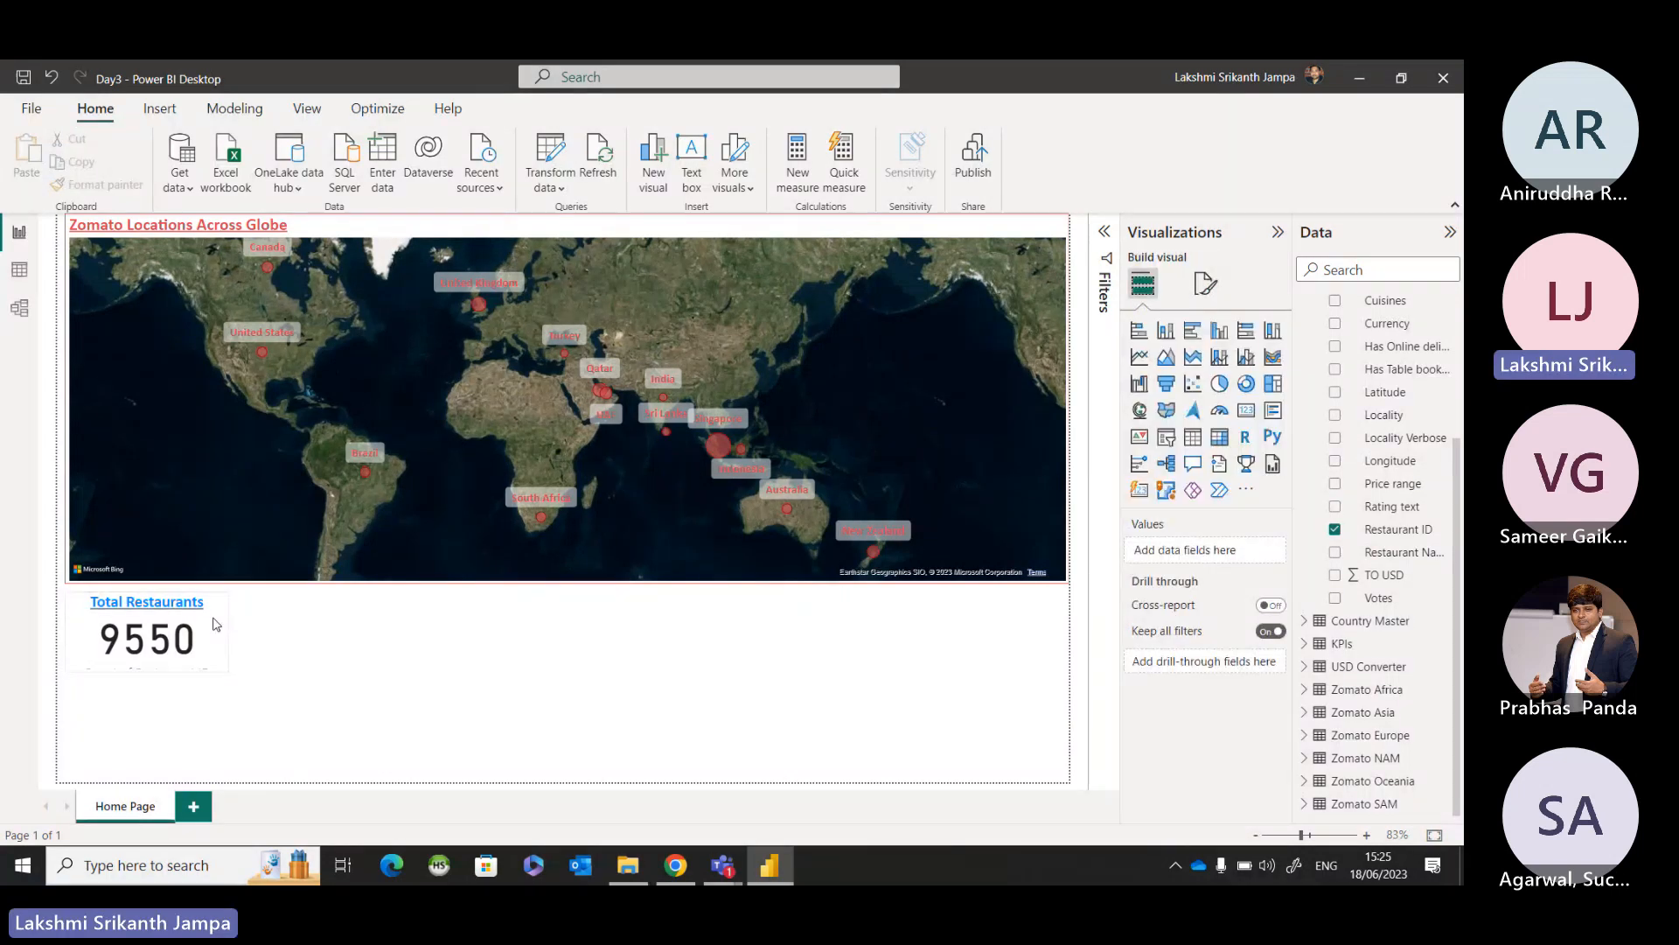
{"action": "left_click", "coordinate": [233, 633]}
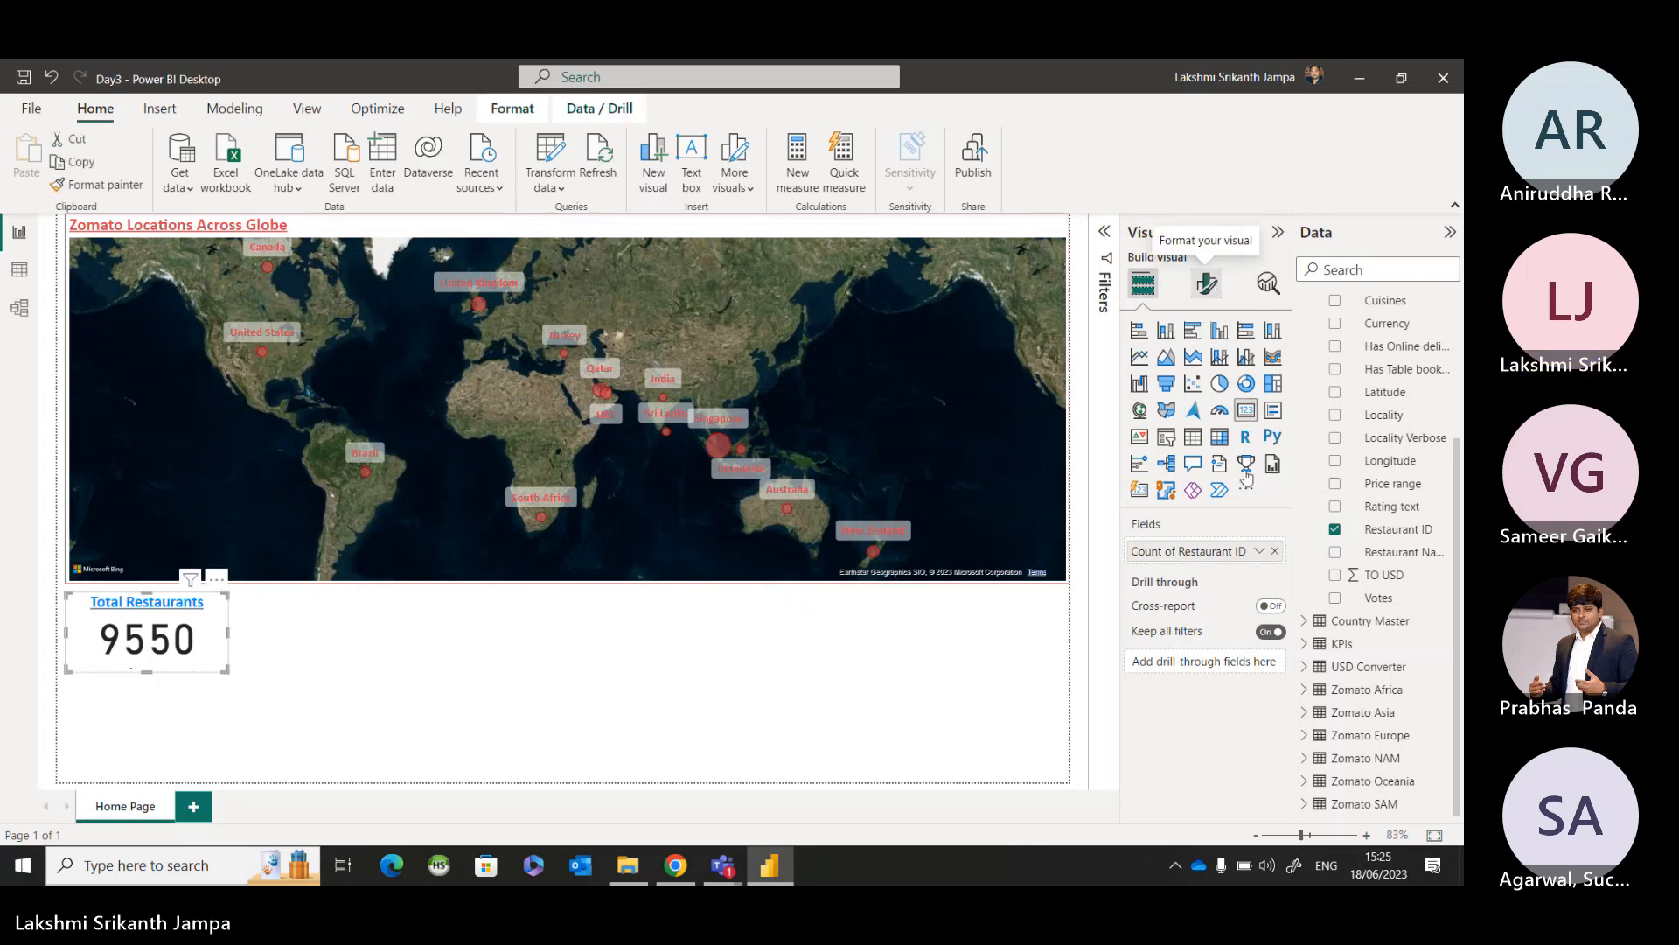
{"action": "left_click", "coordinate": [1207, 283]}
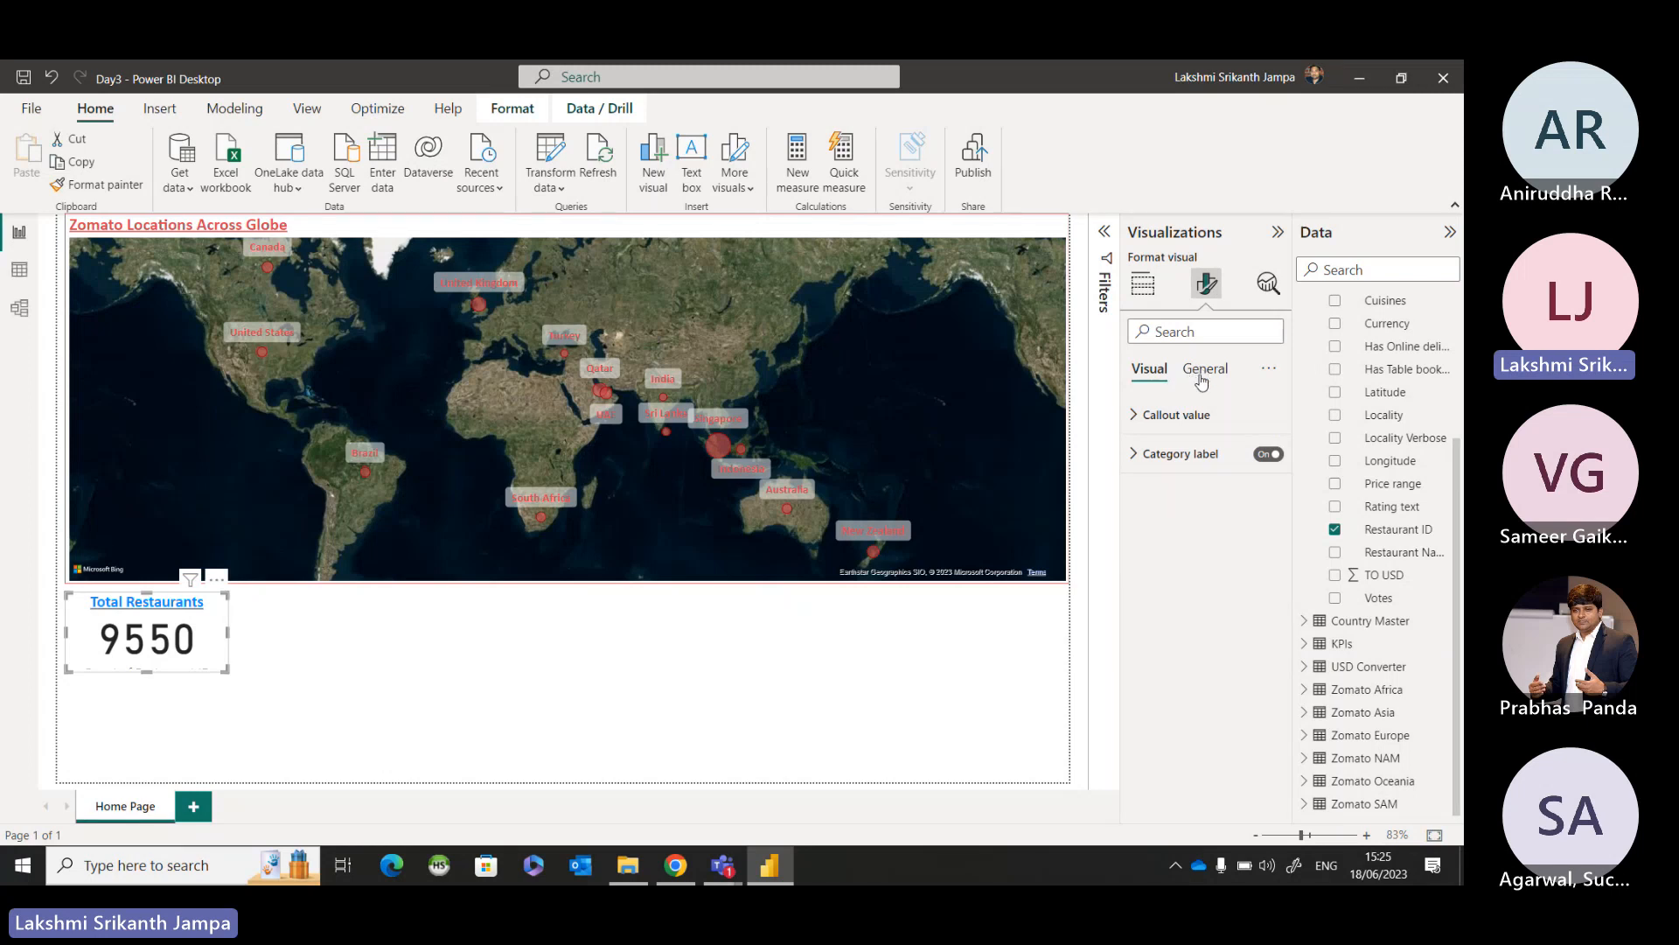
{"action": "left_click", "coordinate": [1151, 376]}
{"action": "key", "text": "ctrl"}
{"action": "left_click_drag", "start_coordinate": [149, 678], "coordinate": [149, 694]}
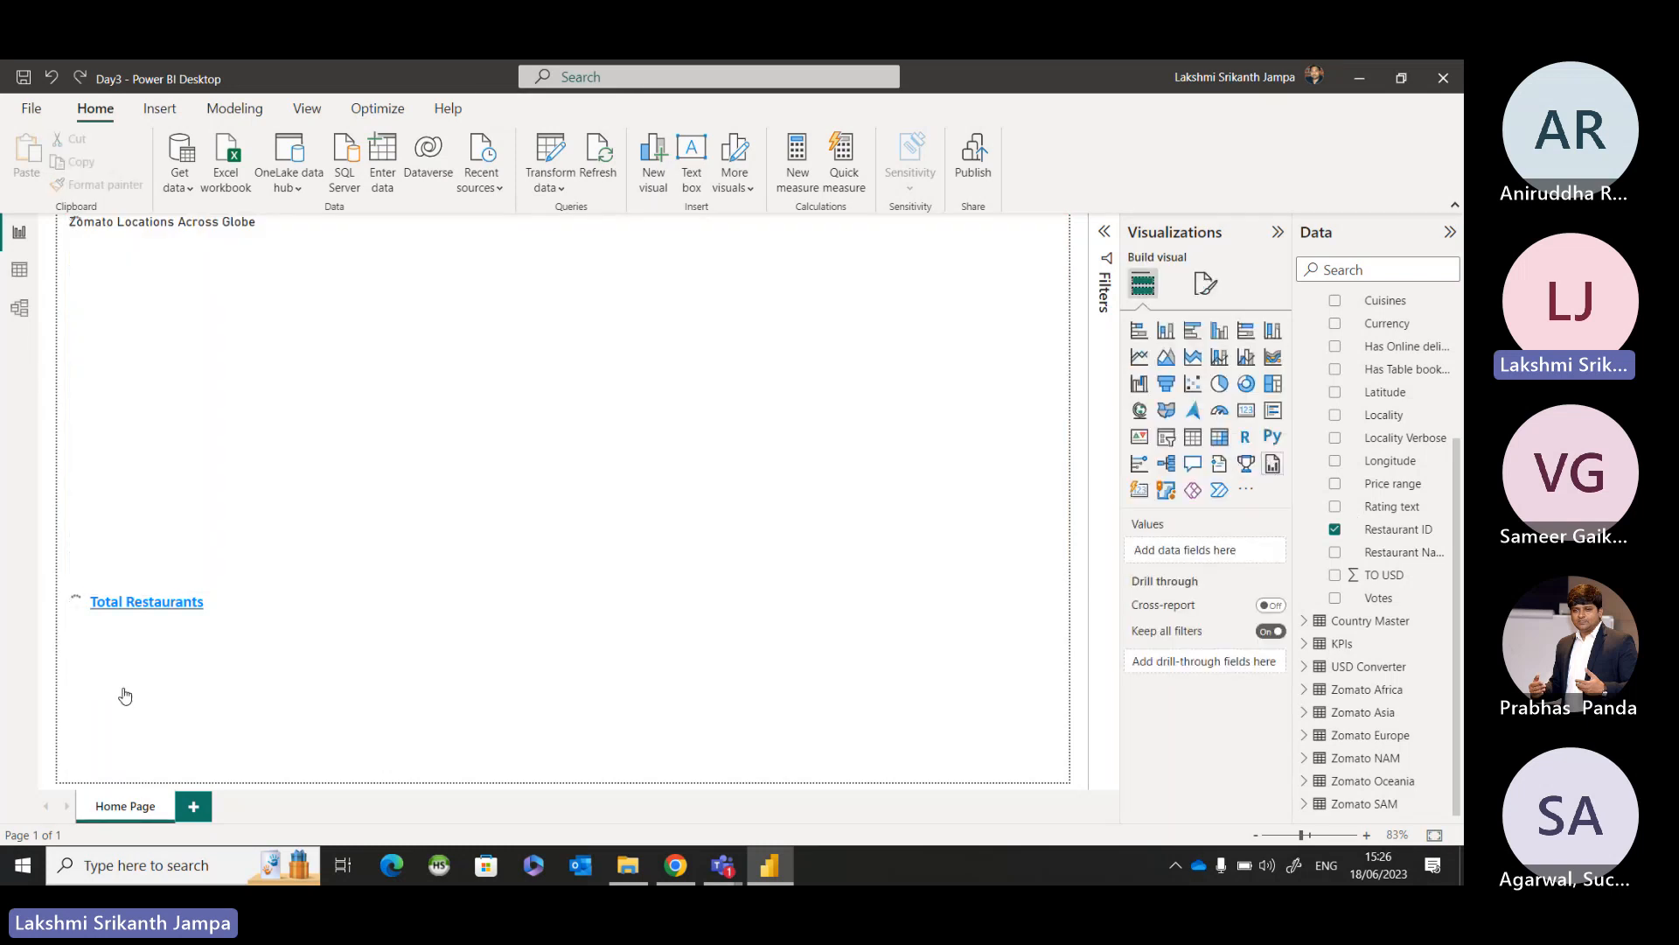
Turn off the Total Restaurants card's category label and set its callout value font to Calibri.
{"action": "left_click", "coordinate": [161, 645]}
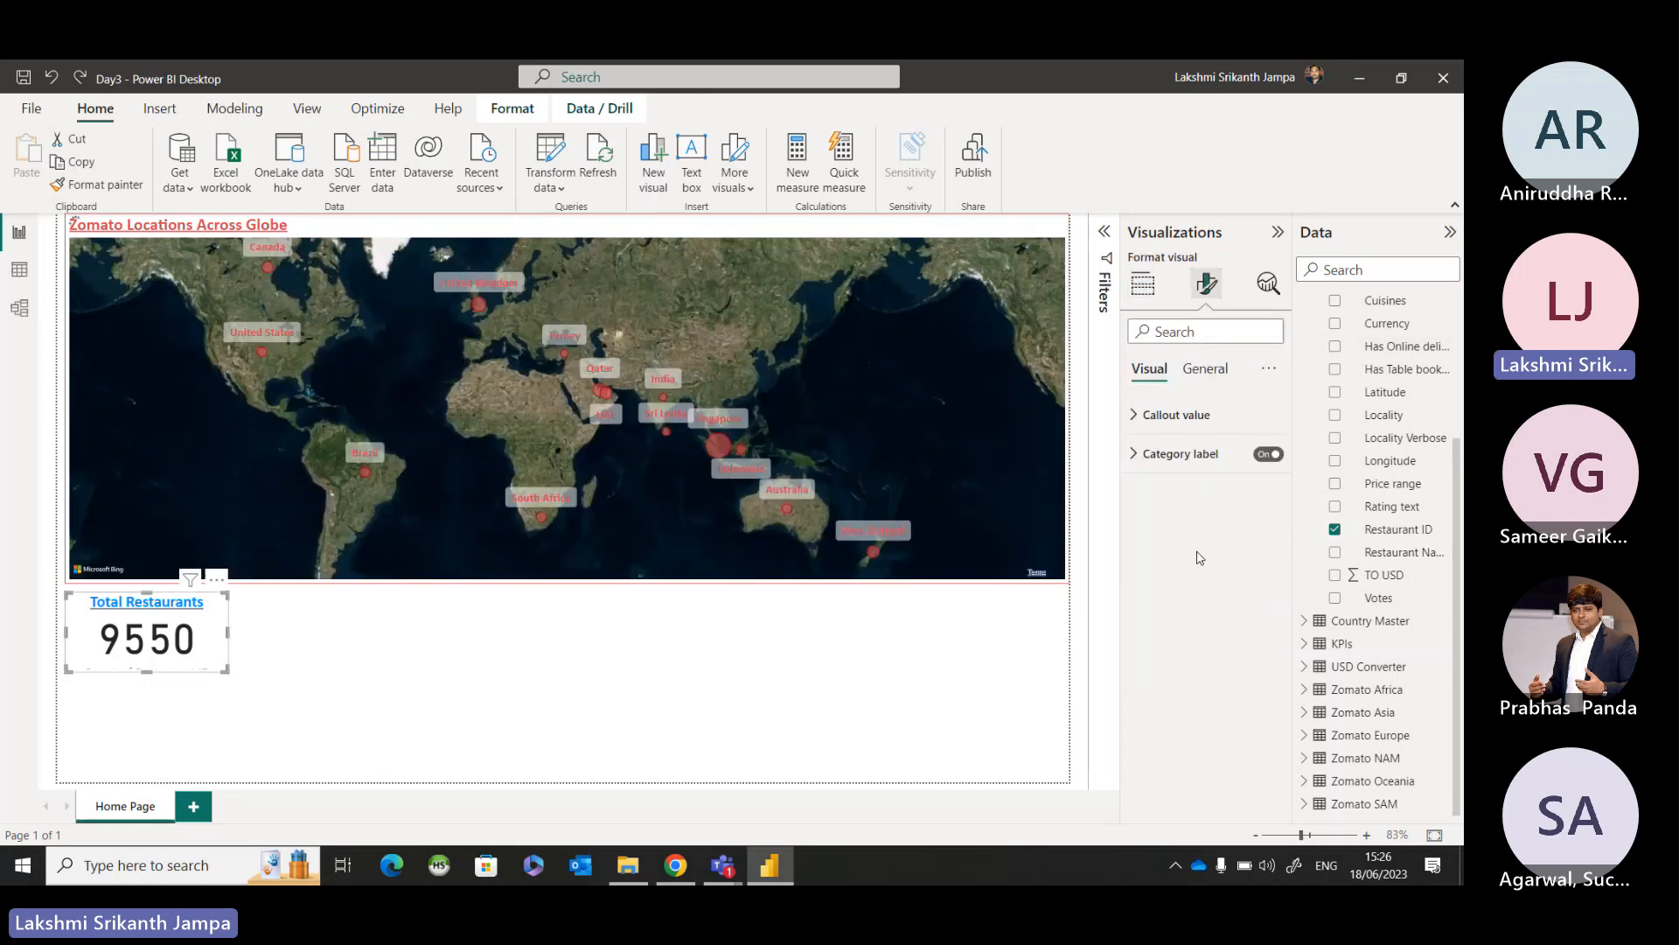
{"action": "left_click", "coordinate": [1277, 455]}
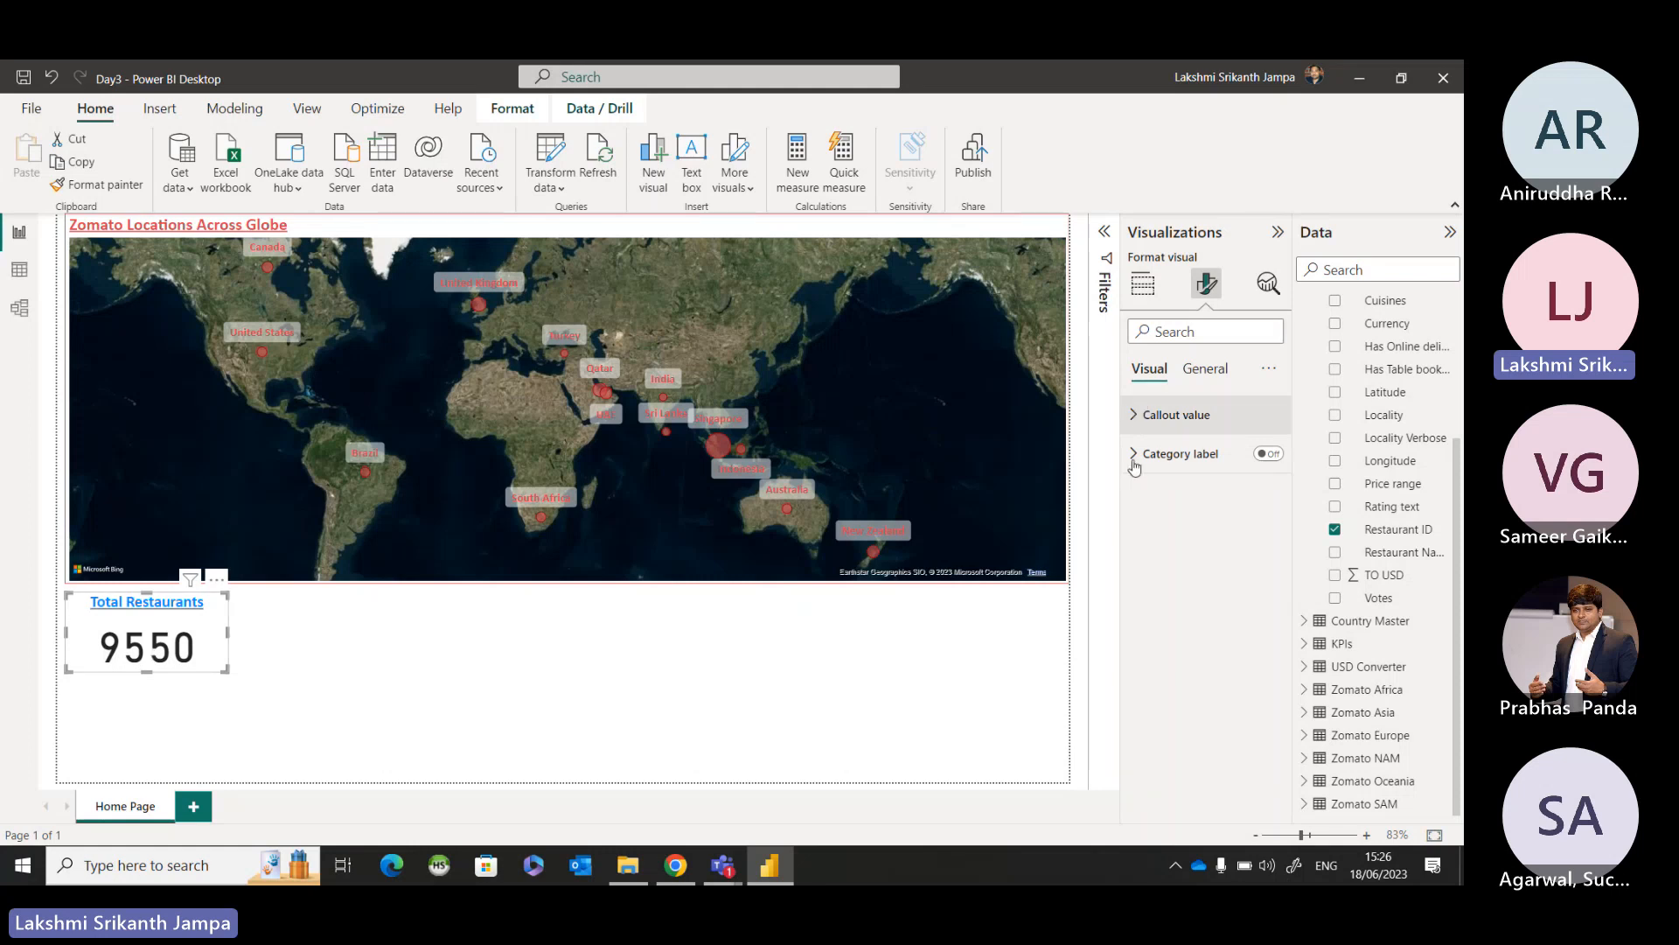
{"action": "left_click", "coordinate": [1137, 417]}
{"action": "left_click", "coordinate": [1211, 481]}
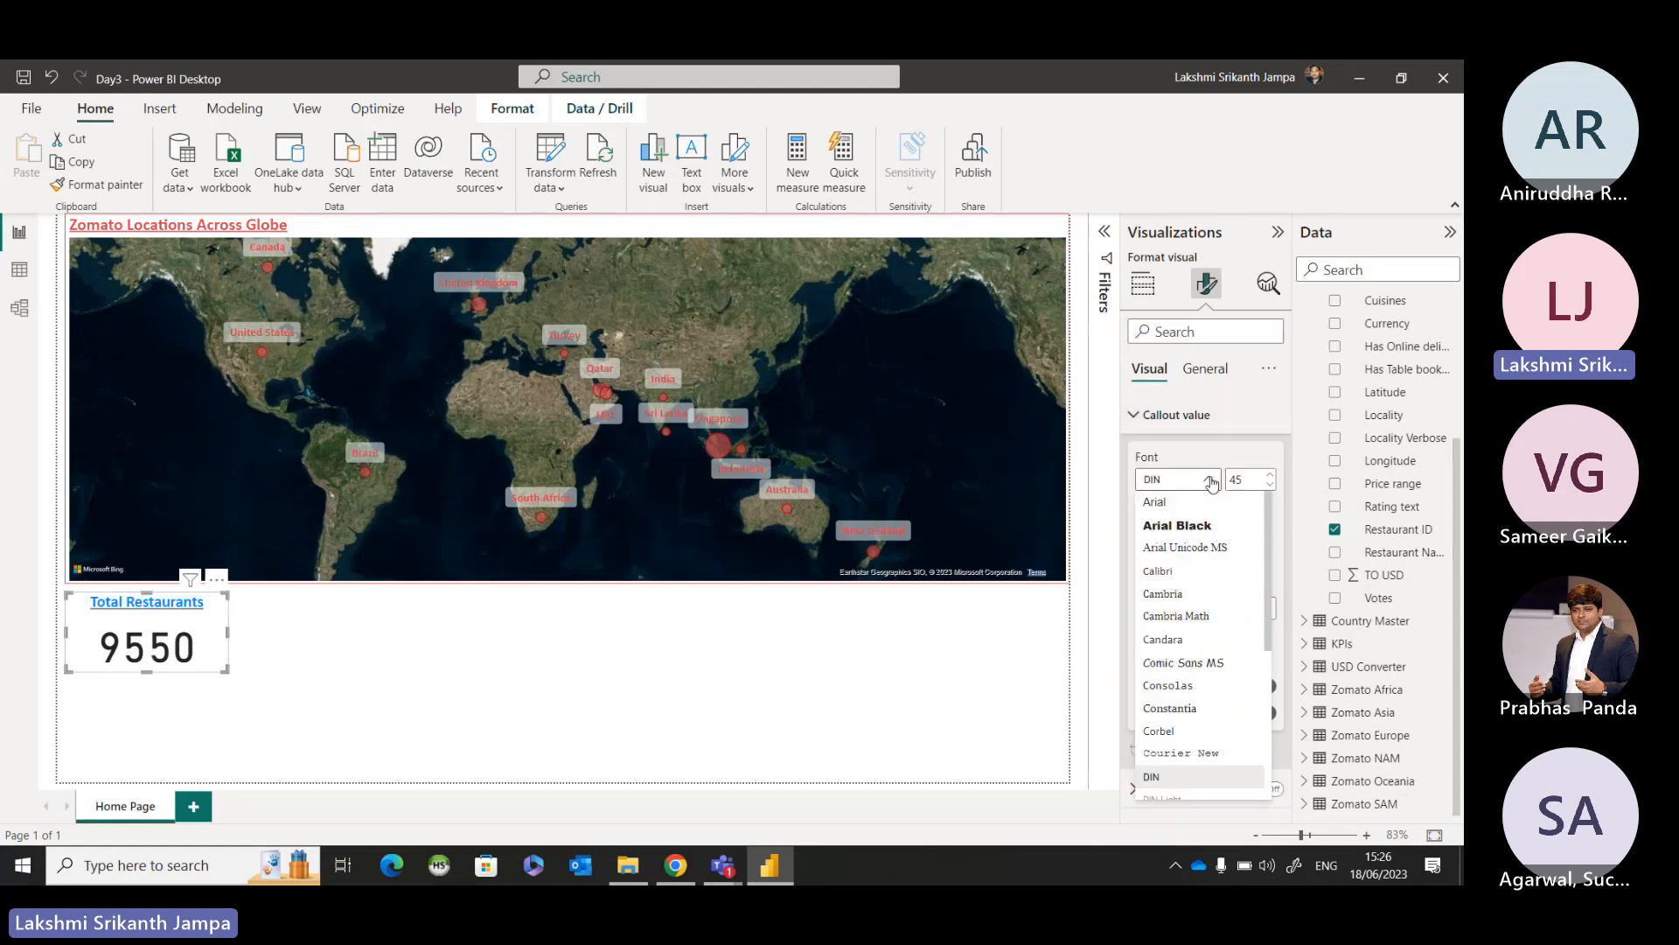
{"action": "left_click", "coordinate": [1190, 575]}
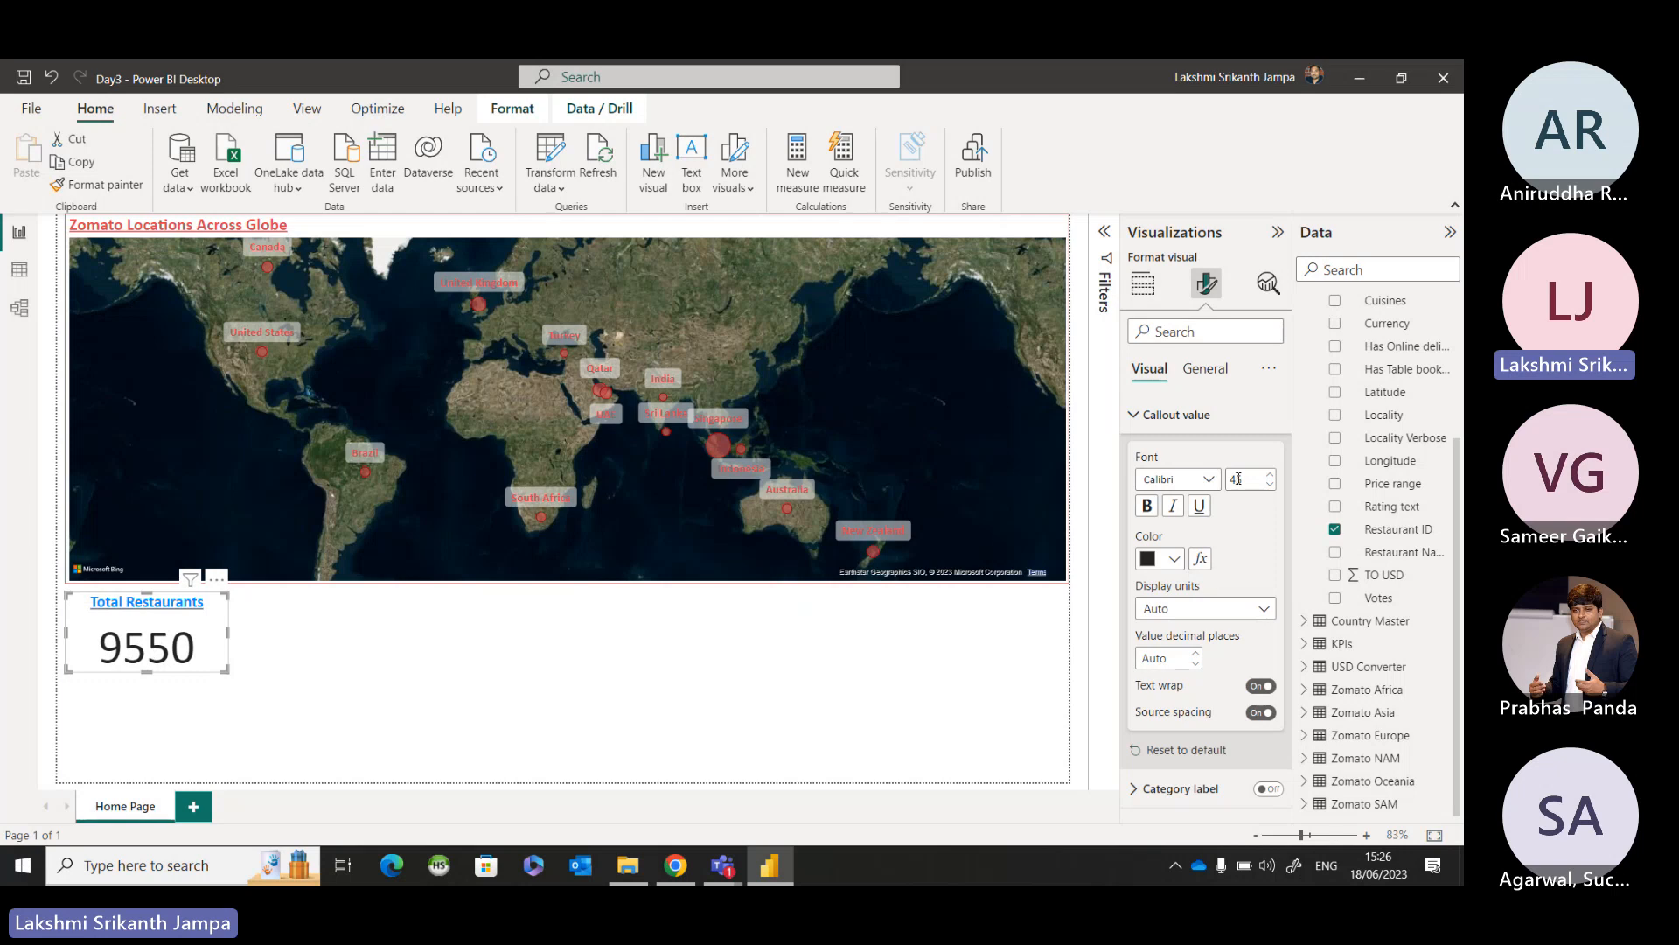
Make the Total Restaurants card's callout value bold, color it red #D64550 and deselect the card.
{"action": "left_click", "coordinate": [1150, 506]}
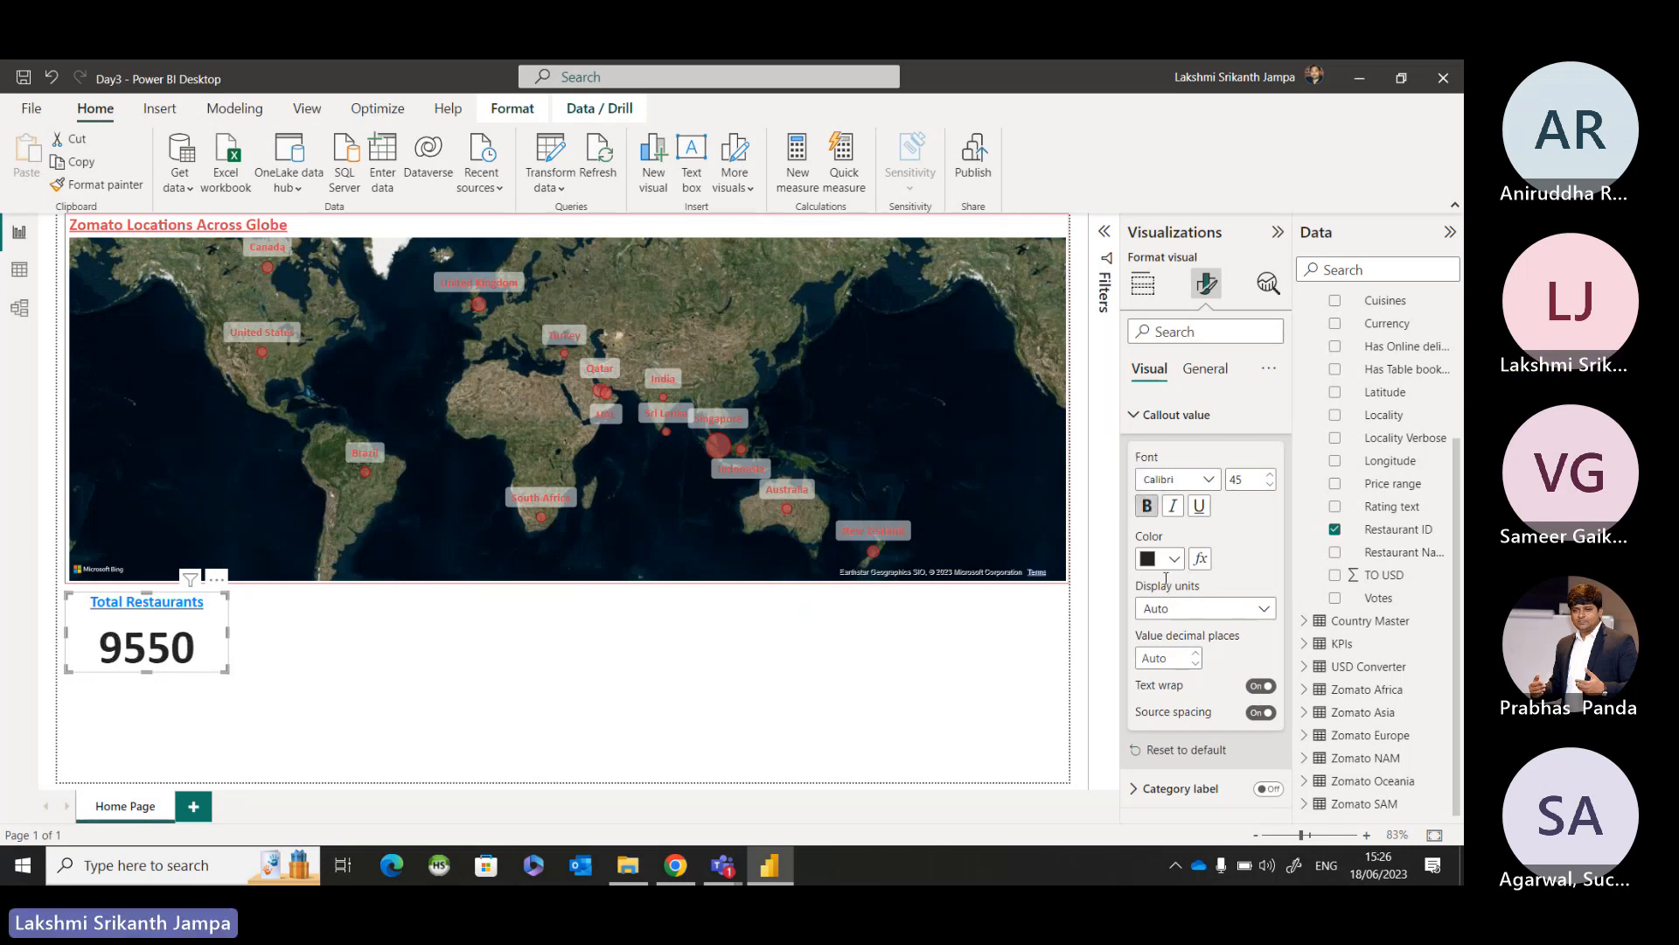
{"action": "left_click", "coordinate": [1173, 559]}
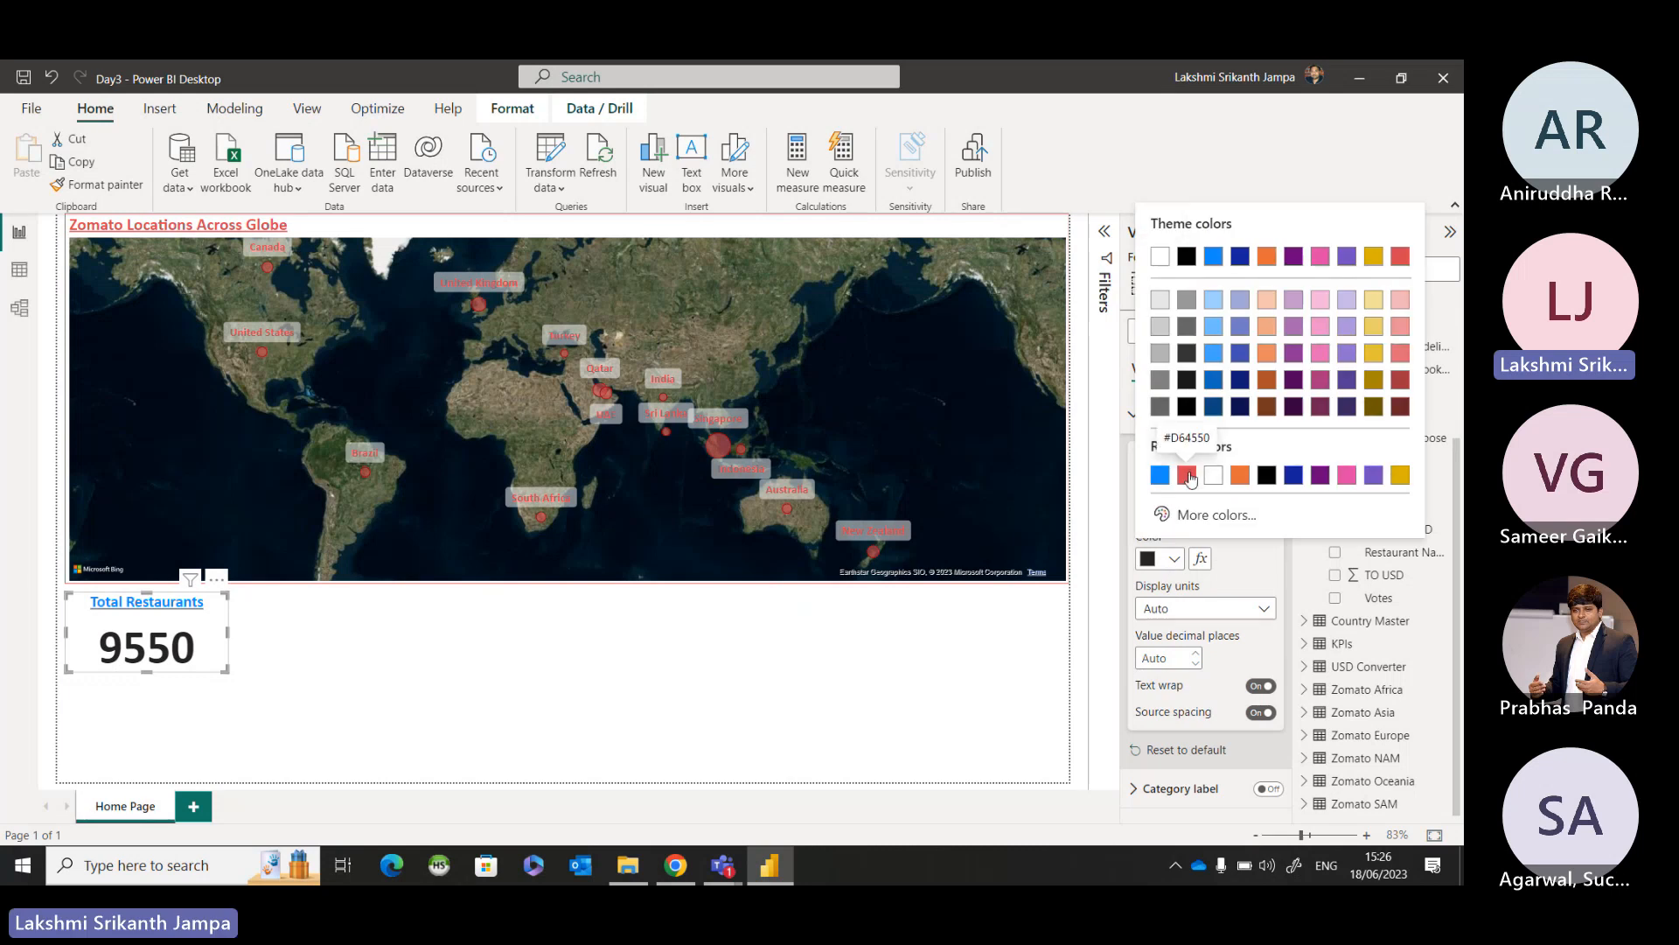
{"action": "left_click", "coordinate": [1186, 475]}
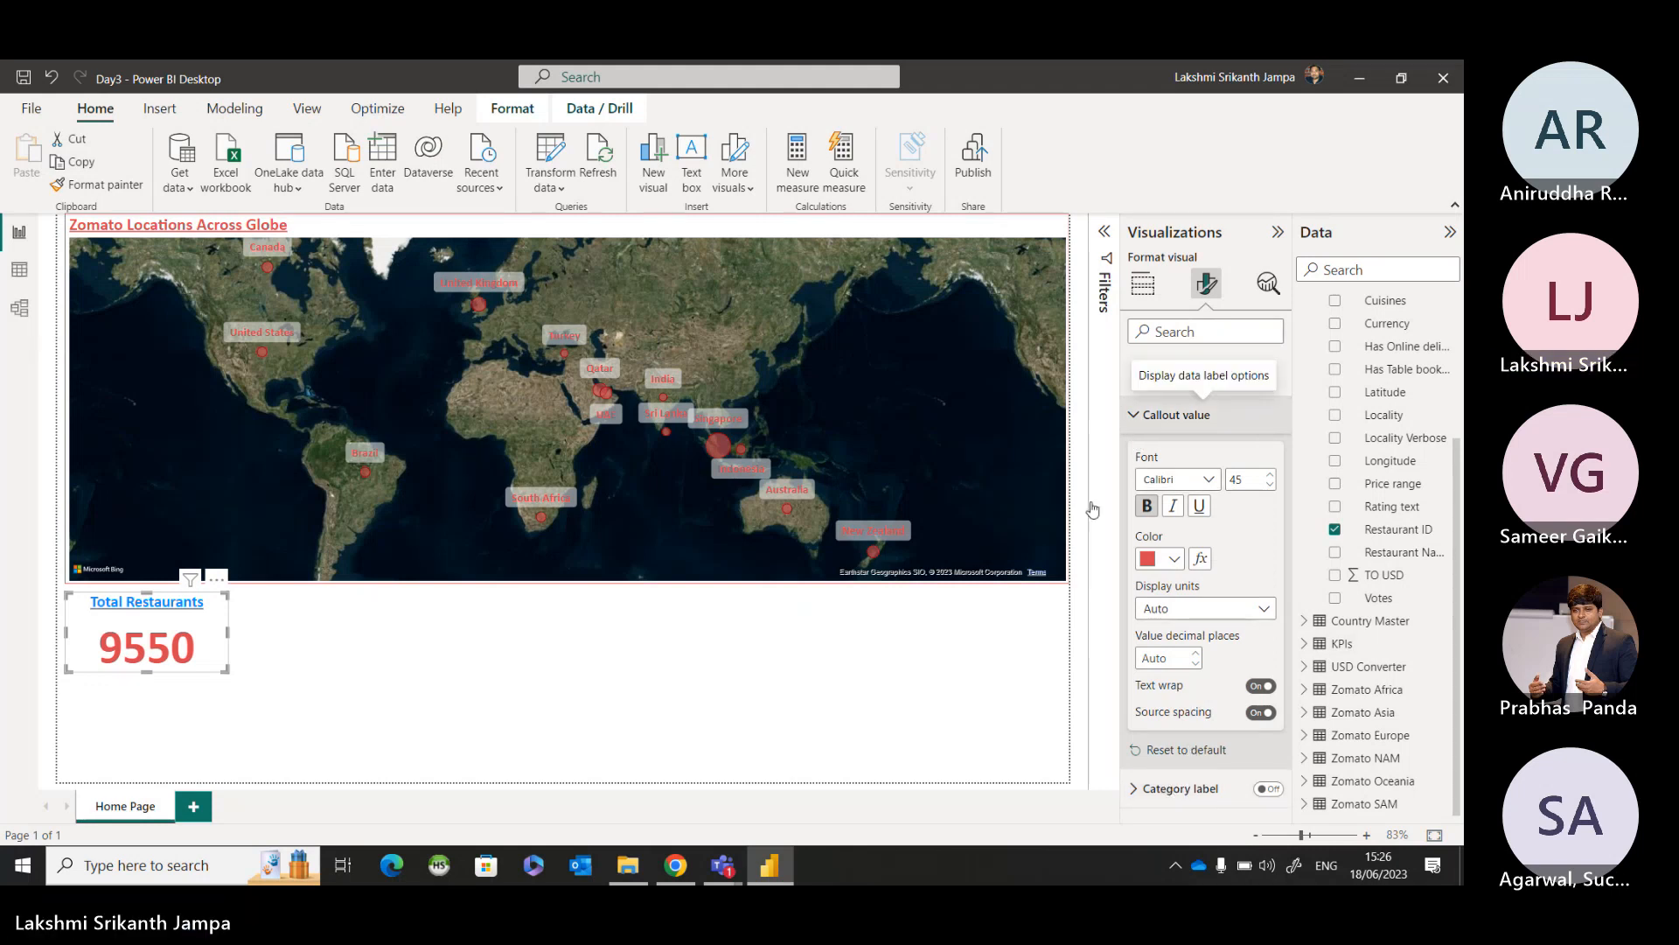
{"action": "left_click", "coordinate": [1203, 415]}
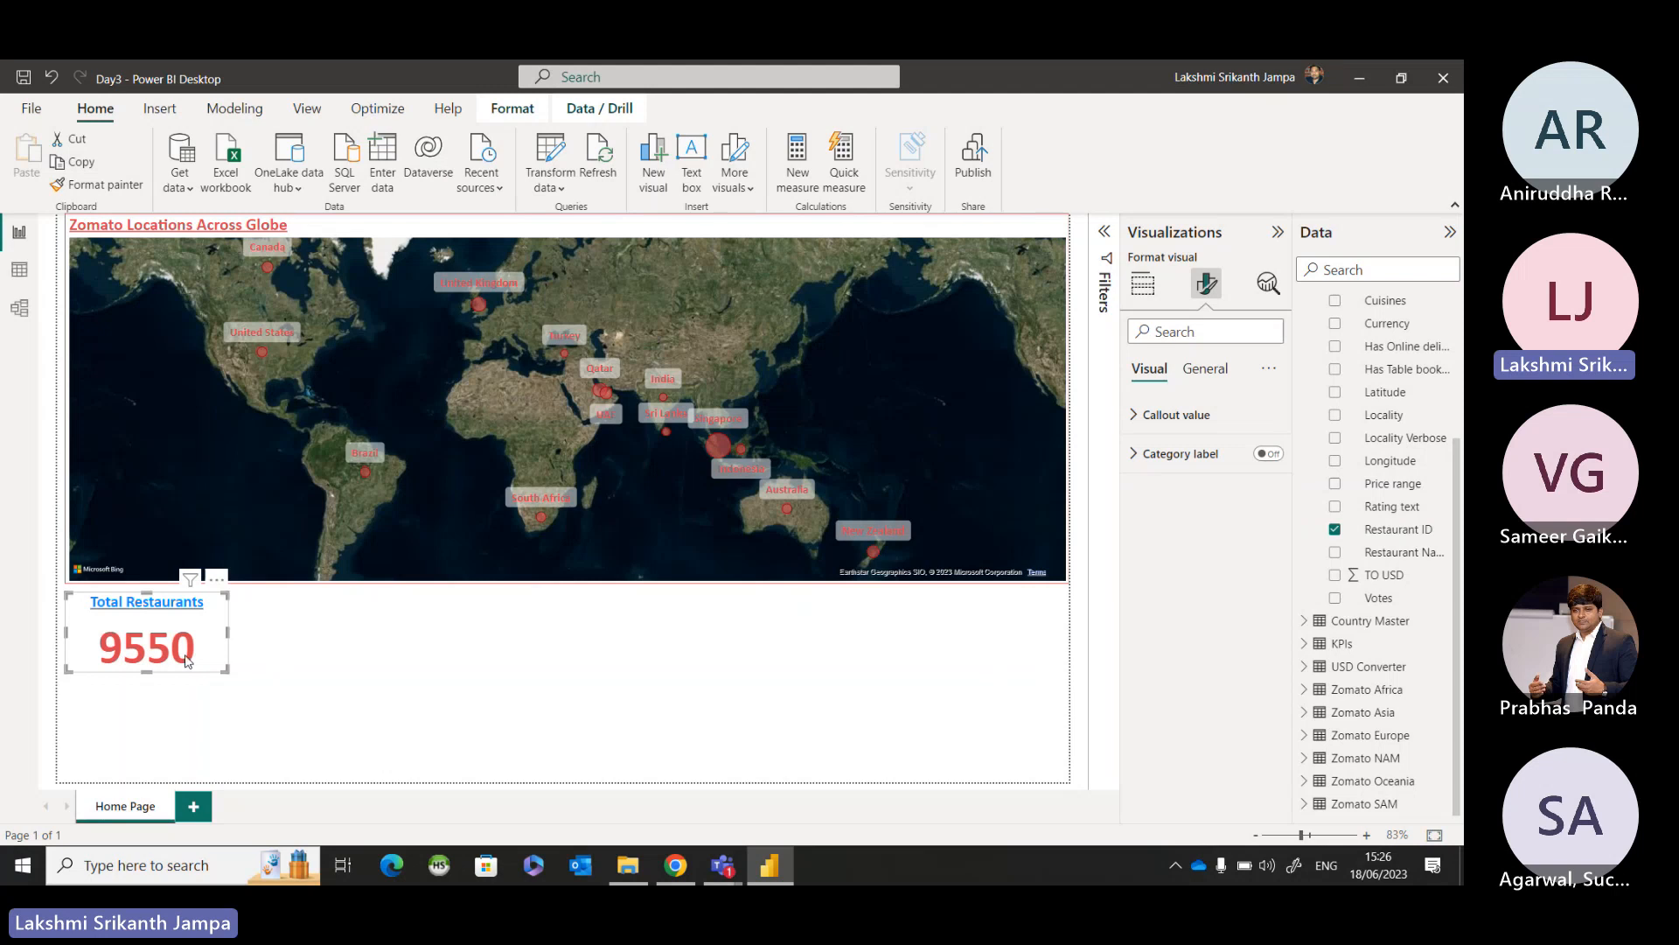
{"action": "left_click", "coordinate": [166, 681]}
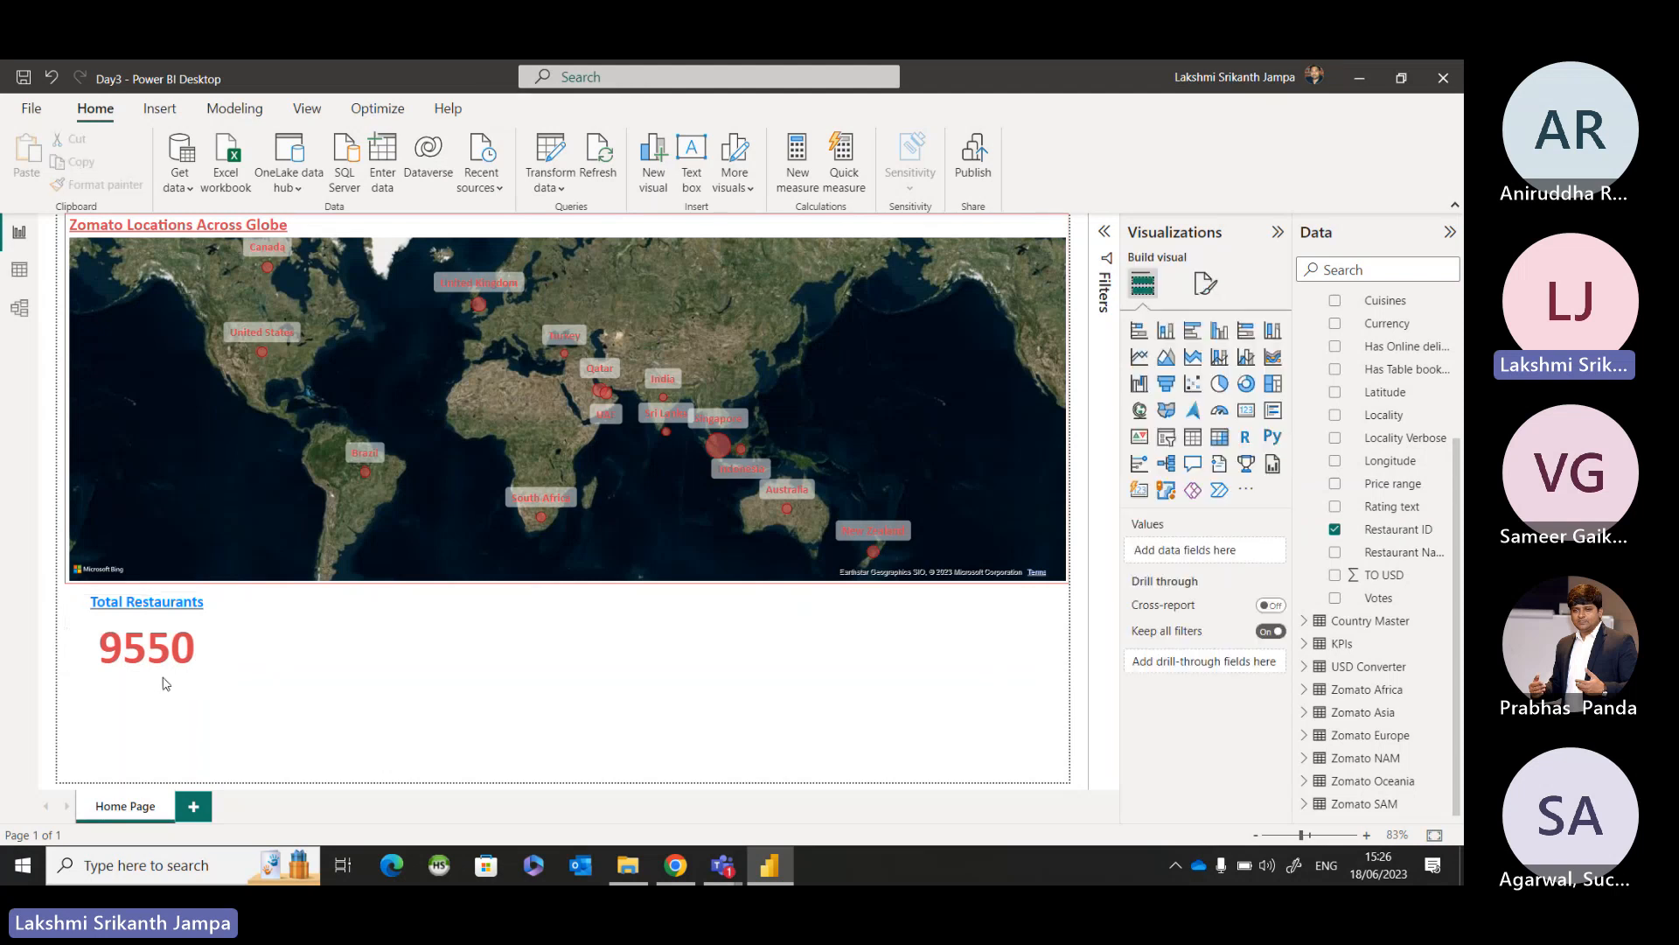
{"action": "left_click", "coordinate": [209, 656]}
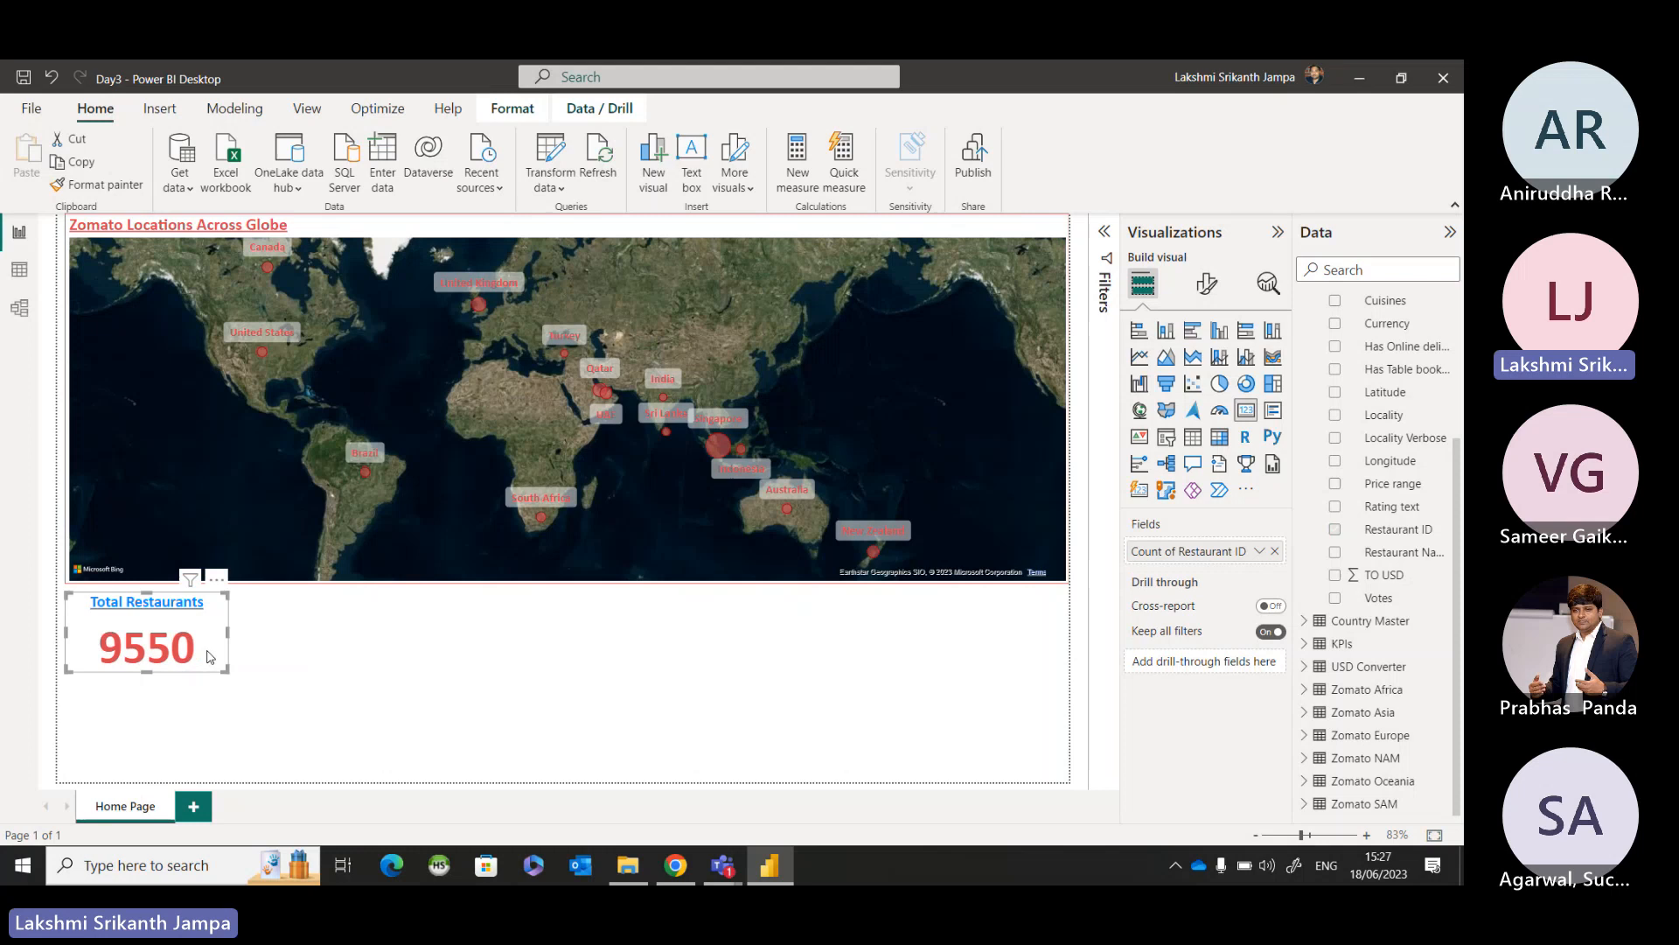
{"action": "left_click", "coordinate": [351, 668]}
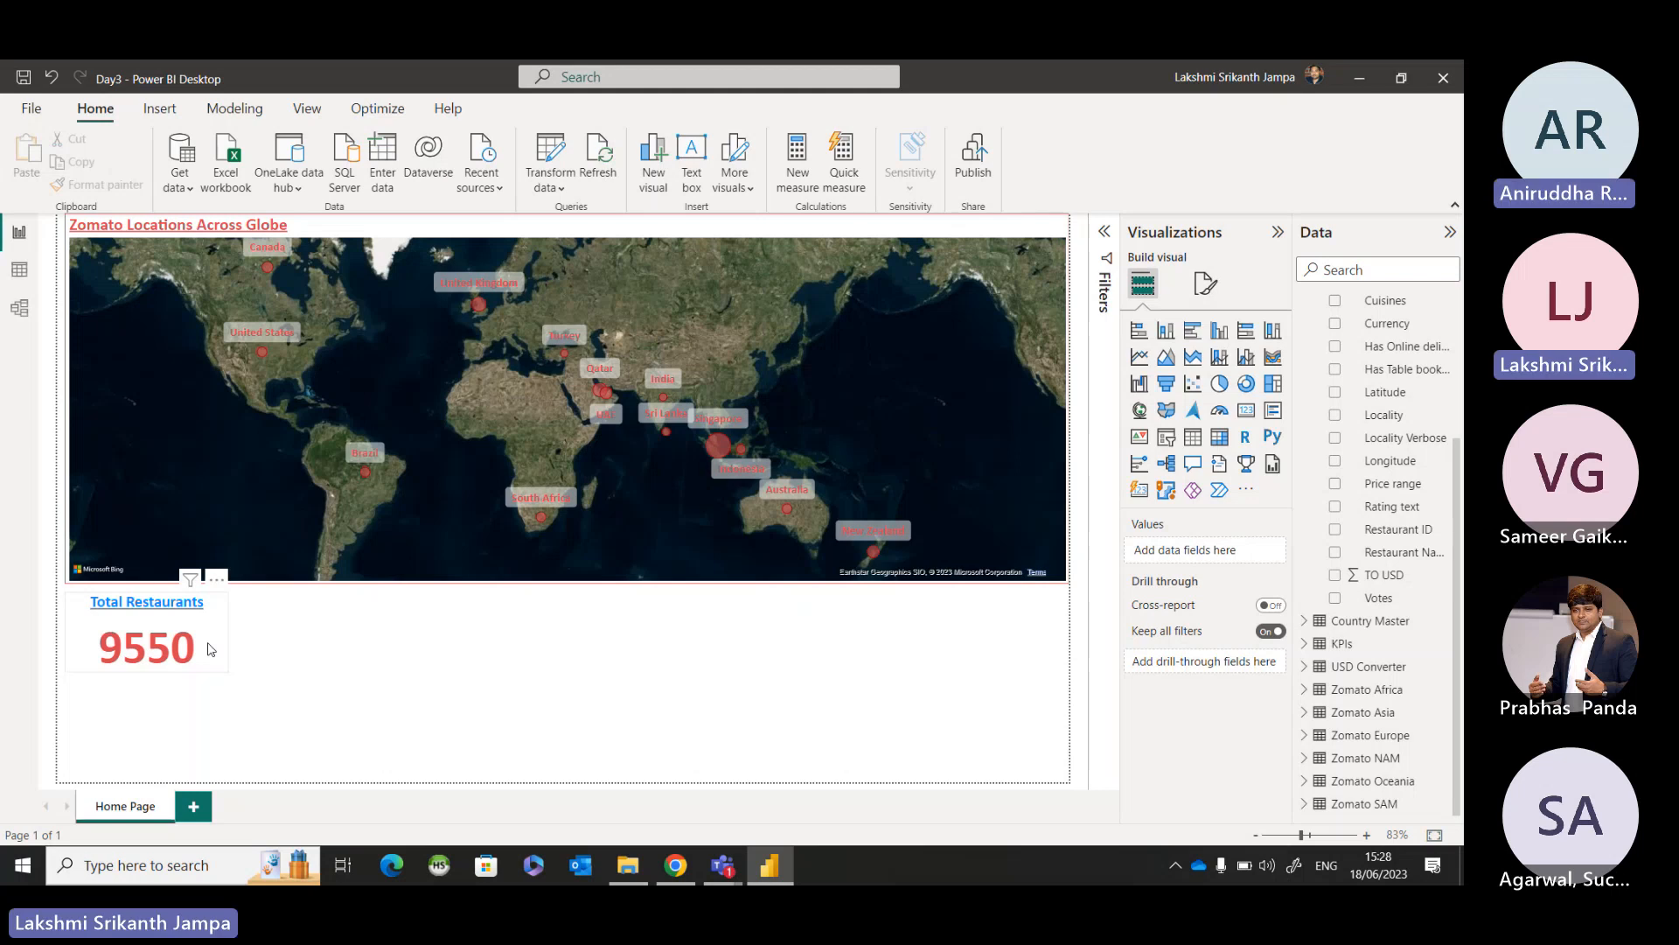
Review the Total Restaurants card's general formatting, examining its title text, font, color, alignment and size properties.
{"action": "left_click", "coordinate": [211, 648]}
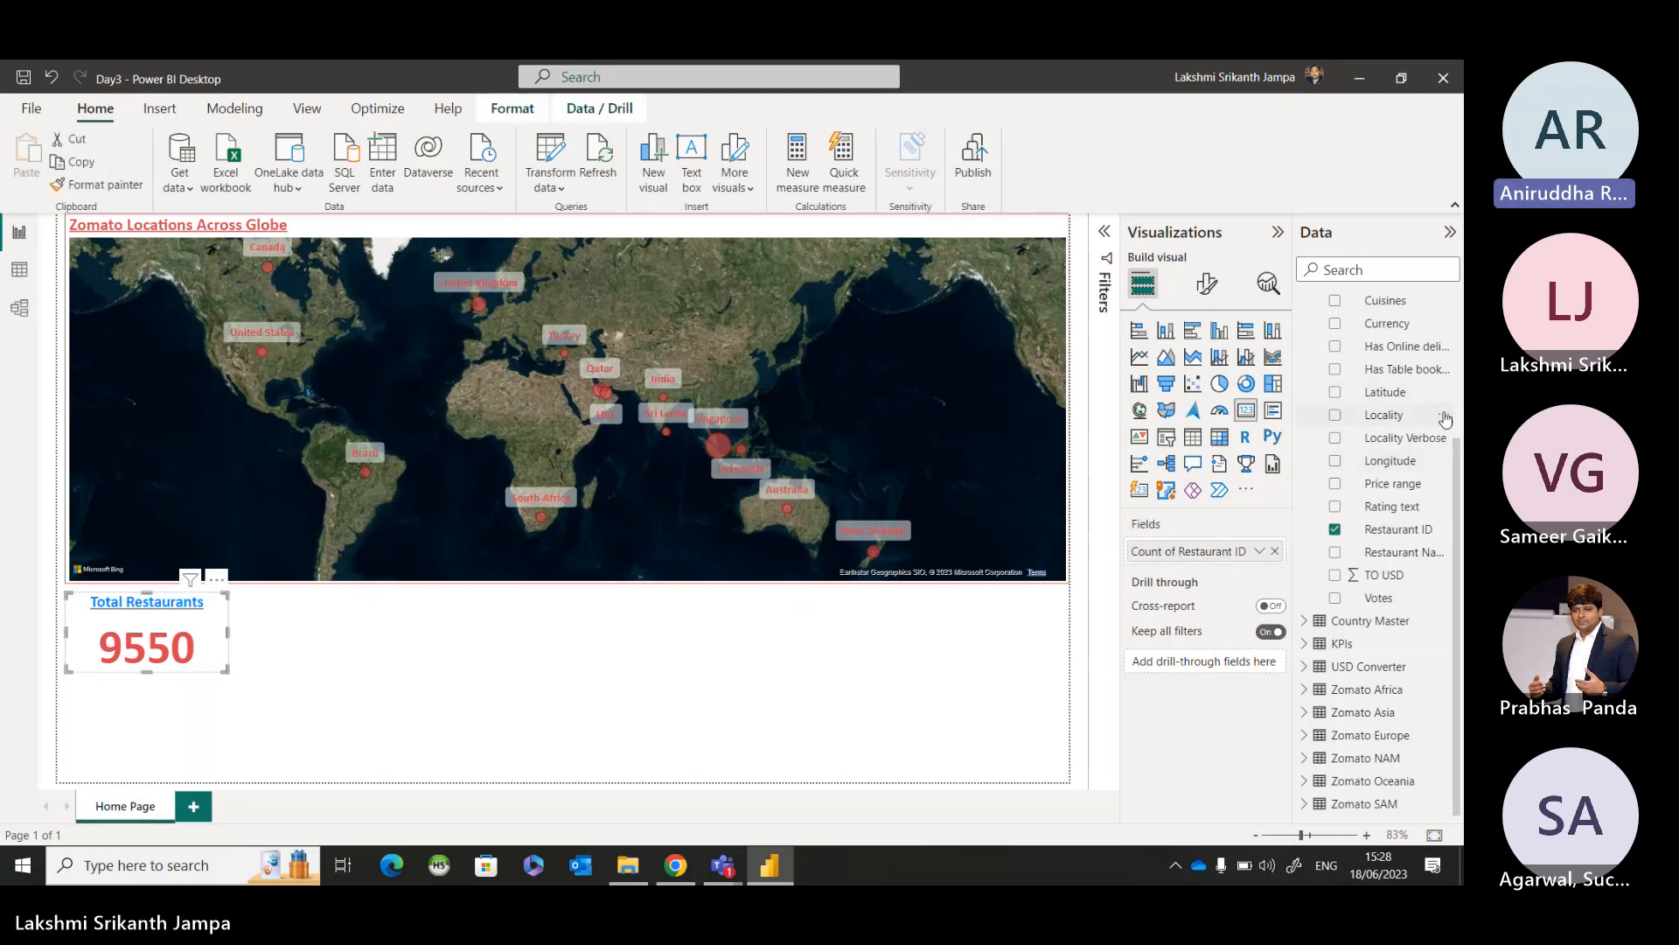
{"action": "left_click", "coordinate": [1208, 285]}
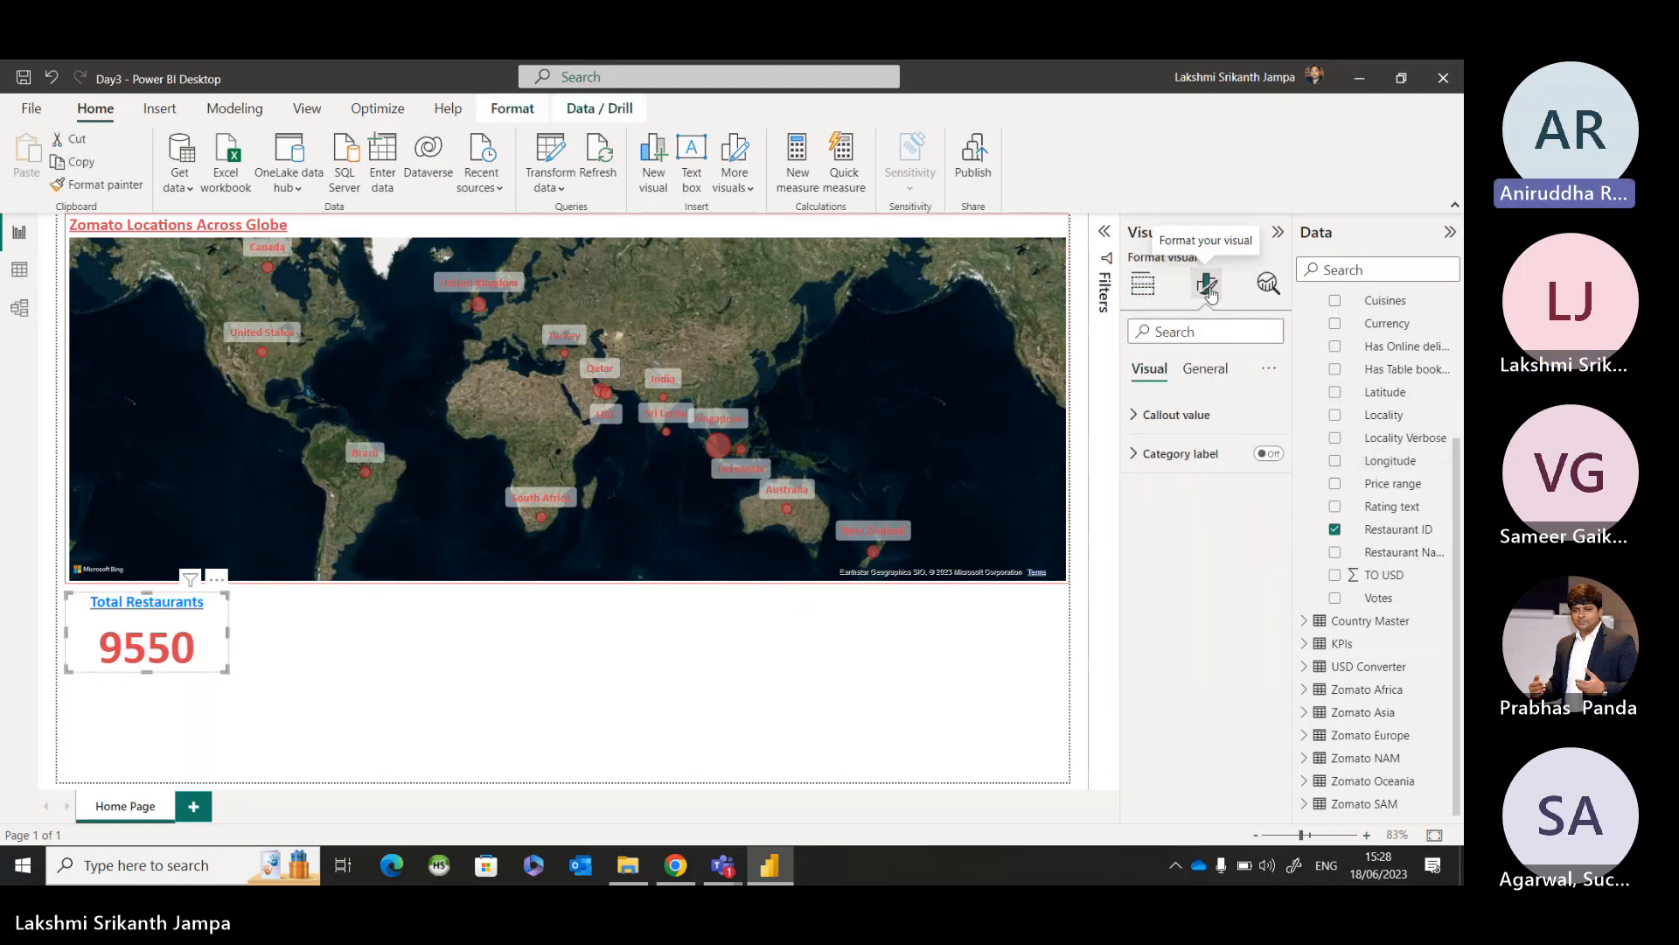
{"action": "left_click", "coordinate": [1205, 369]}
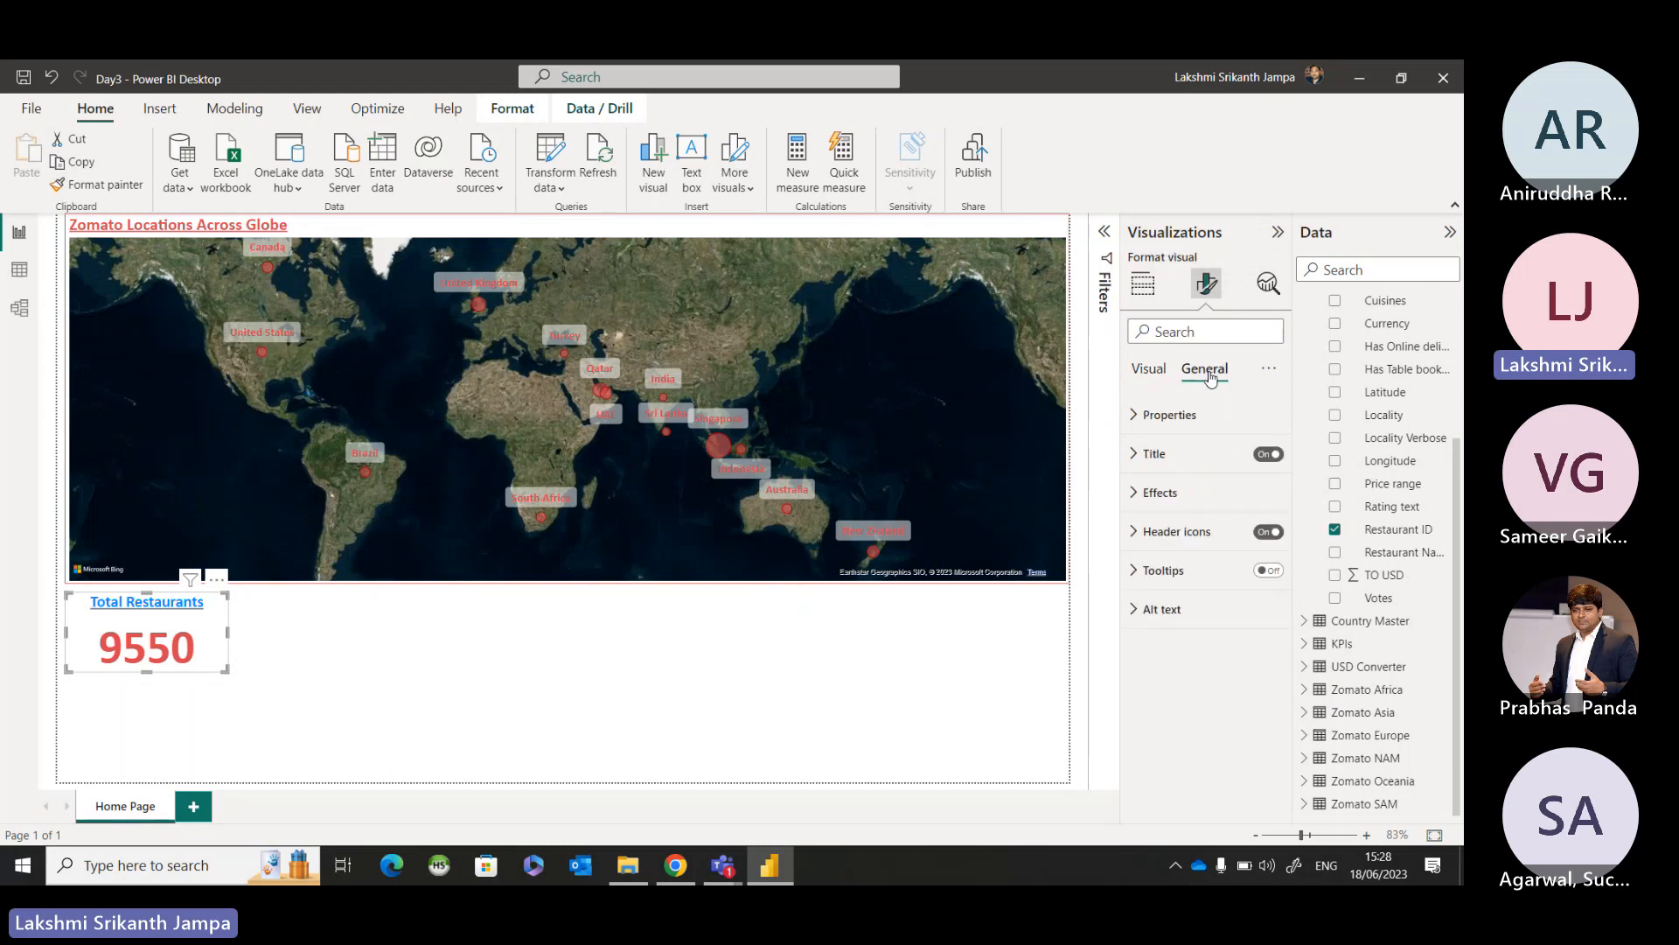
{"action": "left_click", "coordinate": [1192, 450]}
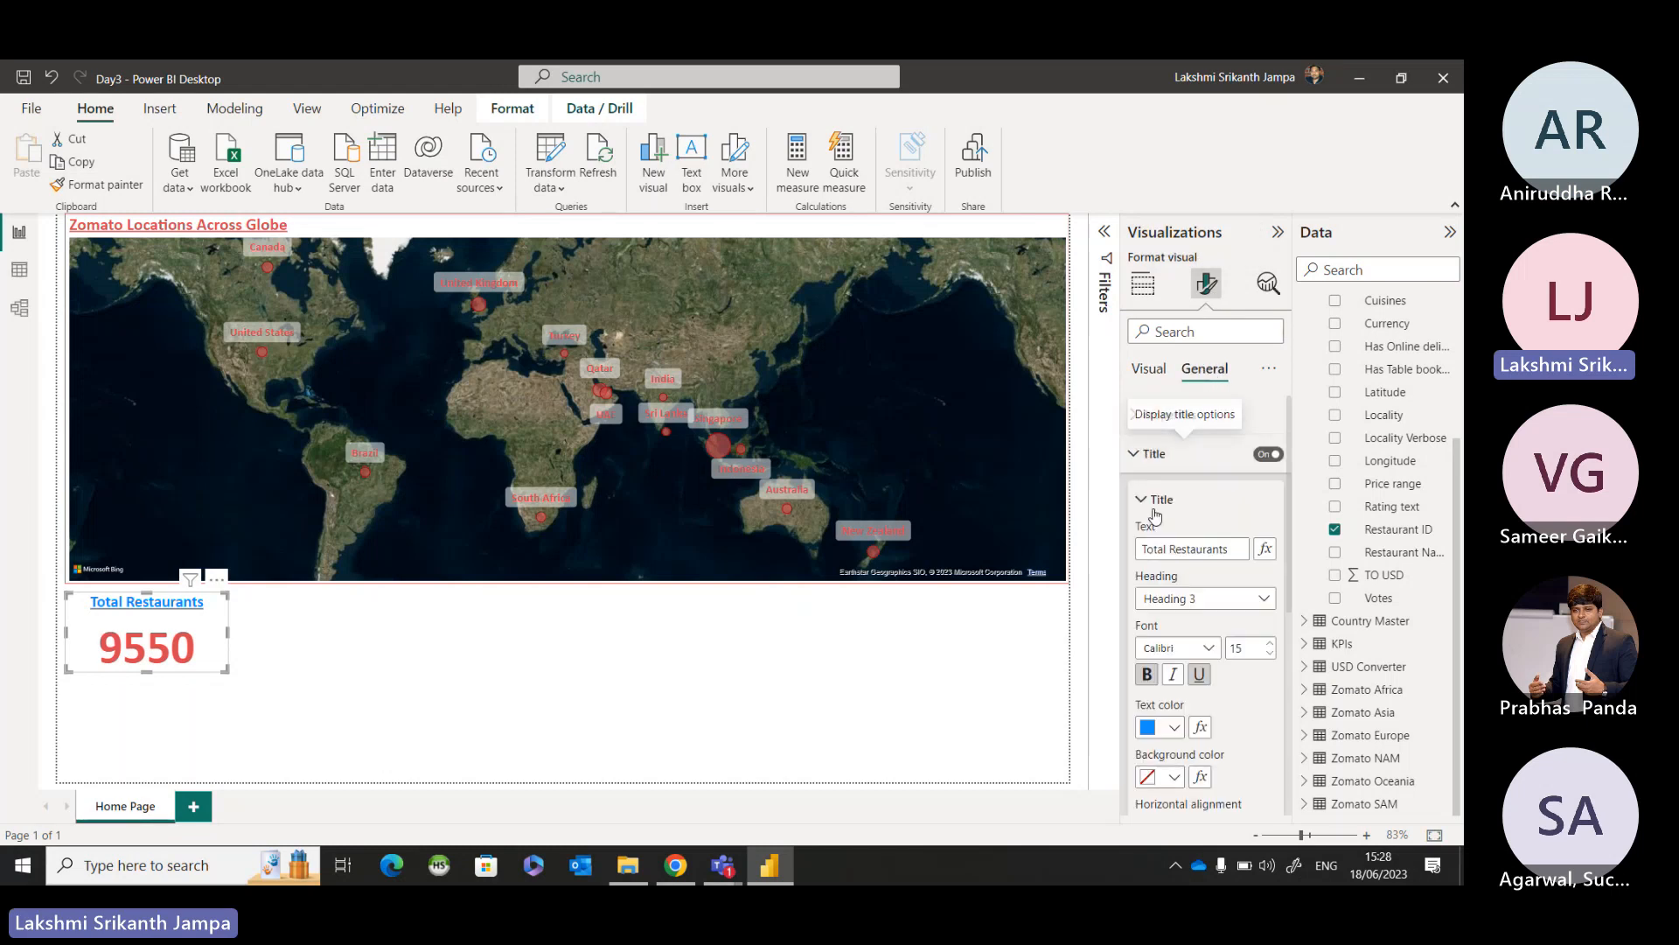
{"action": "scroll", "coordinate": [1203, 550], "scroll_direction": "down", "scroll_amount": 1}
{"action": "scroll", "coordinate": [1204, 549], "scroll_direction": "down", "scroll_amount": 1}
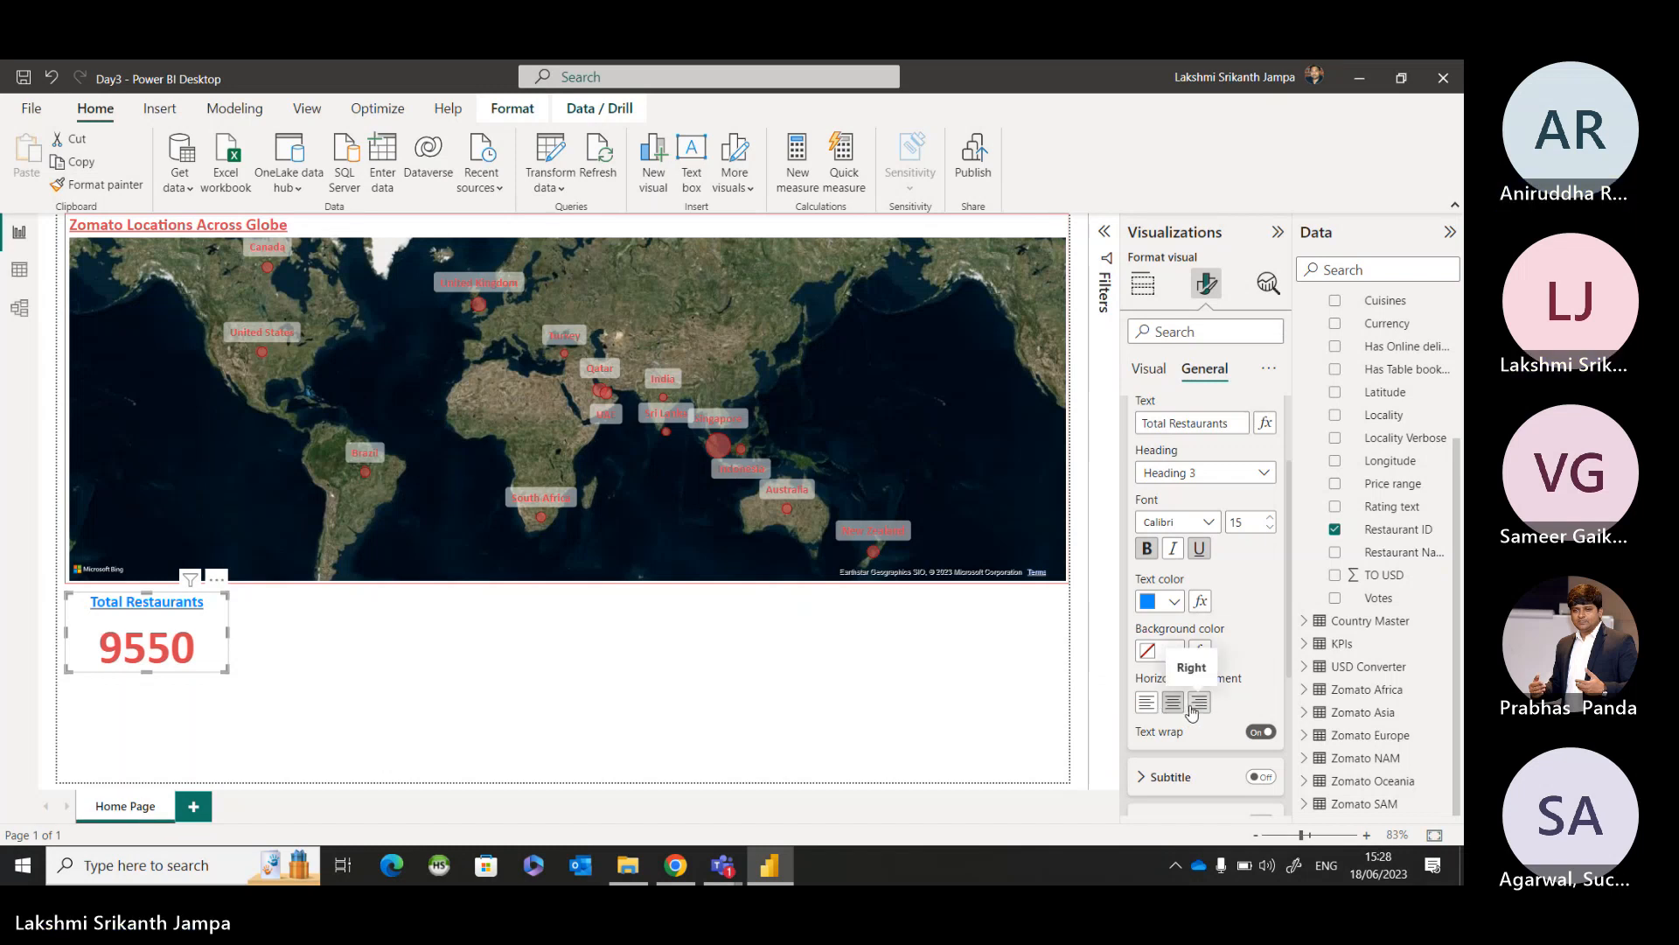
{"action": "scroll", "coordinate": [1192, 712], "scroll_direction": "down", "scroll_amount": 1}
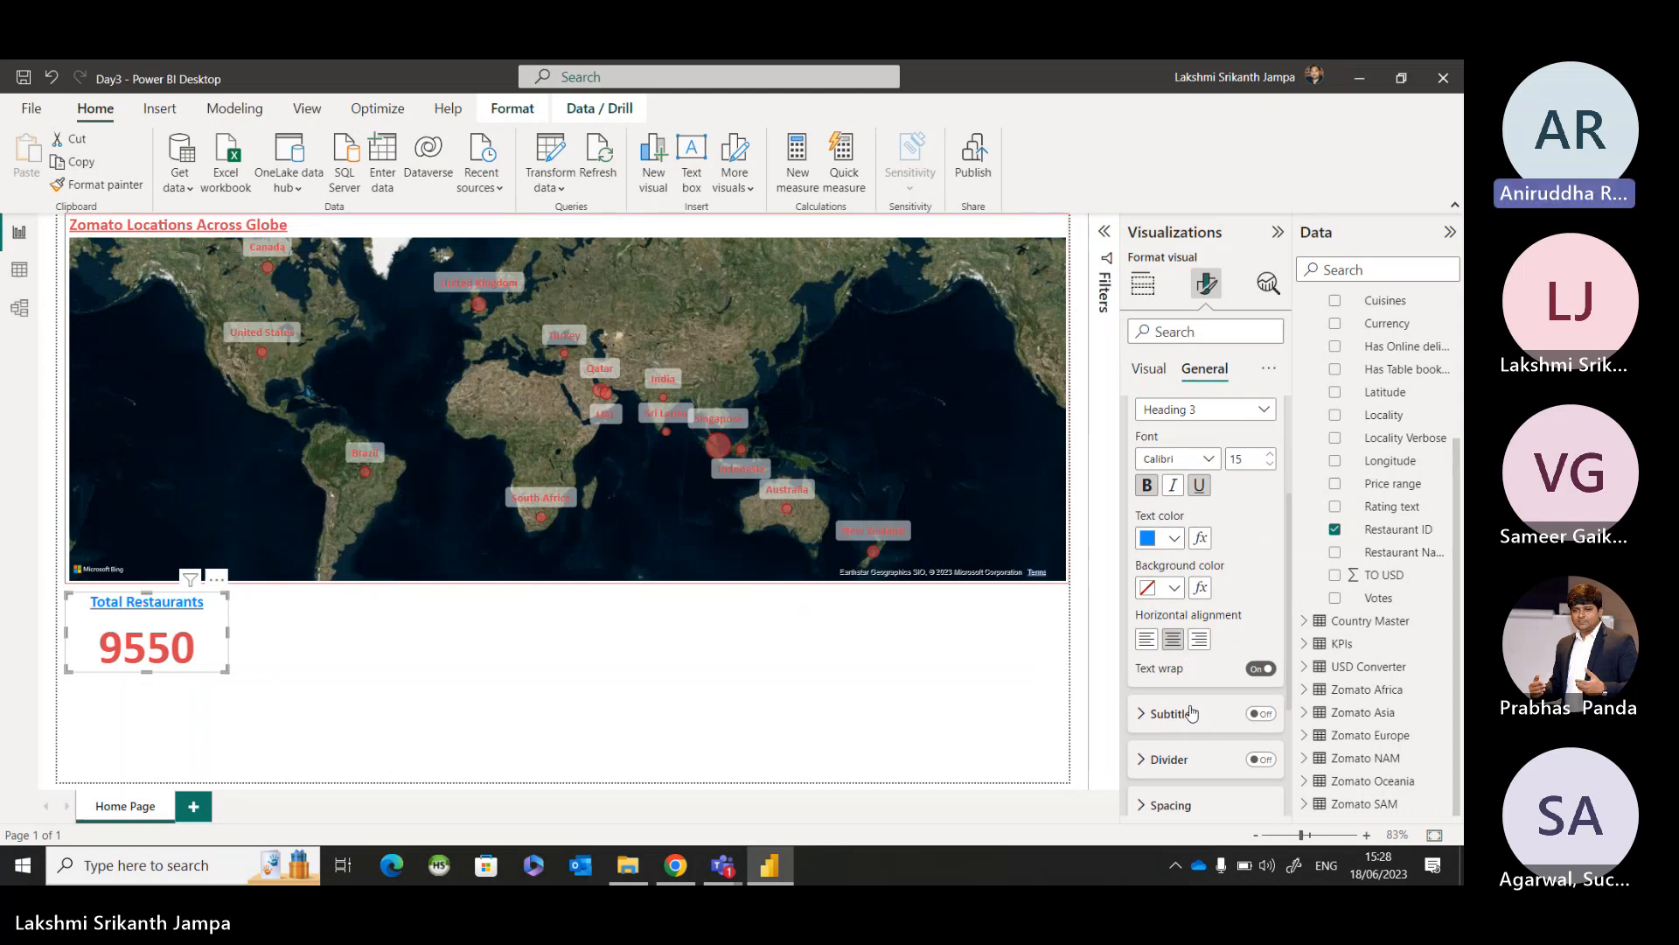
{"action": "scroll", "coordinate": [1192, 711], "scroll_direction": "down", "scroll_amount": 1}
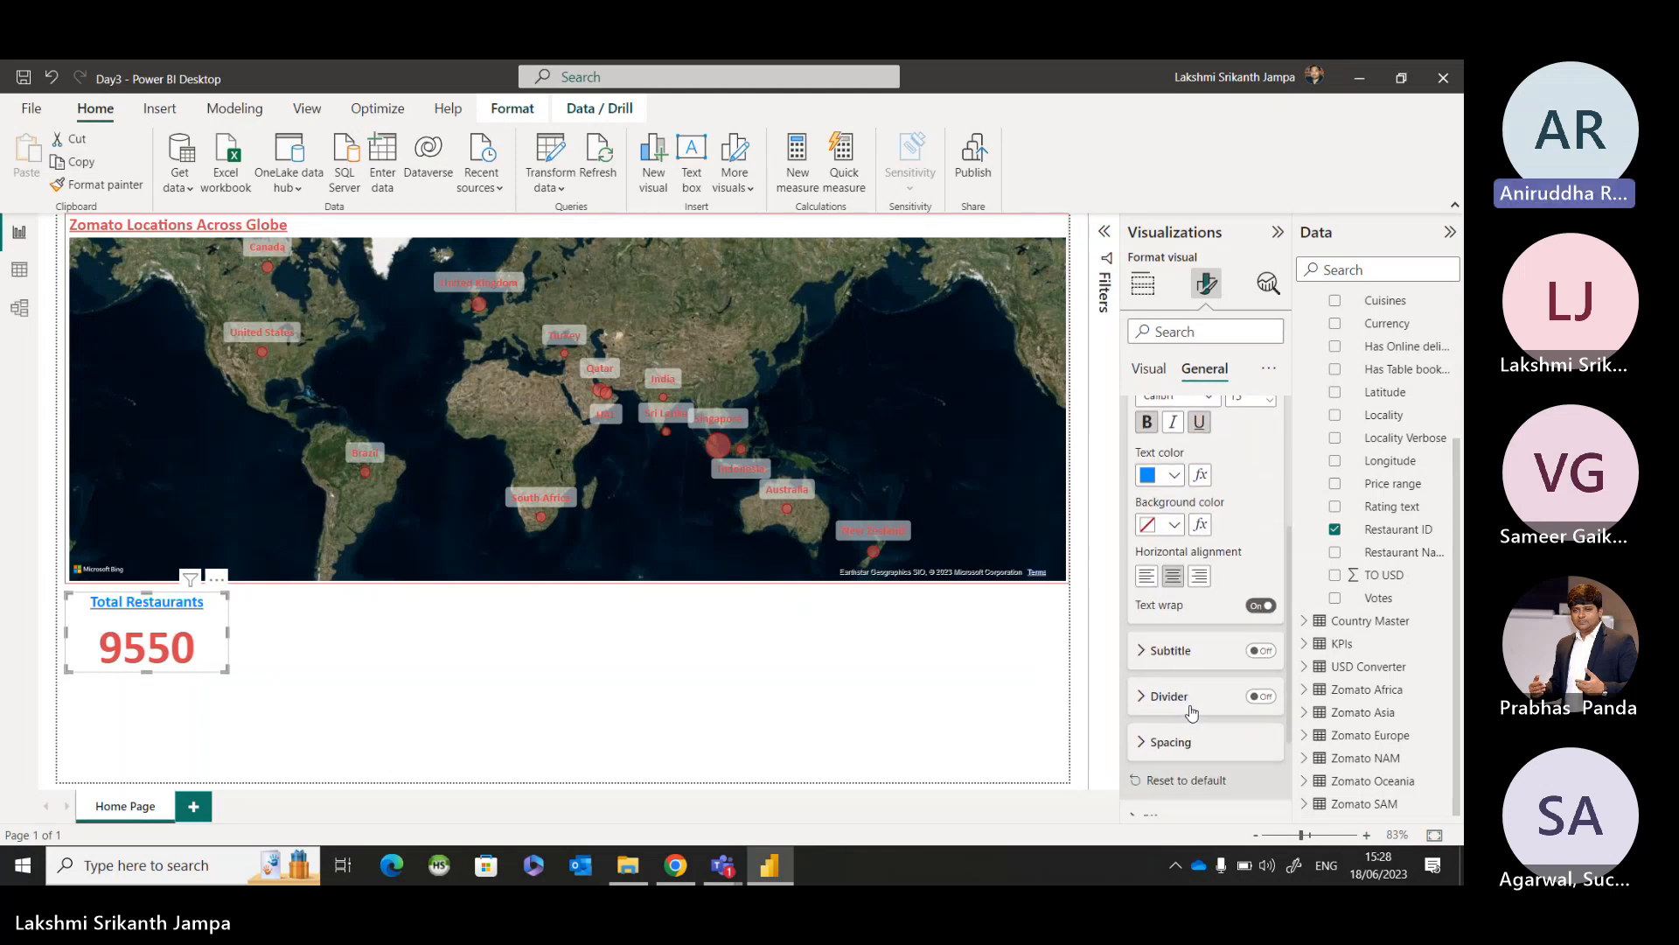
{"action": "scroll", "coordinate": [1193, 711], "scroll_direction": "up", "scroll_amount": 4}
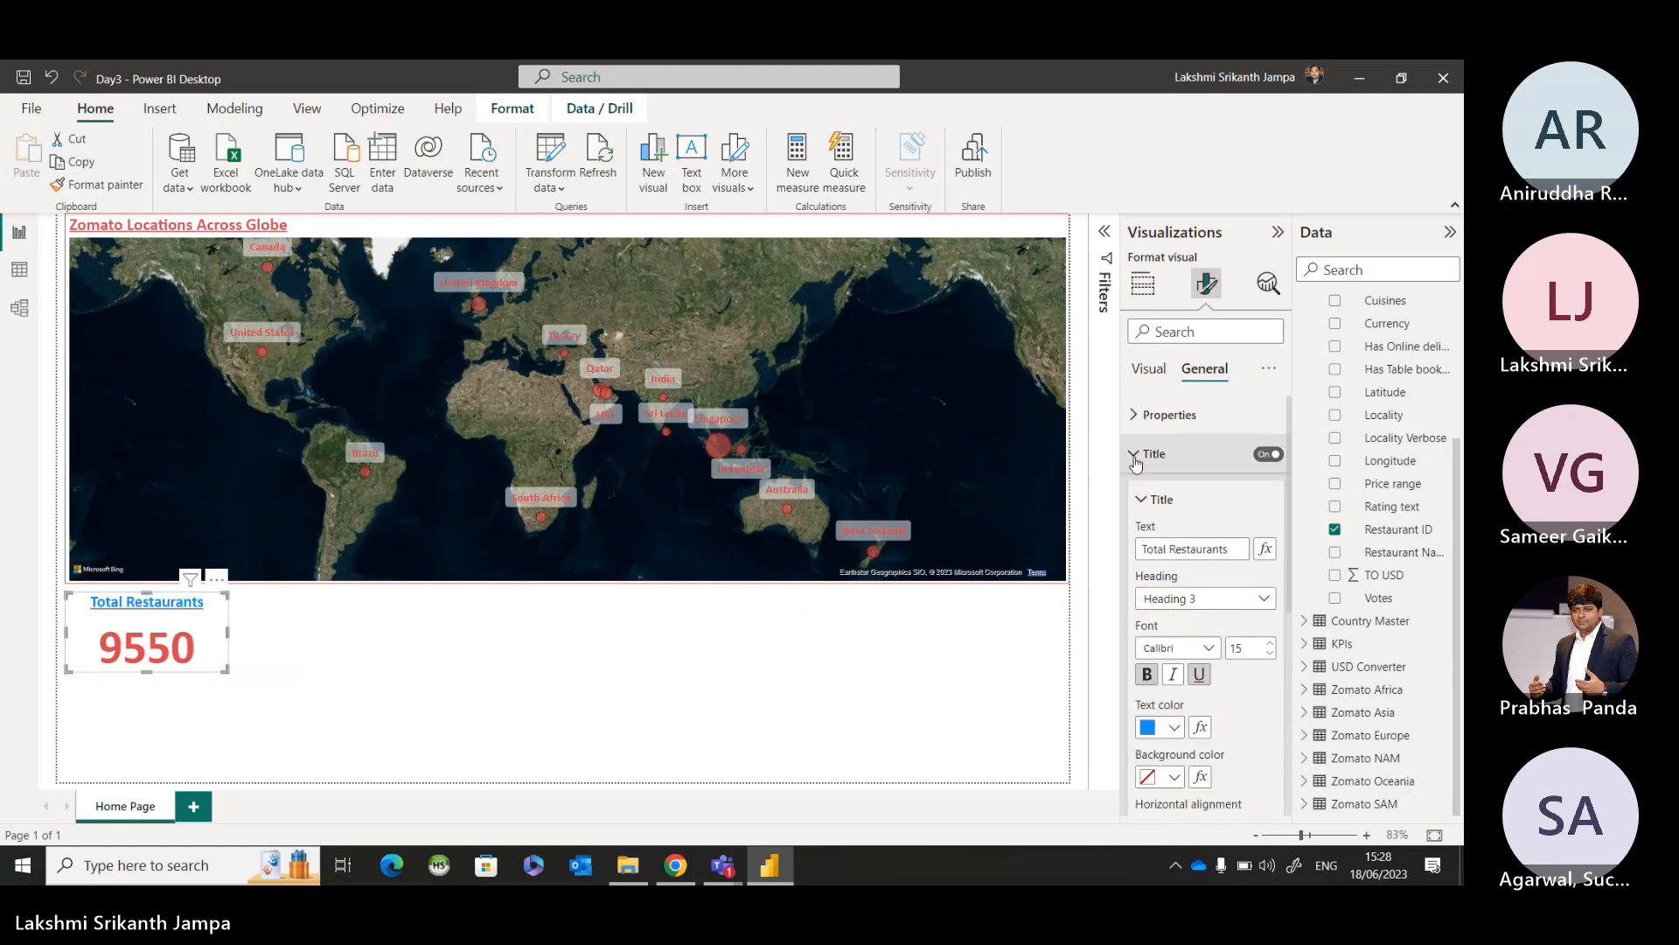
{"action": "left_click", "coordinate": [1137, 418]}
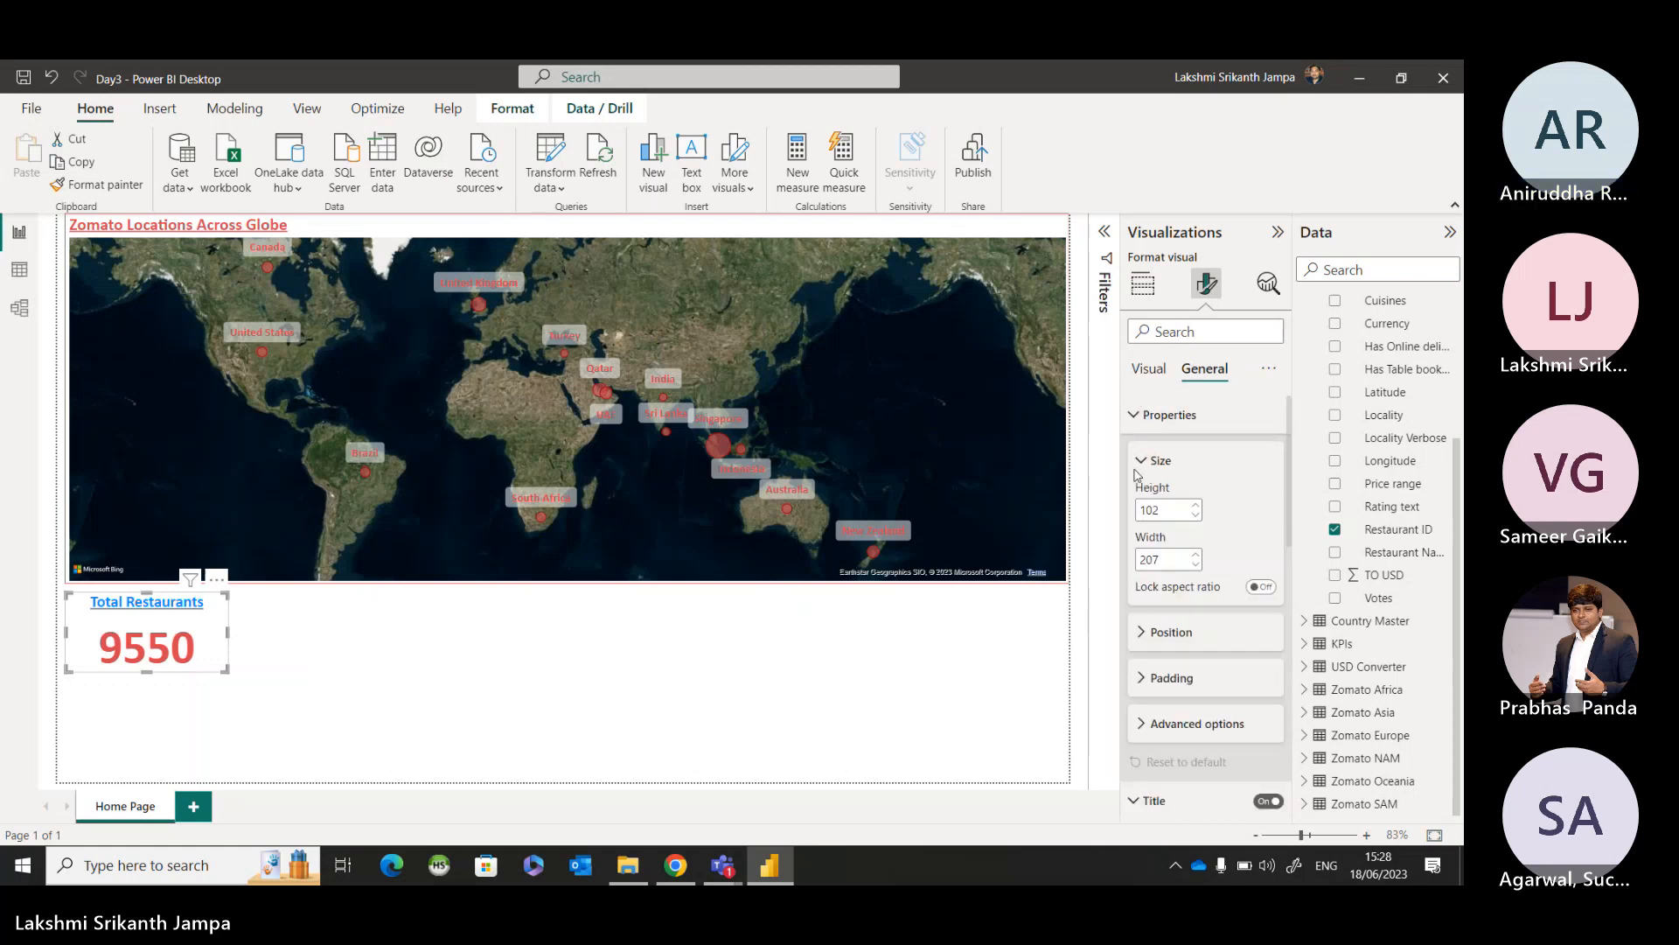
{"action": "left_click", "coordinate": [1141, 418]}
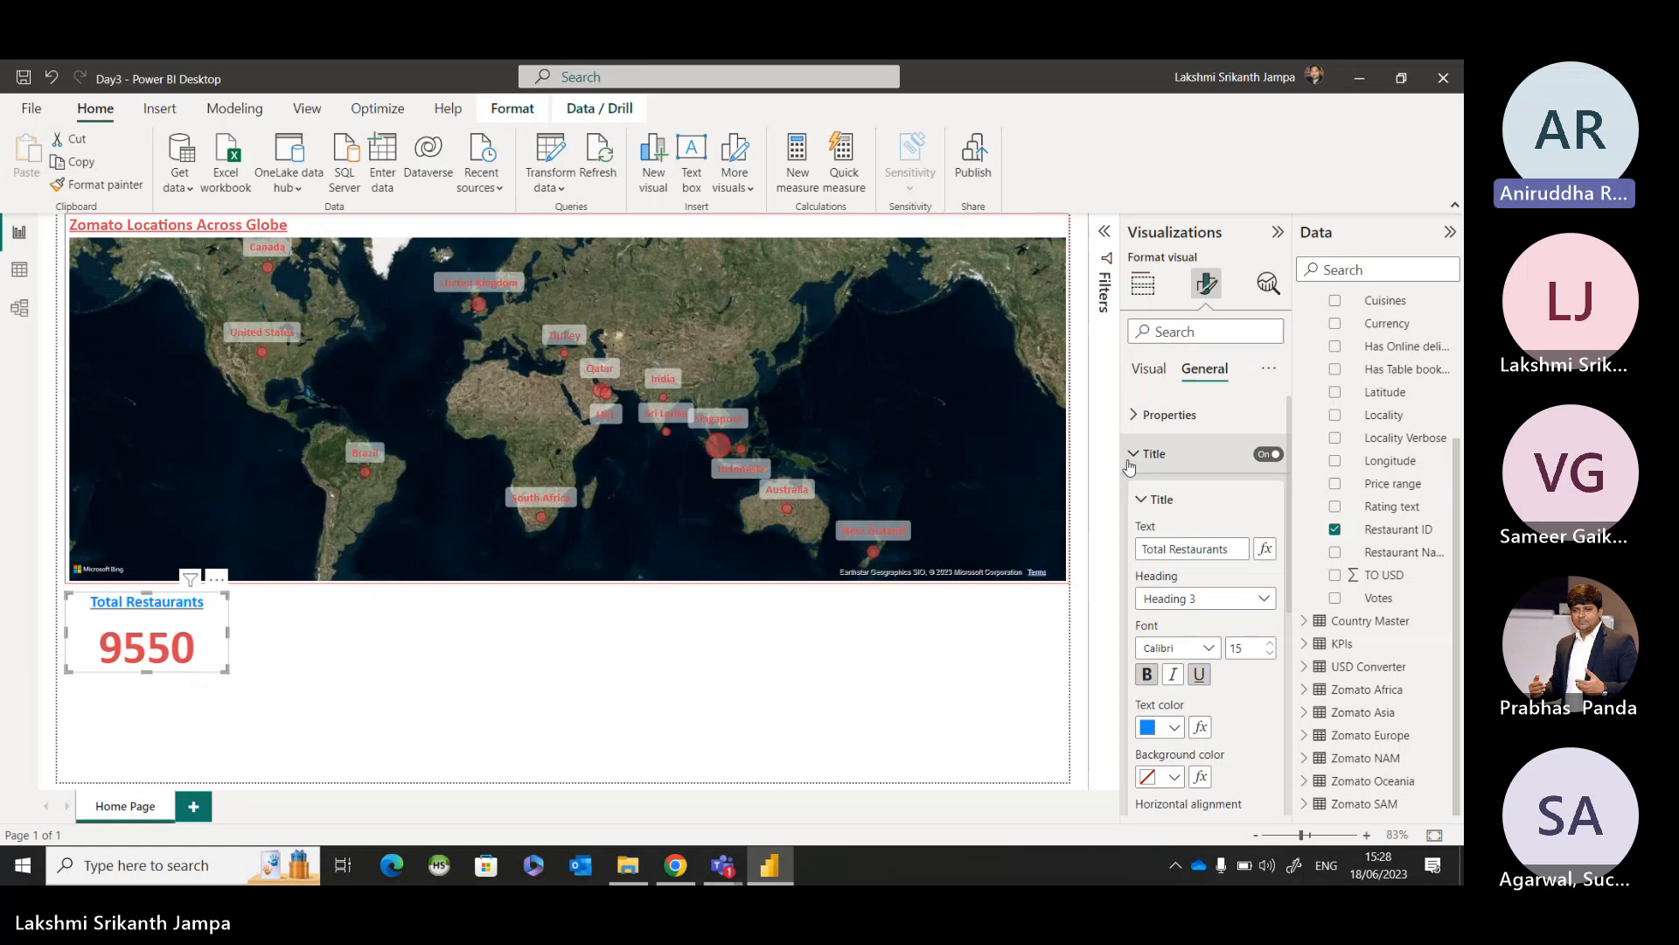
{"action": "left_click", "coordinate": [1129, 462]}
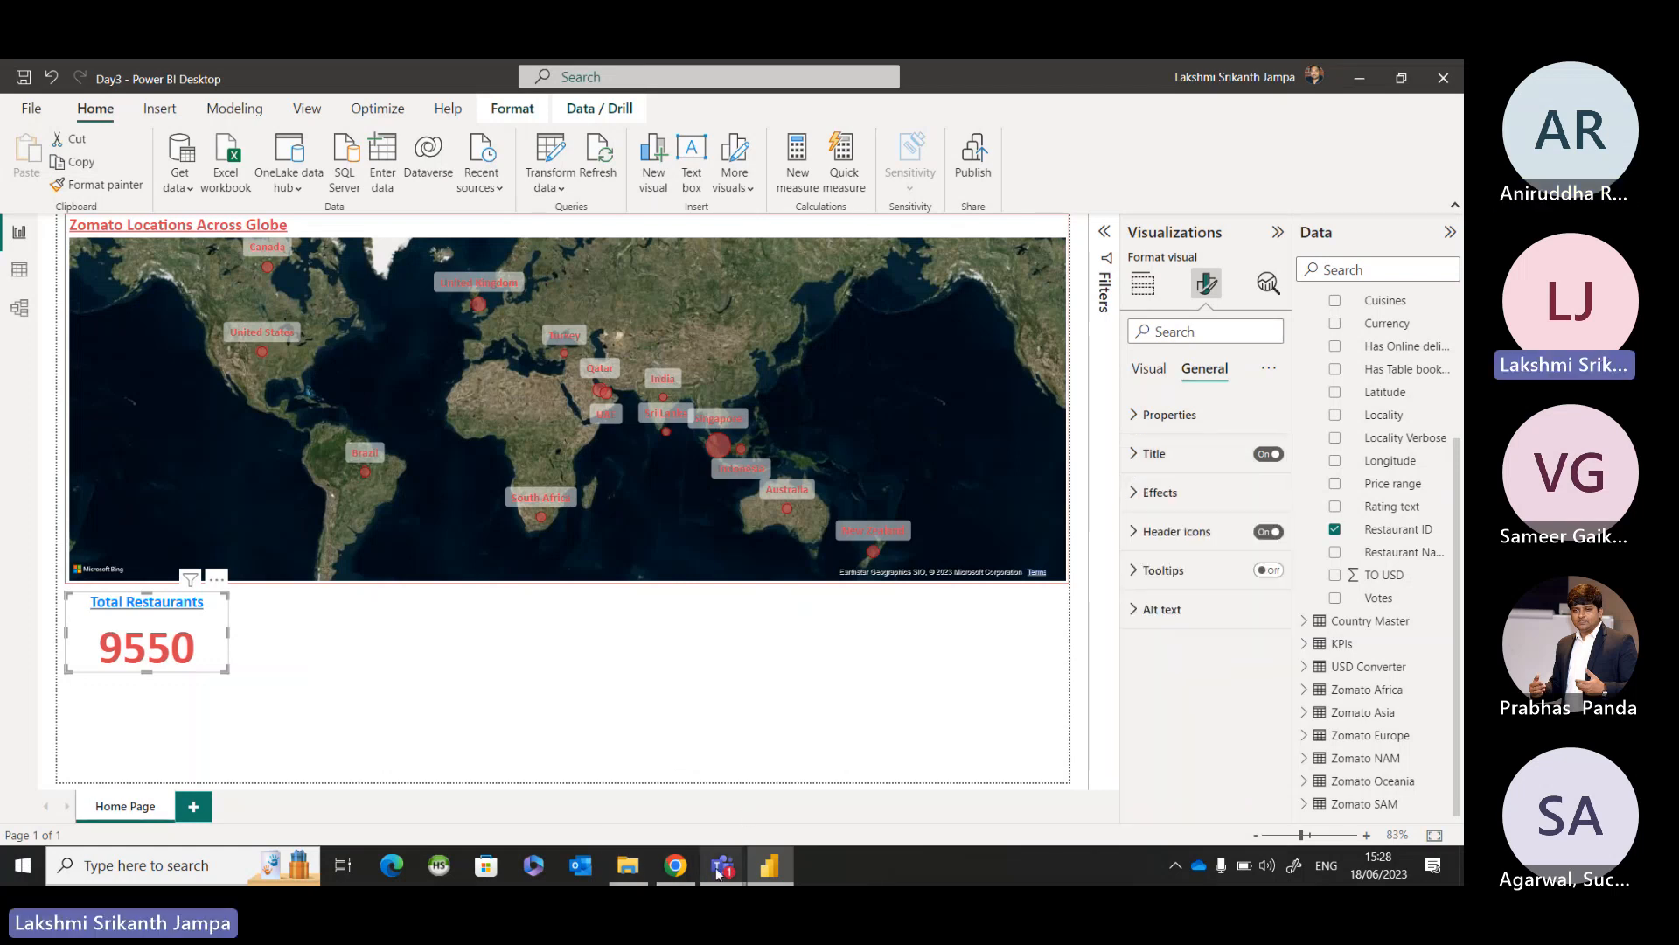
Switch to the Teams meeting window to check its chat, and return to the Power BI report.
{"action": "mouse_move", "coordinate": [722, 865]}
{"action": "left_click", "coordinate": [729, 754]}
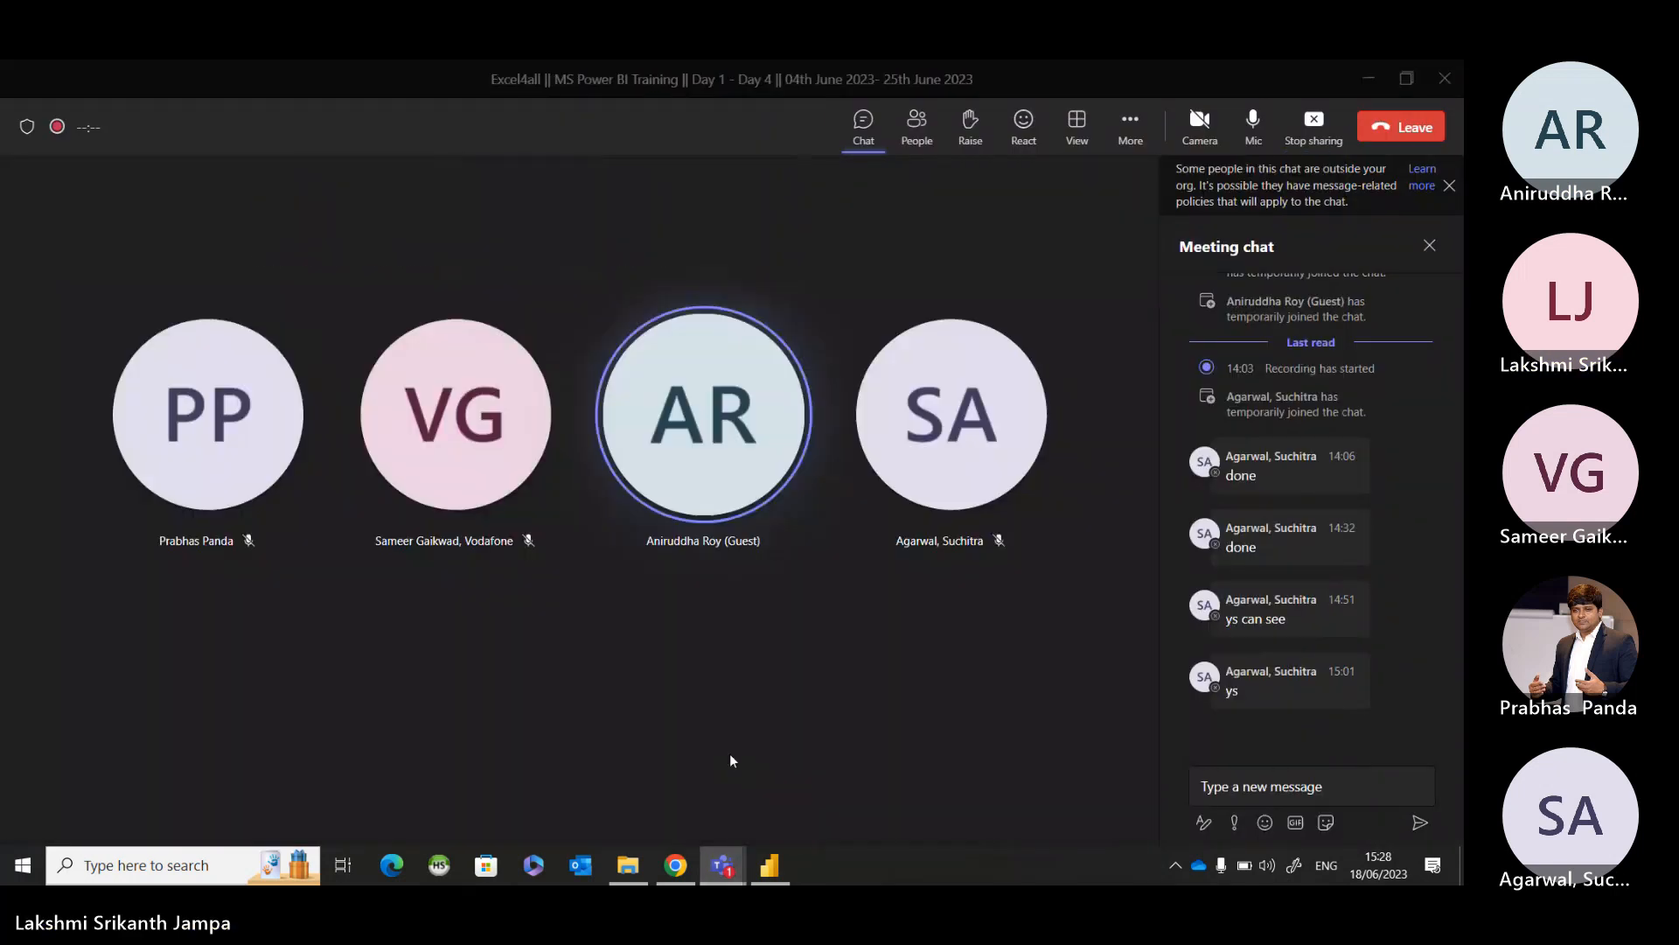
{"action": "left_click", "coordinate": [1371, 84]}
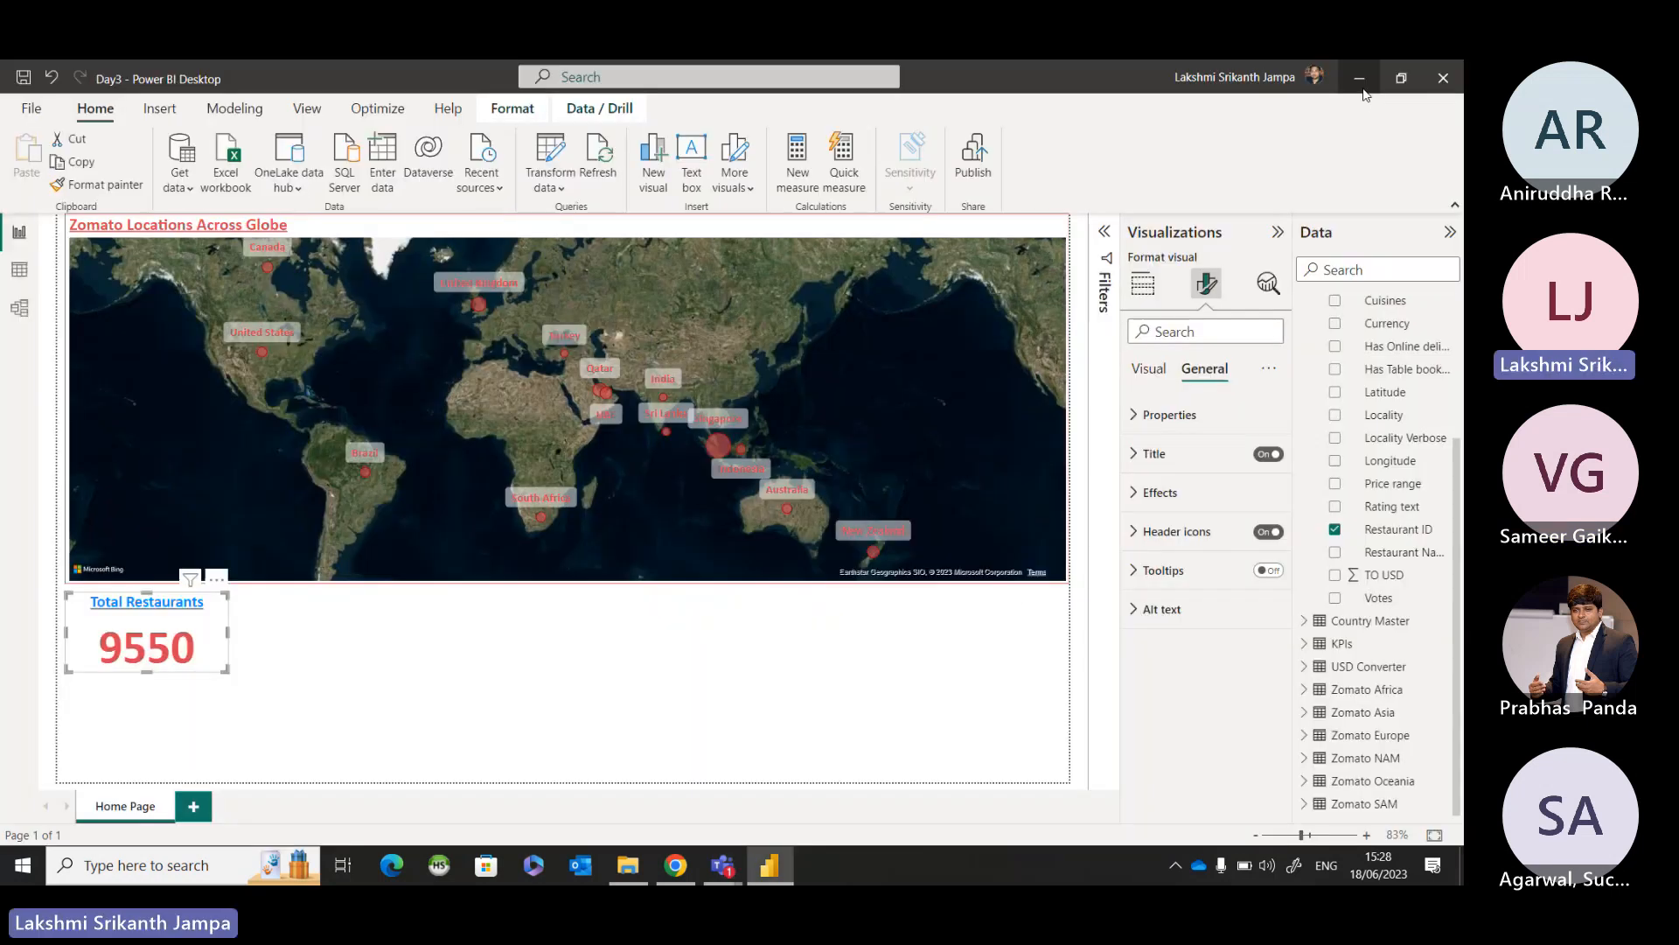
Check how the Total Restaurants card responds to selecting Singapore, United States, Brazil, South Africa and Canada on the map.
{"action": "left_click", "coordinate": [554, 657]}
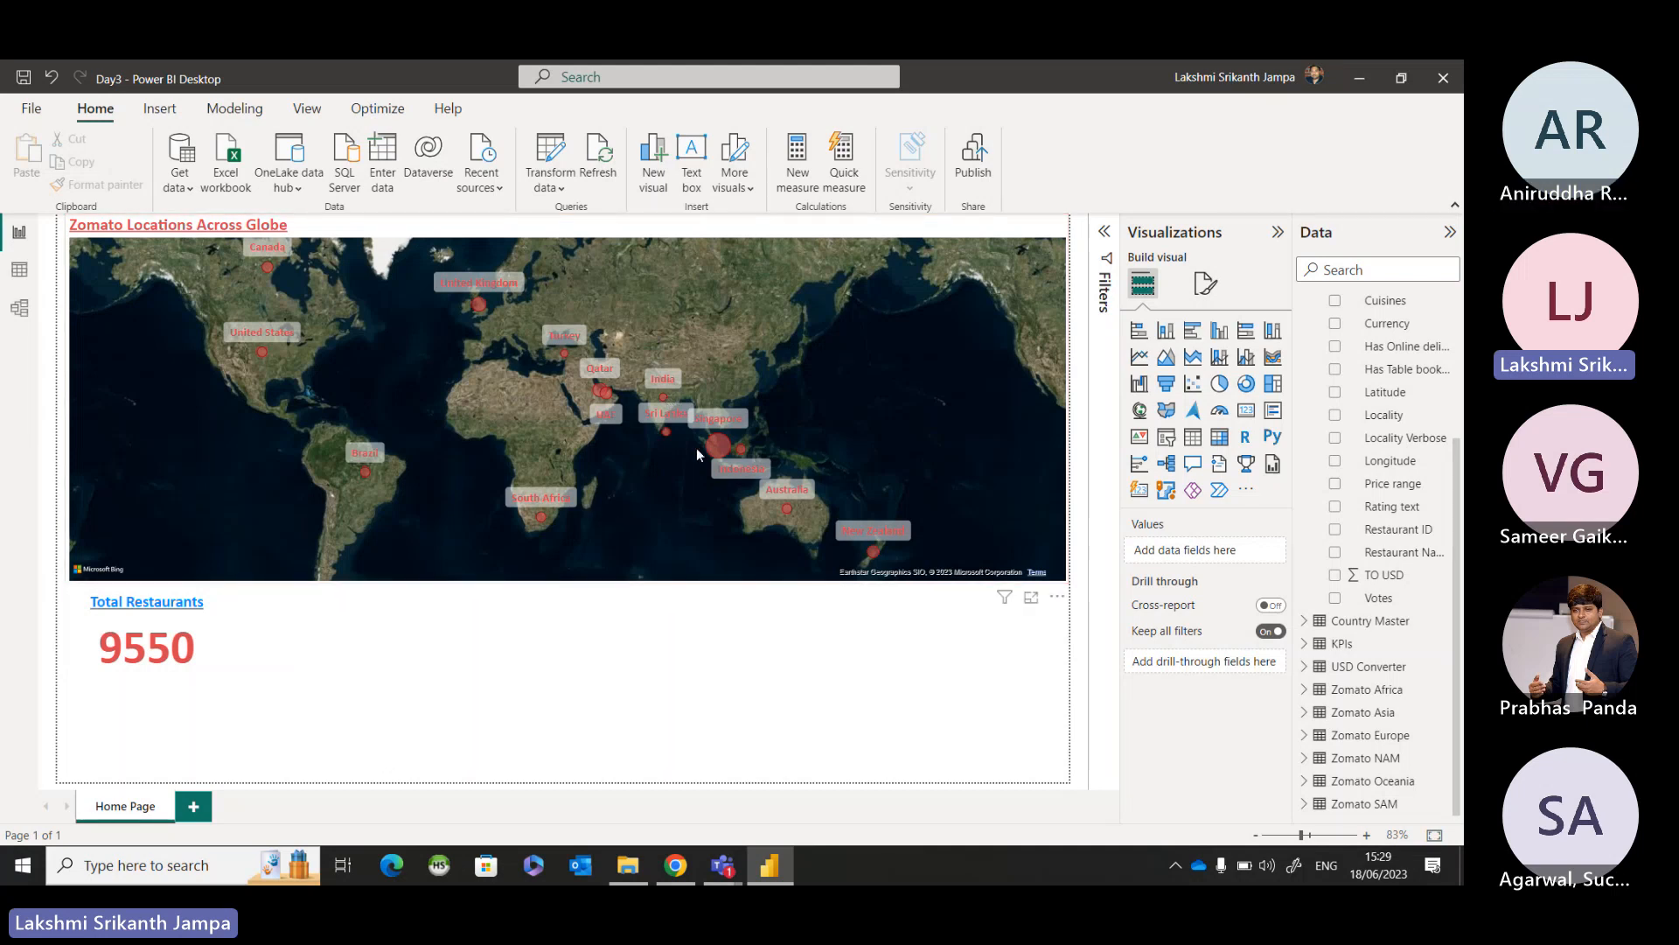
{"action": "mouse_move", "coordinate": [713, 450]}
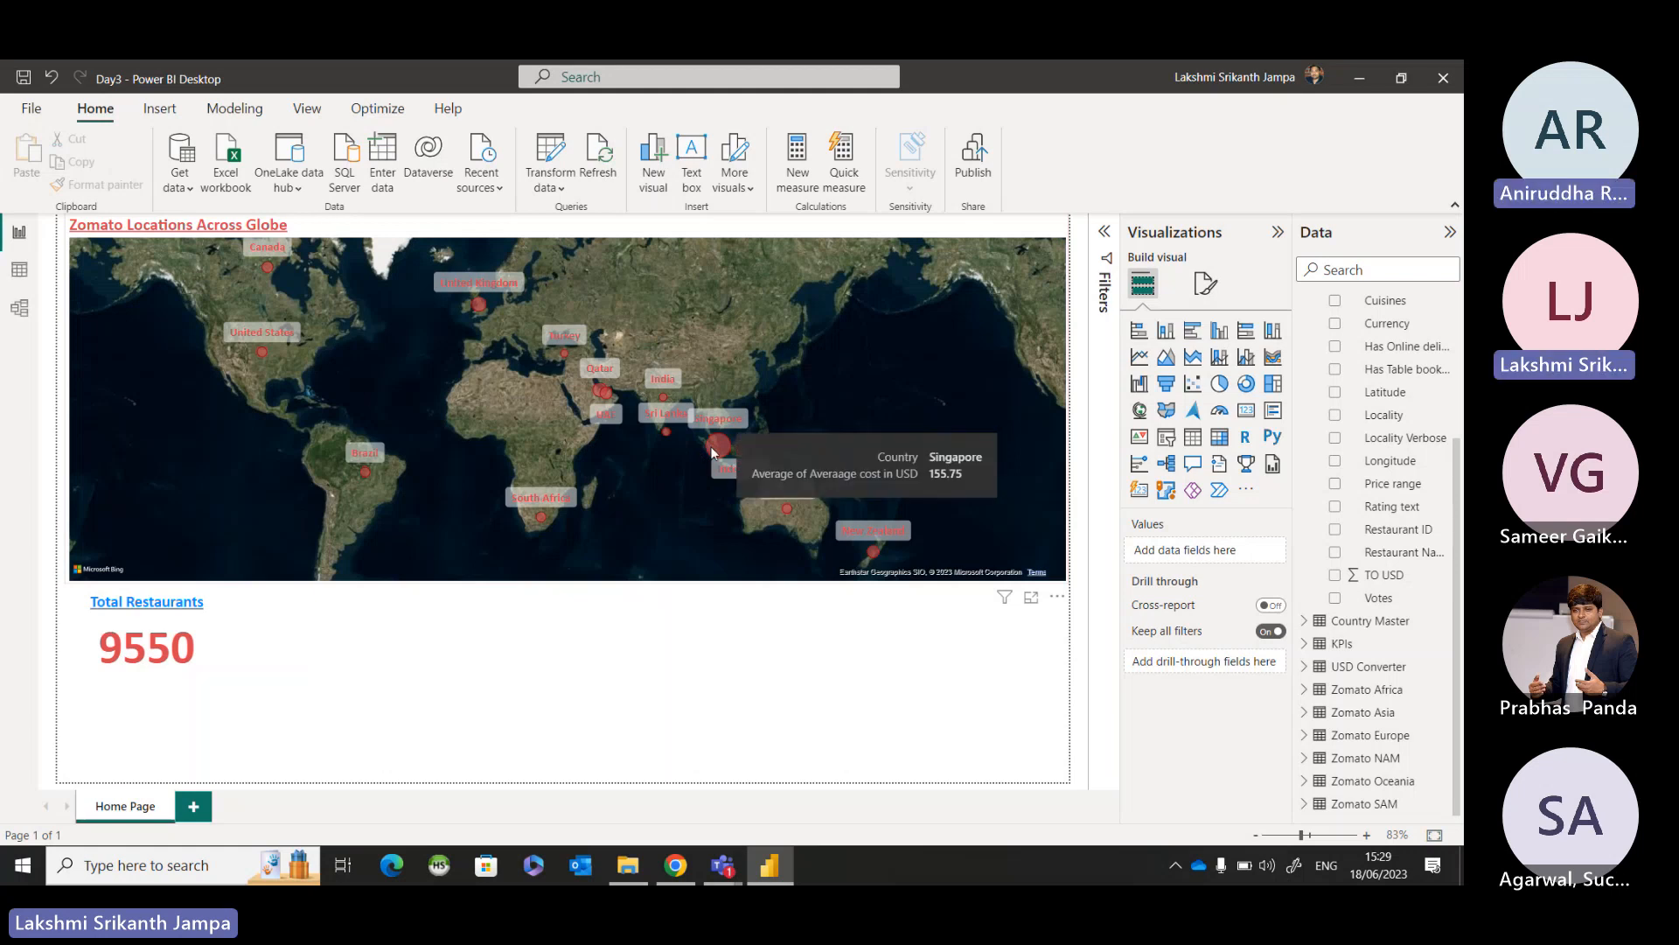
{"action": "left_click", "coordinate": [714, 450]}
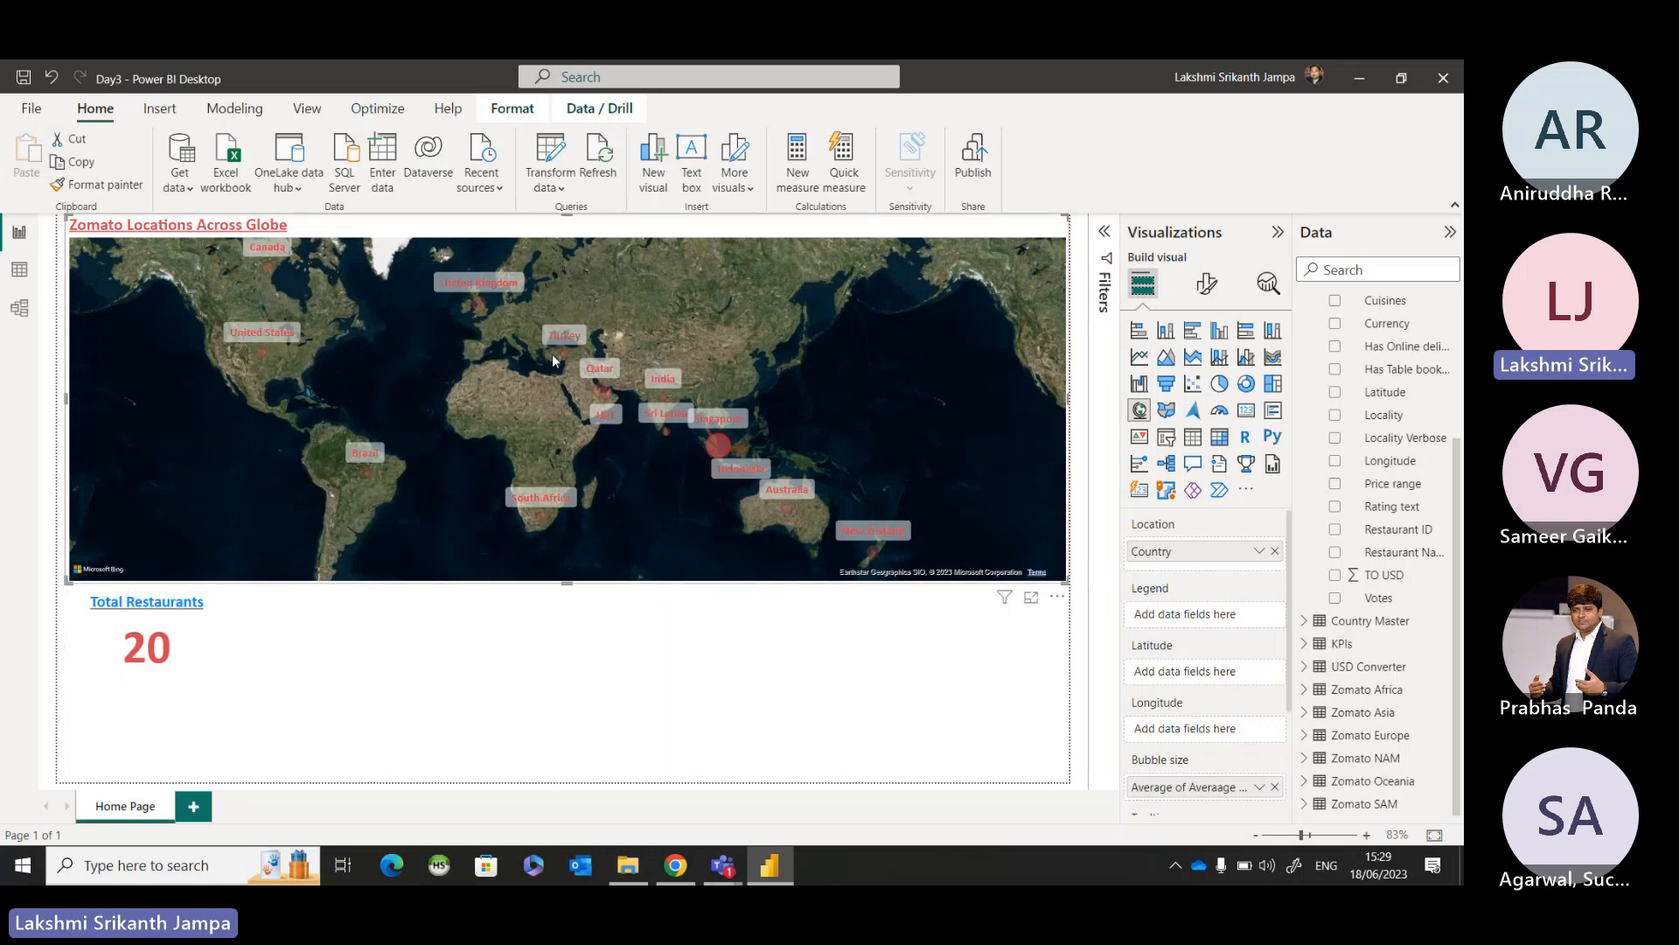
{"action": "left_click", "coordinate": [260, 351]}
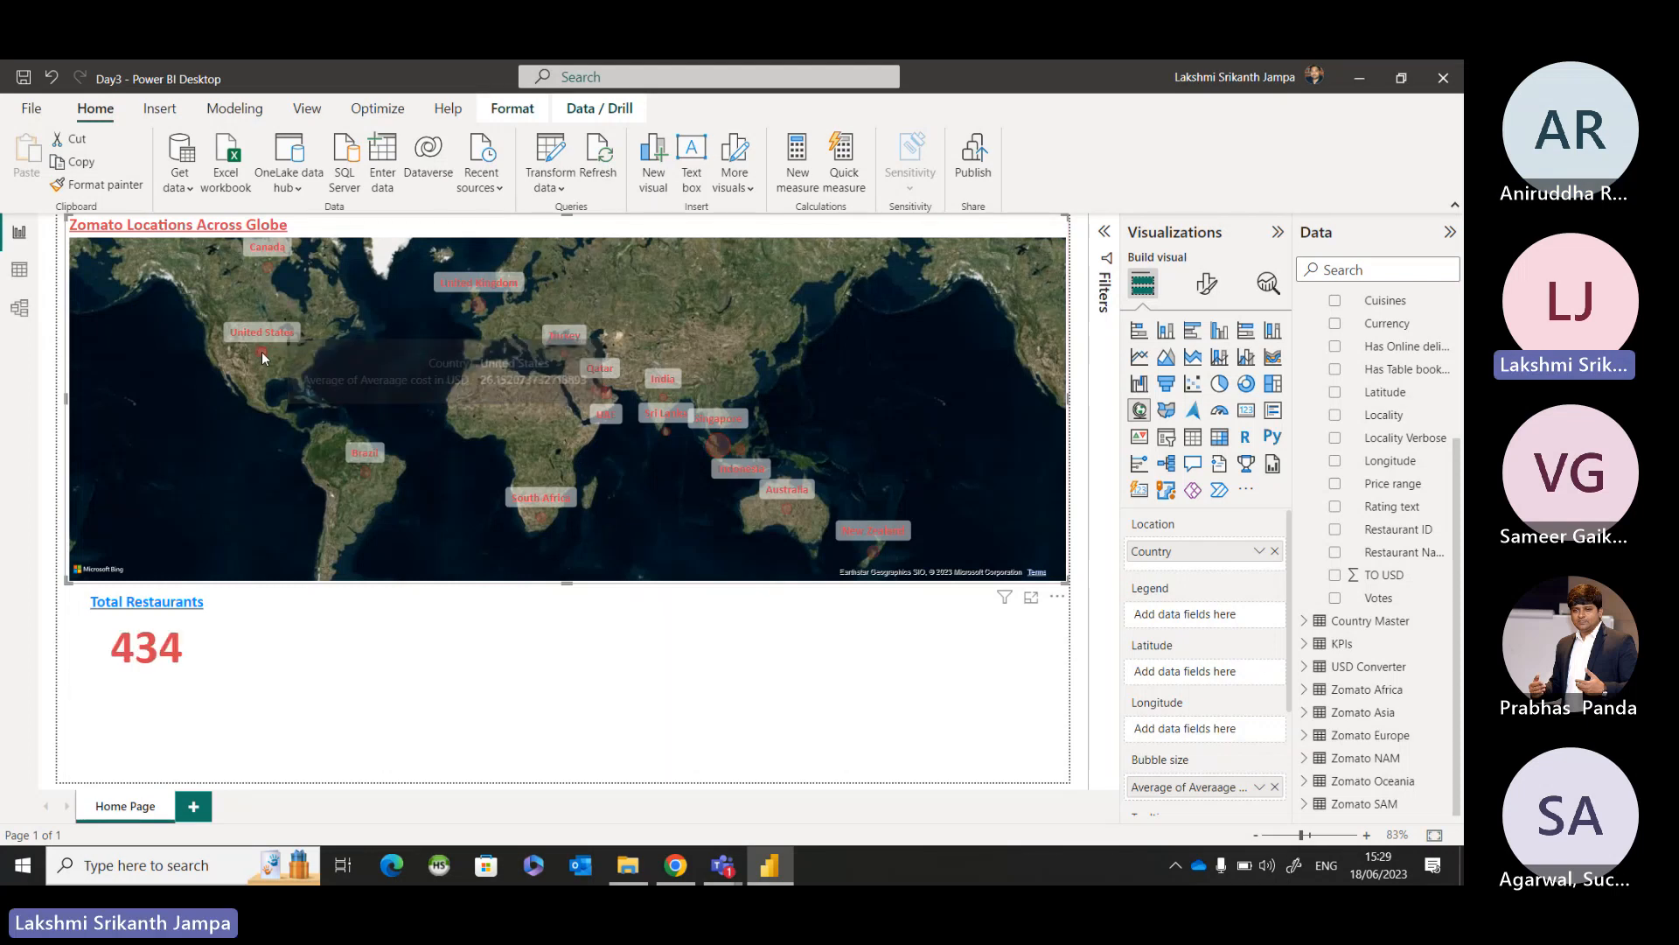
{"action": "left_click", "coordinate": [364, 472]}
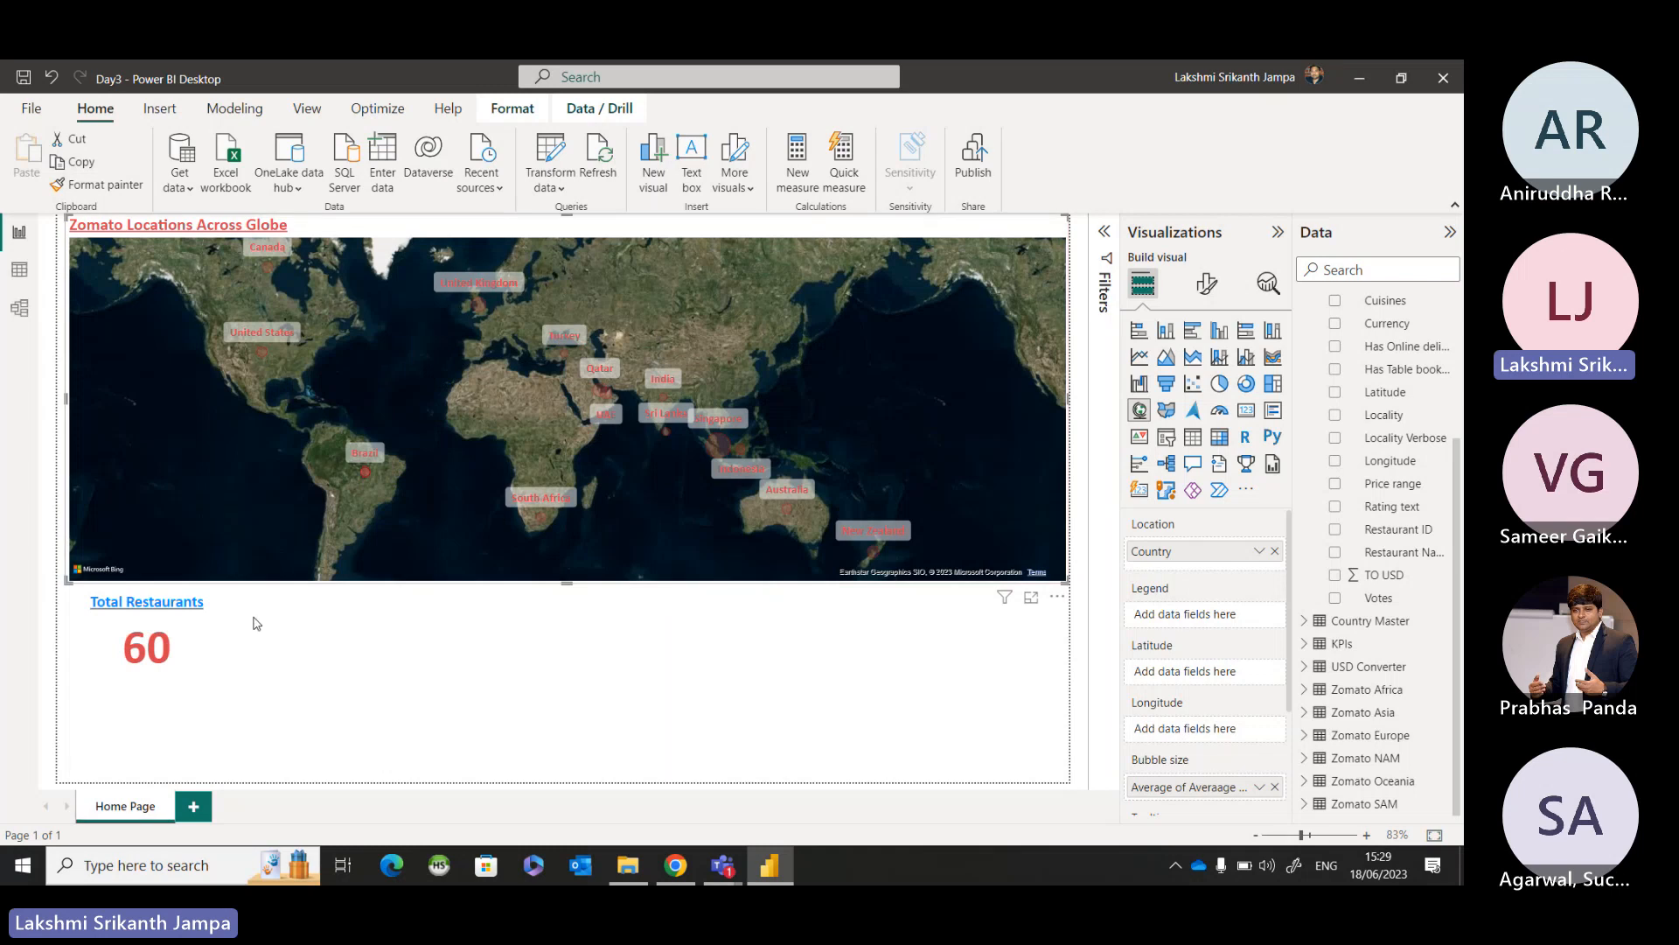
{"action": "left_click", "coordinate": [542, 521]}
{"action": "left_click", "coordinate": [268, 274]}
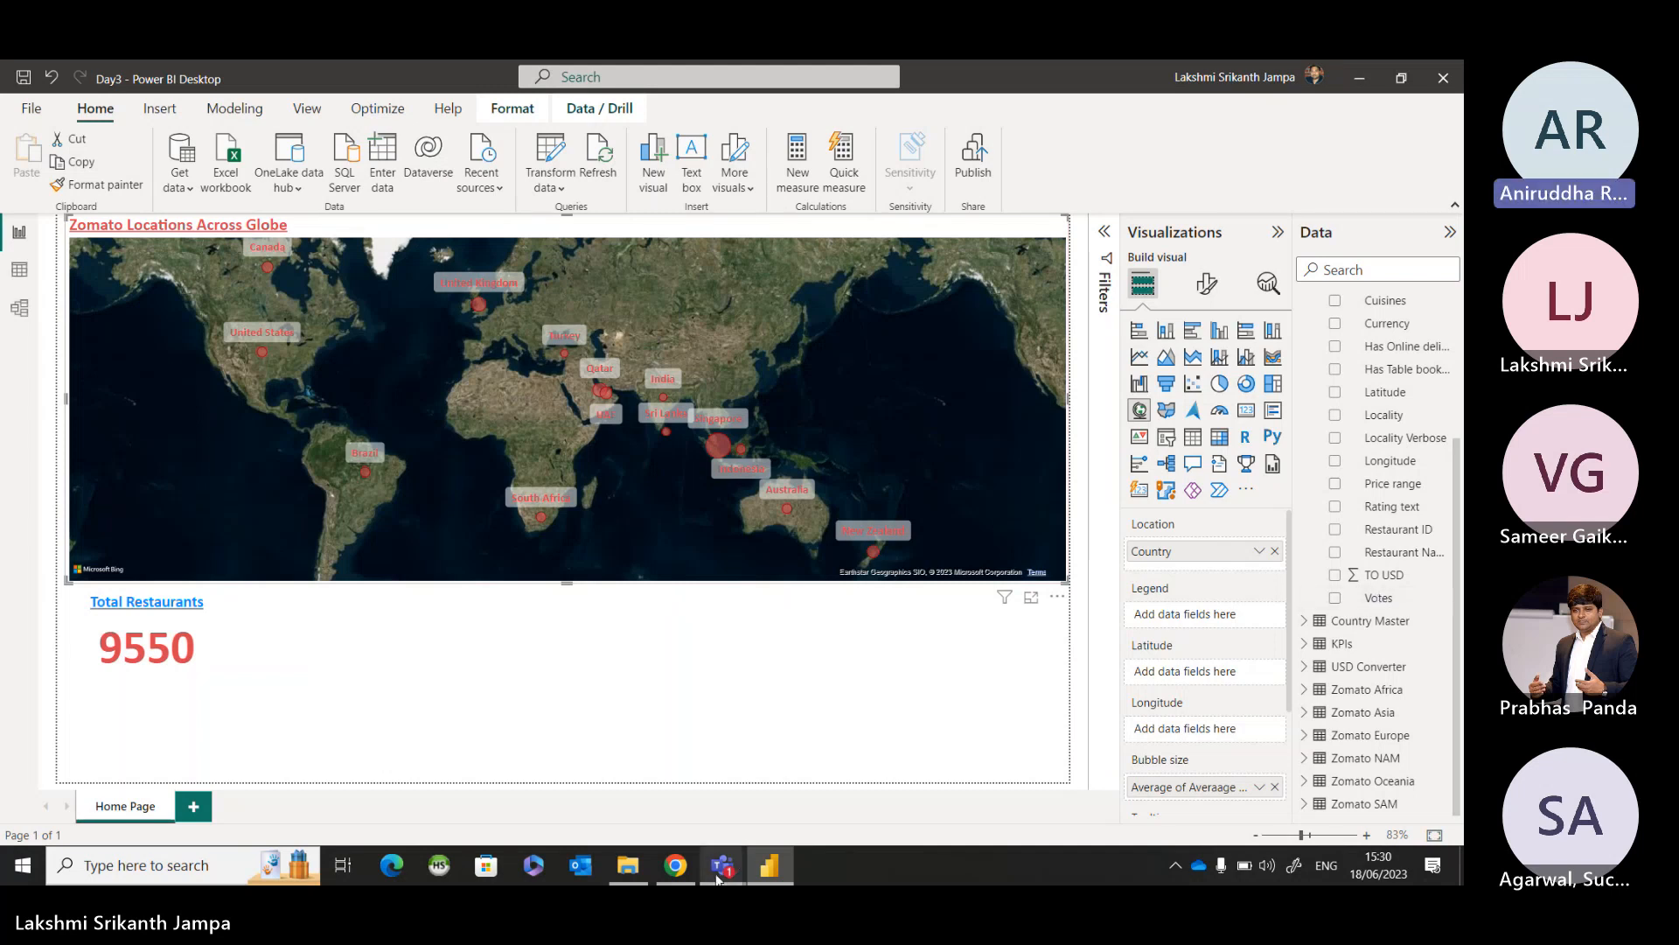
{"action": "mouse_move", "coordinate": [723, 865]}
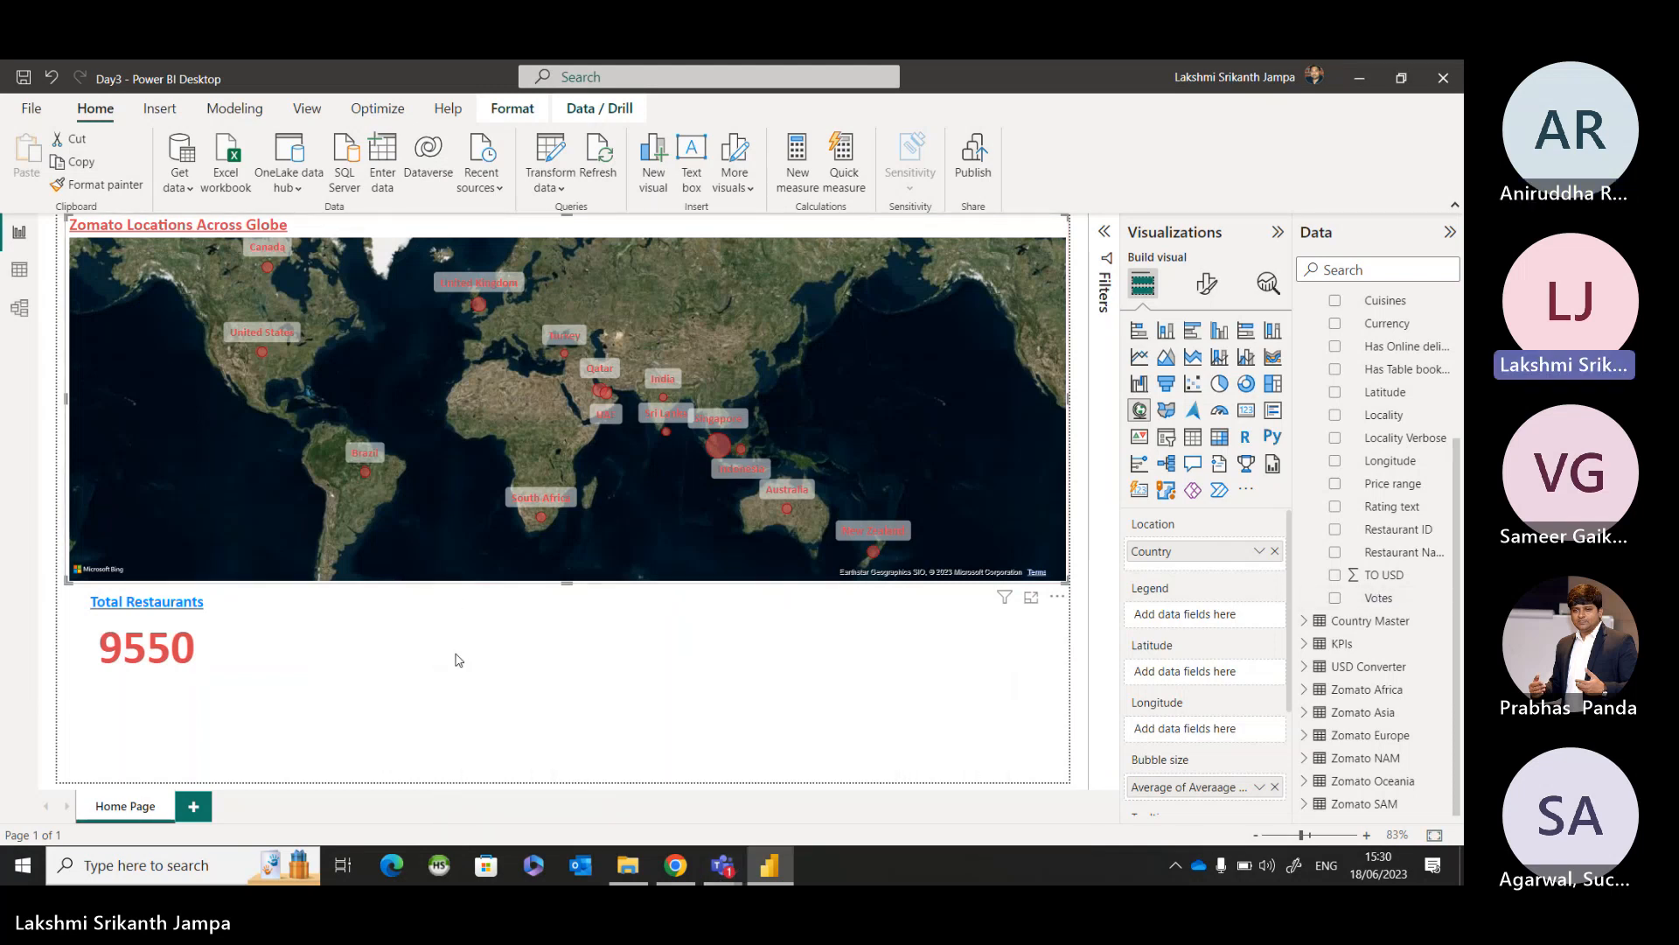
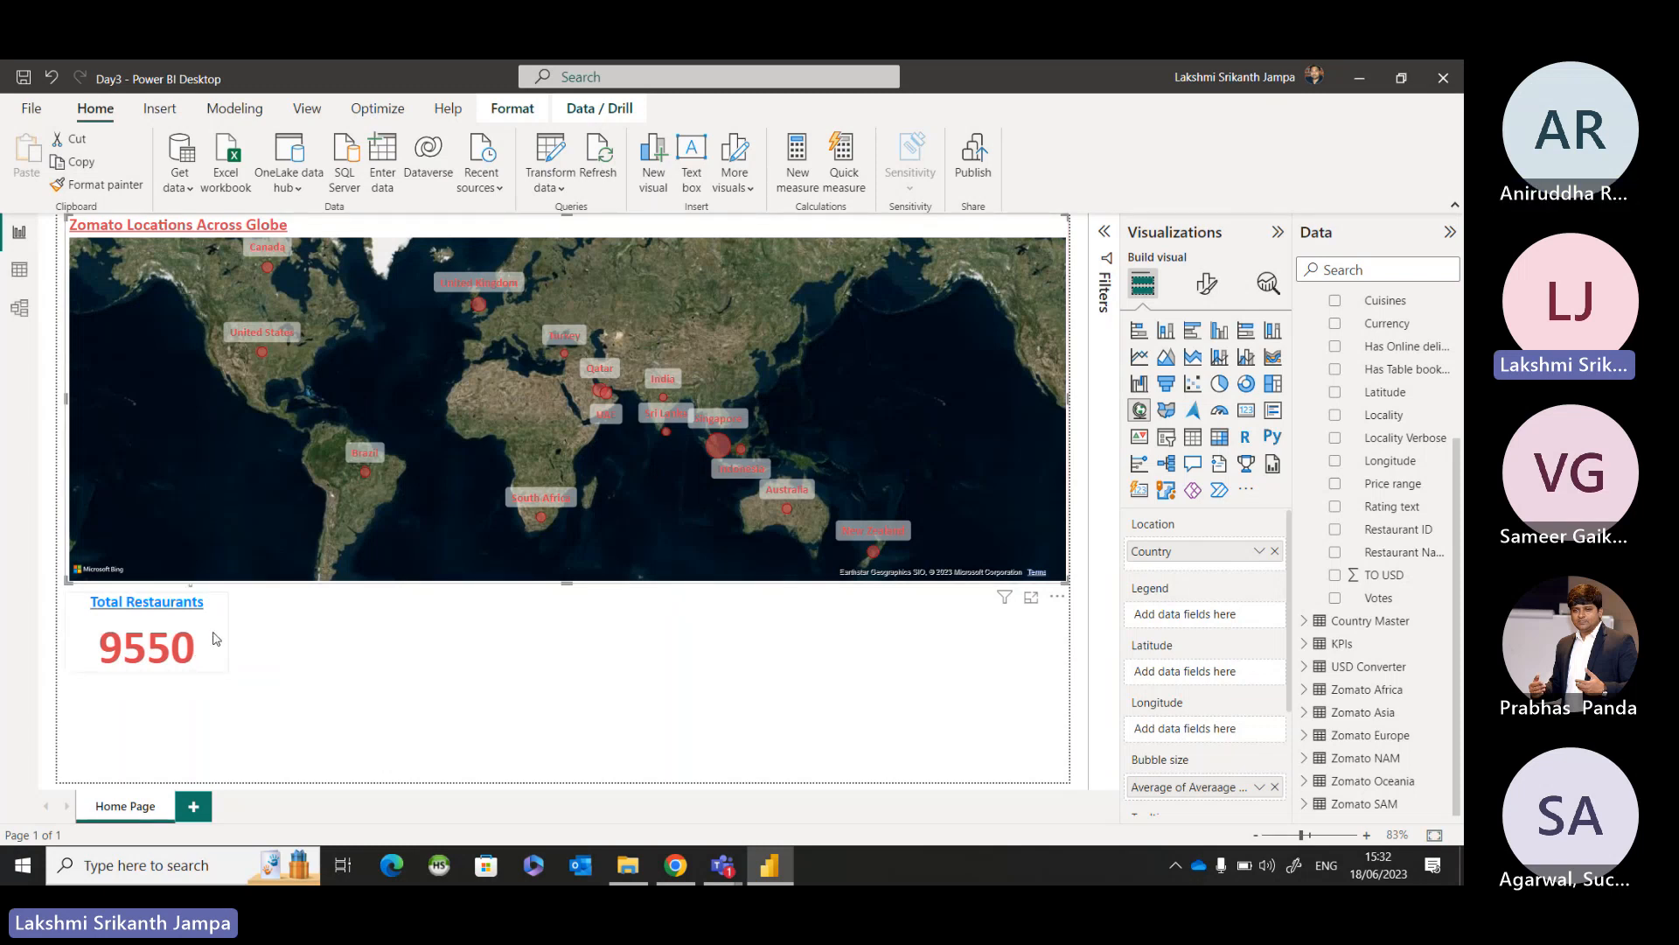
Duplicate the Total Restaurants card and place the copy beside the original, below the map.
{"action": "left_click", "coordinate": [216, 639]}
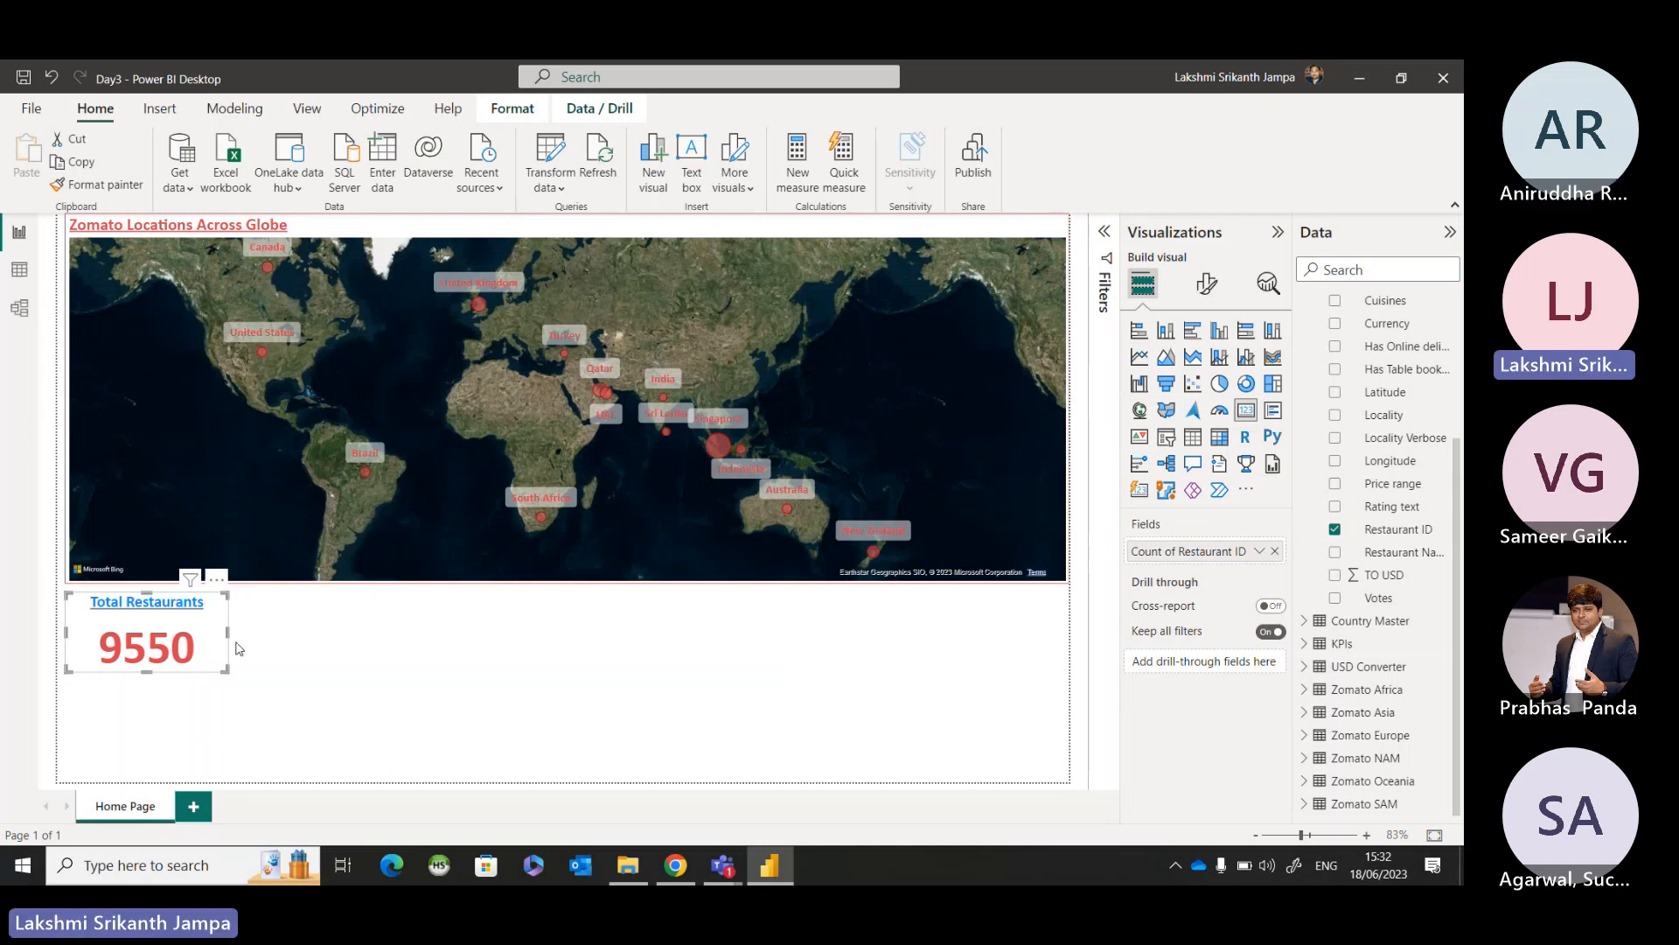
{"action": "key", "text": "ctrl+c"}
{"action": "key", "text": "ctrl+v"}
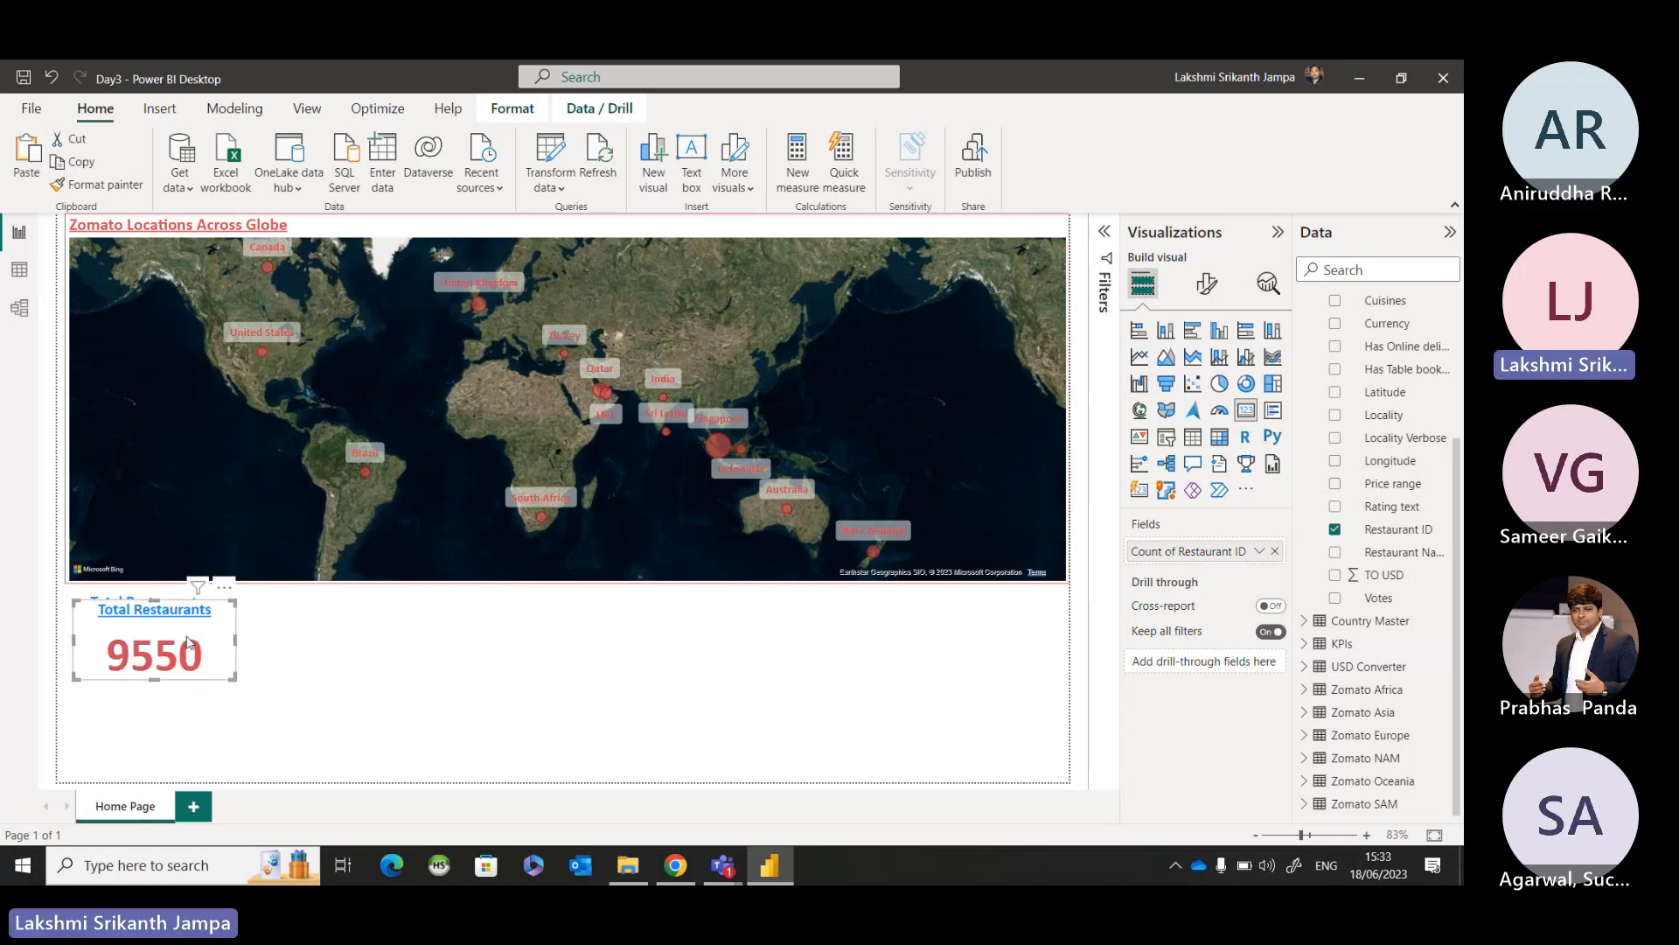
{"action": "left_click_drag", "start_coordinate": [184, 647], "coordinate": [383, 640]}
{"action": "left_click_drag", "start_coordinate": [392, 641], "coordinate": [459, 639]}
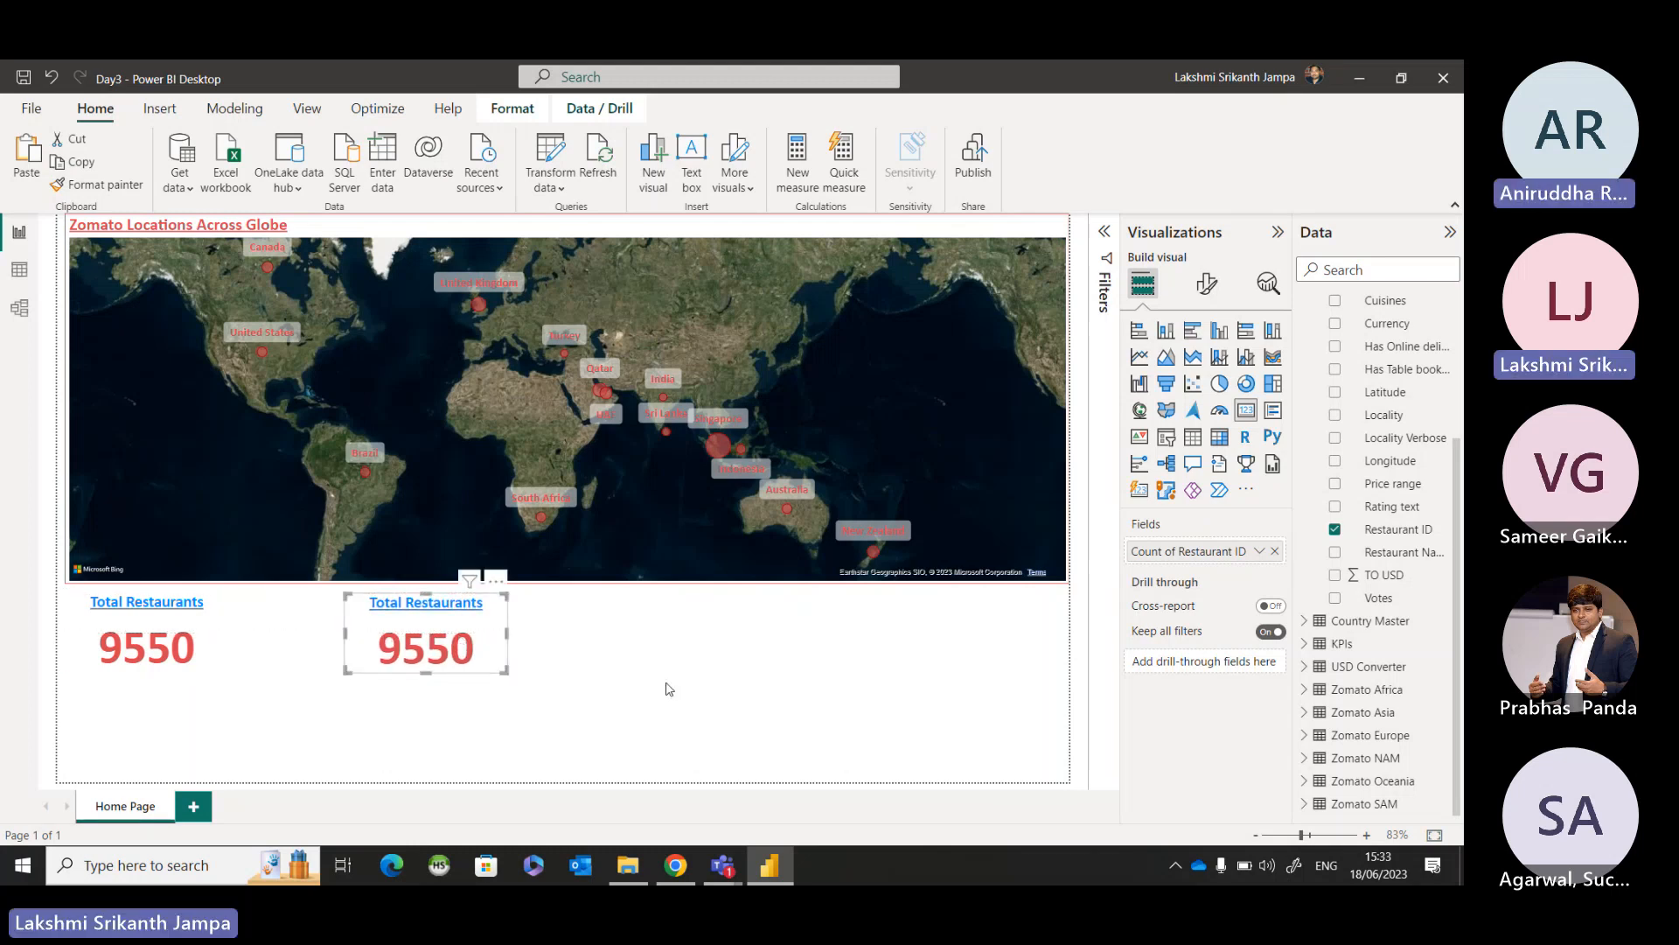
{"action": "left_click", "coordinate": [527, 640]}
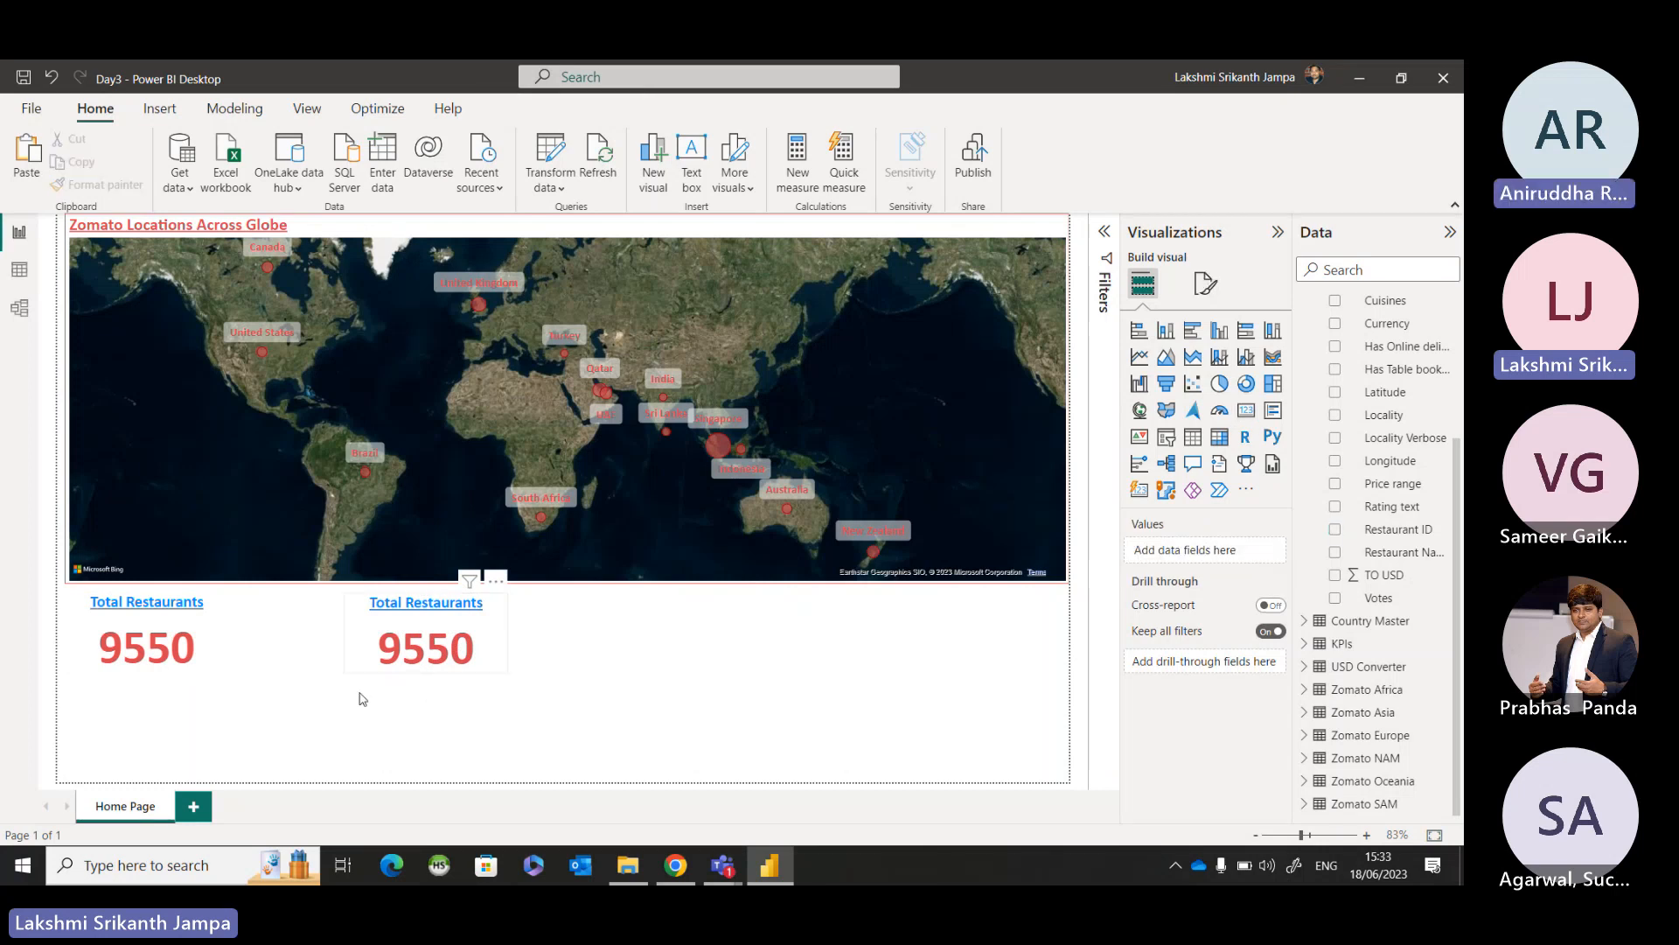
Replace the copied card's Restaurant ID field with Averaage cost in USD, aggregated as Average.
{"action": "left_click", "coordinate": [416, 642]}
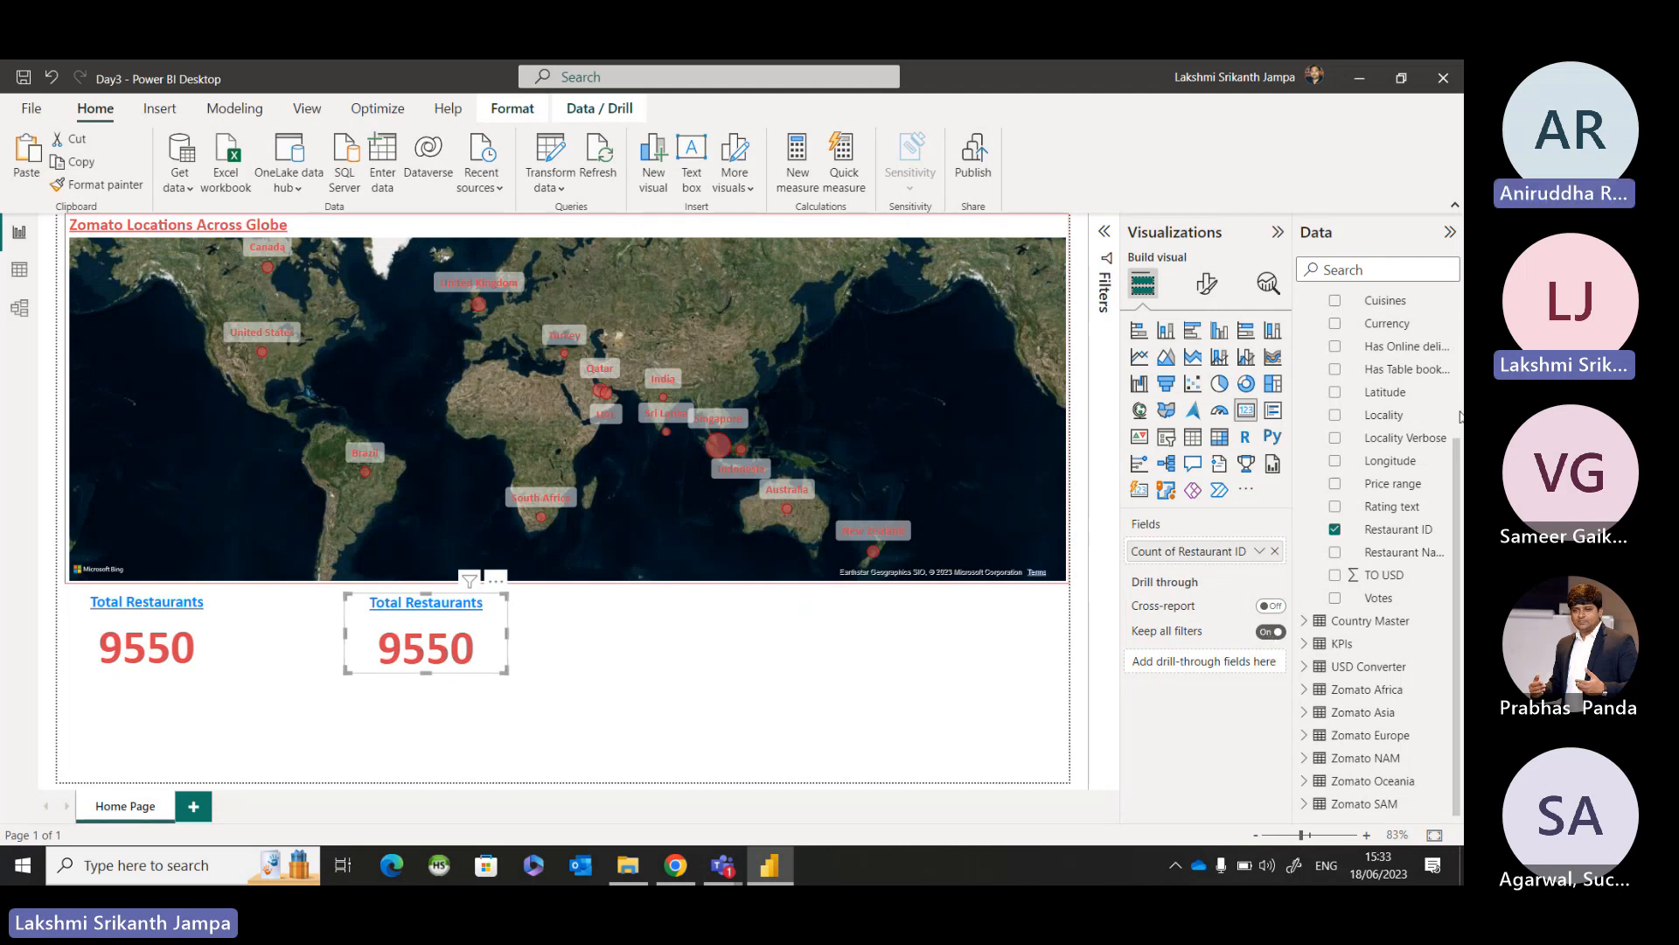
{"action": "scroll", "coordinate": [1408, 438], "scroll_direction": "up", "scroll_amount": 3}
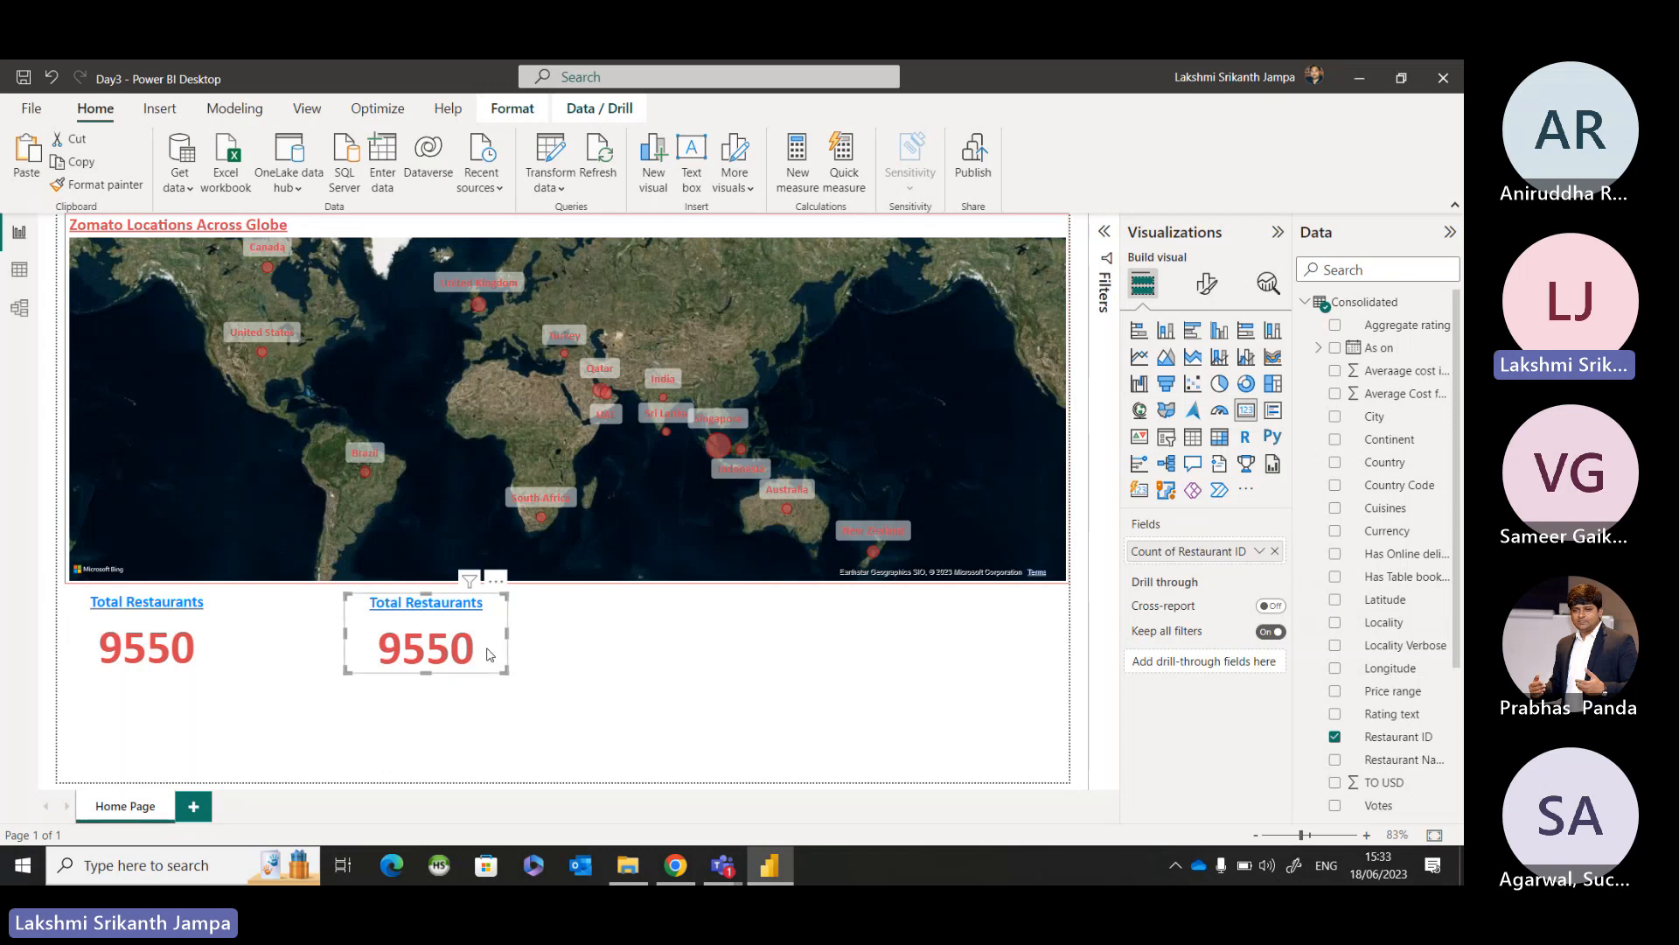
{"action": "left_click", "coordinate": [1275, 552]}
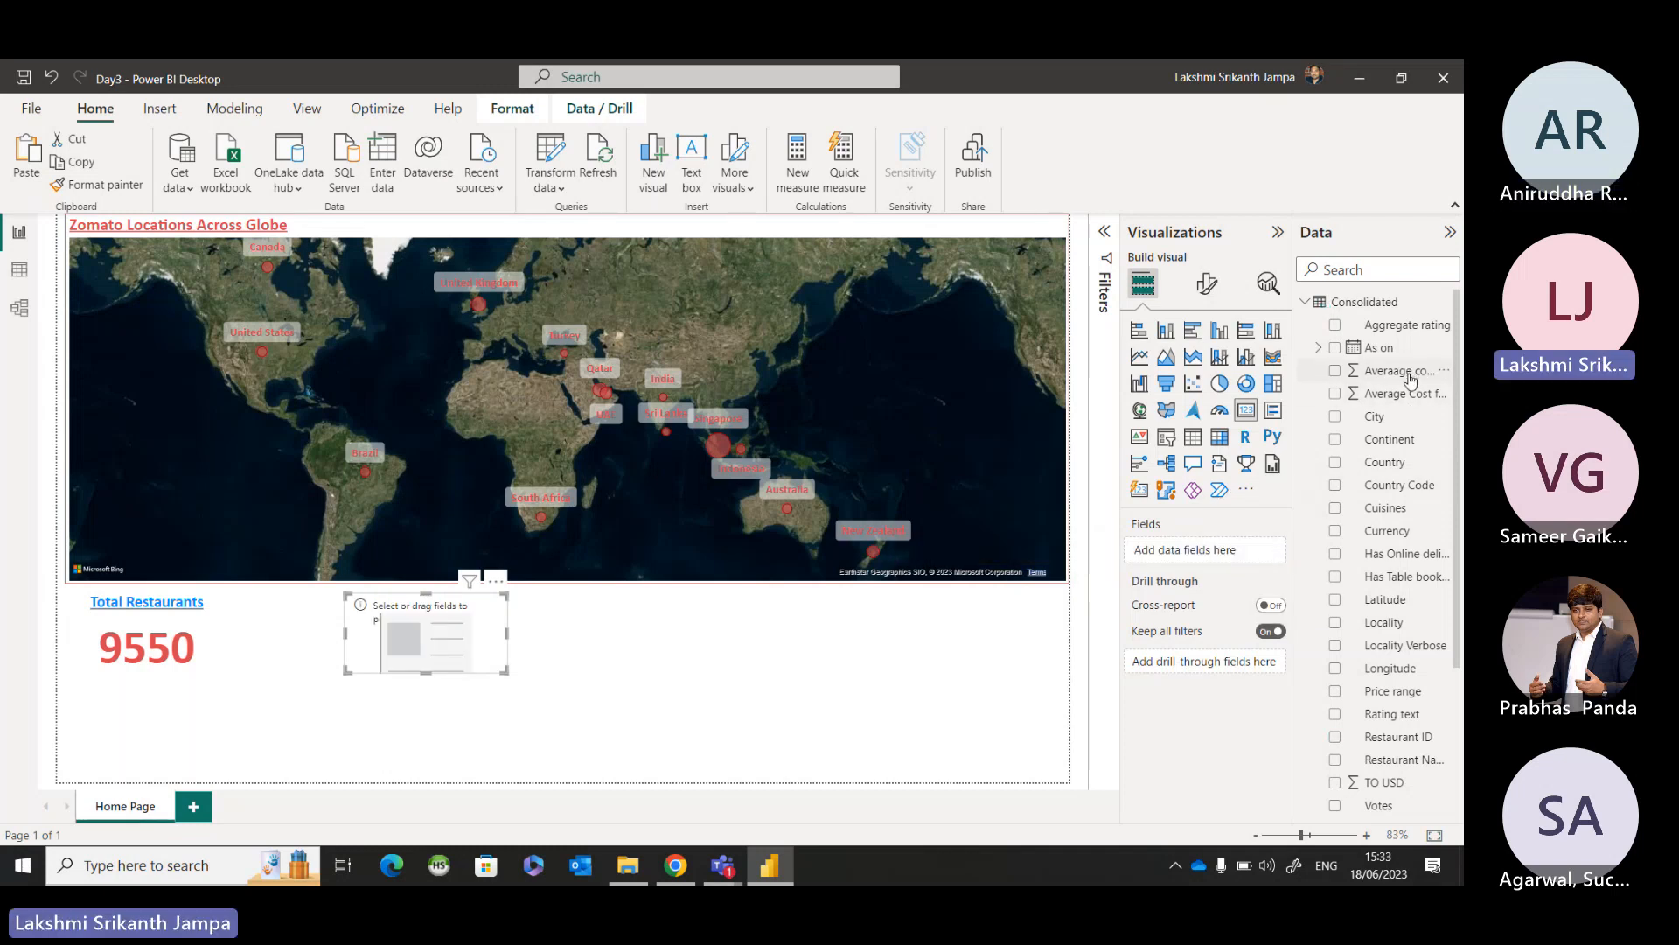
{"action": "left_click_drag", "start_coordinate": [1411, 375], "coordinate": [1262, 559]}
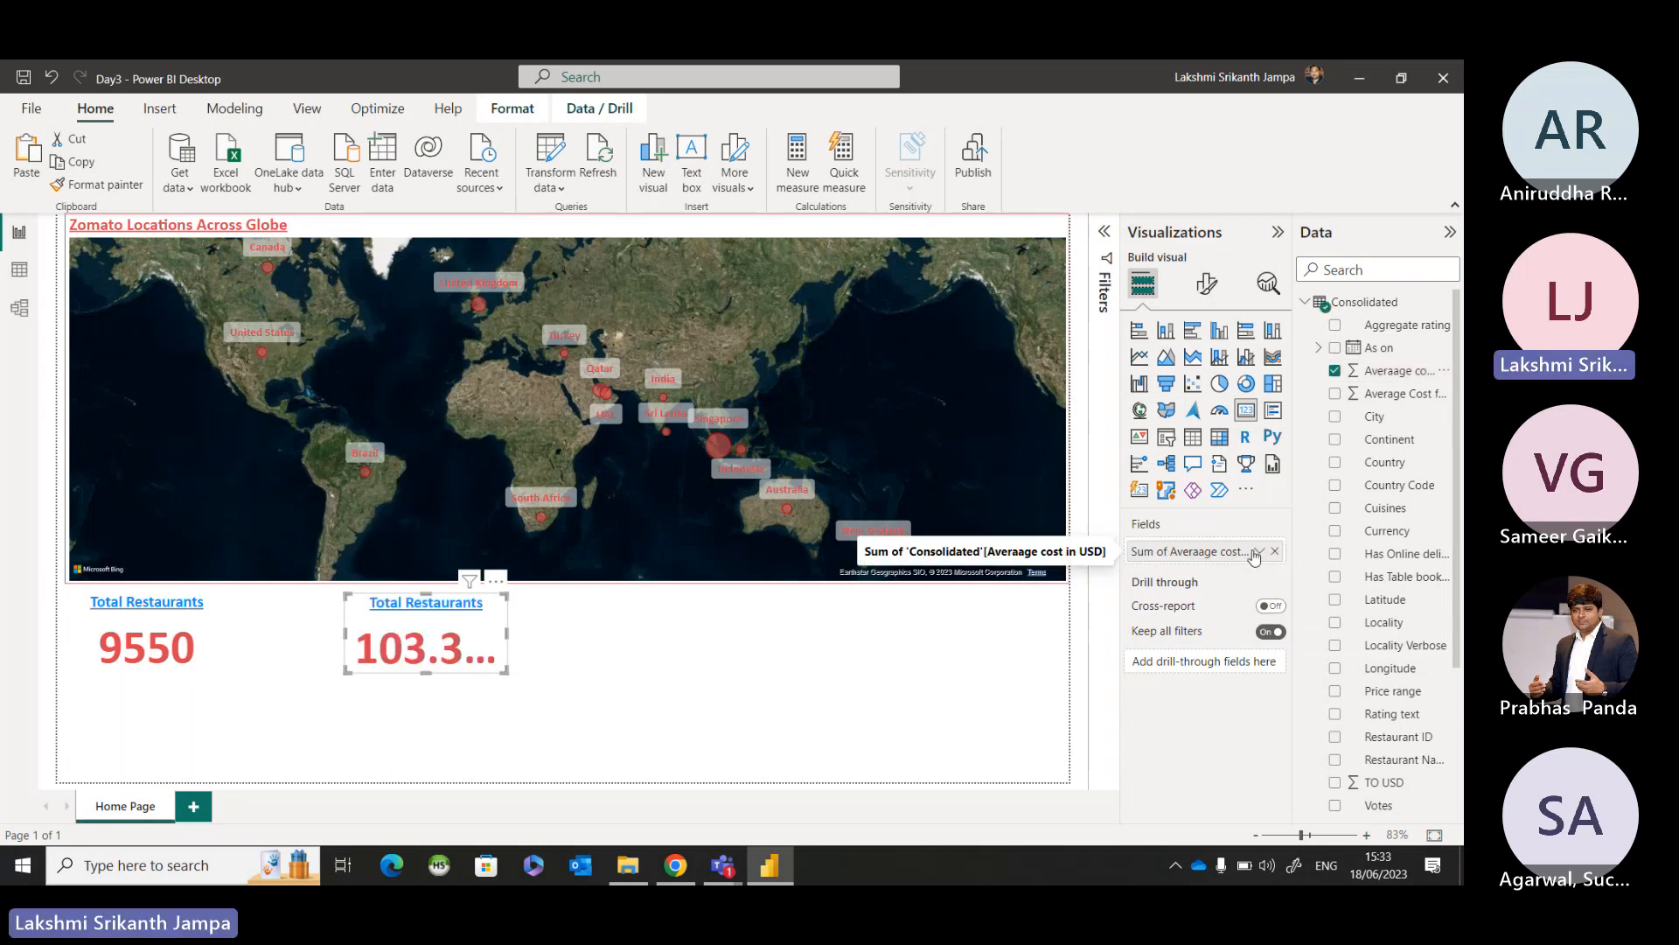
{"action": "left_click", "coordinate": [1259, 551]}
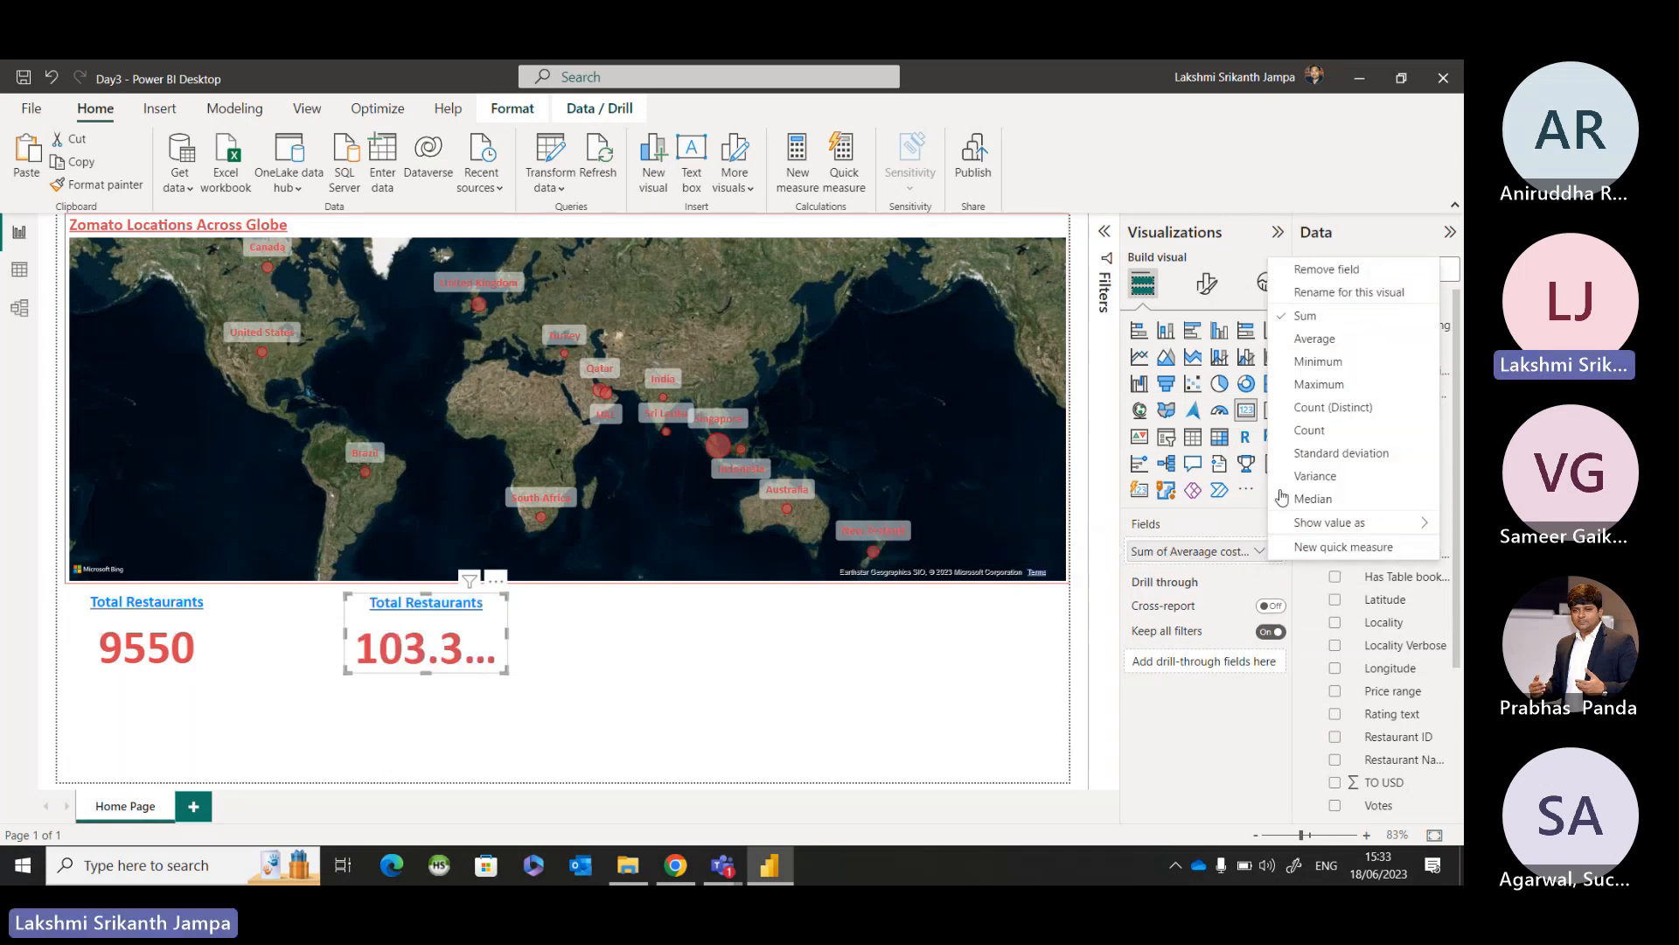
{"action": "left_click", "coordinate": [1295, 339]}
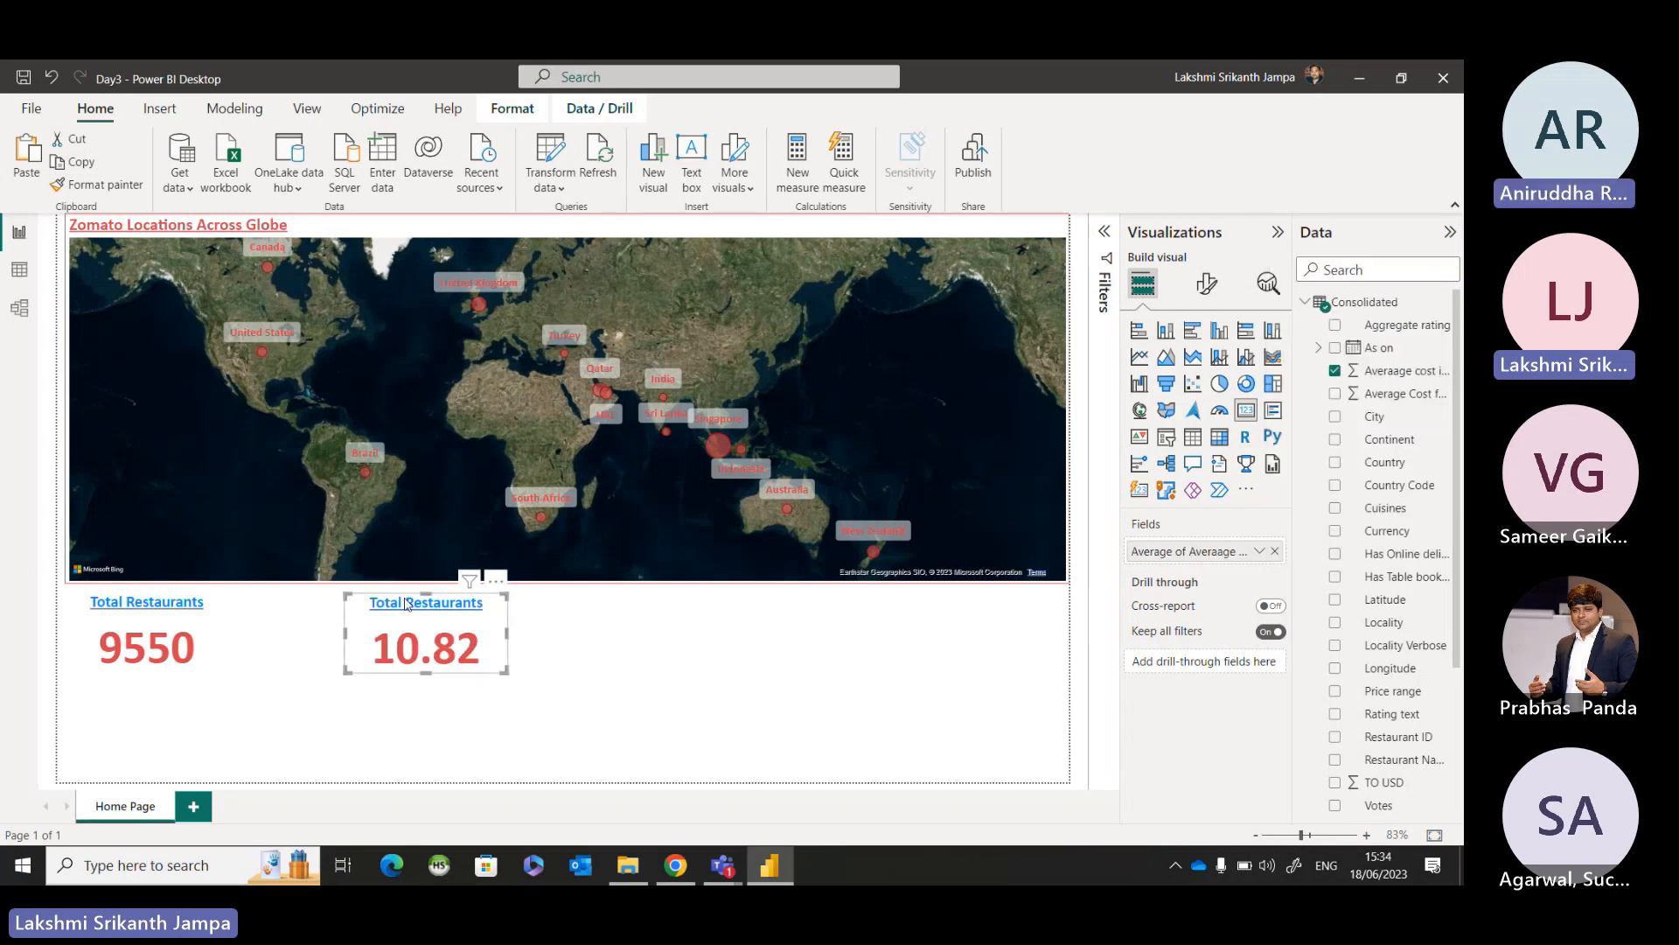
Change the copied card's title text to "Avg. cost in USD" and deselect the card.
{"action": "left_click", "coordinate": [1207, 283]}
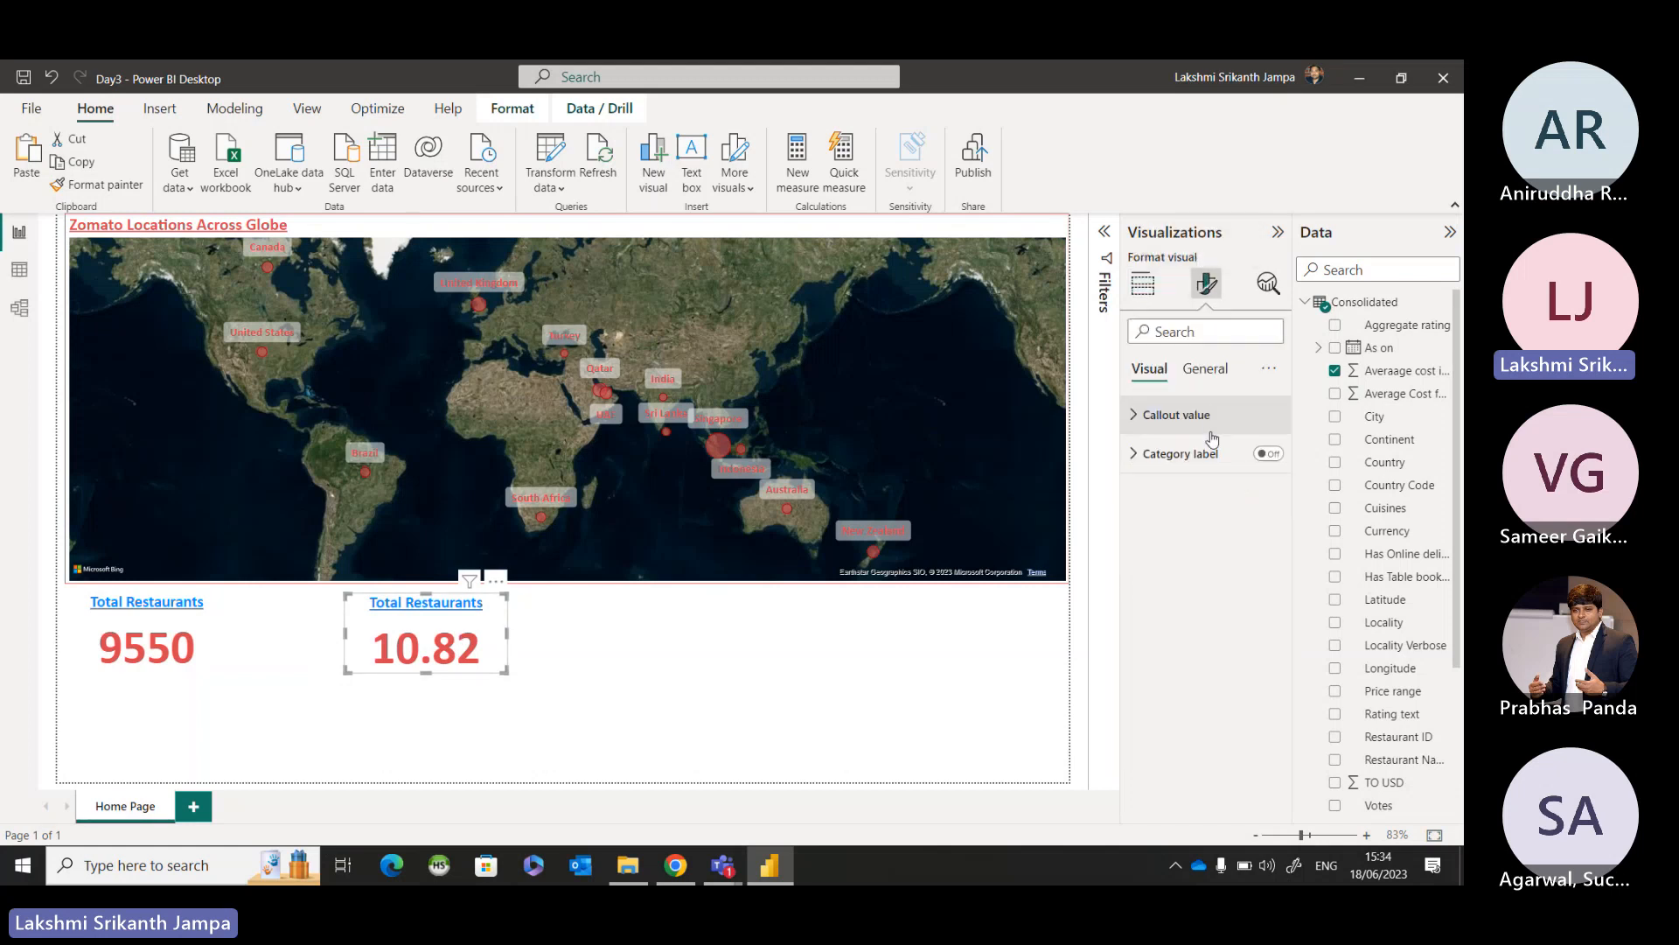
{"action": "left_click", "coordinate": [1206, 368]}
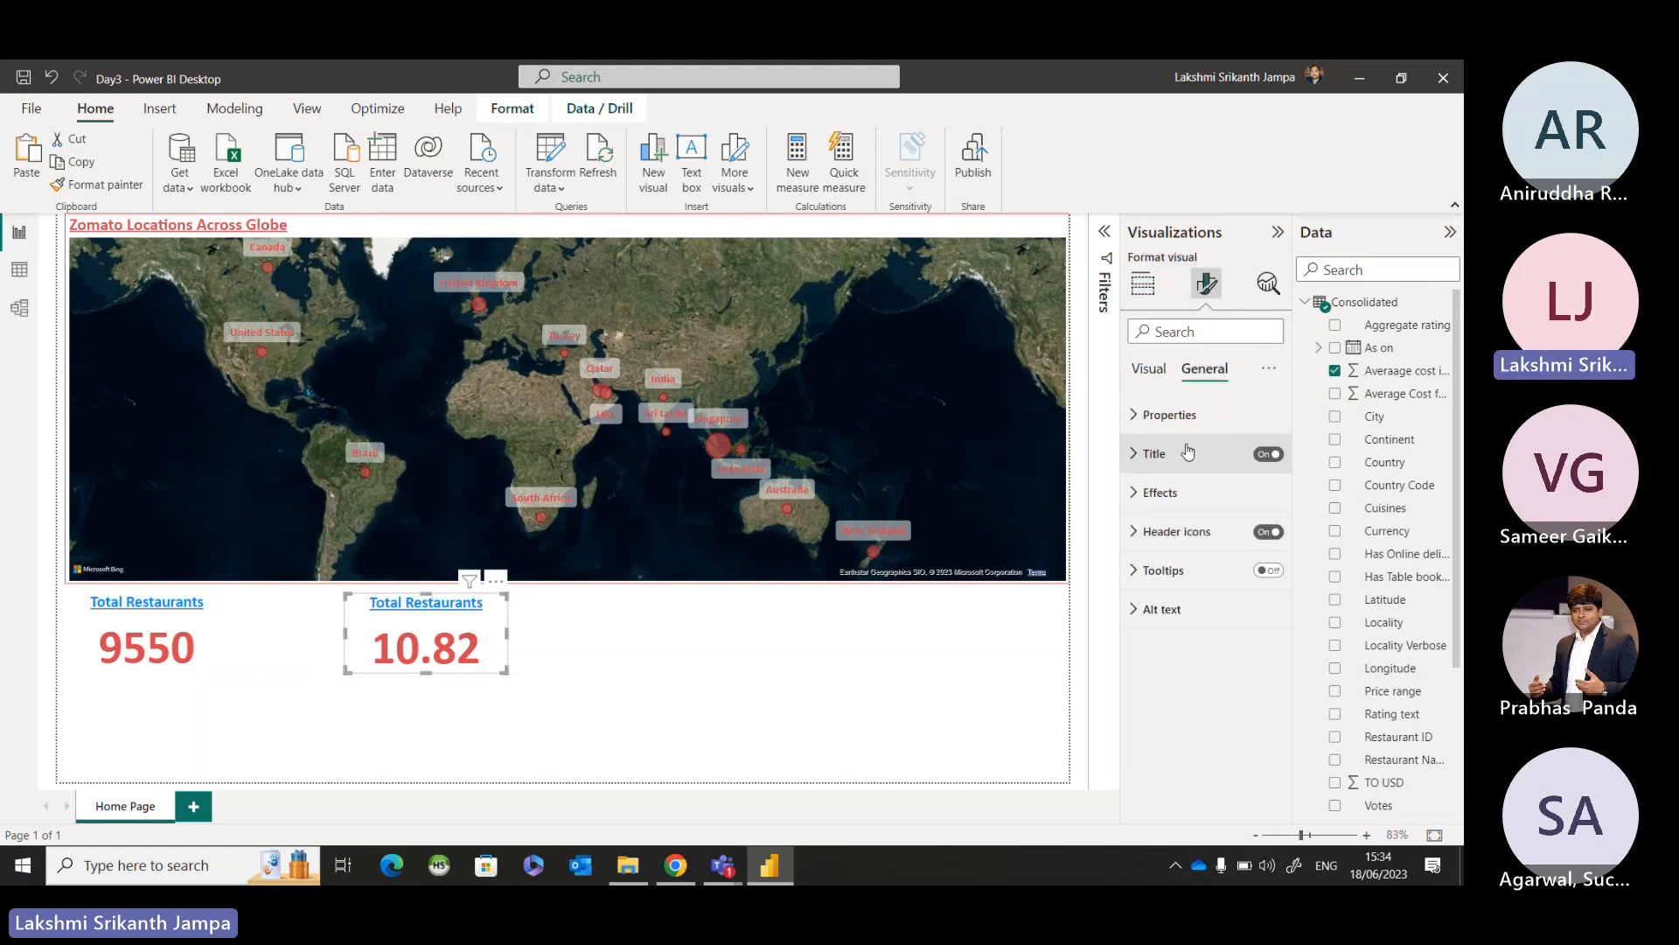
{"action": "left_click", "coordinate": [1139, 454]}
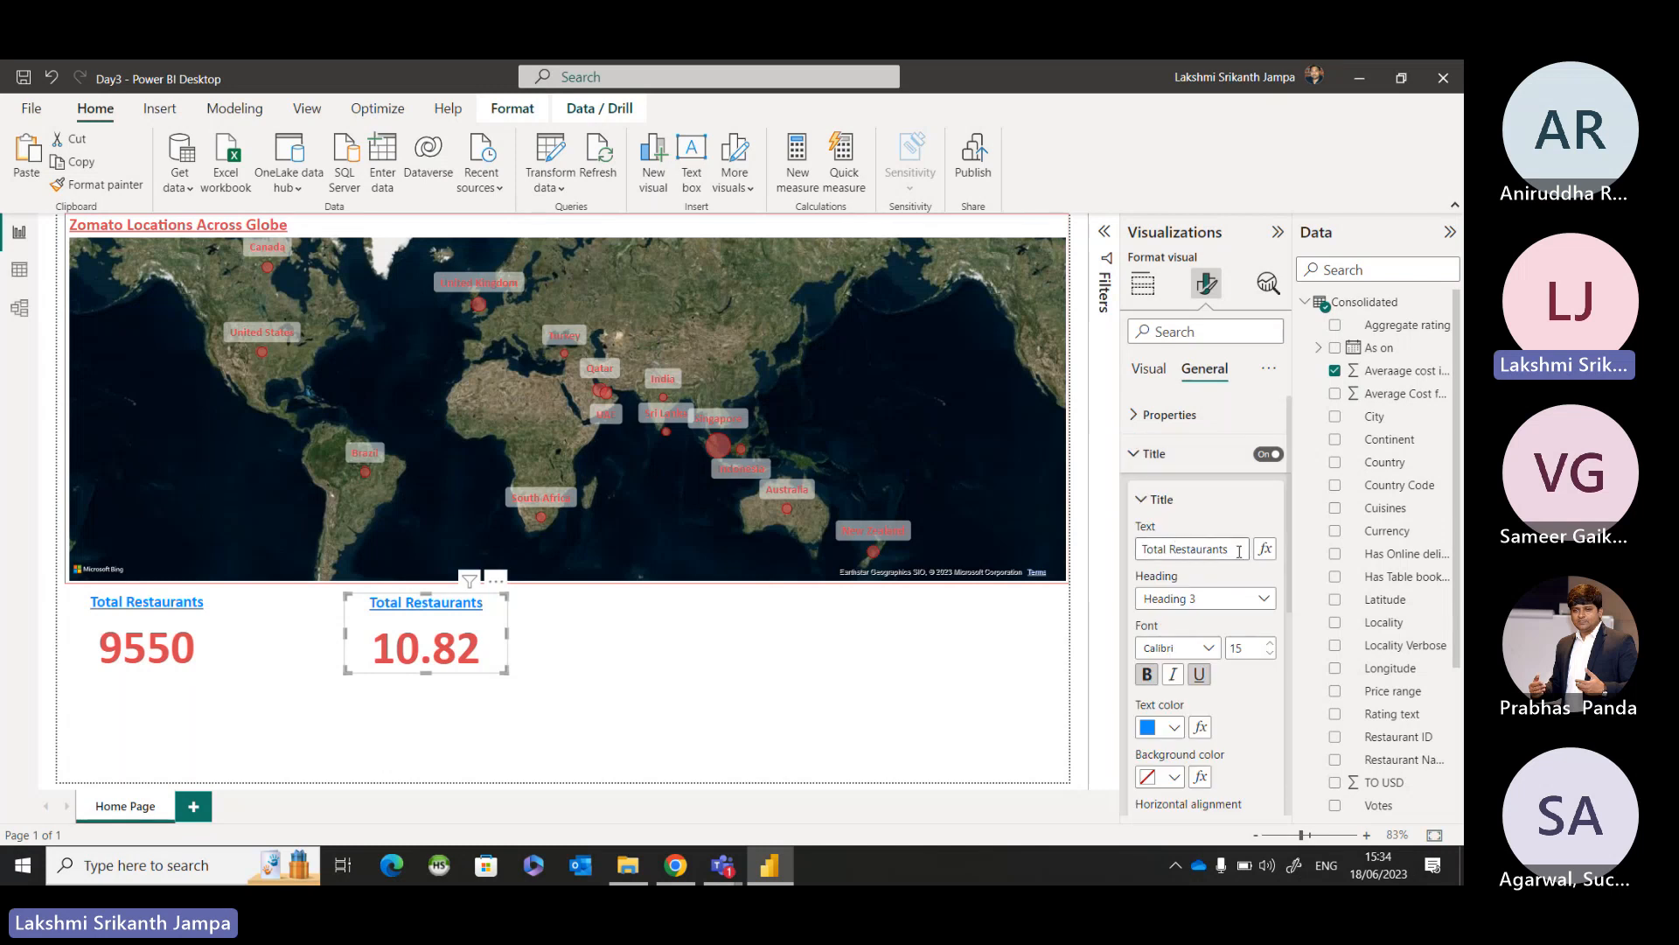
{"action": "left_click_drag", "start_coordinate": [1240, 551], "coordinate": [1131, 551]}
{"action": "type", "text": "Avg cos"}
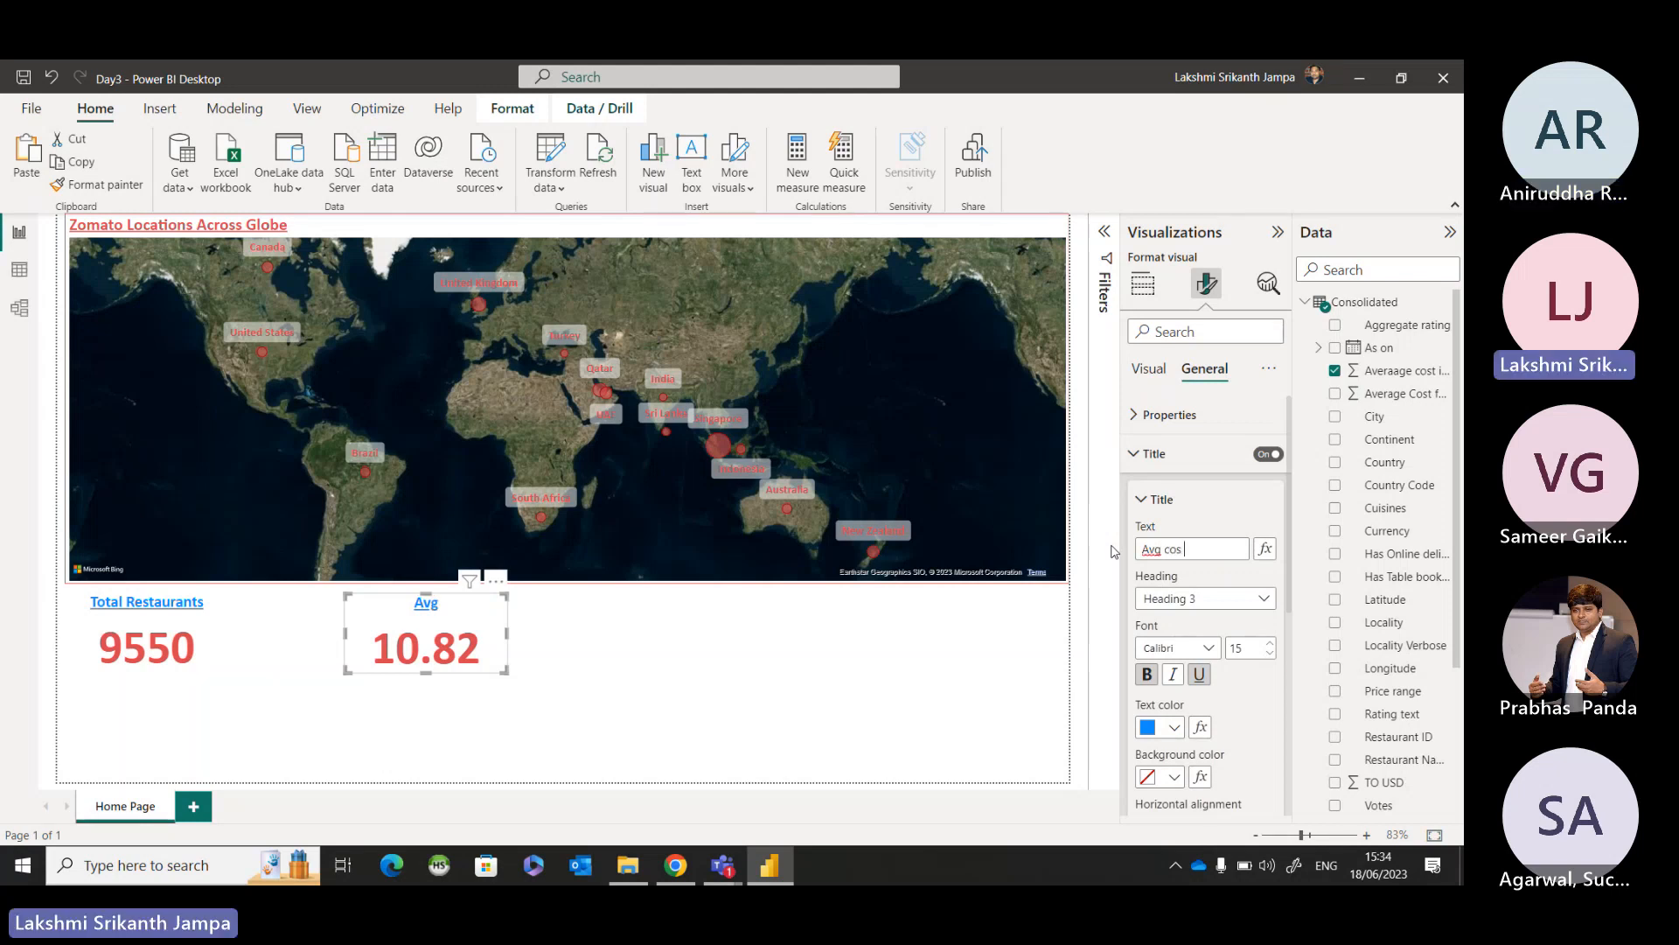
{"action": "type", "text": "t in USD"}
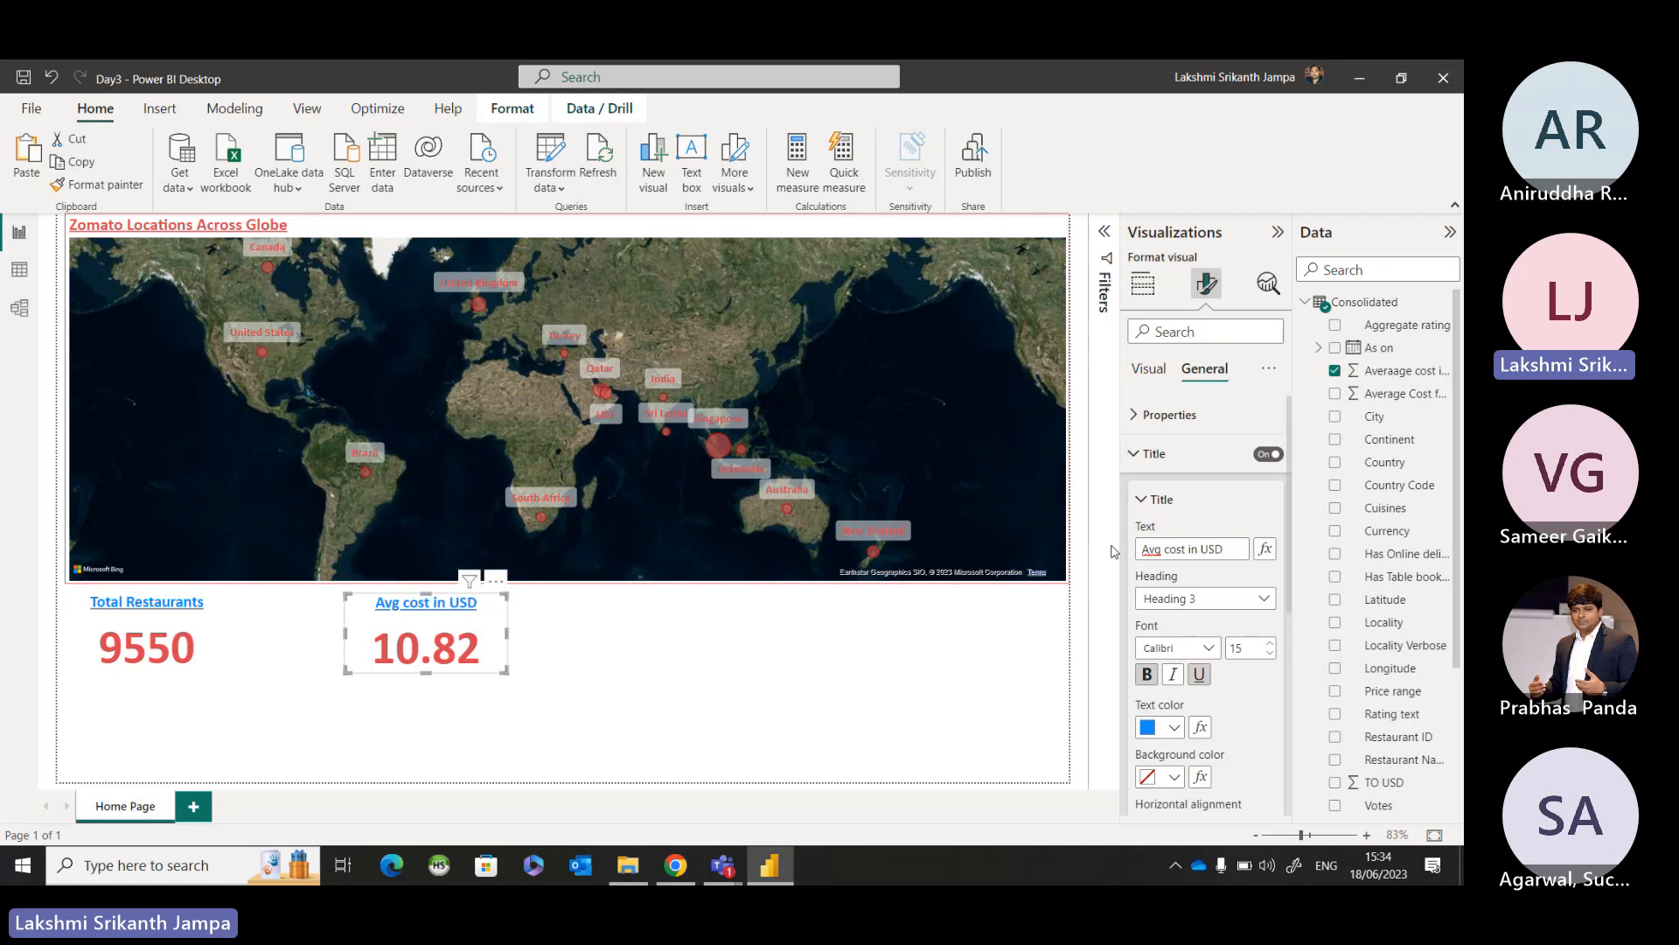
{"action": "key", "text": "Left"}
{"action": "key", "text": "Left"}
{"action": "key", "text": "Left"}
{"action": "key", "text": "Left"}
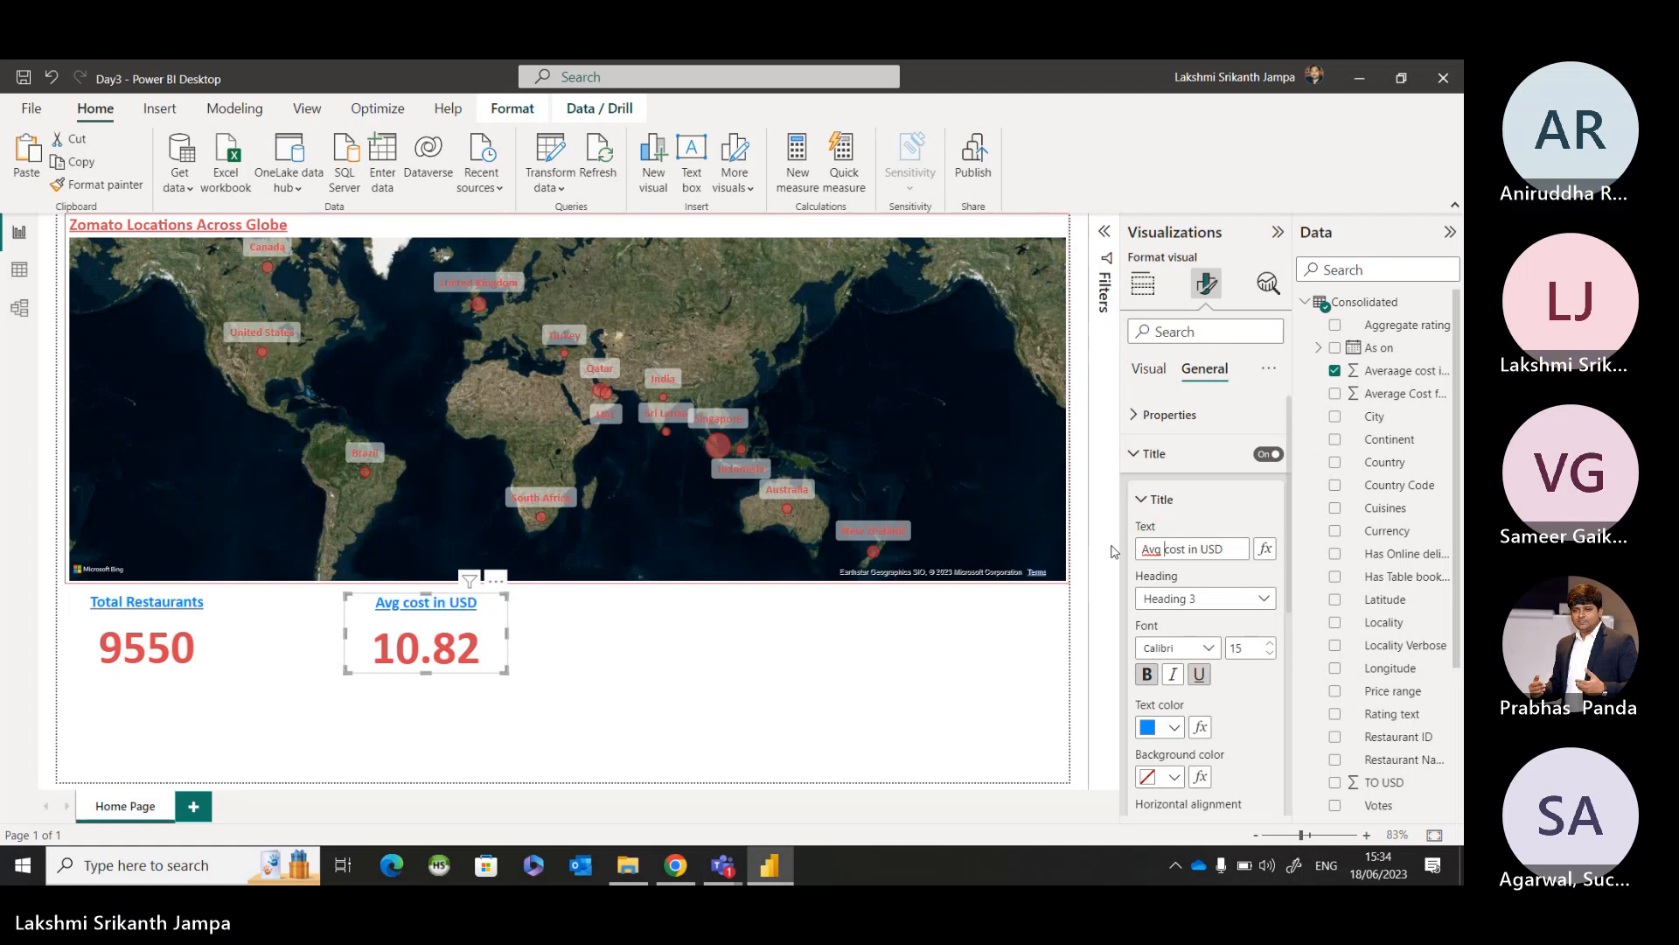
{"action": "type", "text": "."}
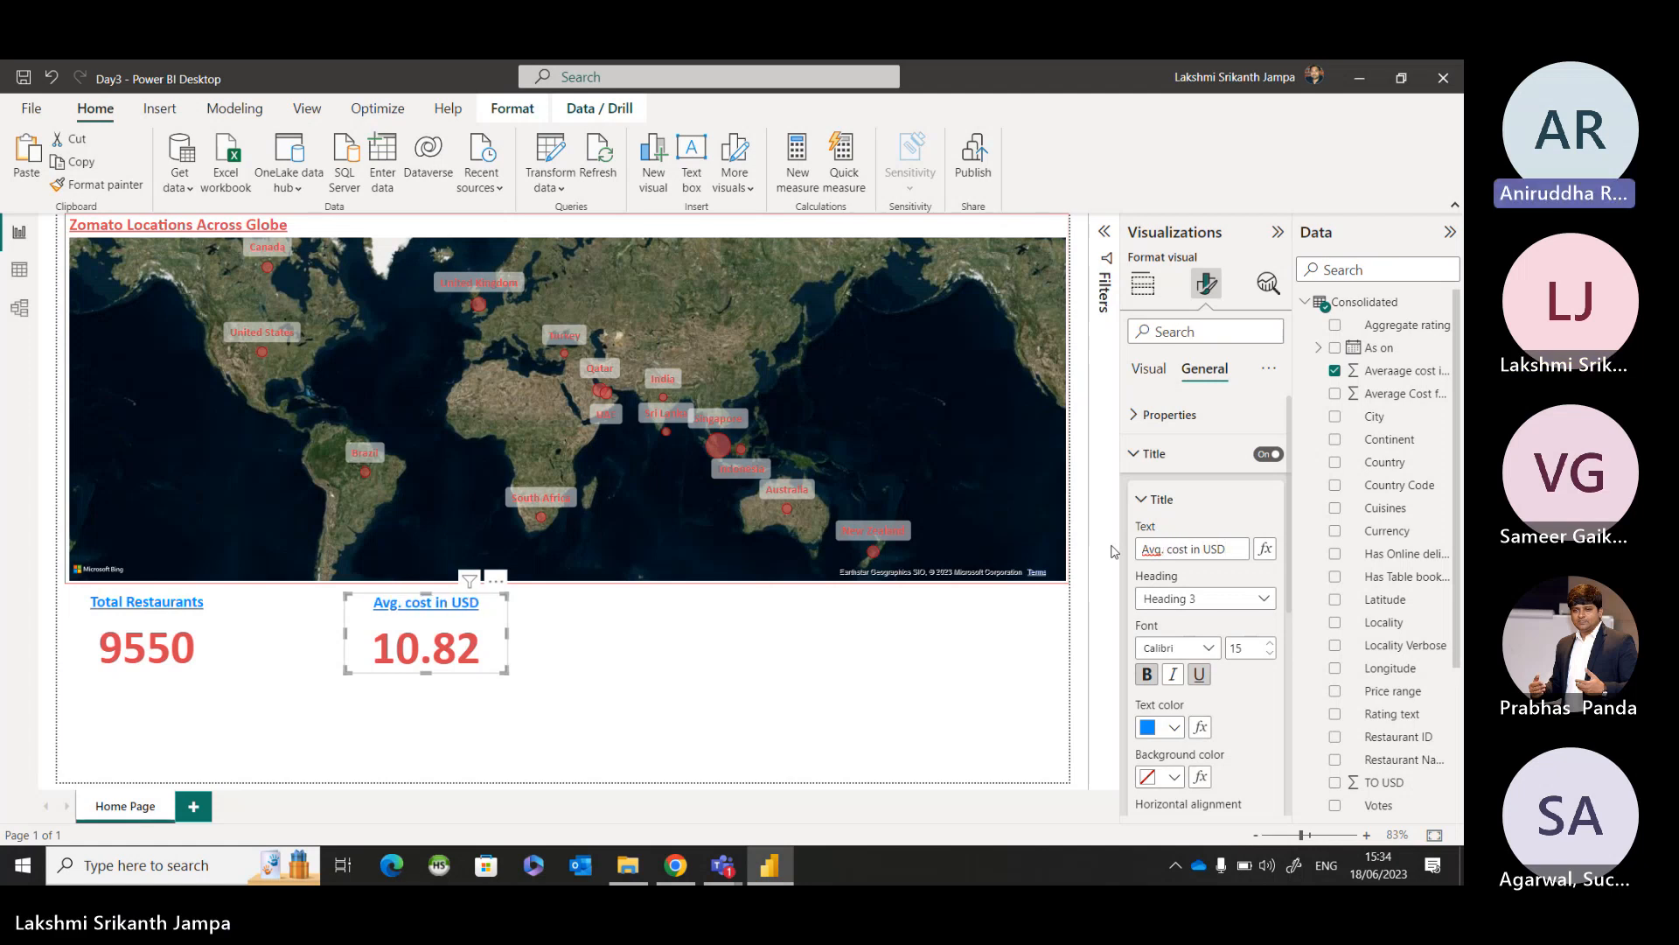
{"action": "left_click", "coordinate": [724, 665]}
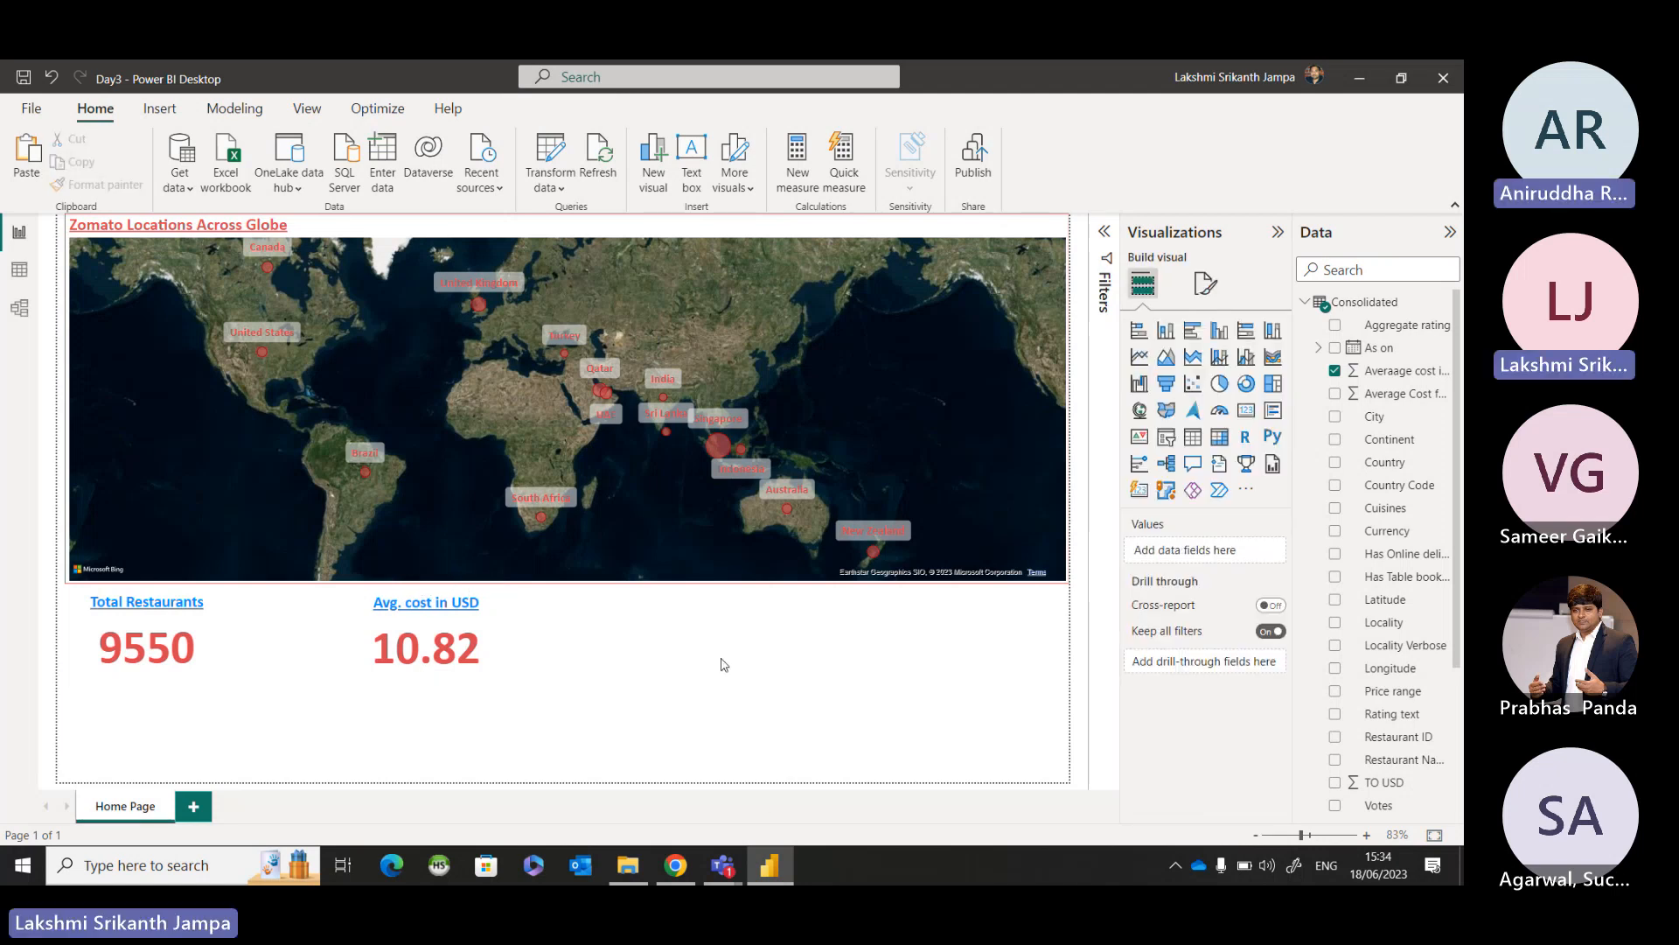
Review the Avg. cost in USD card's field aggregation options and its general formatting categories.
{"action": "left_click", "coordinate": [501, 636]}
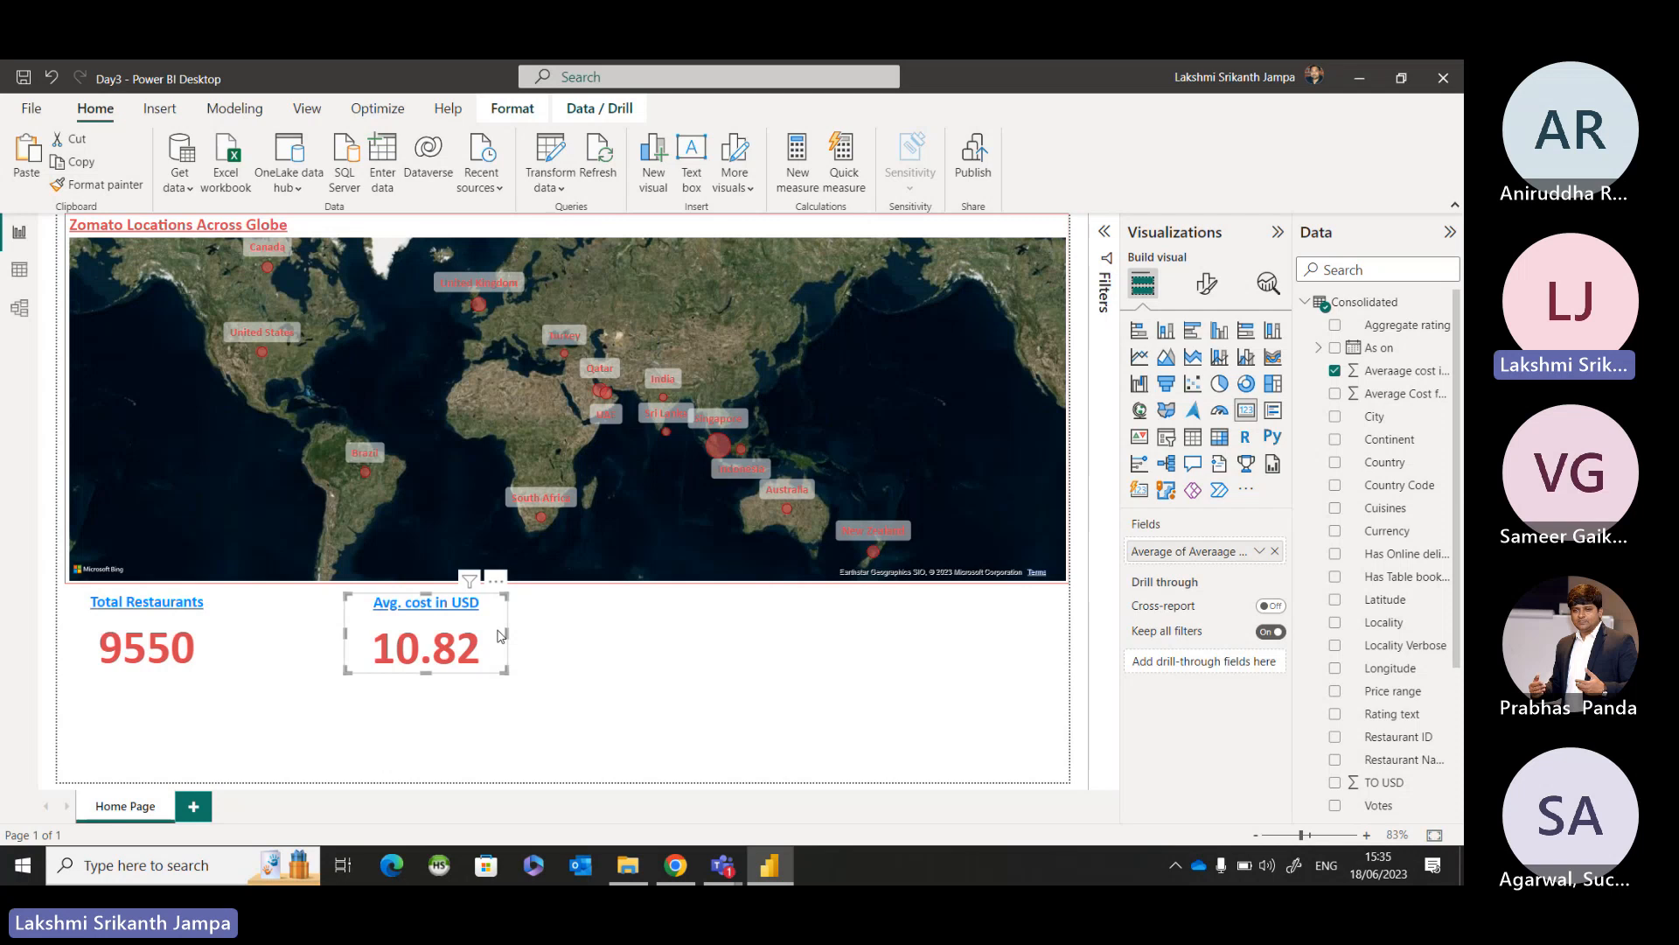
{"action": "left_click", "coordinate": [1253, 564]}
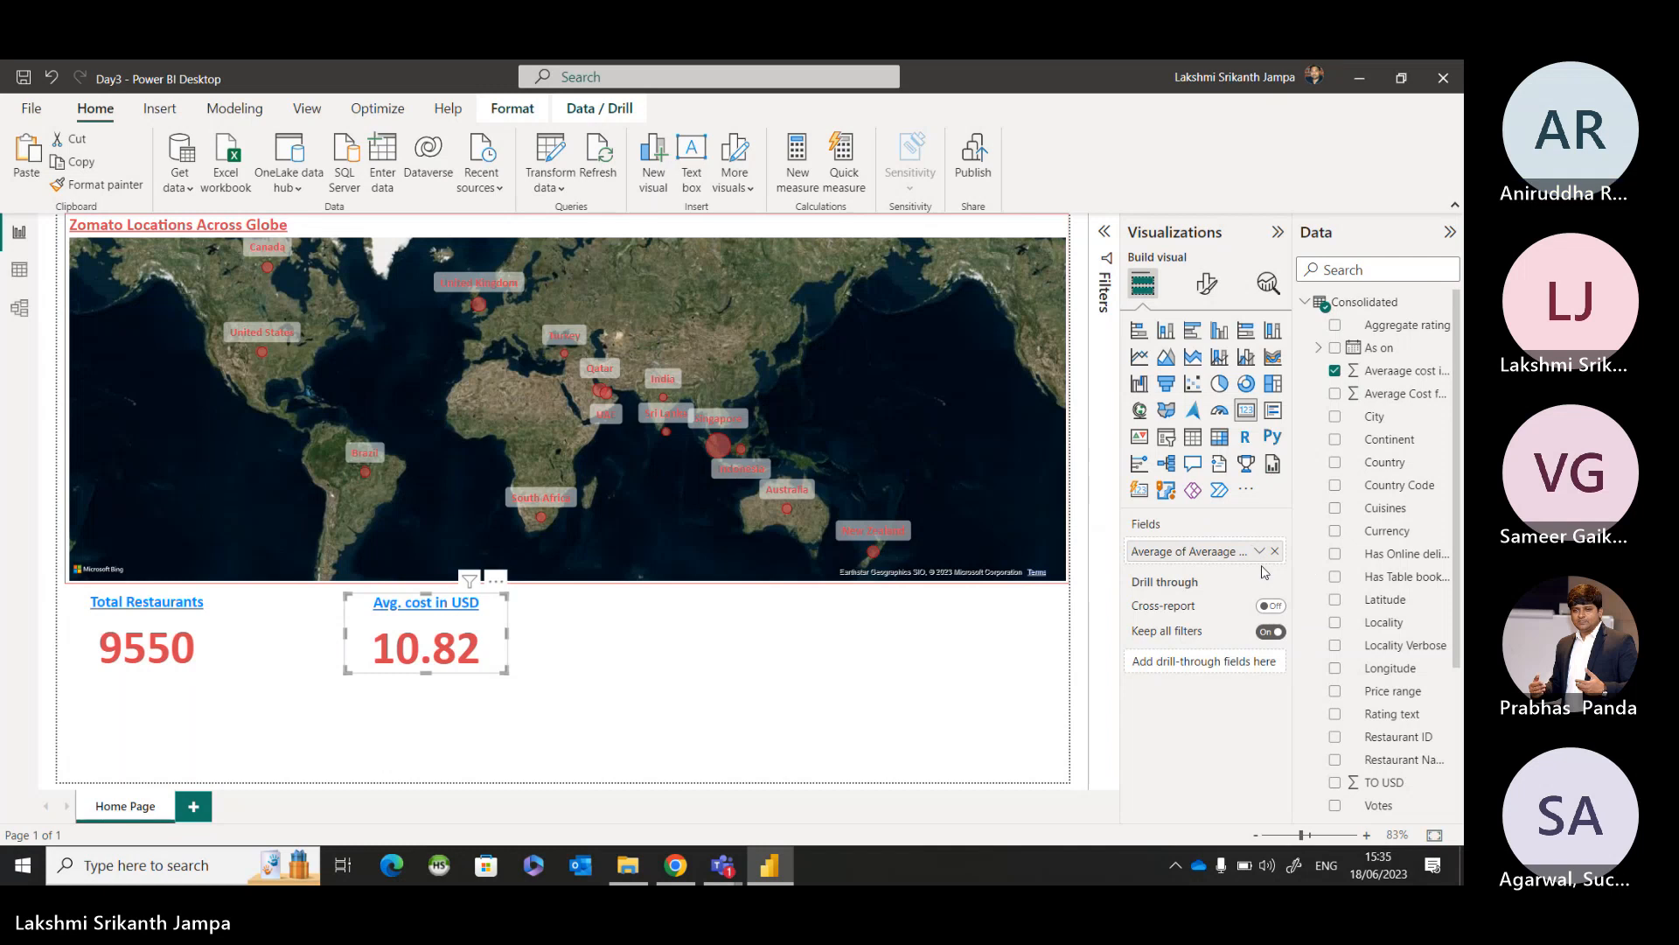
{"action": "left_click", "coordinate": [1260, 556]}
{"action": "key", "text": "ctrl"}
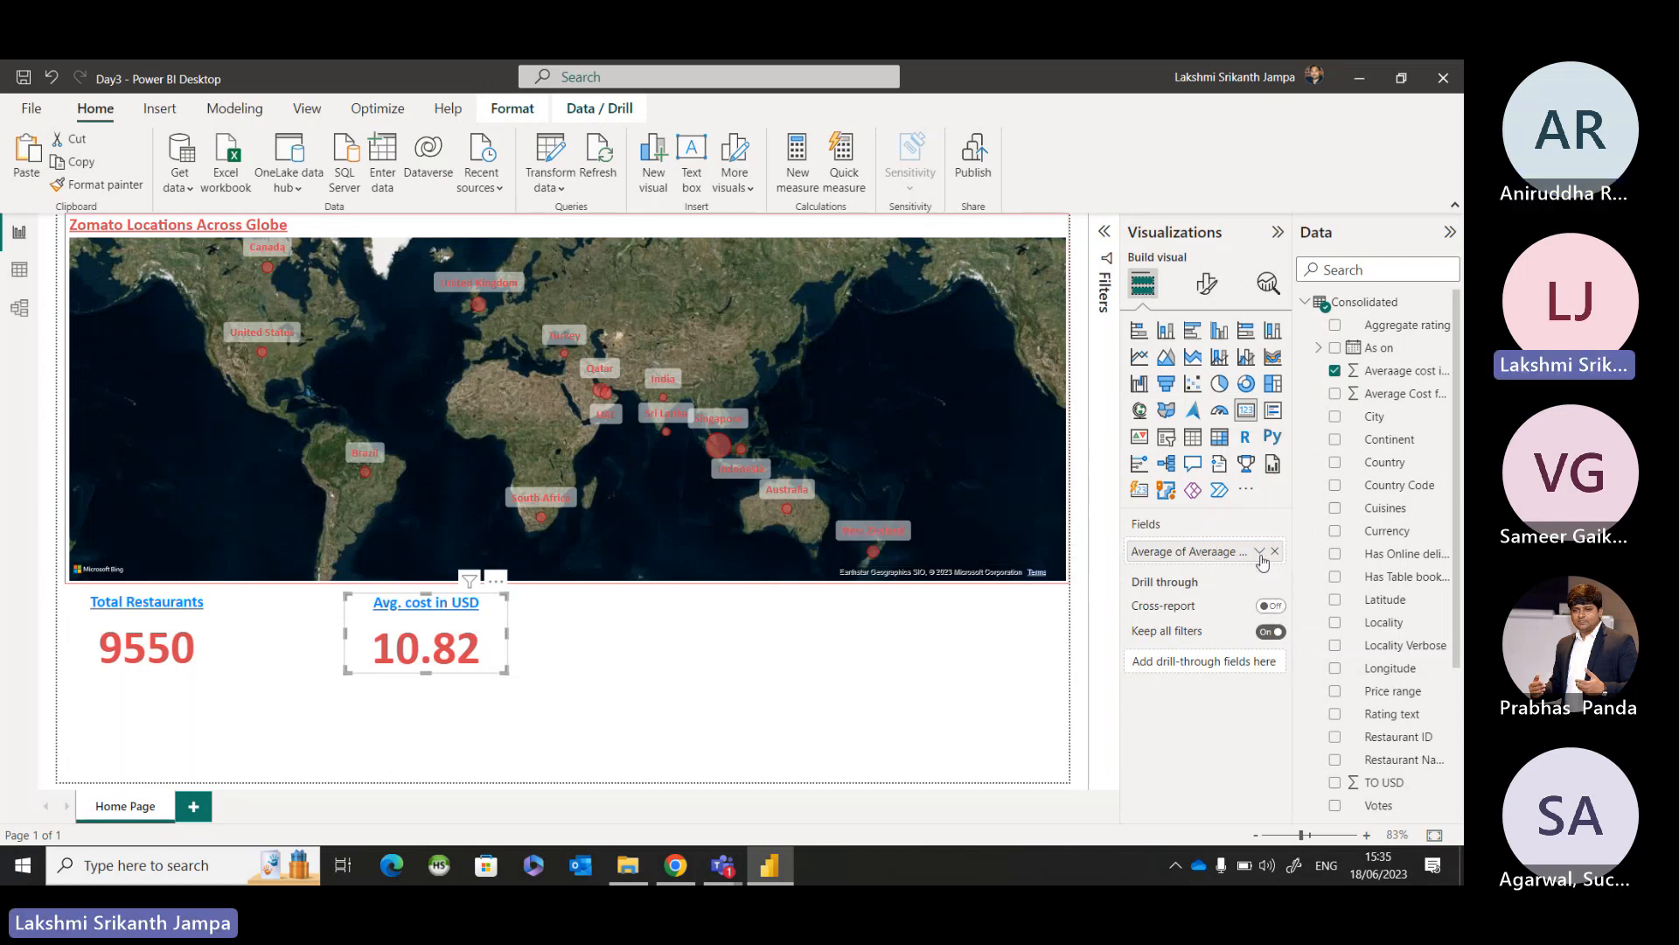
{"action": "key", "text": "ctrl"}
{"action": "key", "text": "ctrl"}
{"action": "left_click", "coordinate": [1260, 553]}
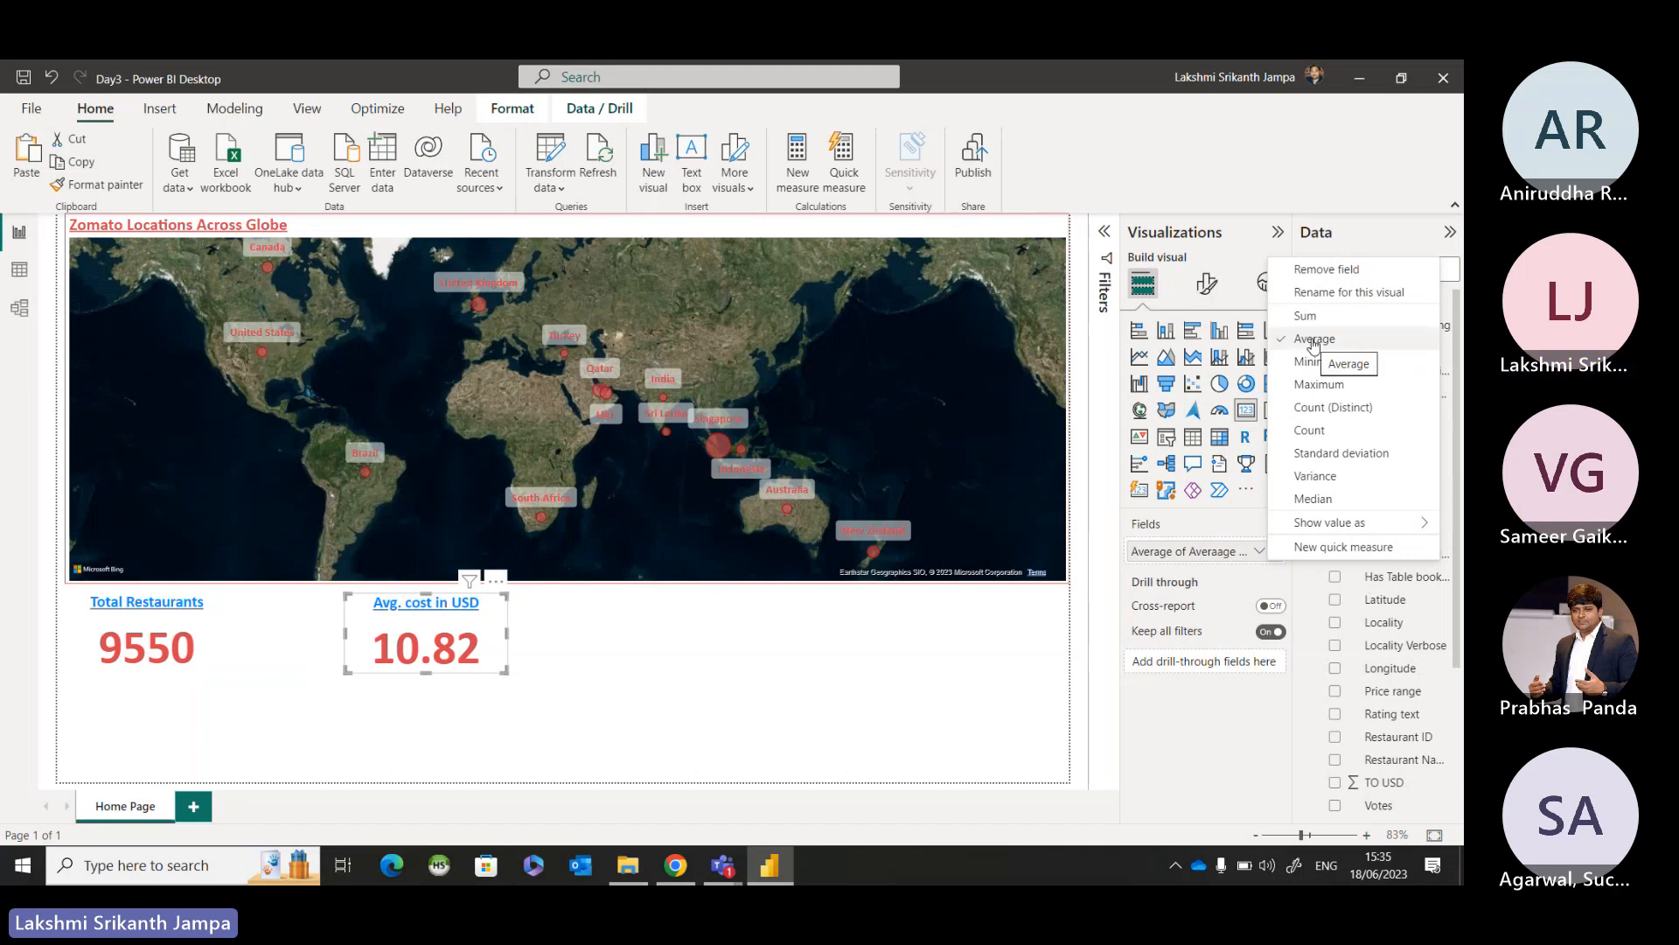
{"action": "left_click", "coordinate": [1227, 537]}
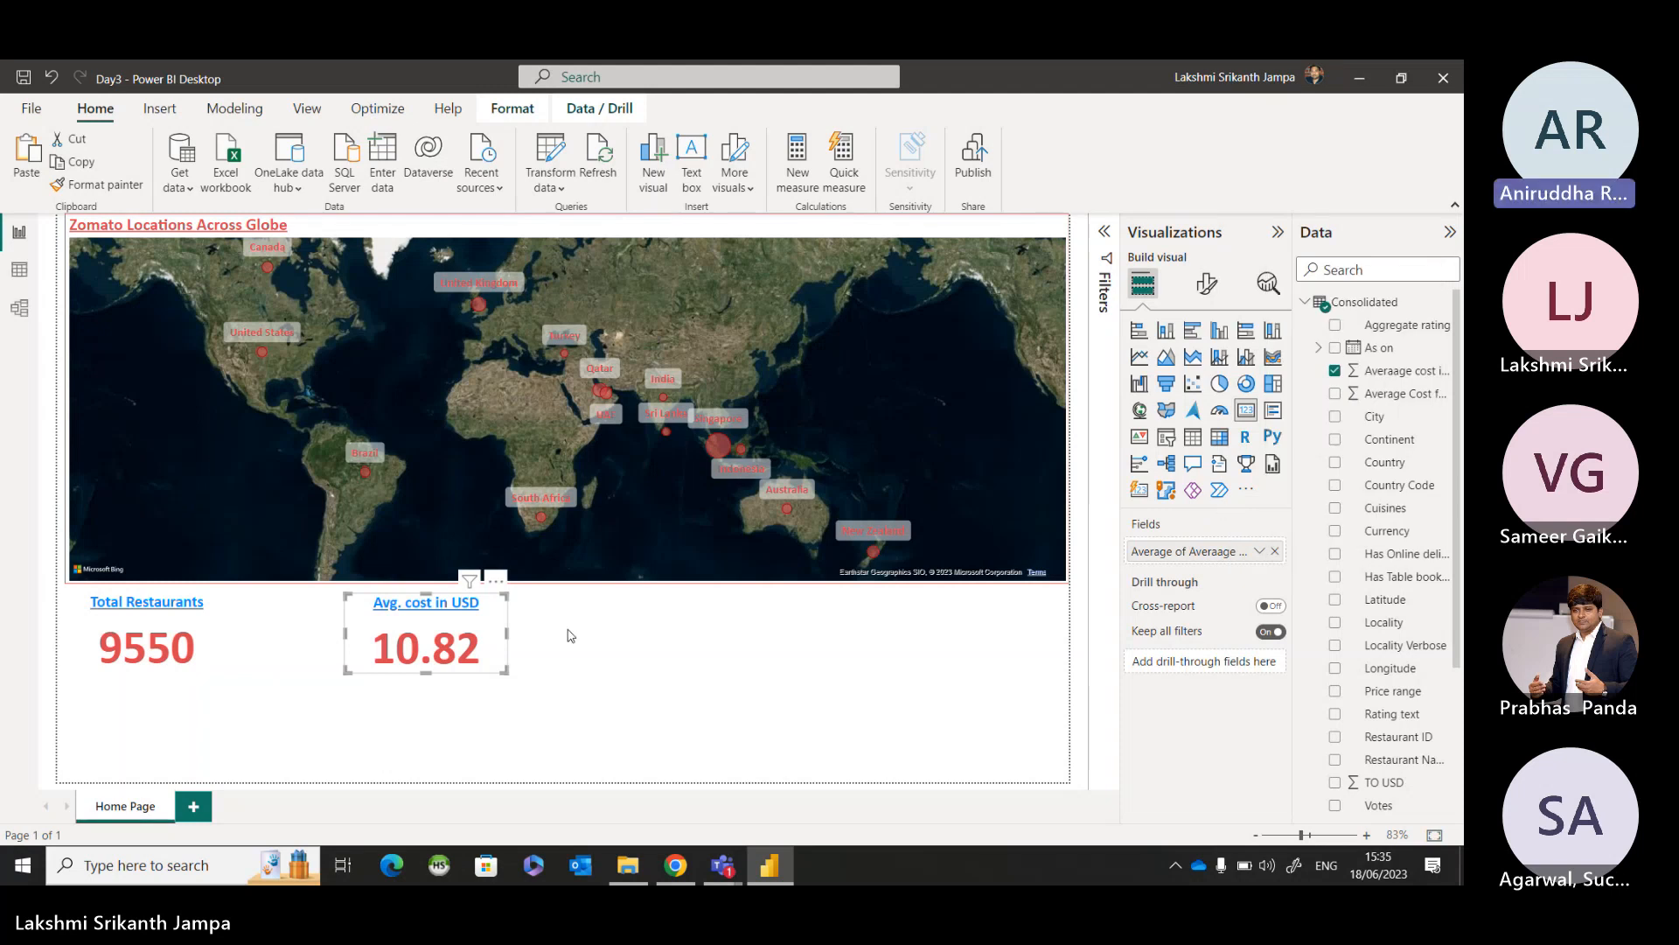
{"action": "left_click", "coordinate": [1208, 292]}
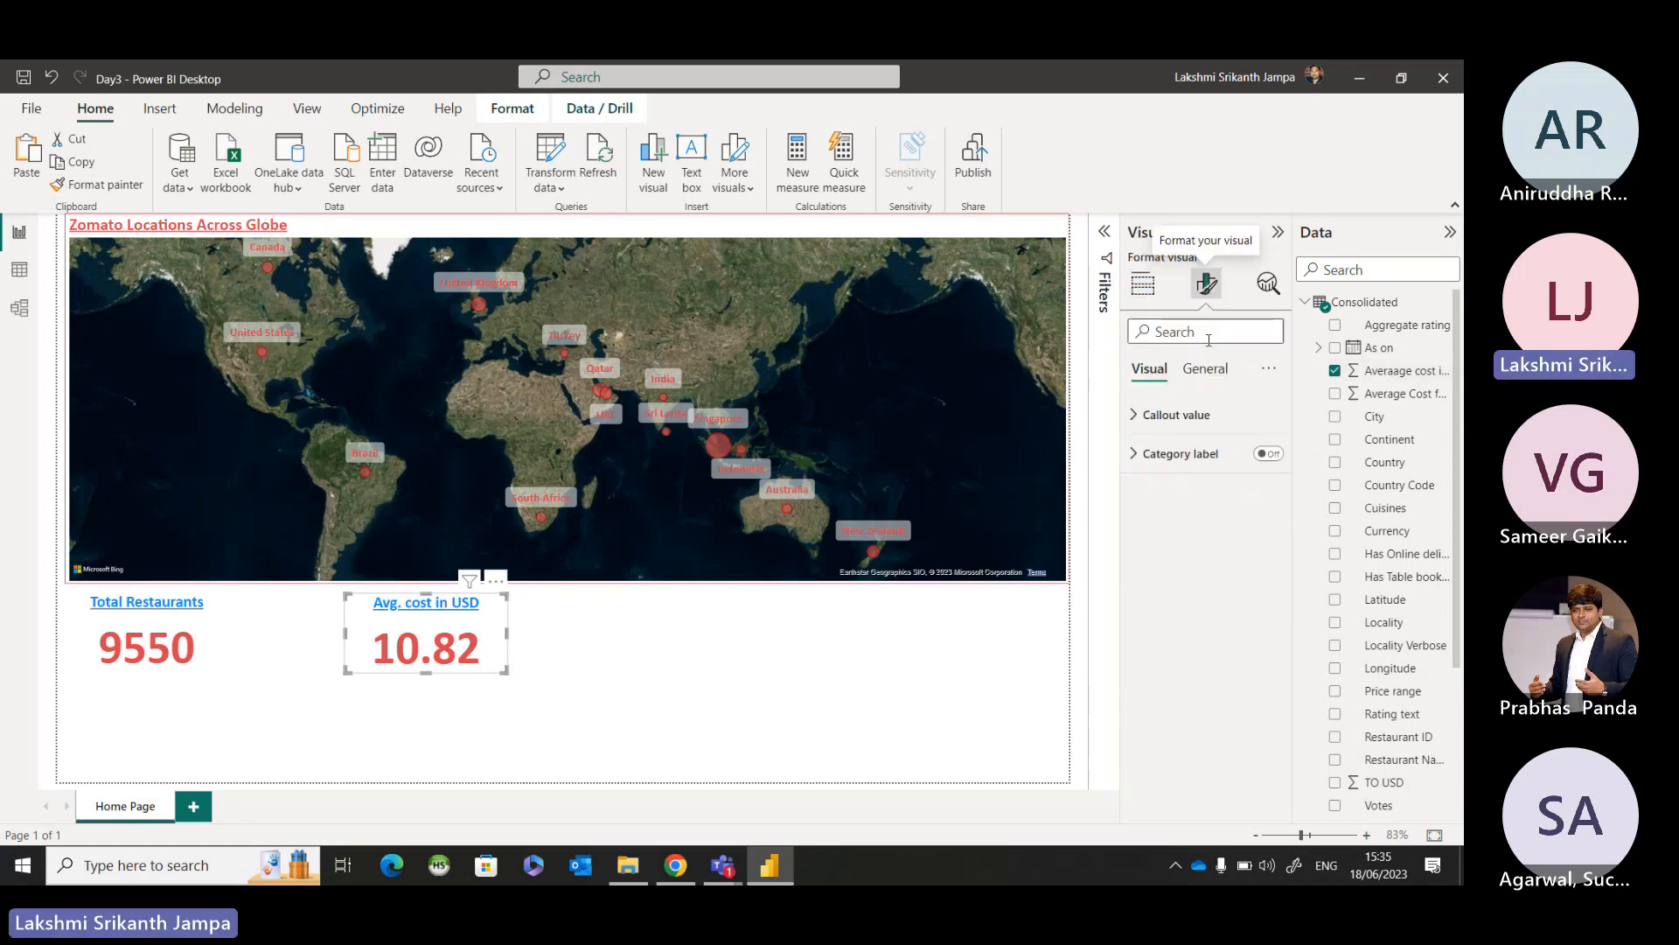
{"action": "left_click", "coordinate": [1203, 371]}
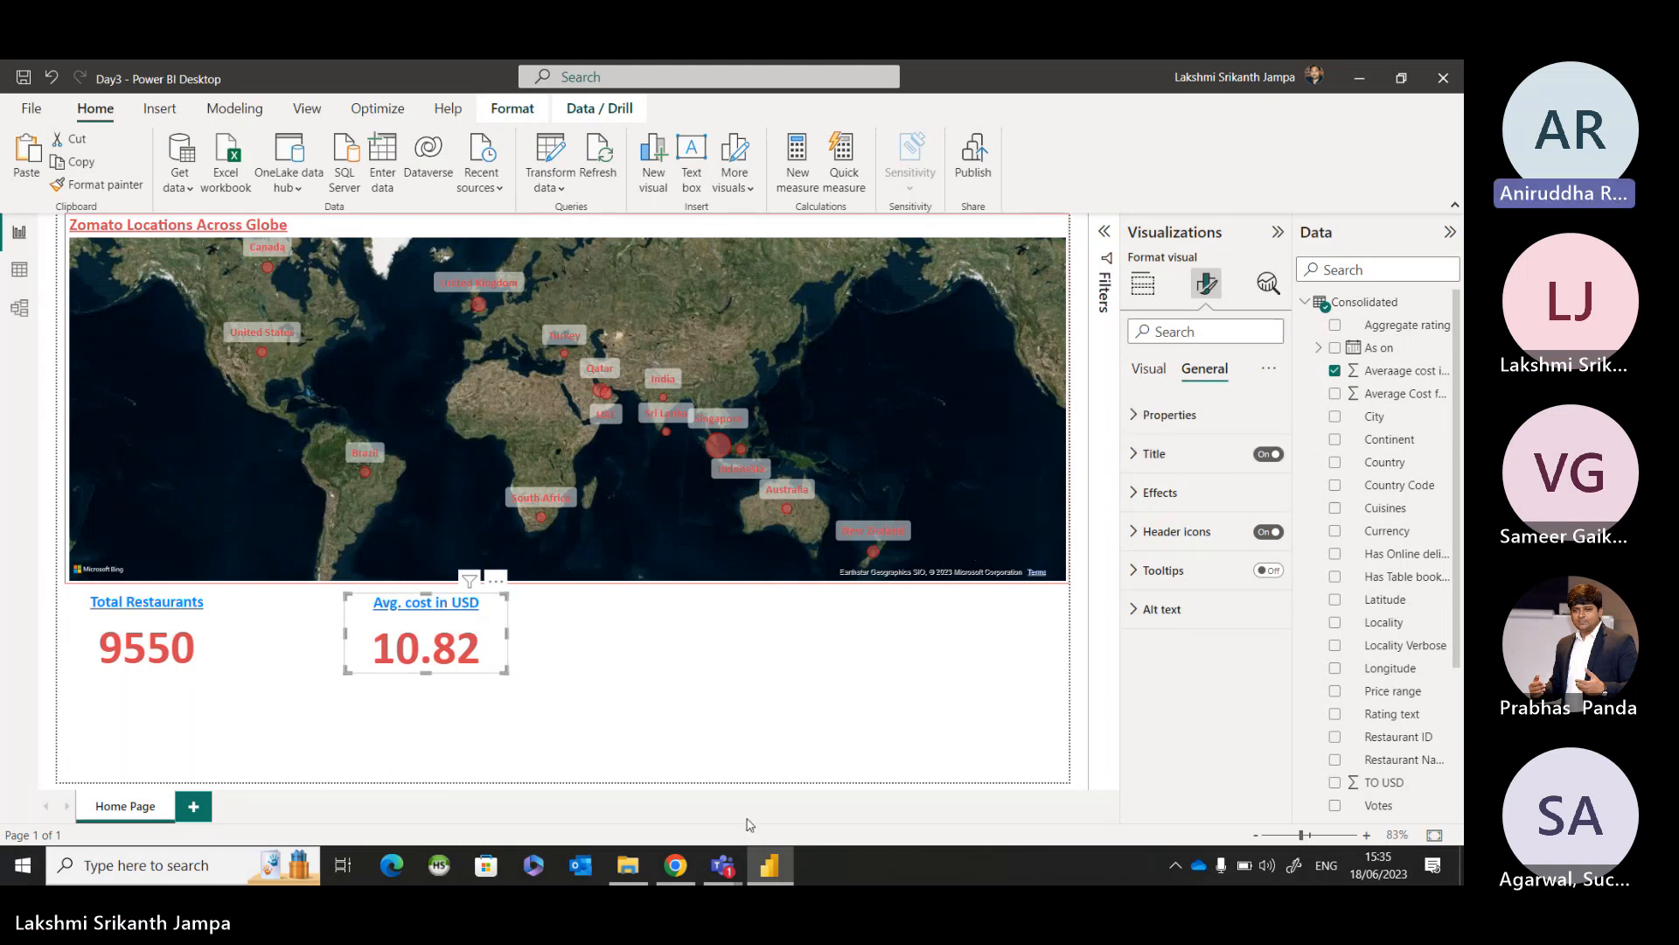
Switch to the Teams meeting window twice to check the participants and chat, returning to the Power BI report each time.
{"action": "mouse_move", "coordinate": [733, 877]}
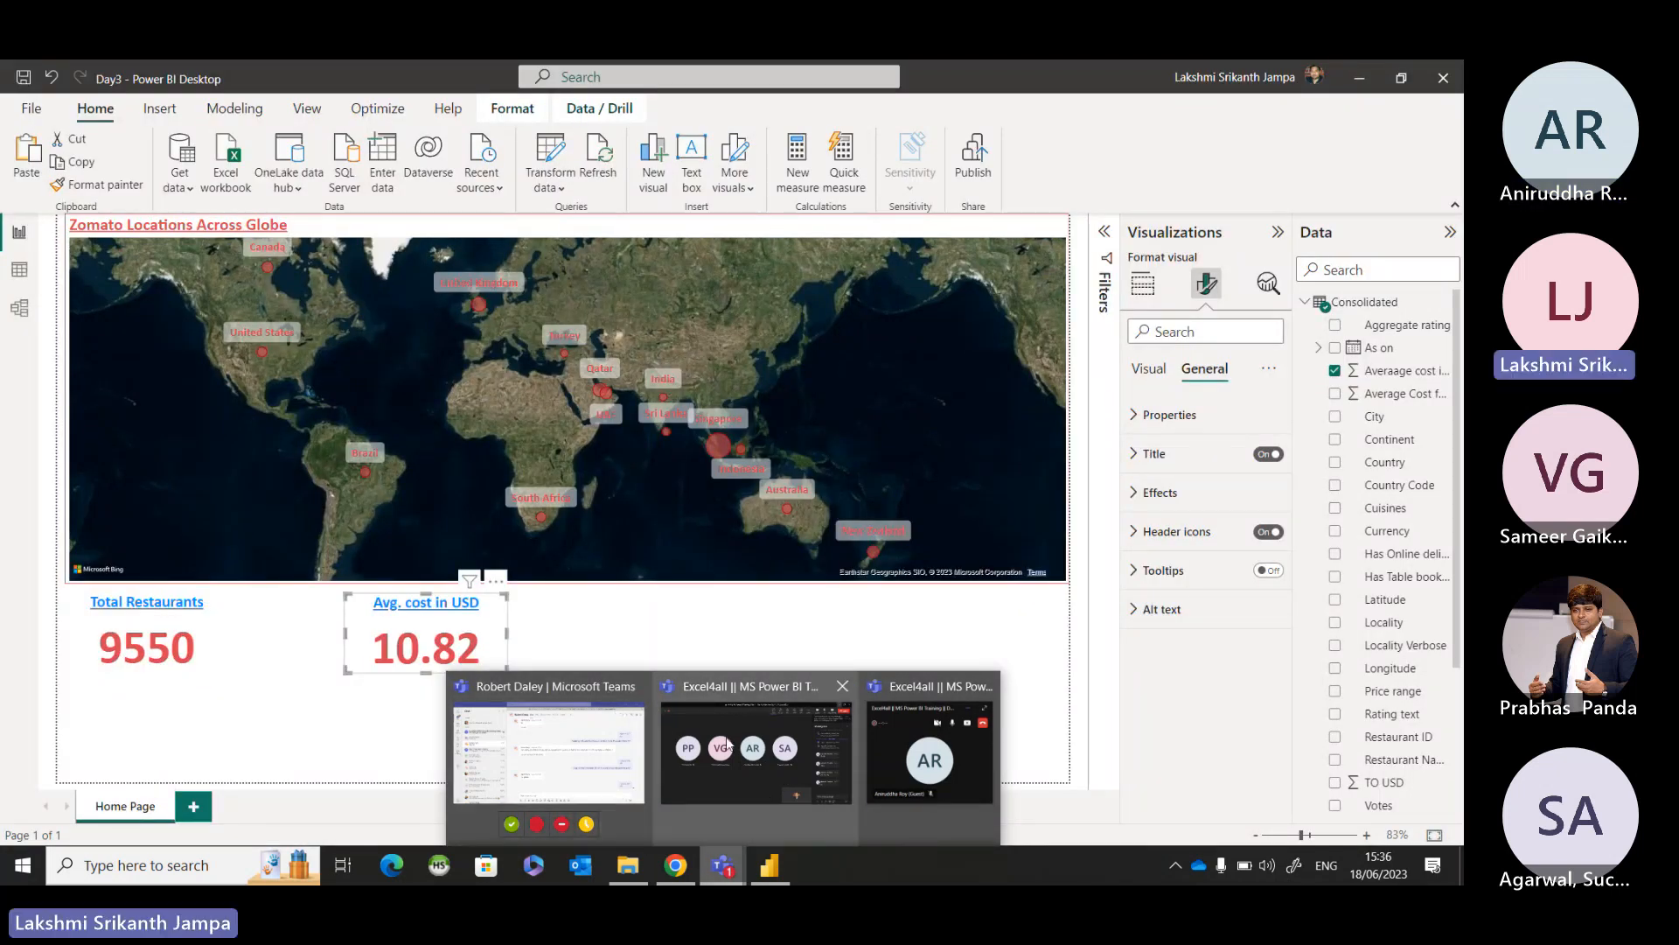
{"action": "mouse_move", "coordinate": [728, 745]}
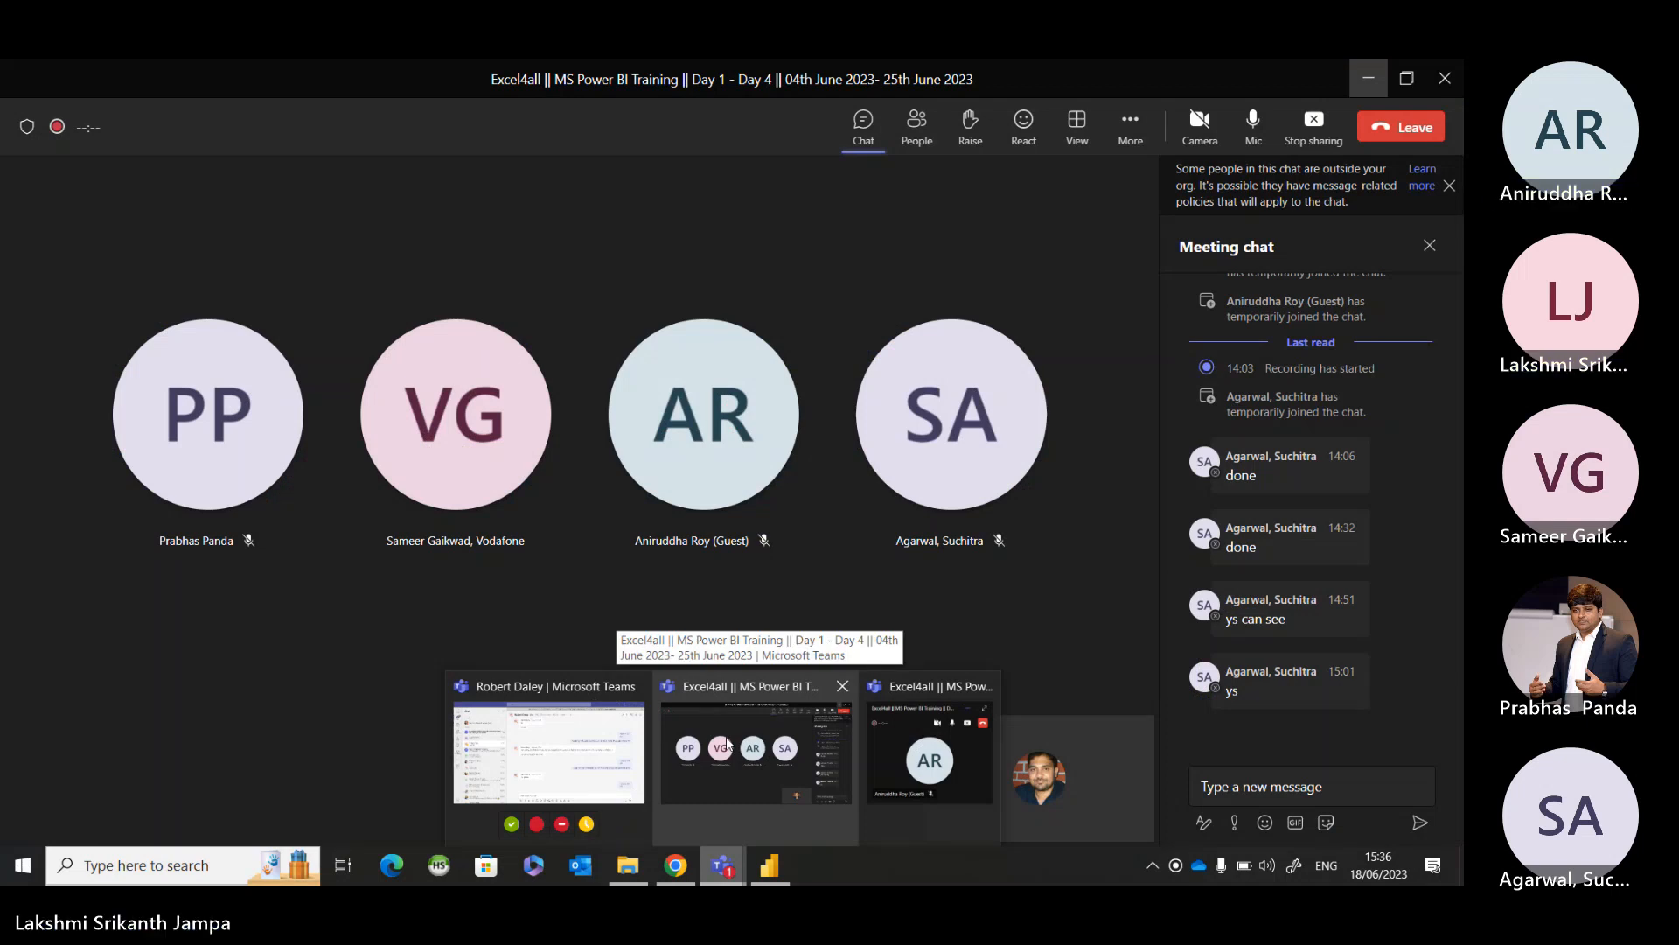
{"action": "left_click", "coordinate": [728, 744]}
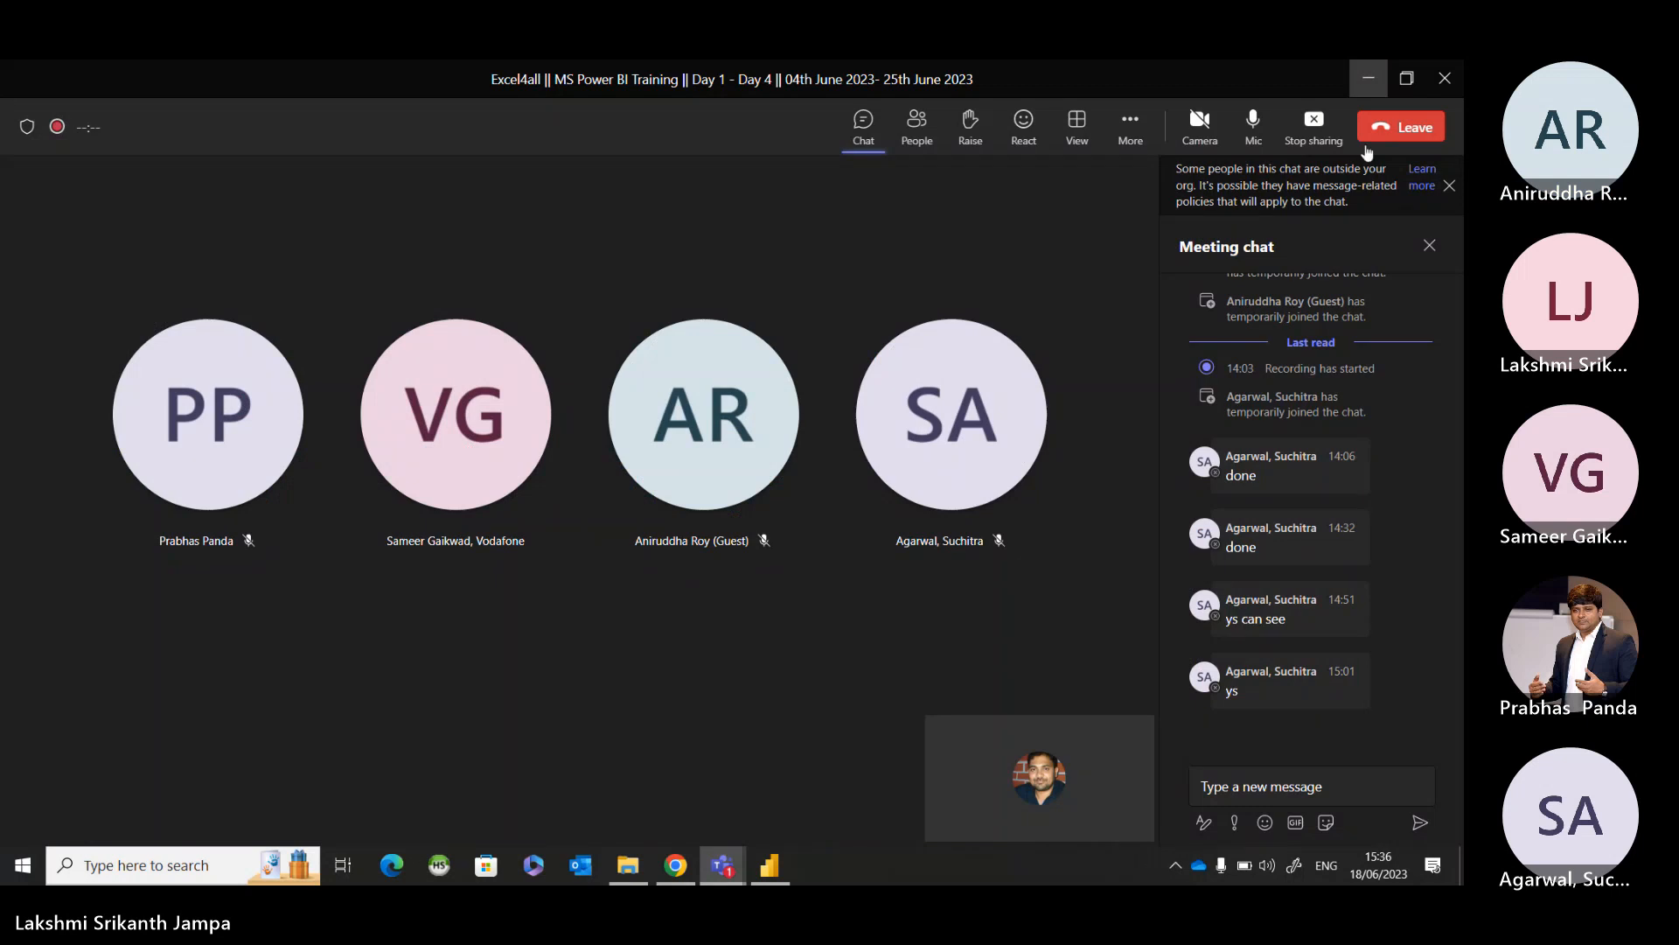
{"action": "left_click", "coordinate": [1380, 87]}
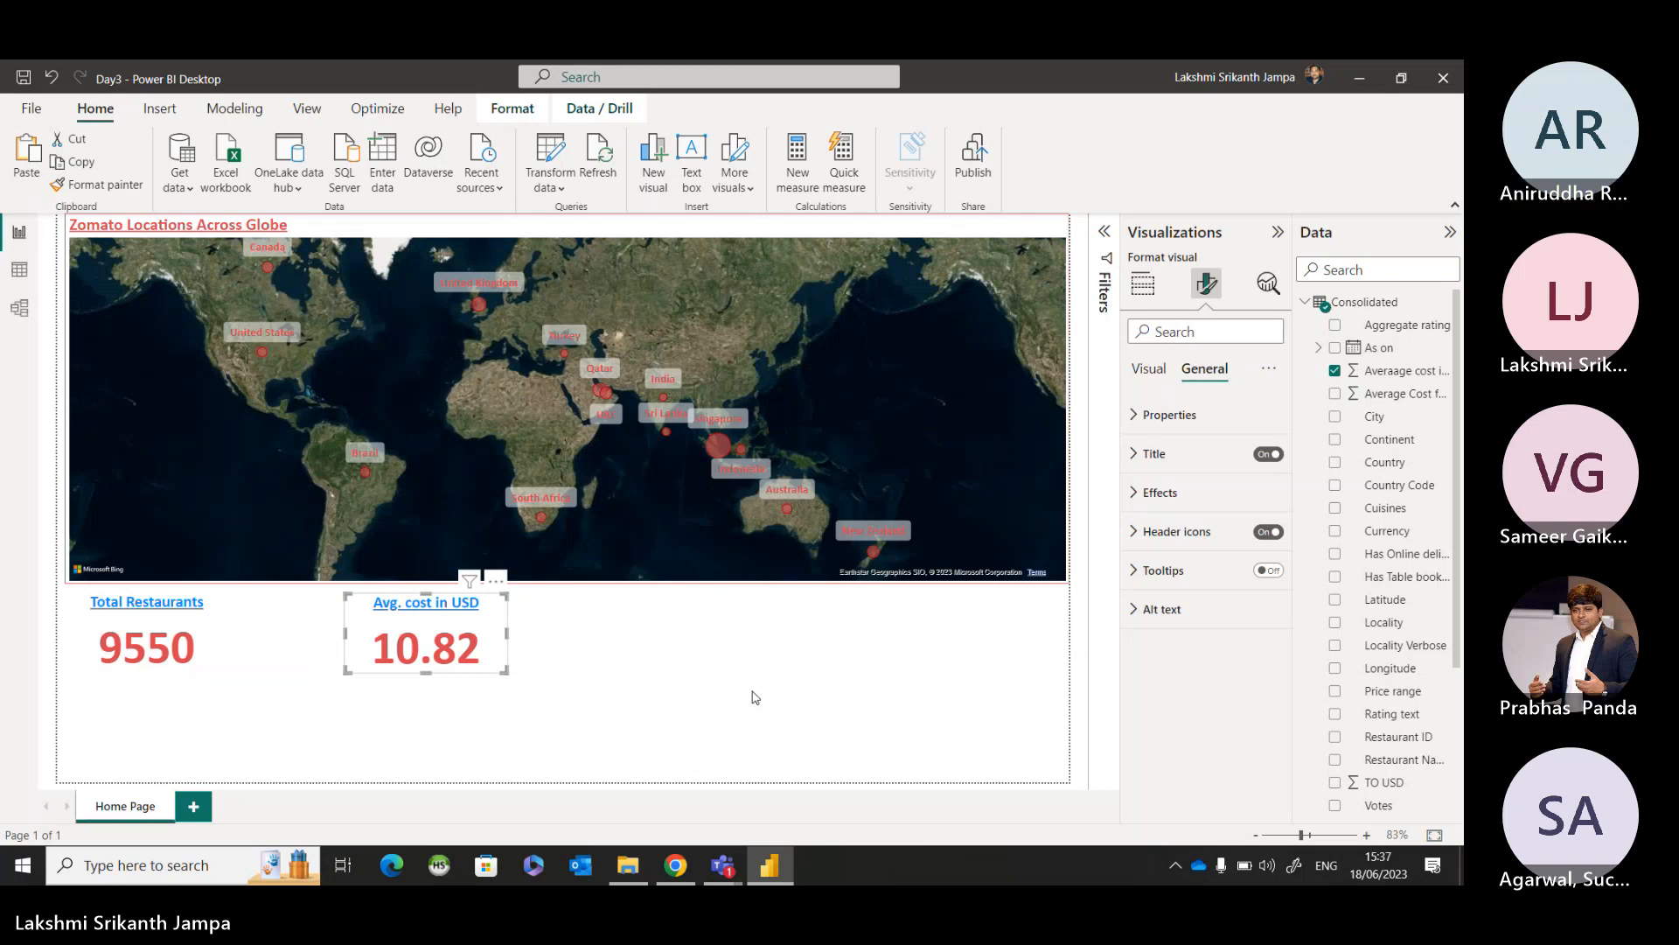
{"action": "key", "text": "alt+Tab"}
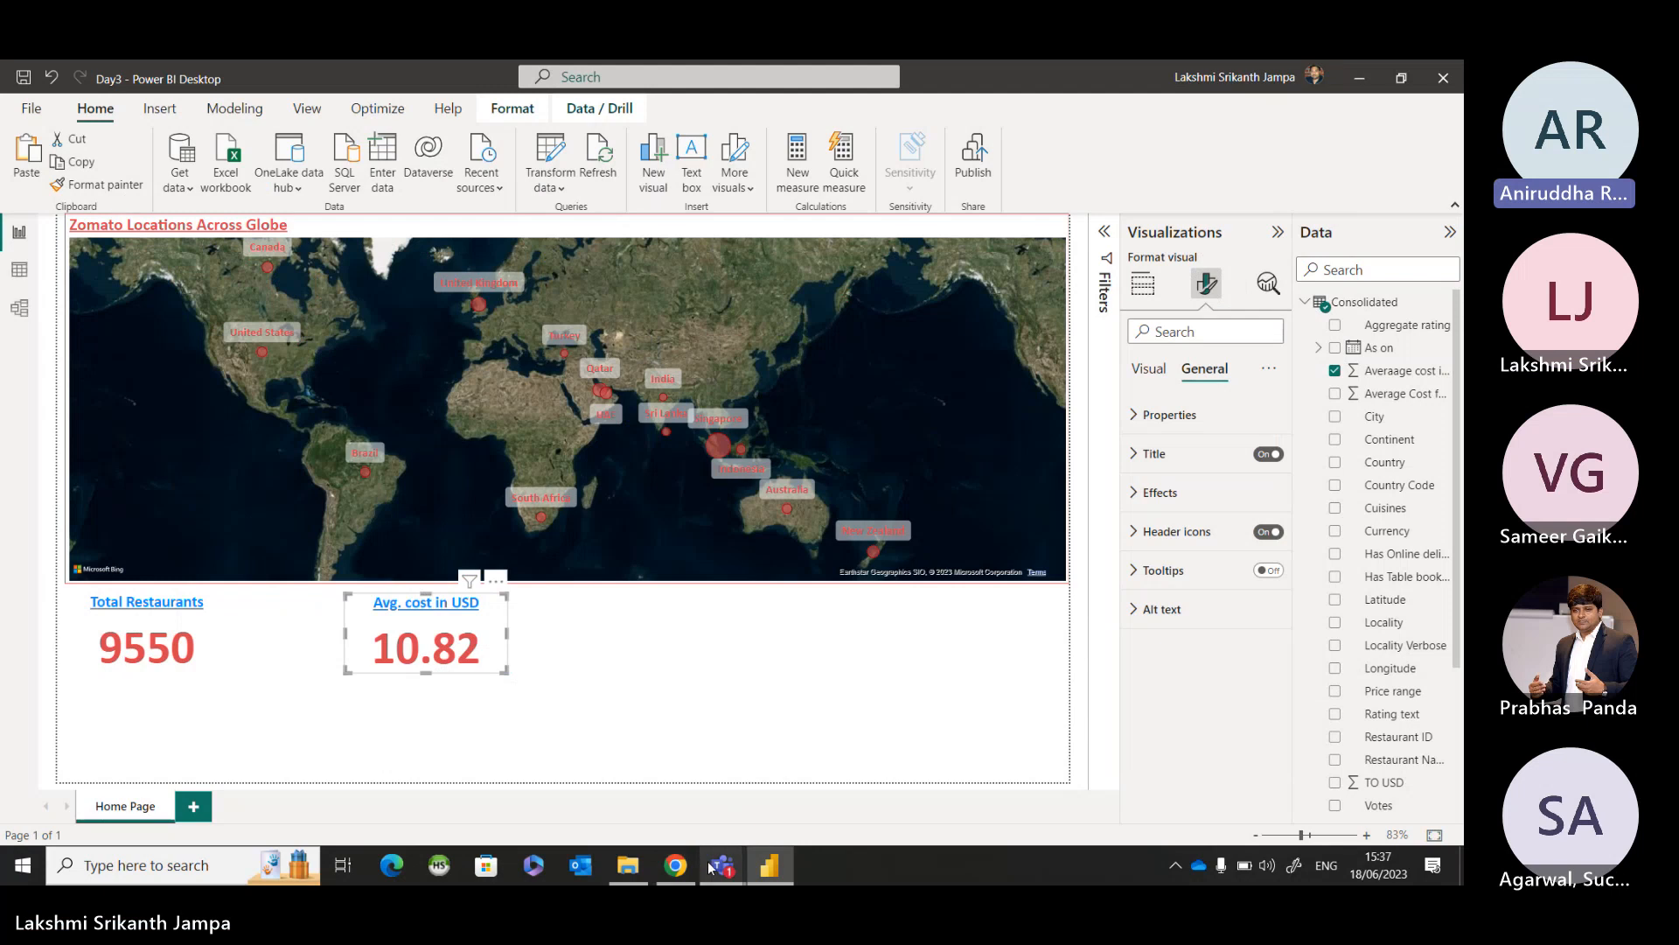
{"action": "mouse_move", "coordinate": [724, 866]}
{"action": "left_click", "coordinate": [722, 764]}
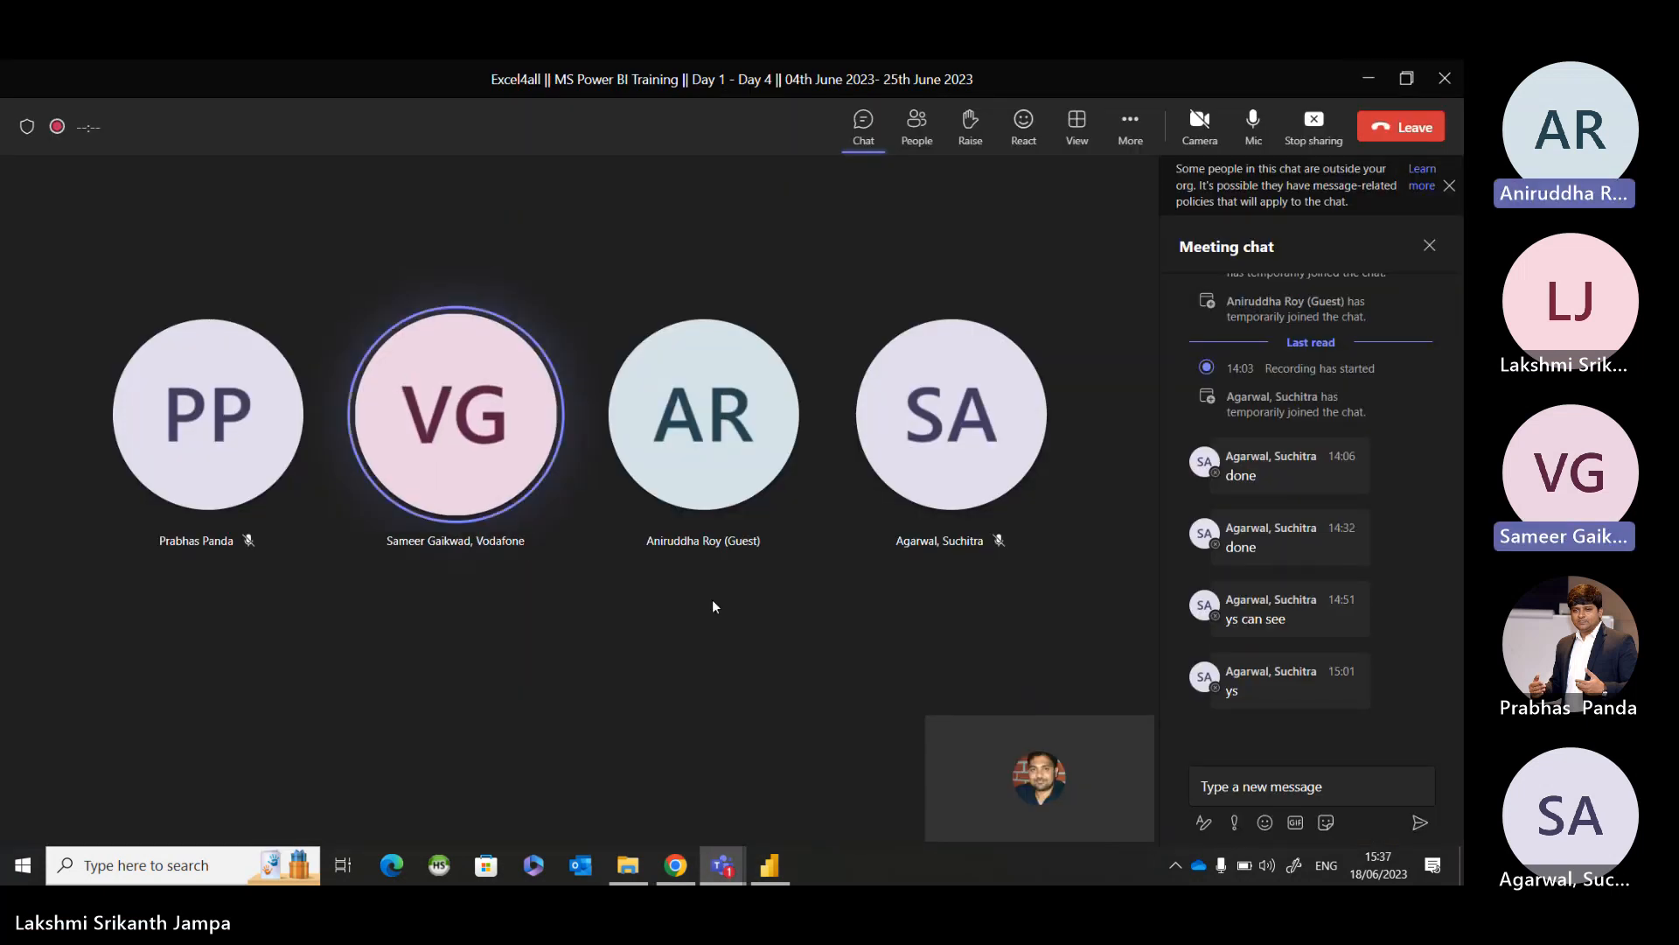
{"action": "left_click", "coordinate": [1366, 87]}
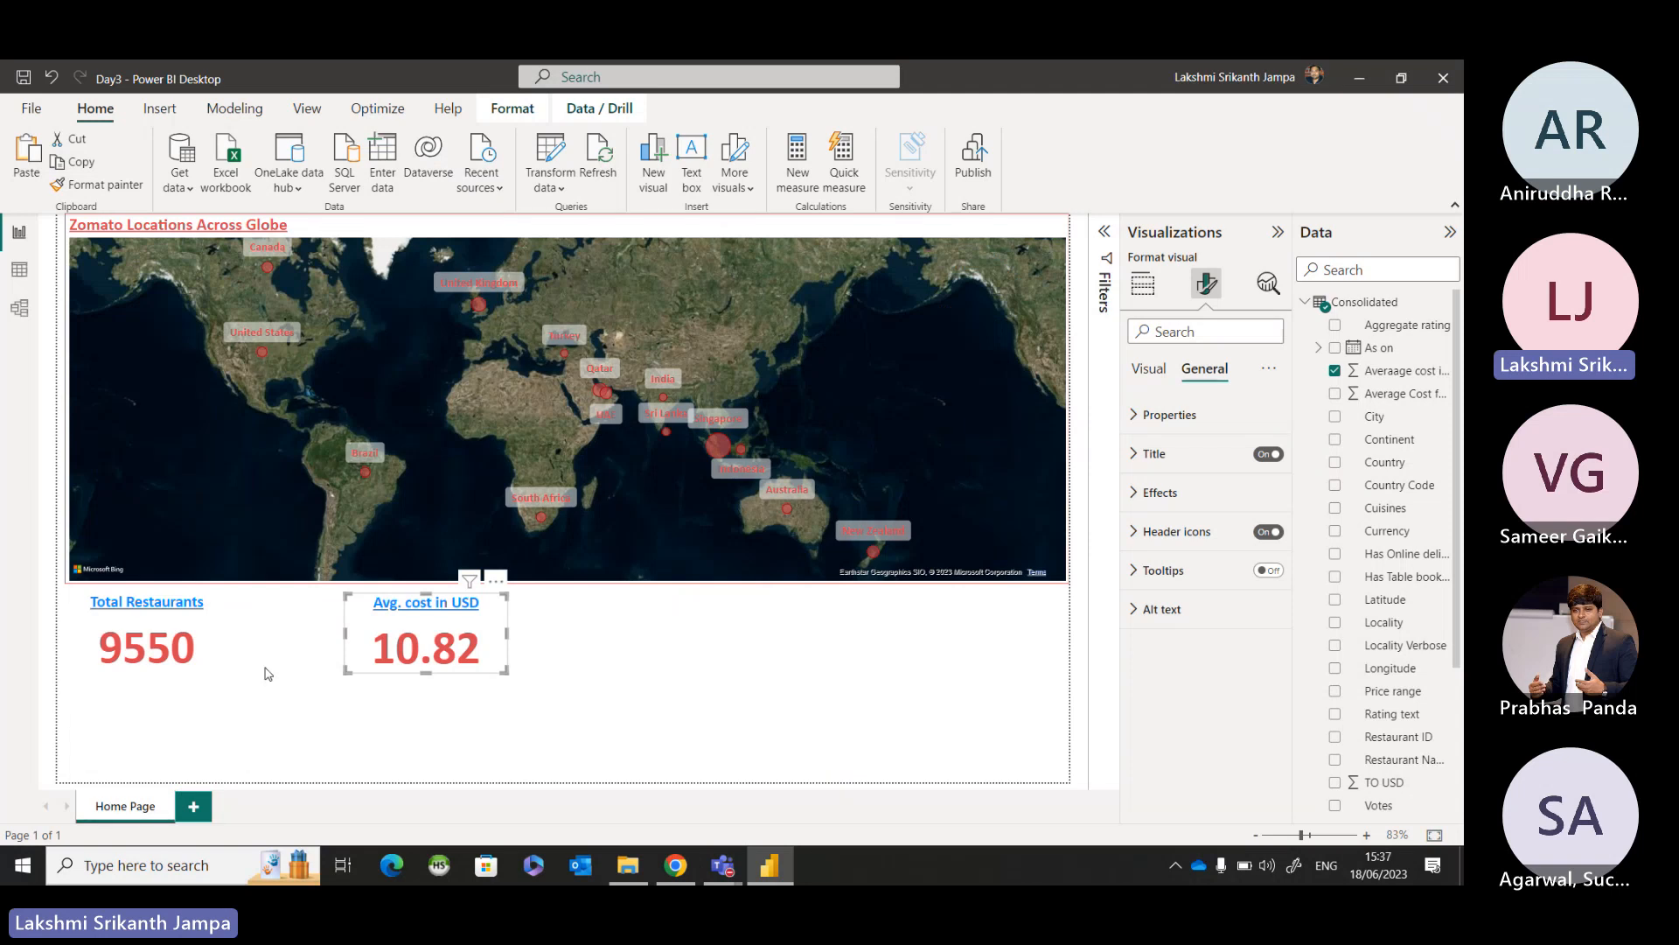
Examine the distinct values of the Aggregate rating column in the Consolidated table's data view.
{"action": "left_click", "coordinate": [216, 640]}
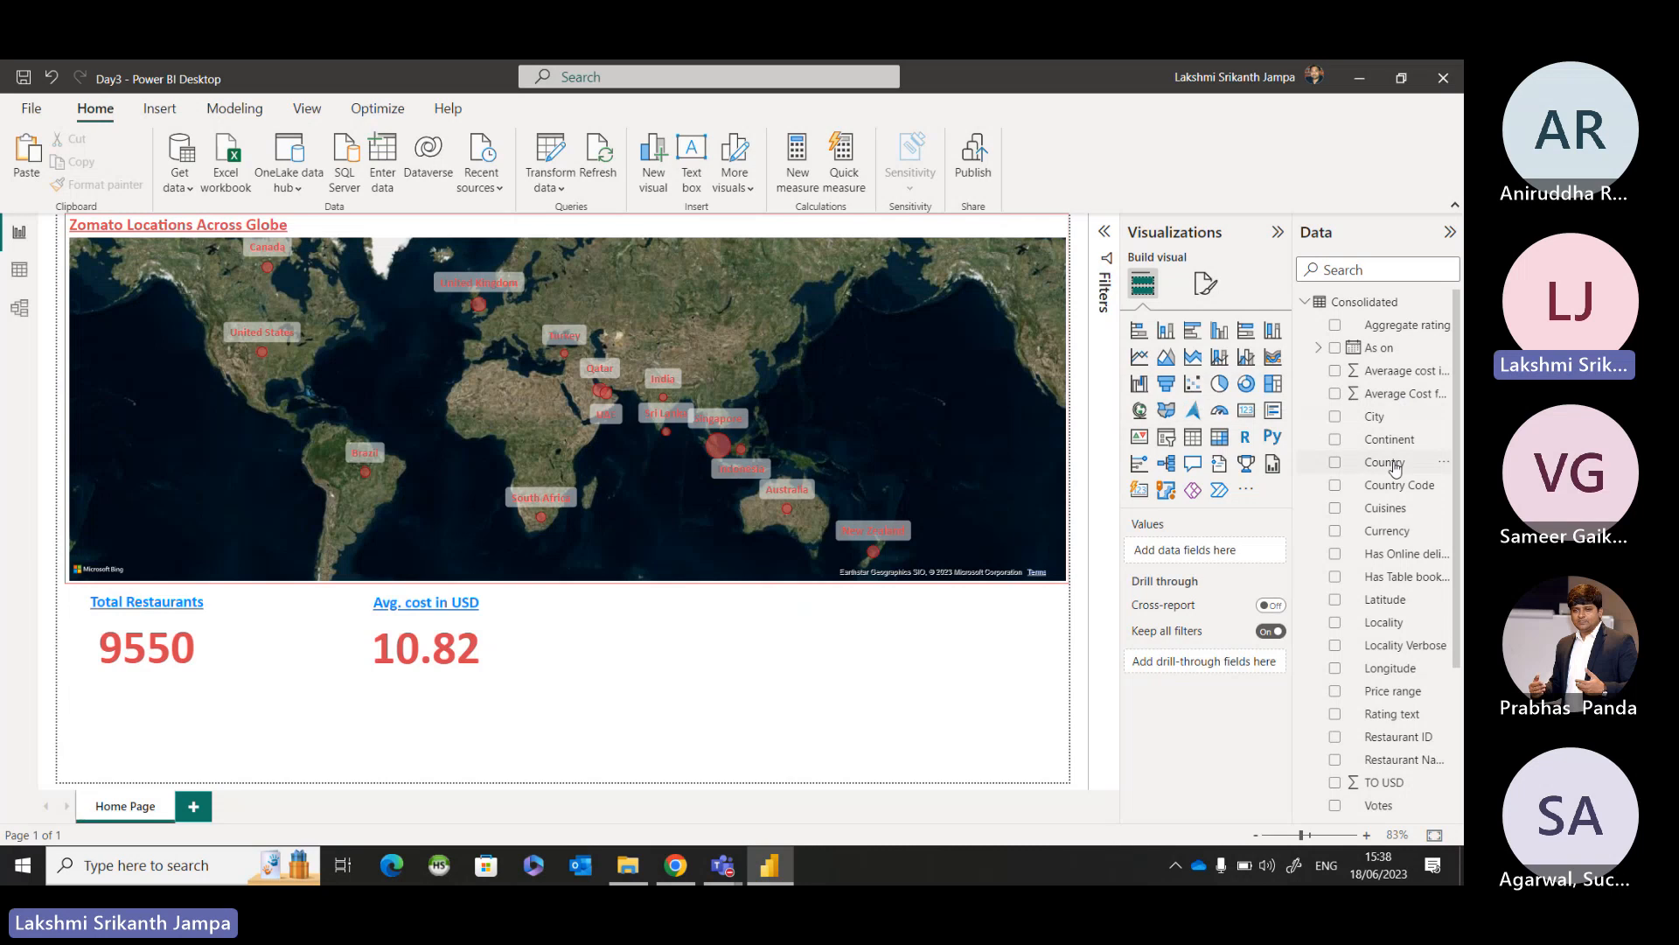
{"action": "left_click", "coordinate": [24, 275]}
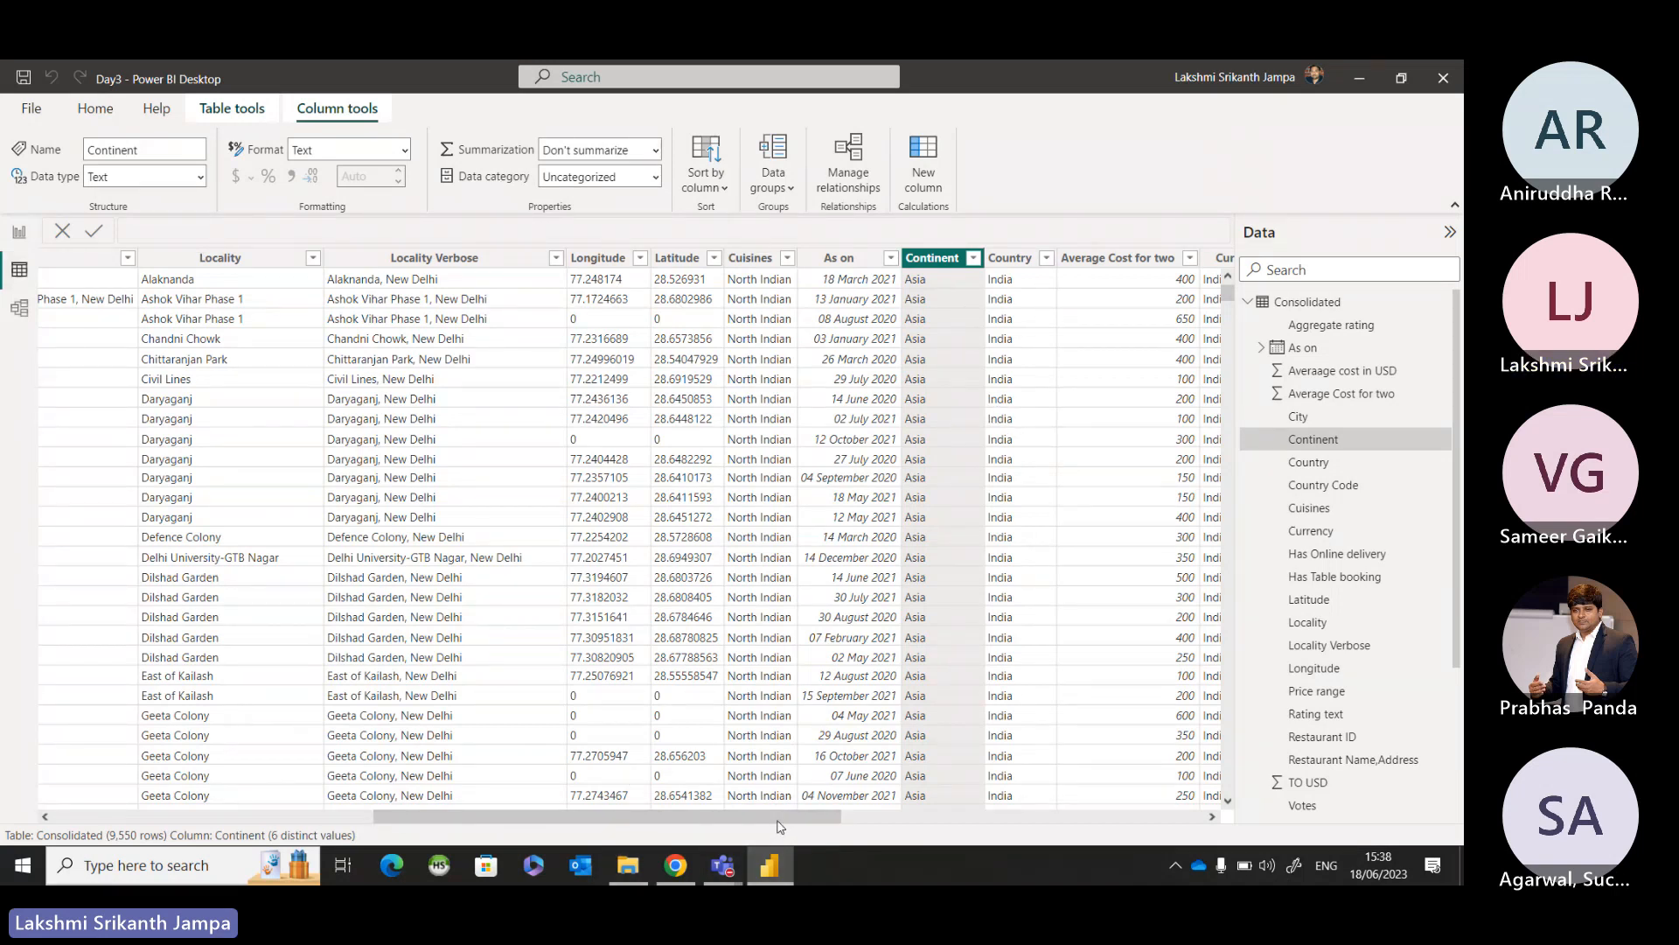
{"action": "left_click_drag", "start_coordinate": [778, 819], "coordinate": [1121, 826]}
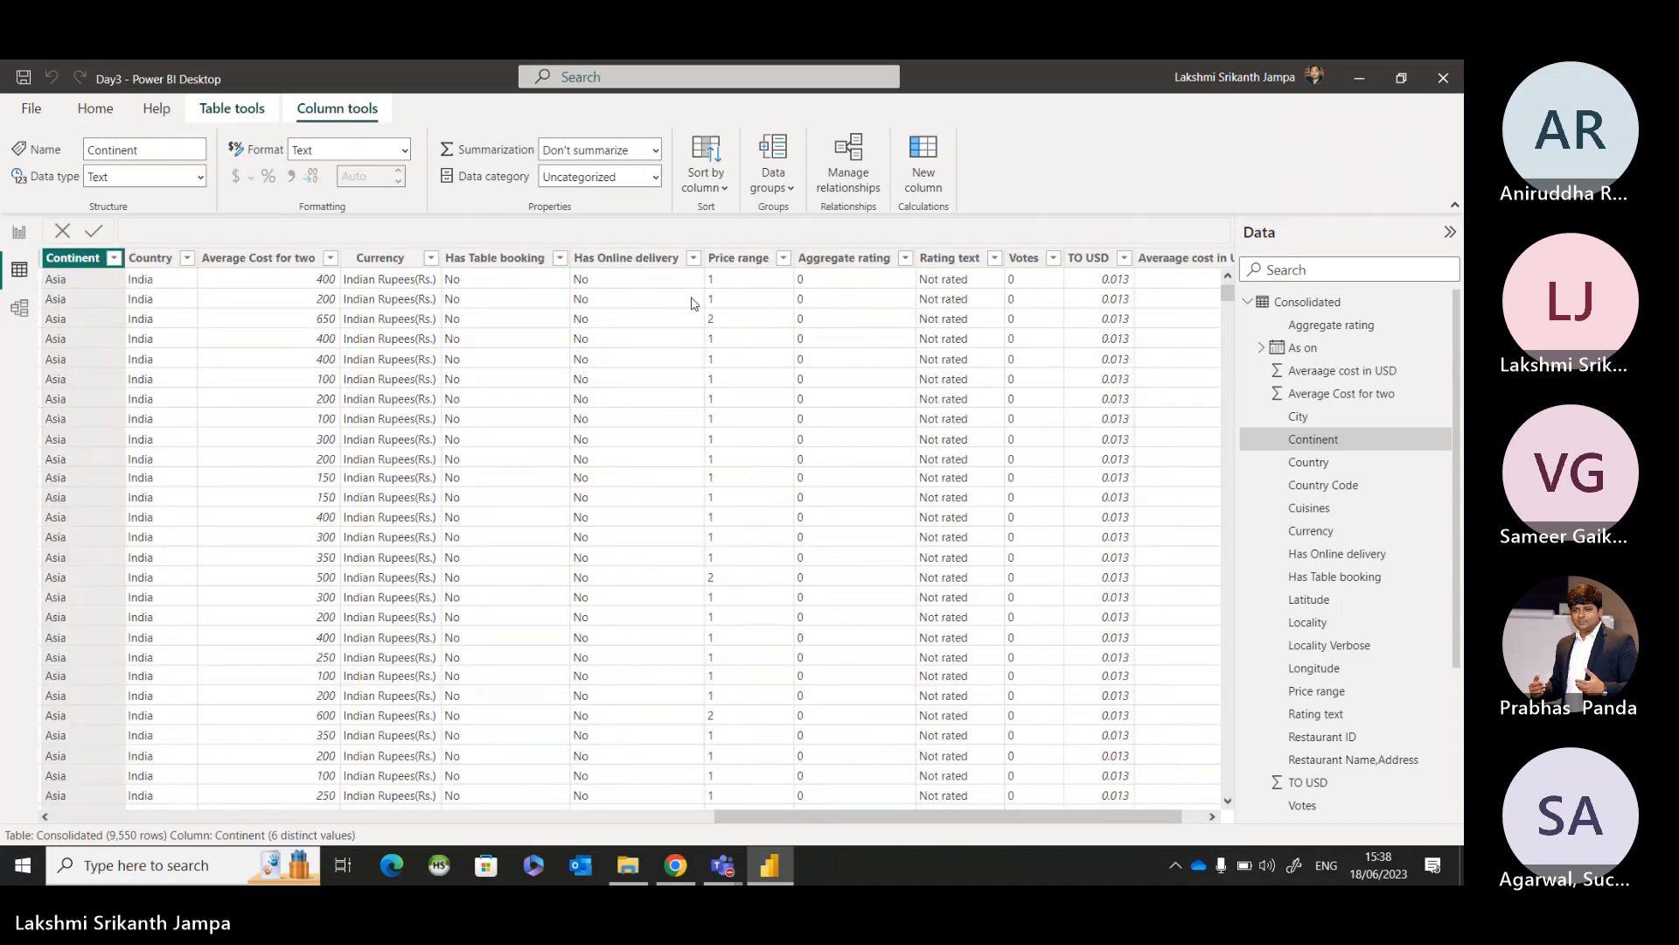
{"action": "left_click", "coordinate": [838, 263]}
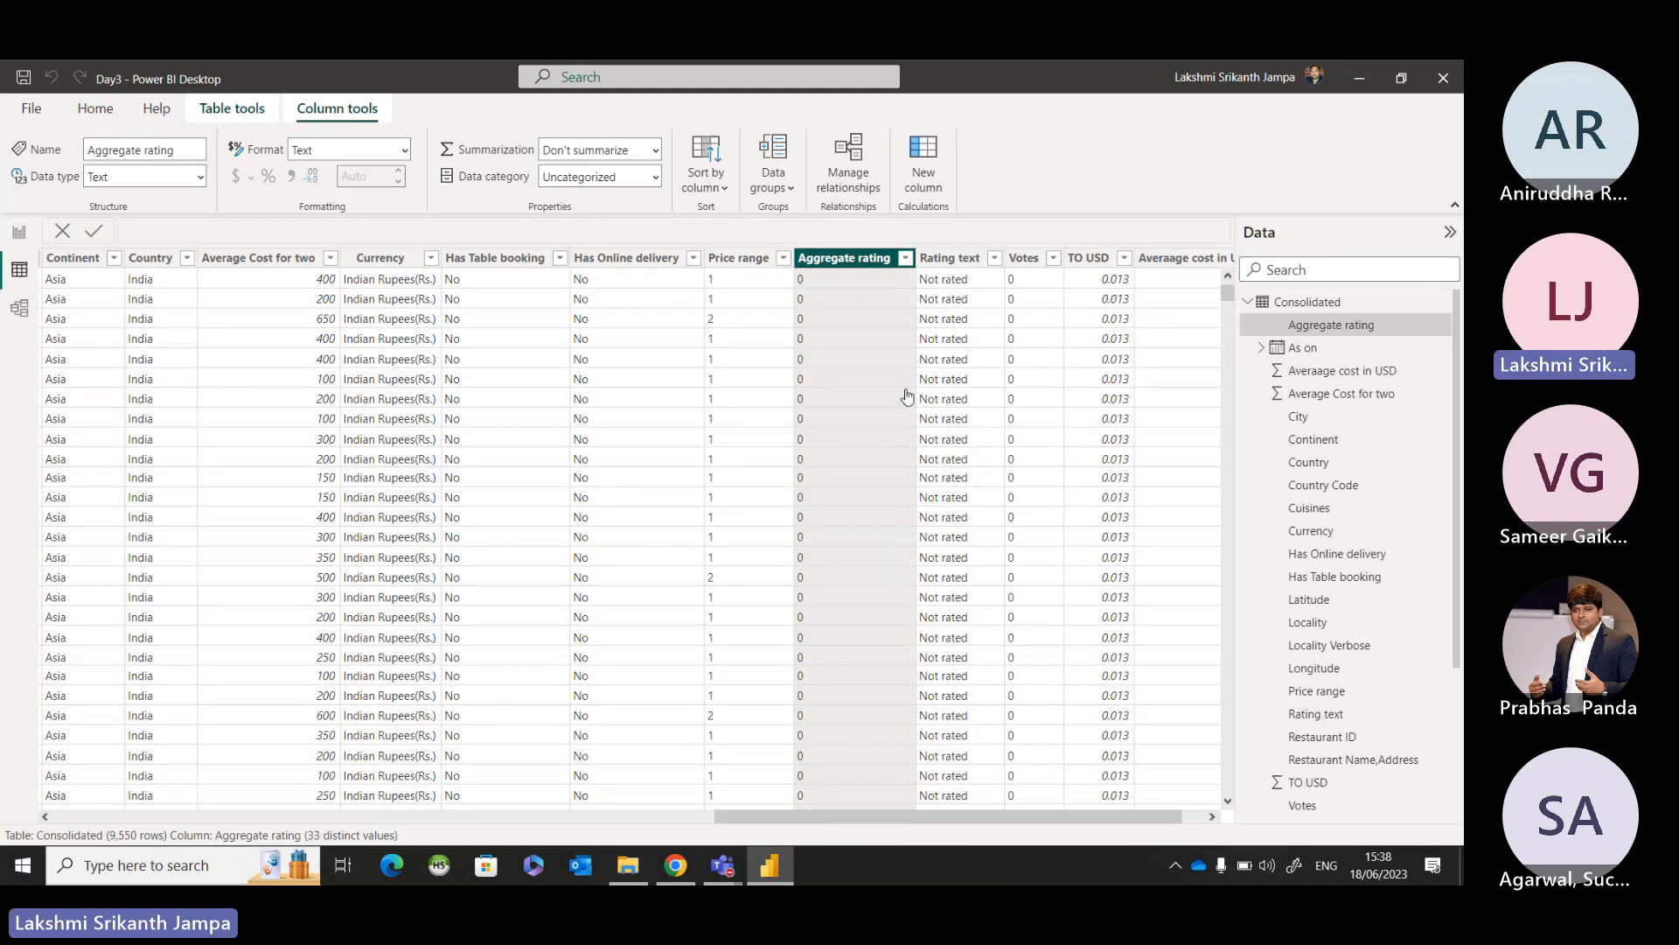
{"action": "left_click", "coordinate": [907, 260]}
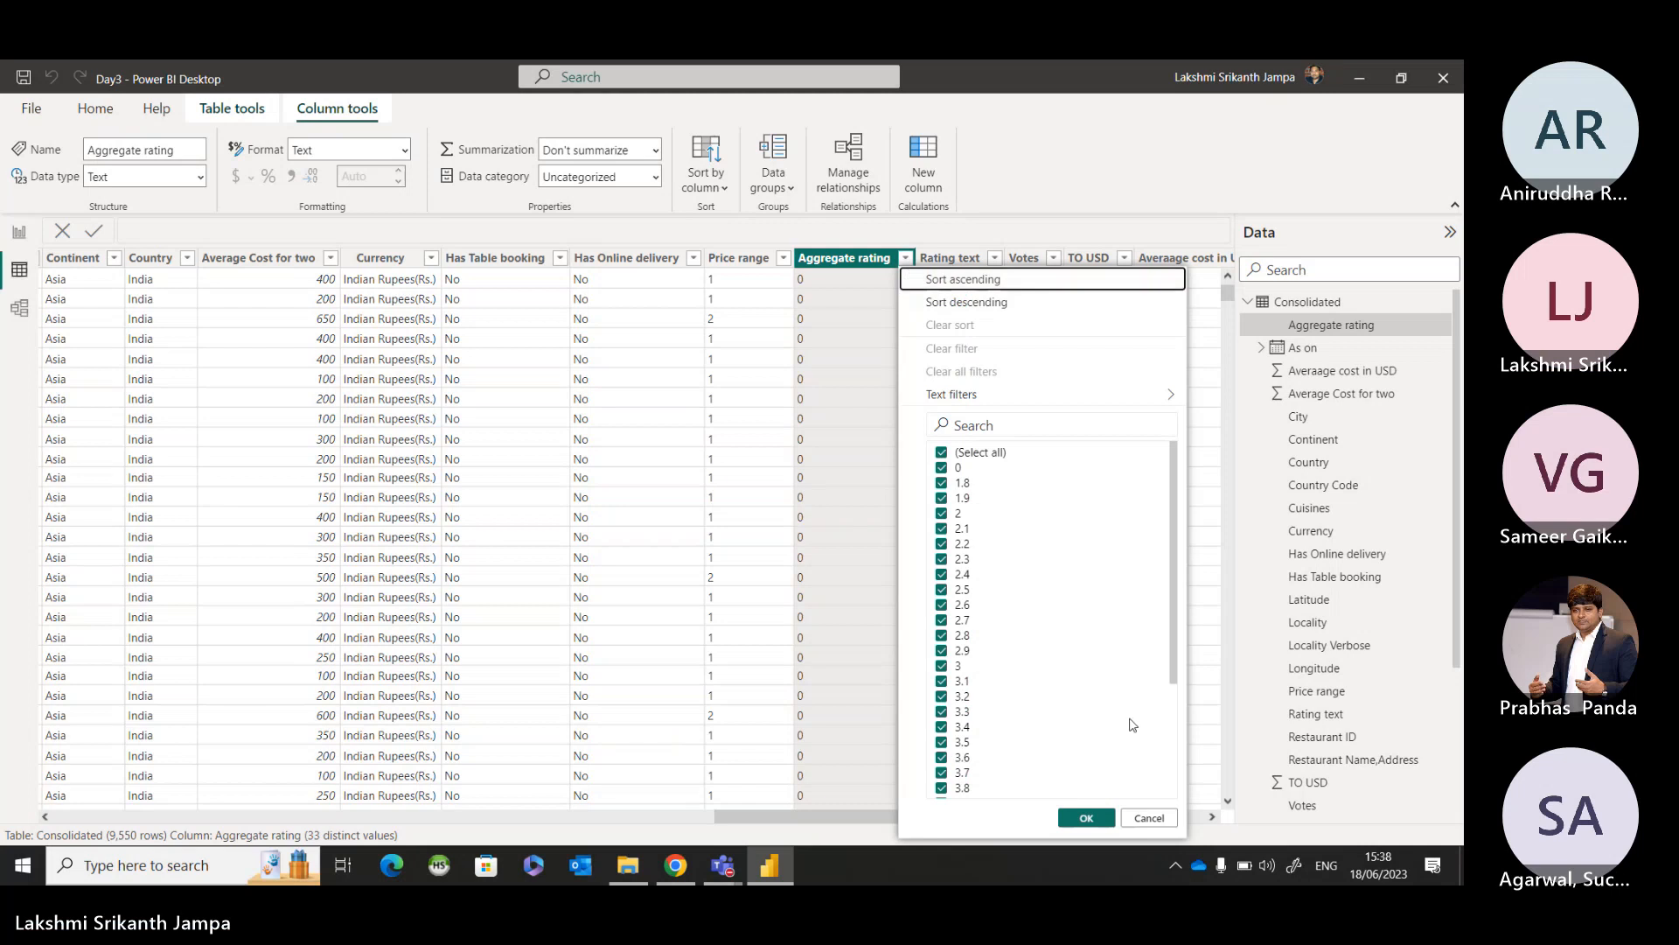
{"action": "left_click", "coordinate": [887, 345]}
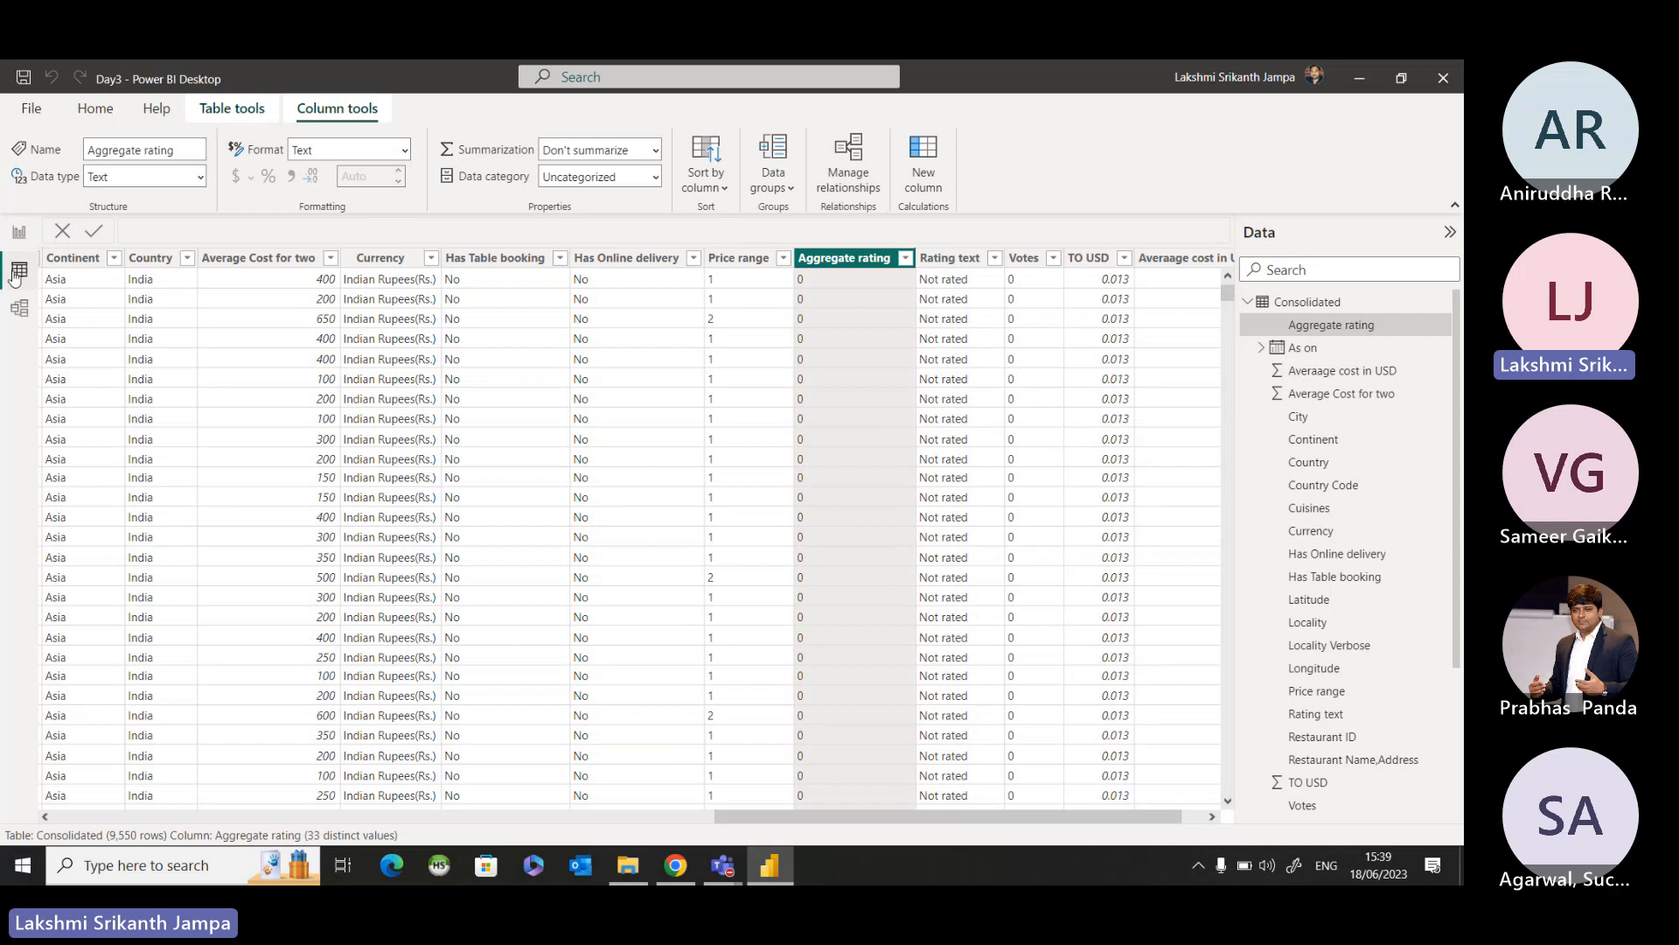
Change the Aggregate rating column's data type to Decimal number and set its display format to Decimal number.
{"action": "left_click", "coordinate": [856, 269]}
{"action": "left_click", "coordinate": [855, 270]}
{"action": "left_click", "coordinate": [78, 185]}
{"action": "left_click", "coordinate": [98, 179]}
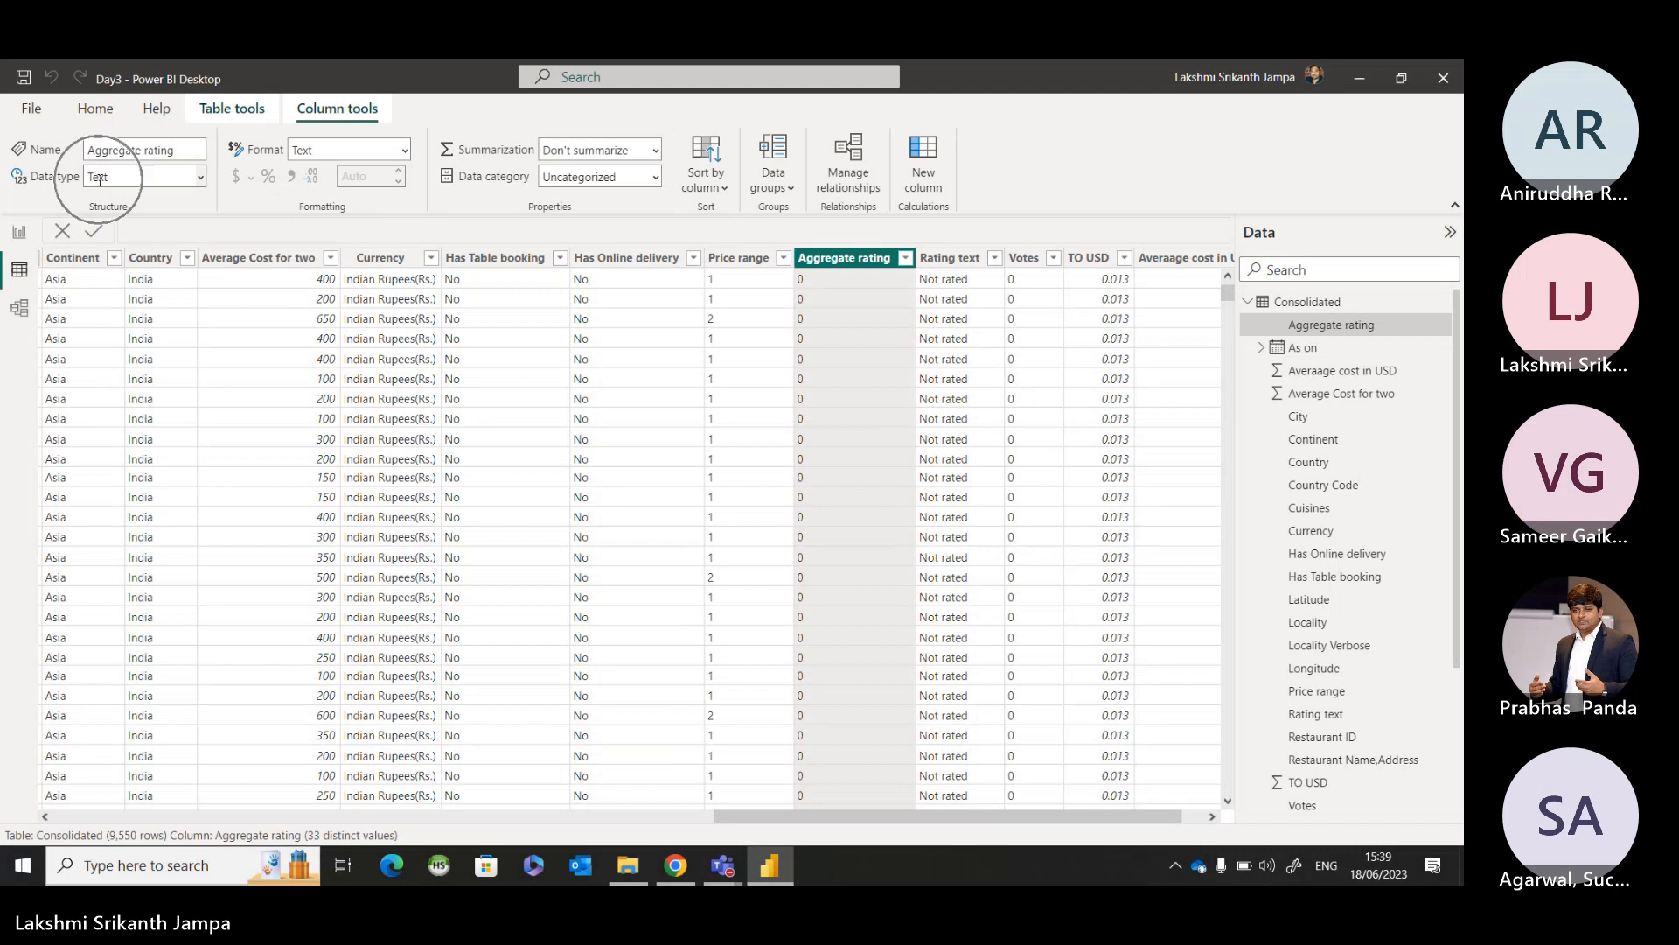
{"action": "key", "text": "ctrl"}
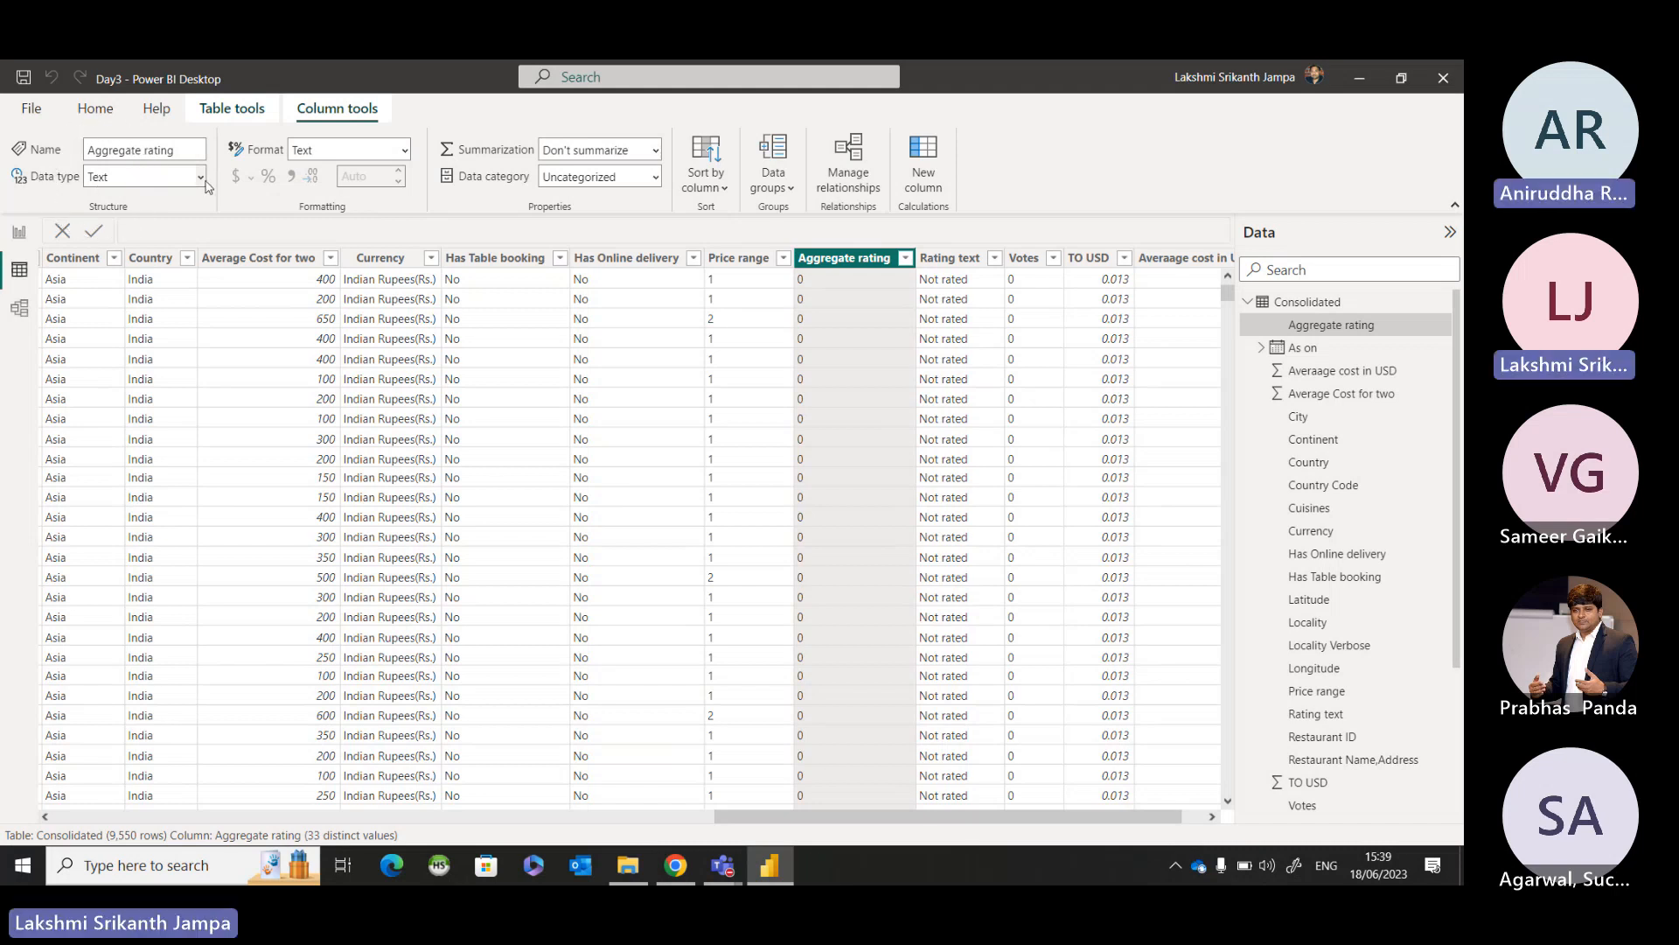
{"action": "key", "text": "ctrl"}
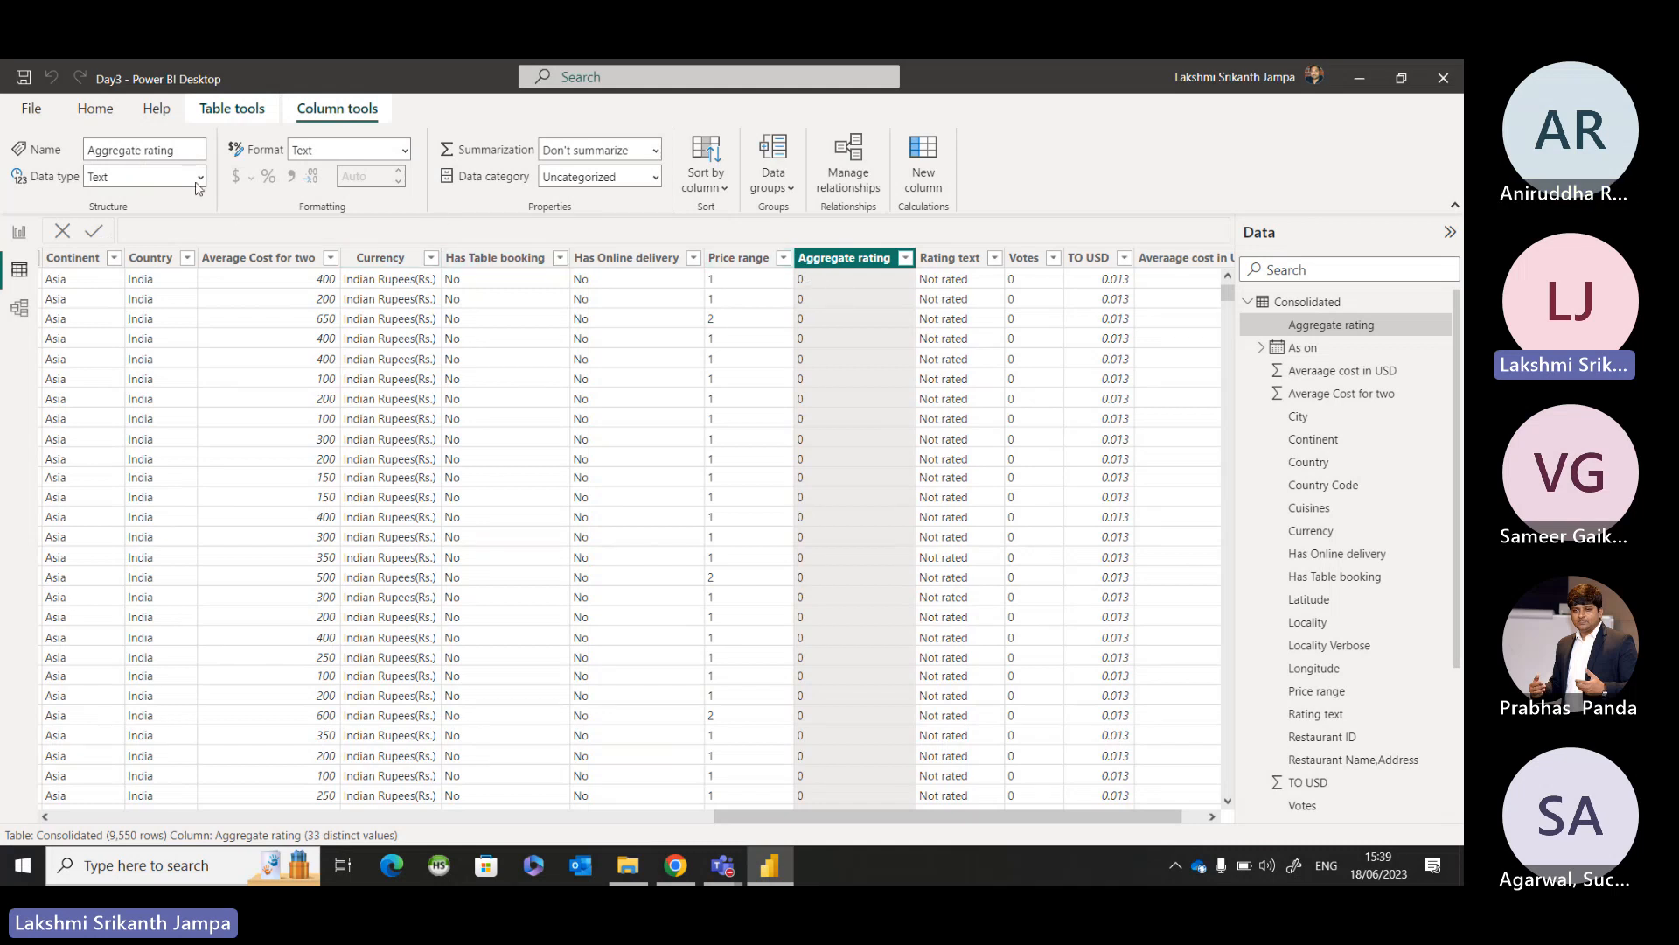
{"action": "key", "text": "ctrl"}
{"action": "key", "text": "ctrl"}
{"action": "left_click", "coordinate": [201, 179]}
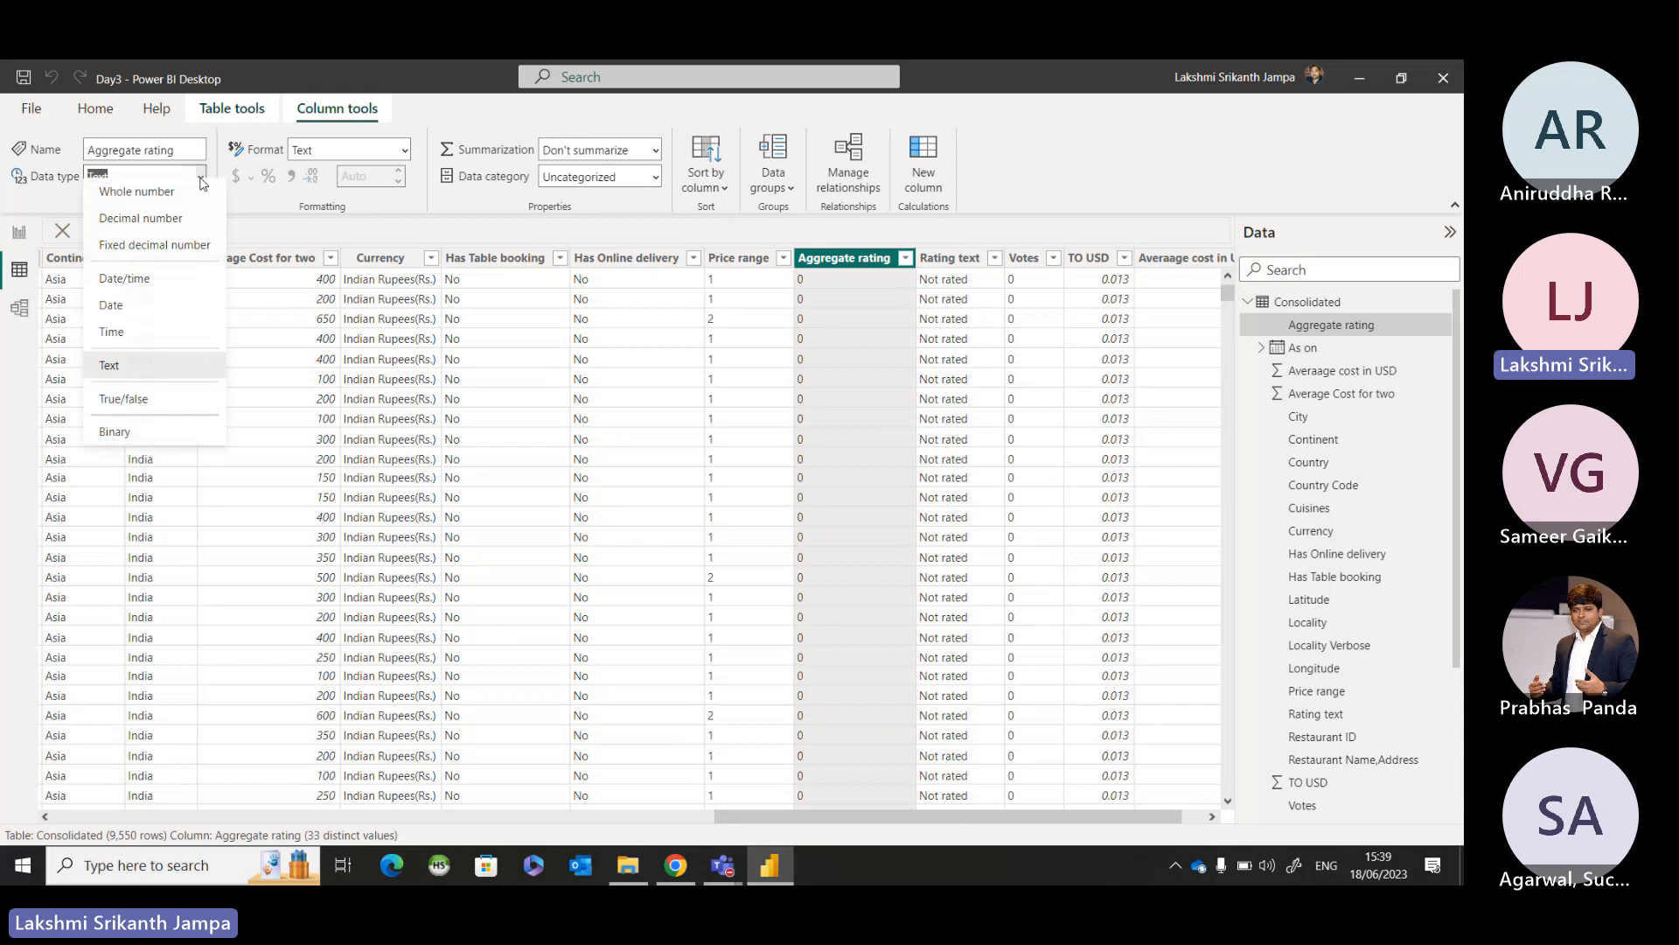
{"action": "left_click", "coordinate": [175, 233]}
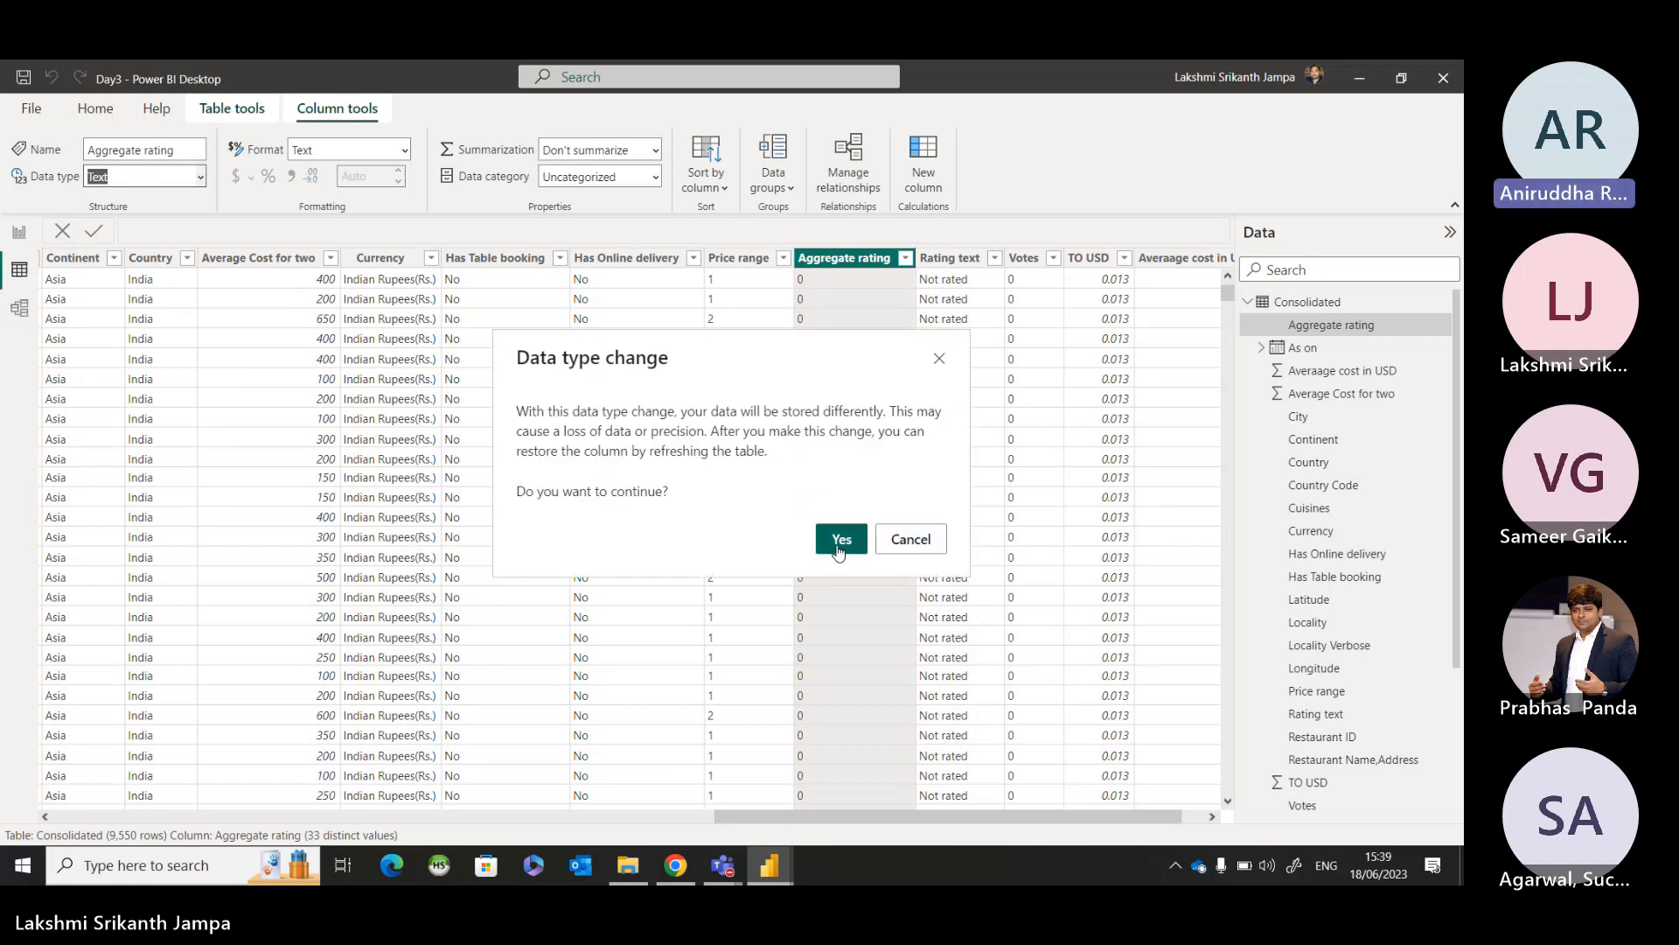
{"action": "left_click", "coordinate": [838, 547]}
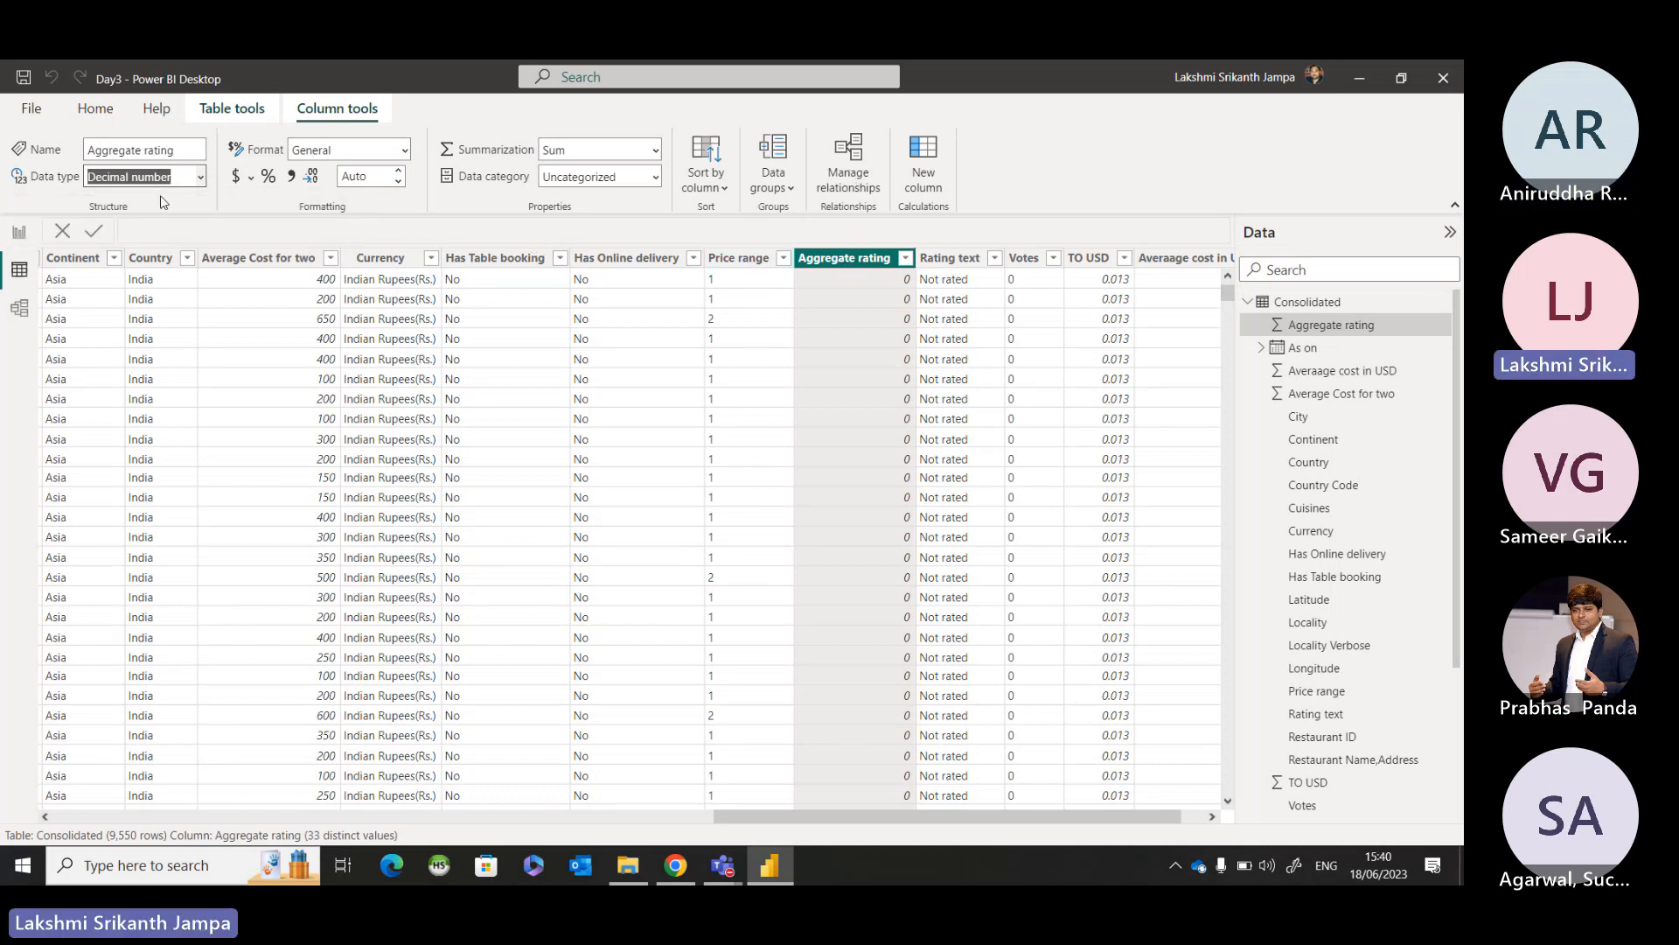
{"action": "left_click", "coordinate": [405, 152]}
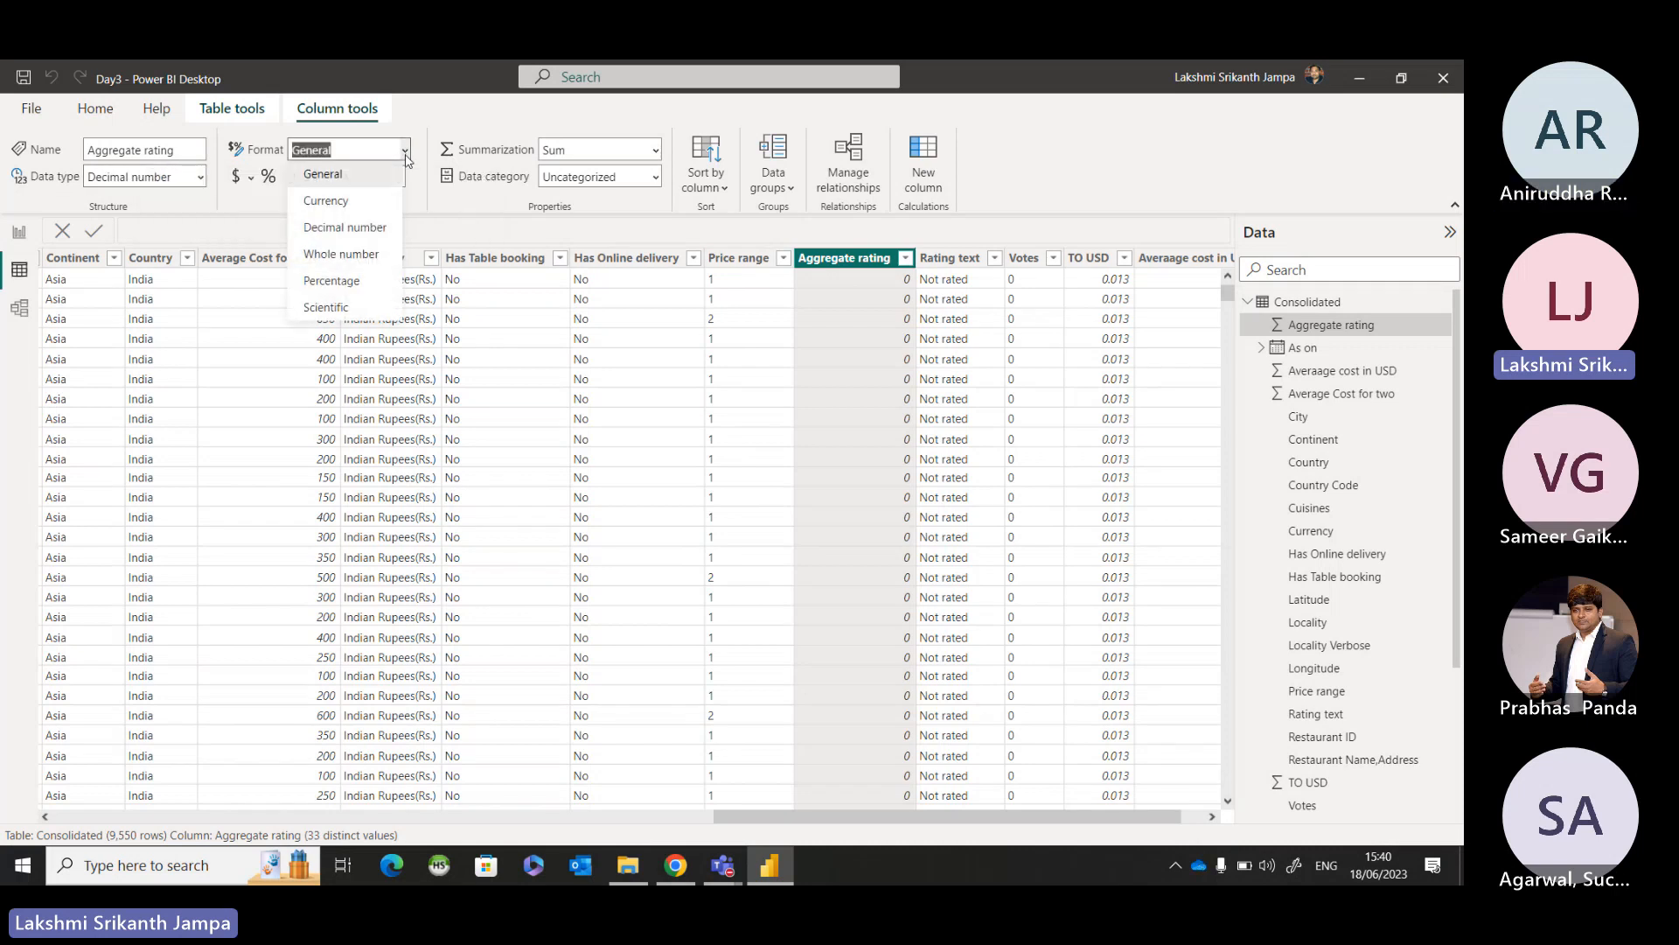
{"action": "left_click", "coordinate": [366, 227]}
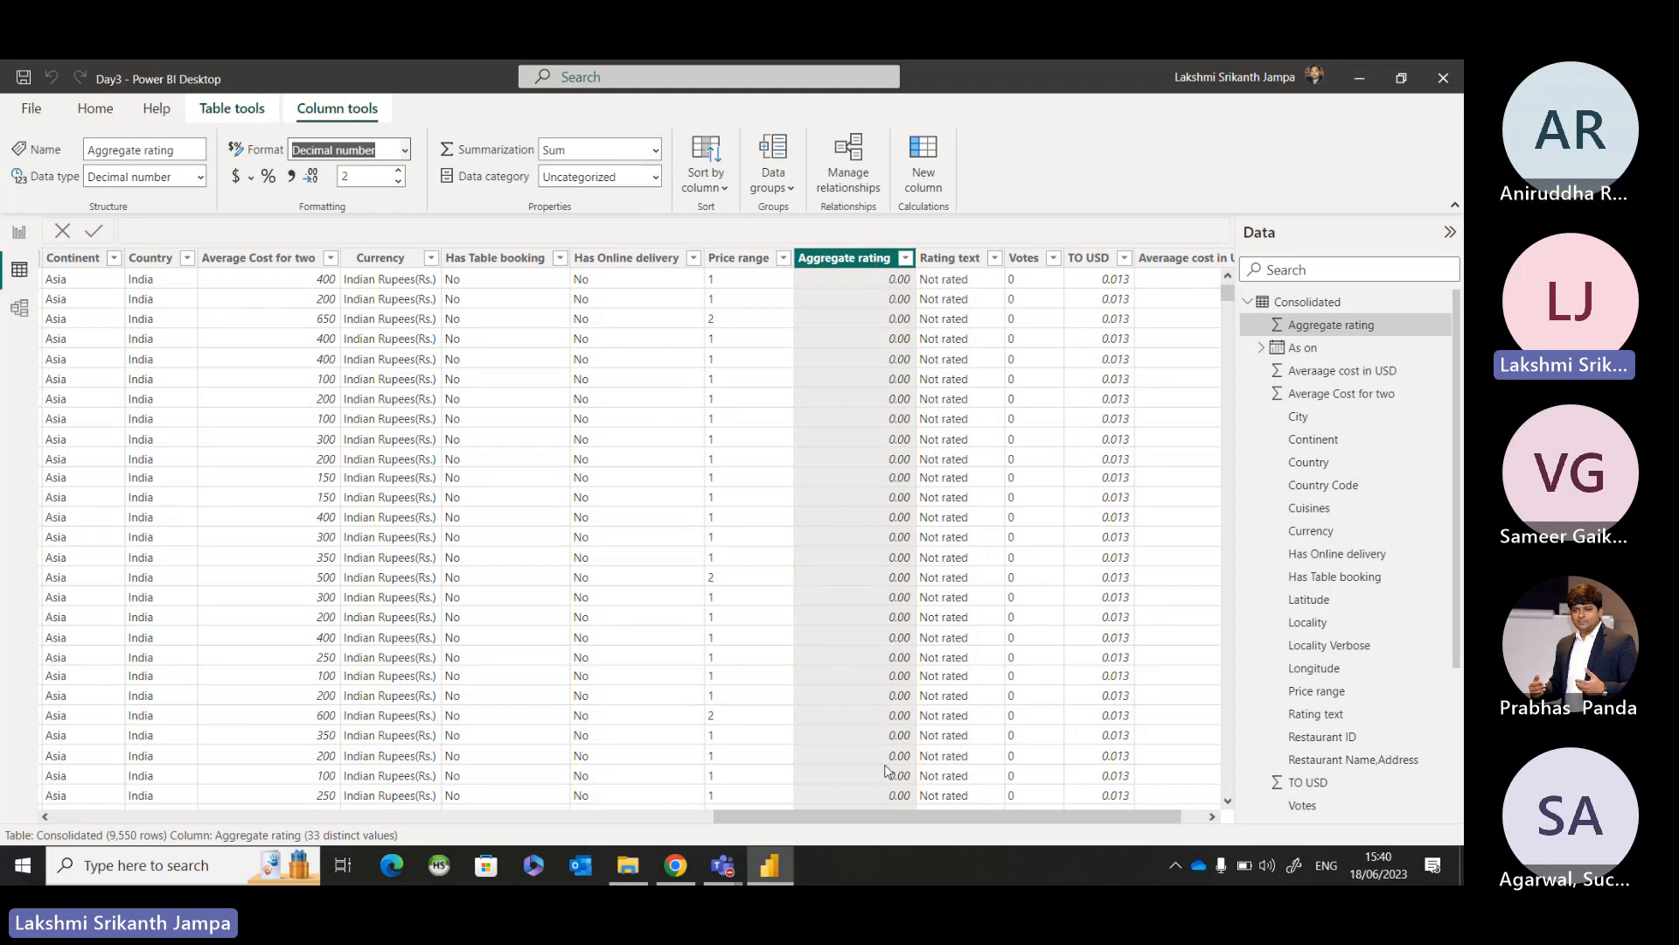
Format the Averaage cost in USD column as dollar currency with 2 decimal places.
{"action": "left_click_drag", "start_coordinate": [914, 815], "coordinate": [1034, 836]}
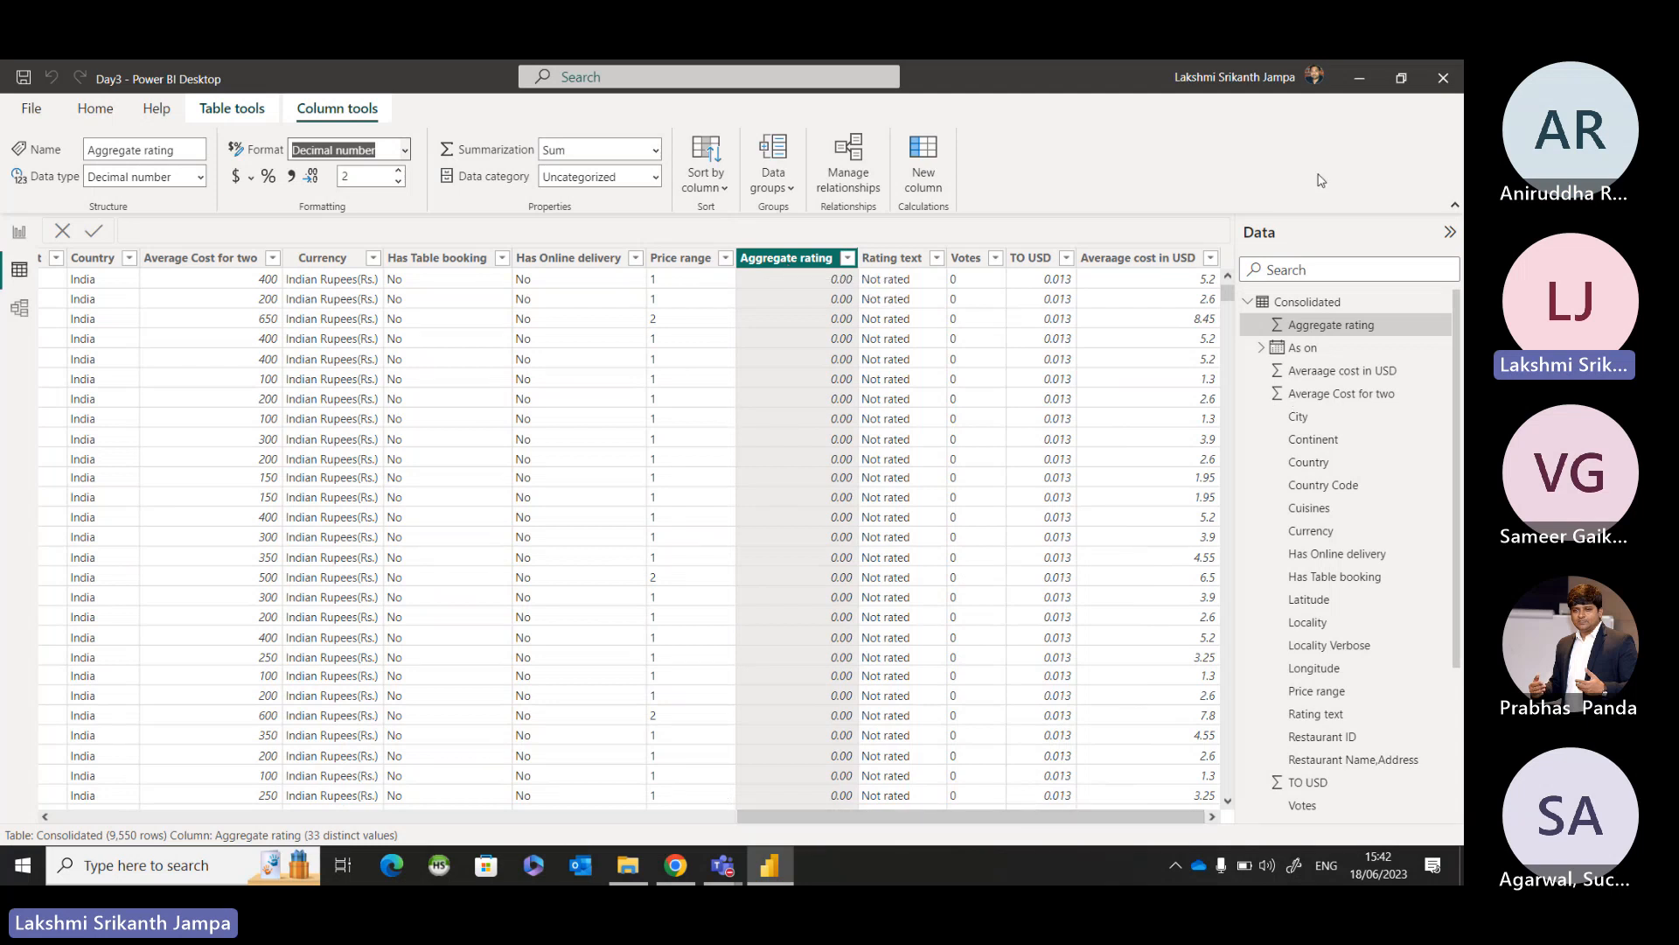
{"action": "left_click", "coordinate": [1160, 262]}
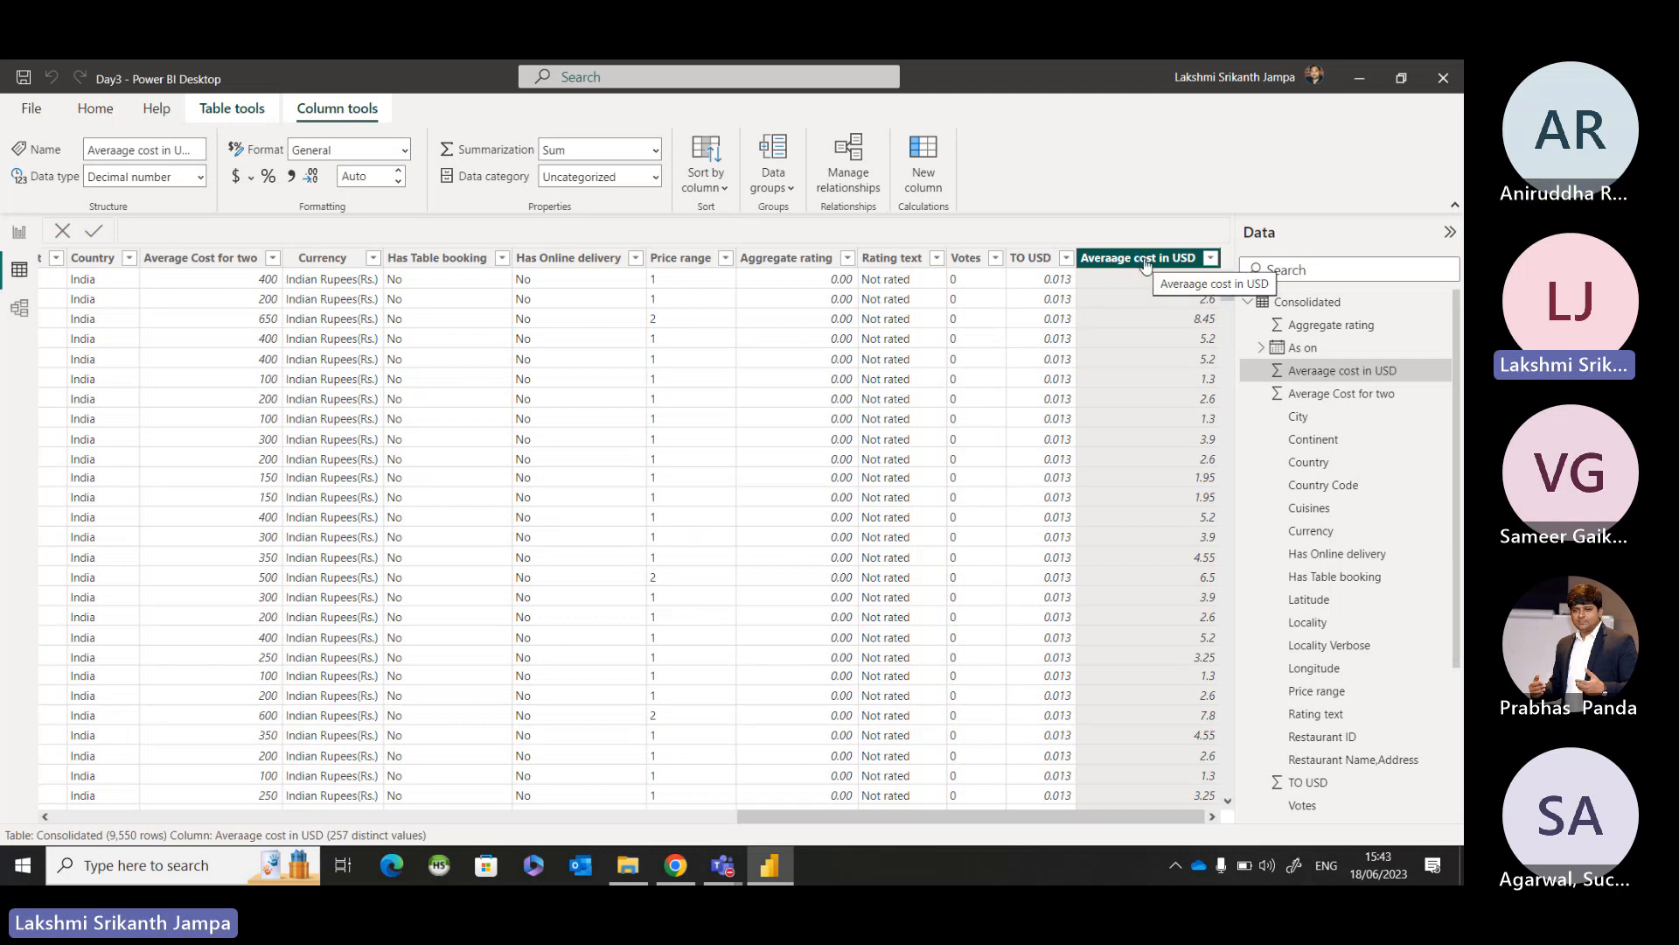
{"action": "left_click", "coordinate": [236, 177]}
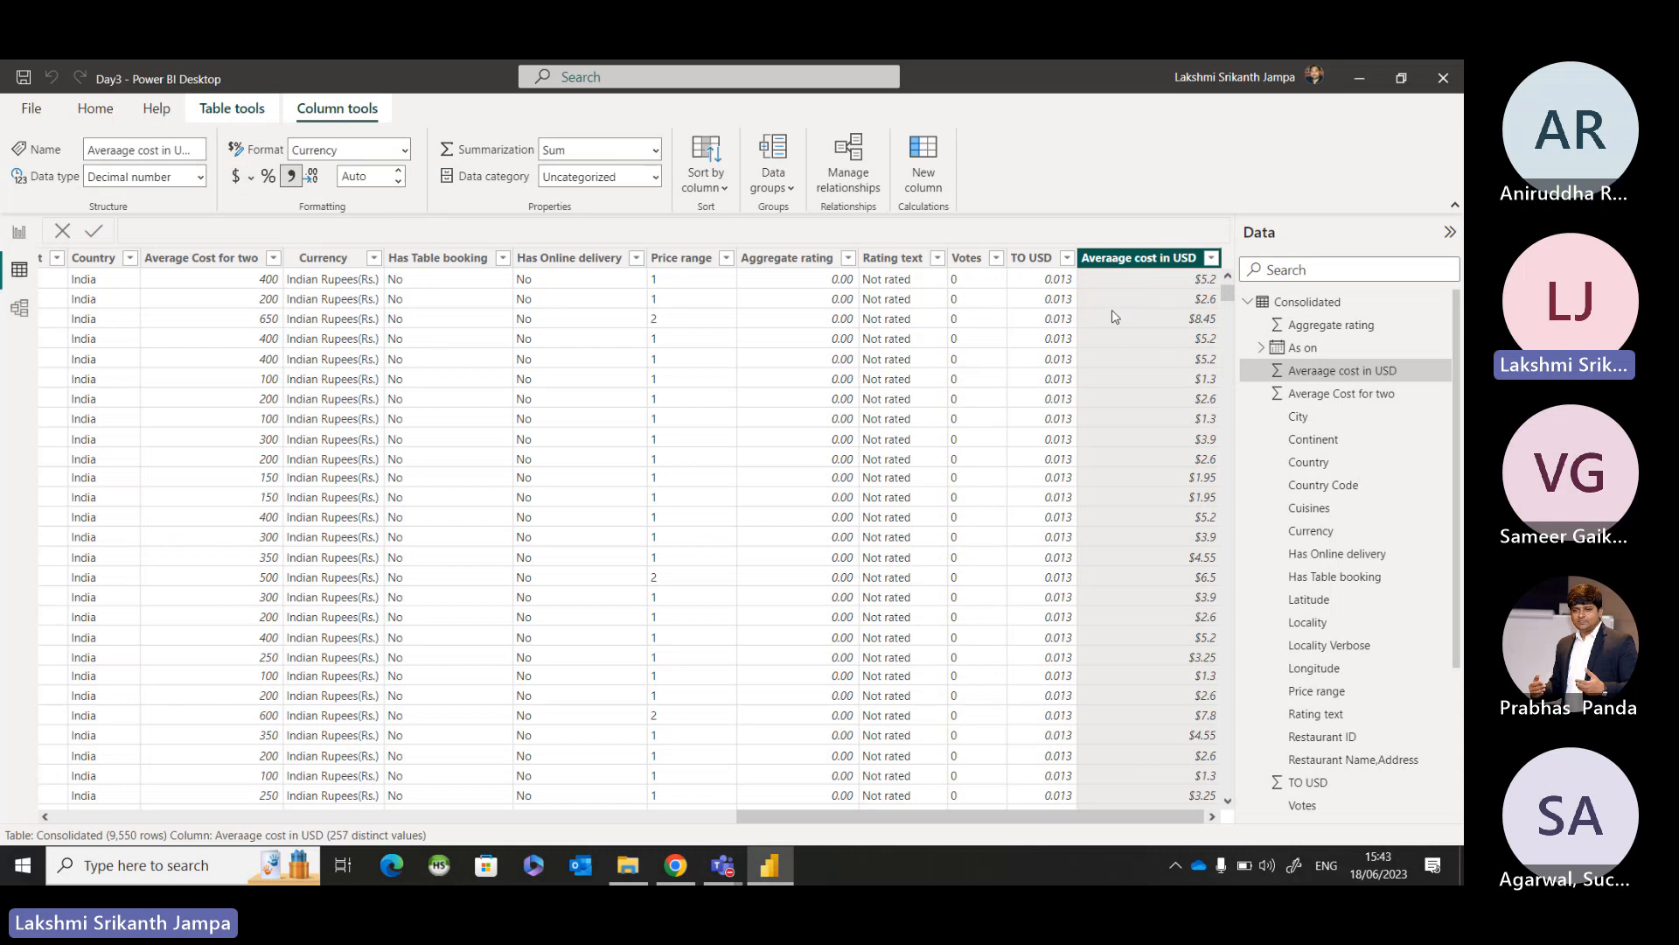
{"action": "left_click", "coordinate": [384, 179]}
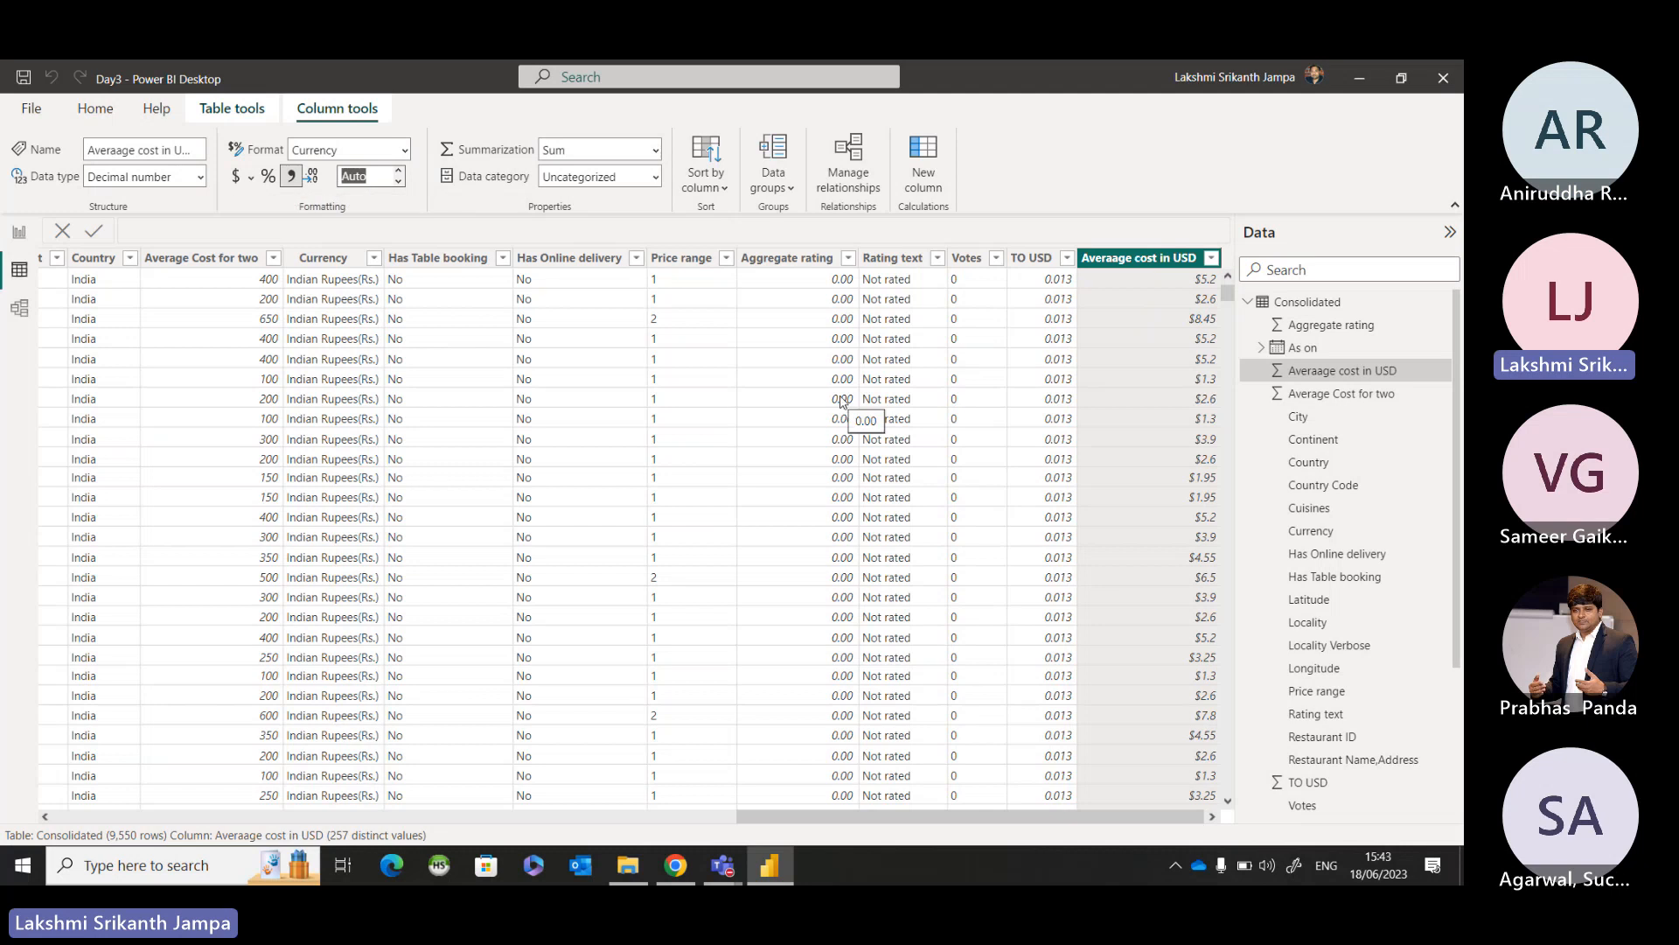
{"action": "type", "text": "2"}
{"action": "key", "text": "Return"}
{"action": "scroll", "coordinate": [1171, 429], "scroll_direction": "down", "scroll_amount": 2}
{"action": "scroll", "coordinate": [1172, 428], "scroll_direction": "up", "scroll_amount": 2}
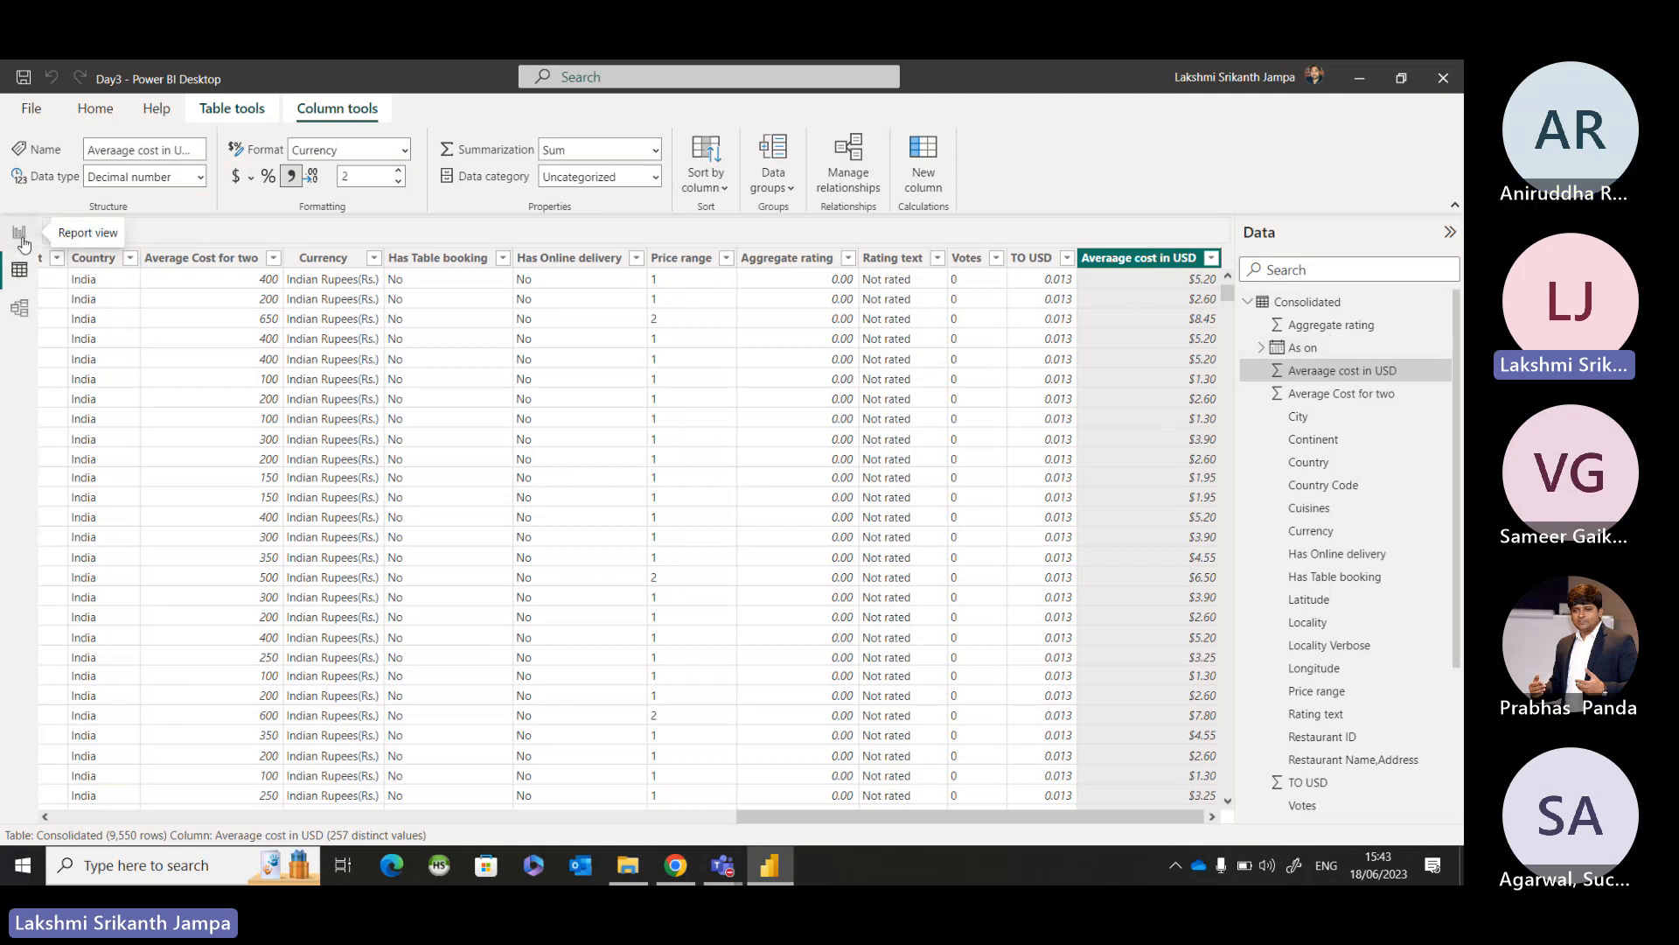
Add a card visual for Aggregate rating below the map in the report, aggregated as Average.
{"action": "left_click", "coordinate": [20, 237]}
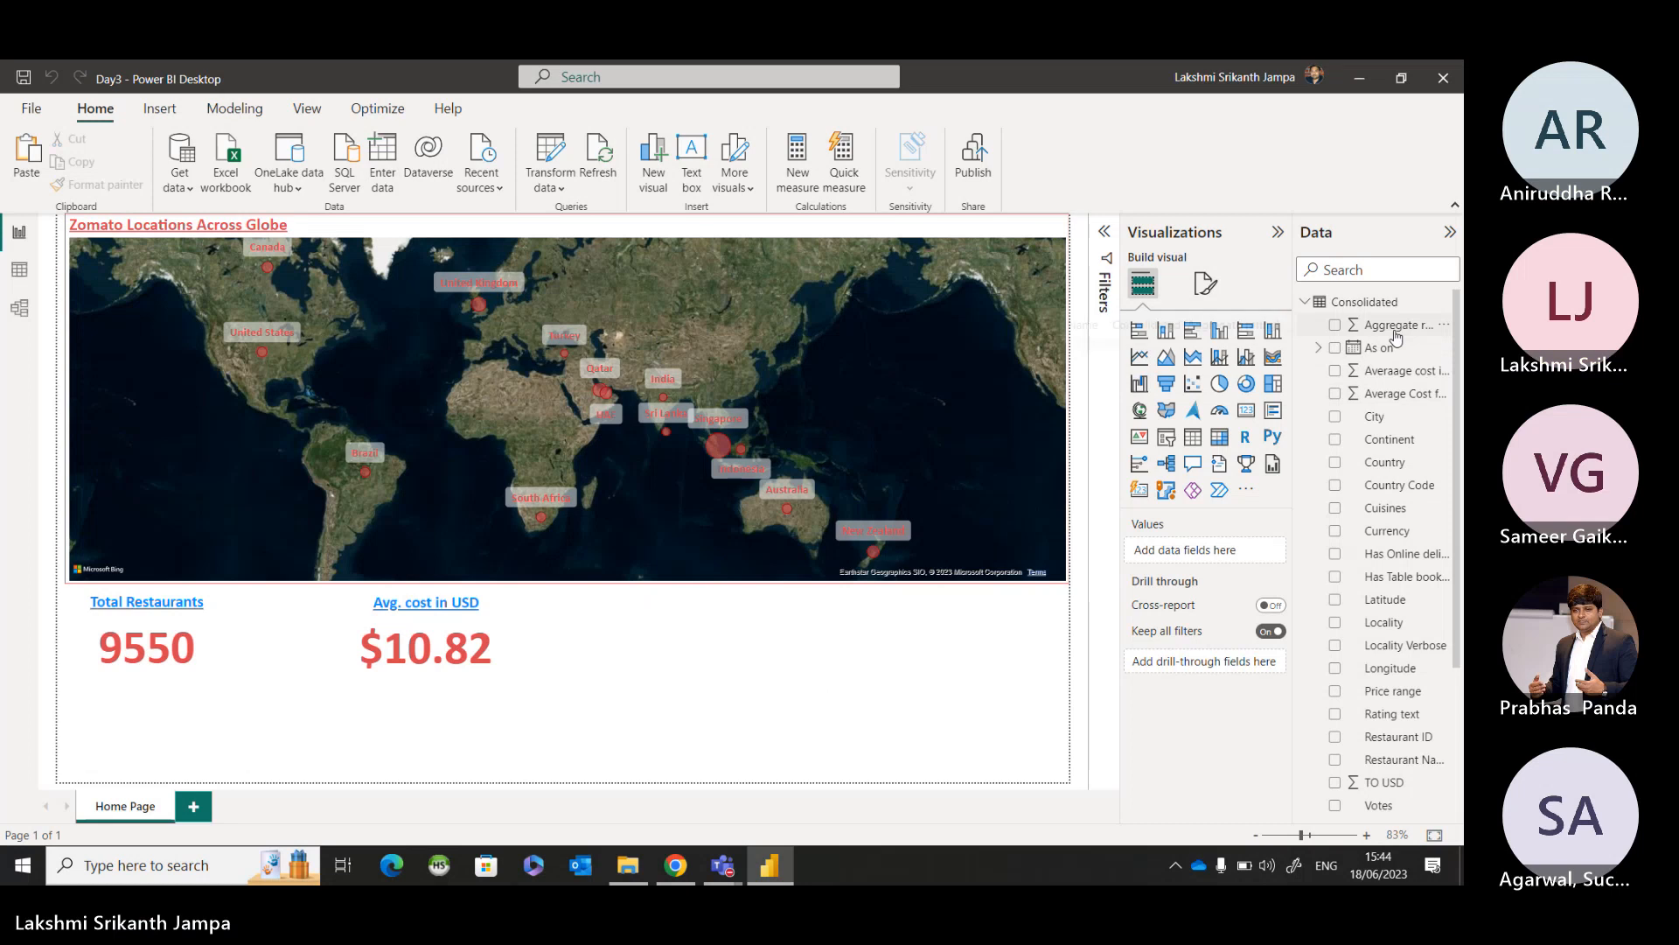
{"action": "key", "text": "ctrl"}
{"action": "key", "text": "ctrl"}
{"action": "key", "text": "ctrl"}
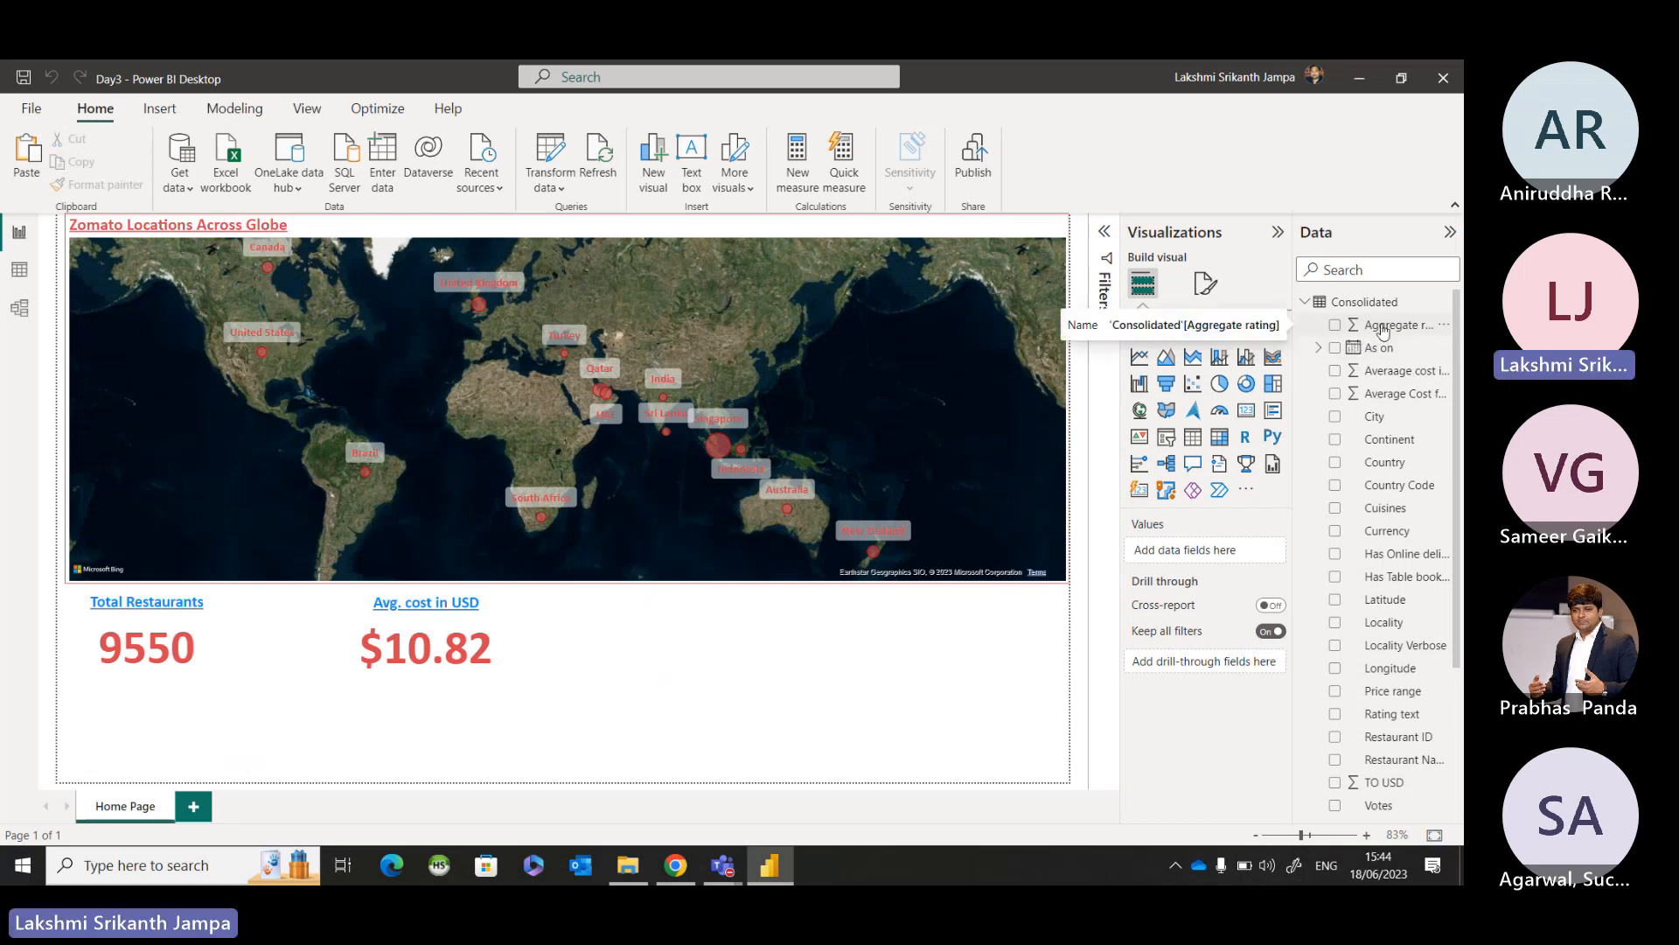
{"action": "left_click_drag", "start_coordinate": [1383, 330], "coordinate": [765, 663]}
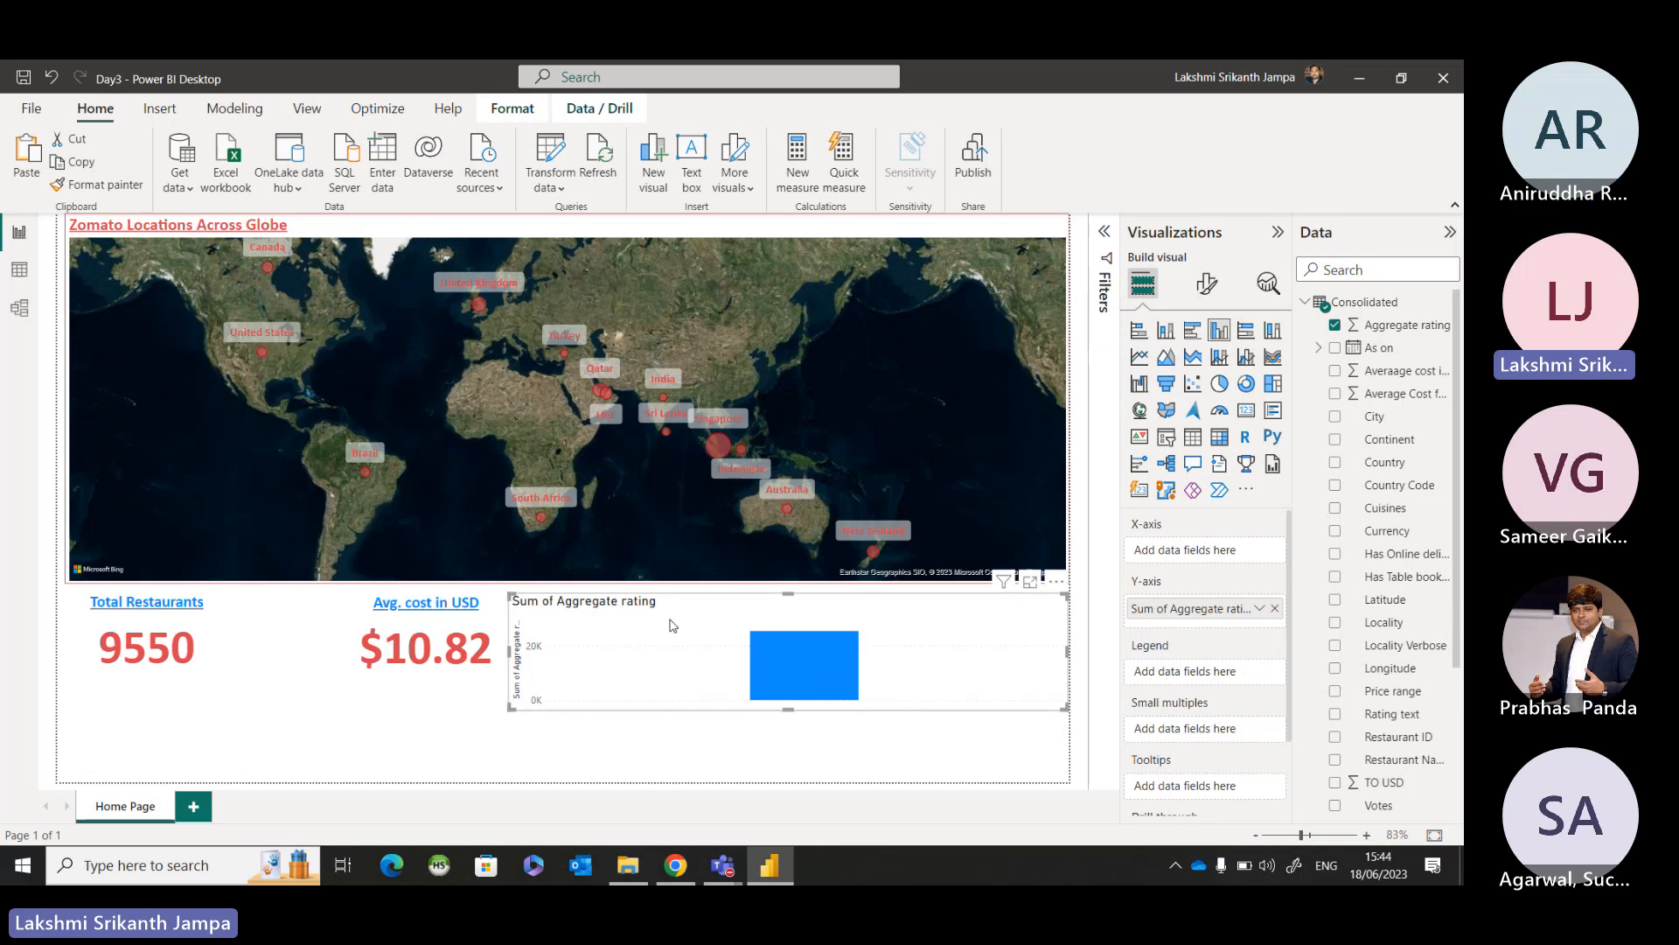
{"action": "mouse_move", "coordinate": [804, 689]}
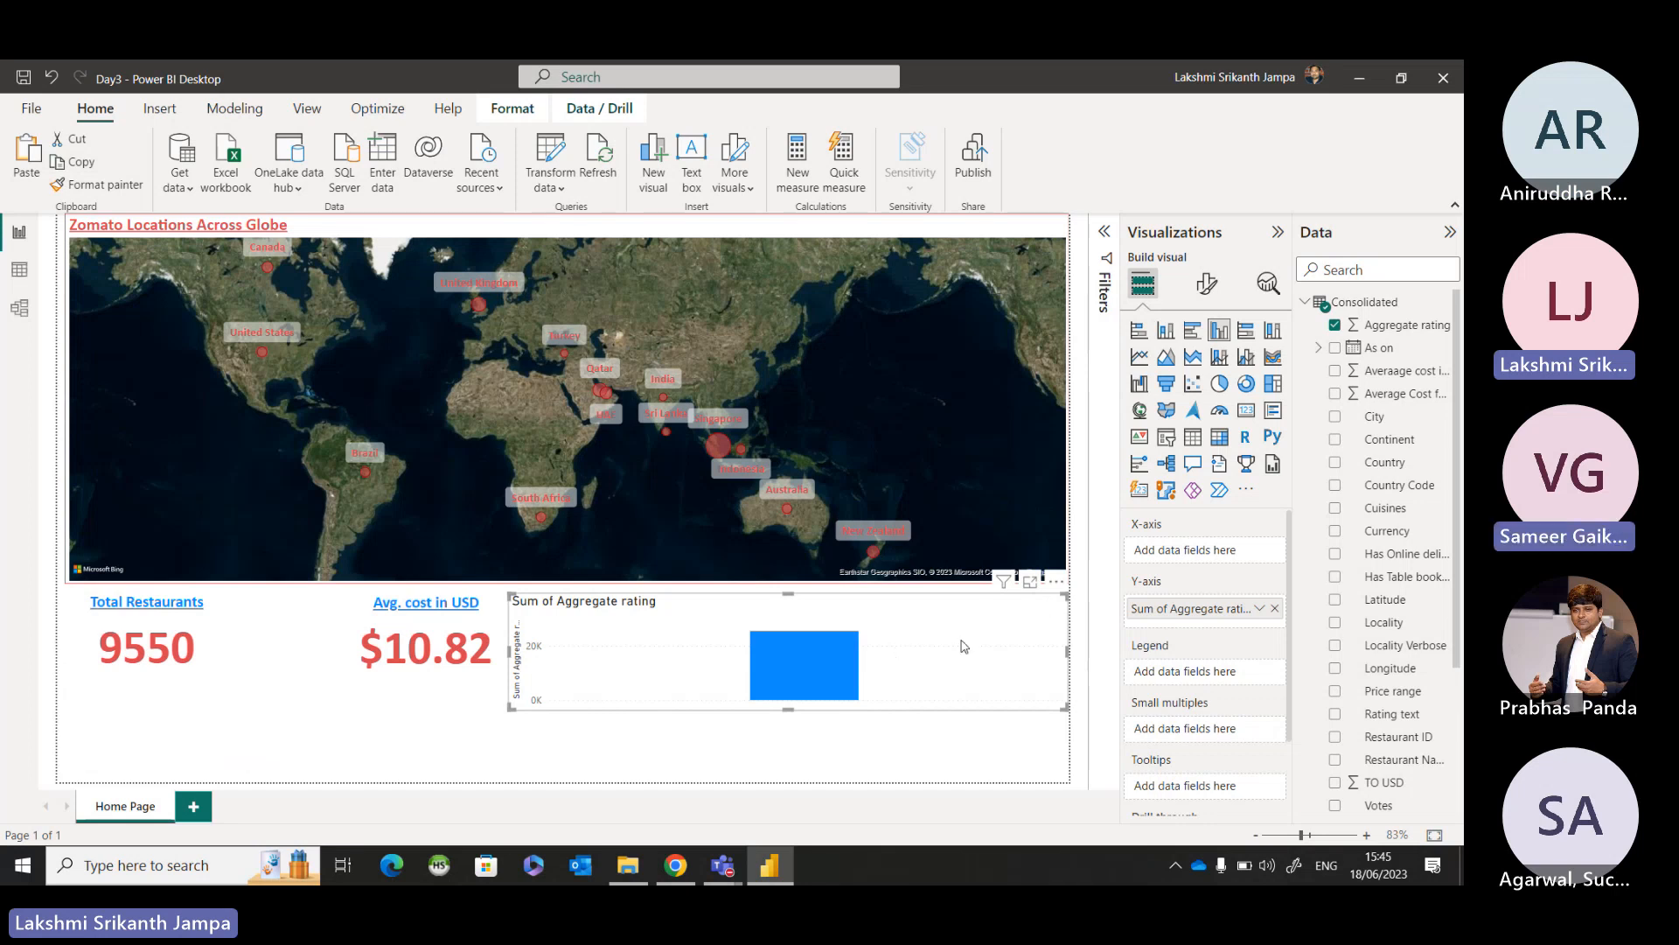
{"action": "left_click", "coordinate": [1247, 411]}
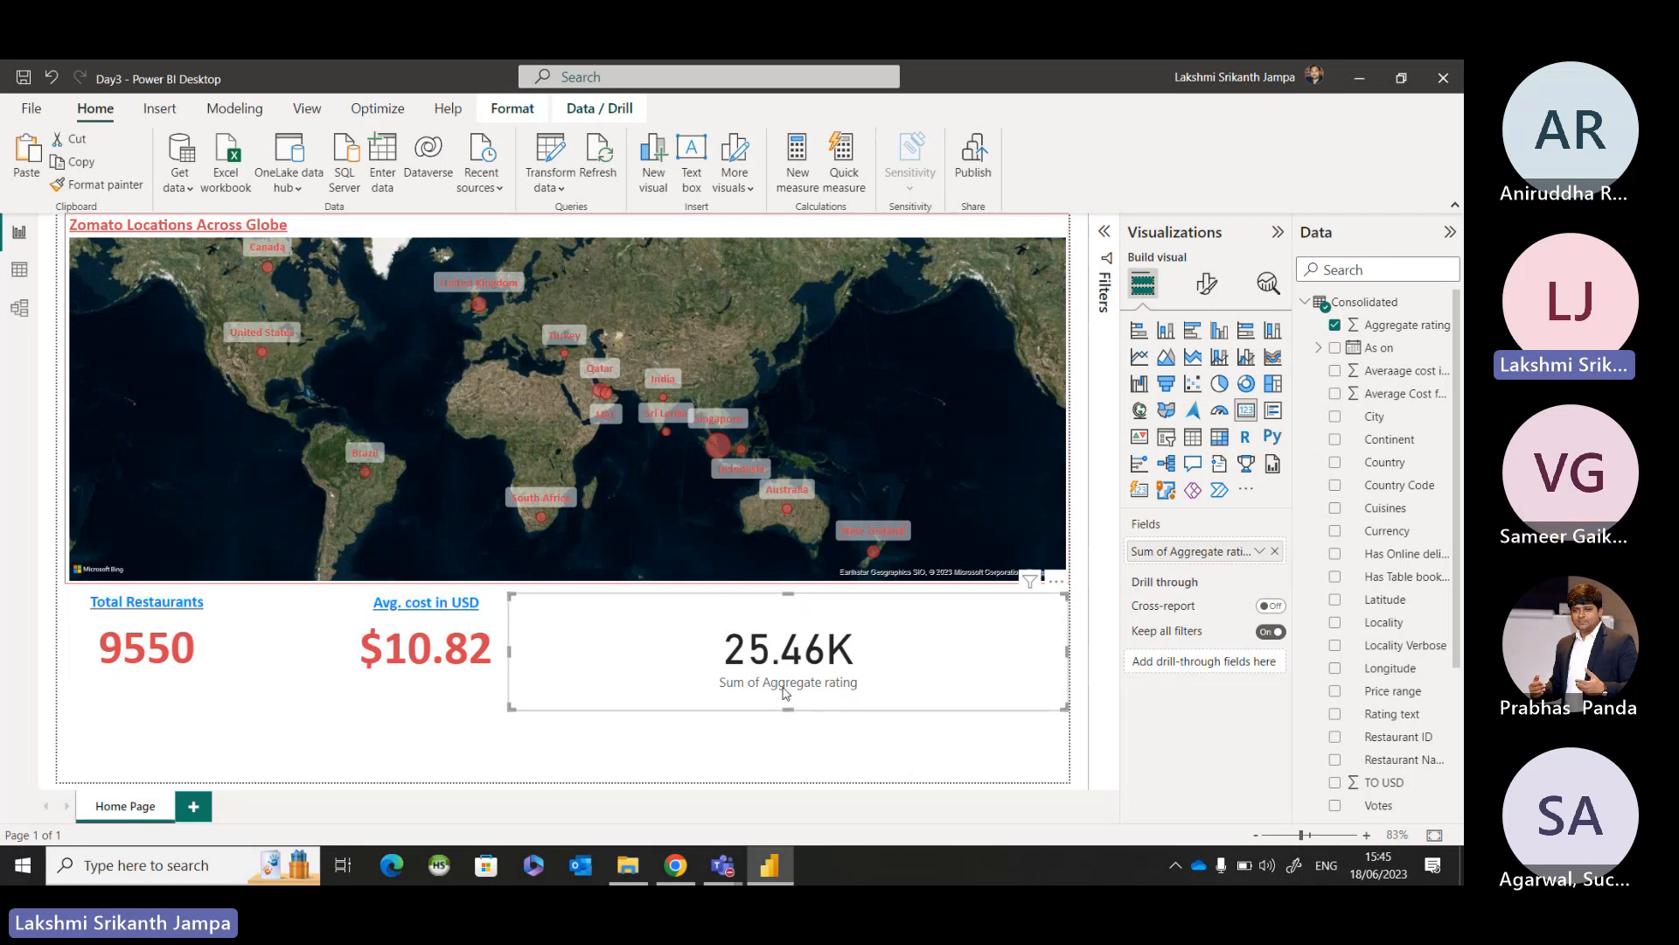
{"action": "left_click", "coordinate": [1260, 556]}
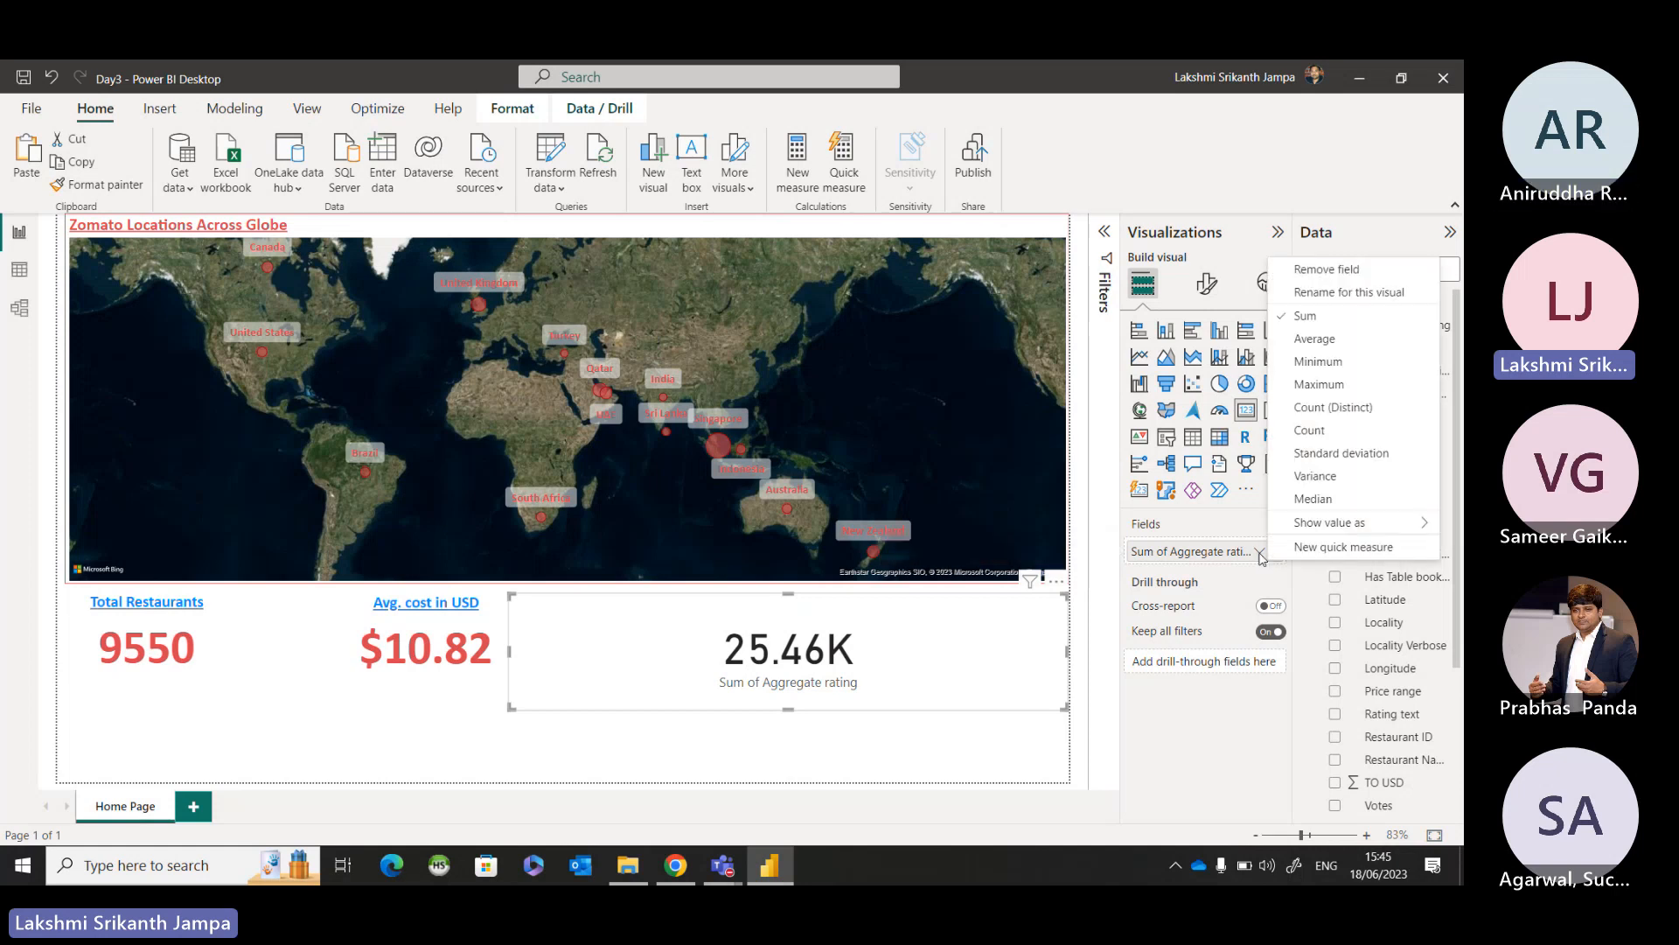
{"action": "left_click", "coordinate": [1304, 338]}
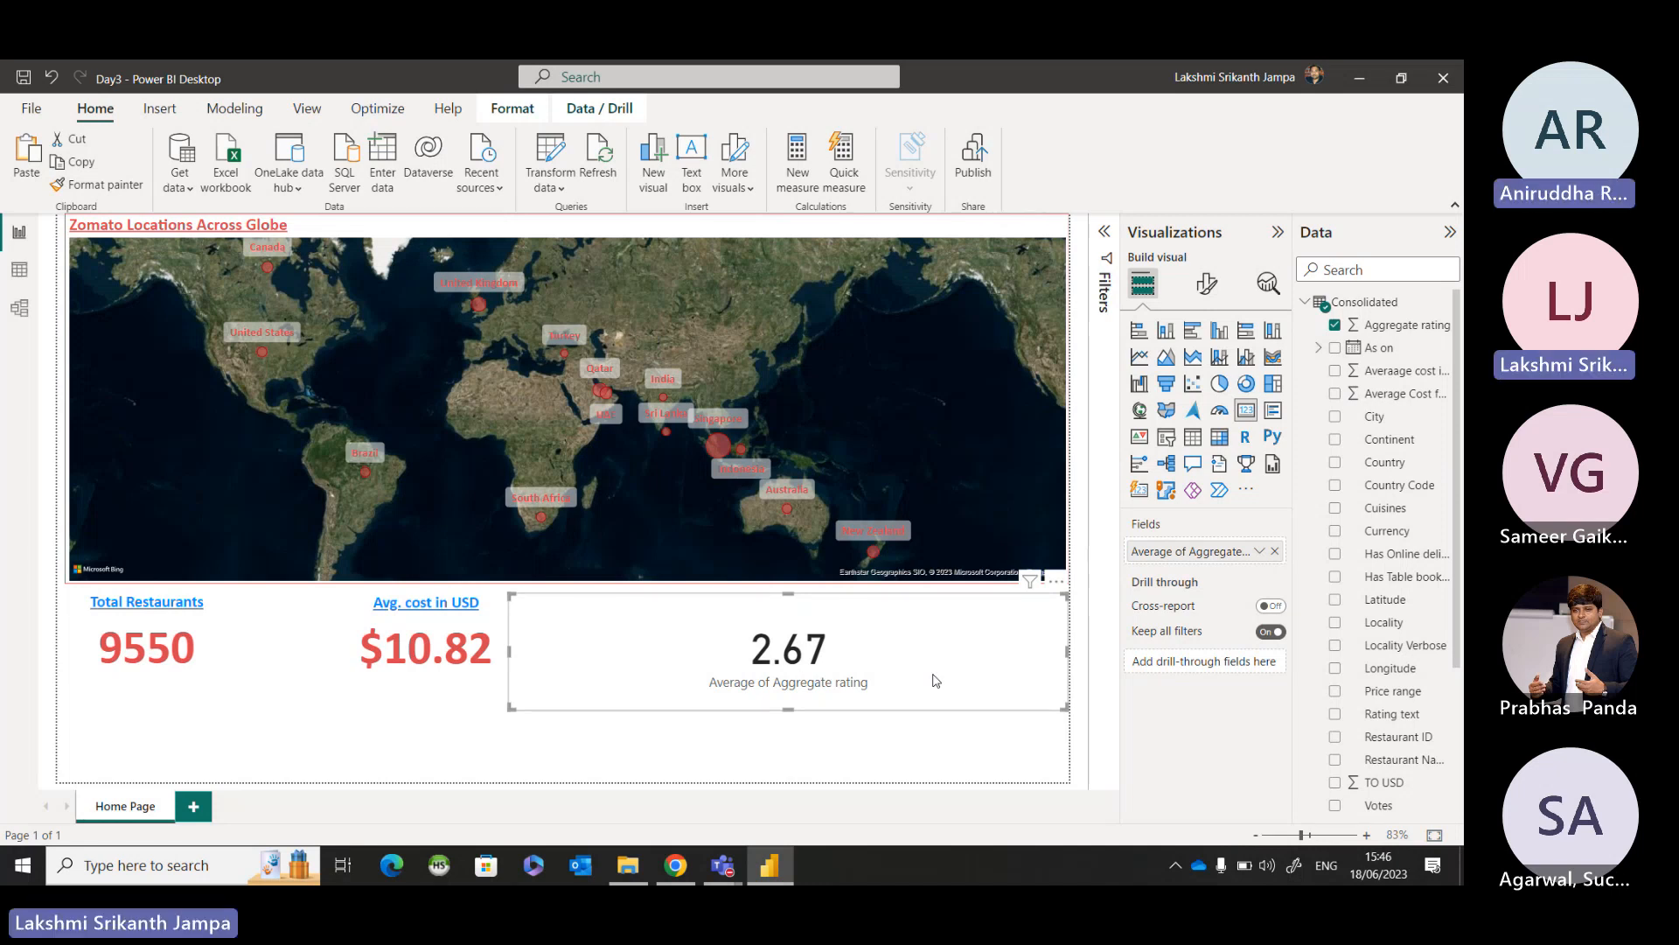
Shrink the average rating card and place it beside the Avg. cost in USD card, then deselect it.
{"action": "mouse_move", "coordinate": [769, 866]}
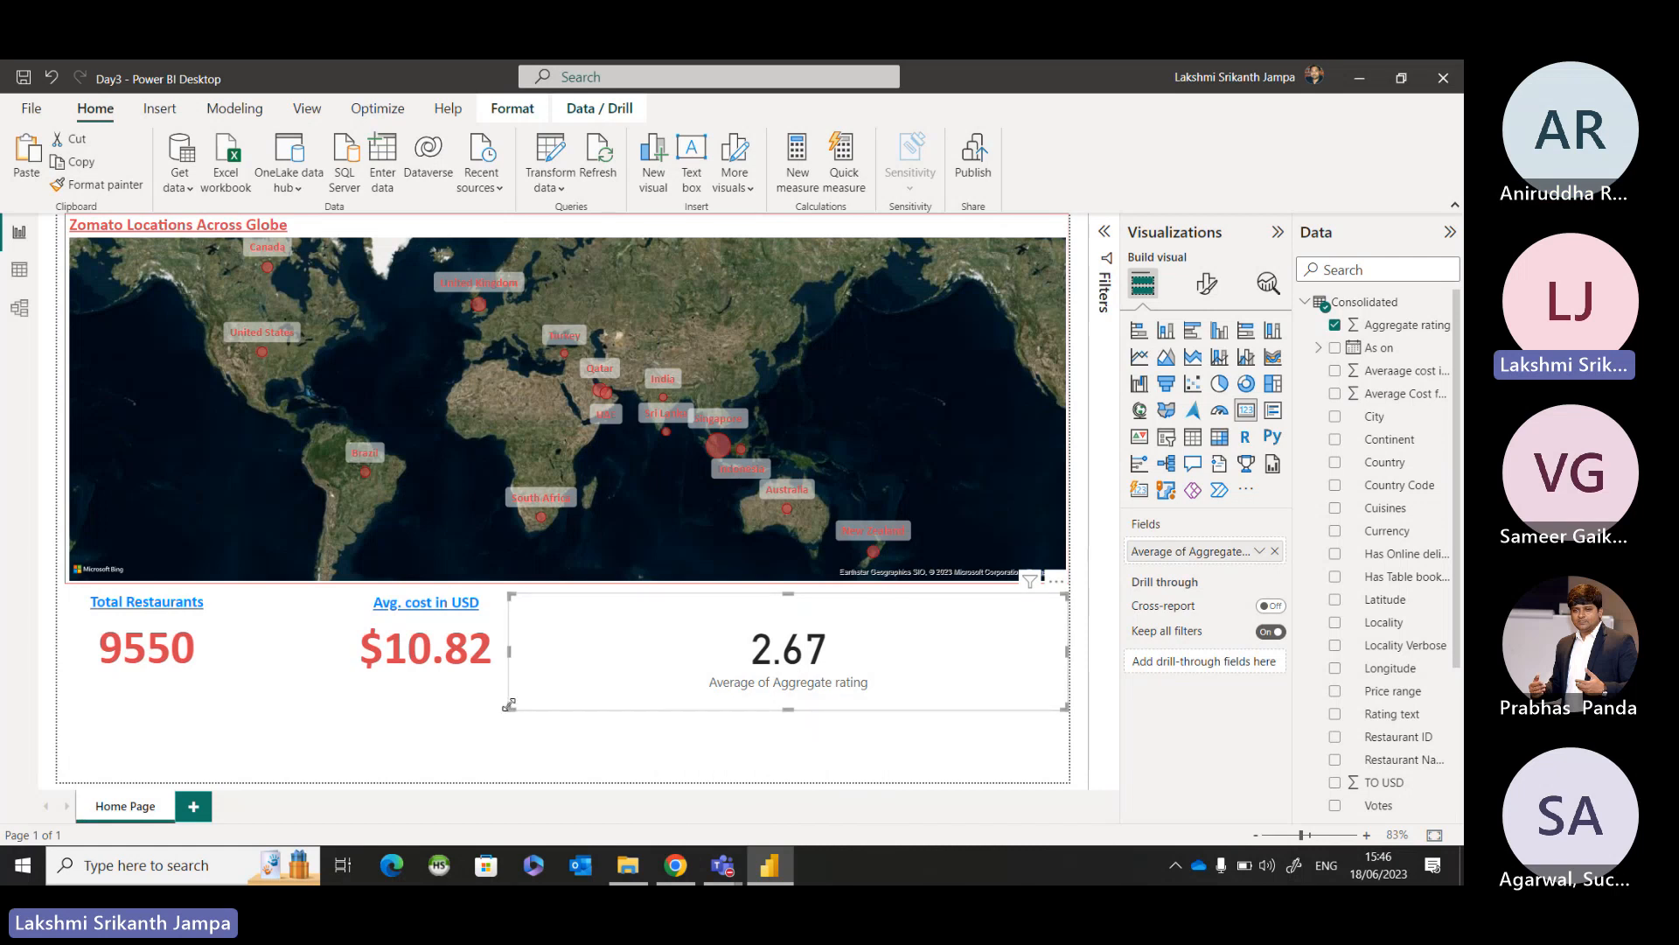
{"action": "left_click_drag", "start_coordinate": [510, 705], "coordinate": [713, 666]}
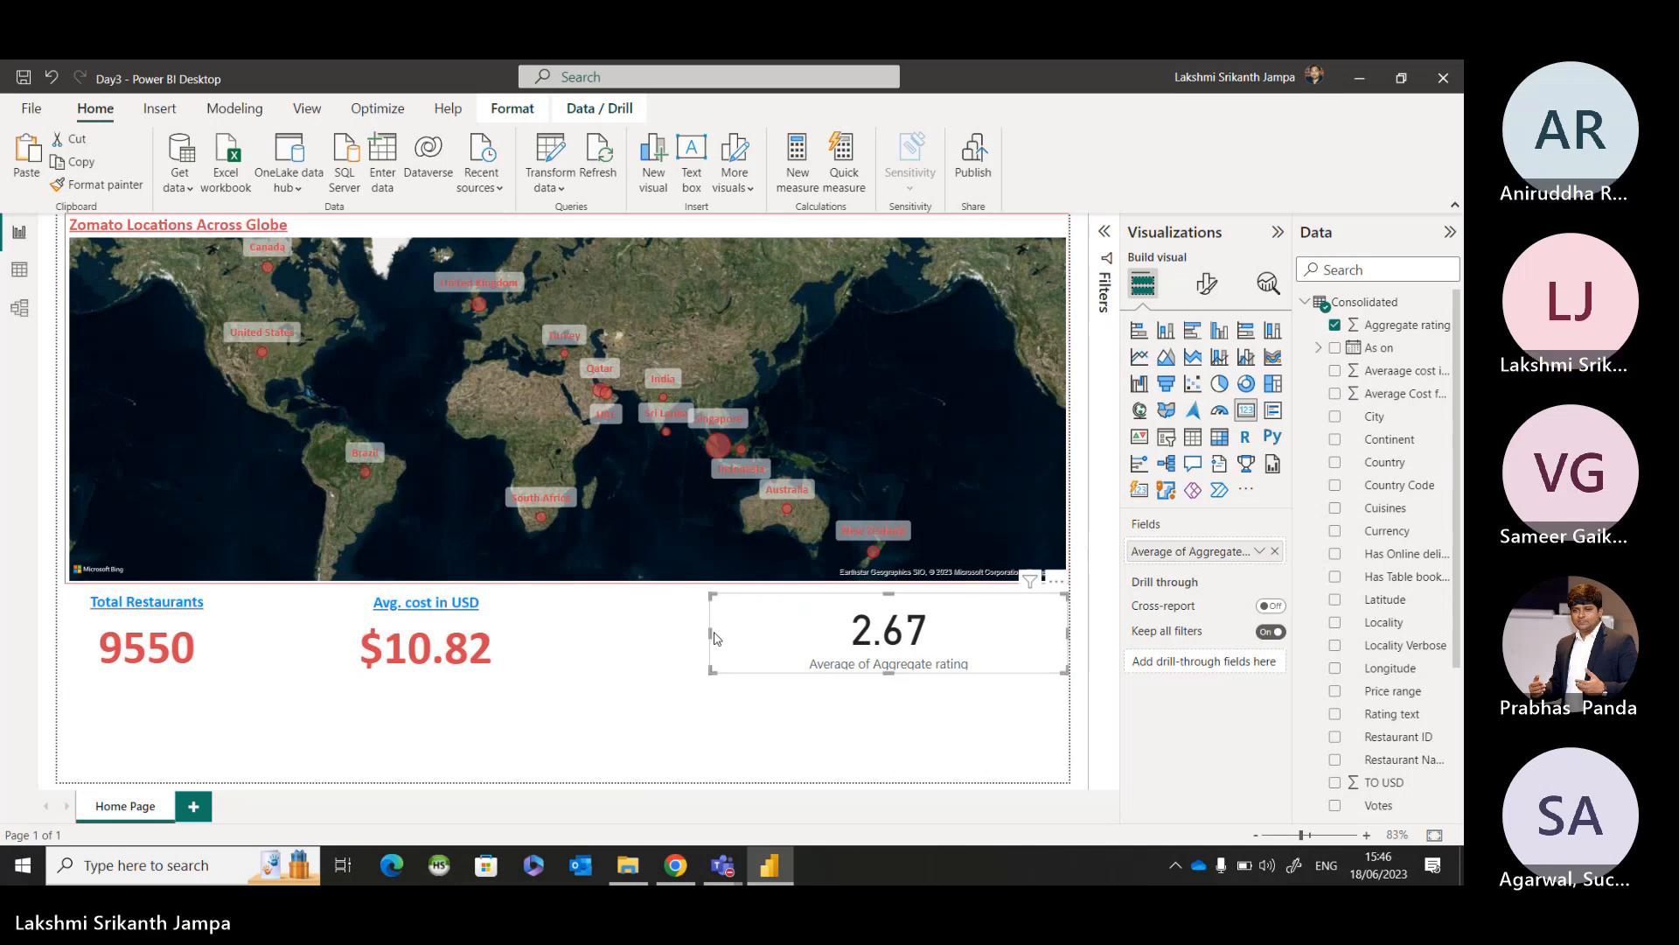
{"action": "left_click_drag", "start_coordinate": [715, 638], "coordinate": [820, 638]}
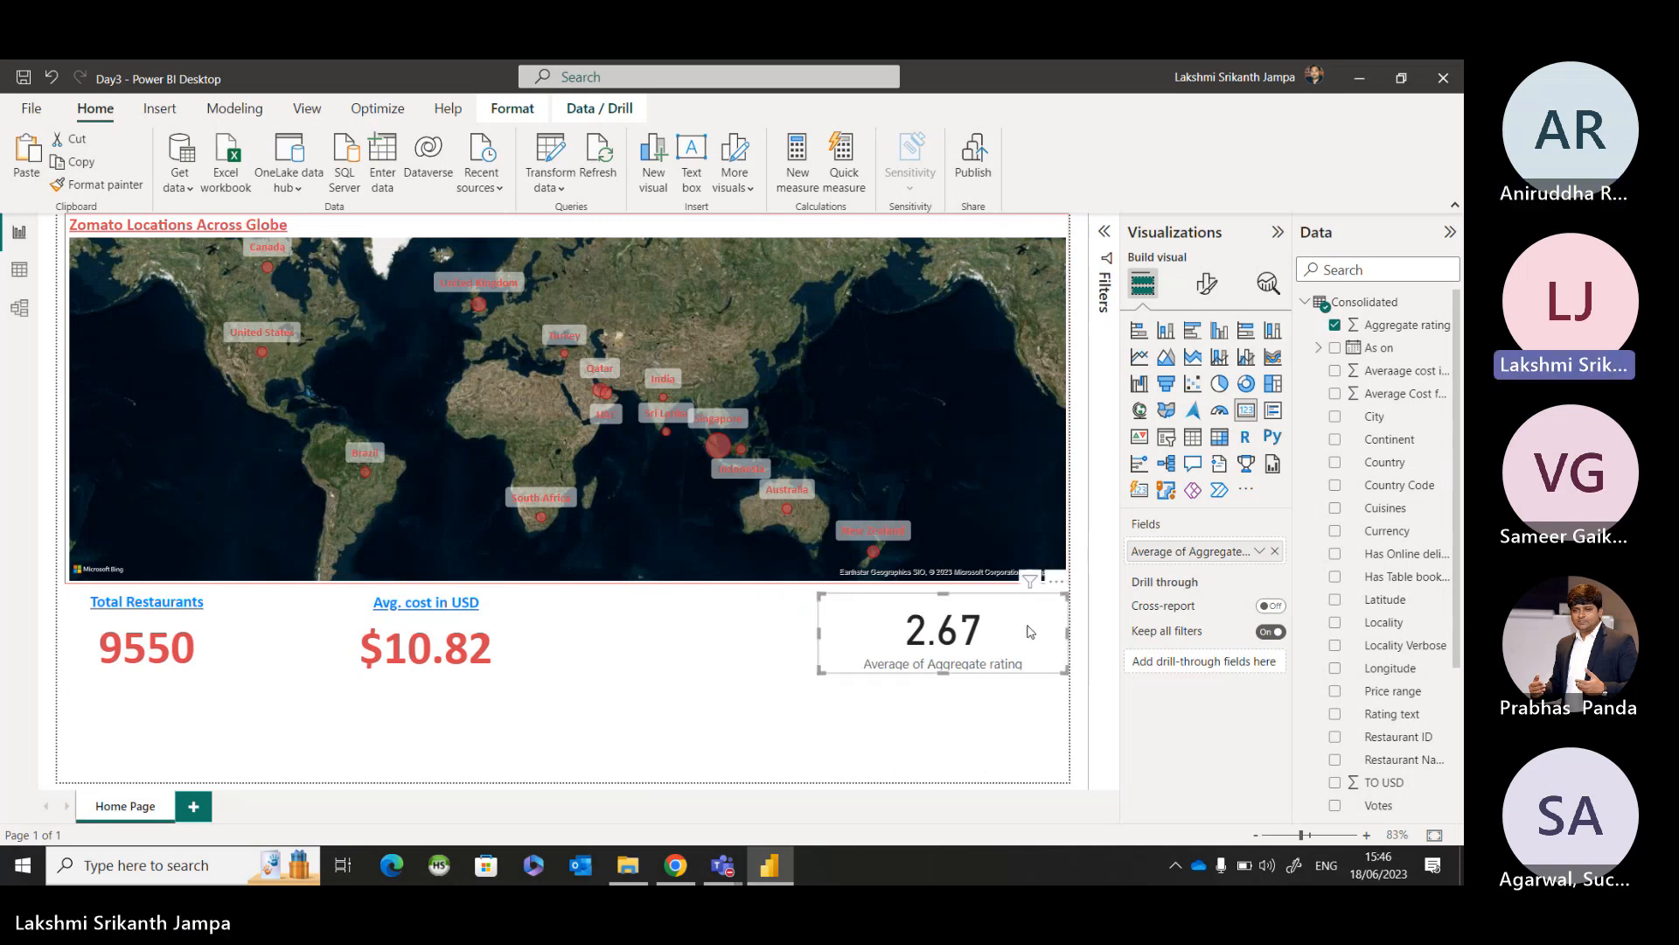
{"action": "left_click_drag", "start_coordinate": [1031, 631], "coordinate": [822, 626]}
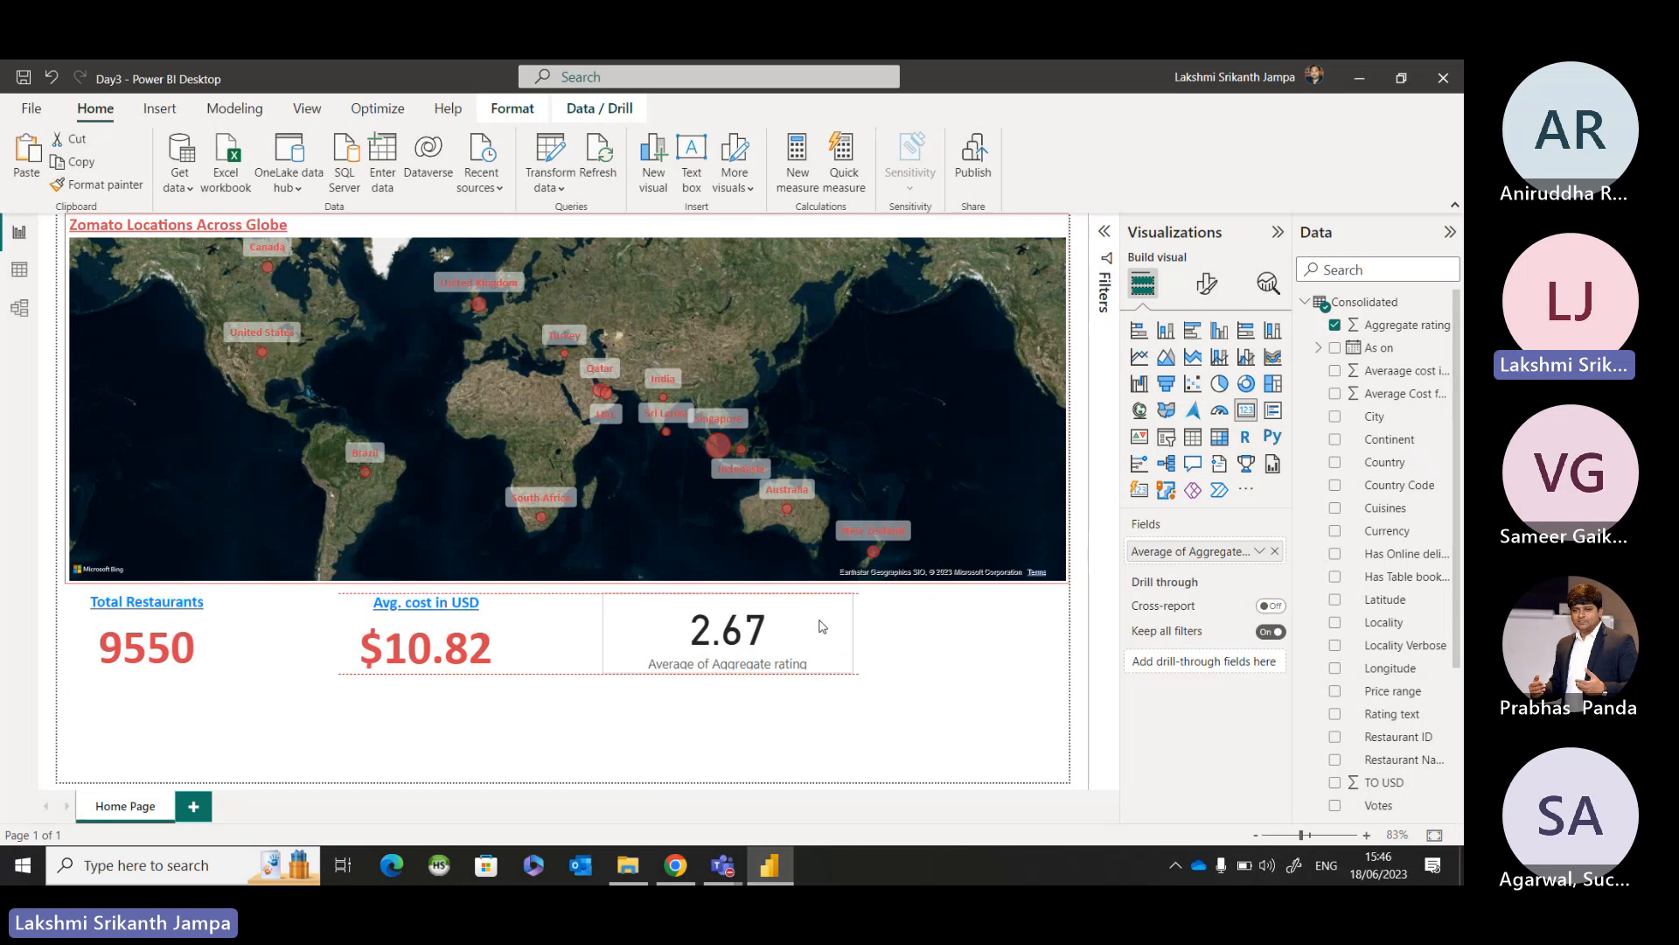
{"action": "left_click", "coordinate": [884, 776]}
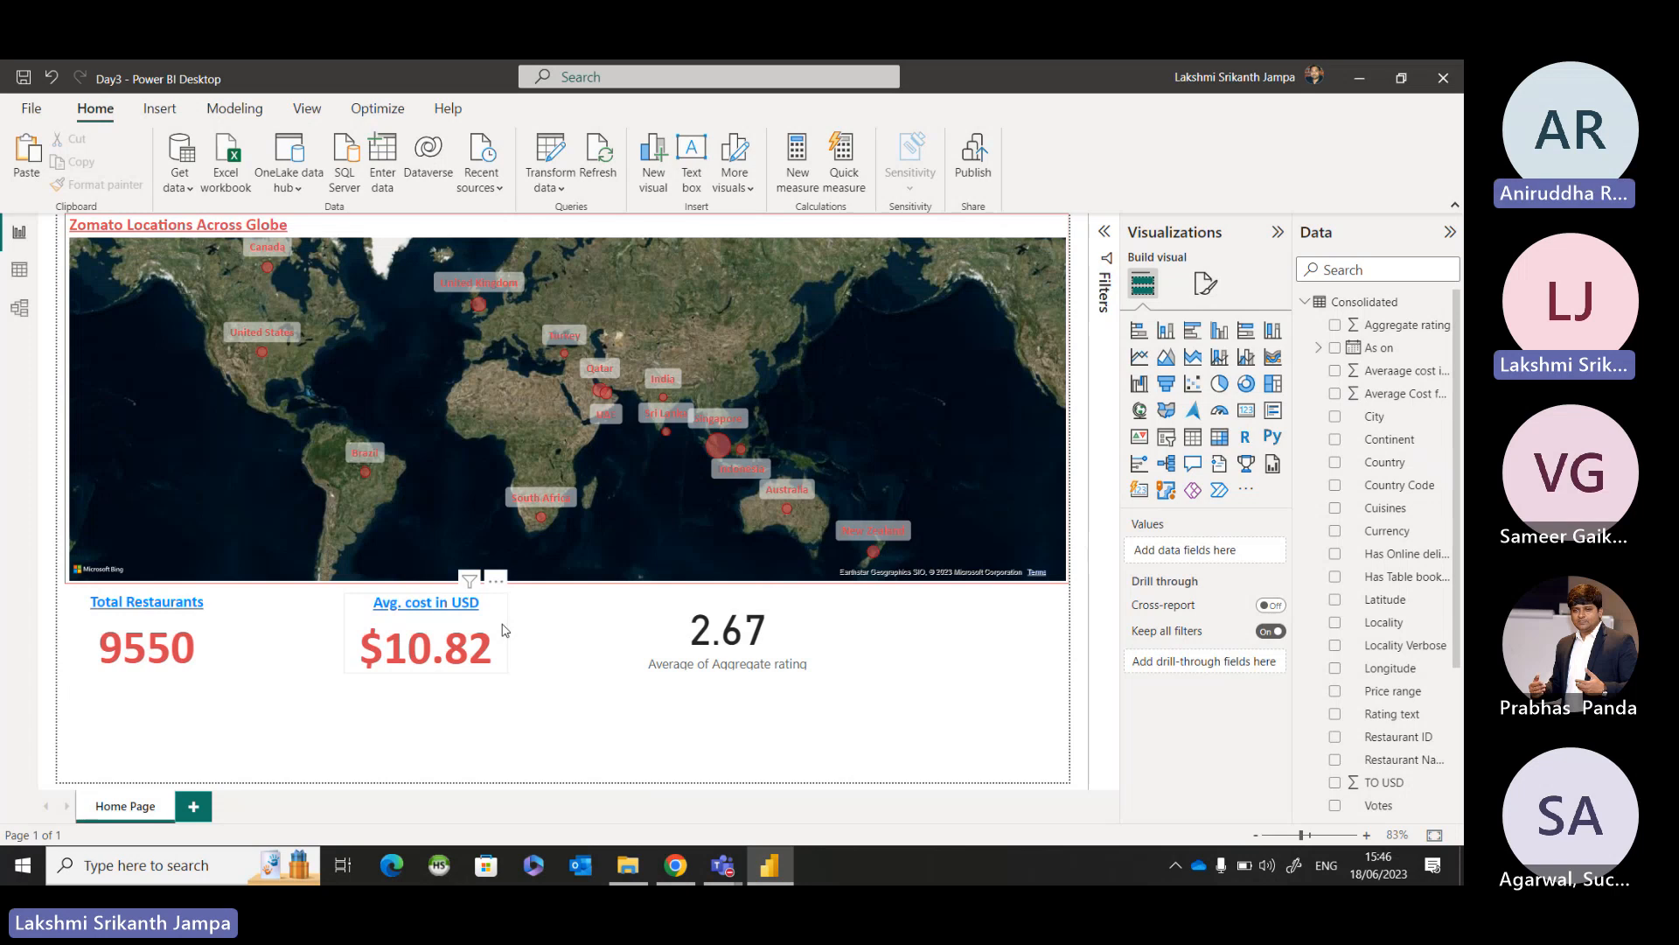
Copy the Avg. cost in USD card's formatting onto the average rating card and open the rating card's format settings.
{"action": "left_click", "coordinate": [506, 651]}
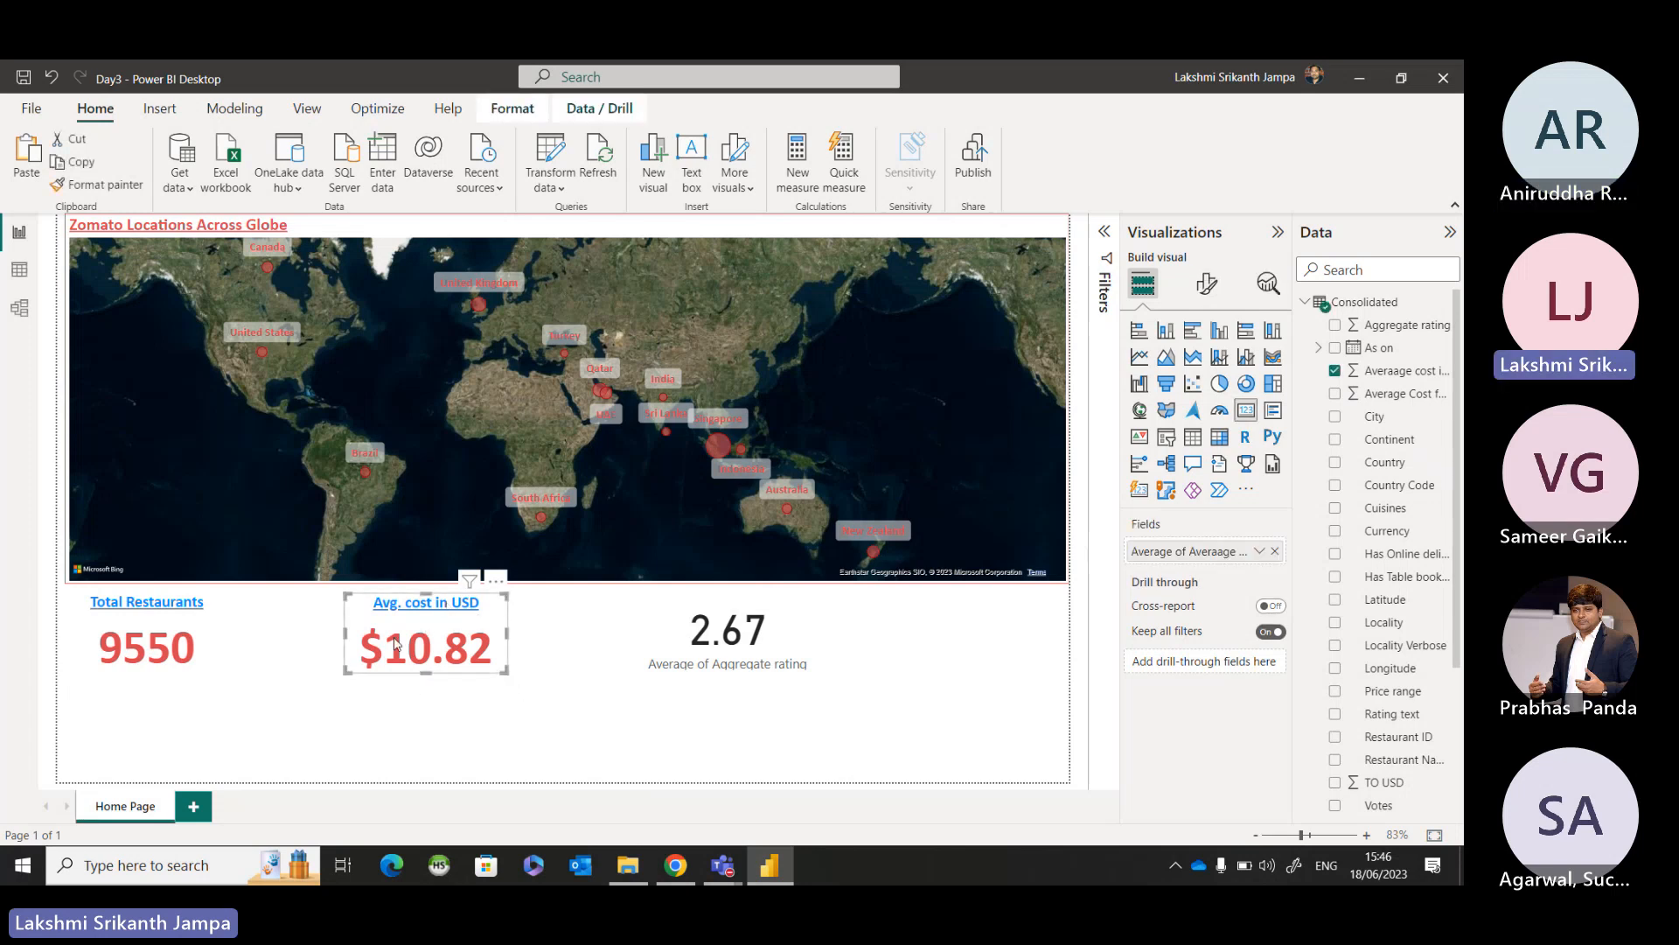
{"action": "left_click", "coordinate": [120, 187]}
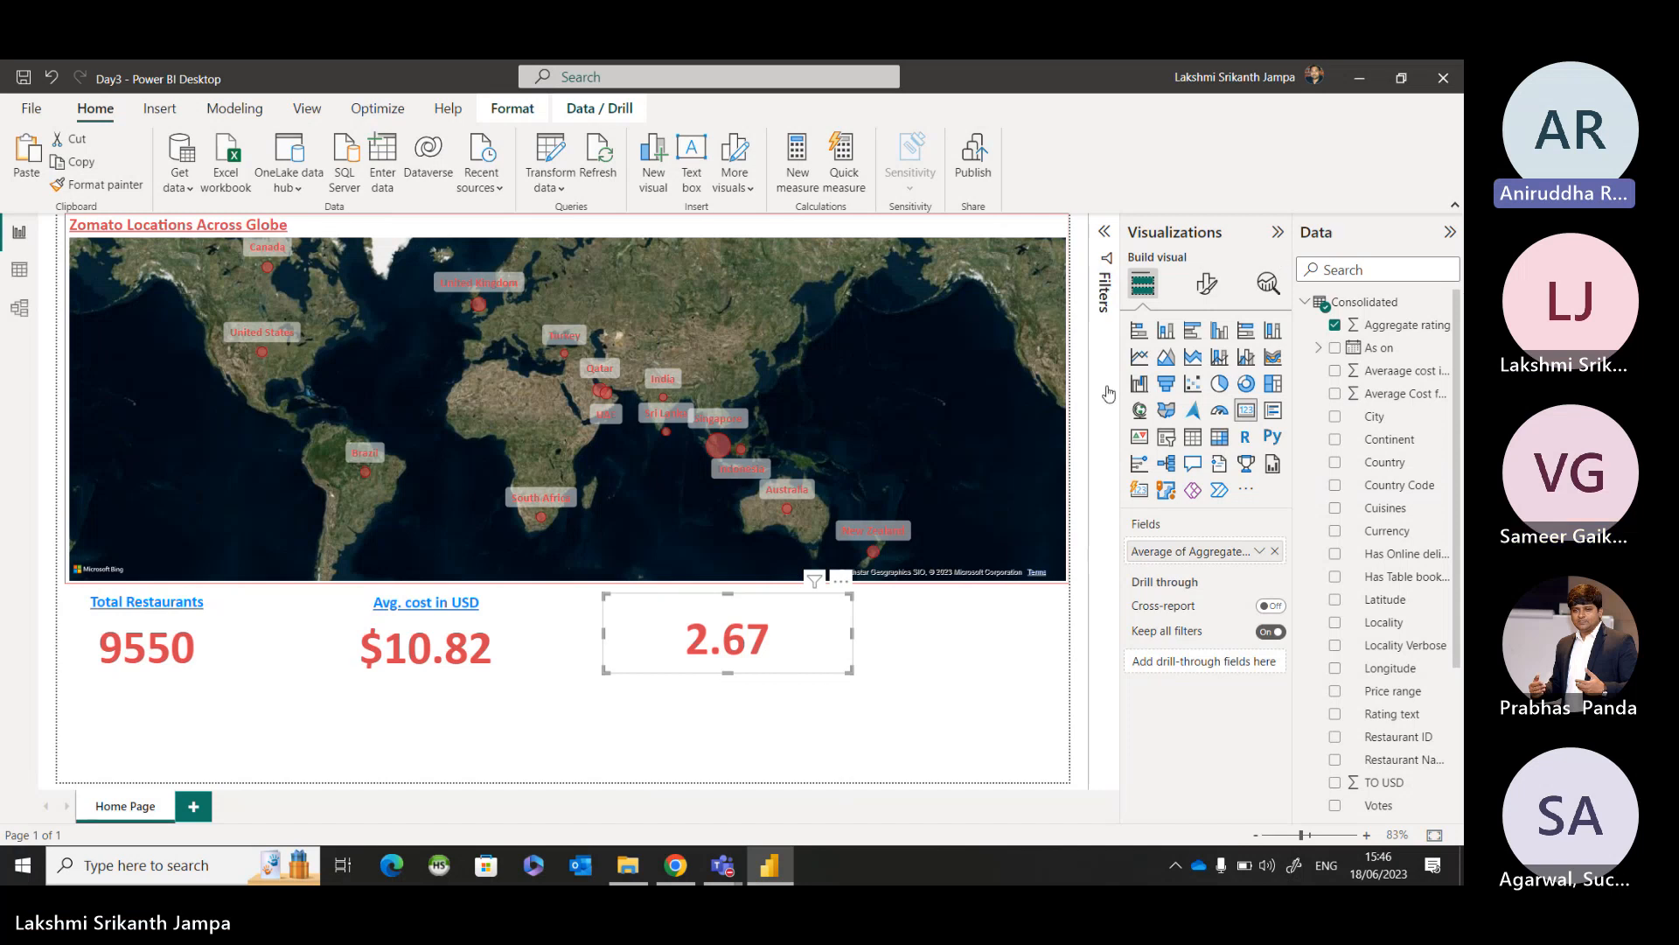
{"action": "left_click", "coordinate": [1206, 284]}
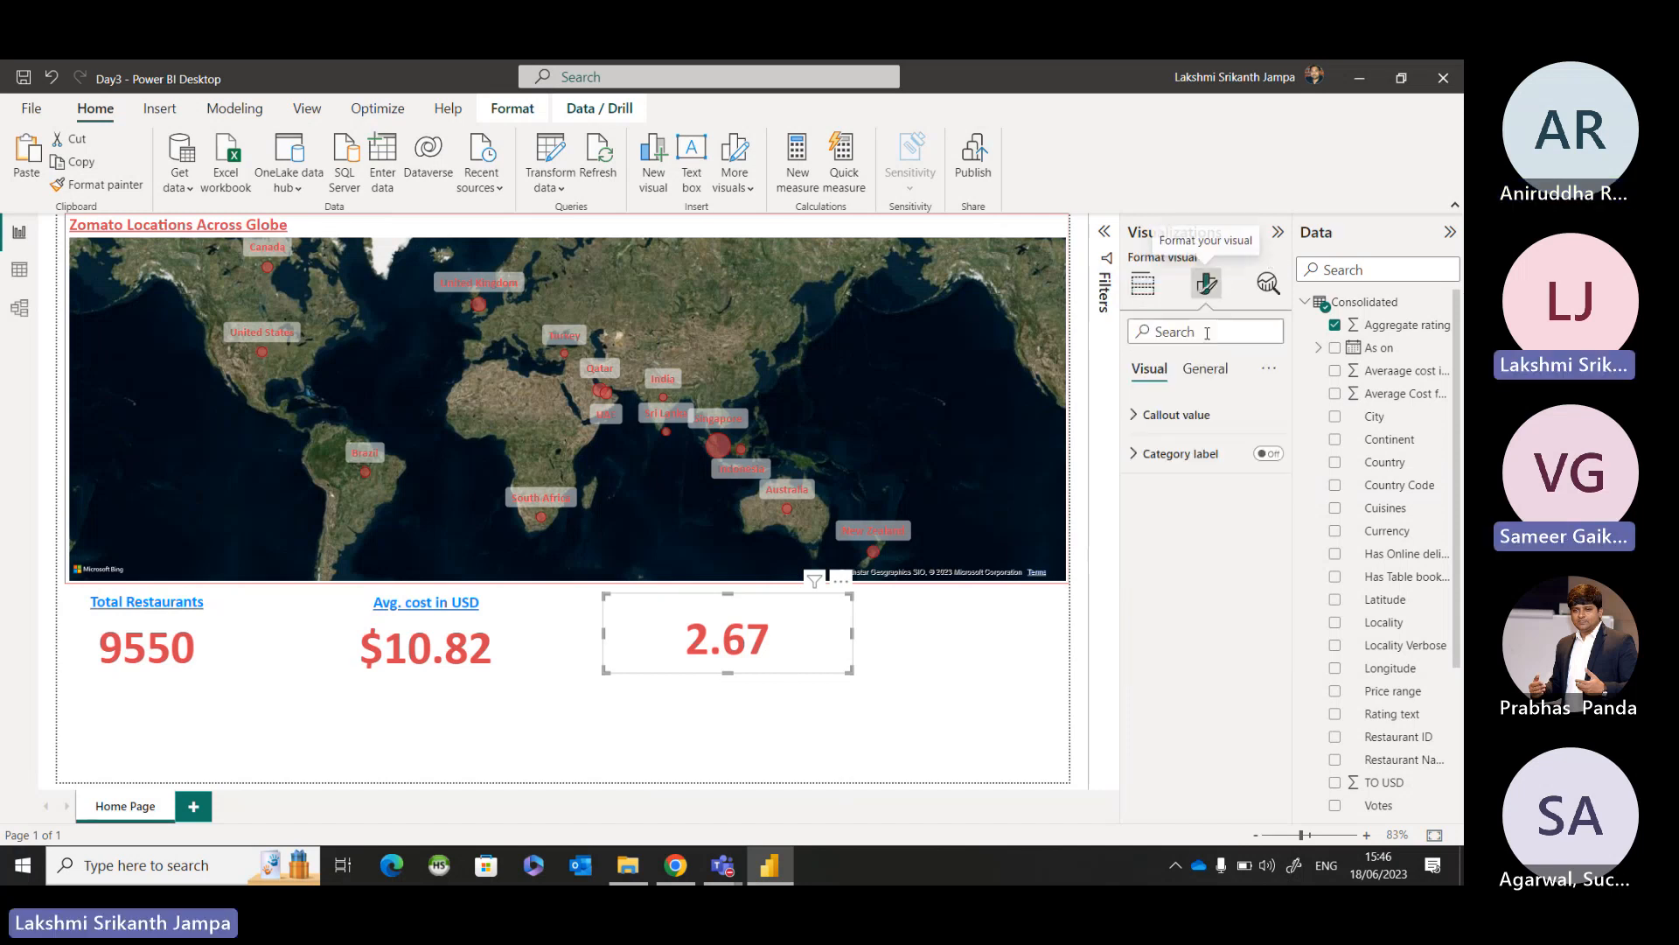
Set the average rating card's title text to "Avg. Rating".
{"action": "left_click", "coordinate": [1199, 375]}
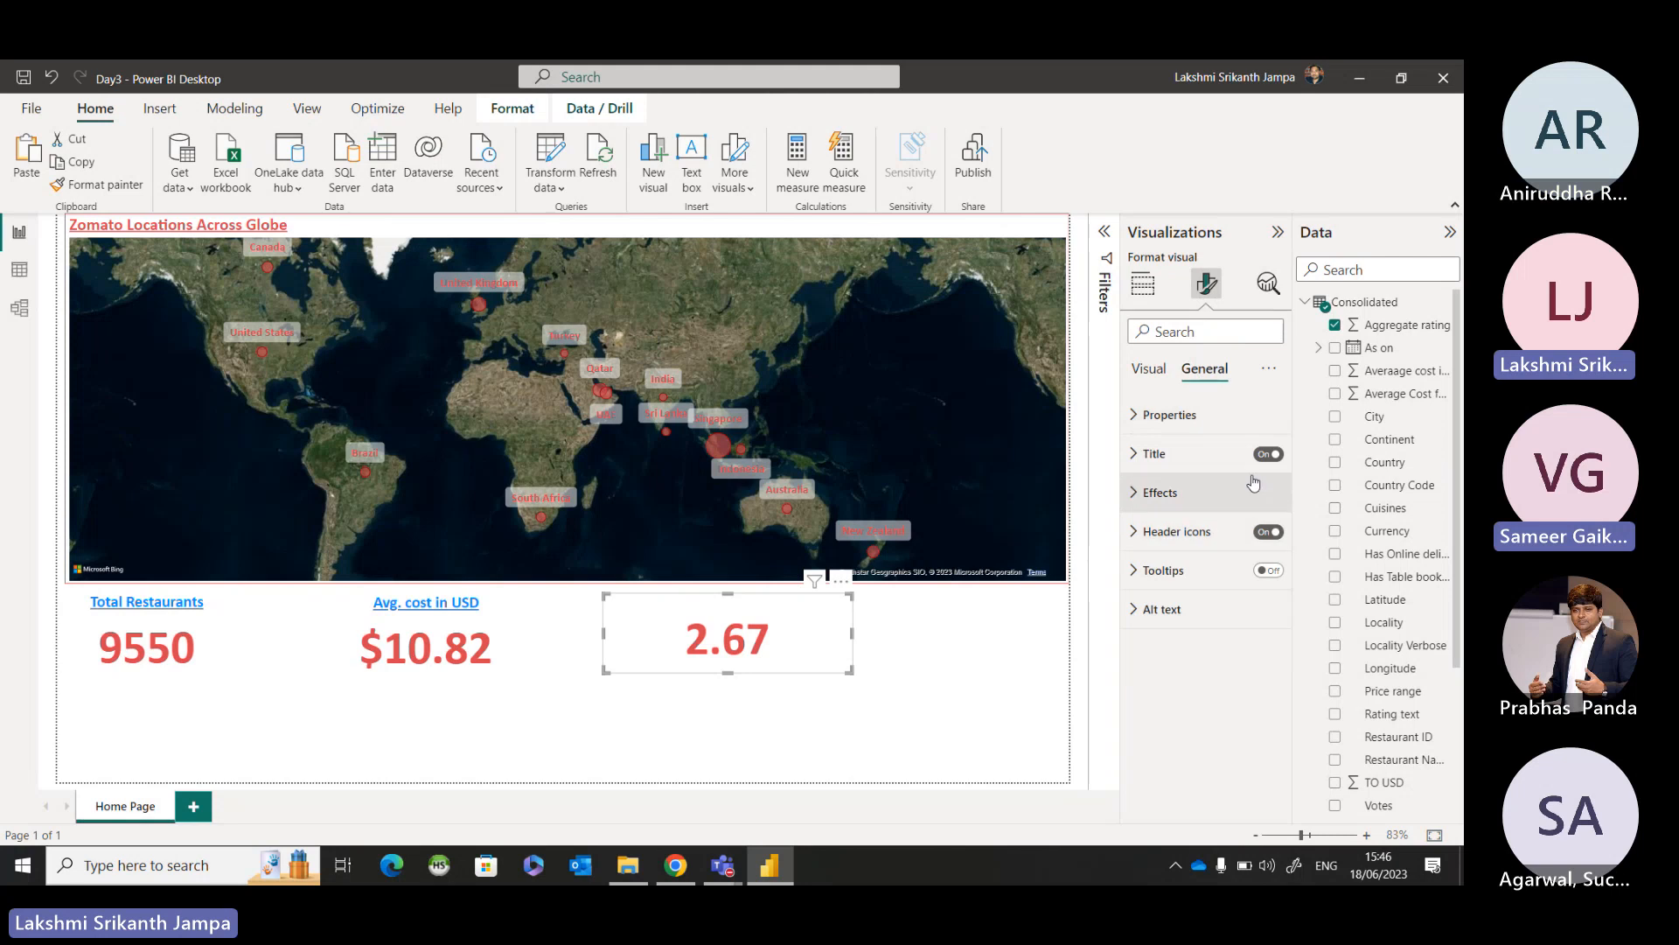
{"action": "left_click", "coordinate": [1154, 453]}
{"action": "left_click", "coordinate": [1165, 549]}
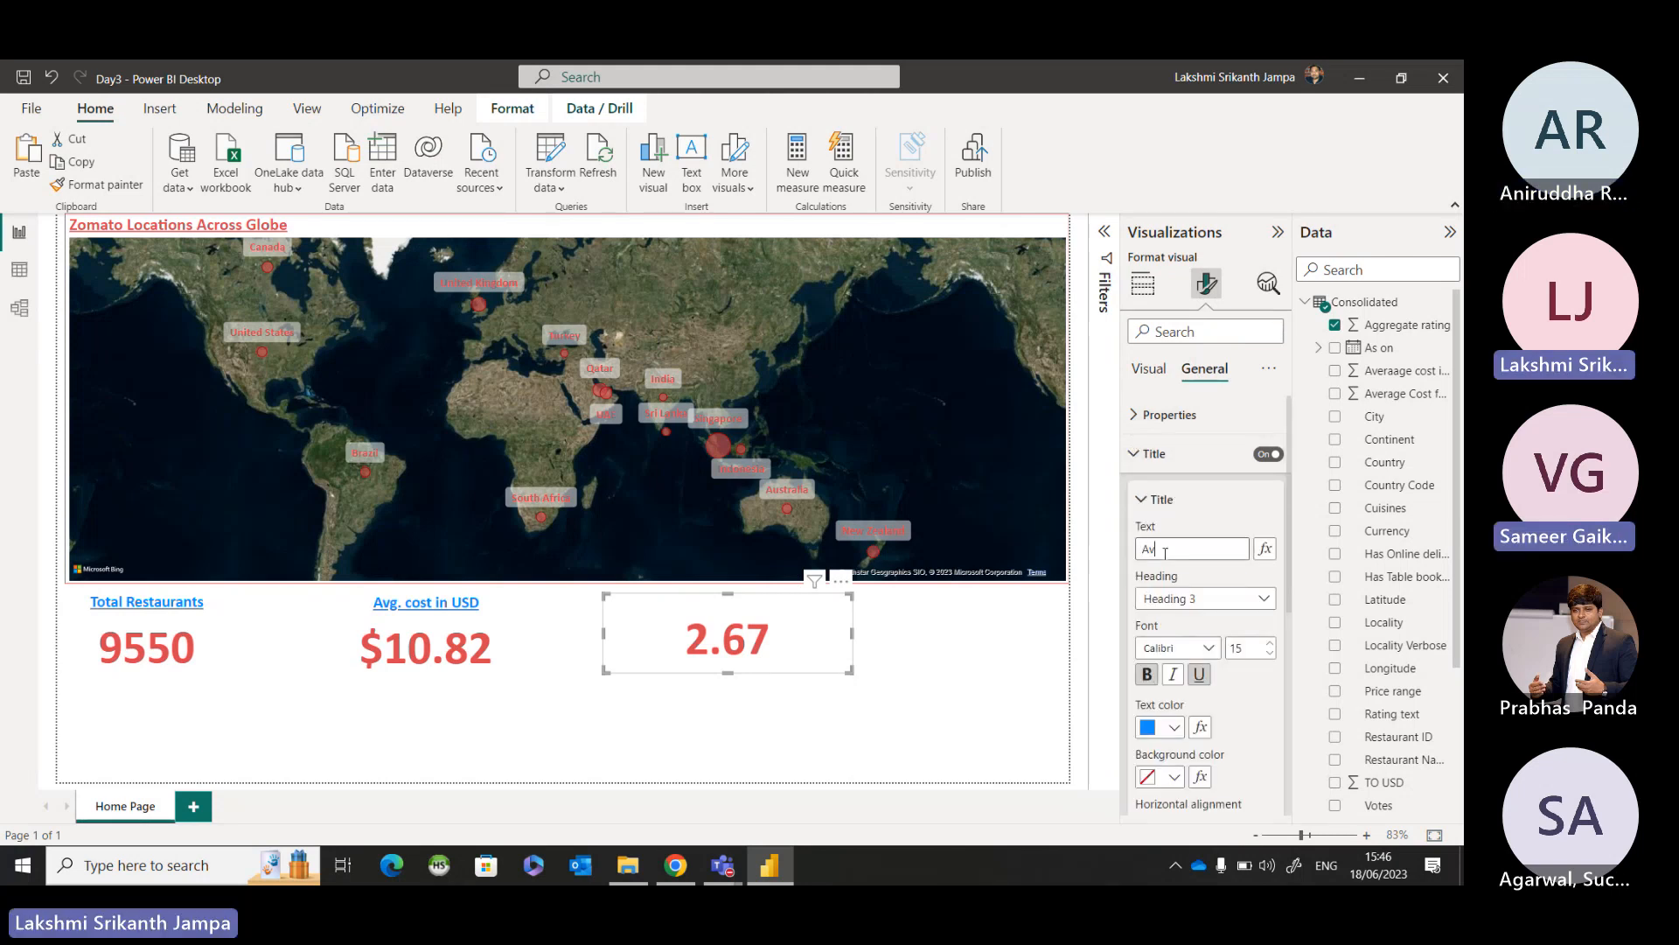
{"action": "type", "text": "Avg. Rating"}
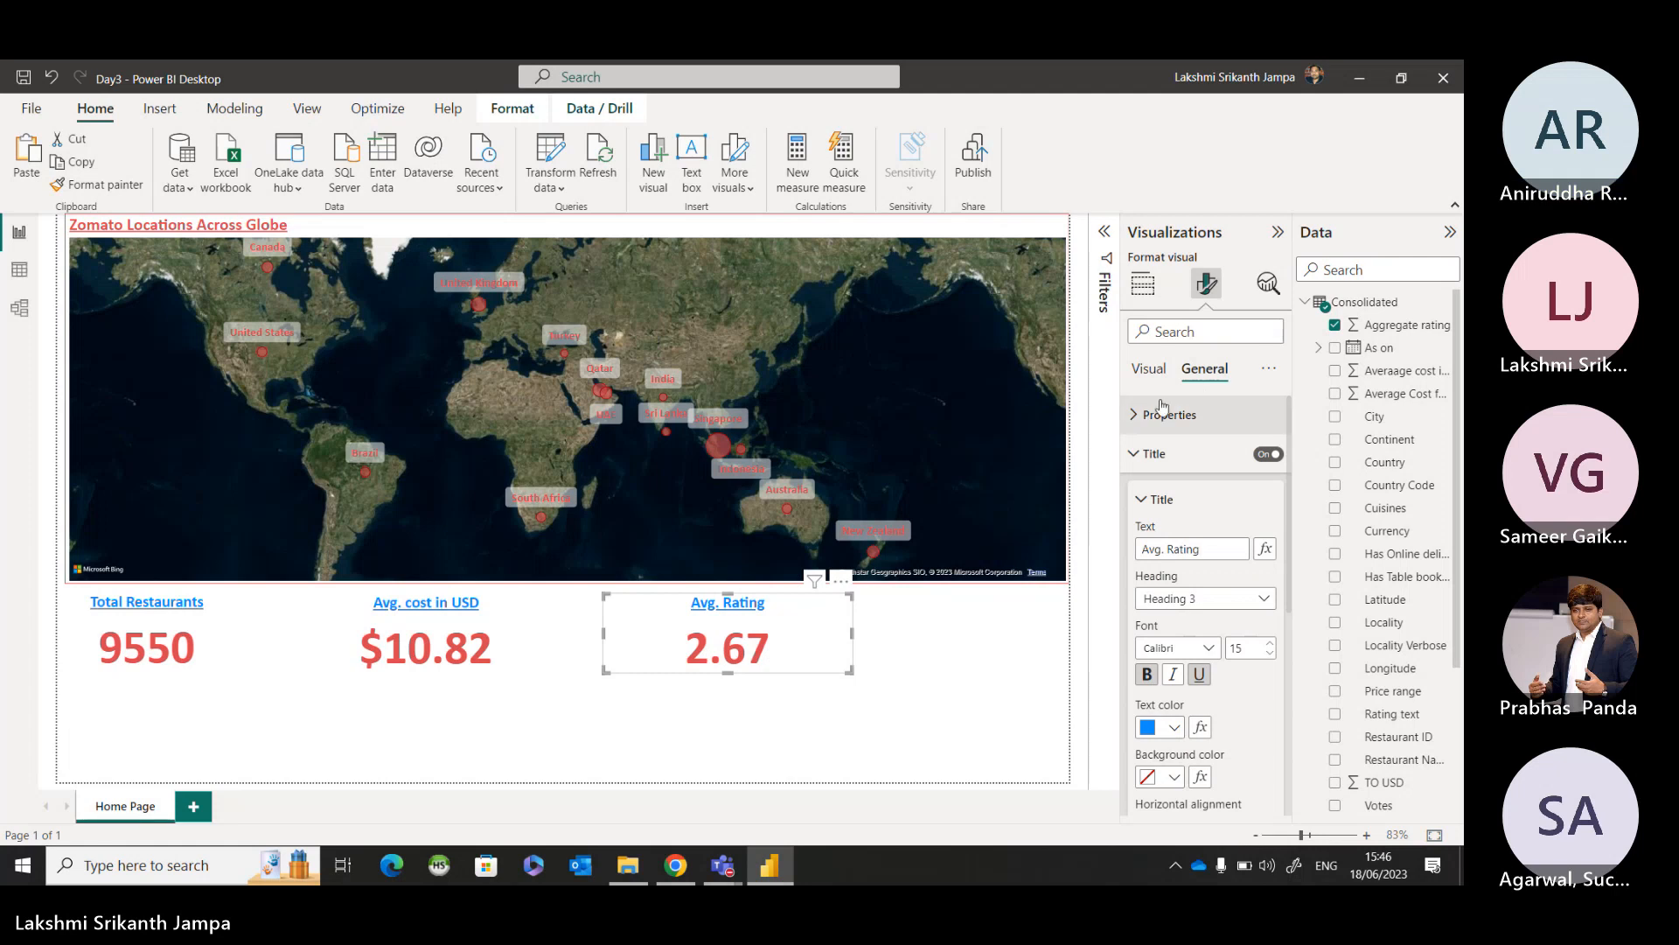
{"action": "left_click", "coordinate": [1137, 453]}
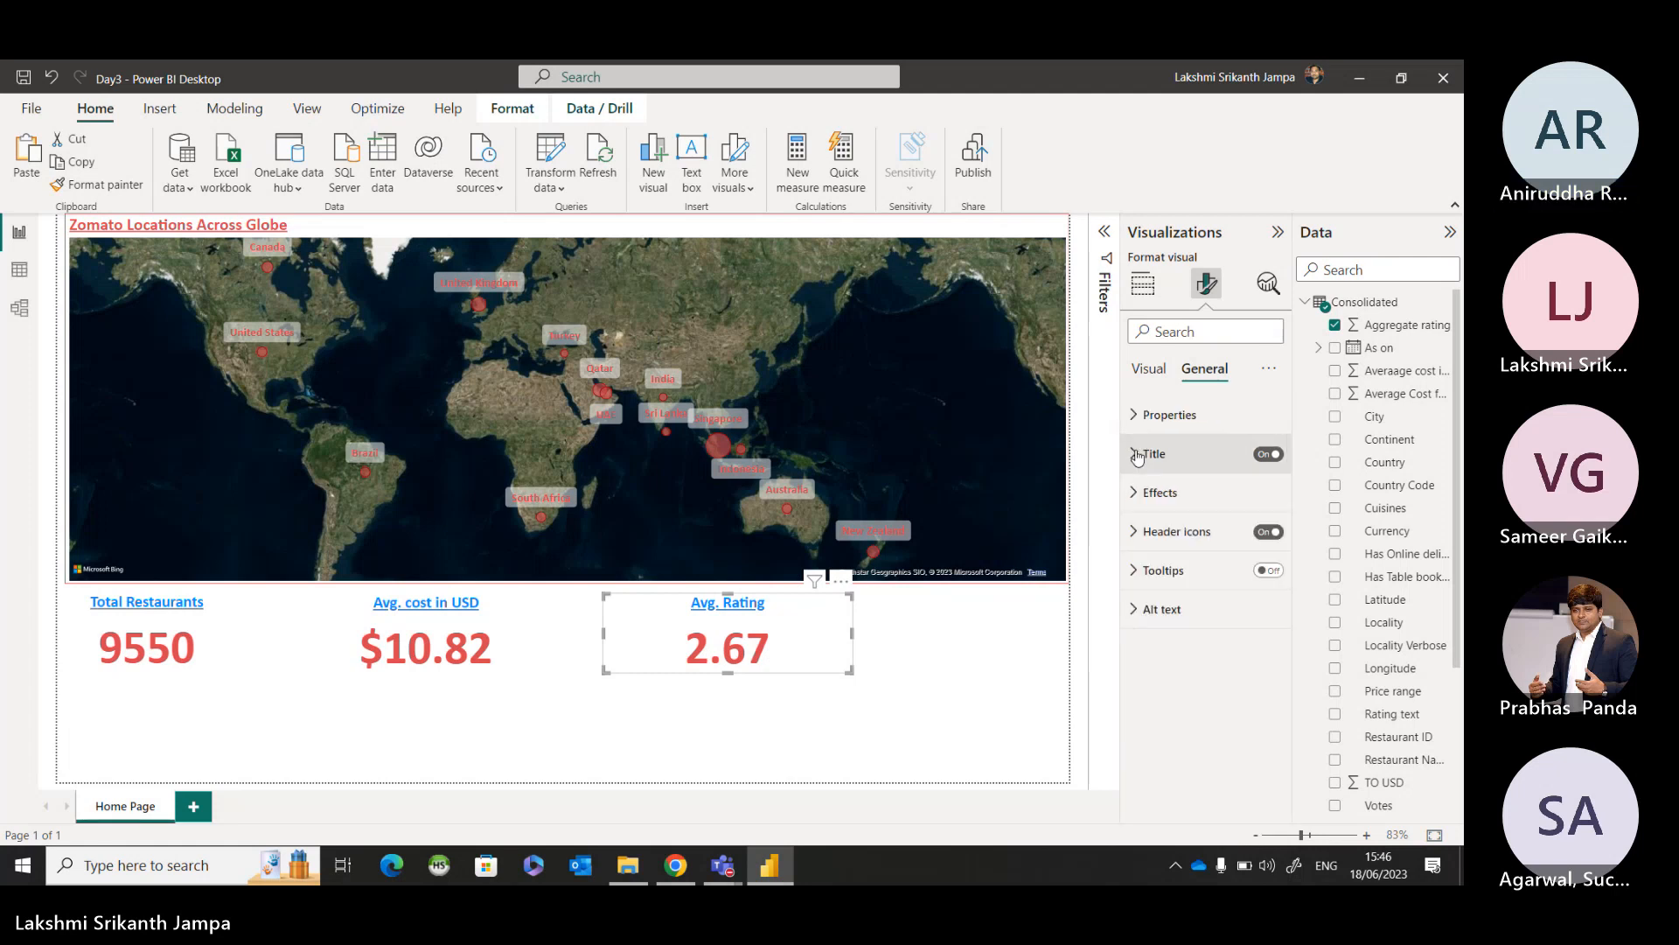
Narrow the Avg. Rating card to roughly the width of the Avg. cost in USD card, then deselect it.
{"action": "left_click", "coordinate": [506, 671]}
{"action": "left_click", "coordinate": [820, 664]}
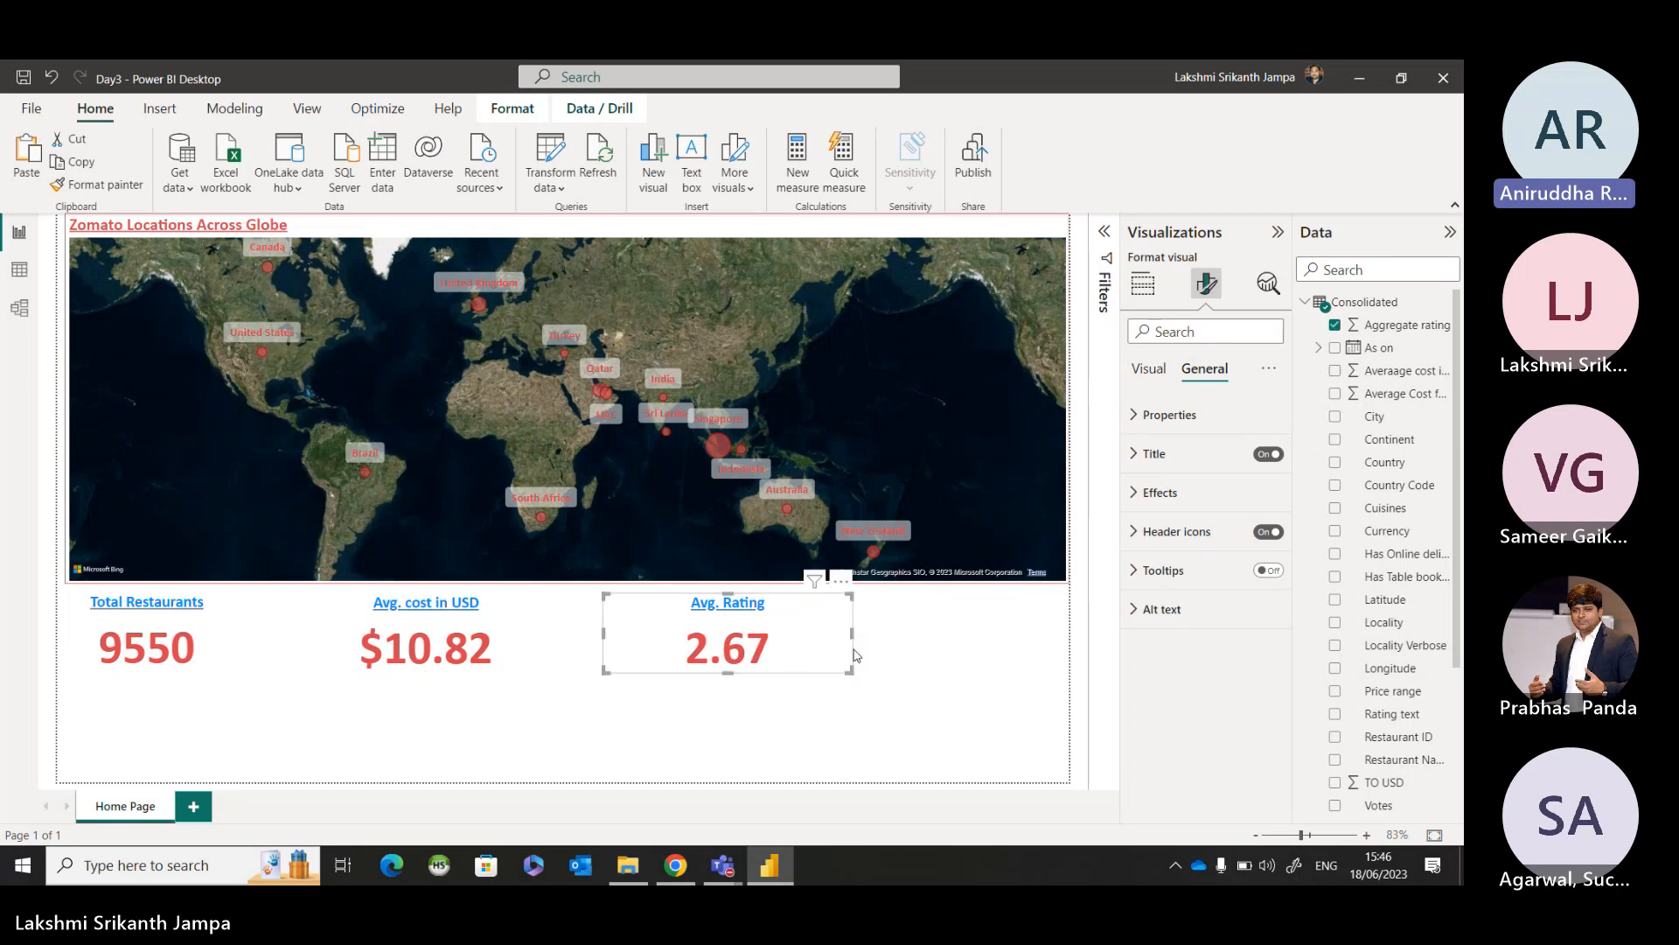
{"action": "left_click_drag", "start_coordinate": [852, 637], "coordinate": [773, 640]}
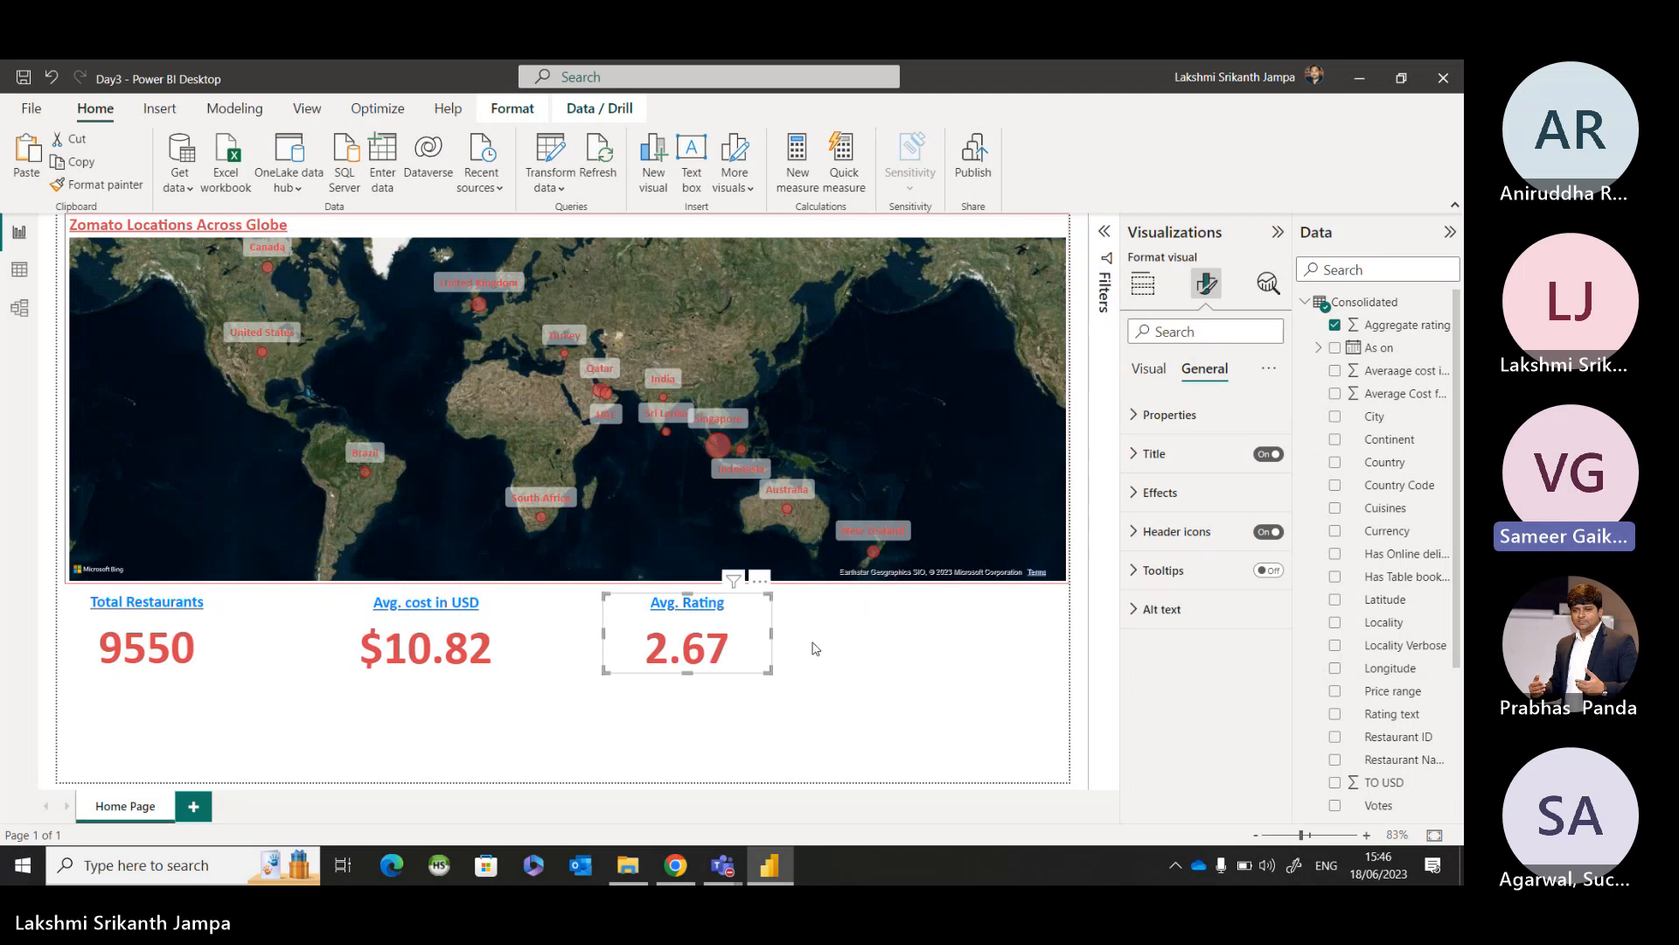
{"action": "left_click", "coordinate": [816, 648]}
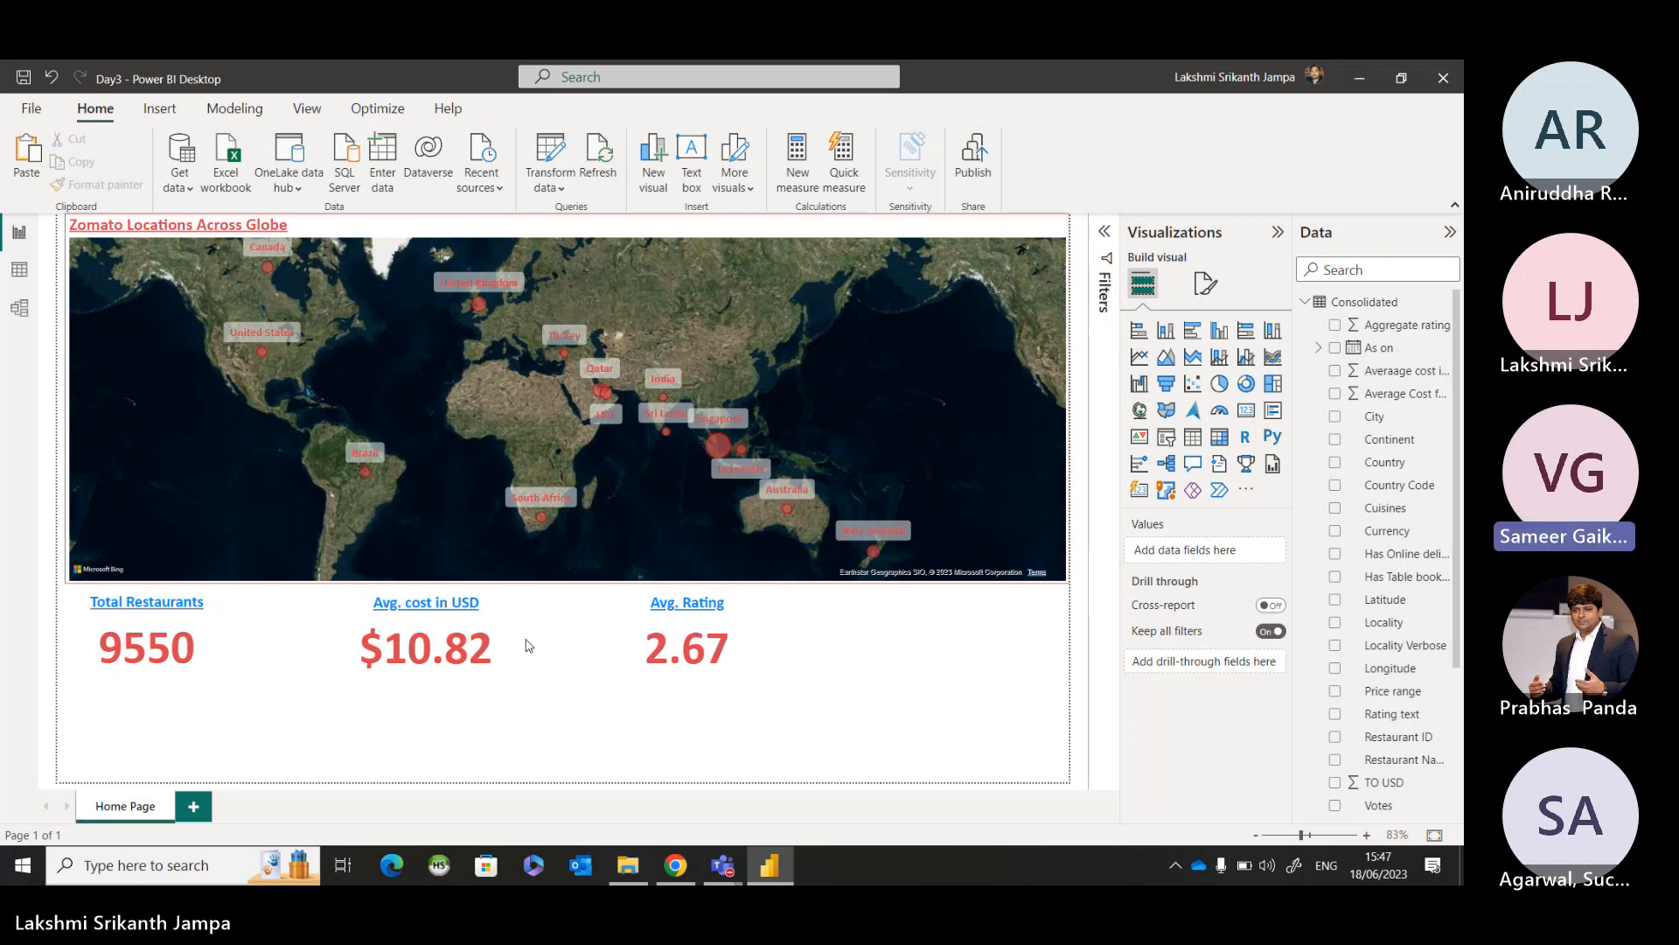
{"action": "left_click", "coordinate": [505, 662]}
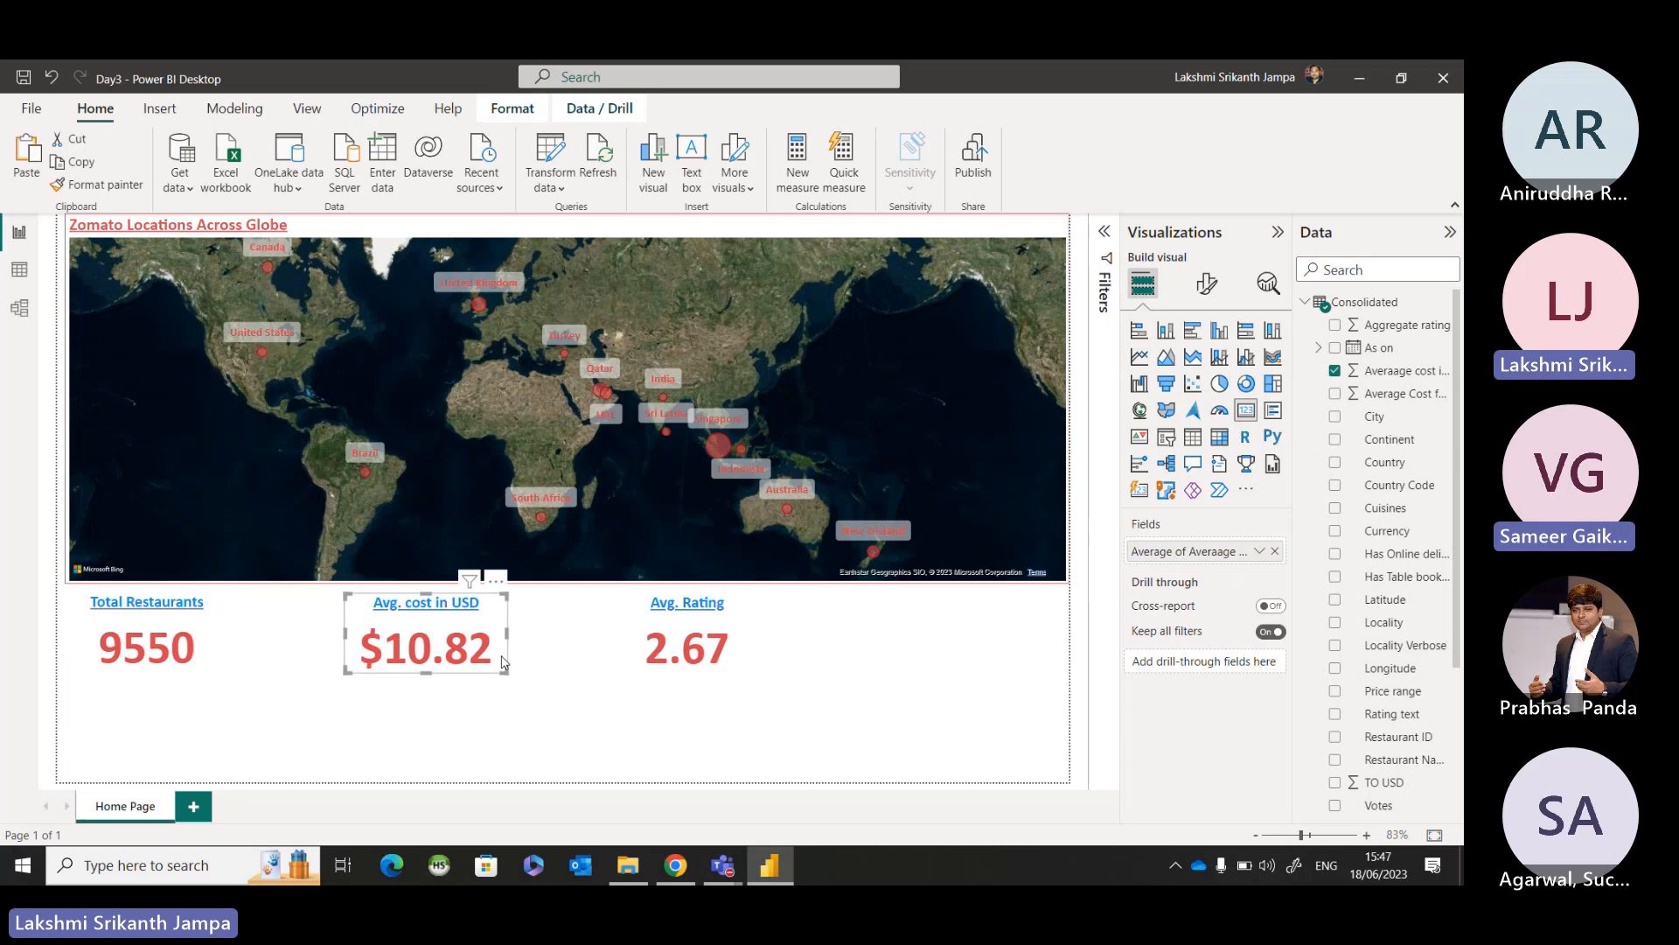
{"action": "left_click", "coordinate": [752, 639]}
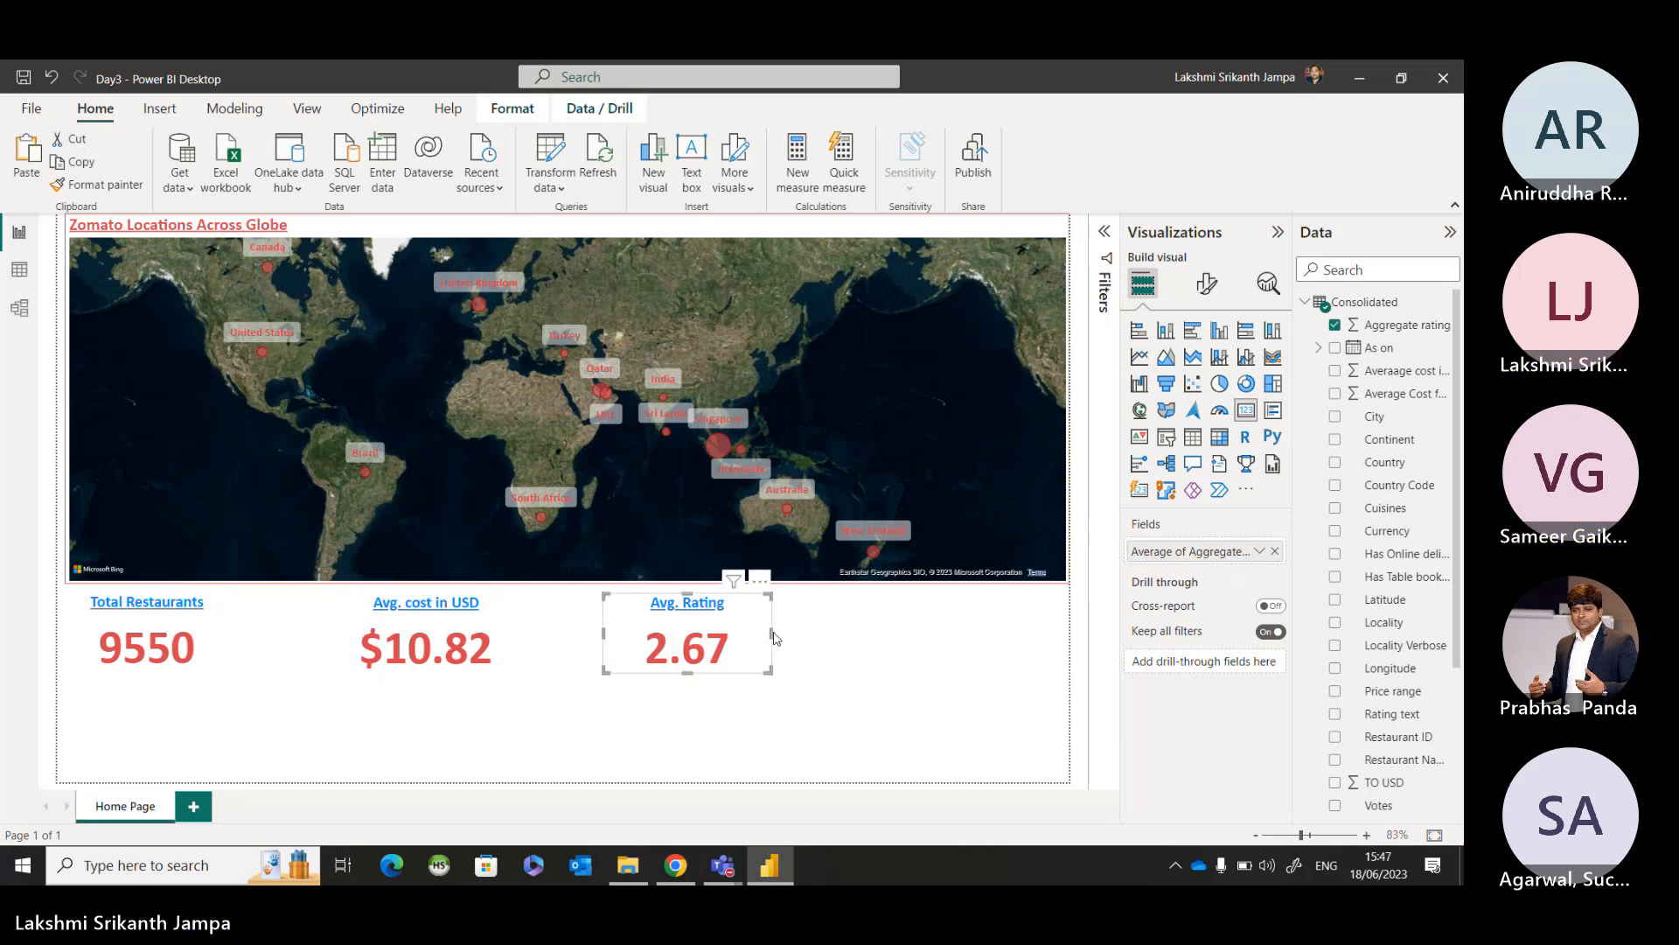
{"action": "left_click_drag", "start_coordinate": [773, 639], "coordinate": [788, 638]}
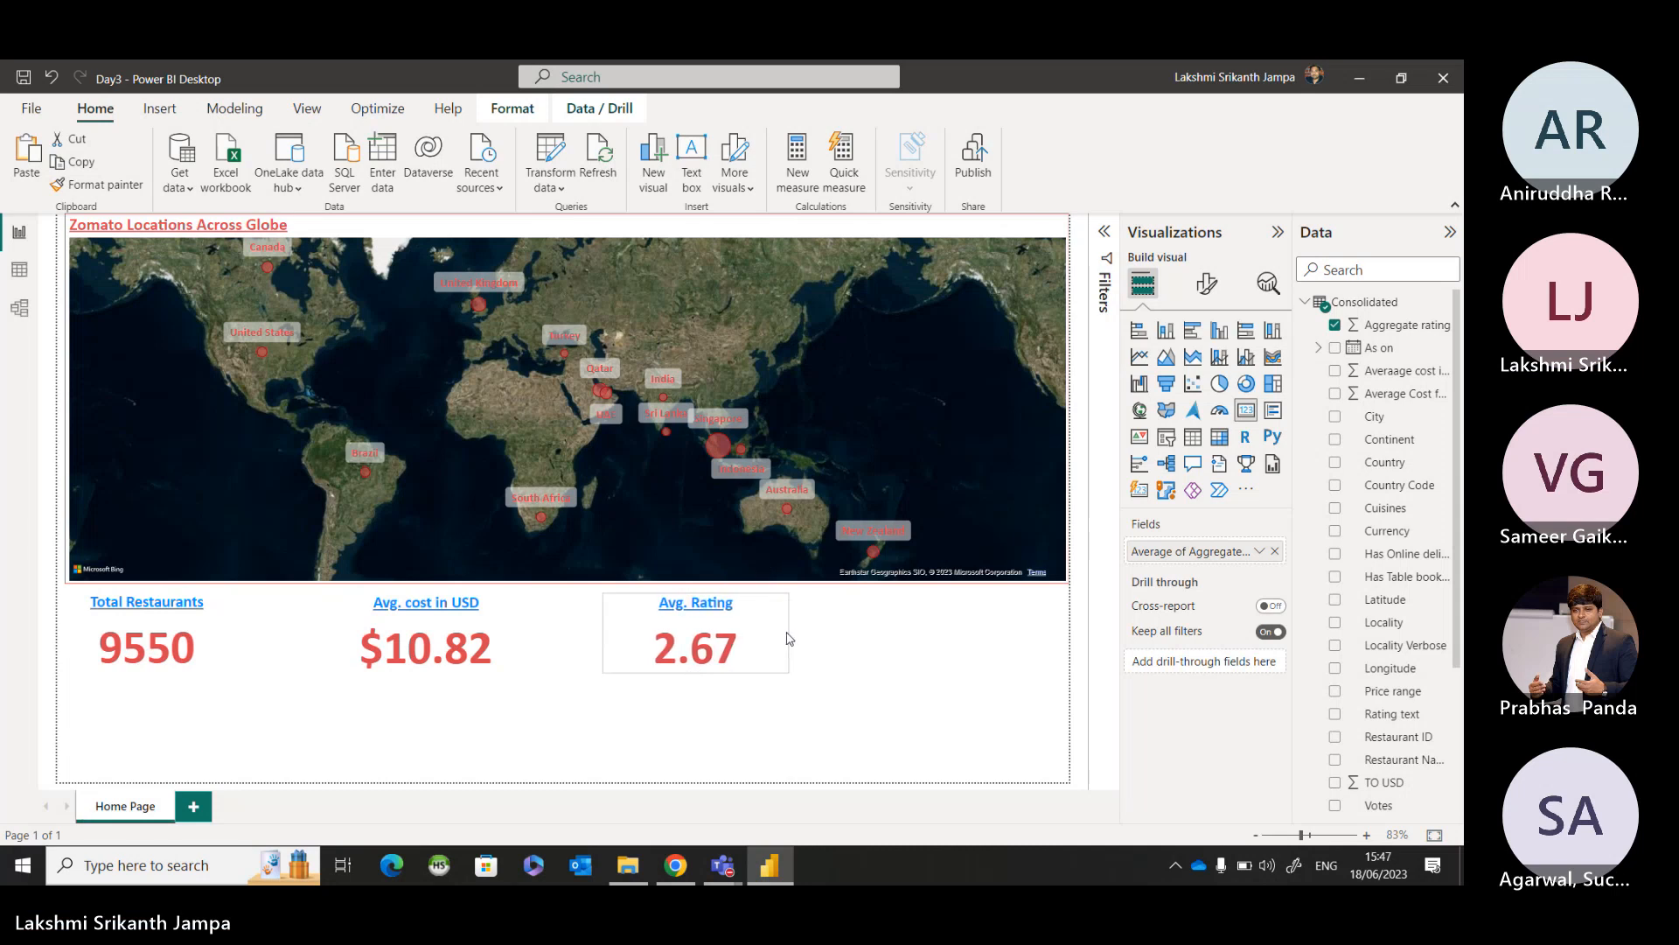
{"action": "left_click", "coordinate": [833, 670]}
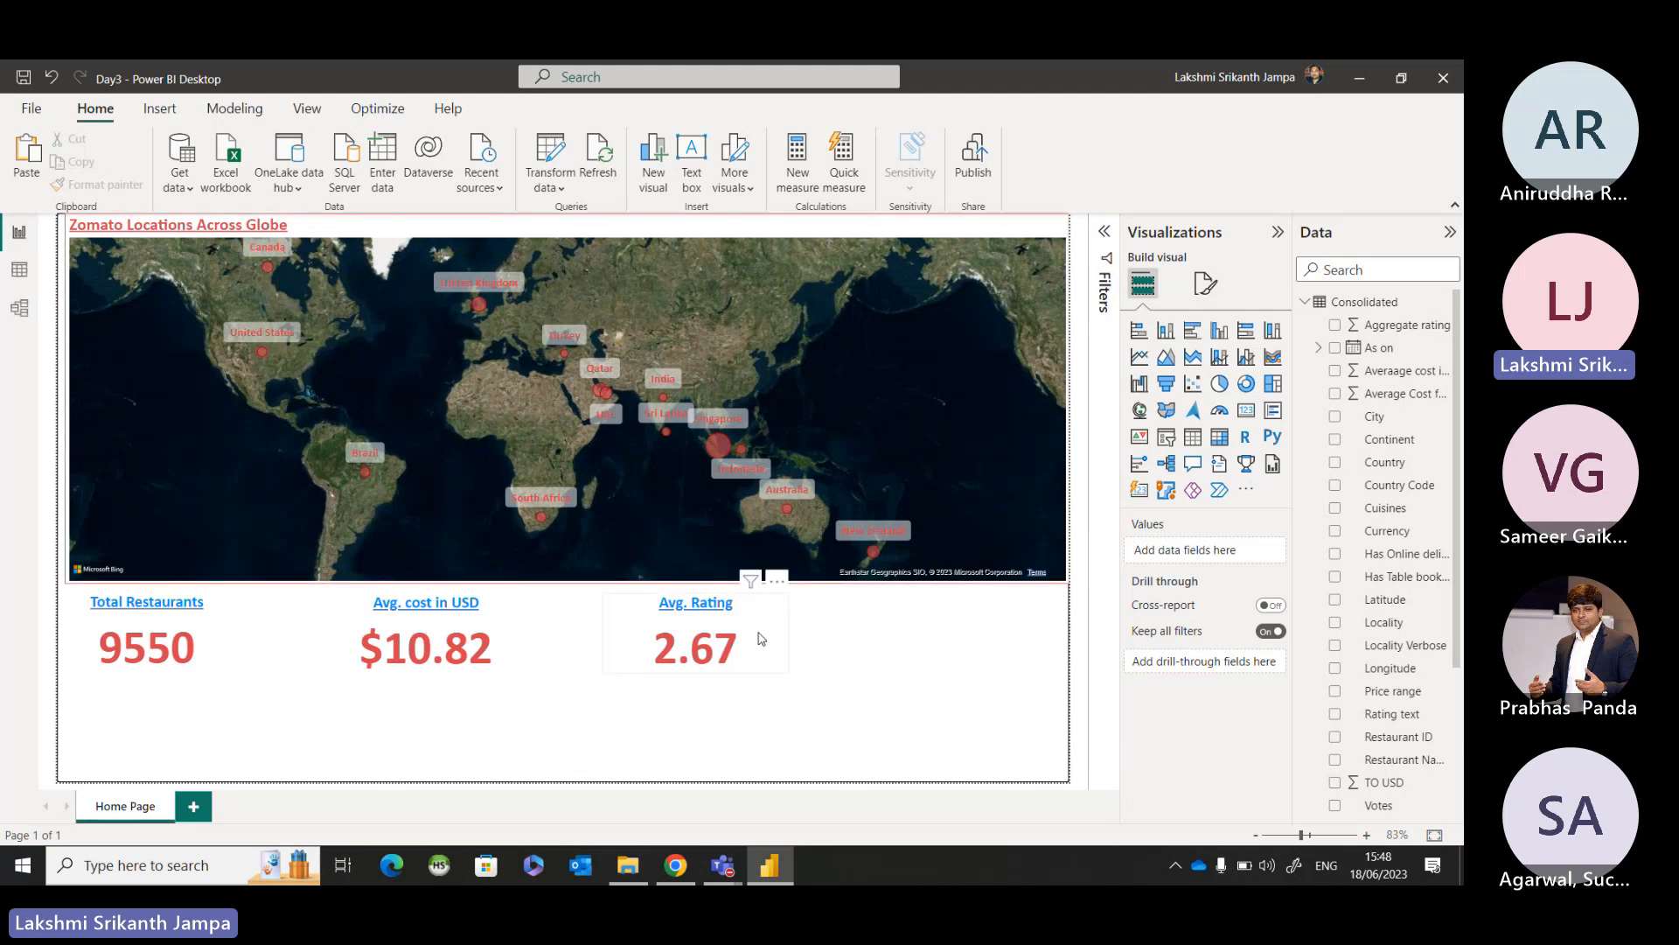
Duplicate the Avg. cost in USD card and place the copy in the KPI row beyond the Avg. Rating card.
{"action": "left_click", "coordinate": [495, 626]}
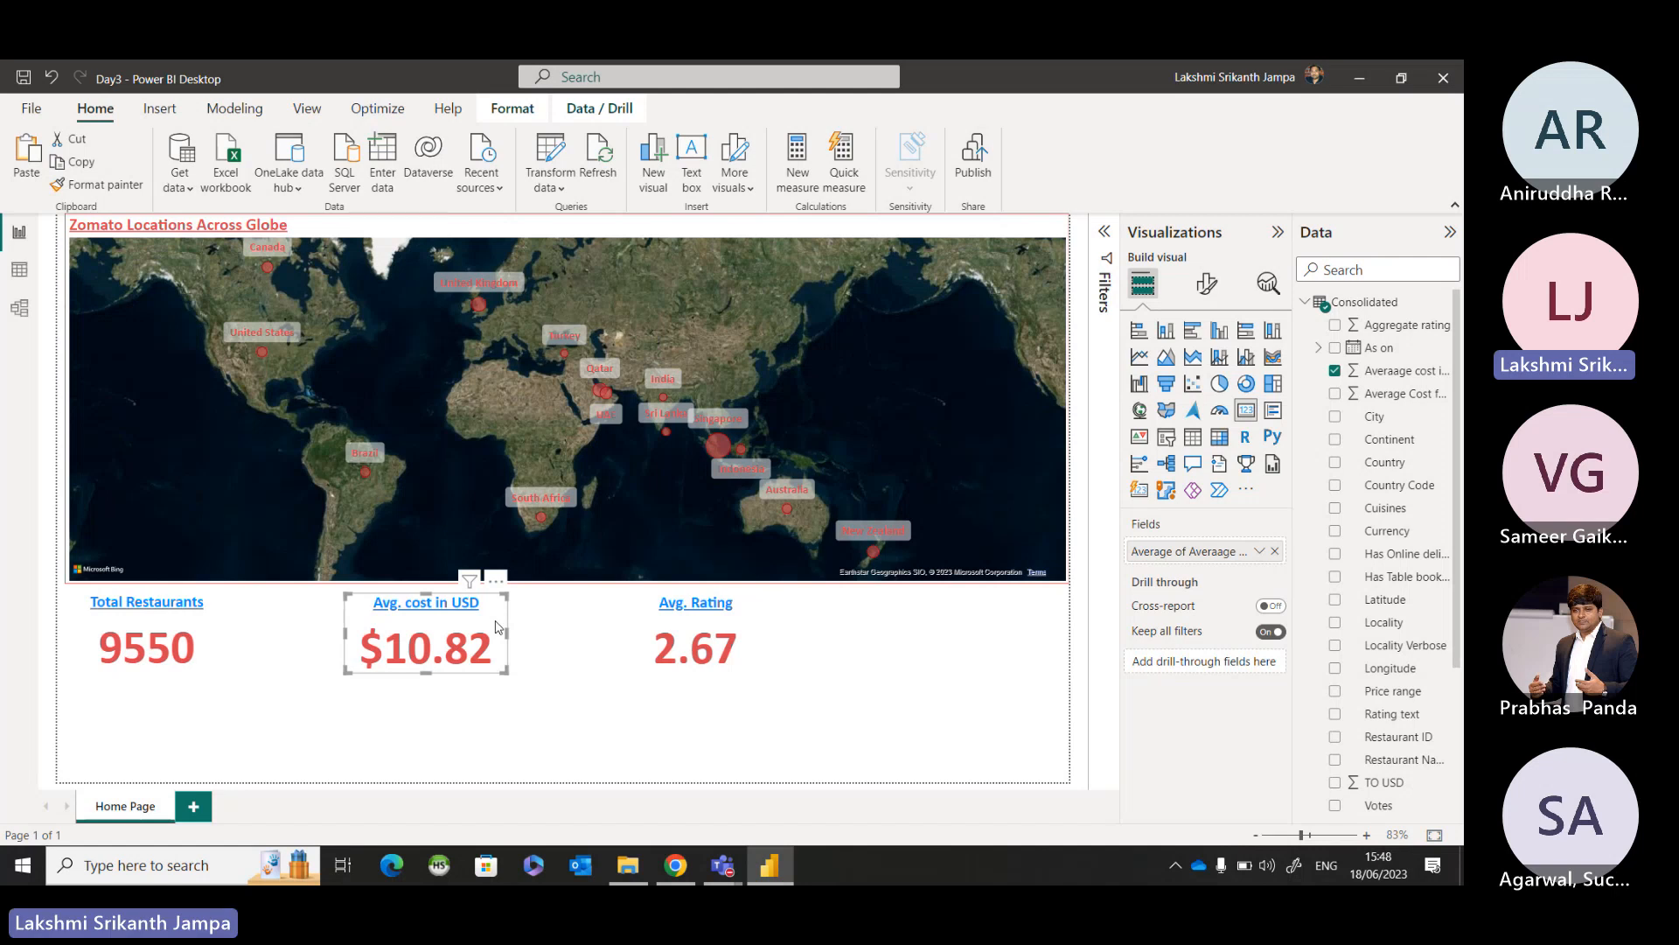
{"action": "key", "text": "ctrl+c"}
{"action": "key", "text": "ctrl+v"}
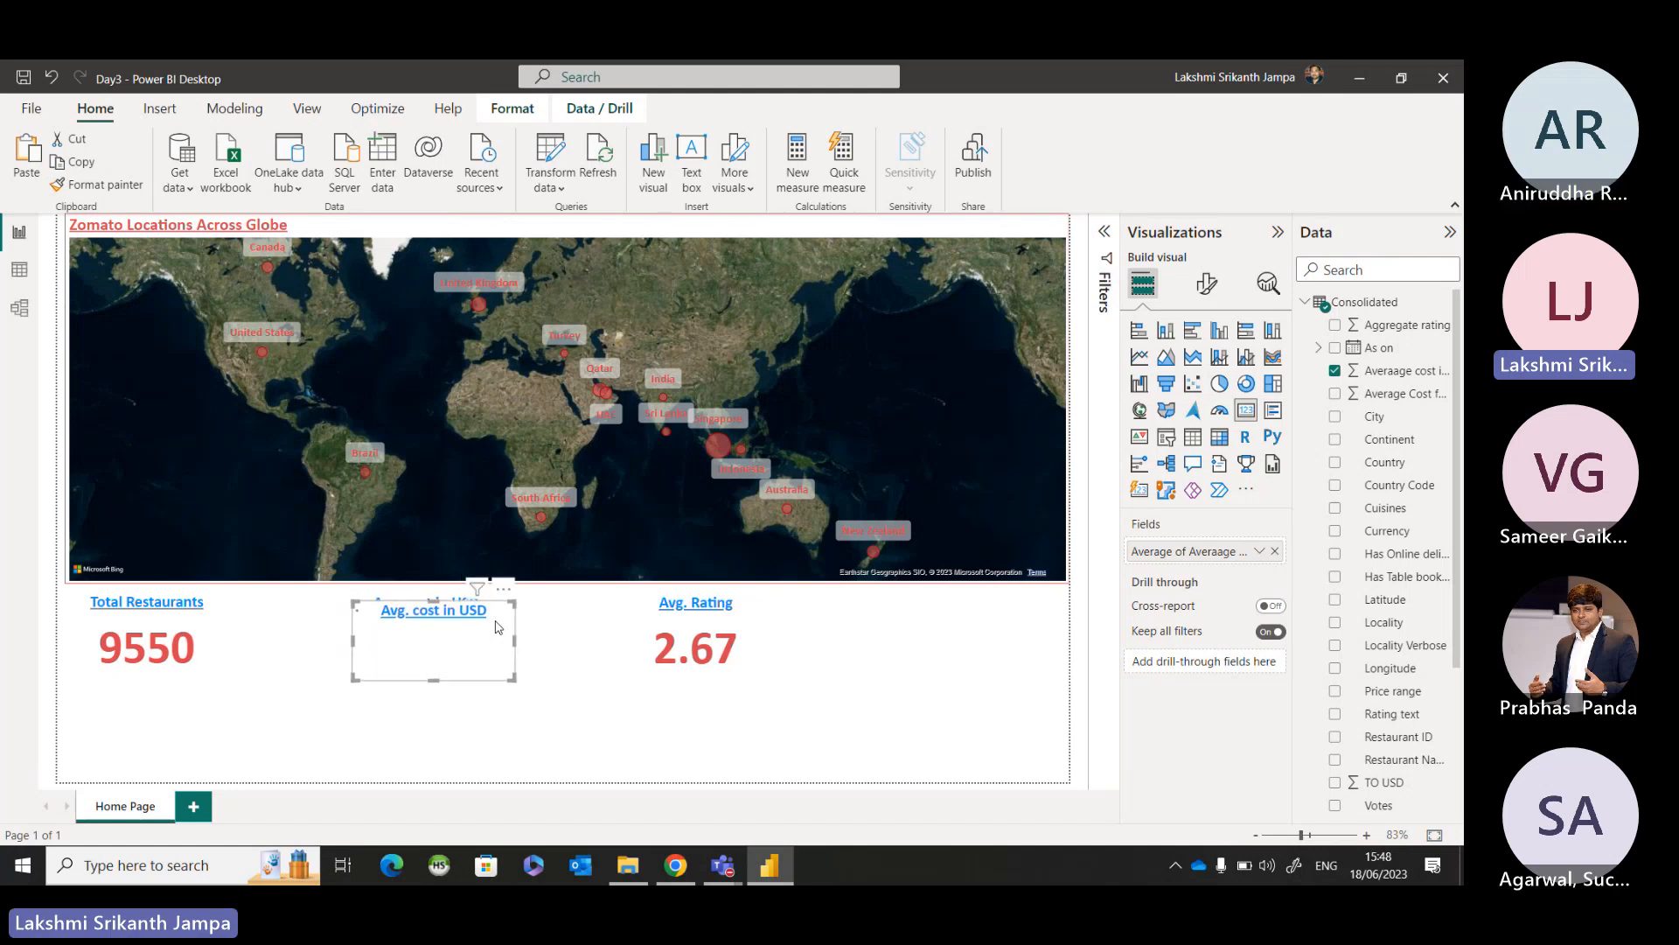
{"action": "left_click_drag", "start_coordinate": [496, 627], "coordinate": [1037, 617]}
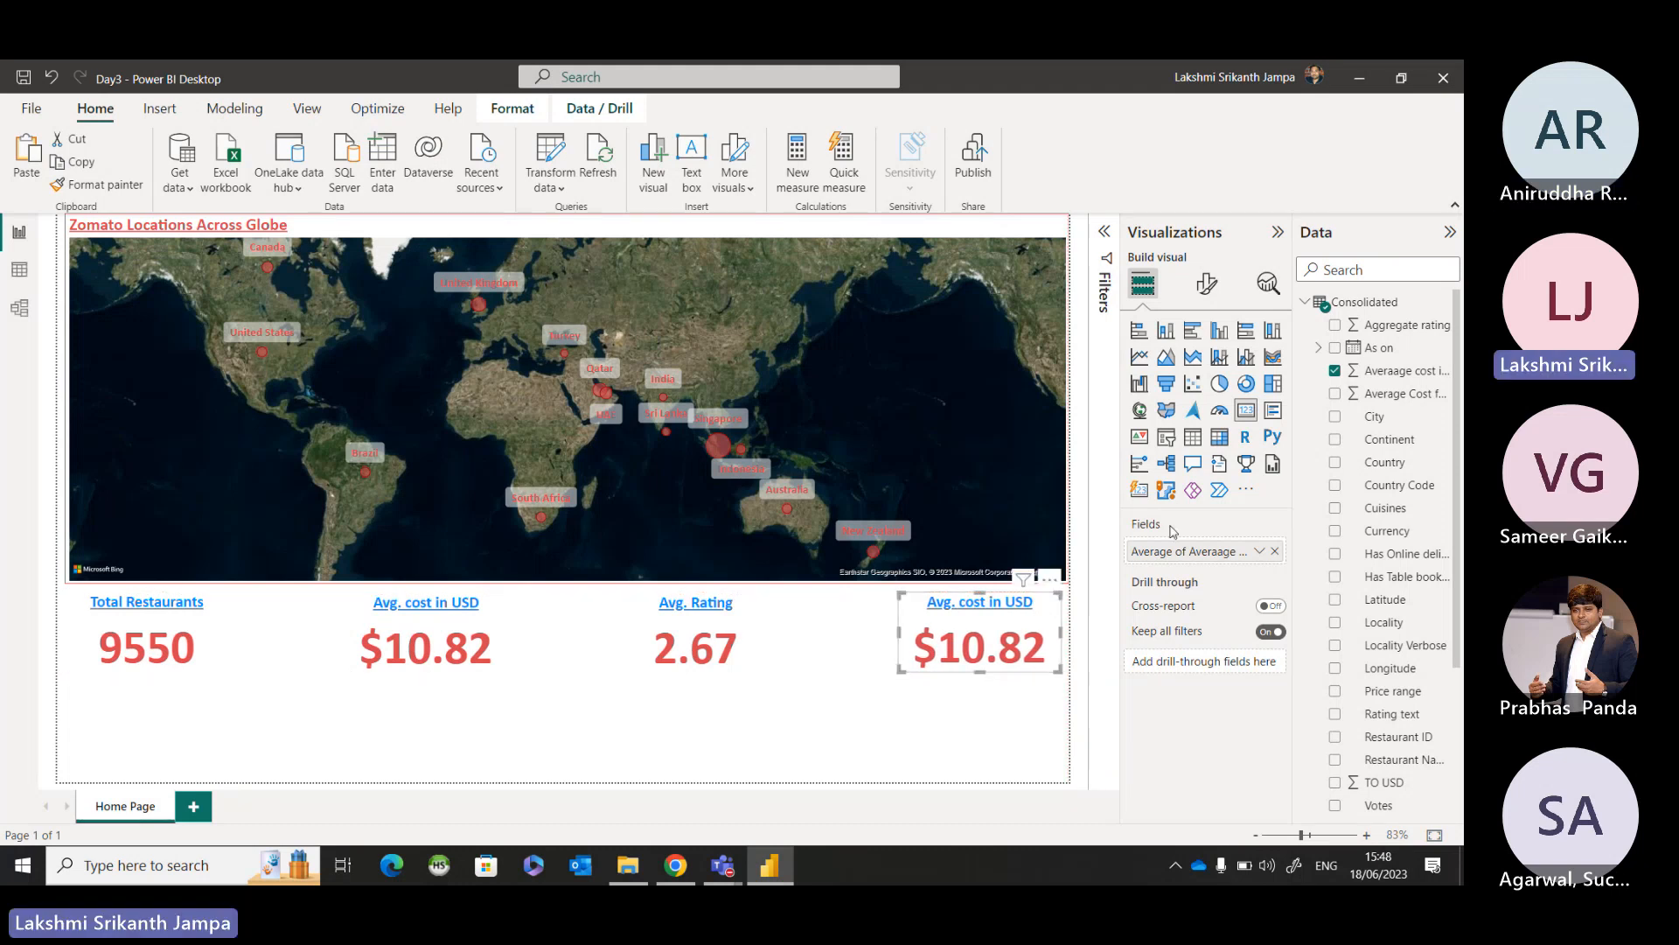
Replace the copied card's field with Cuisines, aggregated as Count (Distinct).
{"action": "left_click", "coordinate": [1274, 552]}
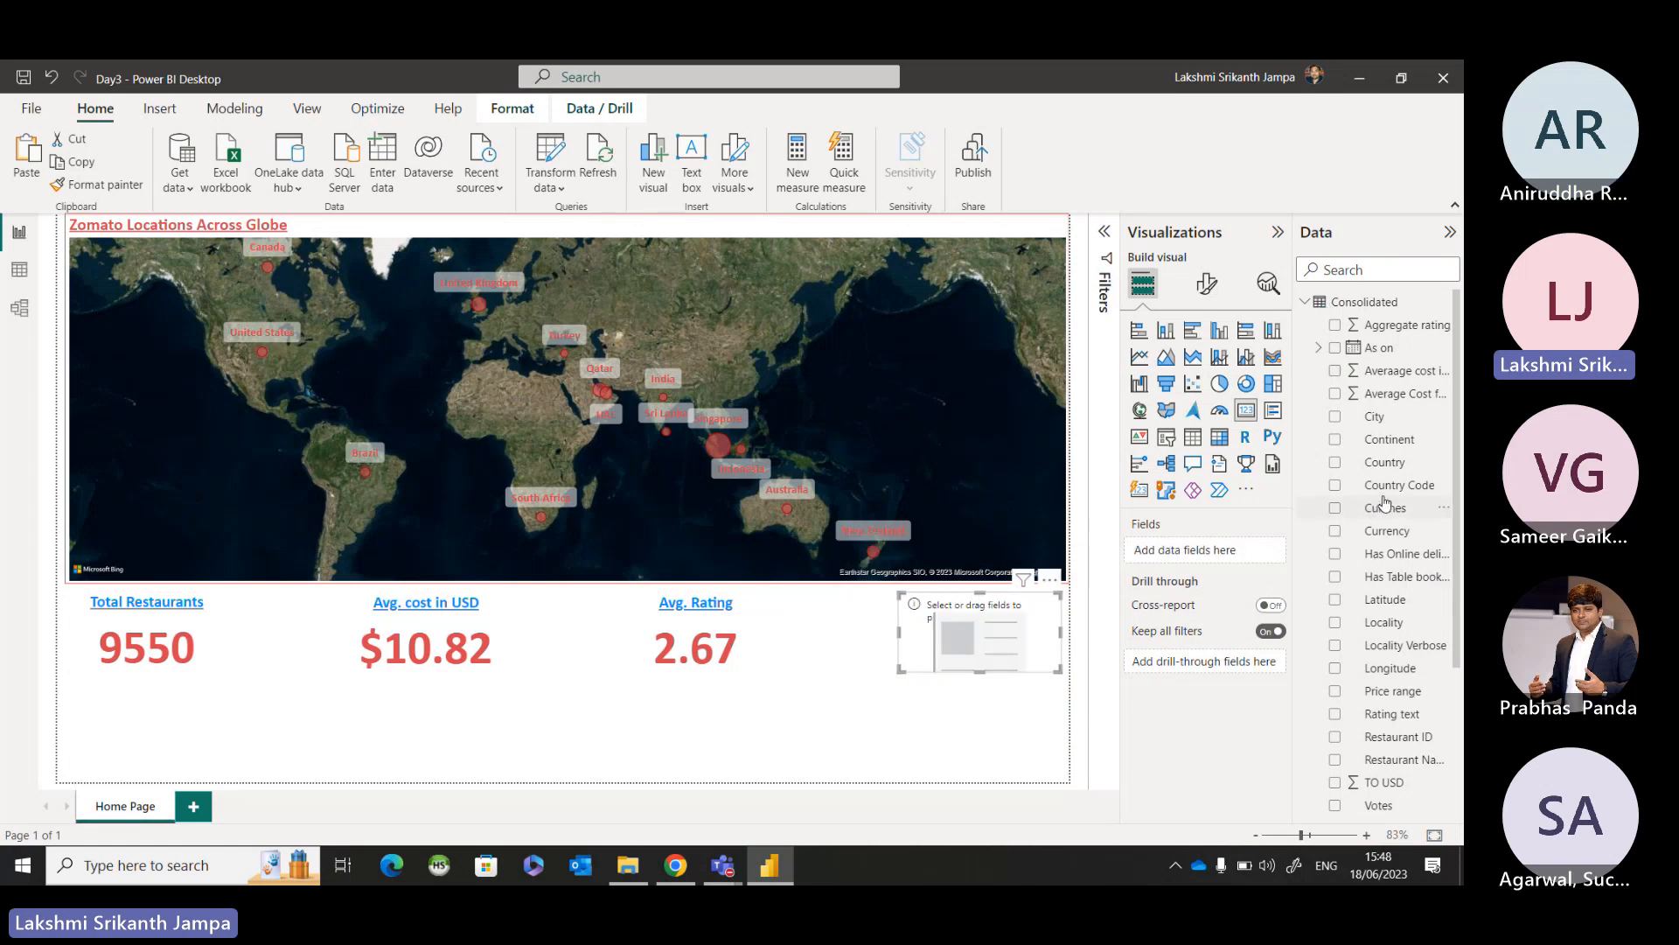
{"action": "scroll", "coordinate": [1384, 503], "scroll_direction": "down", "scroll_amount": 1}
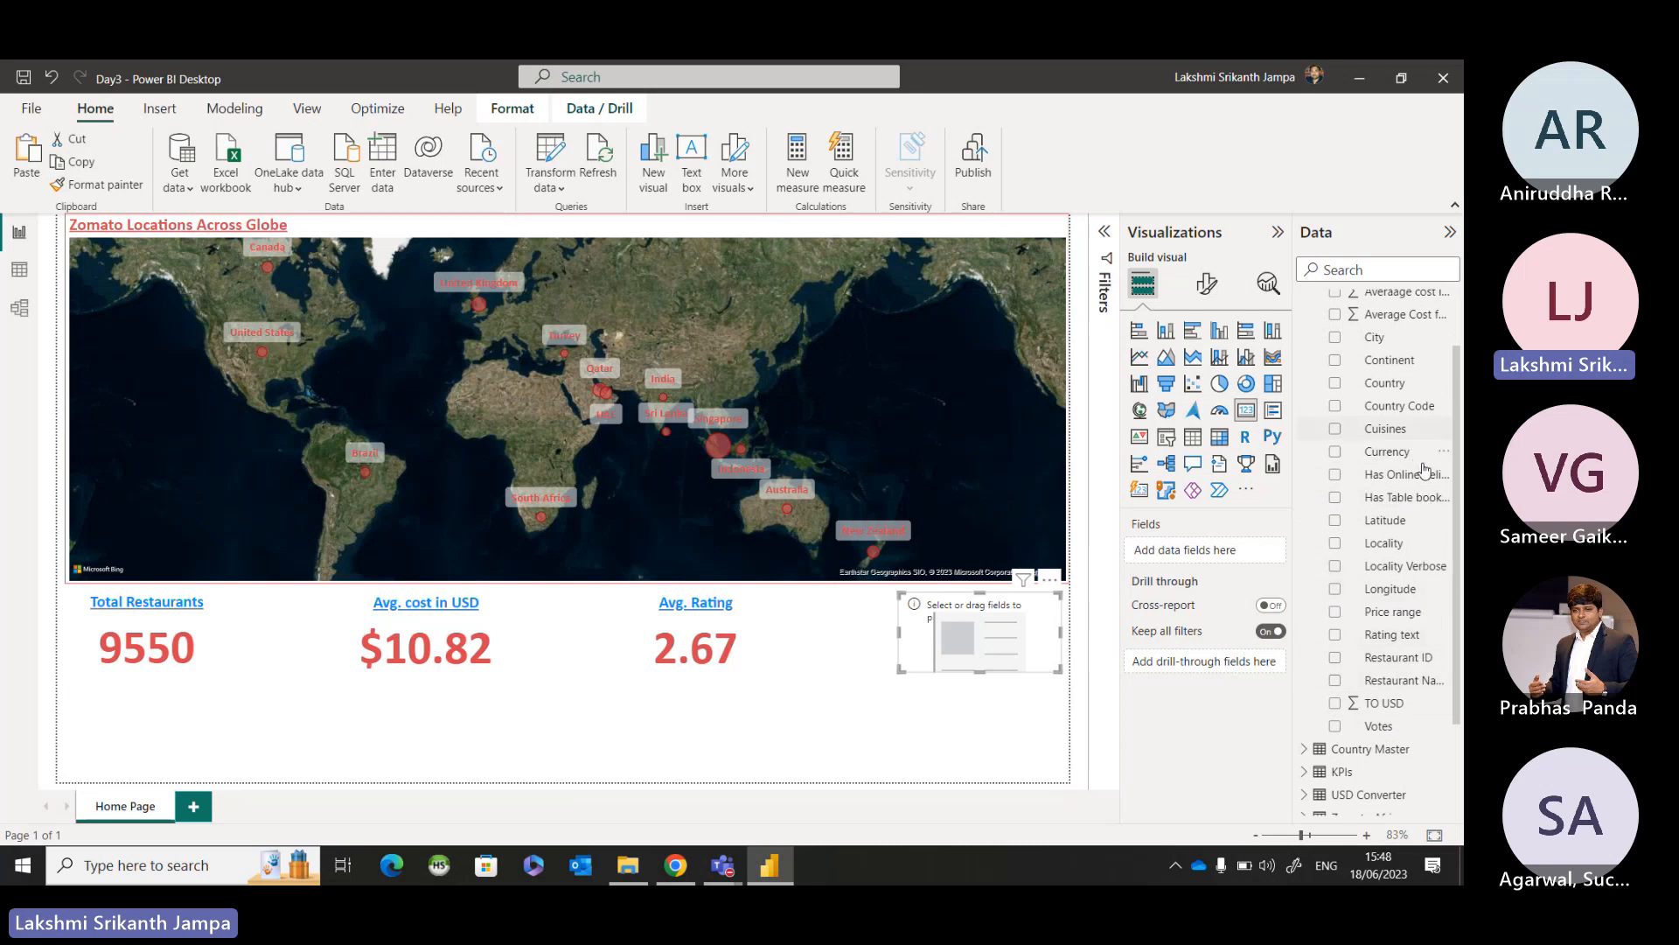
{"action": "scroll", "coordinate": [1424, 470], "scroll_direction": "up", "scroll_amount": 1}
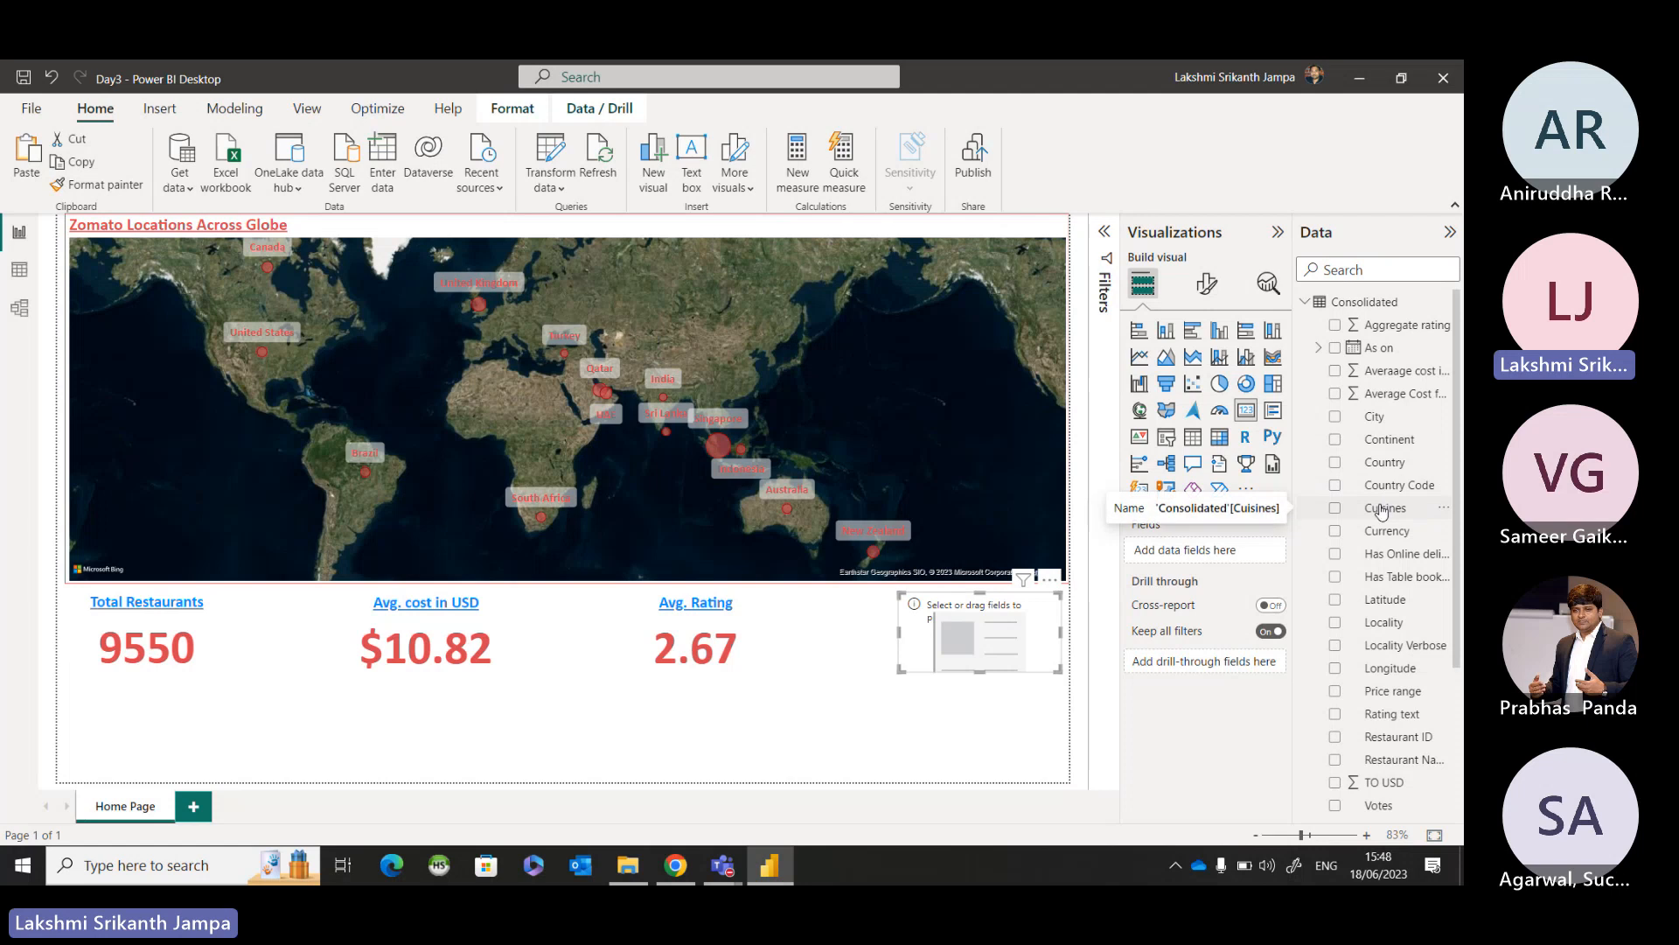
{"action": "left_click_drag", "start_coordinate": [1382, 511], "coordinate": [981, 603]}
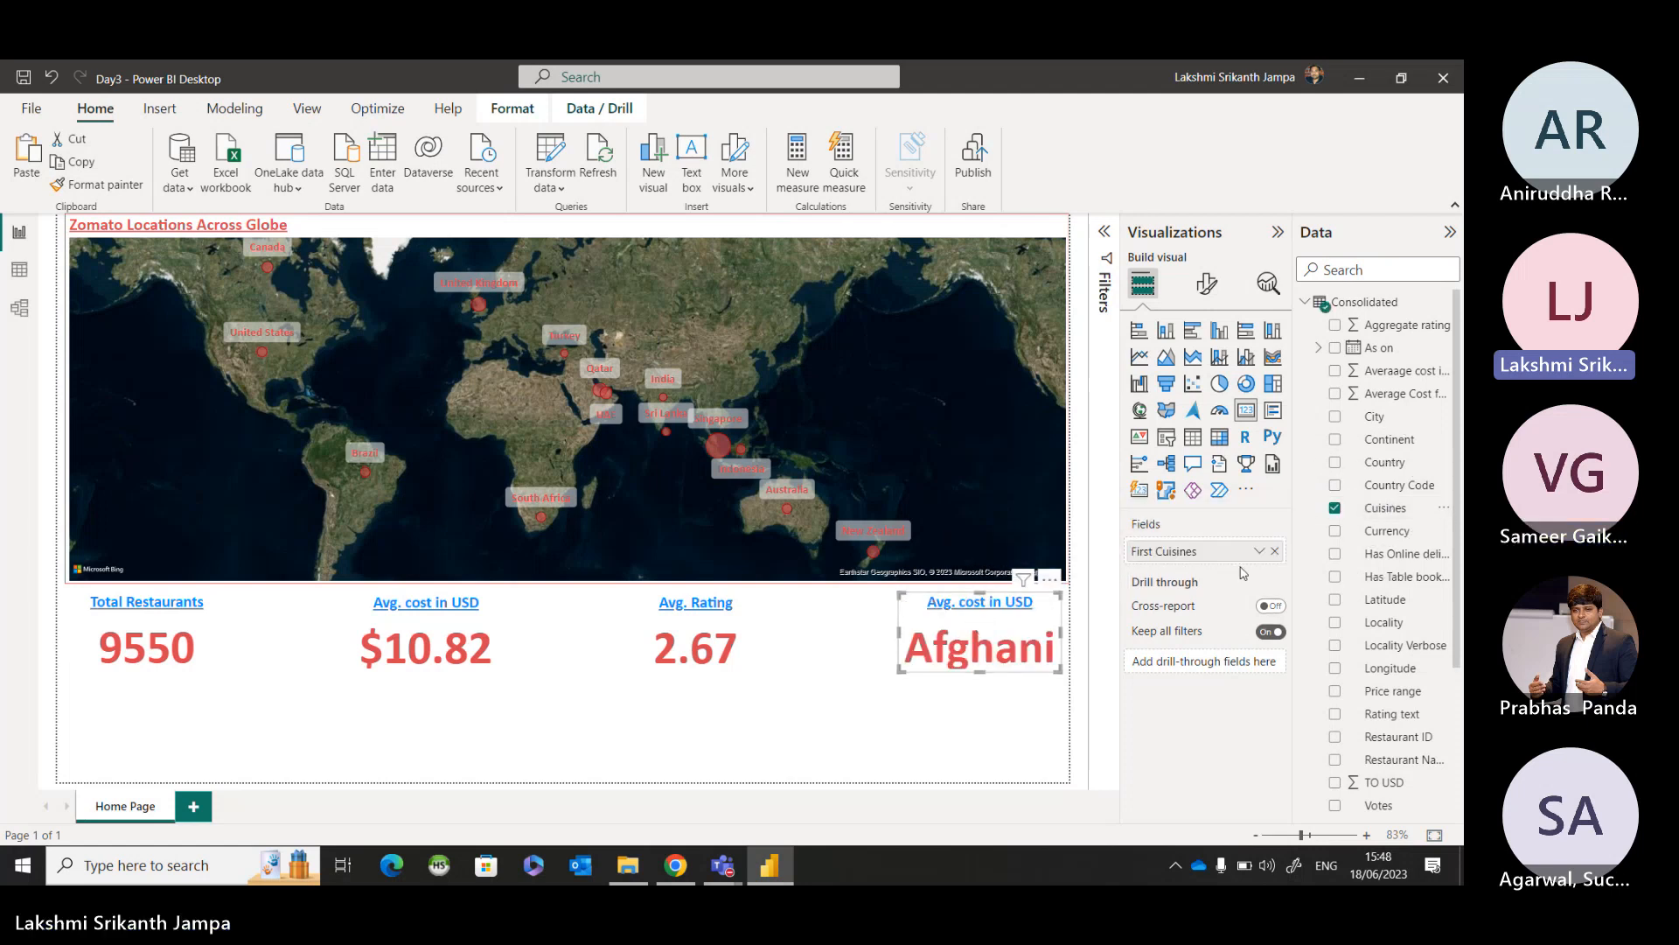
{"action": "left_click", "coordinate": [1260, 551]}
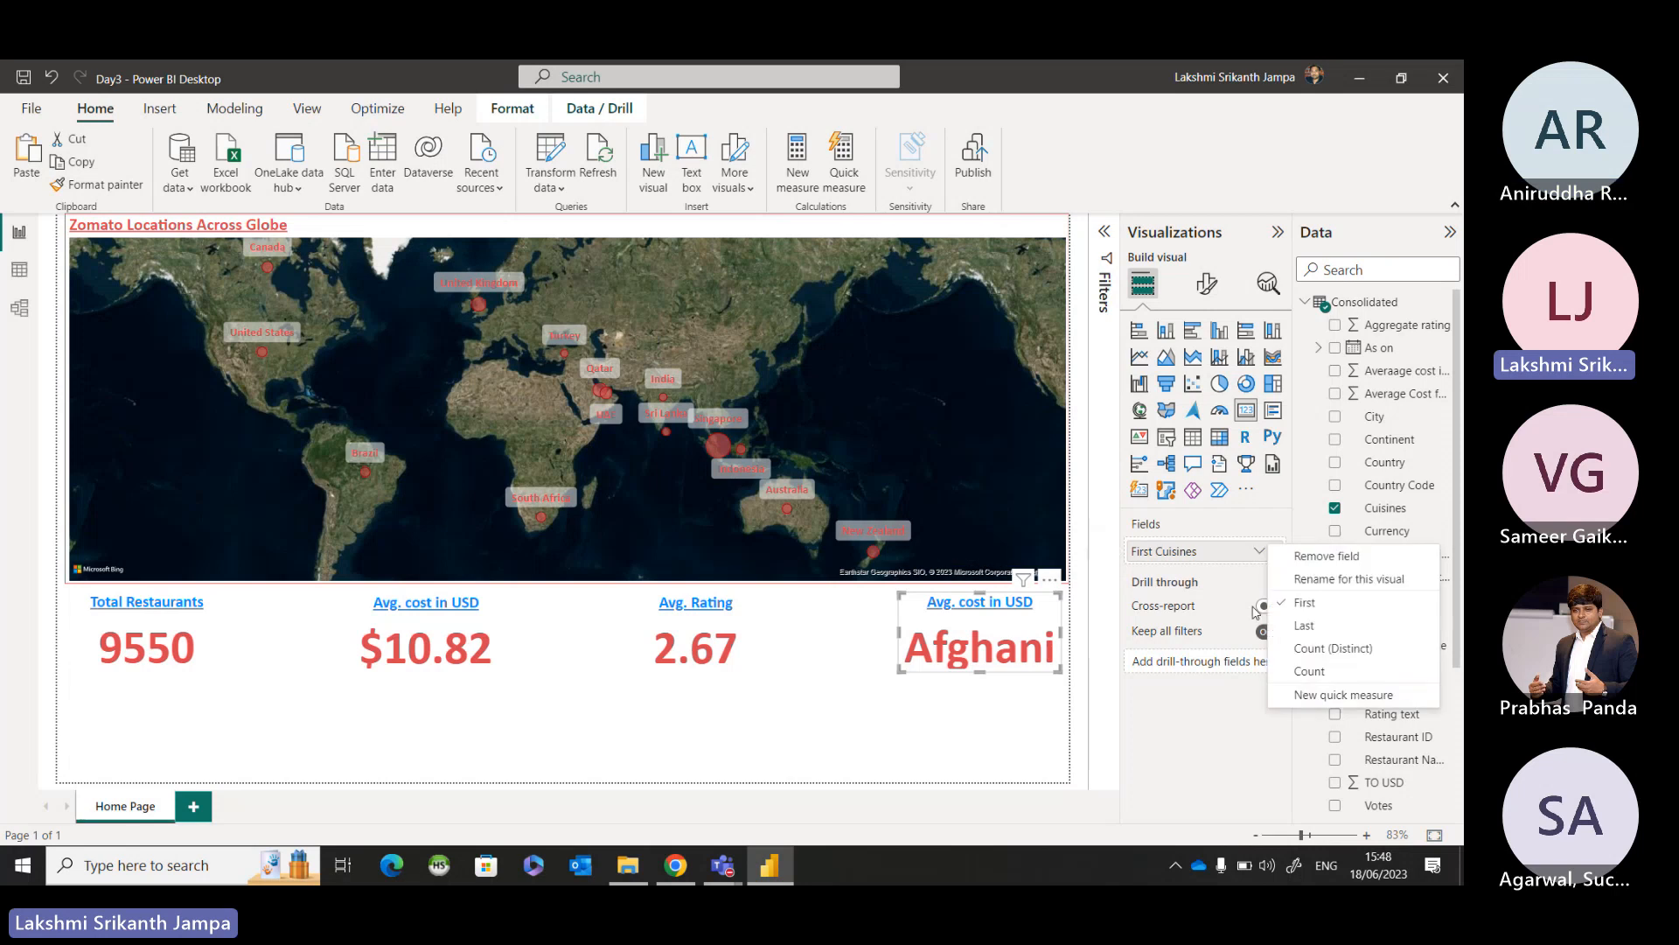
{"action": "left_click", "coordinate": [1304, 650]}
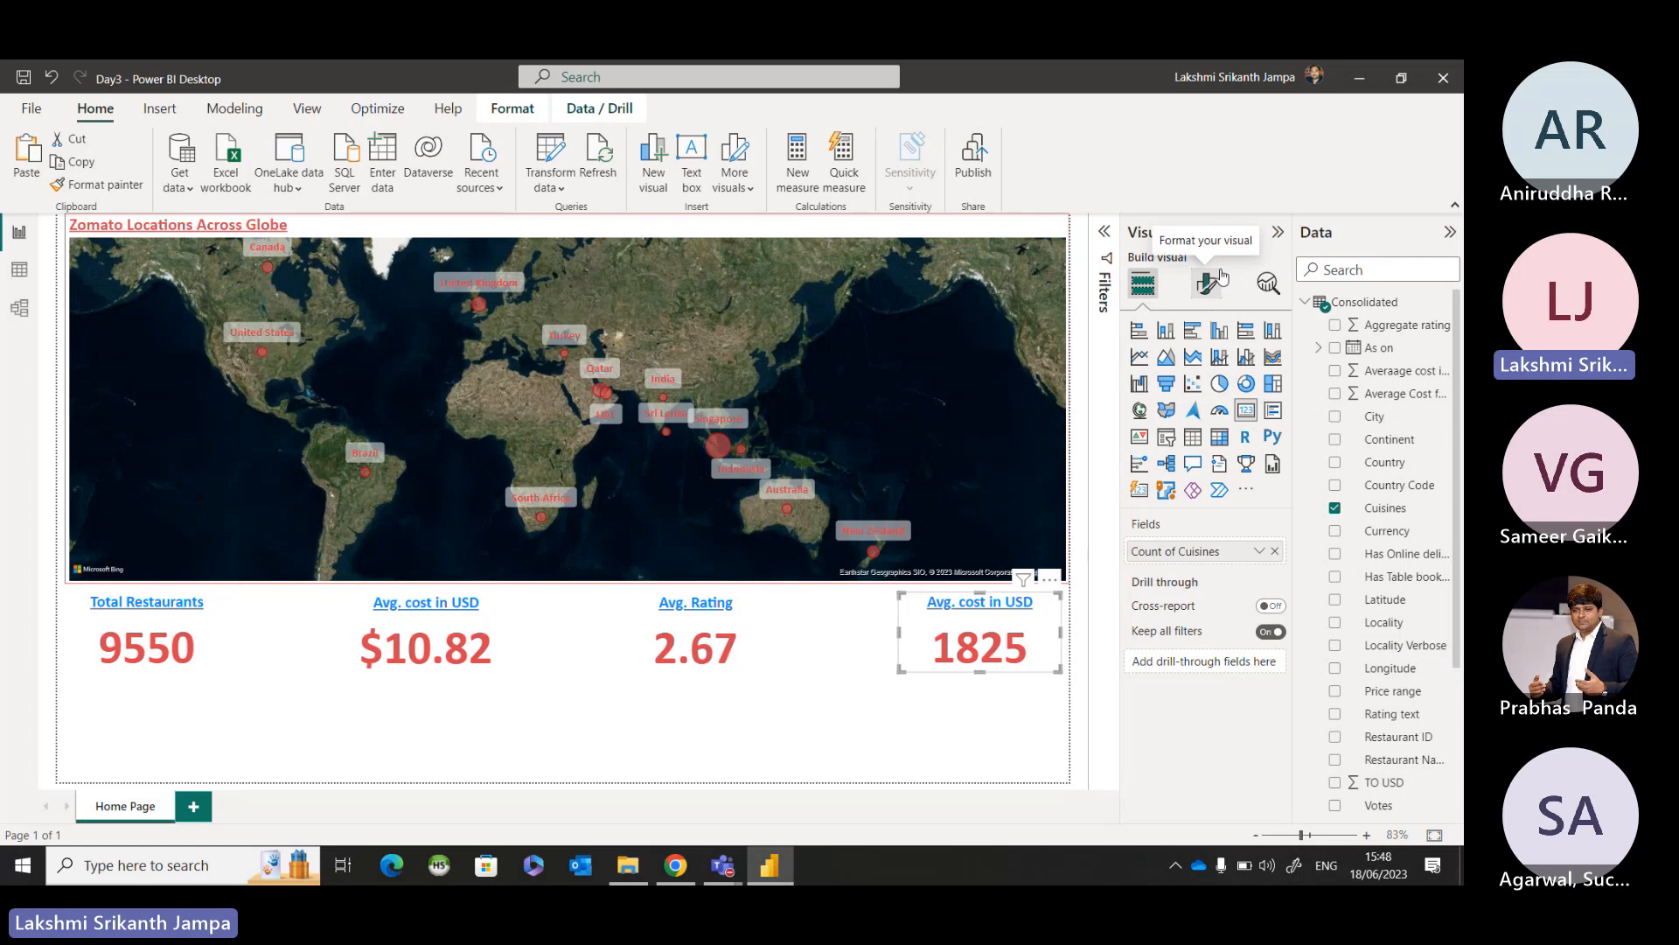
Set the cuisines card's title text to "Total Cuisines" and deselect the card.
{"action": "left_click", "coordinate": [1222, 277]}
{"action": "left_click", "coordinate": [1202, 368]}
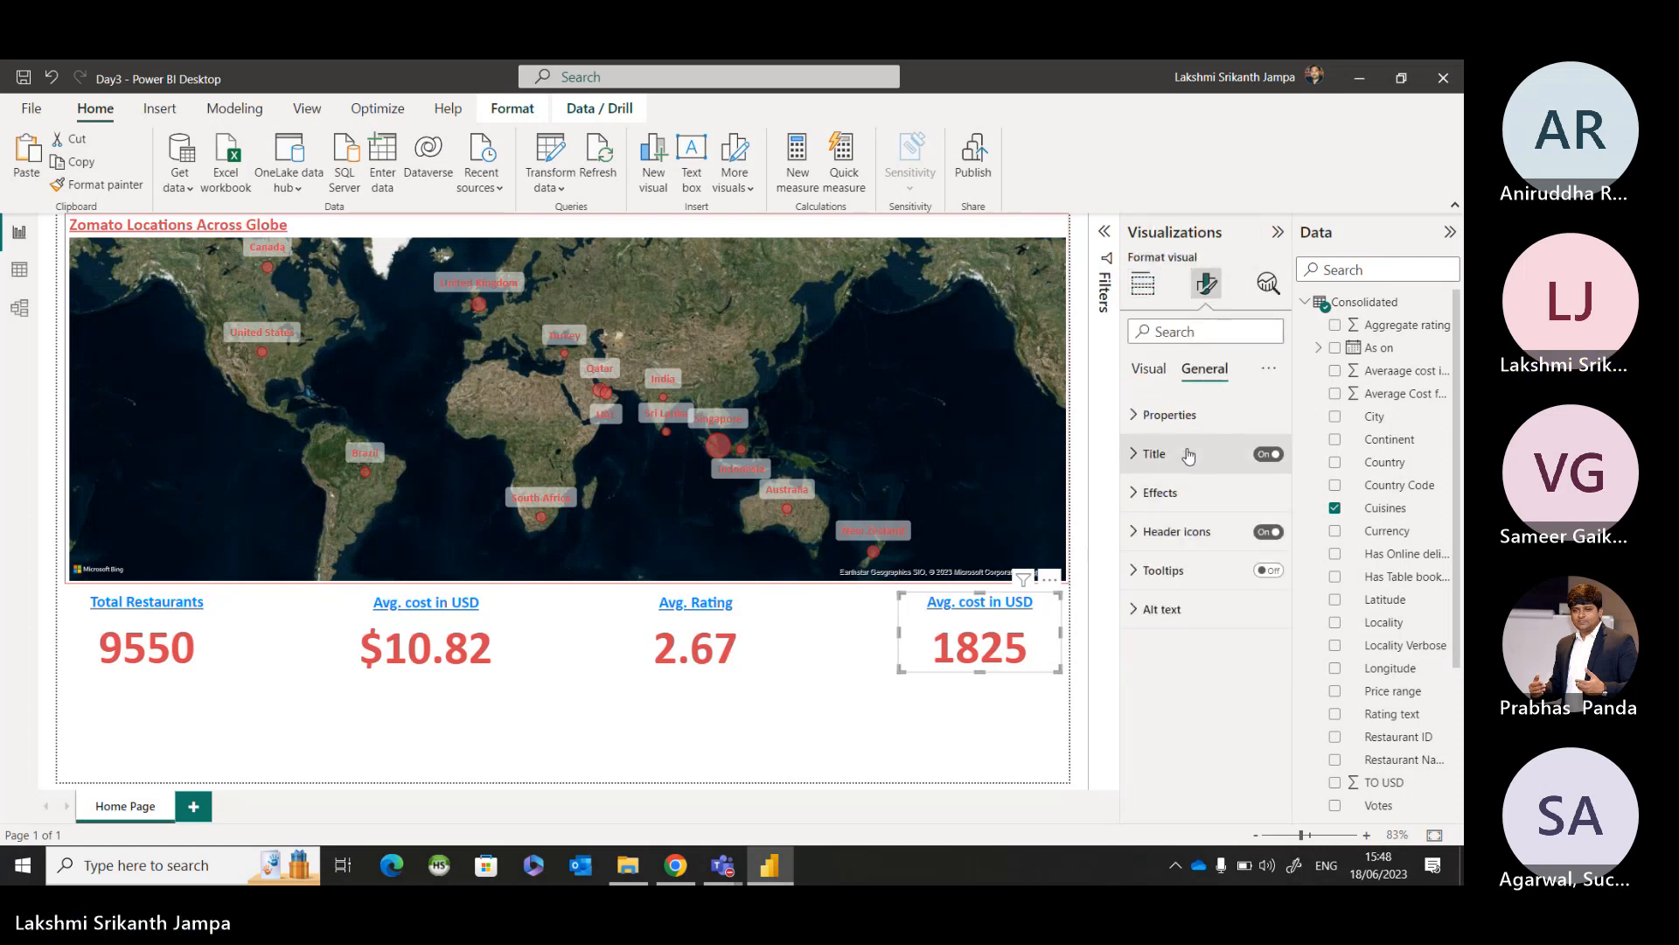
{"action": "left_click", "coordinate": [1187, 454]}
{"action": "left_click_drag", "start_coordinate": [1233, 548], "coordinate": [1166, 548]}
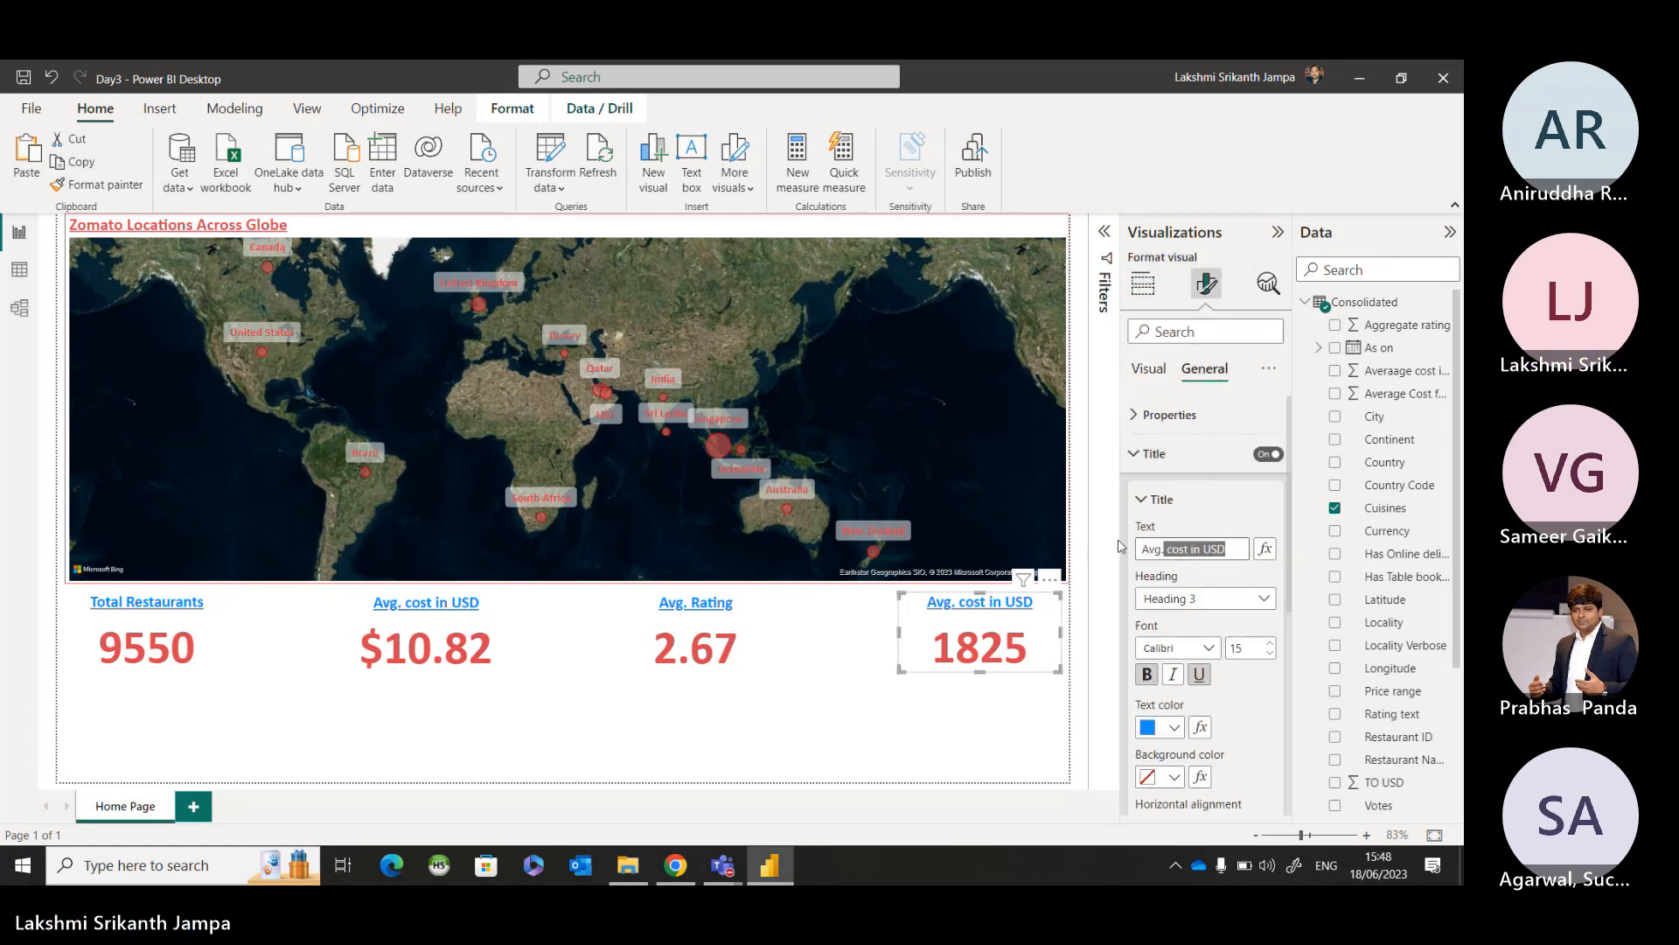
{"action": "key", "text": "BackSpace"}
{"action": "key", "text": "BackSpace"}
{"action": "key", "text": "BackSpace"}
{"action": "key", "text": "BackSpace"}
{"action": "key", "text": "BackSpace"}
{"action": "key", "text": "BackSpace"}
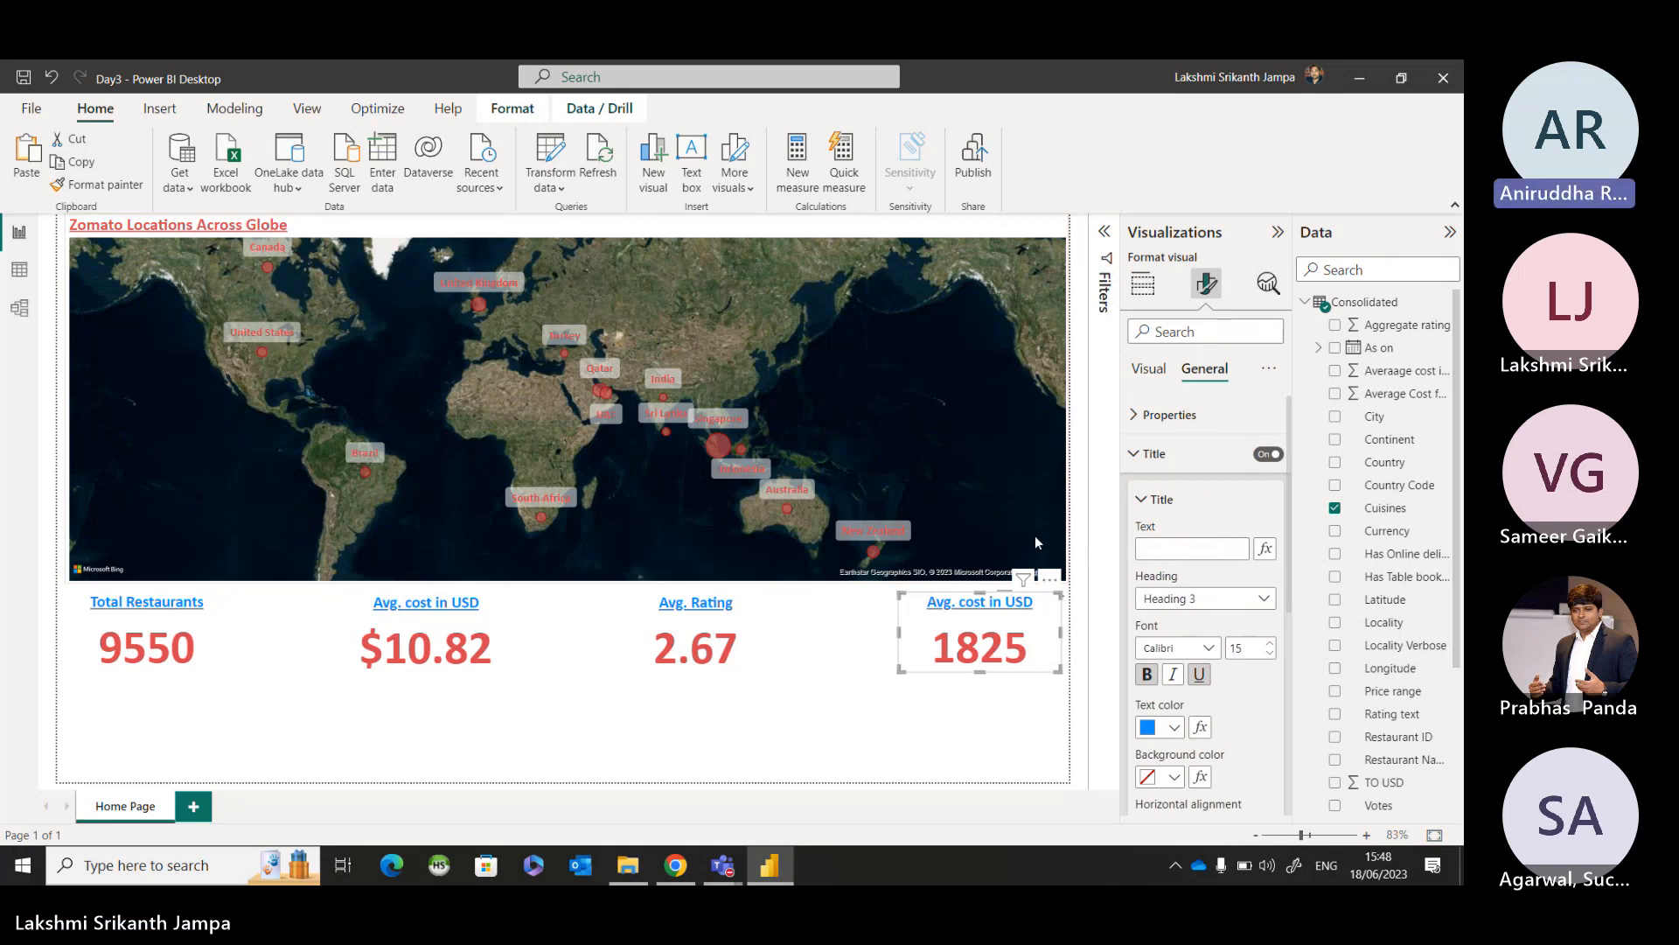
{"action": "type", "text": "Total Cu"}
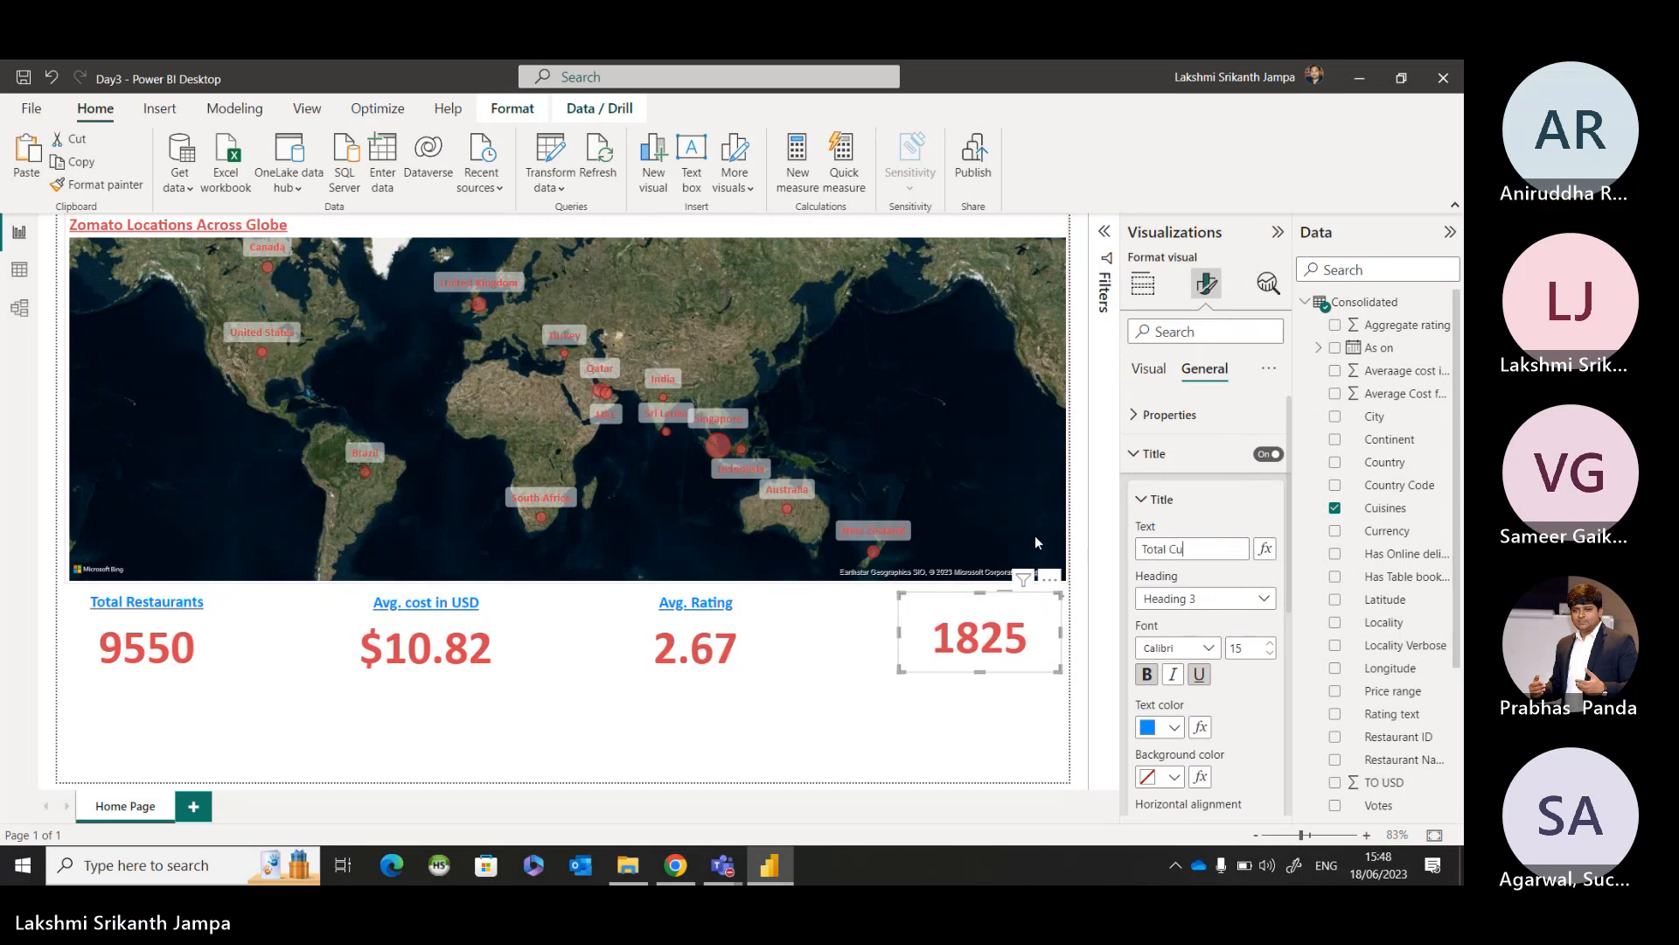
{"action": "type", "text": "sini"}
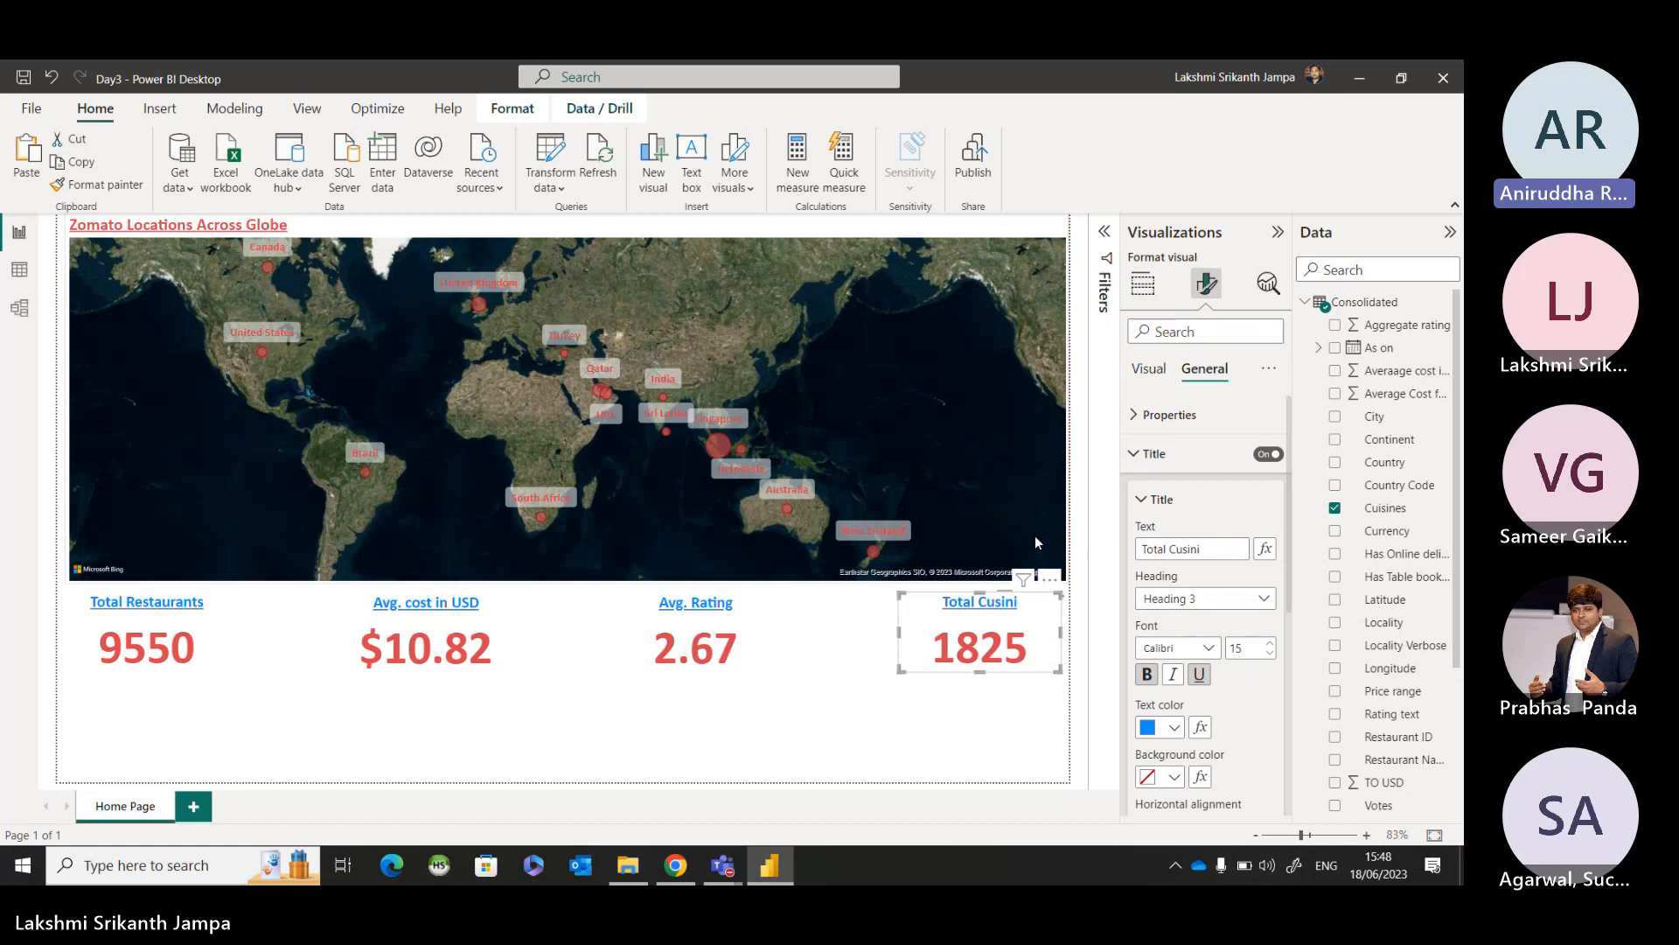
{"action": "key", "text": "BackSpace"}
{"action": "key", "text": "BackSpace"}
{"action": "key", "text": "BackSpace"}
{"action": "key", "text": "BackSpace"}
{"action": "type", "text": "i"}
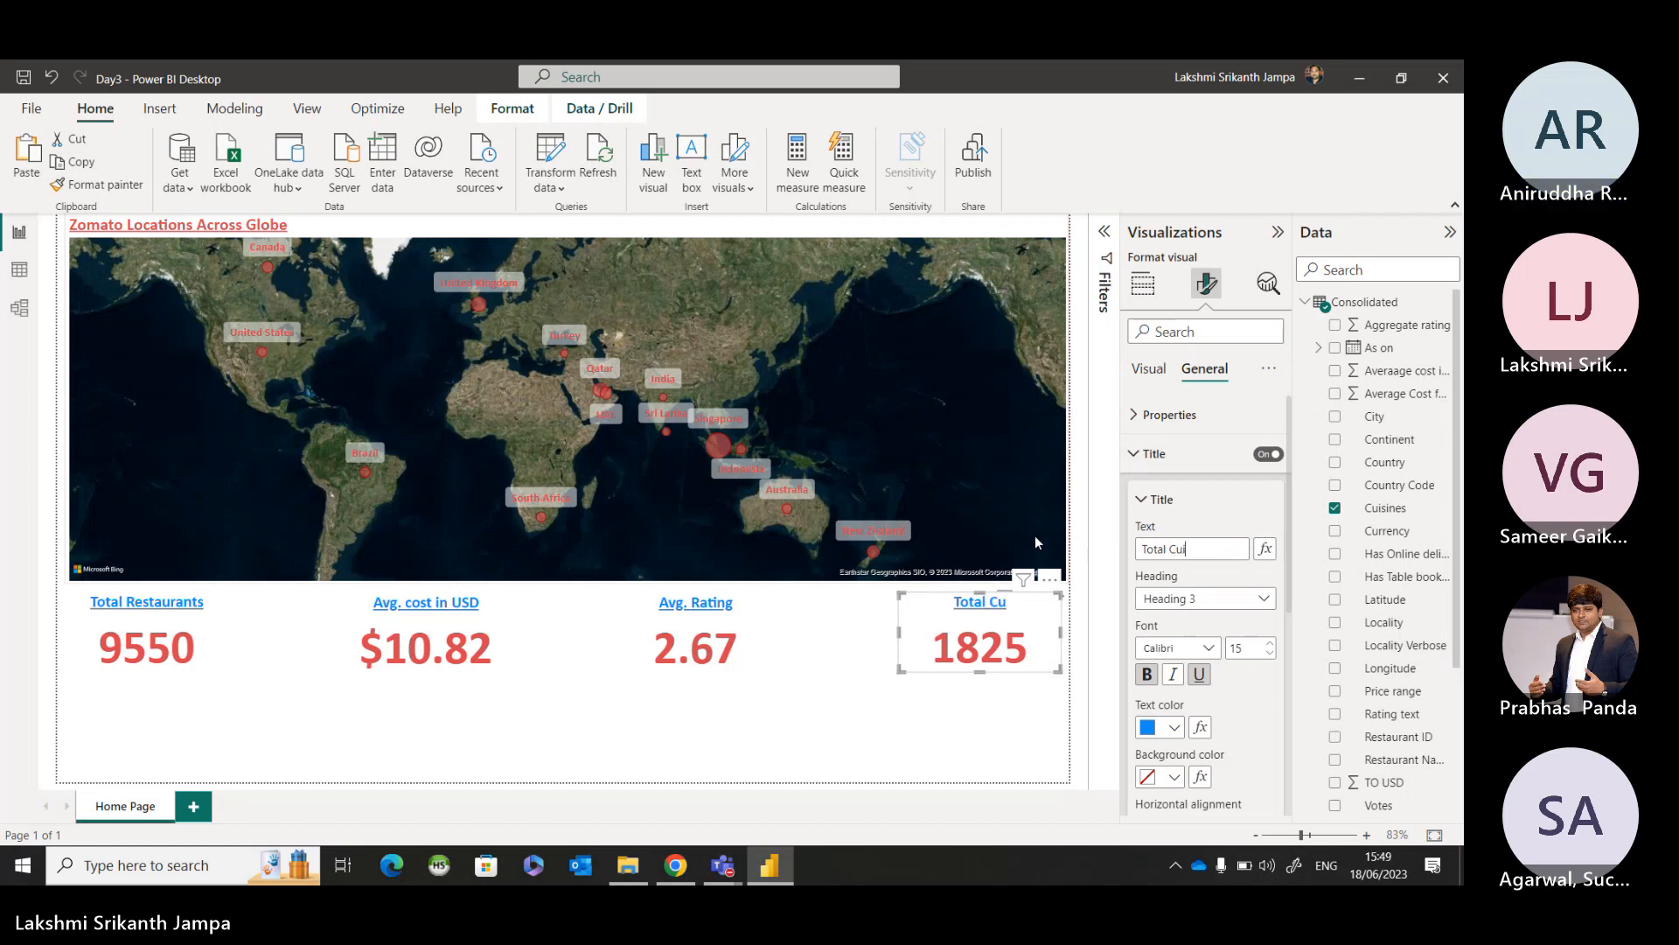
{"action": "type", "text": "sines"}
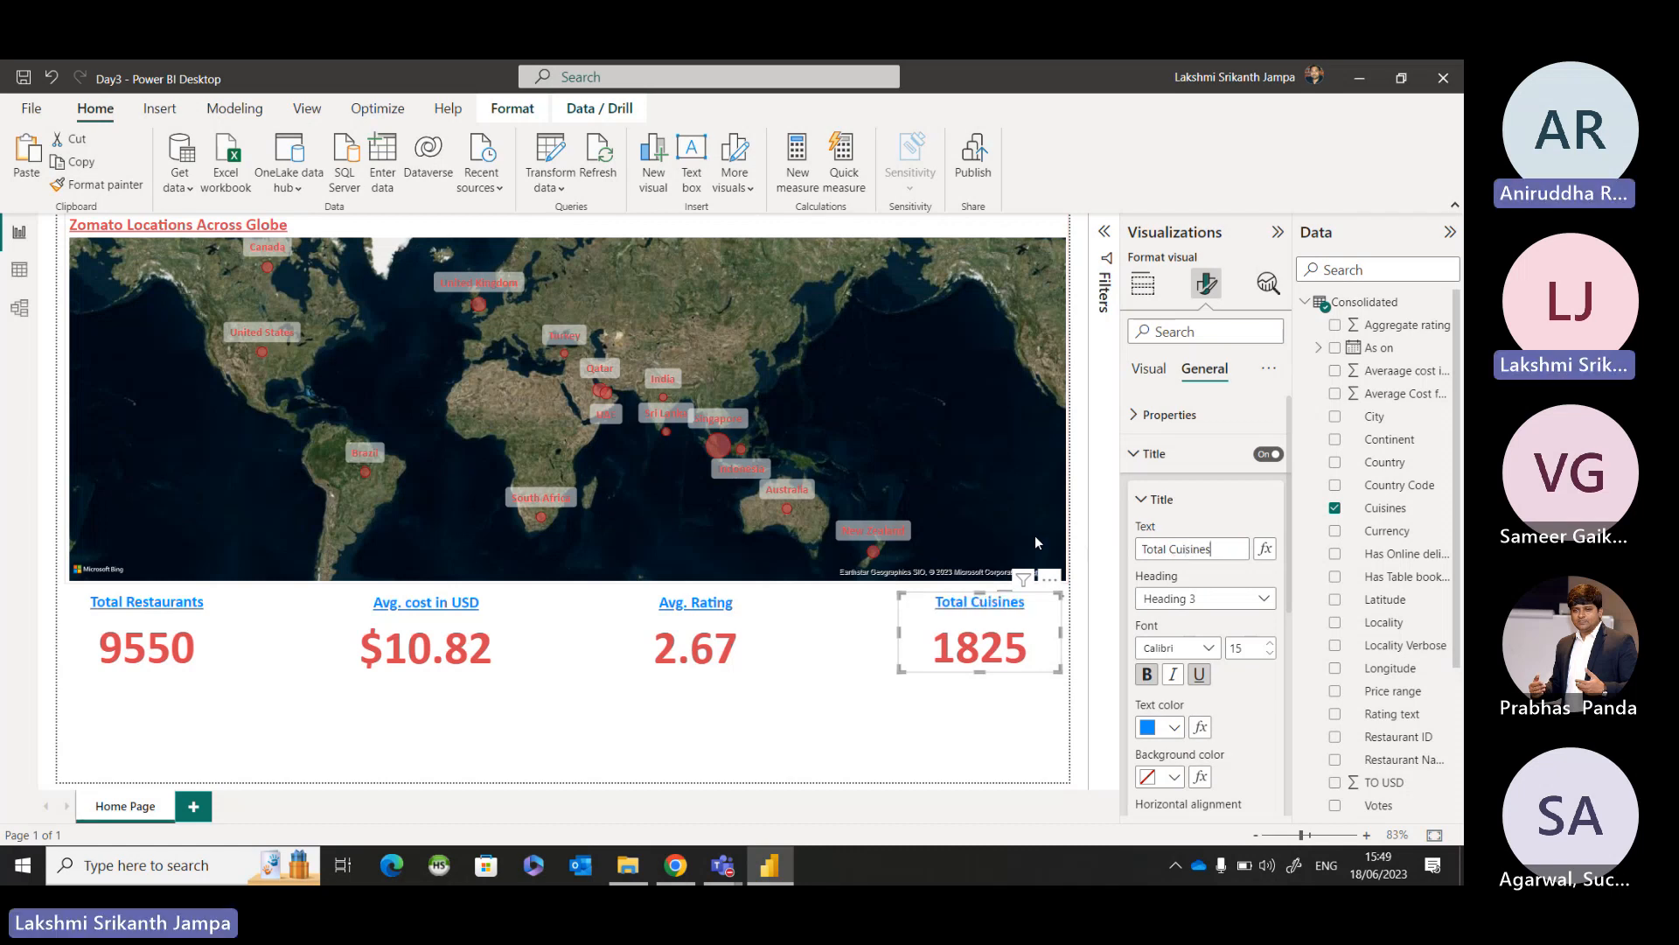
{"action": "left_click", "coordinate": [620, 767]}
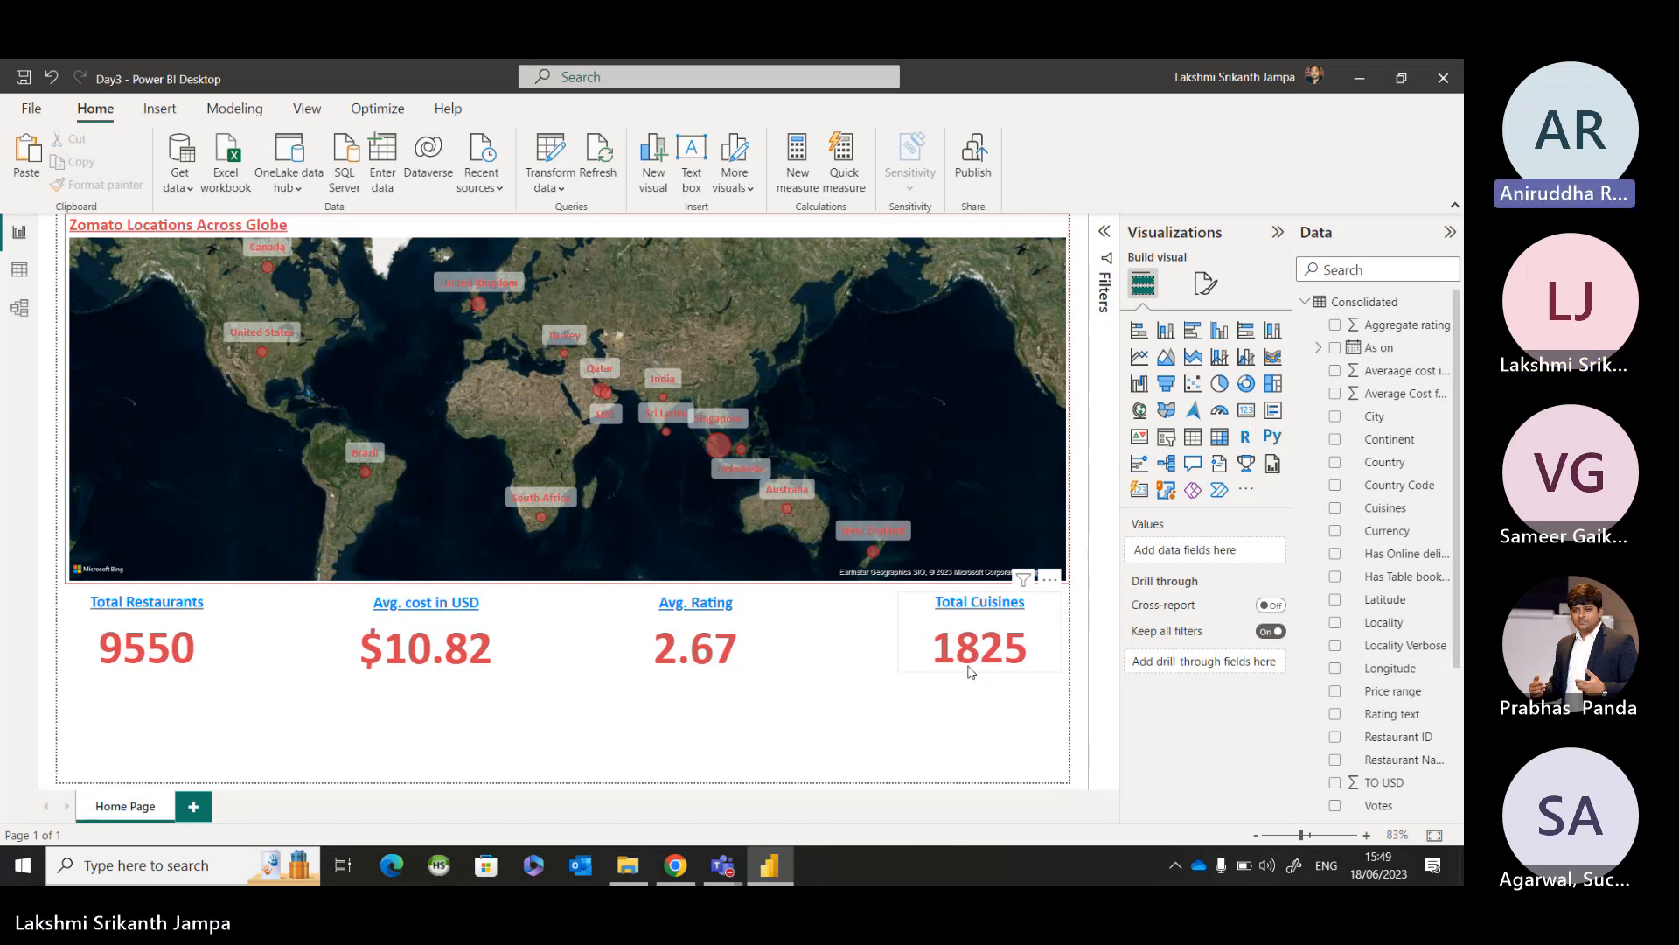
Check the meeting chat in Microsoft Teams, then return to the Power BI report with no visual selected.
{"action": "left_click", "coordinate": [994, 652]}
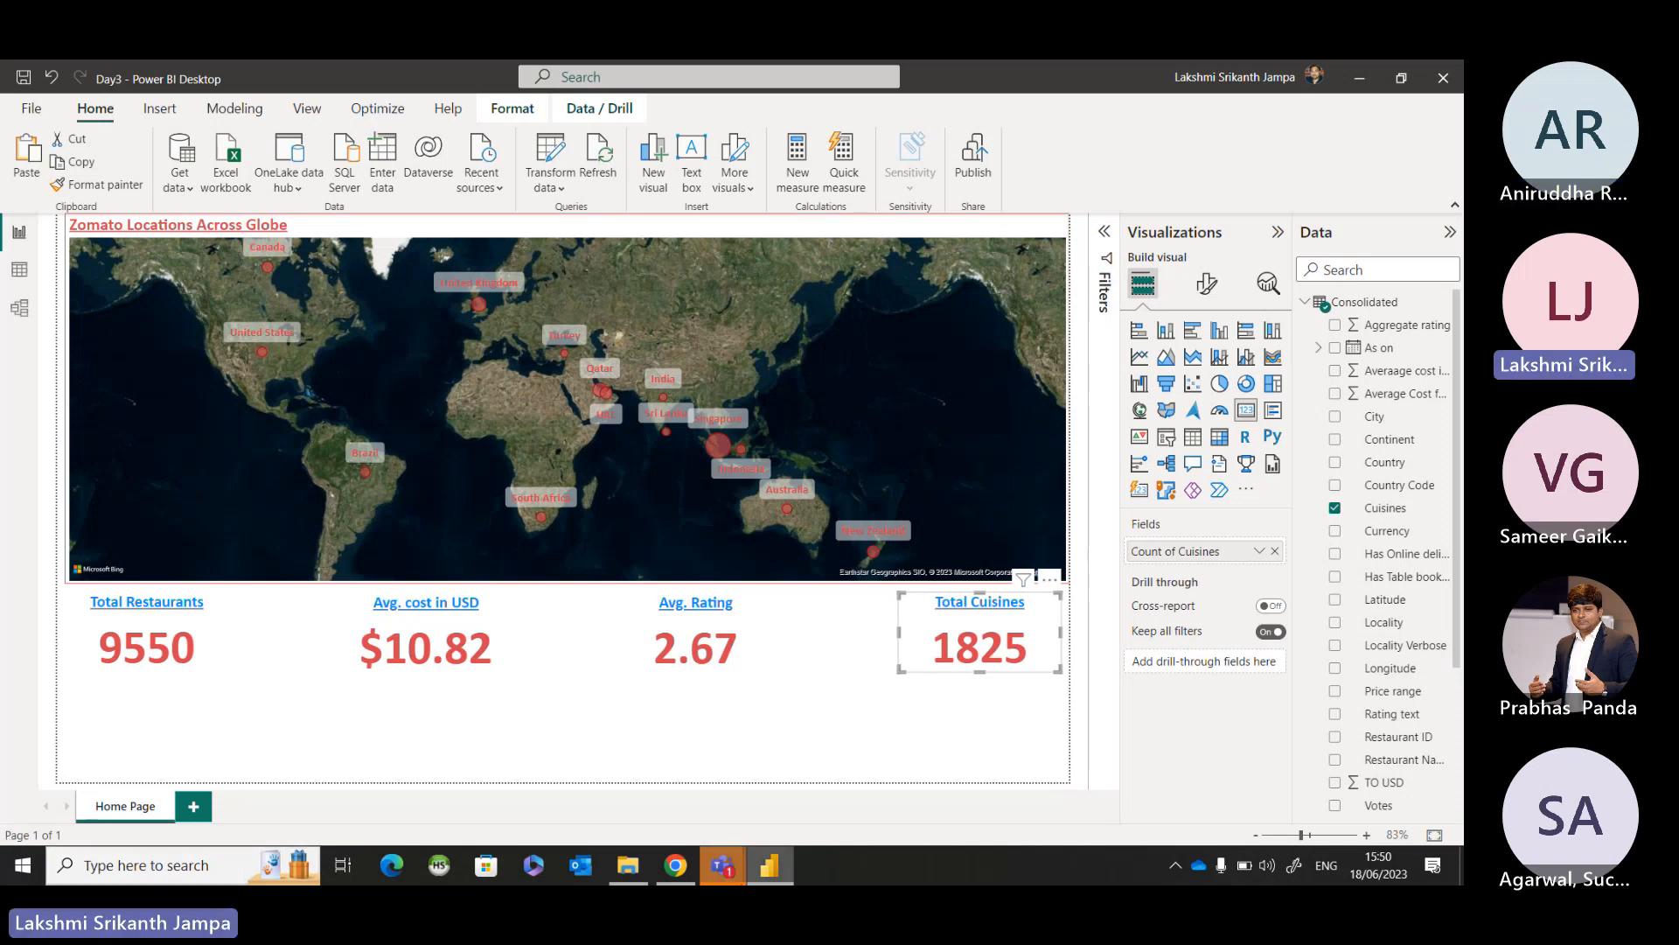
{"action": "mouse_move", "coordinate": [717, 868]}
{"action": "left_click", "coordinate": [753, 769]}
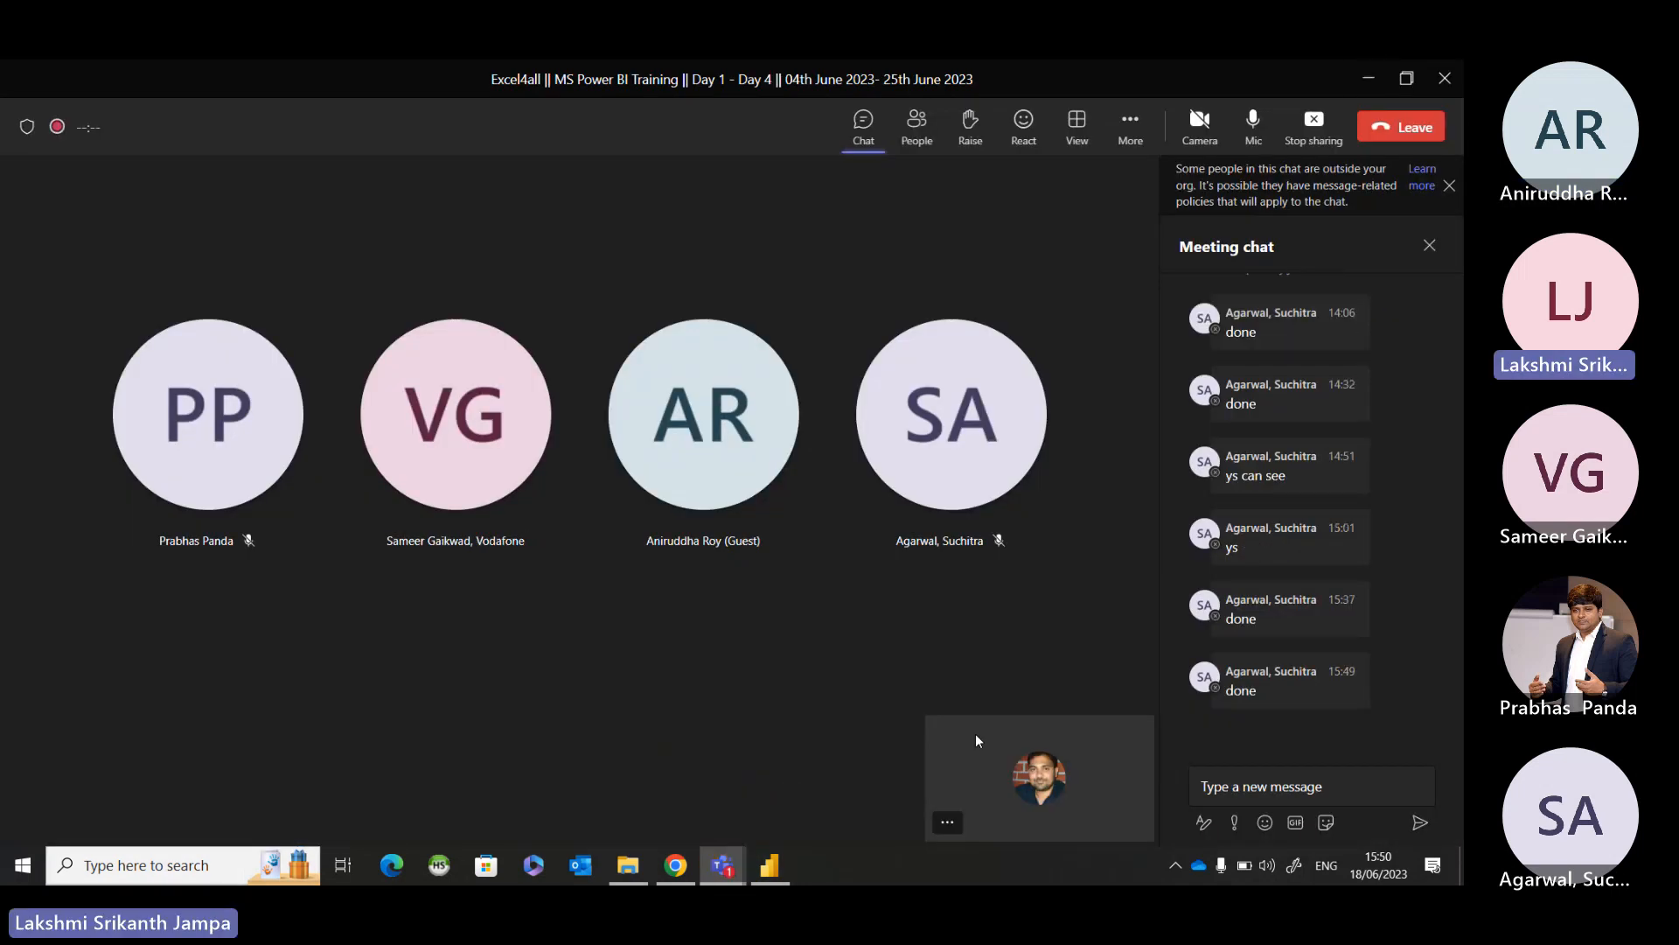
{"action": "left_click", "coordinate": [1370, 78]}
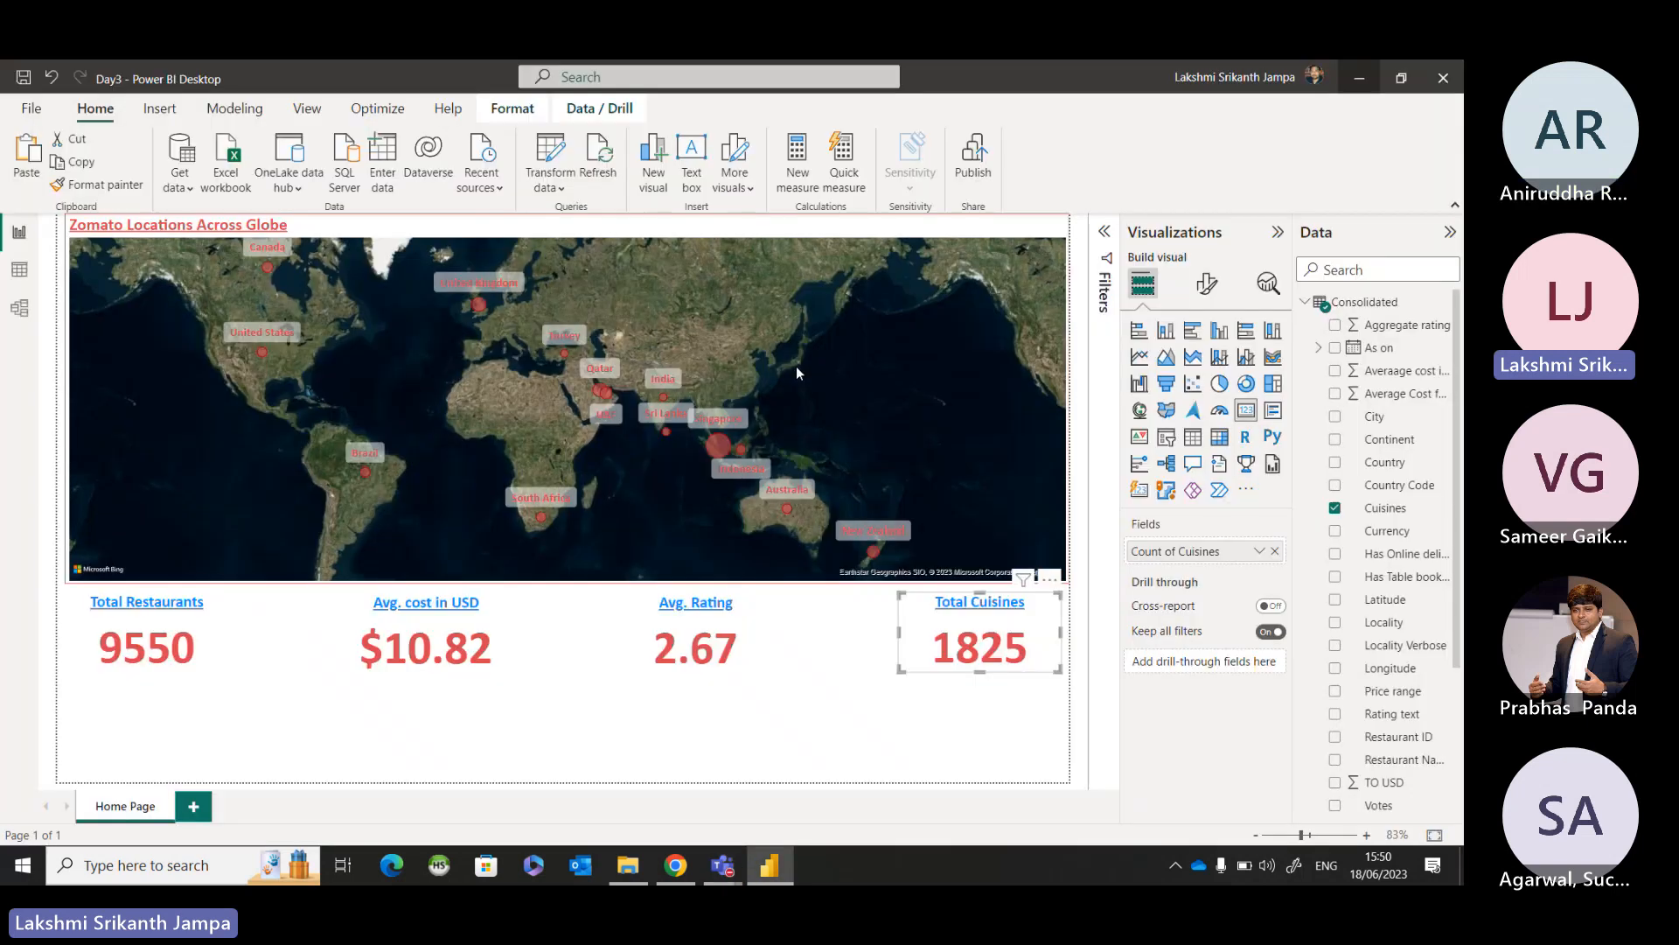
{"action": "left_click", "coordinate": [892, 731]}
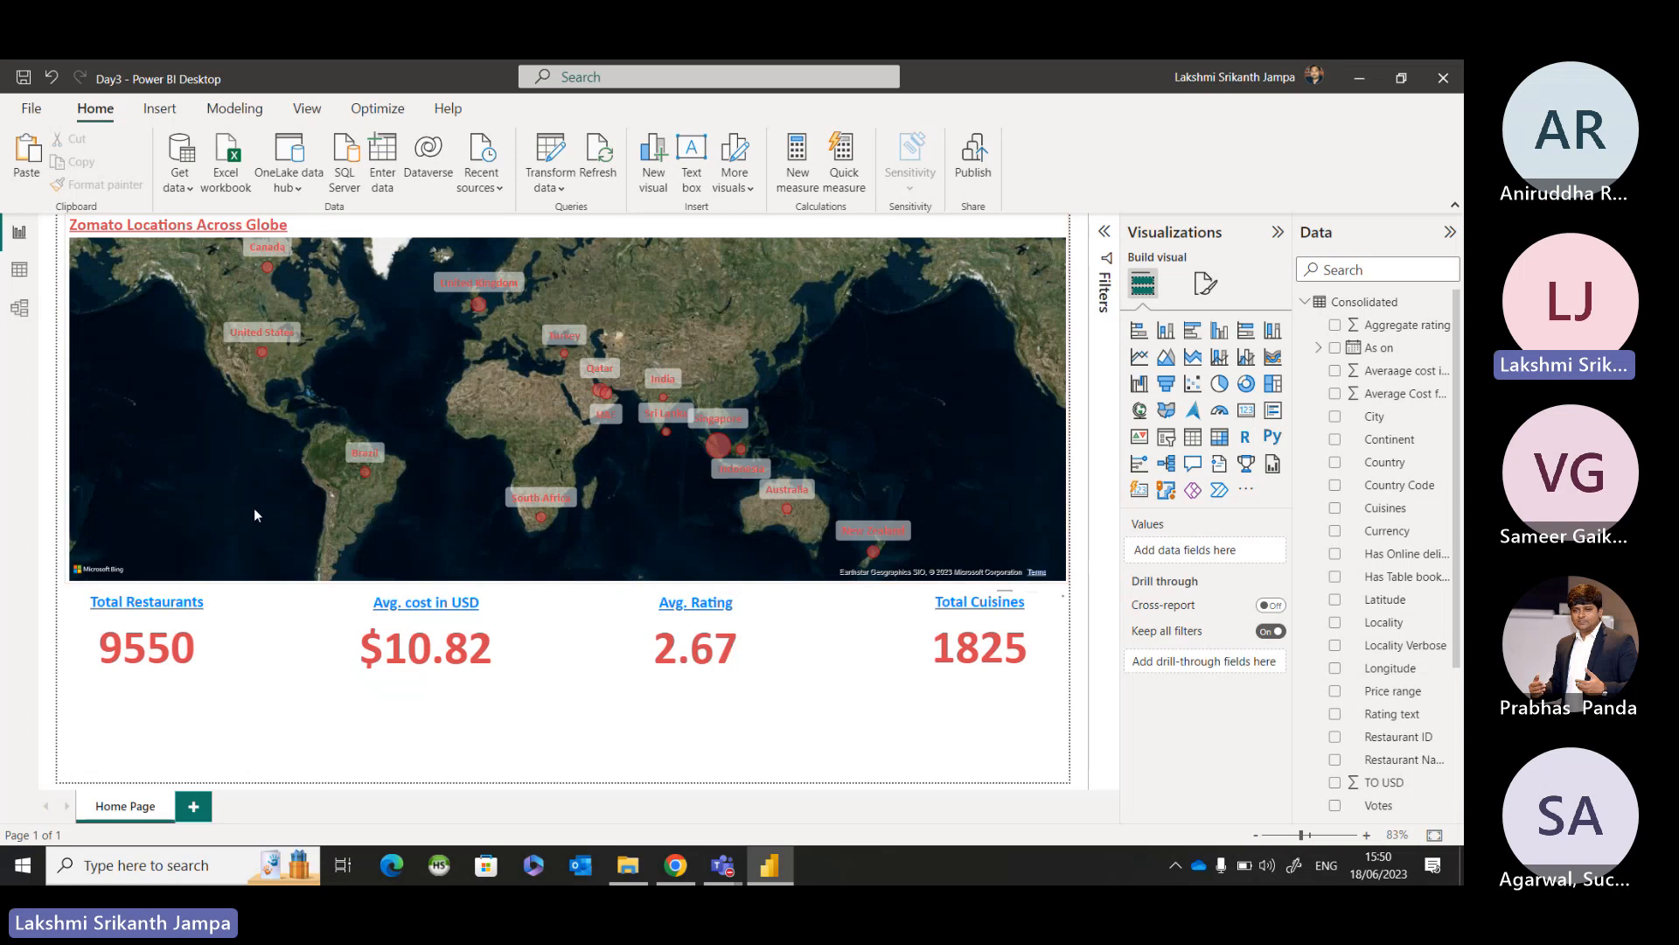
Test the map's cross-filtering of the KPI cards with the Singapore, India, Canada and Brazil bubbles, then clear the filter and deselect the map.
{"action": "left_click", "coordinate": [715, 445]}
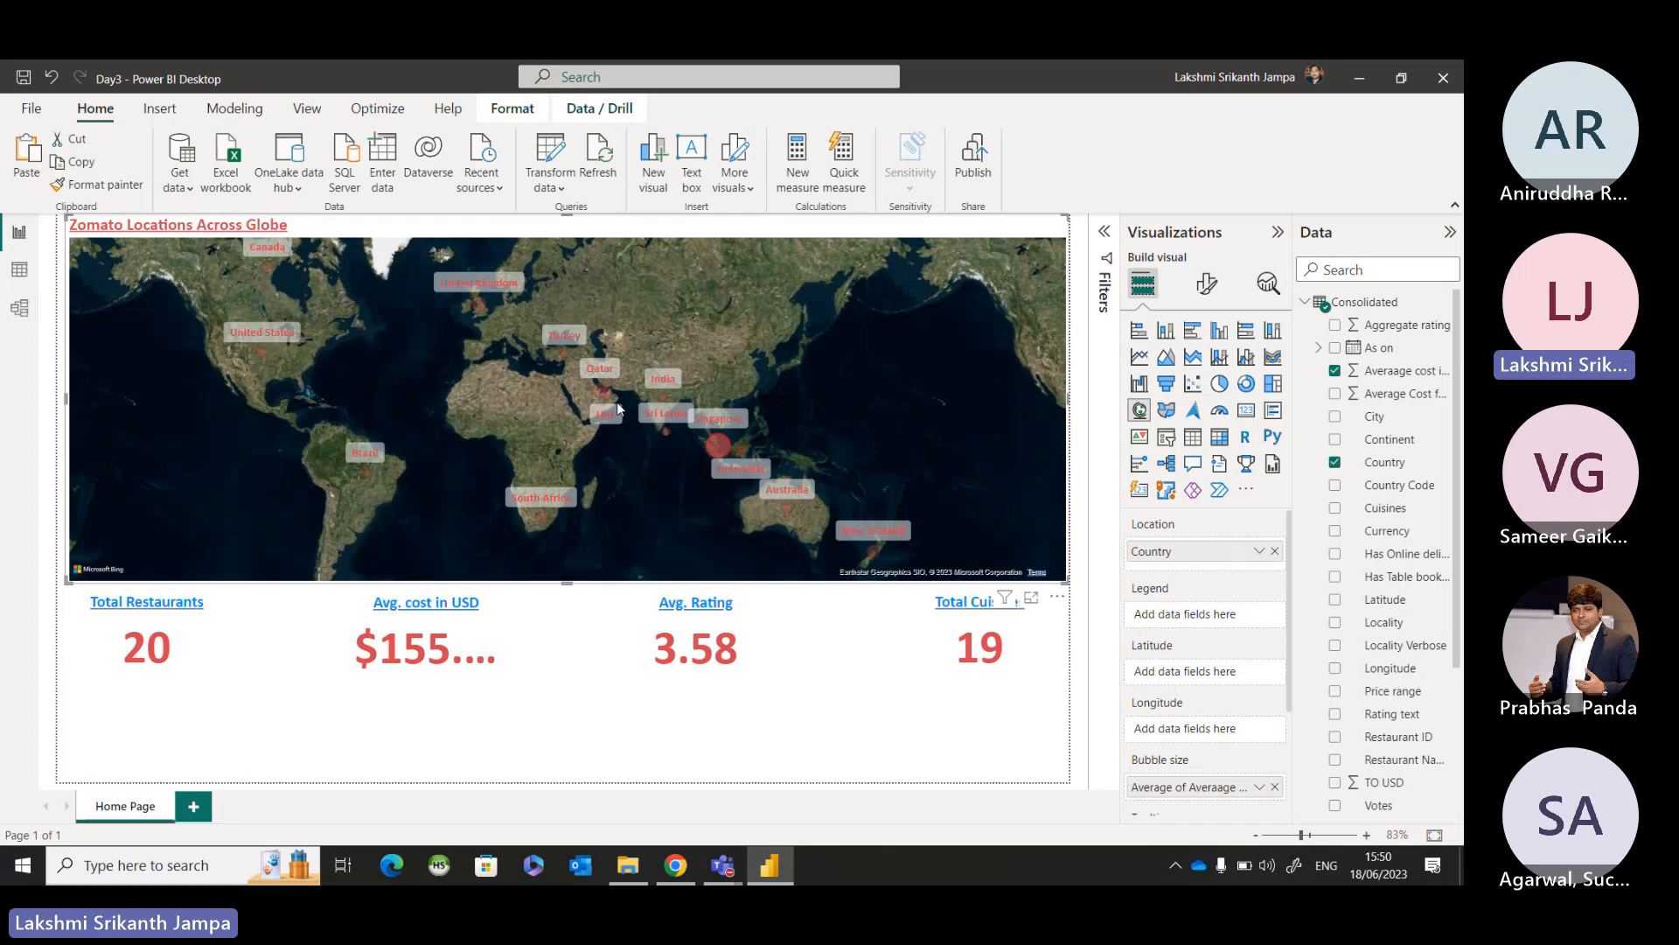
{"action": "left_click", "coordinate": [661, 395]}
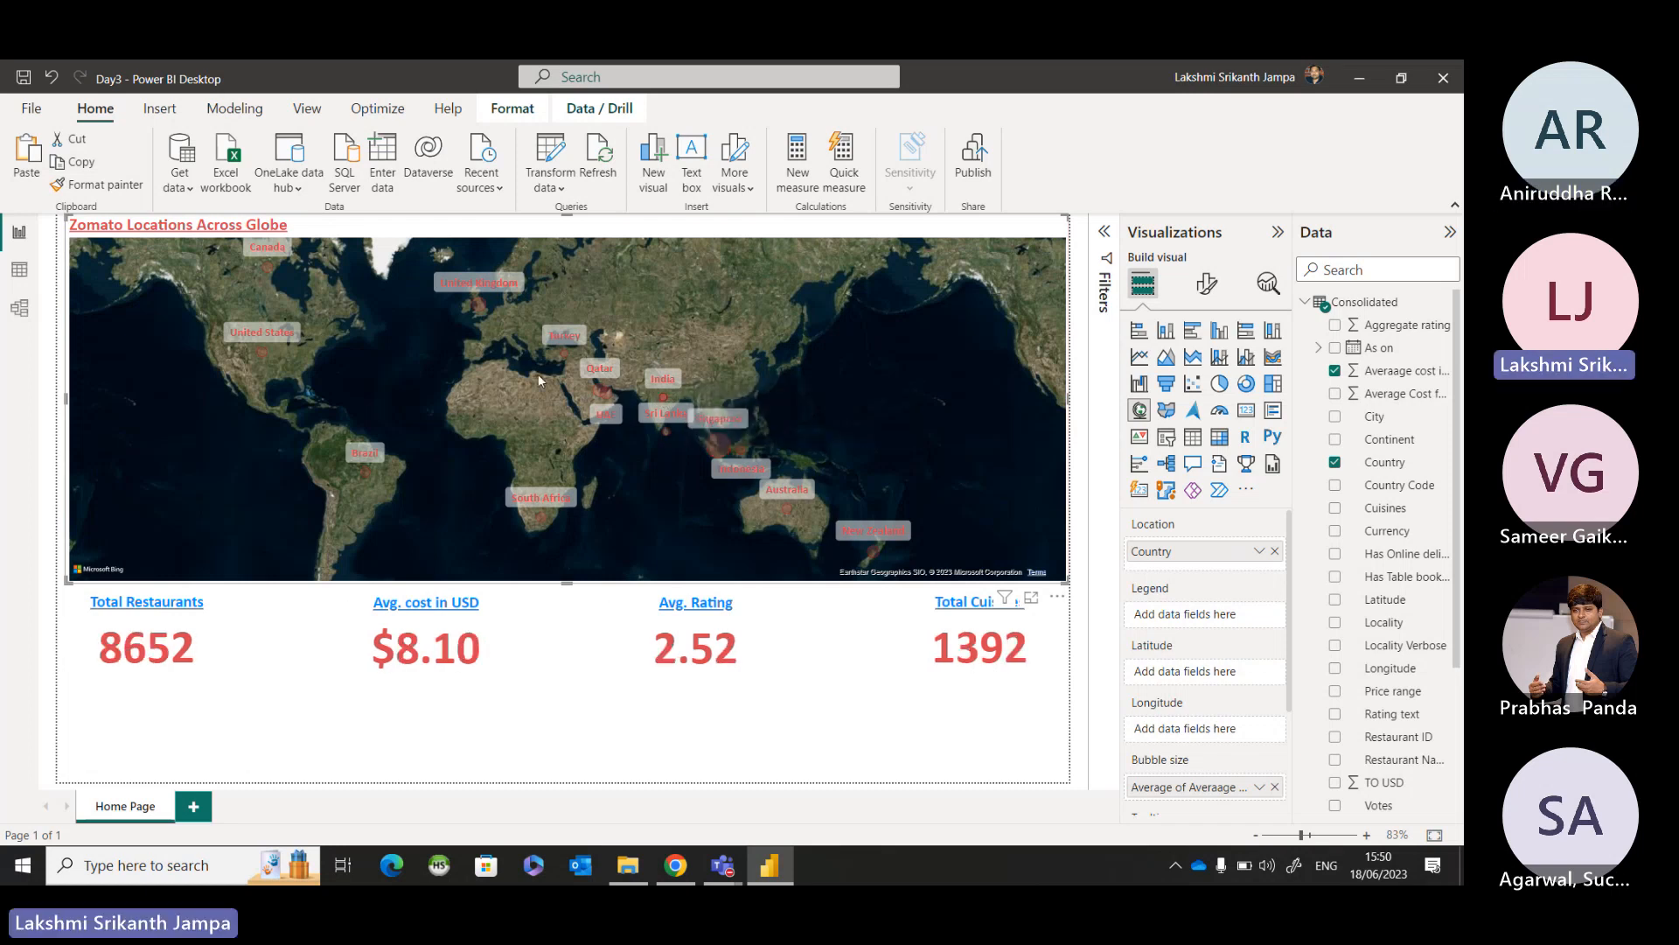
{"action": "left_click", "coordinate": [268, 268]}
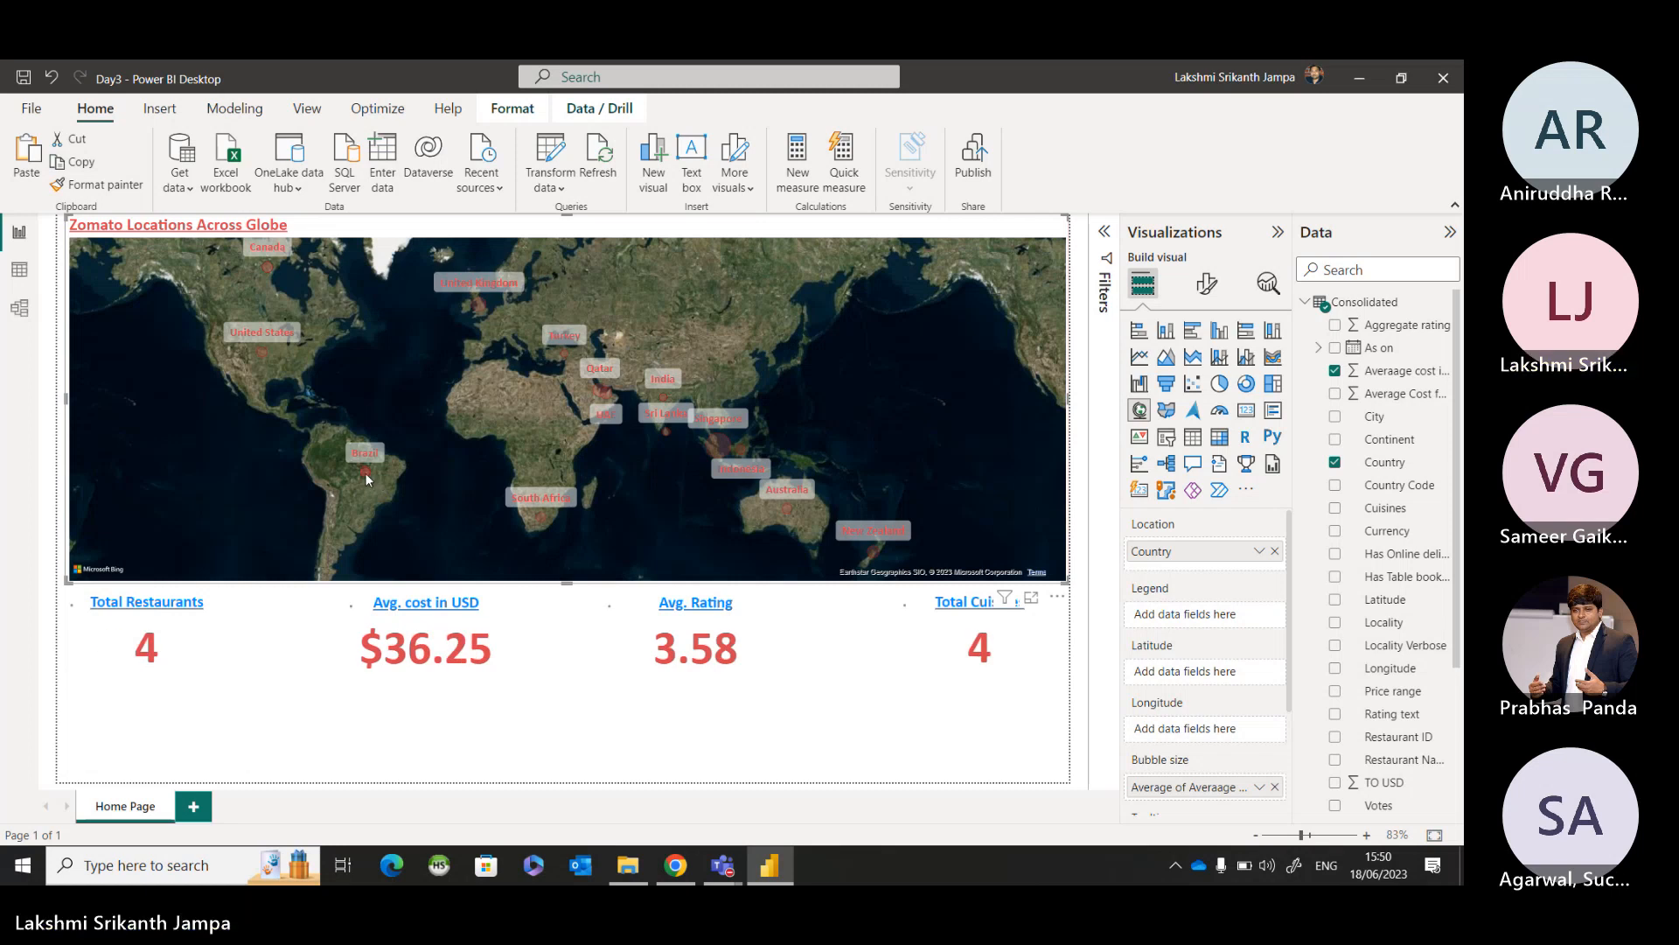
{"action": "left_click", "coordinate": [364, 472]}
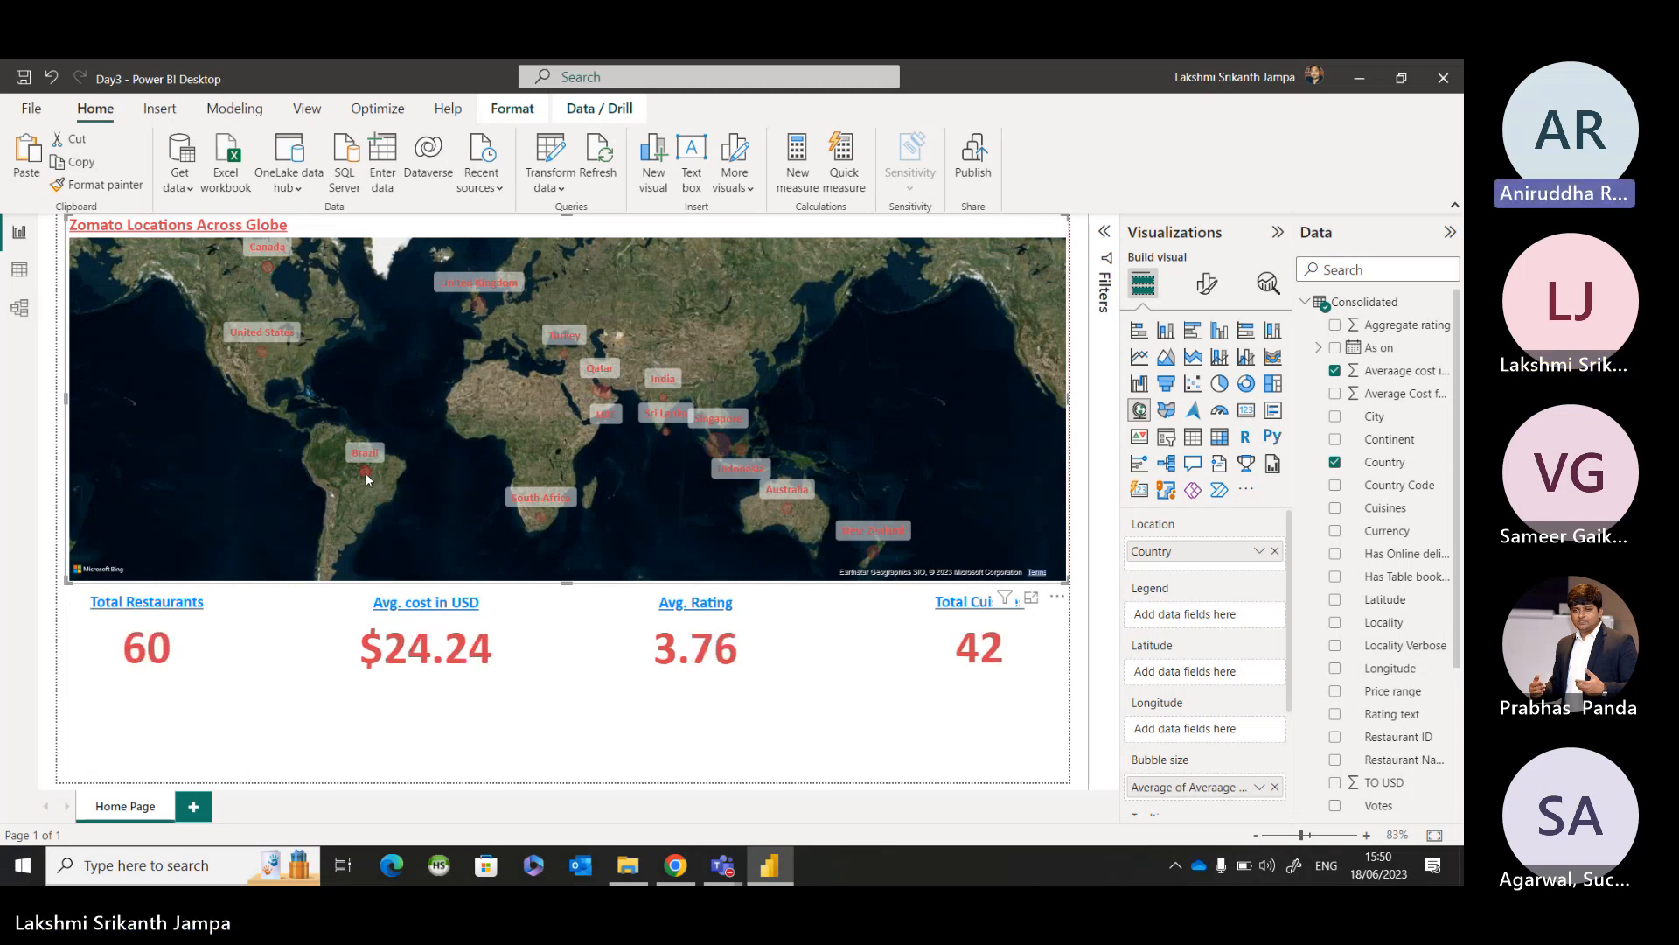
{"action": "left_click", "coordinate": [994, 462]}
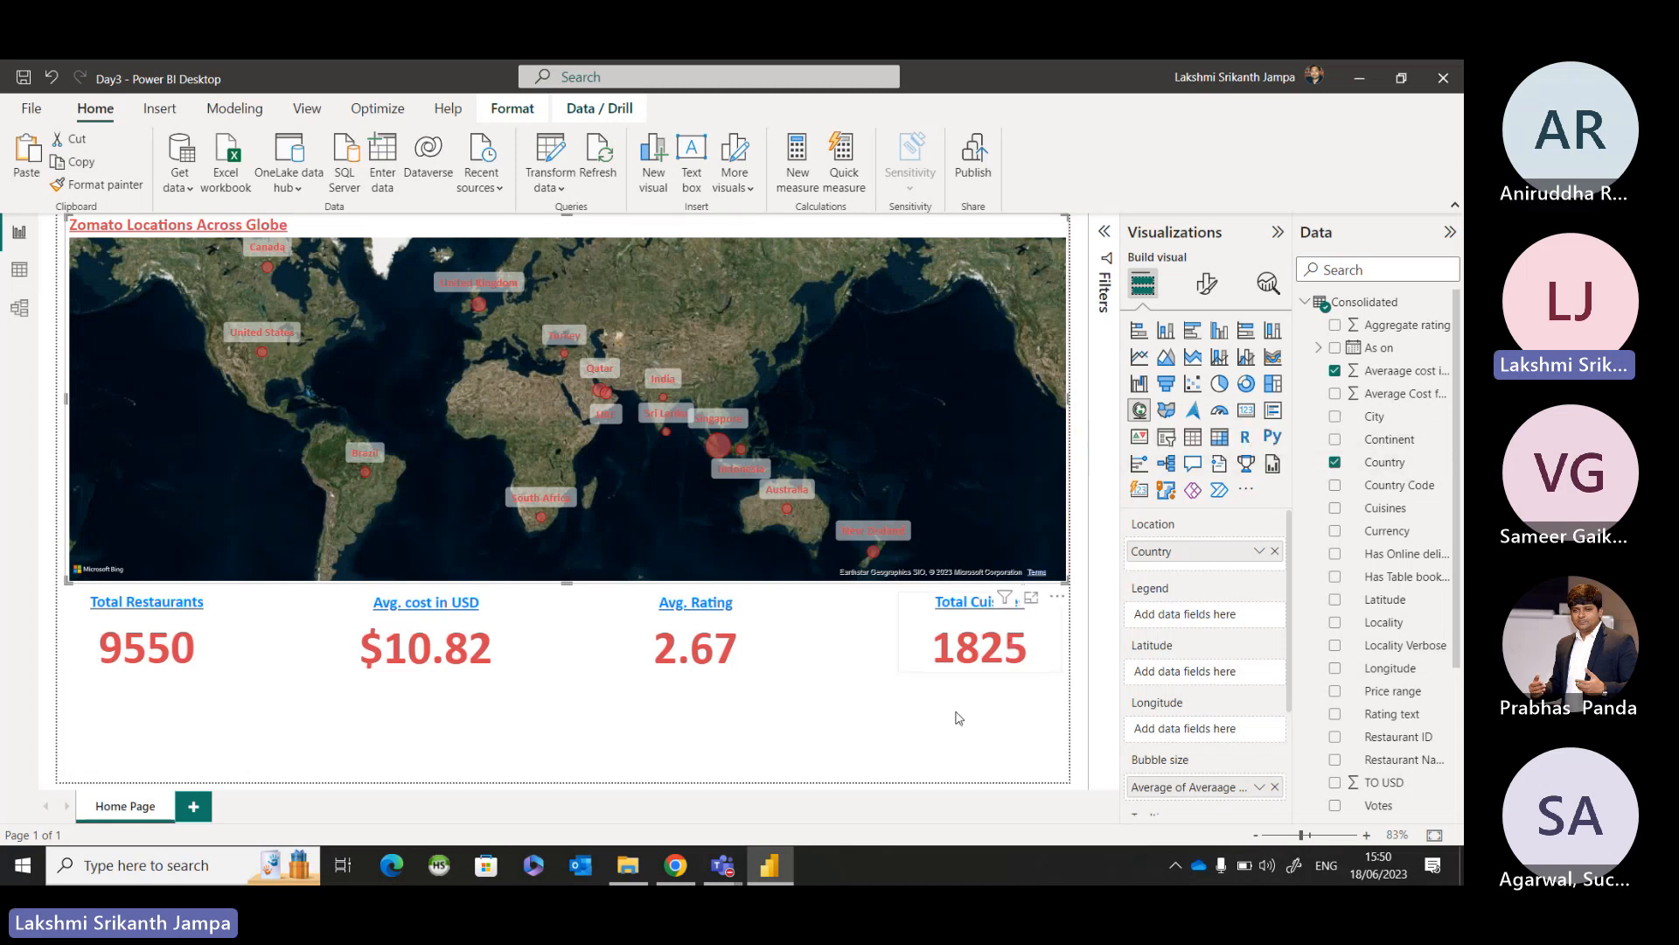
{"action": "left_click", "coordinate": [938, 752]}
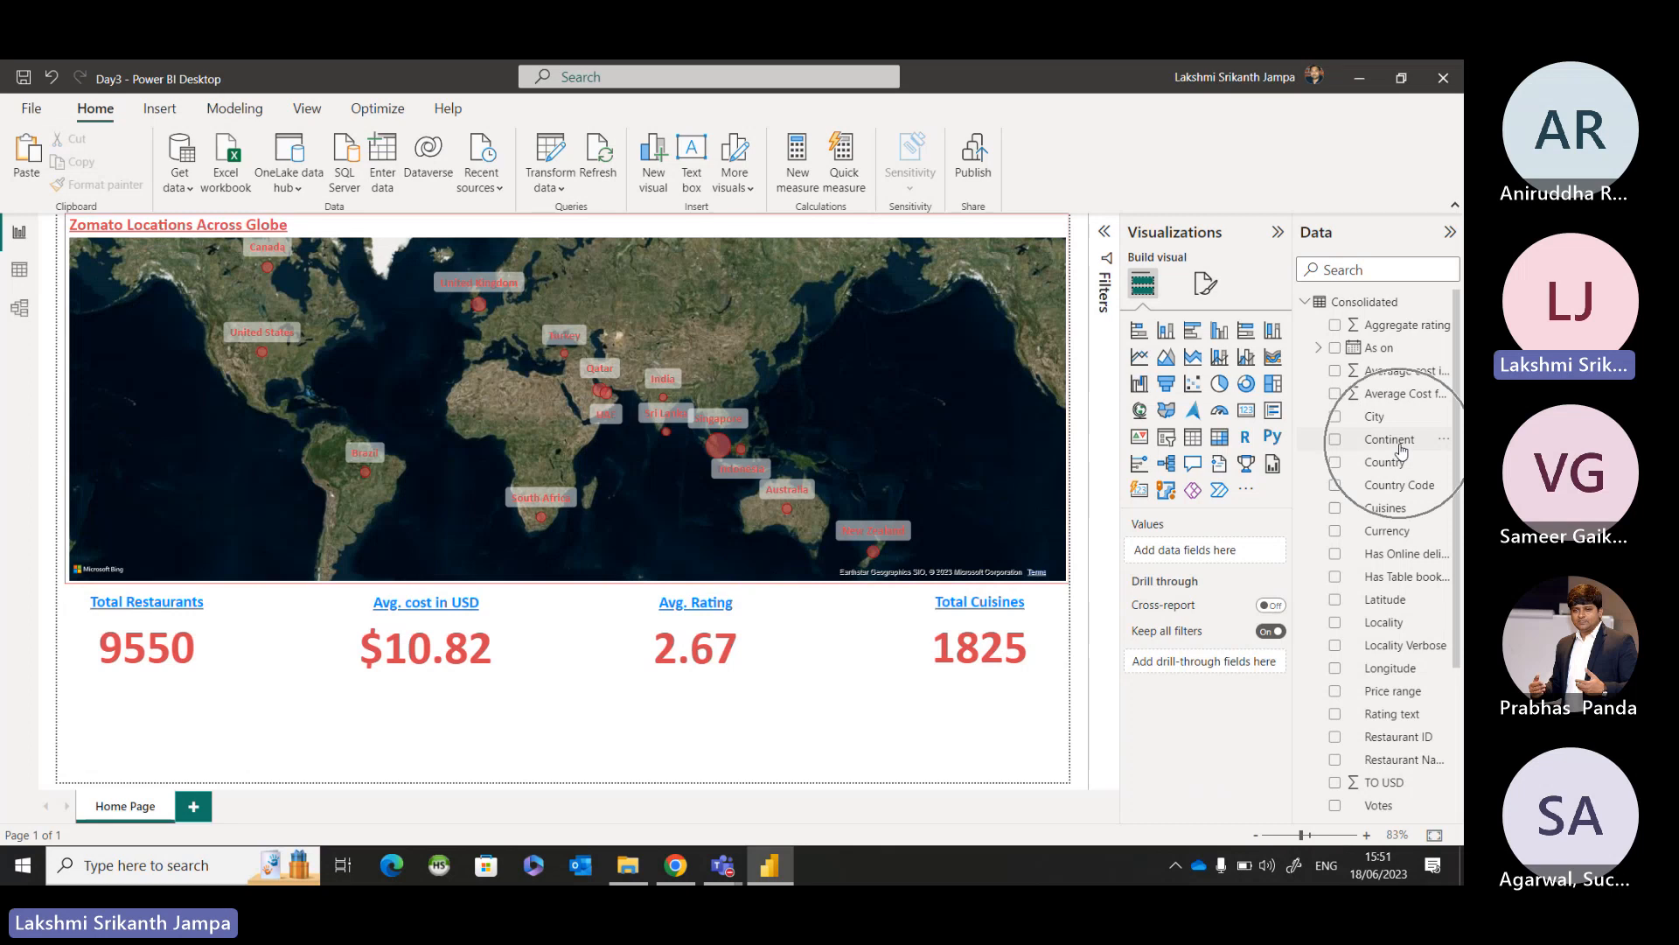
Add a Continent slicer in the empty area below the KPI cards and reduce its height to clear the card values.
{"action": "left_click_drag", "start_coordinate": [1402, 450], "coordinate": [526, 736]}
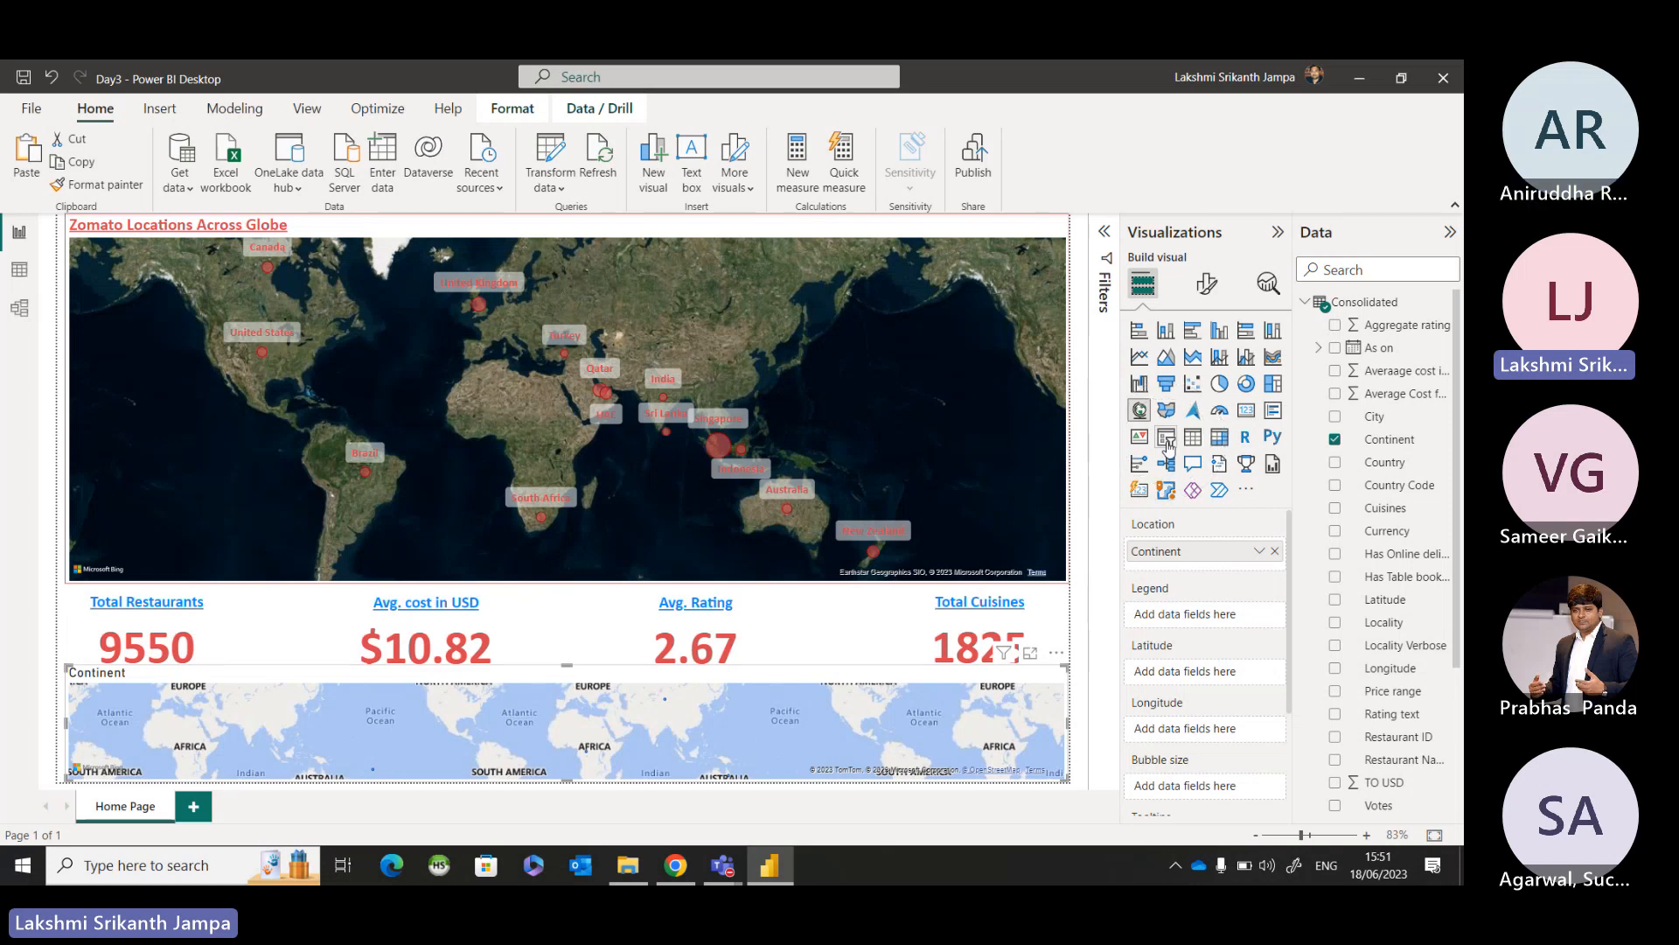
{"action": "left_click", "coordinate": [1167, 437]}
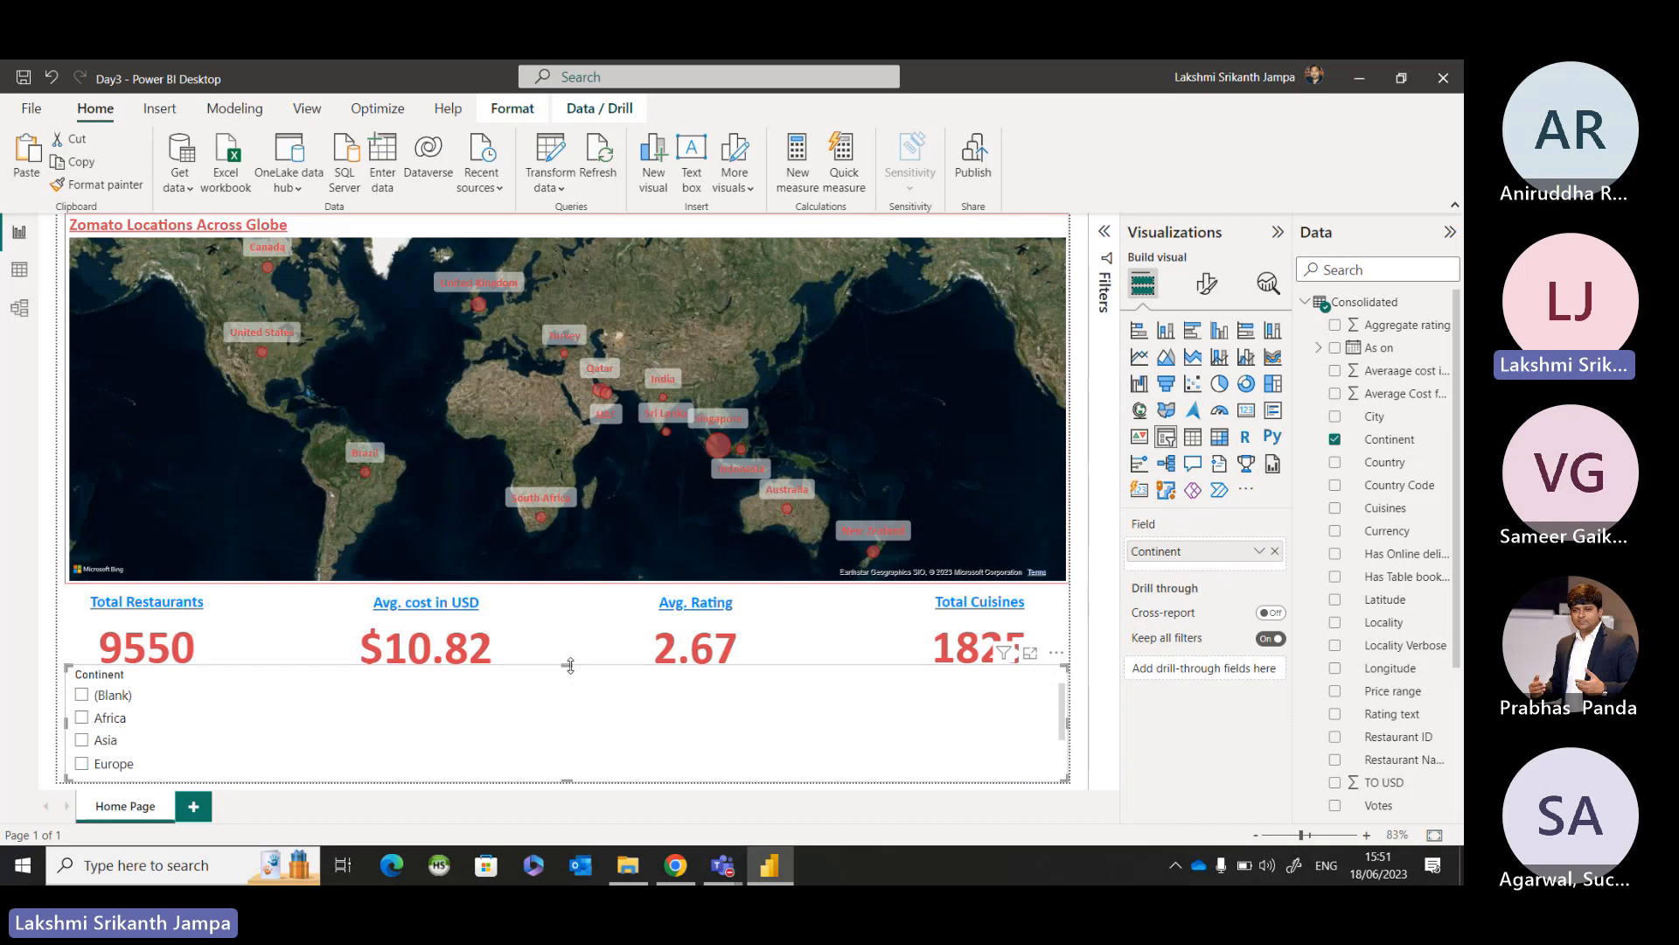
{"action": "left_click_drag", "start_coordinate": [569, 674], "coordinate": [571, 691]}
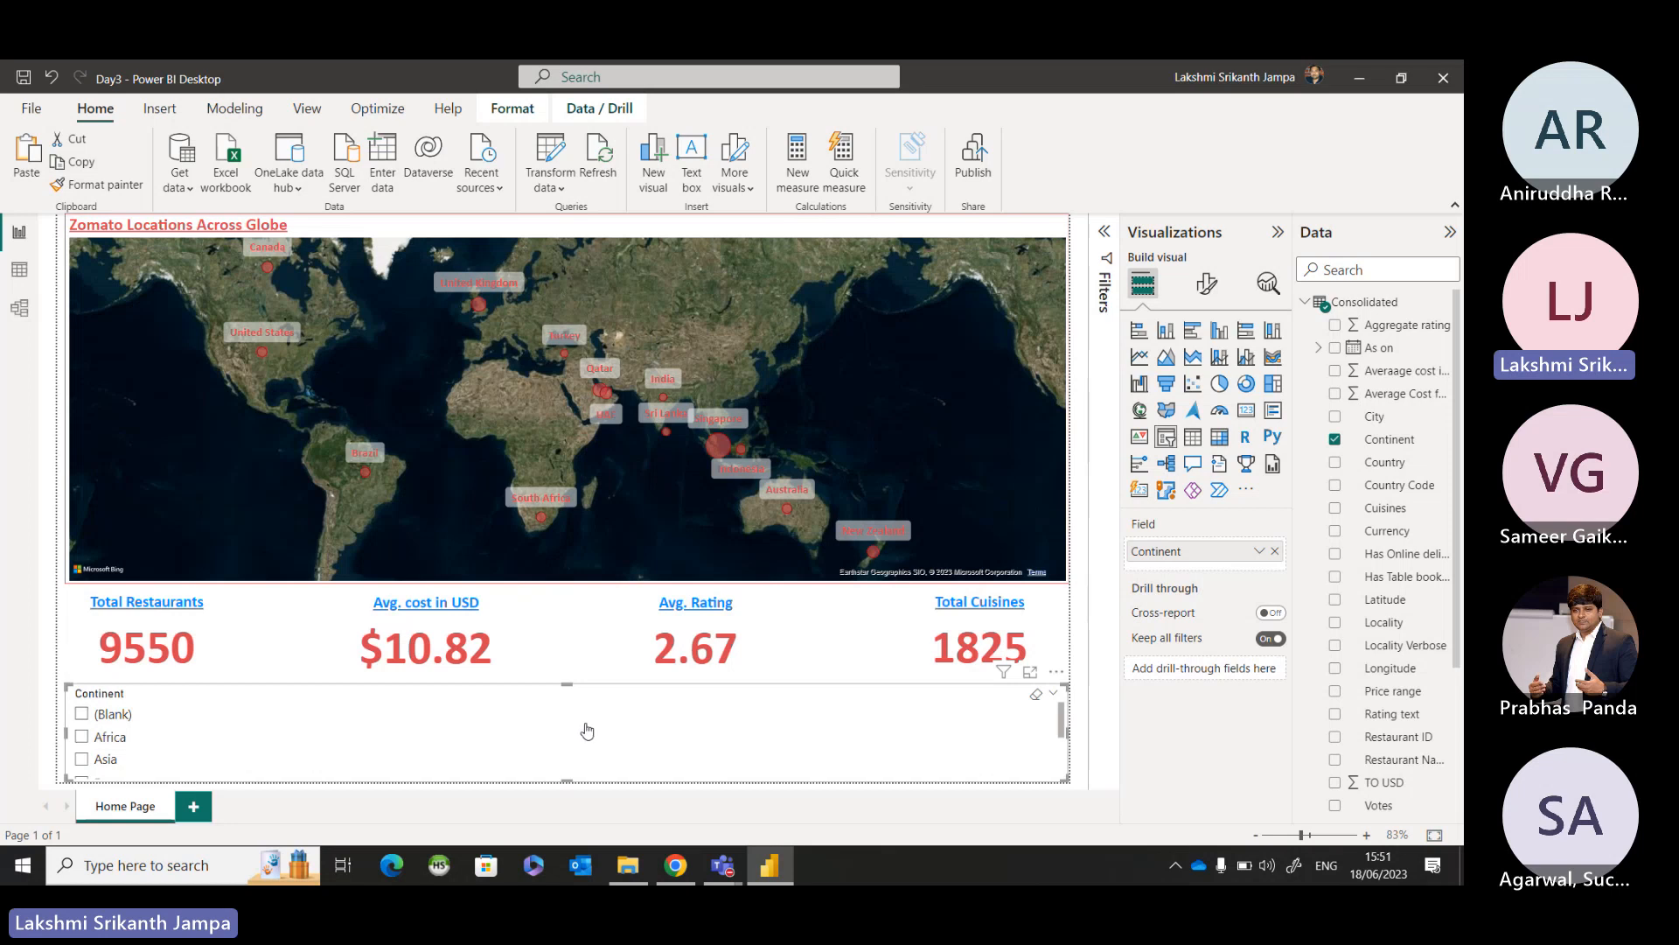
Turn on the Continent slicer's visual border and set the border color to red.
{"action": "left_click", "coordinate": [1210, 284]}
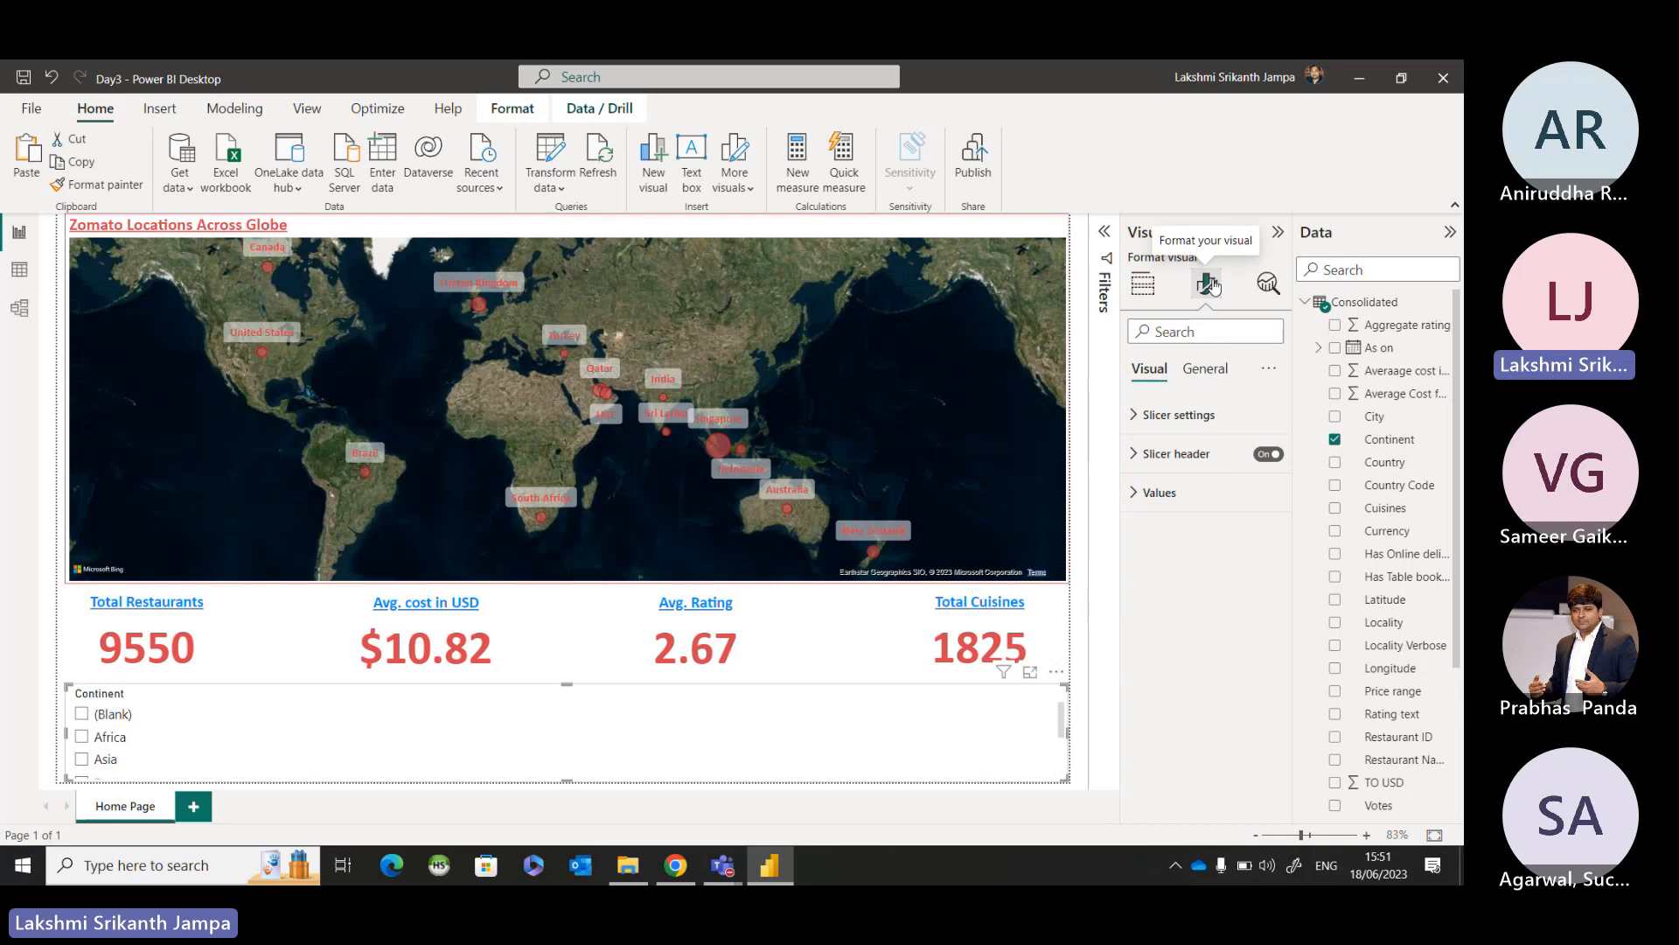
{"action": "left_click", "coordinate": [1205, 369]}
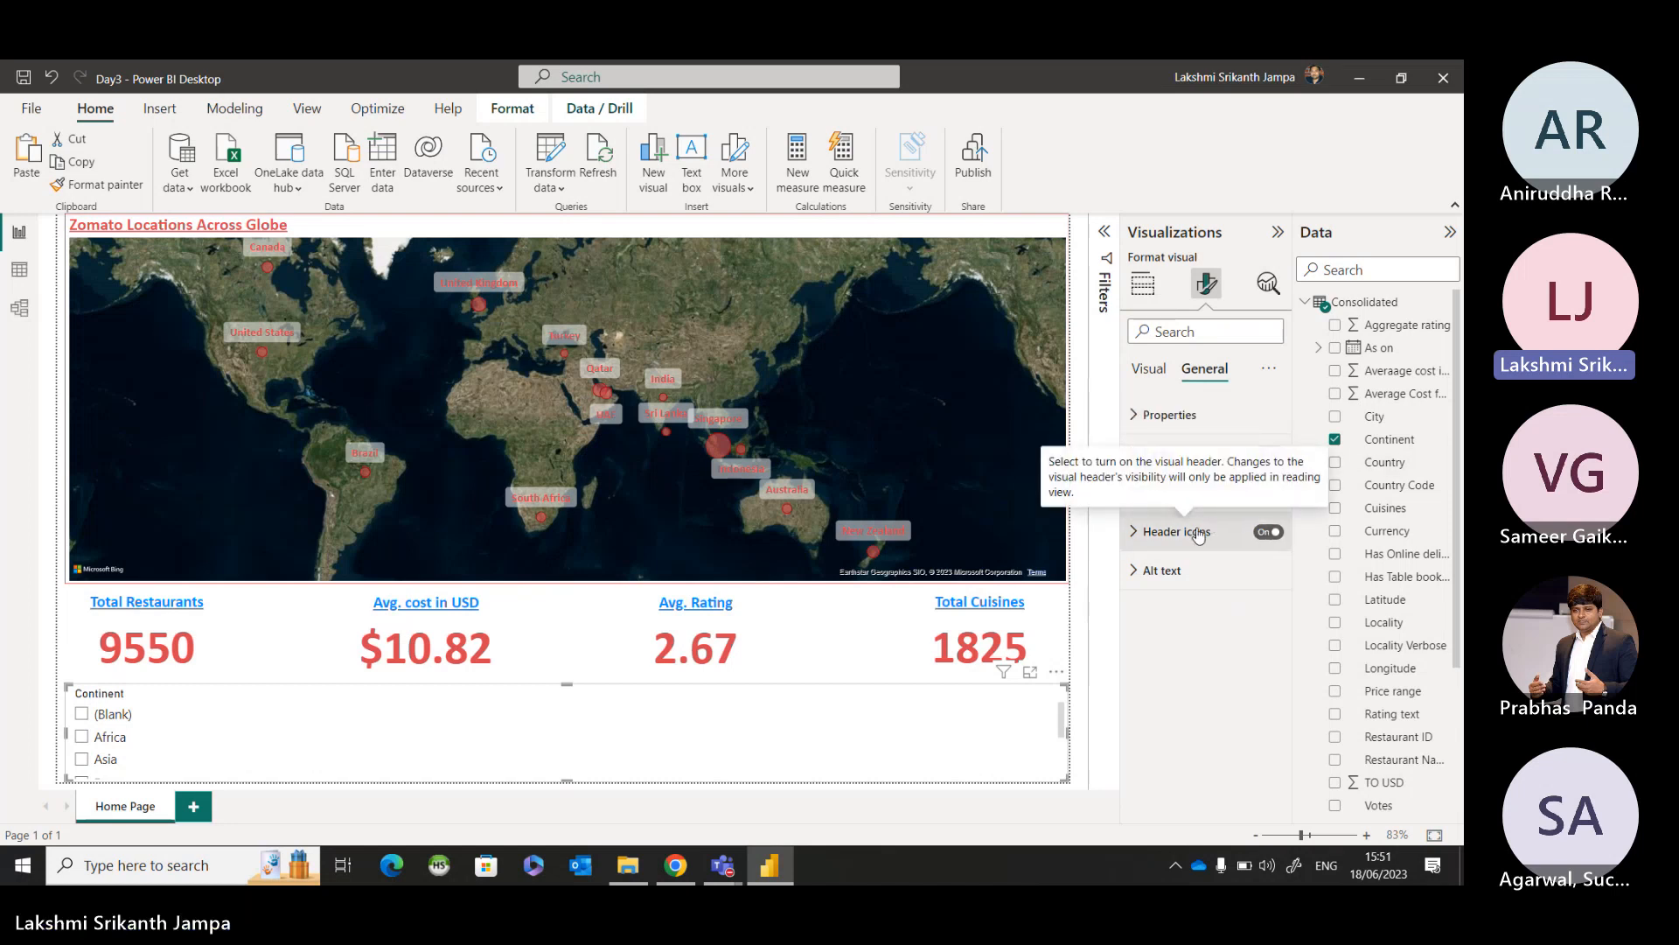
{"action": "left_click", "coordinate": [1160, 493]}
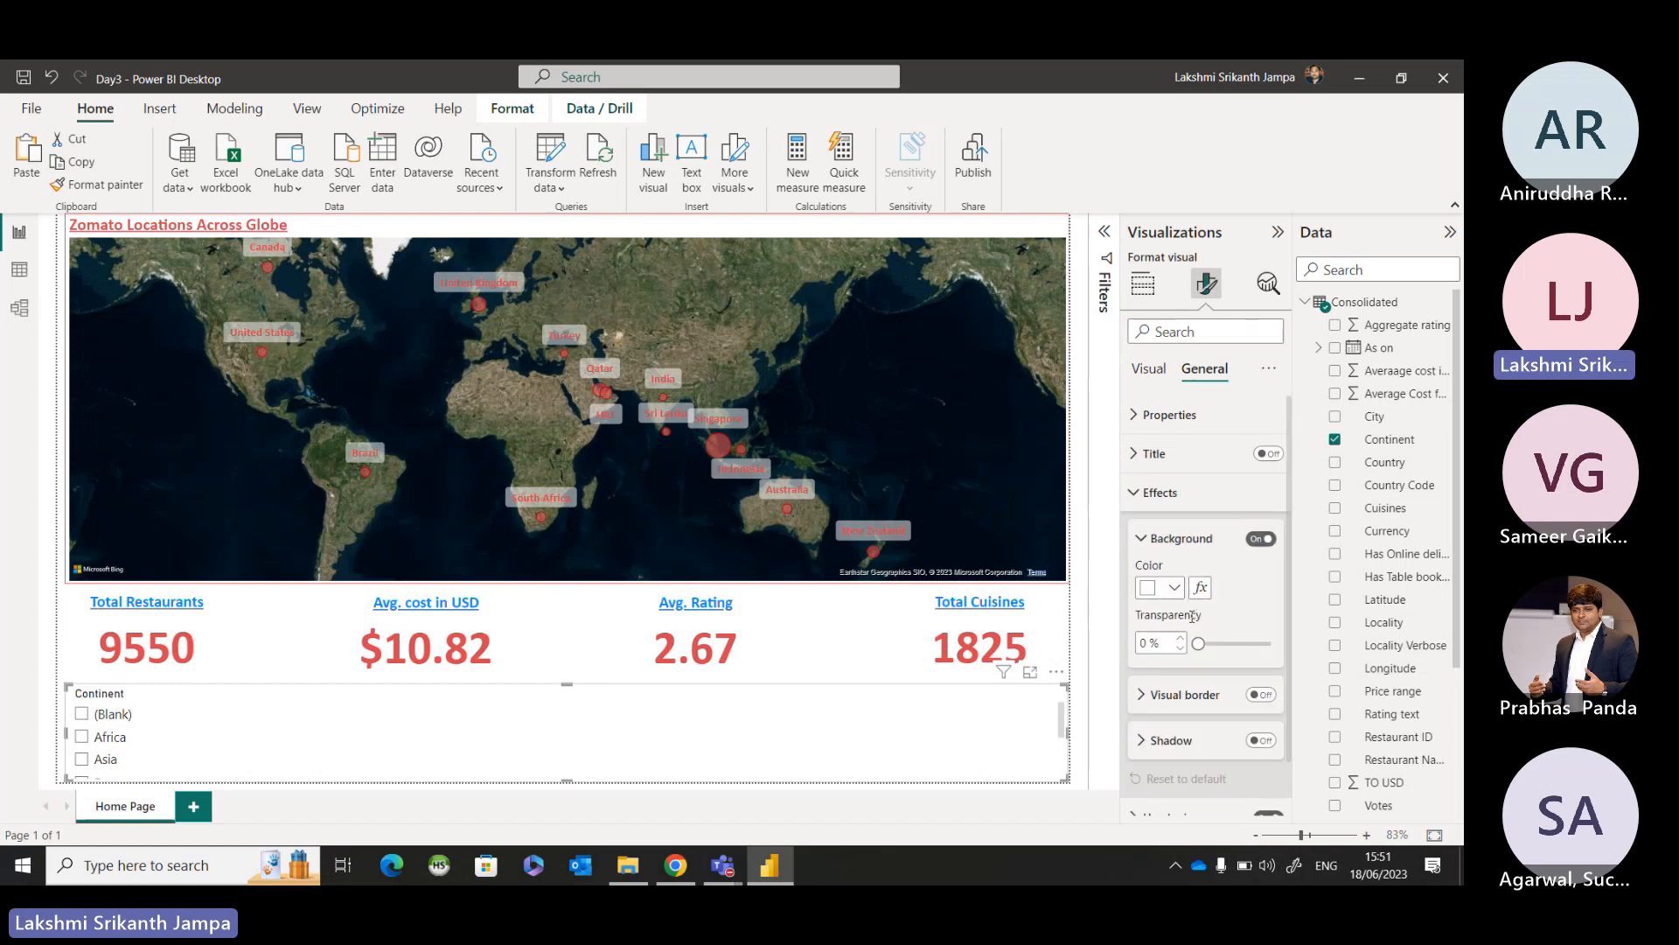
{"action": "left_click", "coordinate": [1260, 694]}
{"action": "scroll", "coordinate": [1234, 638], "scroll_direction": "down", "scroll_amount": 1}
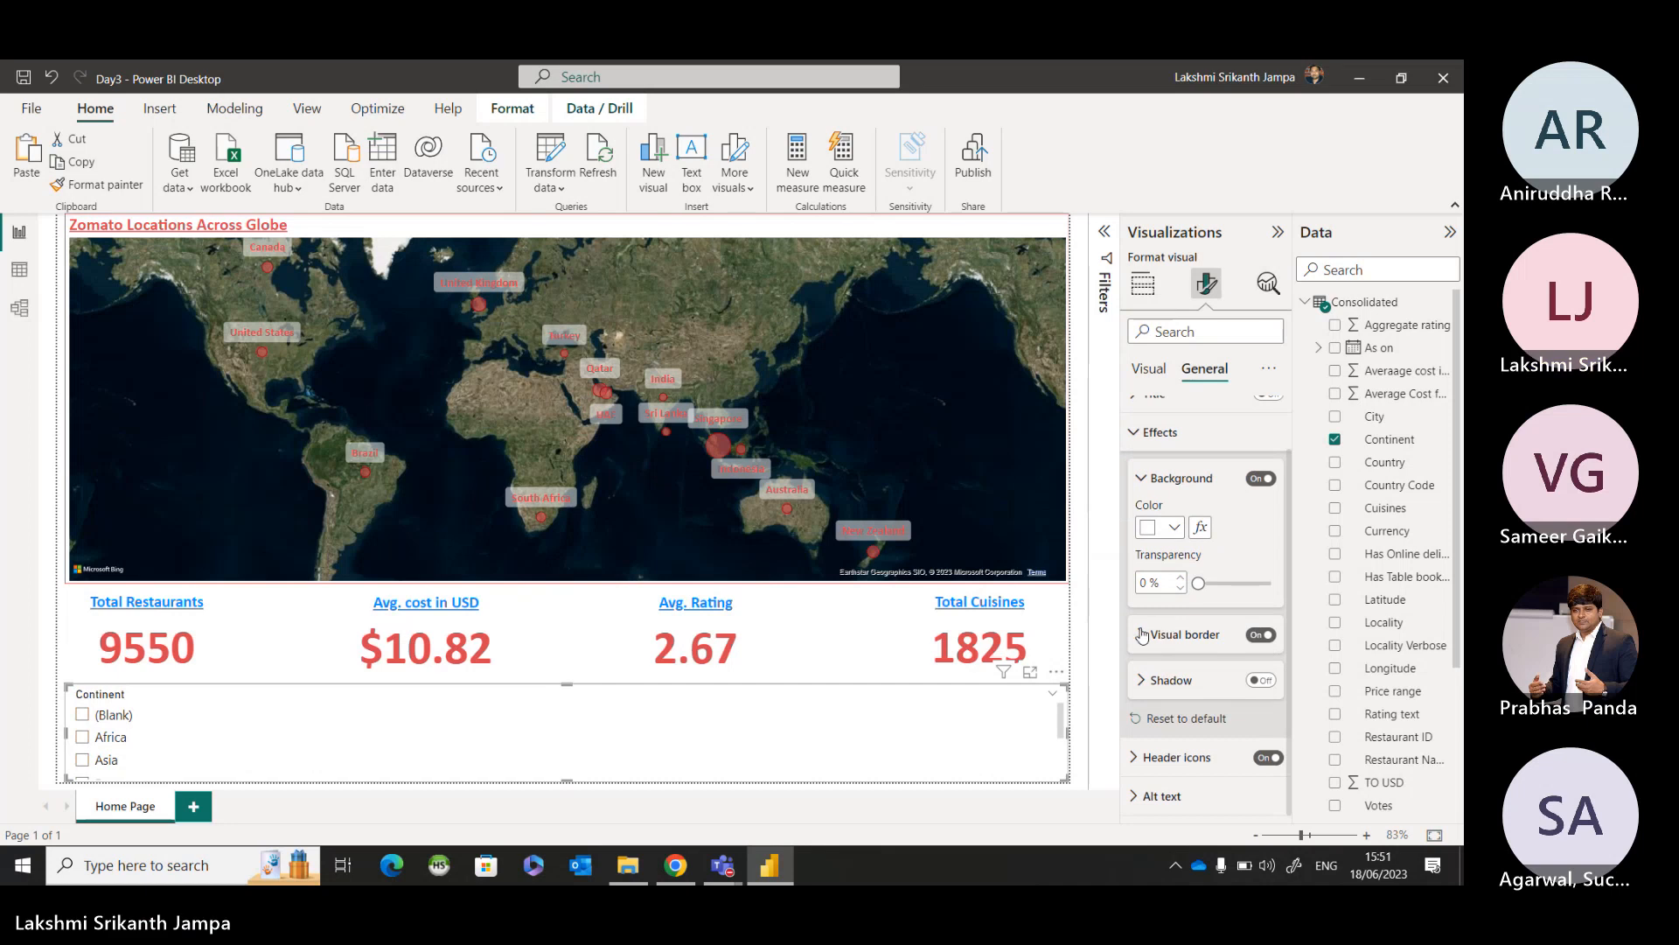
{"action": "left_click", "coordinate": [1170, 635]}
{"action": "scroll", "coordinate": [1170, 612], "scroll_direction": "down", "scroll_amount": 2}
{"action": "left_click", "coordinate": [1174, 574]}
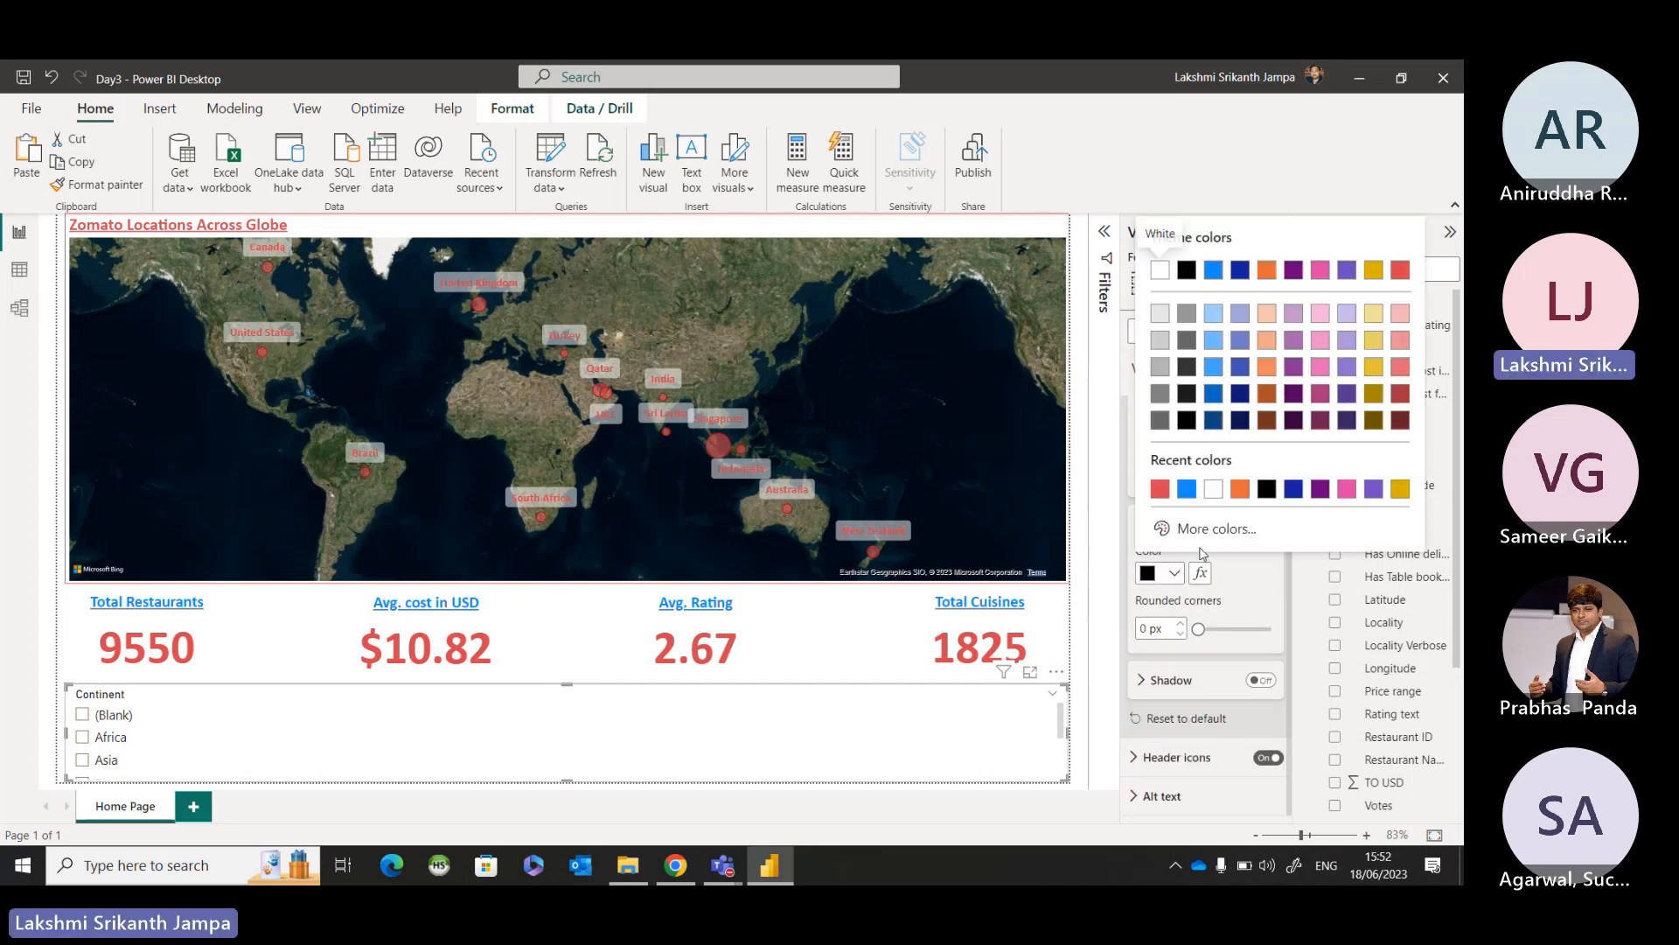
{"action": "left_click", "coordinate": [1160, 489]}
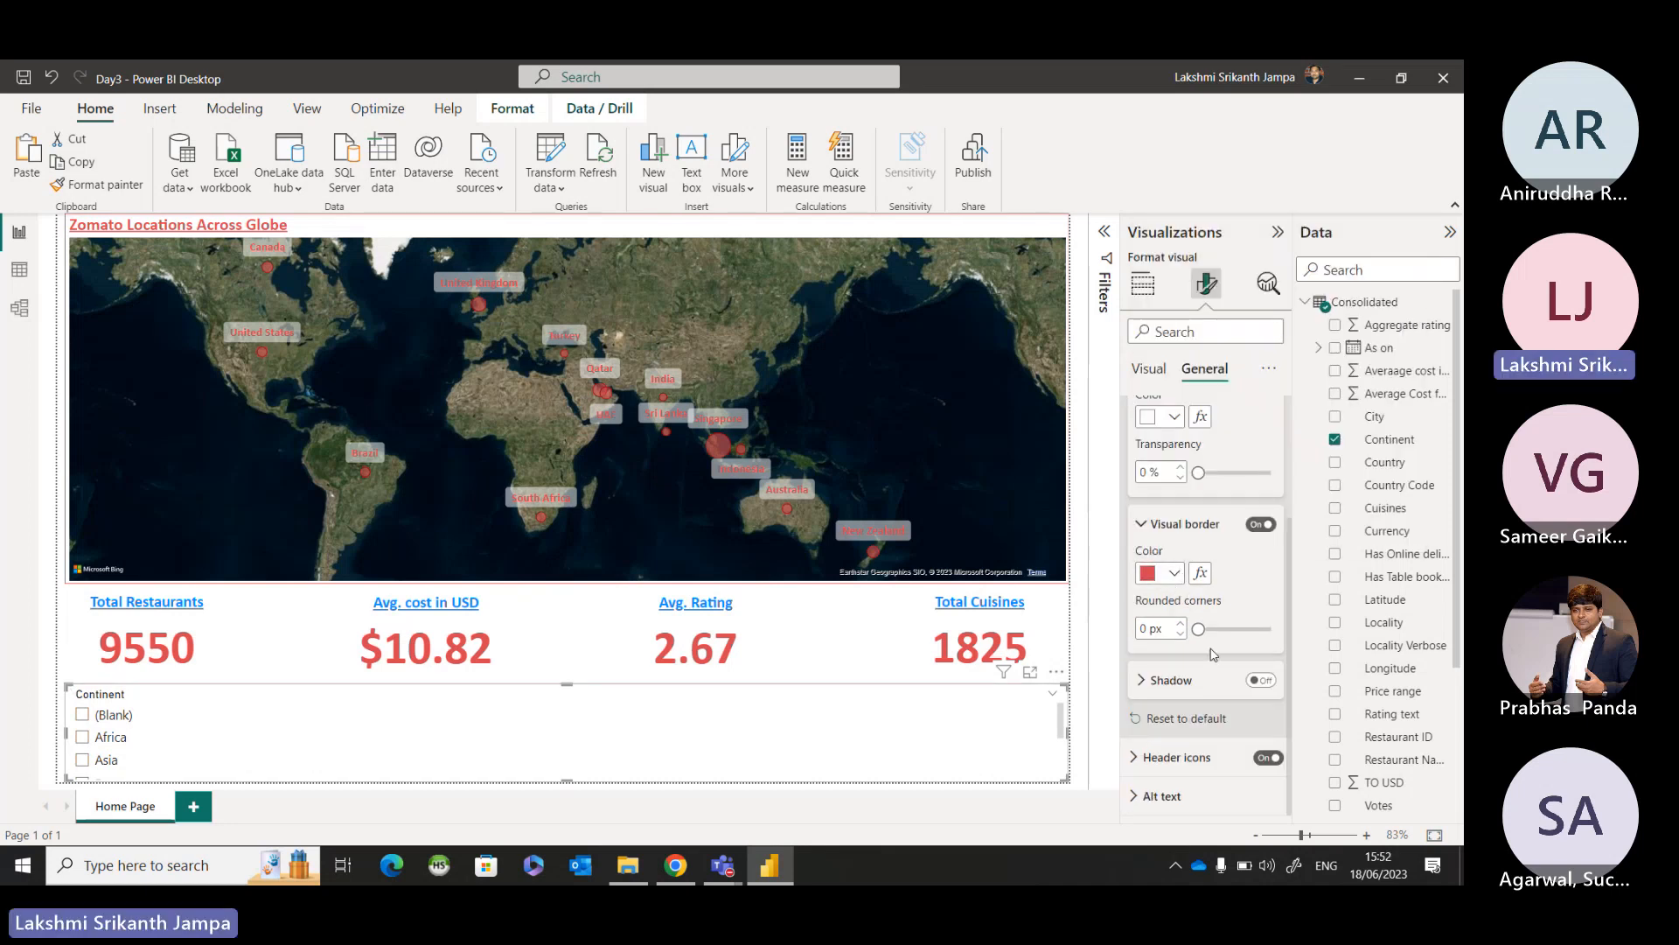
{"action": "scroll", "coordinate": [1172, 492], "scroll_direction": "up", "scroll_amount": 2}
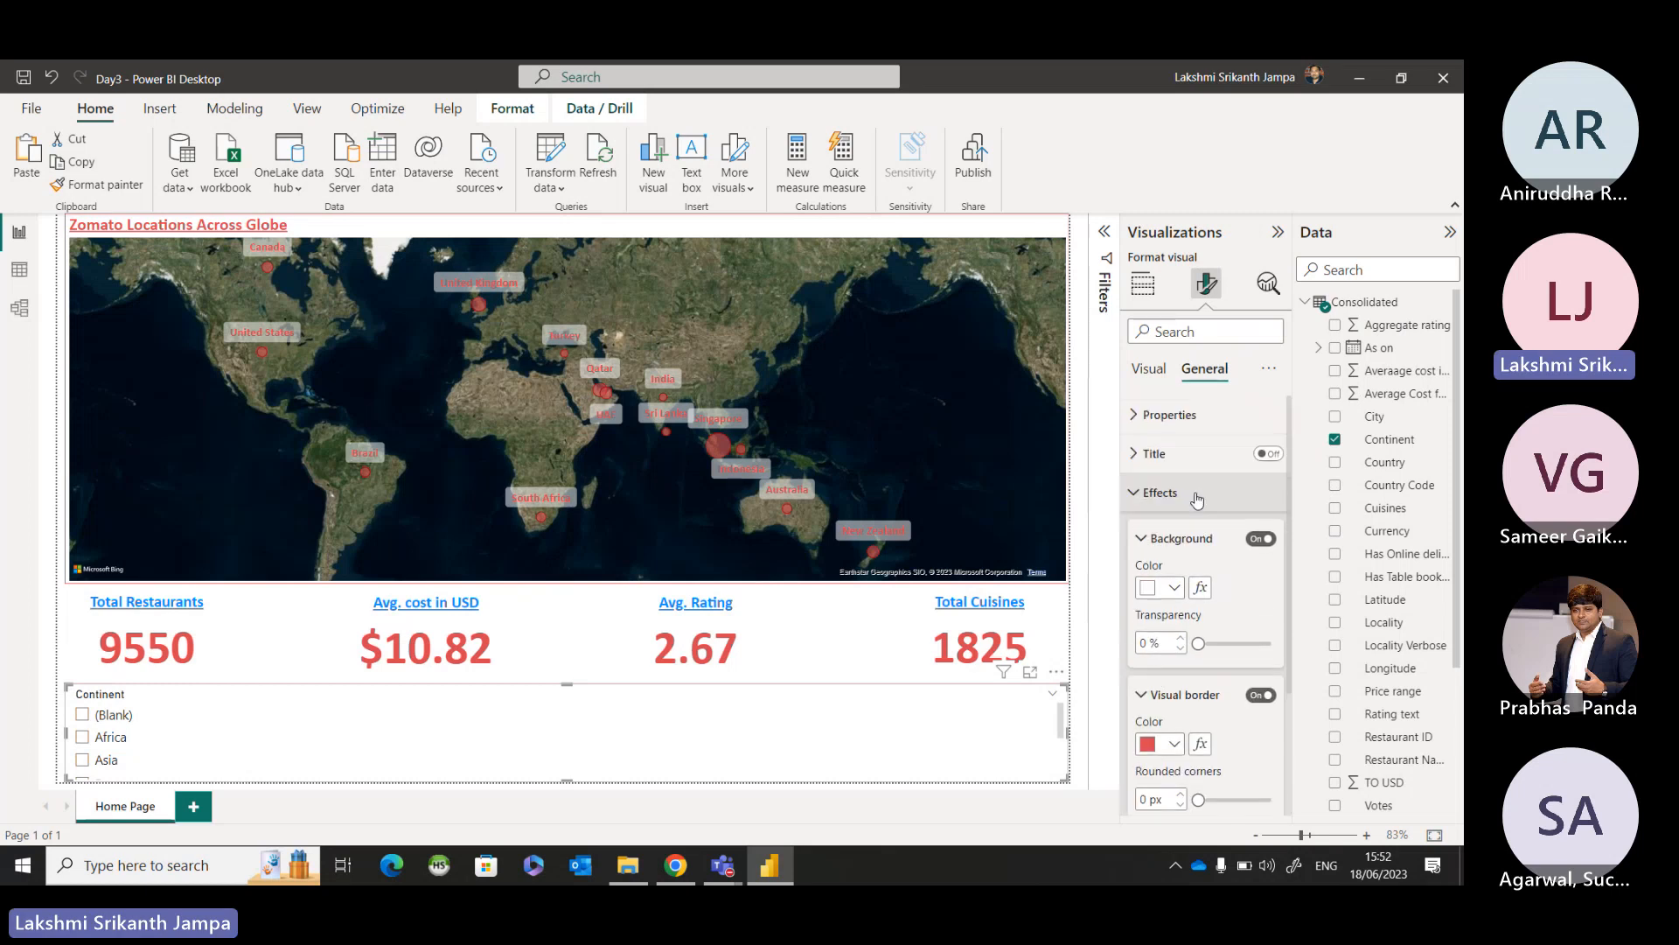
{"action": "left_click", "coordinate": [1148, 494]}
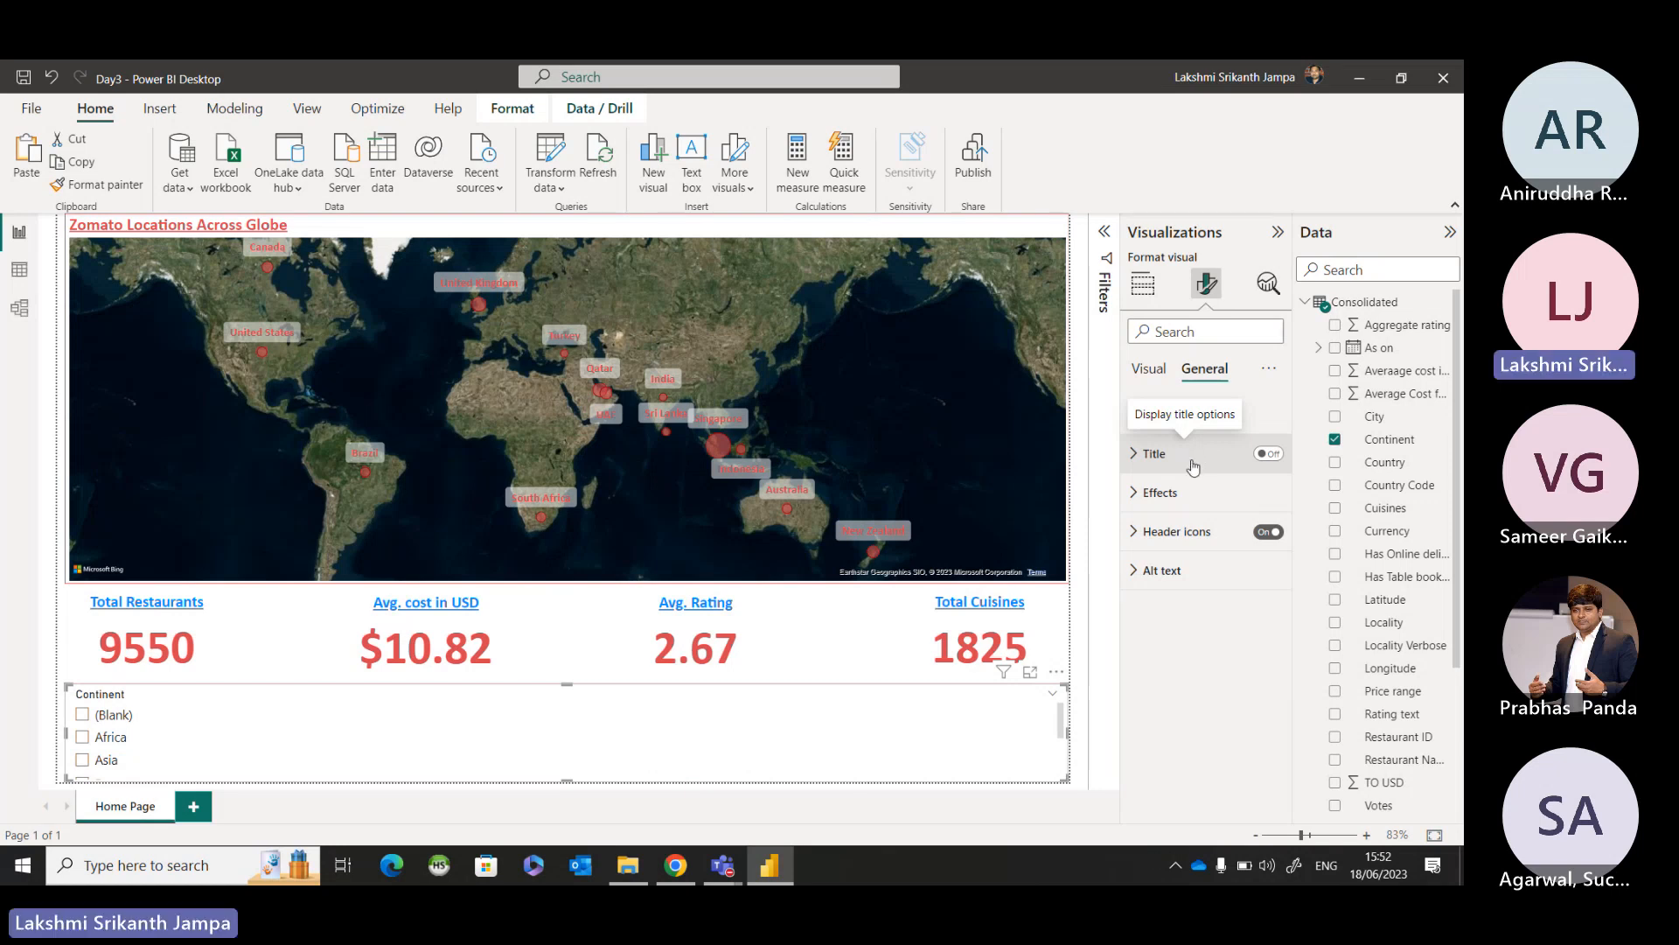
Turn off the Continent slicer's header, set its style to Tile, and show its selection options.
{"action": "left_click", "coordinate": [1150, 371]}
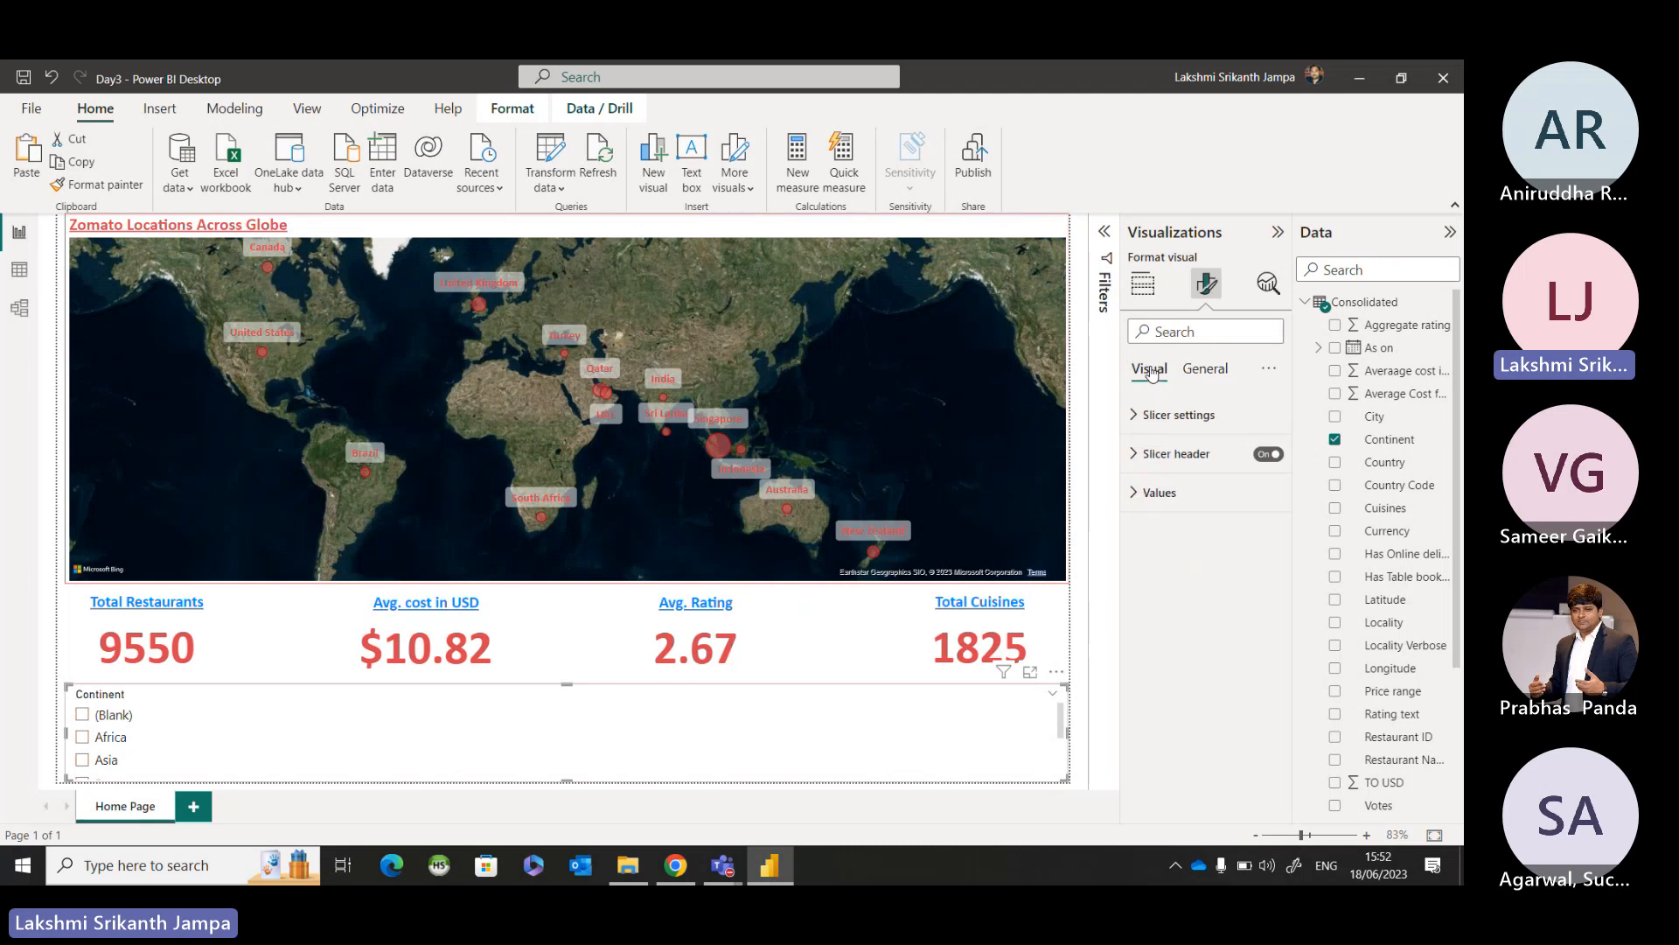
{"action": "left_click", "coordinate": [1270, 455]}
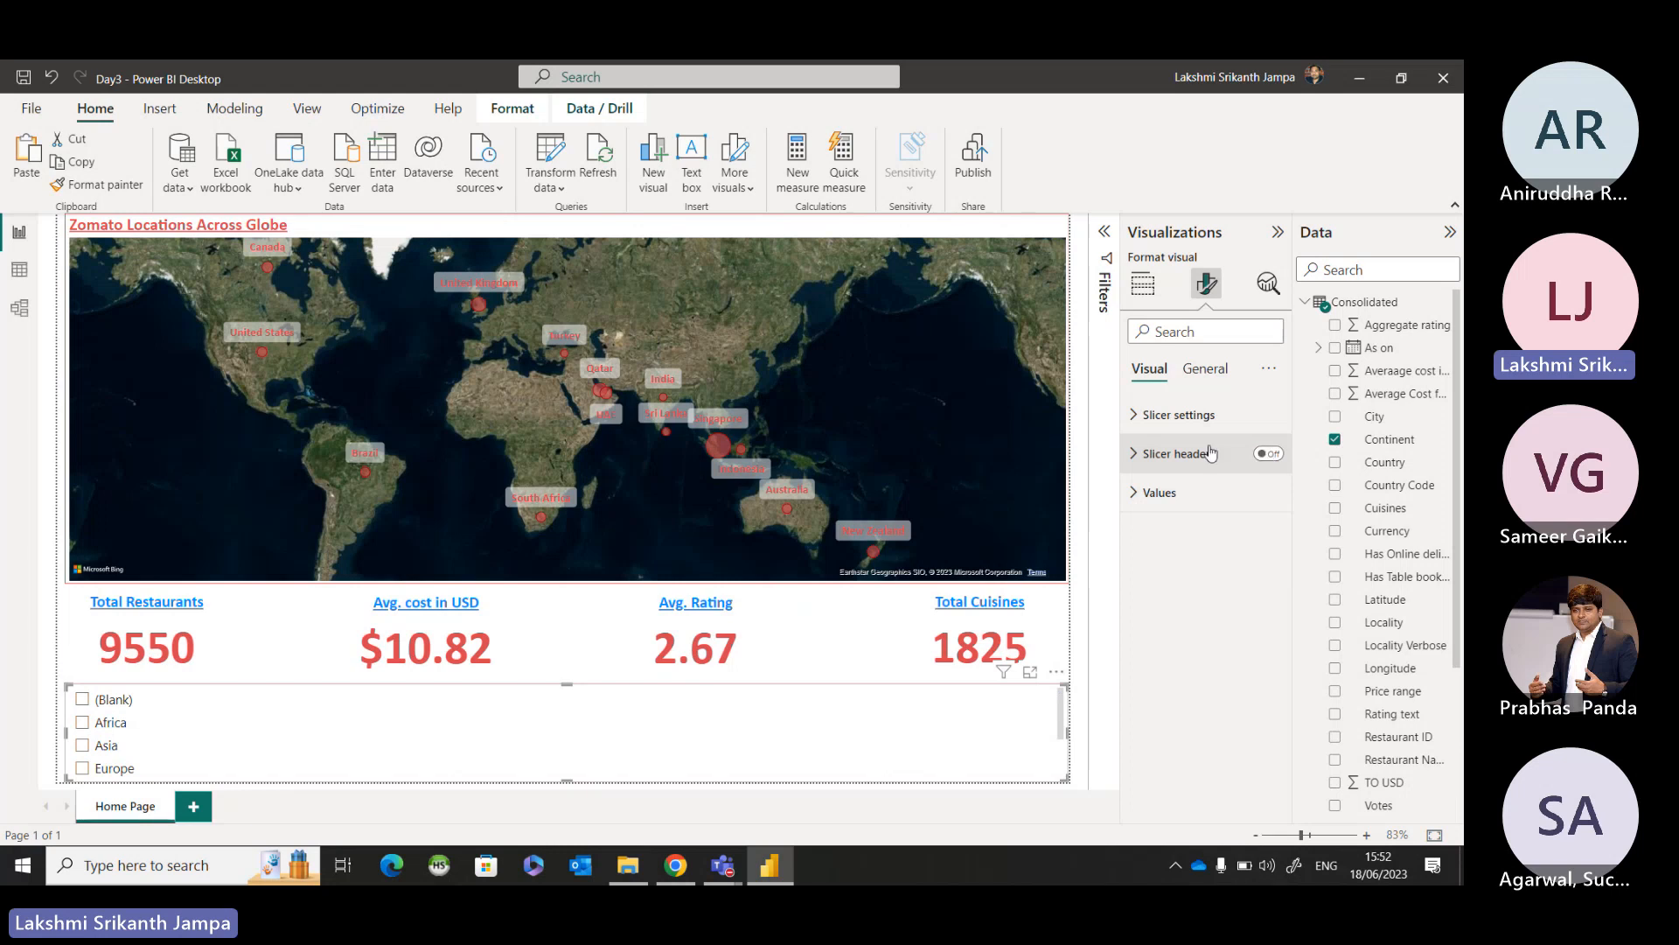
{"action": "left_click", "coordinate": [1137, 416]}
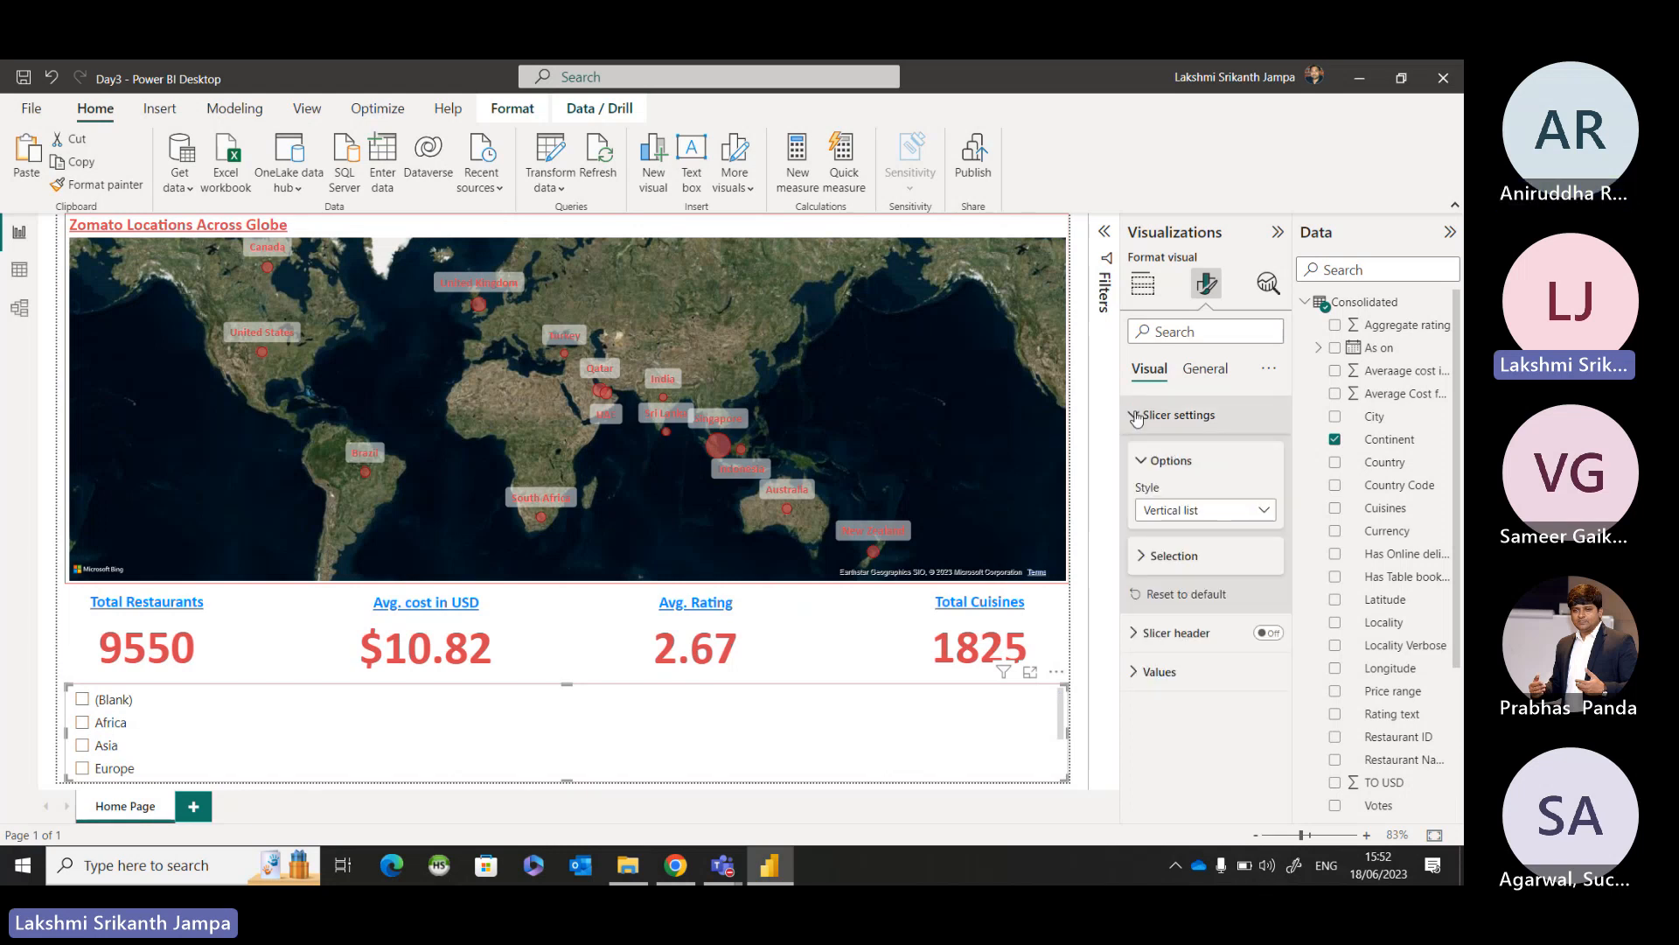
{"action": "left_click", "coordinate": [1167, 514]}
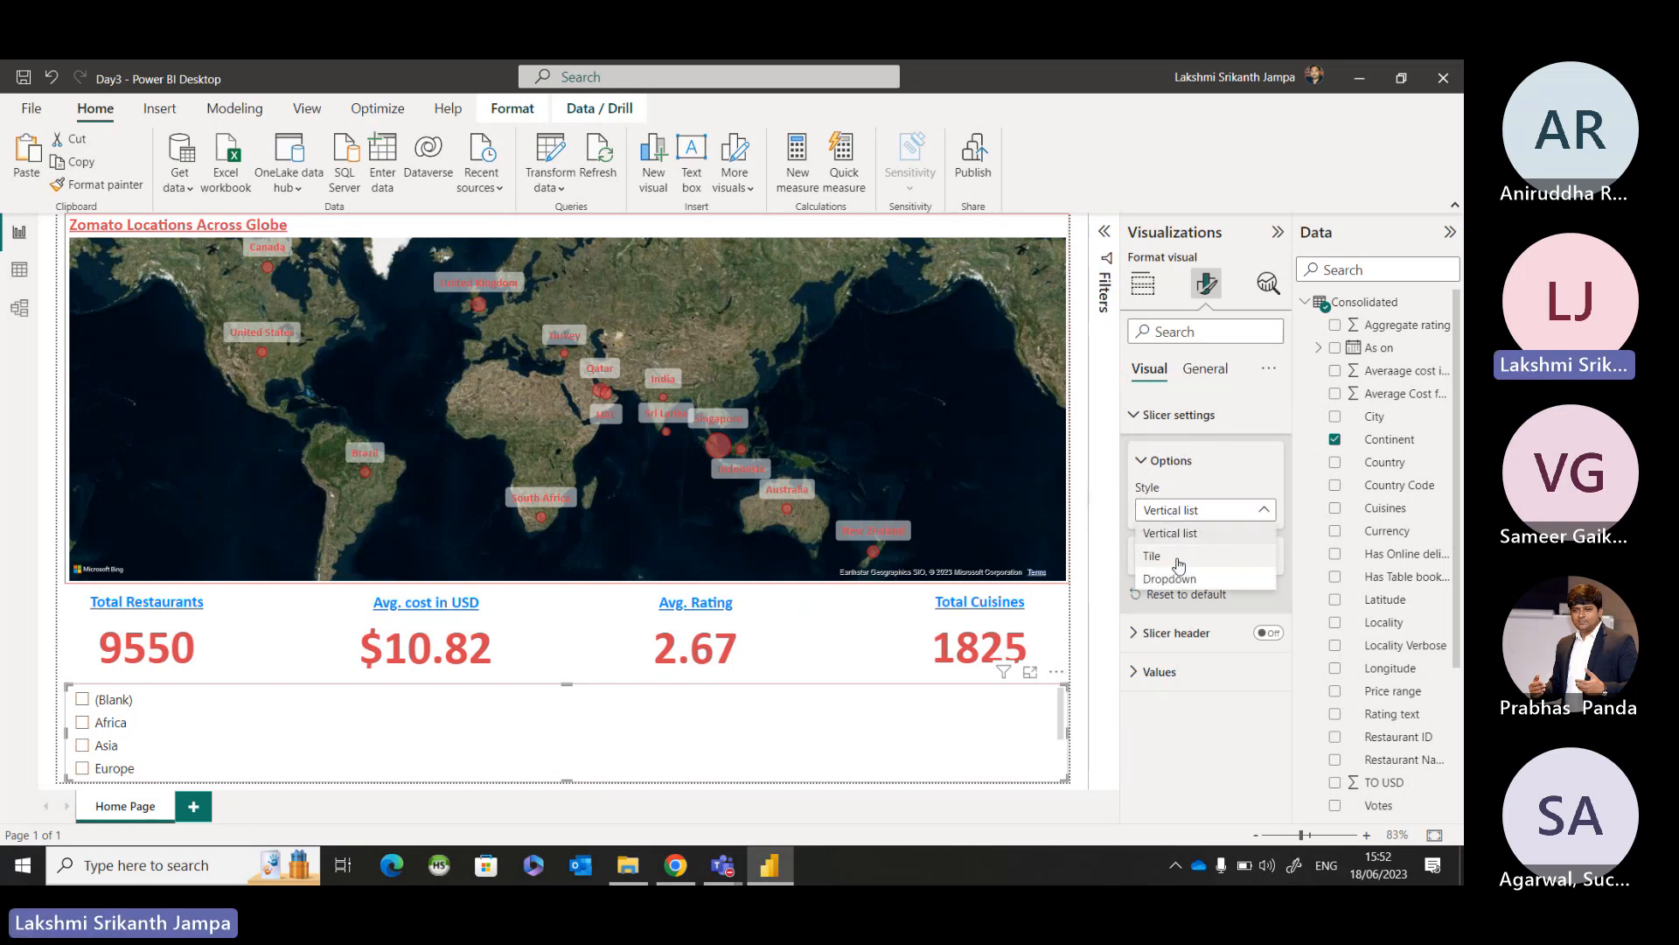
{"action": "left_click", "coordinate": [1163, 556]}
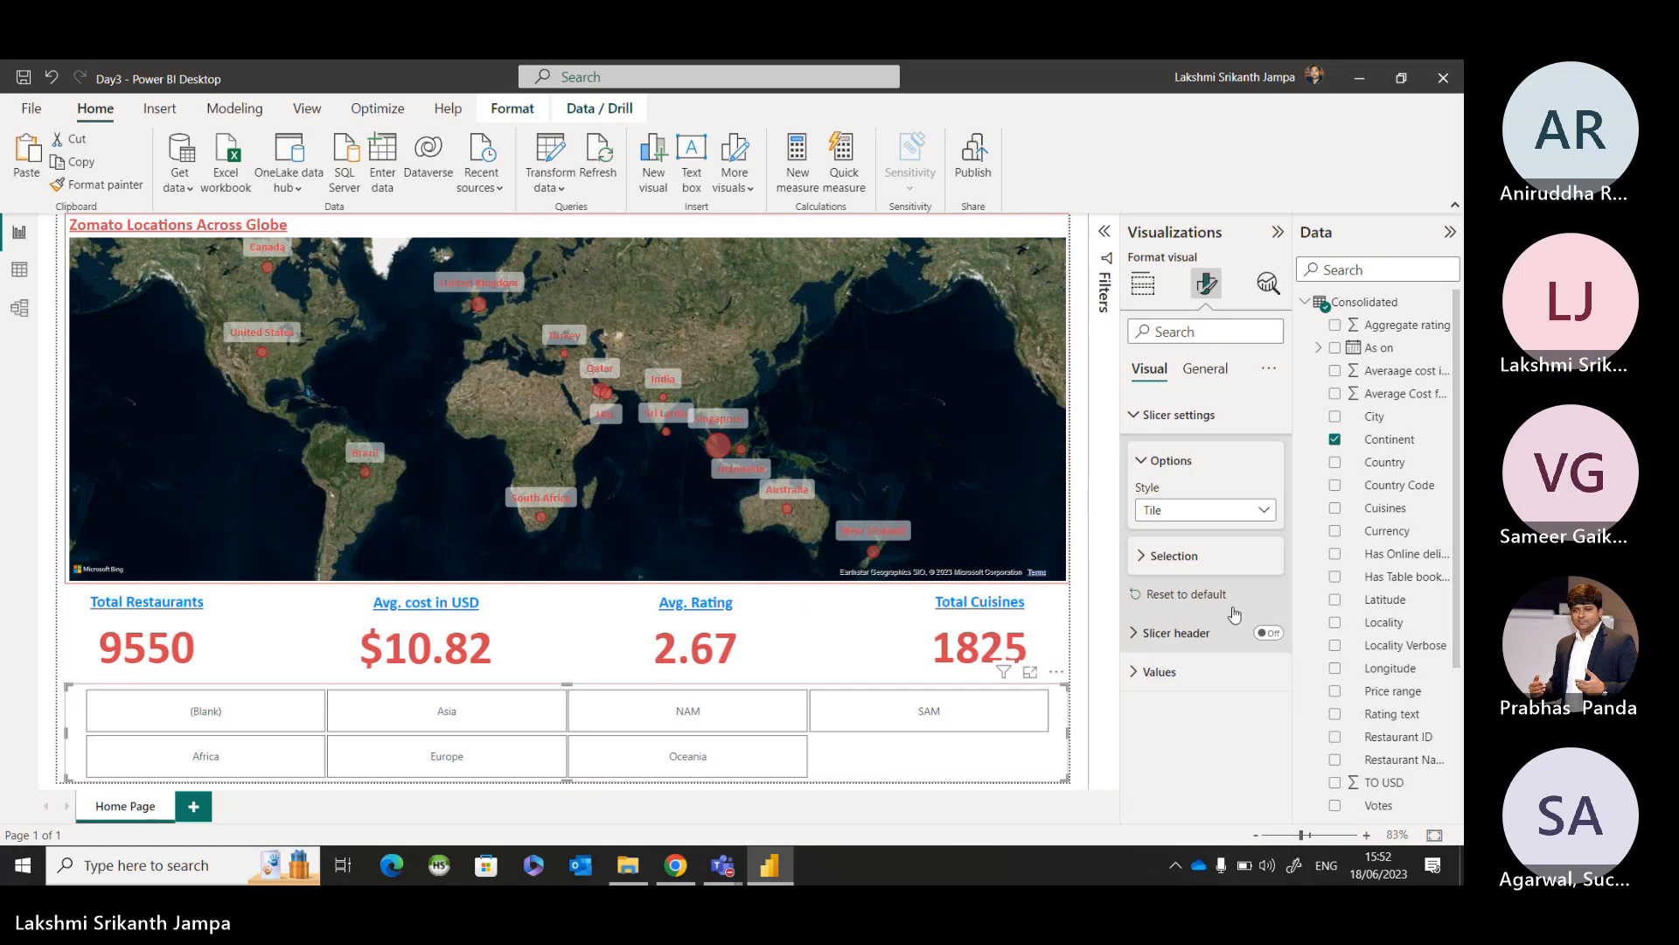
{"action": "left_click", "coordinate": [1142, 561]}
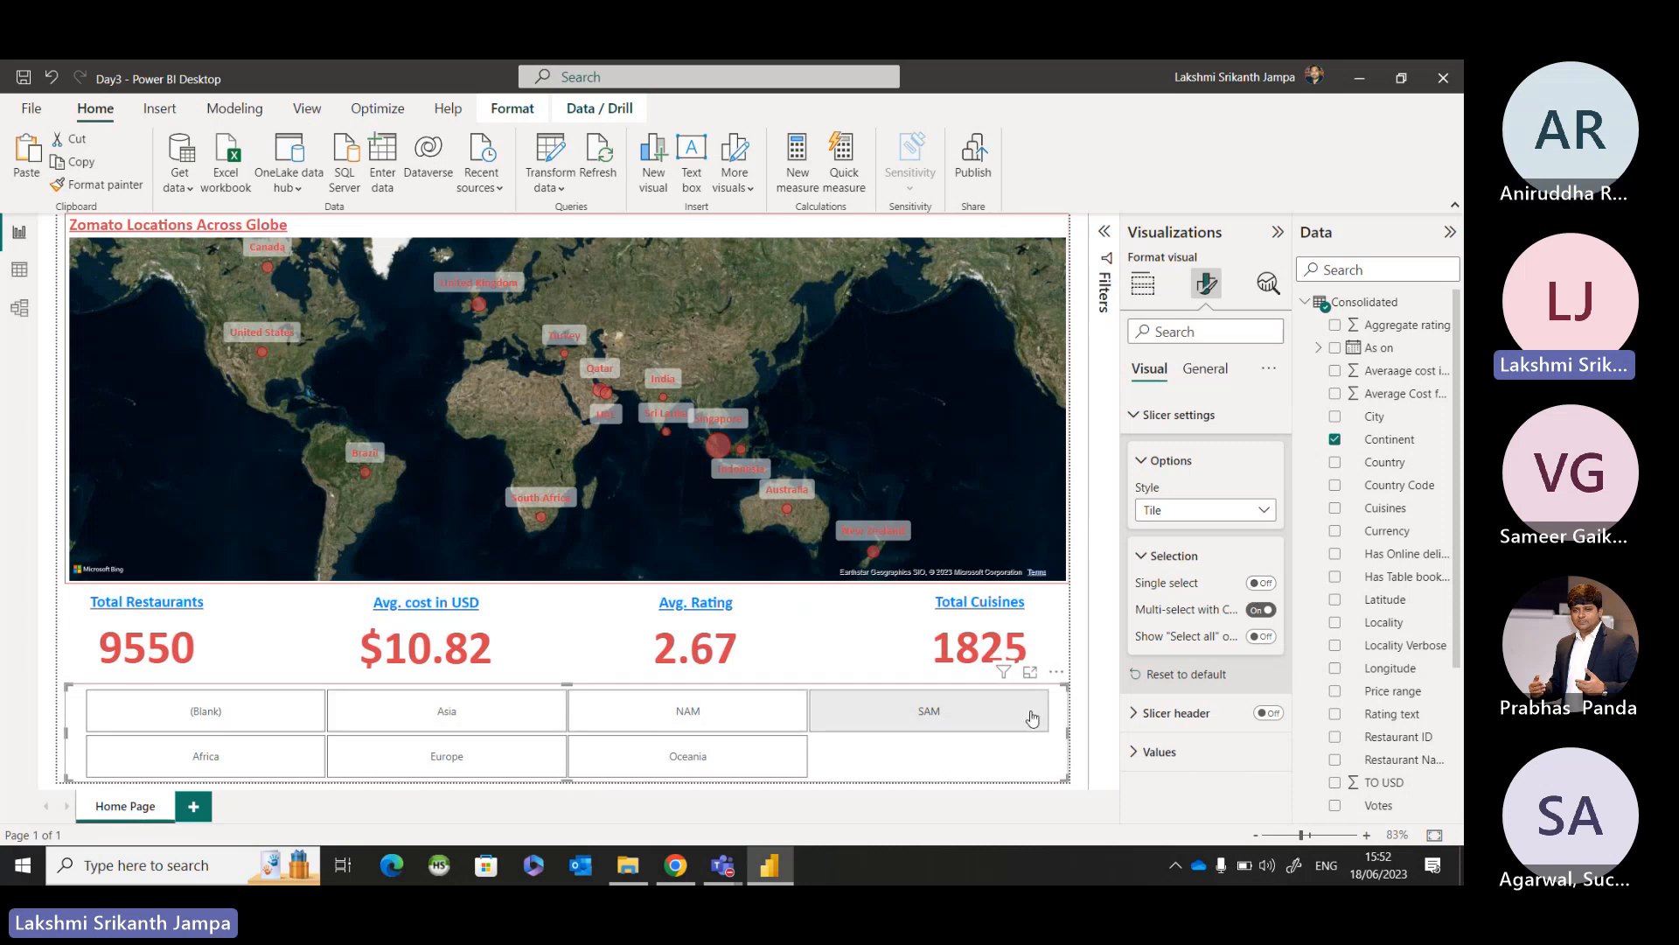
{"action": "key", "text": "ctrl"}
{"action": "key", "text": "ctrl"}
{"action": "key", "text": "ctrl"}
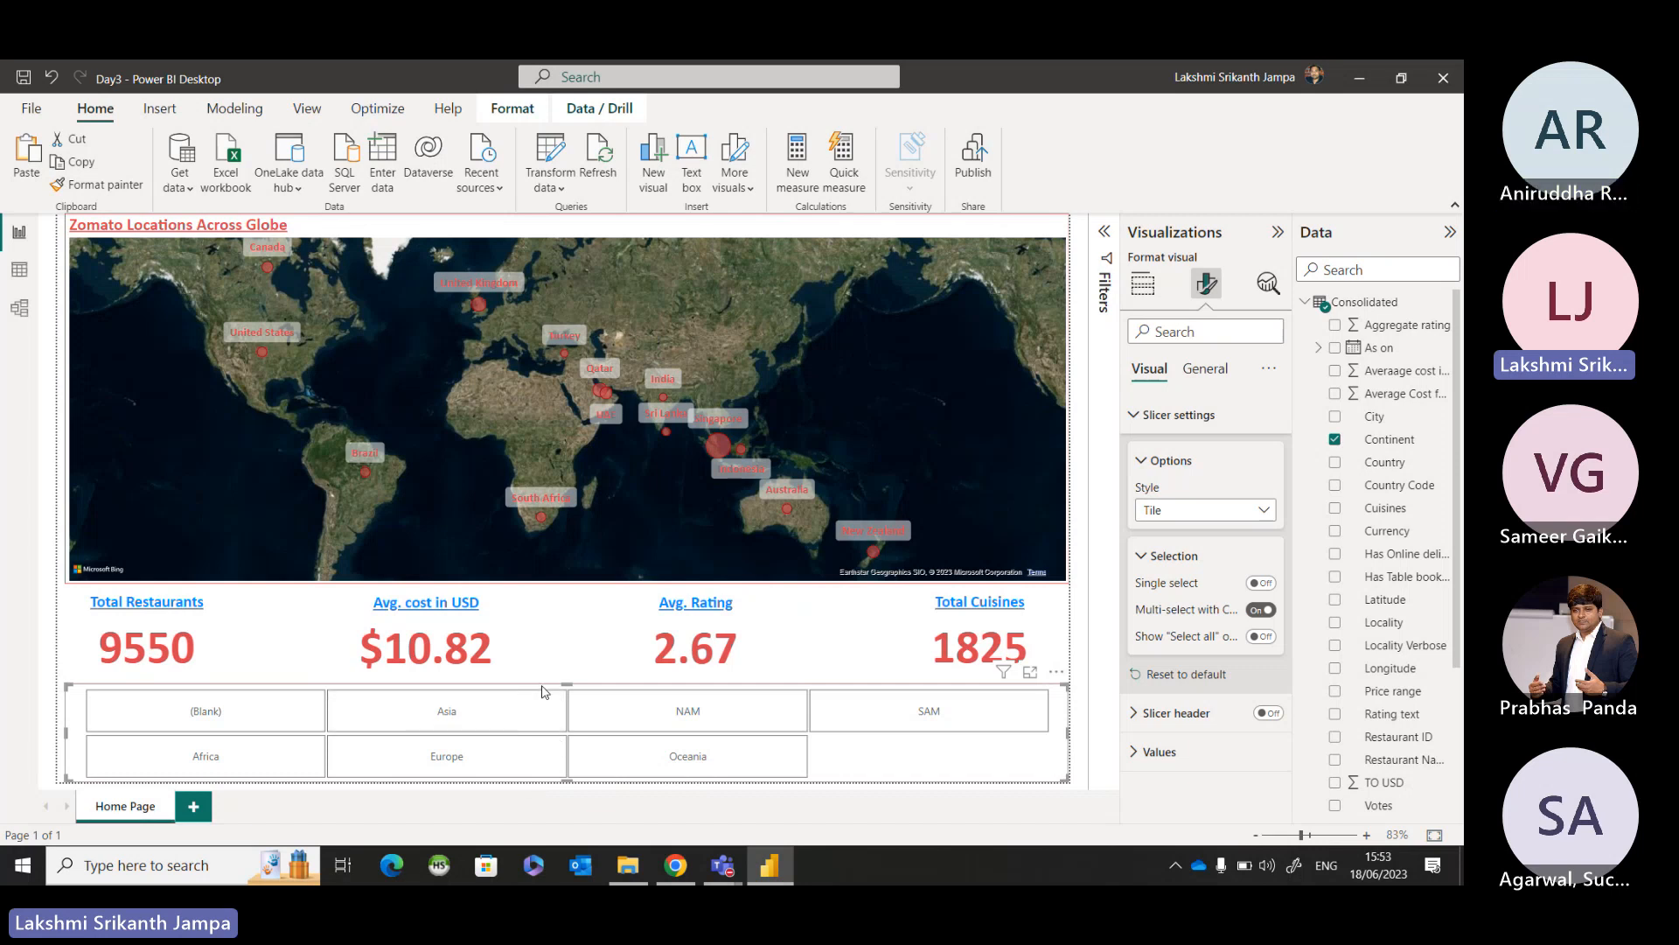
Resize the Continent slicer to a narrower single row of tiles and center it below the KPI cards.
{"action": "left_click_drag", "start_coordinate": [564, 686], "coordinate": [565, 733]}
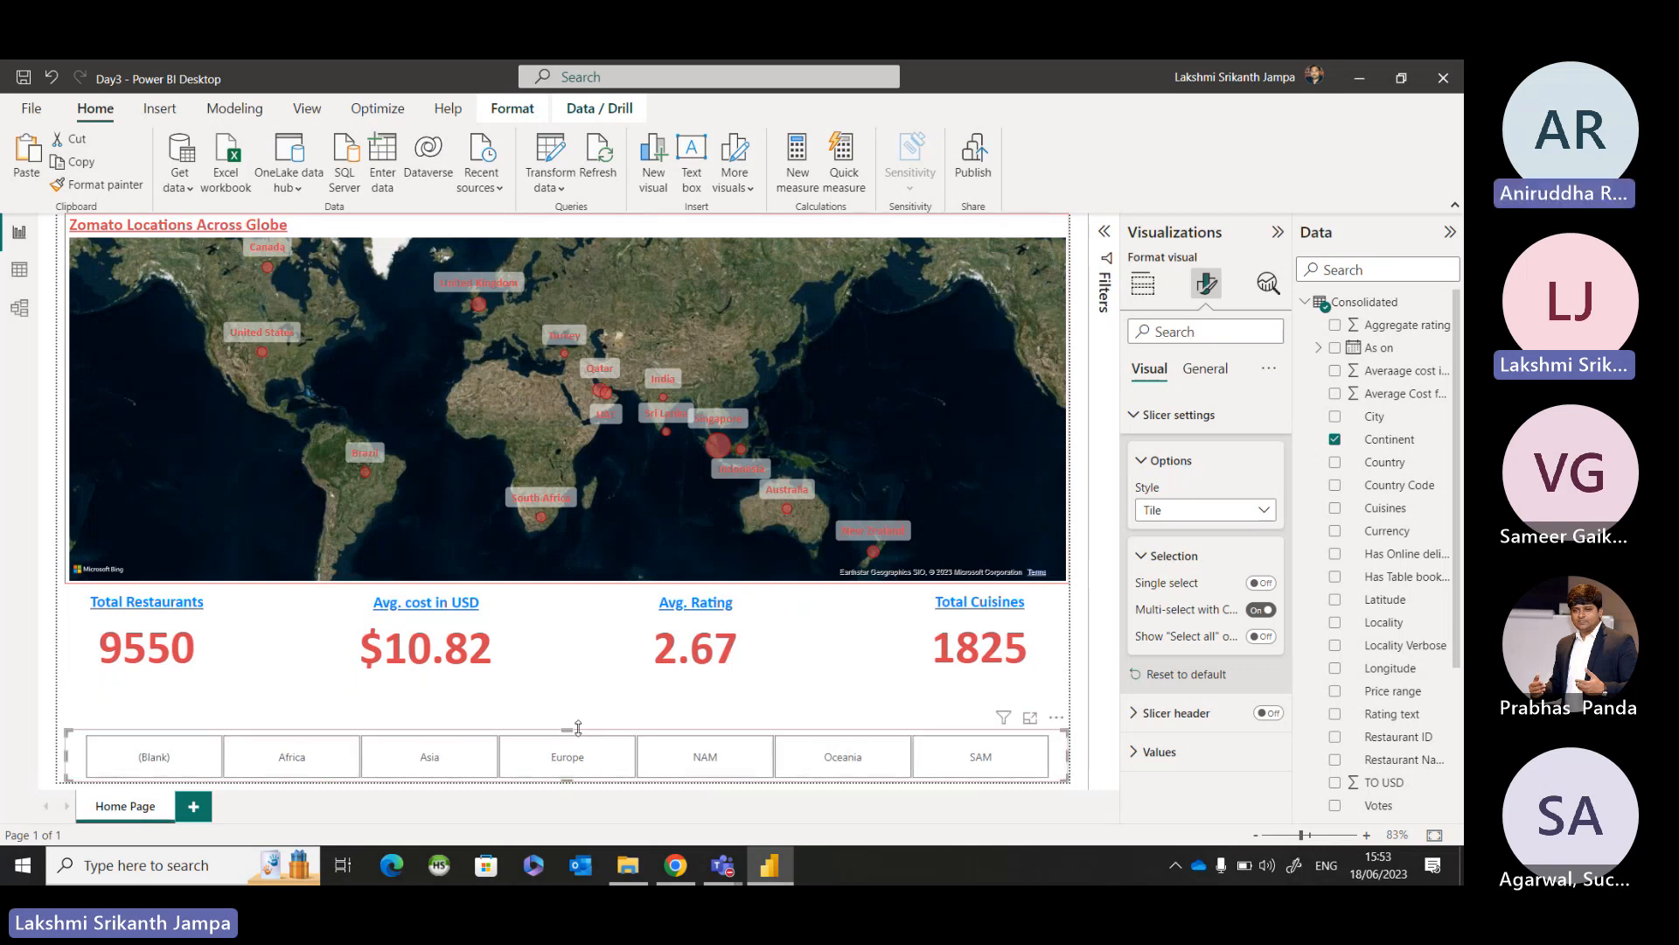
{"action": "left_click", "coordinate": [620, 710]}
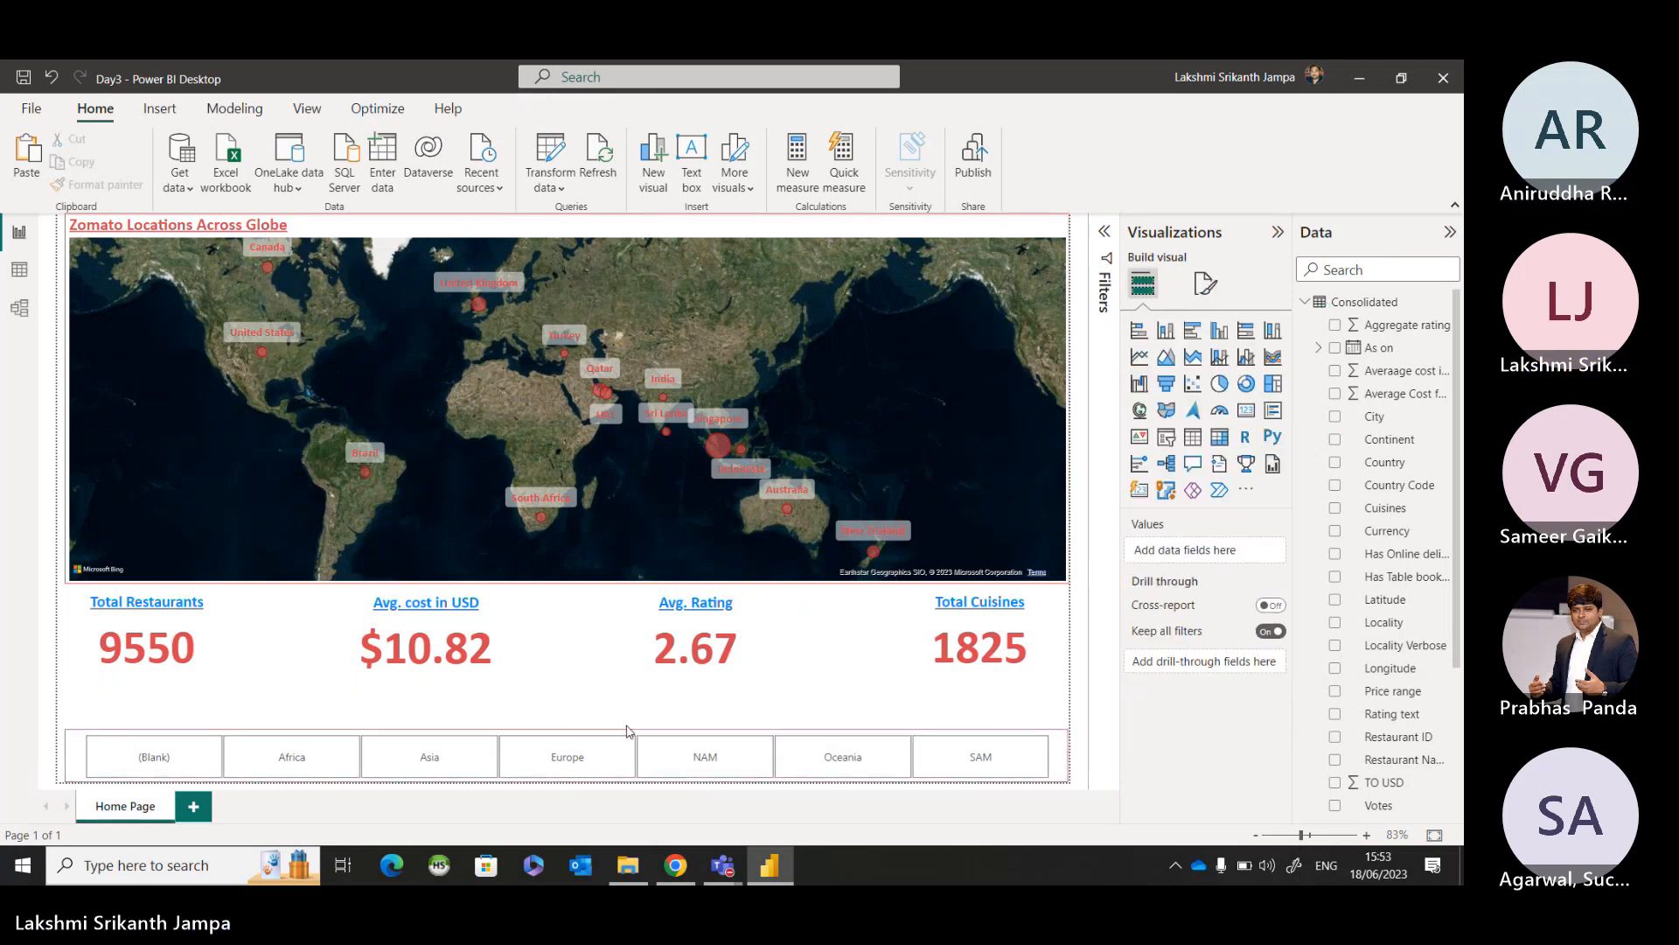
{"action": "left_click", "coordinate": [635, 719]}
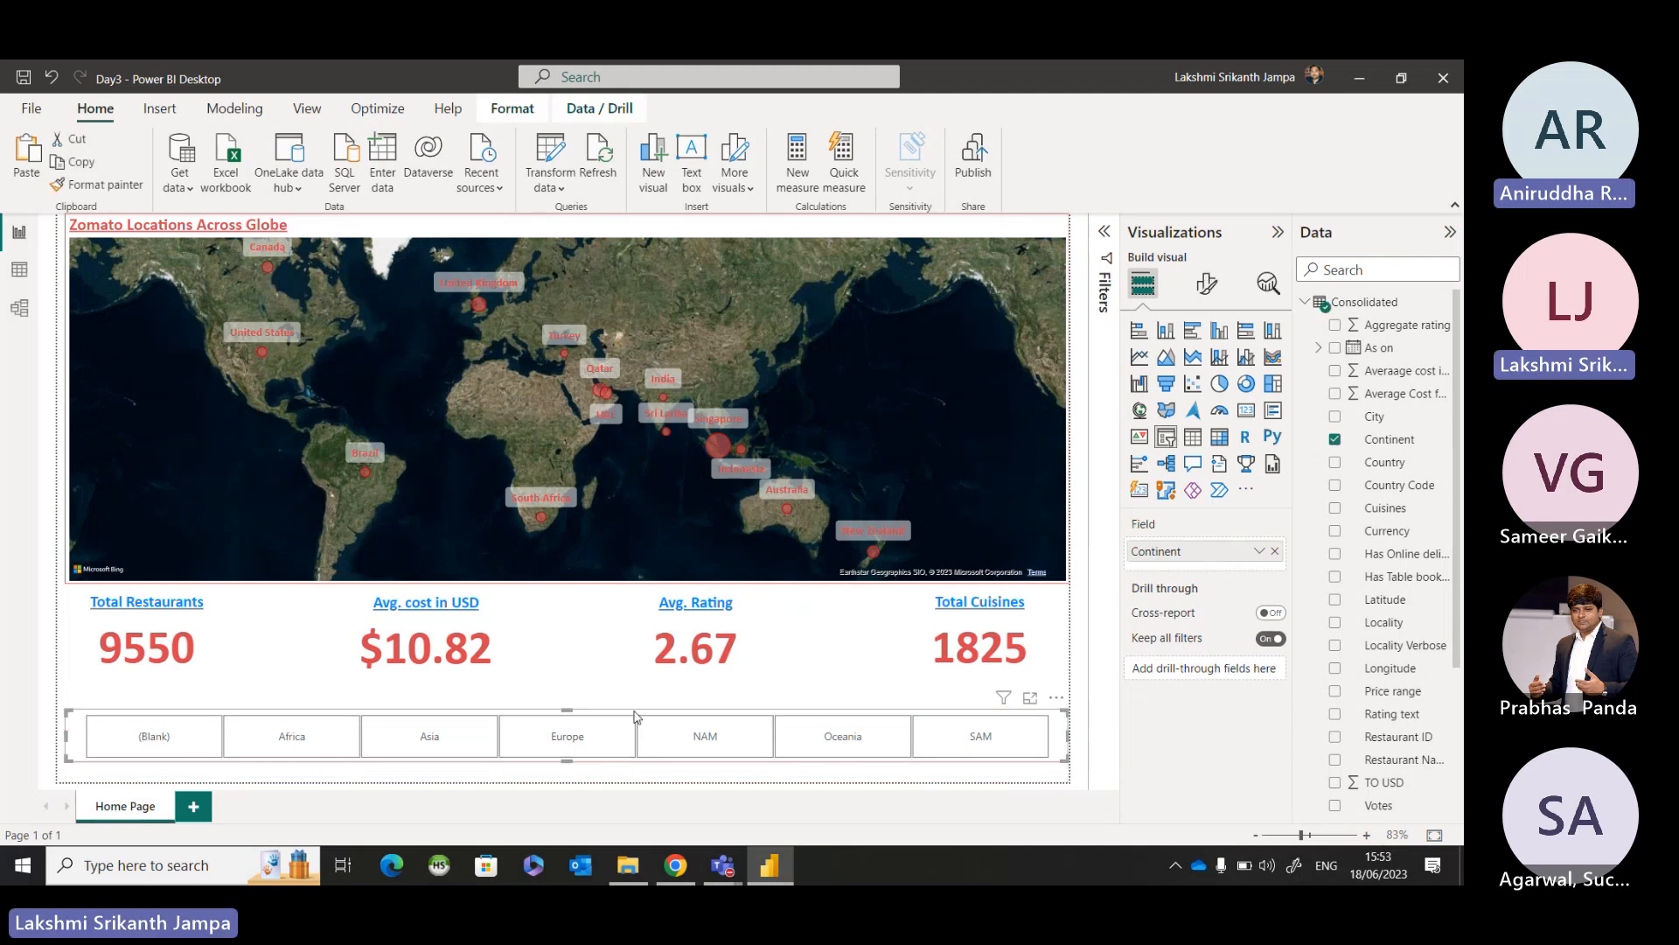
{"action": "left_click_drag", "start_coordinate": [635, 715], "coordinate": [638, 693]}
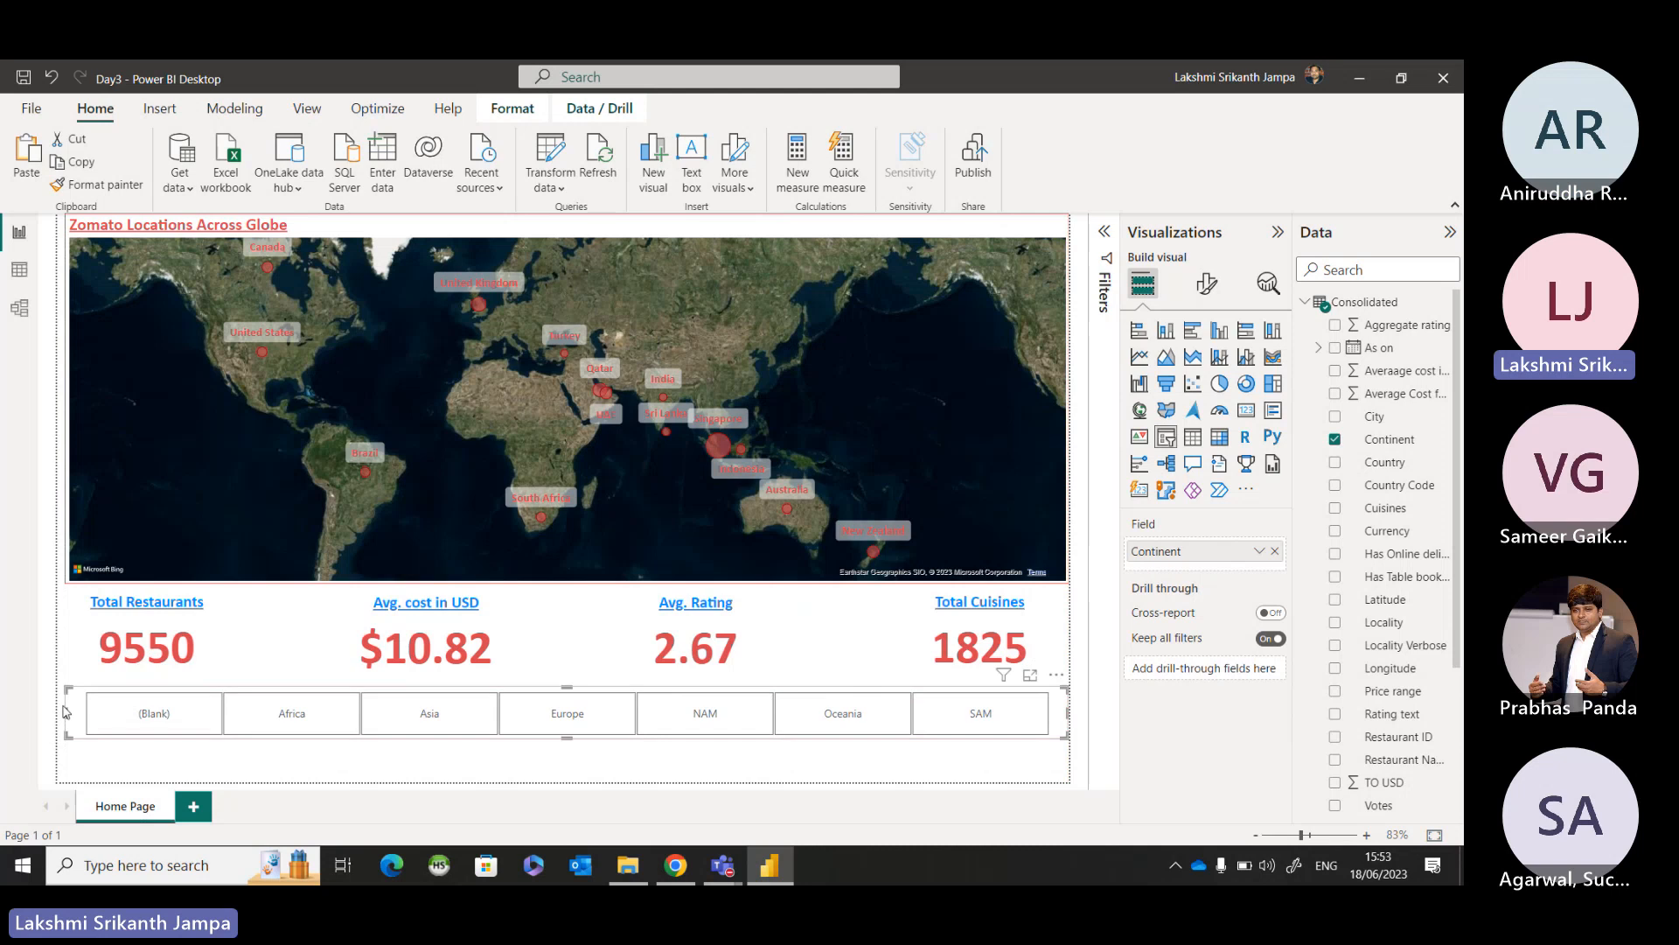
{"action": "left_click_drag", "start_coordinate": [70, 714], "coordinate": [181, 736]}
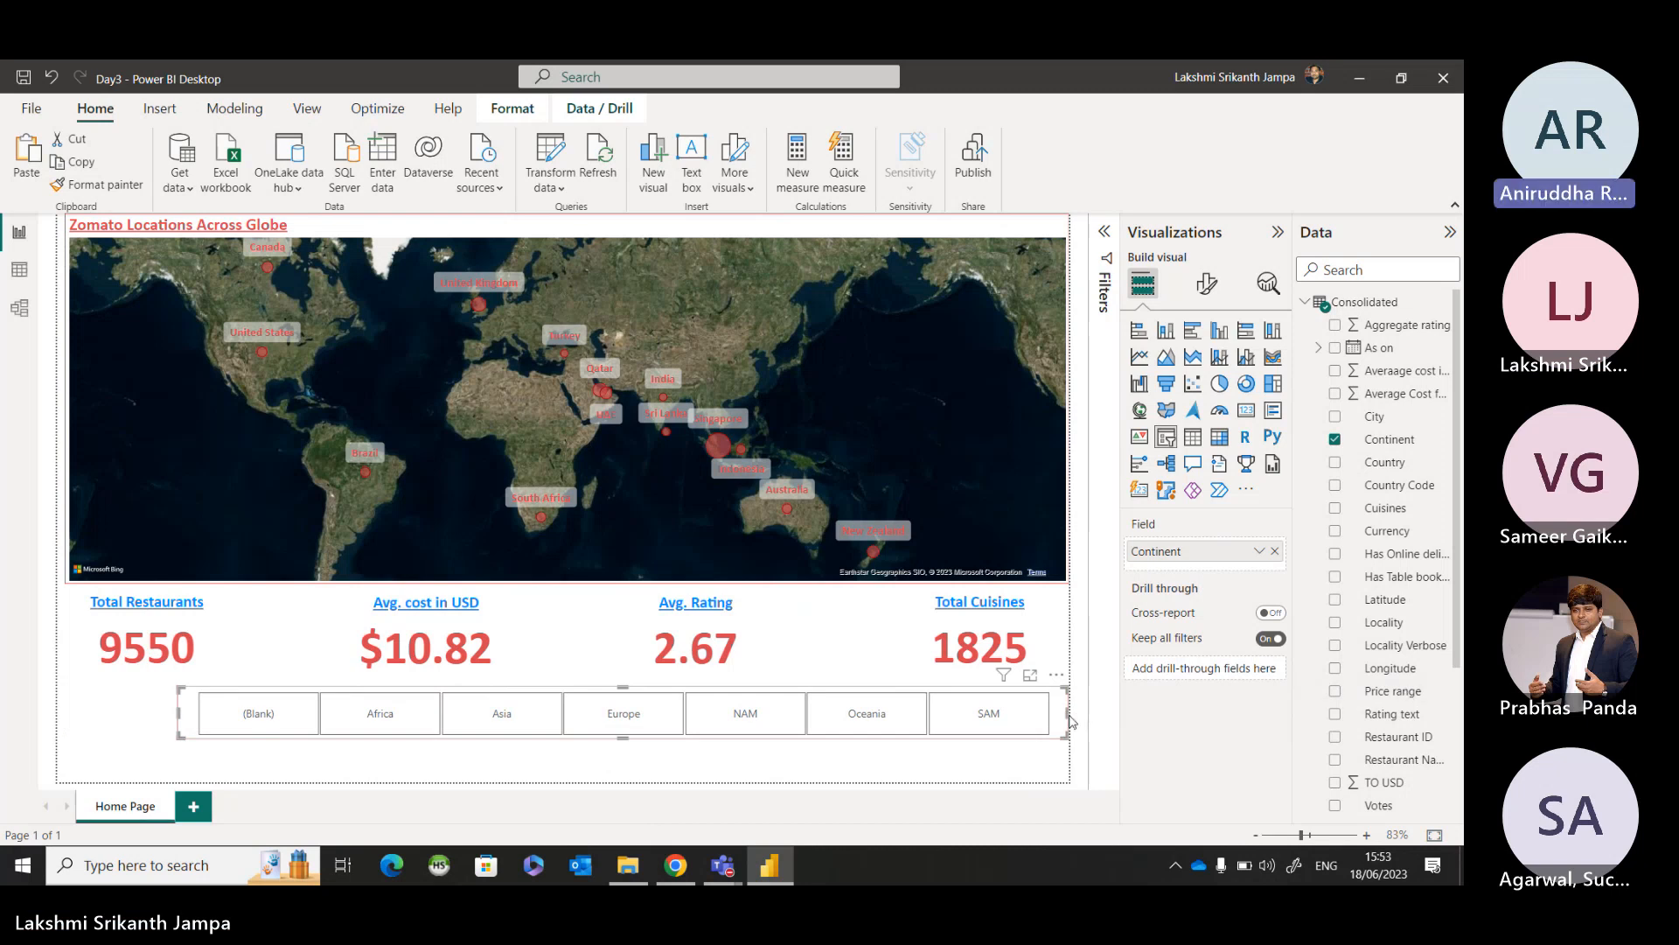
{"action": "left_click_drag", "start_coordinate": [1068, 714], "coordinate": [956, 718]}
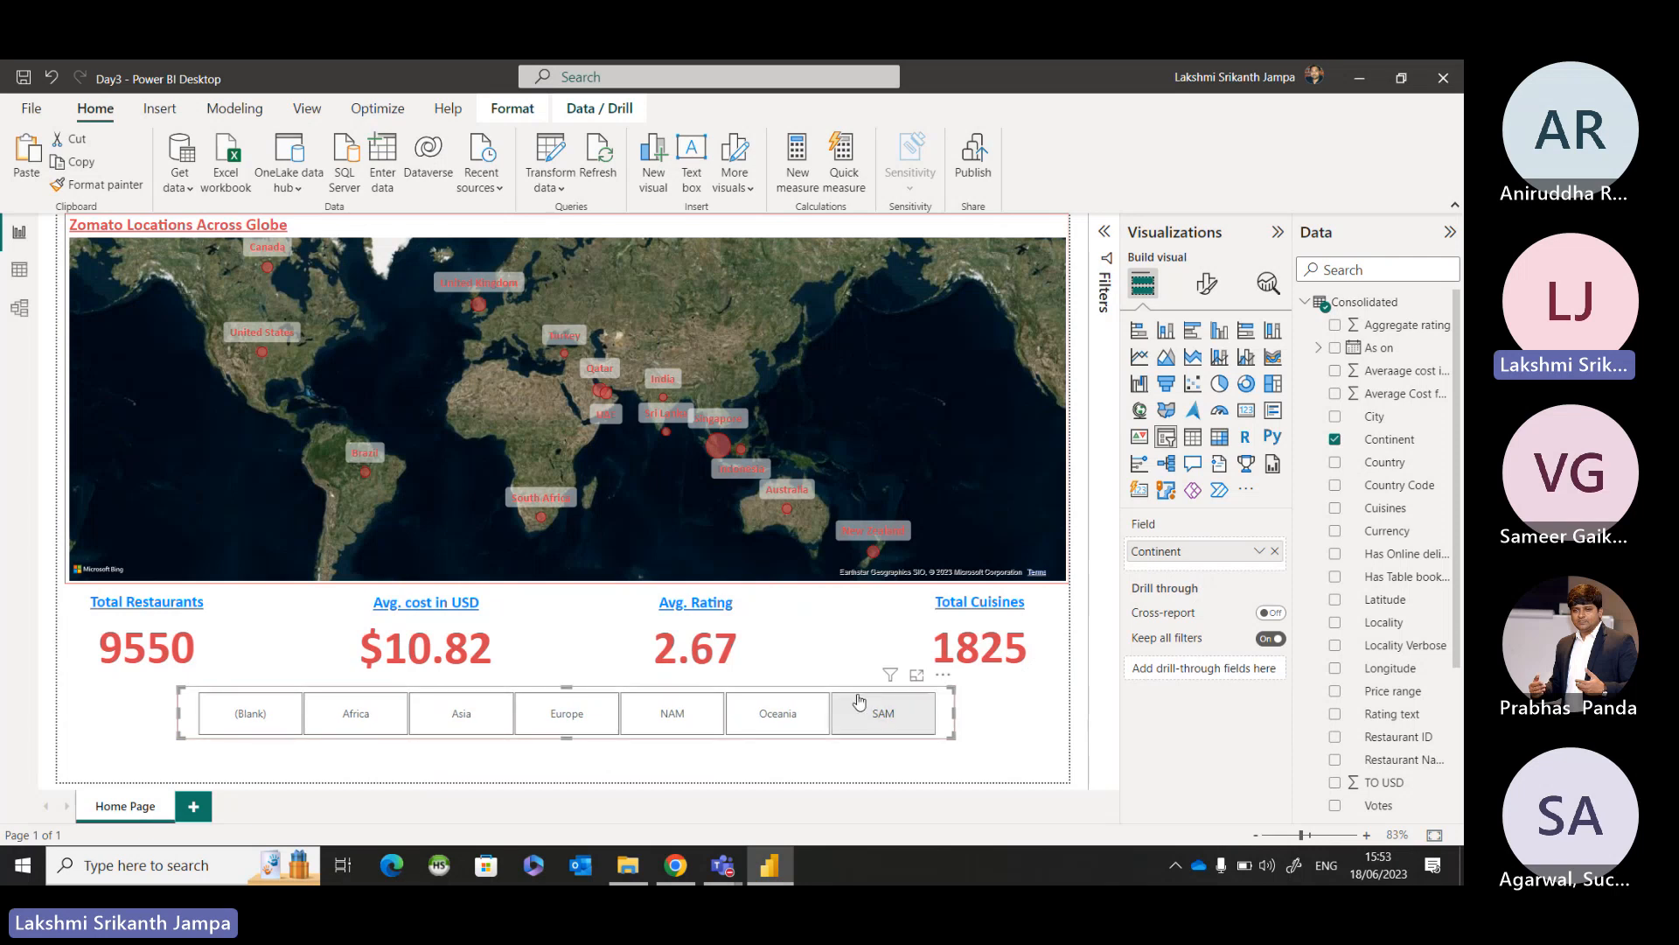
{"action": "left_click_drag", "start_coordinate": [862, 696], "coordinate": [857, 710]}
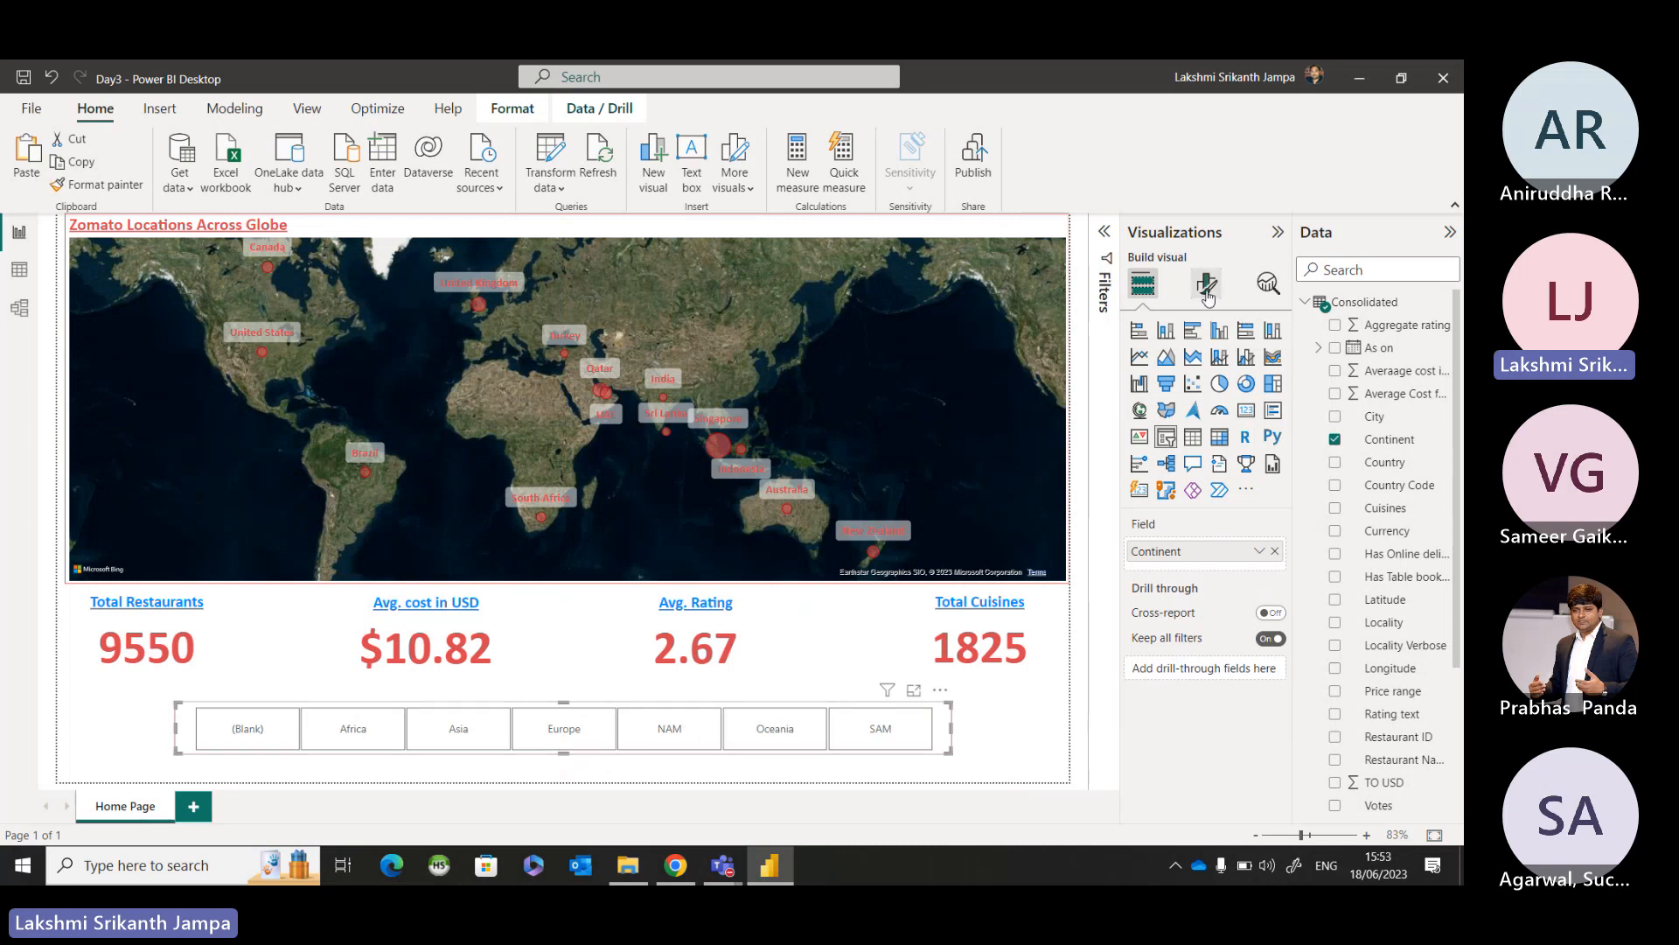
Set the font of the Continent slicer's values to Calibri.
{"action": "left_click", "coordinate": [1208, 297]}
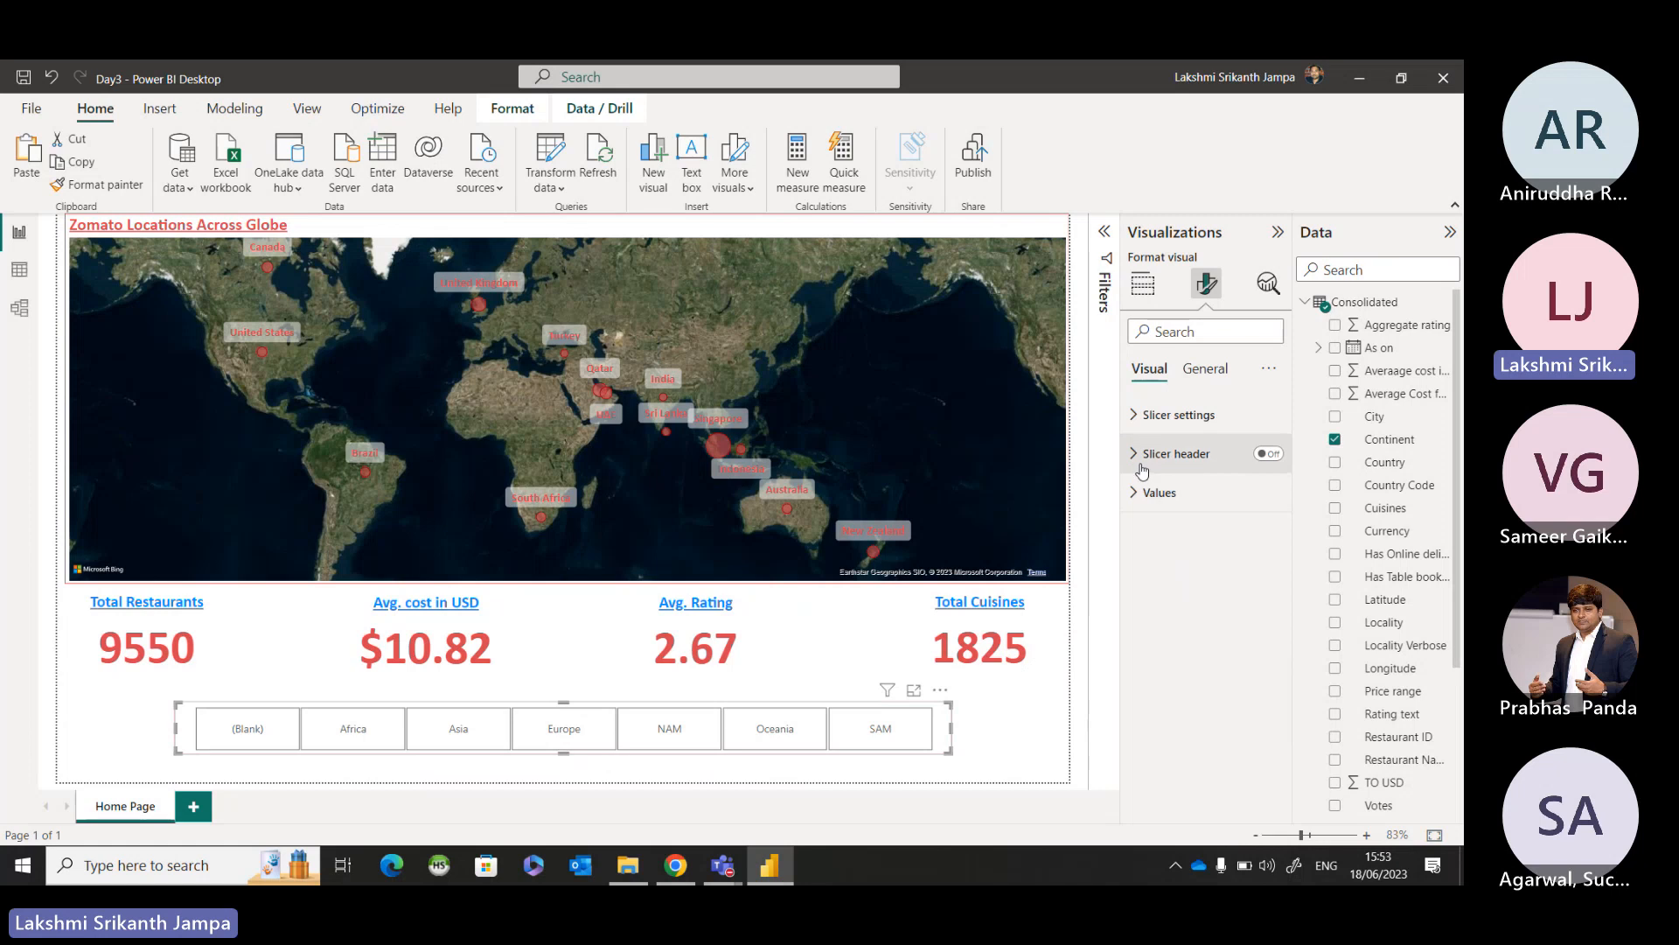
{"action": "left_click", "coordinate": [1157, 492]}
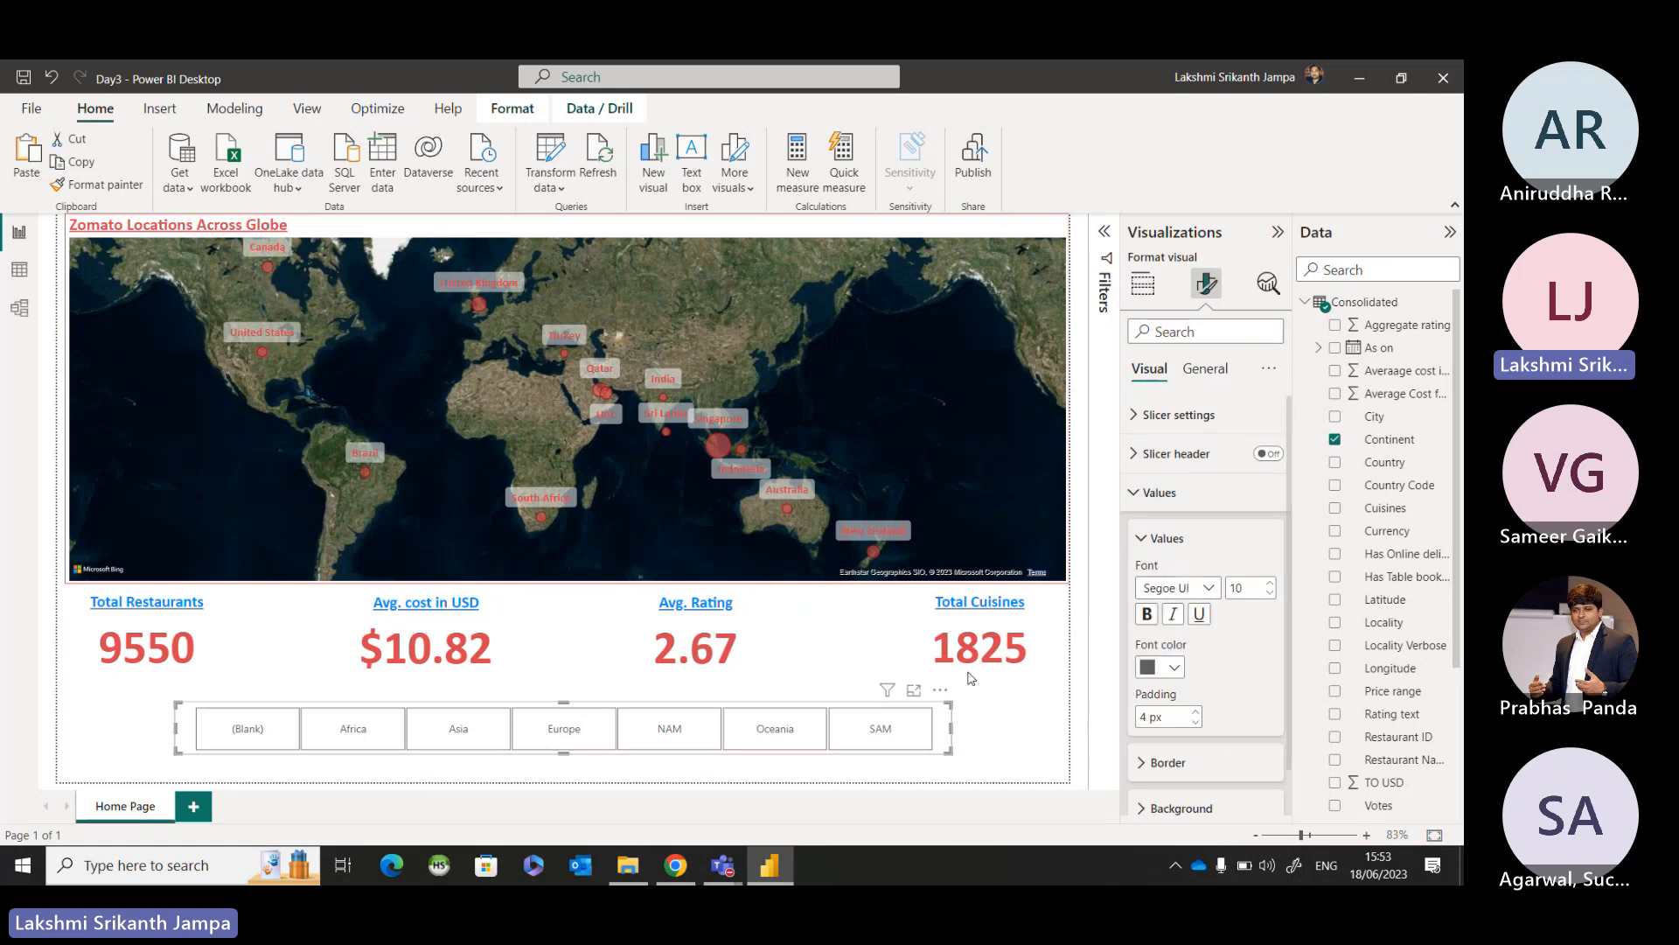
{"action": "left_click", "coordinate": [1210, 588]}
{"action": "scroll", "coordinate": [1198, 316], "scroll_direction": "up", "scroll_amount": 1}
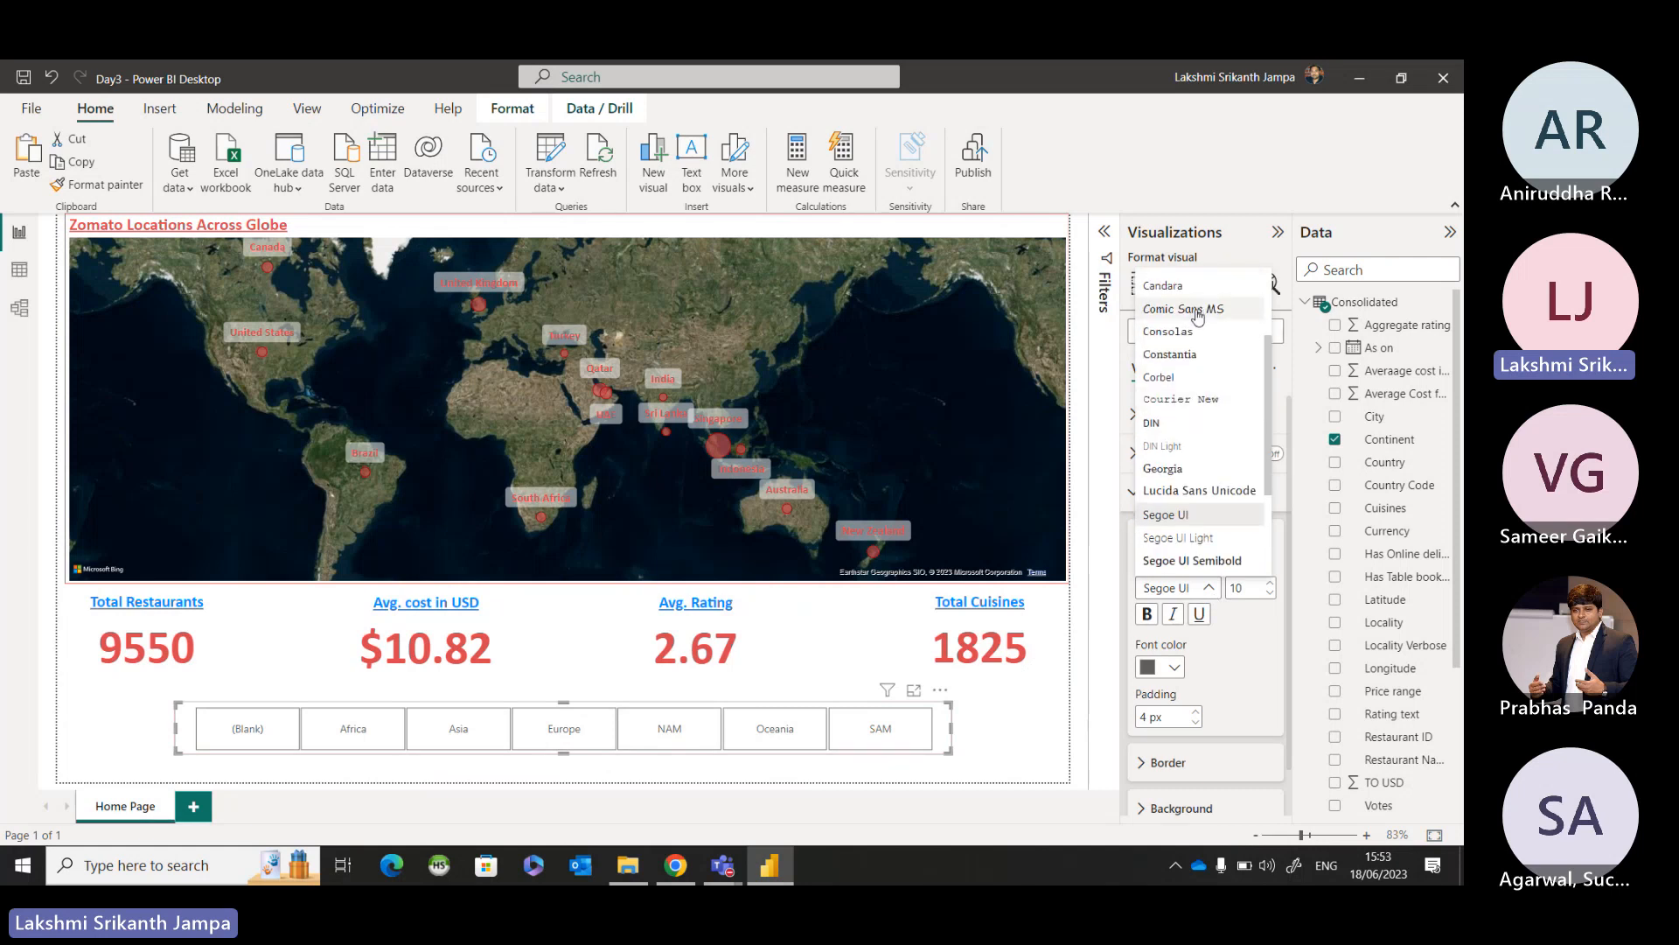
{"action": "scroll", "coordinate": [1195, 322], "scroll_direction": "up", "scroll_amount": 2}
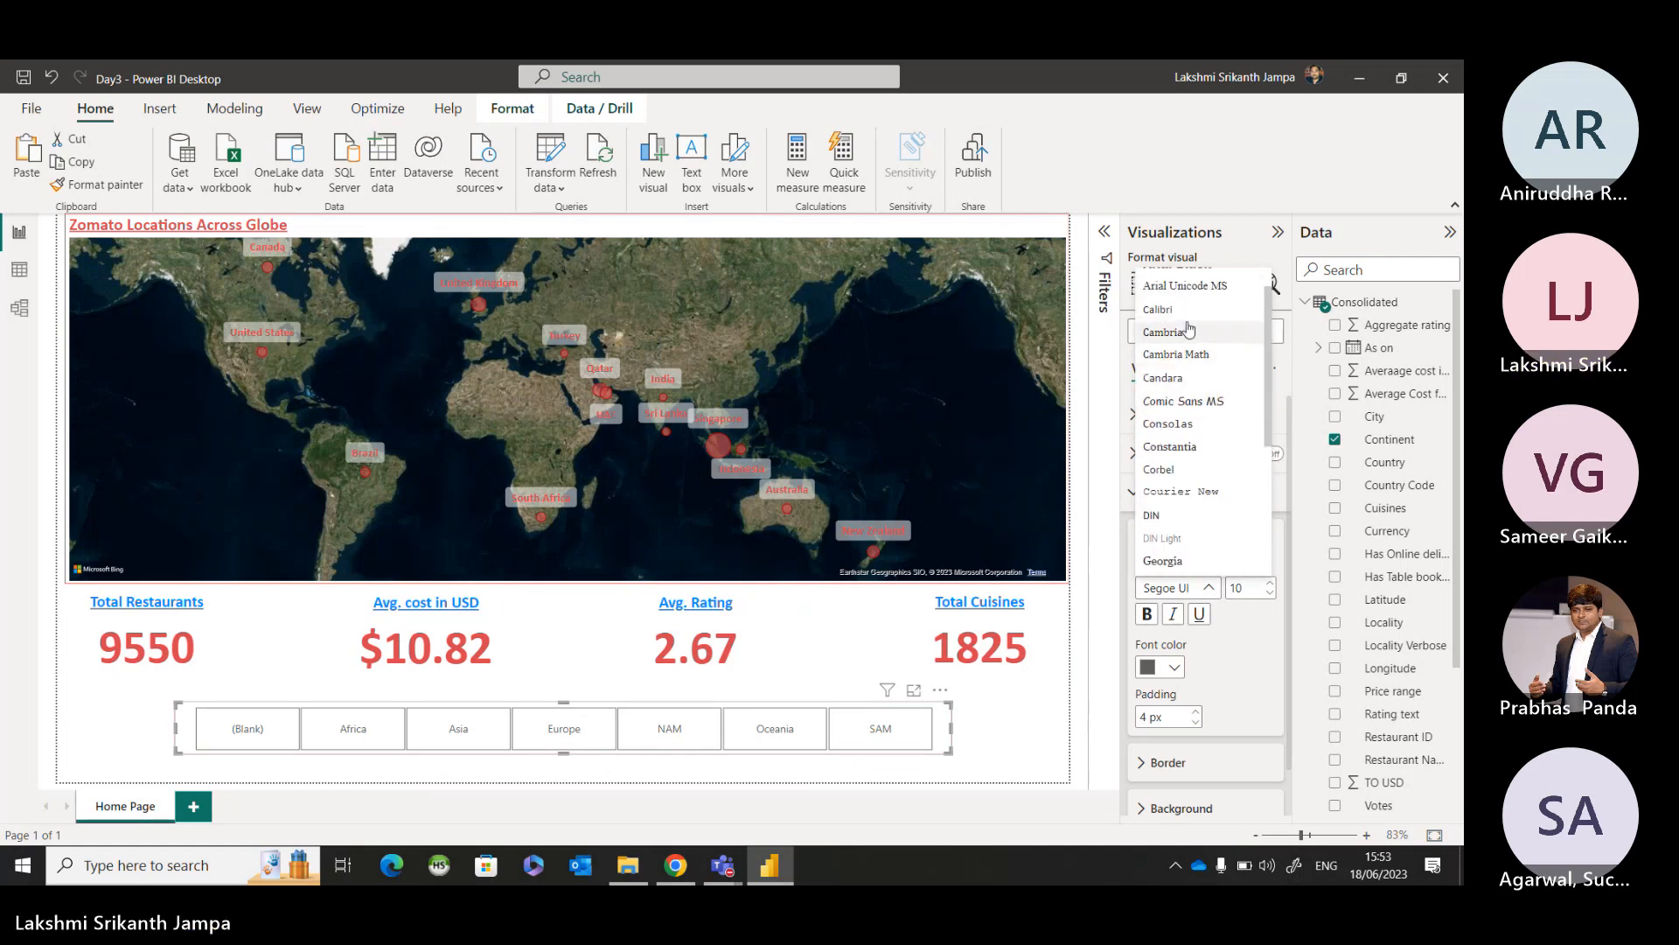
{"action": "left_click", "coordinate": [1158, 309]}
Set the Continent slicer's value text to size 15, bold, with red font color #D64550.
{"action": "left_click", "coordinate": [1271, 583]}
{"action": "left_click", "coordinate": [1271, 583]}
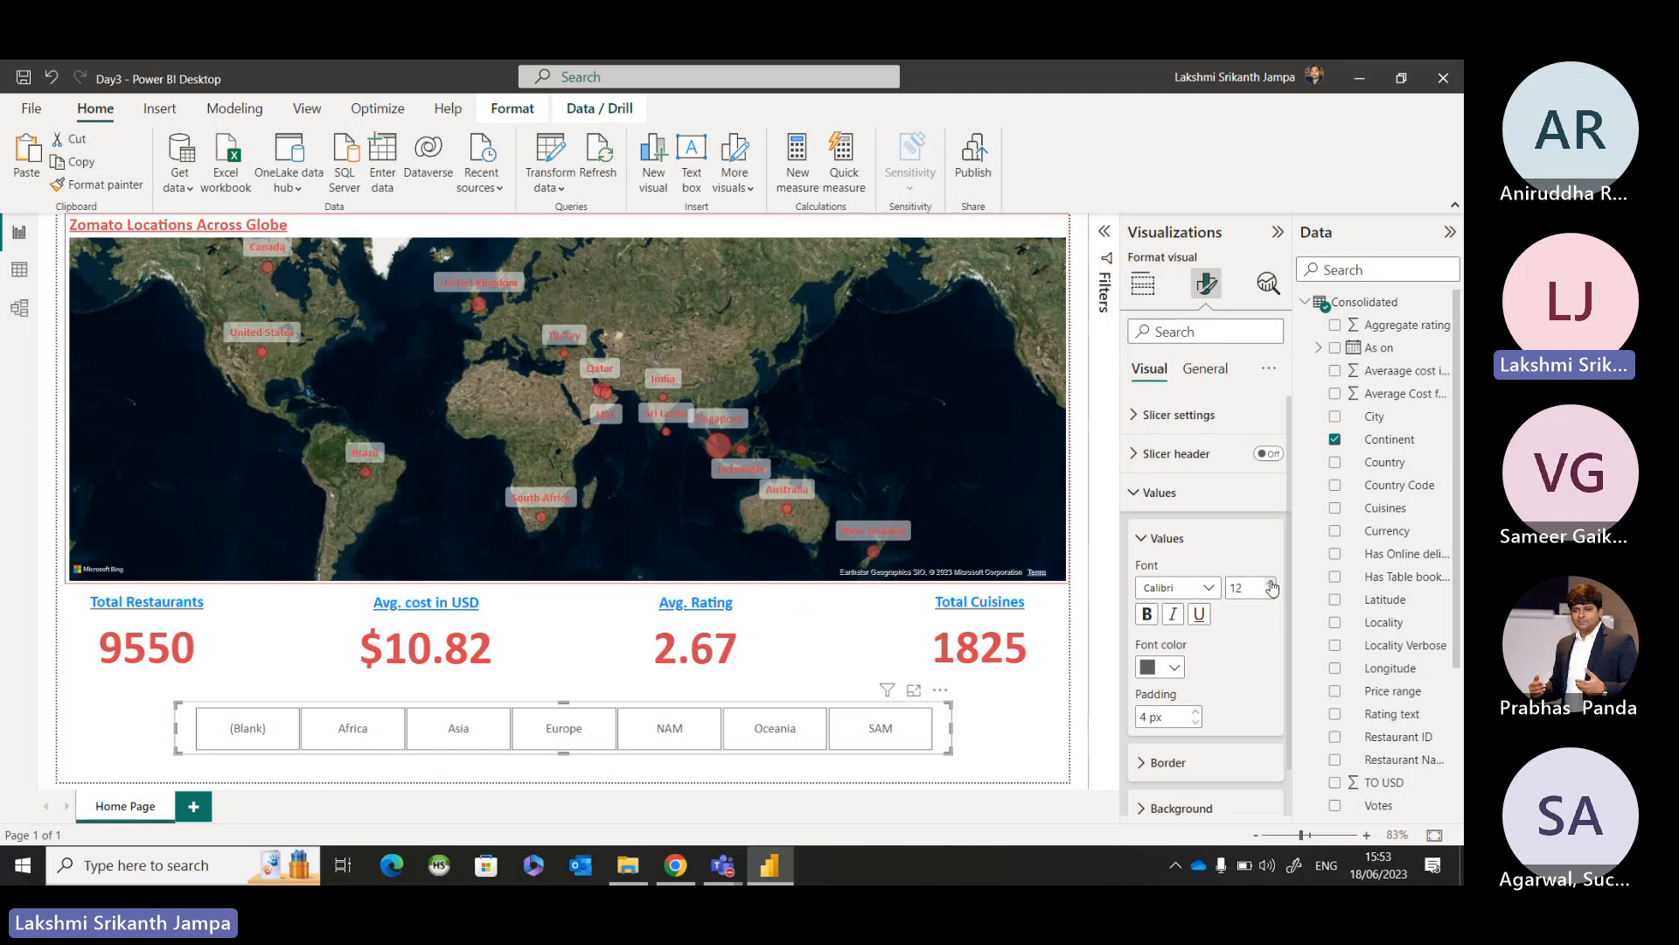
{"action": "left_click", "coordinate": [1270, 584]}
{"action": "left_click", "coordinate": [1270, 583]}
{"action": "left_click", "coordinate": [1270, 584]}
{"action": "left_click", "coordinate": [1270, 583]}
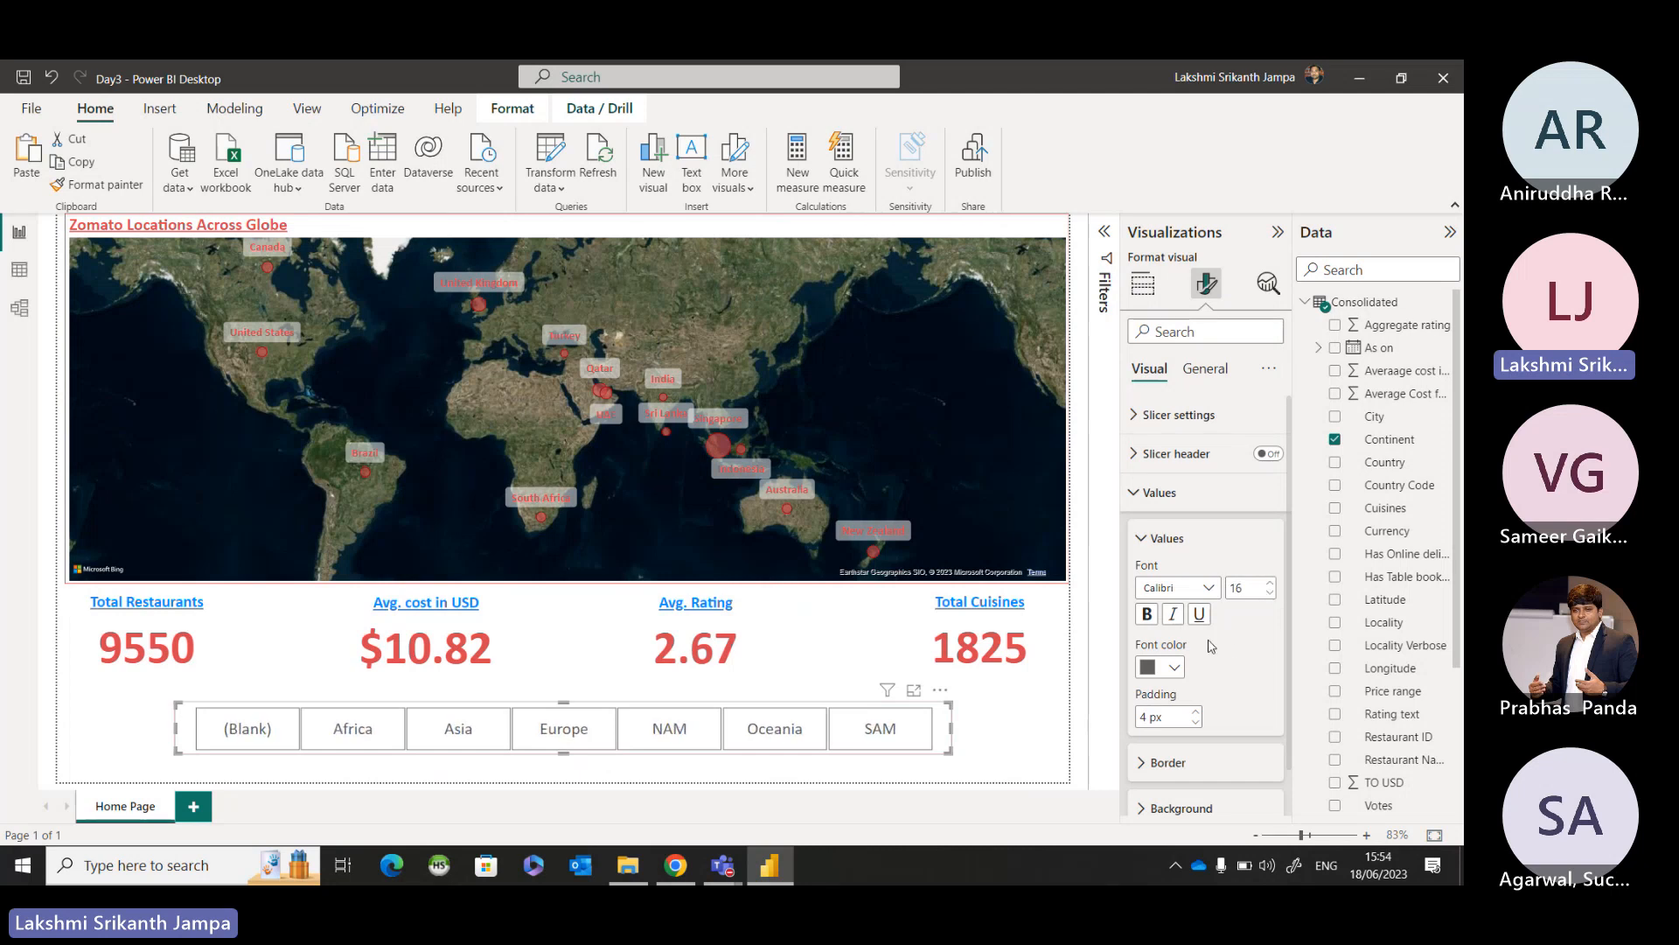
{"action": "left_click", "coordinate": [1270, 593]}
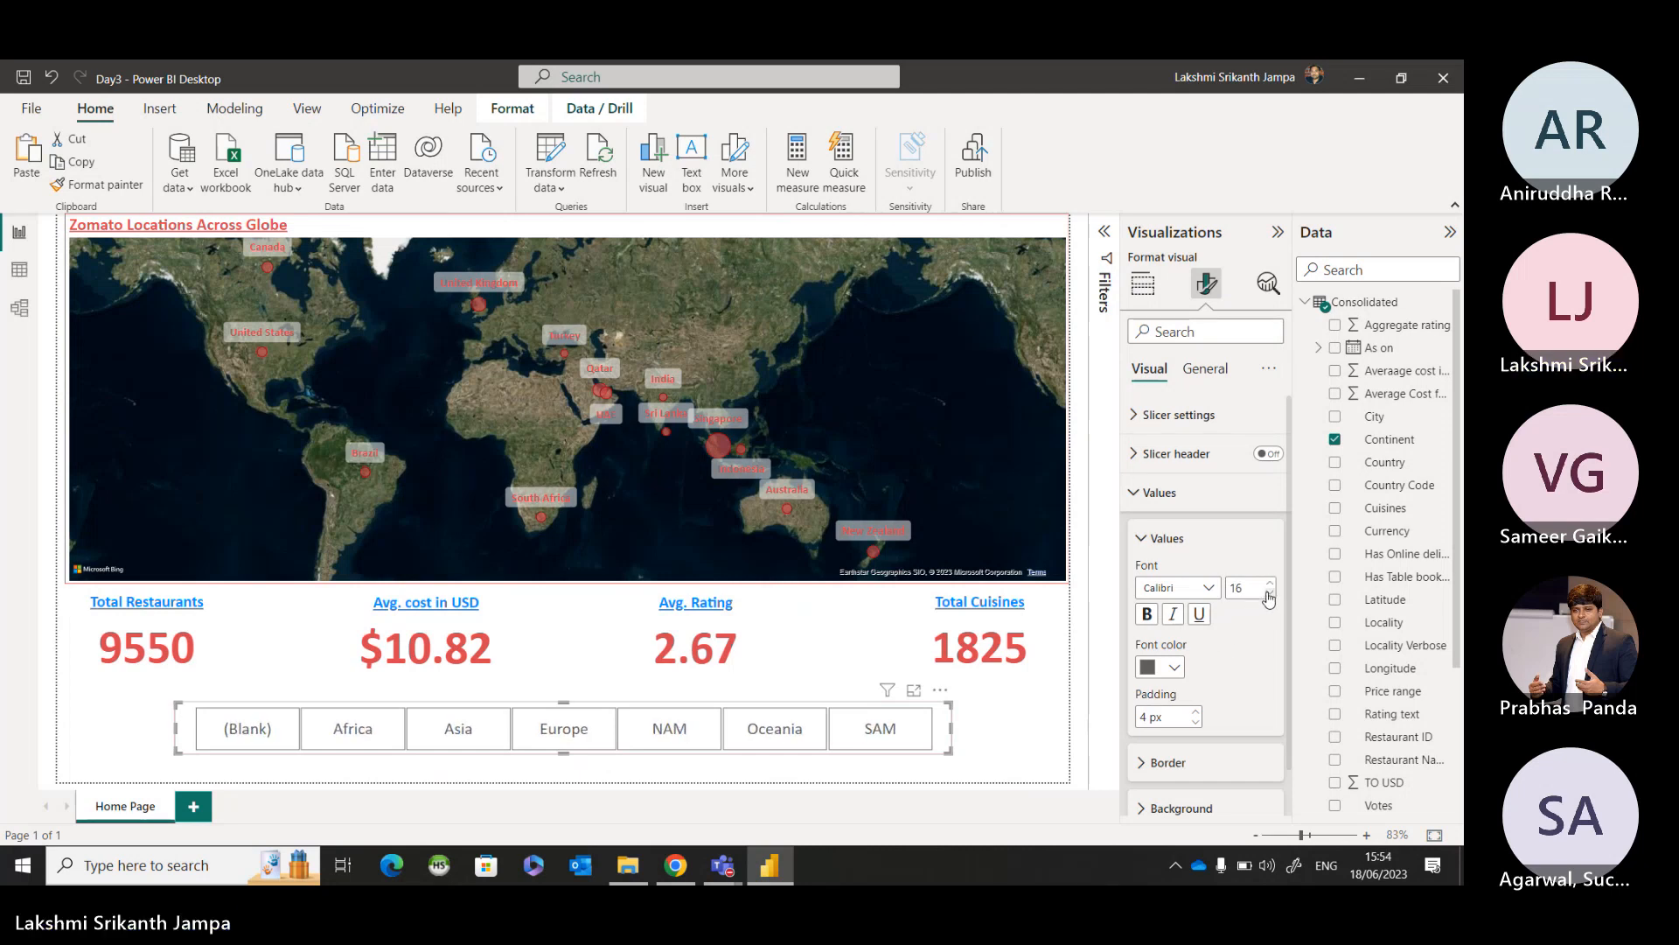
{"action": "left_click", "coordinate": [1147, 615]}
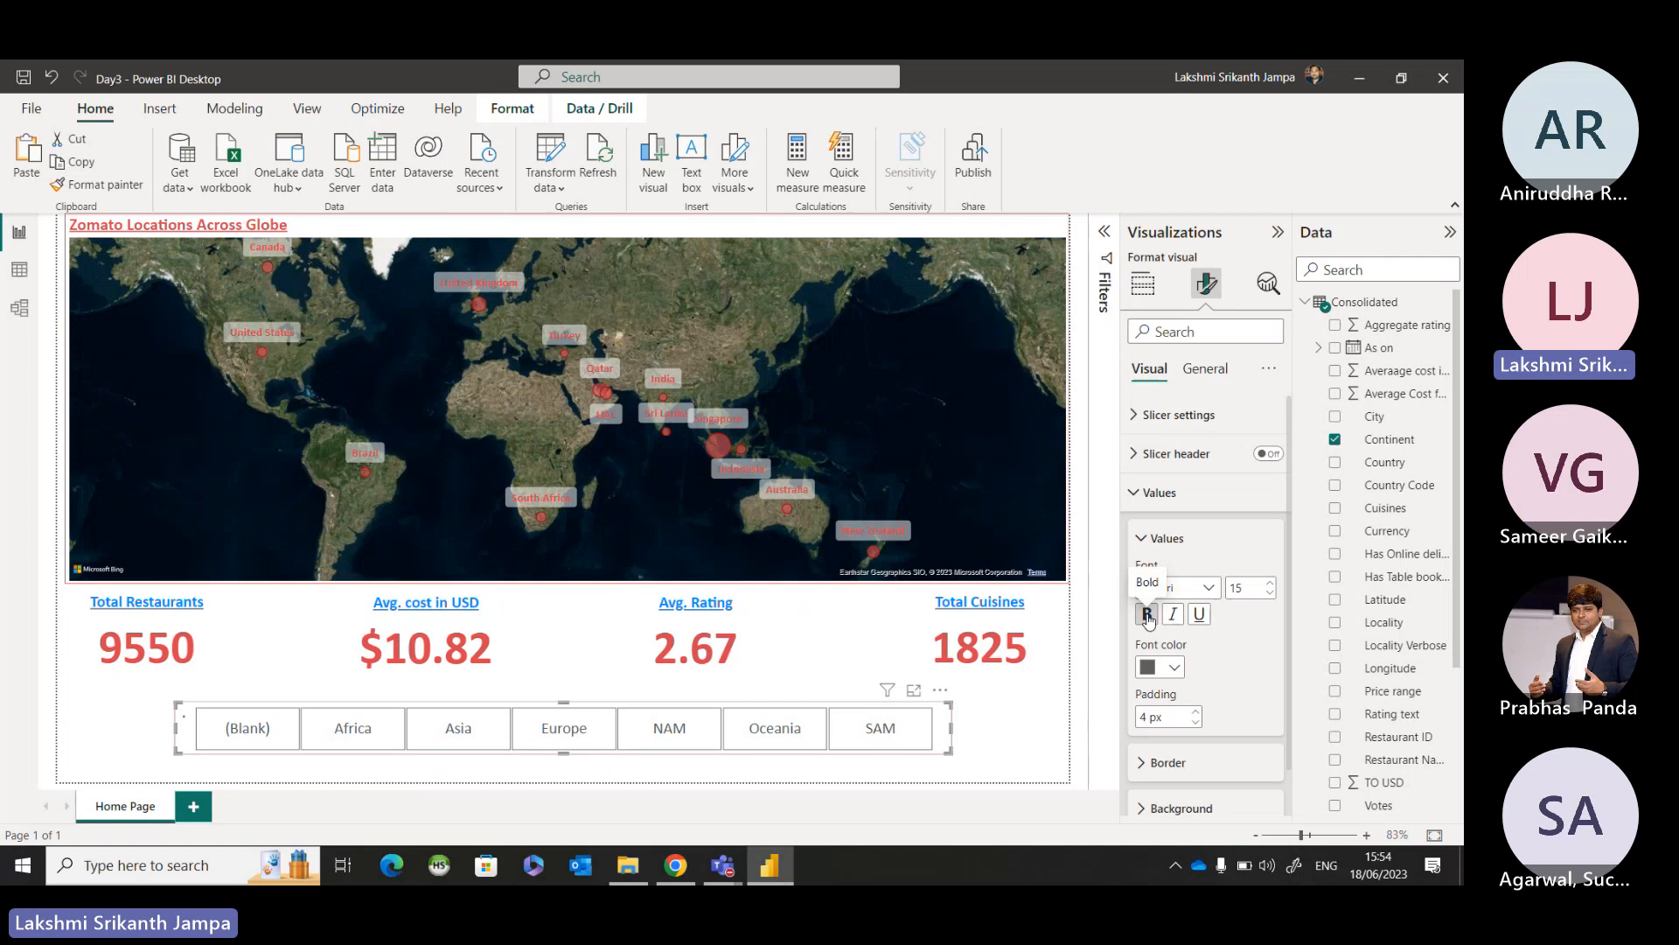
{"action": "left_click", "coordinate": [1174, 670]}
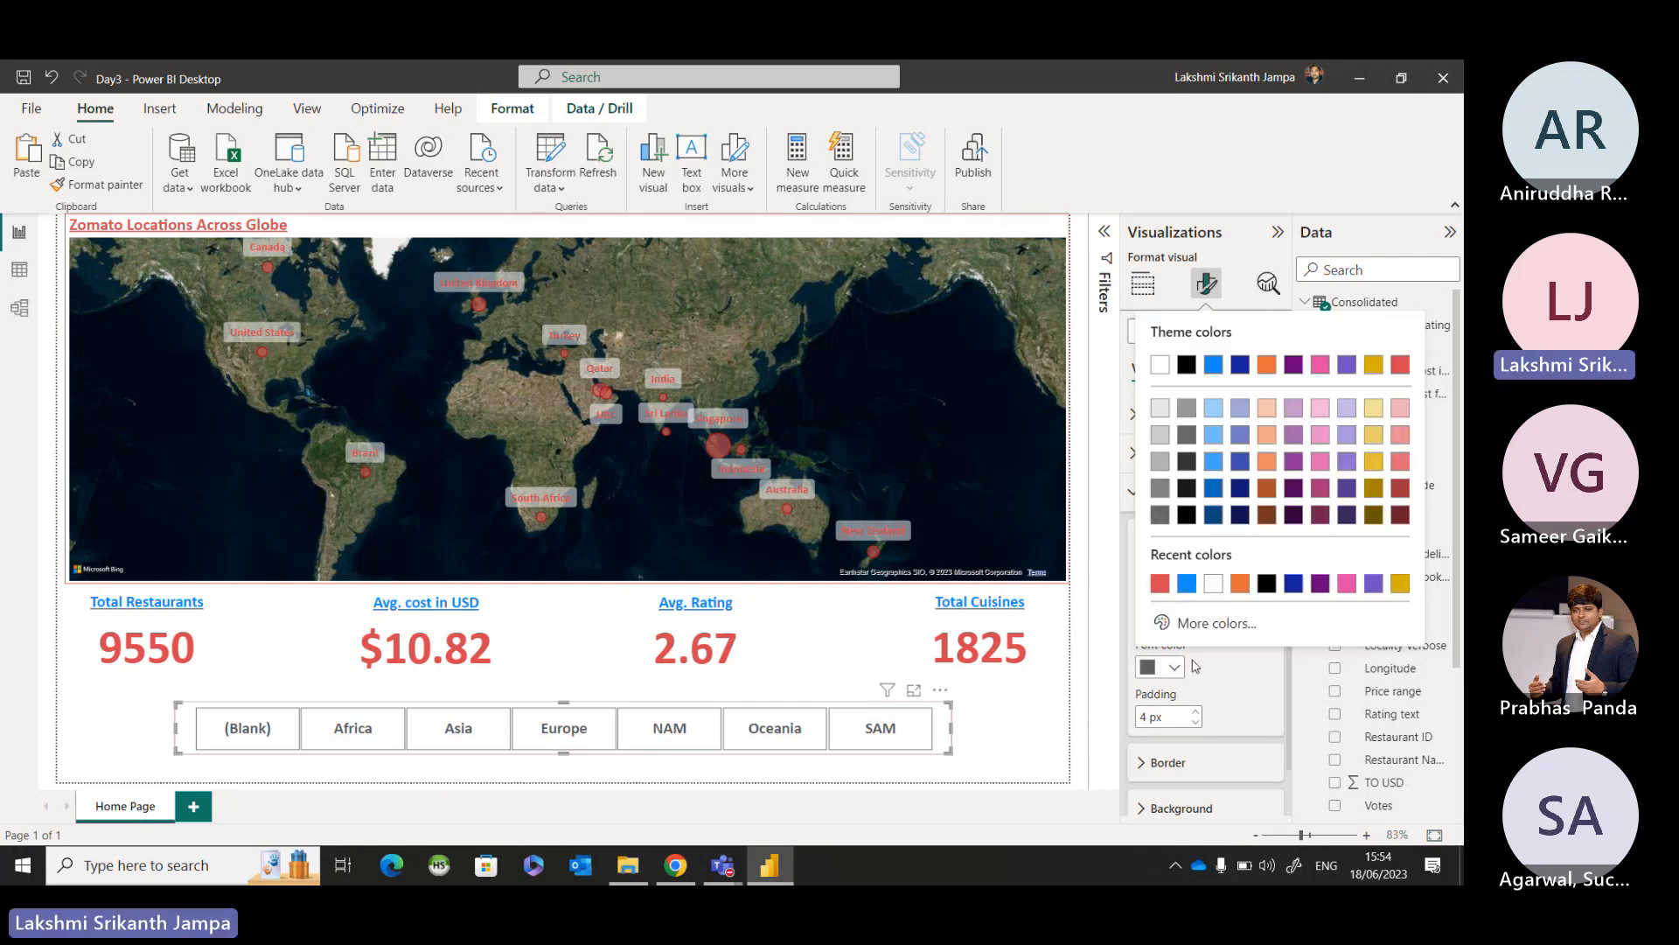
{"action": "left_click", "coordinate": [1160, 584]}
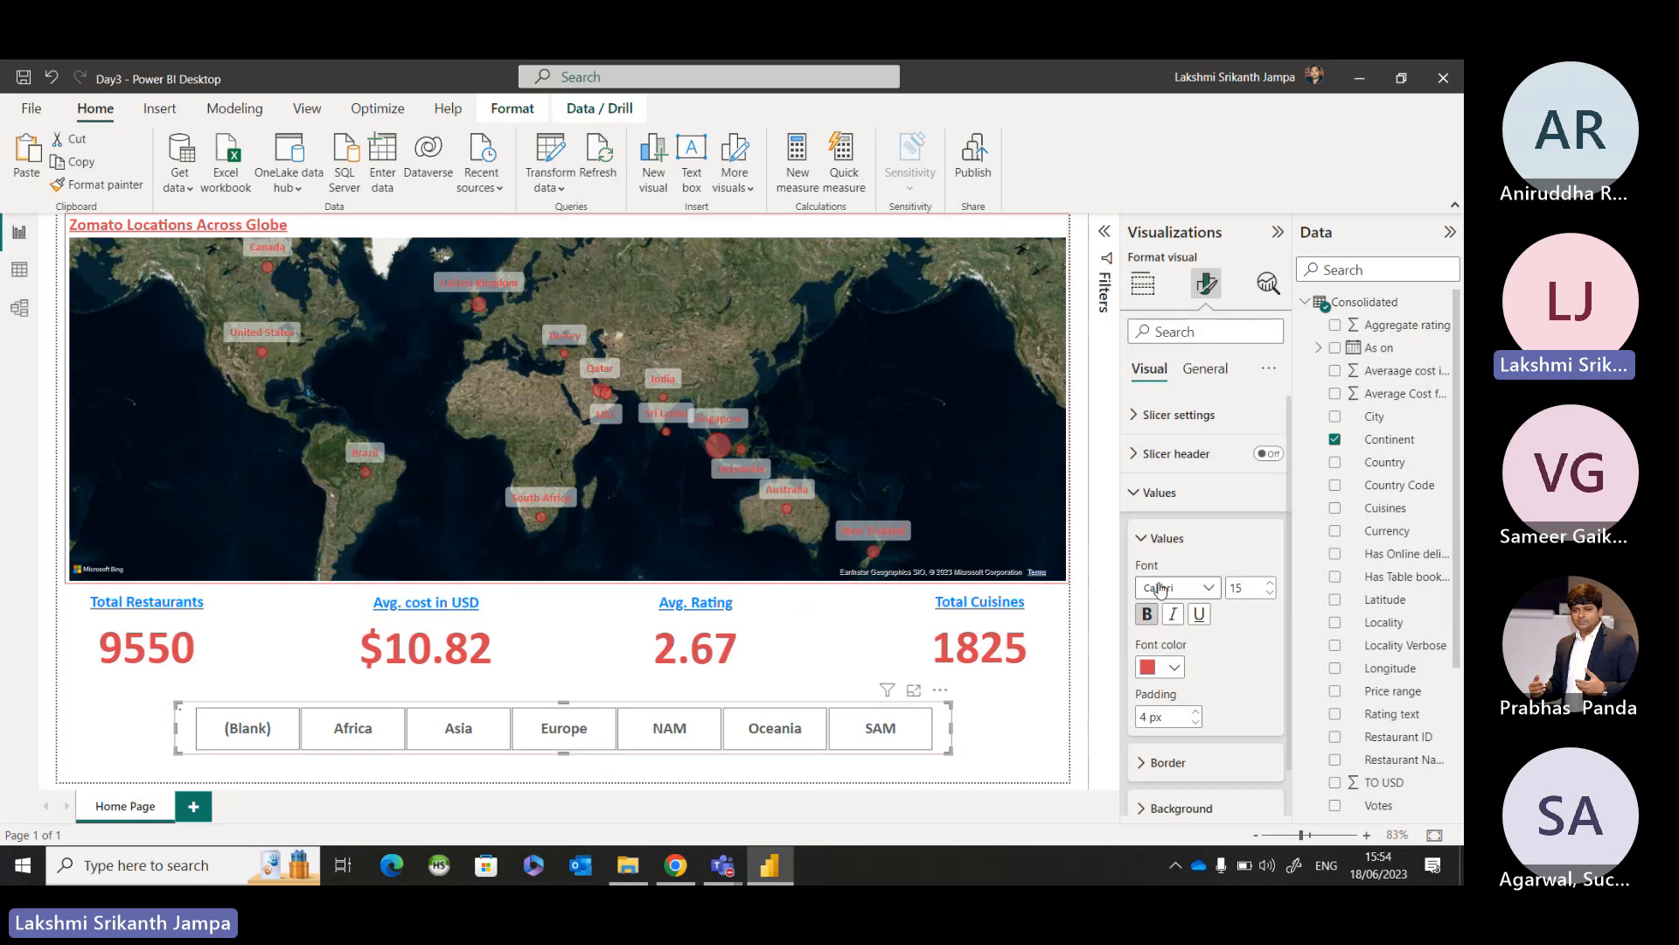
Remove the top, bottom, left and right borders from the Continent slicer's tiles.
{"action": "scroll", "coordinate": [1233, 673], "scroll_direction": "down", "scroll_amount": 1}
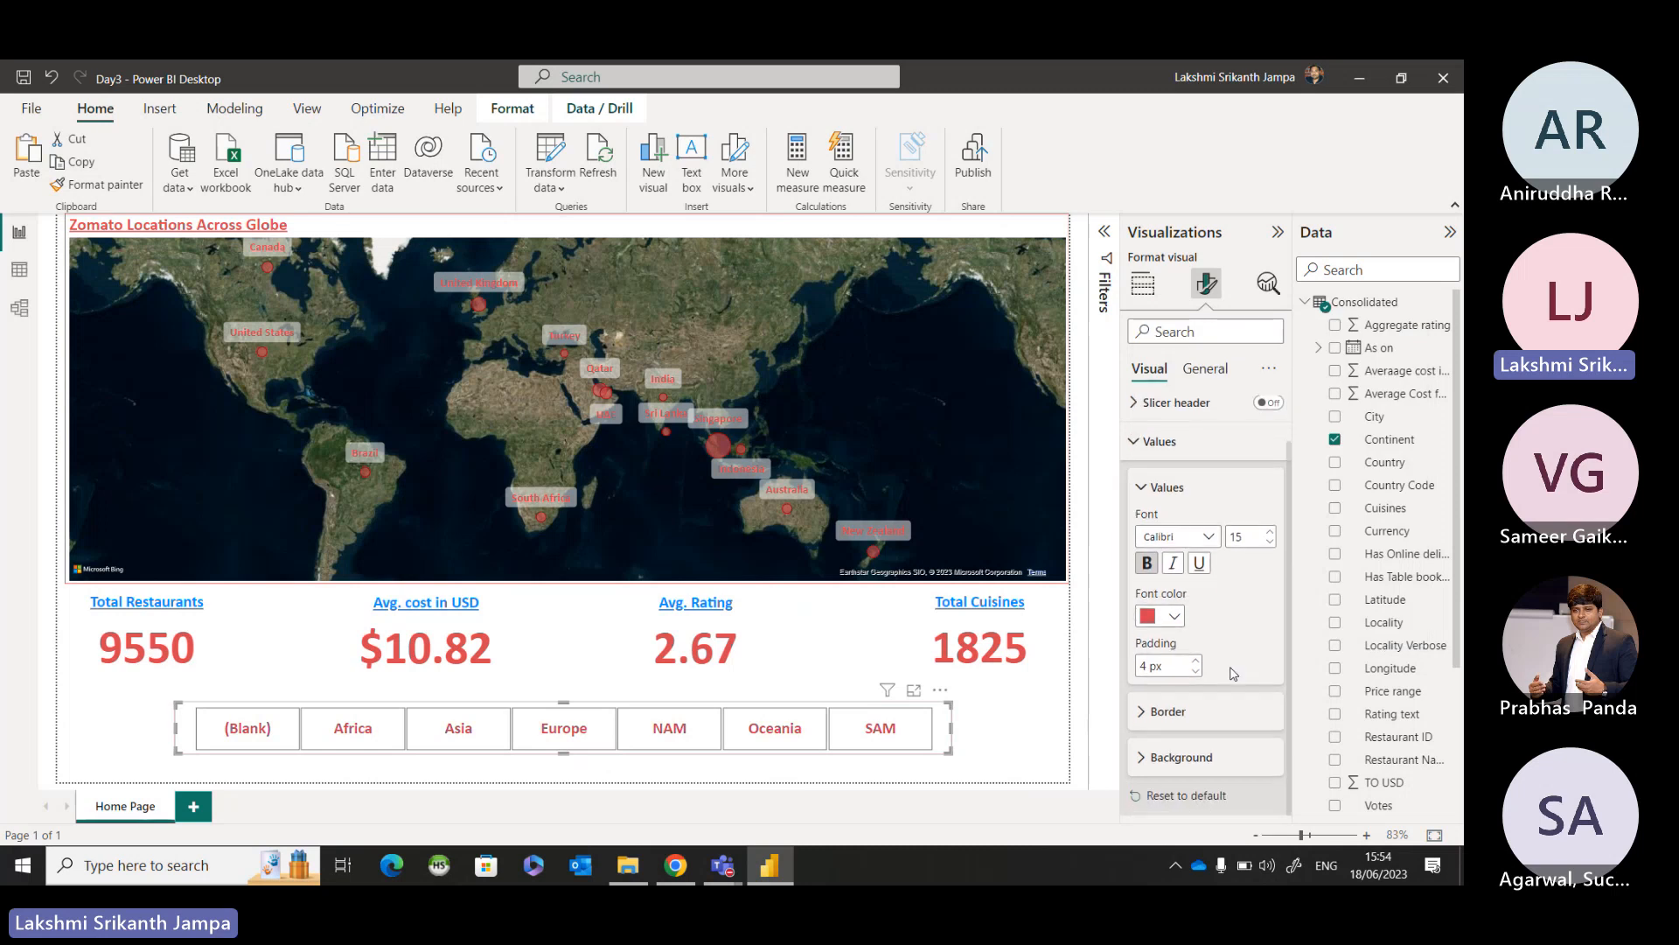
{"action": "left_click", "coordinate": [1142, 712]}
{"action": "scroll", "coordinate": [1140, 662], "scroll_direction": "down", "scroll_amount": 3}
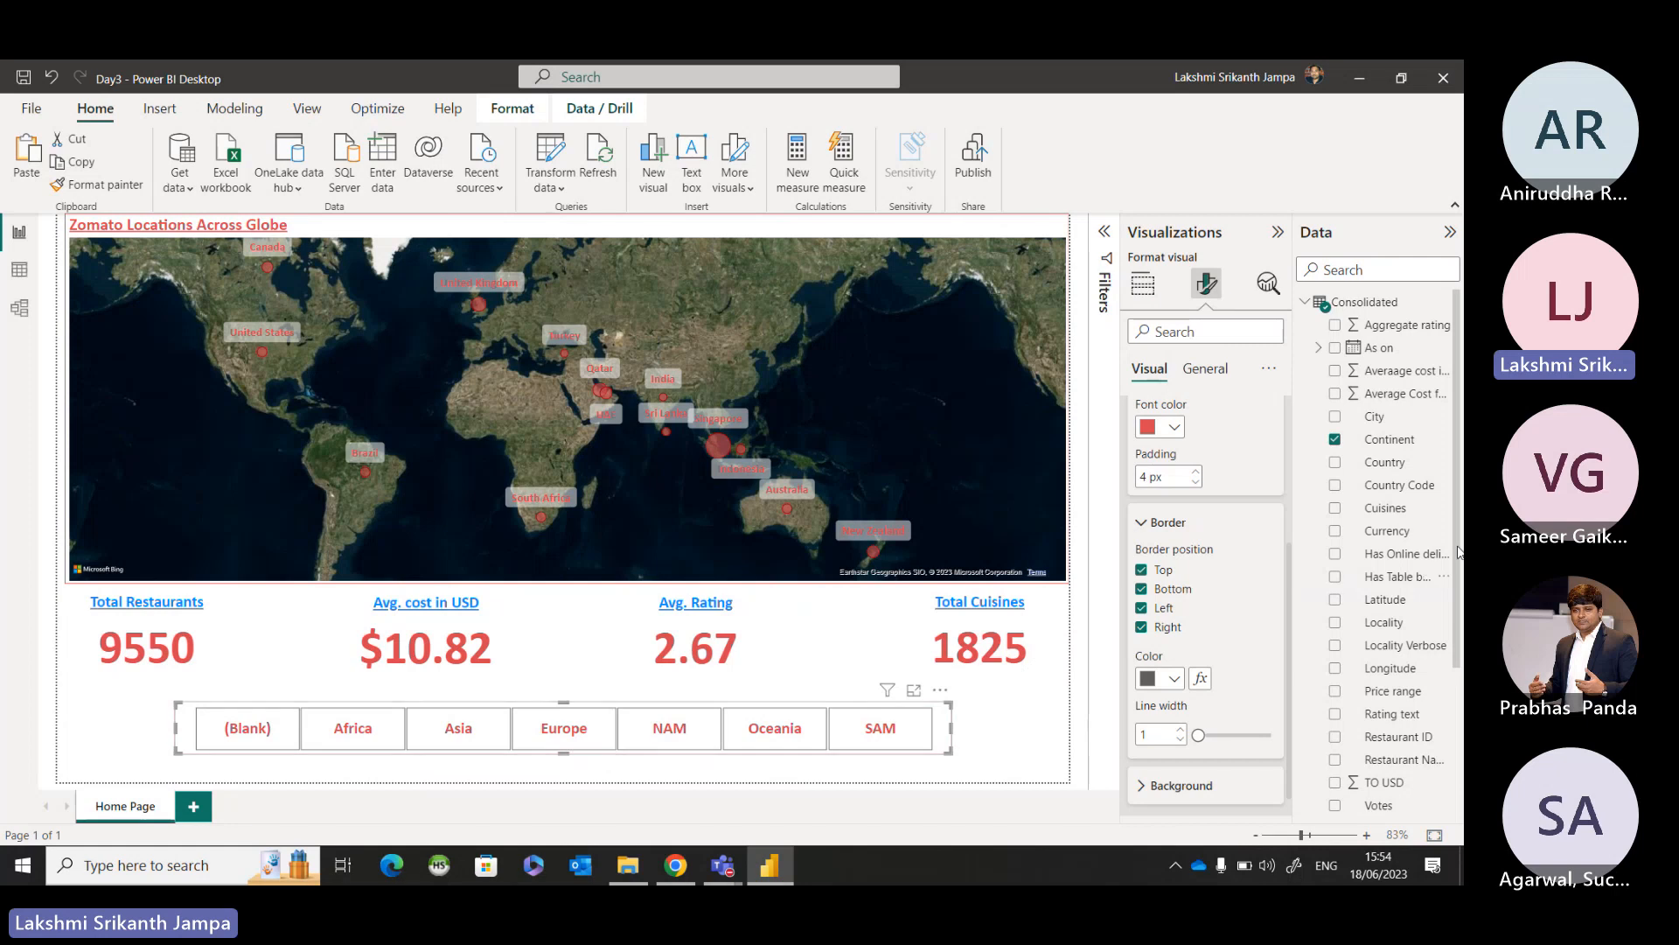
{"action": "left_click", "coordinate": [1141, 569]}
{"action": "left_click", "coordinate": [1142, 589]}
{"action": "left_click", "coordinate": [1141, 608]}
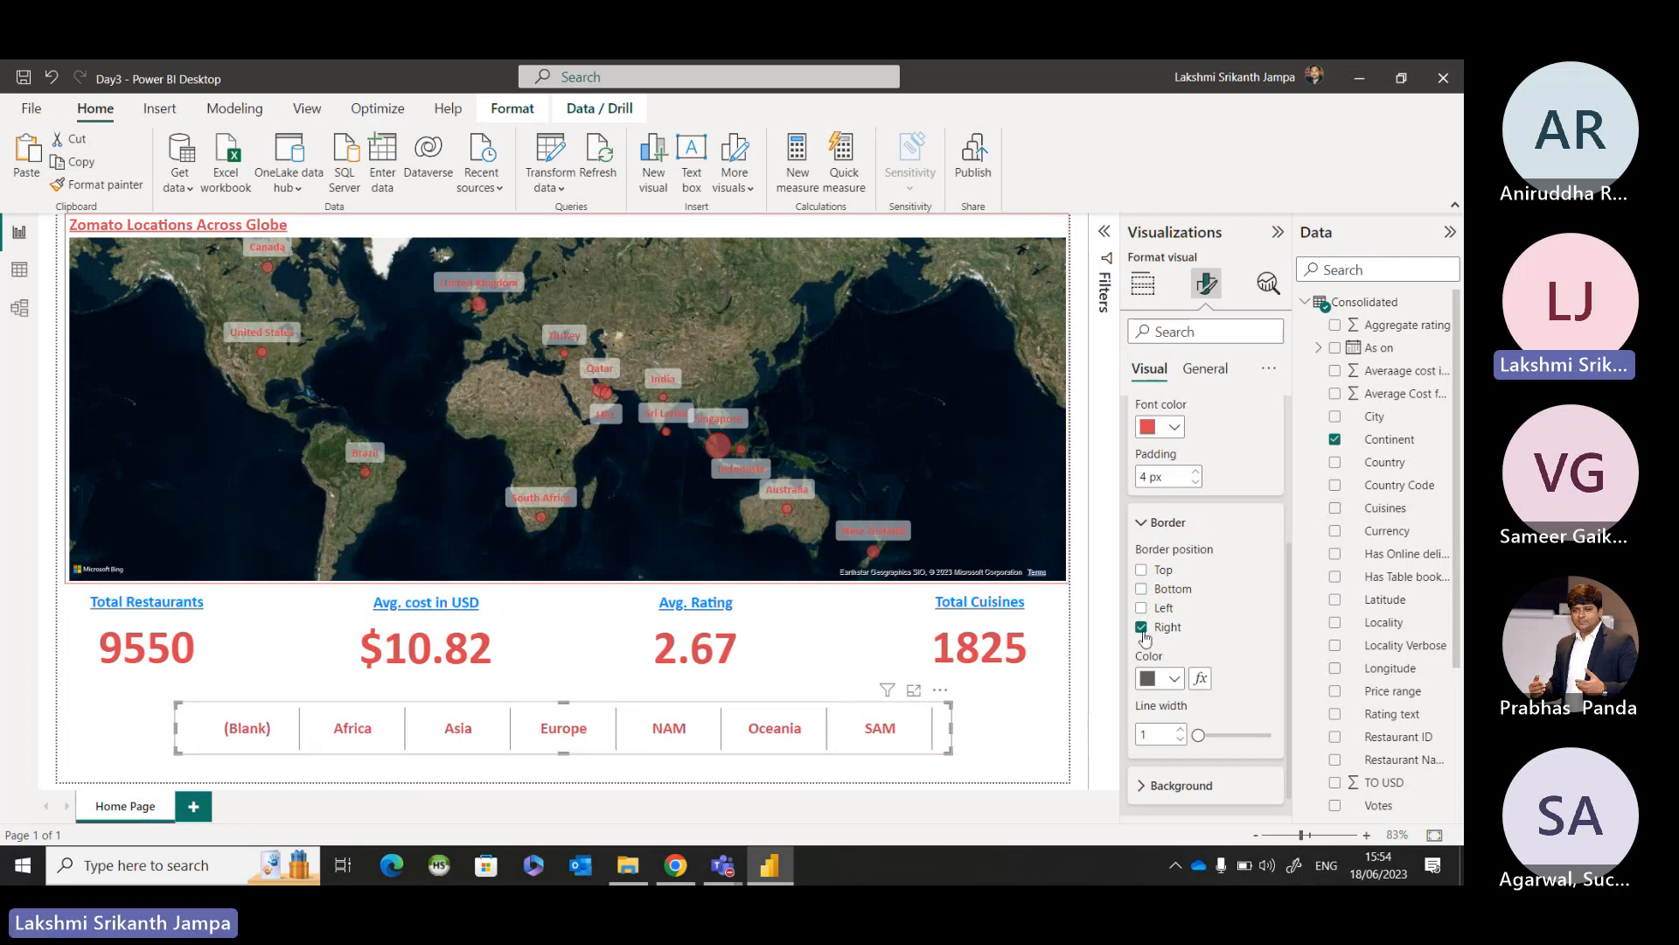
{"action": "left_click", "coordinate": [1141, 627]}
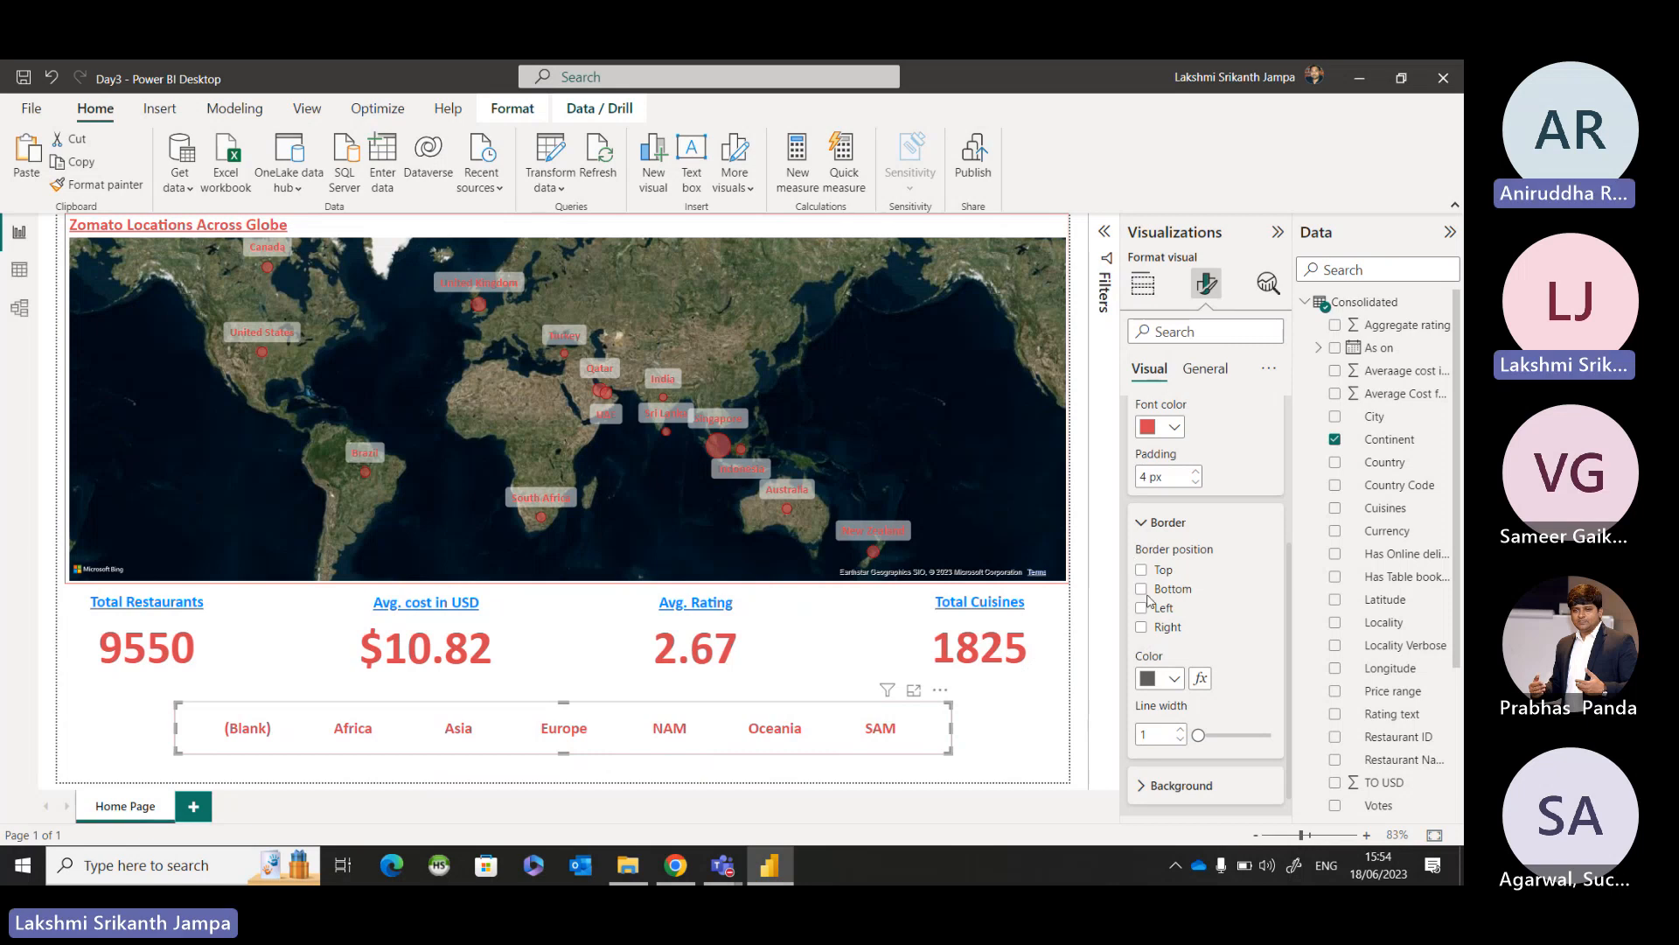
Fill the background of the Continent slicer's tiles with the recently used red.
{"action": "scroll", "coordinate": [1137, 652], "scroll_direction": "down", "scroll_amount": 1}
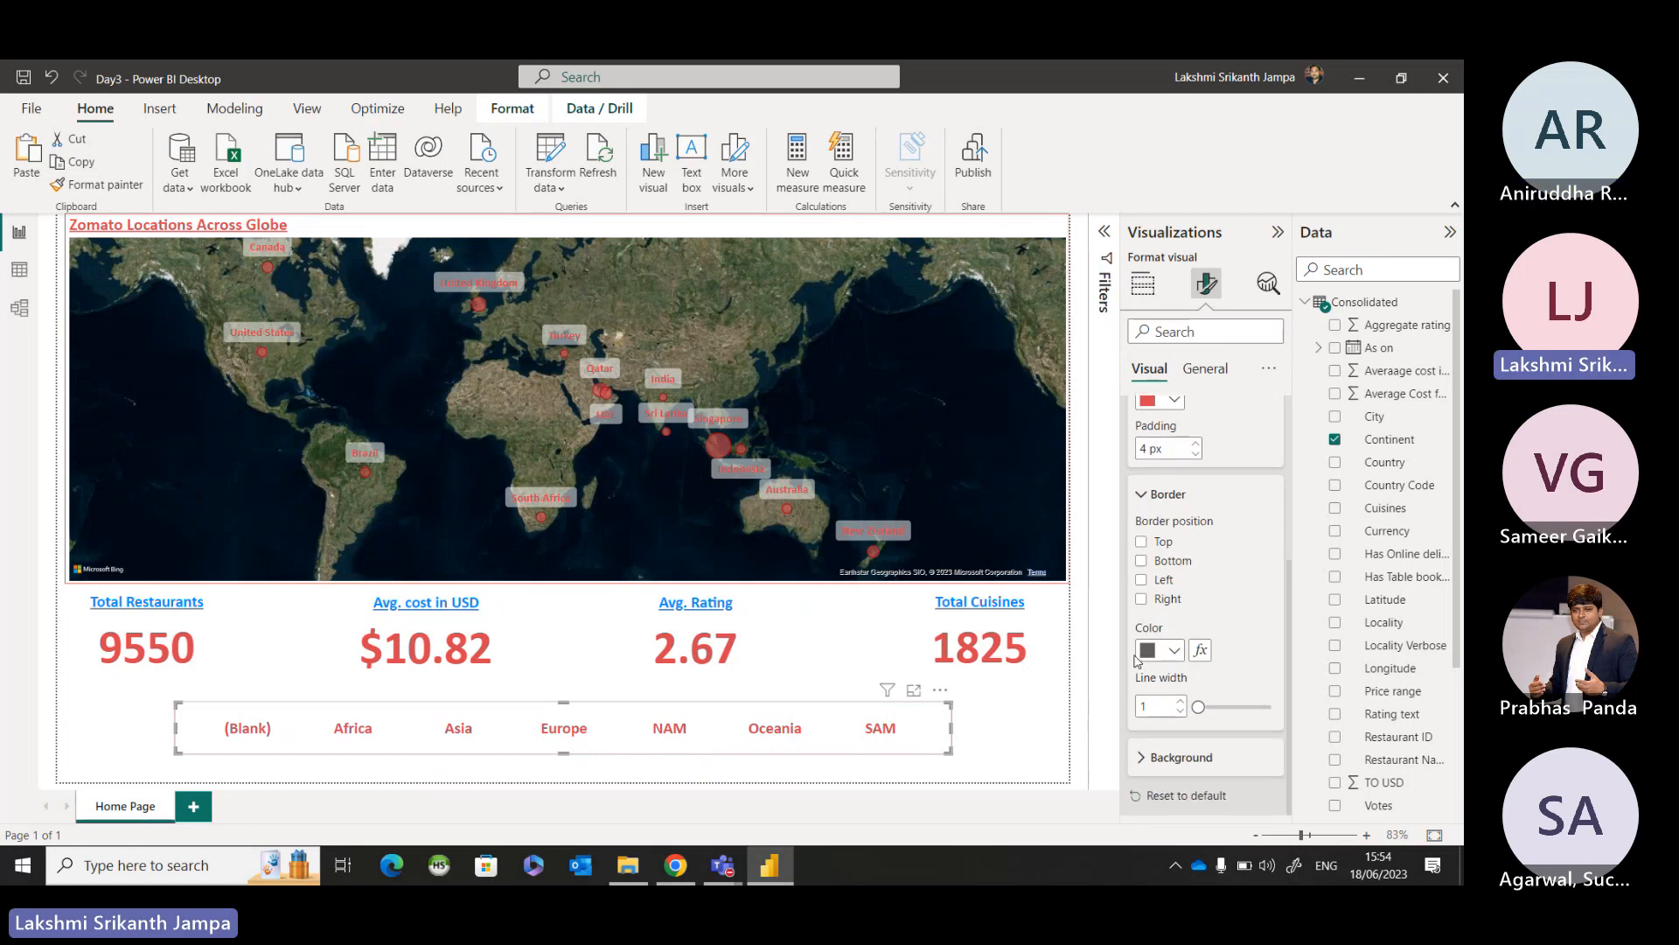
{"action": "left_click", "coordinate": [1139, 757]}
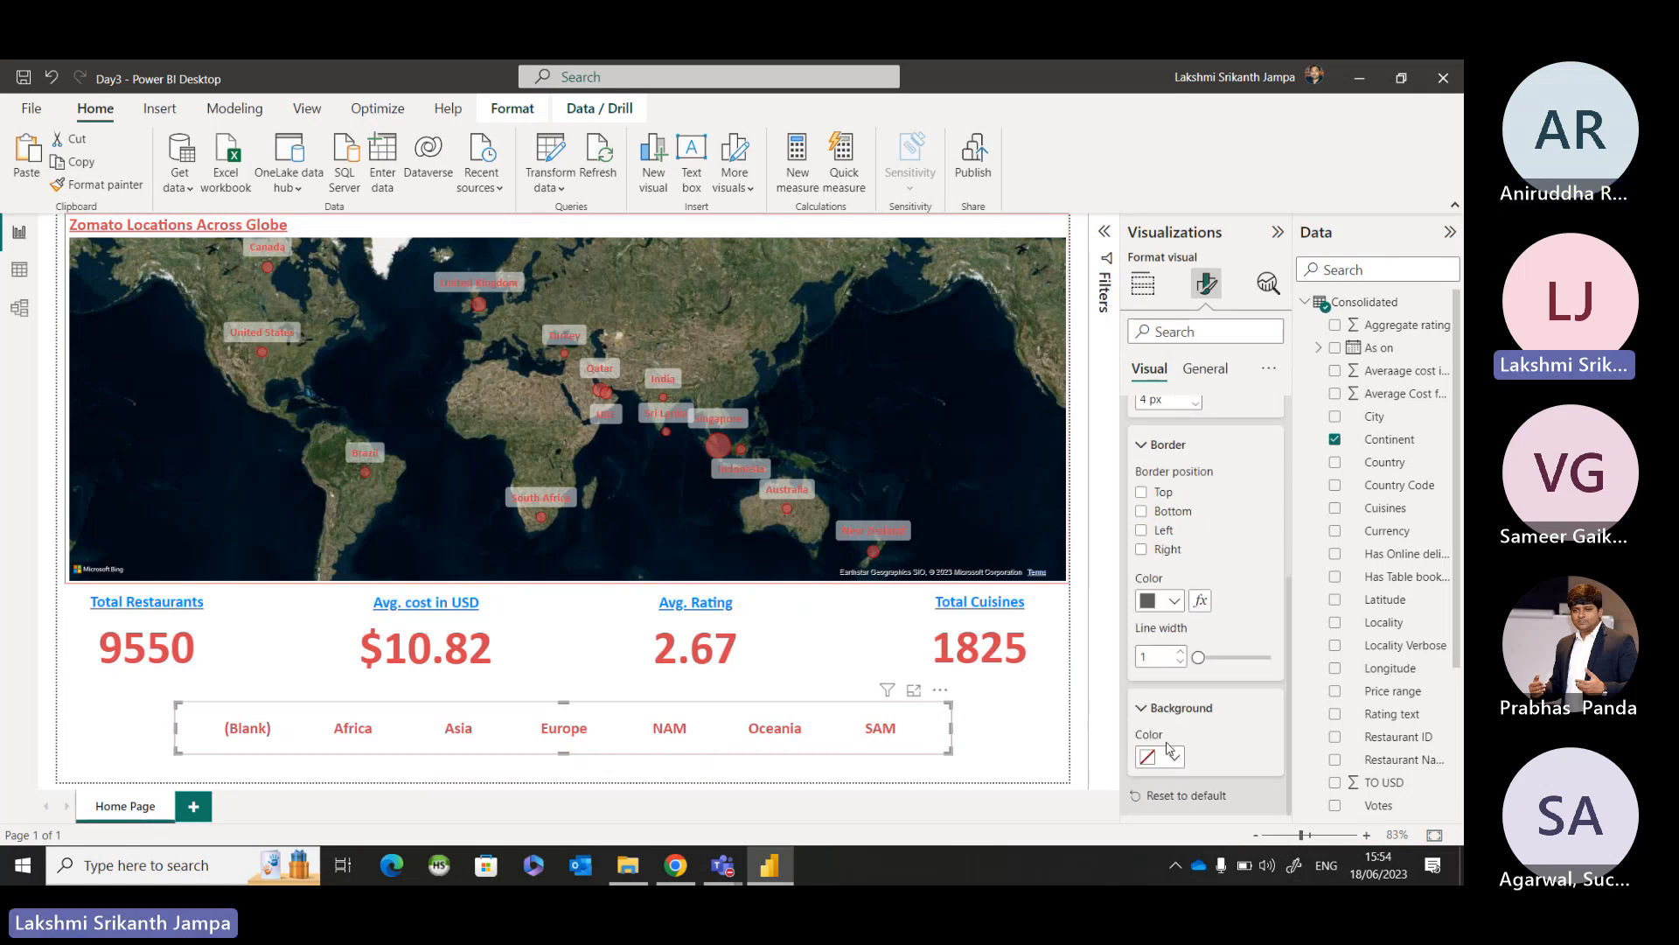
{"action": "left_click", "coordinate": [1175, 757]}
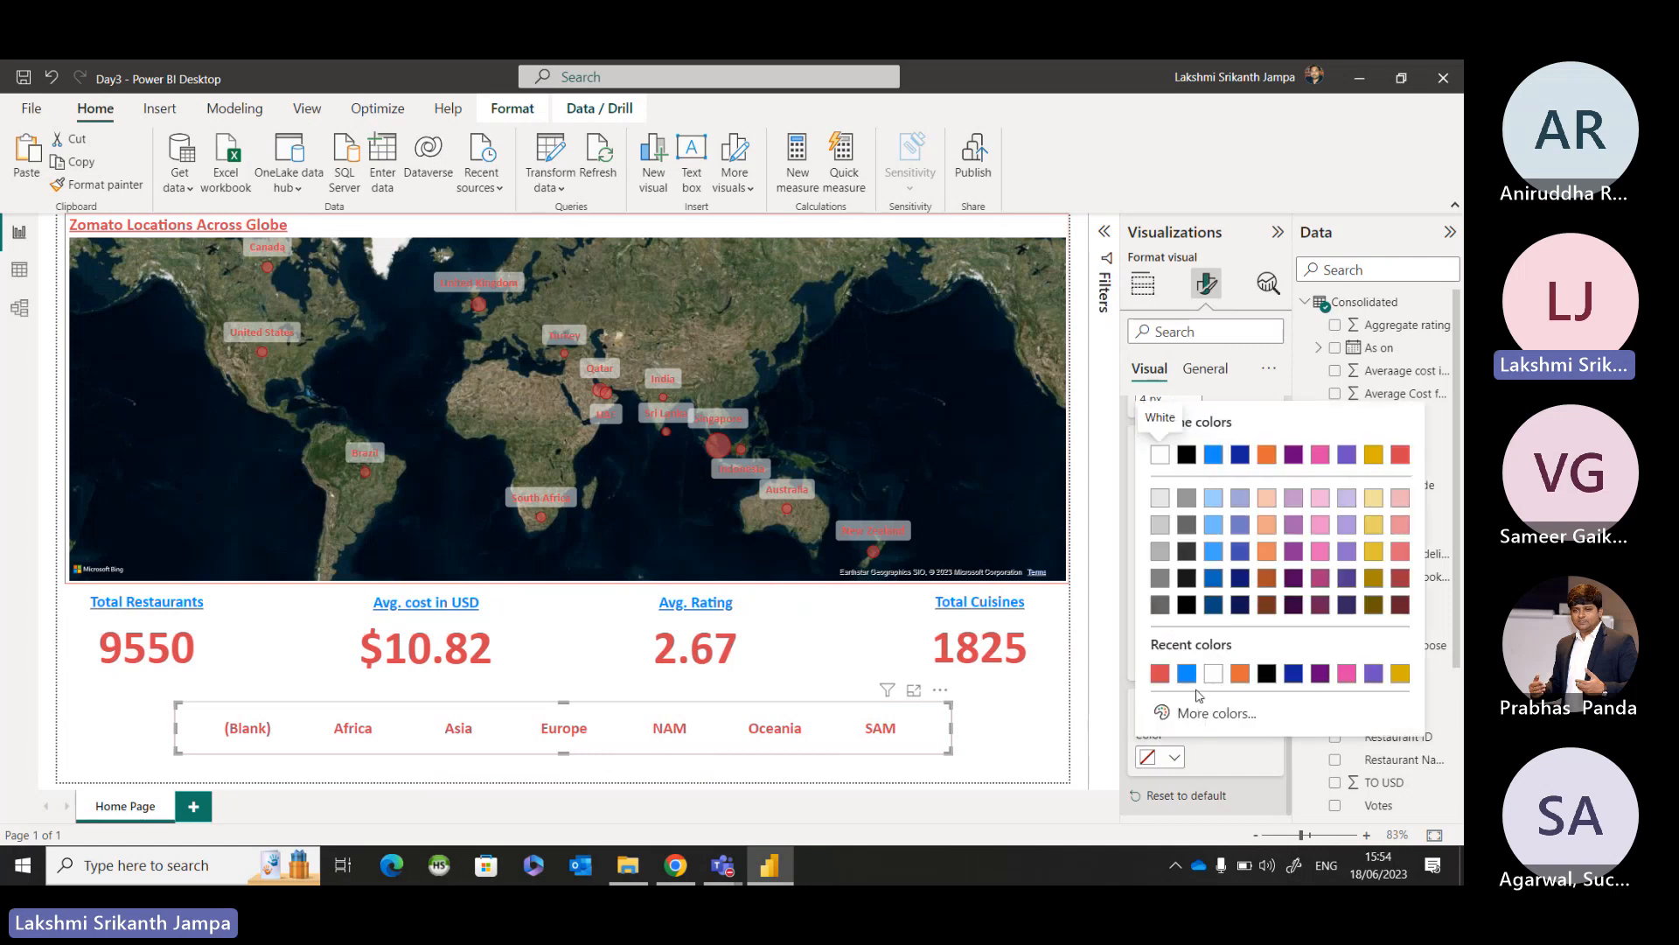
{"action": "left_click", "coordinate": [1160, 675]}
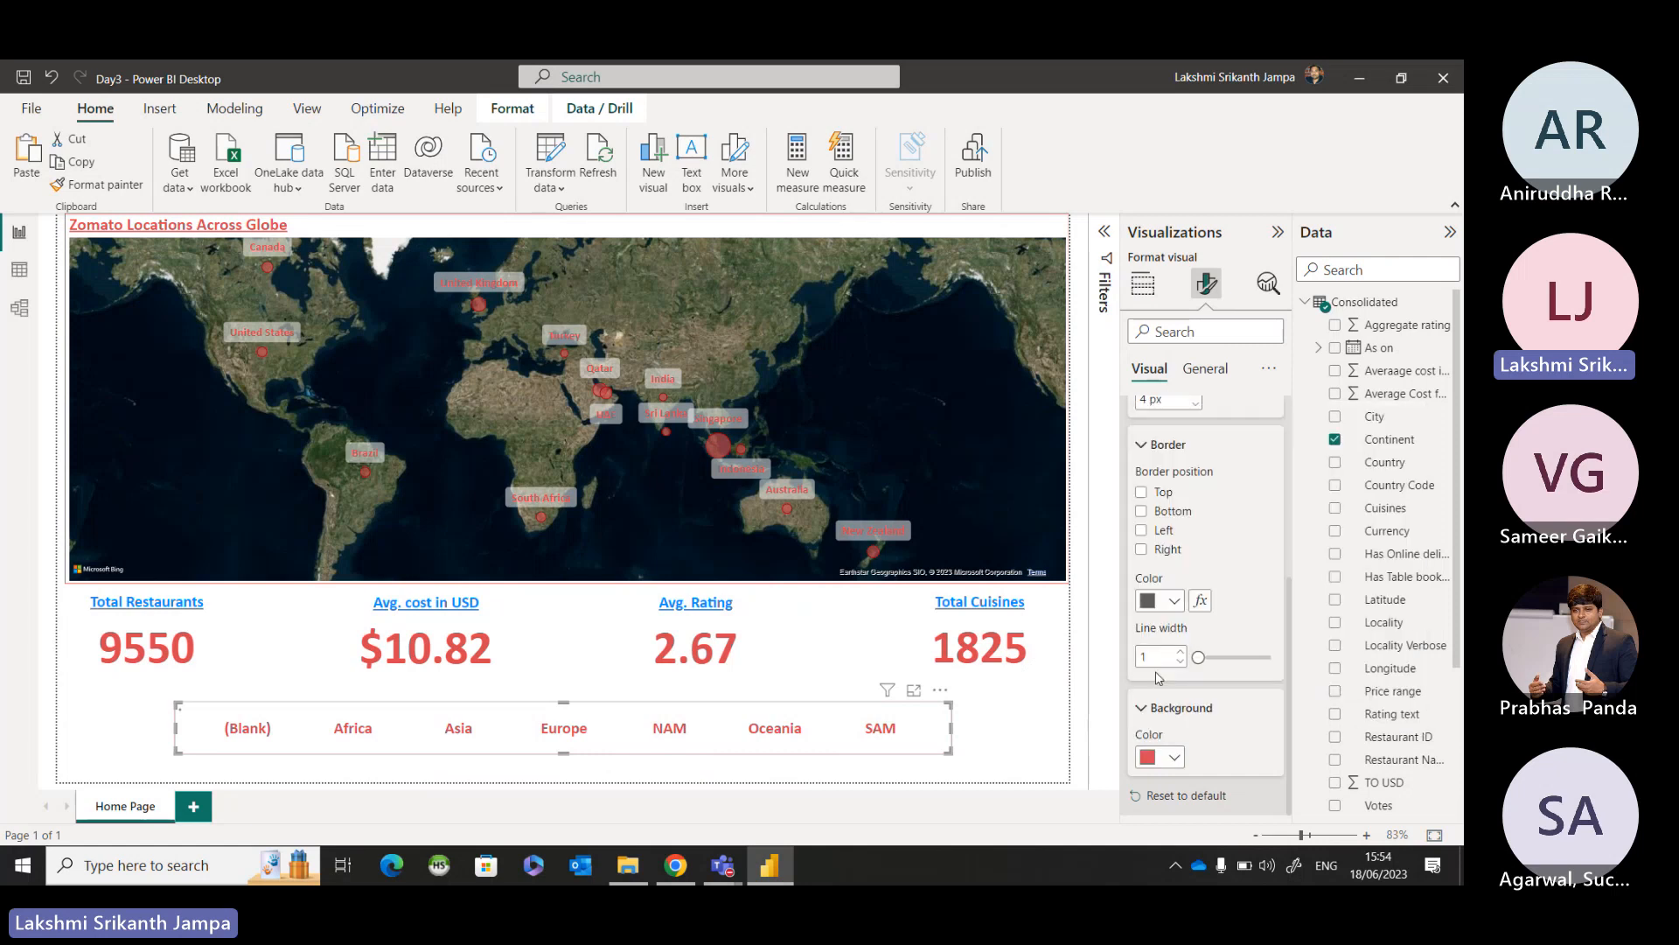
Change the font color of the Continent slicer's values to white and deselect the slicer.
{"action": "scroll", "coordinate": [1146, 573], "scroll_direction": "up", "scroll_amount": 3}
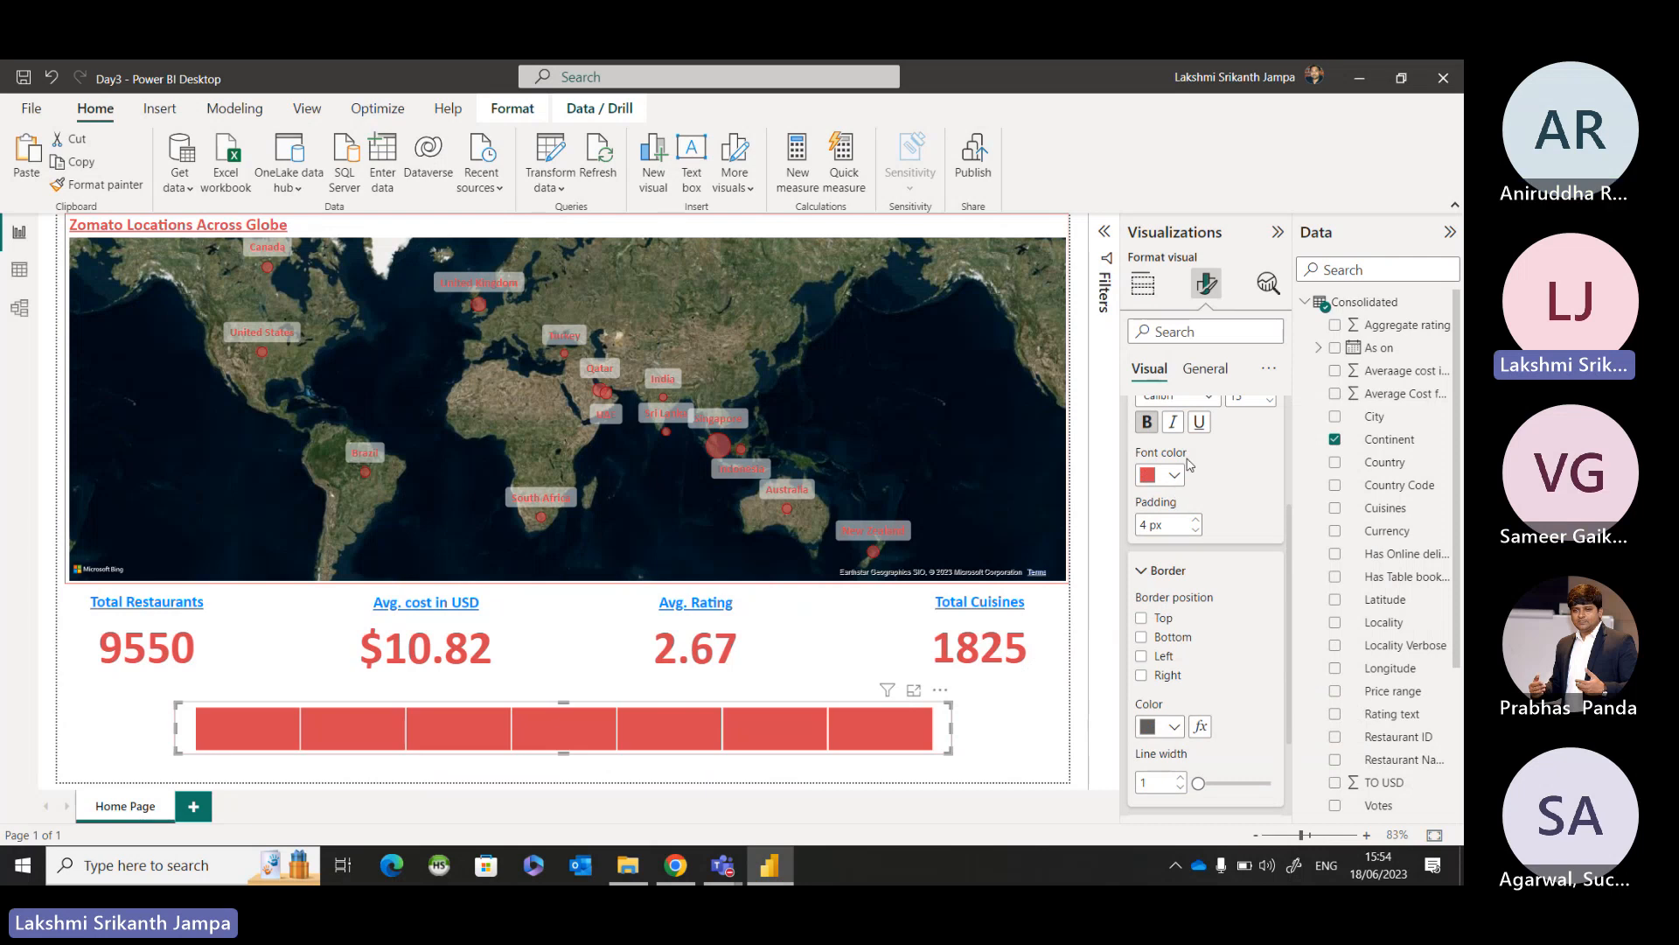
{"action": "left_click", "coordinate": [1174, 475]}
{"action": "left_click", "coordinate": [1161, 540]}
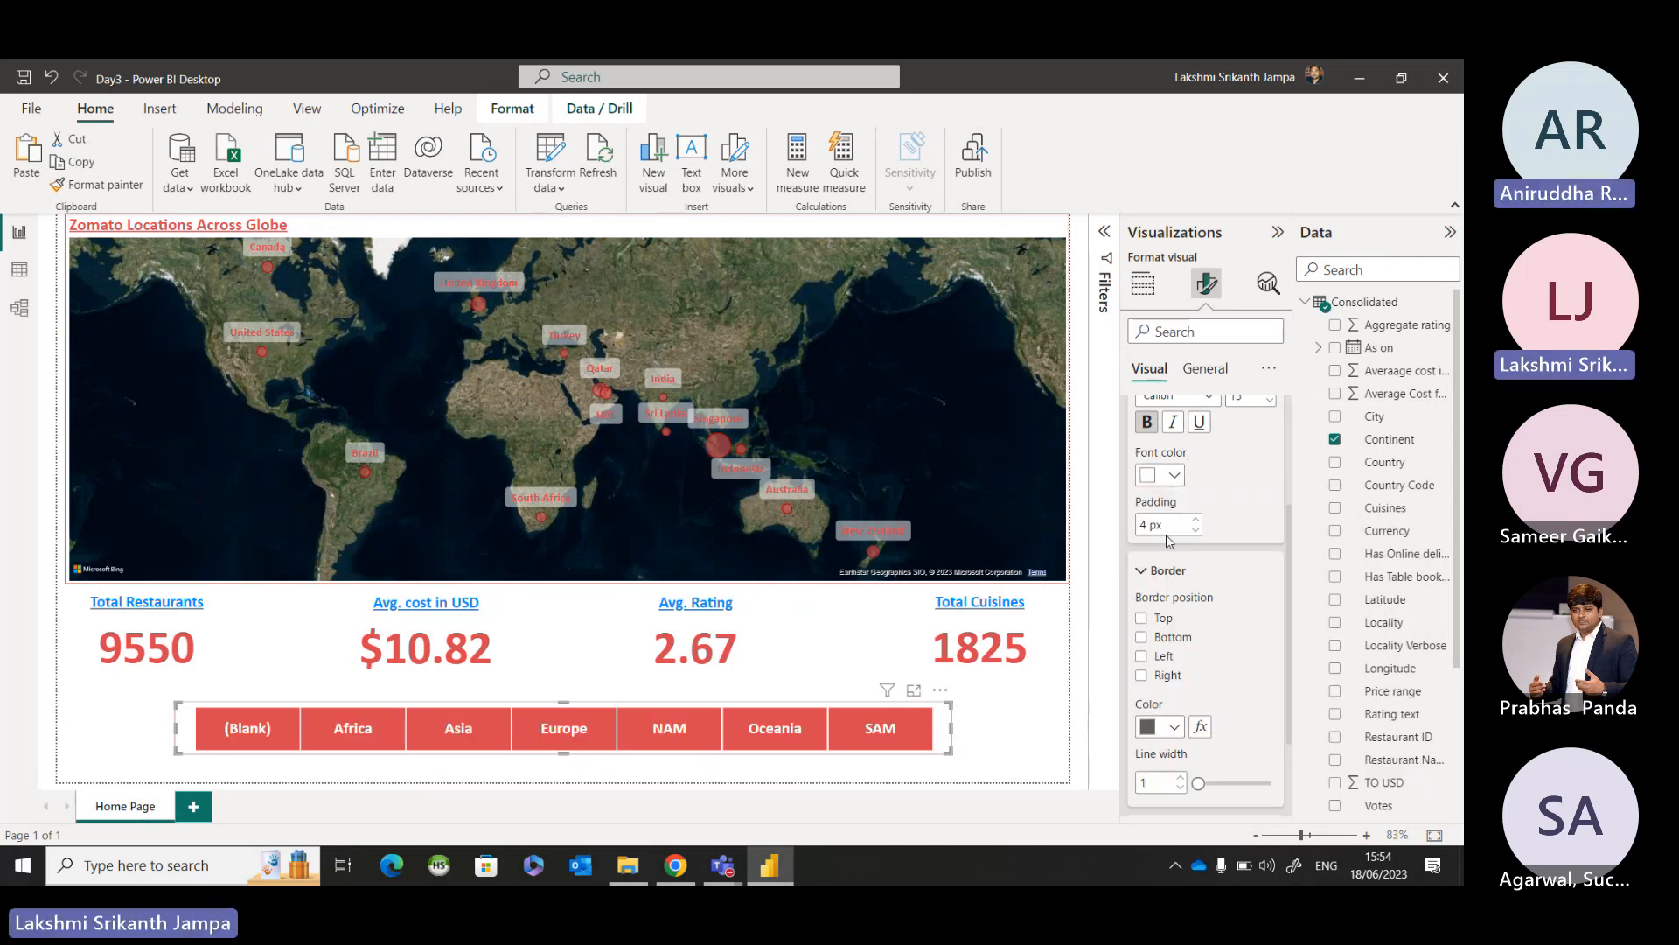
{"action": "left_click", "coordinate": [1035, 733]}
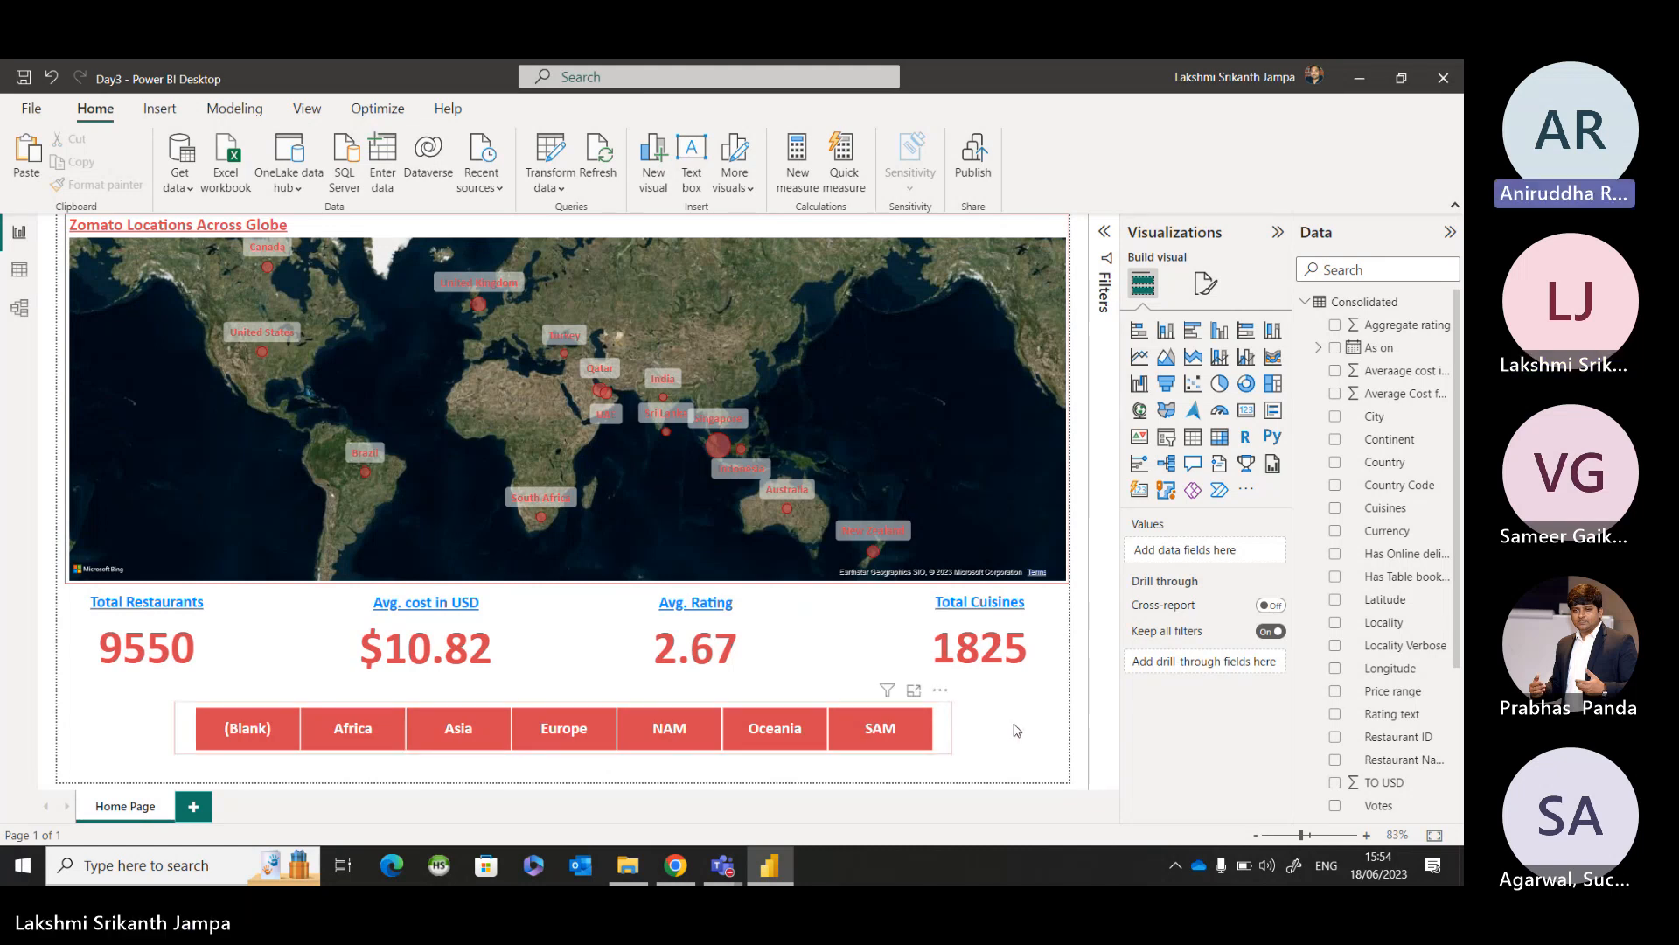
Turn off the visual border around the Continent slicer and deselect it.
{"action": "left_click", "coordinate": [945, 735]}
{"action": "left_click", "coordinate": [1206, 282]}
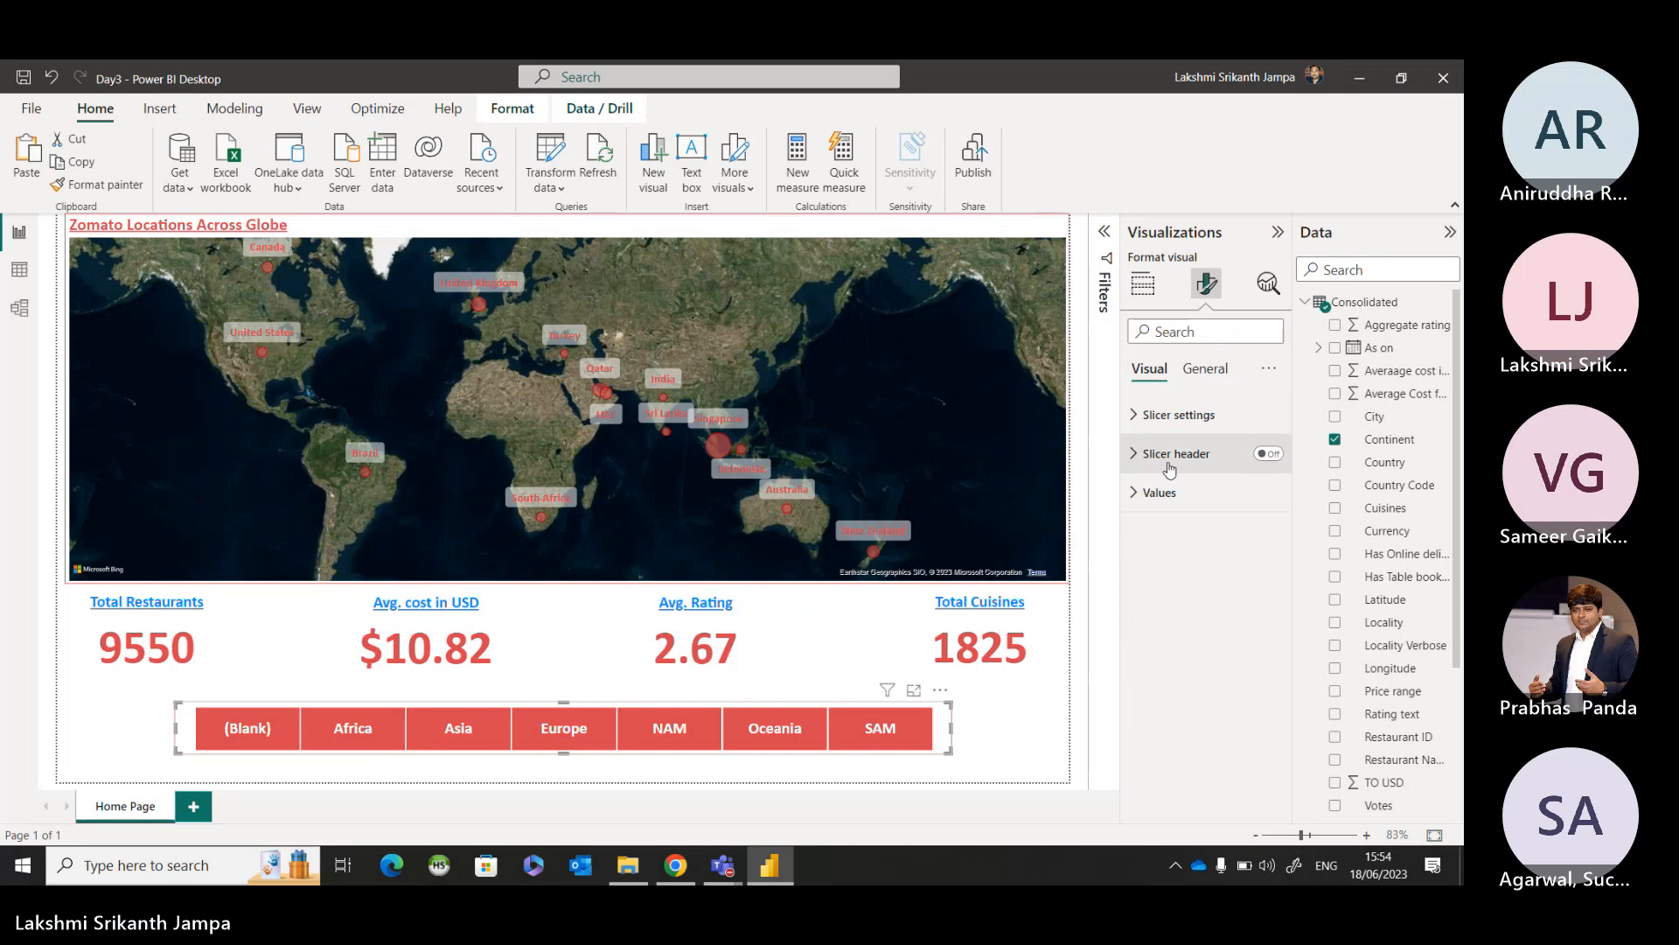
{"action": "left_click", "coordinate": [1205, 369]}
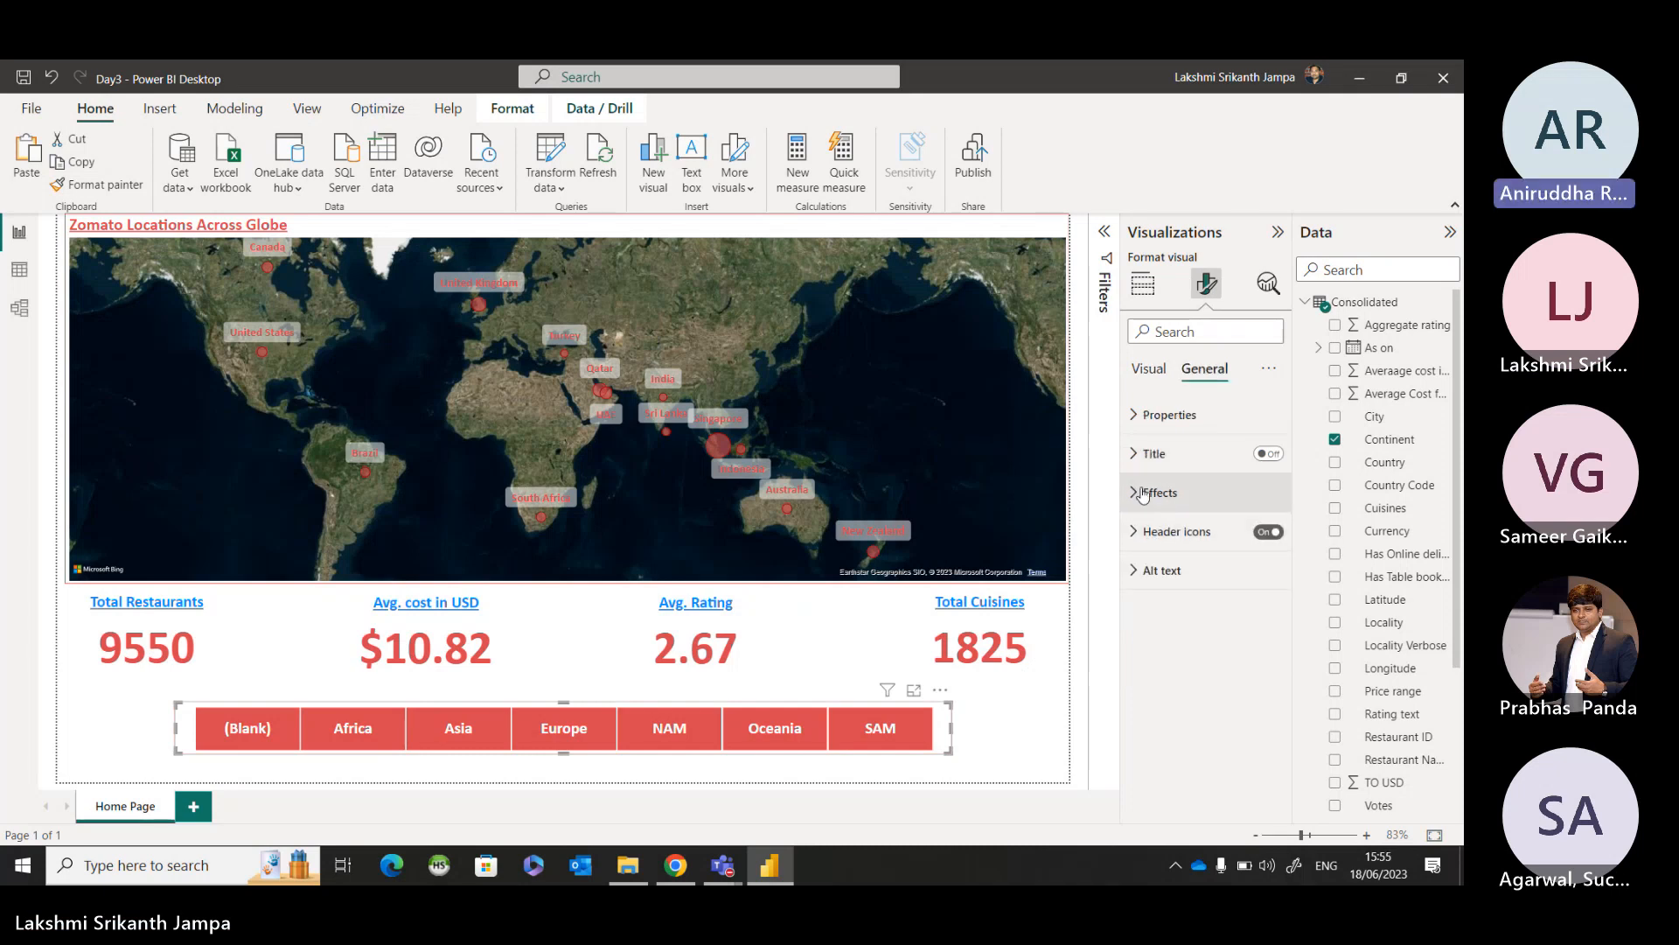
{"action": "left_click", "coordinate": [1160, 500]}
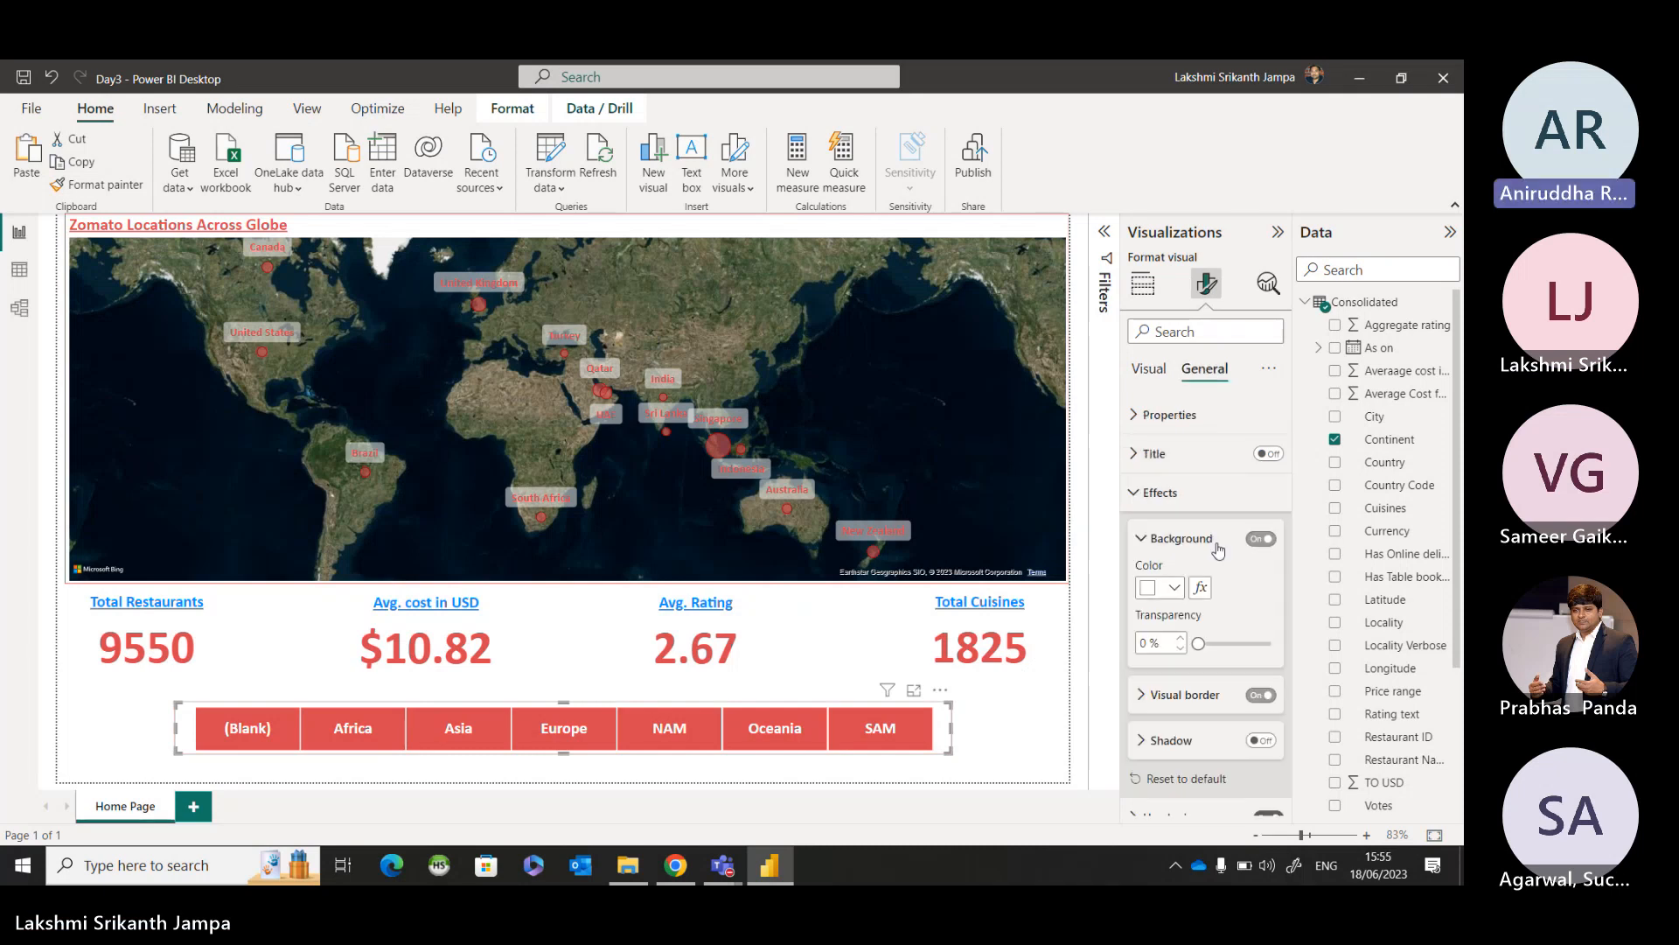
{"action": "left_click", "coordinate": [1260, 695]}
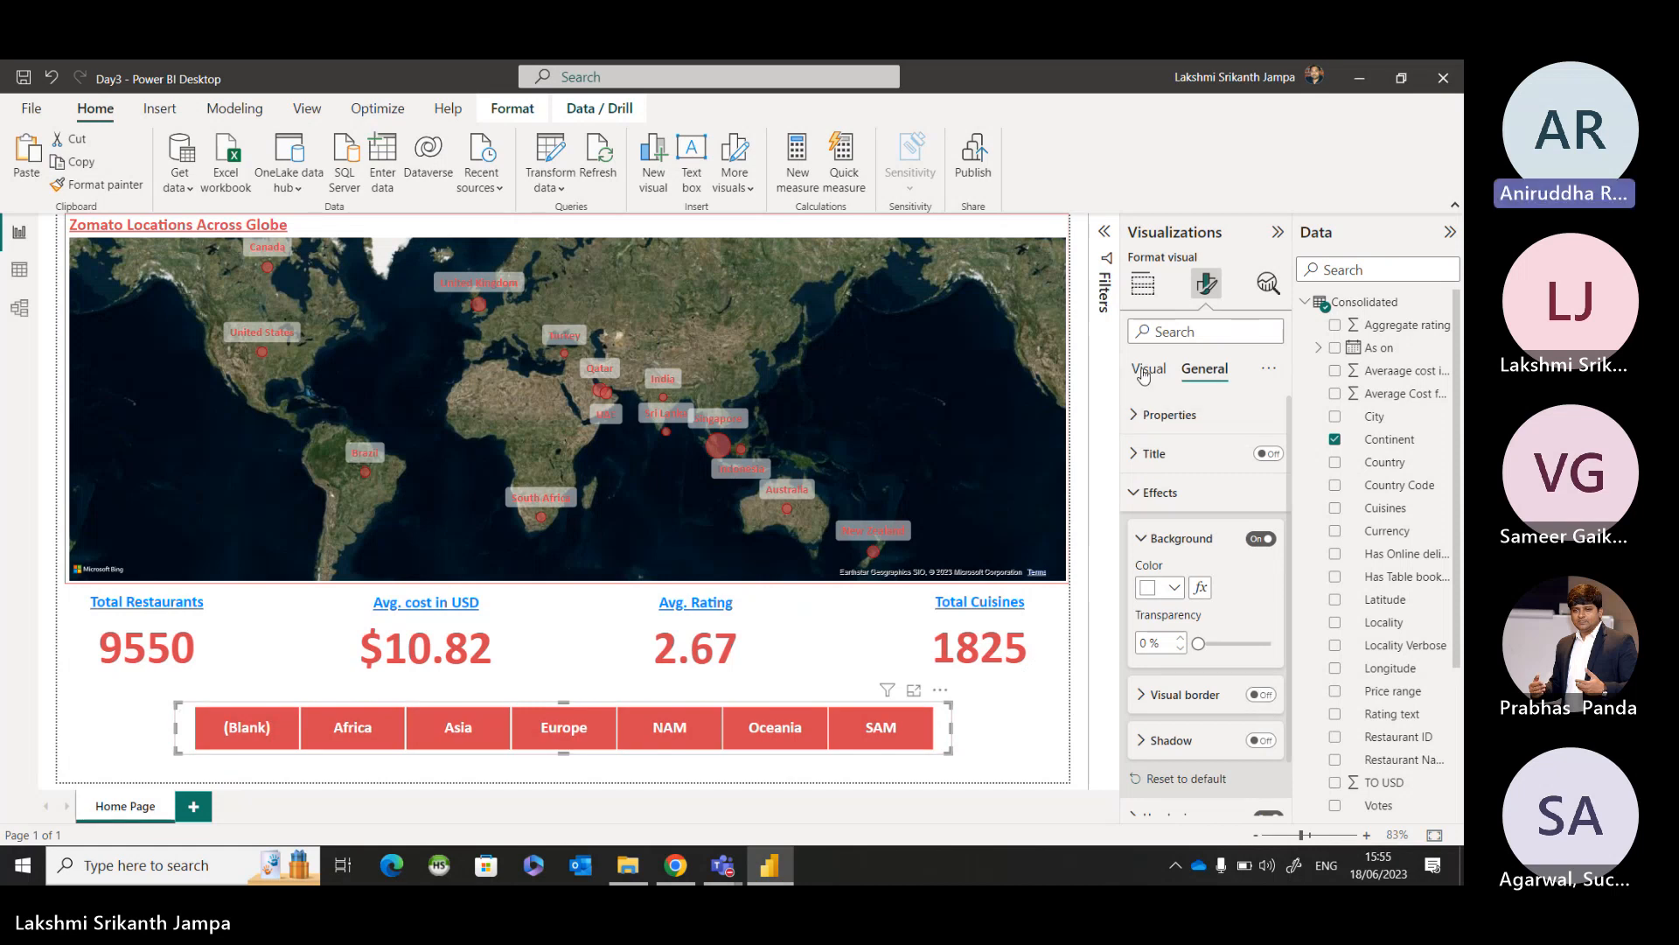
{"action": "left_click", "coordinate": [1053, 746]}
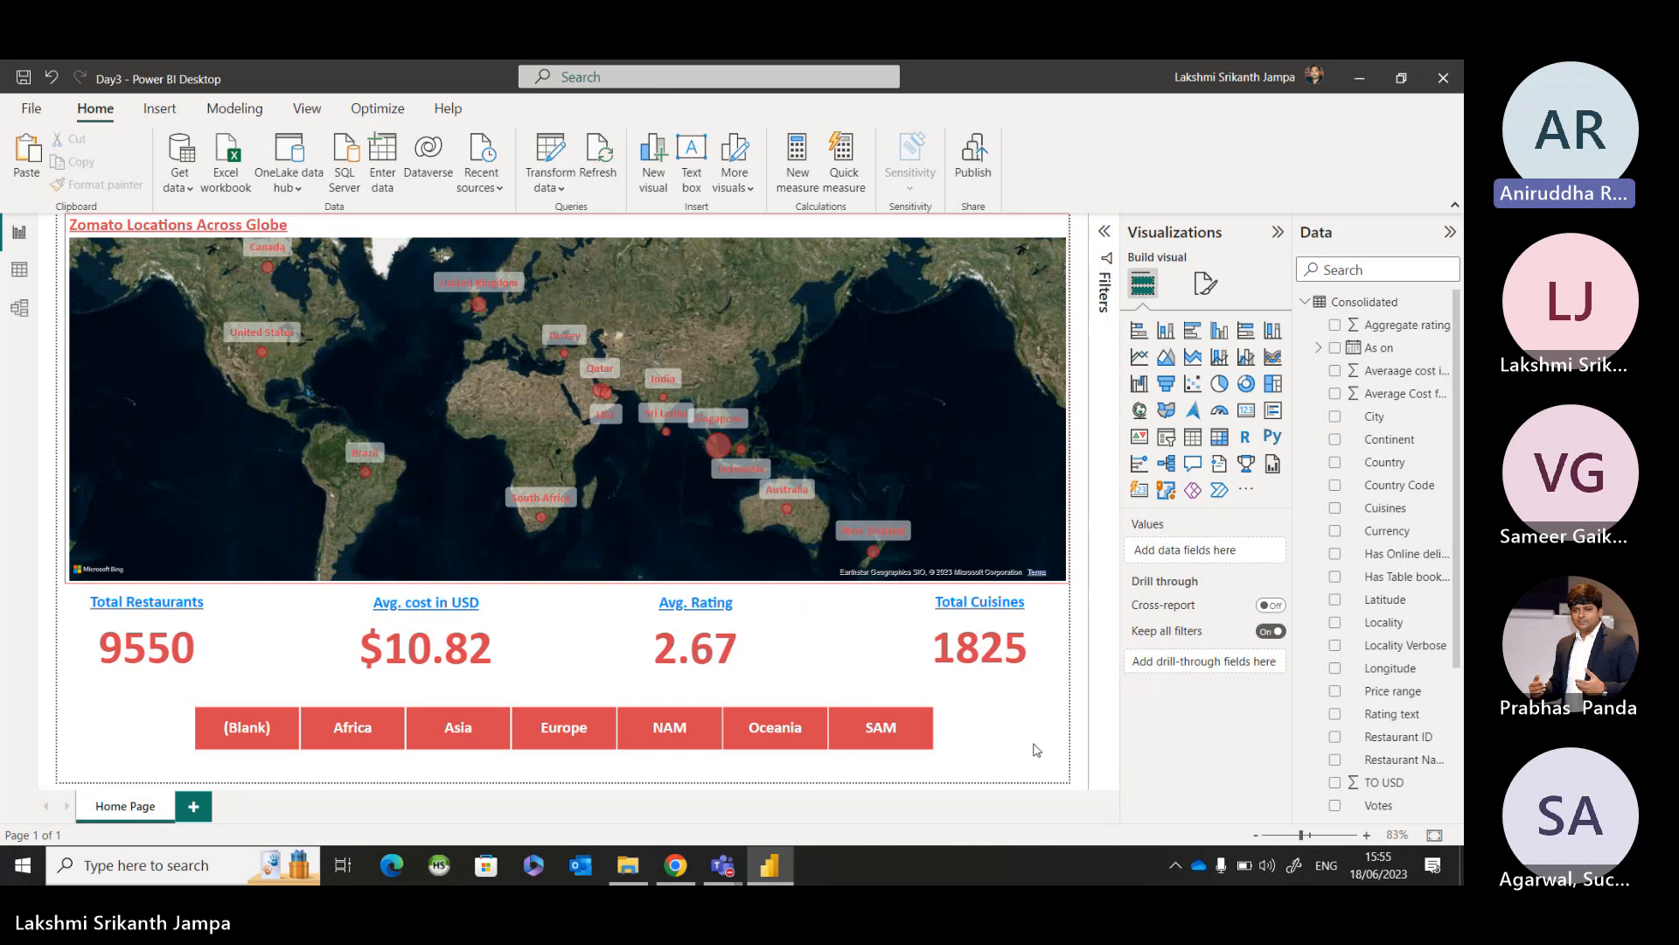
{"action": "left_click", "coordinate": [949, 730]}
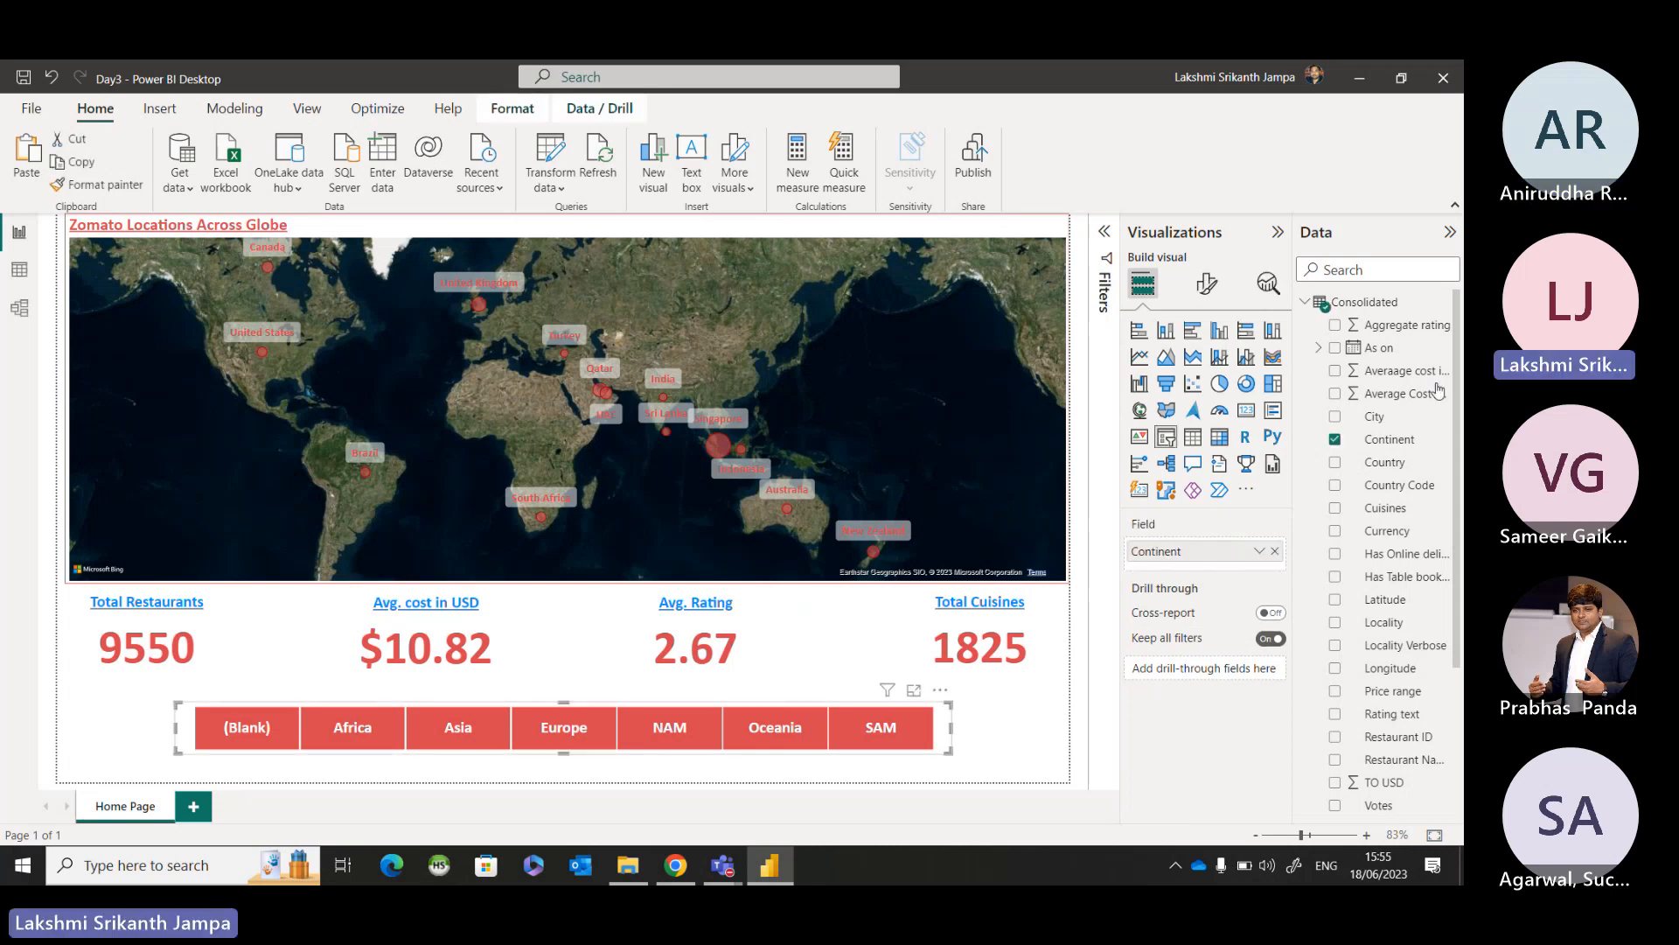
{"action": "left_click", "coordinate": [1208, 284]}
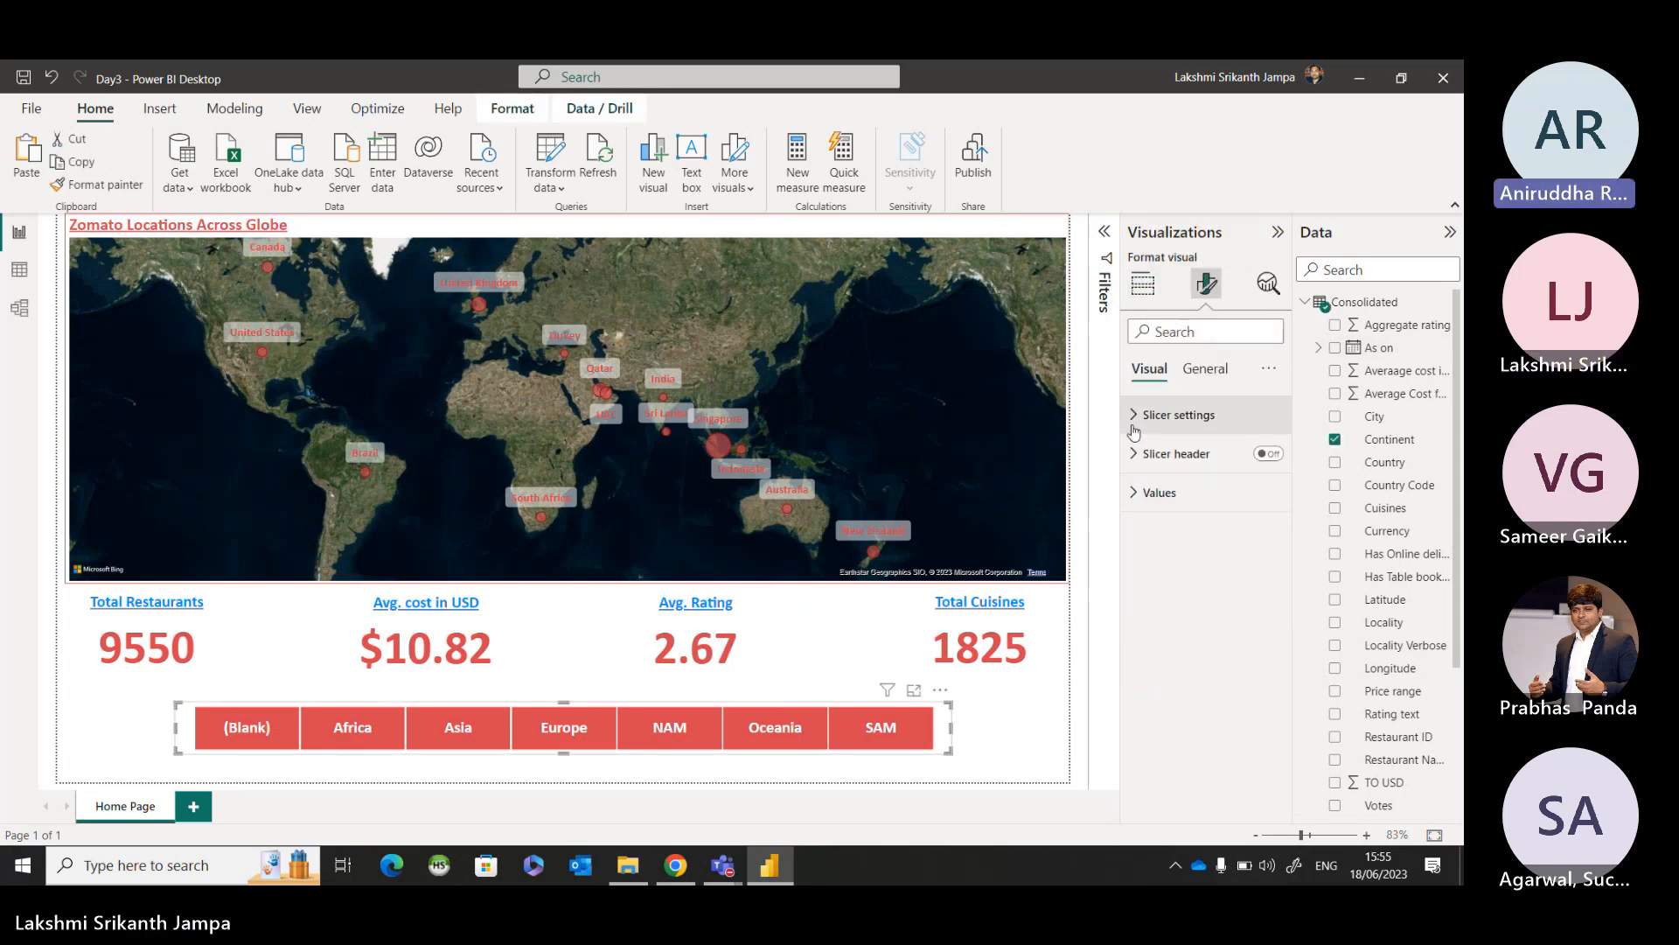
{"action": "left_click", "coordinate": [1135, 417]}
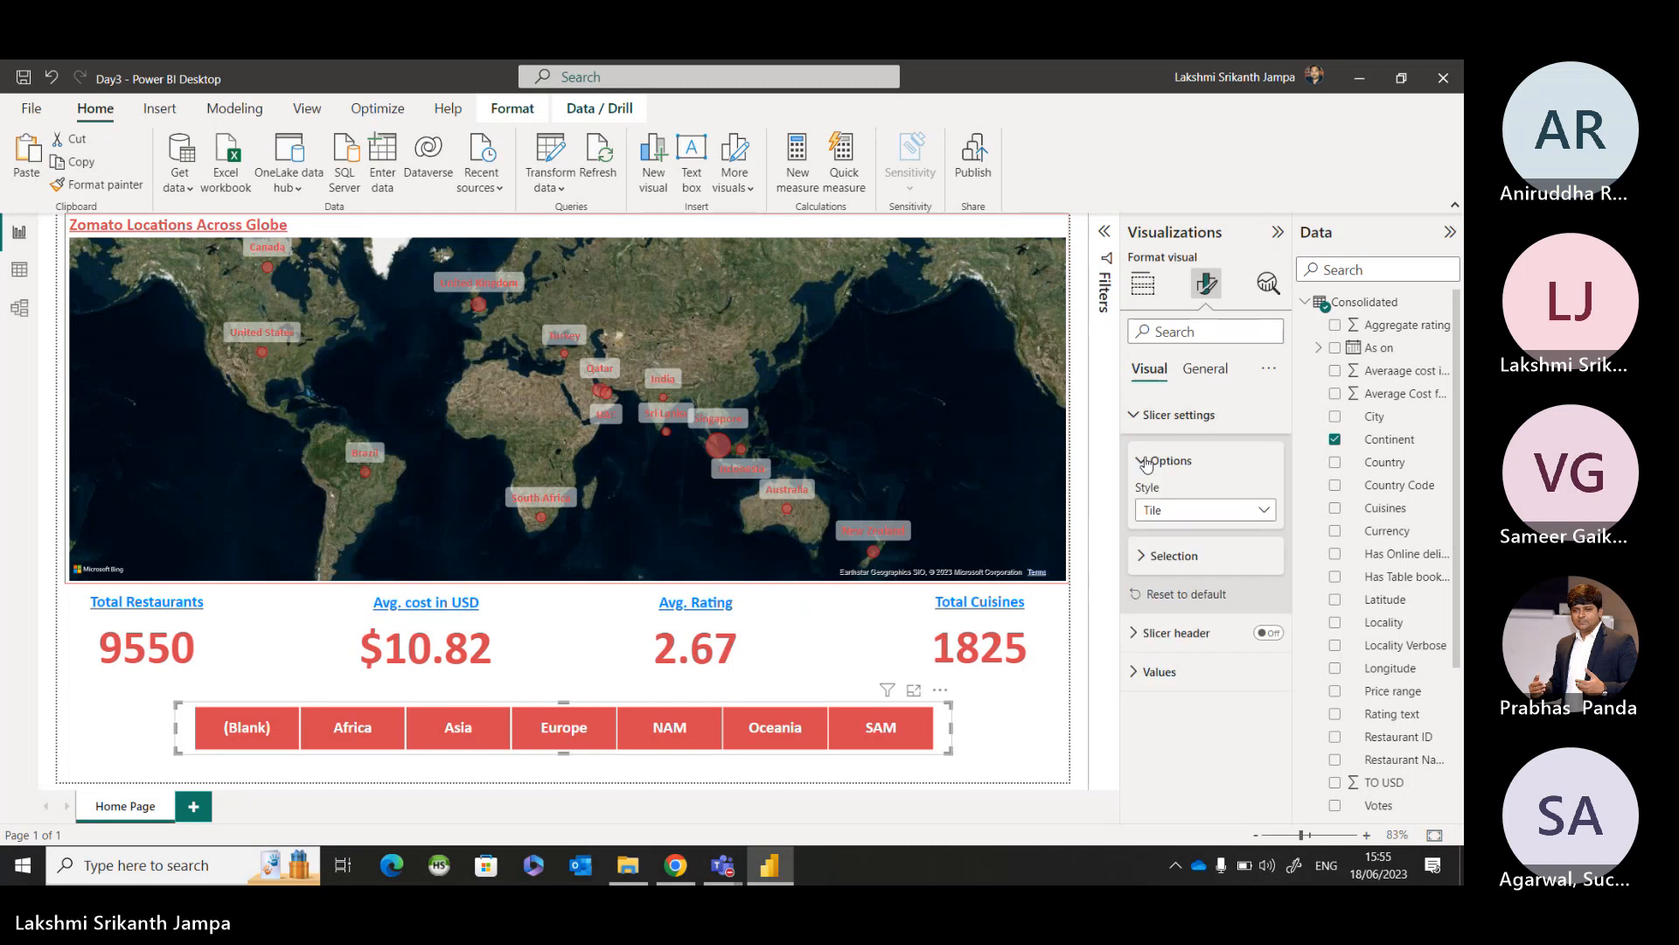
{"action": "right_click", "coordinate": [1148, 525]}
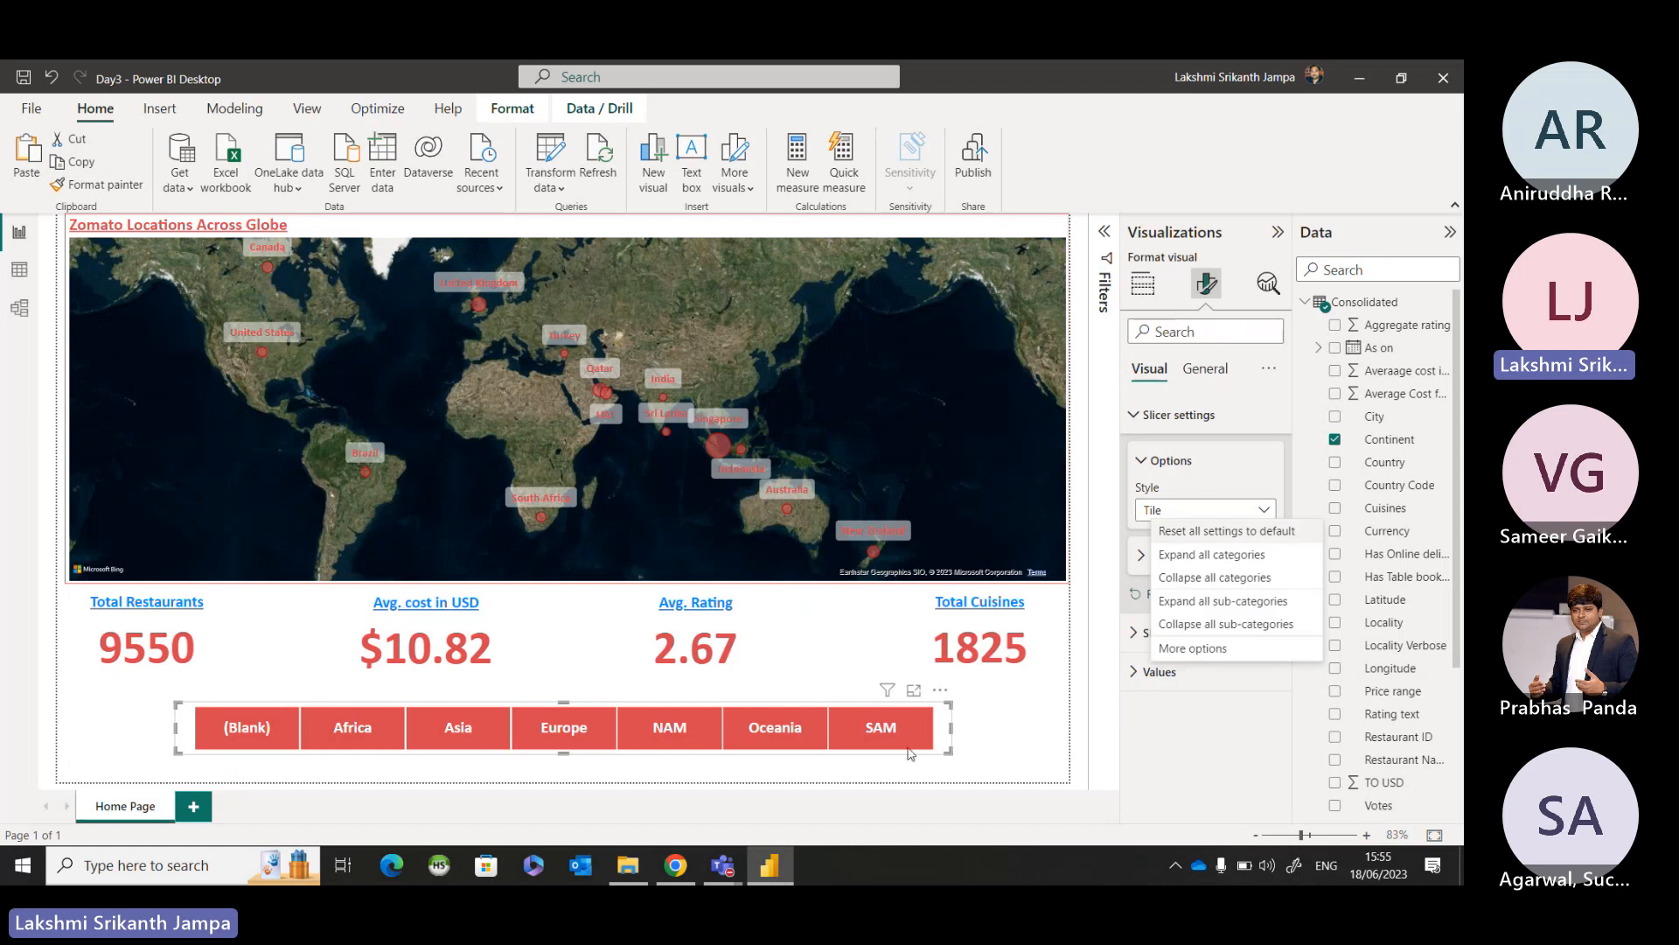
{"action": "left_click", "coordinate": [1003, 730]}
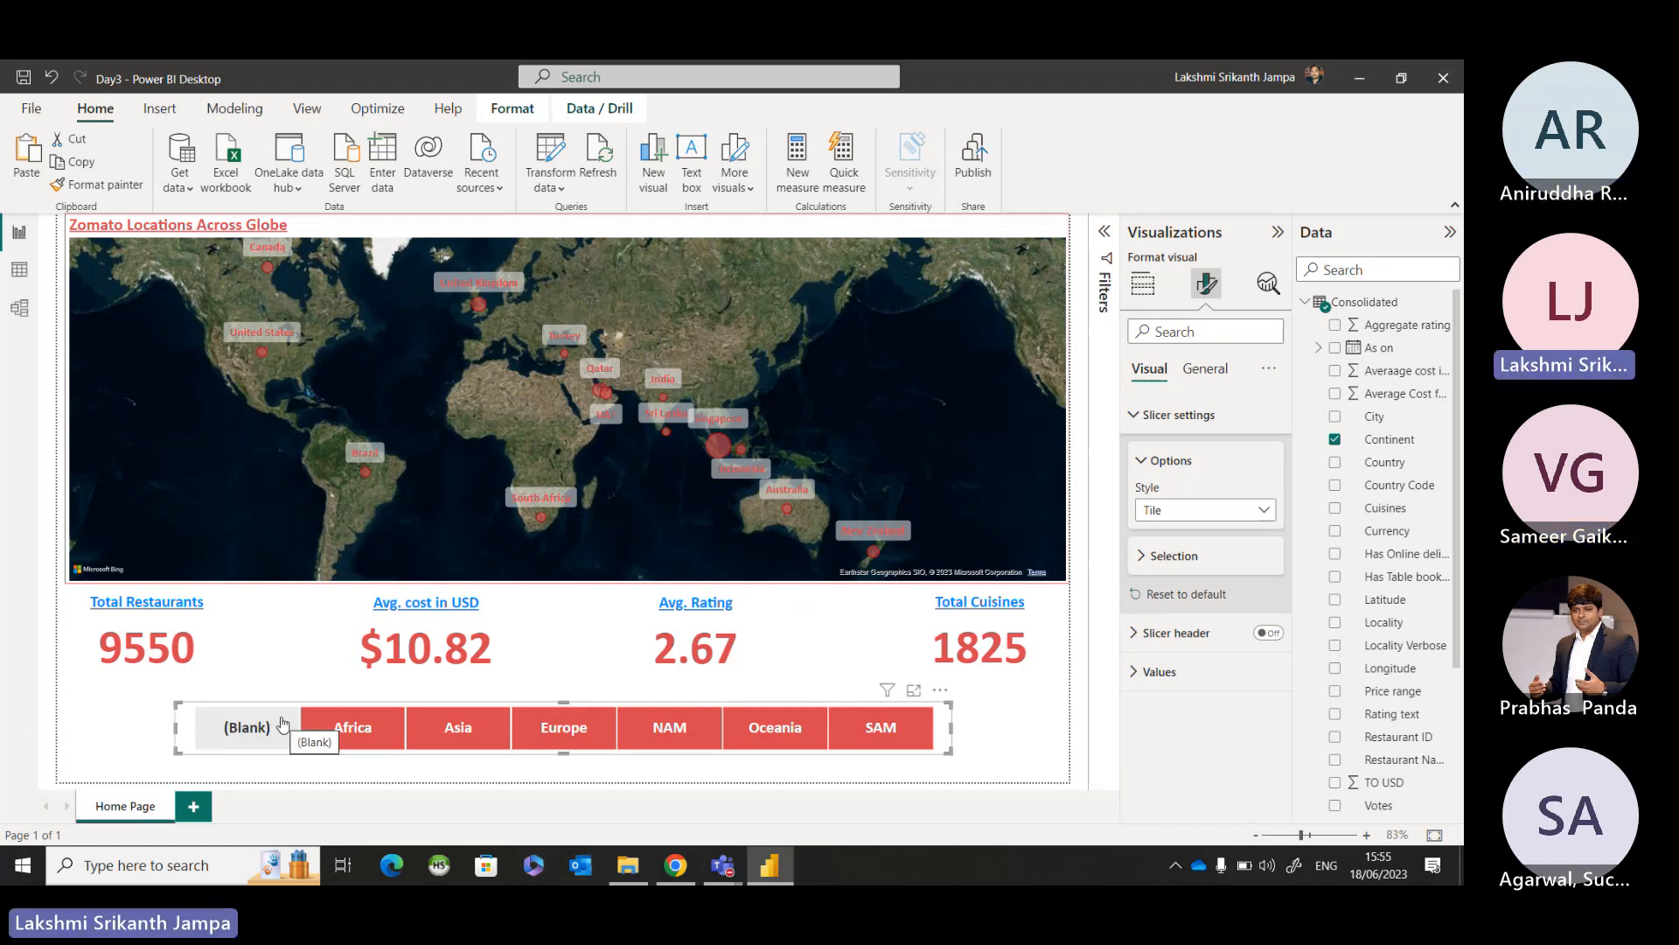
Check the Consolidated table's Continent column for blank entries among its filter values, leaving the column unfiltered.
{"action": "left_click", "coordinate": [19, 271]}
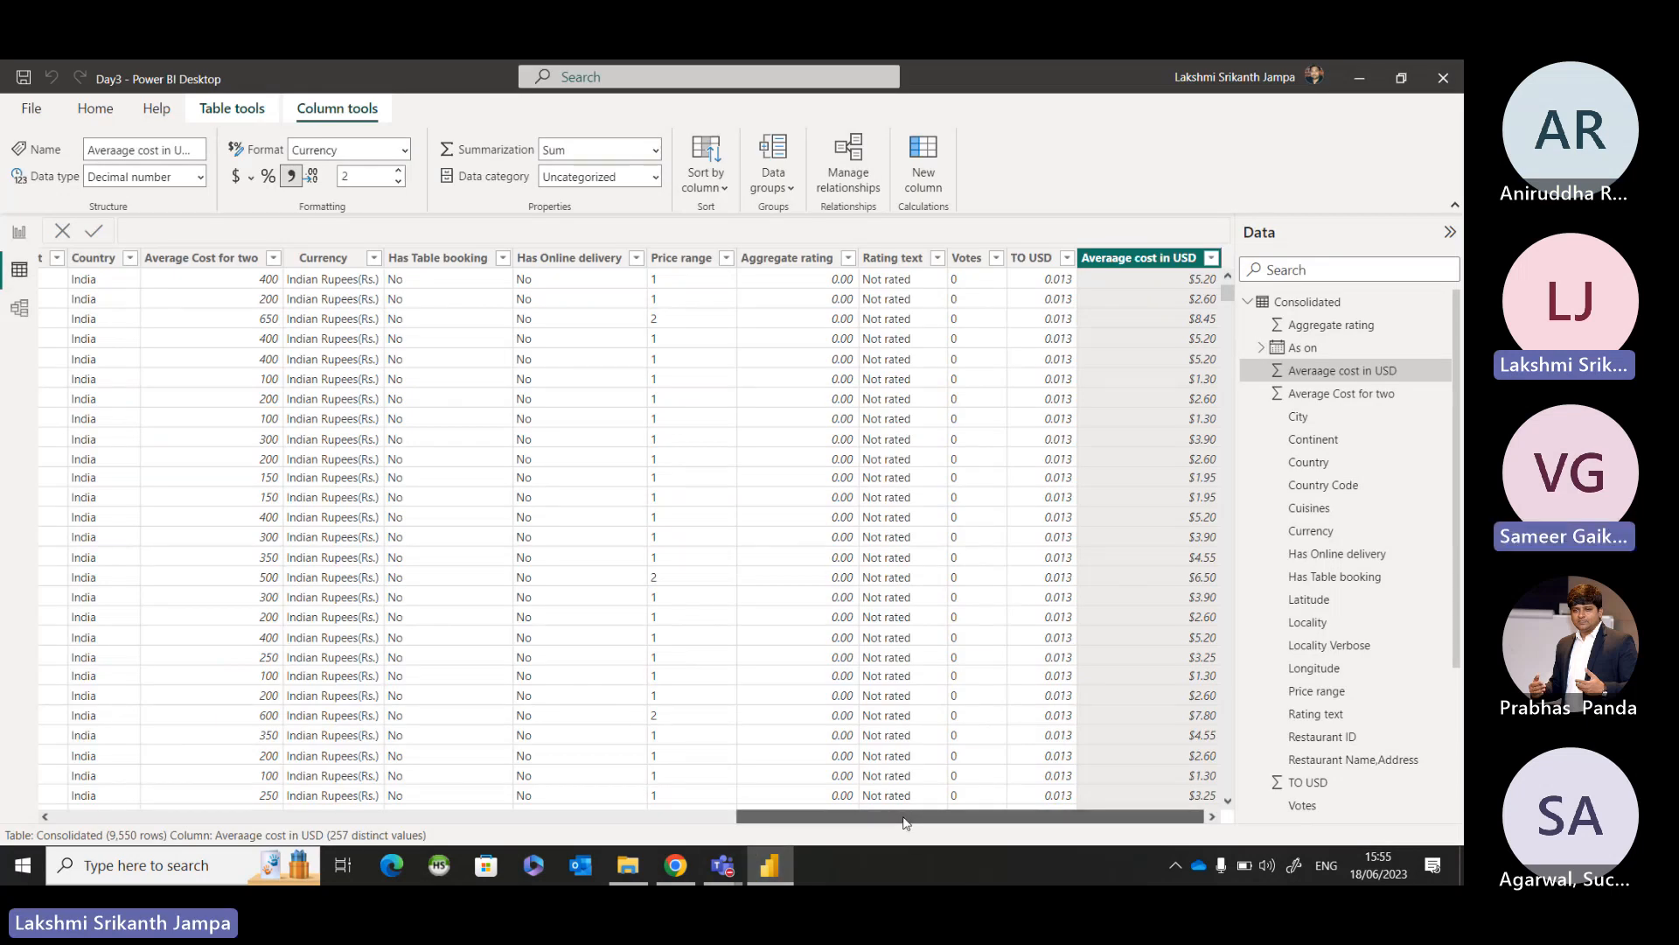
{"action": "left_click_drag", "start_coordinate": [904, 822], "coordinate": [568, 816]}
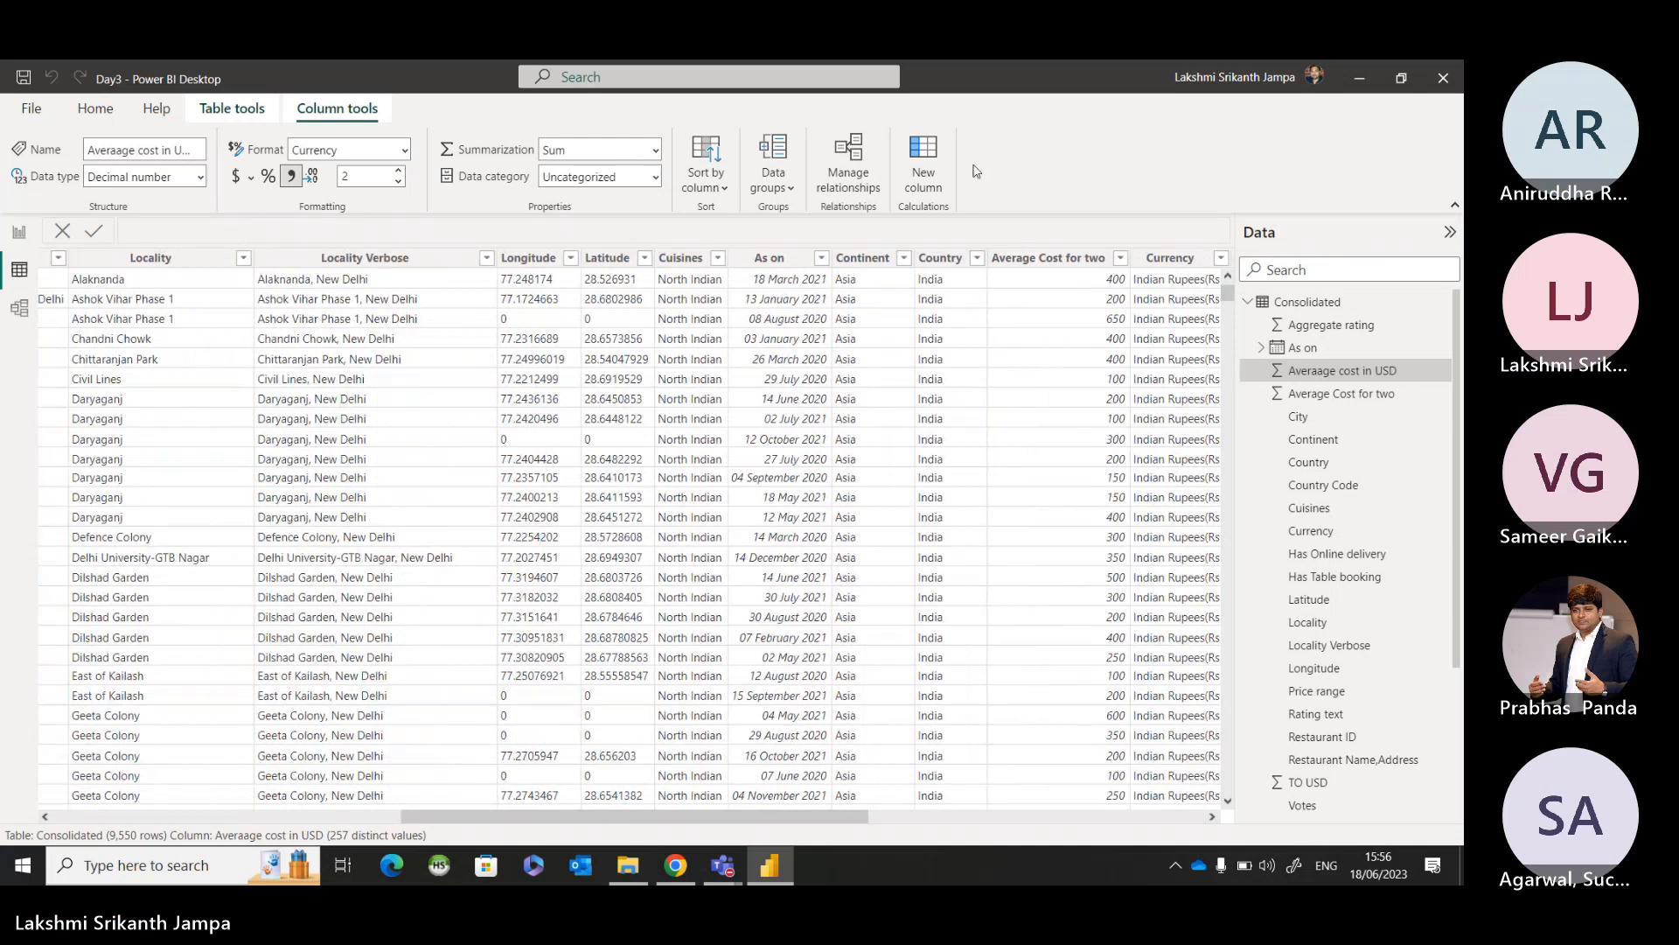
{"action": "left_click", "coordinate": [904, 257]}
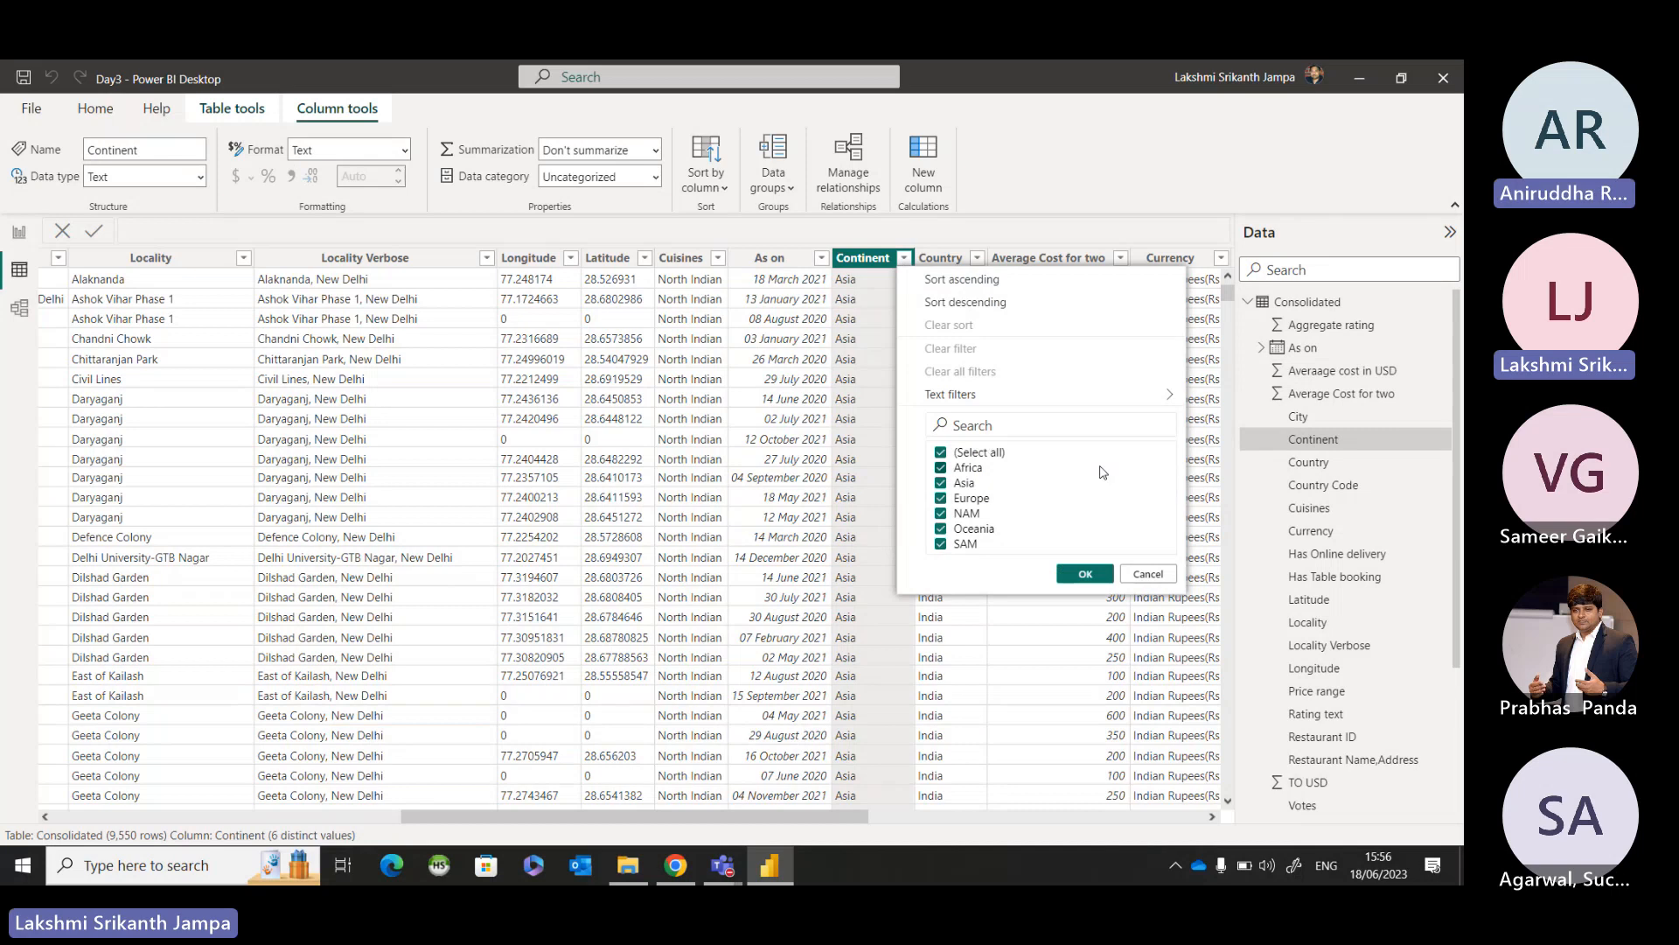
{"action": "left_click", "coordinate": [1148, 573]}
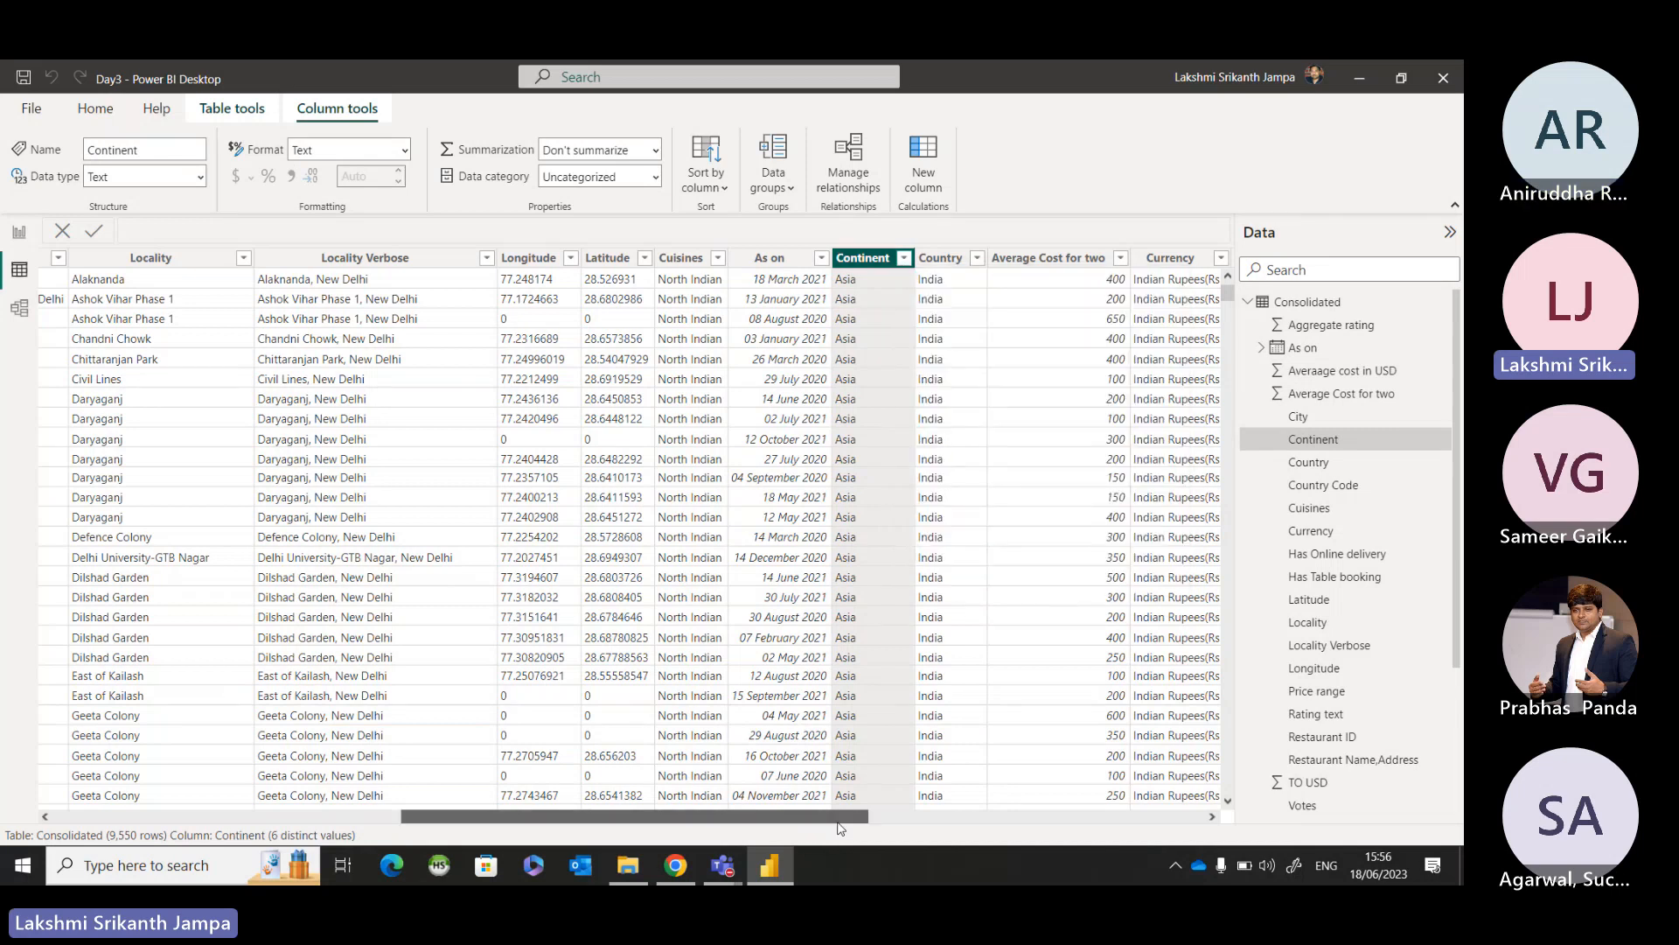
Check the Restaurant ID and Cuisines columns of the Consolidated table for blank filter values, leaving both unfiltered.
{"action": "left_click_drag", "start_coordinate": [628, 816], "coordinate": [279, 805]}
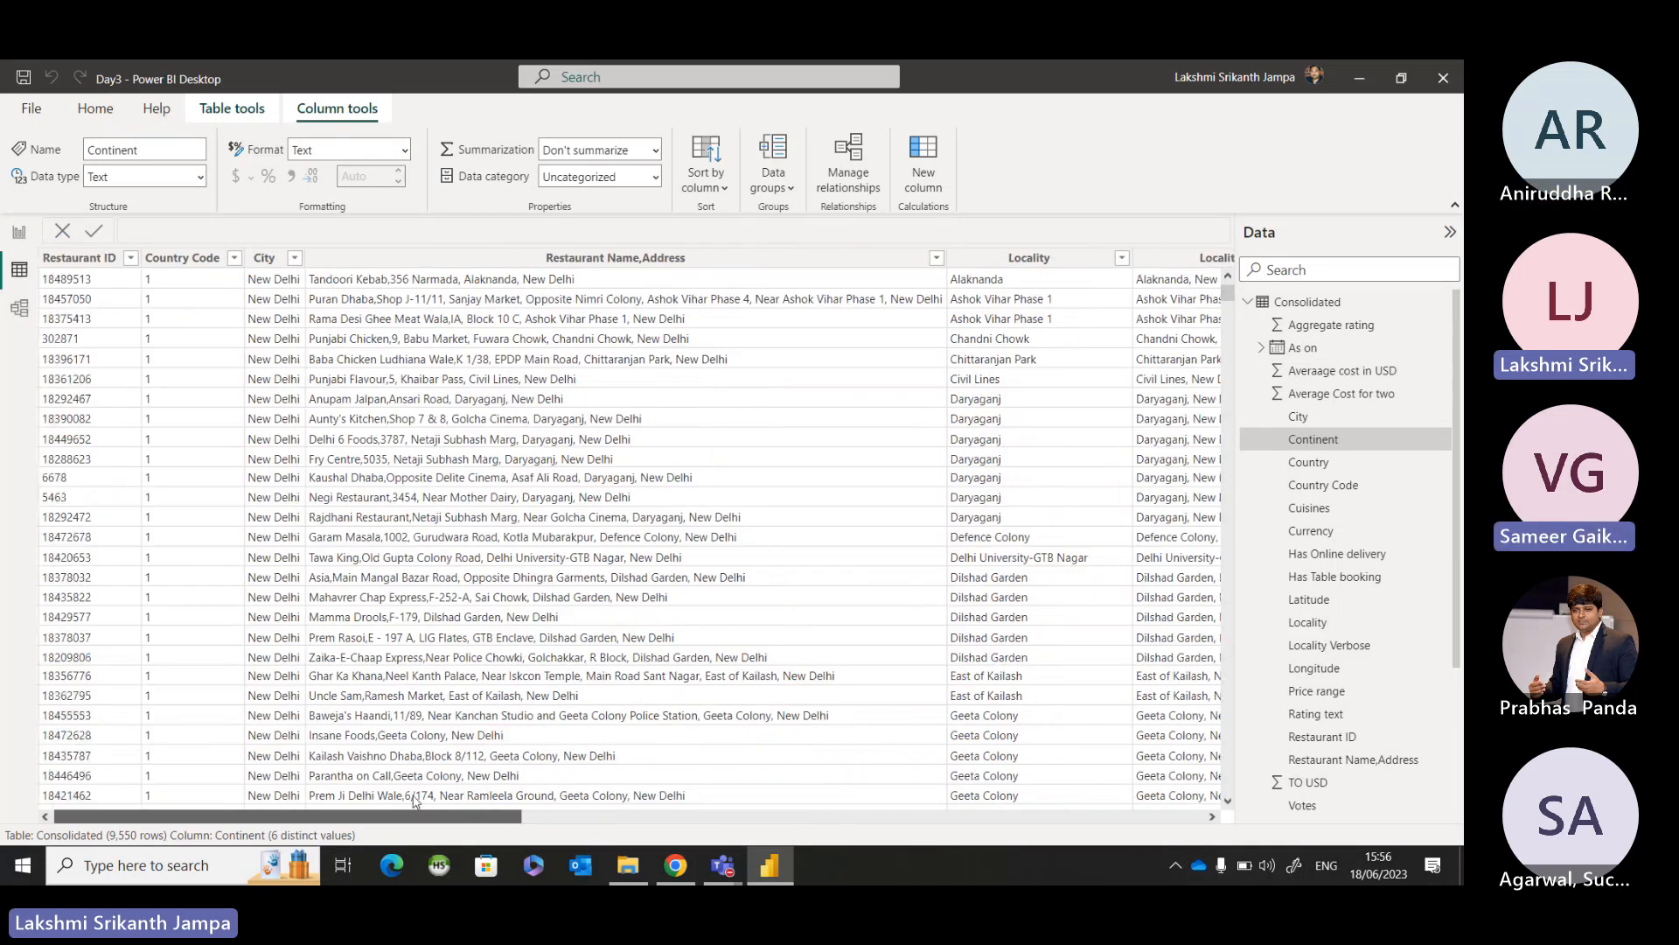
{"action": "left_click", "coordinate": [130, 258]}
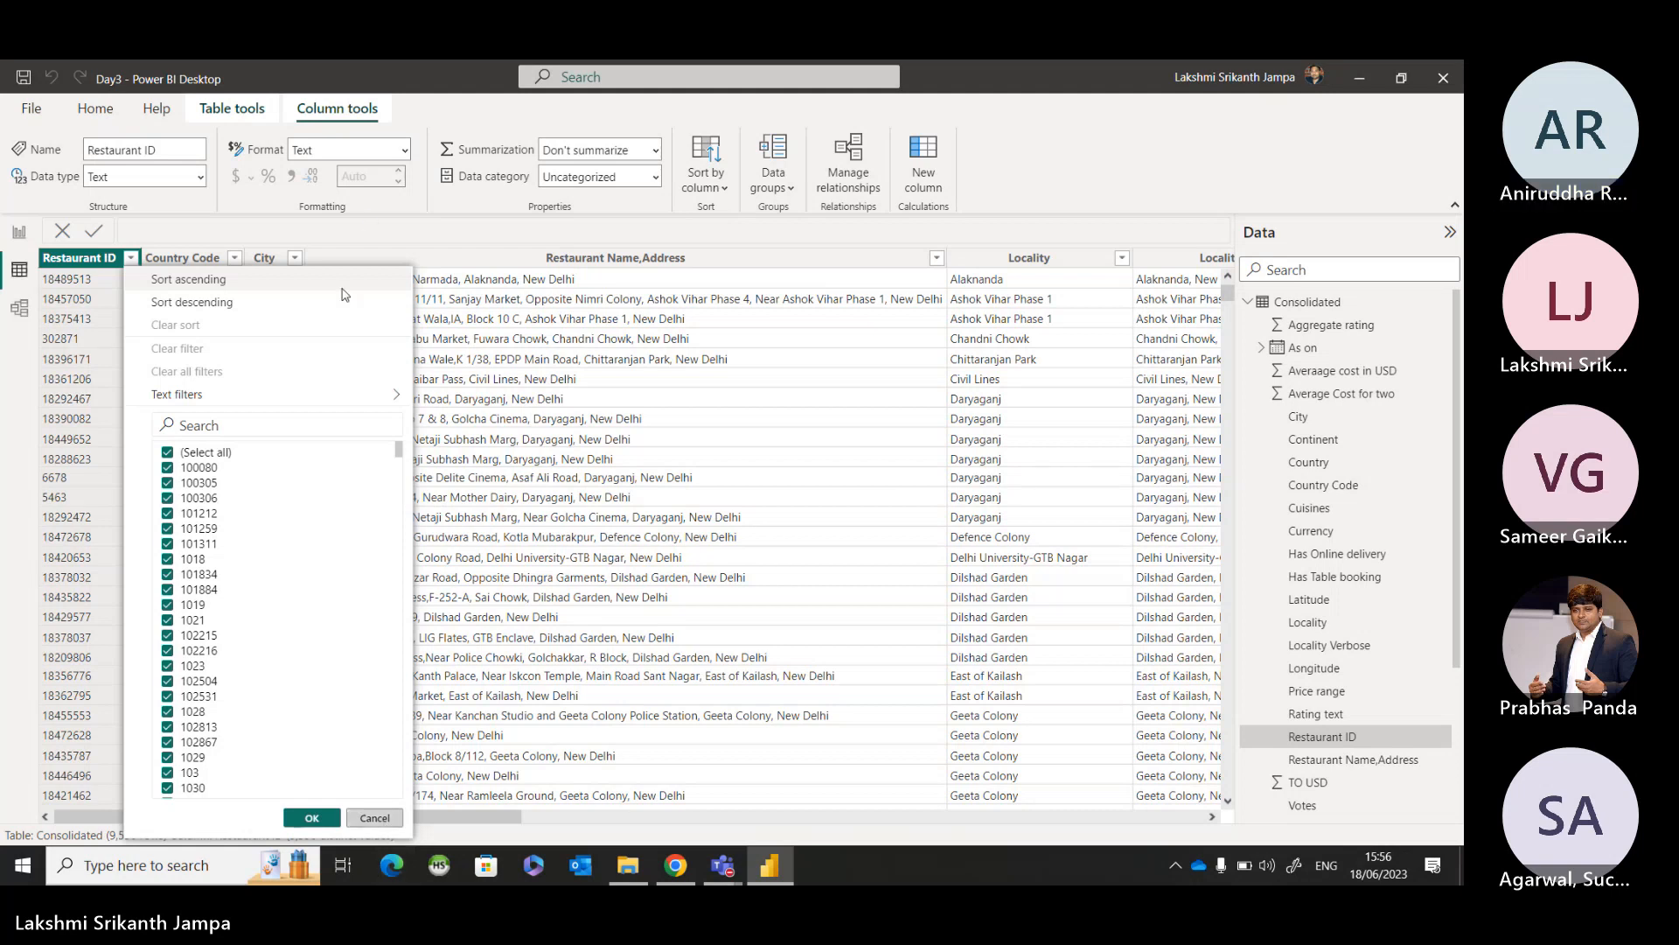
{"action": "key", "text": "Escape"}
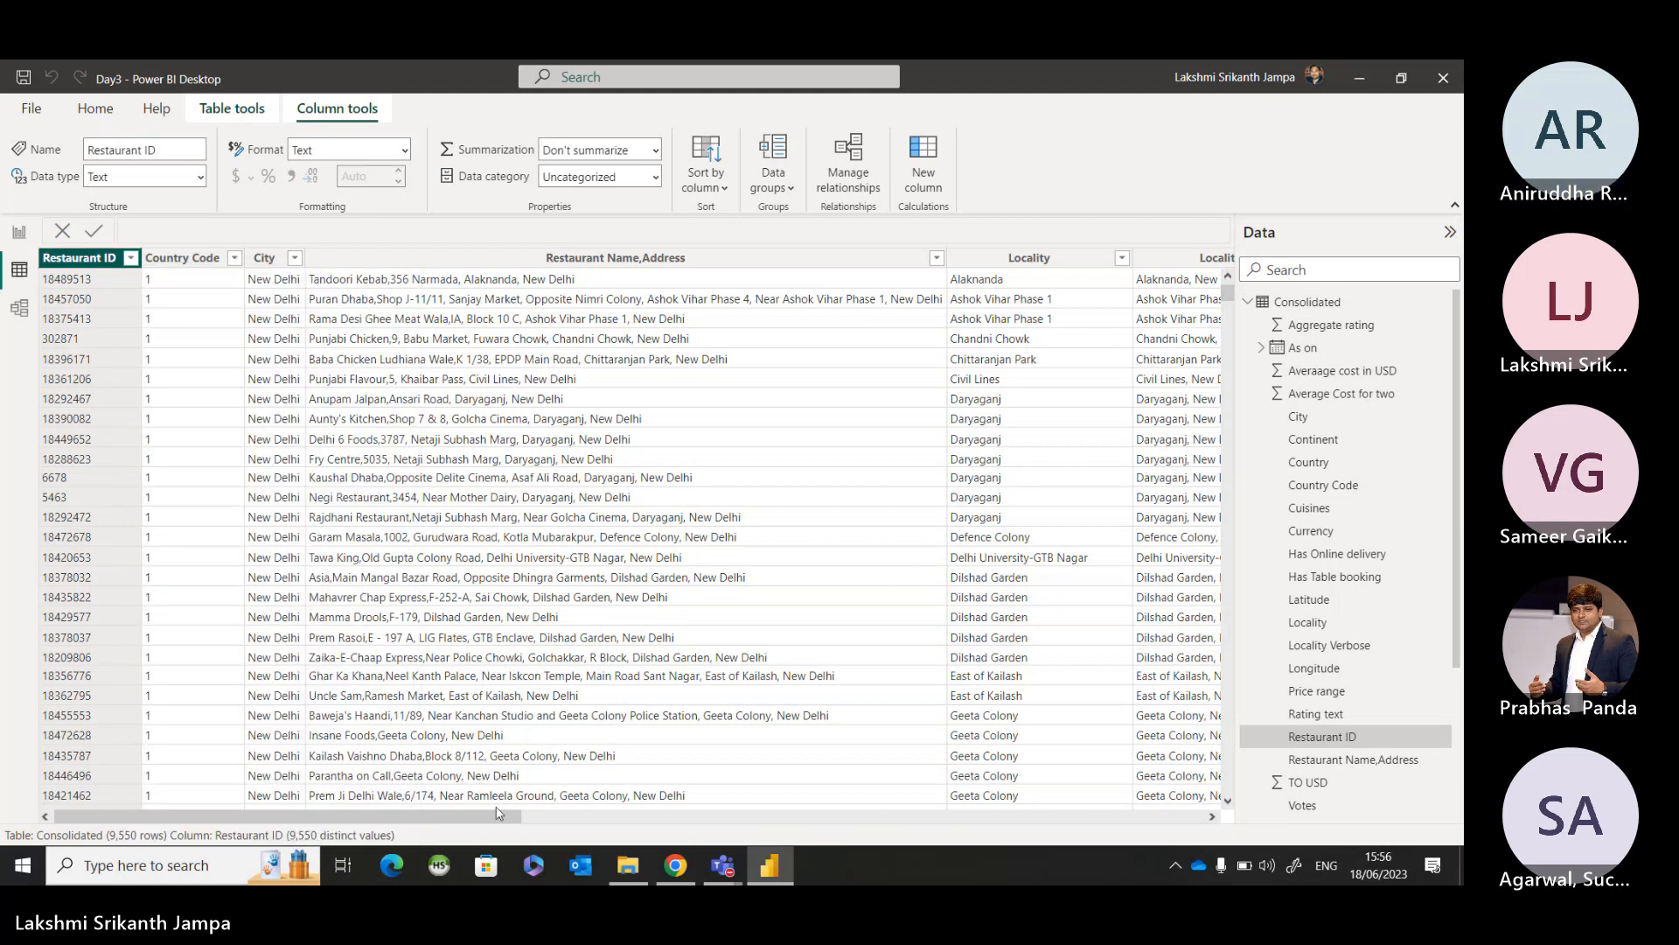
{"action": "left_click_drag", "start_coordinate": [498, 813], "coordinate": [1182, 813]}
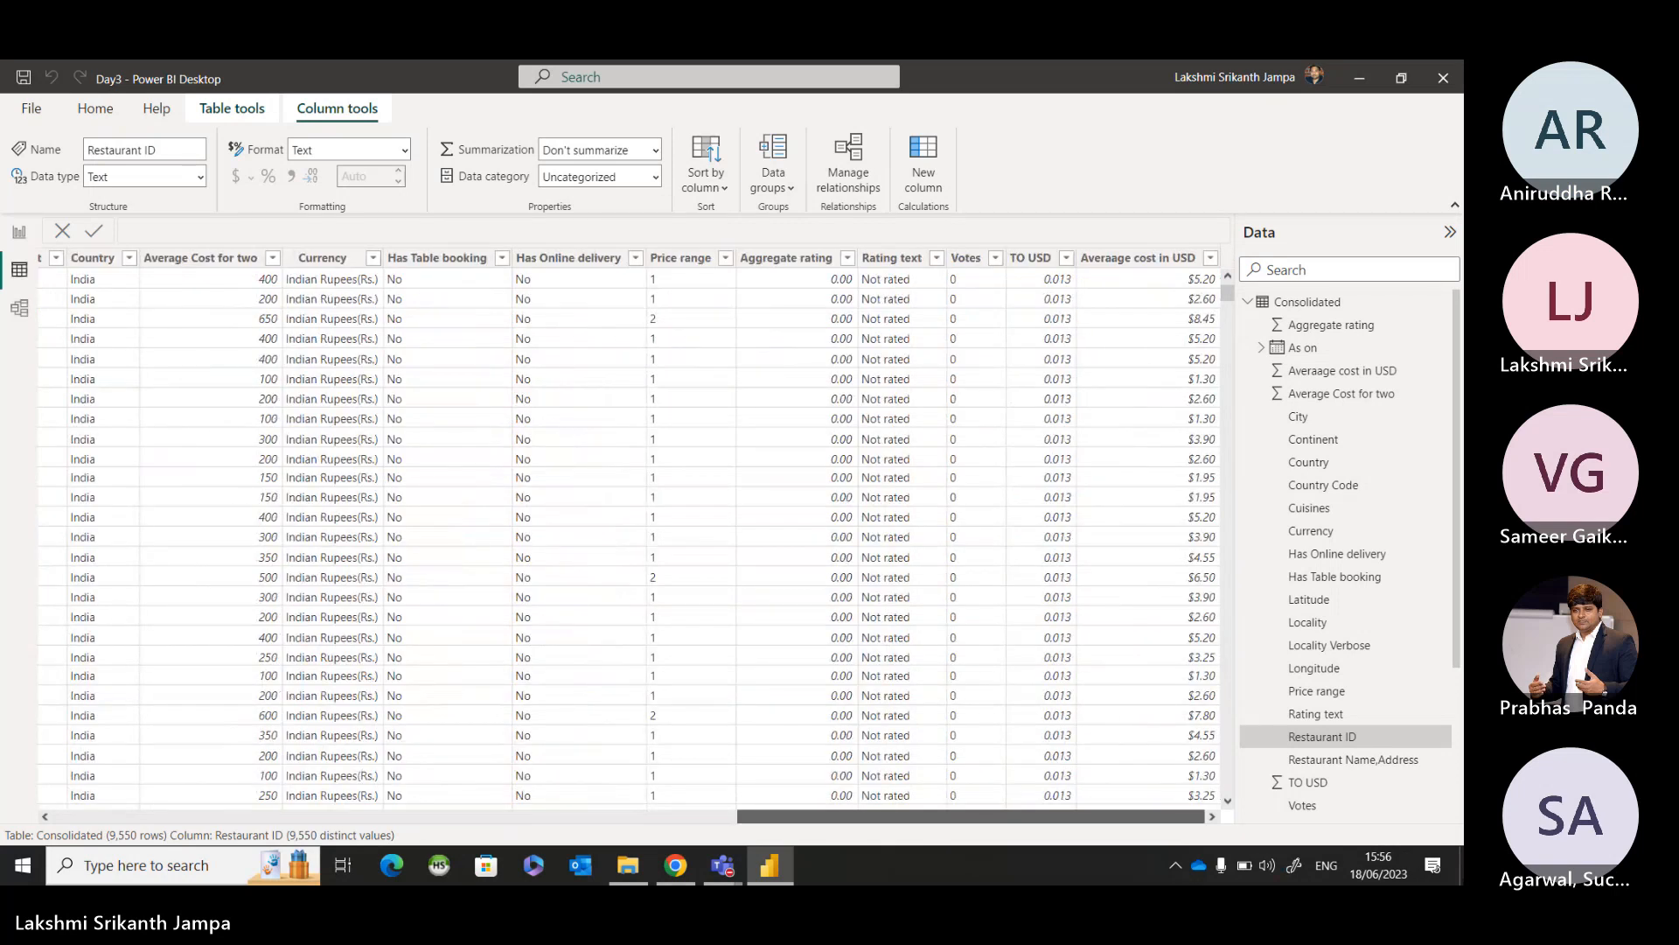
{"action": "left_click_drag", "start_coordinate": [1204, 864], "coordinate": [1015, 847]}
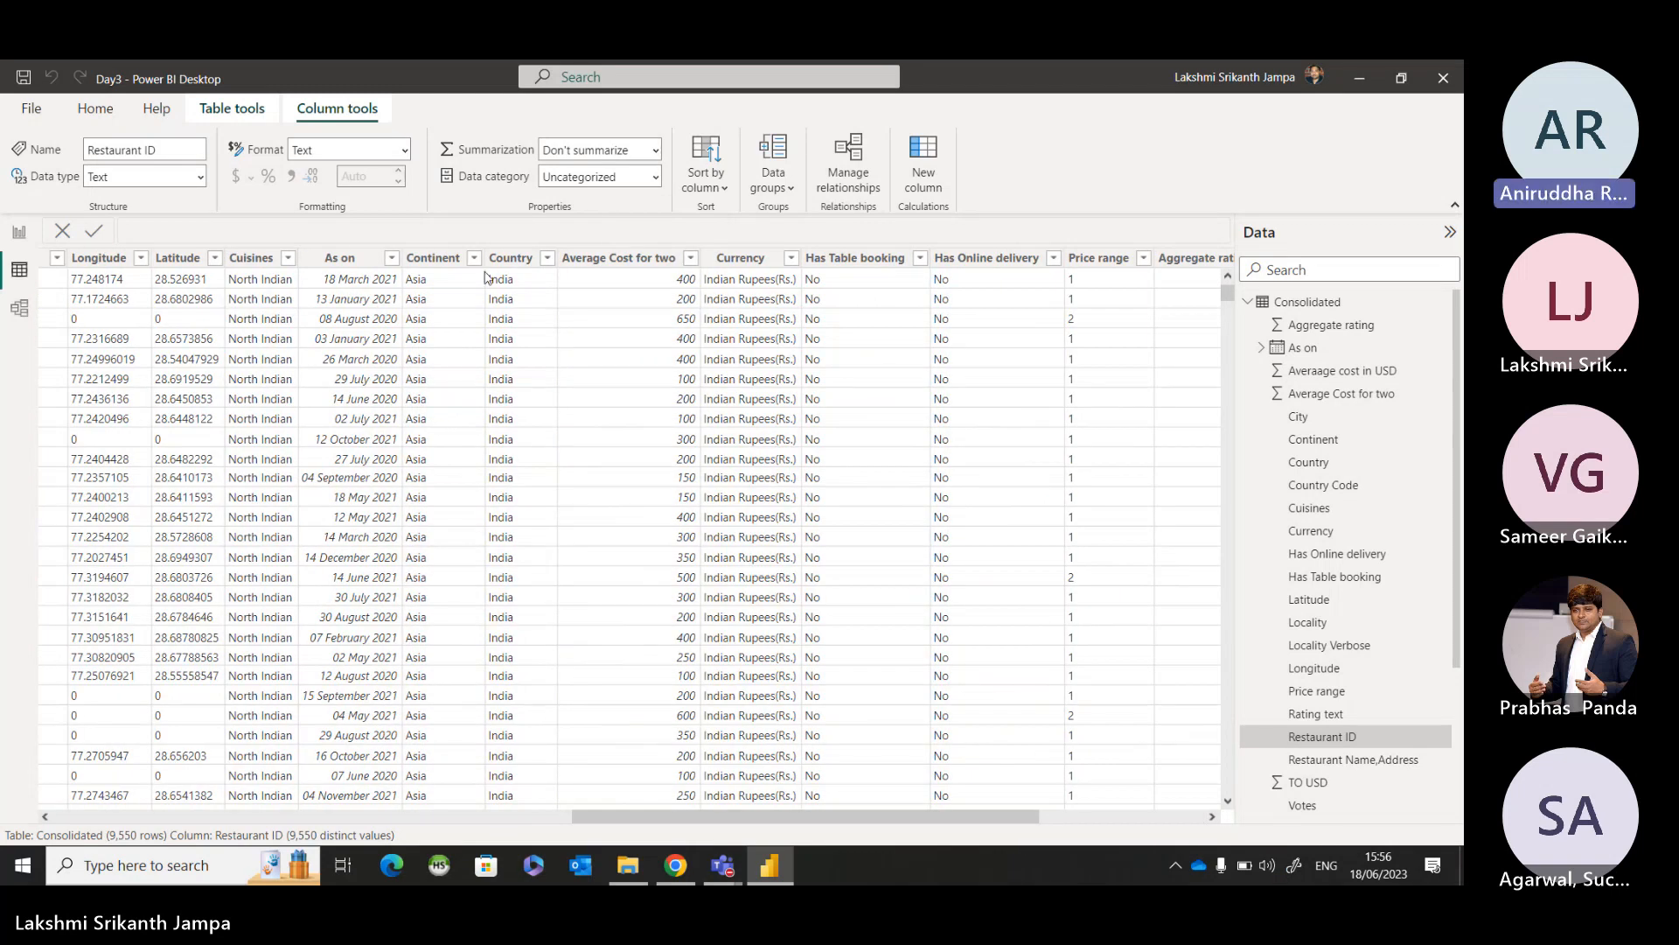
{"action": "left_click", "coordinate": [288, 259]}
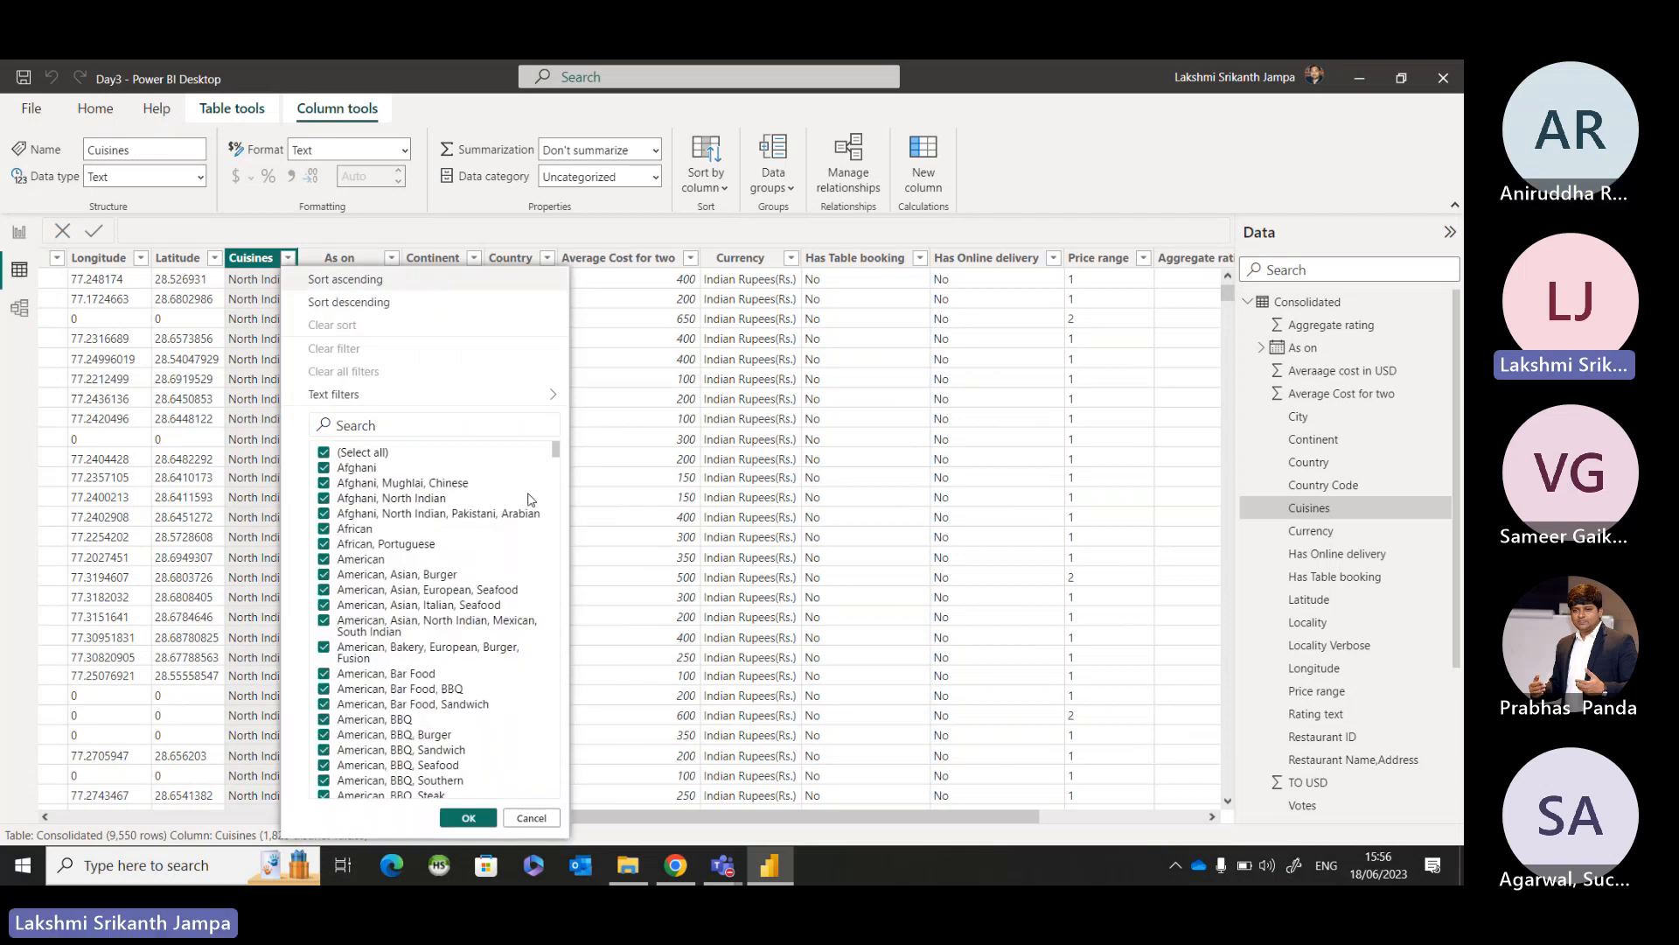
{"action": "scroll", "coordinate": [529, 499], "scroll_direction": "down", "scroll_amount": 5}
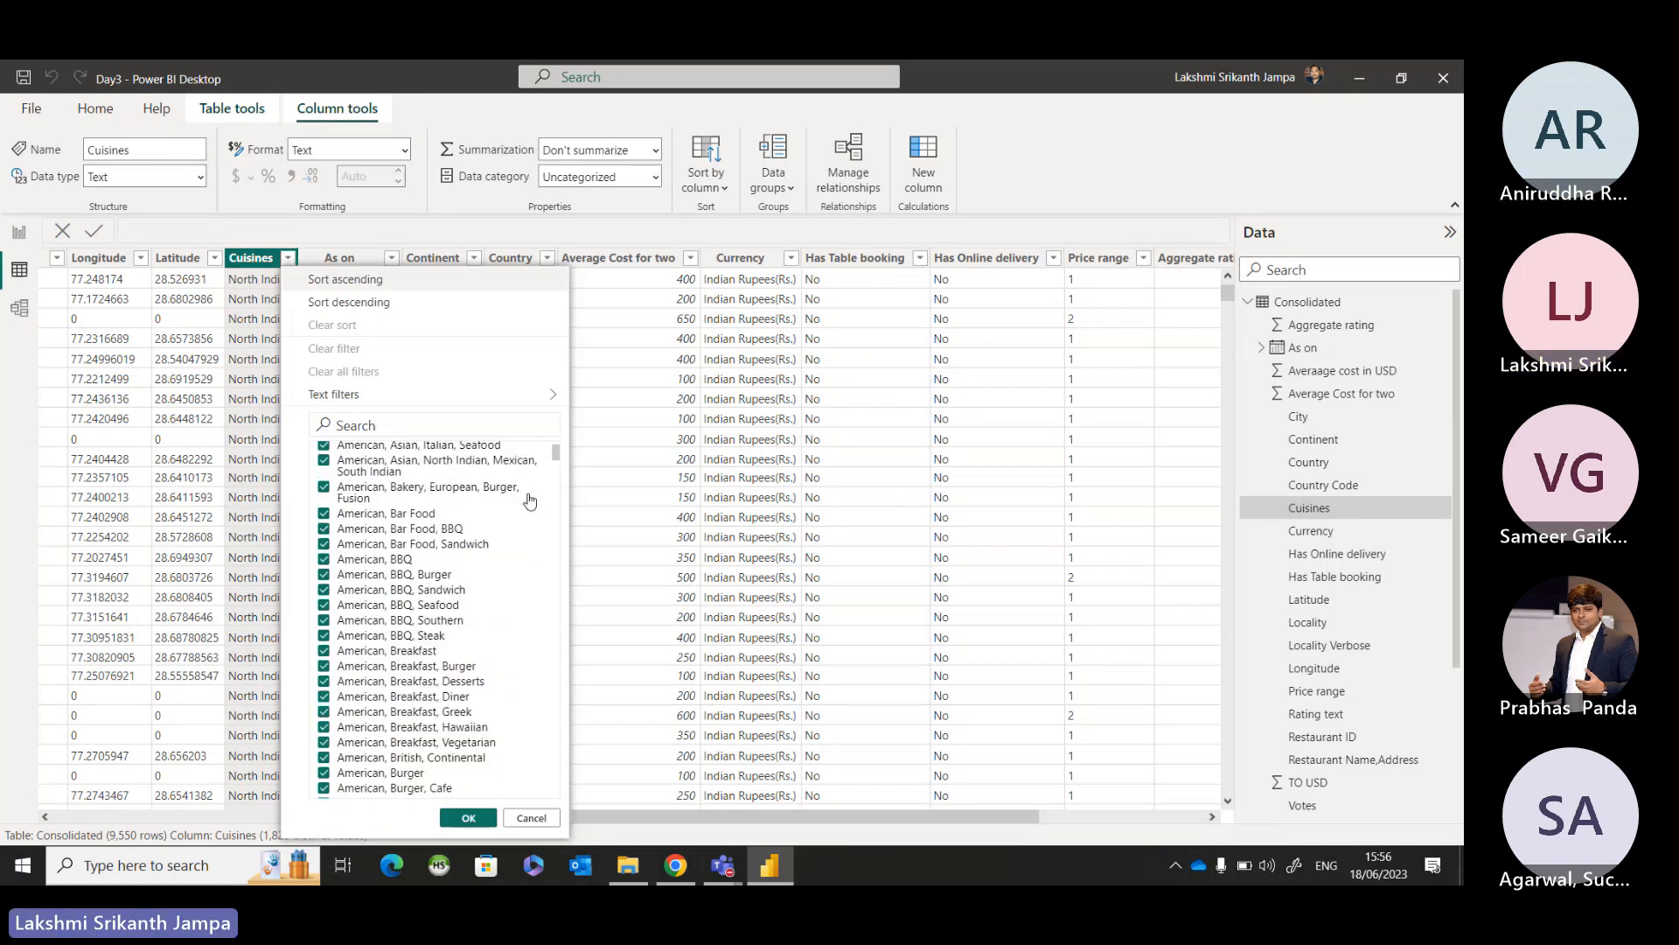
{"action": "scroll", "coordinate": [531, 501], "scroll_direction": "up", "scroll_amount": 5}
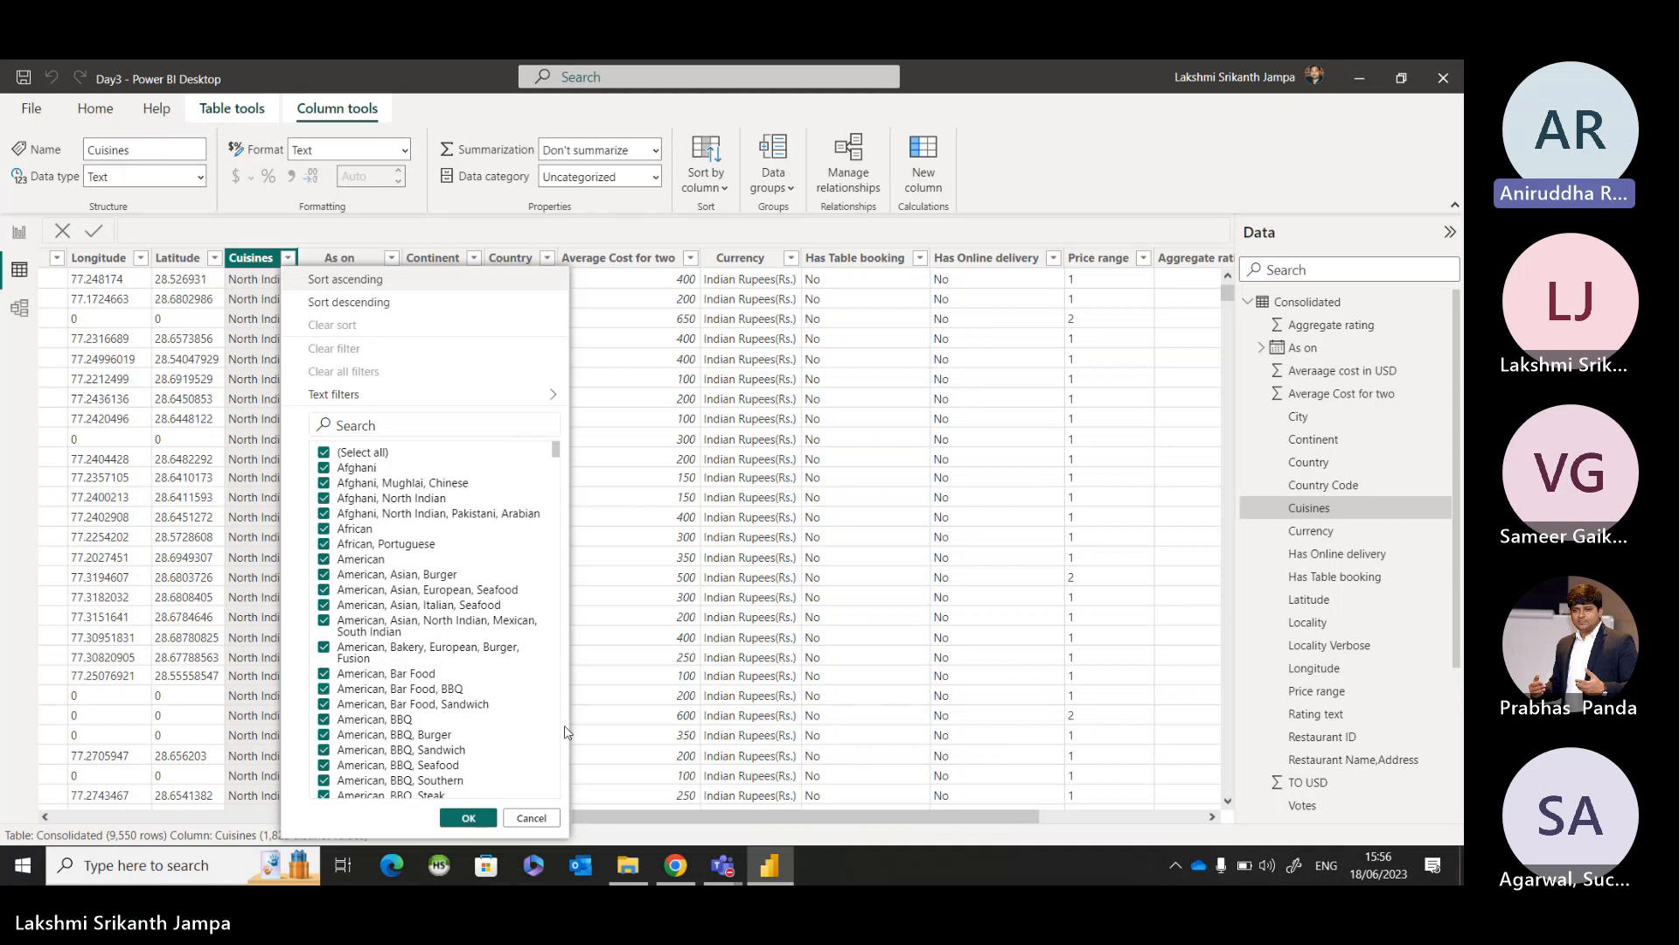
{"action": "left_click_drag", "start_coordinate": [557, 448], "coordinate": [535, 805]}
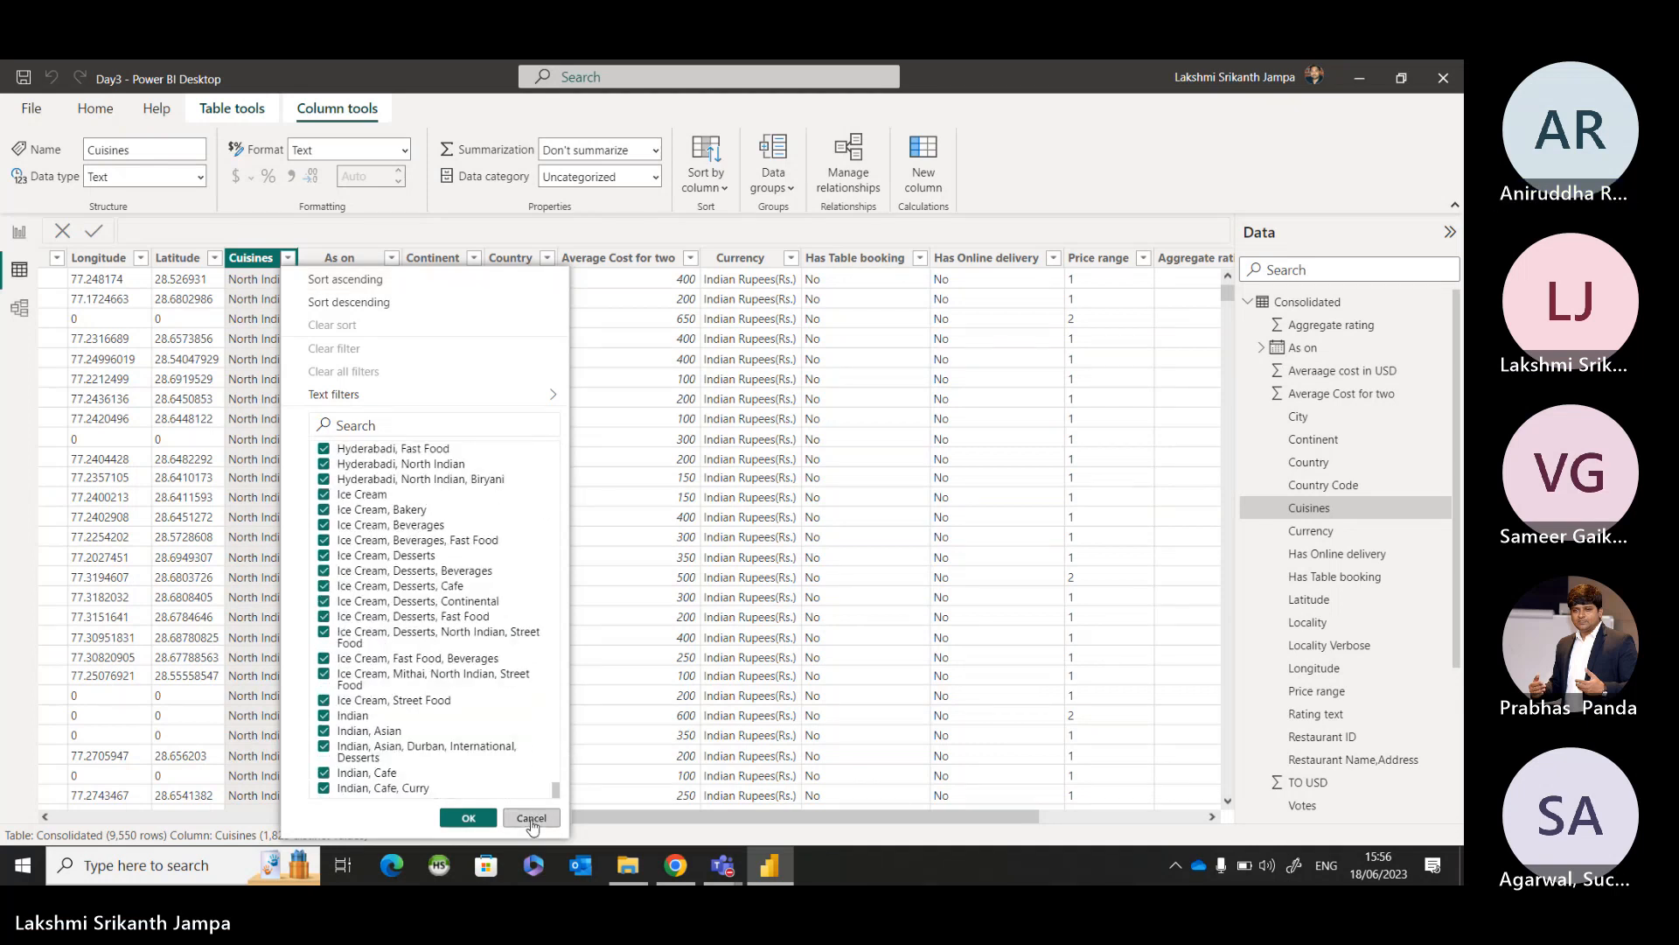
Inspect the filter values of the Currency and Country Code columns for blank entries, leaving the columns unfiltered.
{"action": "left_click", "coordinate": [791, 257]}
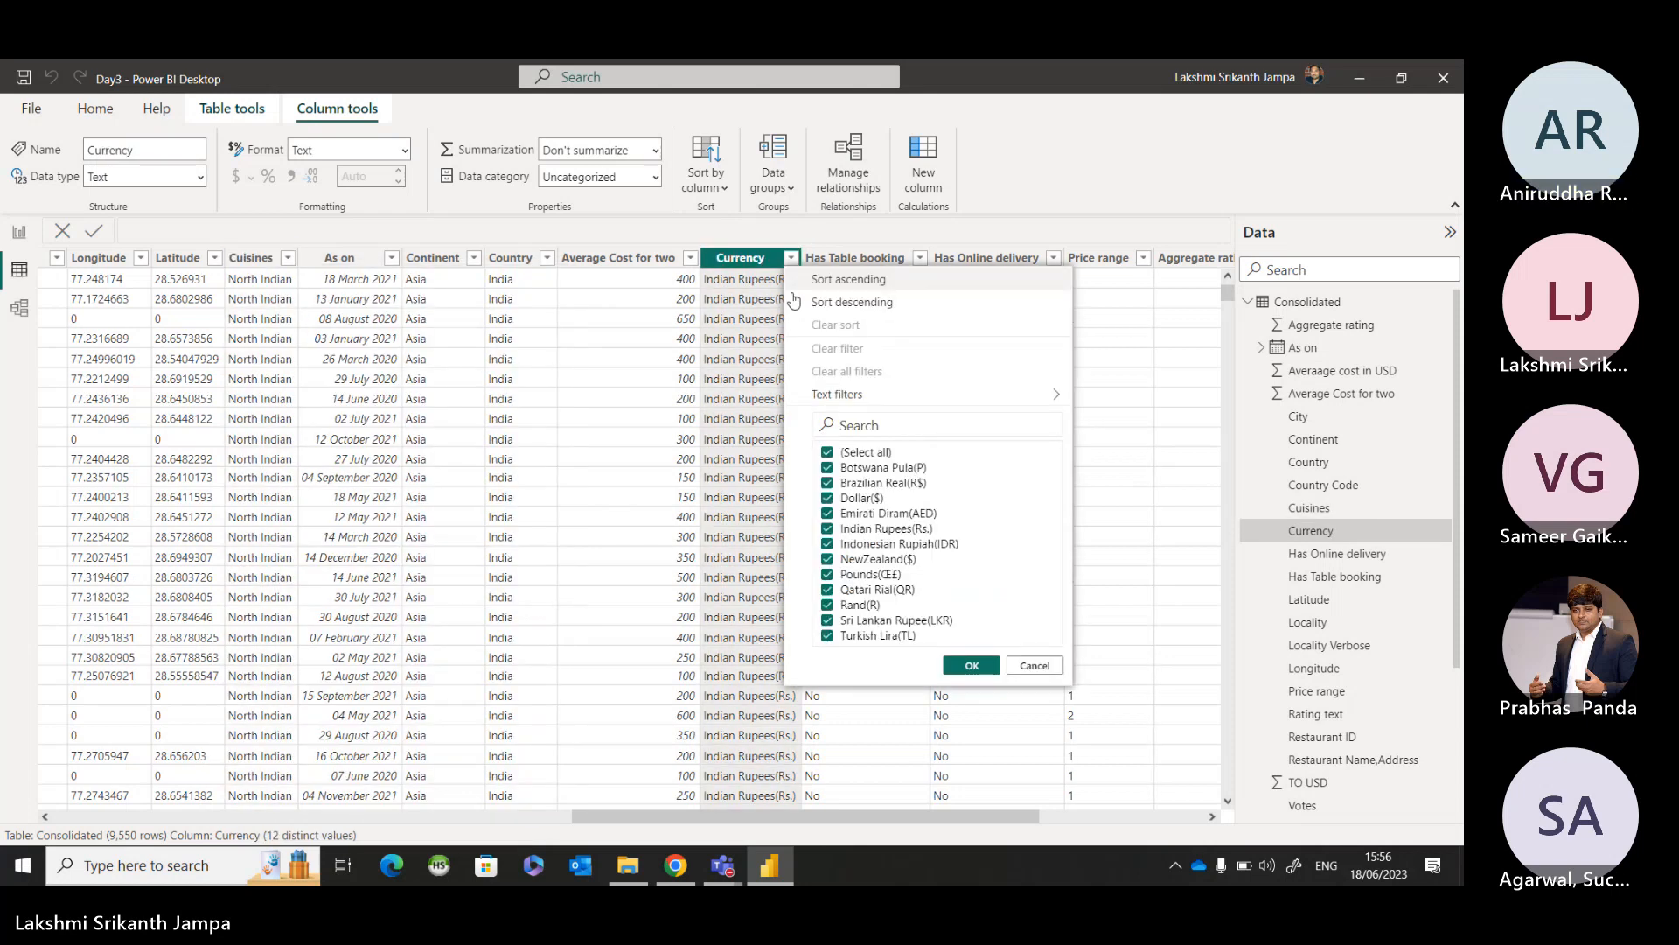
{"action": "left_click", "coordinate": [1032, 667]}
{"action": "left_click", "coordinate": [920, 257]}
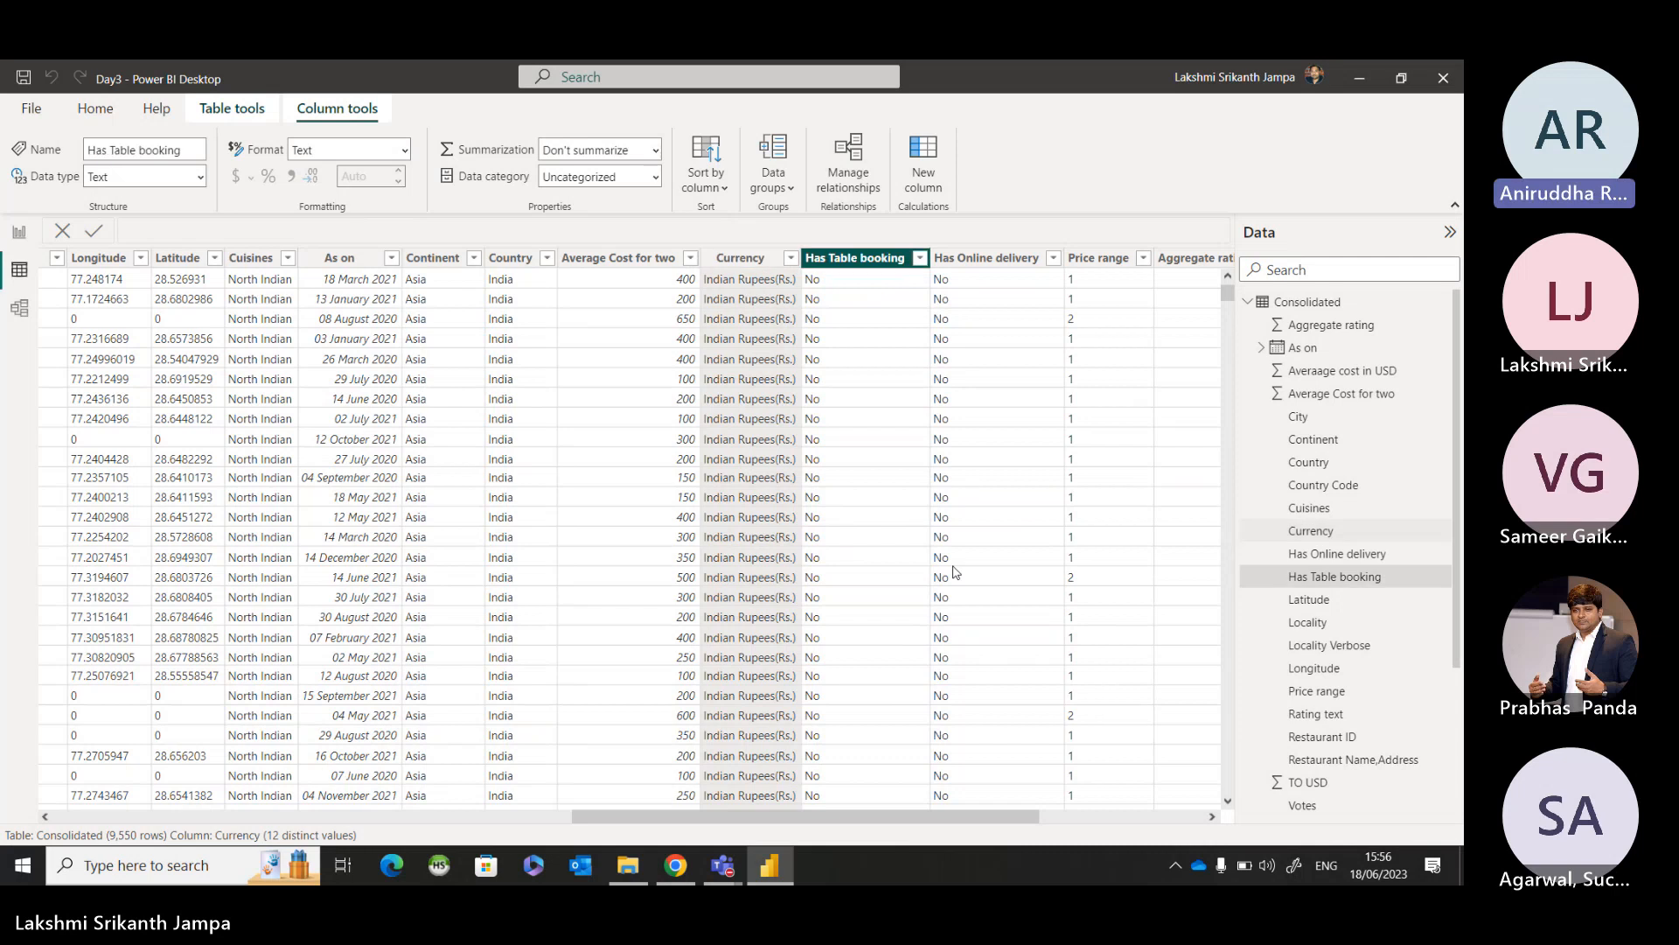
{"action": "left_click", "coordinate": [1163, 516]}
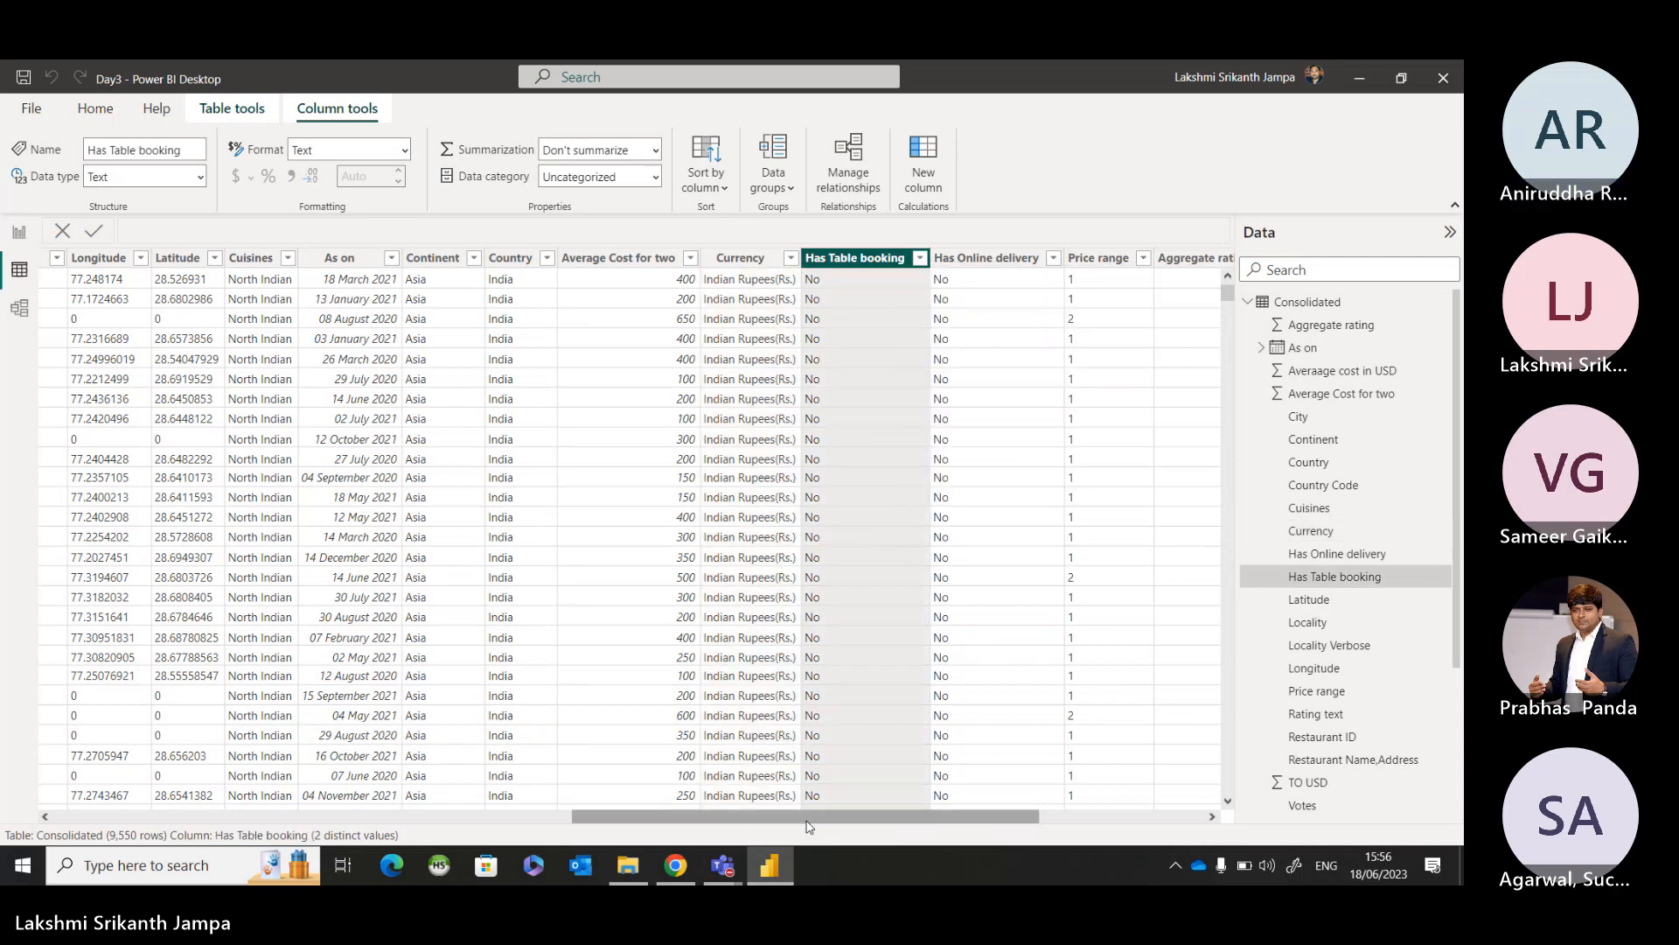
{"action": "left_click_drag", "start_coordinate": [805, 819], "coordinate": [273, 232]}
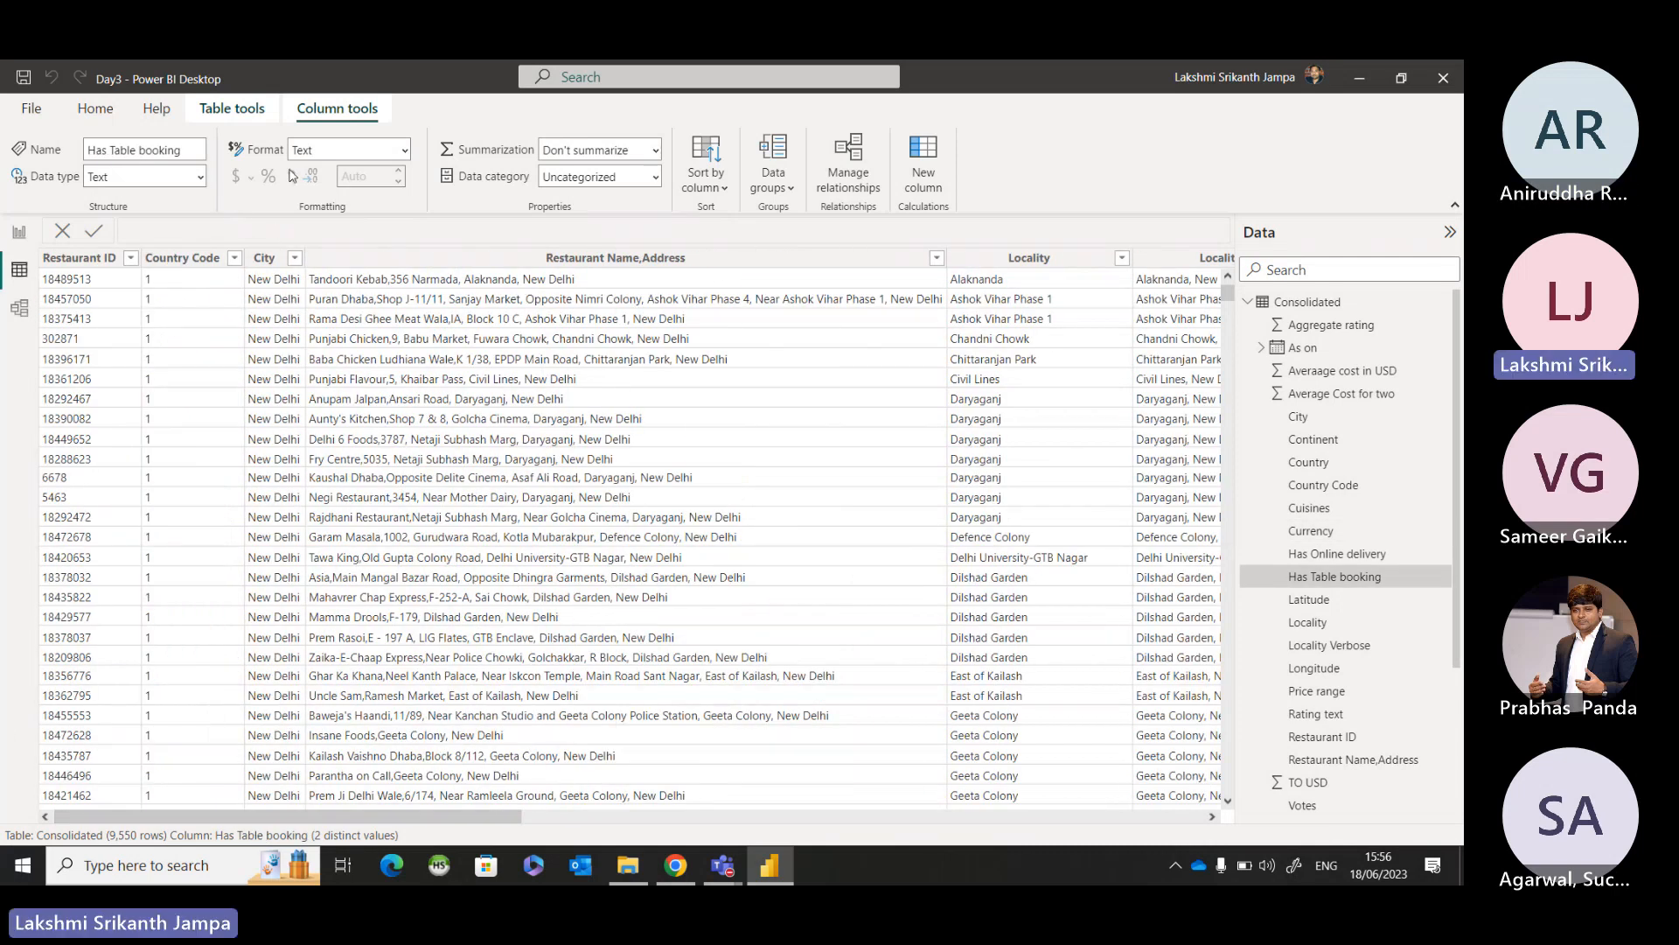
{"action": "left_click", "coordinate": [235, 257]}
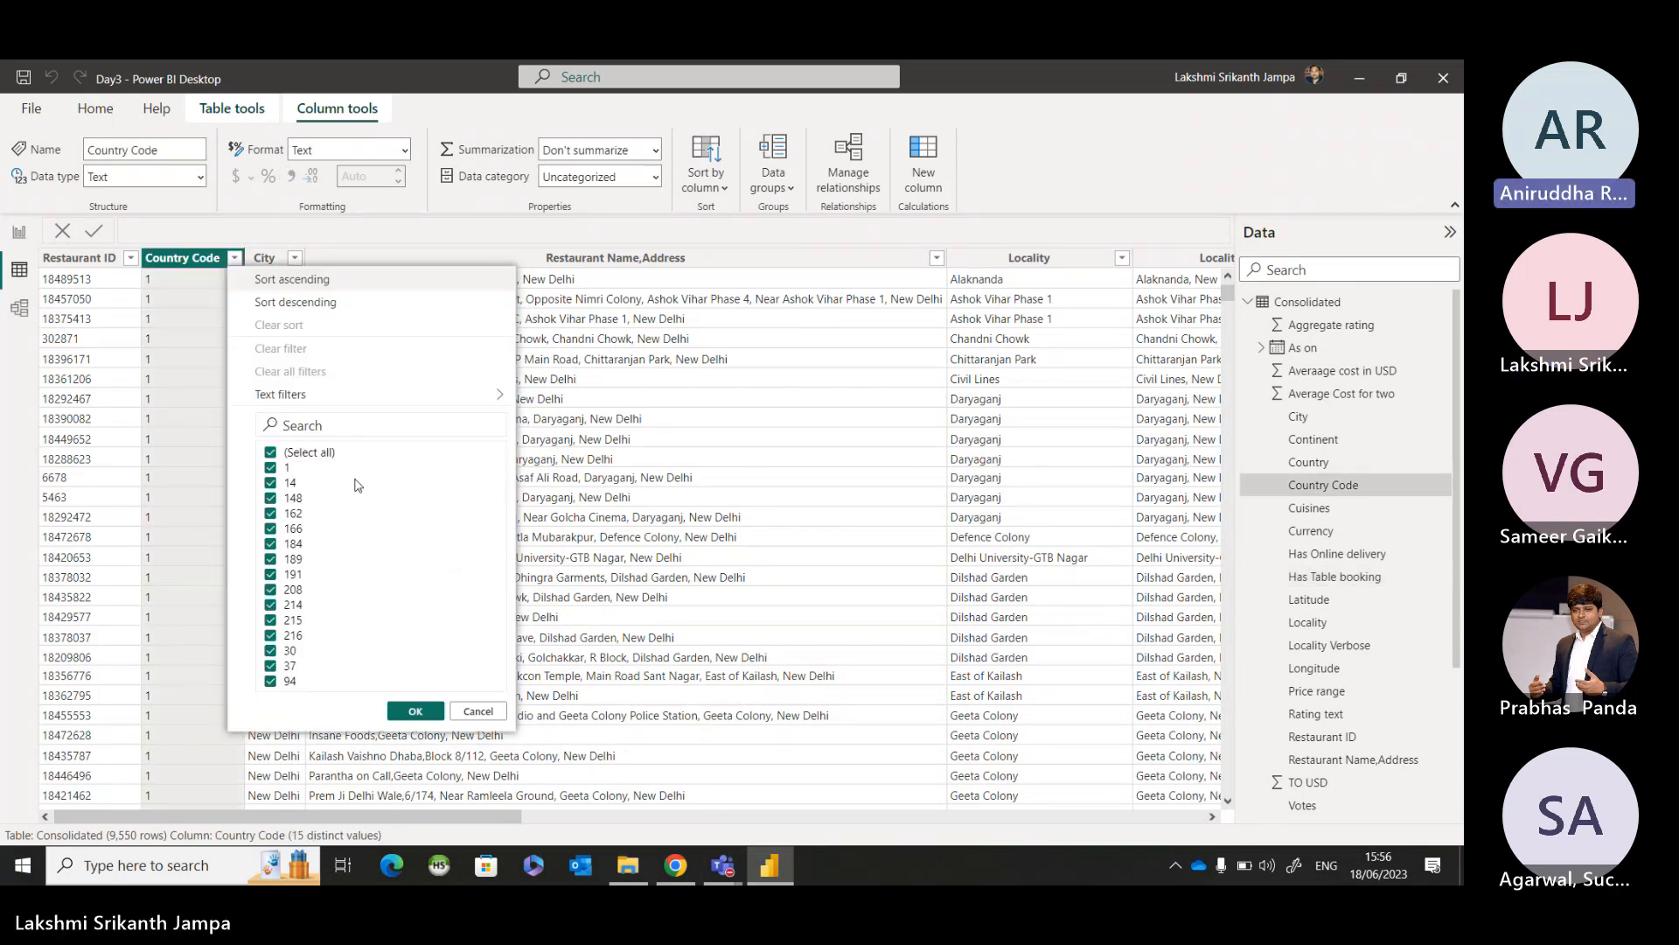
{"action": "left_click", "coordinate": [479, 711]}
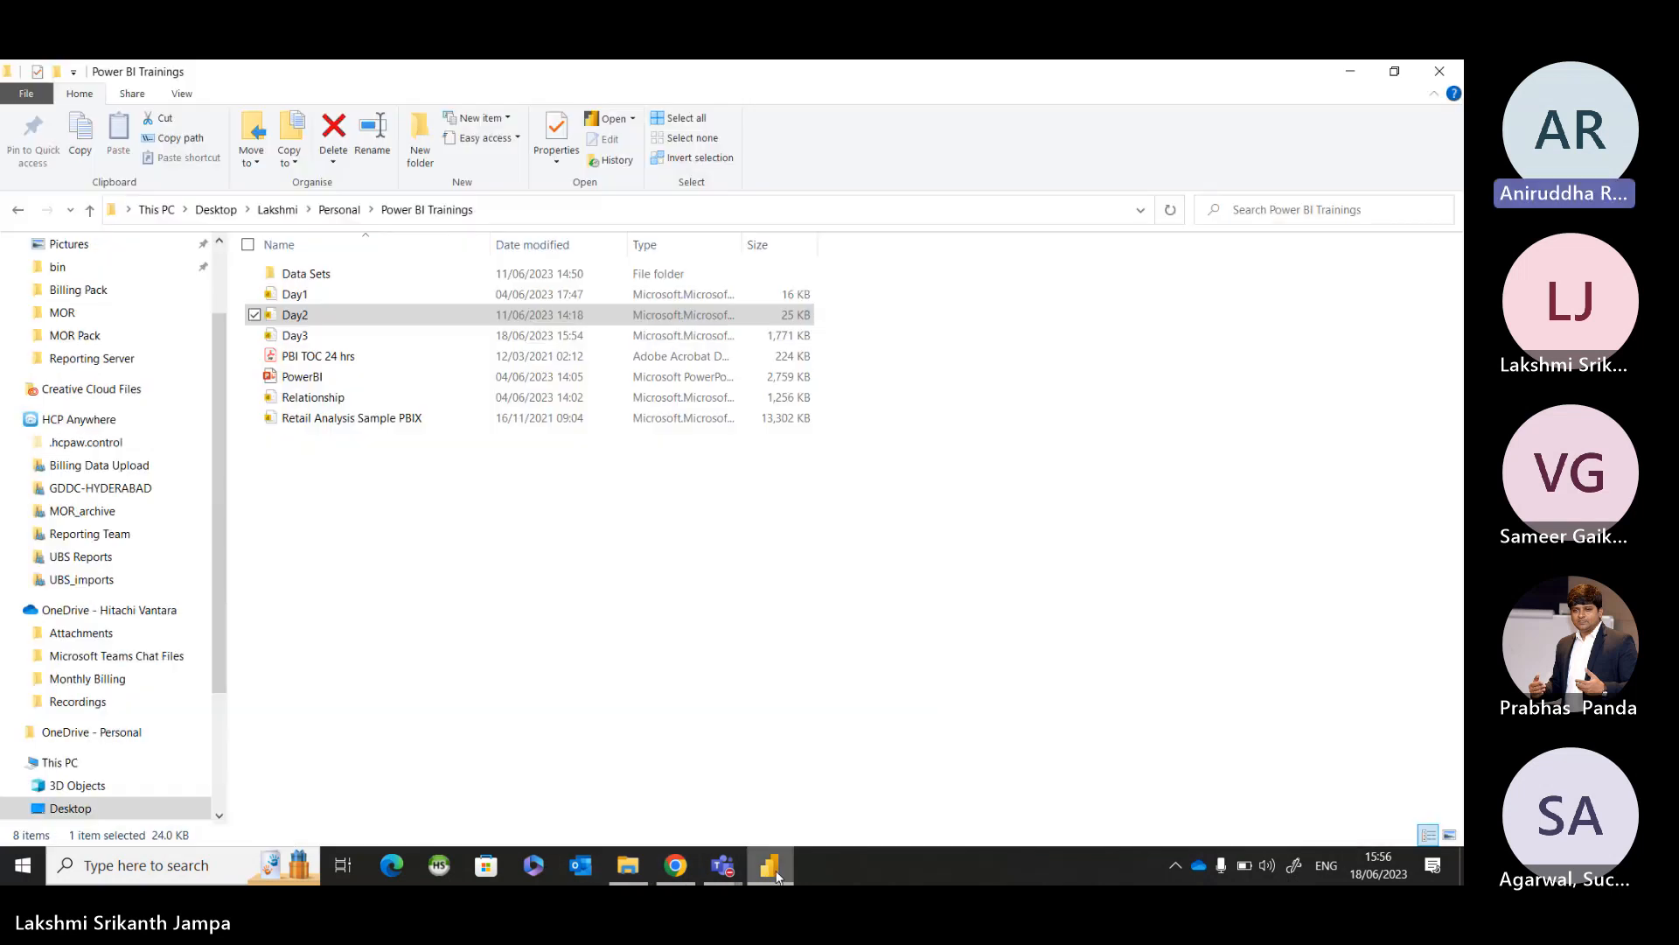
Return to the Home Page report and shift the Continent slicer slightly left beneath the KPI cards, leaving it deselected.
{"action": "left_click", "coordinate": [784, 883]}
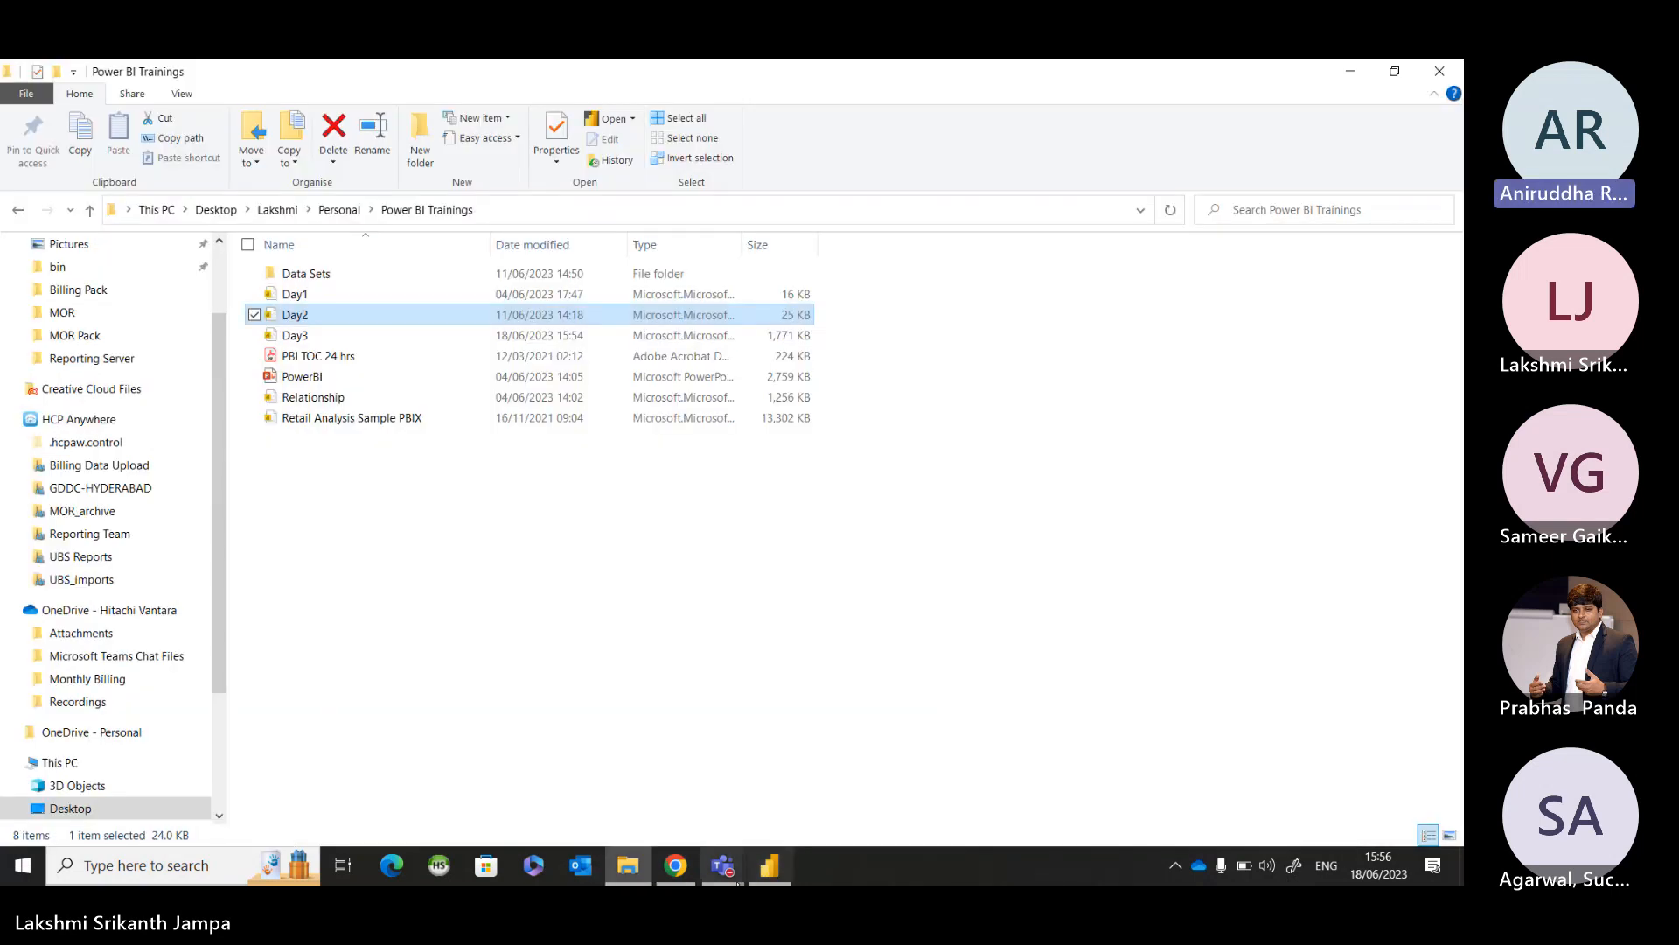
{"action": "left_click", "coordinate": [783, 880]}
{"action": "left_click", "coordinate": [20, 232]}
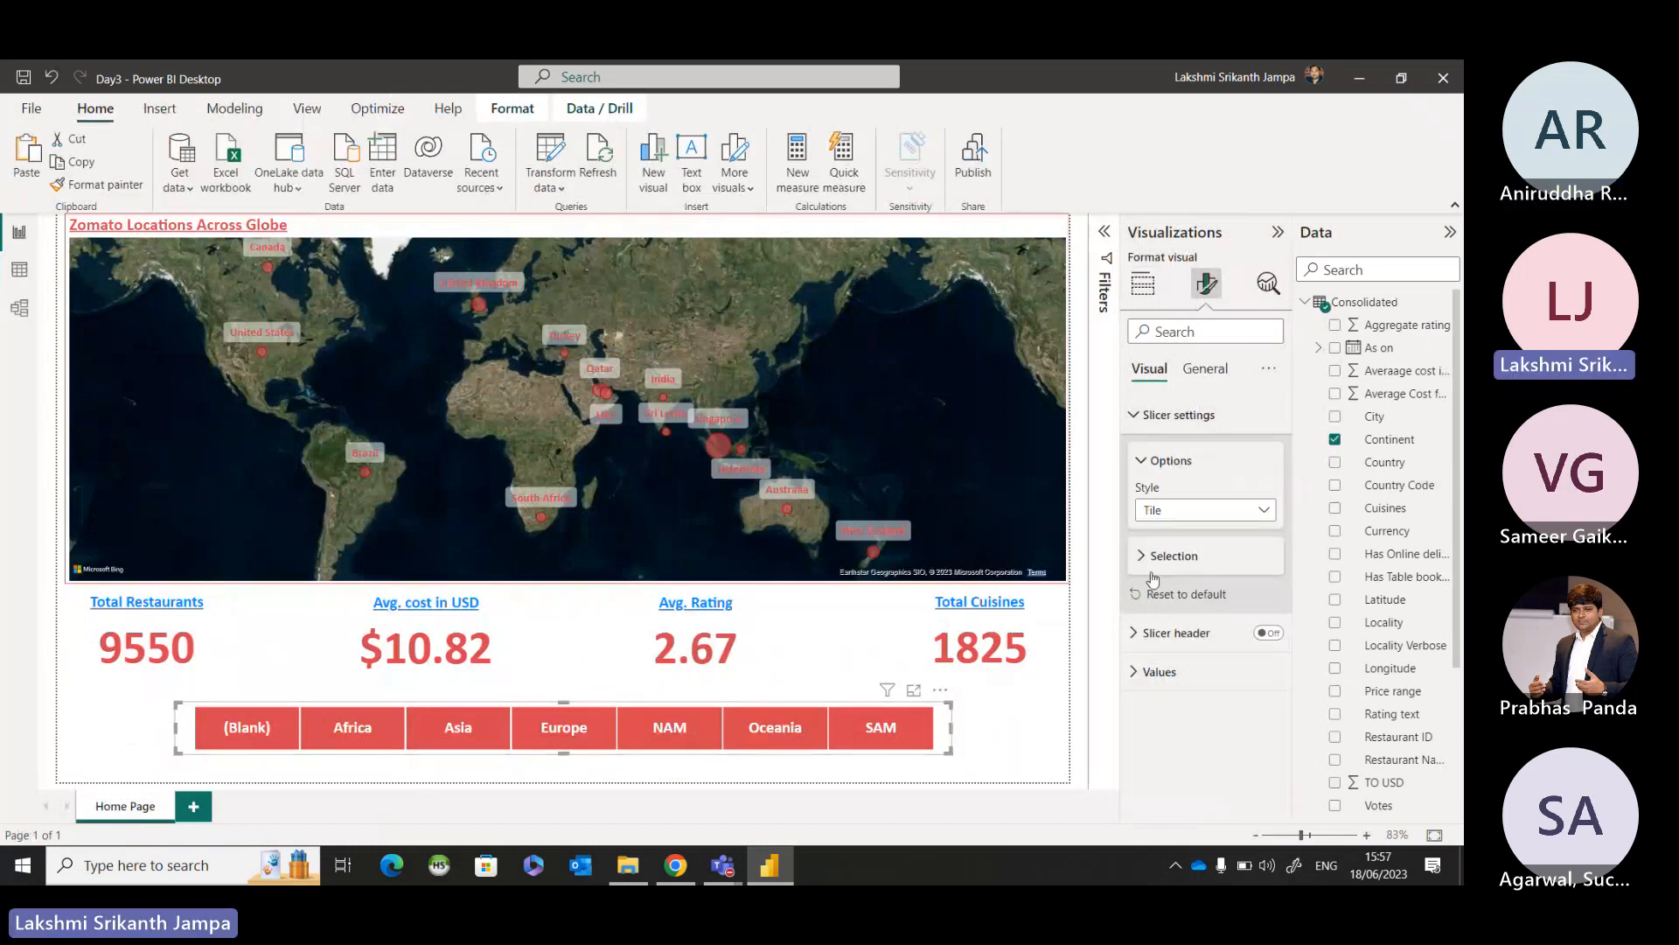
{"action": "left_click", "coordinate": [1142, 670]}
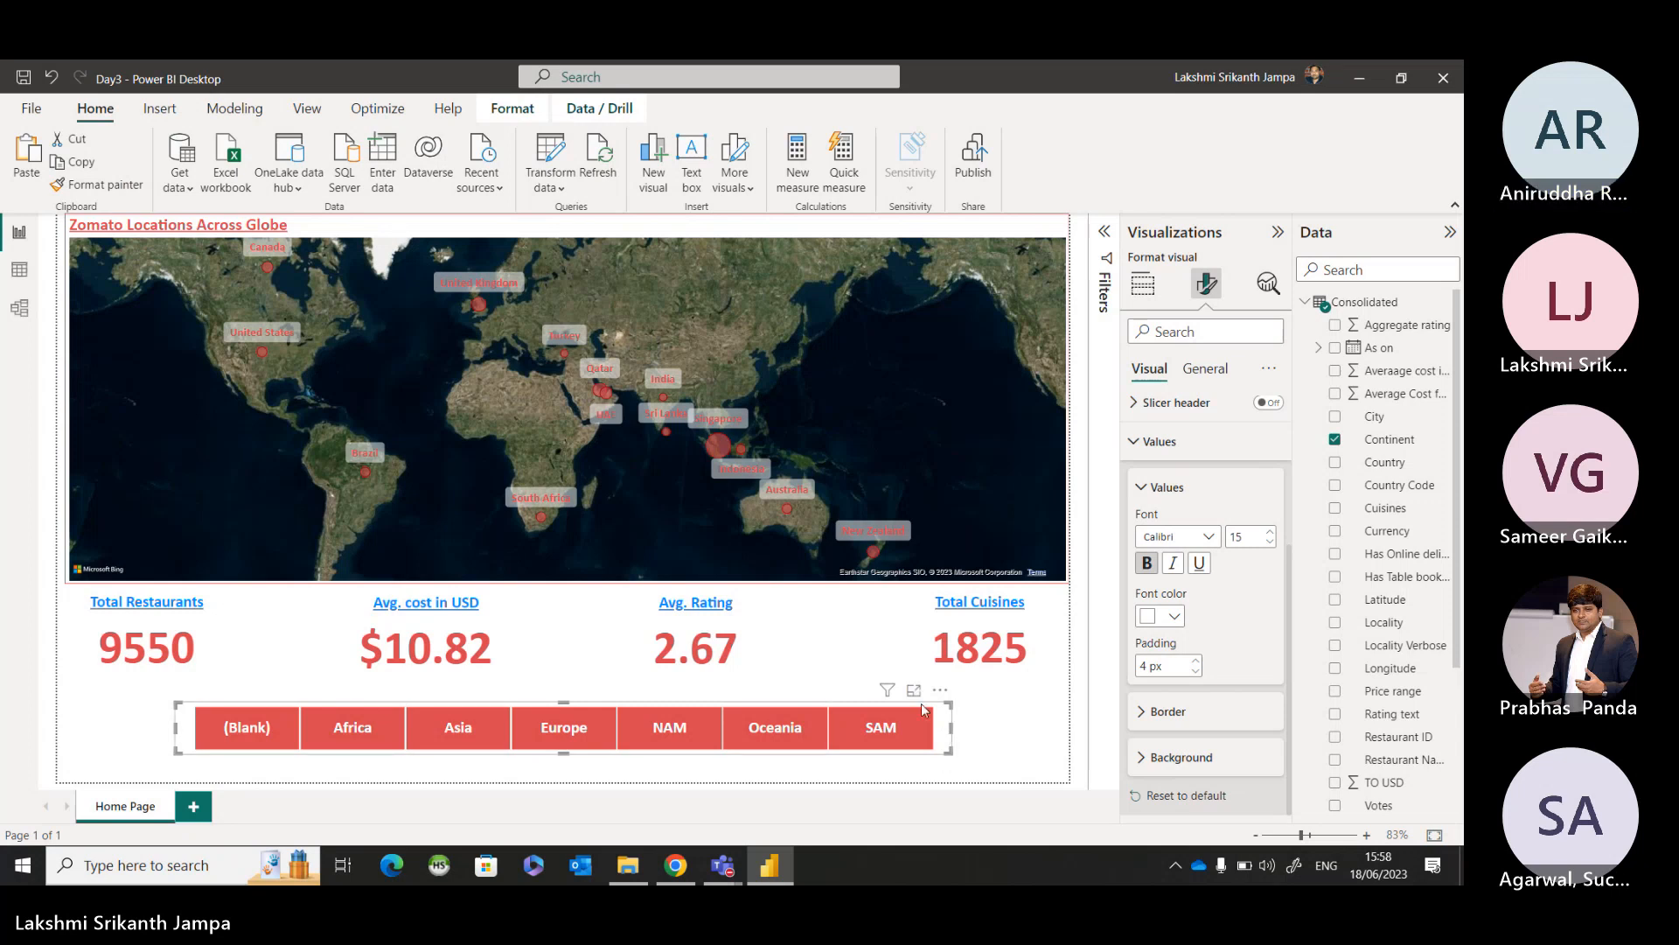
{"action": "mouse_move", "coordinate": [942, 710]}
{"action": "left_mouse_down"}
{"action": "mouse_move", "coordinate": [927, 697]}
{"action": "mouse_move", "coordinate": [933, 723]}
{"action": "left_mouse_up"}
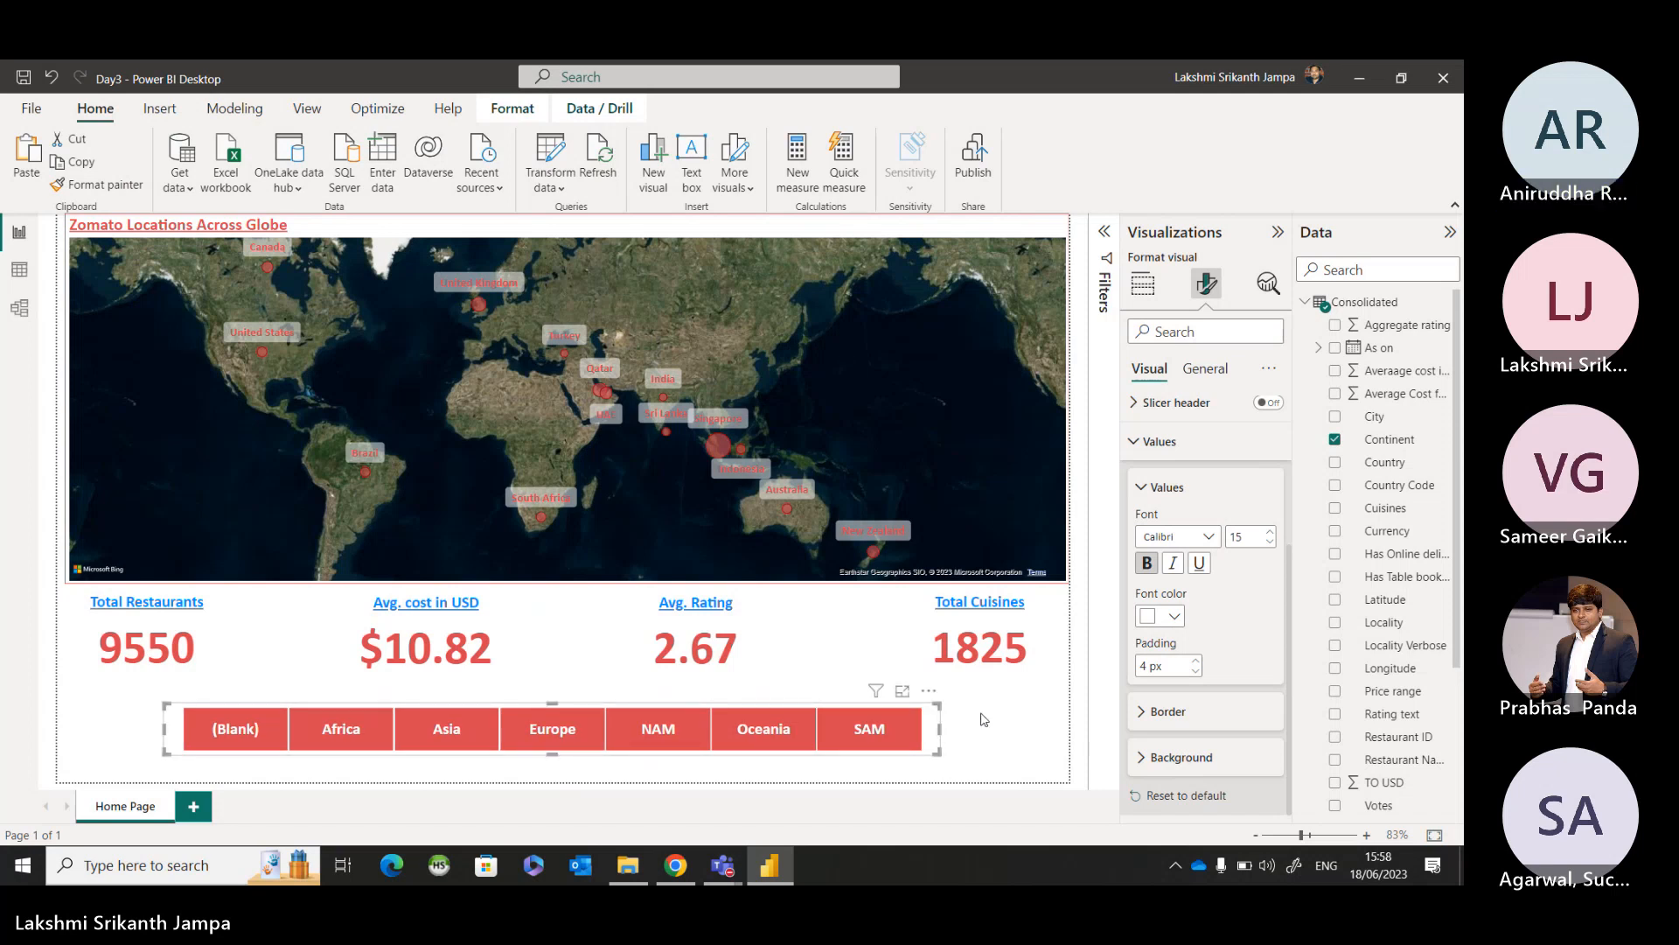
{"action": "left_click", "coordinate": [983, 719]}
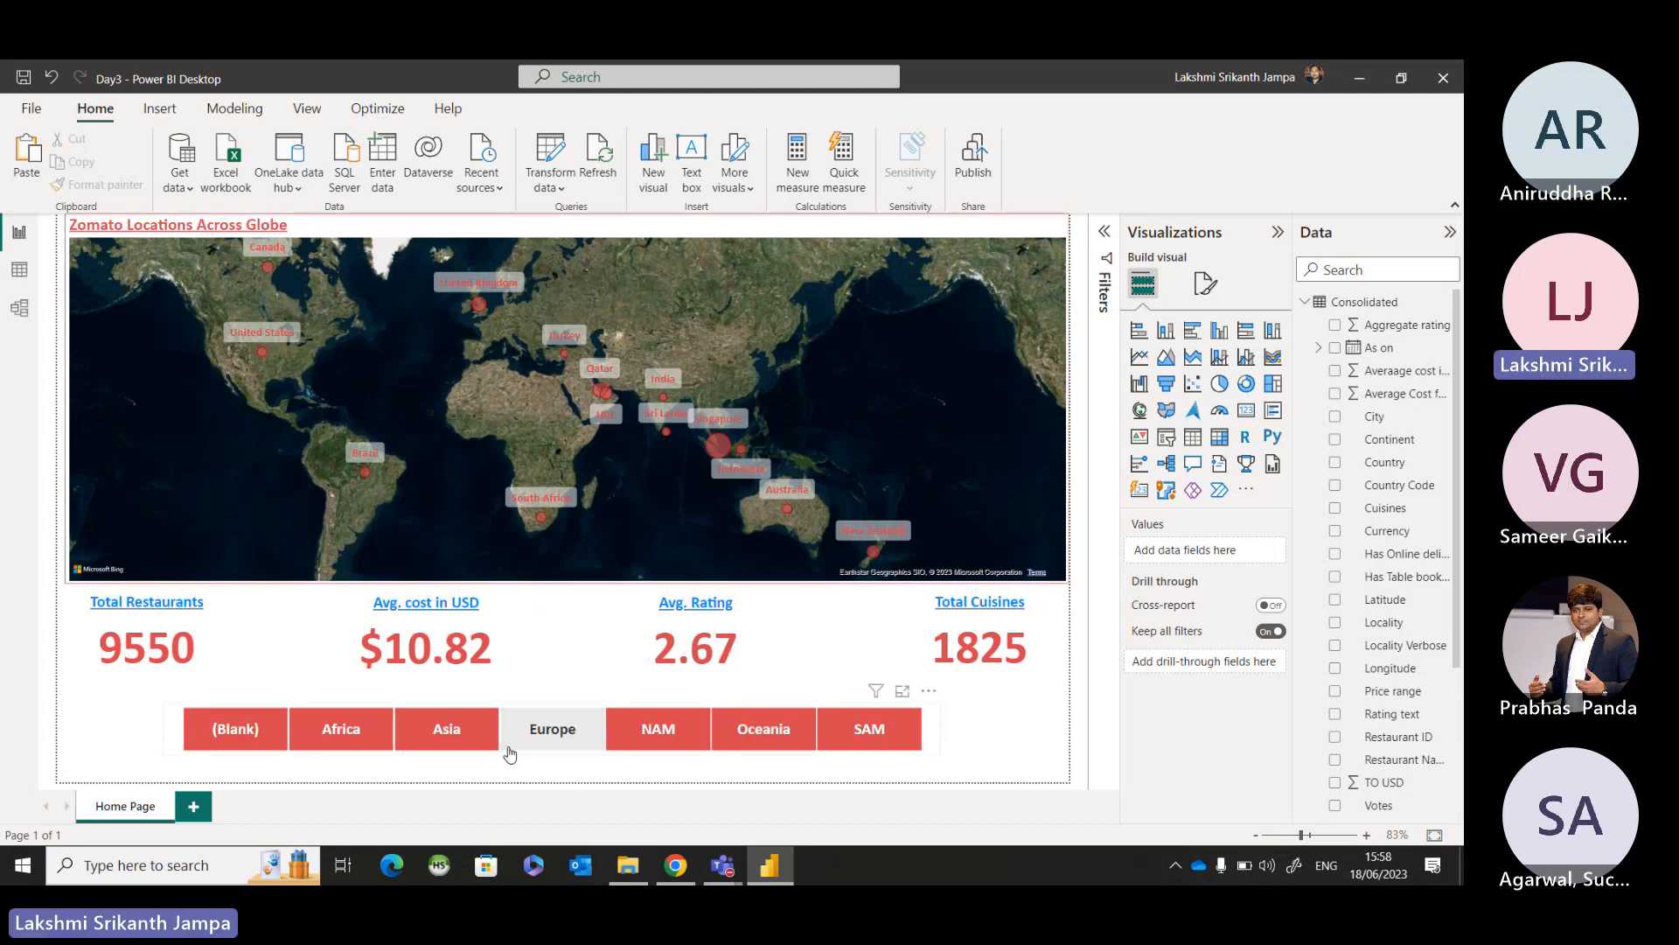
Test the Continent slicer by filtering the page by Asia, Europe, NAM, Oceania and SAM in turn, and deselect the slicer.
{"action": "left_click", "coordinate": [463, 739]}
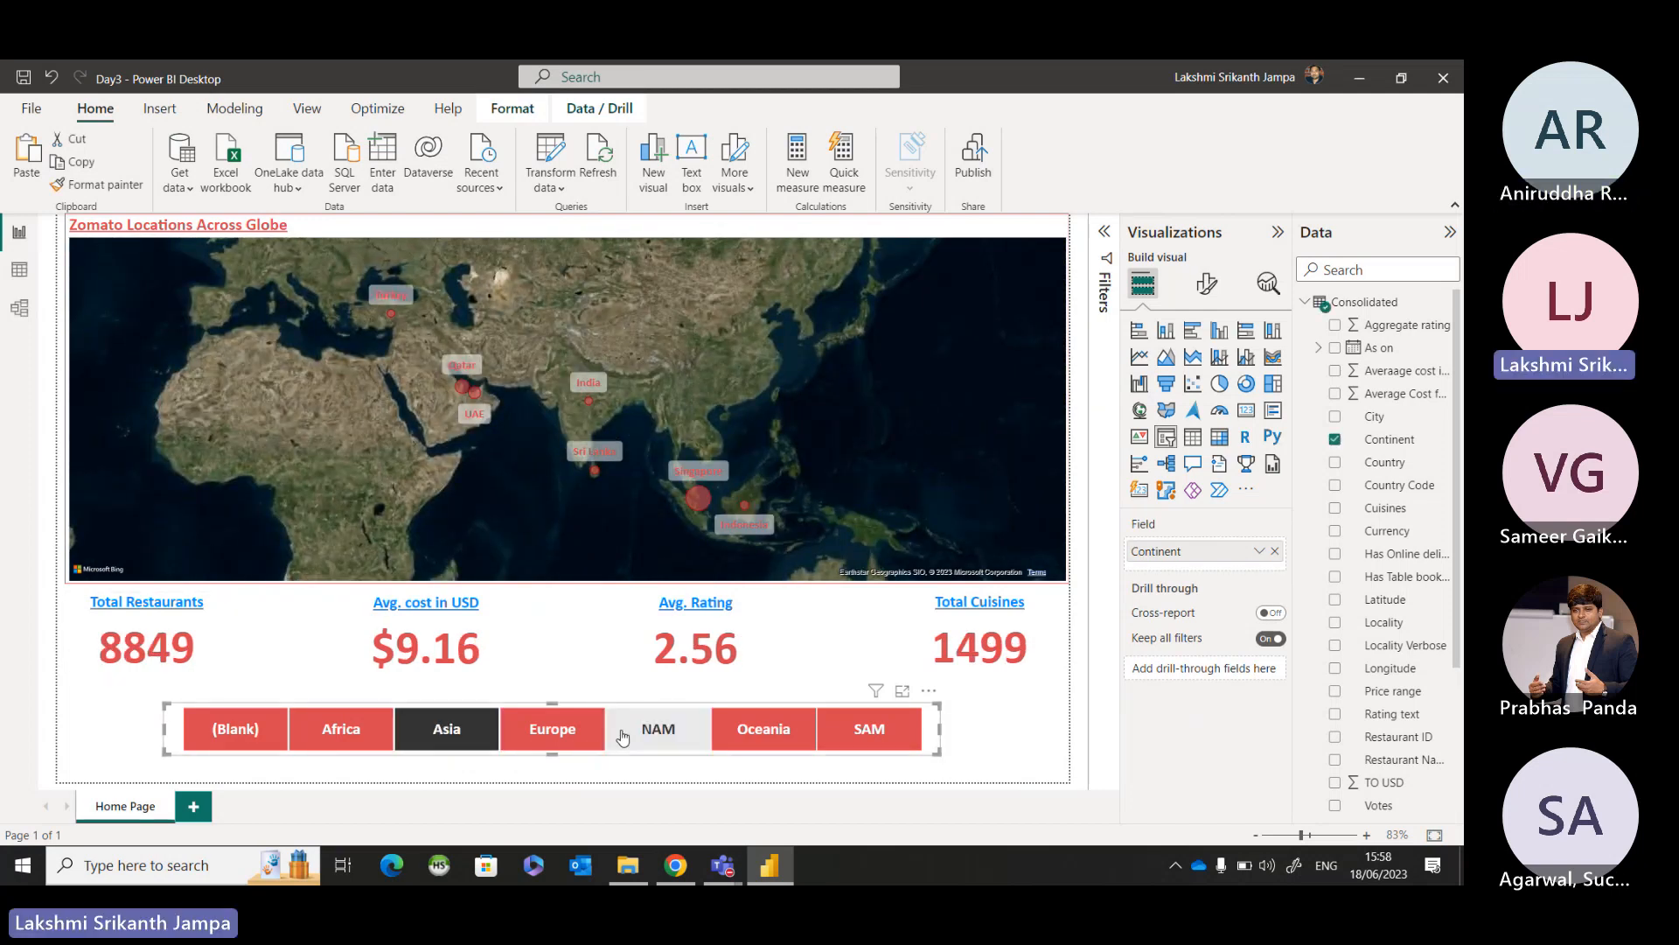
{"action": "left_click", "coordinate": [553, 731]}
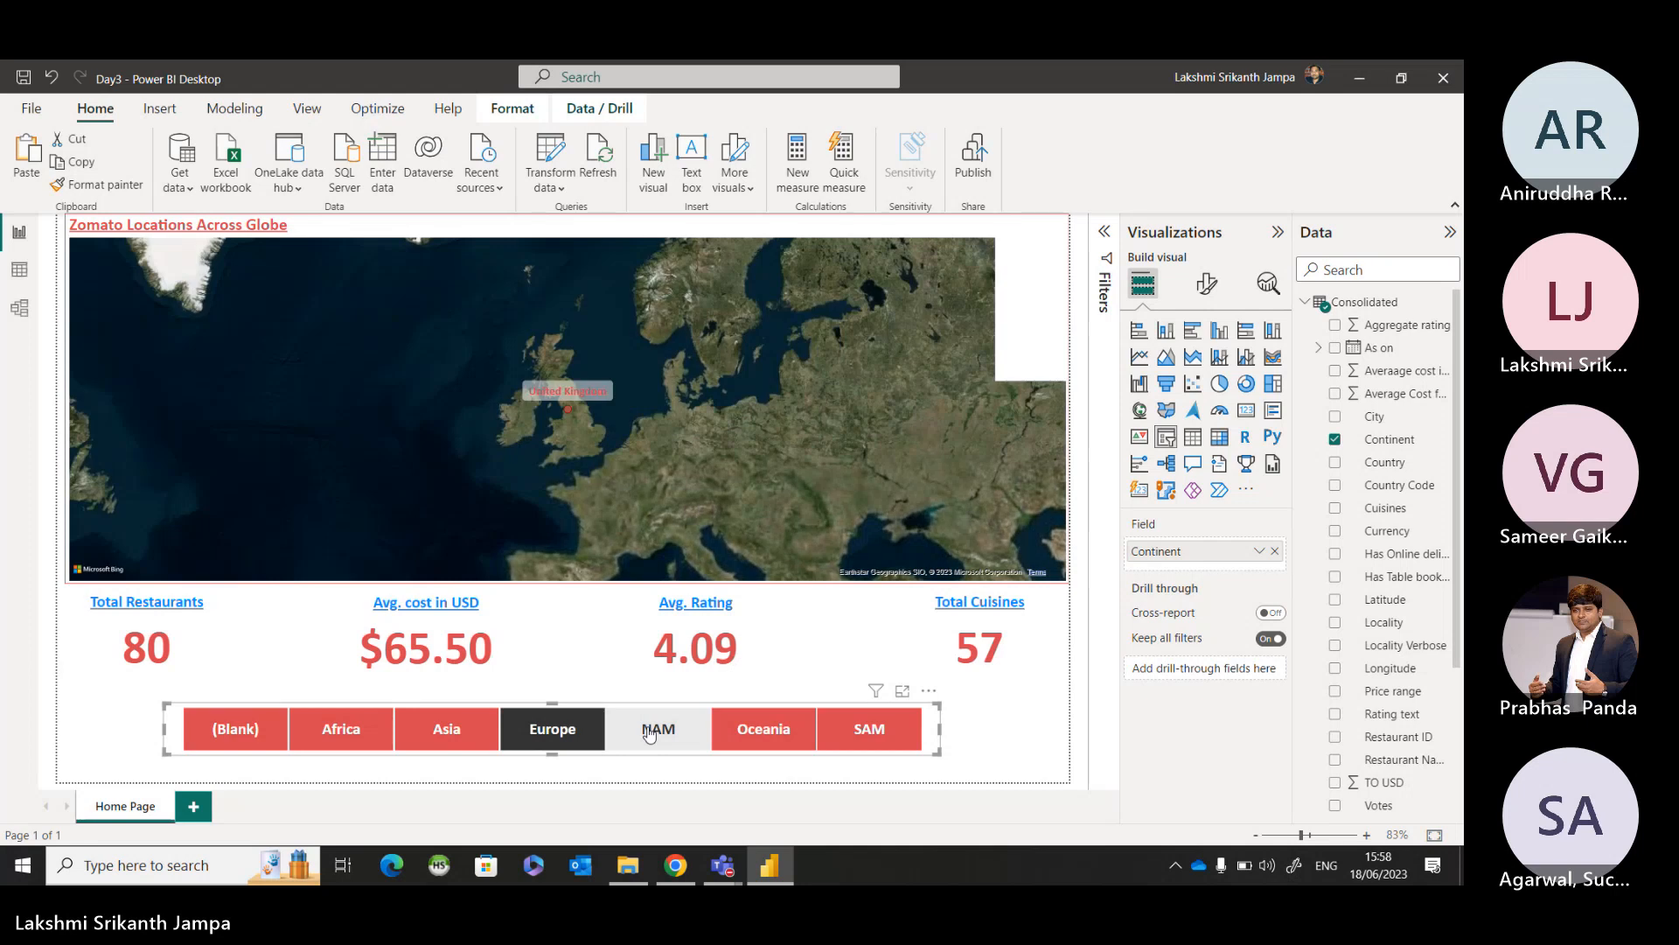
{"action": "left_click", "coordinate": [651, 731]}
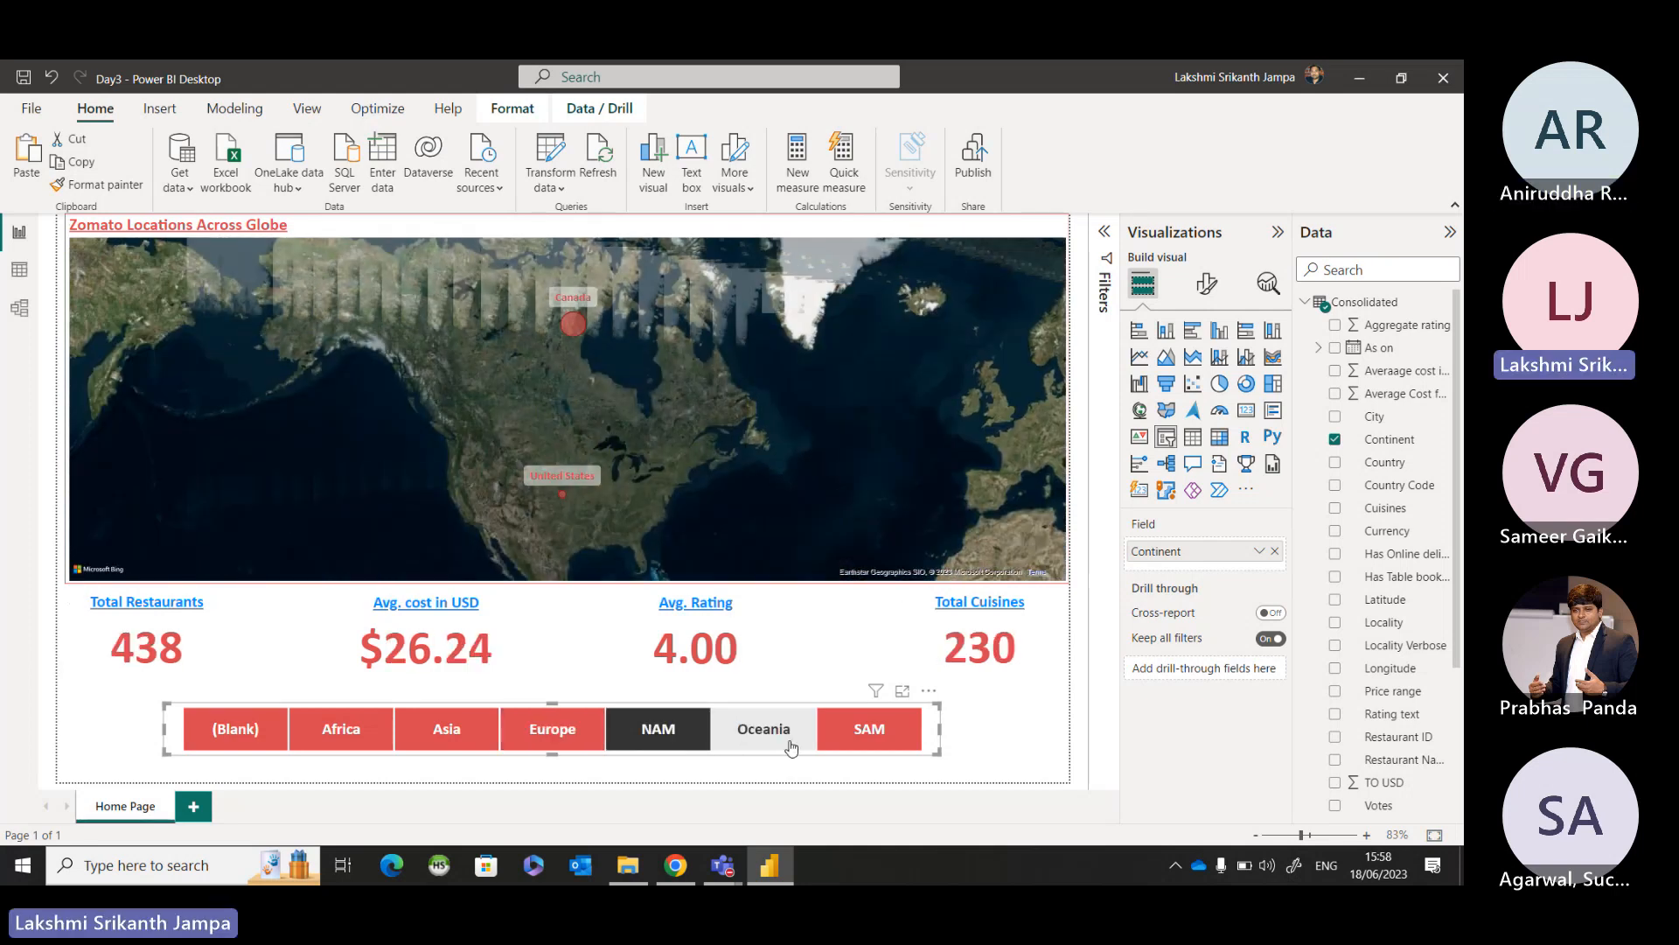
{"action": "left_click", "coordinate": [789, 741]}
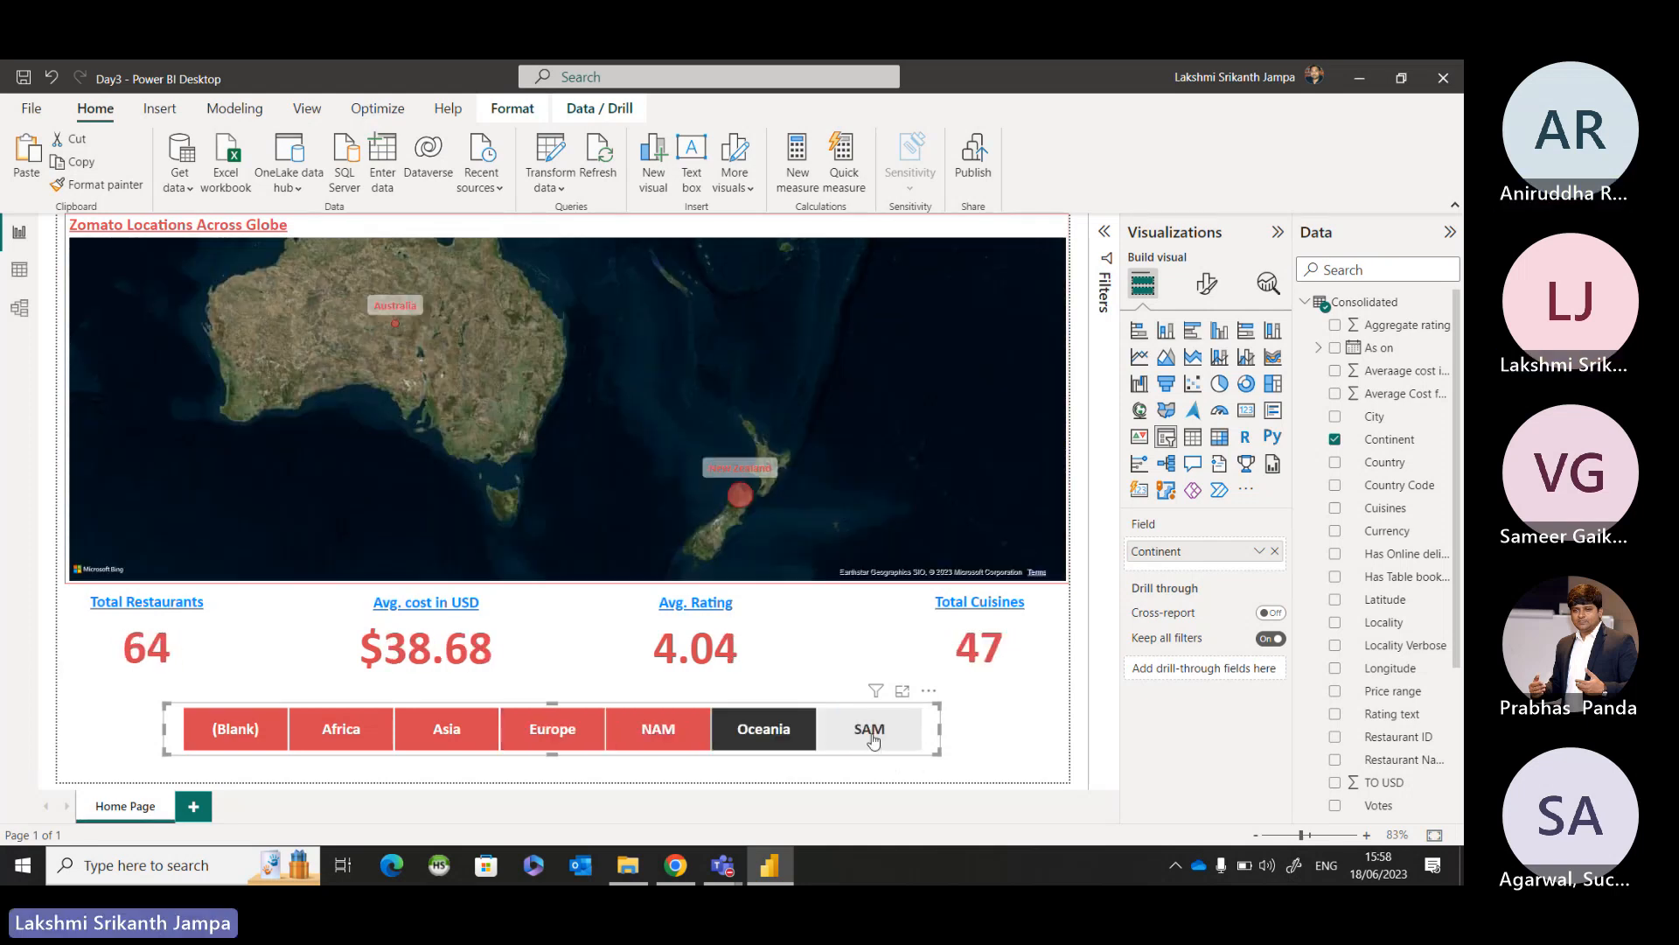
{"action": "left_click", "coordinate": [870, 735]}
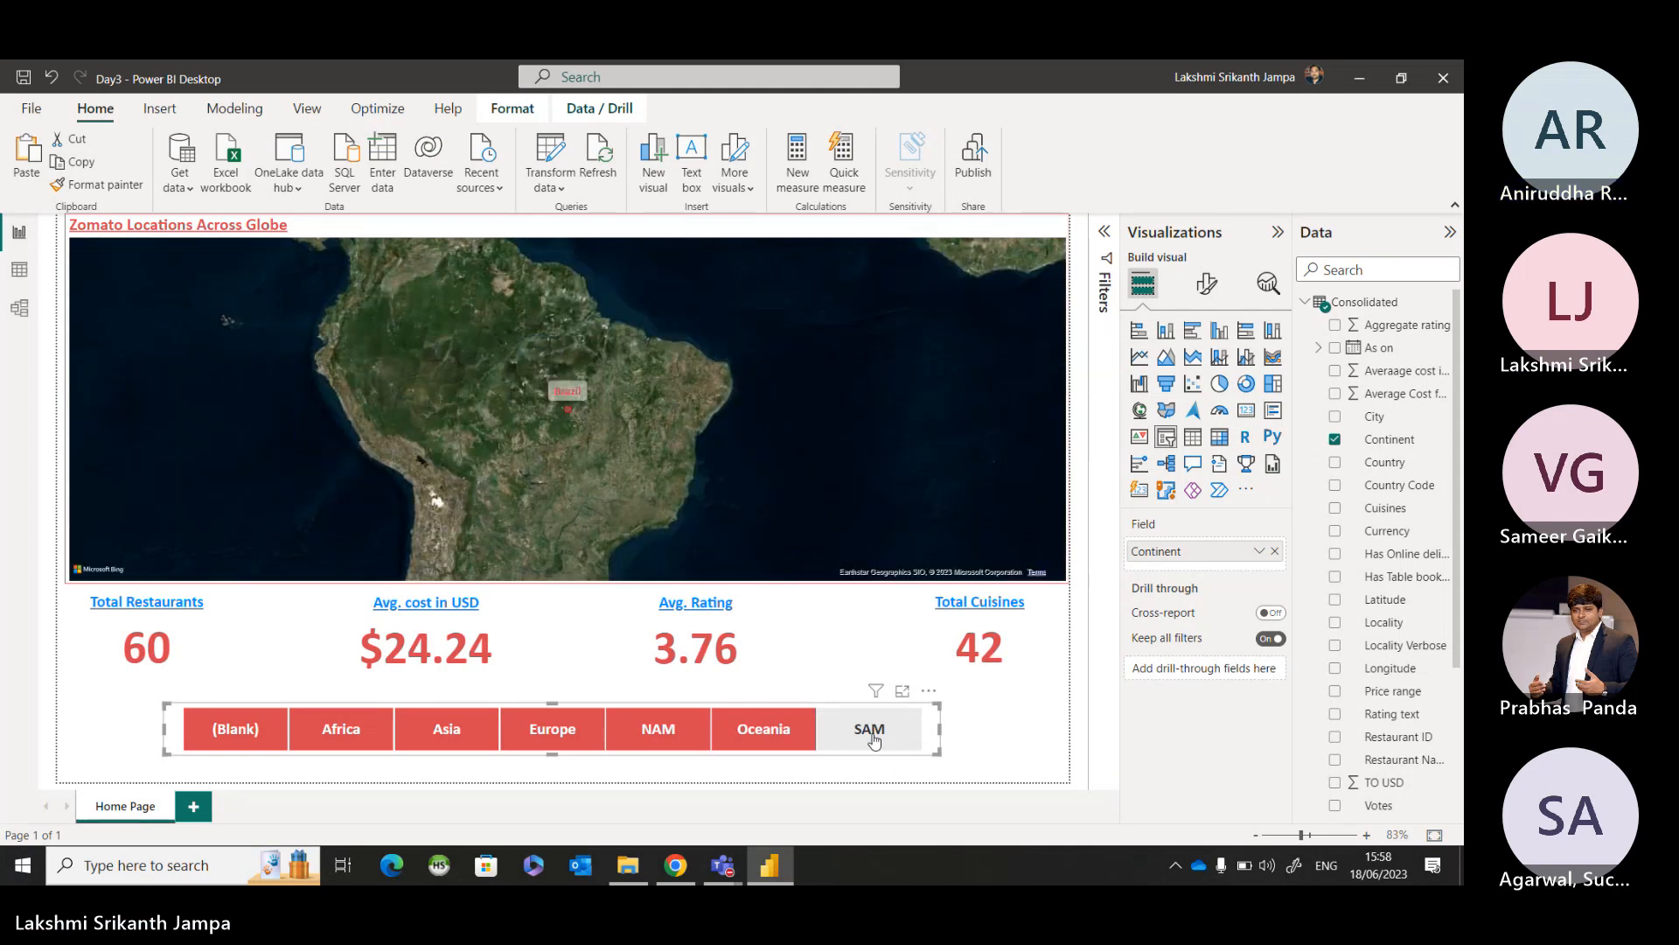
{"action": "left_click", "coordinate": [952, 738]}
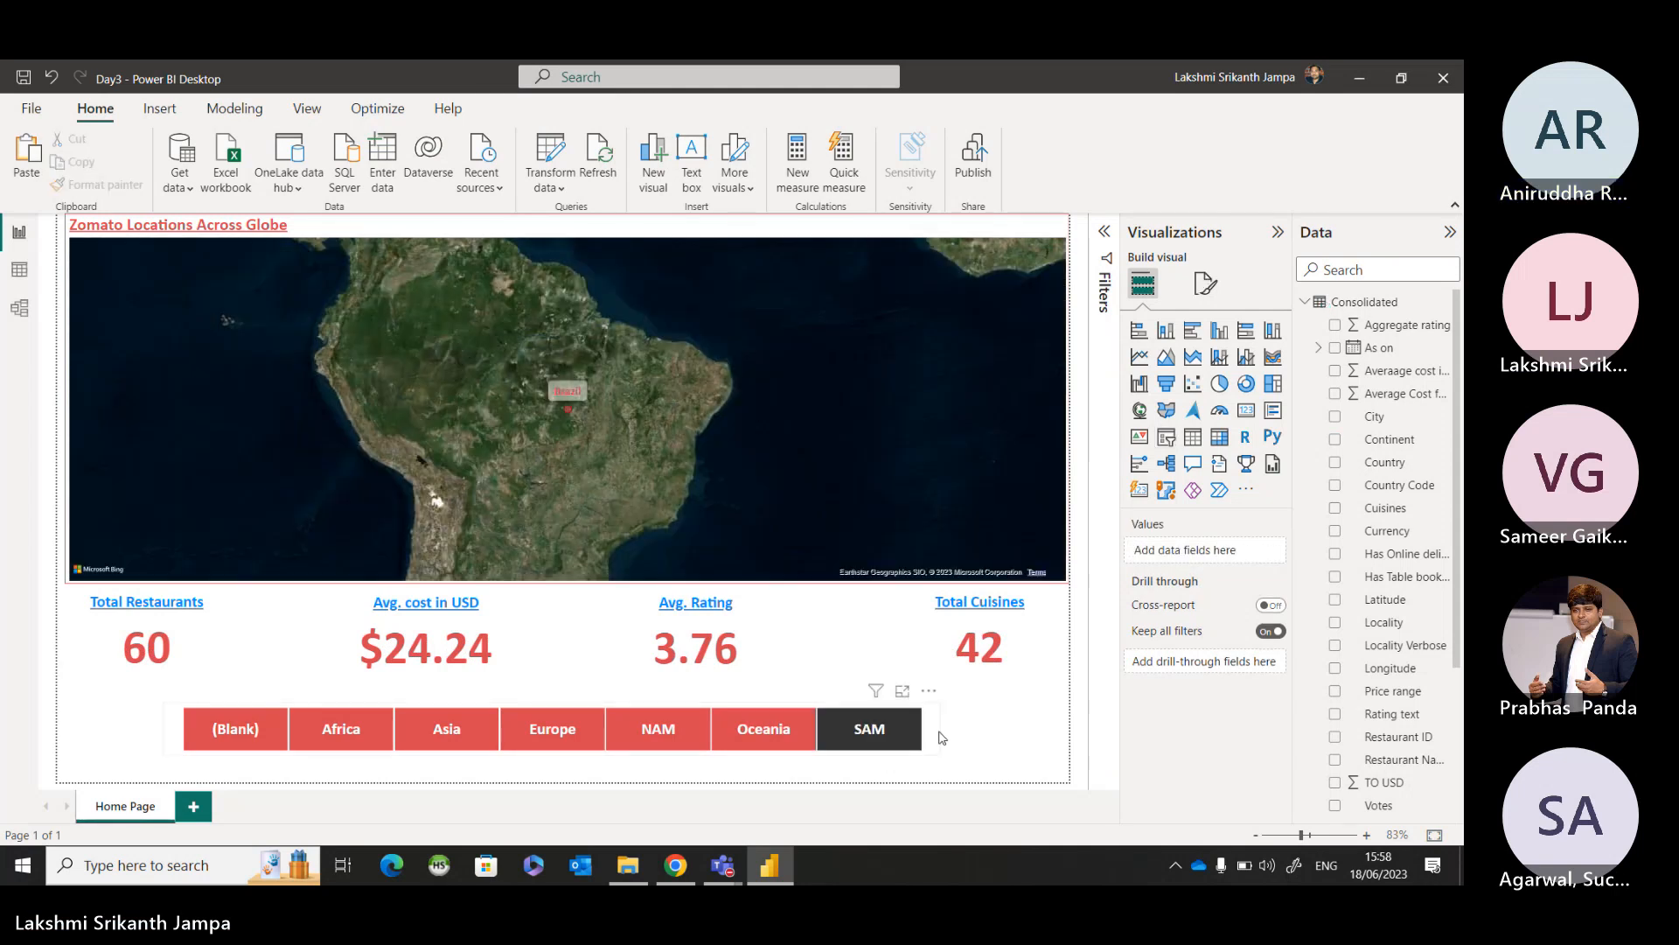
{"action": "left_click", "coordinate": [934, 742]}
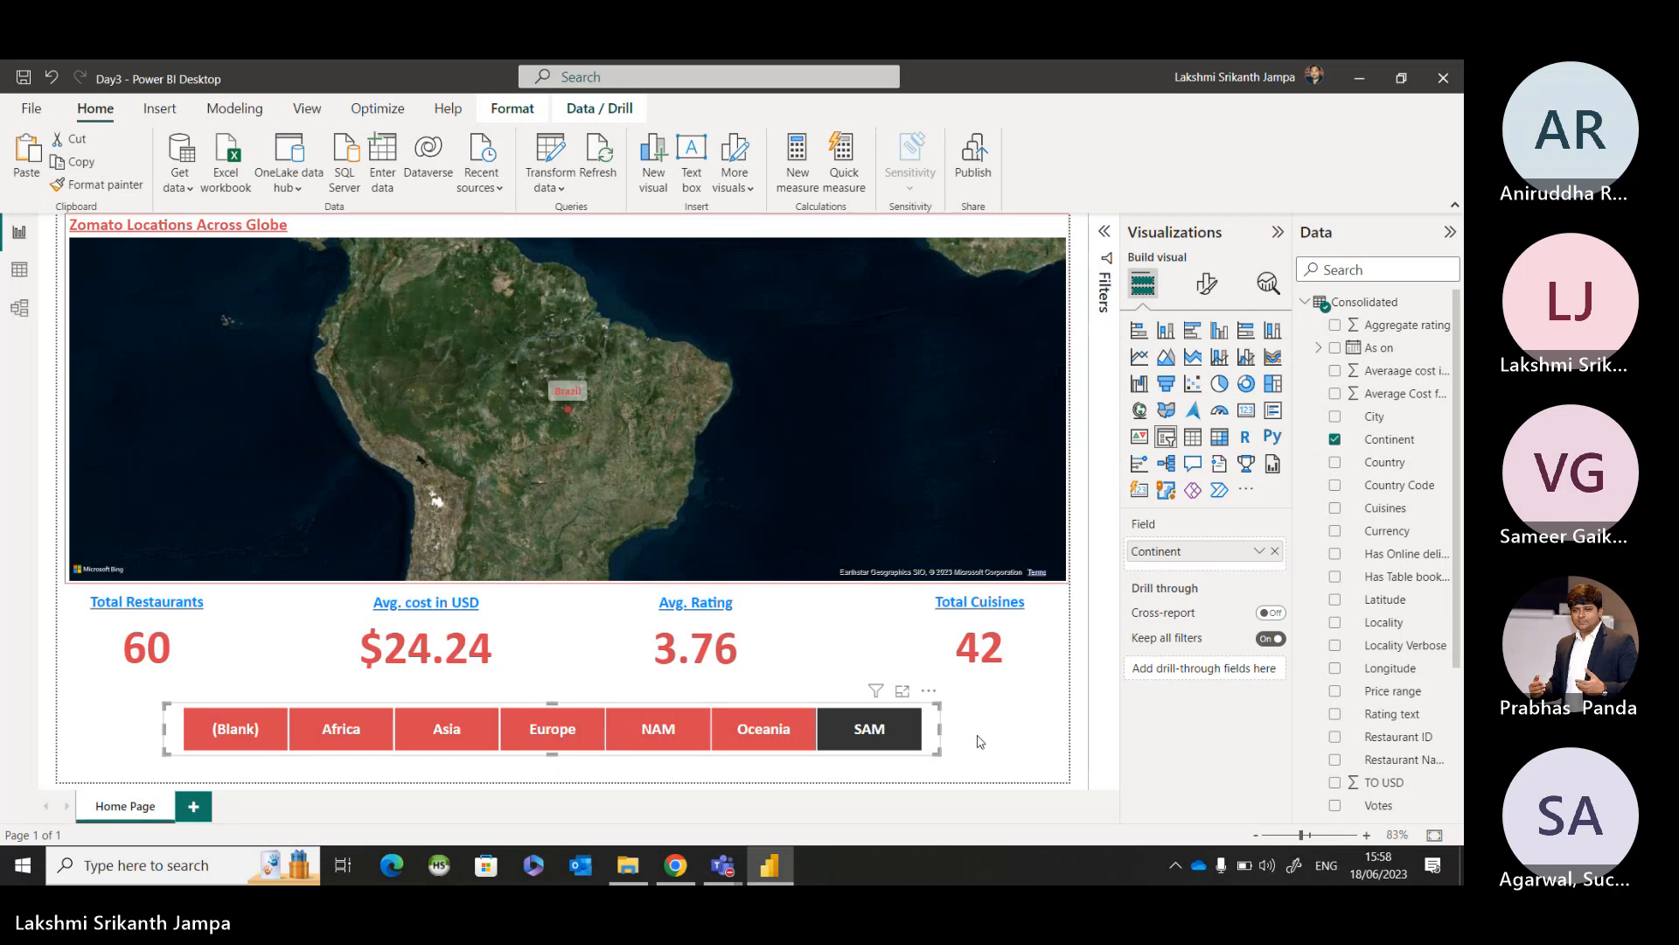
{"action": "left_click", "coordinate": [979, 740]}
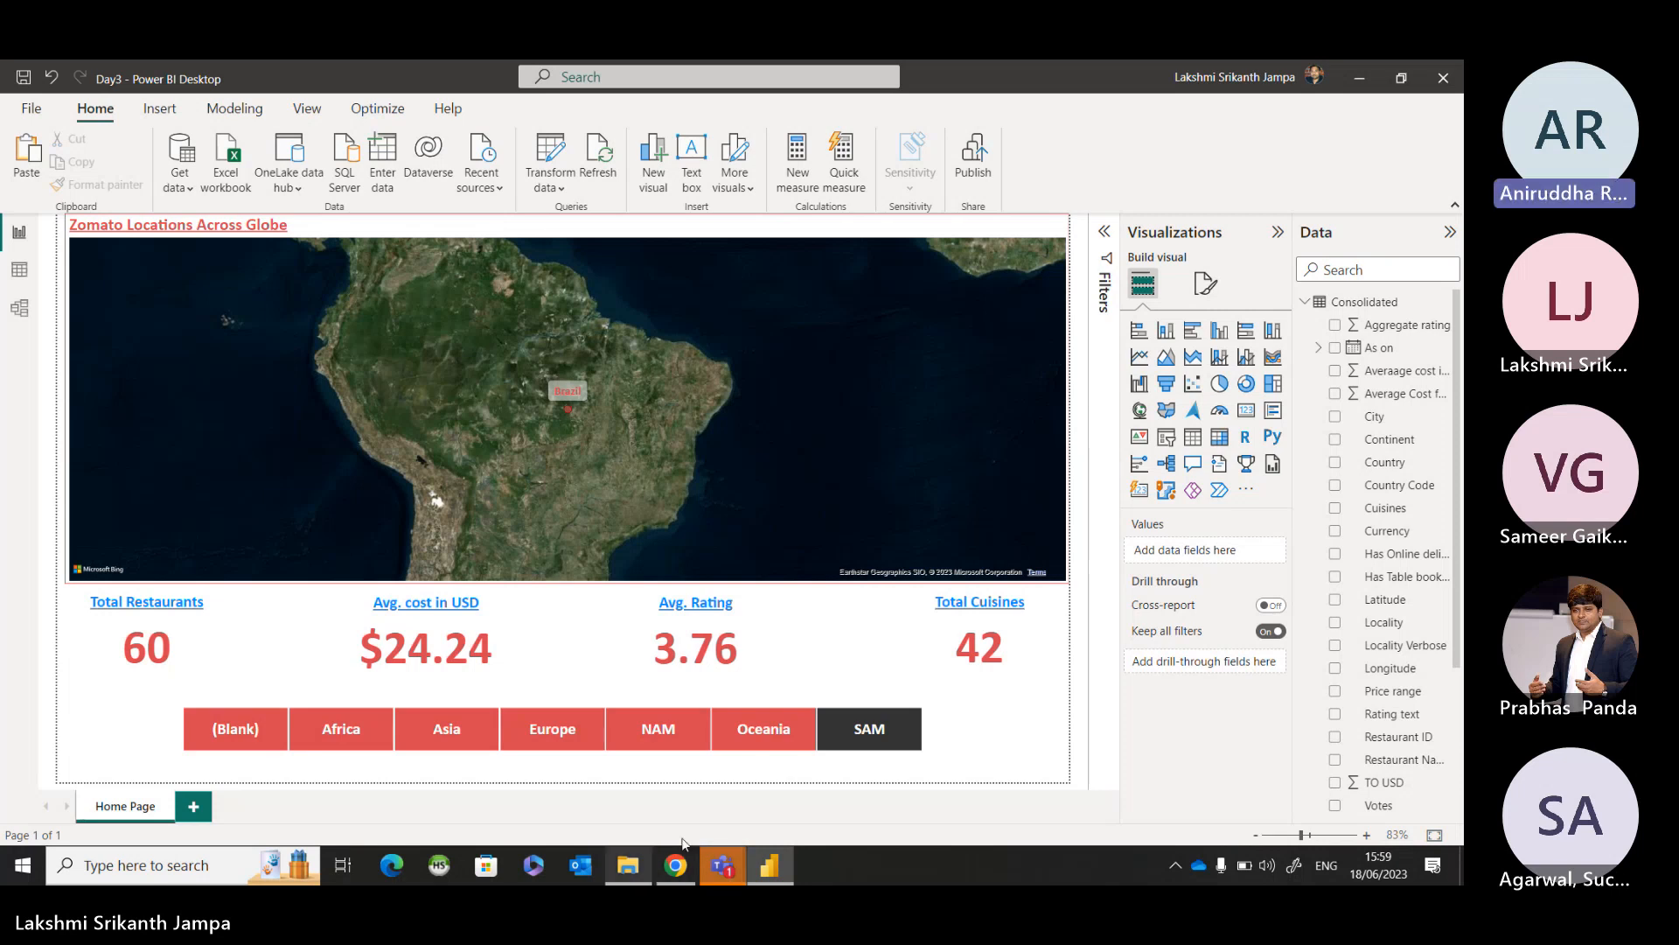
Switch to the Microsoft Teams meeting window to read the meeting chat, and return to the Power BI report.
{"action": "mouse_move", "coordinate": [710, 876]}
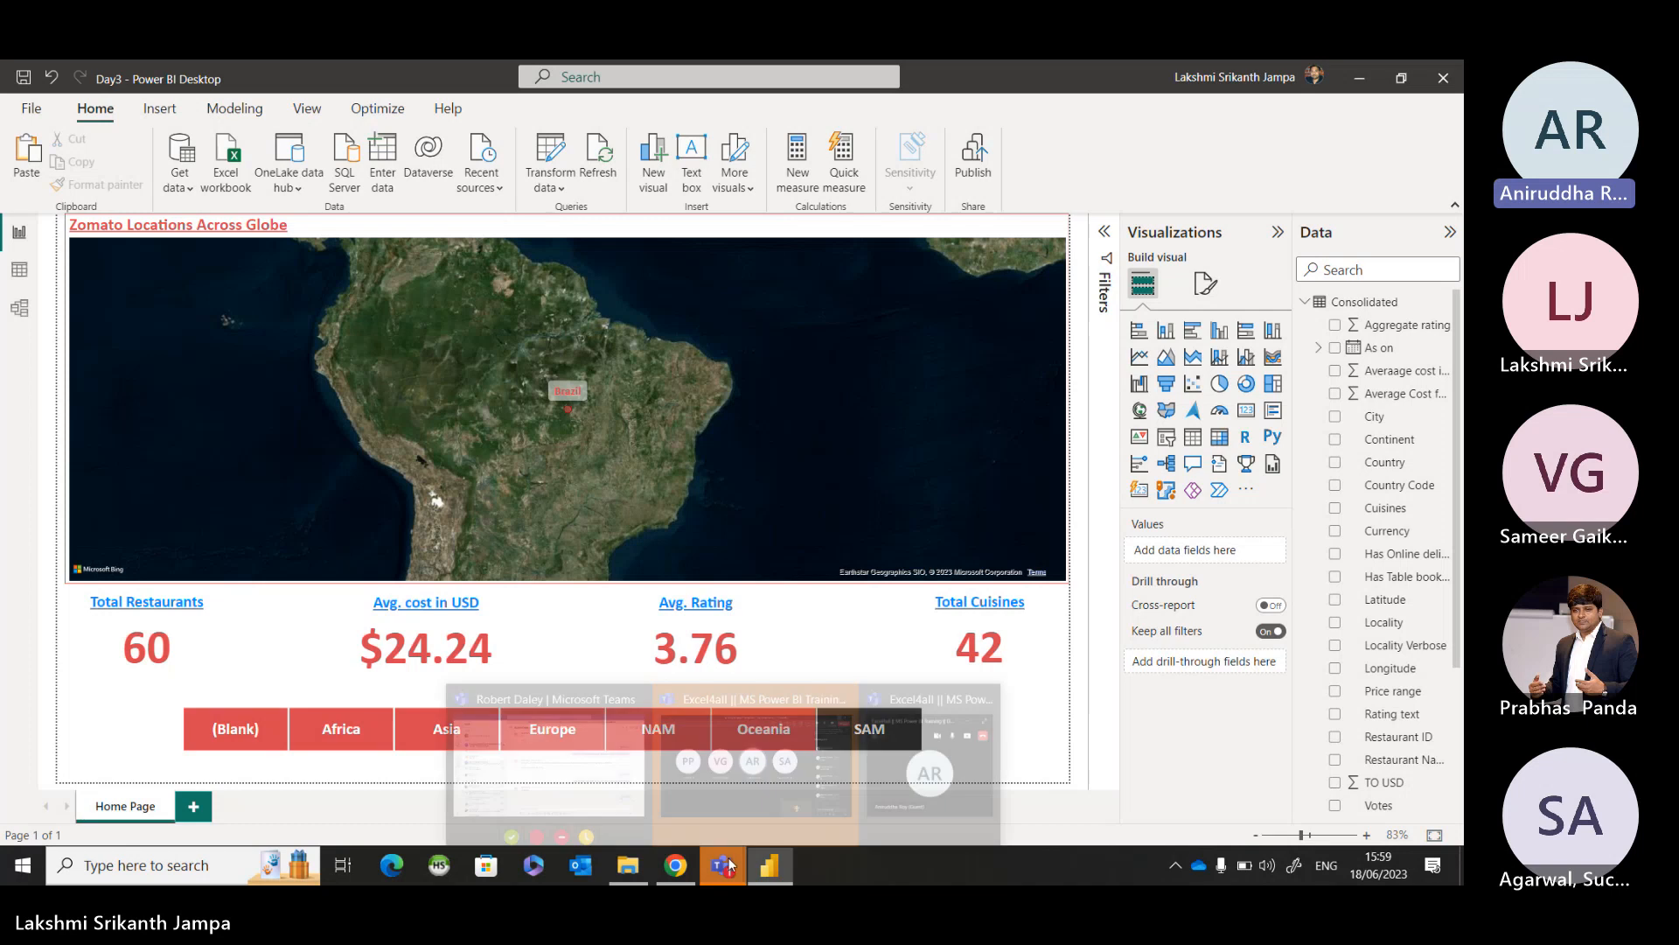
{"action": "left_click", "coordinate": [783, 800]}
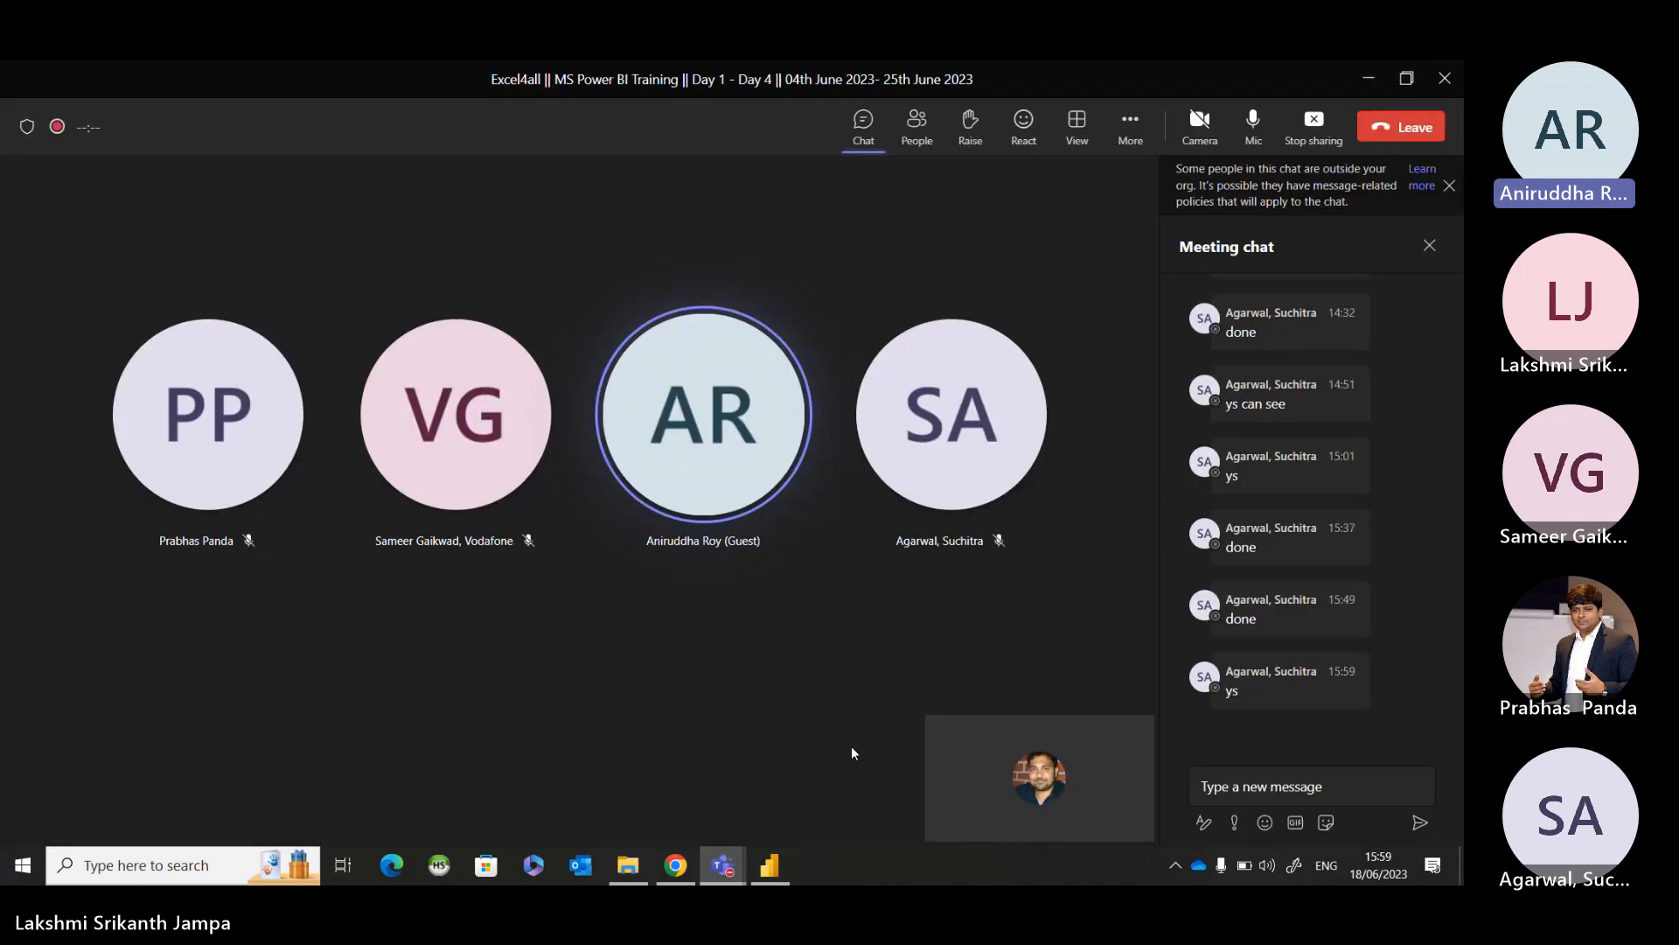
{"action": "left_click", "coordinate": [1368, 81]}
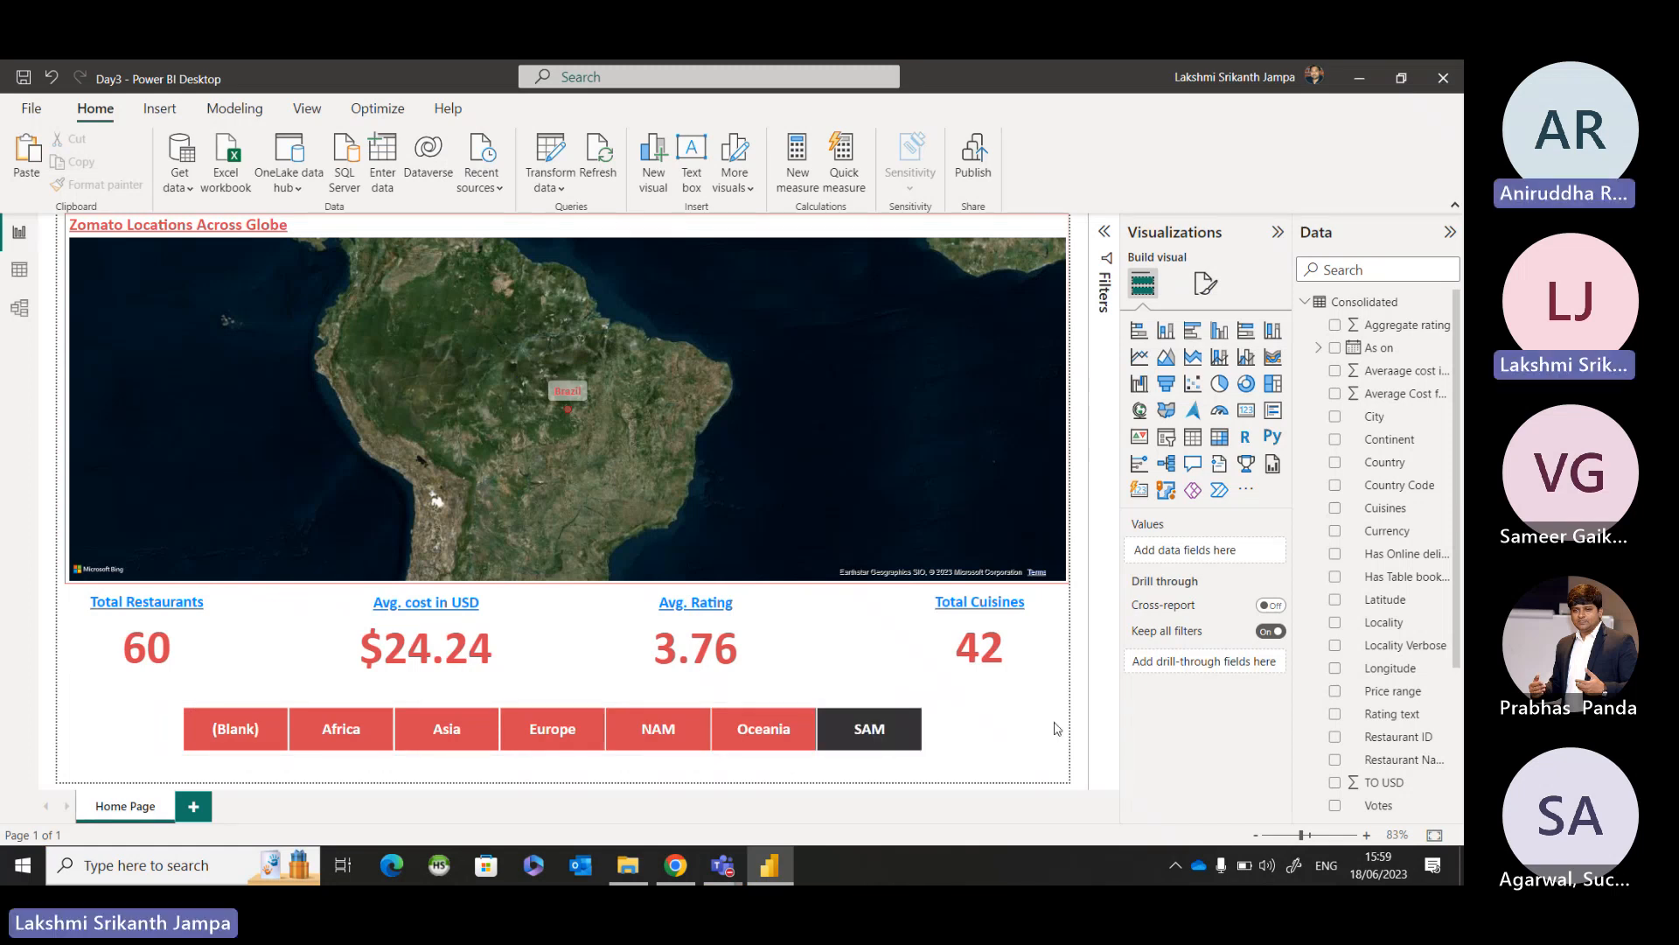
Switch the Continent slicer to Oceania, clear the selection to show all continents, and deselect the slicer.
{"action": "left_click", "coordinate": [759, 743]}
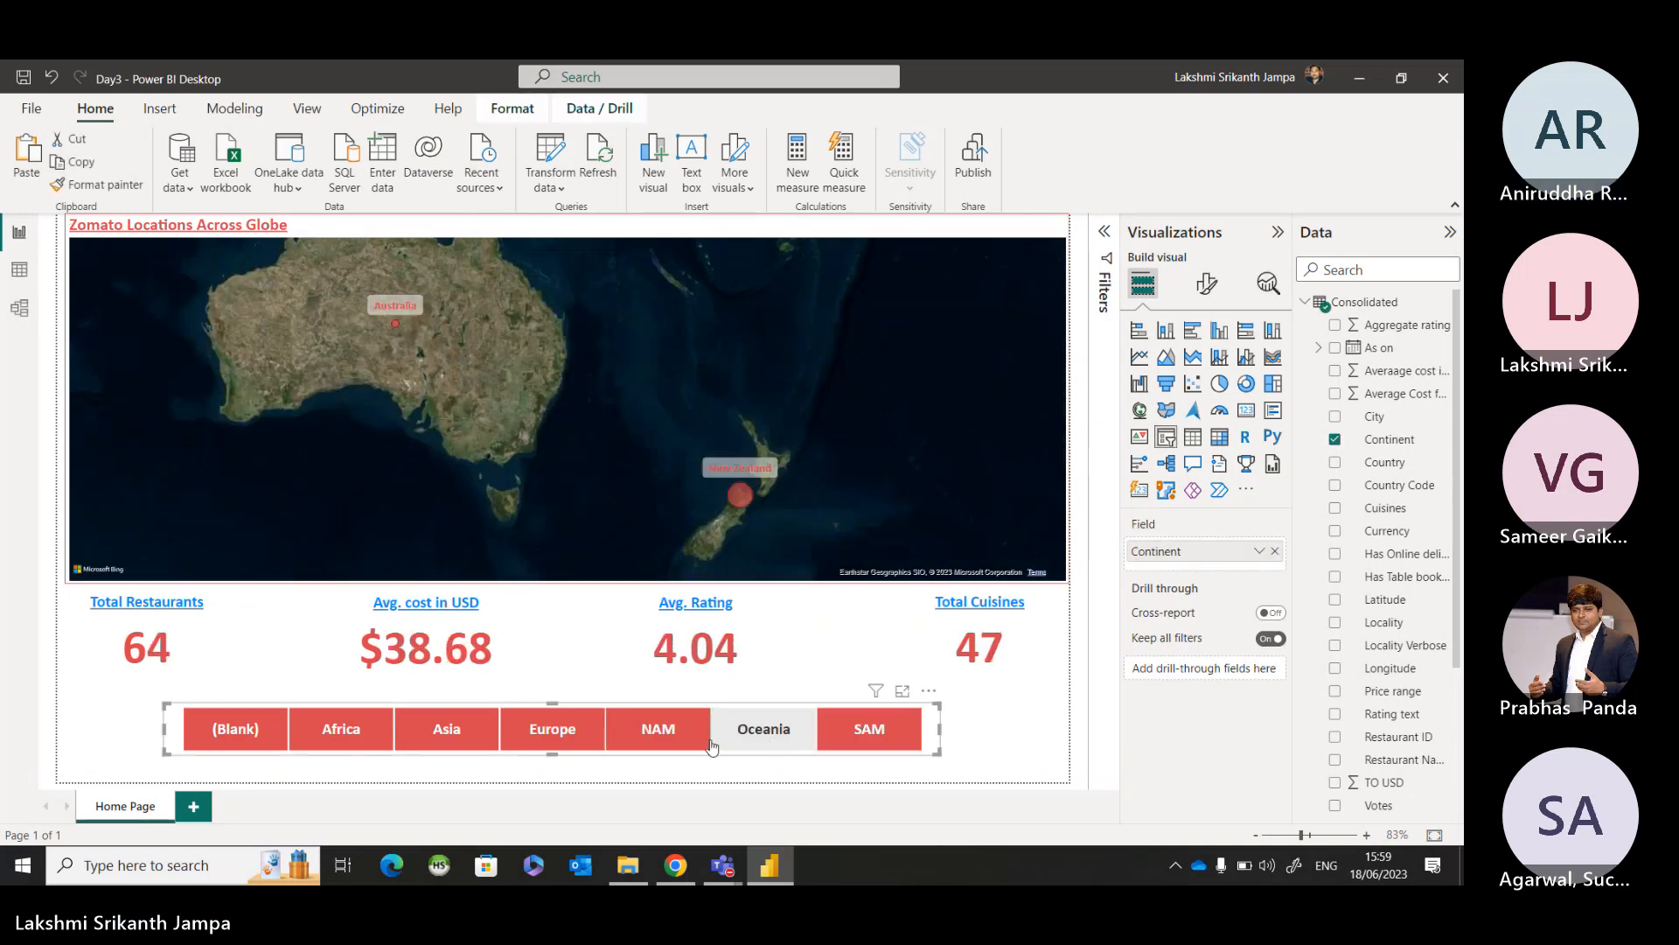
{"action": "left_click", "coordinate": [769, 750]}
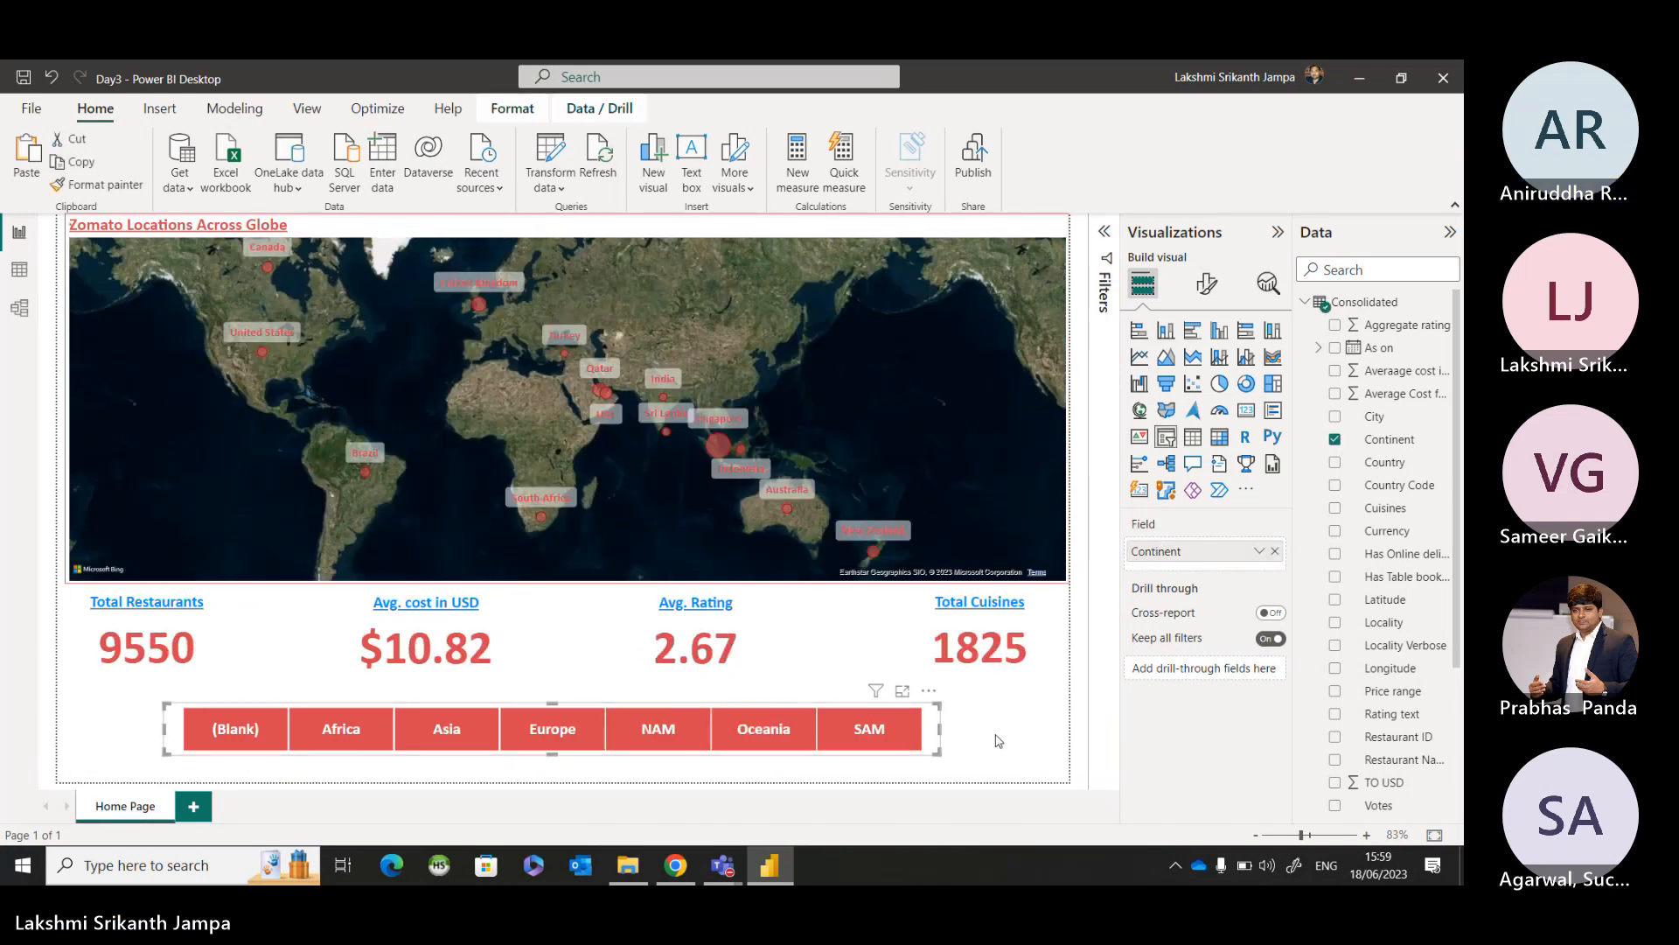
{"action": "left_click", "coordinate": [999, 741]}
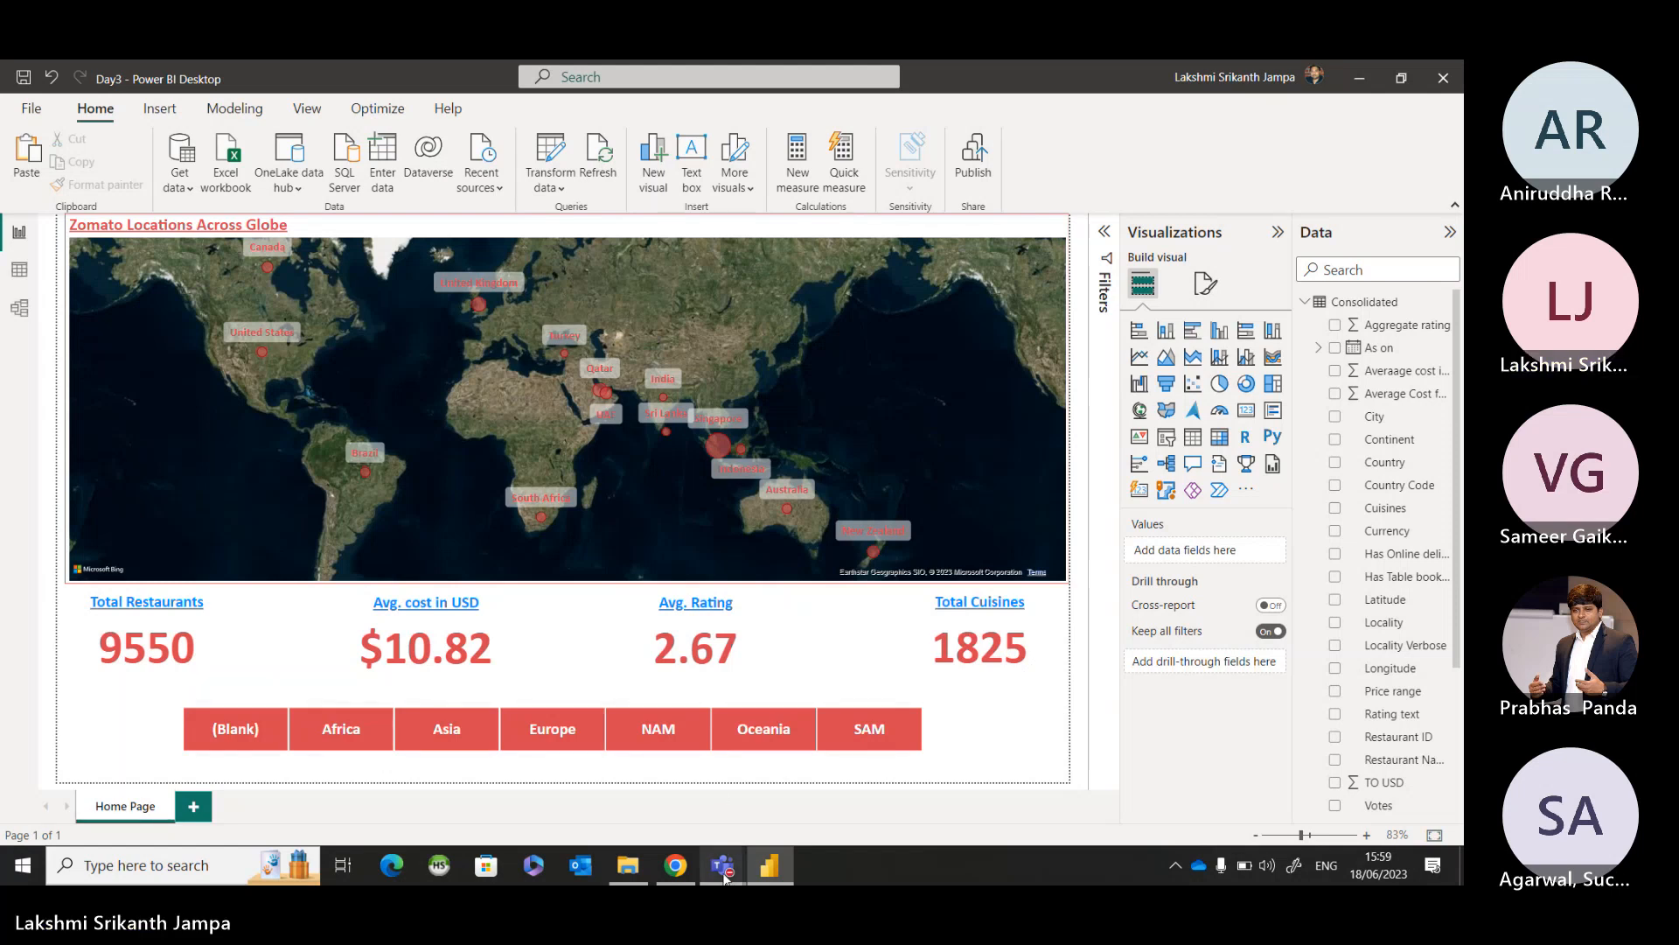
Look at the Microsoft Teams meeting window, go back to the report, and bring the meeting window up again.
{"action": "mouse_move", "coordinate": [724, 877]}
{"action": "left_click", "coordinate": [737, 779]}
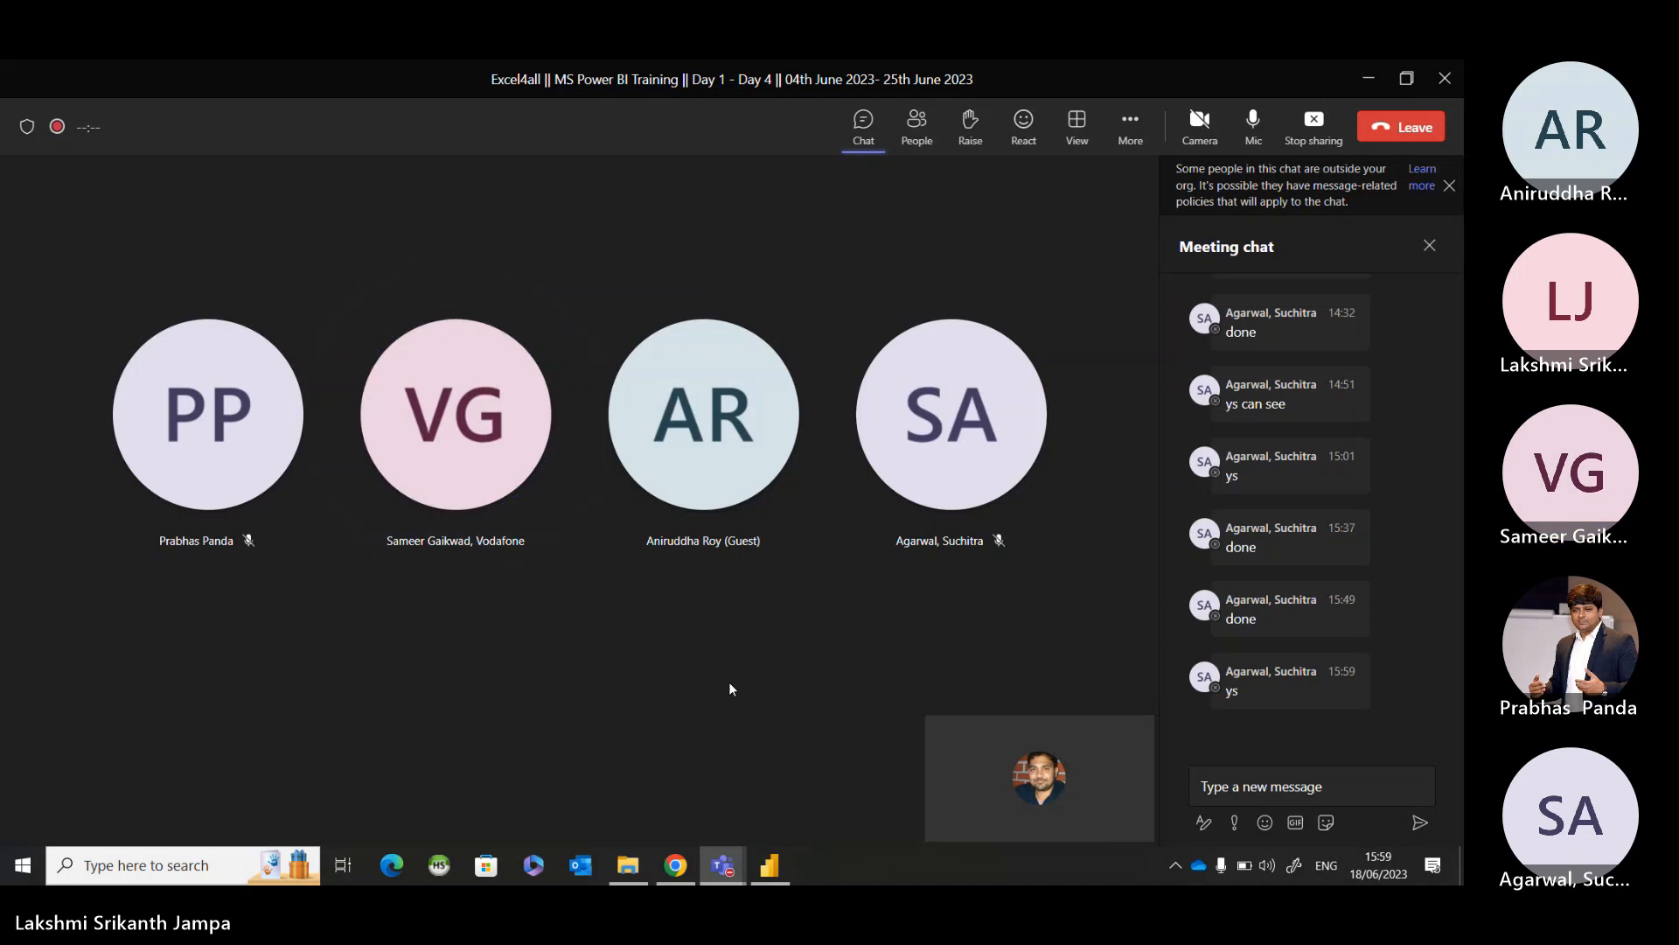
{"action": "left_click", "coordinate": [1369, 81]}
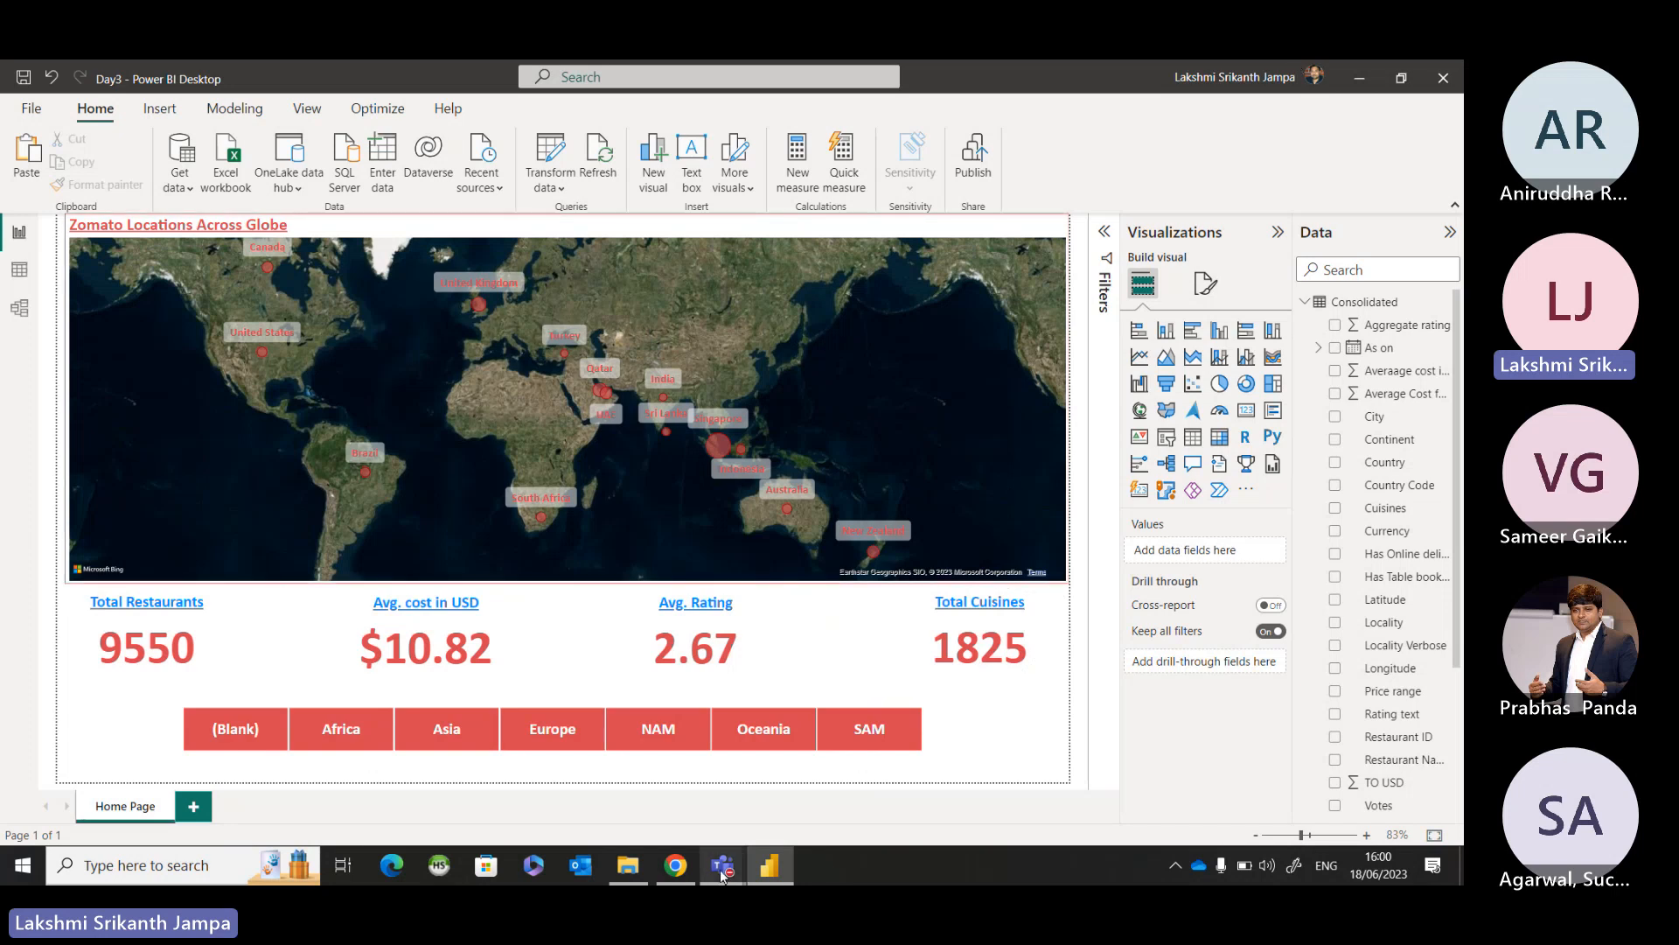
{"action": "mouse_move", "coordinate": [721, 869]}
{"action": "left_click", "coordinate": [747, 763]}
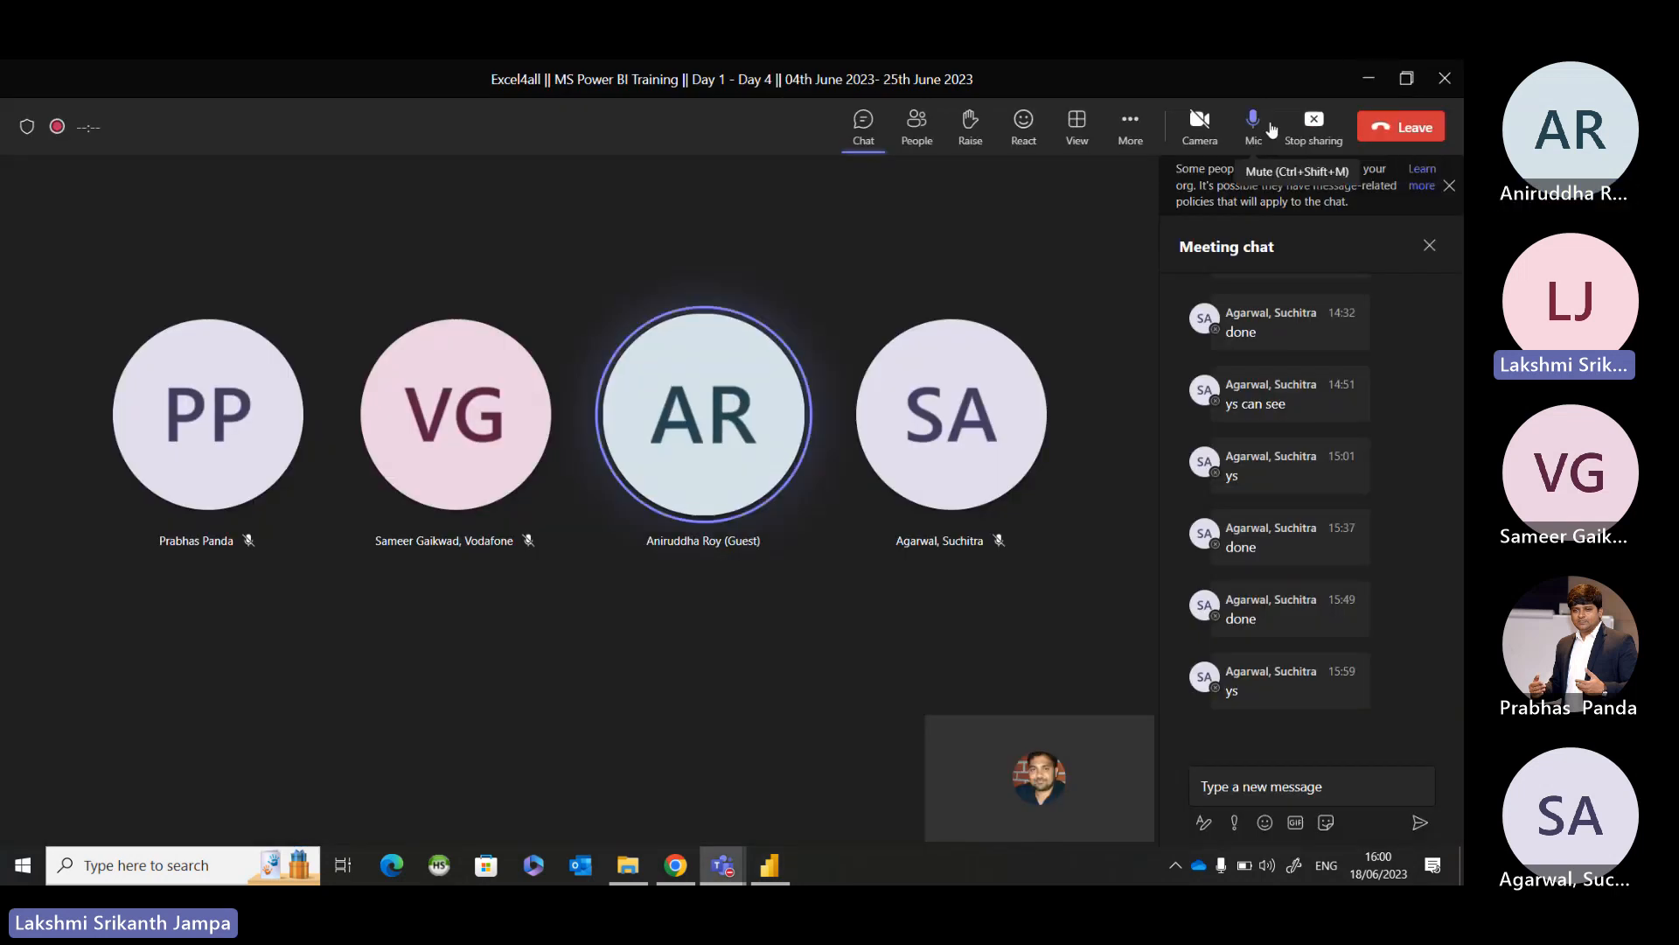
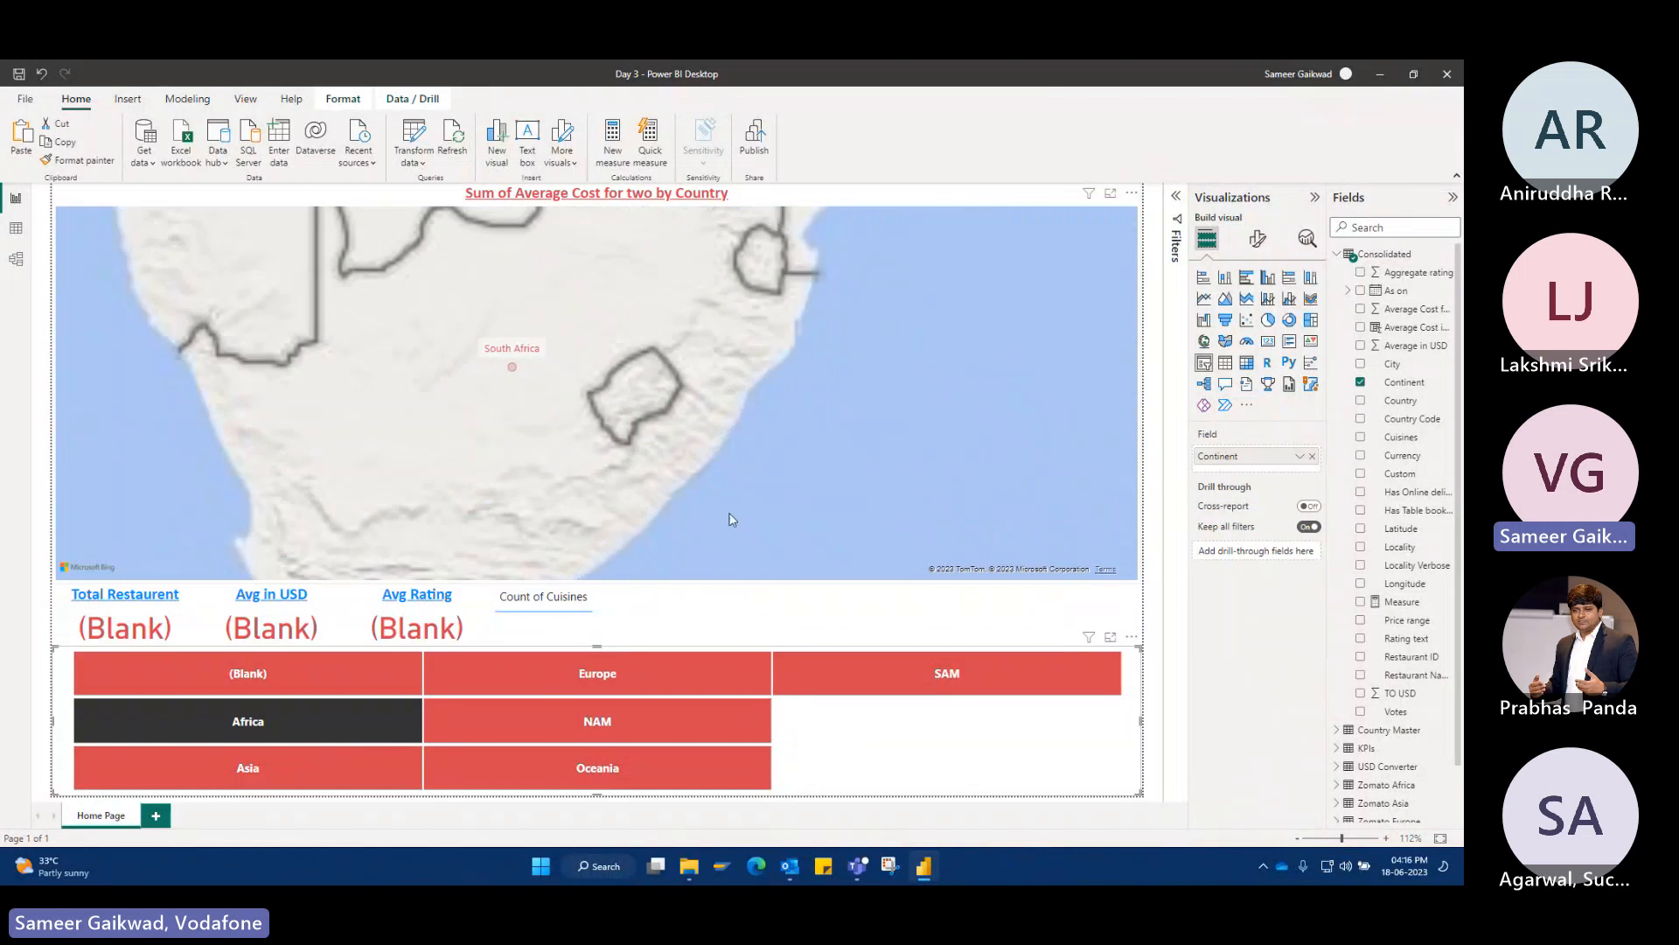
Filter the page by Africa with the Continent slicer and examine the filtered bubble map.
{"action": "left_click", "coordinate": [720, 514]}
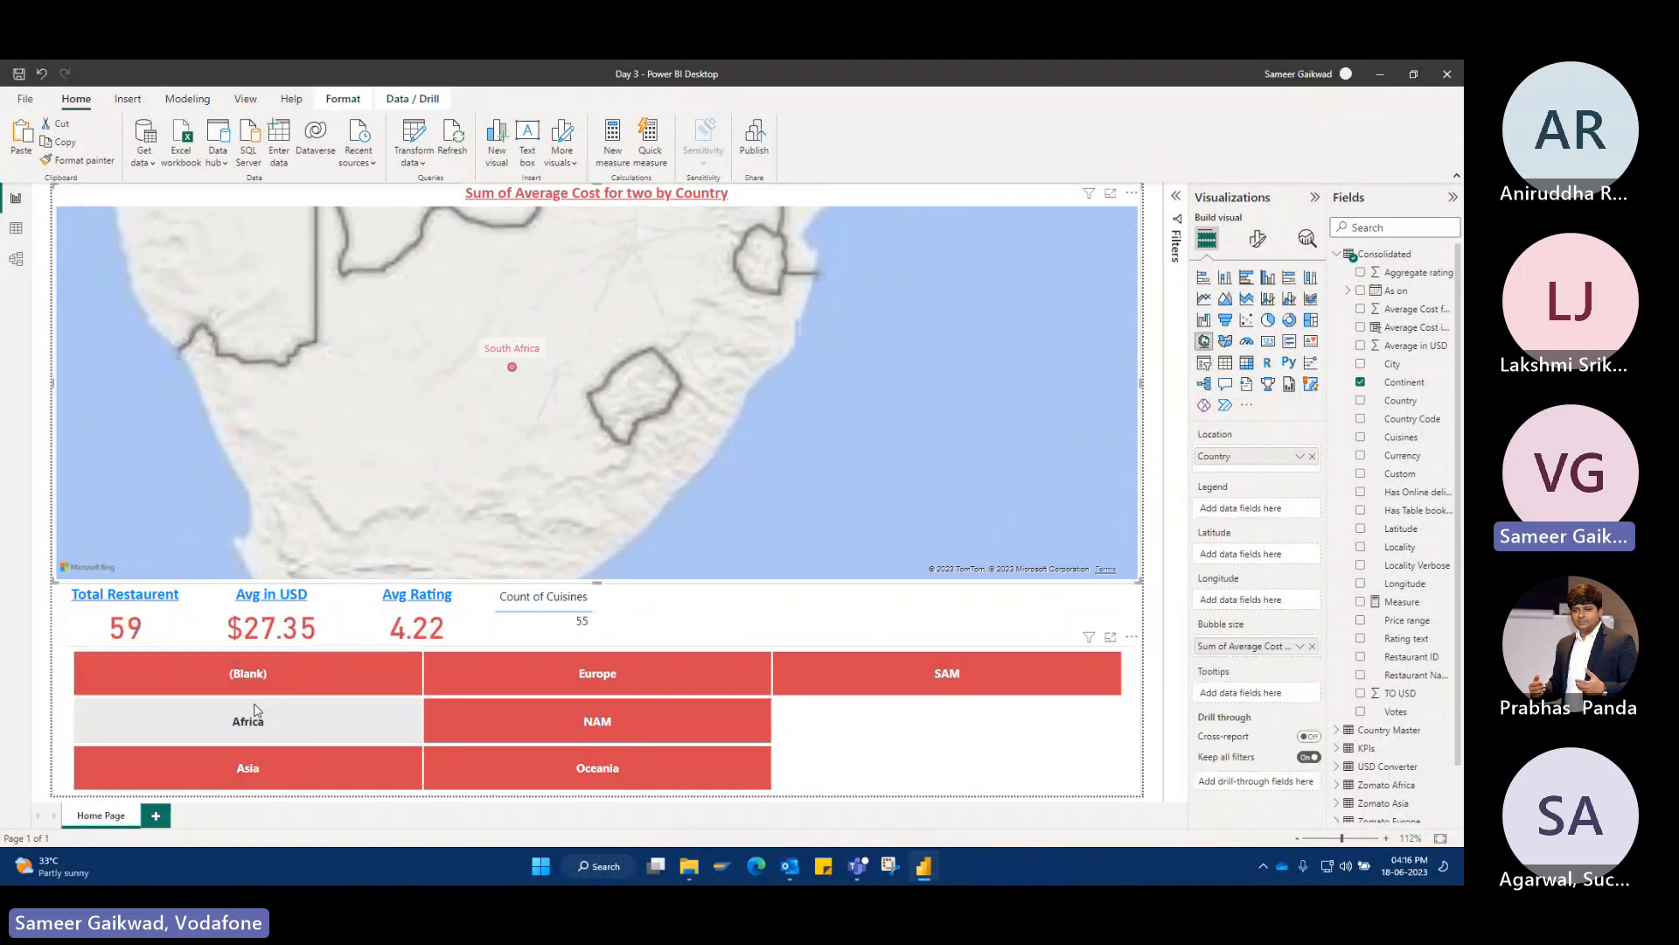
{"action": "left_click", "coordinate": [256, 710]}
{"action": "scroll", "coordinate": [792, 440], "scroll_direction": "down", "scroll_amount": 5}
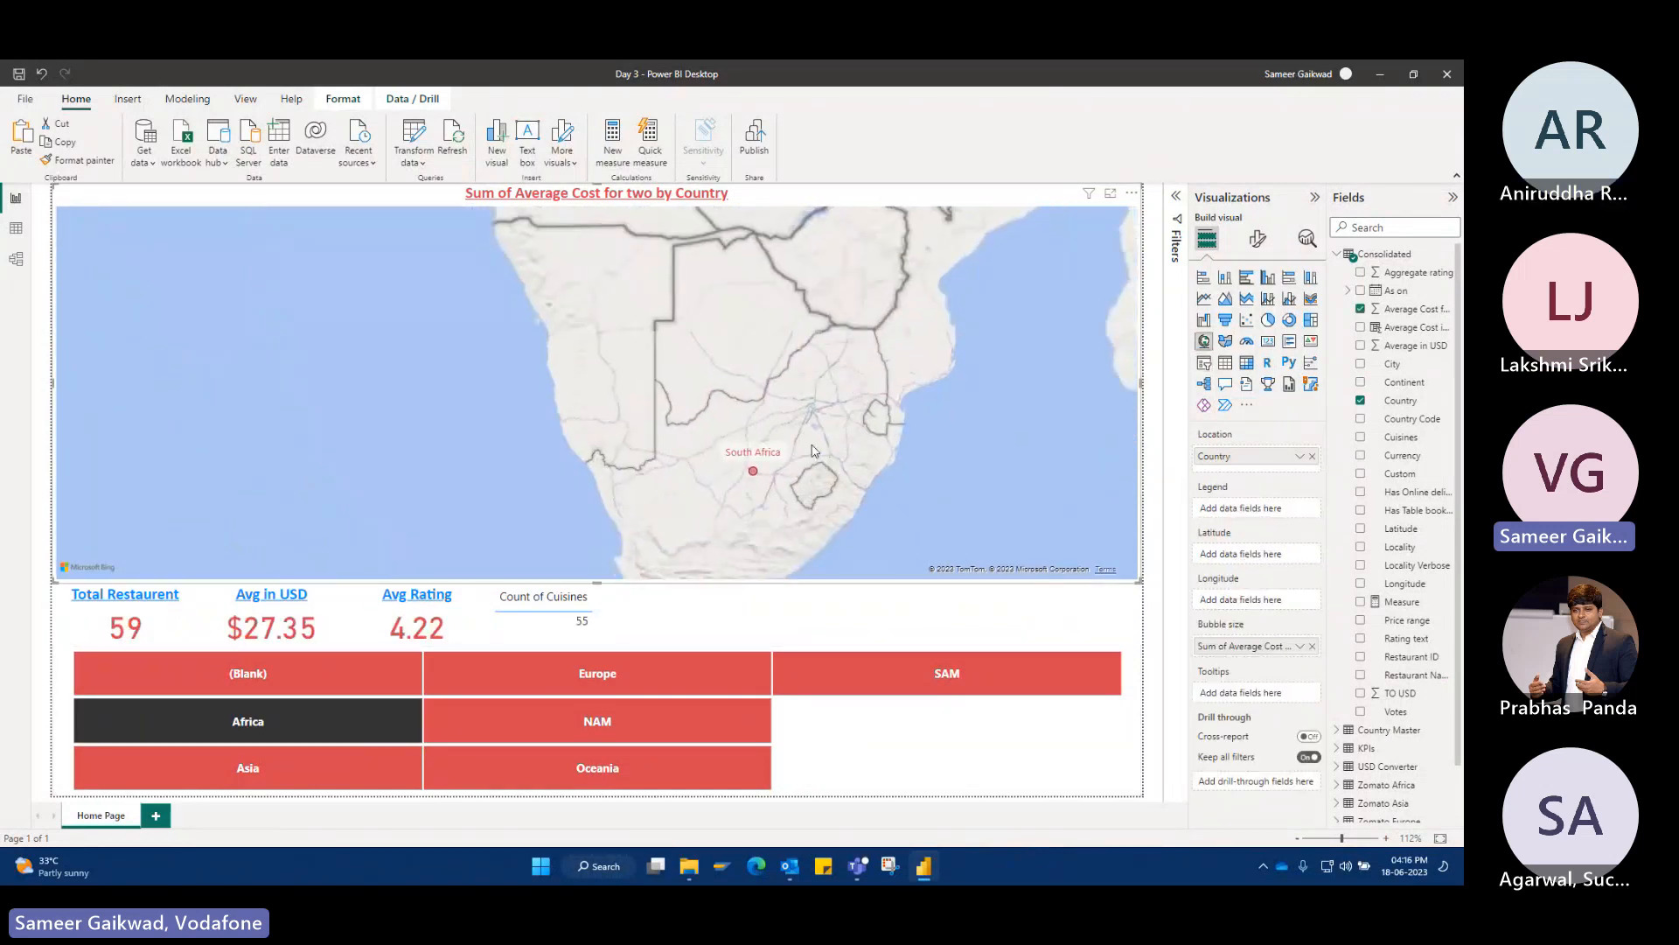
{"action": "scroll", "coordinate": [790, 440], "scroll_direction": "down", "scroll_amount": 5}
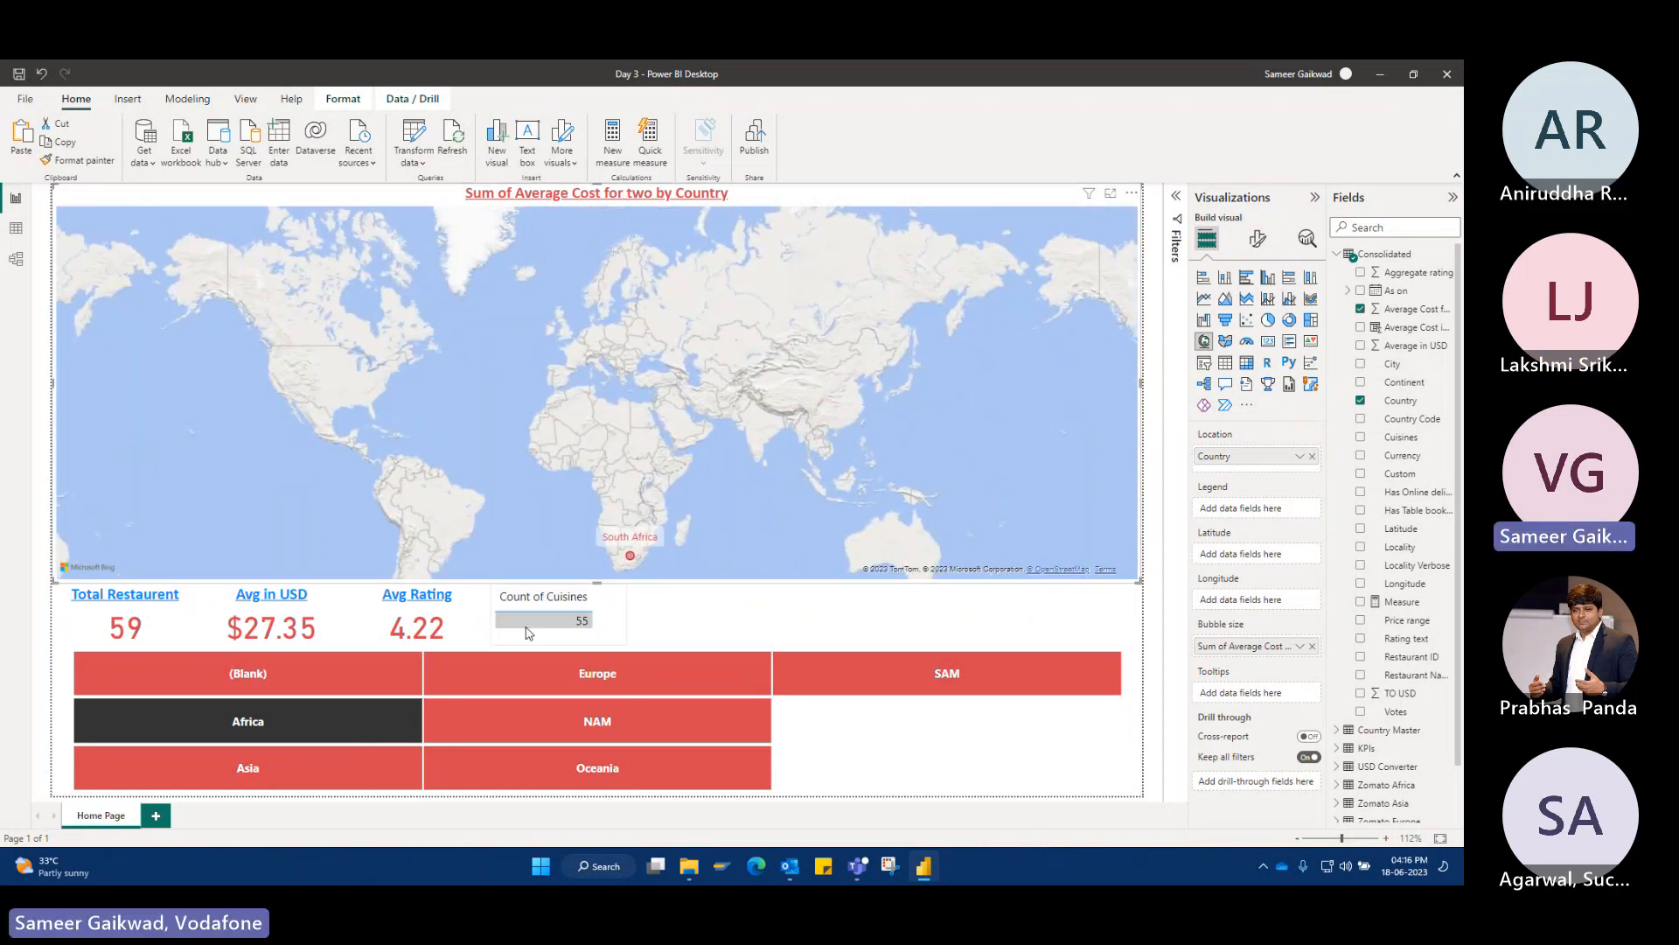
Try to copy the Avg Rating card's formatting onto the Count of Cuisines table with Format Painter.
{"action": "left_click", "coordinate": [618, 630]}
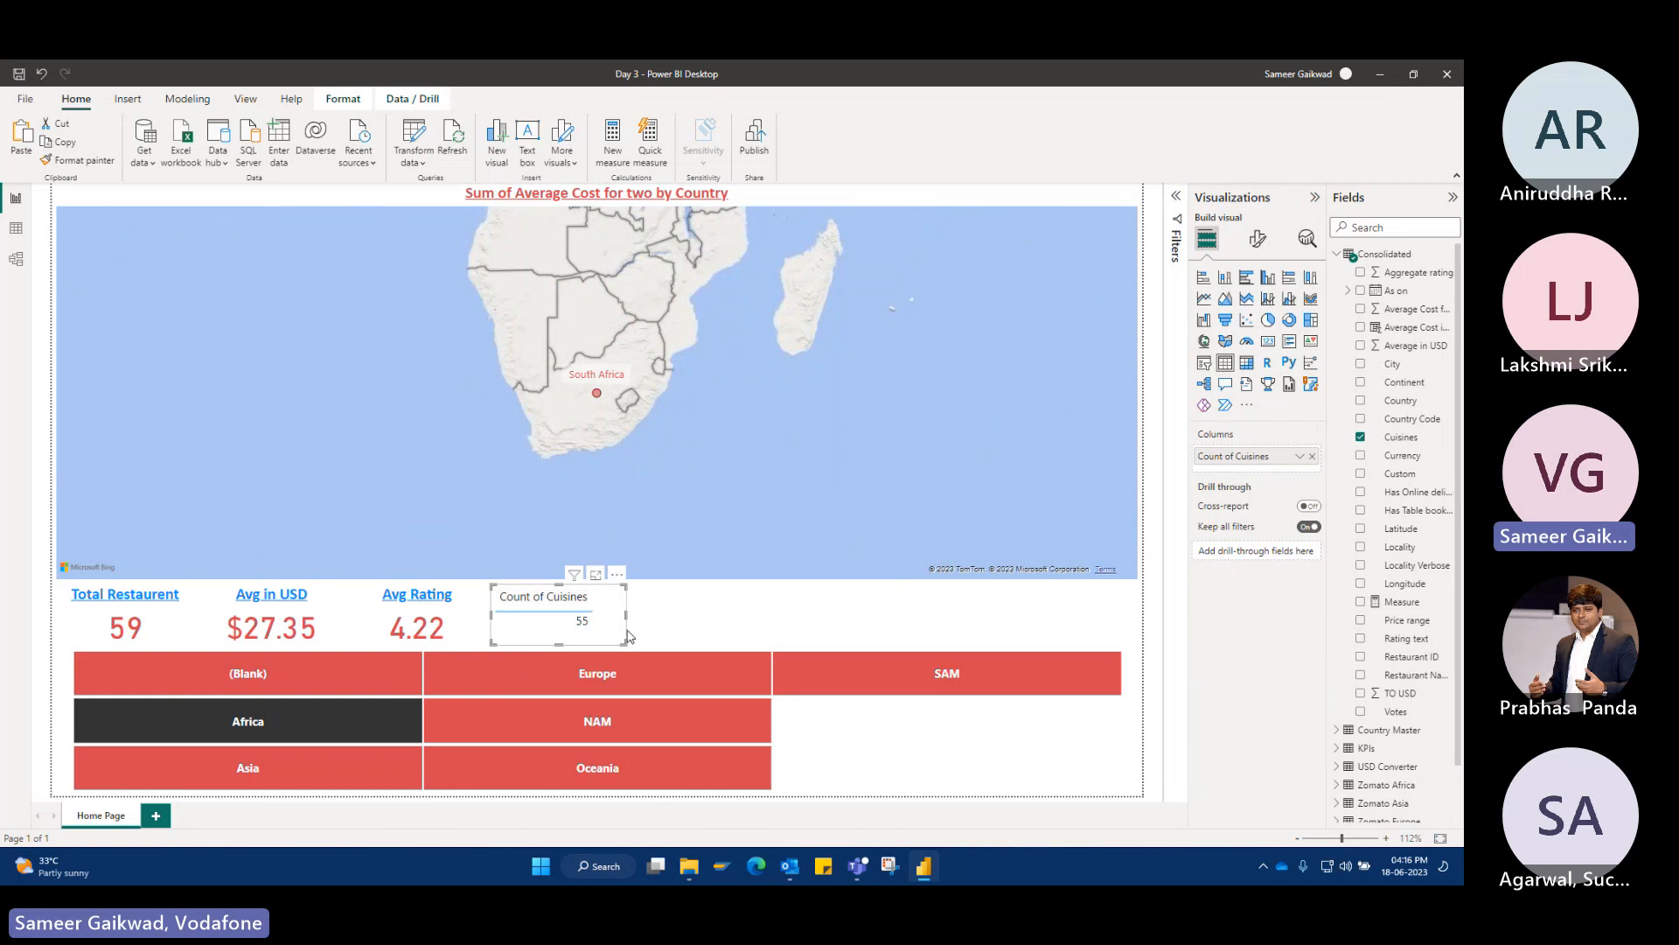
{"action": "left_click", "coordinate": [536, 628]}
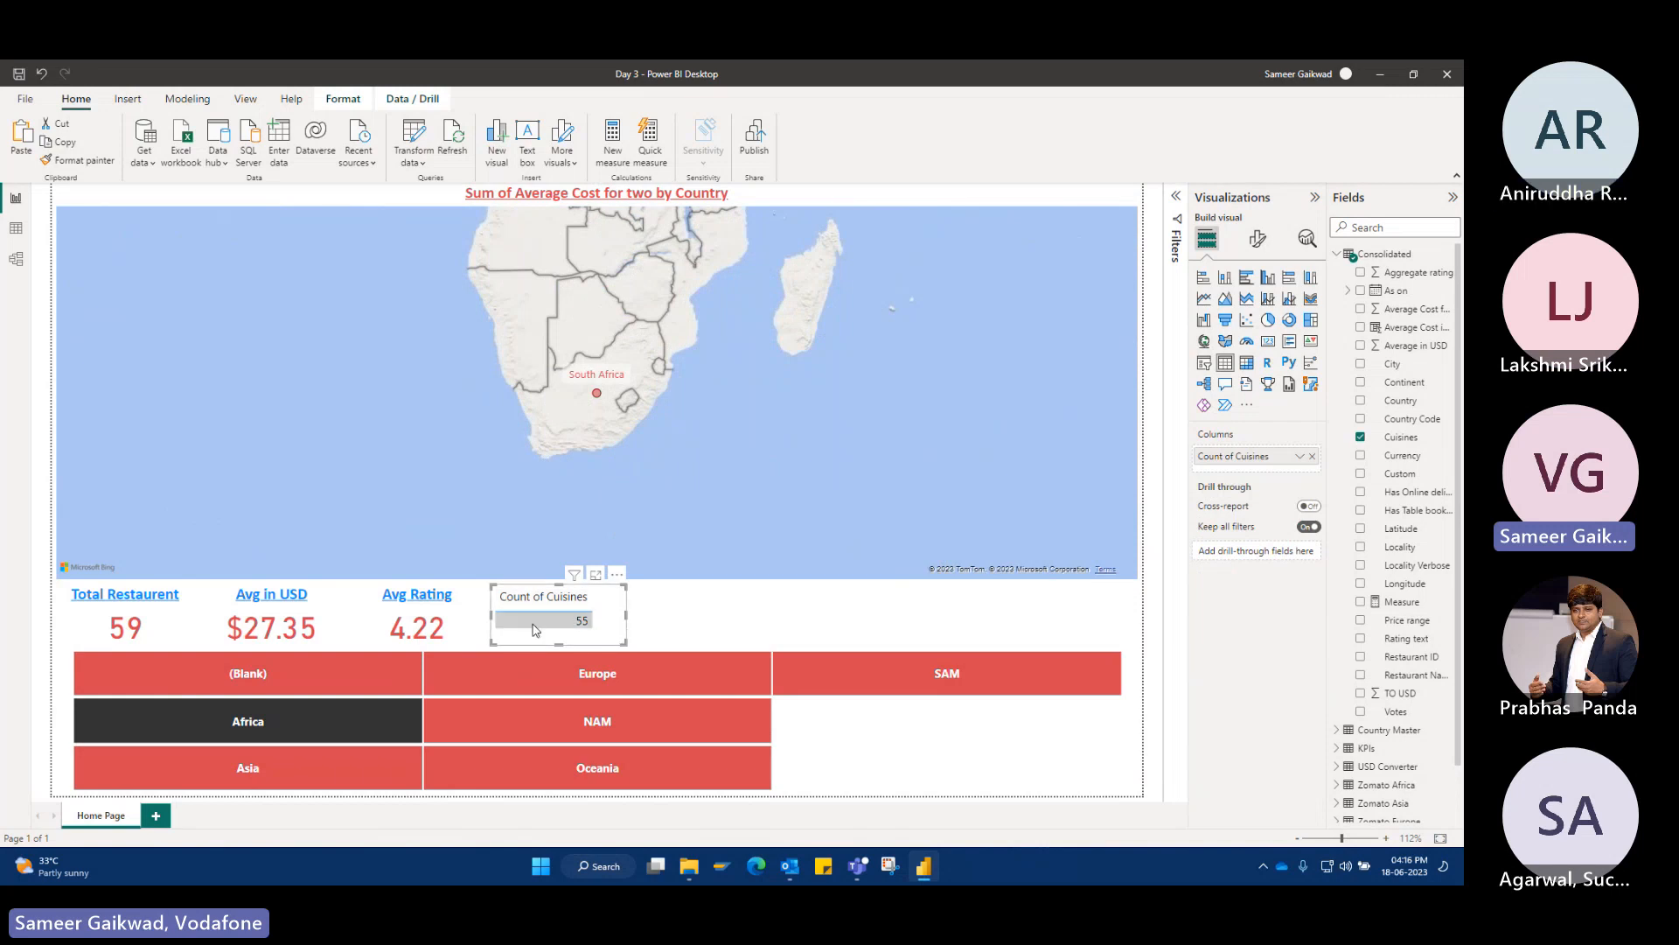
{"action": "left_click", "coordinate": [464, 630]}
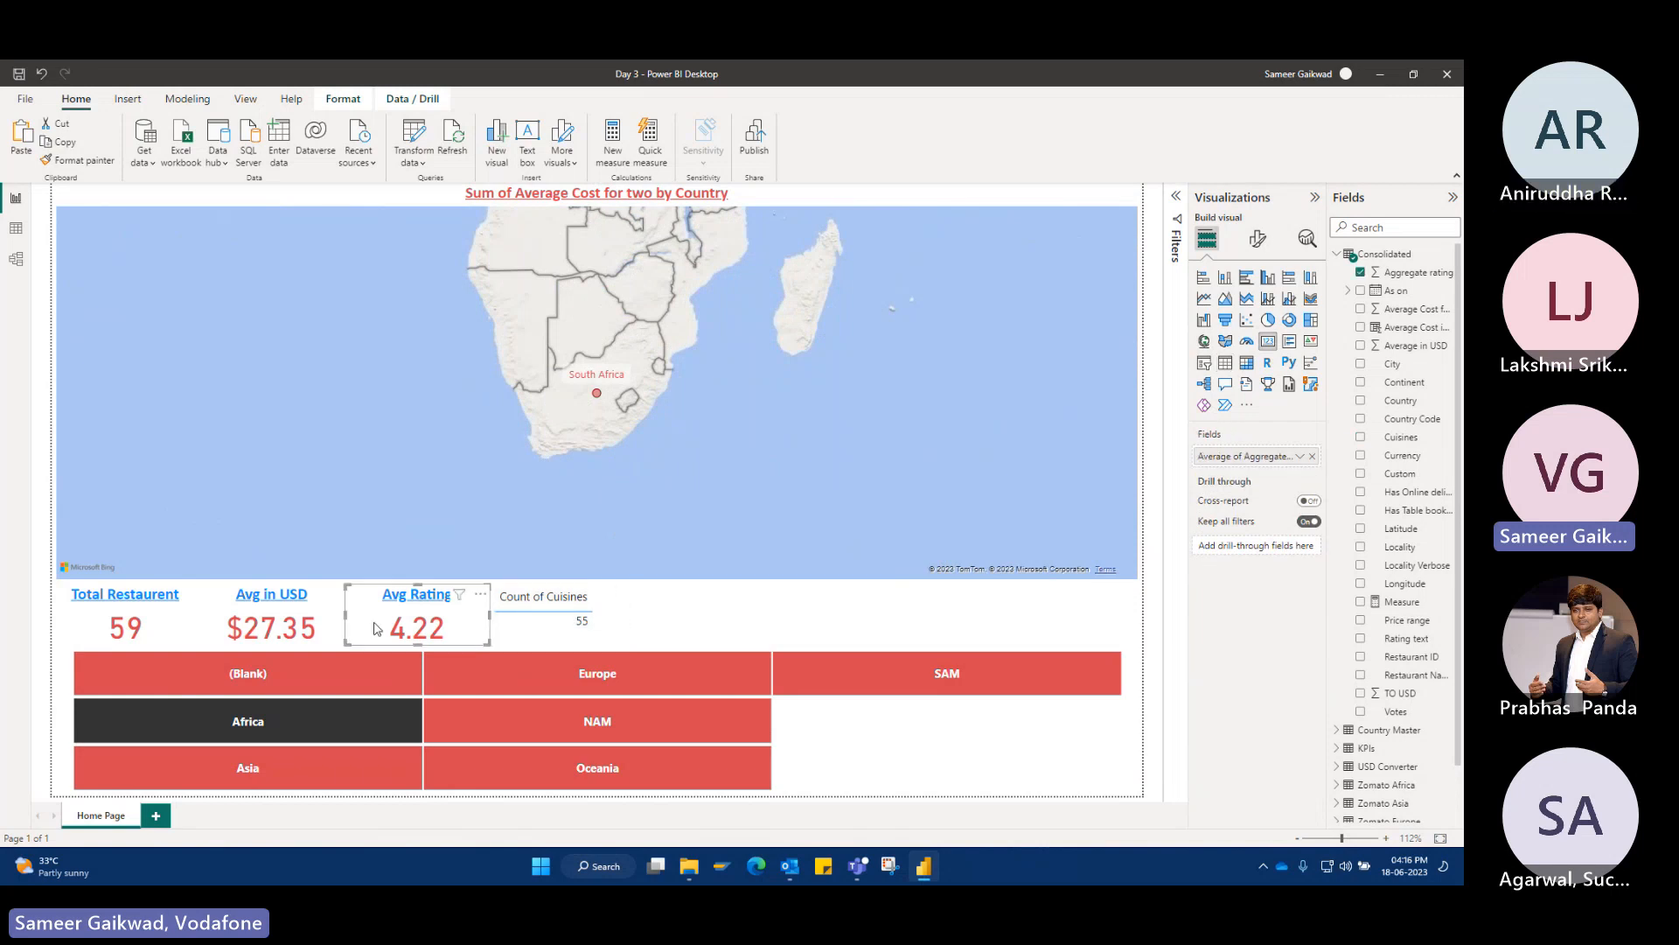
{"action": "left_click", "coordinate": [80, 160]}
{"action": "left_click", "coordinate": [617, 622]}
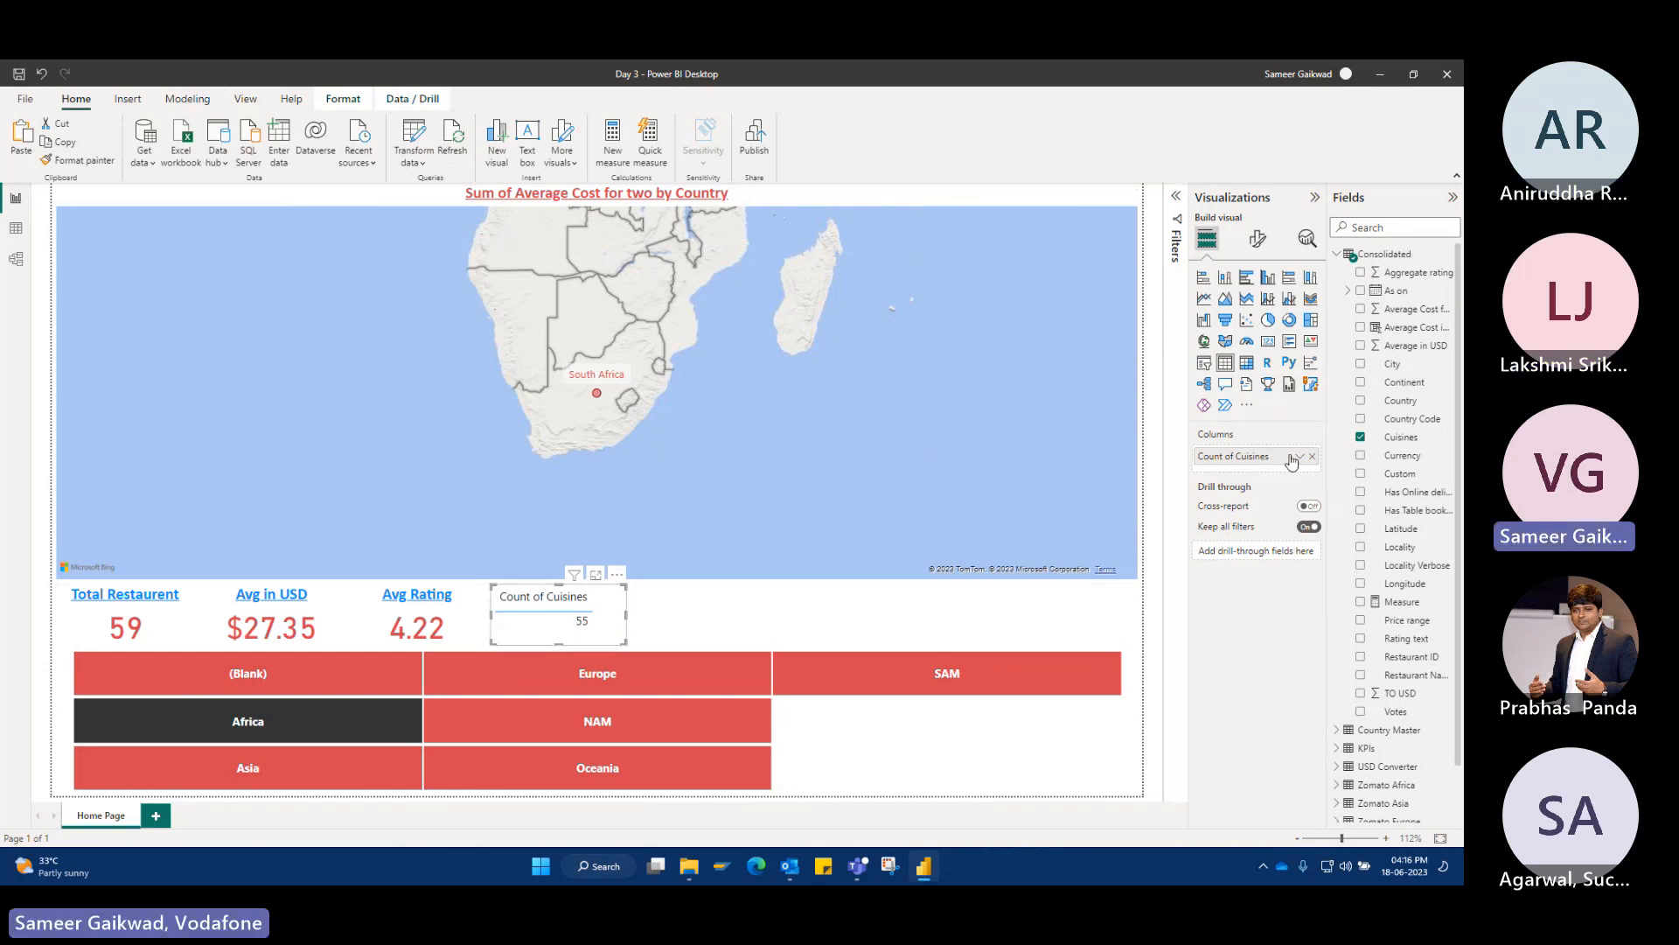
Convert the Count of Cuisines table to a card and copy the Avg Rating card's formatting onto it.
{"action": "left_click", "coordinate": [1260, 241]}
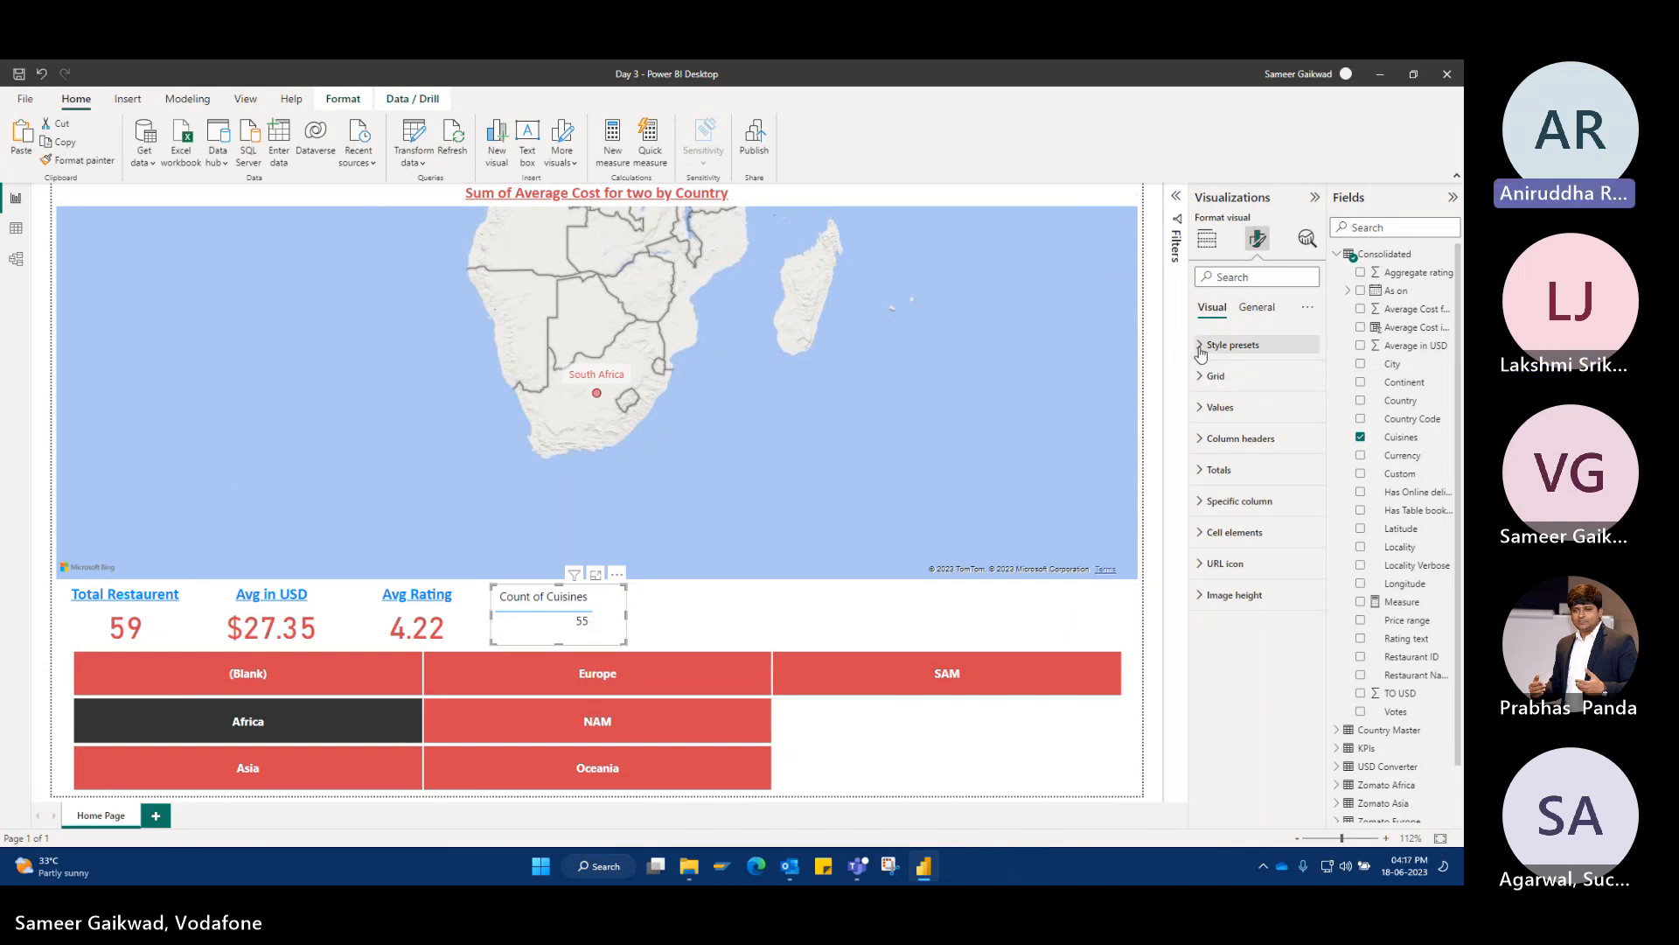
{"action": "left_click", "coordinate": [1207, 238]}
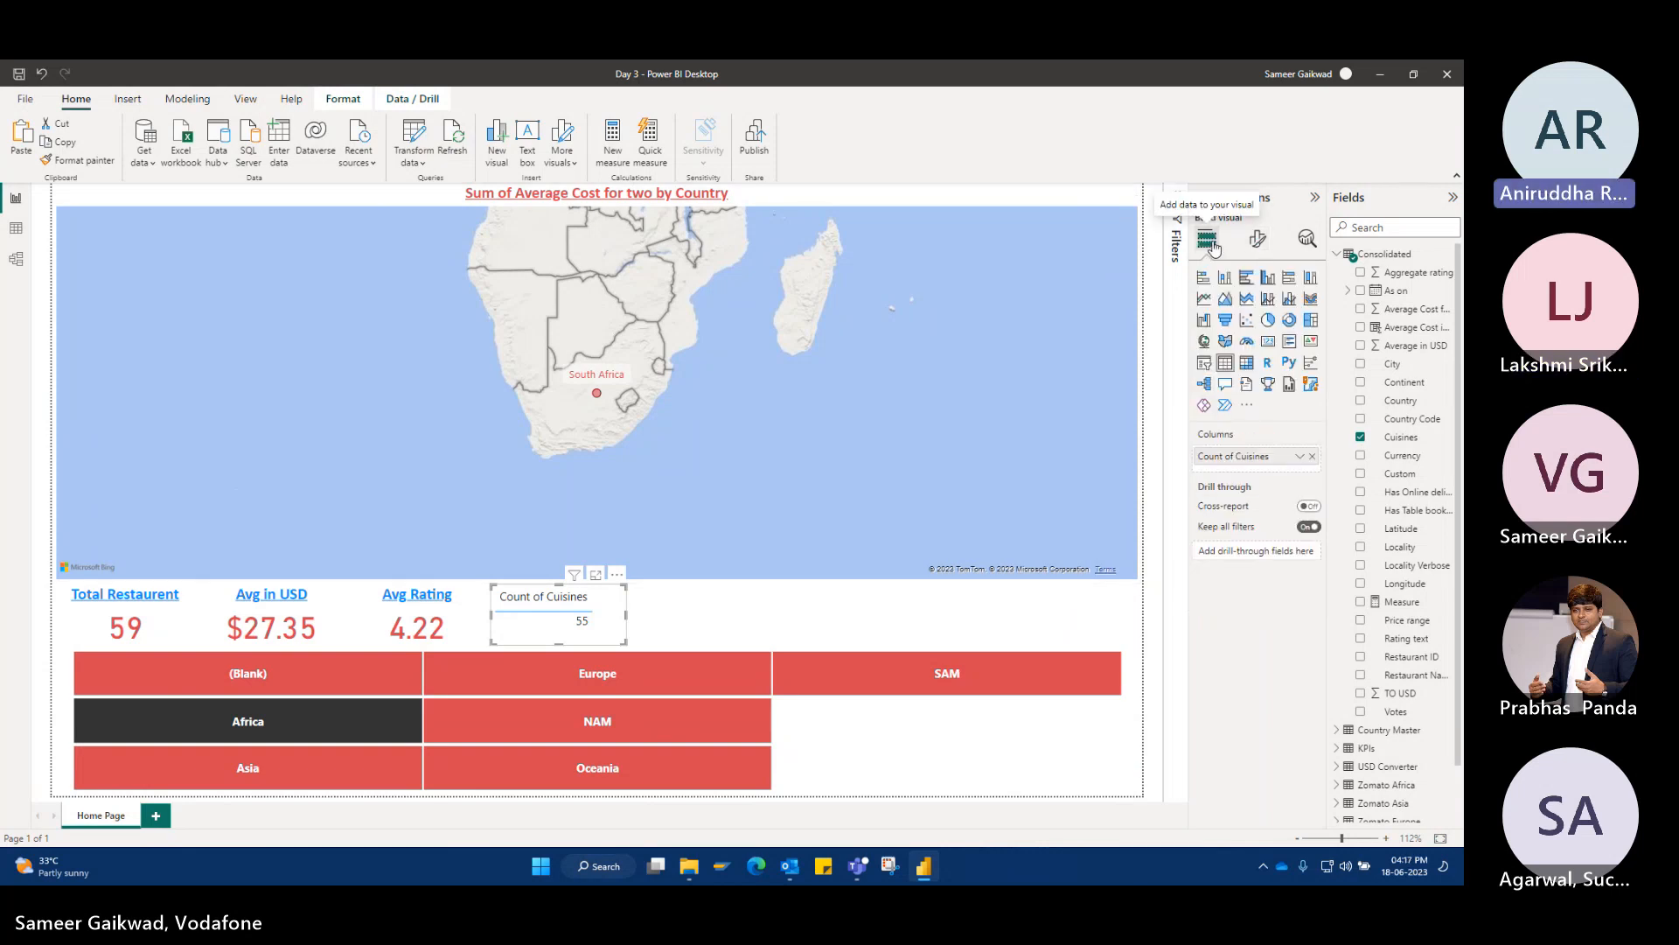
{"action": "left_click", "coordinate": [1268, 341]}
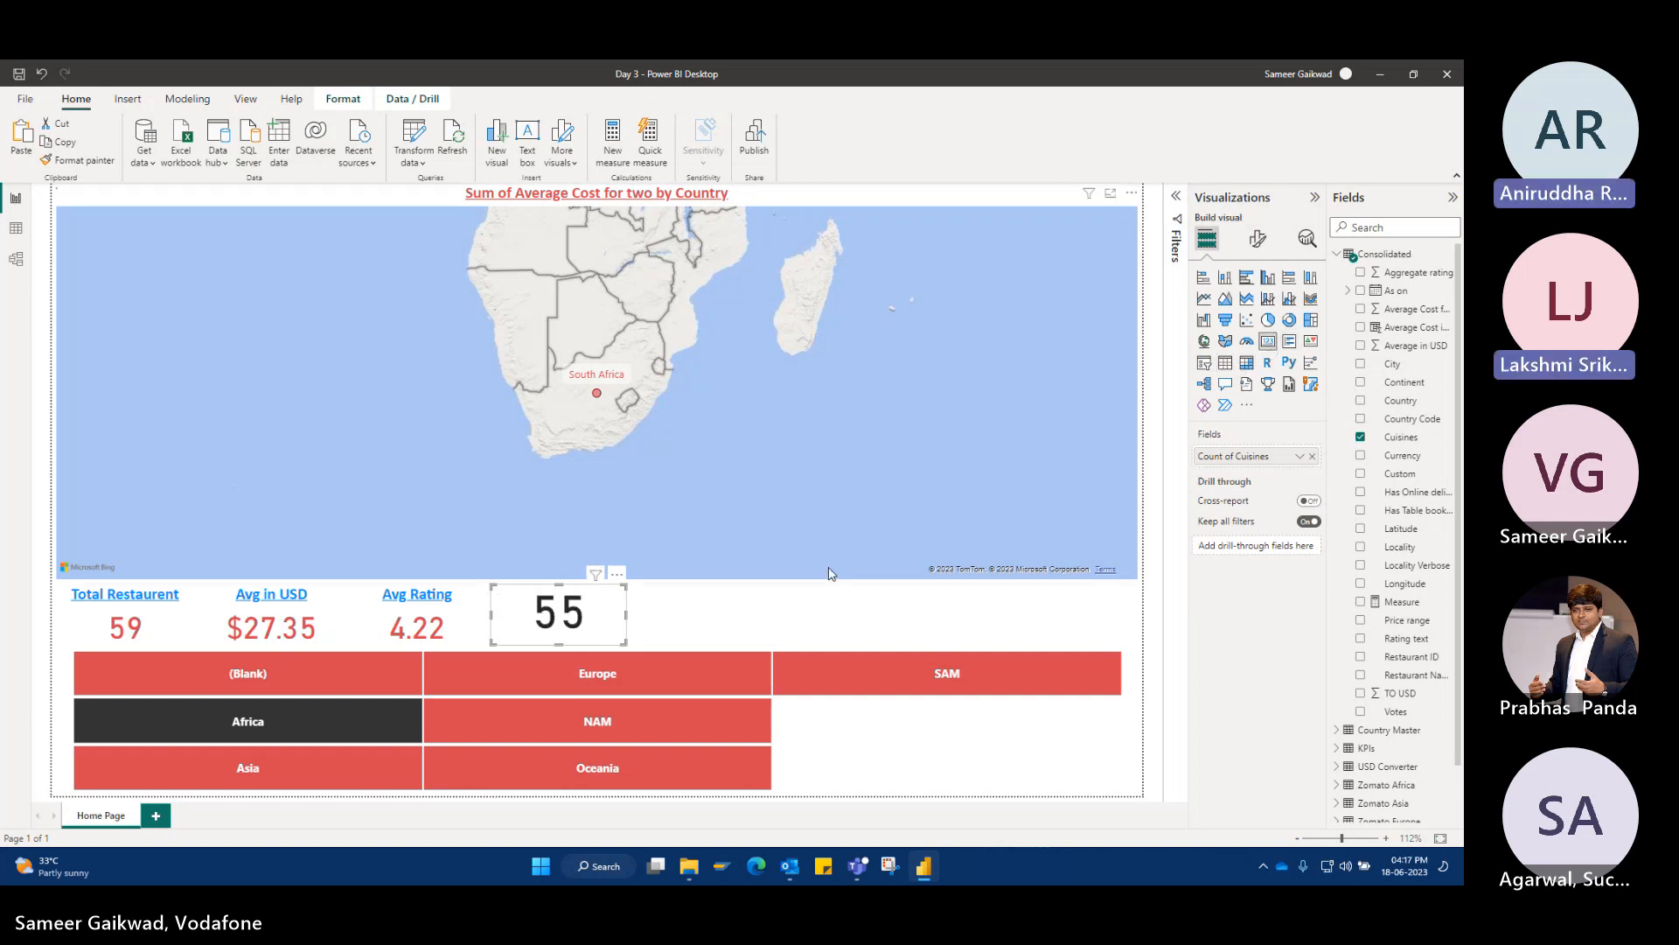
{"action": "left_click", "coordinate": [472, 631]}
{"action": "left_click", "coordinate": [79, 160]}
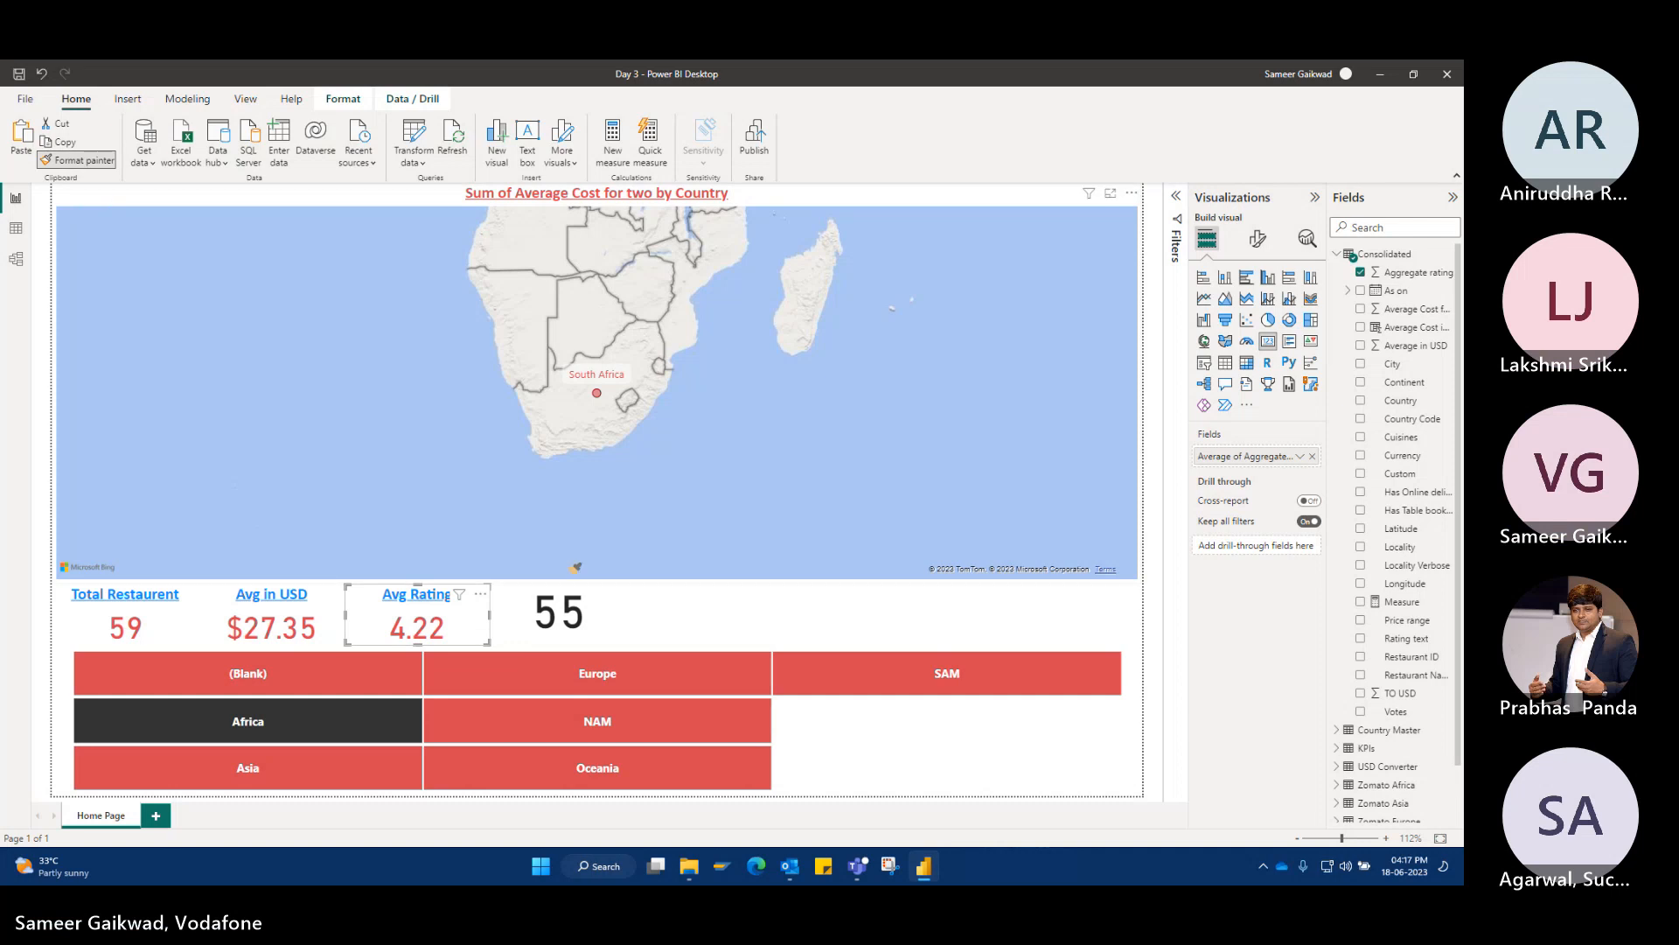
{"action": "left_click", "coordinate": [565, 612]}
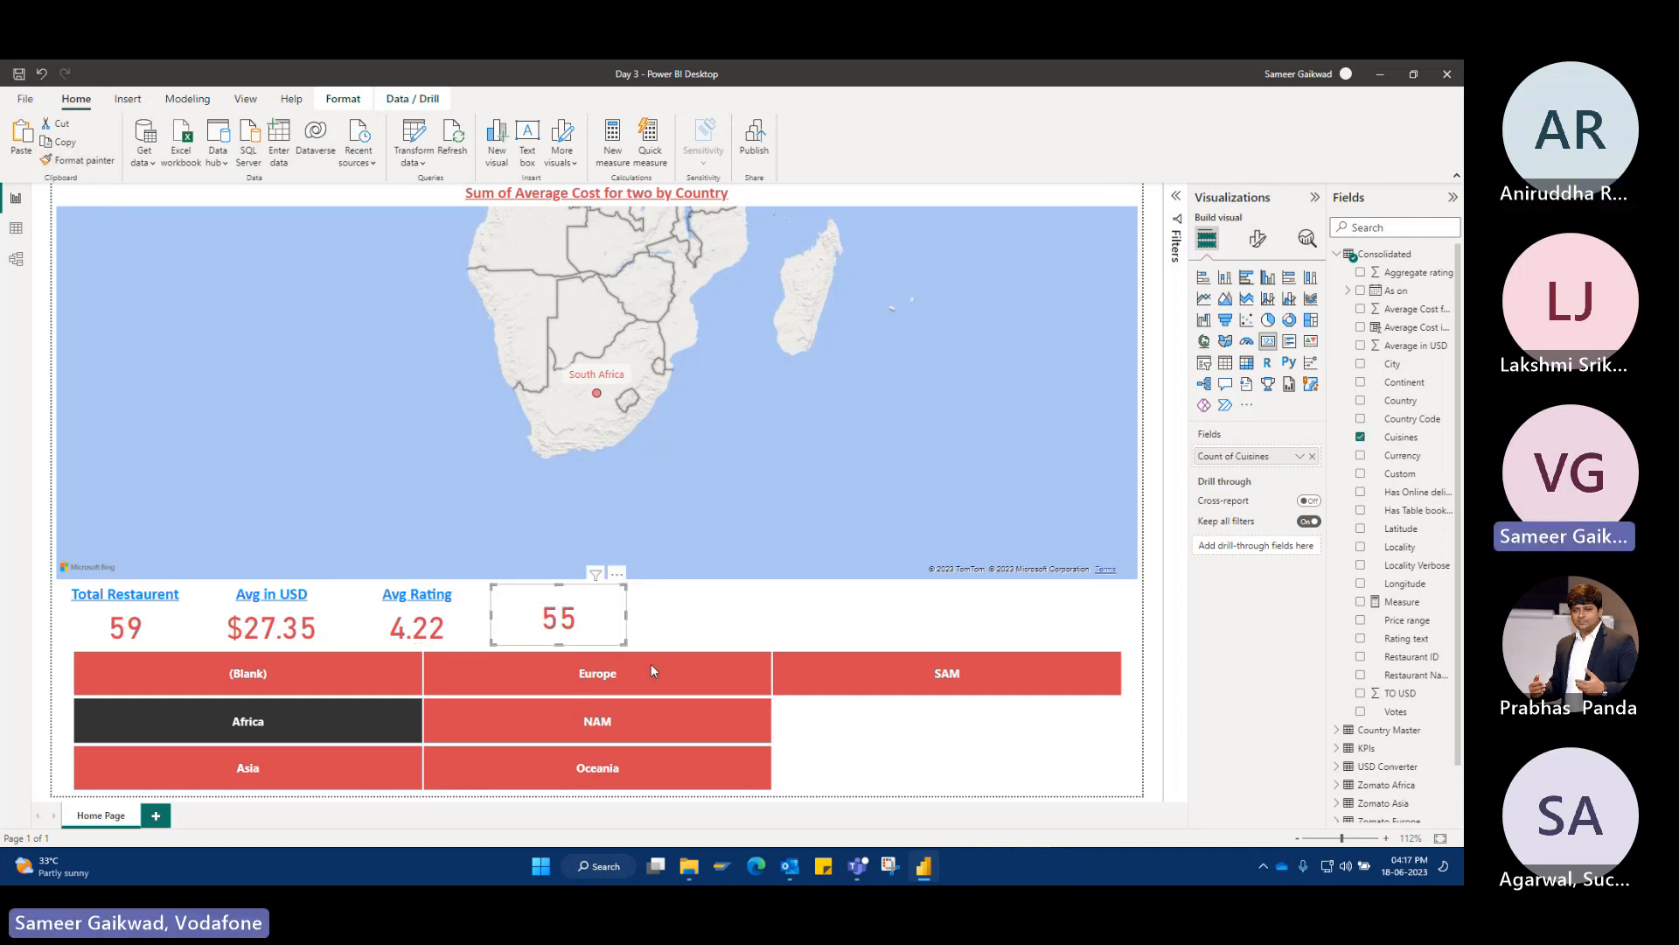
Test the cuisines card by filtering the page by NAM and Oceania in the Continent slicer.
{"action": "left_click", "coordinate": [487, 722]}
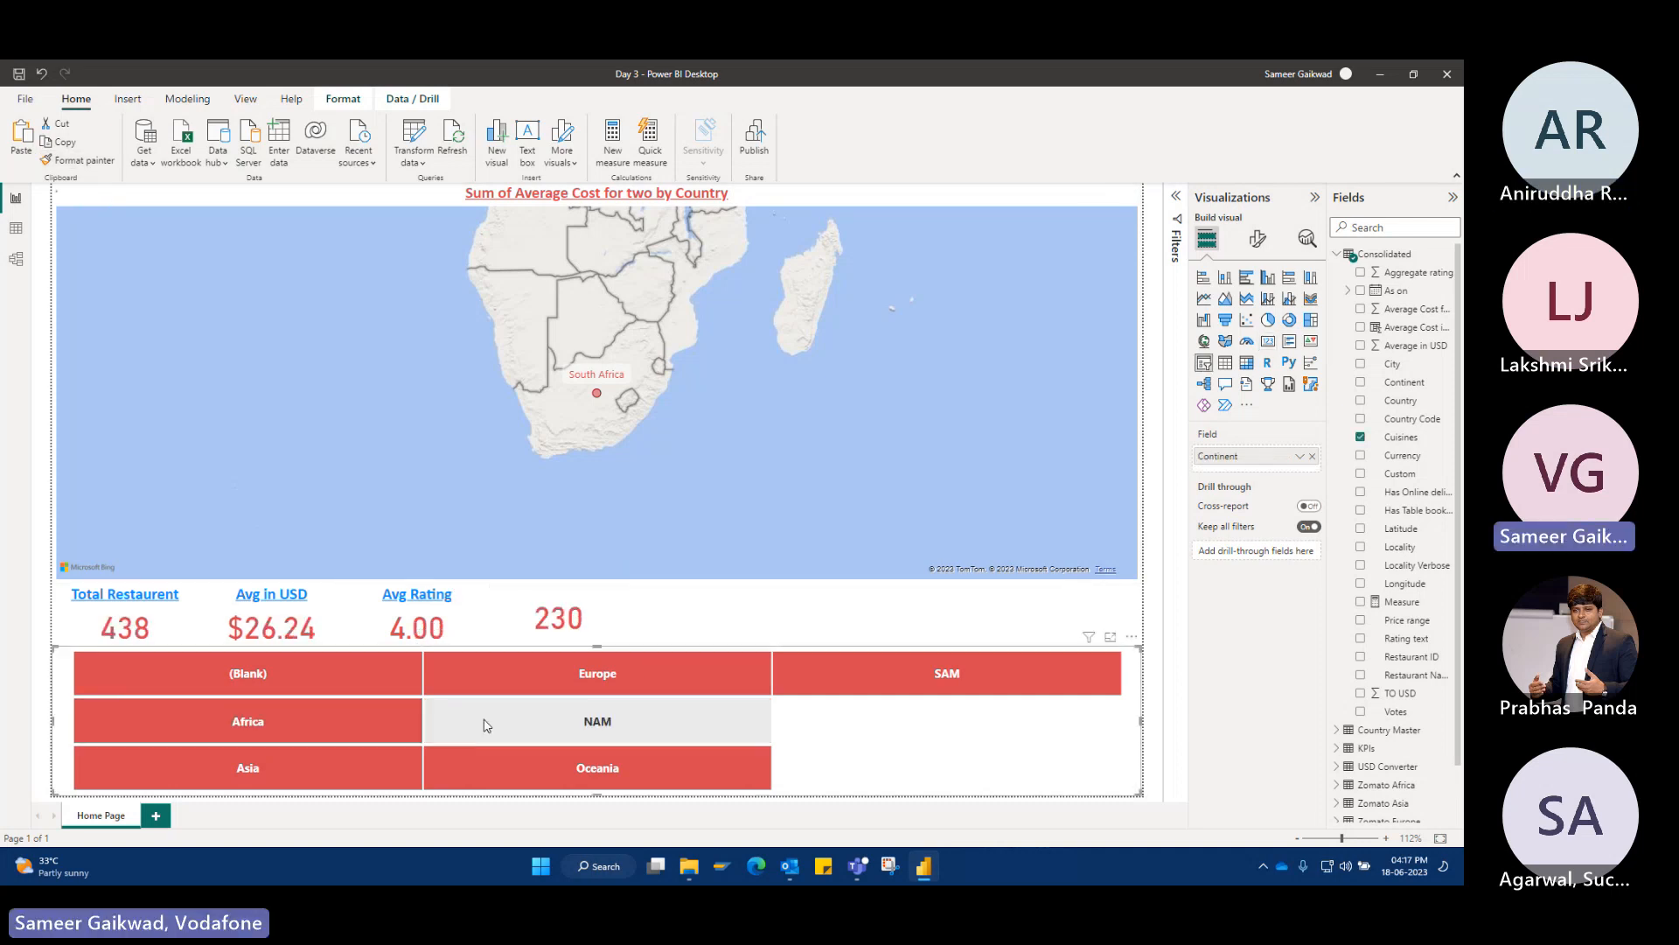
{"action": "left_click", "coordinate": [475, 769]}
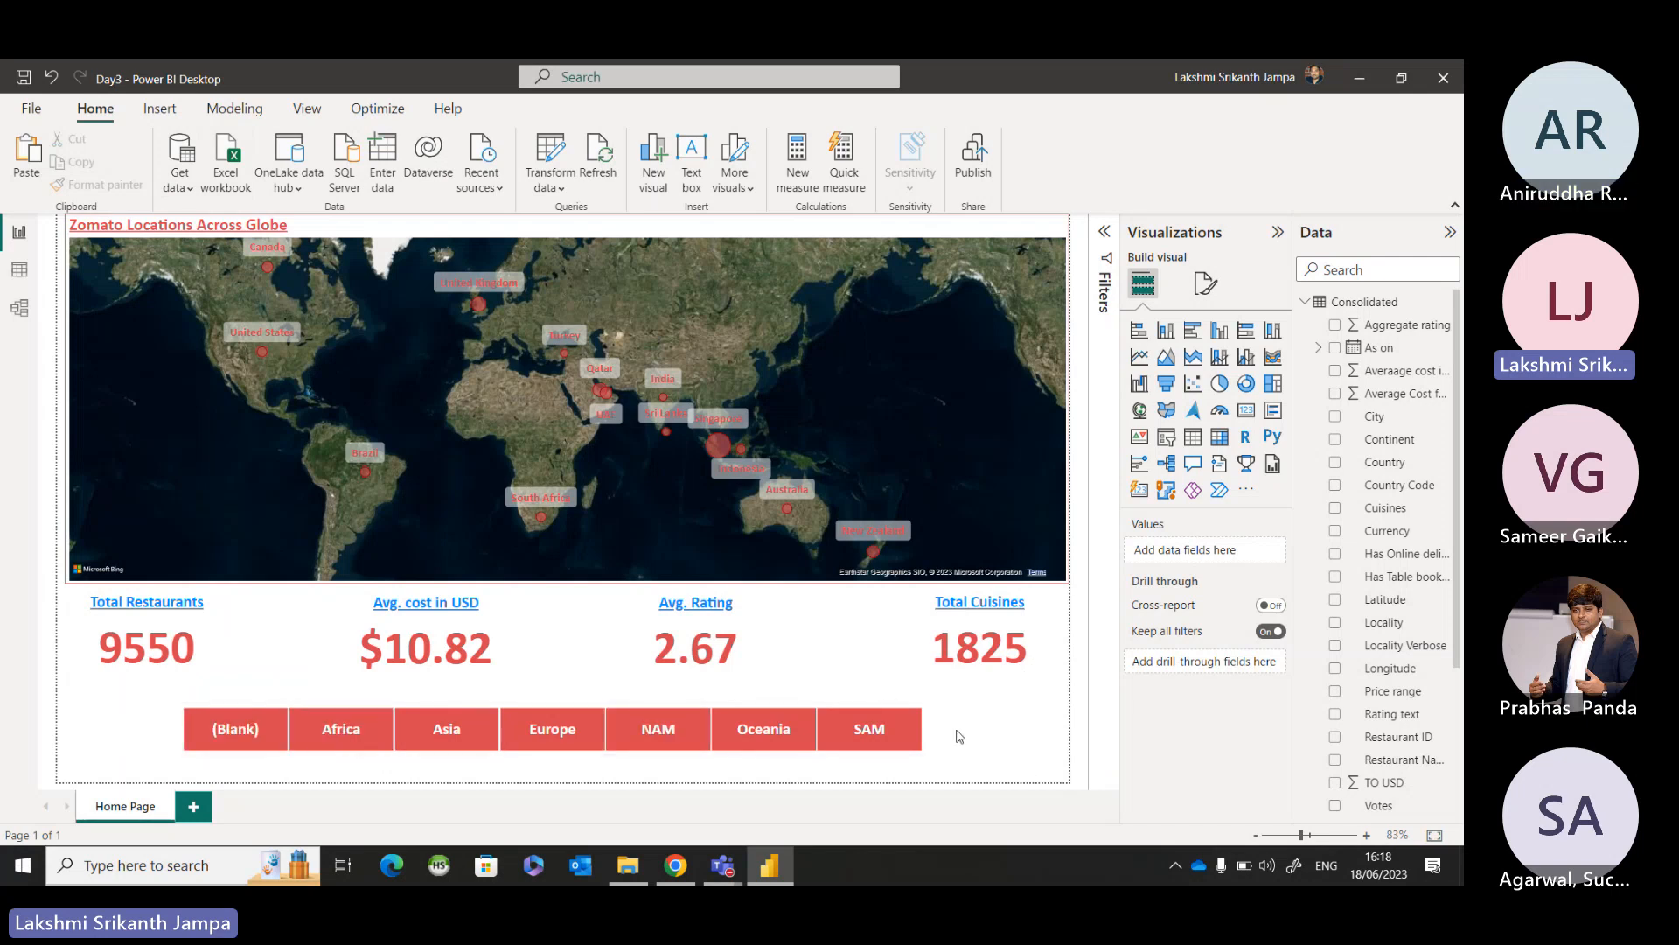
Insert the Zomato 1 picture from the Images folder inside Data Sets onto the Home Page.
{"action": "left_click", "coordinate": [160, 109]}
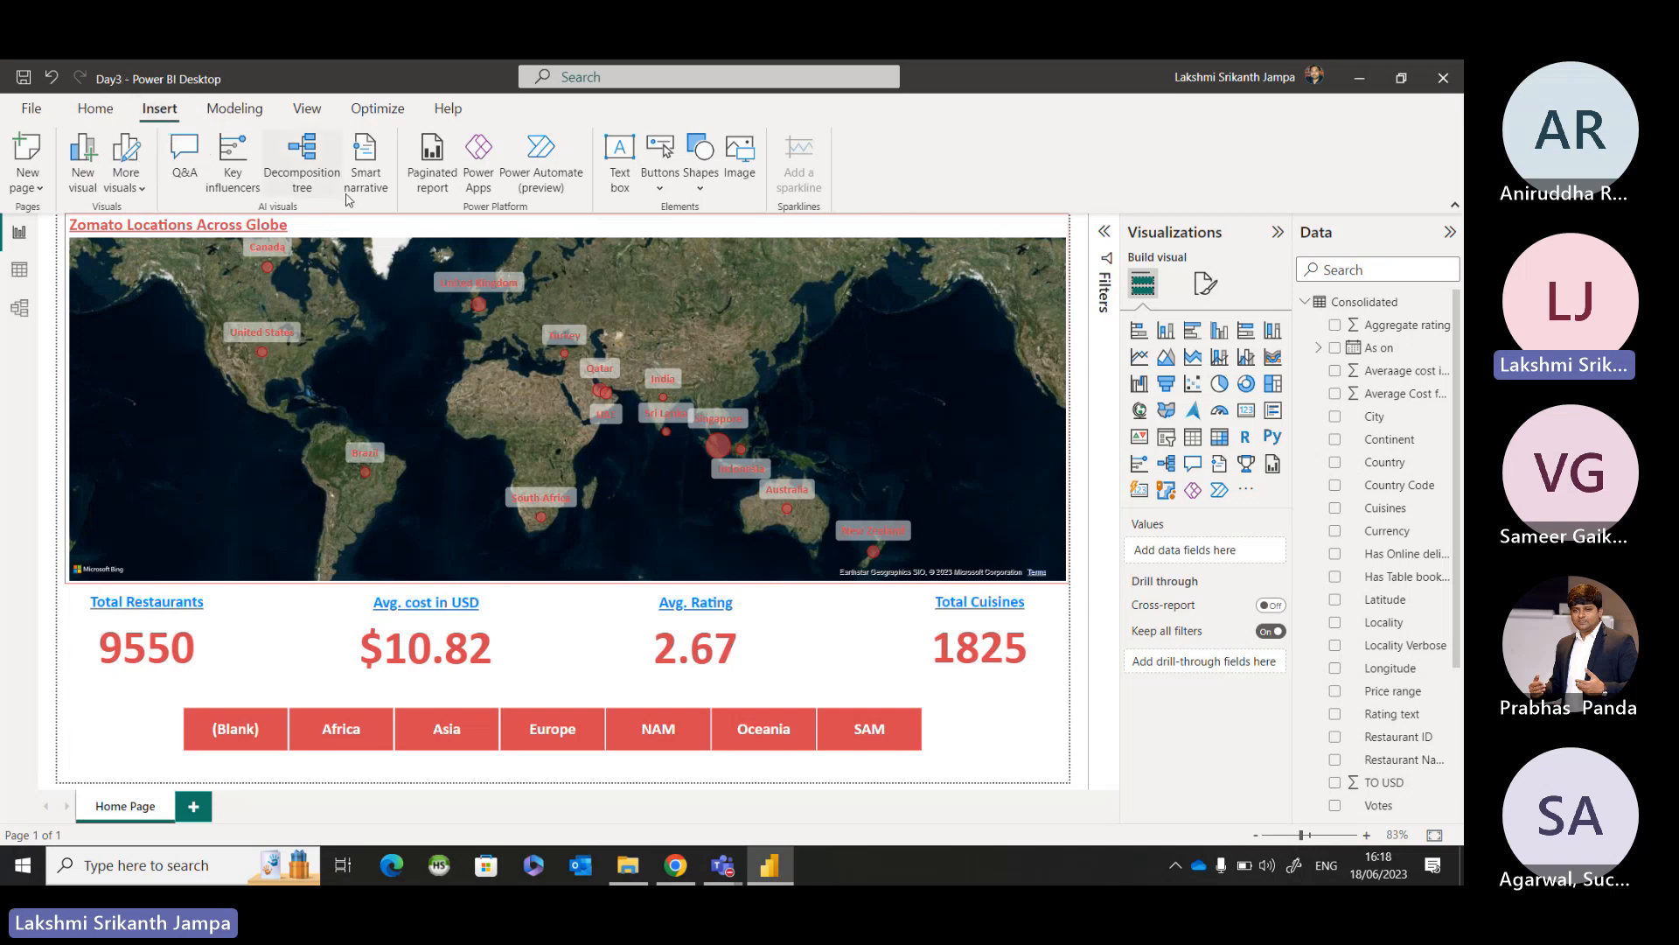
{"action": "left_click", "coordinate": [734, 175]}
{"action": "left_click", "coordinate": [669, 209]}
{"action": "left_click", "coordinate": [729, 161]}
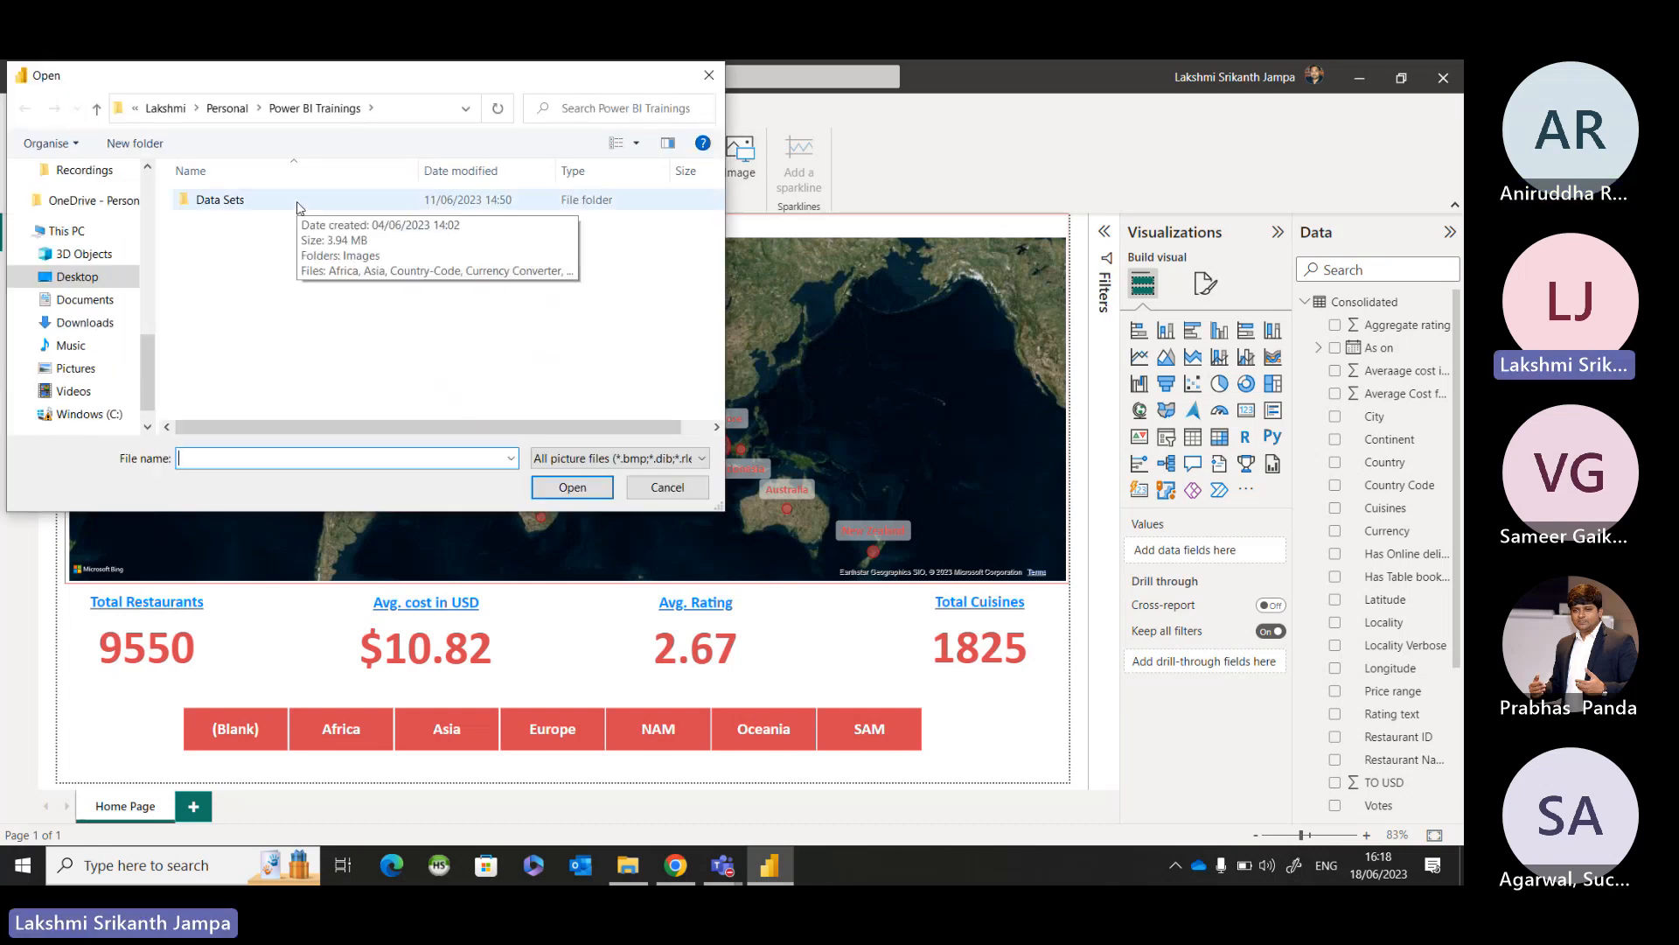
{"action": "double_click", "coordinate": [238, 211]}
{"action": "double_click", "coordinate": [236, 211]}
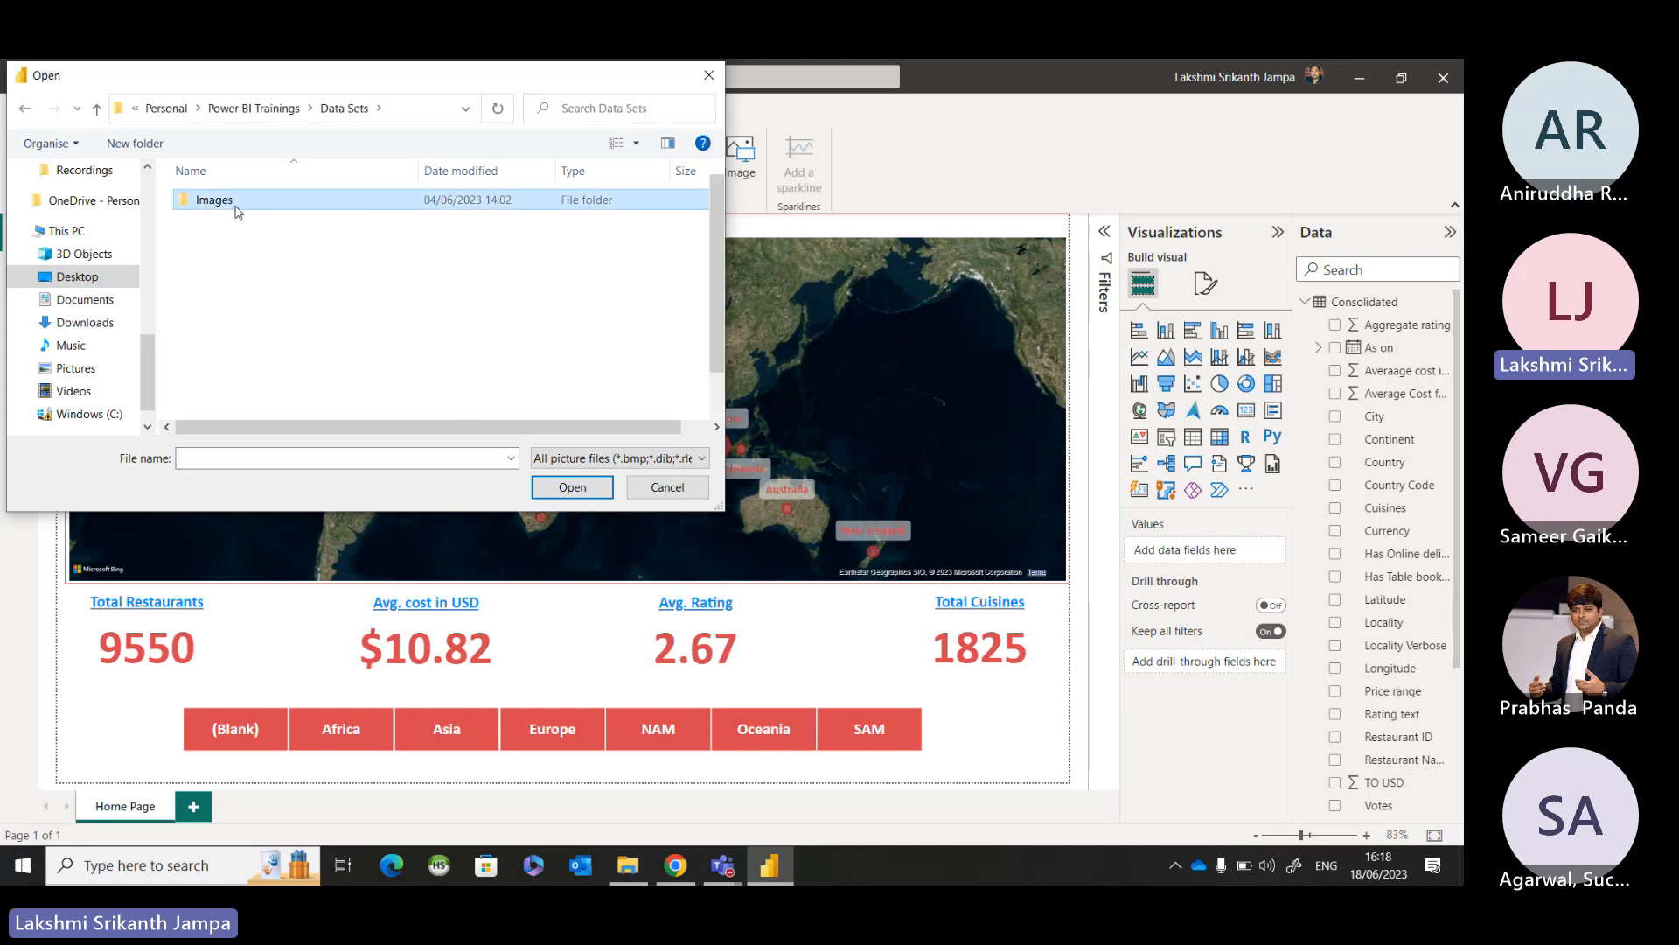
{"action": "scroll", "coordinate": [299, 309], "scroll_direction": "down", "scroll_amount": 1}
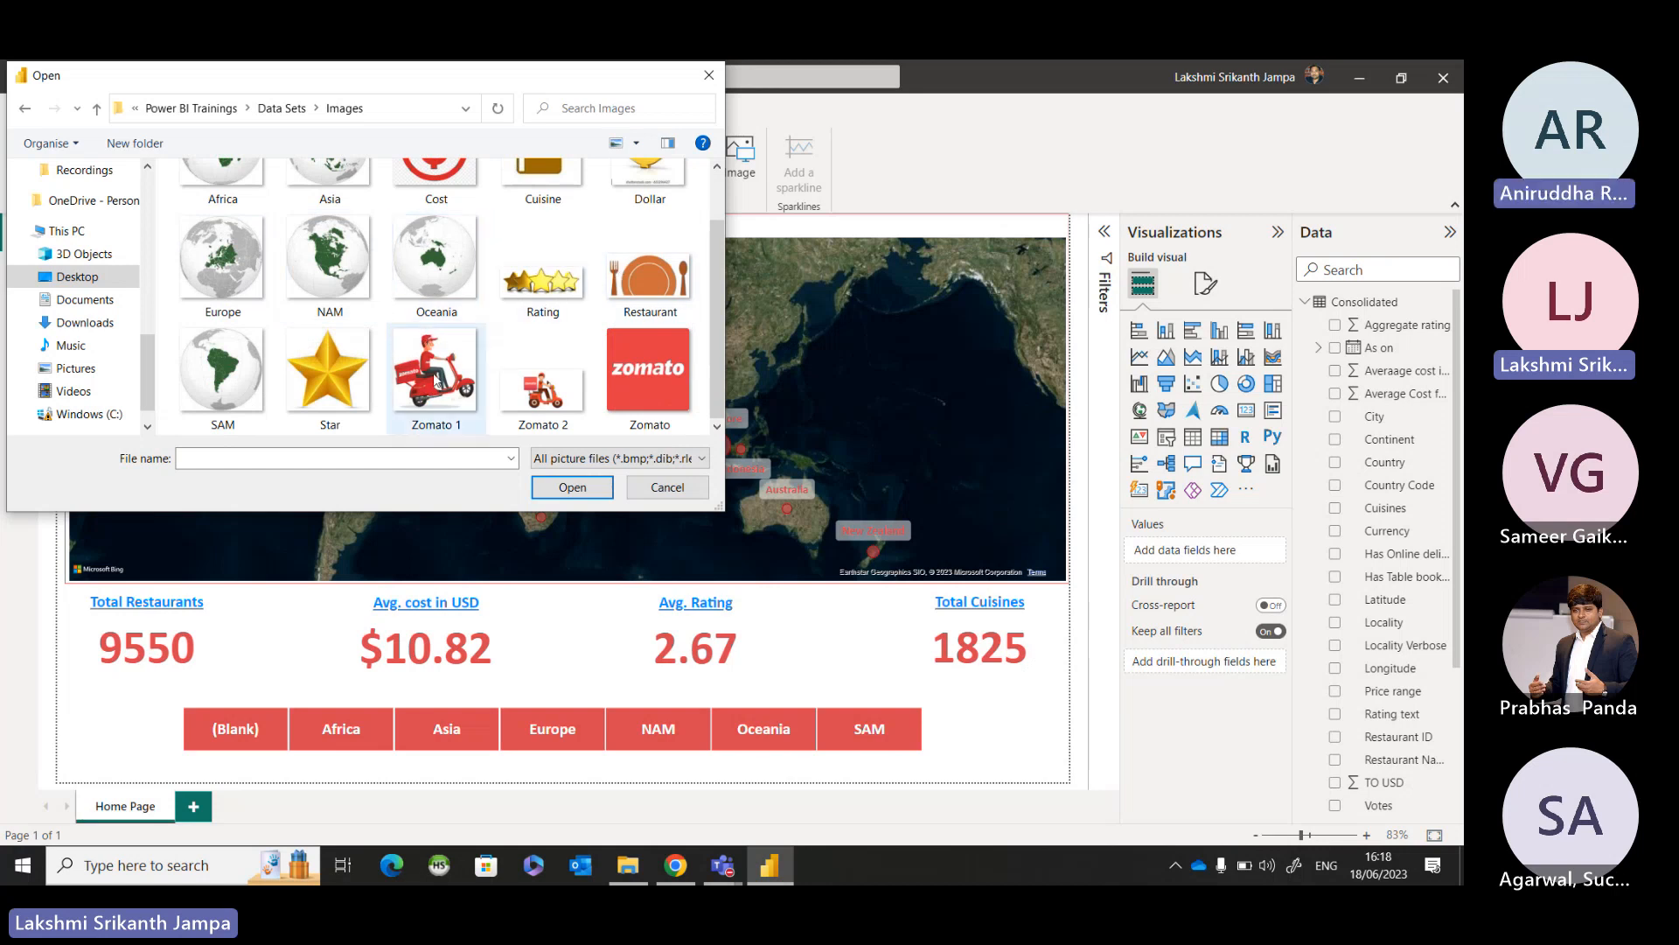
{"action": "key", "text": "ctrl"}
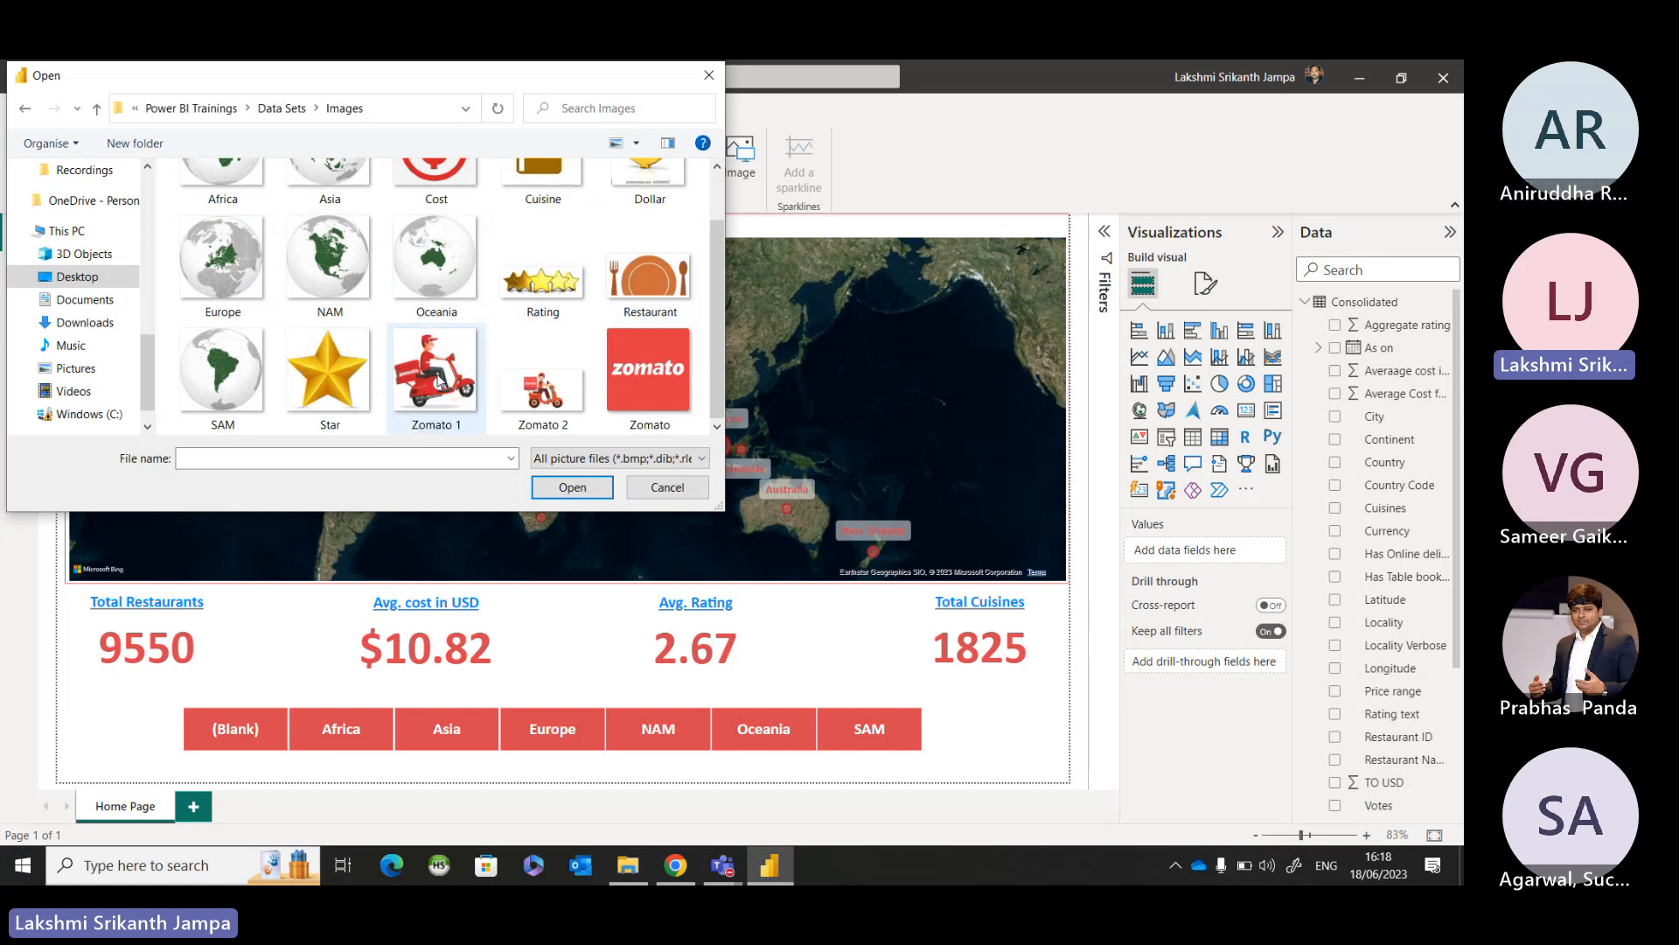
{"action": "key", "text": "ctrl"}
{"action": "key", "text": "ctrl"}
{"action": "key", "text": "ctrl"}
{"action": "left_click", "coordinate": [440, 387]}
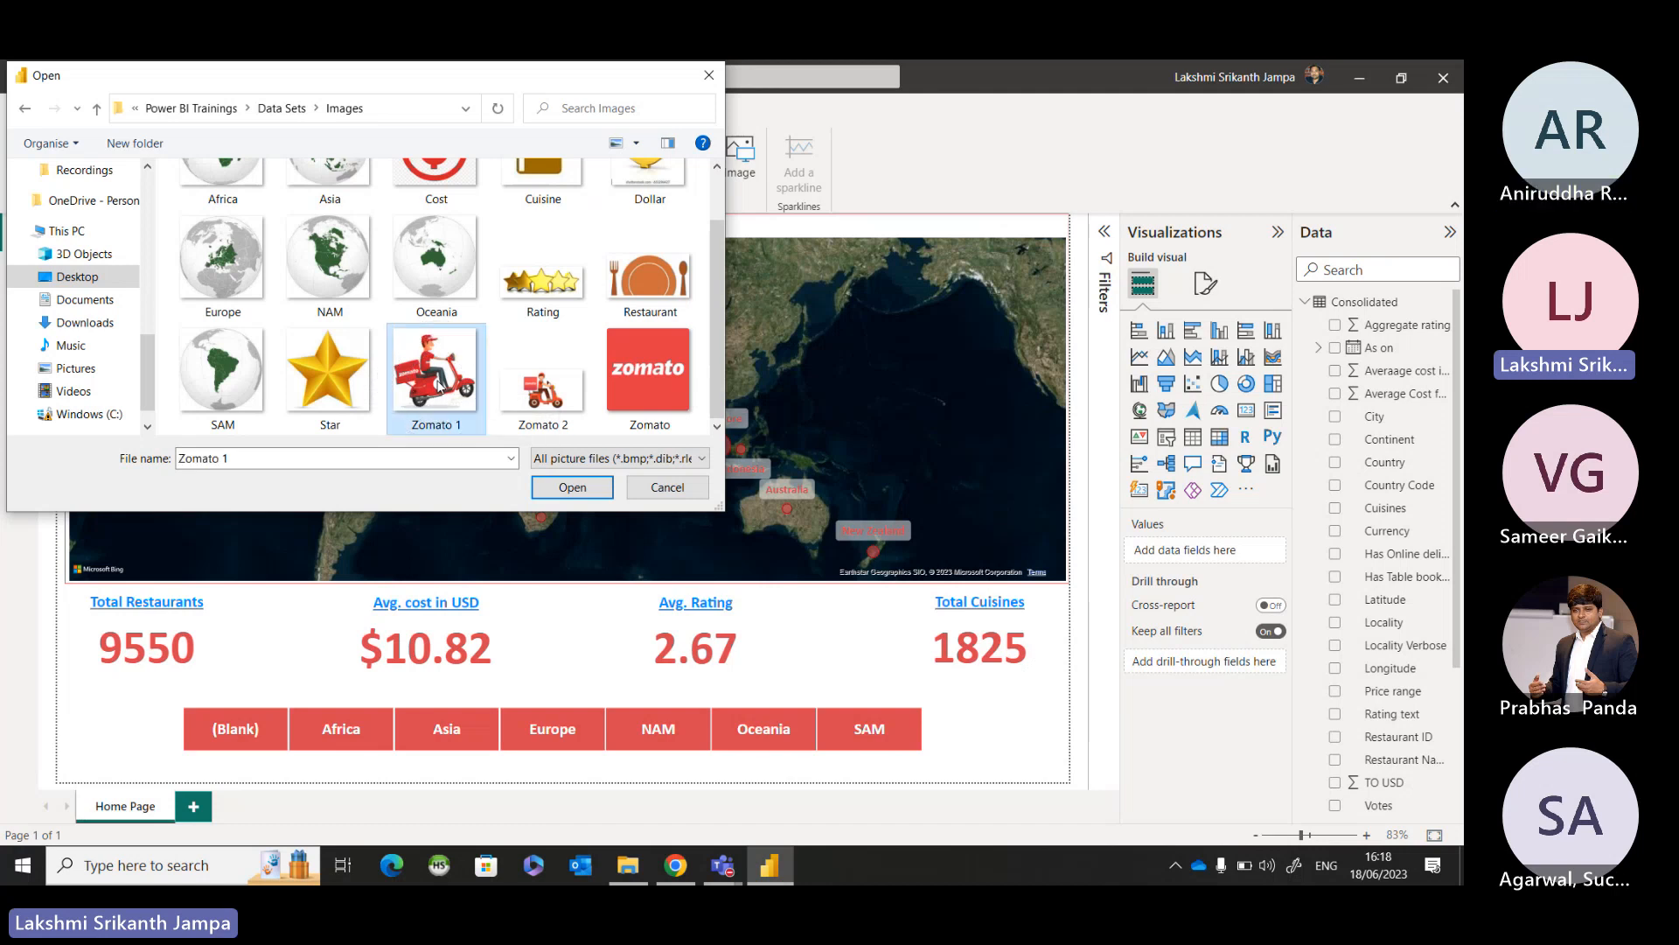
{"action": "left_click", "coordinate": [548, 496]}
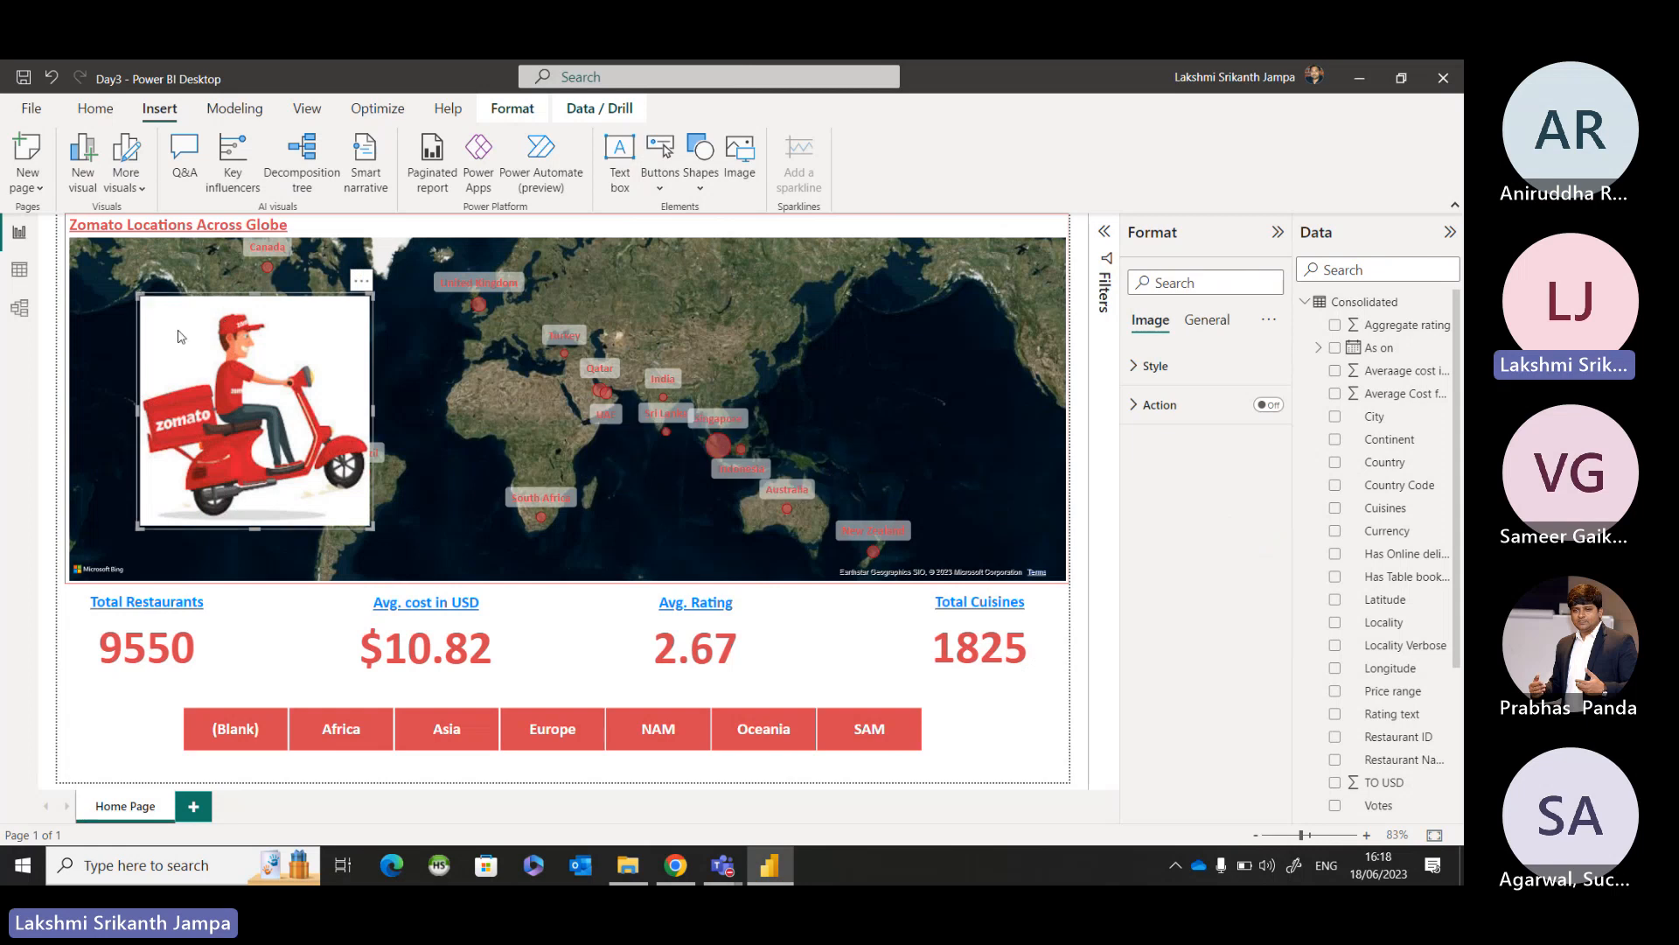
Shrink the Zomato 1 scooter image to icon size, place it beside the slicer's (Blank) tile, and deselect it.
{"action": "left_click_drag", "start_coordinate": [139, 295], "coordinate": [107, 731]}
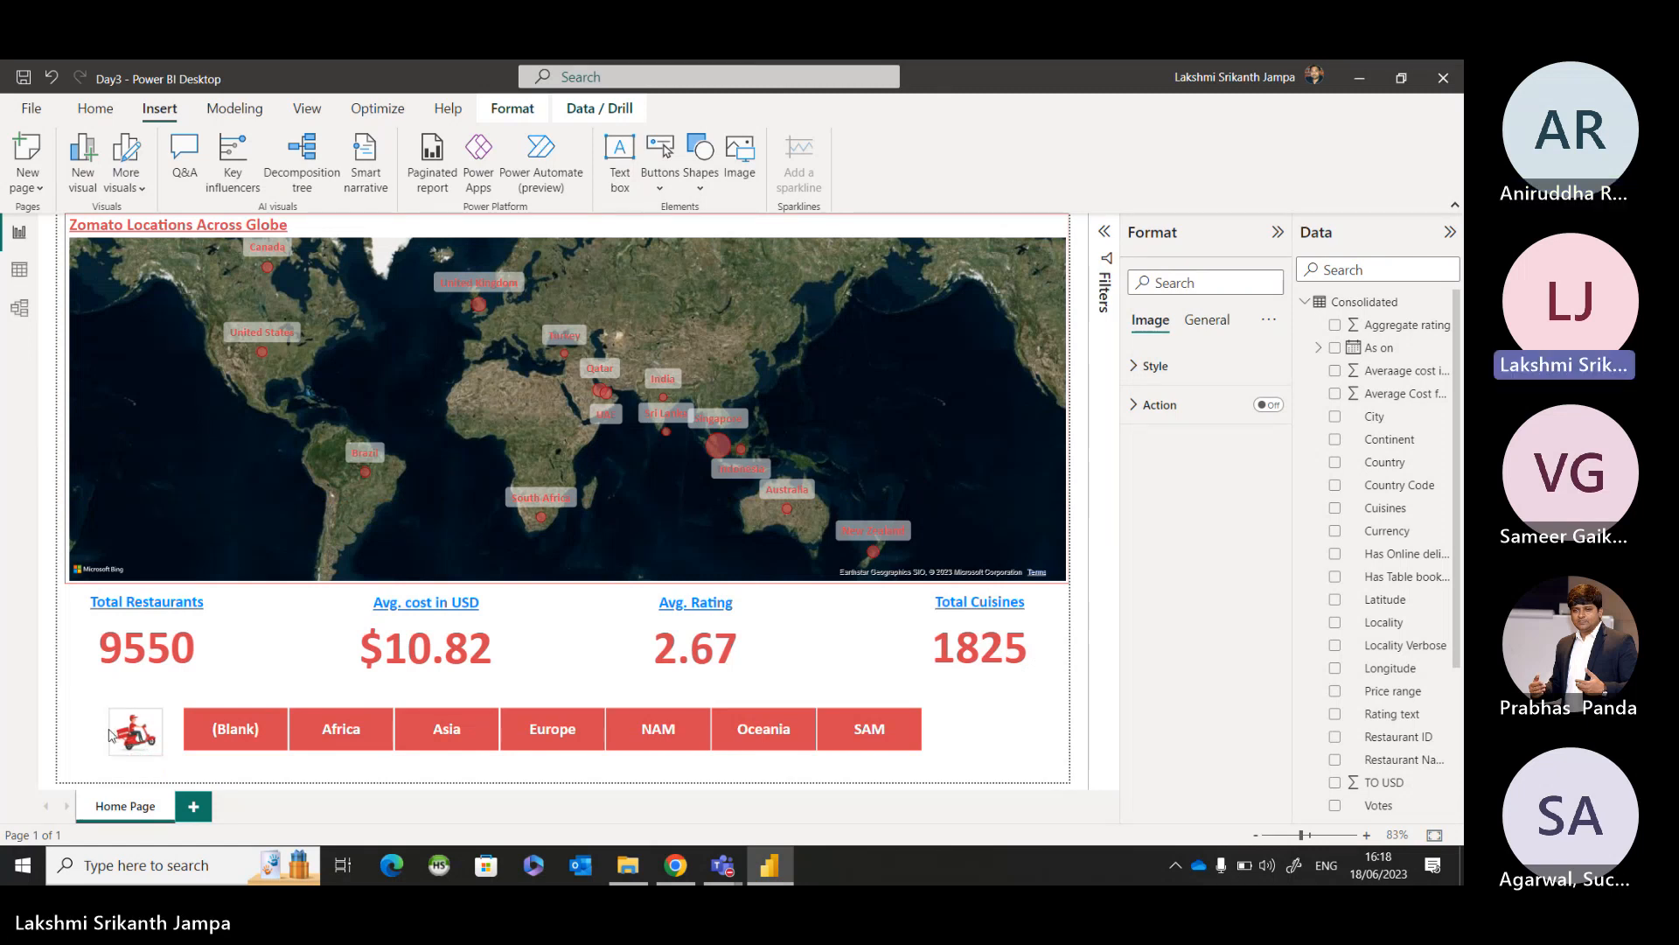
{"action": "left_click", "coordinate": [85, 720]}
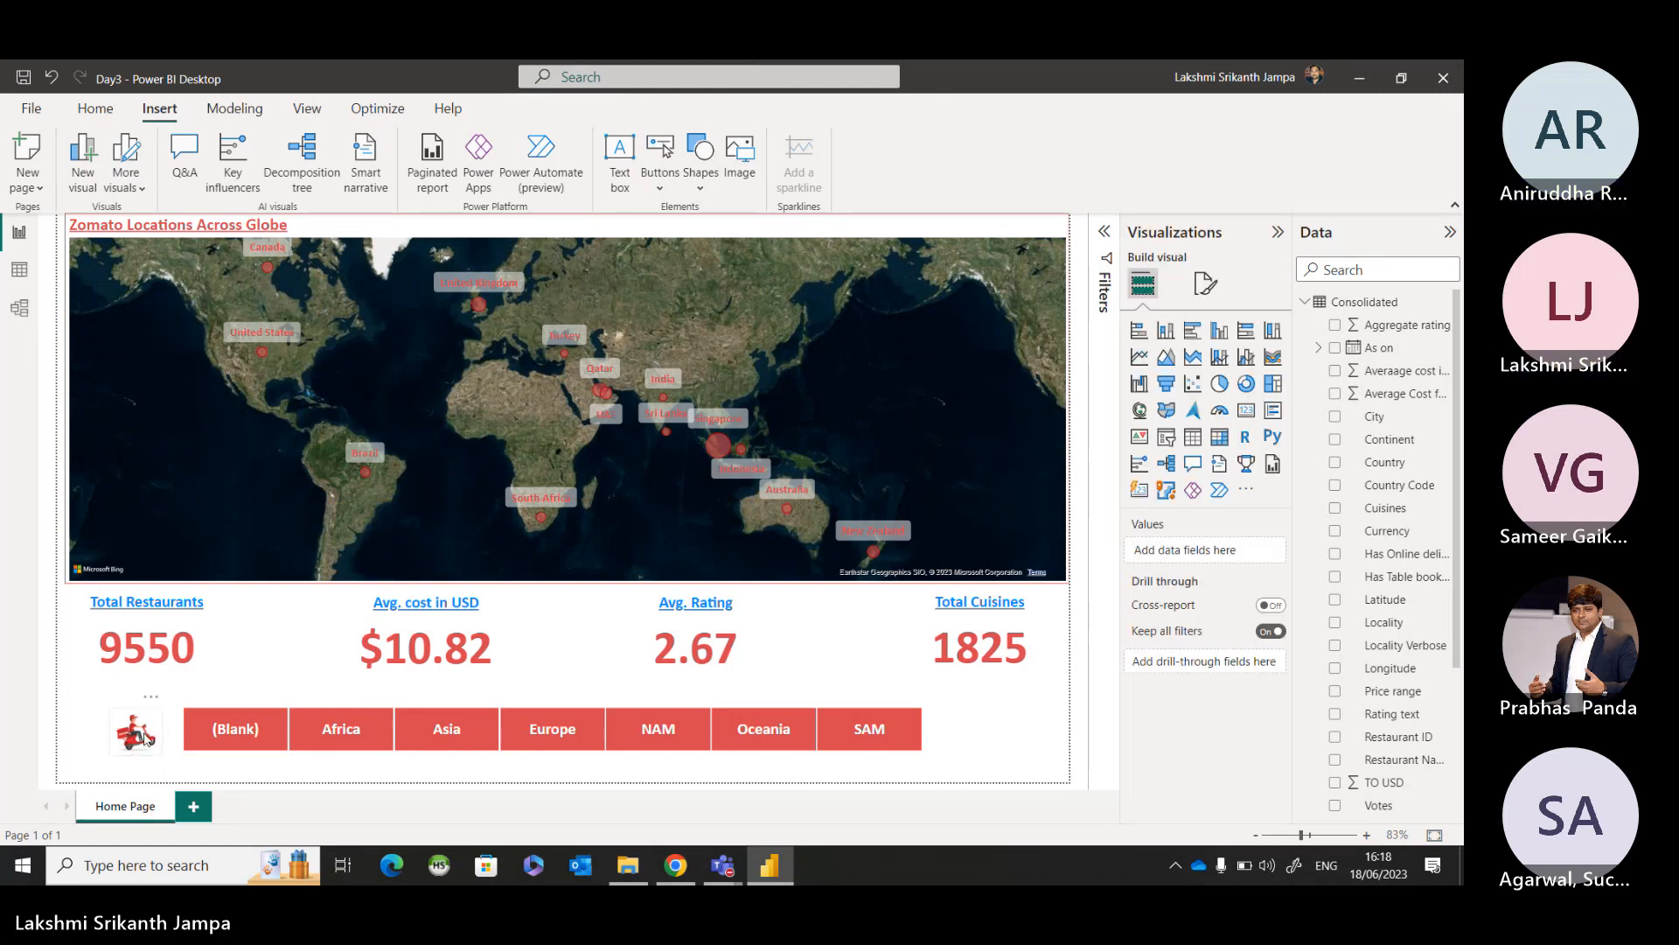
{"action": "left_click", "coordinate": [148, 737]}
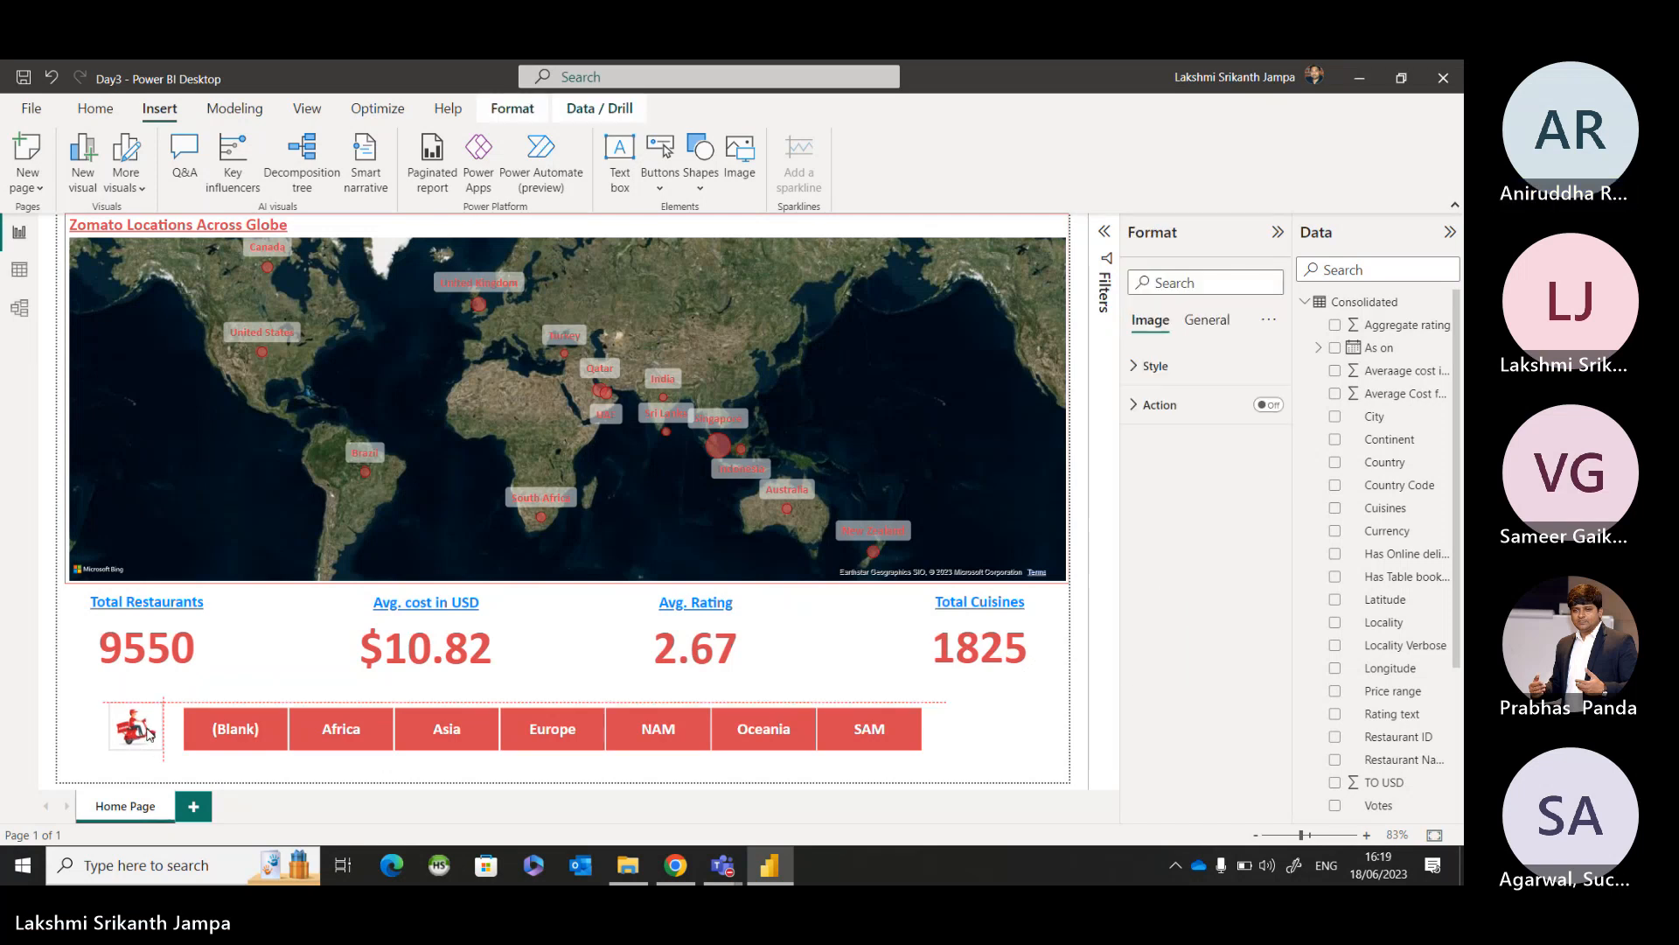
{"action": "left_click", "coordinate": [92, 735]}
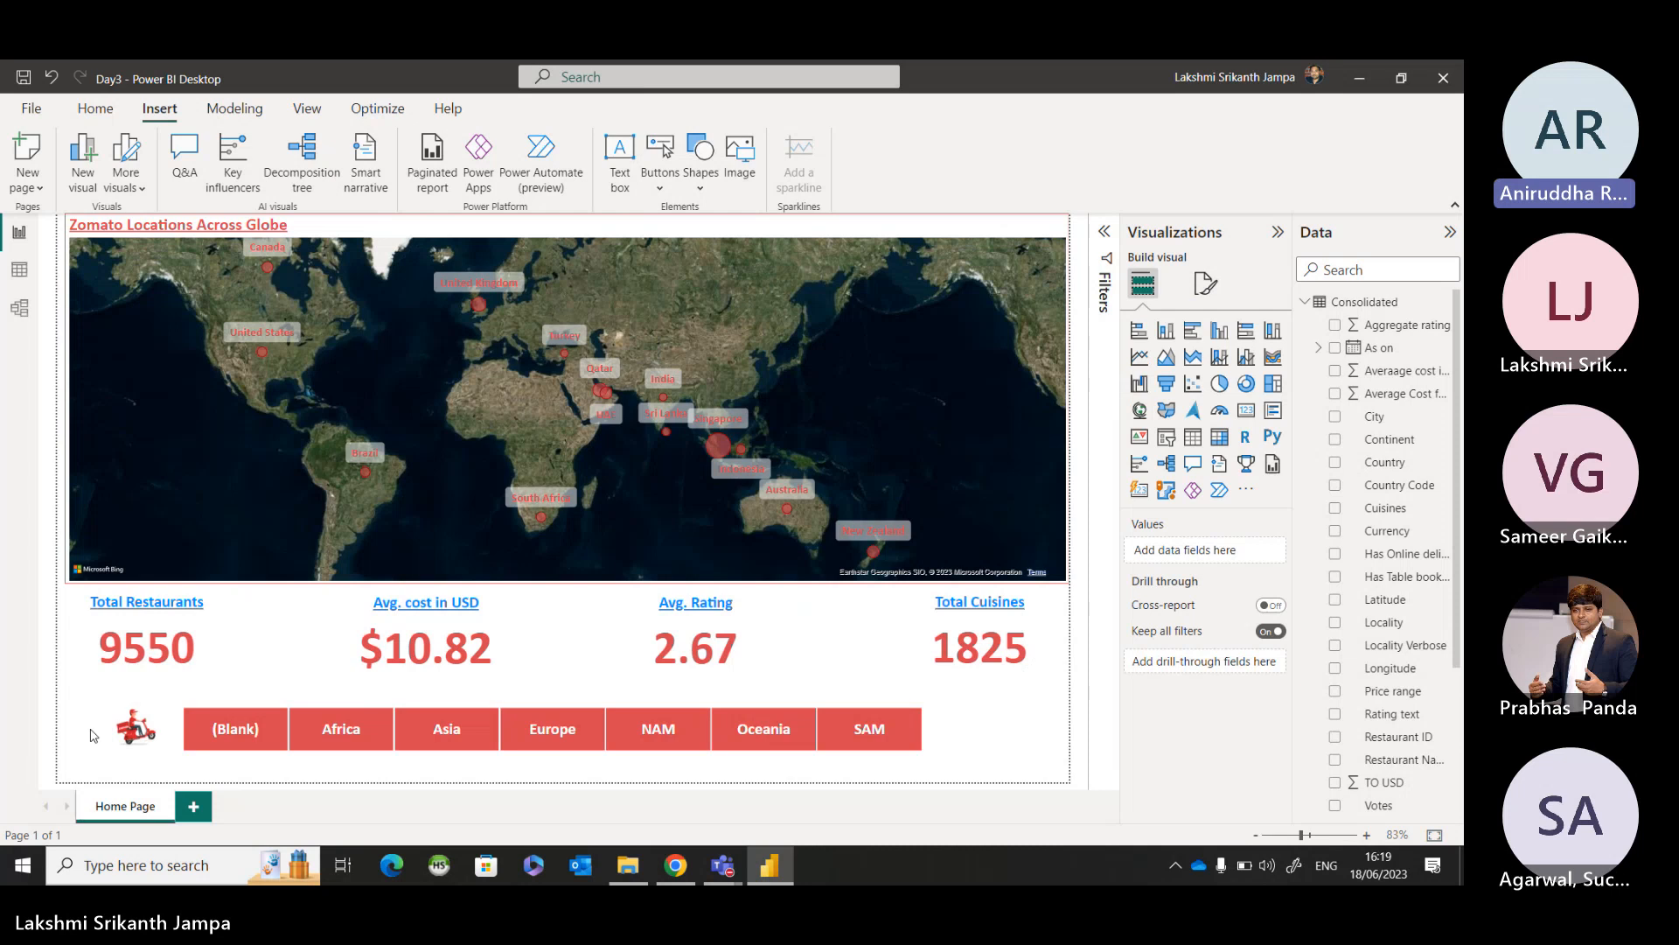
{"action": "left_click", "coordinate": [178, 125]}
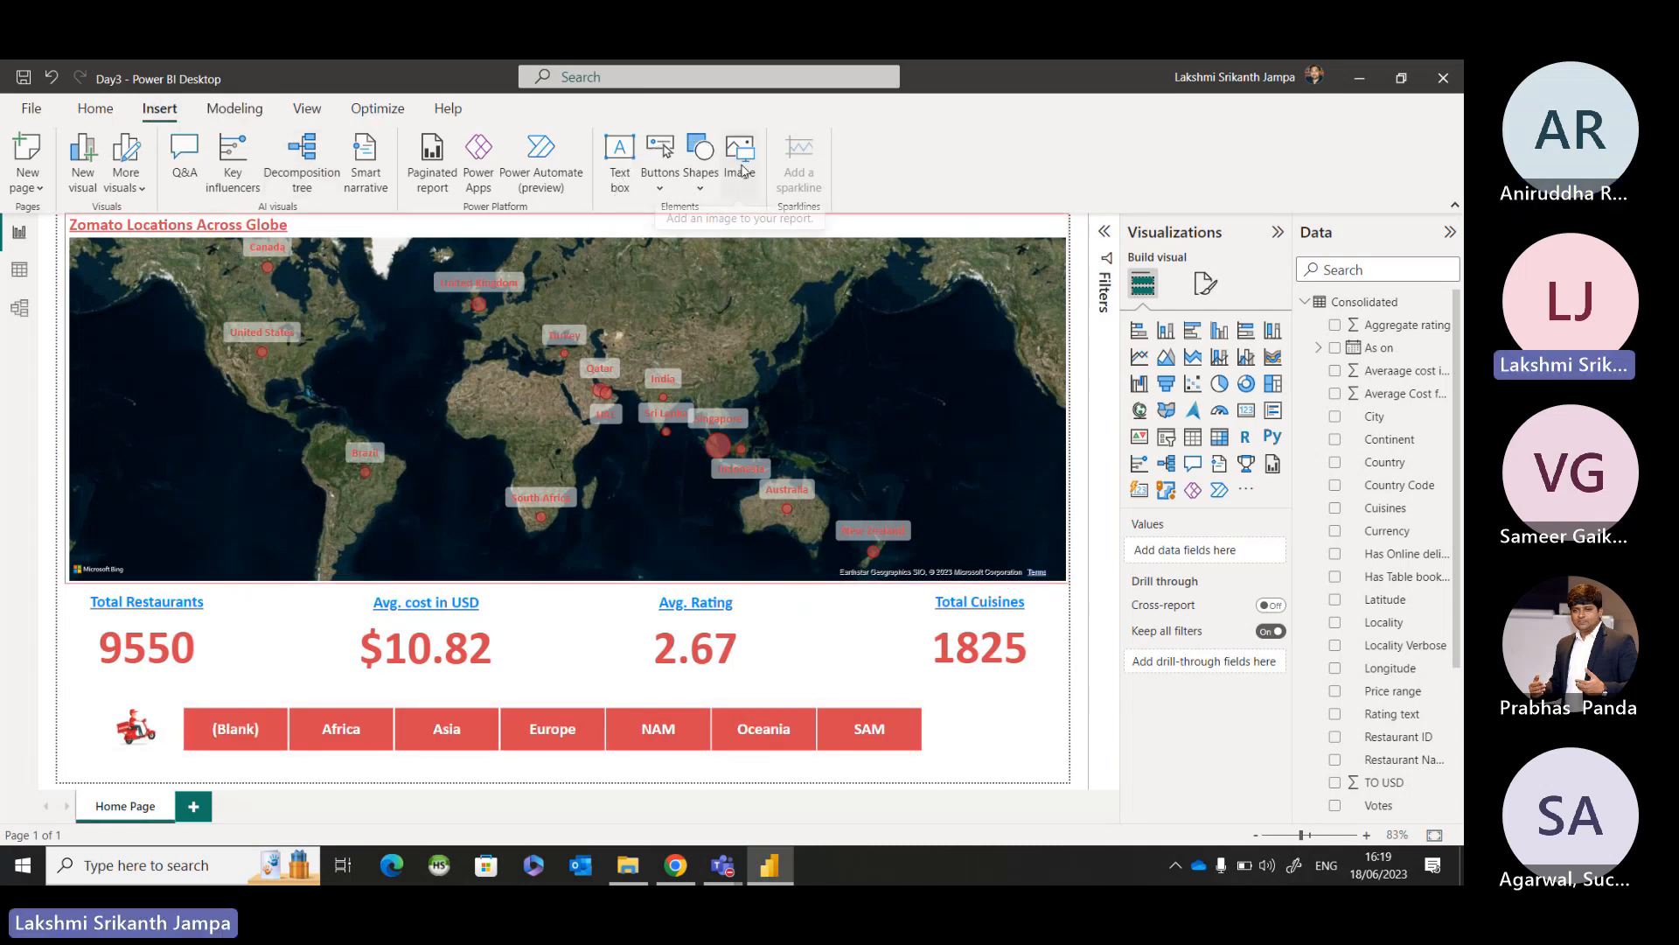
{"action": "left_click", "coordinate": [149, 741]}
{"action": "left_click_drag", "start_coordinate": [149, 741], "coordinate": [148, 730]}
{"action": "left_click", "coordinate": [94, 735]}
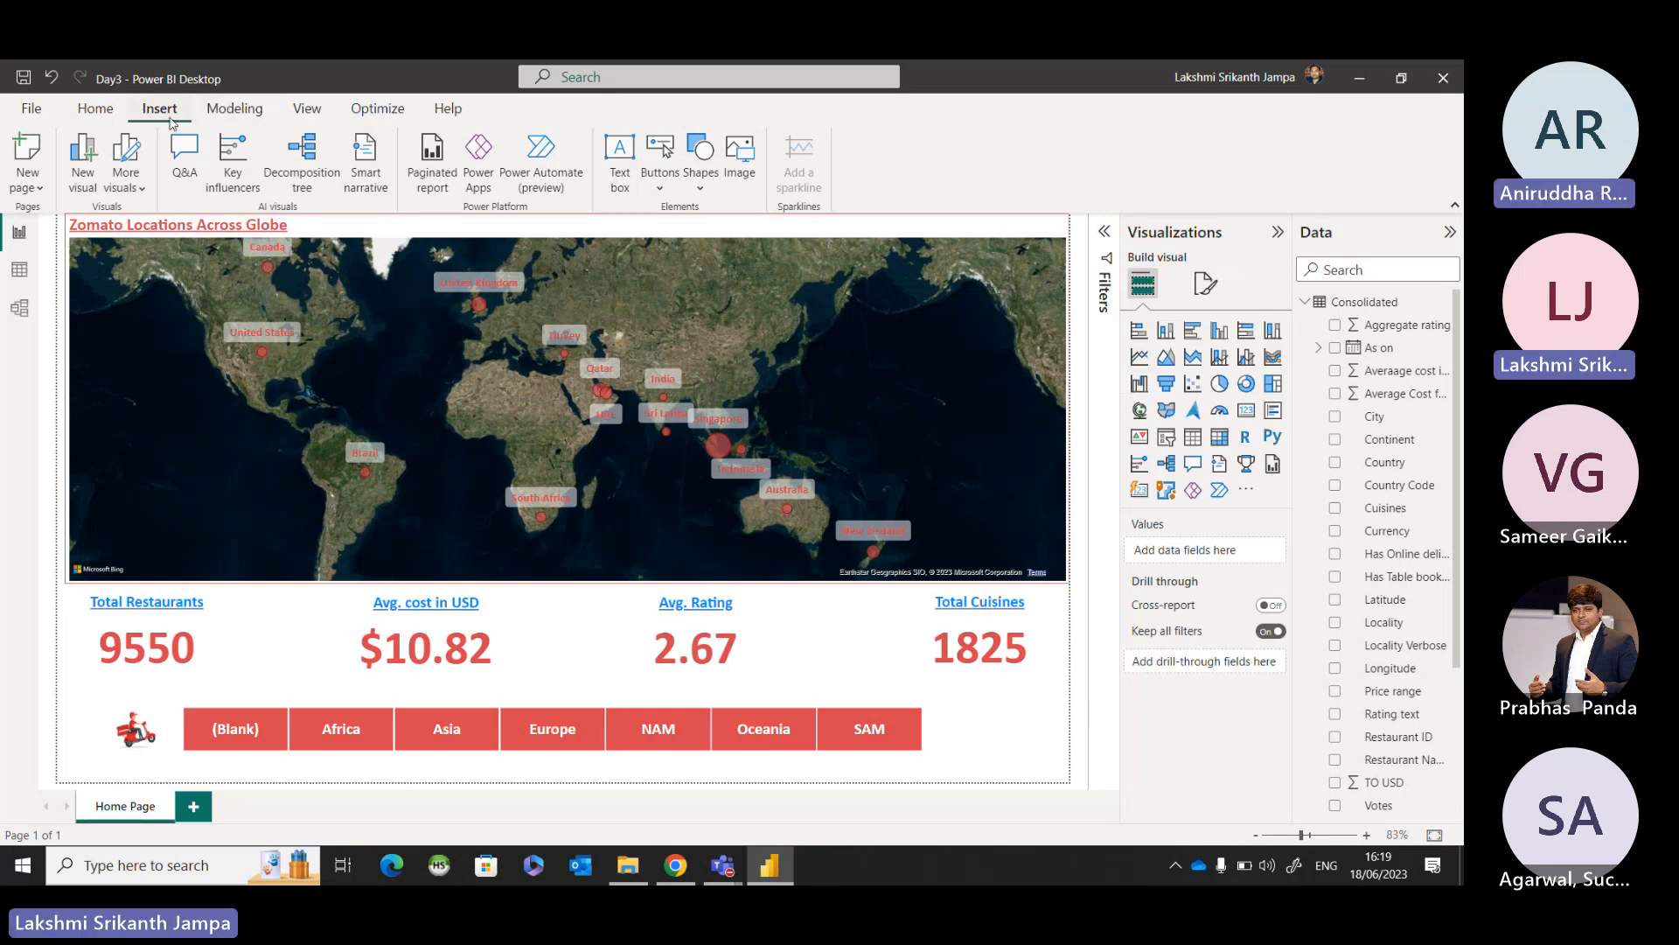
Insert the Zomato 2 picture from the Images folder onto the Home Page.
{"action": "left_click", "coordinate": [736, 155]}
{"action": "scroll", "coordinate": [437, 323], "scroll_direction": "down", "scroll_amount": 1}
{"action": "left_click", "coordinate": [544, 394]}
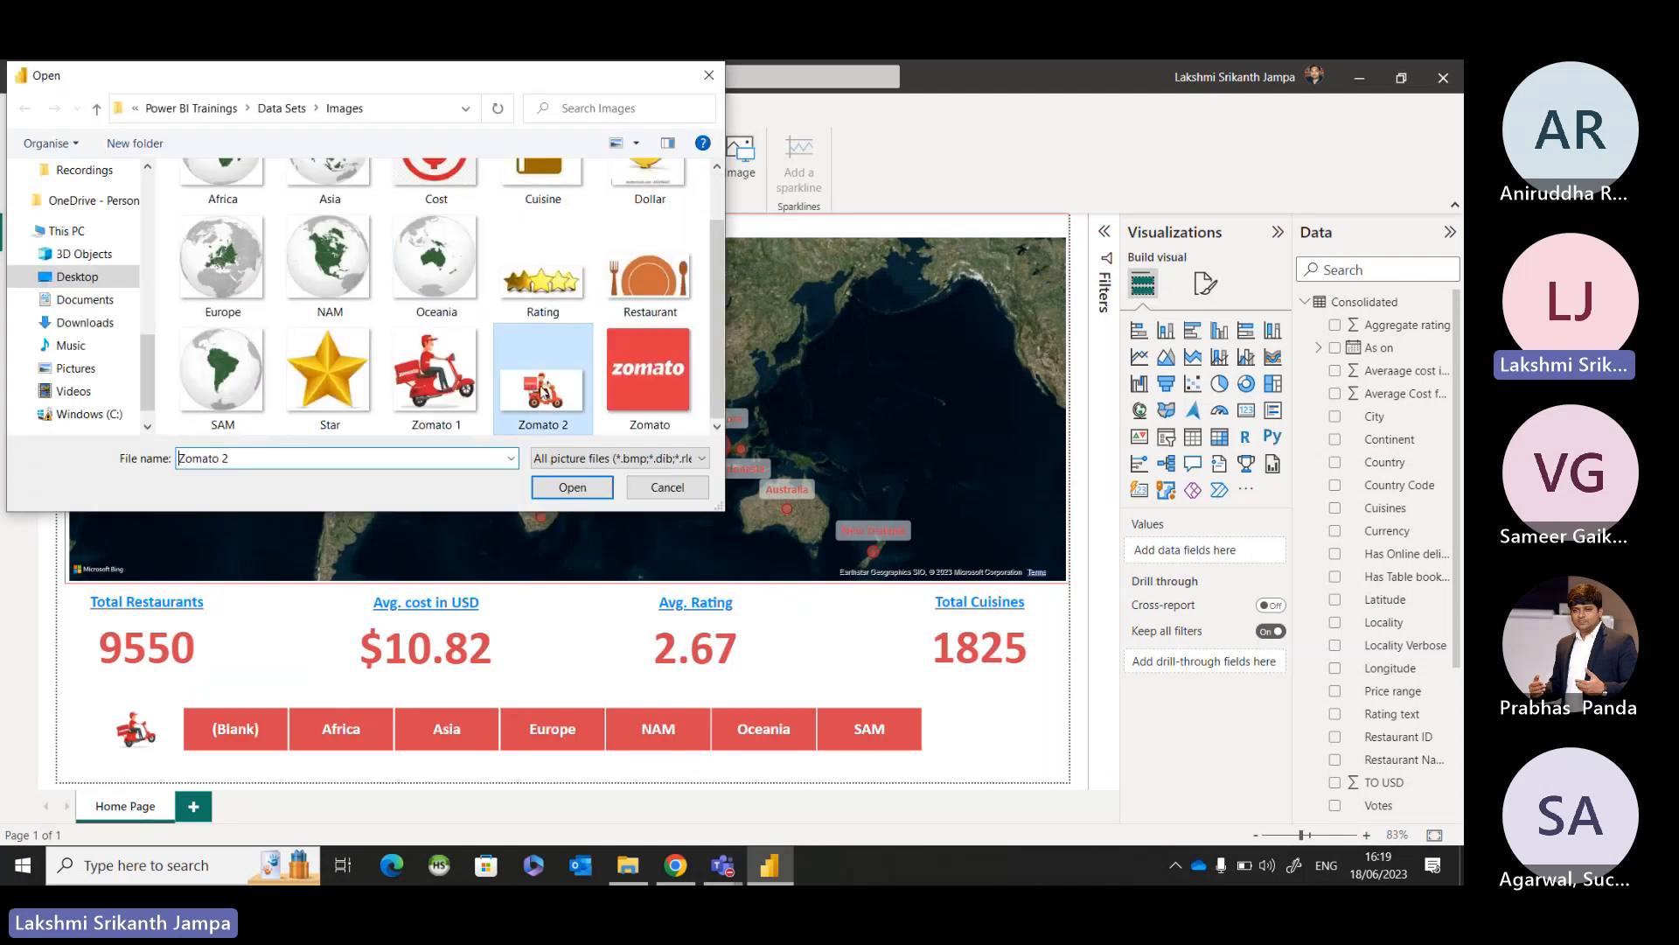
{"action": "left_click", "coordinate": [575, 494]}
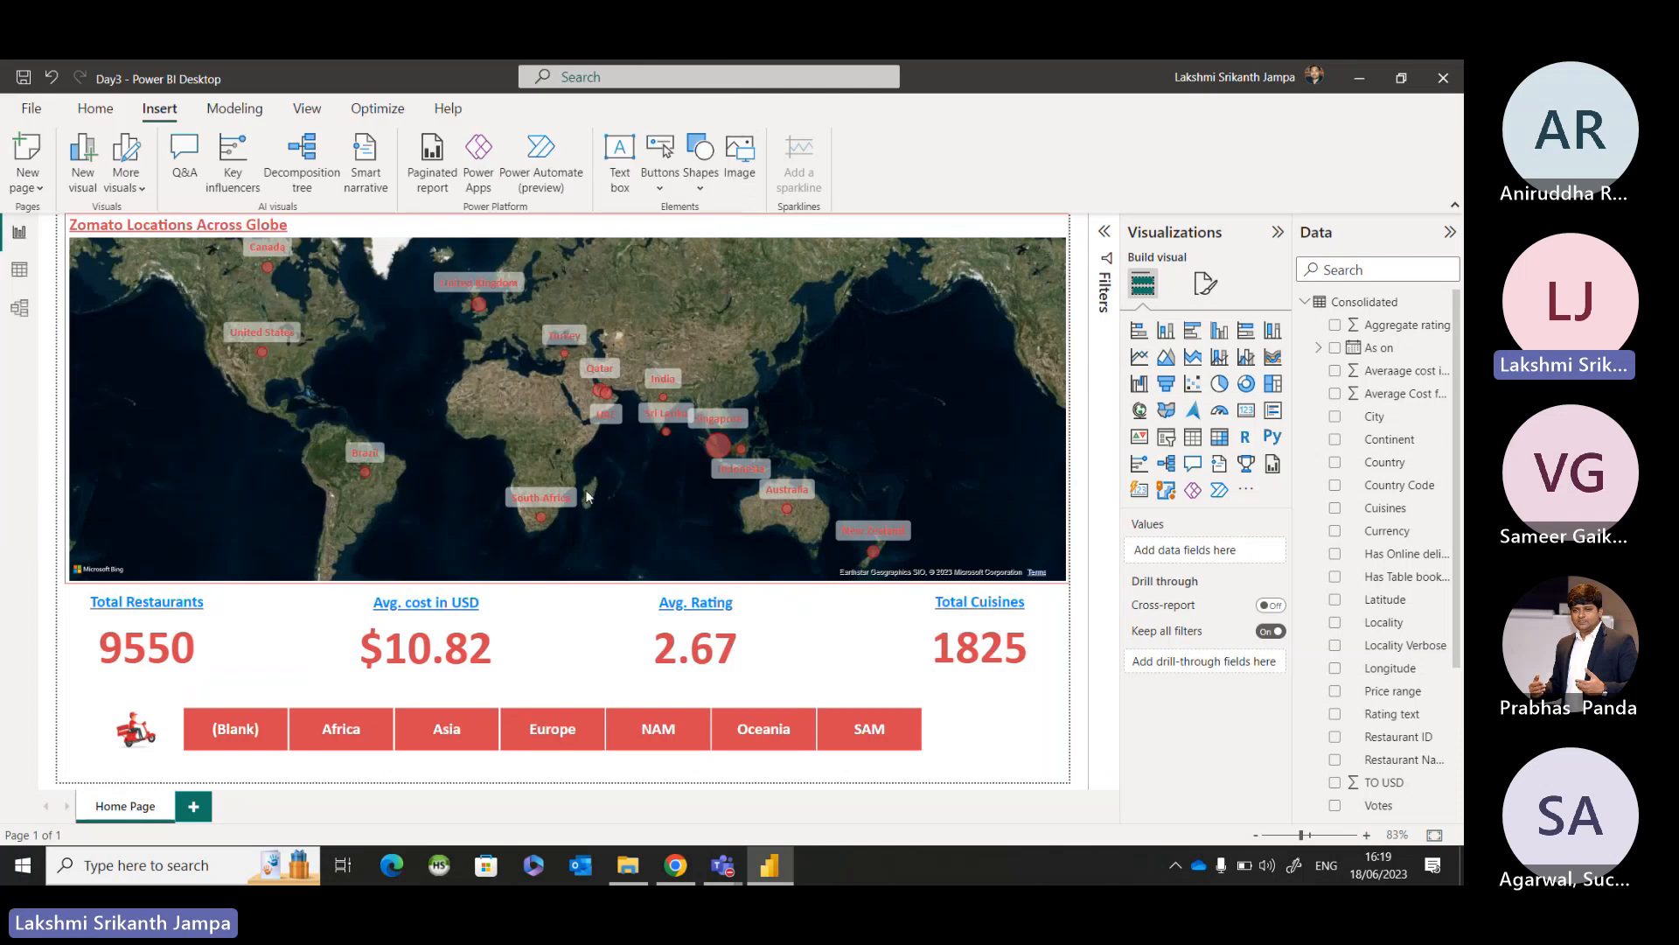
Make the Zomato 2 image slightly smaller and move it over the Pacific area east of Australia on the map.
{"action": "left_click_drag", "start_coordinate": [263, 376], "coordinate": [959, 655]}
{"action": "left_click_drag", "start_coordinate": [1222, 702], "coordinate": [813, 603]}
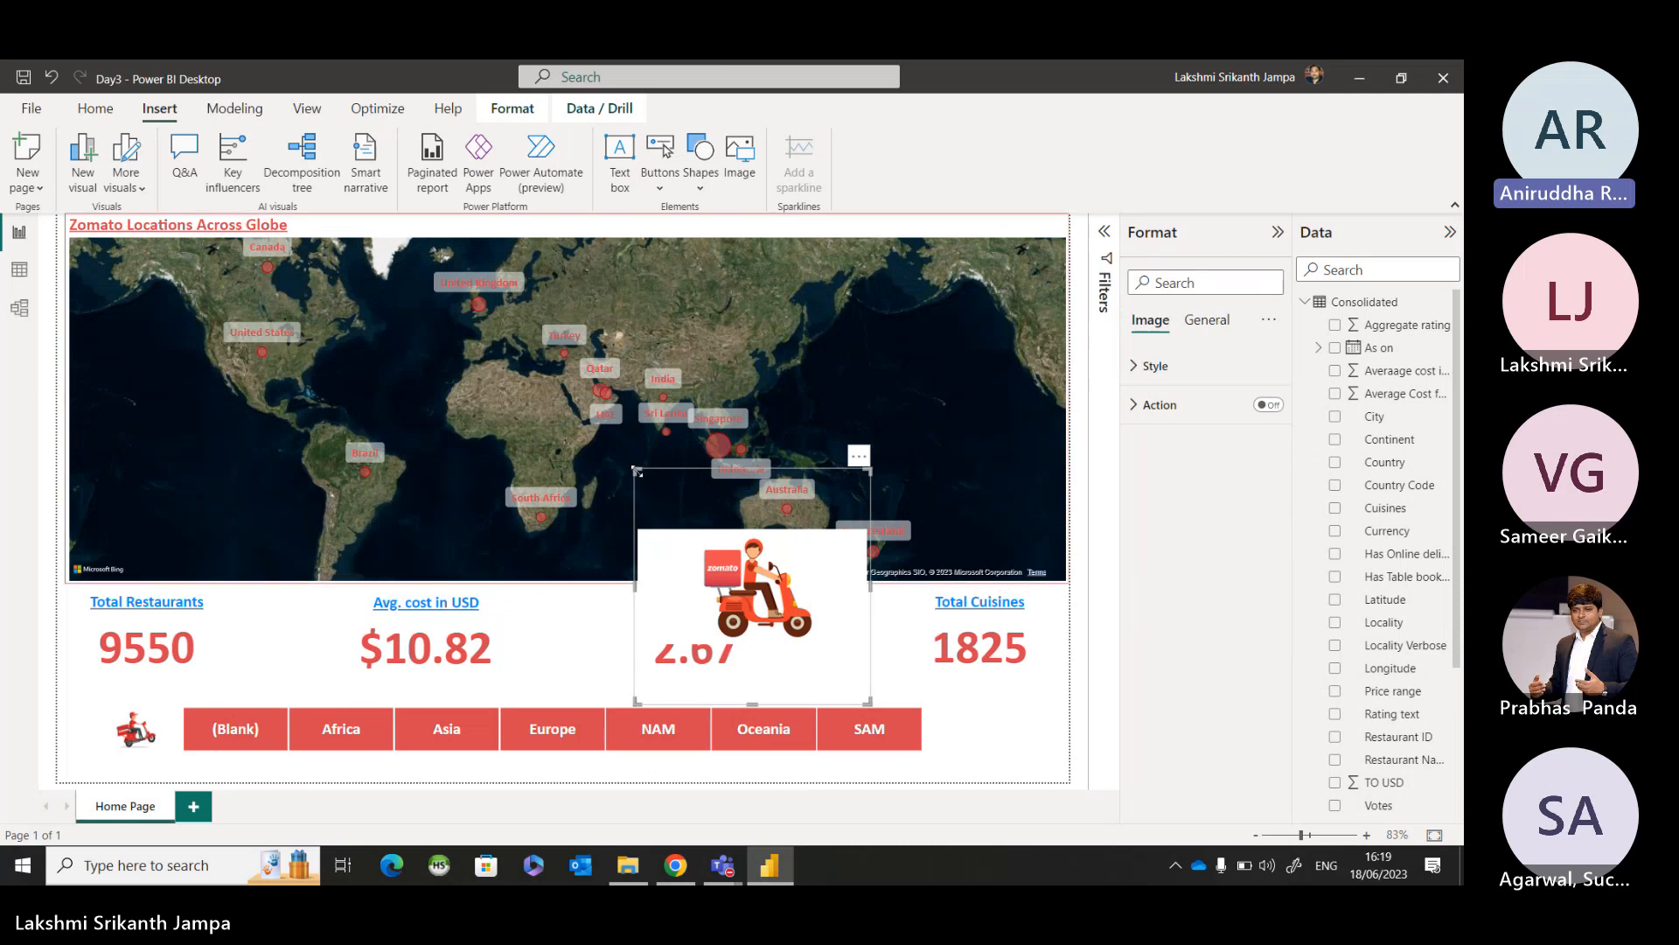
{"action": "mouse_move", "coordinate": [636, 469]}
{"action": "left_mouse_down"}
{"action": "mouse_move", "coordinate": [750, 588]}
{"action": "mouse_move", "coordinate": [658, 492]}
{"action": "left_mouse_up"}
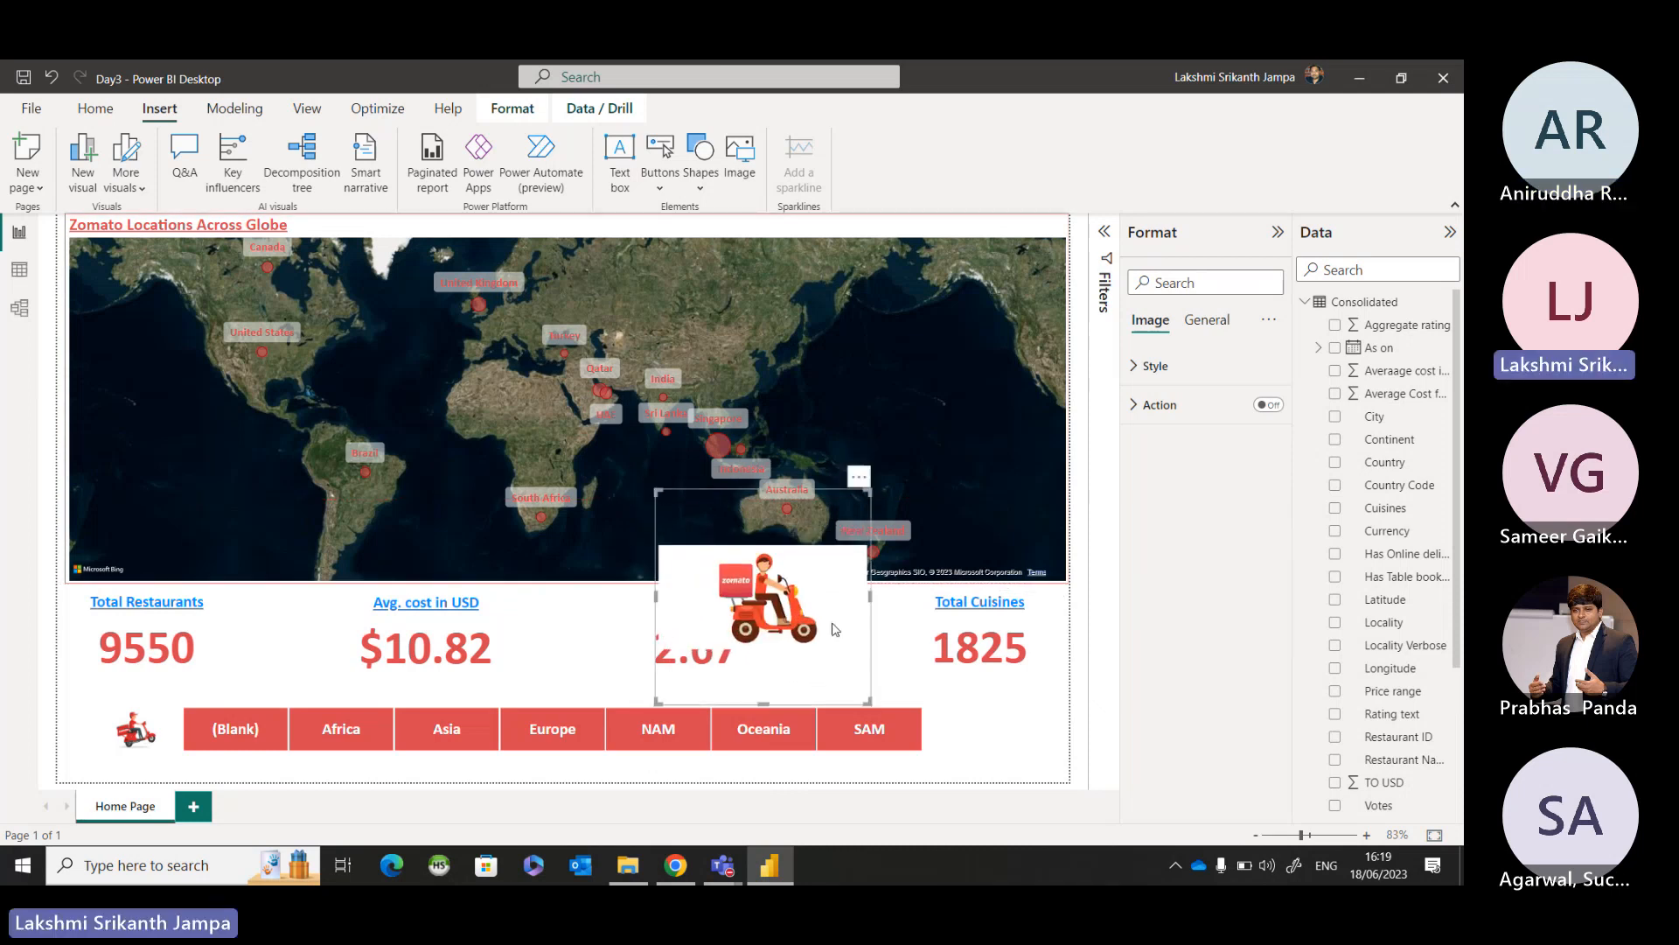
{"action": "left_click_drag", "start_coordinate": [834, 628], "coordinate": [990, 462]}
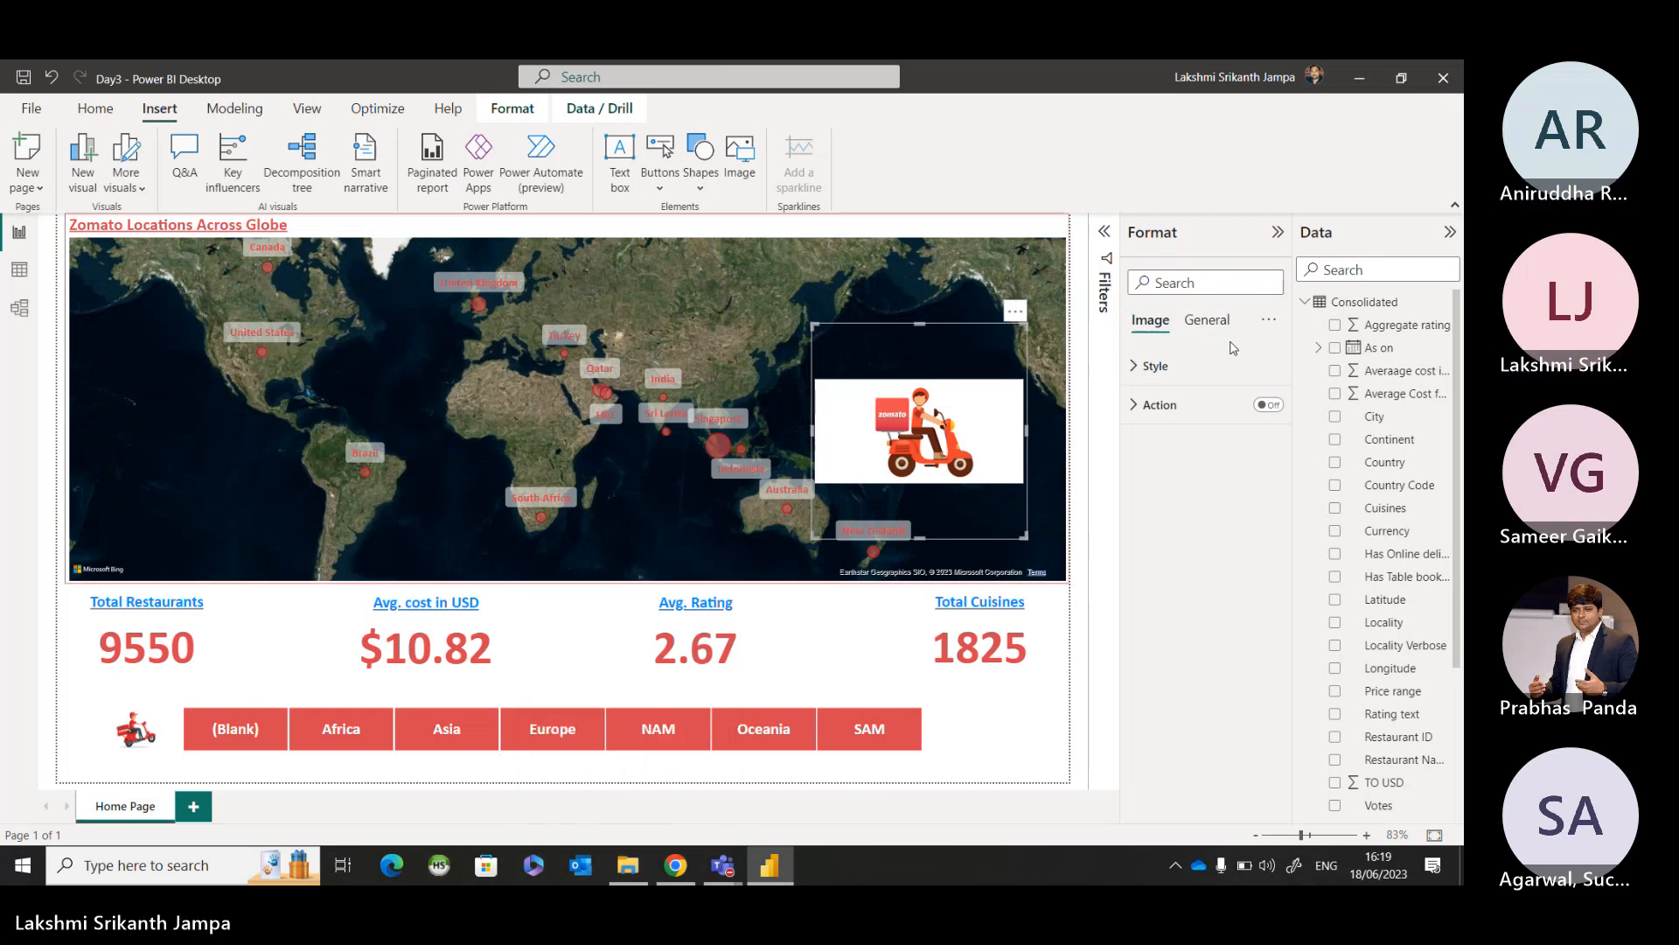
Set the Zomato 2 image's scaling to Fill, shrink it to icon size and place it beside the slicer's SAM tile.
{"action": "left_click", "coordinate": [1154, 365]}
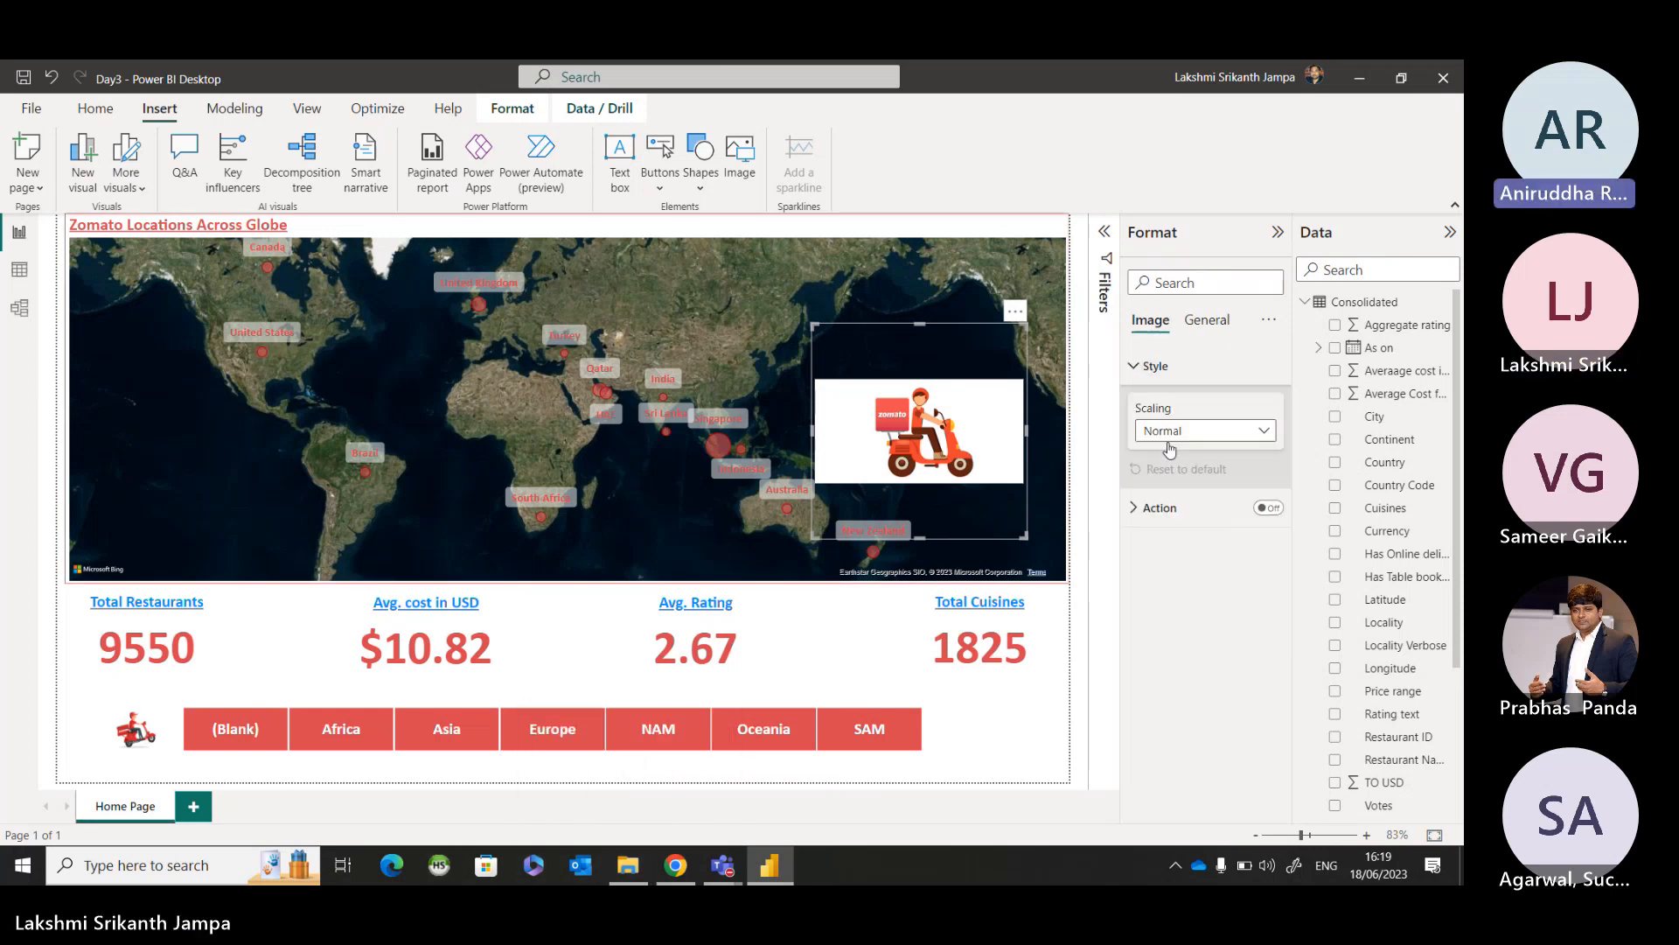
{"action": "left_click", "coordinate": [1170, 447]}
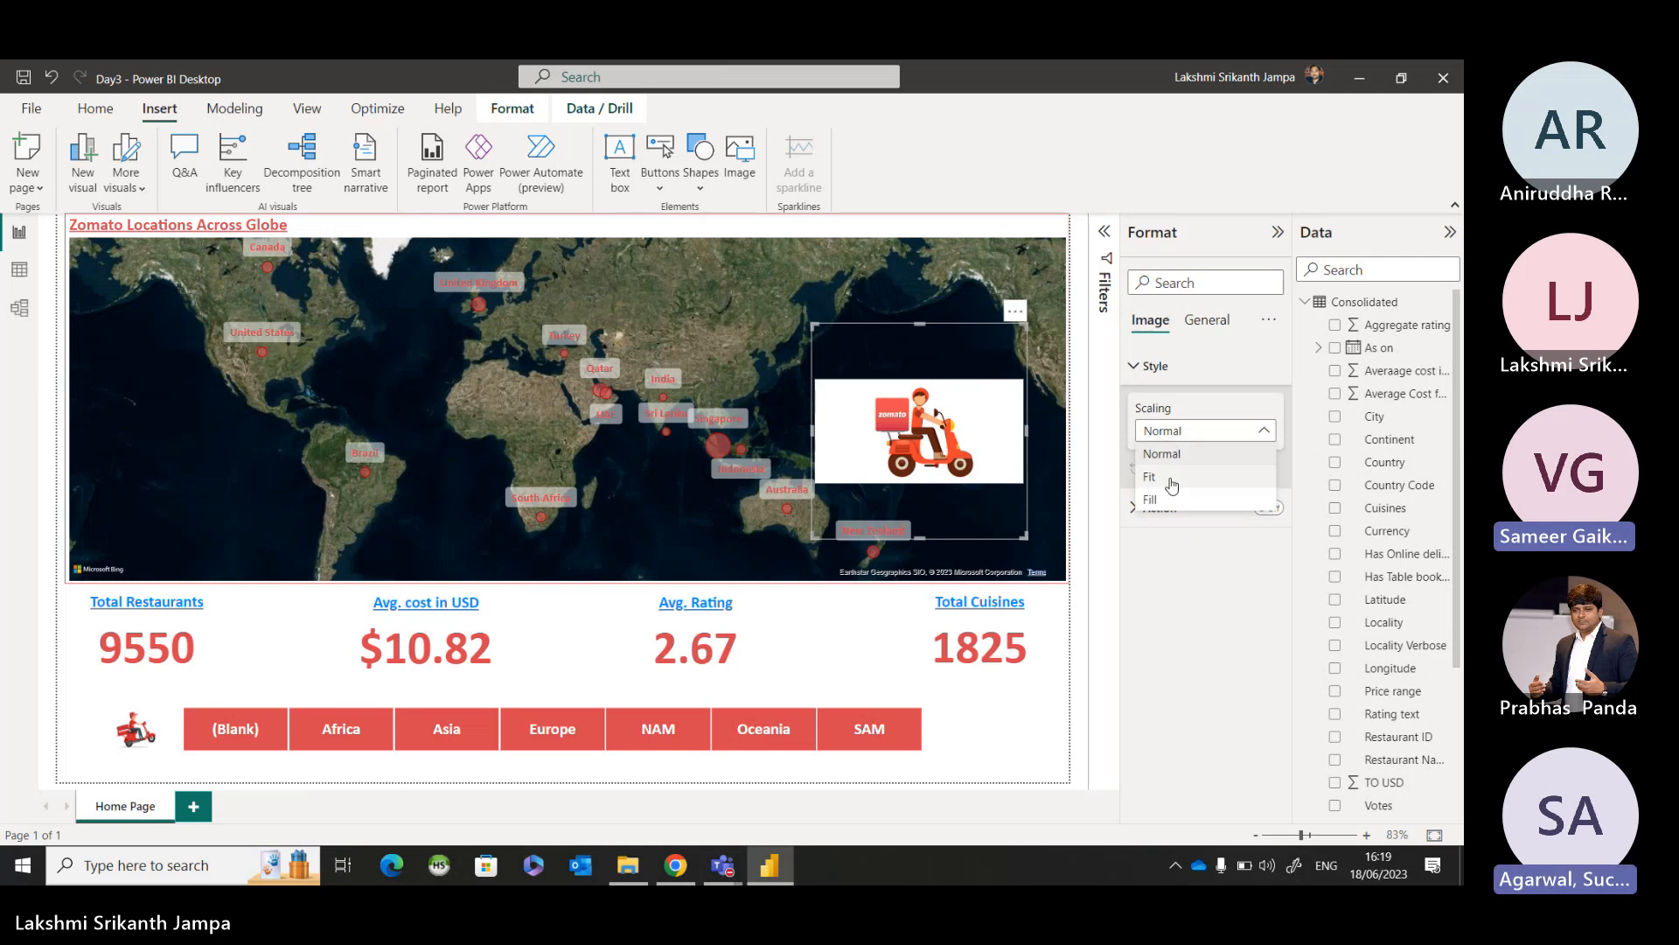
{"action": "left_click", "coordinate": [1172, 485]}
{"action": "left_click", "coordinate": [1186, 432]}
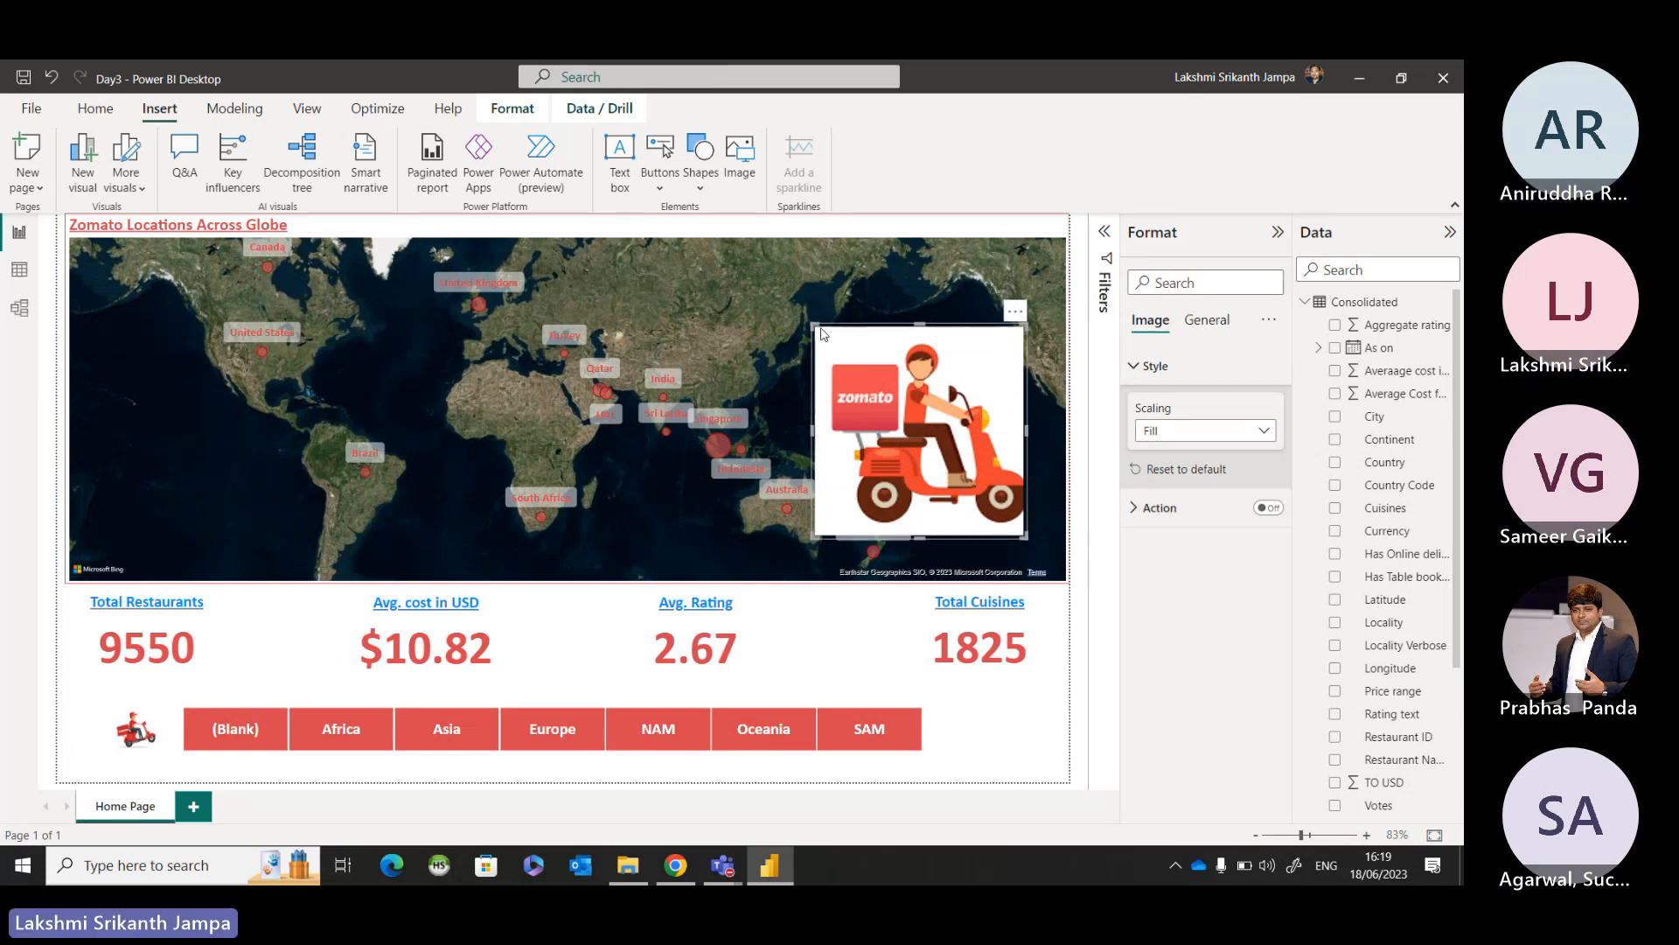
{"action": "left_click_drag", "start_coordinate": [821, 333], "coordinate": [1006, 727]}
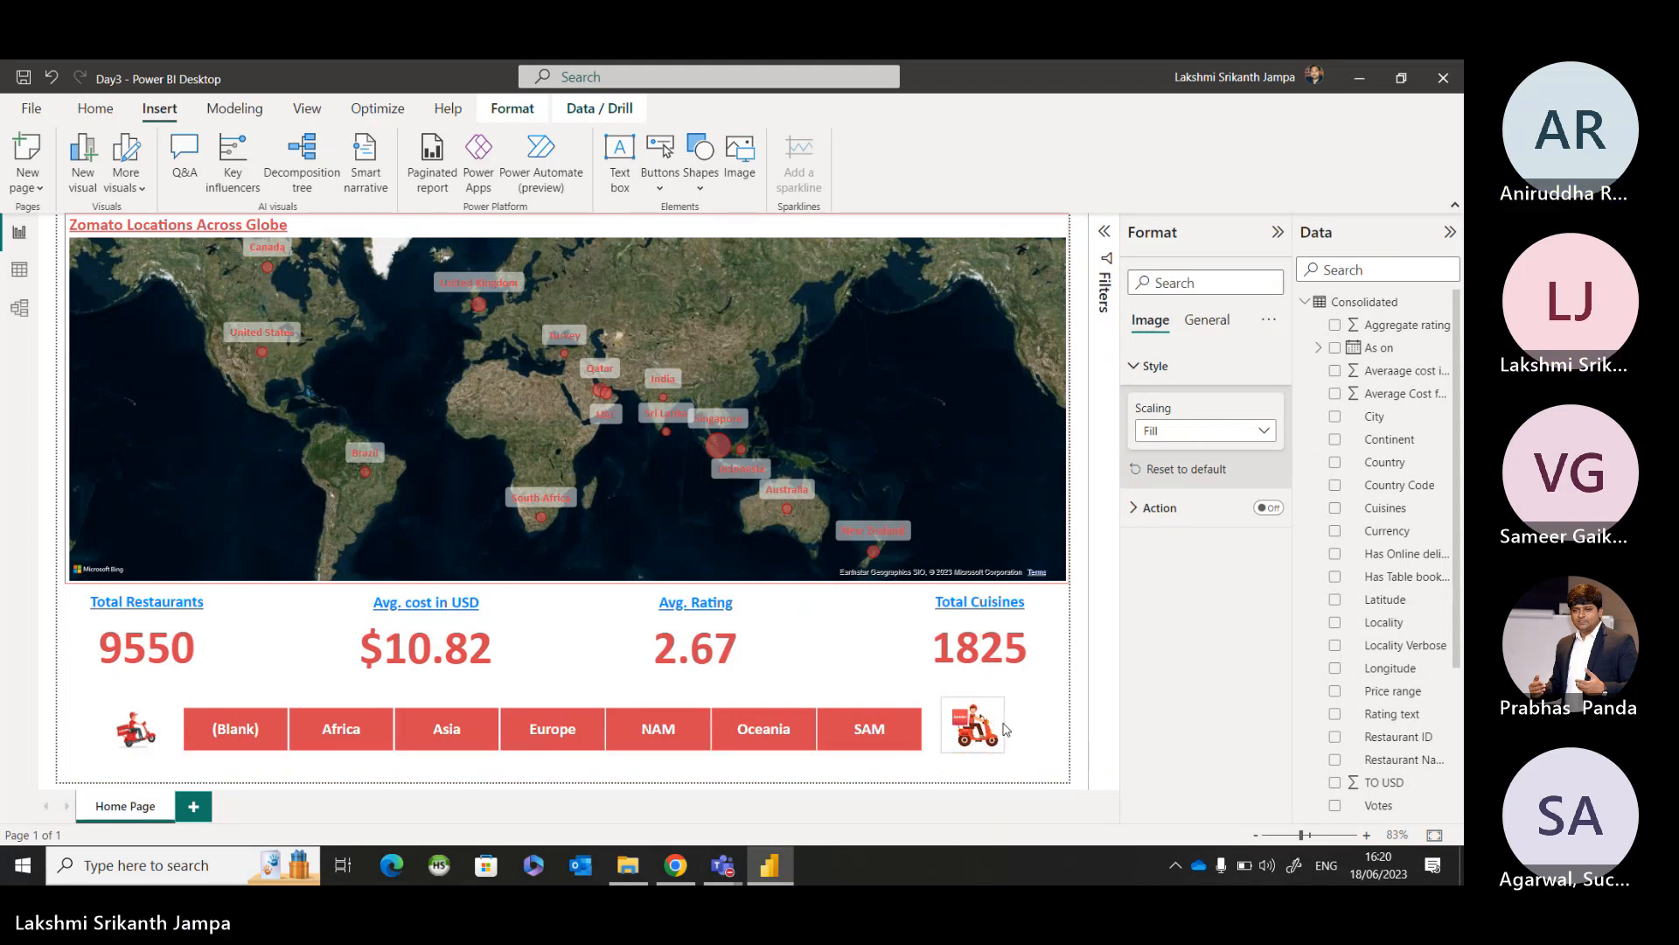
{"action": "left_click", "coordinate": [1053, 739]}
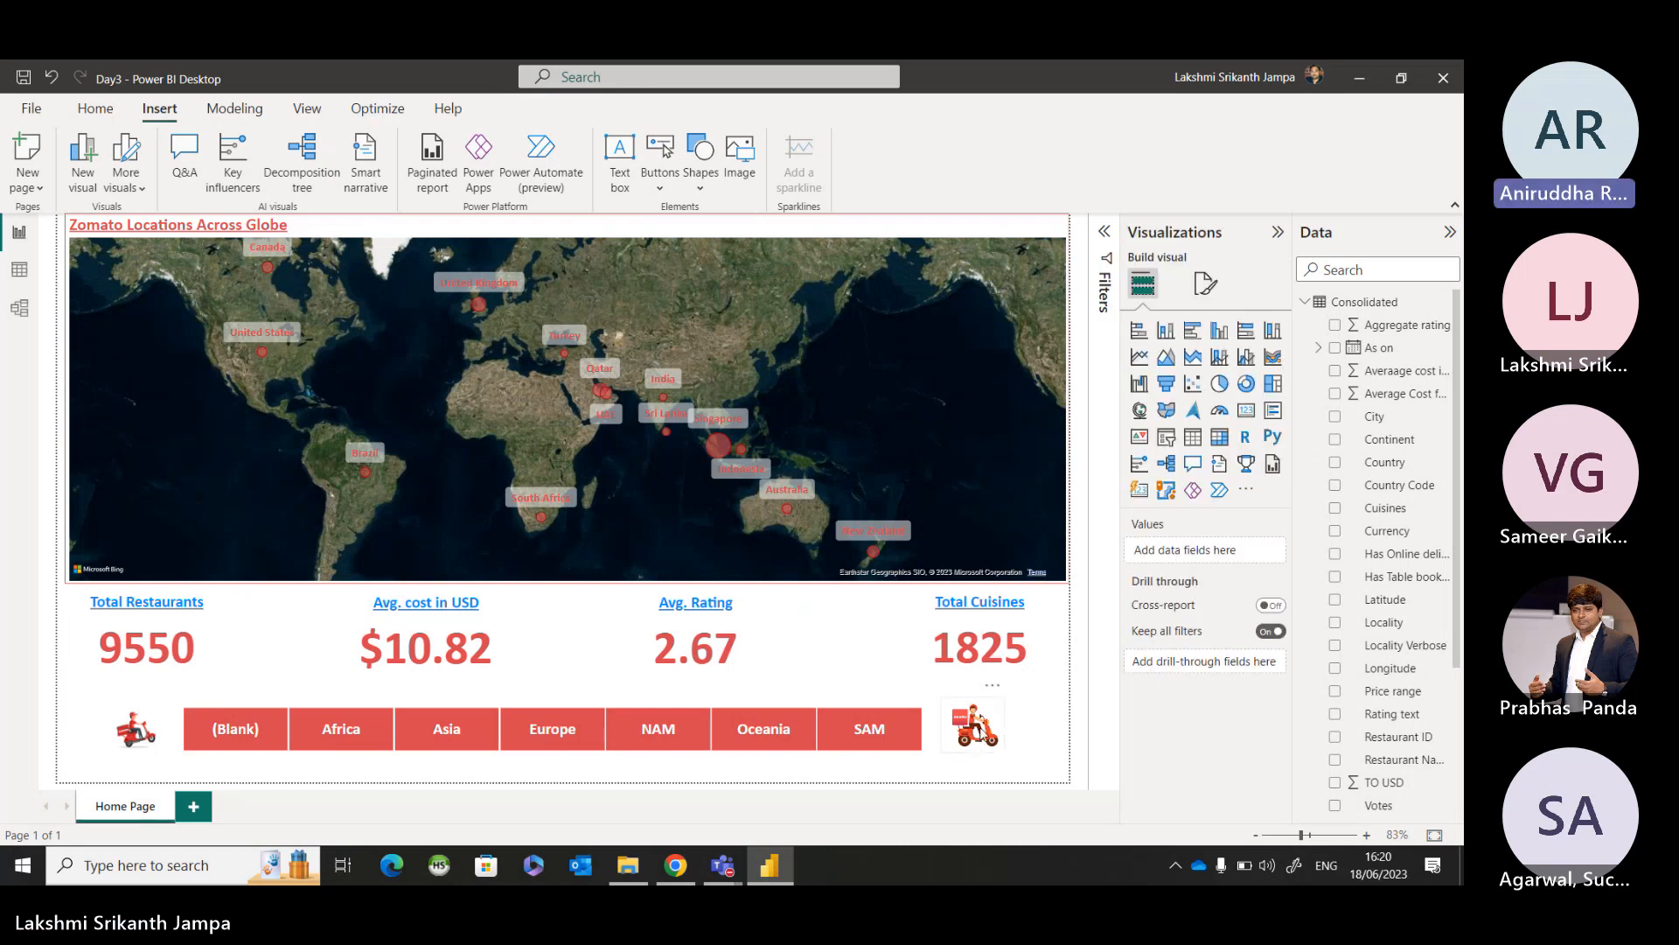
{"action": "left_click", "coordinate": [975, 725]}
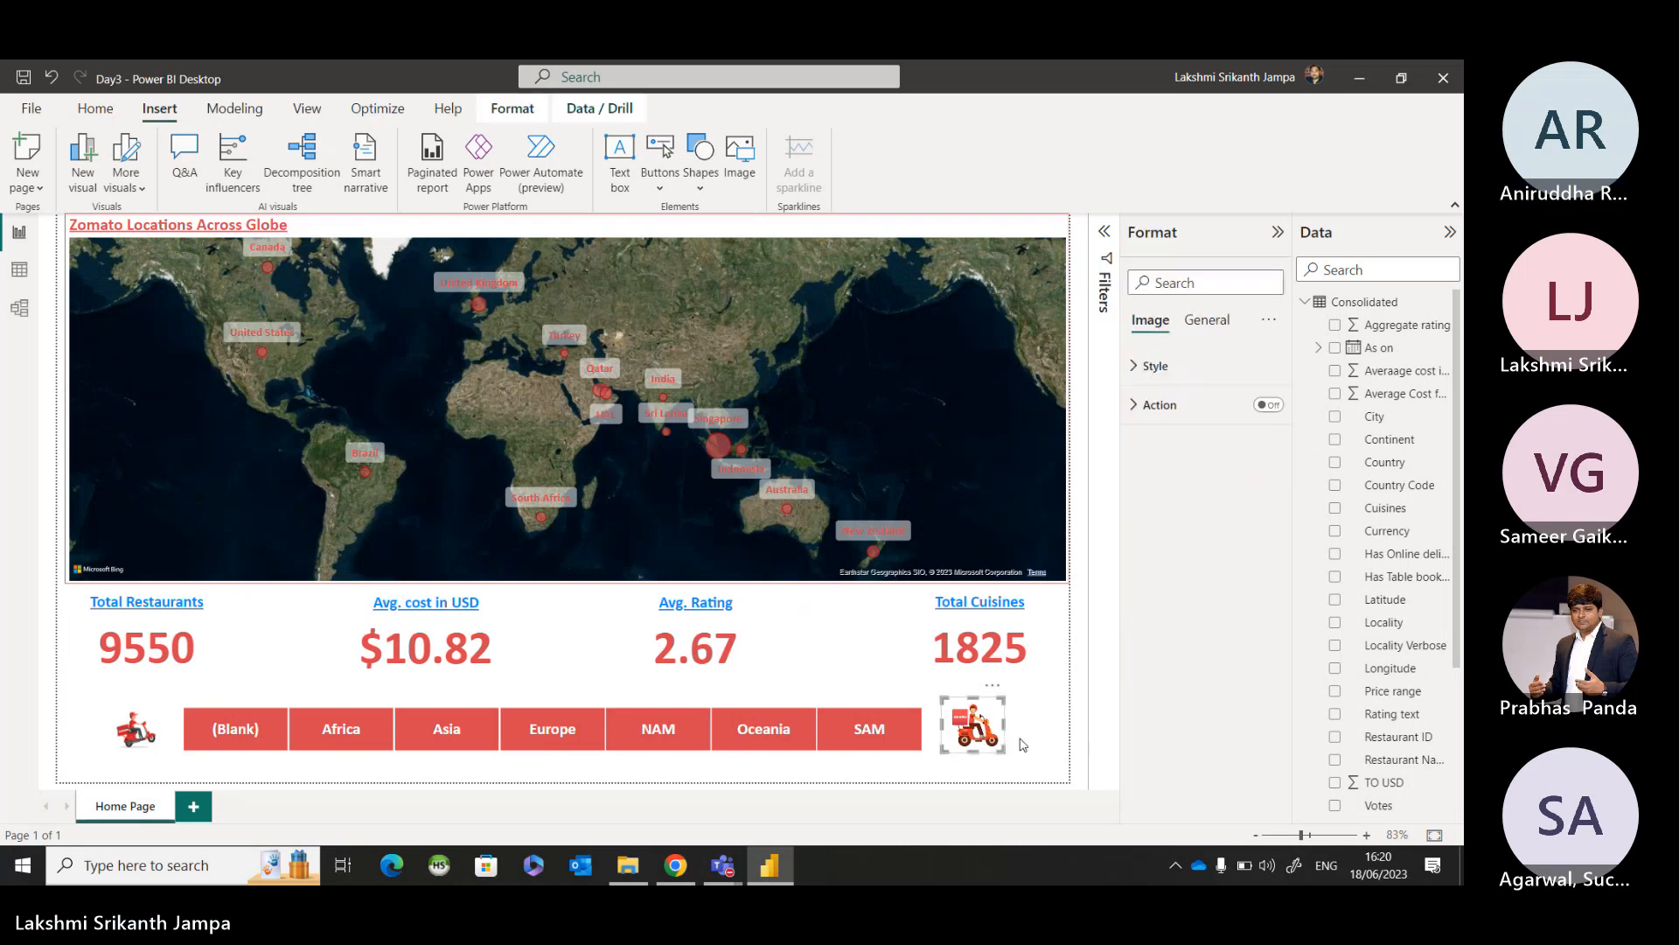
{"action": "left_click", "coordinate": [1090, 743]}
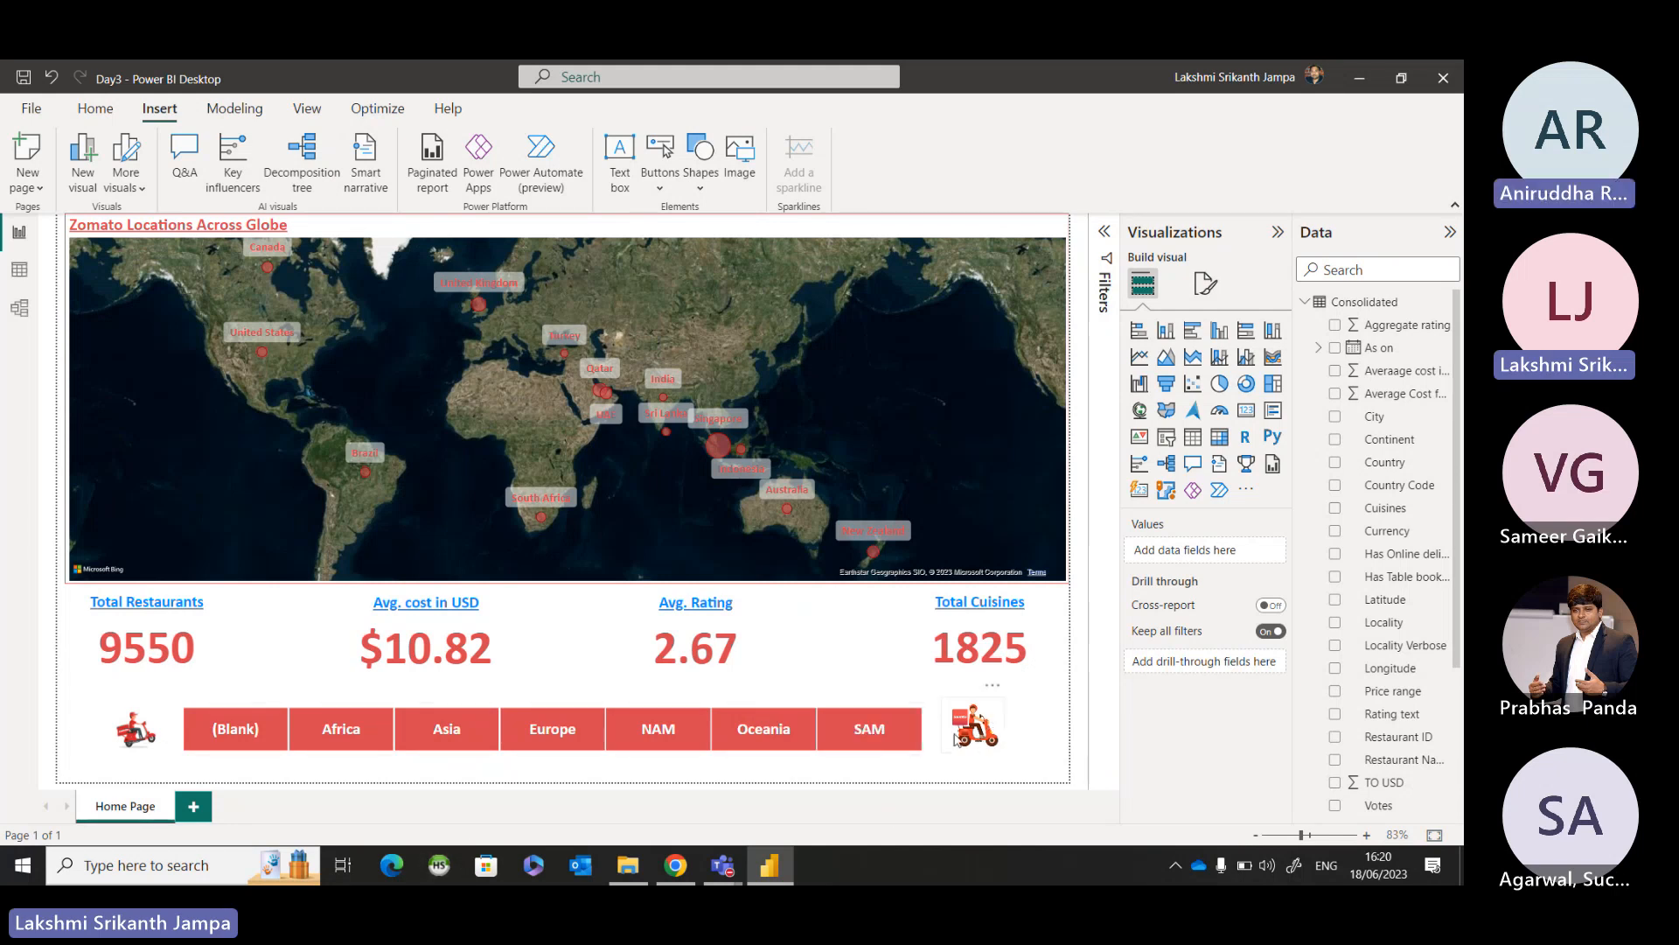
Check the Zomato 1 scooter image's scaling options, leaving Normal selected, and deselect the image.
{"action": "left_click", "coordinate": [144, 725]}
{"action": "left_click", "coordinate": [1129, 370]}
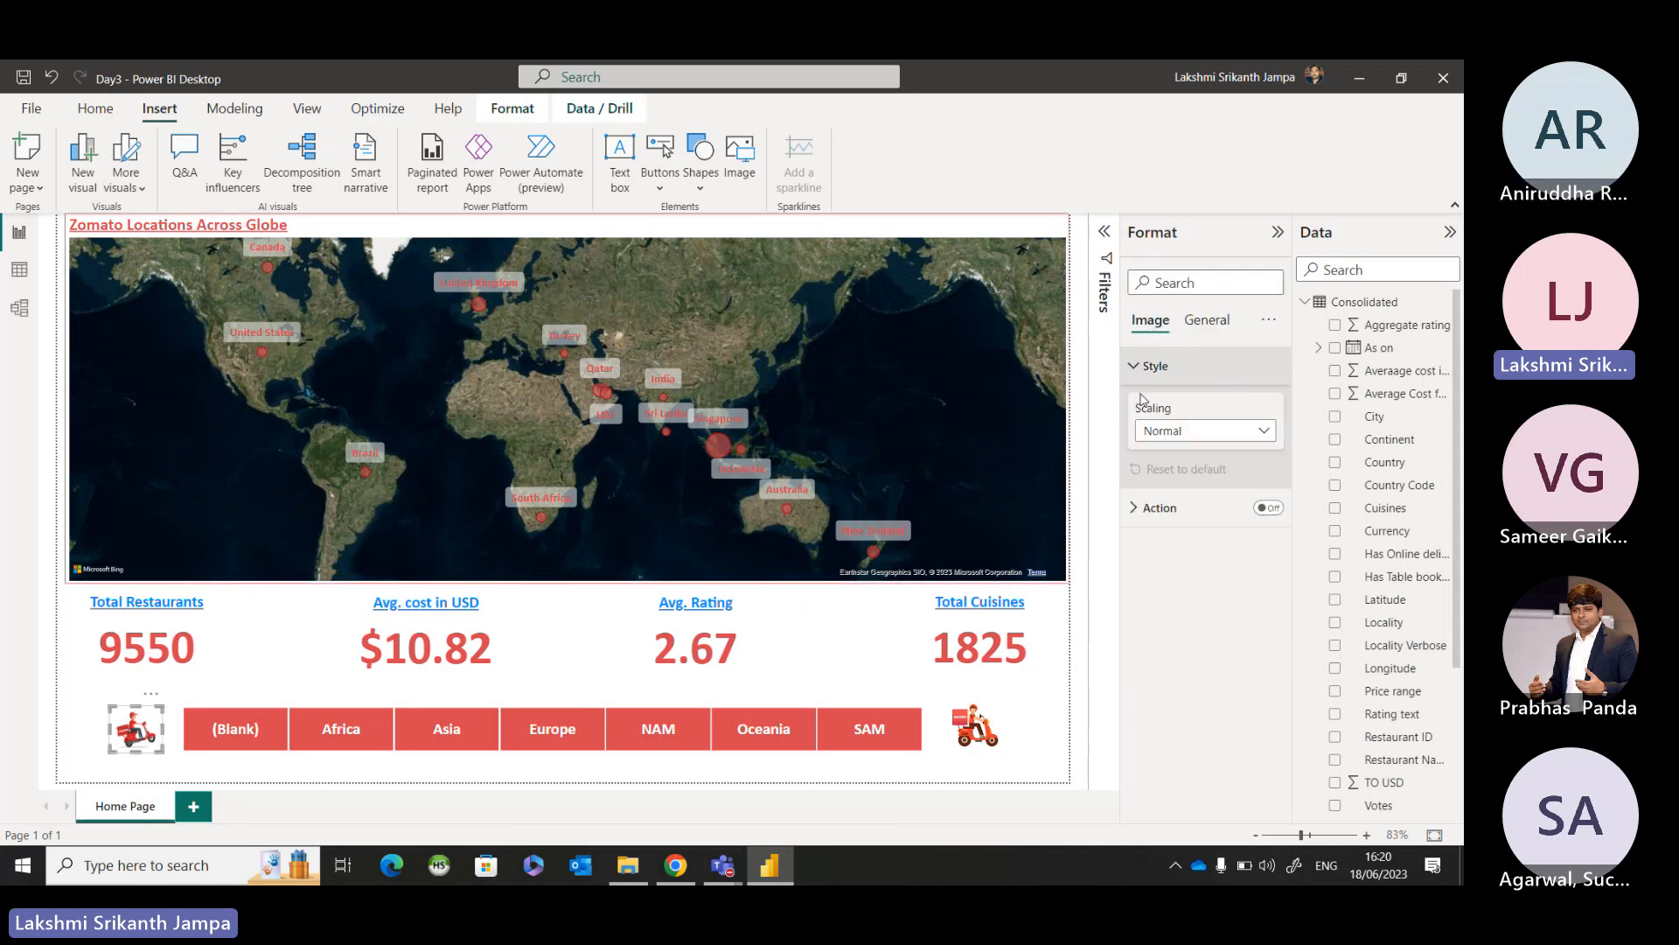
{"action": "left_click", "coordinate": [1159, 431]}
{"action": "left_click", "coordinate": [1178, 512]}
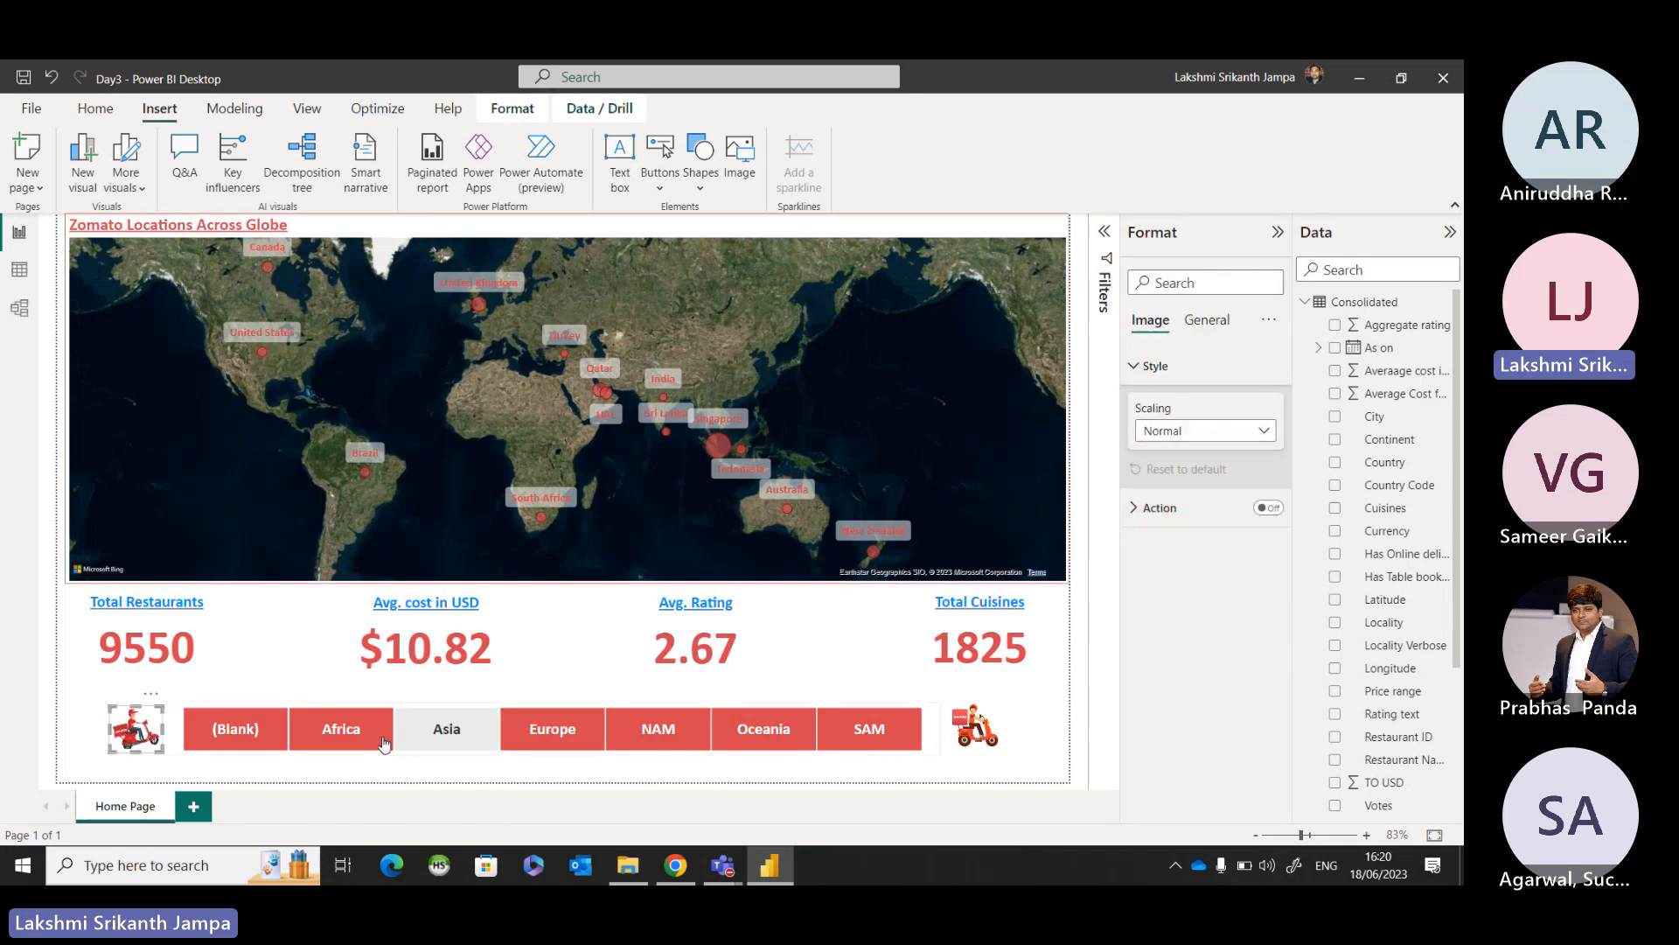
{"action": "left_click", "coordinate": [87, 724]}
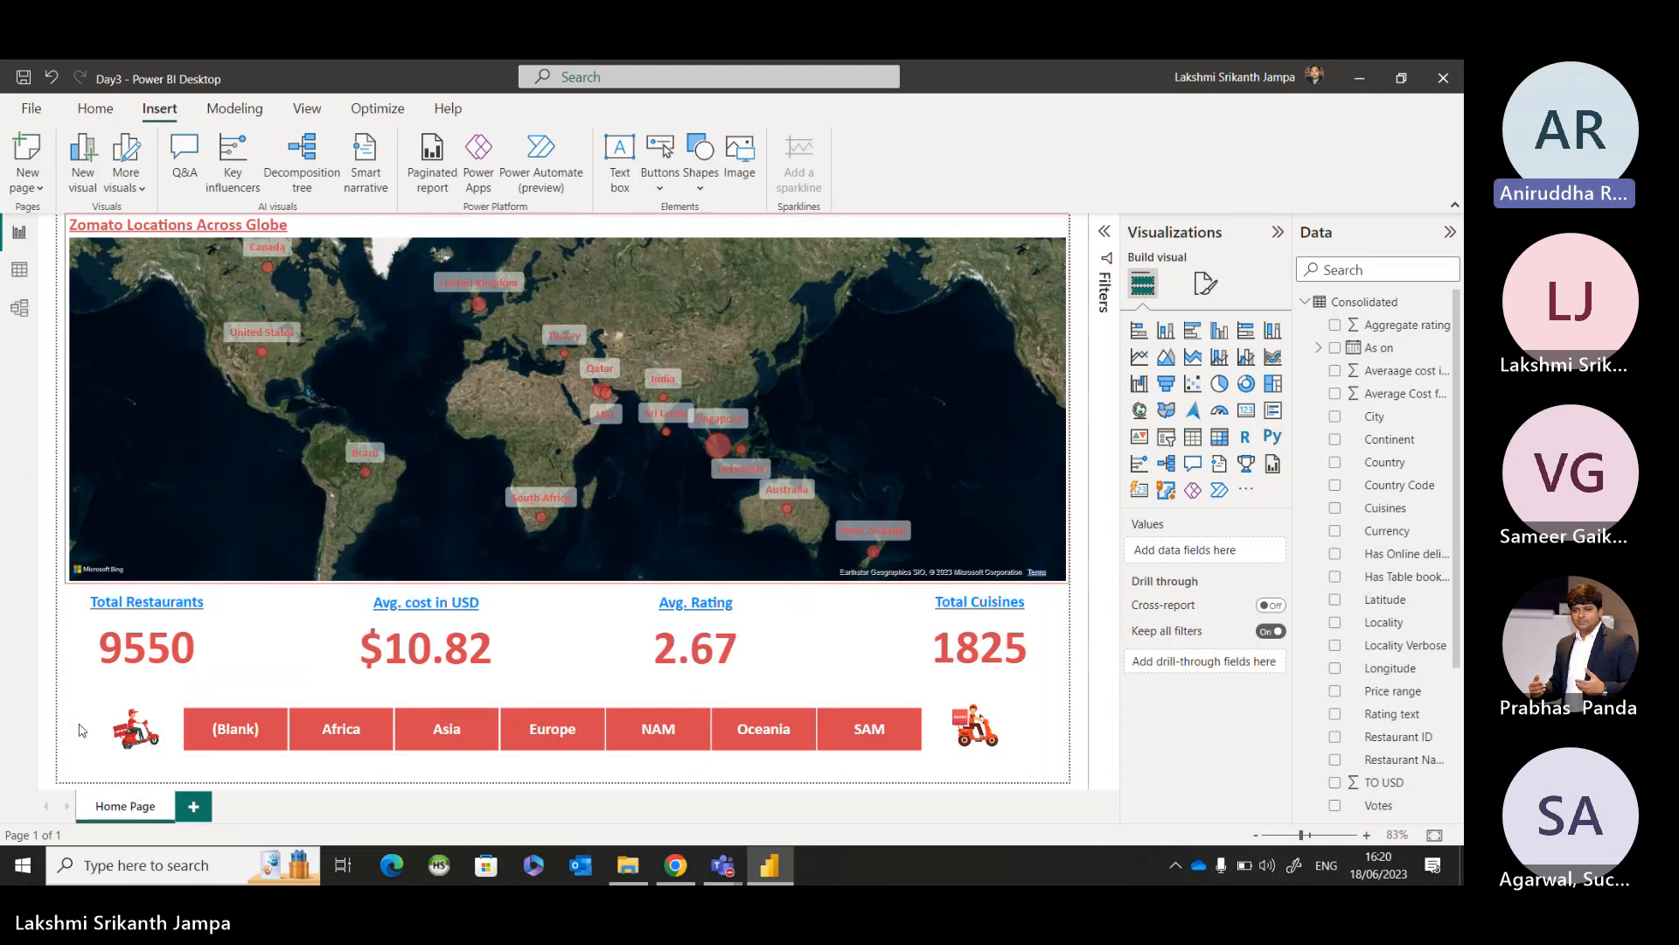
Nudge the Zomato 1 scooter image beside the (Blank) tile into line with the slicer and deselect it.
{"action": "left_click", "coordinate": [138, 737]}
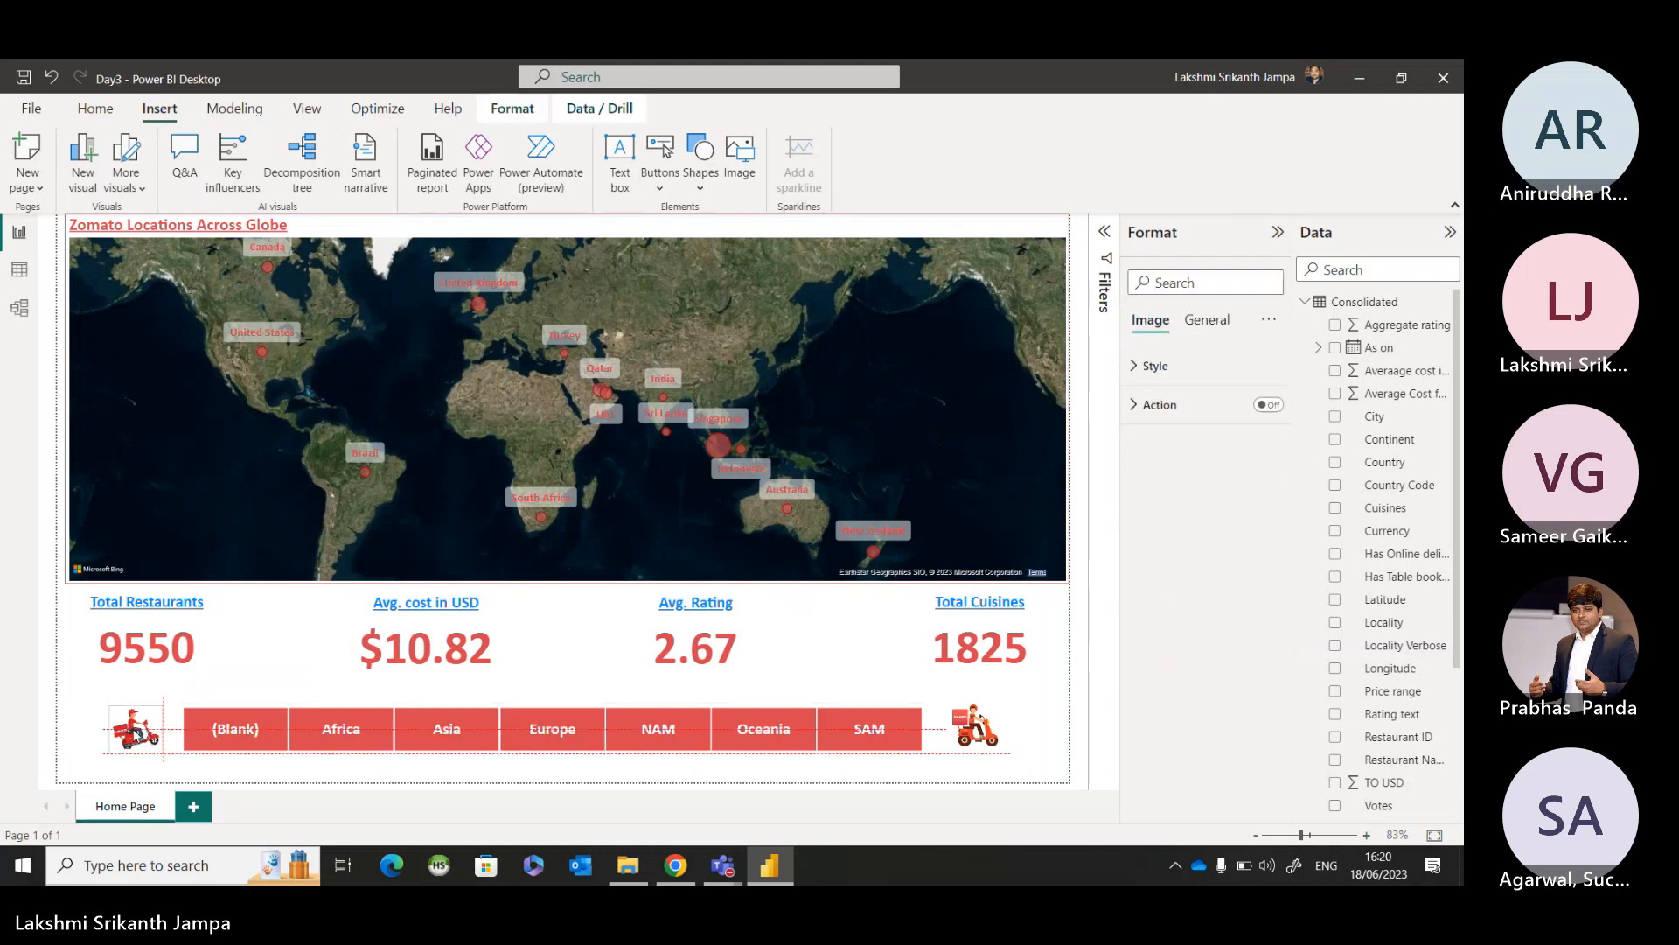
{"action": "left_click_drag", "start_coordinate": [138, 736], "coordinate": [143, 733]}
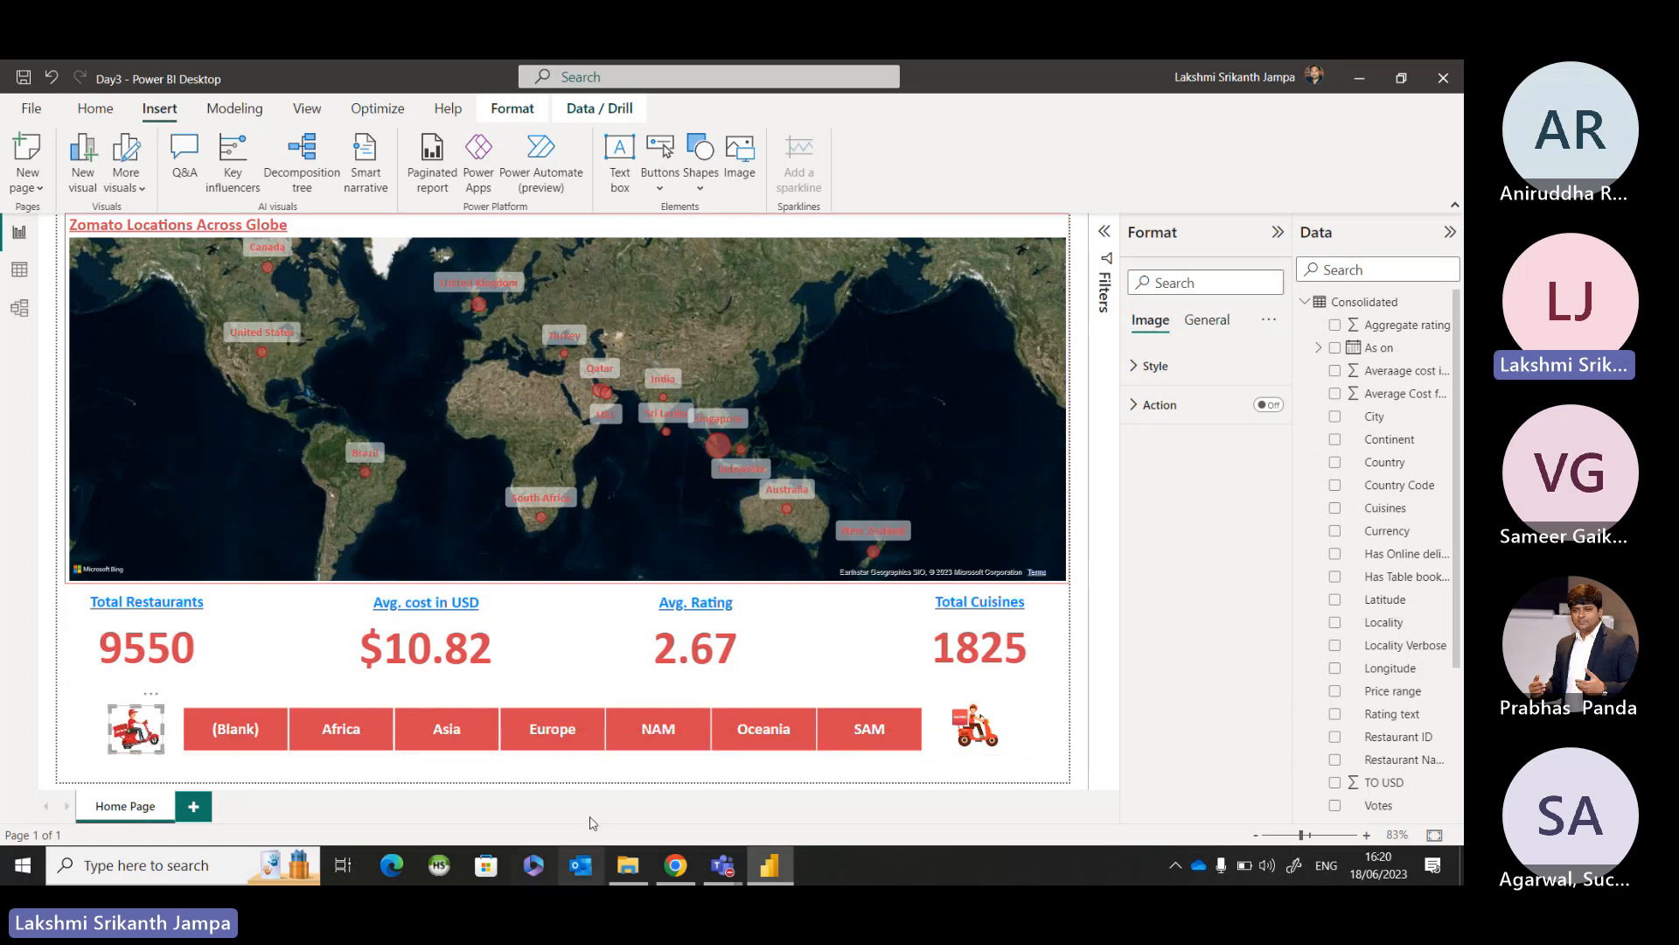
{"action": "left_click", "coordinate": [617, 780]}
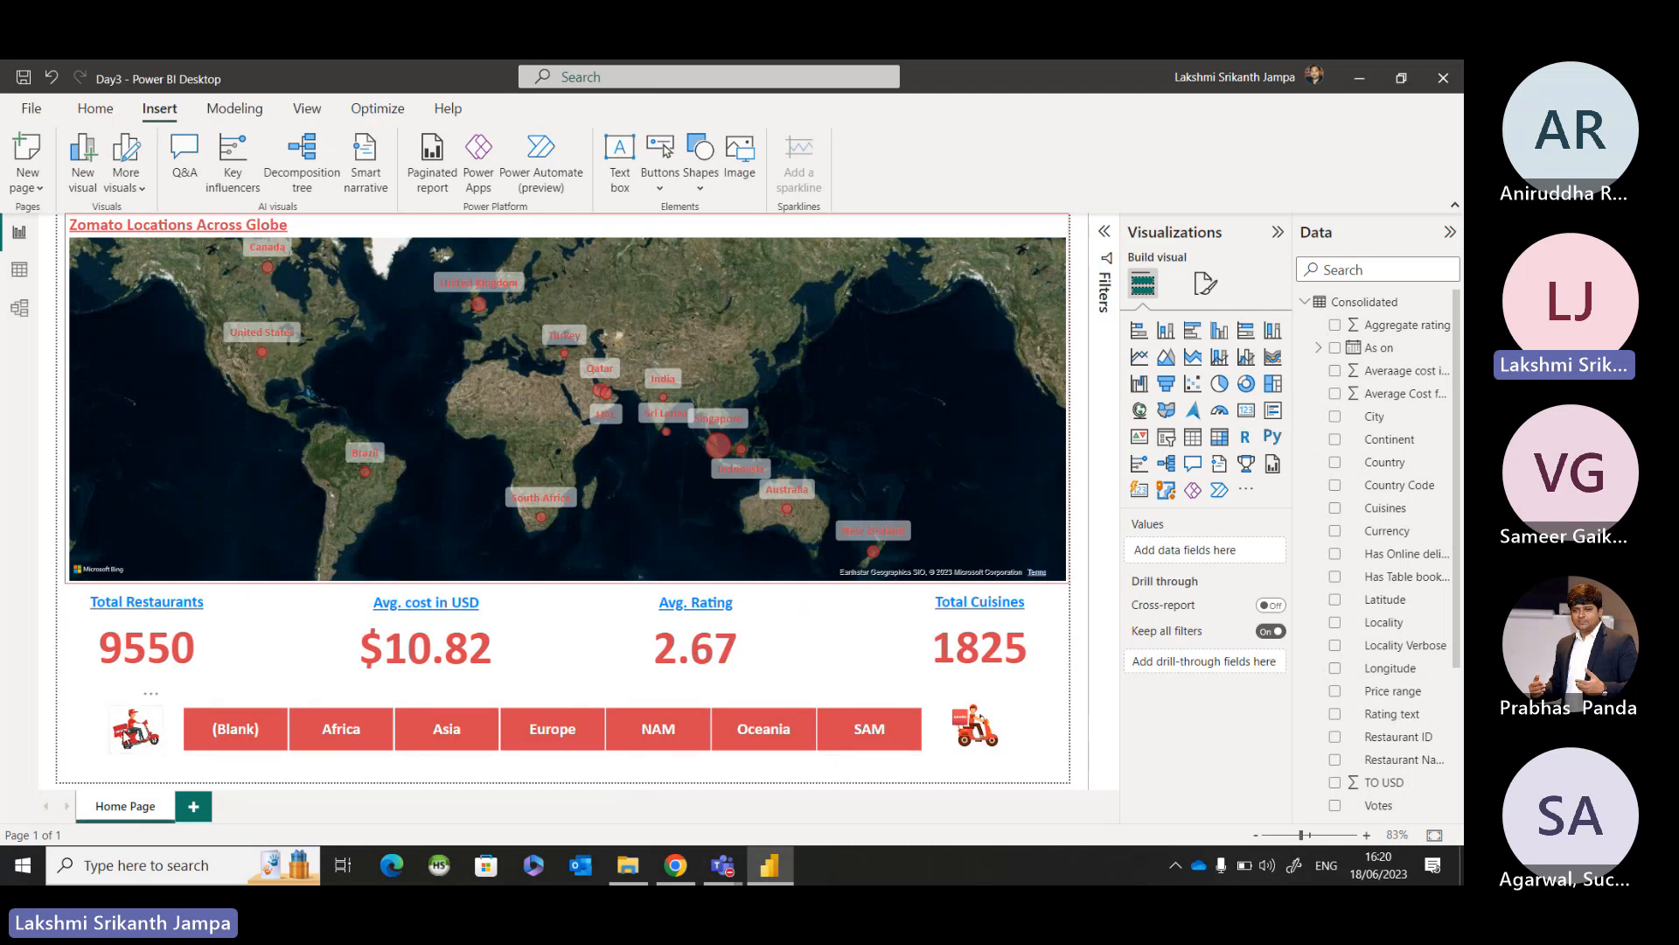
Turn on the Zomato 1 image's action, set its type to Clear all slicers, and deselect the image.
{"action": "left_click", "coordinate": [128, 737]}
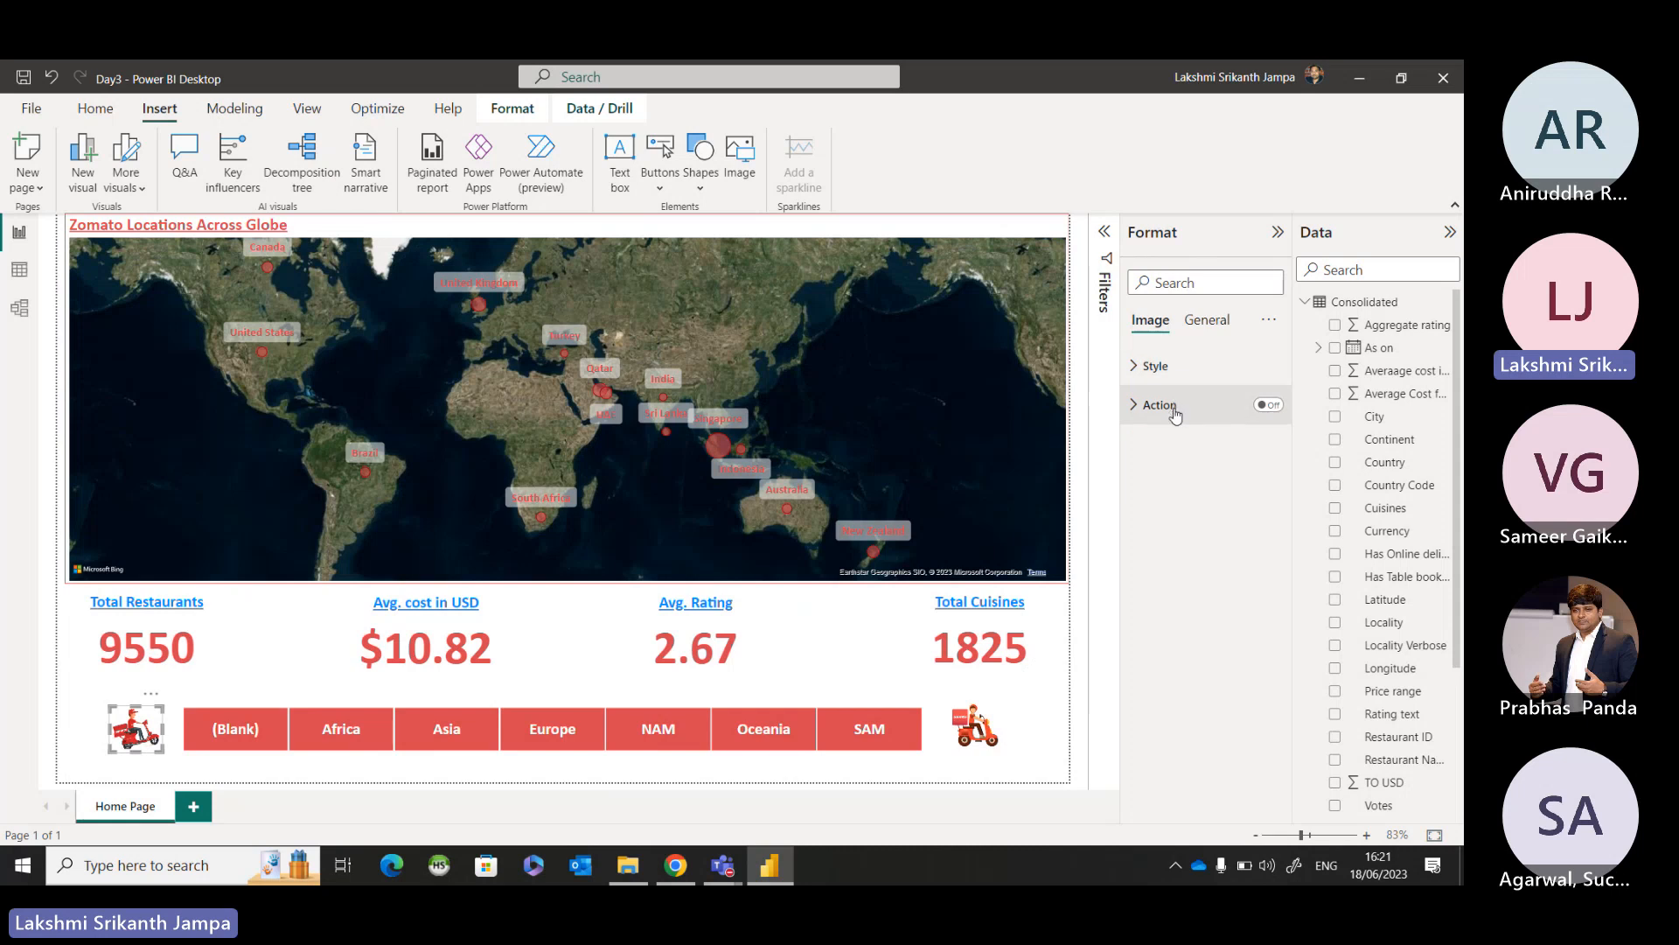
{"action": "left_click", "coordinate": [1267, 405]}
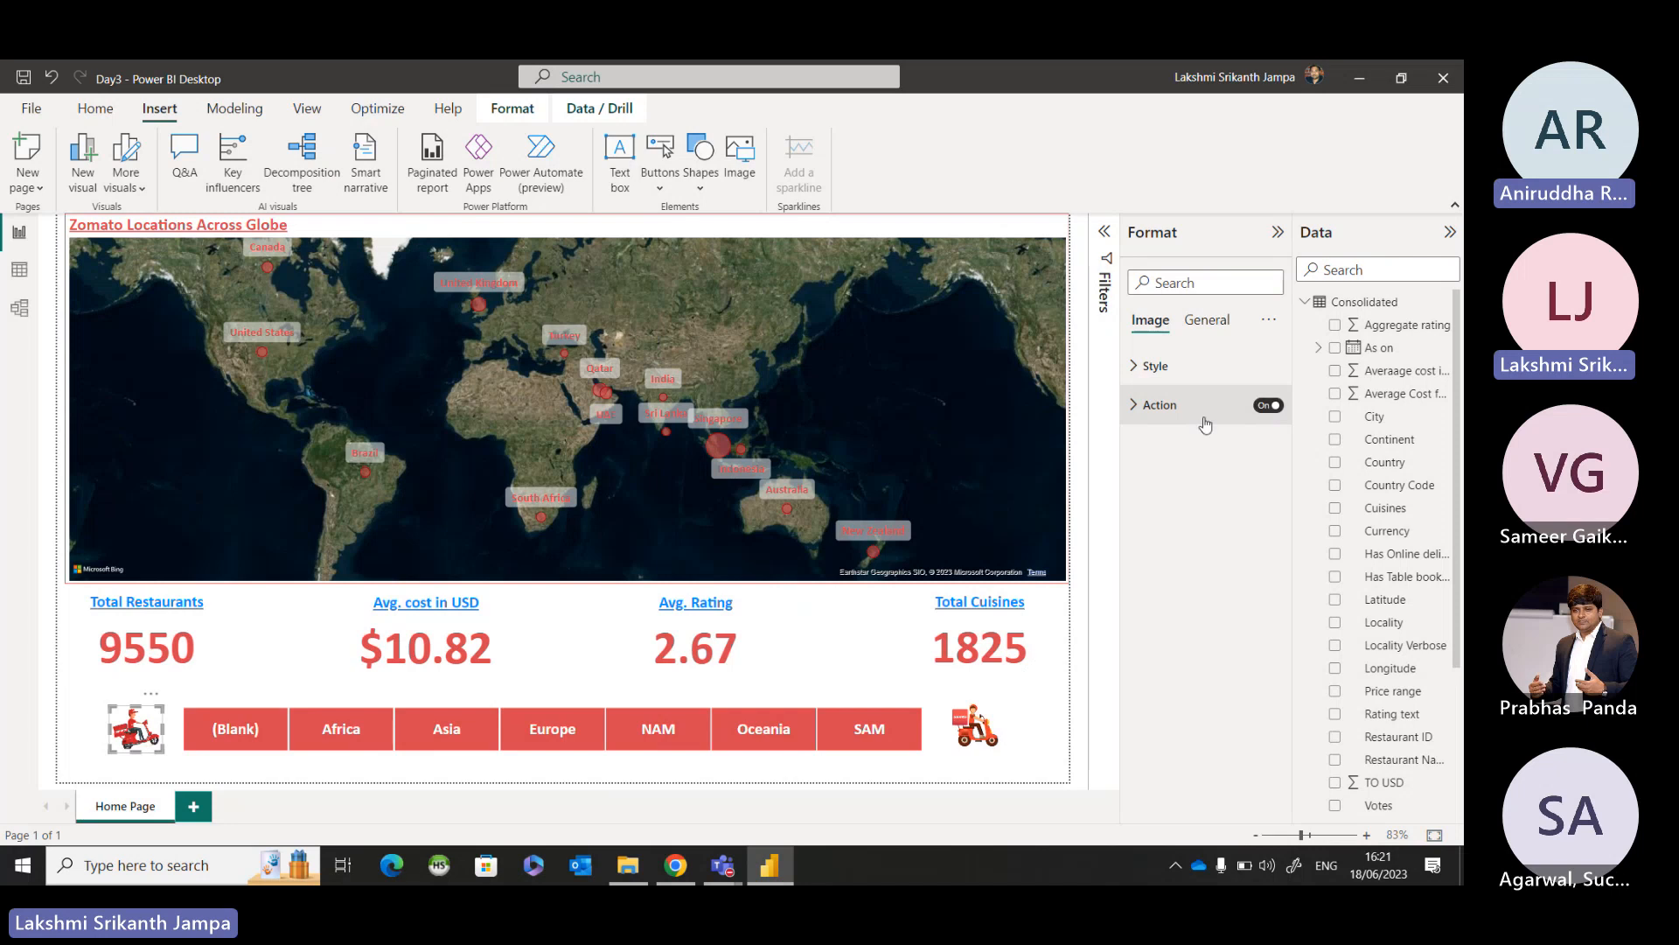
{"action": "left_click", "coordinate": [1135, 408]}
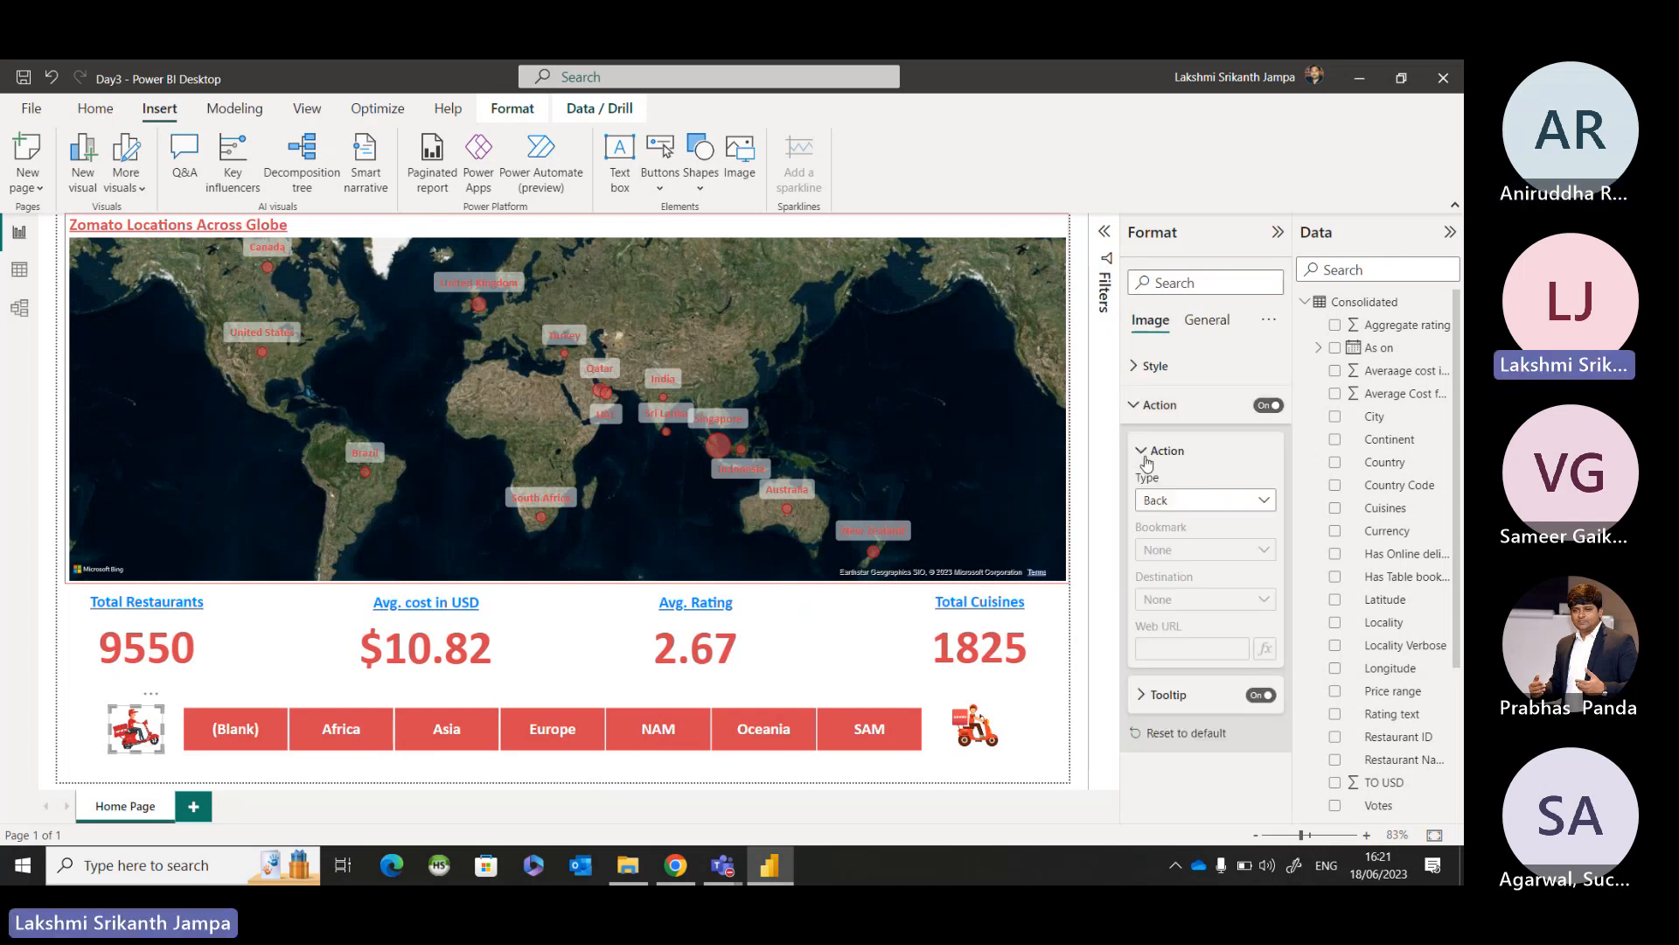
{"action": "left_click", "coordinate": [1185, 499]}
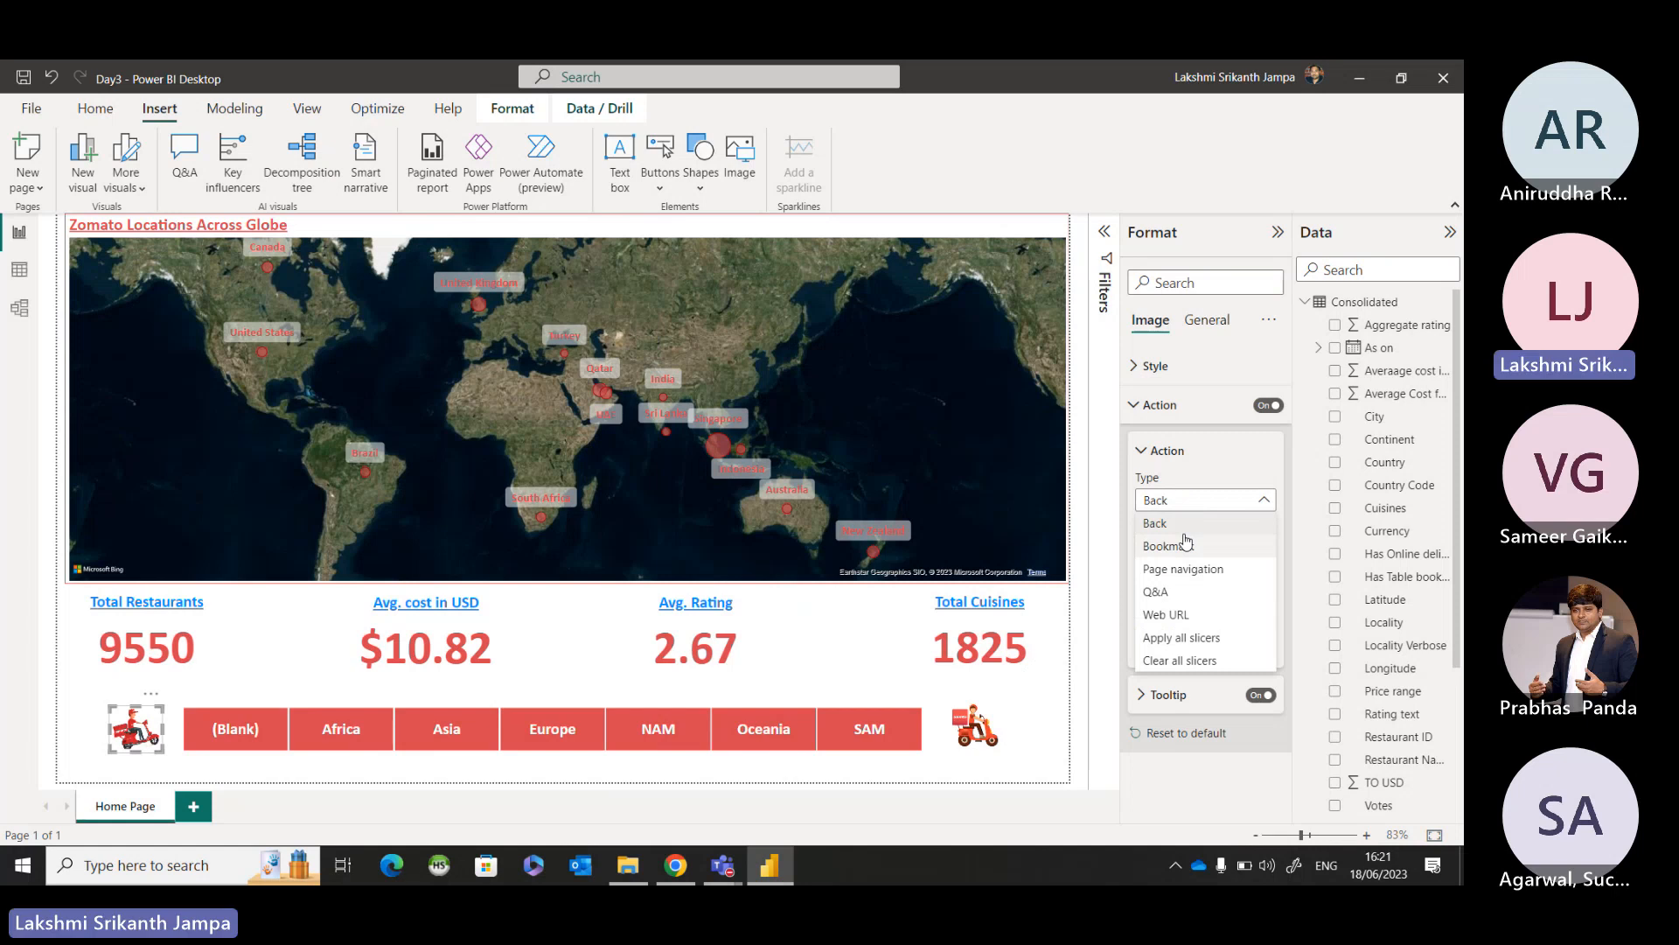
{"action": "left_click", "coordinate": [1181, 660]}
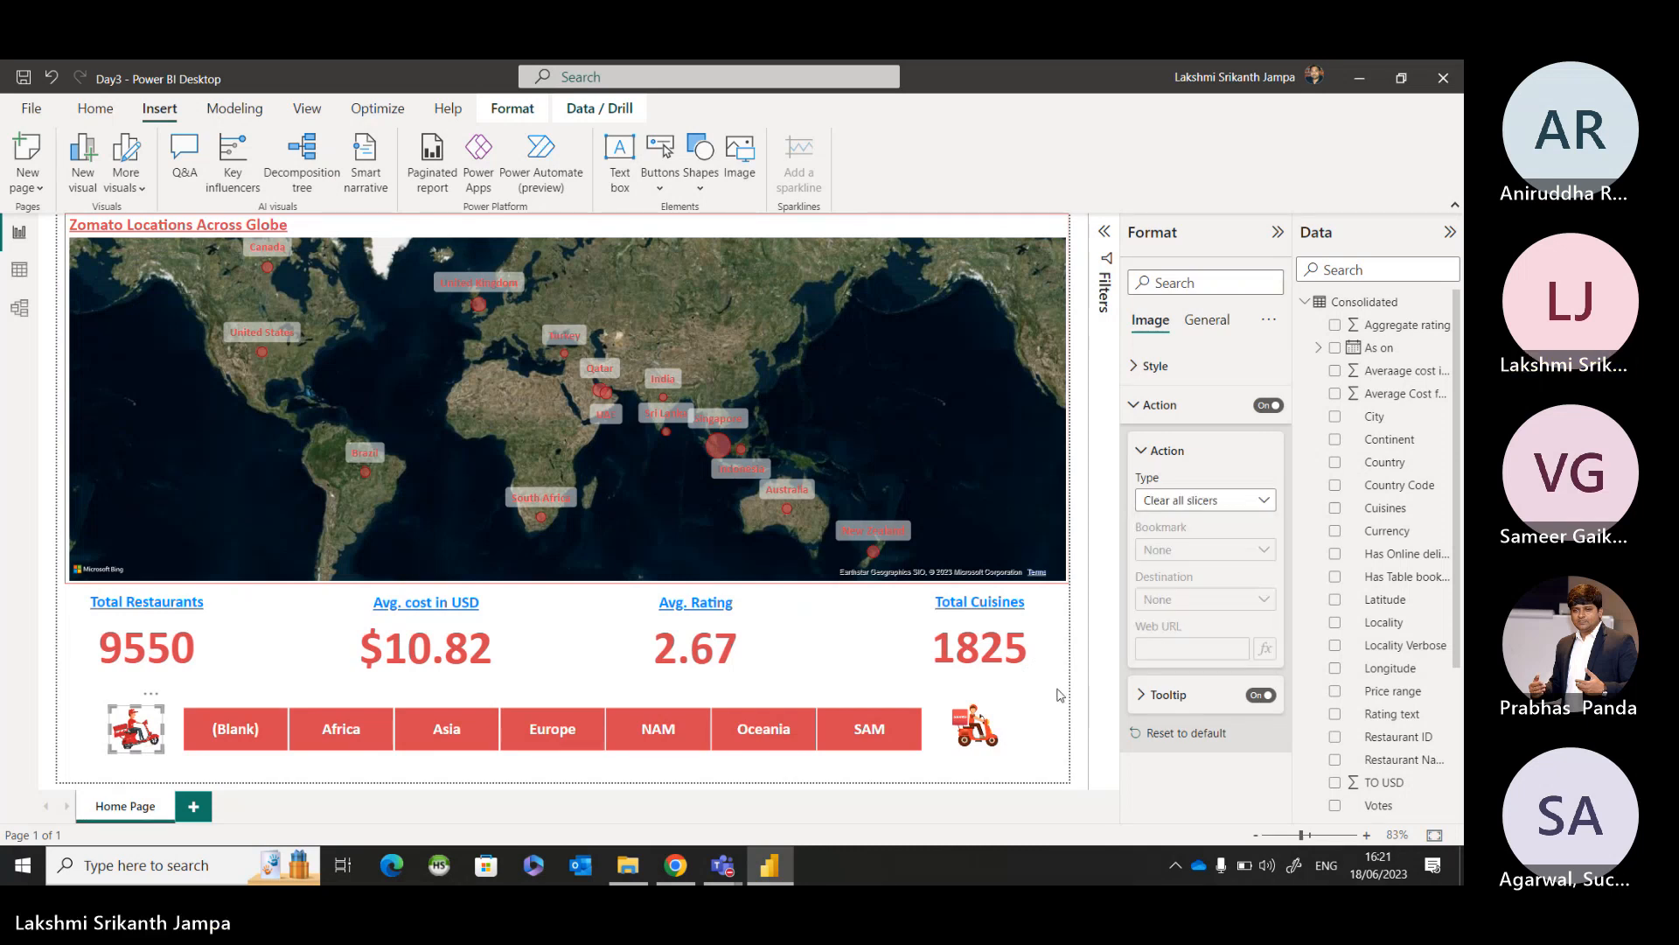
{"action": "left_click", "coordinate": [1046, 758]}
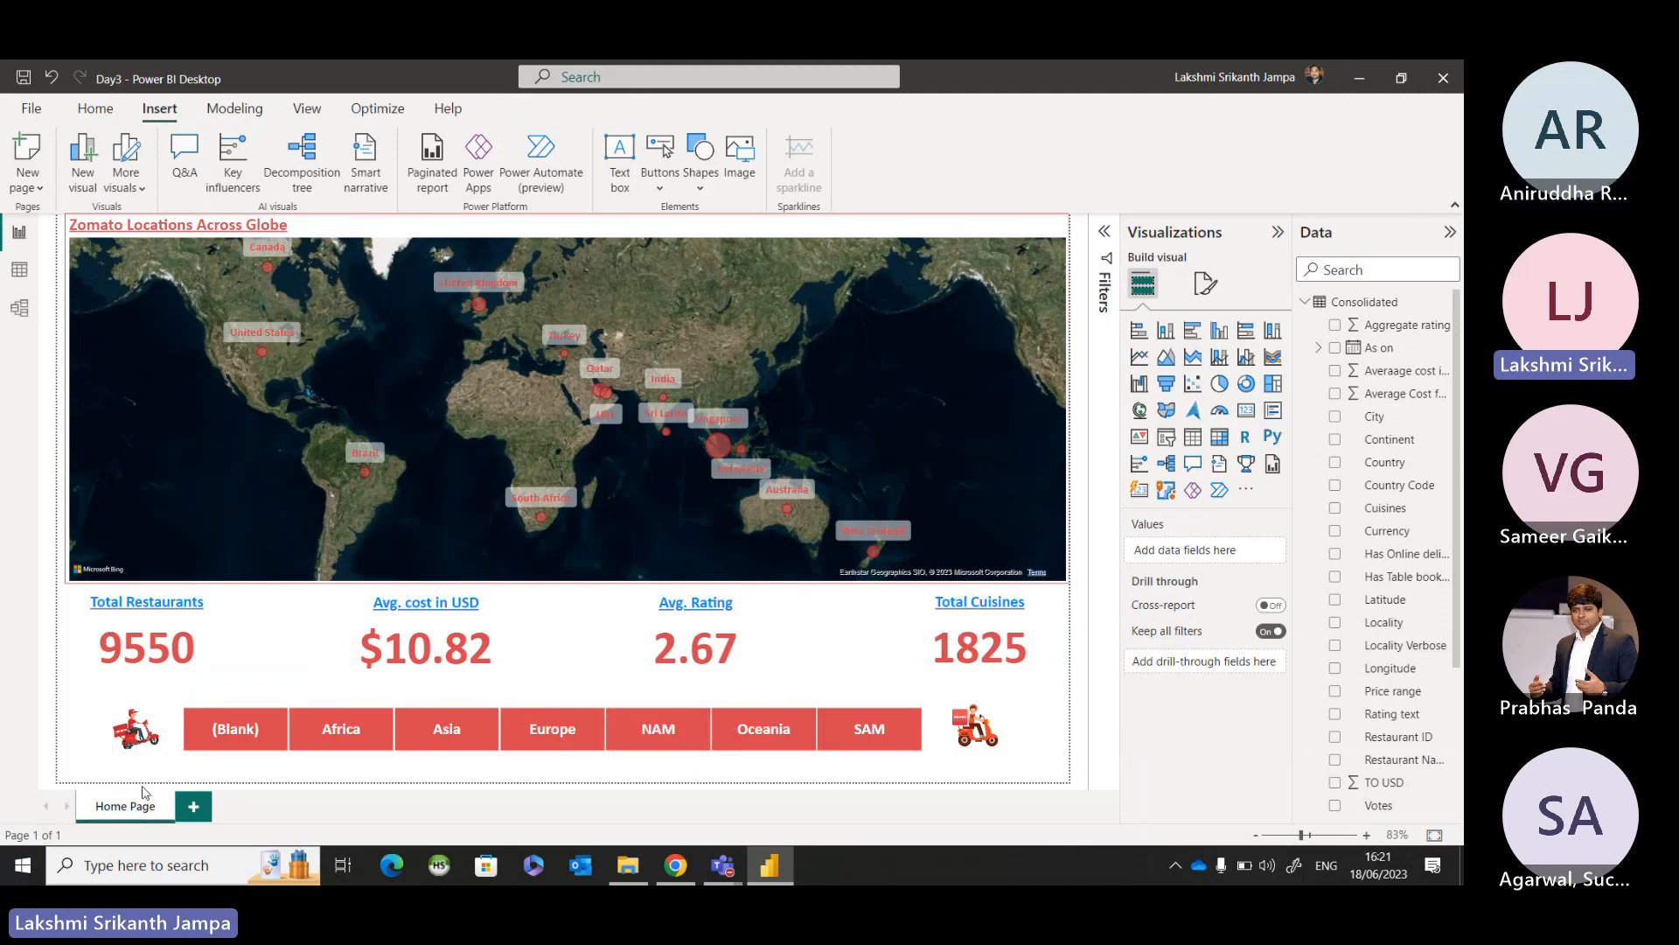
Test the Zomato 1 image's action by filtering the page to NAM and clearing the slicer through the image.
{"action": "left_click", "coordinate": [670, 732]}
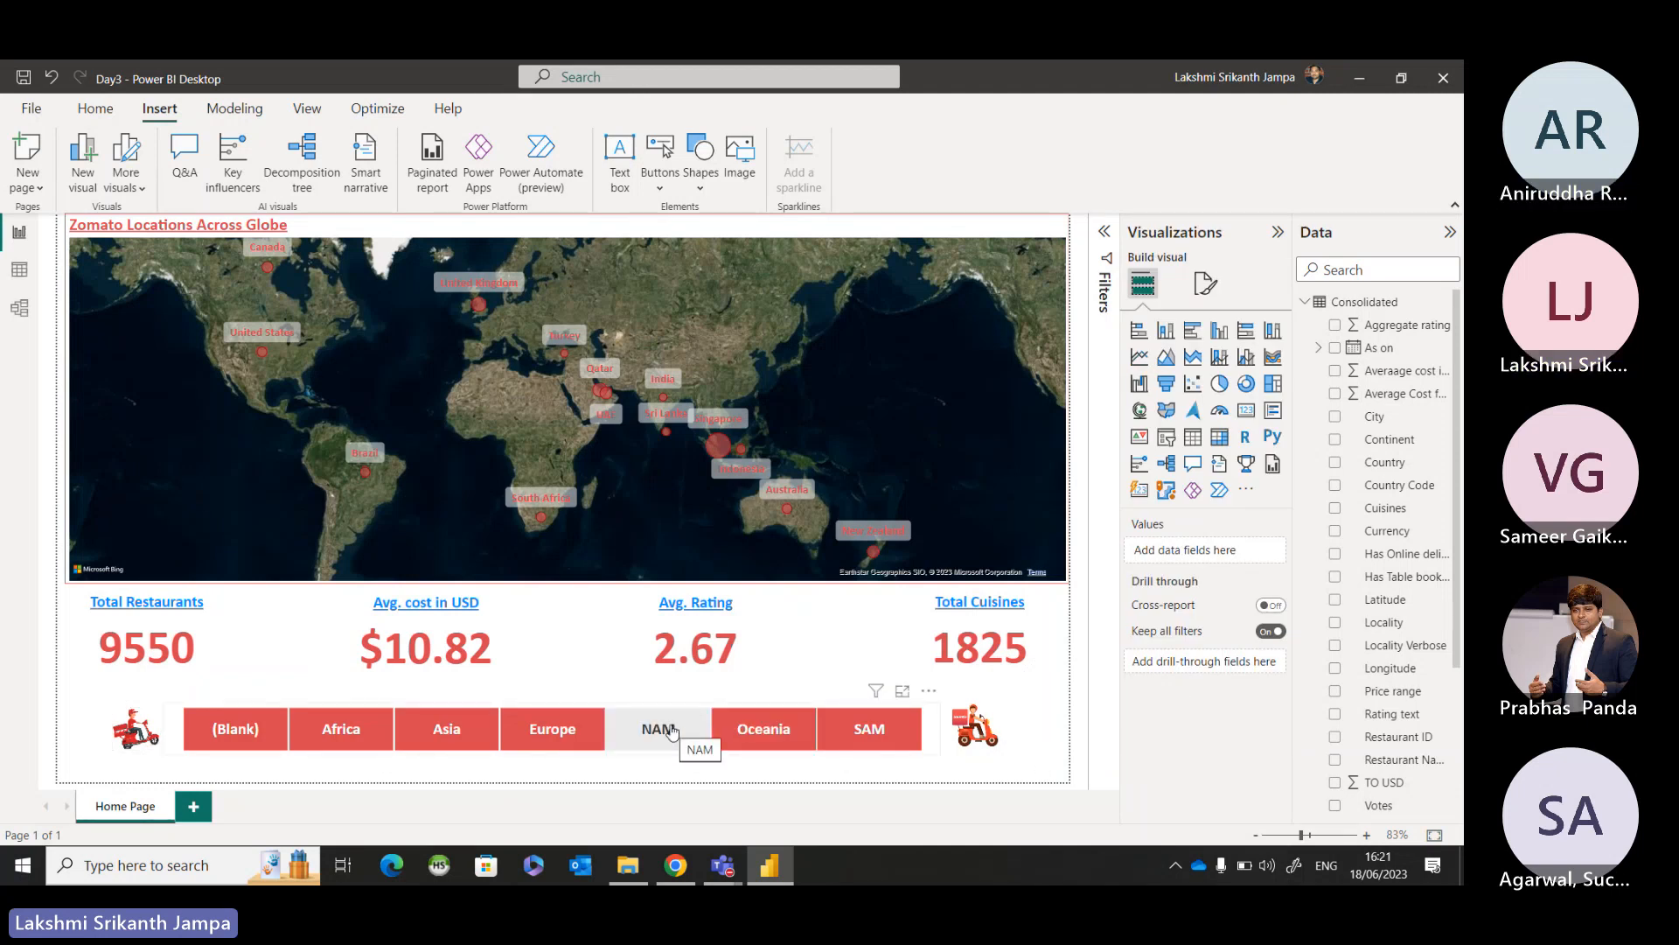
{"action": "left_click", "coordinate": [670, 732]}
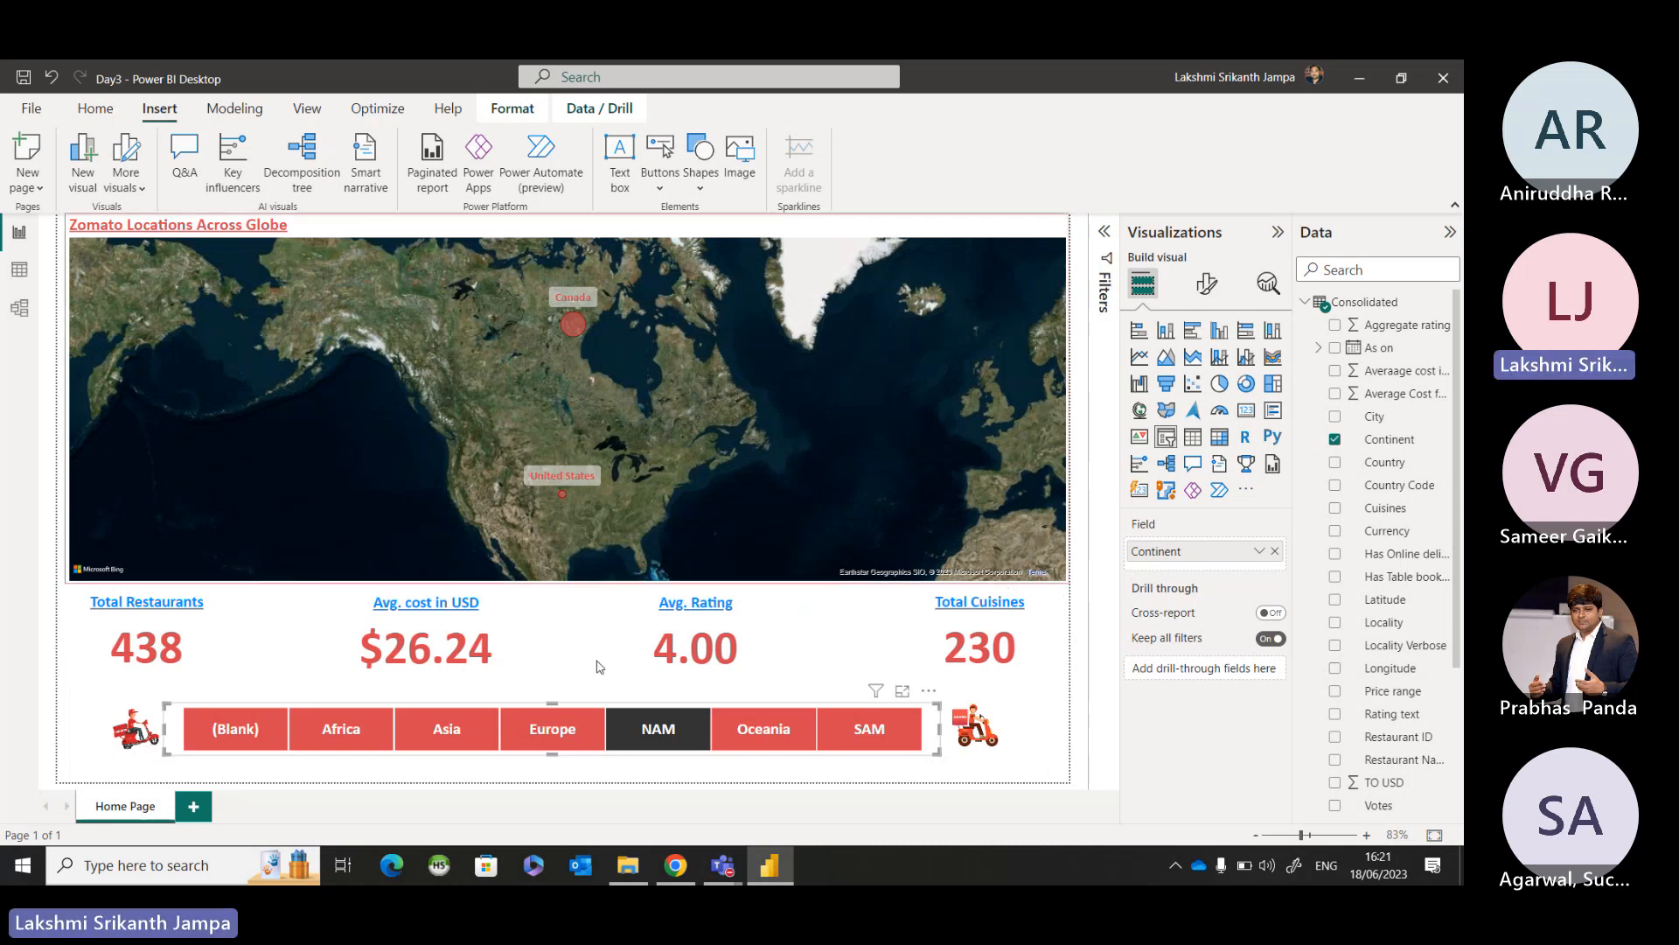
{"action": "left_click", "coordinate": [648, 750]}
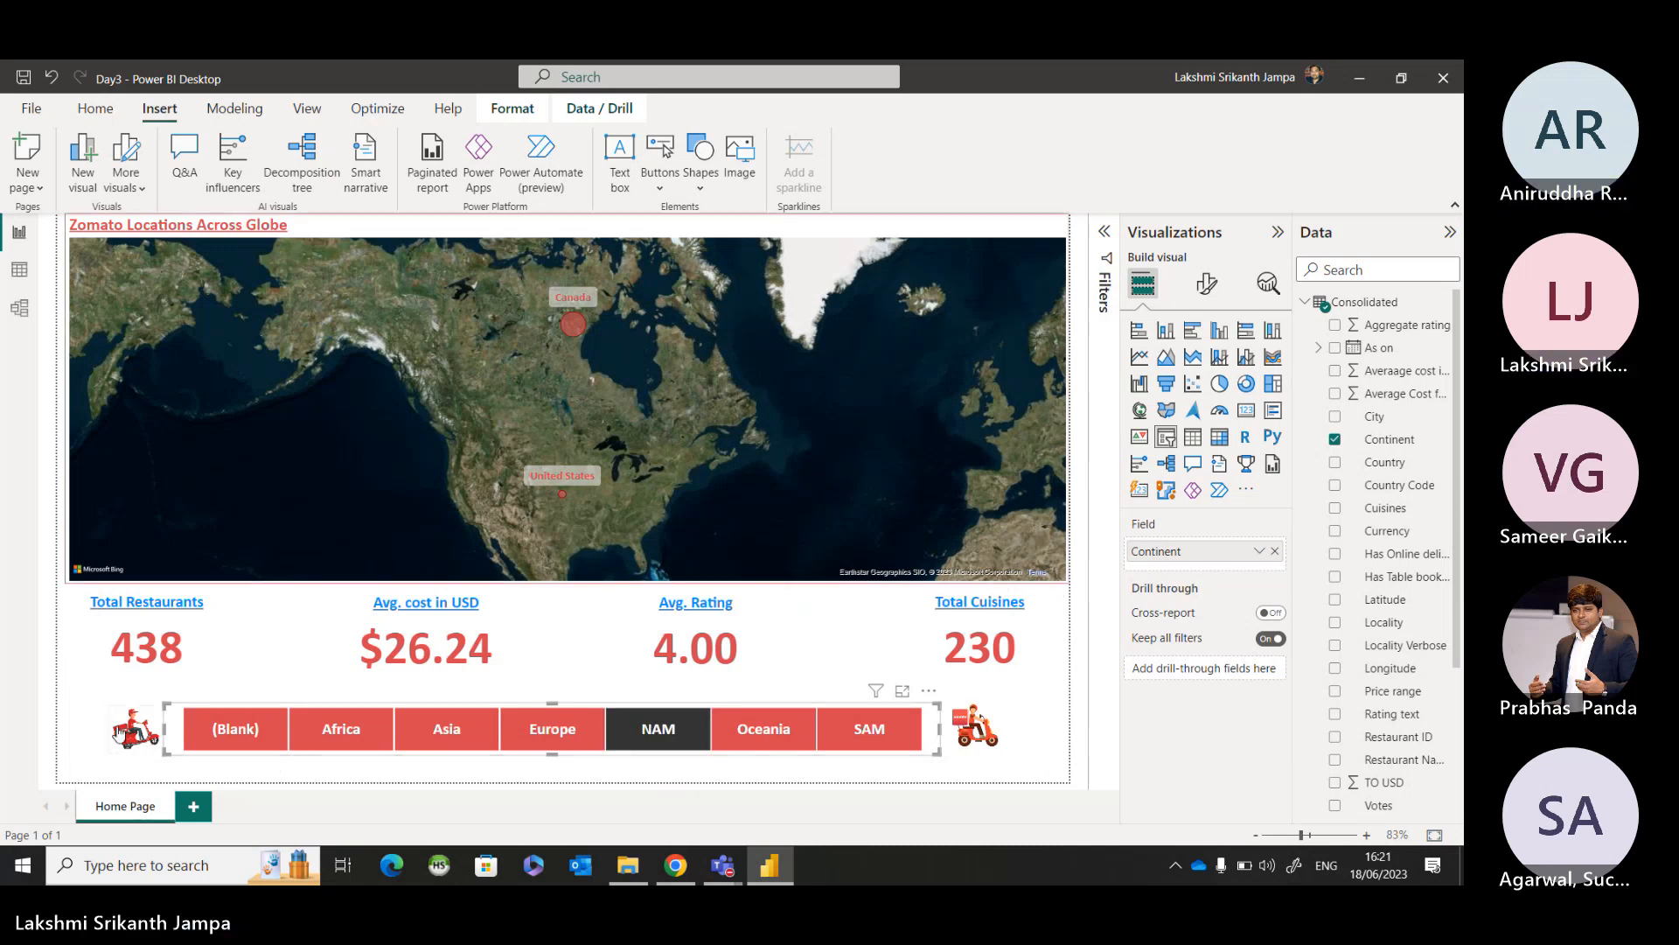
{"action": "left_click", "coordinate": [136, 740], "text": "ctrl"}
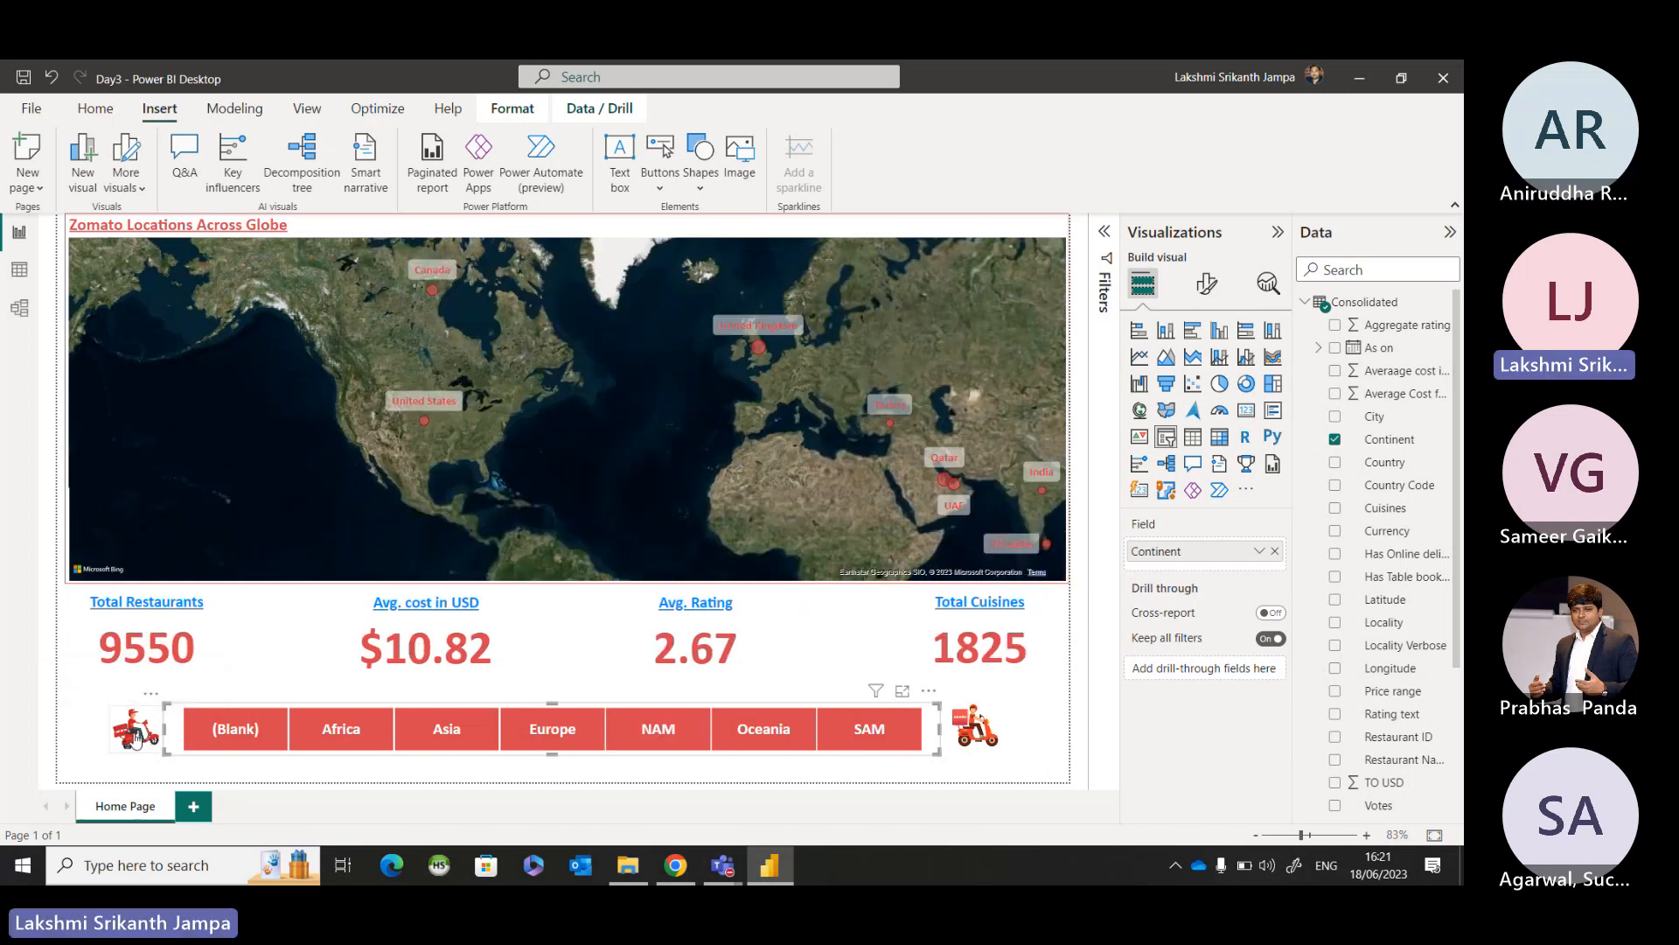
{"action": "left_click", "coordinate": [464, 771]}
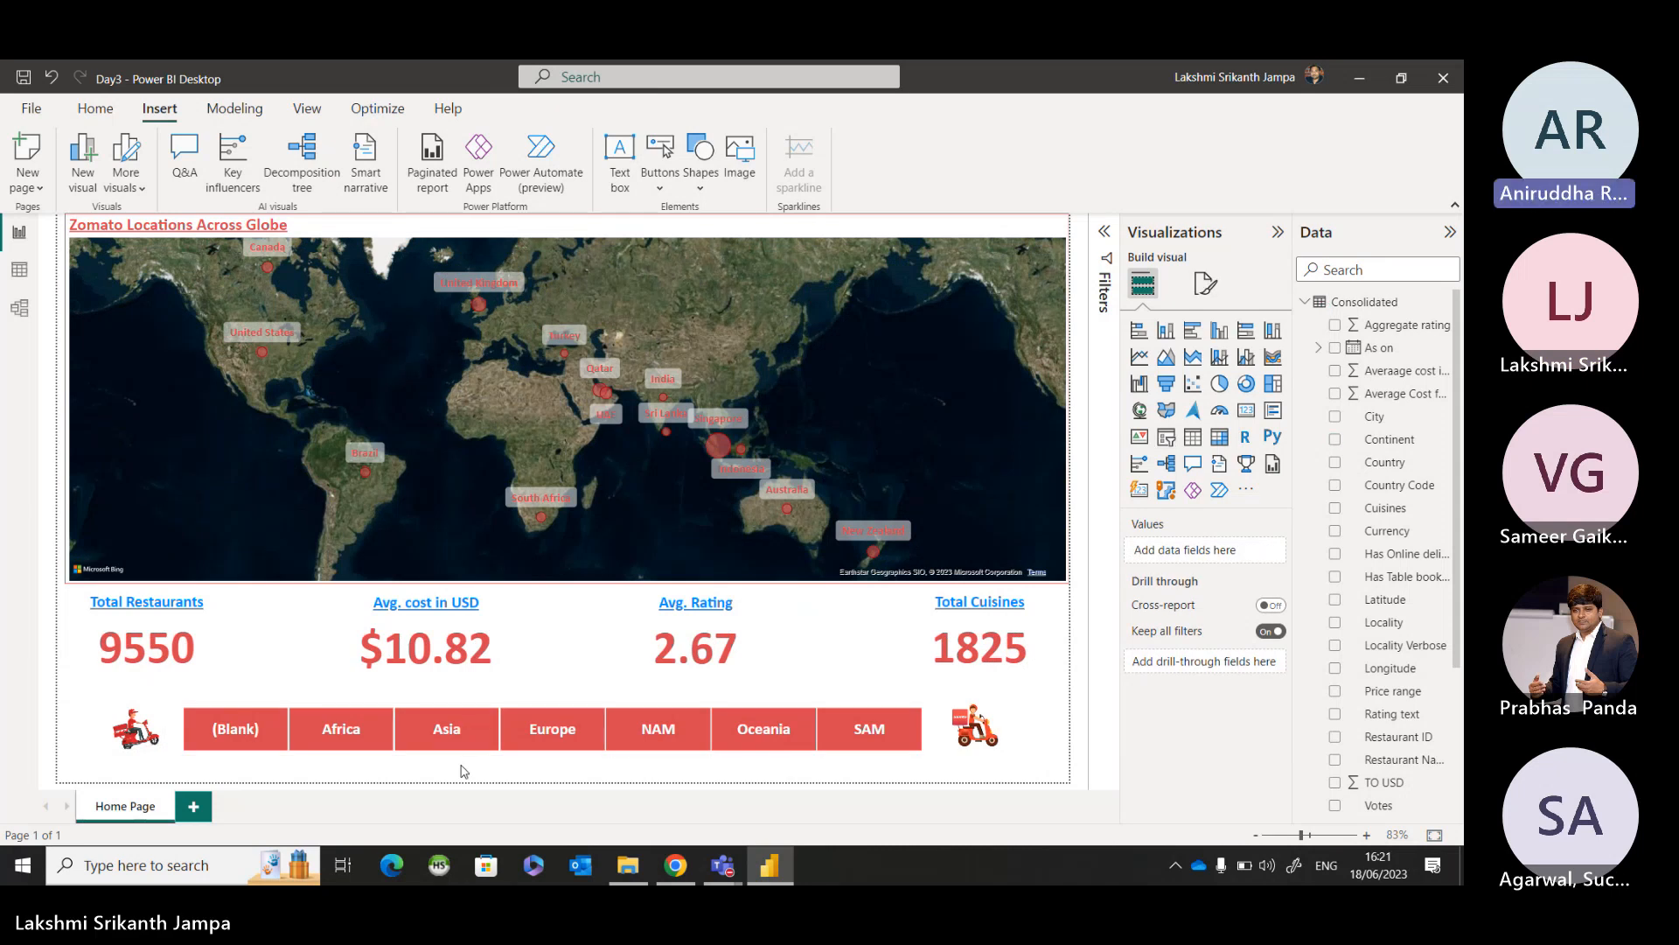
Review the Zomato 1 image's action types, keeping Clear all slicers, and deselect the image.
{"action": "left_click", "coordinate": [142, 731]}
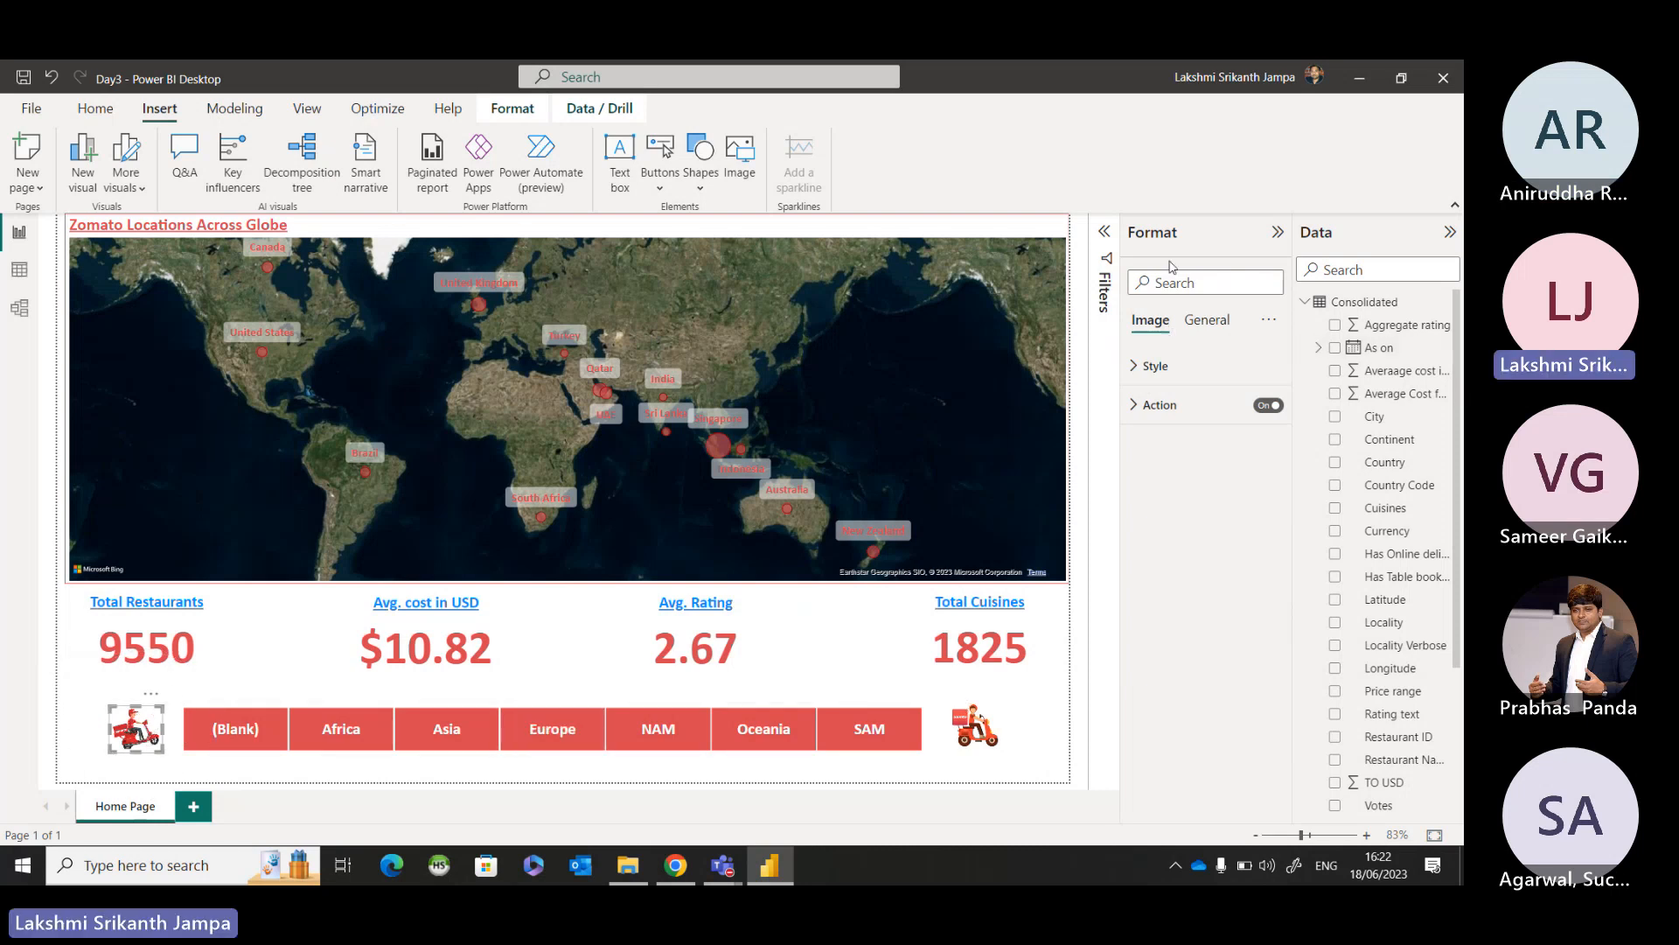
{"action": "left_click", "coordinate": [1138, 416]}
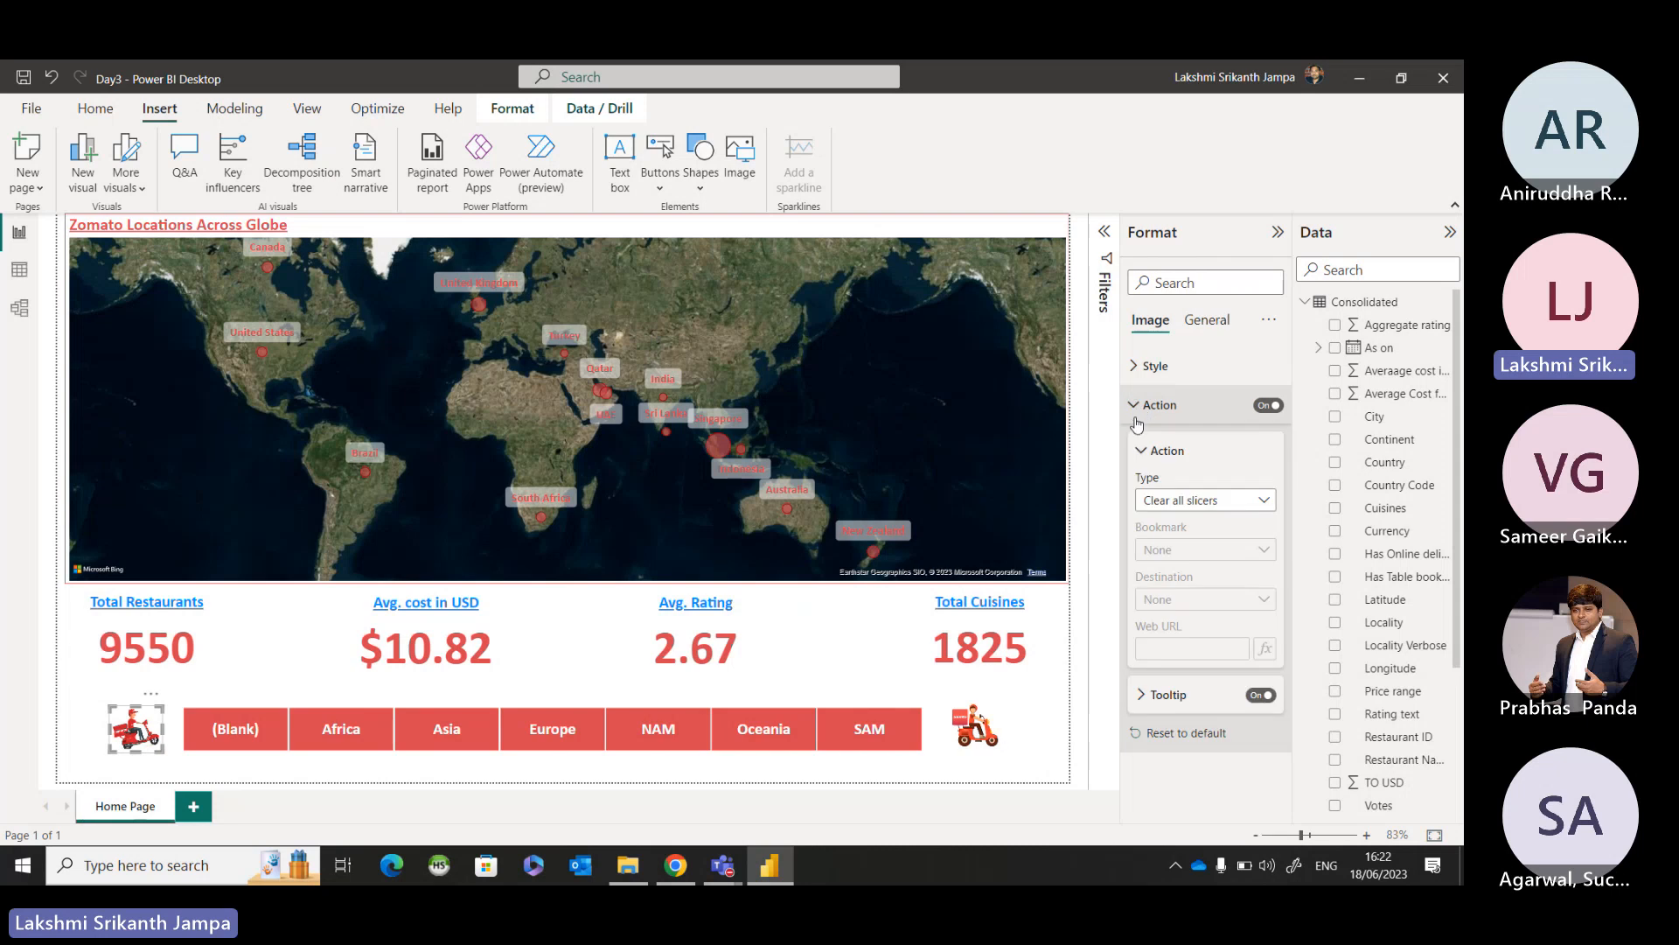
{"action": "left_click", "coordinate": [1165, 502]}
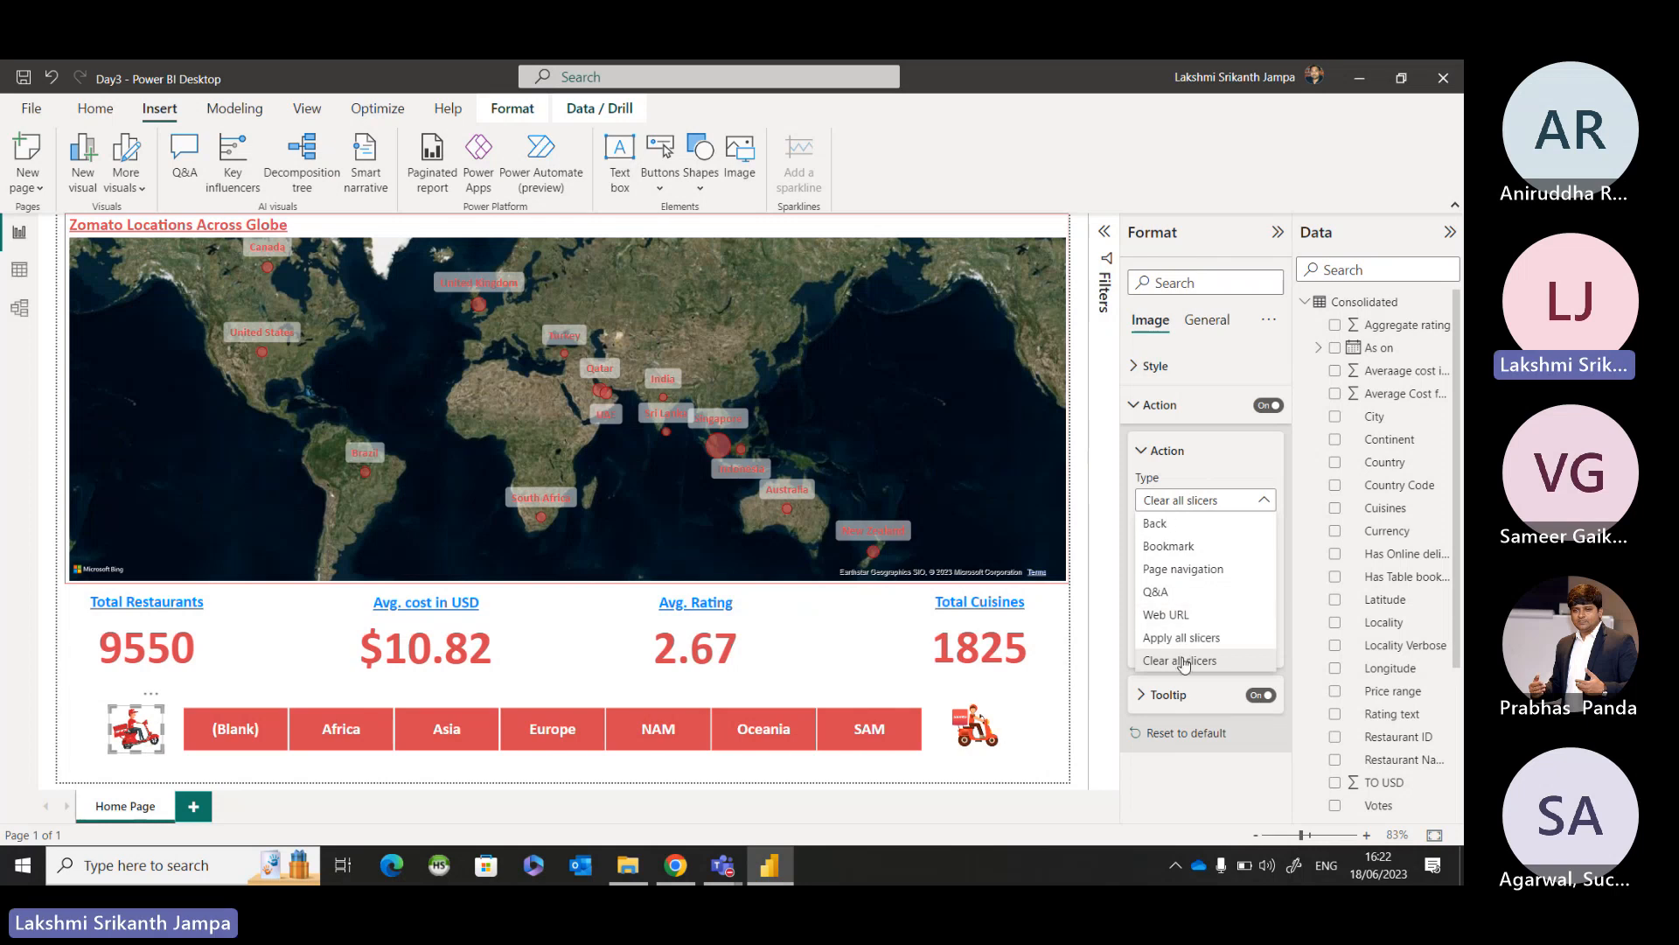
{"action": "left_click", "coordinate": [1106, 670]}
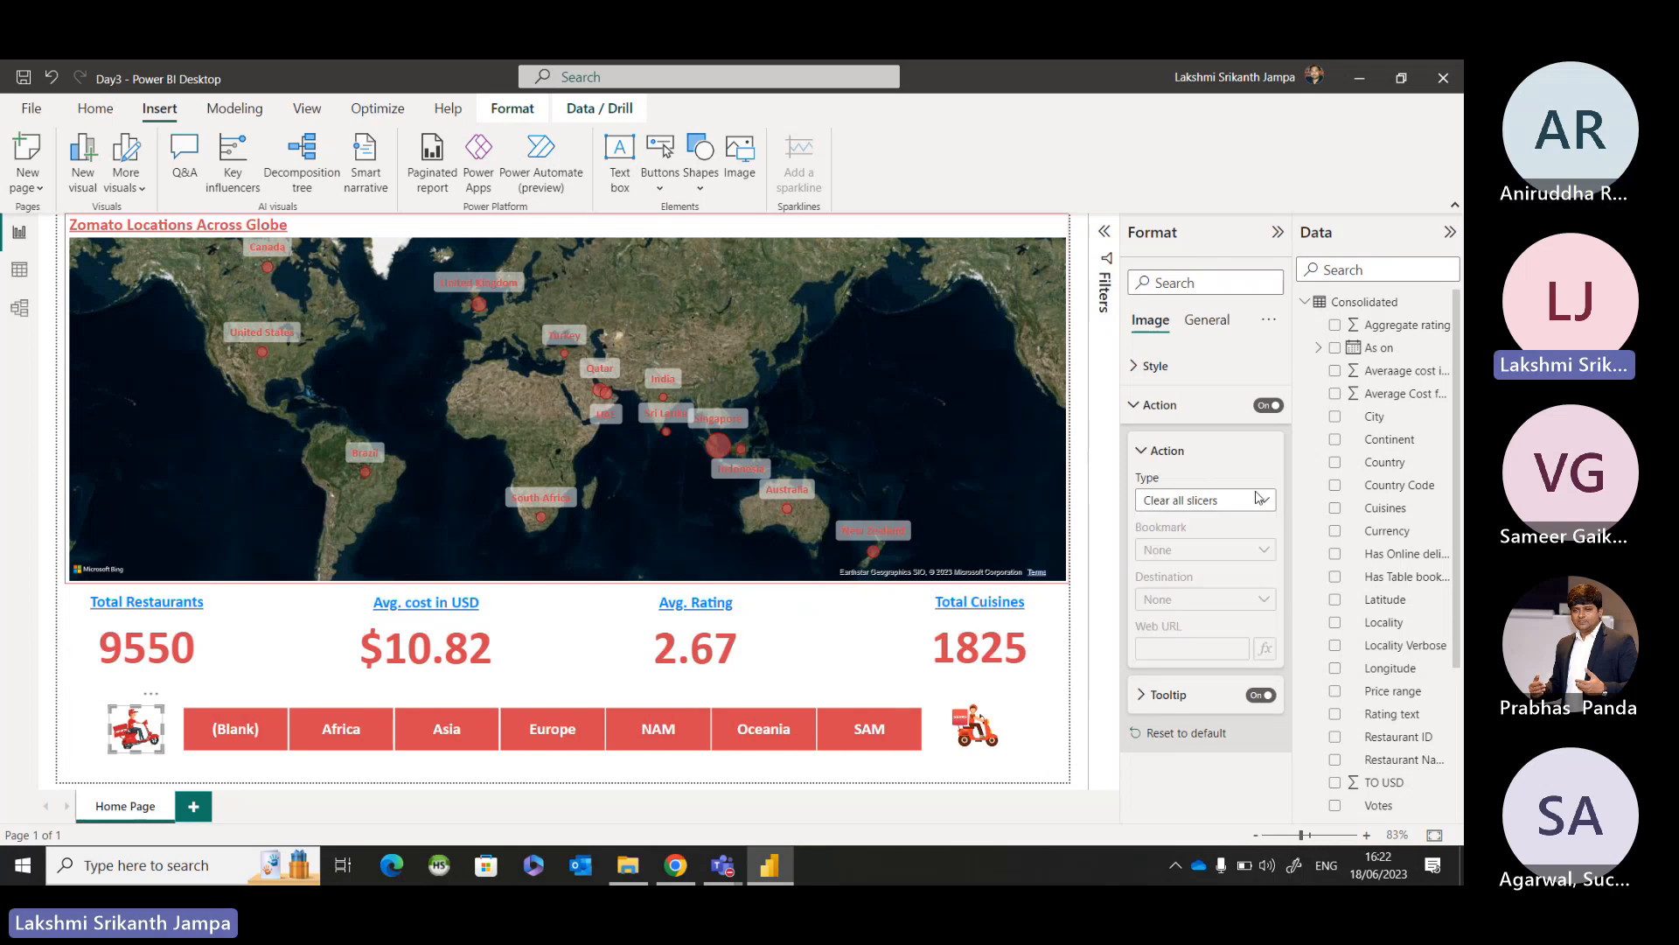
{"action": "left_click", "coordinate": [1137, 408]}
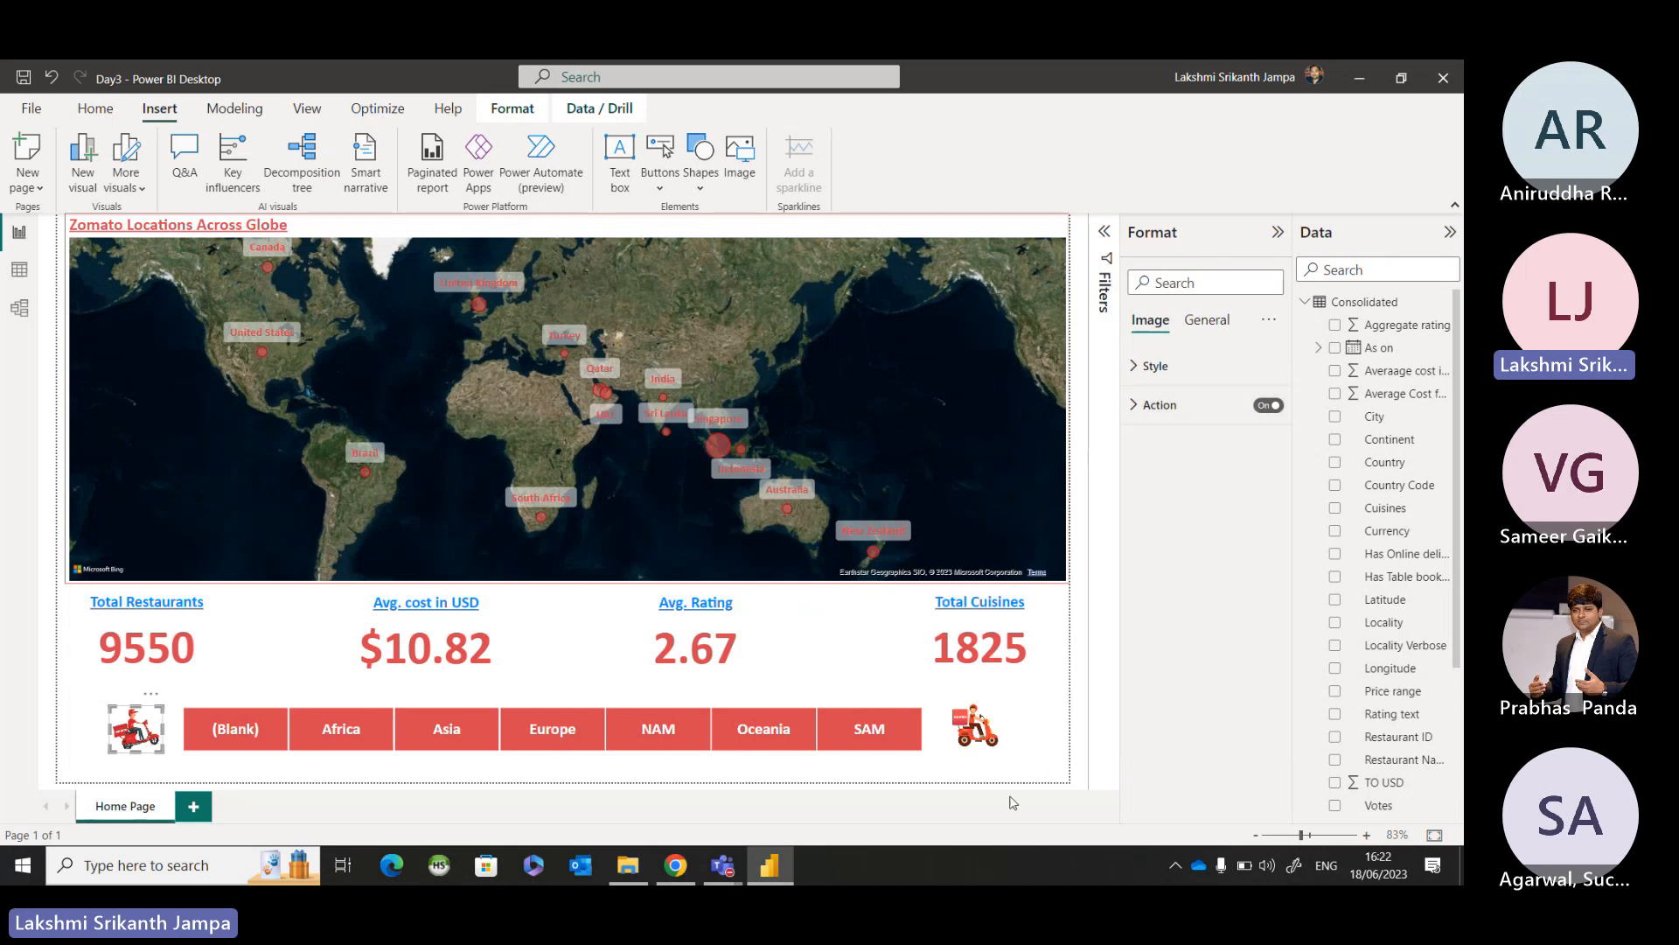
{"action": "left_click", "coordinate": [927, 778]}
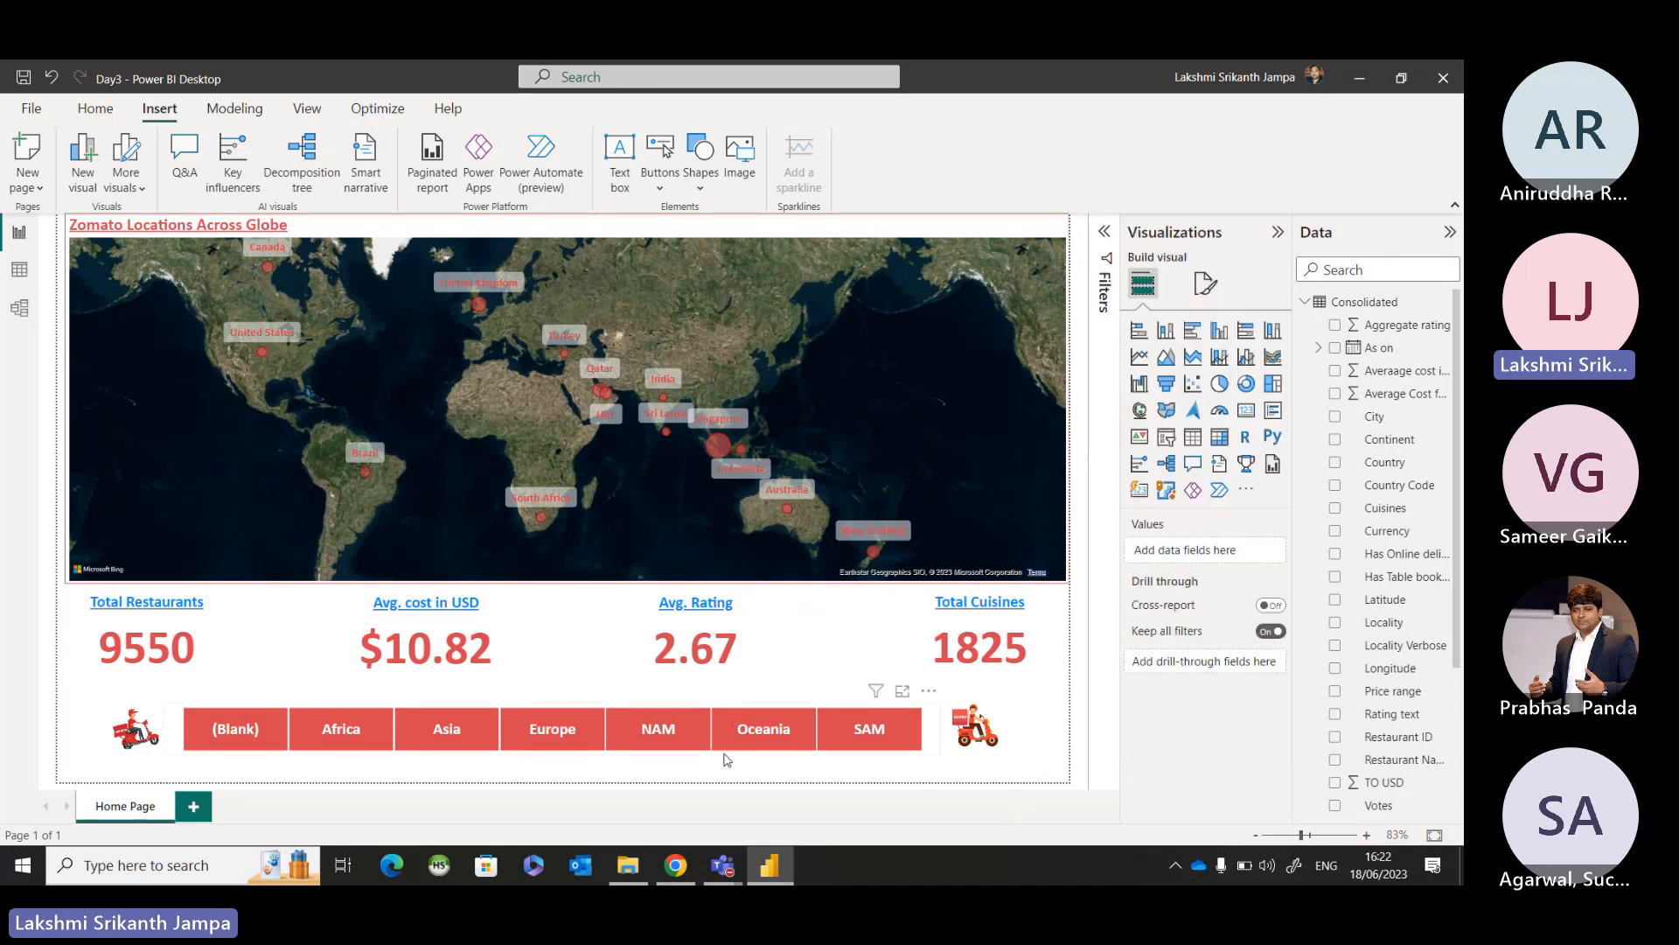
Filter the page to Europe twice, clearing it first through the Zomato 1 image and the second time with the Europe tile.
{"action": "left_click", "coordinate": [577, 732]}
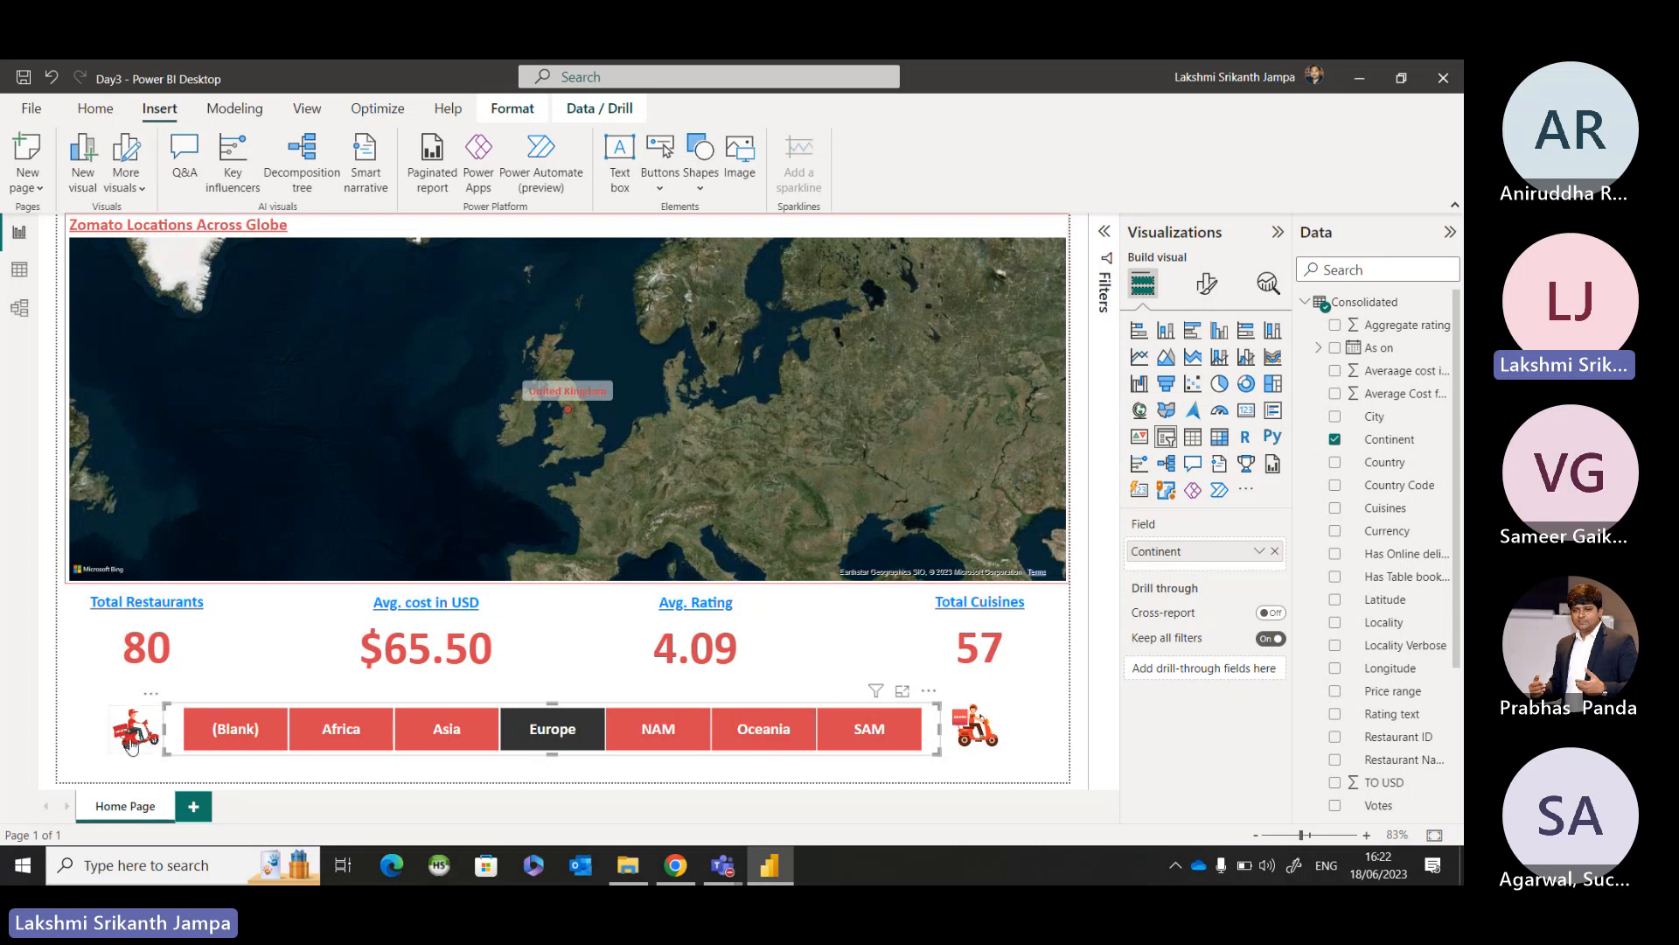
{"action": "left_click", "coordinate": [136, 737]}
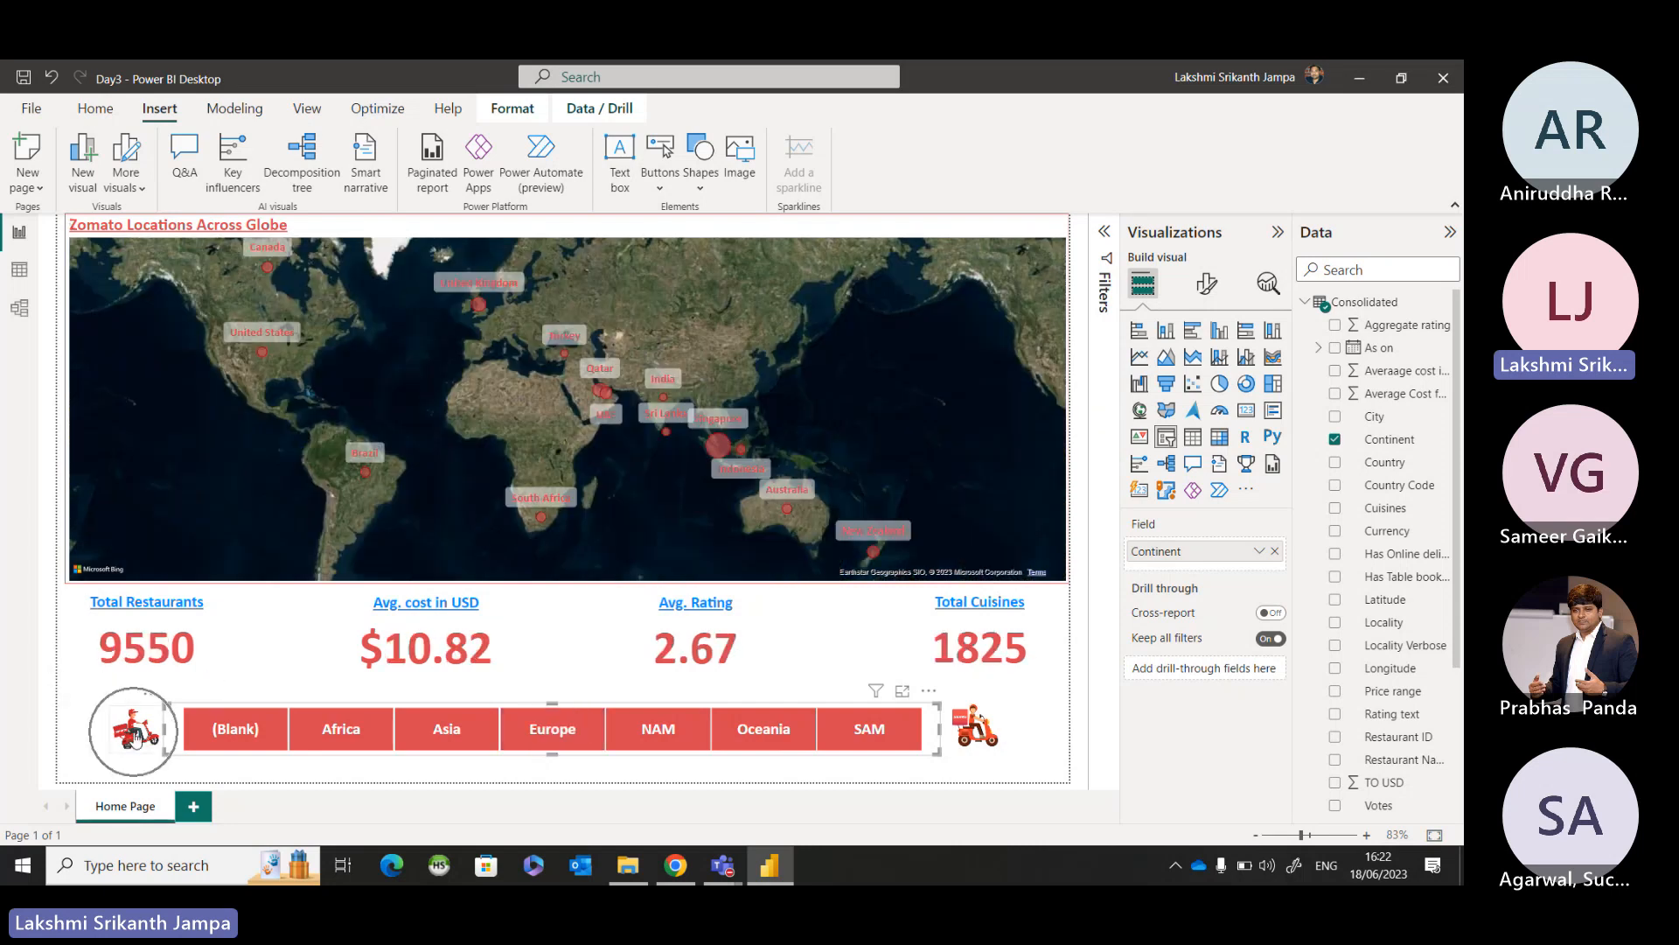
{"action": "left_click", "coordinate": [337, 781]}
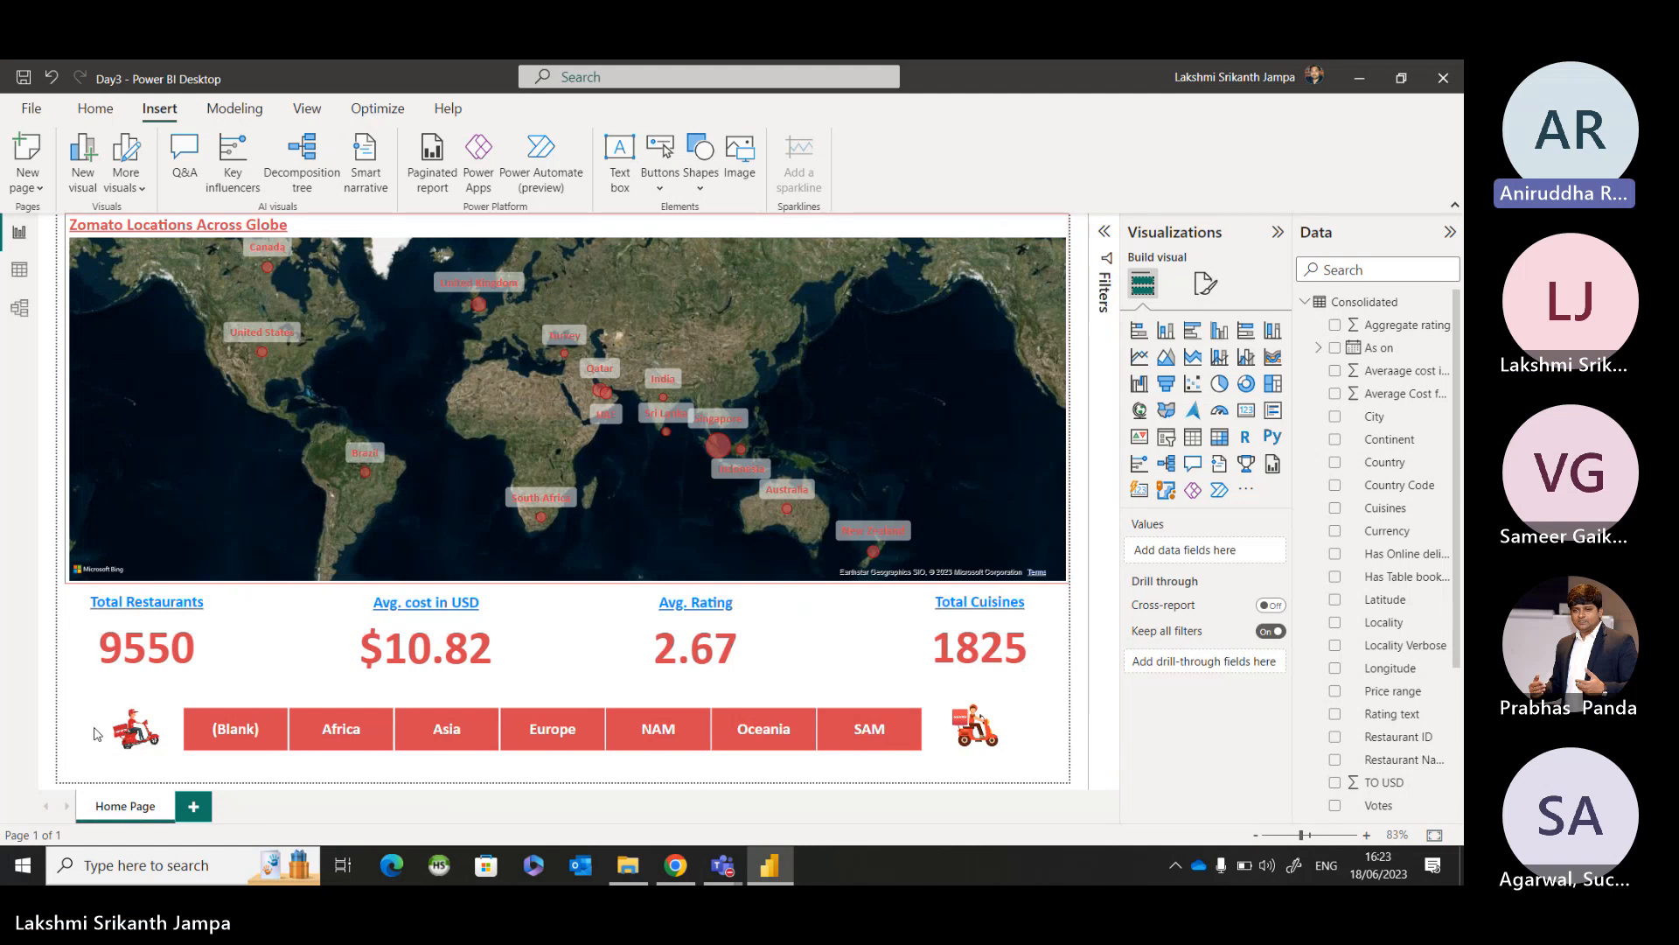
{"action": "left_click", "coordinate": [531, 746]}
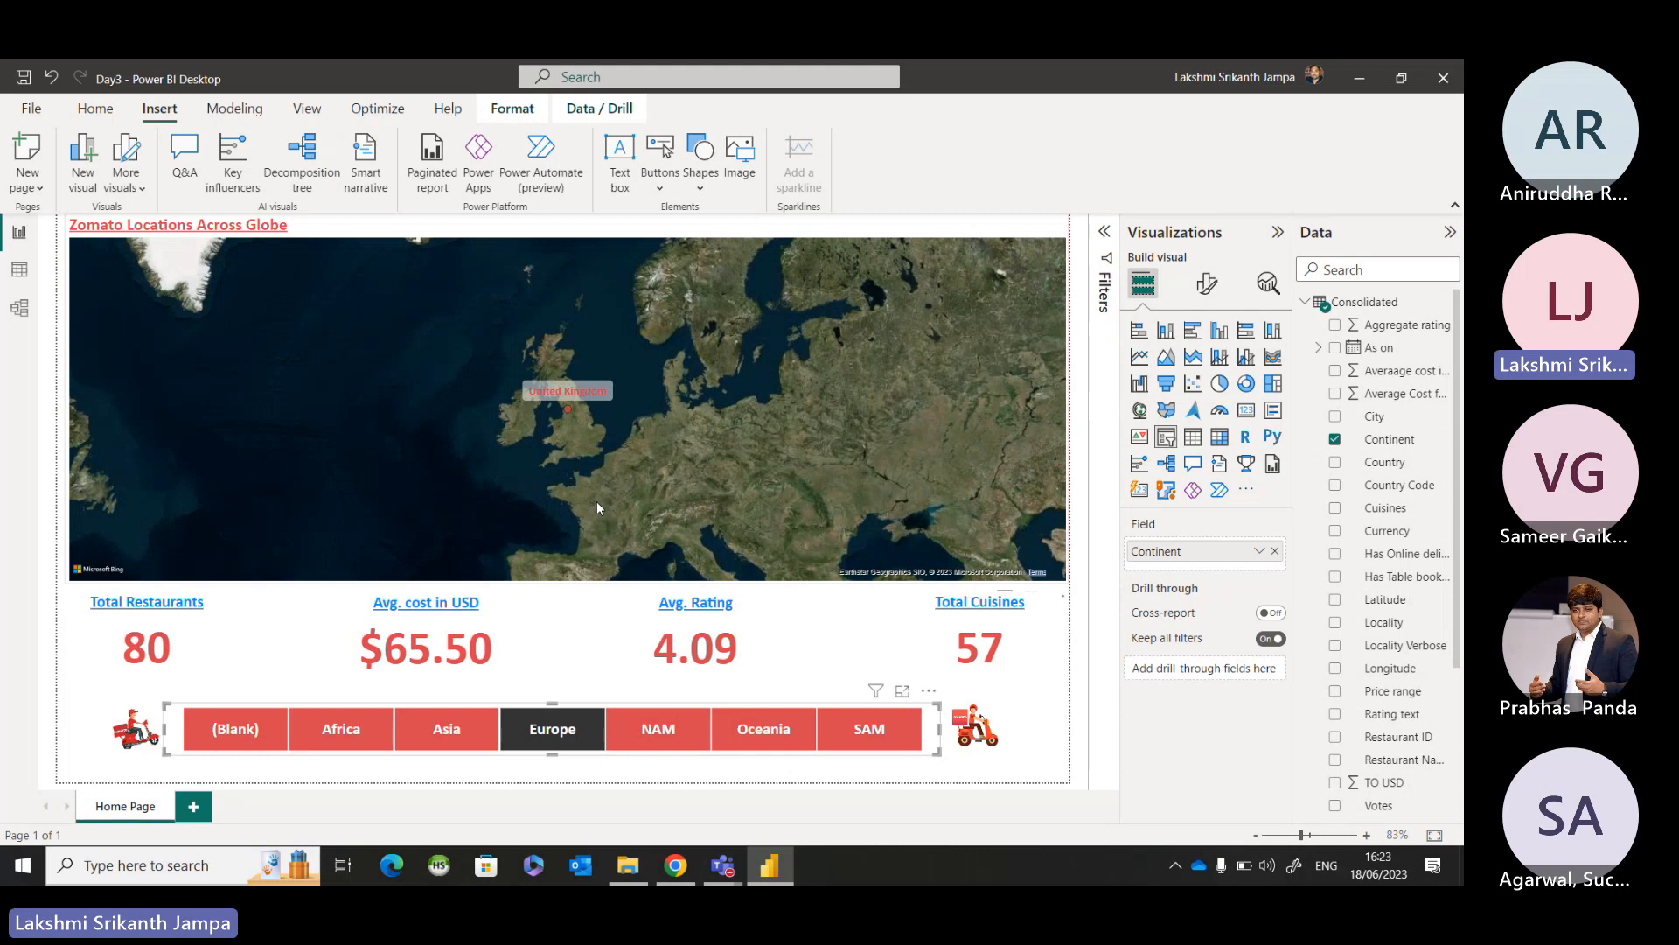
{"action": "left_click", "coordinate": [550, 739]}
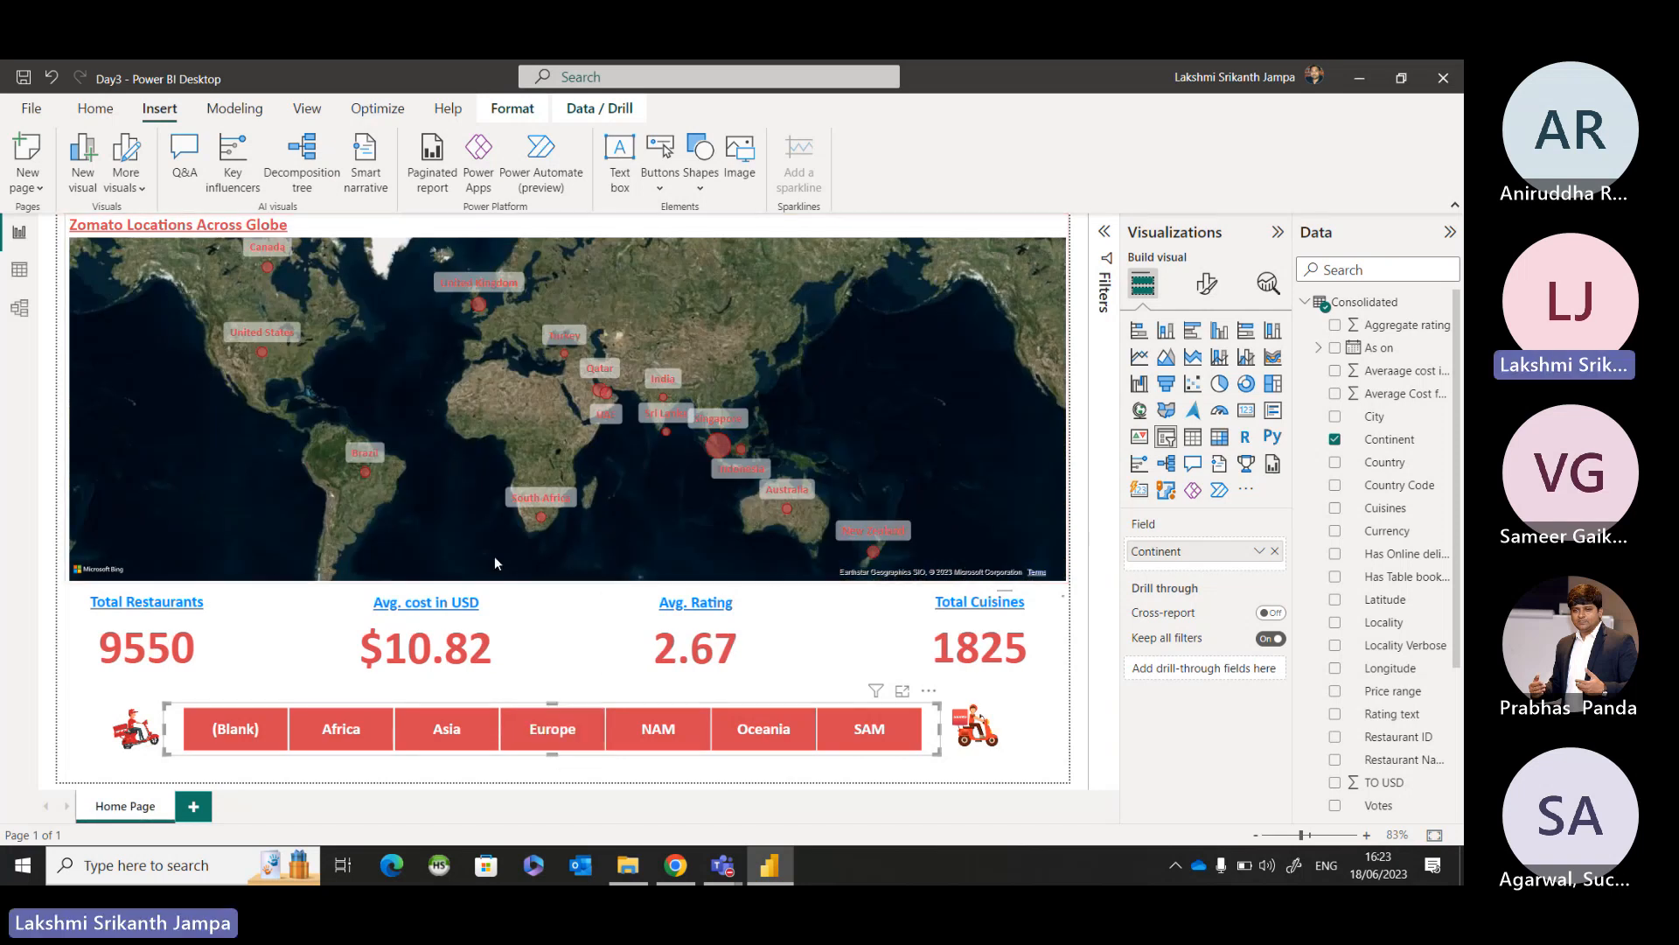
Select Africa, Europe and SAM together in the Continent slicer, and clear them all at once through the Zomato 1 image.
{"action": "left_click", "coordinate": [341, 735]}
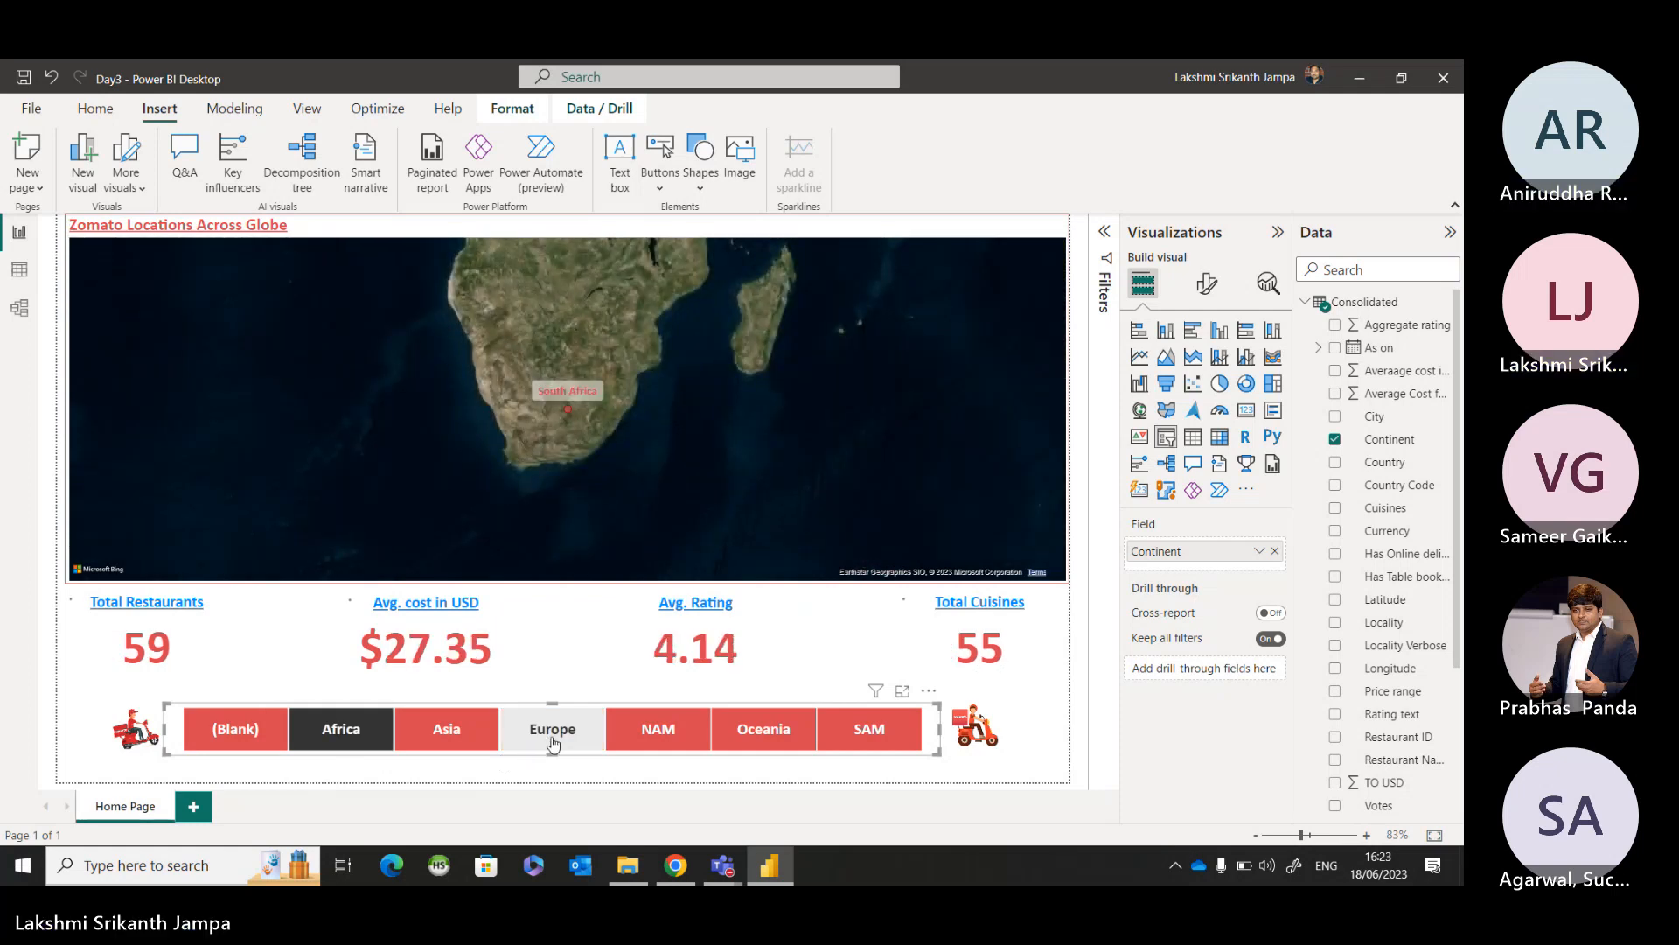
{"action": "left_click", "coordinate": [552, 743], "text": "ctrl"}
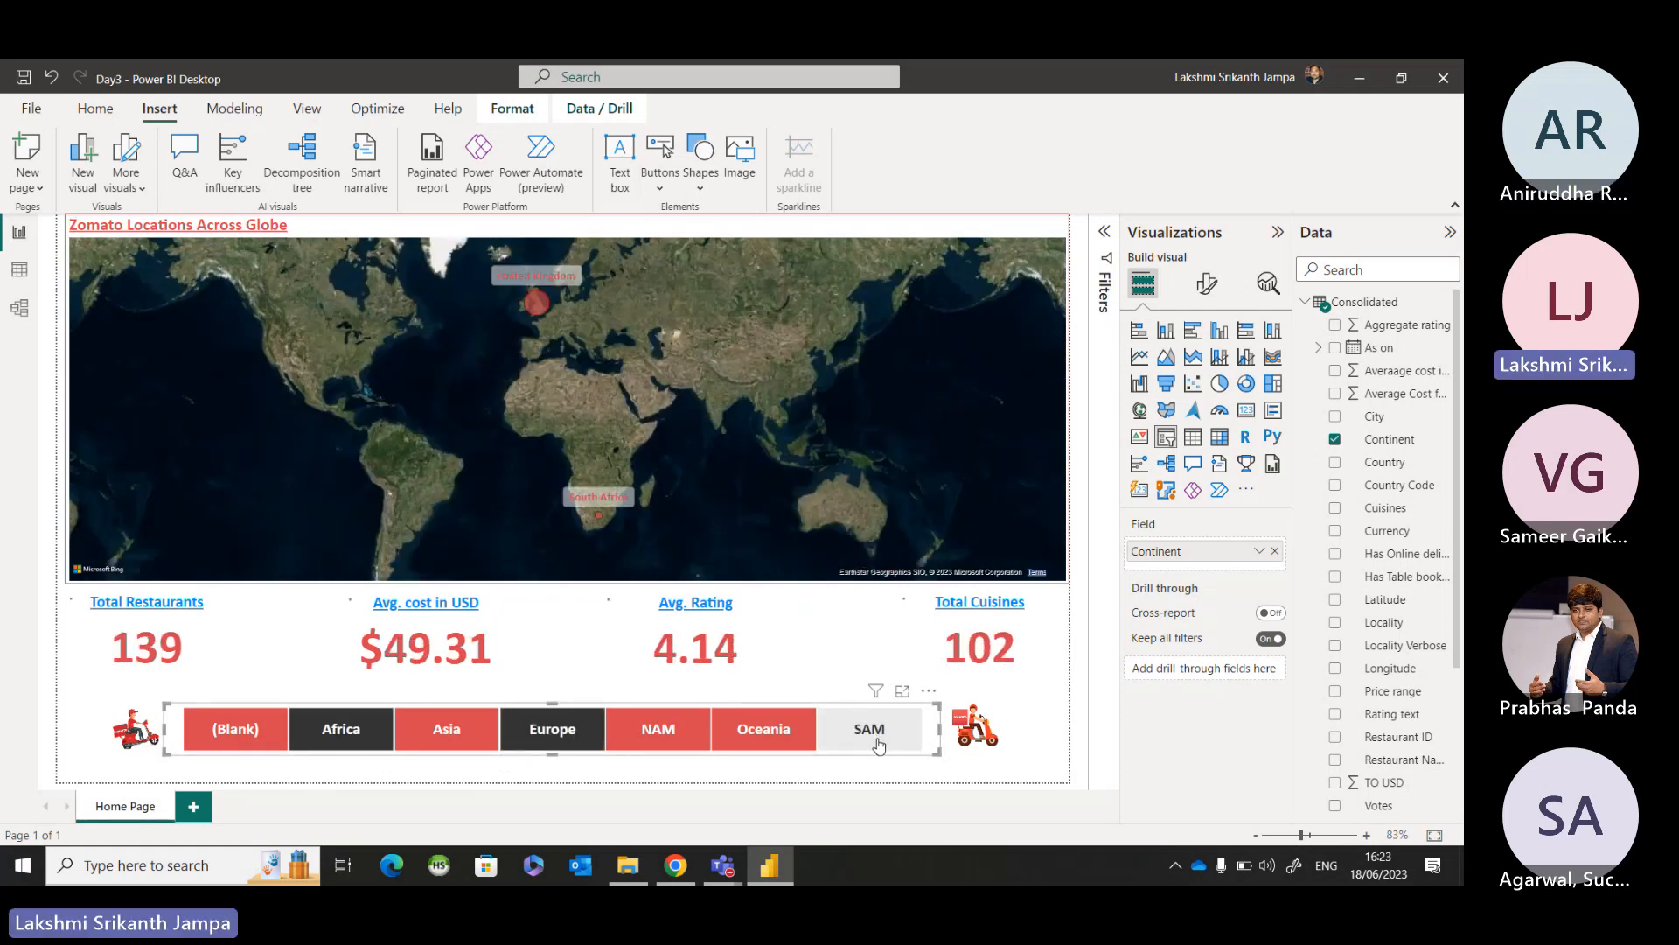
{"action": "left_click", "coordinate": [878, 740], "text": "ctrl"}
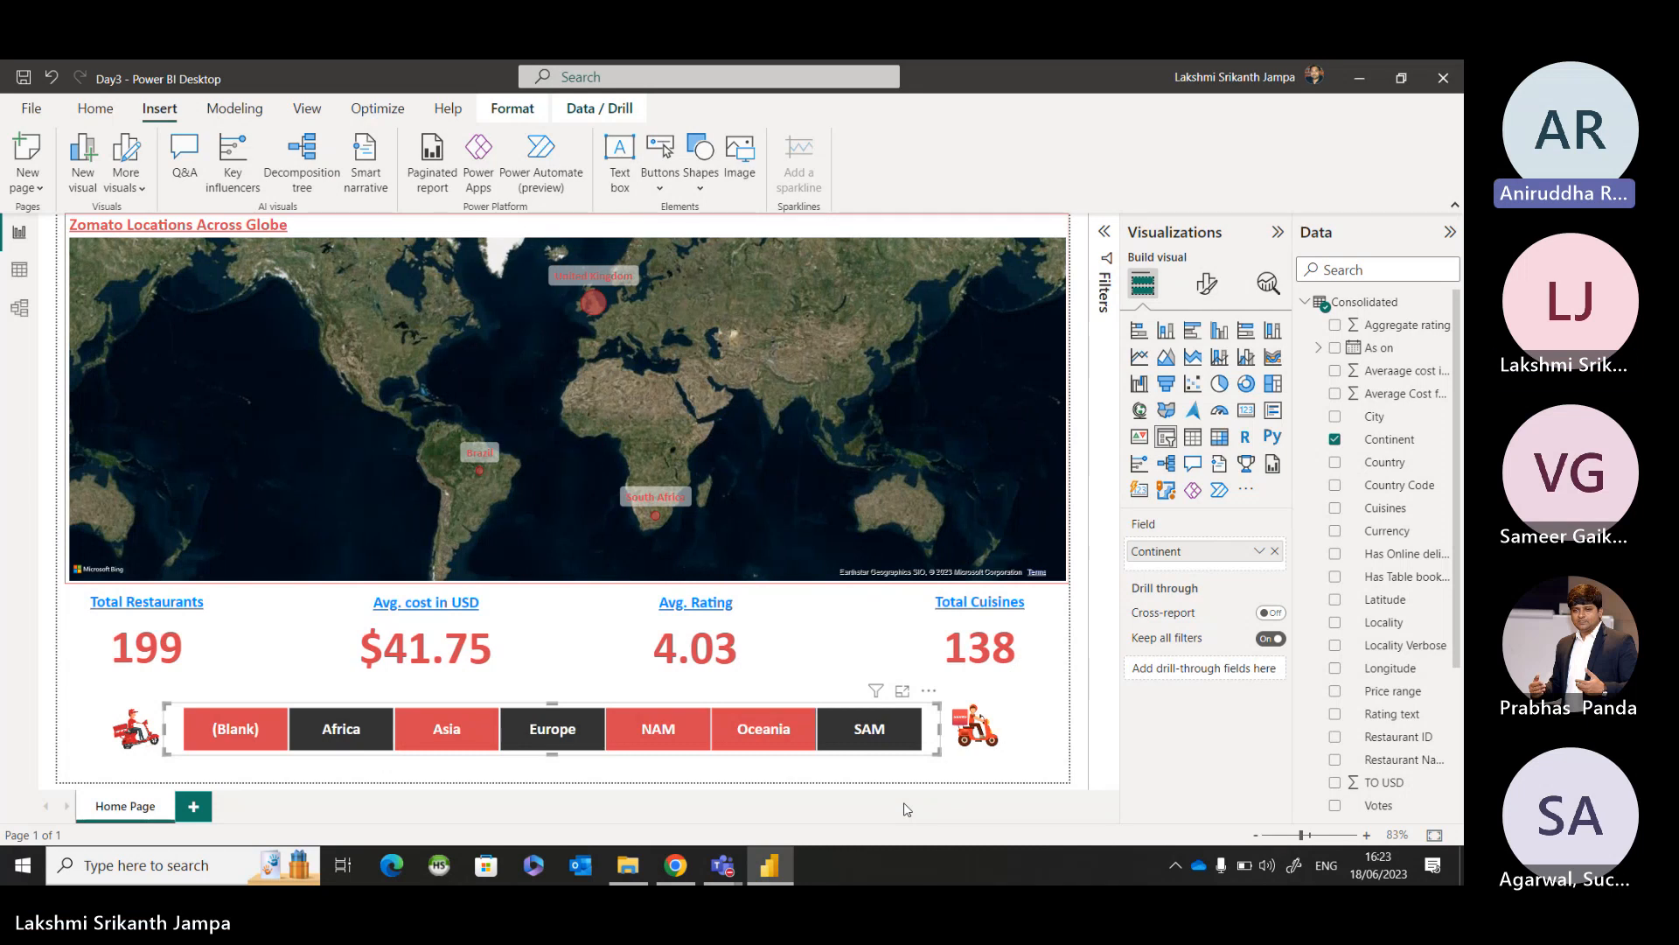
{"action": "left_click", "coordinate": [147, 730], "text": "ctrl"}
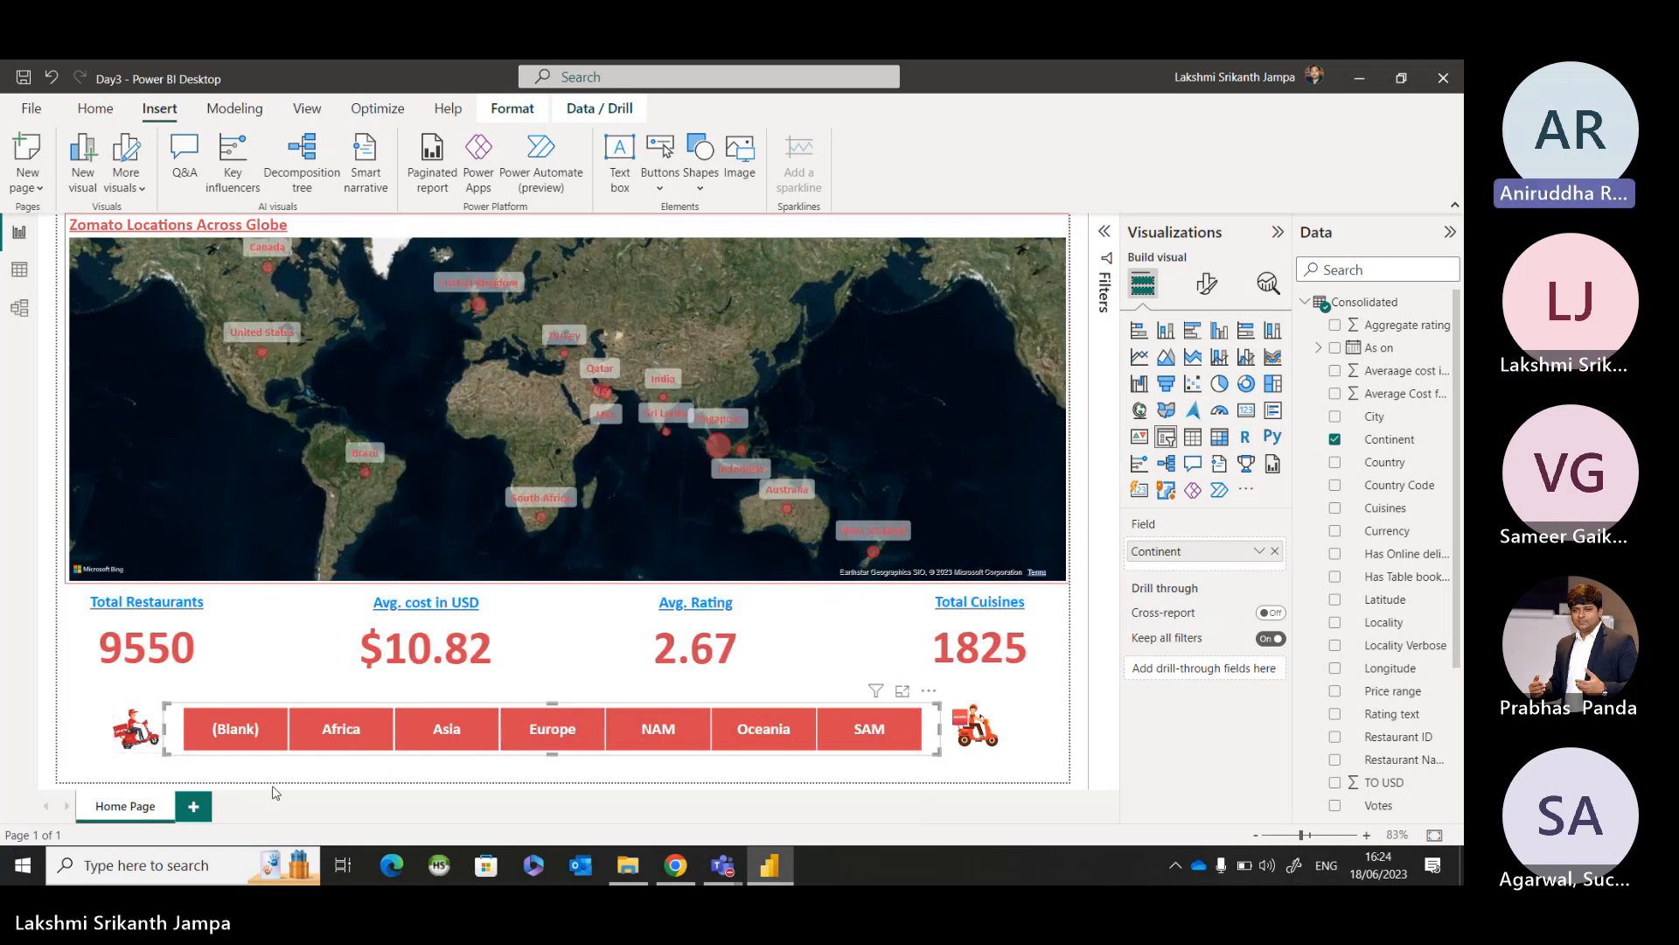
{"action": "left_click", "coordinate": [303, 775]}
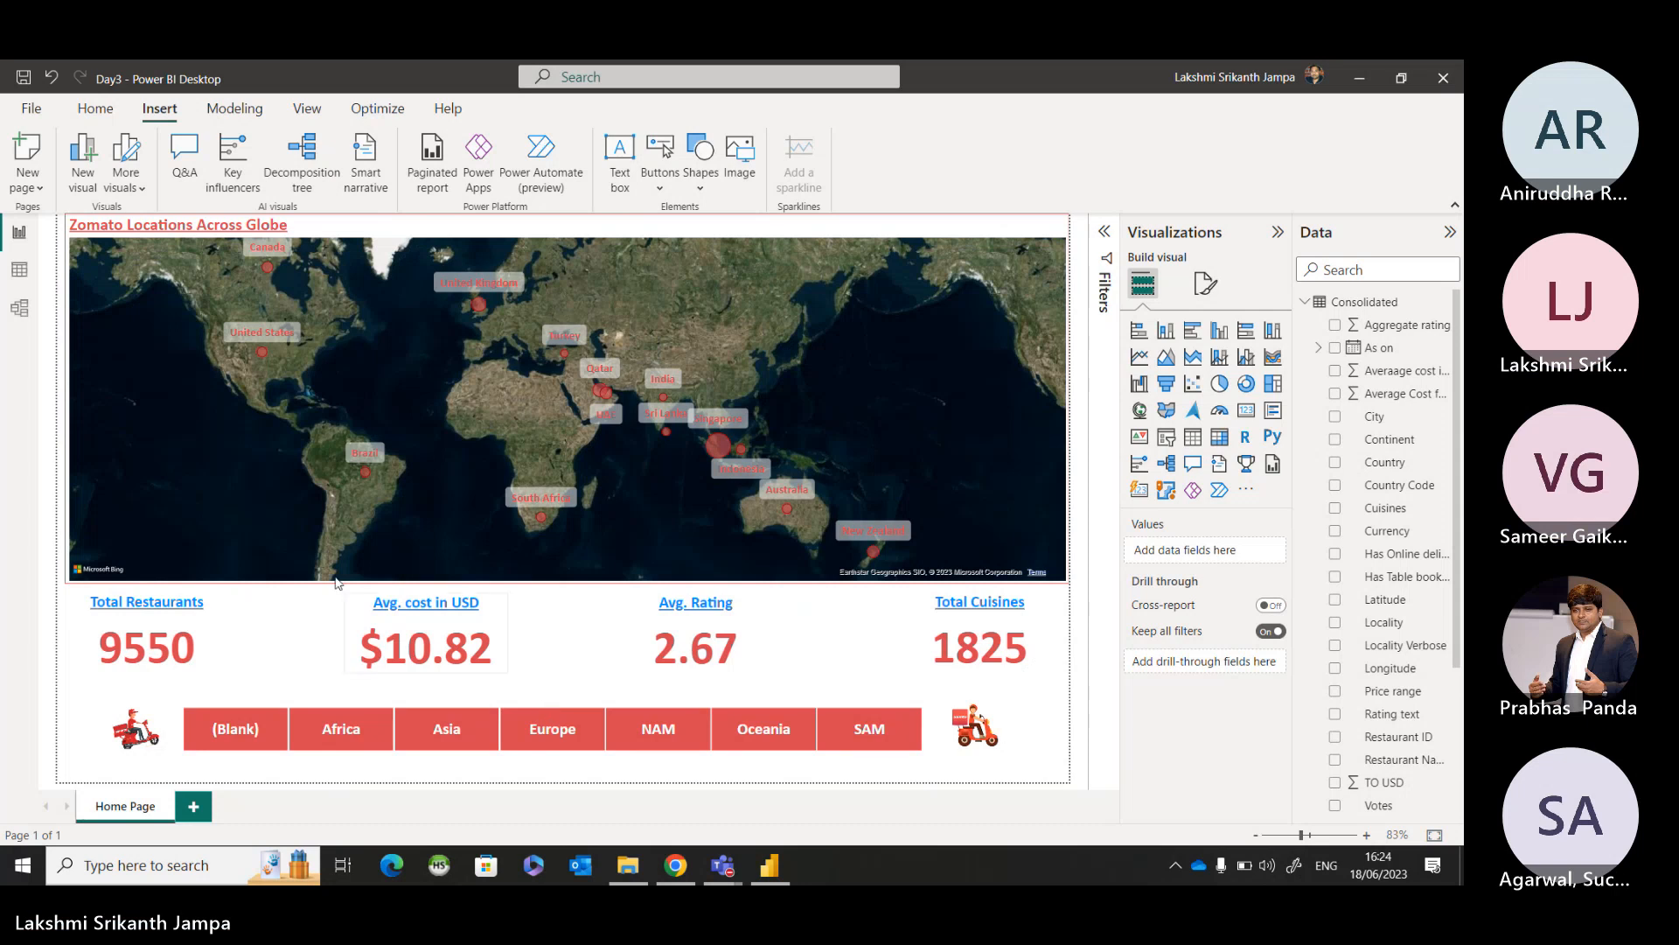
Add a blank second page to the report as a navigation target and return to the Home Page.
{"action": "left_click", "coordinate": [973, 739]}
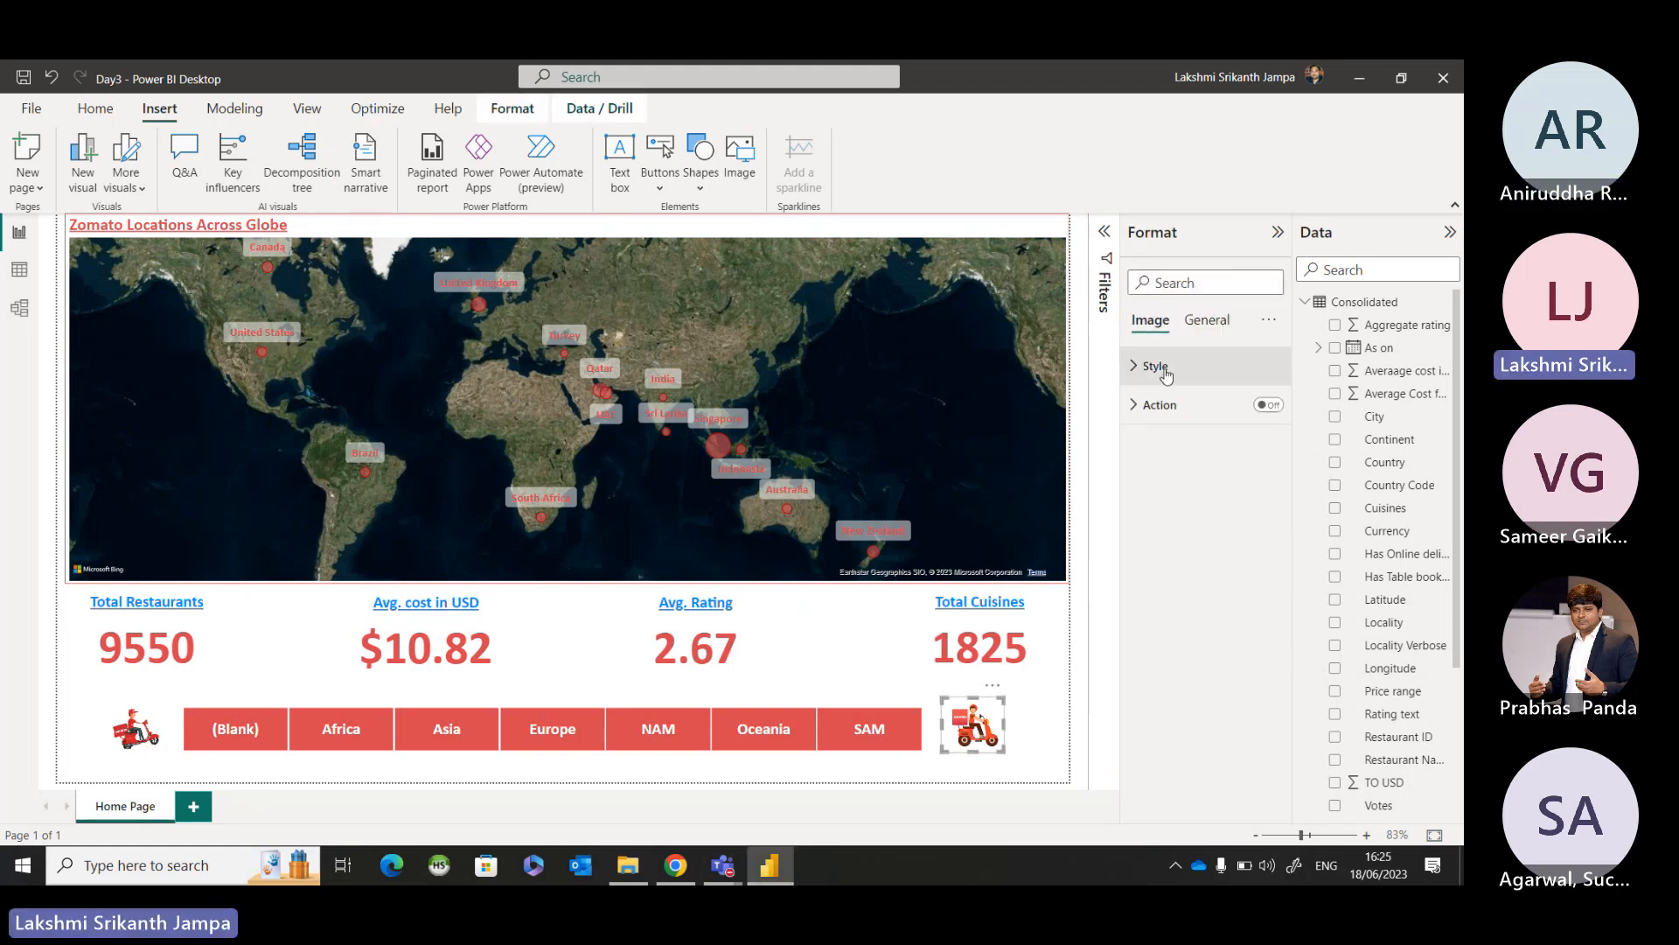
{"action": "left_click", "coordinate": [1135, 417]}
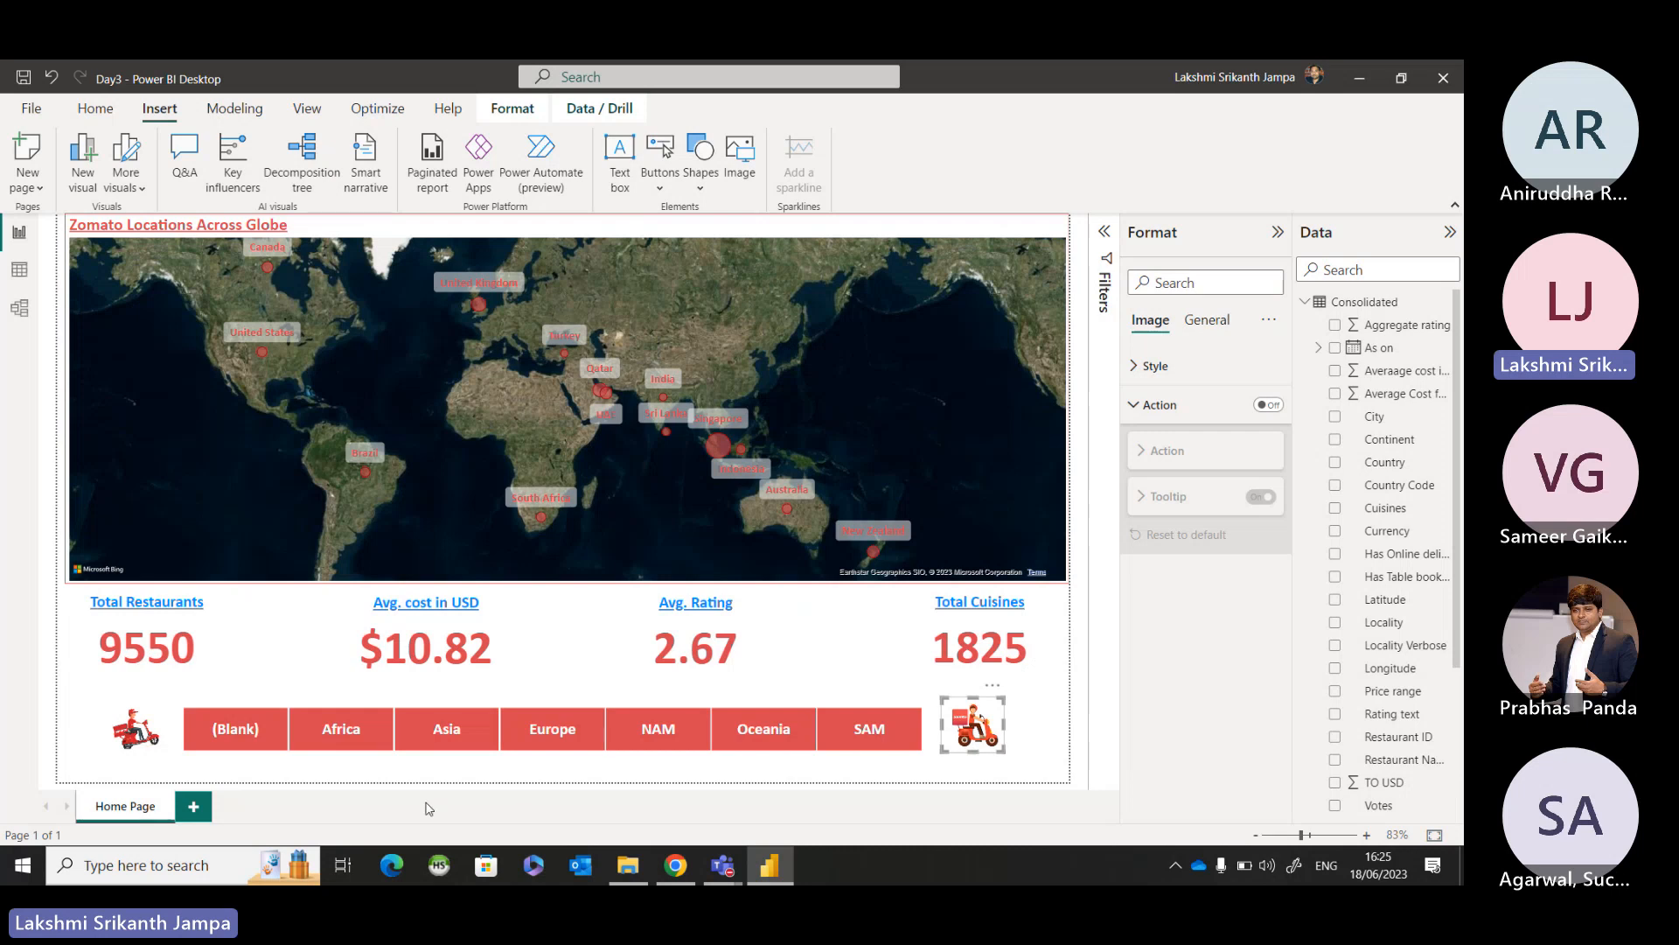
{"action": "left_click", "coordinate": [194, 807]}
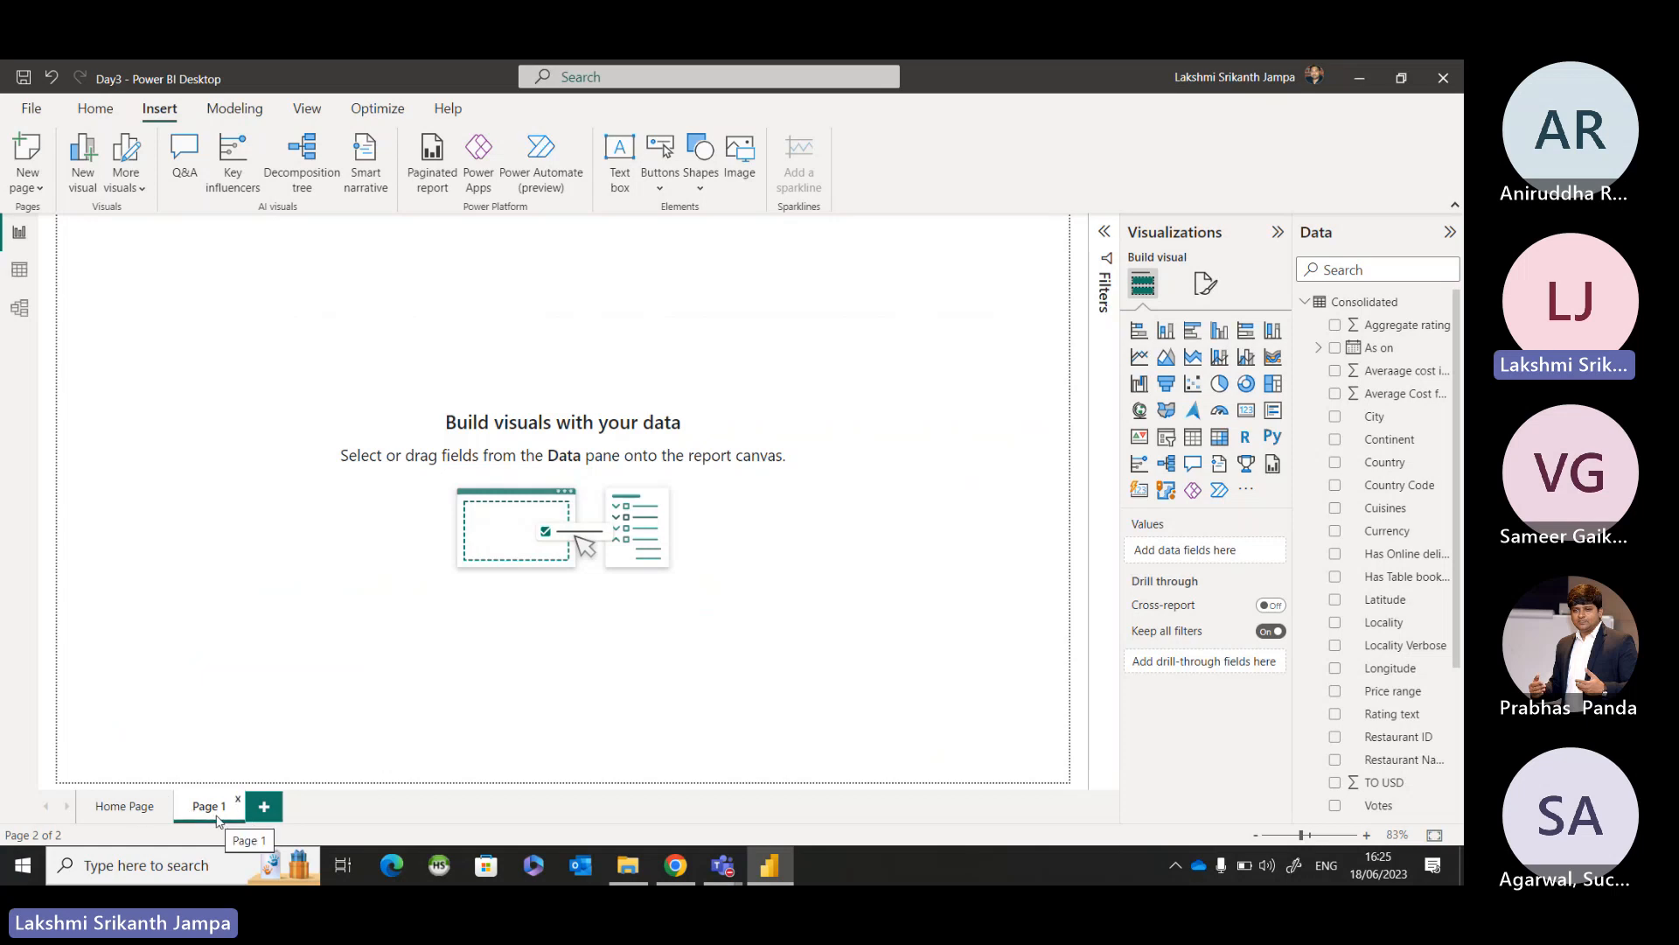
{"action": "left_click", "coordinate": [136, 806]}
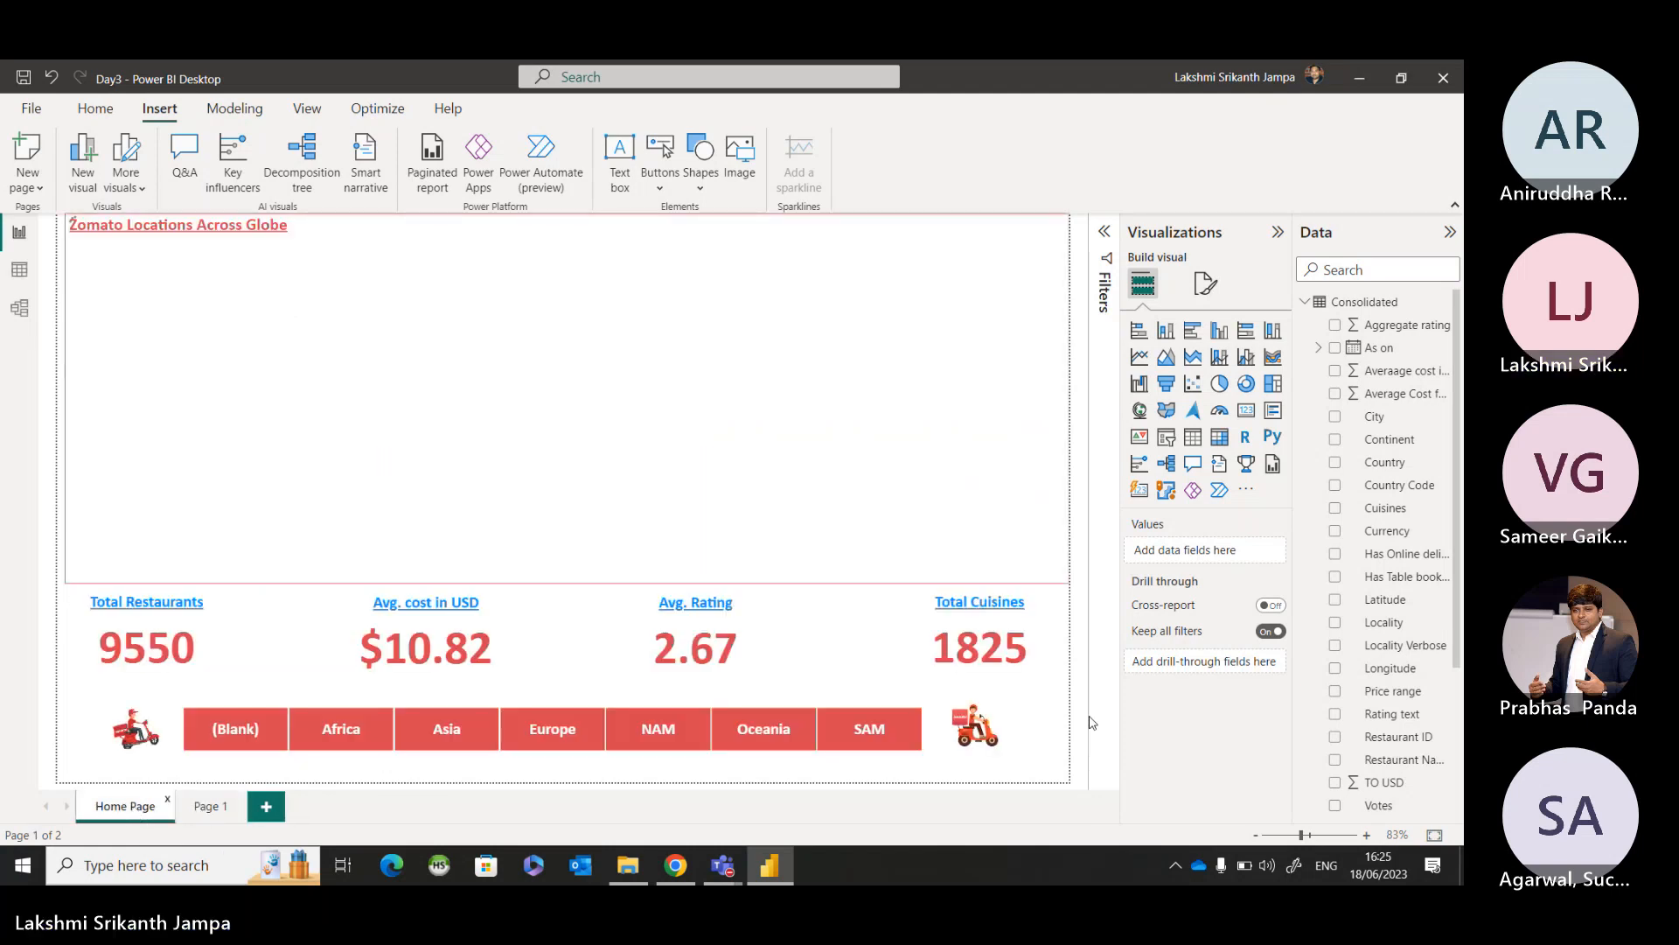
Turn on the action of the scooter image beside the SAM tile, with type Page navigation and destination Page 1.
{"action": "left_click", "coordinate": [962, 722]}
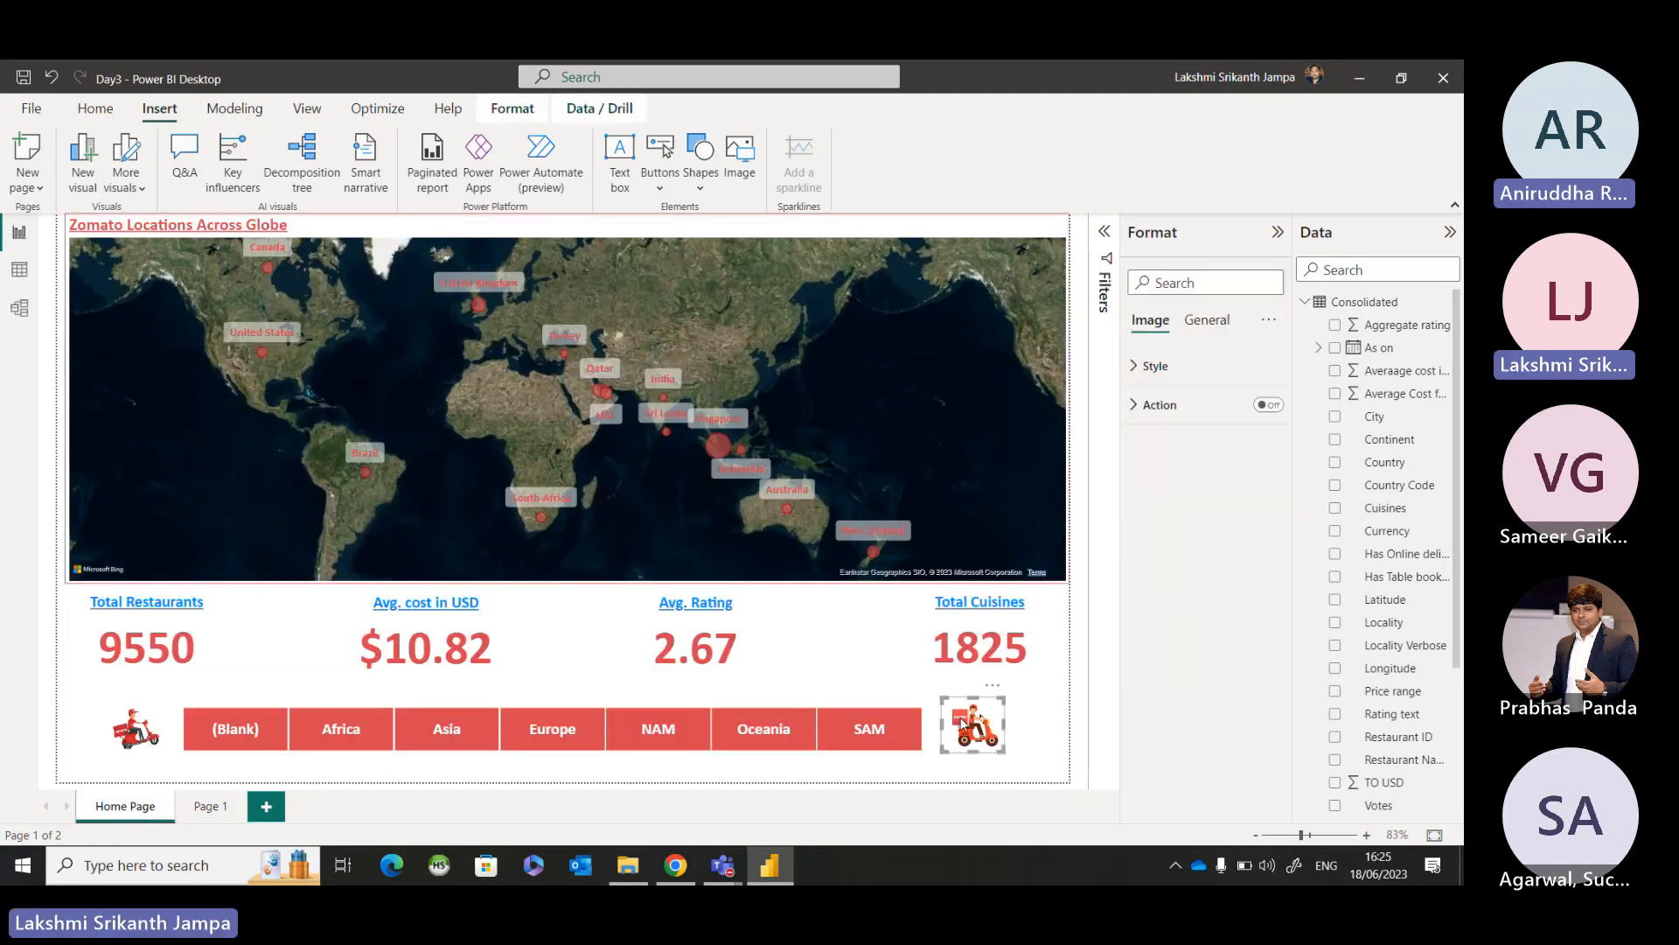
{"action": "left_click", "coordinate": [1267, 404]}
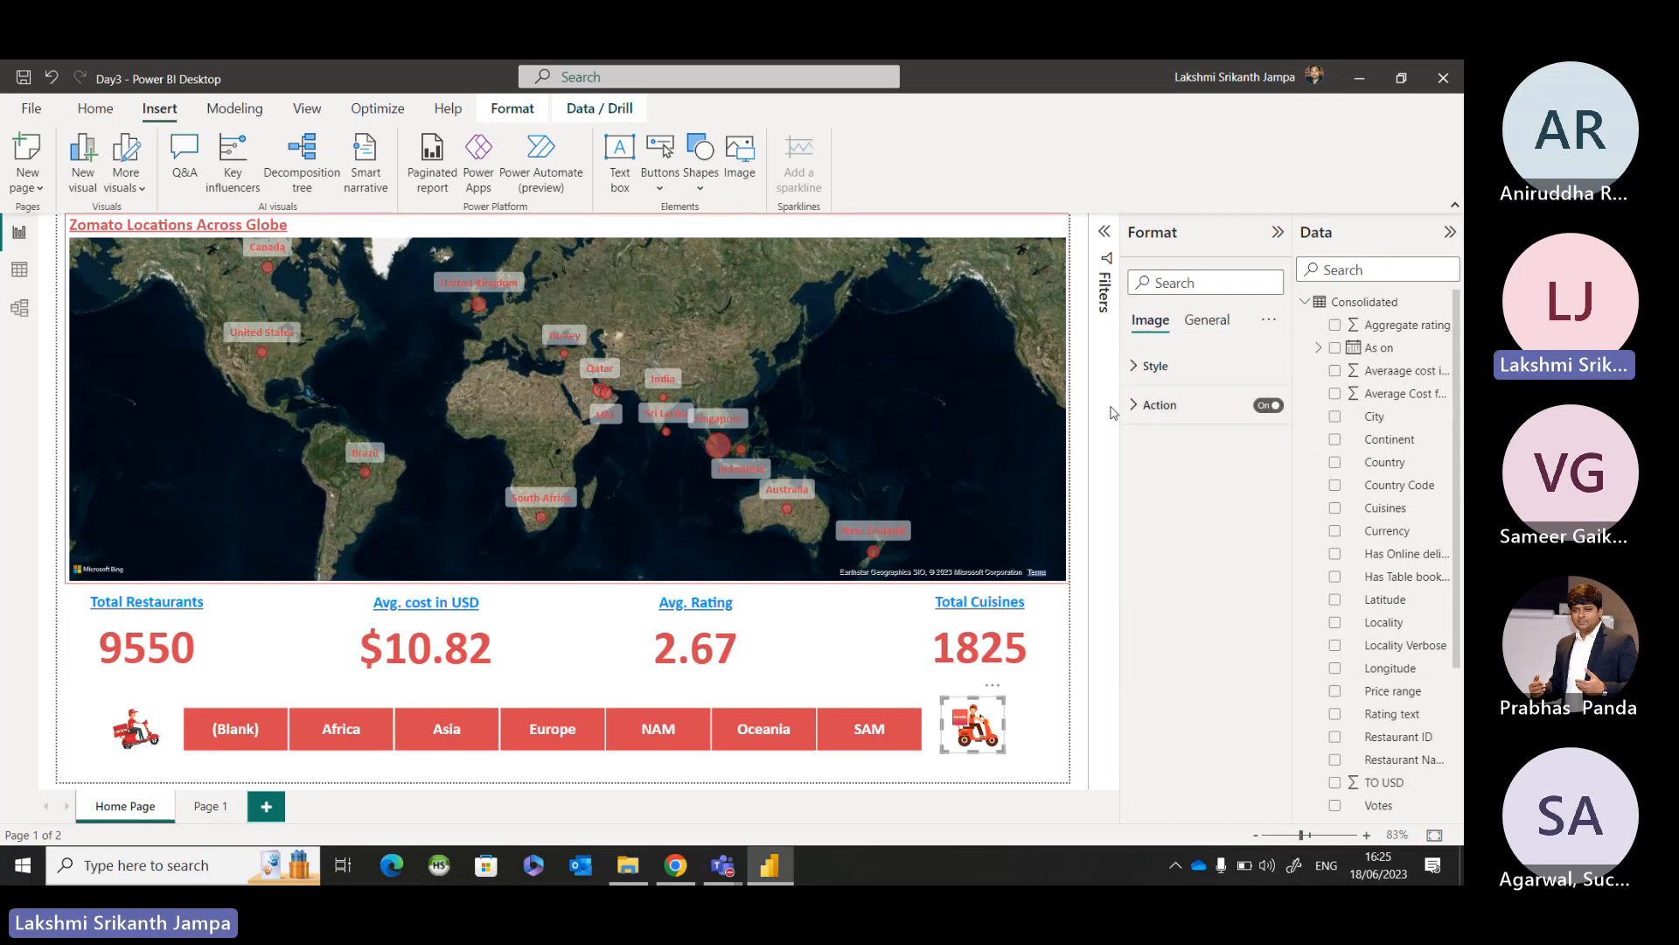
{"action": "left_click", "coordinate": [1141, 405]}
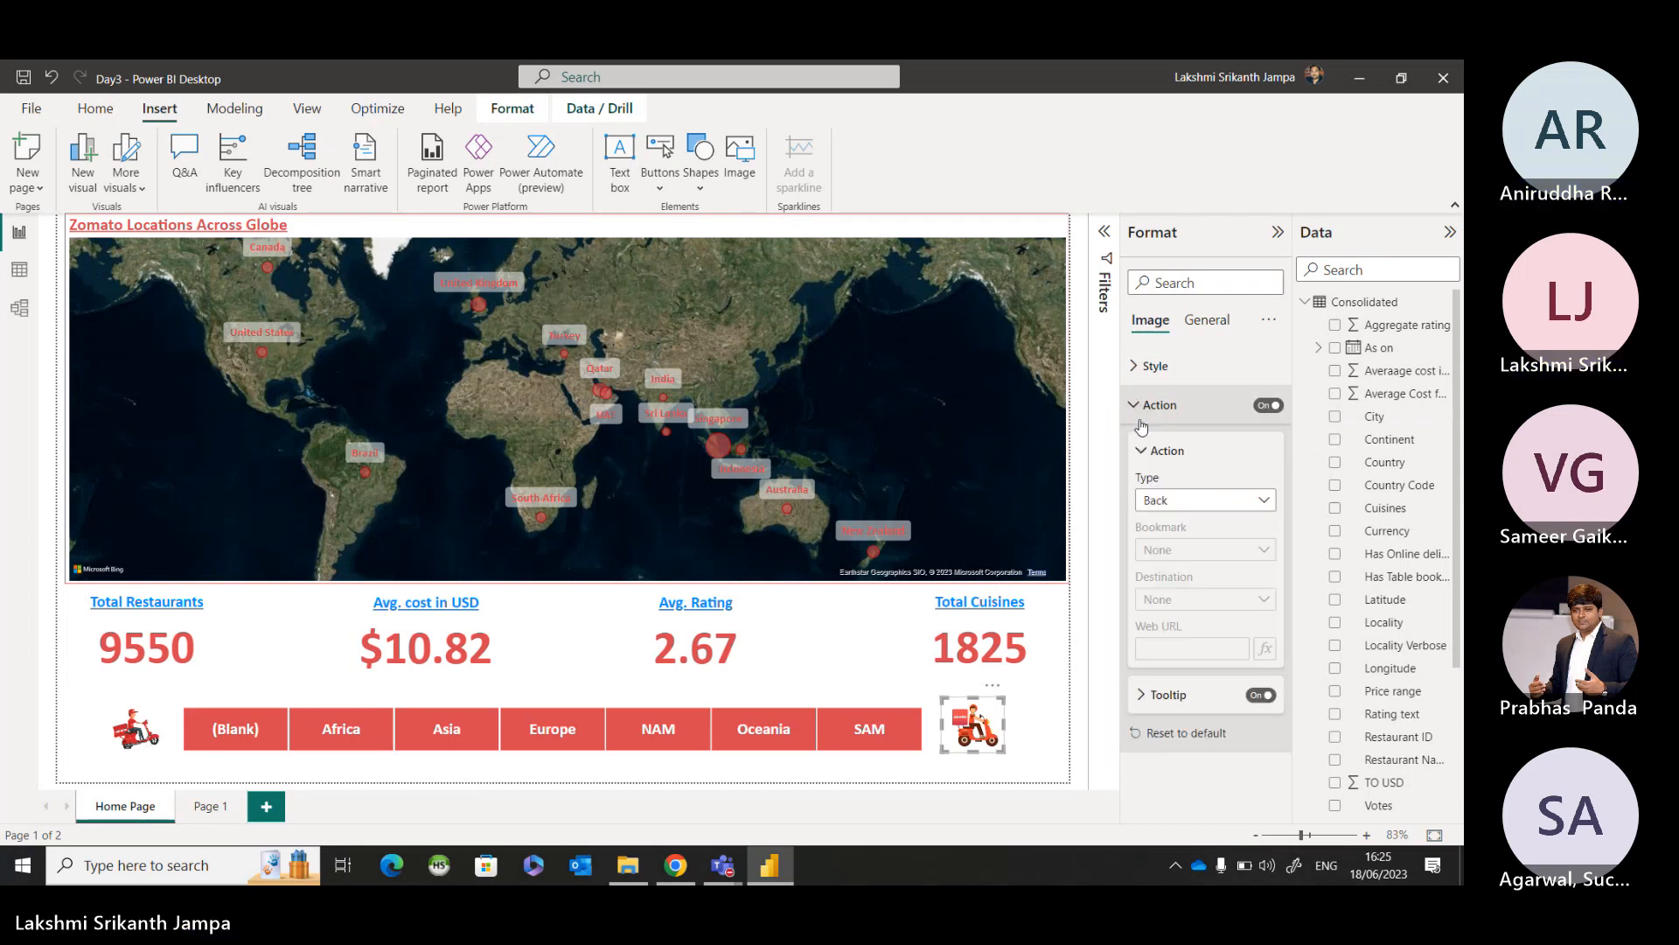
{"action": "left_click", "coordinate": [1197, 502]}
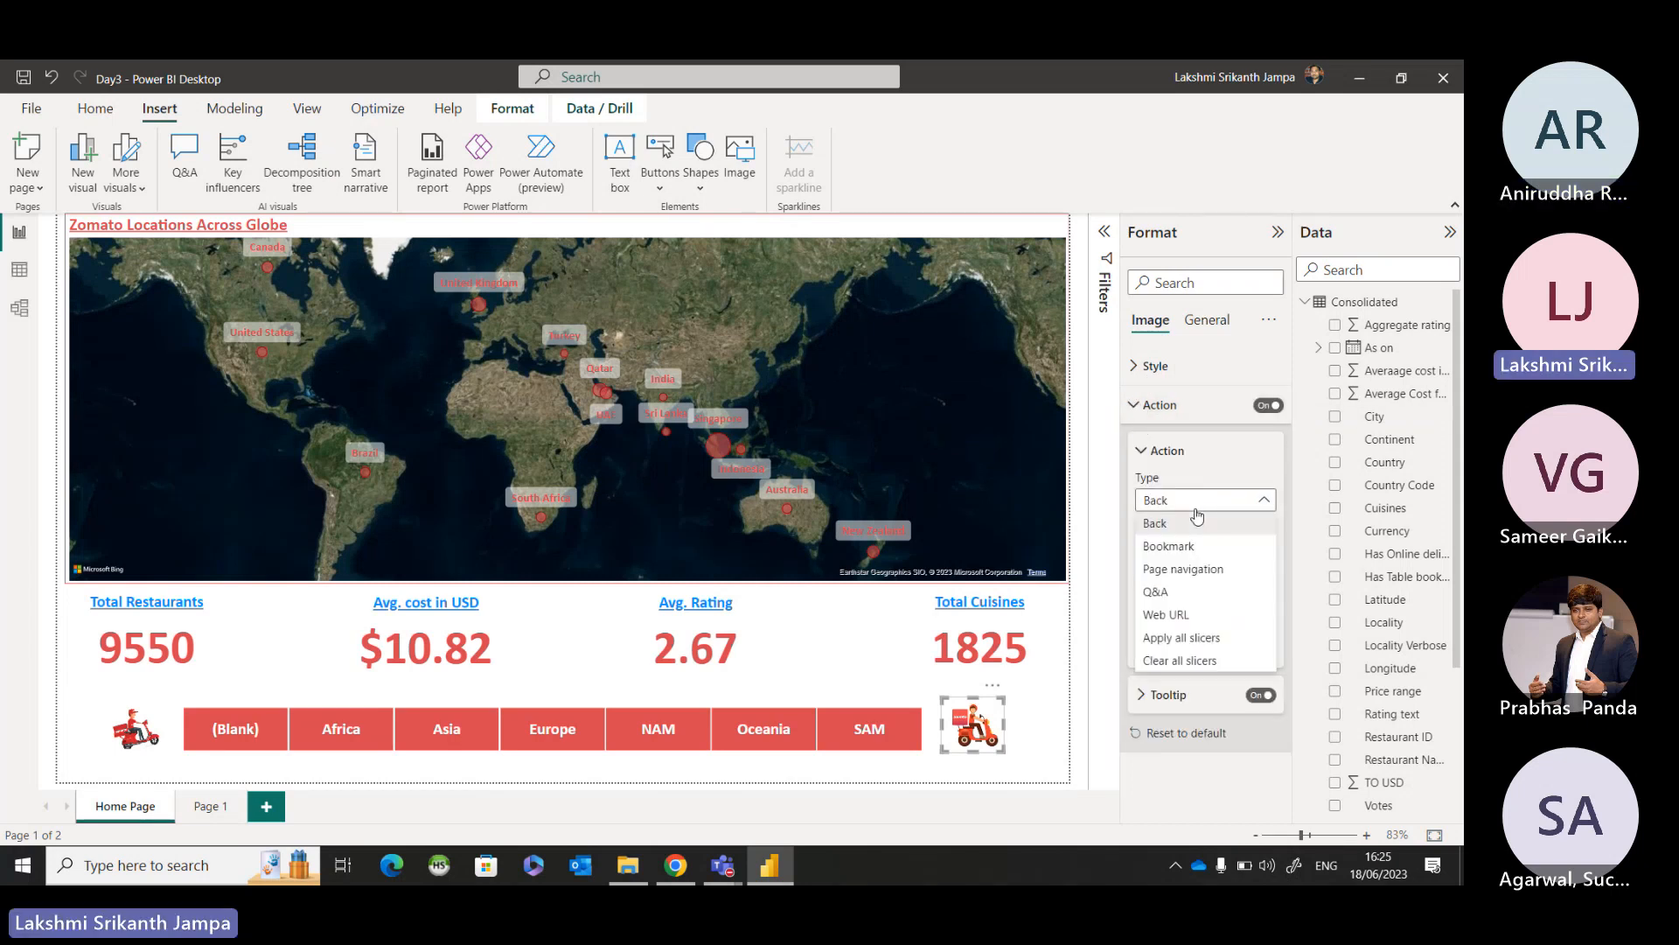
{"action": "key", "text": "ctrl"}
{"action": "key", "text": "ctrl"}
{"action": "left_click", "coordinate": [1190, 571]}
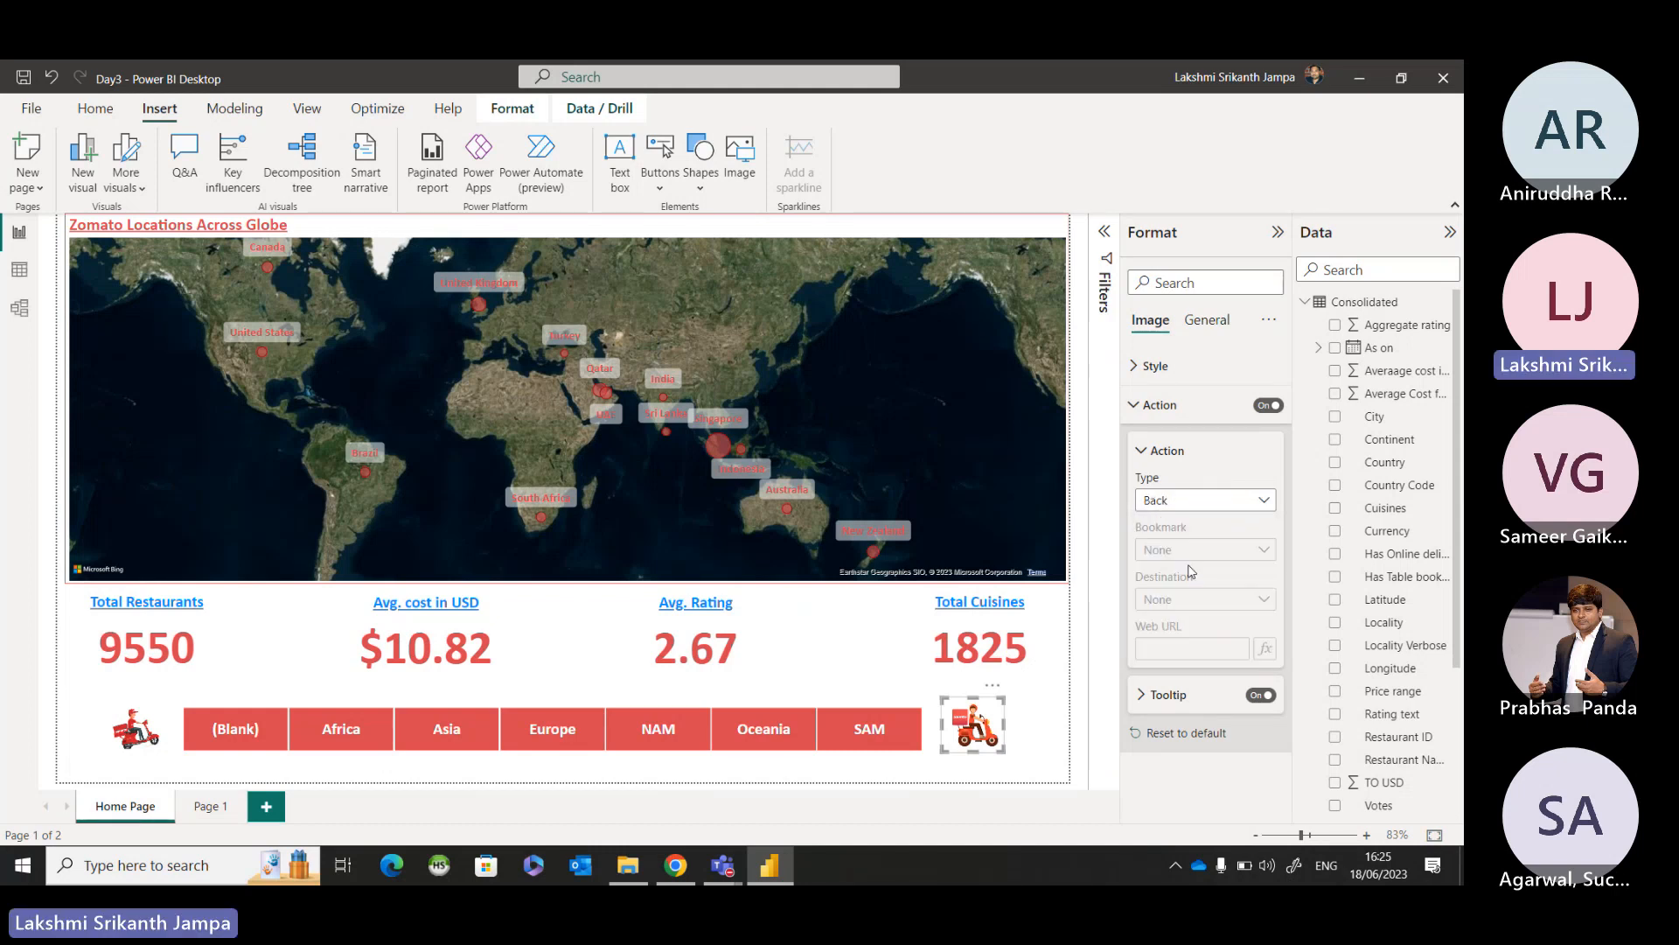
{"action": "left_click", "coordinate": [1187, 603]}
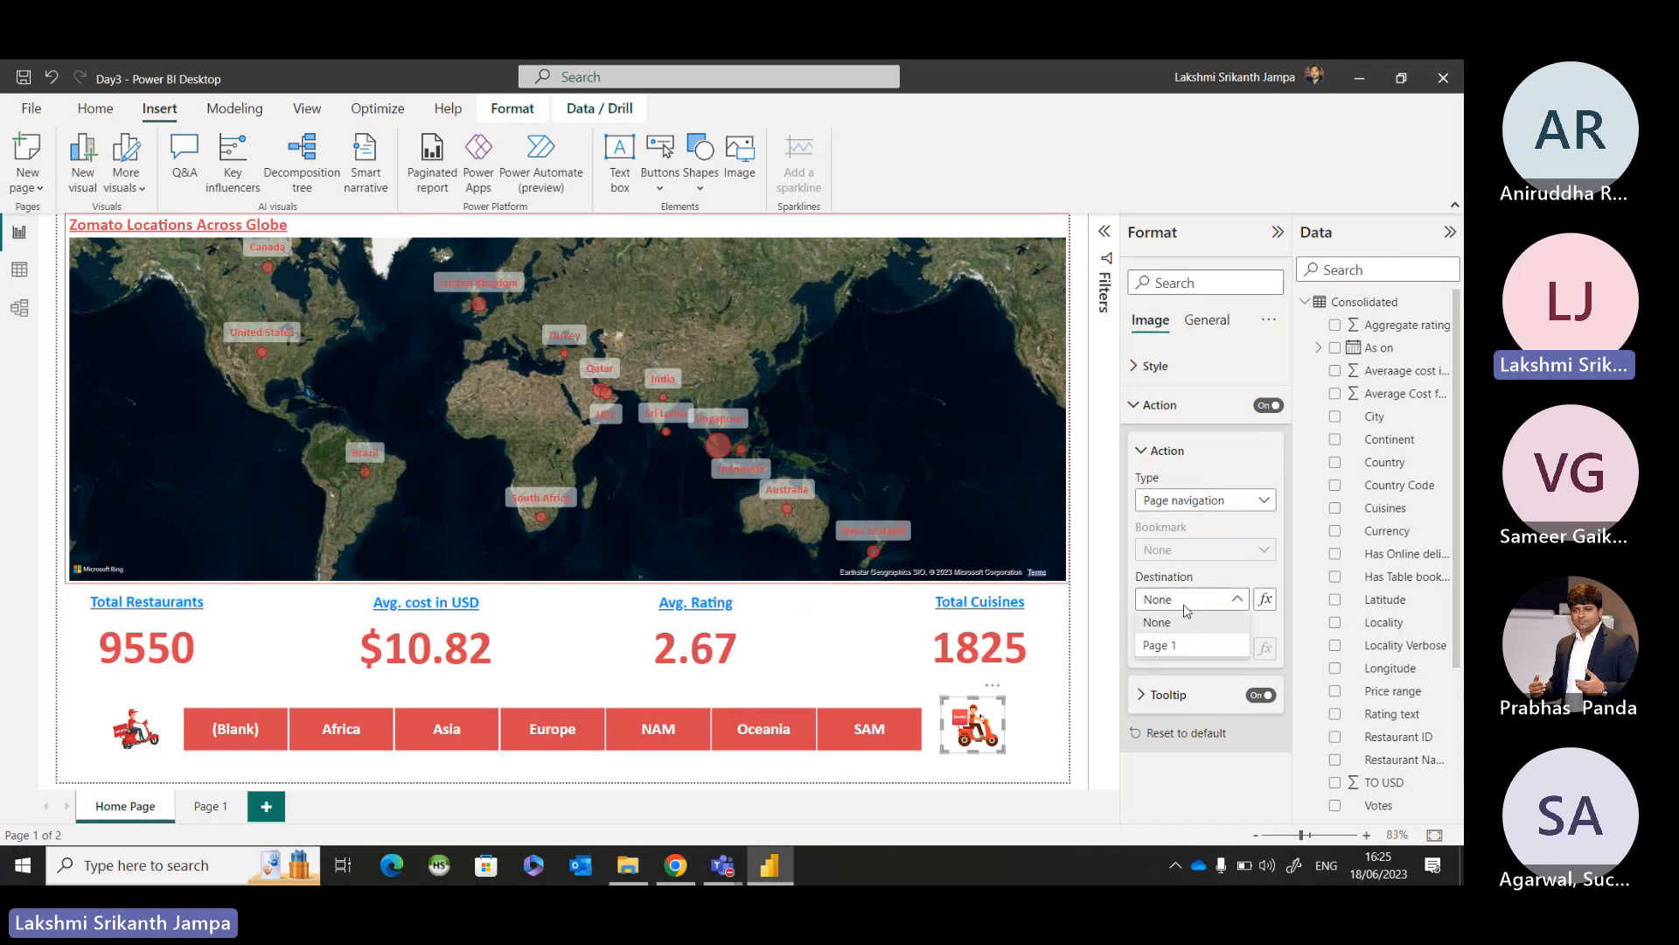
{"action": "left_click", "coordinate": [1179, 647]}
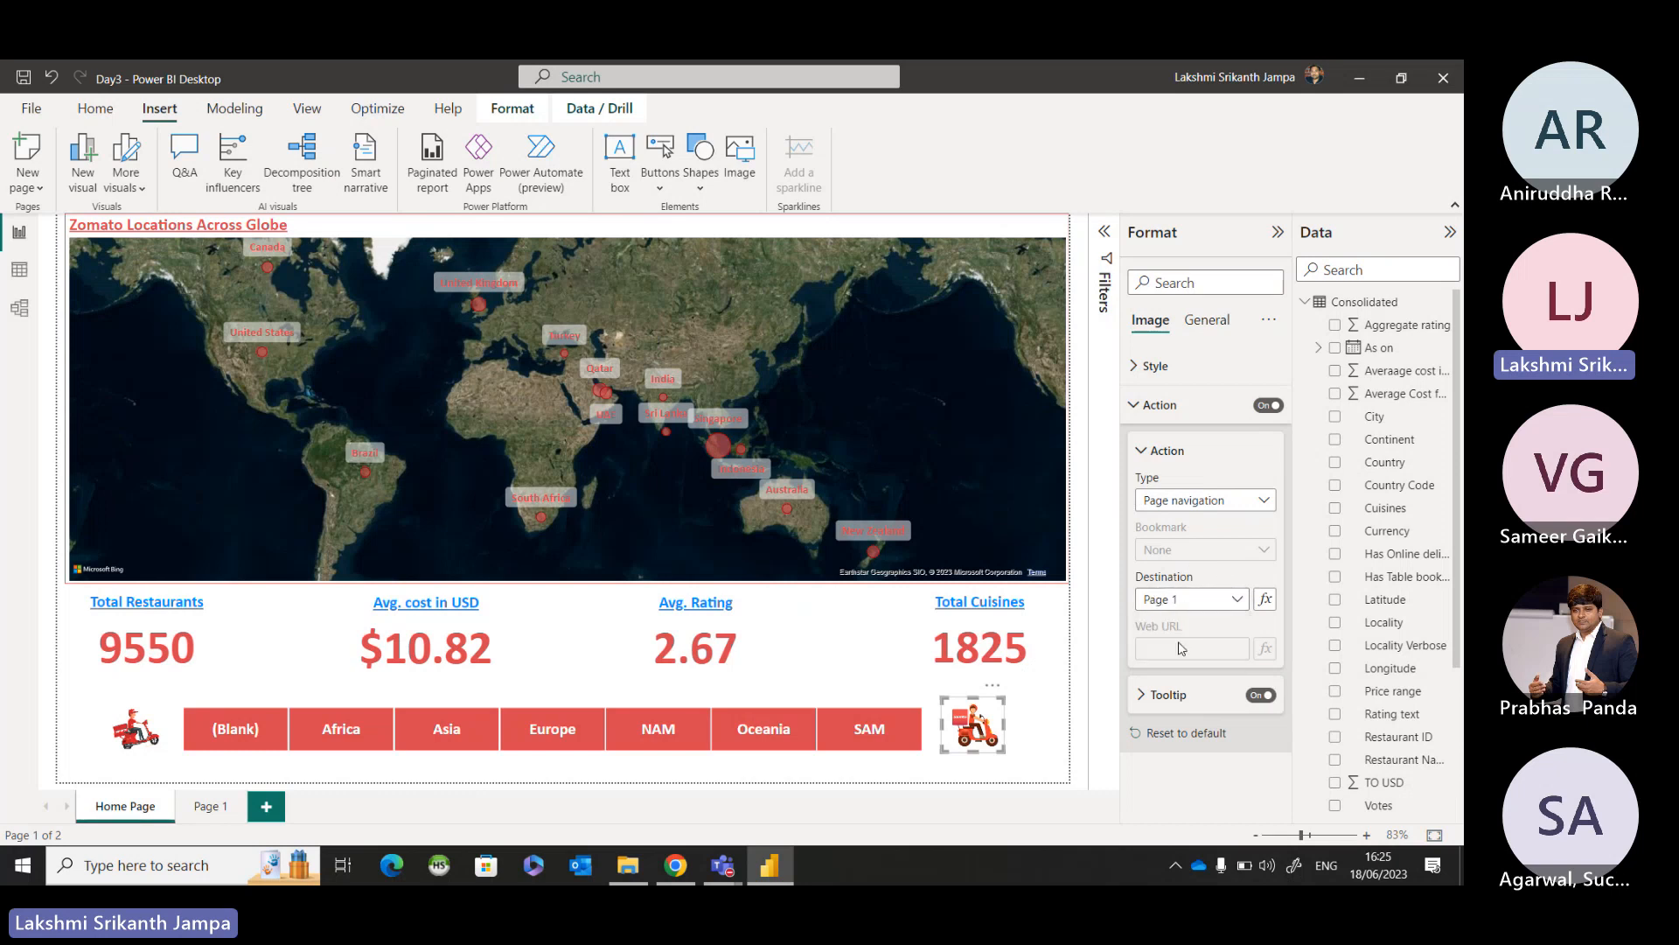
{"action": "left_click", "coordinate": [1065, 778]}
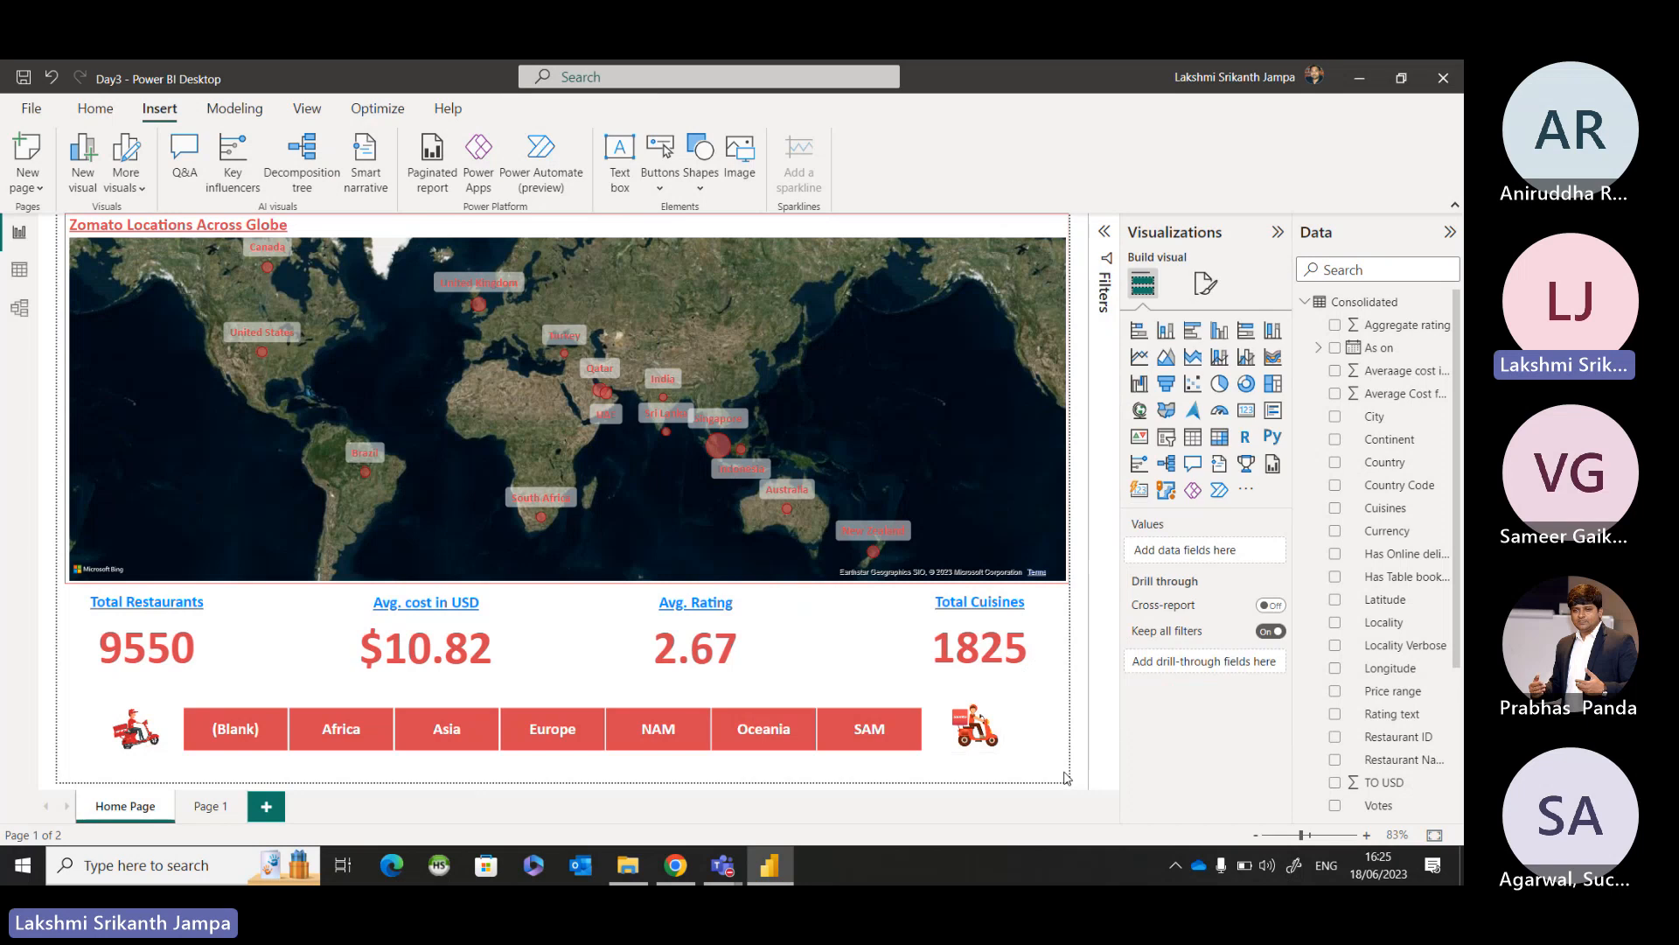
Test the page navigation by following the image beside the SAM tile to Page 1, and return to the Home Page.
{"action": "left_click", "coordinate": [981, 742]}
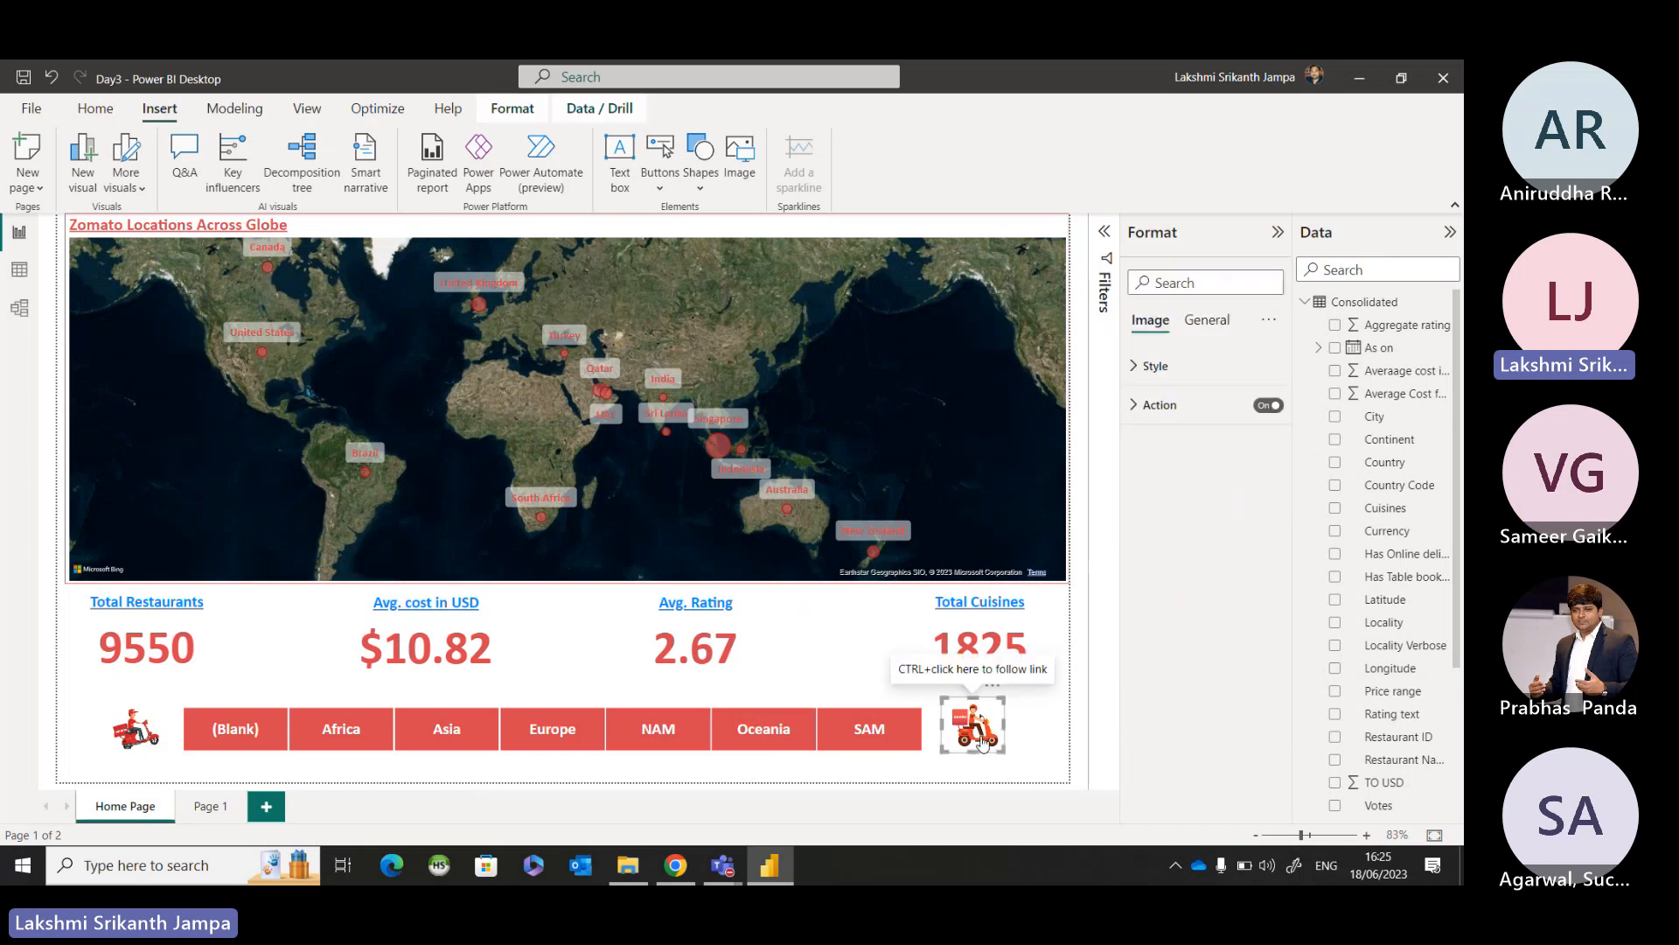
{"action": "left_click", "coordinate": [1052, 741]}
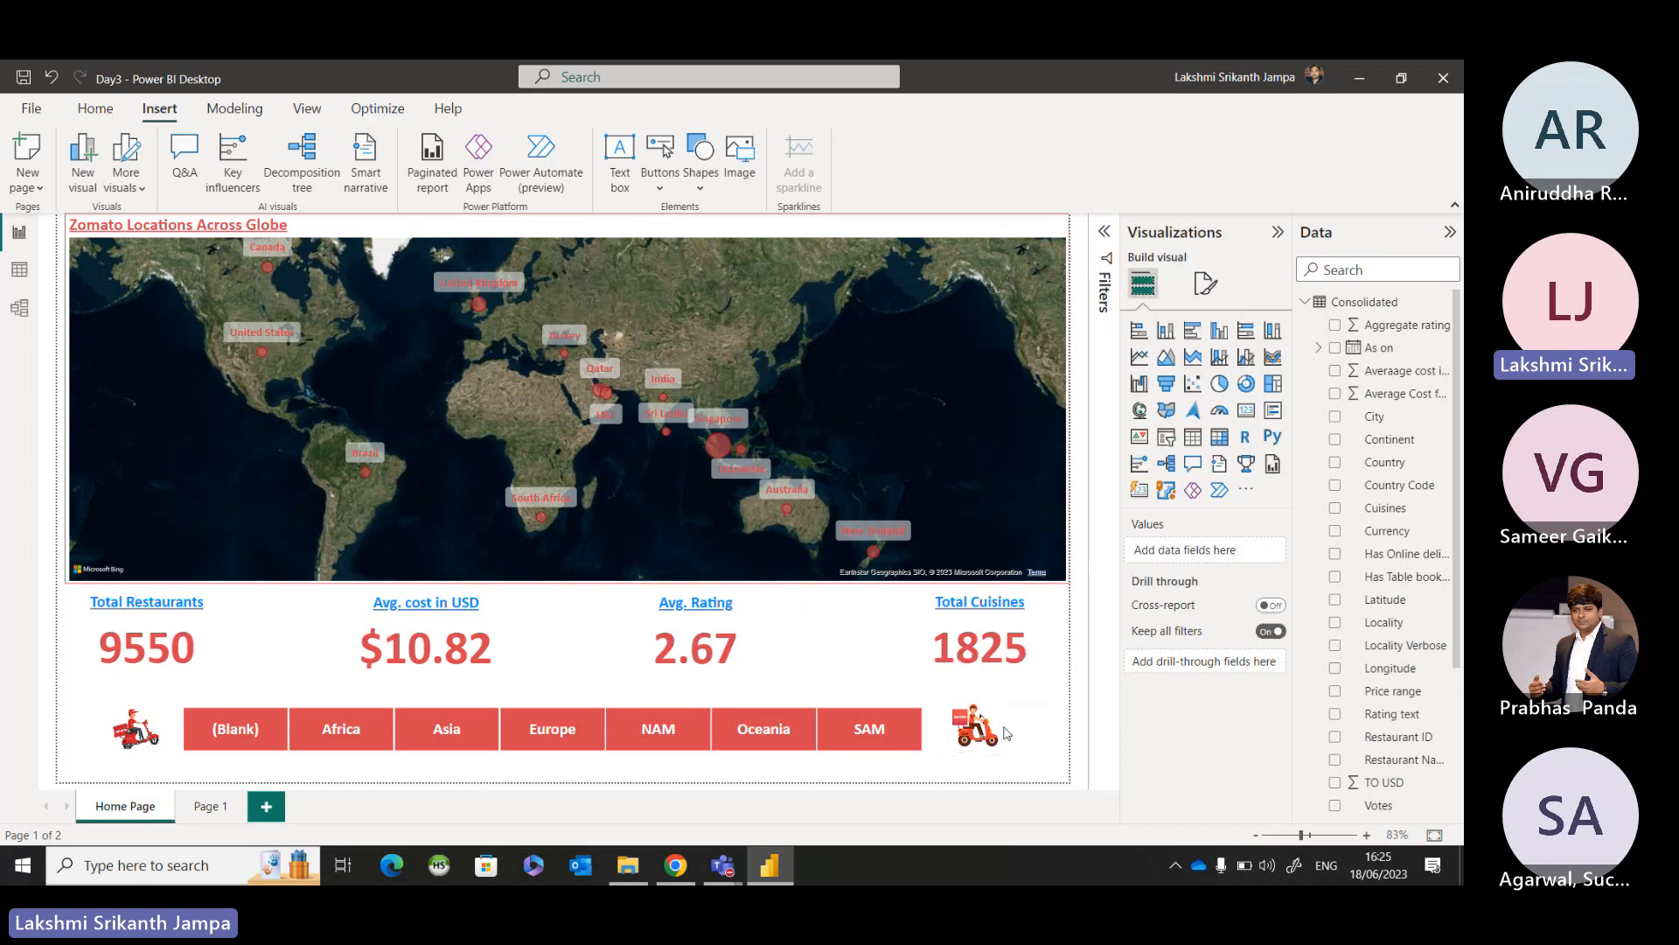
{"action": "left_click", "coordinate": [981, 733], "text": "ctrl"}
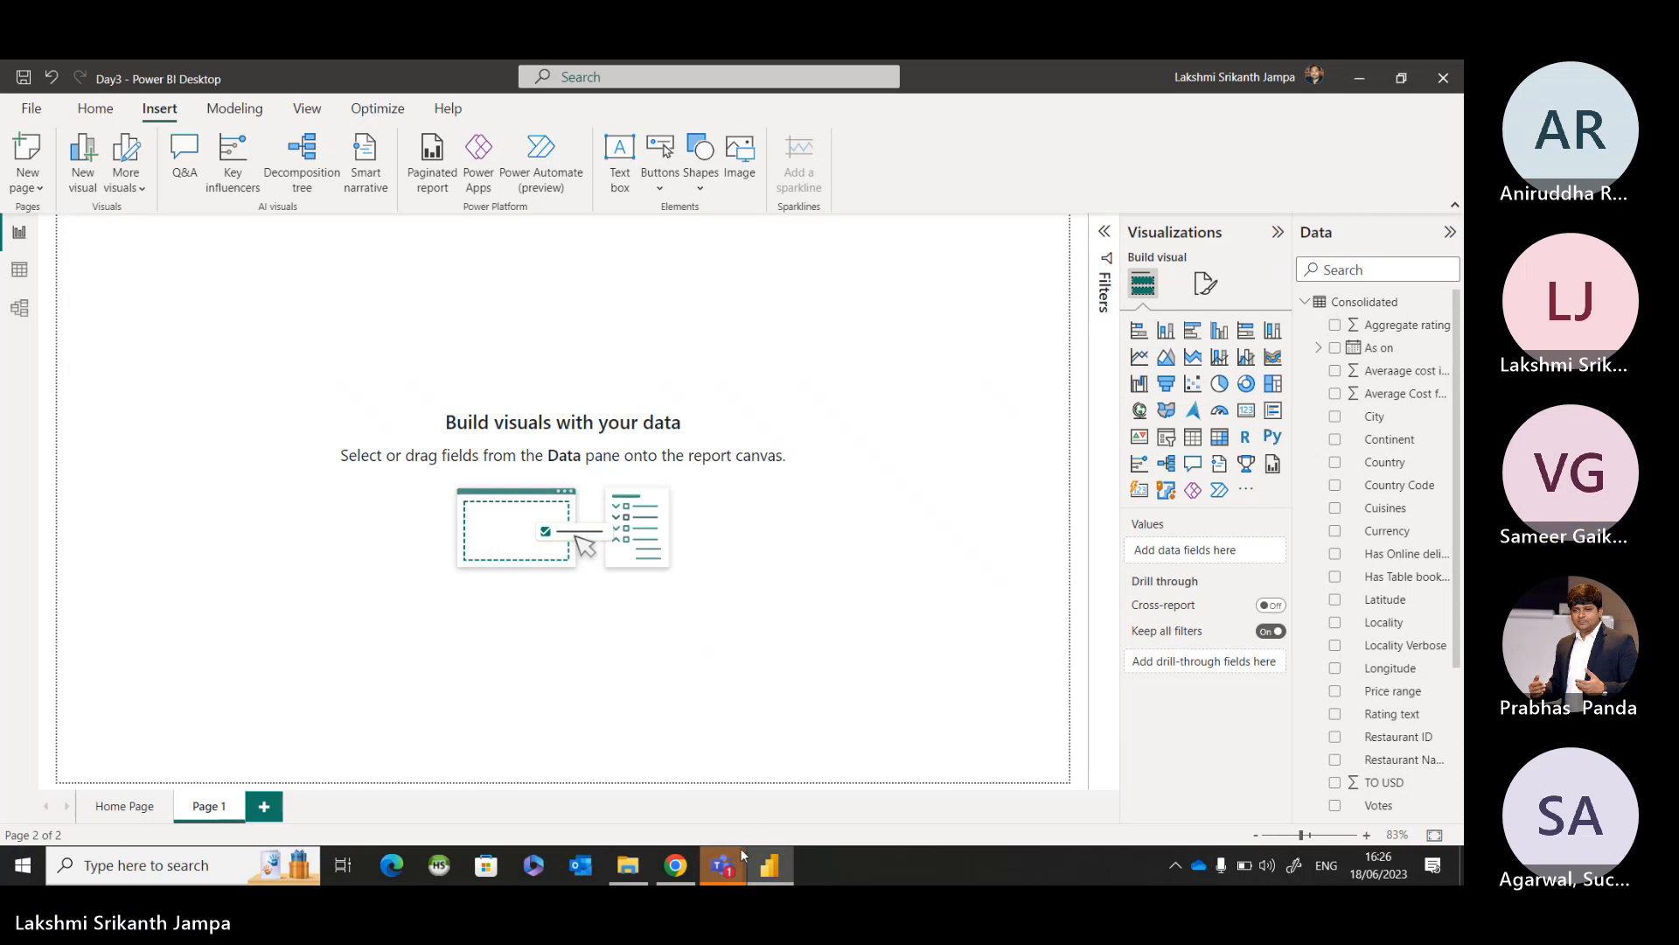
{"action": "left_click", "coordinate": [136, 809]}
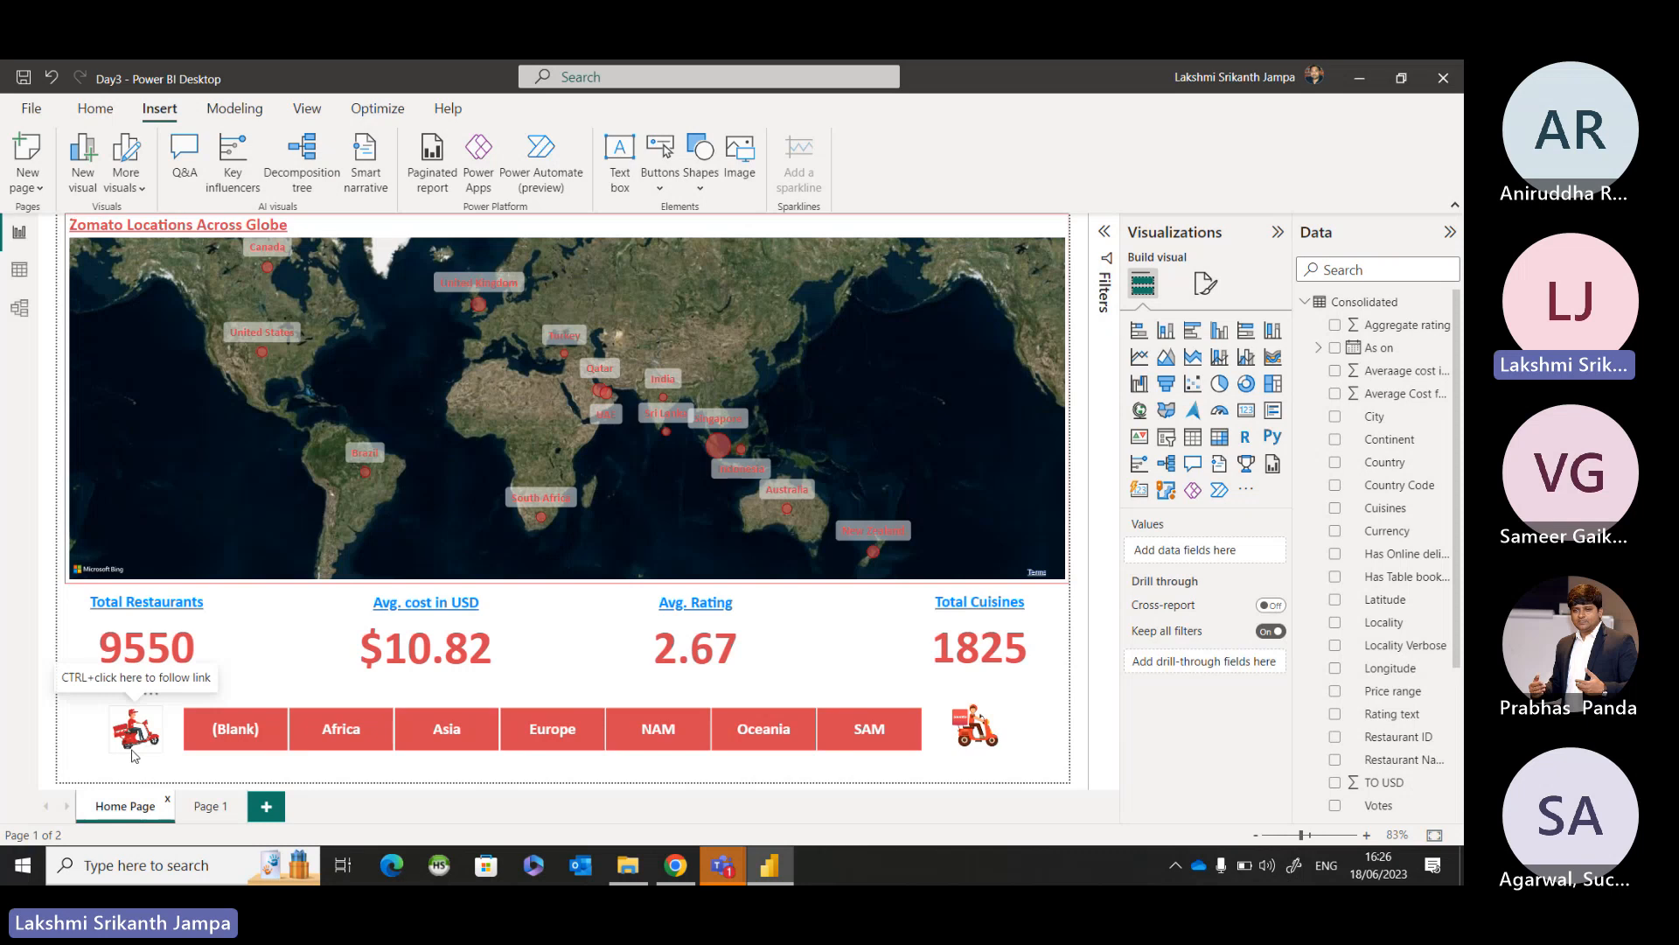
Switch to the Microsoft Teams meeting window to check the chat, and return to the Power BI report.
{"action": "mouse_move", "coordinate": [727, 872]}
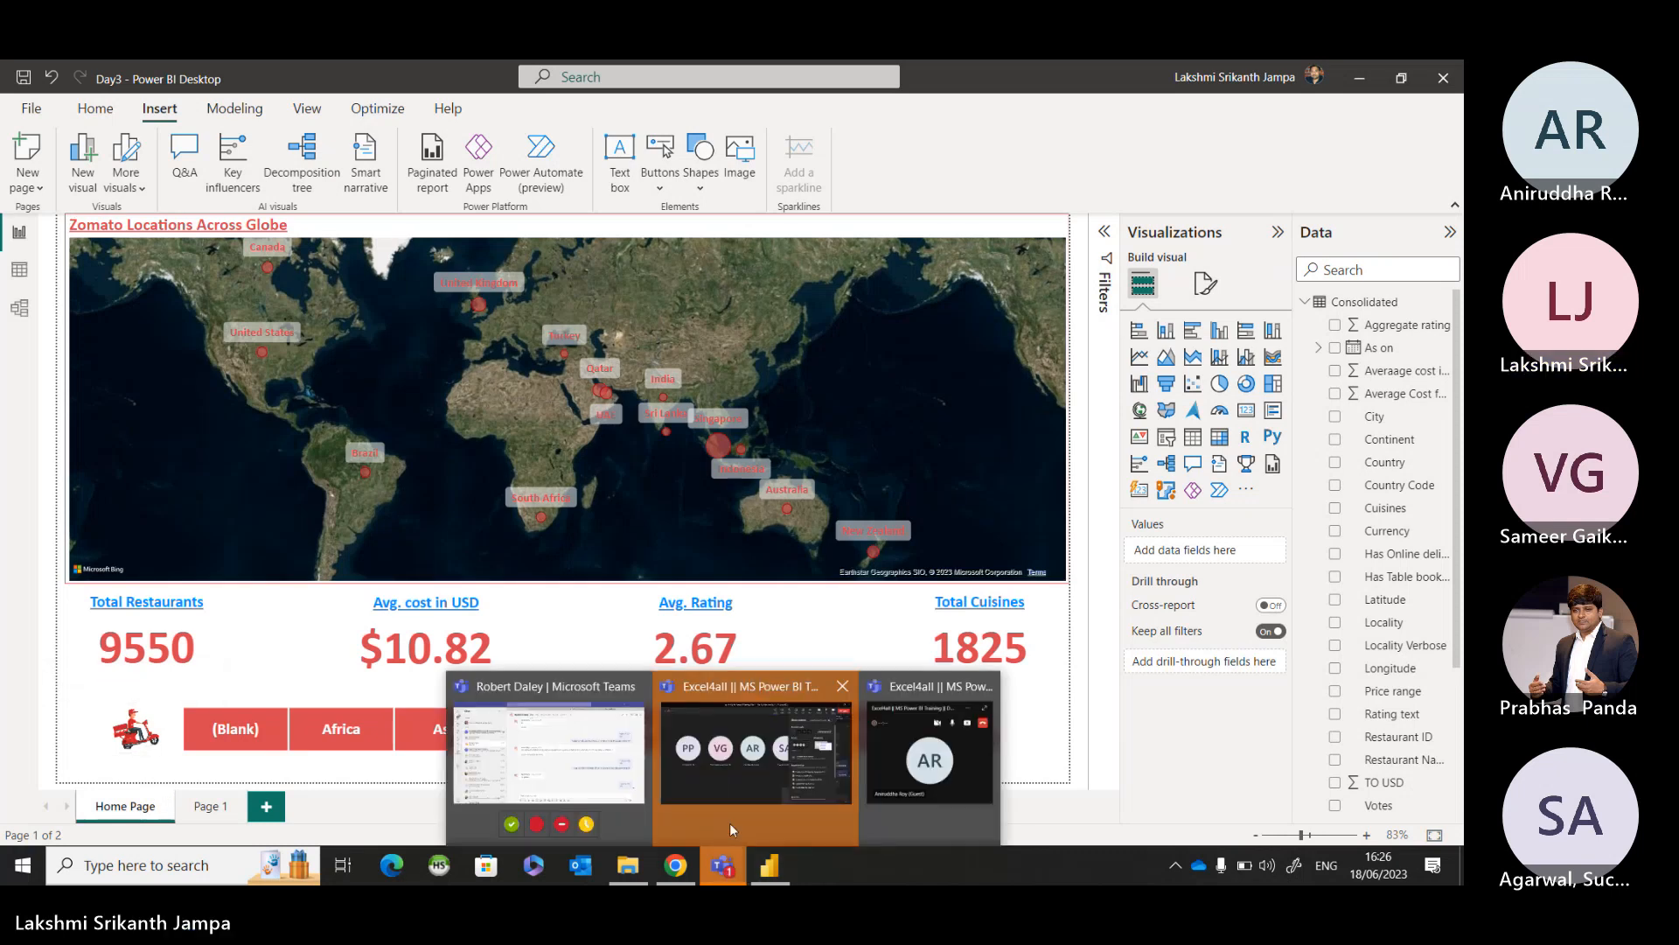
{"action": "left_click", "coordinate": [729, 815]}
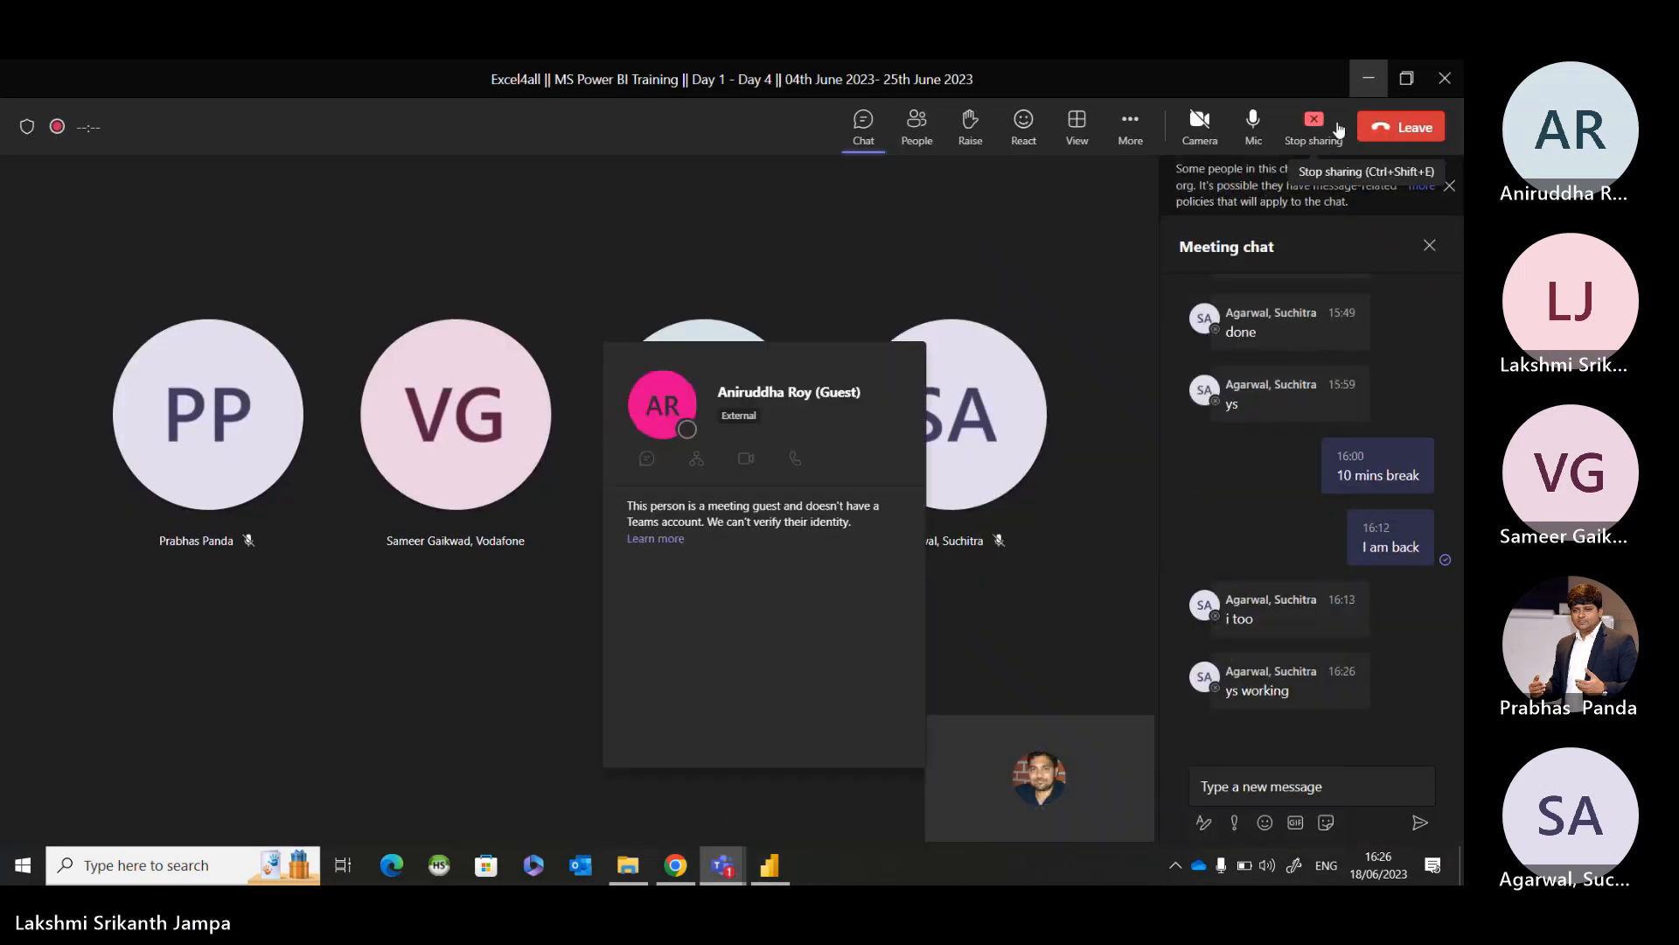
{"action": "left_click", "coordinate": [1364, 83]}
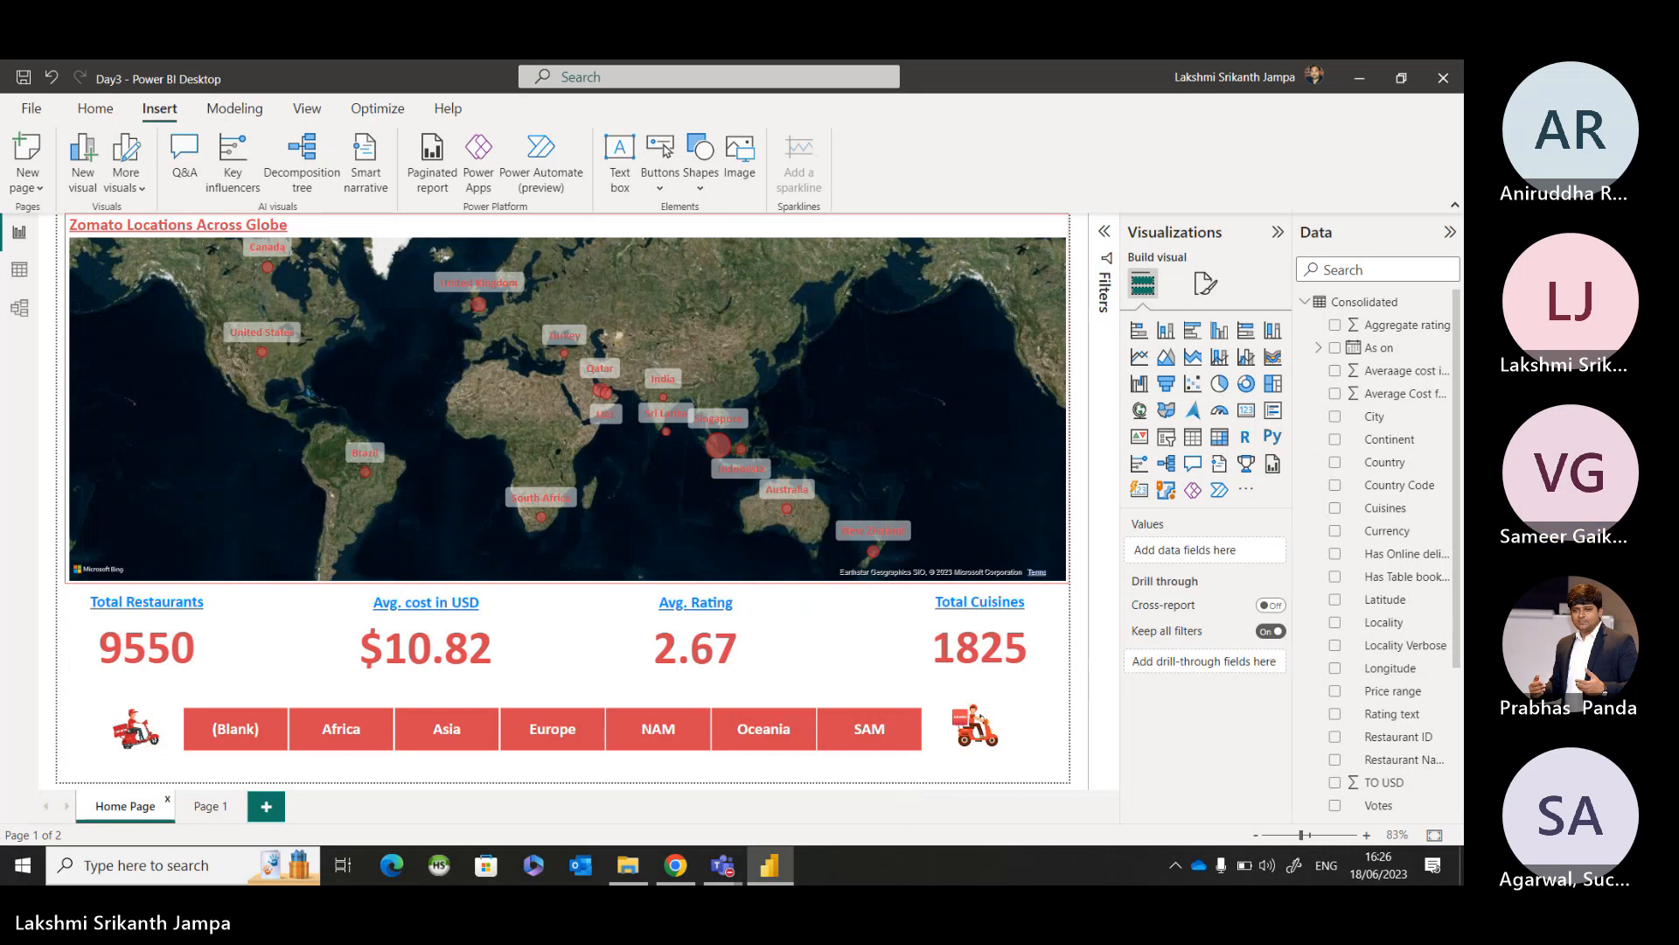
Review the action type of the scooter image beside the (Blank) tile, keeping Clear all slicers, and deselect the image.
{"action": "left_click", "coordinate": [135, 728]}
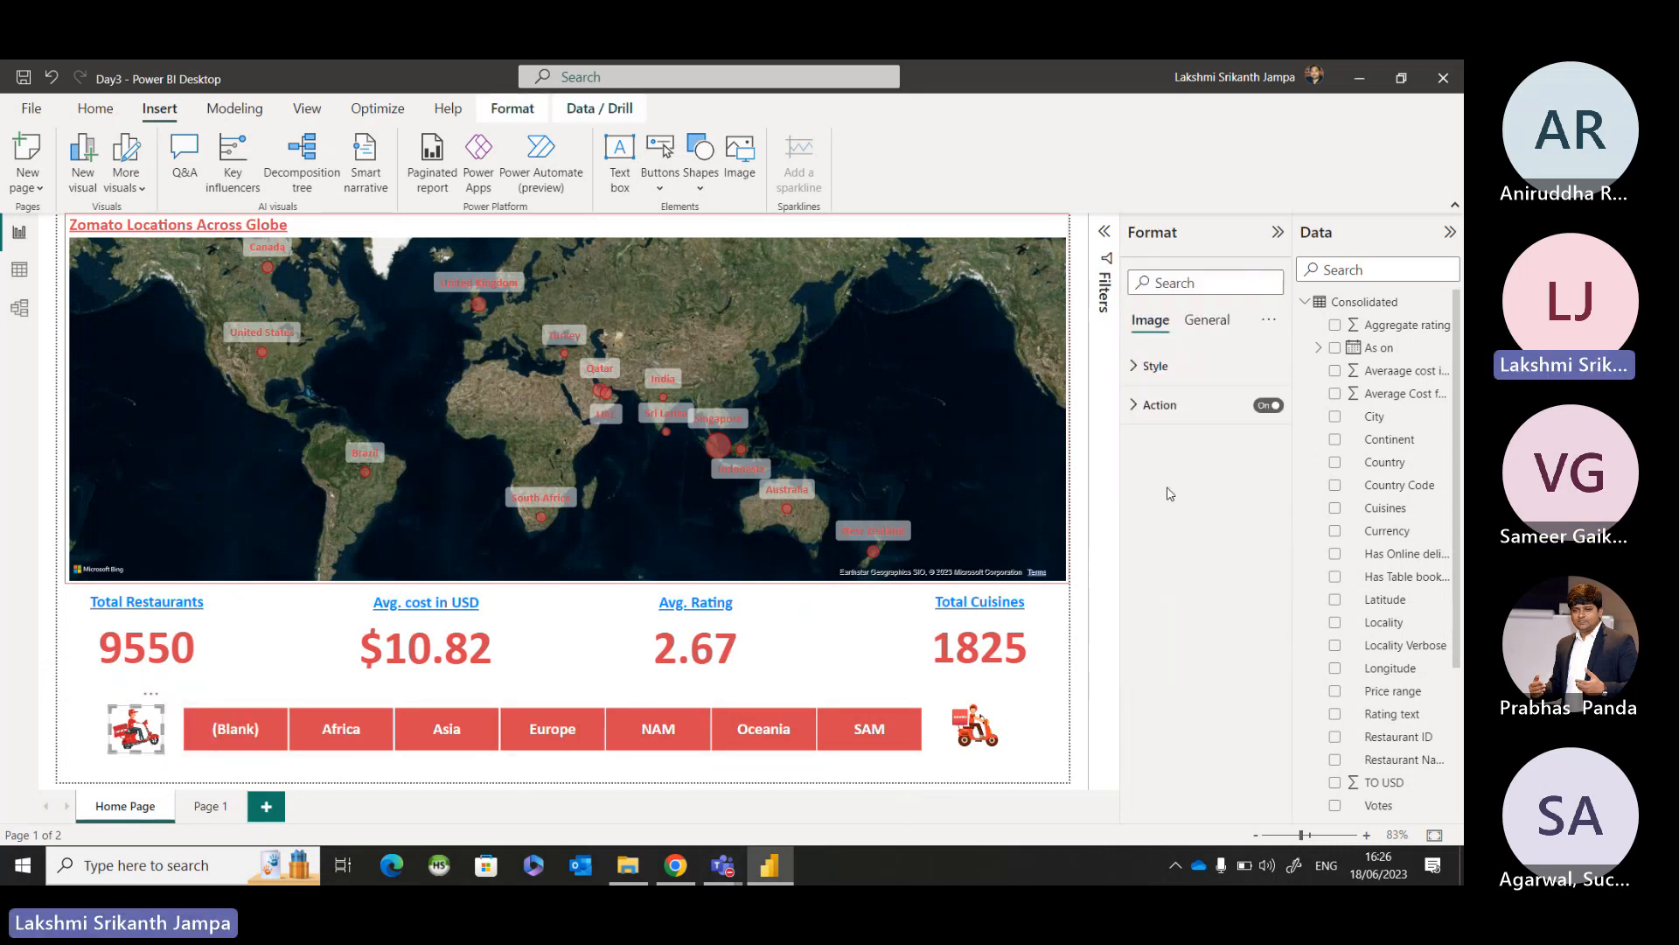
{"action": "left_click", "coordinate": [1164, 407]}
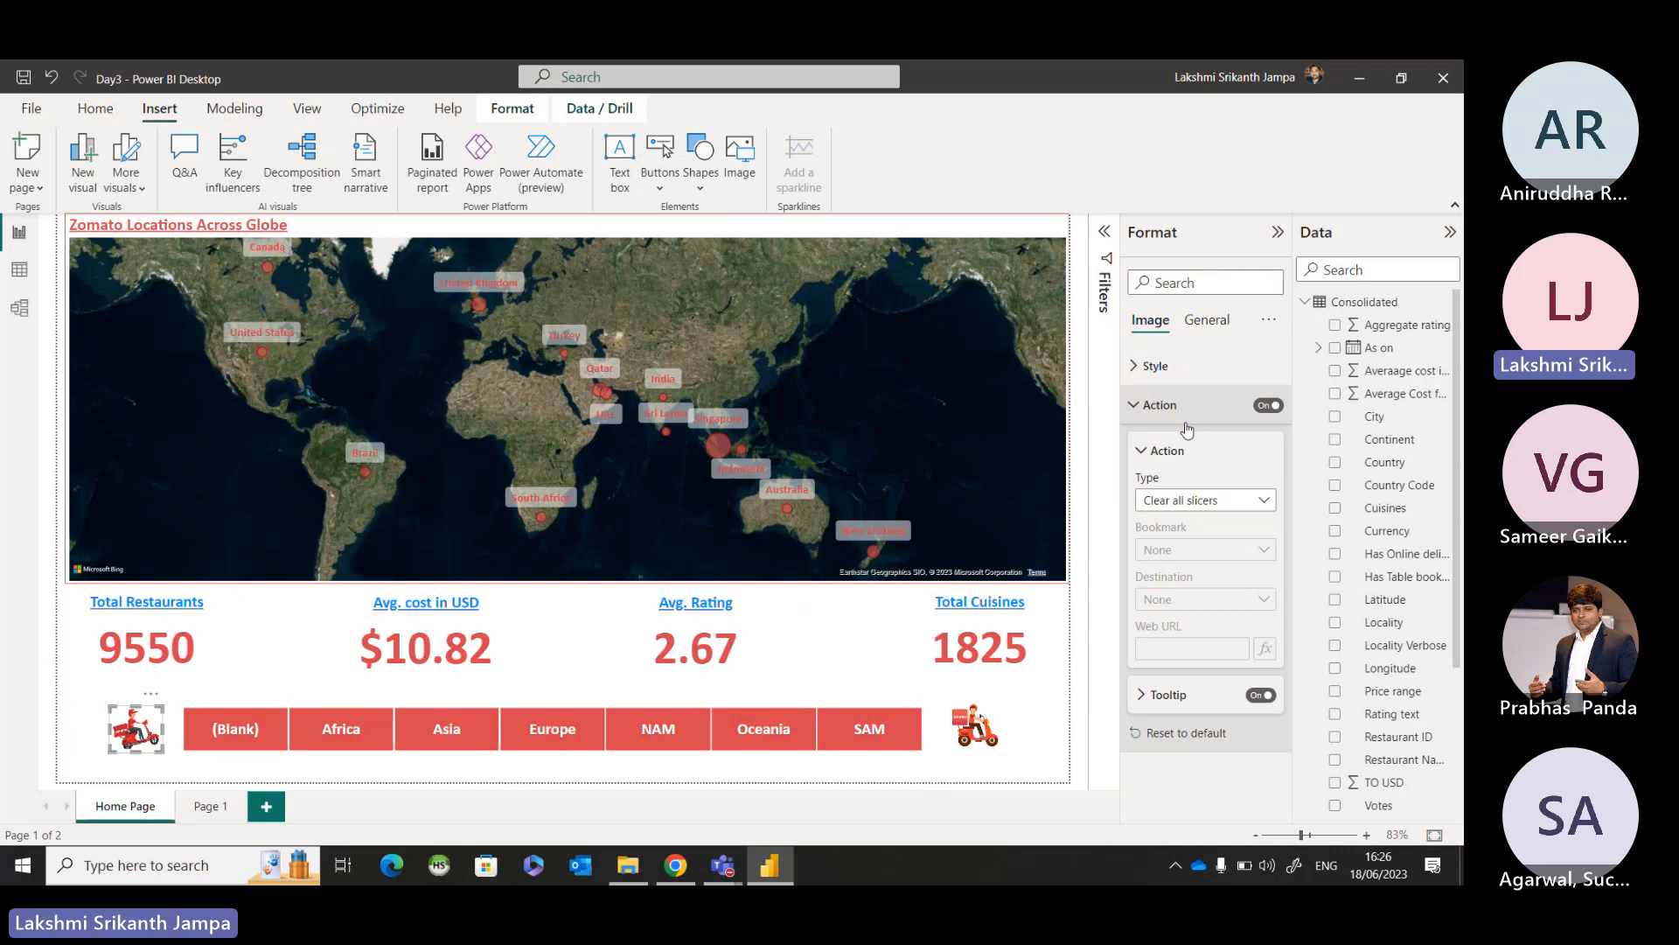
{"action": "left_click", "coordinate": [1179, 509]}
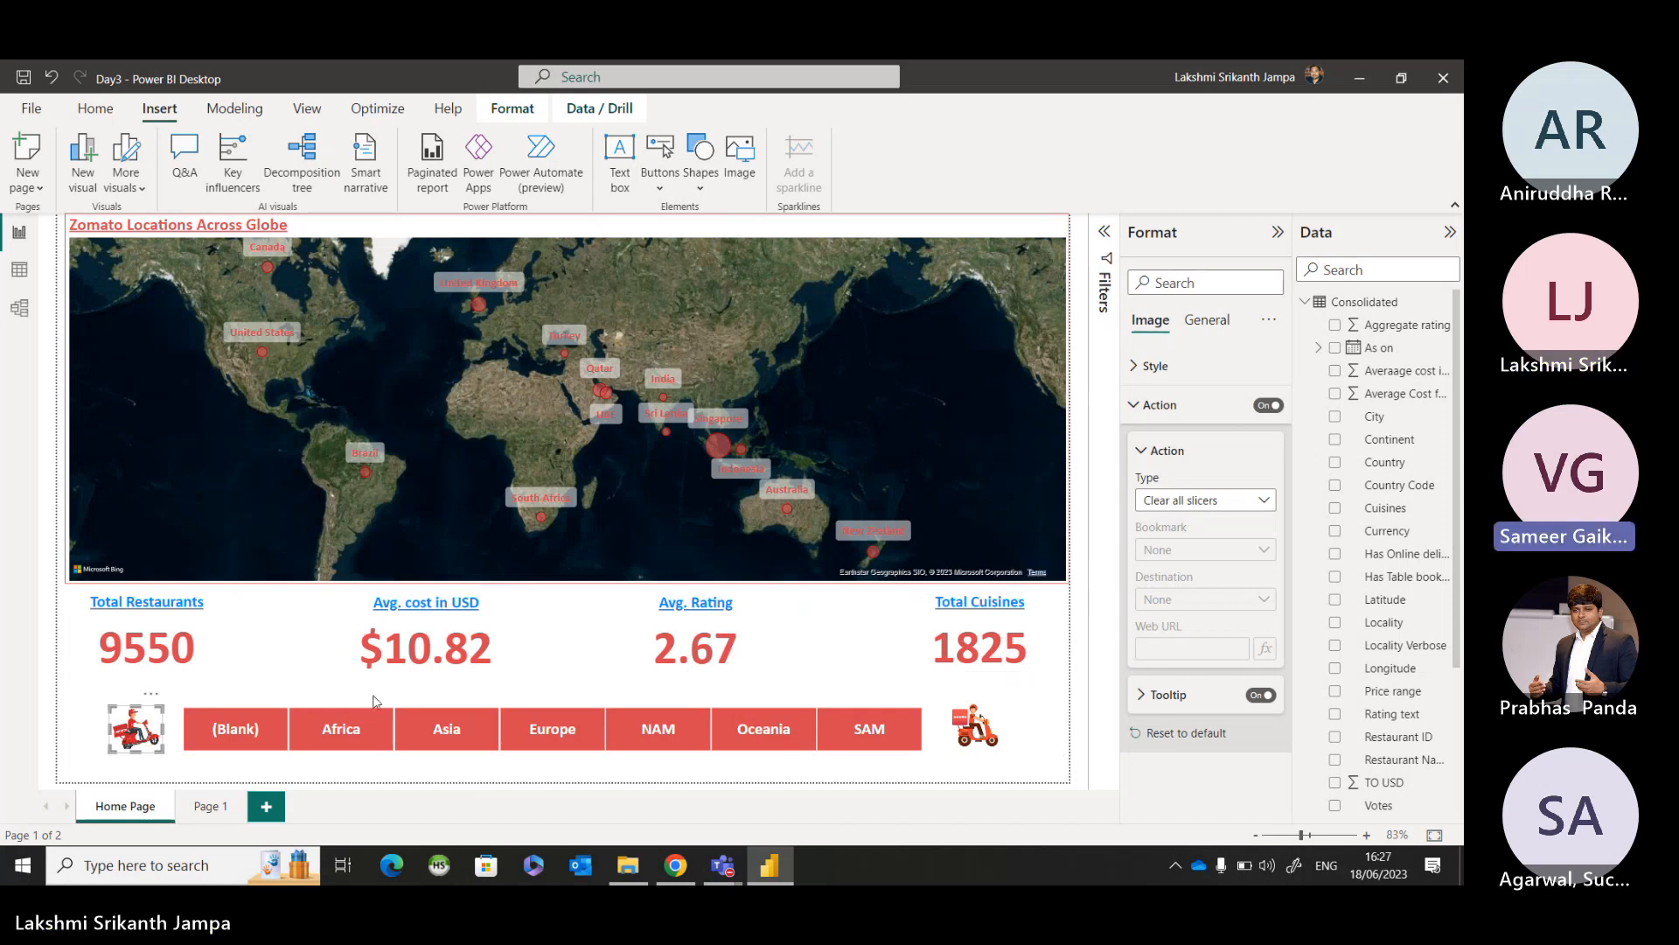
{"action": "left_click", "coordinate": [463, 781]}
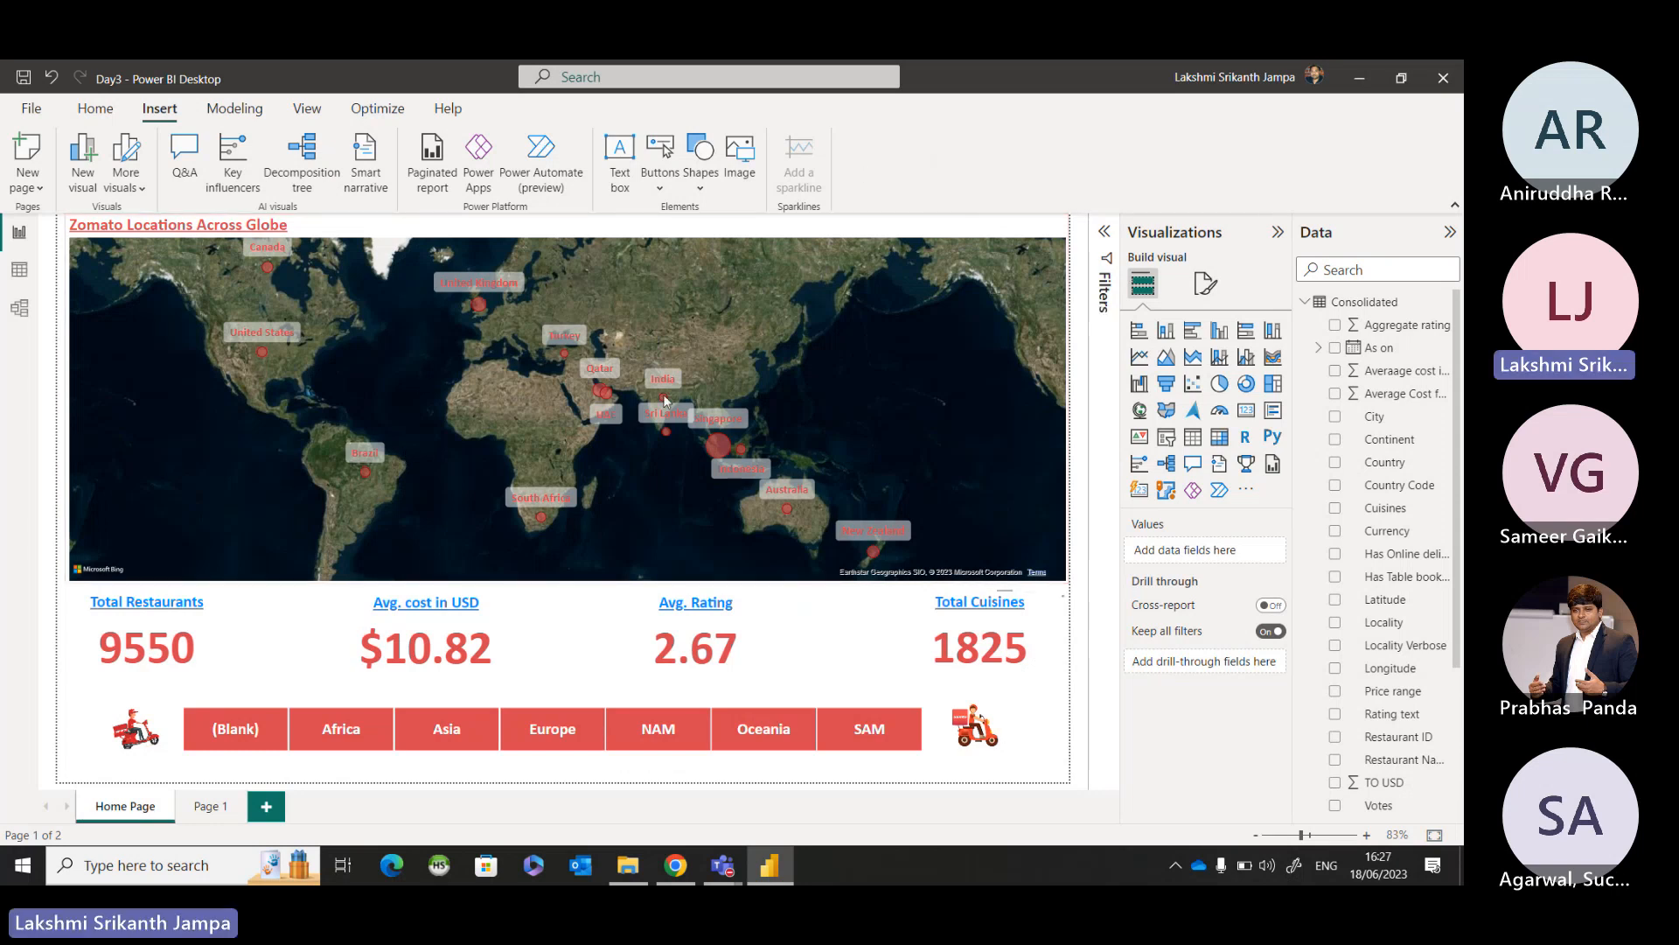
Add the City field beneath Country in the Location of the Zomato Locations Across Globe map.
{"action": "left_click", "coordinate": [961, 387]}
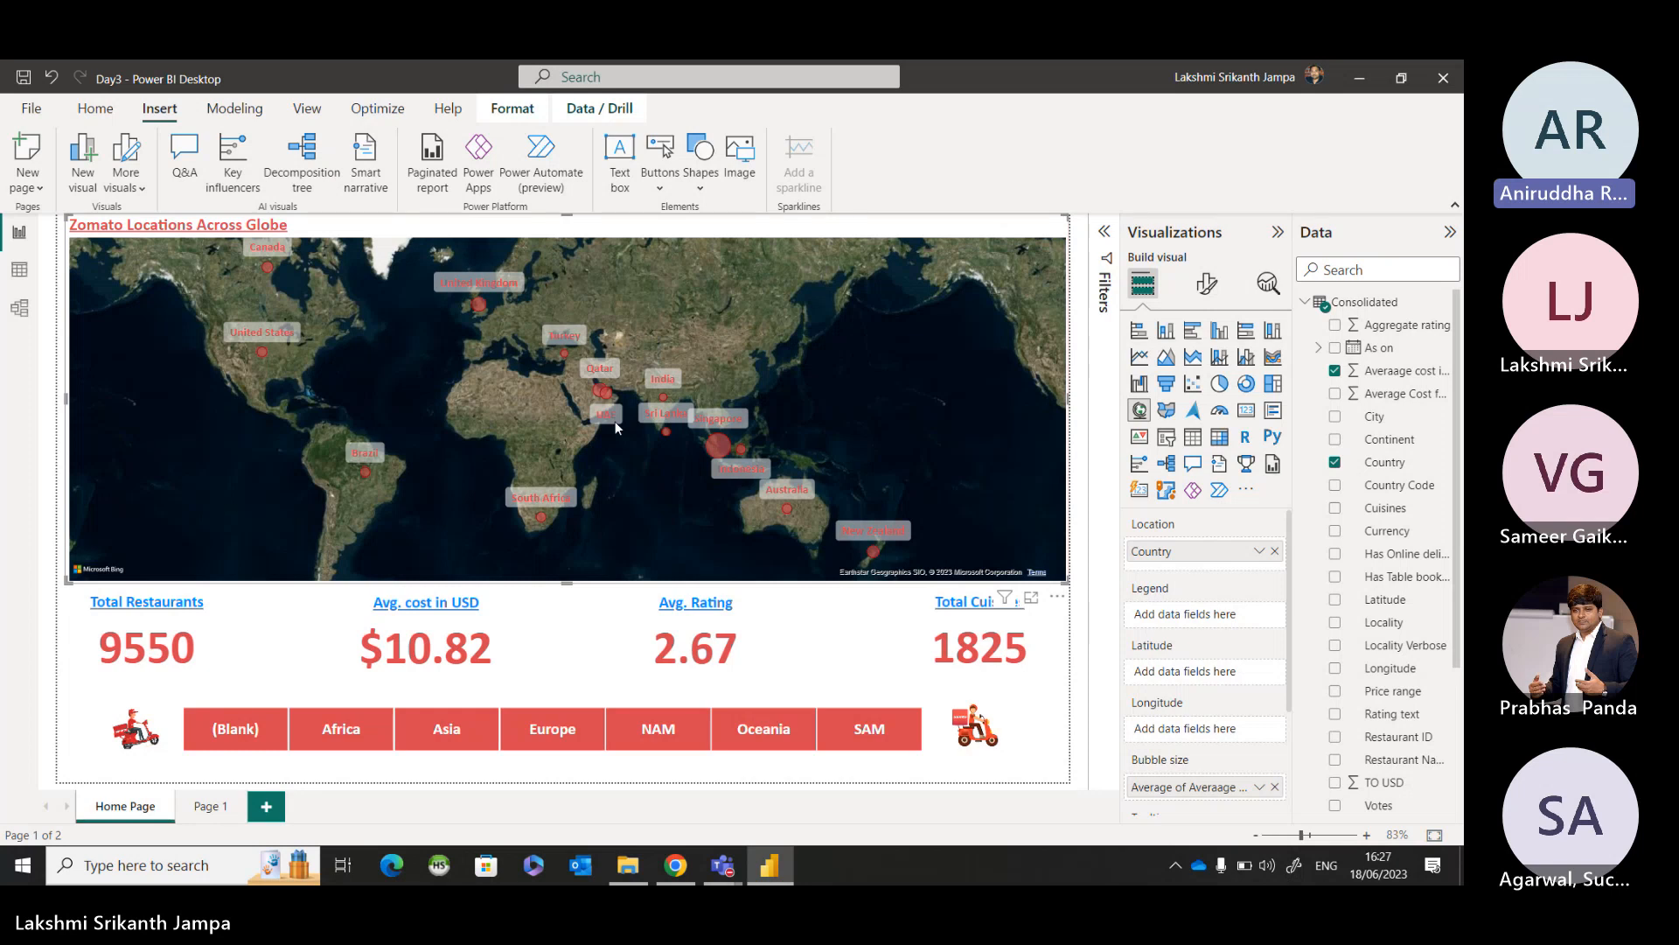
{"action": "left_click", "coordinate": [858, 416]}
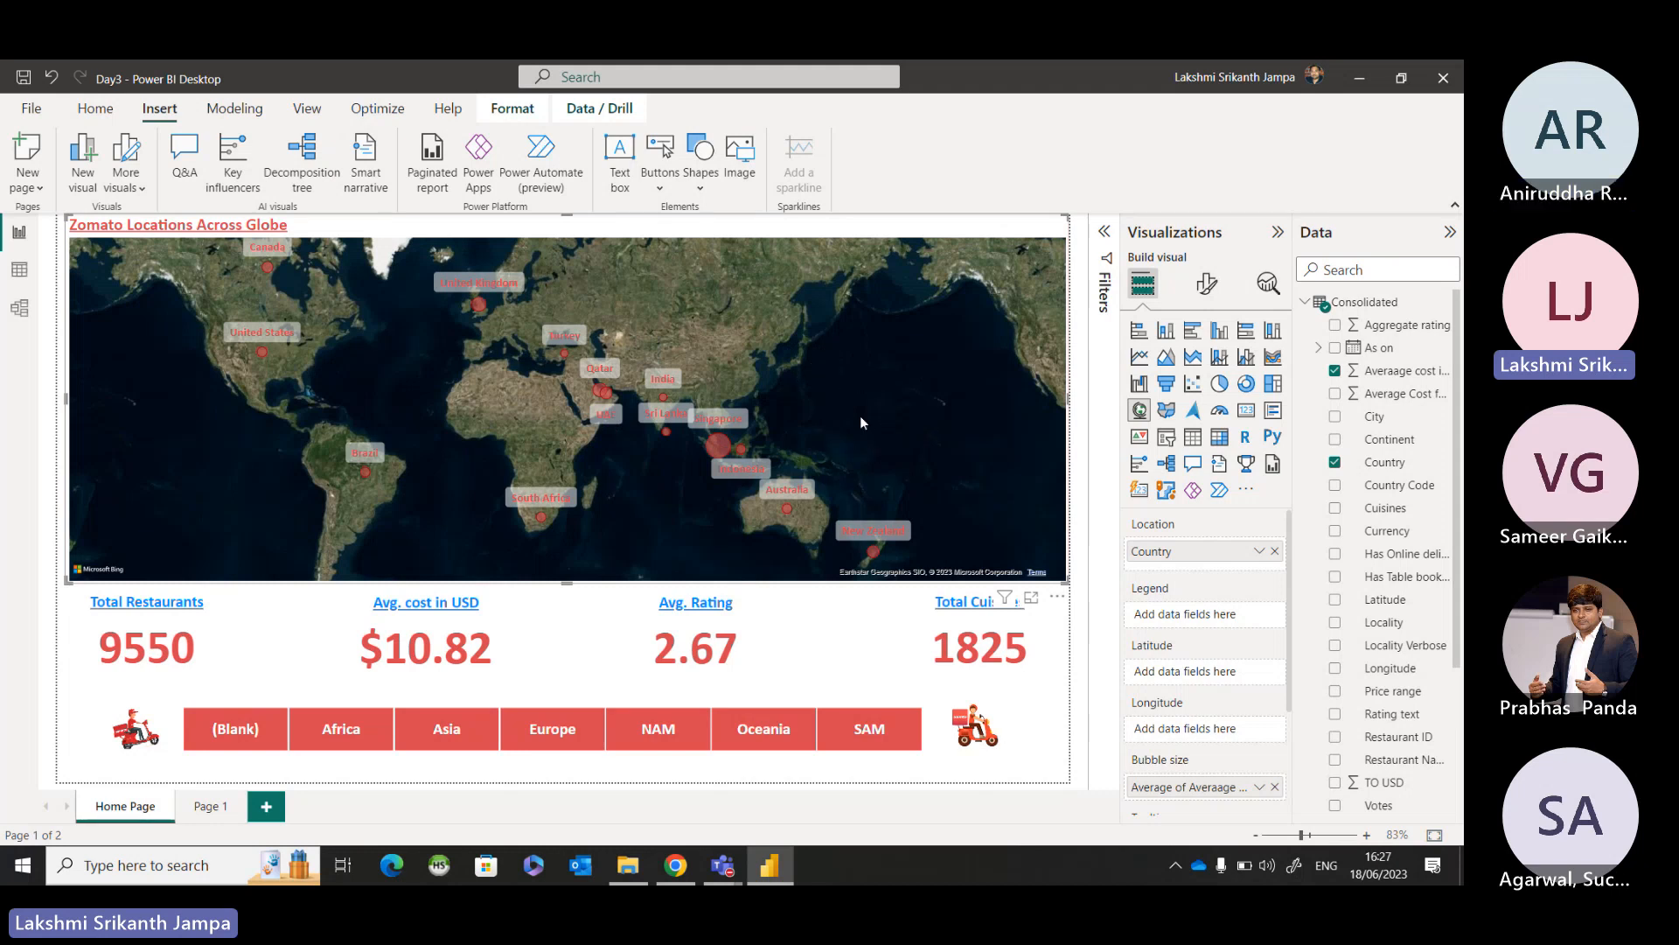
{"action": "mouse_move", "coordinate": [1006, 611]}
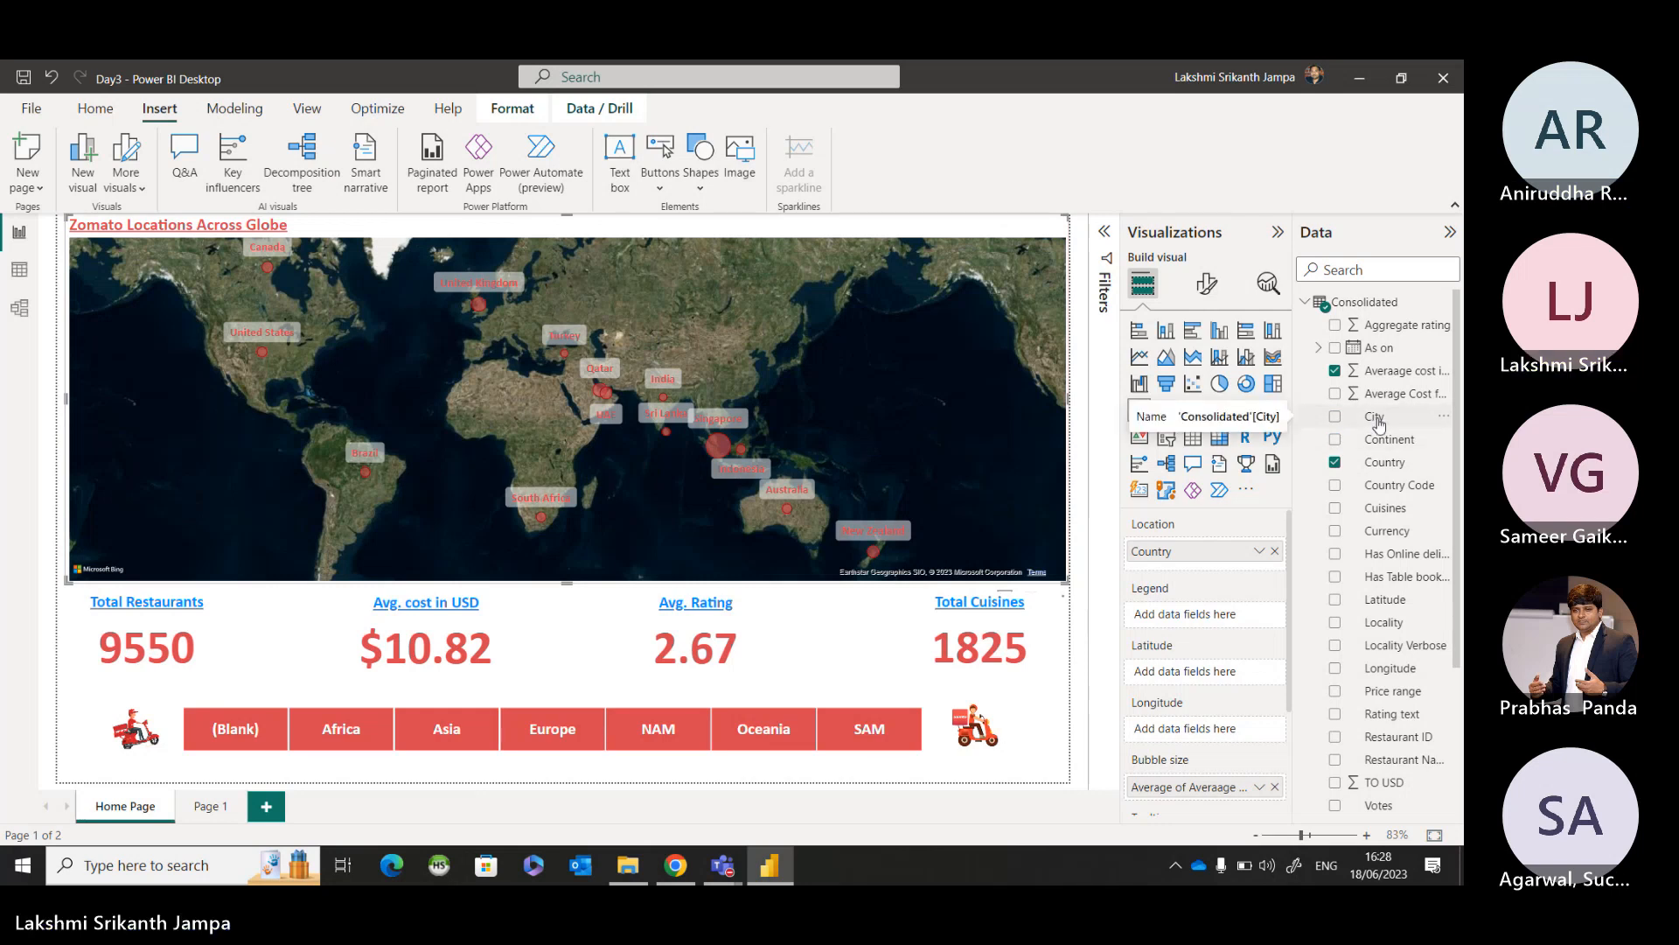
{"action": "left_click_drag", "start_coordinate": [1379, 424], "coordinate": [1201, 567]}
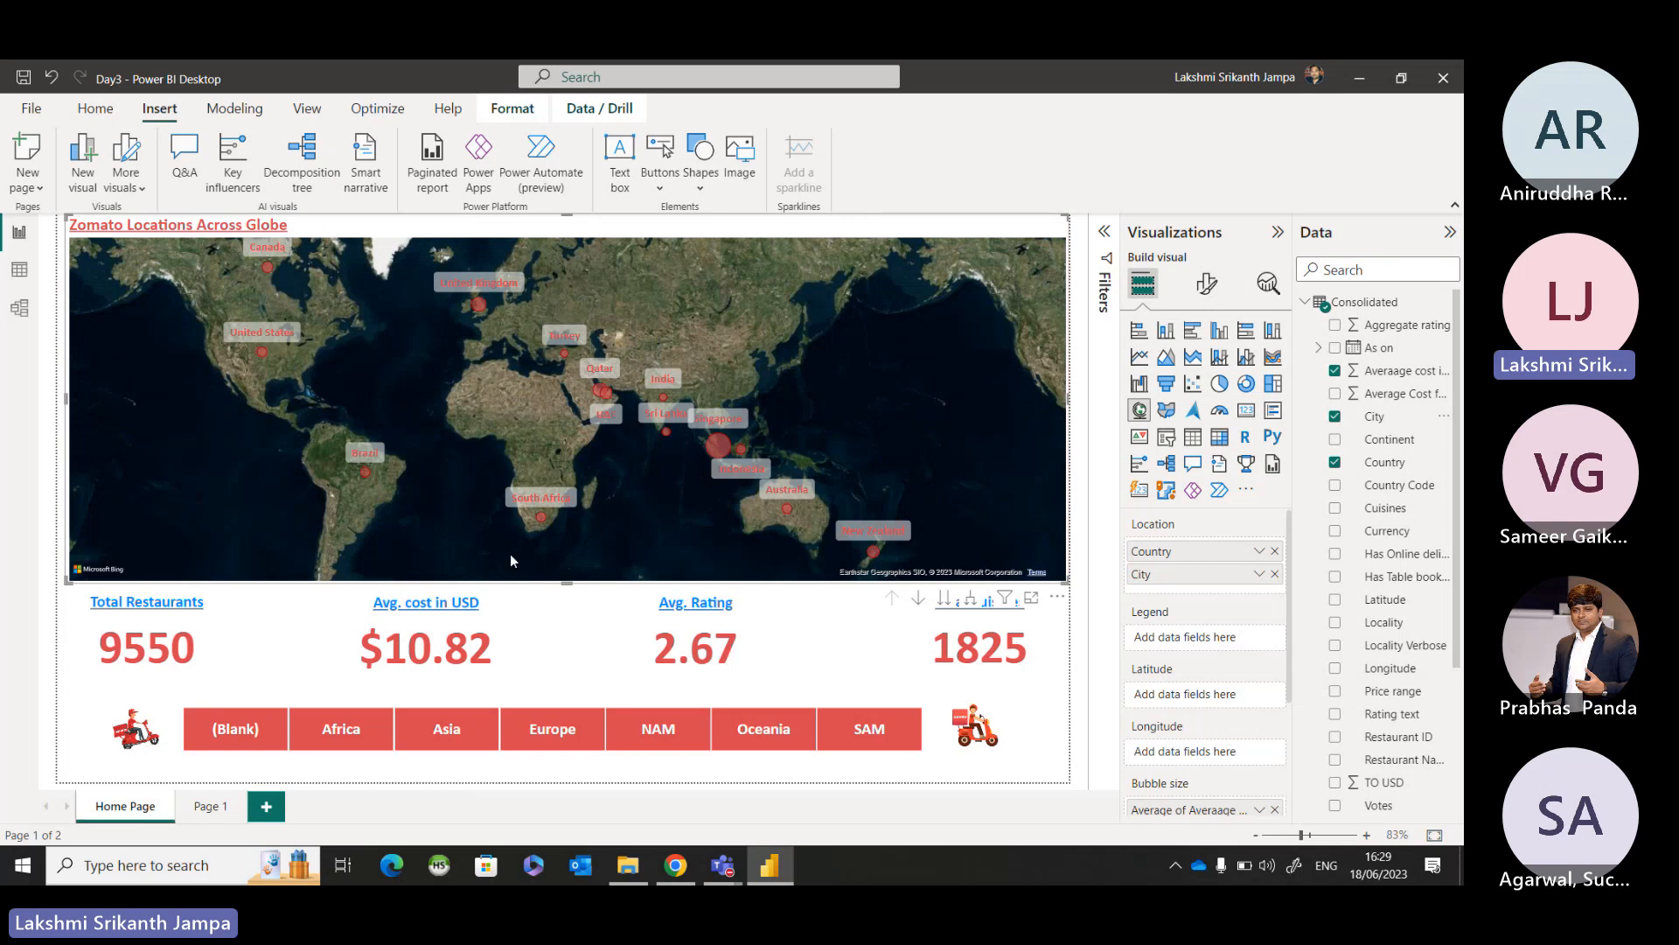
Filter the page to Asia, select the India bubble on the map, and clear the slicer through the Zomato 1 image.
{"action": "left_click", "coordinate": [458, 742]}
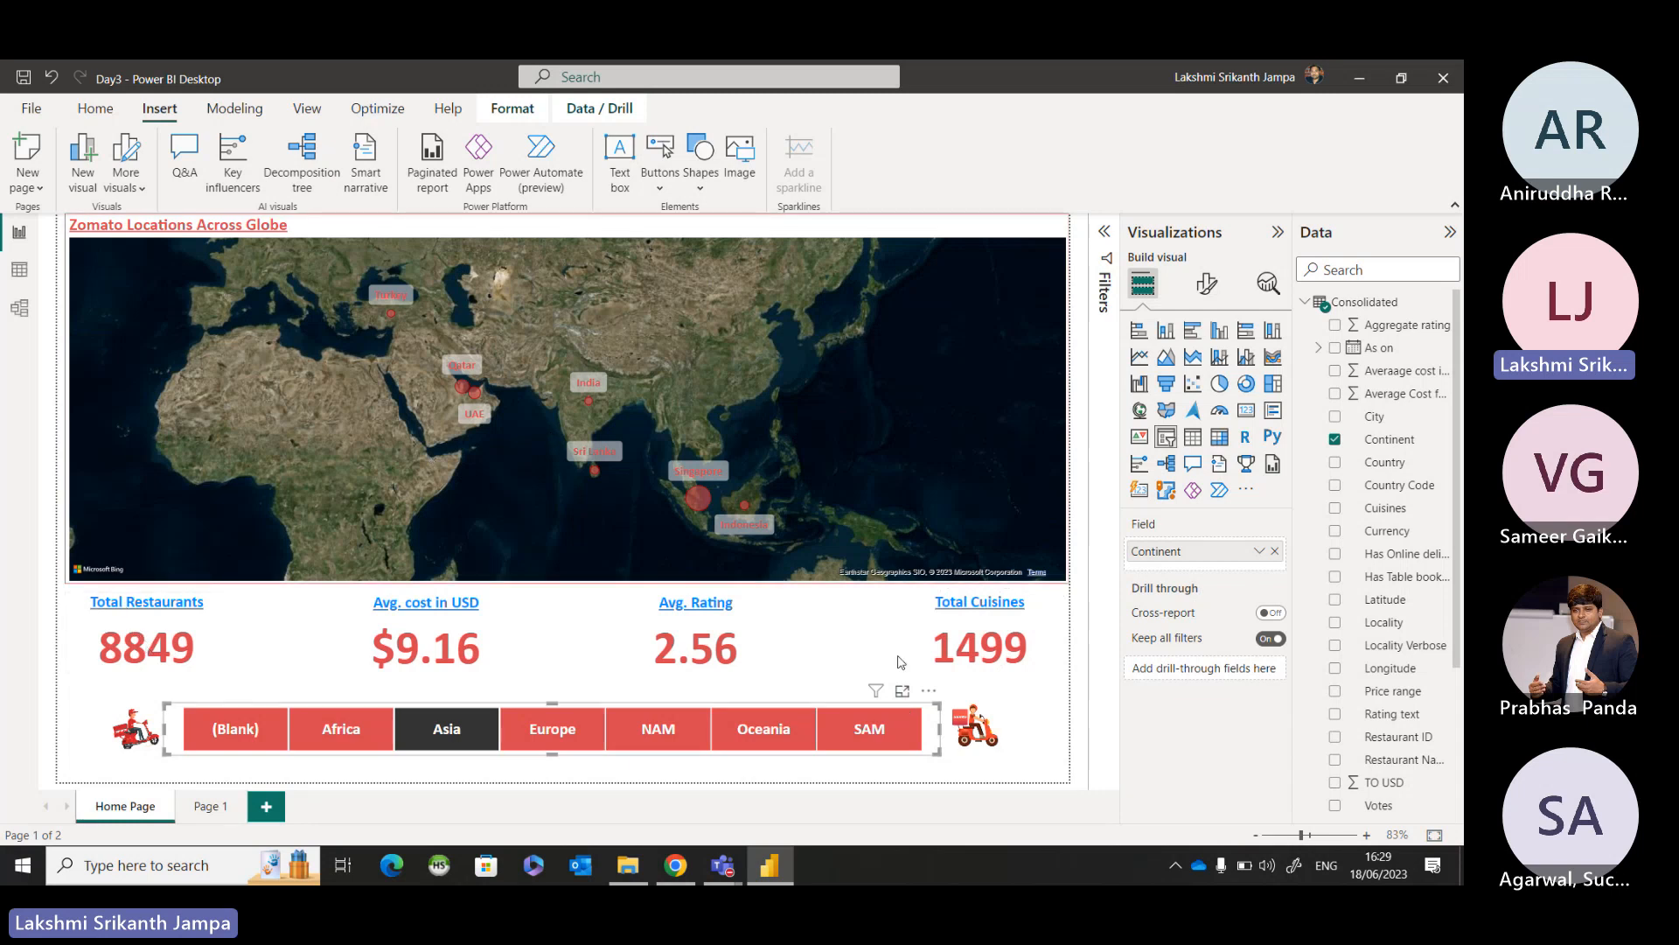
{"action": "left_click", "coordinate": [588, 404]}
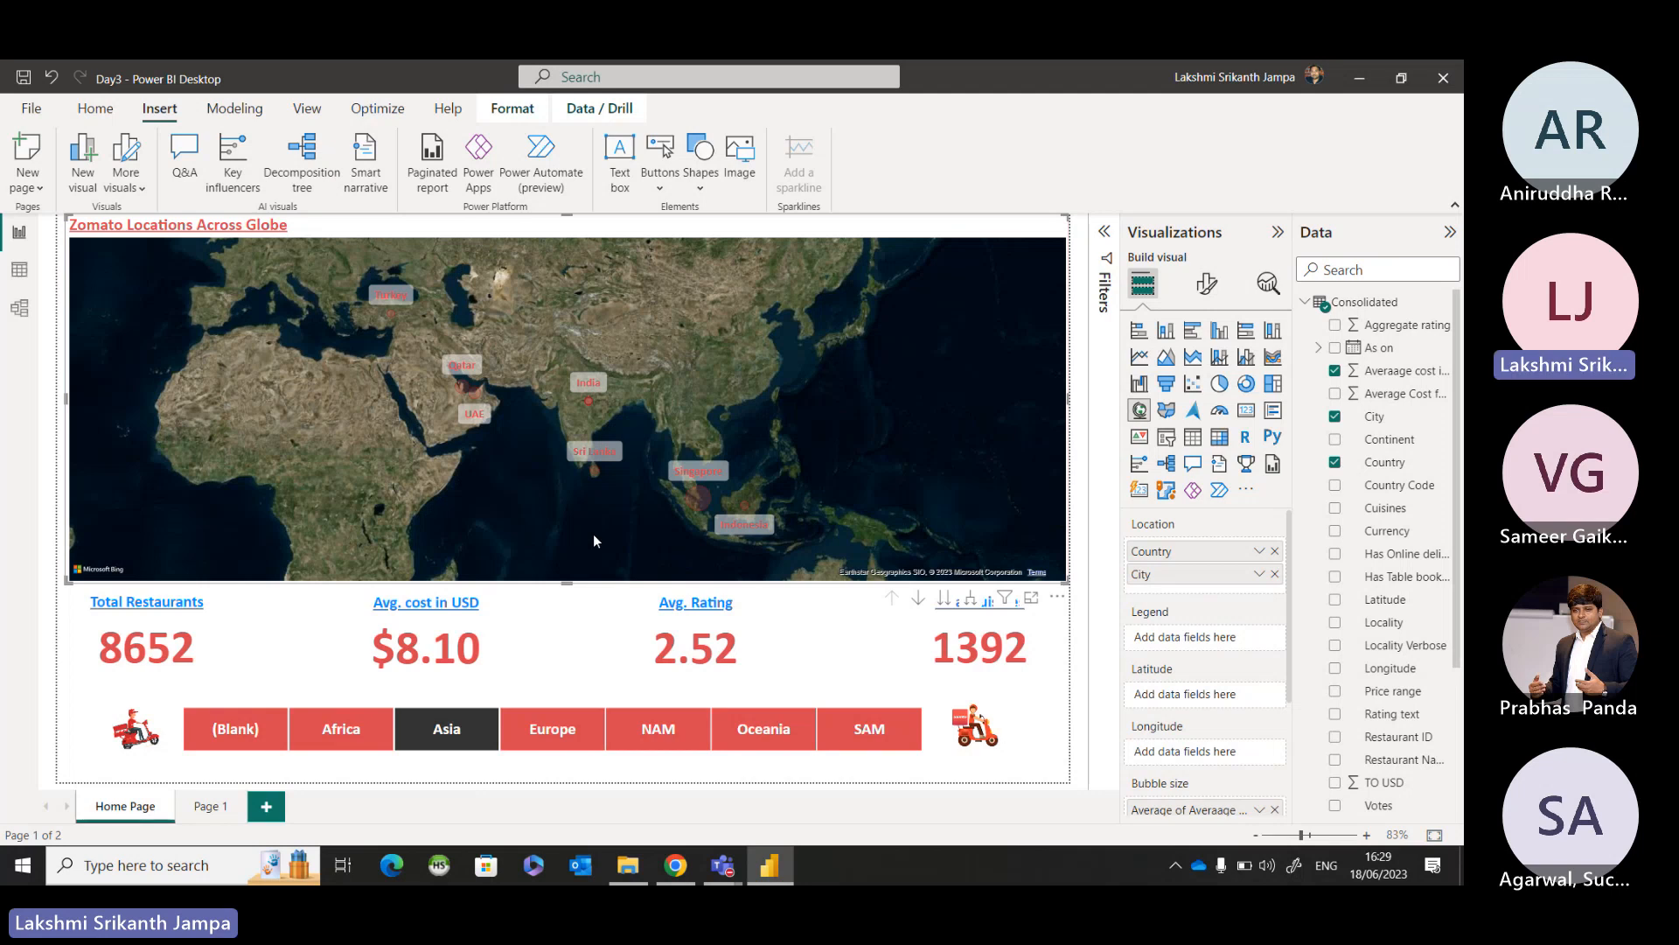
{"action": "left_click", "coordinate": [140, 737], "text": "ctrl"}
{"action": "left_click", "coordinate": [140, 737]}
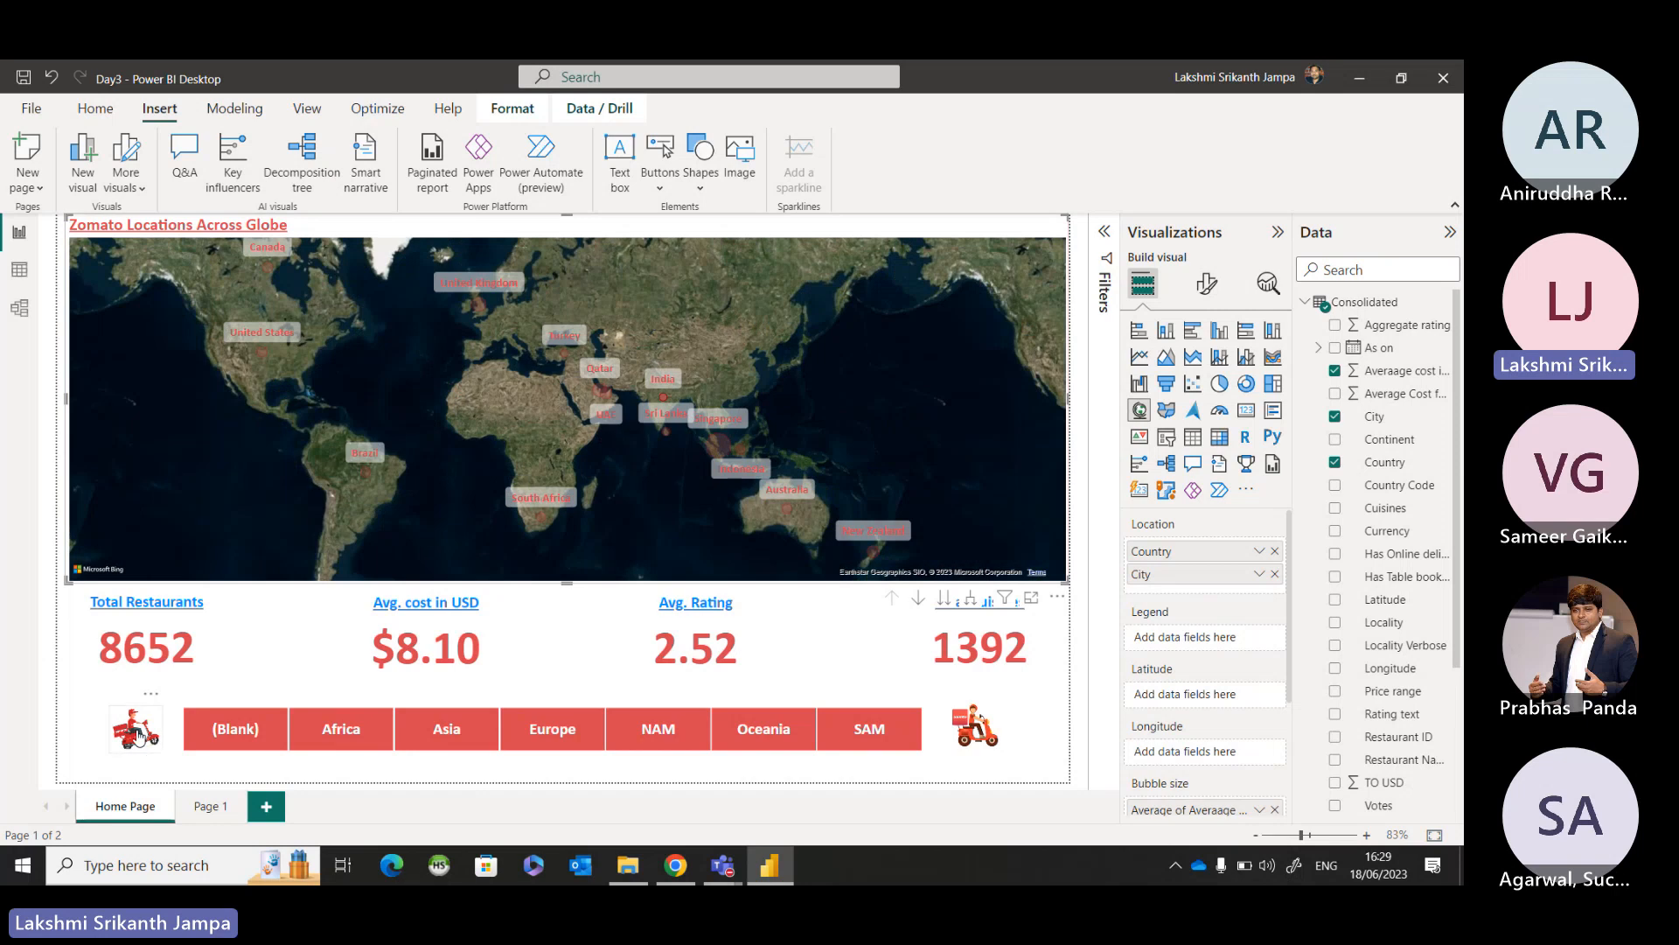
Expand the whole map one level to show cities within countries, and drill back up to country level.
{"action": "left_click", "coordinate": [974, 602]}
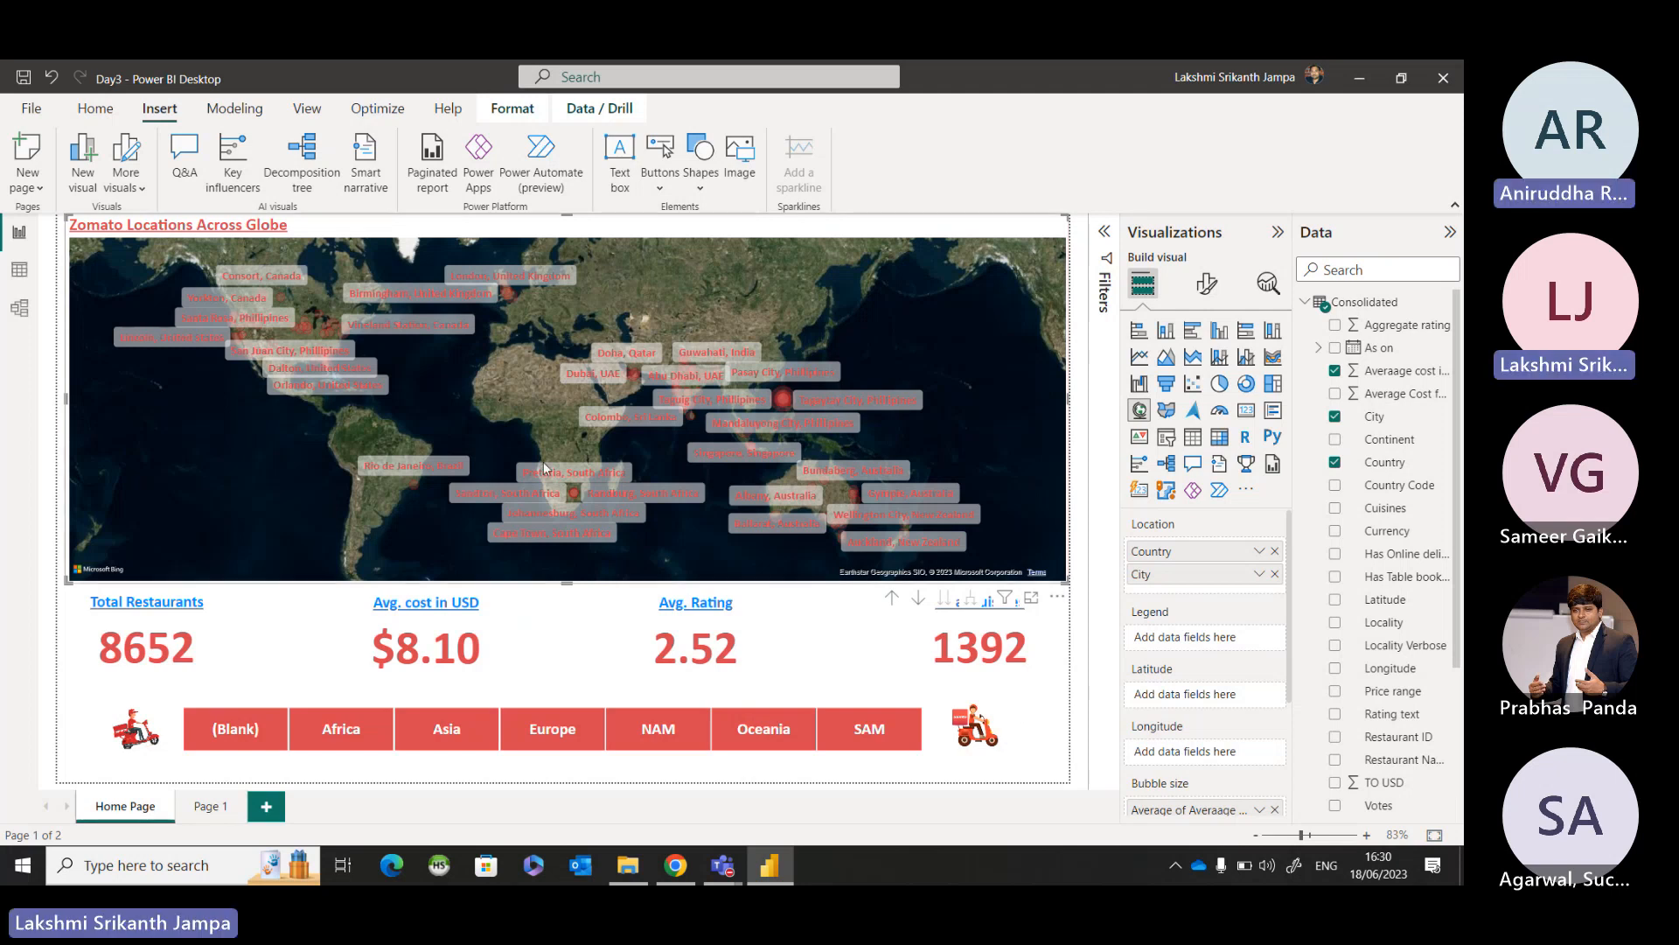
{"action": "left_click", "coordinate": [891, 598]}
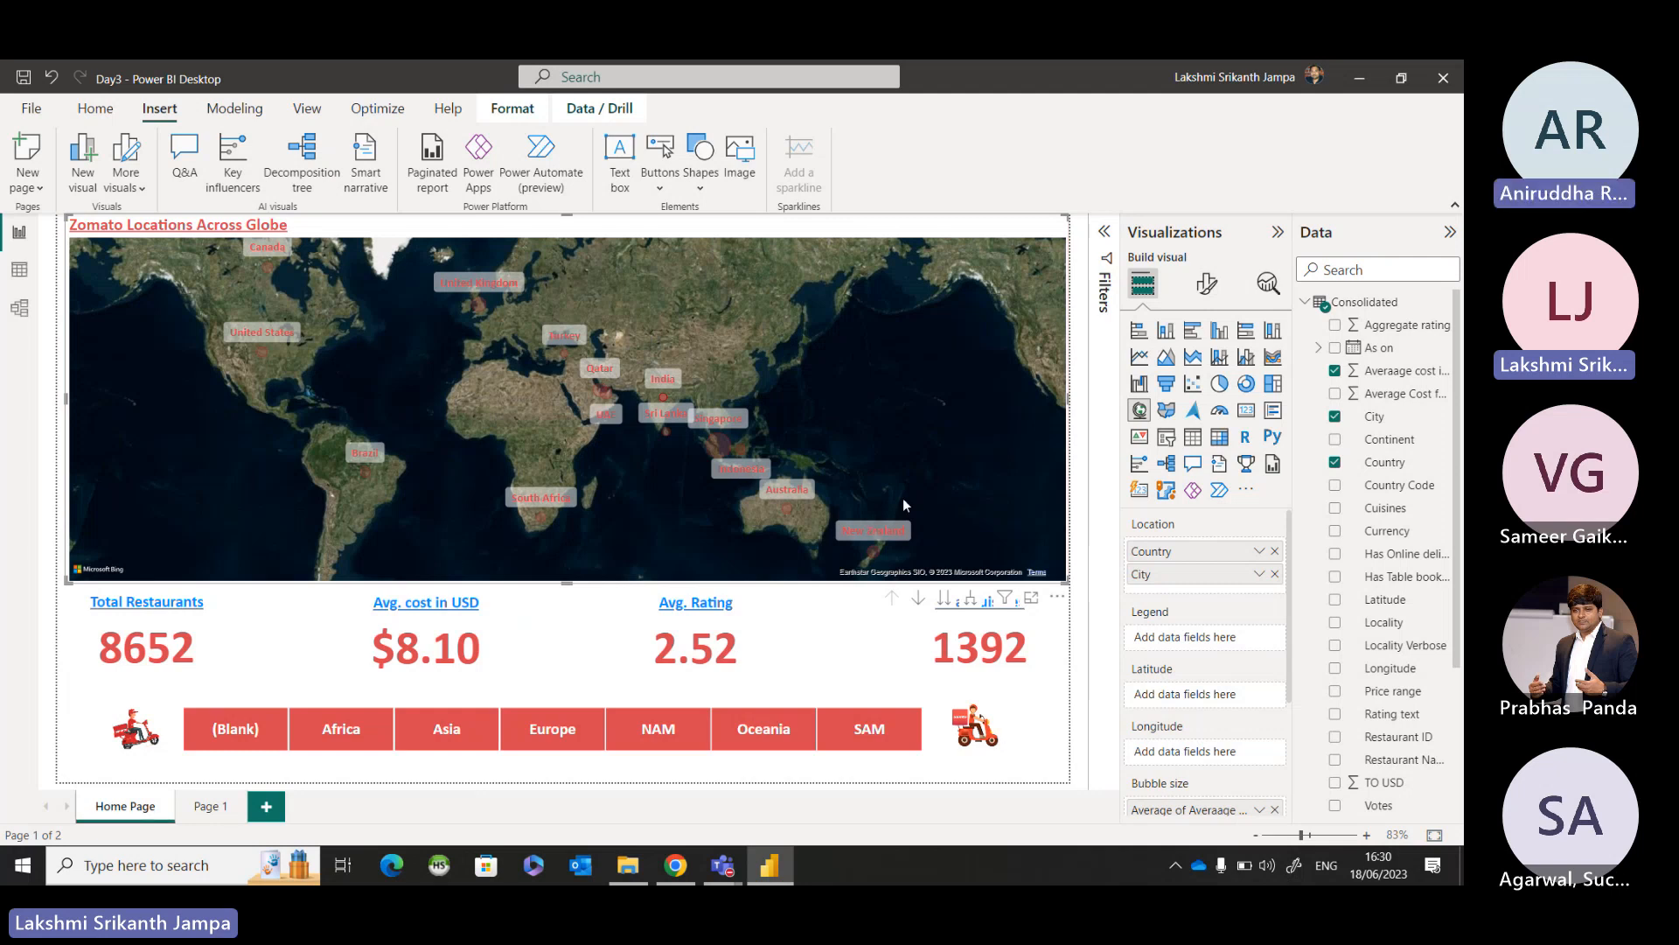
Turn on drill-down mode for the Zomato Locations Across Globe map.
{"action": "left_click", "coordinate": [919, 600]}
{"action": "left_click", "coordinate": [919, 602]}
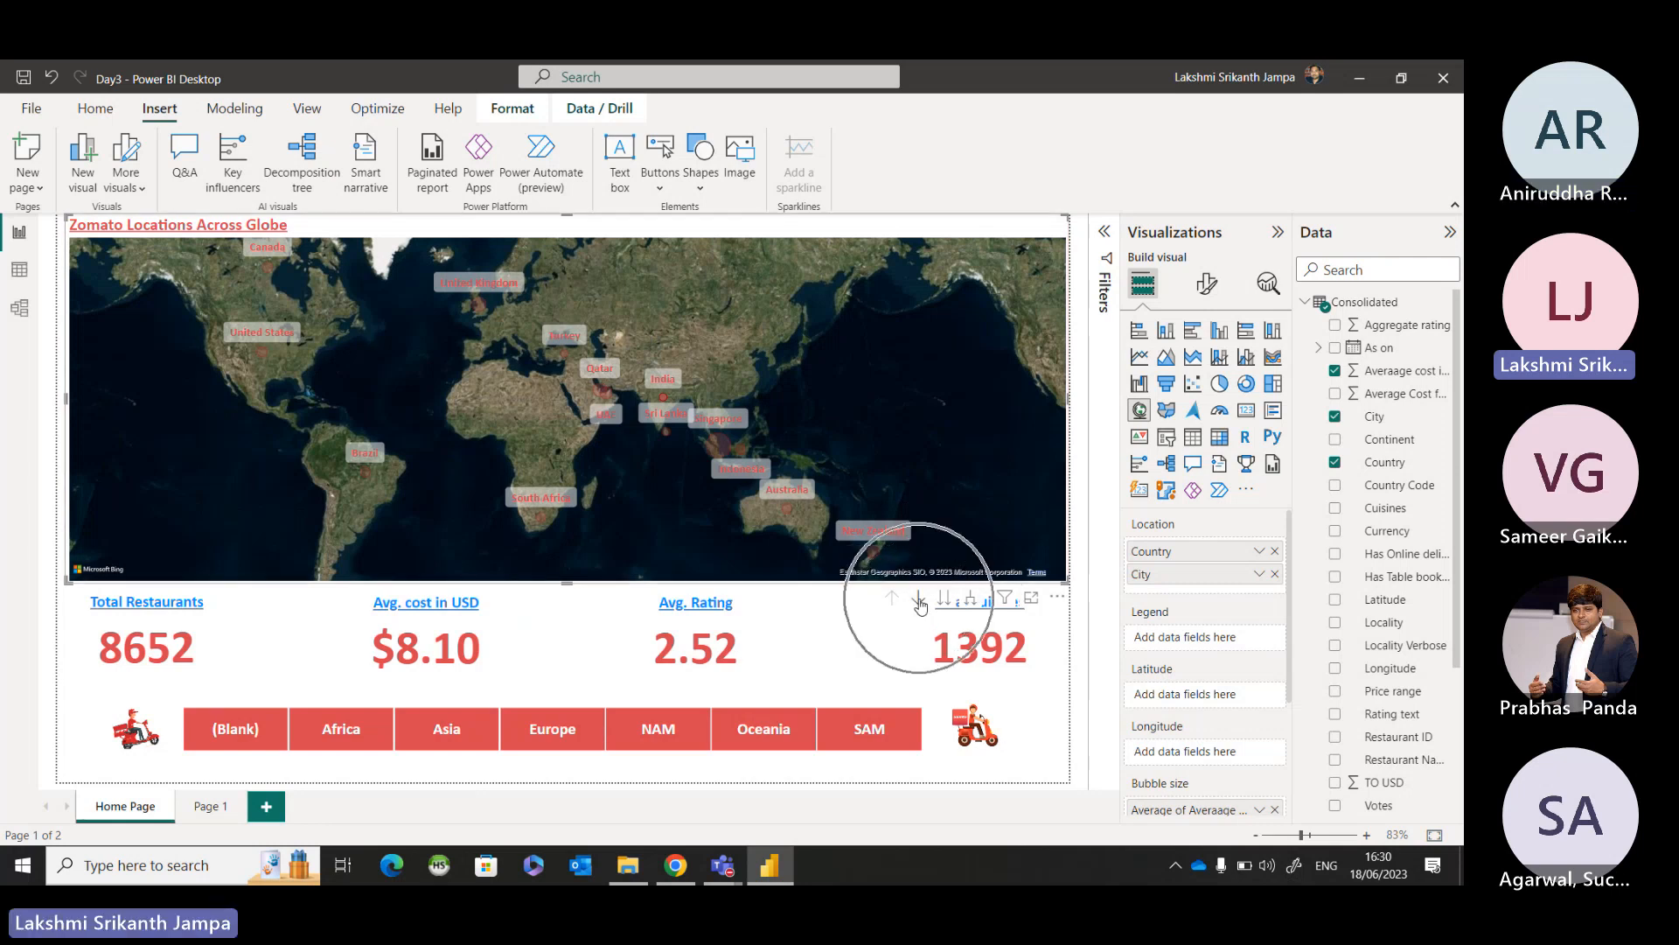
{"action": "left_click", "coordinate": [919, 601]}
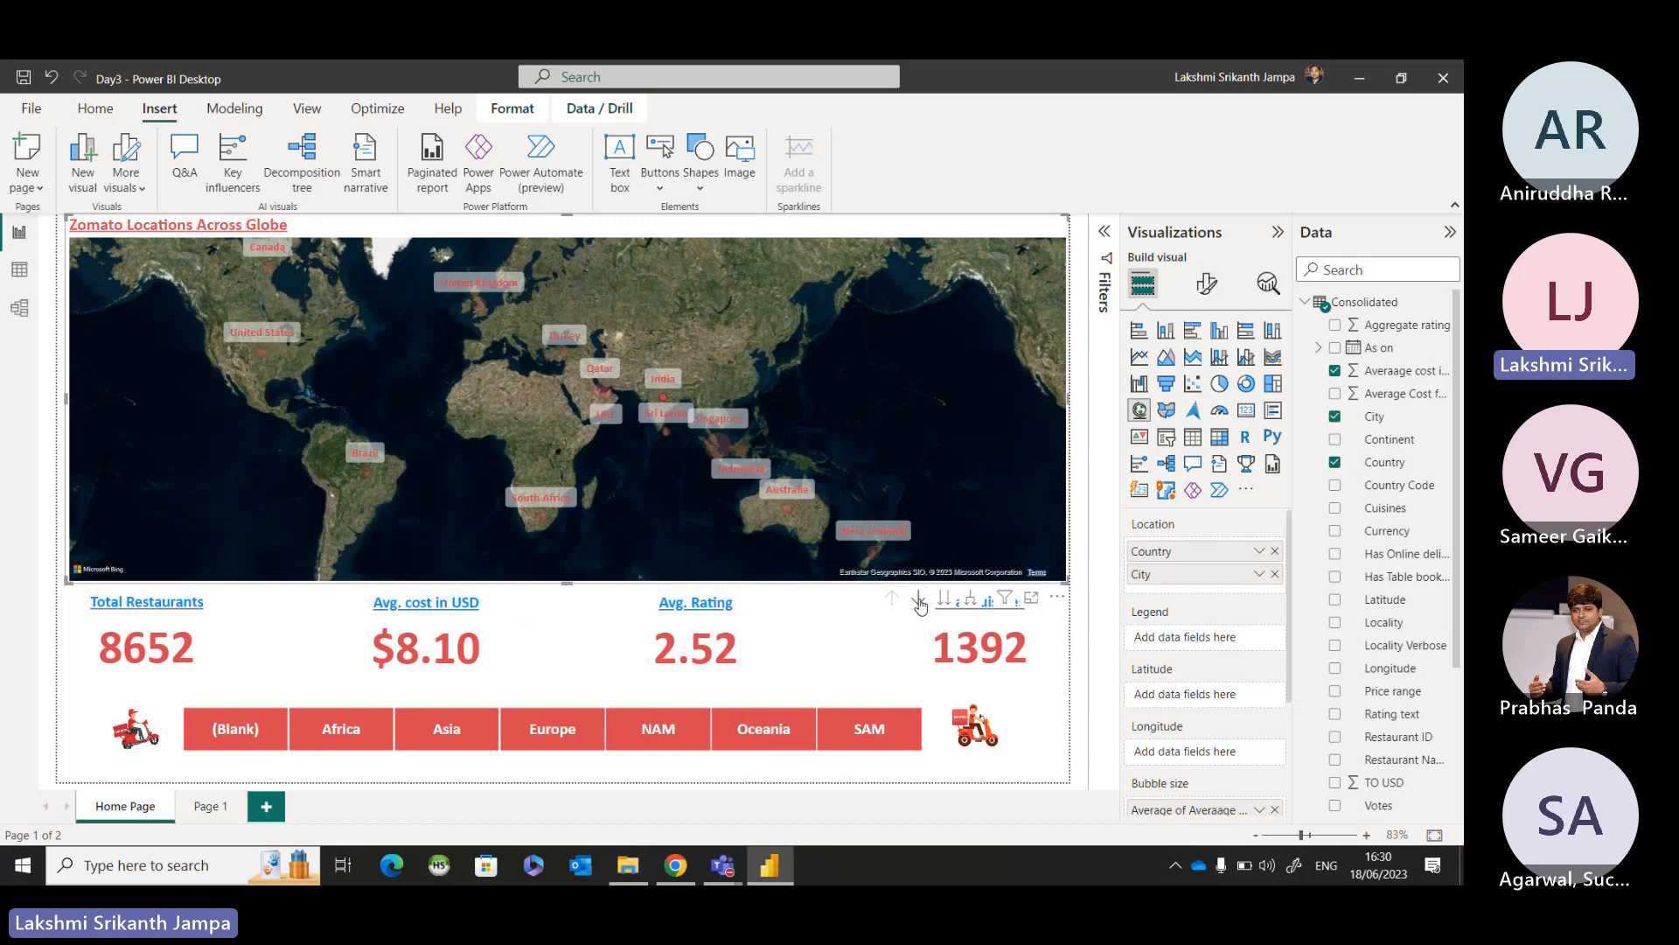
{"action": "left_click", "coordinate": [920, 602]}
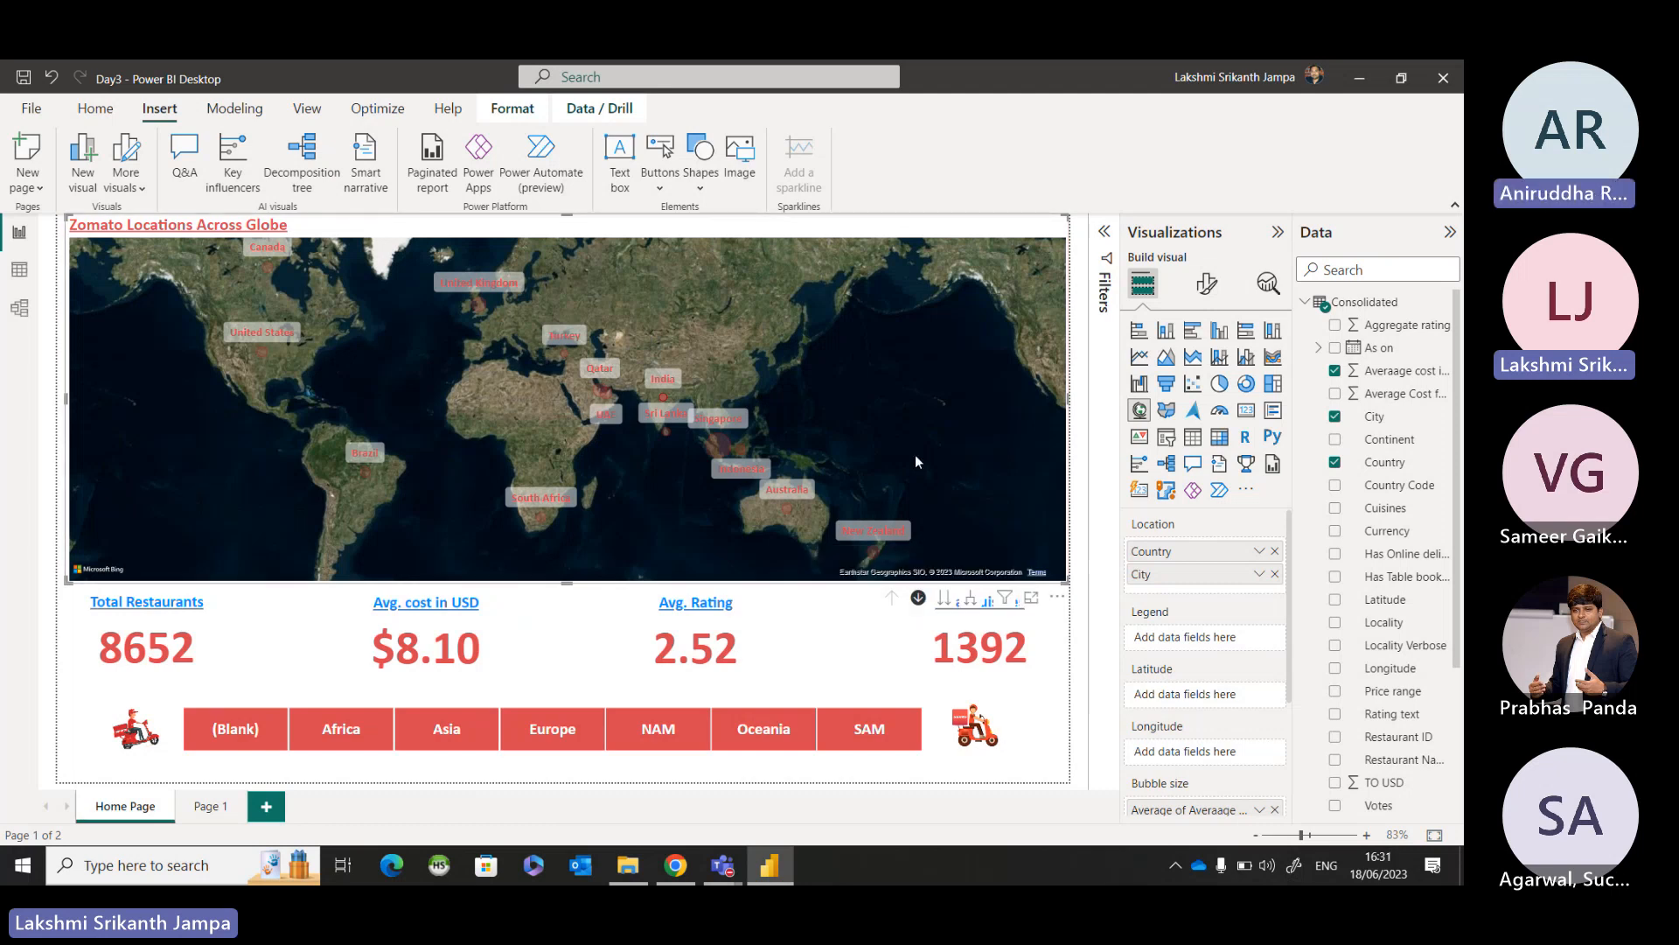
Filter the page to Asia with the Continent slicer and drill the map down into India's cities.
{"action": "left_click", "coordinate": [438, 728]}
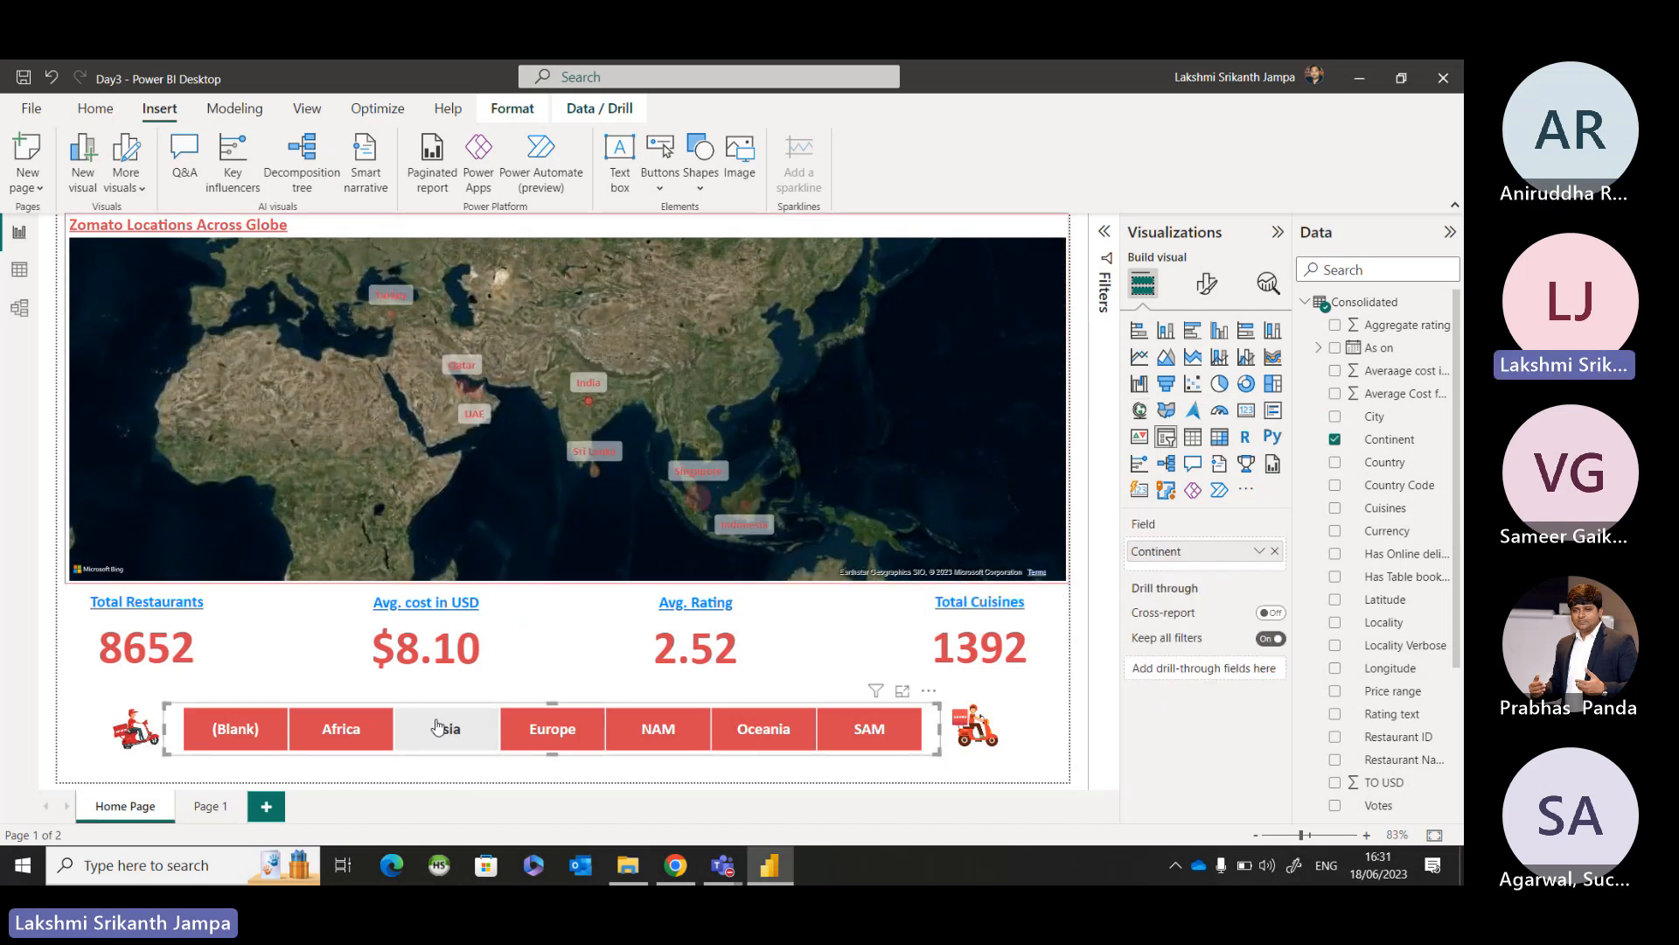
{"action": "left_click", "coordinate": [591, 401]}
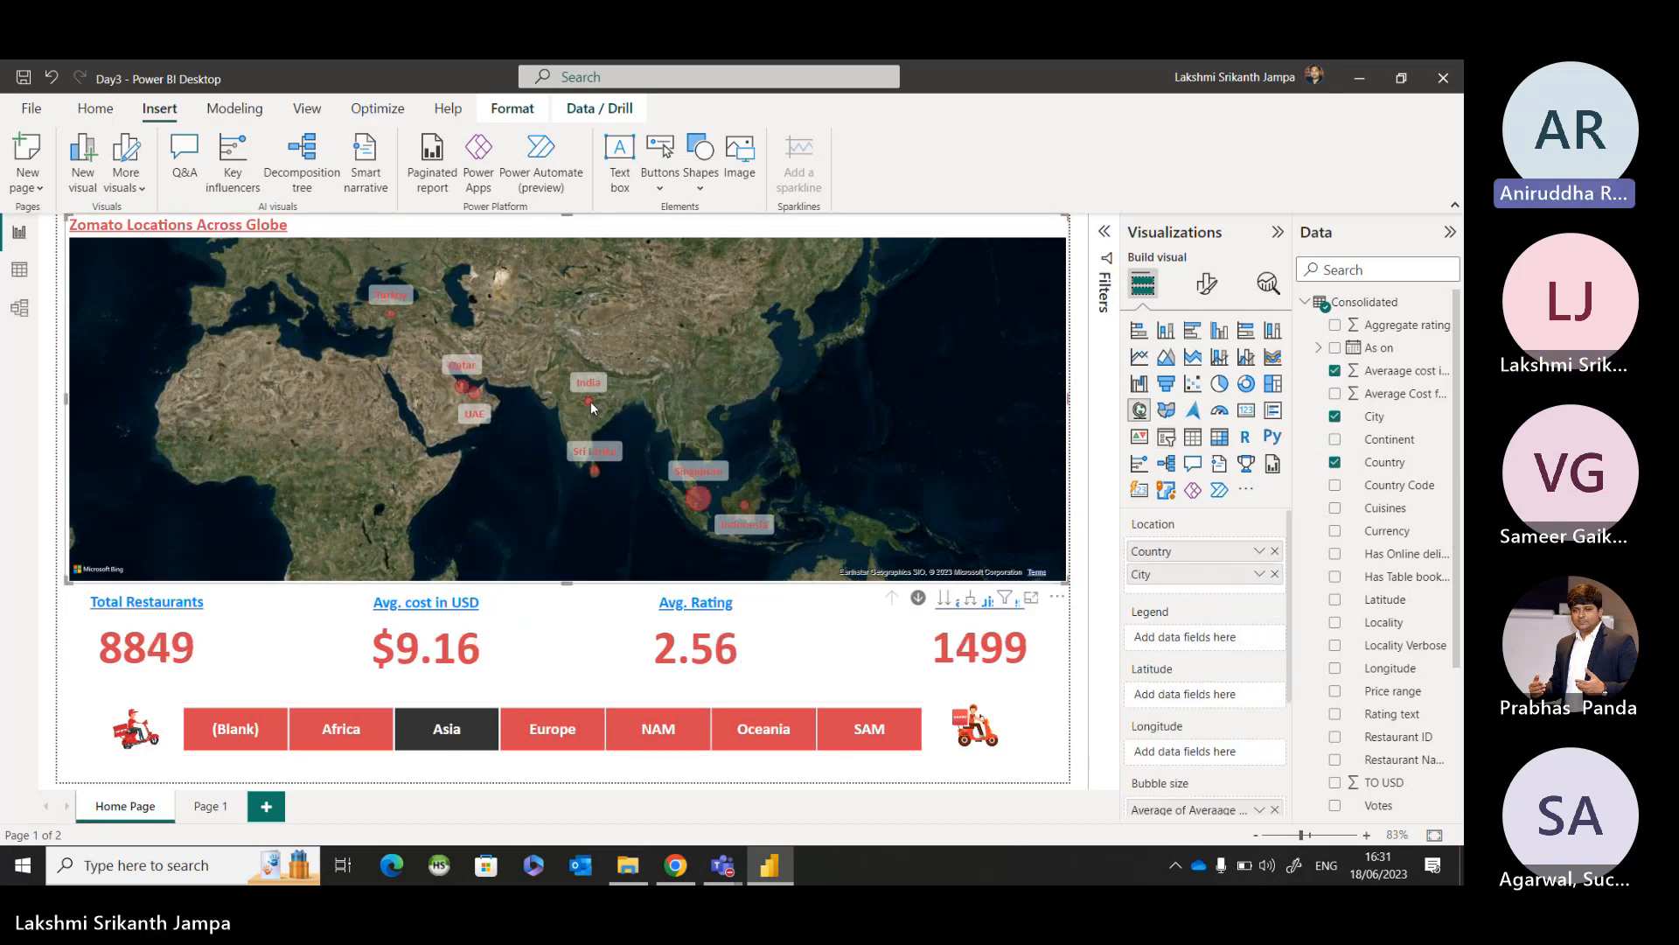
{"action": "mouse_move", "coordinate": [591, 404]}
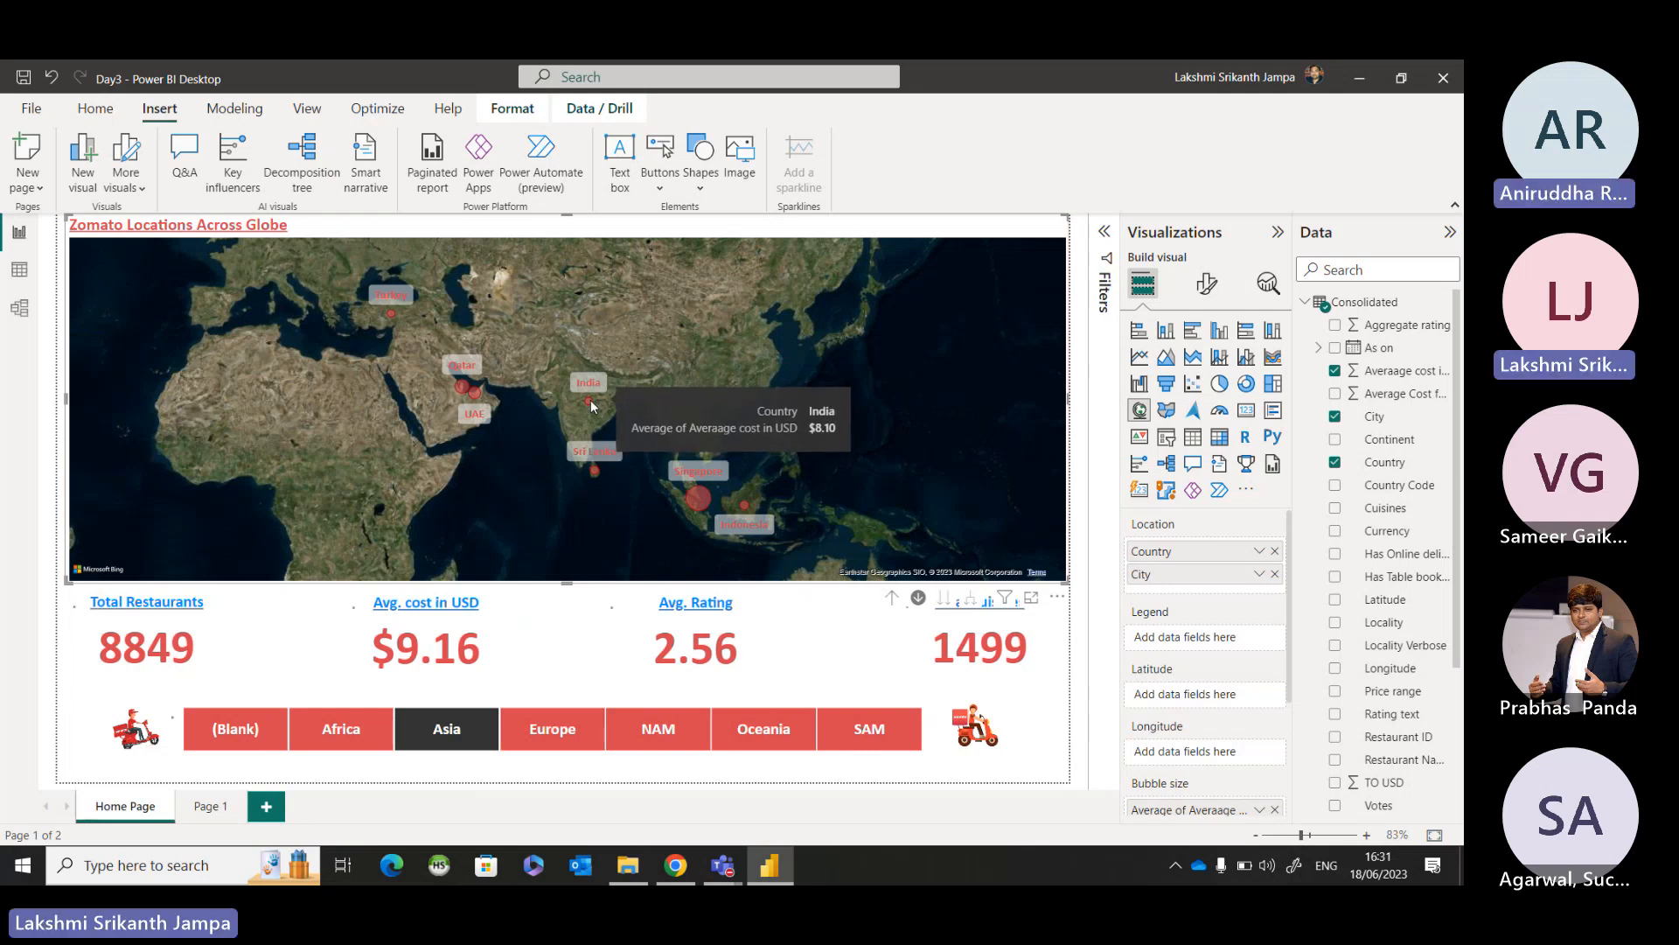
{"action": "left_click", "coordinate": [591, 402]}
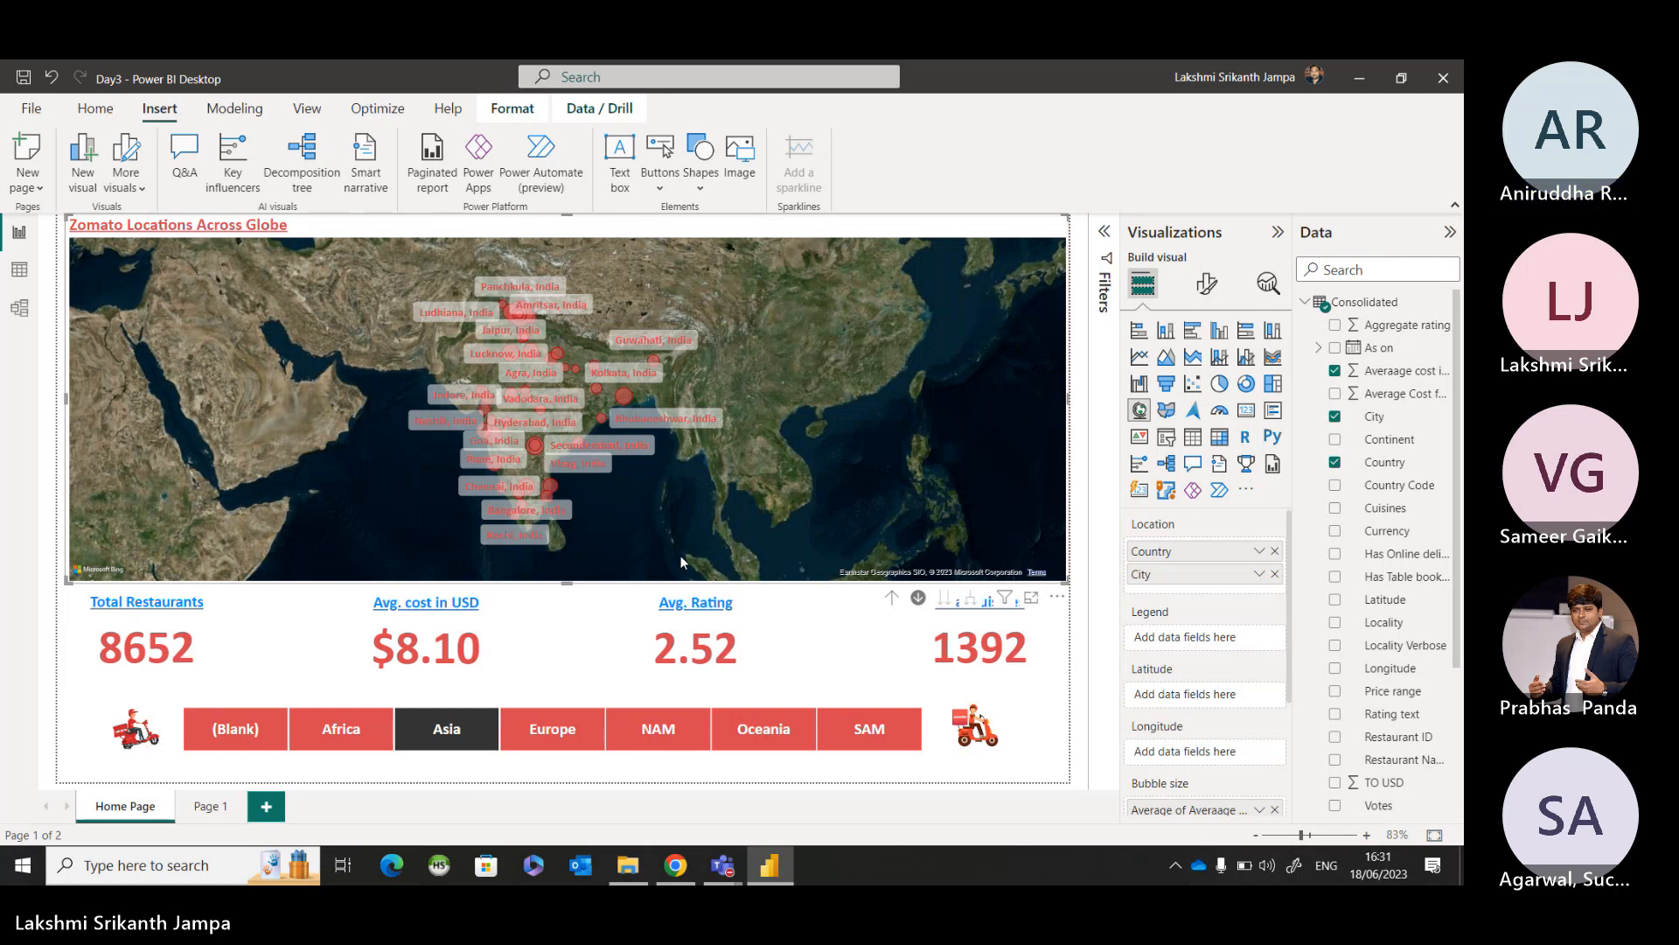
Switch the Continent slicer to Europe, return the map to country level, and drill into the United Kingdom's cities.
{"action": "left_click", "coordinate": [576, 748]}
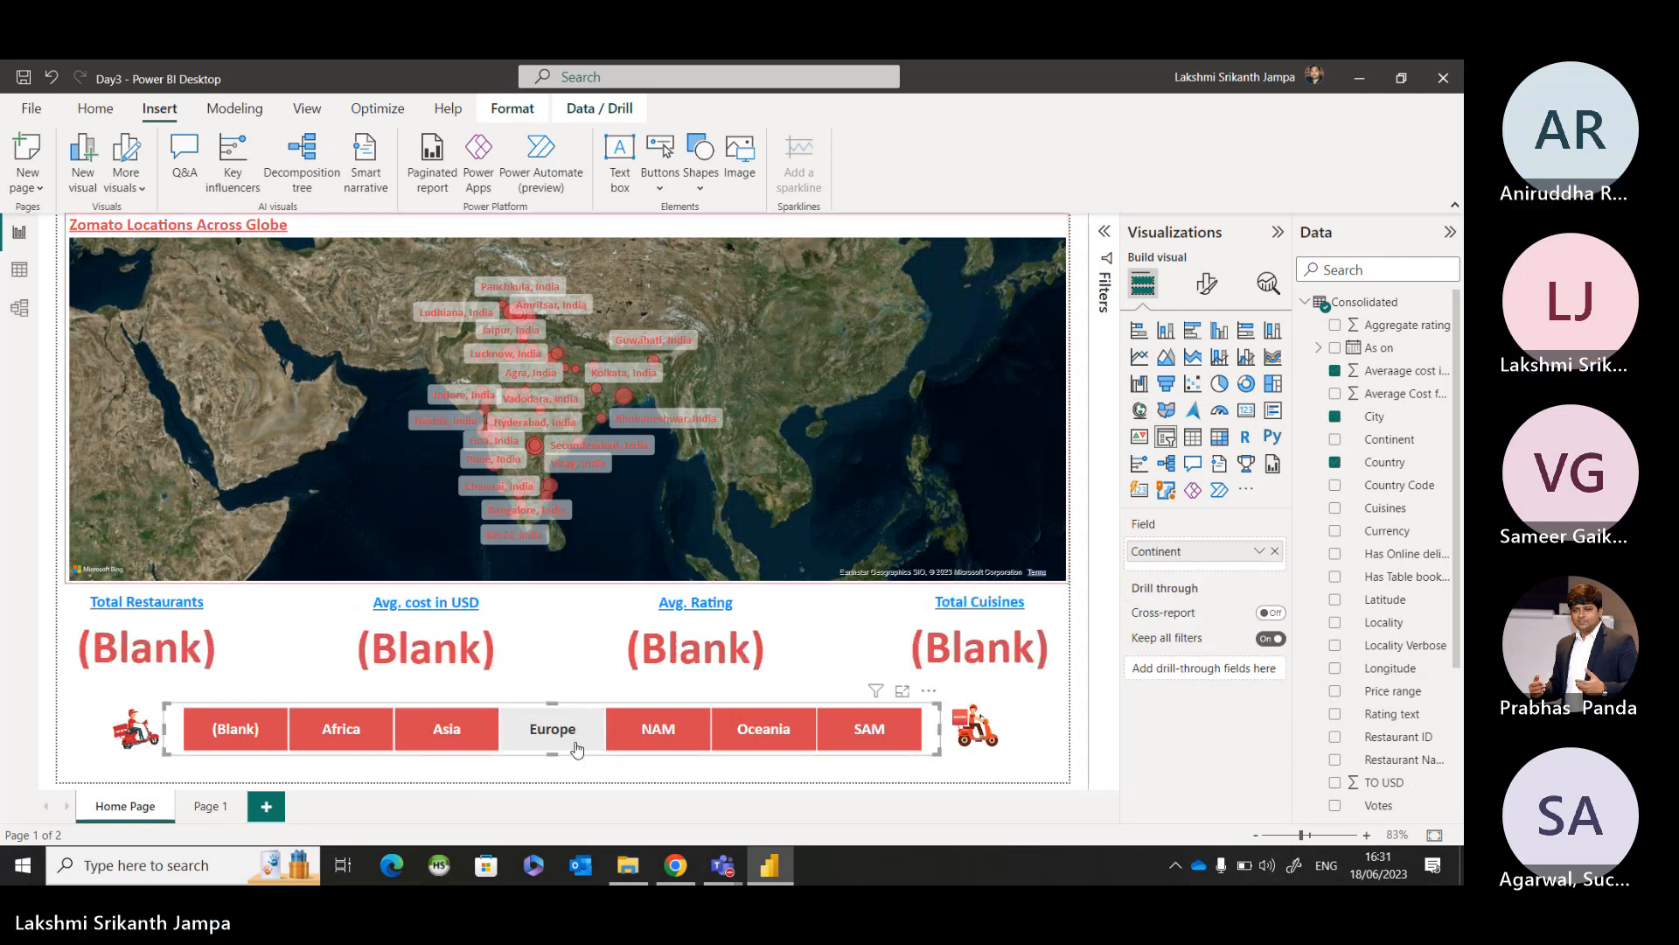
{"action": "left_click", "coordinate": [890, 600]}
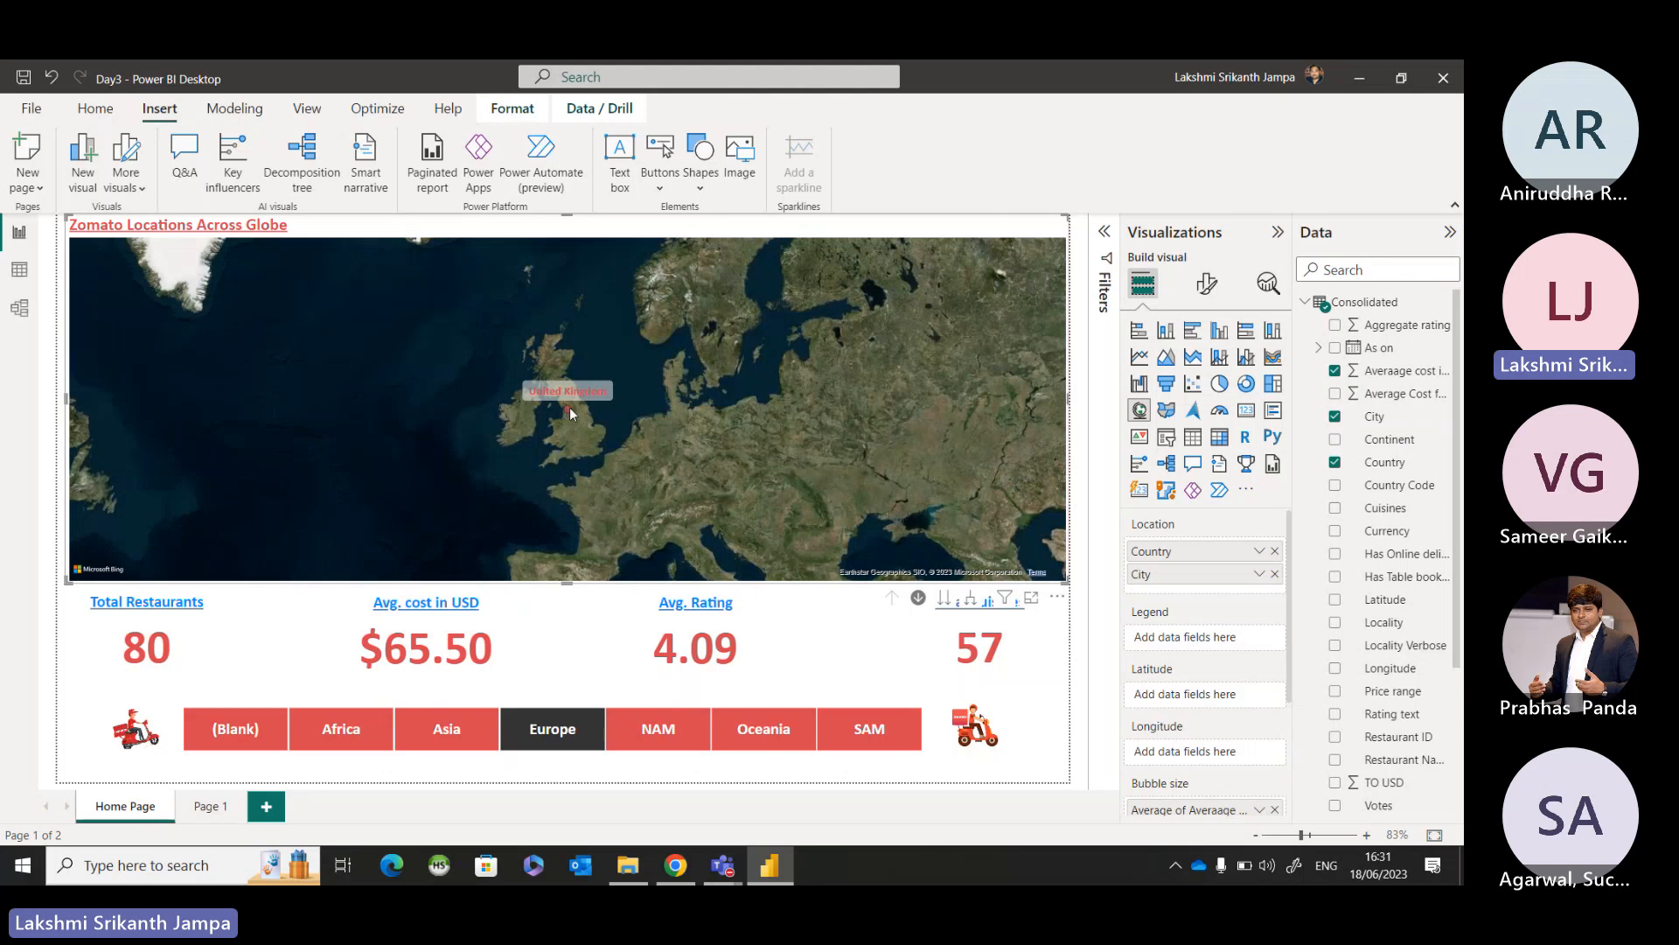
{"action": "left_click", "coordinate": [569, 407]}
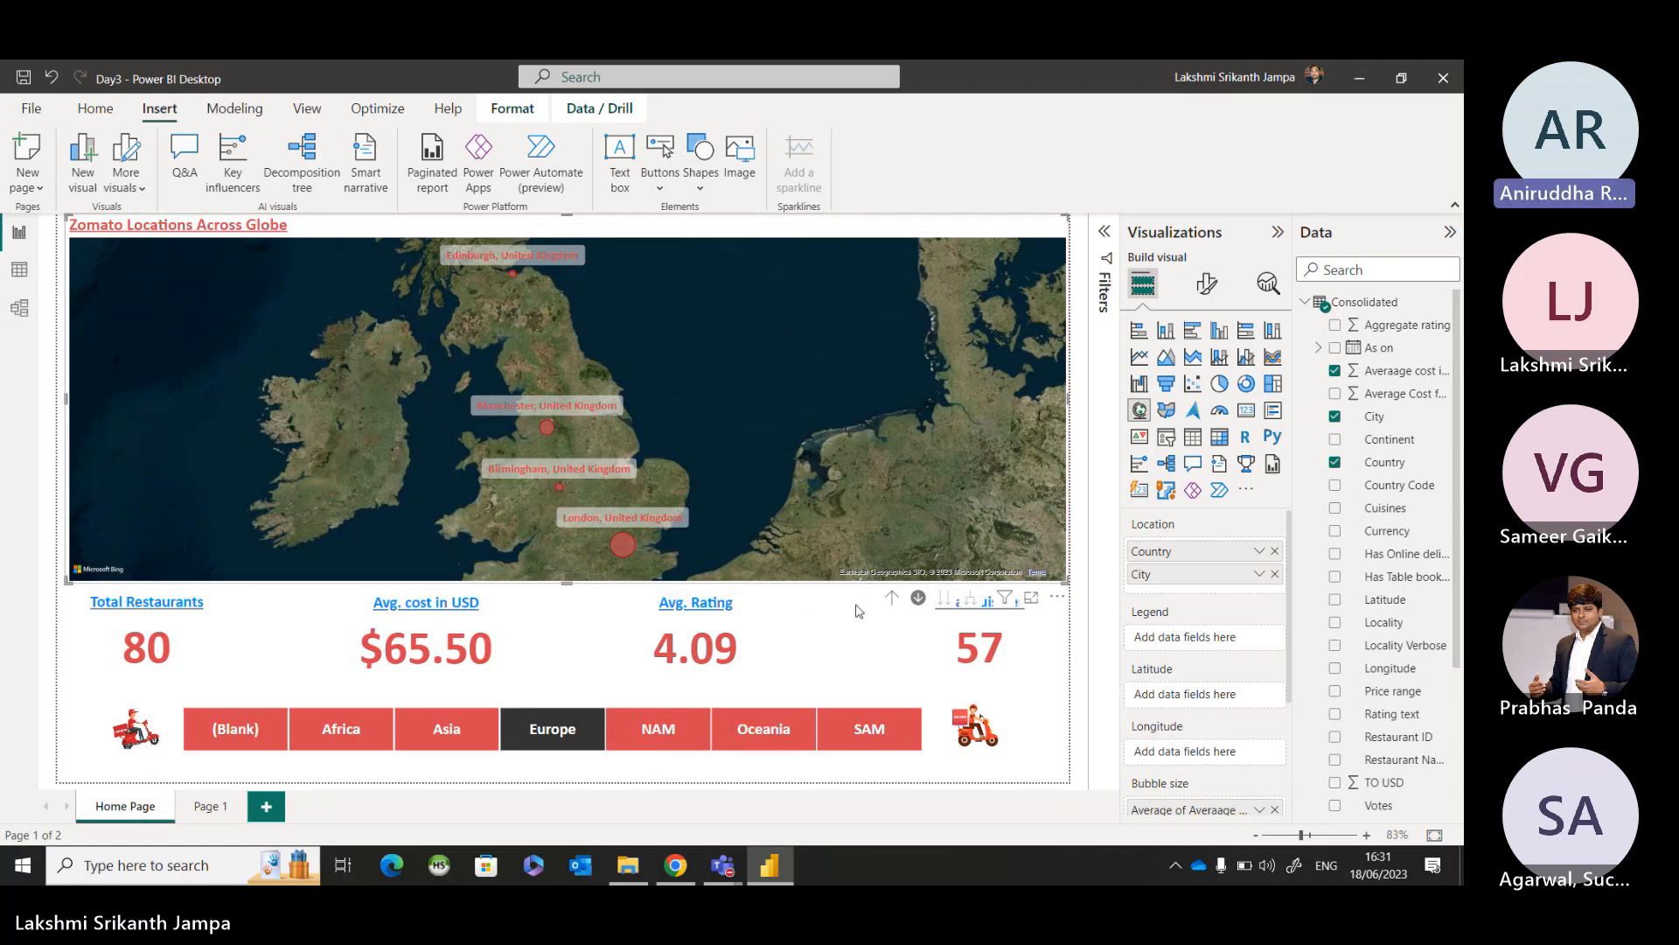
Reset the Continent slicer and the map to country level, and add the Locality field beneath City in the map's Location.
{"action": "left_click", "coordinate": [149, 743], "text": "ctrl"}
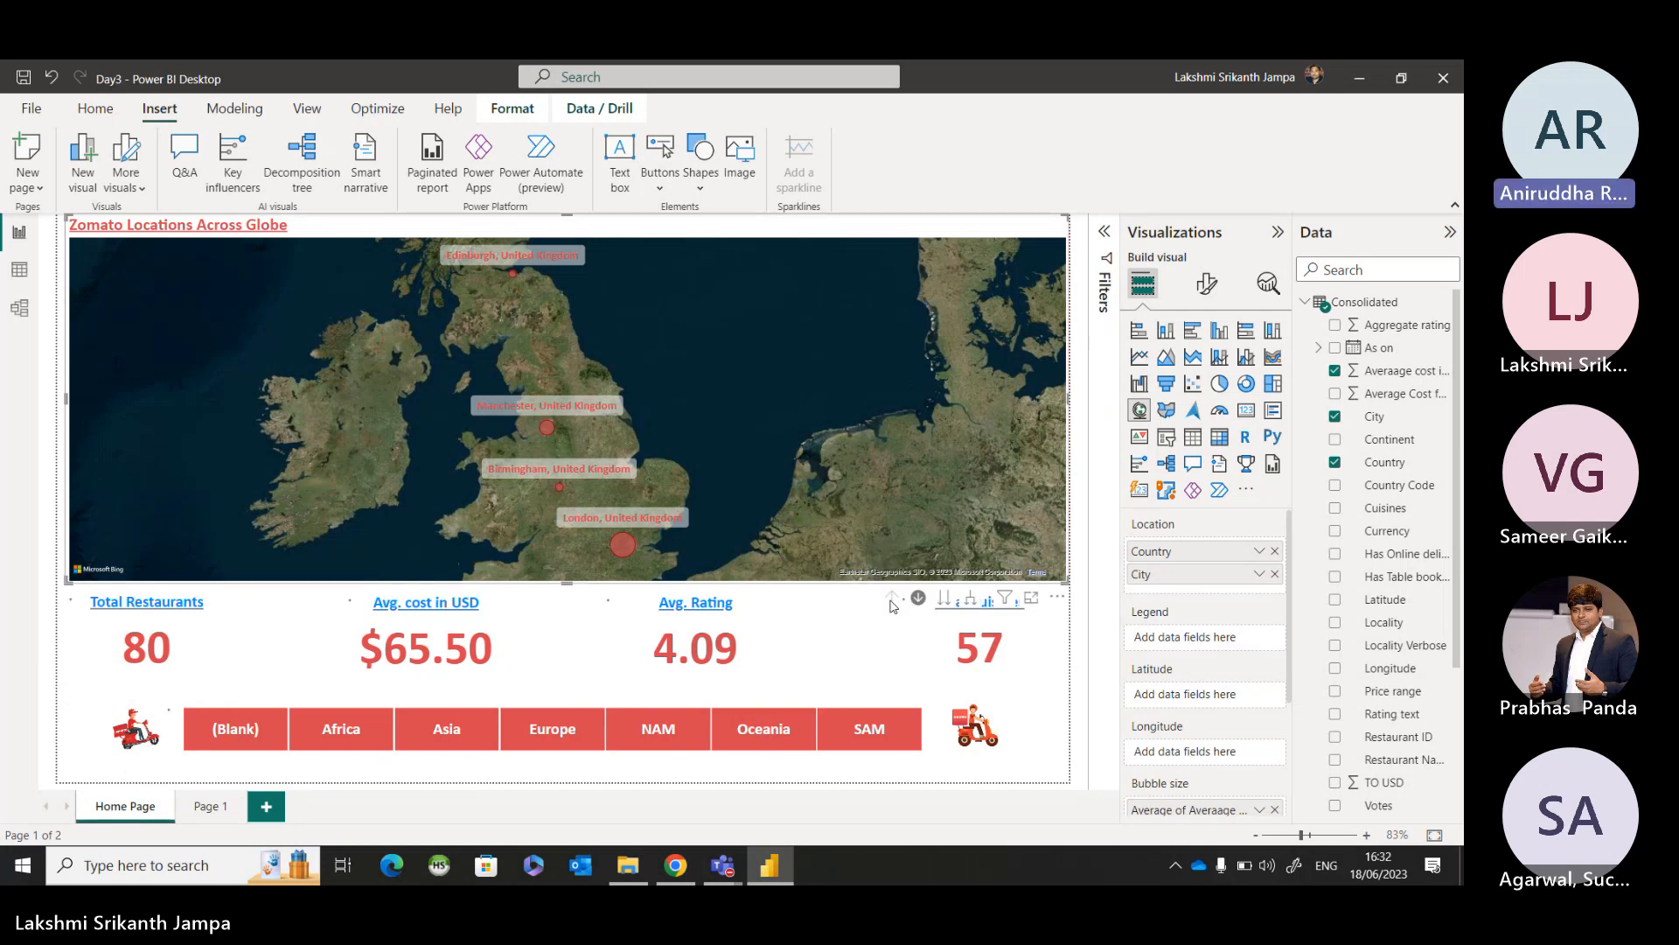
{"action": "left_click", "coordinate": [891, 599]}
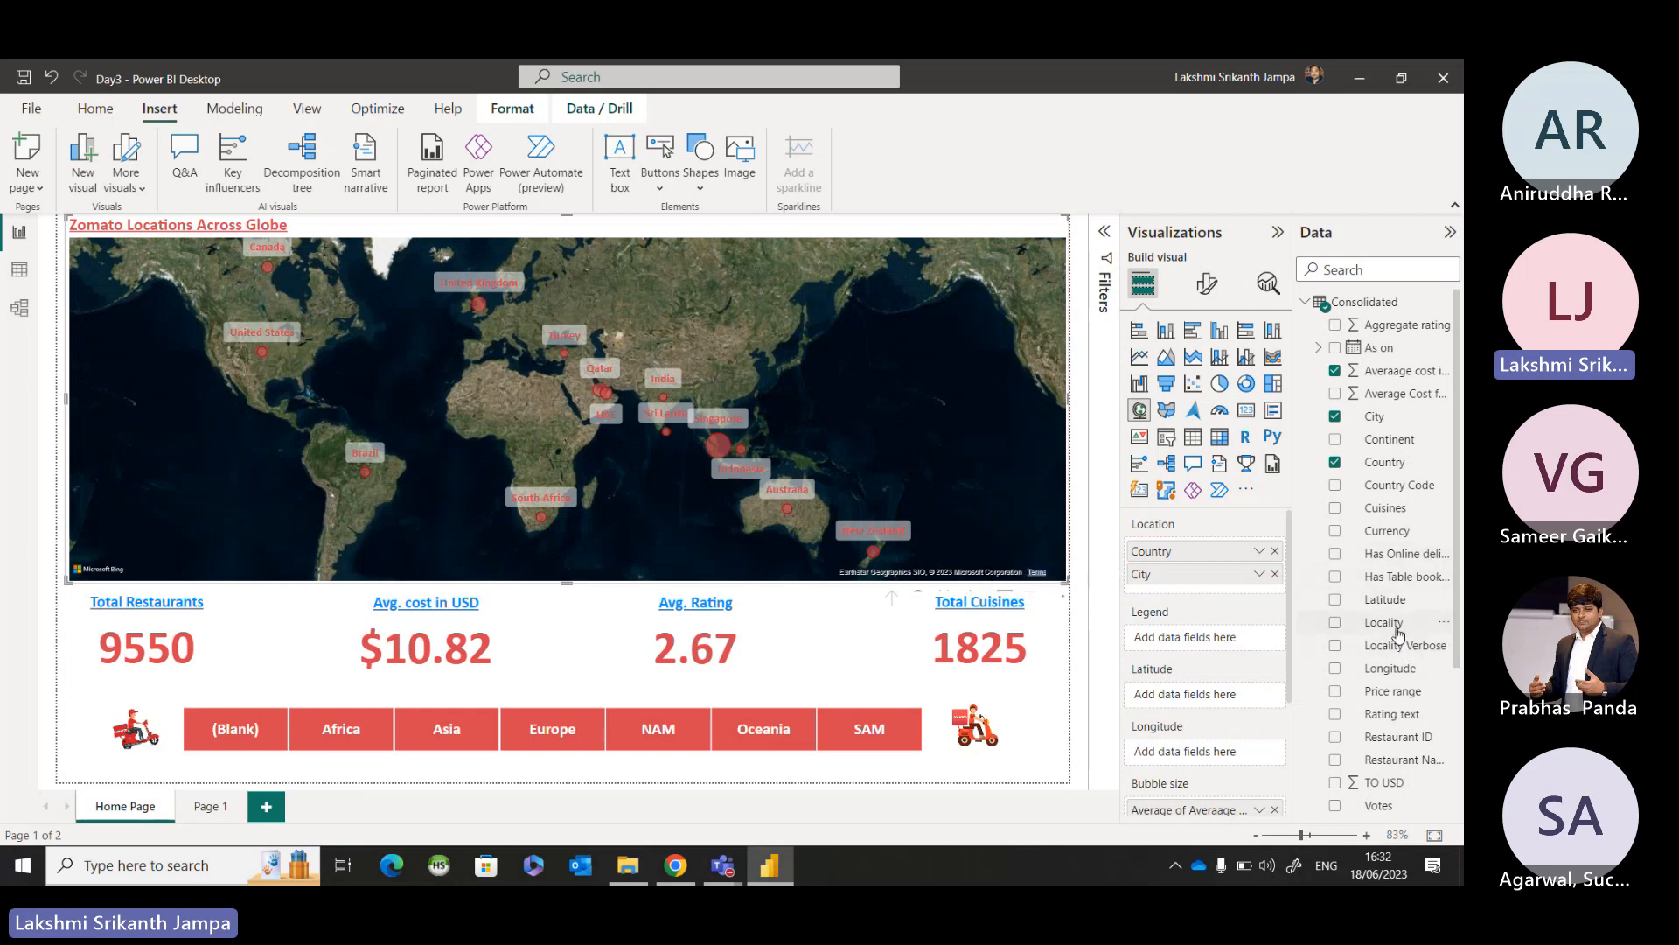
{"action": "left_click_drag", "start_coordinate": [1399, 633], "coordinate": [1246, 590]}
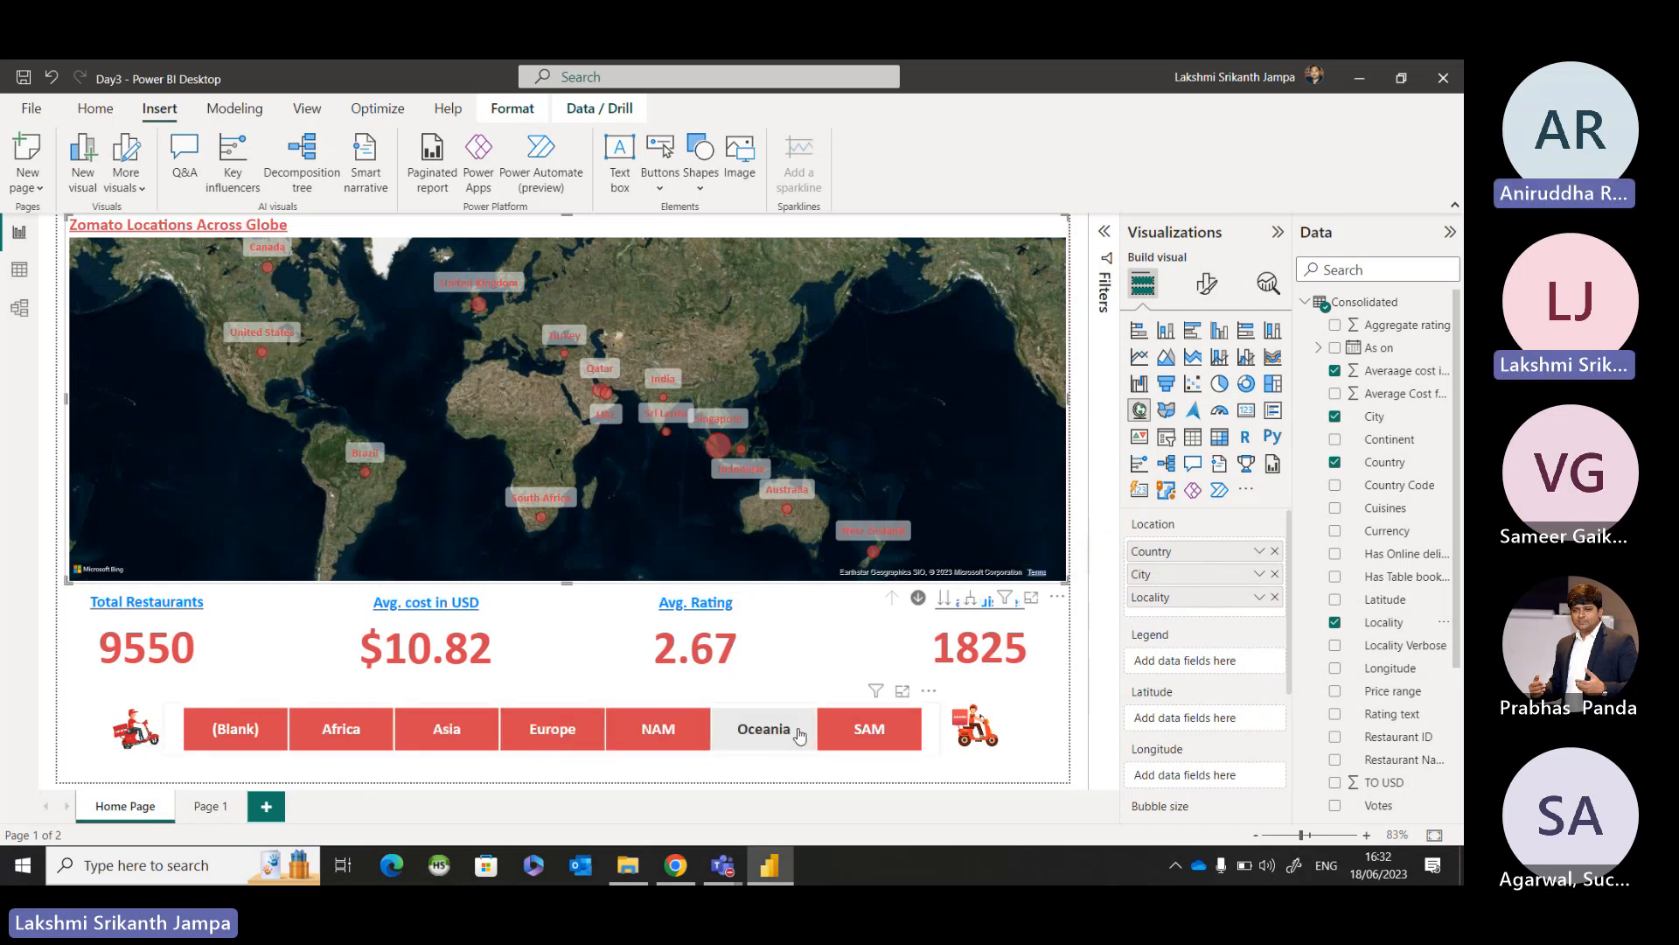
Filter the page to Asia and drill the map through Singapore's country and city bubbles down to its localities.
{"action": "left_click", "coordinate": [450, 733]}
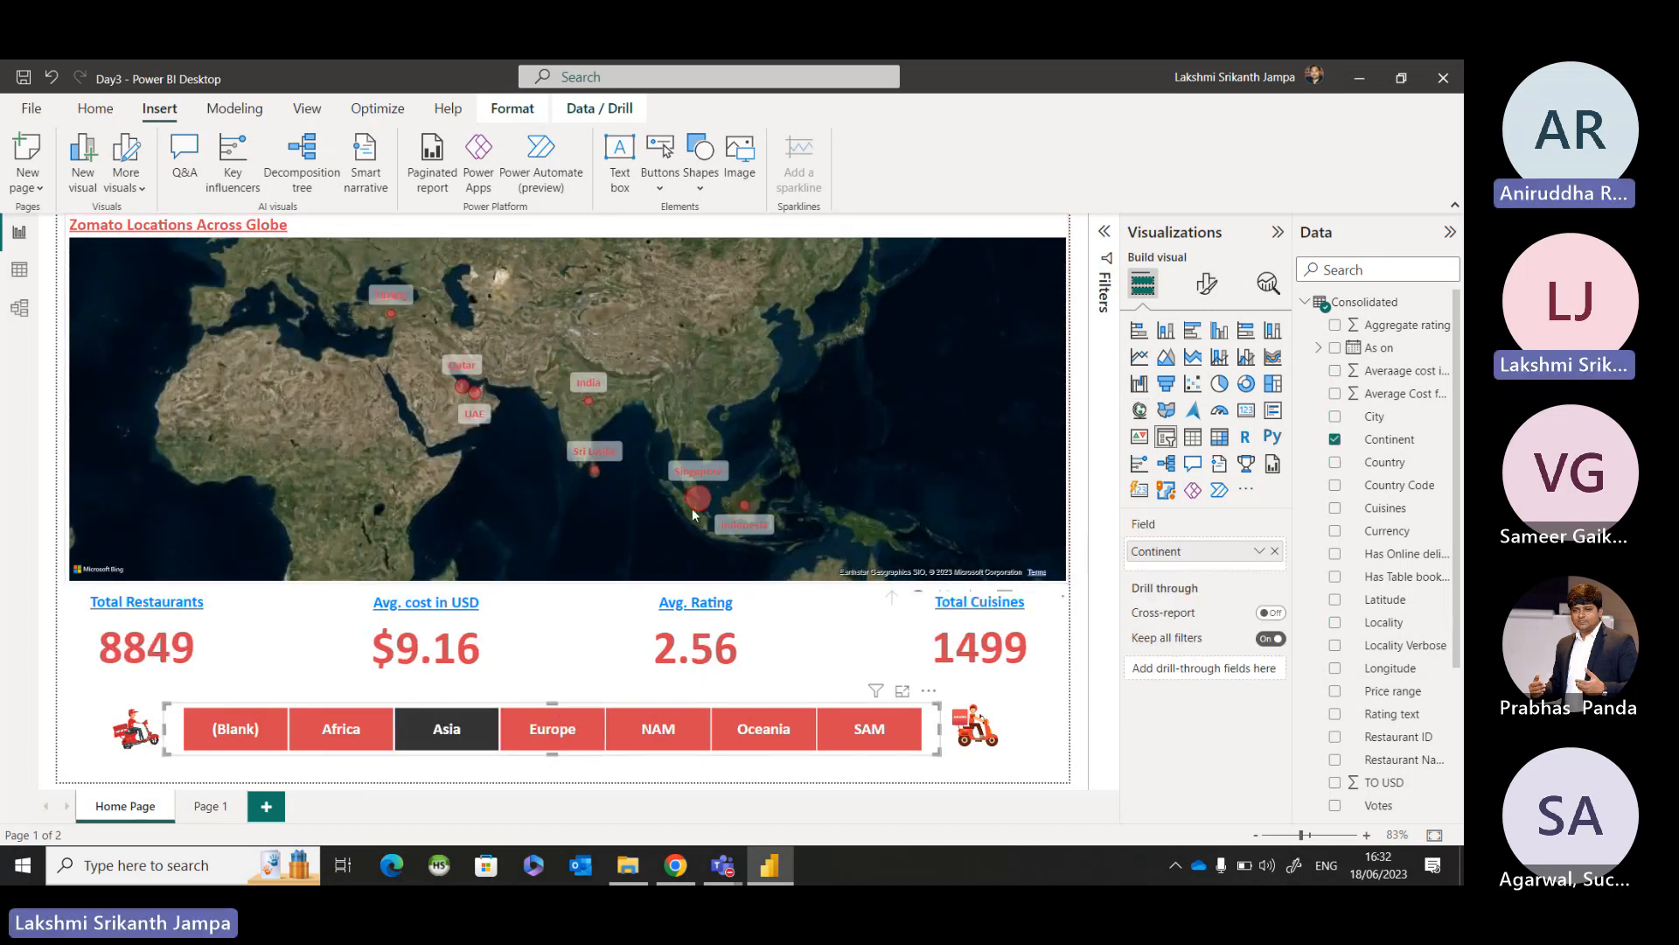
{"action": "left_click", "coordinate": [701, 495]}
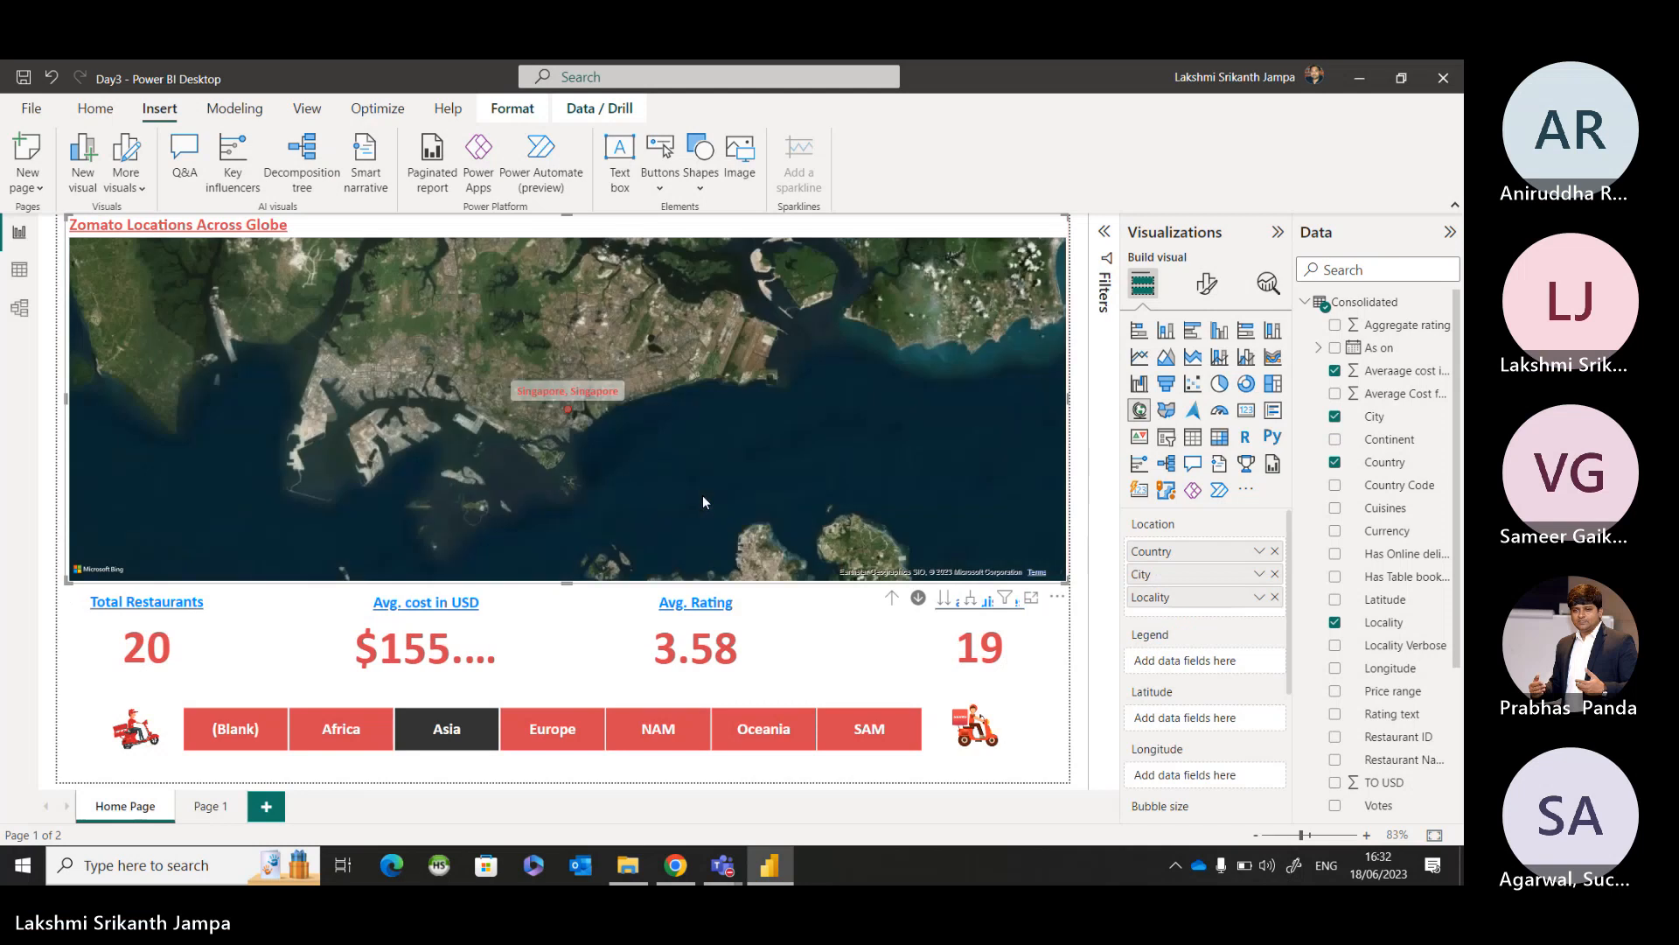
{"action": "left_click", "coordinate": [568, 414]}
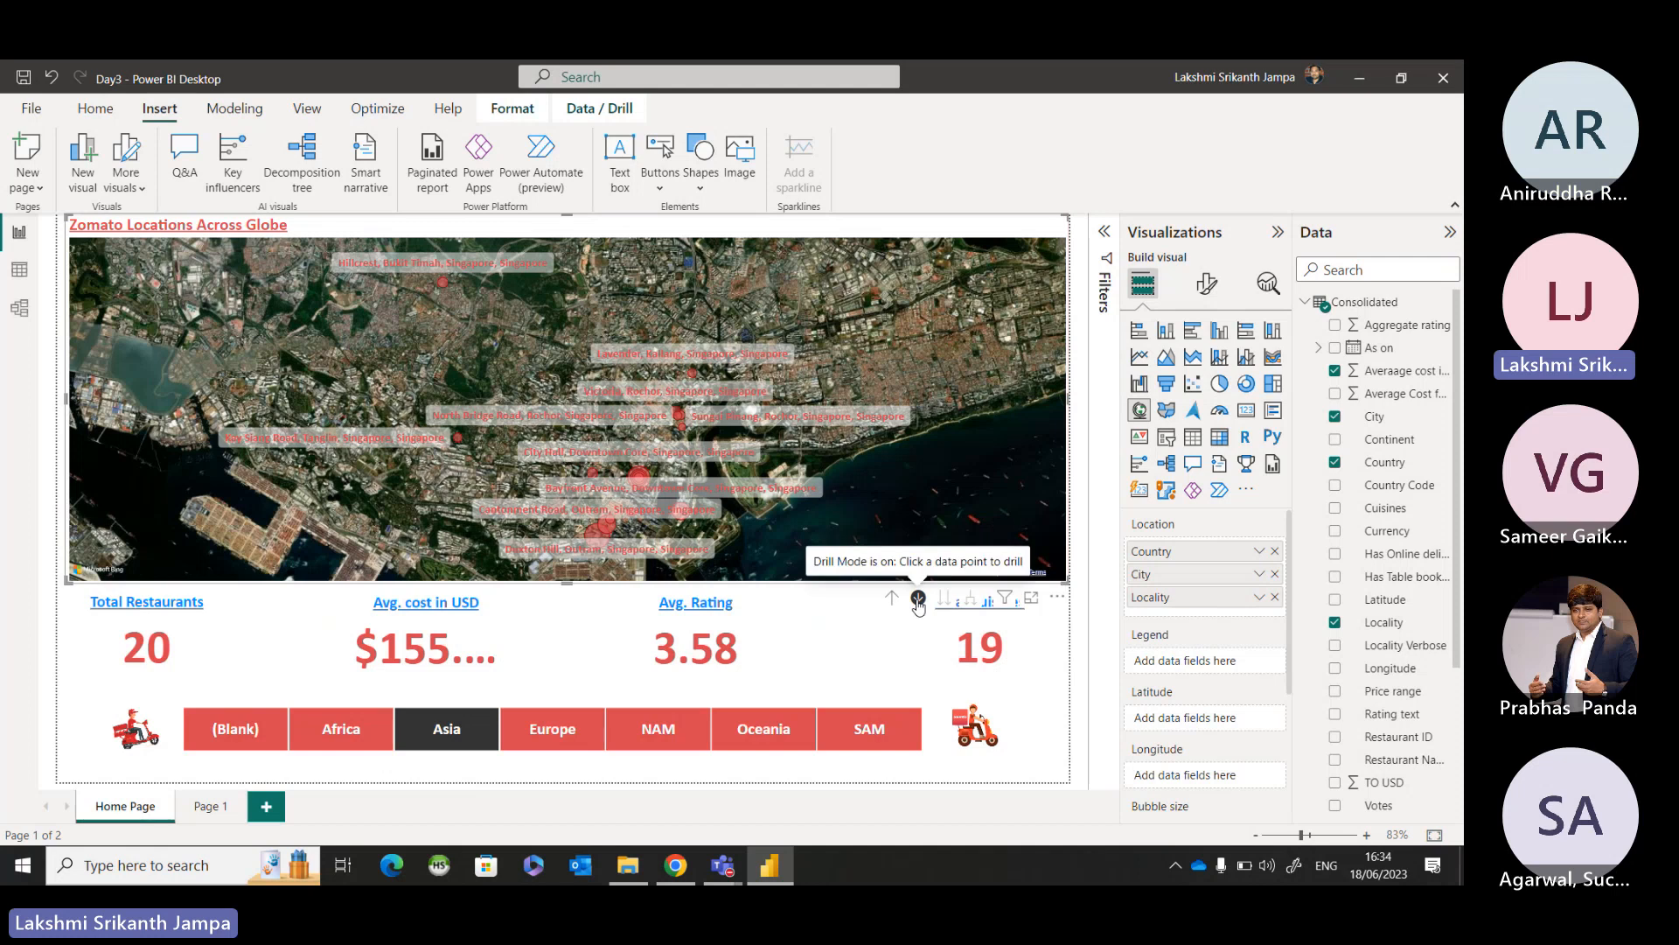
Clear the Continent slicer through the Zomato 1 image and drill the map up two levels to countries.
{"action": "left_click", "coordinate": [157, 734], "text": "ctrl"}
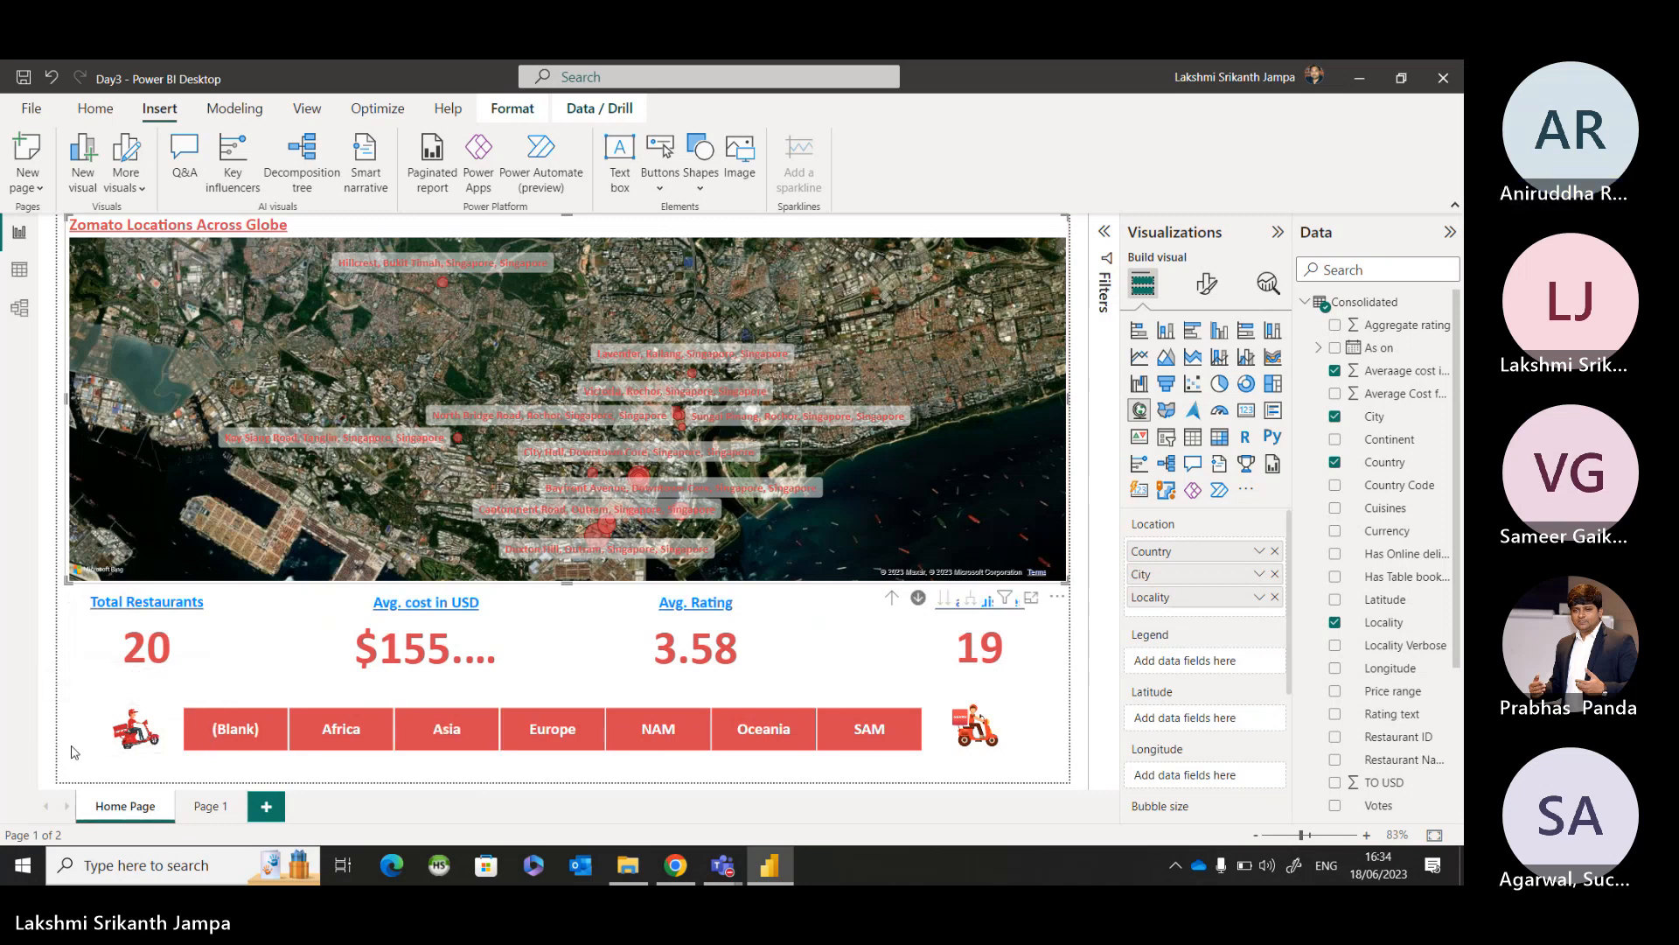
{"action": "left_click", "coordinate": [892, 598]}
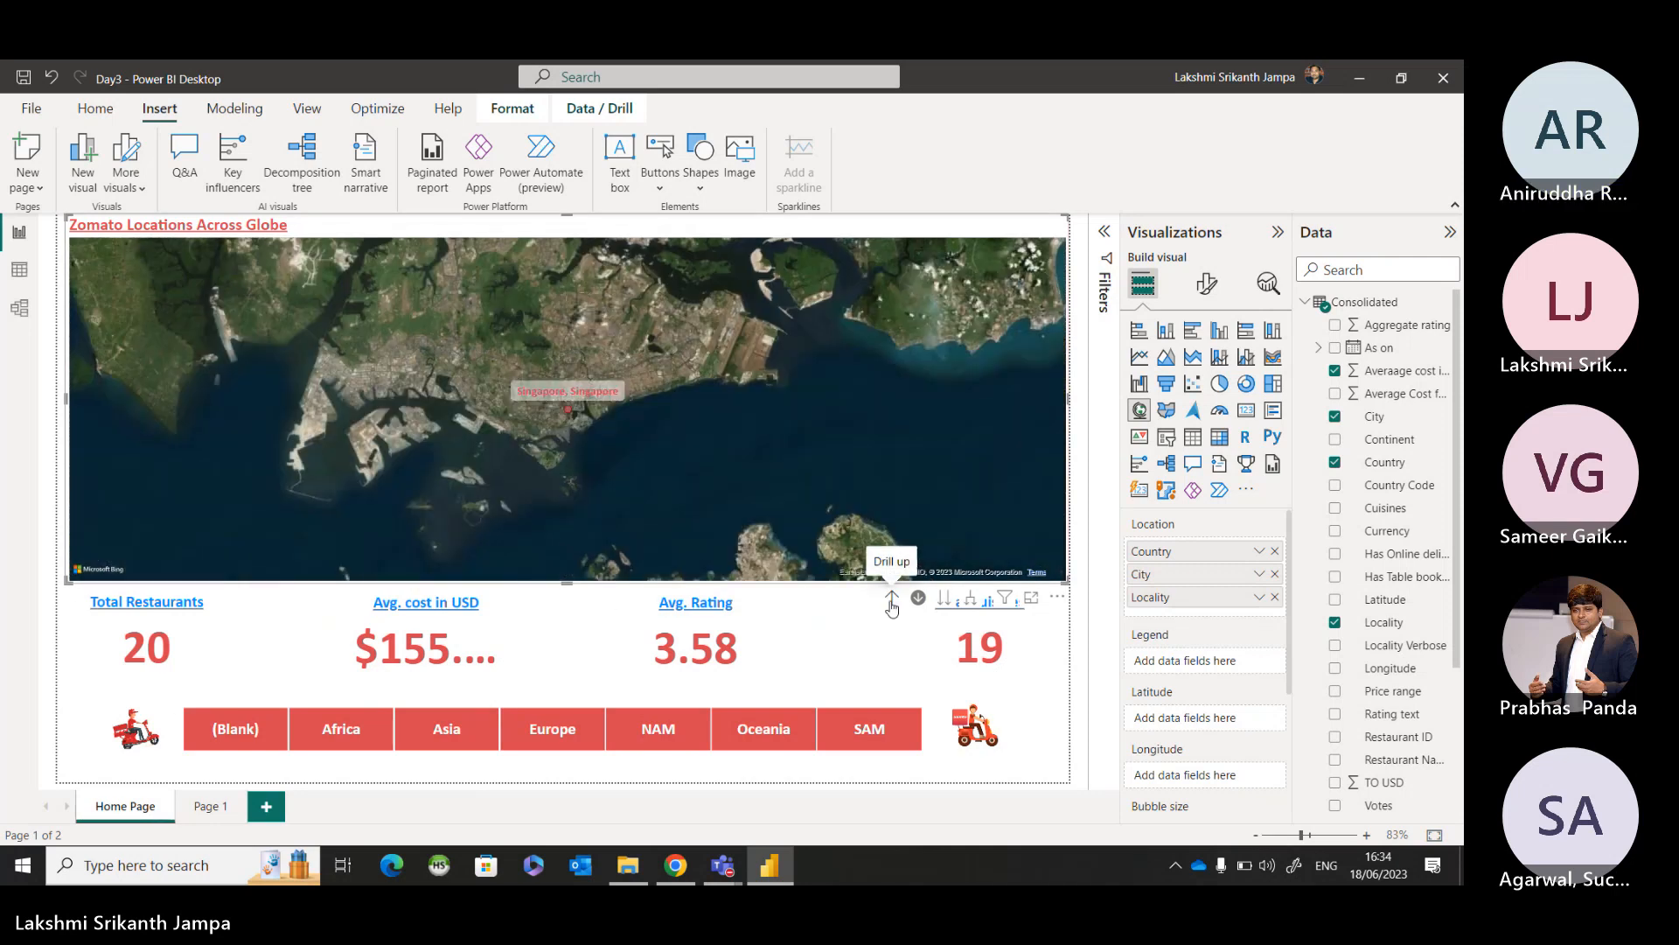
{"action": "left_click", "coordinate": [891, 600]}
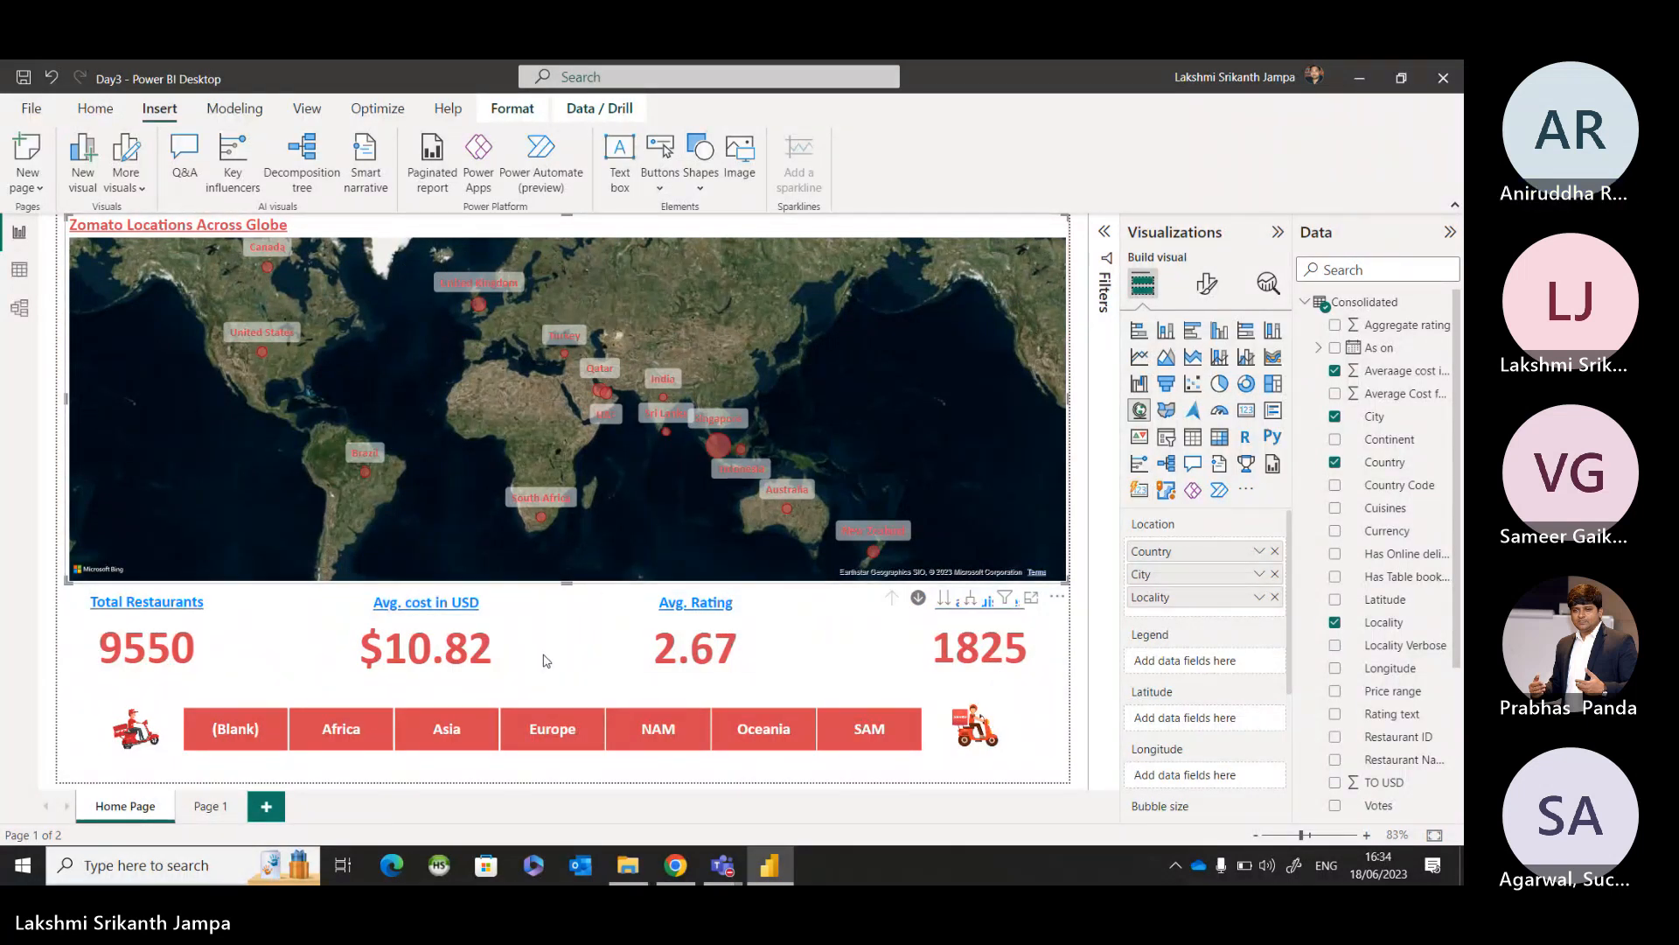
Filter the page to Asia, drill the map into Sri Lanka's city level, and drill back up to country level.
{"action": "left_click", "coordinate": [1029, 709]}
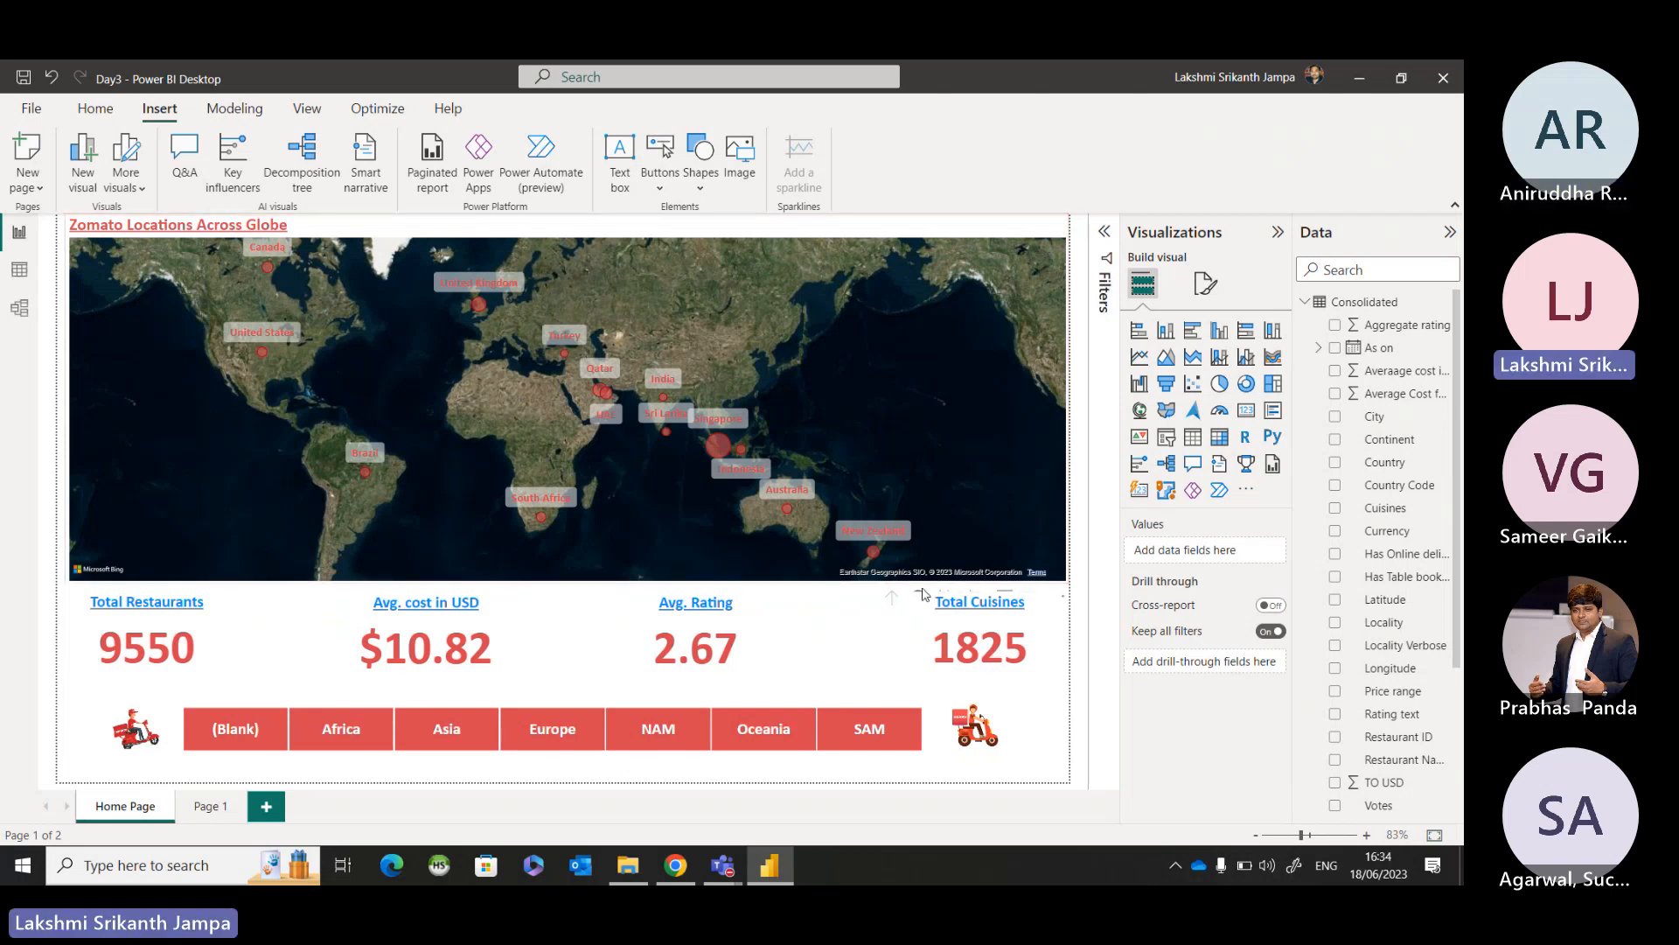
{"action": "left_click", "coordinate": [925, 553]}
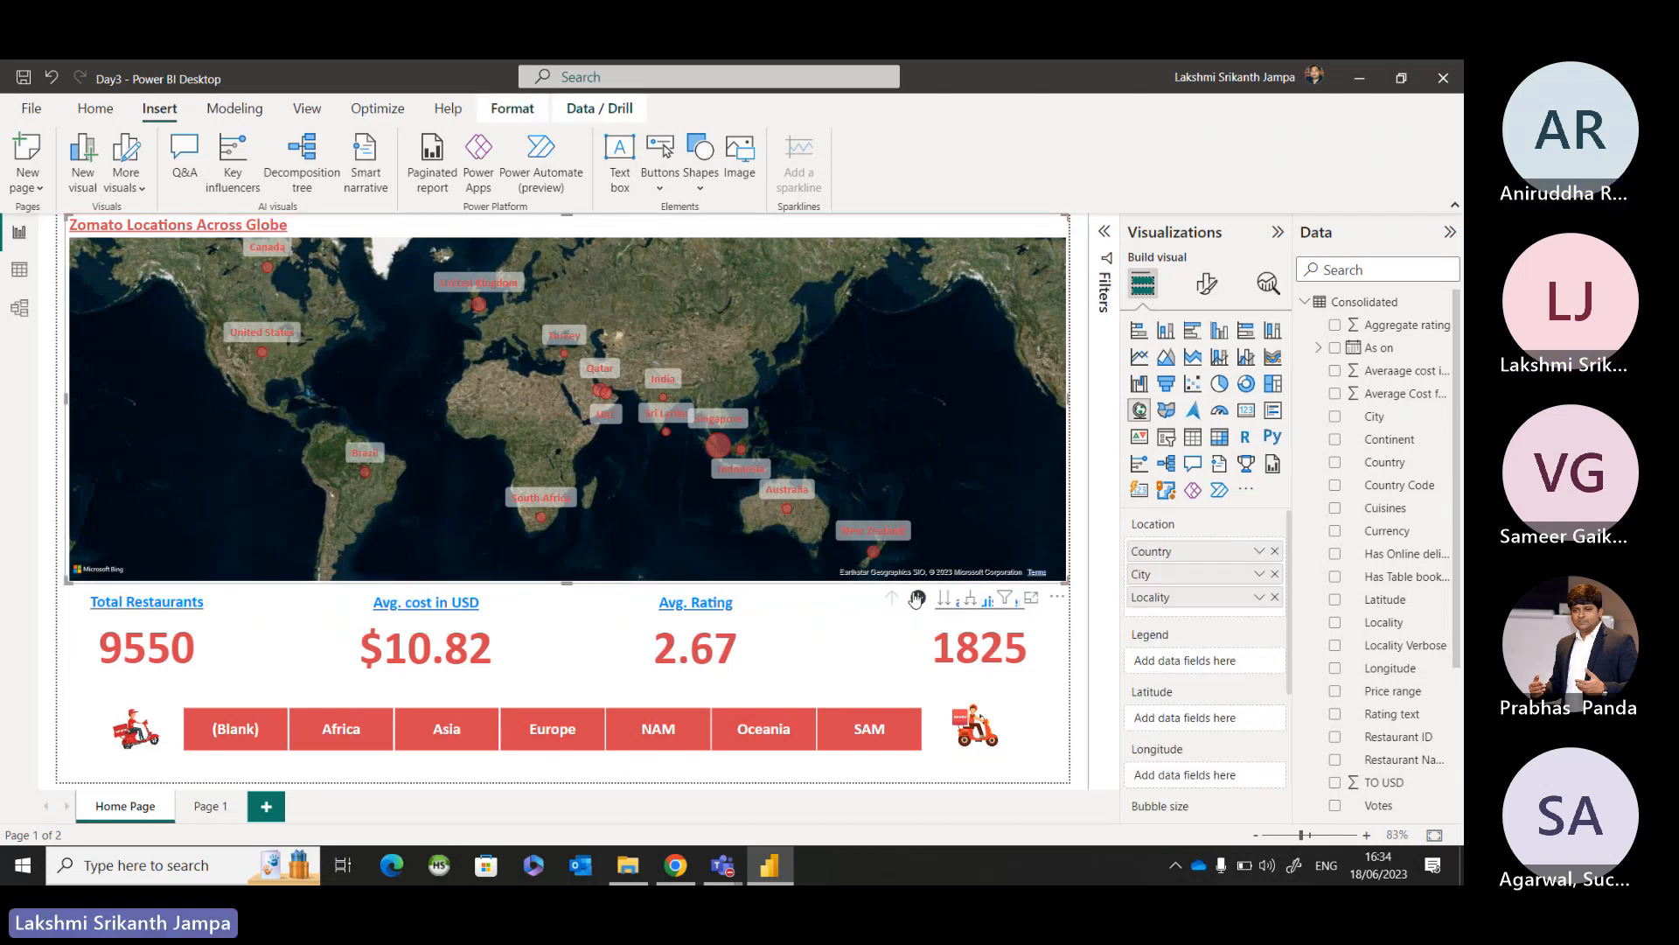
{"action": "left_click", "coordinate": [464, 738]}
{"action": "left_click", "coordinate": [465, 737]}
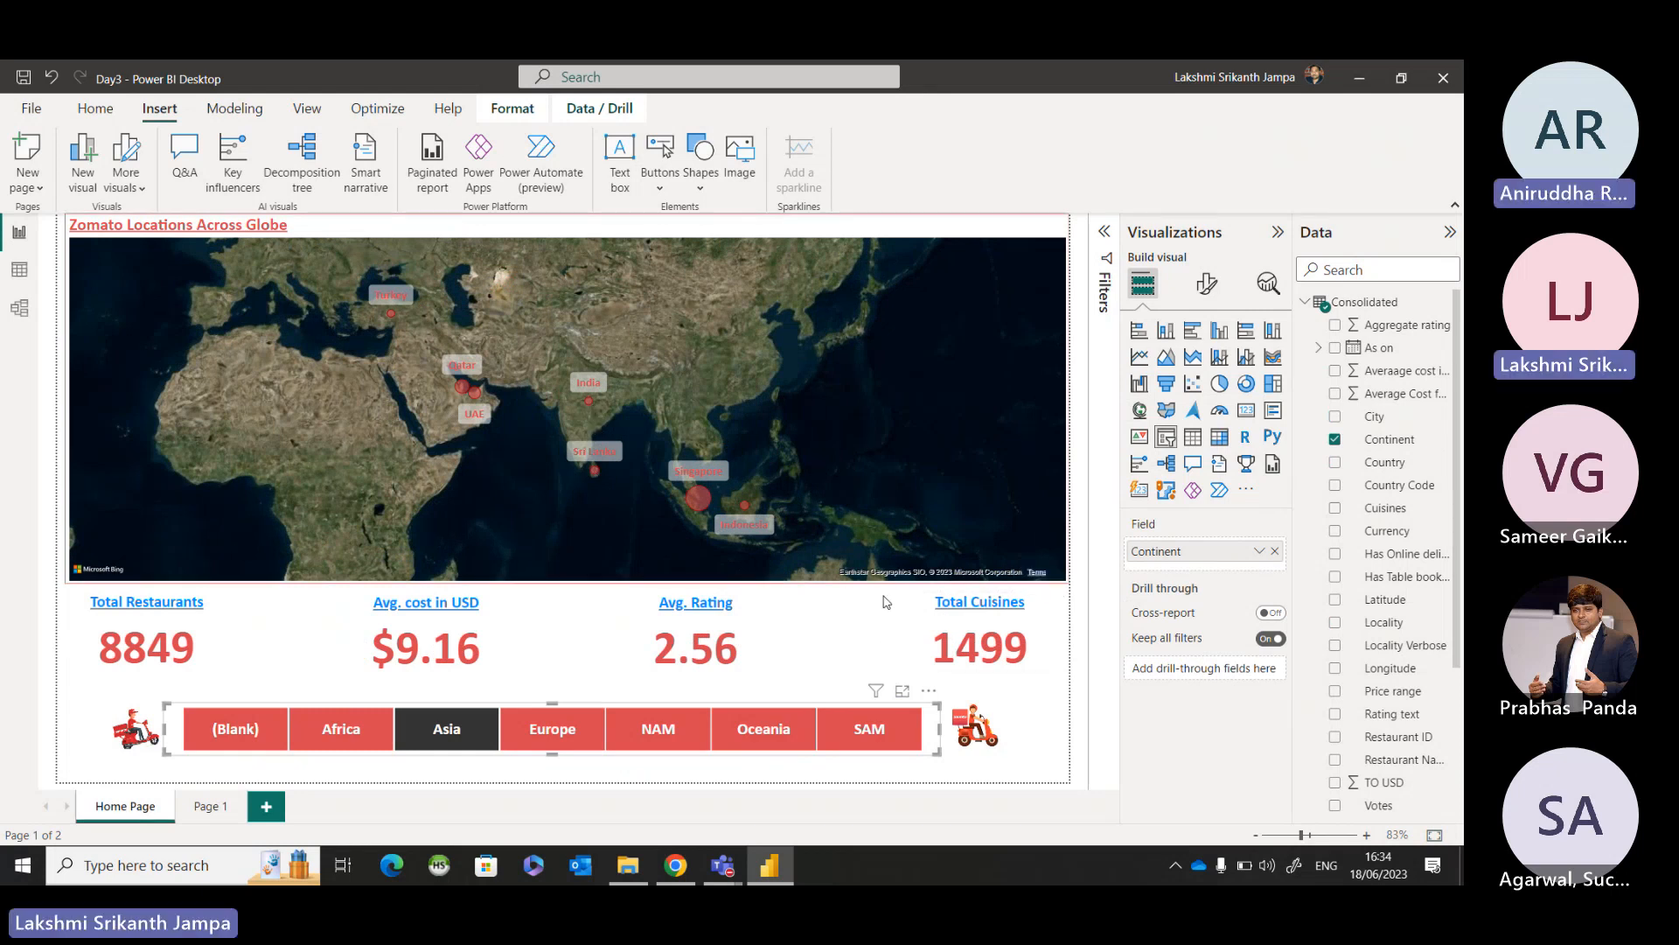
{"action": "mouse_move", "coordinate": [595, 474]}
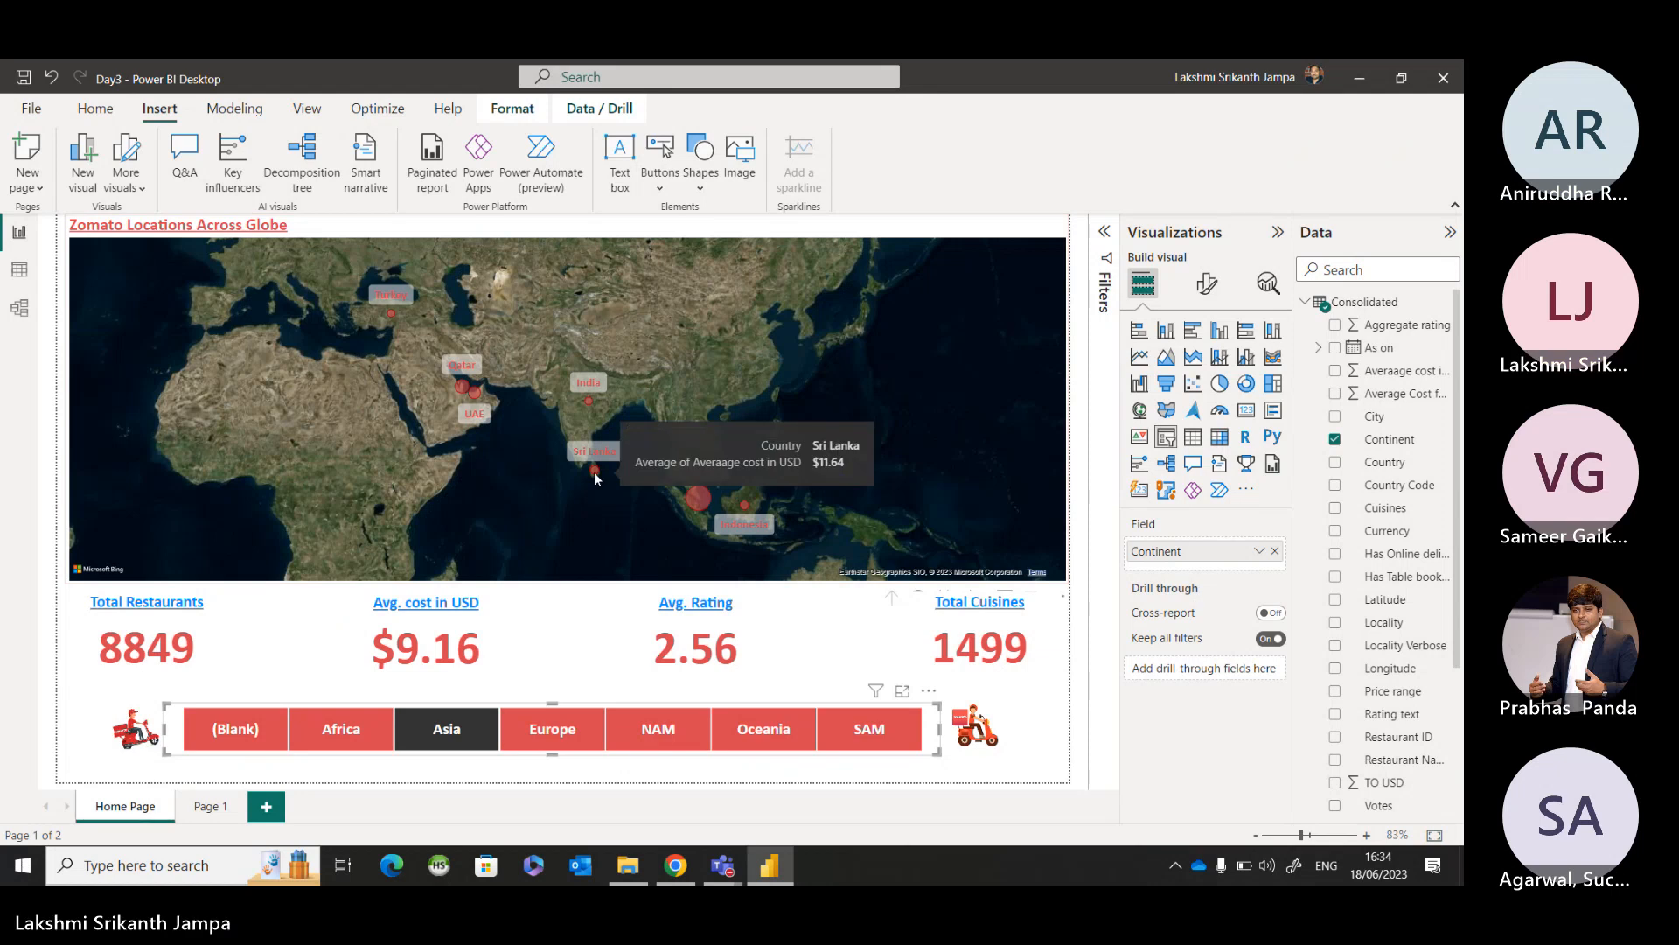
{"action": "left_click", "coordinate": [595, 473]}
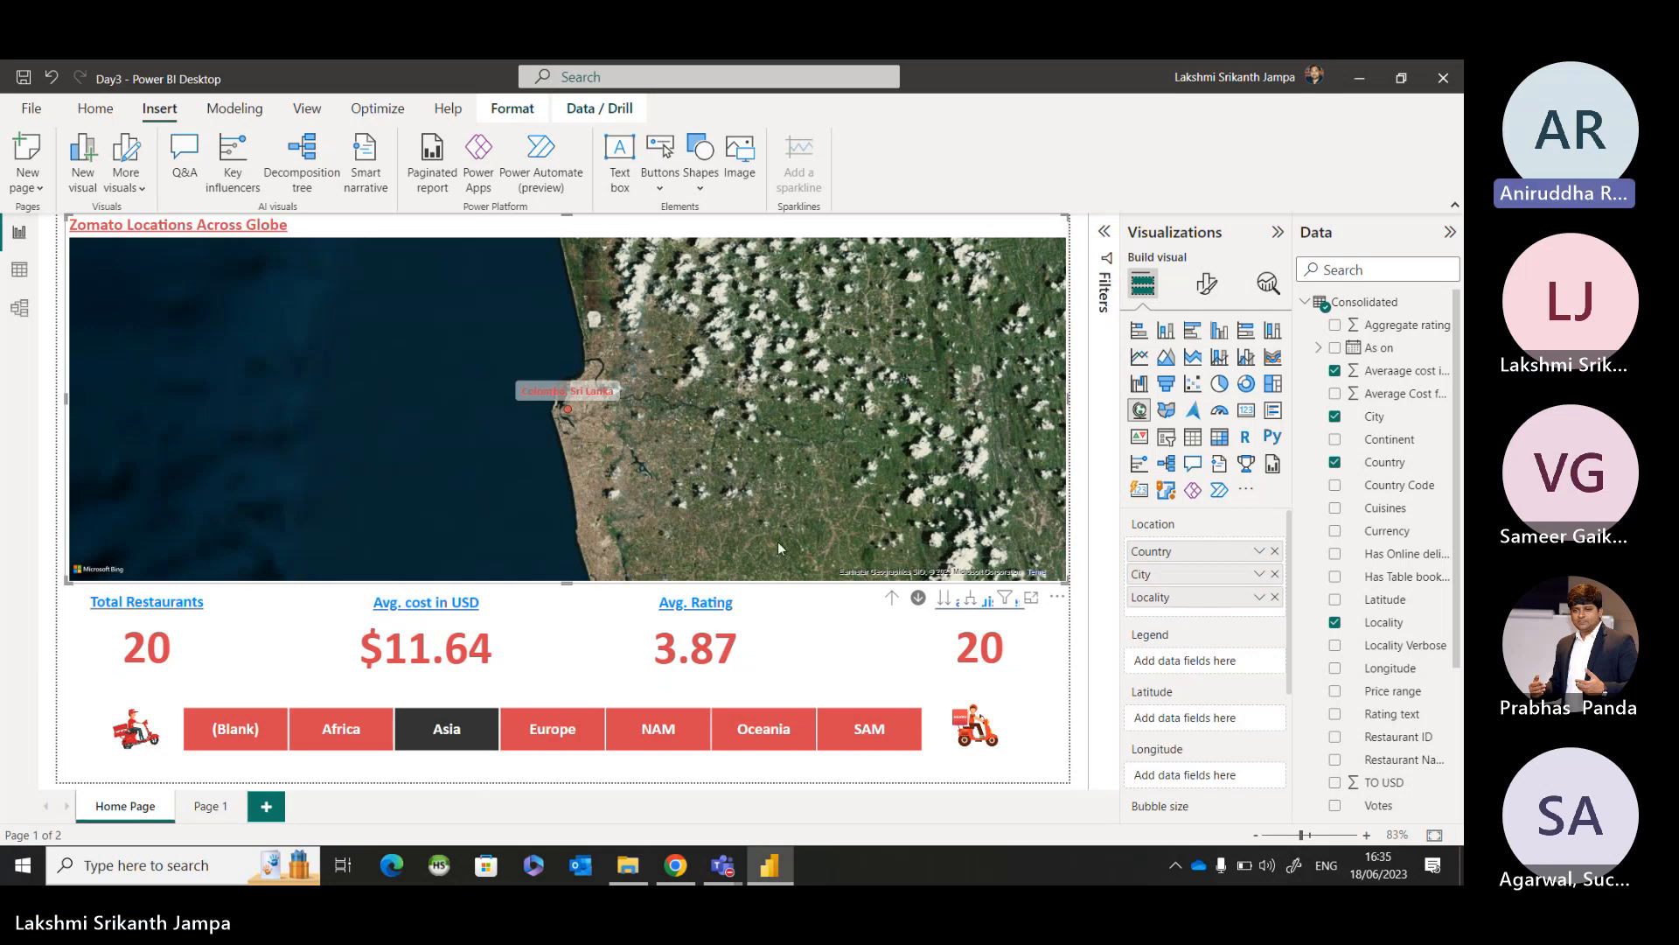
{"action": "left_click", "coordinate": [892, 610]}
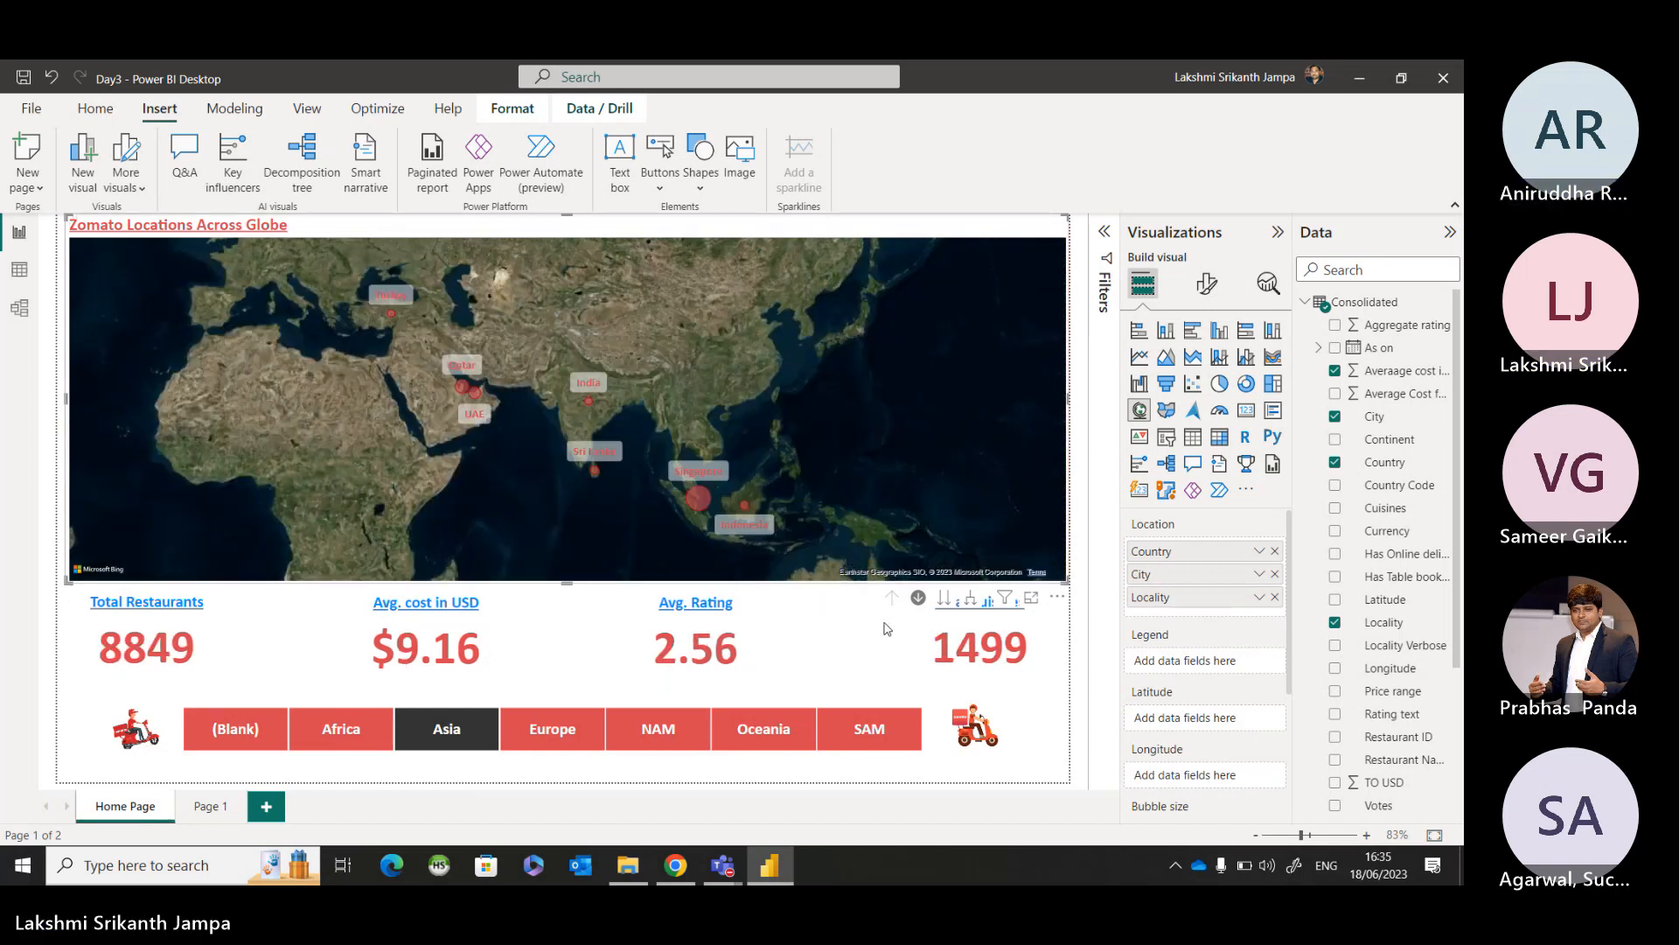
Switch the Continent slicer to Europe and back to Asia, and drill the map into Sri Lanka at city level.
{"action": "left_click", "coordinate": [560, 739]}
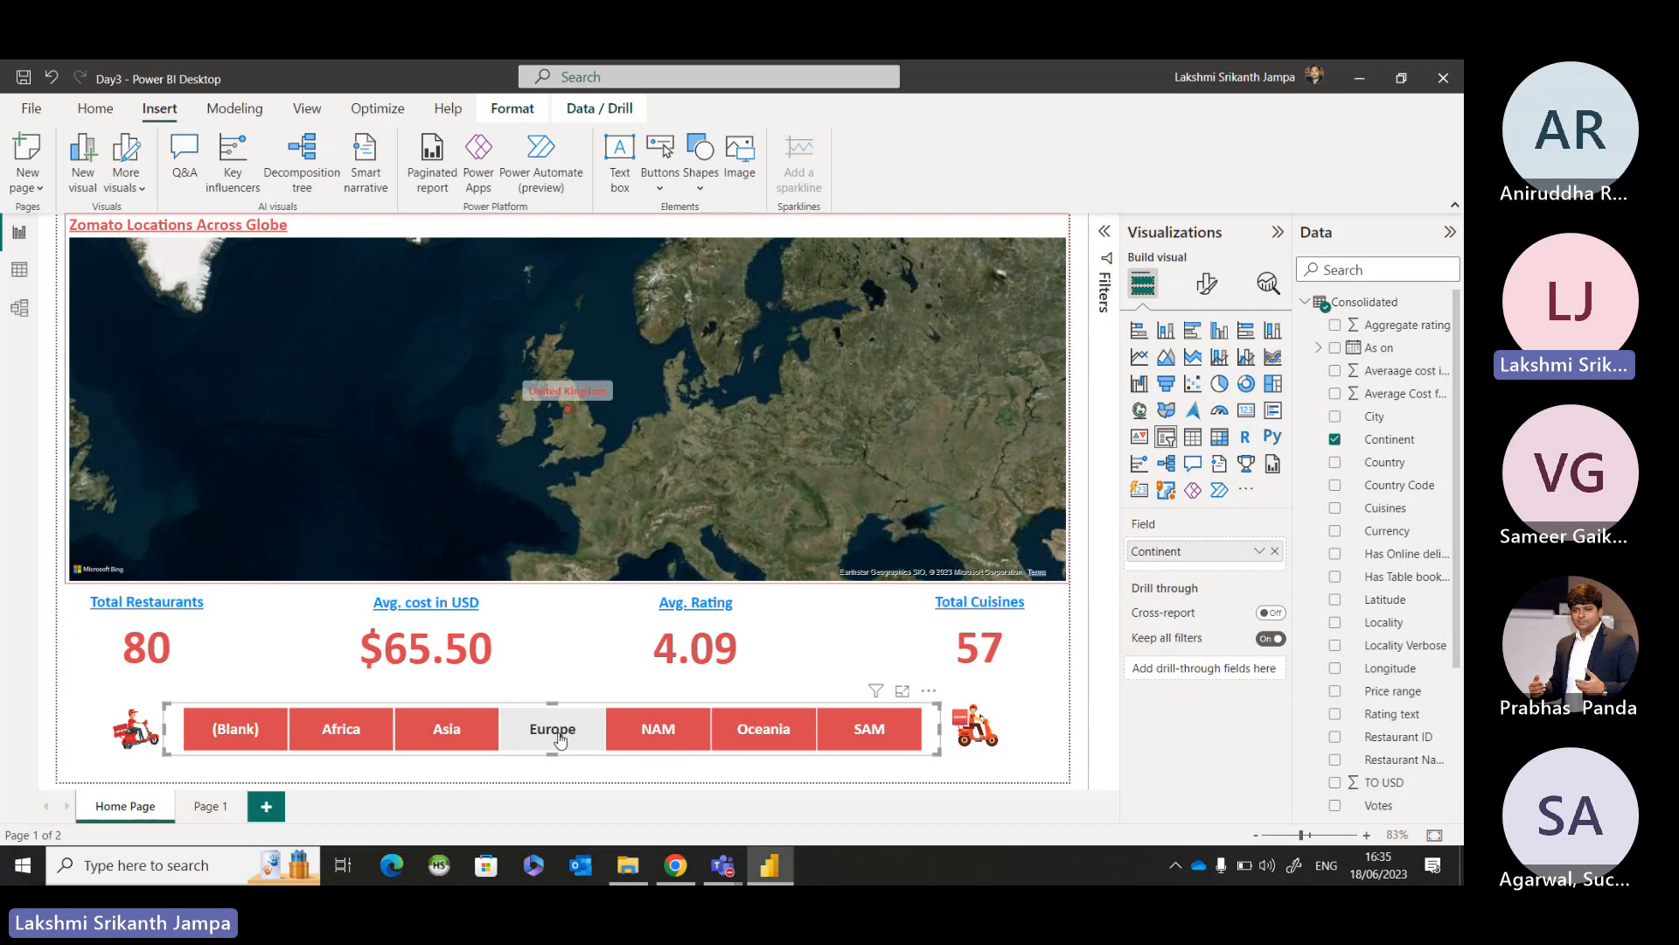
{"action": "left_click", "coordinate": [474, 740]}
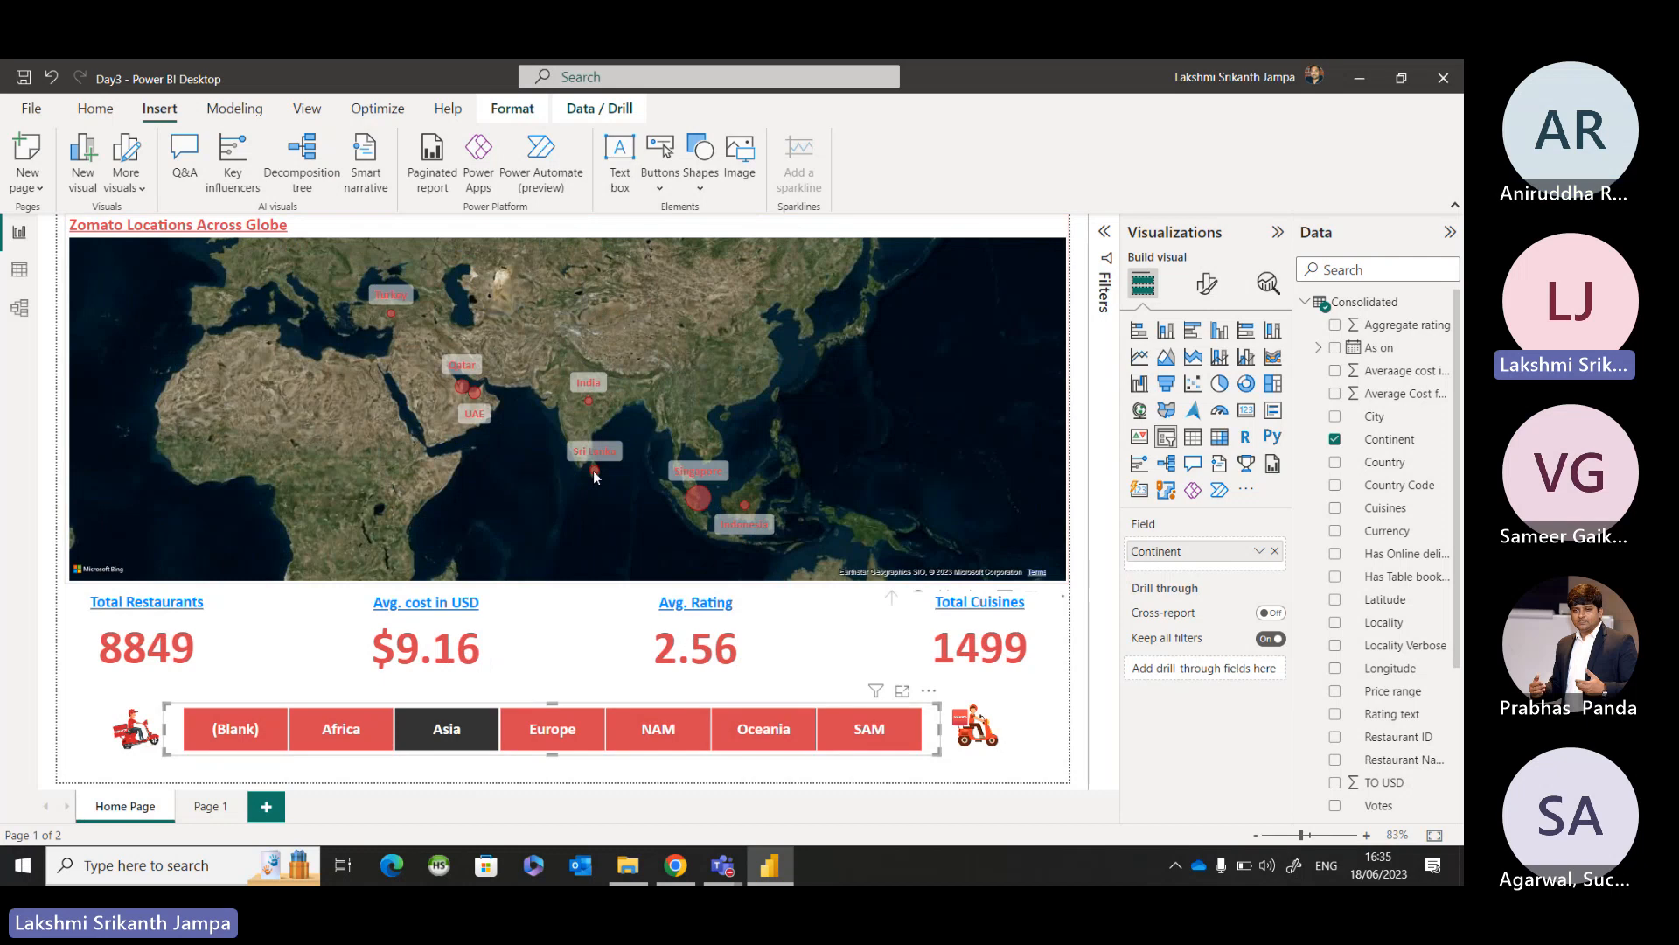
{"action": "left_click", "coordinate": [594, 472]}
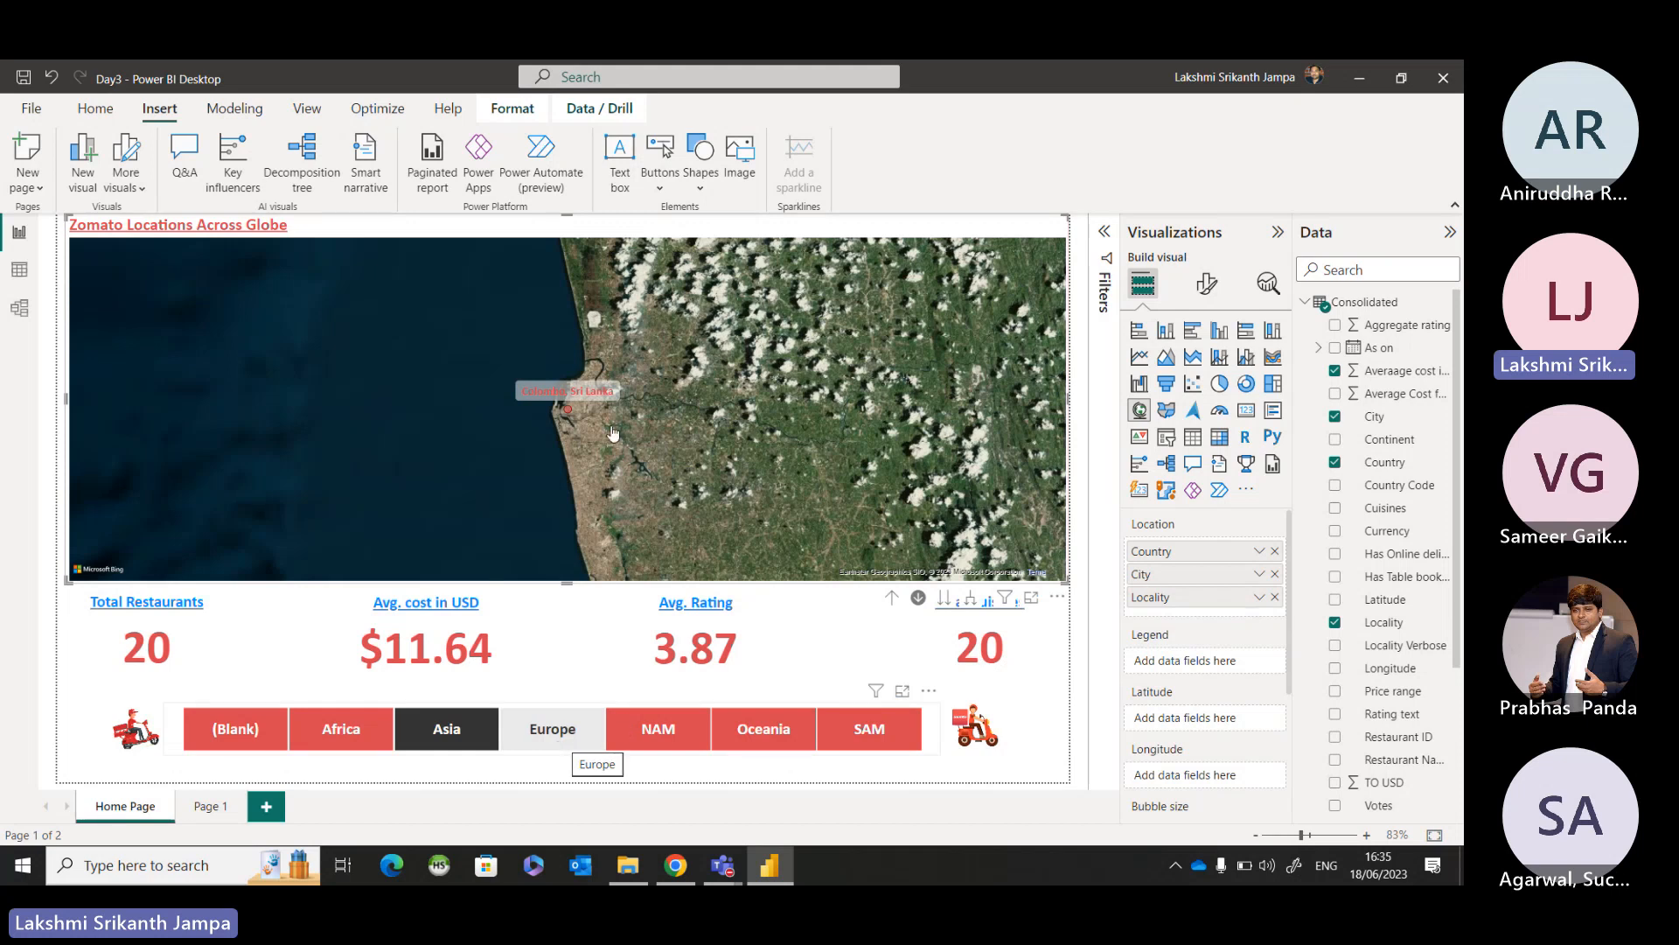
Switch the Continent slicer to Europe, drill the map up to country level, and clear the slicer through the Zomato 1 image.
{"action": "left_click", "coordinate": [560, 750]}
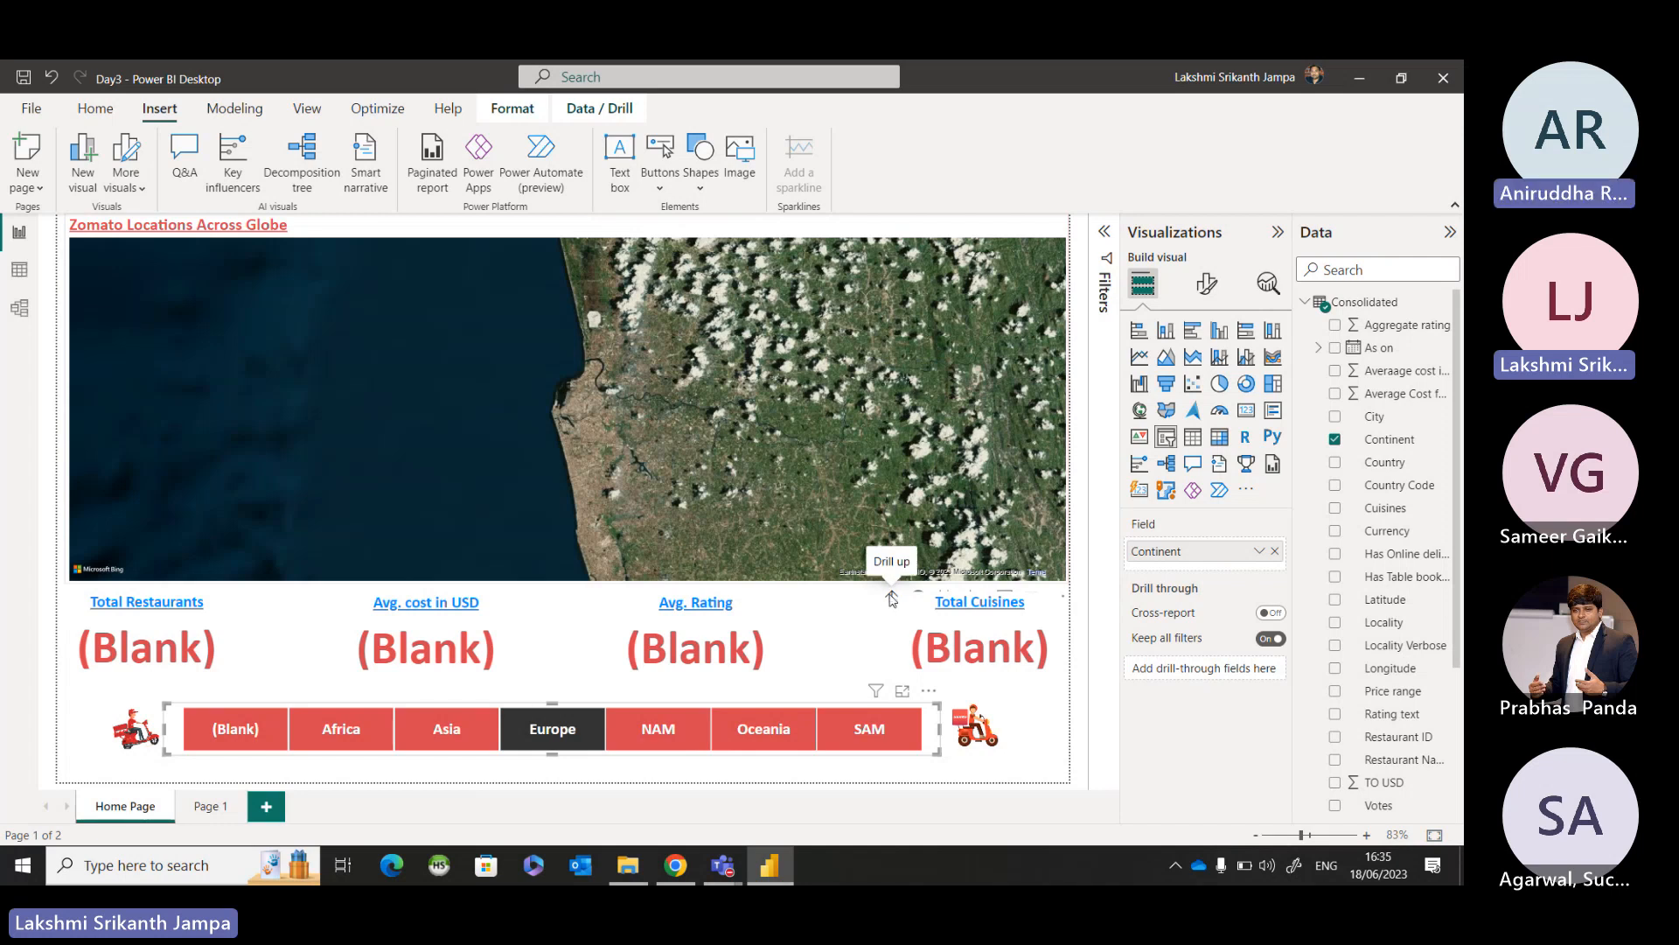
{"action": "left_click", "coordinate": [891, 600]}
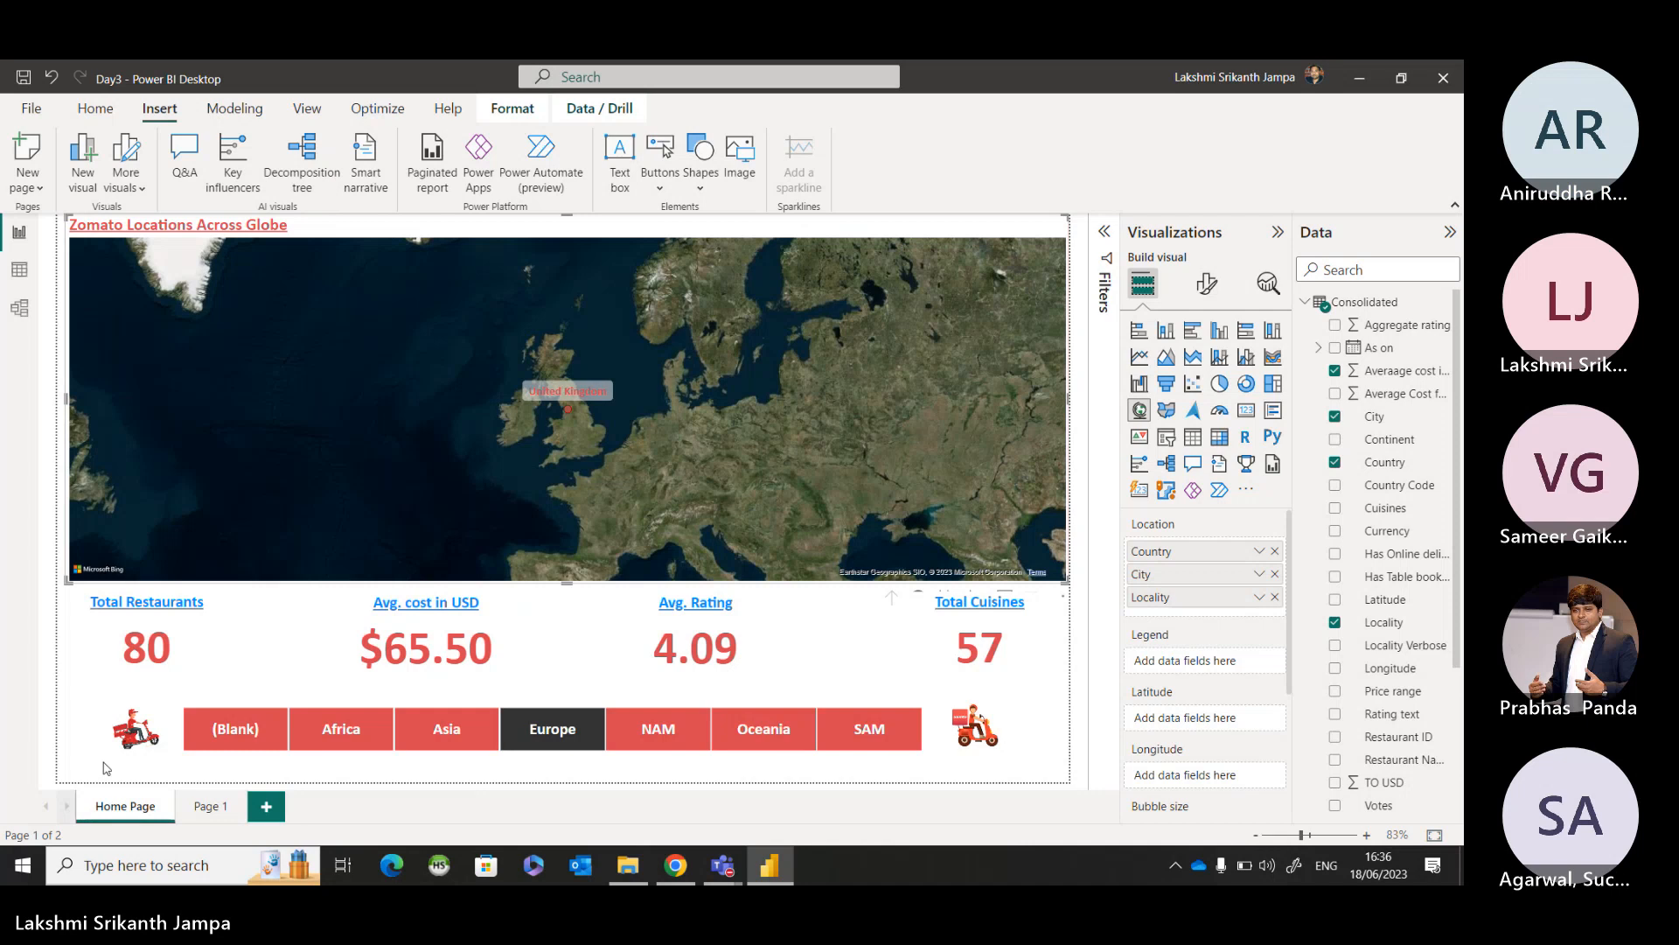
{"action": "left_click", "coordinate": [145, 731], "text": "ctrl"}
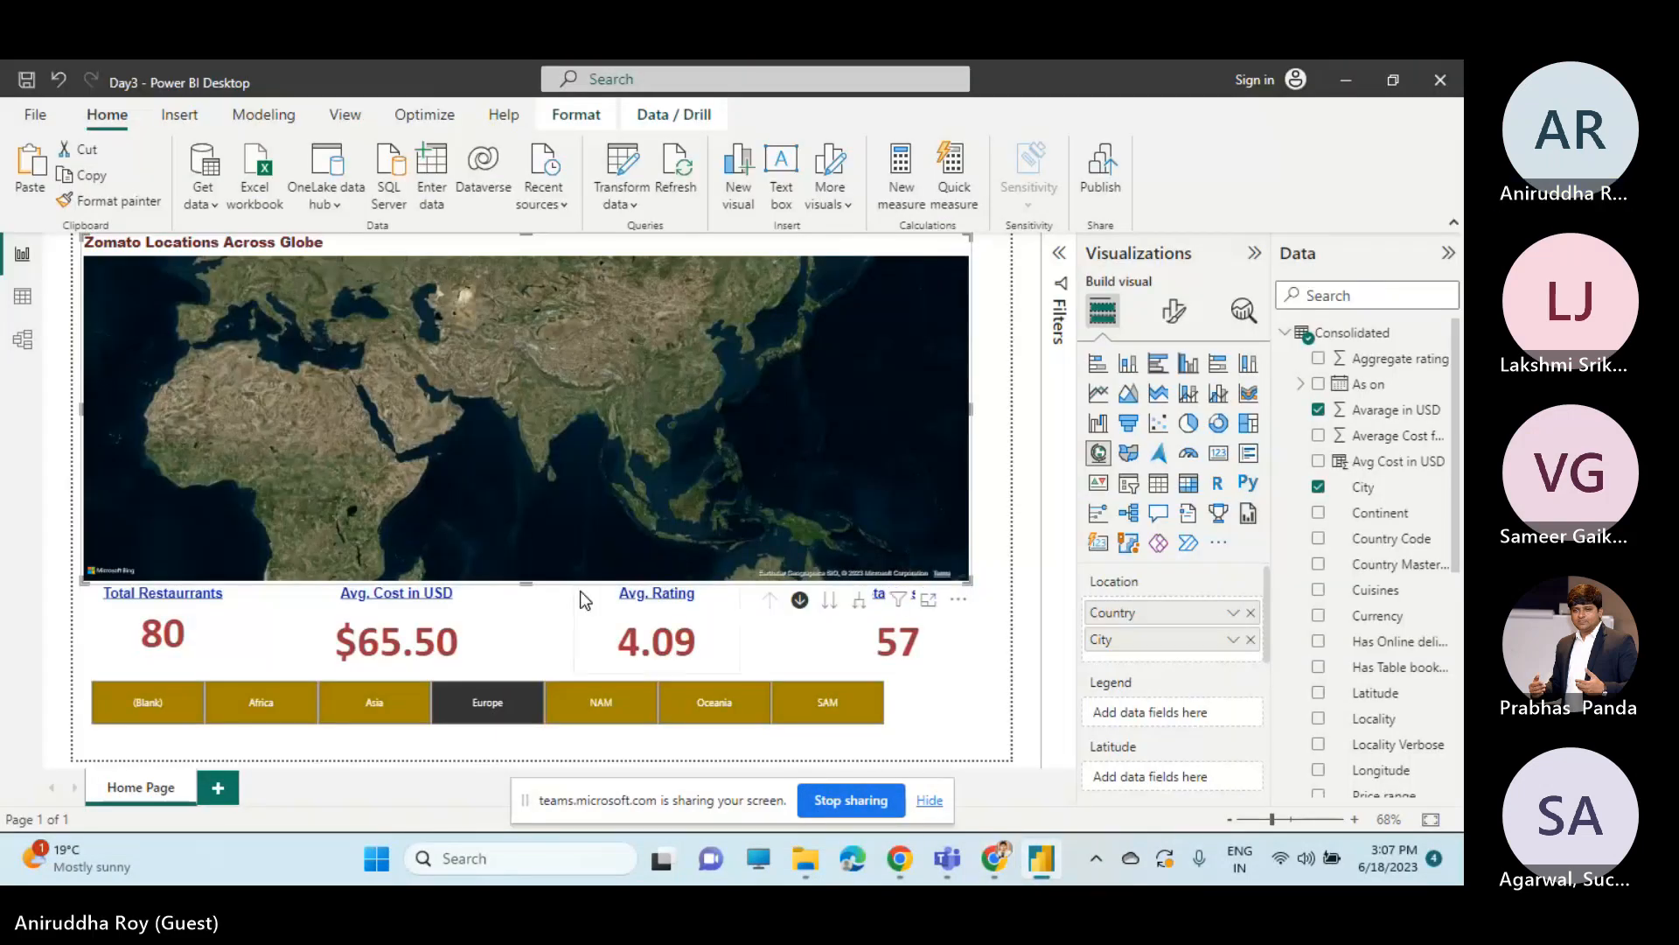
Filter the other shared report to Asia, expand its whole map one level to cities, and drill back up to countries.
{"action": "left_click", "coordinate": [358, 708]}
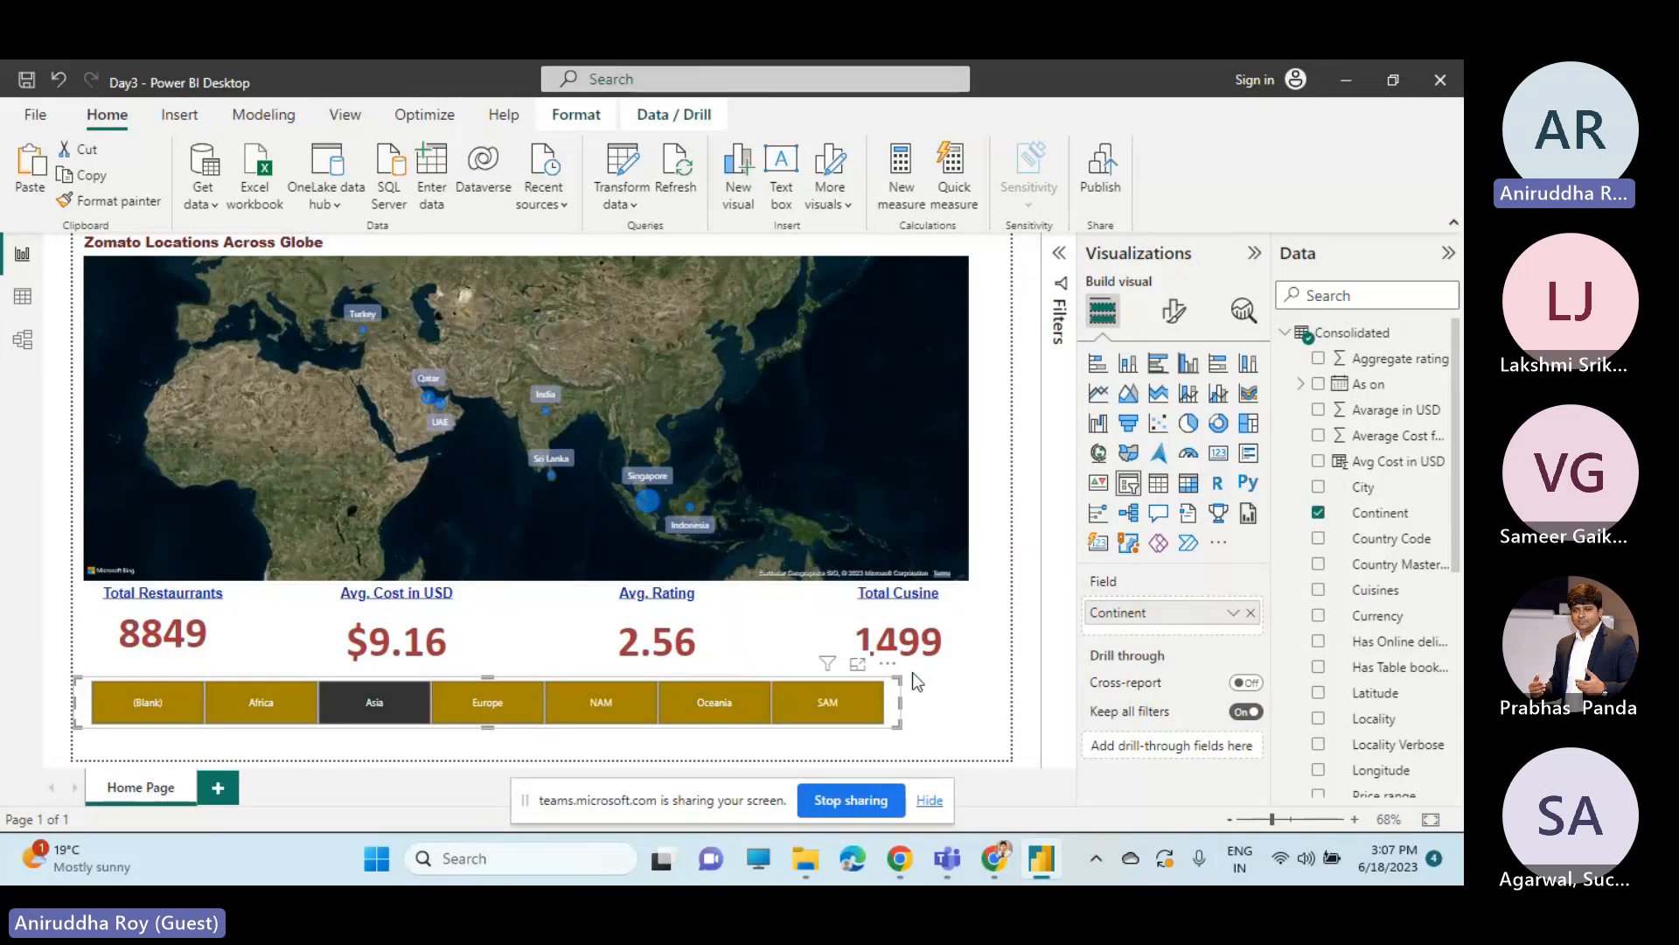
{"action": "left_click", "coordinate": [808, 537]}
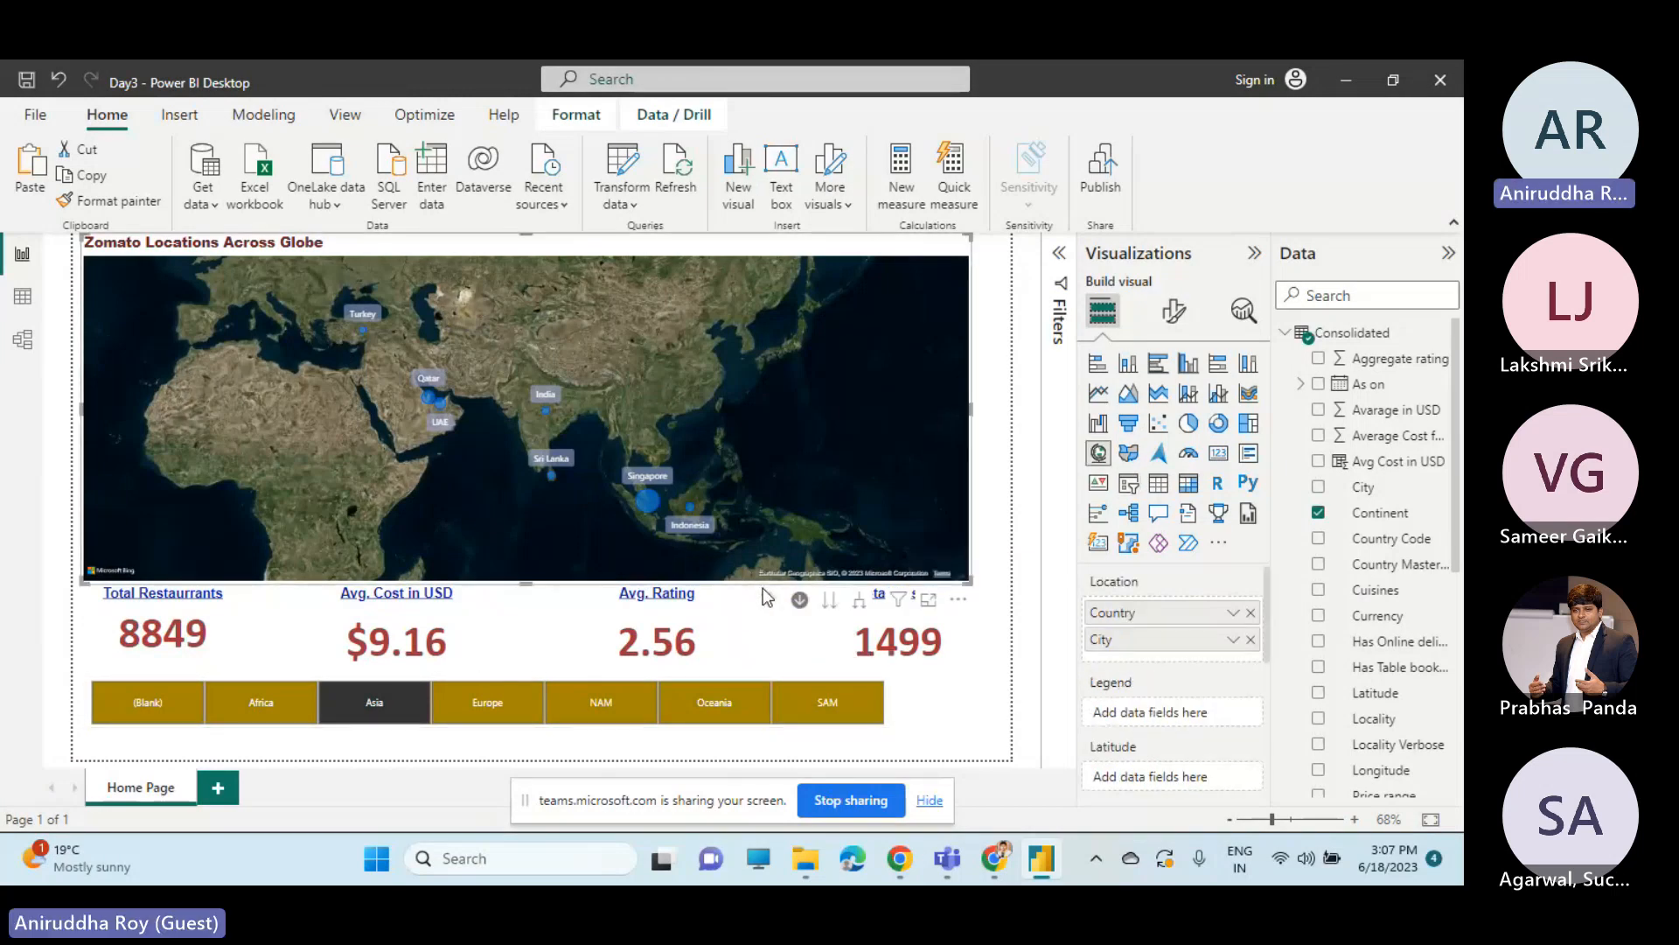
{"action": "left_click", "coordinate": [800, 600]}
{"action": "left_click", "coordinate": [799, 601]}
{"action": "left_click", "coordinate": [866, 602]}
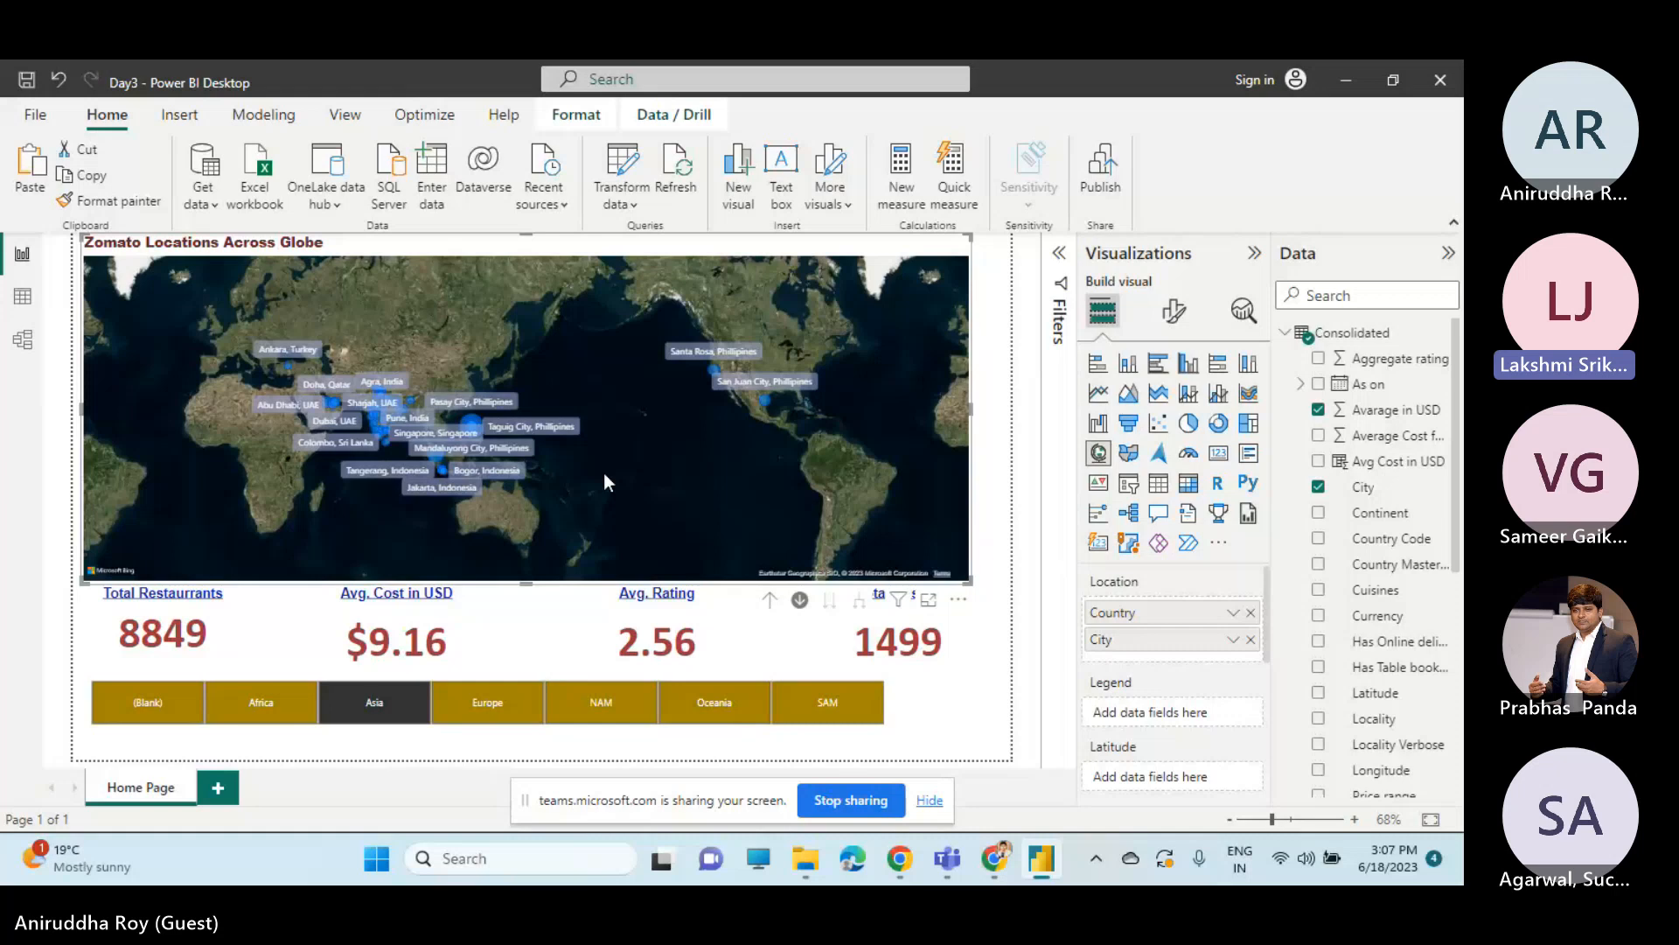
{"action": "left_click", "coordinate": [770, 600]}
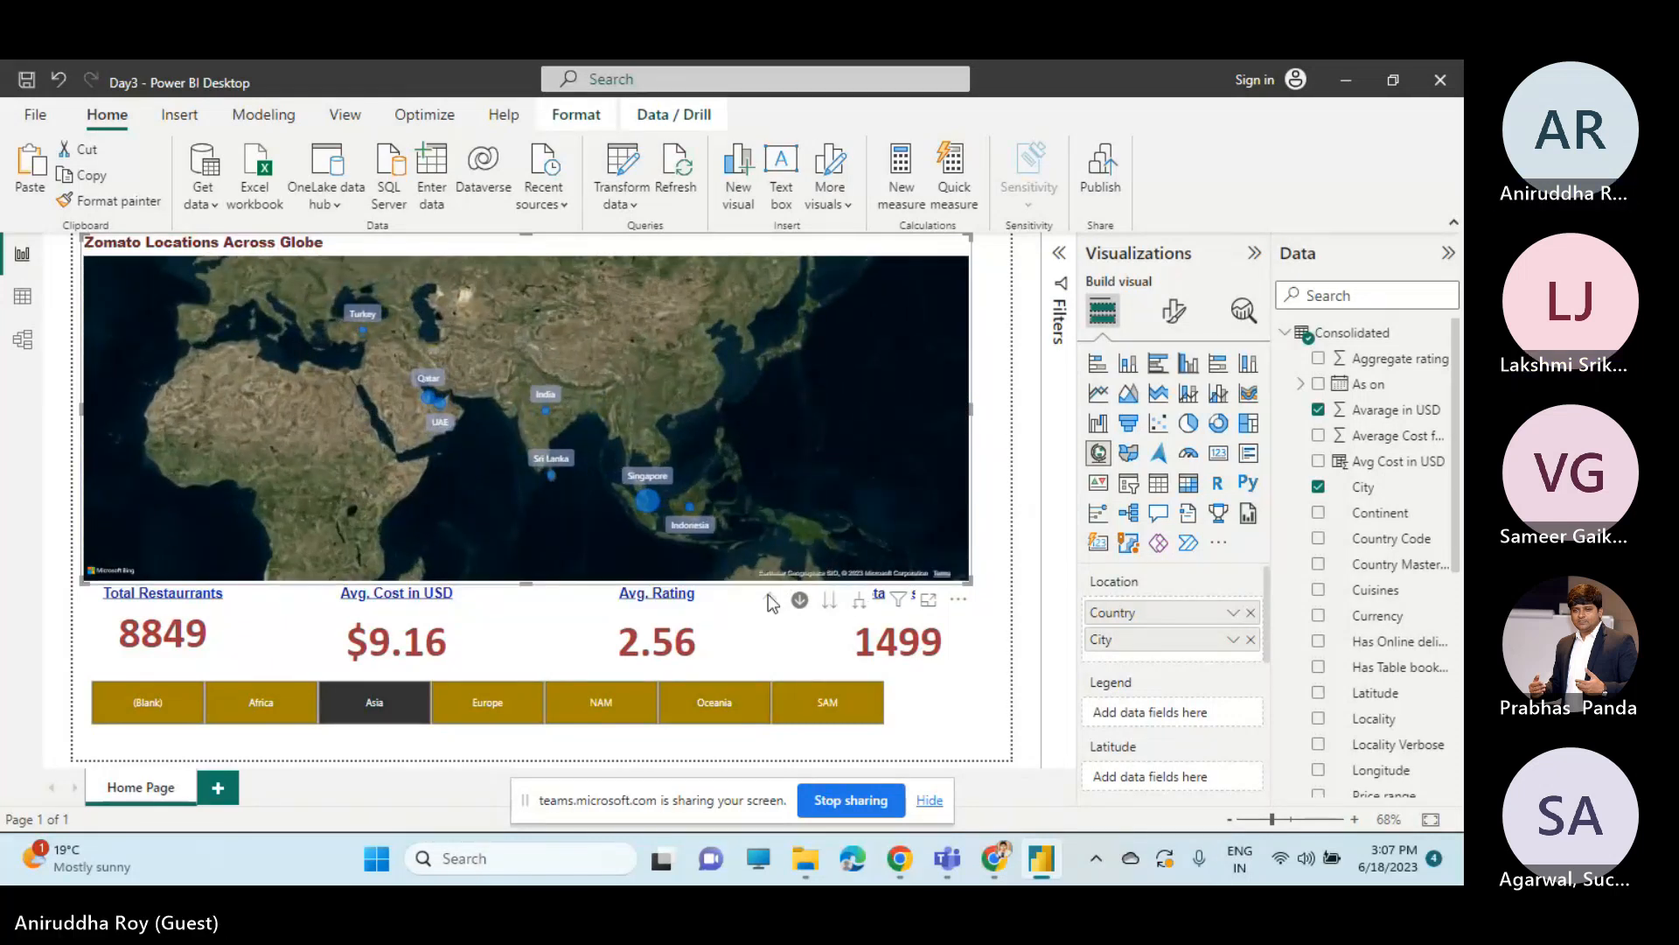
Filter the page to Europe with the Continent slicer and select the Zomato Locations Across Globe map.
{"action": "left_click", "coordinate": [495, 705]}
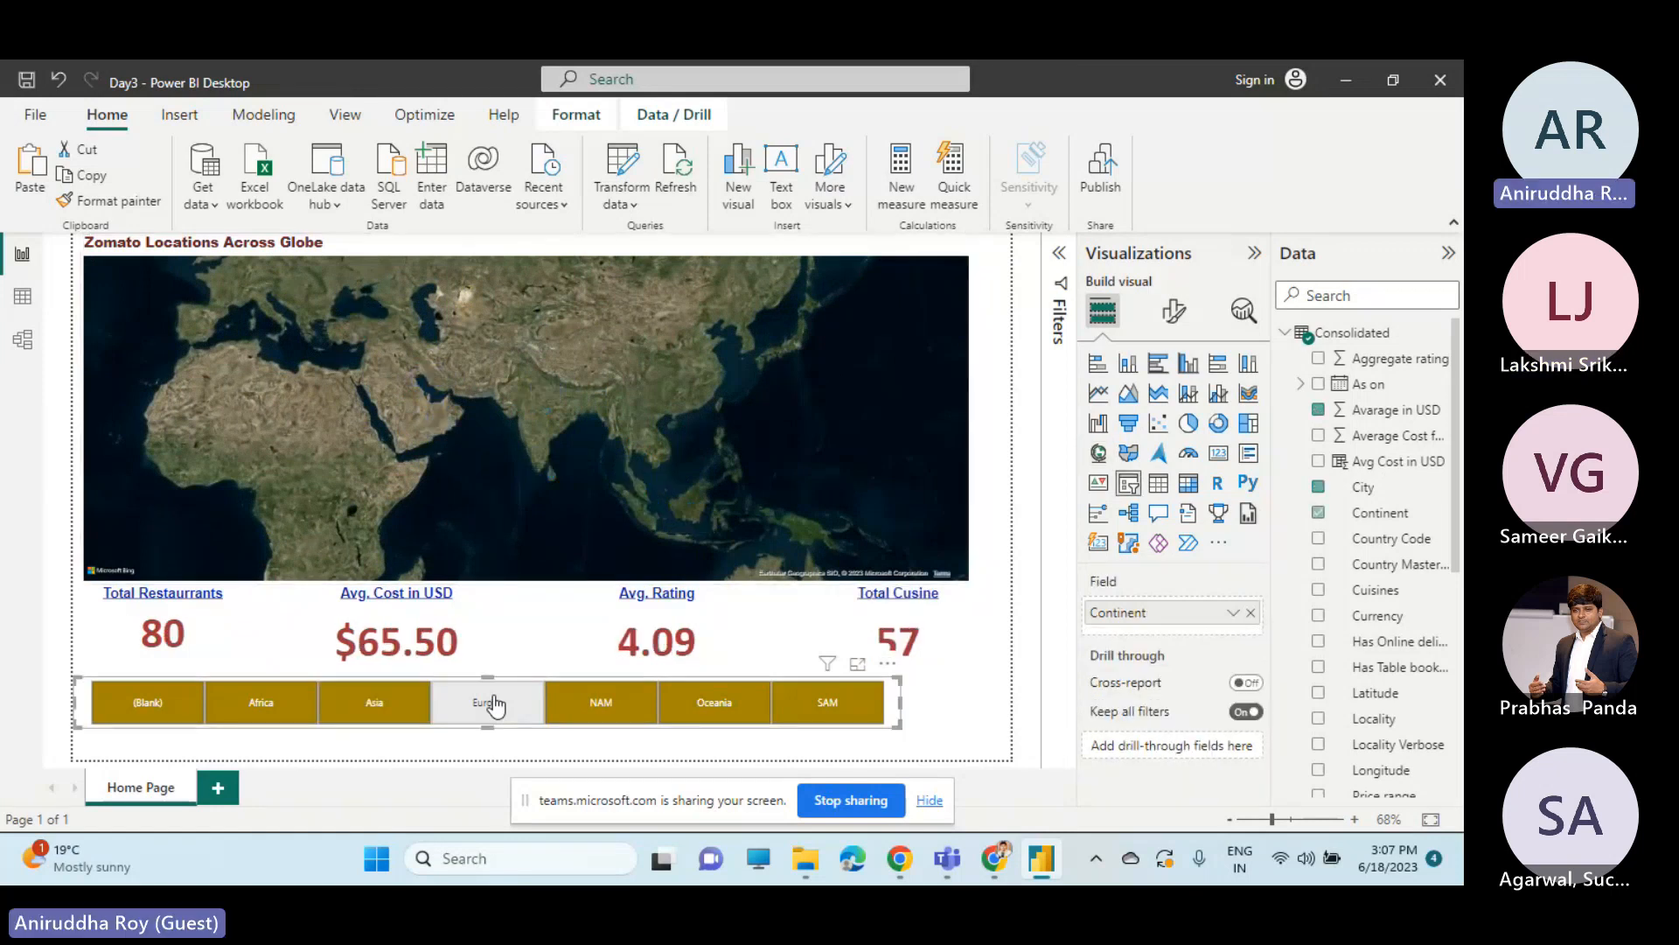
{"action": "left_click", "coordinate": [717, 595]}
{"action": "left_click", "coordinate": [826, 548]}
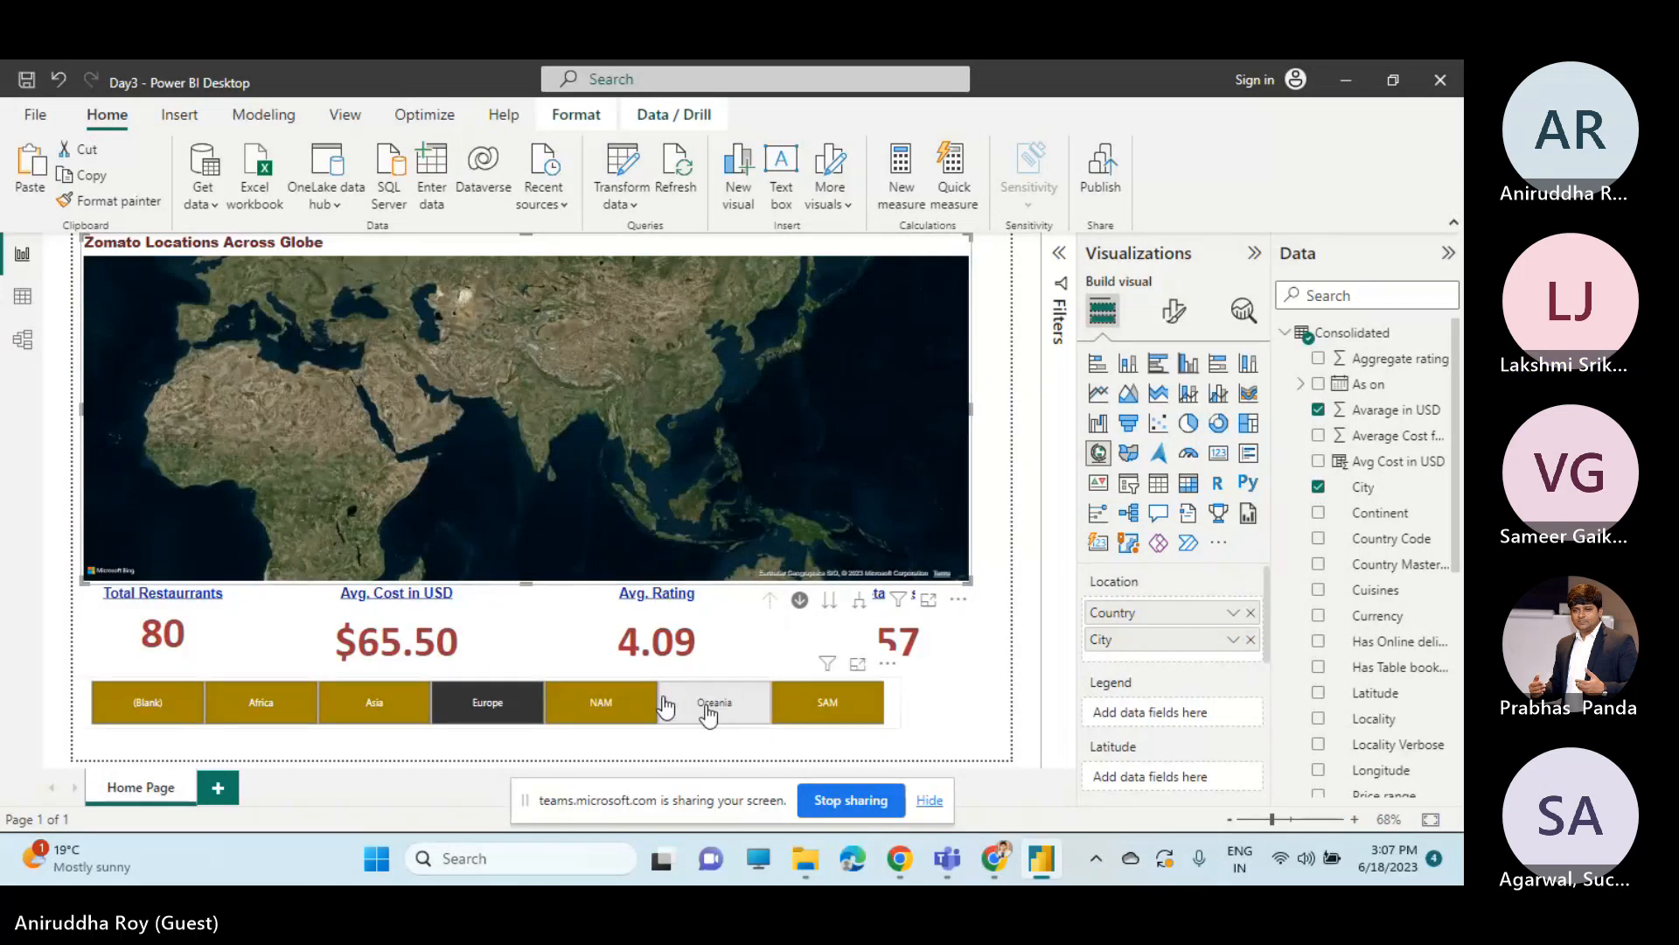
Filter the page to NAM, Europe and Asia in turn with the Continent slicer, and select the locations map.
{"action": "left_click", "coordinate": [612, 701]}
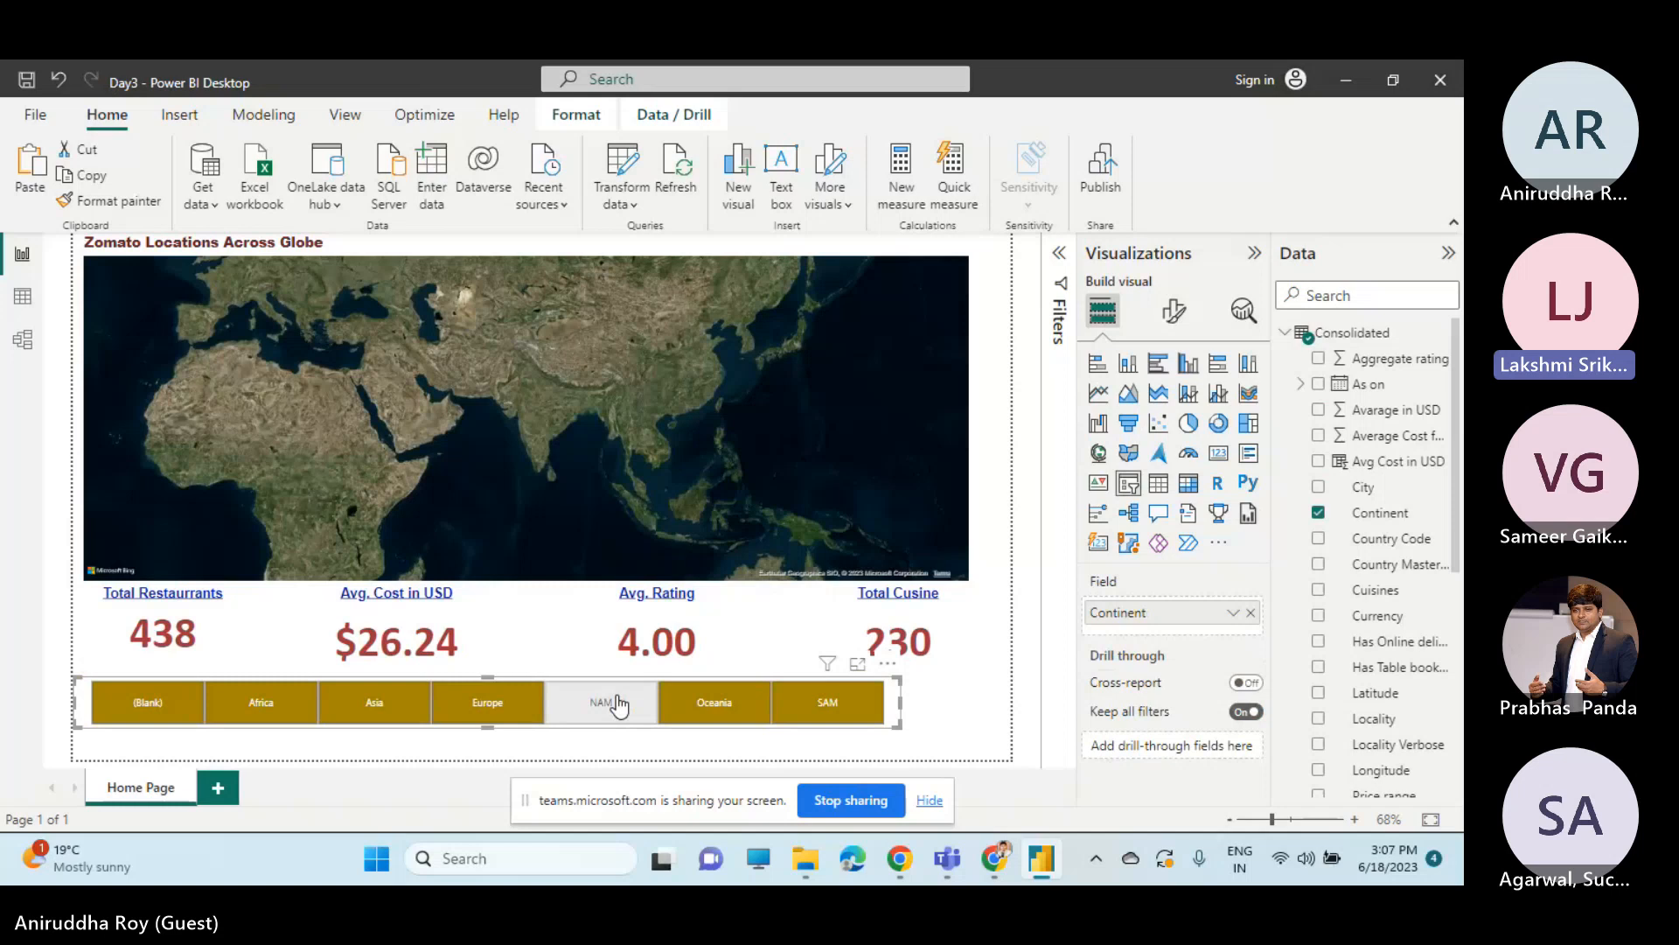
{"action": "left_click", "coordinate": [484, 701]}
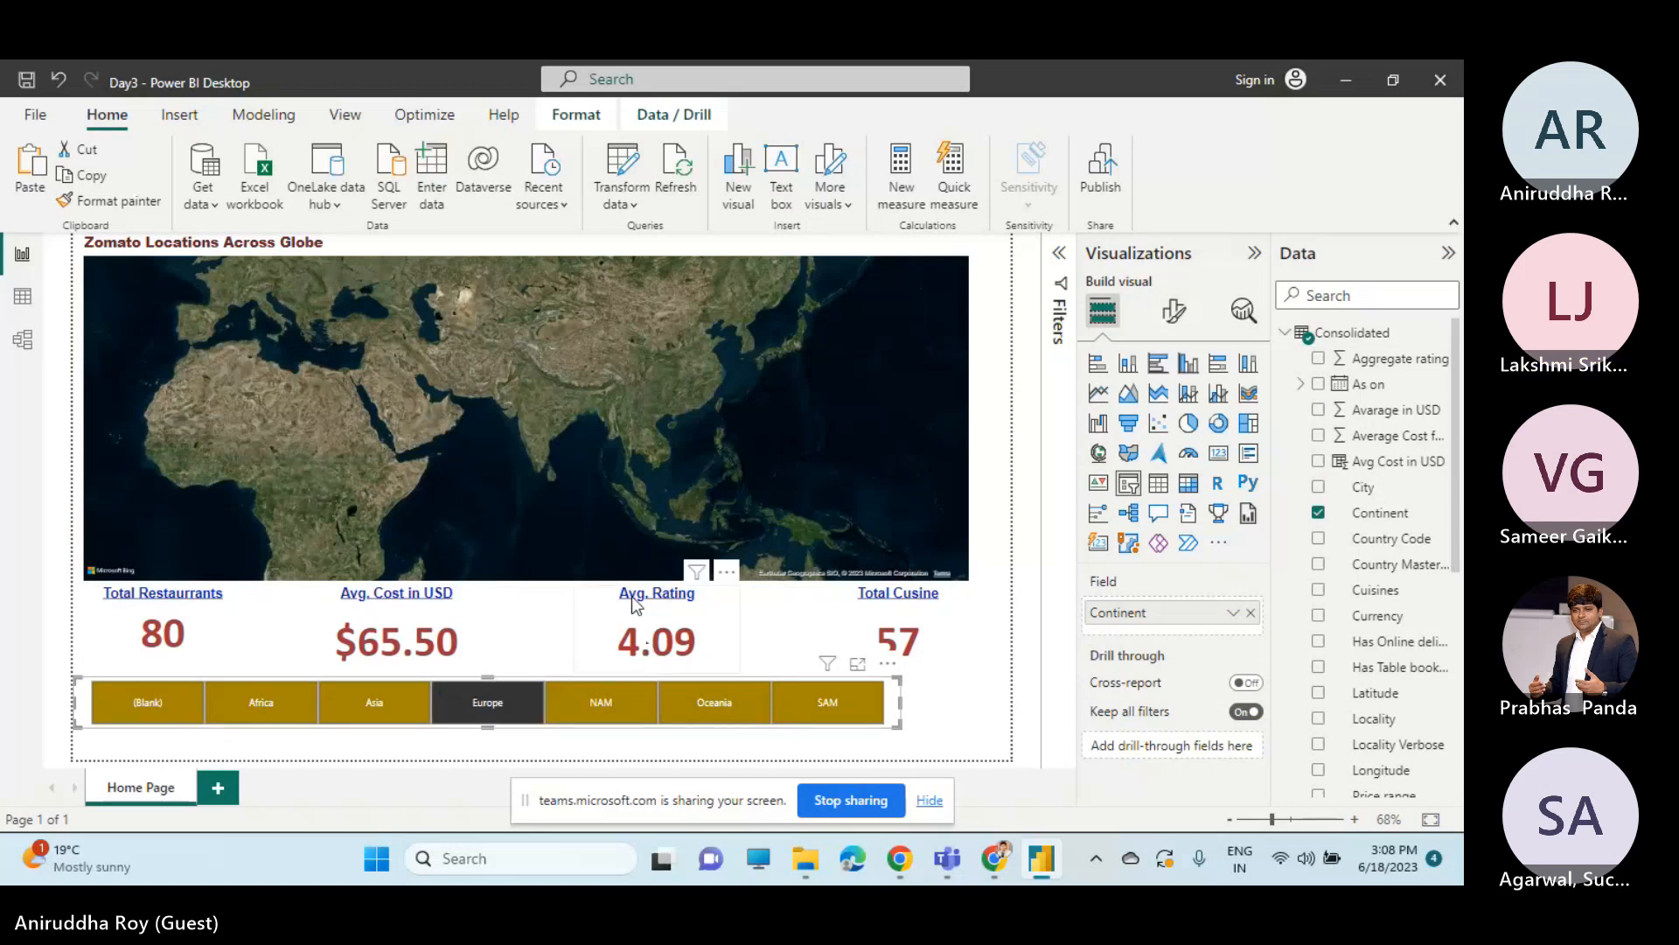
{"action": "left_click", "coordinate": [549, 591]}
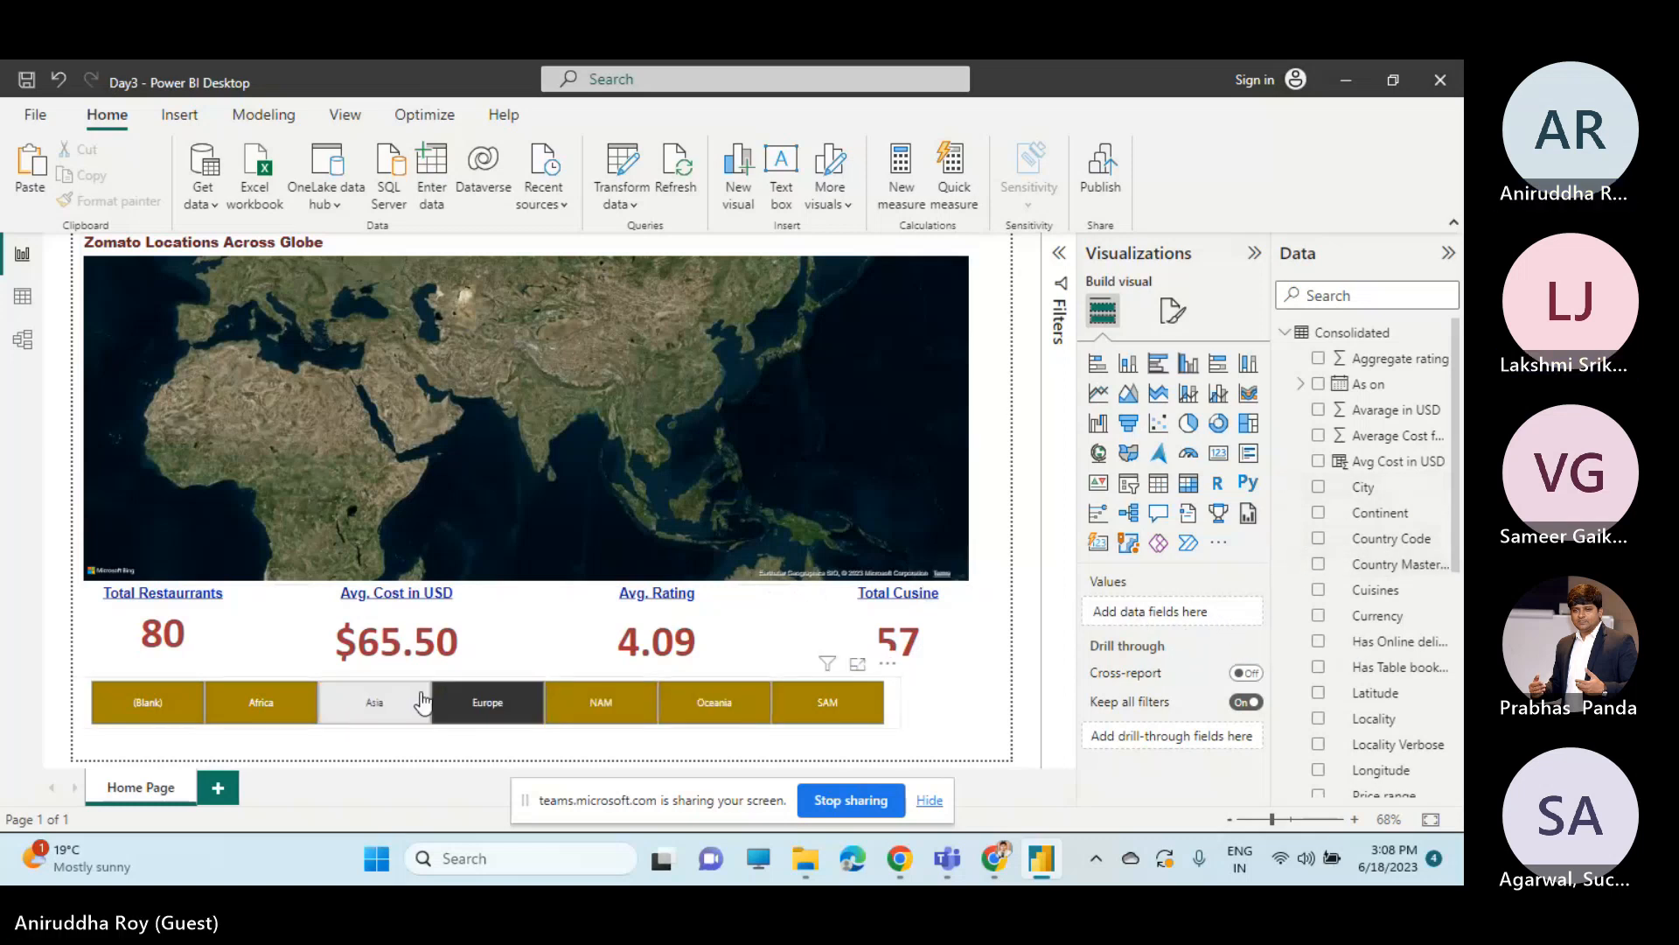
{"action": "left_click", "coordinate": [374, 703]}
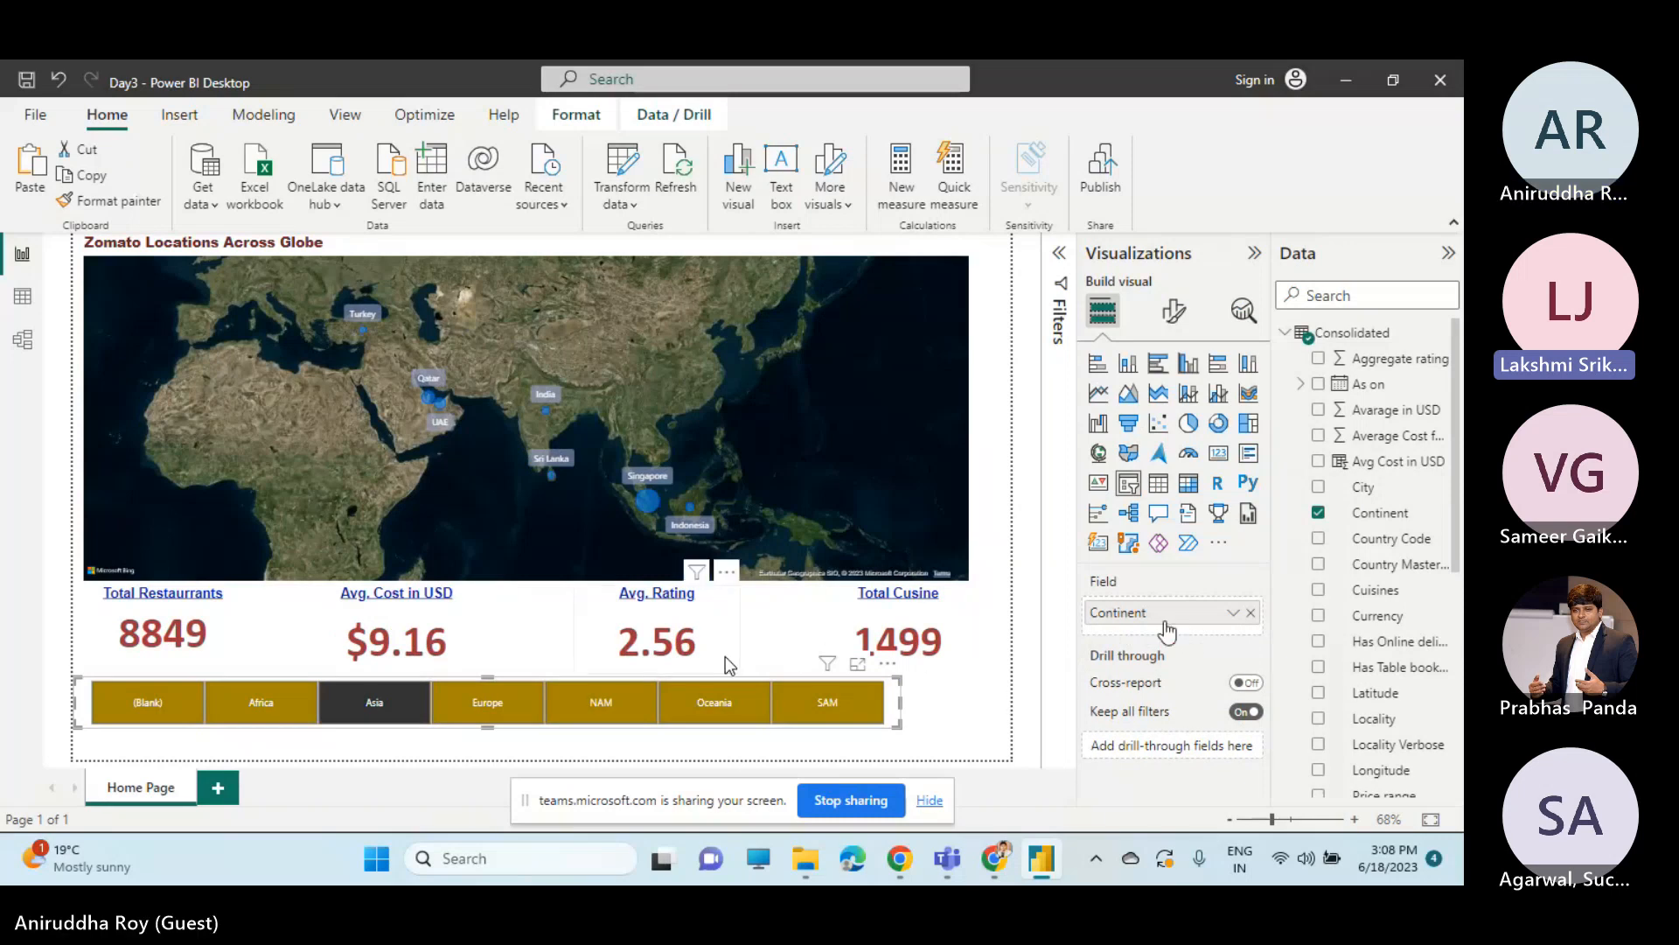
{"action": "left_click", "coordinate": [814, 610]}
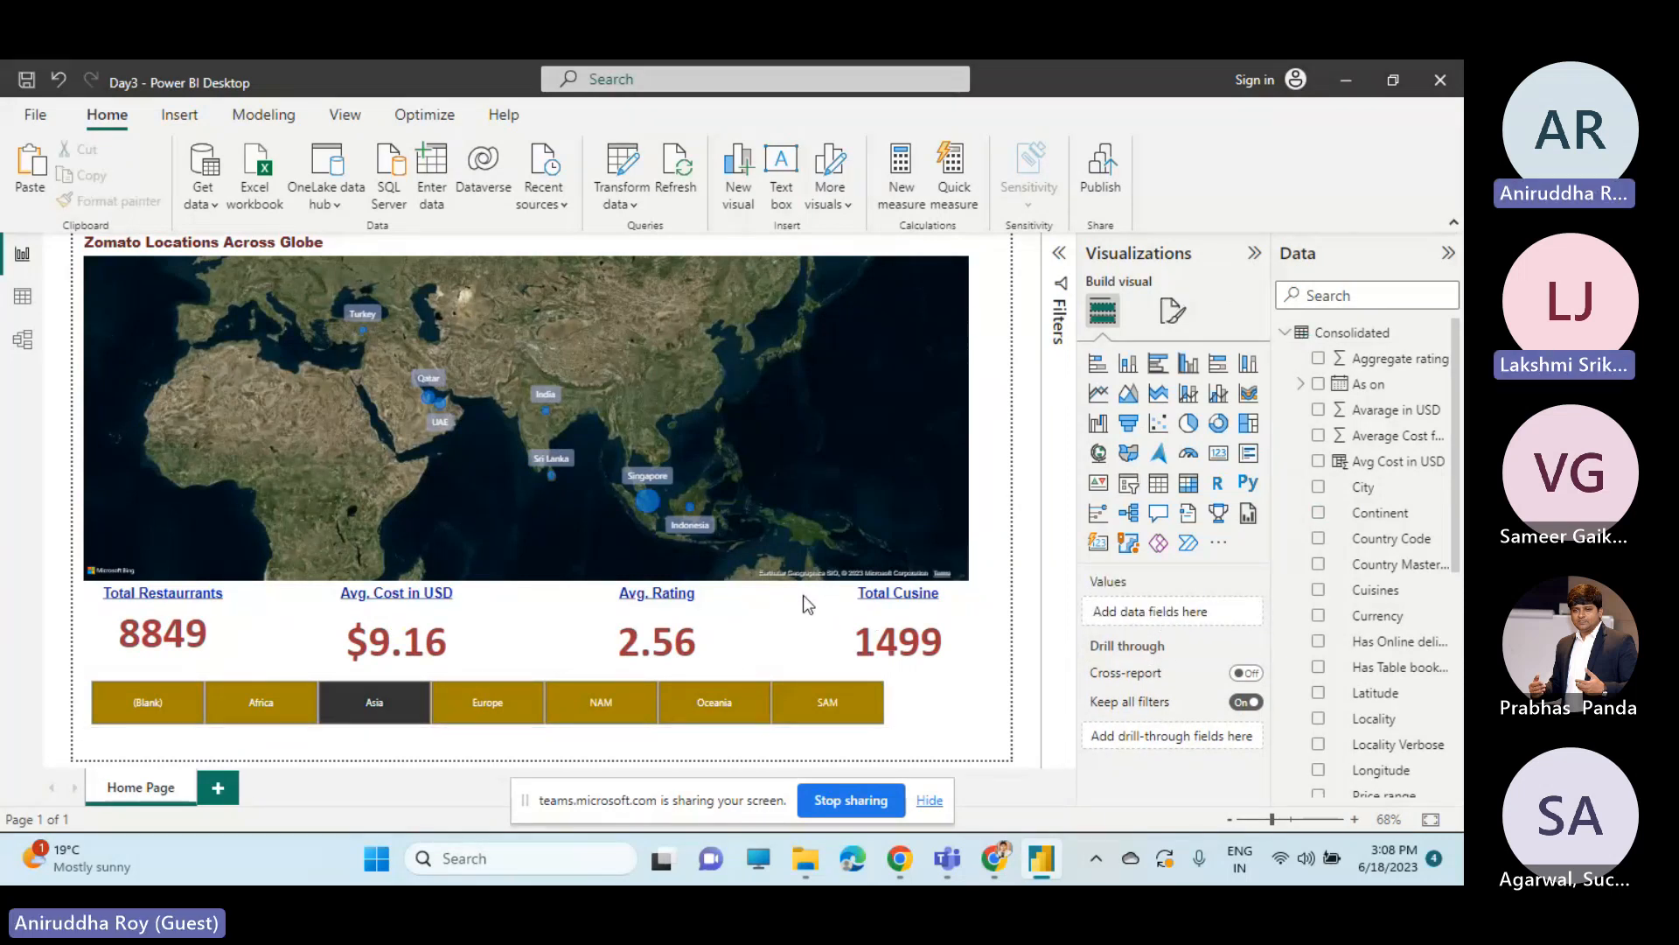
{"action": "left_click", "coordinate": [778, 498]}
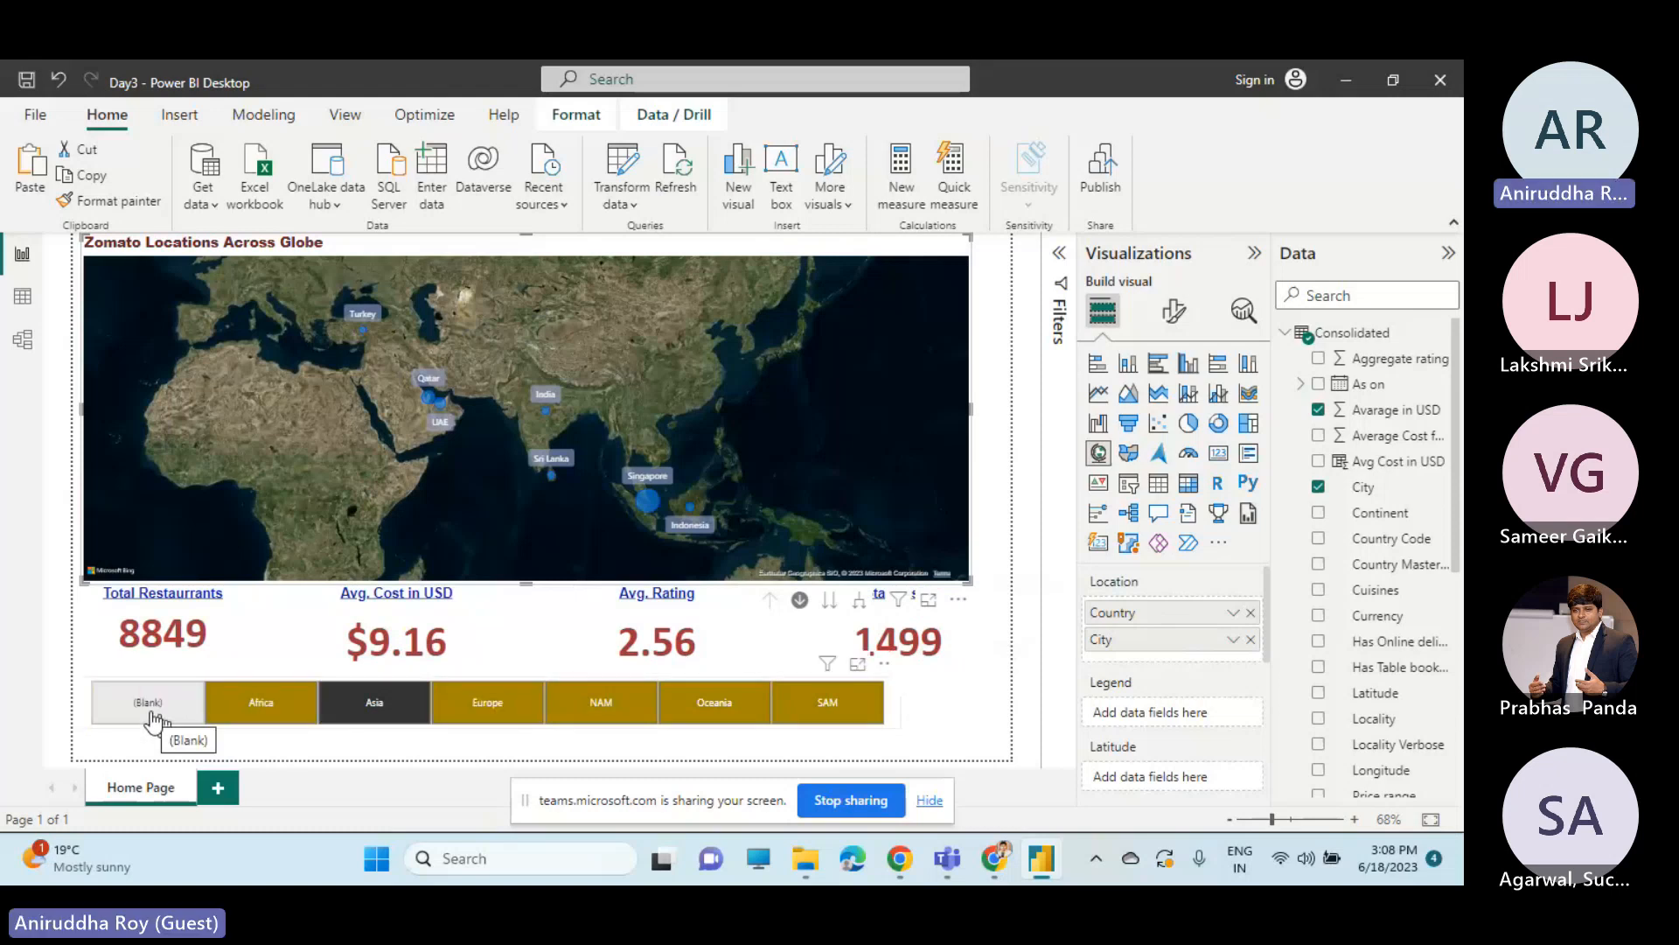
Switch the Continent slicer to Africa and back to Asia.
{"action": "left_click", "coordinate": [272, 704]}
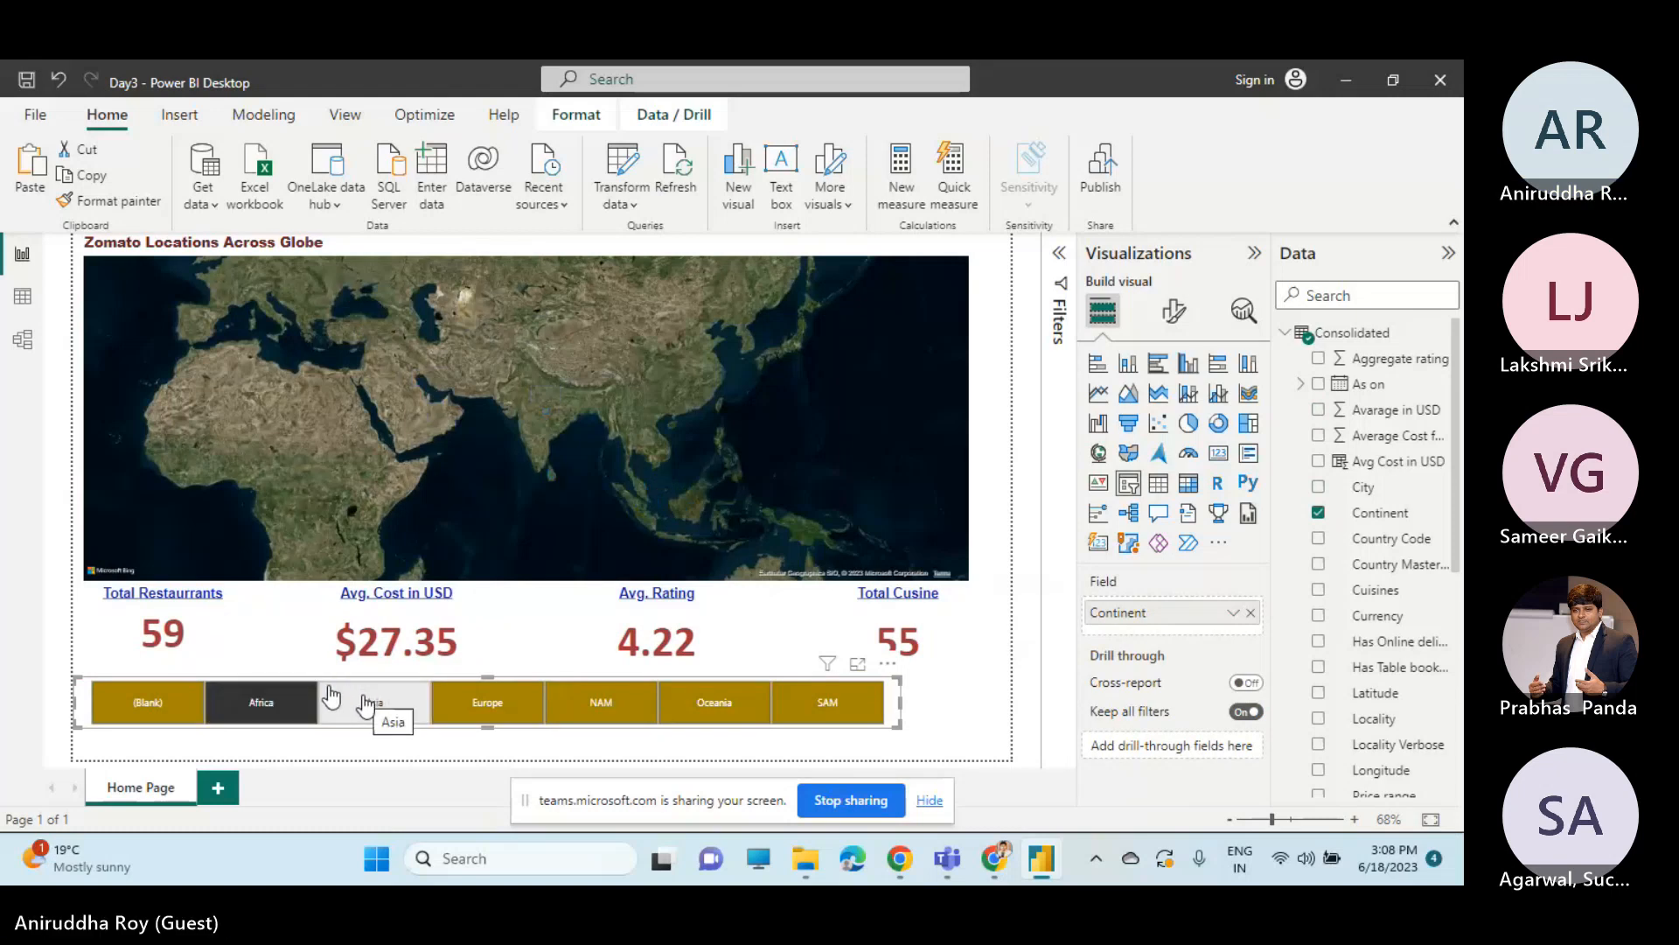
{"action": "left_click", "coordinate": [365, 703]}
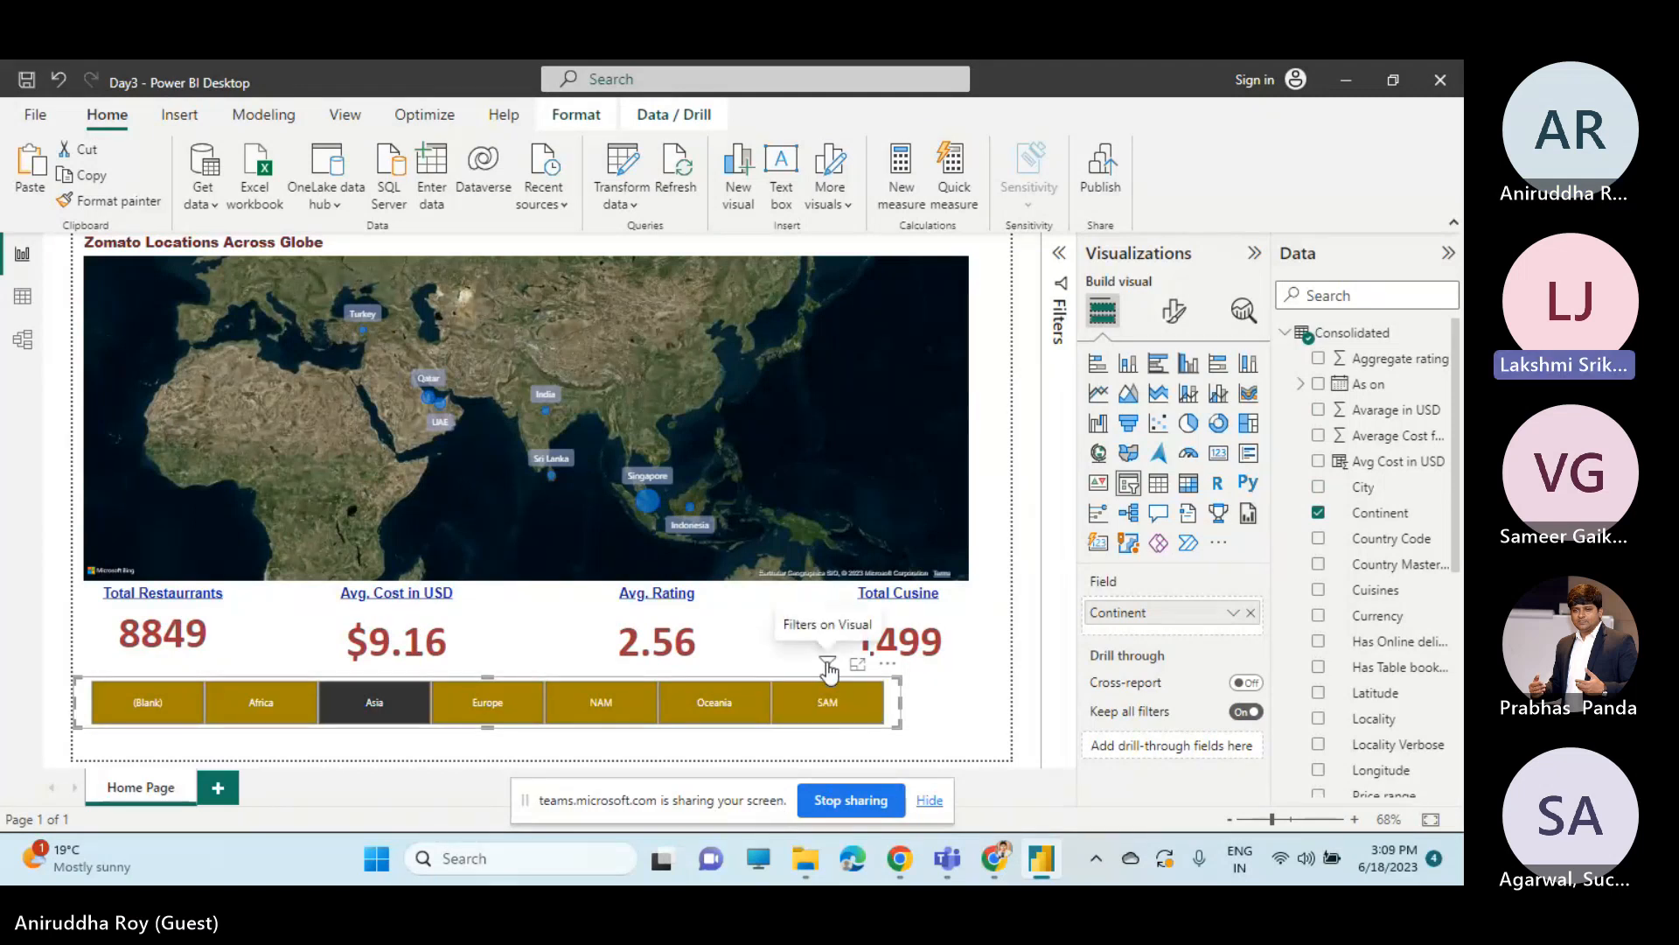
{"action": "mouse_move", "coordinate": [828, 671]}
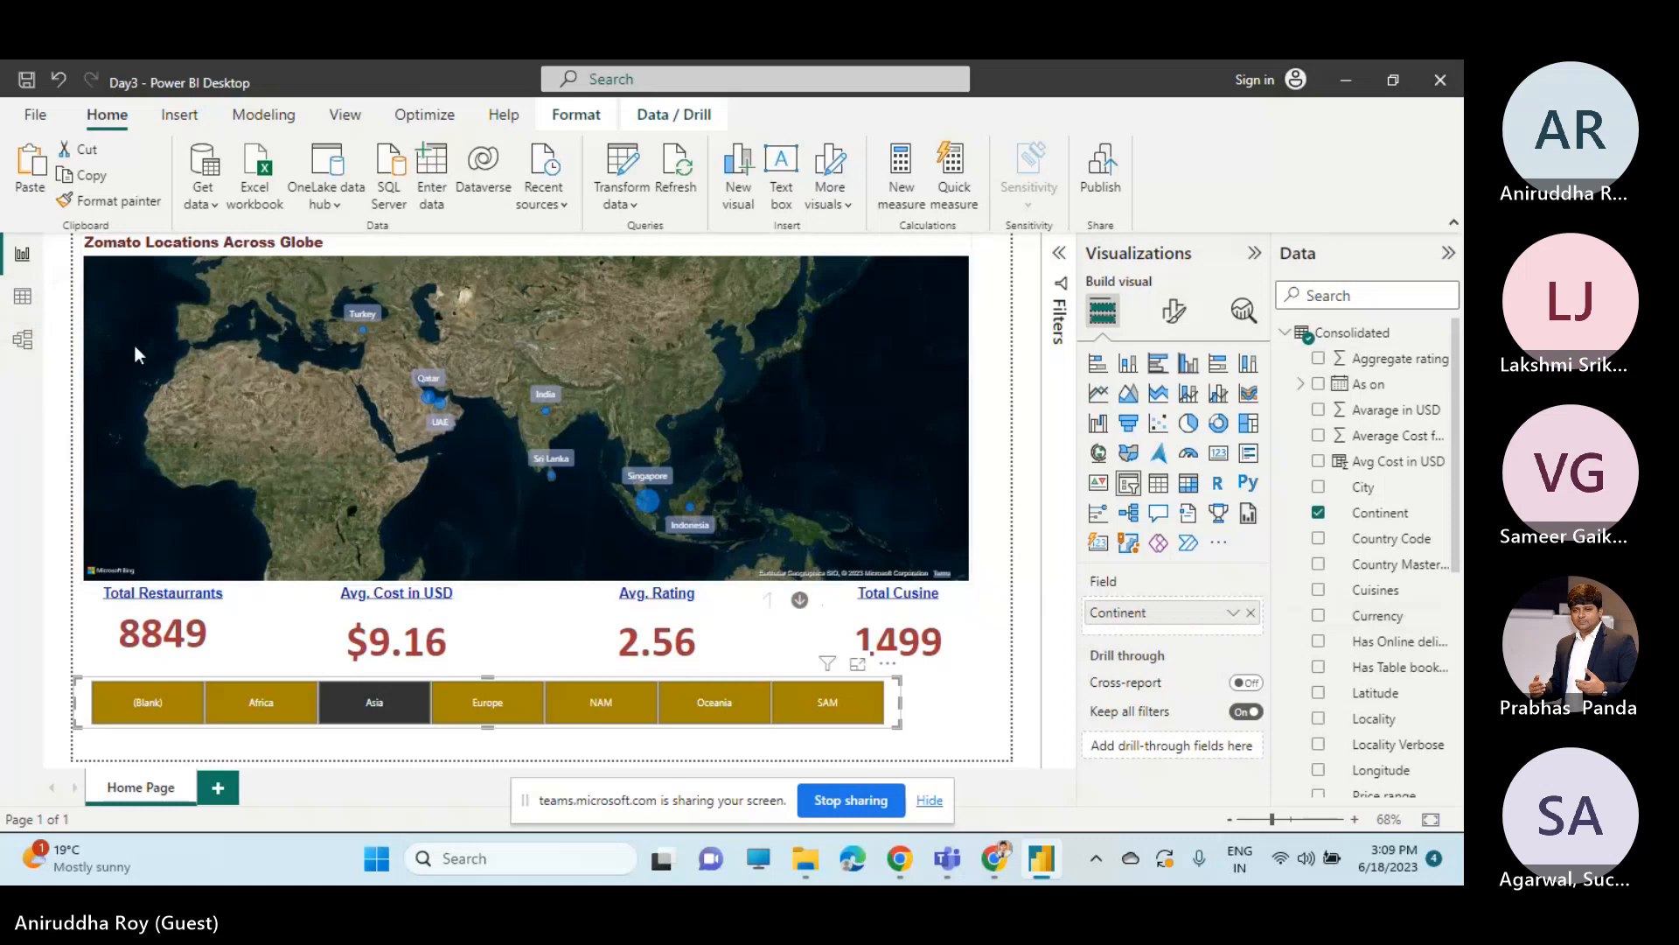
Inspect the distinct values of the Continent column in the Consolidated table, leaving all of them included.
{"action": "left_click", "coordinate": [23, 300]}
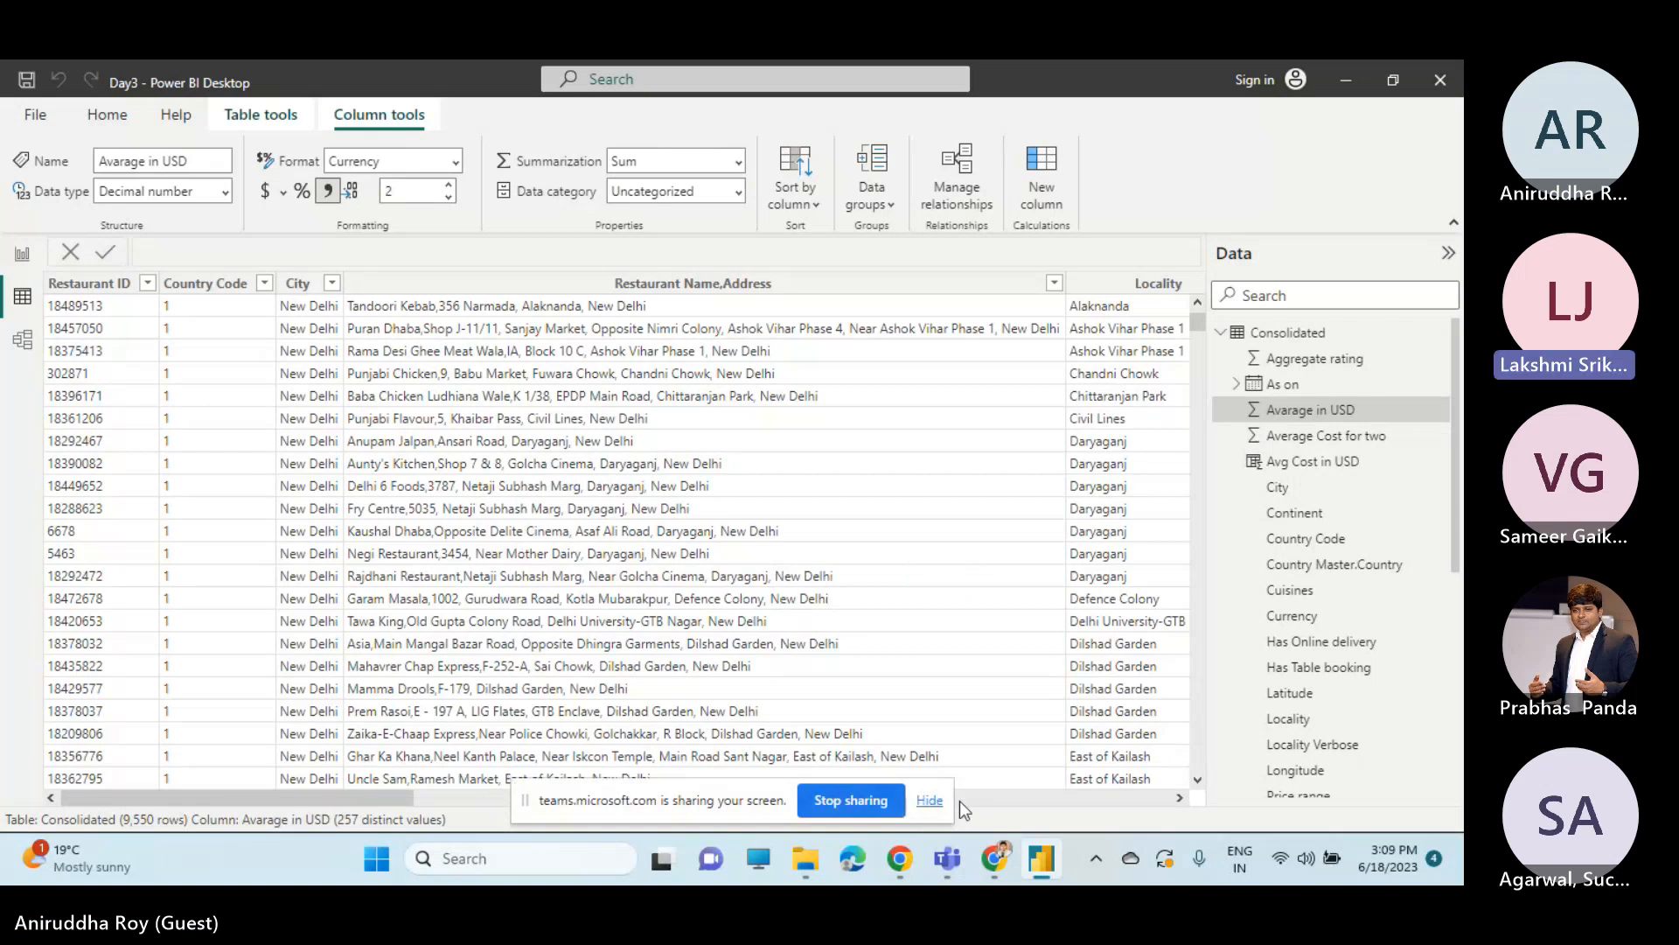
{"action": "left_click", "coordinate": [929, 800]}
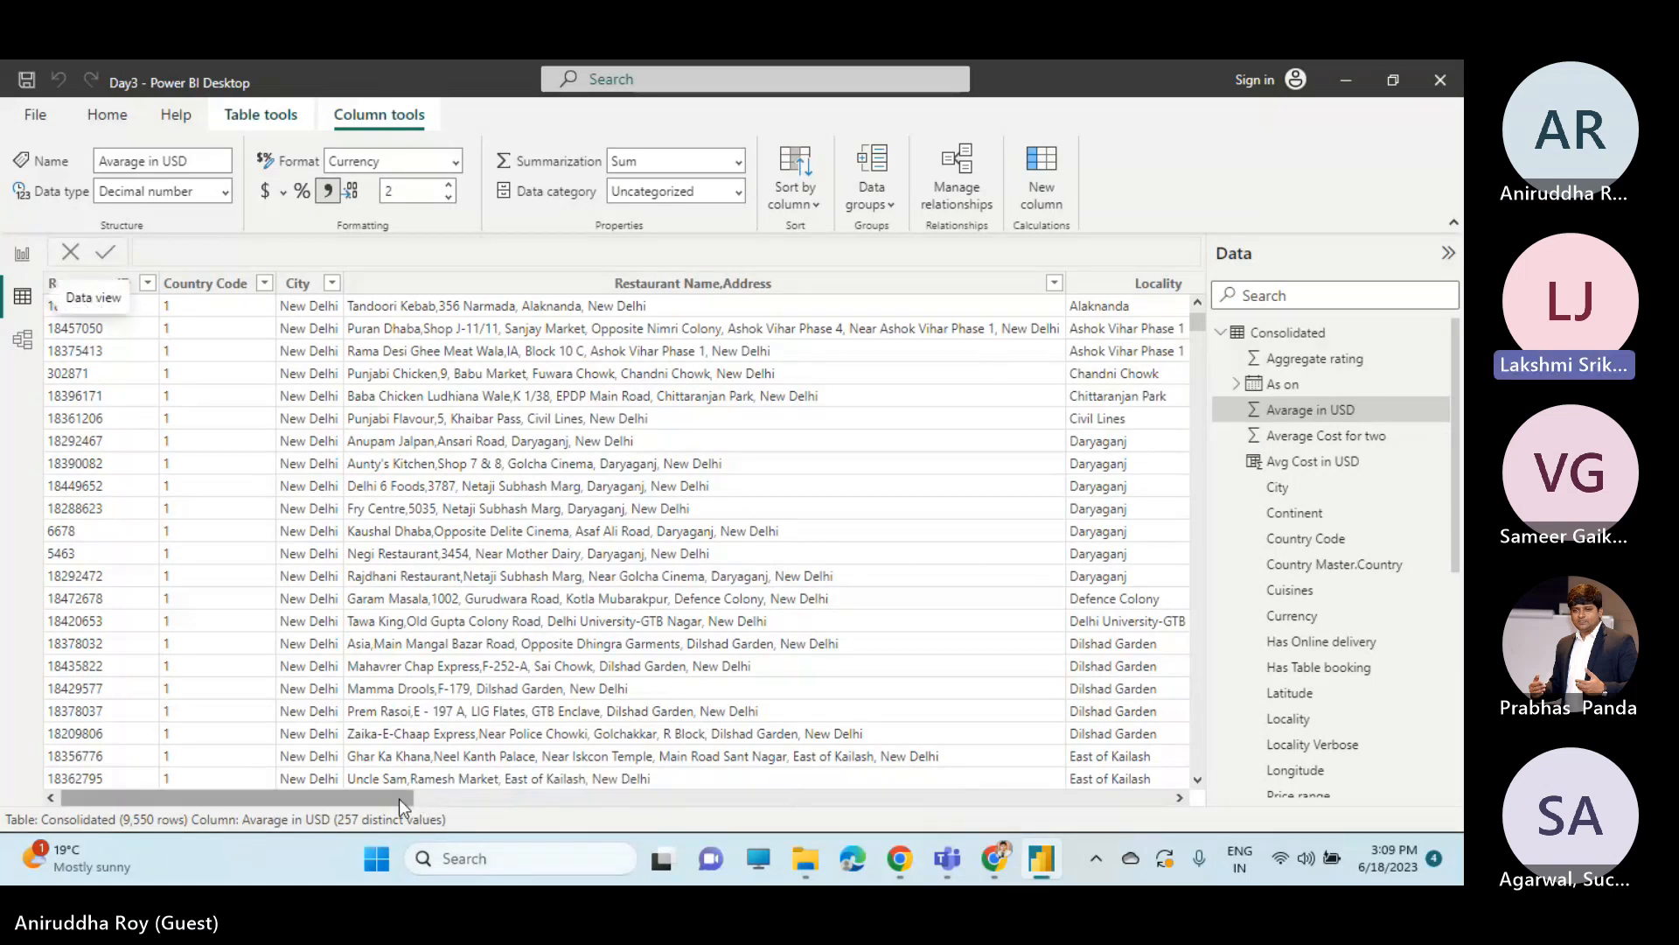
{"action": "left_click_drag", "start_coordinate": [392, 794], "coordinate": [906, 809]}
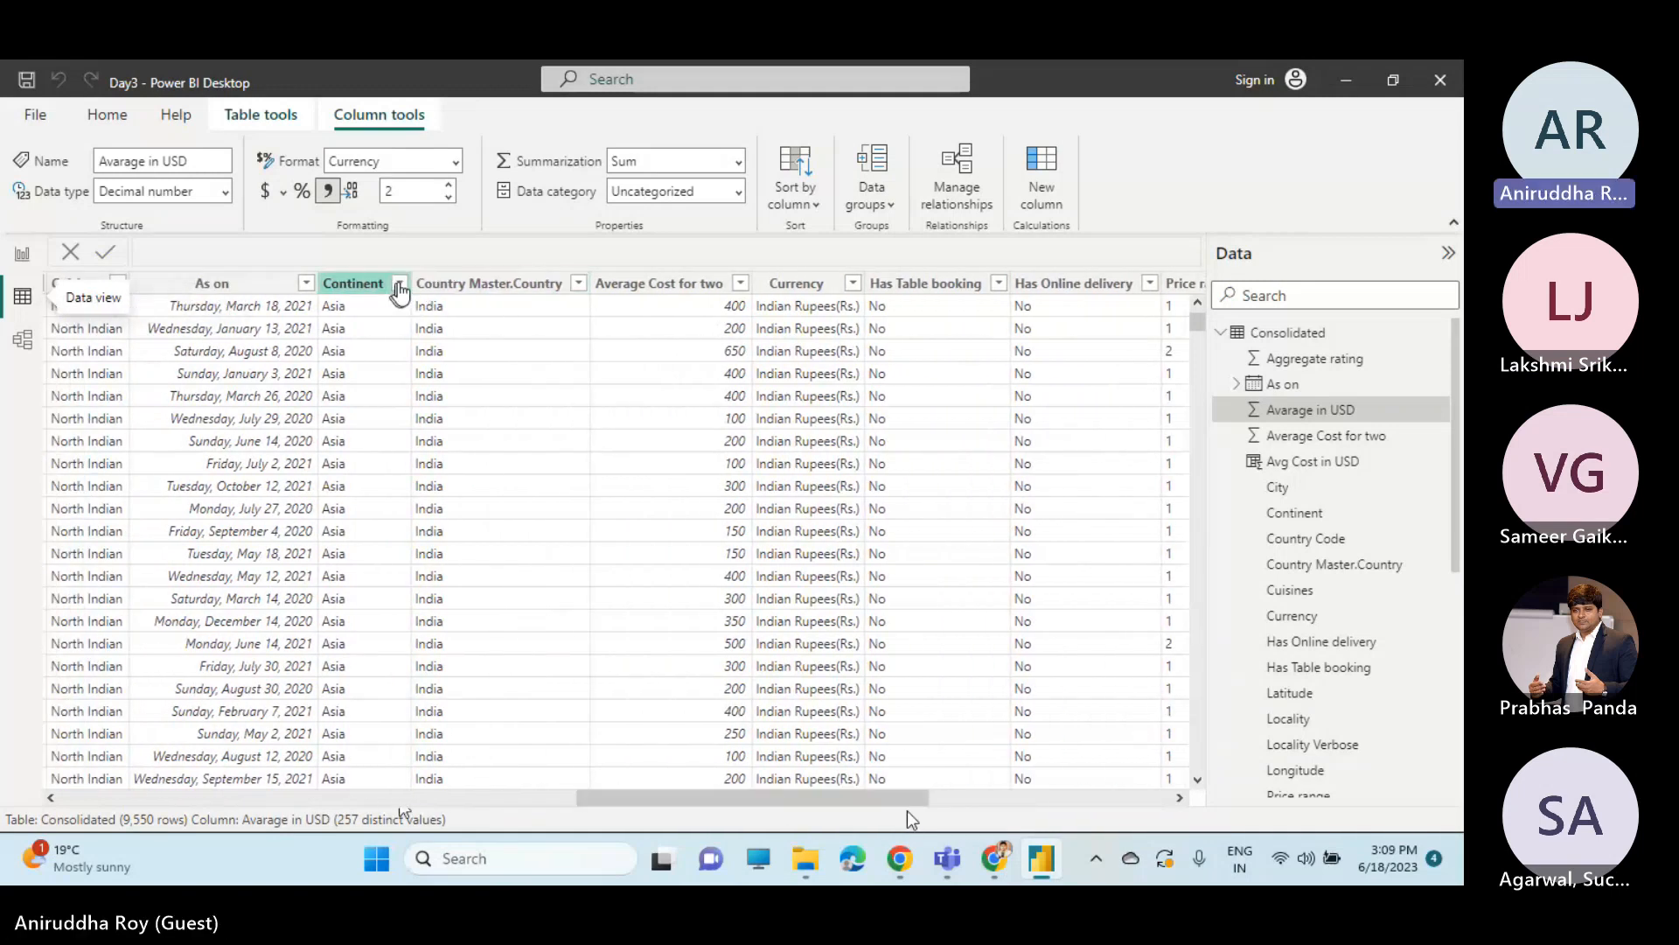
{"action": "left_click", "coordinate": [400, 285]}
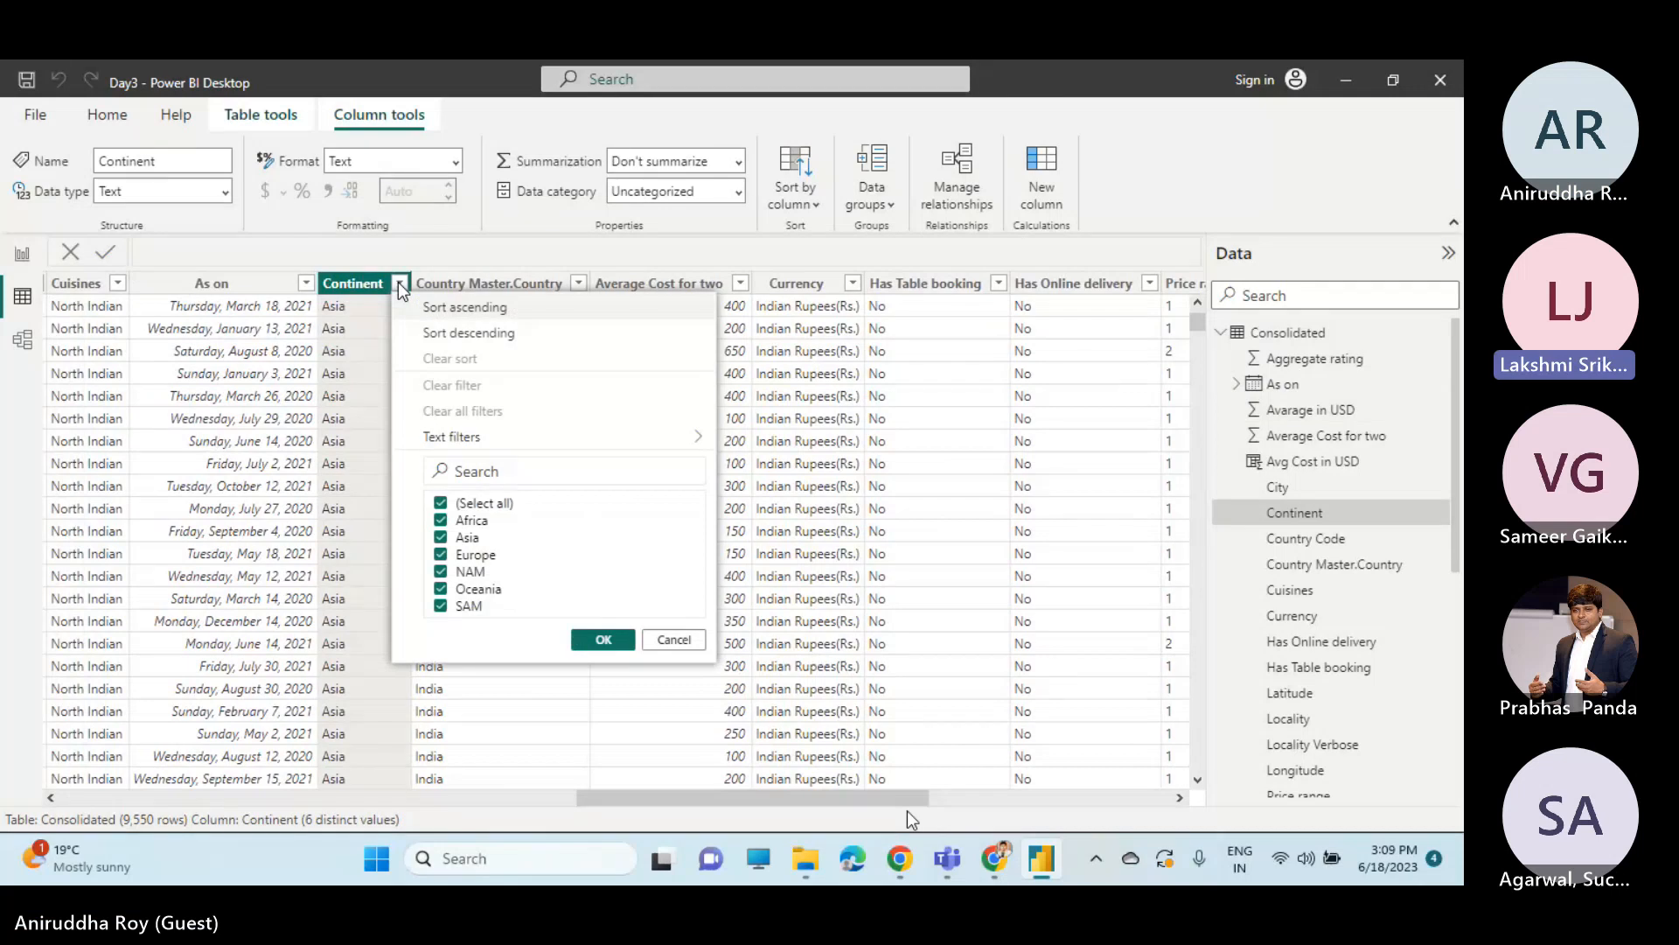
{"action": "left_click", "coordinate": [604, 641]}
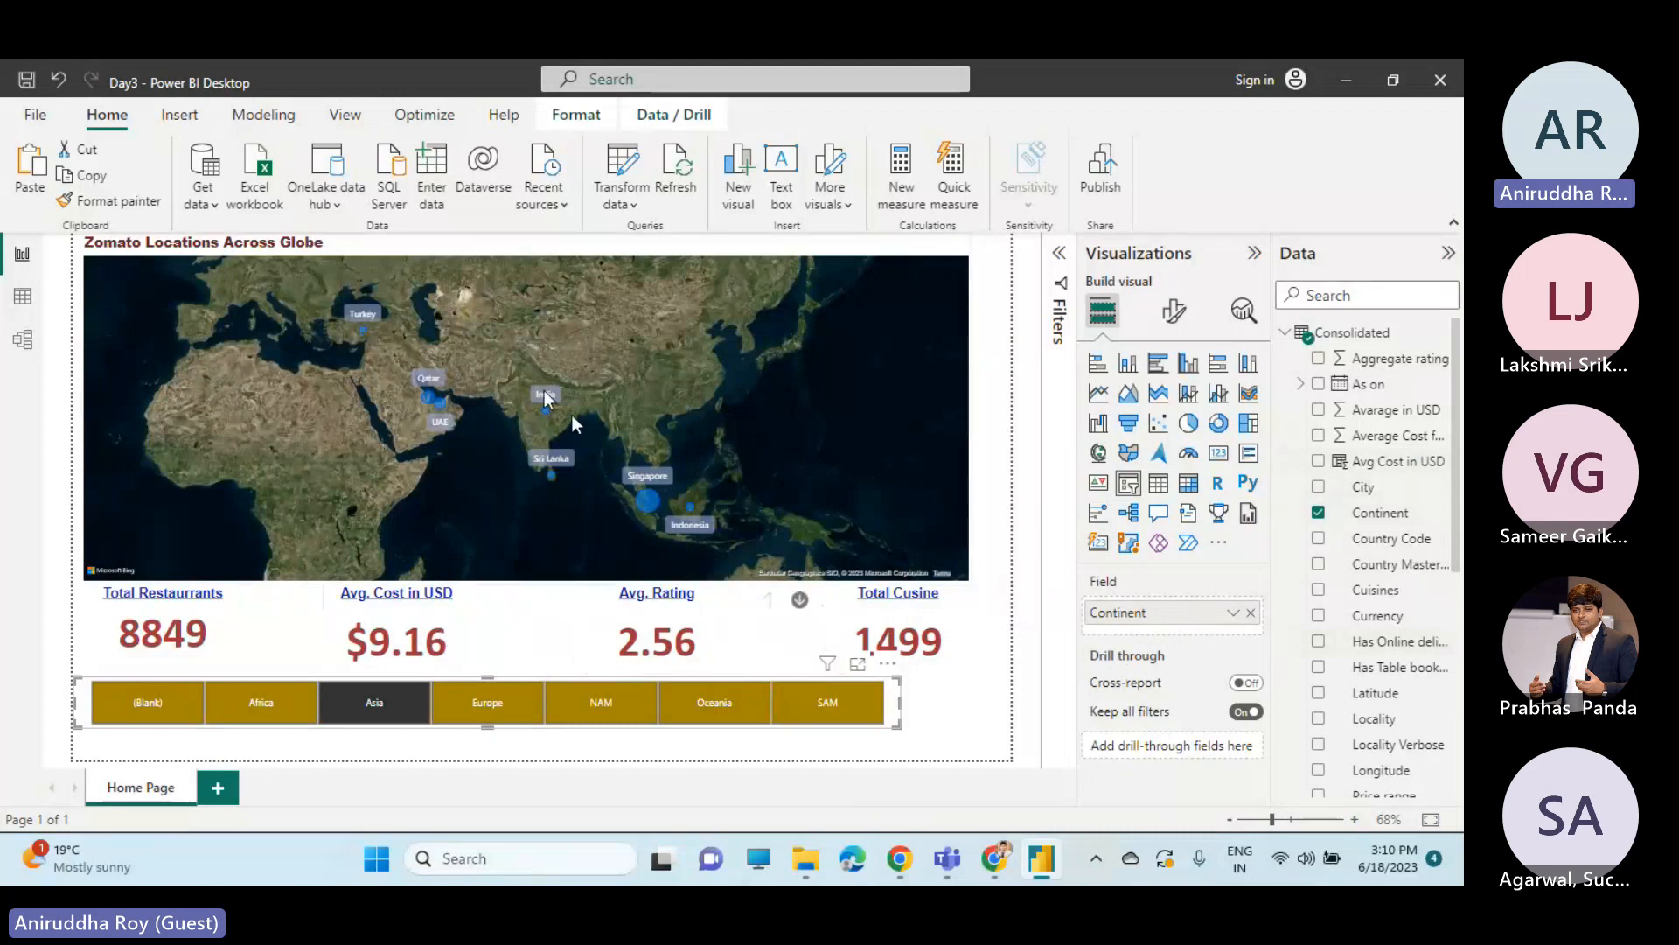
Filter the page to Europe with the Continent slicer and open the locations map's style settings.
{"action": "left_click", "coordinate": [539, 521]}
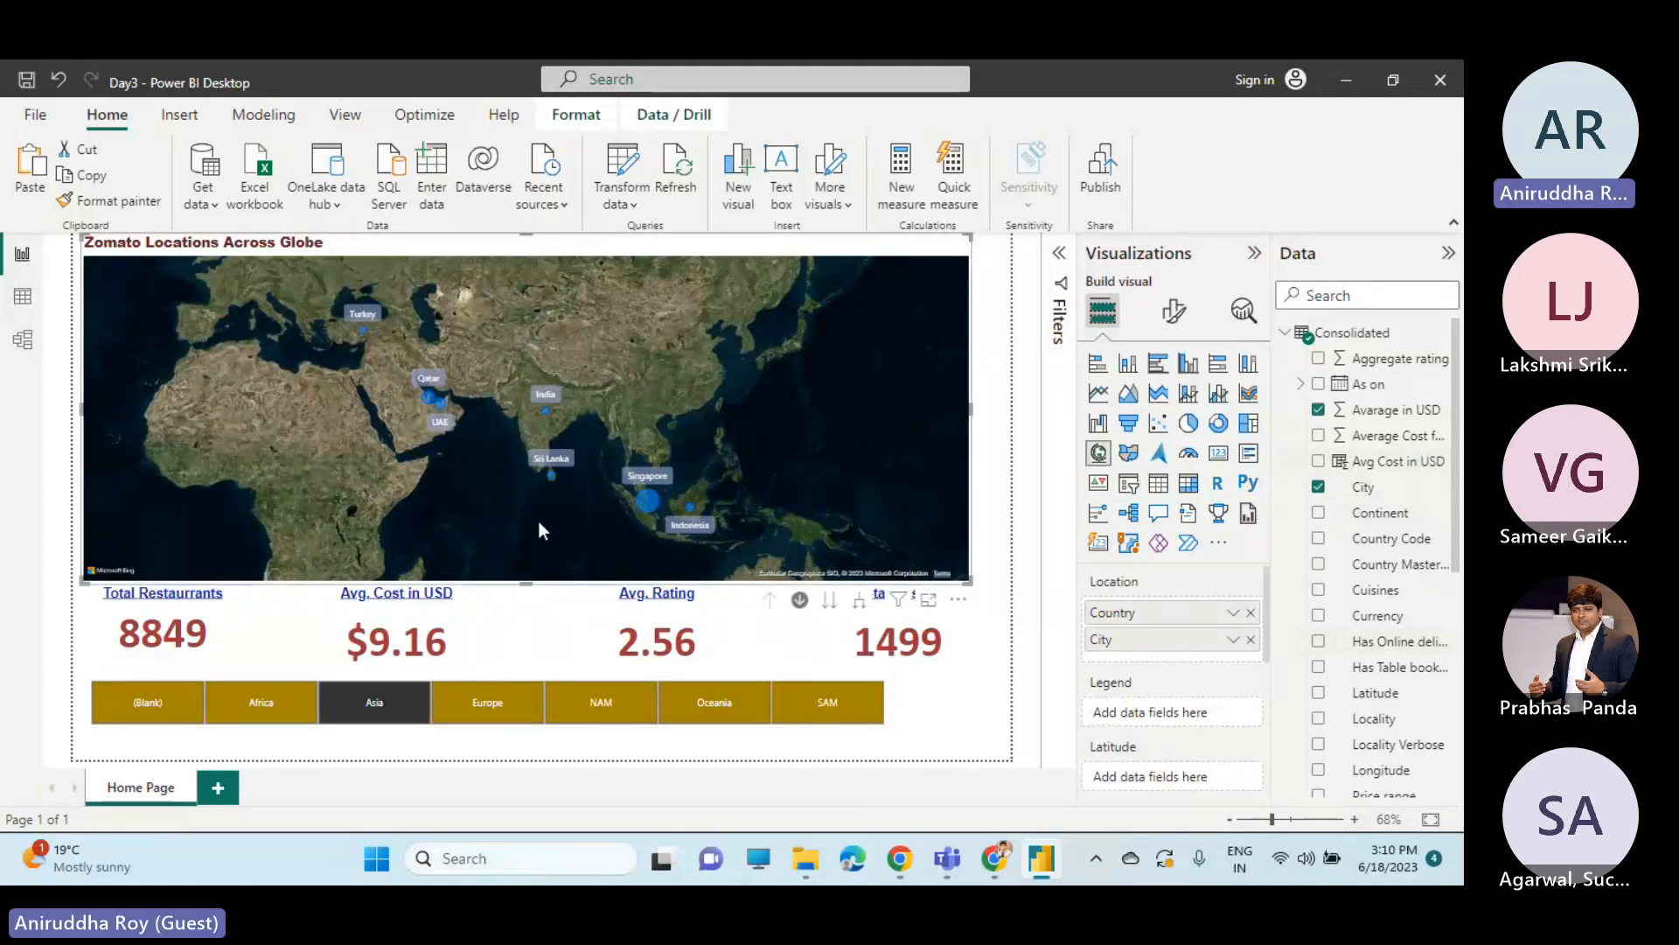
{"action": "left_click", "coordinate": [495, 707]}
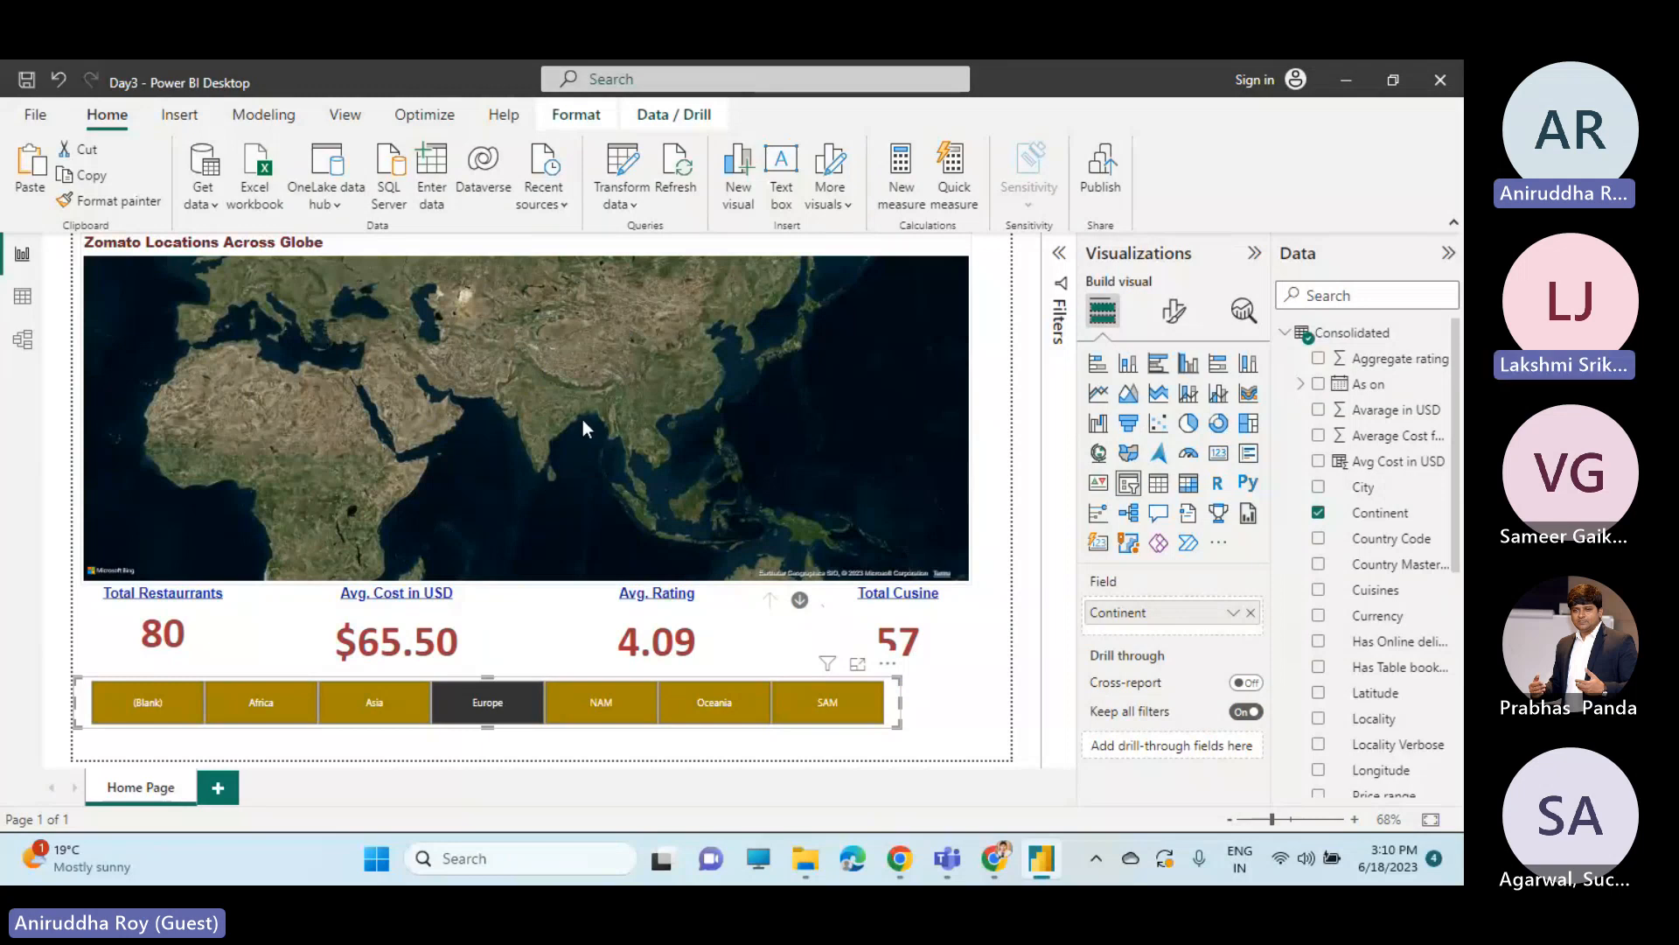
{"action": "left_click", "coordinate": [558, 381]}
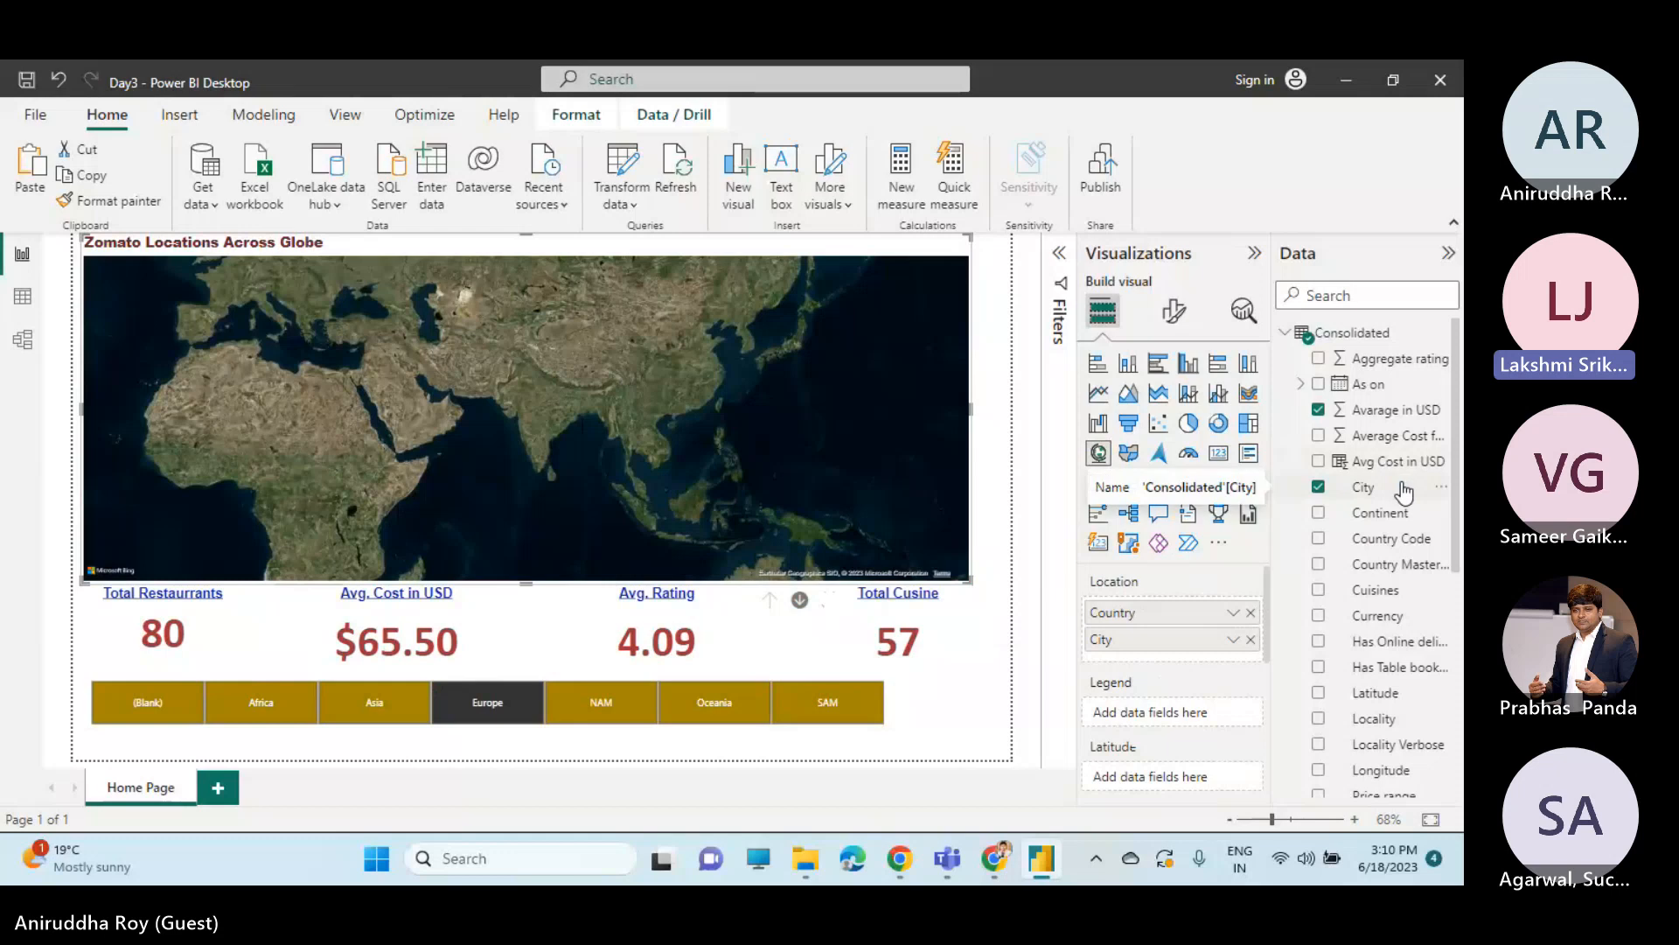
{"action": "left_click", "coordinate": [1173, 317]}
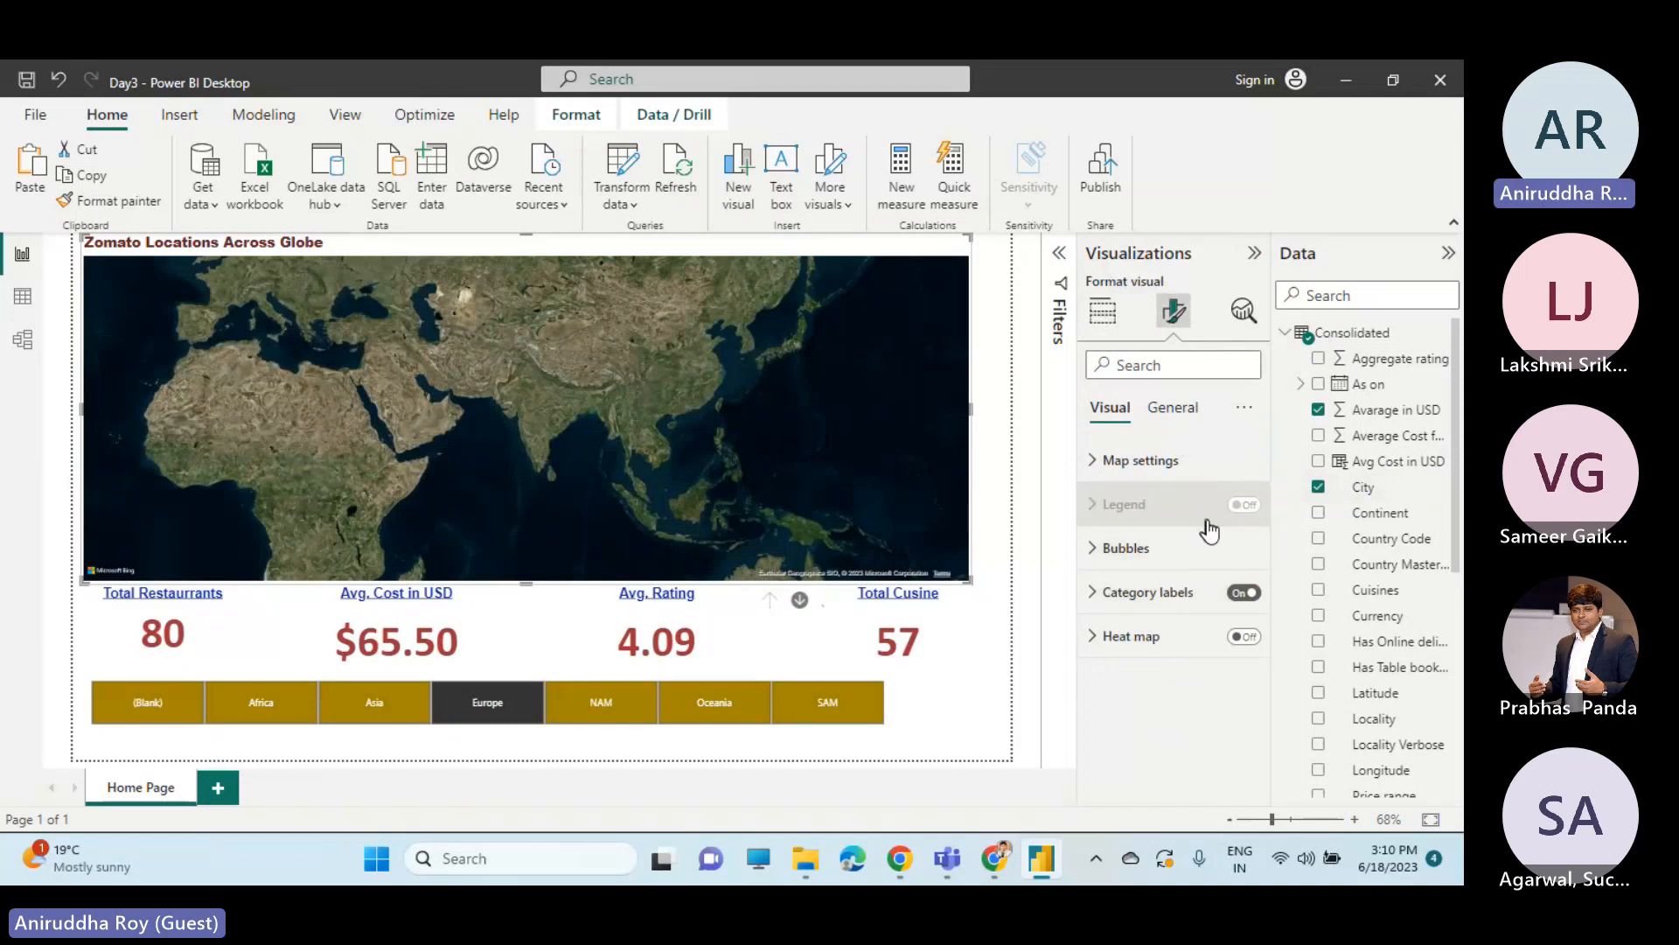
{"action": "left_click", "coordinate": [1153, 464]}
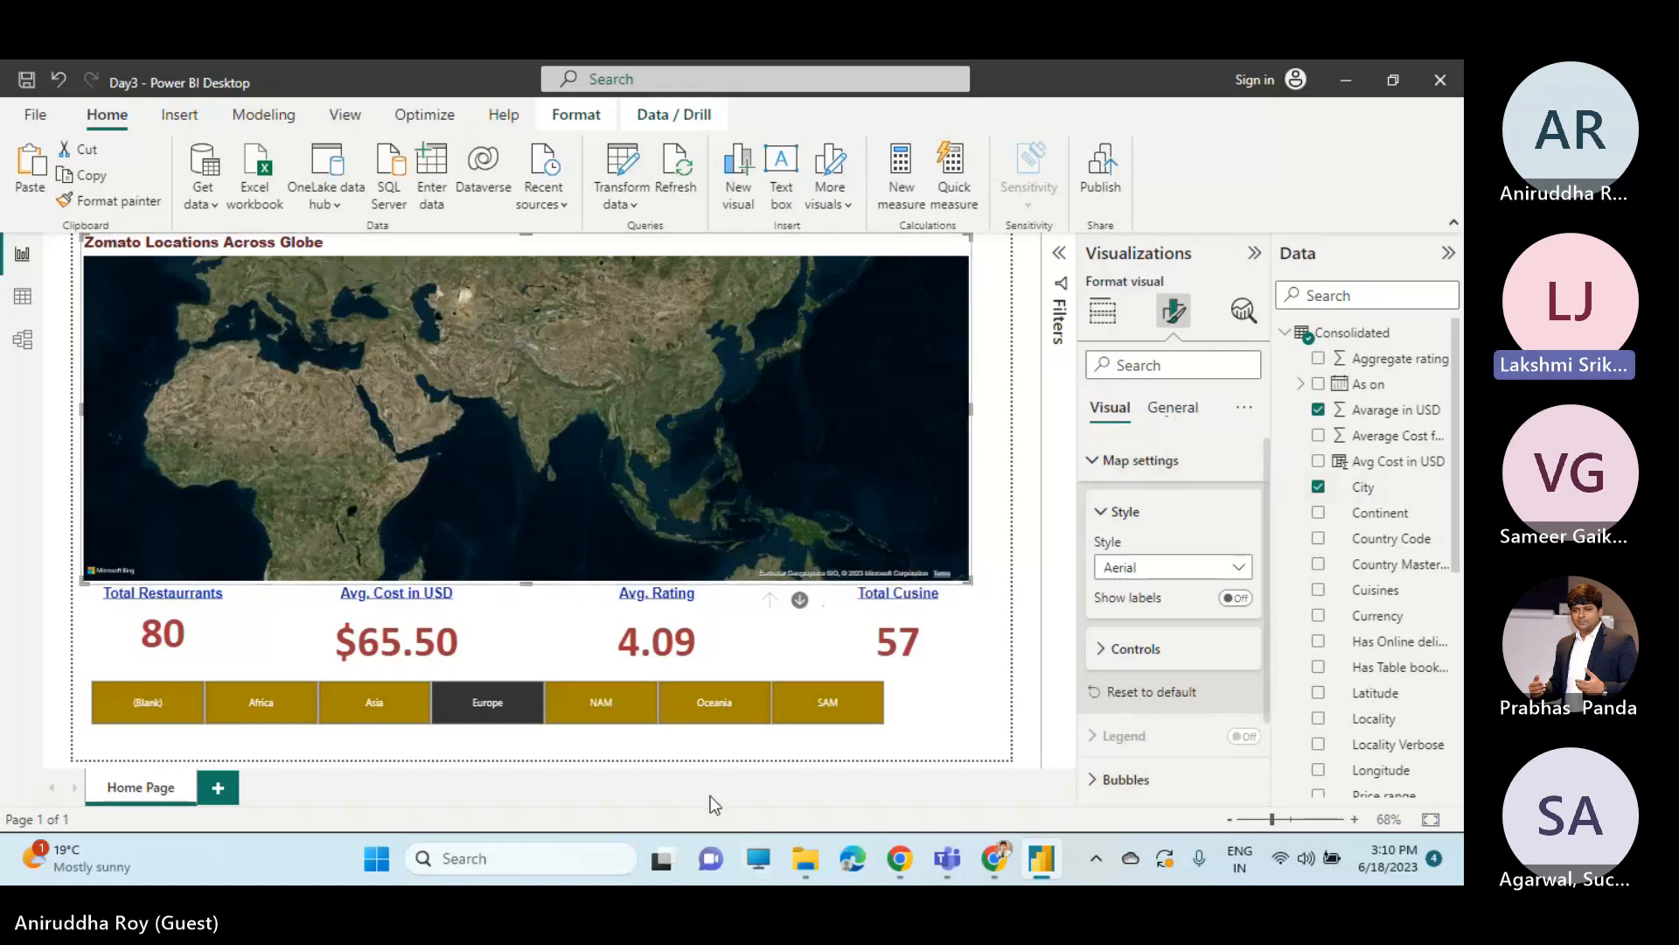
{"action": "key", "text": "alt+Tab"}
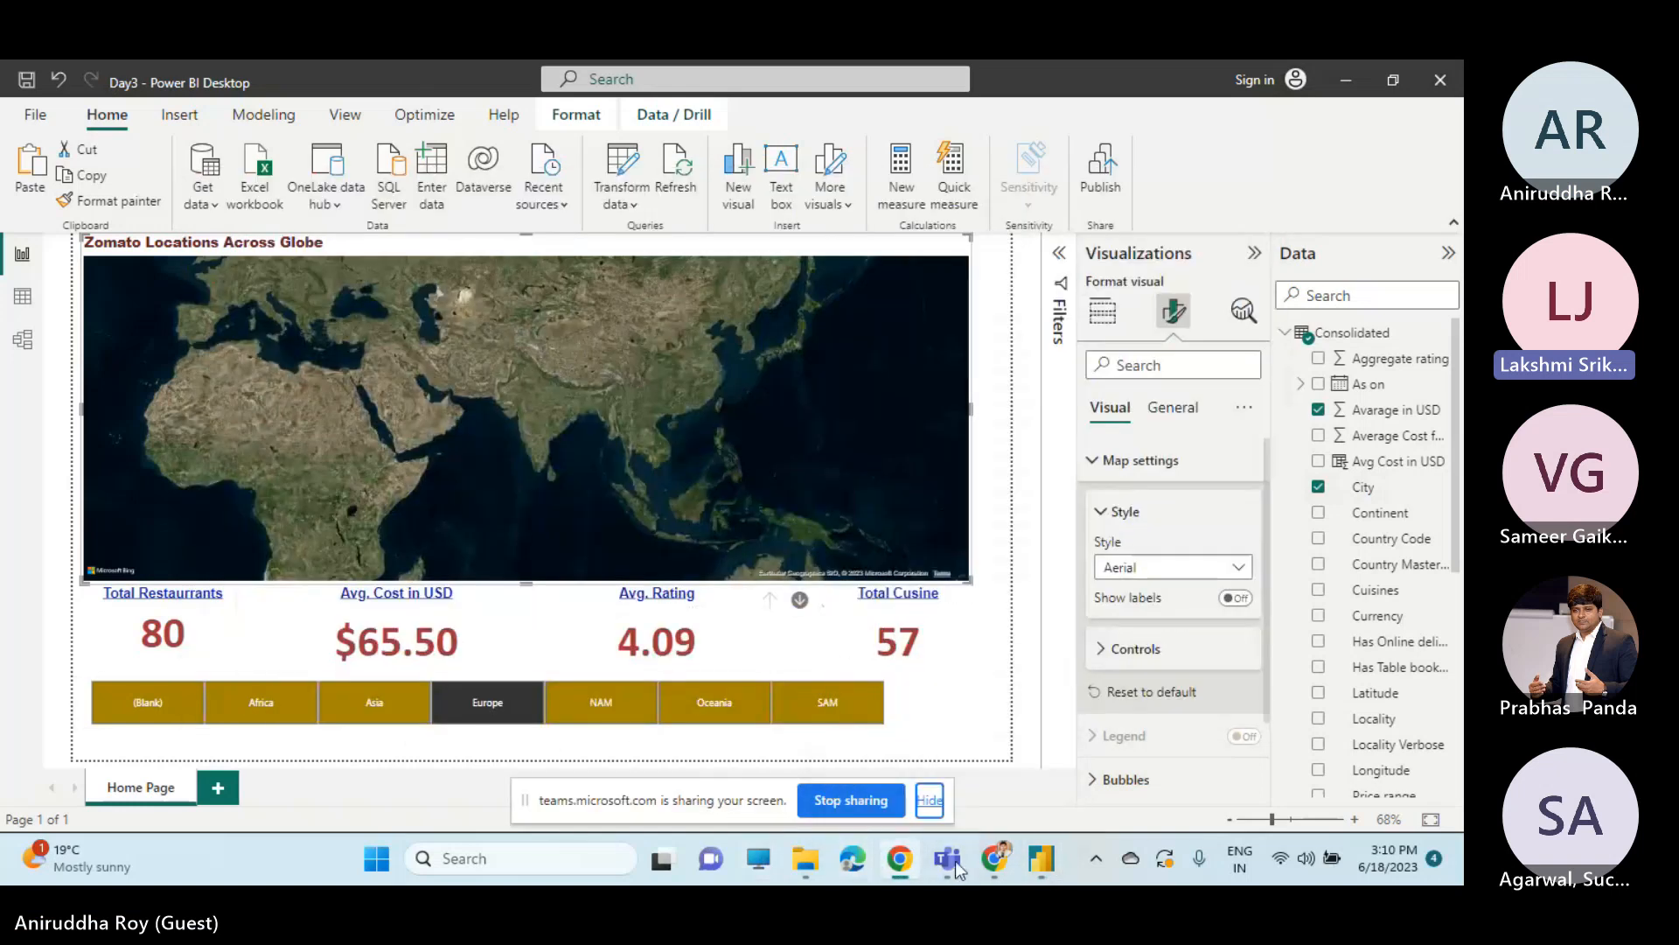
{"action": "mouse_move", "coordinate": [991, 864]}
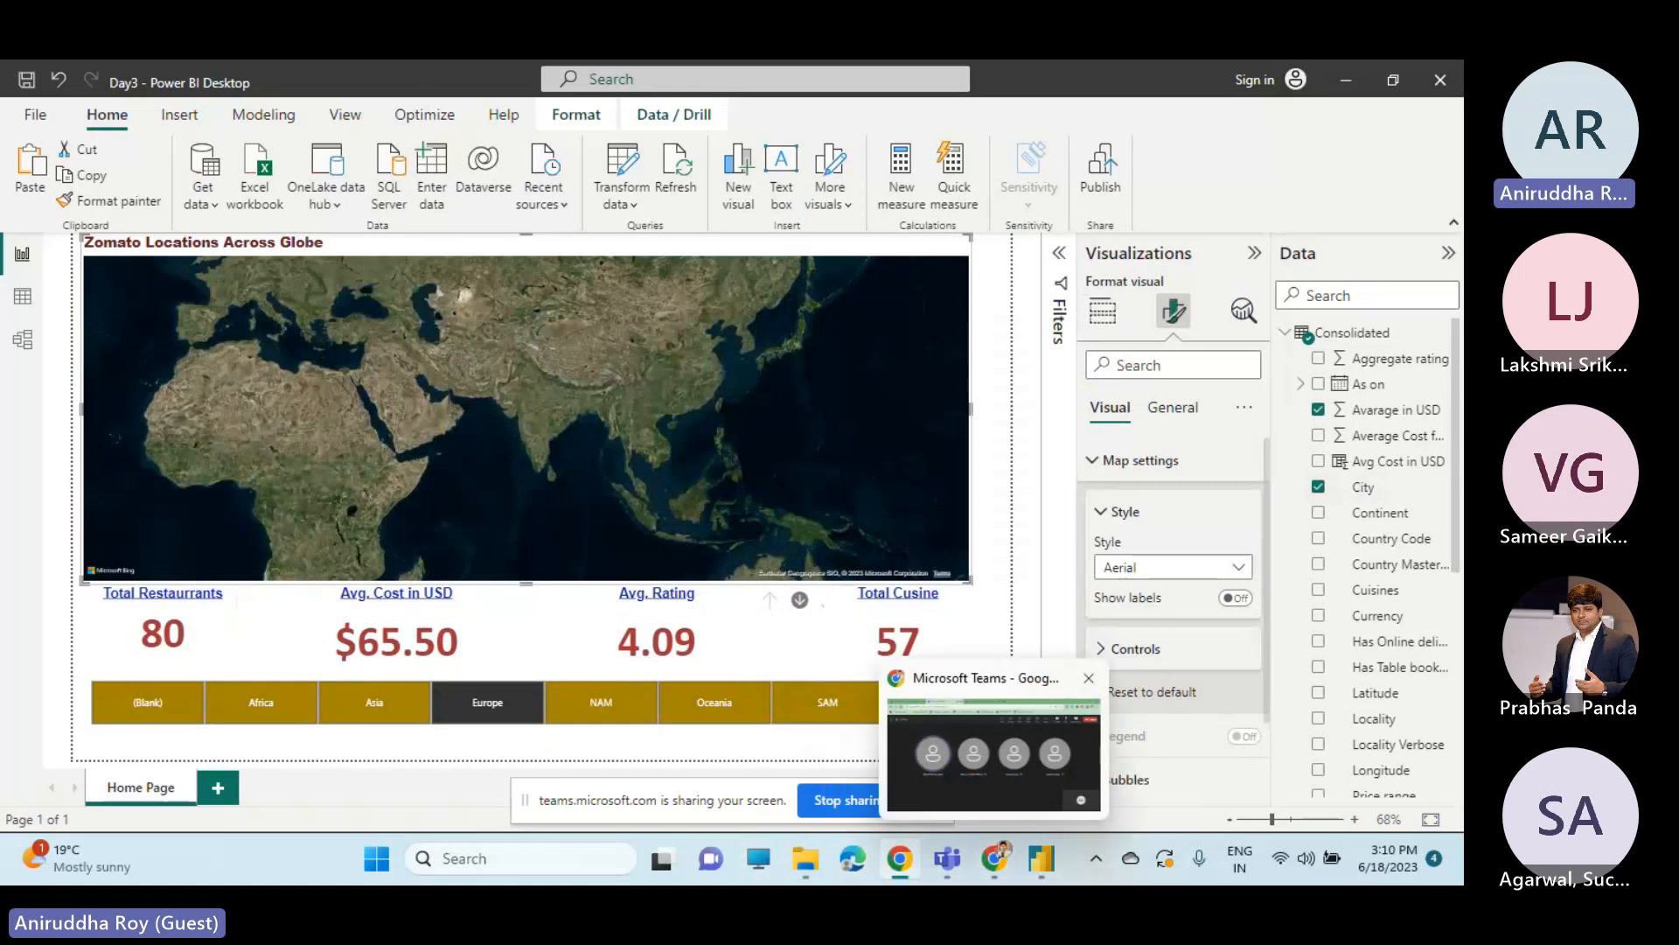
{"action": "left_click", "coordinate": [993, 799]}
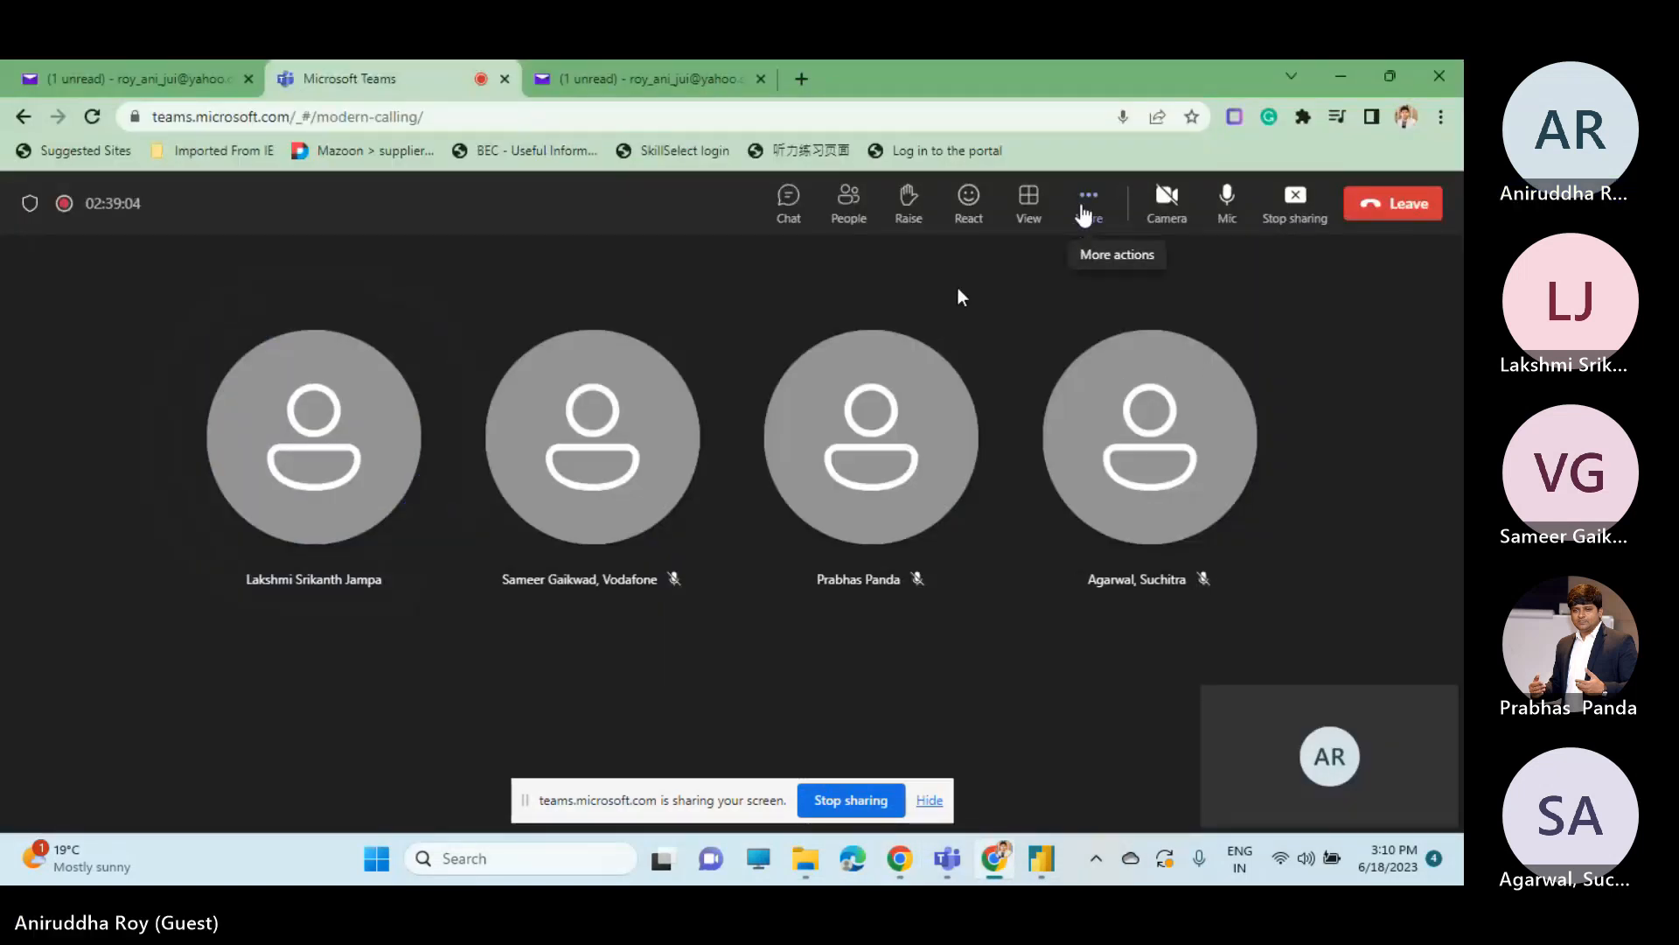
{"action": "left_click", "coordinate": [1085, 209]}
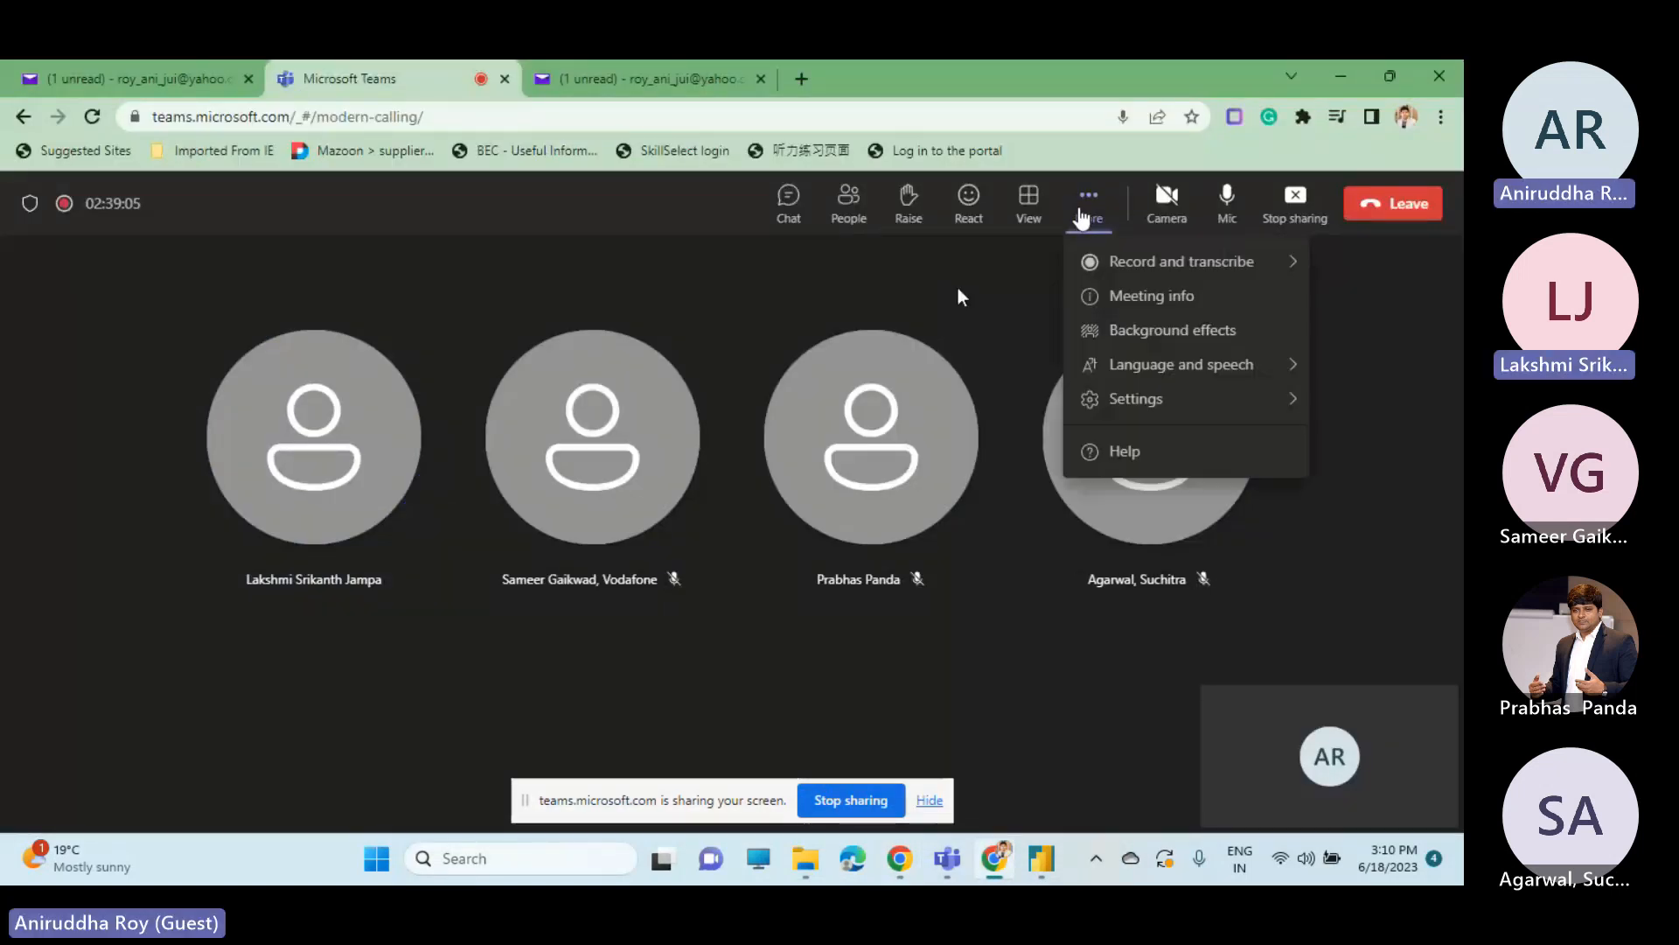
{"action": "left_click", "coordinate": [1030, 299]}
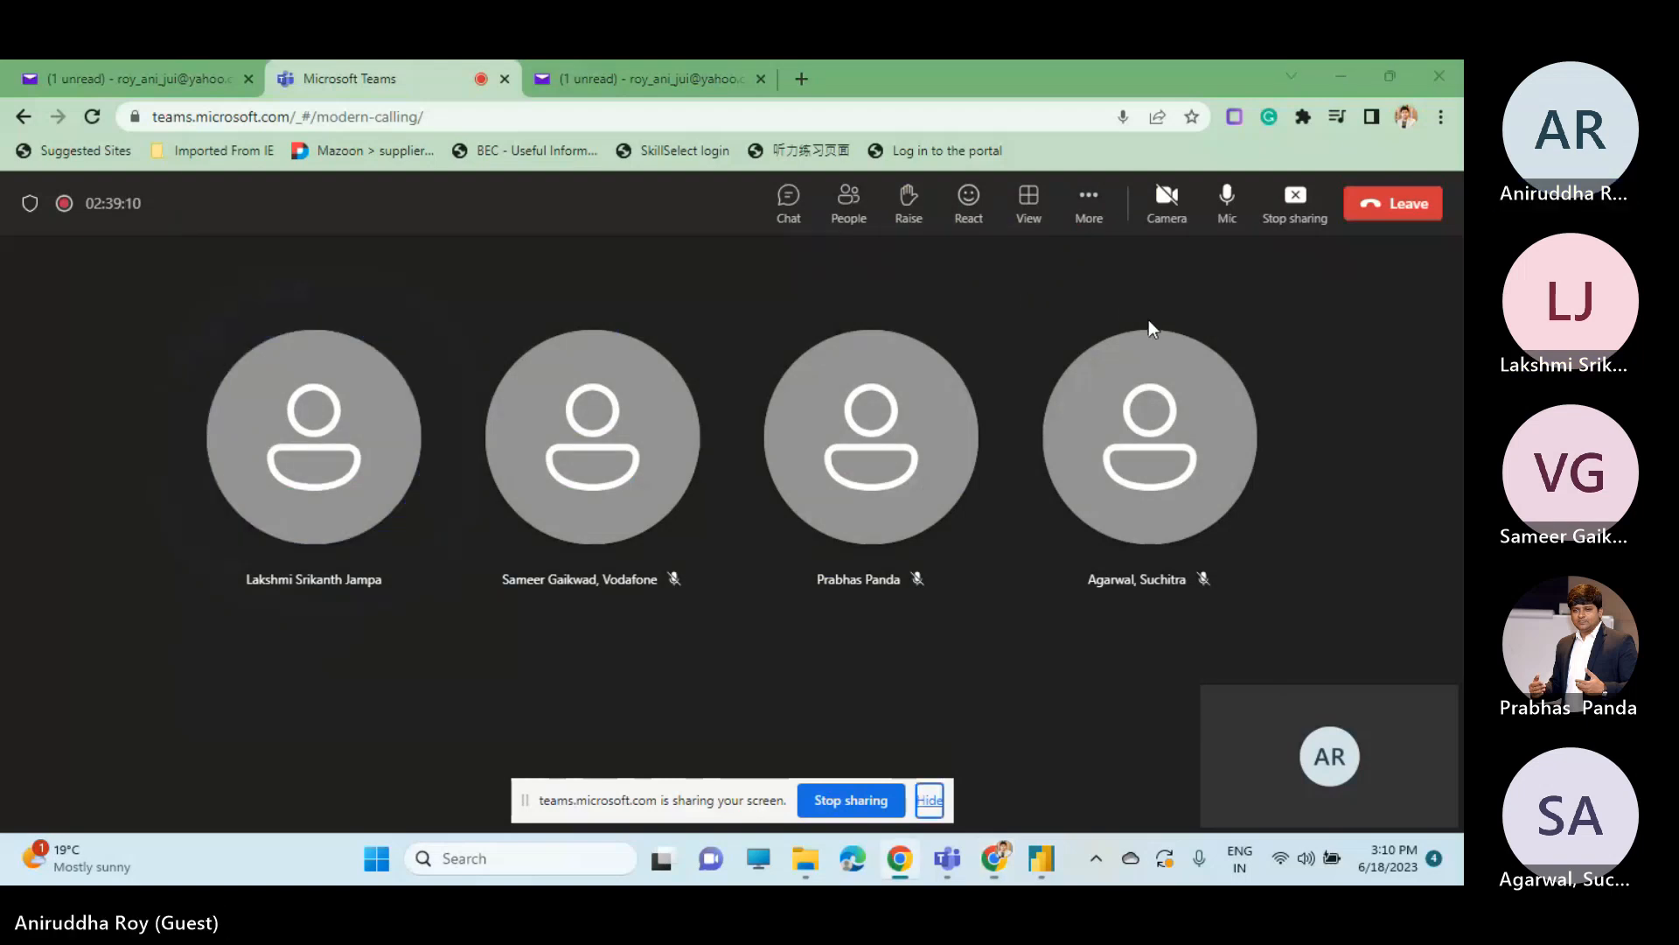
{"action": "left_click", "coordinate": [1043, 860]}
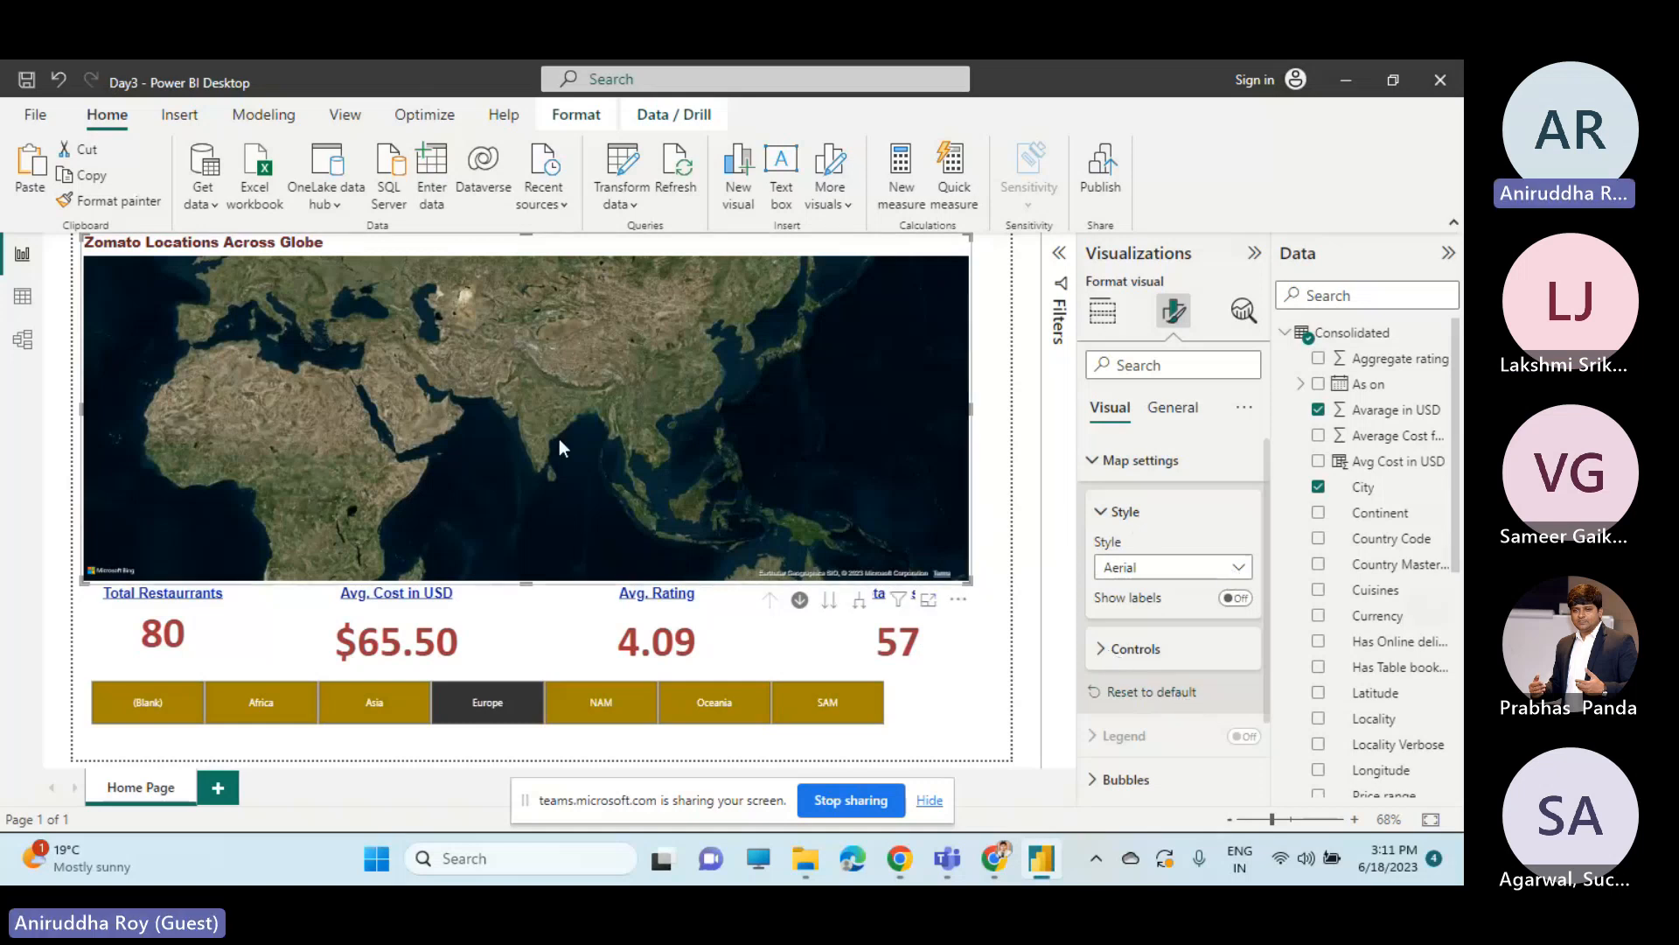
Replace the Country and City location fields of the Zomato Locations Across Globe map with Continent.
{"action": "left_click", "coordinate": [513, 599]}
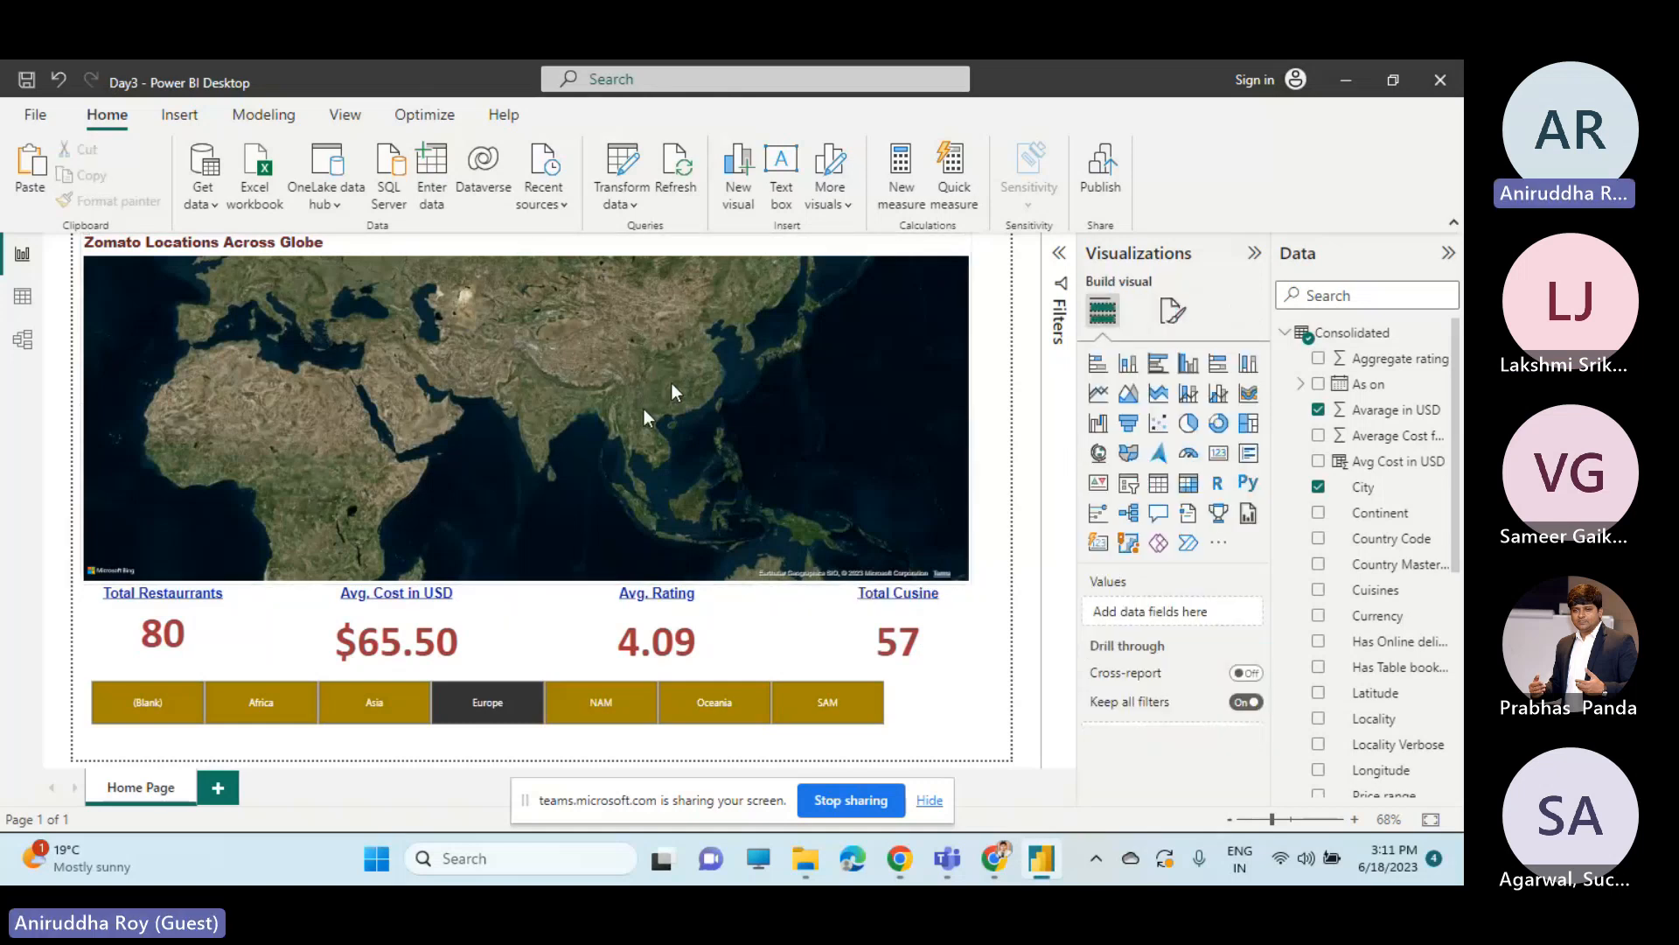
{"action": "left_click", "coordinate": [887, 472]}
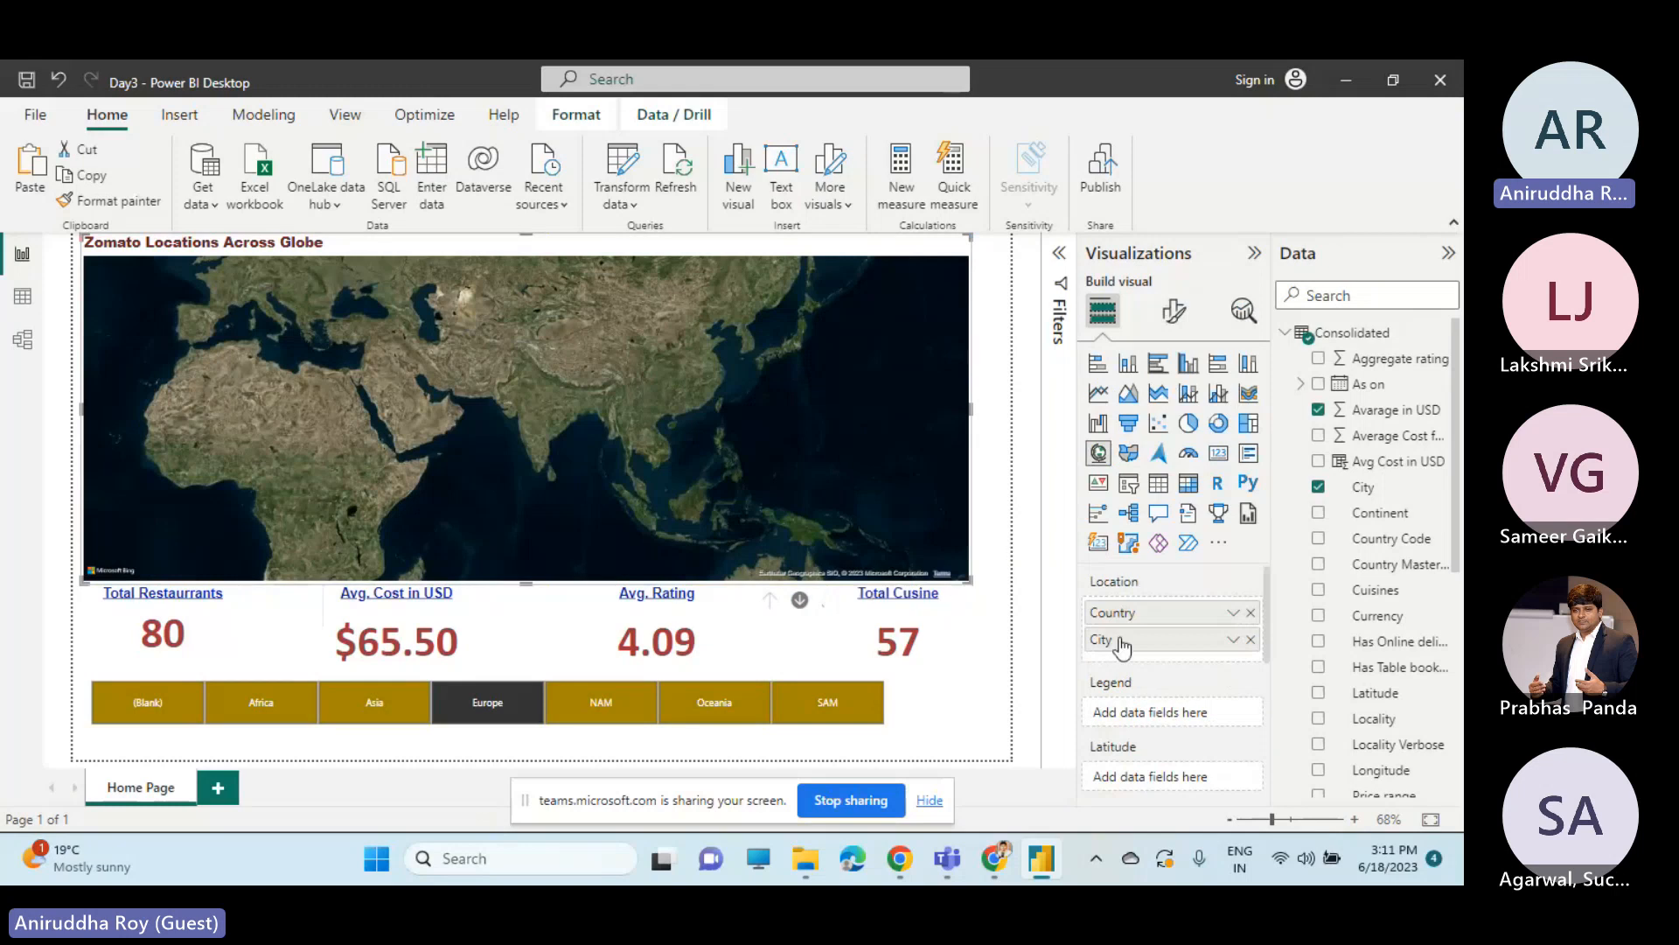
{"action": "left_click", "coordinate": [1252, 614]}
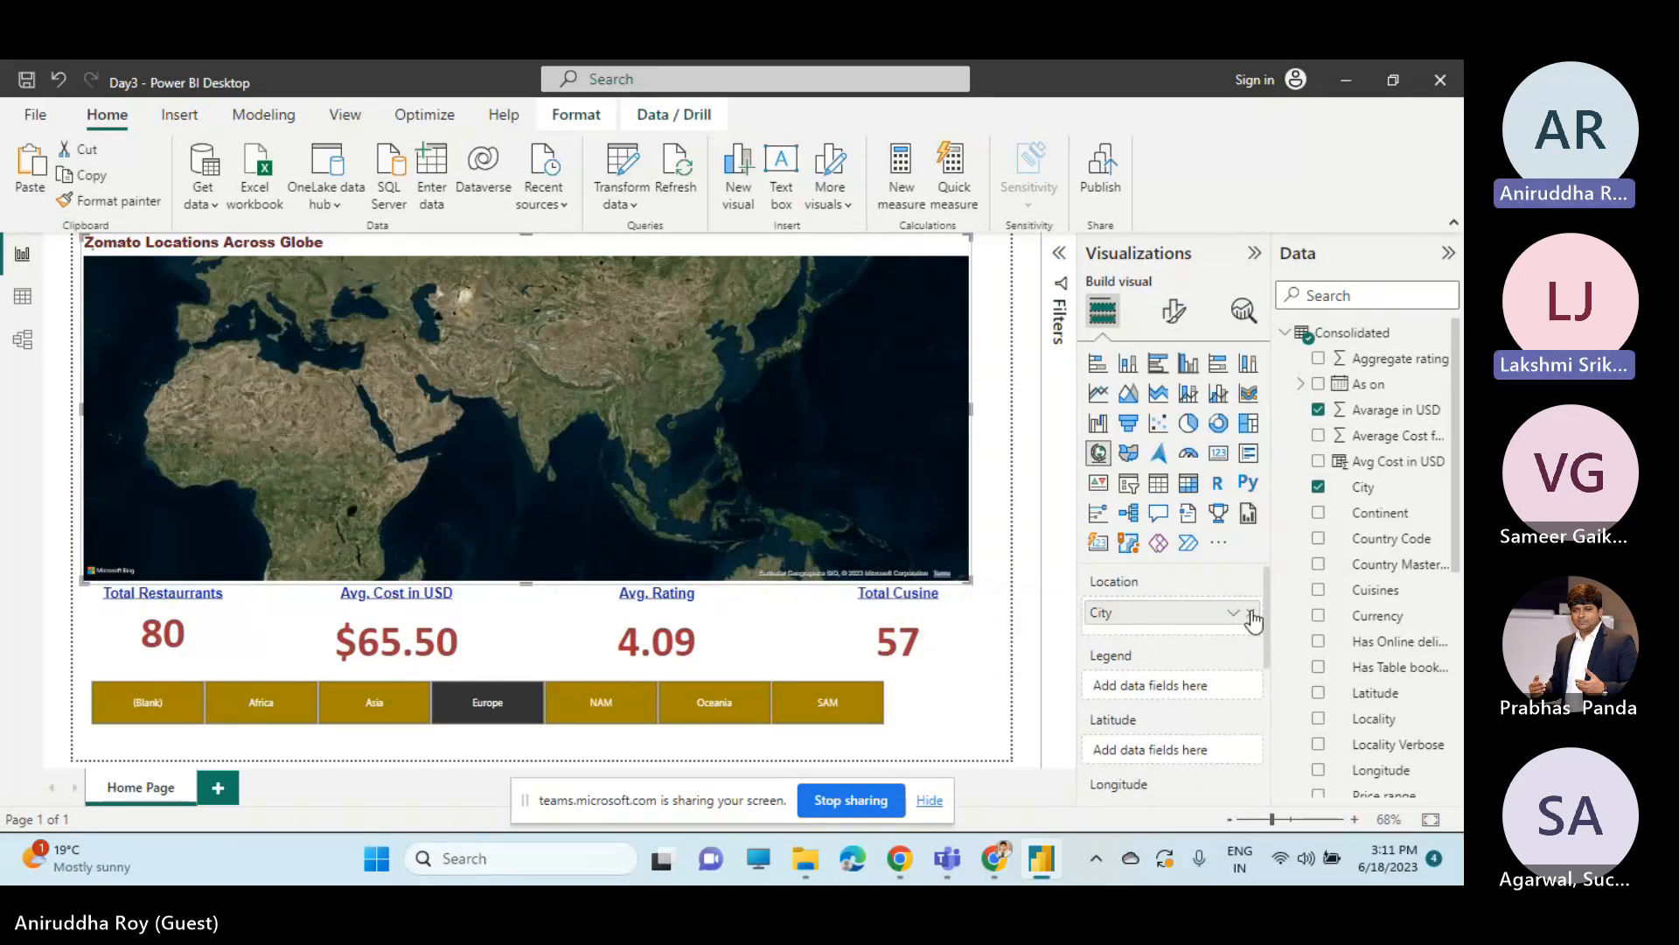
{"action": "left_click", "coordinate": [1251, 614]}
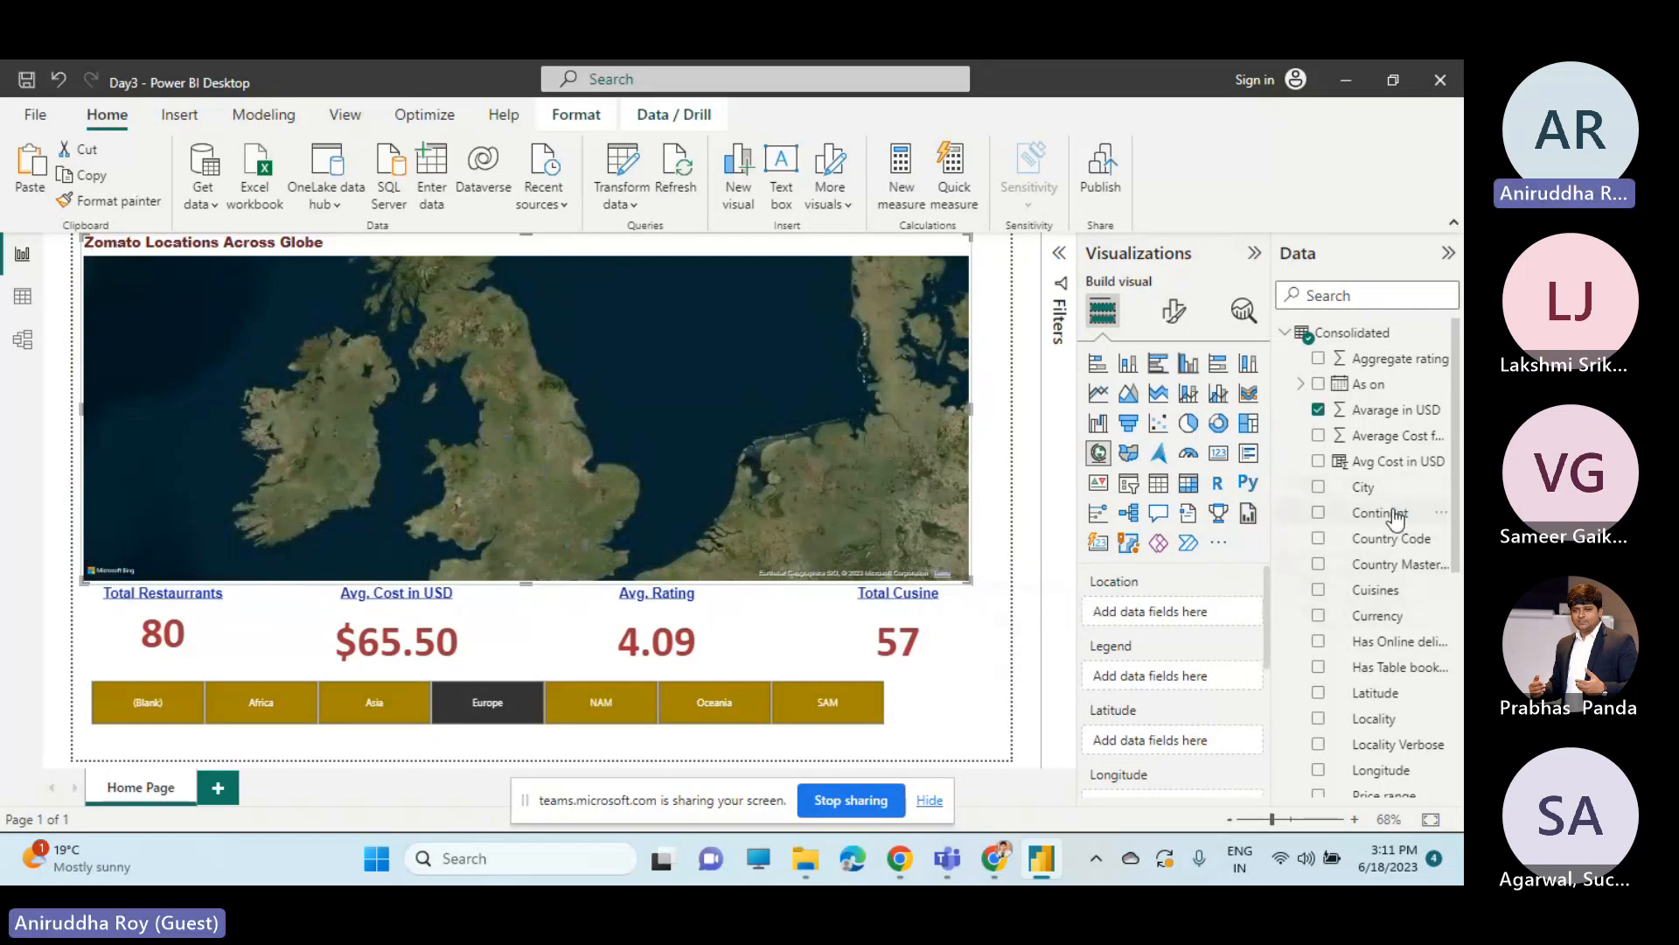
{"action": "left_click_drag", "start_coordinate": [1396, 517], "coordinate": [1195, 622]}
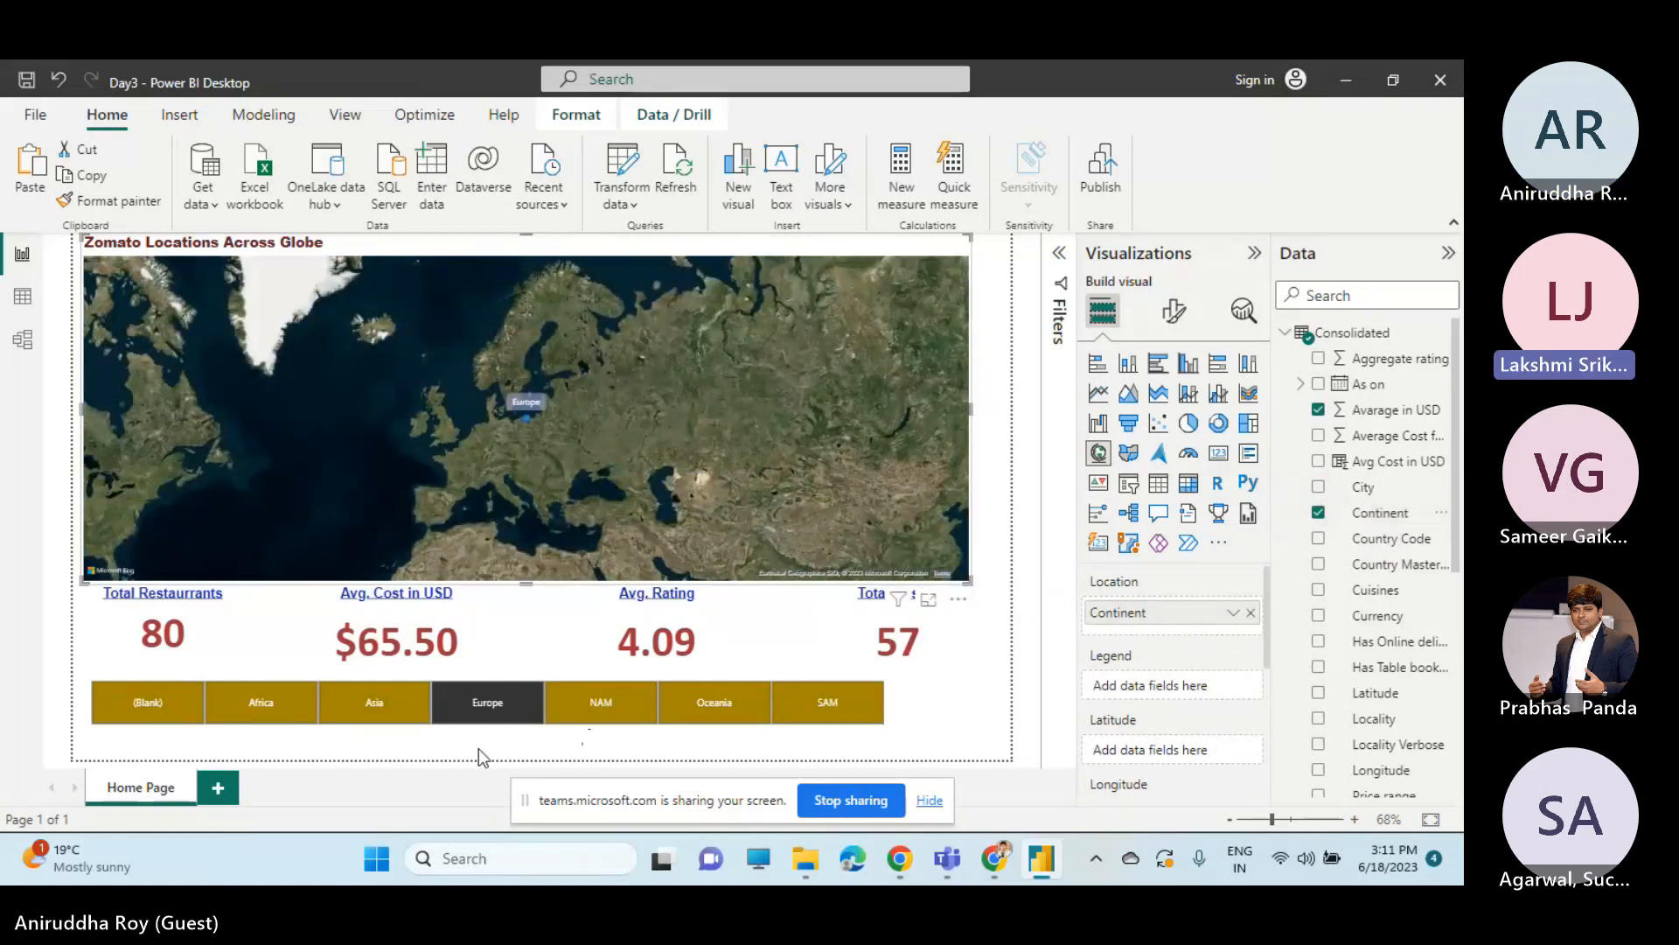
Test the continent-level map by switching the Continent slicer to Asia, NAM, Oceania, SAM and back to NAM.
{"action": "left_click", "coordinate": [378, 704]}
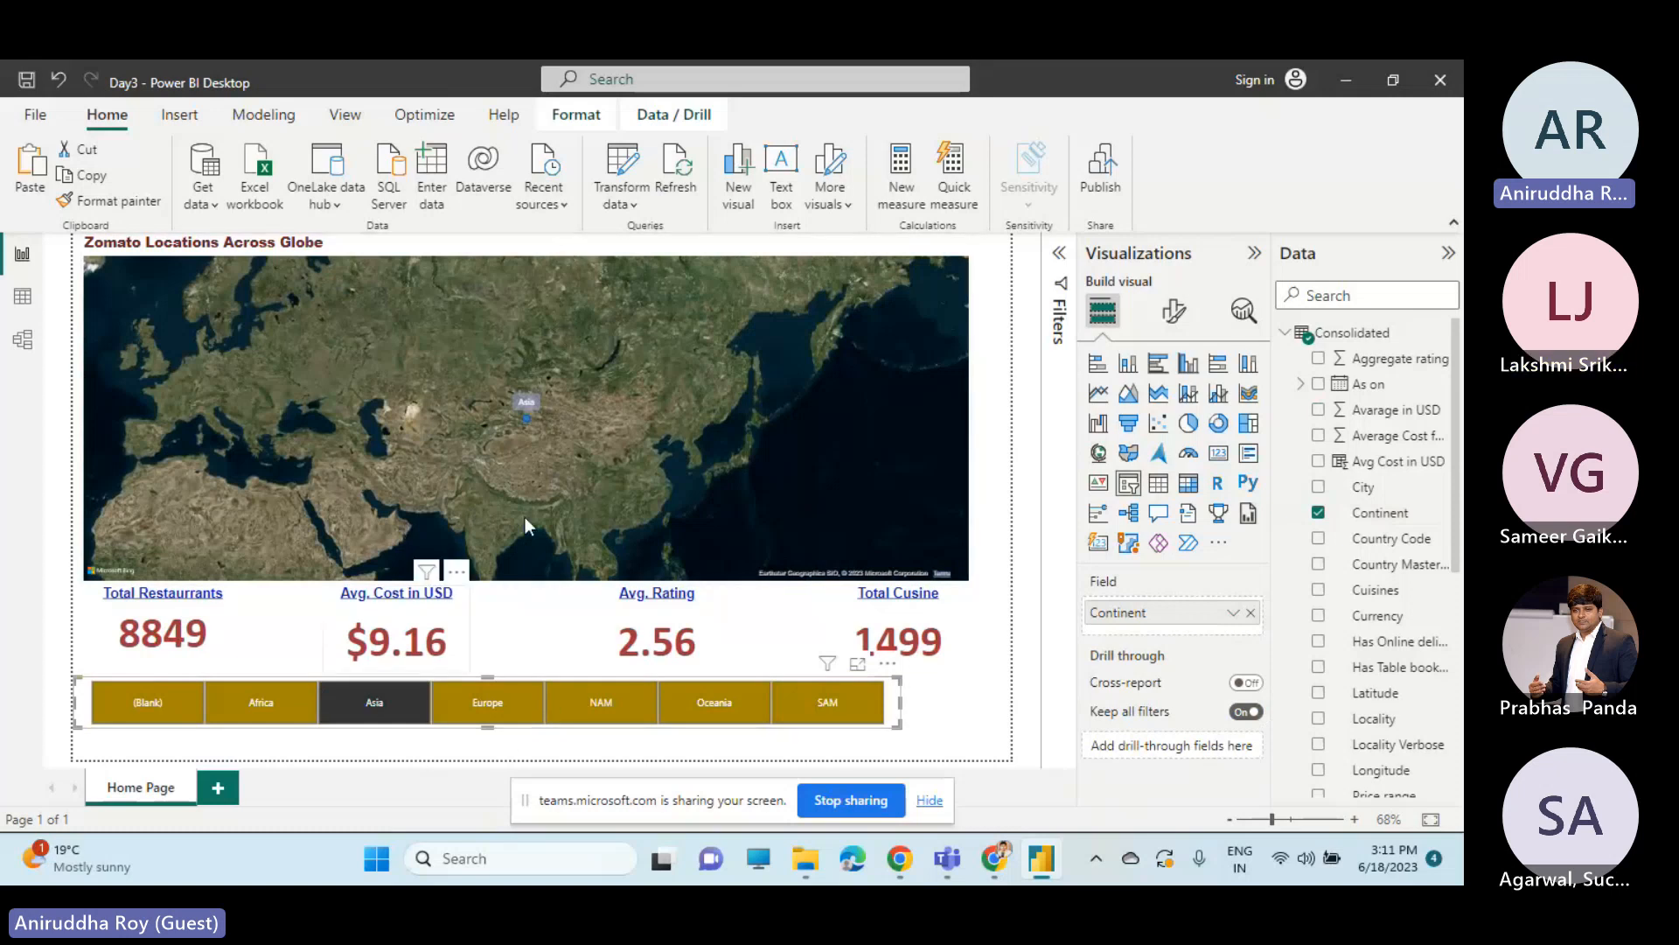
{"action": "left_click", "coordinate": [606, 713]}
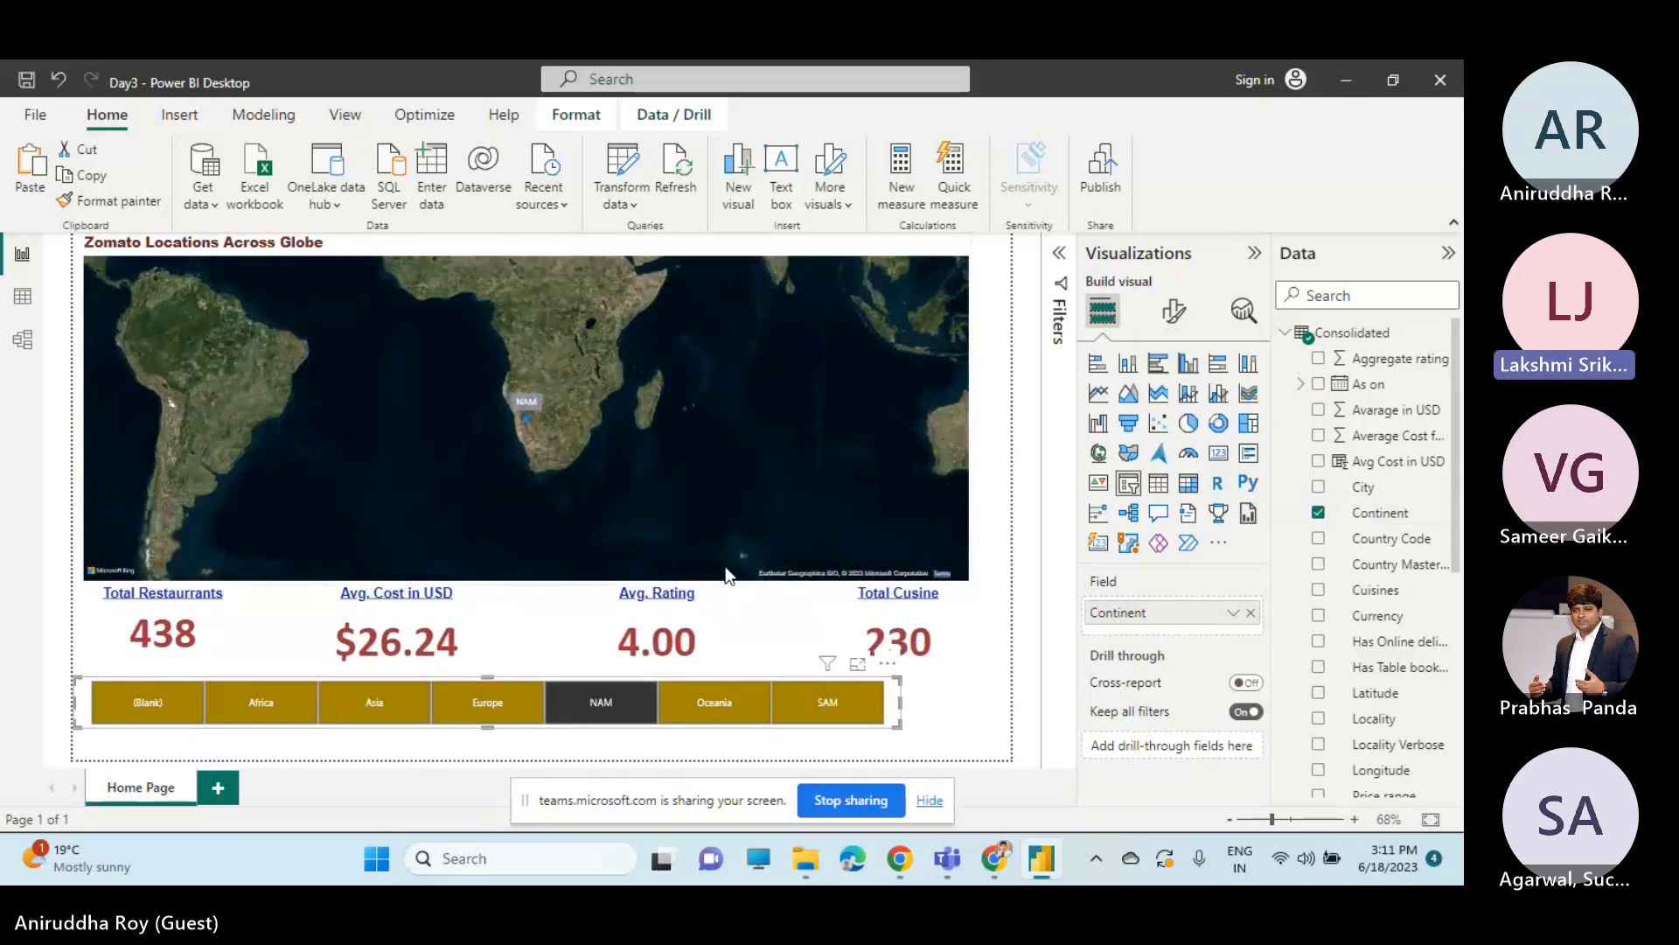
{"action": "left_click", "coordinate": [719, 707]}
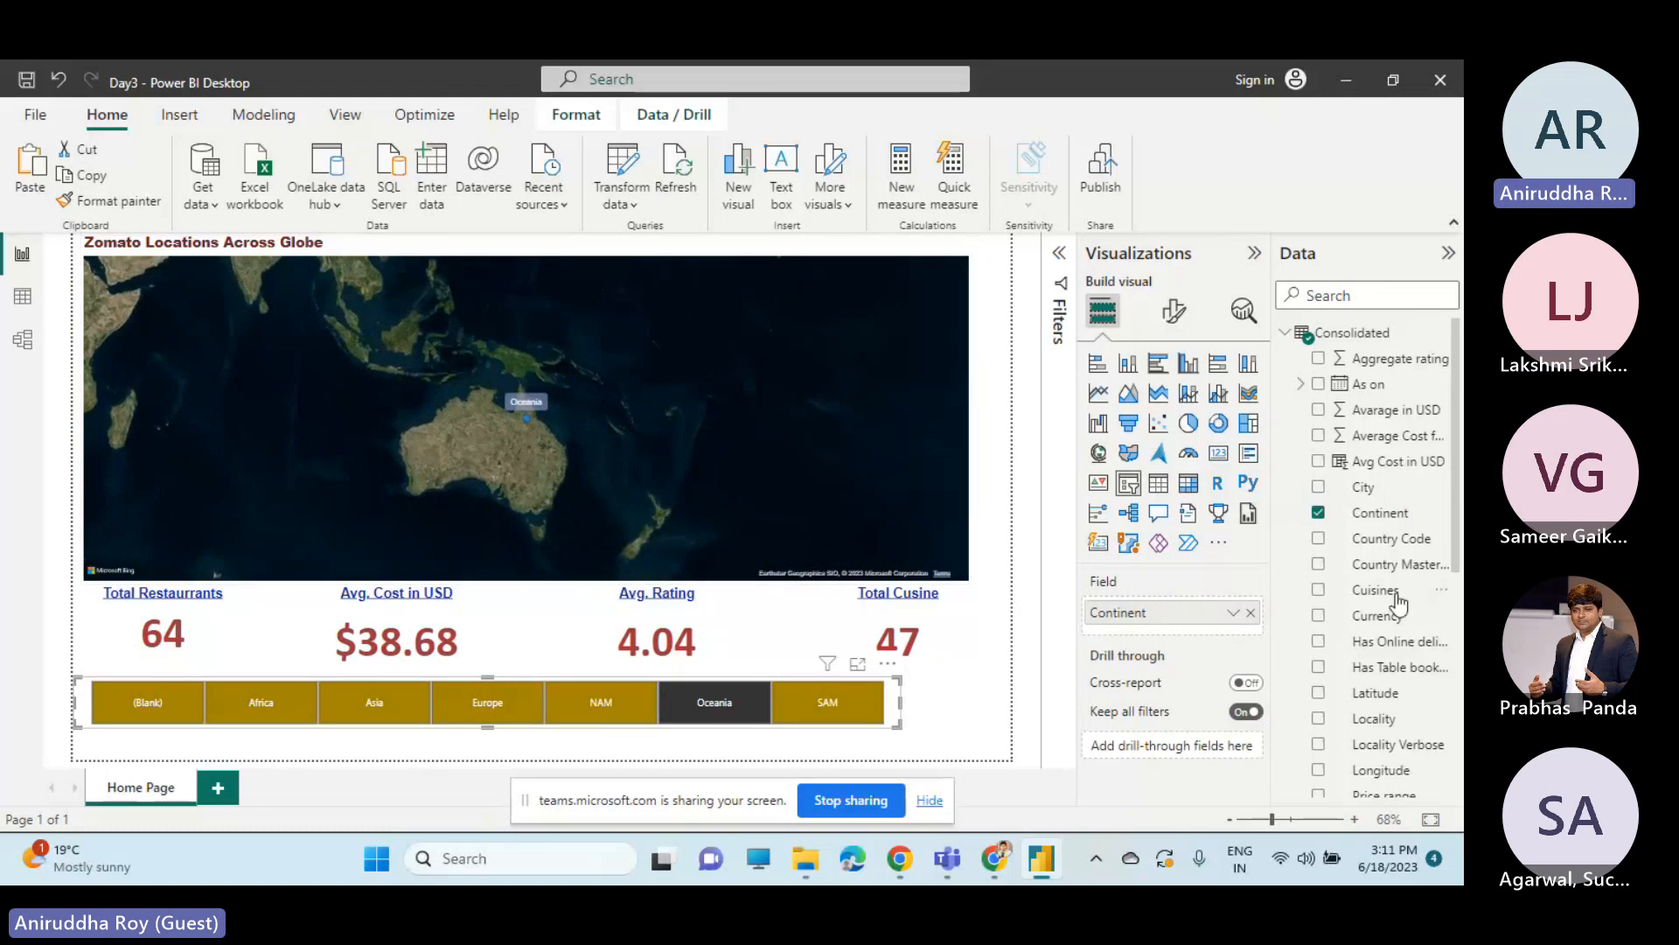
{"action": "left_click", "coordinate": [818, 700]}
{"action": "left_click", "coordinate": [600, 713]}
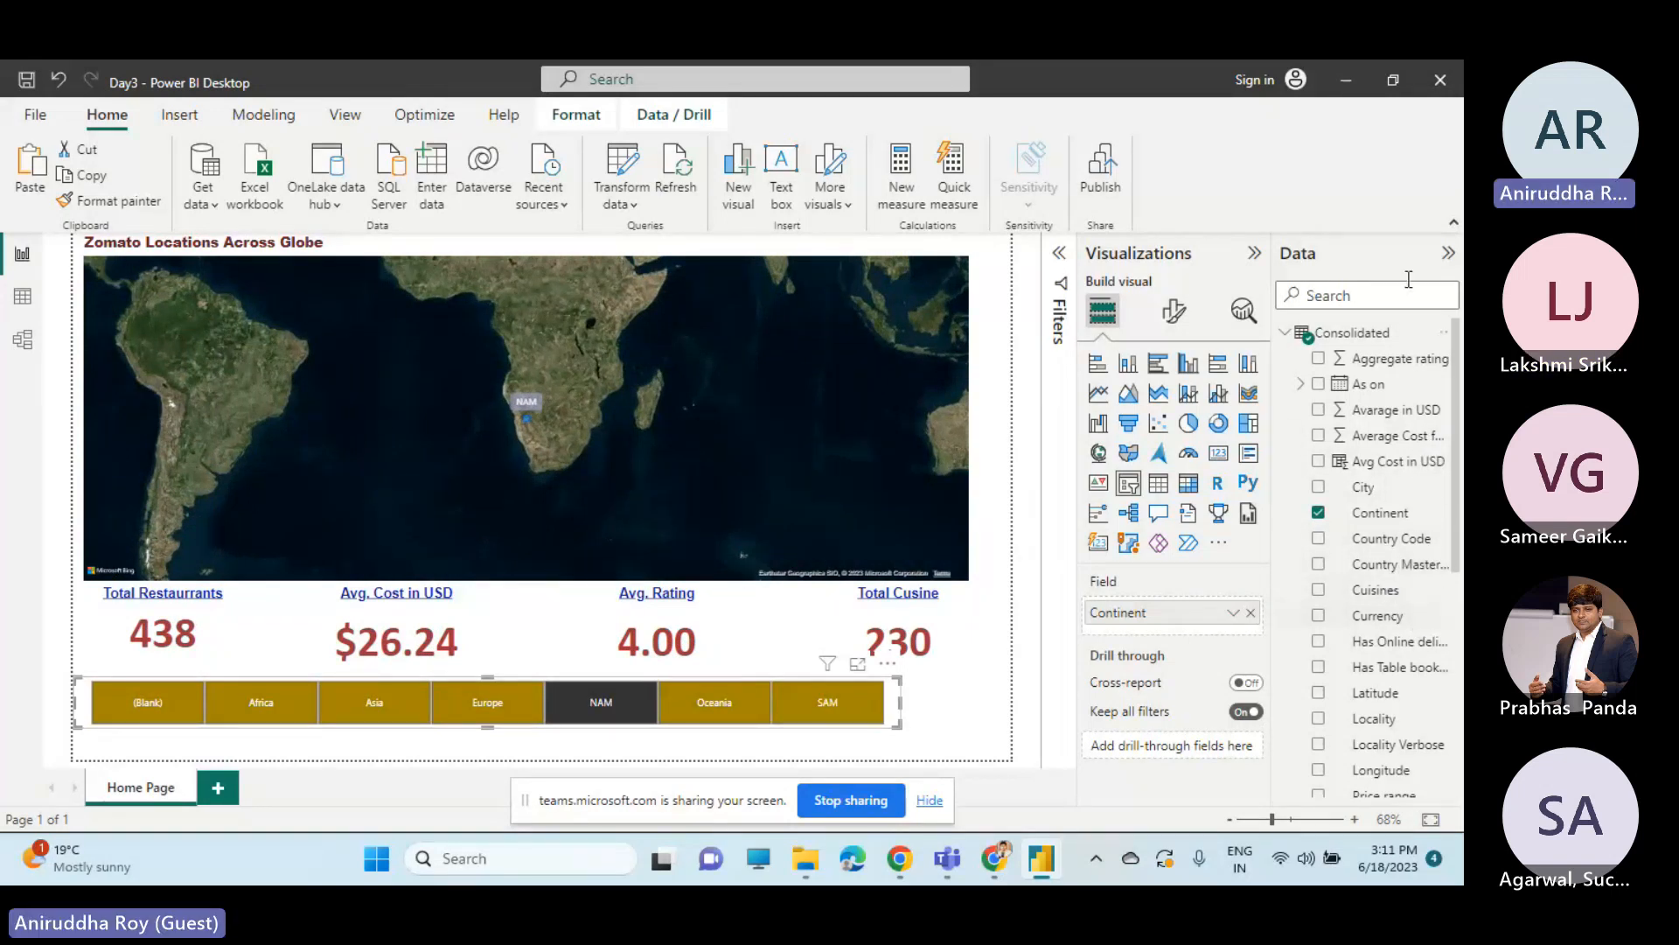
{"action": "left_click", "coordinate": [1337, 297]}
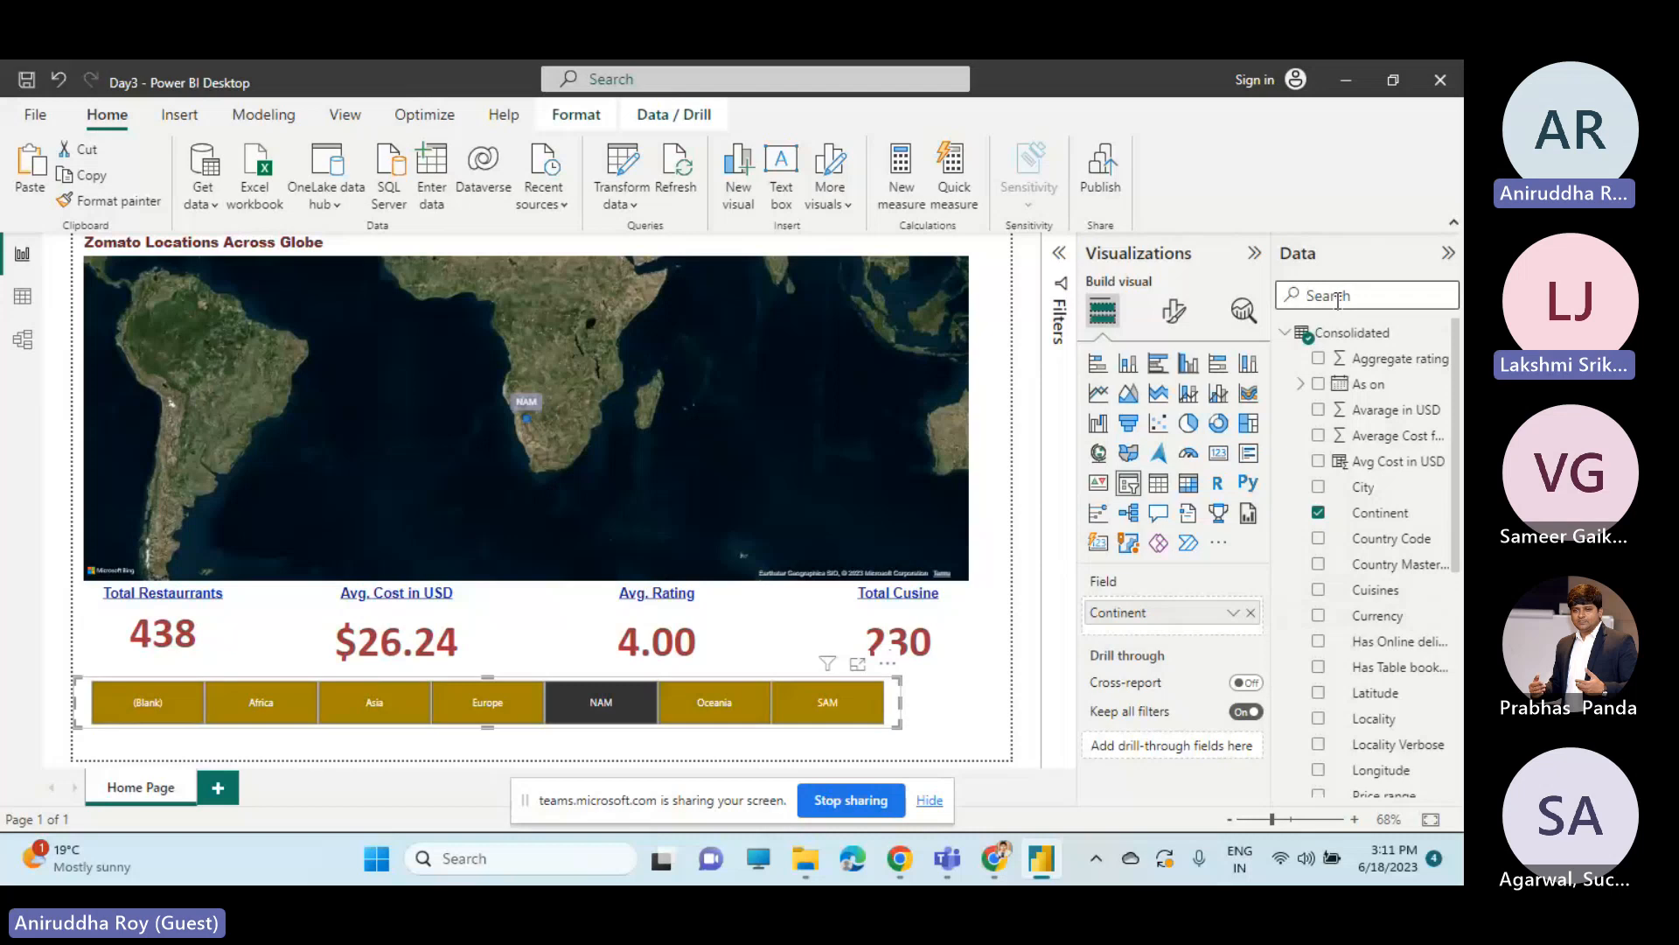
{"action": "type", "text": "cou"}
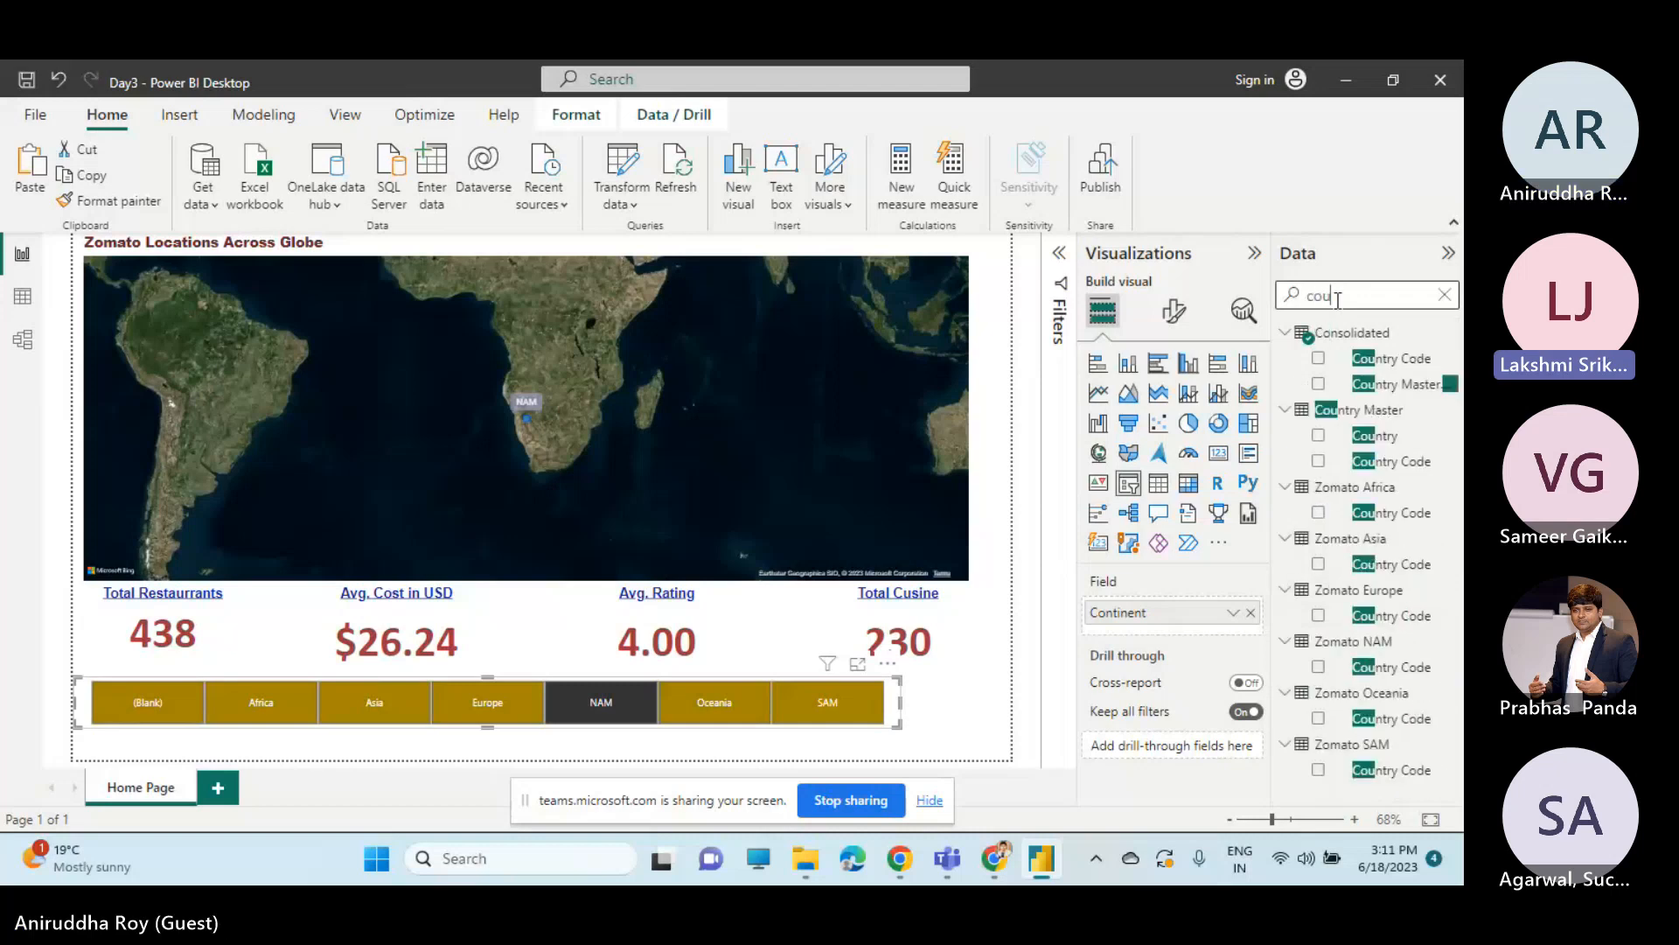
{"action": "left_click", "coordinate": [1445, 296]}
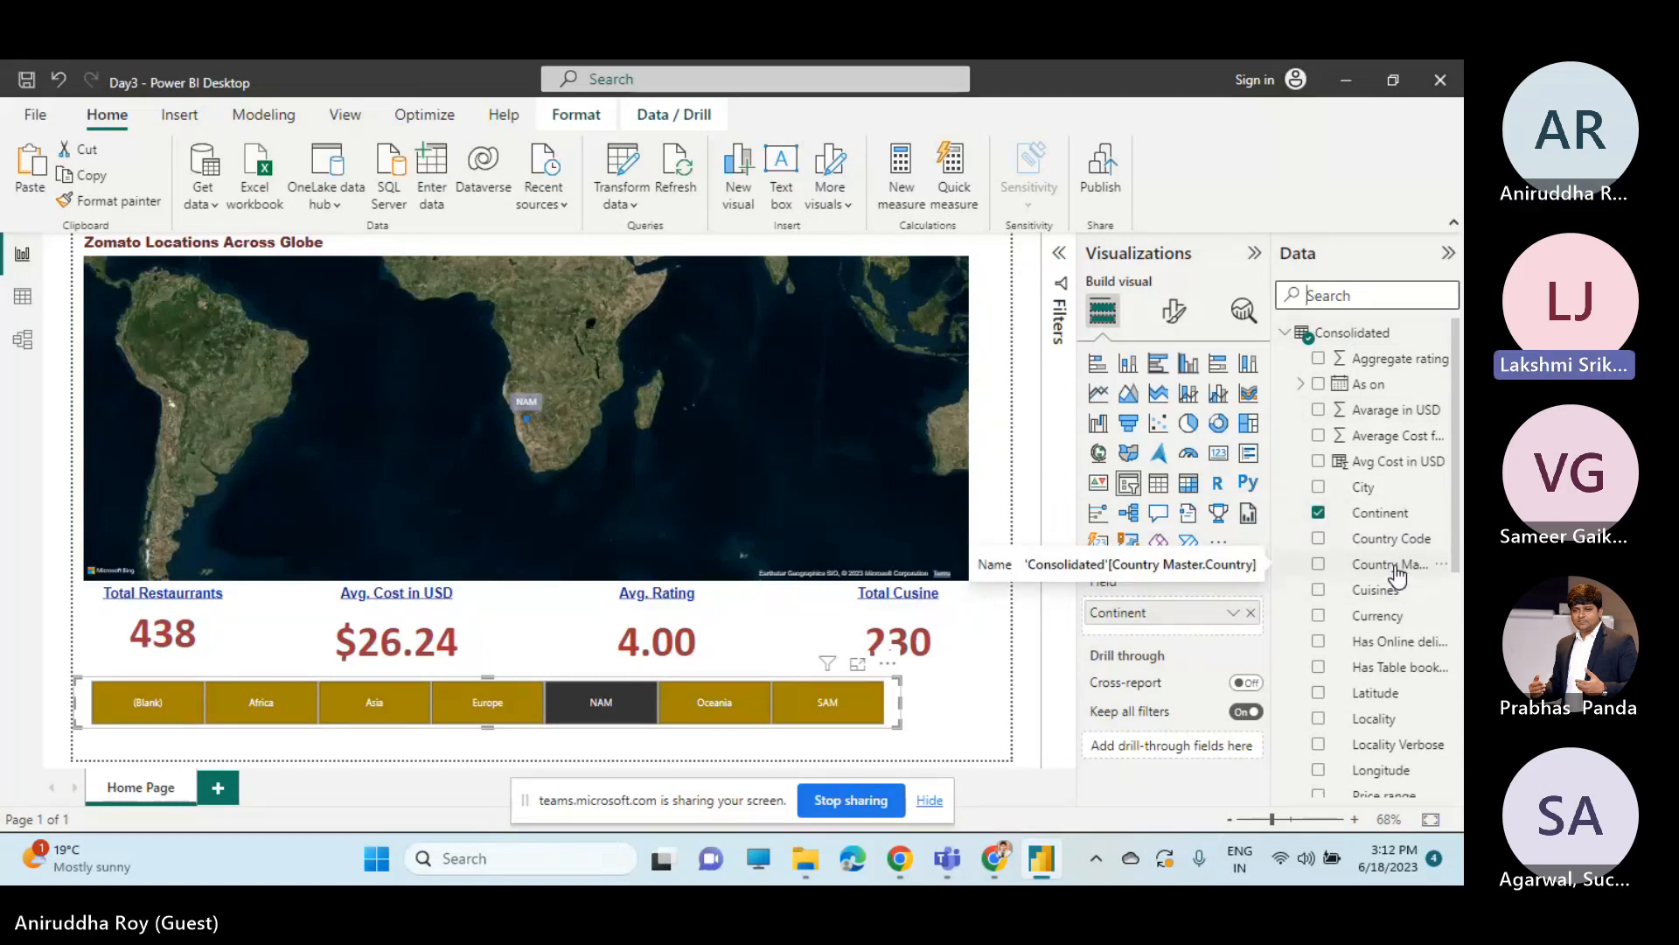
{"action": "left_click_drag", "start_coordinate": [1397, 575], "coordinate": [1192, 646]}
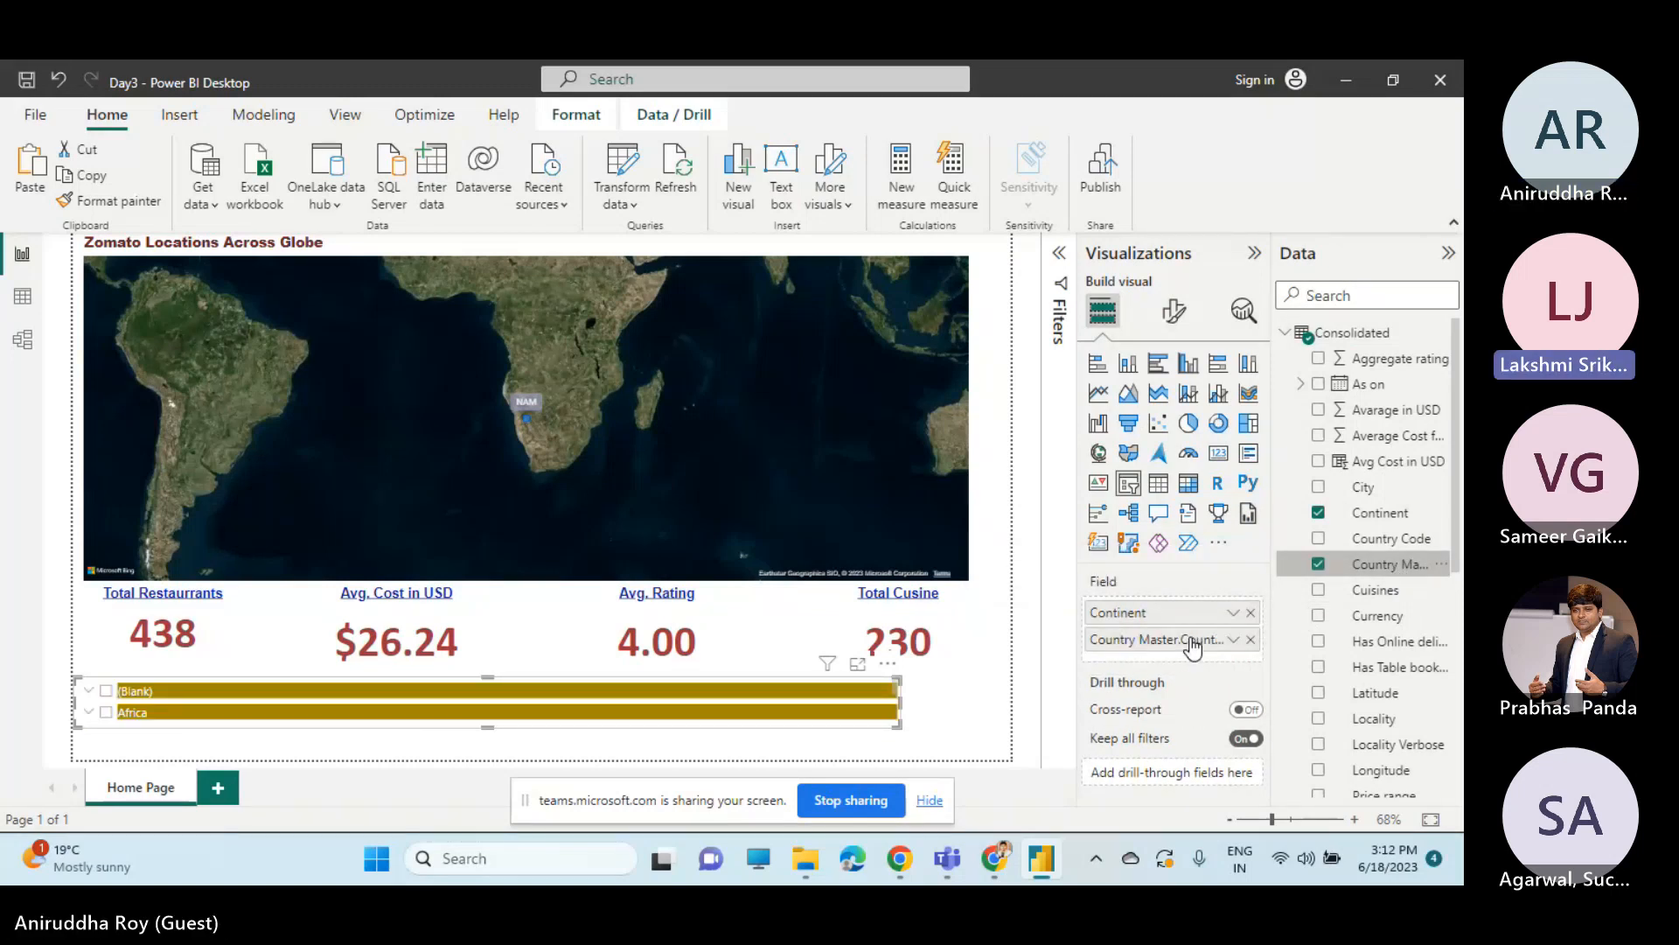
{"action": "left_click", "coordinate": [1250, 612]}
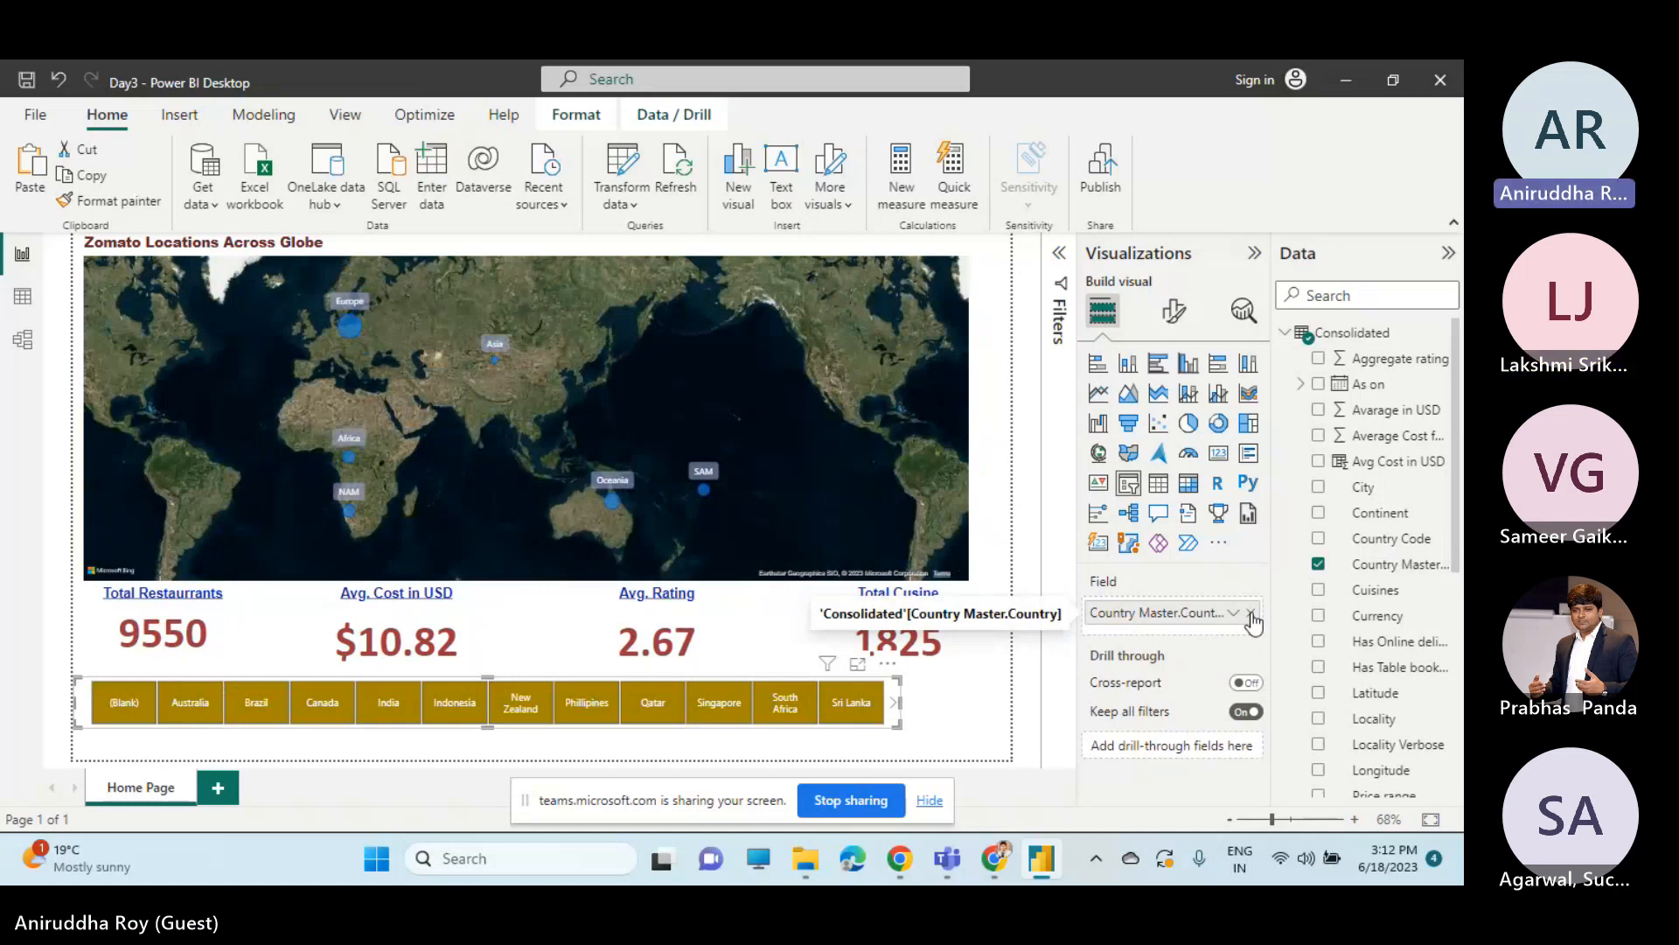
{"action": "key", "text": "ctrl+z"}
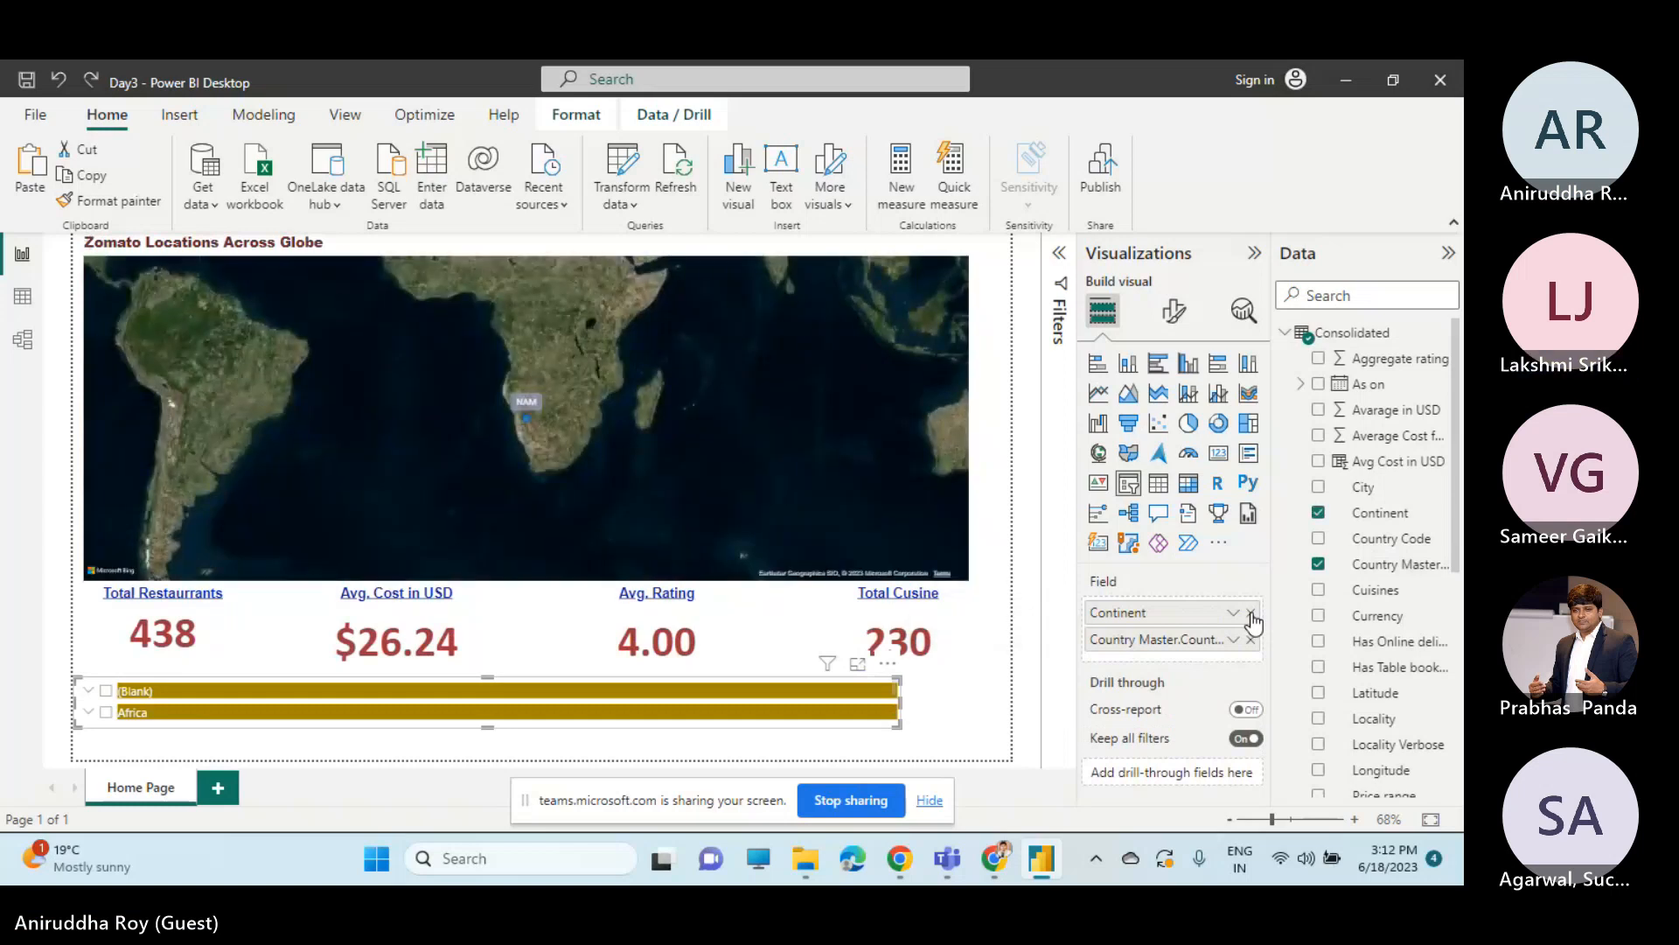
{"action": "left_click", "coordinate": [1251, 639]}
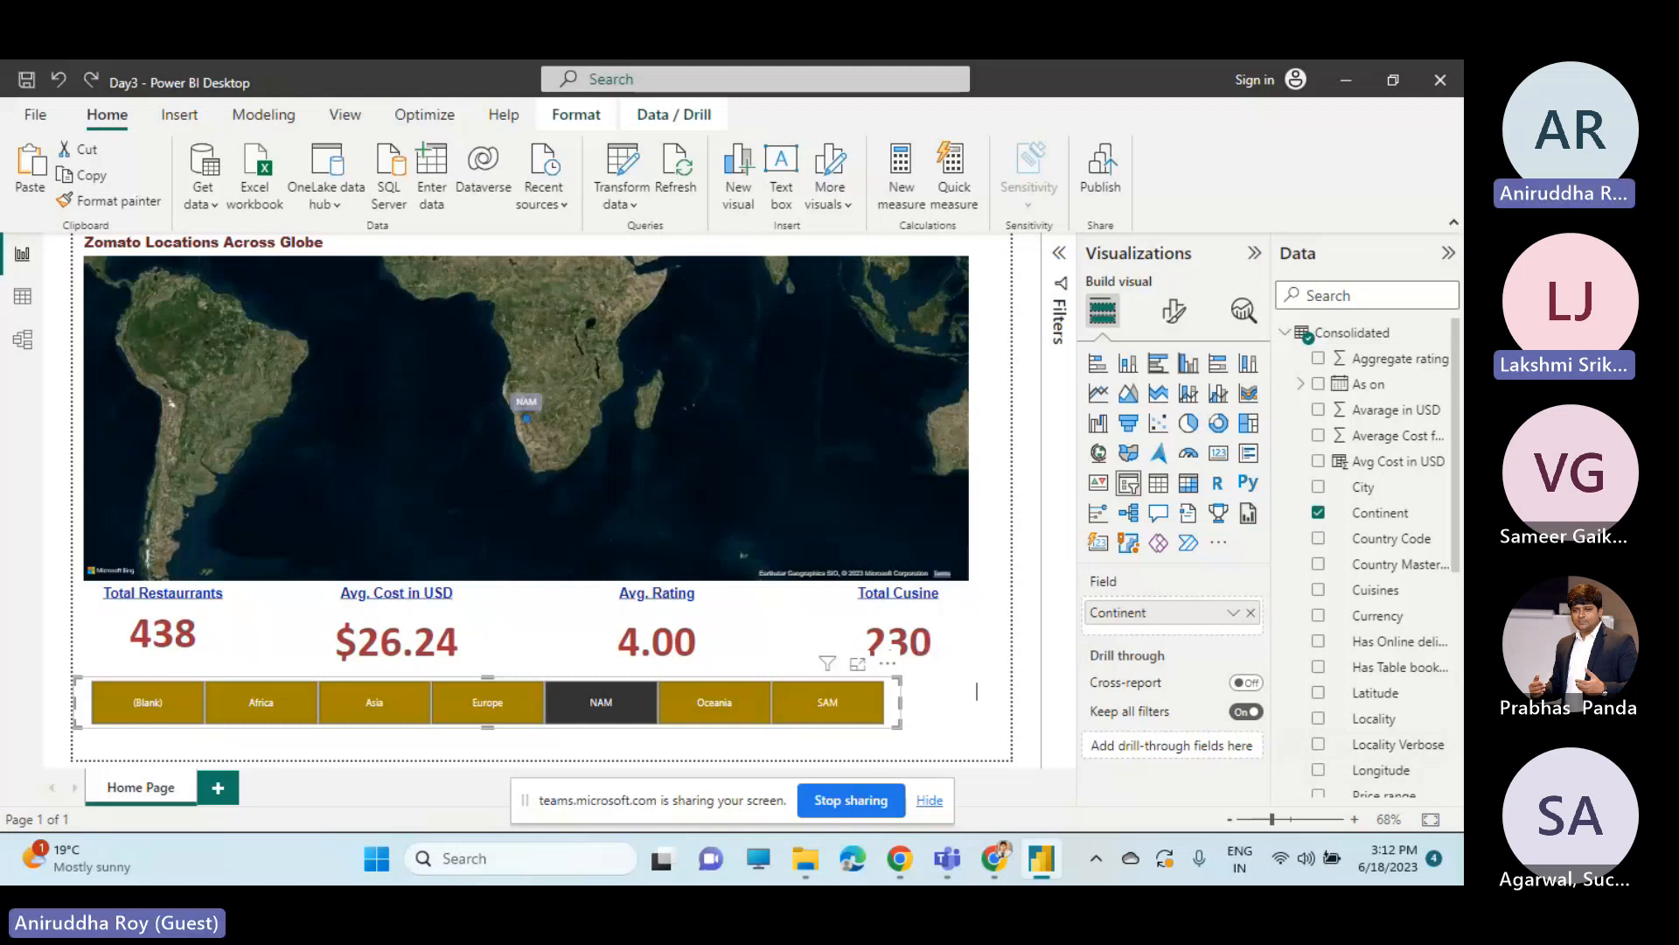
Replace Continent with Country Master.Country as the locations map's location field and filter the page to Europe with the Continent slicer.
{"action": "left_click", "coordinate": [794, 523]}
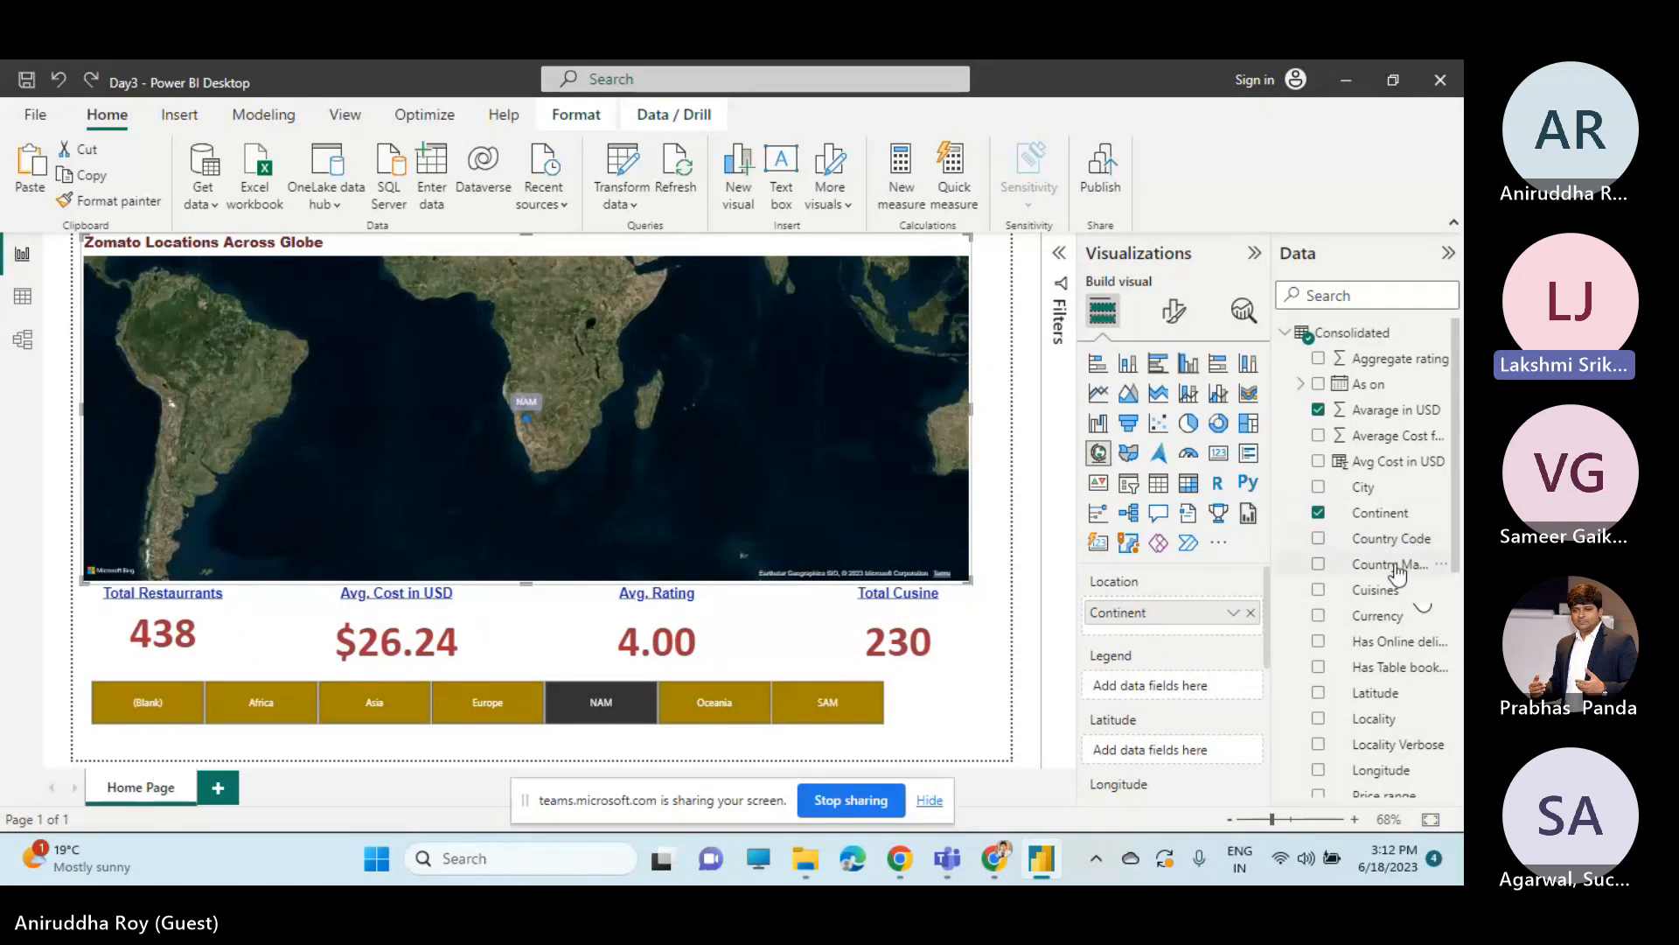
{"action": "left_click", "coordinate": [1251, 612]}
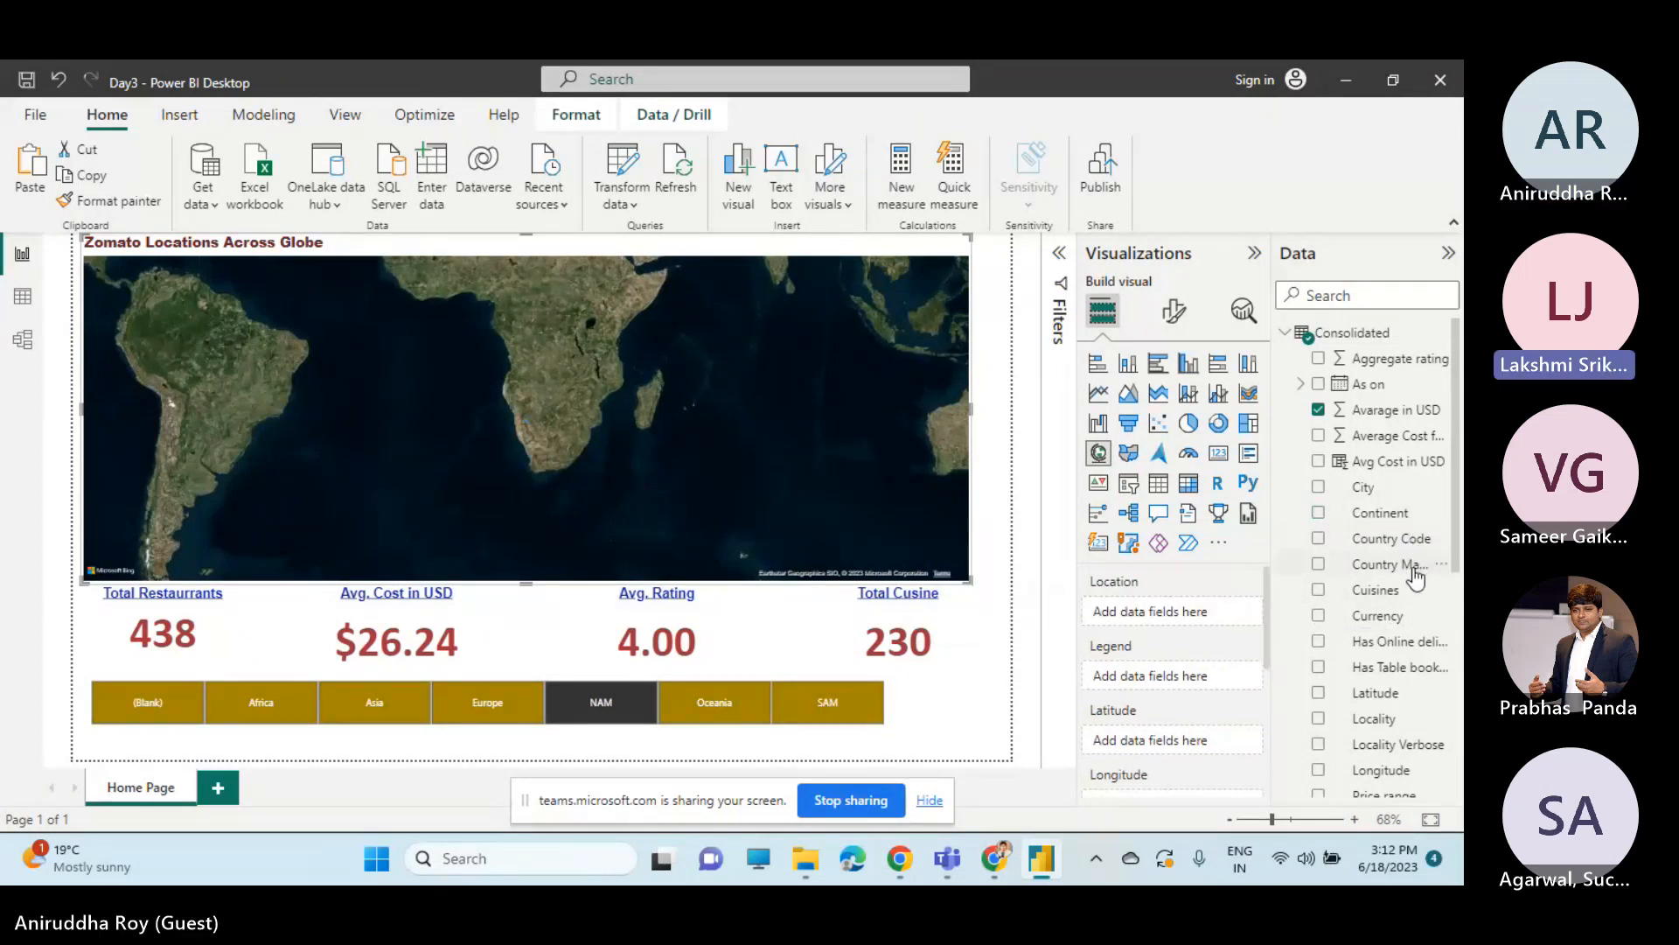
{"action": "left_click_drag", "start_coordinate": [1416, 578], "coordinate": [1224, 612]}
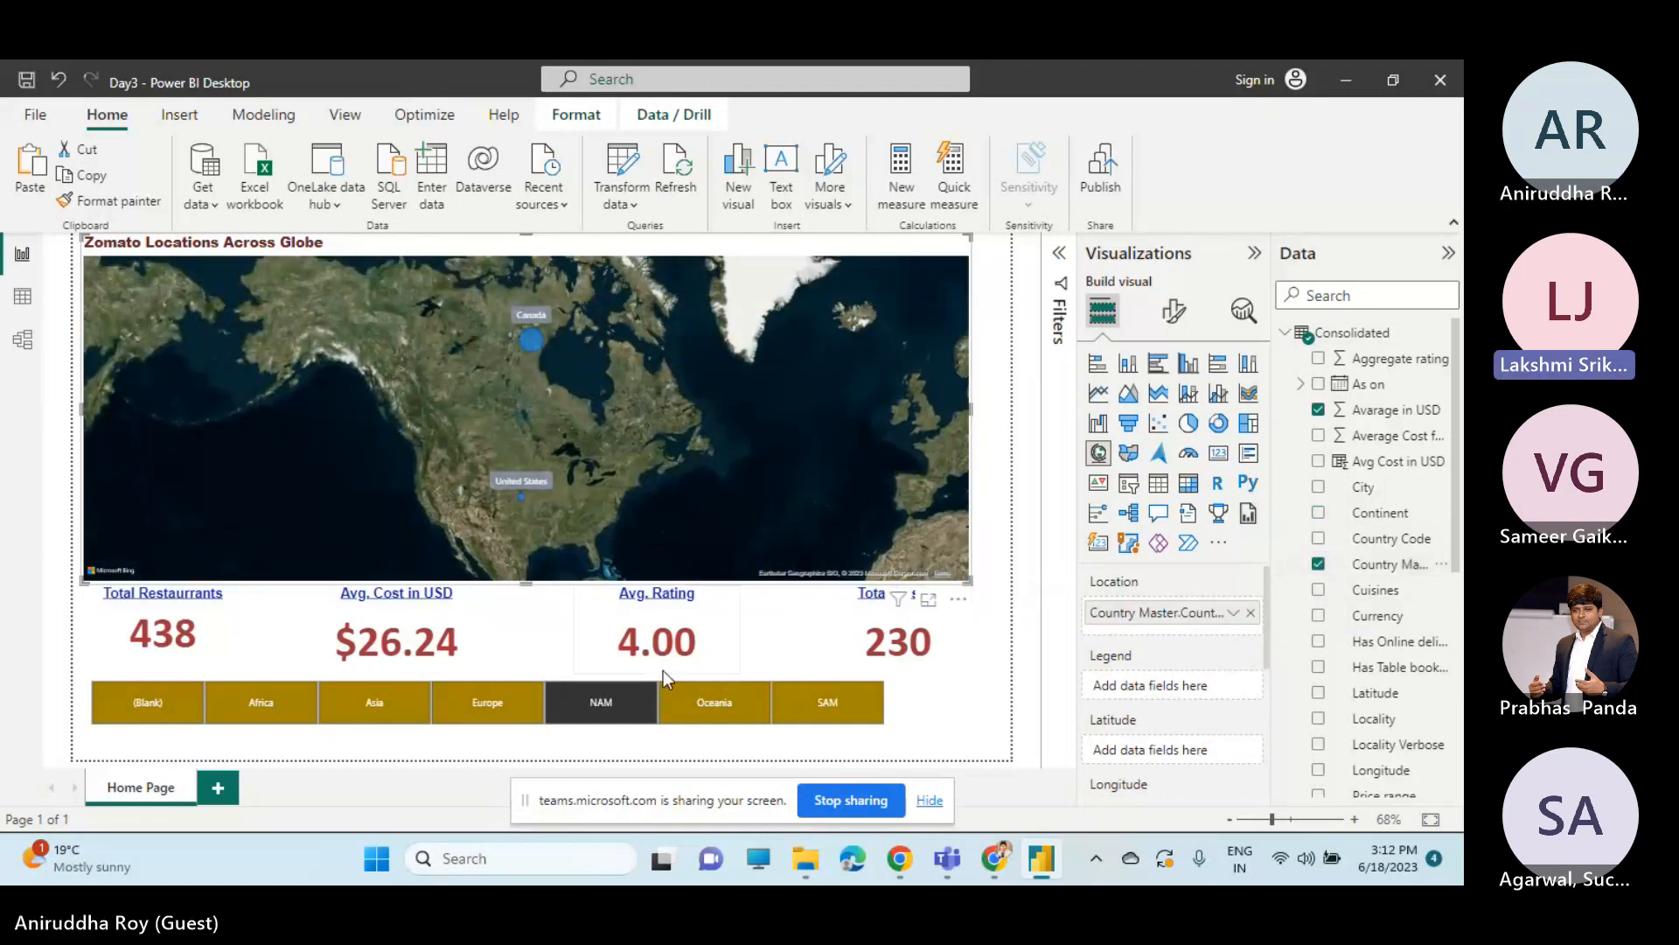
{"action": "left_click", "coordinate": [491, 704]}
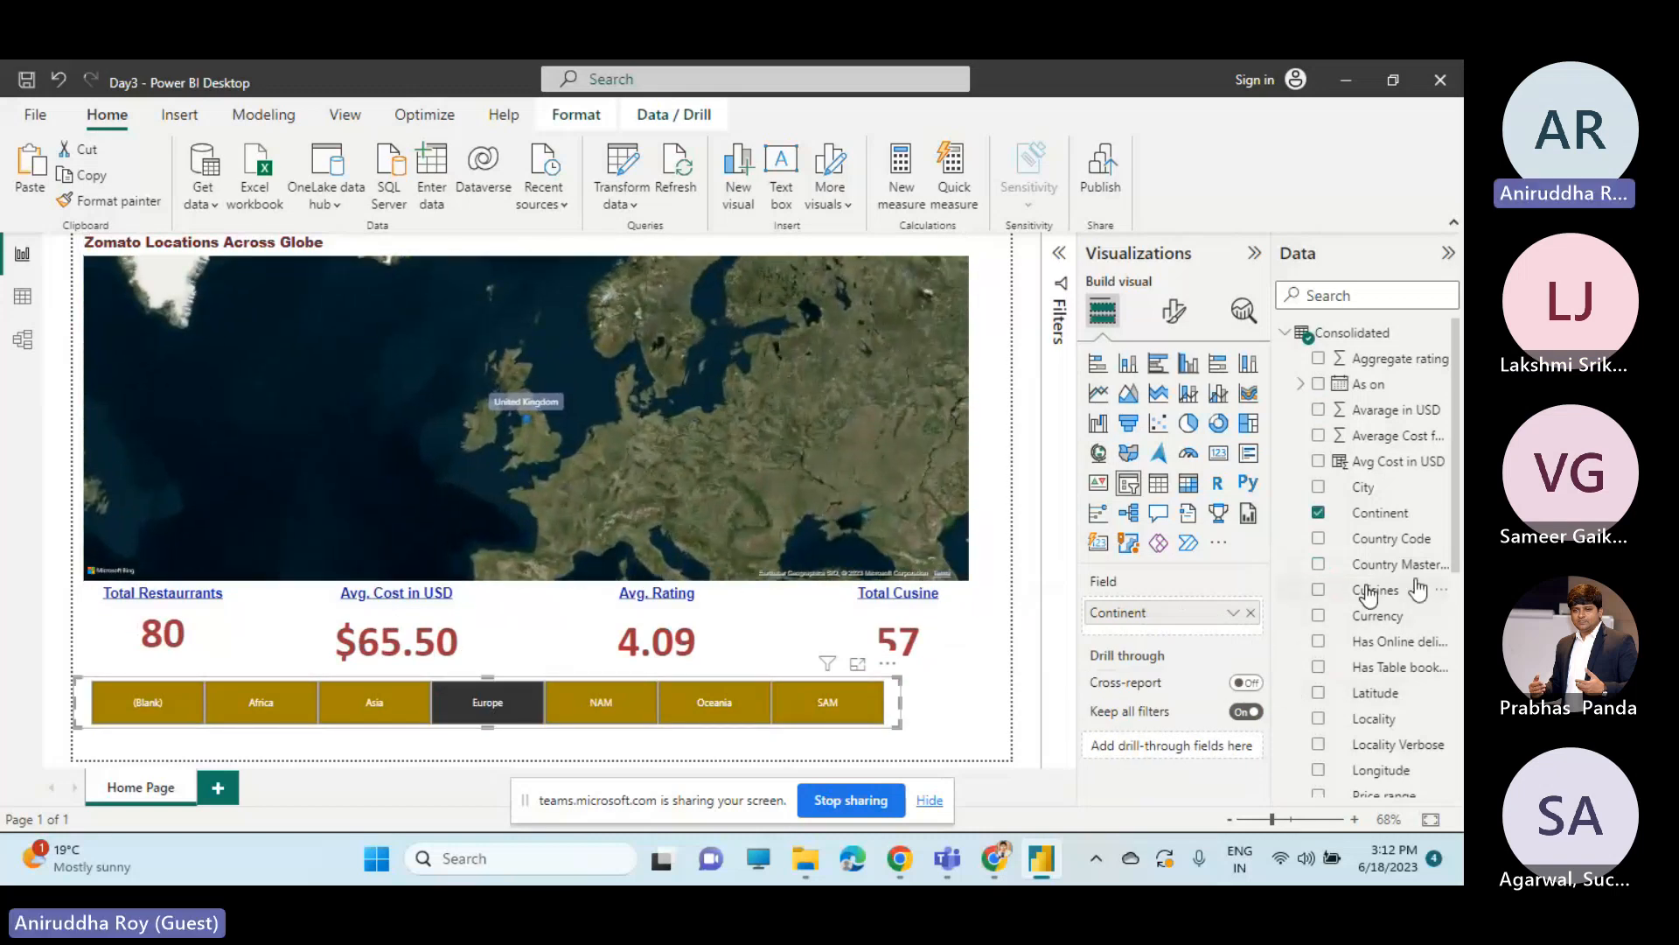
Add City below Country Master.Country in the locations map's location hierarchy and turn on drill-down mode.
{"action": "left_click_drag", "start_coordinate": [1363, 488], "coordinate": [1184, 647]}
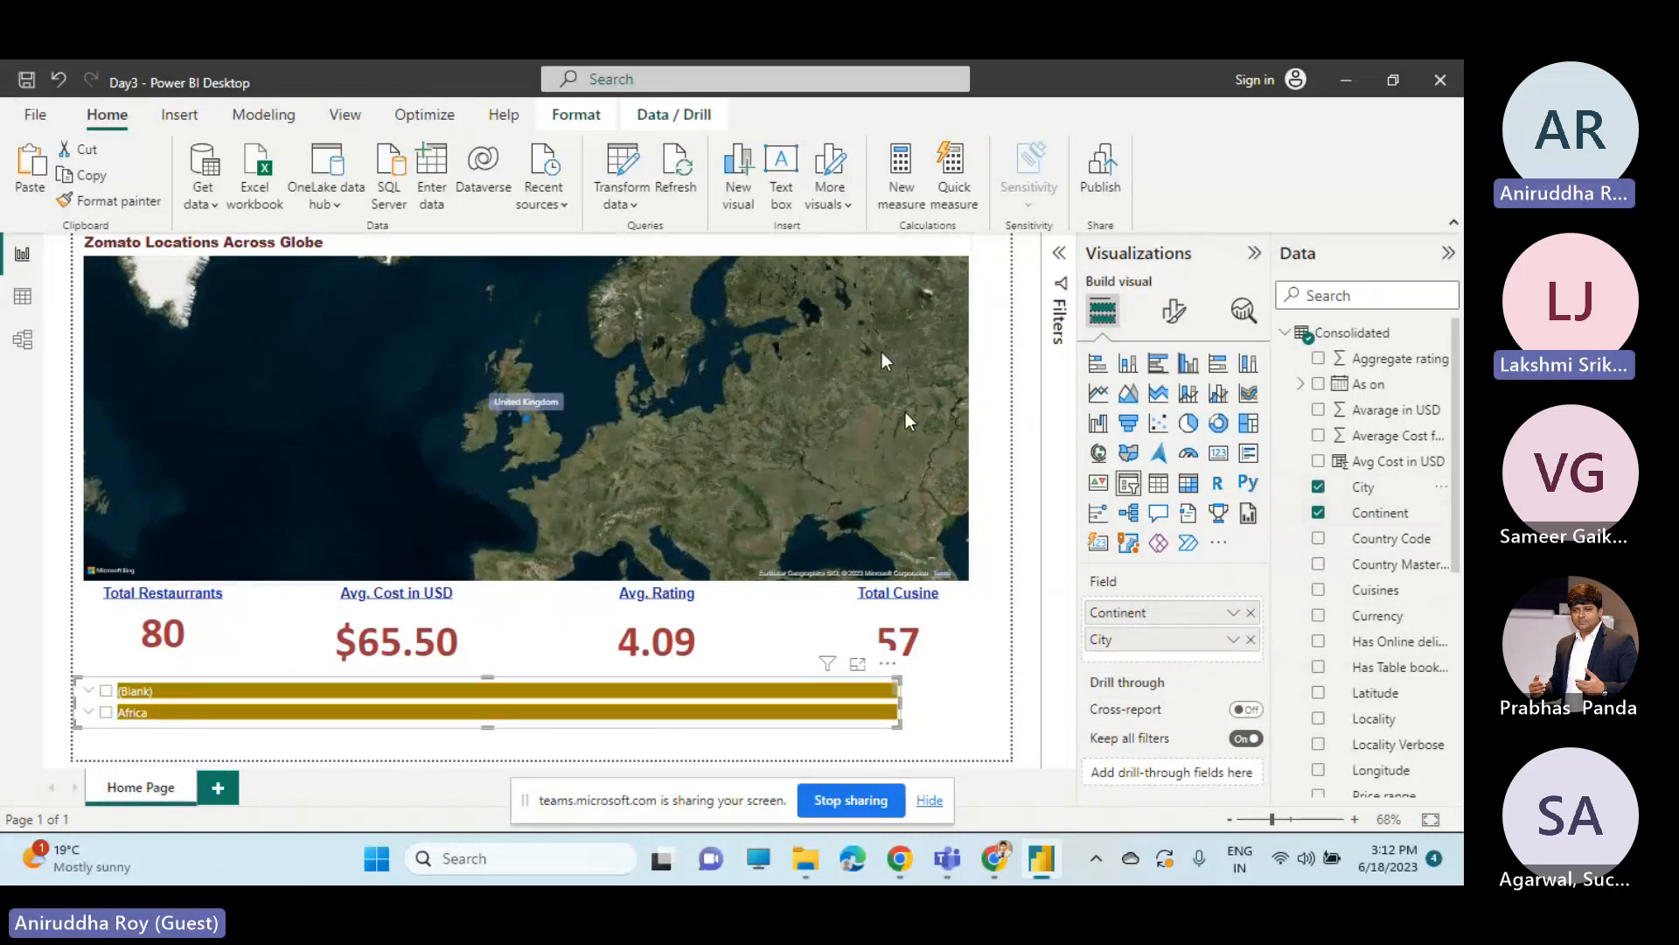
{"action": "key", "text": "ctrl+z"}
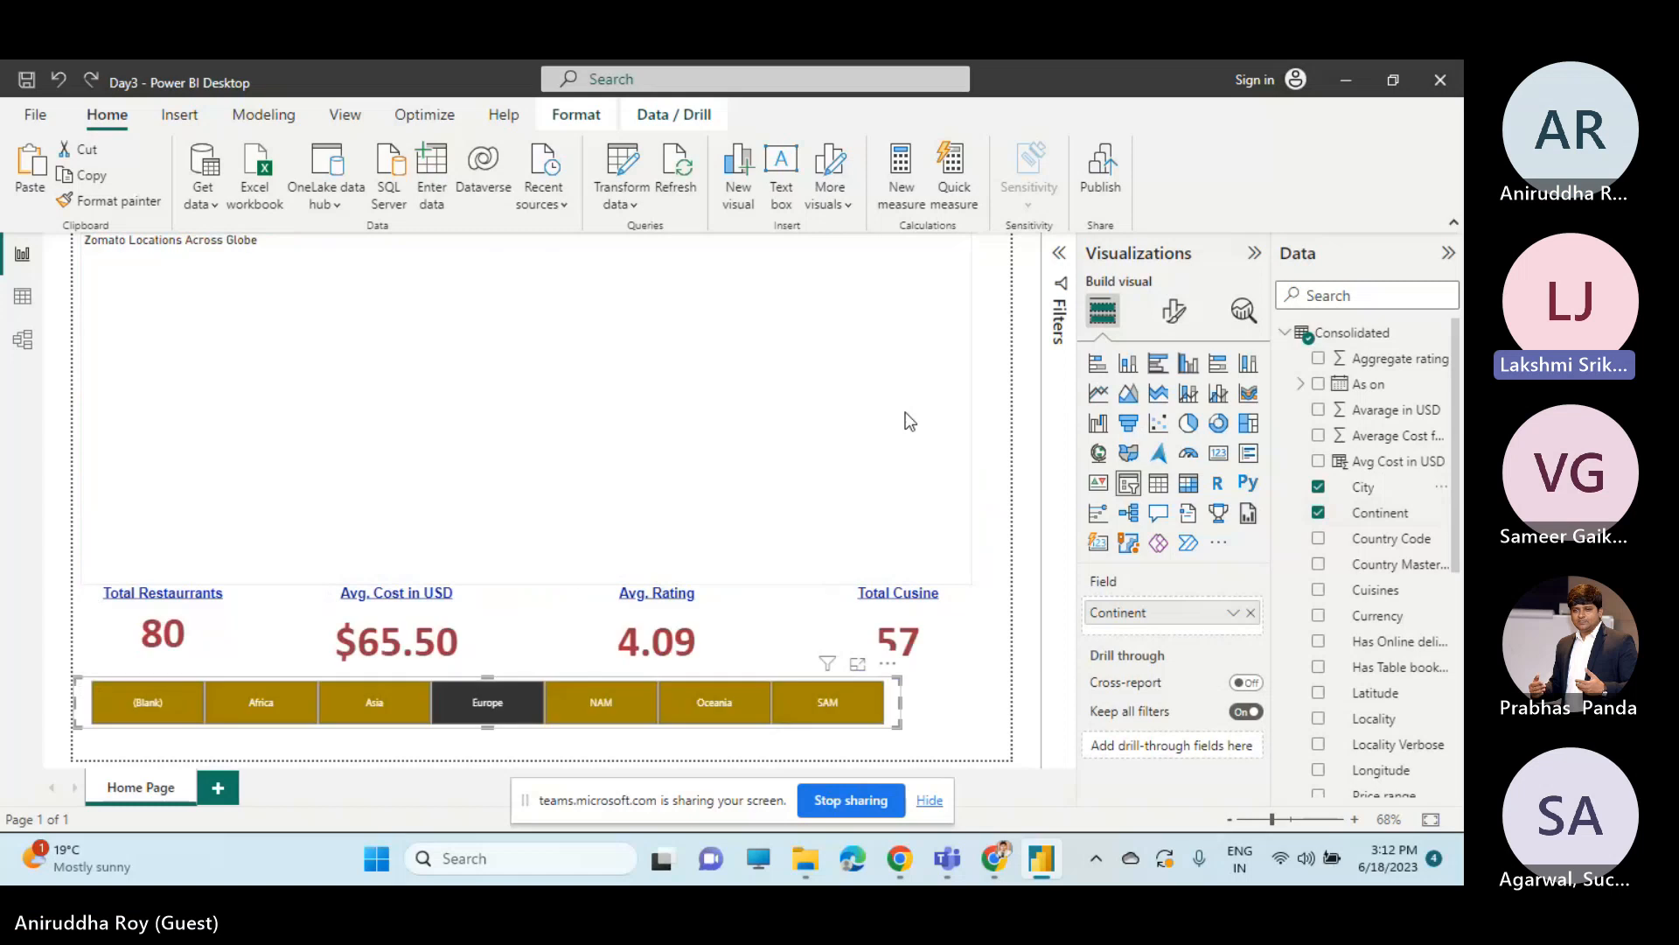
{"action": "left_click", "coordinate": [634, 495]}
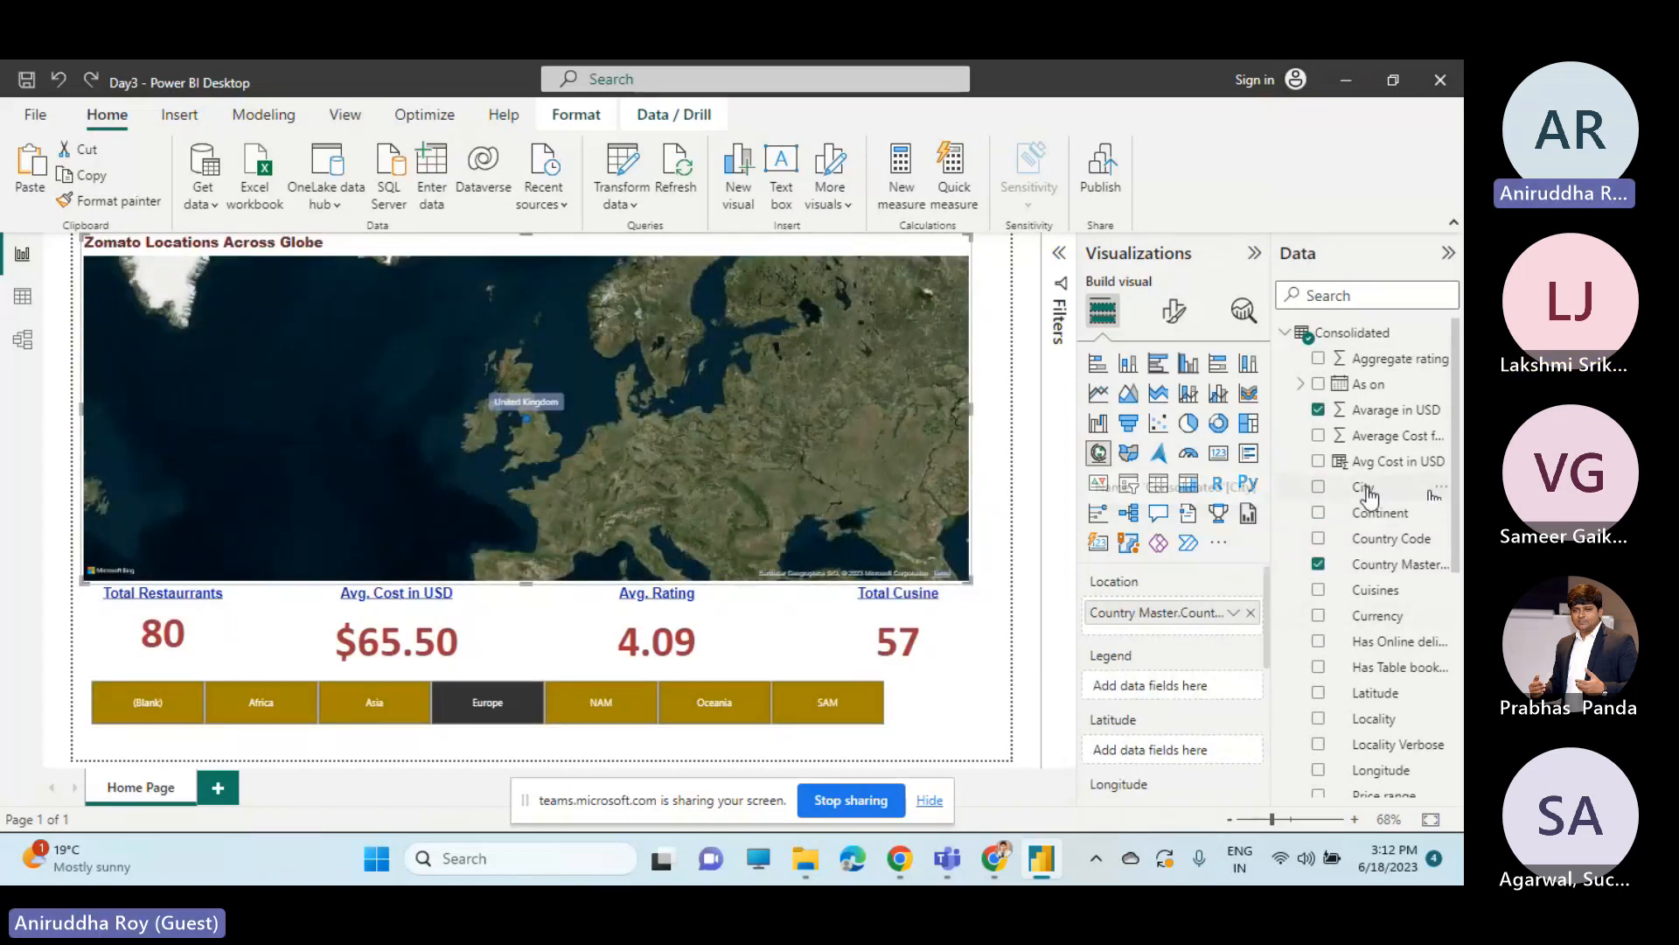
{"action": "left_click_drag", "start_coordinate": [1365, 488], "coordinate": [1190, 637]}
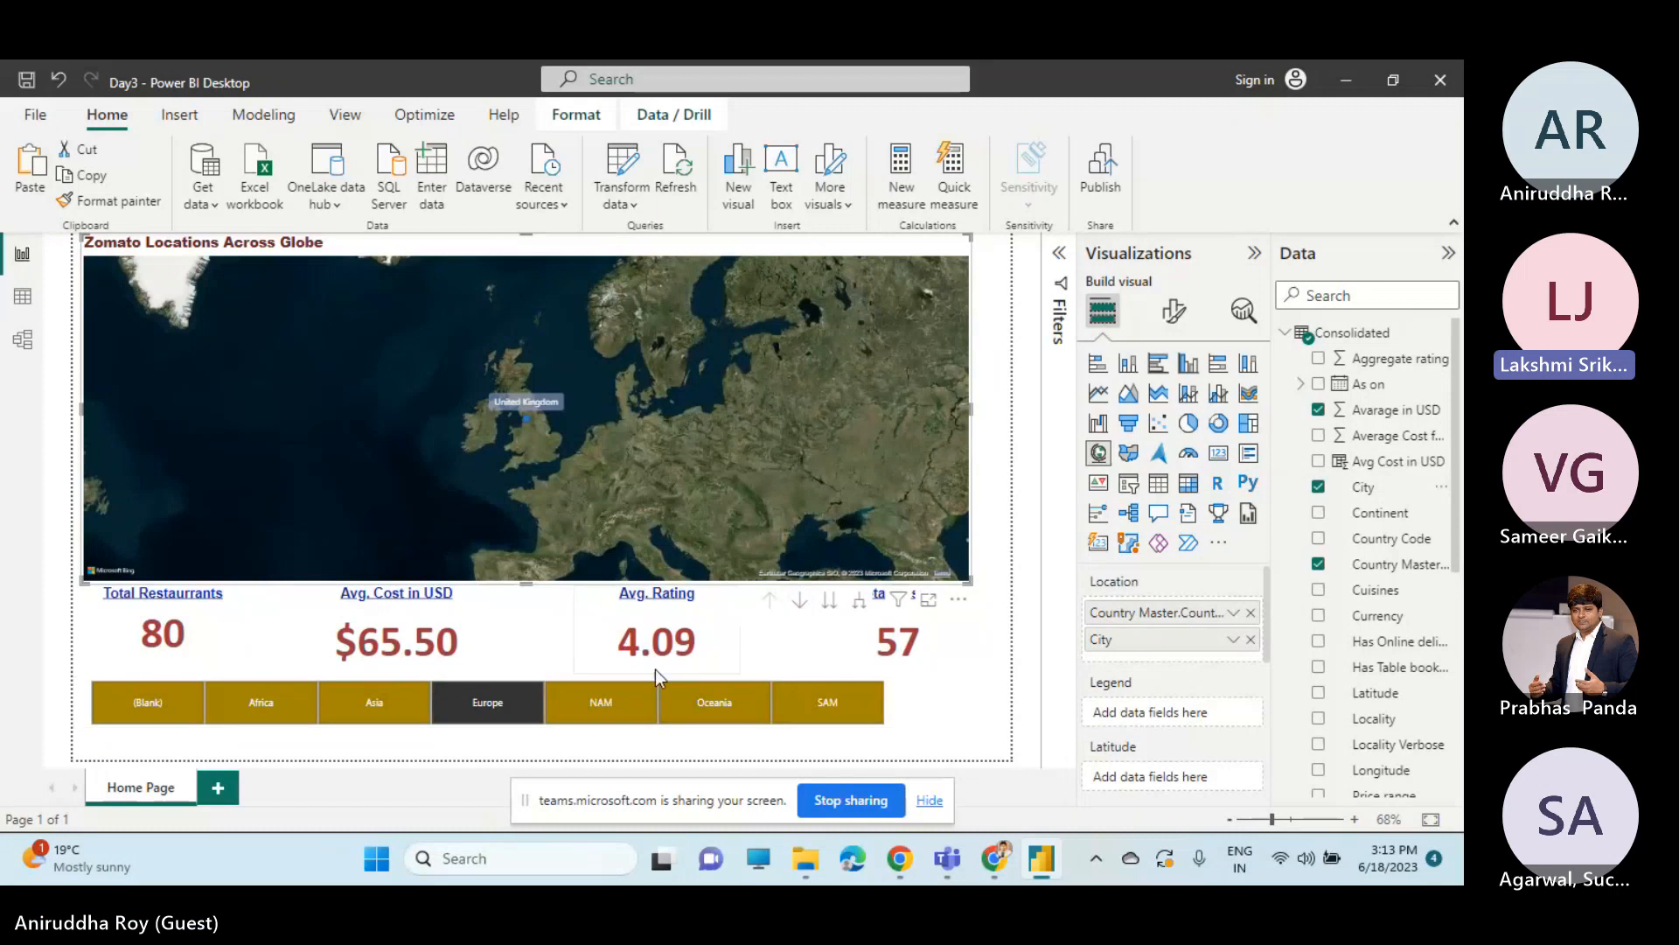
{"action": "left_click", "coordinate": [798, 603]}
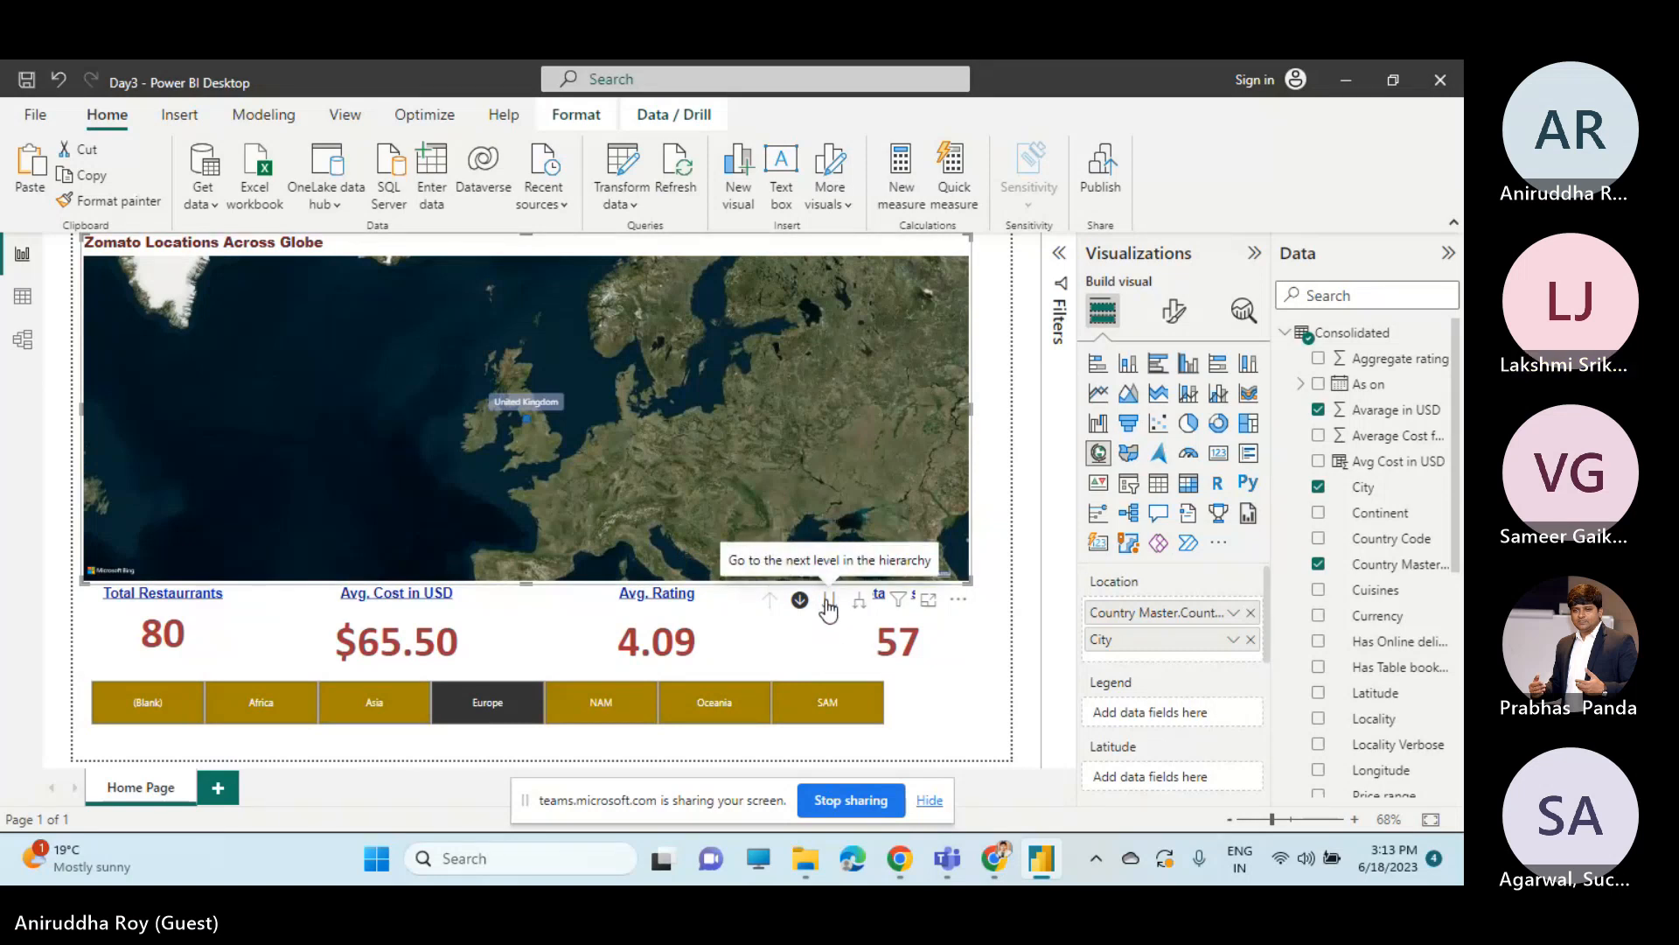
Filter the page to NAM, then take the map down to city level and back up to country level.
{"action": "left_click", "coordinate": [588, 713]}
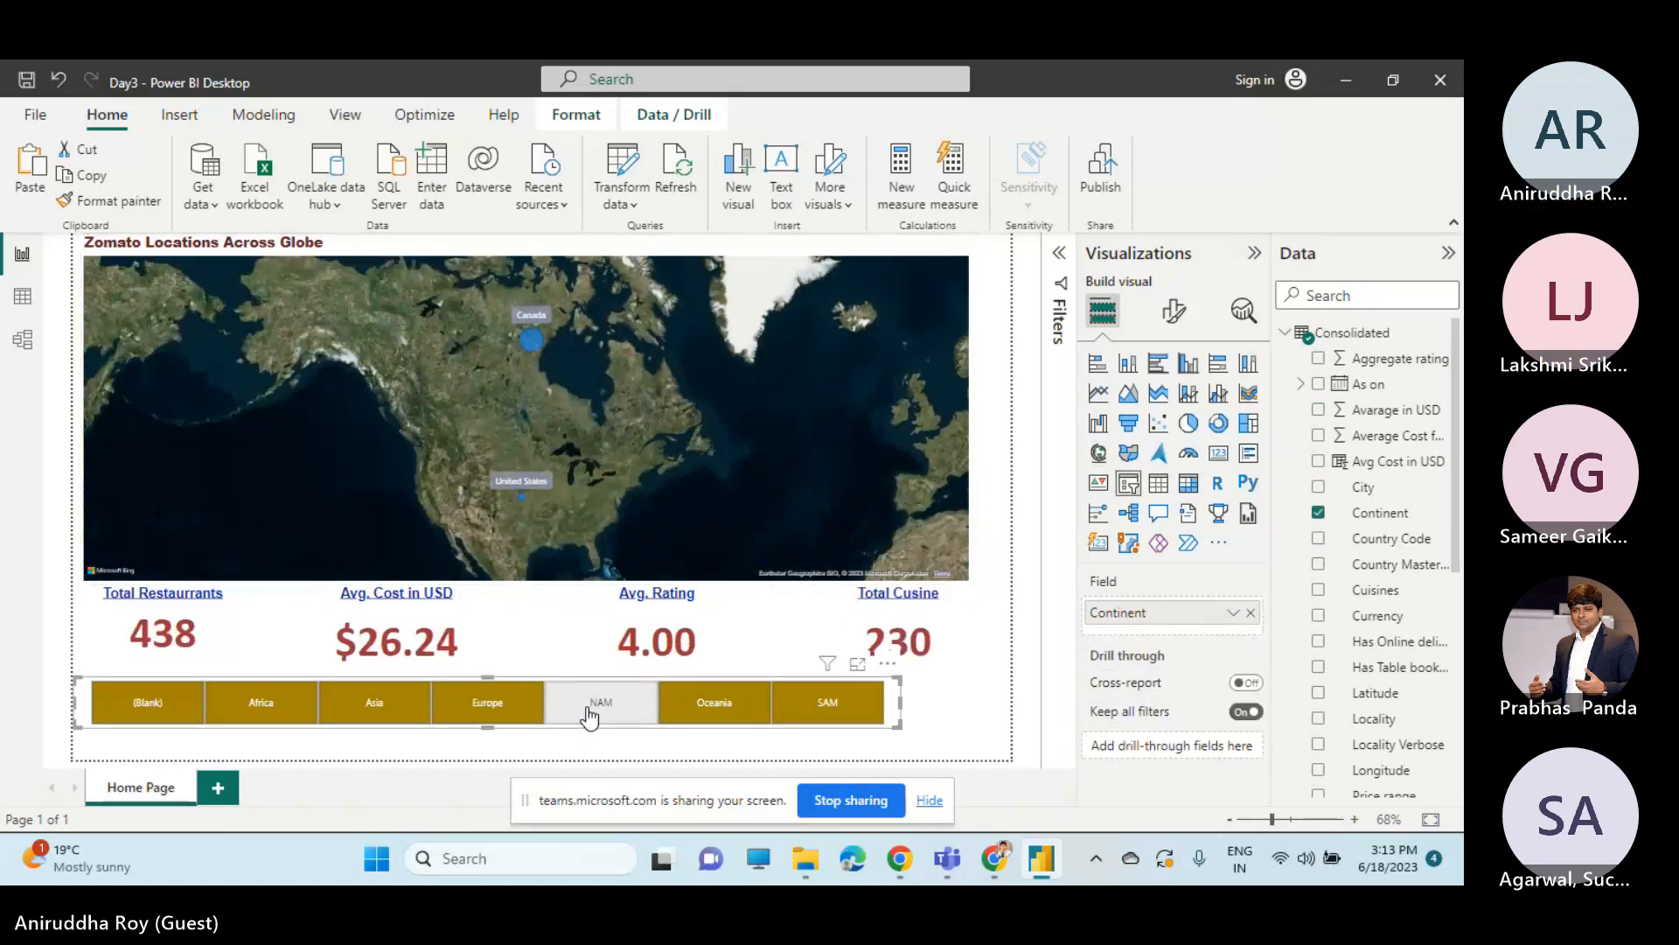
{"action": "left_click", "coordinate": [586, 516]}
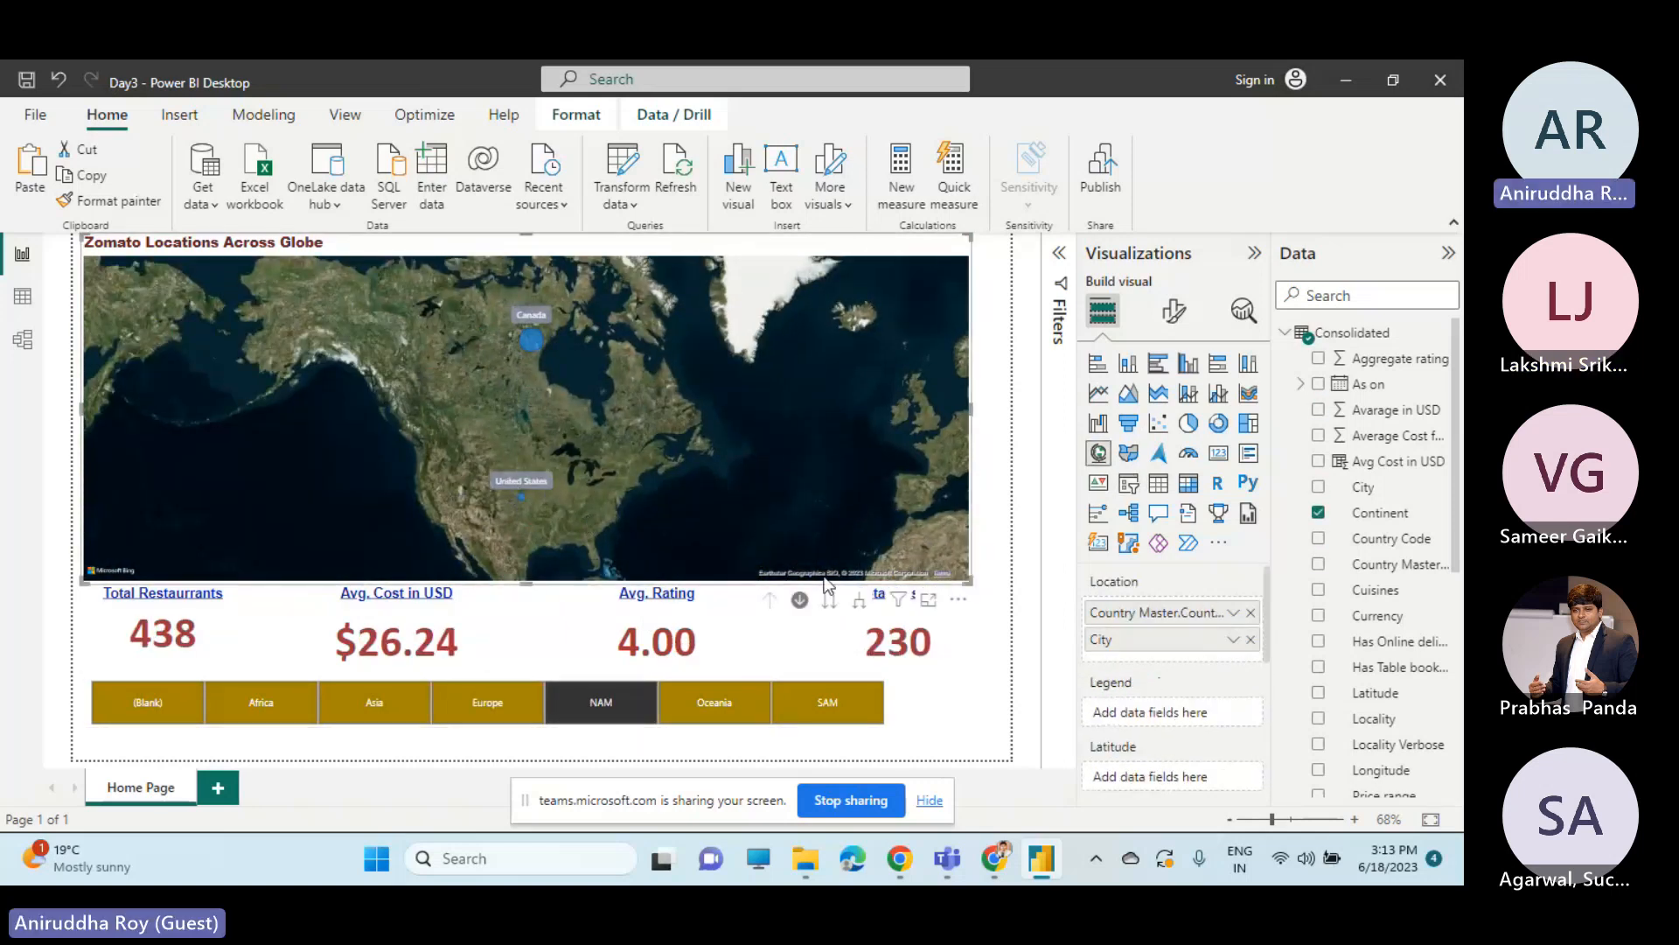
{"action": "left_click", "coordinate": [827, 600]}
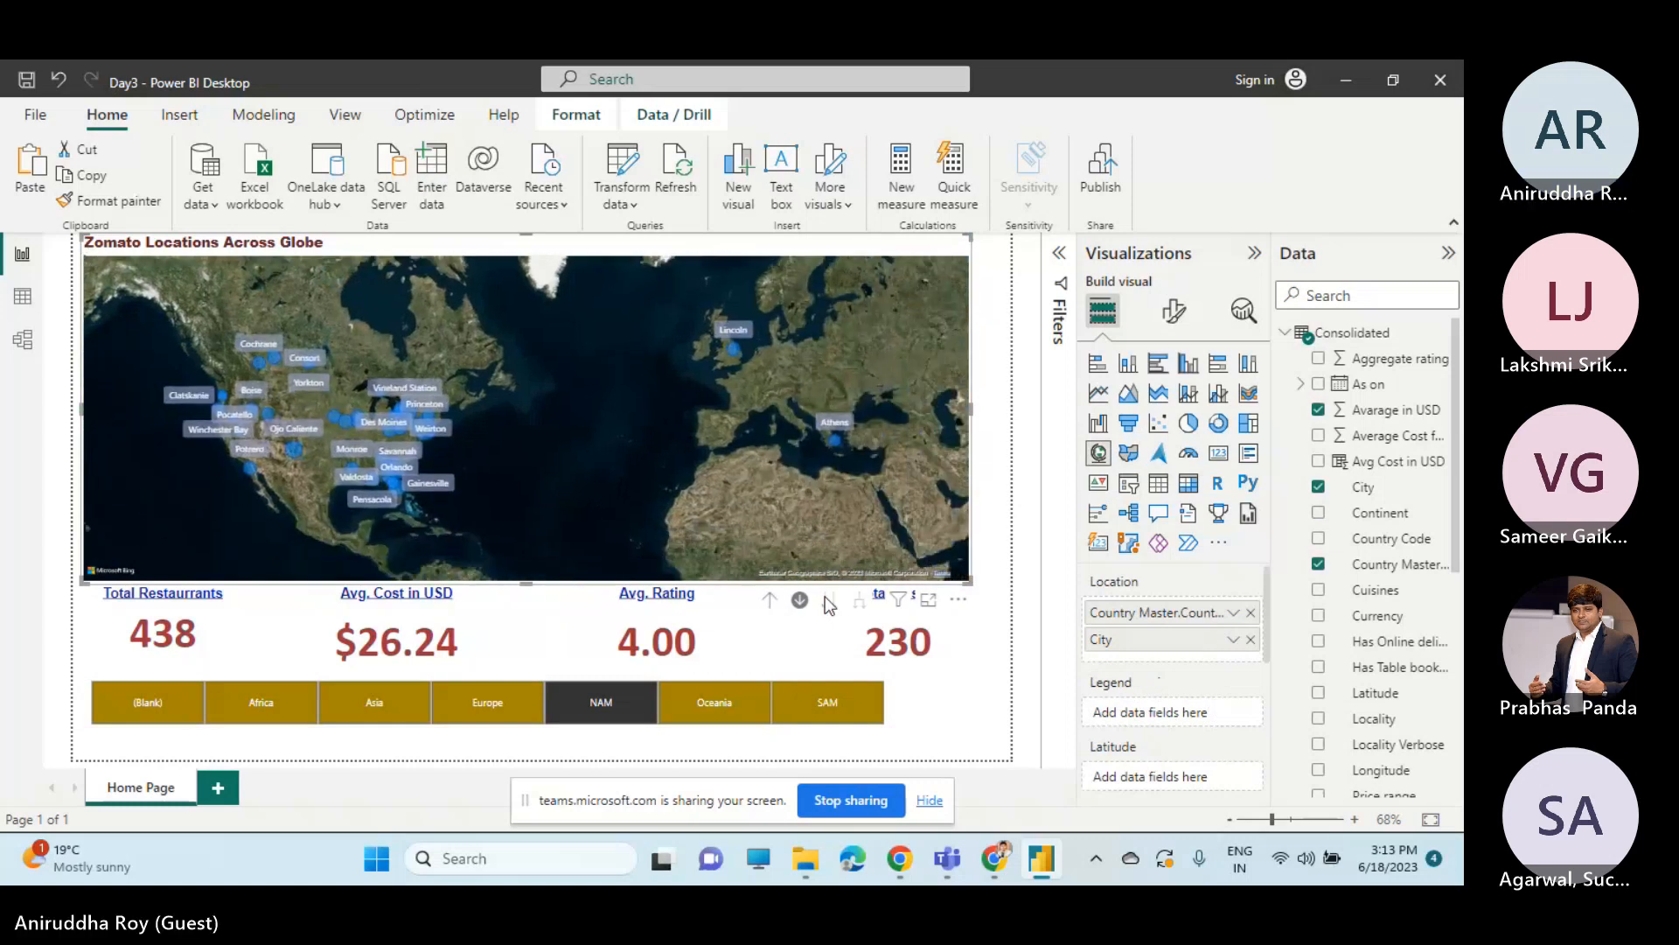
{"action": "left_click", "coordinate": [802, 600]}
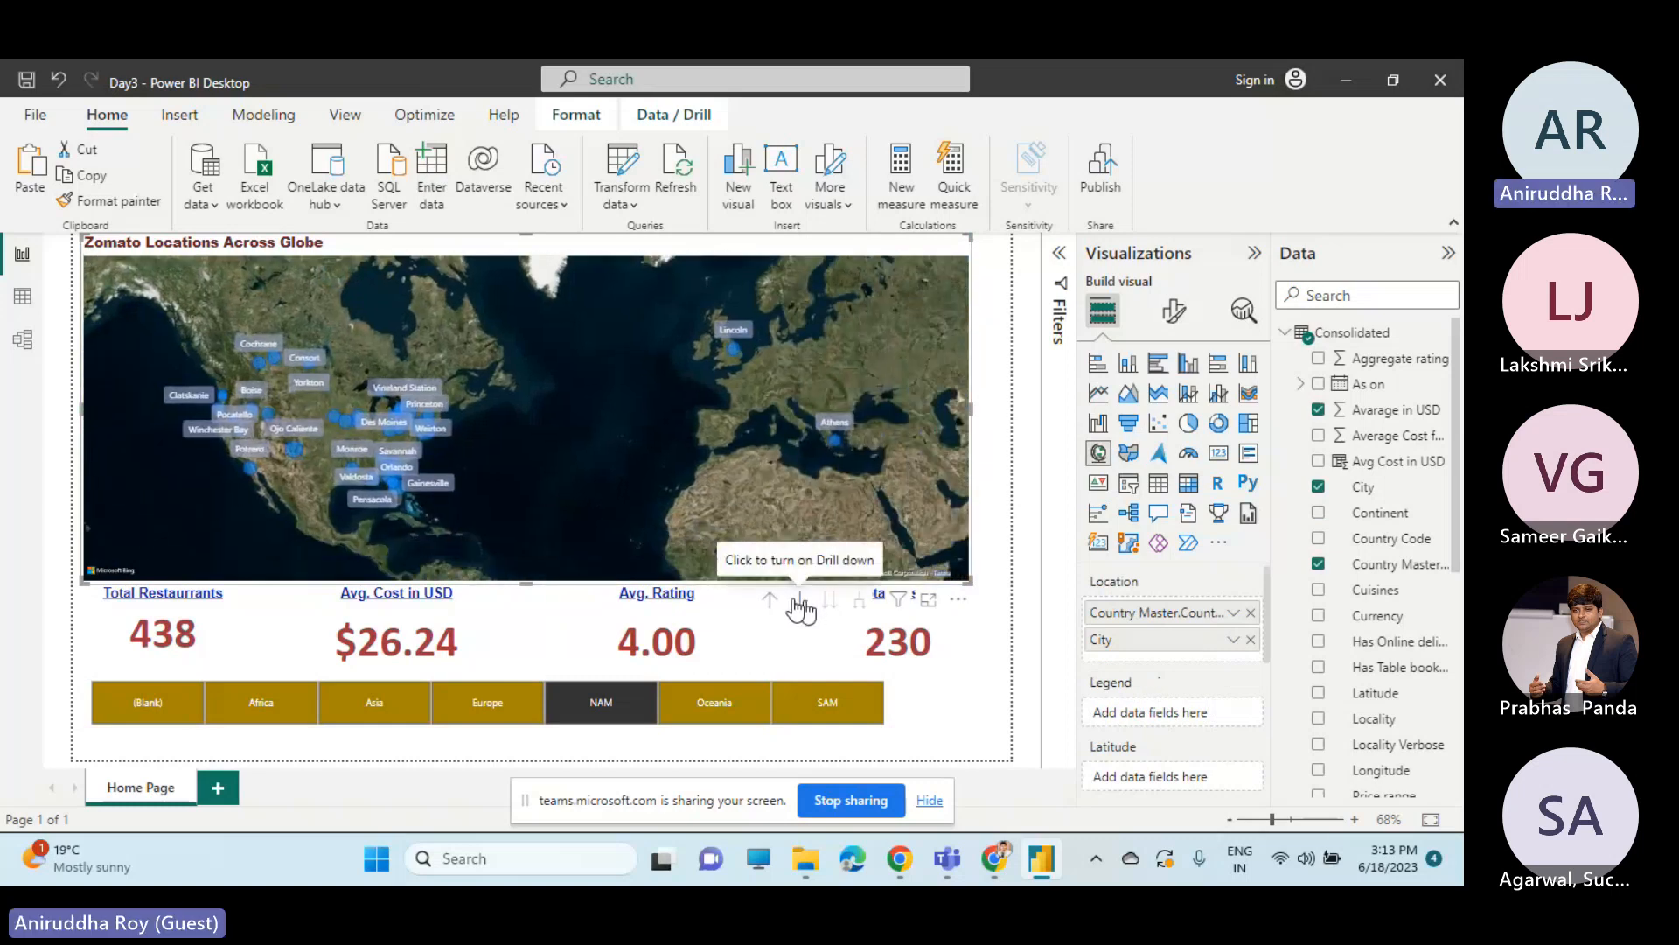
{"action": "left_click", "coordinate": [770, 600]}
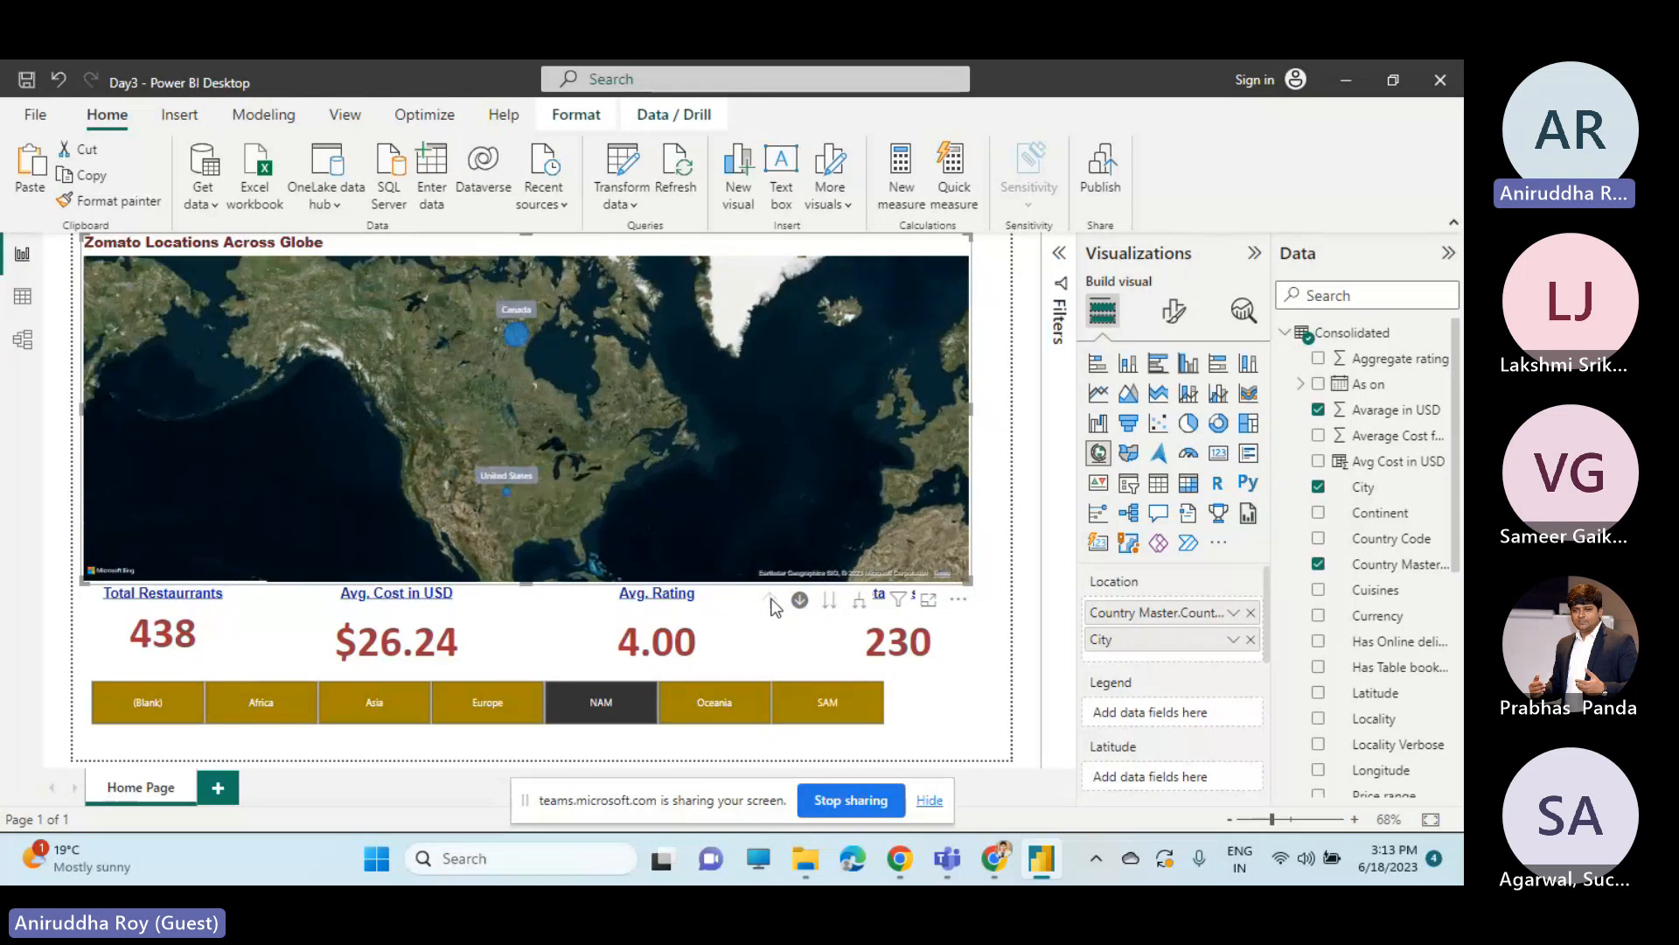
Test the map with the slicer on Oceania and SAM, turning drill-down mode off and moving between the city and country levels.
{"action": "left_click", "coordinate": [725, 711]}
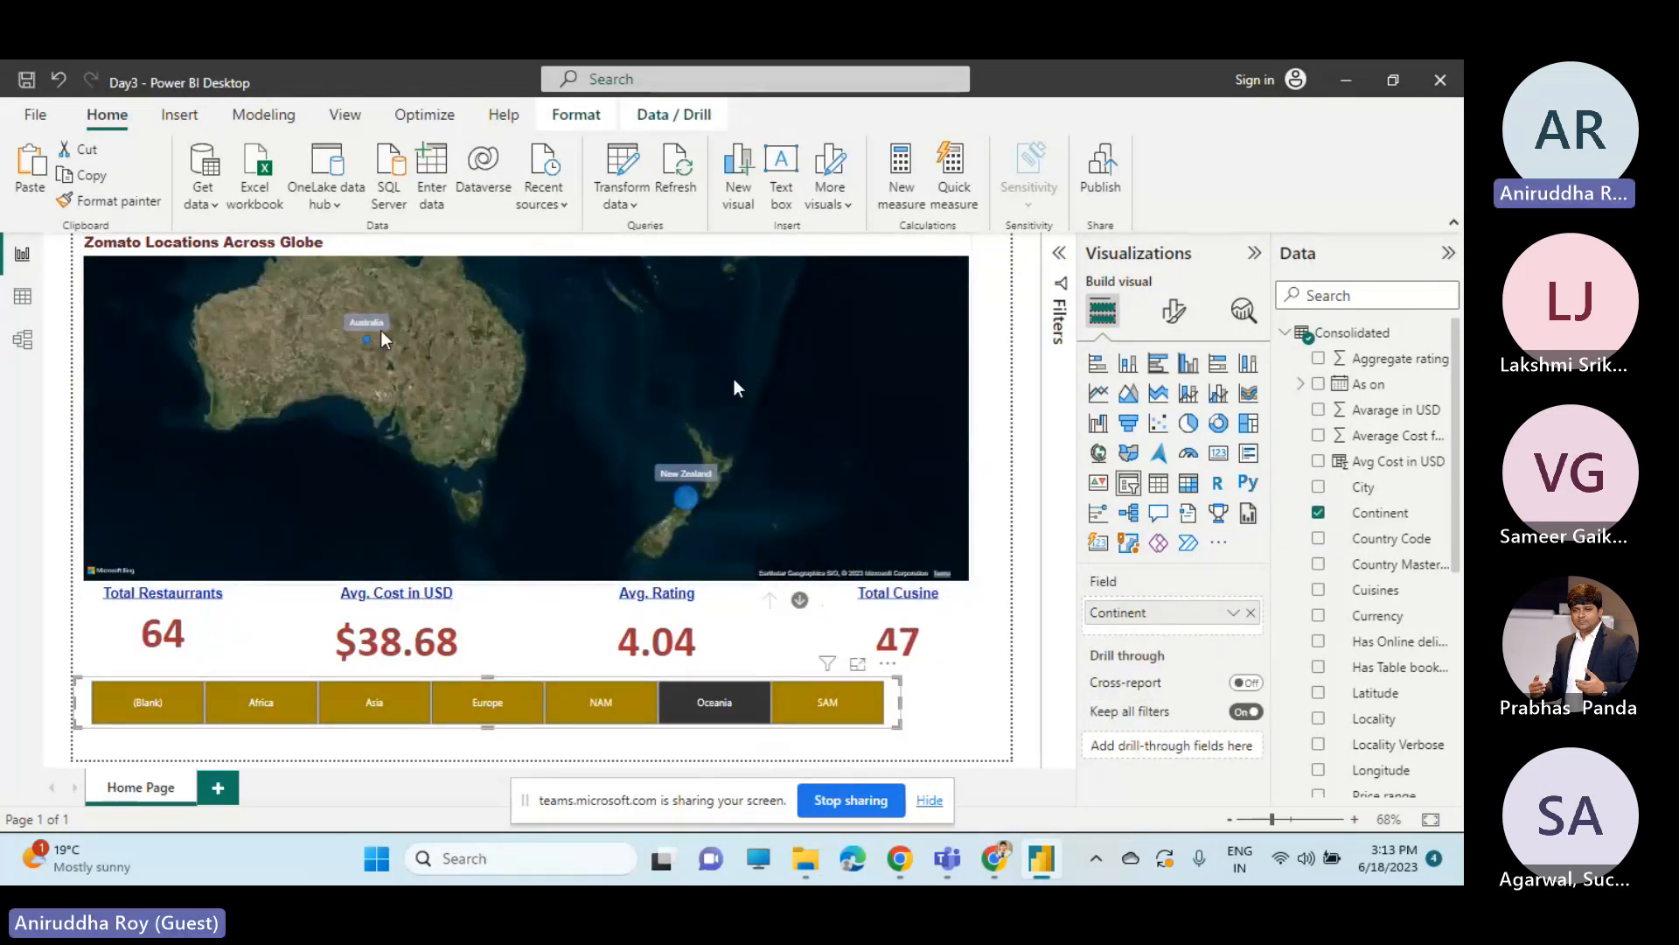
{"action": "left_click", "coordinate": [816, 711]}
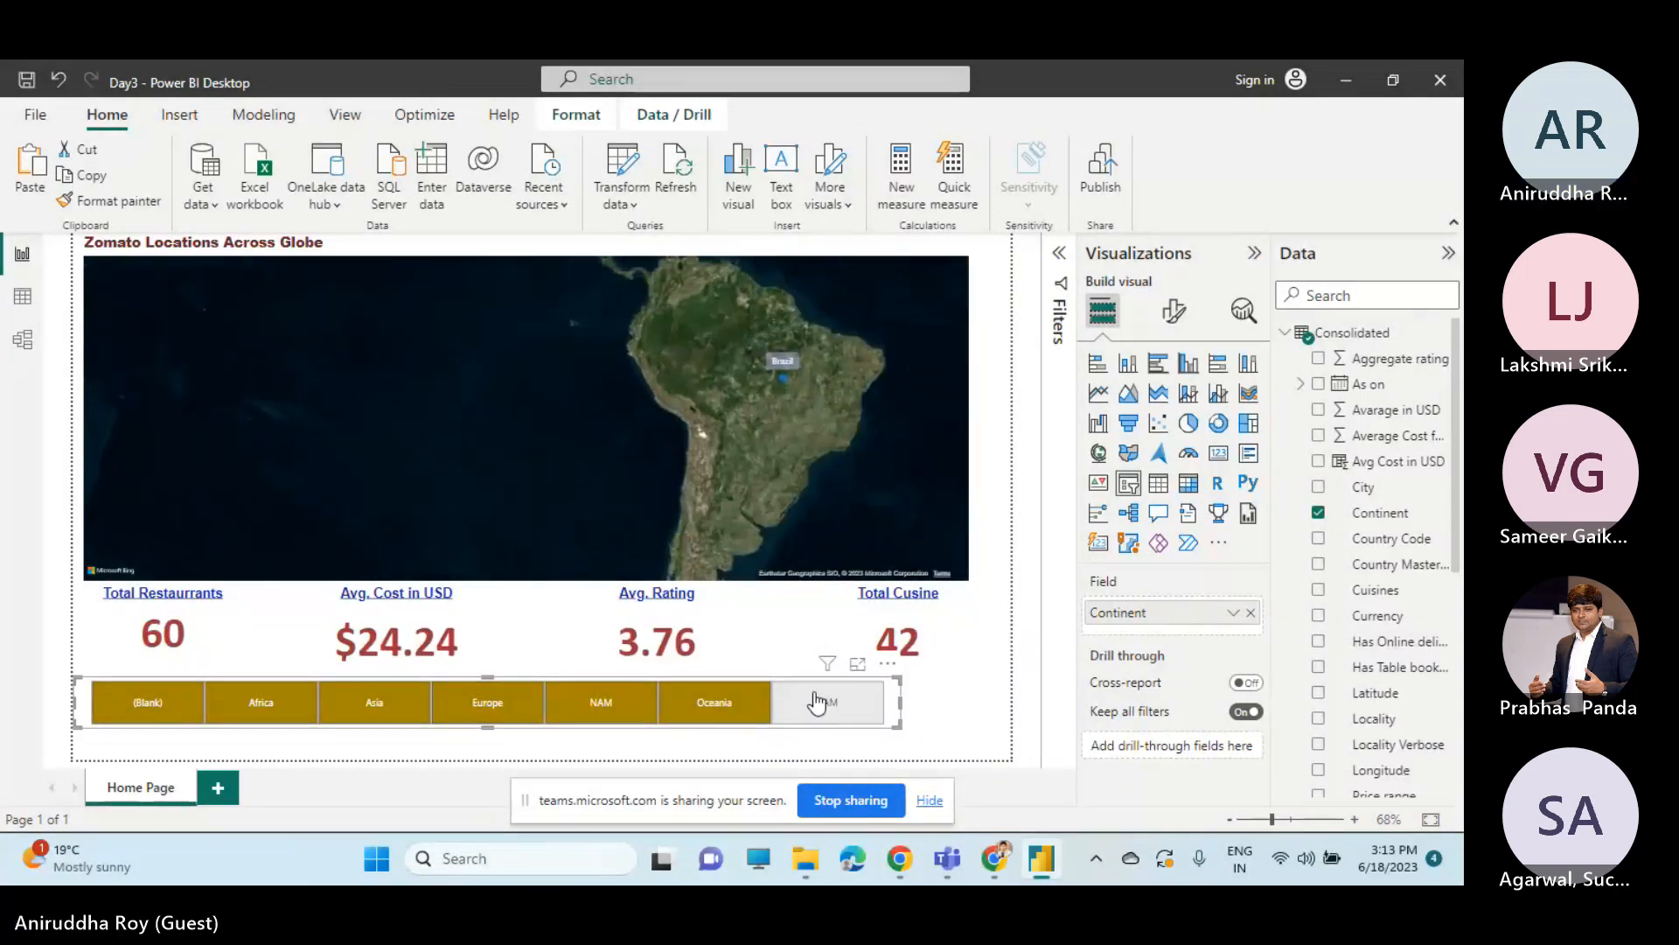
{"action": "left_click", "coordinate": [745, 595]}
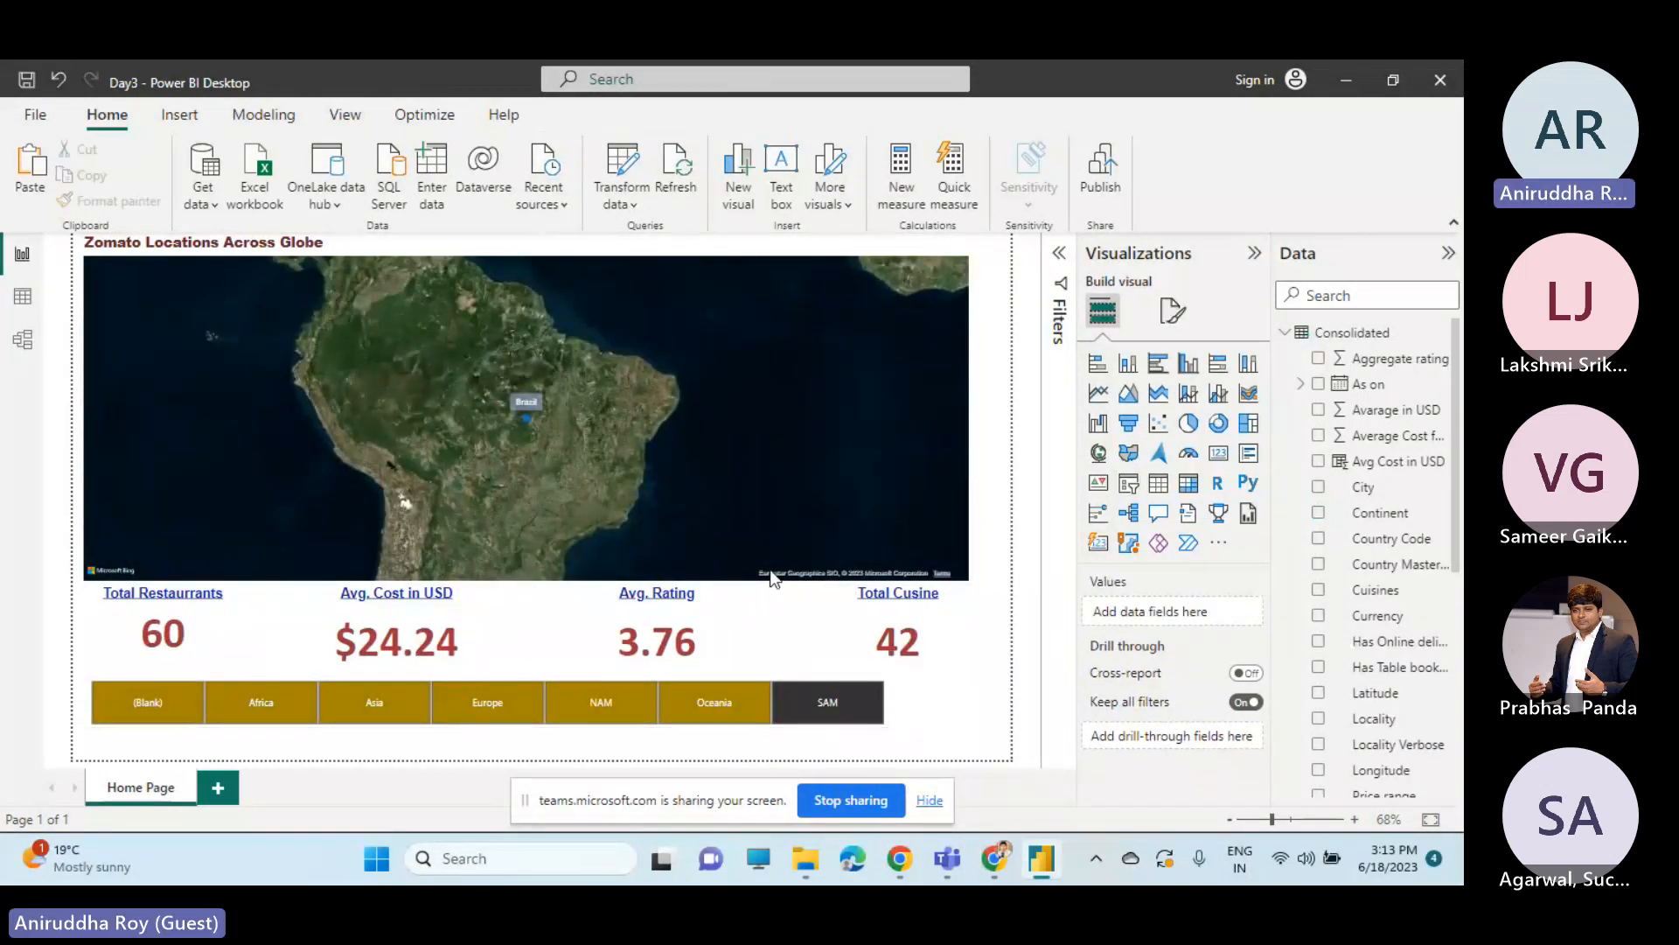
{"action": "left_click", "coordinate": [832, 481]}
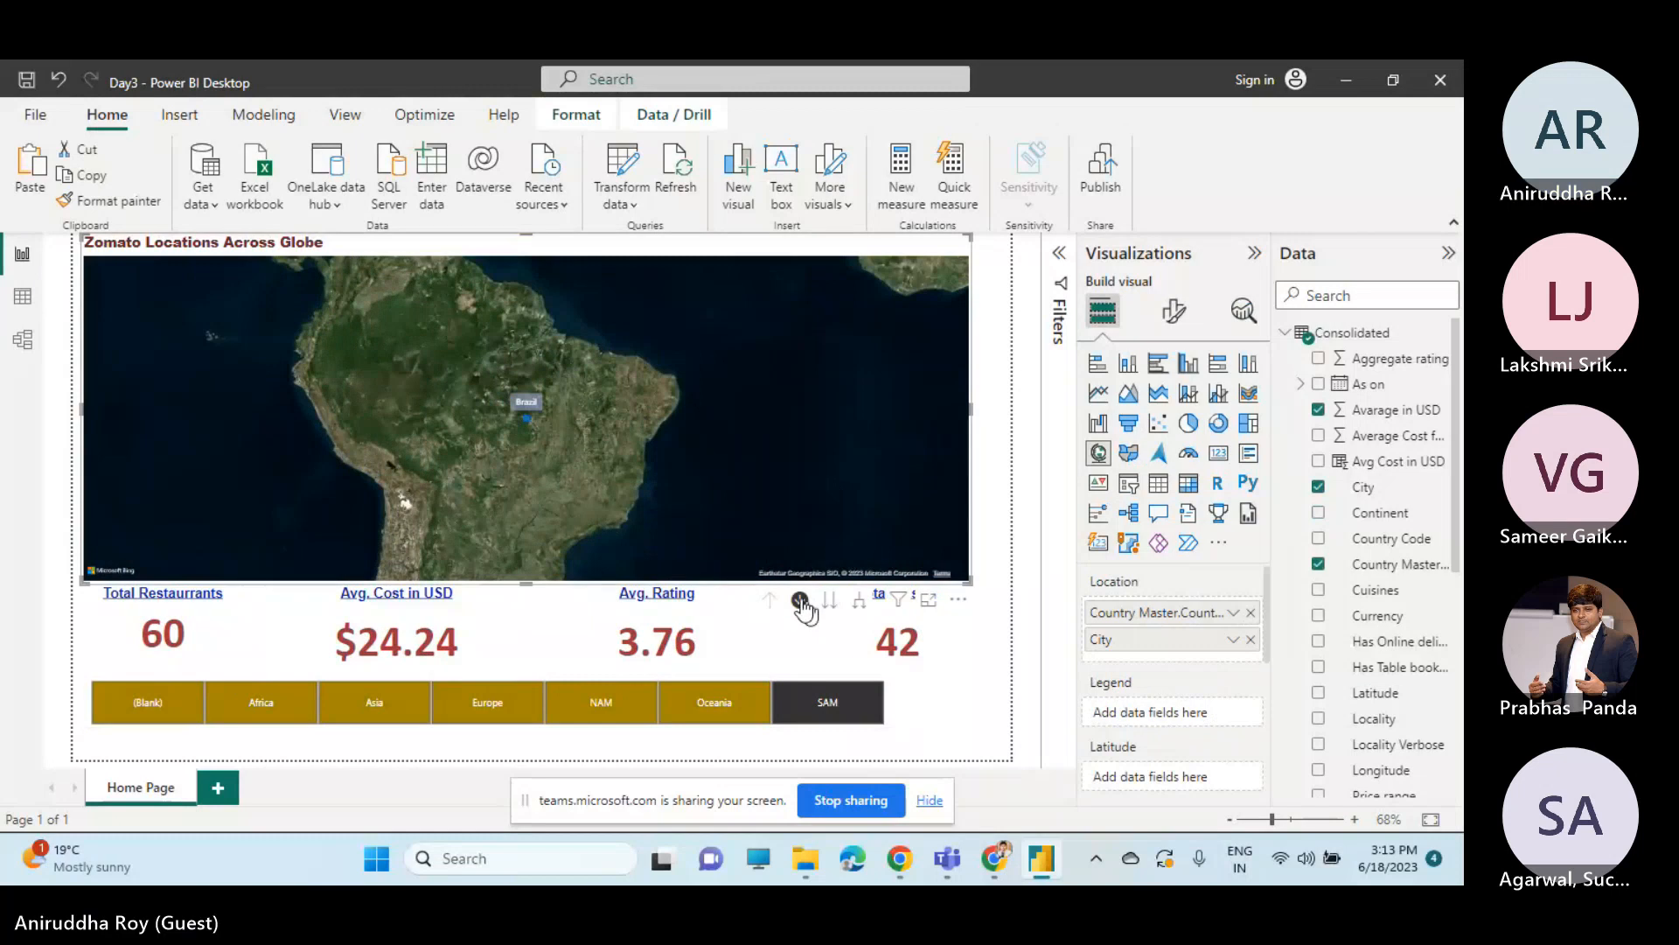
{"action": "left_click", "coordinate": [800, 601]}
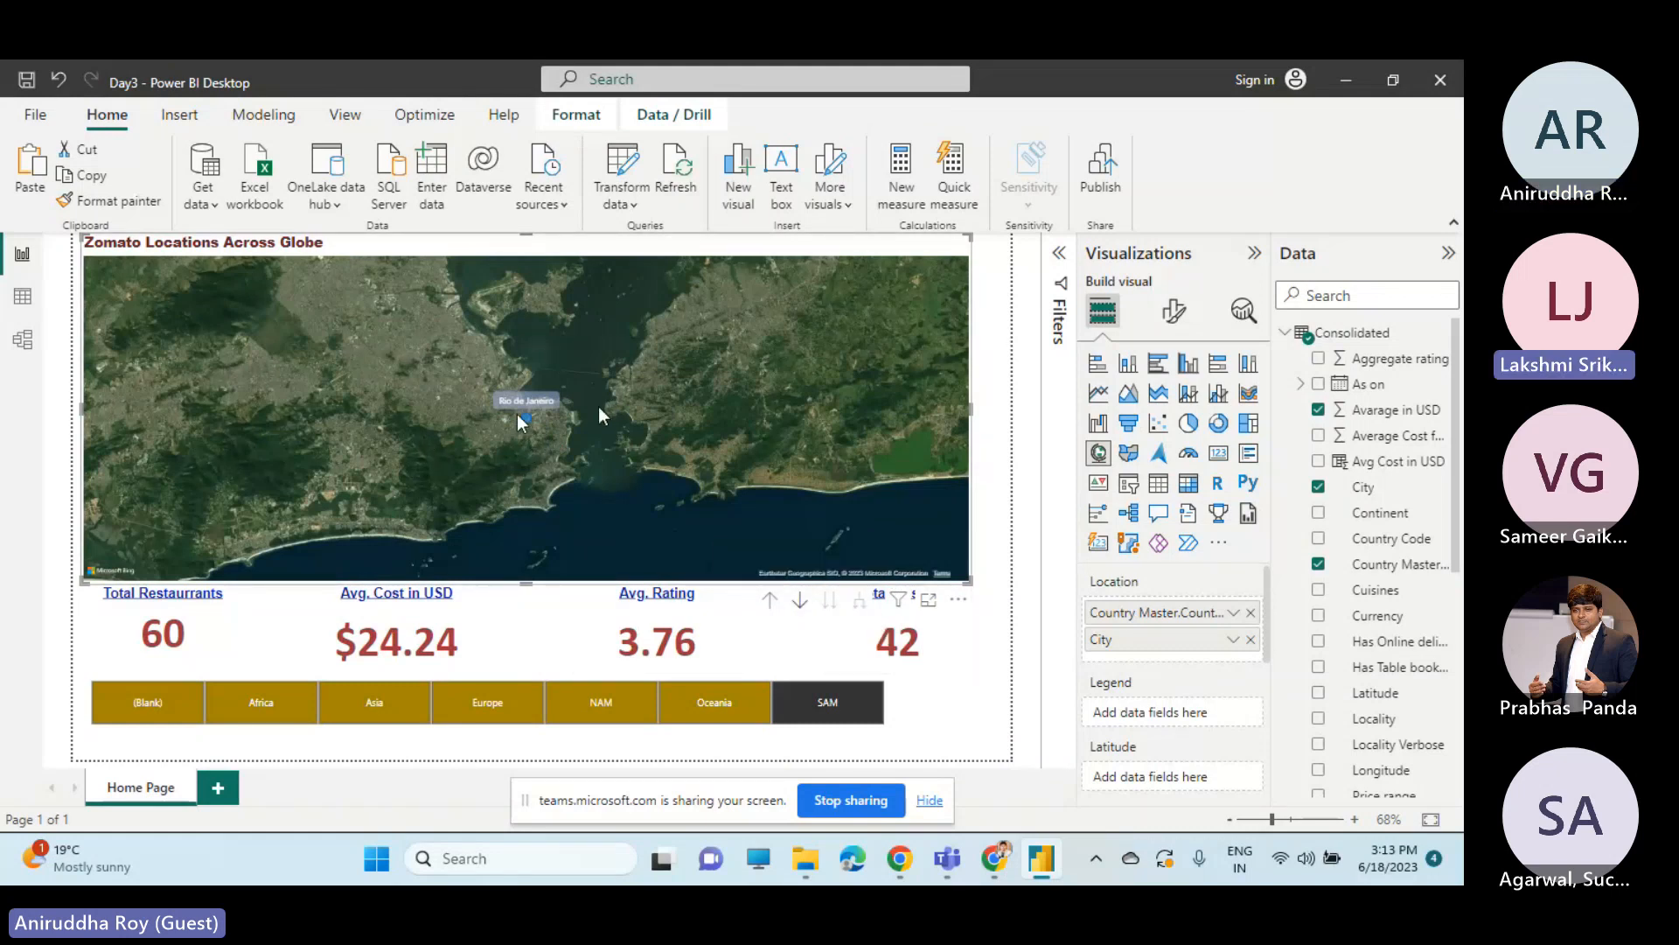
{"action": "left_click", "coordinate": [769, 604]}
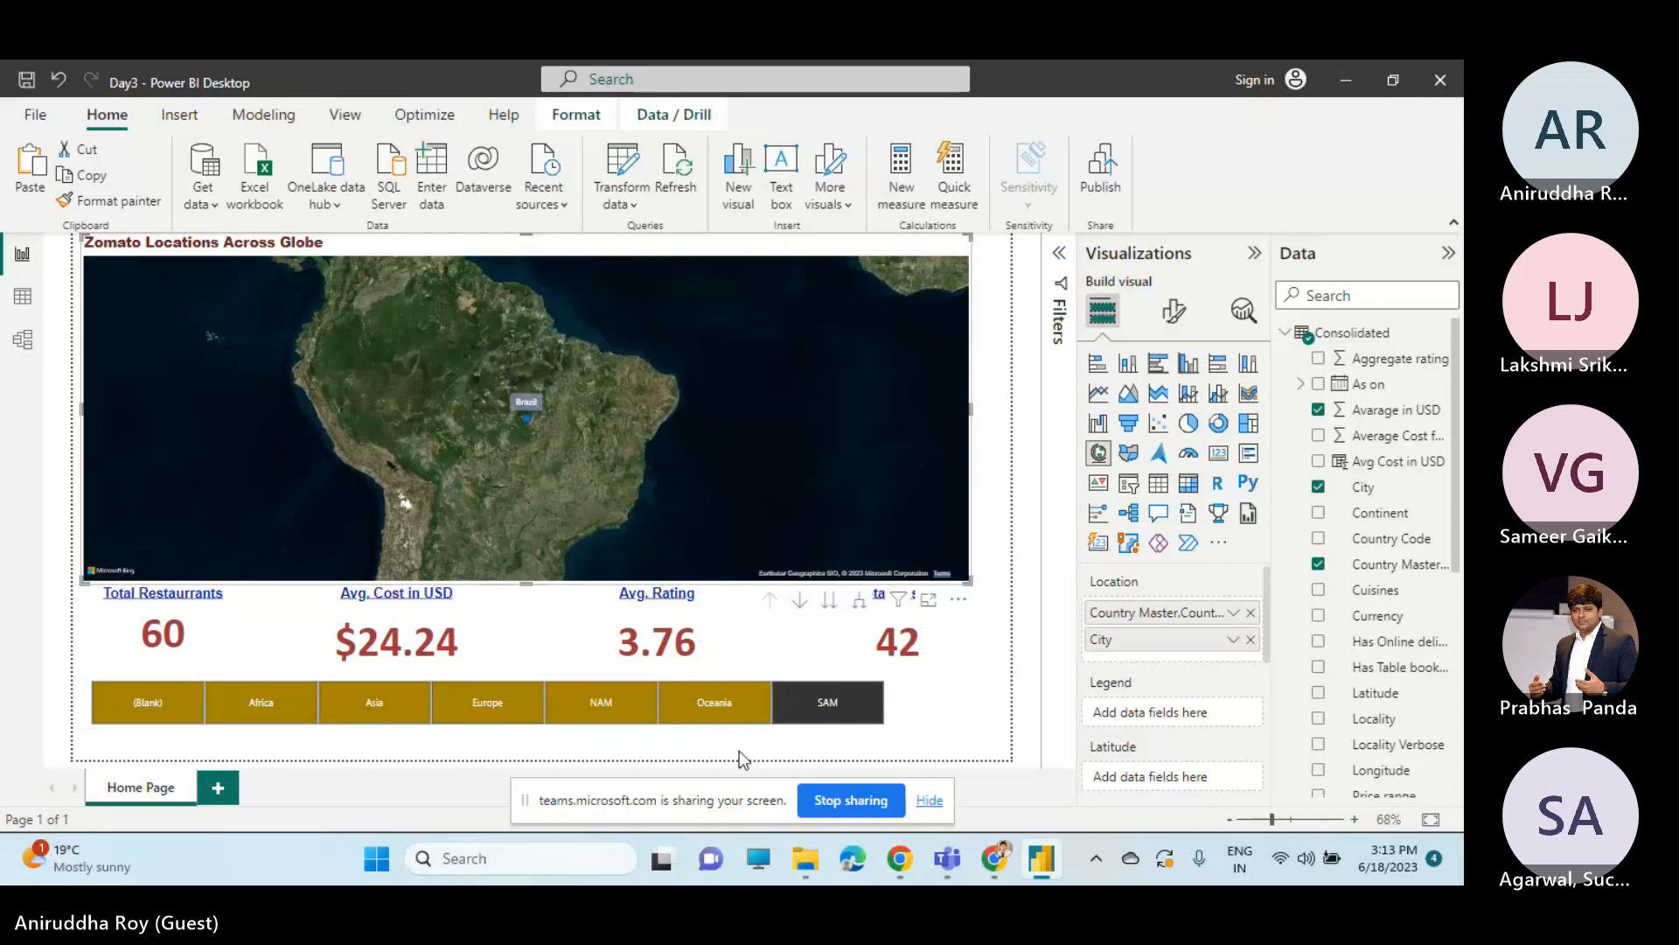
Filter the page to Oceania with the Continent slicer and stop sharing the screen.
{"action": "left_click", "coordinate": [739, 707]}
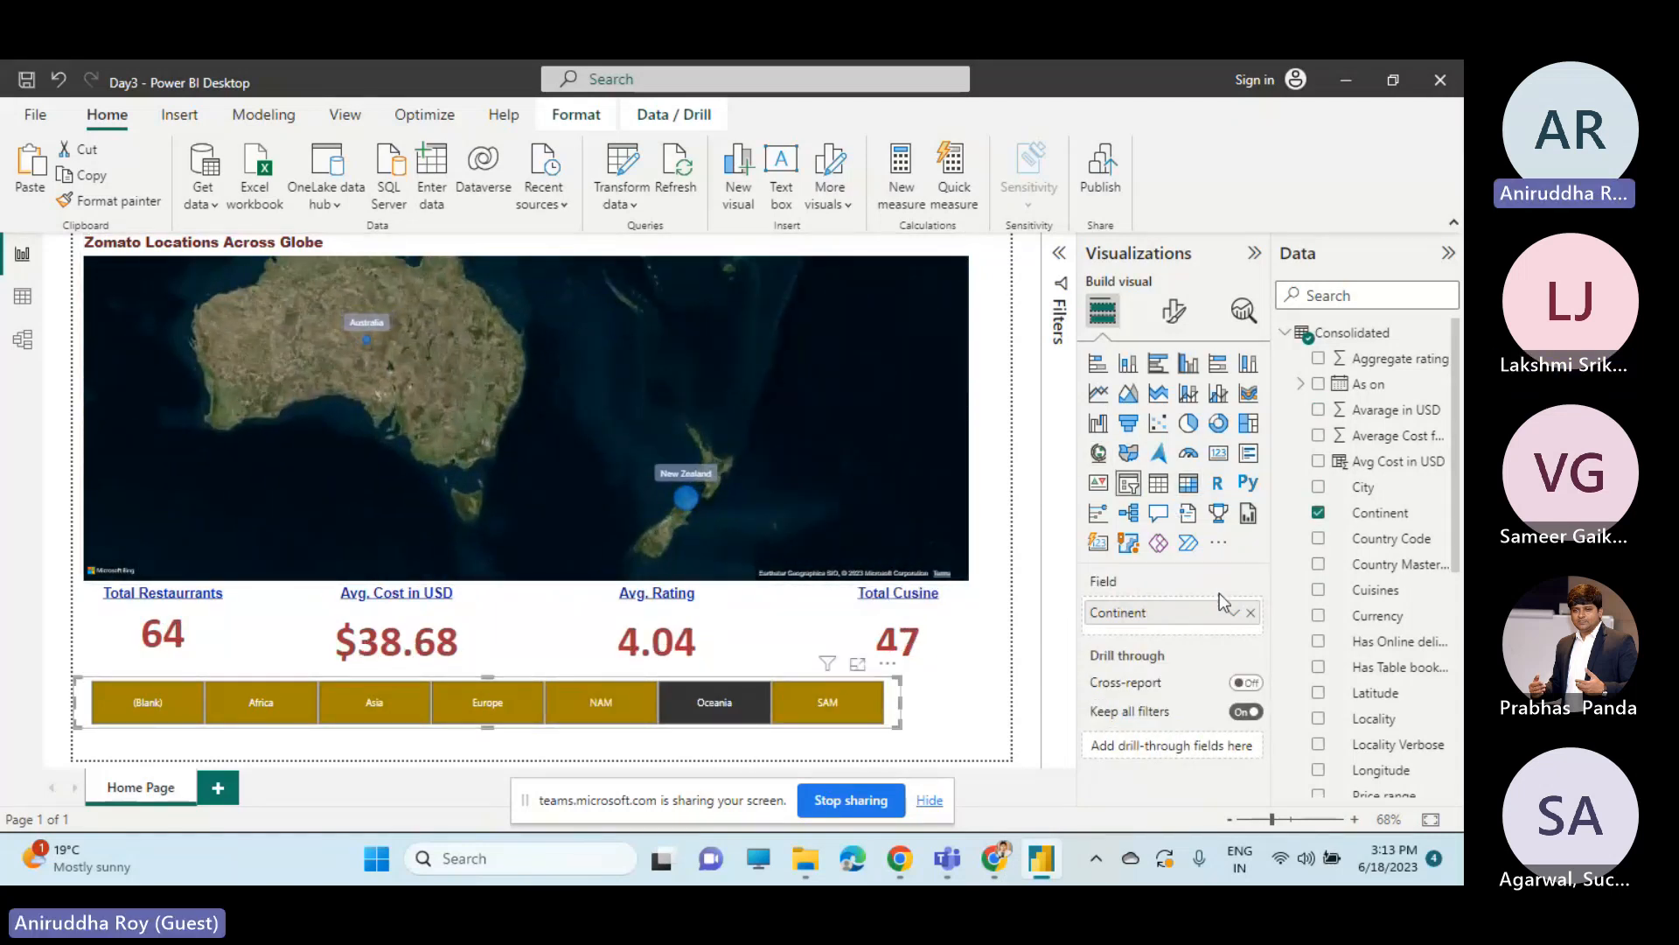
{"action": "left_click", "coordinate": [852, 799]}
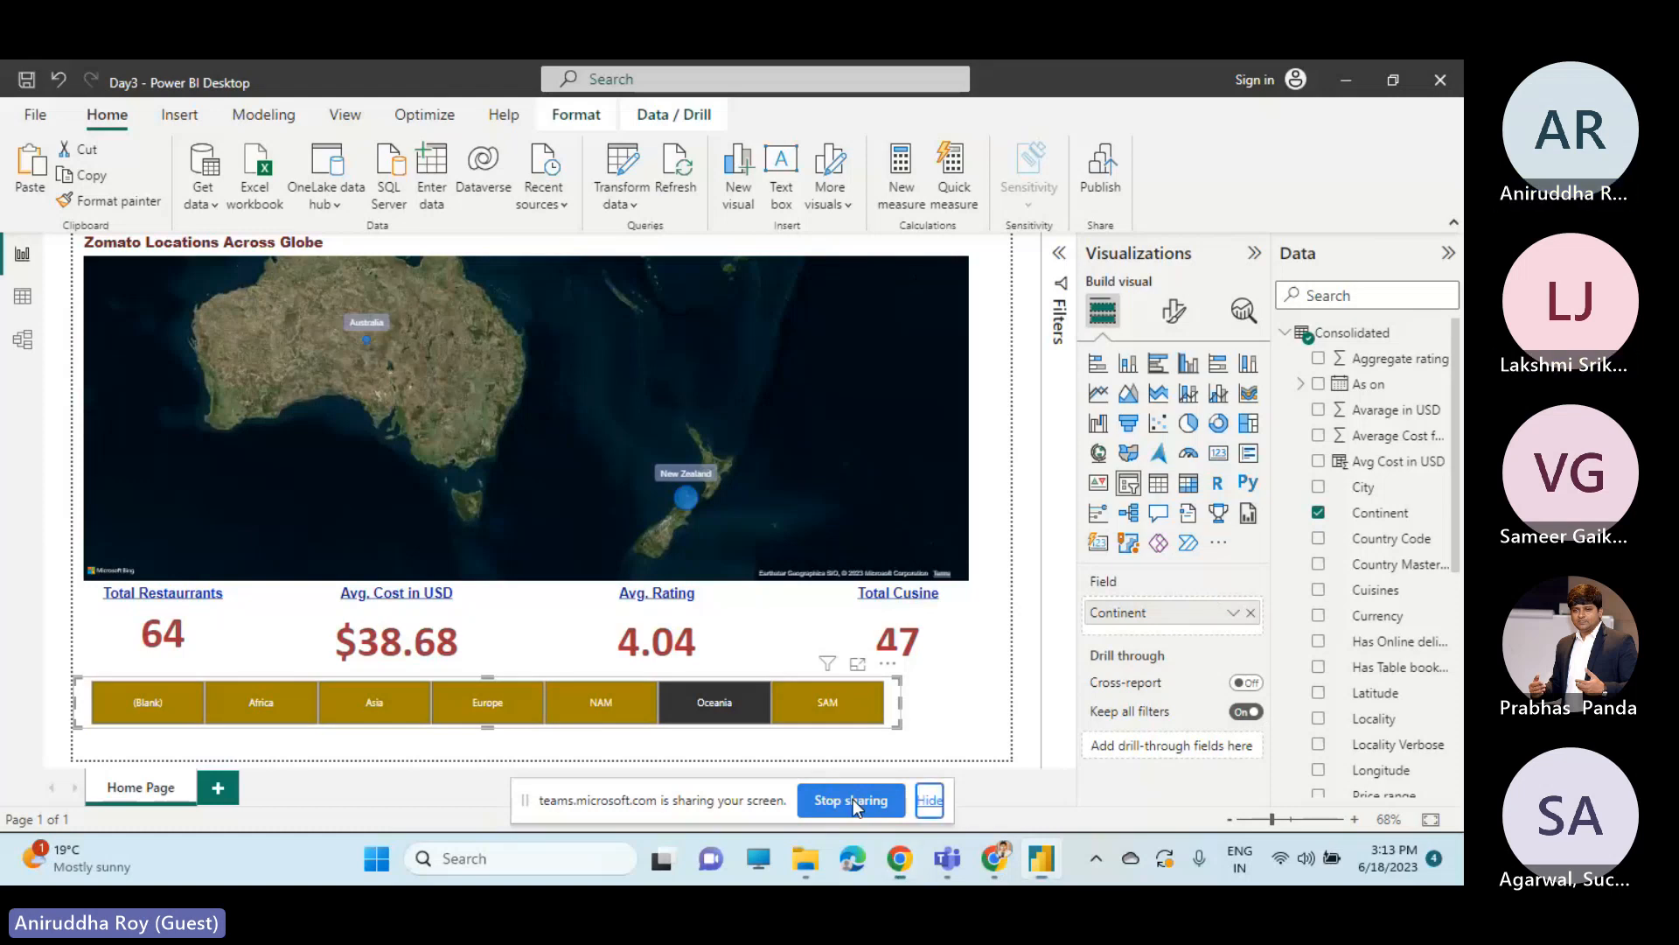
{"action": "left_click", "coordinate": [853, 800]}
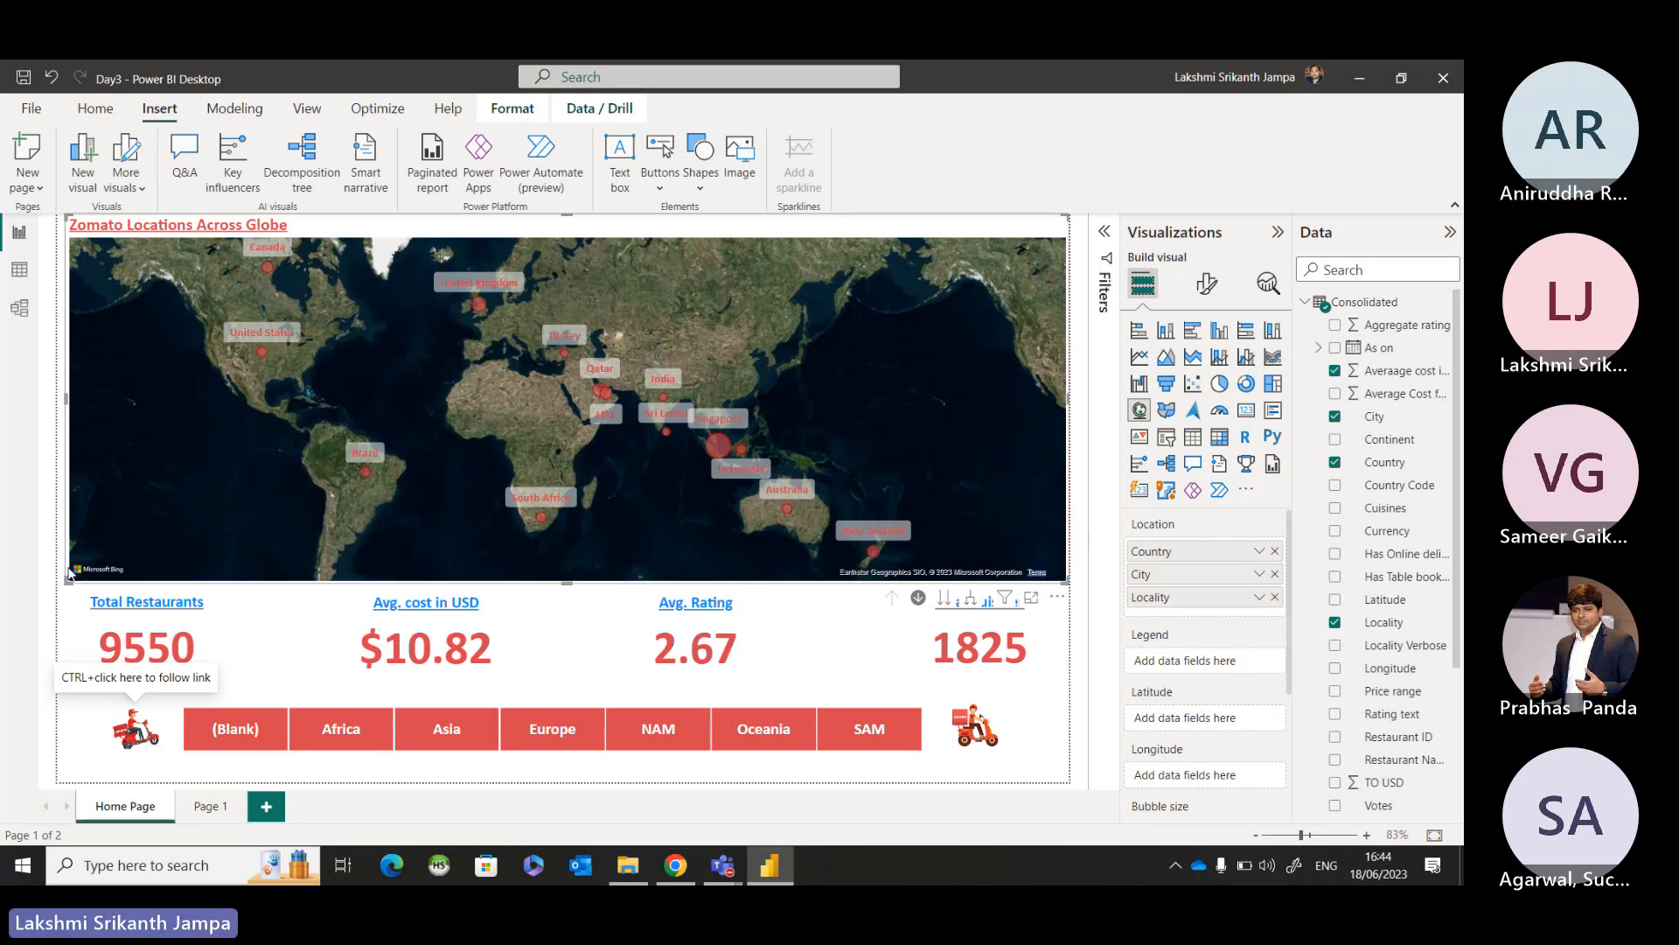
Rename the report's second page, Page 1, as Statistics.
{"action": "left_click", "coordinate": [217, 806]}
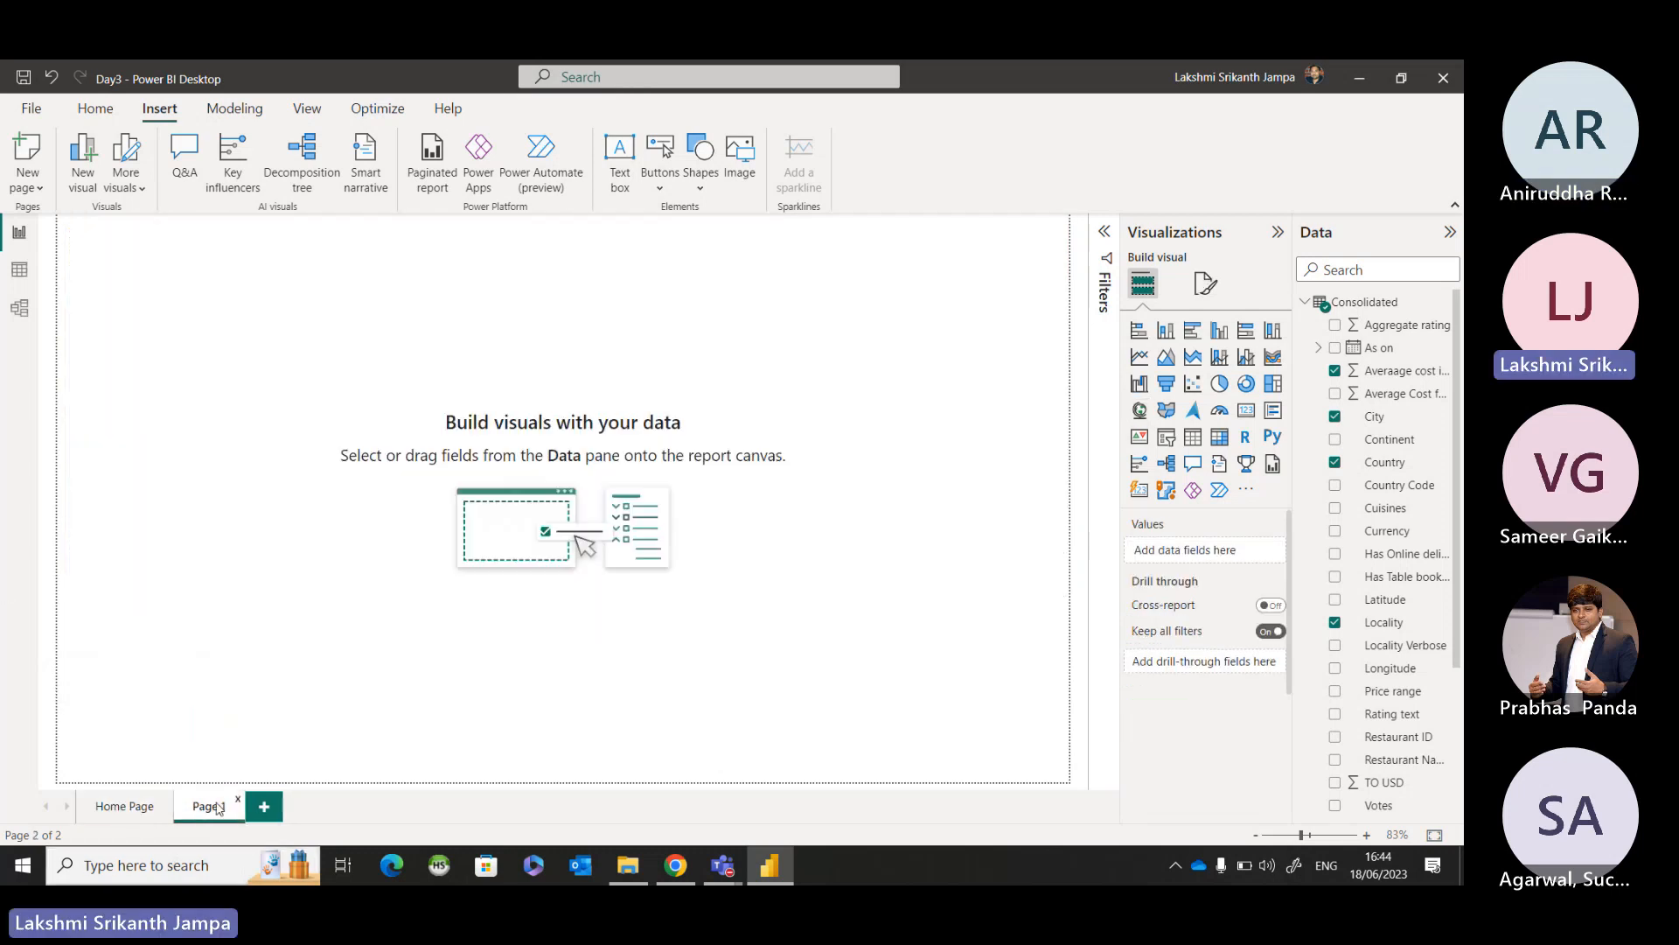
{"action": "double_click", "coordinate": [213, 807]}
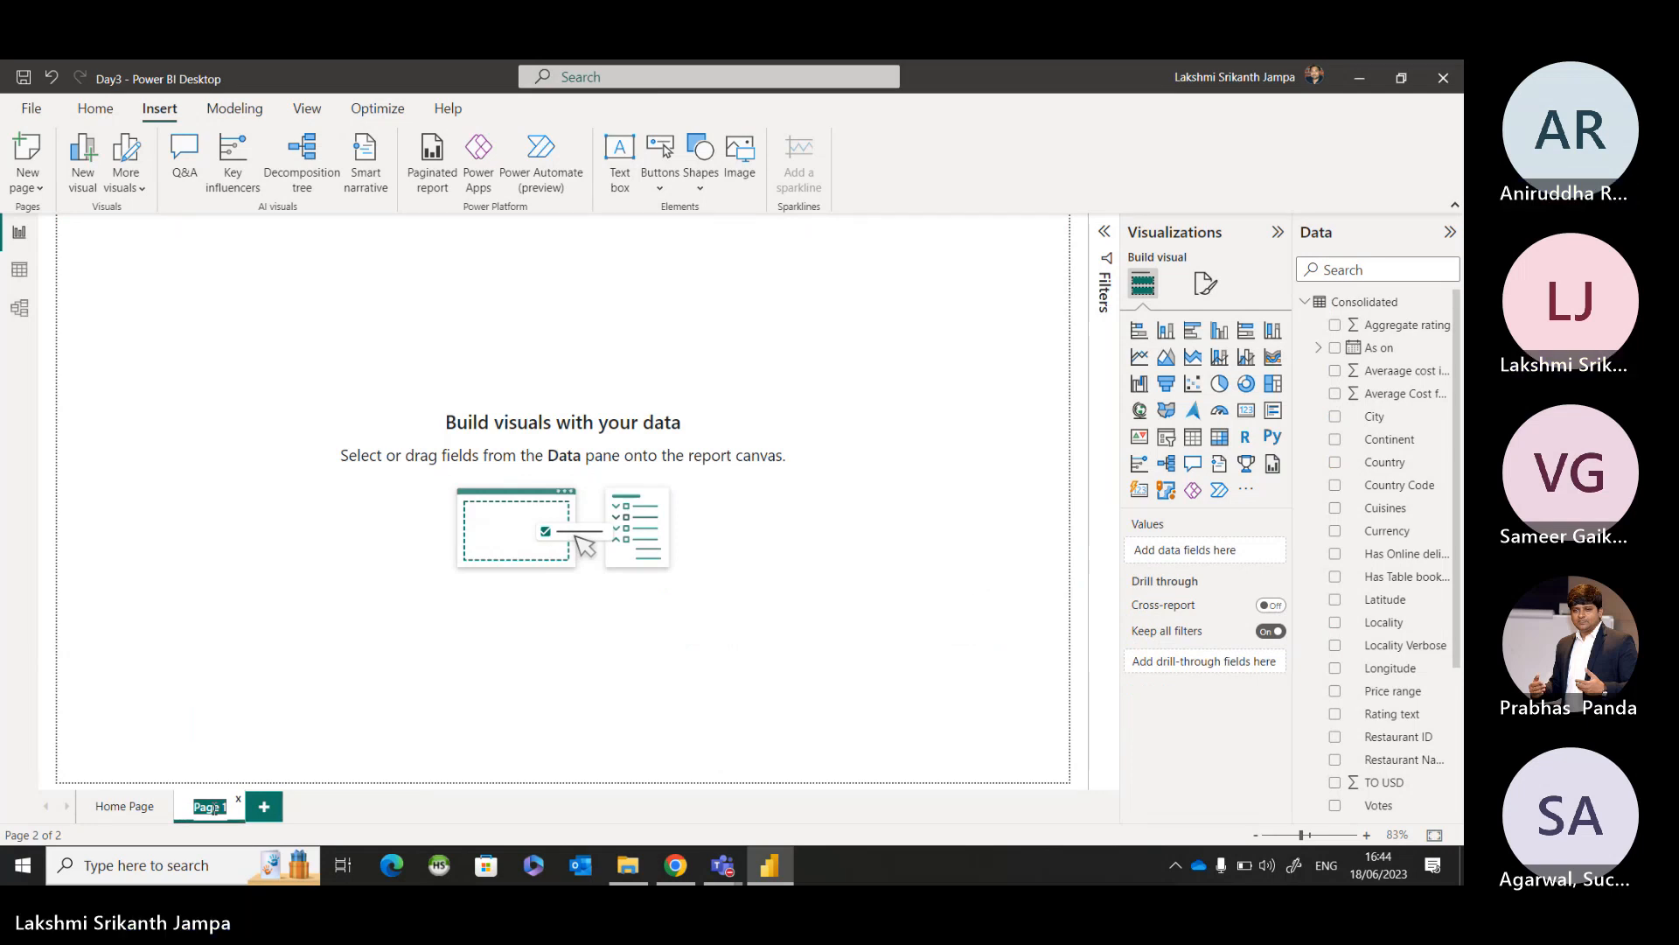
{"action": "type", "text": "St"}
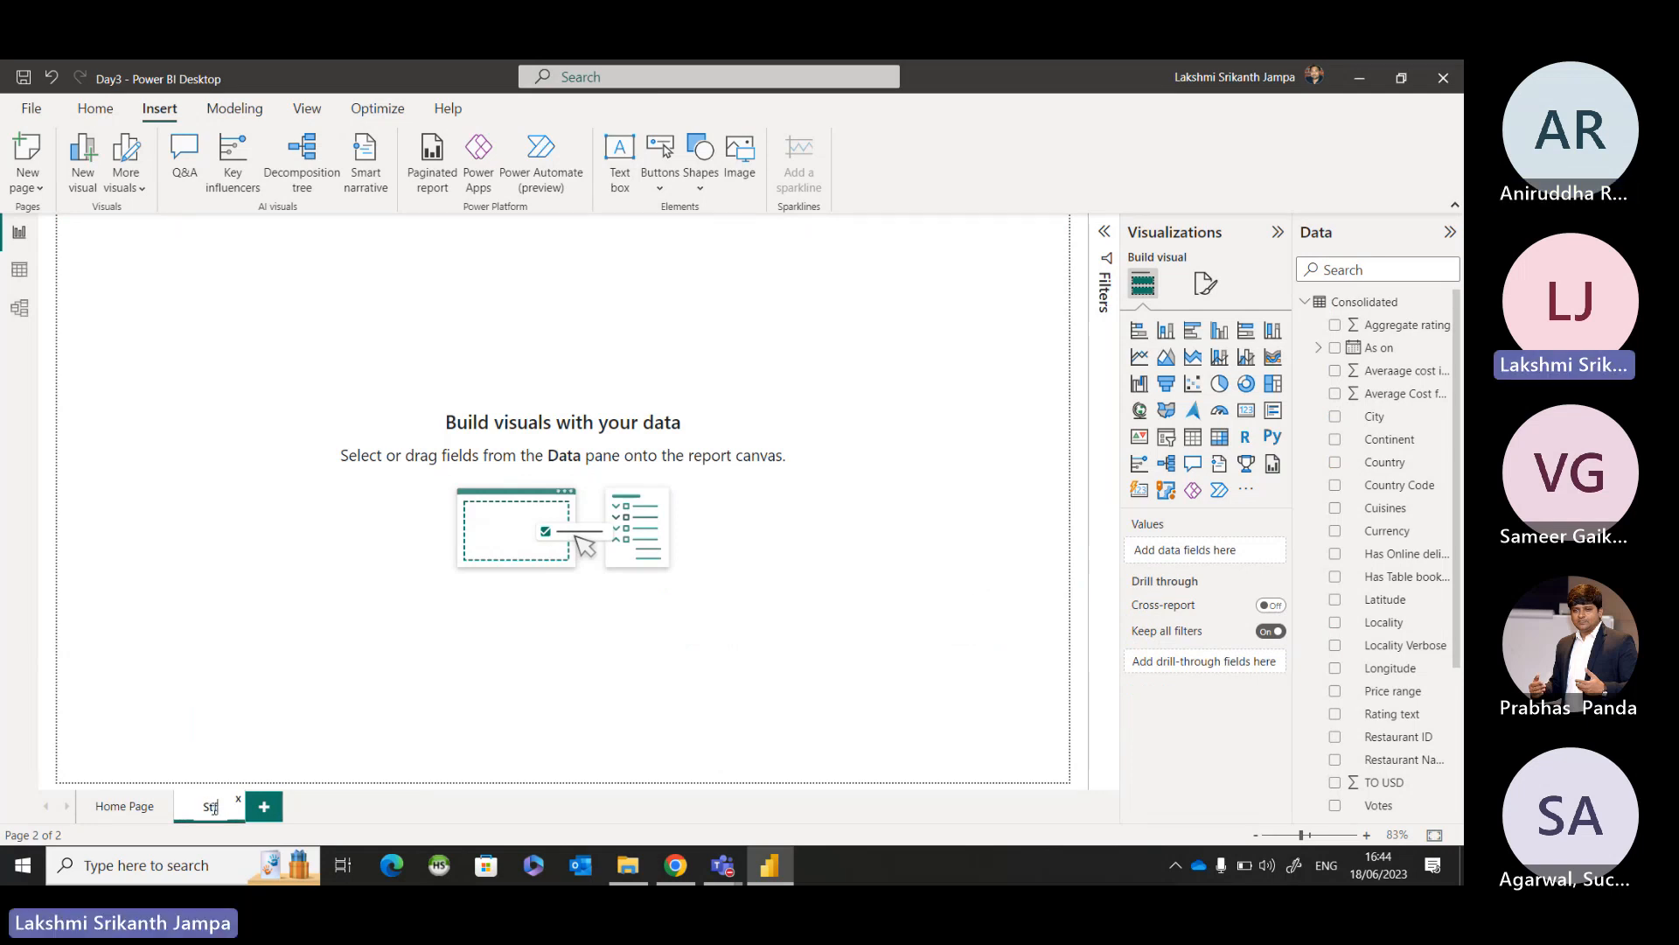
{"action": "key", "text": "BackSpace"}
{"action": "key", "text": "BackSpace"}
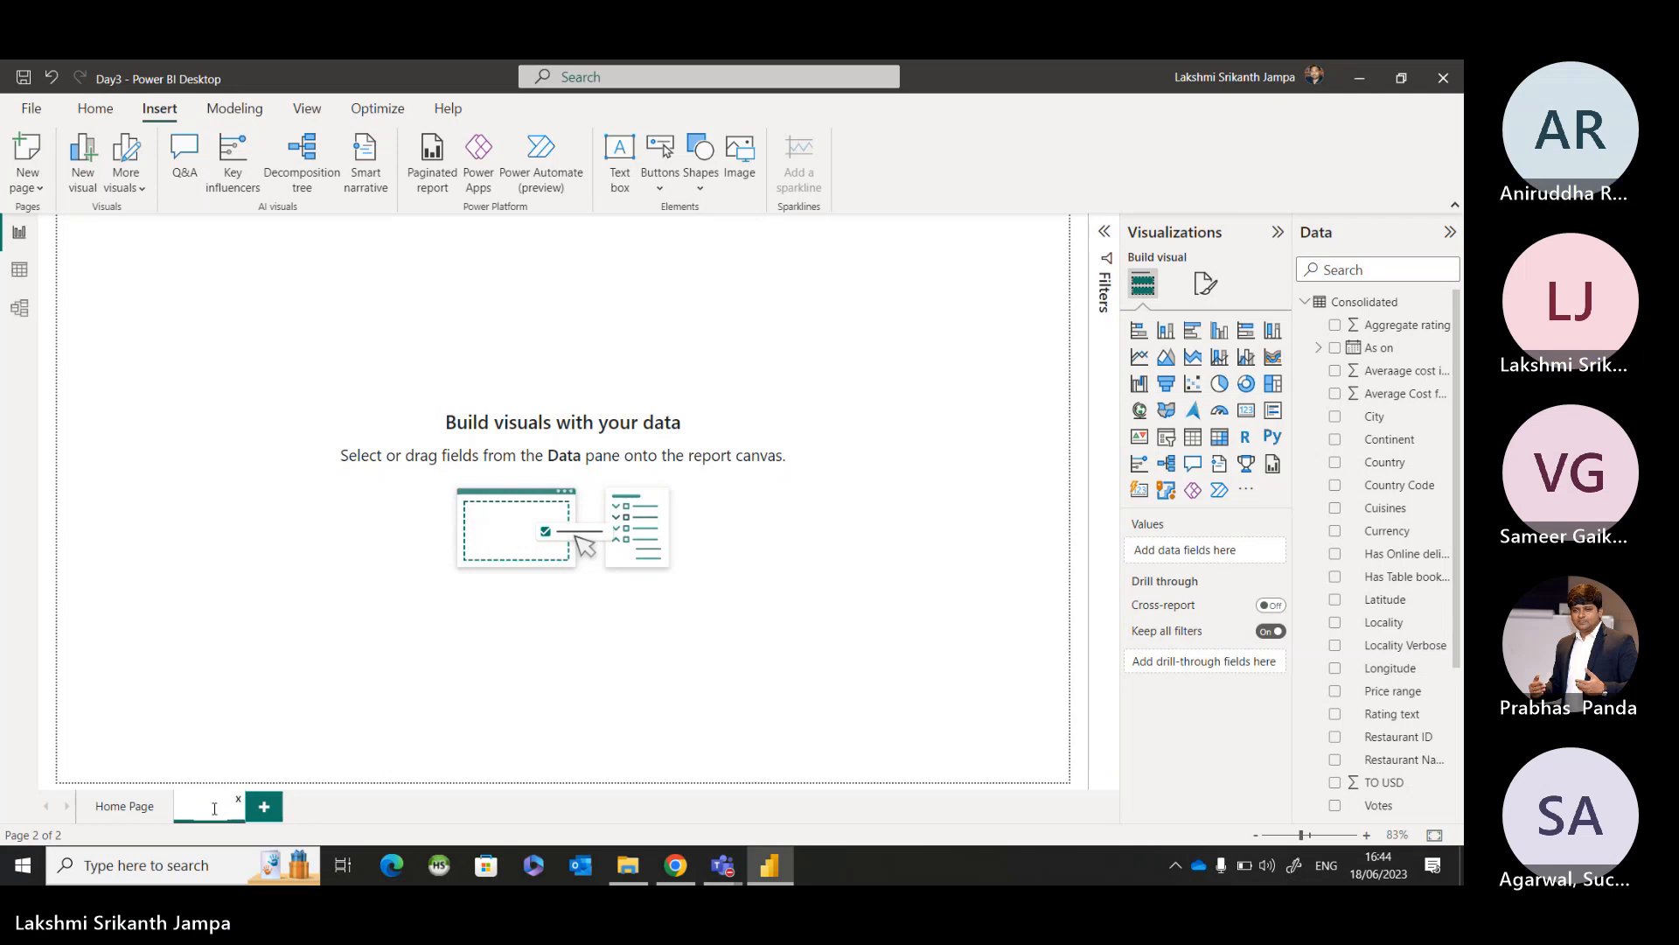
{"action": "type", "text": "Statistic"}
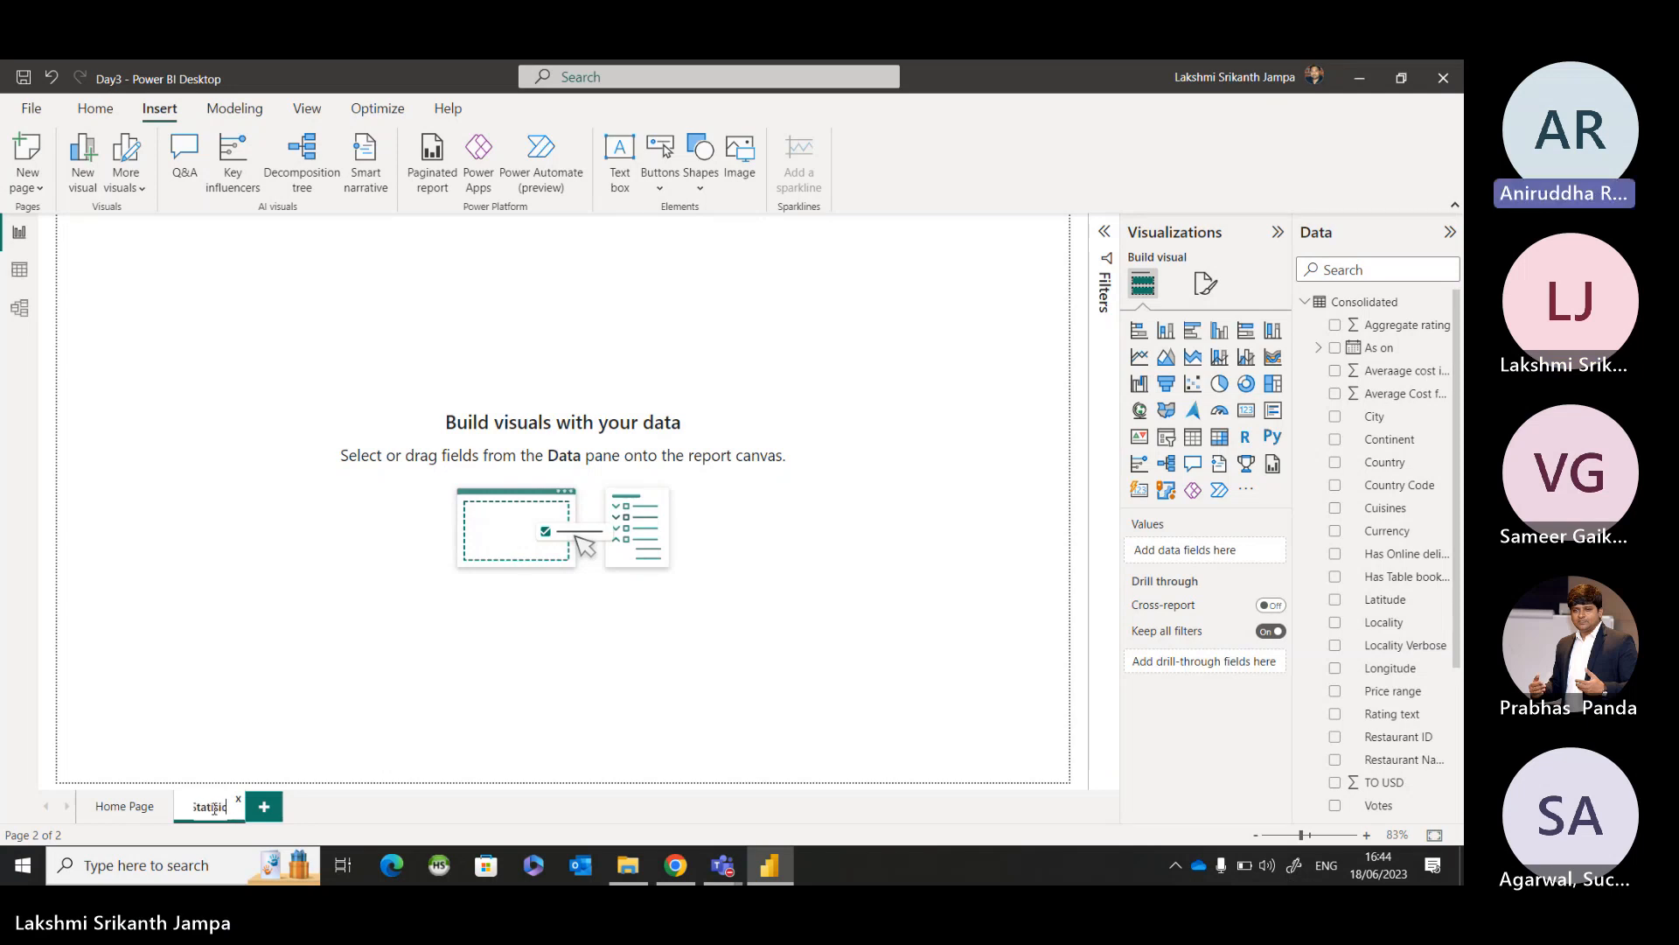
{"action": "type", "text": "s"}
{"action": "key", "text": "BackSpace"}
{"action": "key", "text": "BackSpace"}
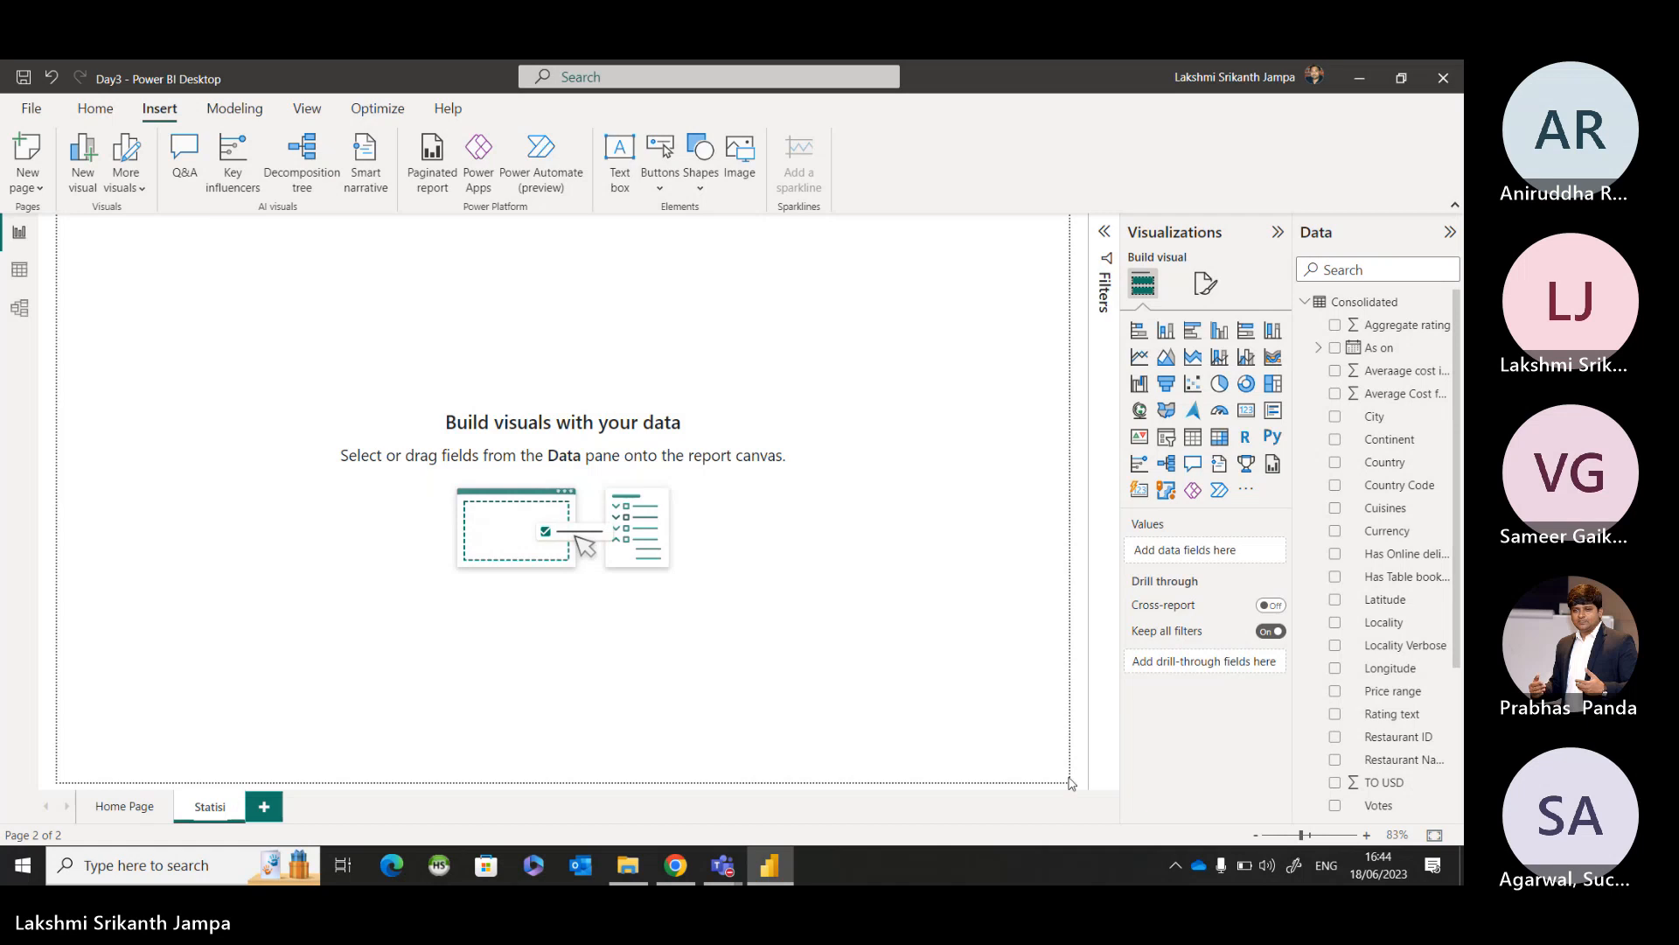
{"action": "type", "text": "cs"}
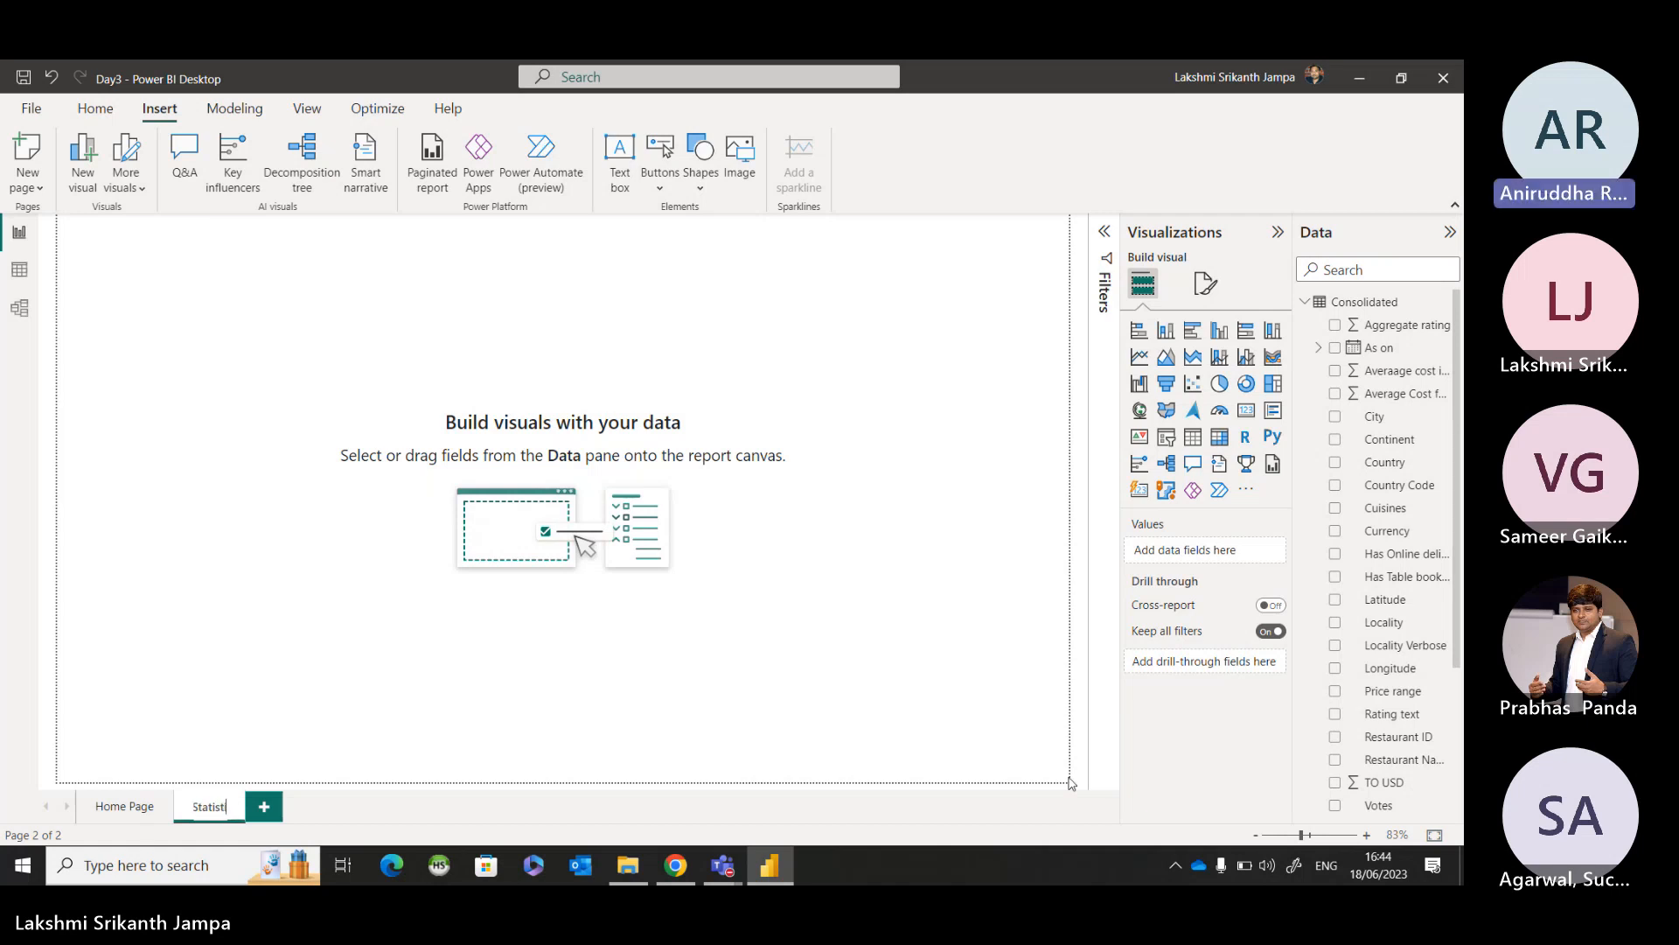
{"action": "key", "text": "Return"}
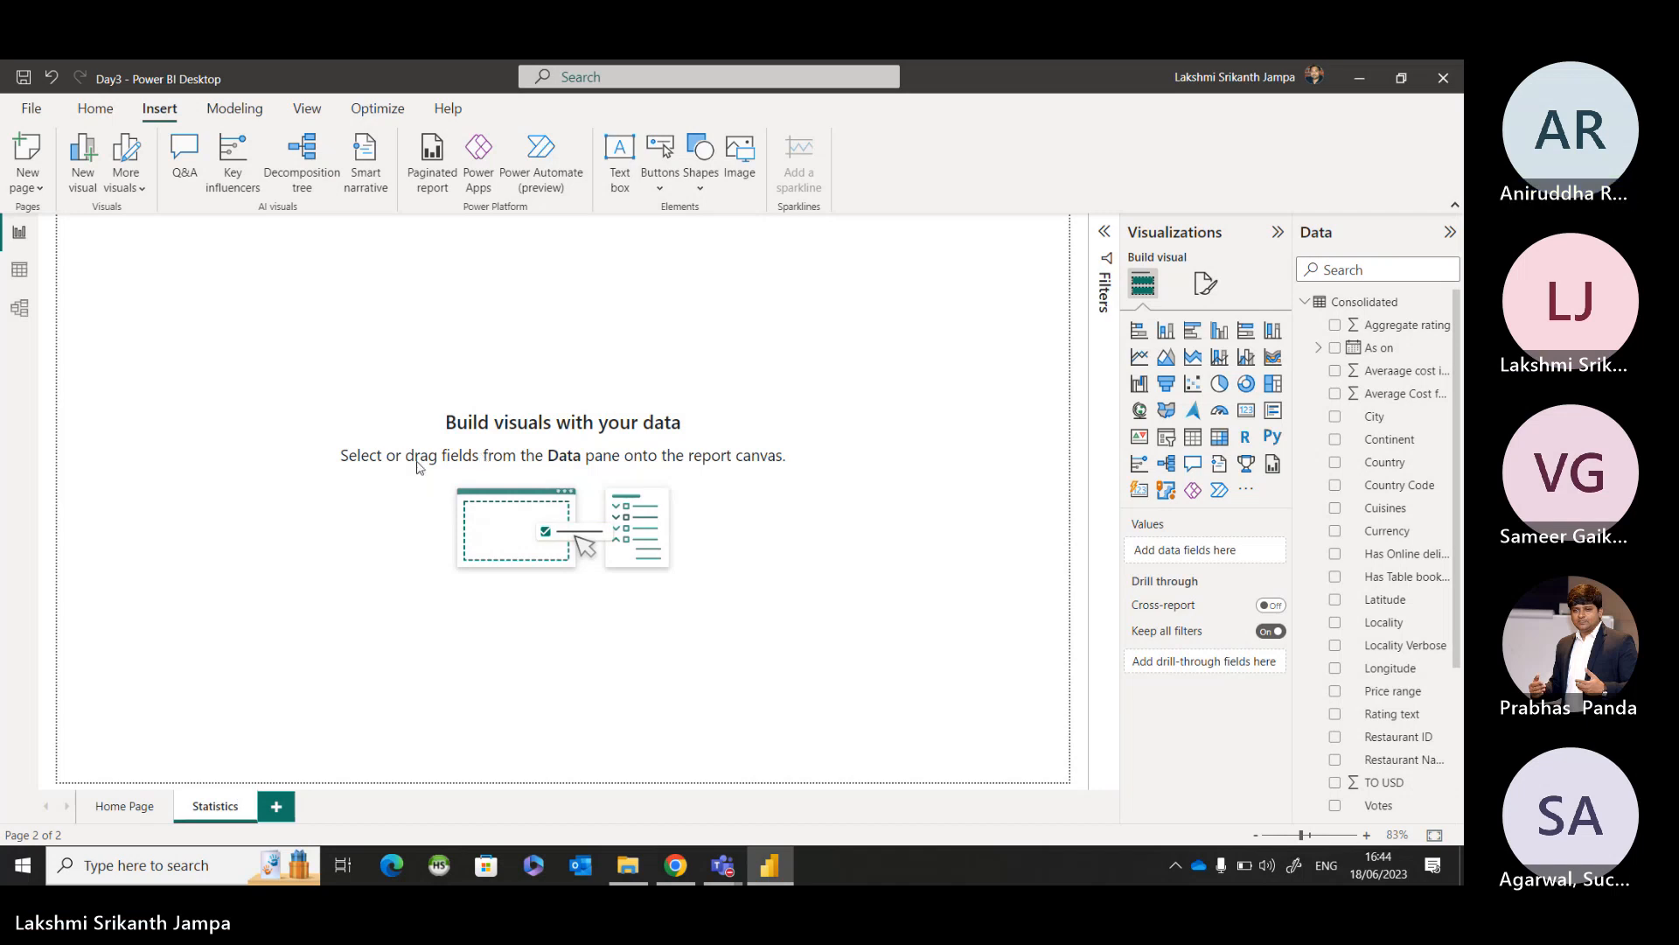
Copy the continent slicer and both delivery scooter images from the Home Page to the Statistics page without syncing the slicers.
{"action": "left_click", "coordinate": [131, 805]}
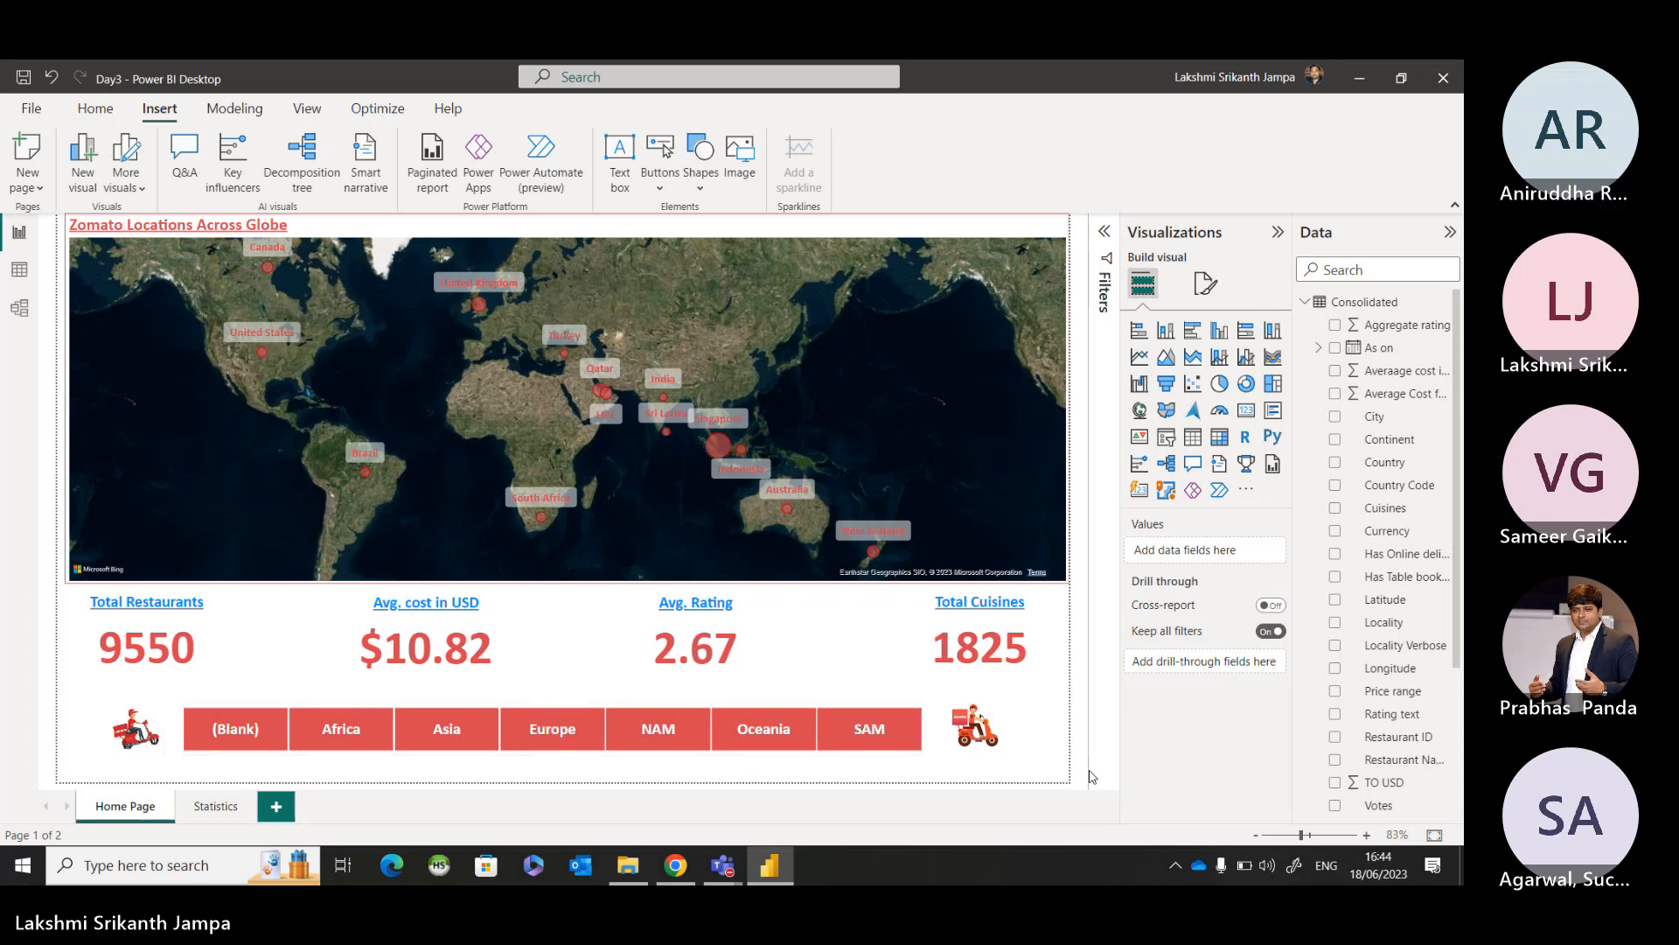
{"action": "mouse_move", "coordinate": [1045, 773]}
{"action": "left_mouse_down"}
{"action": "mouse_move", "coordinate": [189, 666]}
{"action": "mouse_move", "coordinate": [7, 686]}
{"action": "mouse_move", "coordinate": [26, 690]}
{"action": "left_mouse_up"}
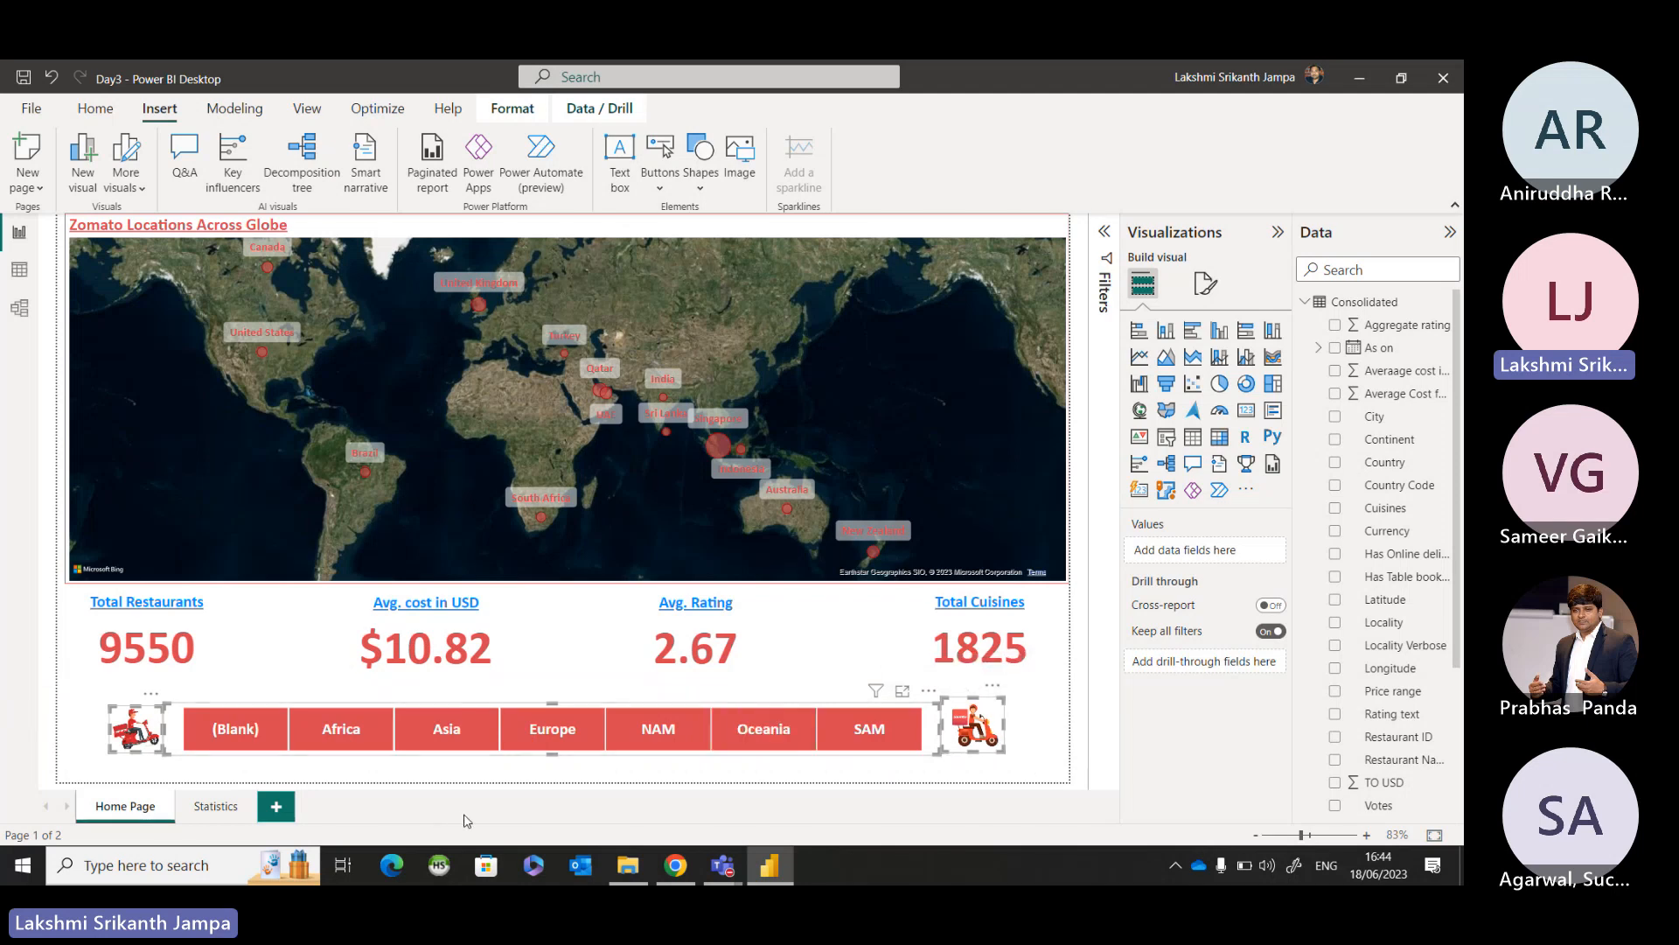
{"action": "left_click", "coordinate": [215, 807]}
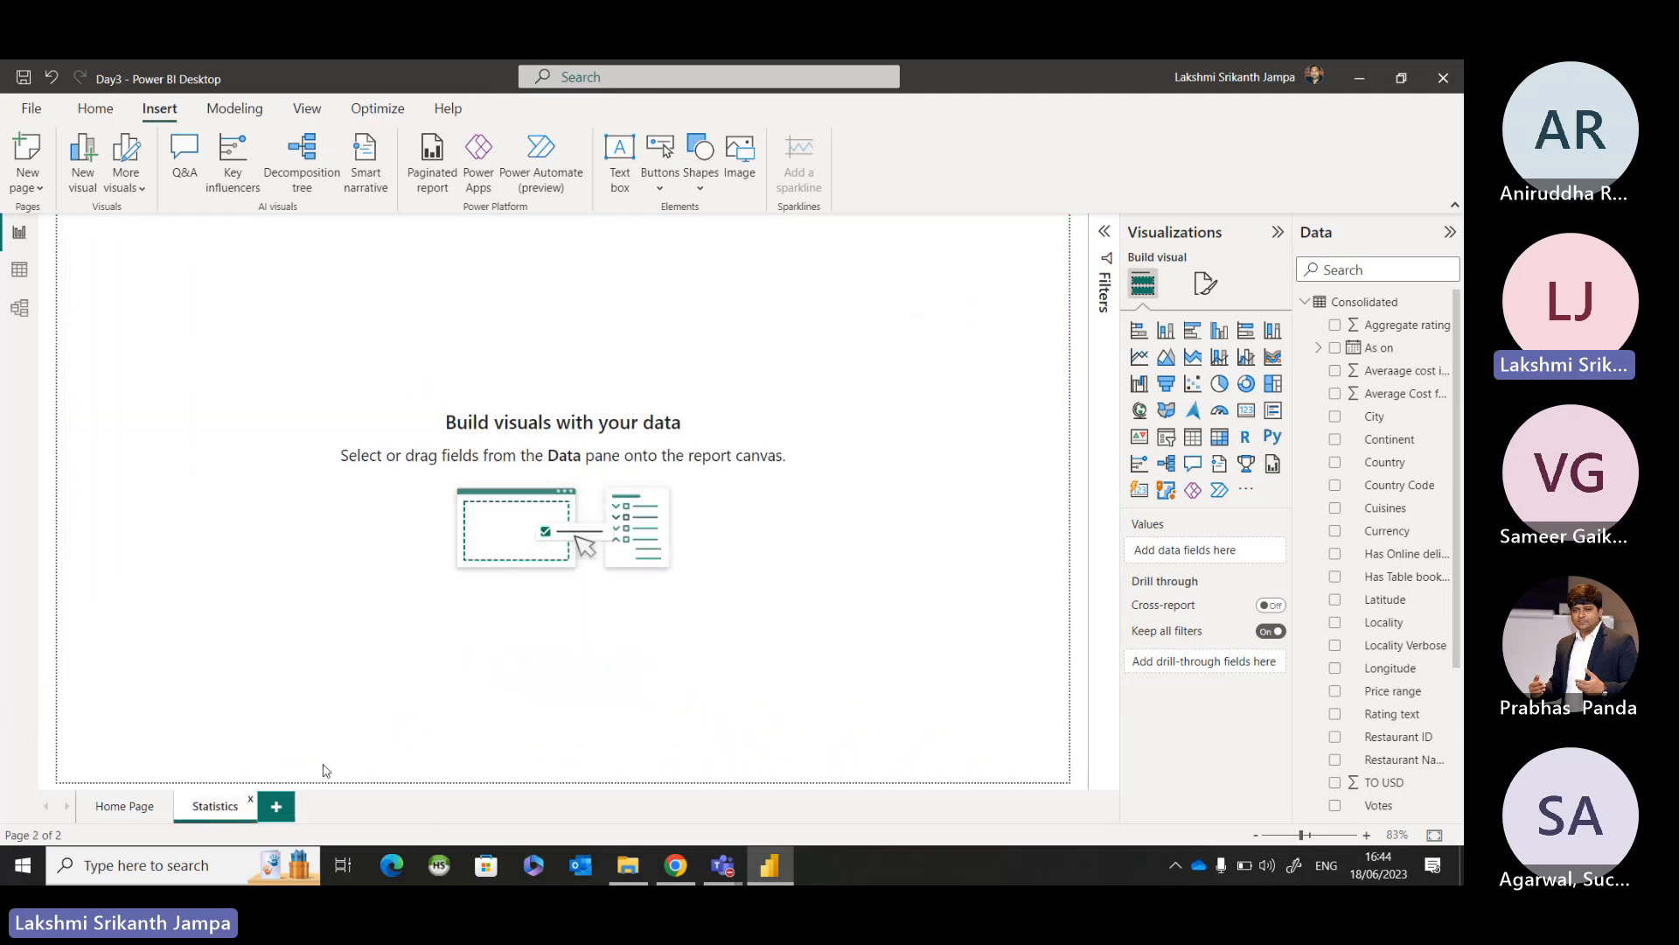
{"action": "key", "text": "ctrl+v"}
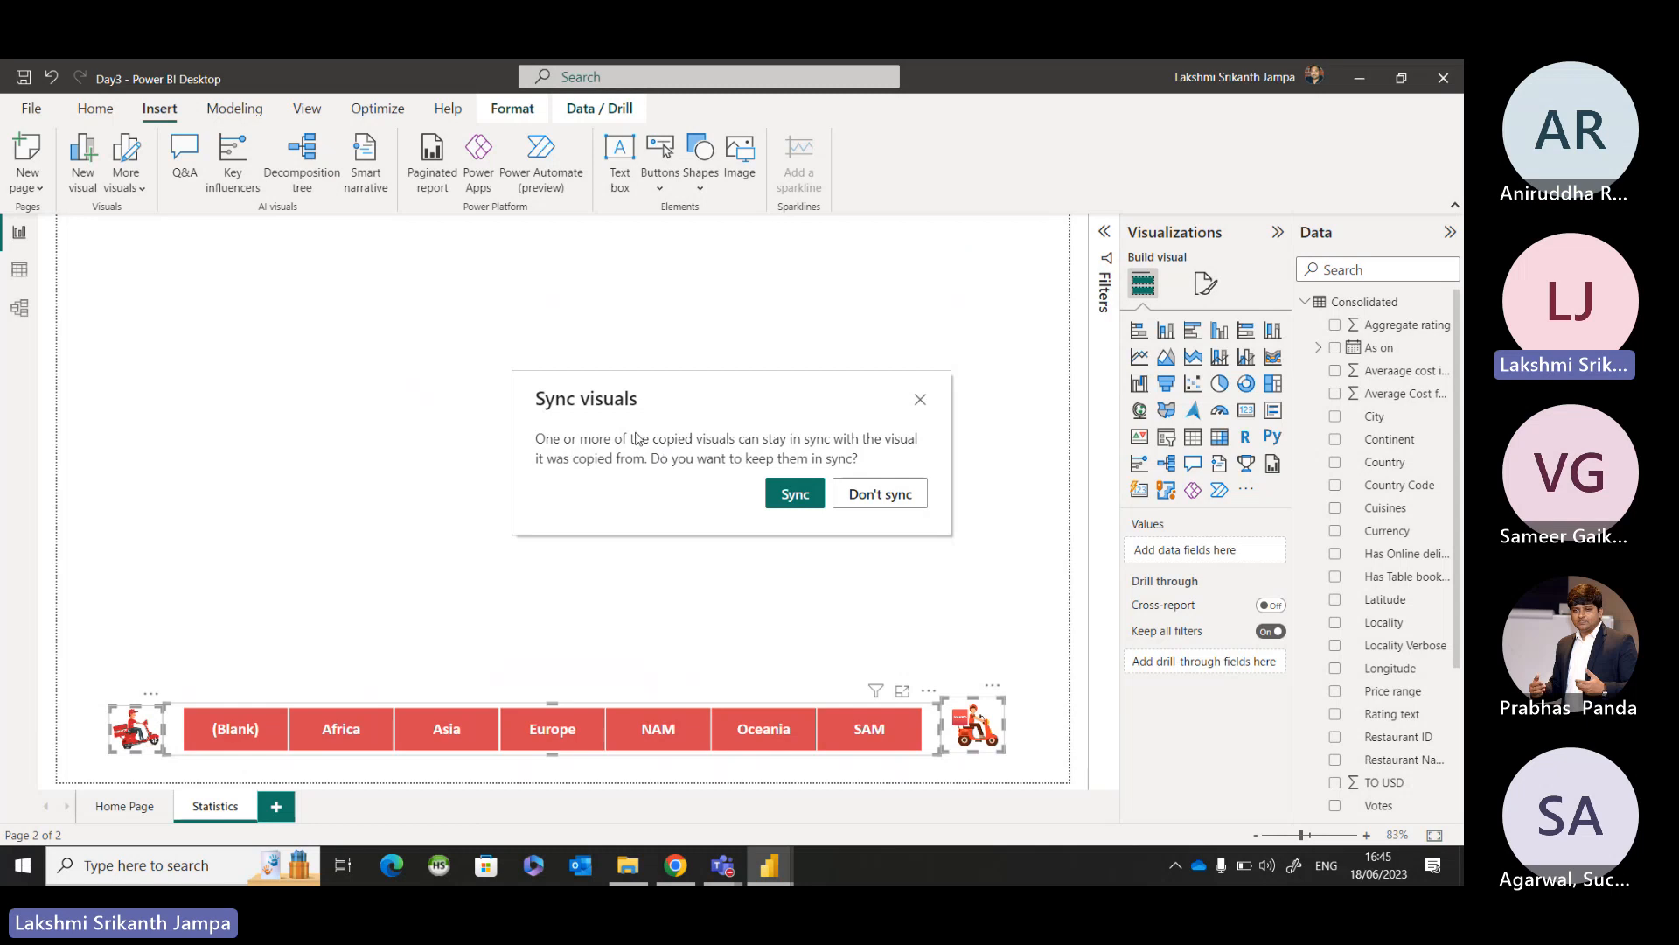
{"action": "left_click", "coordinate": [873, 495]}
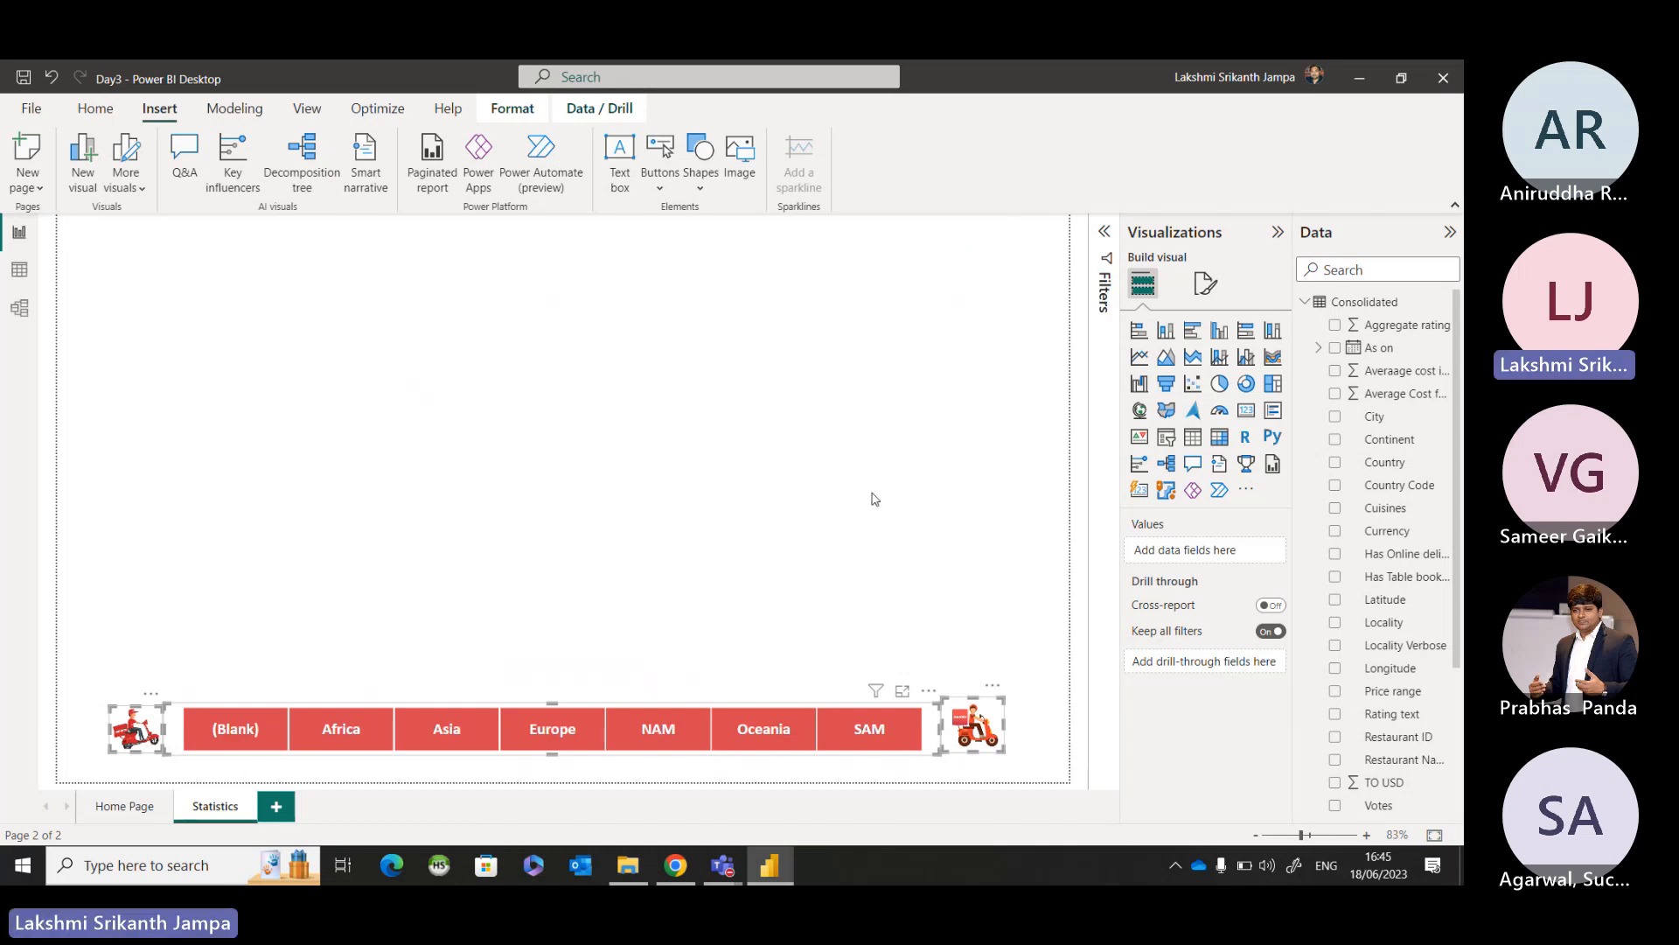
{"action": "left_click", "coordinate": [846, 570]}
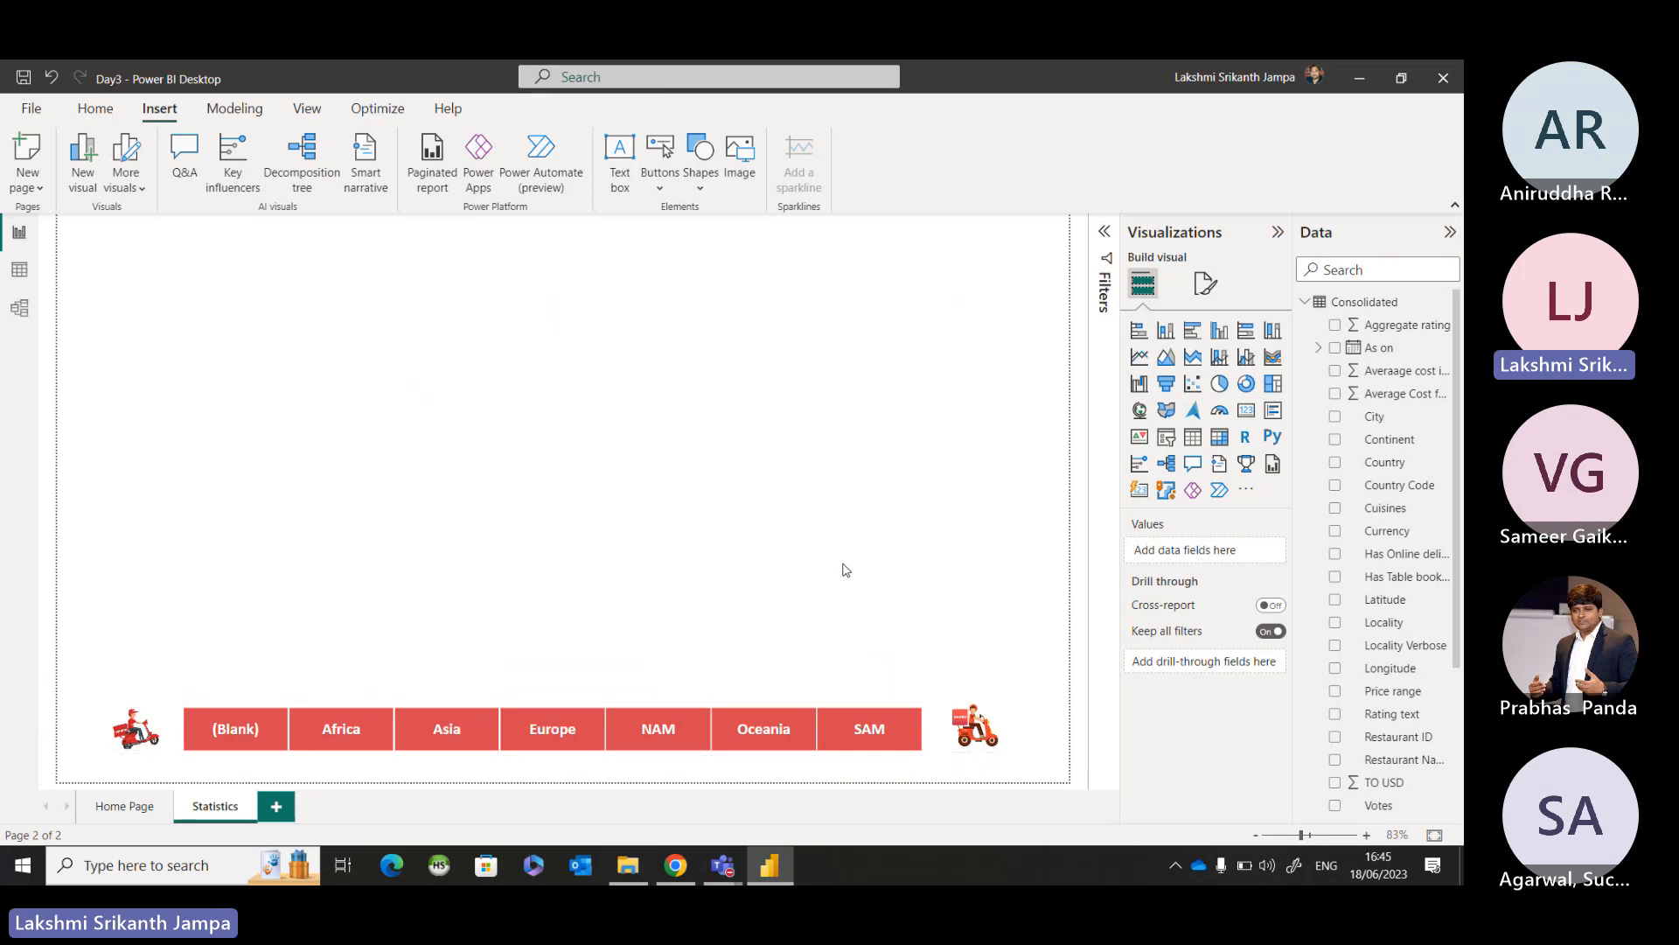